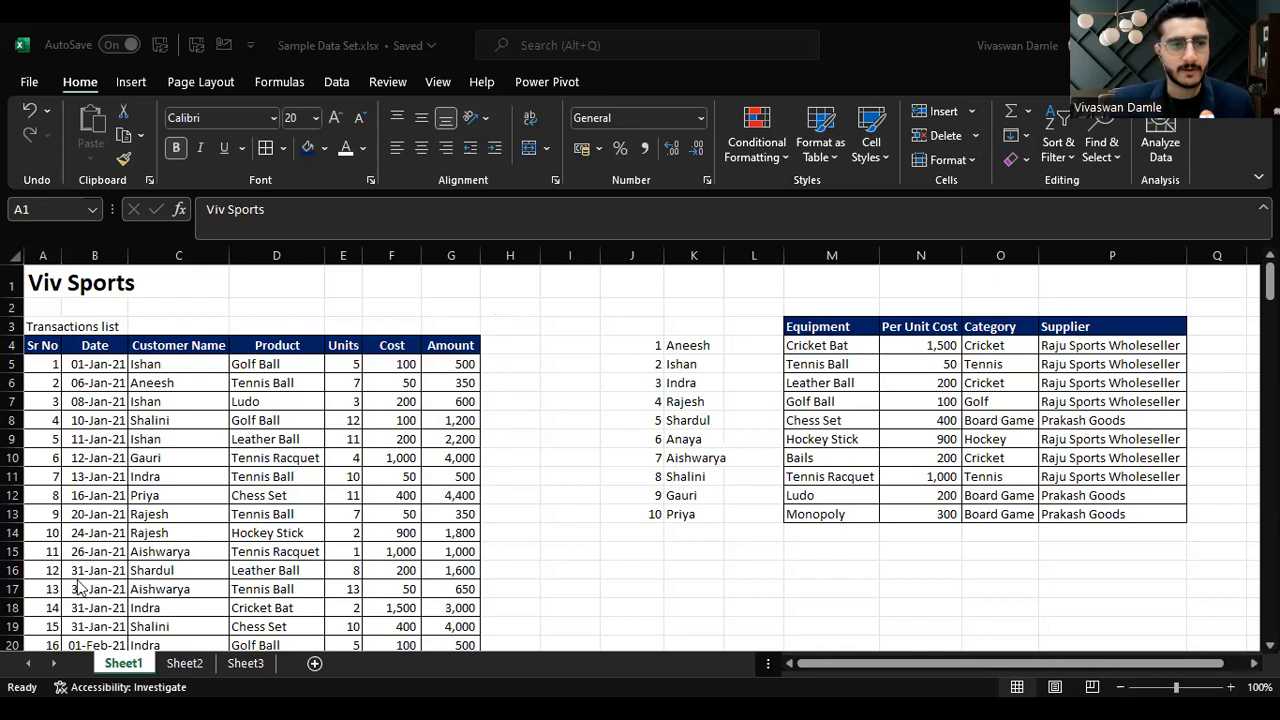
Step: Switch to Sheet2 and select the first entry in the Topics Covered list
left_click(190, 665)
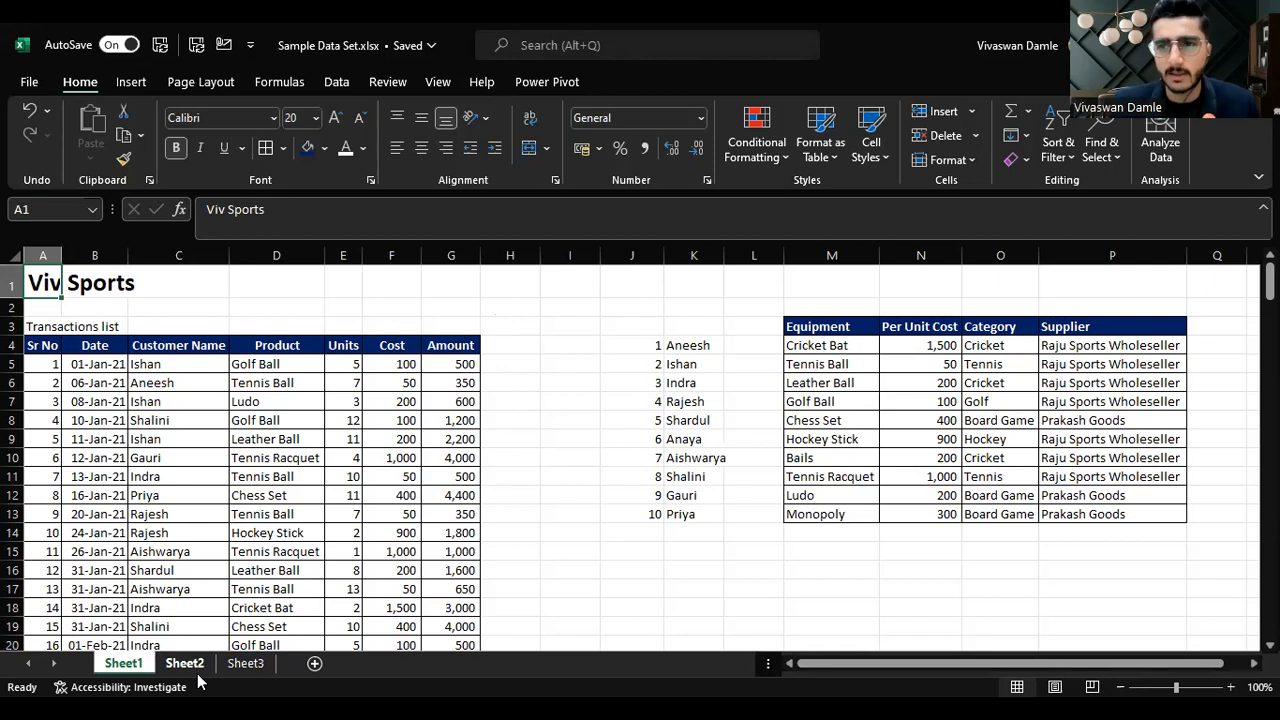
left_click(190, 665)
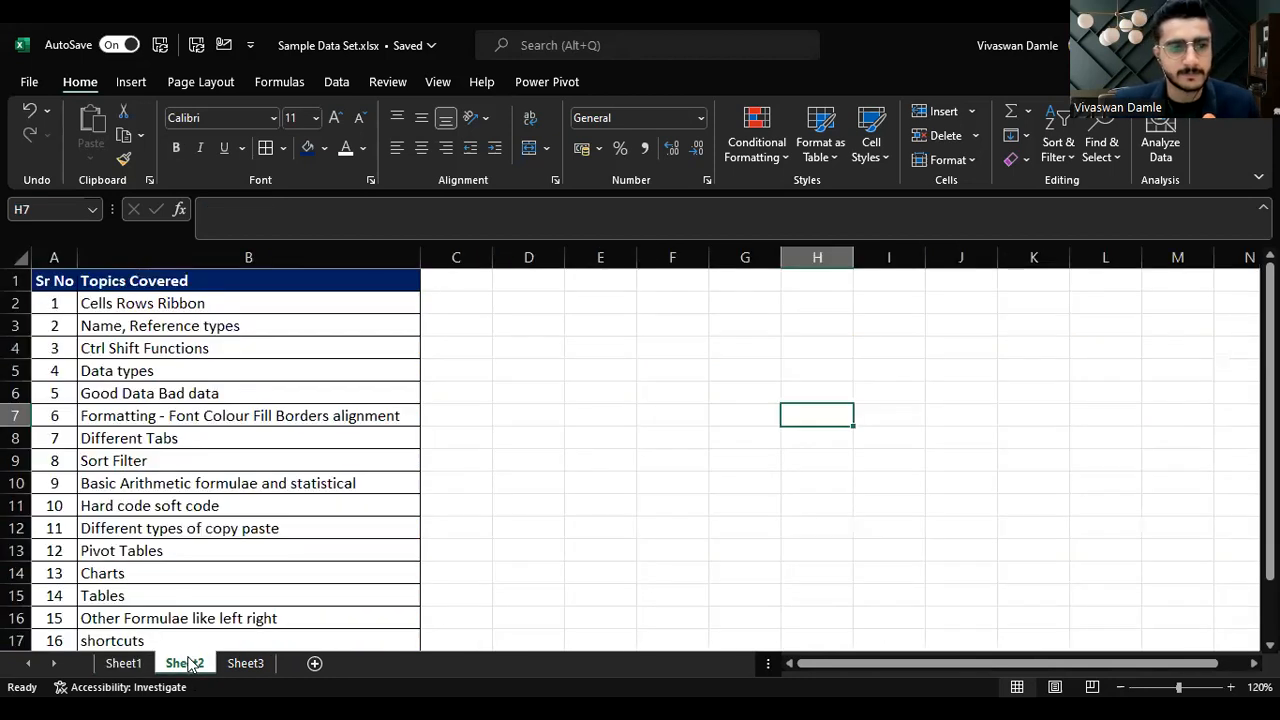
left_click(352, 306)
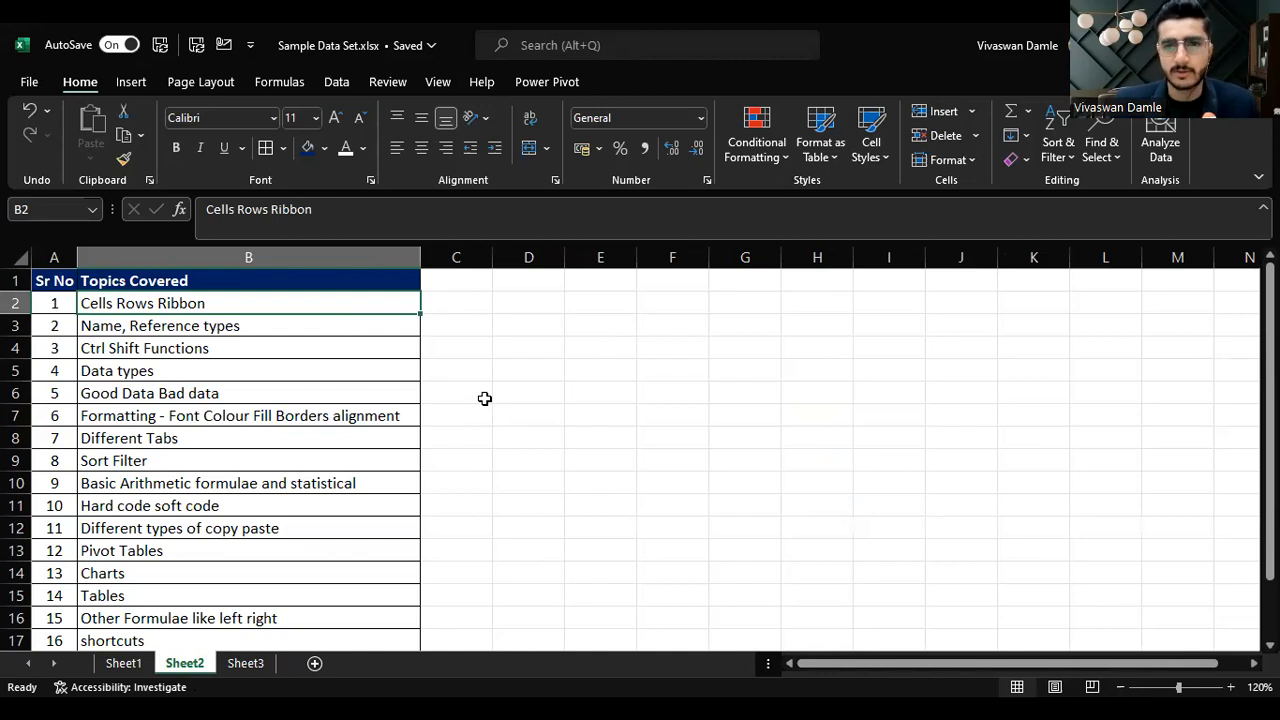
Step: Step down through each topic in the Topics Covered list one row at a time to review it
key("Down")
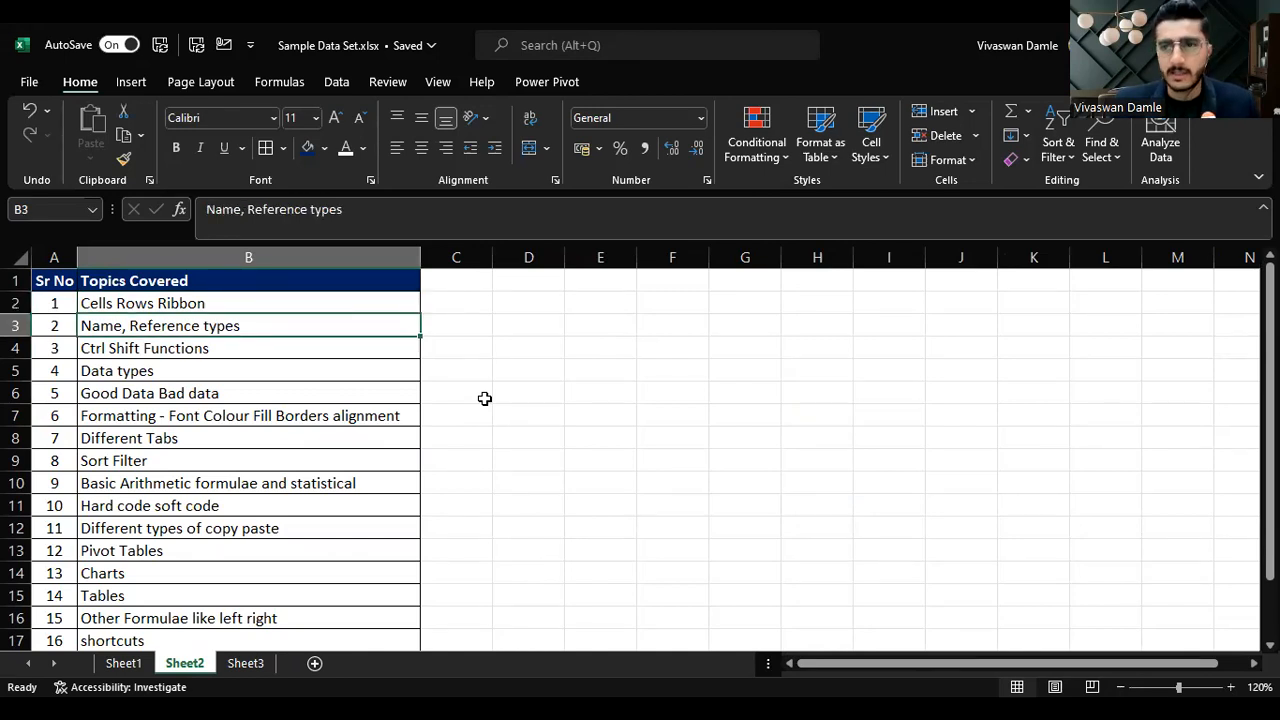
key("Down")
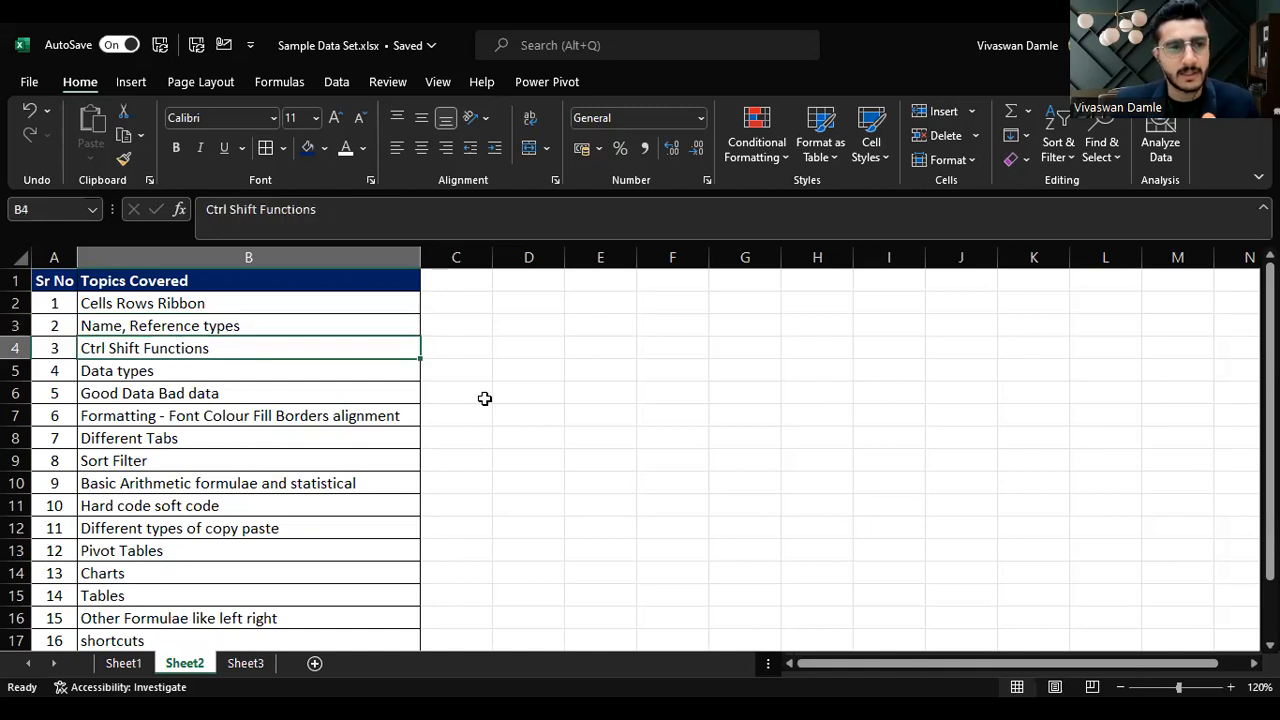
key("Down")
key("Up")
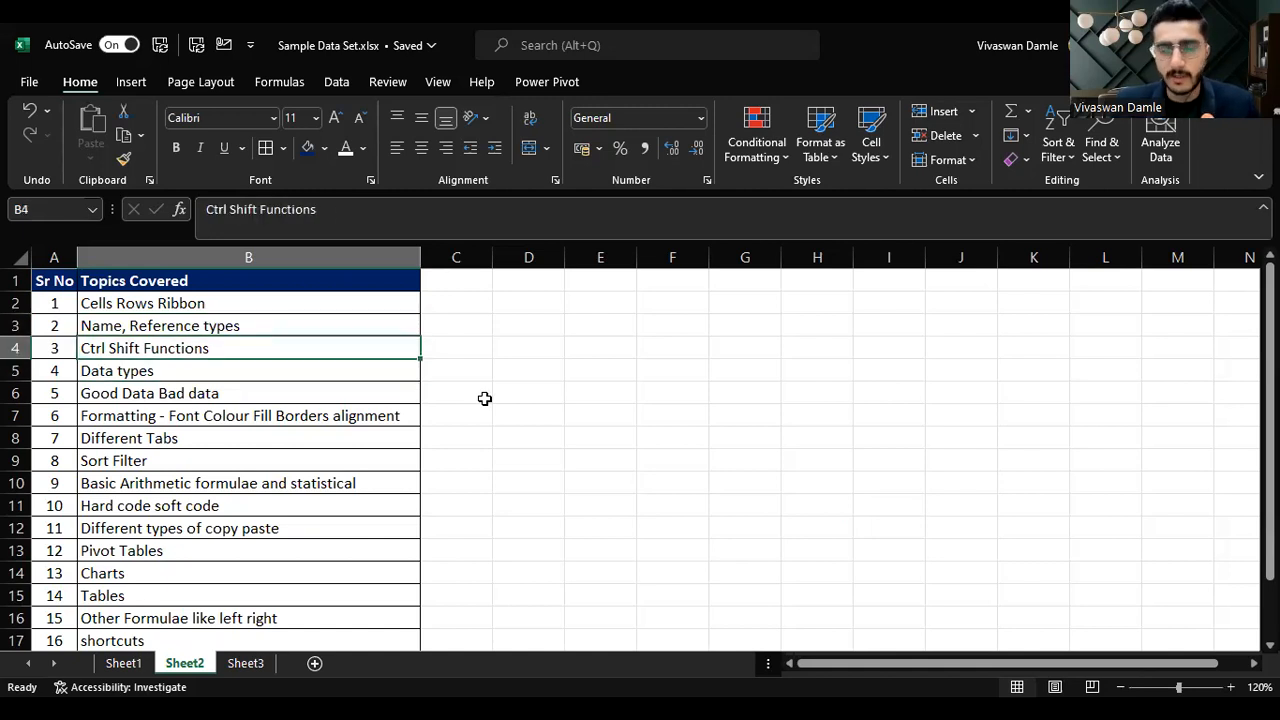
key("Down")
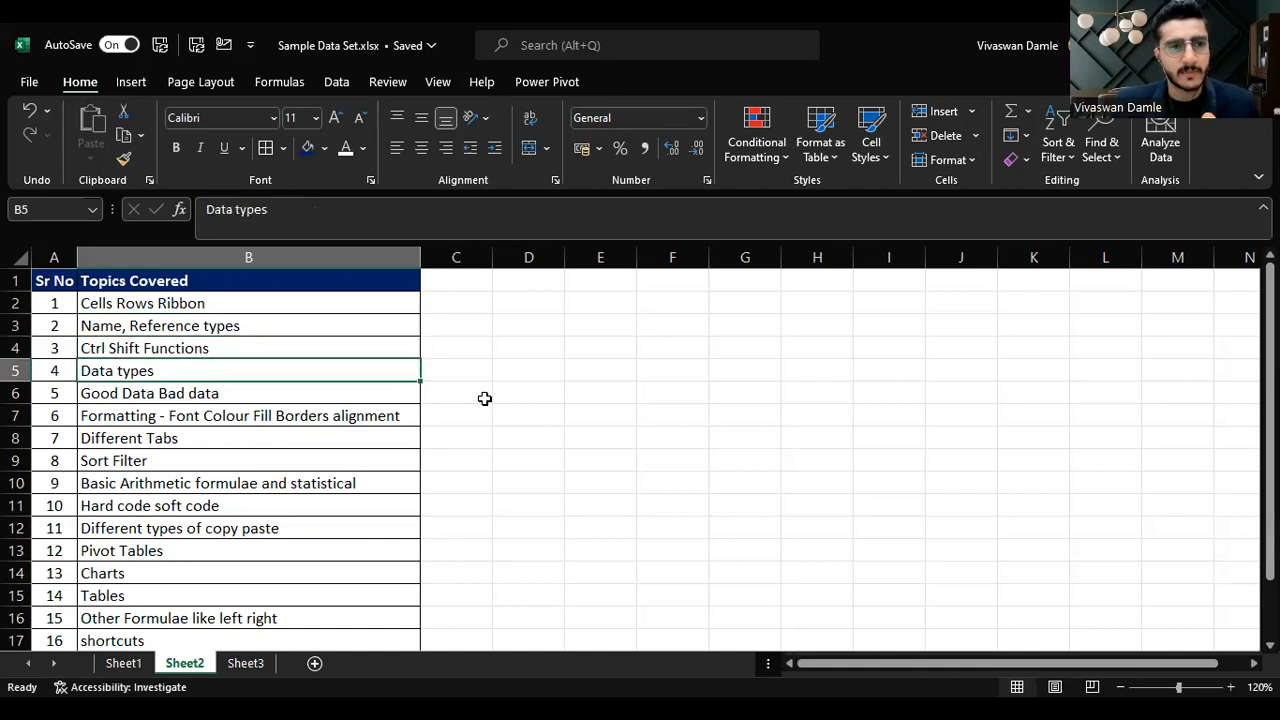
key("Down")
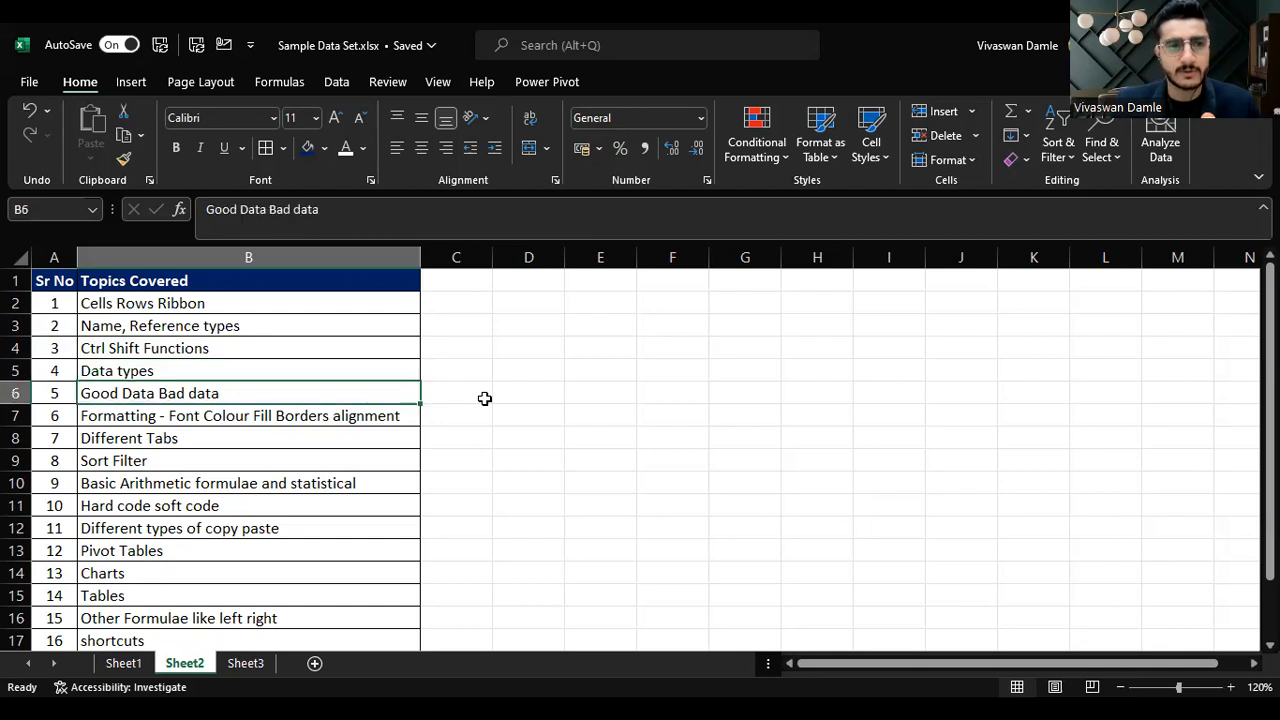
key("Down")
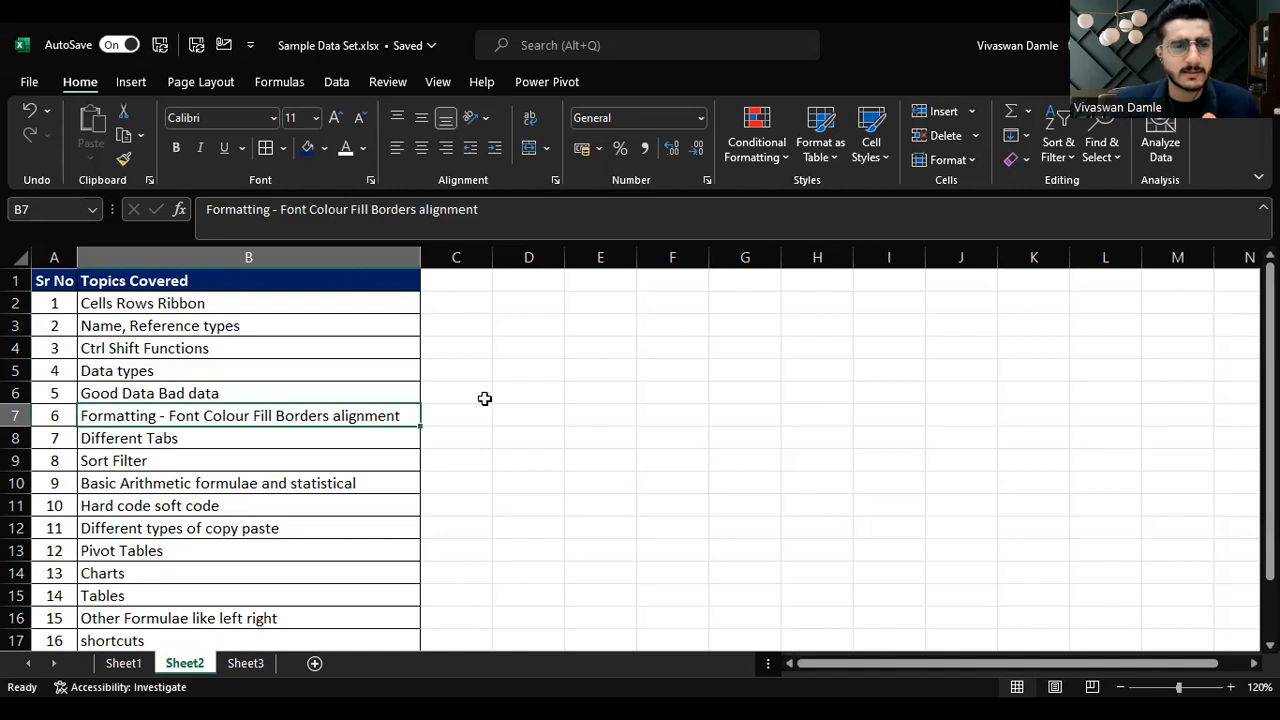
key("Down")
key("Down")
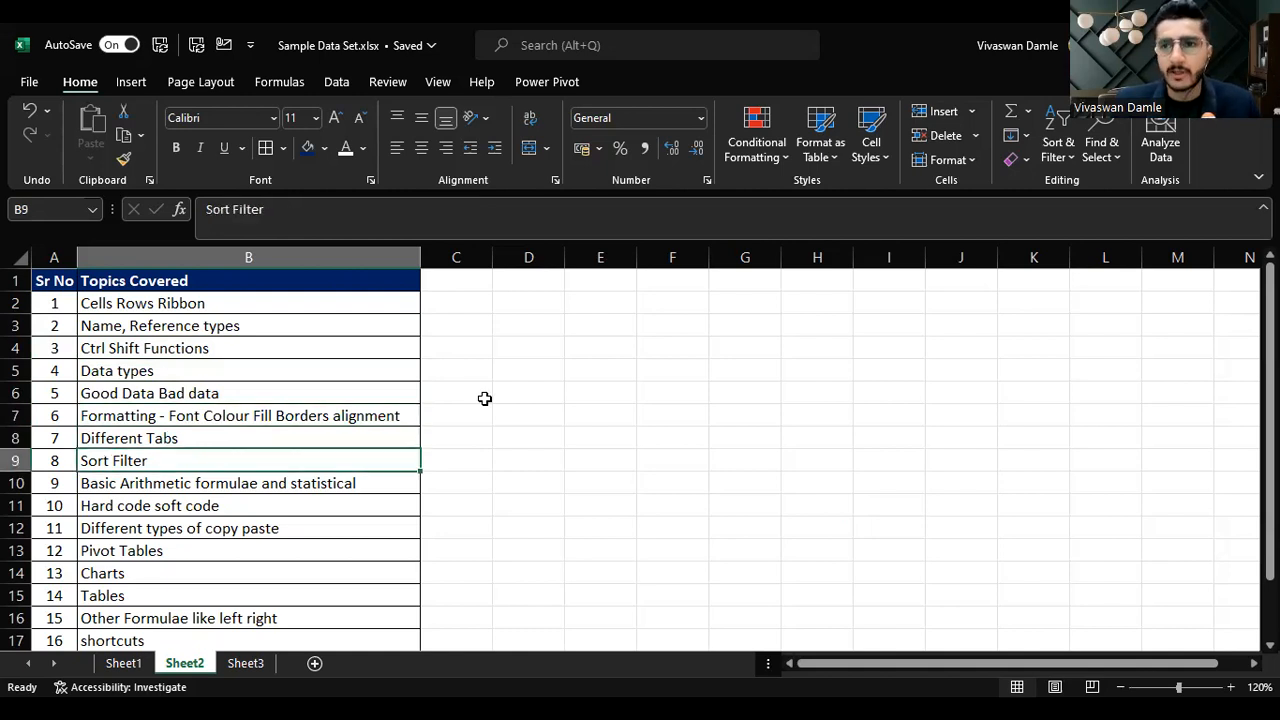
key("Down")
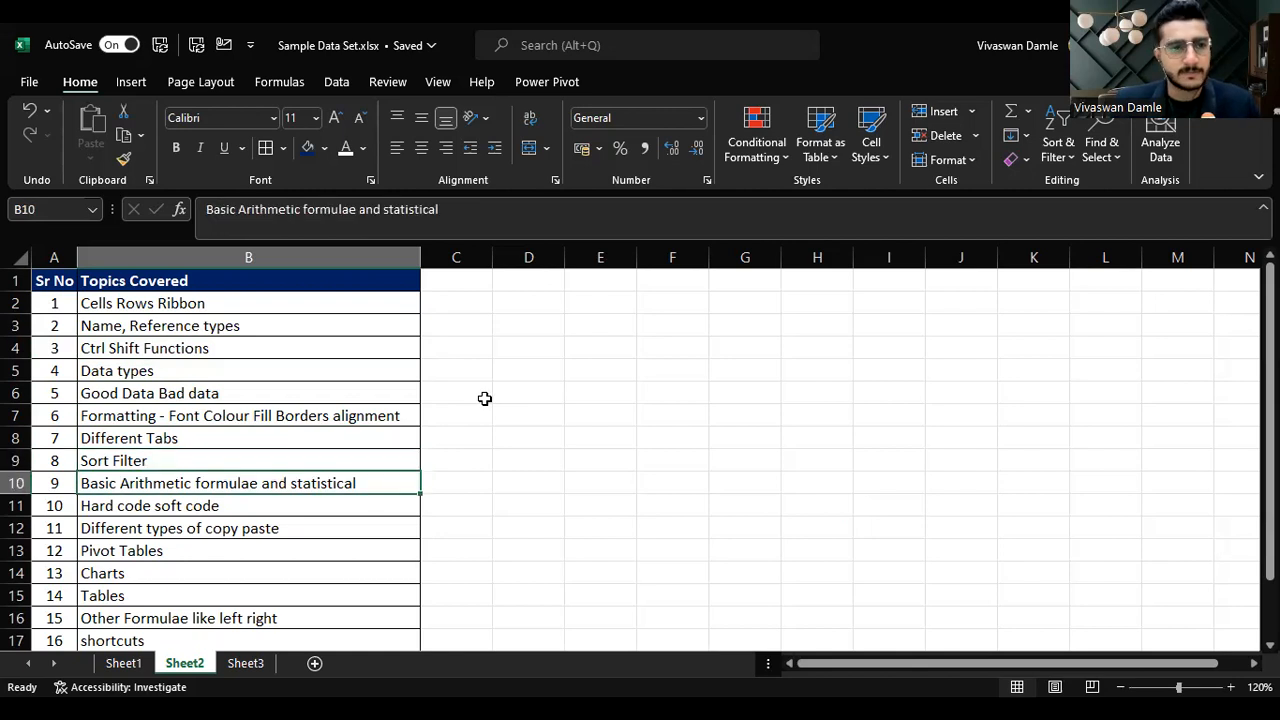
key("Down")
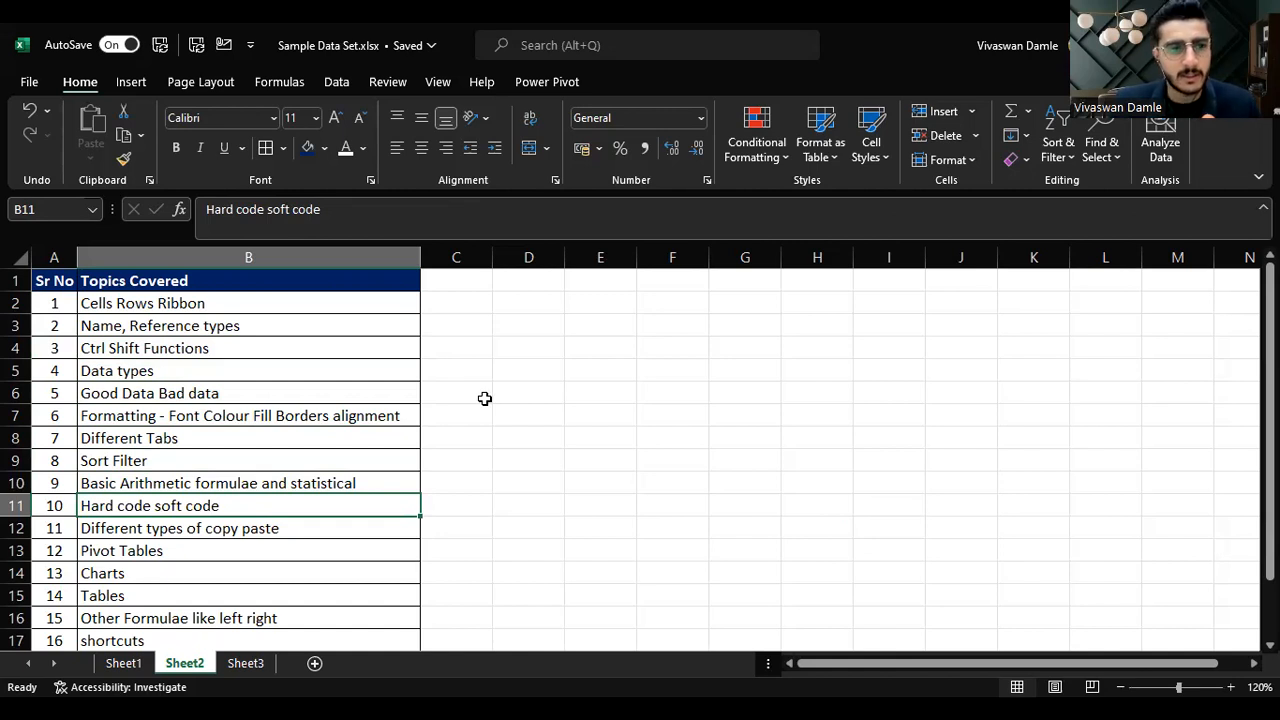
key("Down")
key("Up")
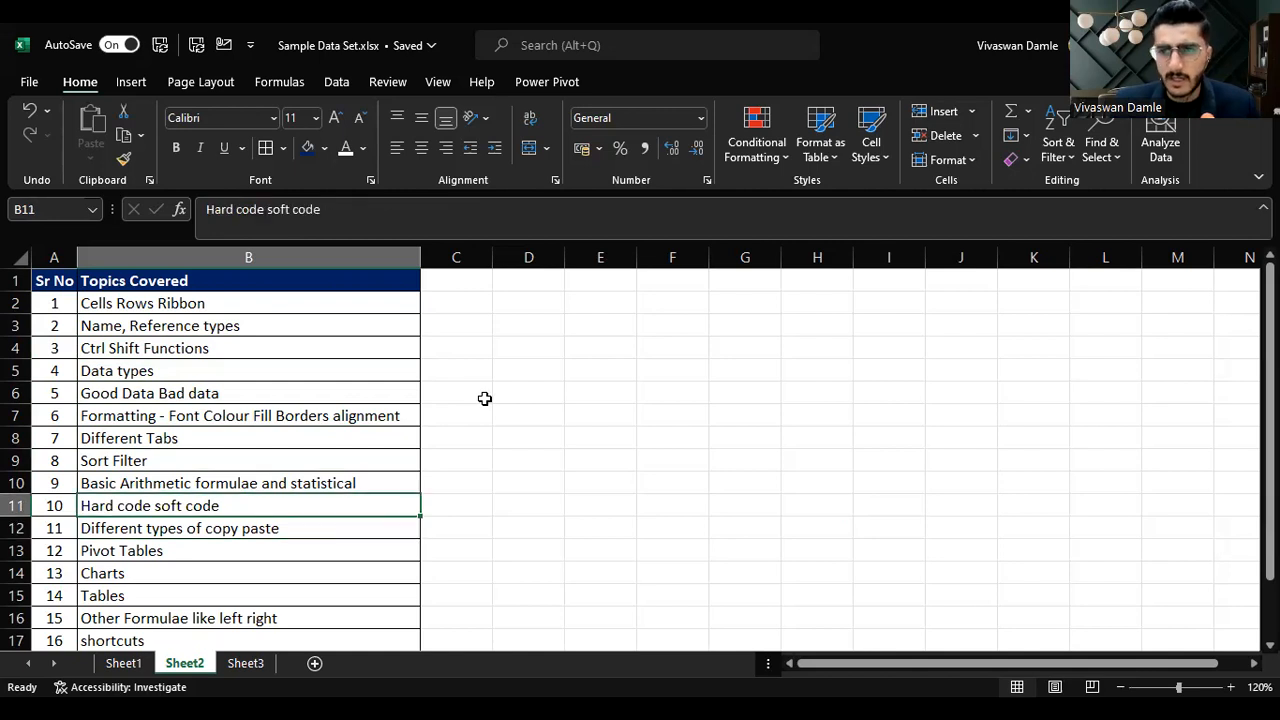
key("Down")
key("Down")
key("Down")
key("Down")
key("Down")
key("Down")
key("Down")
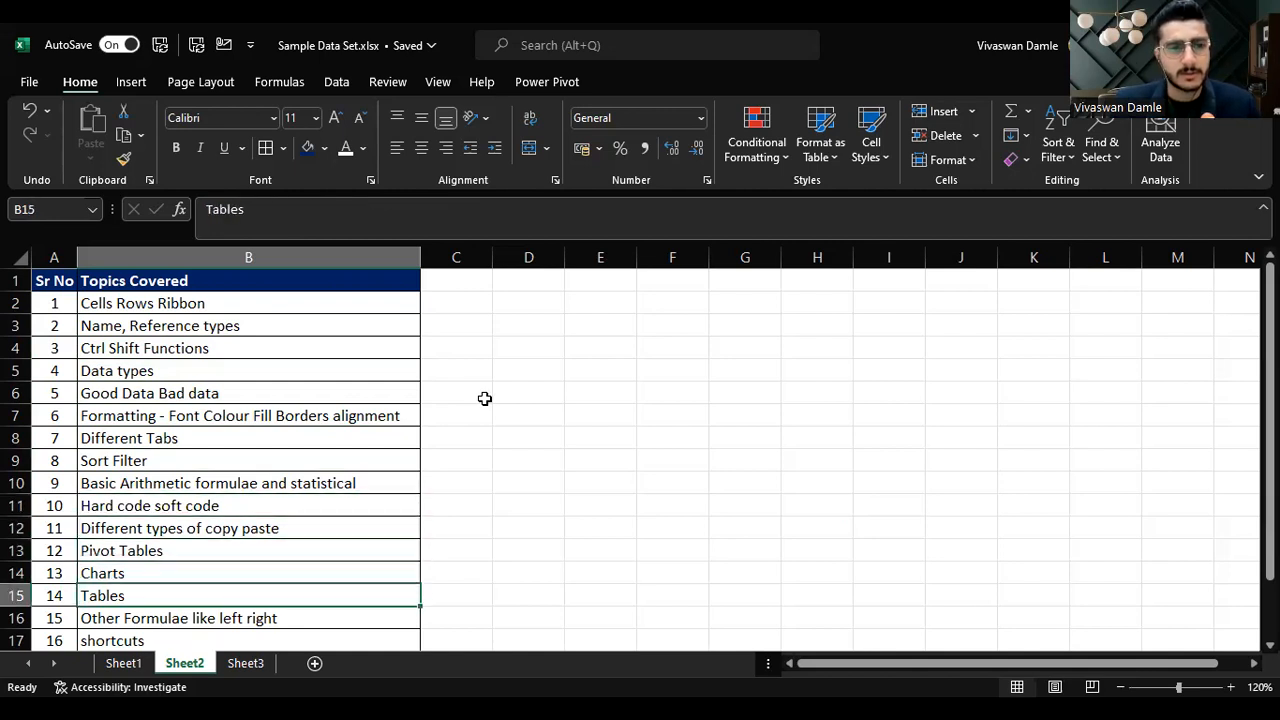
key("Down")
key("Up")
key("Up")
key("Up")
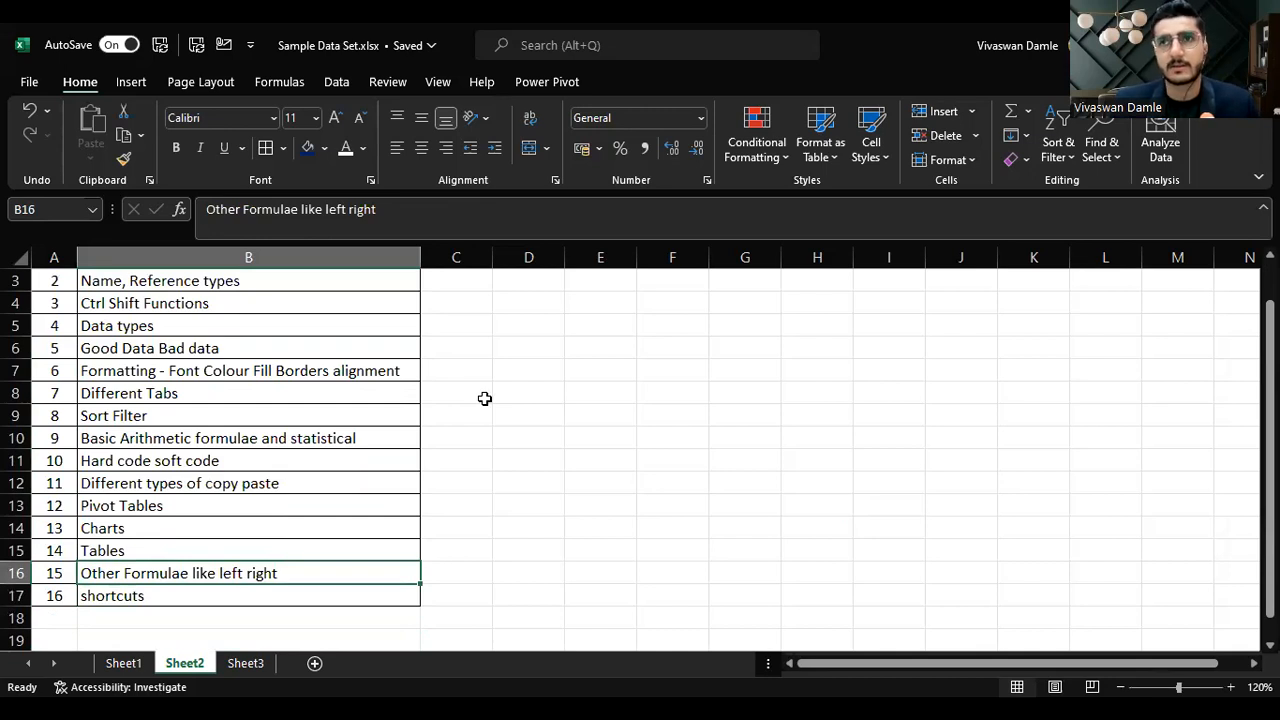
key("Up")
key("Up")
key("Up")
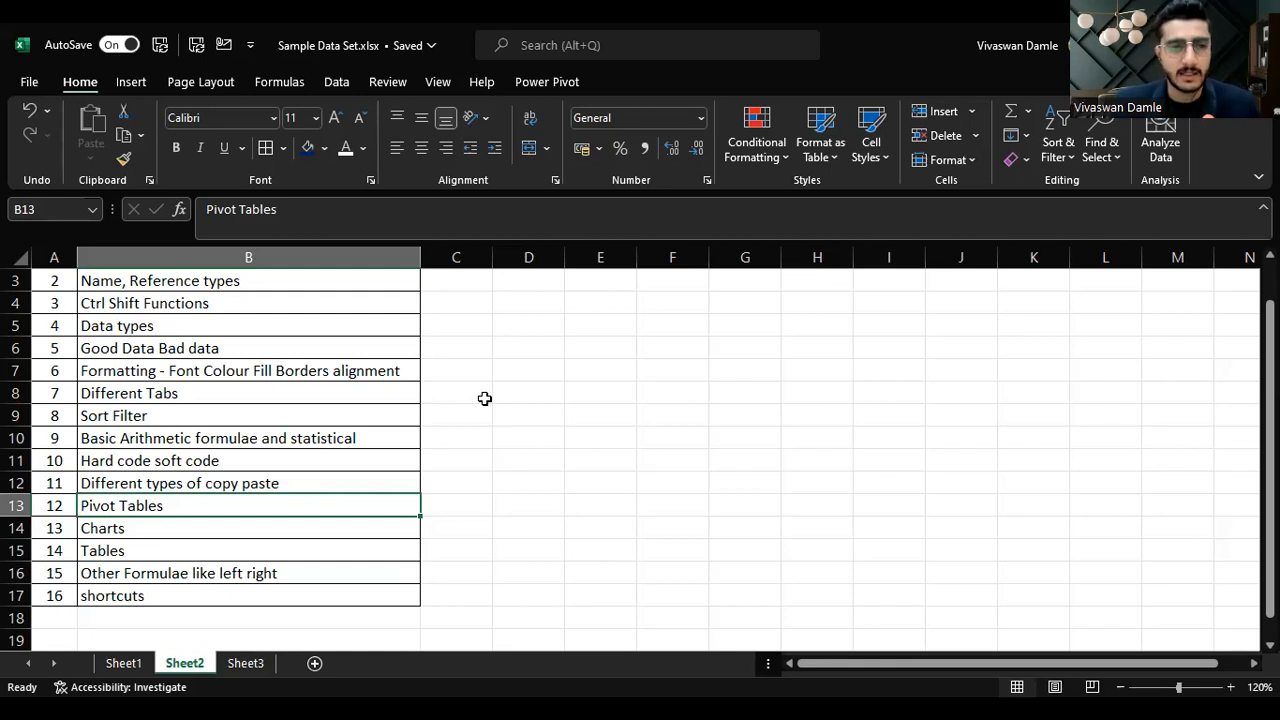
key("Down")
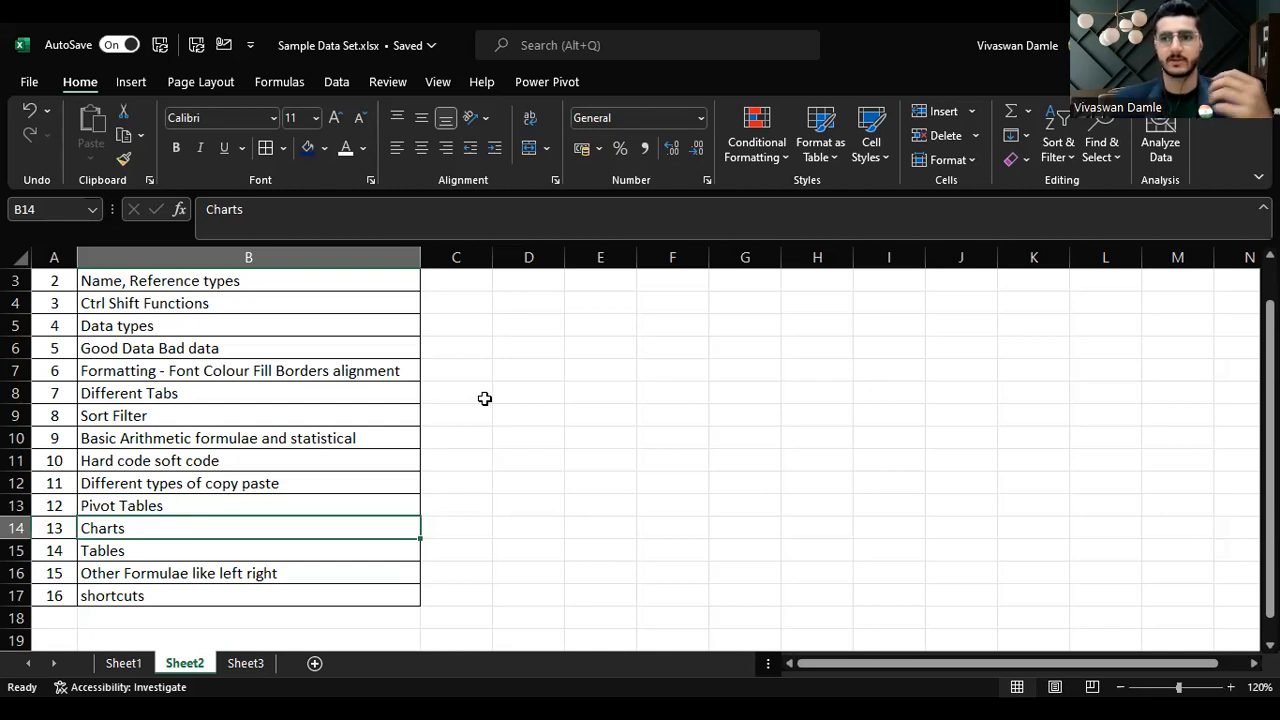
key("Down")
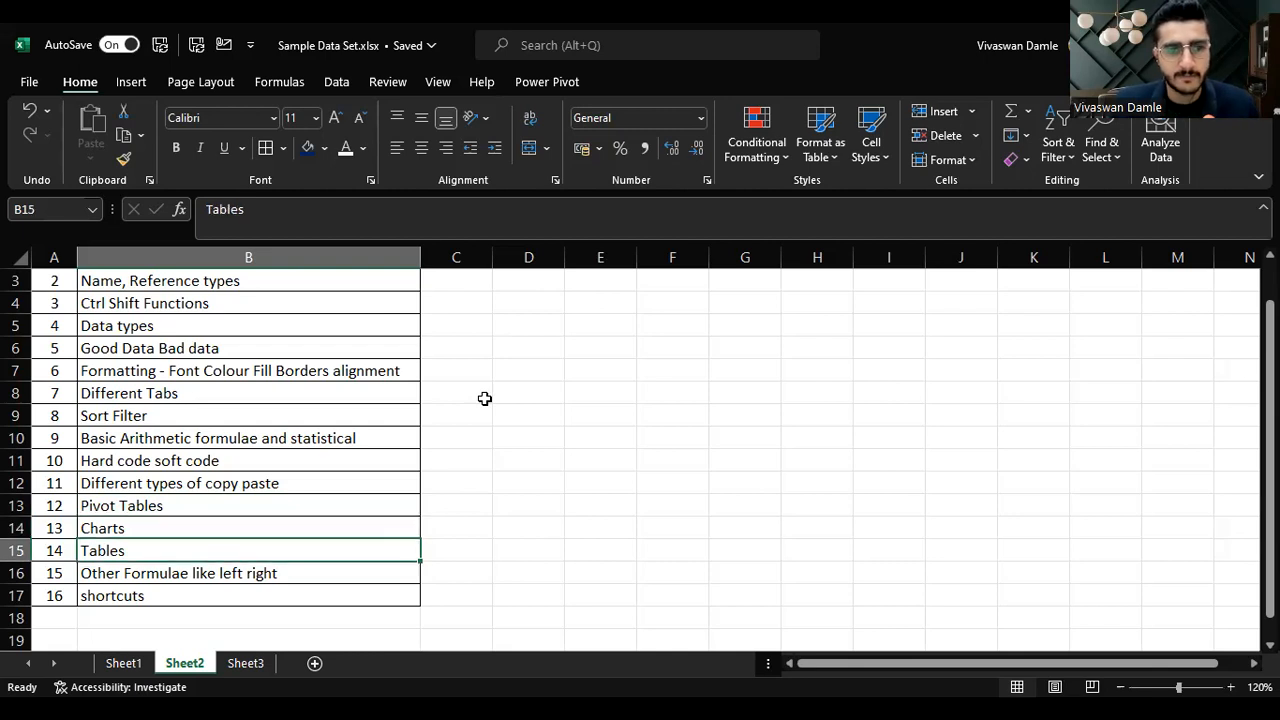
key("Down")
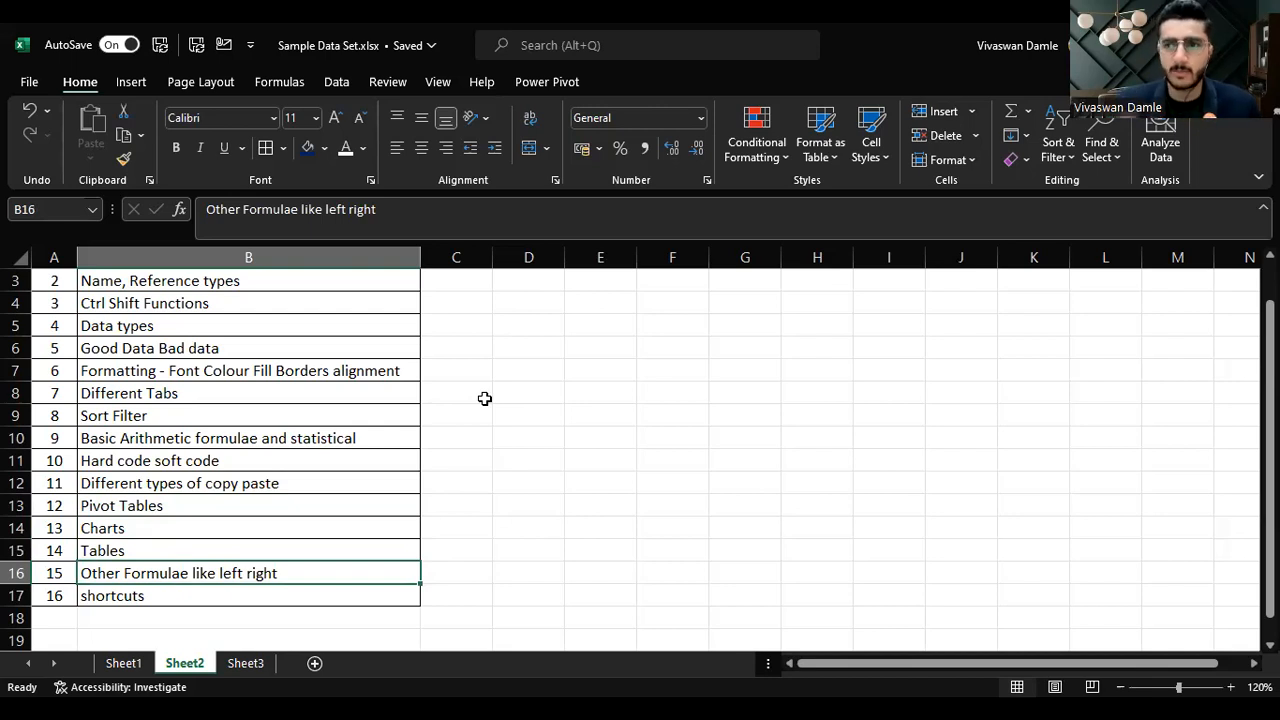
key("Down")
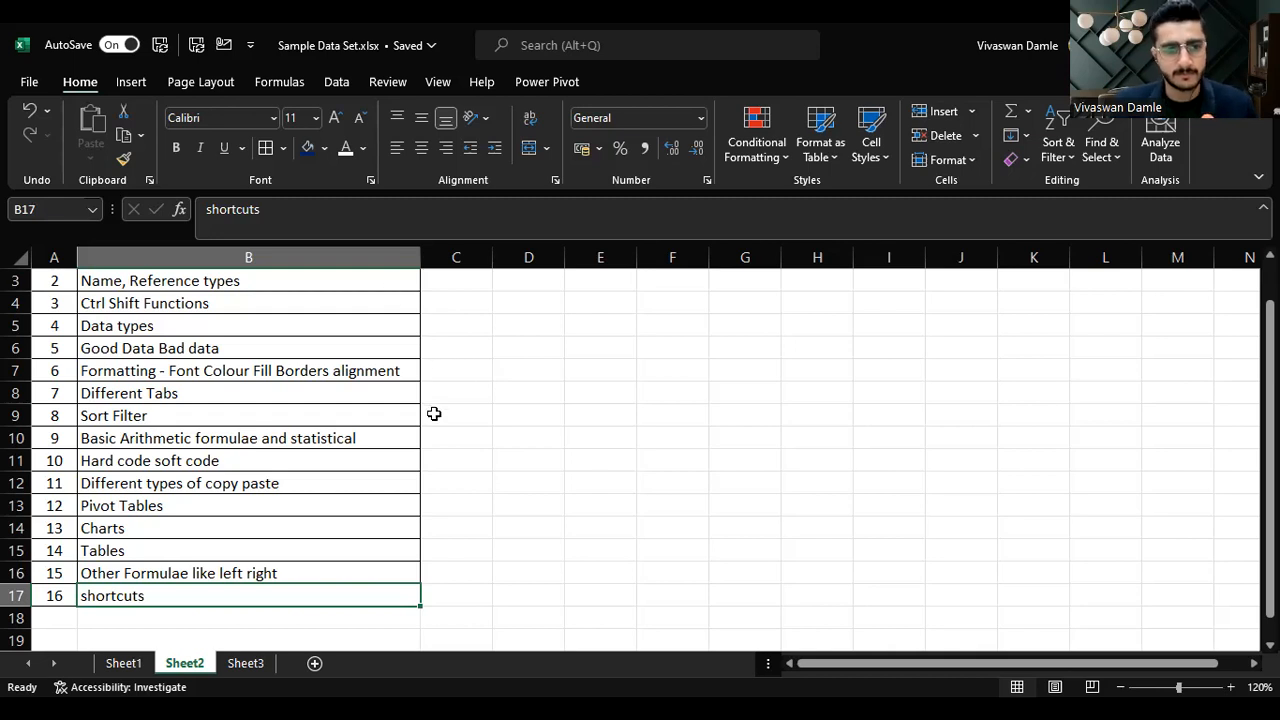
scroll(344, 413, "up", 1)
scroll(326, 374, "down", 2)
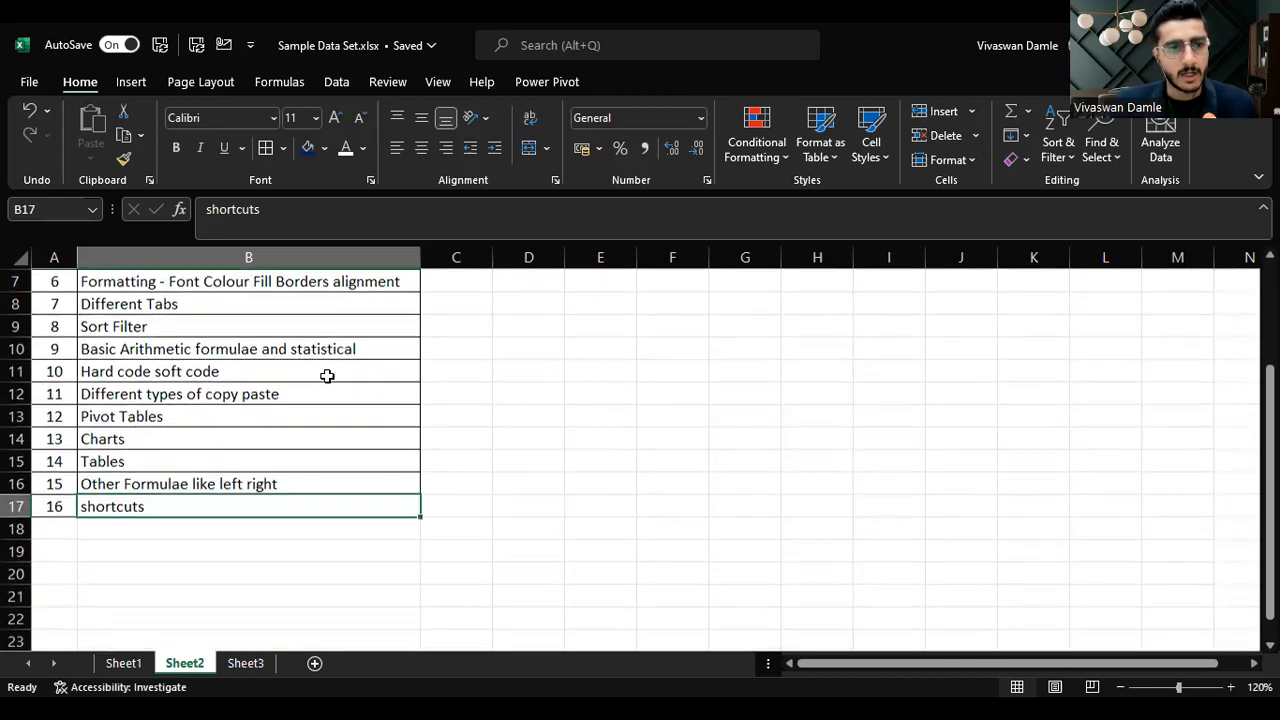
scroll(289, 382, "up", 2)
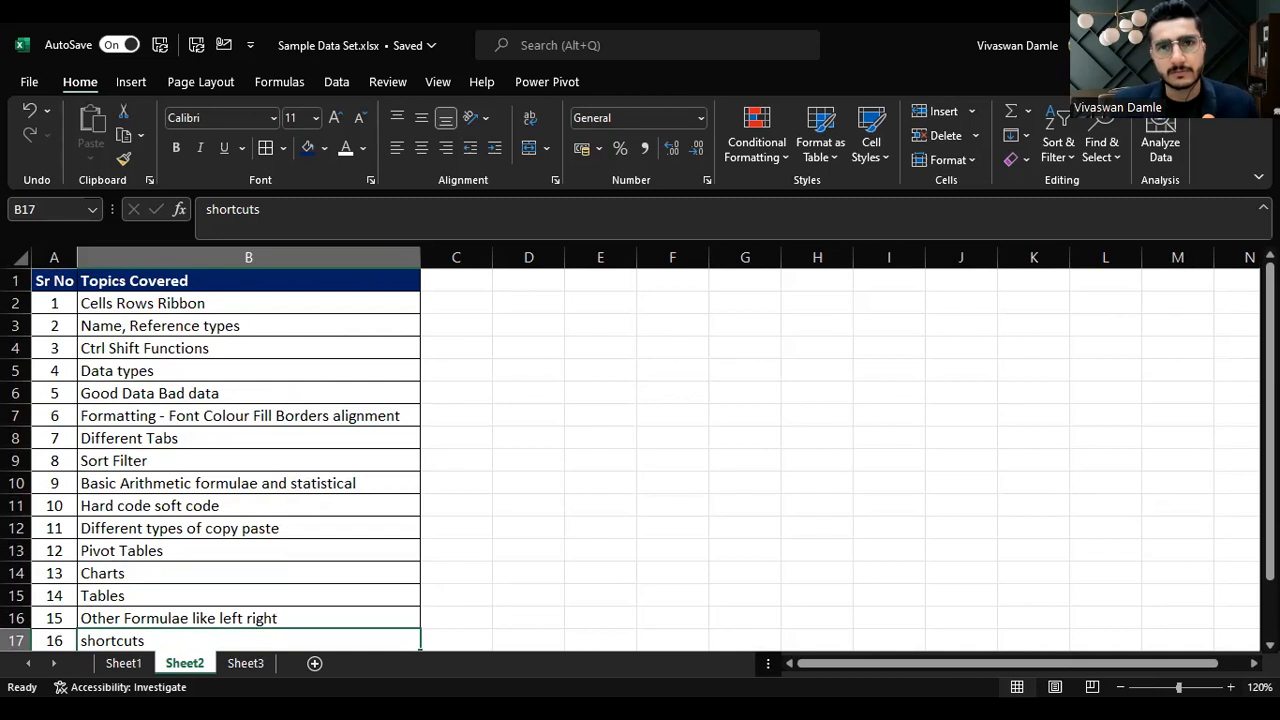
key("alt+Tab")
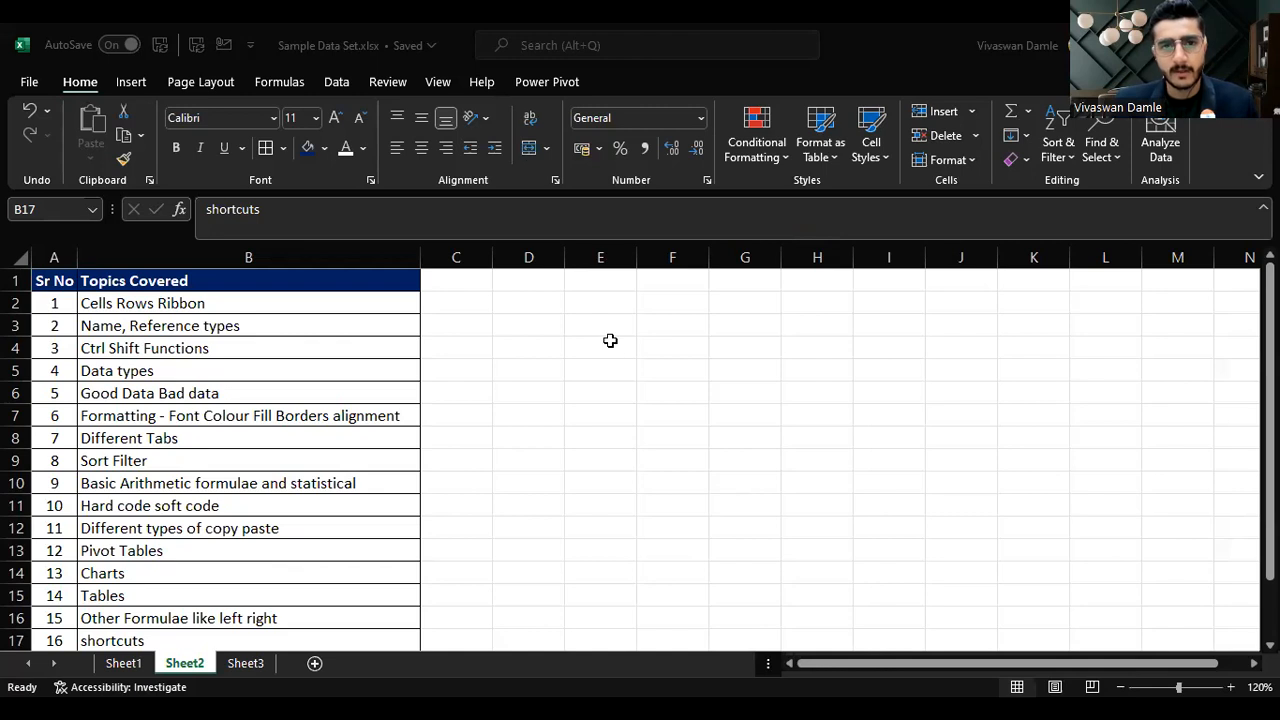
left_click(627, 307)
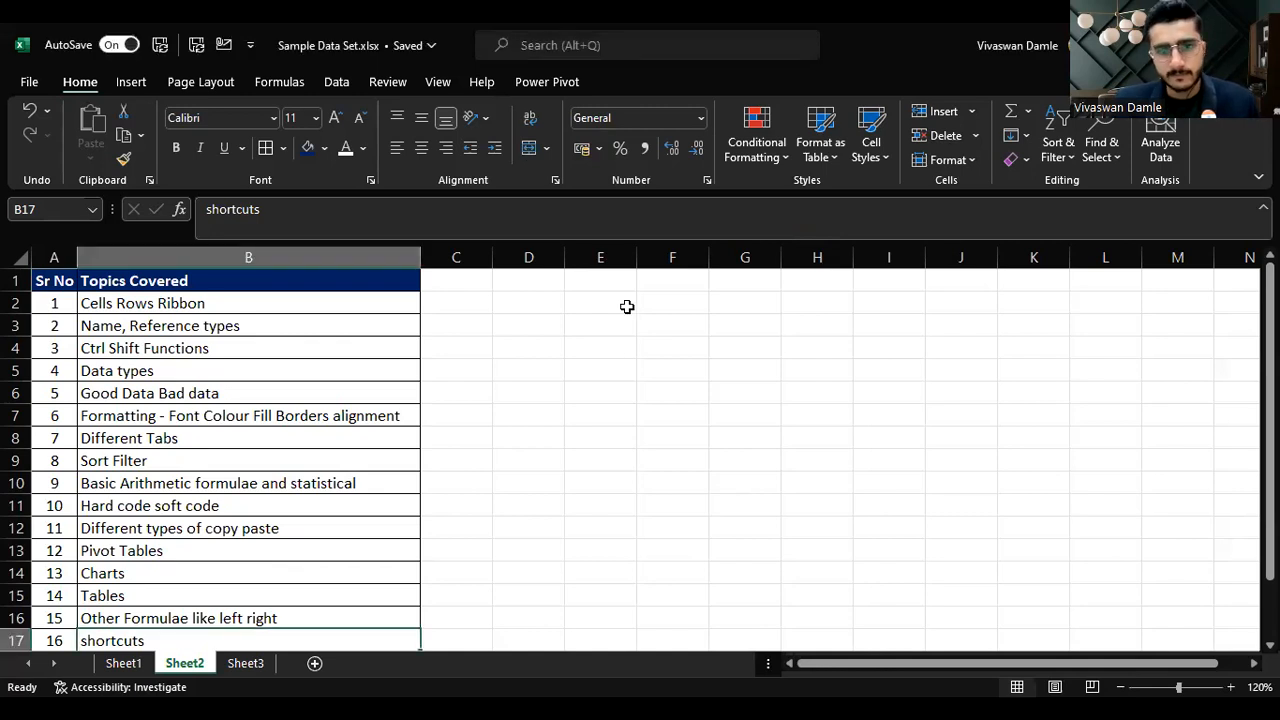
key("alt+Tab")
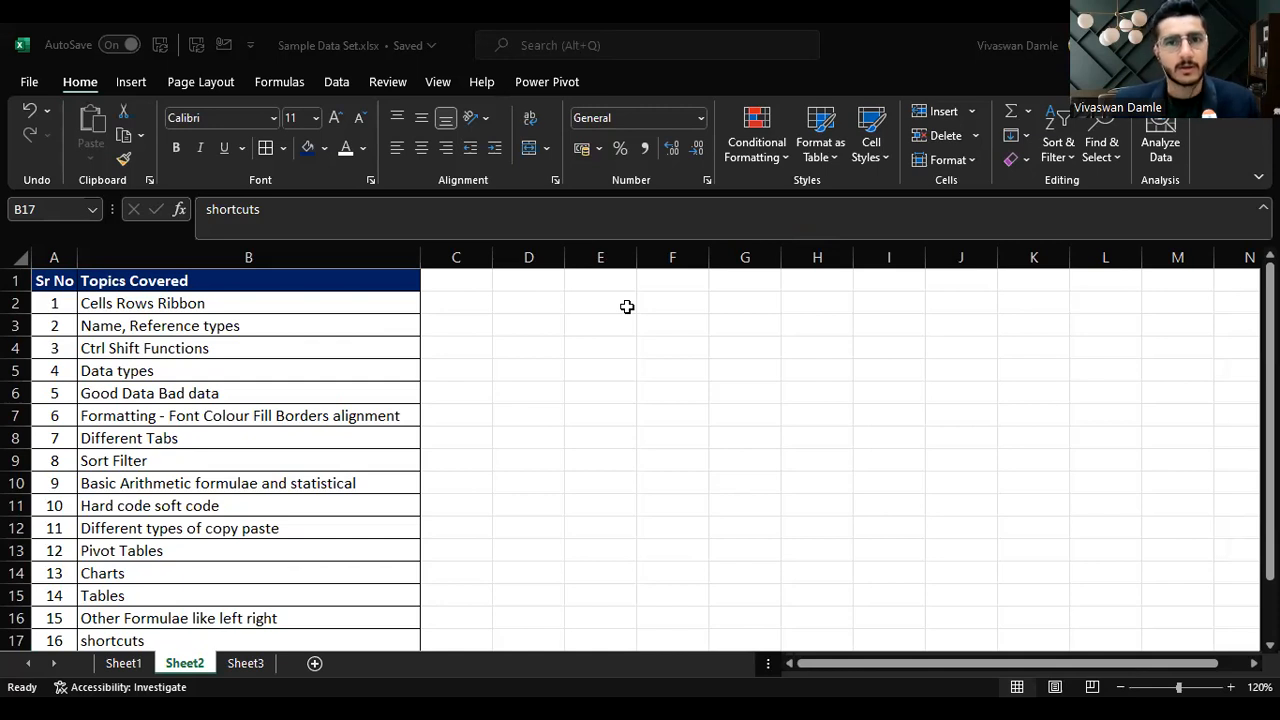
left_click(551, 287)
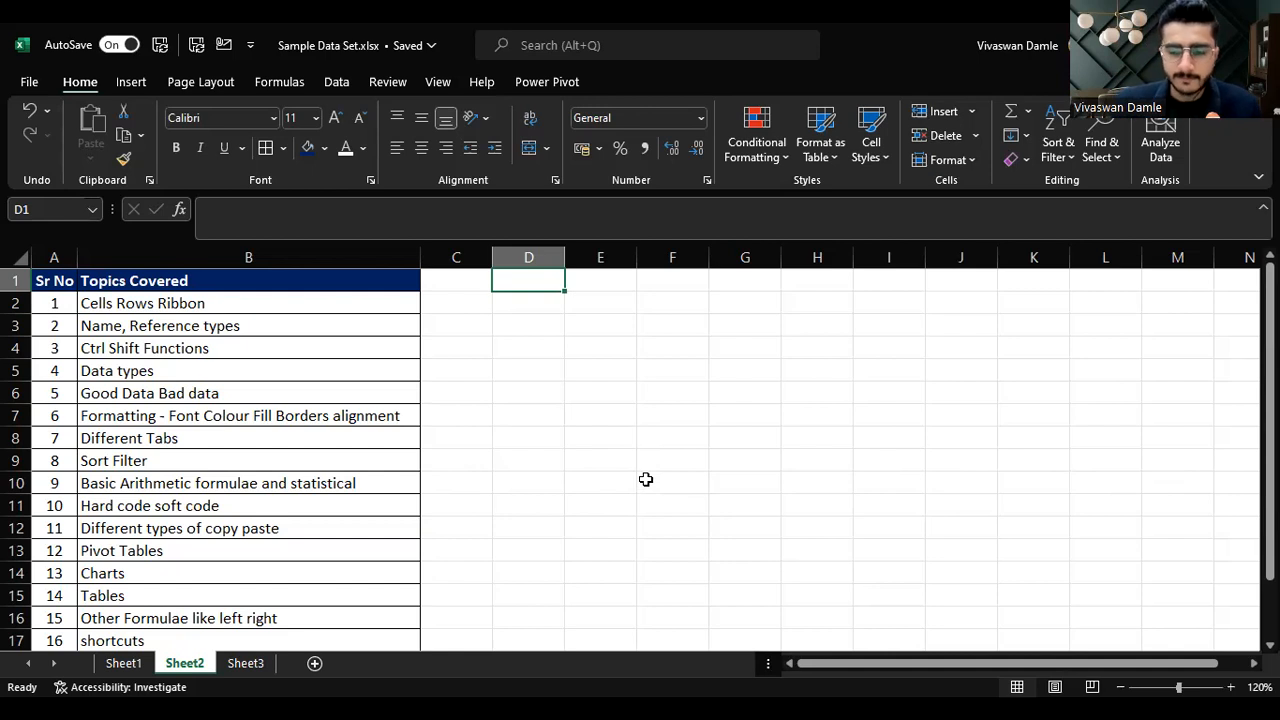
Step: Move the active cell around the empty cells beside the topics list, one cell at a time
key("Left")
key("Left")
key("Down")
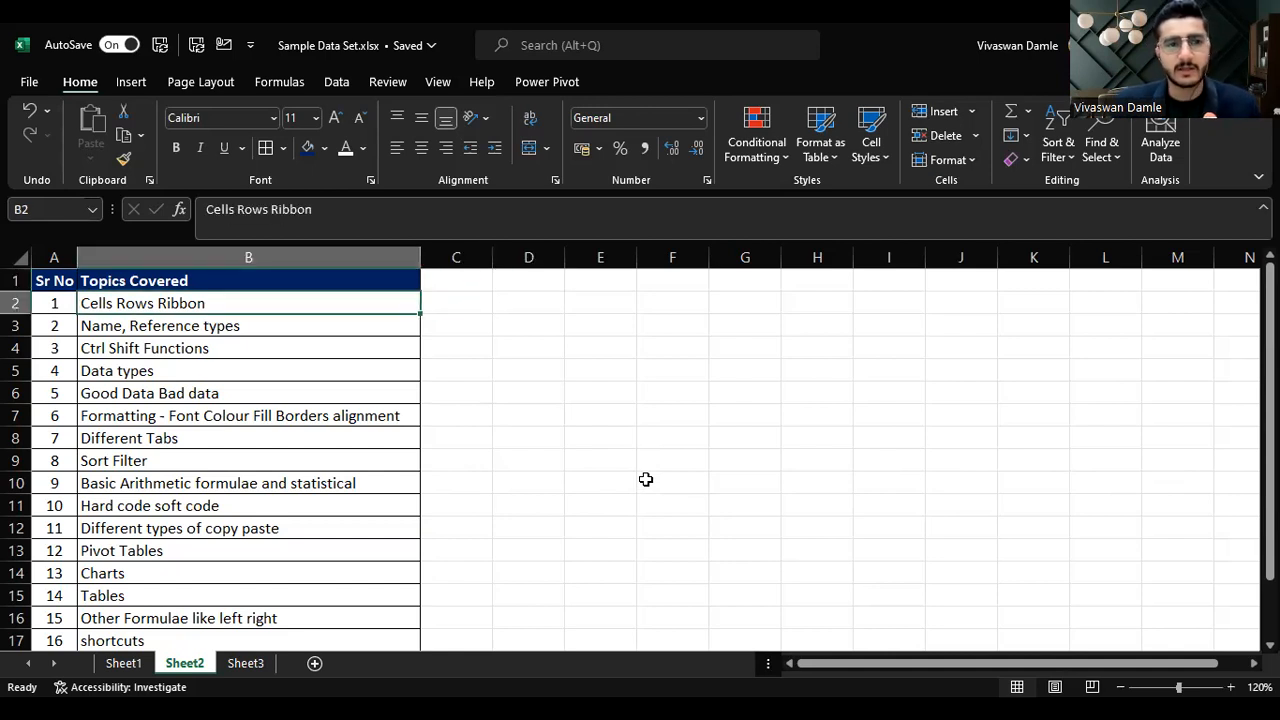
key("Right")
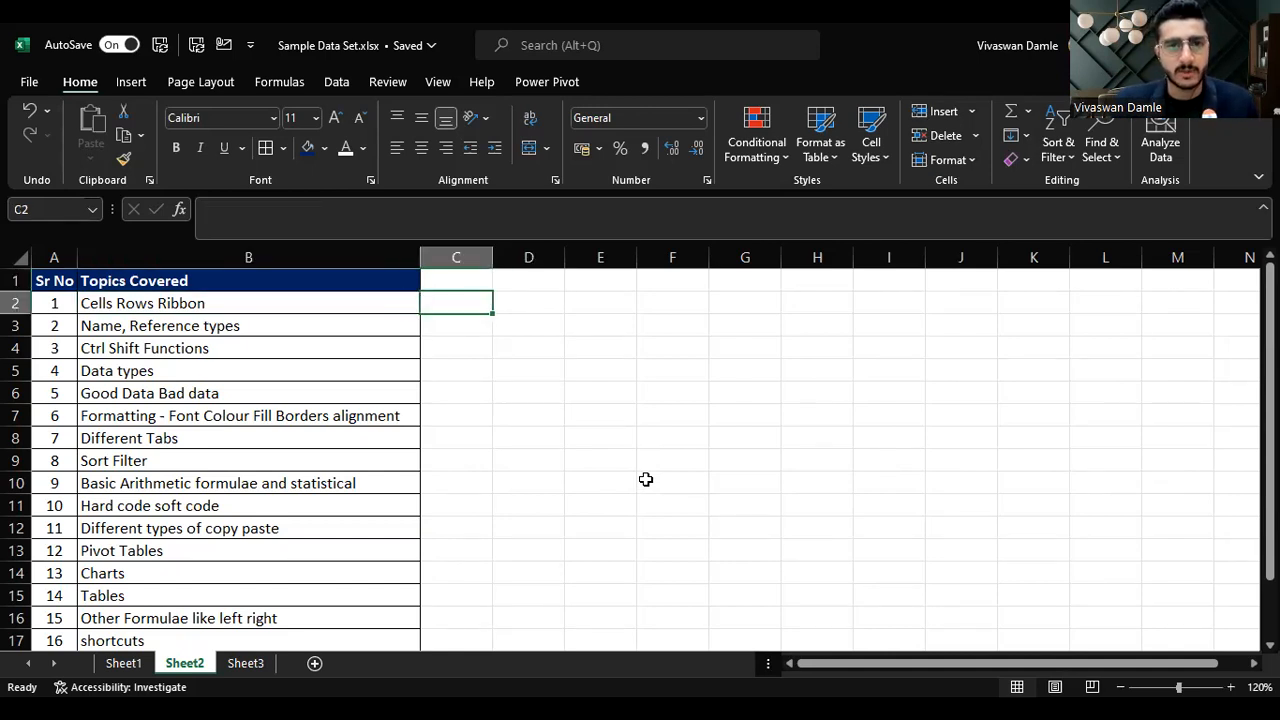
key("Right")
key("Right")
key("Left")
key("Down")
key("Up")
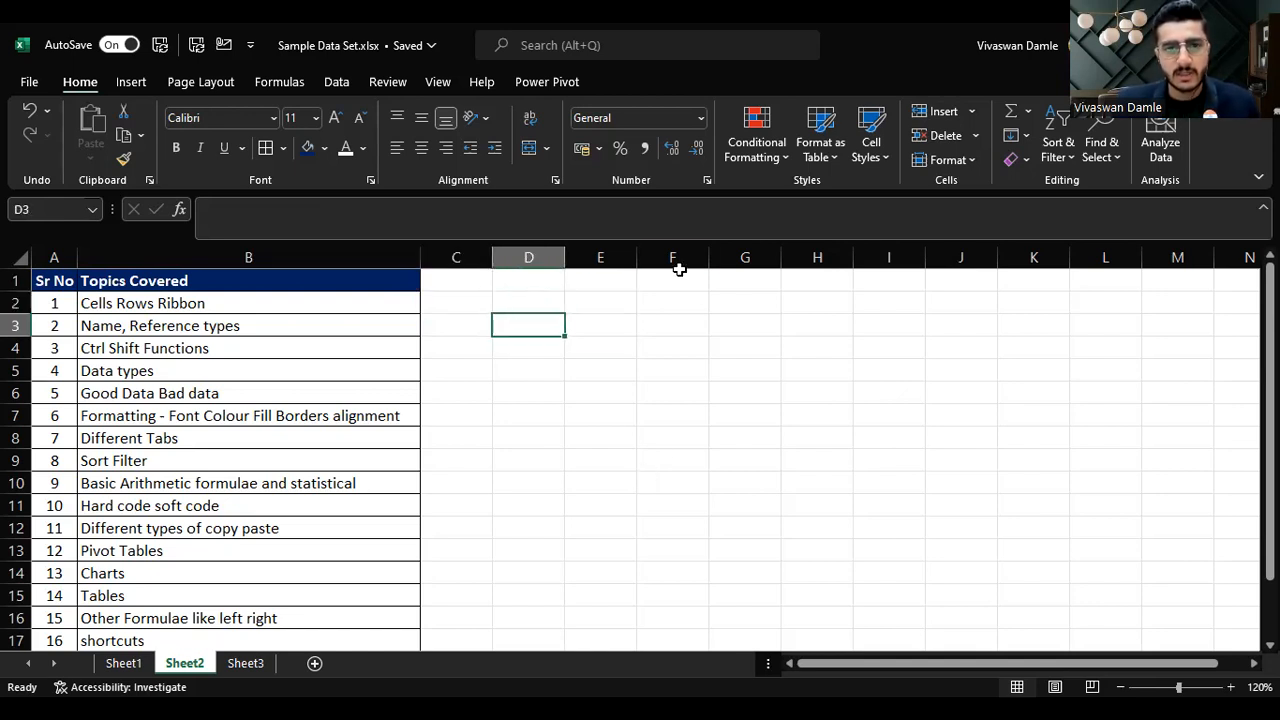
Step: Select a series of scattered empty cells in columns C to J one after another to demonstrate cell selection
left_click(531, 291)
left_click(548, 318)
left_click(605, 366)
left_click(763, 326)
left_click(906, 456)
left_click(698, 452)
left_click(745, 348)
left_click(897, 340)
left_click(962, 437)
left_click(810, 506)
left_click(590, 436)
left_click(672, 372)
left_click(797, 332)
left_click(960, 436)
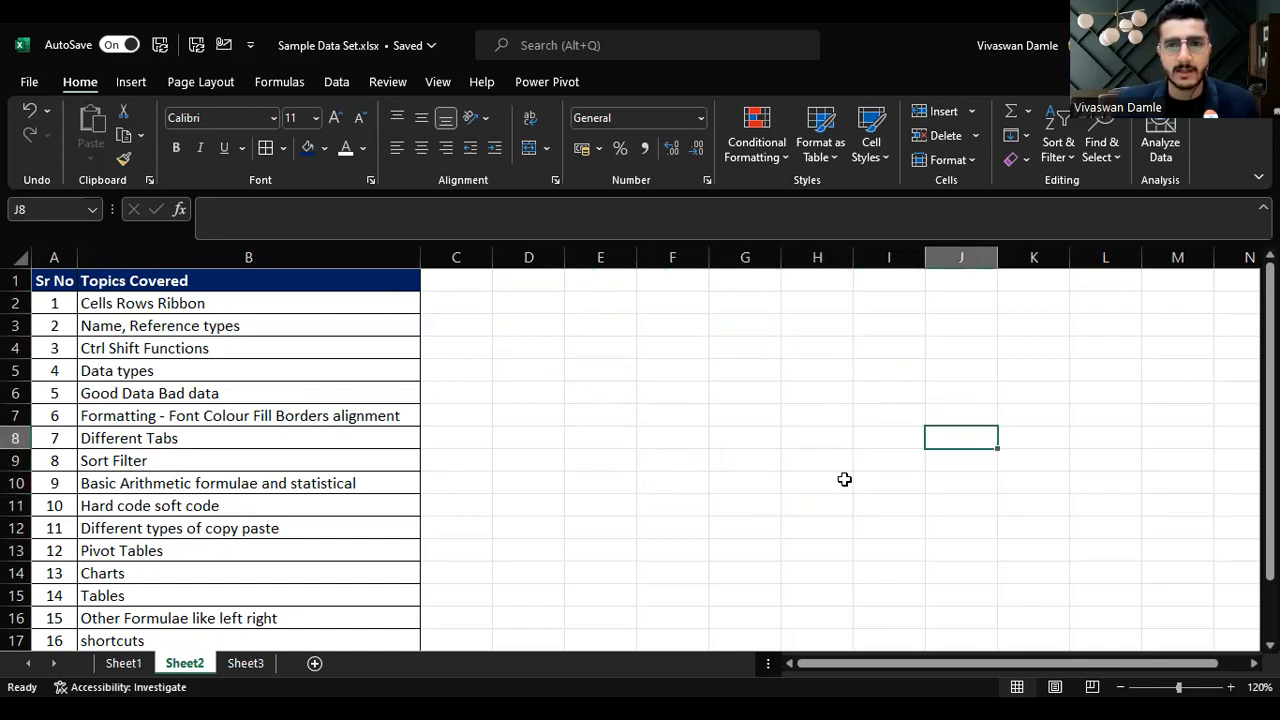
left_click(815, 458)
left_click(672, 478)
left_click(656, 394)
left_click(791, 348)
left_click(764, 424)
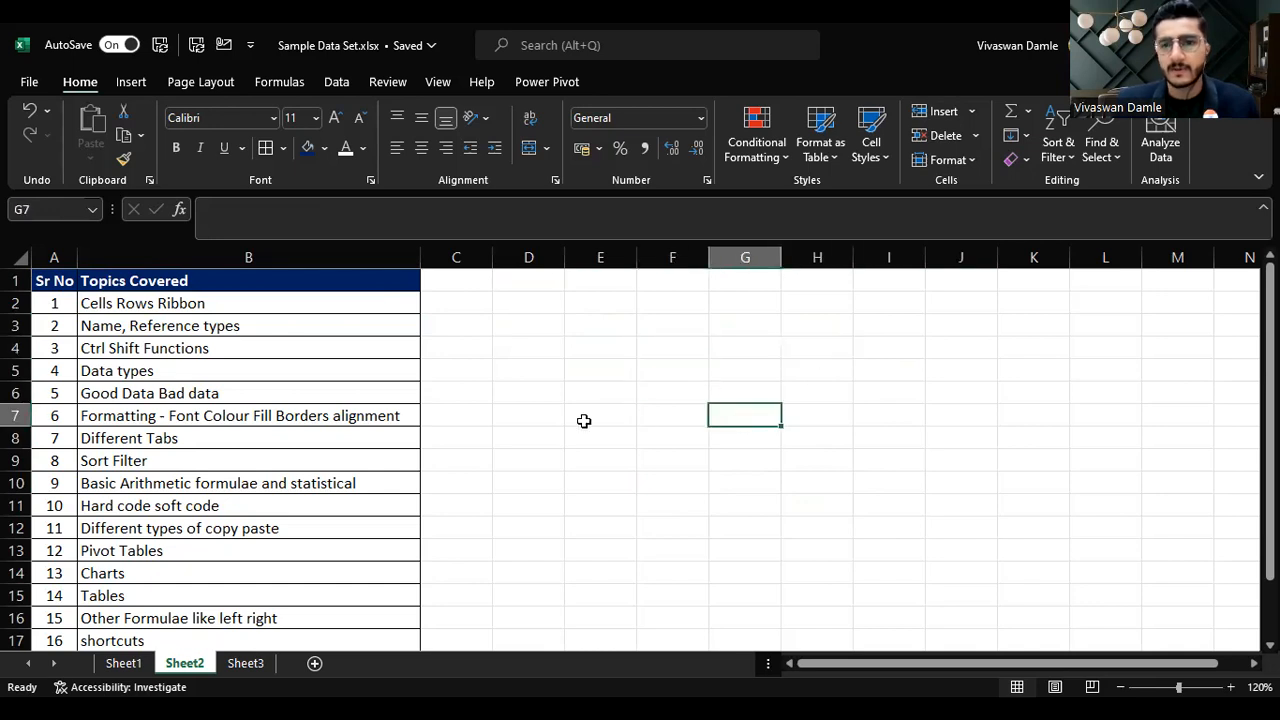
left_click(674, 363)
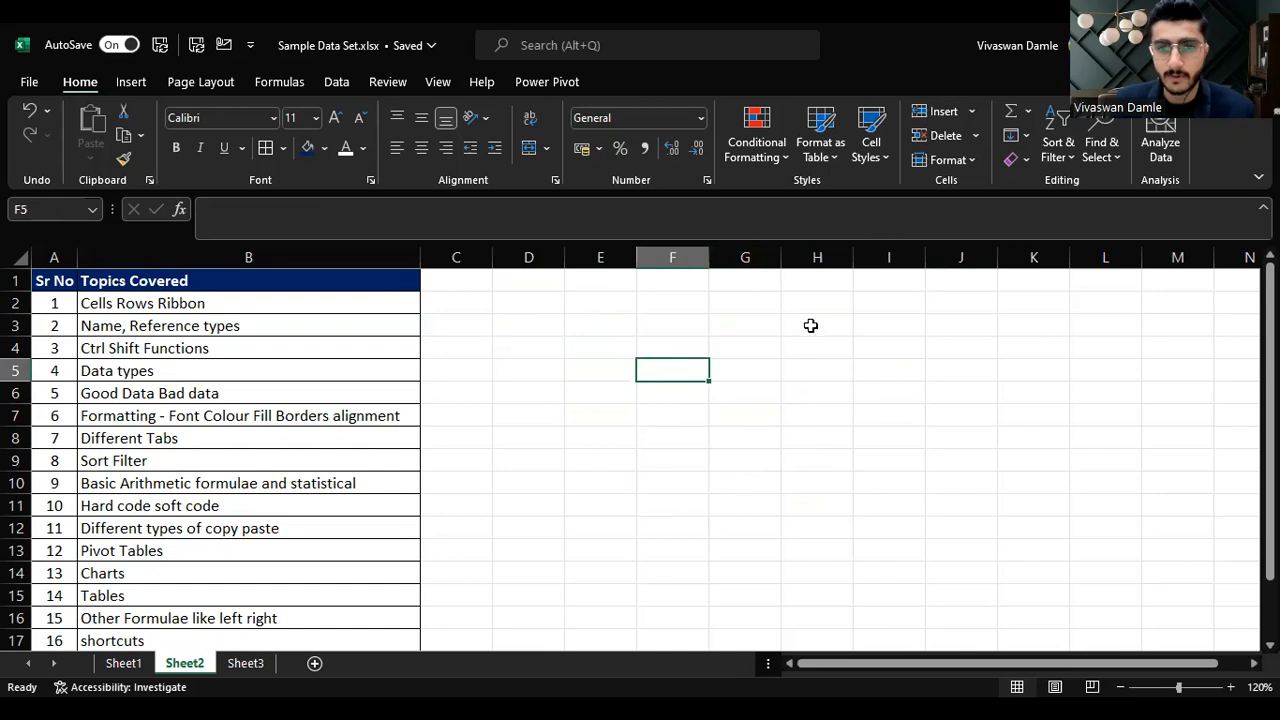
left_click(720, 328)
left_click(993, 330)
left_click(731, 351)
left_click(586, 424)
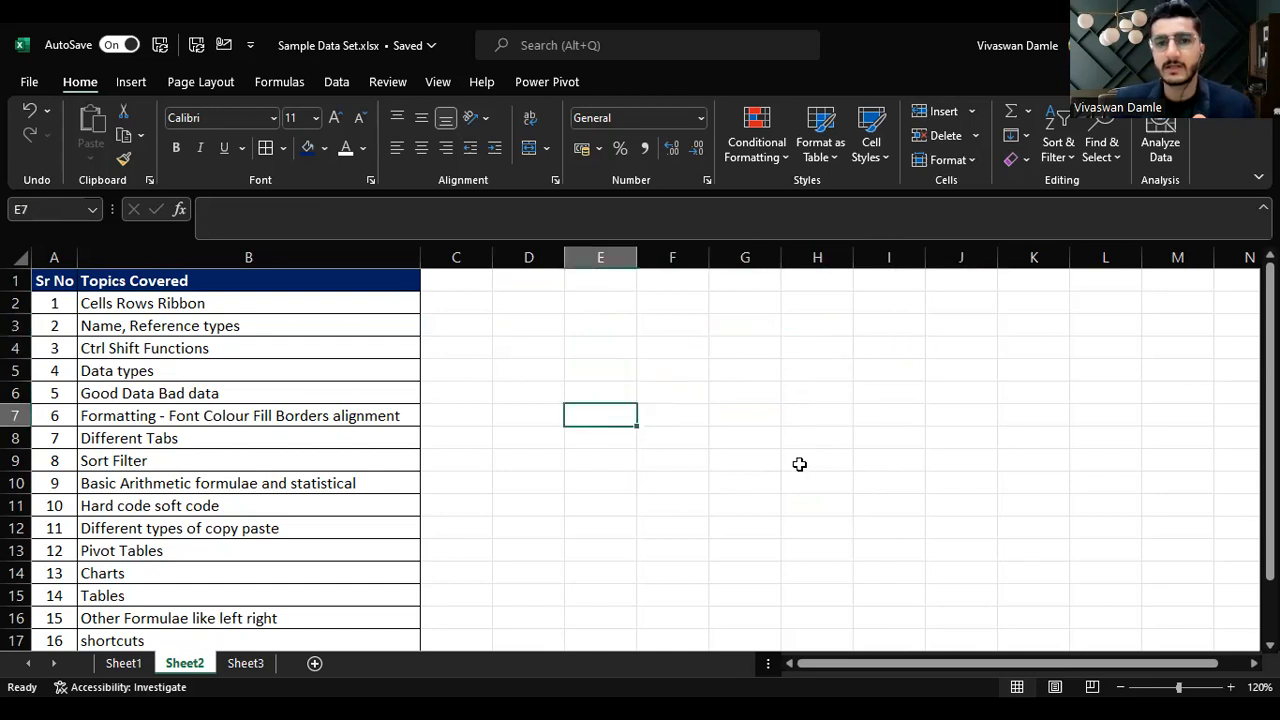
left_click(672, 325)
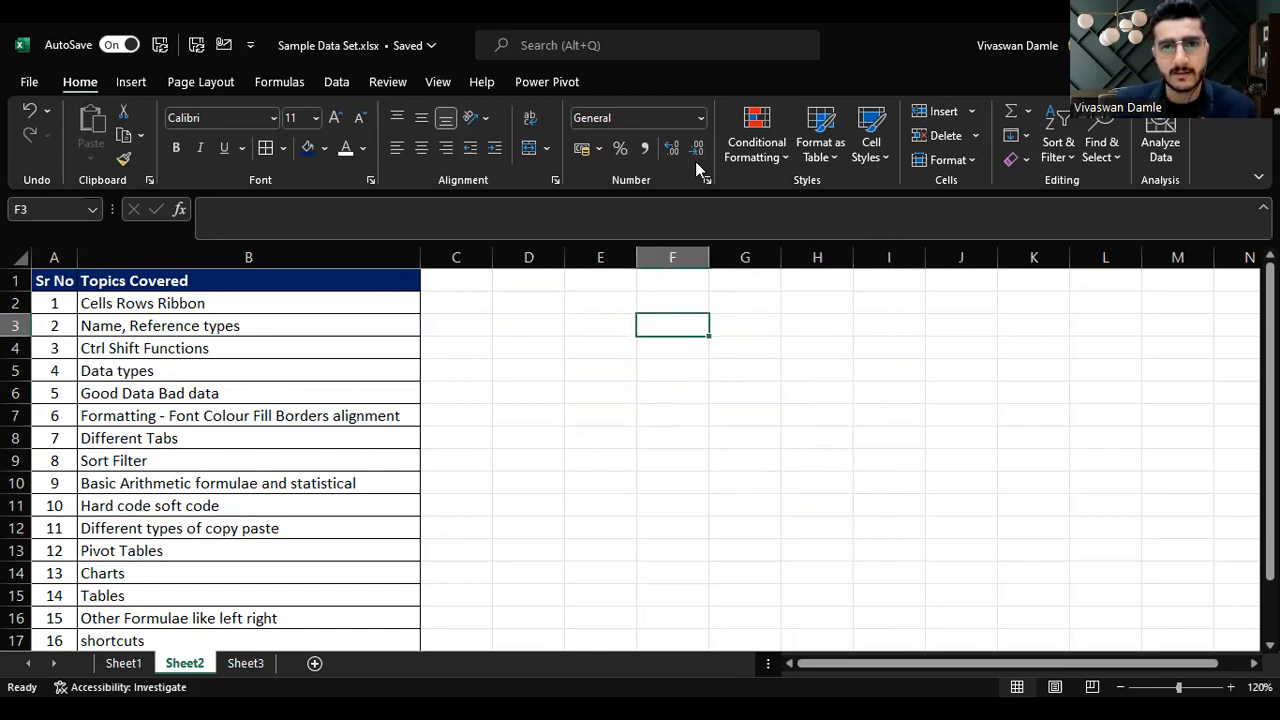
left_click(889, 348)
left_click(680, 323)
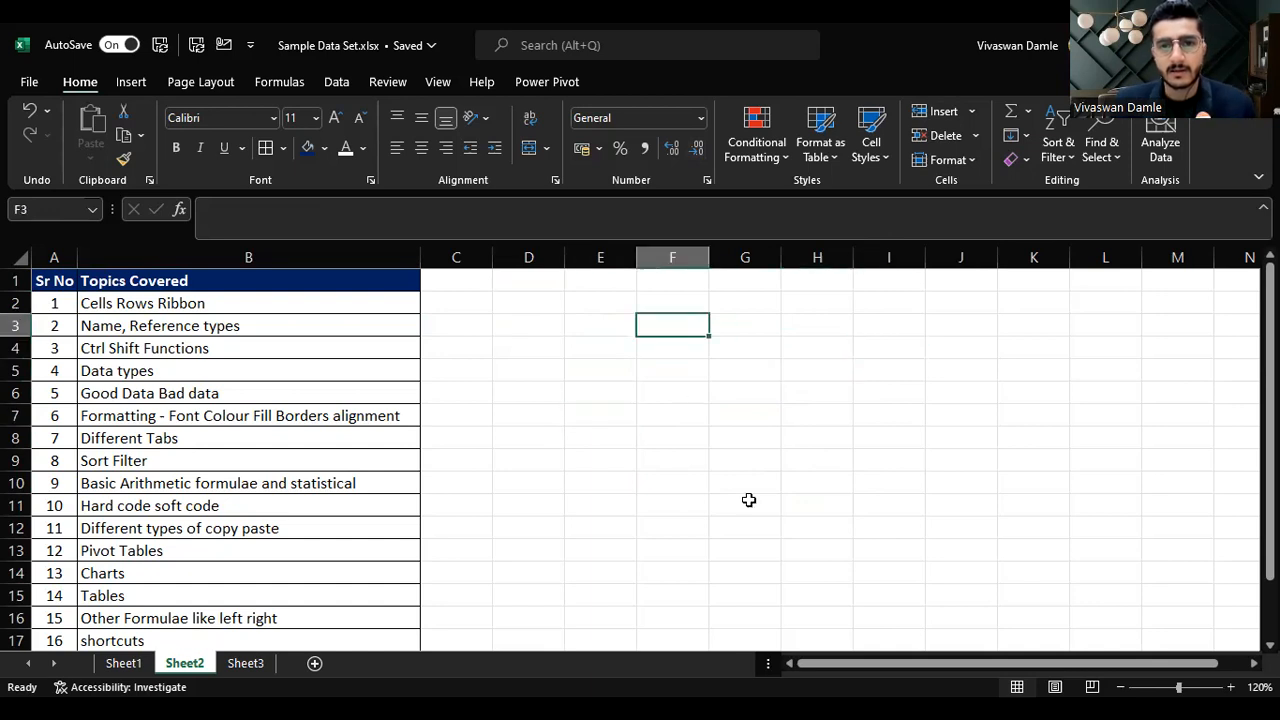
Step: Select a few more empty cells around column F one after another
left_click(748, 500)
left_click(748, 357)
left_click(810, 305)
left_click(645, 298)
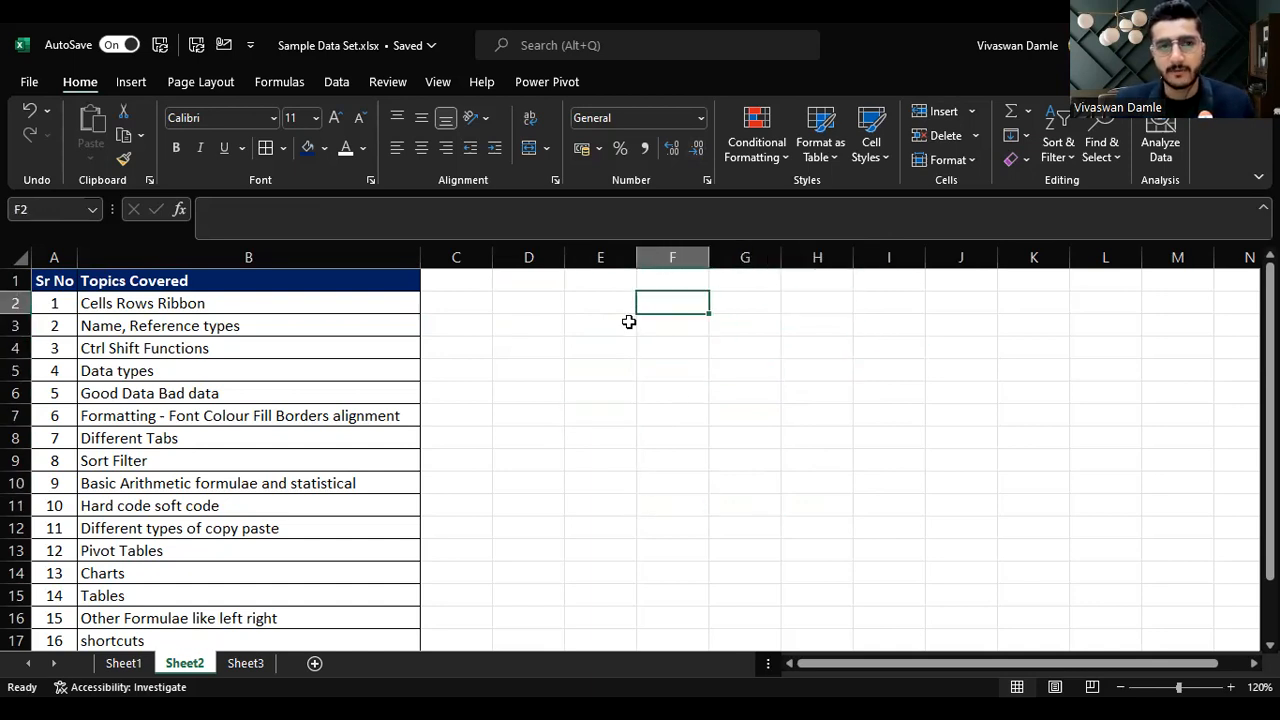
left_click(668, 352)
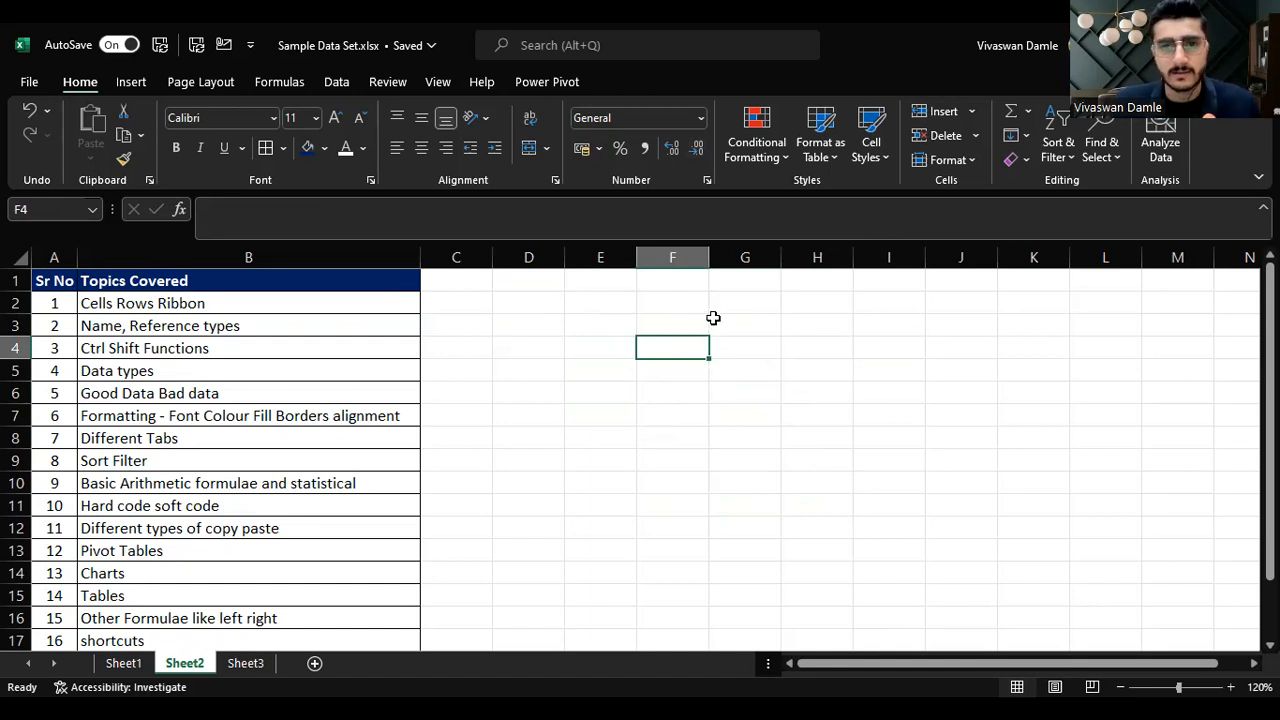
Step: Select whole column F and rows 3 and 4 in turn by their headers, finishing on cell F4
left_click(686, 259)
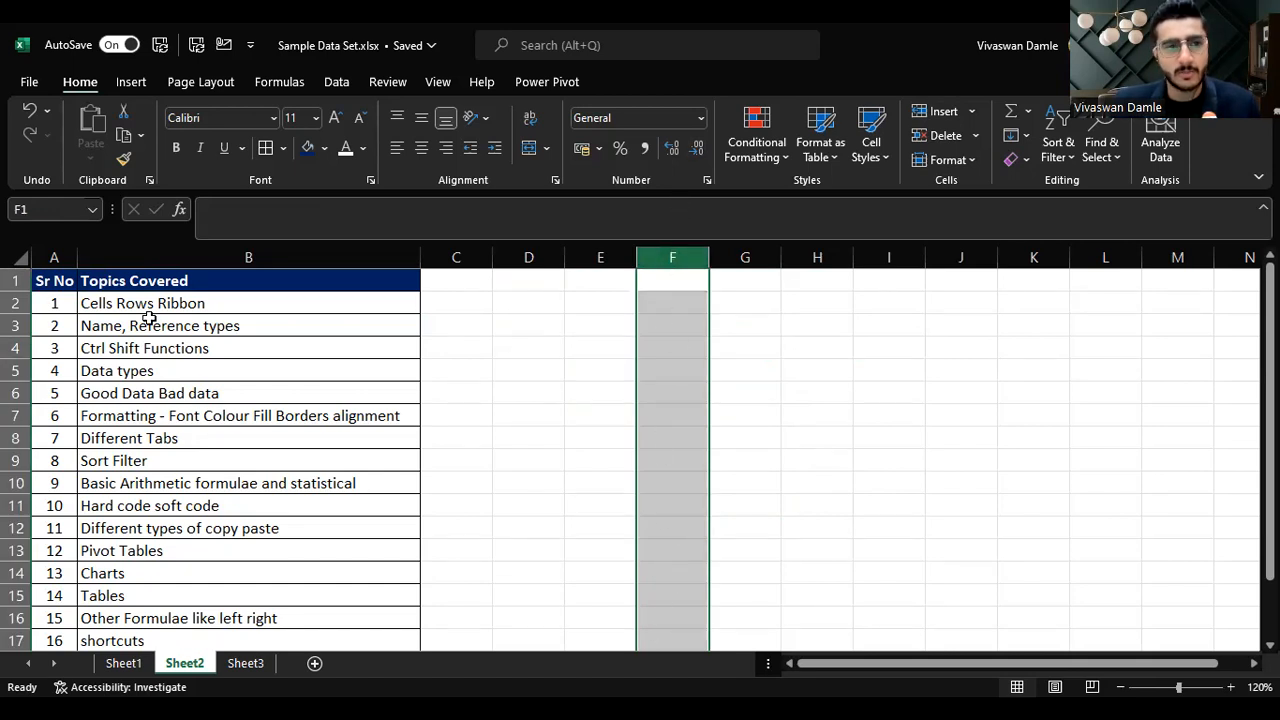
left_click(18, 325)
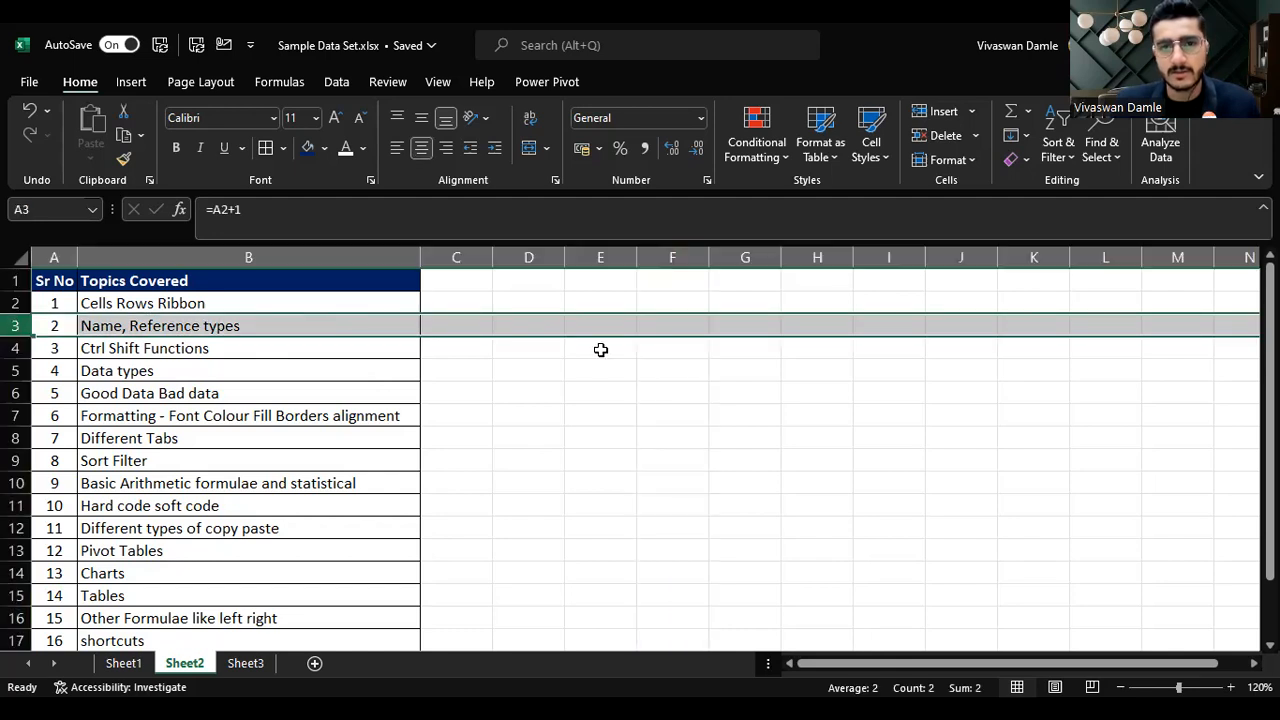
left_click(683, 258)
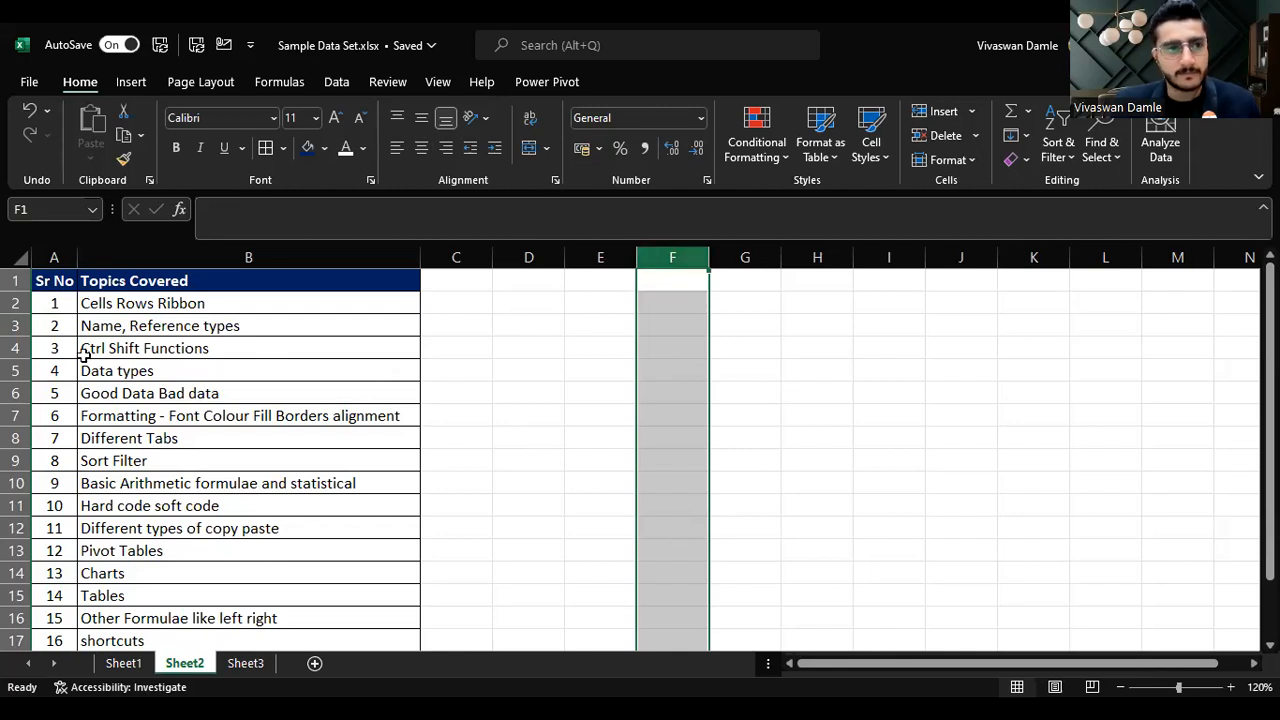
left_click(16, 348)
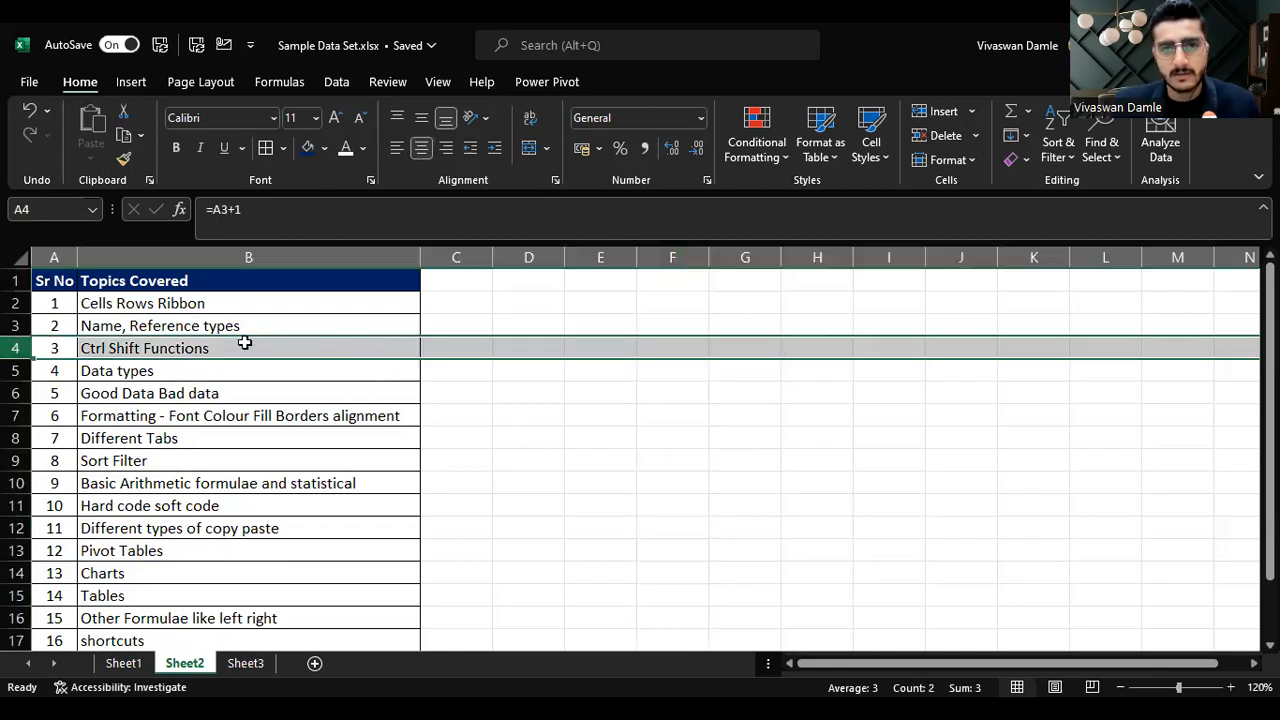
left_click(672, 347)
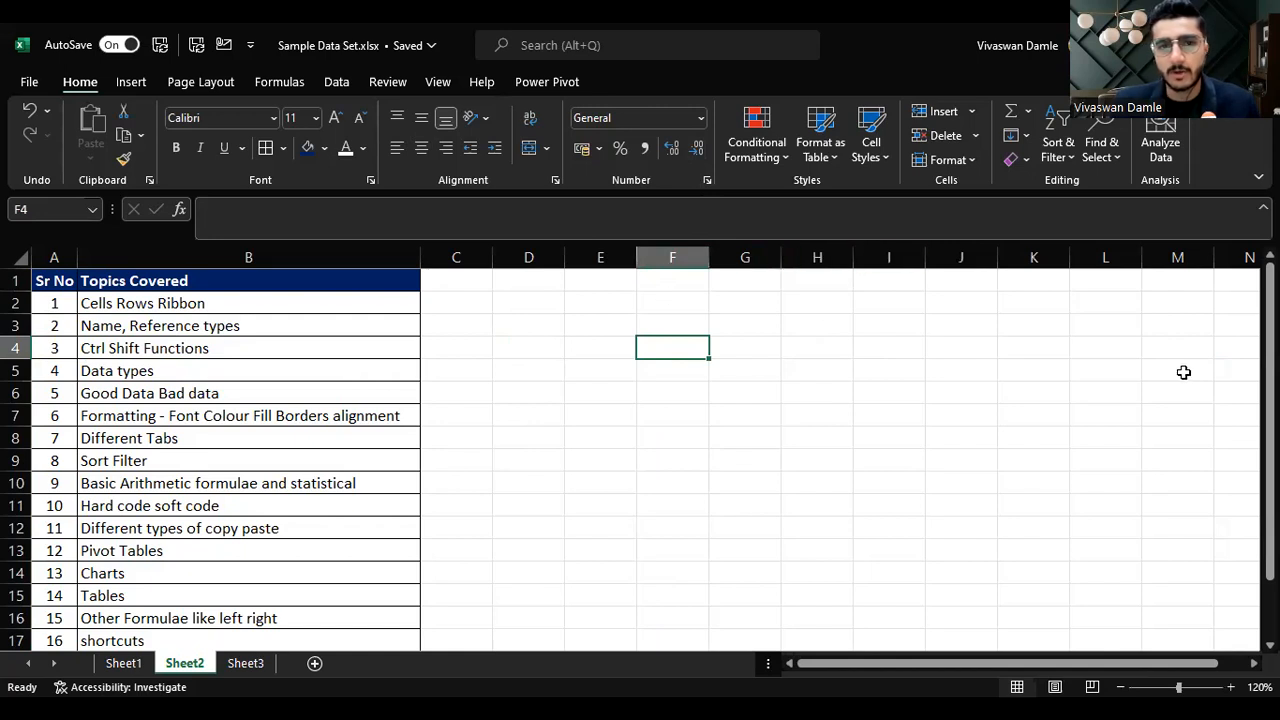
Step: Point out the Name Box, then select cells K7 and G12 to demonstrate cell addresses
left_click(56, 208)
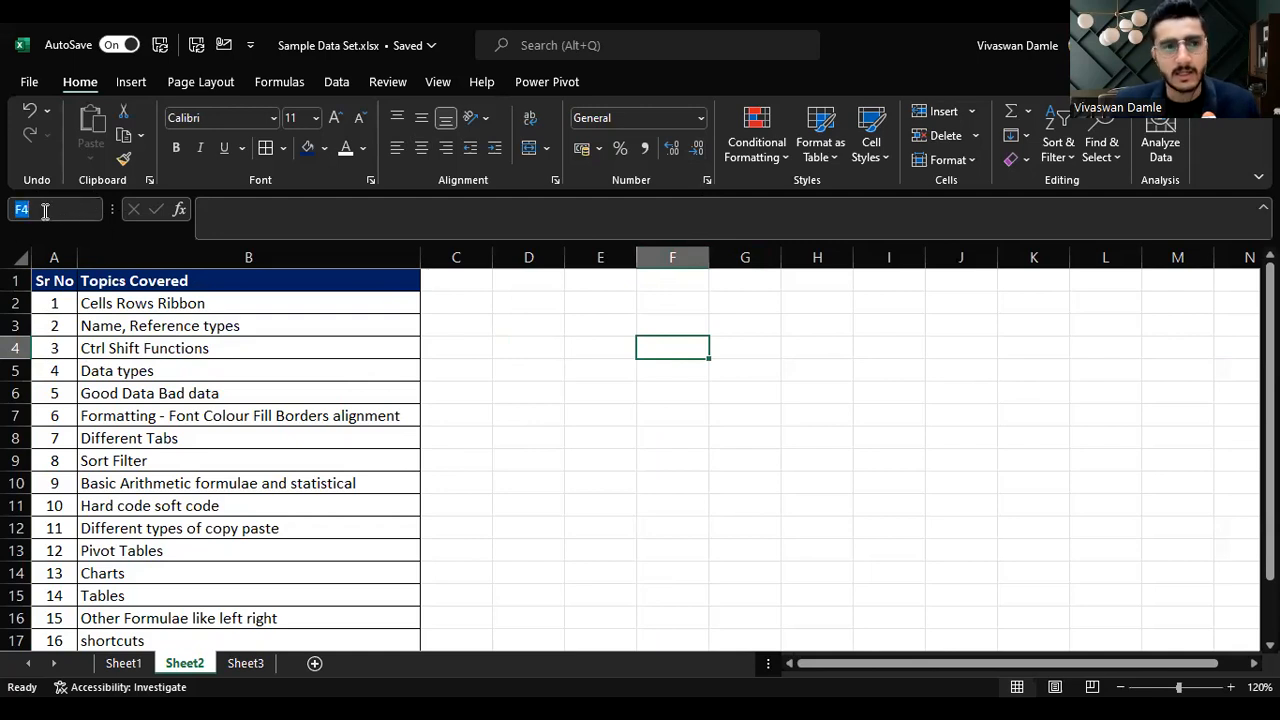
key("Escape")
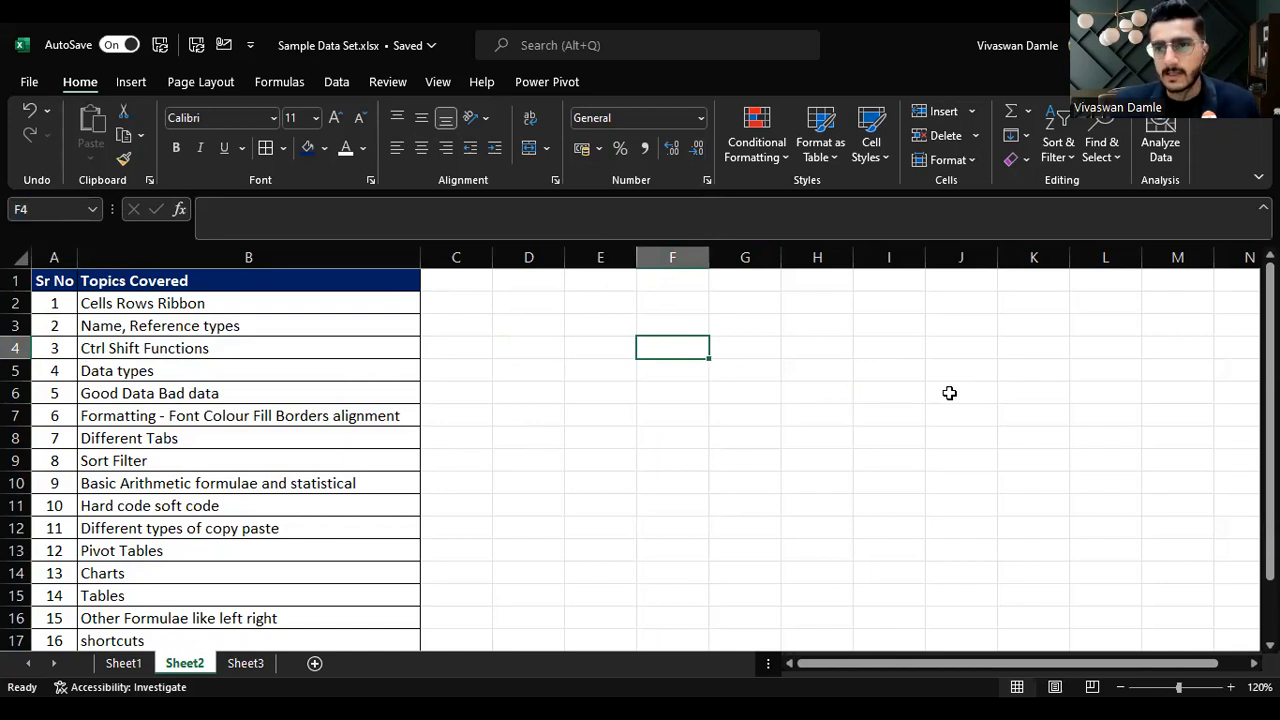
left_click(1041, 406)
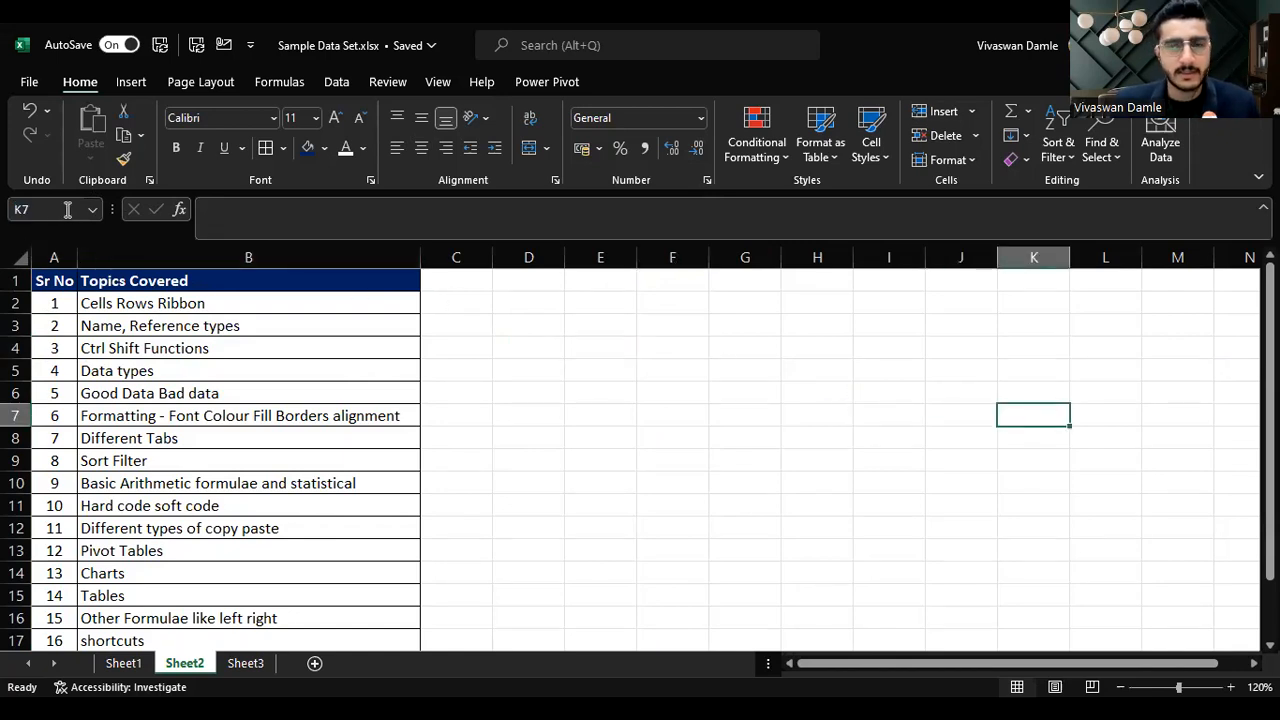
left_click(712, 522)
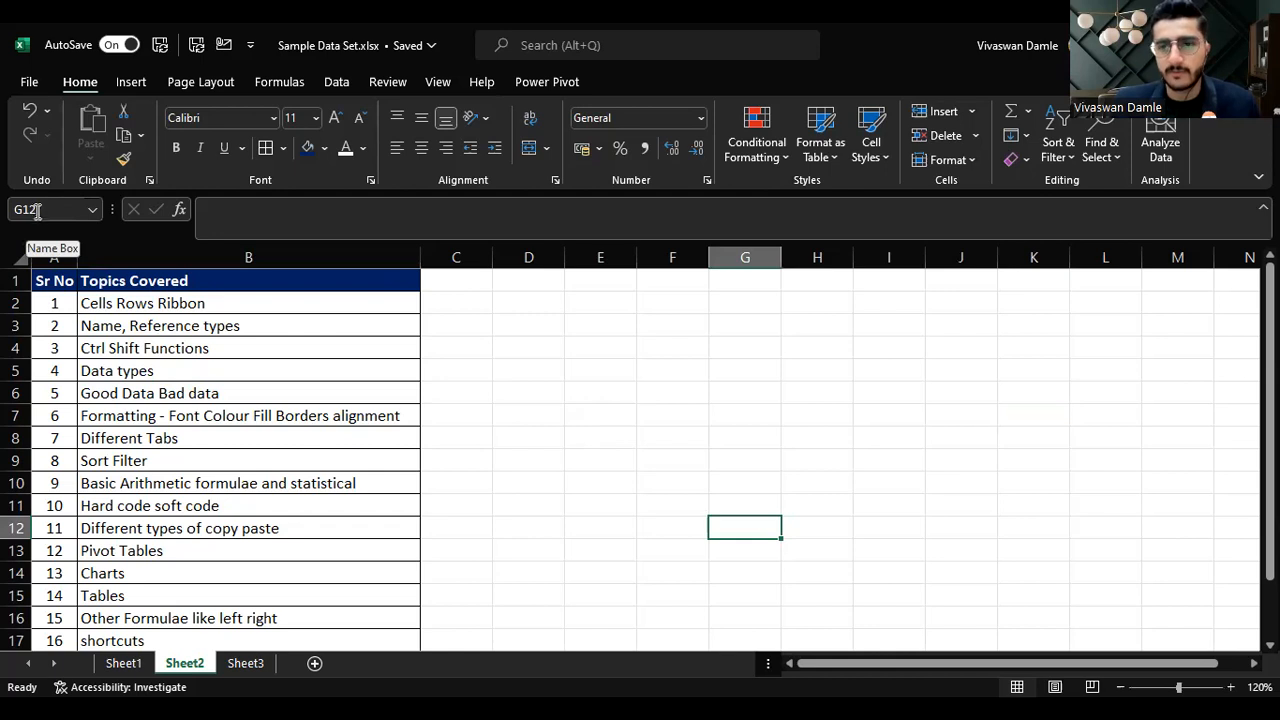
Step: Select two empty cells, then whole column F and row 7 by their headers
left_click(540, 363)
left_click(789, 352)
left_click(693, 257)
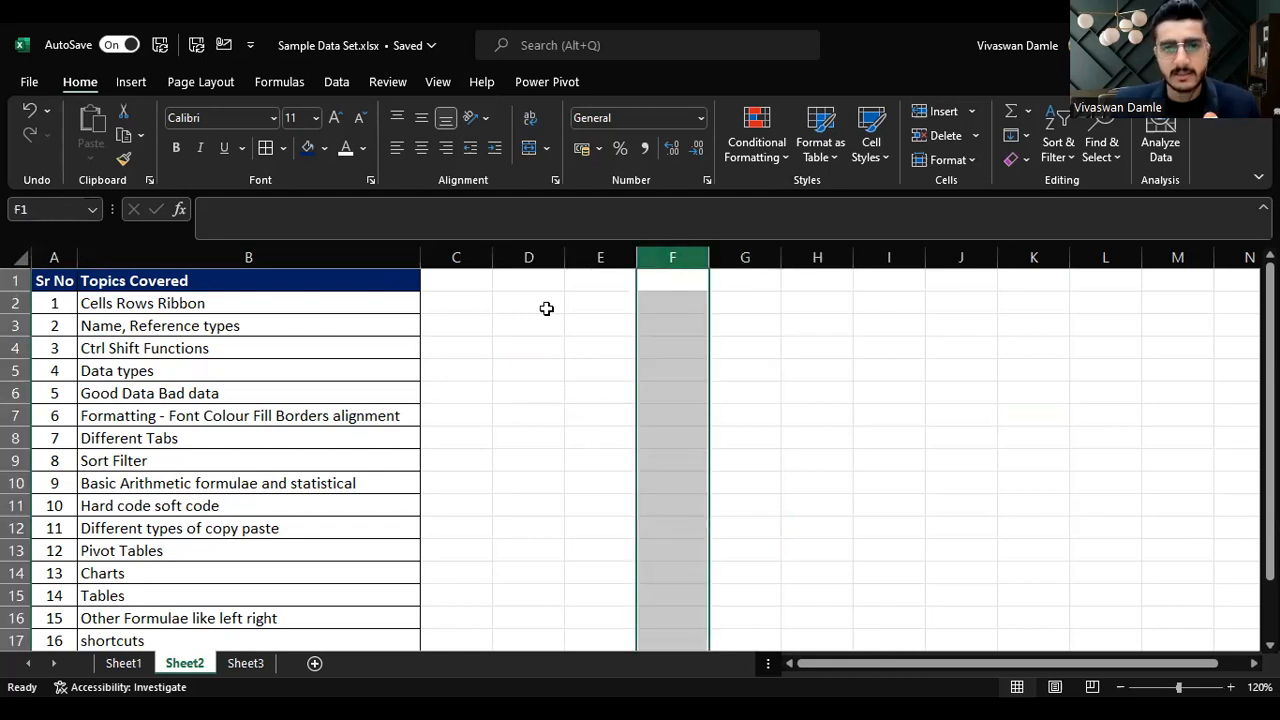
left_click(15, 415)
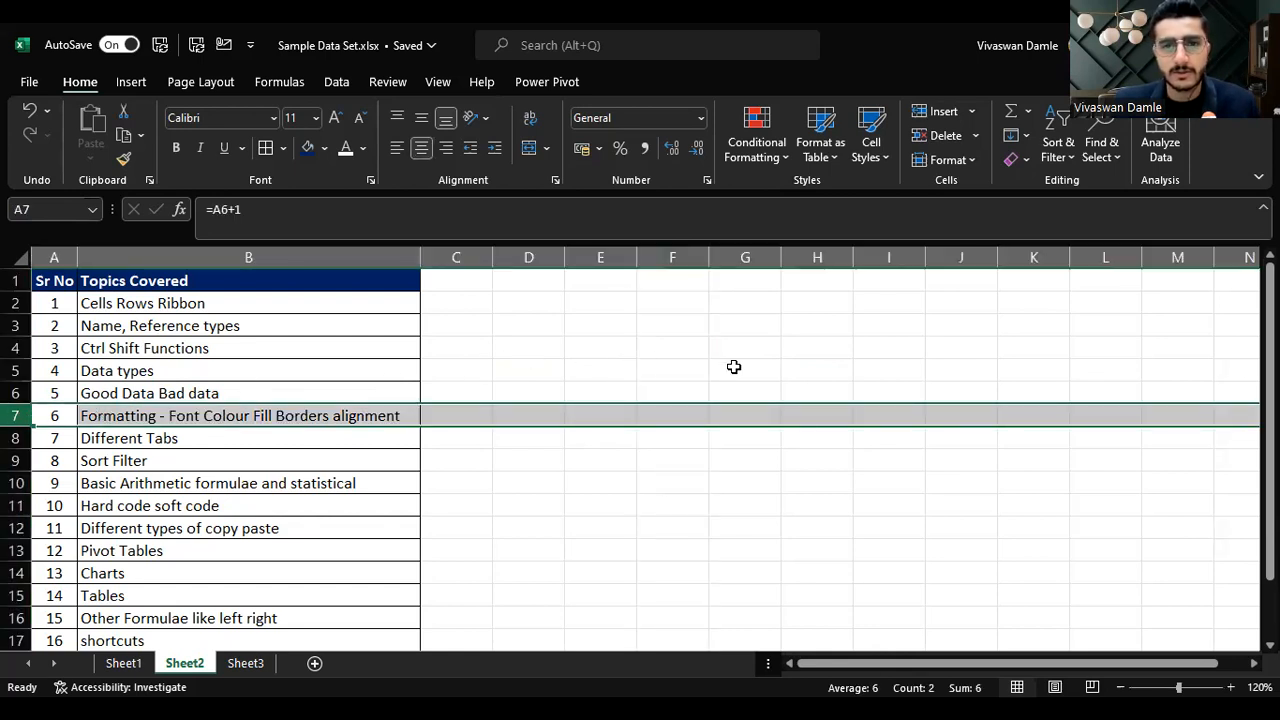
Step: Select a series of scattered empty cells between columns E and H, ending on cell H7
left_click(772, 326)
left_click(849, 354)
left_click(633, 412)
left_click(817, 441)
left_click(742, 372)
left_click(682, 433)
left_click(803, 406)
left_click(734, 363)
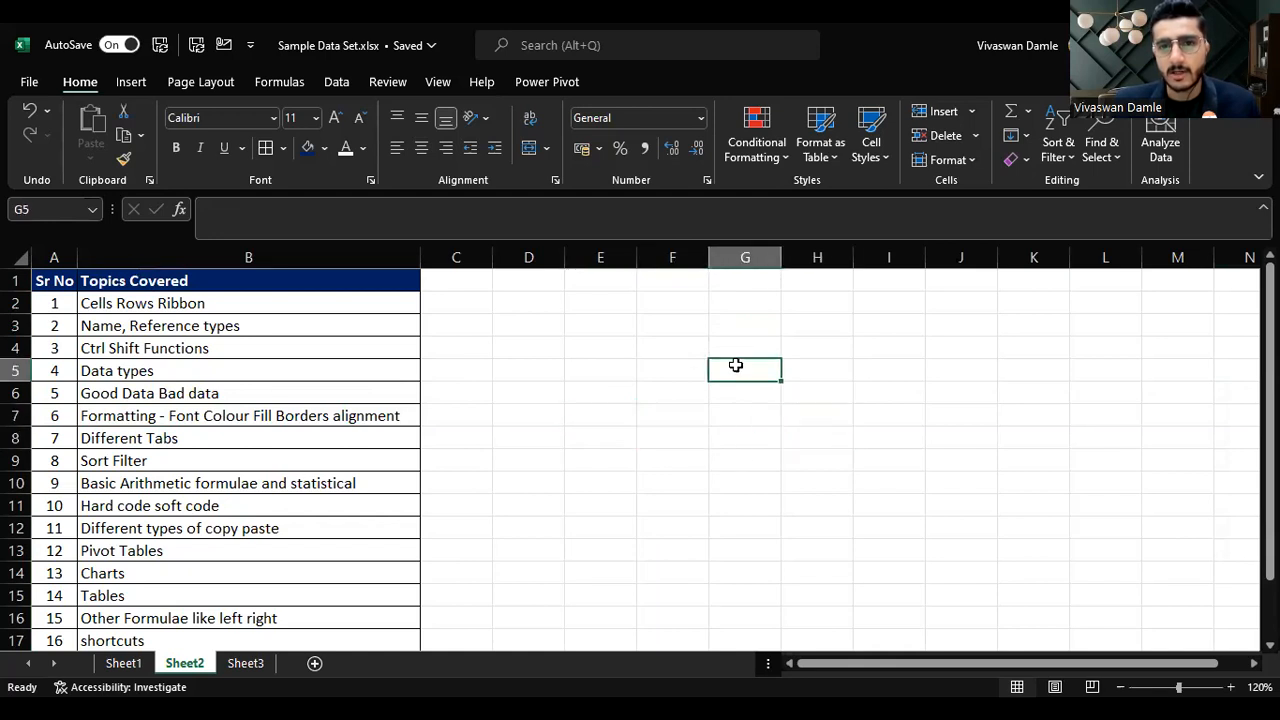
left_click(620, 374)
left_click(814, 408)
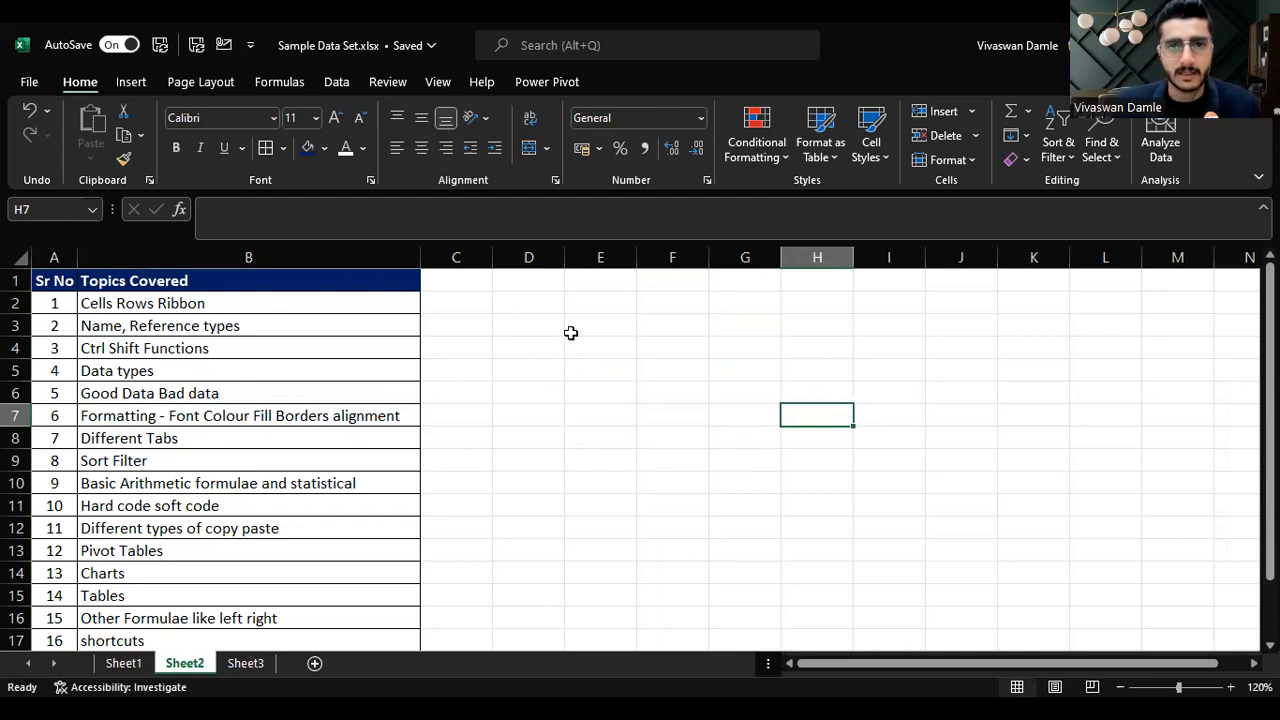
Step: Select cell E1 and move the active cell around the nearby empty cells one step at a time
left_click(604, 281)
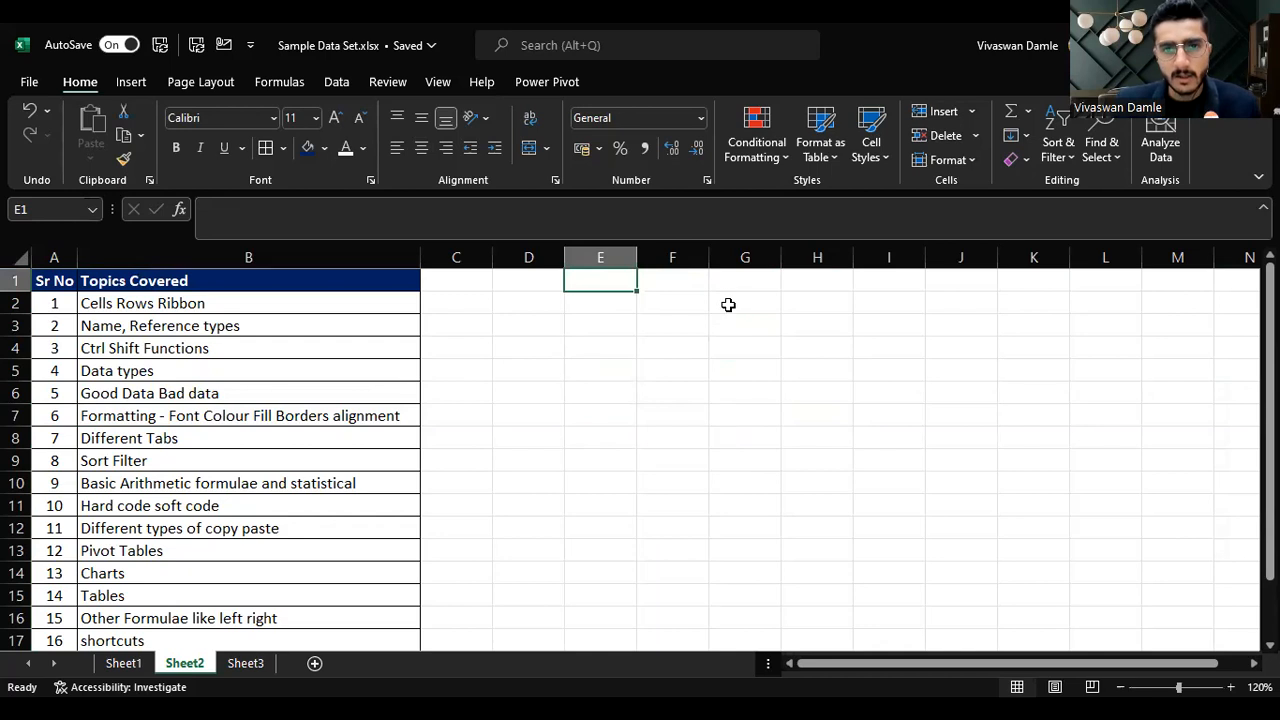
key("Down")
key("Down")
key("Right")
key("Up")
key("Left")
key("Up")
key("Down")
key("Down")
key("Down")
key("Right")
Step: Keep stepping the active cell around, working back to the Topics Covered heading in B1
key("Up")
key("Left")
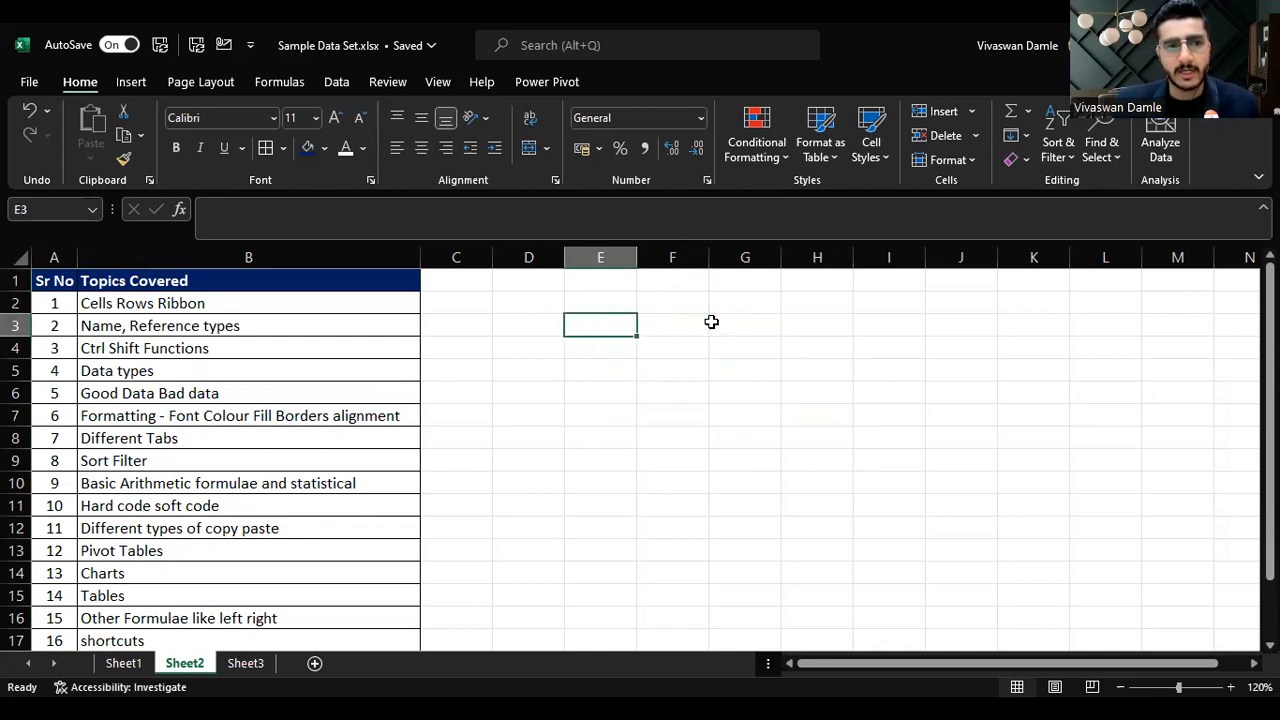
key("Down")
key("Right")
key("Up")
key("Left")
key("Up")
key("Up")
key("Left")
key("Left")
key("Left")
key("Down")
key("Up")
Step: Extend the selection from B1 to the end of the topics column, then step down the list to Pivot Tables
key("ctrl+shift+Down")
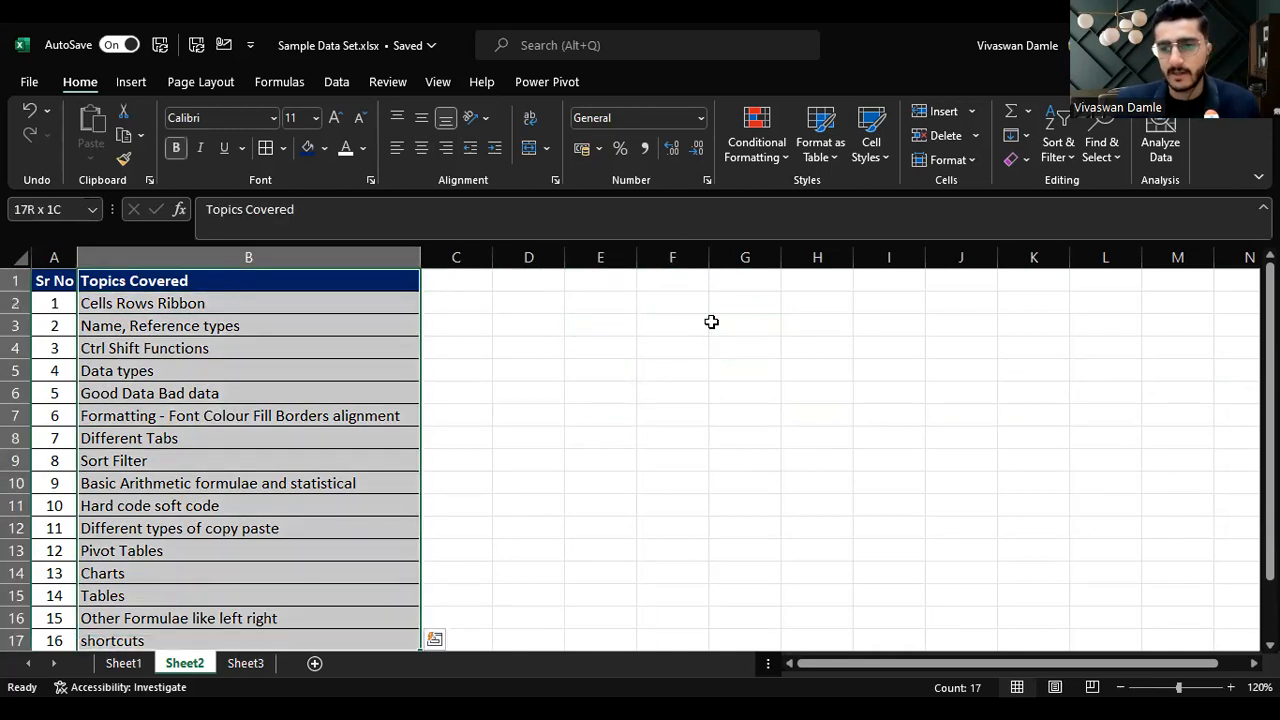
key("Up")
key("Down")
key("Down")
key("Down")
key("Down")
key("Down")
key("Down")
key("Down")
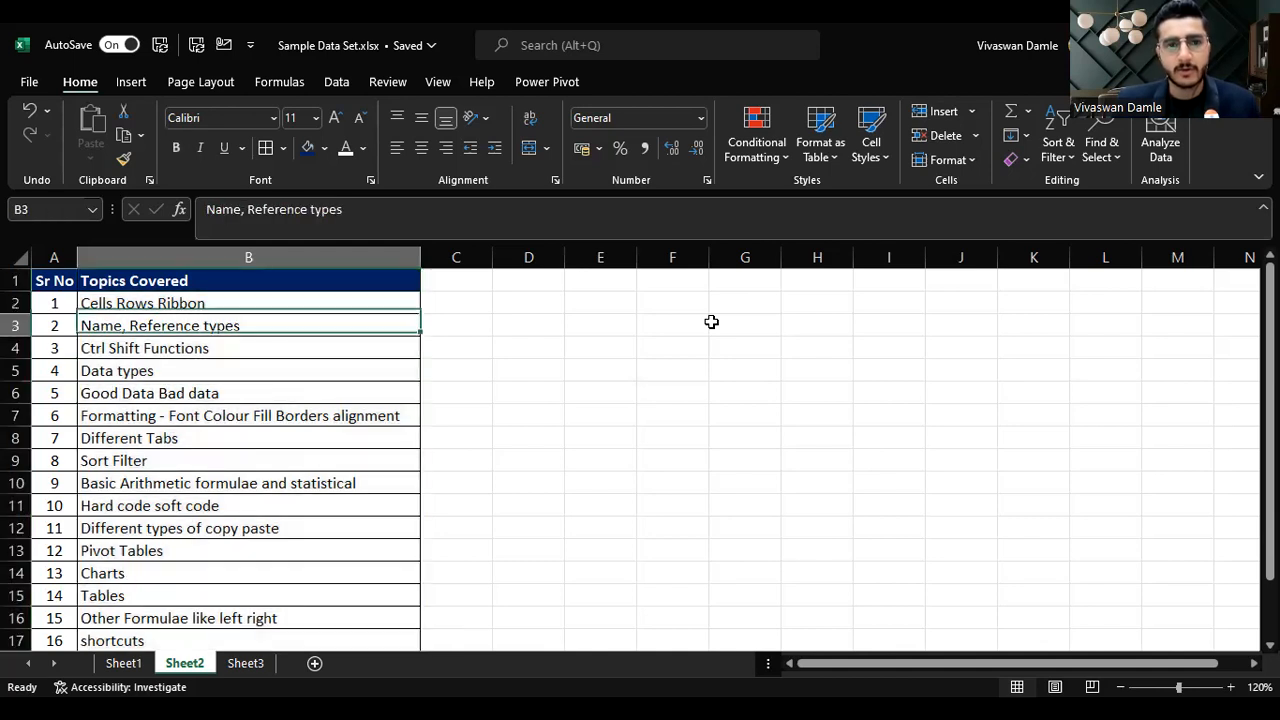
key("Down")
key("Down")
key("Down")
key("Down")
key("Down")
key("Down")
key("Down")
key("Down")
key("Down")
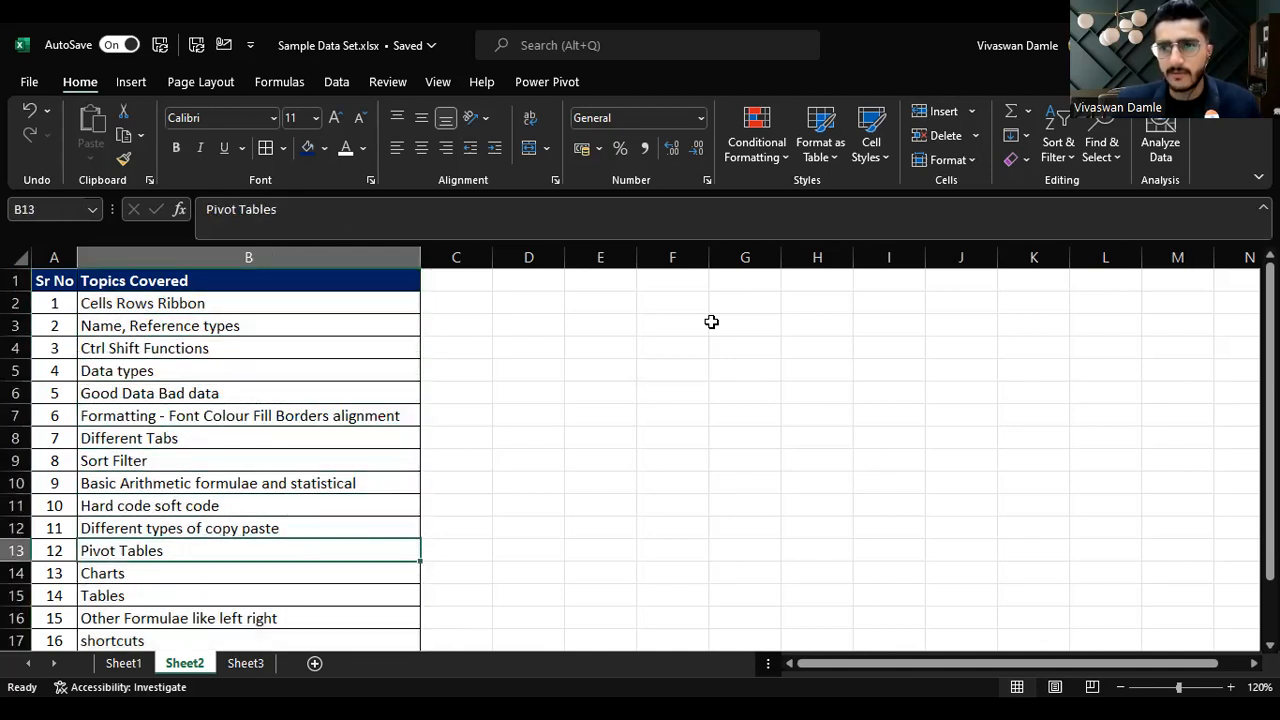
Step: Jump to the top and bottom of the topics column, then step just past the last entry to B18
key("ctrl+Up")
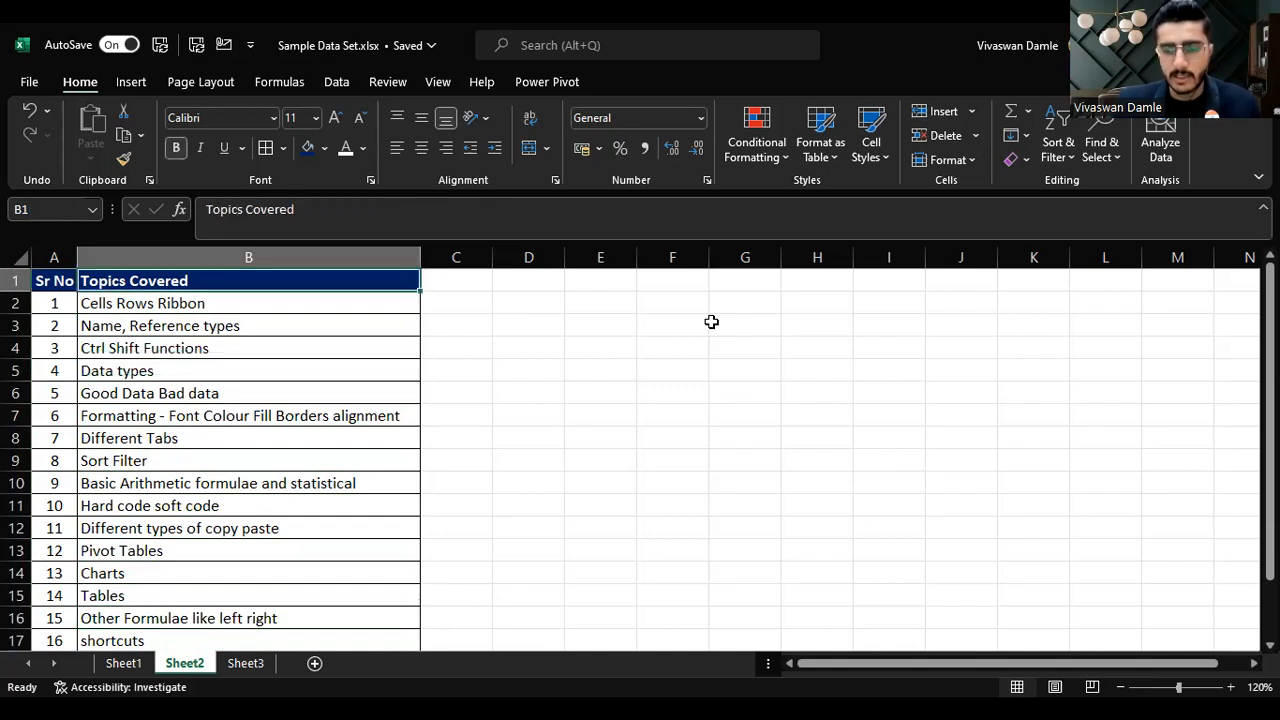
key("ctrl+Down")
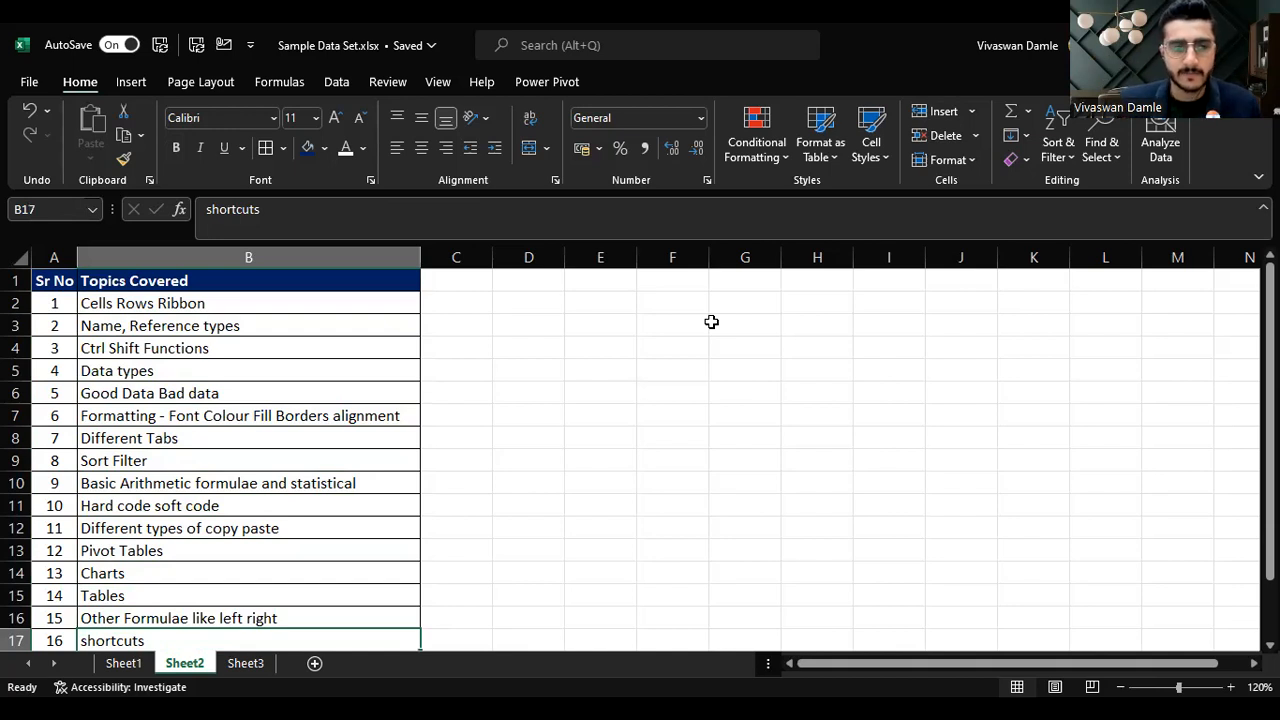
key("Down")
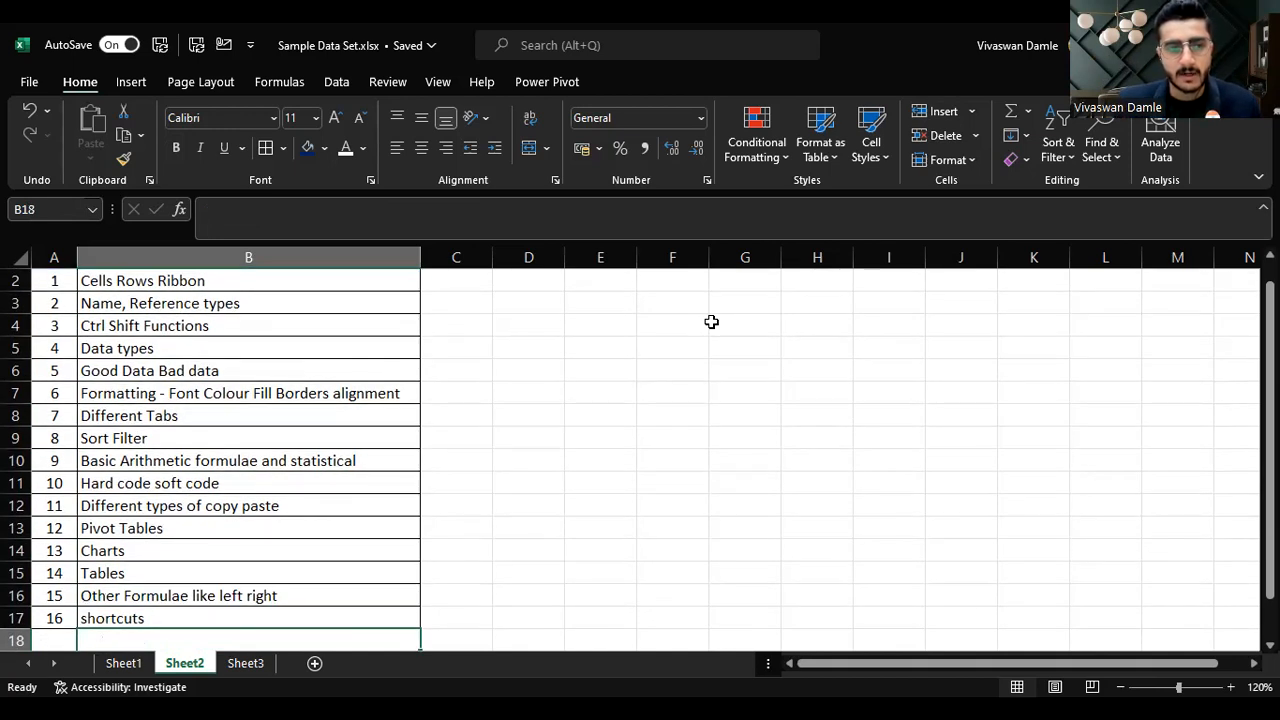
key("Down")
key("Up")
key("Up")
key("Down")
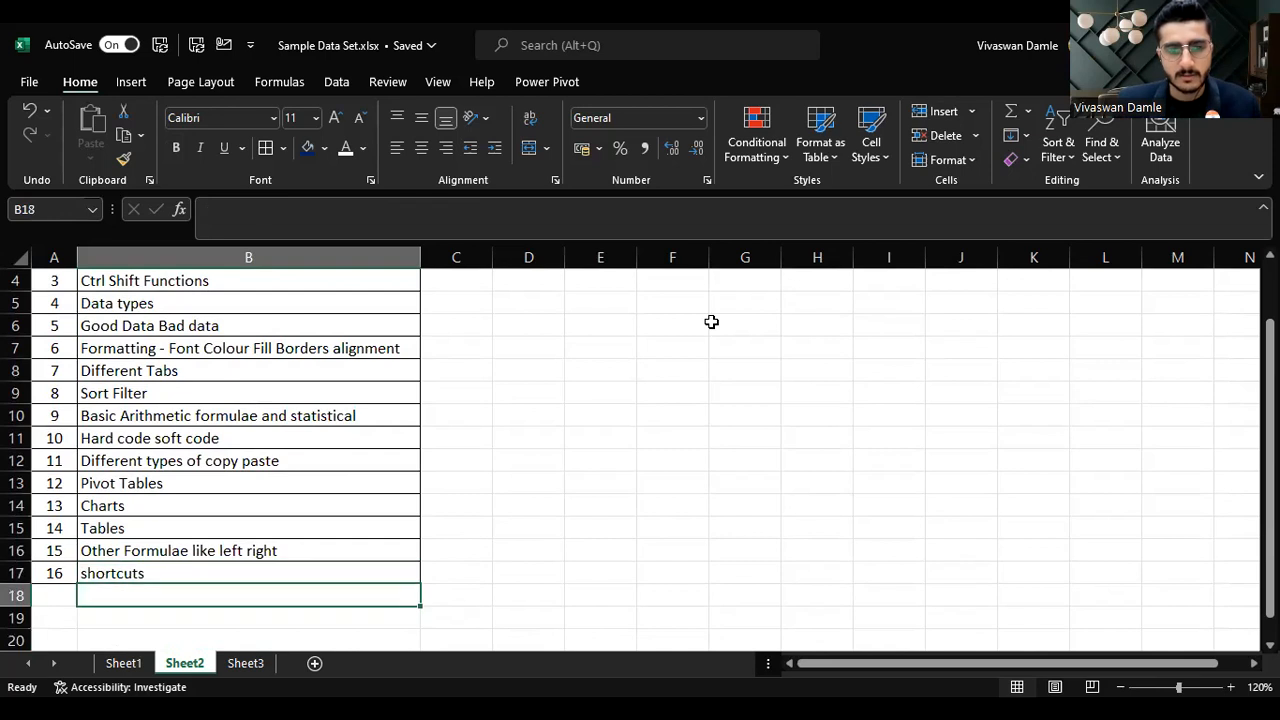
Step: Jump to the sheet's last row, then jump back up to the Charts entry in B14
key("ctrl+Down")
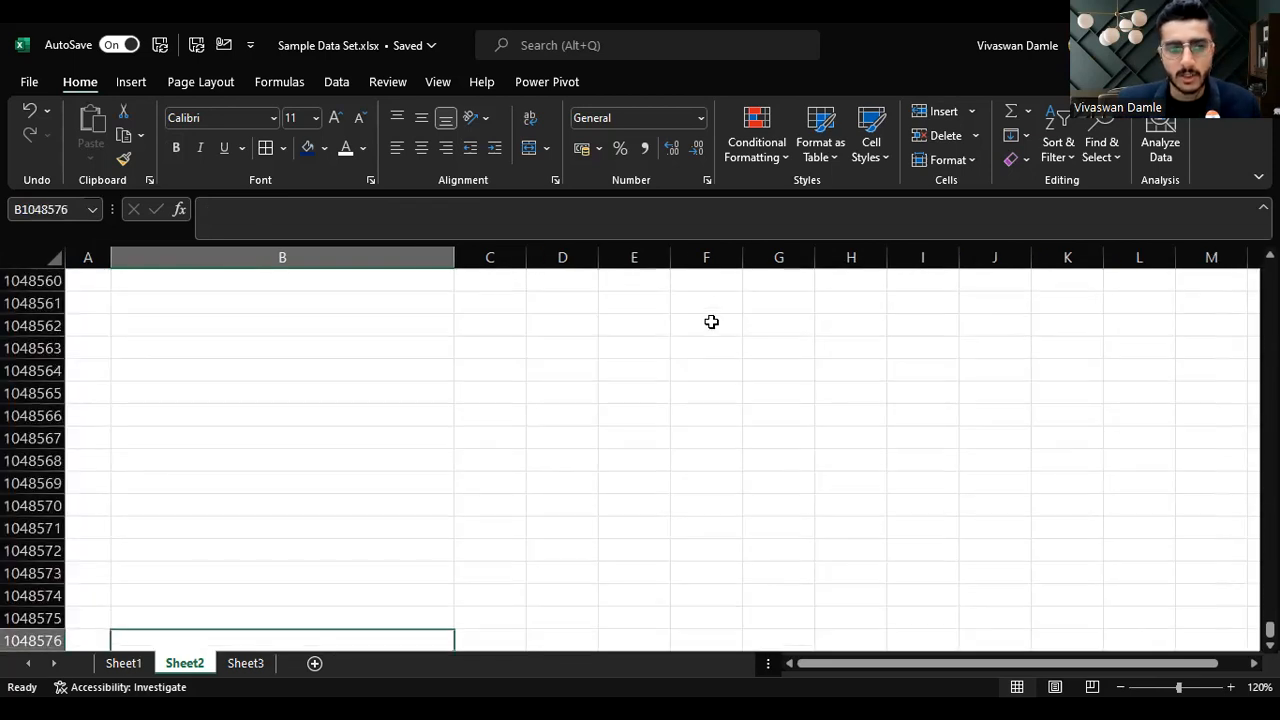
key("Left")
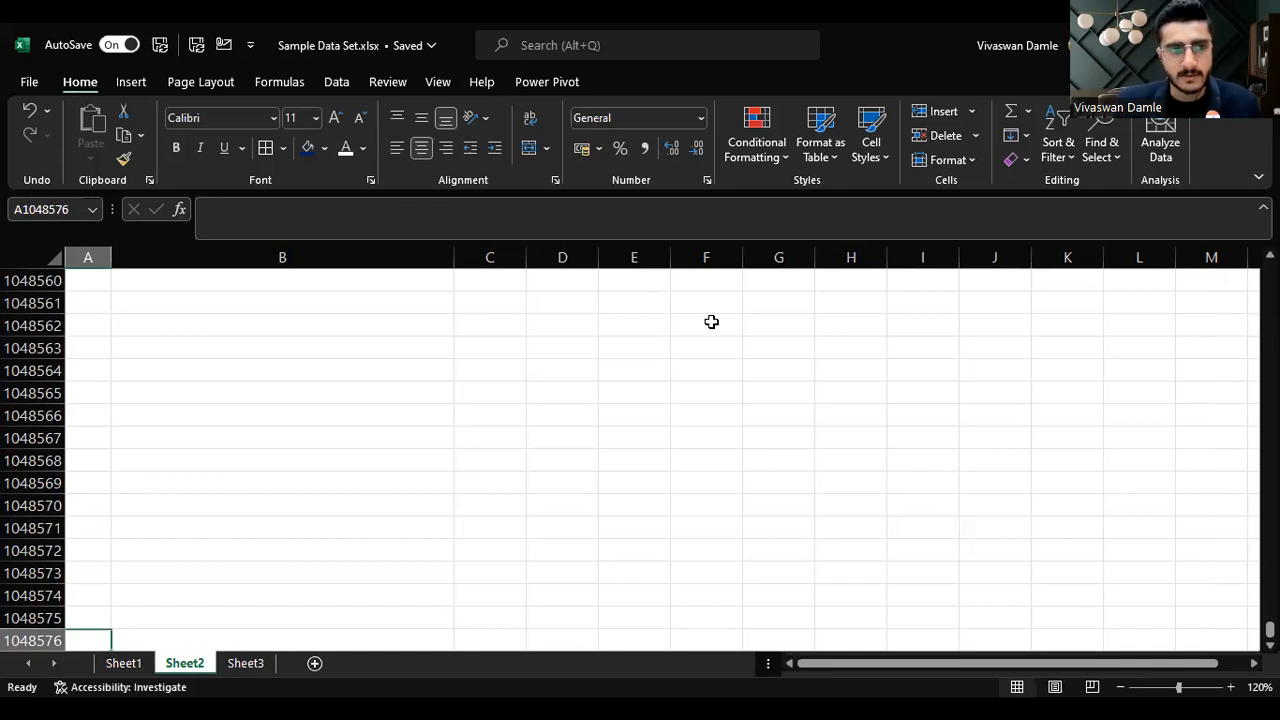
key("ctrl+Up")
key("Up")
key("Up")
key("Up")
key("Right")
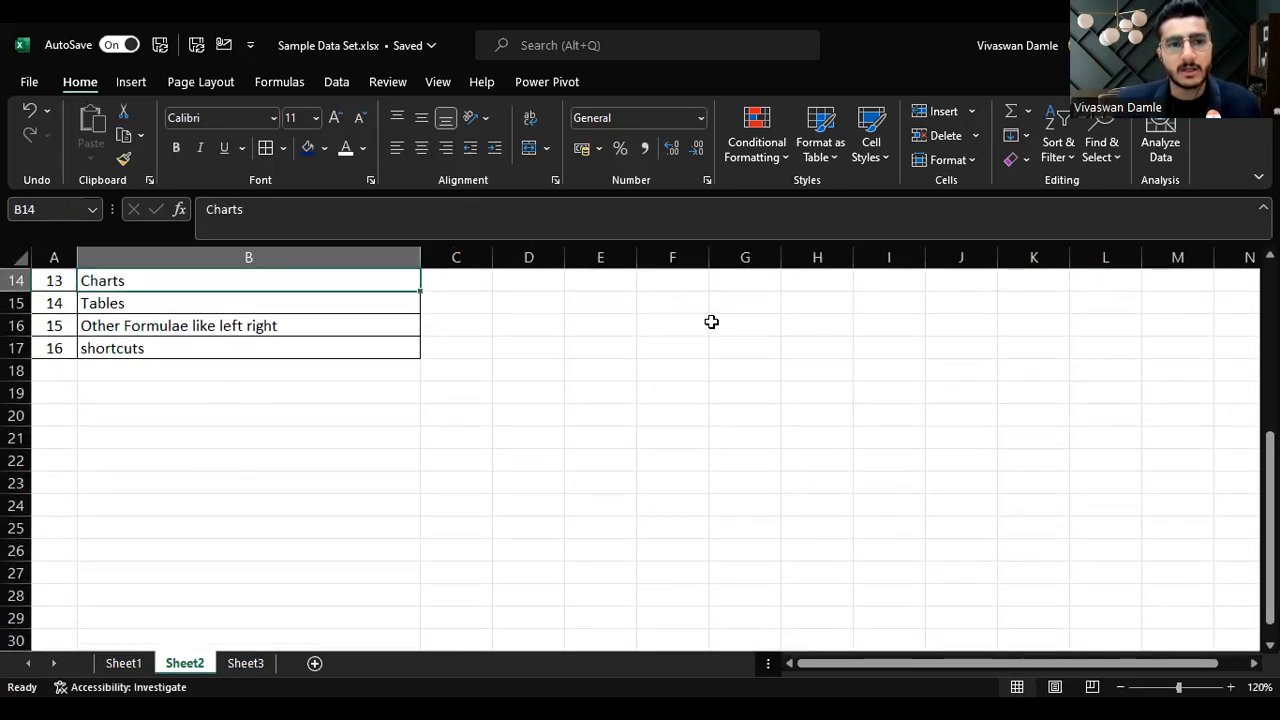
Step: Jump from B1 to the last column XFD and back to cell A1
key("ctrl+Up")
key("Right")
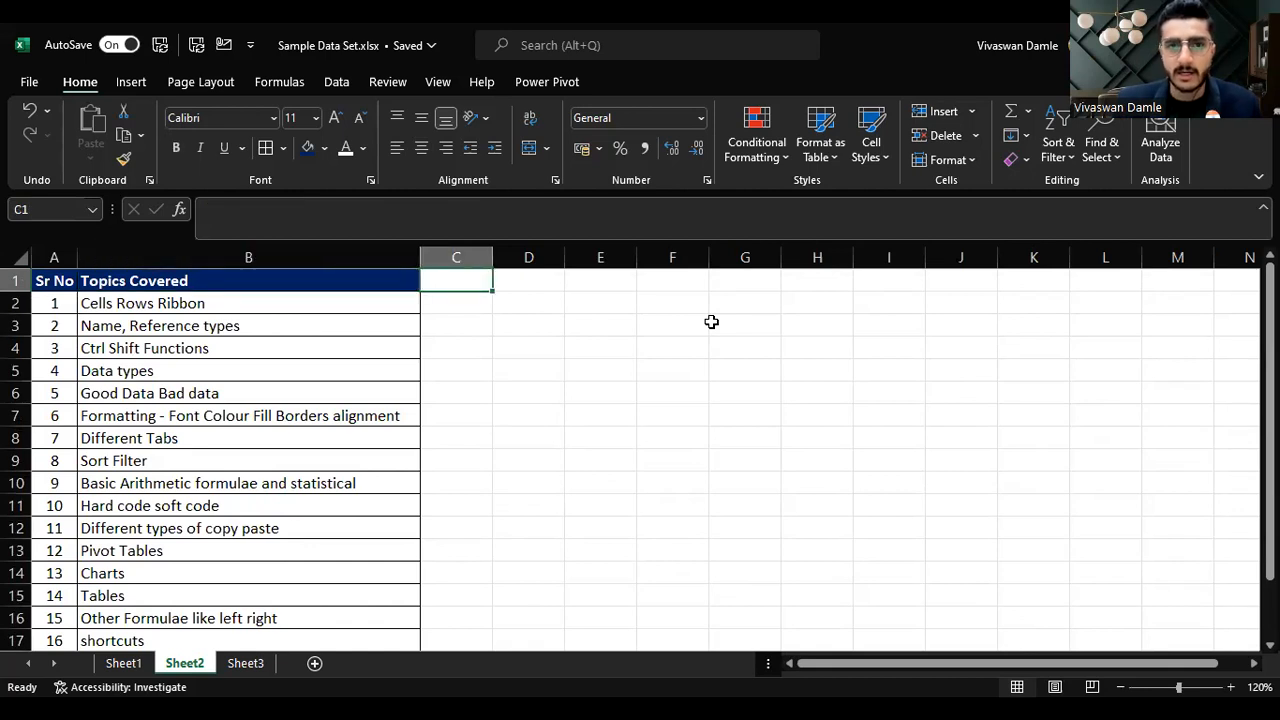
key("ctrl+Right")
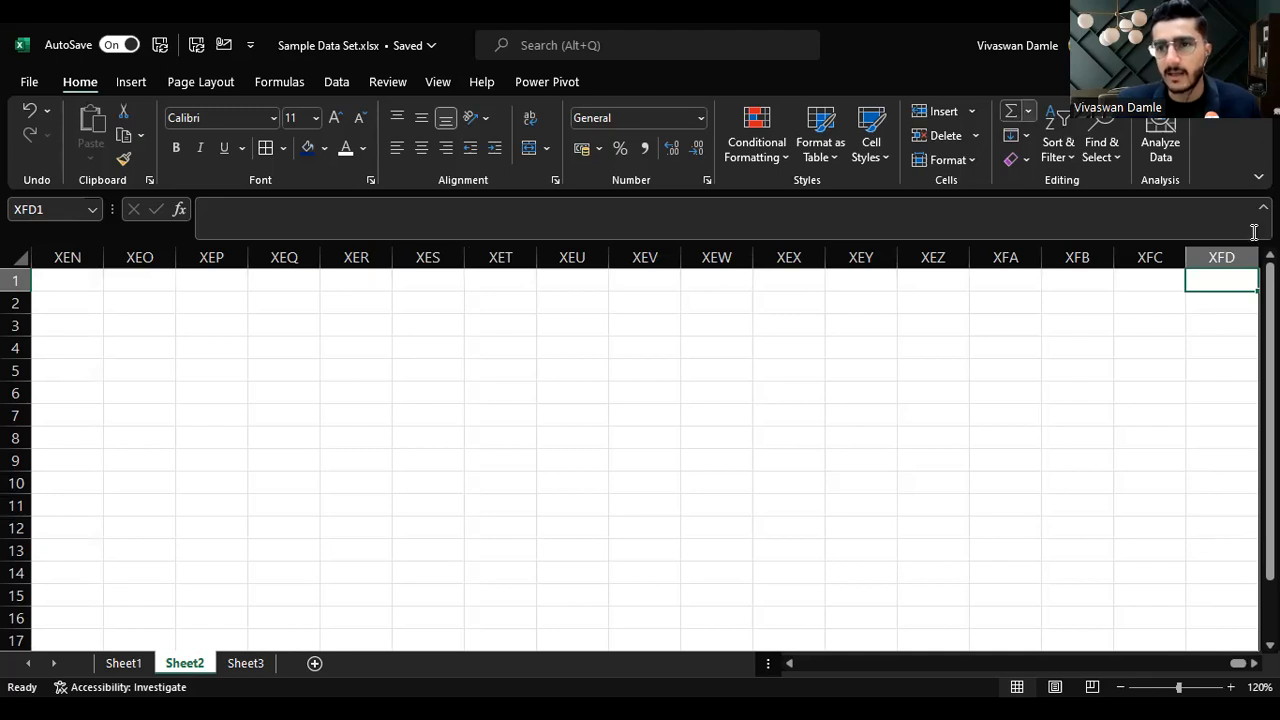
key("ctrl+Left")
key("ctrl+Left")
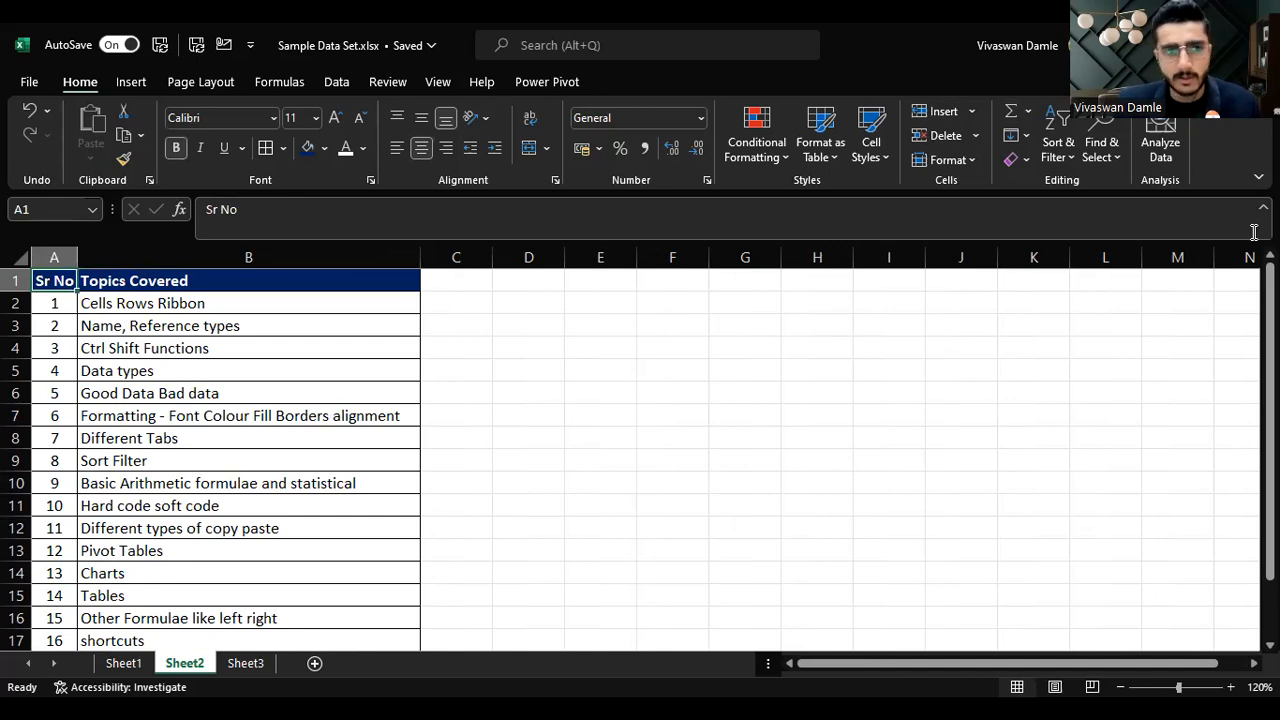
Step: Step down the serial numbers in column A, then return to the Topics Covered heading in B1
key("Down")
key("Down")
key("Down")
key("Down")
key("Down")
key("Down")
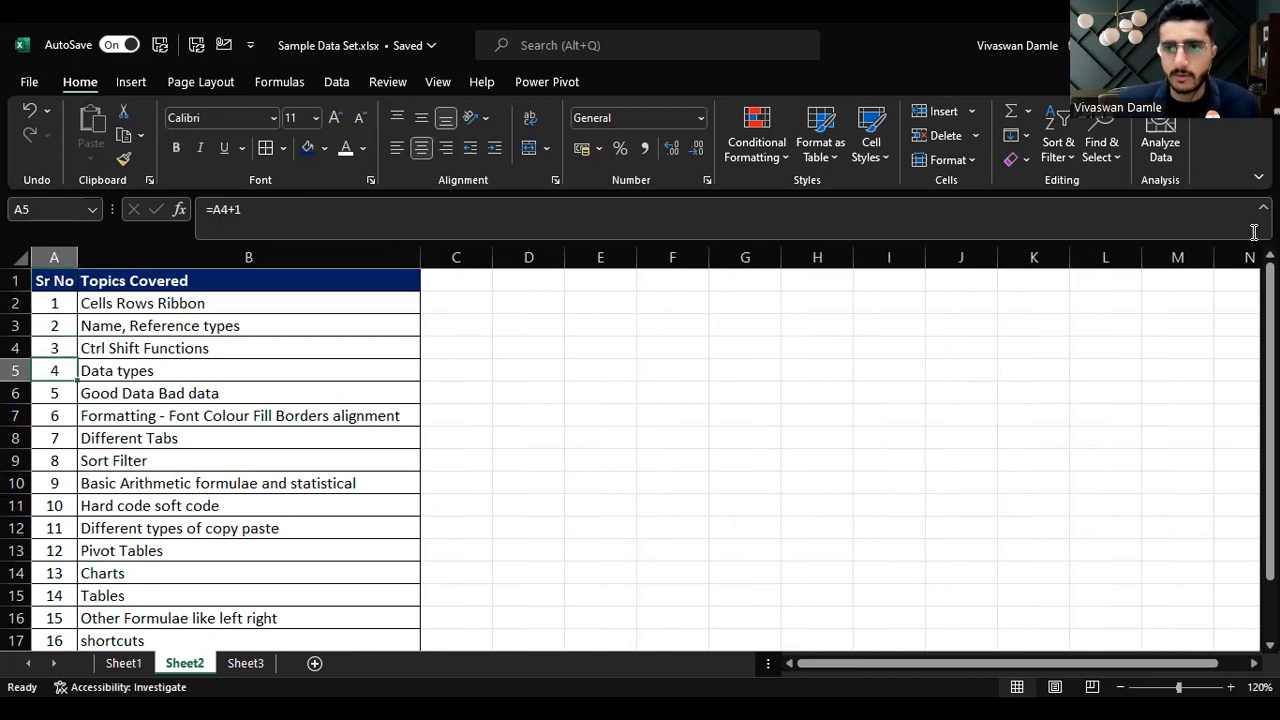
key("Down")
key("Down")
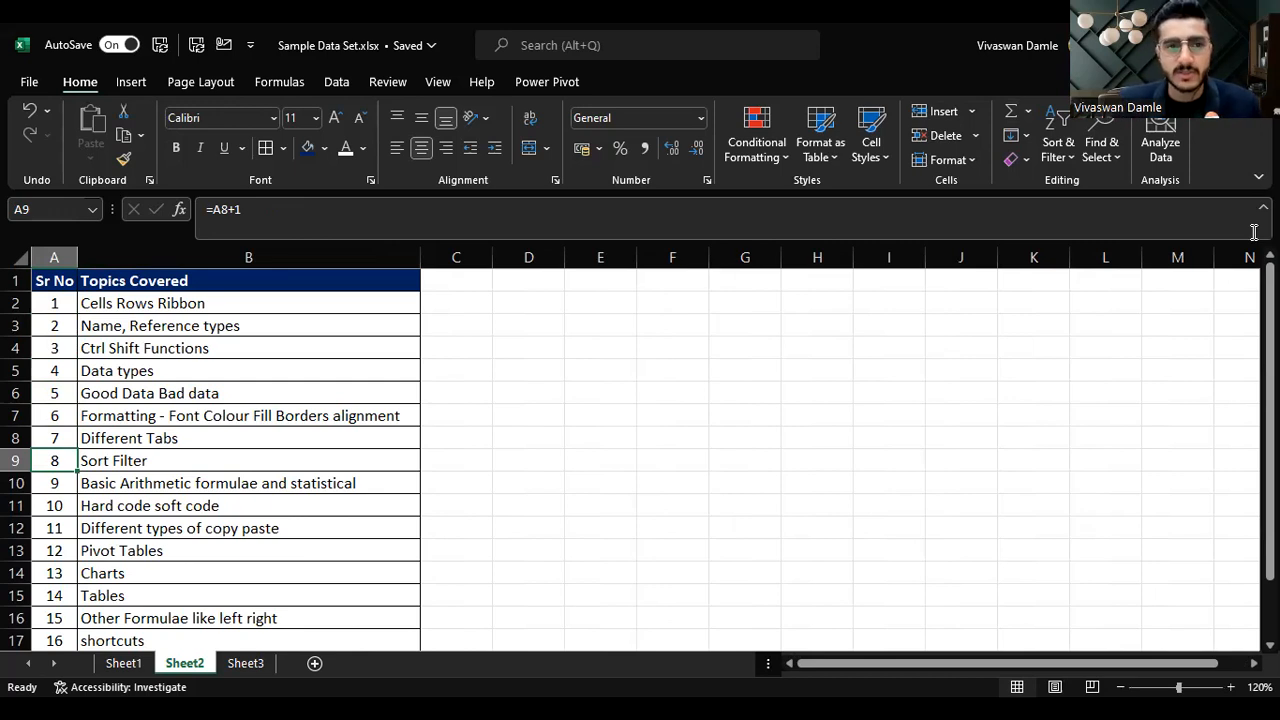
key("Up")
key("ctrl+Up")
key("Right")
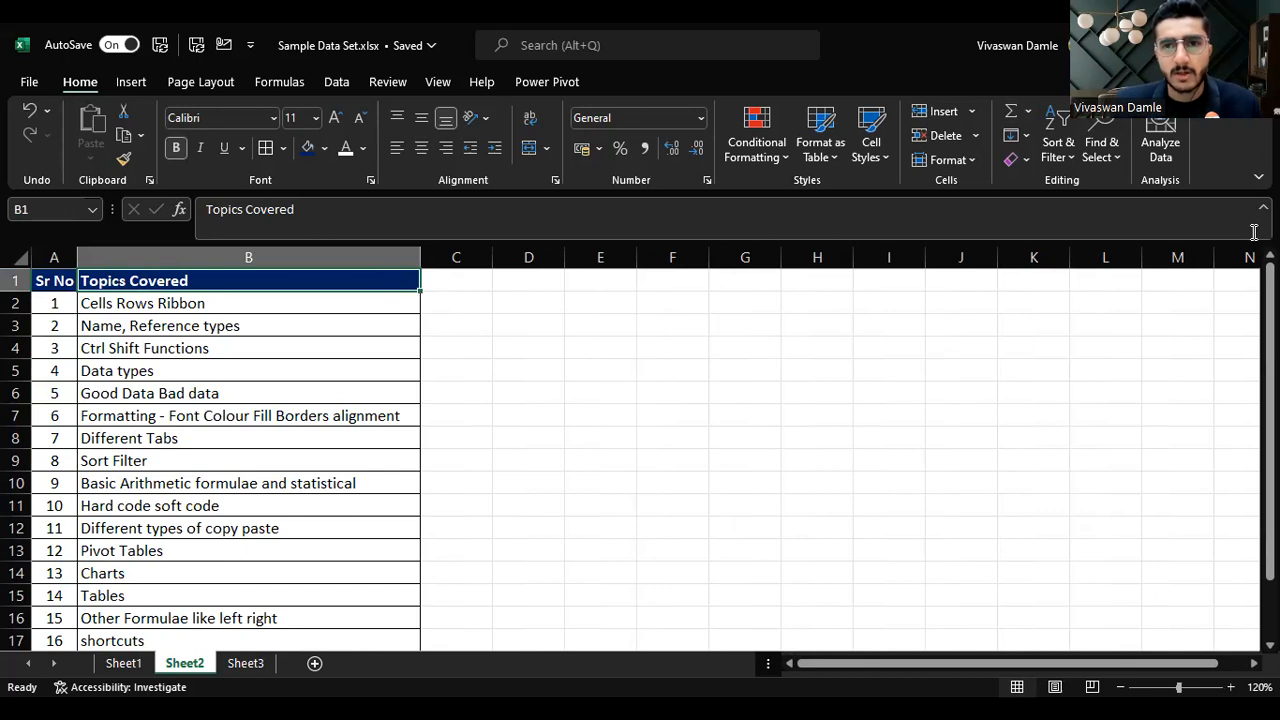
left_click(727, 141)
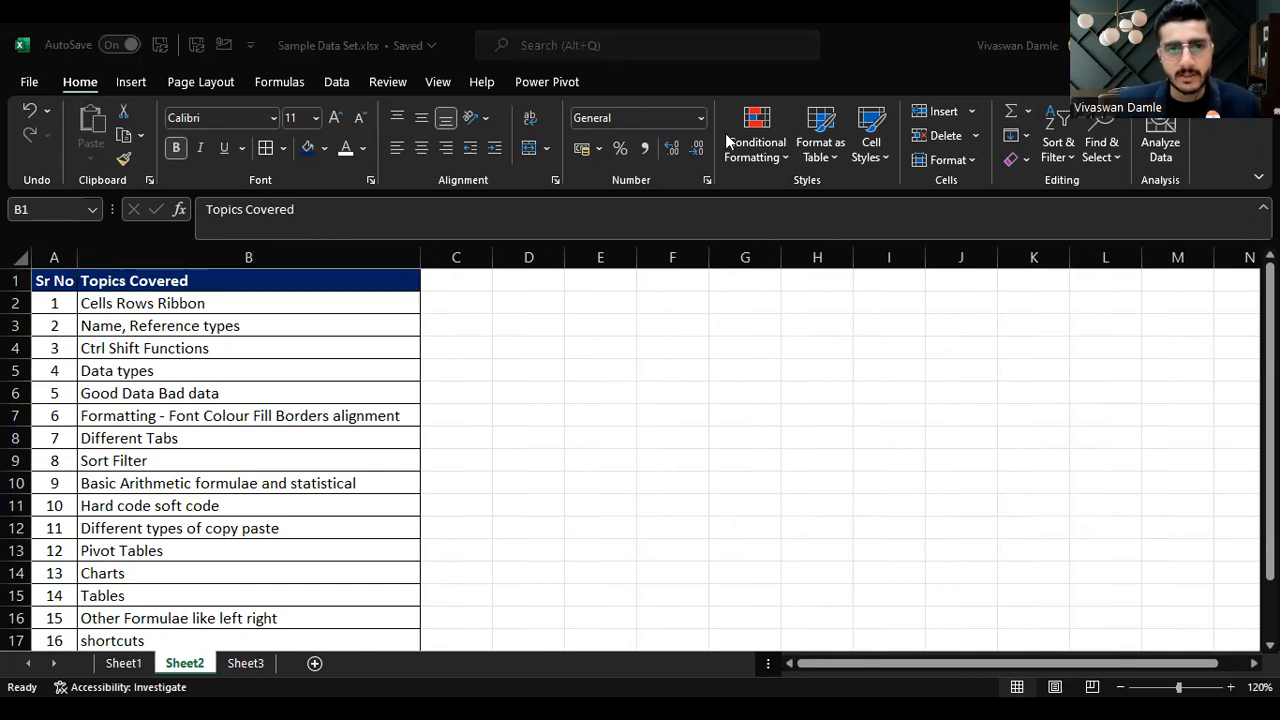
left_click(448, 293)
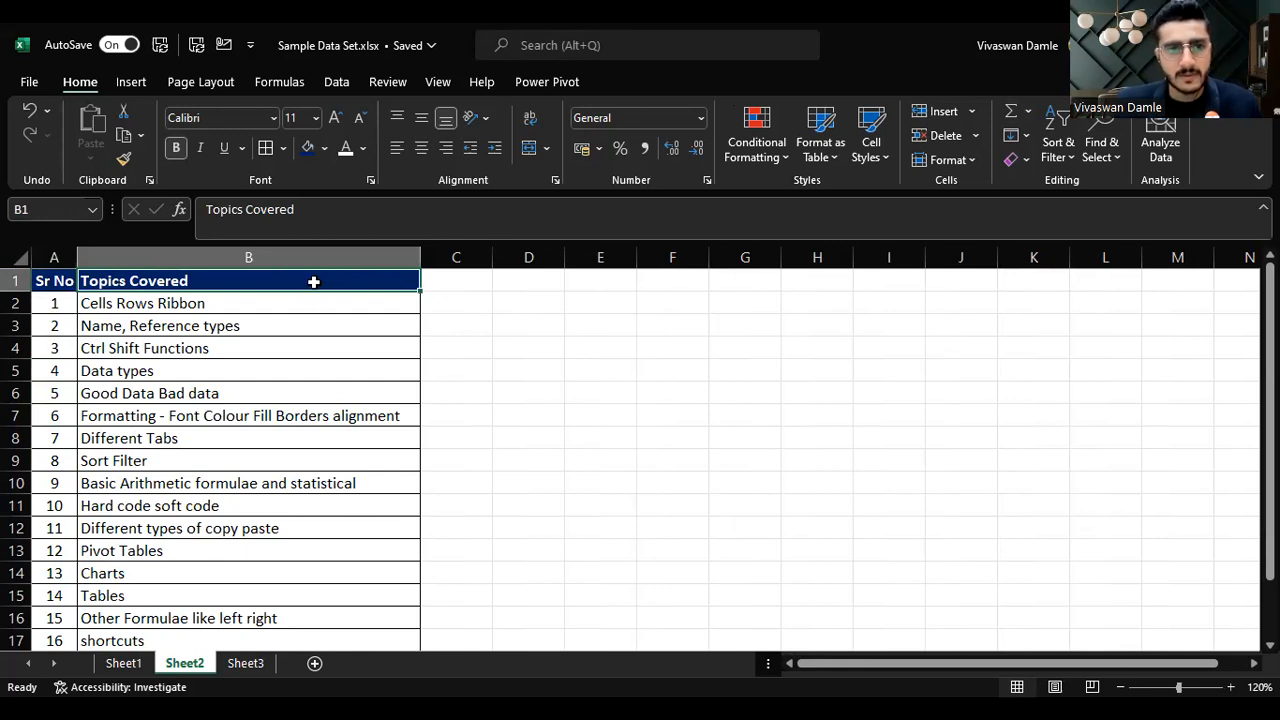
Step: Select the non-adjacent topic cells B3, B6, B8 and B9 together
left_click(395, 325, "ctrl")
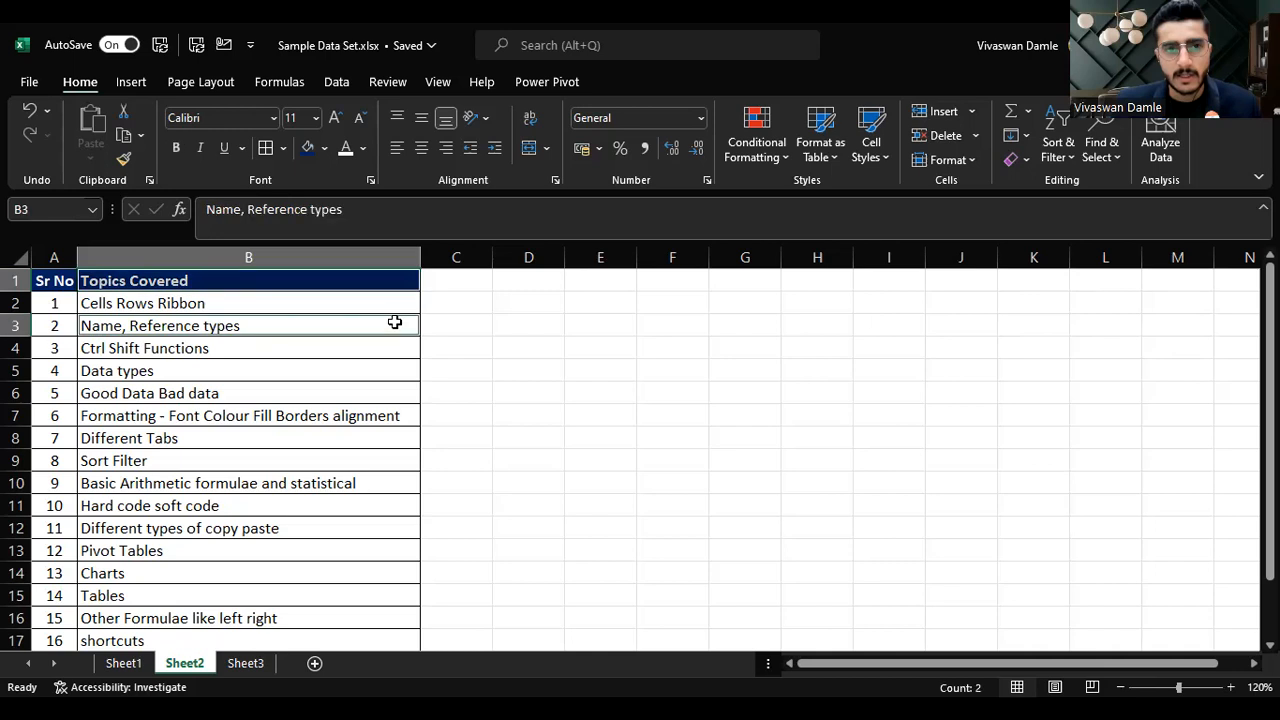
left_click(391, 393, "ctrl")
left_click(369, 435, "ctrl")
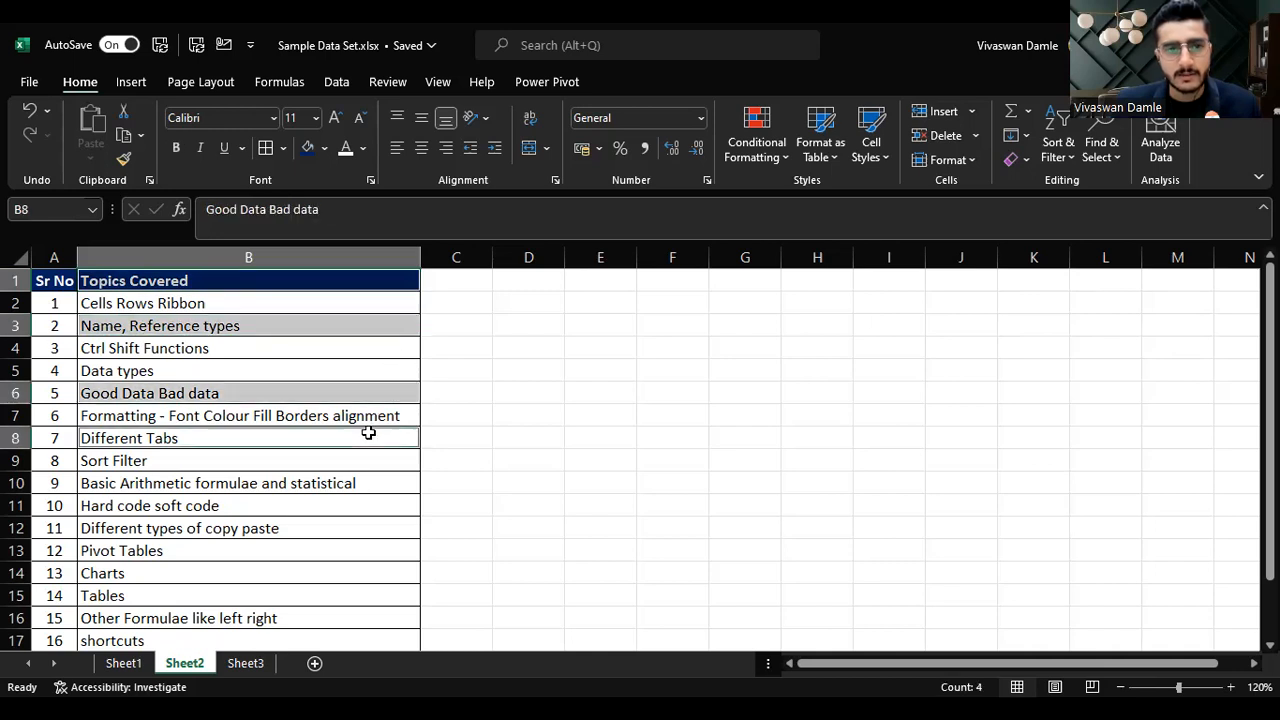
left_click(356, 462, "ctrl")
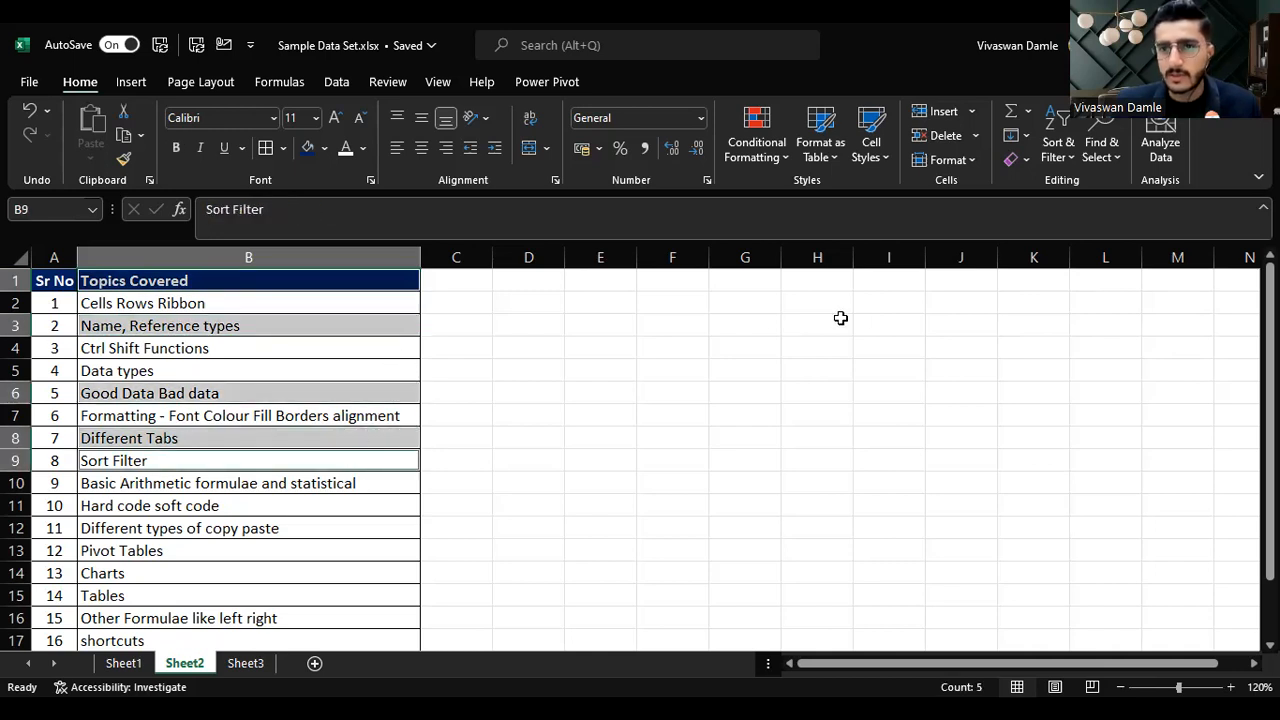
Step: Build a selection of cells B1 to B6 by adding each cell individually
left_click(383, 281)
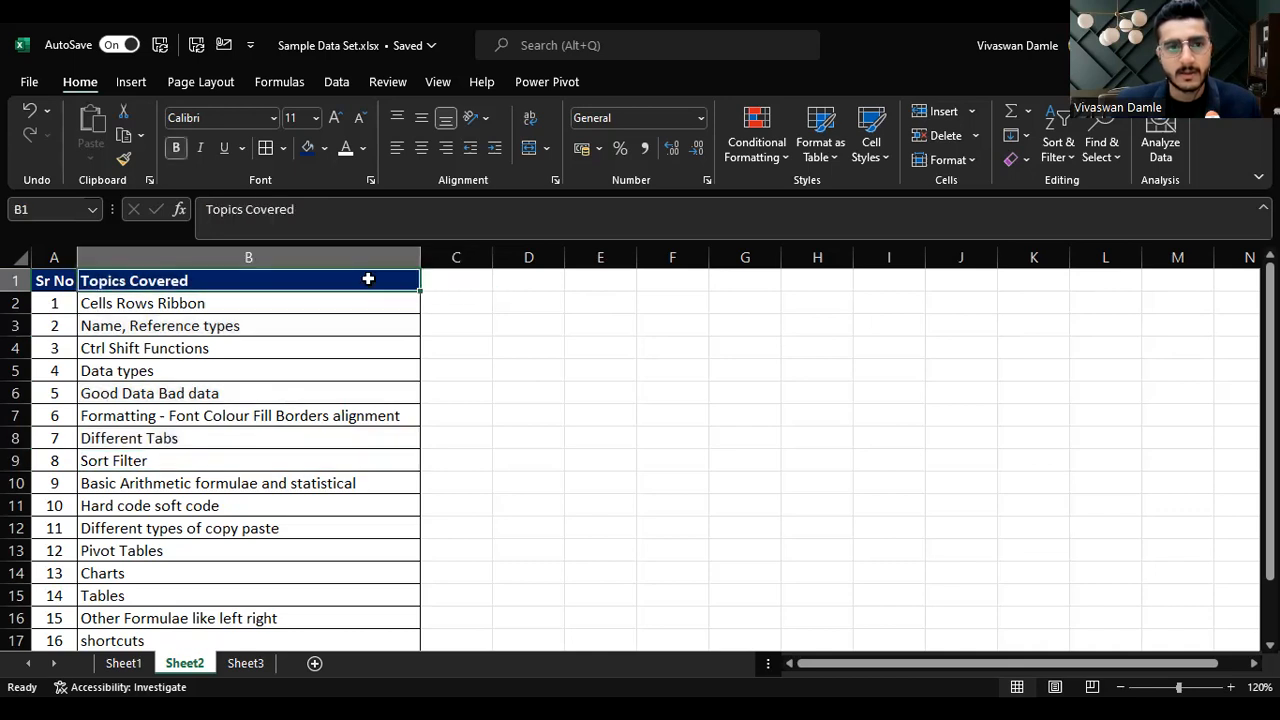
left_click(319, 306, "ctrl")
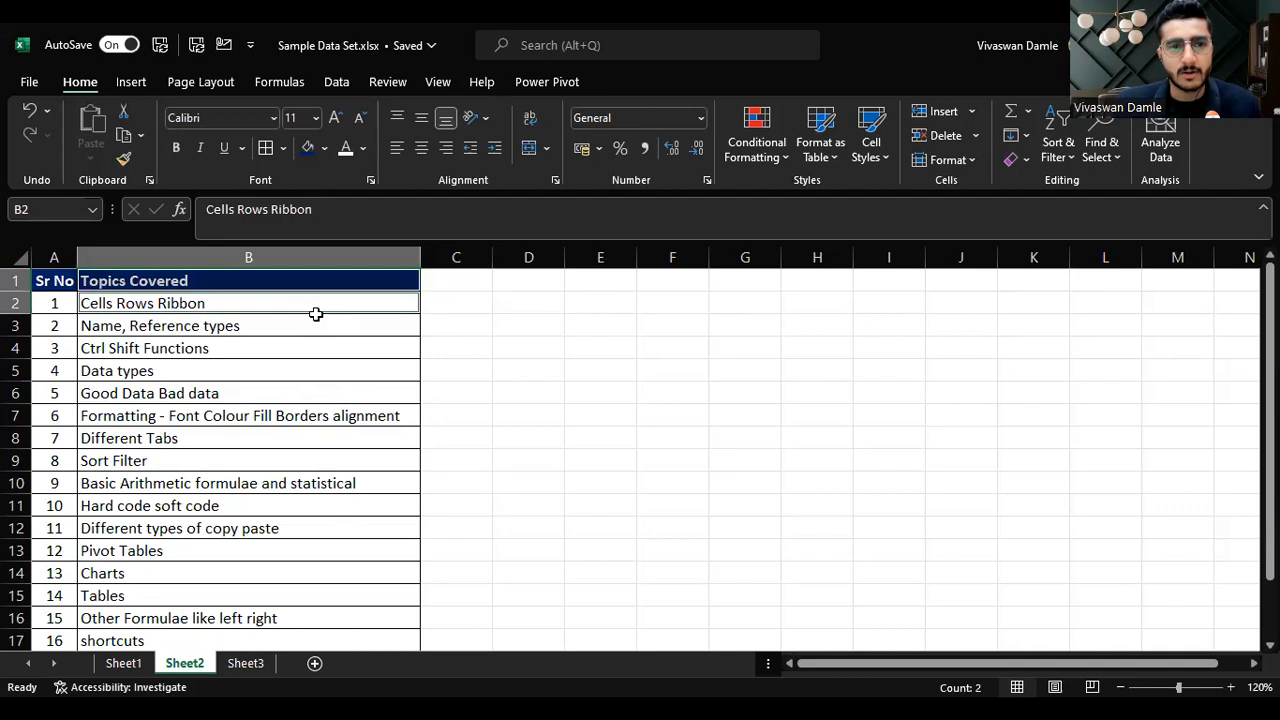
left_click(314, 326, "ctrl")
left_click(310, 348, "ctrl")
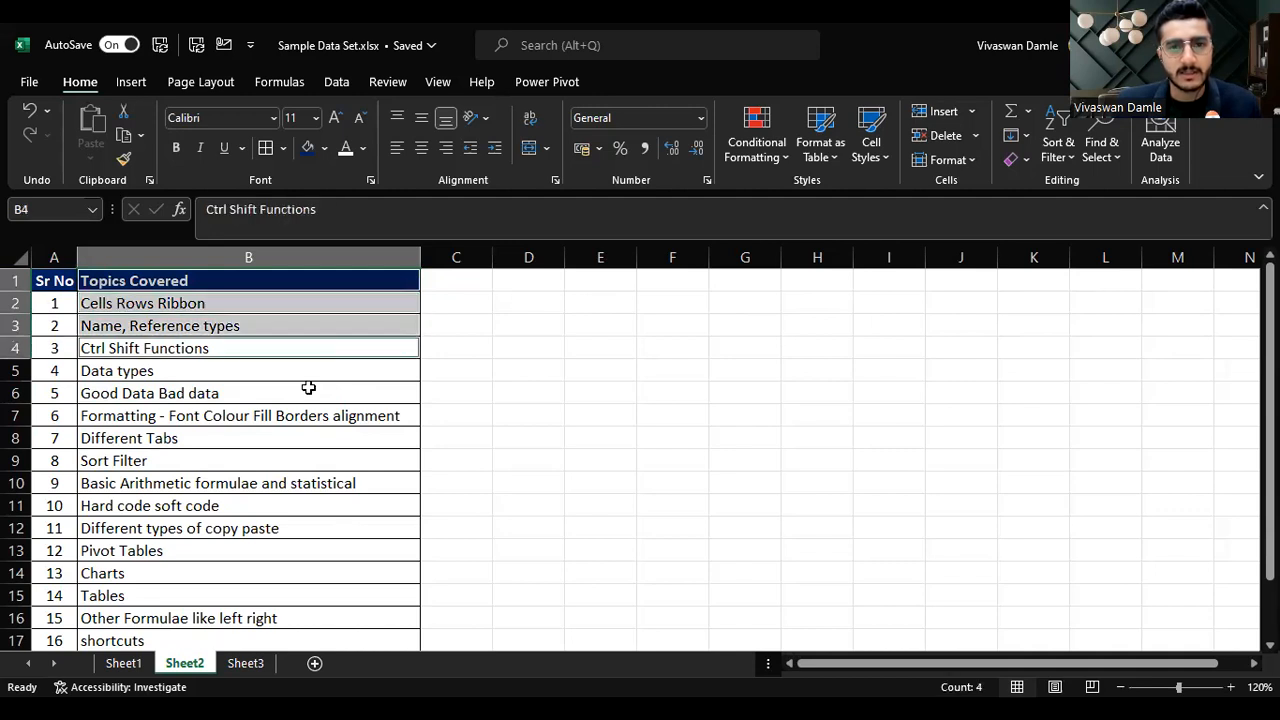
left_click(310, 371, "ctrl")
left_click(310, 393, "ctrl")
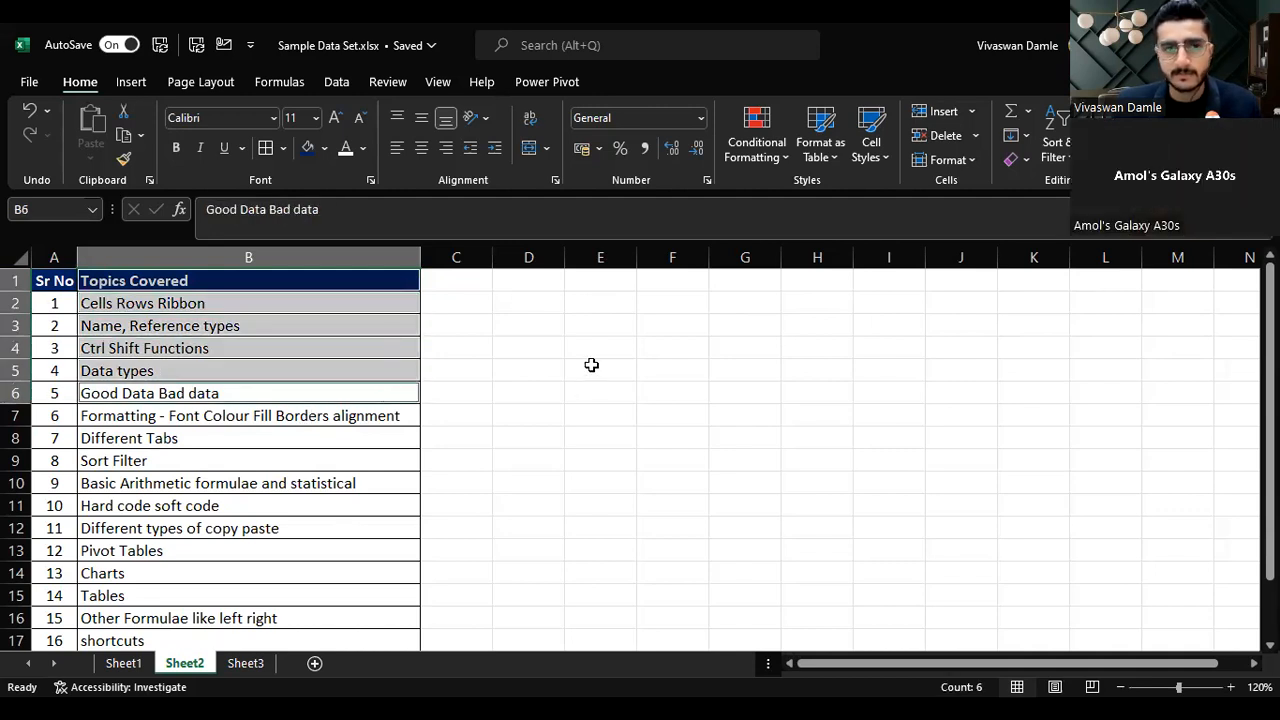
Step: Extend a selection from B1 down to the last topic in B17, then shrink it back to B1
left_click(394, 284)
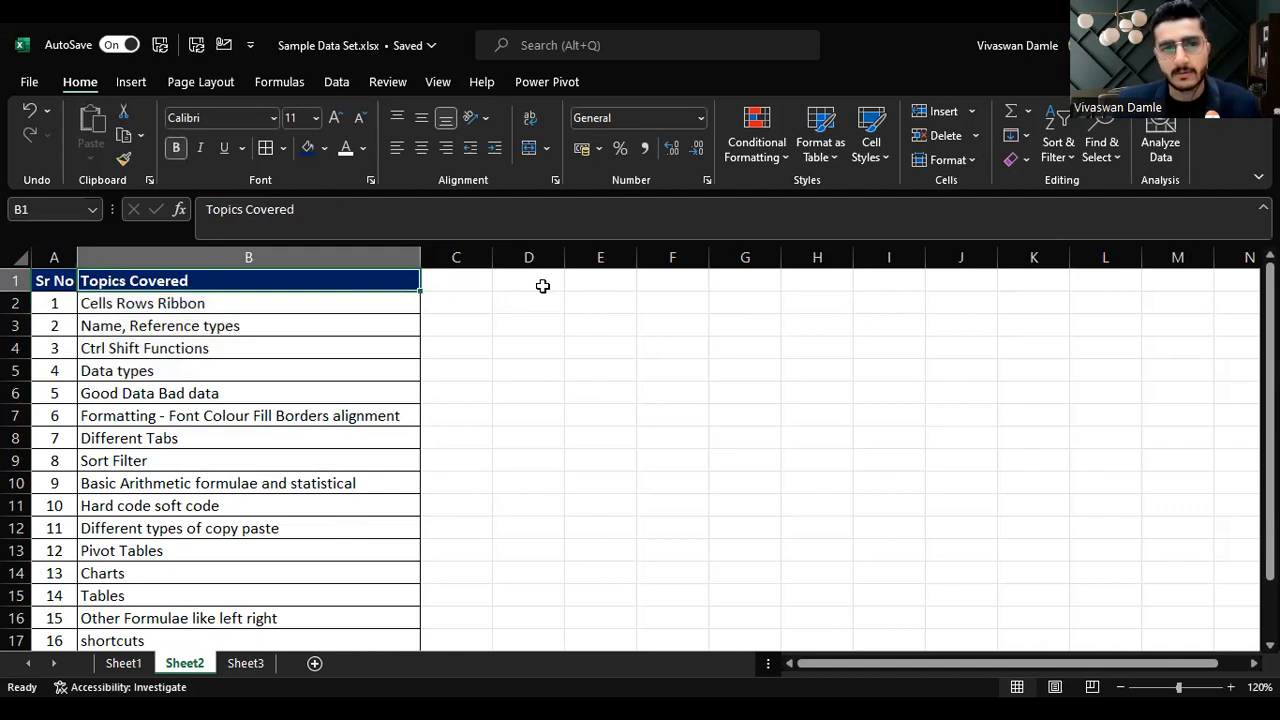
key("ctrl+shift+Down")
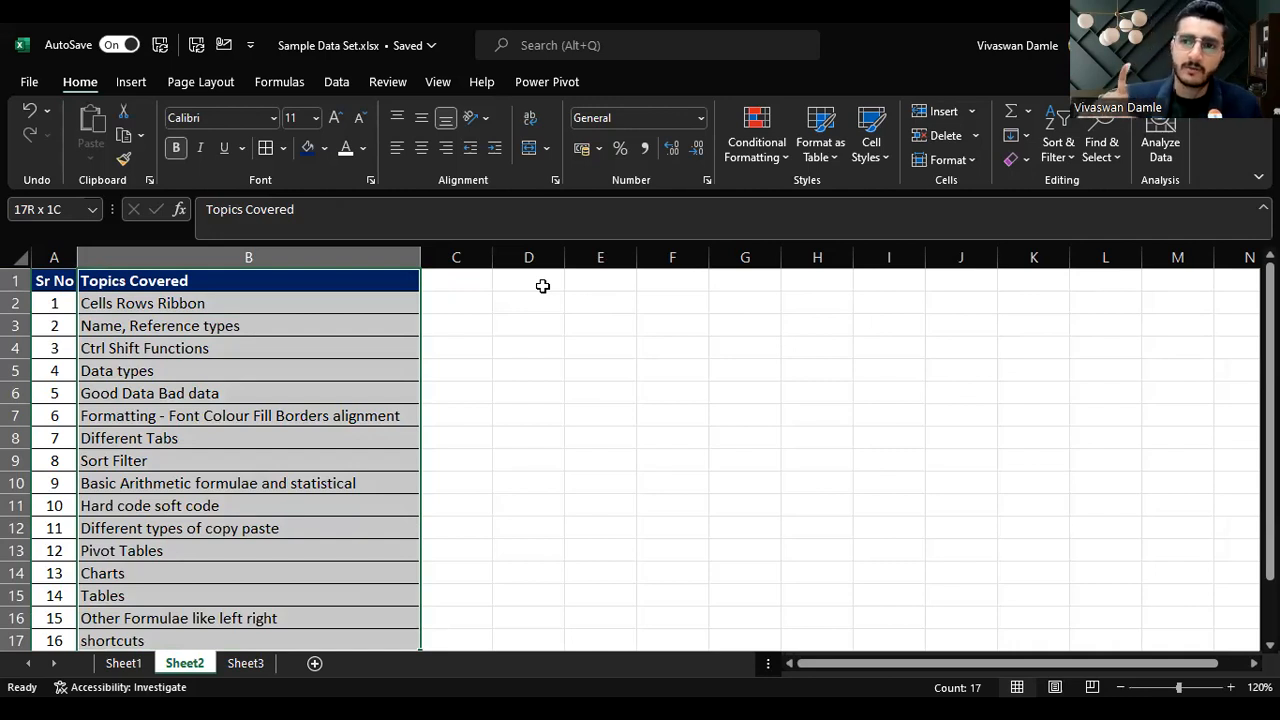
key("ctrl+shift+Up")
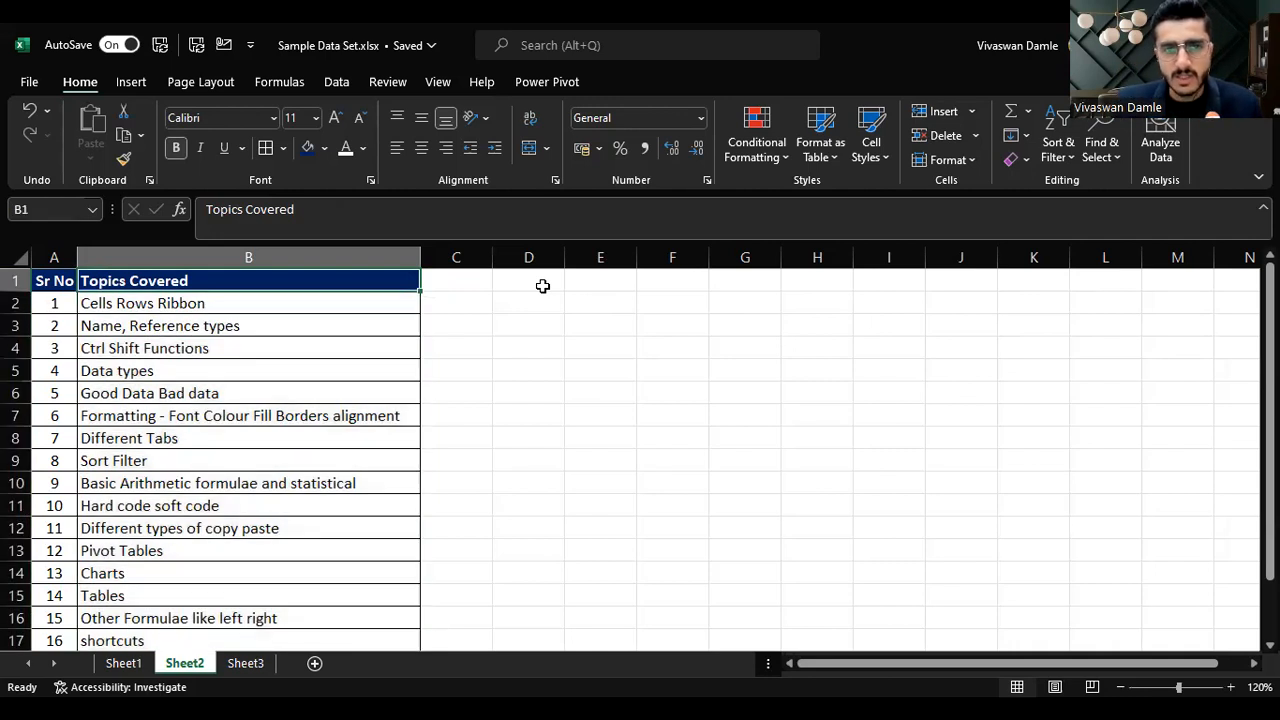
Step: Jump to the last topic and back to B1, then select the whole topics range B1:B17 again
key("ctrl+Down")
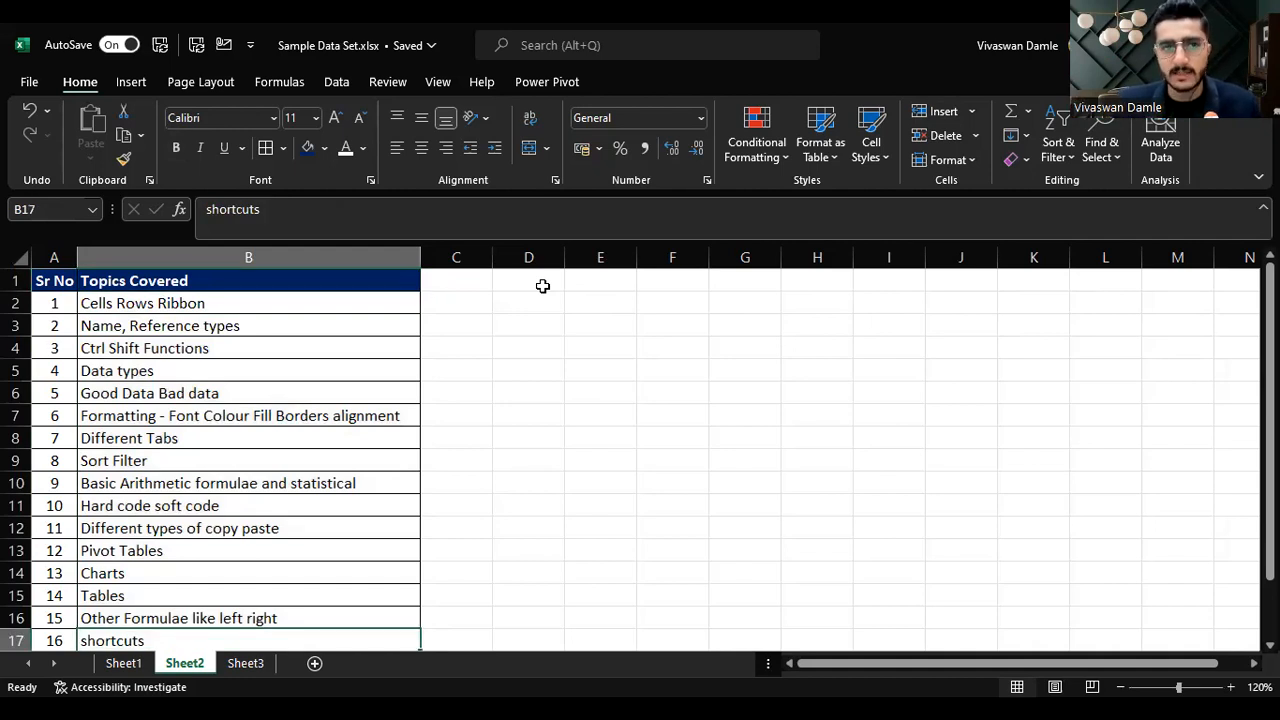
key("ctrl+Up")
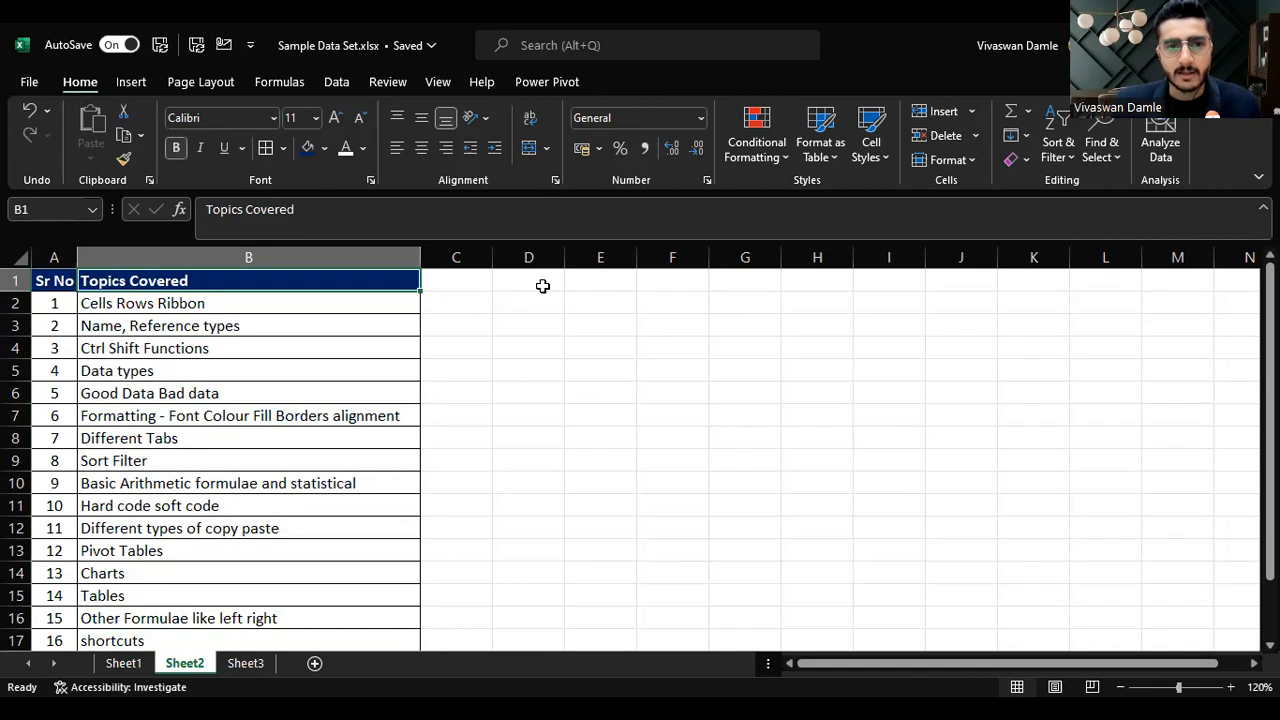
key("ctrl+shift+Down")
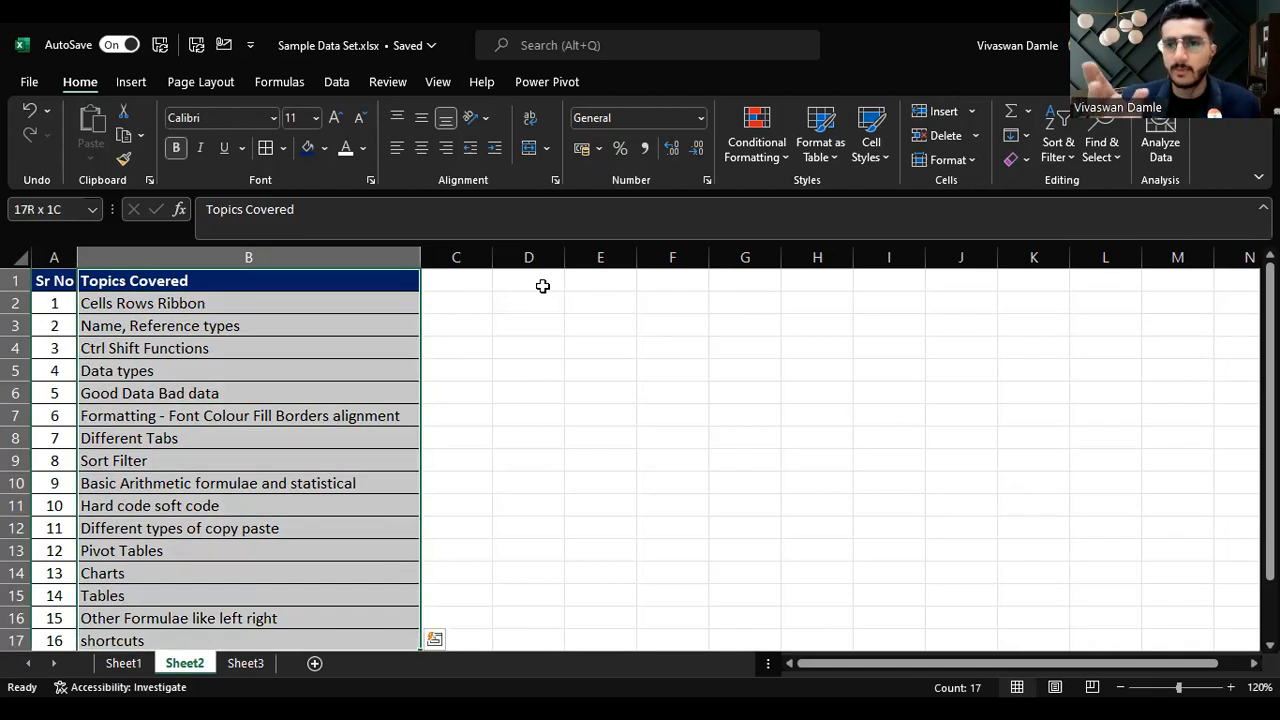
Step: Return to cell A1, then step across and down to cell B2
key("ctrl+Home")
key("Right")
key("Down")
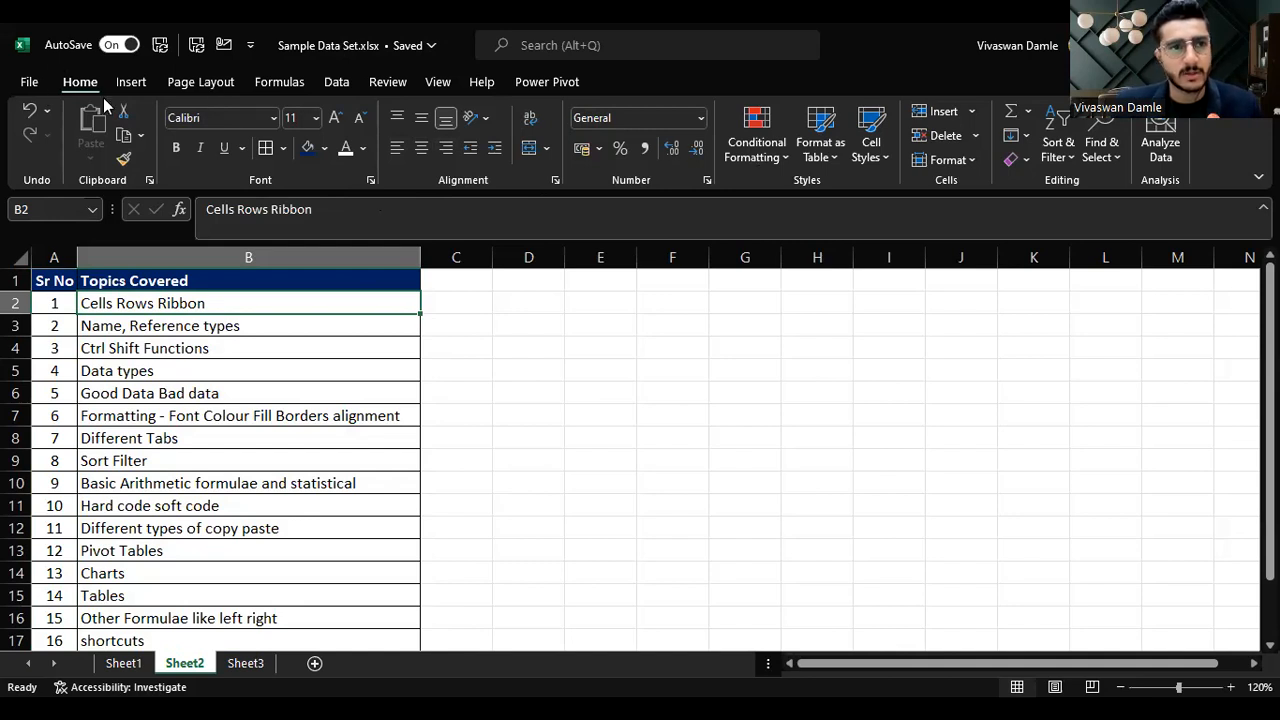
Step: Browse each ribbon tab from Insert through Power Pivot, then return to Home
left_click(130, 82)
left_click(201, 82)
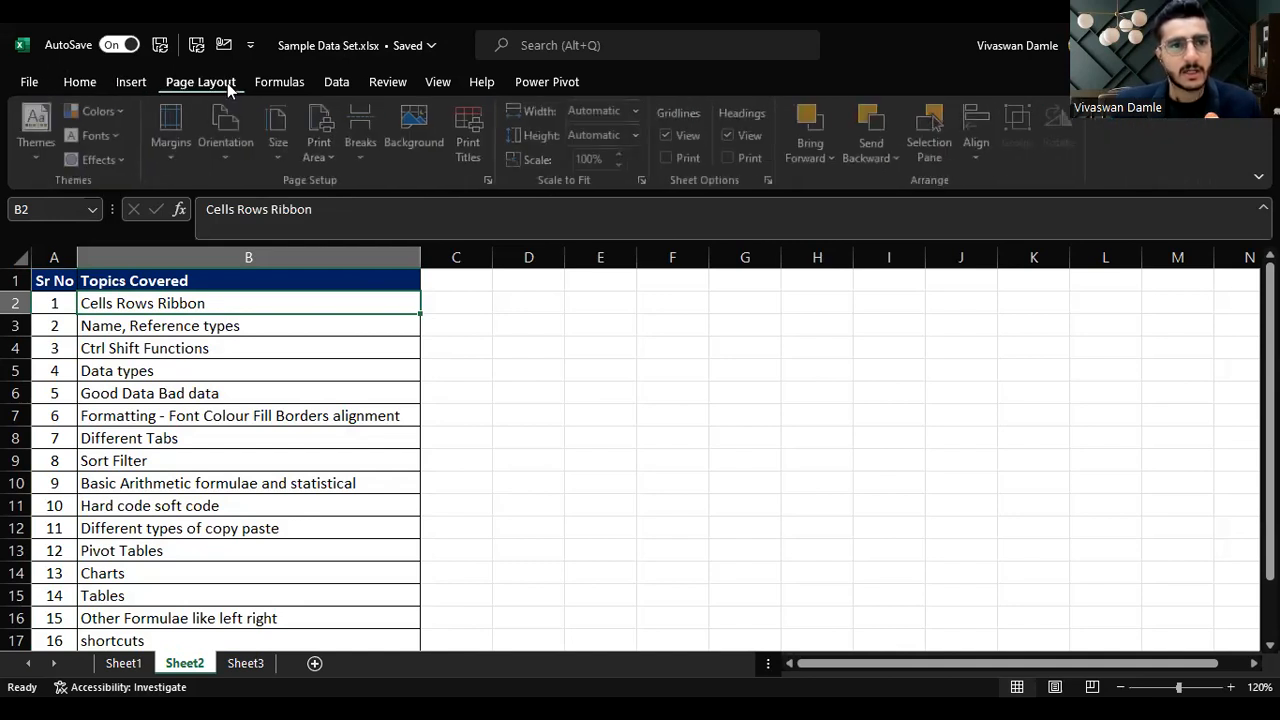
left_click(279, 86)
left_click(332, 86)
left_click(405, 84)
left_click(437, 82)
left_click(484, 82)
left_click(570, 84)
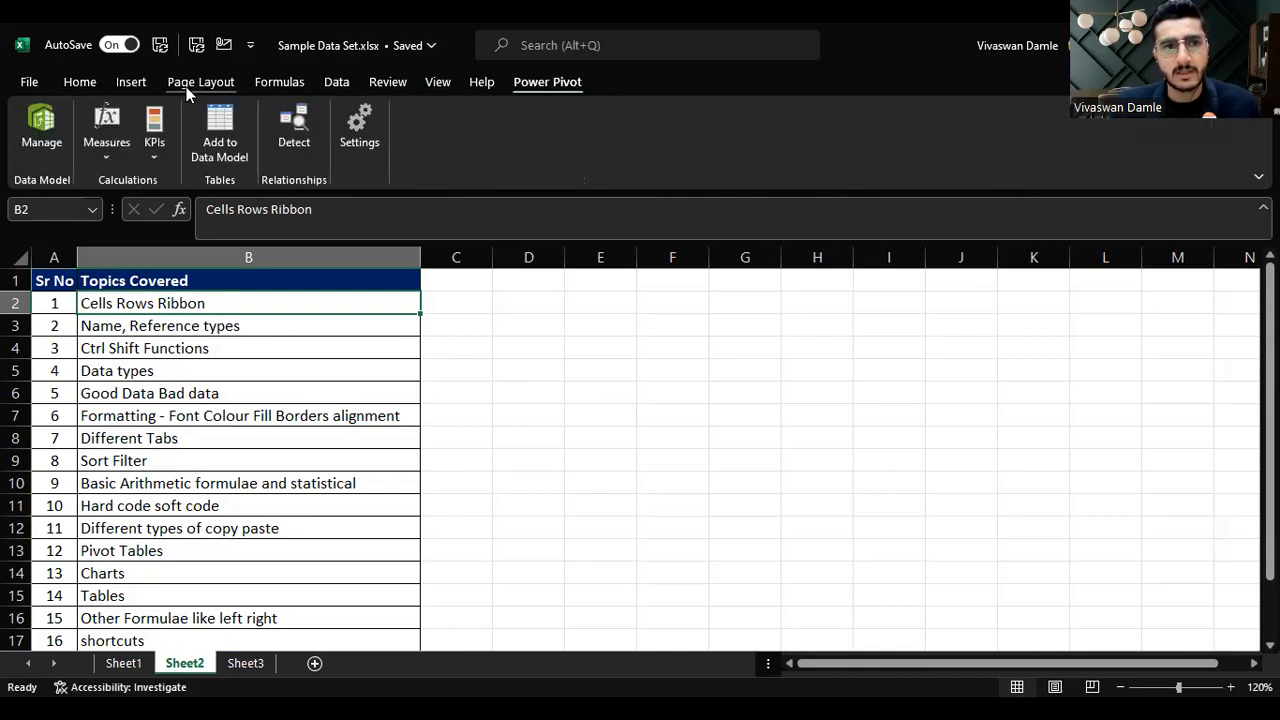
left_click(79, 86)
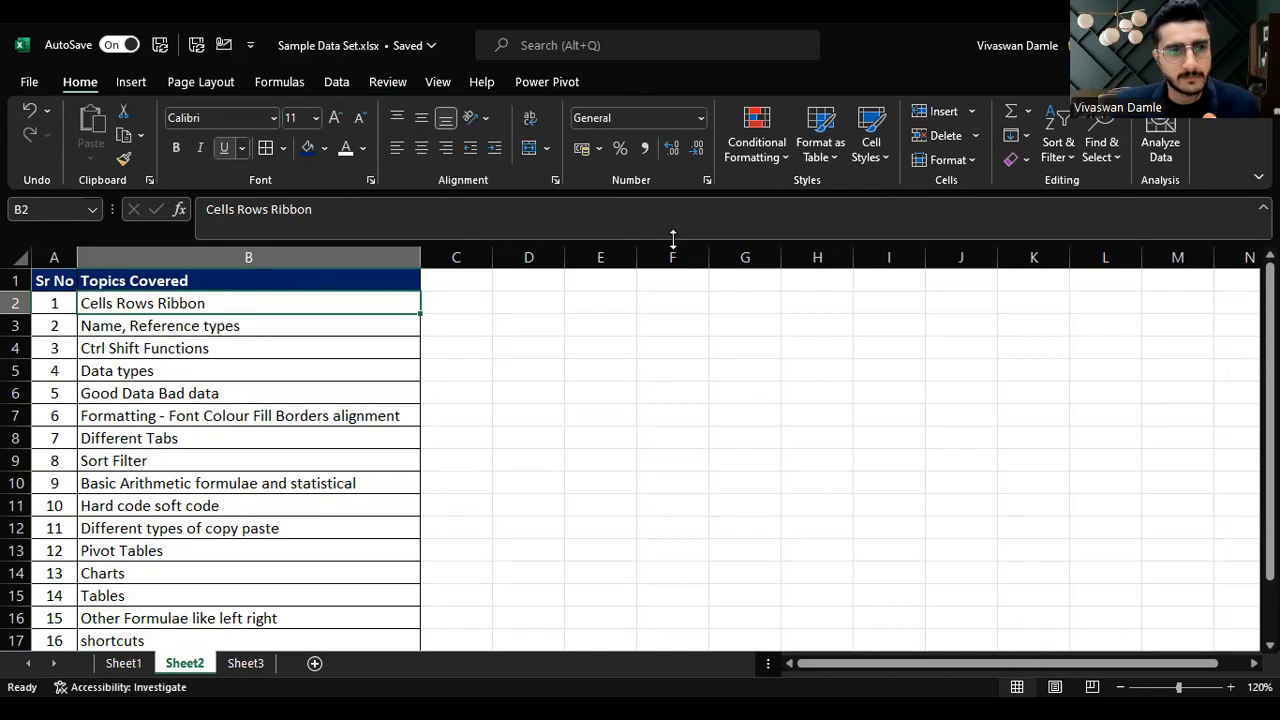
Step: Select cells B2 to B5 in turn, checking the cell address shown in the Name Box
left_click(543, 323)
left_click(365, 317)
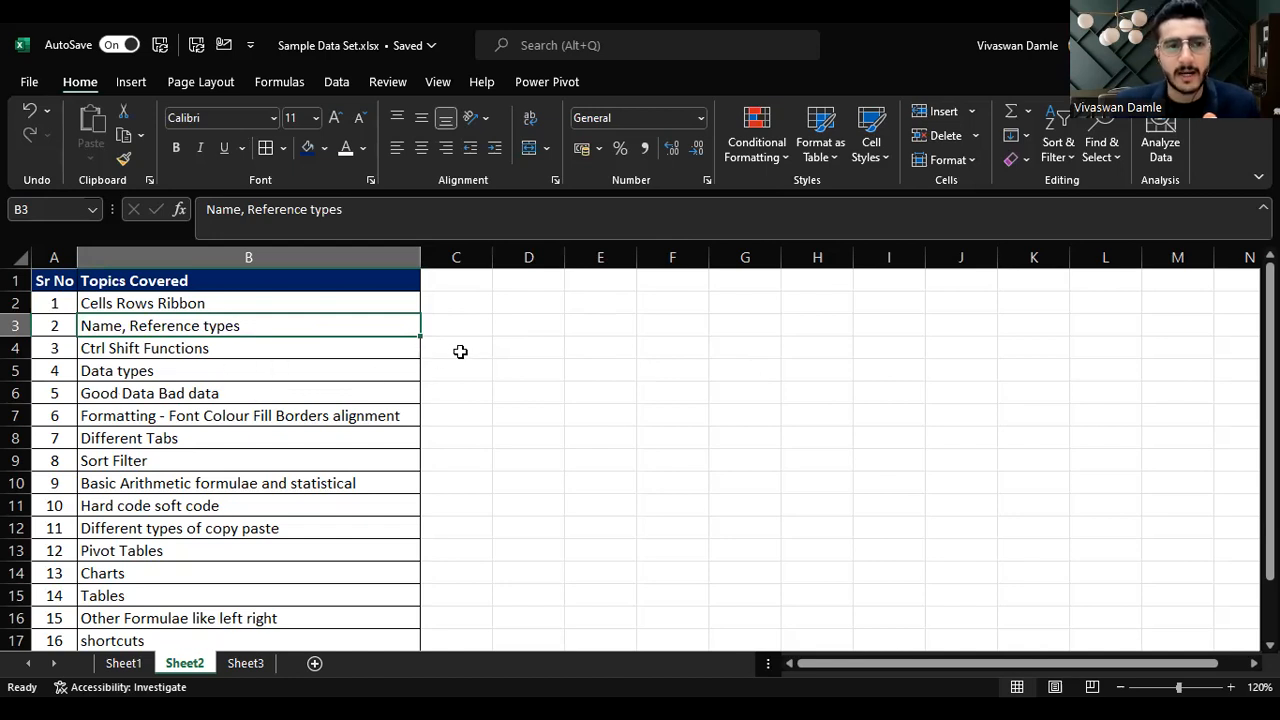
left_click(236, 304)
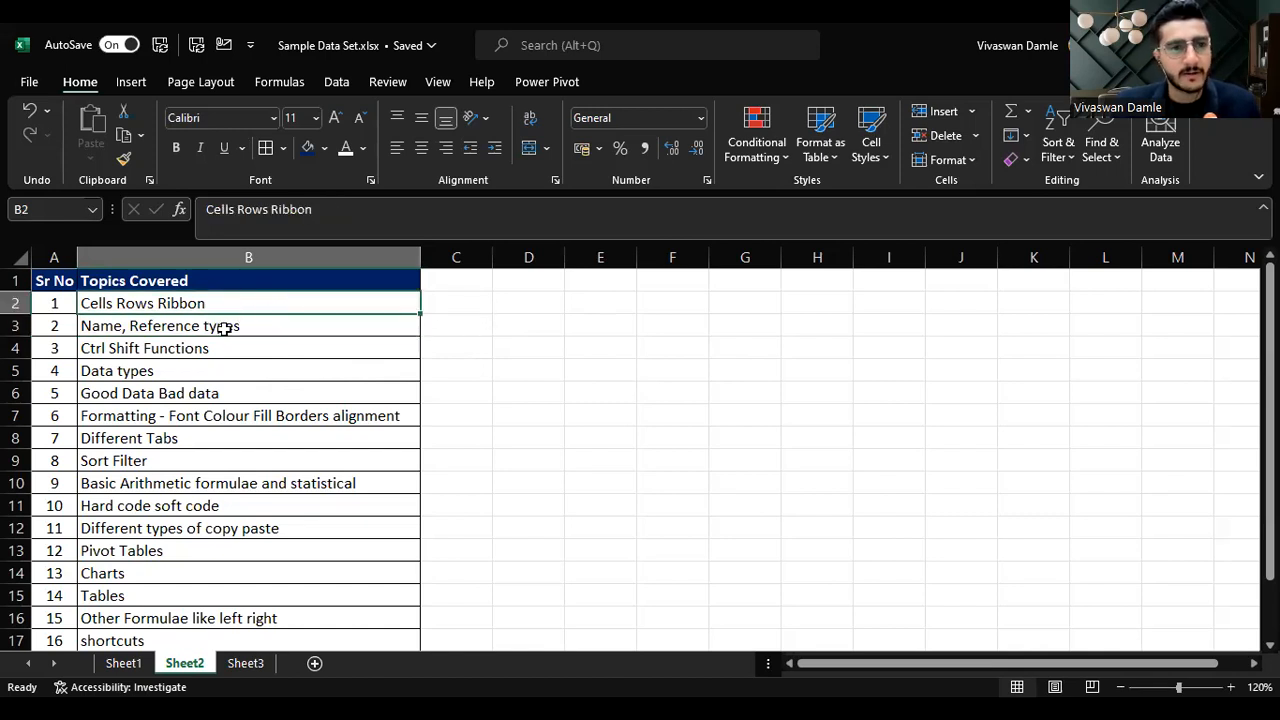
left_click(226, 328)
left_click(45, 205)
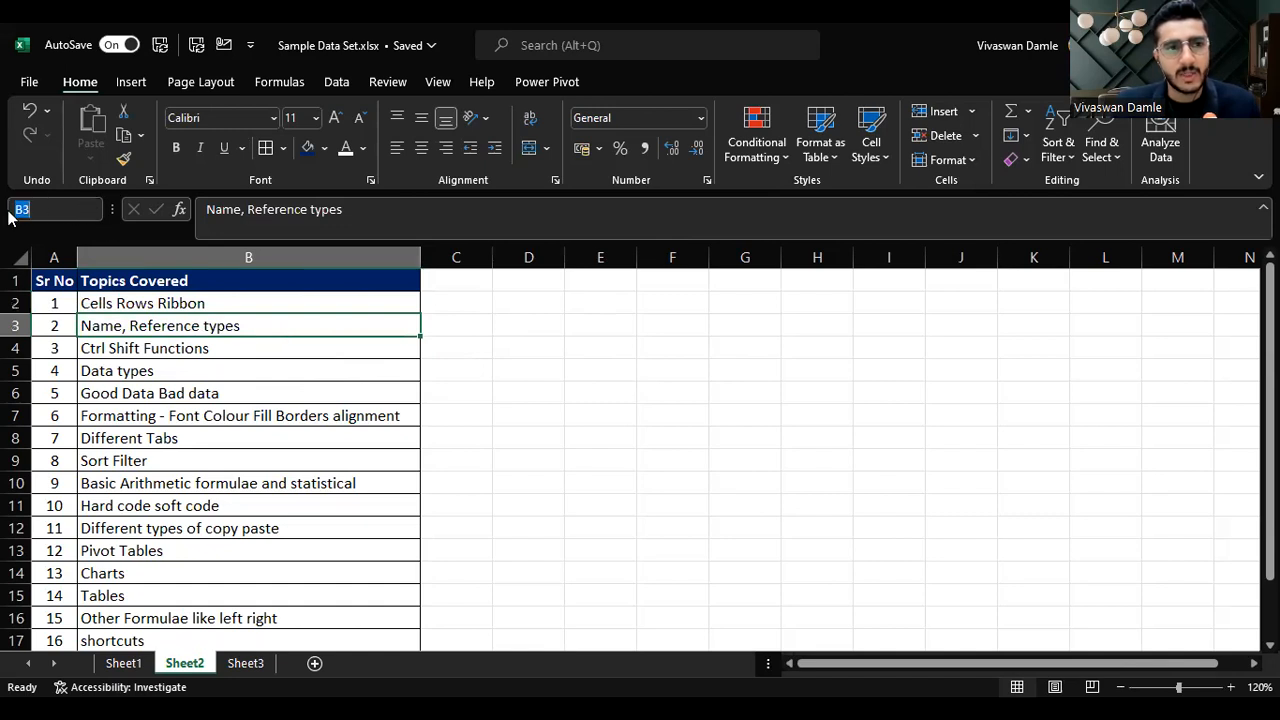
left_click(666, 349)
left_click(271, 351)
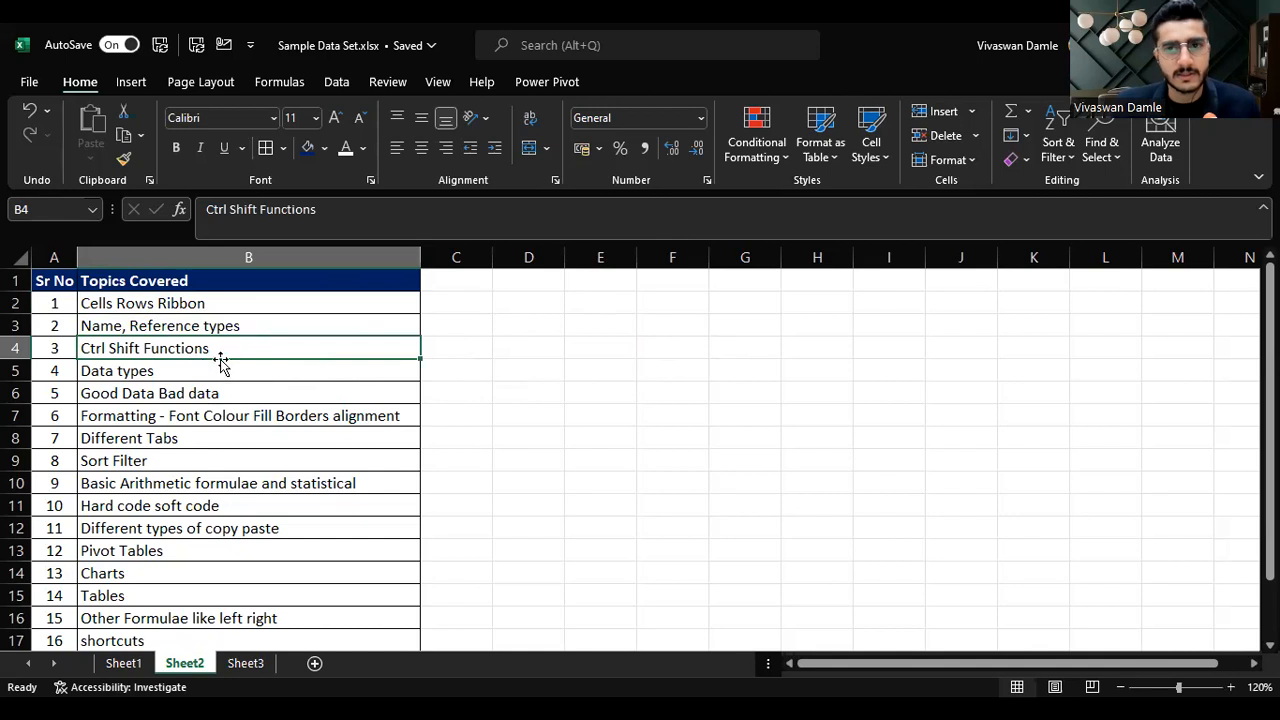
left_click(365, 371)
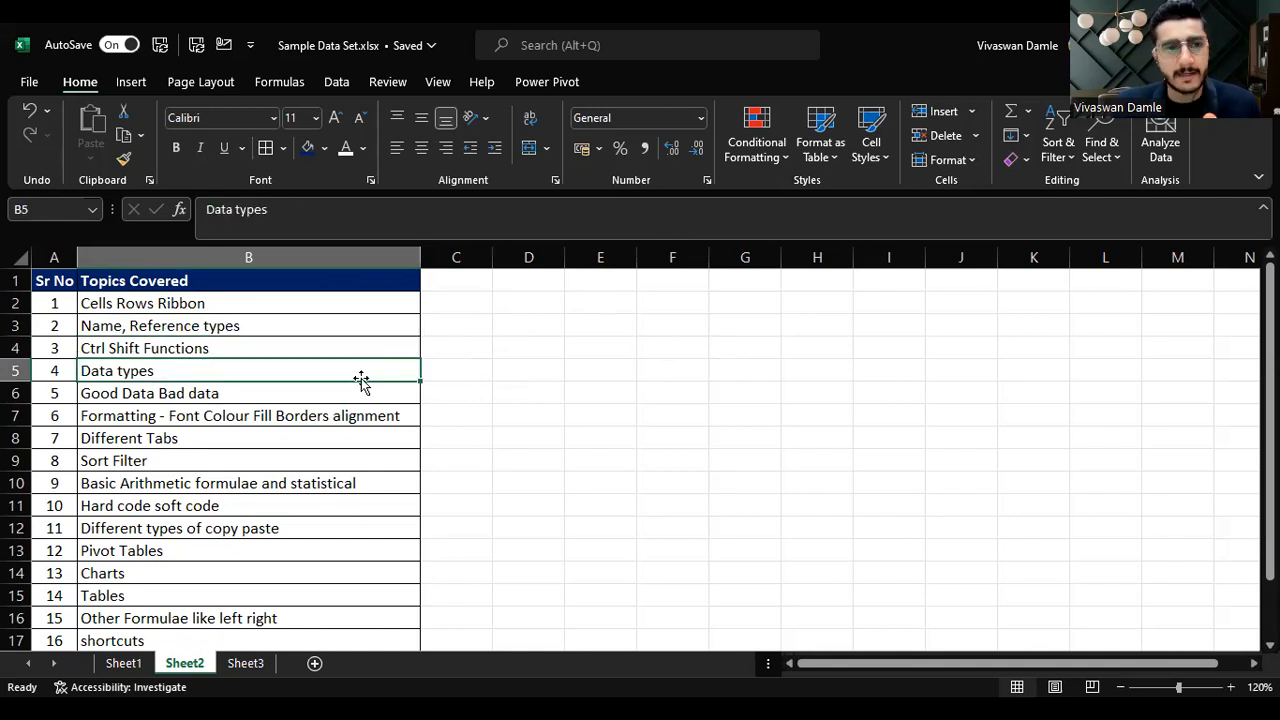
Step: Enter 100 in cell E3
left_click(612, 335)
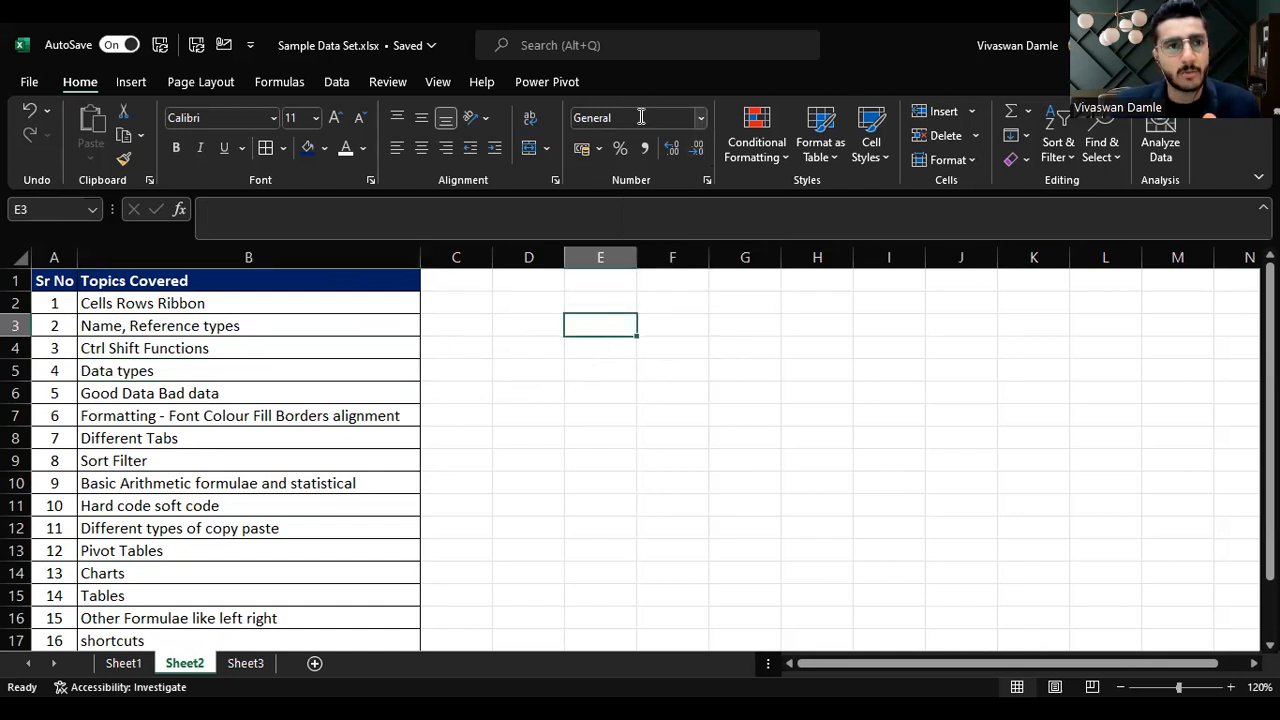
left_click(702, 118)
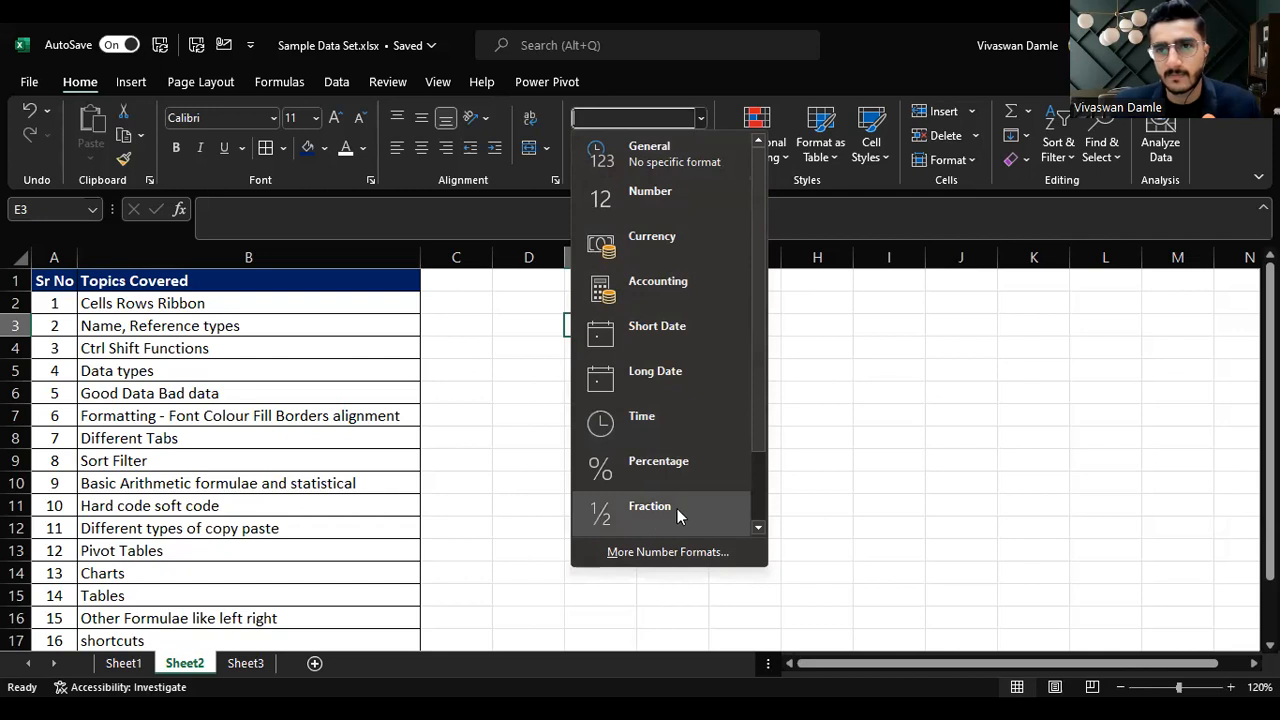
left_click(858, 460)
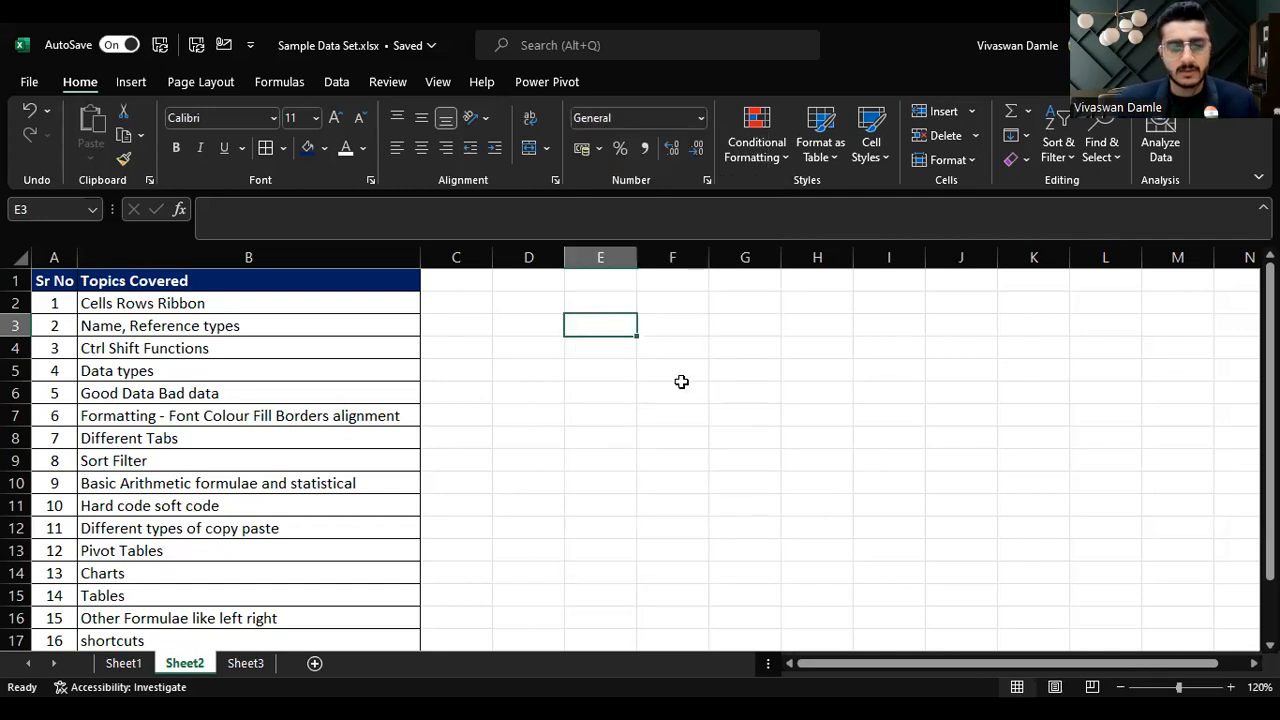
type("100")
key("Return")
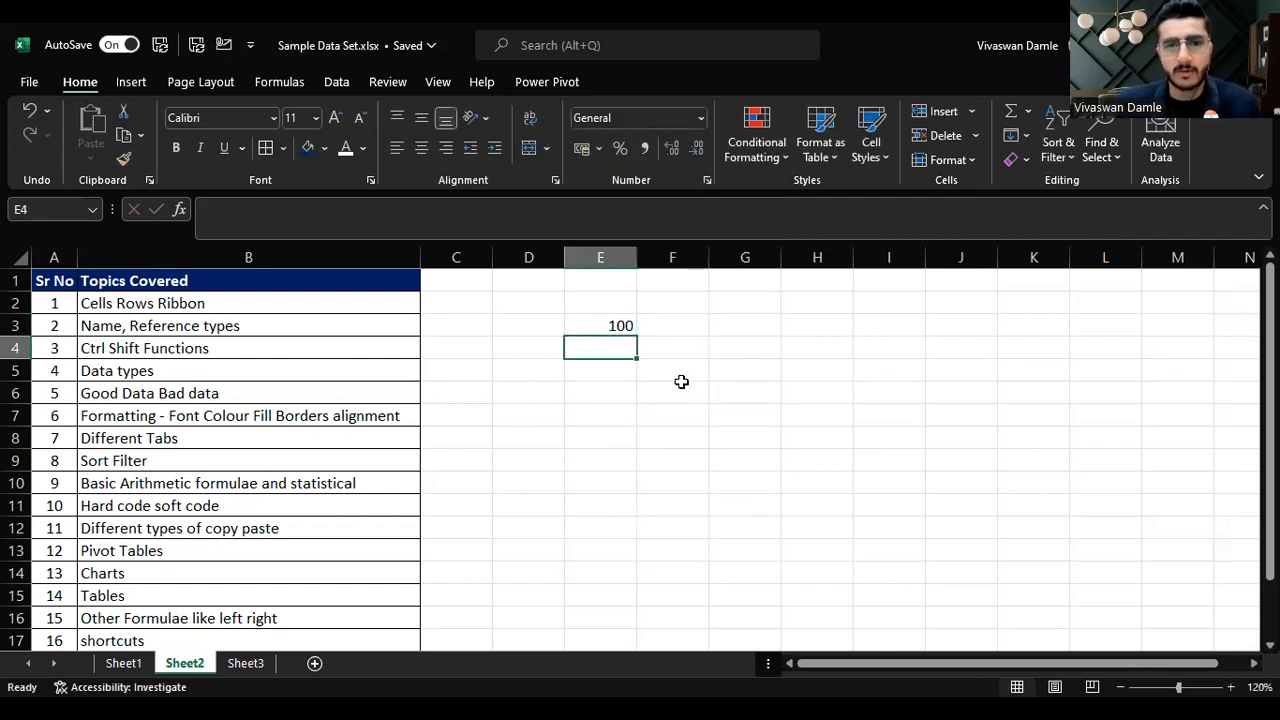
Step: Apply the Number format to cell E3
left_click(592, 318)
left_click(700, 118)
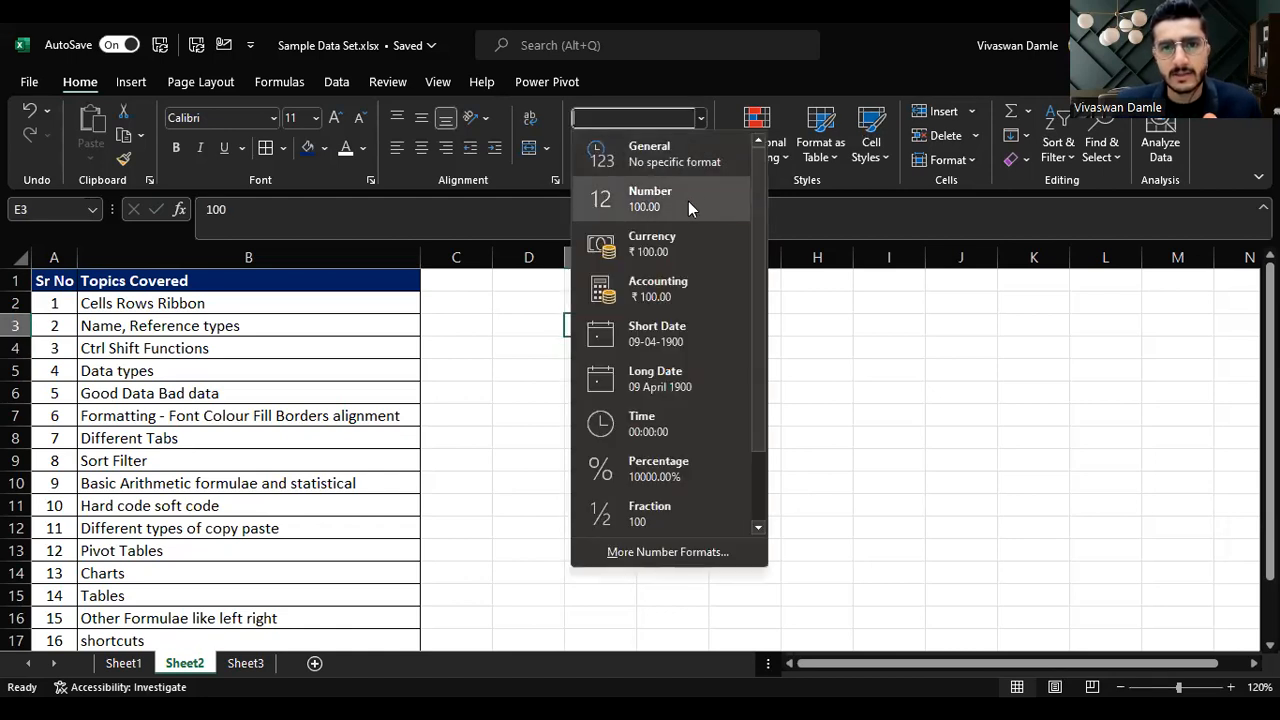
left_click(688, 201)
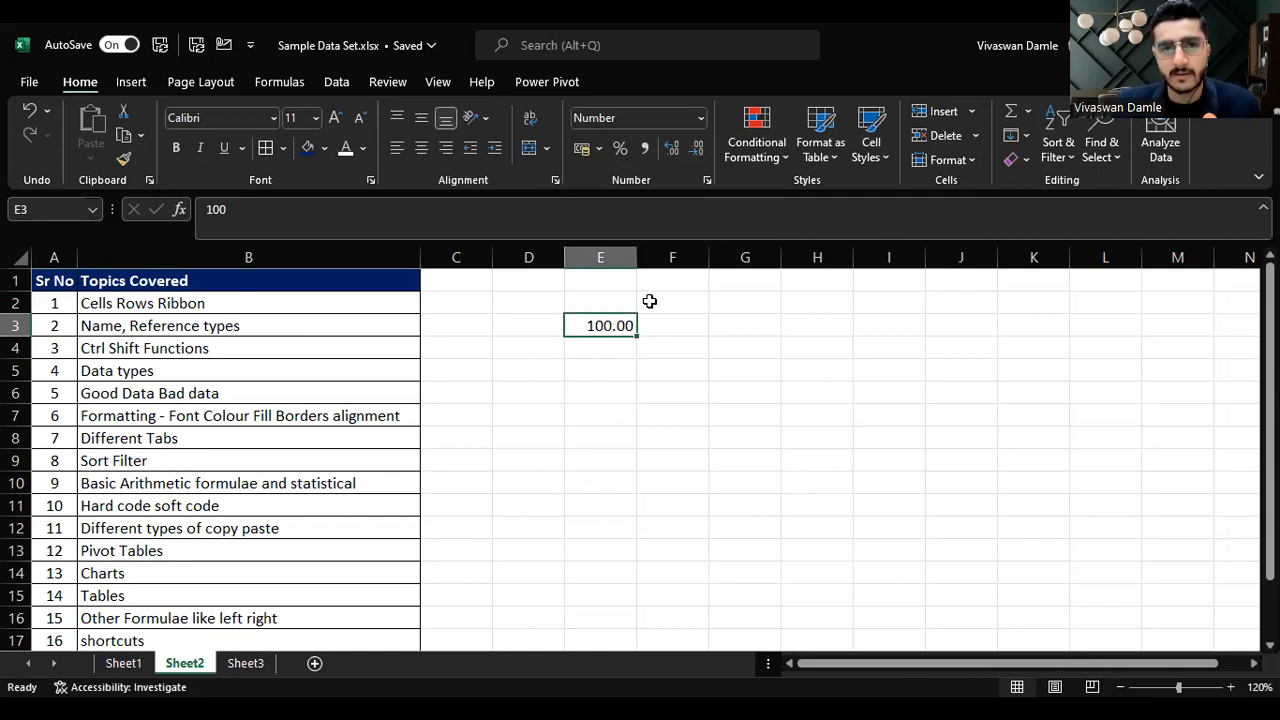
Step: Replace the value in E3 with 1000
type("1000.0")
key("BackSpace")
key("Return")
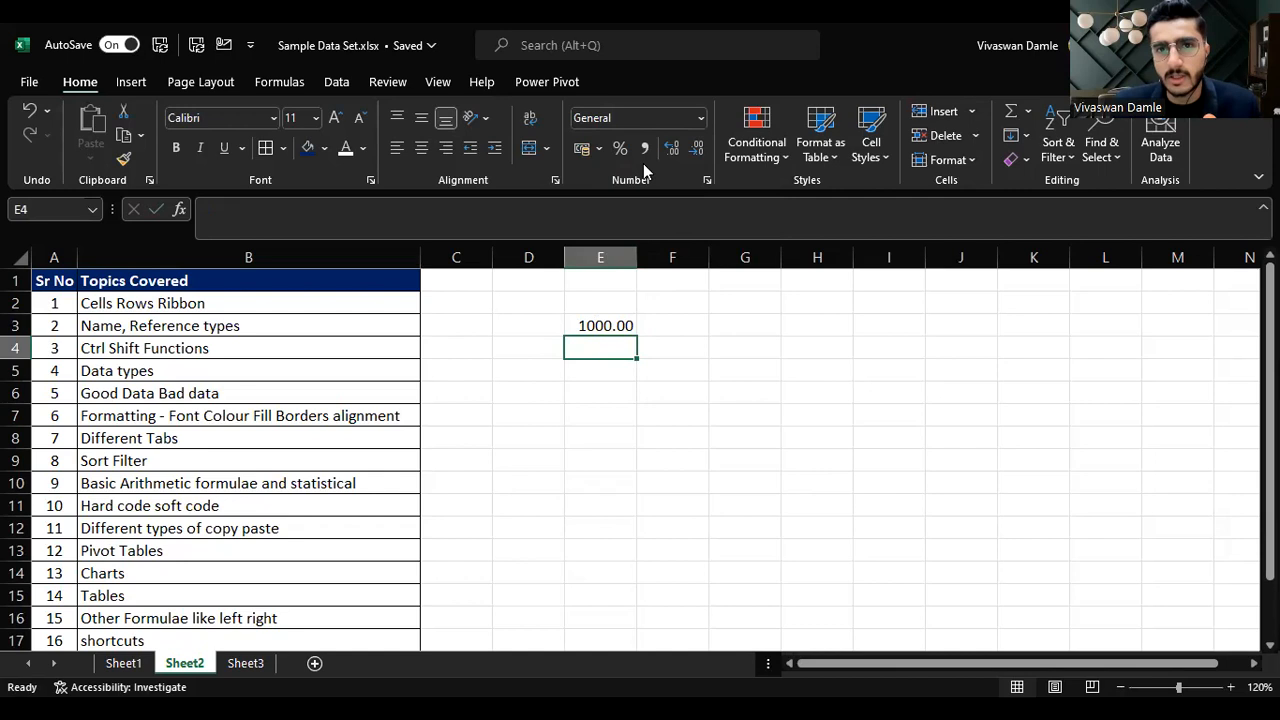
Step: Set cell E3's number format back to General
left_click(606, 322)
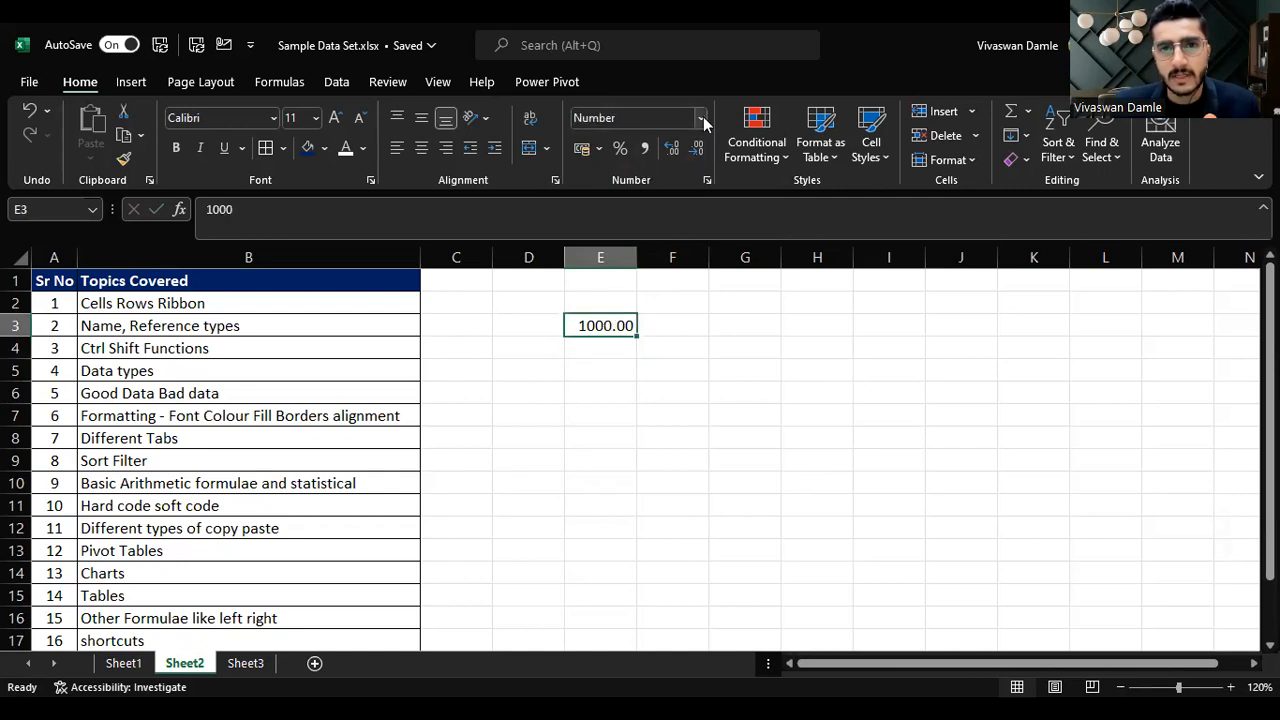
left_click(701, 118)
left_click(686, 145)
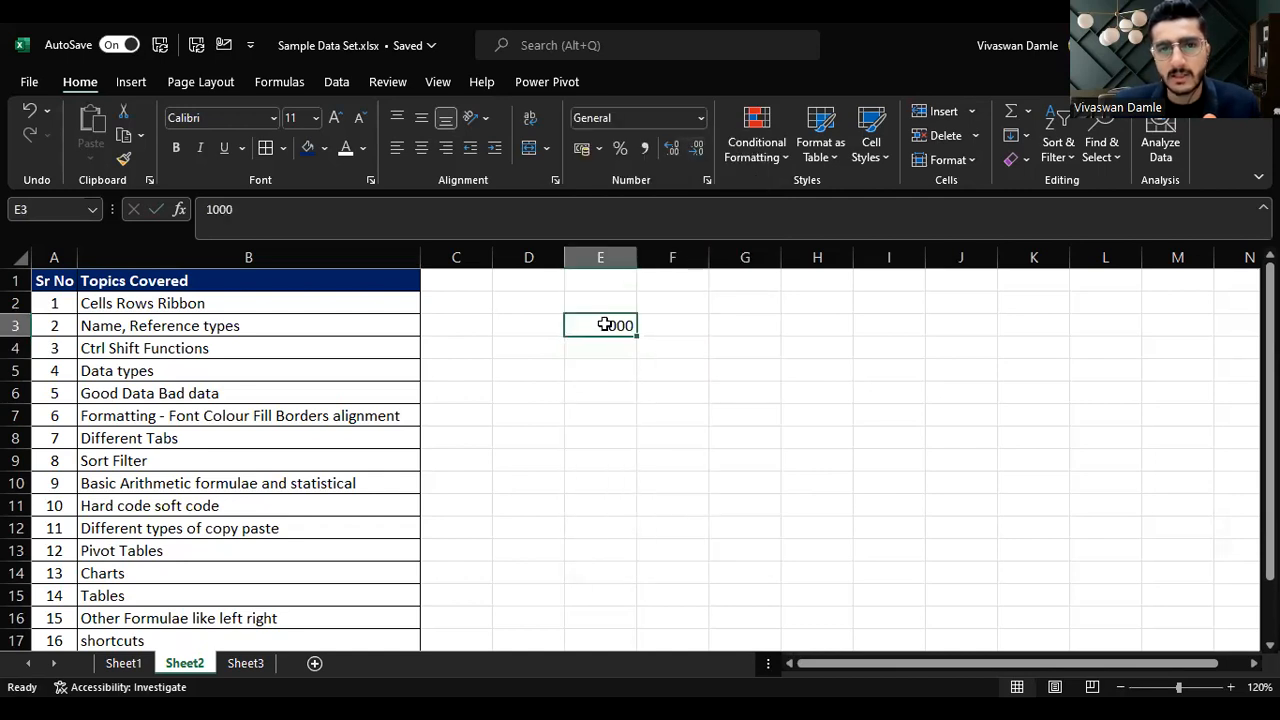
Step: Apply the Currency format to E3, then switch it to Short Date
left_click(703, 120)
left_click(677, 242)
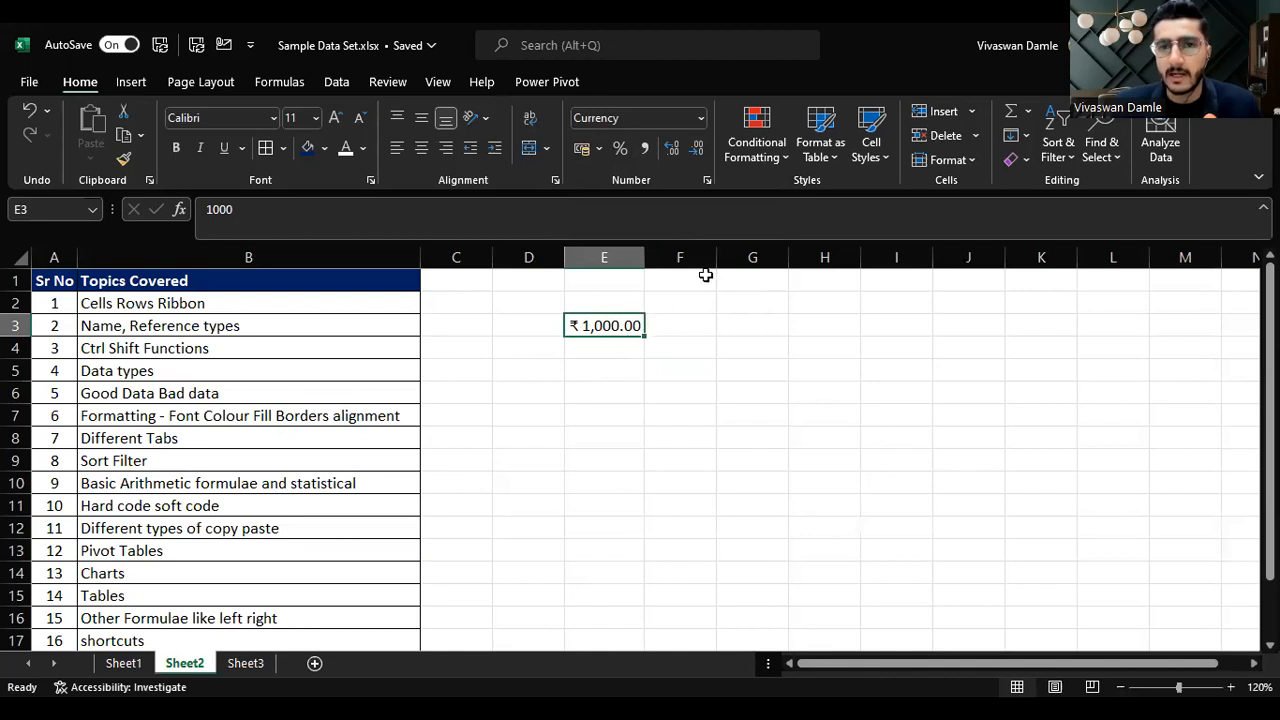
left_click(701, 118)
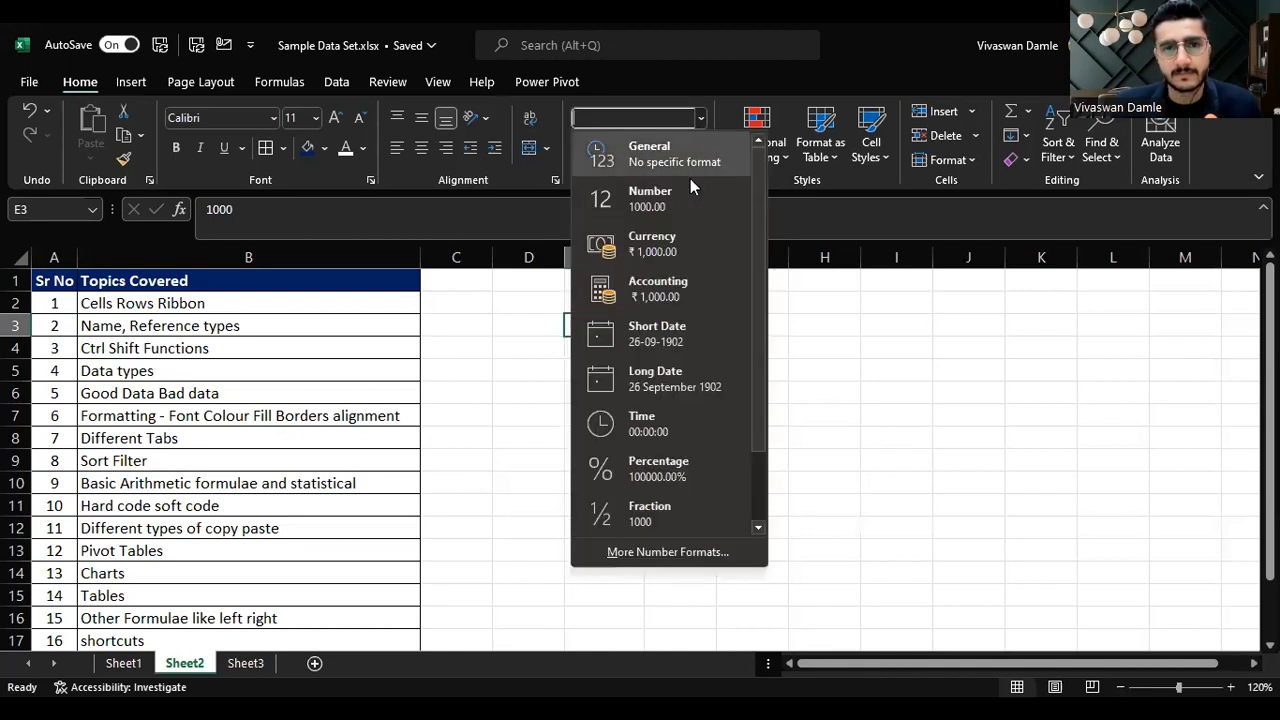
left_click(680, 343)
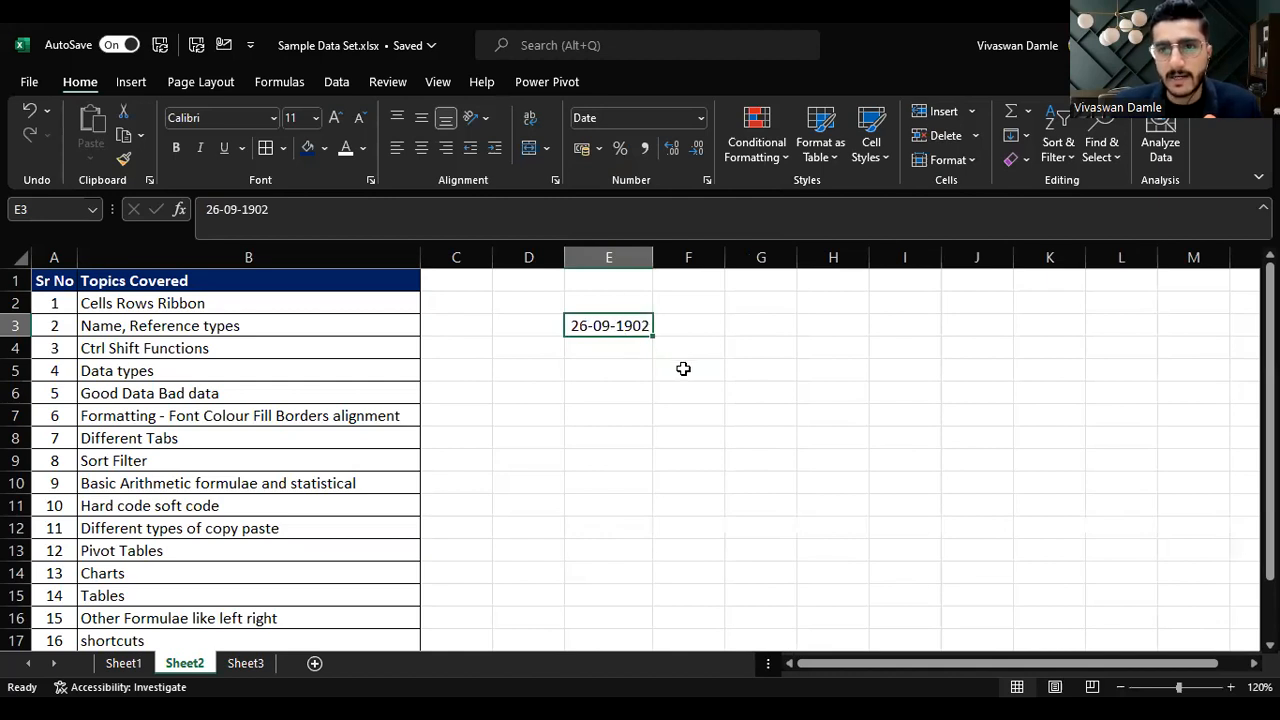
Step: Enter 1 in cell E4
left_click(622, 350)
type("1")
key("ctrl+Return")
scroll(640, 300, "right", 3)
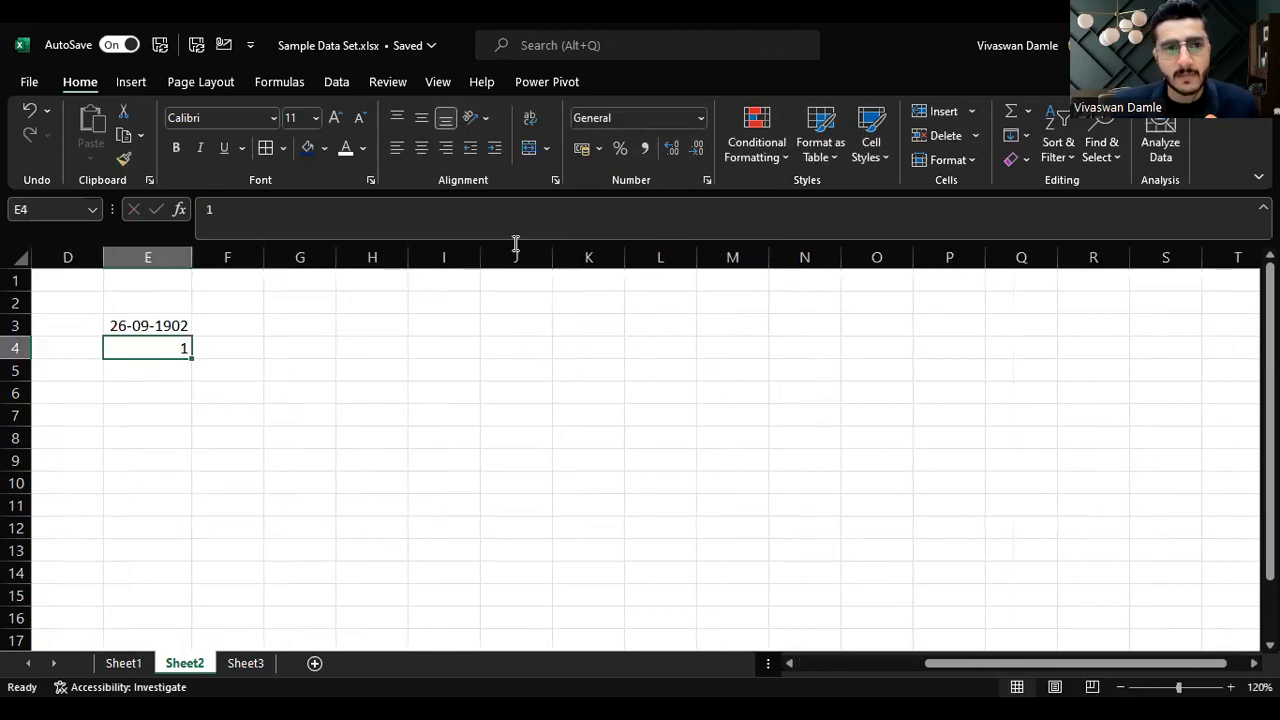
Step: Format cell E4 as Short Date and return cell E3 to the General number format
left_click(701, 118)
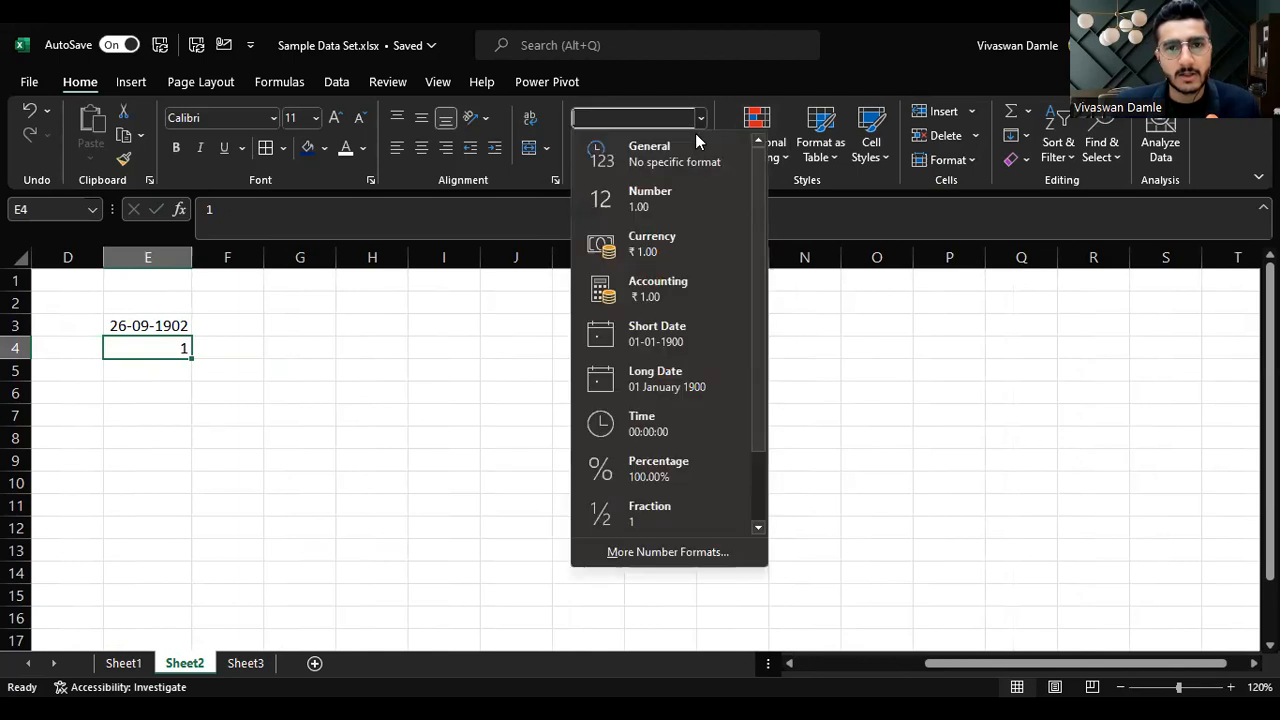
left_click(665, 331)
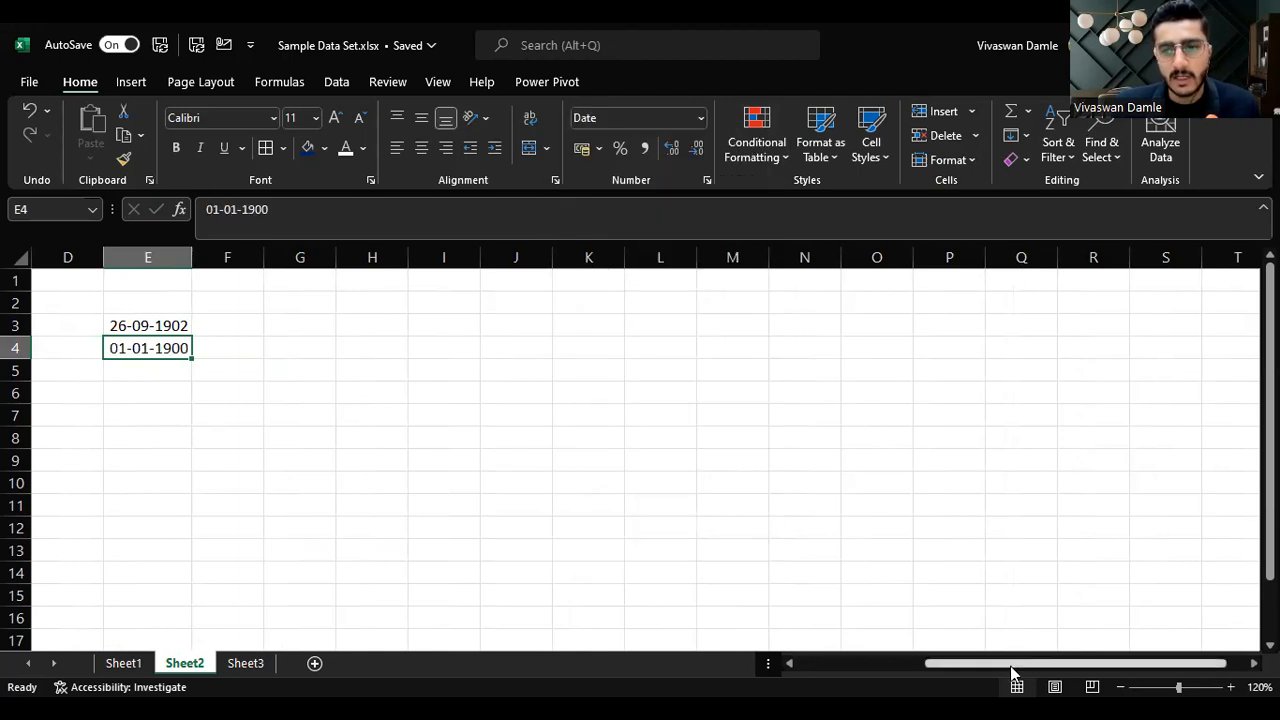
left_click_drag(1012, 672, 766, 666)
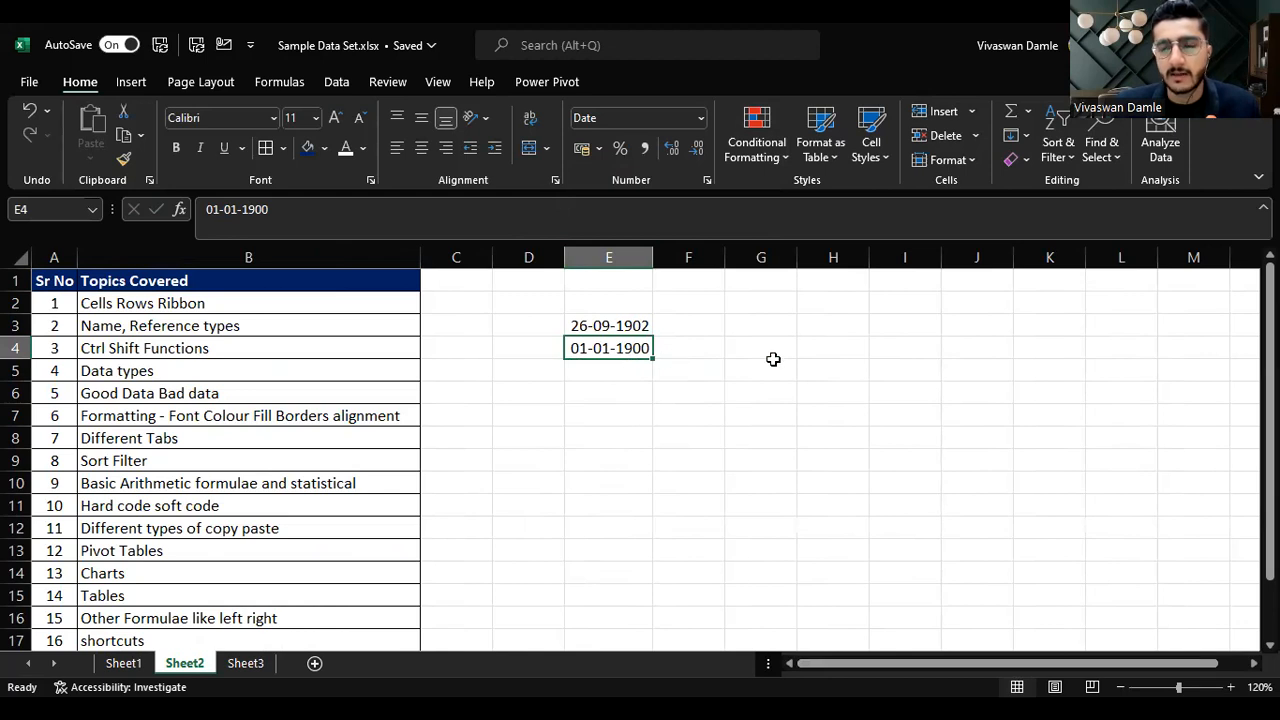
left_click(641, 328)
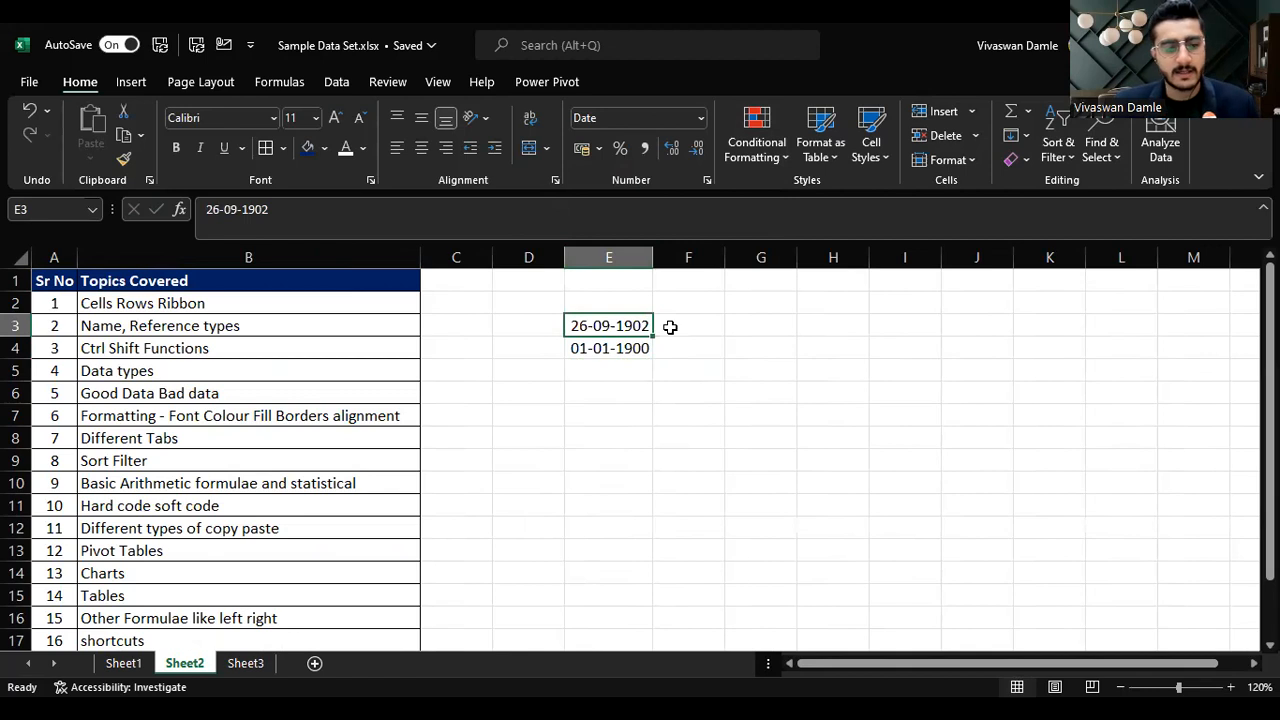
left_click(702, 122)
left_click(668, 158)
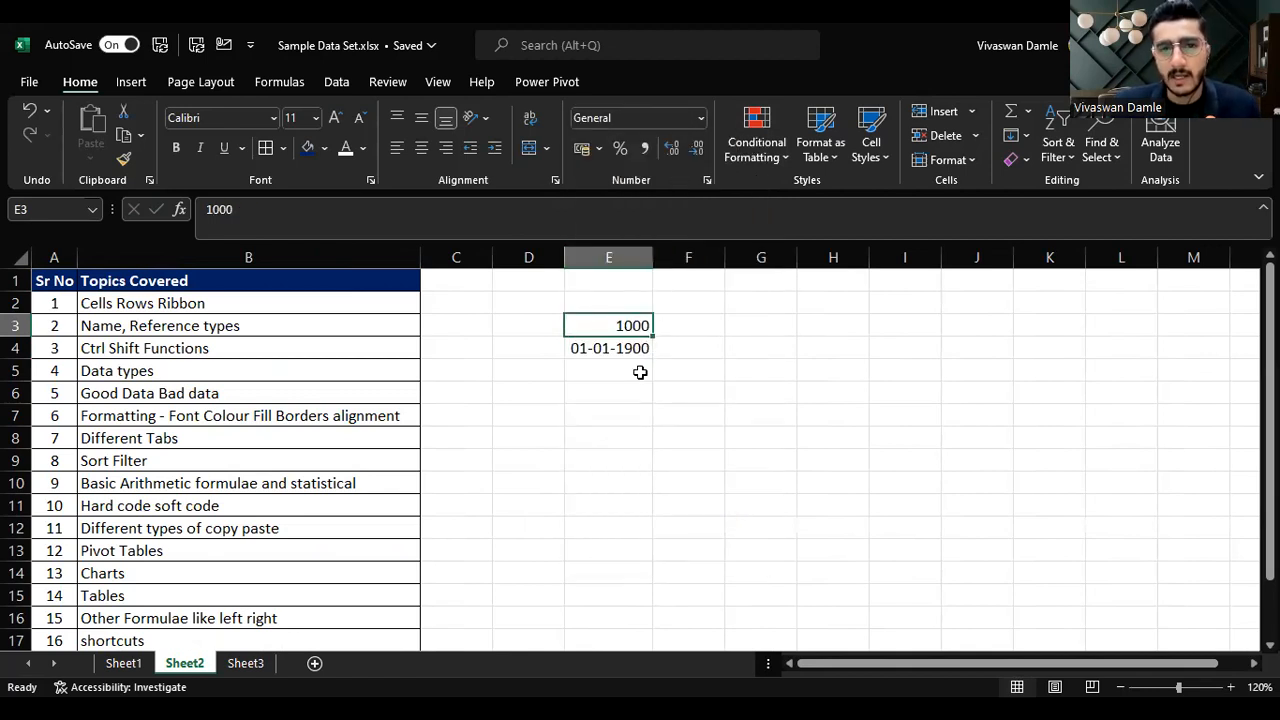
Step: On Sheet1, select the Date column from B4 to the end of the data and set its number format to General
left_click(623, 349)
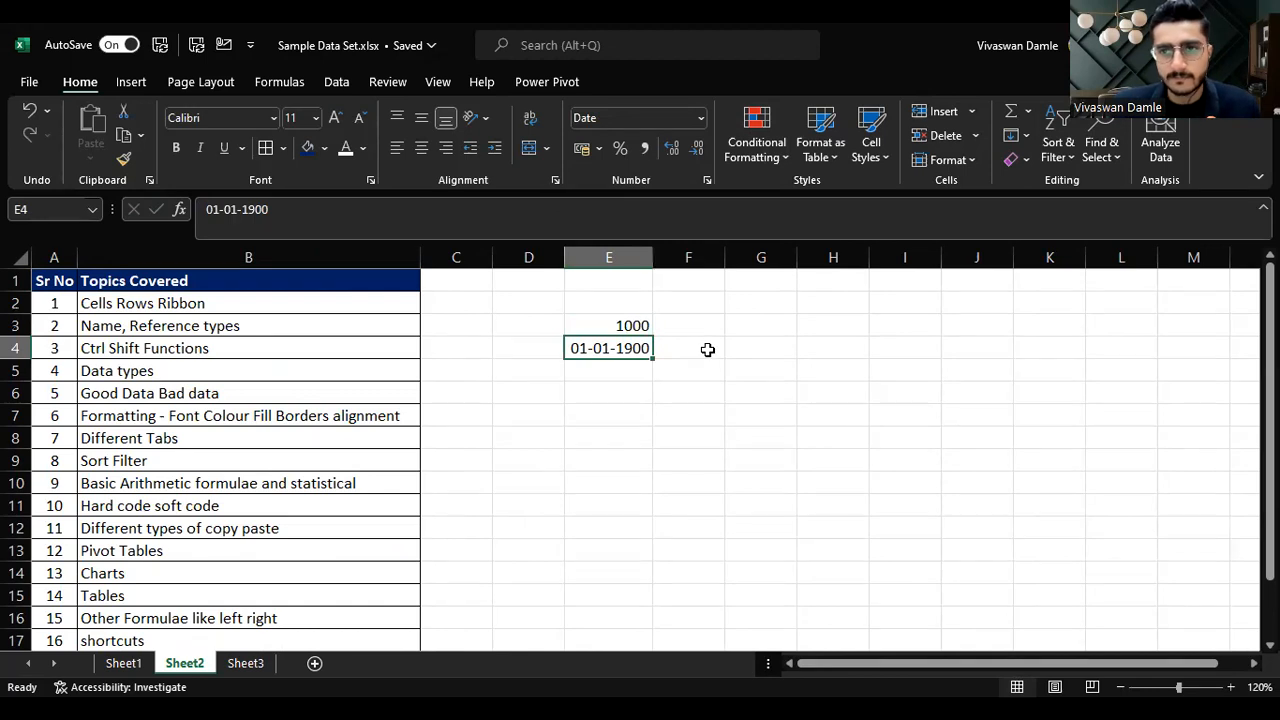
left_click(140, 663)
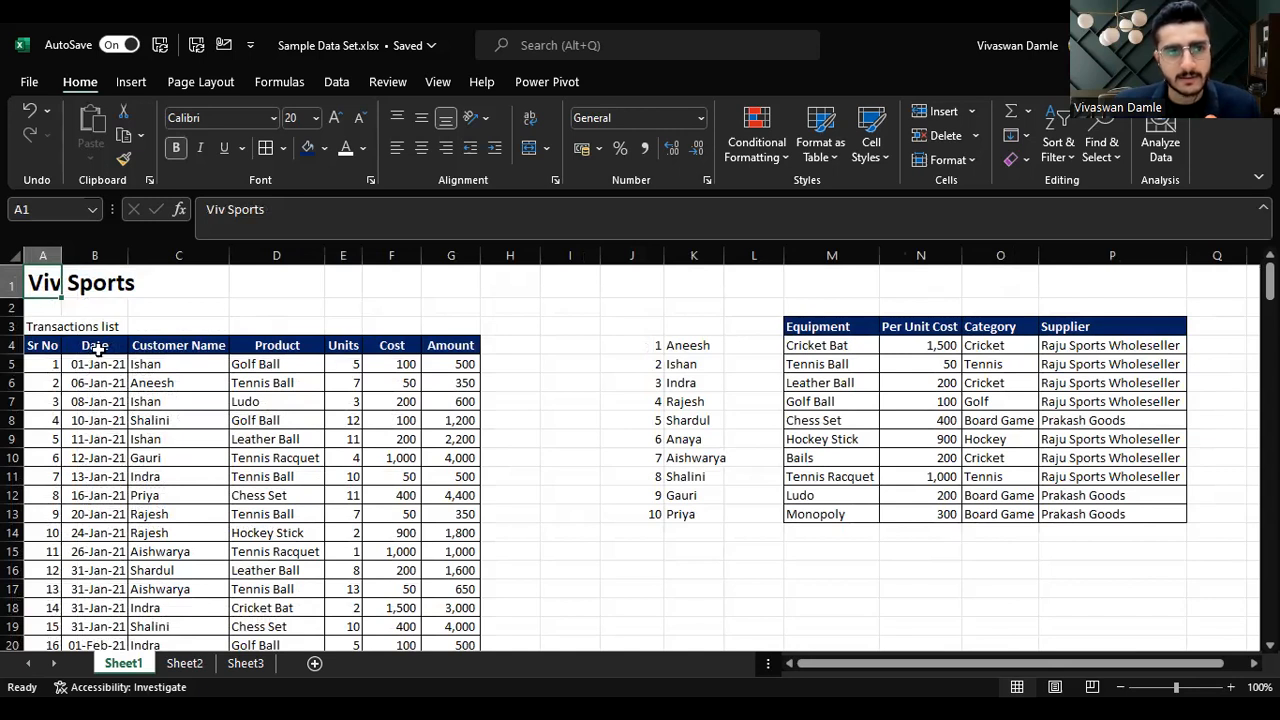
left_click(117, 346)
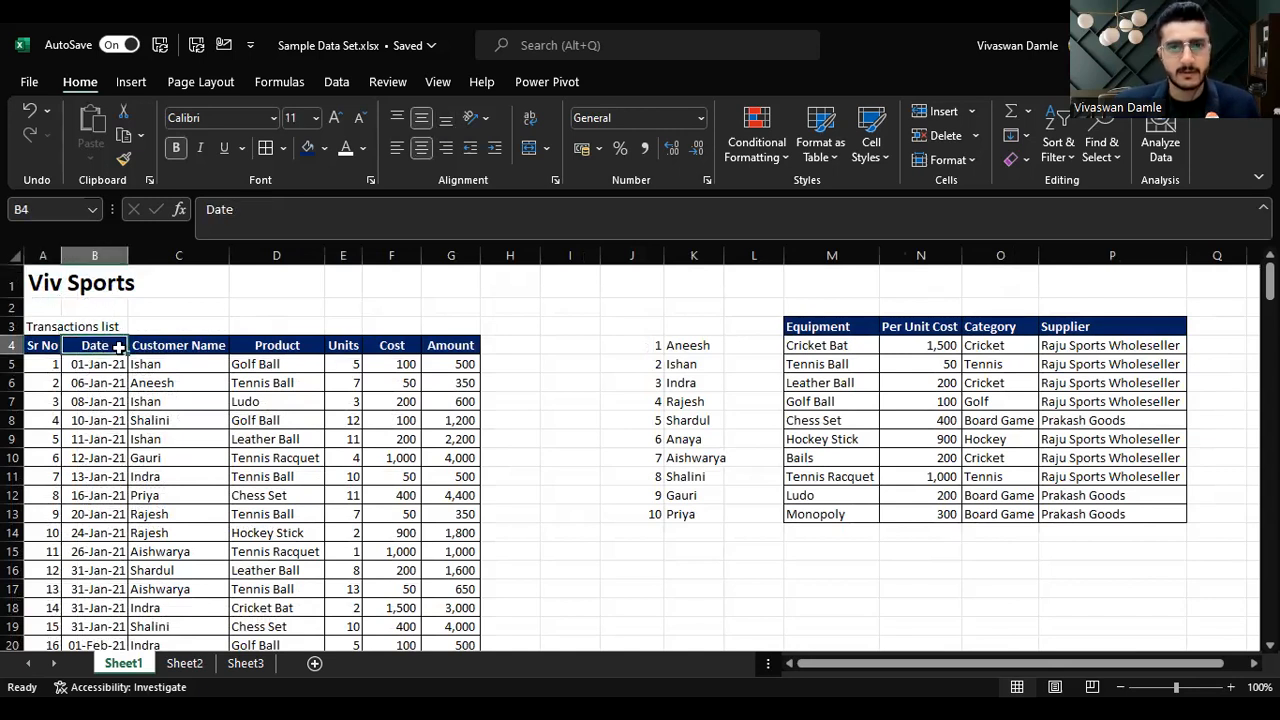
key("ctrl+shift+Down")
left_click(700, 118)
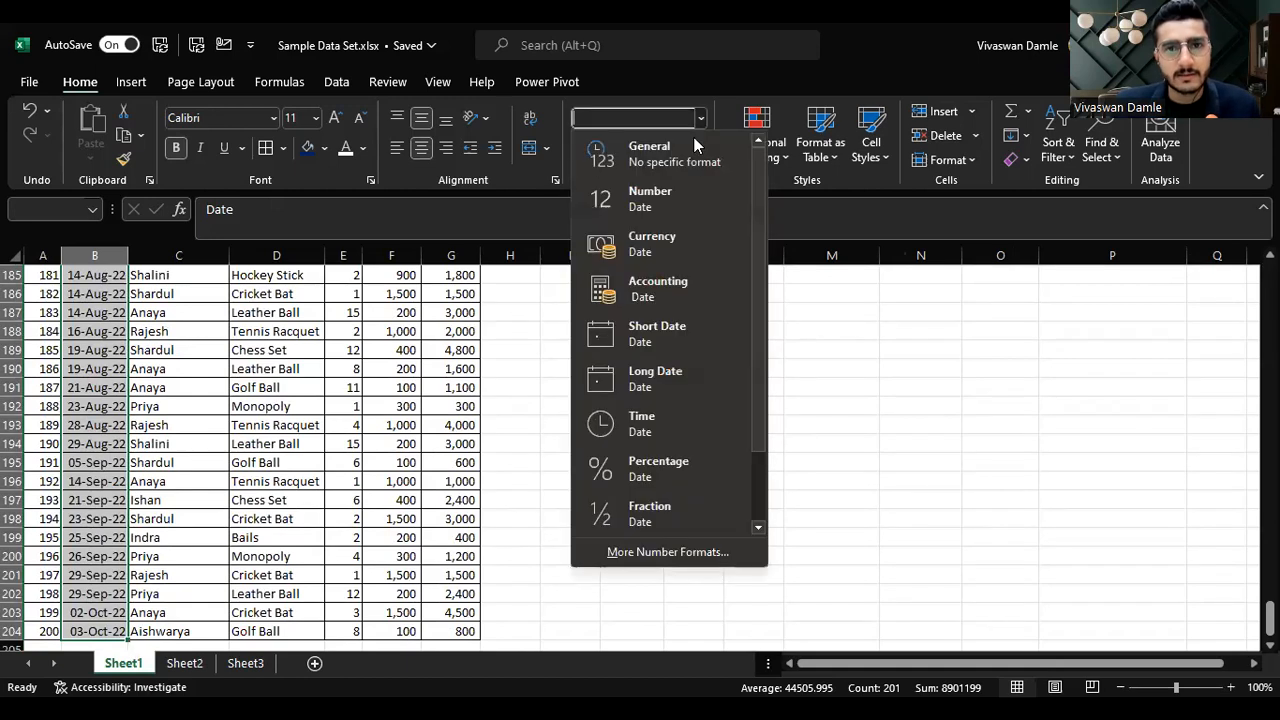
left_click(685, 158)
Step: Apply the Short Date format to the selected Date column
scroll(300, 400, "up", 20)
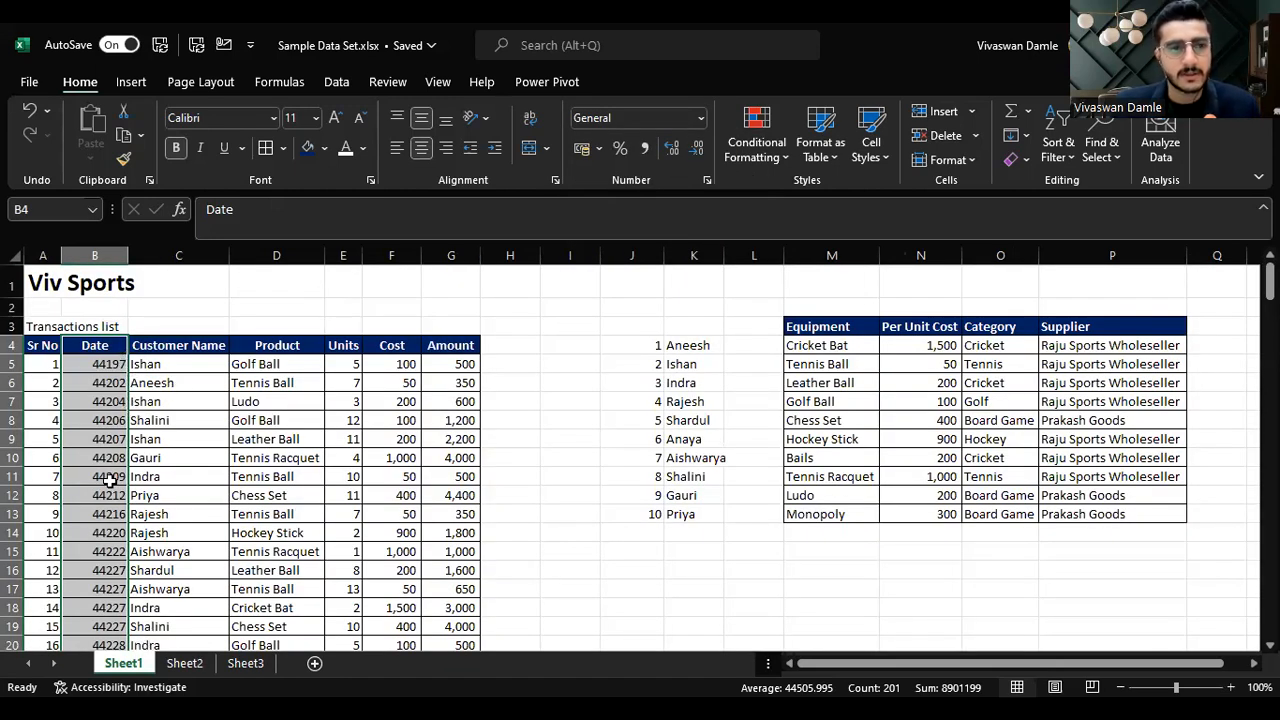
left_click(700, 118)
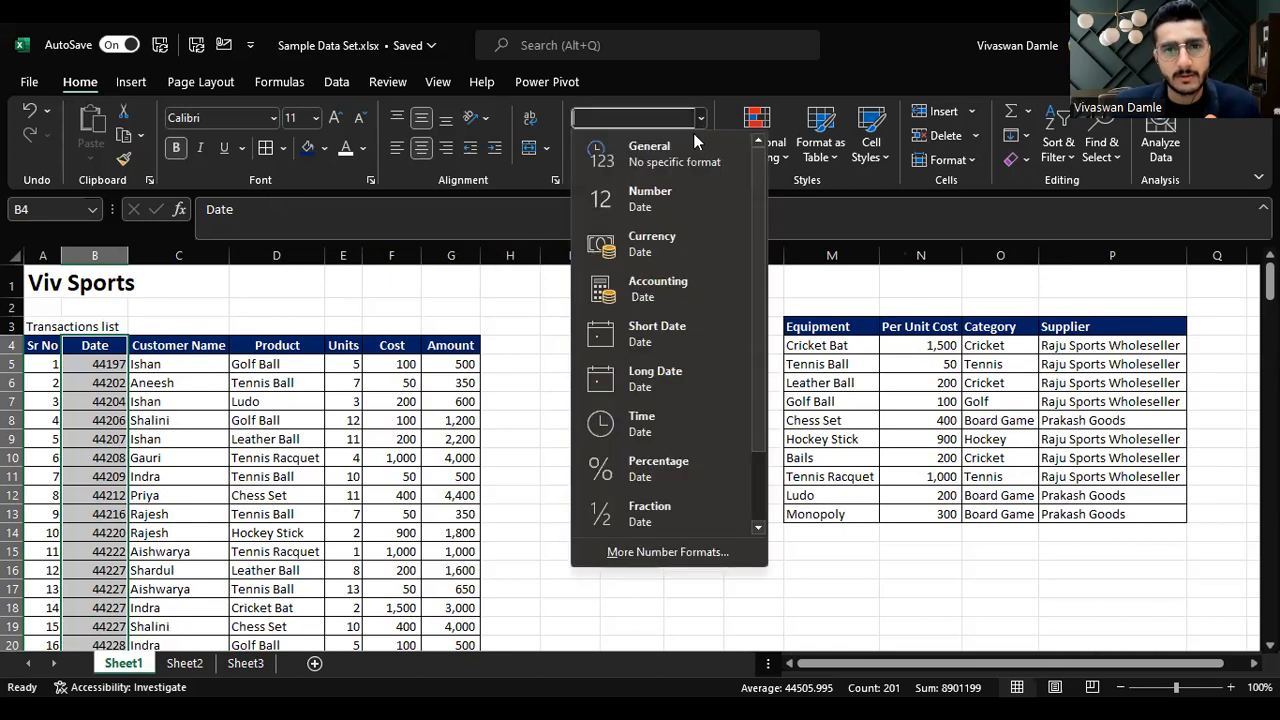
left_click(659, 333)
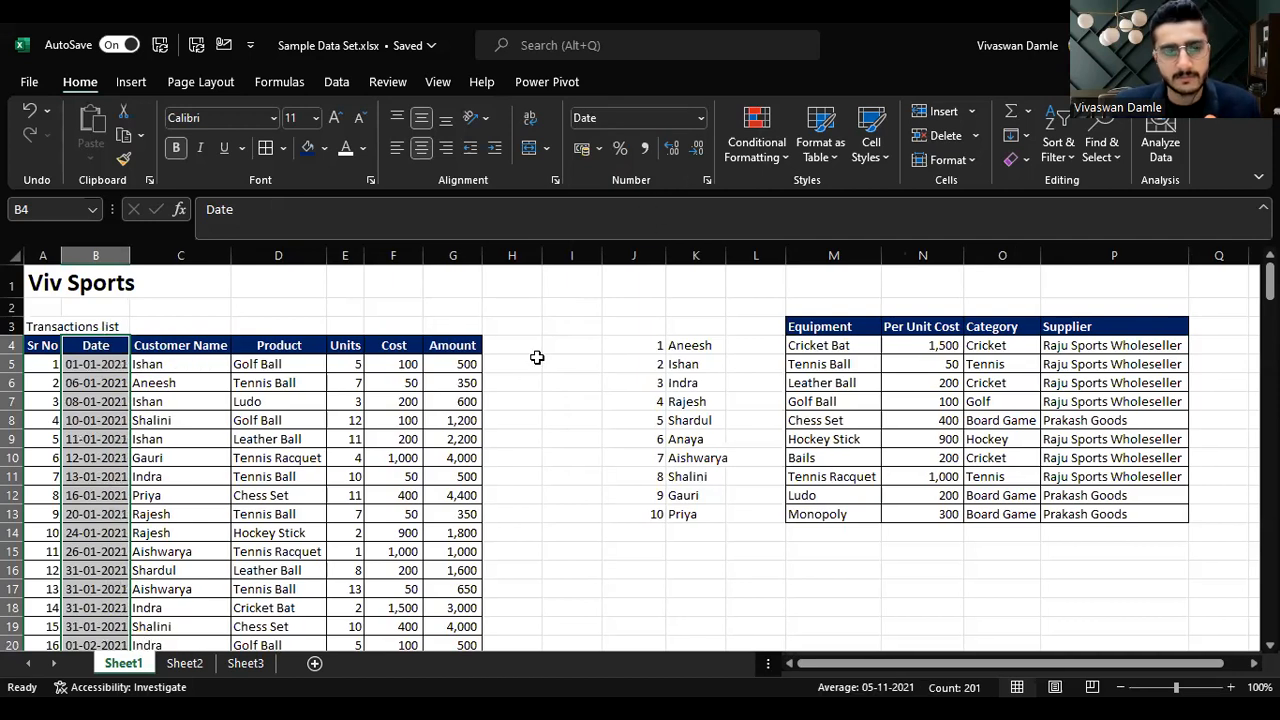
Step: Return to Sheet2 and apply the Long Date format to cell E3
left_click(185, 663)
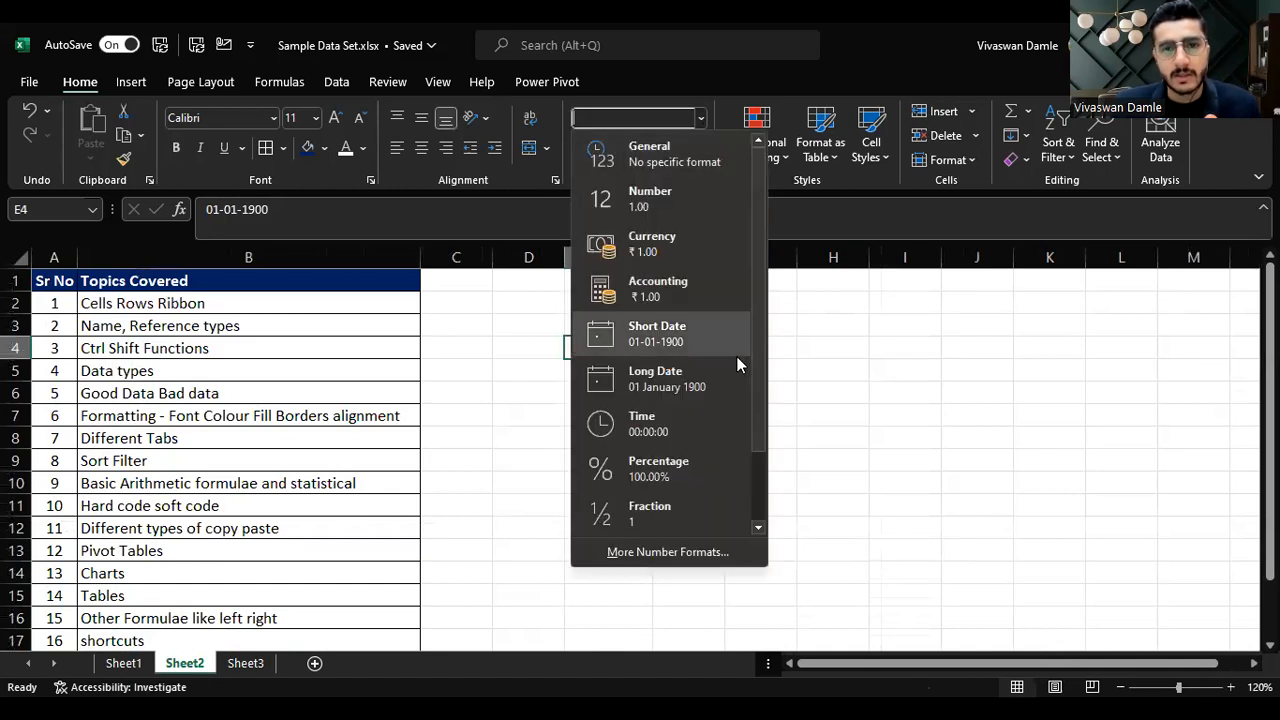
left_click(871, 362)
left_click(602, 326)
left_click(702, 118)
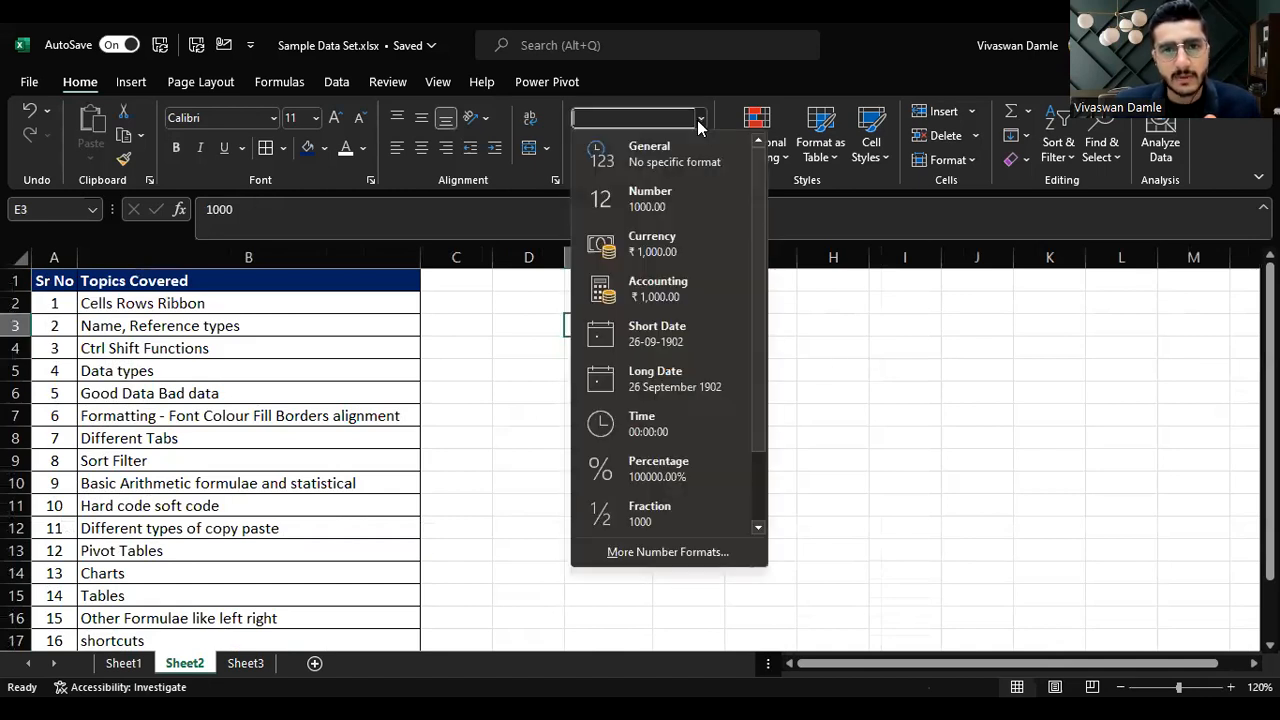
left_click(688, 383)
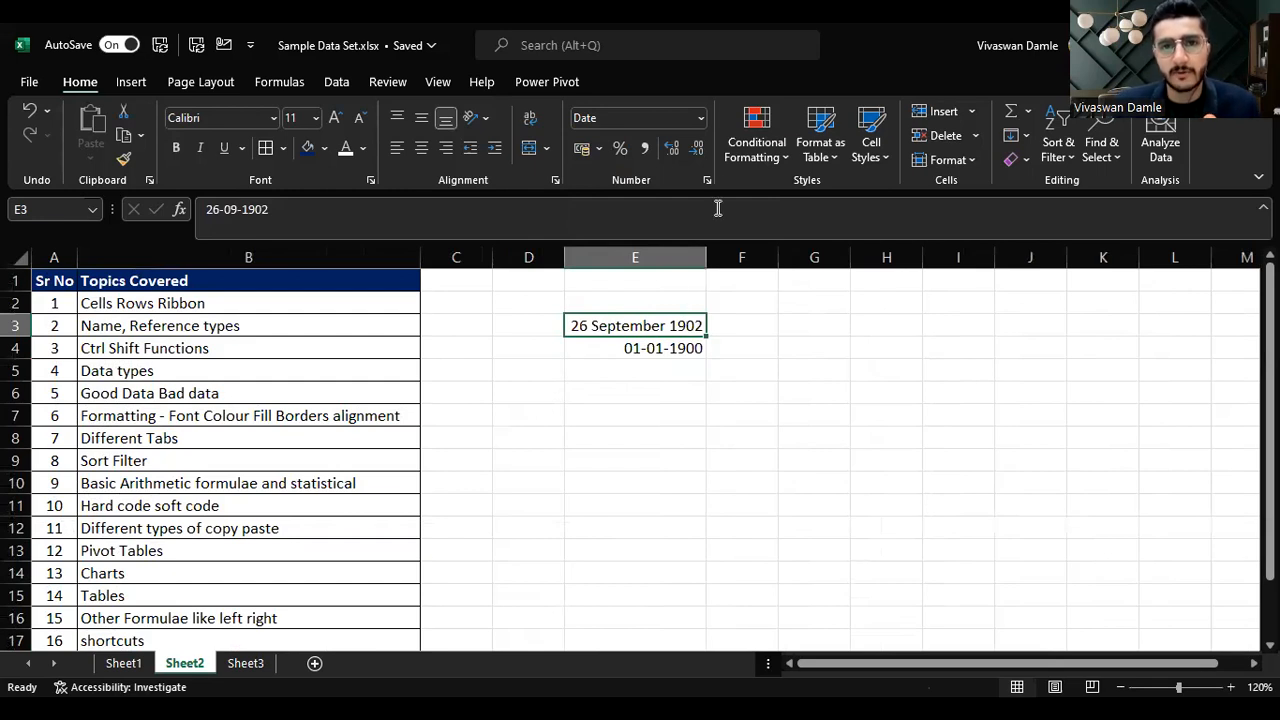
Step: Switch cell E3's number format to Time, then to Percentage
left_click(702, 118)
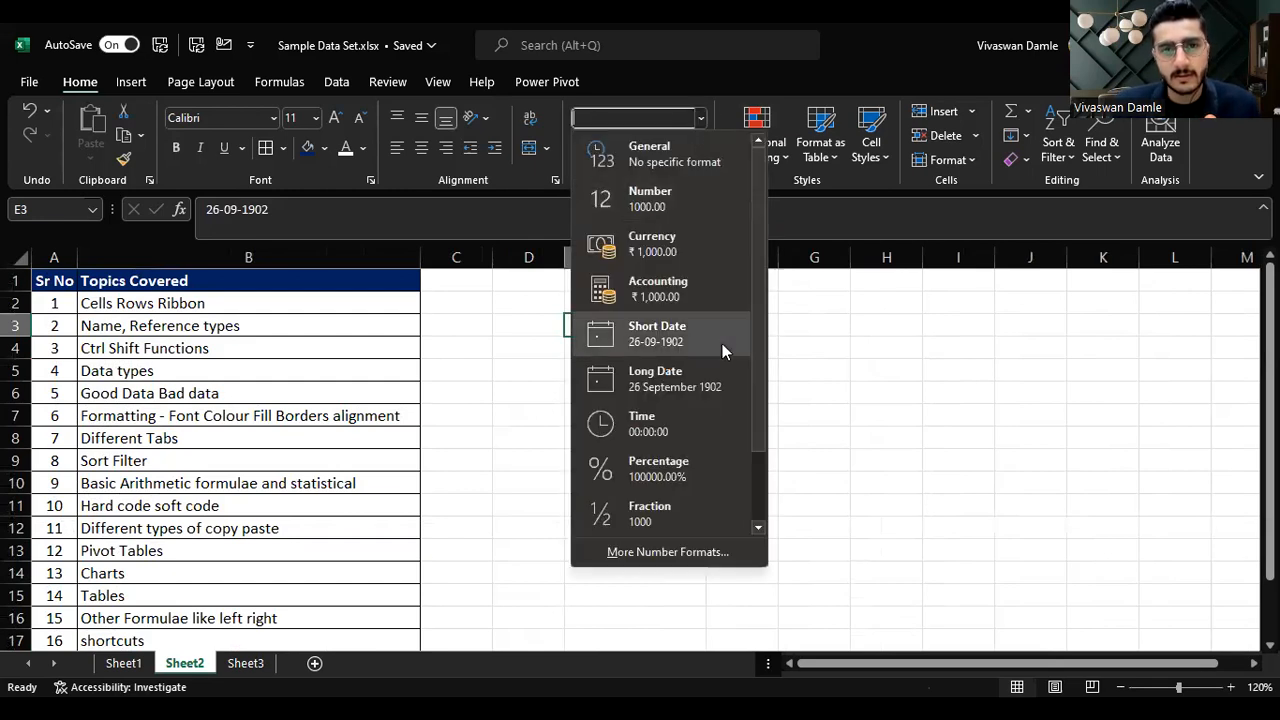
left_click(697, 428)
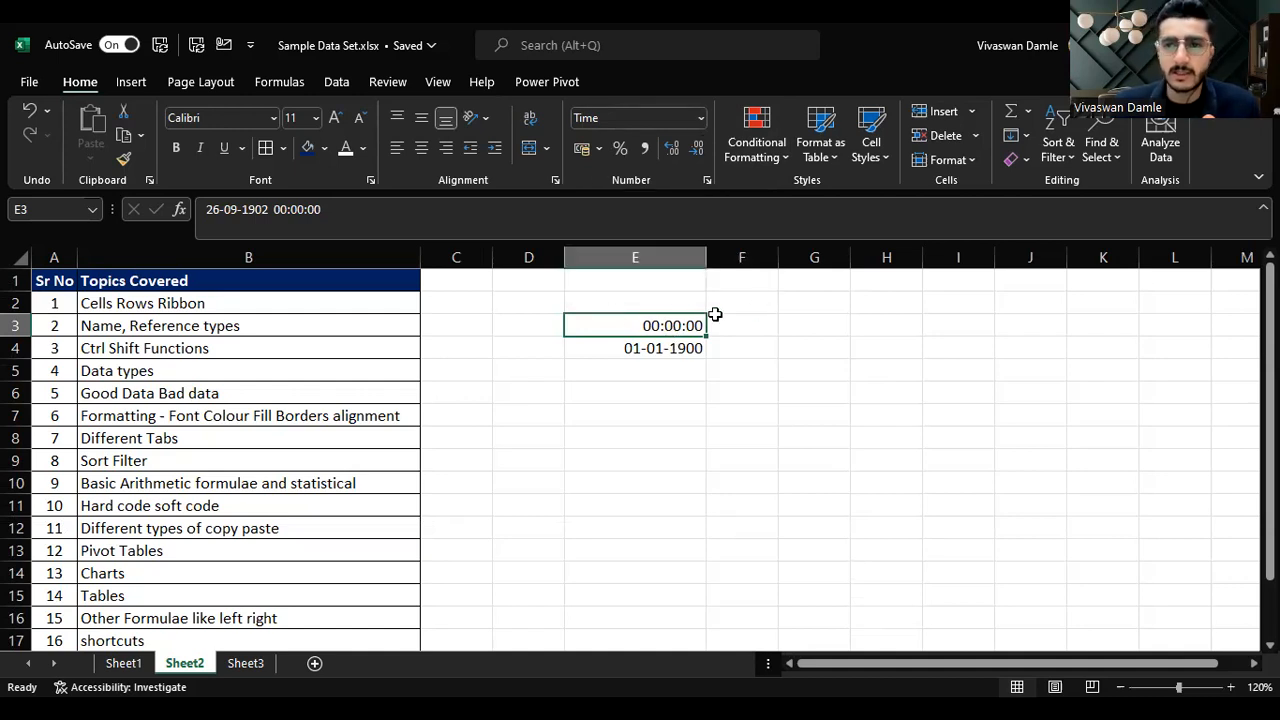
left_click(701, 119)
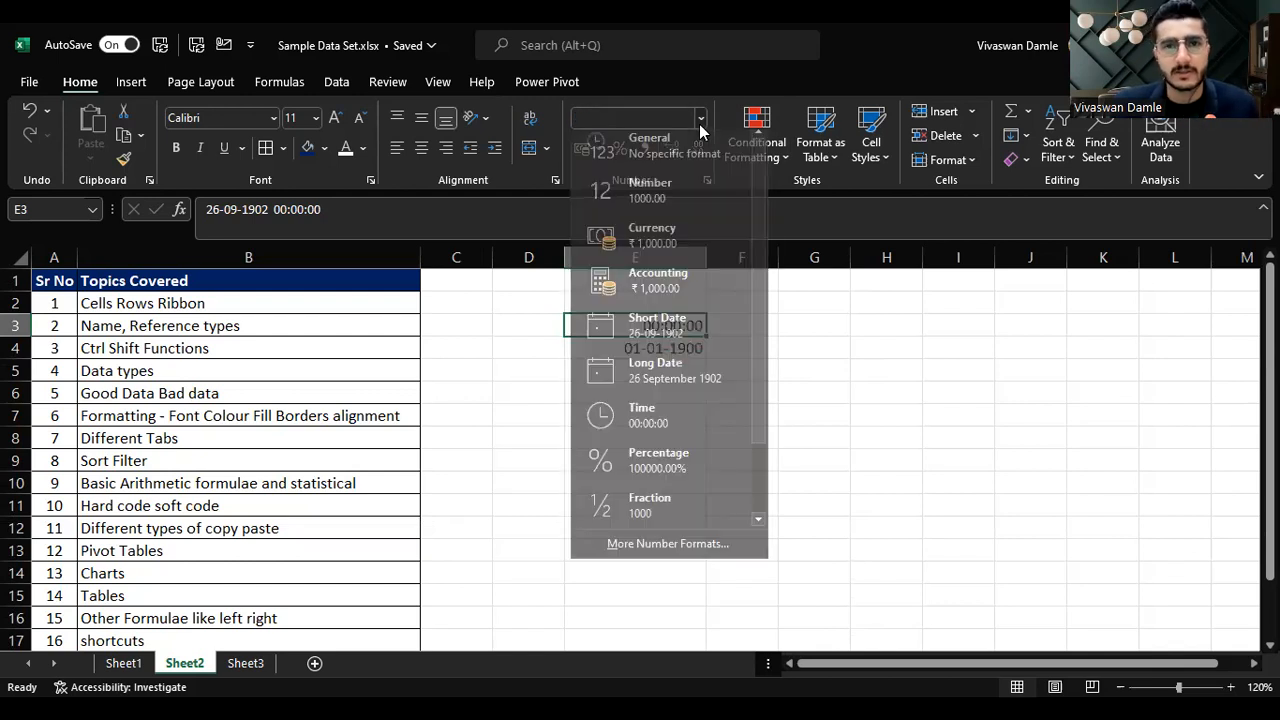
left_click(675, 463)
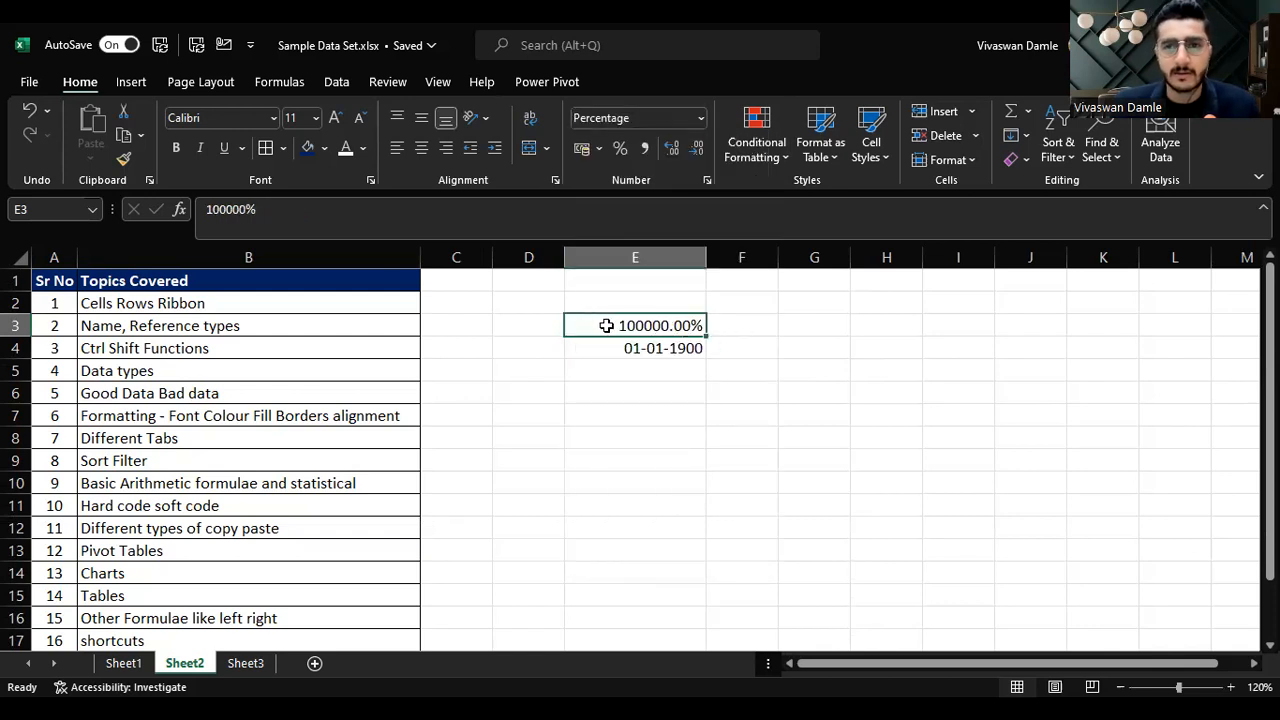
Step: Apply the Fraction format to cell E3 and enter 0.5 in it
left_click(701, 118)
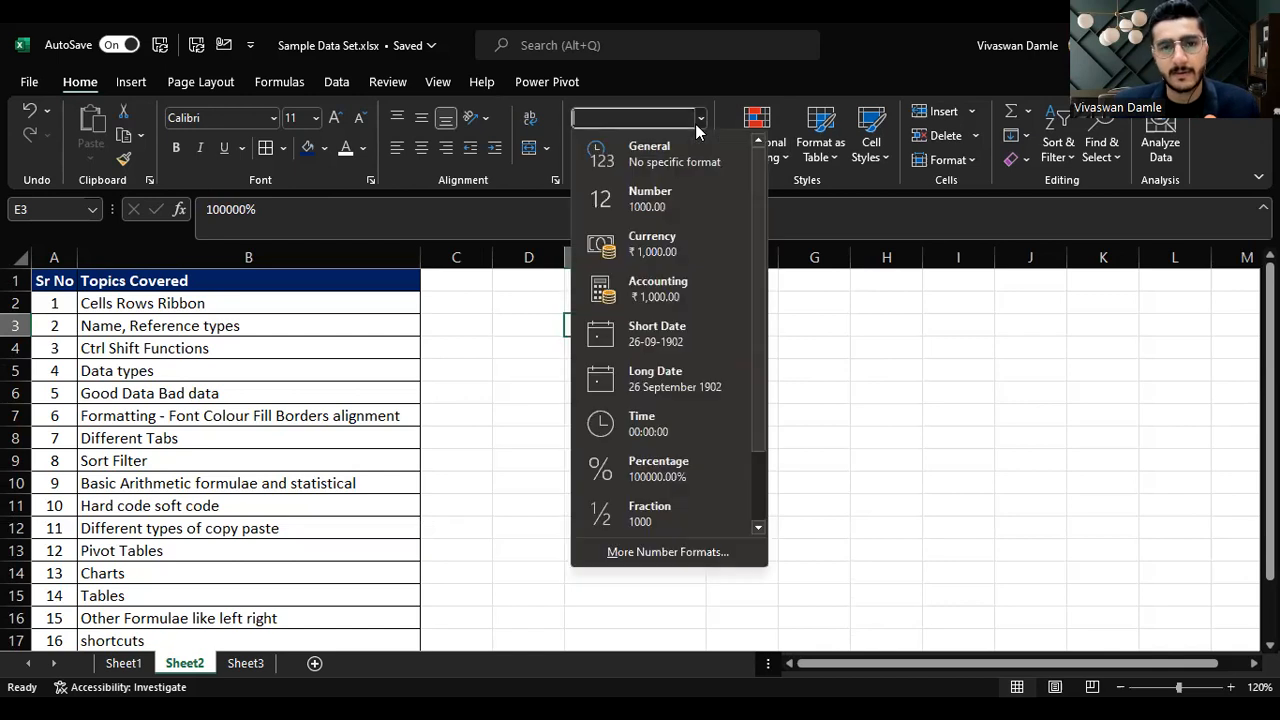
left_click(660, 512)
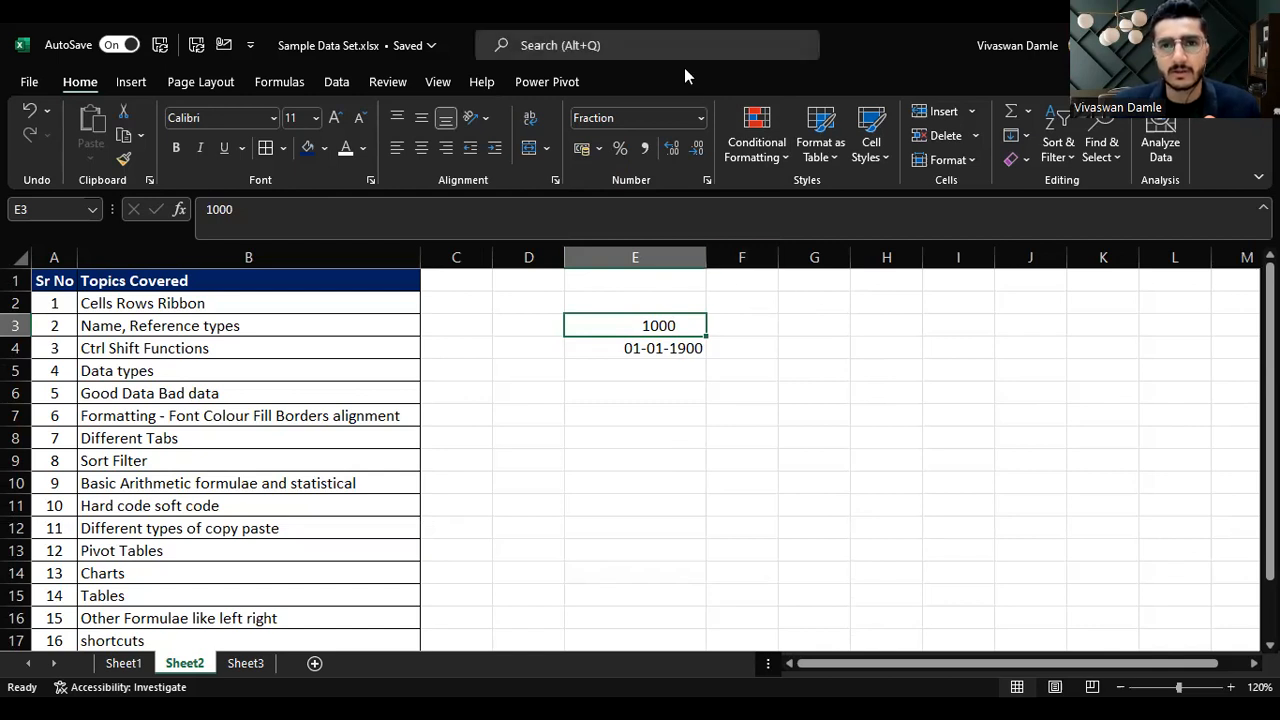
type("0.5")
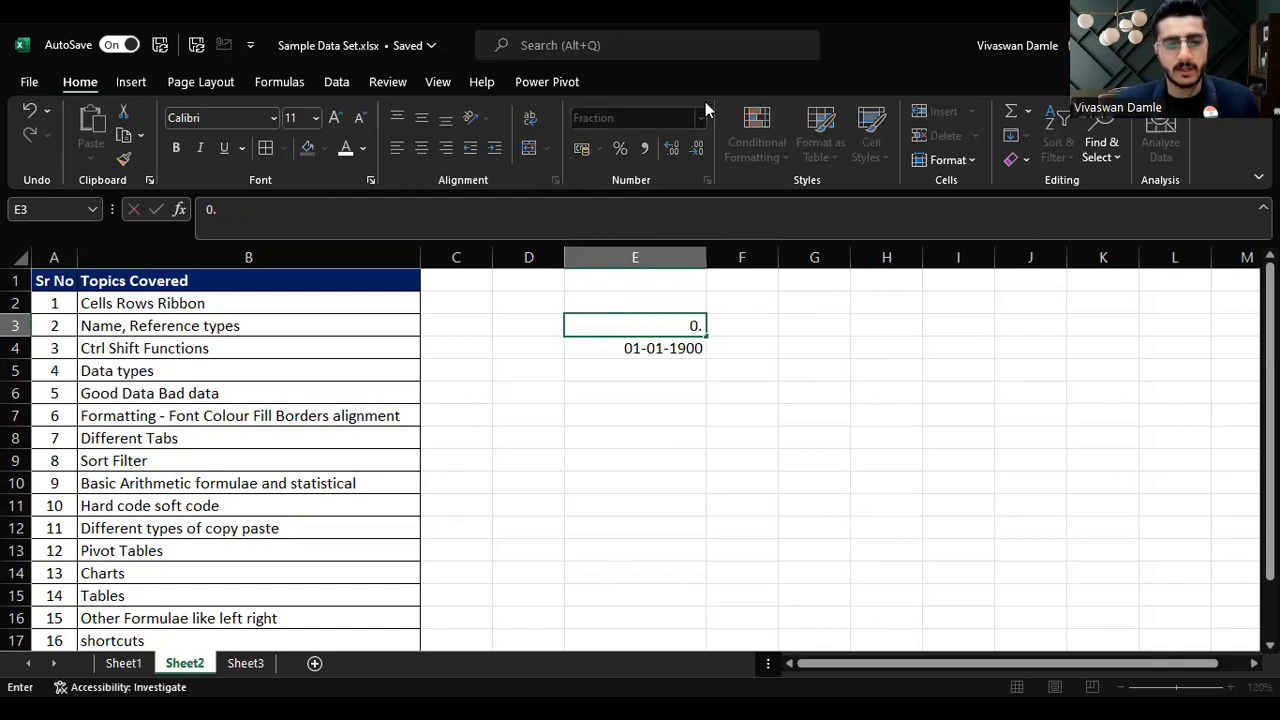
key("Return")
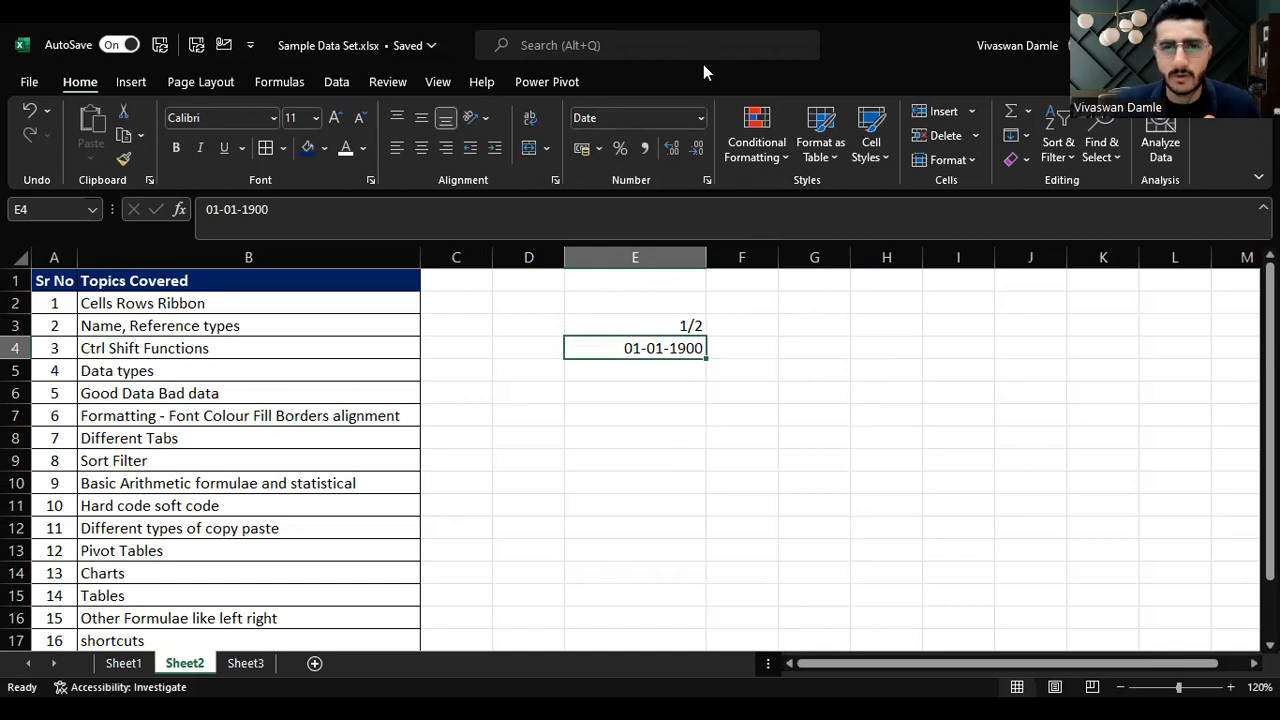
Step: Select cells E3:E4, clear their contents and reset their number format to General
left_click(703, 328)
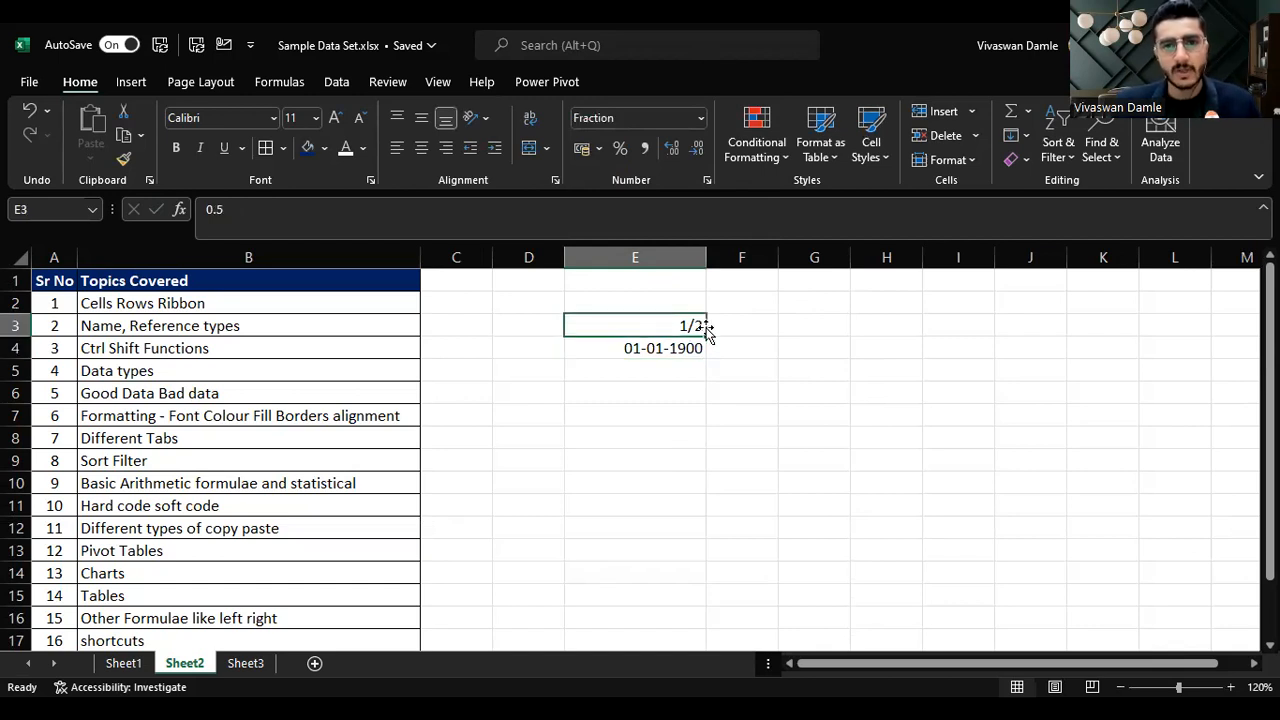
key("Down")
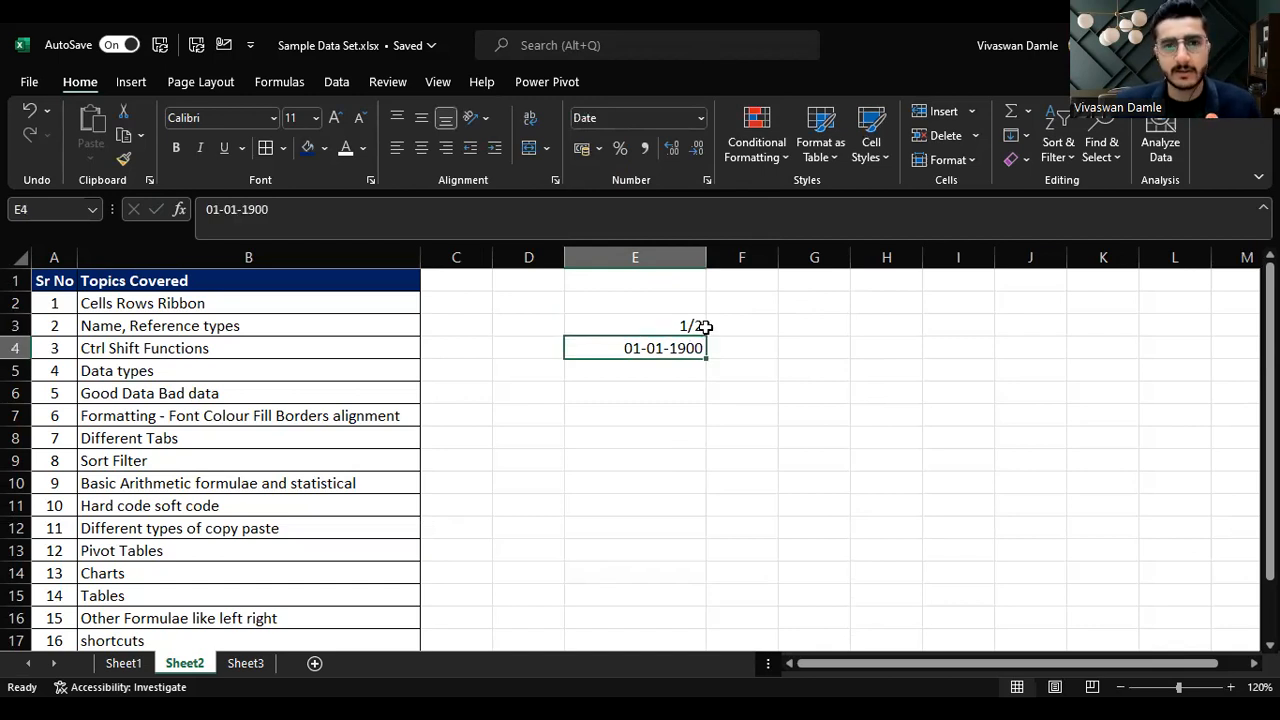
key("shift+Up")
key("Delete")
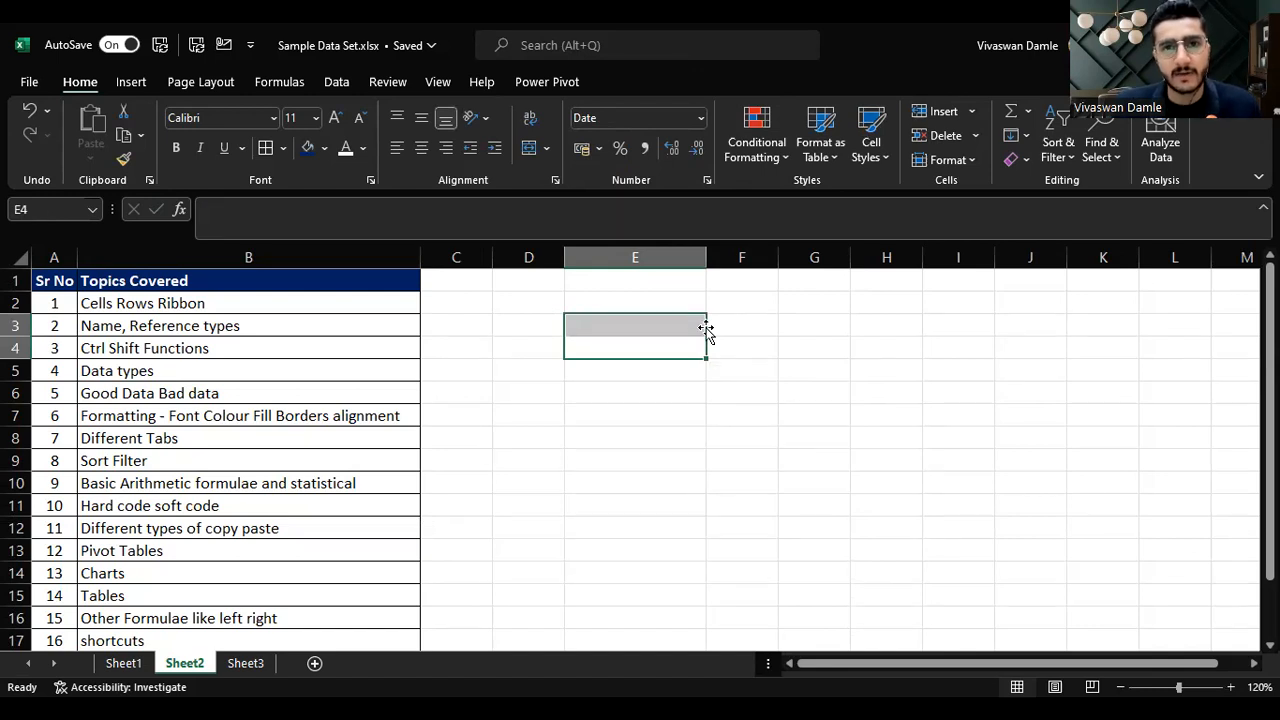
left_click(700, 118)
left_click(677, 168)
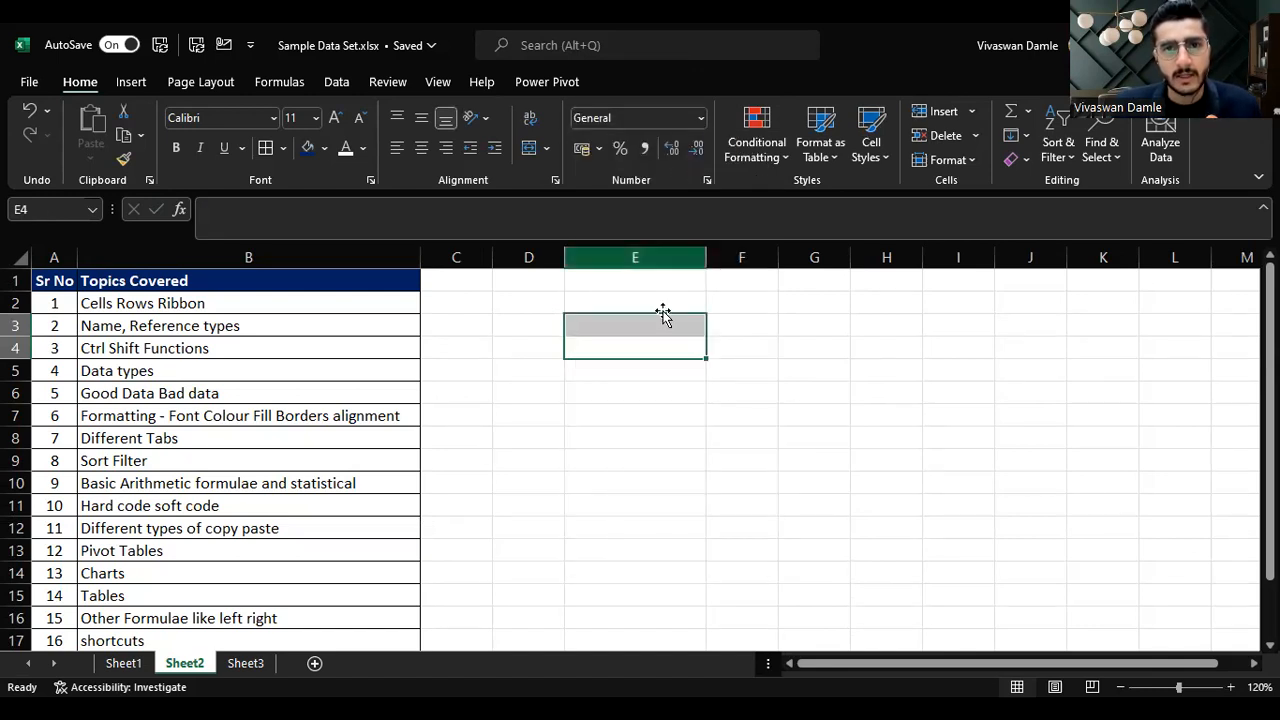
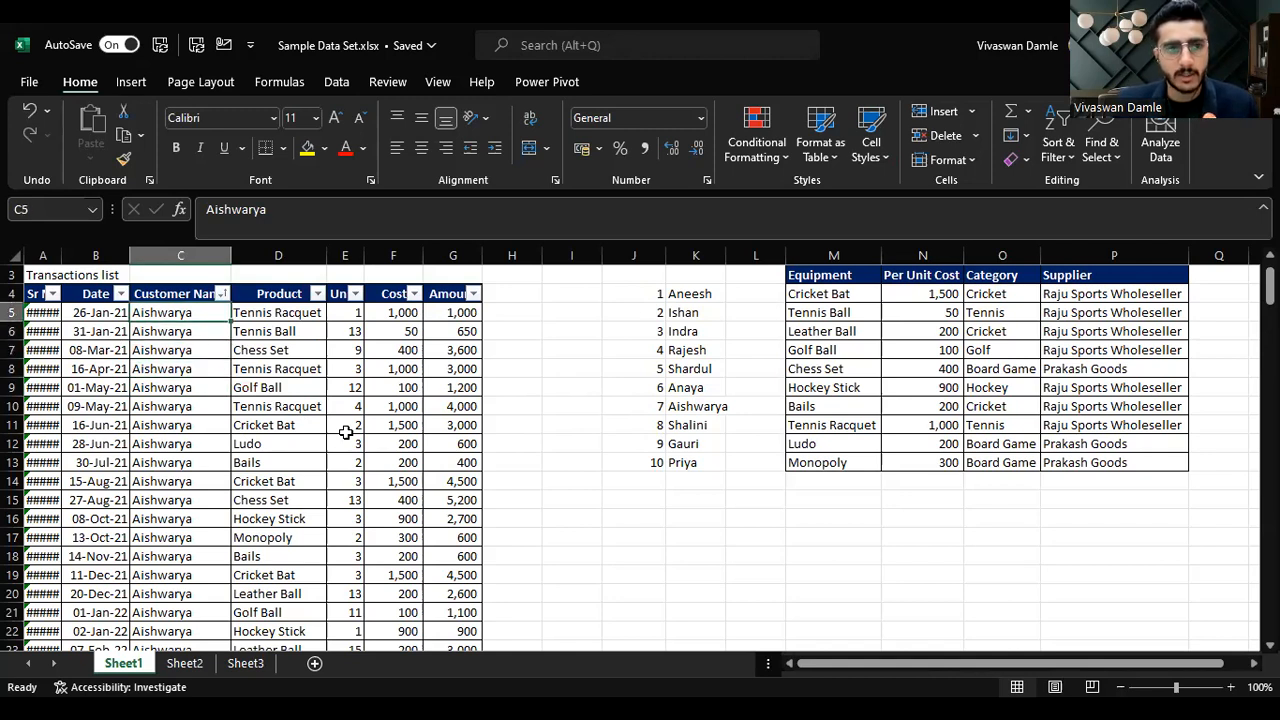
Step: Jump to the bottom of the transaction list and move across the cells of its last data row
key("ctrl+Down")
key("Down")
key("Down")
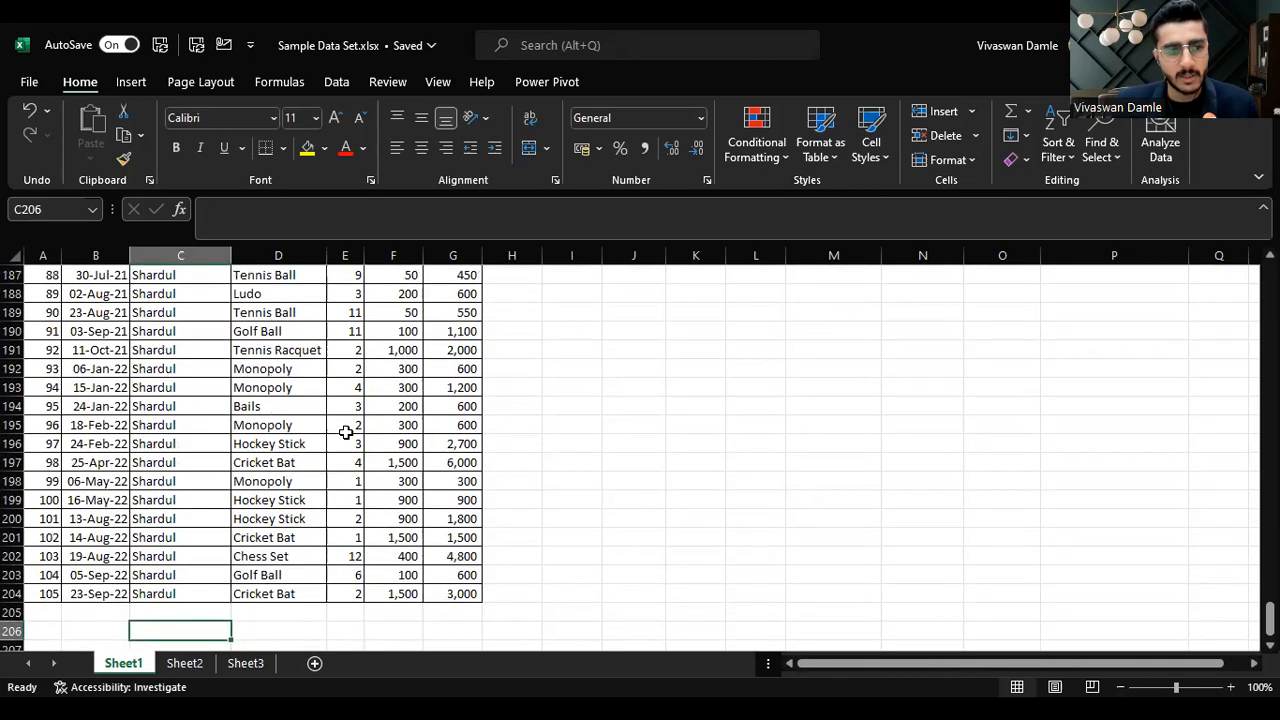
key("Up")
key("Up")
key("Left")
key("Left")
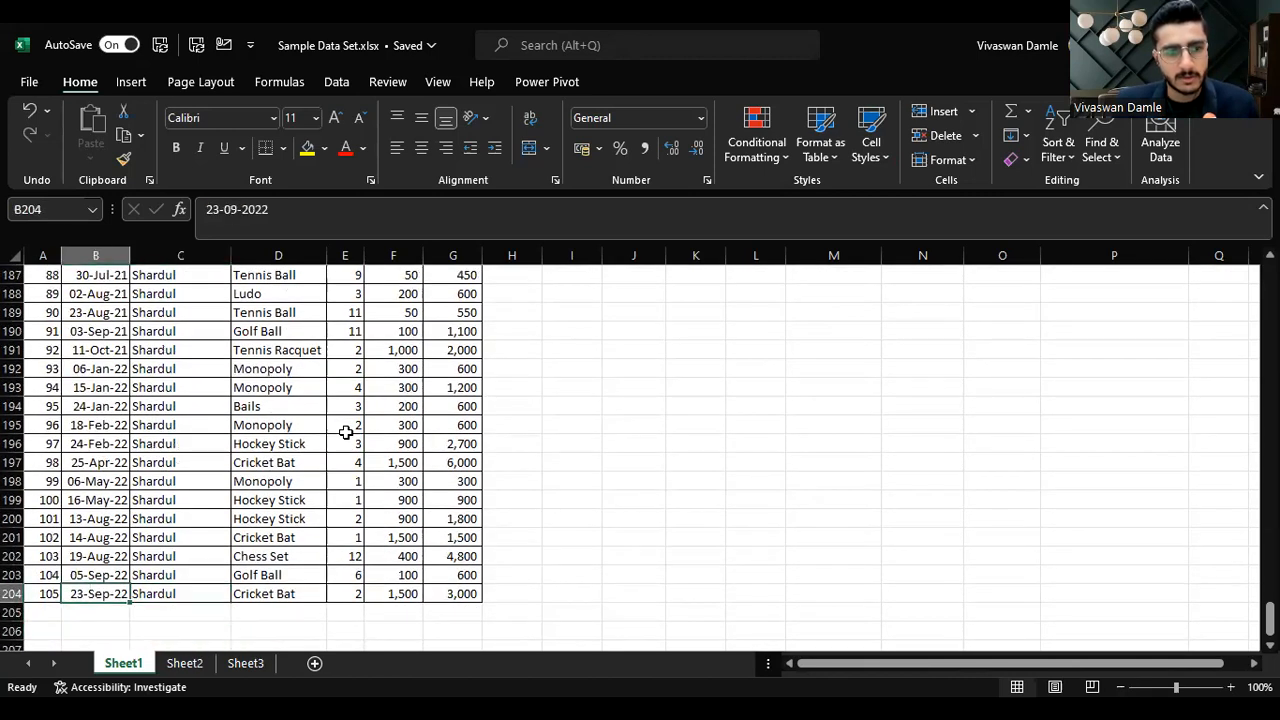
key("Right")
key("Right")
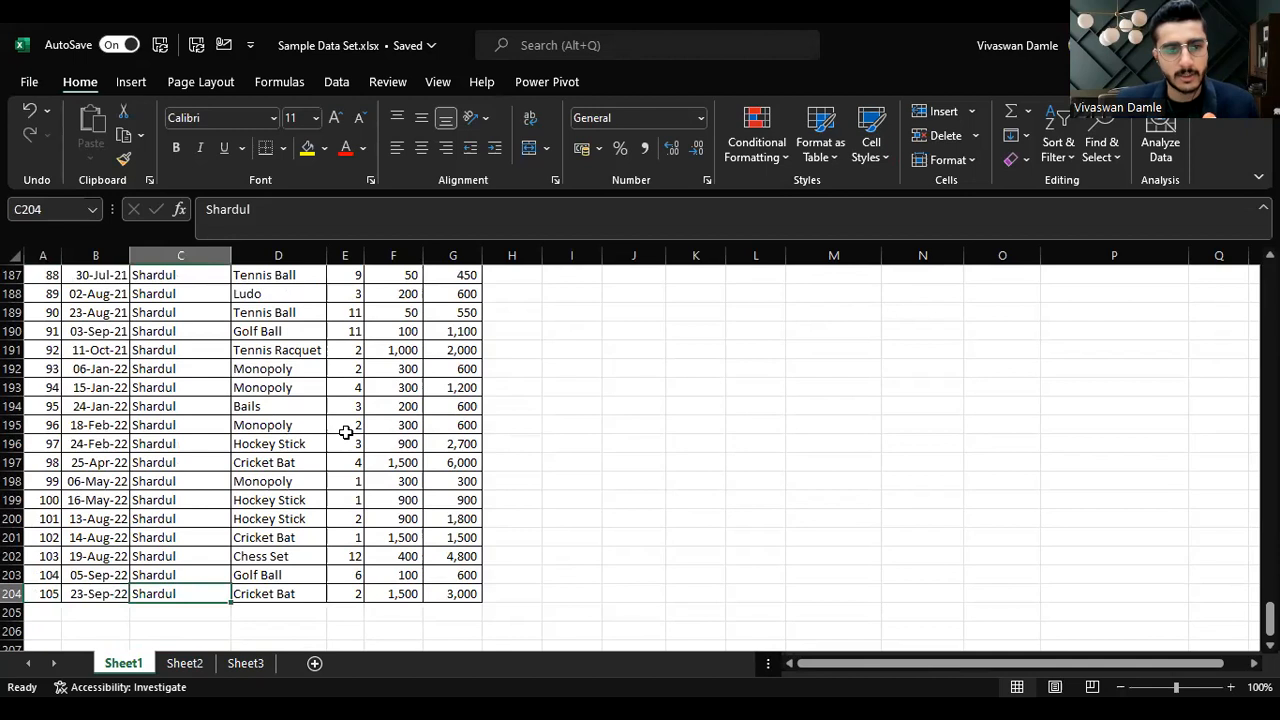
key("Right")
key("Left")
key("Left")
key("Left")
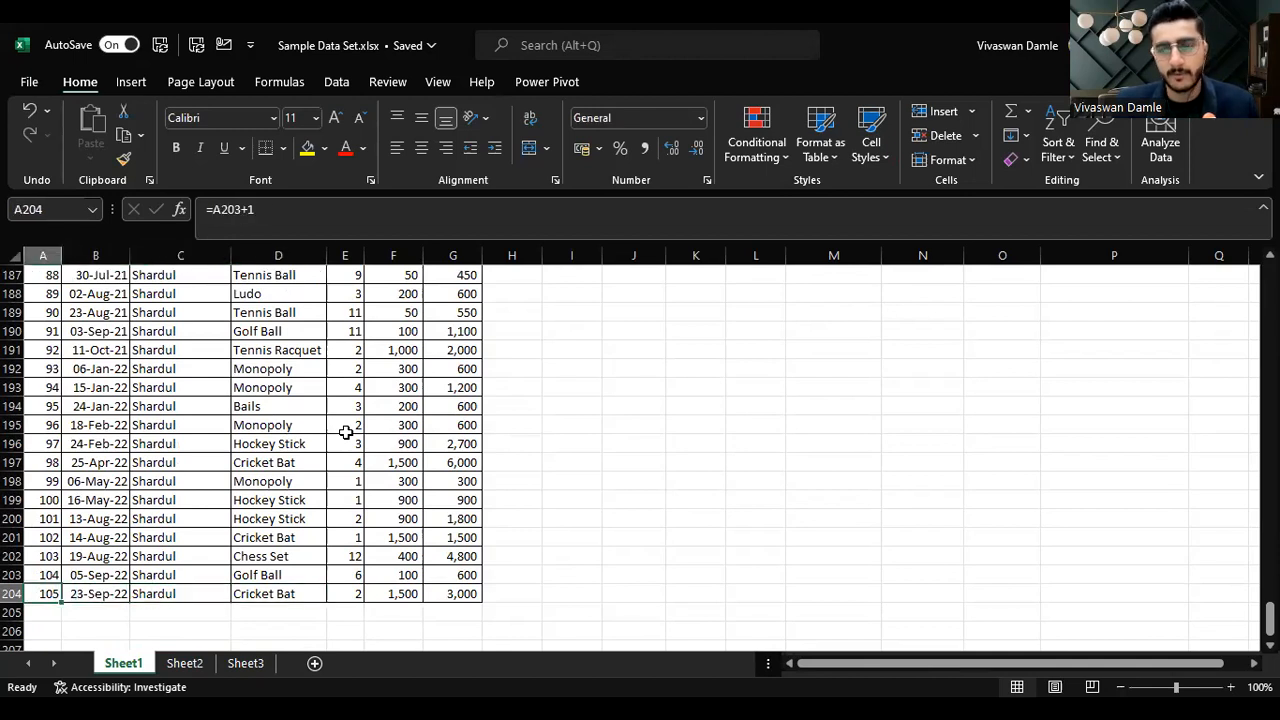
key("Right")
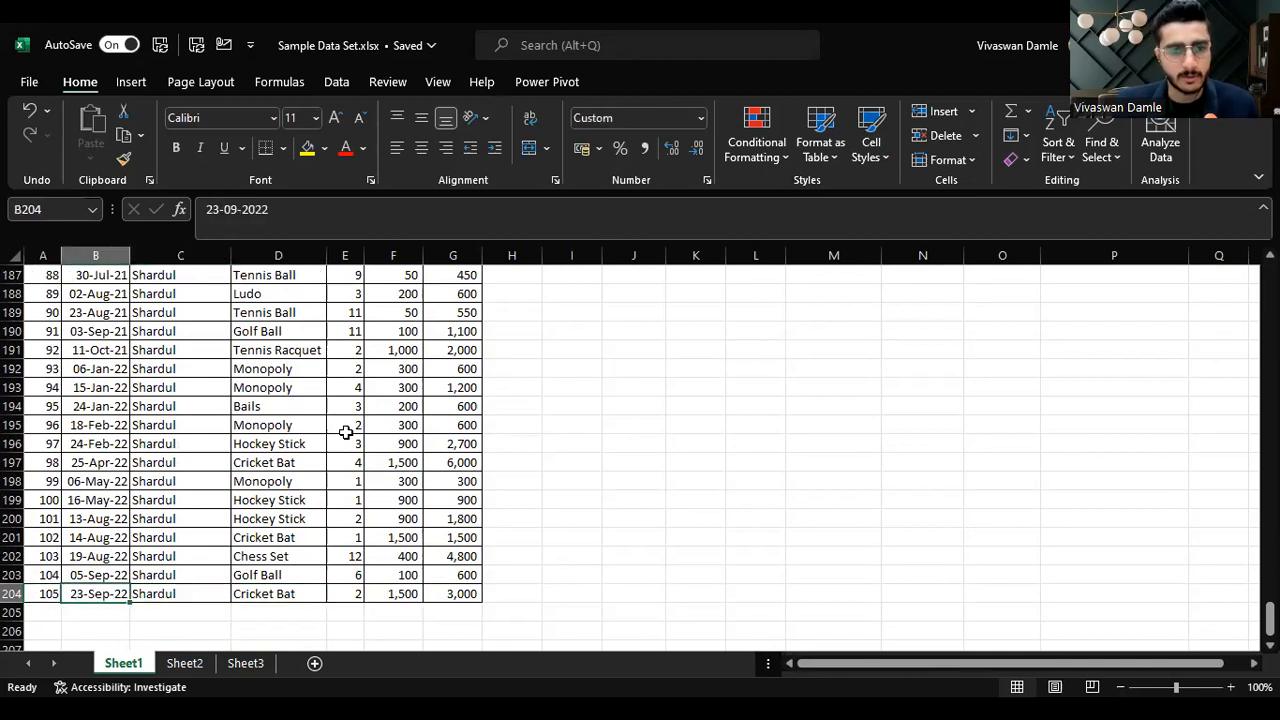
key("Right")
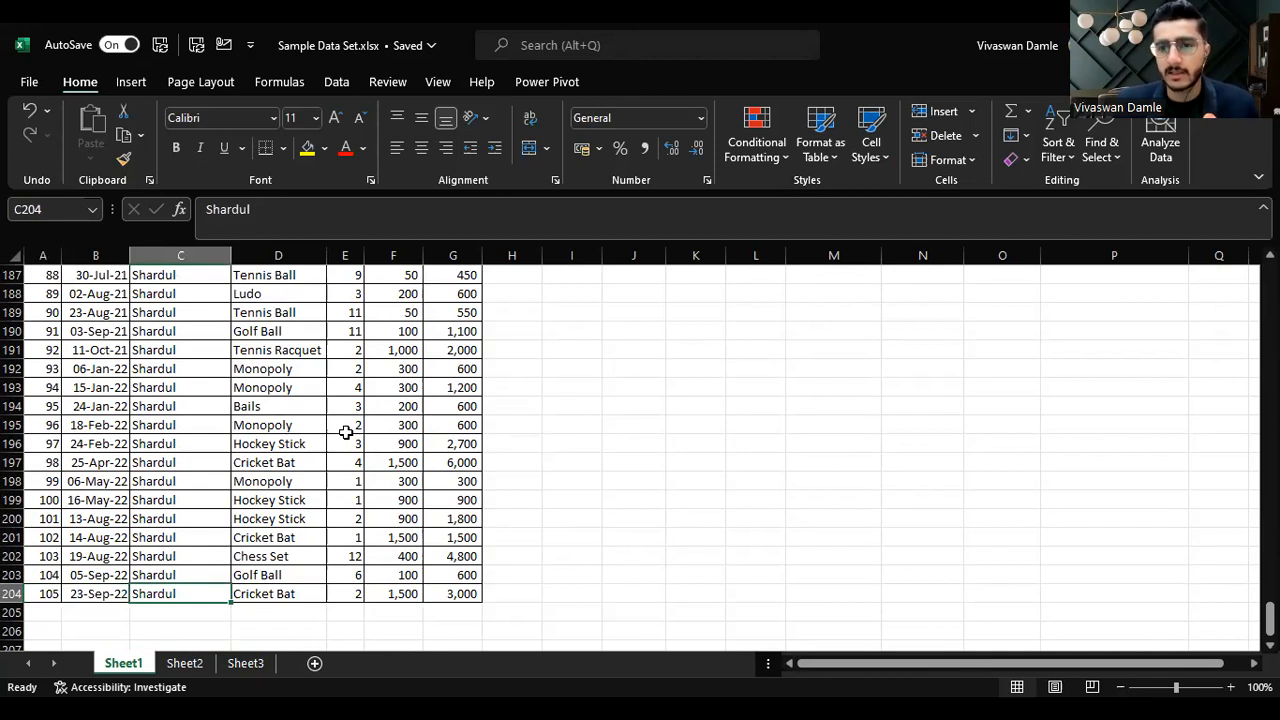
key("ctrl+Up")
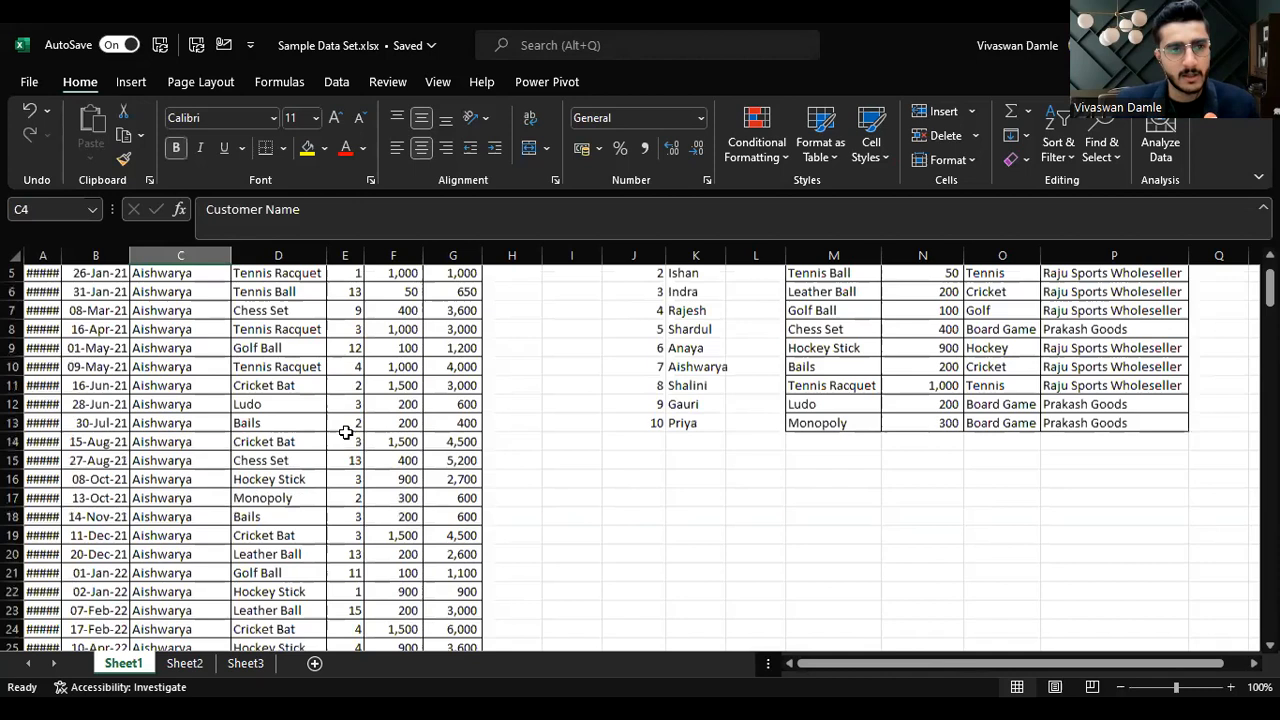
Step: Select row 20 of the transaction list and insert a blank row above it
key("Down")
key("Down")
key("Down")
key("Down")
key("Down")
key("Down")
key("Down")
key("Down")
key("Down")
key("Down")
key("Down")
key("Down")
key("Down")
key("Down")
key("Down")
key("Down")
key("shift+space")
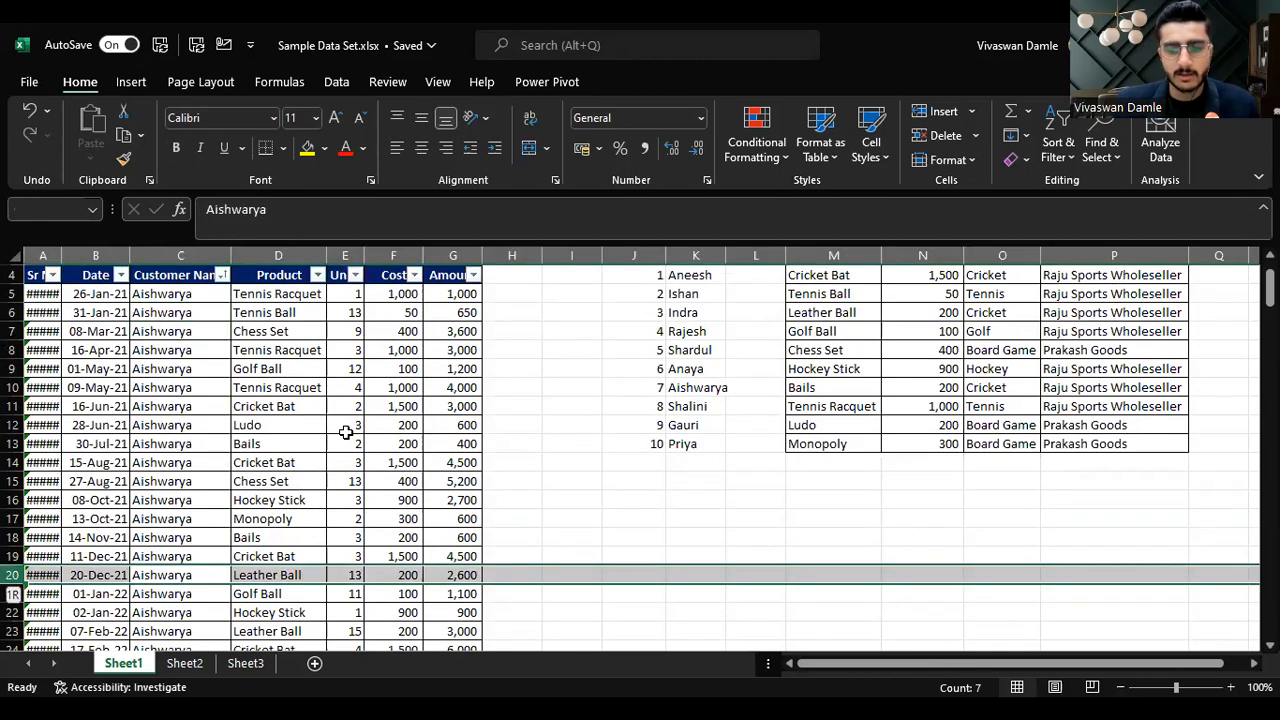
key("ctrl+shift+equal")
key("Left")
key("Right")
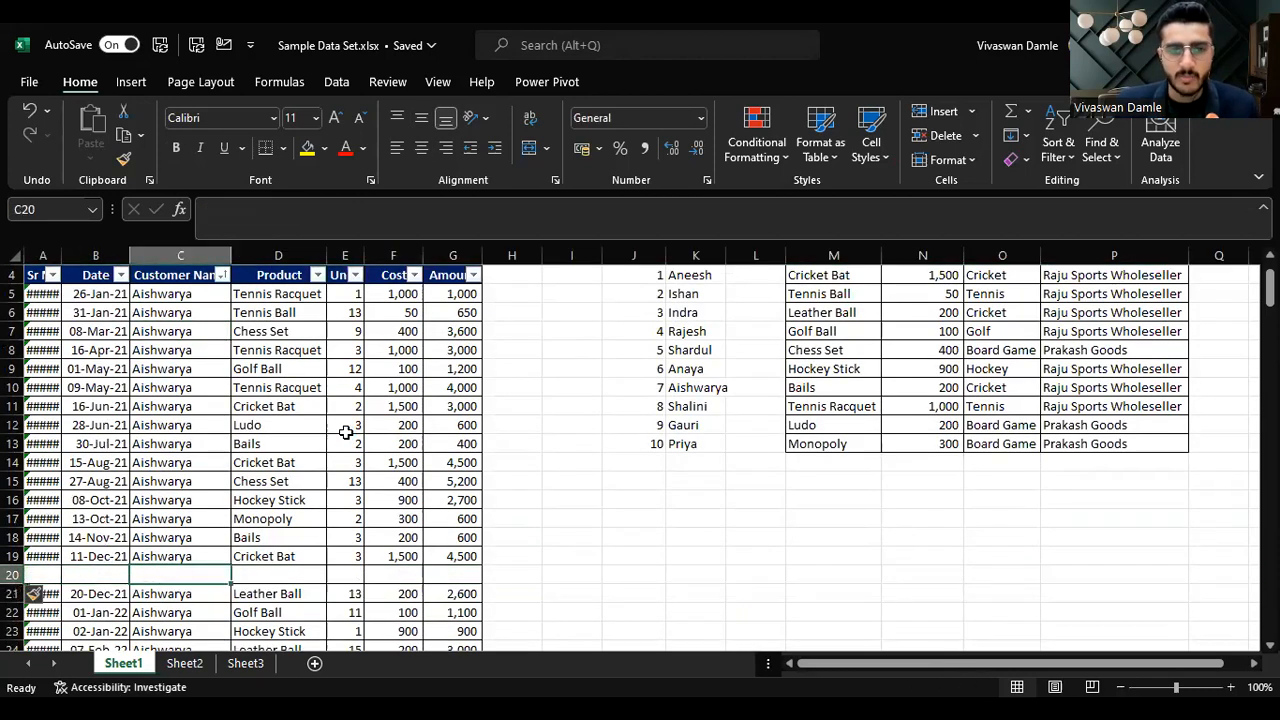
Step: Jump between the ends of the Customer Name data and extend a selection from C4 down to the blank row
key("Right")
key("Up")
key("Up")
key("Left")
key("ctrl+Up")
key("Down")
key("ctrl+Down")
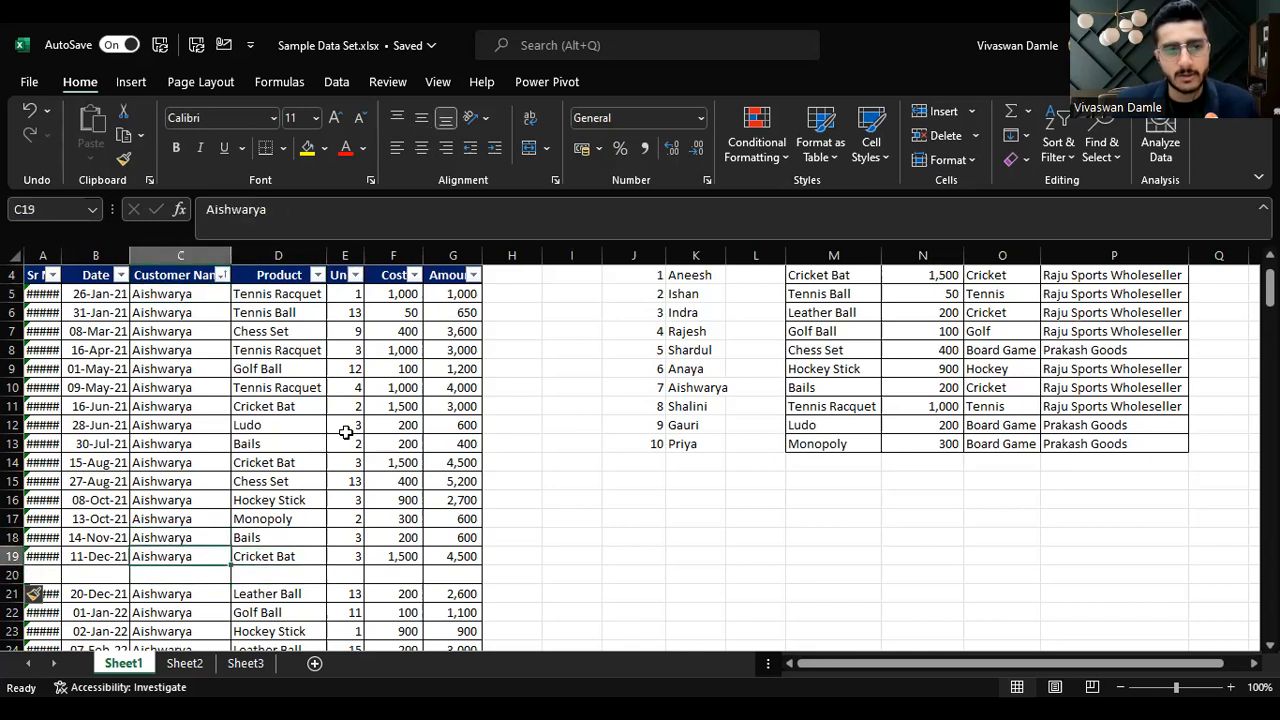
key("Left")
key("Left")
key("Right")
key("Right")
key("Right")
key("Left")
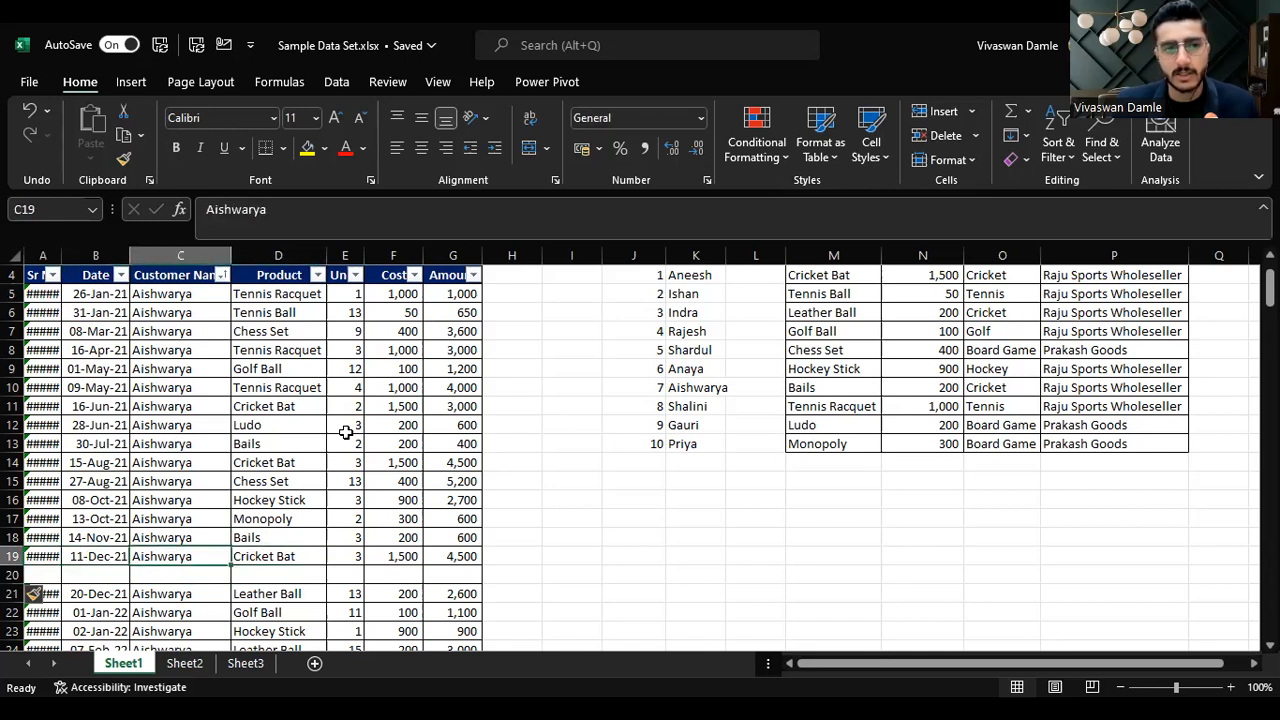
key("ctrl+Up")
key("ctrl+shift+Down")
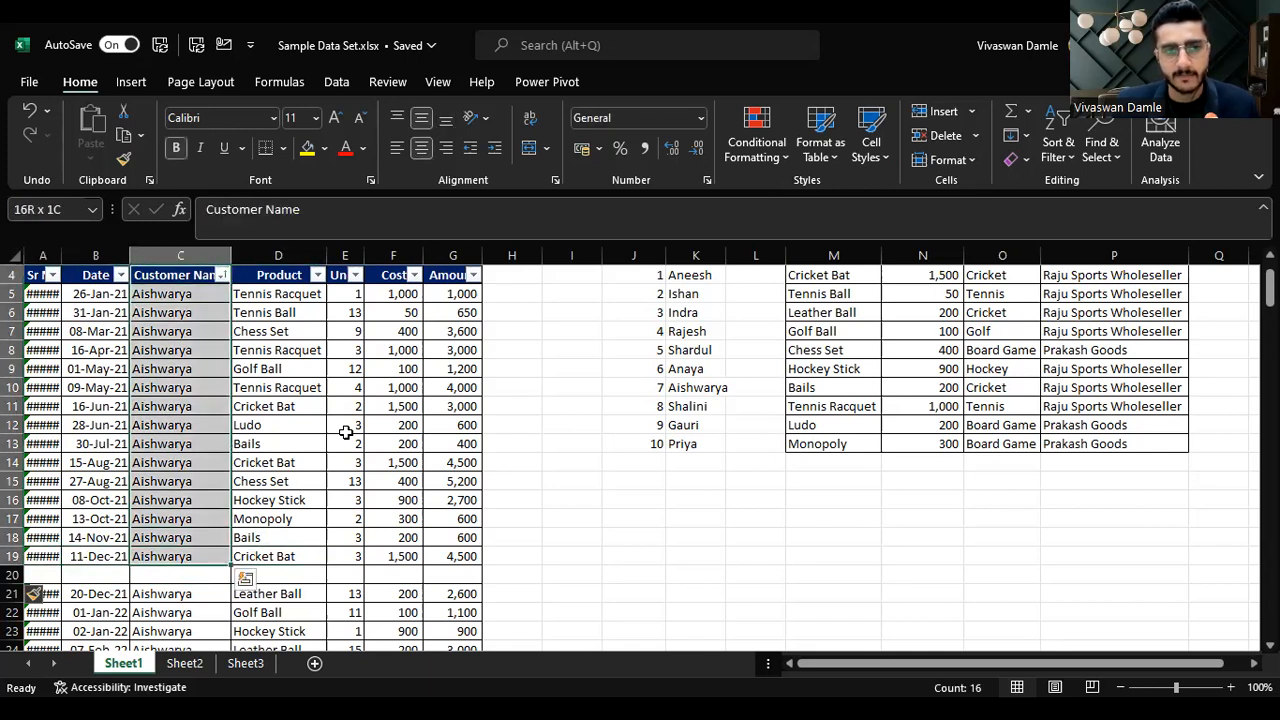
Step: Select the blank row 20 and delete it
key("Down")
key("Down")
key("Down")
key("Down")
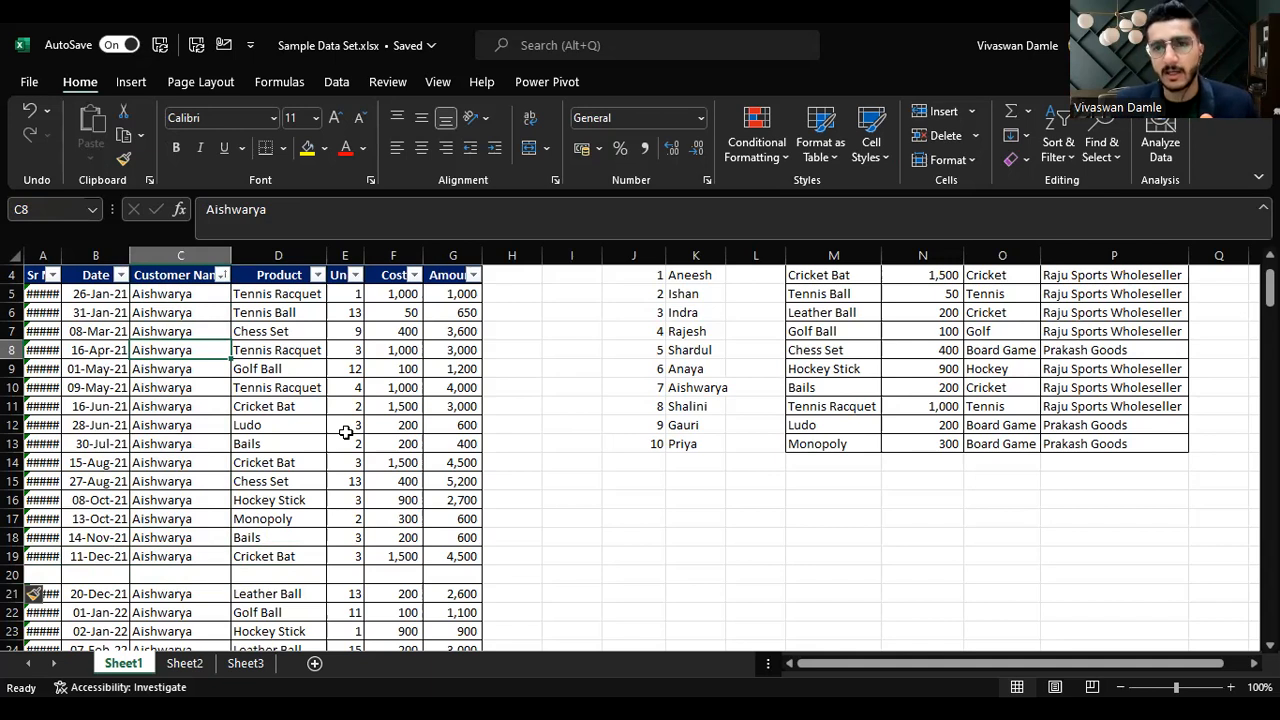
key("Down")
key("Down")
key("Down")
key("Down")
key("Down")
key("Down")
key("Down")
key("Down")
key("Down")
key("Down")
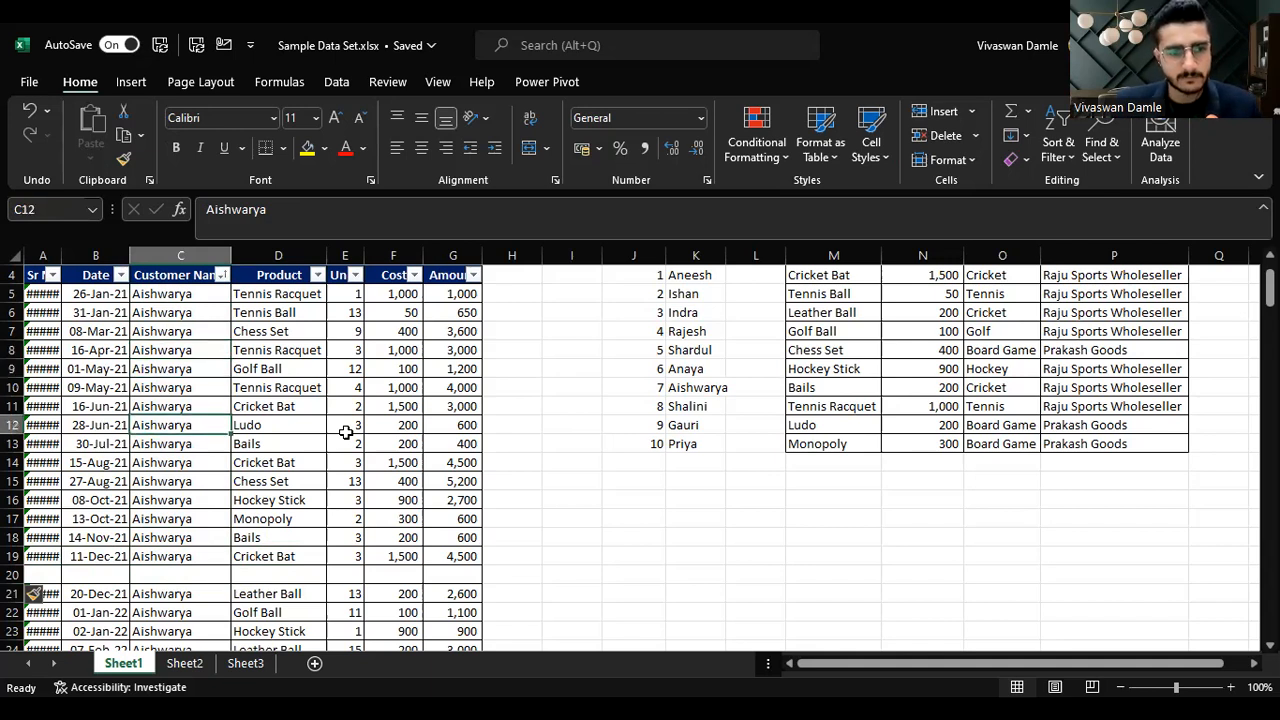
key("Down")
key("Down")
key("shift+space")
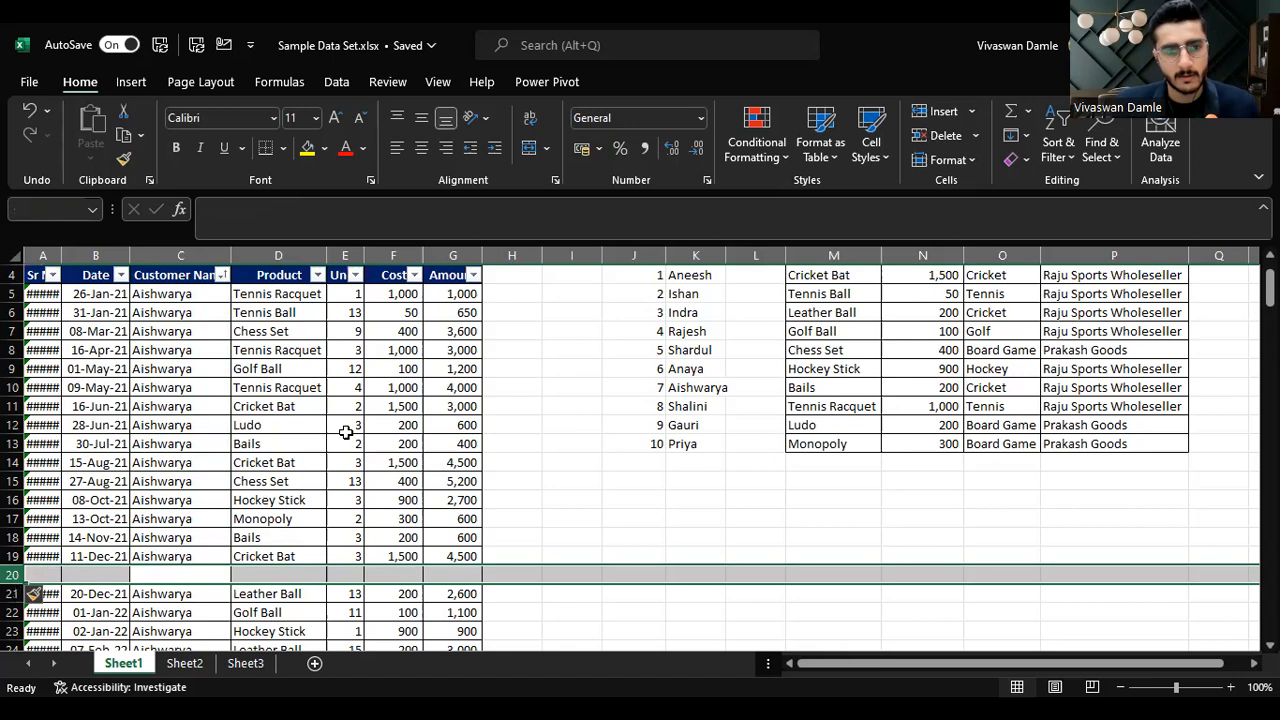
key("ctrl+minus")
Step: Select the entire rows 18 and 19 in turn
key("Up")
key("Up")
key("Up")
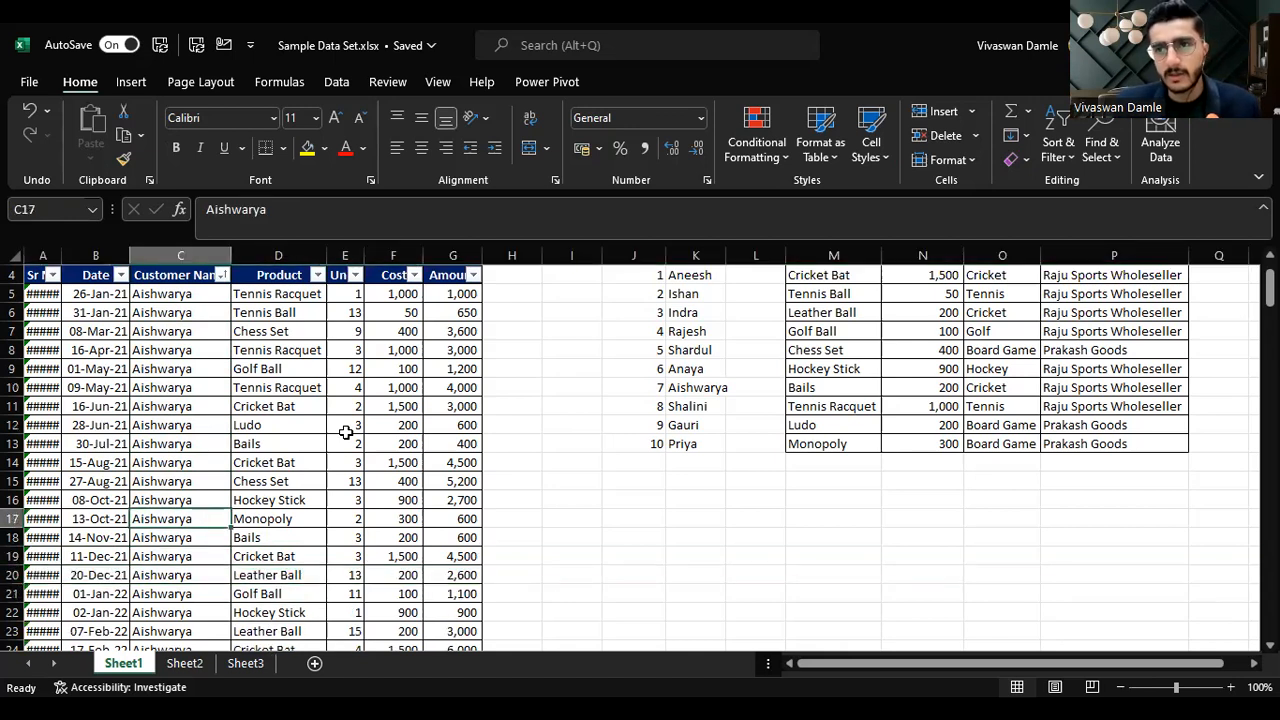
key("Down")
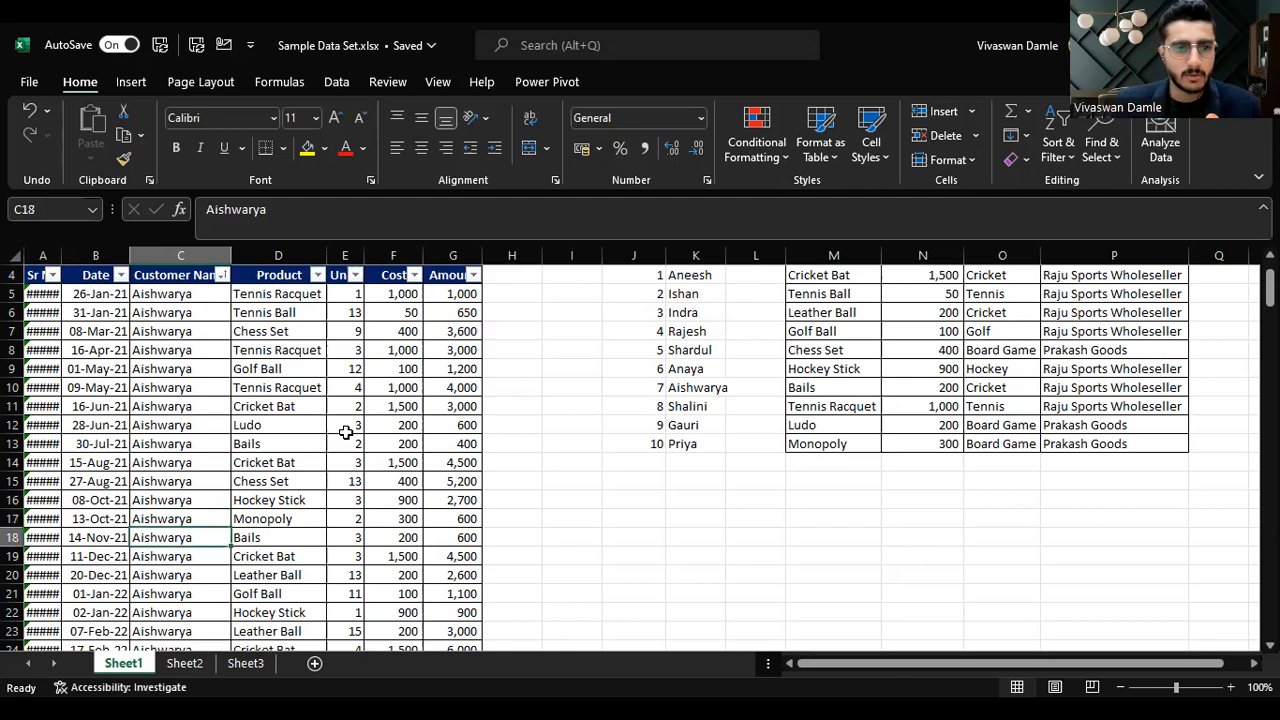
key("shift+space")
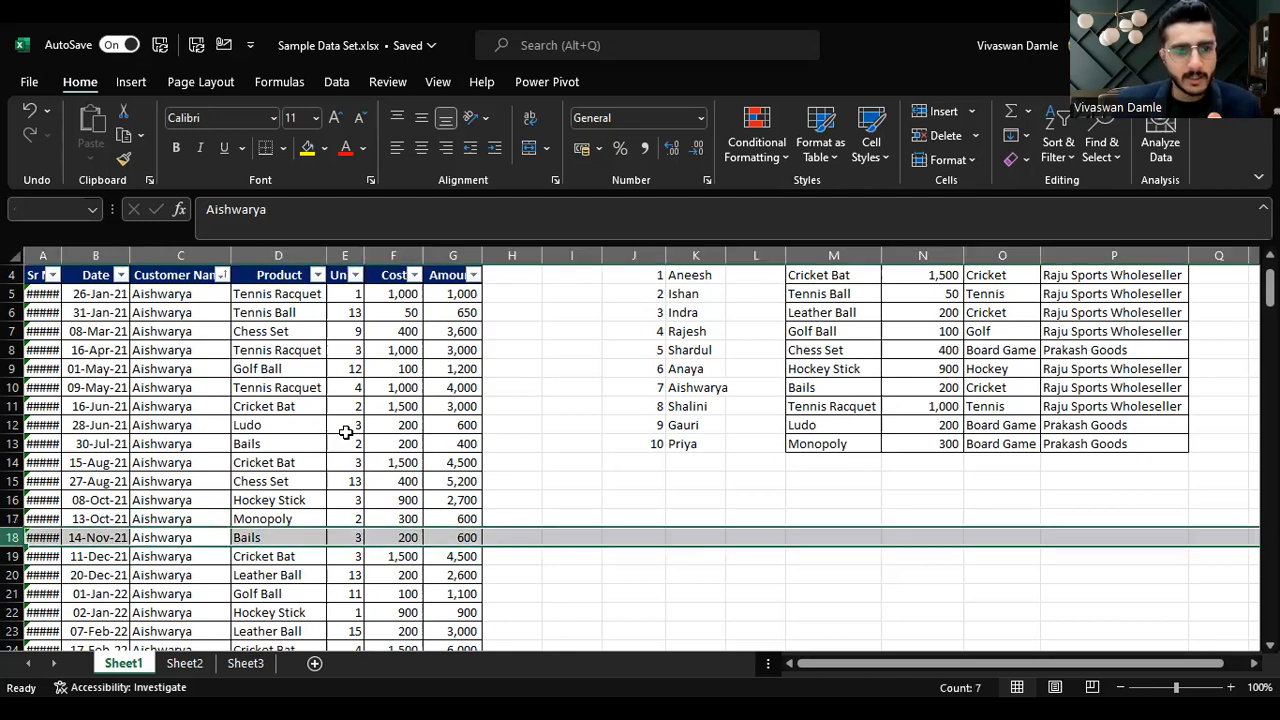
key("Down")
key("shift+space")
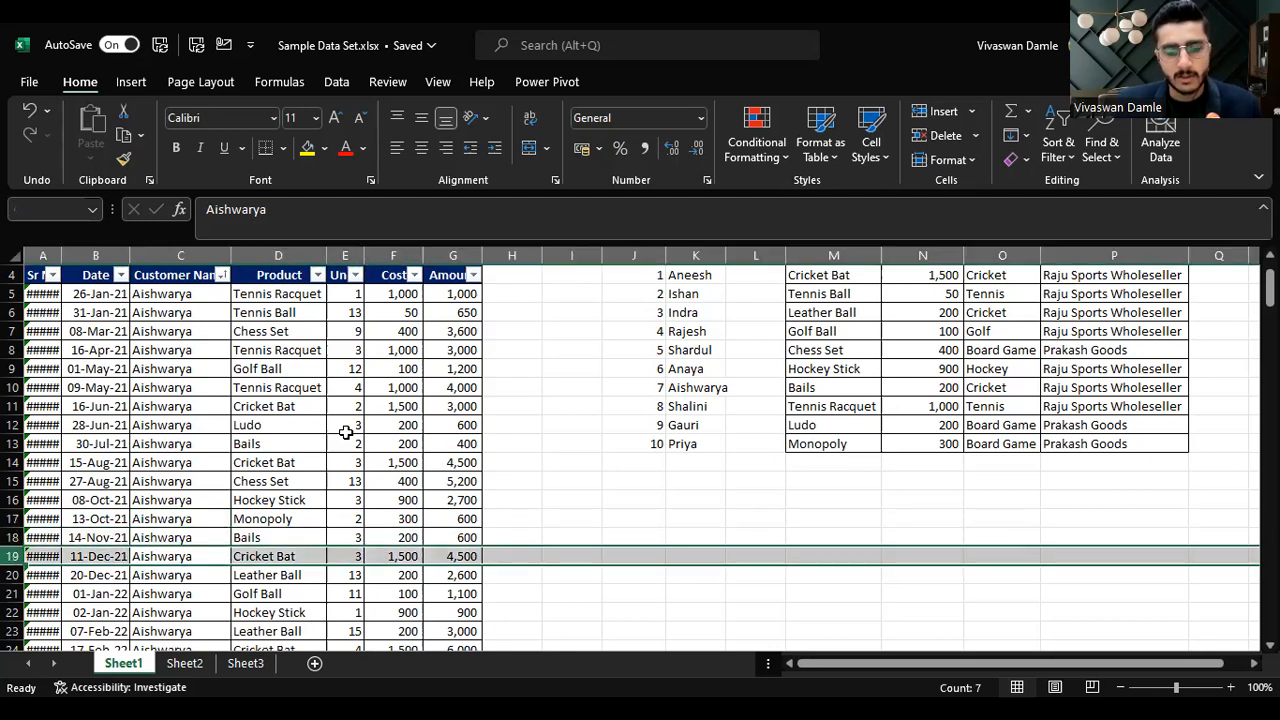
key("Up")
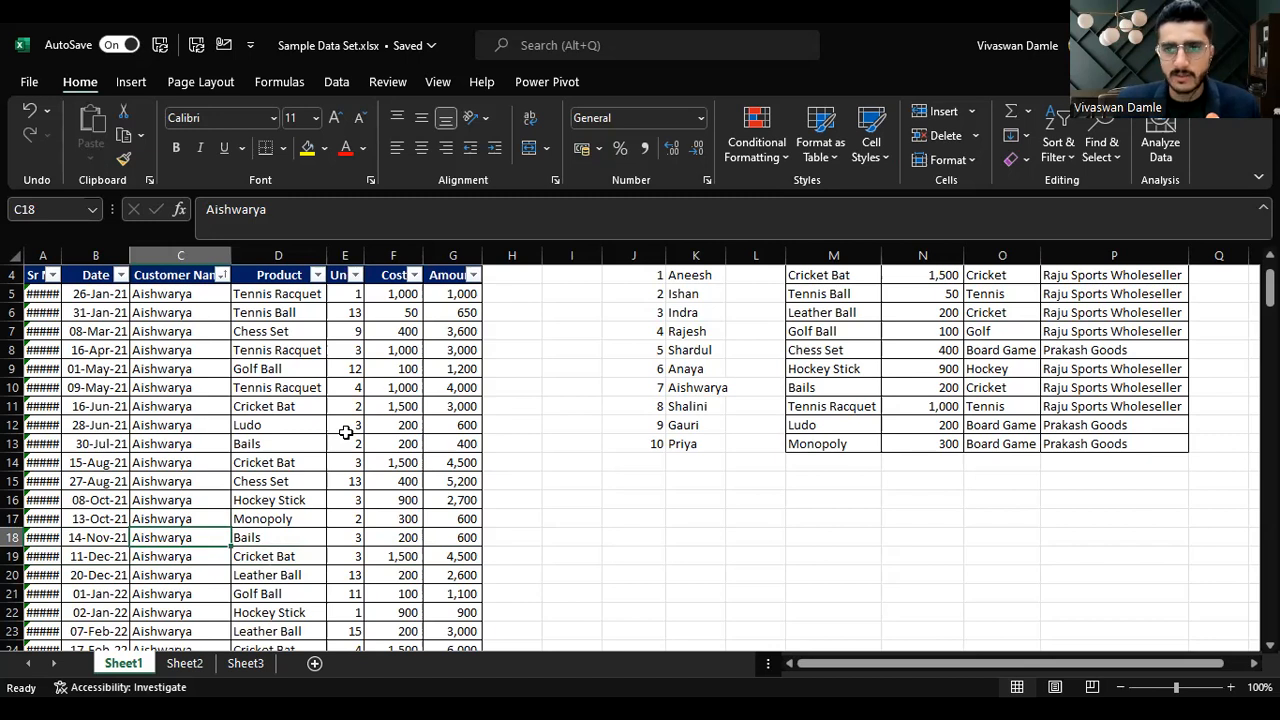
Step: Select the whole Customer Name column, then the entire row 18
key("ctrl+space")
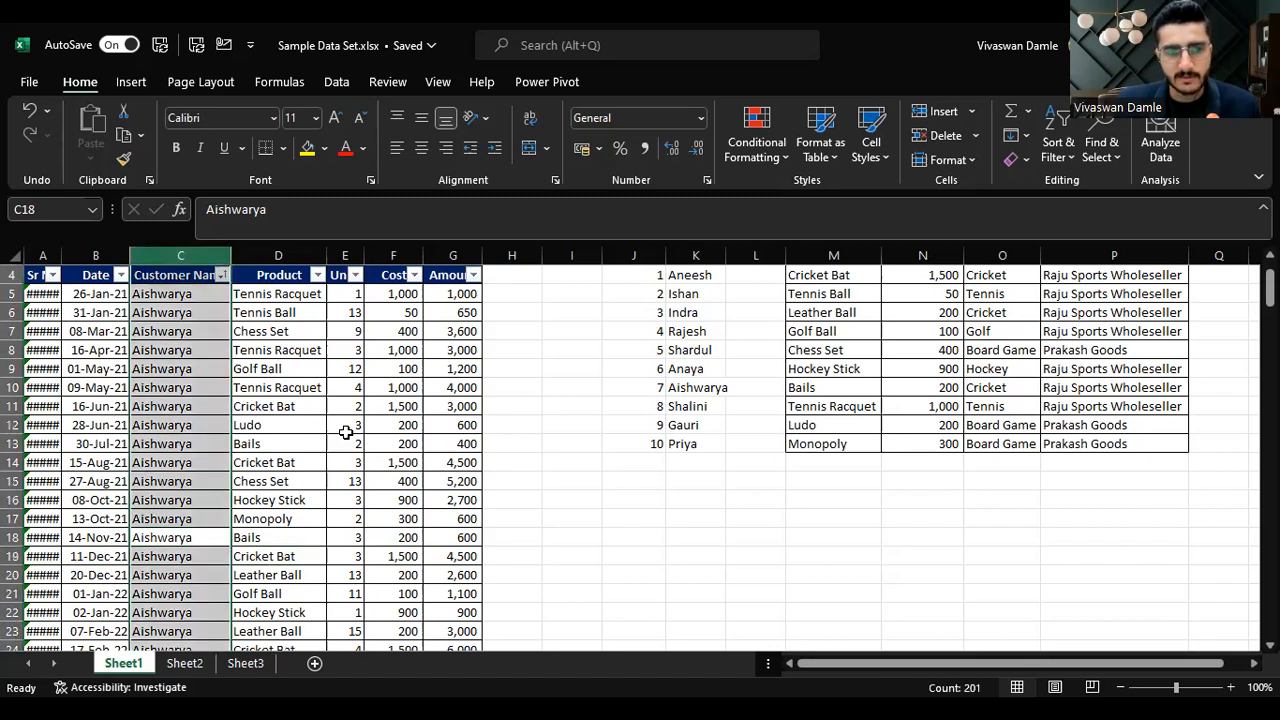
key("Up")
key("Down")
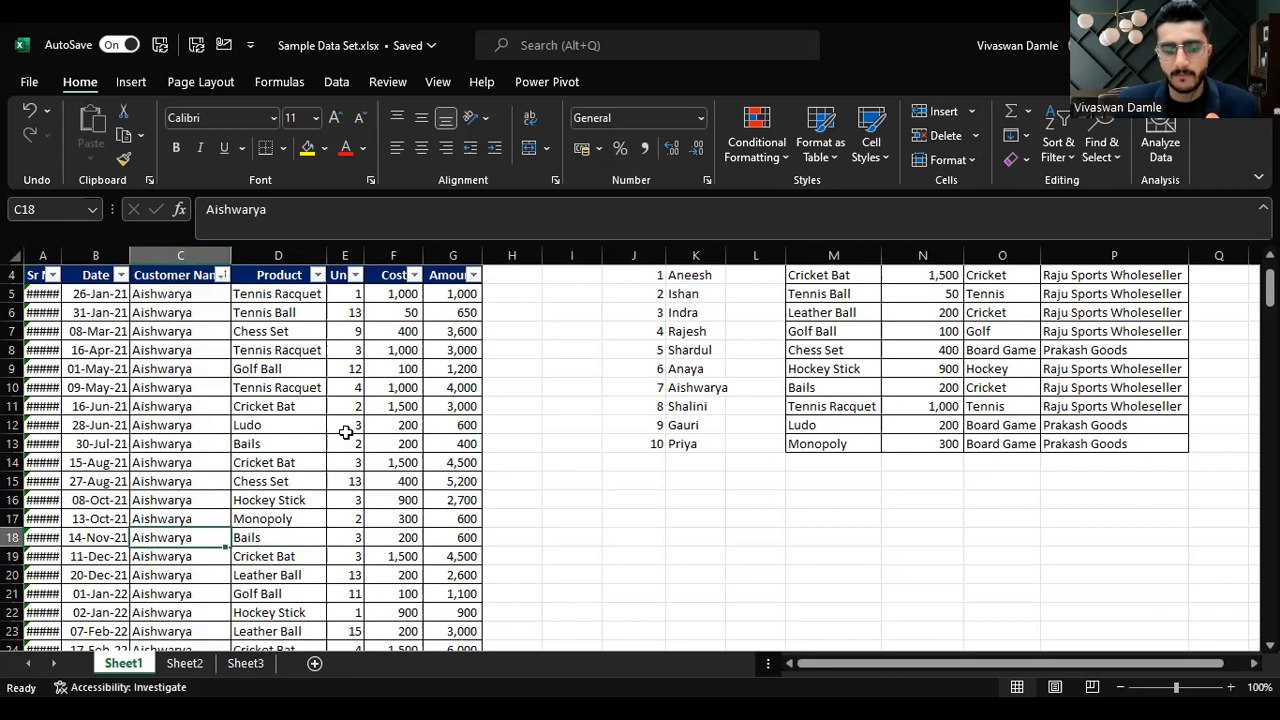
key("shift+space")
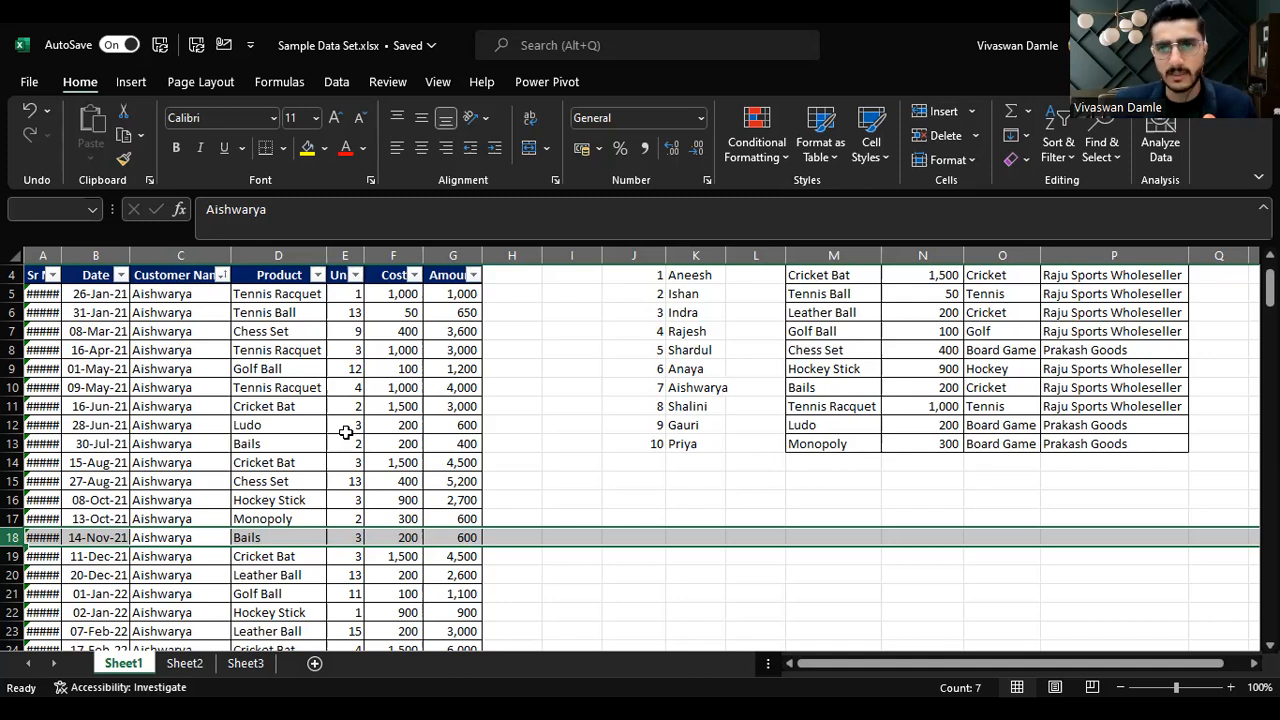
Step: Insert a blank row at row 18 and delete it again
left_click(143, 84)
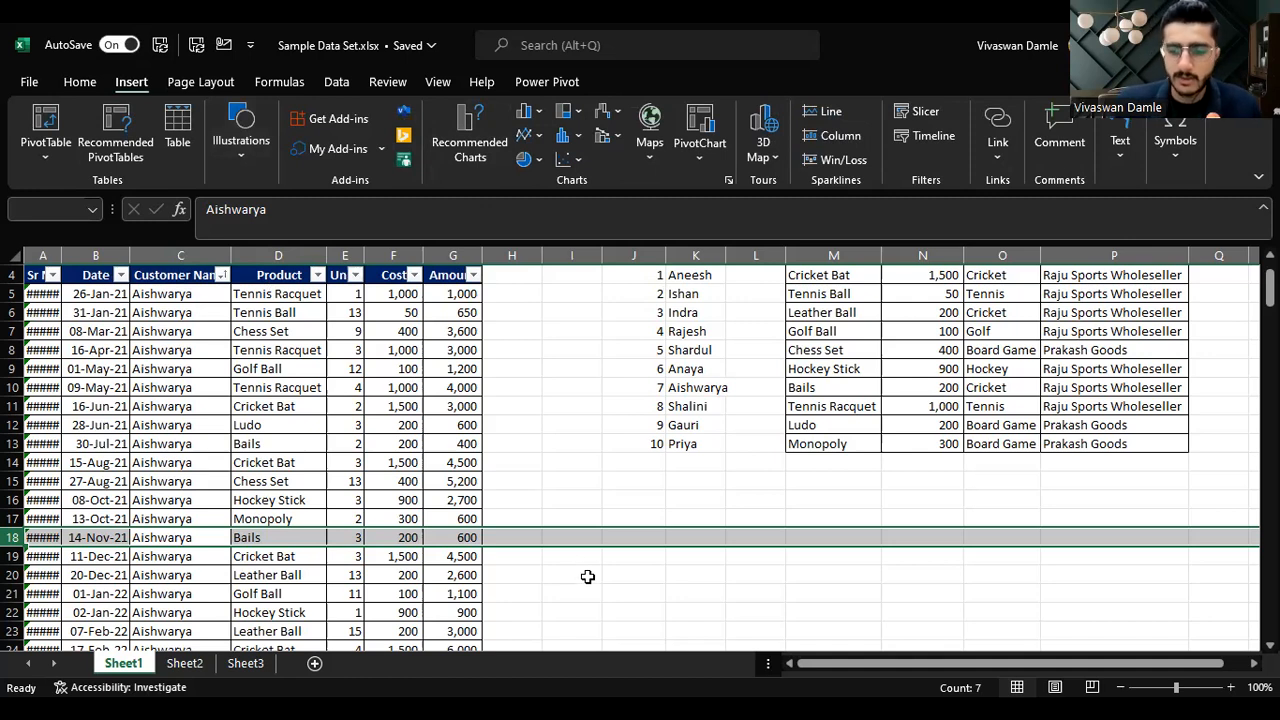
key("ctrl+shift+plus")
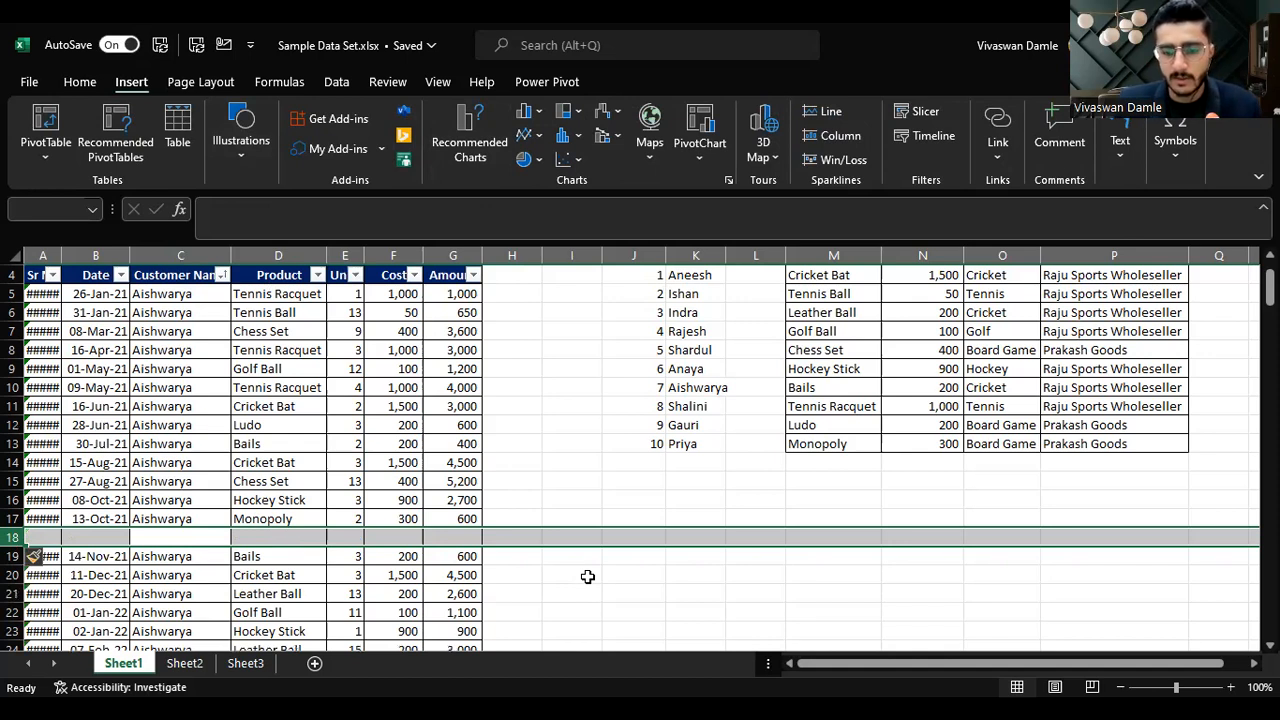
key("ctrl+minus")
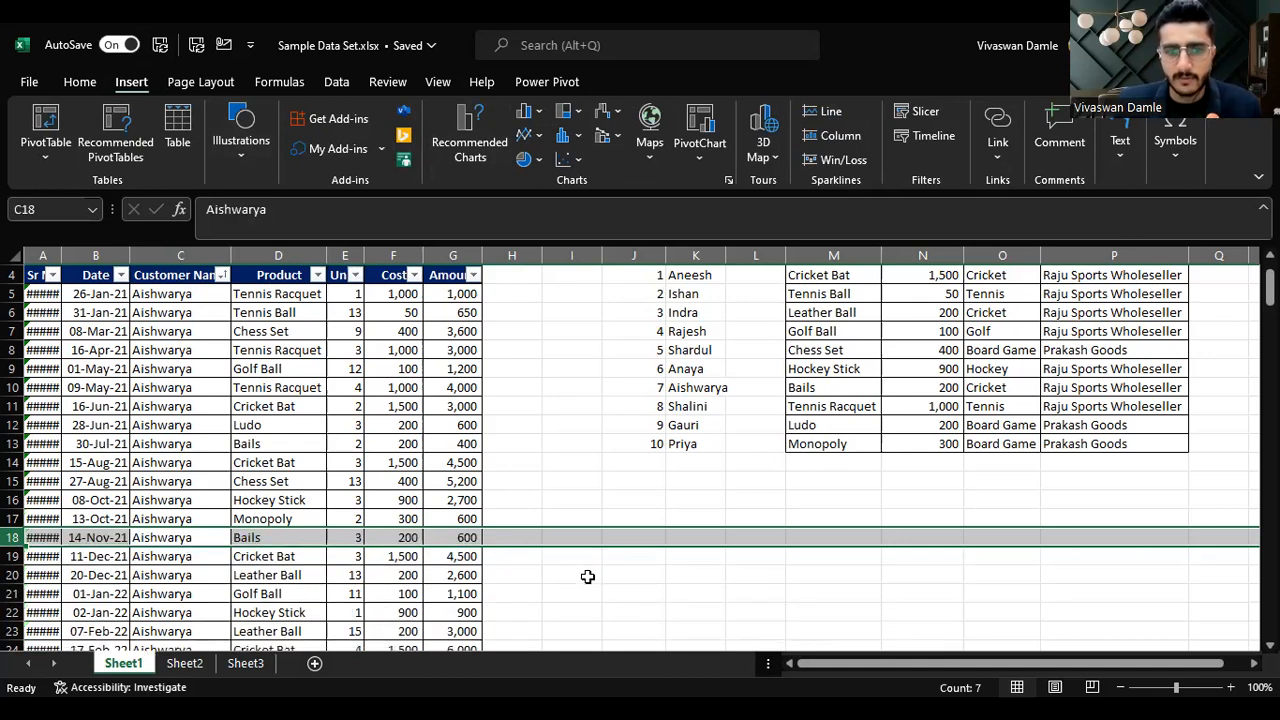
Step: Return to Sheet1 and copy the entire transaction table
left_click(184, 663)
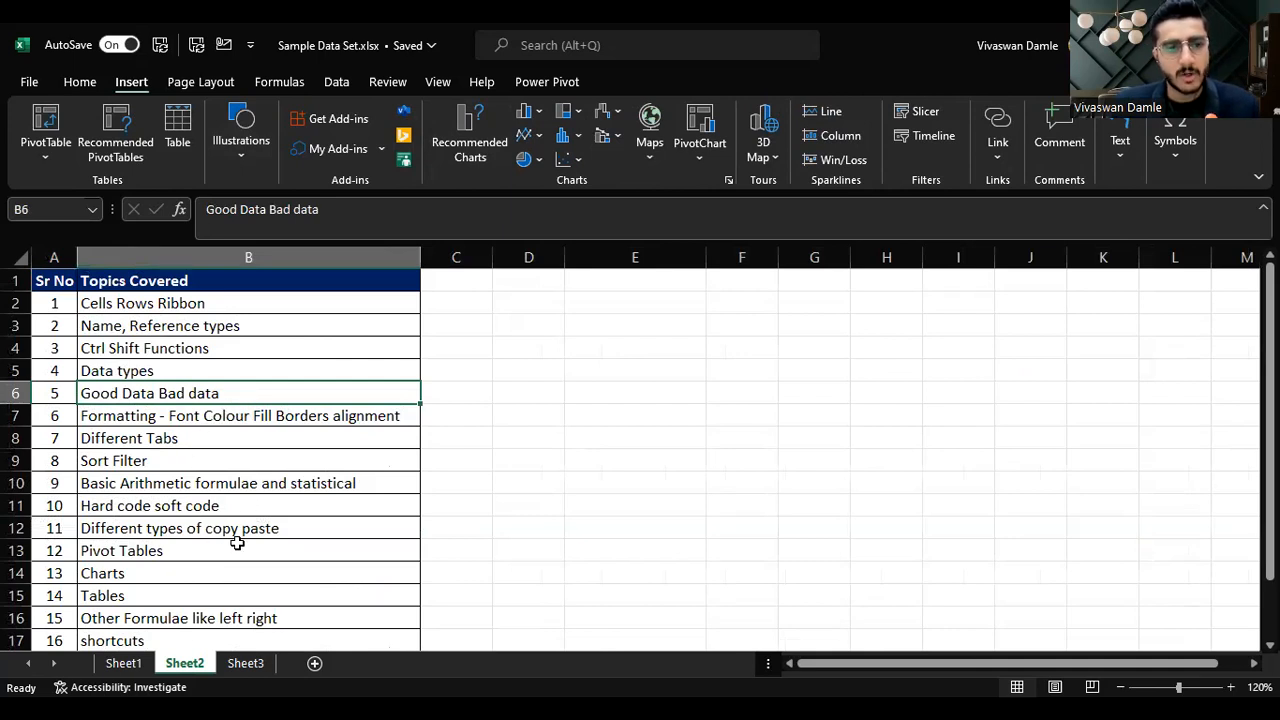
left_click(118, 664)
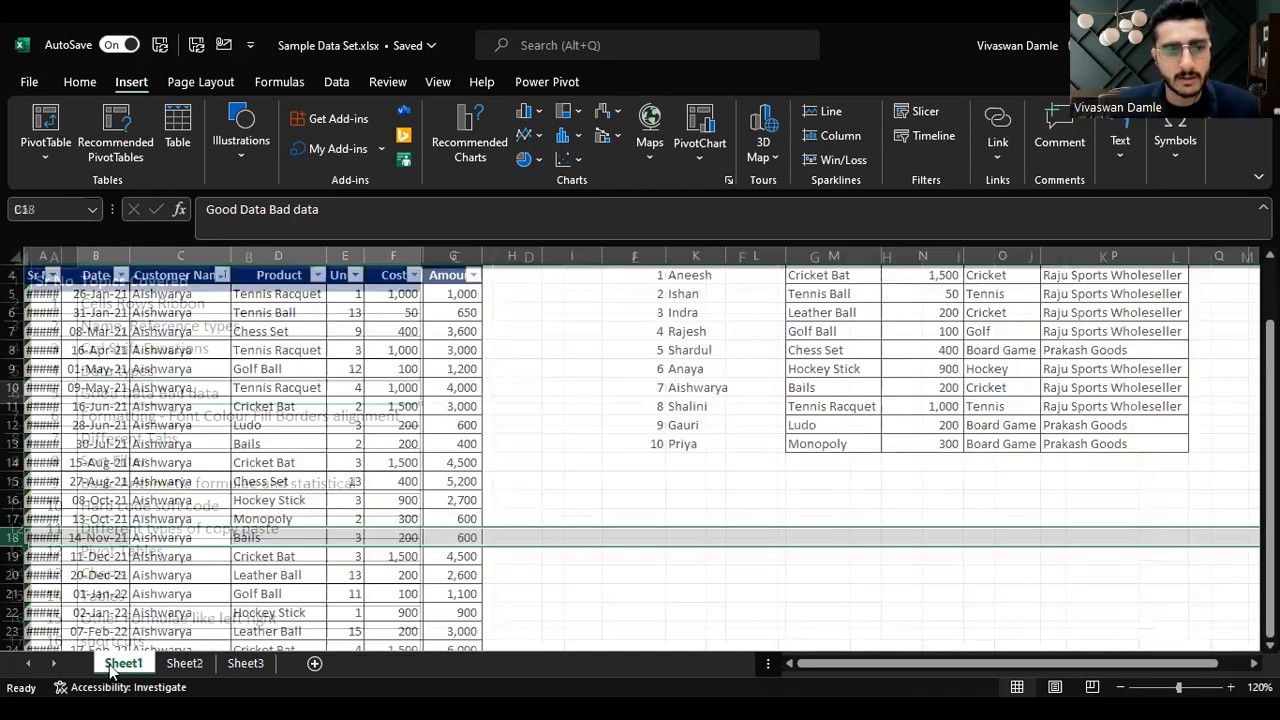
left_click(38, 272)
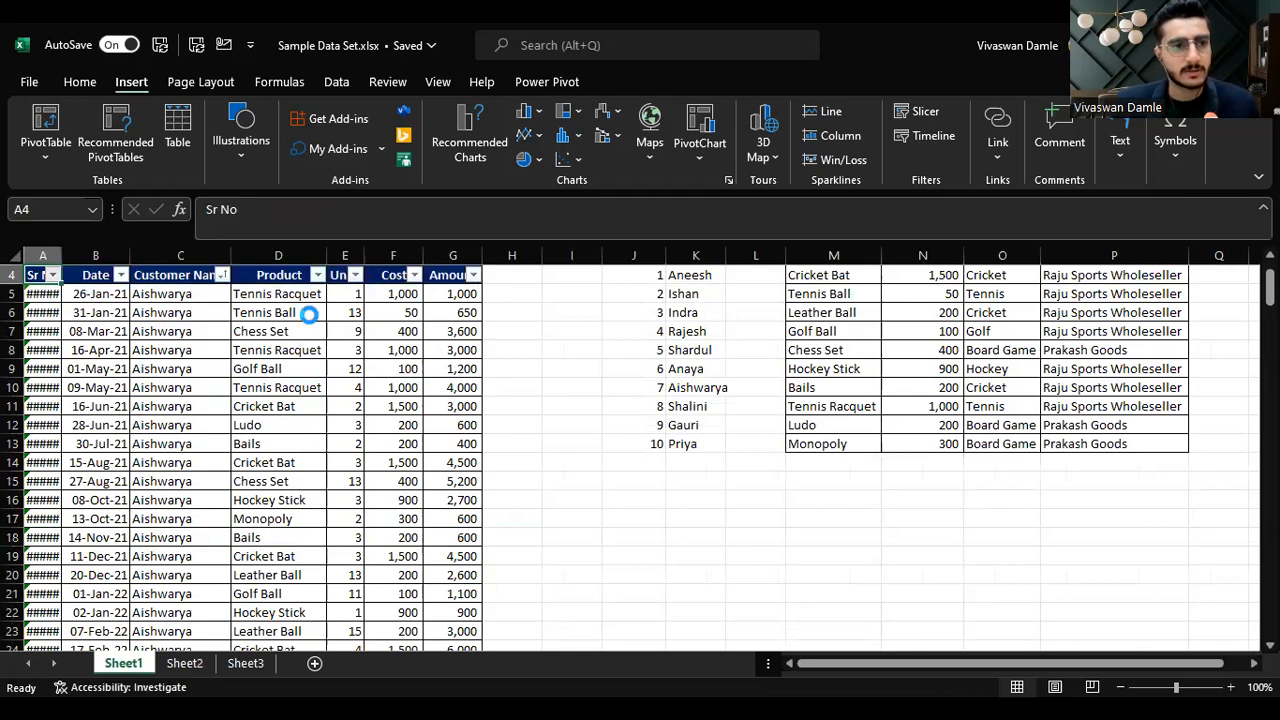
key("alt+Down")
key("Escape")
key("ctrl+a")
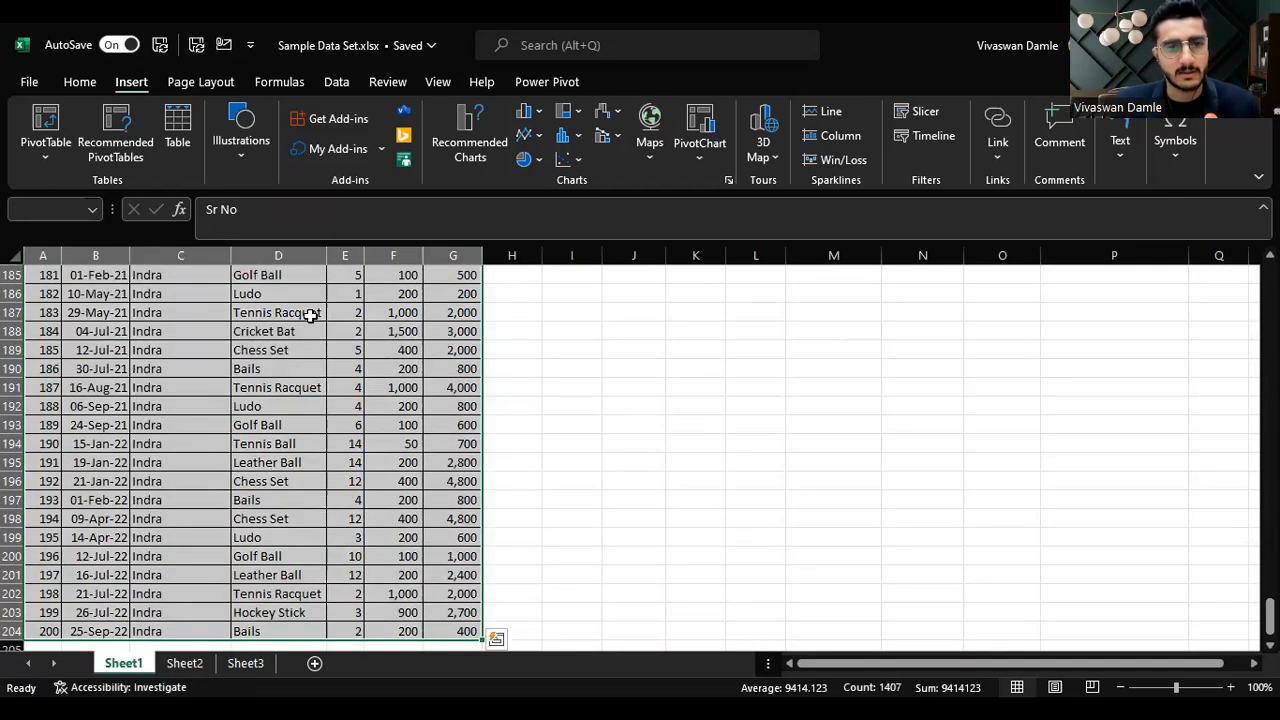
key("ctrl+c")
Step: Paste the copied table transposed starting at cell J16
key("Right")
key("Down")
key("Right")
key("Down")
key("Right")
key("Down")
key("Right")
key("Down")
key("Right")
key("Down")
key("Right")
key("Down")
key("Right")
key("Down")
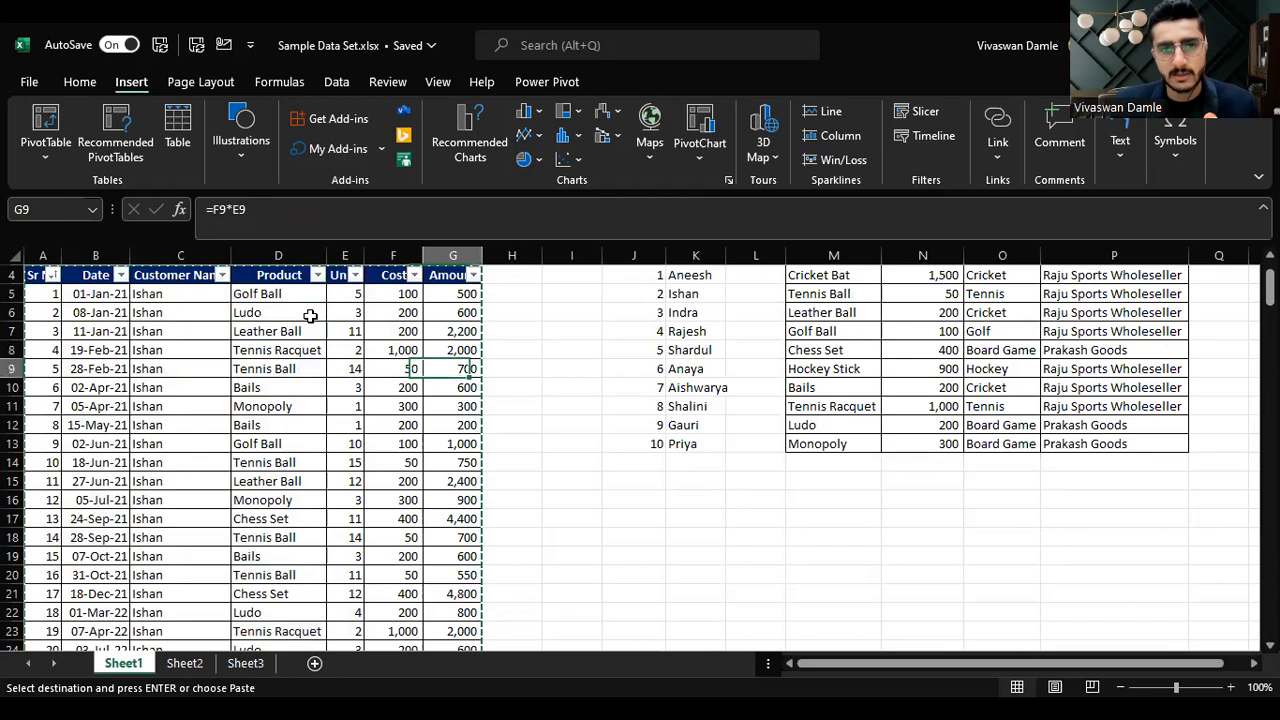
key("Right")
key("Down")
key("Right")
key("Down")
key("Down")
key("Down")
key("Left")
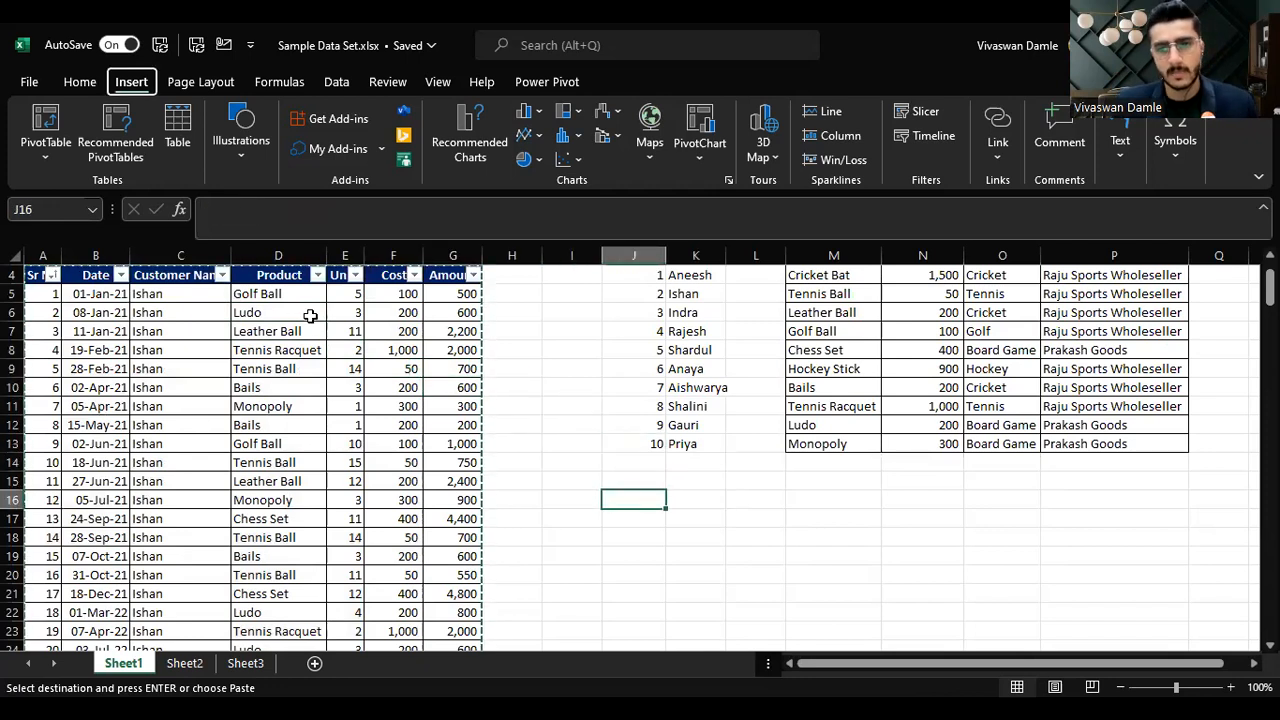
key("alt+h")
key("v")
key("t")
key("Left")
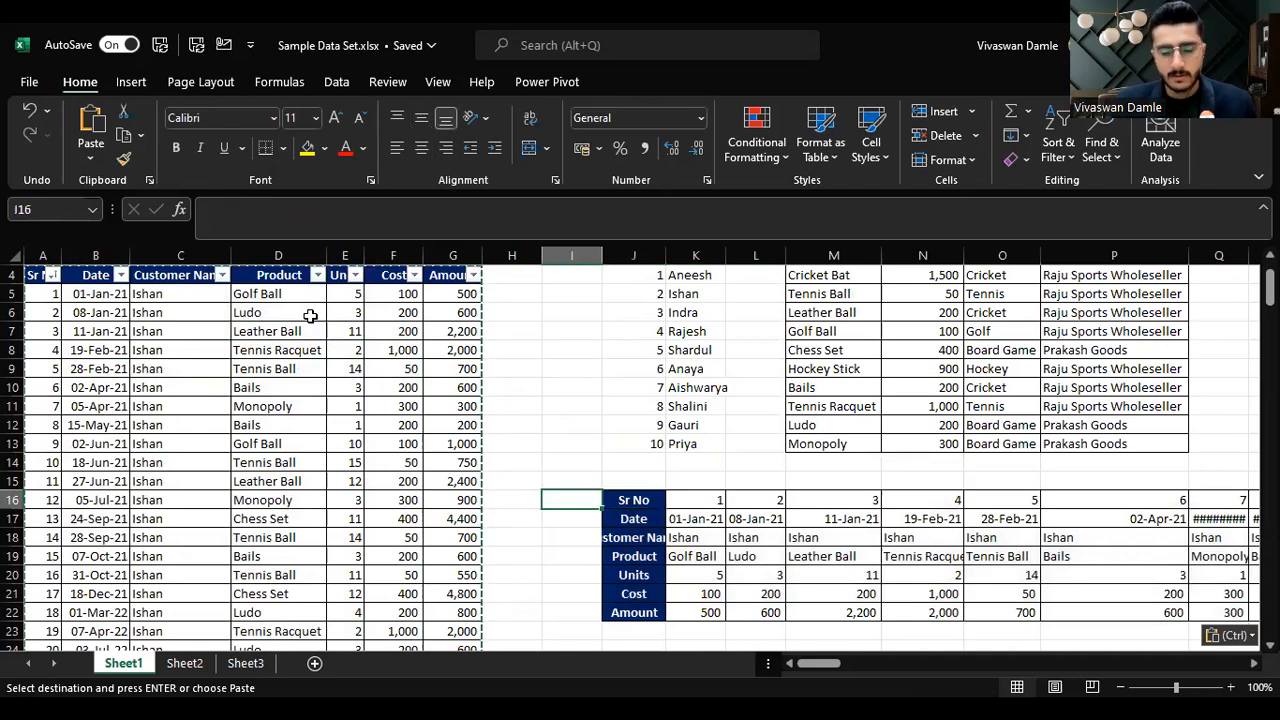
key("Right")
key("Left")
key("Left")
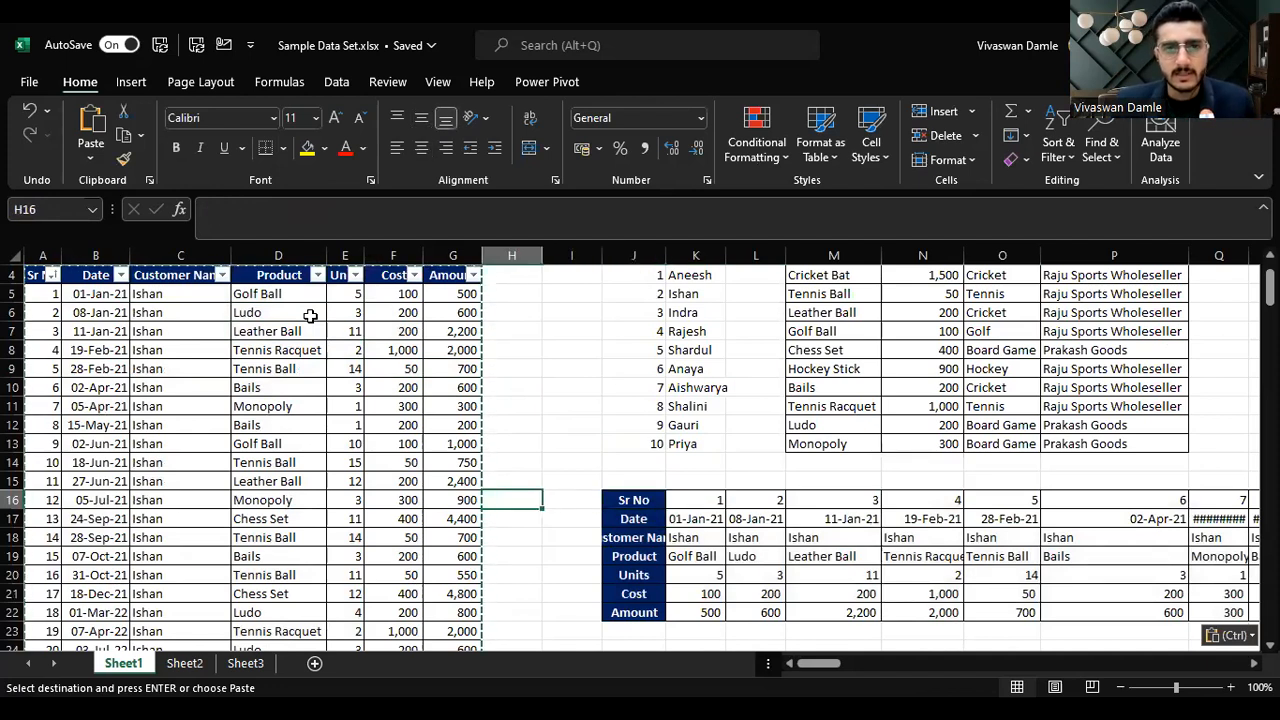
key("Up")
key("Escape")
key("Left")
key("Up")
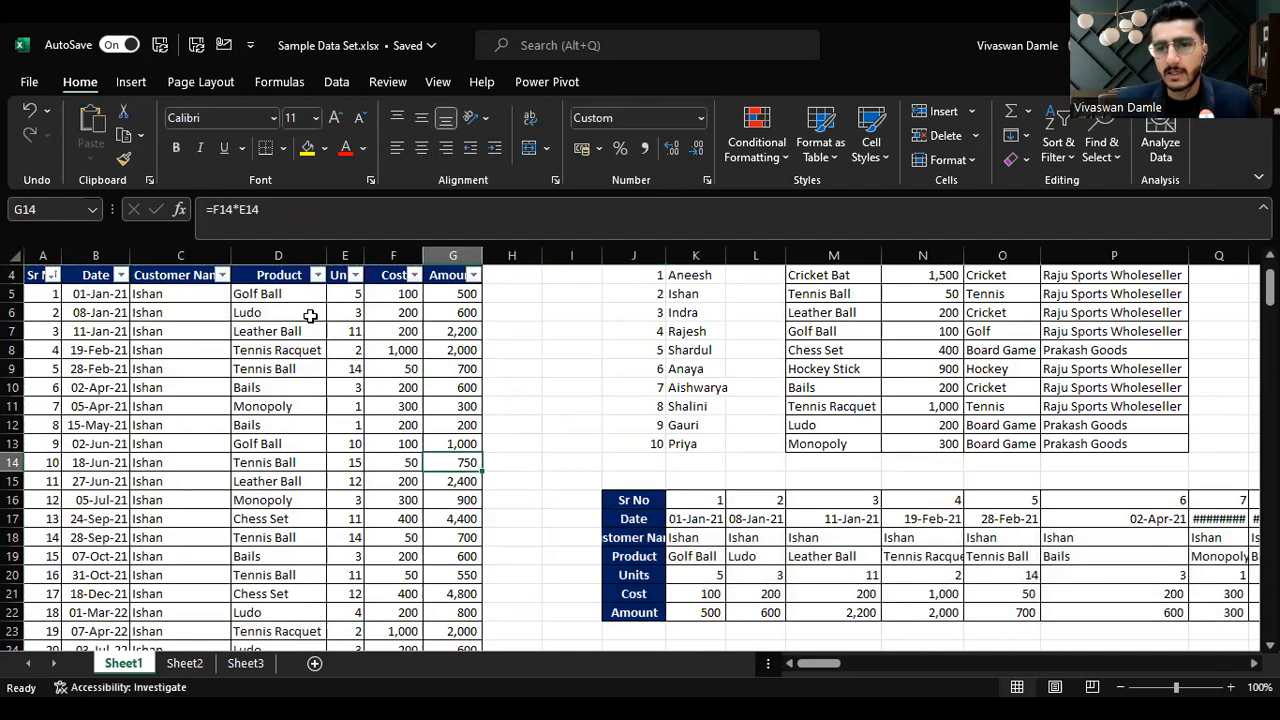
Step: Move the active cell around the transaction table with the arrow keys
key("Right")
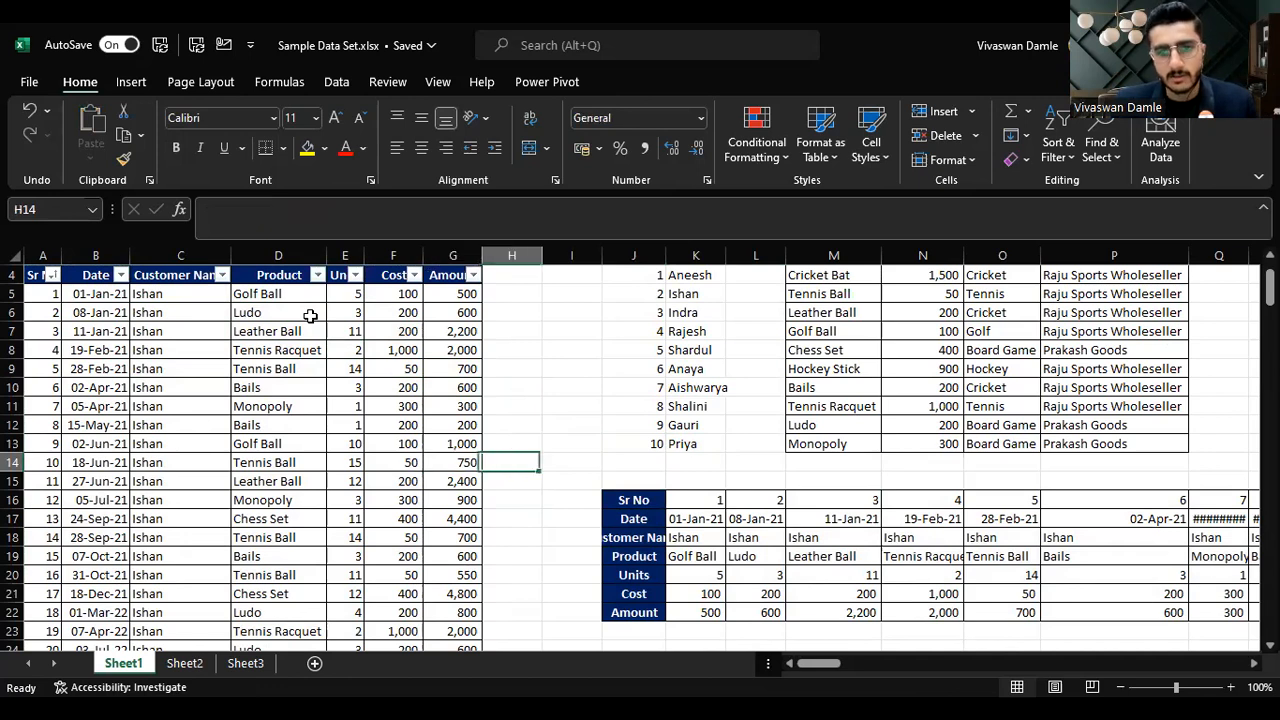
key("Left")
key("Up")
key("Left")
key("Up")
key("Left")
key("Left")
key("Left")
key("Up")
key("Up")
key("Left")
key("Up")
key("Up")
key("Up")
key("Up")
key("Up")
key("Up")
key("Down")
key("Down")
key("Down")
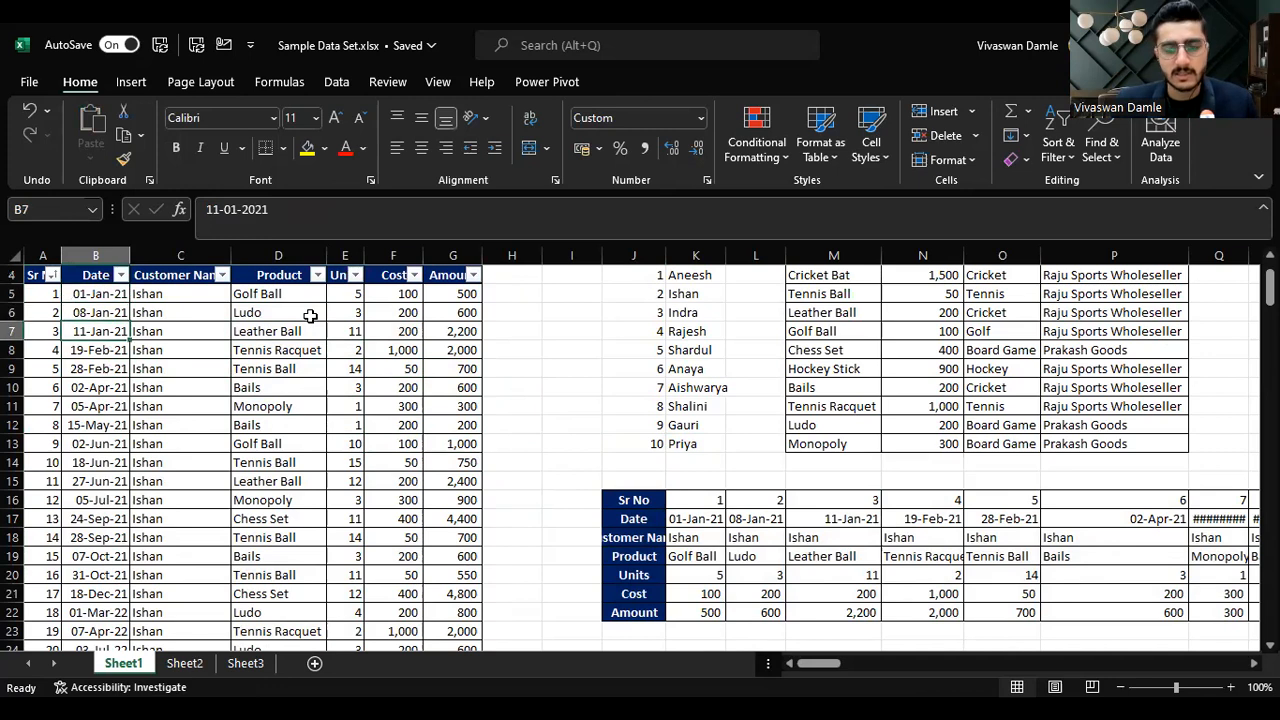
key("Down")
key("Down")
key("Down")
key("Down")
key("Down")
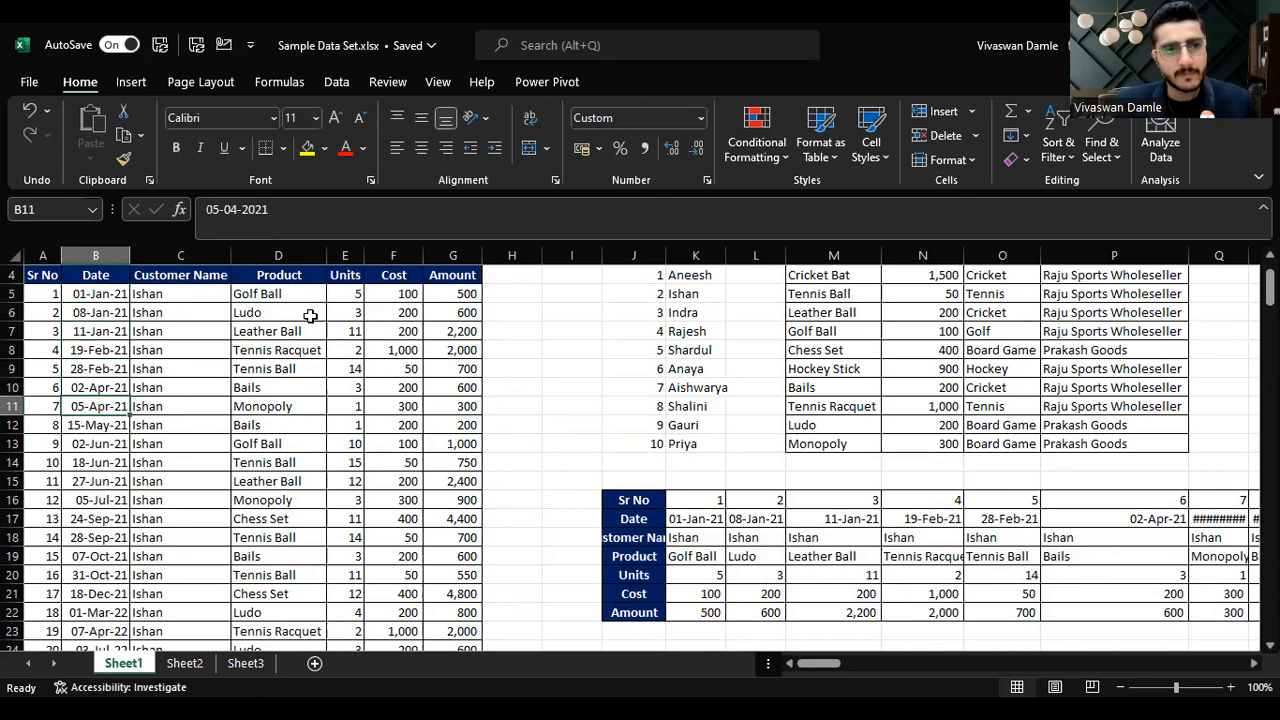
key("Right")
key("Right")
key("Down")
key("Right")
key("Down")
key("Right")
key("Down")
key("Right")
key("Down")
key("Right")
key("Down")
key("Right")
key("Down")
Step: Jump to the far end of the transposed table's Sr No row and back to its start
key("Right")
key("Up")
key("Right")
key("Up")
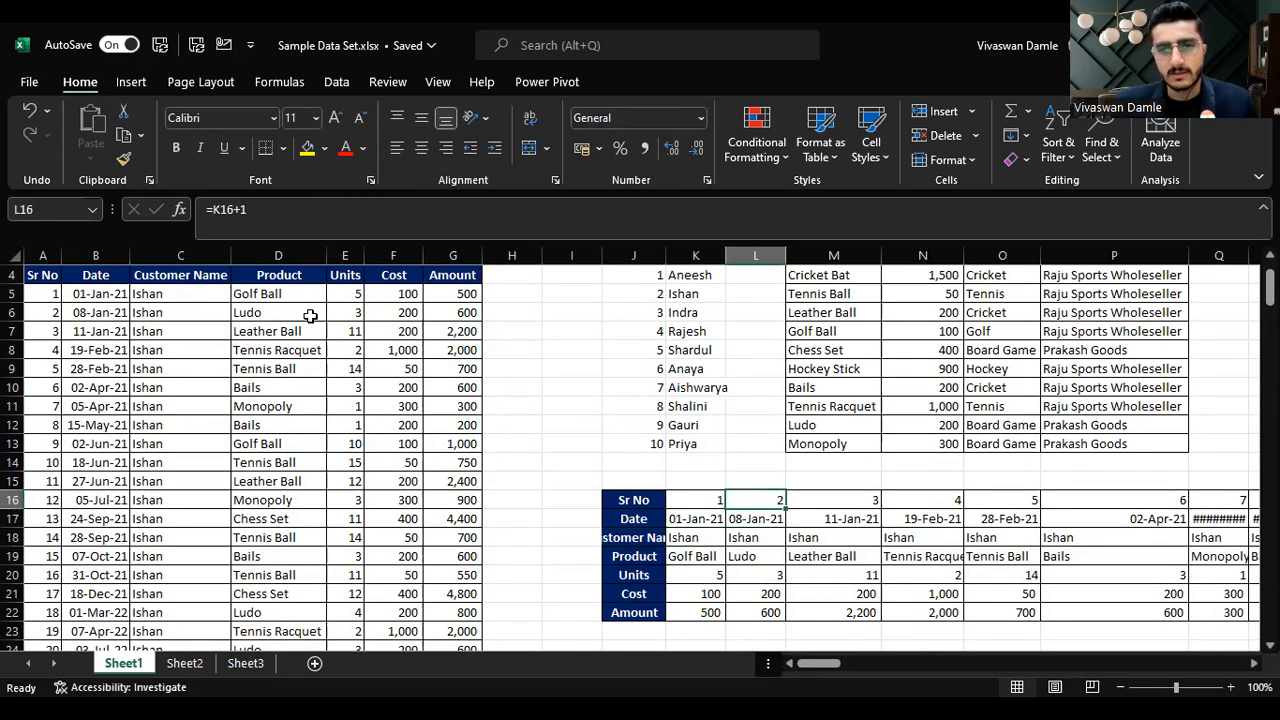
key("ctrl+Right")
key("Right")
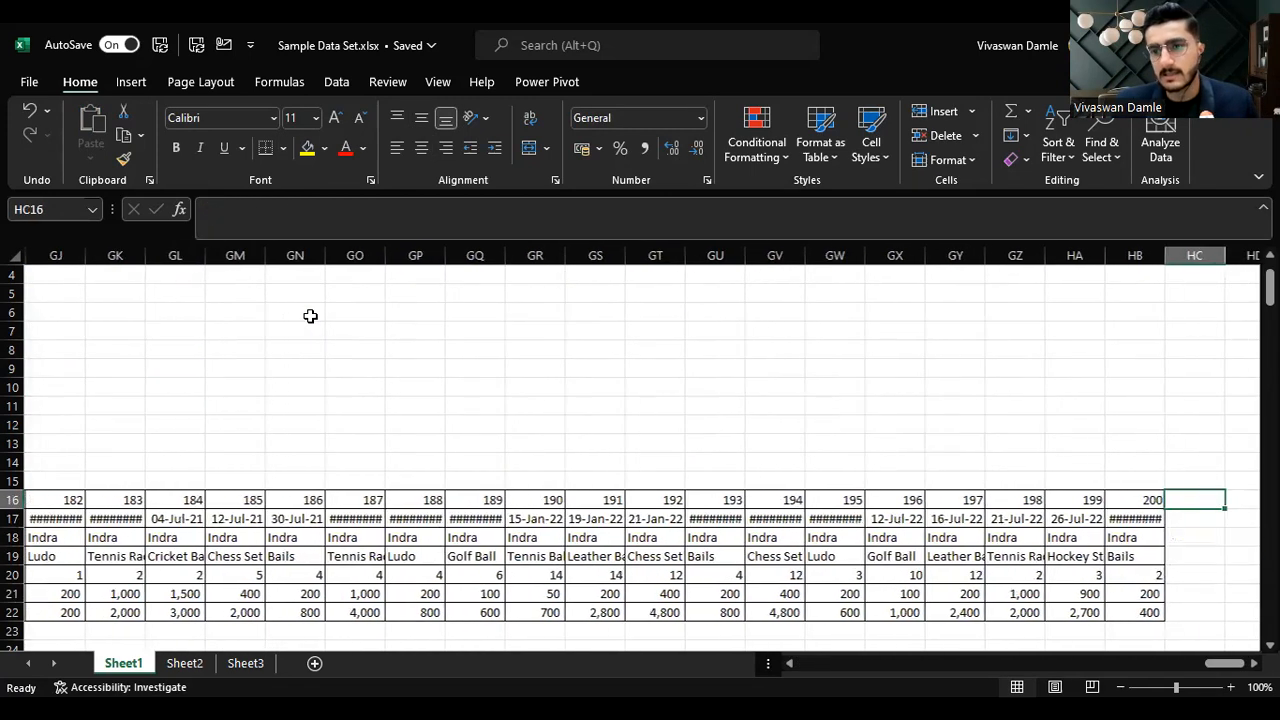
key("Right")
key("Right")
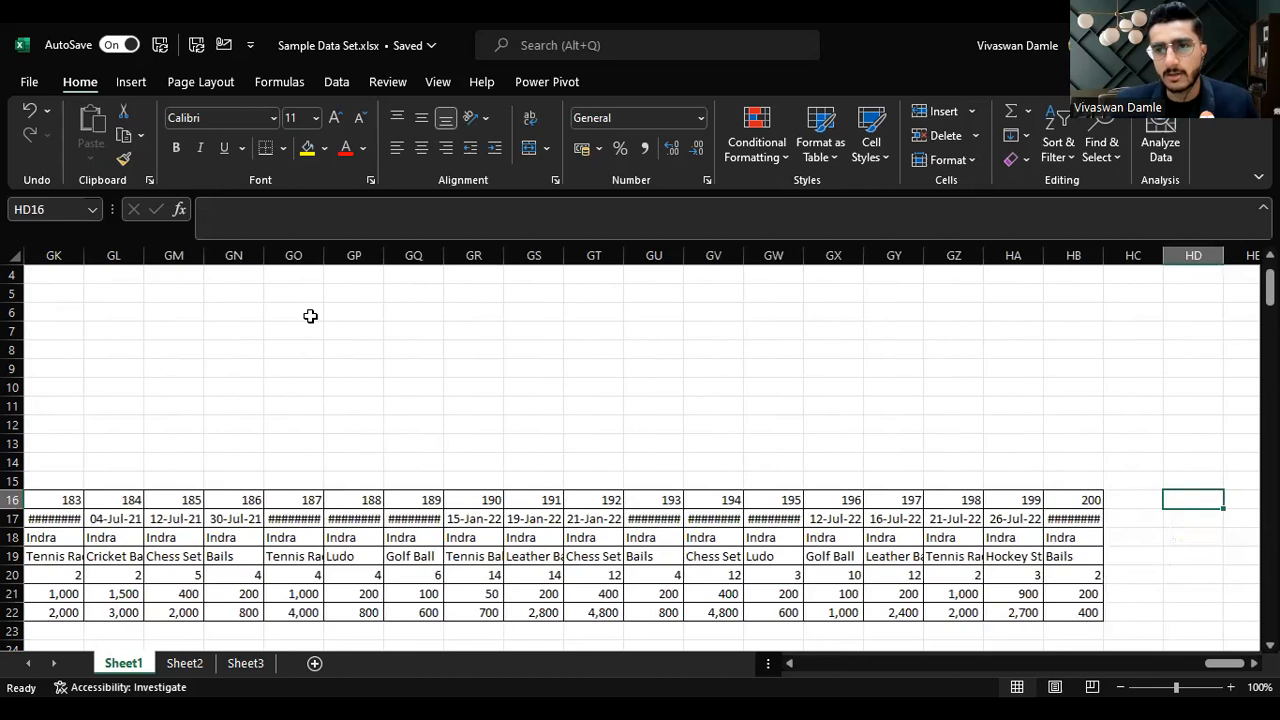
key("Home")
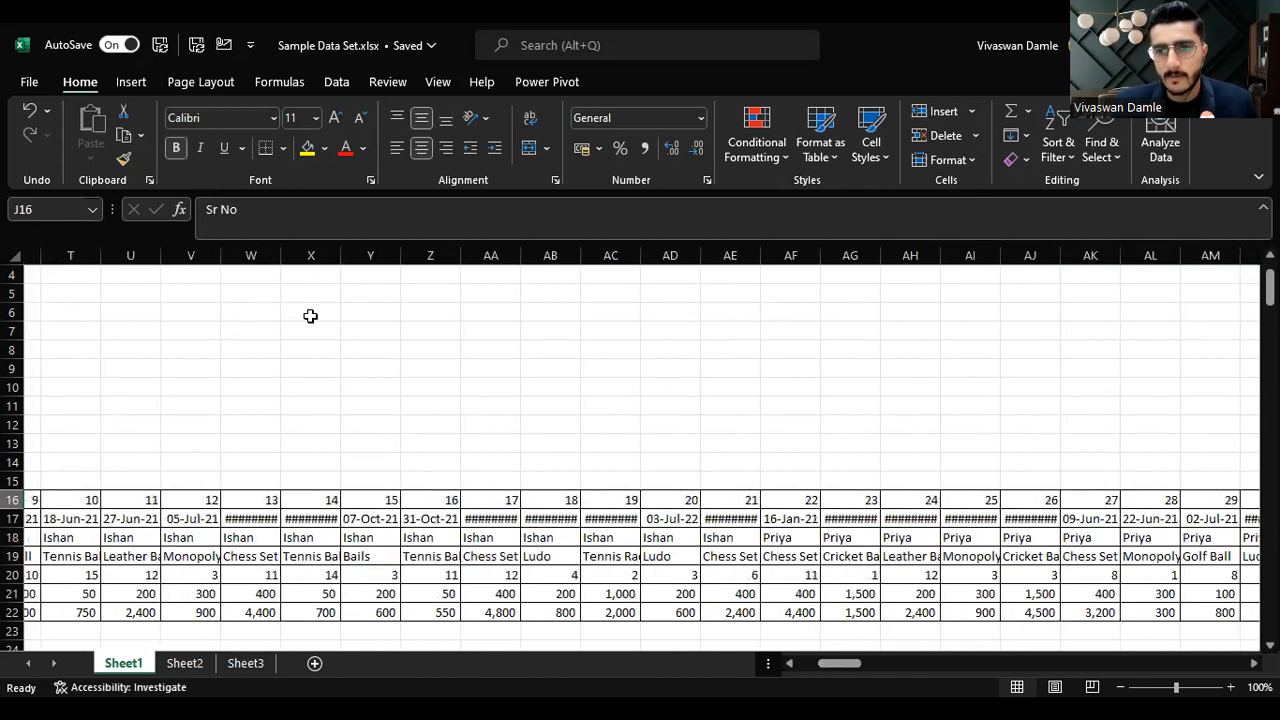
Step: Jump to the bottom of the transaction table, select whole rows there, and return to the top
key("Down")
key("Down")
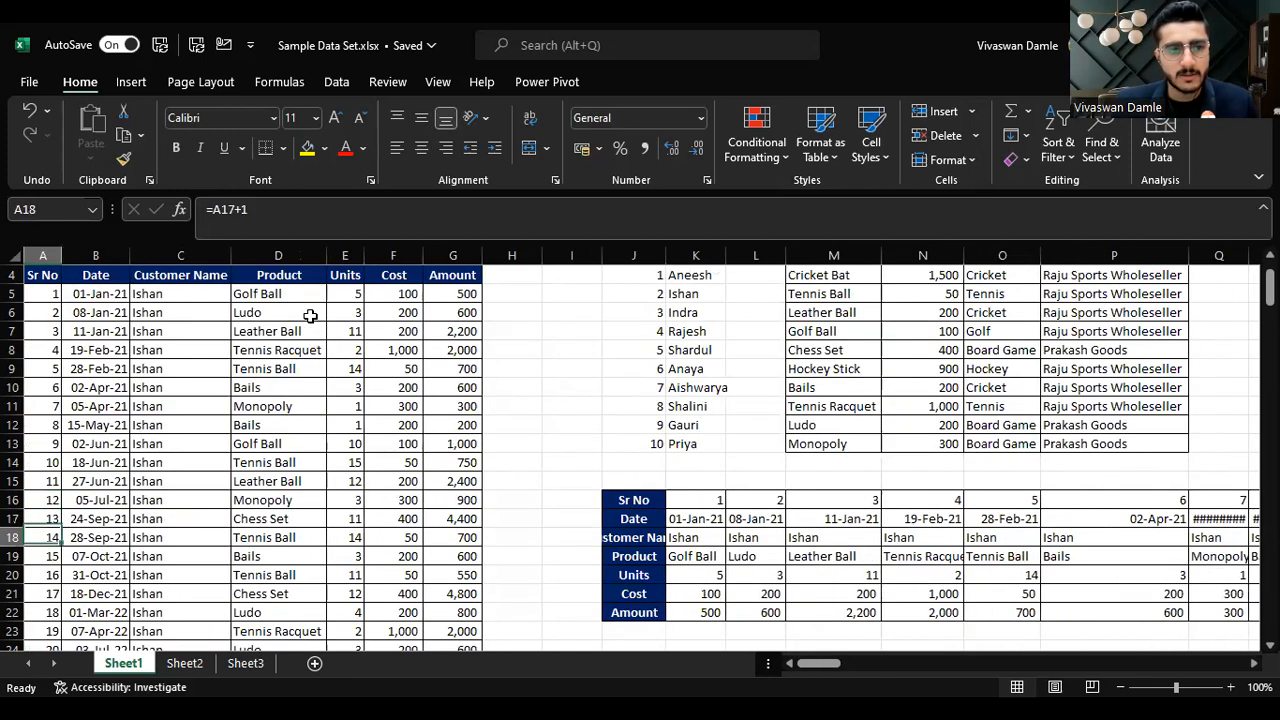
key("ctrl+Down")
key("Down")
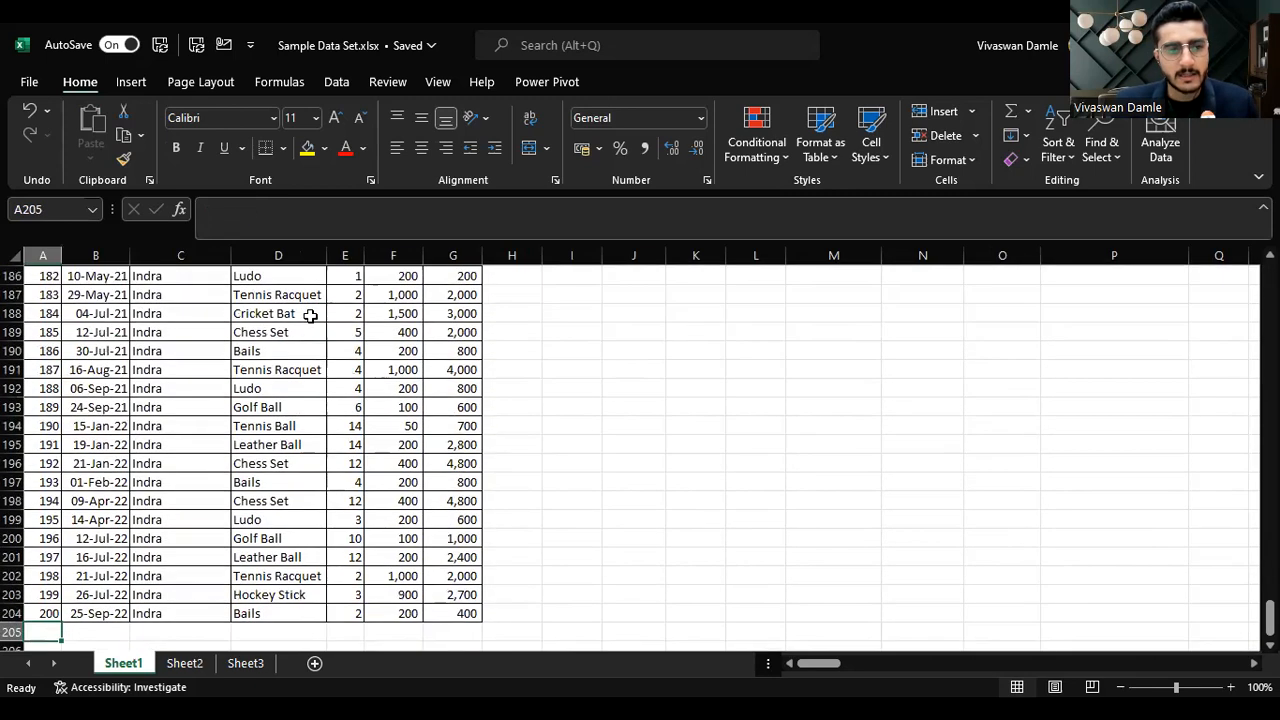
key("shift+space")
key("Down")
key("shift+space")
key("Down")
key("shift+space")
key("ctrl+Up")
key("ctrl+Up")
key("ctrl+Up")
Step: Select the Customer Name column's cells from the header down to the last record
key("Right")
key("Down")
key("Down")
key("Down")
key("Down")
key("Down")
key("Down")
key("Down")
key("Down")
key("Down")
key("Down")
key("Down")
key("Down")
key("Down")
key("Down")
key("Down")
key("Down")
key("Right")
key("Up")
key("Up")
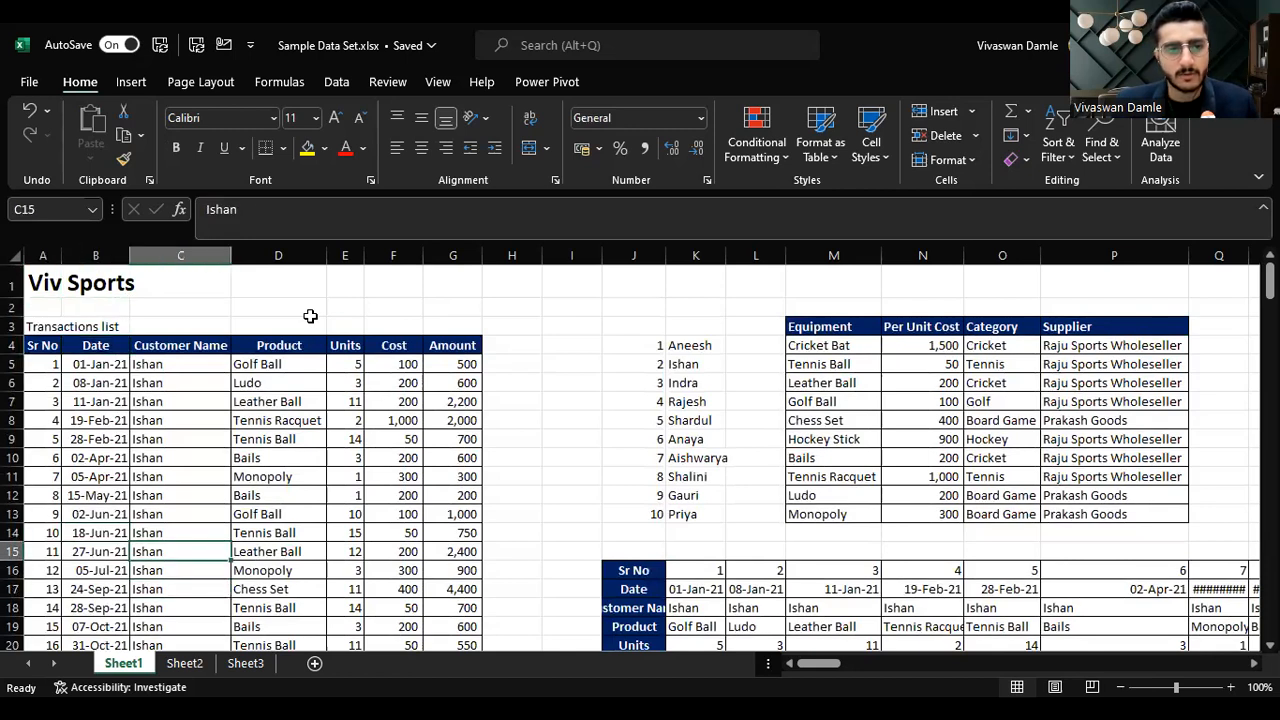
key("ctrl+Up")
key("ctrl+shift+Down")
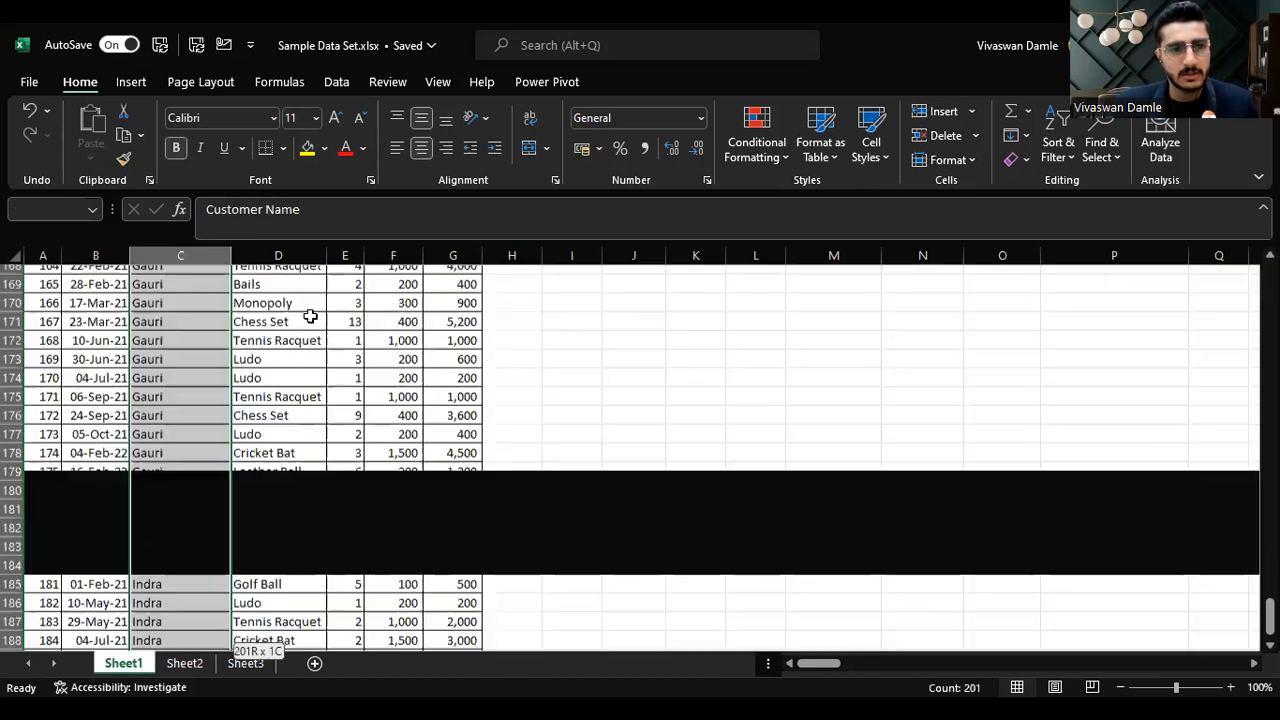
Step: Select the transposed table's Customer Name row out to its last column, then jump back to column A
key("Right")
key("Right")
key("Right")
key("Down")
key("Down")
key("Right")
key("Down")
key("Right")
key("Right")
key("Down")
key("Down")
key("Down")
key("Down")
key("Down")
key("Right")
key("Down")
key("Down")
key("Down")
key("Down")
key("Down")
key("Down")
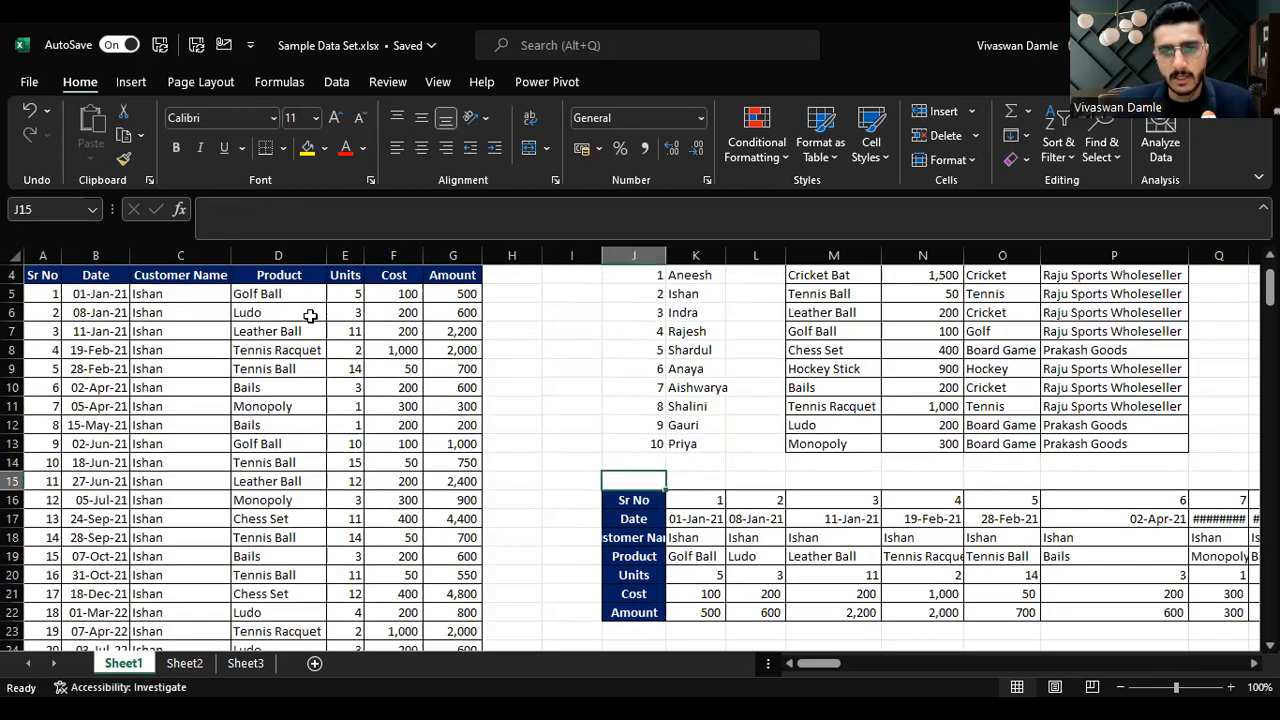
key("ctrl+shift+Right")
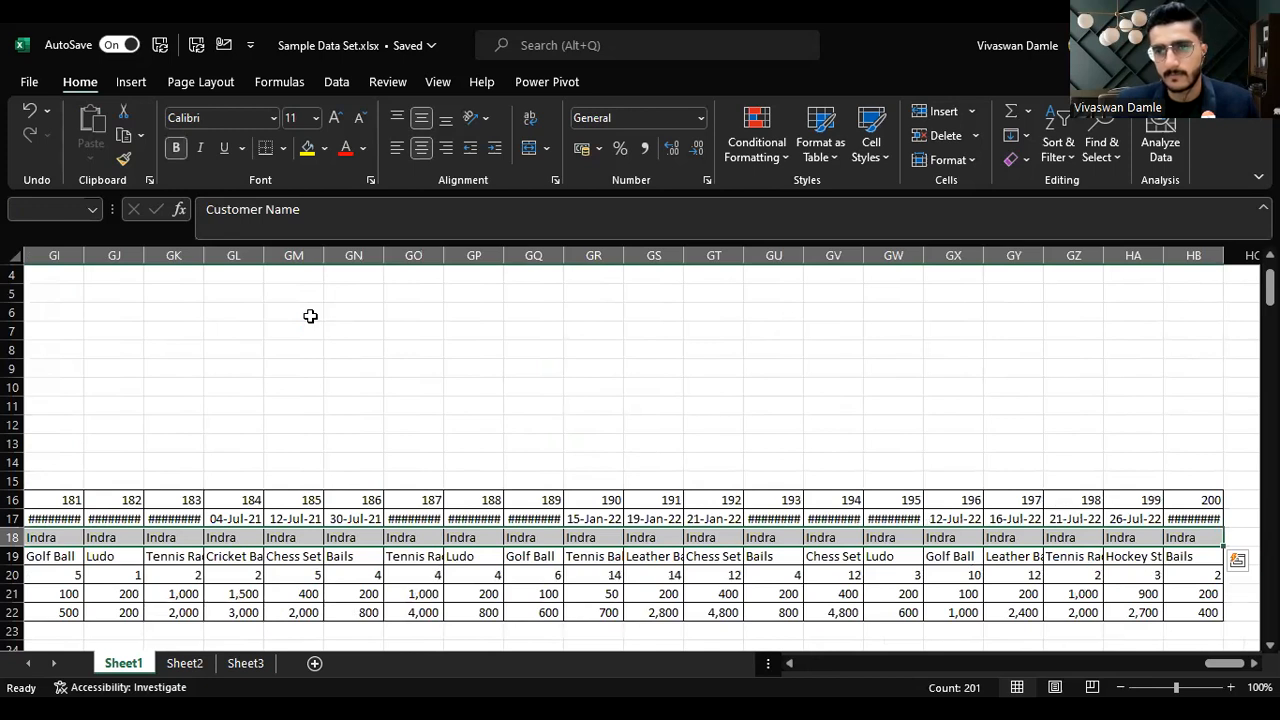
key("ctrl+Left")
key("ctrl+Left")
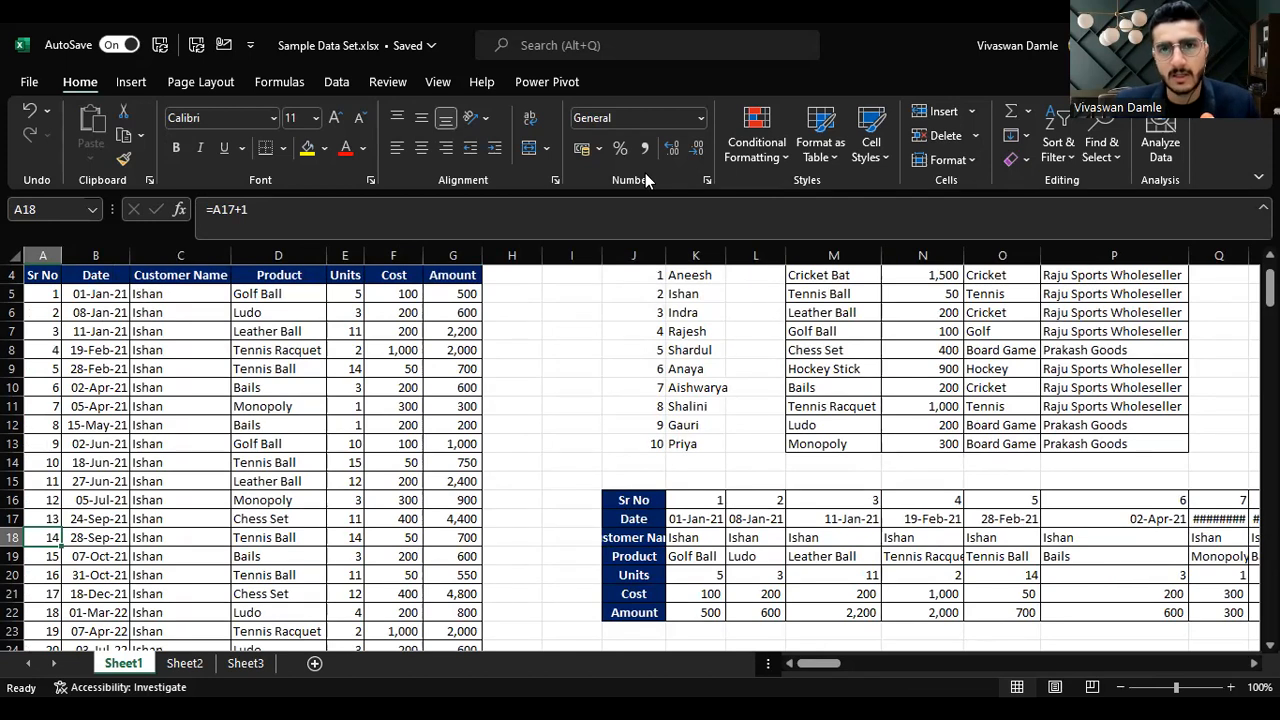
Step: Delete the whole transposed table starting at J16, shifting the cells up
key("alt+Tab")
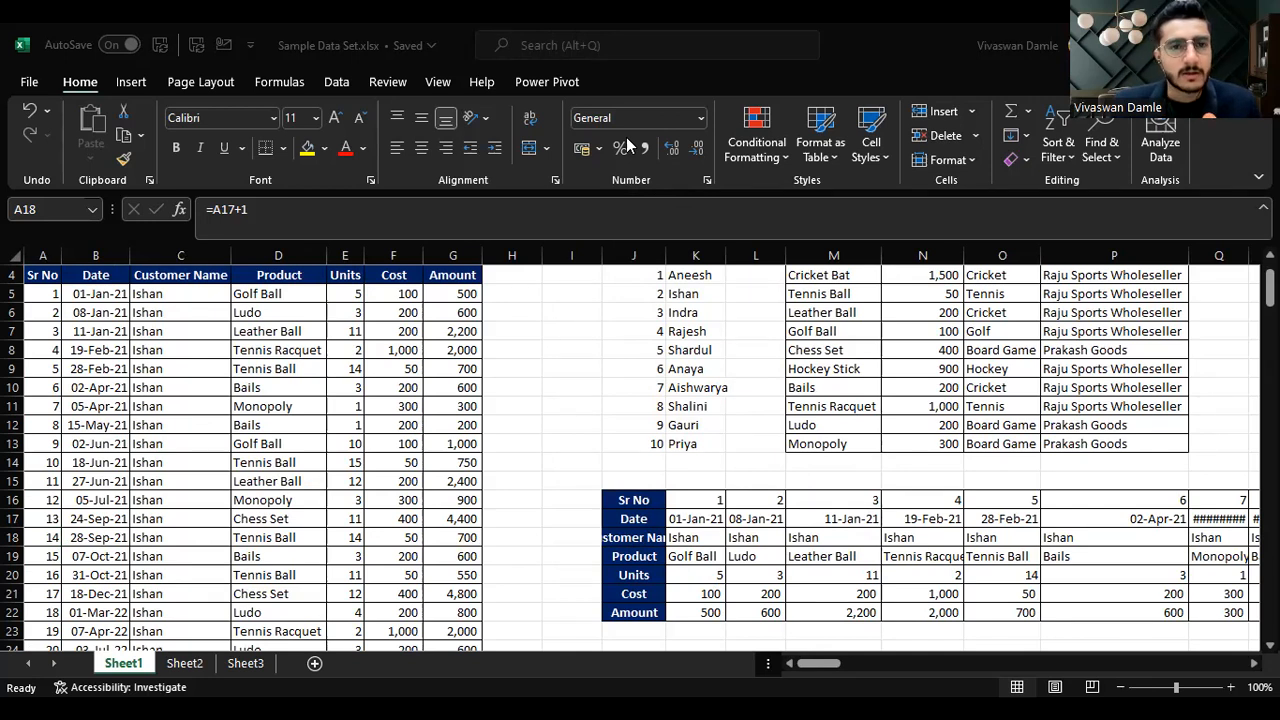
key("F2")
left_click(640, 499)
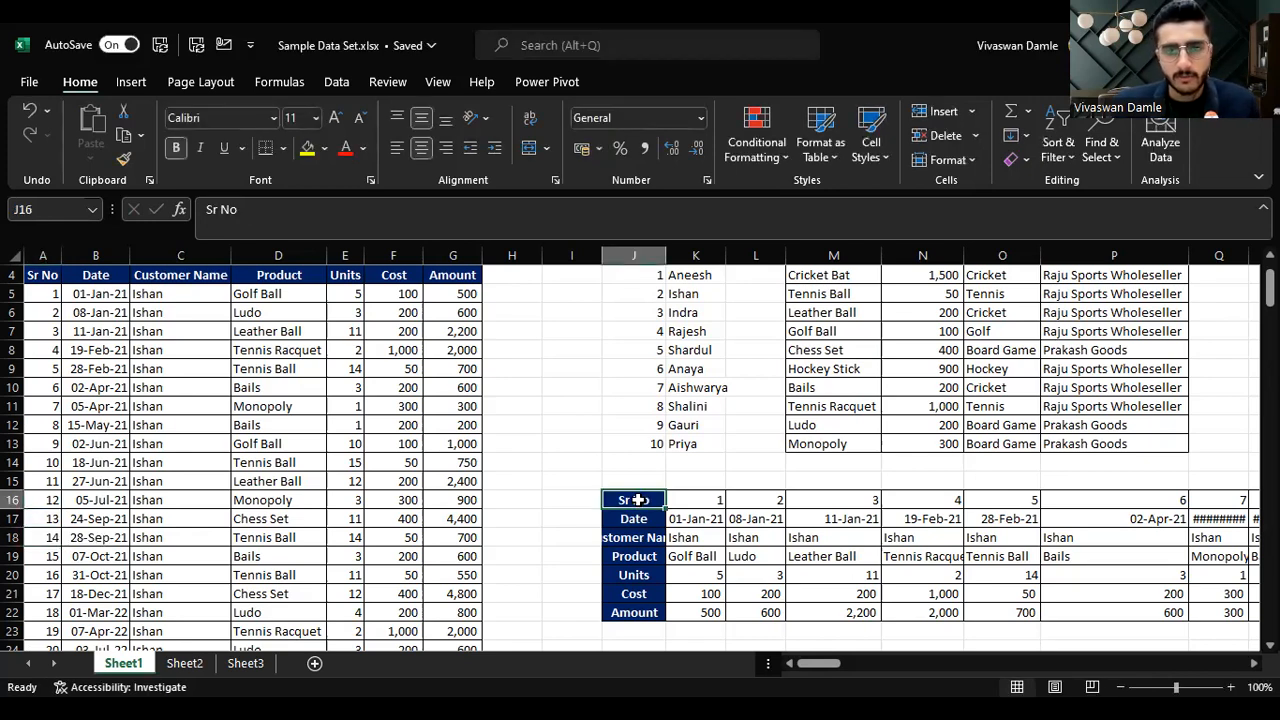
key("ctrl+shift+Right")
key("ctrl+shift+Down")
key("ctrl+minus")
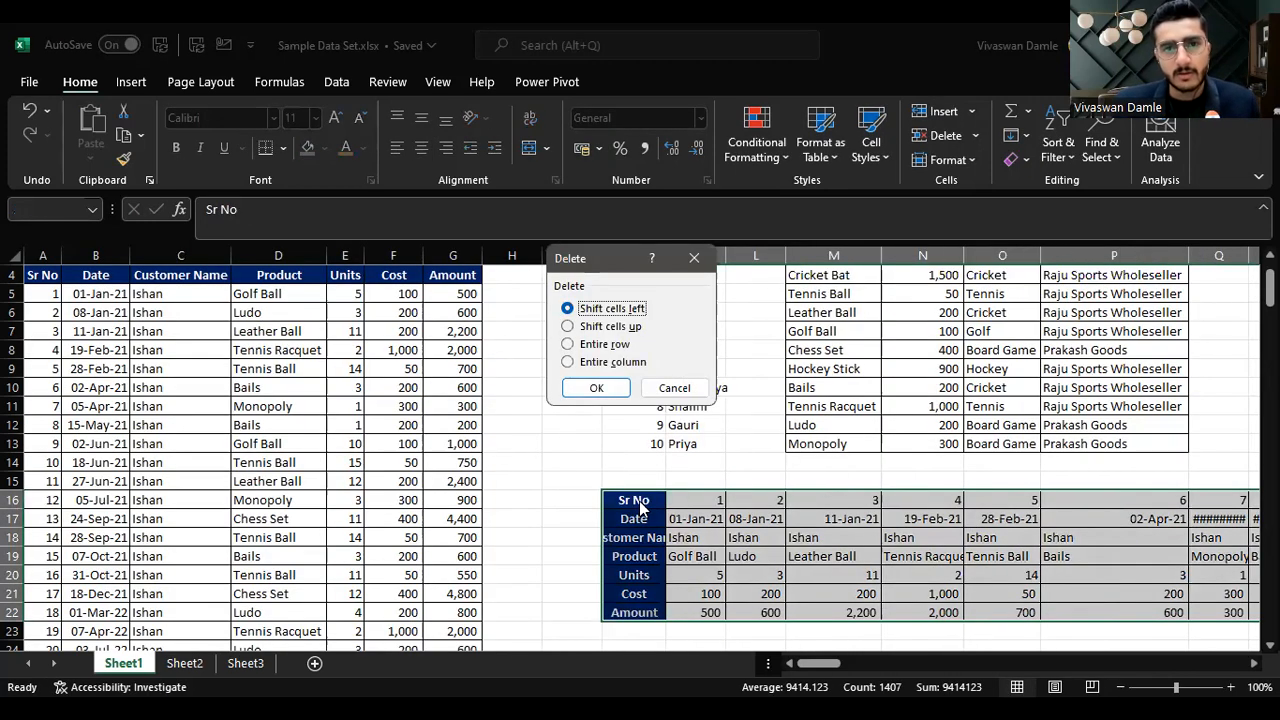
key("Down")
key("Return")
Step: Turn on filters for the transaction table's header row
key("Left")
key("Left")
key("Left")
key("Left")
key("Left")
key("Left")
key("Left")
key("Left")
key("Left")
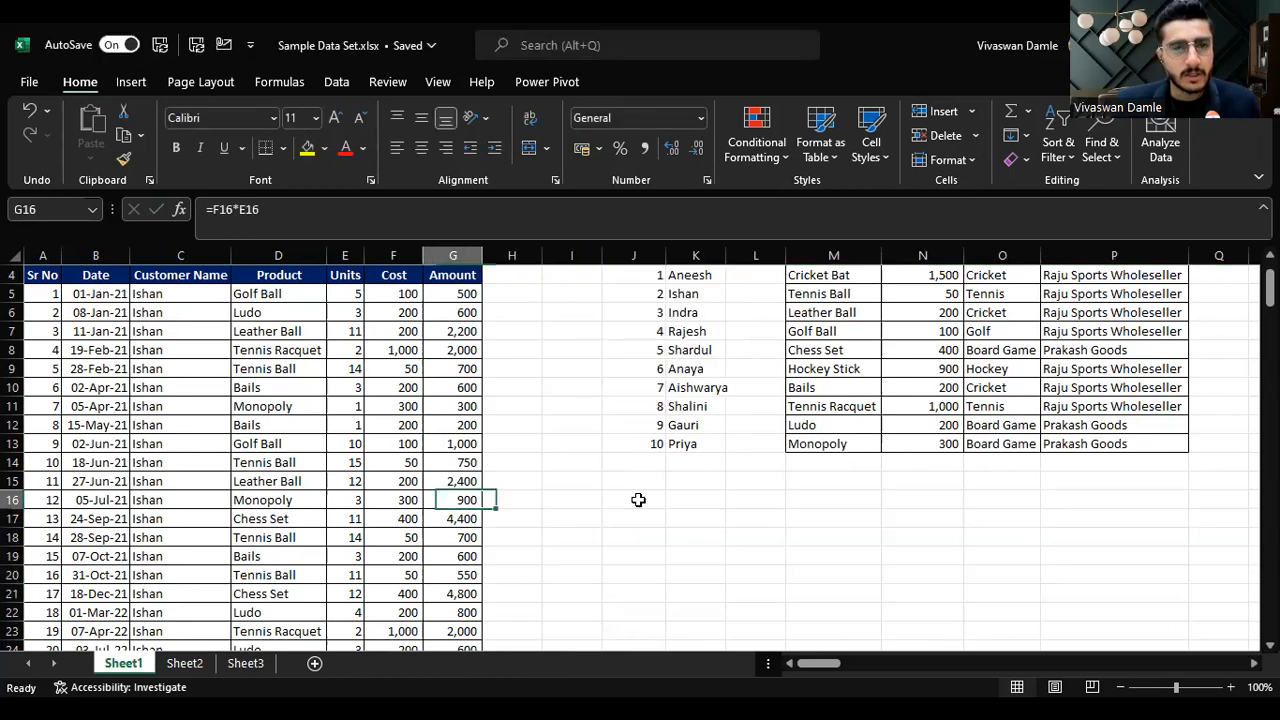
key("Right")
key("Right")
key("Right")
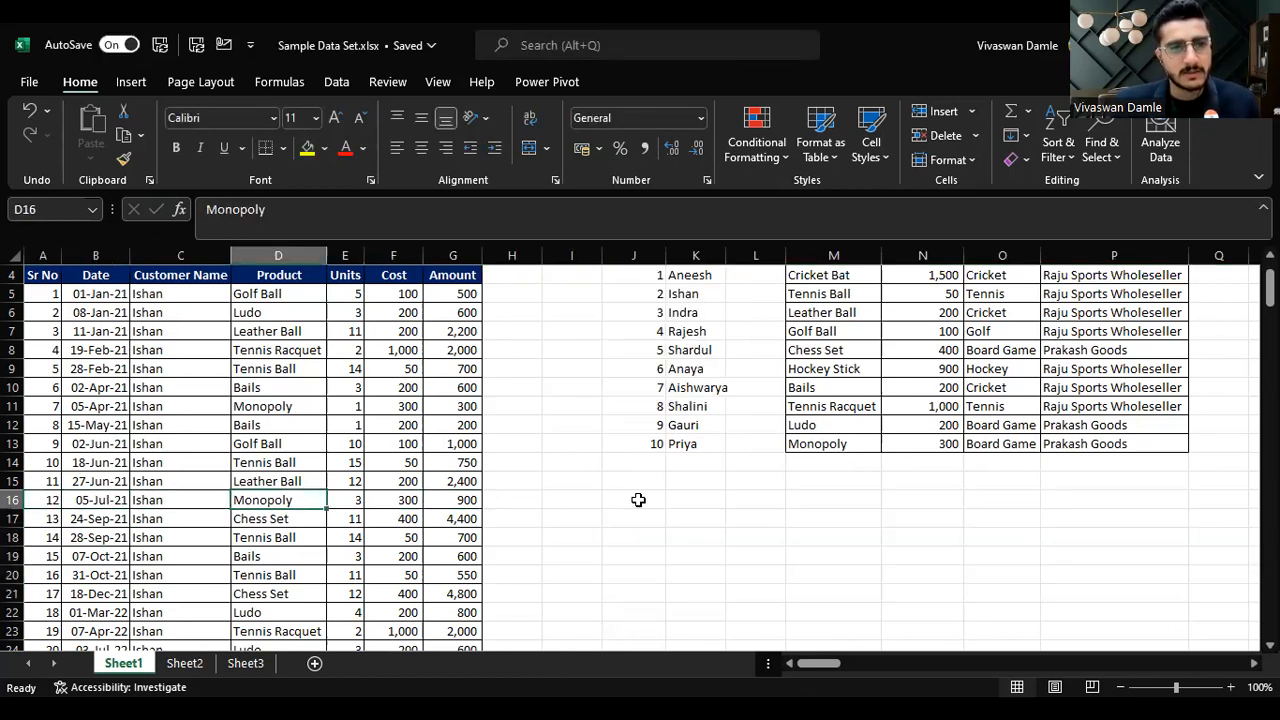
key("ctrl+Up")
key("ctrl+shift+l")
Step: Filter the Customer Name column to show only ishan
key("Left")
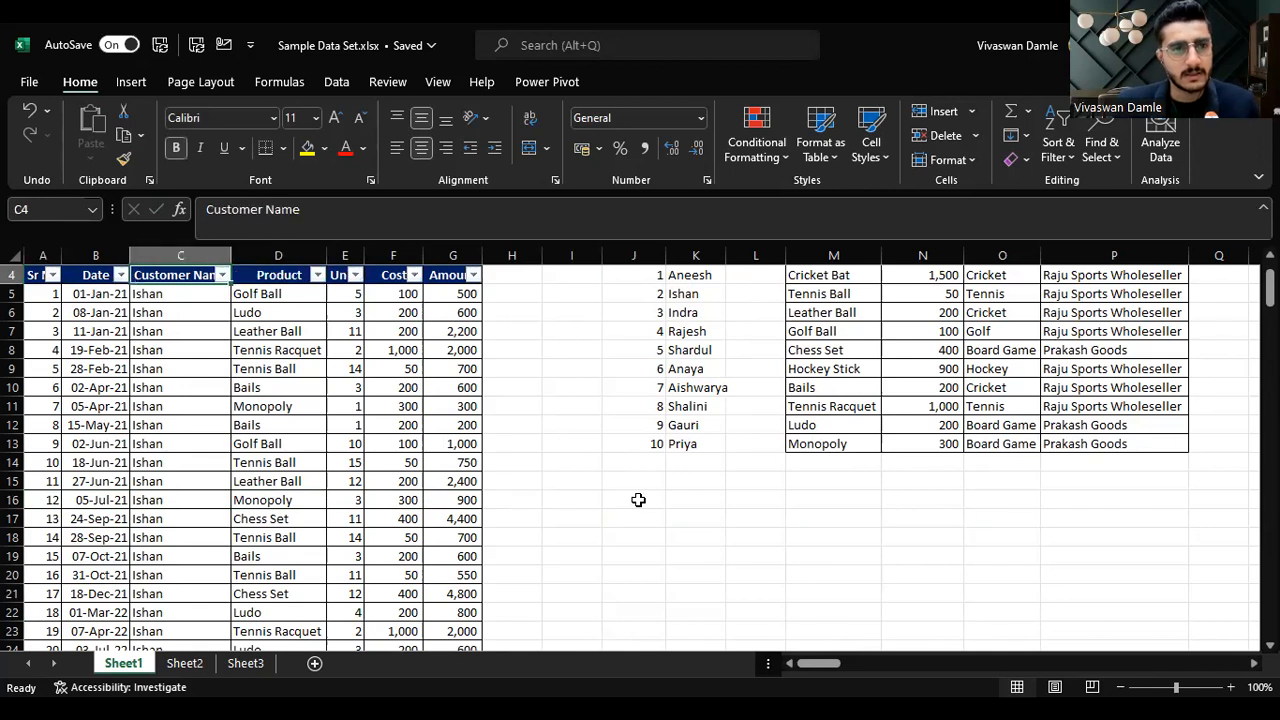
key("alt+Down")
type("eishan")
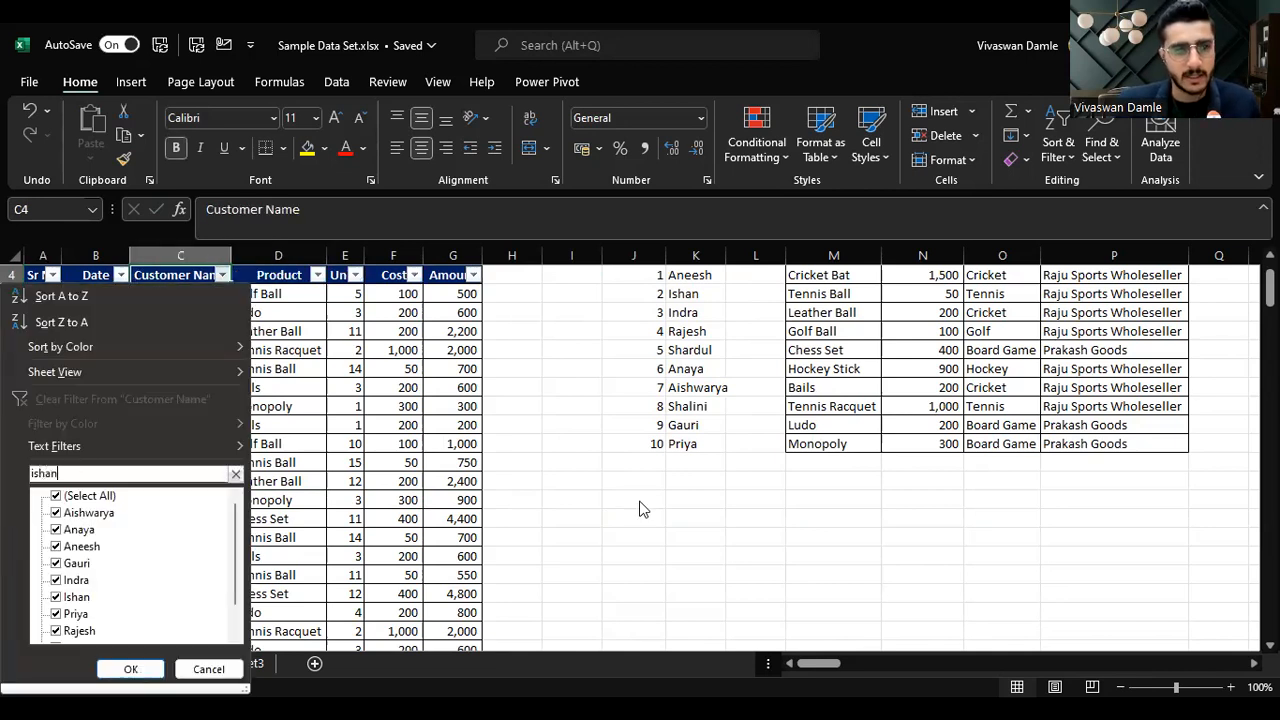
key("Return")
Step: Move through the filtered records with arrow and jump keys
key("Down")
key("Right")
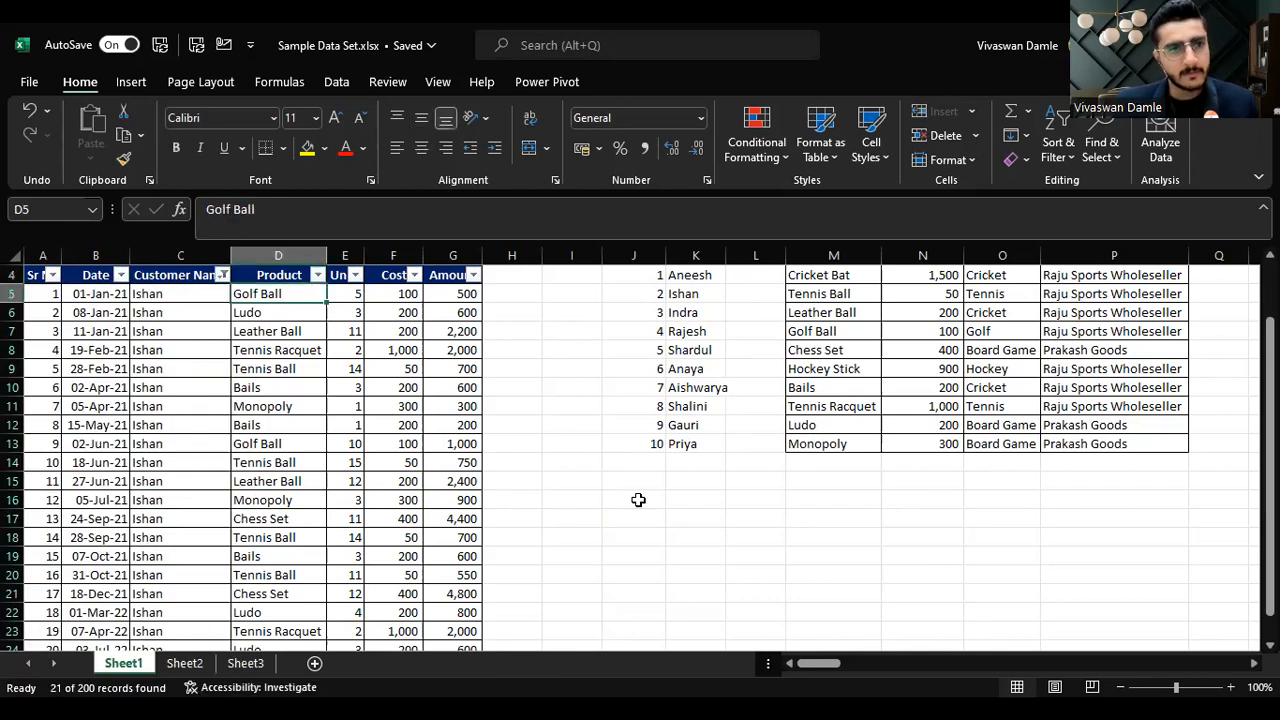
key("Down")
key("Down")
key("Left")
key("Up")
key("Up")
key("Up")
key("Down")
key("Down")
key("Down")
key("ctrl+Down")
key("ctrl+Up")
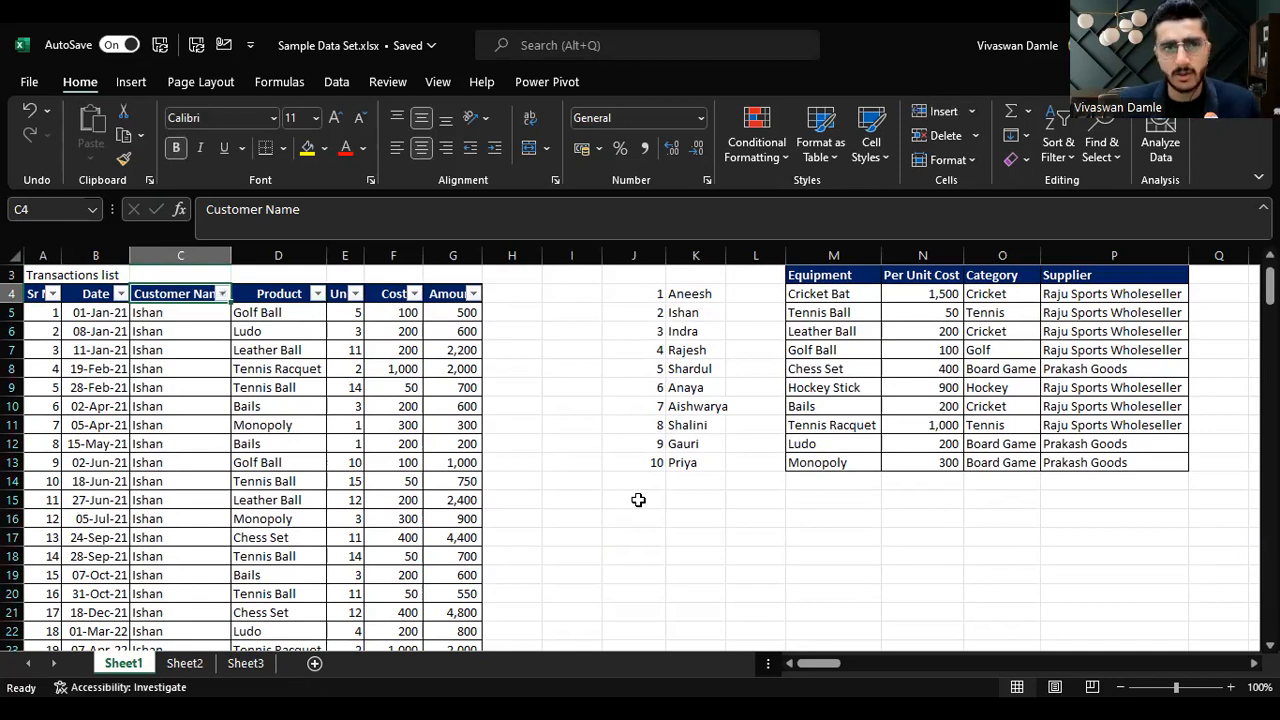
Step: Jump to the last Customer Name record and back to the top of the sheet
key("Down")
key("Down")
key("ctrl+Down")
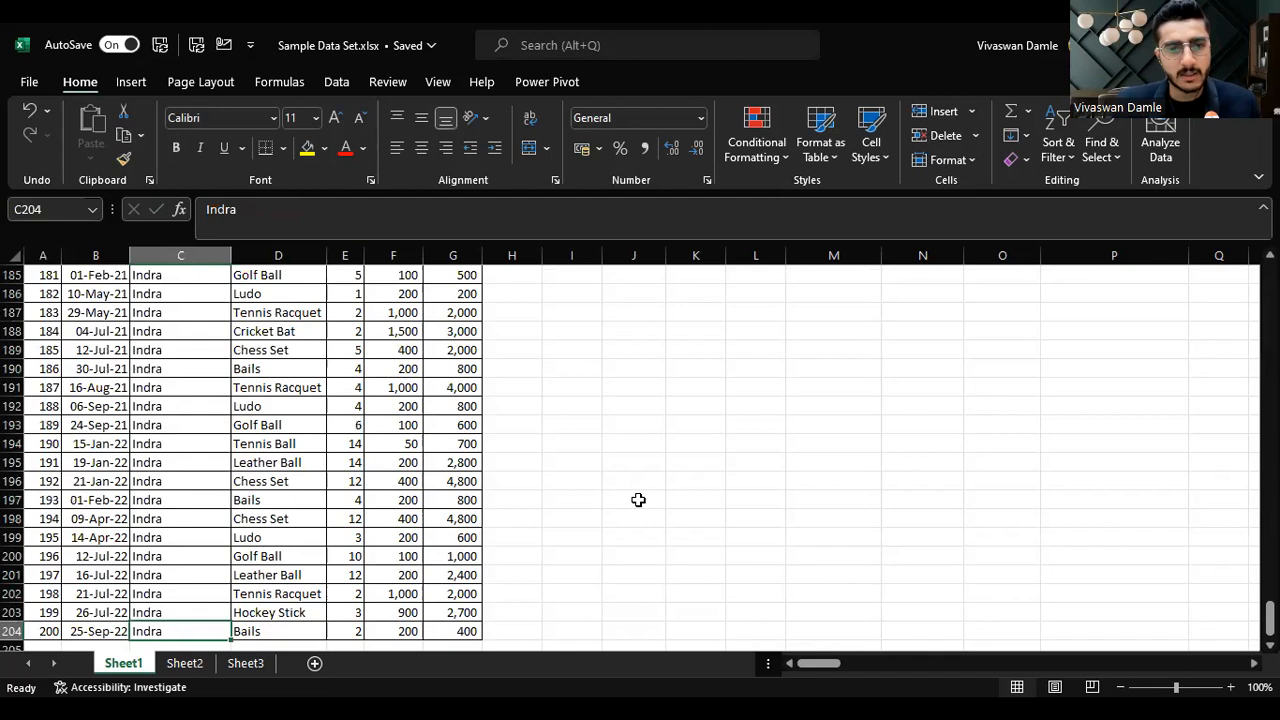
key("Down")
Step: Select the table's header row, then the Sr No values down to the last record
key("Down")
key("Up")
key("Up")
key("ctrl+Up")
key("ctrl+Up")
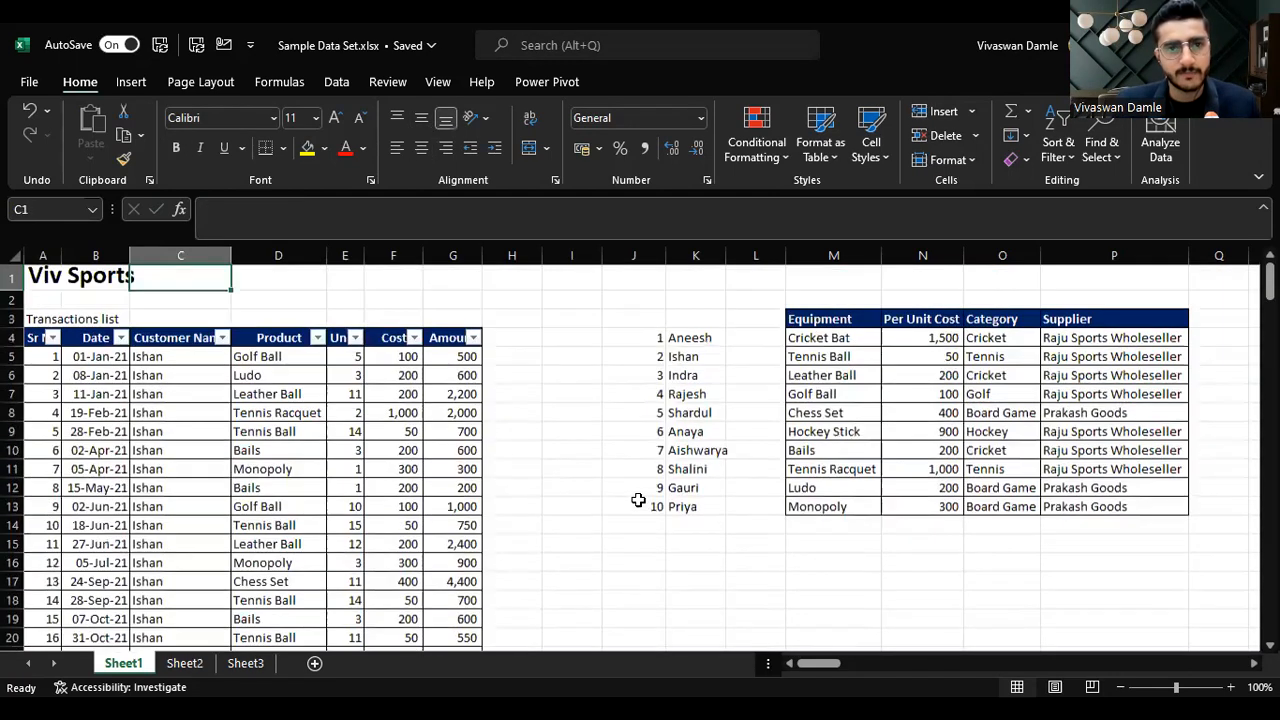
key("Right")
key("Right")
key("Down")
key("Right")
key("Down")
key("Right")
key("Down")
key("Right")
key("Left")
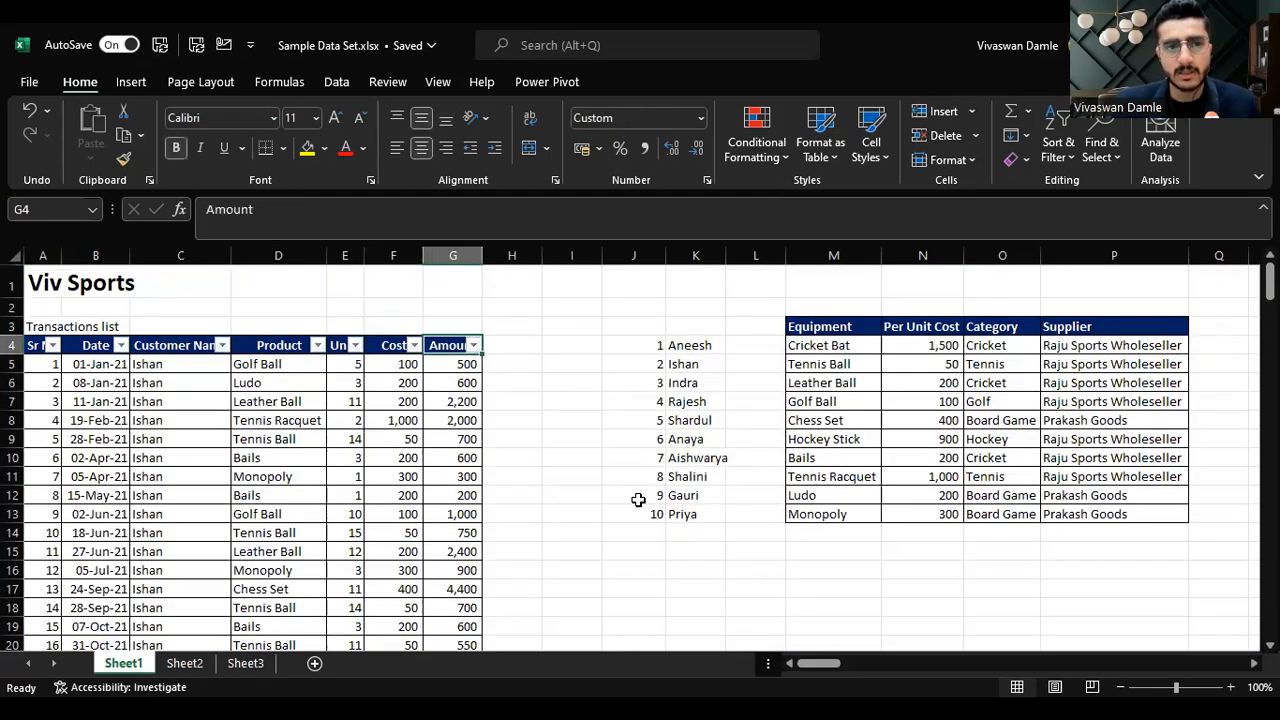
key("Left")
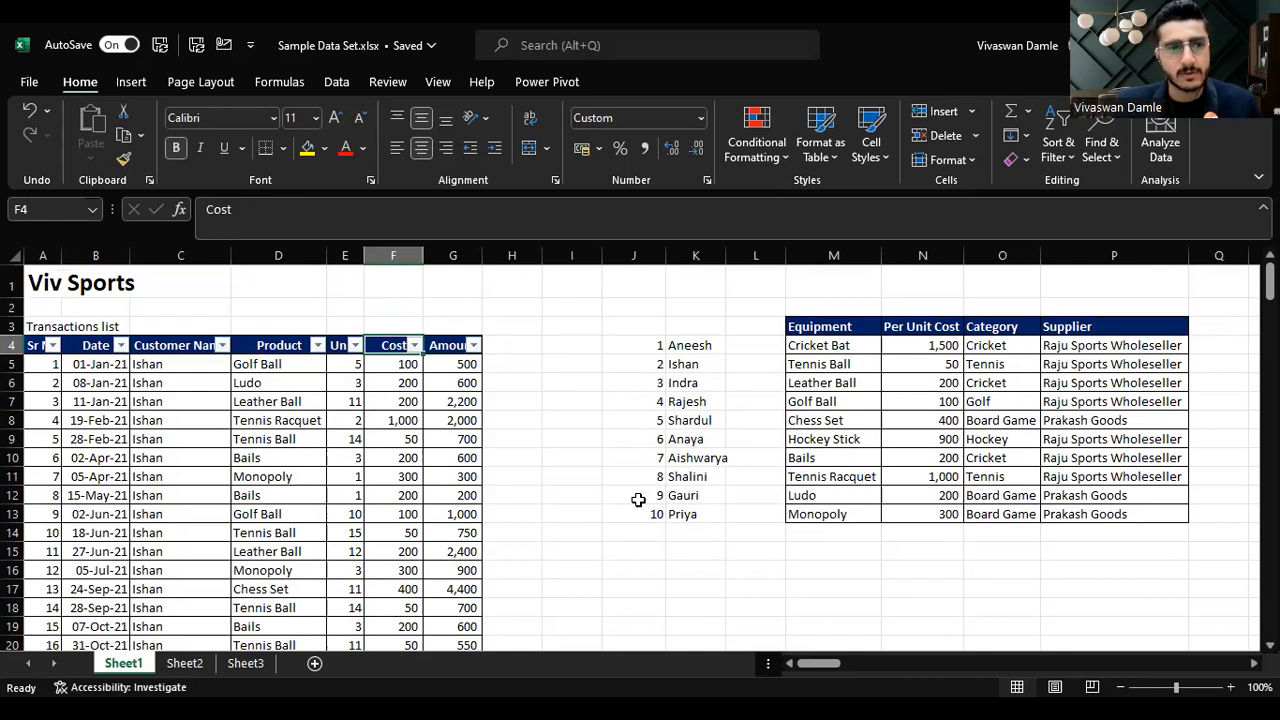
key("Left")
key("Left")
key("Home")
key("shift+space")
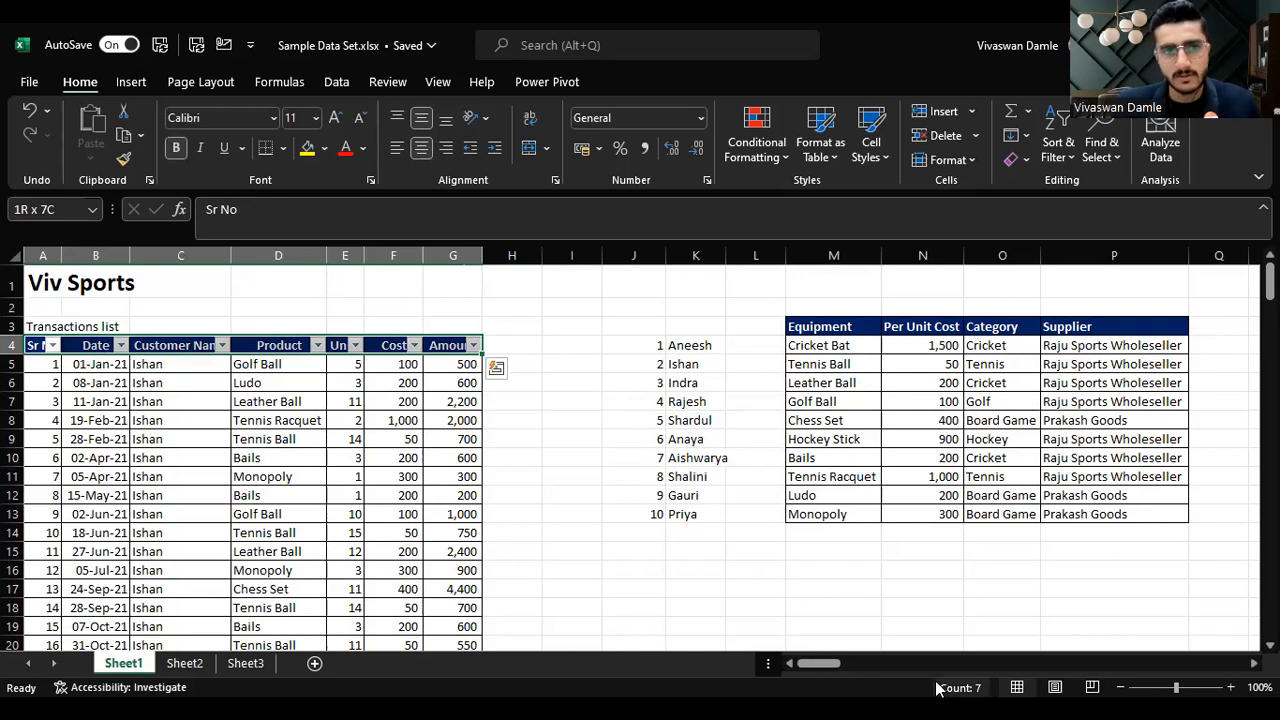
key("Down")
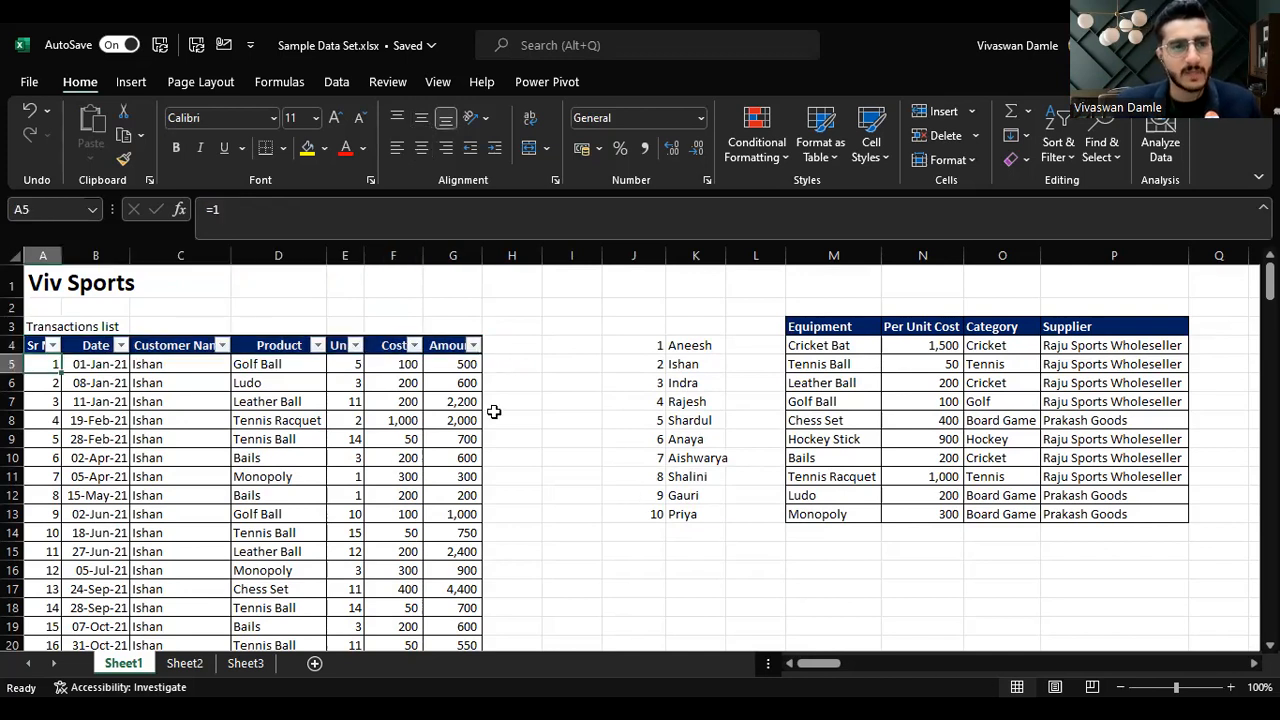
key("ctrl+shift+Down")
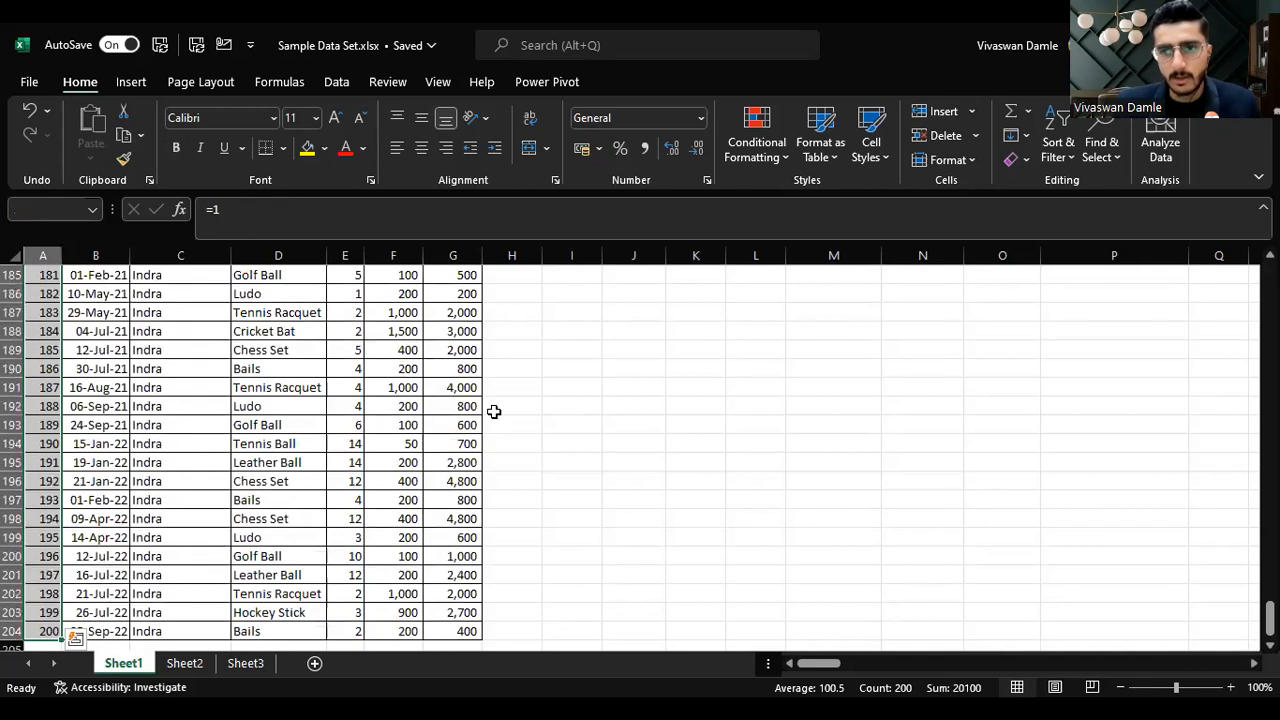
Step: Move around the table's header cells and first records
key("Up")
key("Up")
key("Up")
key("Up")
key("Down")
key("Right")
key("Up")
key("Right")
key("Right")
key("Down")
key("Down")
key("Down")
key("Right")
key("Left")
key("Left")
key("Left")
key("Left")
key("Right")
key("Right")
key("Right")
key("Right")
key("Right")
key("Right")
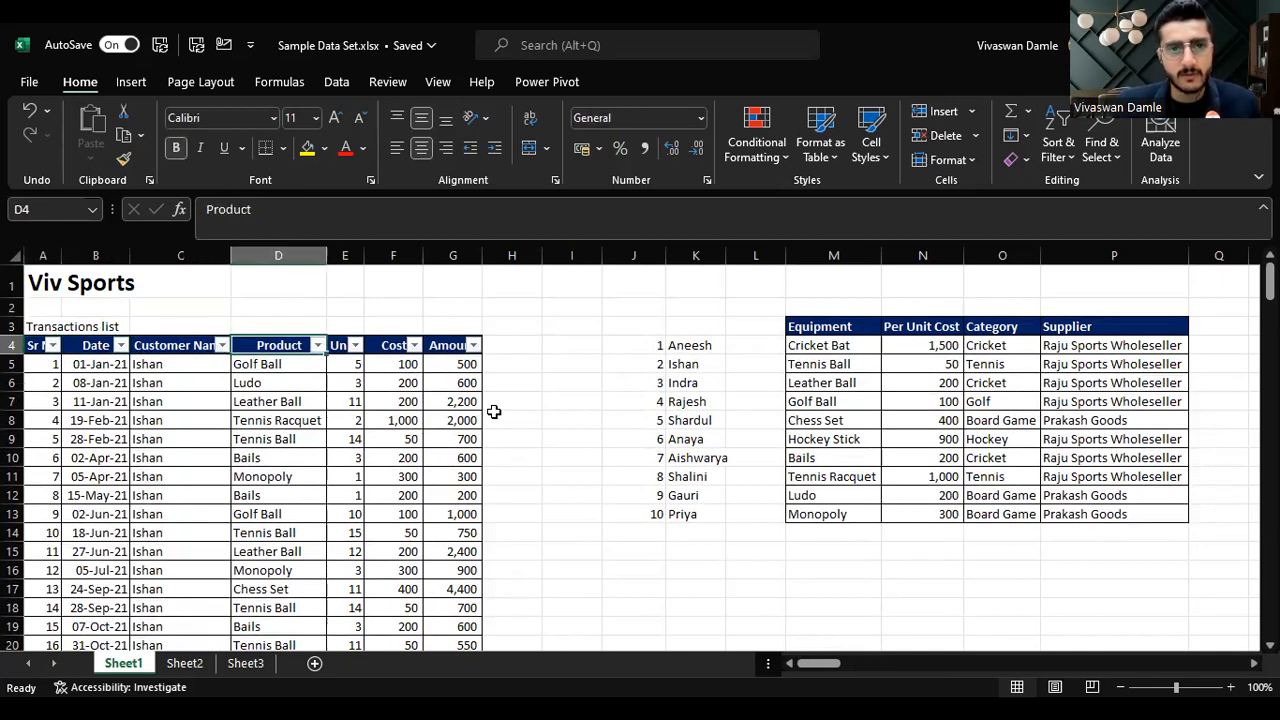
key("Down")
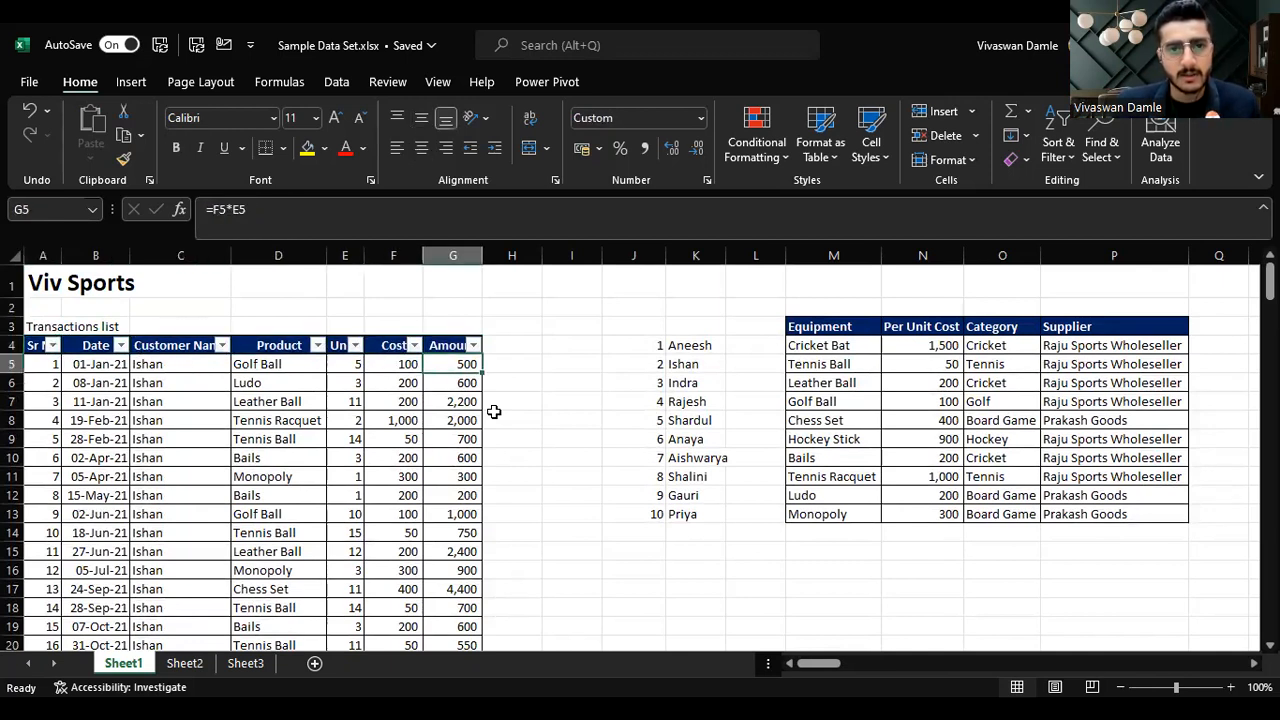
Step: Move to the cell beside the Amount header and turn off the table's filters
key("Down")
key("Down")
key("Up")
key("Up")
key("Up")
key("Right")
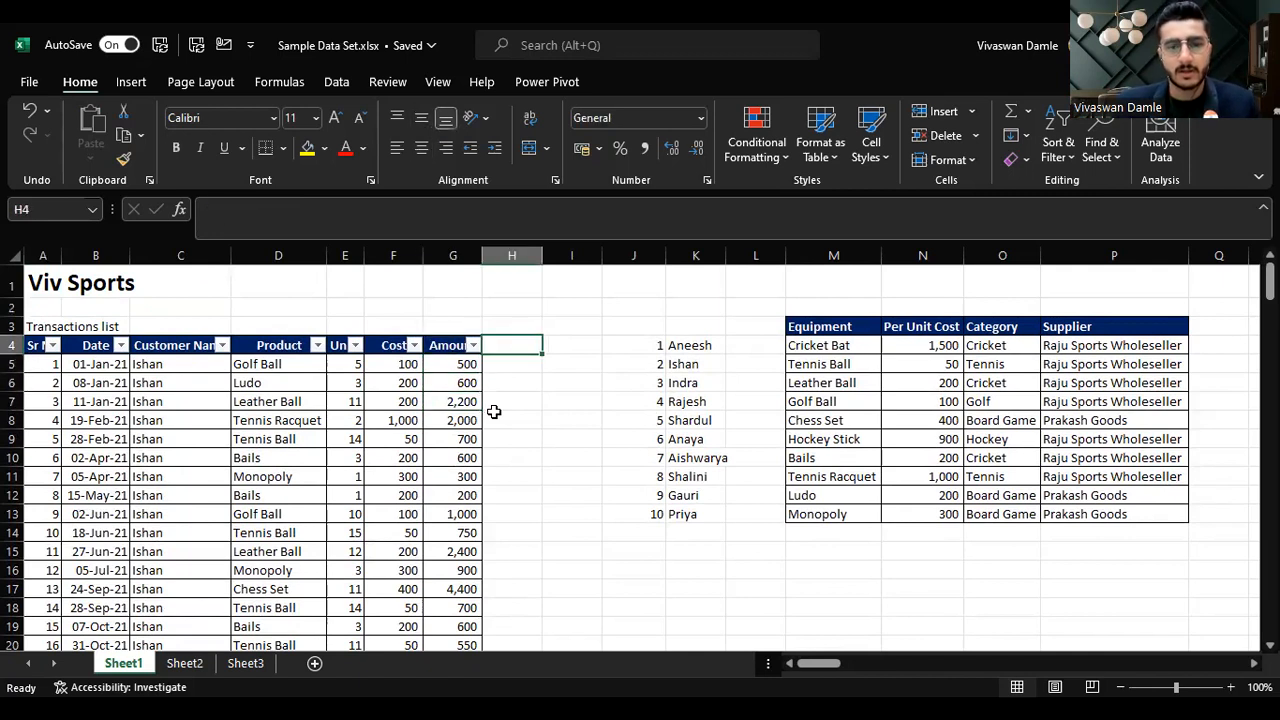
key("ctrl+shift+l")
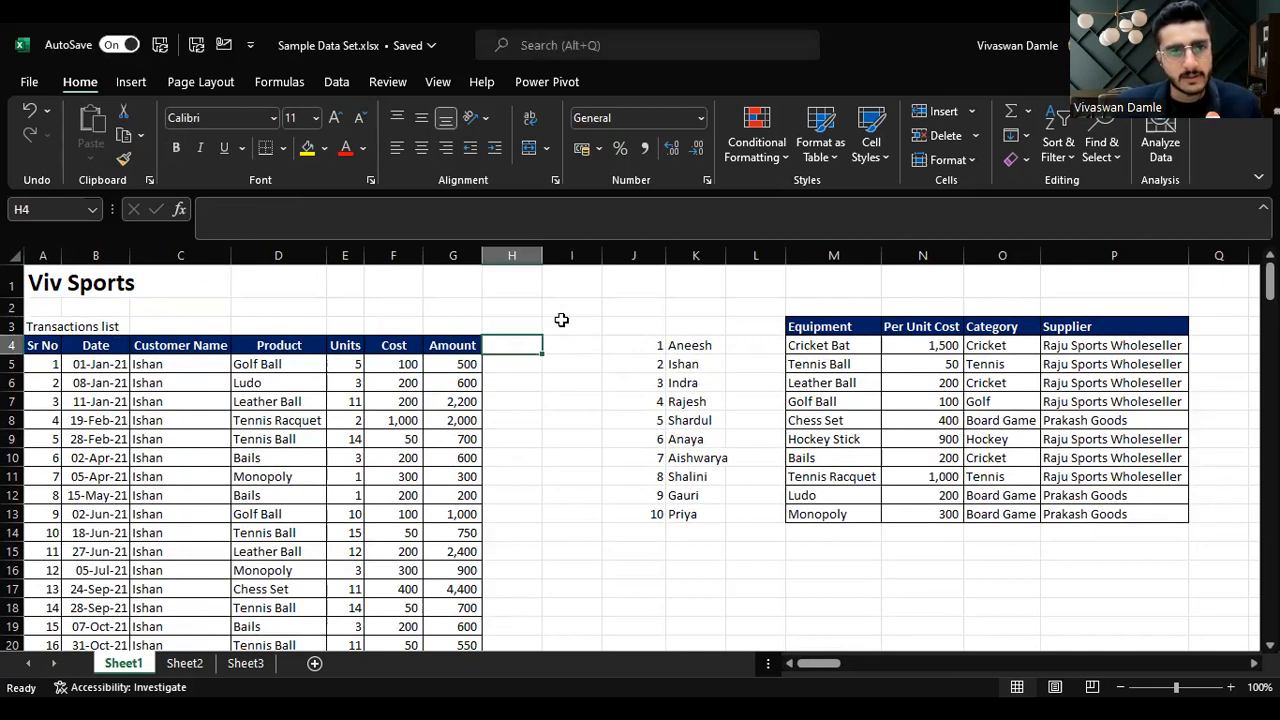
Step: Move around the cells beside the table's header and first record
key("Down")
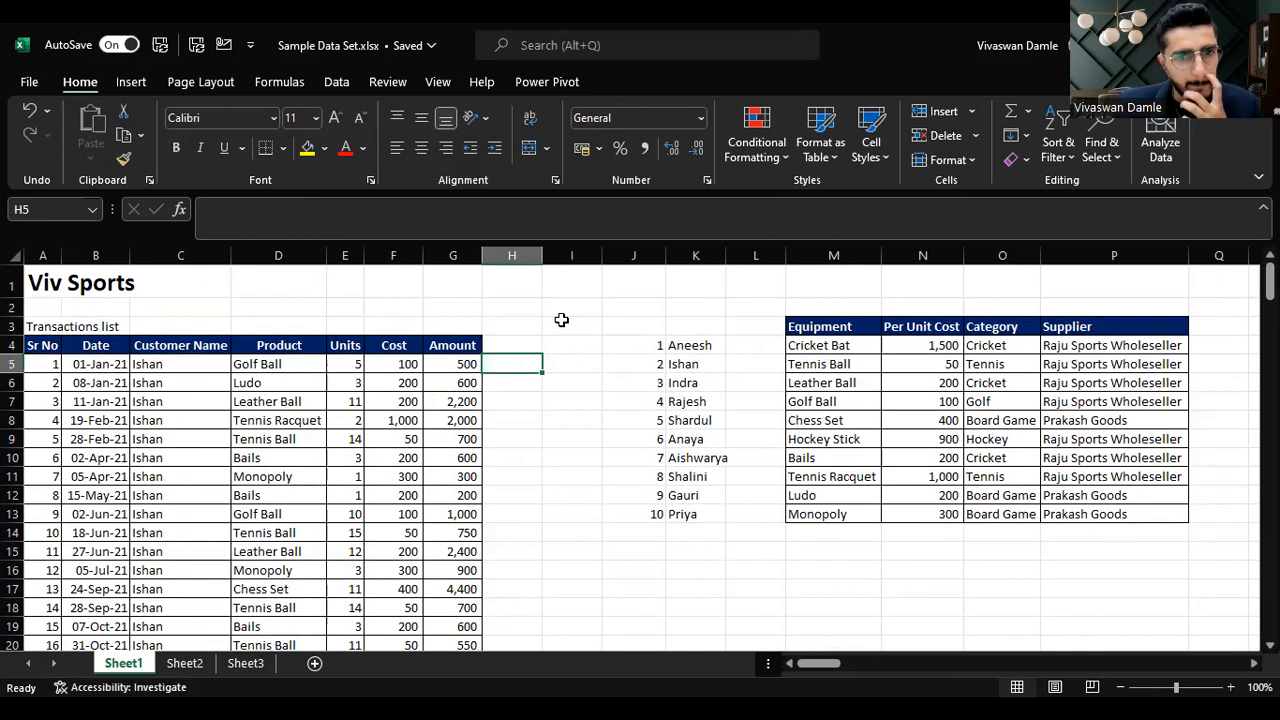
key("Up")
key("Down")
key("Down")
key("Right")
key("Up")
key("Left")
key("Up")
key("Left")
key("Right")
key("Left")
key("Right")
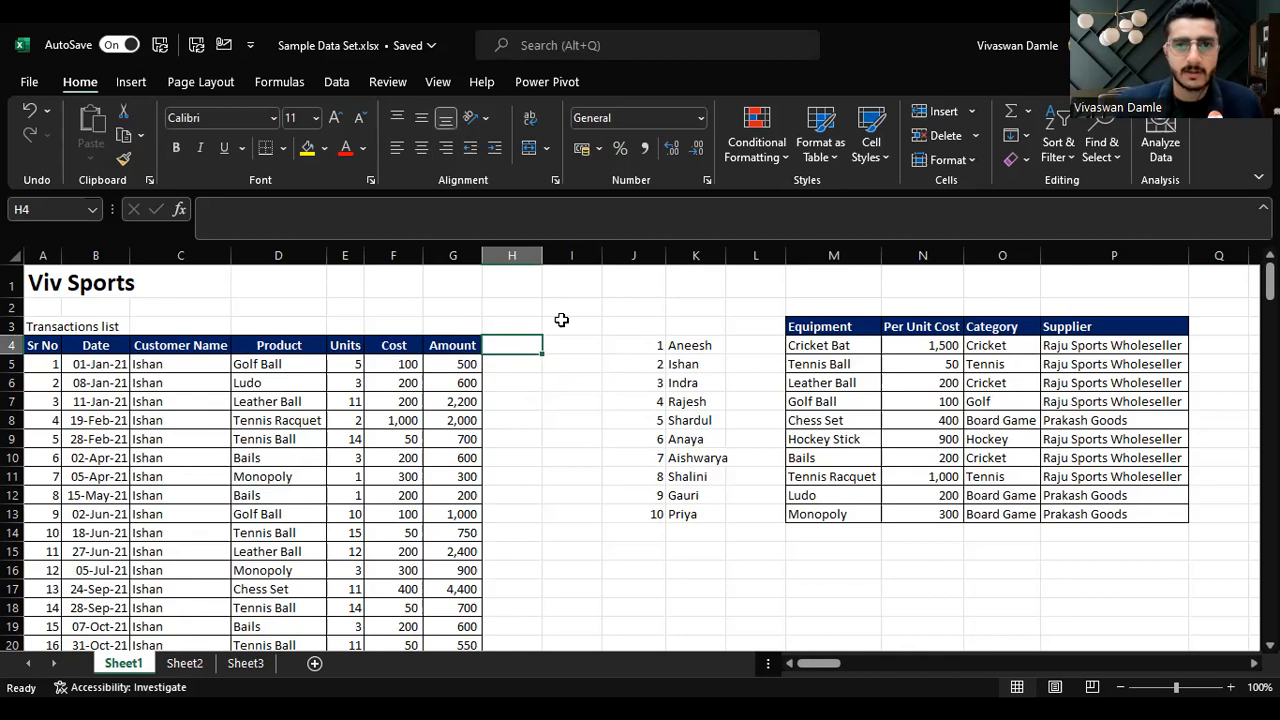
Step: Enter the header Surname in the cell beside Amount
type("Surname")
key("Return")
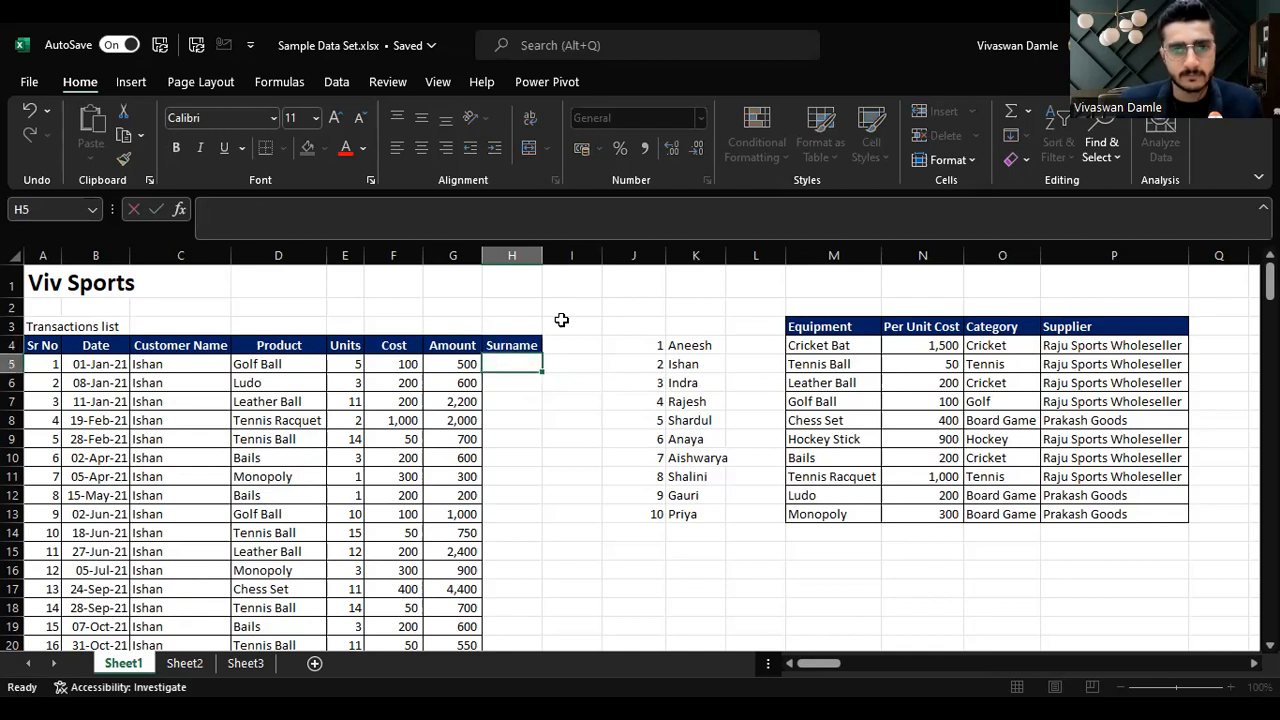
Step: Turn the filters back on for the header row including Surname, and open and close the Customer Name filter list
key("Left")
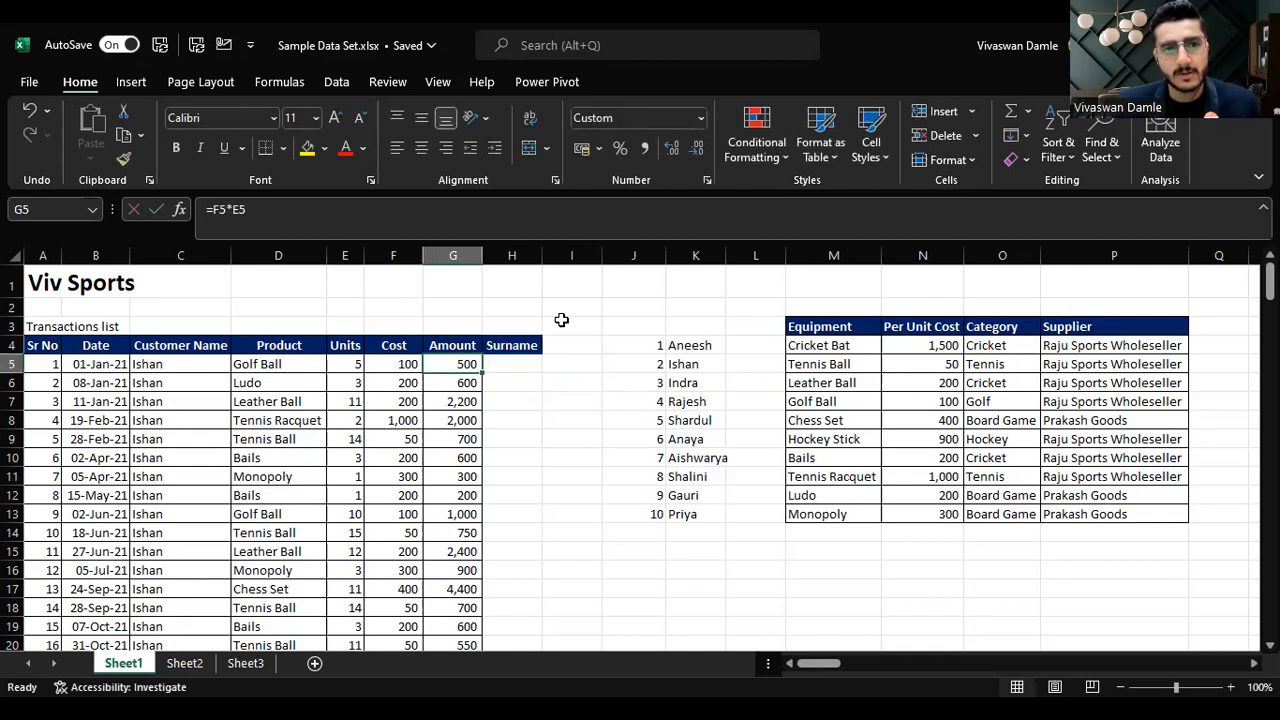
key("Left")
key("Up")
key("Right")
key("Right")
key("Left")
key("Left")
key("Left")
key("Left")
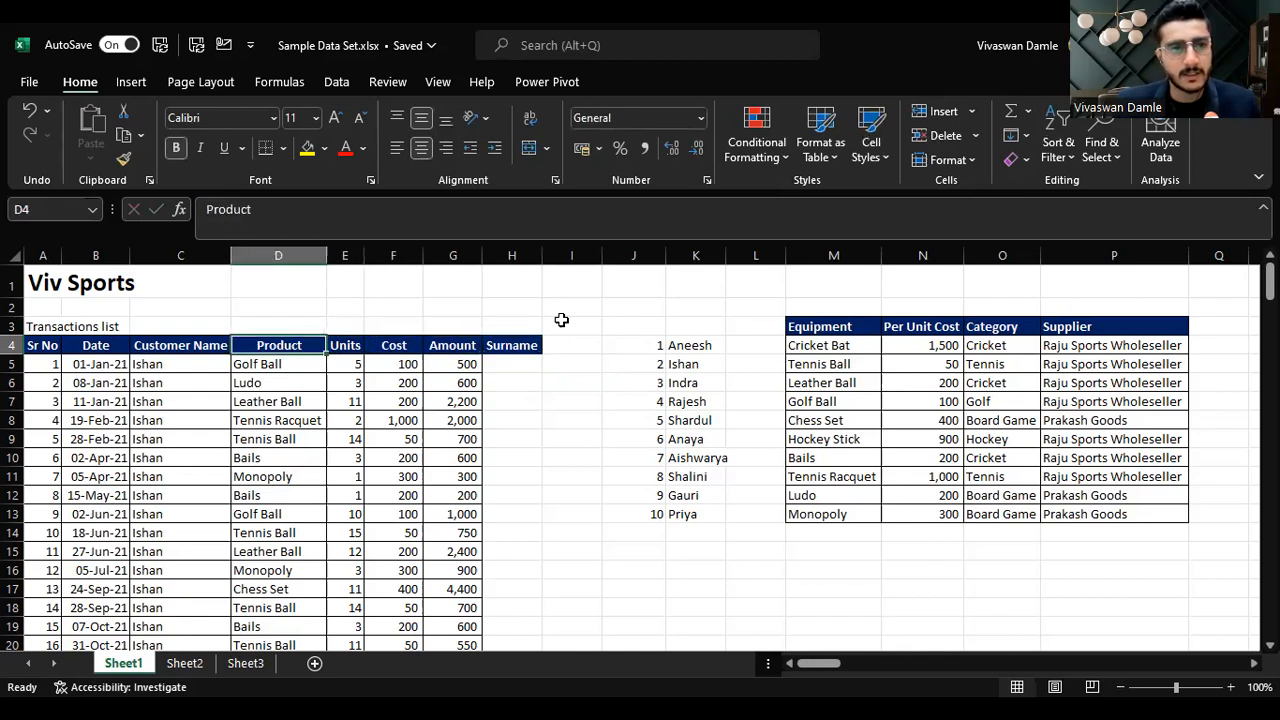
key("Left")
key("ctrl+shift+l")
key("alt+Down")
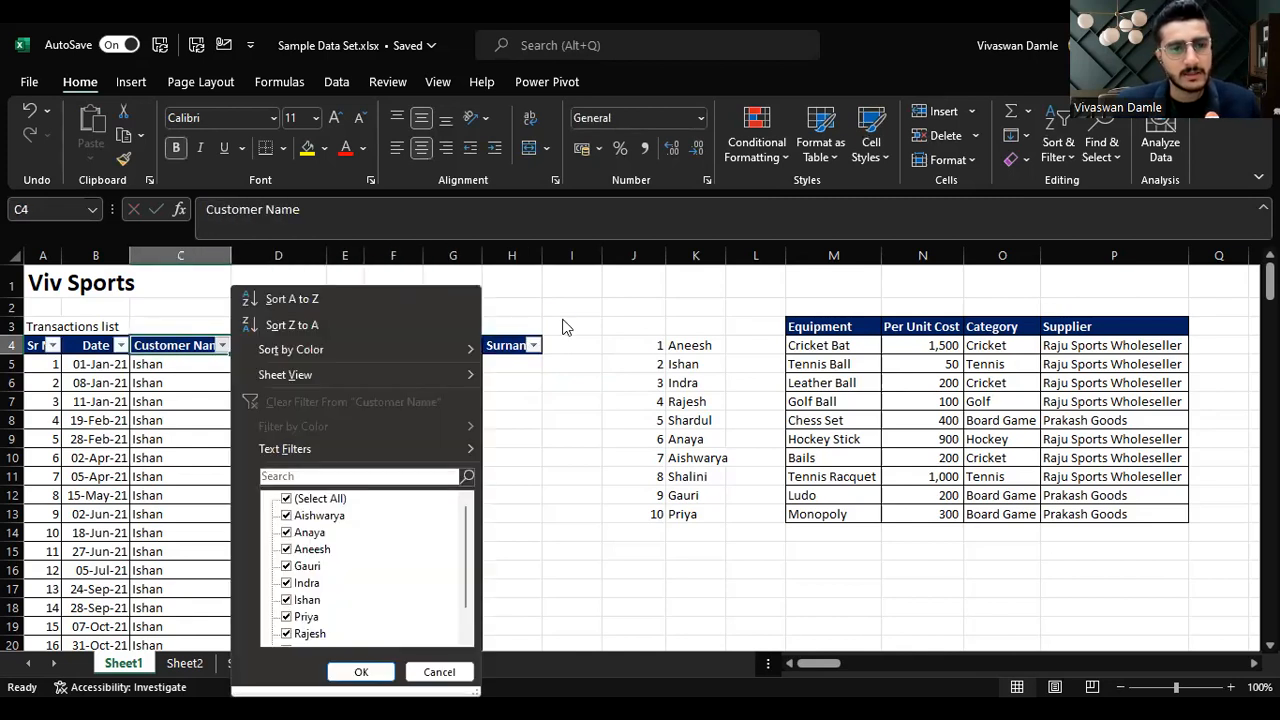
key("Escape")
Step: Move through the cells around the new Surname column
key("Right")
key("Right")
key("Right")
key("Right")
key("Right")
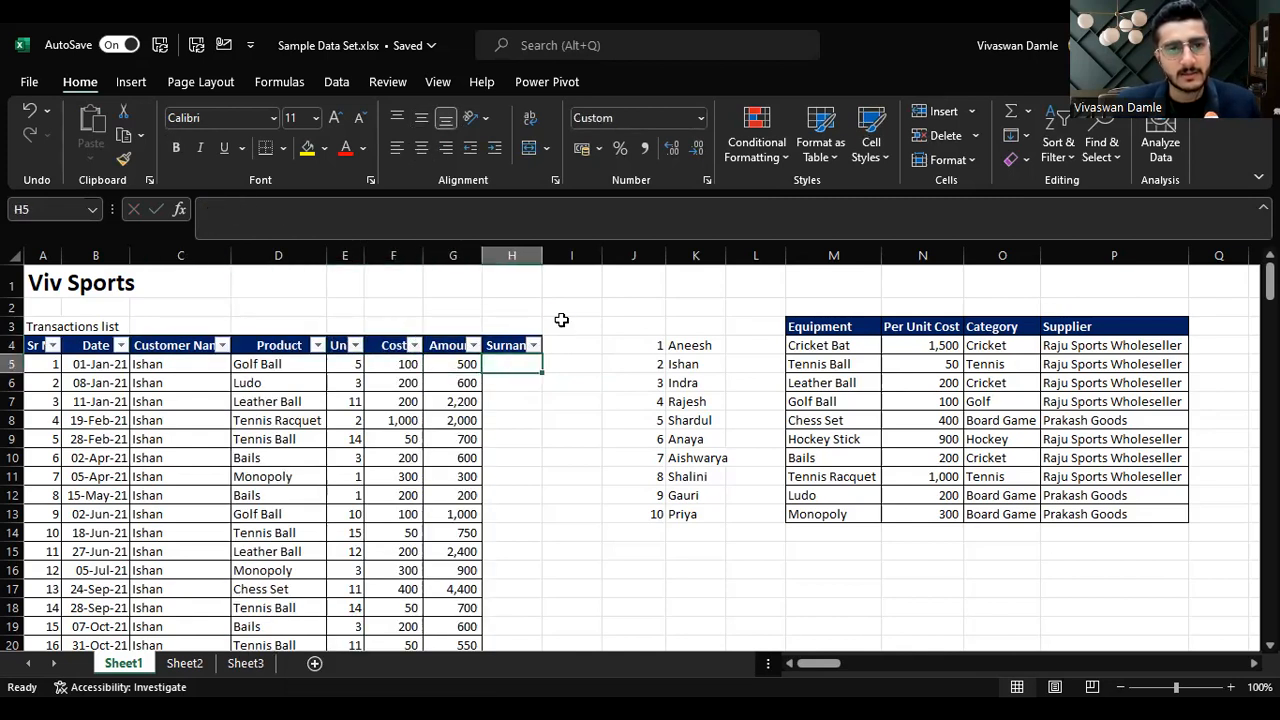
key("Down")
key("Left")
key("Left")
key("Left")
key("Left")
key("Right")
key("Down")
key("Right")
key("Right")
Step: Delete the entire Surname column H
key("Right")
key("Right")
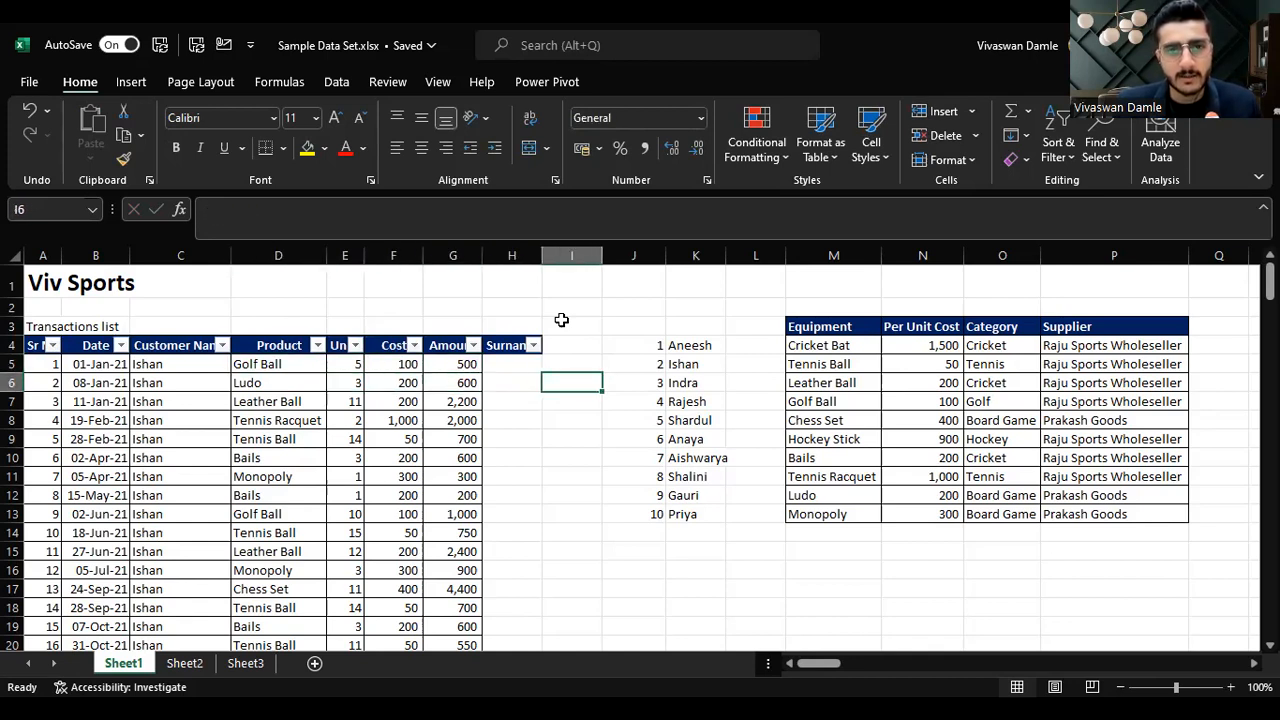
key("Left")
key("Up")
key("Up")
key("ctrl+space")
key("ctrl+minus")
key("Left")
key("Right")
key("Right")
key("Right")
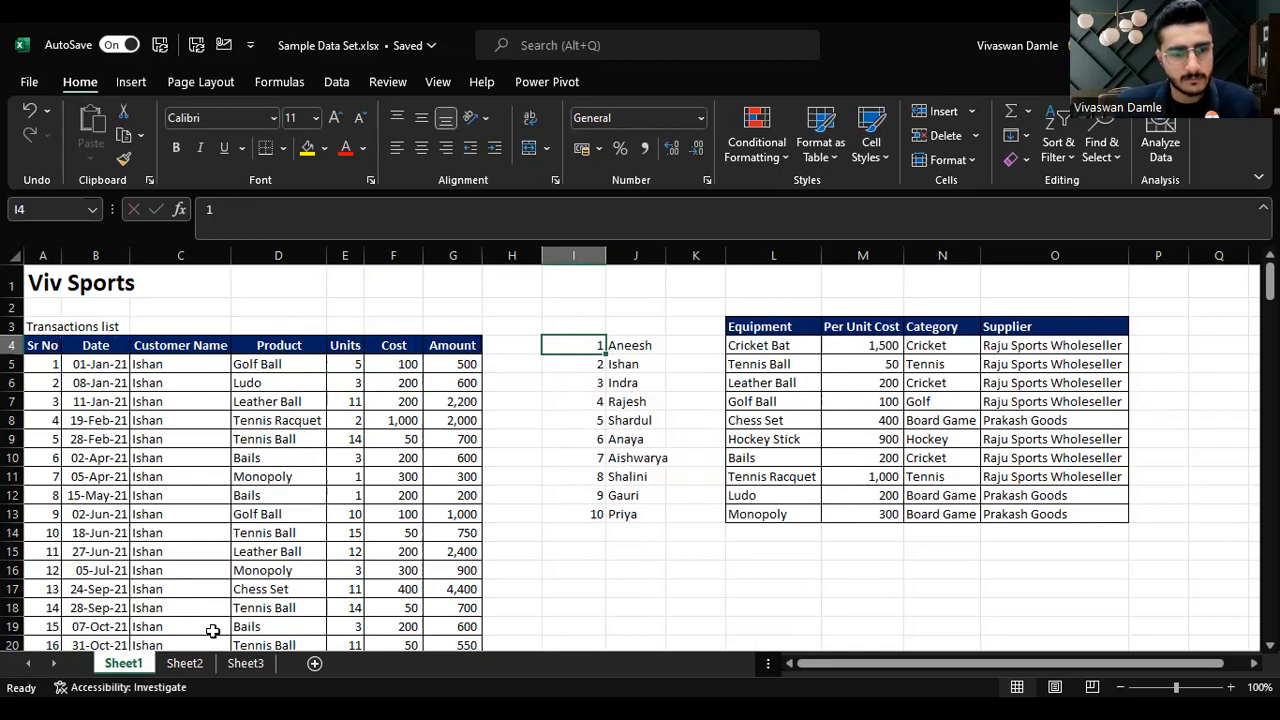
Step: Switch to Sheet2 to view the topics list, then return to Sheet1
left_click(198, 666)
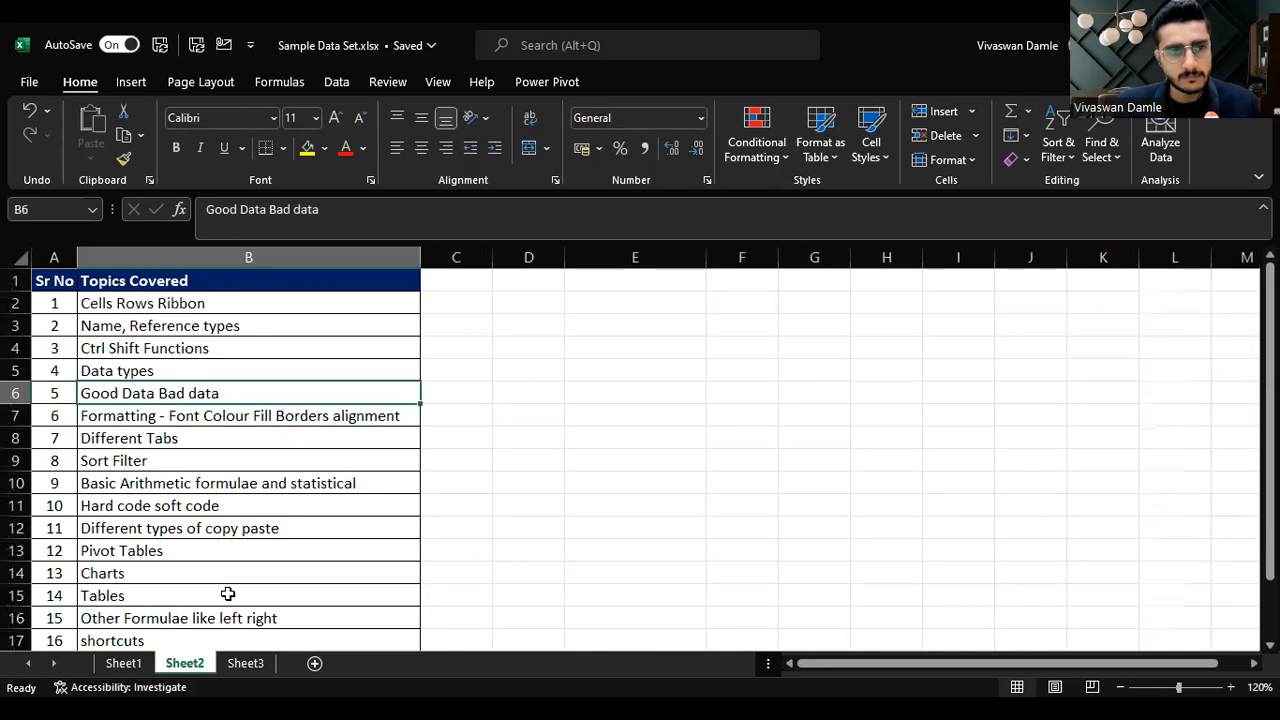
left_click(288, 418)
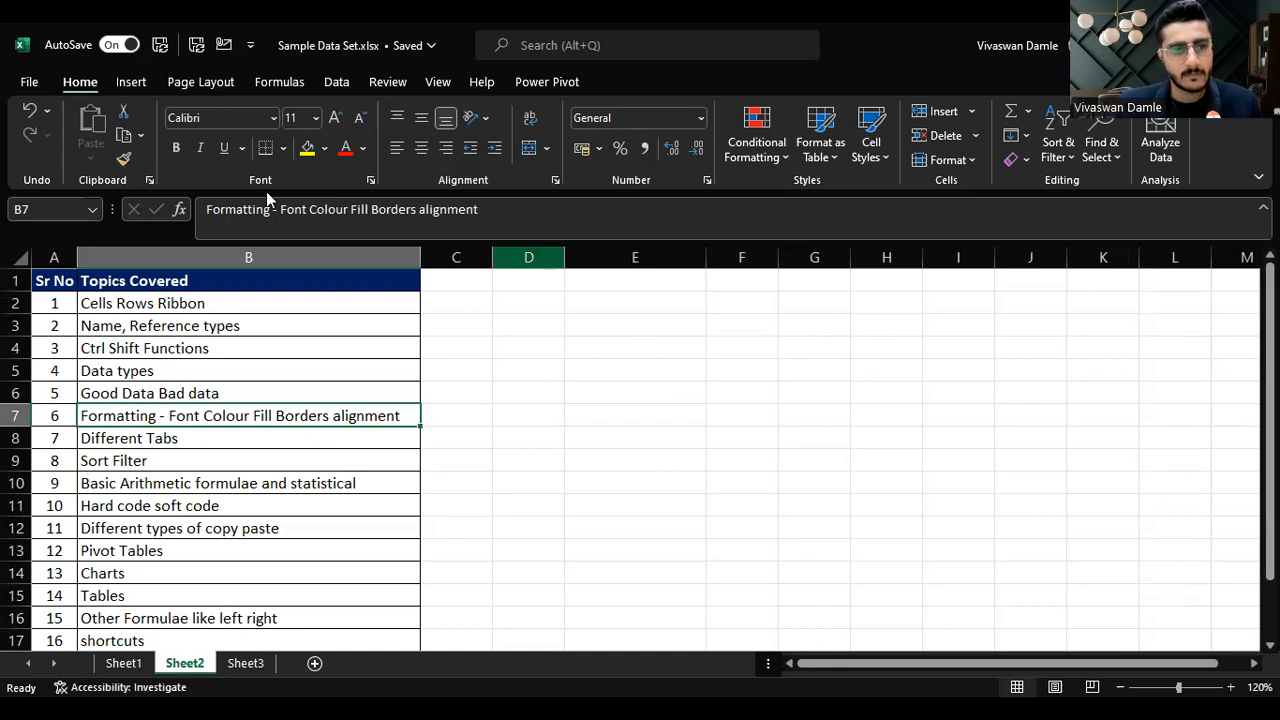
left_click(122, 664)
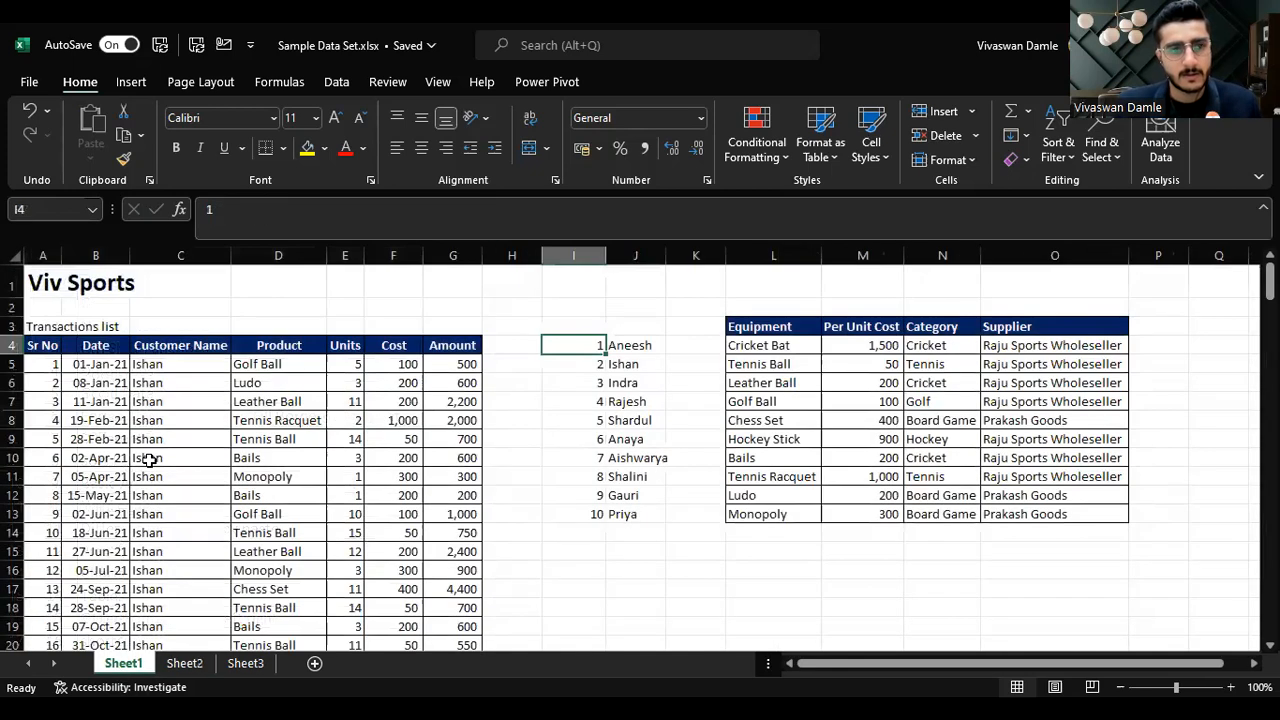
Step: Select the whole table from Sr No down to the last record and right-align its contents
left_click(36, 352)
key("ctrl+shift+Right")
key("ctrl+shift+Down")
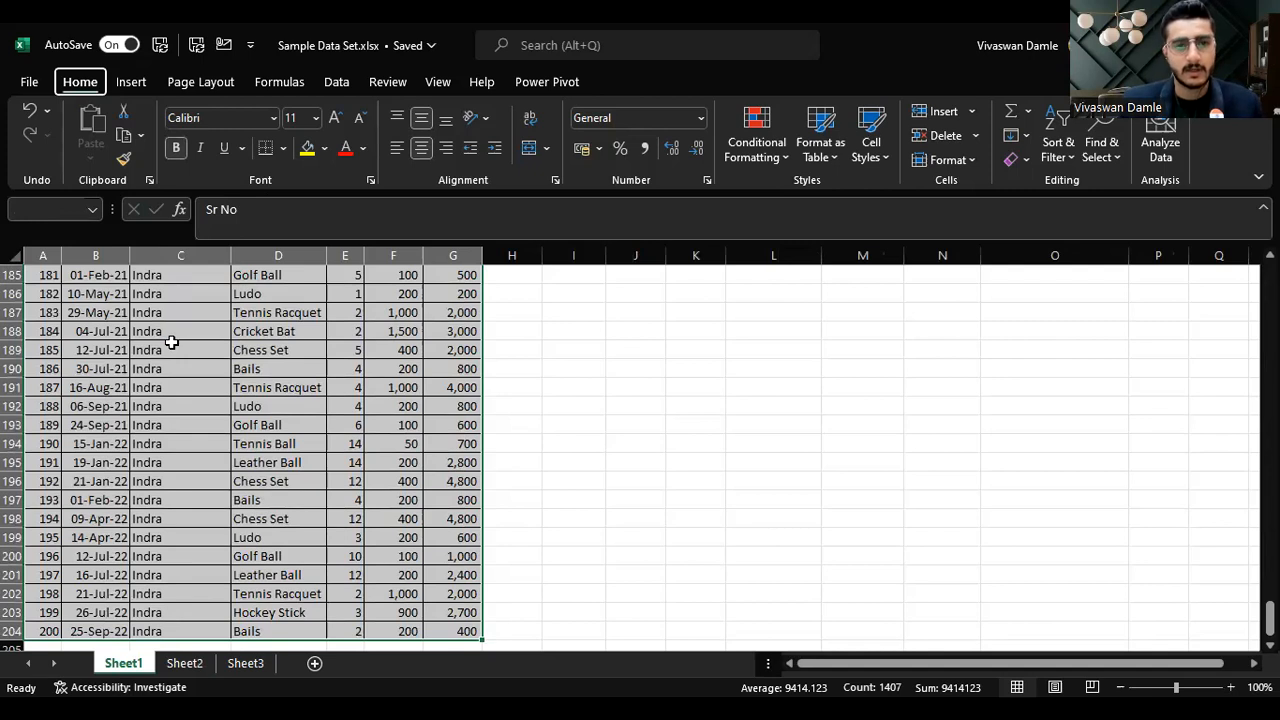
key("ctrl+BackSpace")
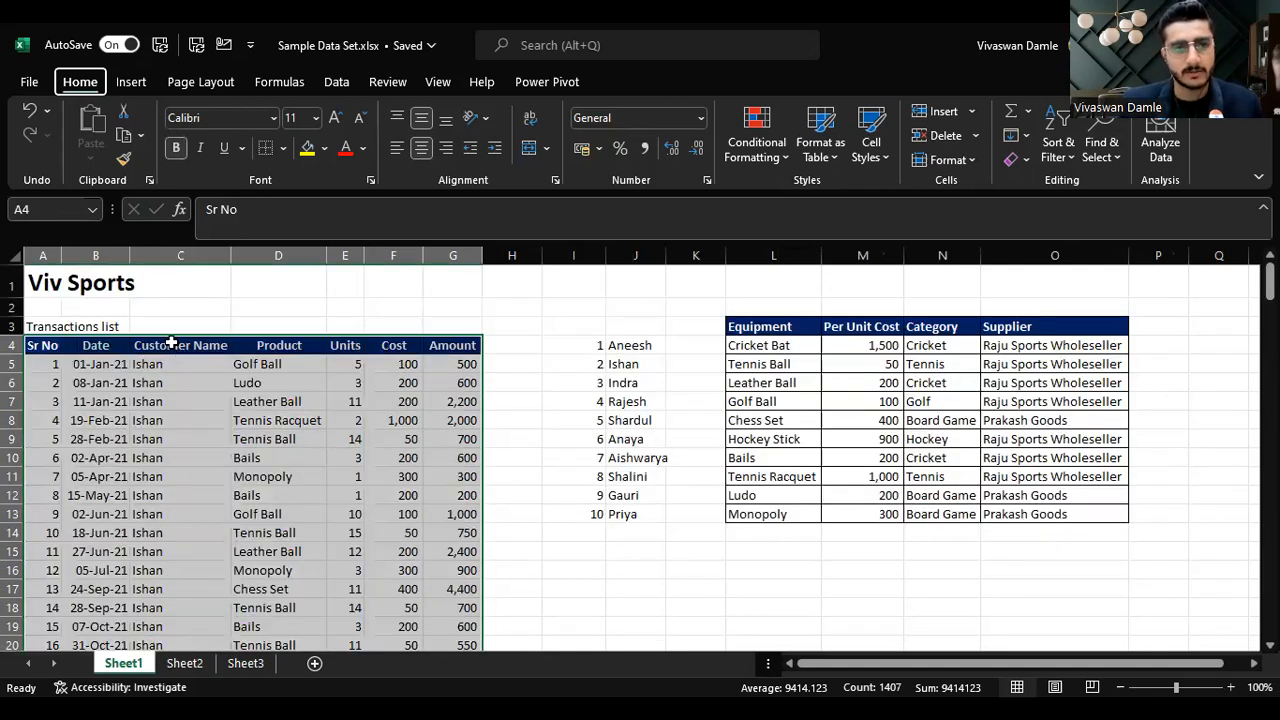
left_click(445, 150)
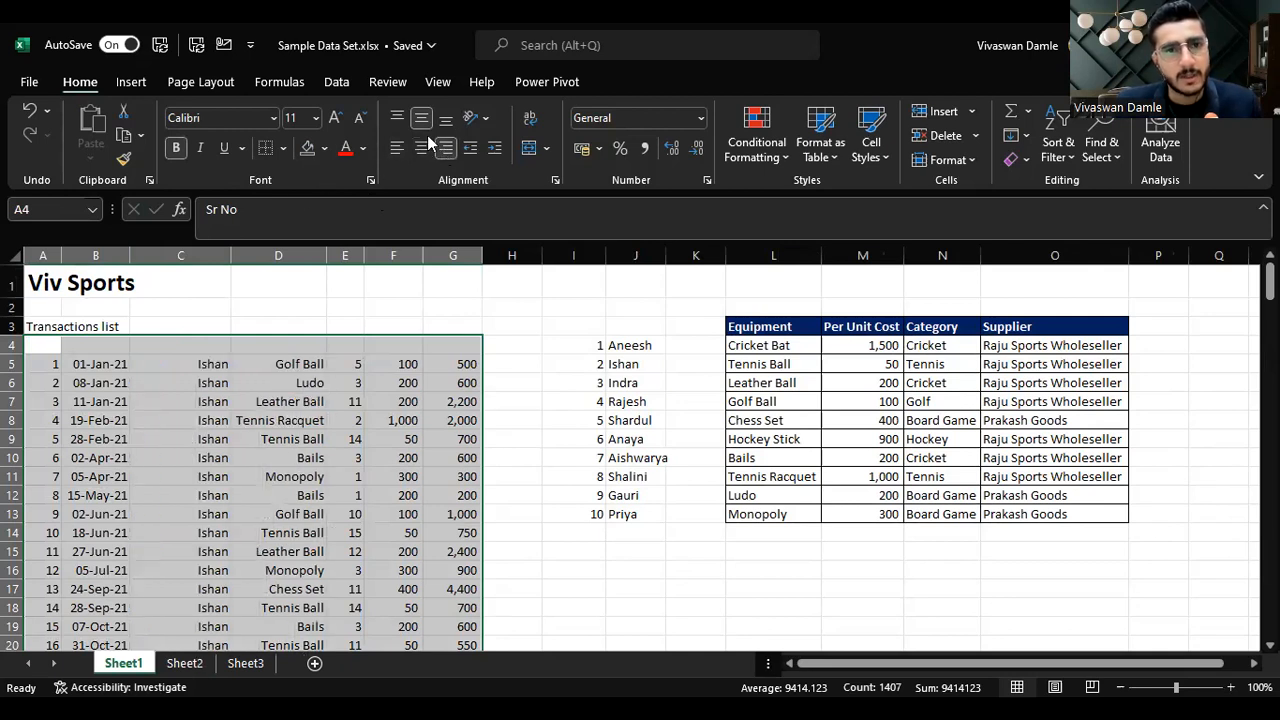
left_click(458, 420)
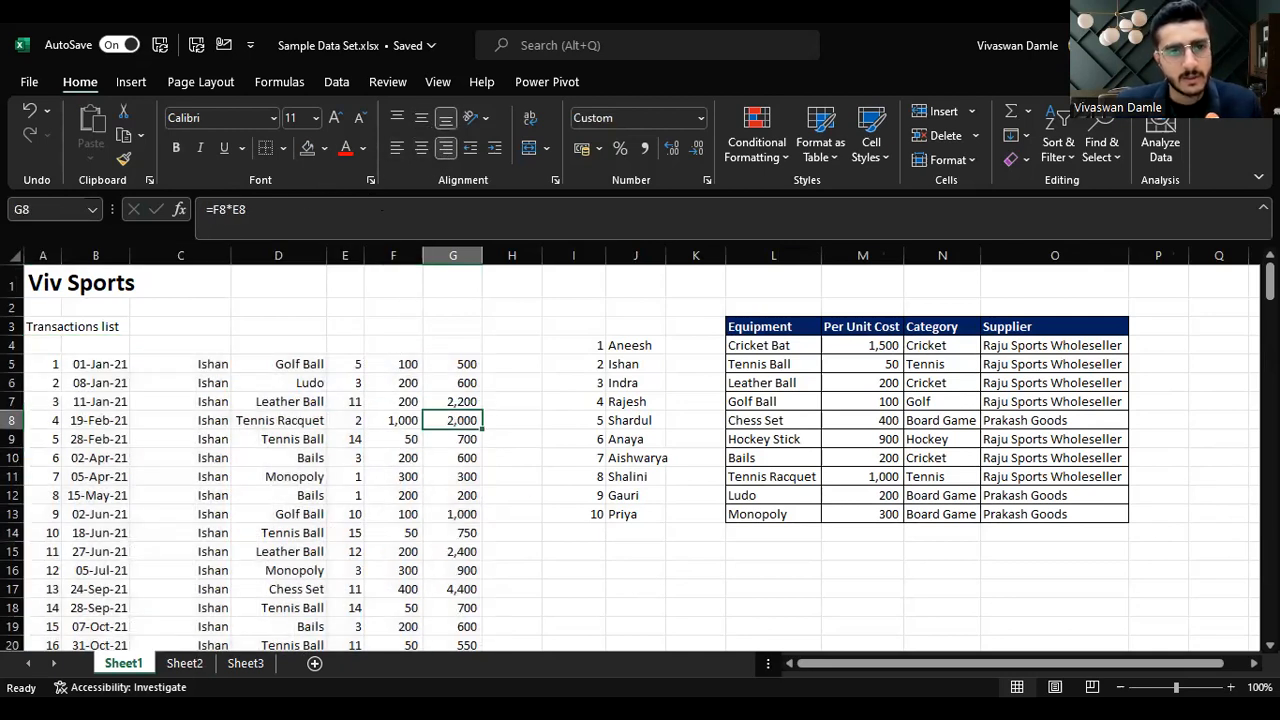
Step: Set the header row's font colour to Automatic and remove its bold
left_click_drag(45, 344, 480, 344)
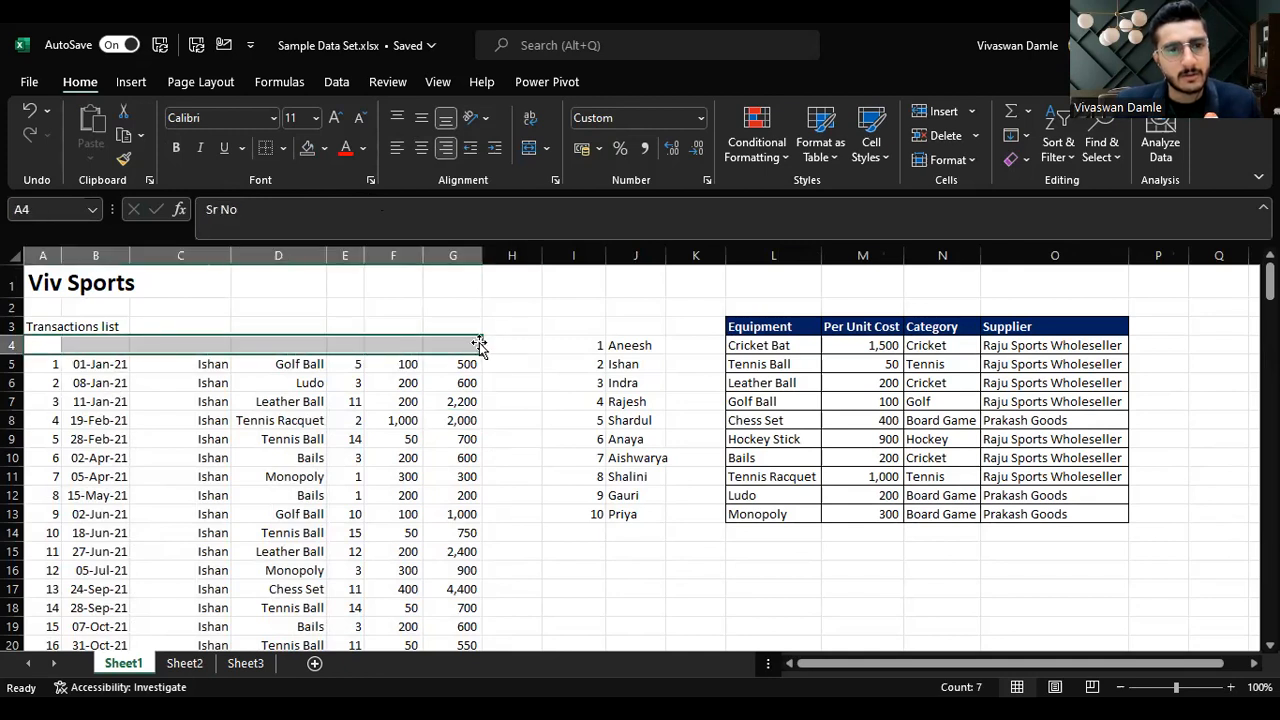
left_click(361, 152)
left_click(367, 222)
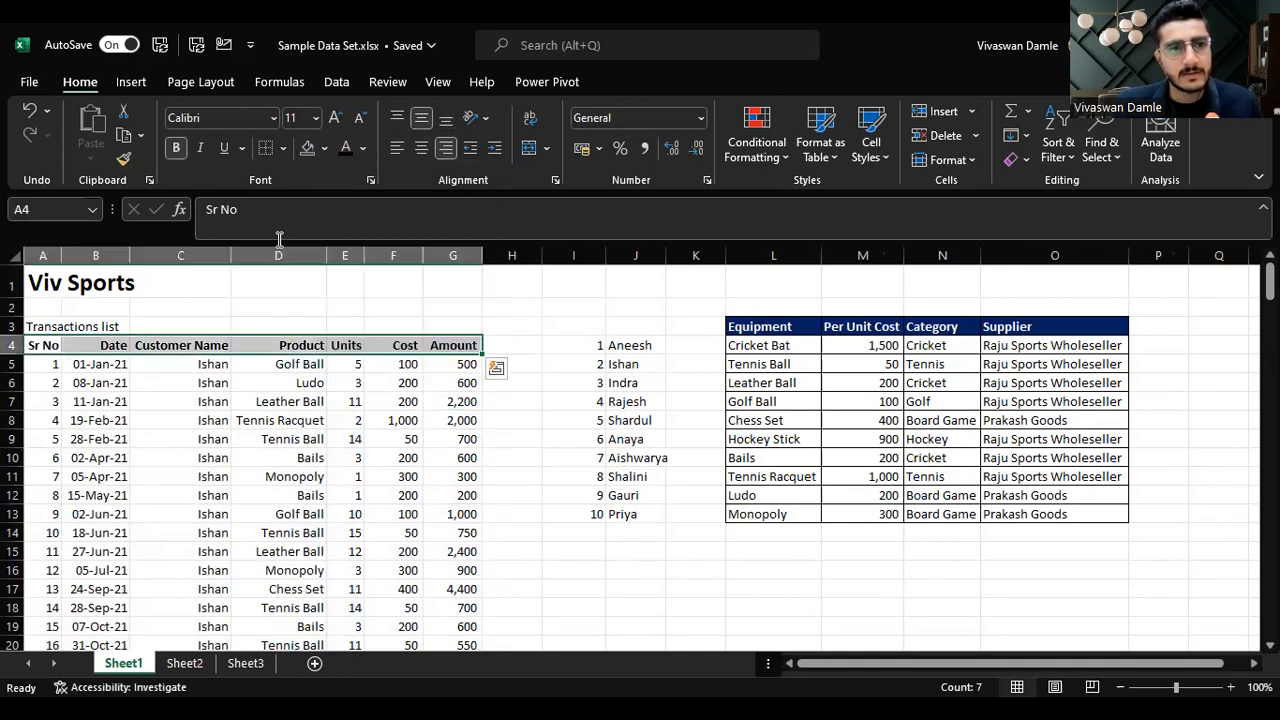
key("ctrl+b")
left_click(556, 472)
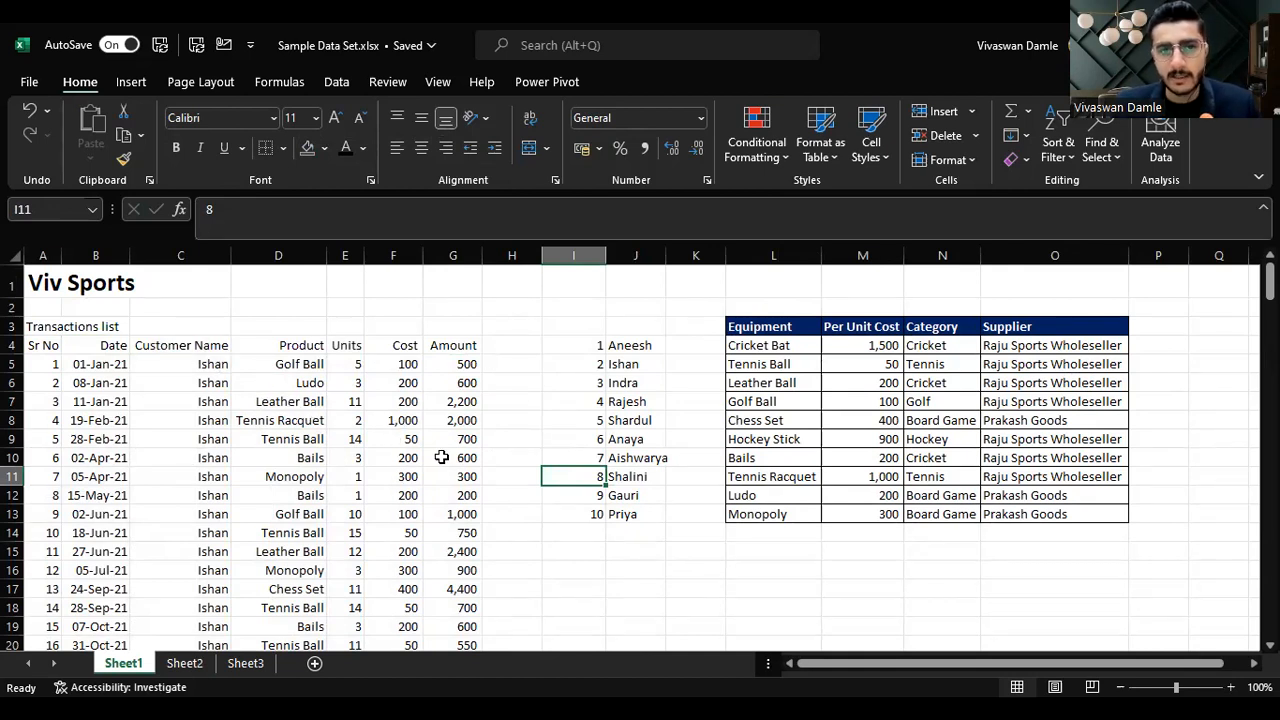
Step: Set the number format of the Cost and Amount columns to General
left_click_drag(442, 255, 381, 255)
left_click(700, 118)
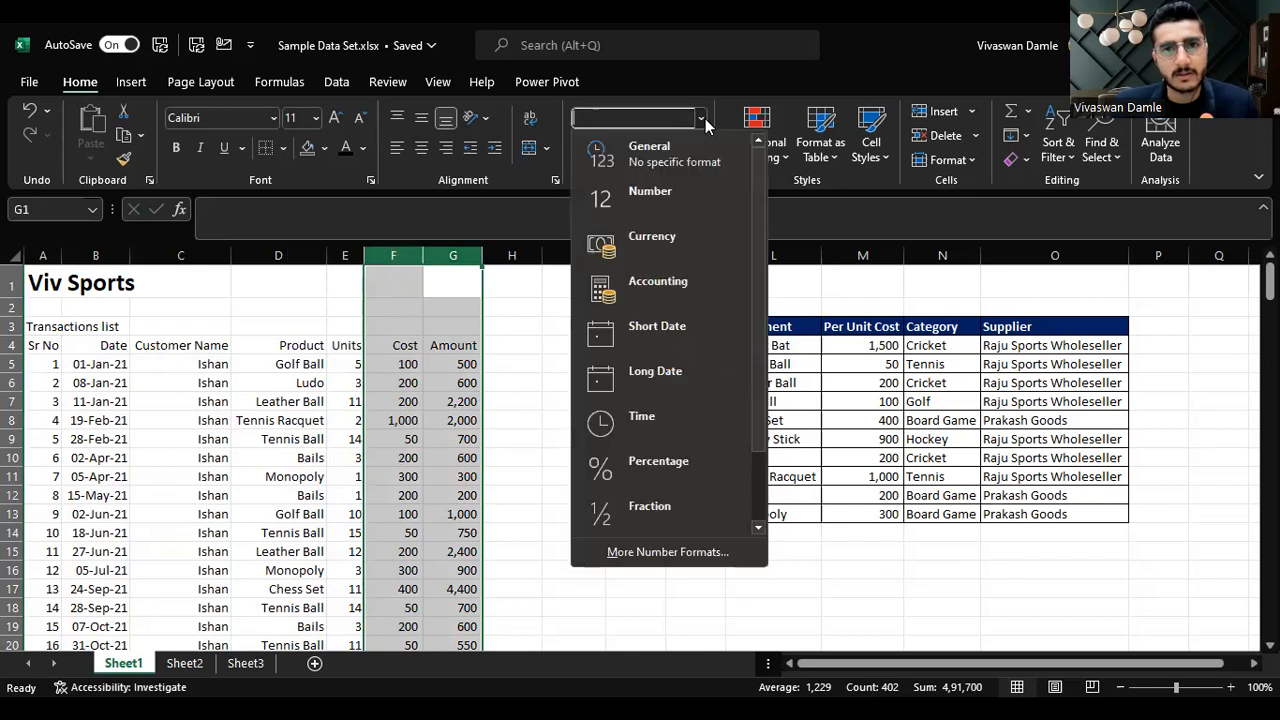
left_click(685, 146)
left_click(556, 383)
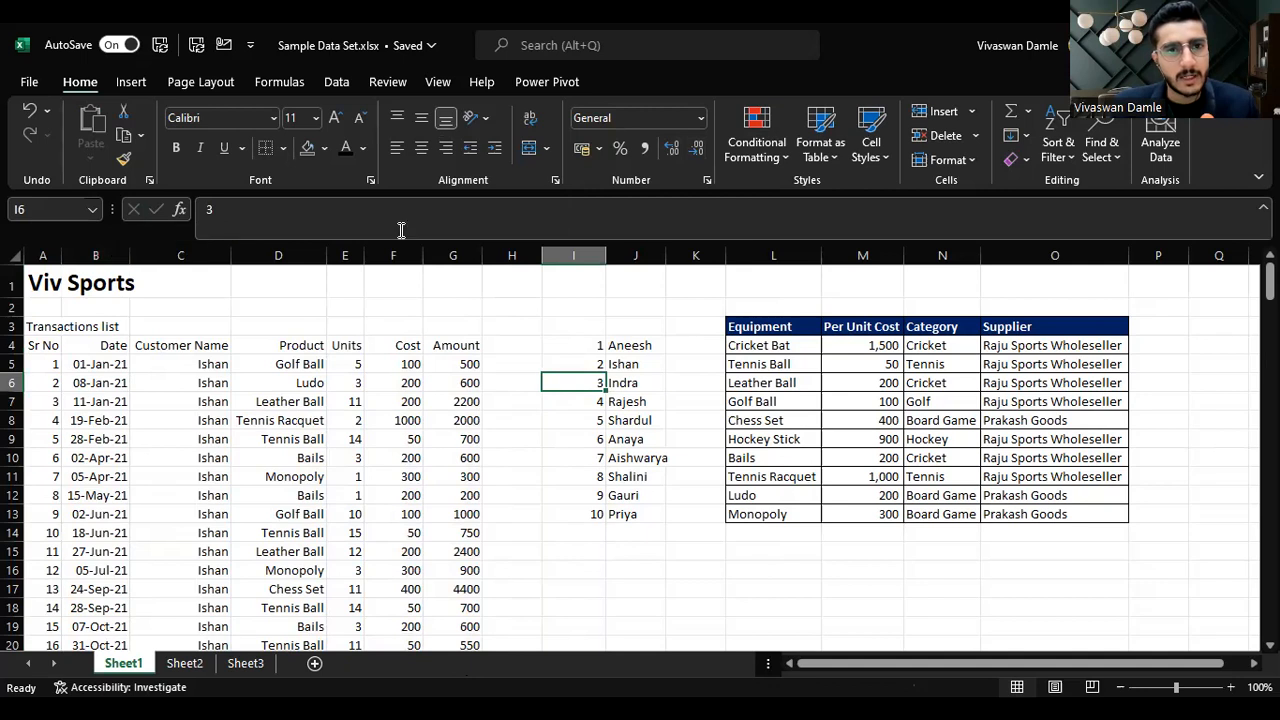
Step: Set the Date column's number format to General
left_click(700, 118)
left_click(682, 148)
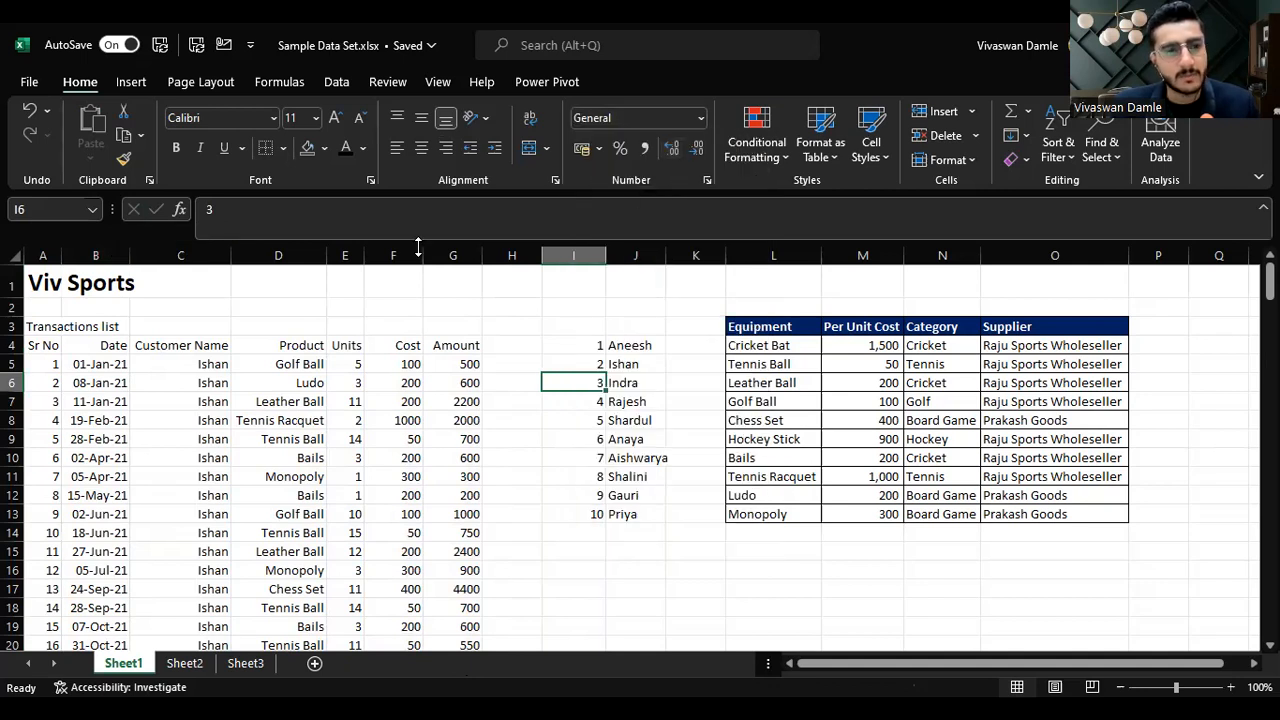
left_click(100, 255)
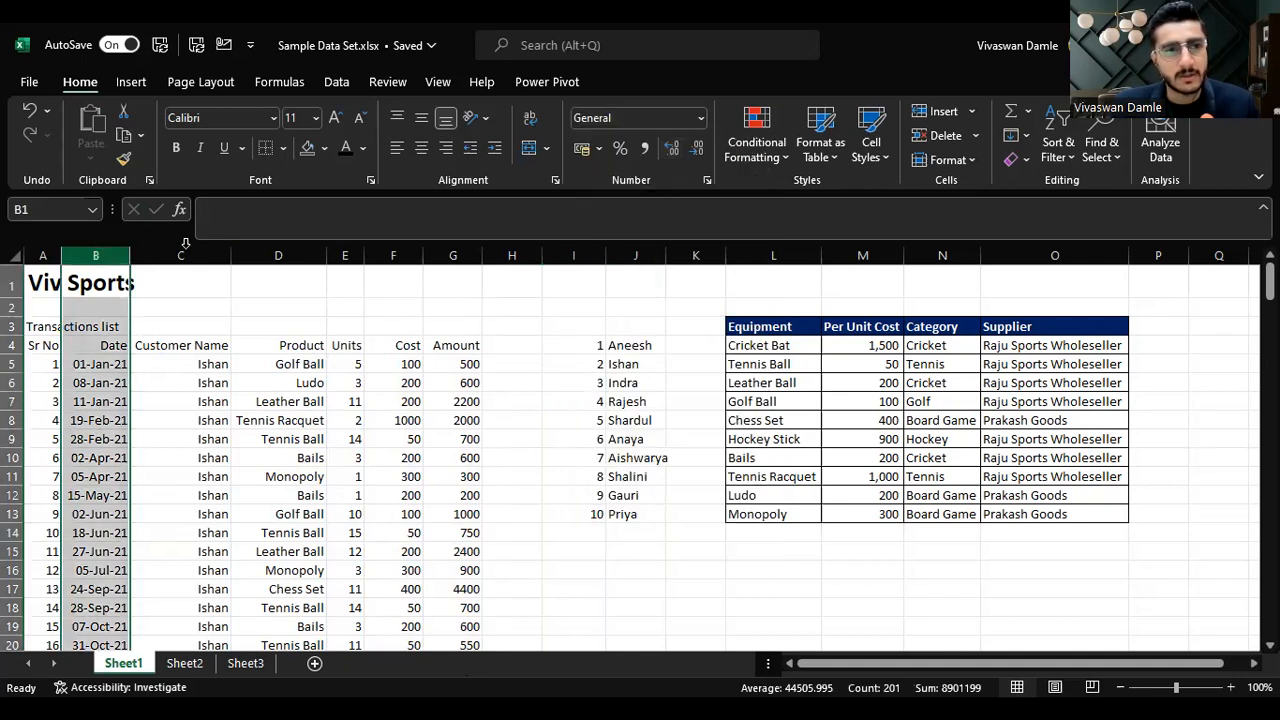
left_click(701, 120)
left_click(669, 167)
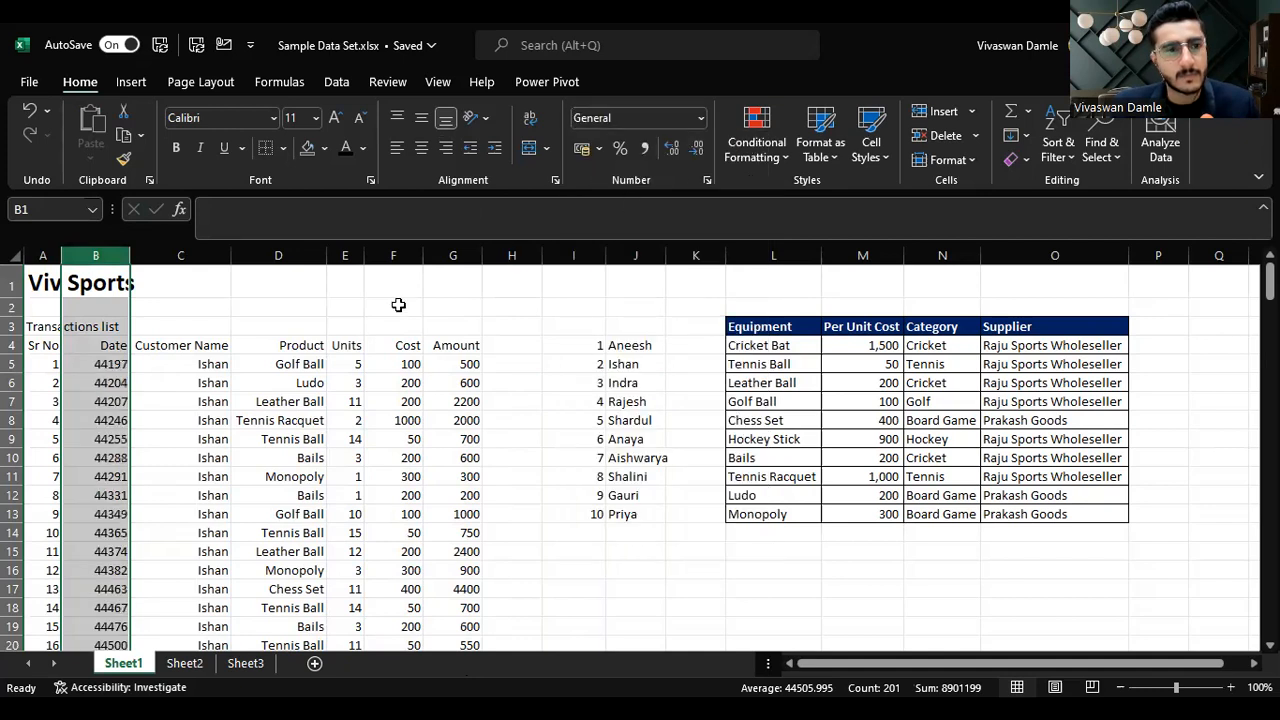
left_click(394, 306)
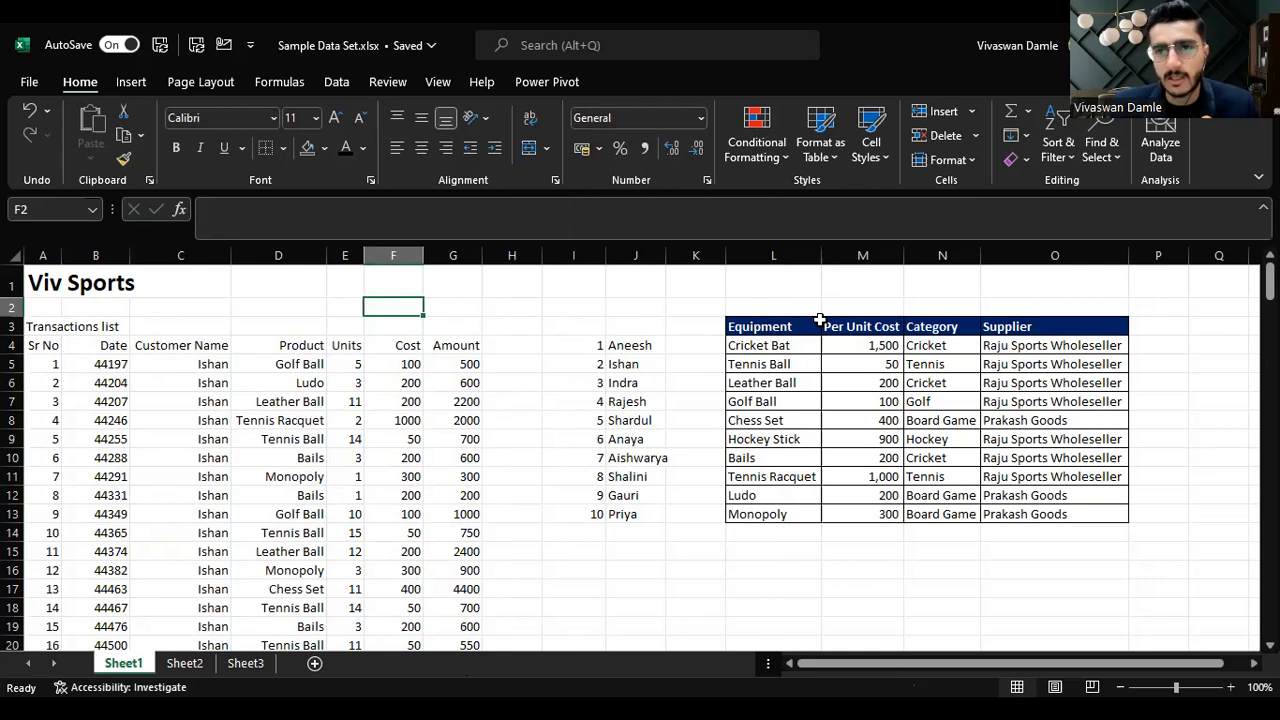
Step: Format the Date column as Short Date
left_click(113, 255)
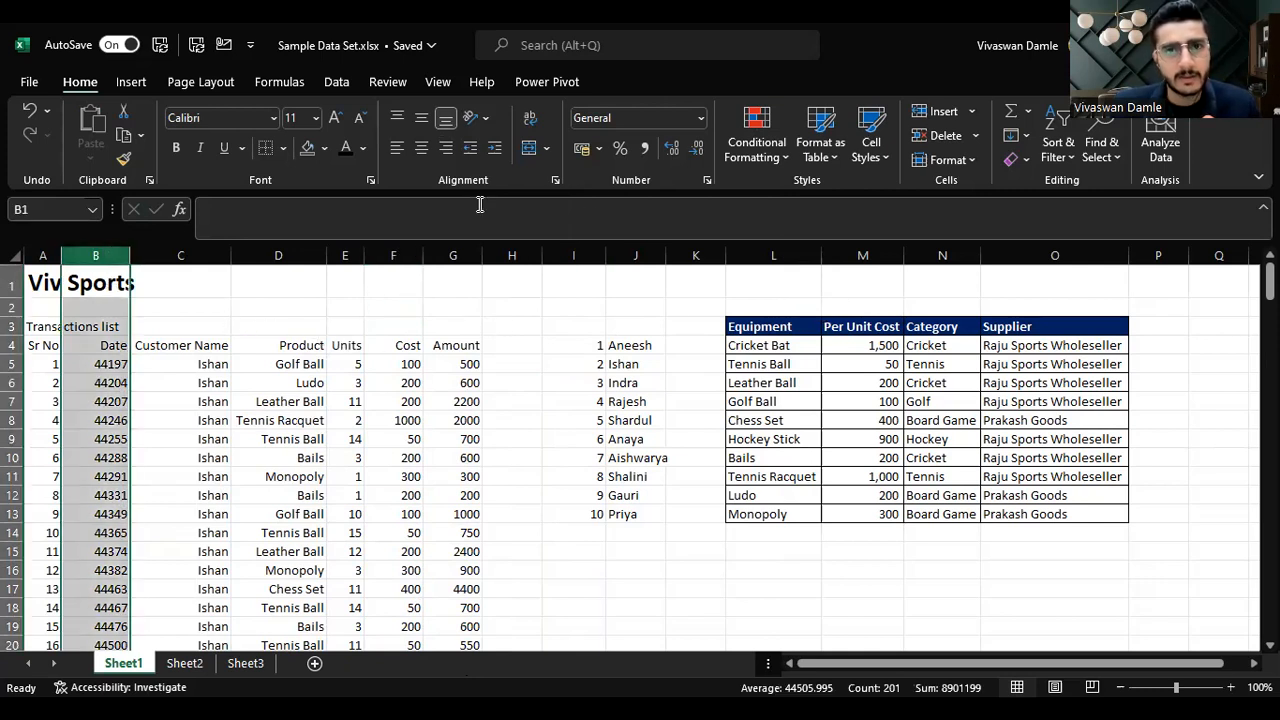
left_click(700, 118)
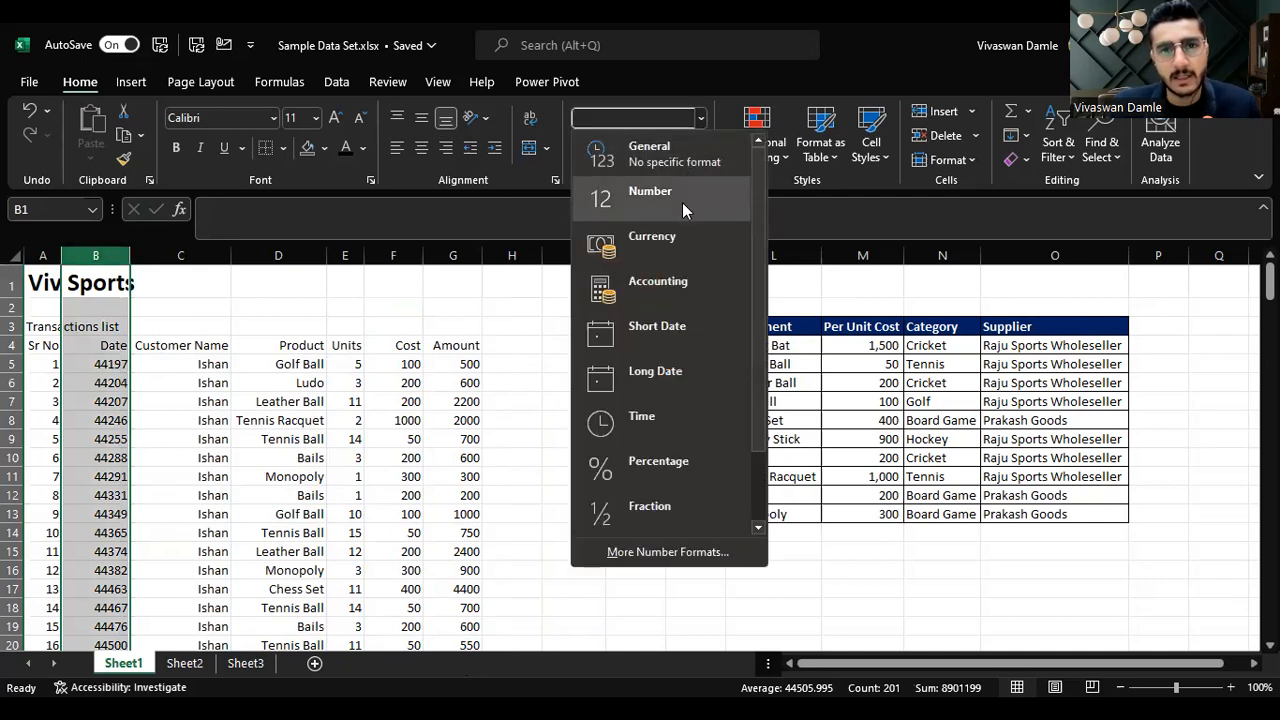
left_click(672, 335)
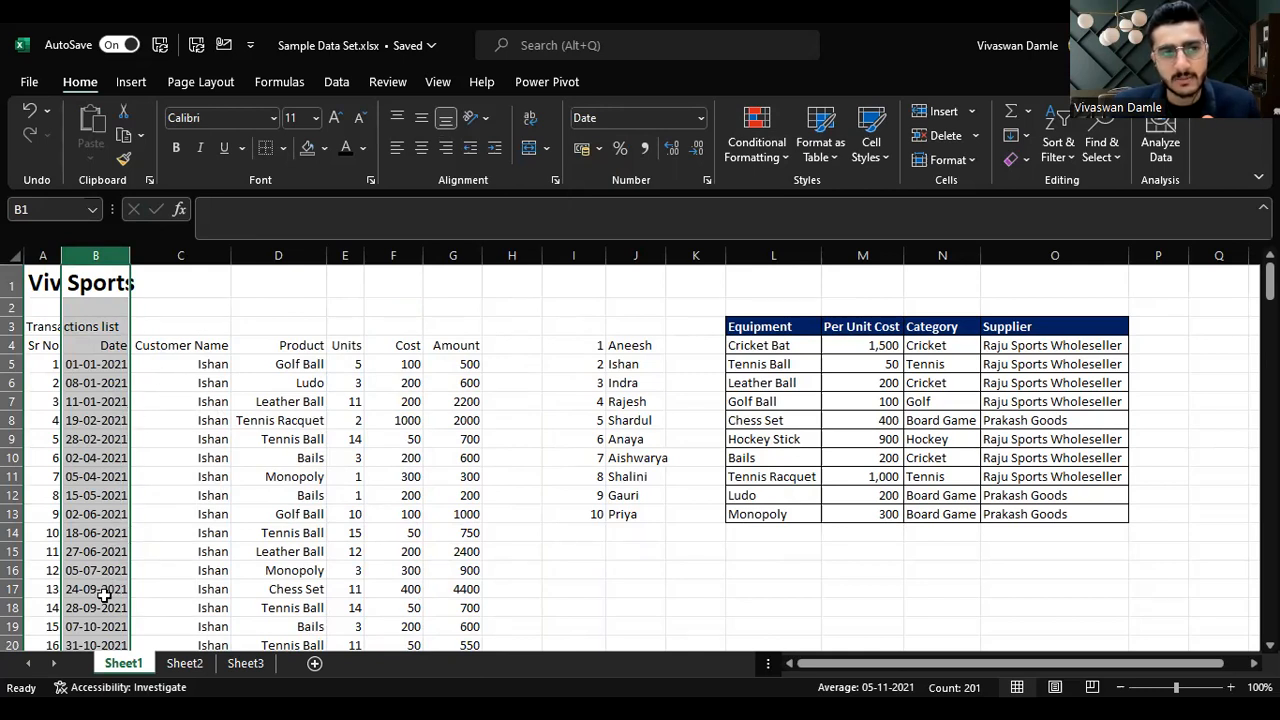
left_click(437, 363)
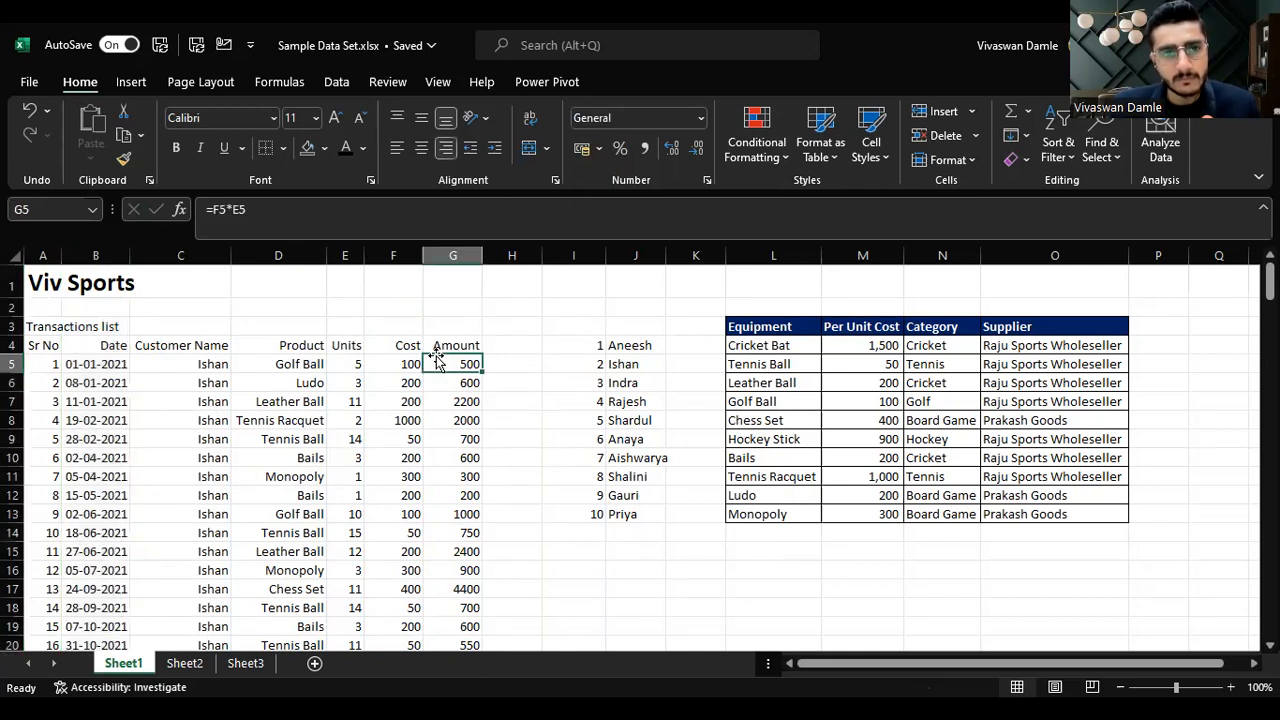
Step: Apply All Borders to the entire transactions table, from the header row down to the last record
left_click(452, 345)
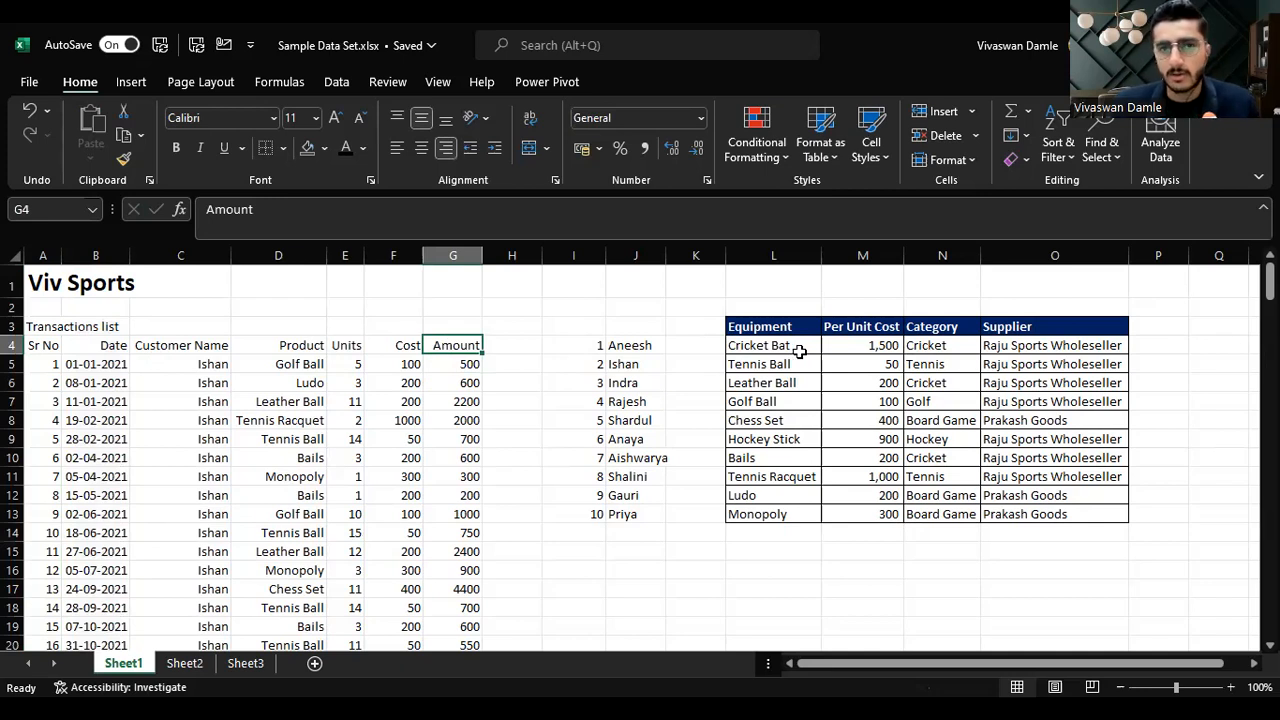
key("ctrl+shift+Left")
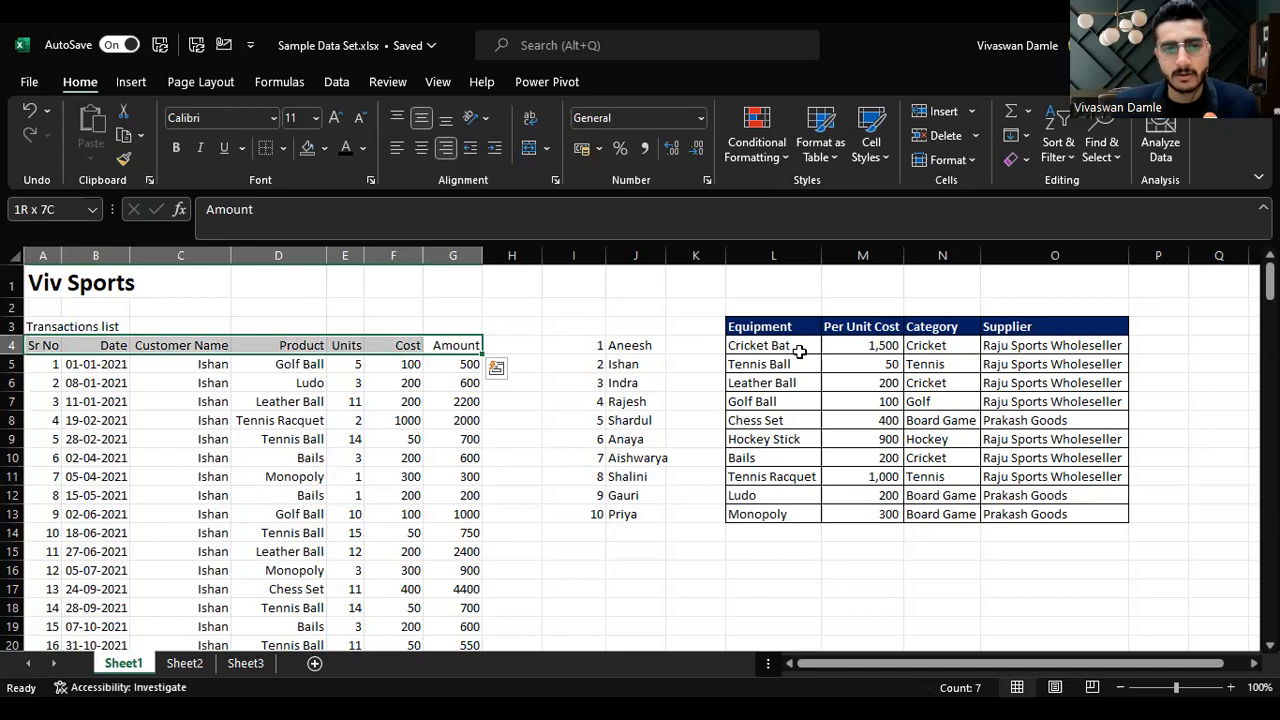
key("ctrl+shift+Down")
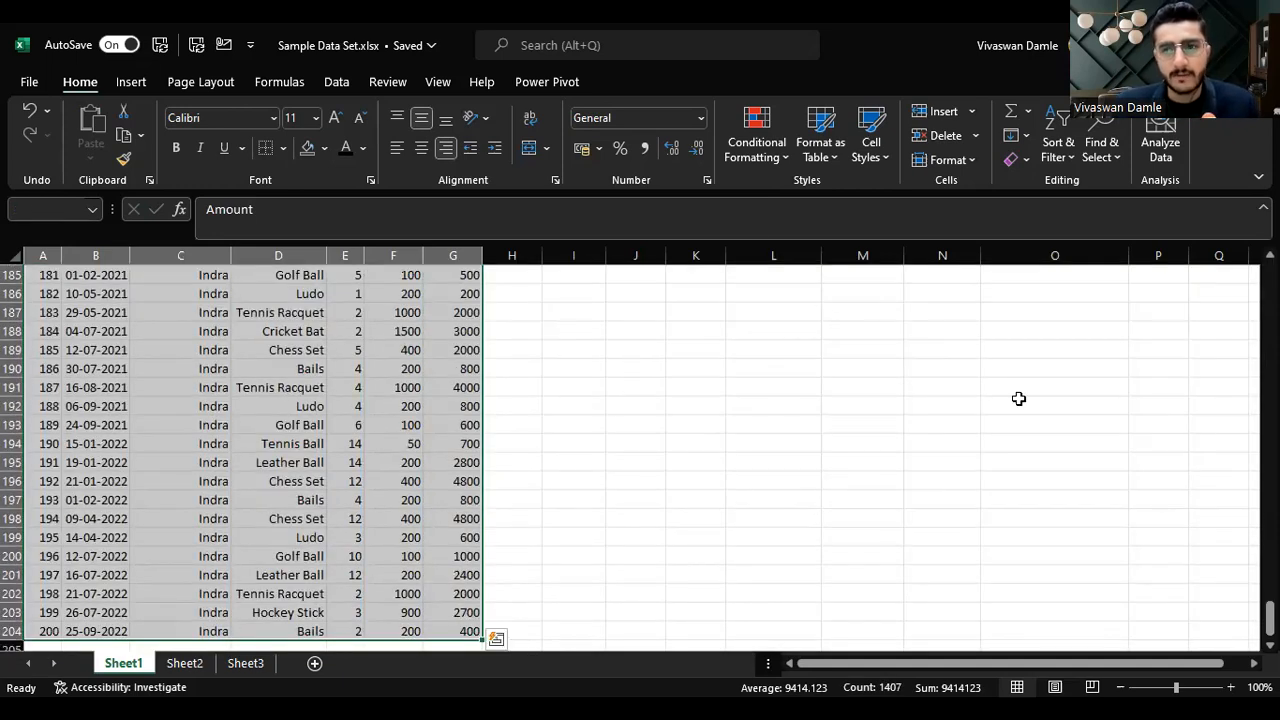
left_click_drag(1270, 618, 1270, 275)
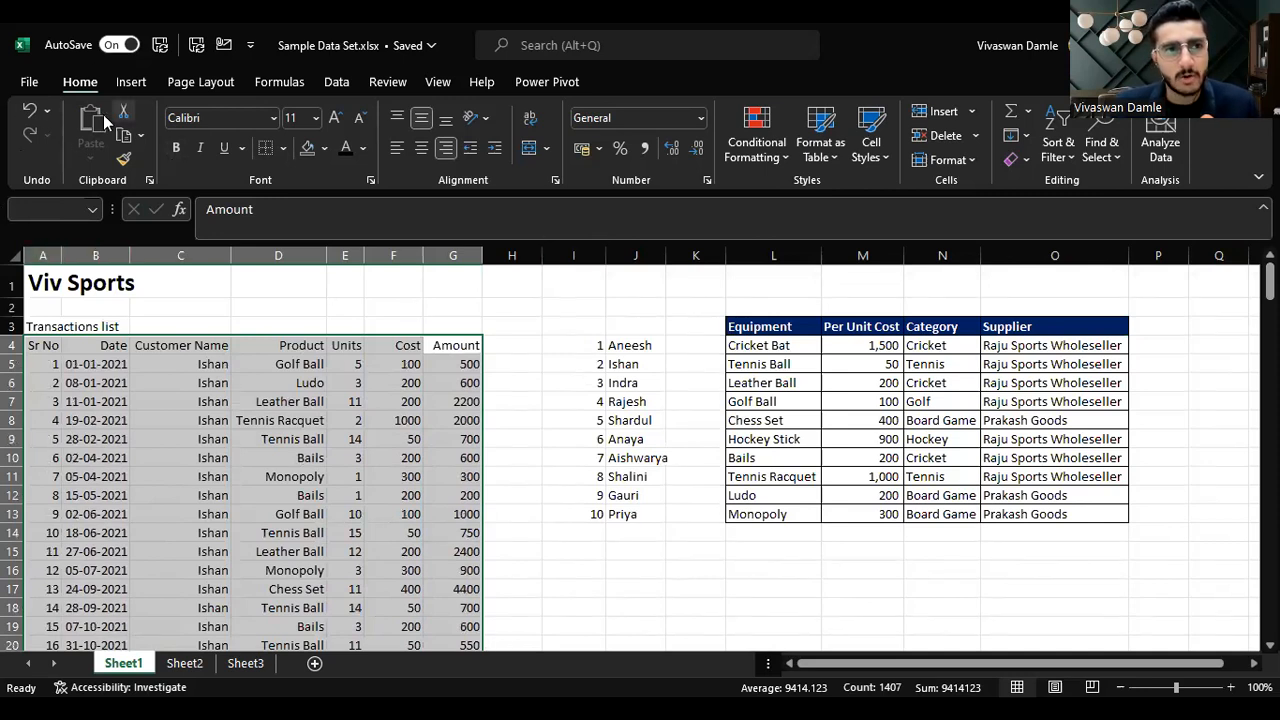
left_click(283, 148)
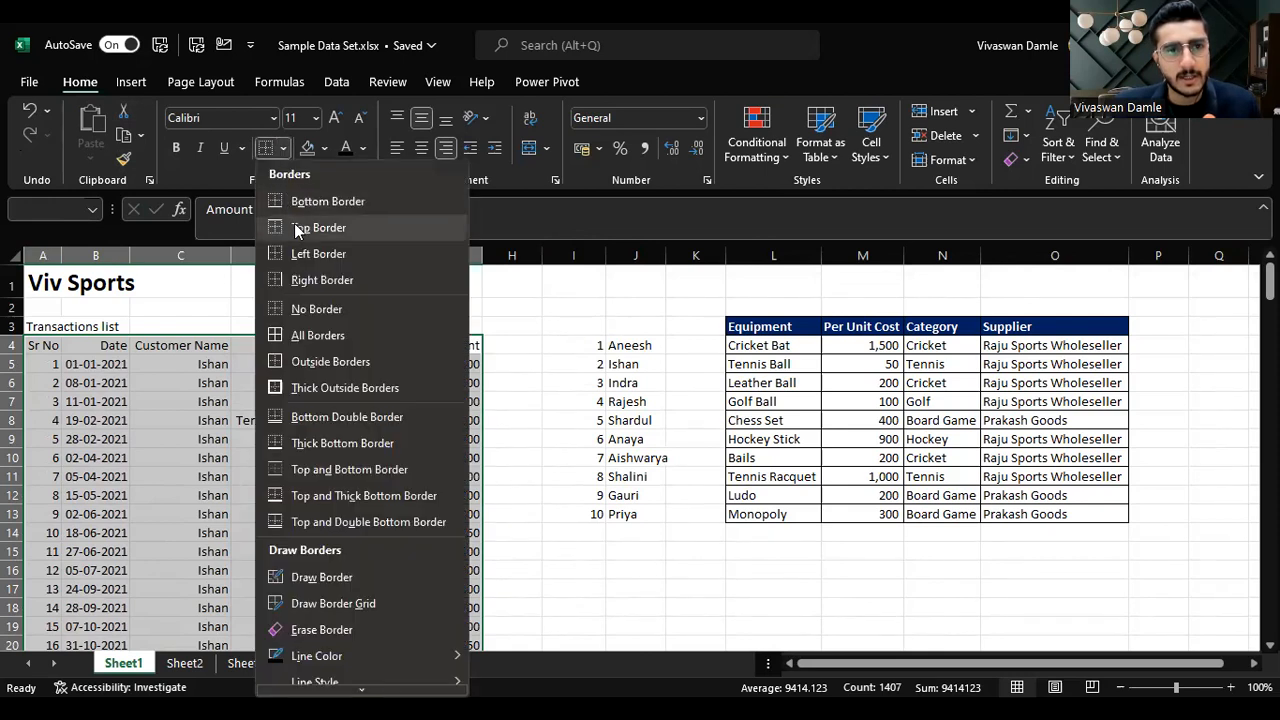
left_click(318, 336)
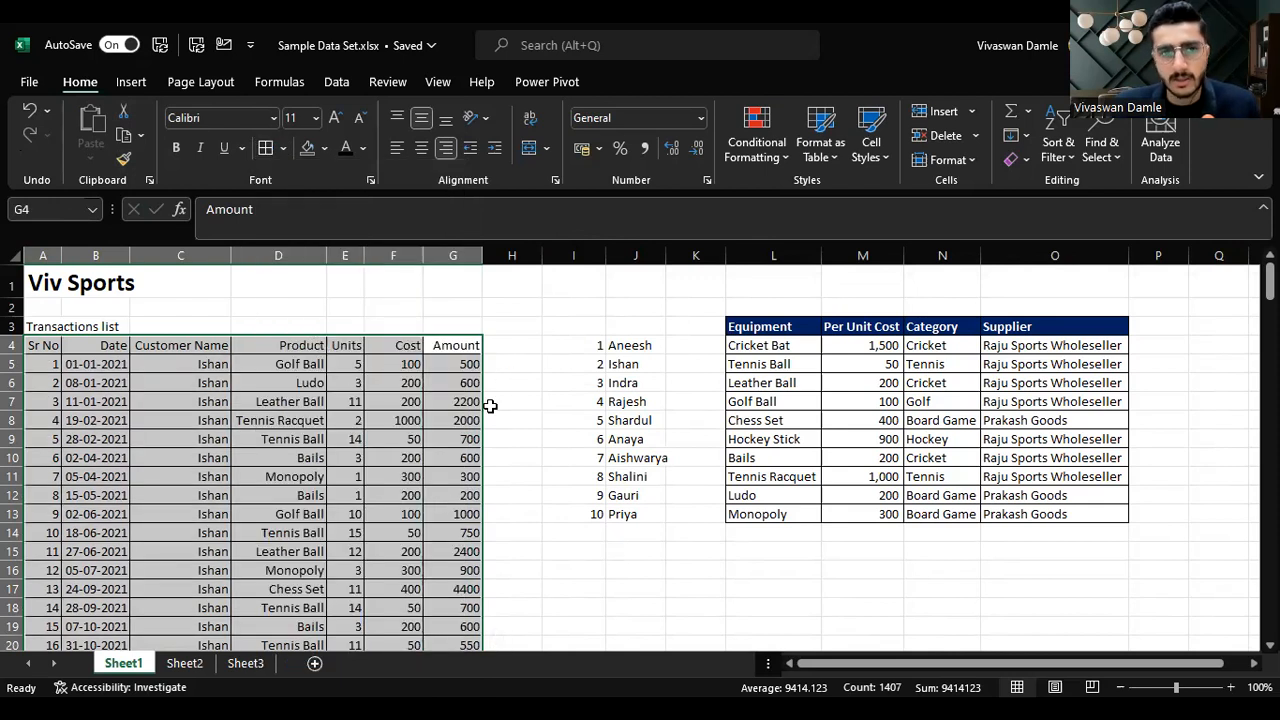
Step: Fill the transactions table's header row with Dark Blue
left_click(499, 349)
left_click(28, 346)
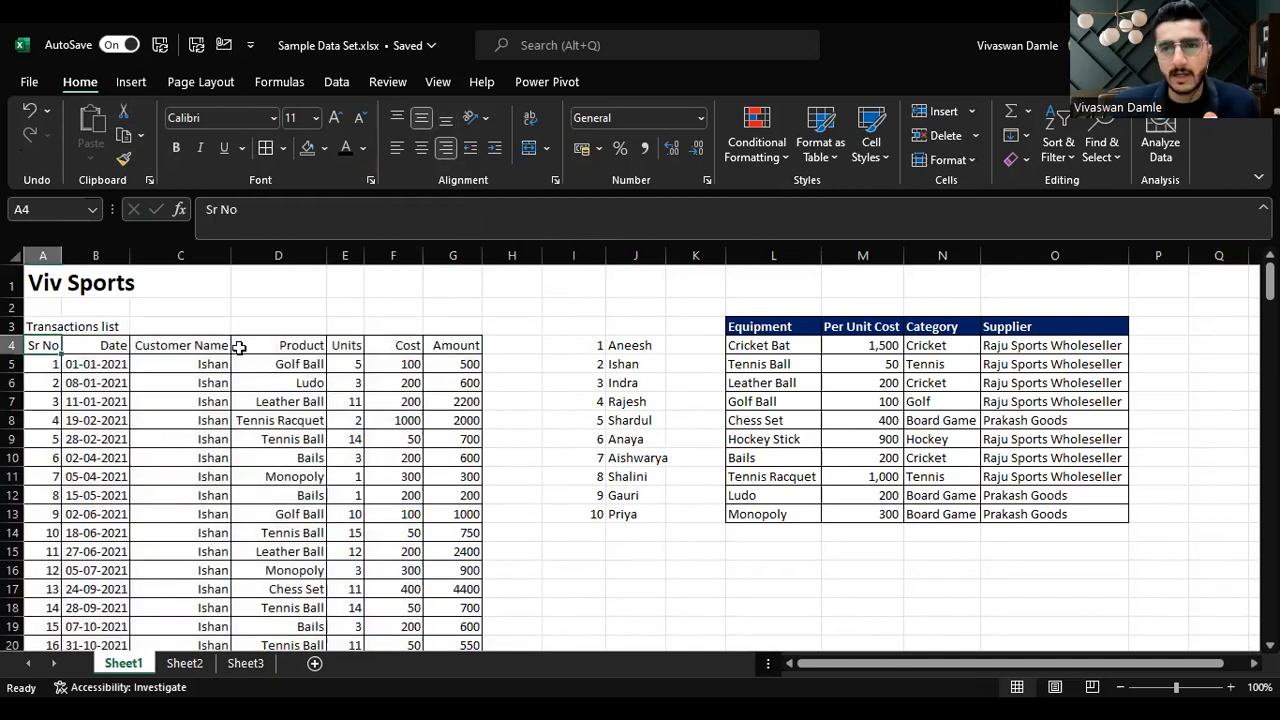
key("ctrl+shift+Right")
left_click_drag(765, 328, 1086, 323)
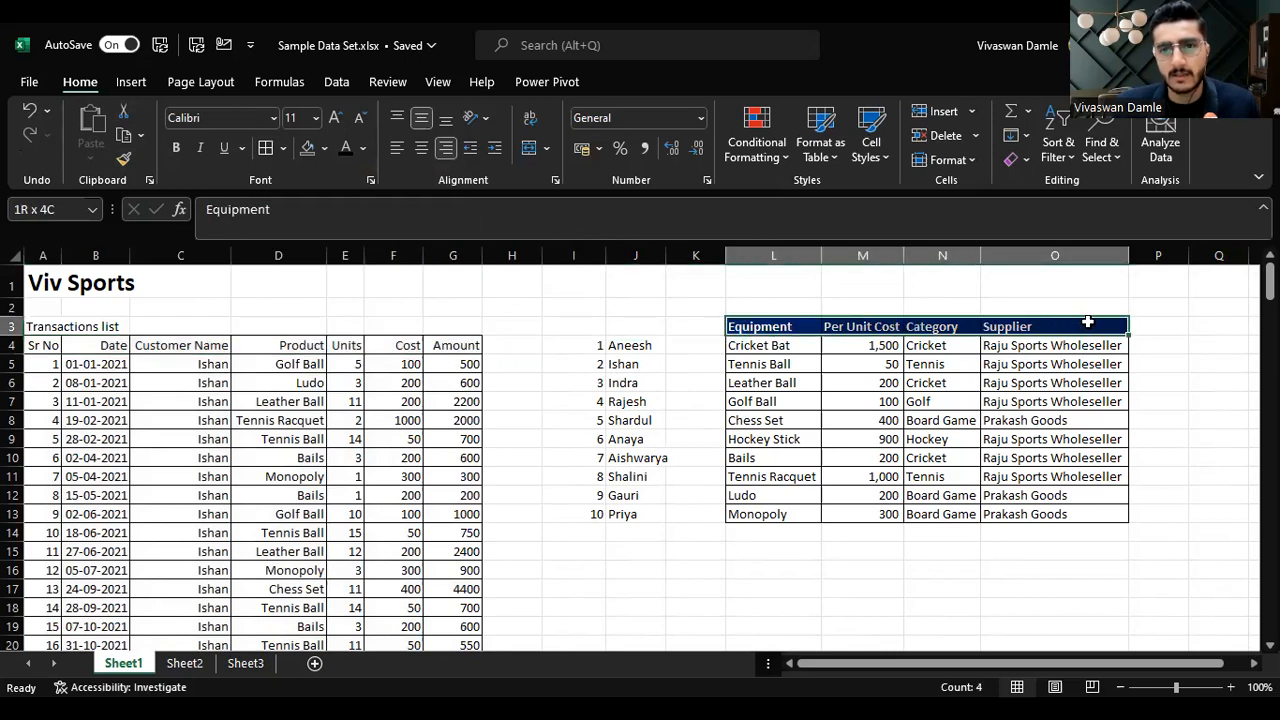
left_click(57, 342)
key("ctrl+shift+Right")
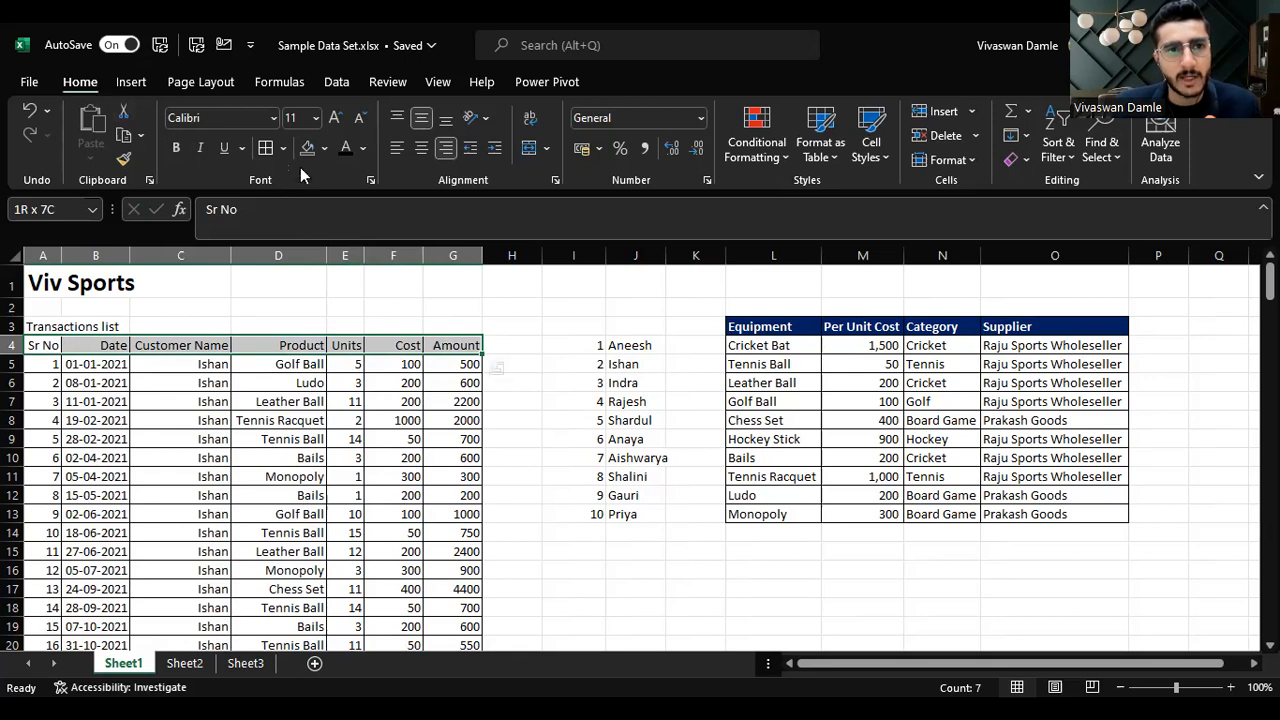
left_click(325, 150)
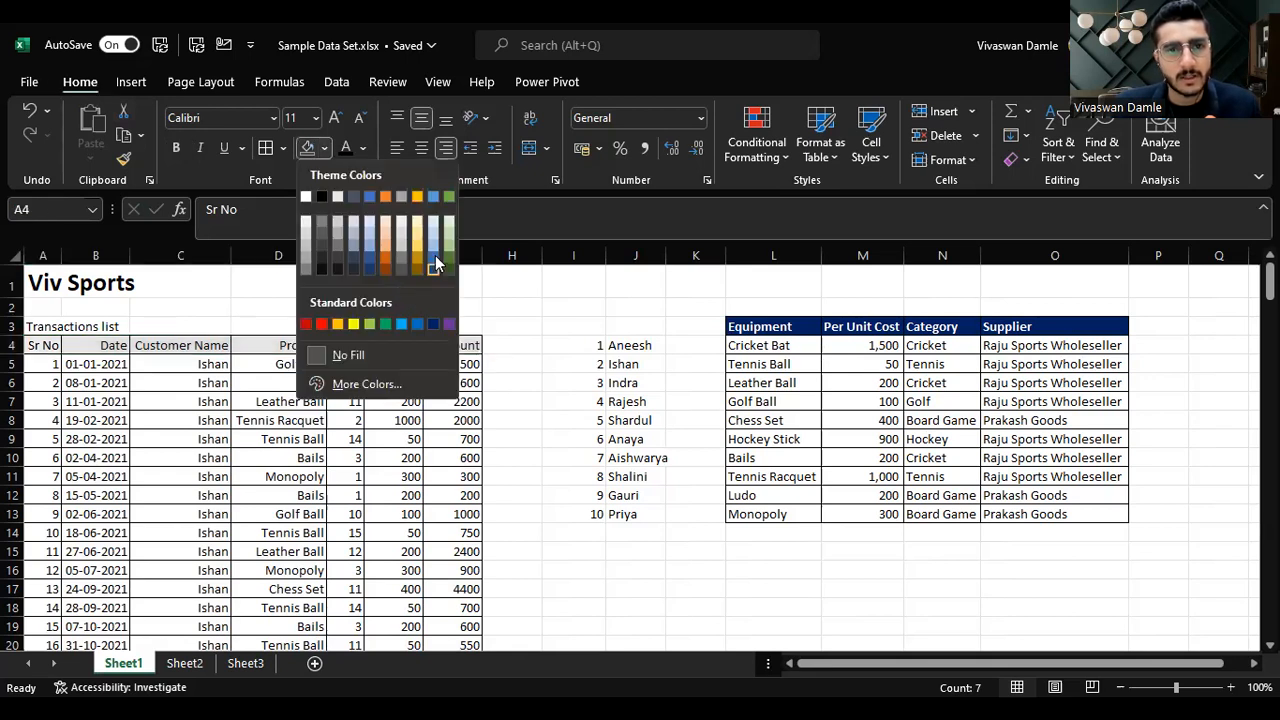
left_click(325, 150)
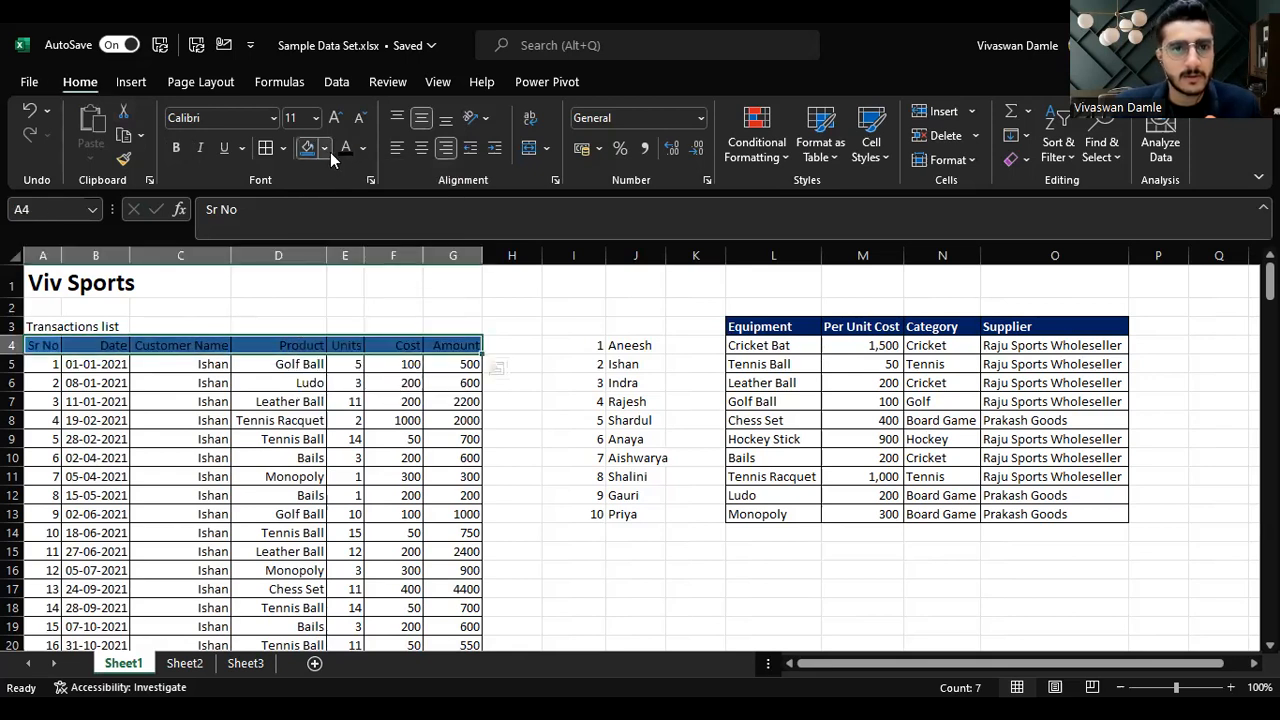
left_click(325, 150)
left_click(325, 150)
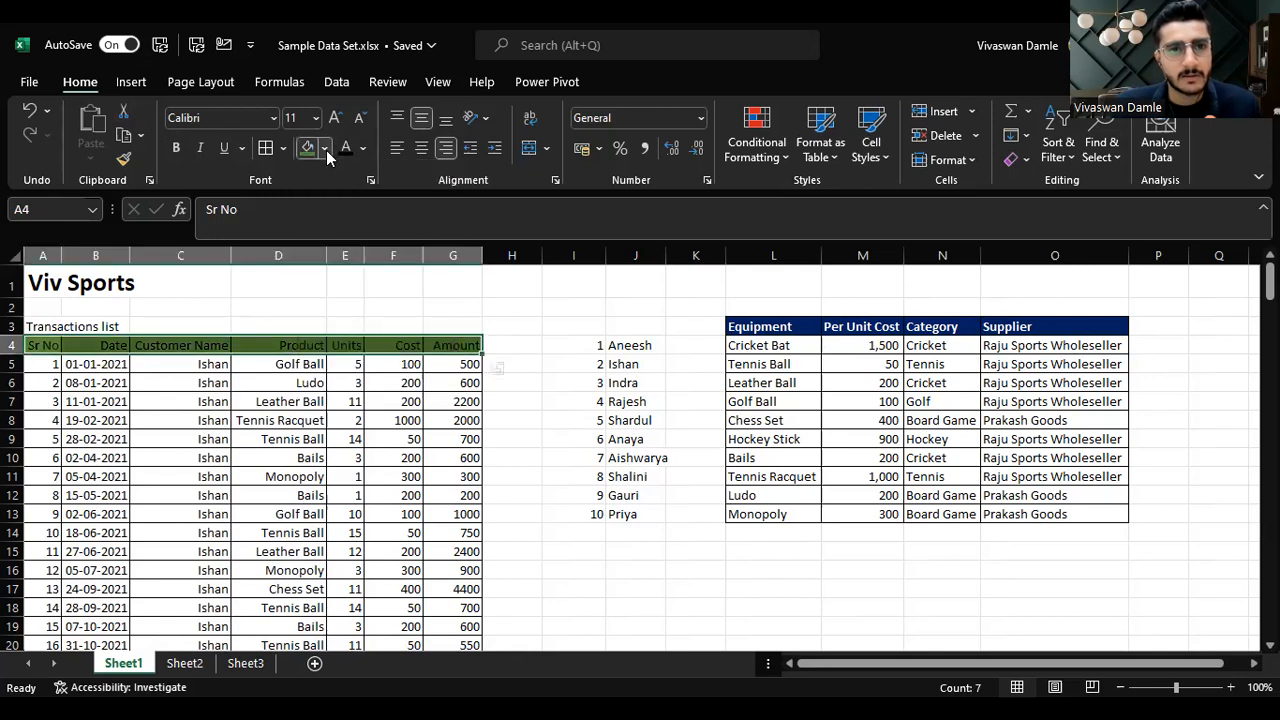
left_click(325, 150)
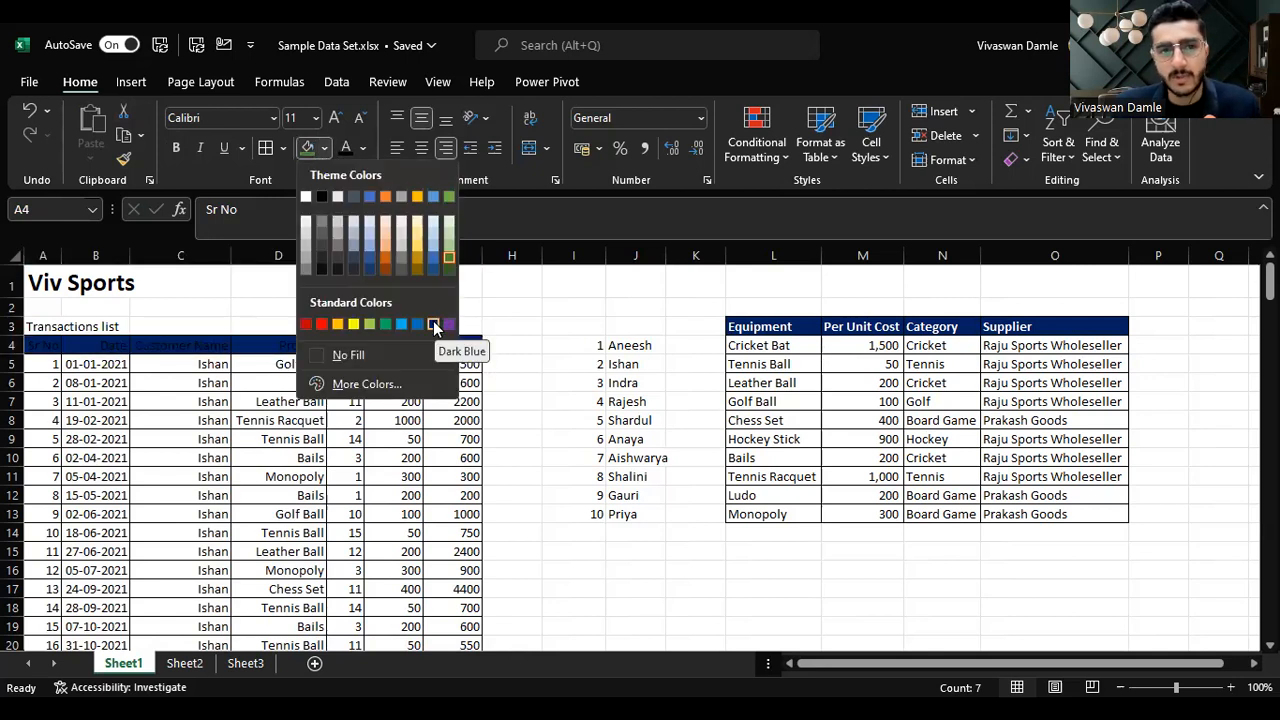
left_click(434, 325)
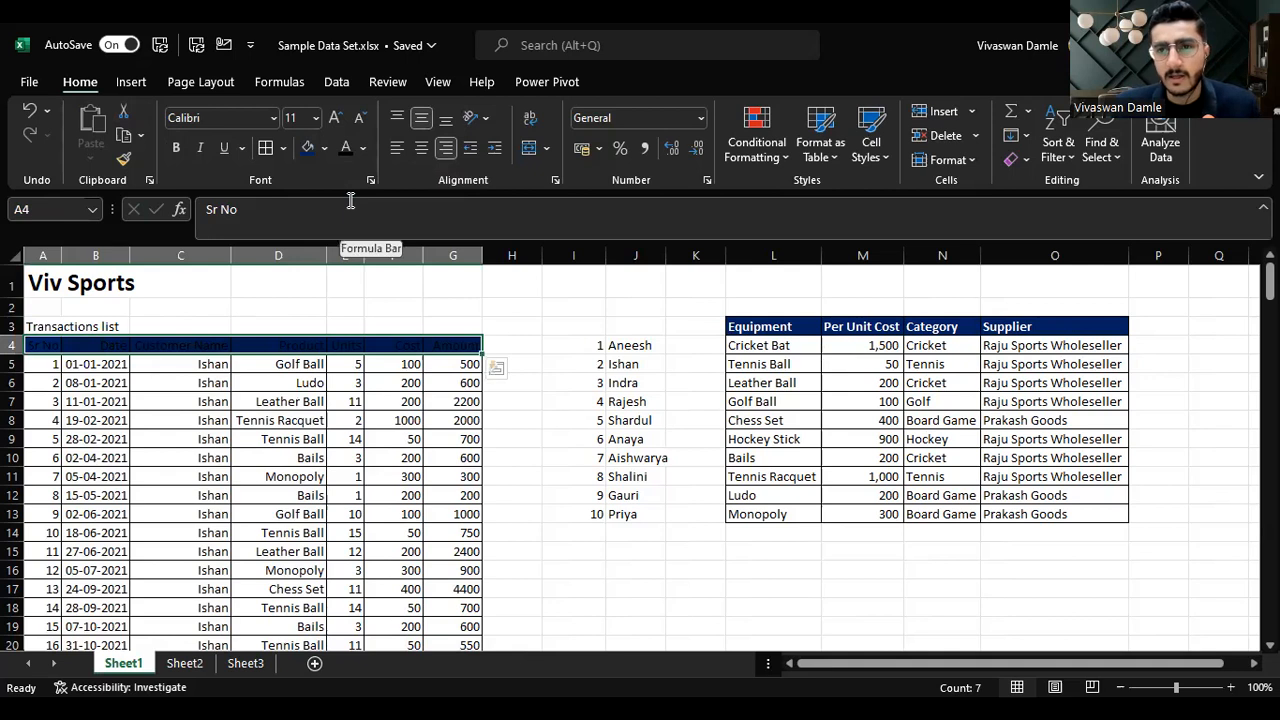
Step: Format the header row's text as white, bold and centred
left_click(363, 148)
left_click(341, 225)
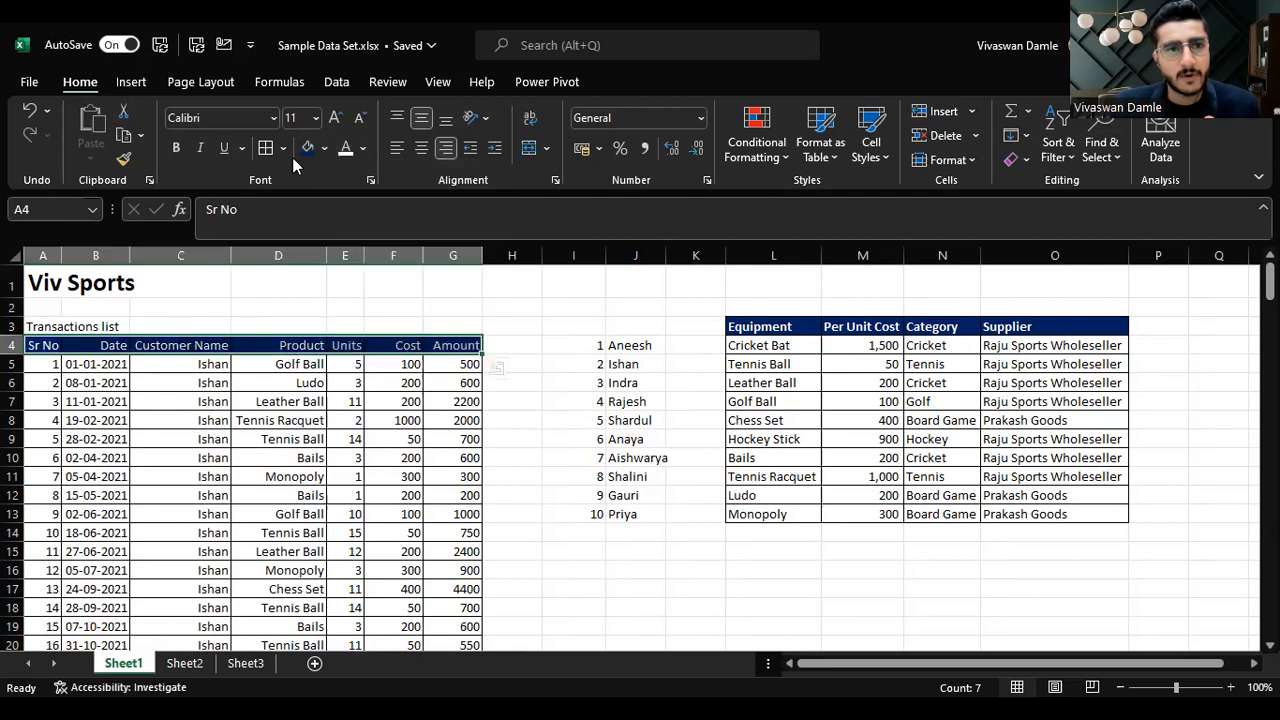
left_click(176, 150)
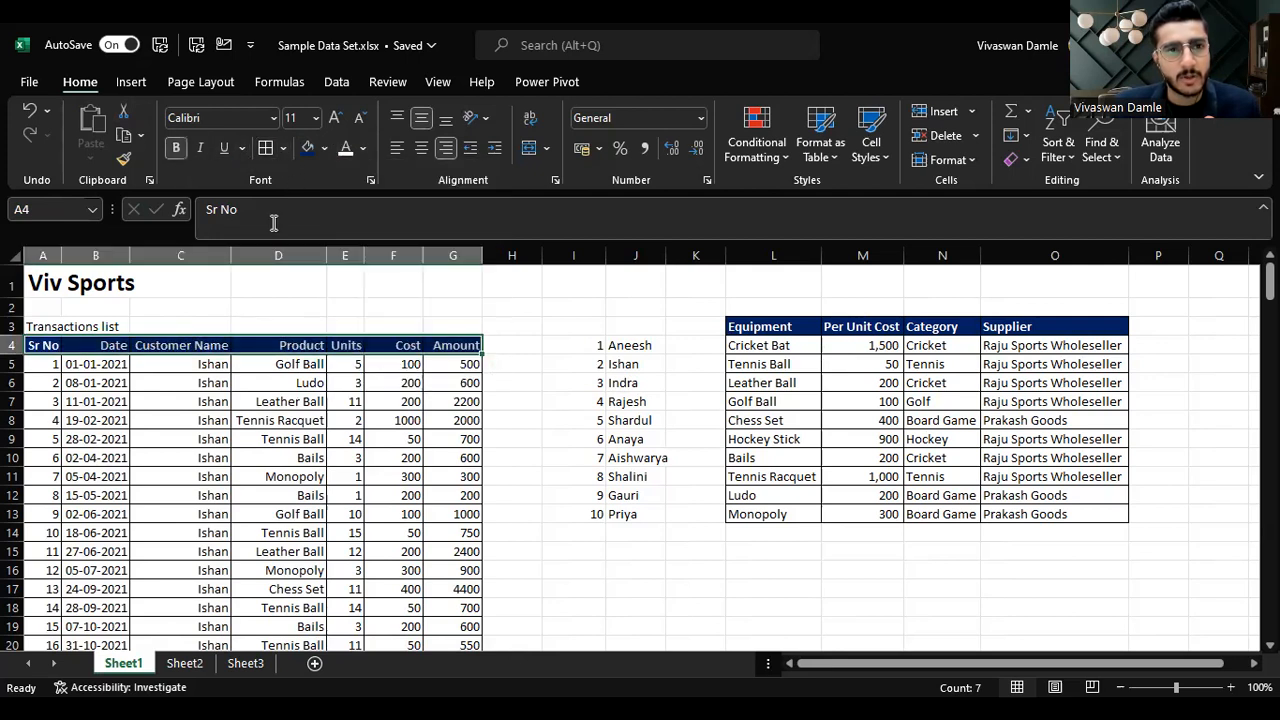
left_click(423, 150)
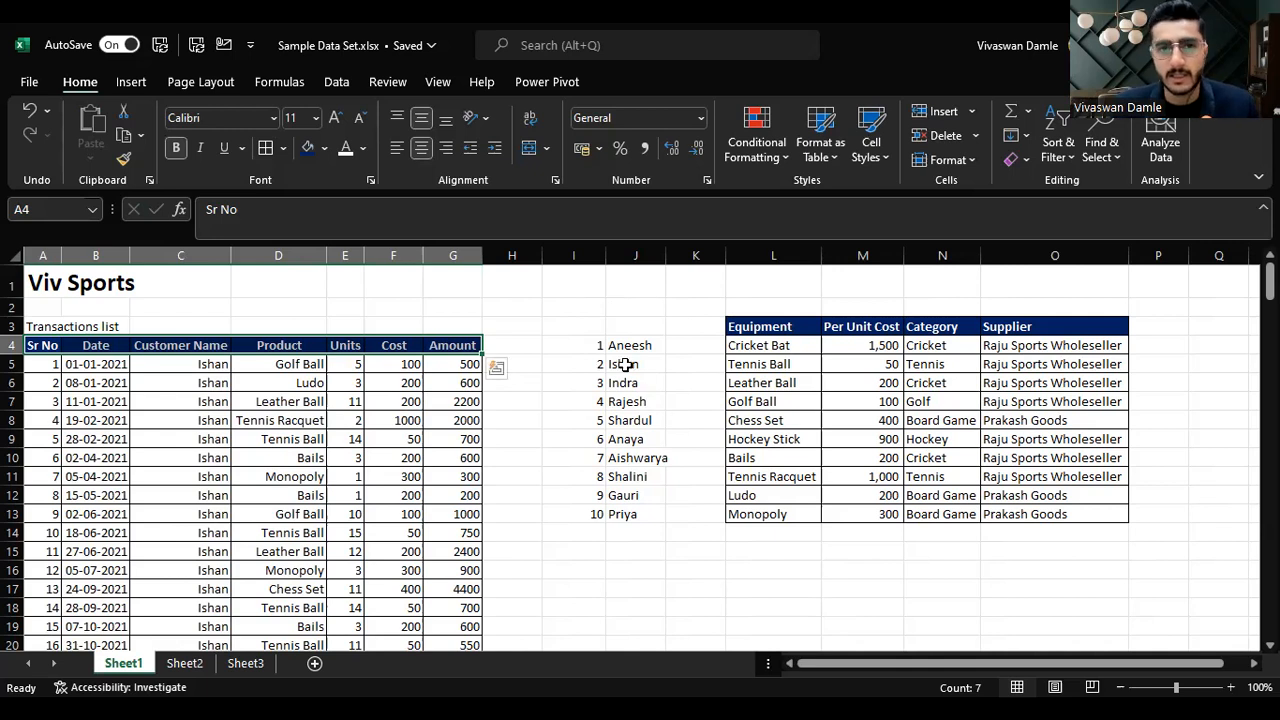
Step: Change the Units value for the Leather Ball sale in row 7 to 10000
left_click(469, 402)
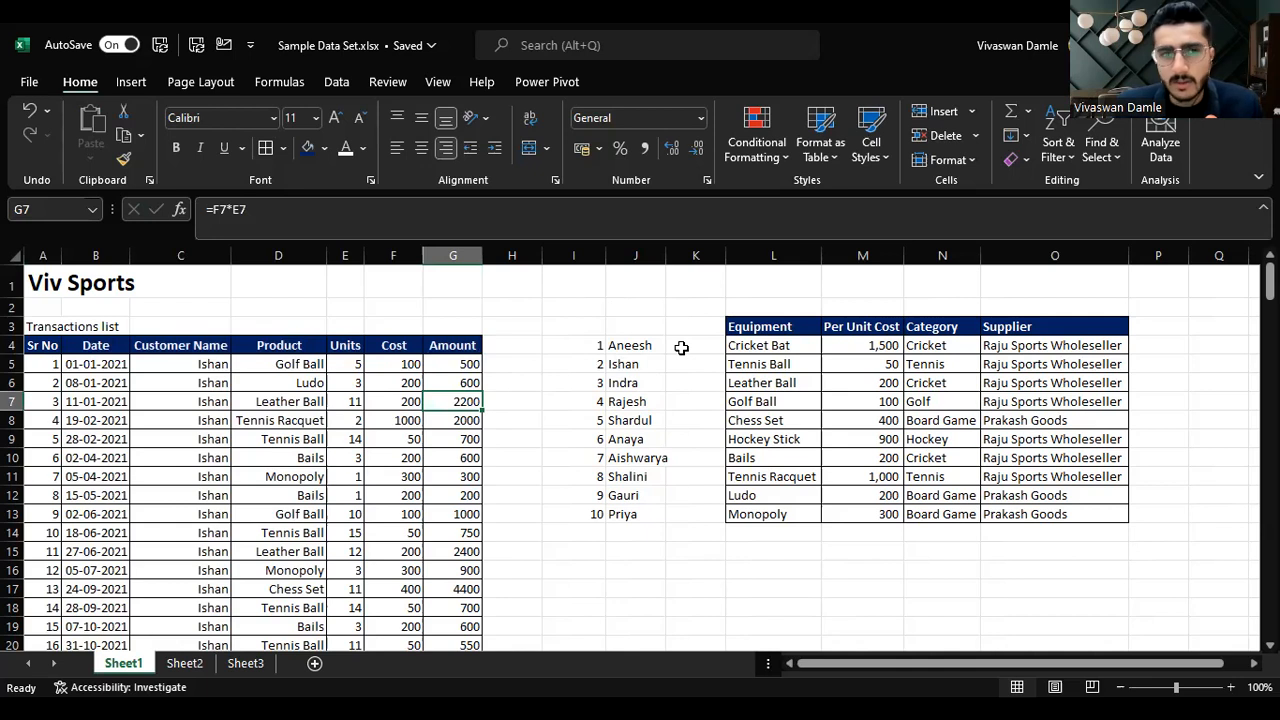
key("Left")
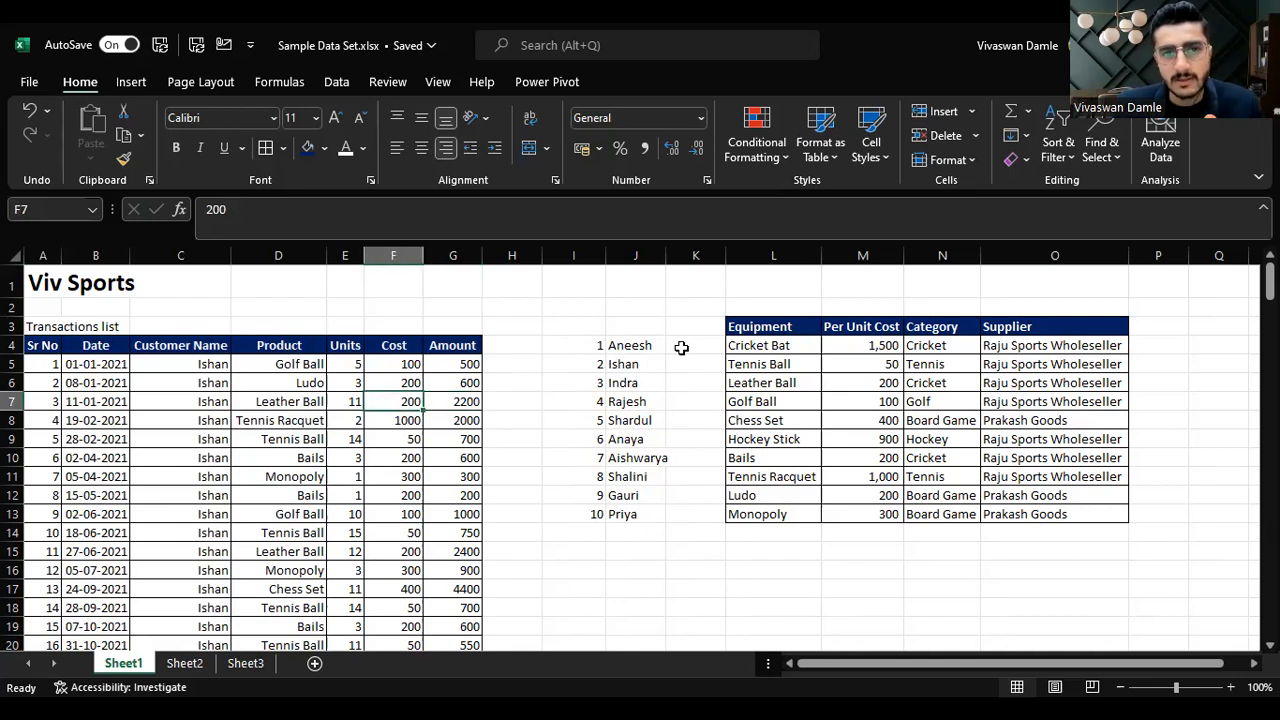
key("Right")
key("Left")
key("Right")
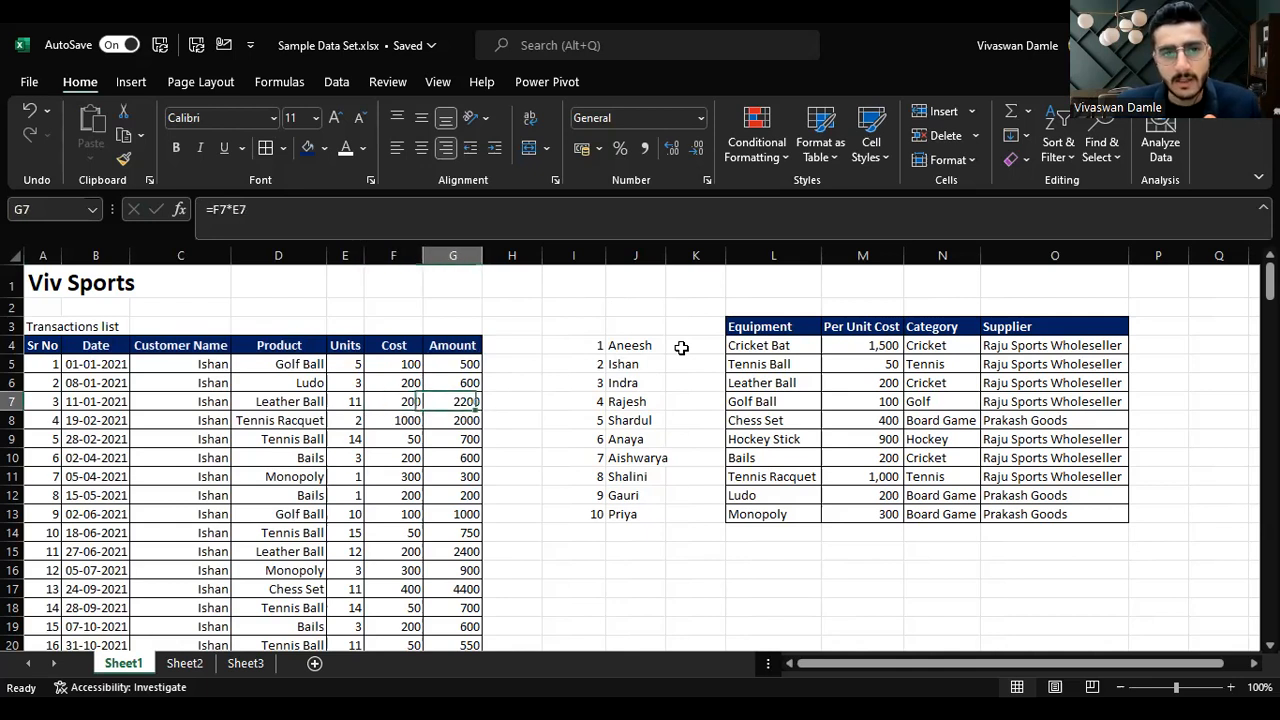
key("Left")
key("Left")
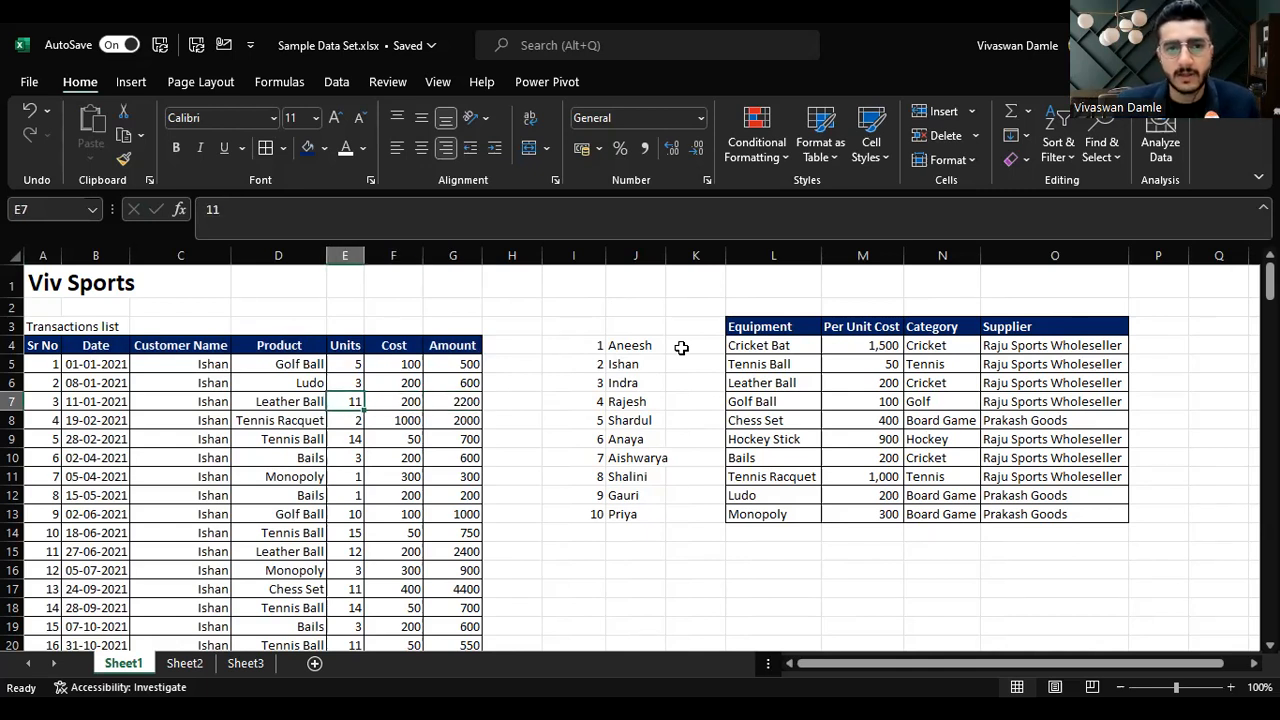
type("10000")
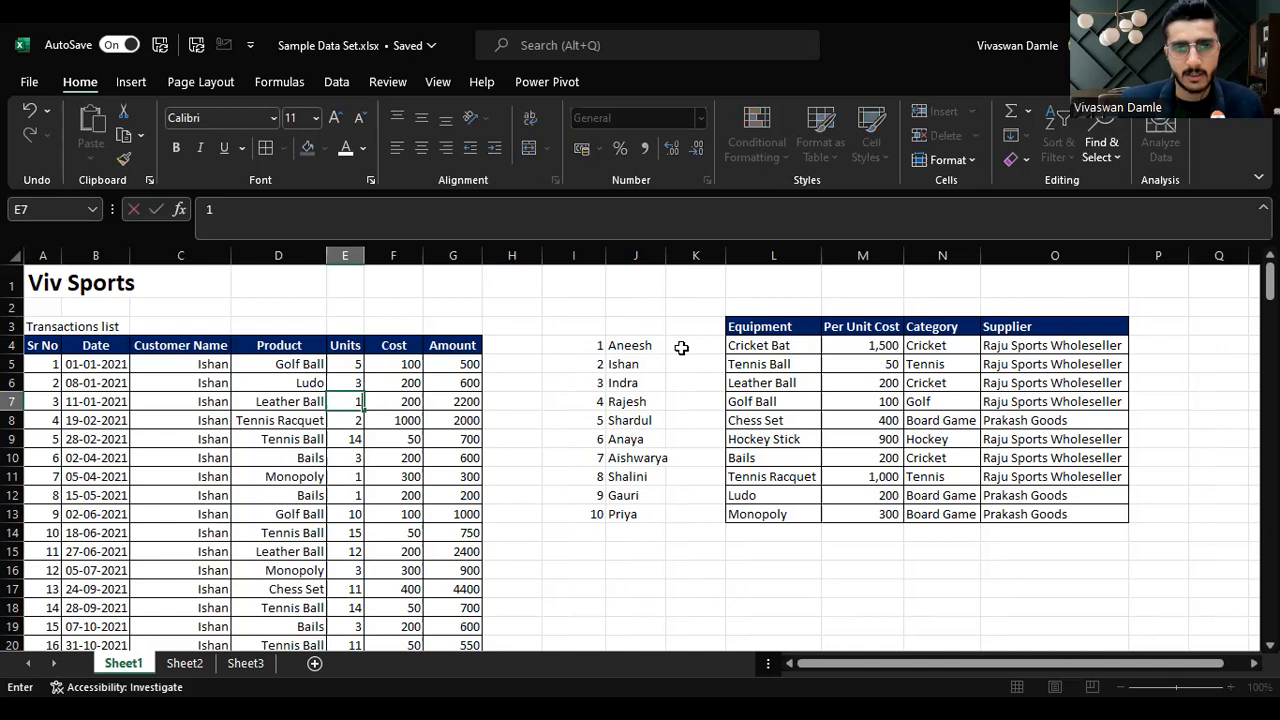
key("ctrl+Return")
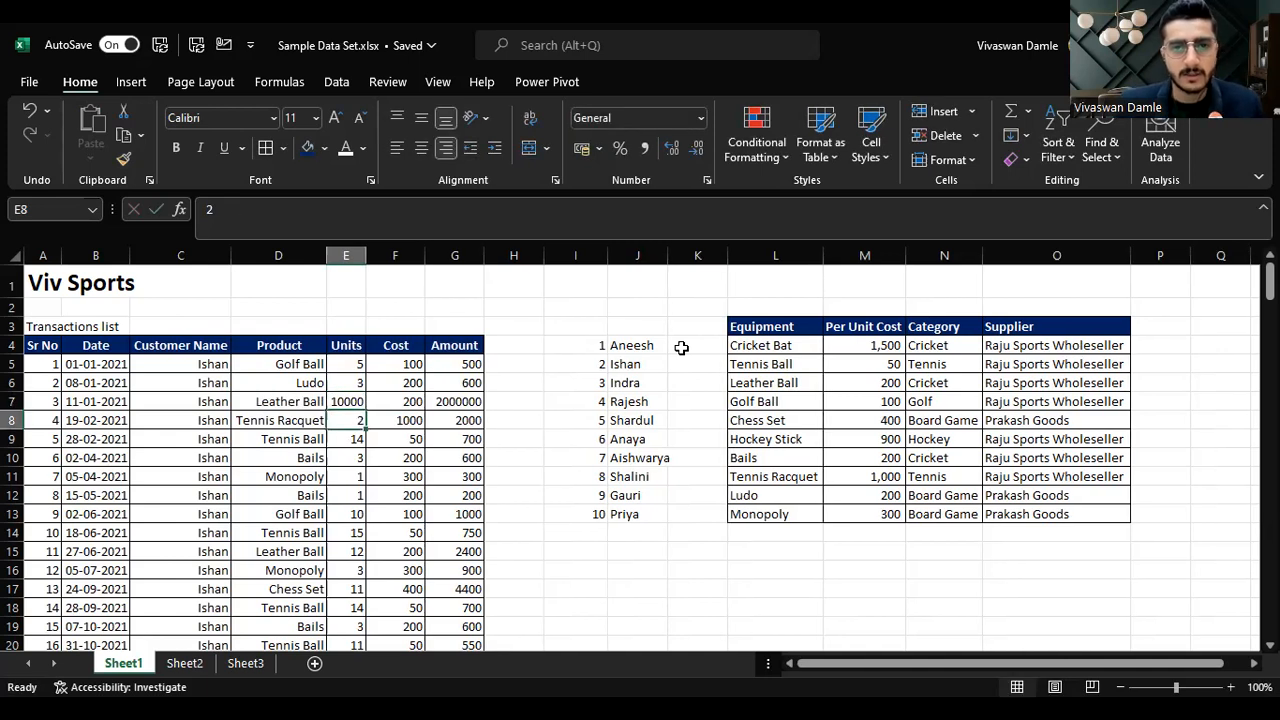
Step: Format the Amount column as Accounting and reduce it to no decimal places
key("Right")
key("Right")
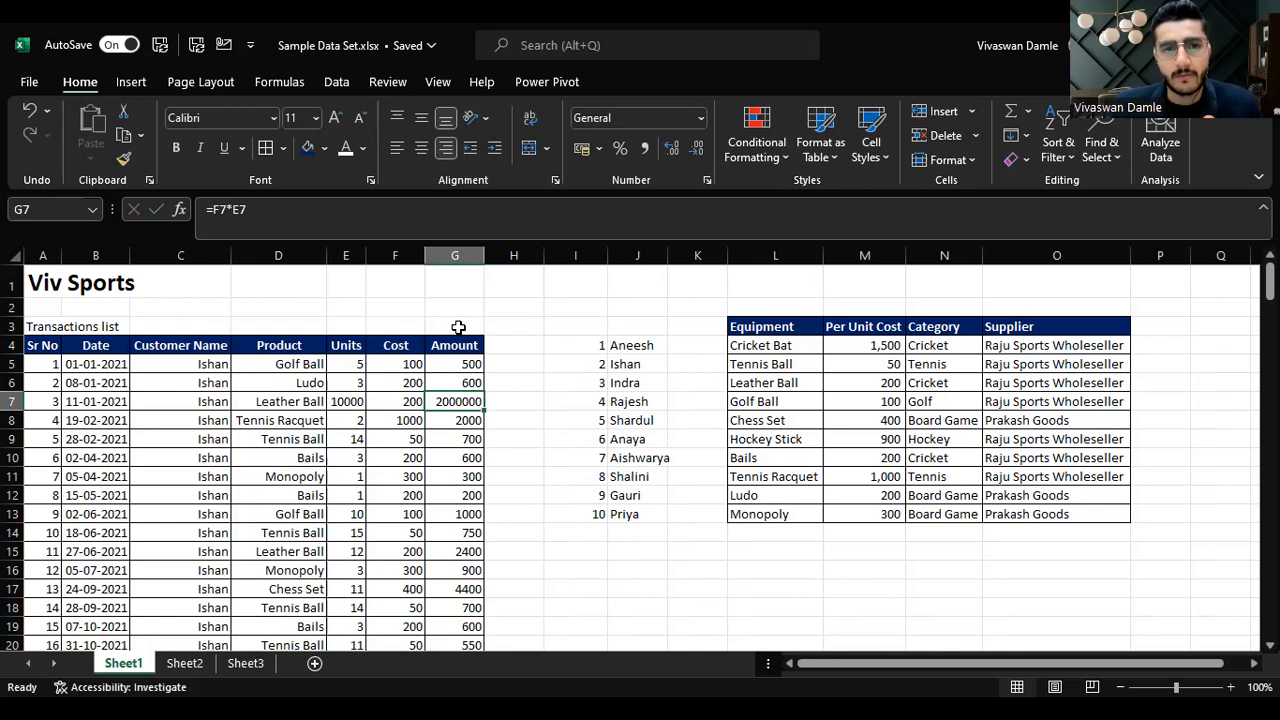
left_click(463, 255)
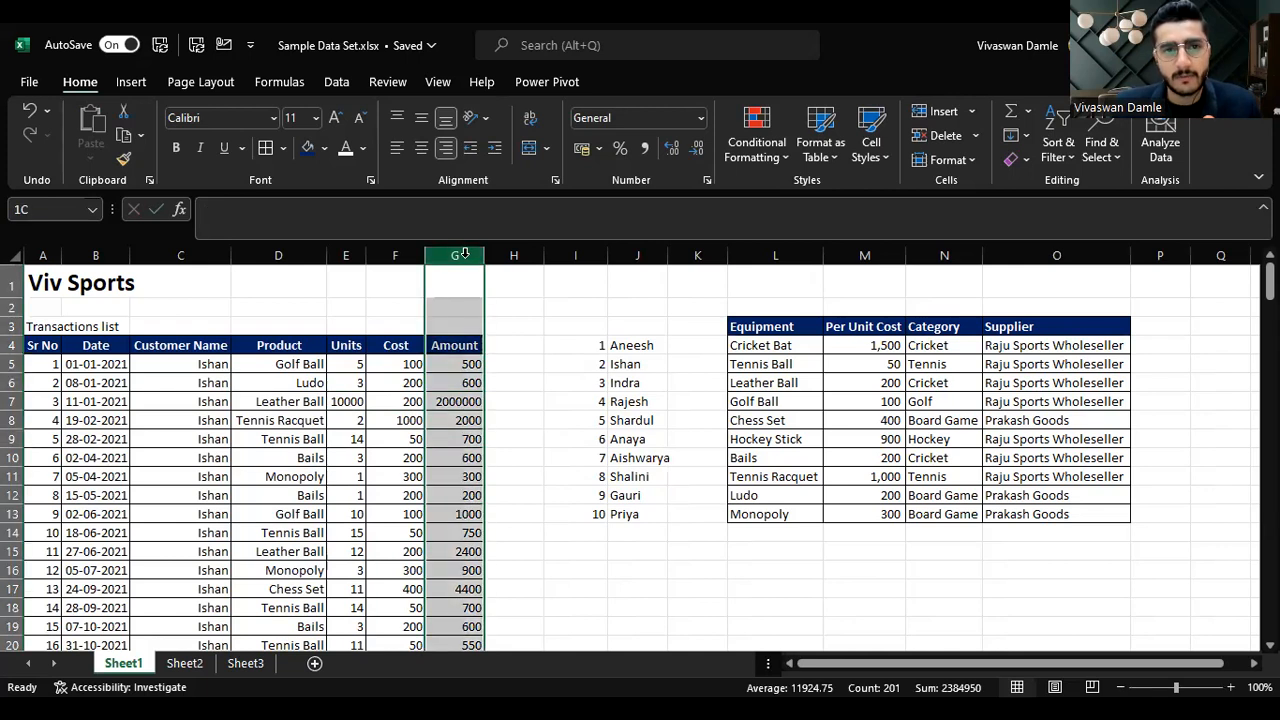
left_click(700, 118)
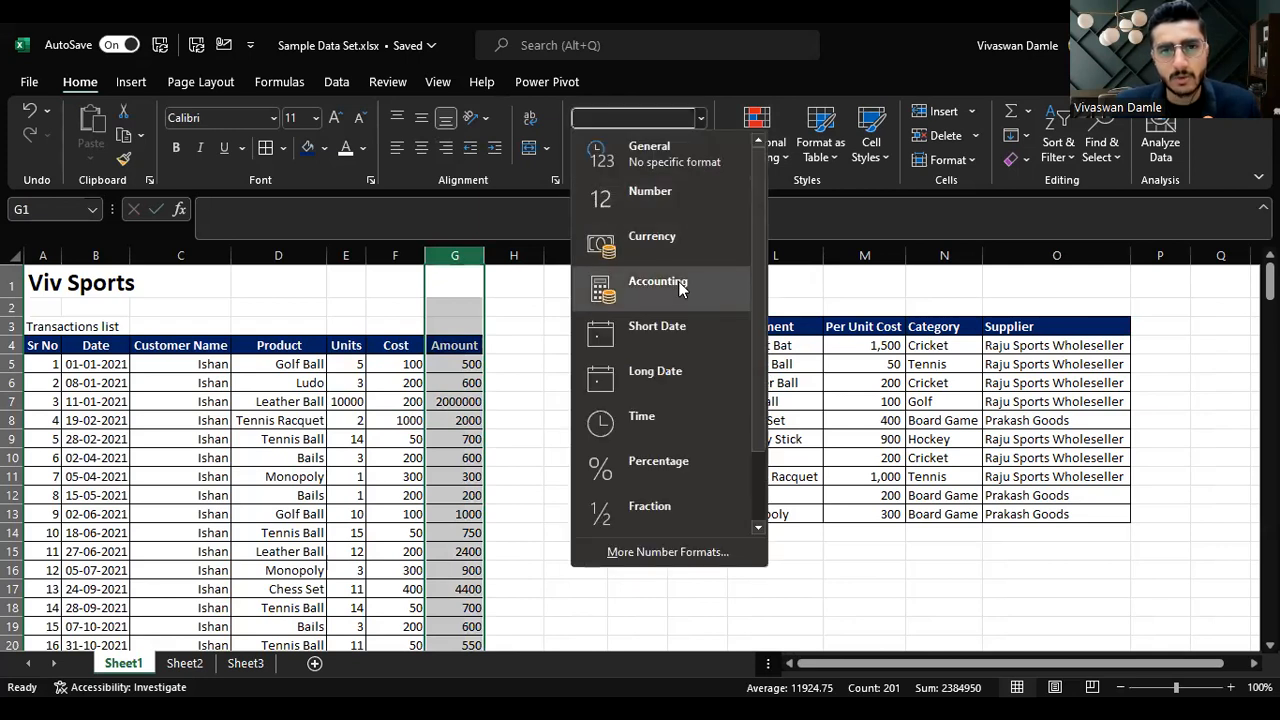
left_click(680, 285)
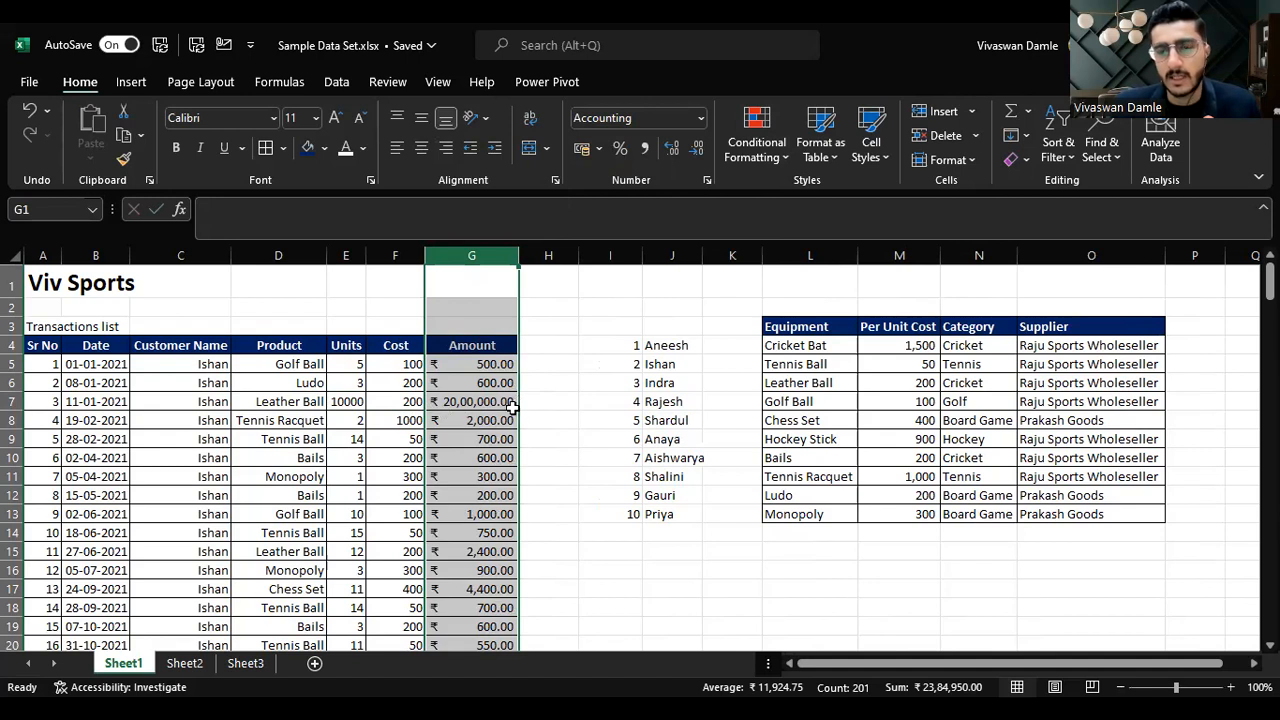
left_click(697, 152)
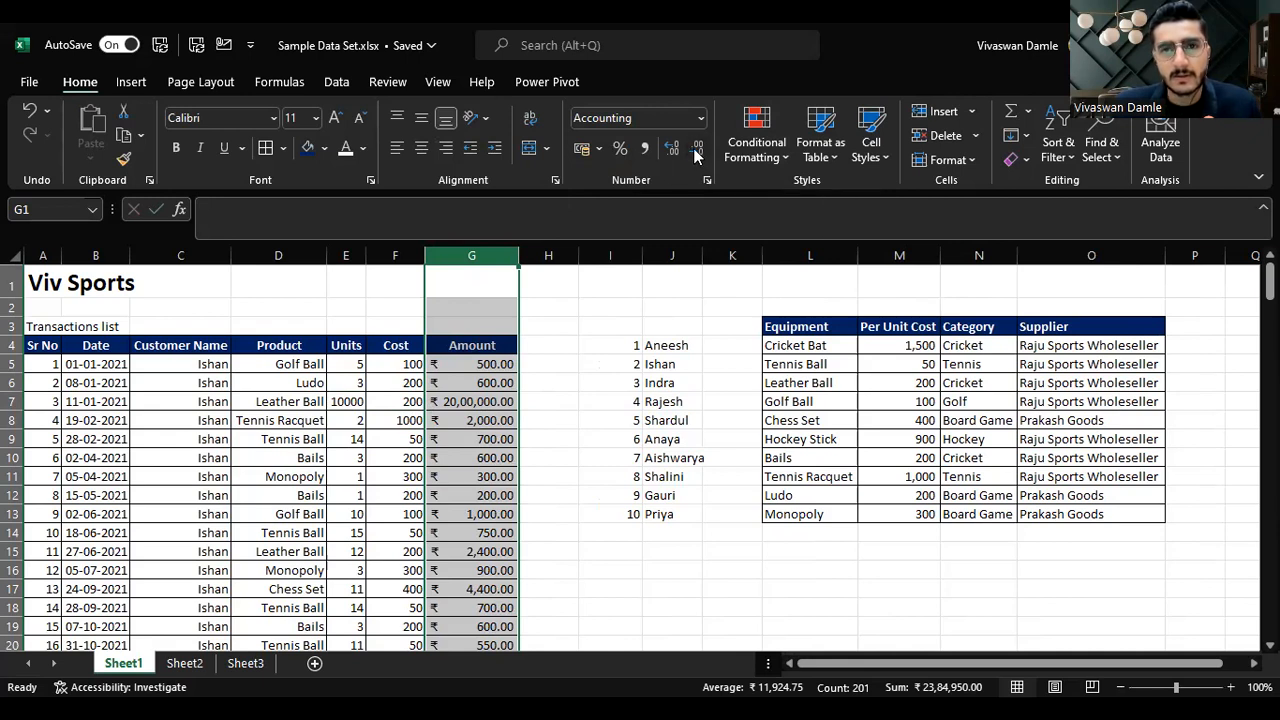
left_click(697, 152)
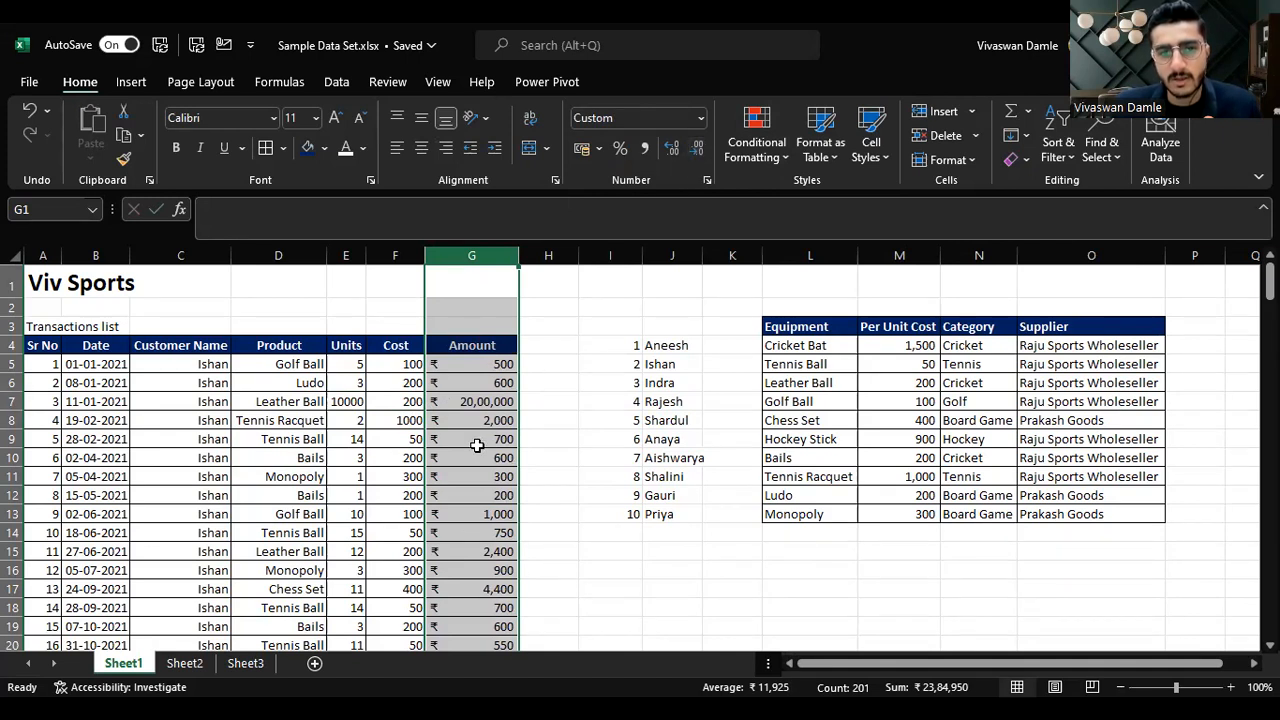
Step: Select the whole transactions table and remove all its borders and cell fill
left_click(550, 322)
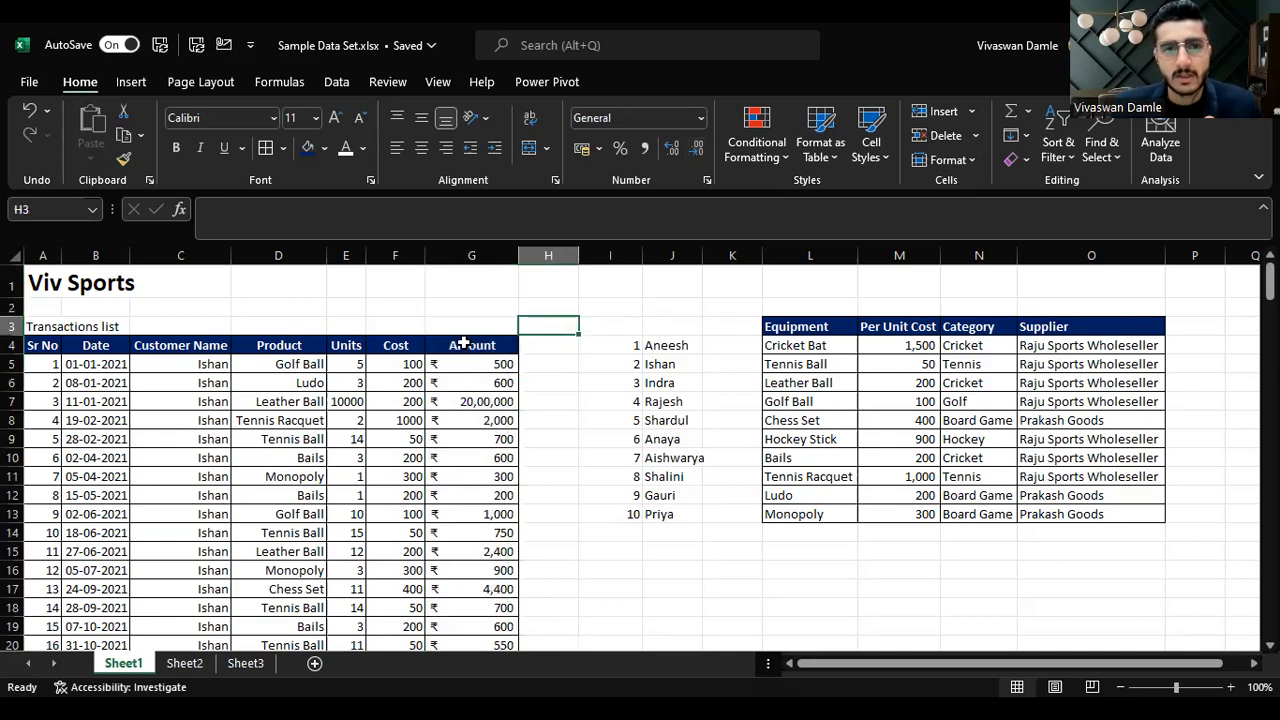
left_click(469, 345)
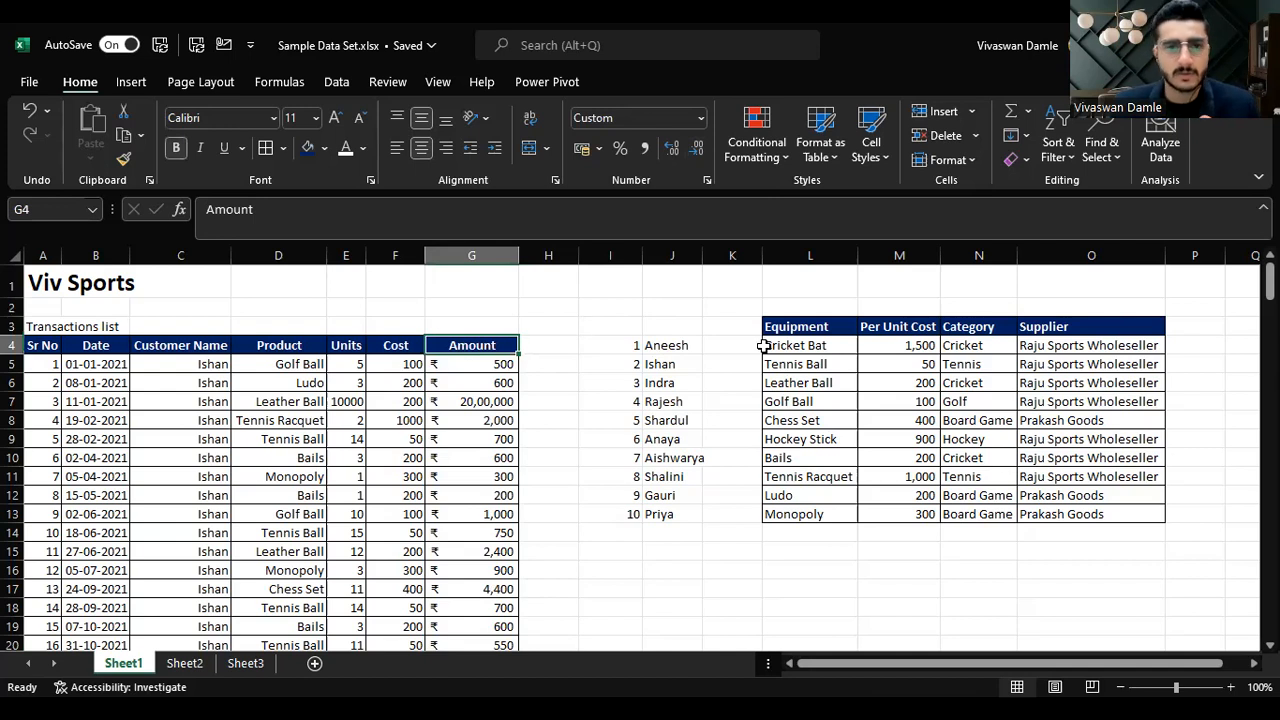
key("ctrl+shift+Left")
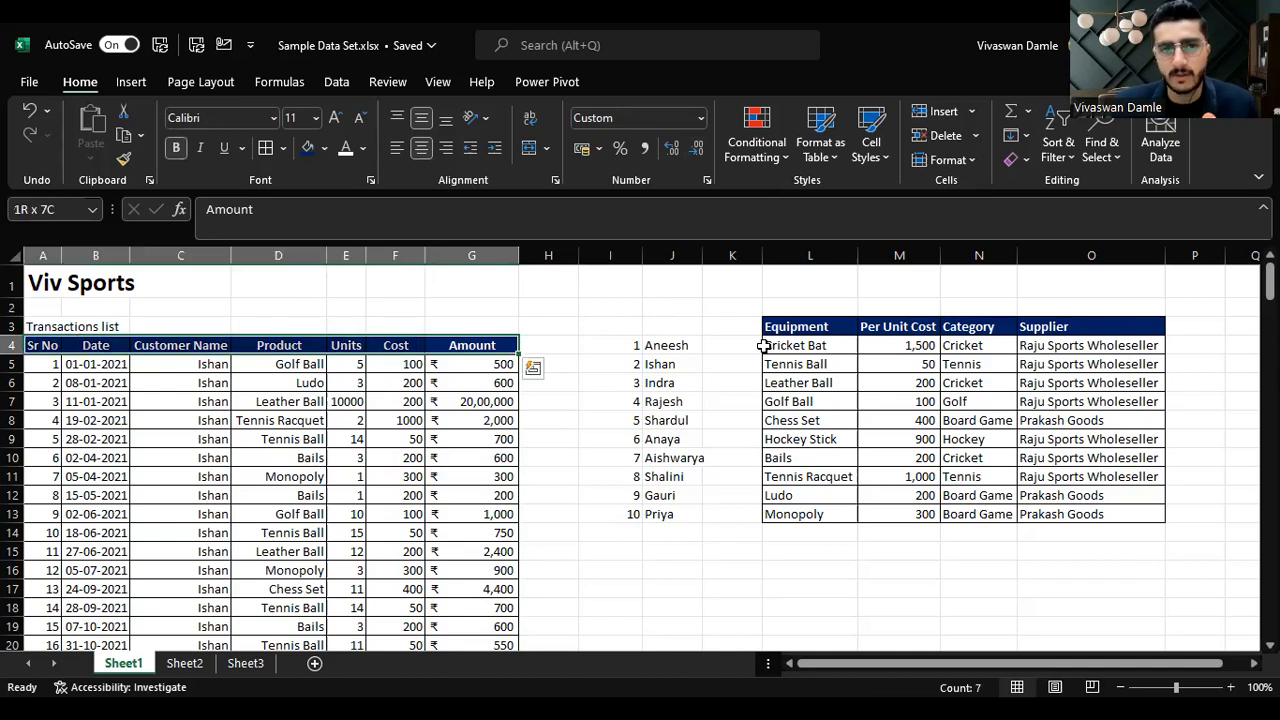
key("ctrl+shift+Down")
key("Up")
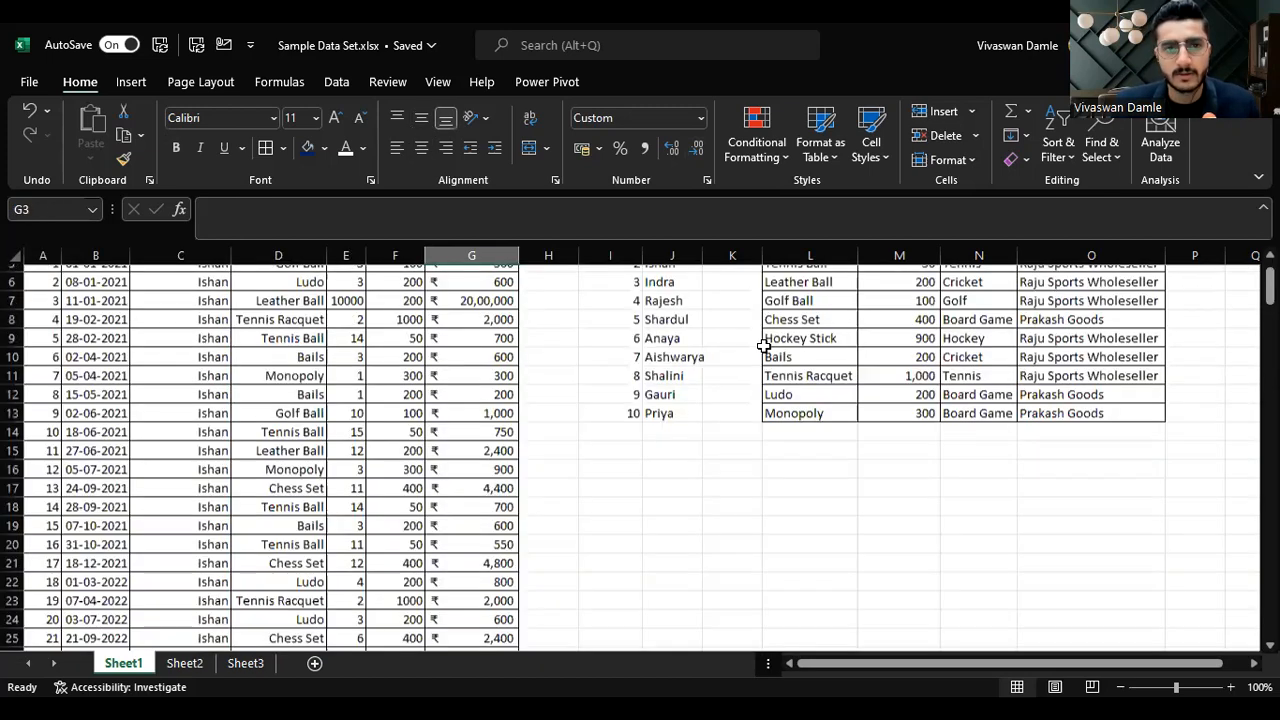
key("Down")
key("ctrl+shift+Left")
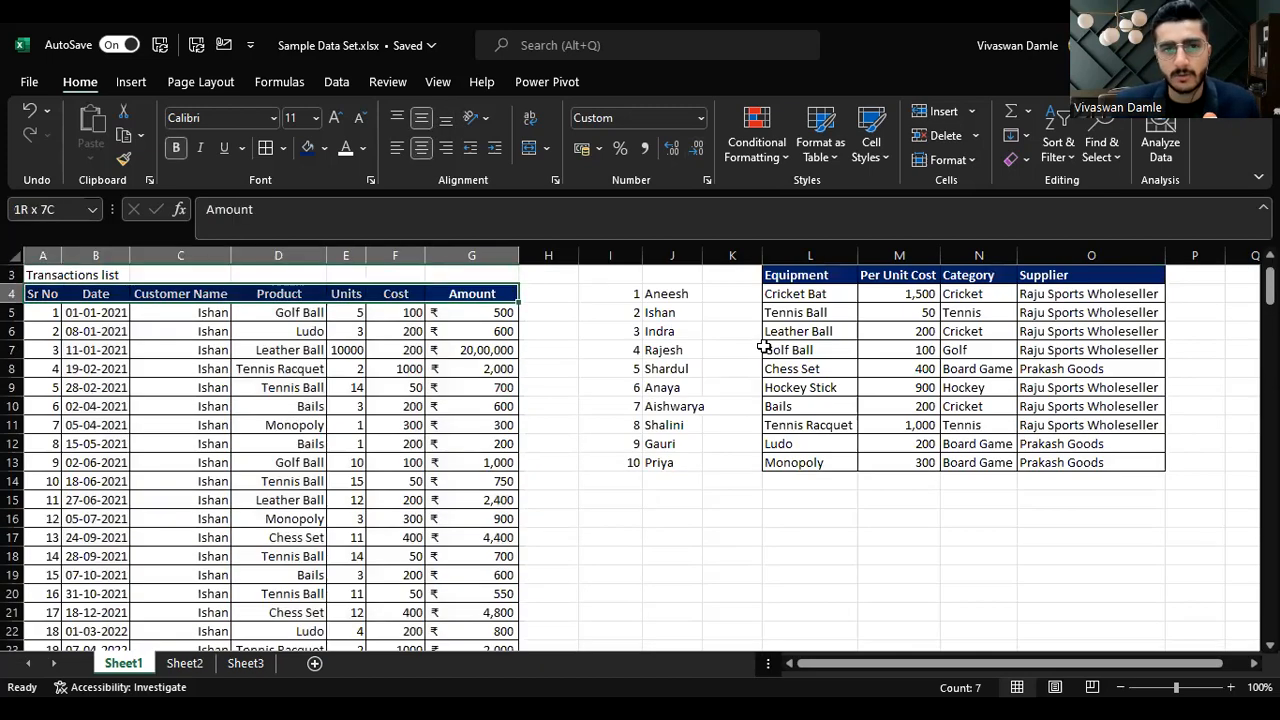
key("ctrl+shift+Down")
scroll(743, 311, "up", 4)
scroll(743, 311, "up", 14)
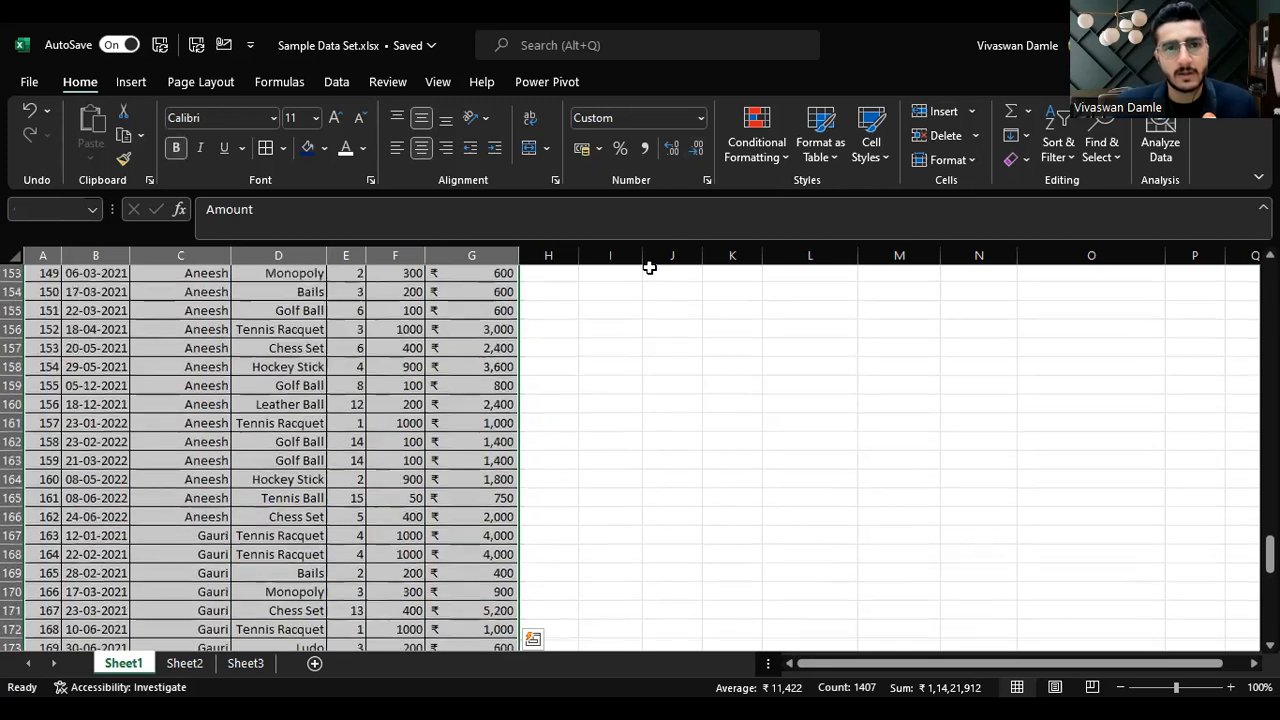
left_click_drag(1270, 521, 1268, 275)
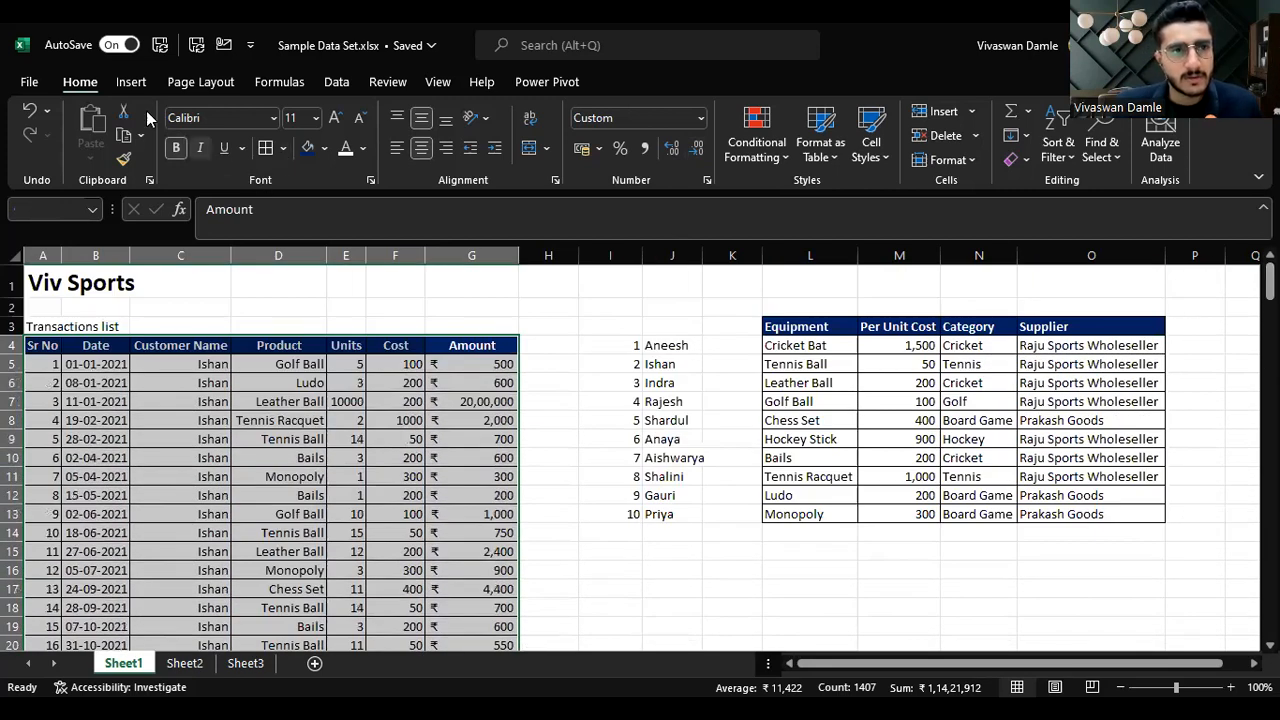
left_click(283, 148)
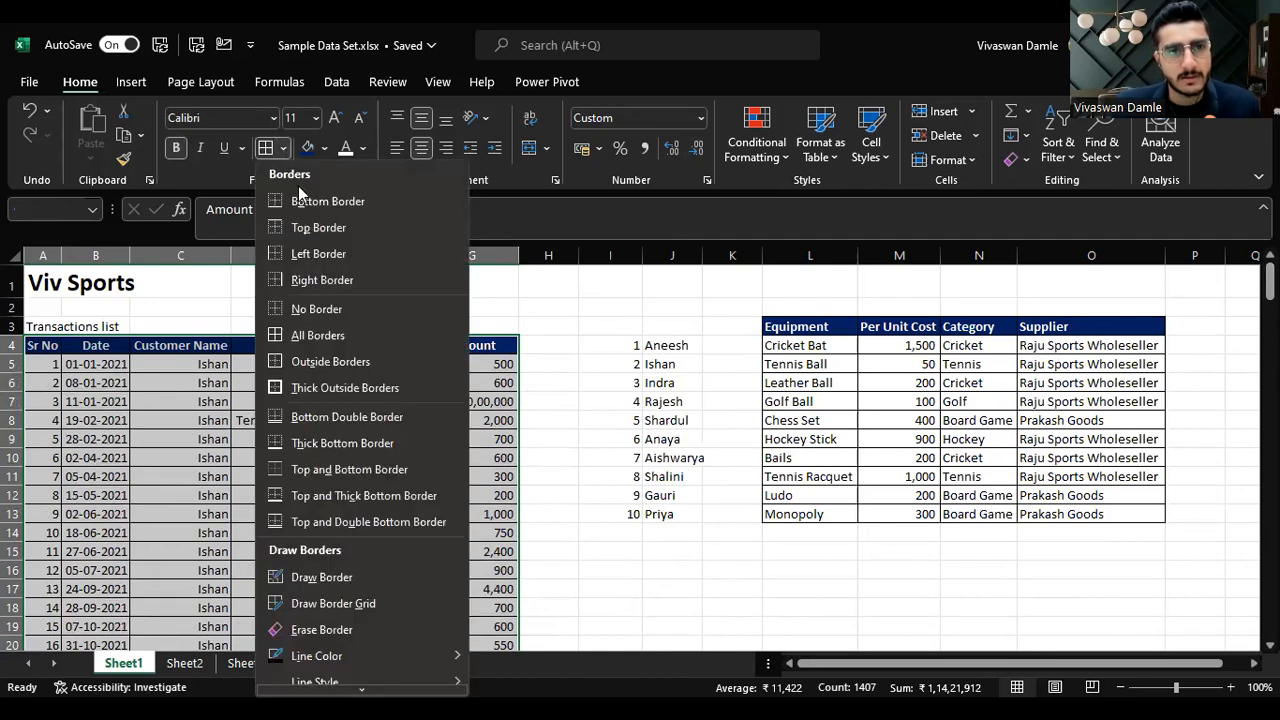
left_click(317, 309)
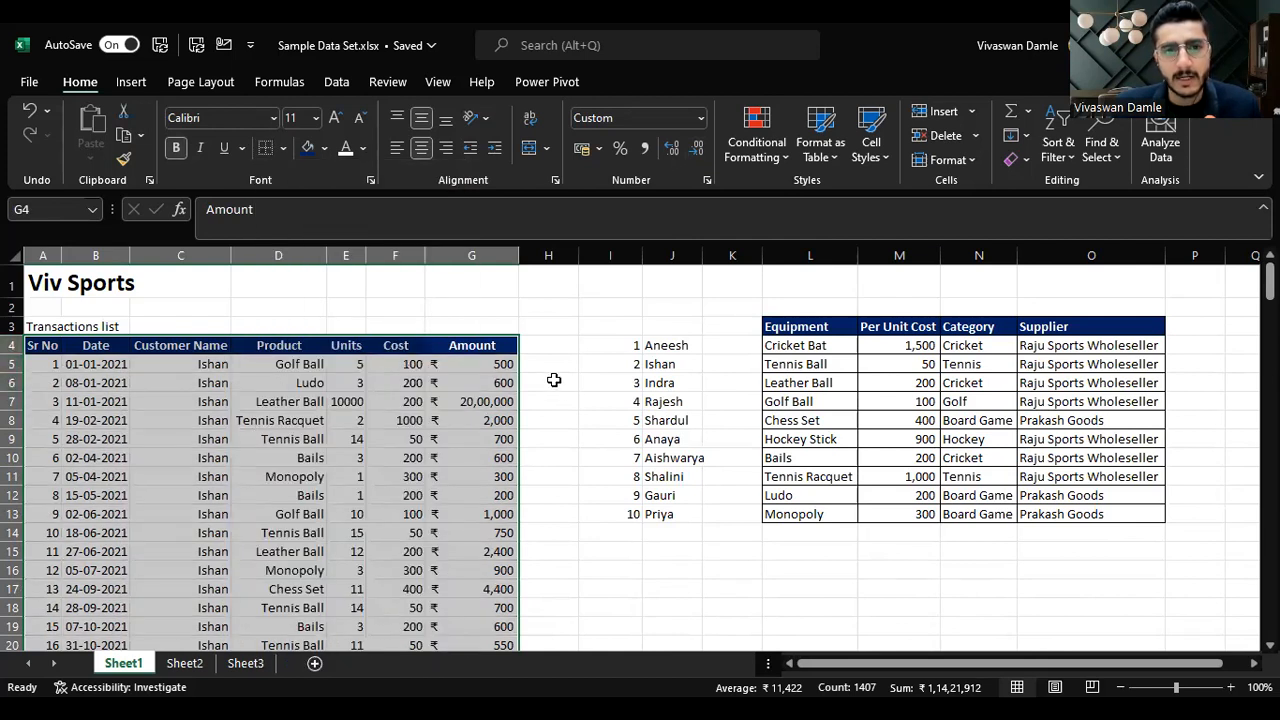
left_click(324, 150)
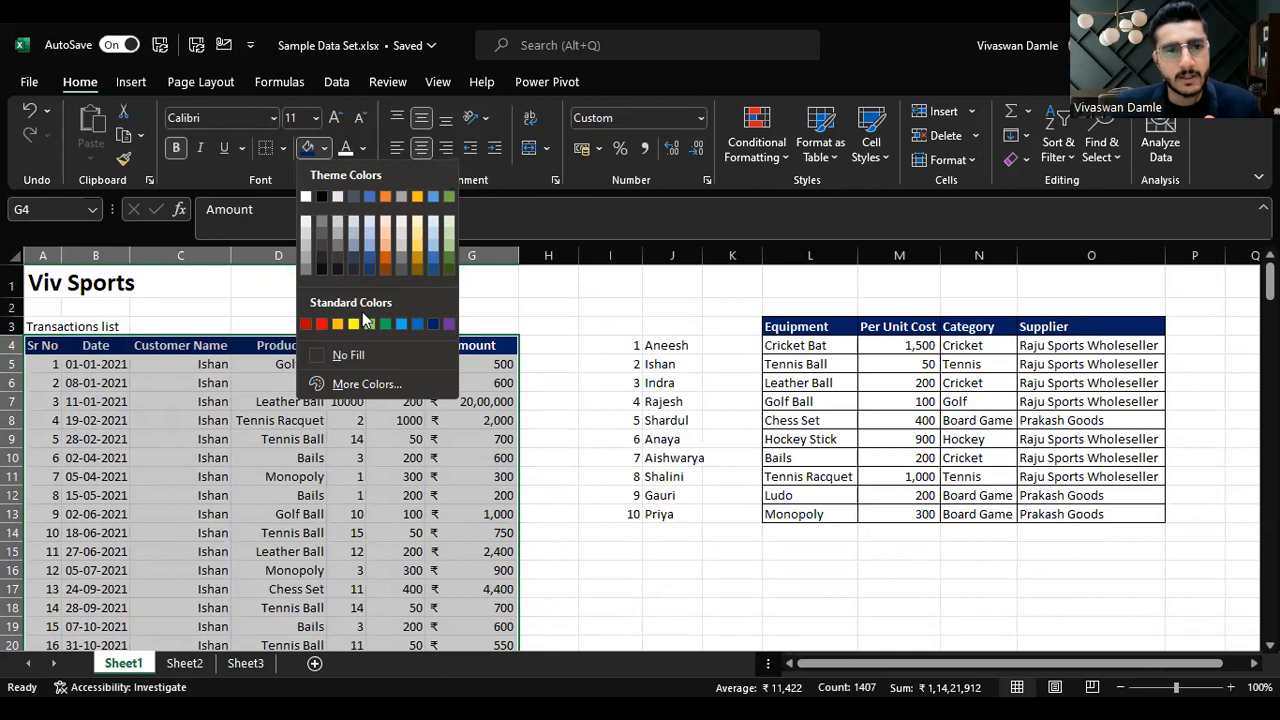
left_click(358, 354)
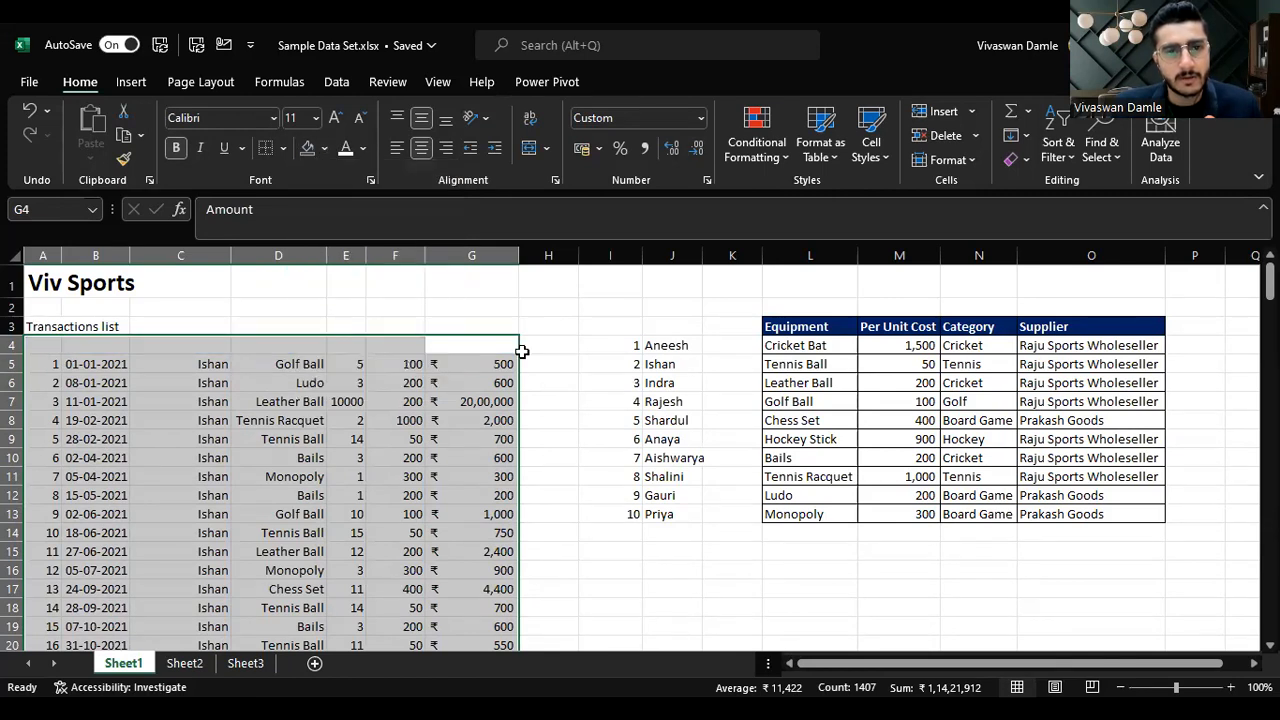
Step: Set the table's font colour to black and its number format to General
left_click(365, 149)
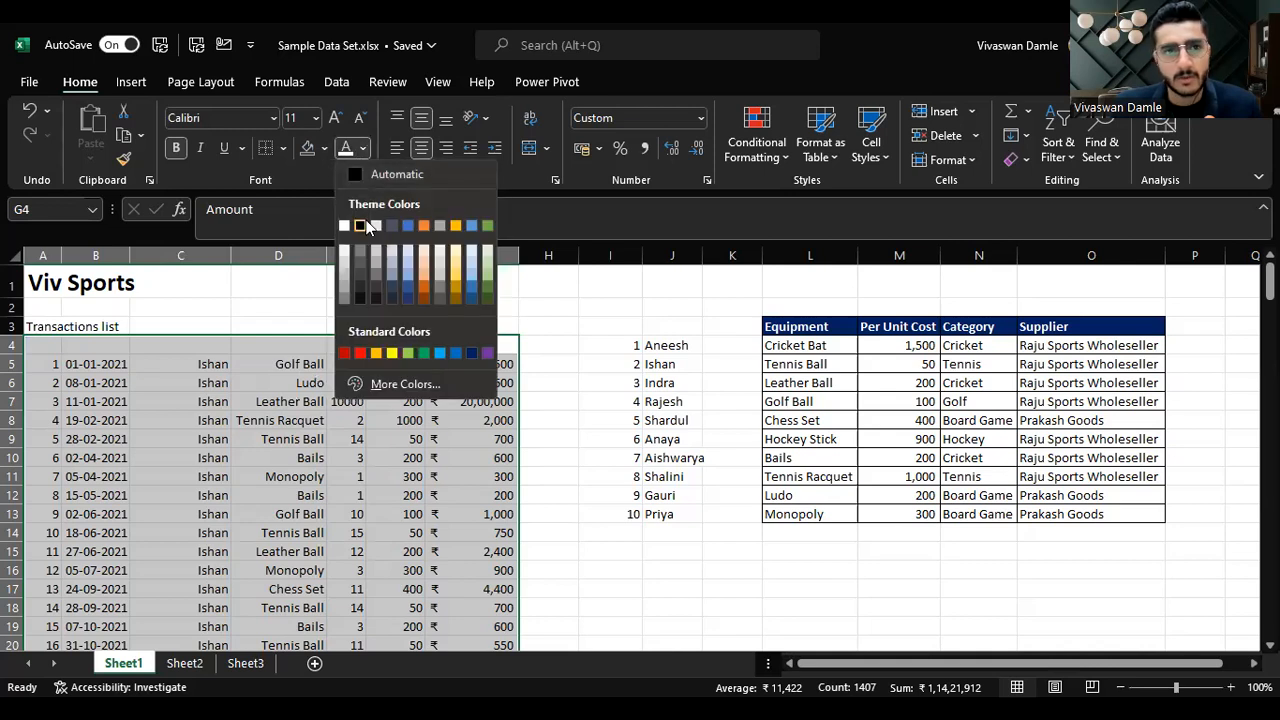
left_click(362, 224)
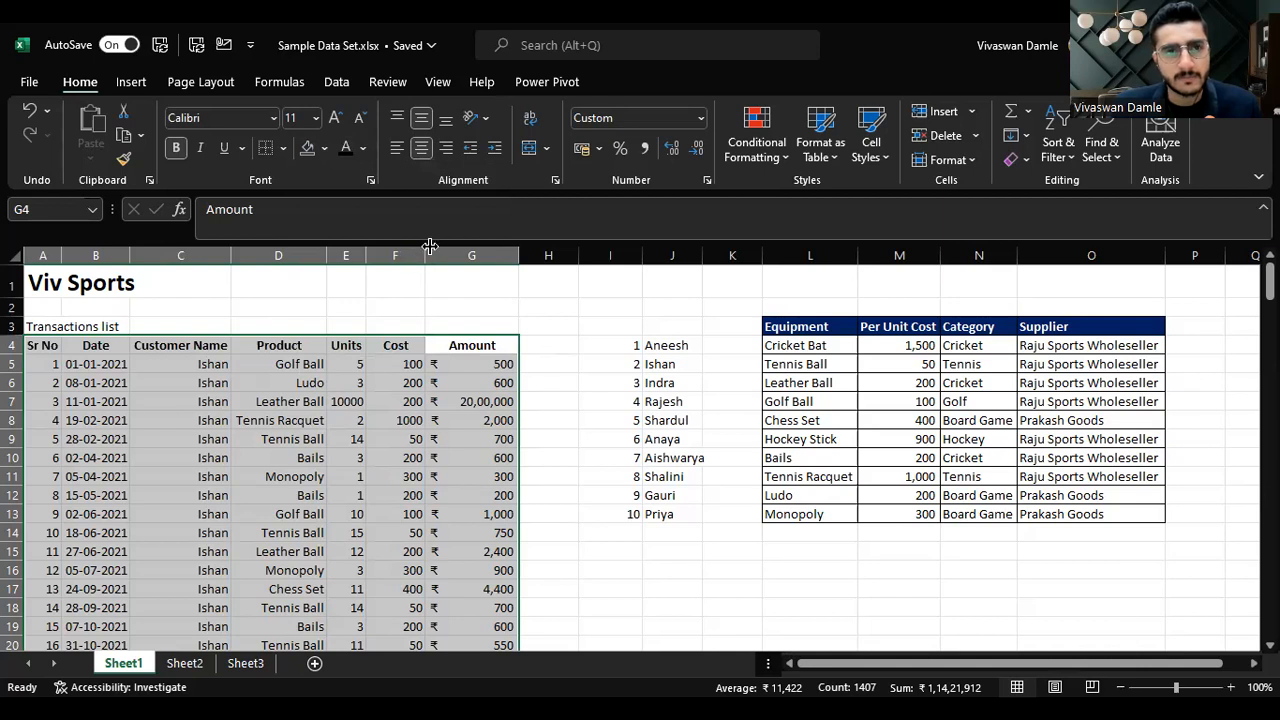
left_click(702, 121)
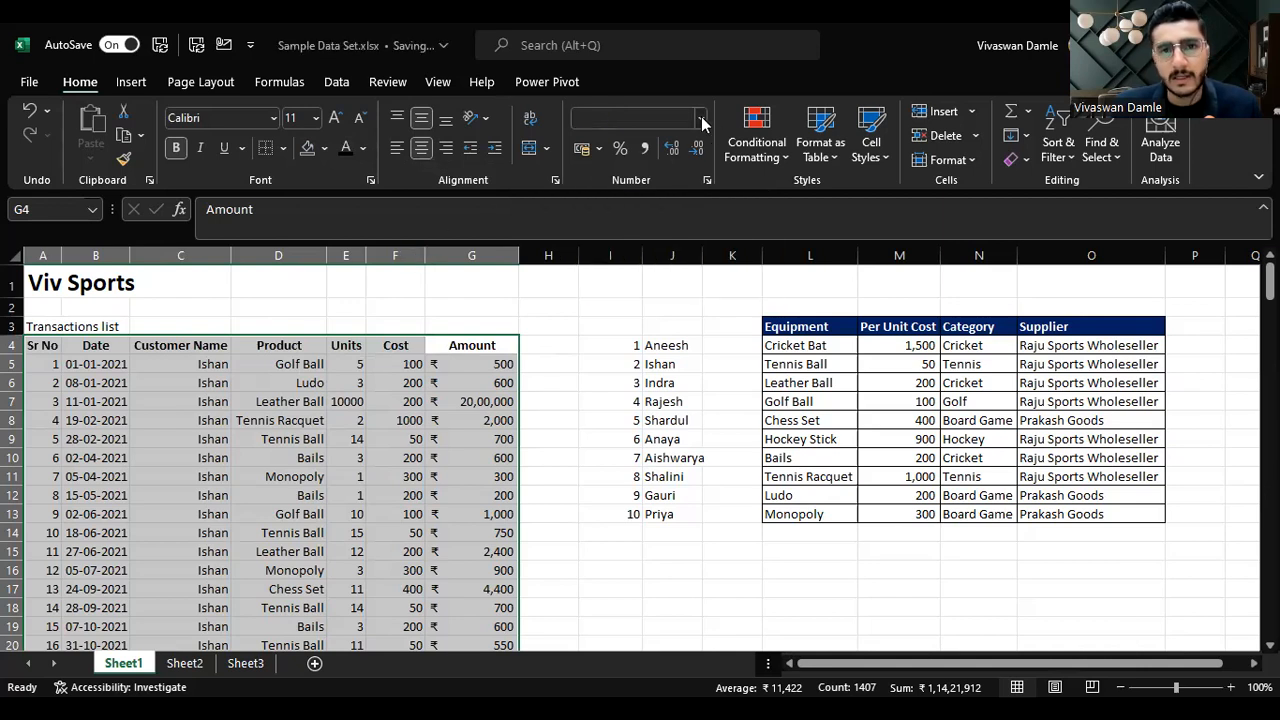
left_click(685, 153)
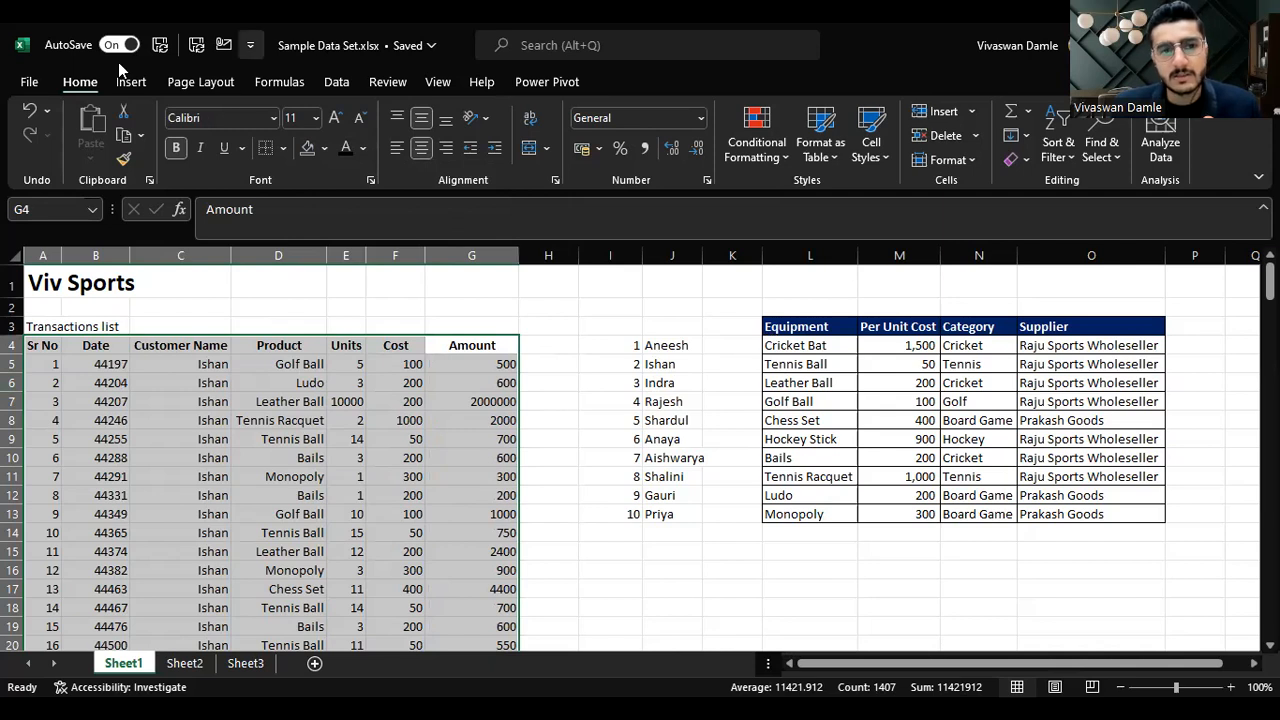
Step: Remove the bold formatting from the table's header row
left_click(46, 343)
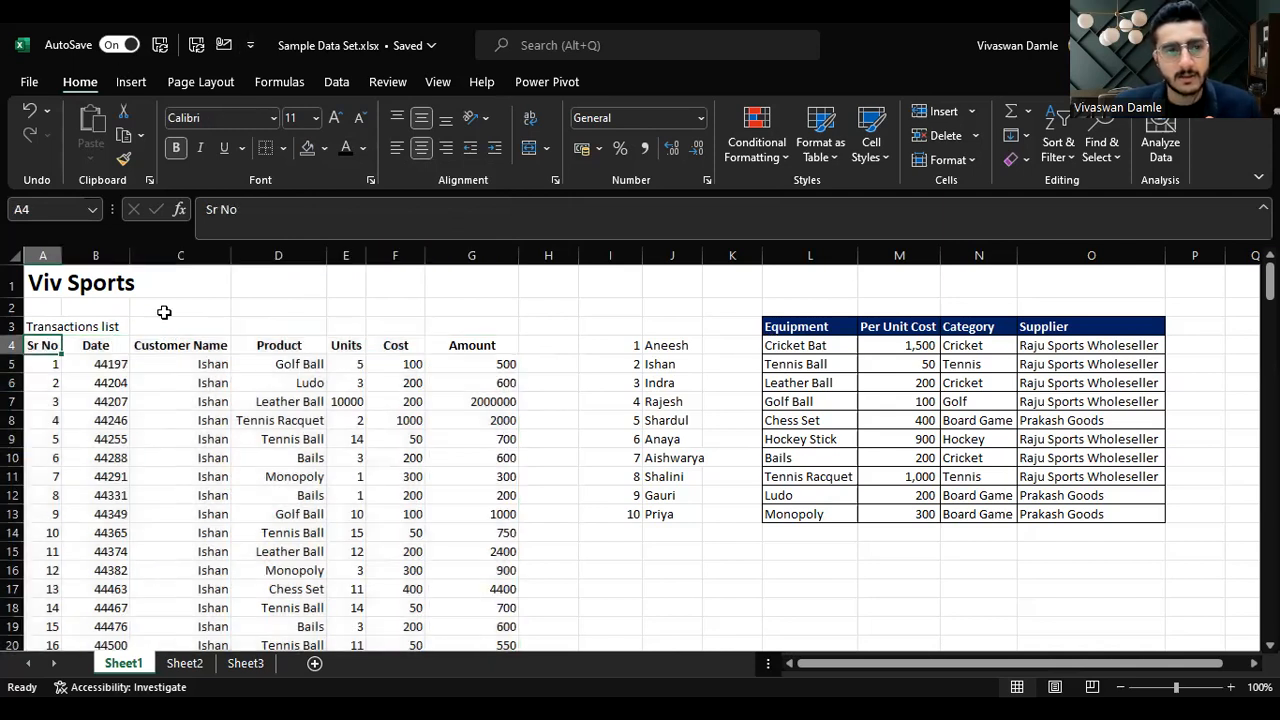
key("ctrl+shift+Right")
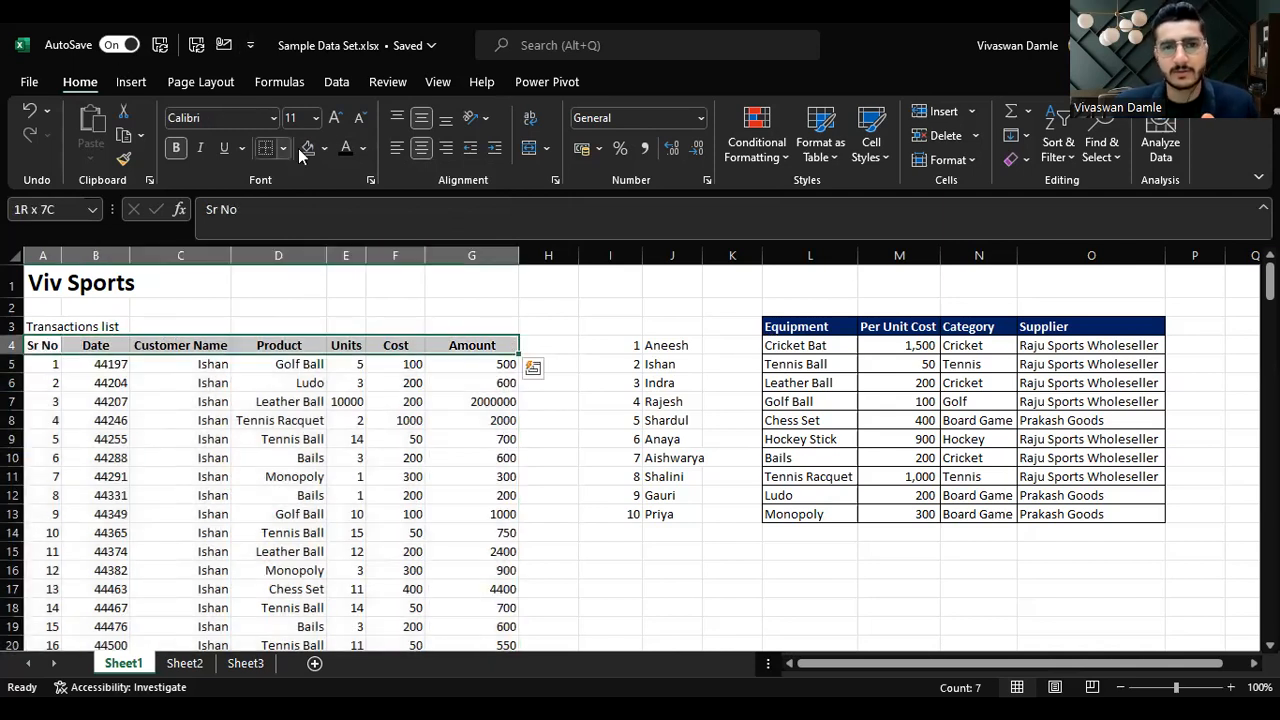
left_click(175, 147)
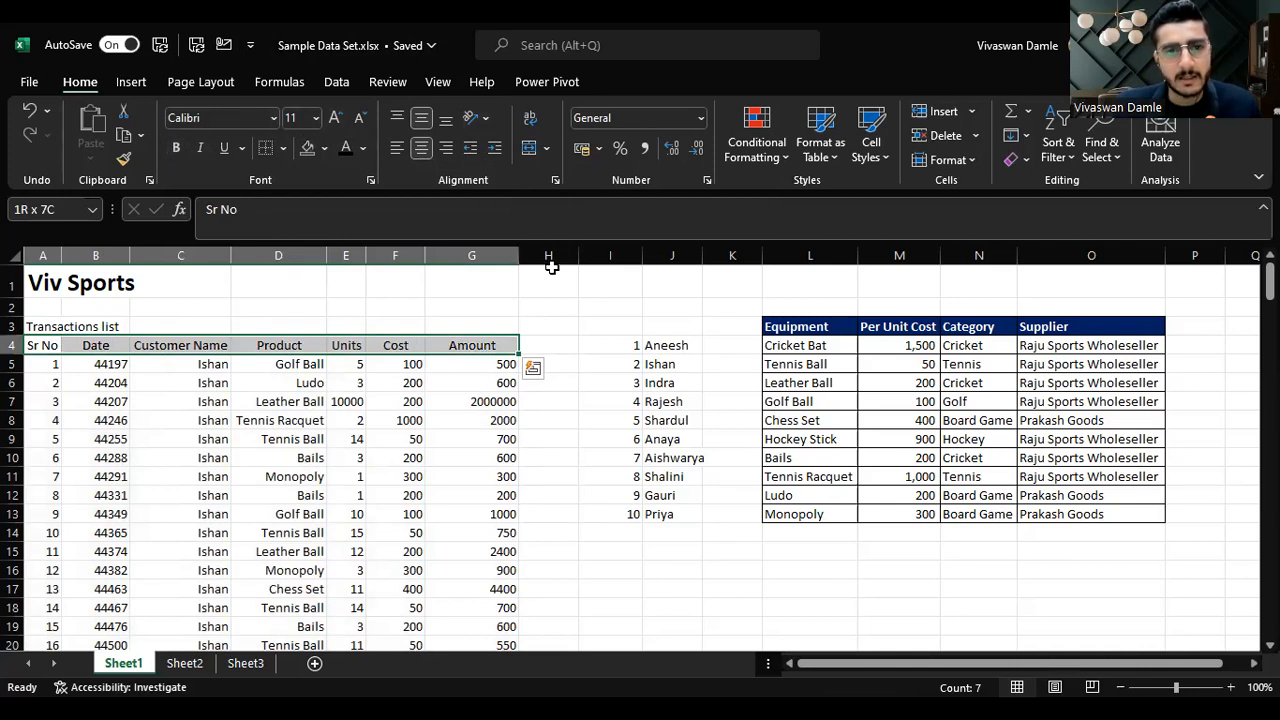
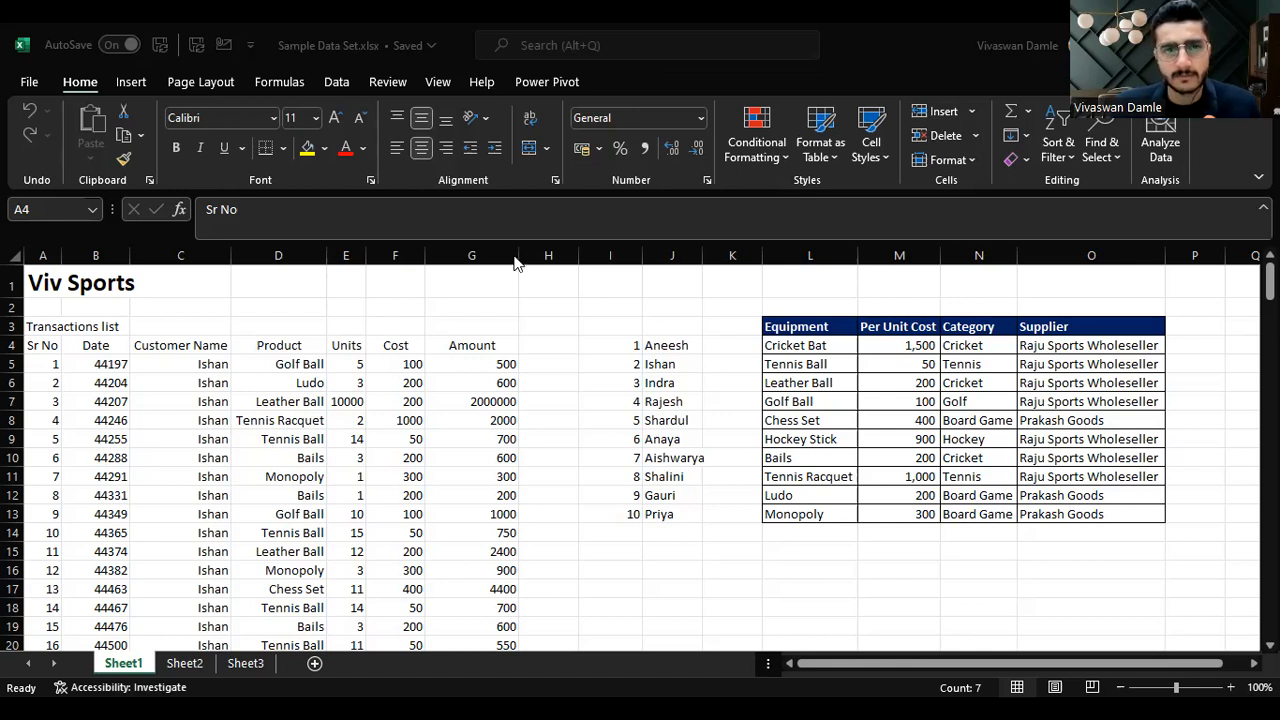
Step: Select the transactions table's header row and fill it with dark blue
left_click(464, 346)
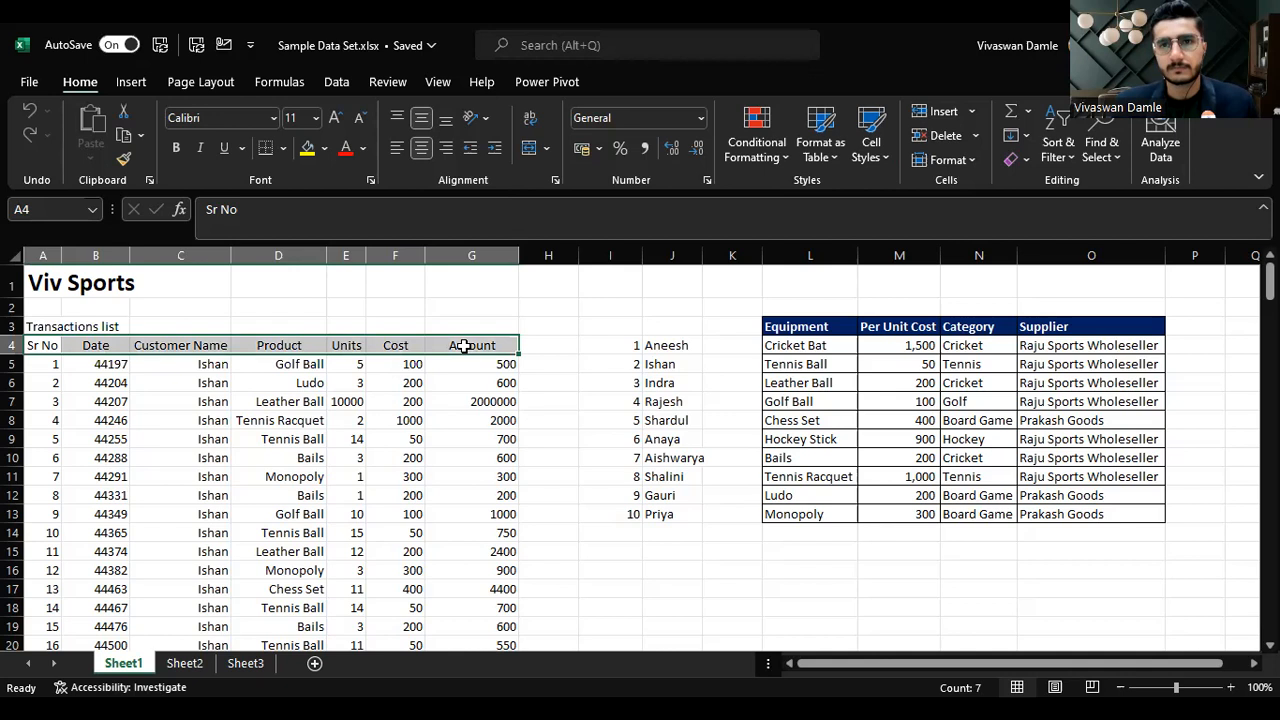
key("alt+Tab")
key("alt+Tab")
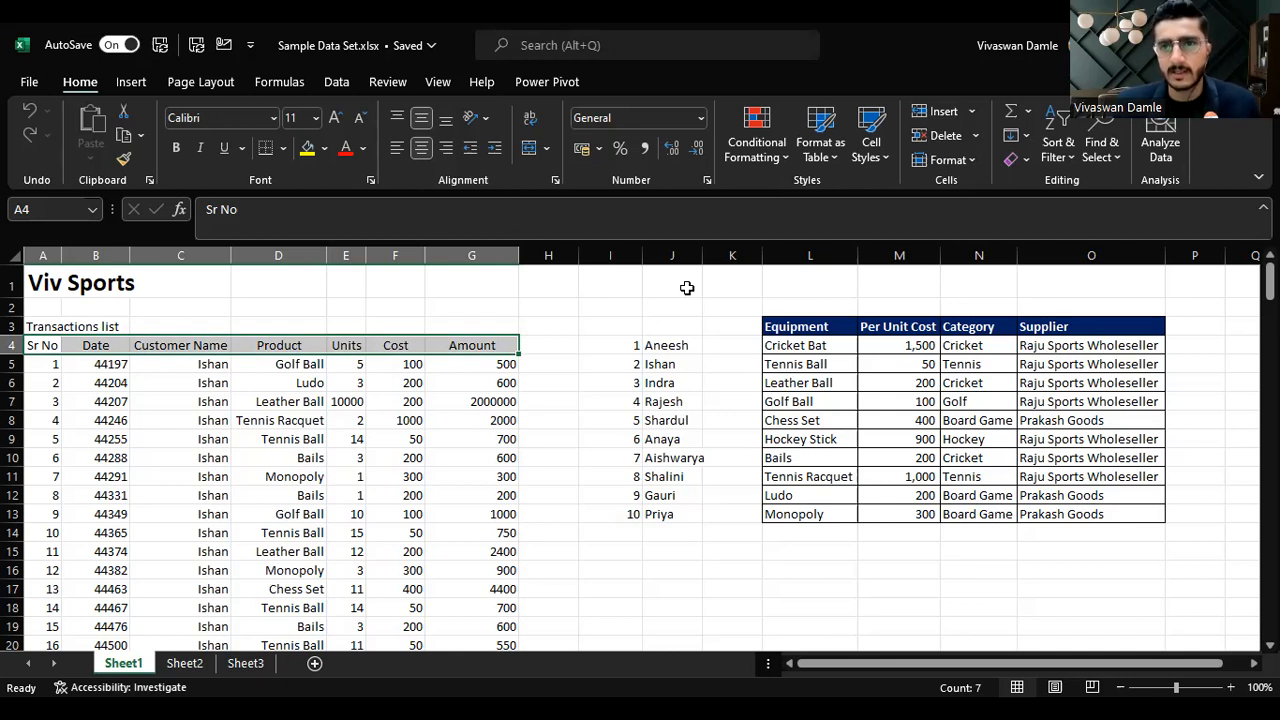
key("ctrl+shift+Down")
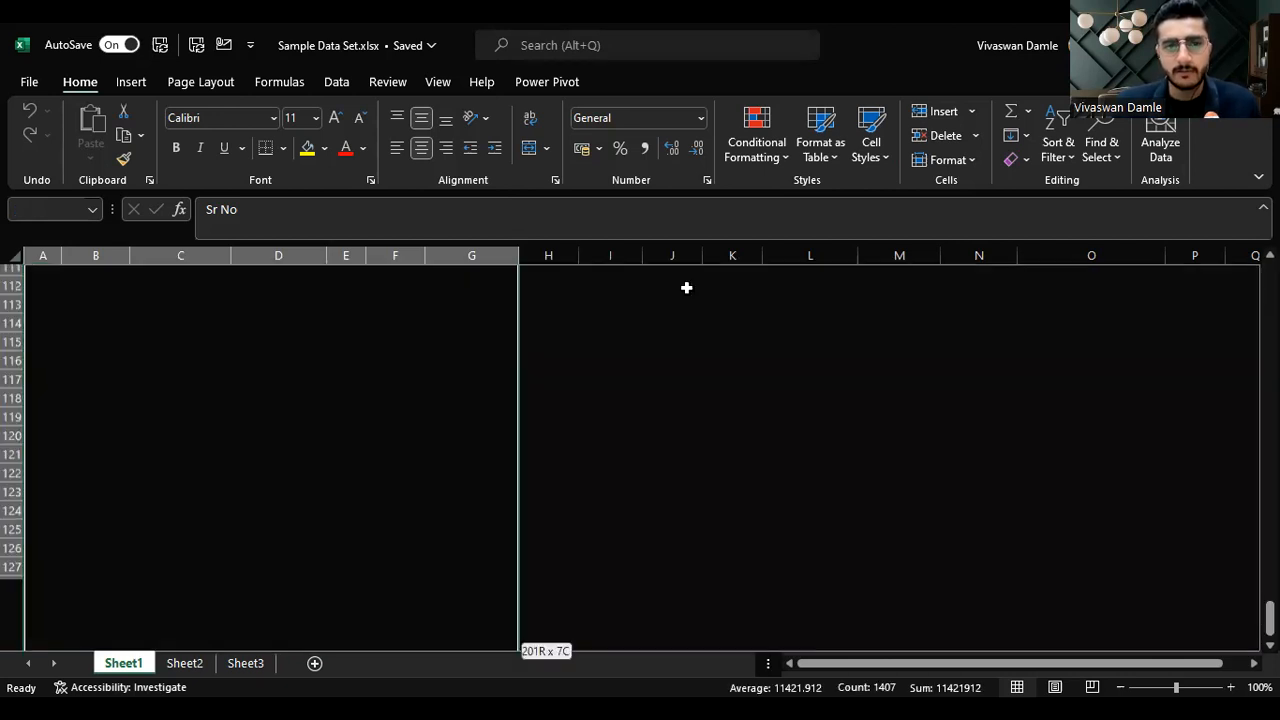
key("Left")
key("Right")
key("Right")
key("Left")
key("Left")
key("ctrl+shift+Right")
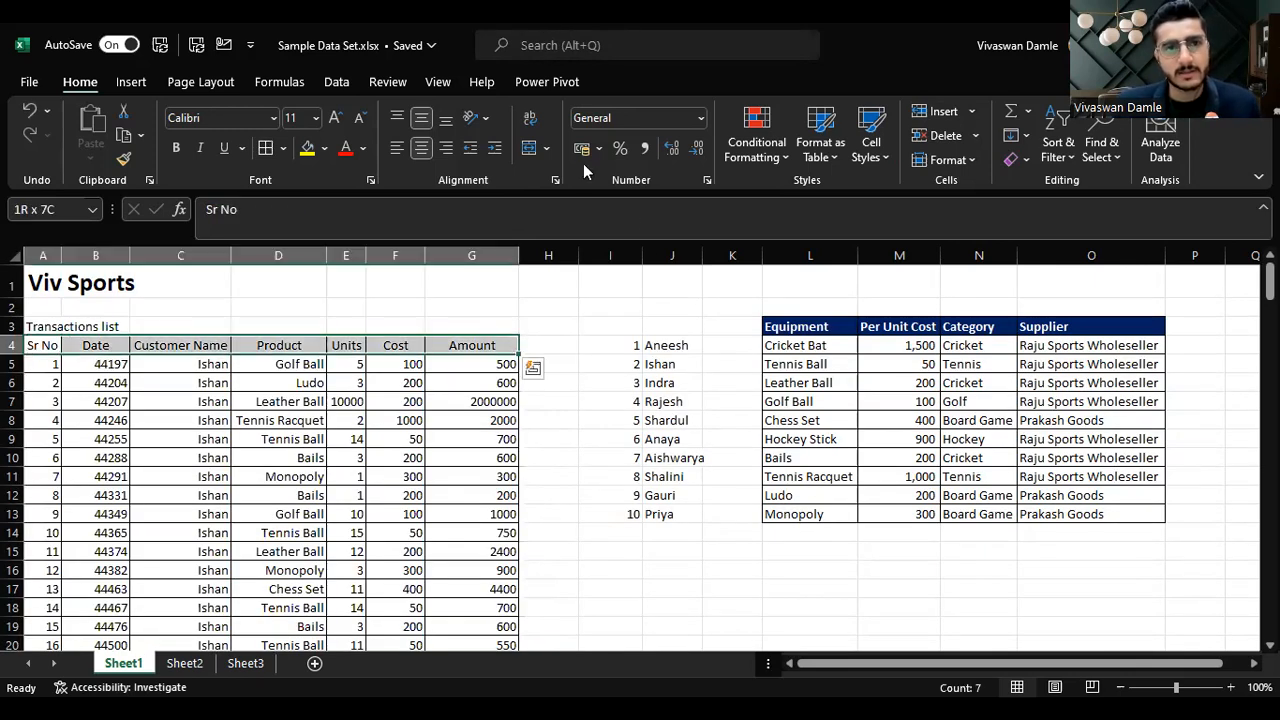
left_click(325, 148)
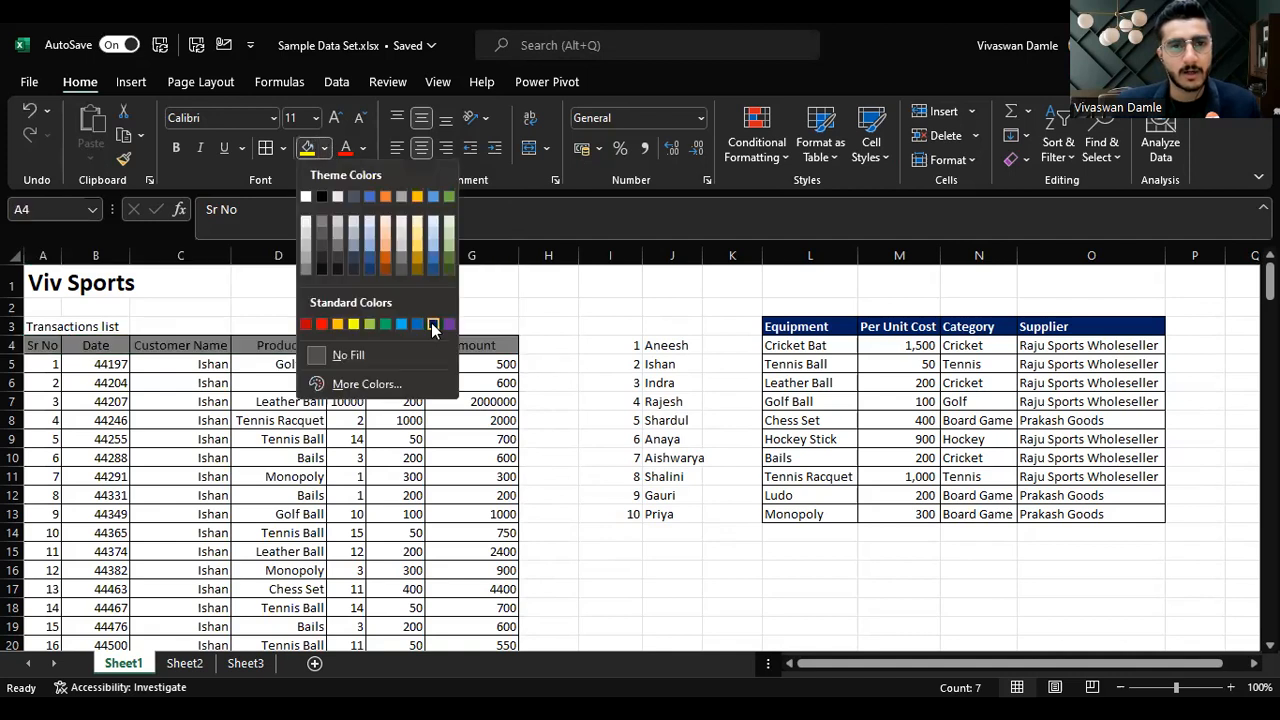
left_click(430, 323)
Step: Set the header row's font colour to white and make it bold
left_click(364, 150)
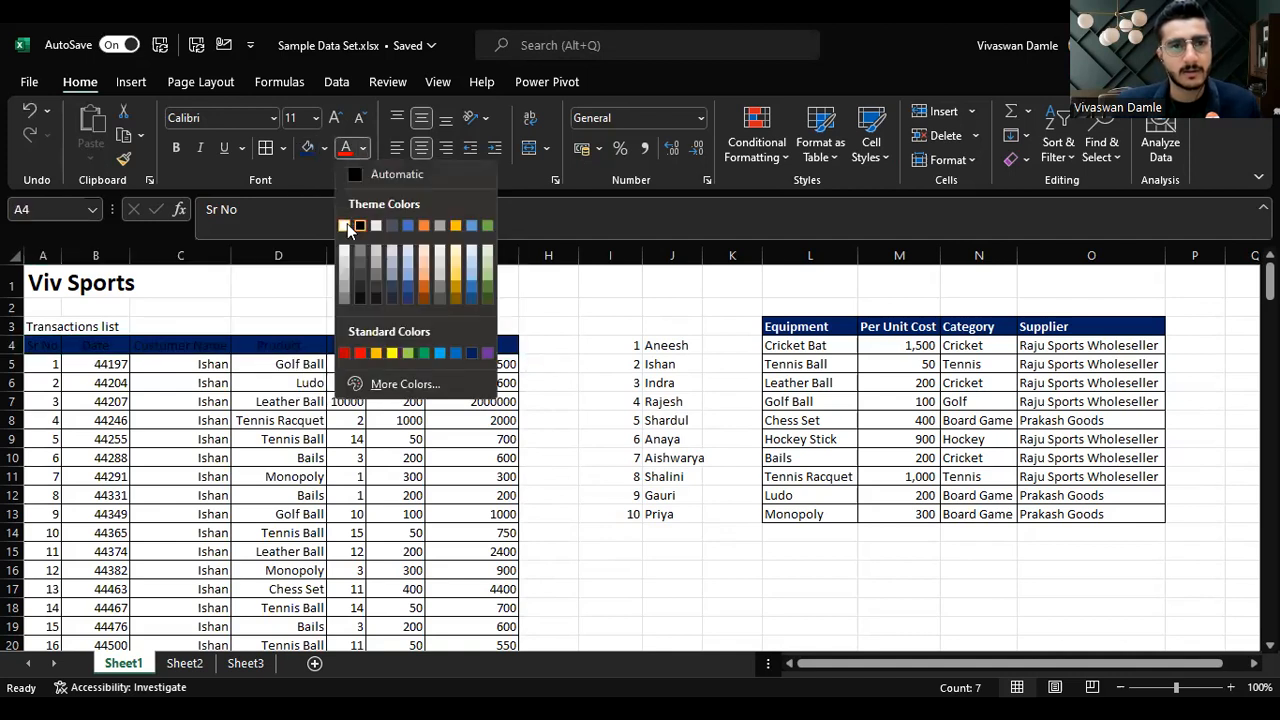
left_click(352, 219)
key("ctrl+b")
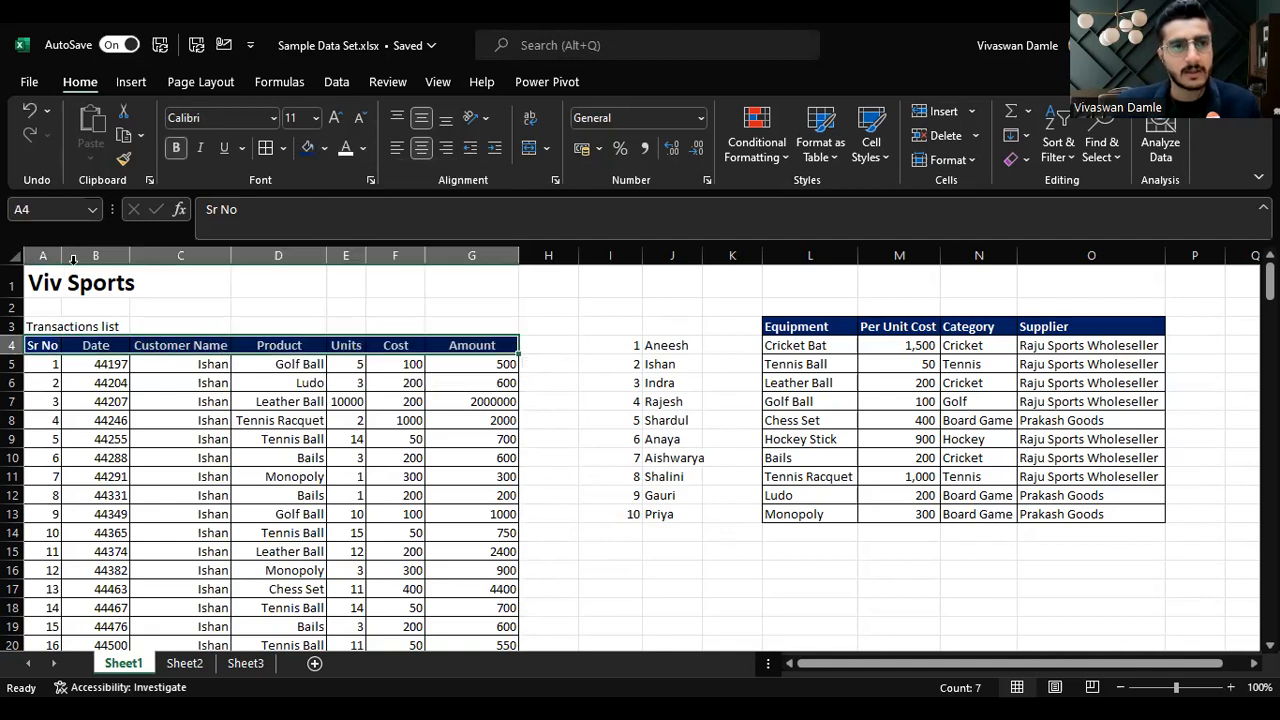
Step: Format the Date column as Short Date
left_click(74, 256)
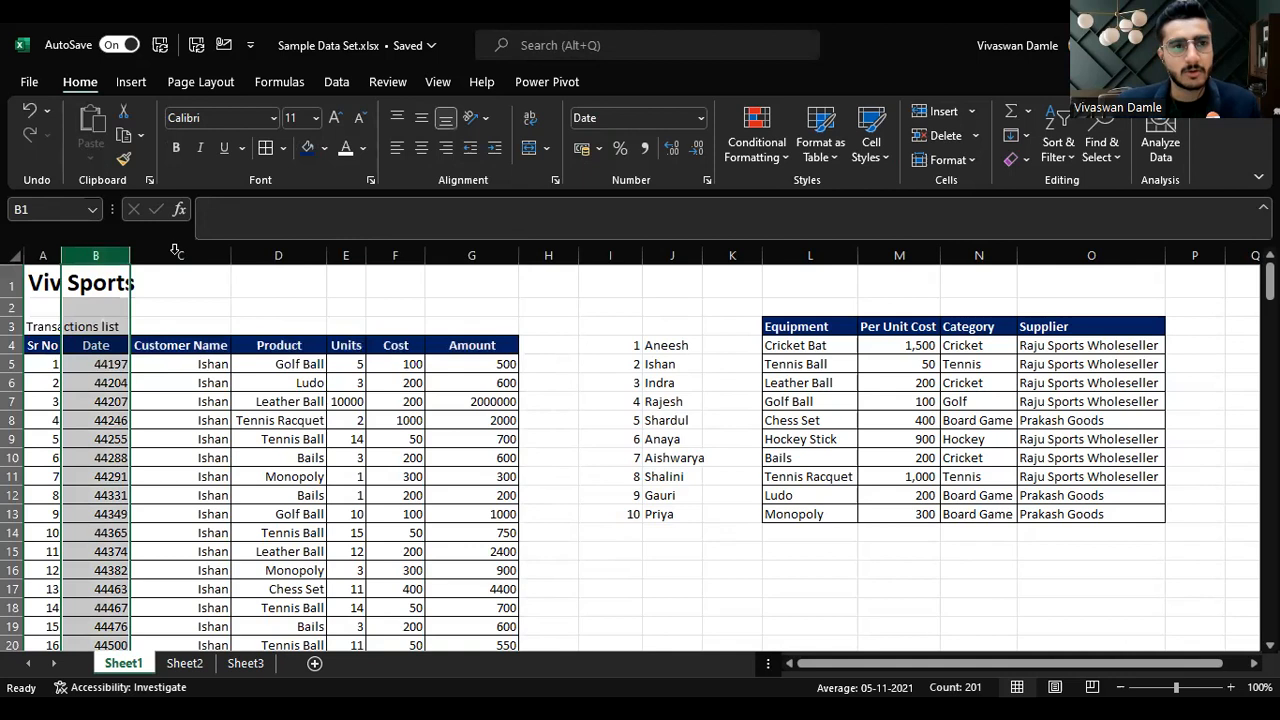
left_click(698, 122)
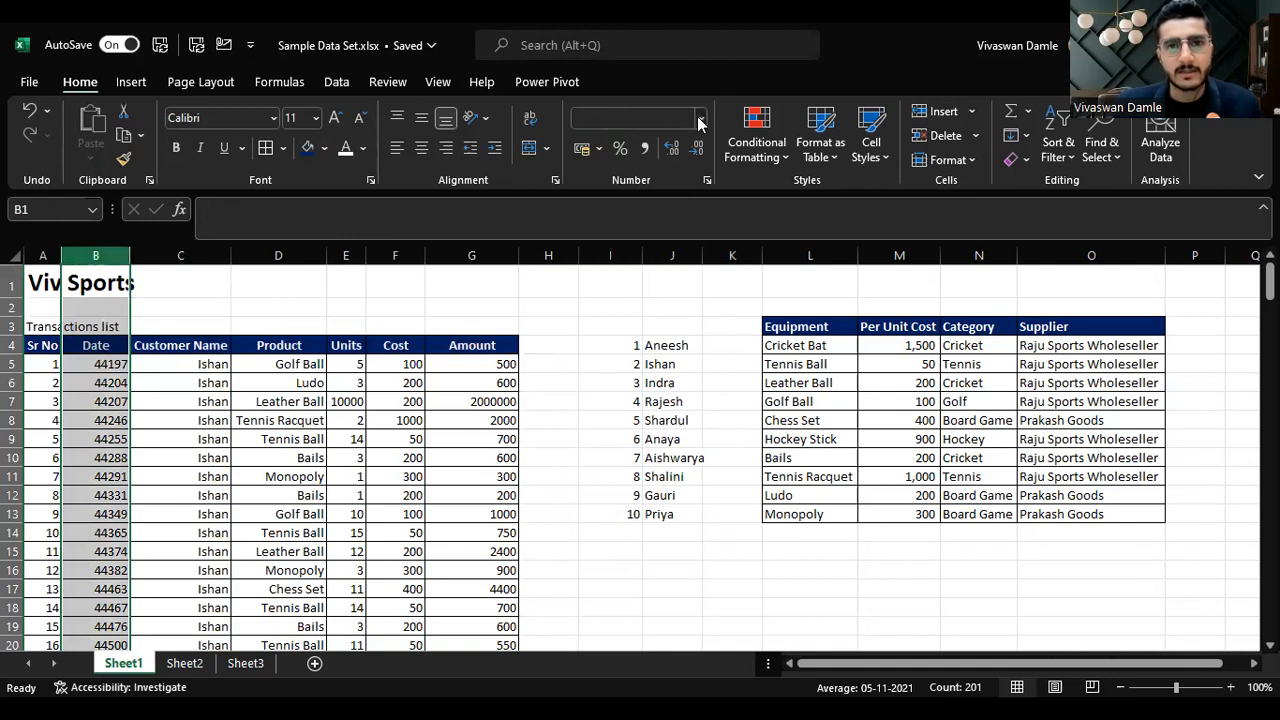
left_click(657, 330)
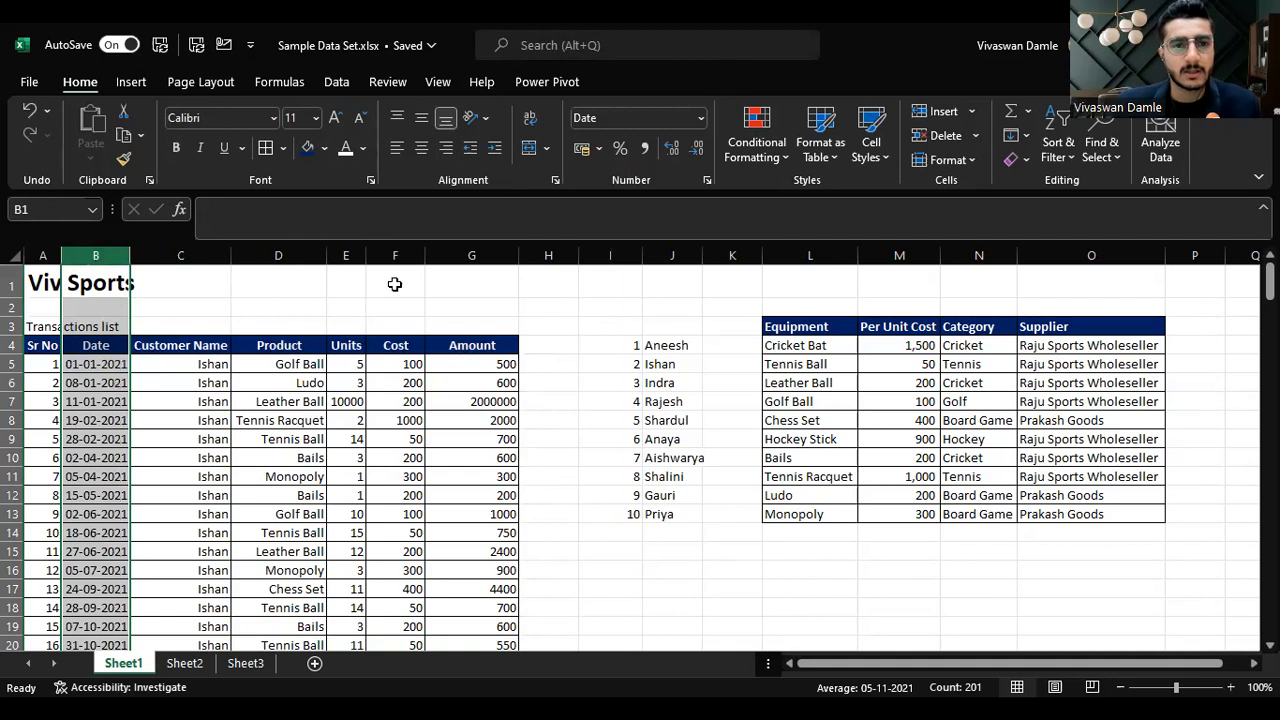
Step: Format the Cost and Amount columns as Accounting with no decimal places
left_click(506, 255)
left_click(395, 255, "shift")
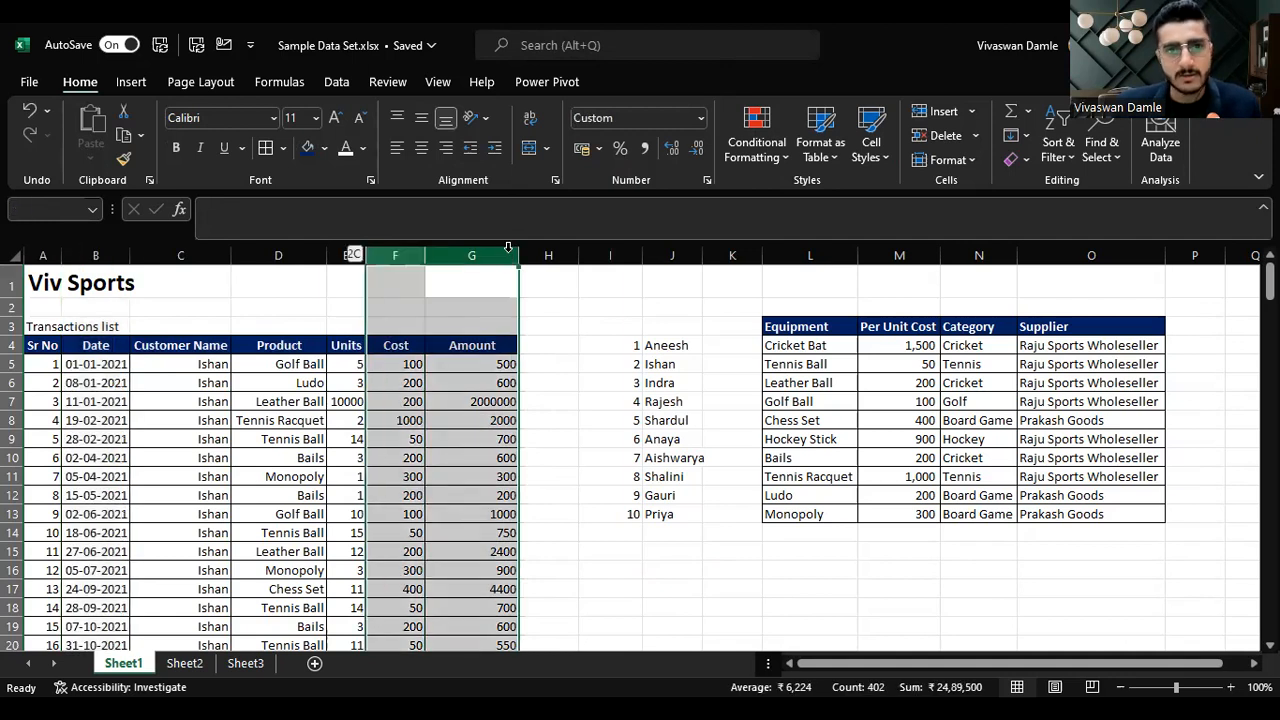
left_click(700, 118)
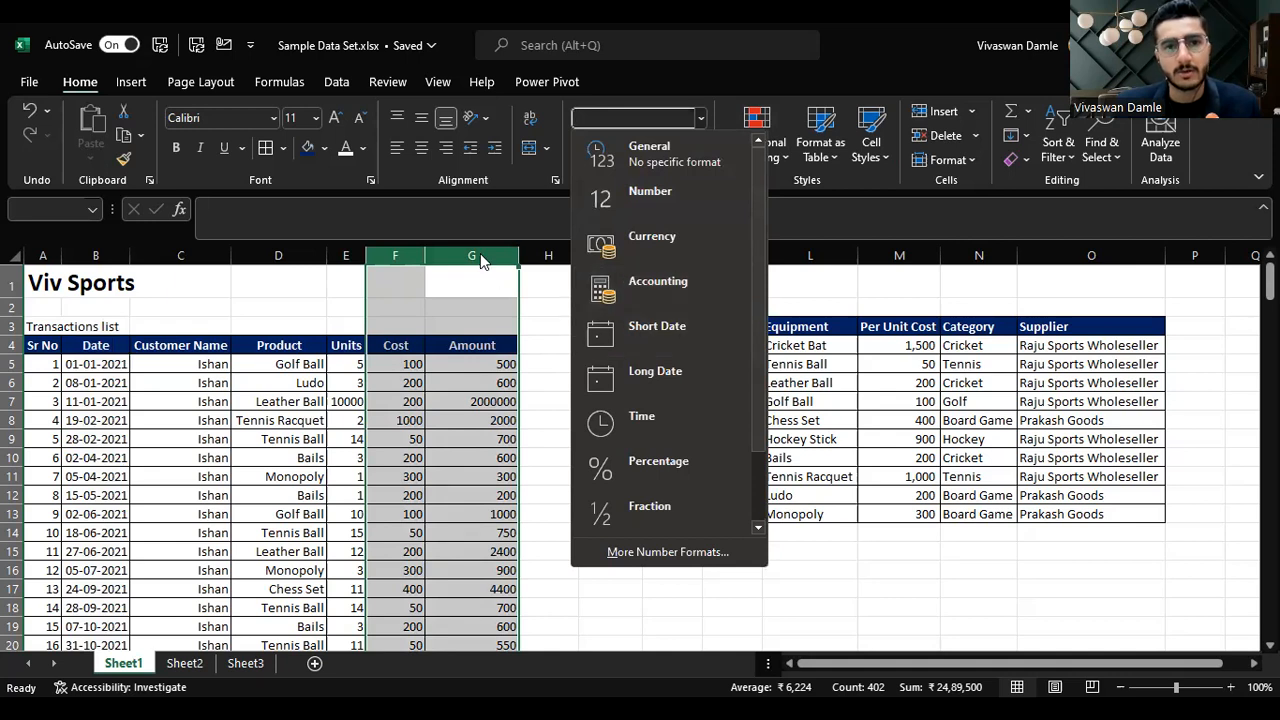
left_click(690, 282)
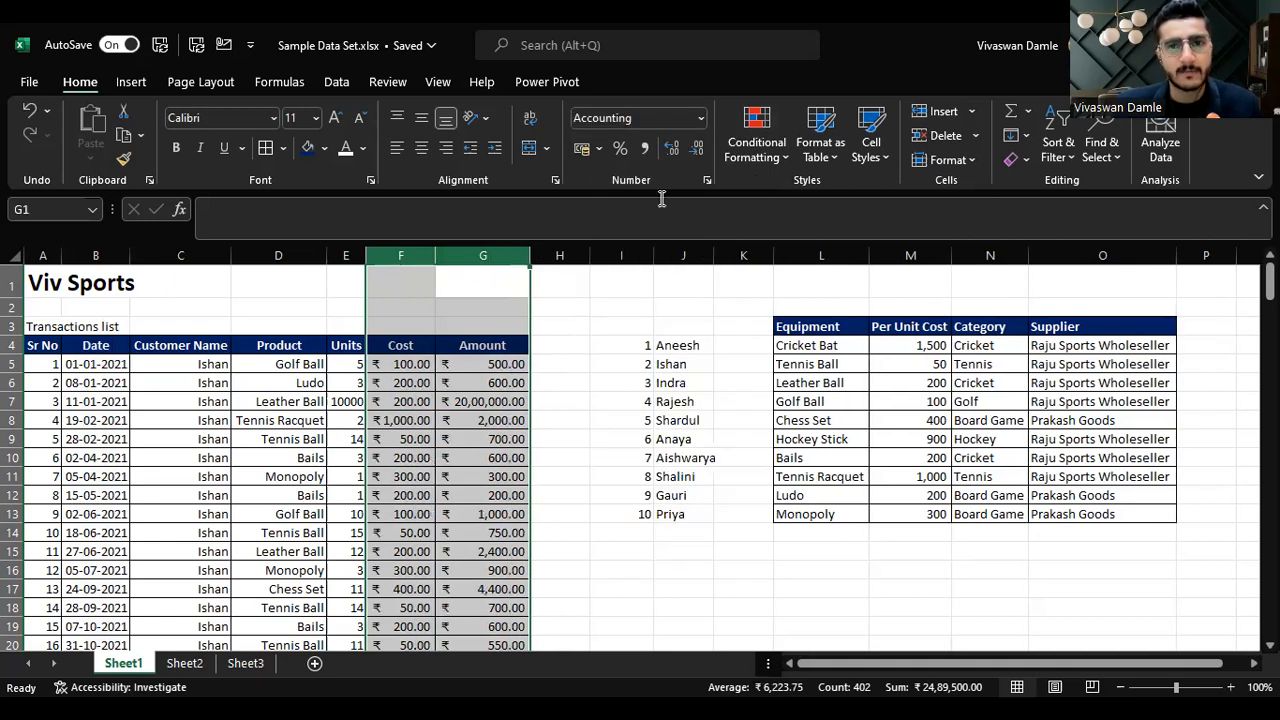
left_click(697, 148)
left_click(697, 148)
left_click(593, 378)
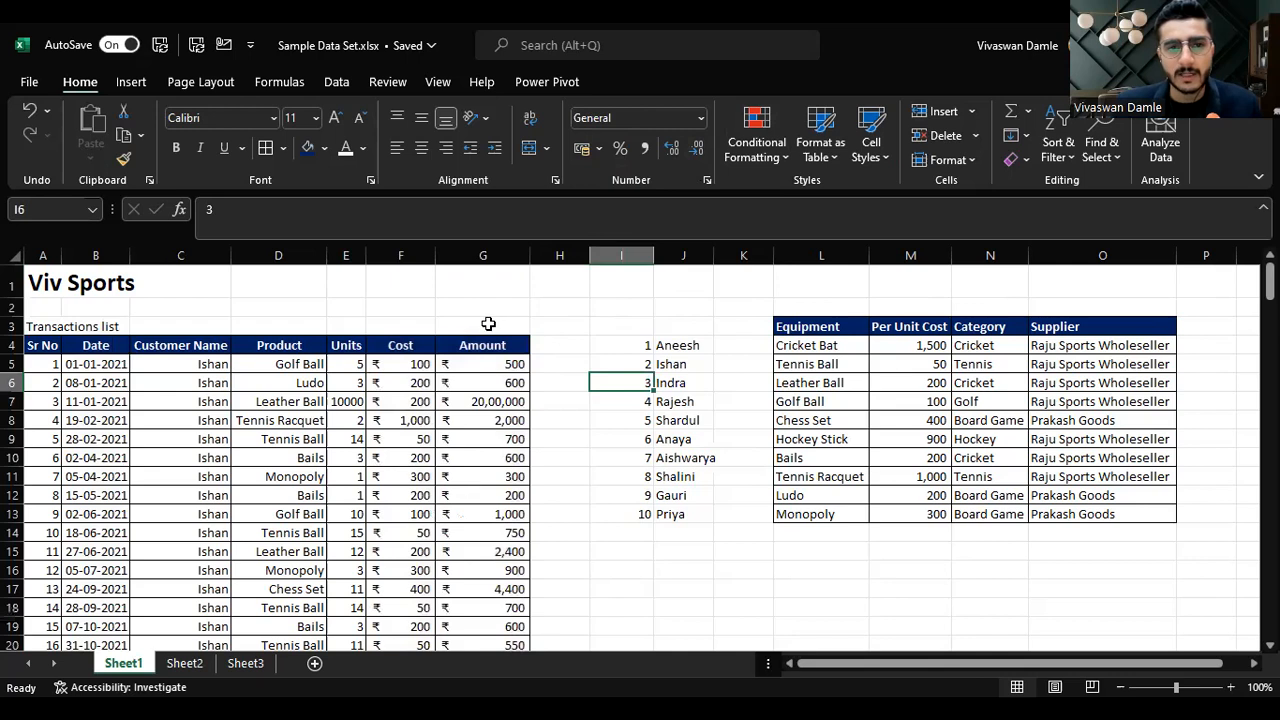
Step: Select the whole Date column and apply the day-month-year date format such as 01-Jan-21
left_click(486, 326)
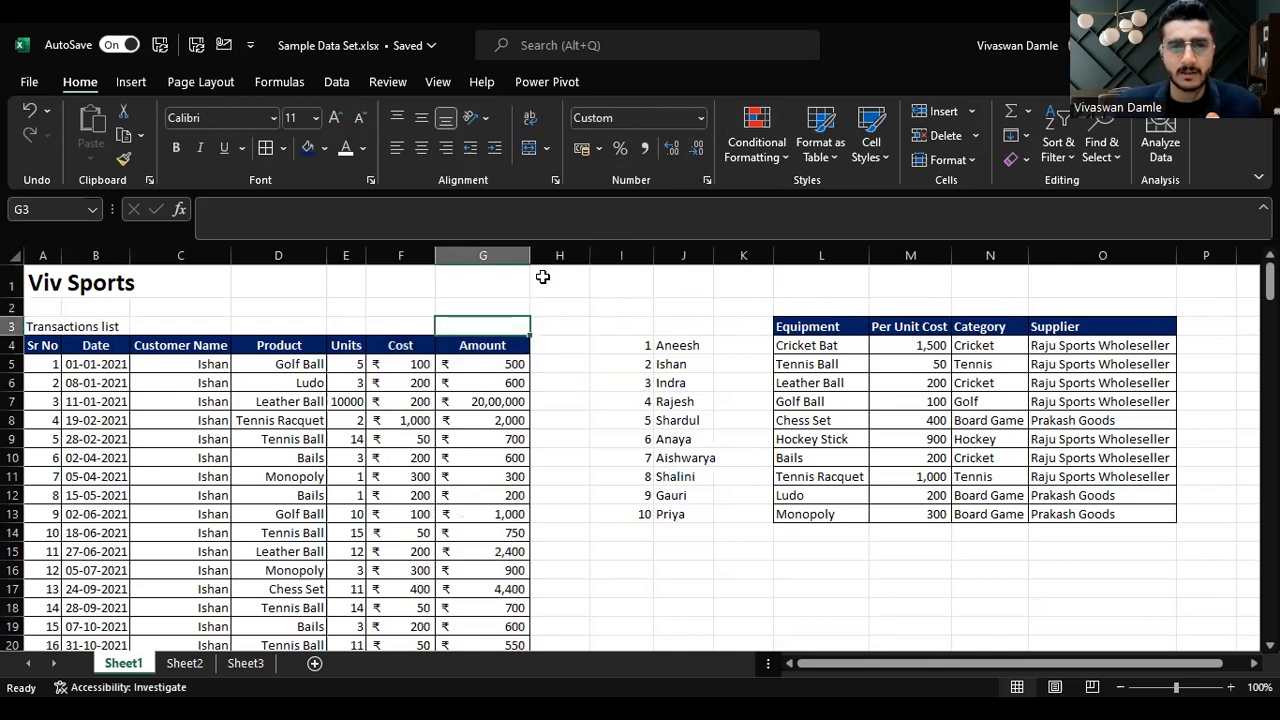
key("Left")
key("Left")
key("Left")
key("Left")
key("Left")
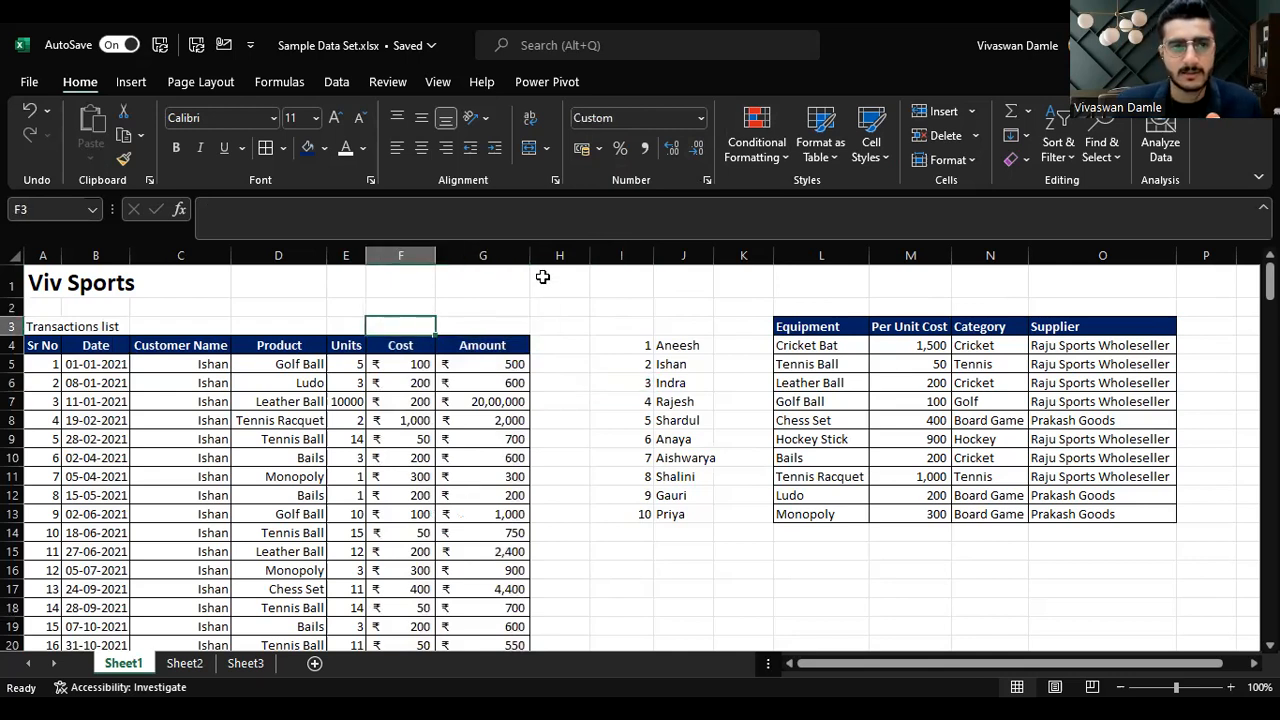
key("ctrl+space")
key("ctrl+shift+3")
key("Right")
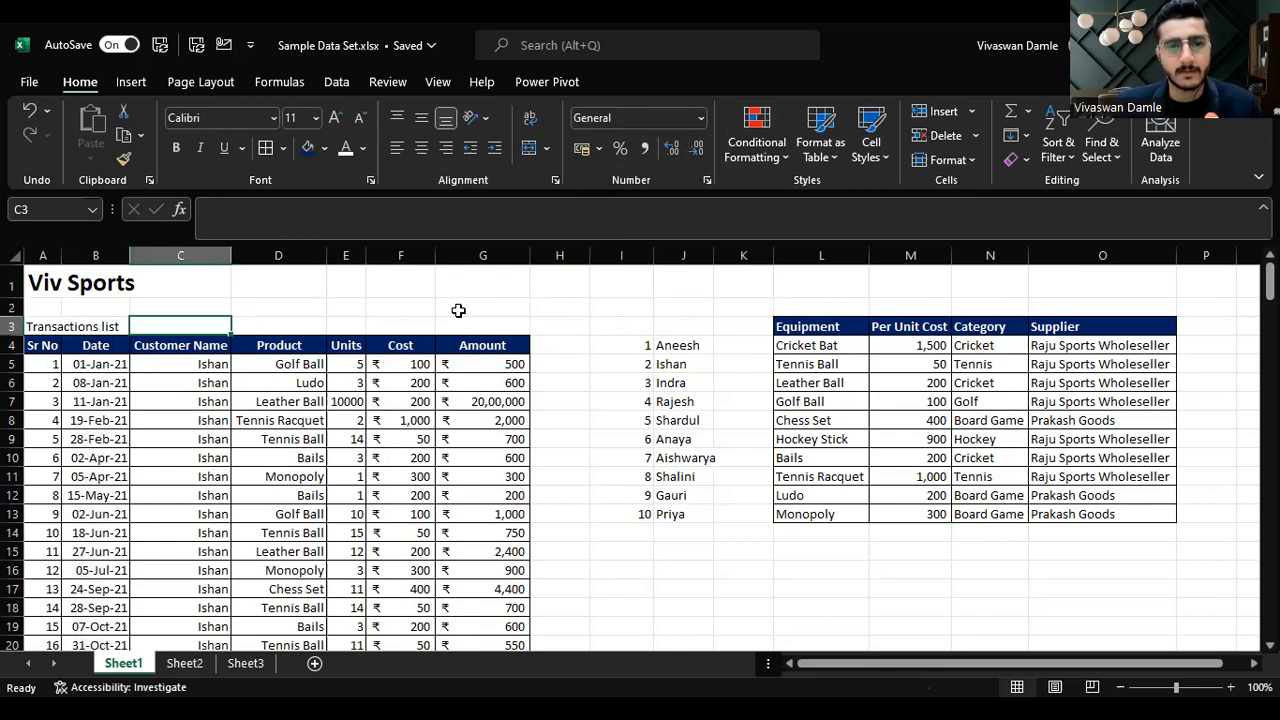
Step: Switch to Sheet2 and browse through each ribbon tab in turn
key("ctrl+Page_Down")
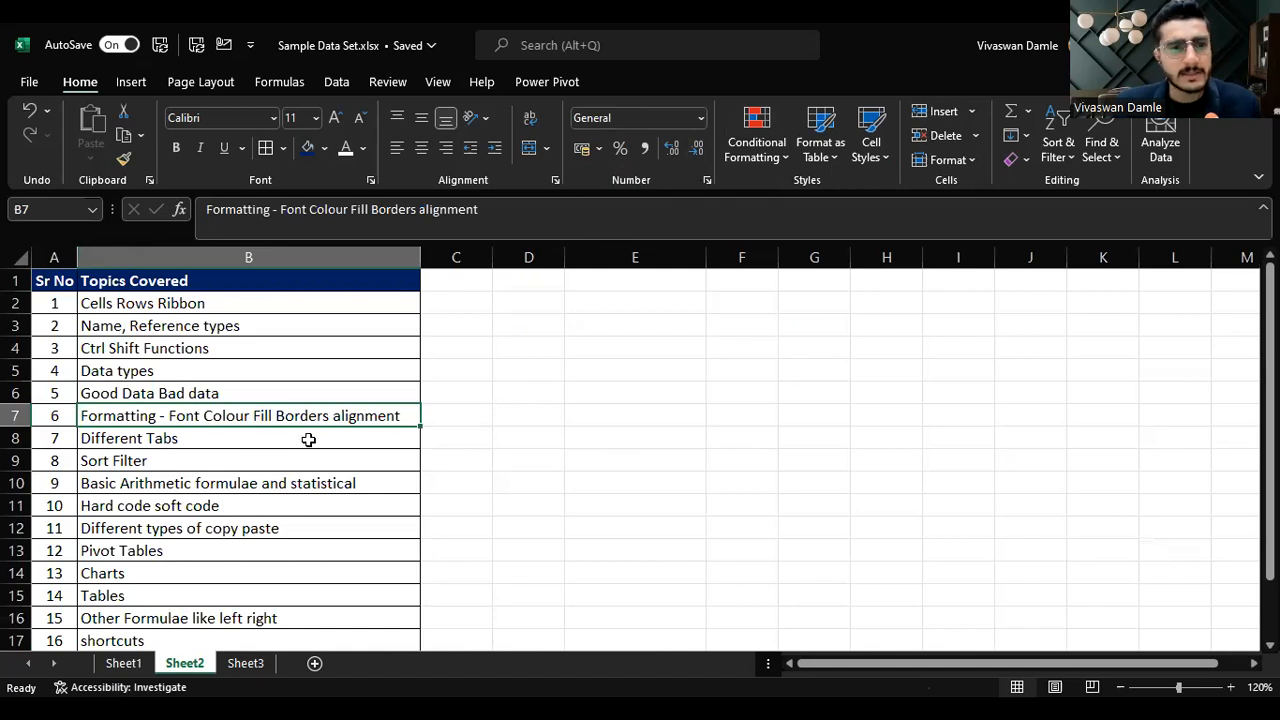
left_click(218, 441)
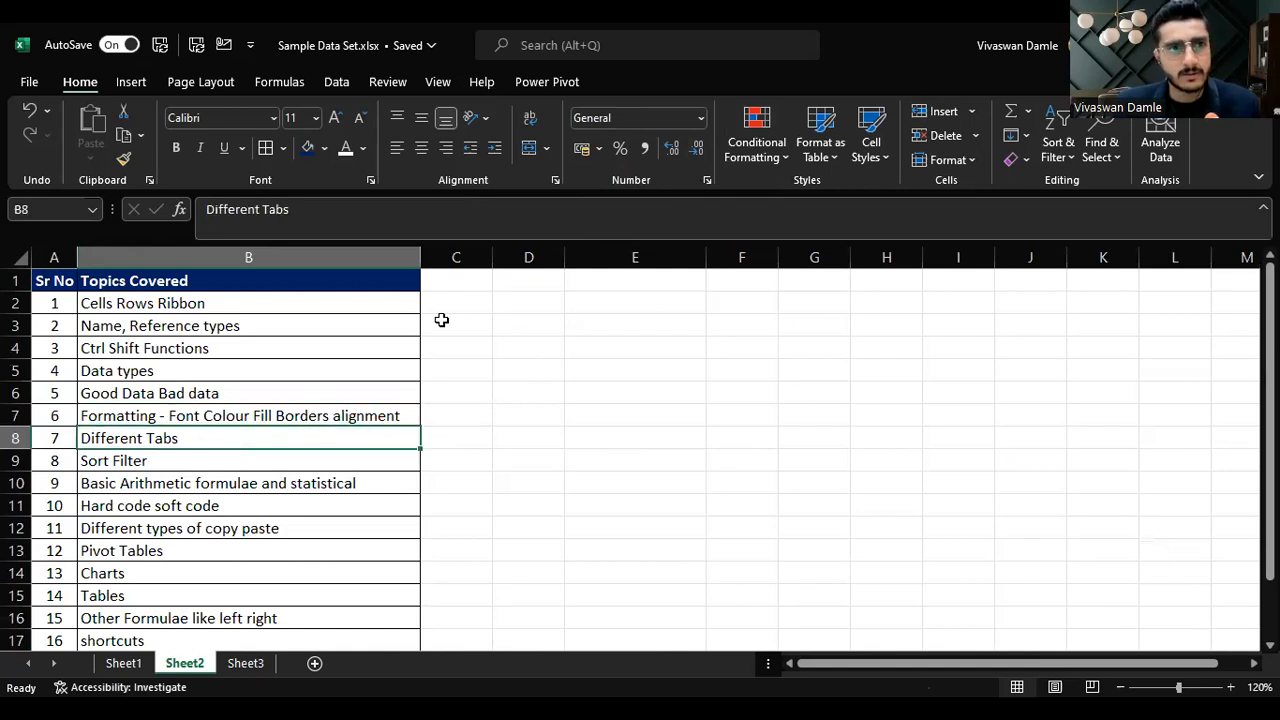
left_click(131, 82)
left_click(195, 80)
left_click(279, 82)
left_click(337, 83)
left_click(383, 82)
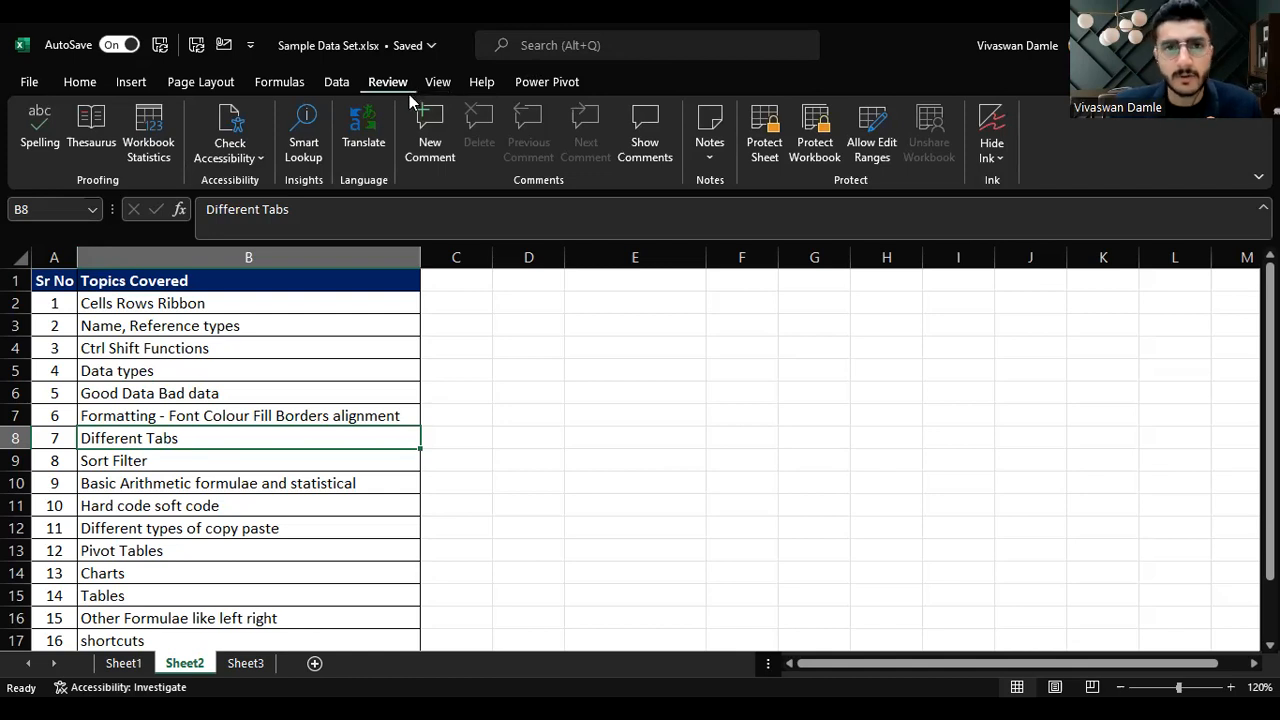
left_click(527, 83)
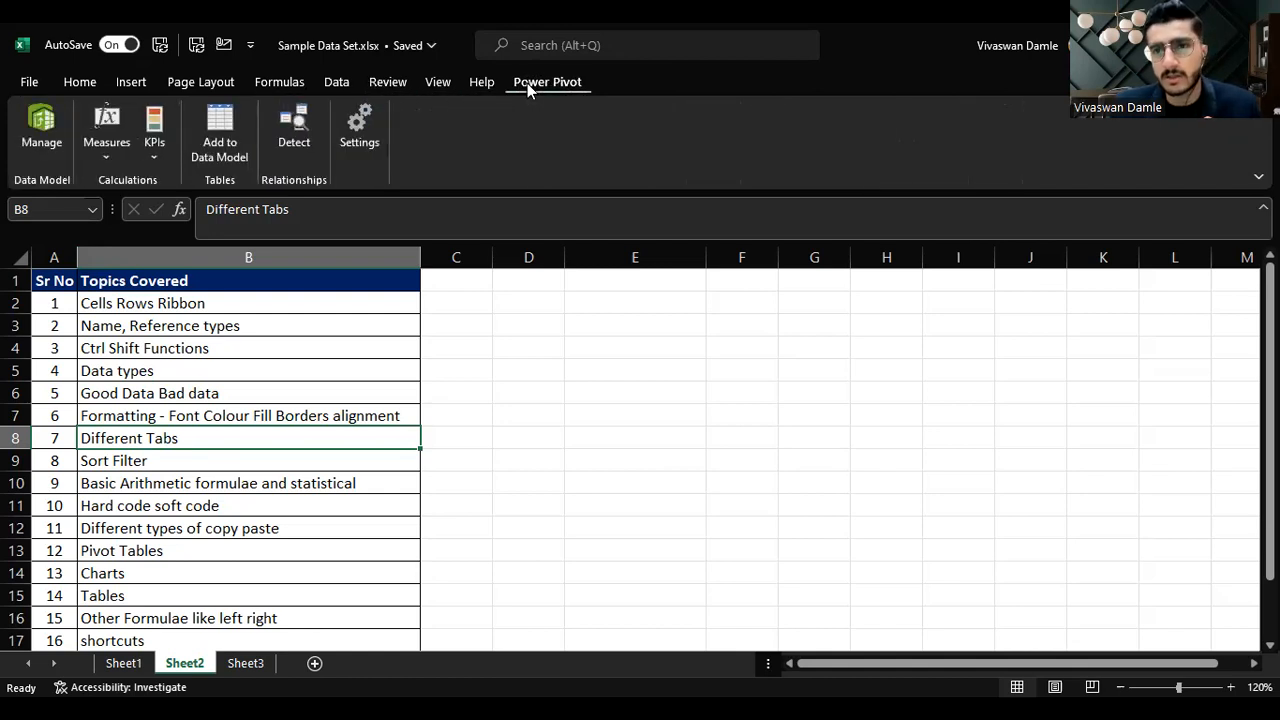
left_click(94, 89)
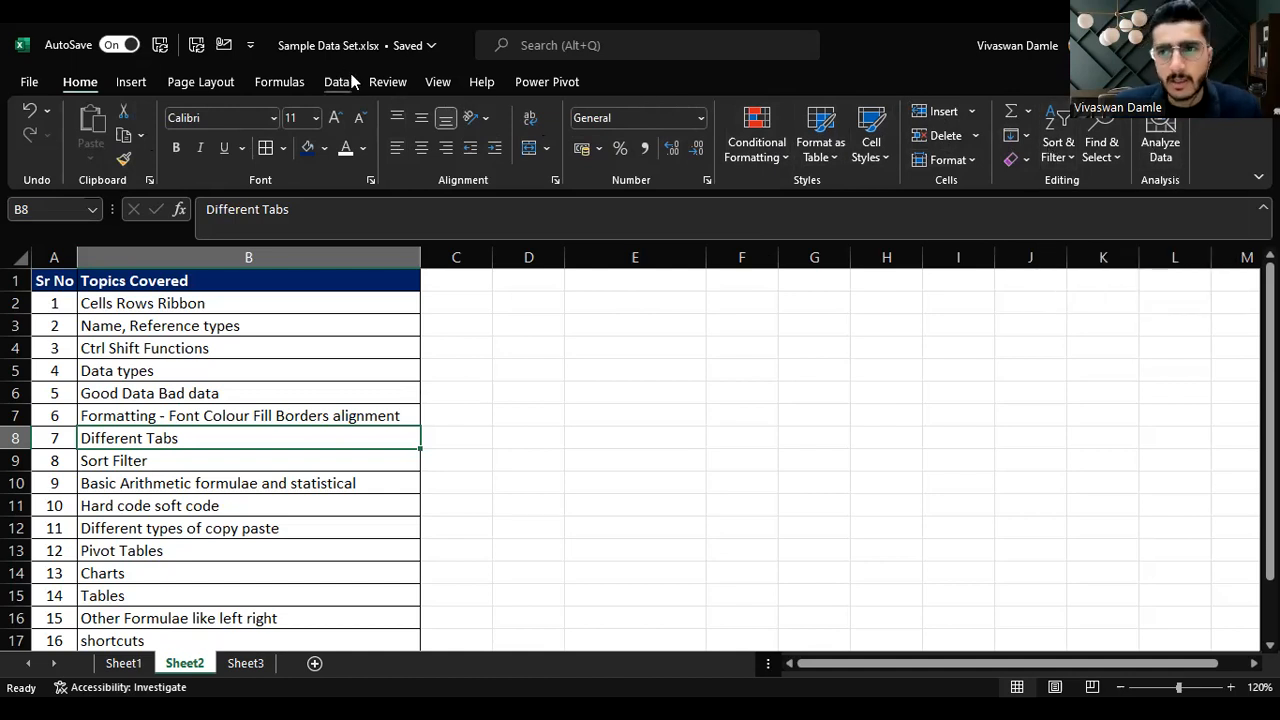
Step: Draw a rectangle shape spanning roughly columns D to H beside the topics list
left_click(138, 84)
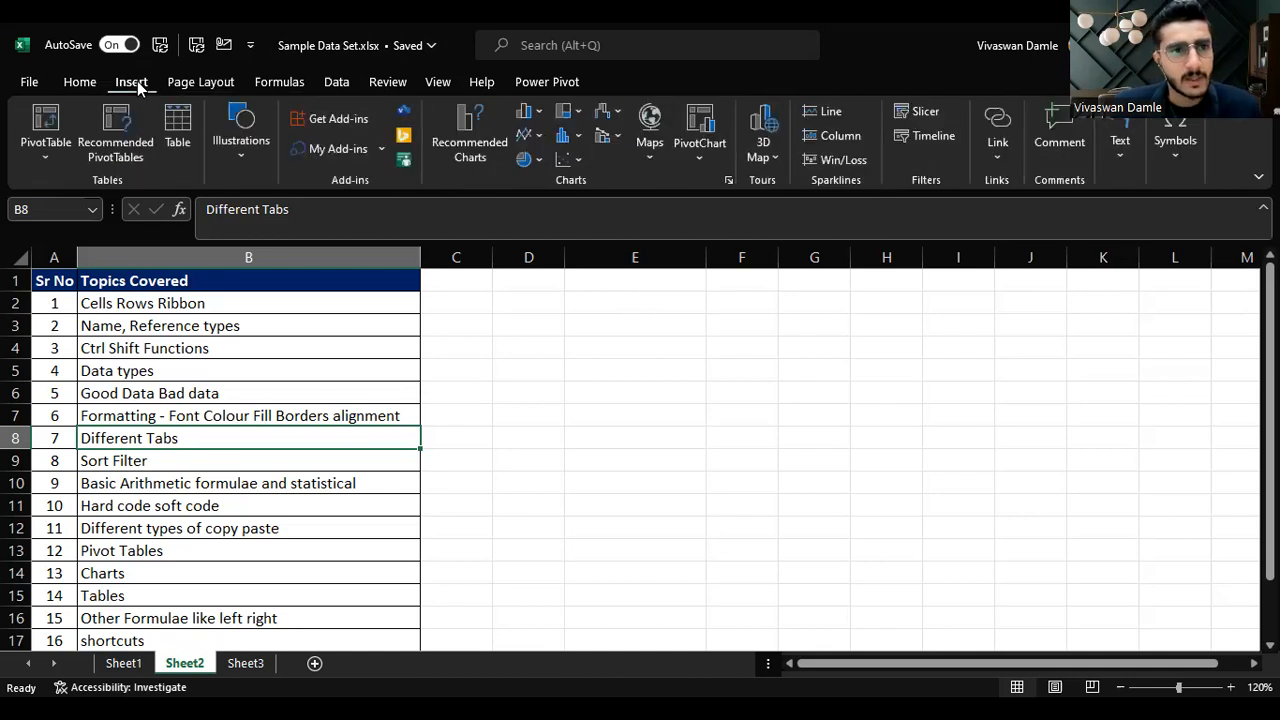
left_click(246, 152)
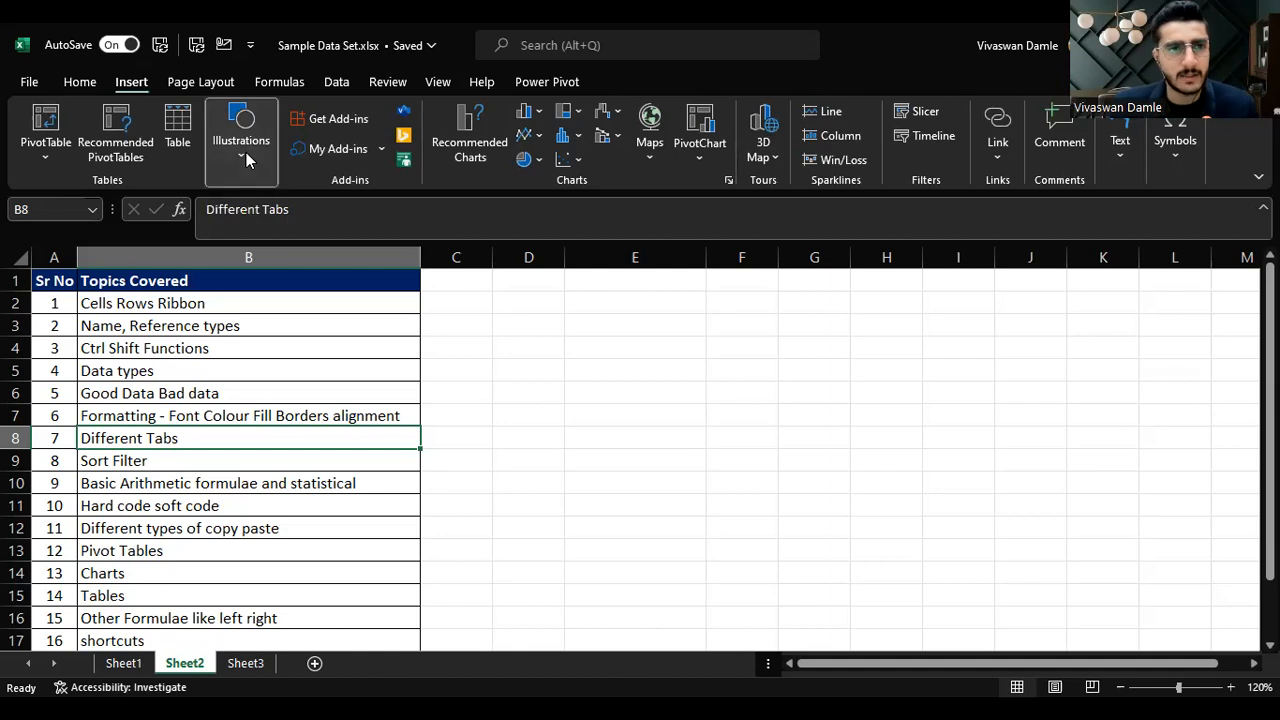
left_click(290, 222)
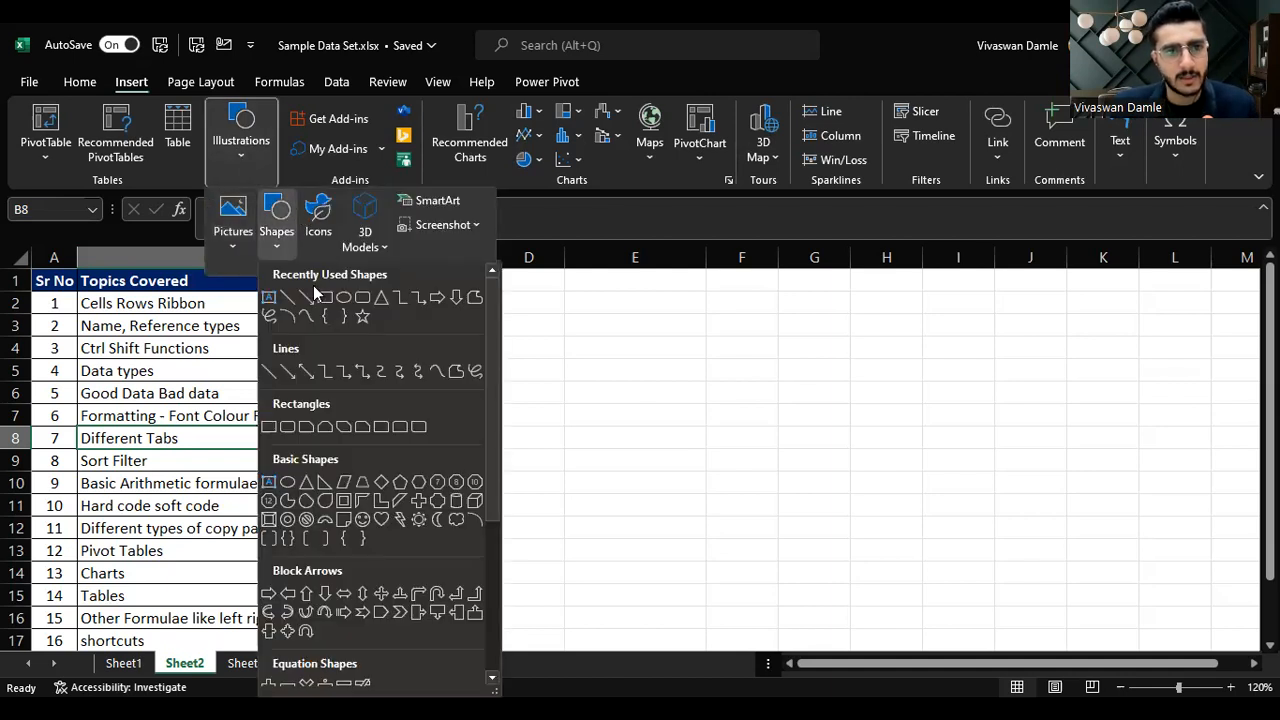
left_click(324, 298)
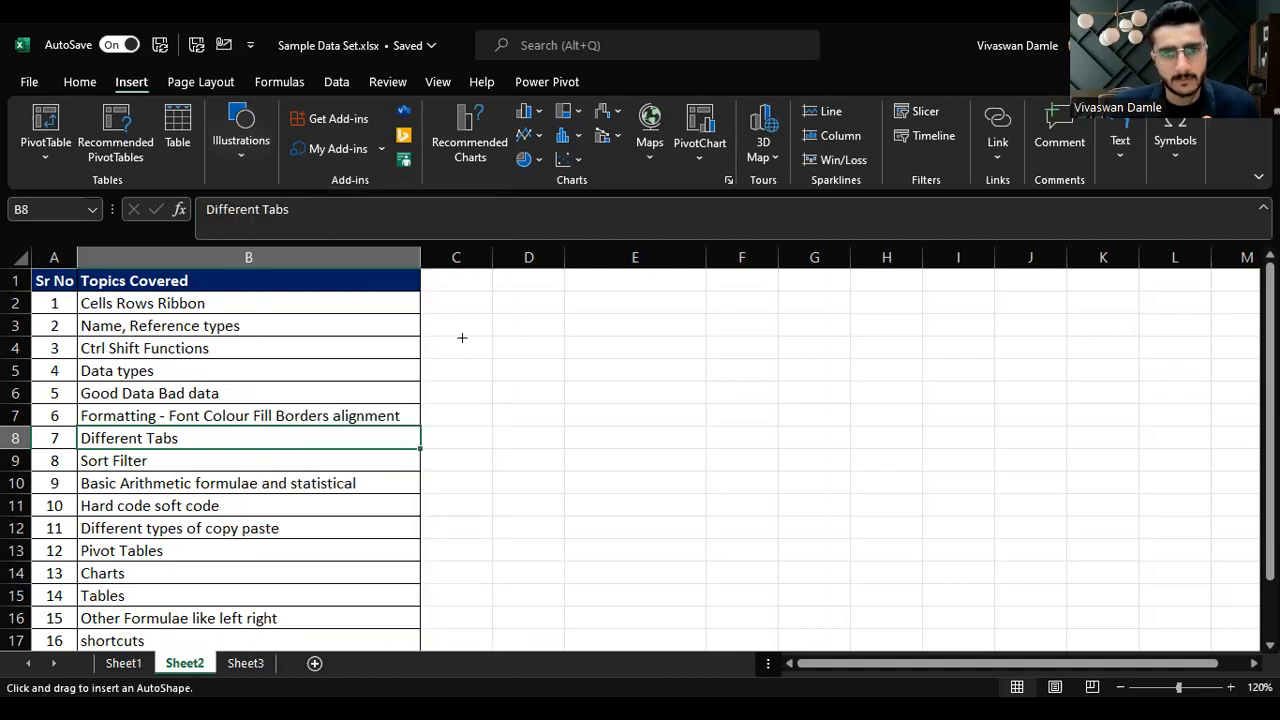
mouse_move(491, 294)
left_mouse_down()
mouse_move(786, 487)
mouse_move(883, 517)
left_mouse_up()
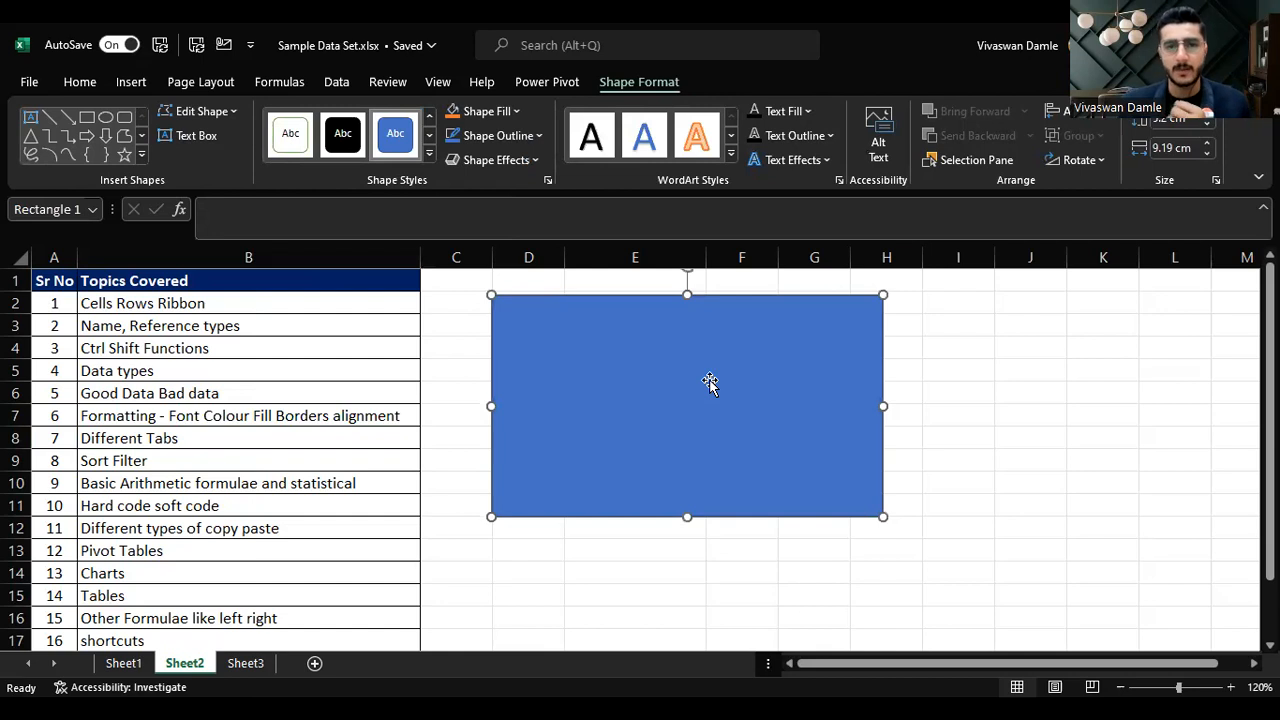
Step: Enter the text "Hello all, welcome to the excel session" in the rectangle
type("Hello a")
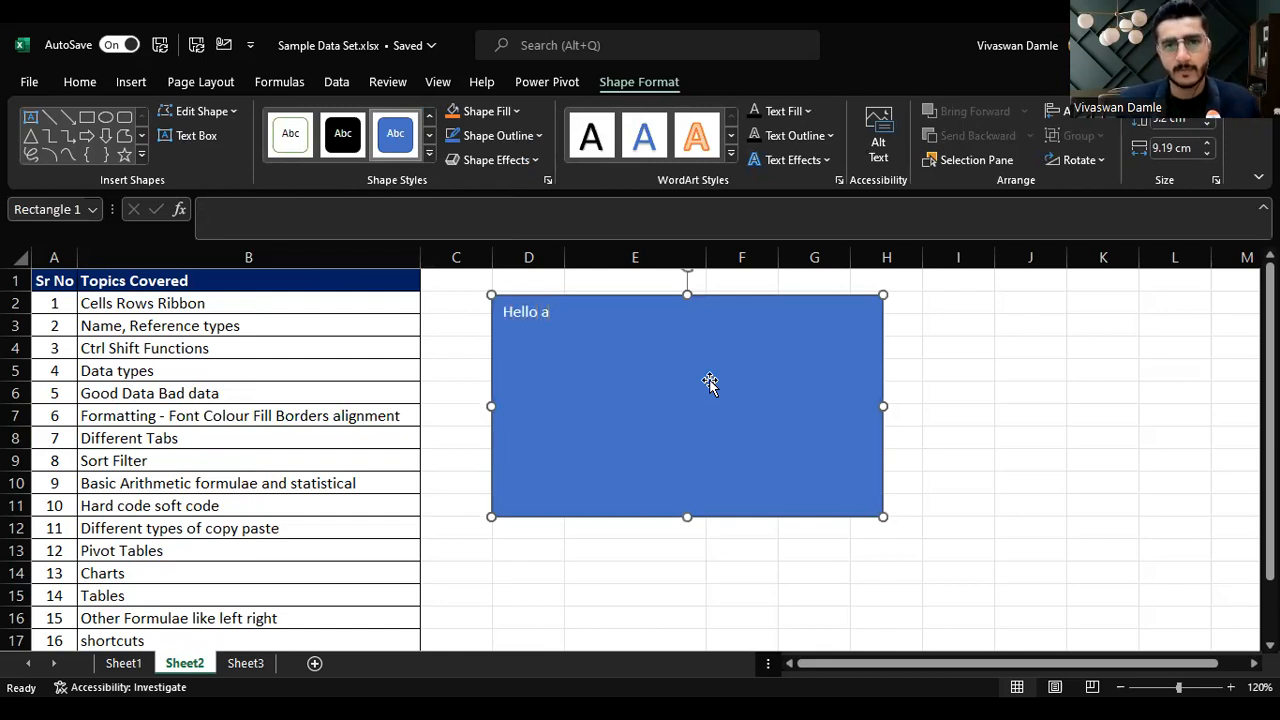
type("ll, welcome to the")
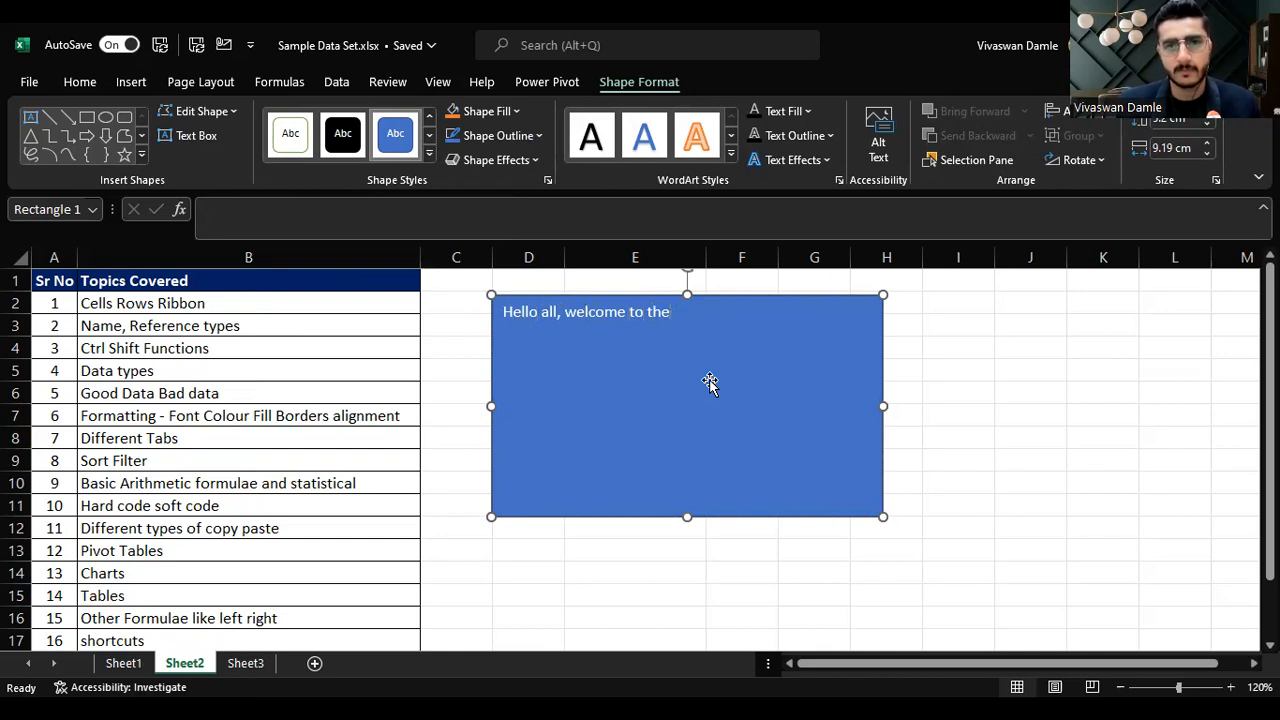
type(" excel session")
key("Escape")
key("Escape")
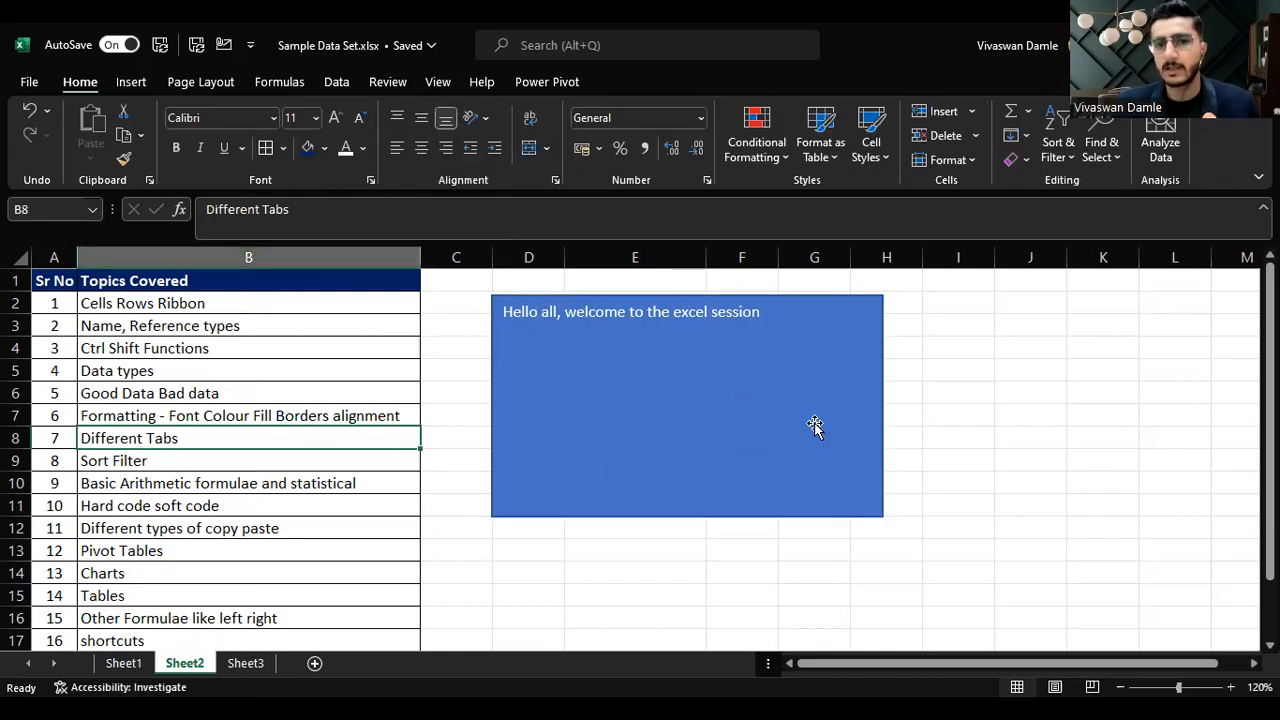
Step: Centre the rectangle's text both vertically and horizontally
left_click(713, 406)
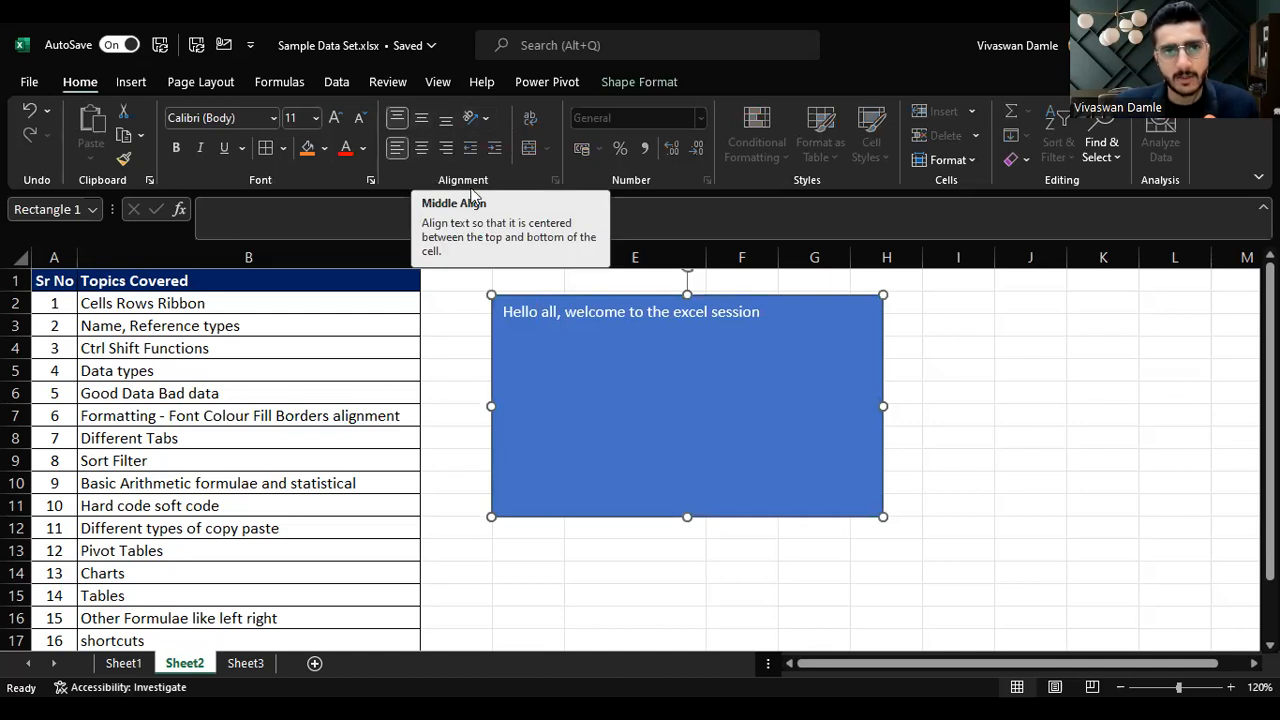
left_click(422, 120)
left_click(419, 150)
left_click(800, 594)
left_click(707, 443)
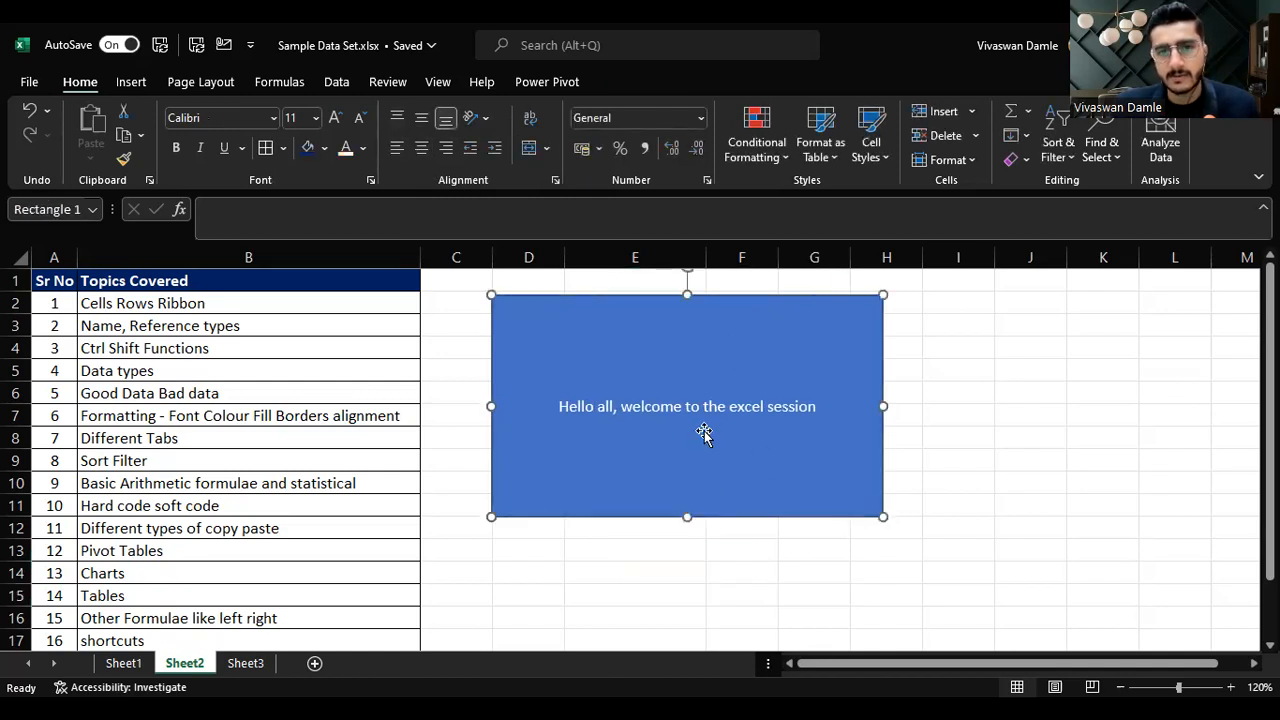
Step: Increase the rectangle's font size to 32 and then delete the rectangle
left_click(335, 118)
left_click(335, 118)
left_click(335, 118)
left_click(335, 118)
left_click(335, 118)
left_click(335, 118)
left_click(335, 118)
left_click(335, 118)
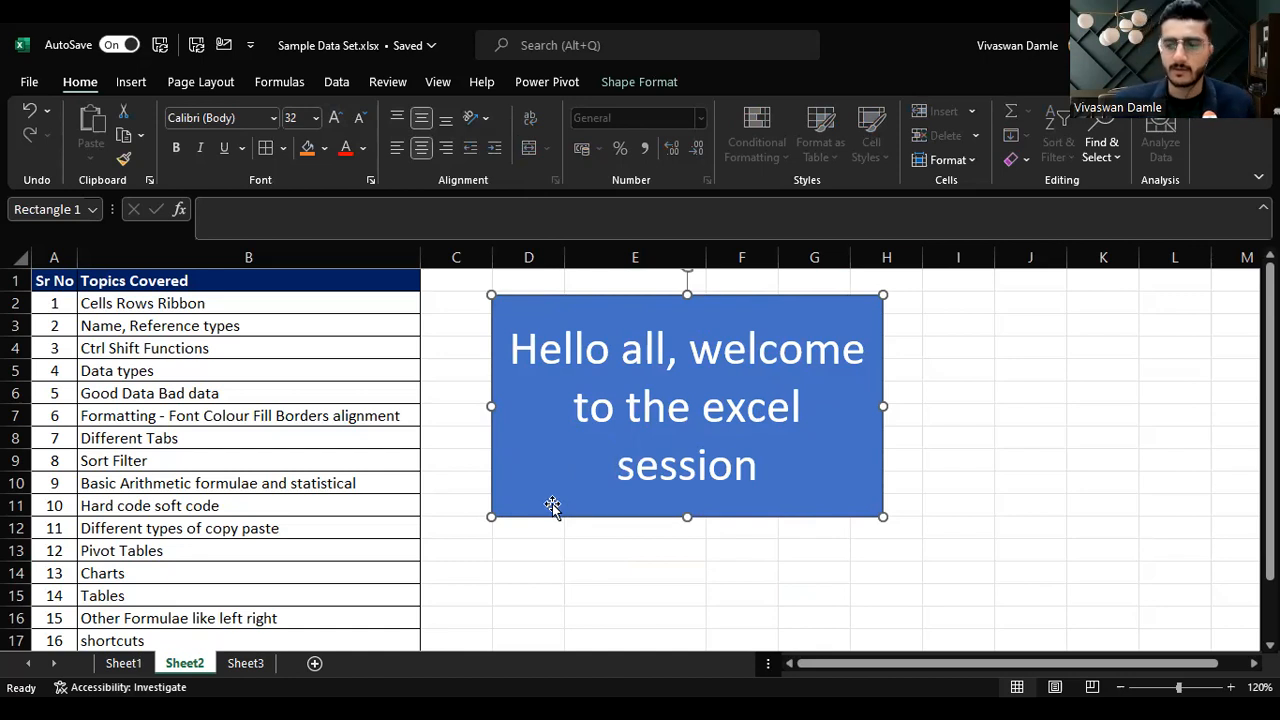
key("Delete")
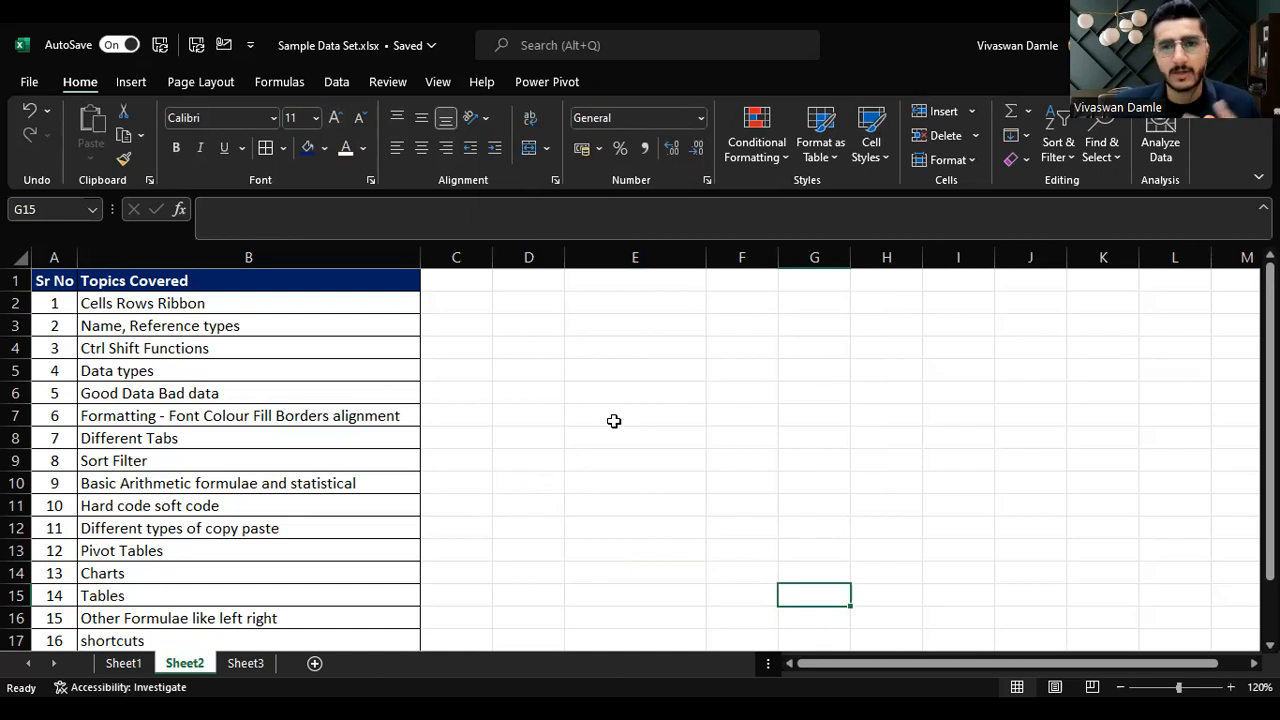
Step: Open the Insert tab's Illustrations options to examine the Pictures and Screenshot choices
left_click(131, 84)
left_click(241, 142)
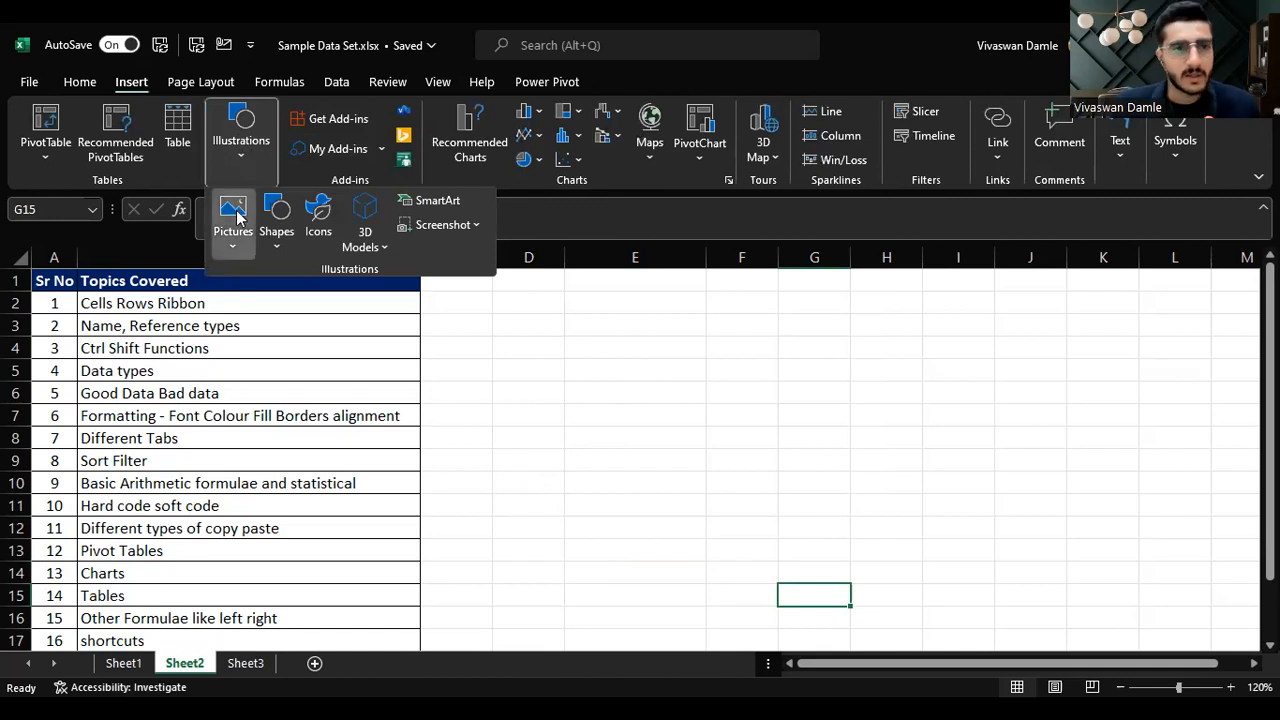
left_click(236, 216)
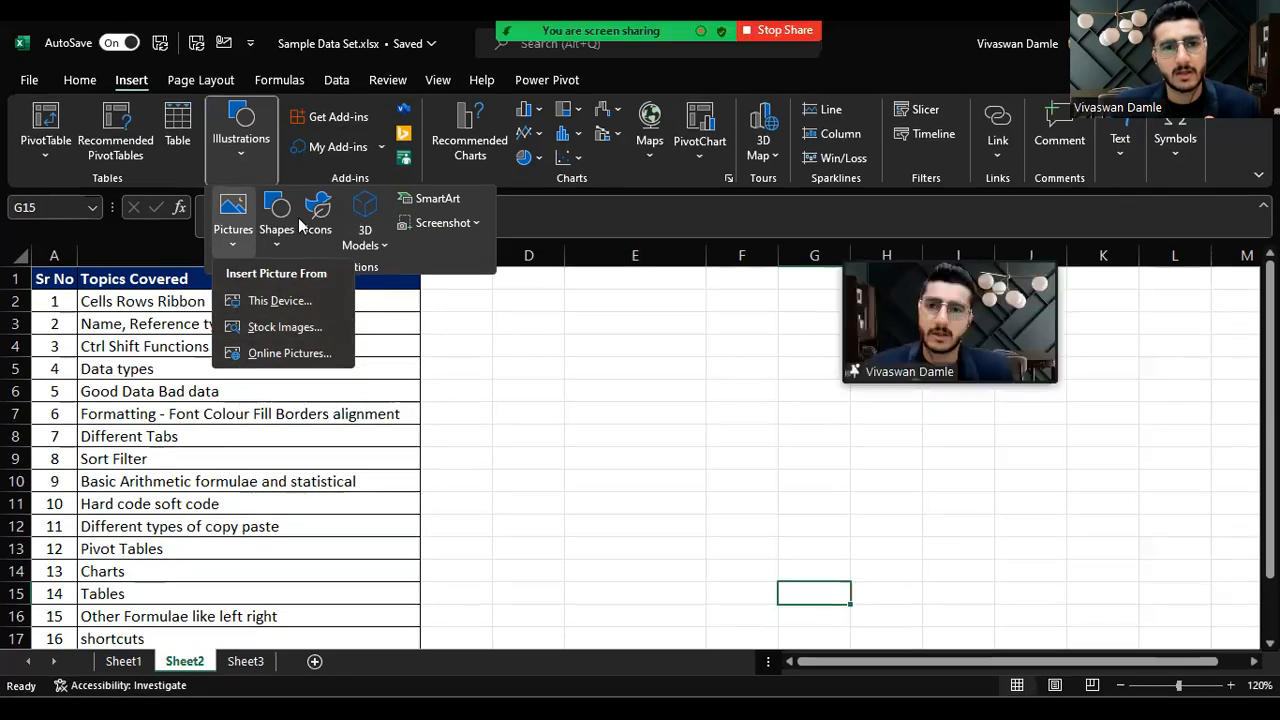
left_click(443, 222)
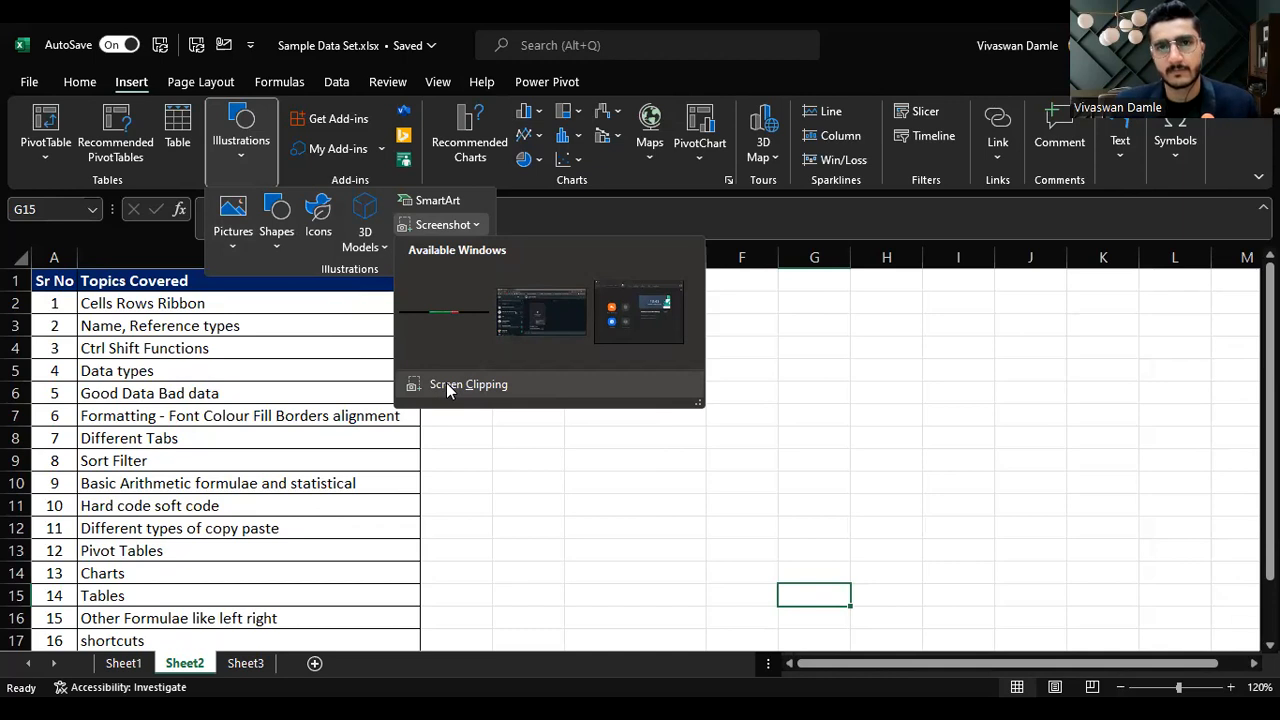
left_click(279, 86)
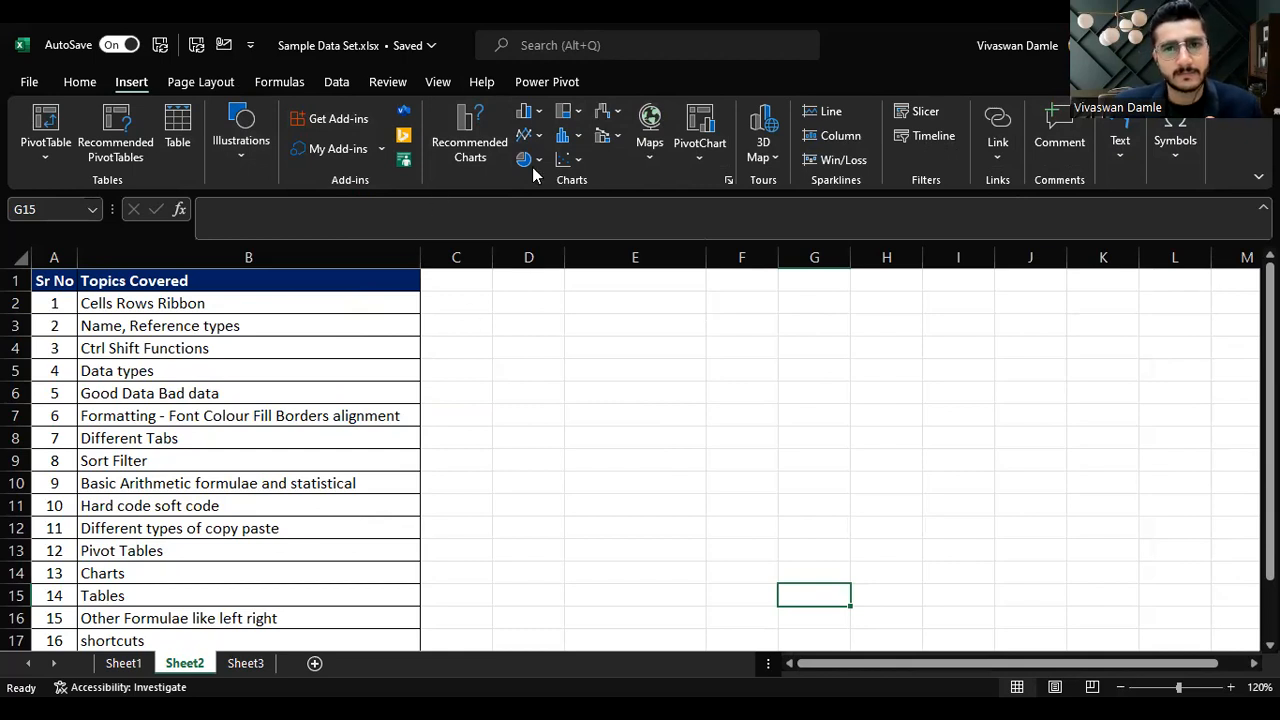
left_click(3, 38)
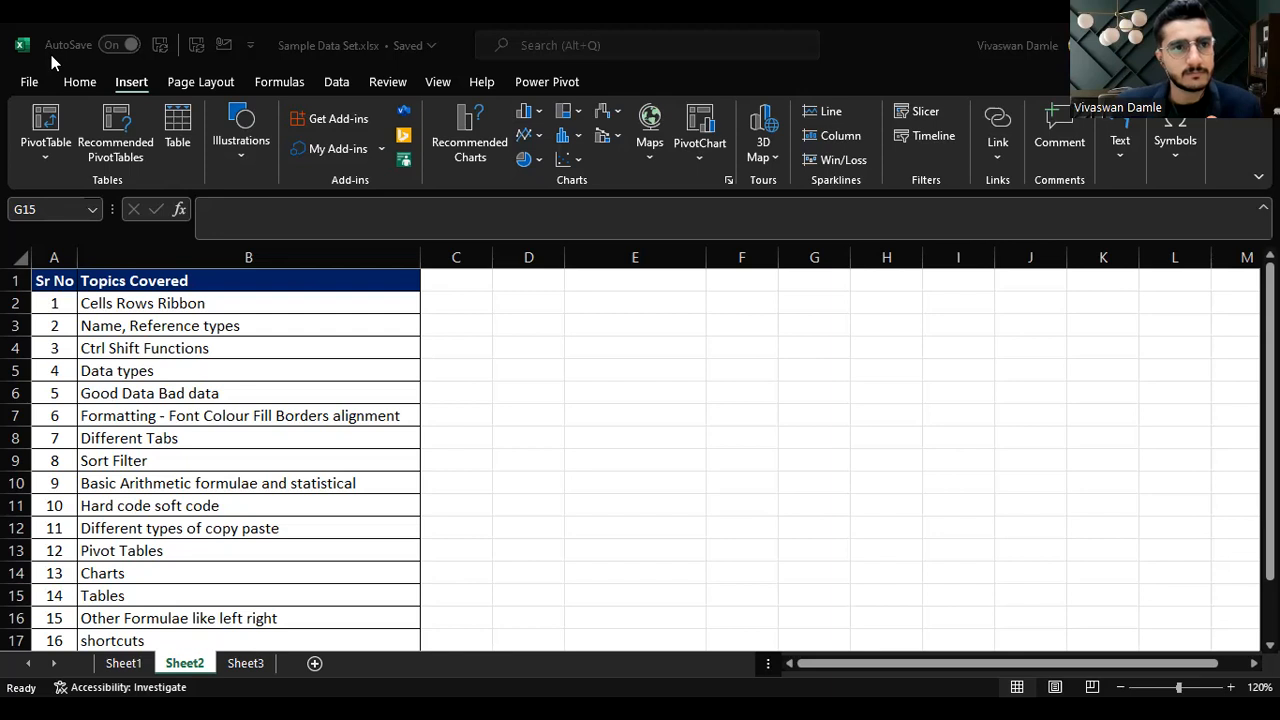
Step: Browse the Page Layout, Formulas, Data, Review and View ribbon tabs
left_click(200, 80)
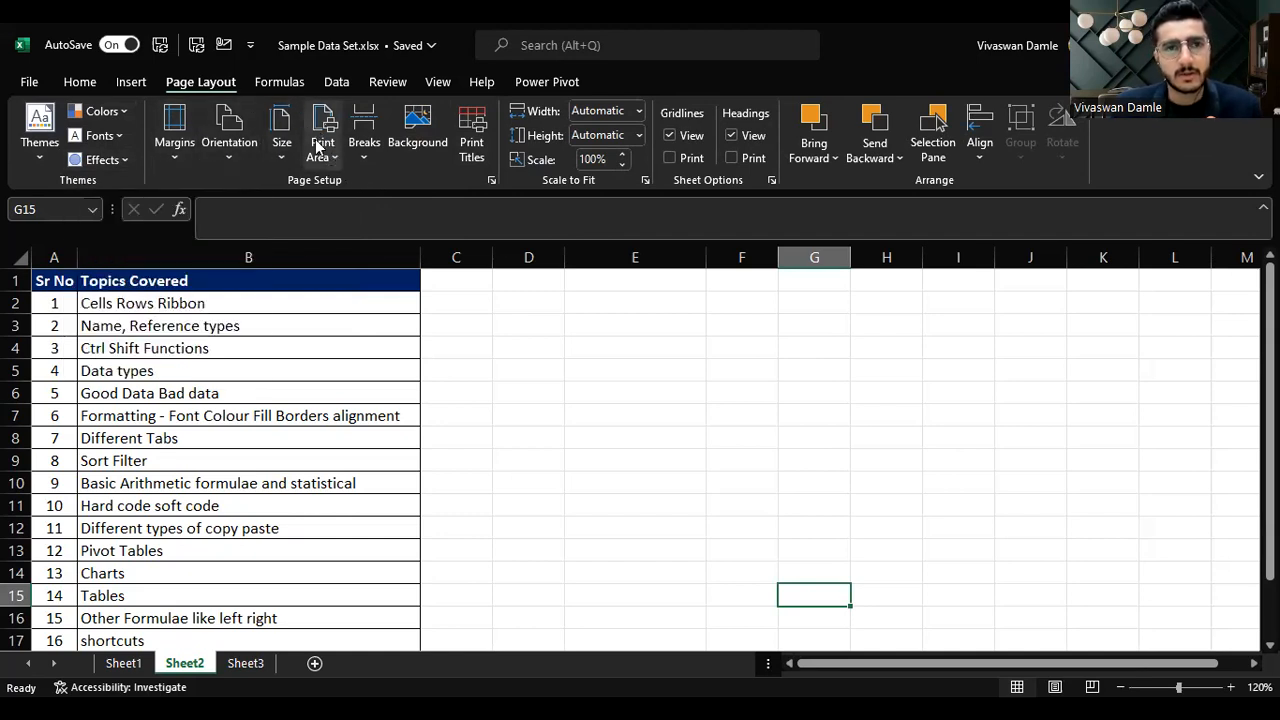
left_click(275, 84)
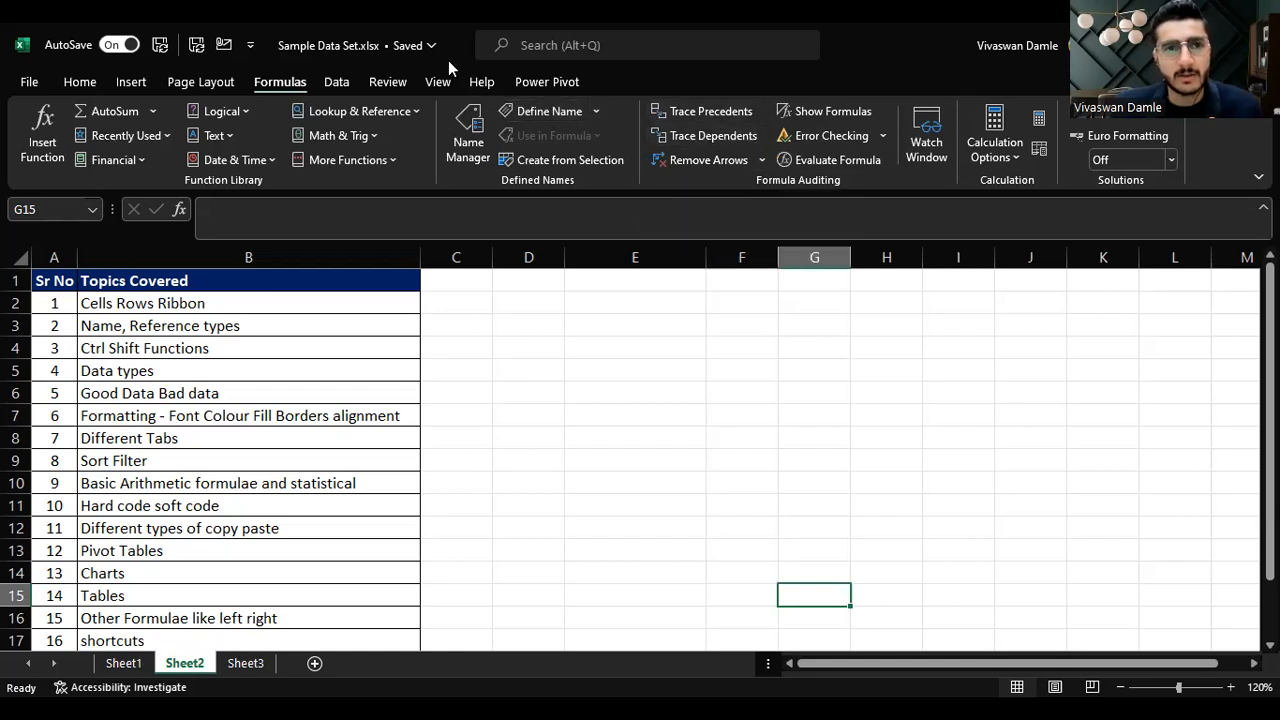
left_click(336, 84)
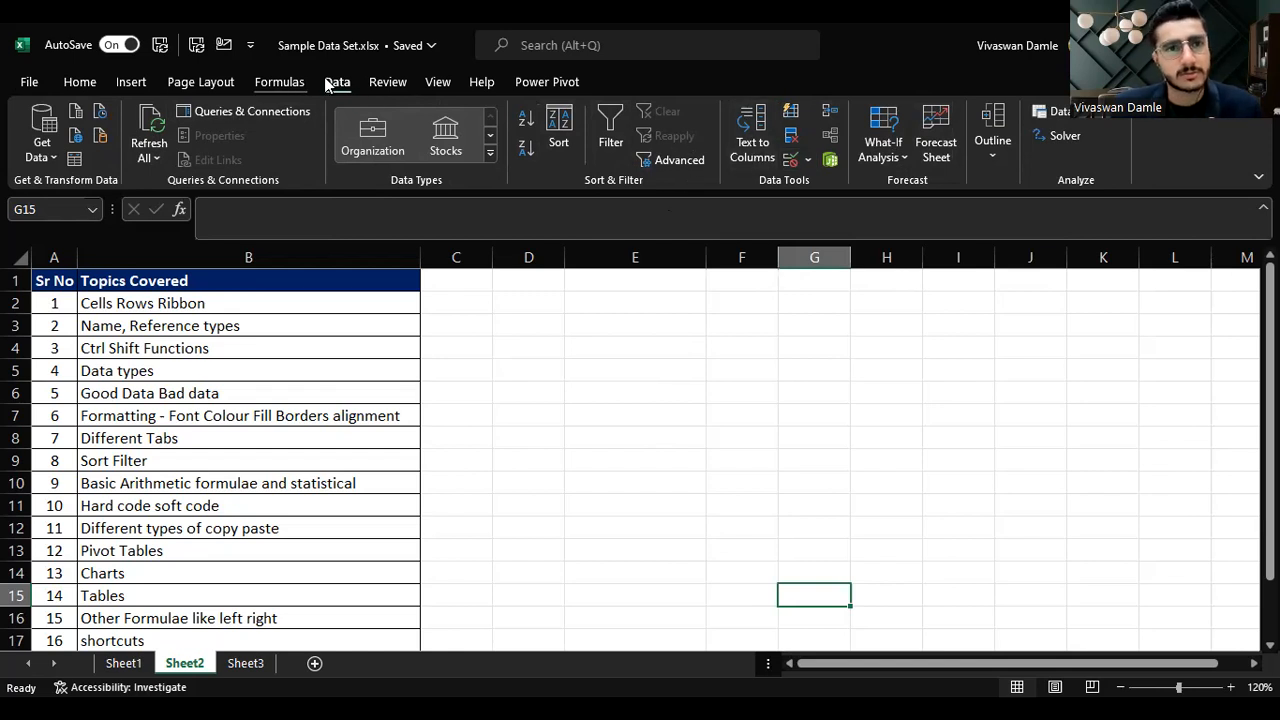
left_click(403, 84)
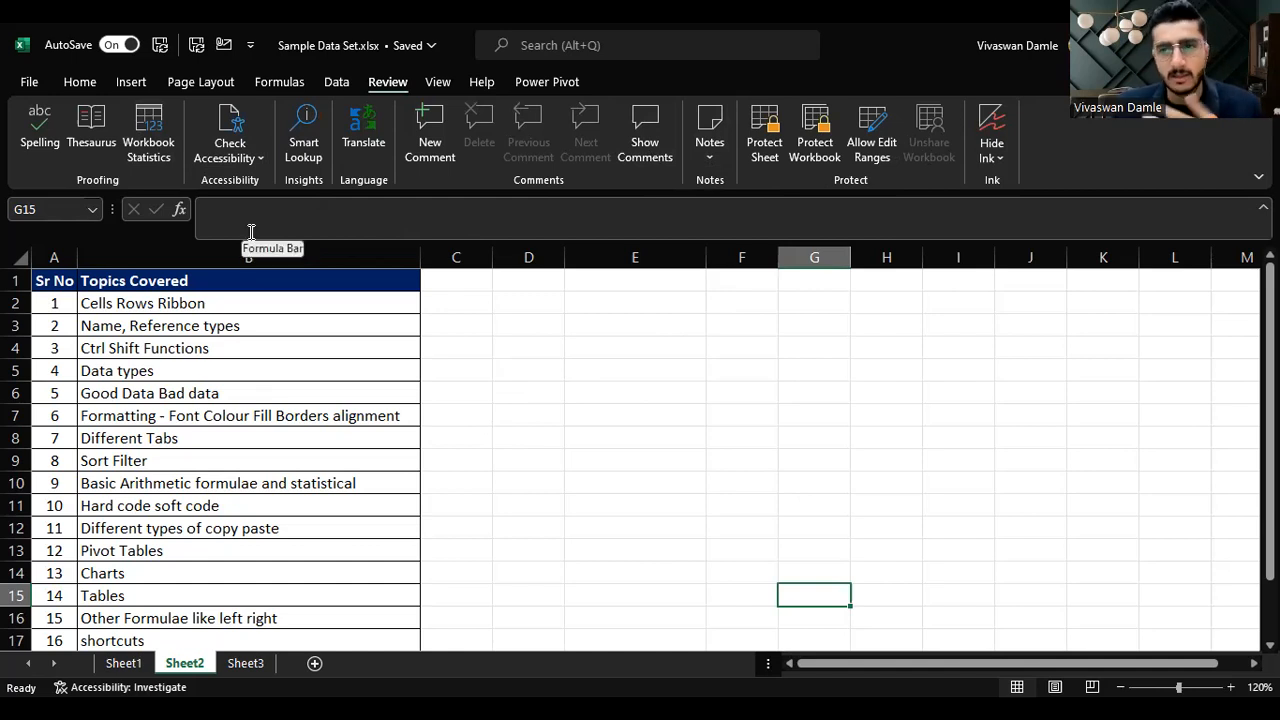
left_click(439, 81)
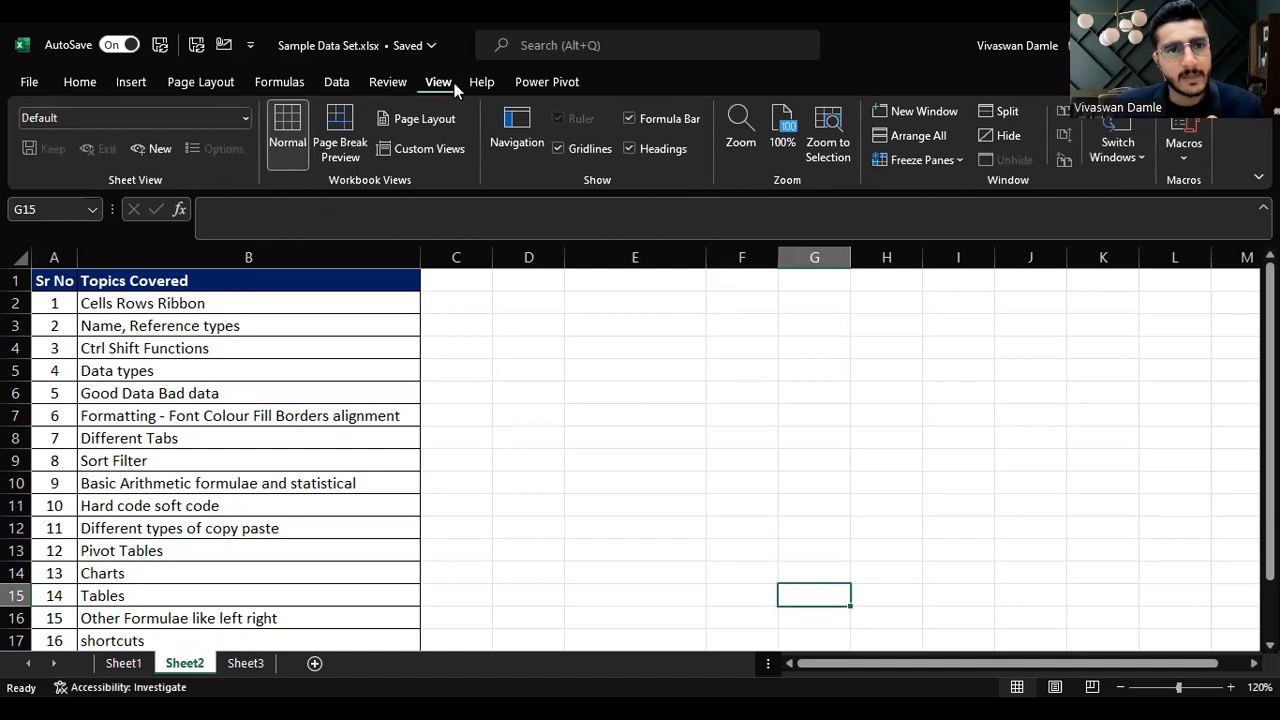
Step: Switch the sheet to Page Break Preview and back to Normal view
left_click(340, 145)
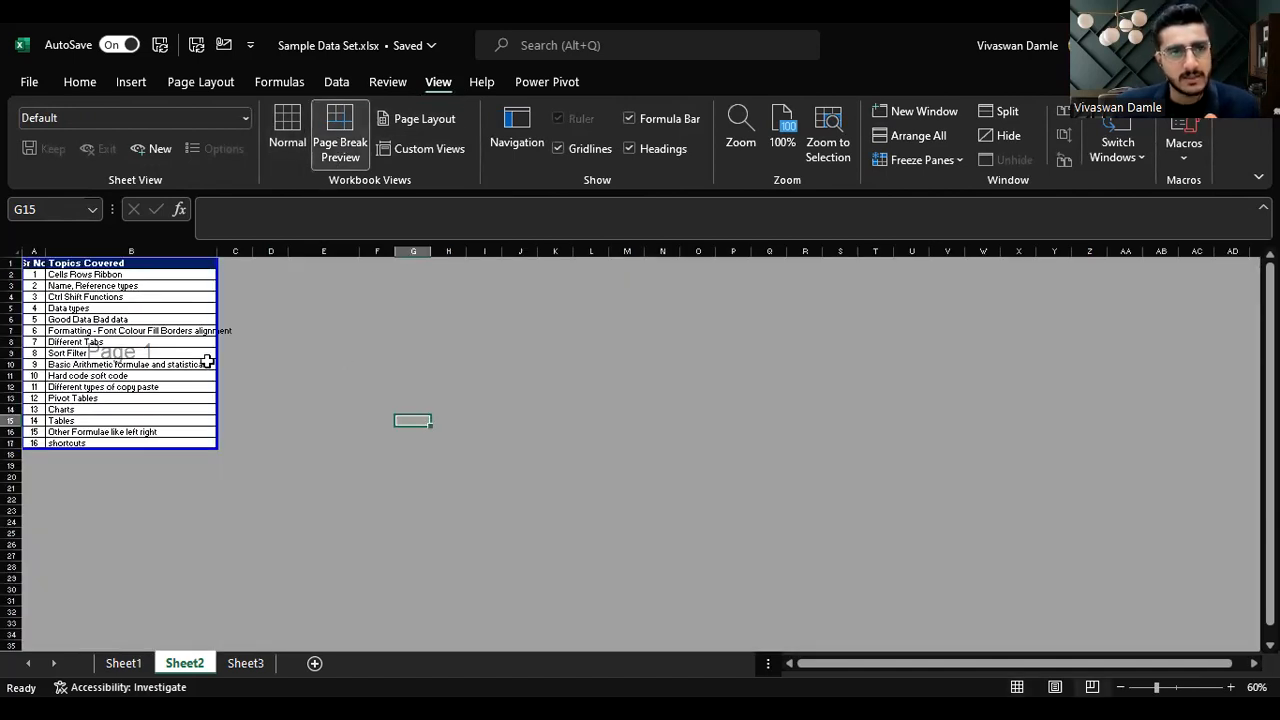
left_click(292, 133)
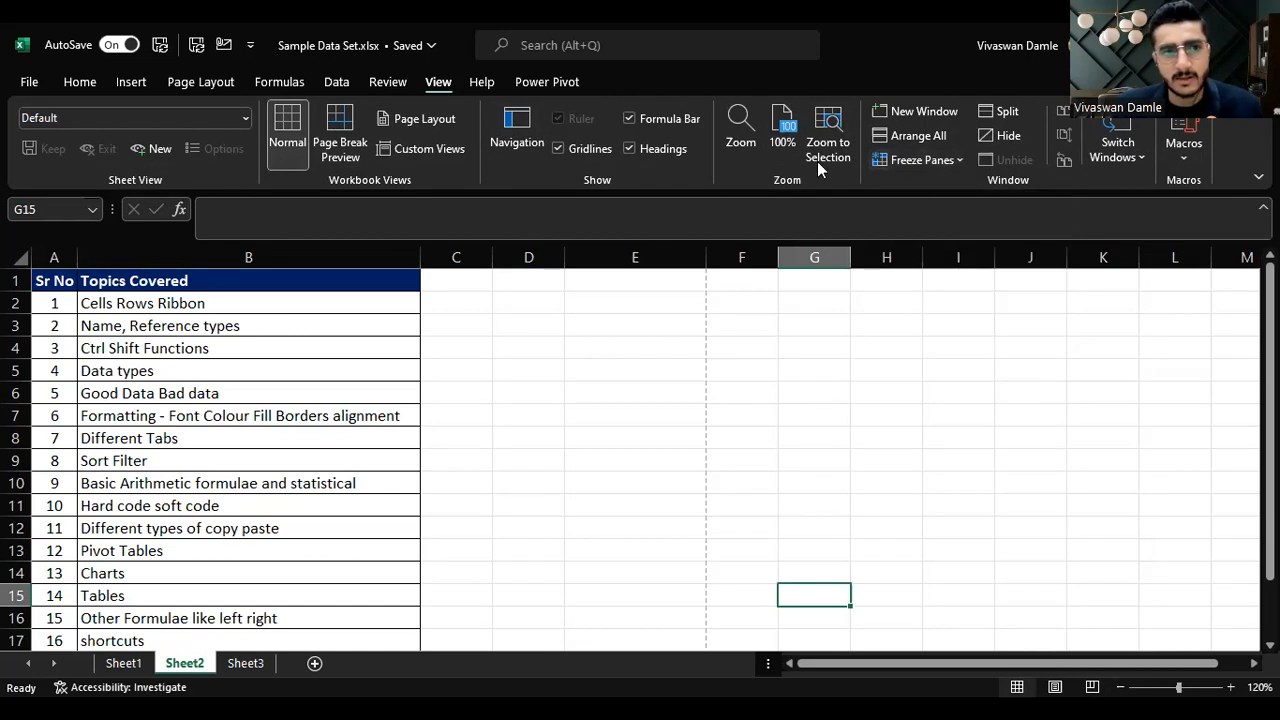
left_click(60, 302)
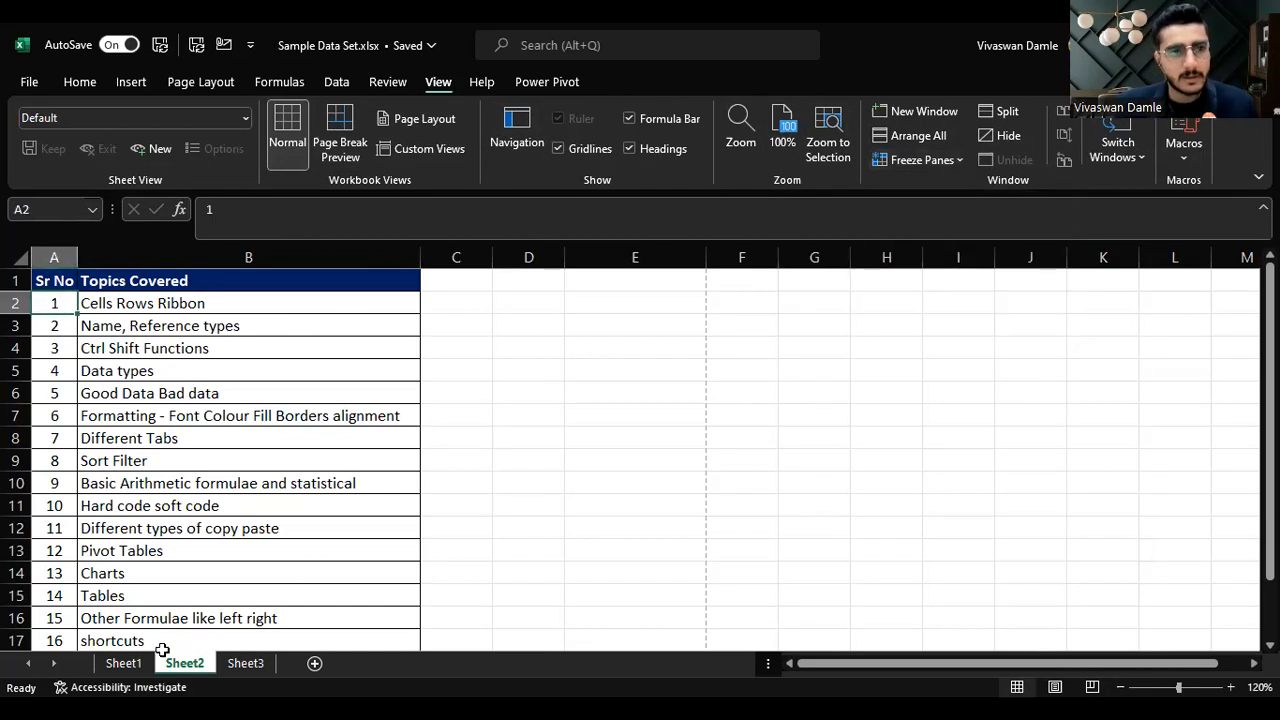
Step: On Sheet1, freeze the top visible row so the transactions header row 4 stays in view
left_click(120, 663)
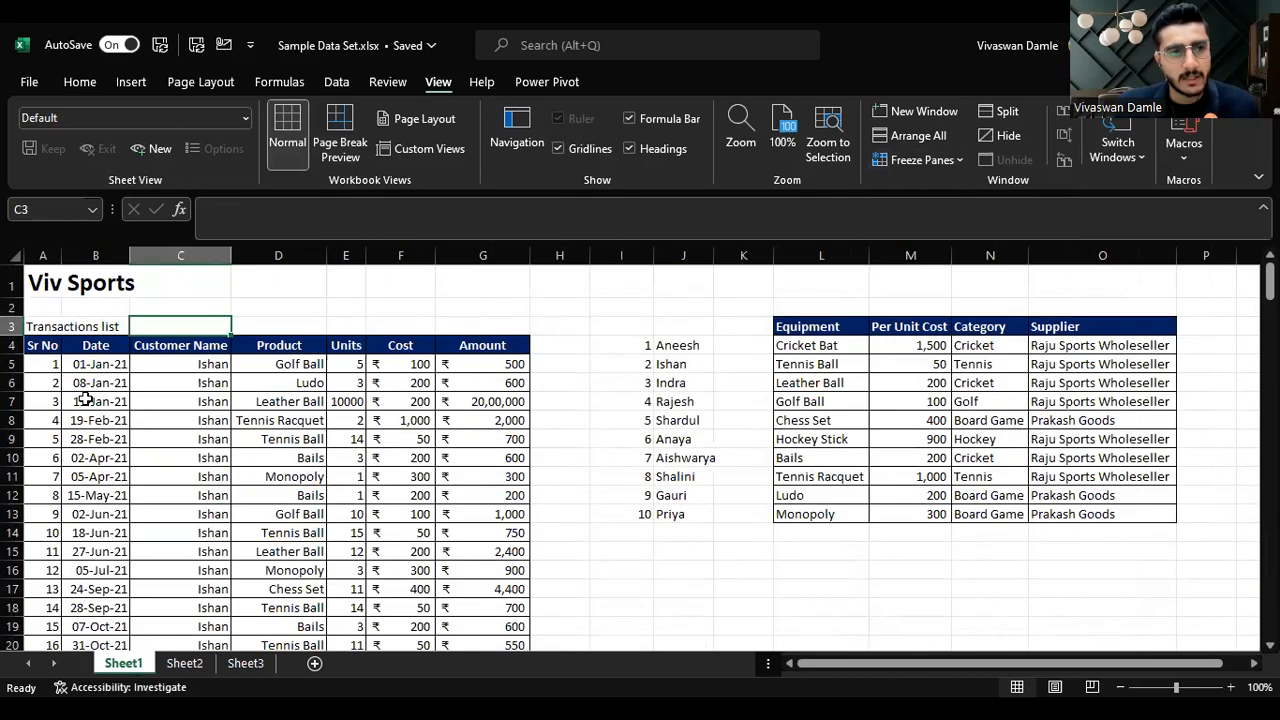
left_click(42, 366)
key("Down")
key("Down")
key("Down")
key("Down")
key("Down")
key("Down")
key("Down")
key("Down")
key("Down")
key("Down")
key("Down")
key("Down")
key("Down")
key("Down")
key("Down")
key("Down")
key("Down")
key("Down")
key("Down")
key("Down")
key("Down")
key("Down")
key("Down")
key("Down")
key("Down")
key("Down")
key("Down")
key("Down")
key("Down")
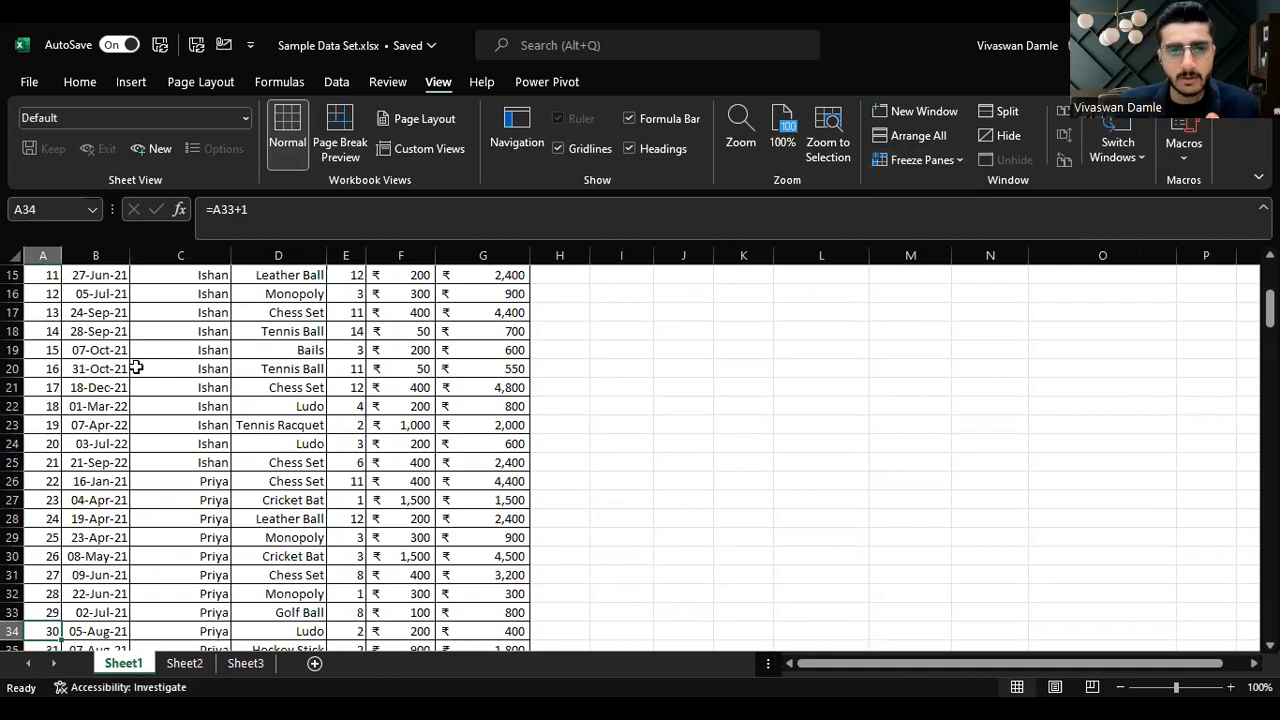
key("Up")
key("Up")
key("Up")
key("Up")
key("Up")
key("Up")
key("Up")
key("Up")
key("Up")
key("Up")
key("Up")
key("Up")
key("Up")
key("Up")
key("Up")
key("Up")
key("Up")
key("Up")
key("Up")
key("Up")
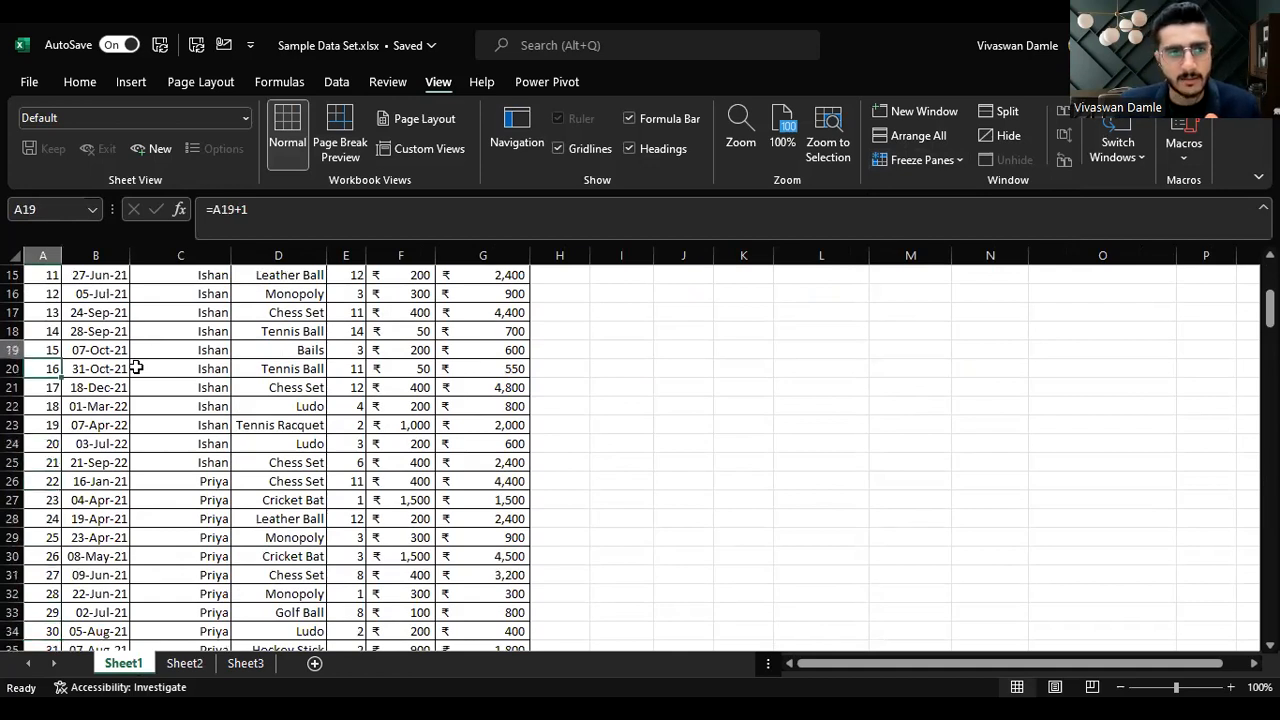
key("Down")
key("Down")
key("Down")
key("Down")
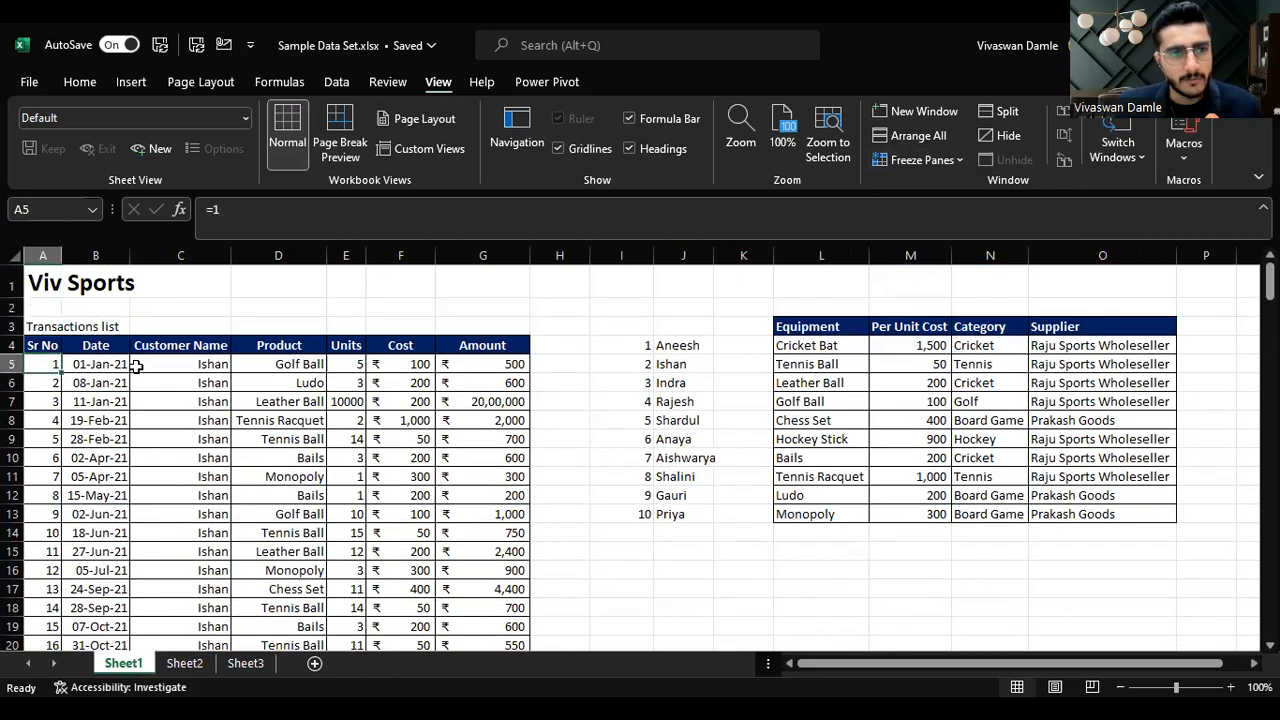
key("Up")
key("shift+space")
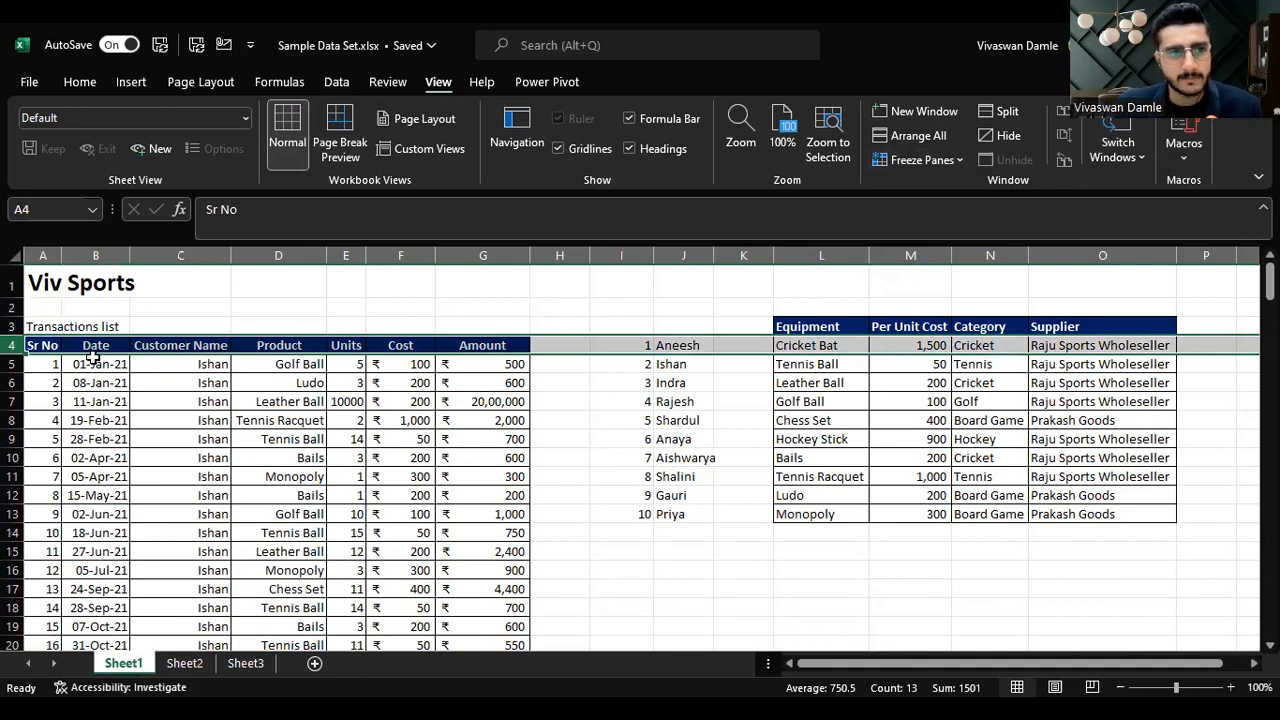
key("Down")
key("Down")
key("Down")
key("Down")
key("Down")
key("Down")
key("Down")
key("Down")
key("Down")
key("Down")
key("Down")
key("Down")
key("Down")
key("Down")
key("Down")
key("Down")
key("Down")
key("Down")
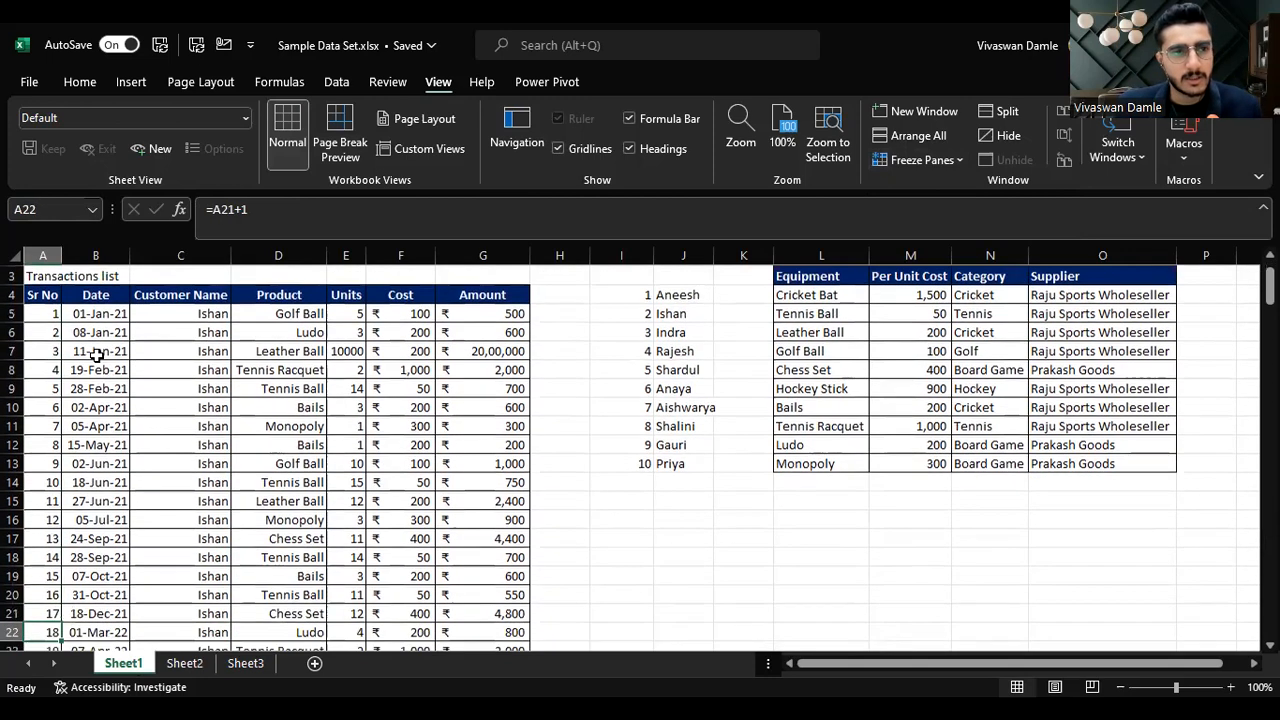
key("Down")
key("Up")
key("Up")
key("Up")
key("Up")
key("Up")
key("Up")
key("Up")
key("Up")
key("Up")
key("Up")
key("Up")
key("Up")
key("Up")
key("Up")
key("Up")
key("Up")
key("Up")
key("Up")
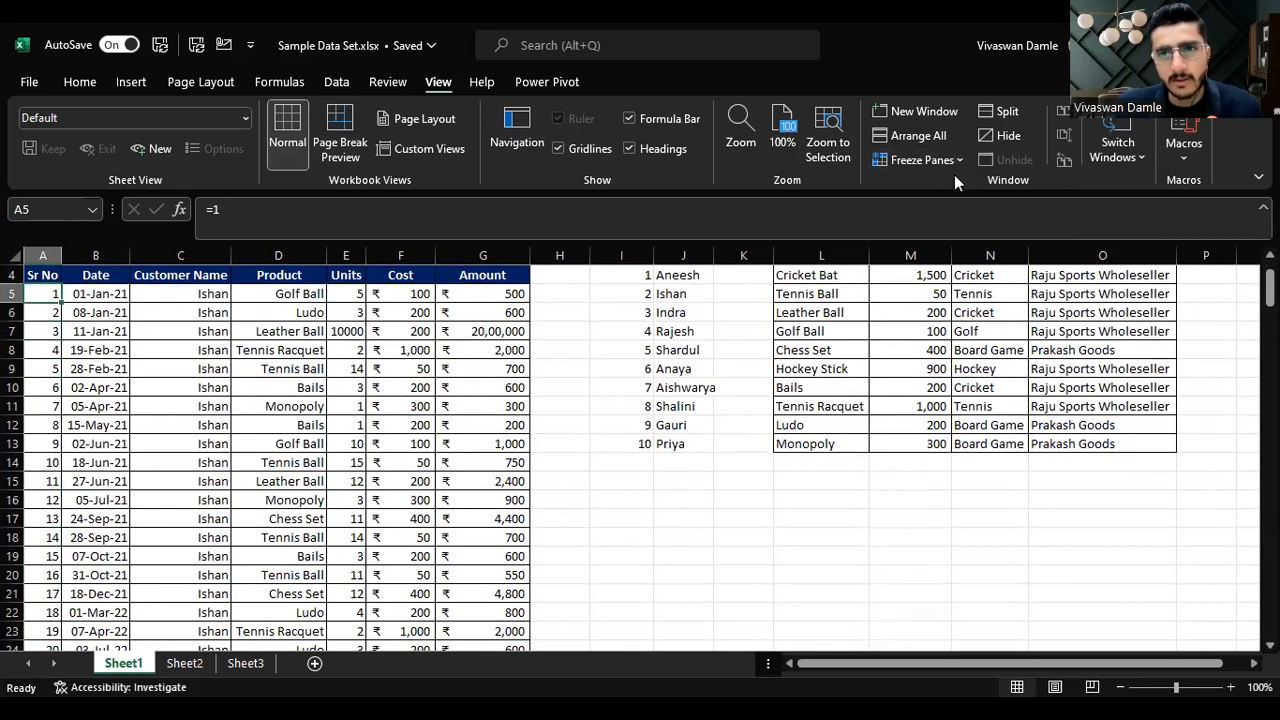
left_click(952, 162)
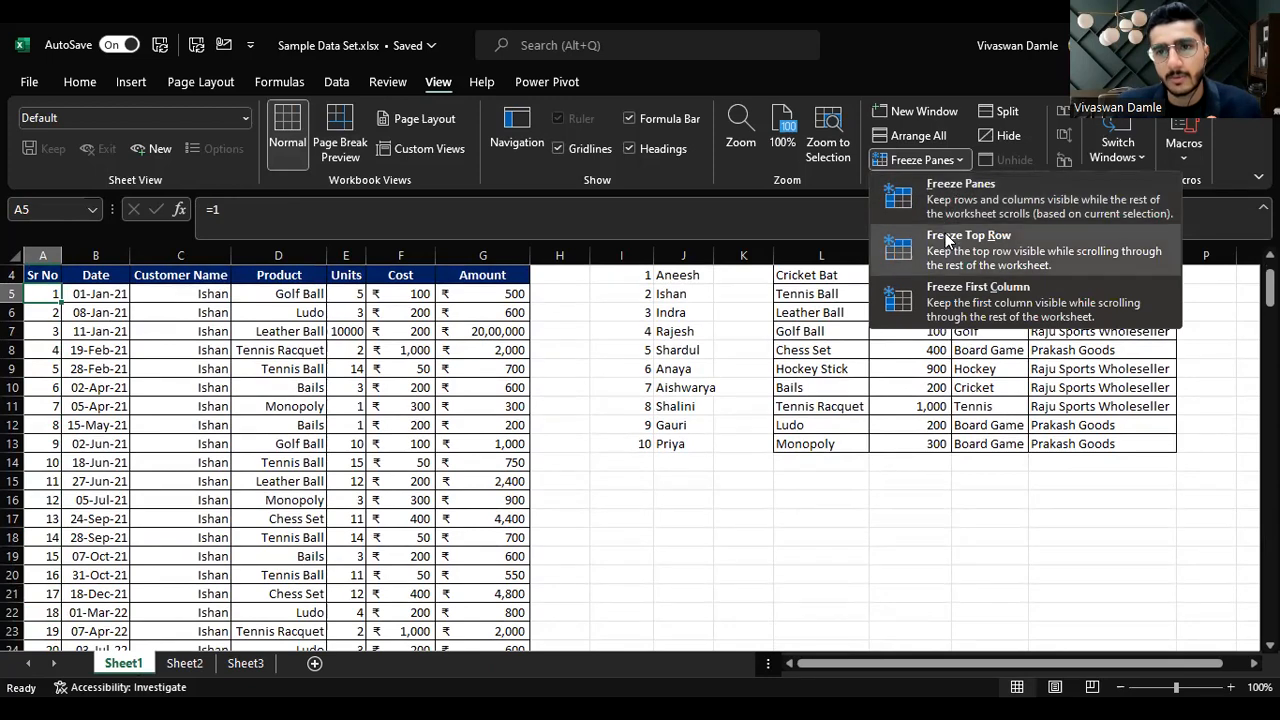
left_click(946, 238)
Step: Scroll down through the transactions list to examine the frozen header row
key("Down")
key("Down")
key("Down")
key("Down")
key("Down")
key("Down")
key("Down")
key("Down")
key("Down")
key("Down")
key("Down")
key("Down")
key("Down")
key("Down")
key("Down")
key("Down")
key("Down")
key("Down")
key("Down")
key("Down")
key("Down")
key("Down")
key("Down")
key("Down")
key("Down")
key("Down")
key("Down")
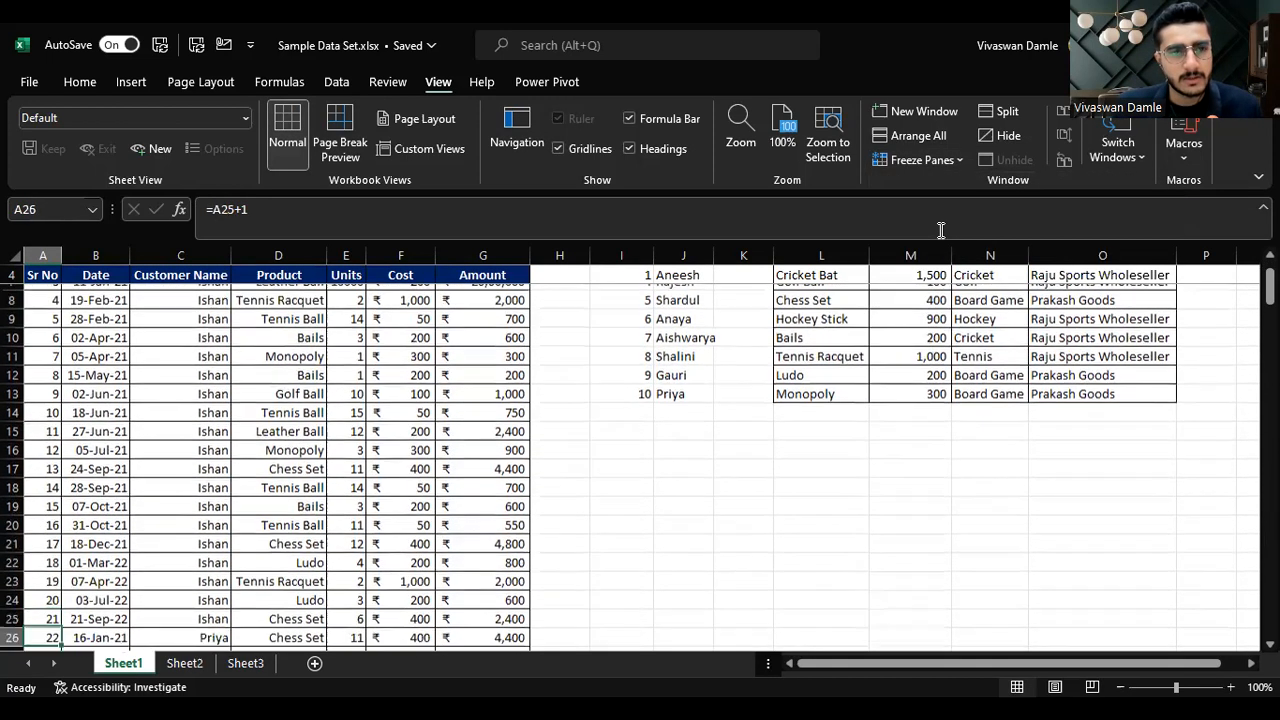
key("Down")
key("Down")
key("Down")
key("Down")
key("Down")
key("Down")
key("Down")
key("Down")
key("Down")
key("Down")
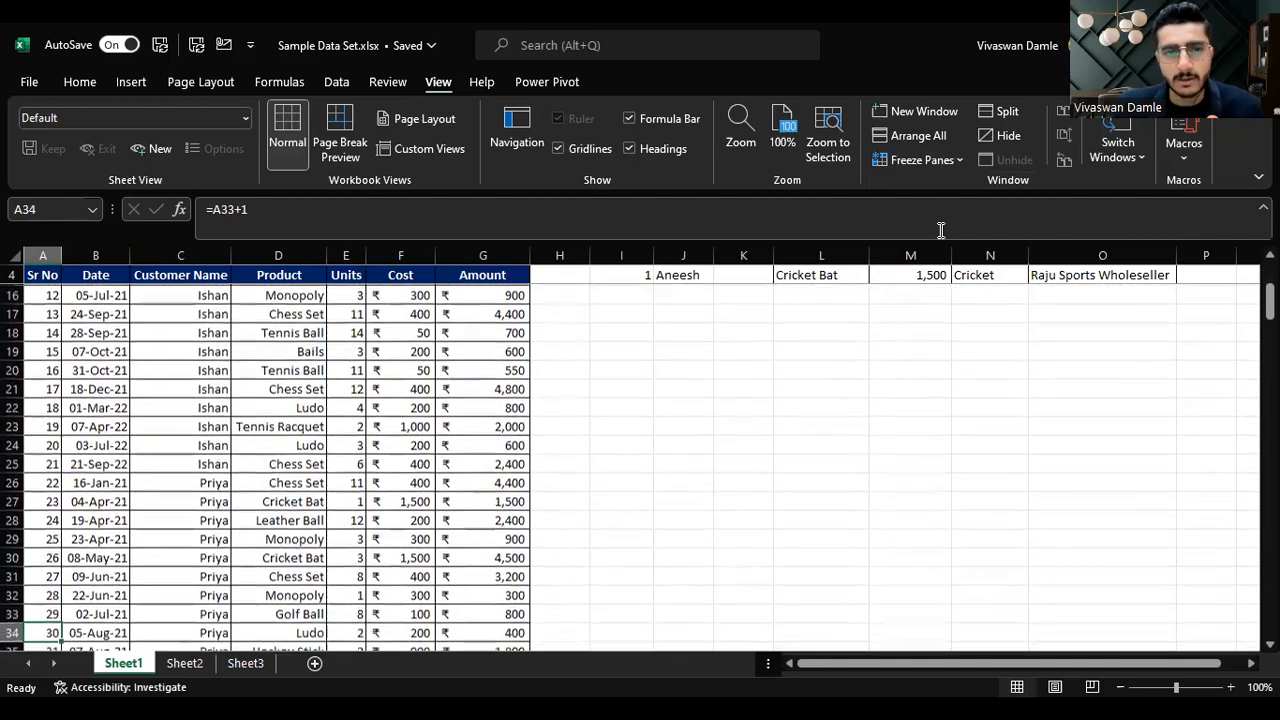
key("Down")
key("Down")
key("Down")
key("Down")
key("Down")
key("Down")
key("Down")
key("Down")
key("Down")
key("Down")
key("Down")
key("Down")
key("Down")
key("Down")
key("Down")
key("Down")
key("Down")
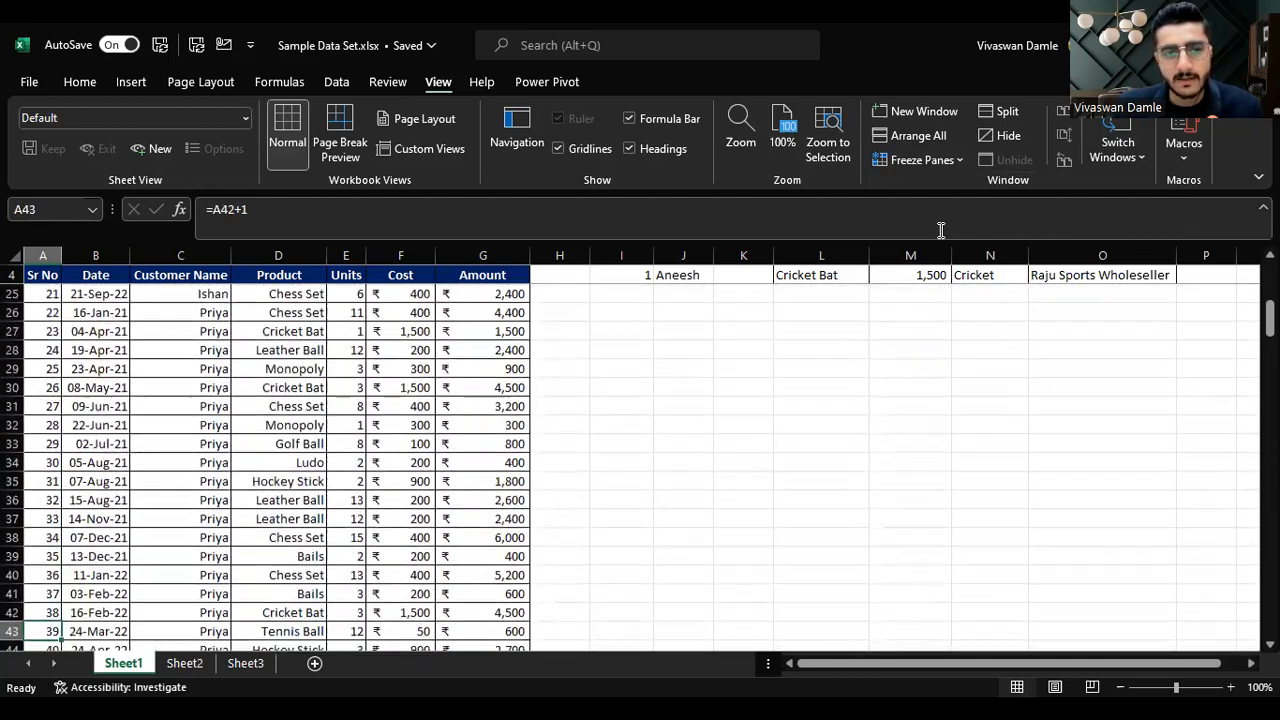
key("Down")
key("Down")
key("Down")
key("Down")
key("Down")
key("Down")
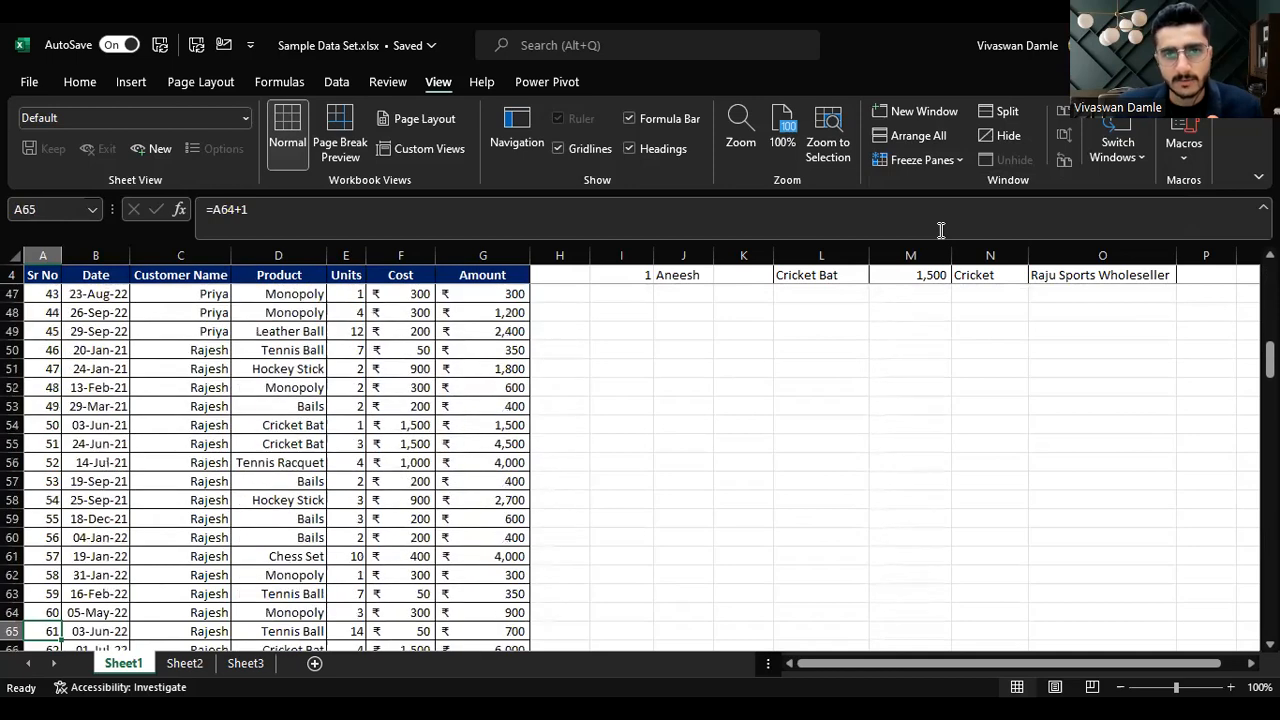
key("Up")
key("Up")
key("ctrl+Up")
key("Up")
key("Up")
key("Down")
key("Down")
key("Down")
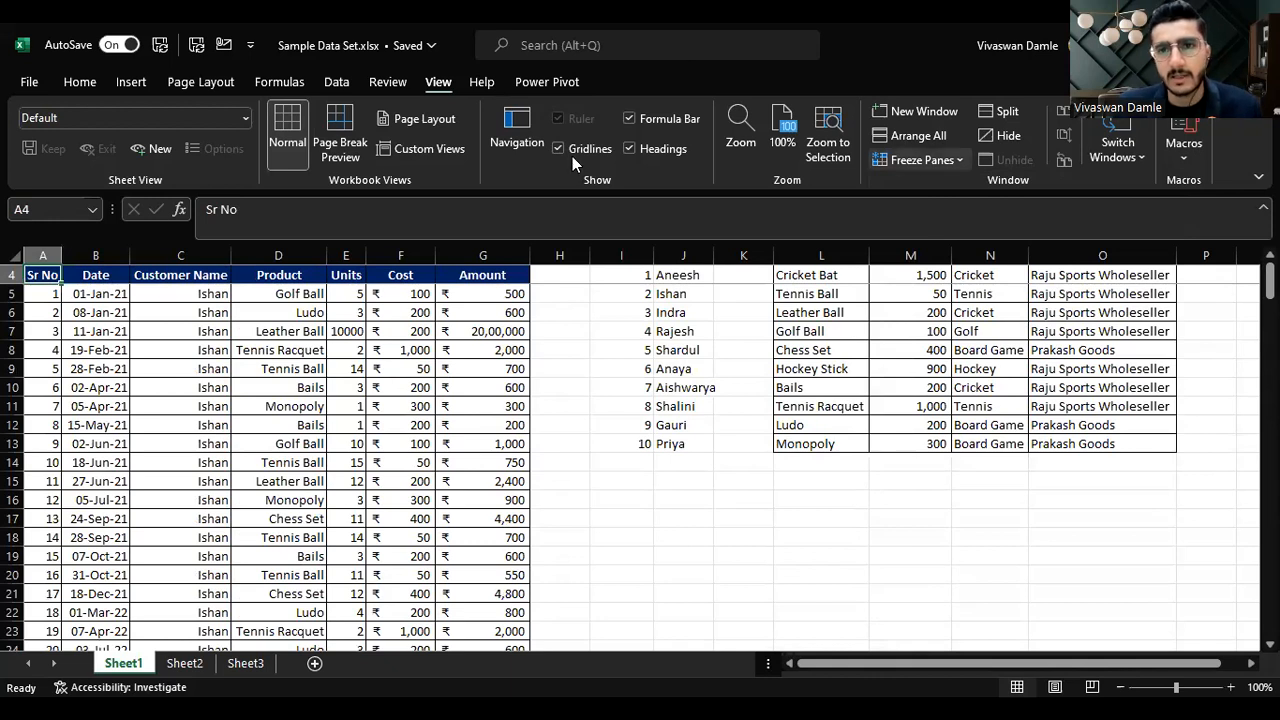
Step: Unfreeze the panes on Sheet1
left_click(922, 160)
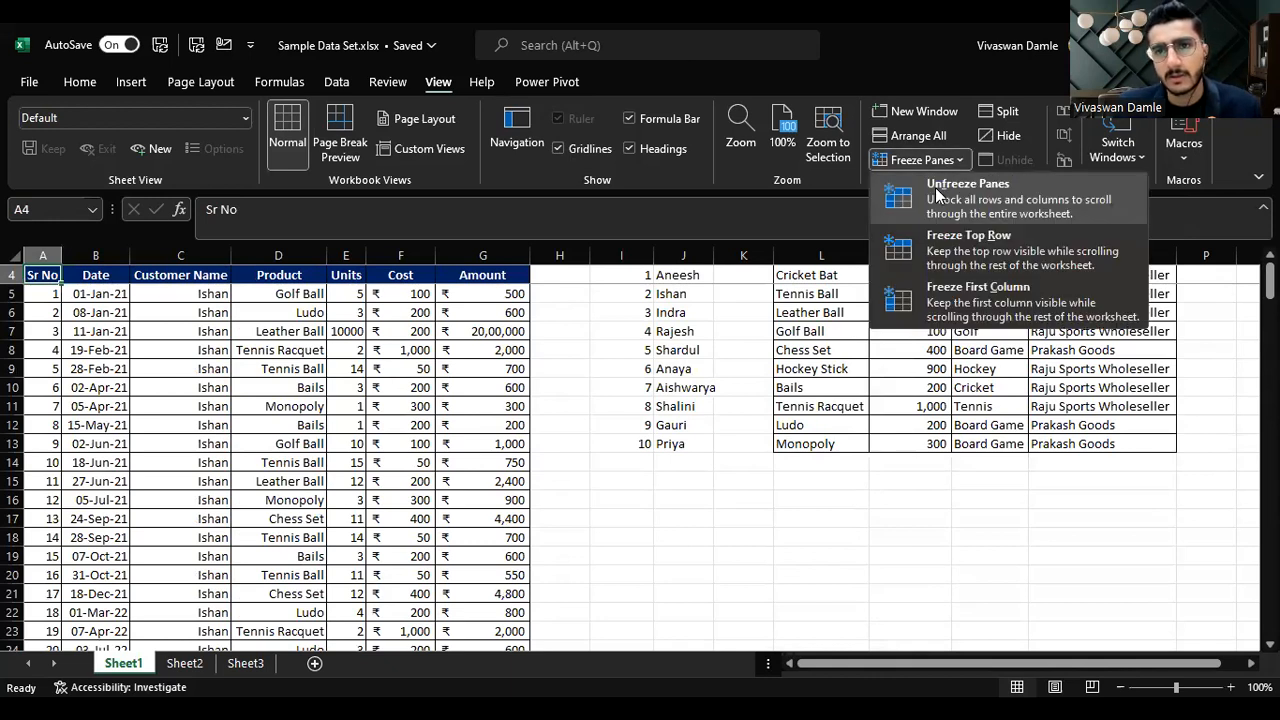
left_click(937, 190)
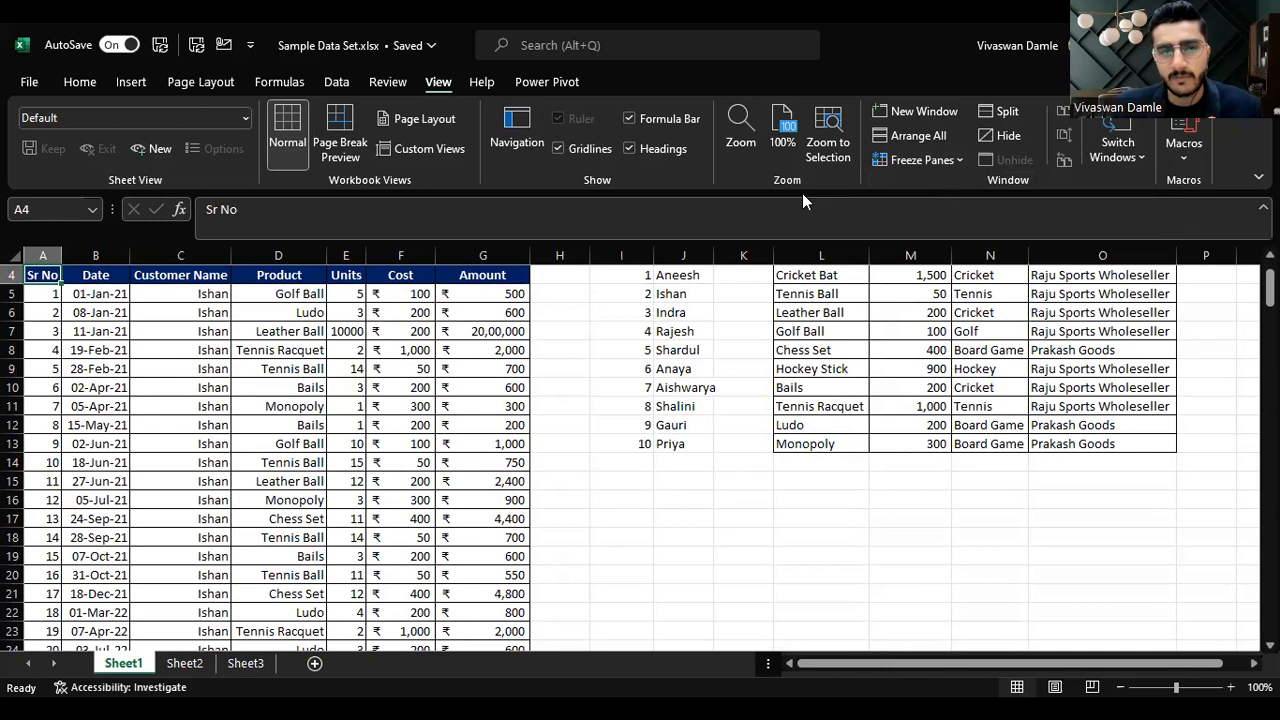
left_click(946, 166)
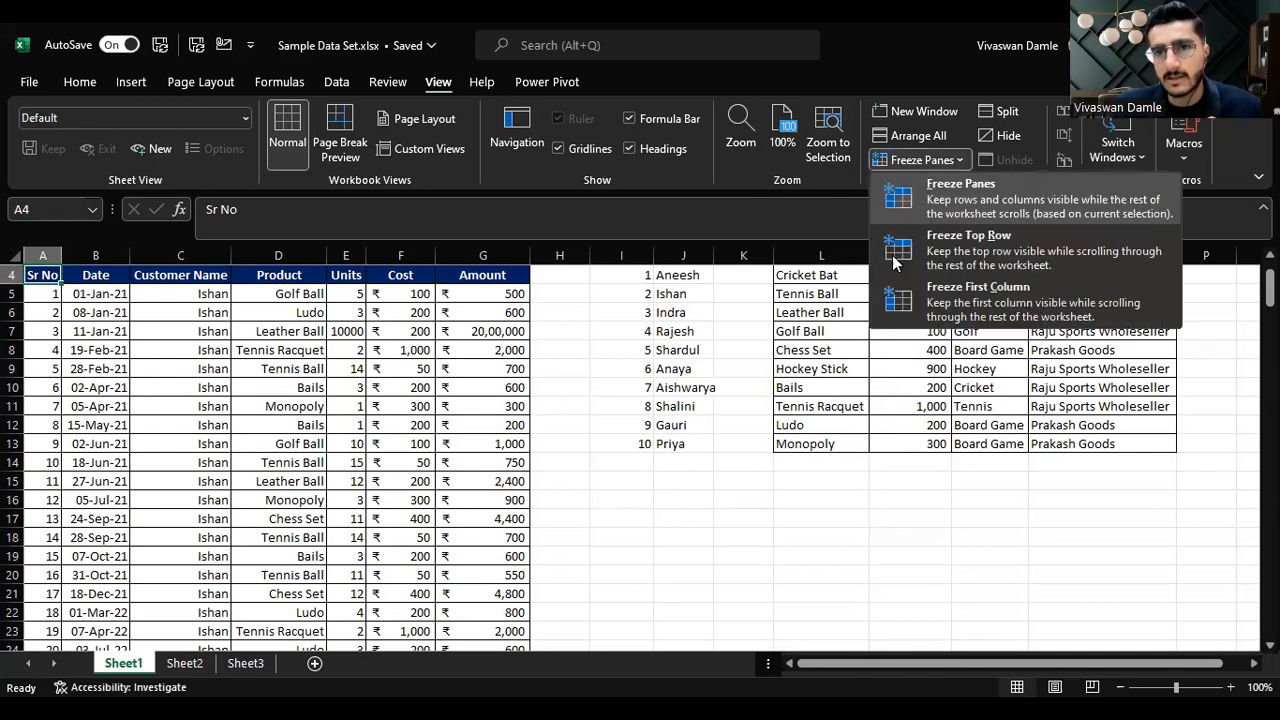
scroll(603, 332, "up", 1)
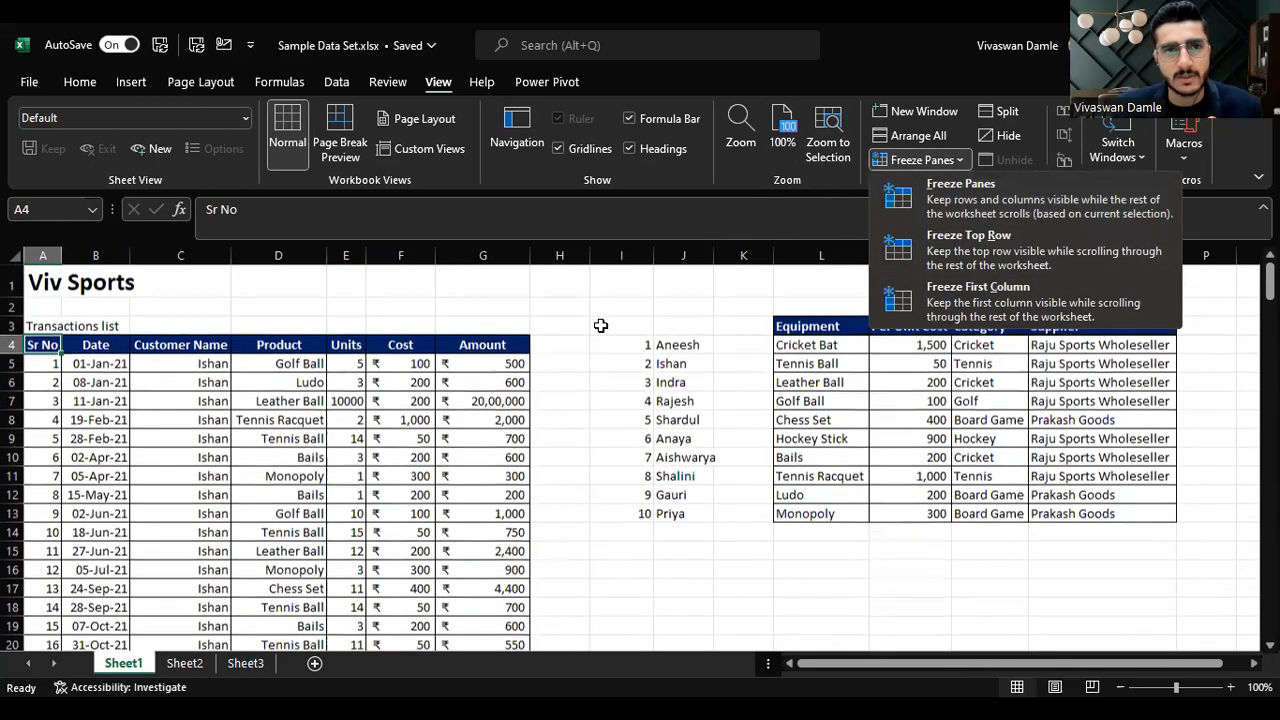
left_click(604, 320)
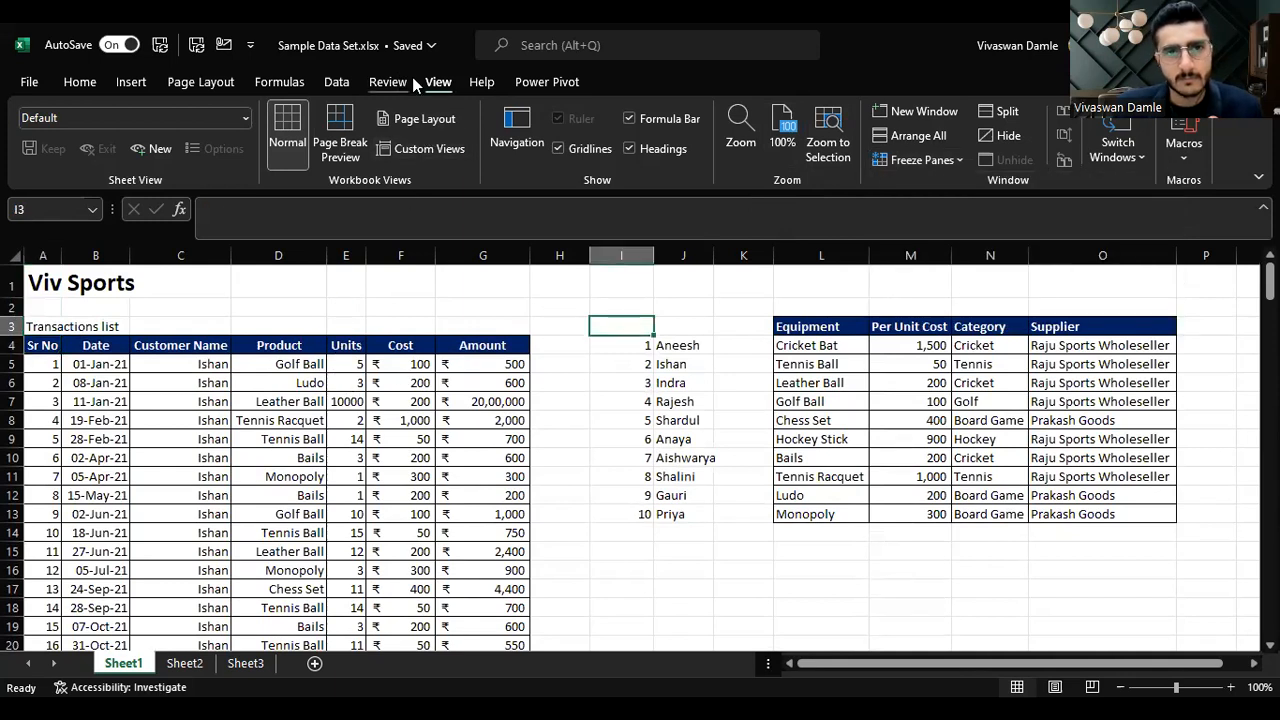
Step: Browse the Help and Power Pivot tabs, then return to the Home tab and Sheet2
left_click(480, 85)
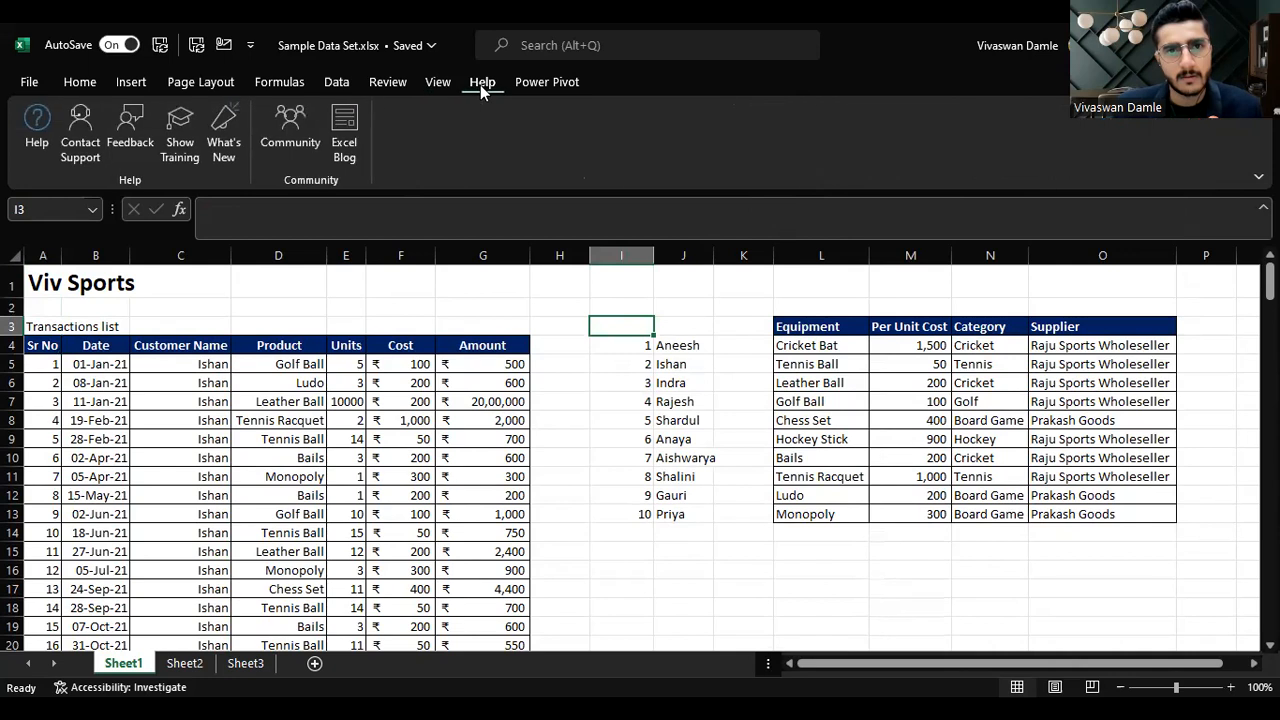
left_click(566, 82)
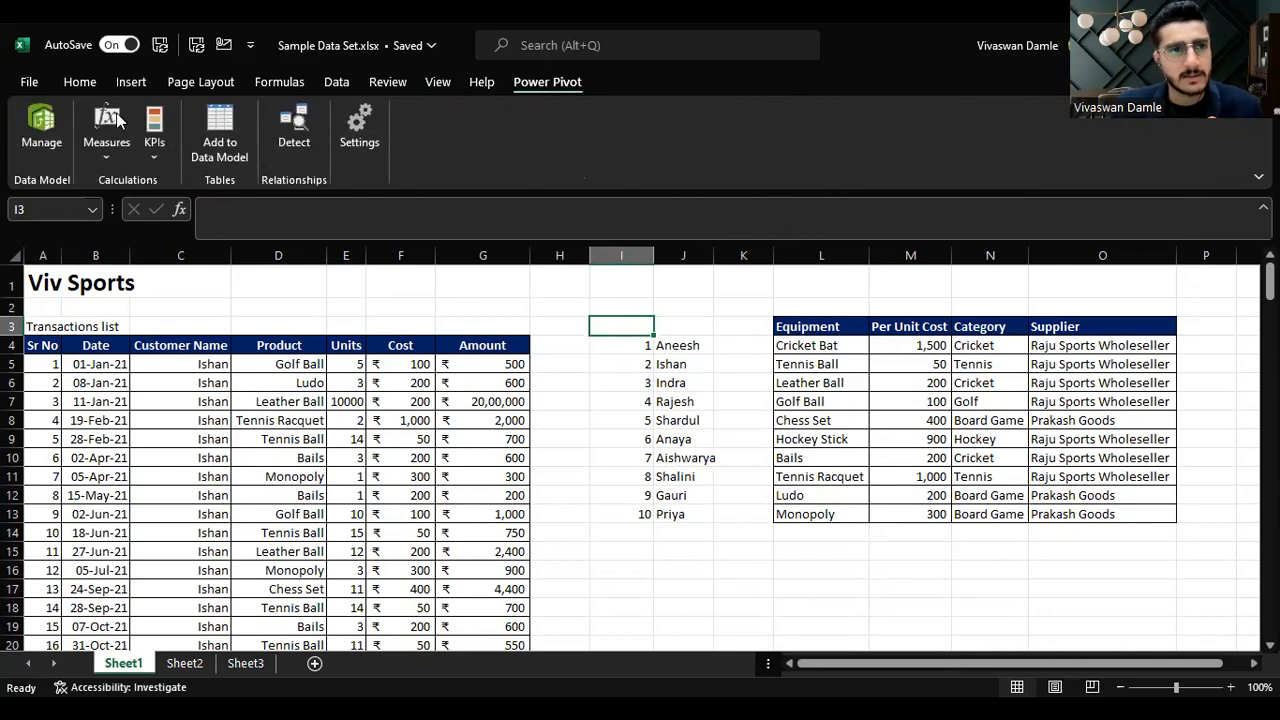
left_click(82, 83)
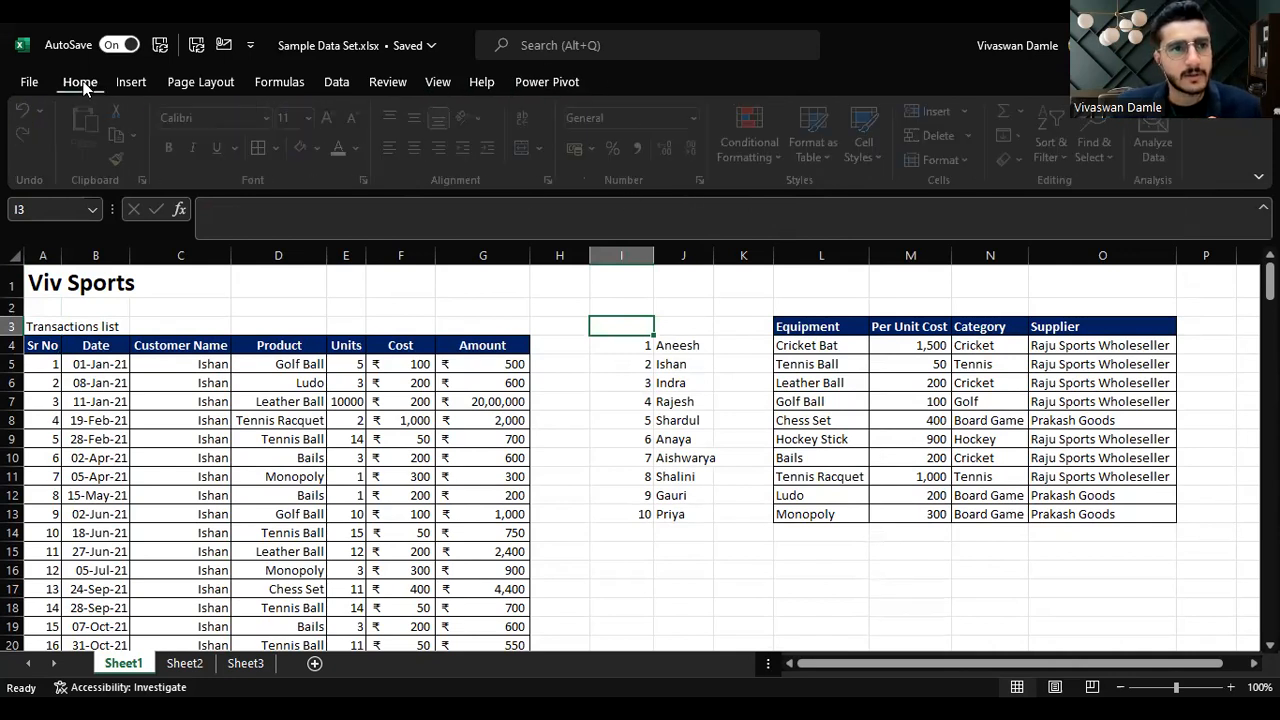
left_click(190, 668)
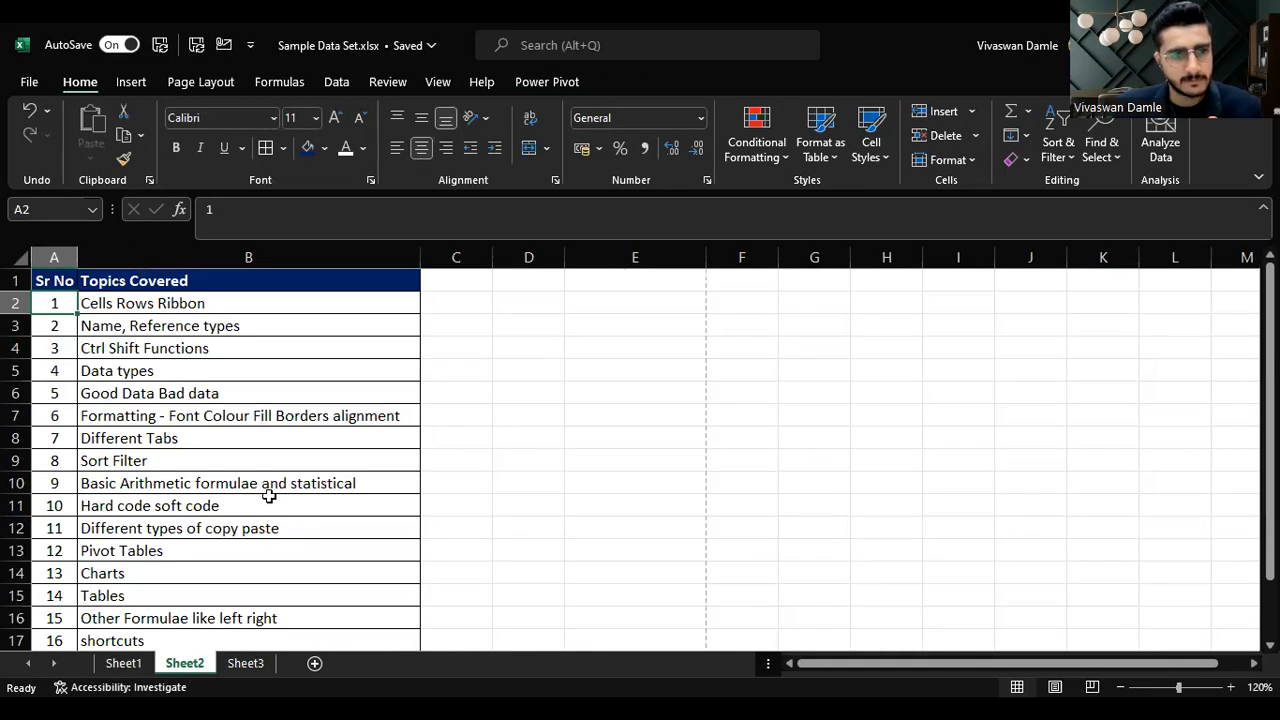
Step: On Sheet1, select the transactions table from its header row 4 down to the last record and turn on Filter
left_click(234, 440)
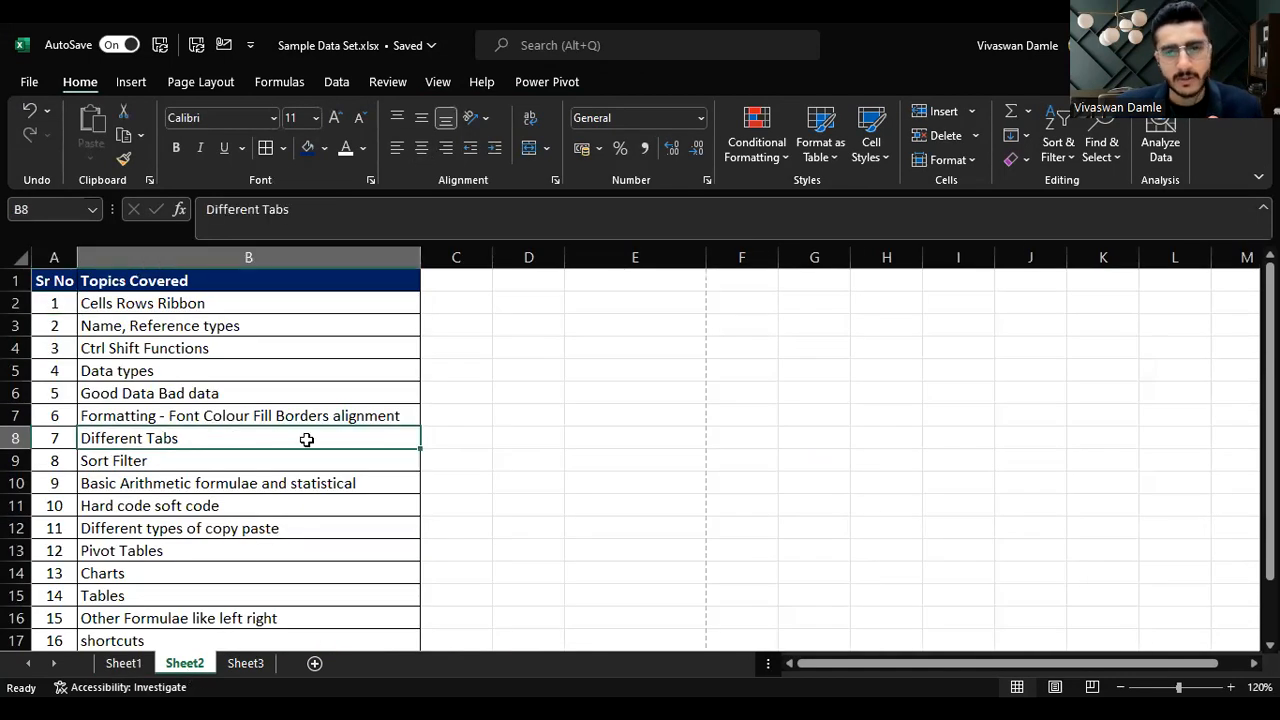
left_click(208, 460)
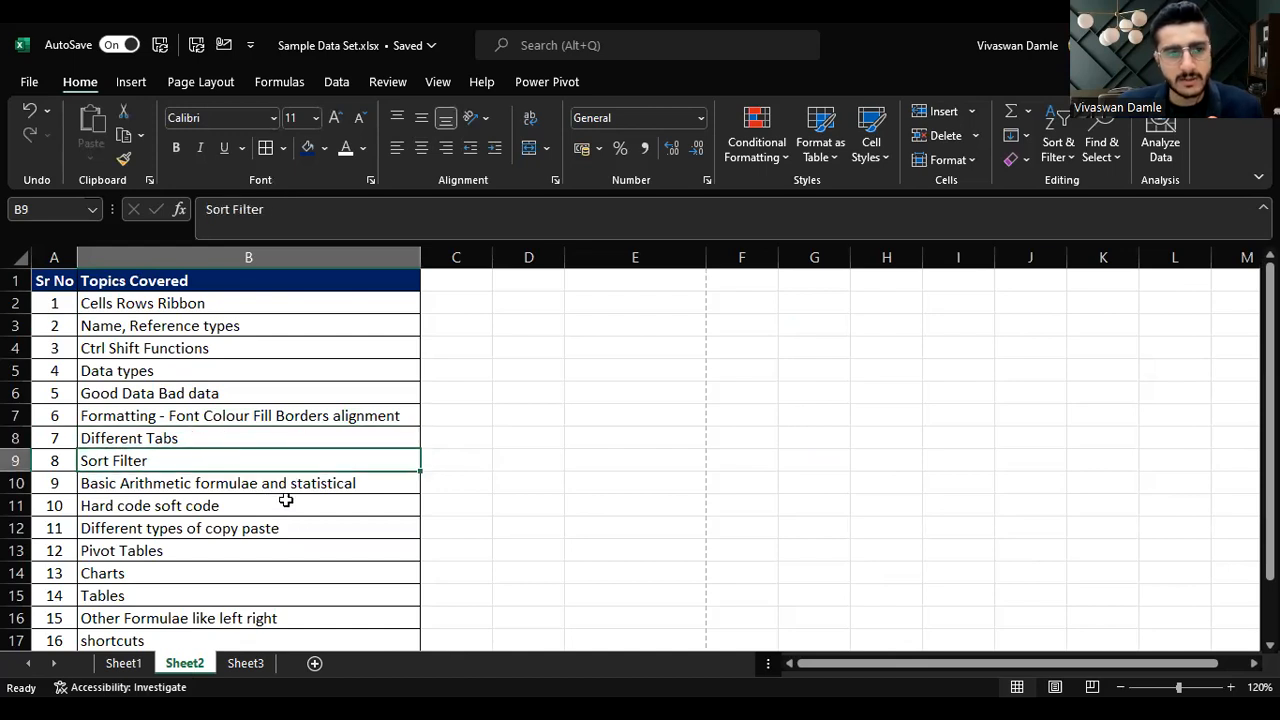
left_click(123, 663)
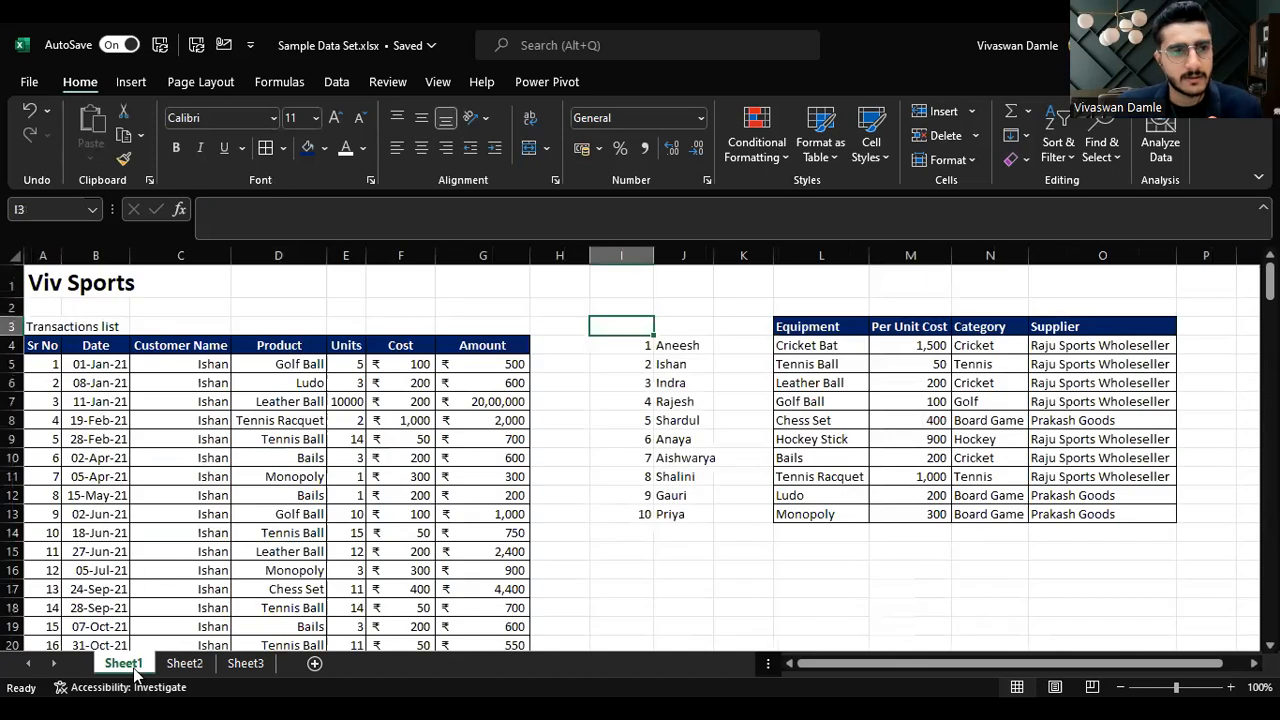
left_click(37, 345)
left_click(108, 350)
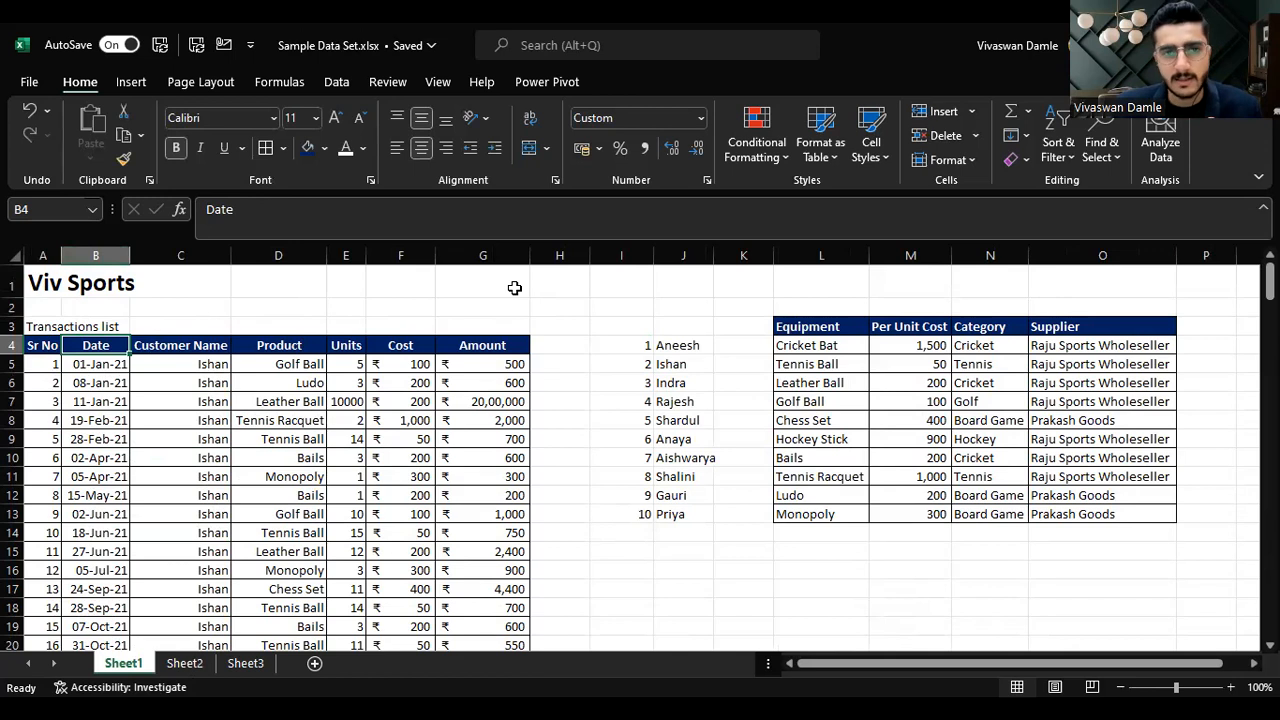
left_click(36, 347)
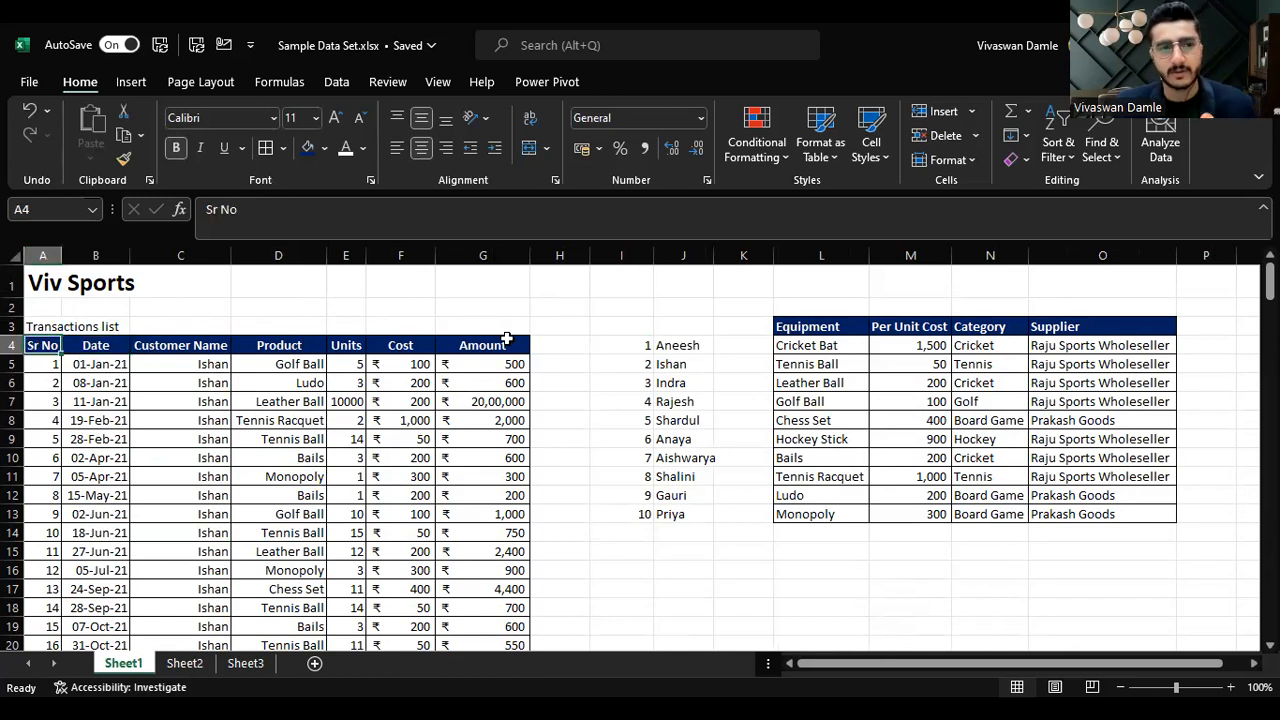
key("ctrl+shift+Right")
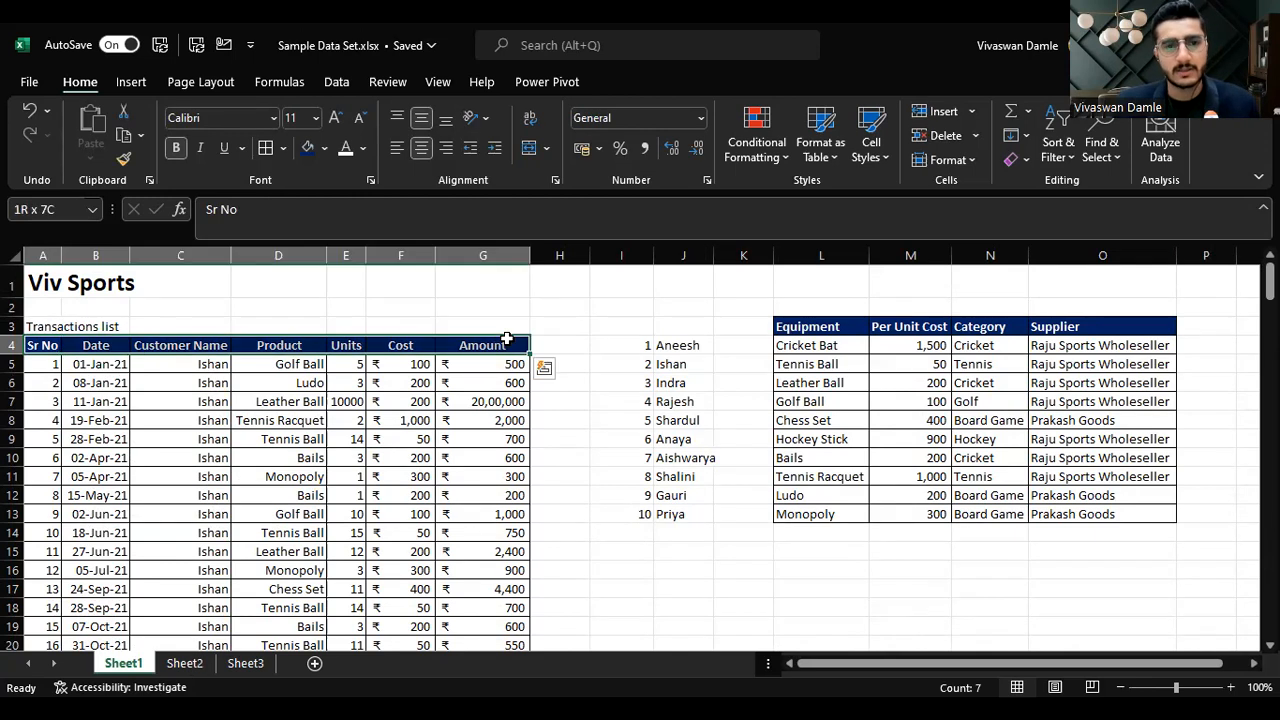
key("ctrl+shift+Down")
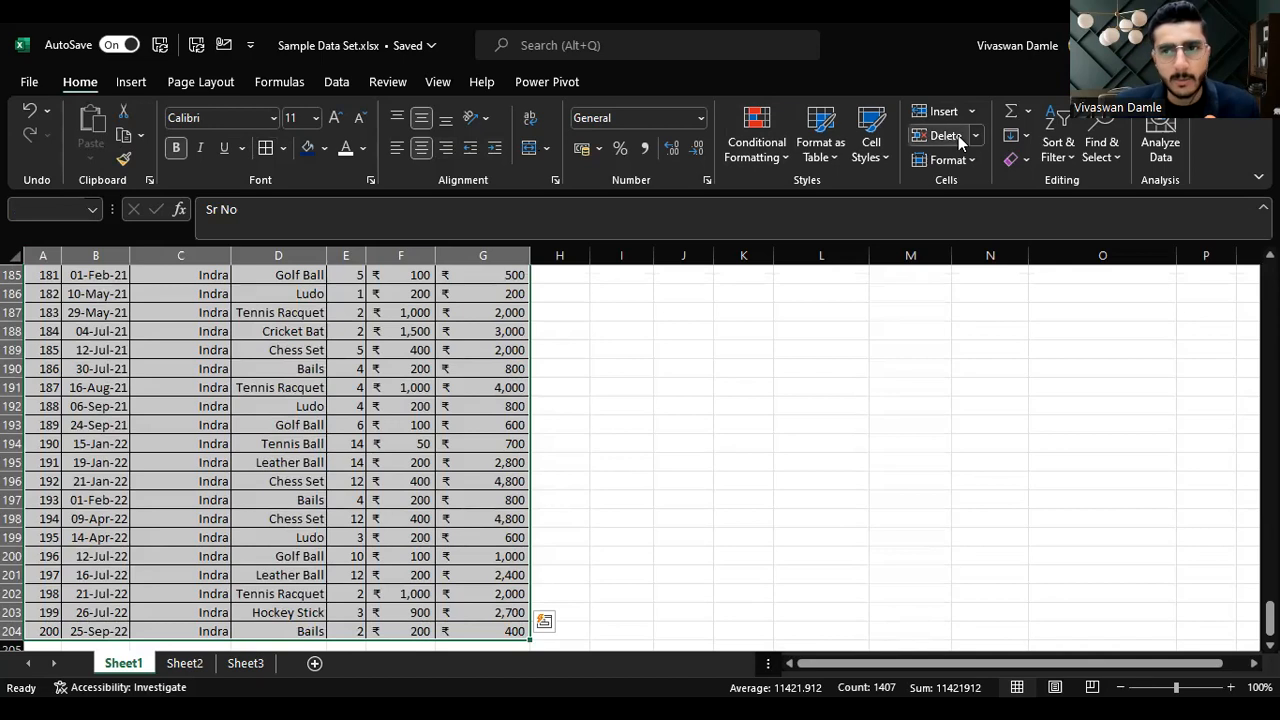
left_click(1064, 147)
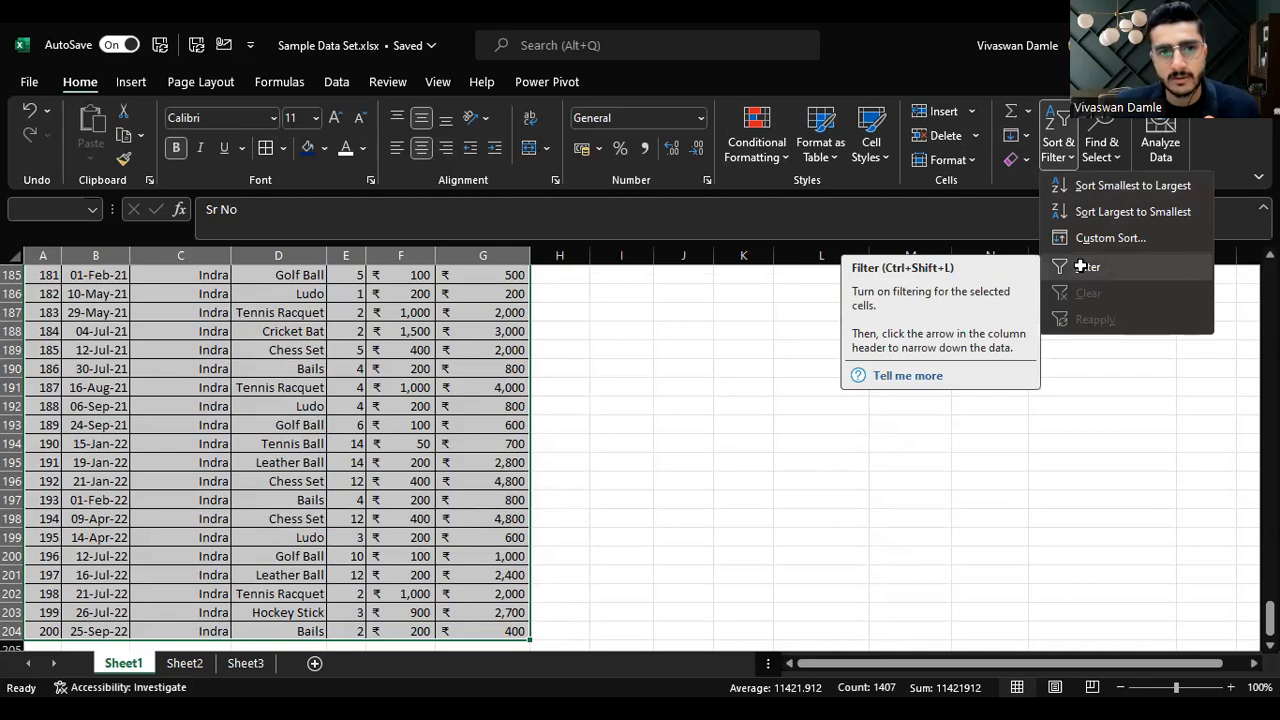
left_click(1082, 266)
Step: Filter the Customer Name column to show only Indra
scroll(463, 307, "up", 20)
scroll(463, 307, "up", 14)
left_click(410, 310)
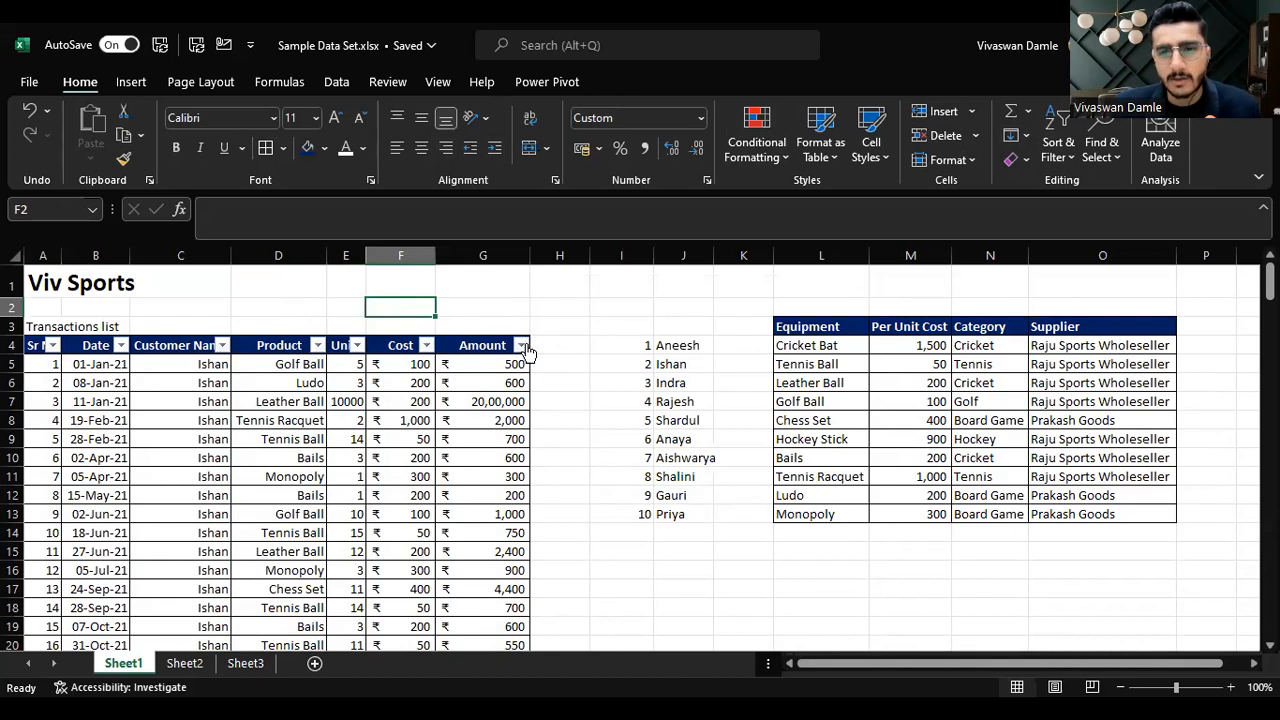
left_click(221, 345)
mouse_move(332, 452)
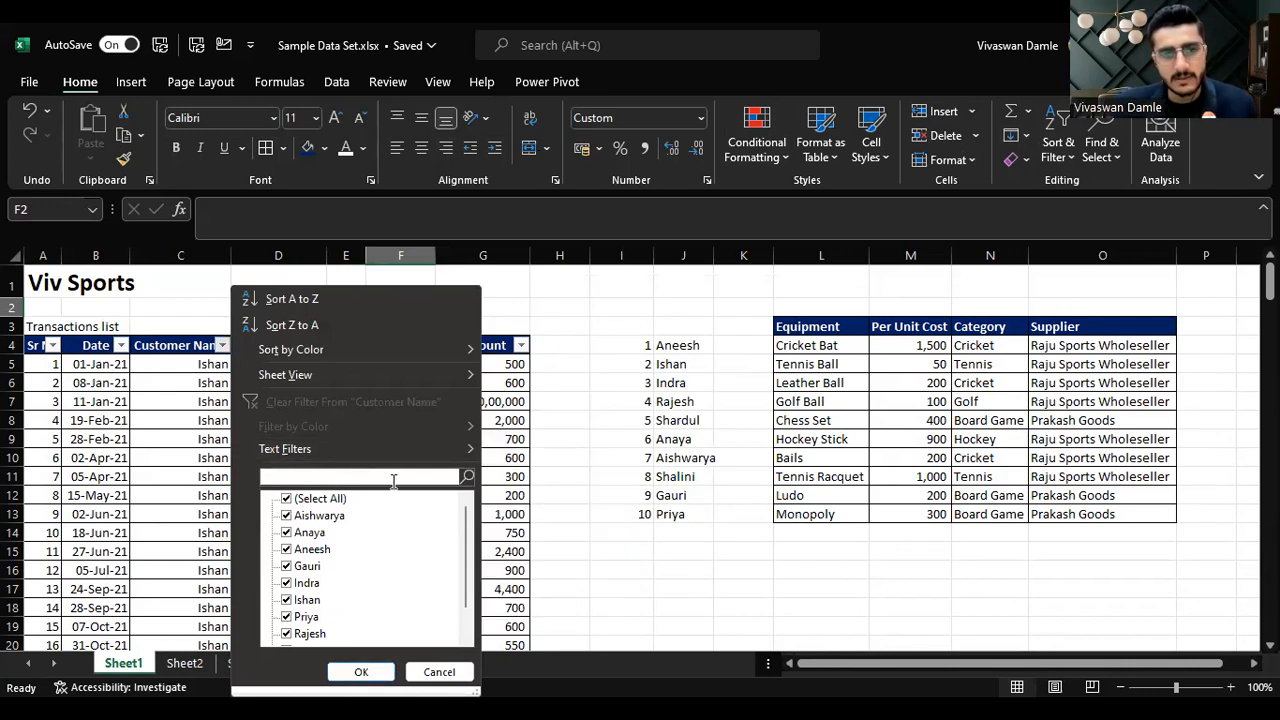
type("Indra")
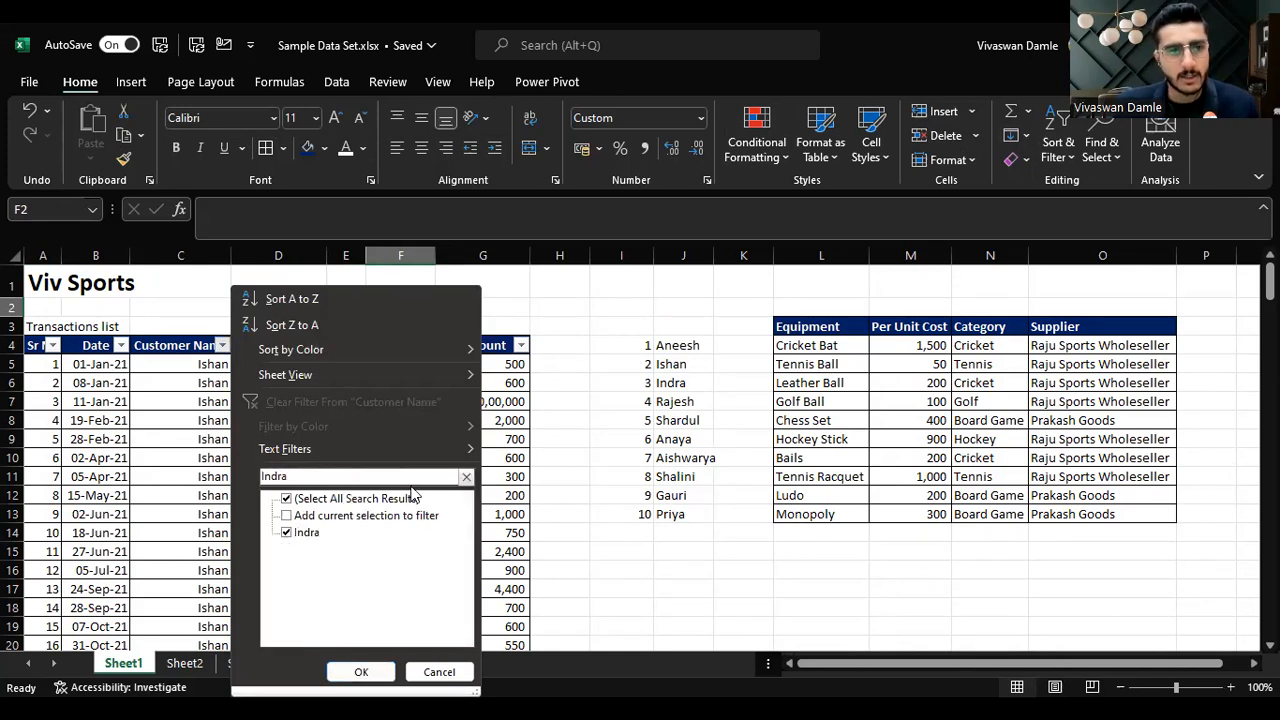
key("Return")
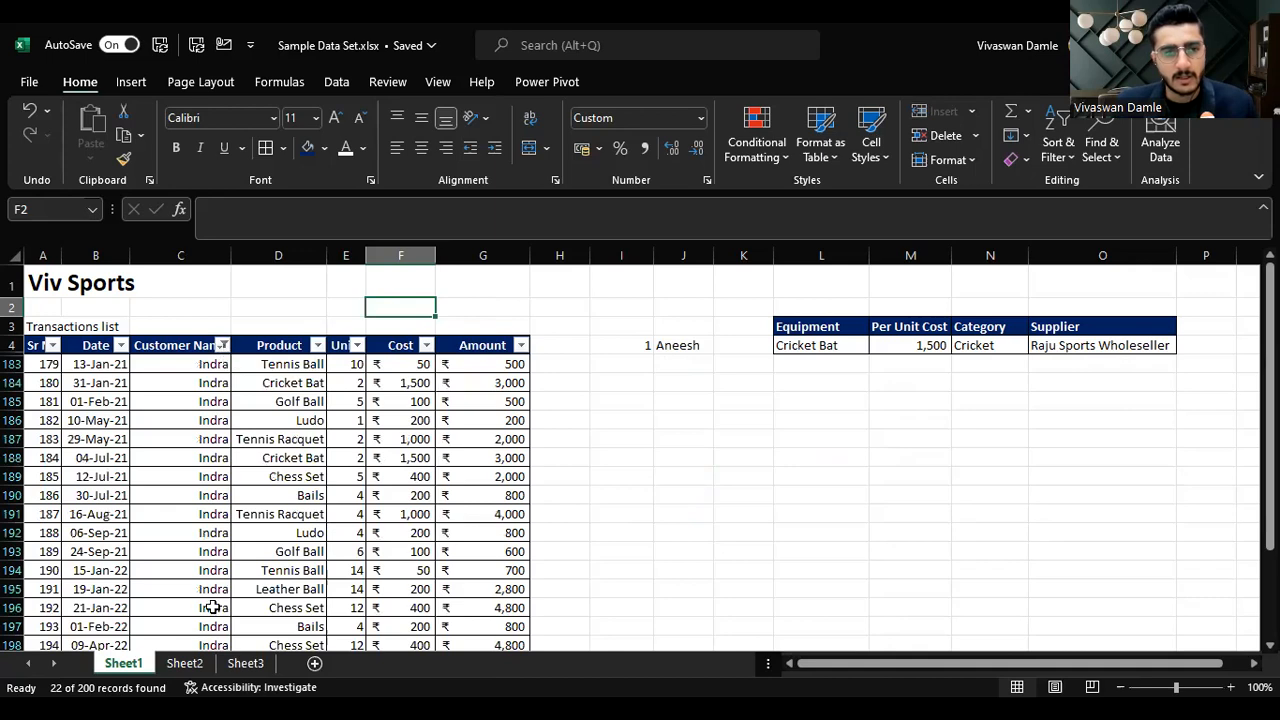
Step: Clear the filter from the Customer Name column
scroll(199, 472, "down", 3)
scroll(199, 472, "up", 3)
scroll(199, 474, "down", 3)
scroll(199, 474, "up", 3)
scroll(199, 474, "down", 3)
scroll(199, 474, "up", 3)
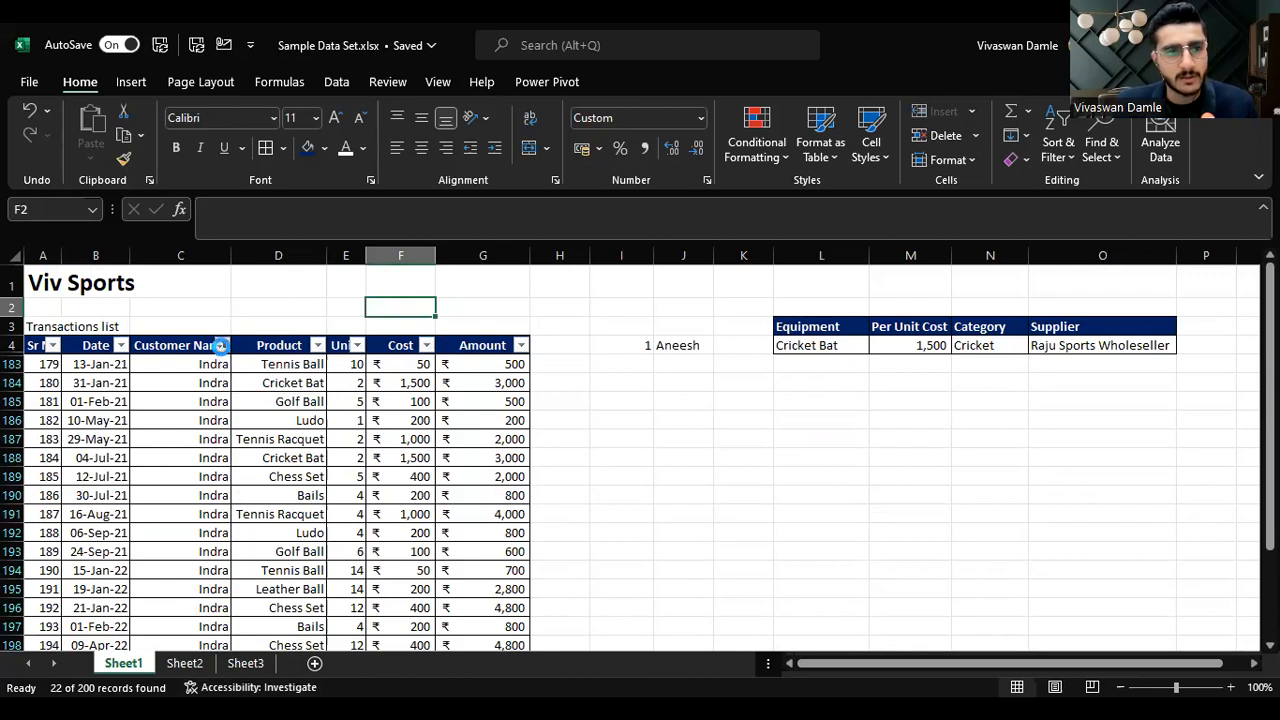
left_click(220, 345)
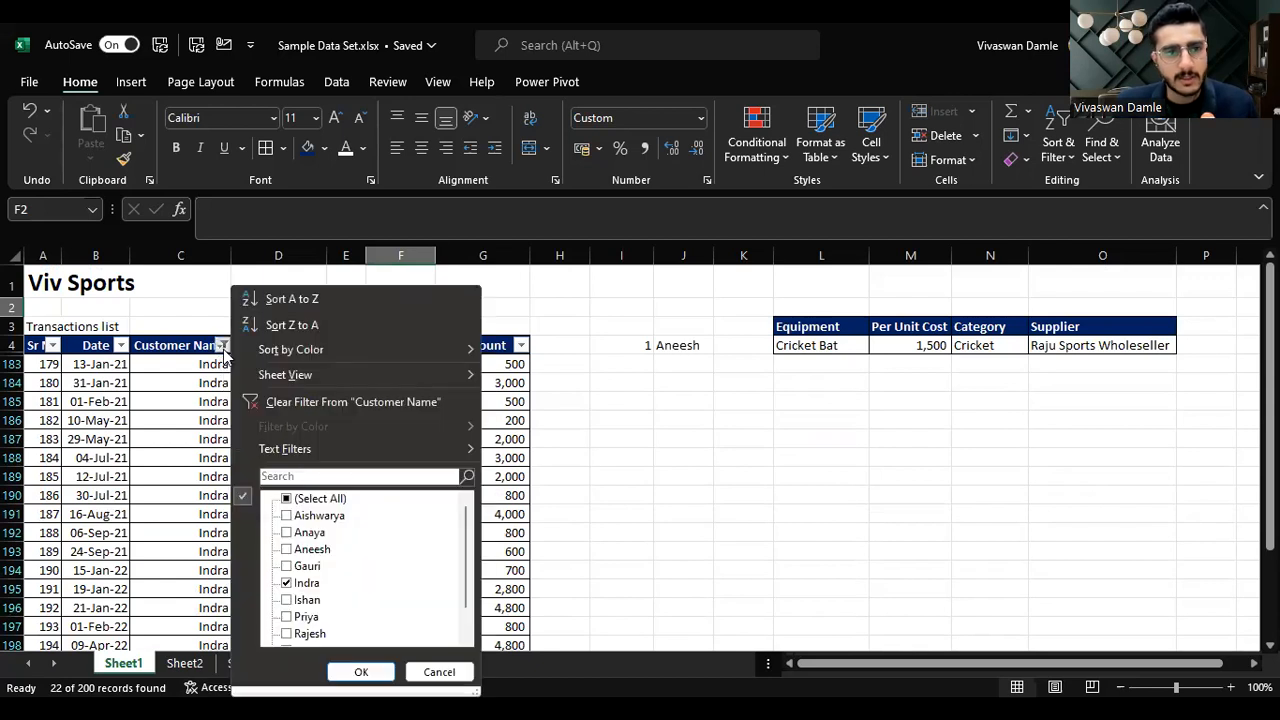
left_click(362, 403)
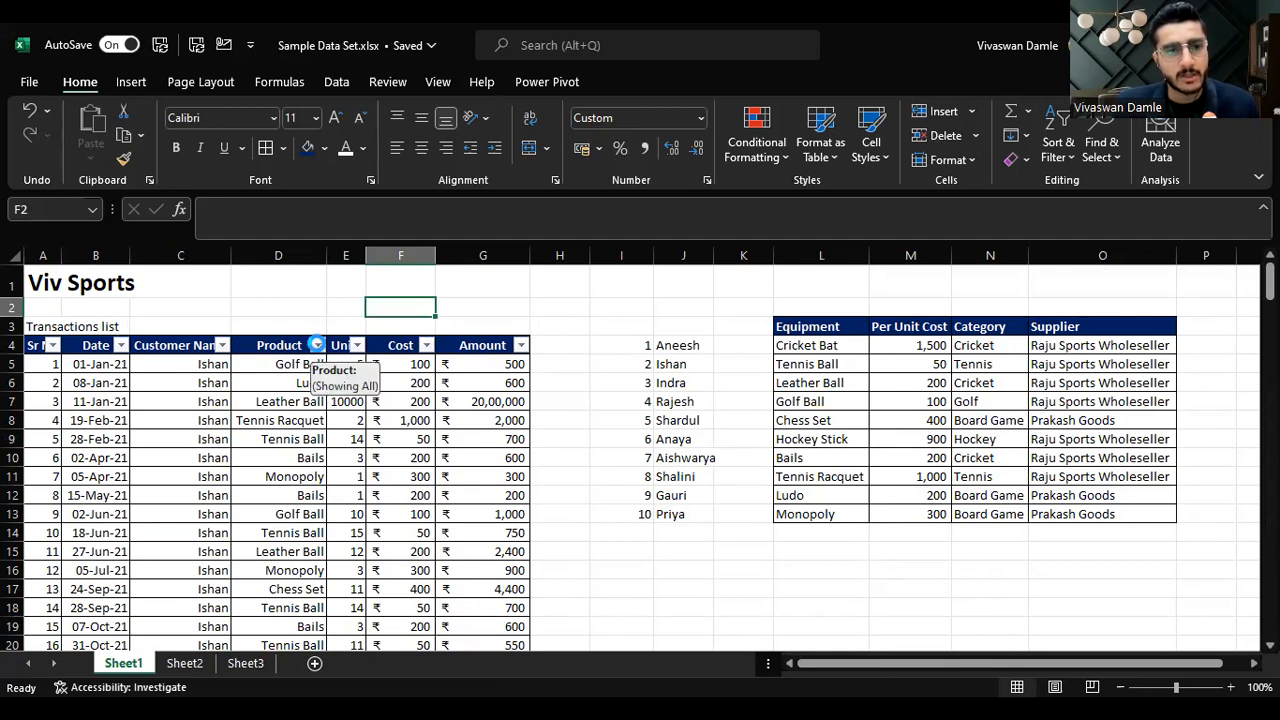
Step: Filter the Product column to show only Chess Set
left_click(317, 346)
left_click(159, 472)
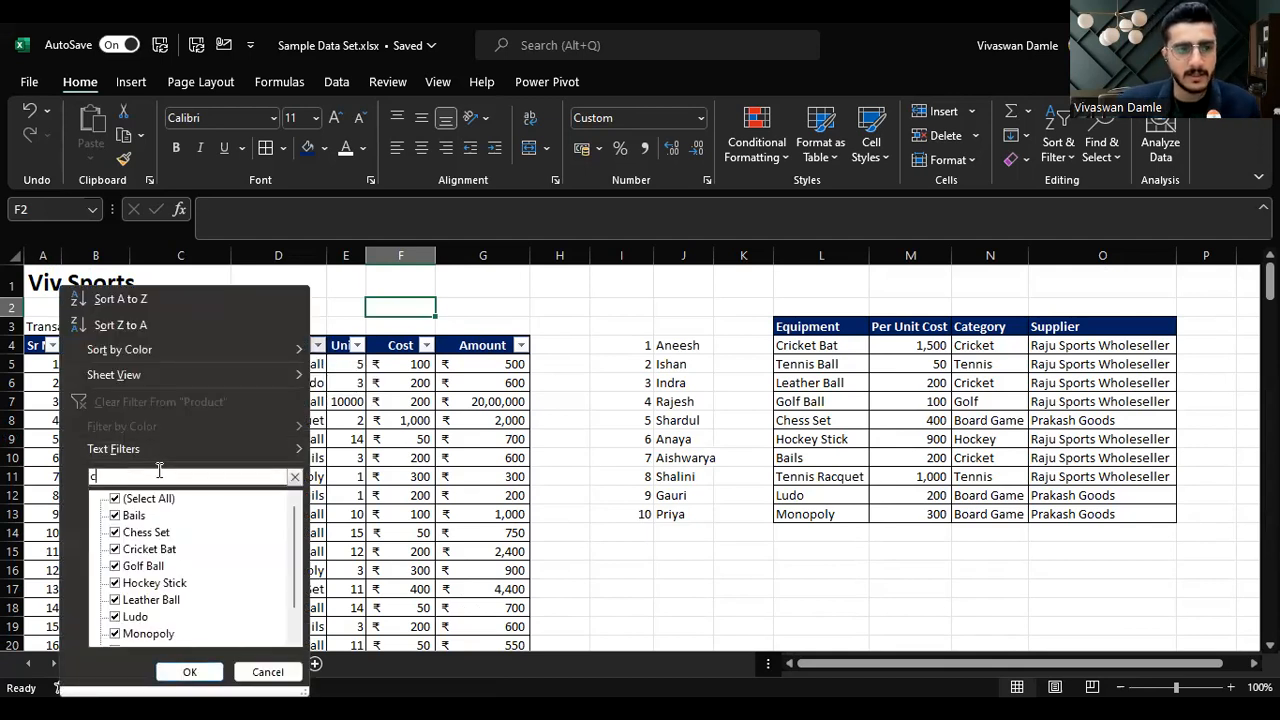
type("c")
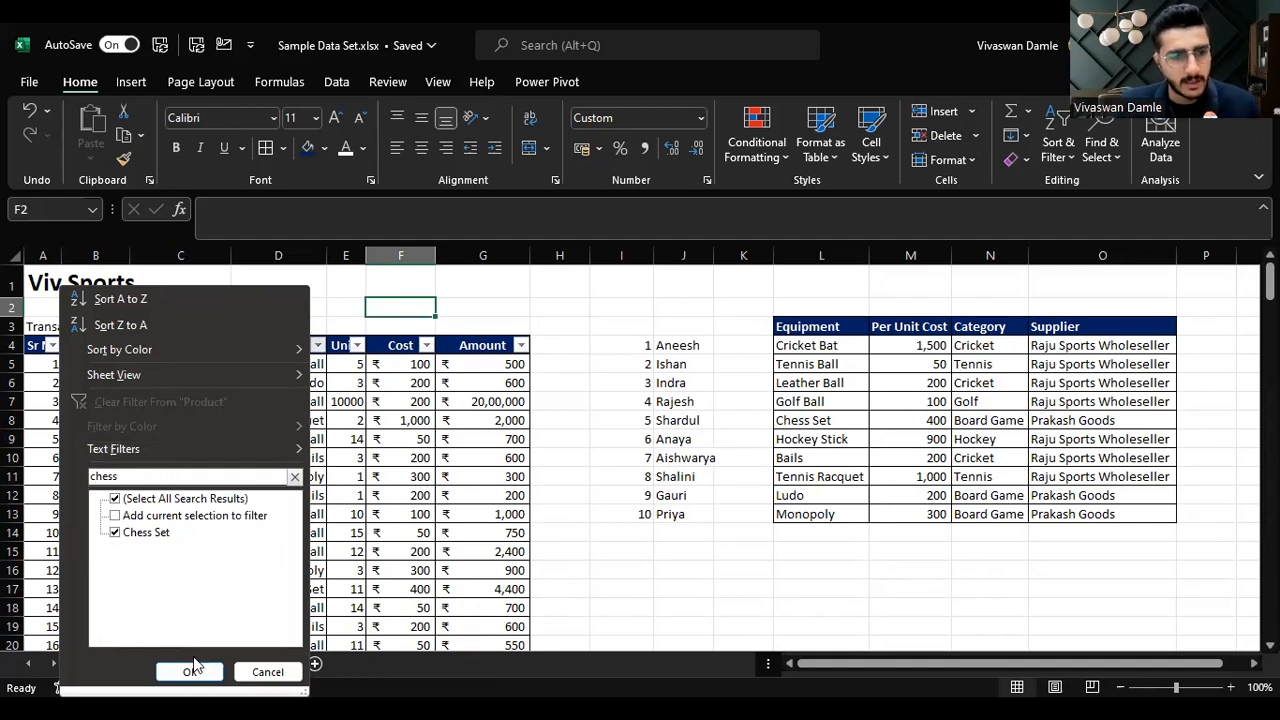
key("Return")
left_click(288, 364)
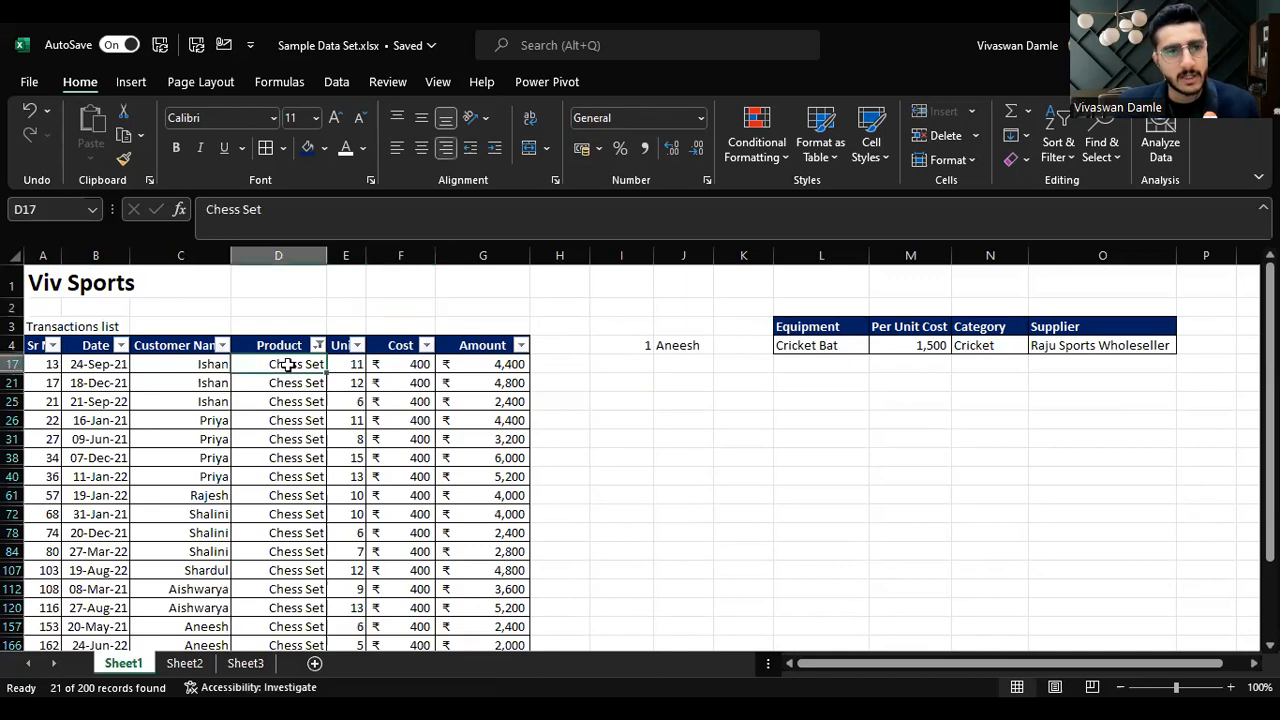
Step: Clear the filter from the Product column
key("Down")
key("Down")
key("Down")
key("Down")
key("Down")
key("Down")
key("Down")
key("Down")
key("Down")
key("Down")
key("Down")
key("Down")
key("Down")
key("Down")
key("Down")
key("Down")
key("Down")
key("Down")
key("Down")
key("Down")
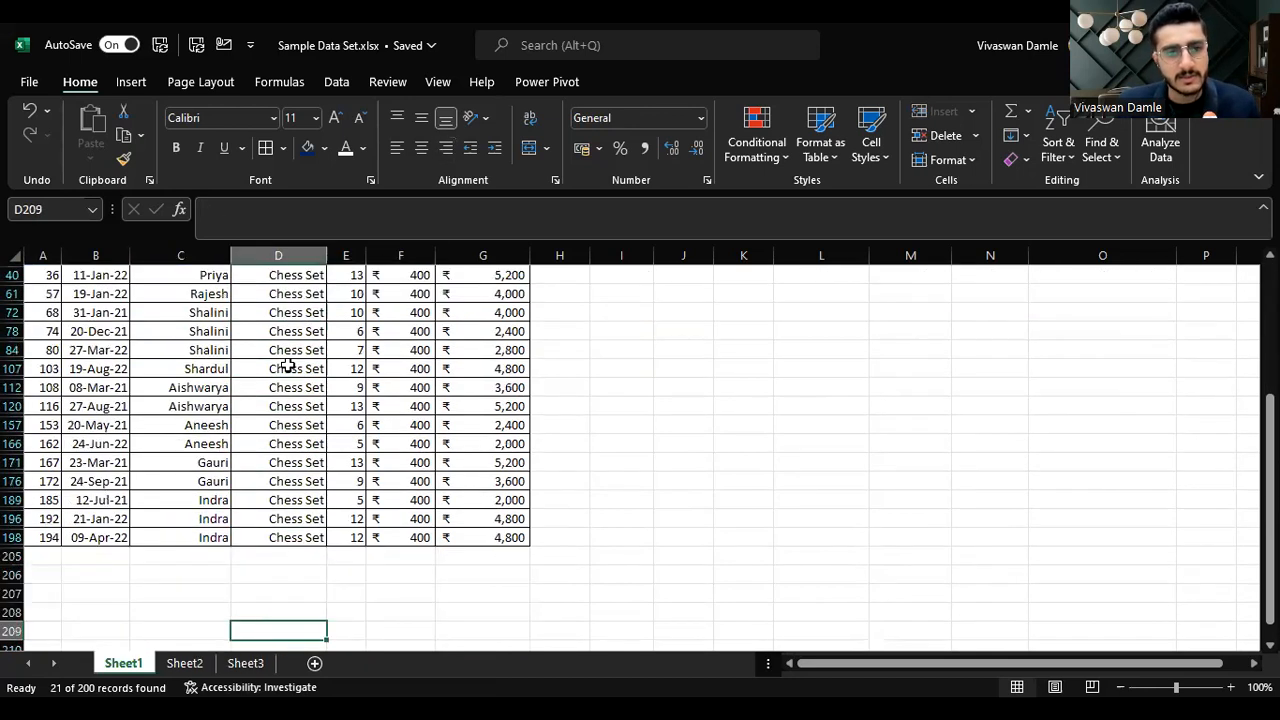
key("Up")
key("Up")
key("Up")
key("Up")
key("Up")
key("Up")
key("Up")
key("Up")
key("Up")
key("Up")
key("Up")
key("Up")
key("Up")
key("Up")
key("Up")
key("Up")
key("Up")
key("Up")
key("Up")
key("Up")
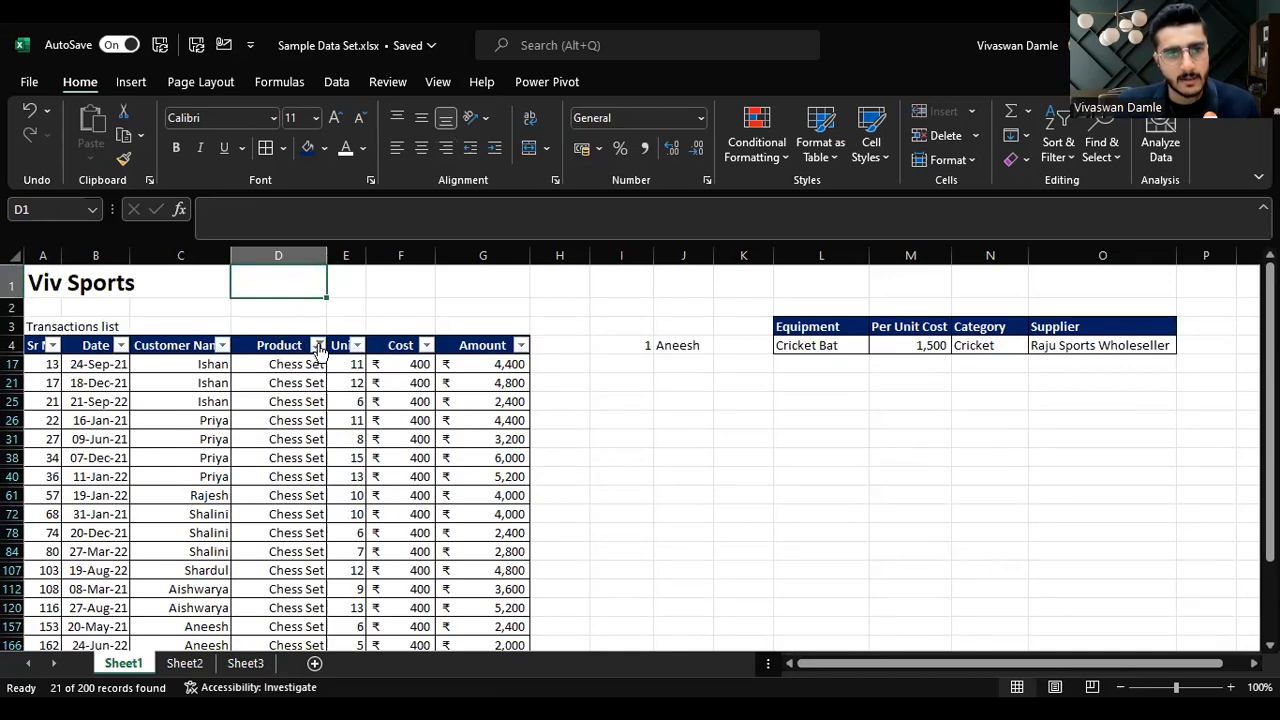
left_click(318, 346)
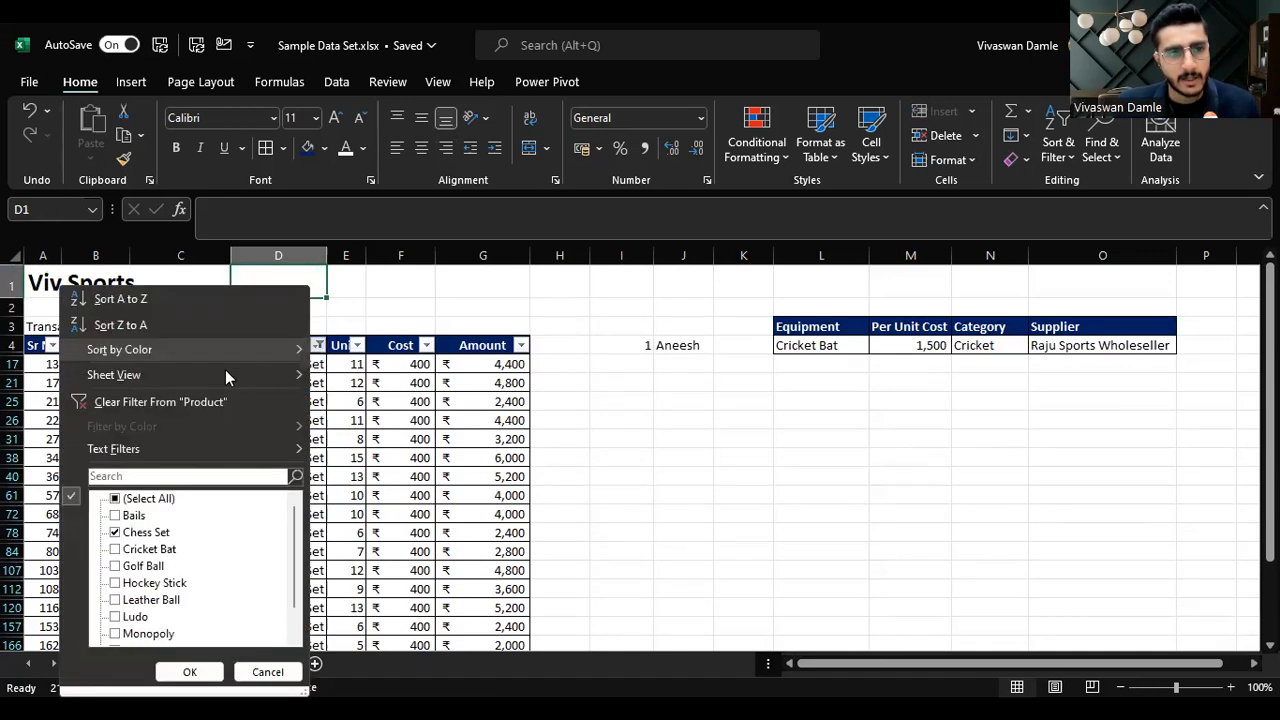
left_click(175, 400)
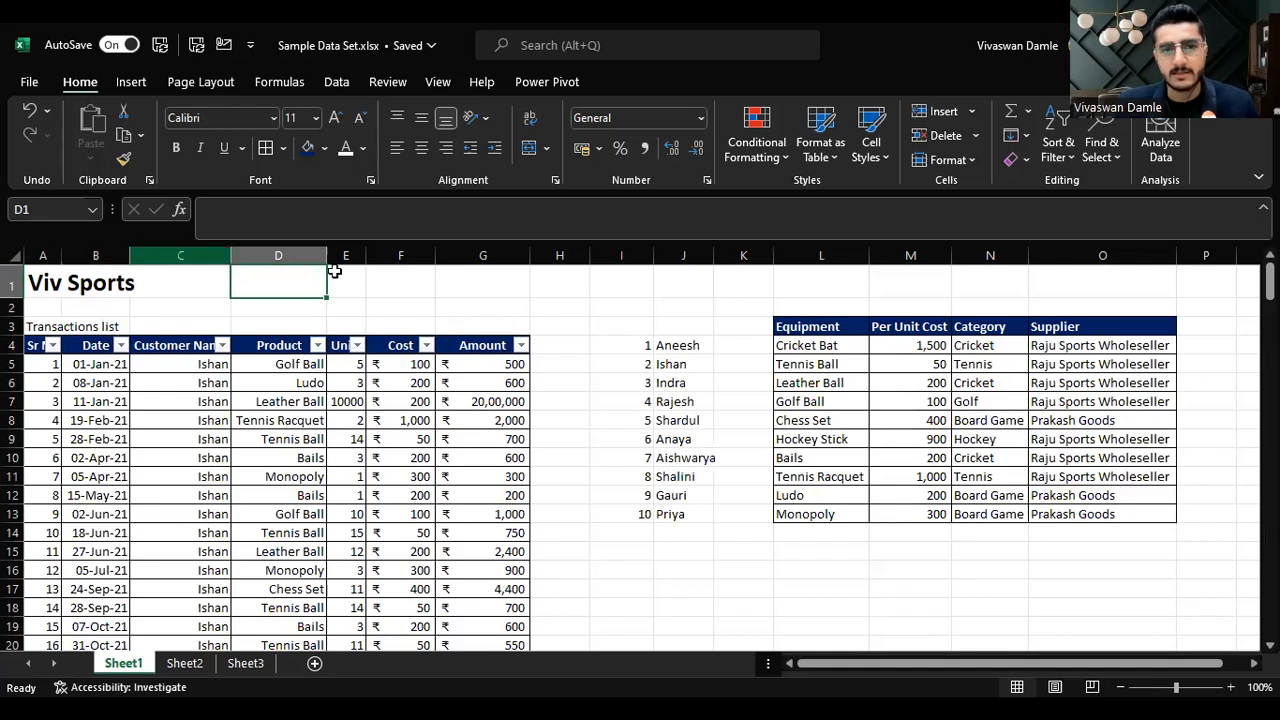
Step: Set the Units in cell E7 for the Leather Ball transaction to 1100
left_click(338, 400)
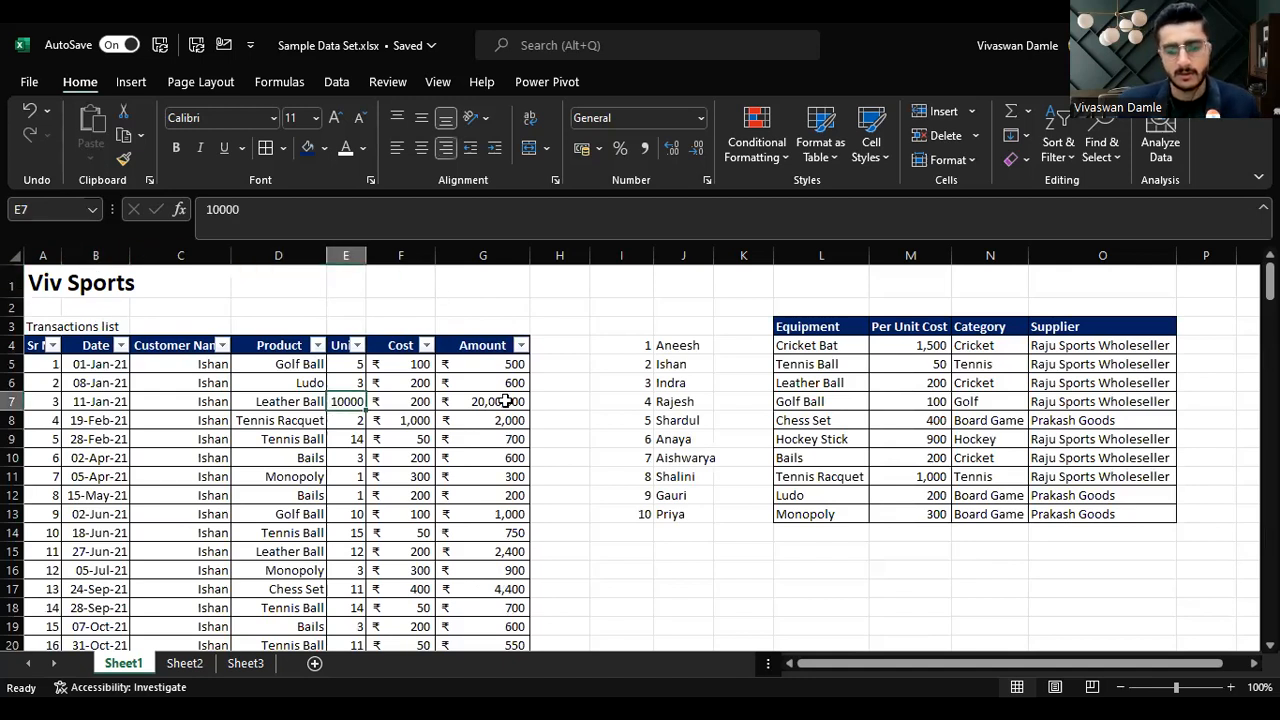
type("11")
key("Return")
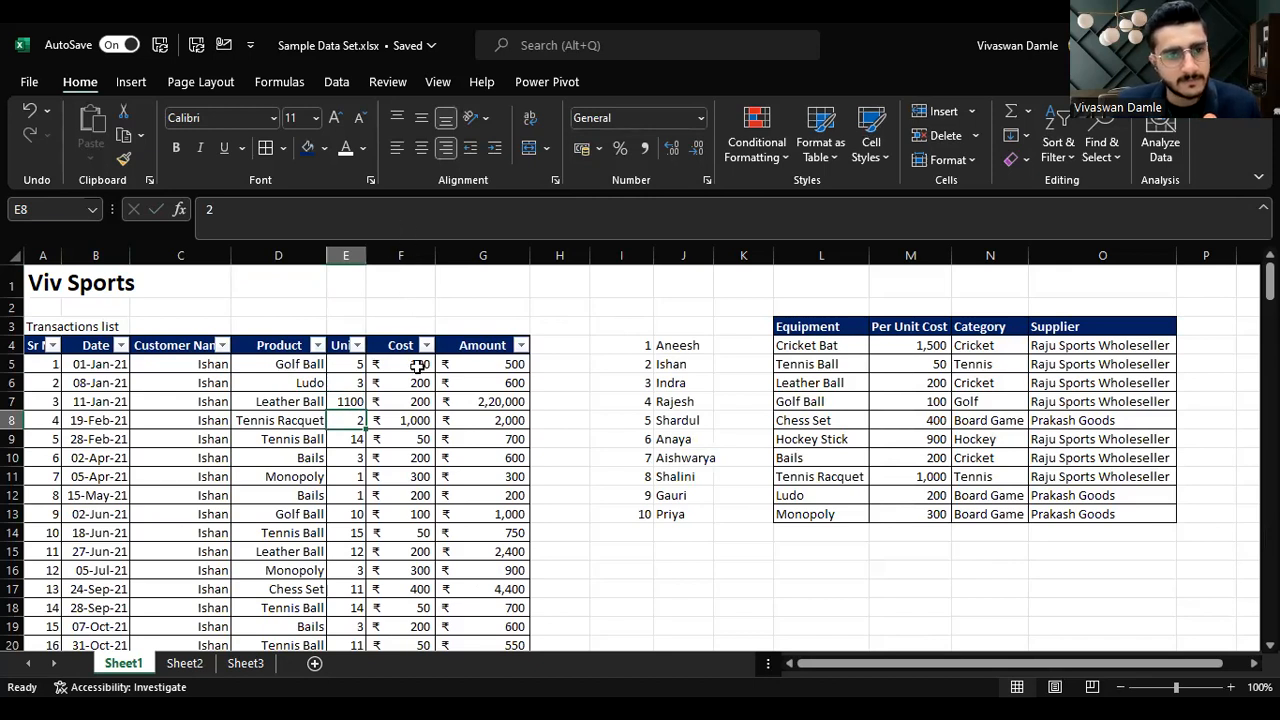
Step: Sort the transactions by Cost from smallest to largest
left_click(400, 320)
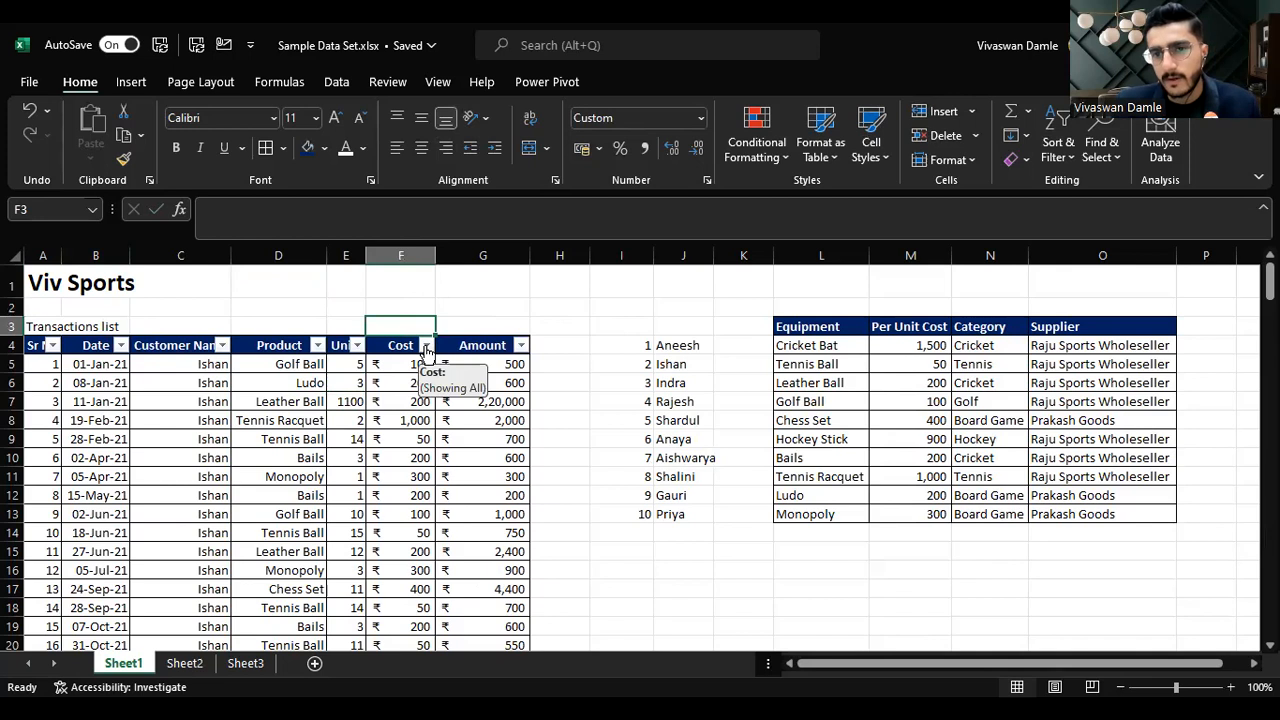
left_click(426, 346)
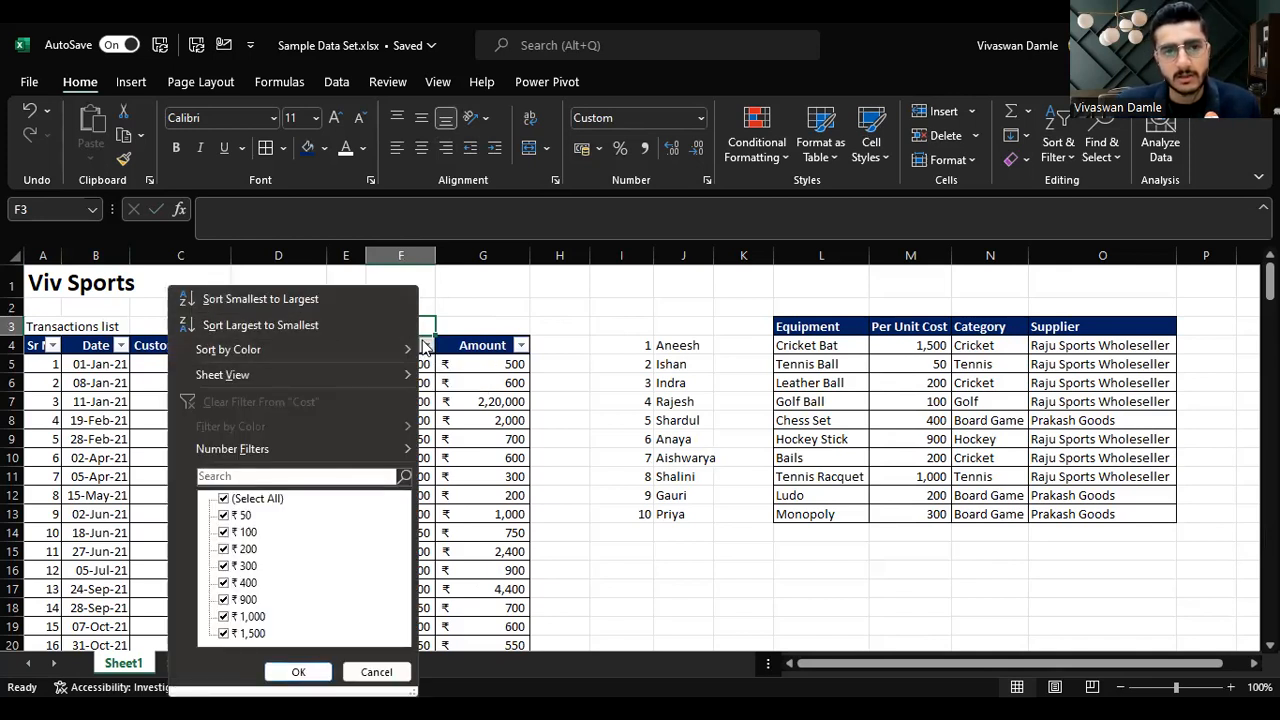
left_click(369, 300)
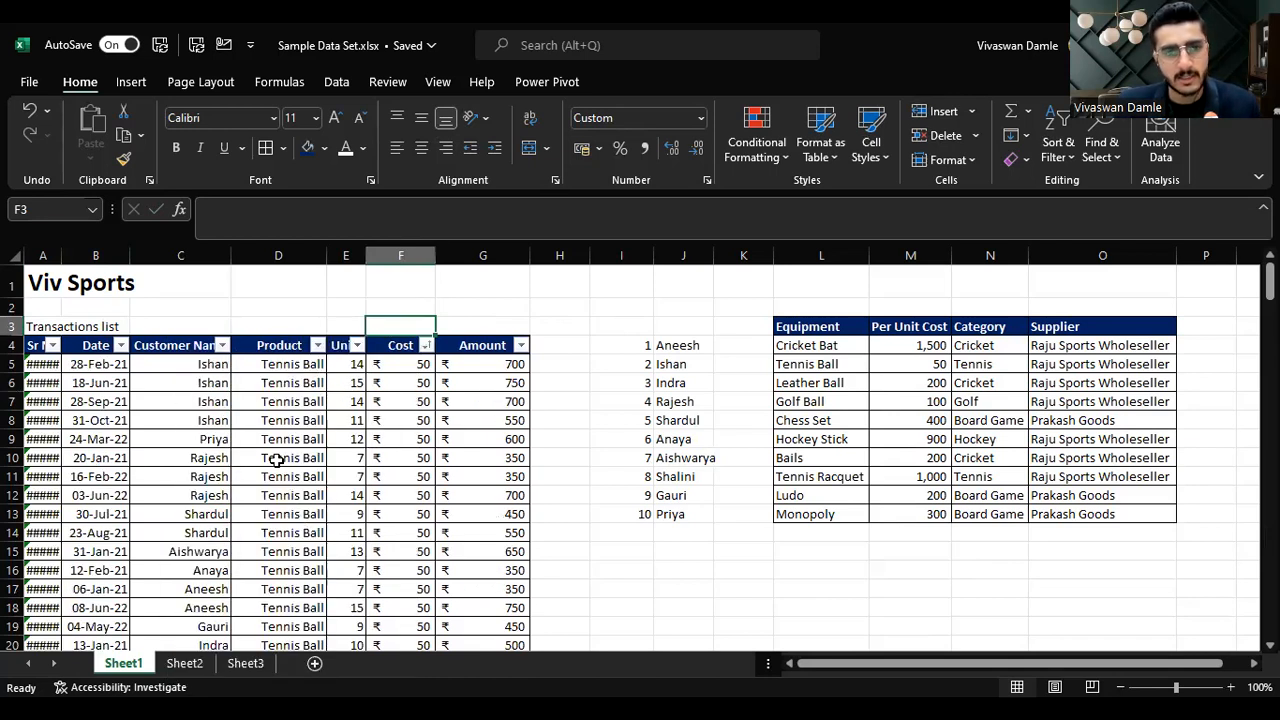
scroll(277, 474, "down", 4)
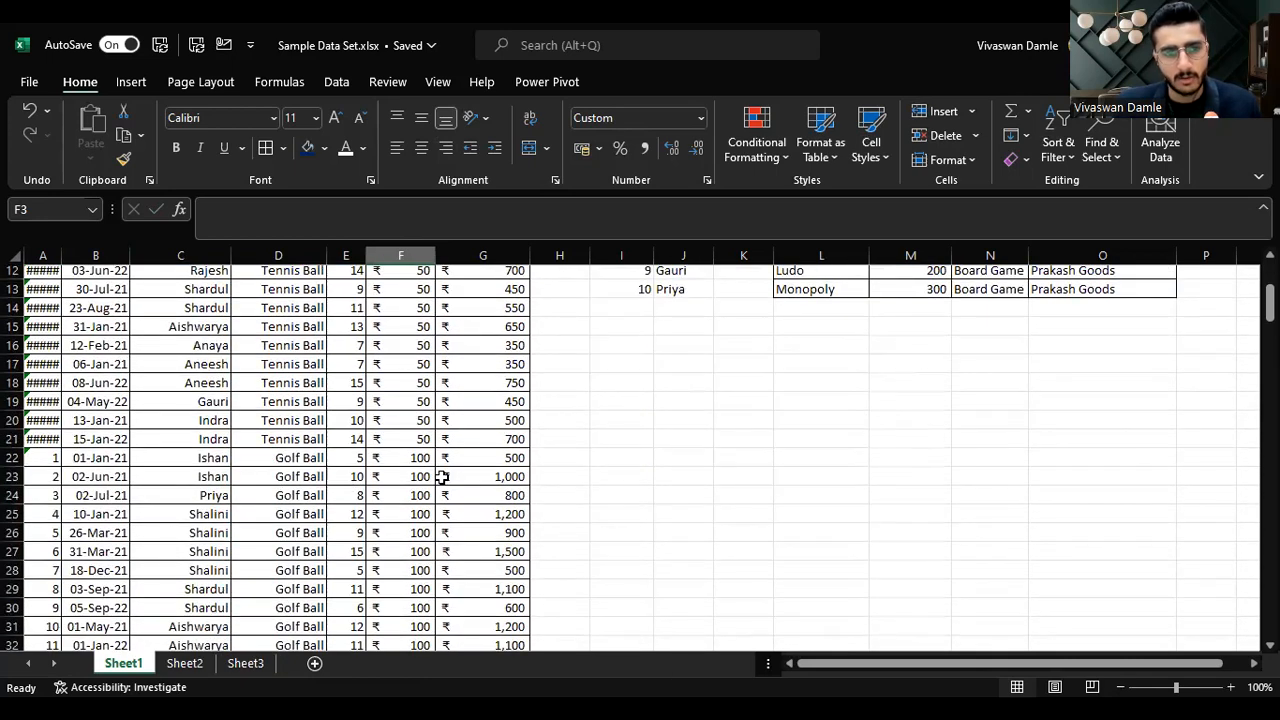
scroll(300, 470, "down", 8)
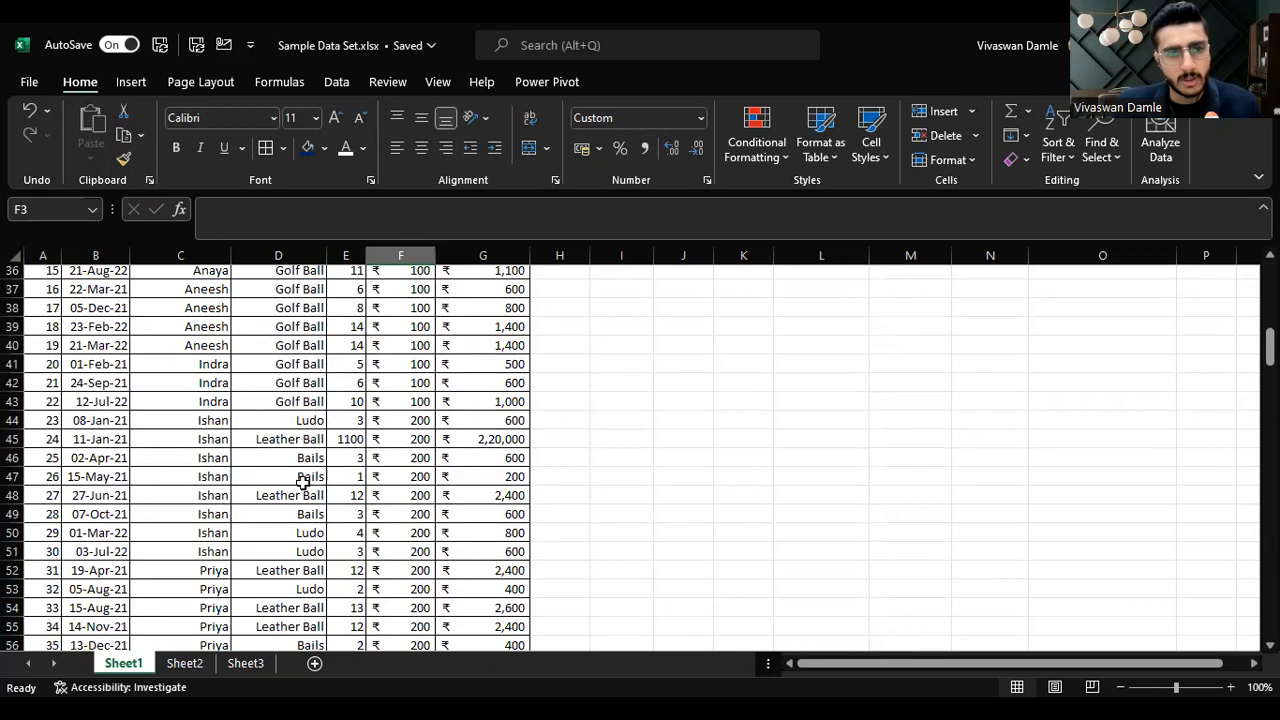
scroll(433, 607, "down", 12)
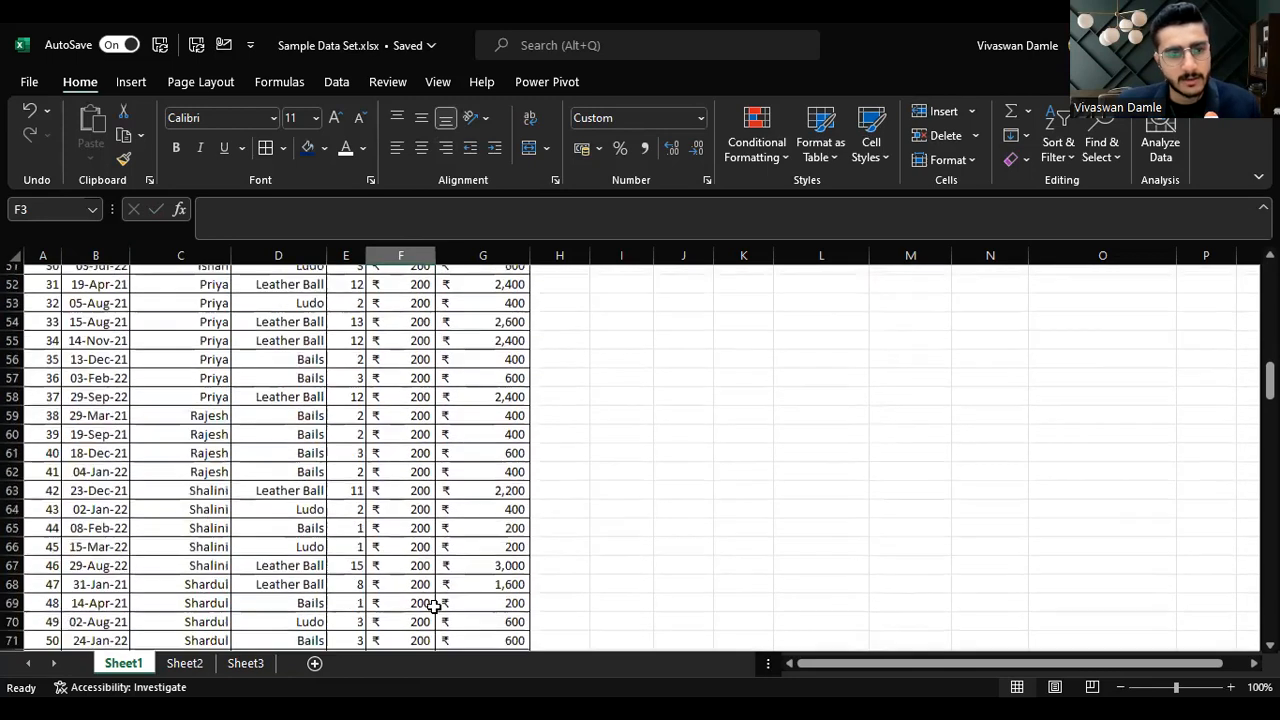
scroll(433, 607, "down", 6)
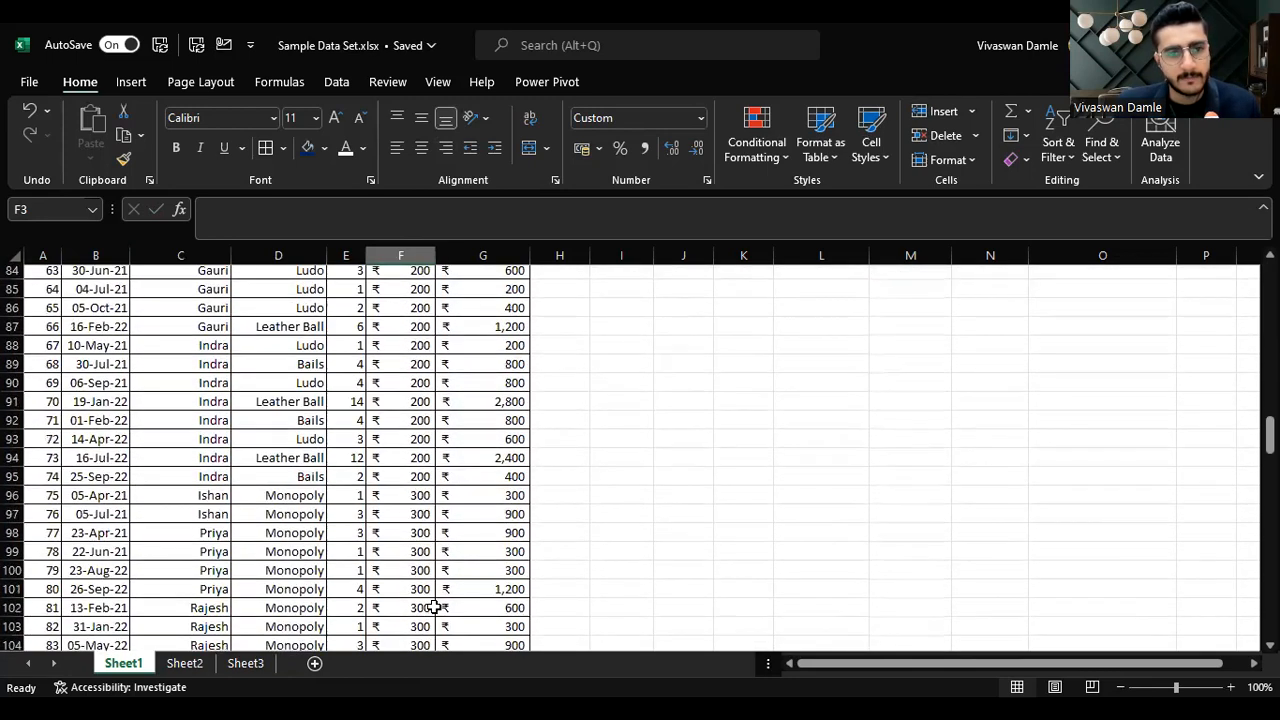
scroll(484, 457, "up", 20)
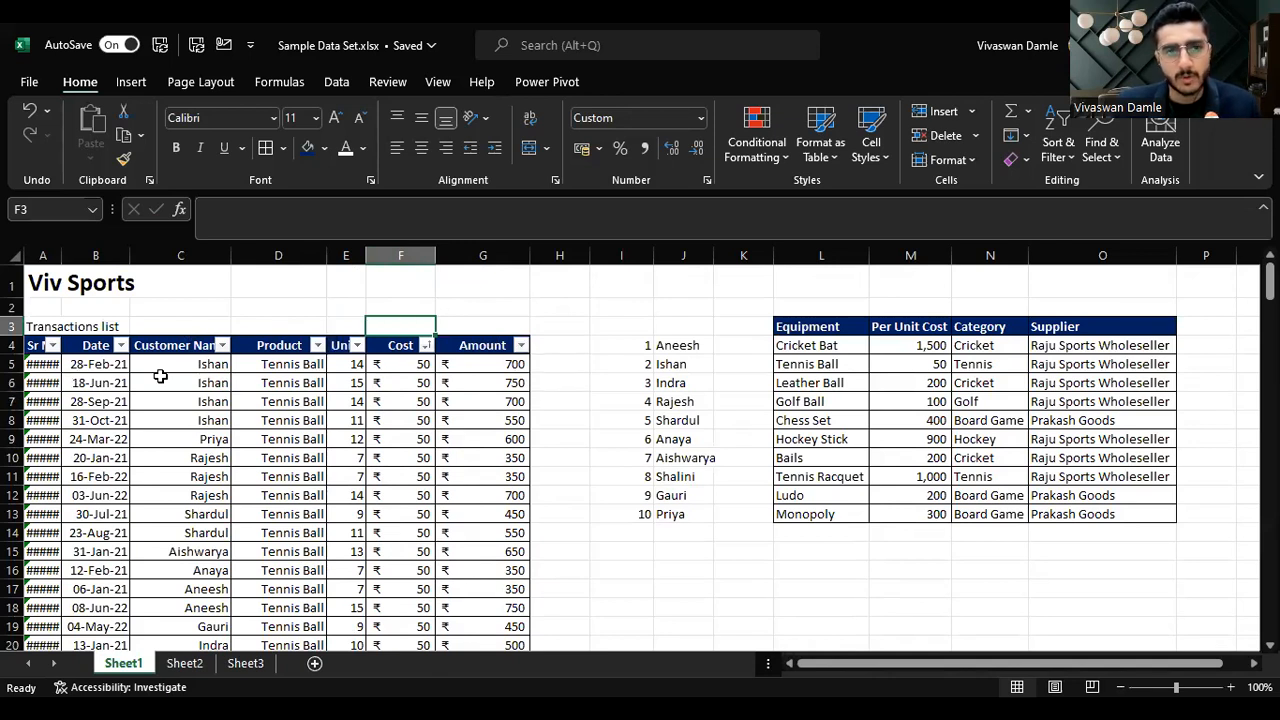
Step: Sort the transactions by Amount from largest to smallest
left_click(521, 346)
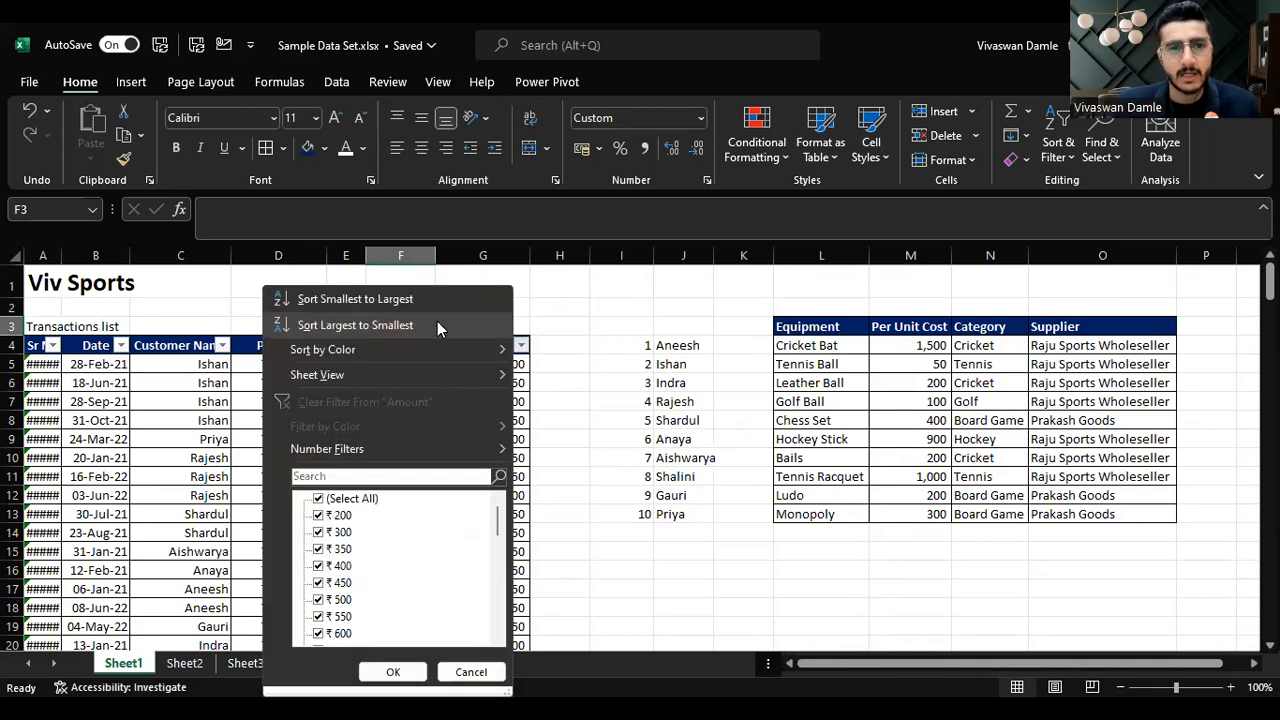
left_click(437, 325)
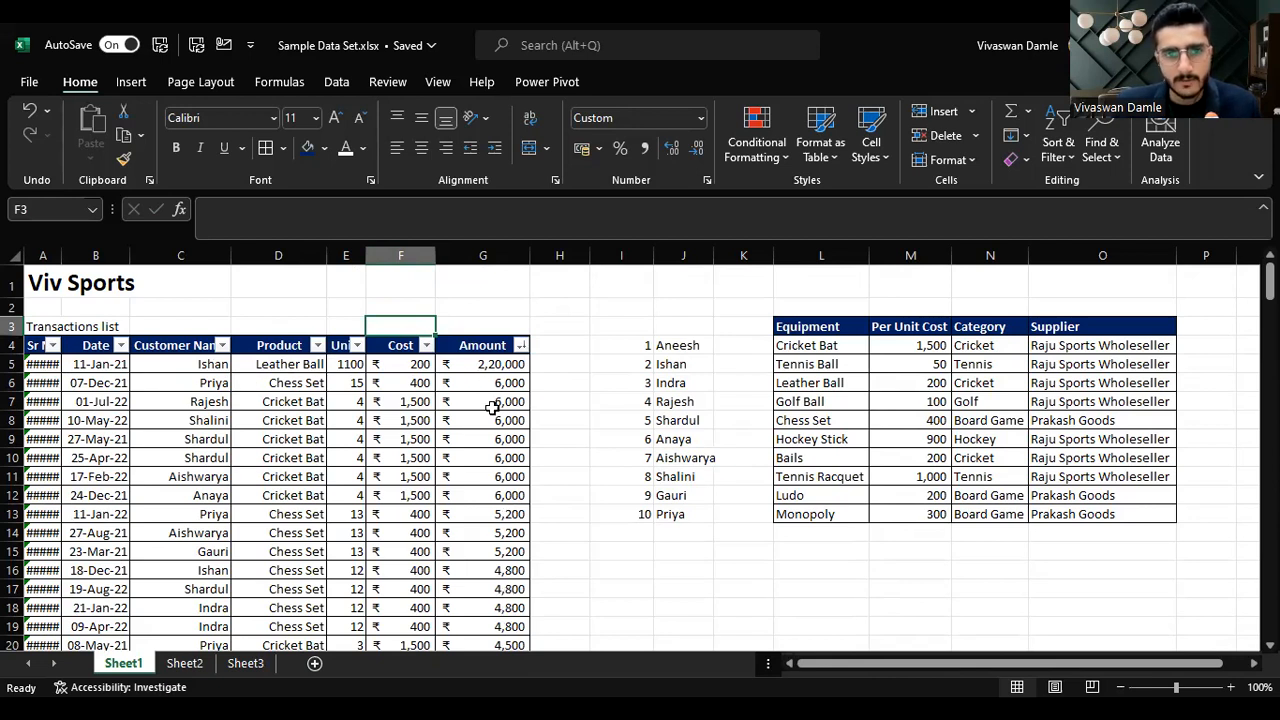
left_click(521, 346)
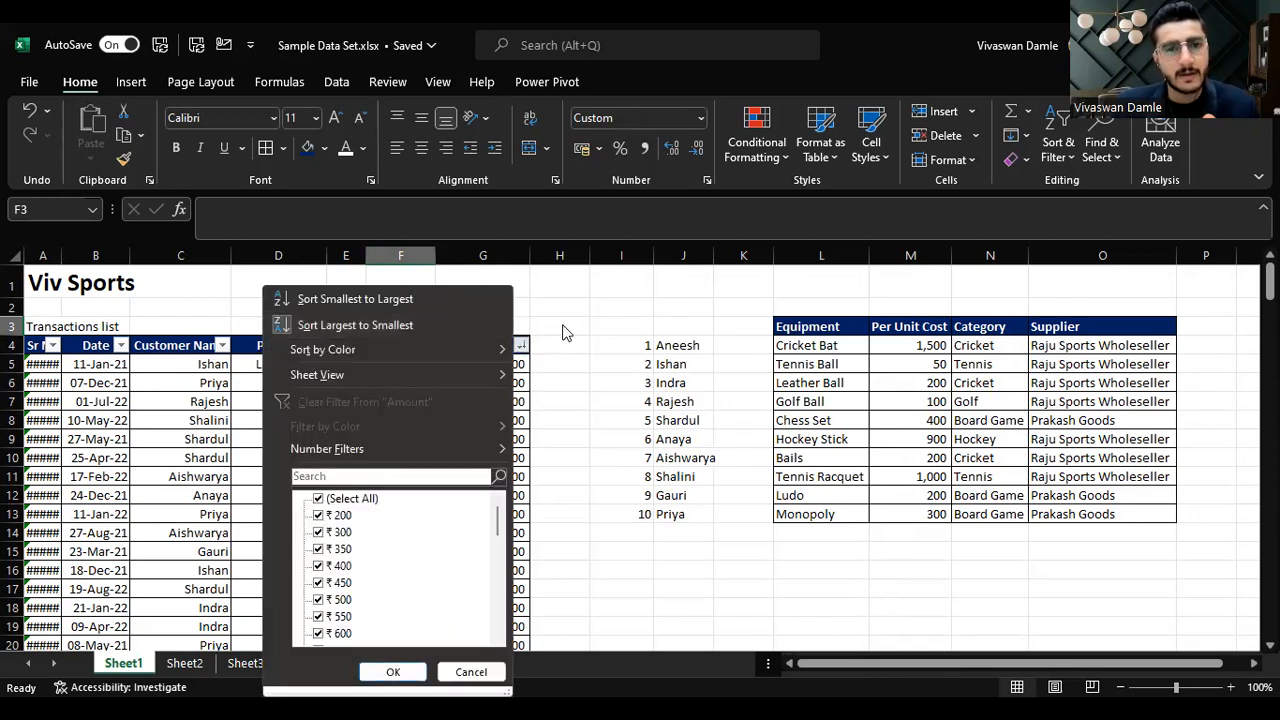
Step: Sort the transactions by Customer Name A to Z, then by Amount from largest to smallest, using a two-level custom sort
left_click(565, 326)
left_click(498, 345)
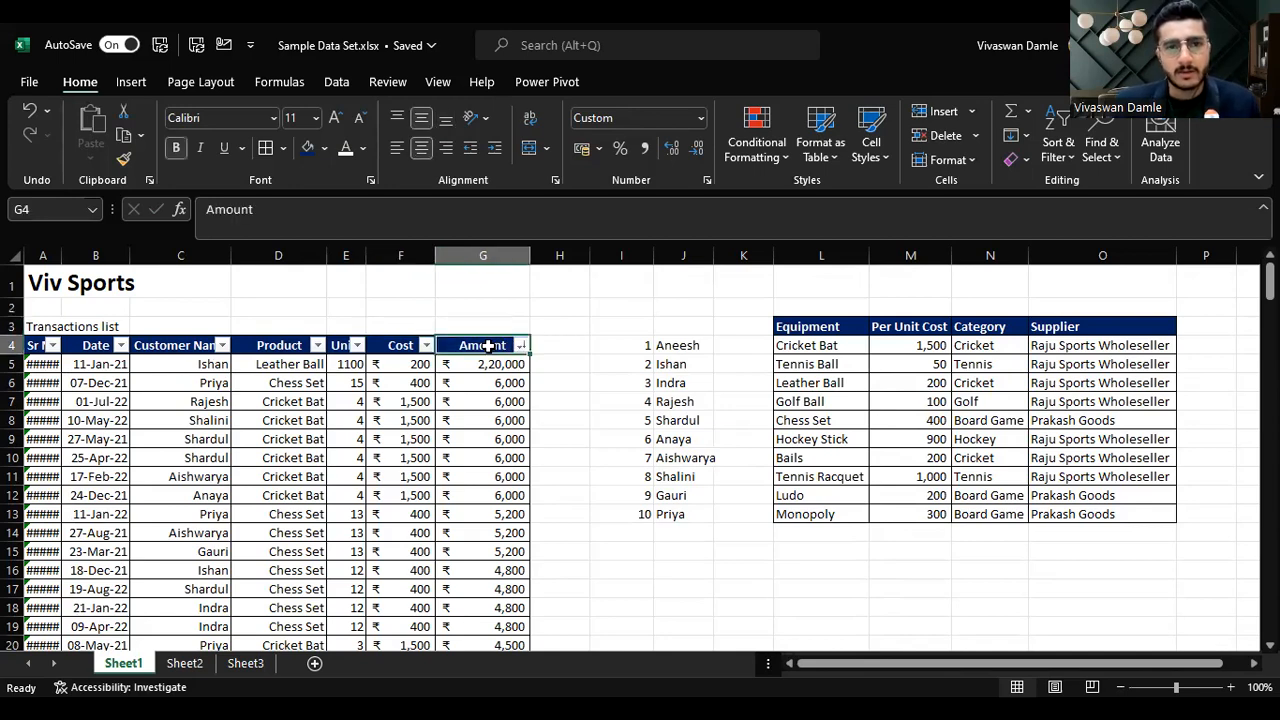
key("ctrl+shift+Left")
key("ctrl+shift+Down")
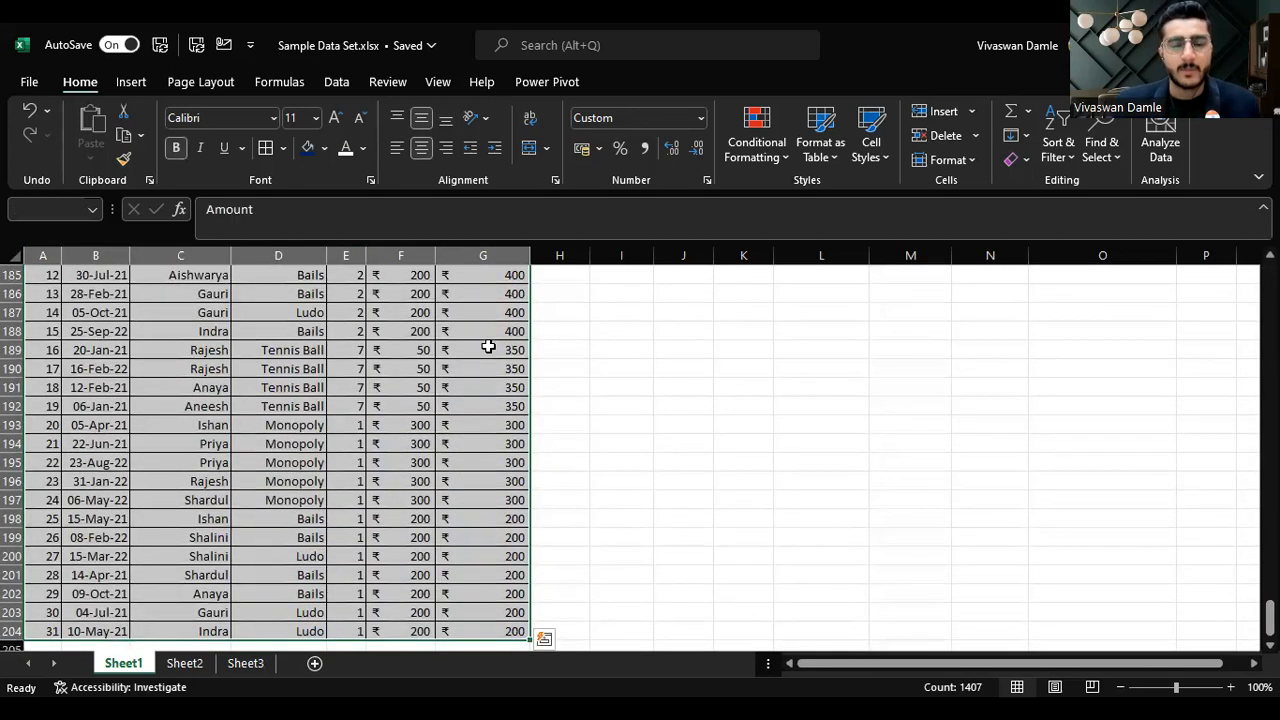
scroll(493, 353, "up", 20)
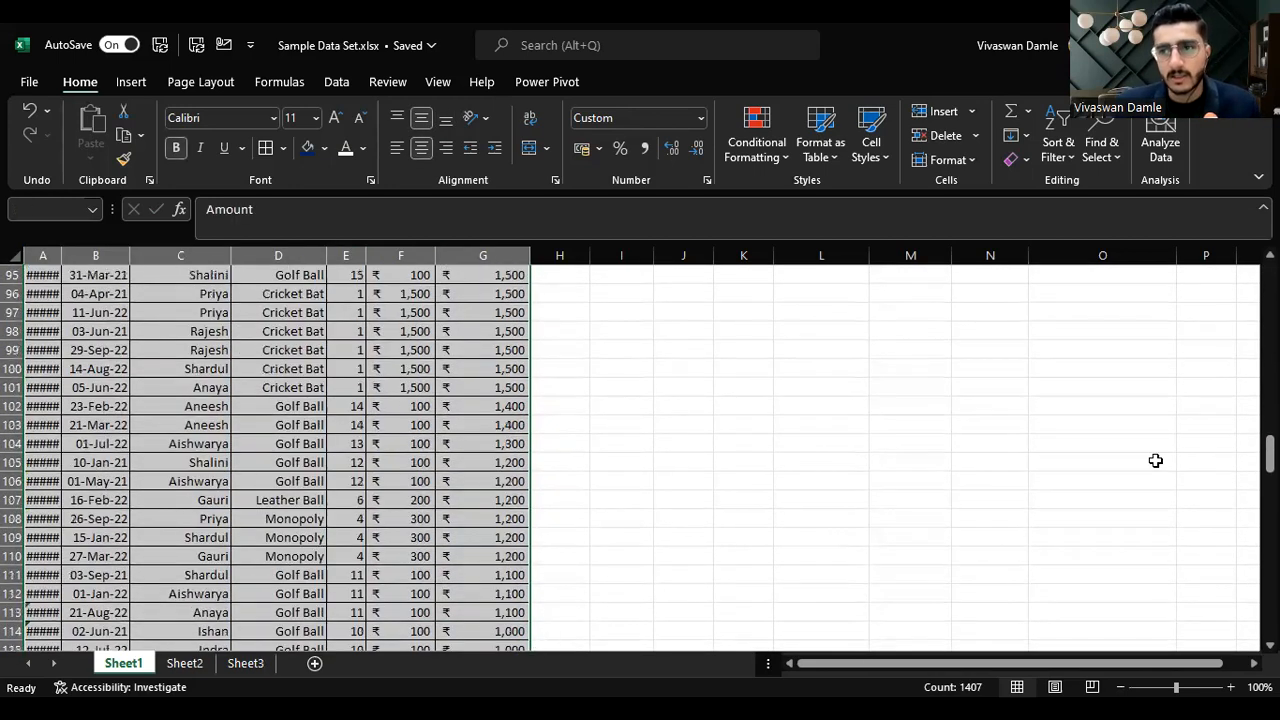
scroll(1155, 458, "up", 19)
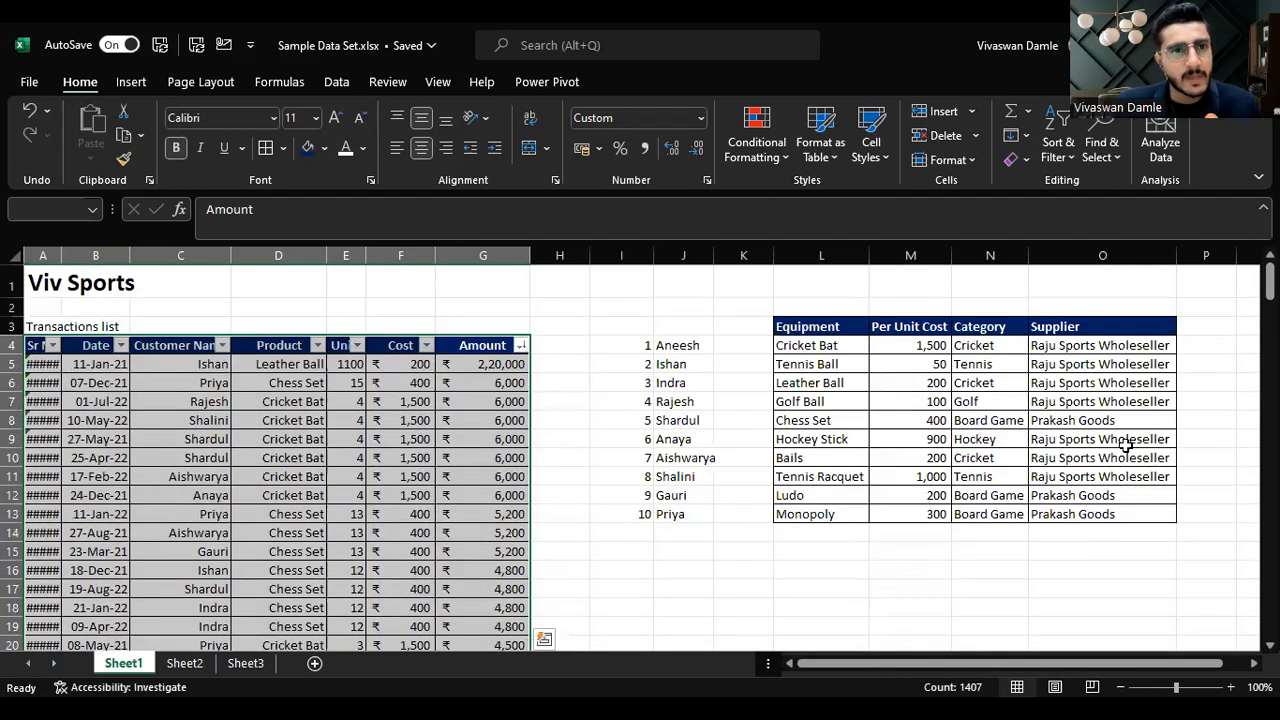
left_click(336, 84)
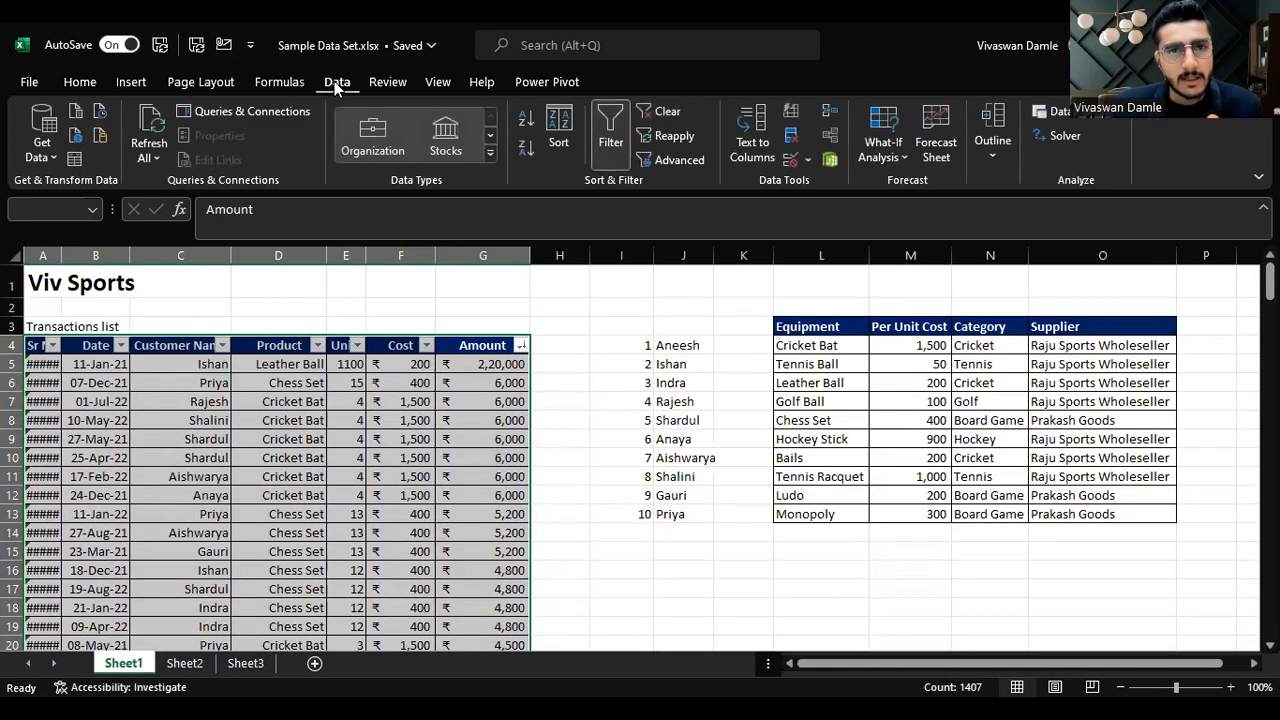
left_click(559, 128)
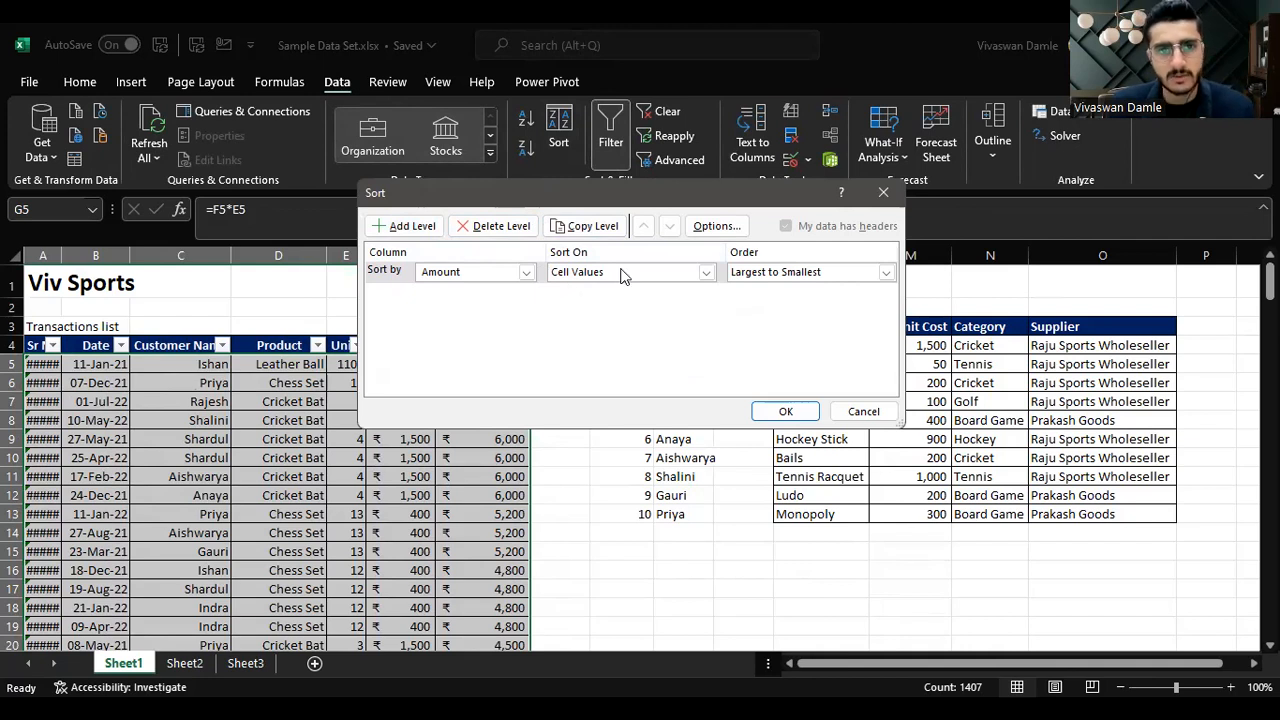
left_click(427, 229)
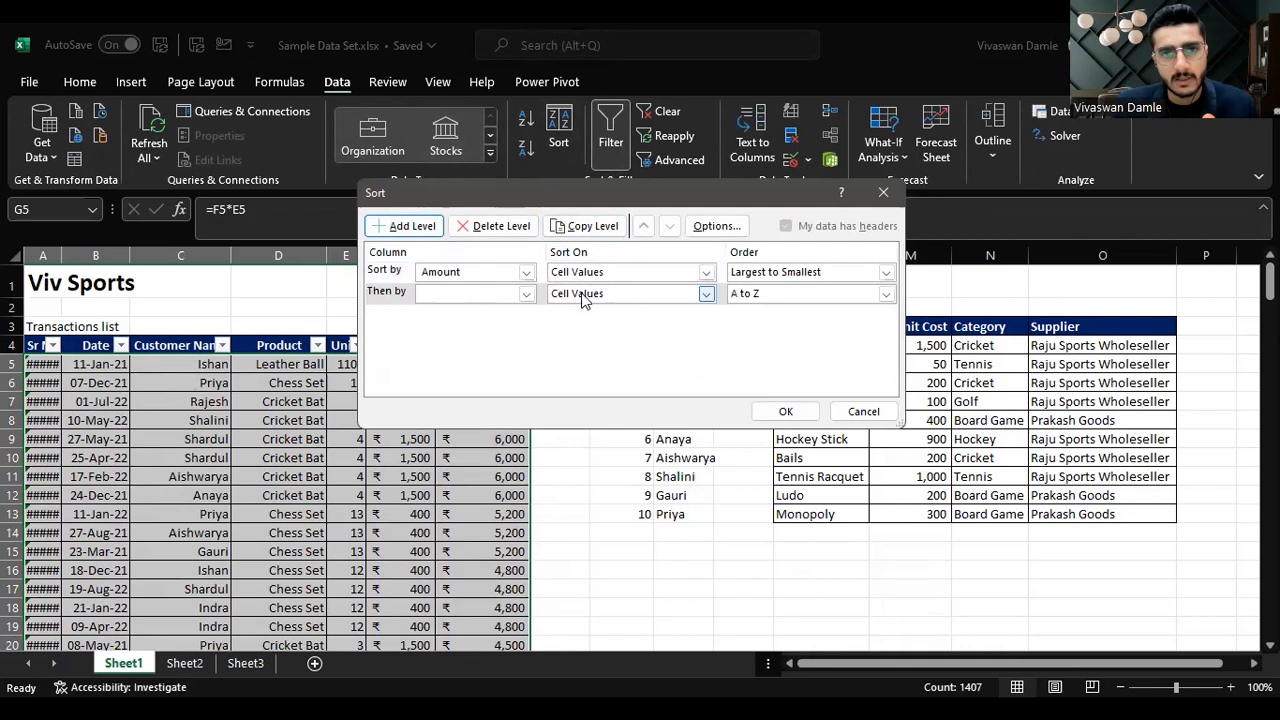
left_click(390, 296)
left_click(643, 225)
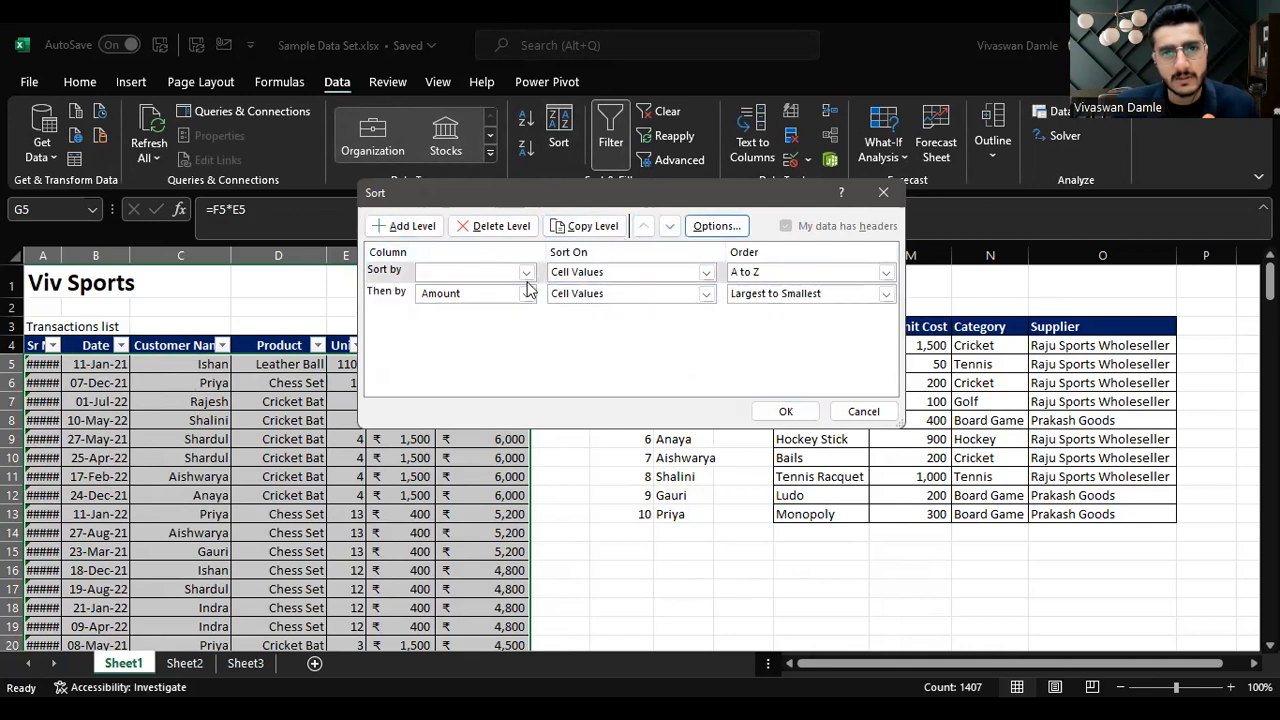
left_click(525, 272)
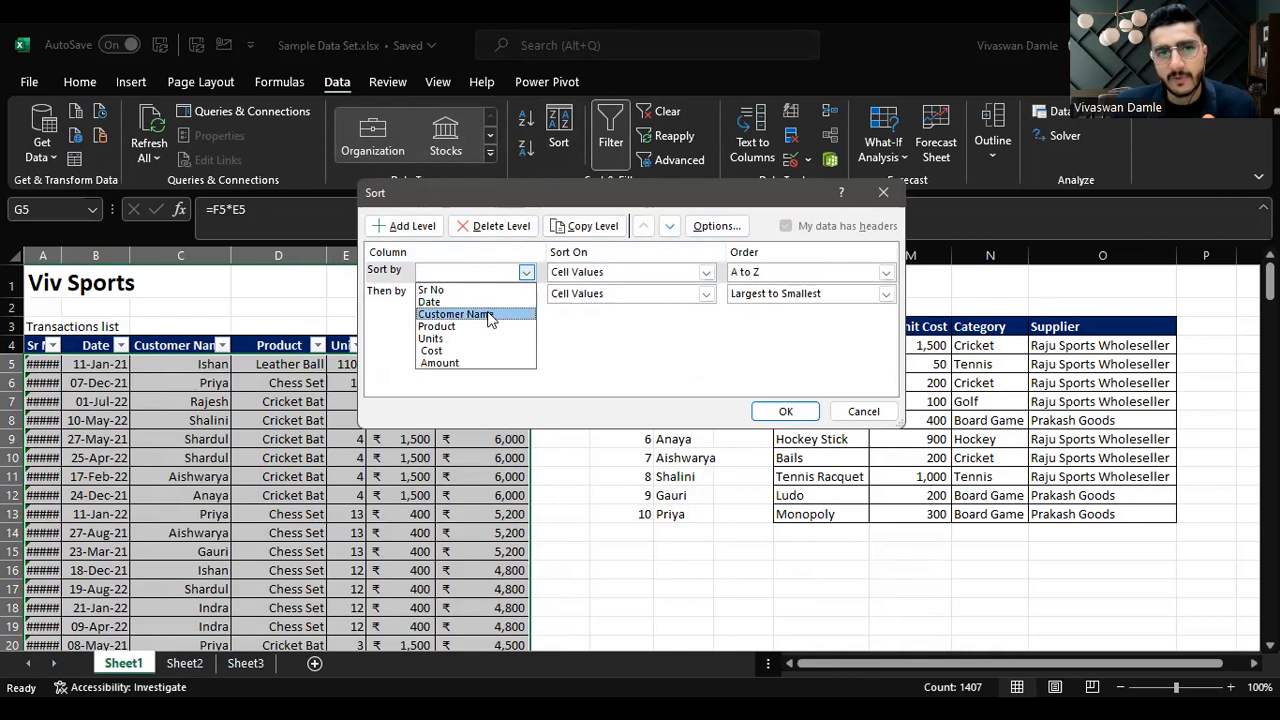
left_click(488, 316)
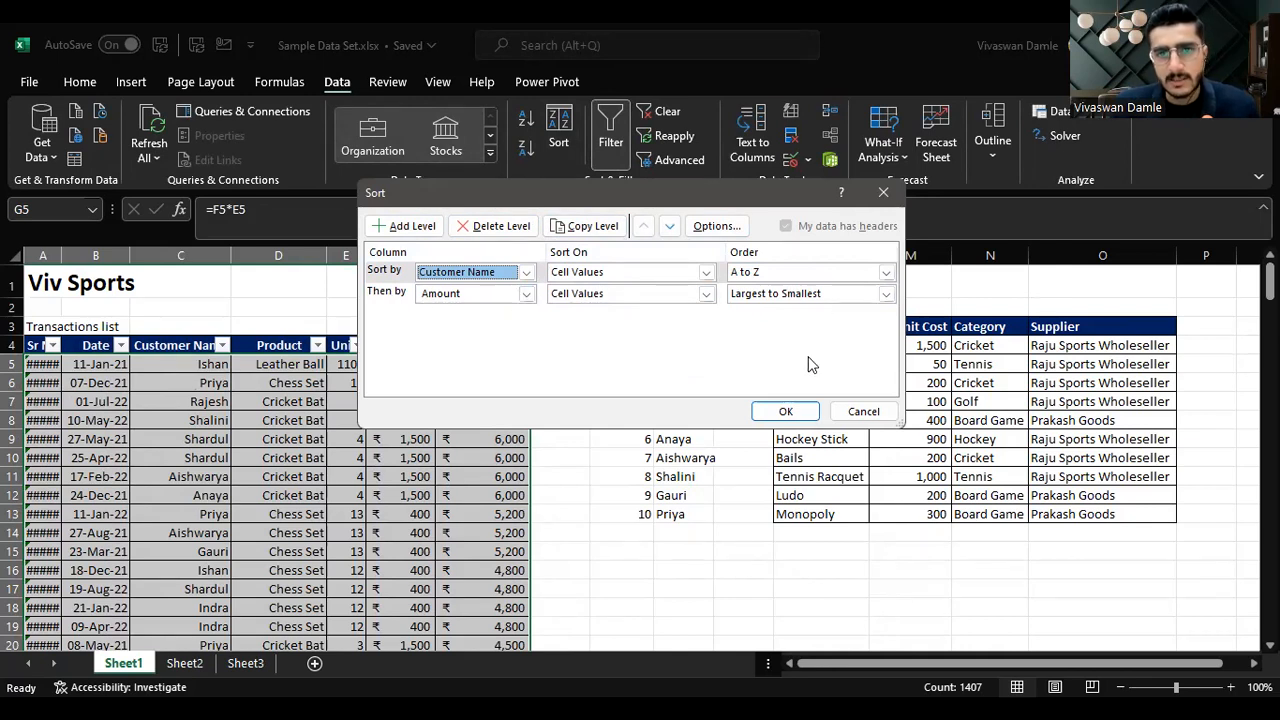
left_click(787, 413)
Step: Review the sorted rows to check how each customer's amounts are ordered
left_click(200, 370)
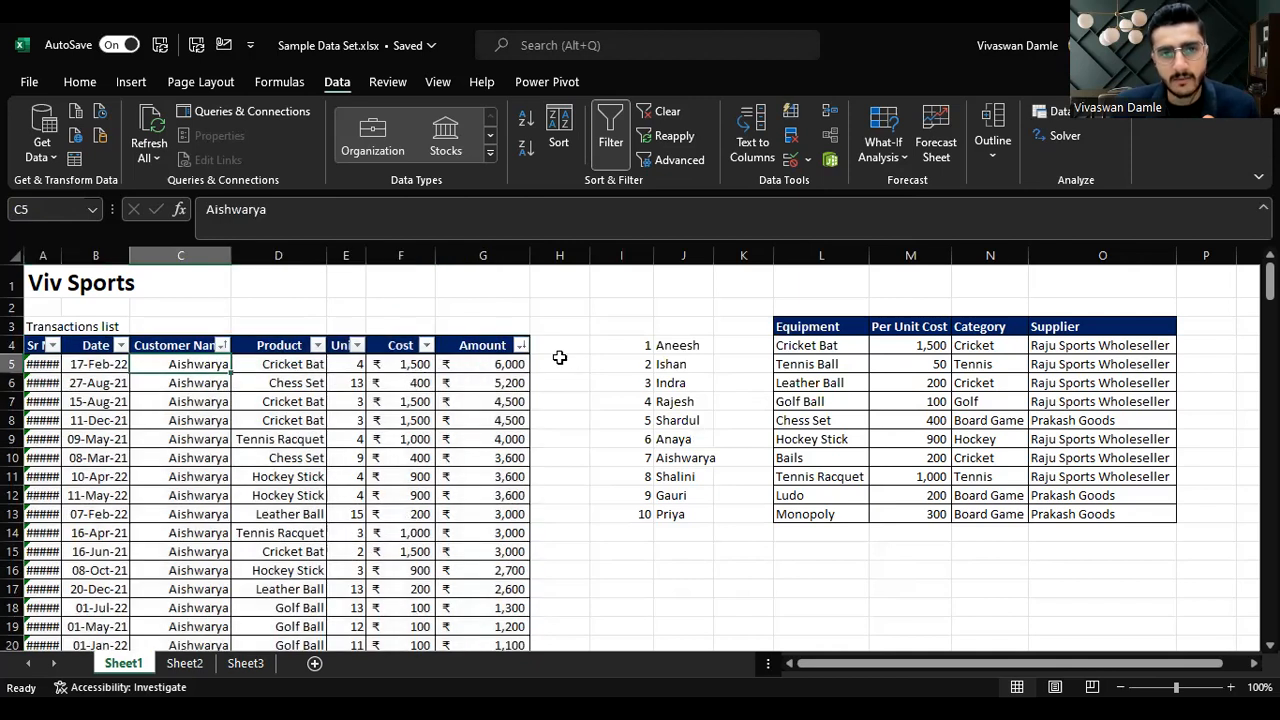
left_click(523, 363)
key("Down")
key("Down")
key("Down")
key("Down")
key("Down")
key("Down")
key("Down")
key("Down")
key("Down")
key("Down")
key("Down")
key("Down")
key("Down")
key("Down")
key("Down")
key("Down")
key("Down")
key("Down")
key("Down")
key("Down")
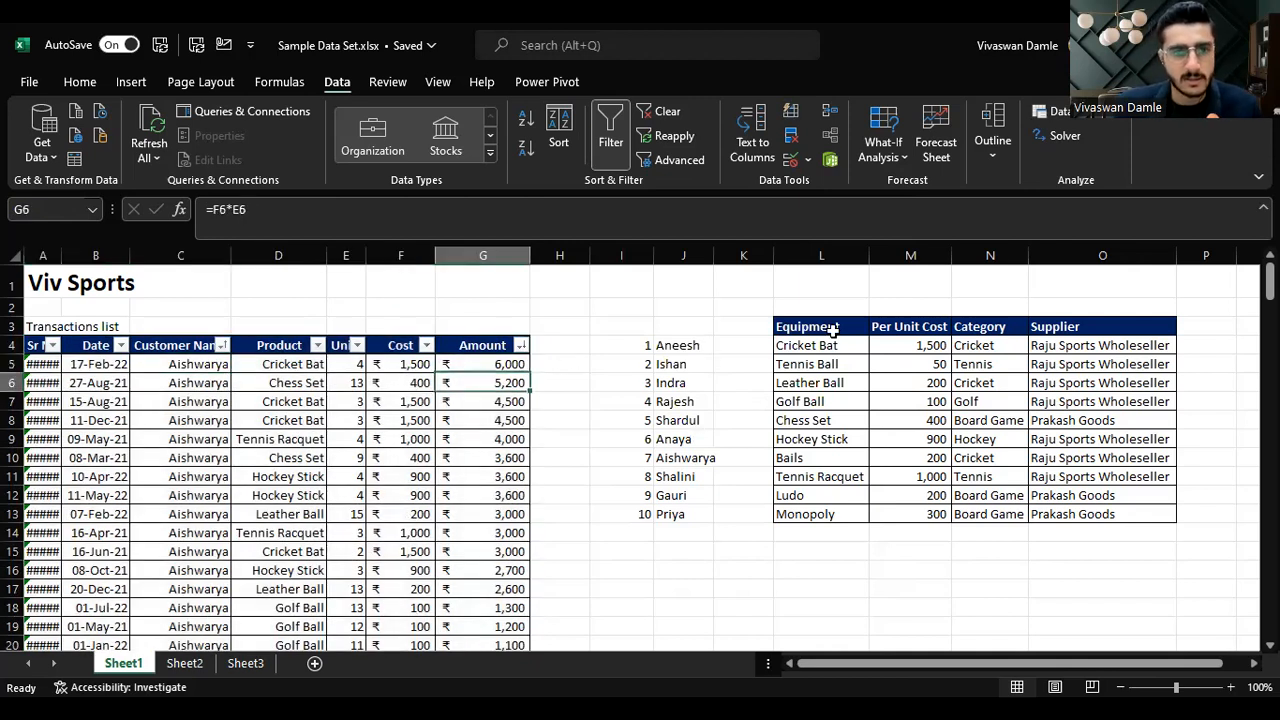
key("Up")
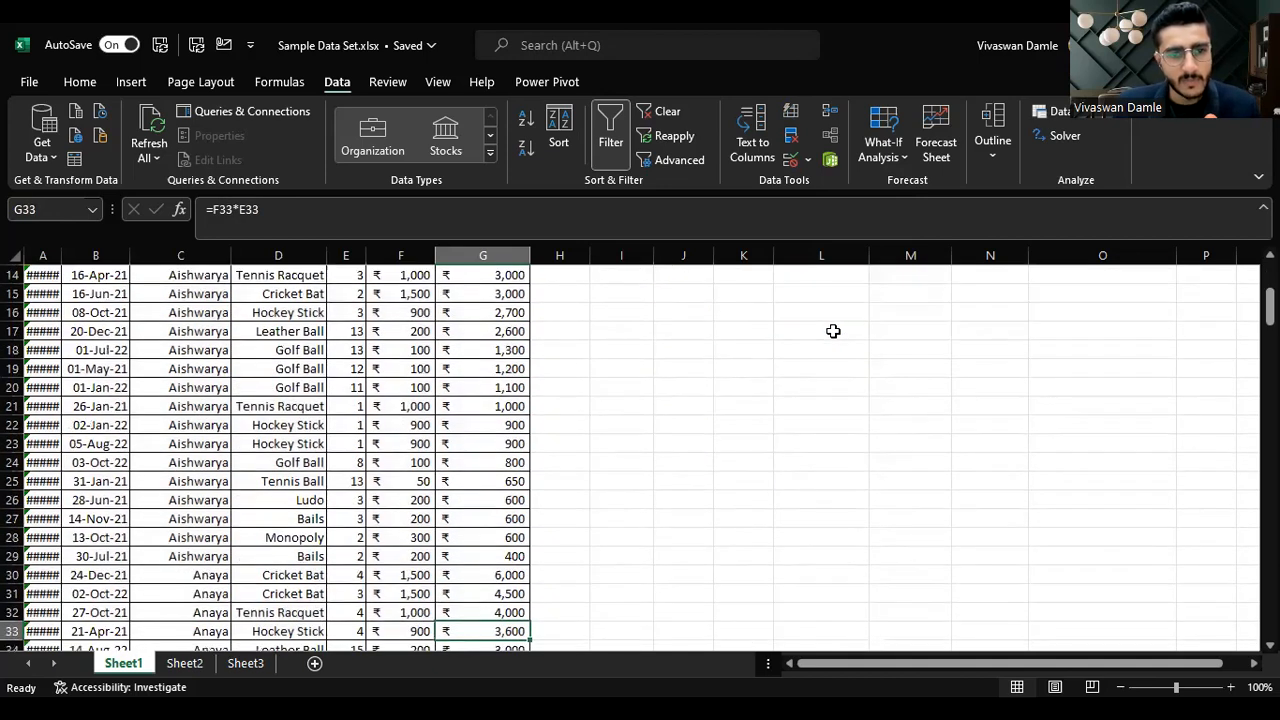
key("Left")
key("Left")
key("Up")
key("Left")
key("Left")
key("Right")
key("Right")
key("Right")
key("Right")
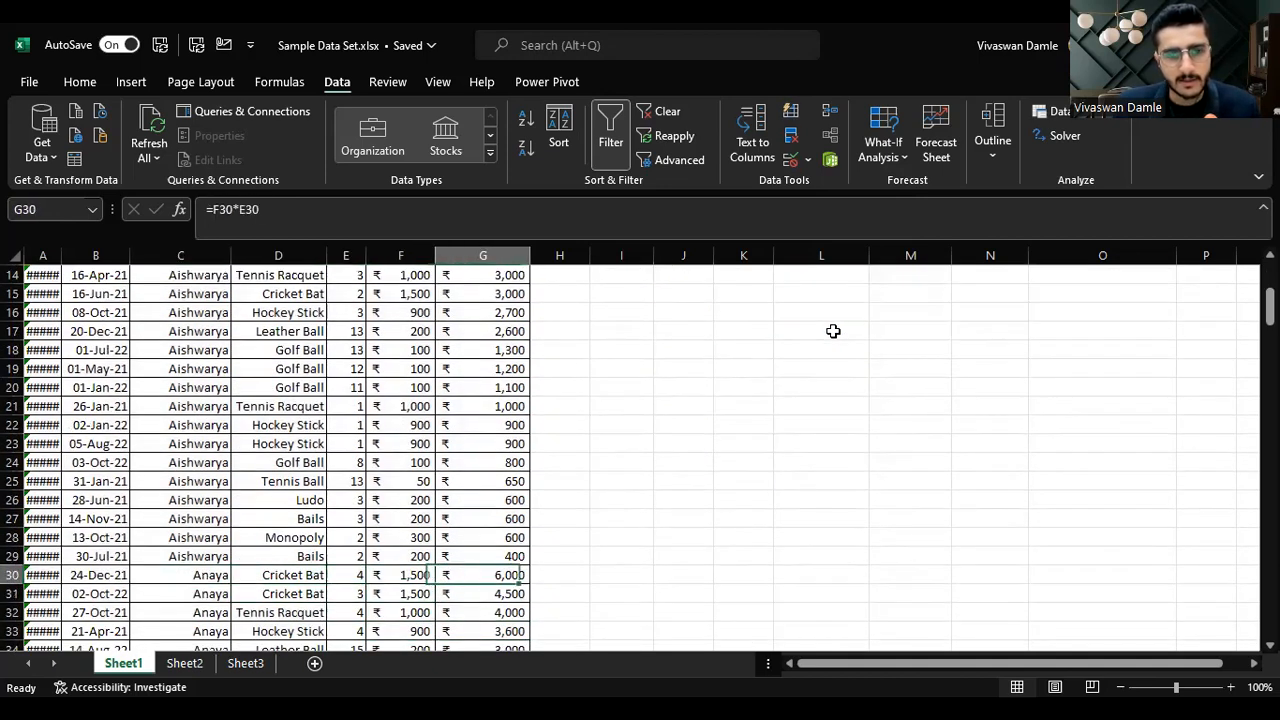
key("Down")
key("Down")
key("Down")
key("Down")
key("Down")
key("Down")
key("Down")
key("Down")
key("Down")
key("Down")
key("Down")
key("Down")
key("Down")
key("Down")
key("Down")
key("Down")
key("Down")
key("Down")
key("Down")
key("Down")
key("Down")
key("Down")
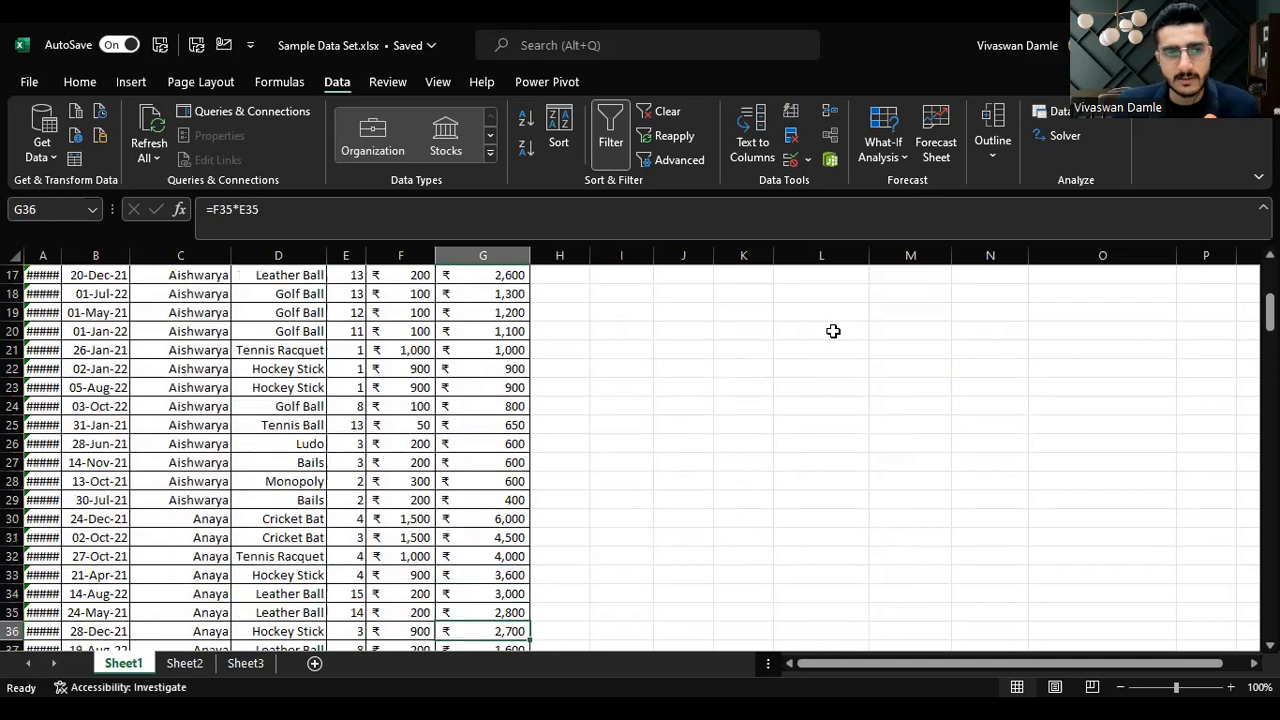
key("Up")
key("Up")
key("Up")
key("Up")
key("Up")
key("Up")
key("Up")
key("Up")
key("Up")
key("Up")
key("Up")
key("Up")
key("Up")
key("Up")
key("Up")
key("Down")
key("Down")
key("Down")
key("Down")
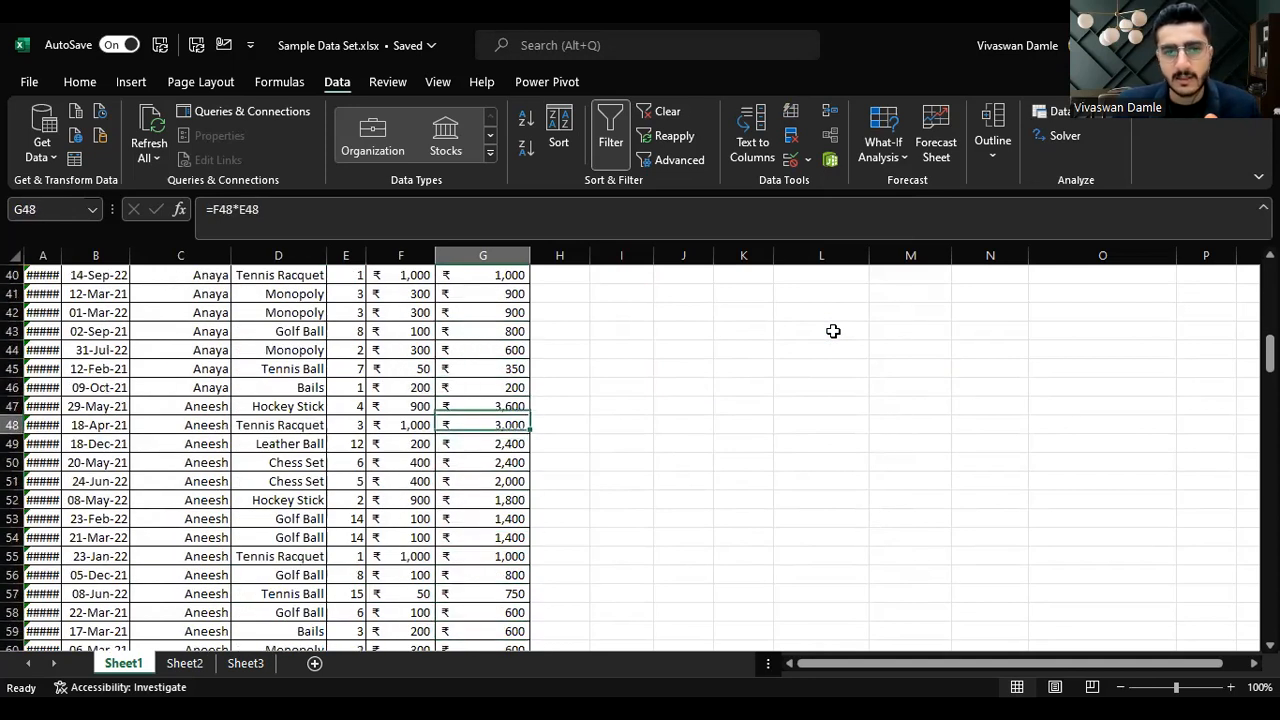
key("Up")
key("Up")
key("Up")
key("Up")
key("Up")
key("Up")
key("Up")
key("Up")
key("Up")
key("Up")
key("Up")
key("Up")
key("Up")
key("Up")
key("Up")
key("Up")
key("Up")
key("Up")
key("Up")
key("Up")
key("Up")
key("Up")
key("Up")
key("Up")
key("Up")
key("Up")
key("Up")
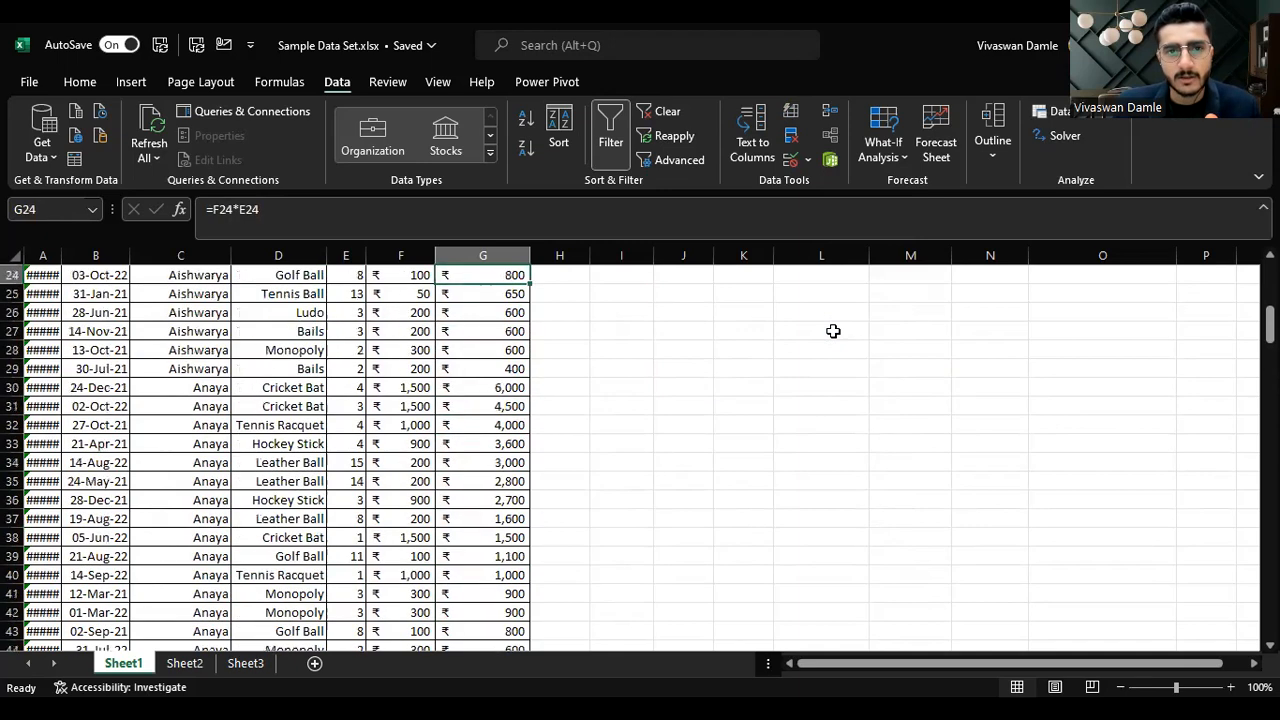
key("Down")
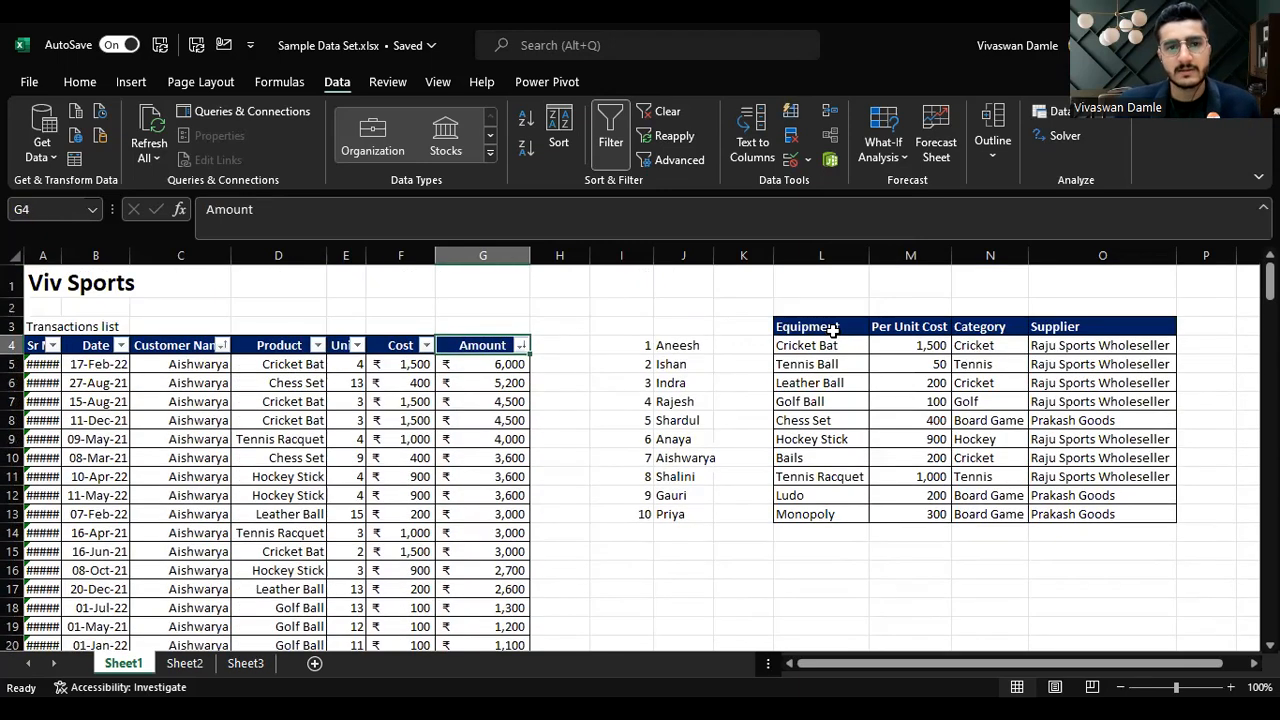
left_click(80, 84)
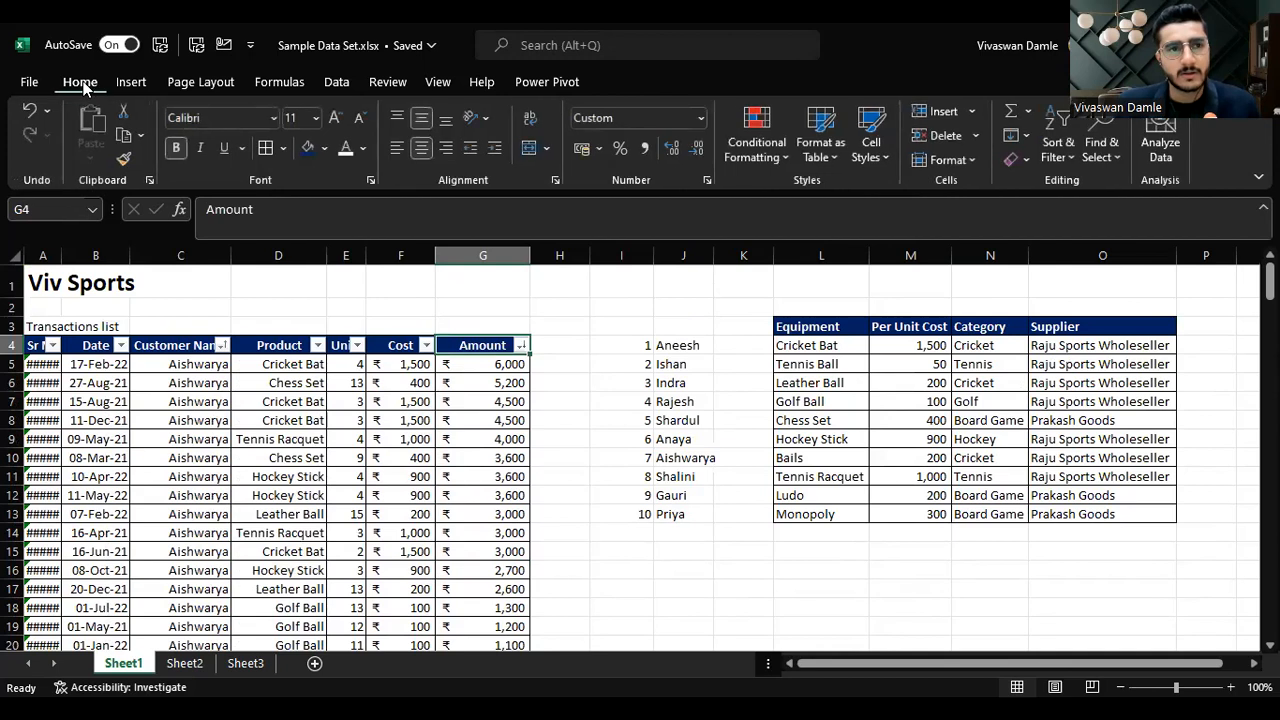
left_click(518, 345)
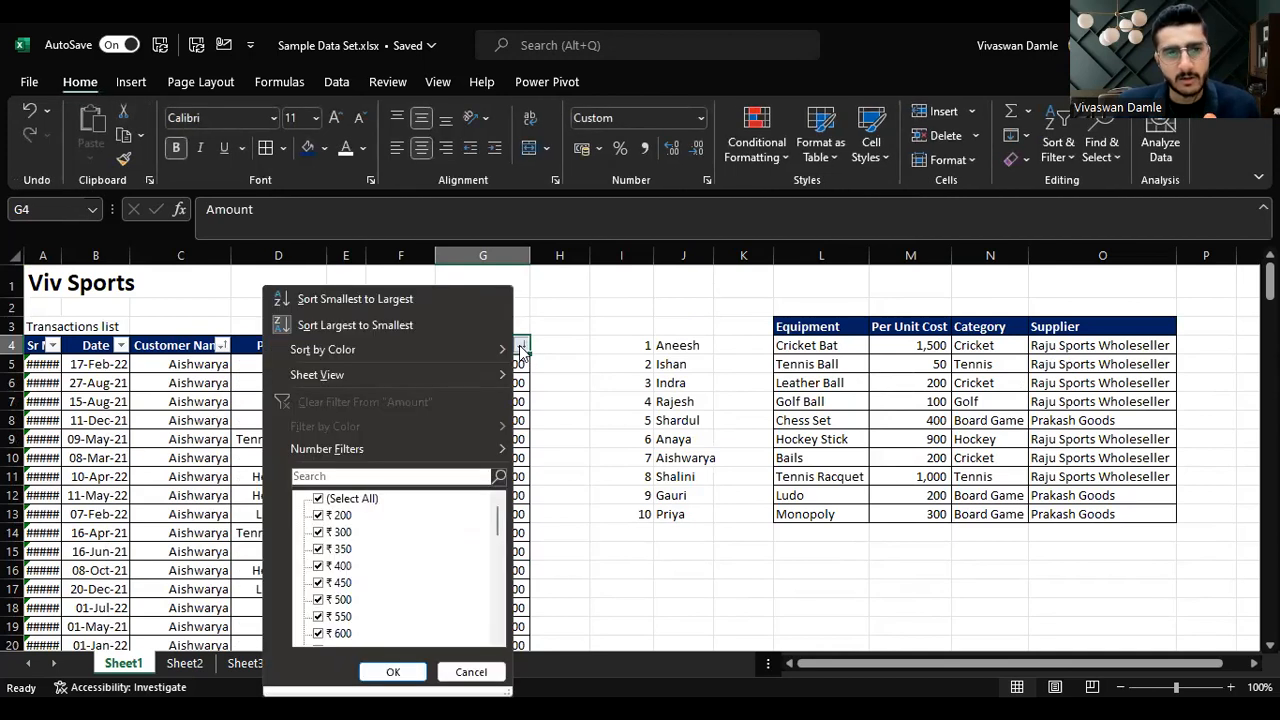
left_click(497, 254)
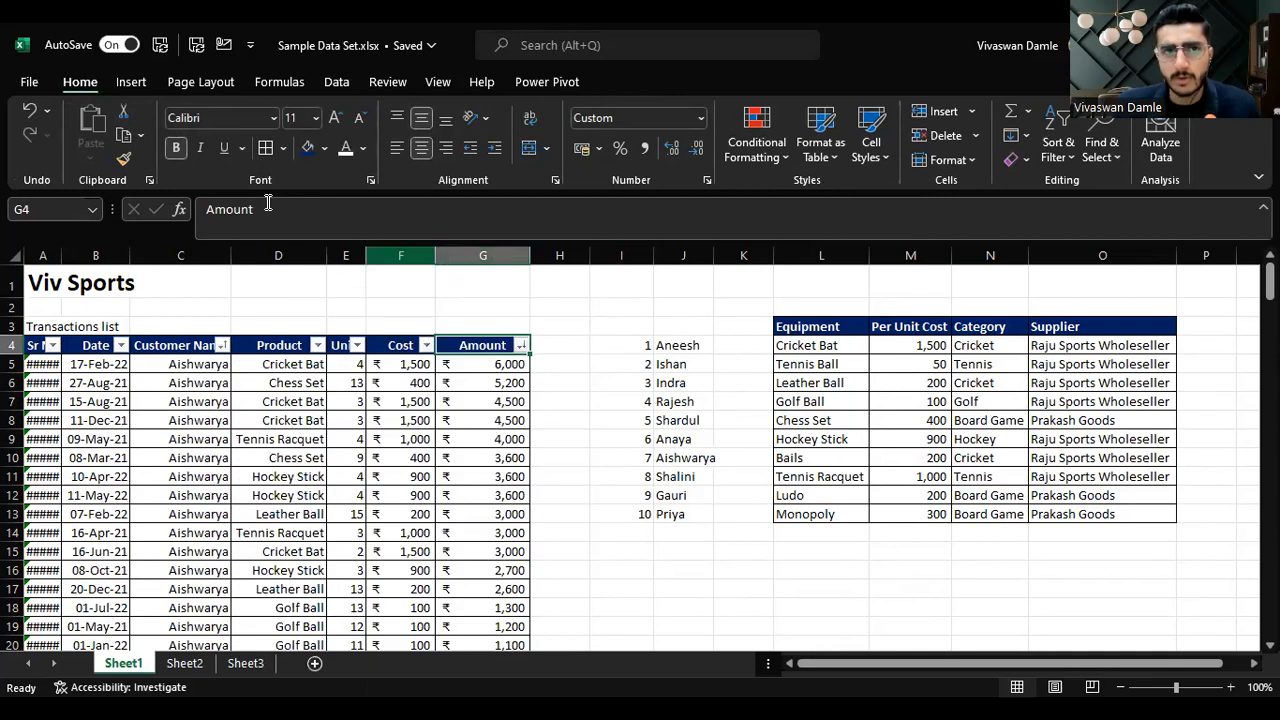
left_click(332, 81)
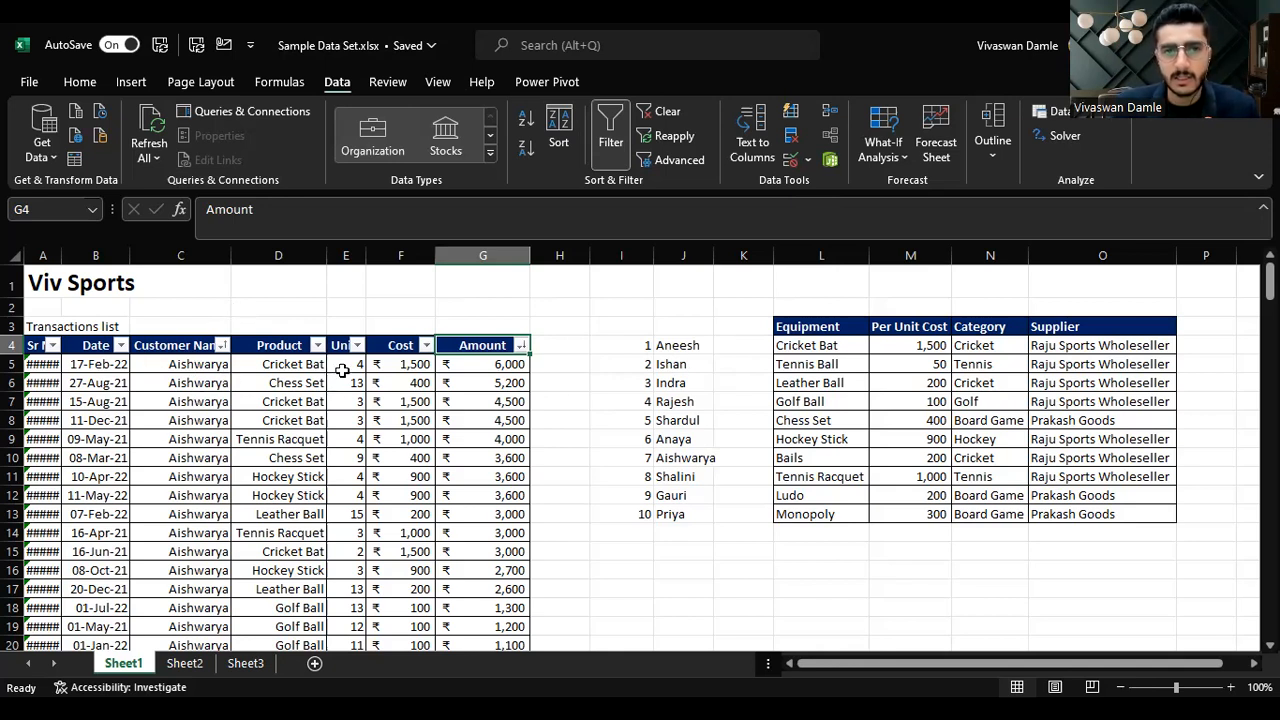
Step: Append the initials S, D and T to the Aishwarya customer names in C8, C9 and C10
left_click(206, 372)
left_click(200, 414)
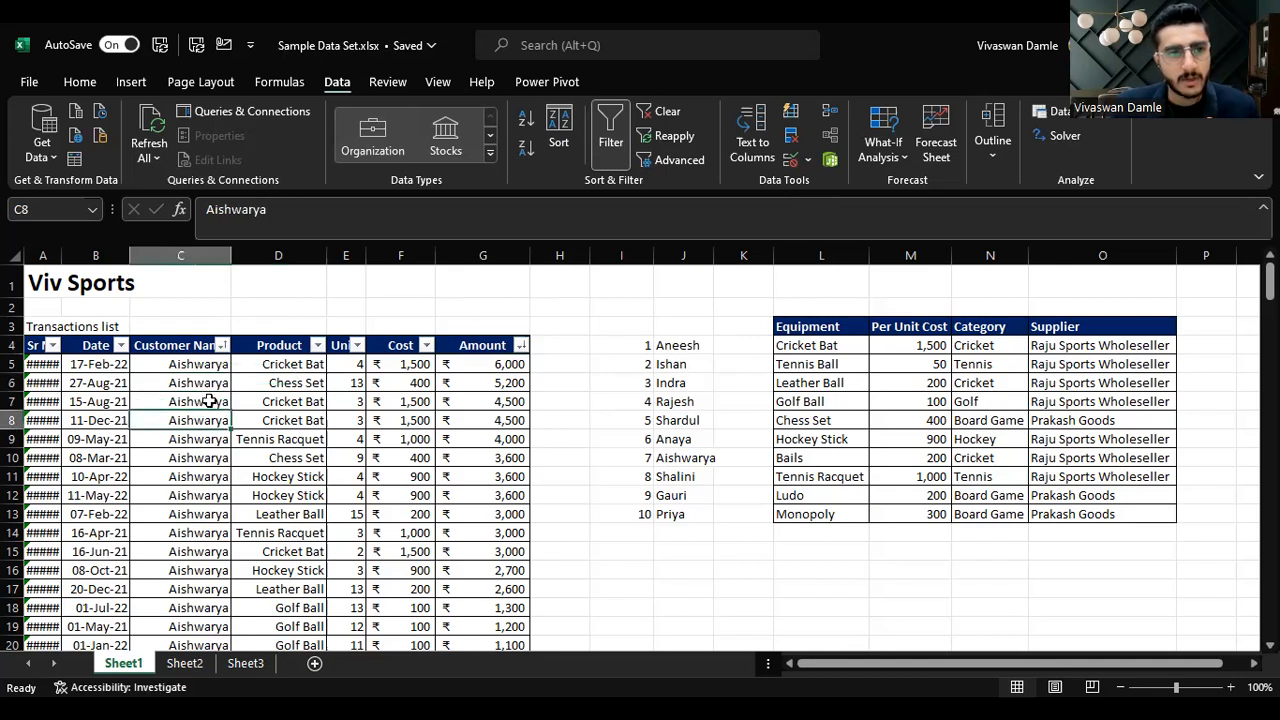
key("F2")
type("S")
key("Return")
key("F2")
type("S")
key("BackSpace")
key("BackSpace")
type("D")
key("Return")
key("F2")
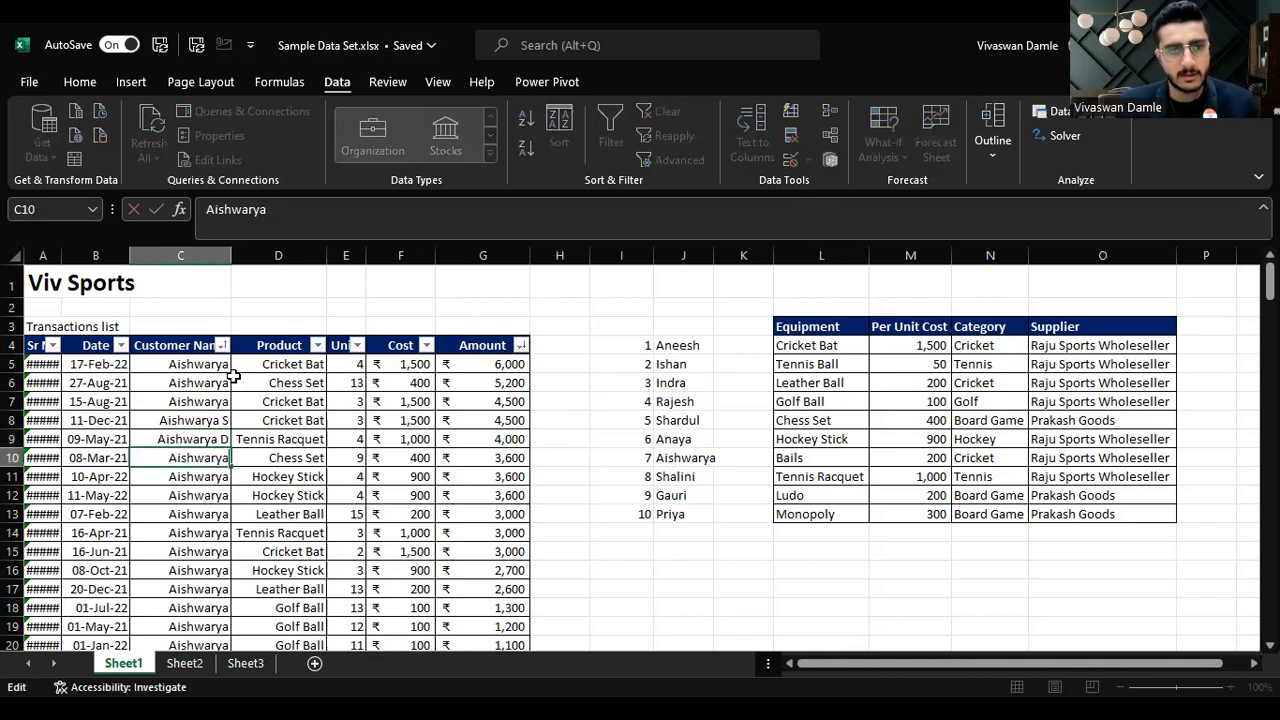
type("T")
key("Return")
Step: Sort the table by Customer Name from A to Z
key("Up")
key("Up")
key("Up")
key("Up")
key("Up")
key("Up")
key("Up")
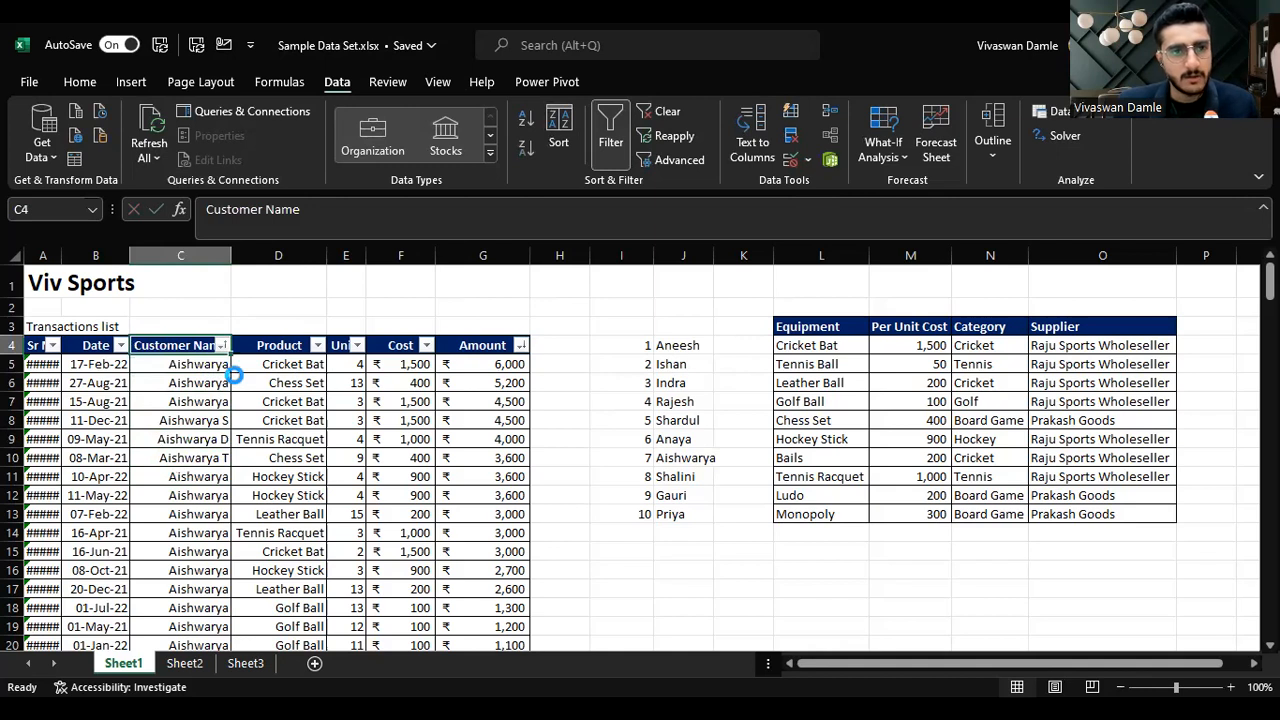
key("alt+Down")
key("Return")
key("Down")
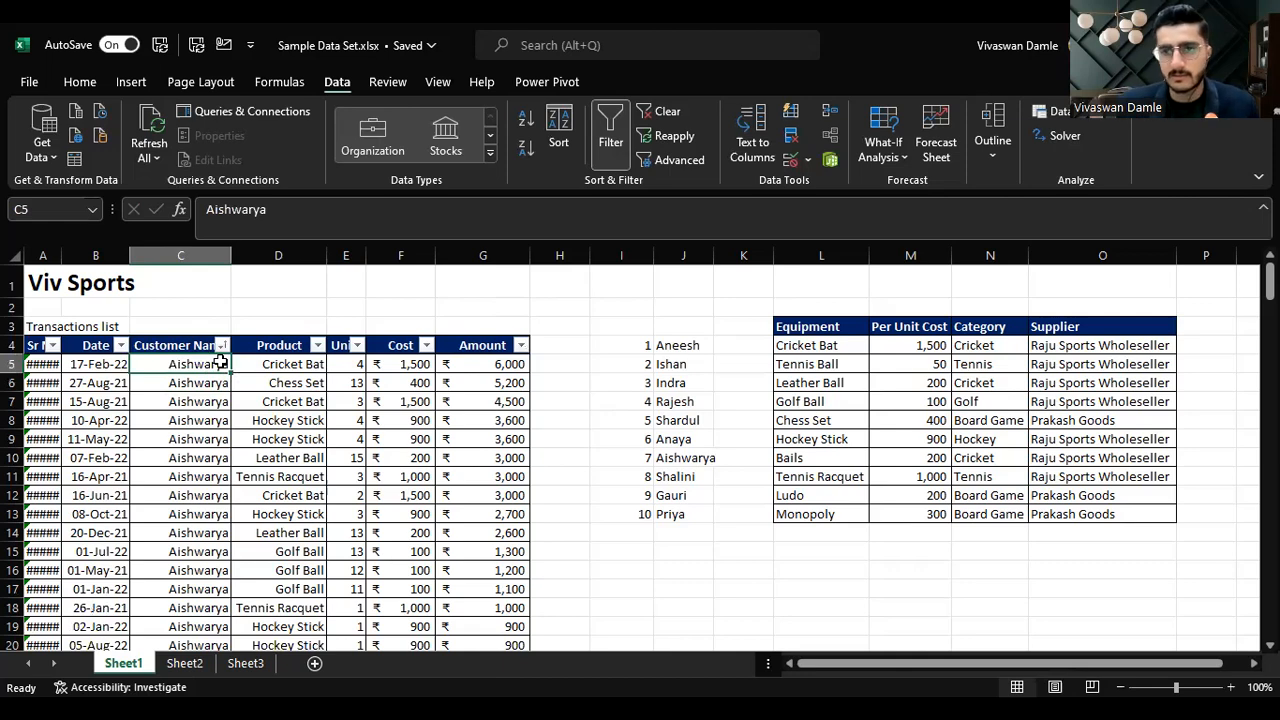
Step: Copy the plain name Aishwarya from C26 and paste it over the edited names in C27 to C29
scroll(220, 364, "down", 6)
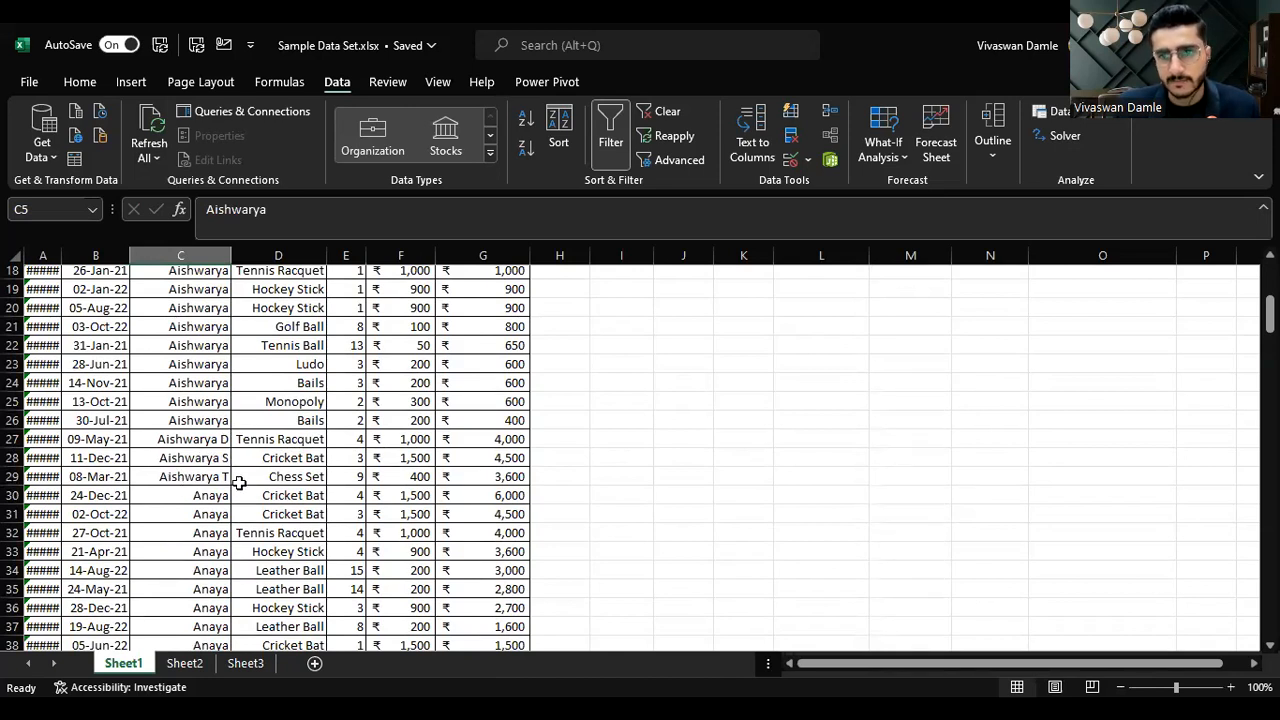
left_click(208, 439)
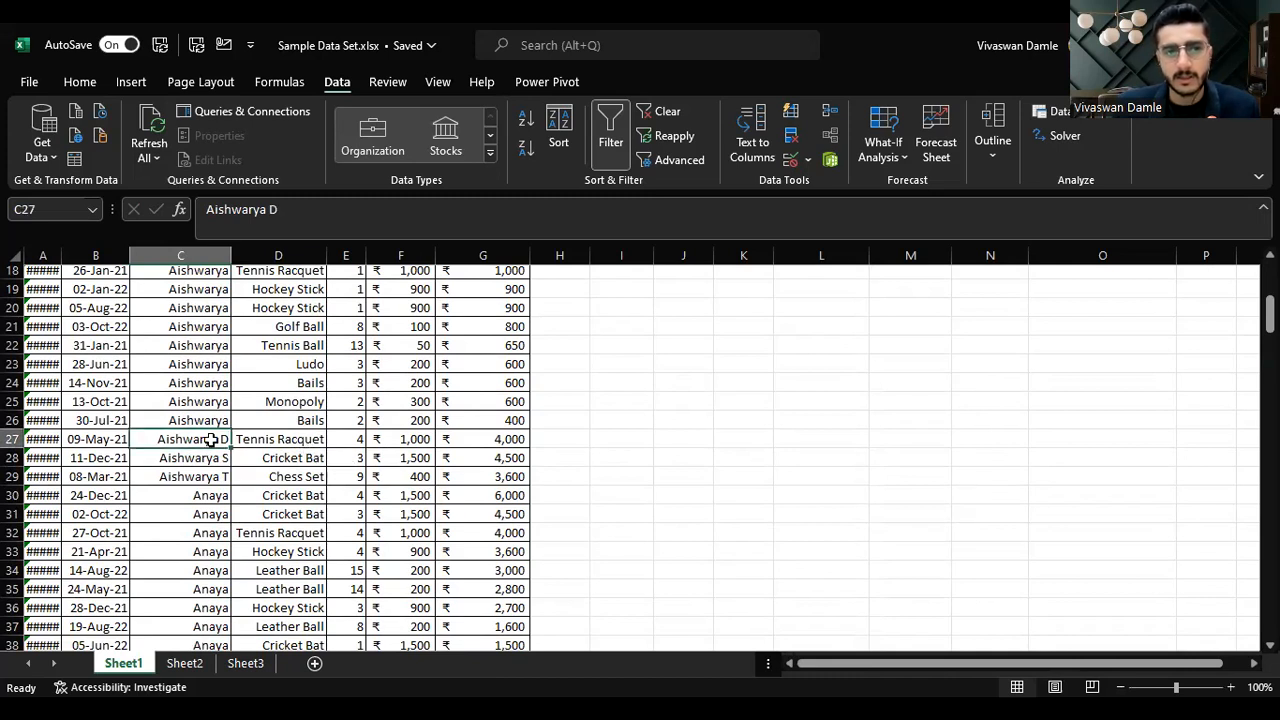
key("shift+Down")
key("shift+Down")
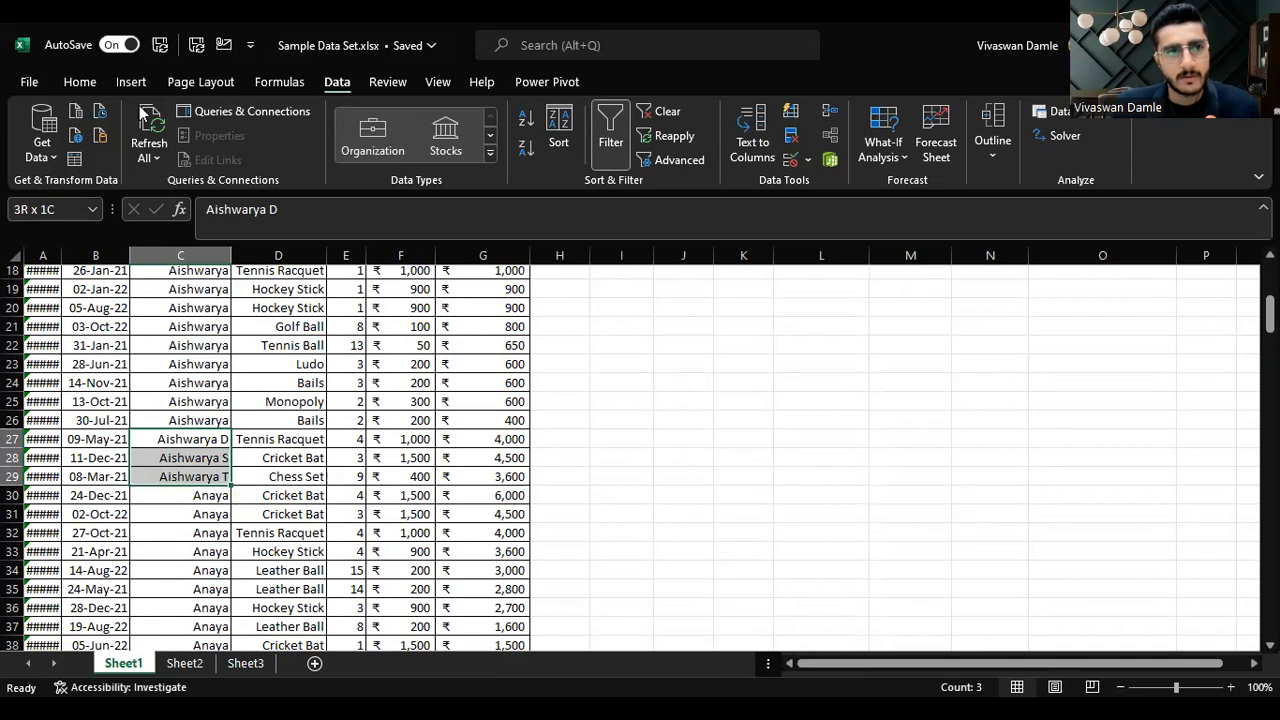
left_click(190, 417)
key("ctrl+c")
key("shift+Down")
key("shift+Down")
key("shift+Down")
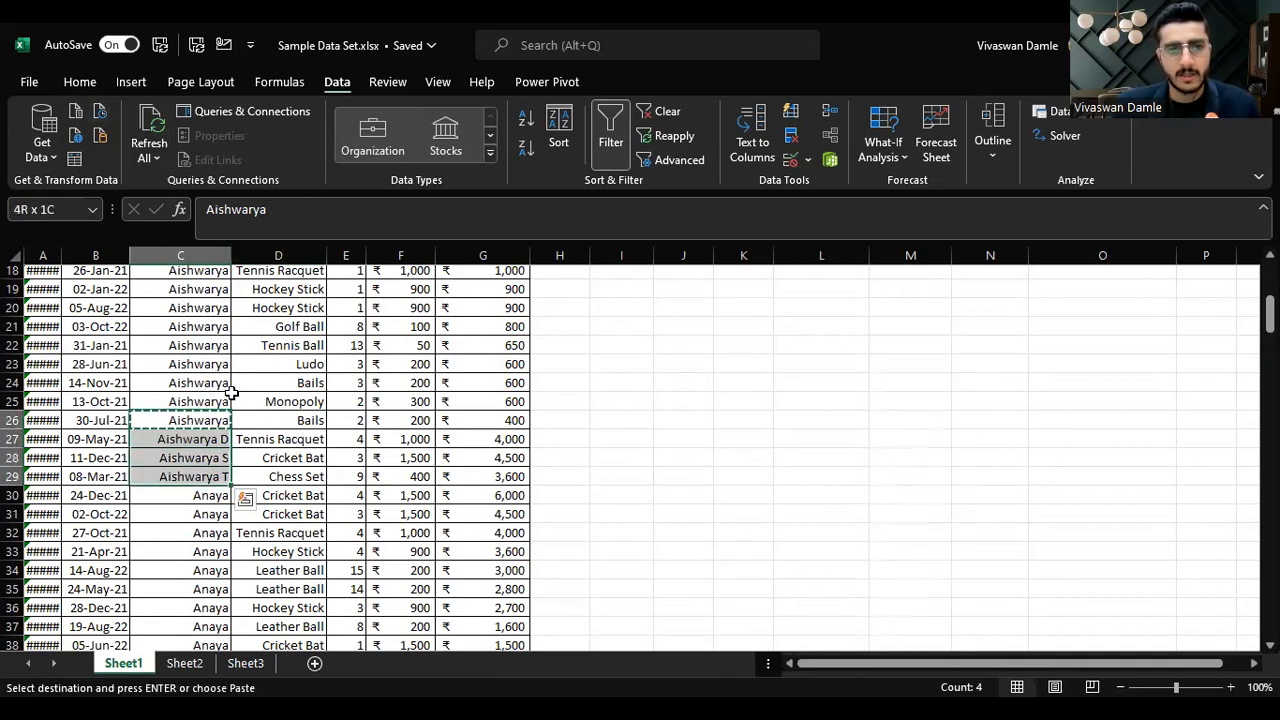
key("ctrl+v")
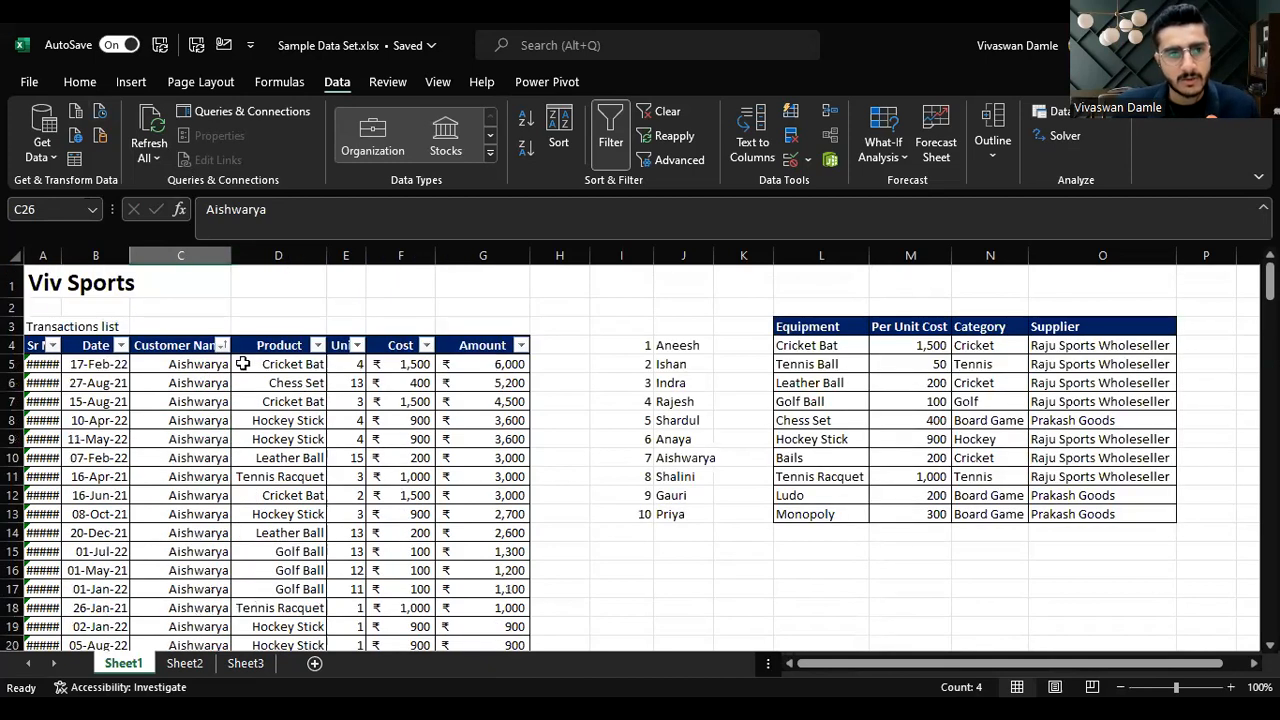
Step: Select the table's first three columns down to the last row and turn the filter off and back on
left_click(167, 343)
left_click(437, 331)
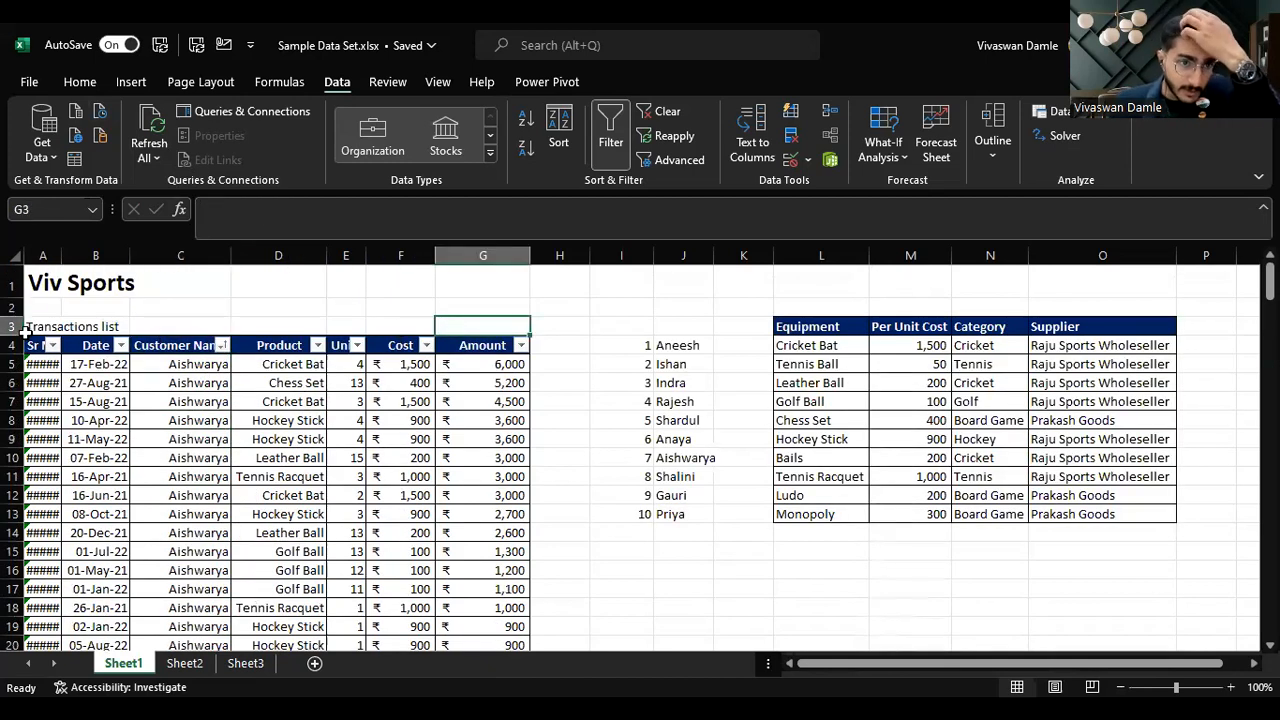
left_click(36, 345)
key("shift+Right")
key("shift+Right")
key("shift+Right")
key("shift+Right")
key("shift+Right")
key("shift+Right")
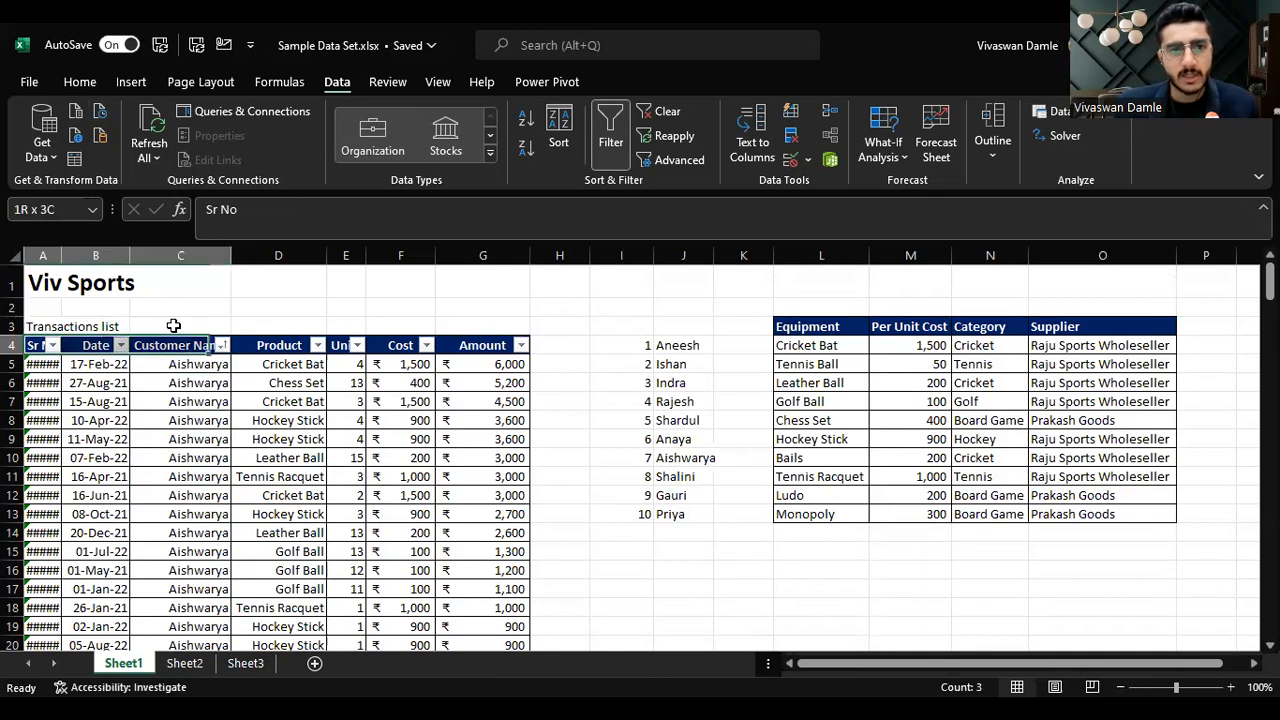
key("ctrl+shift+Down")
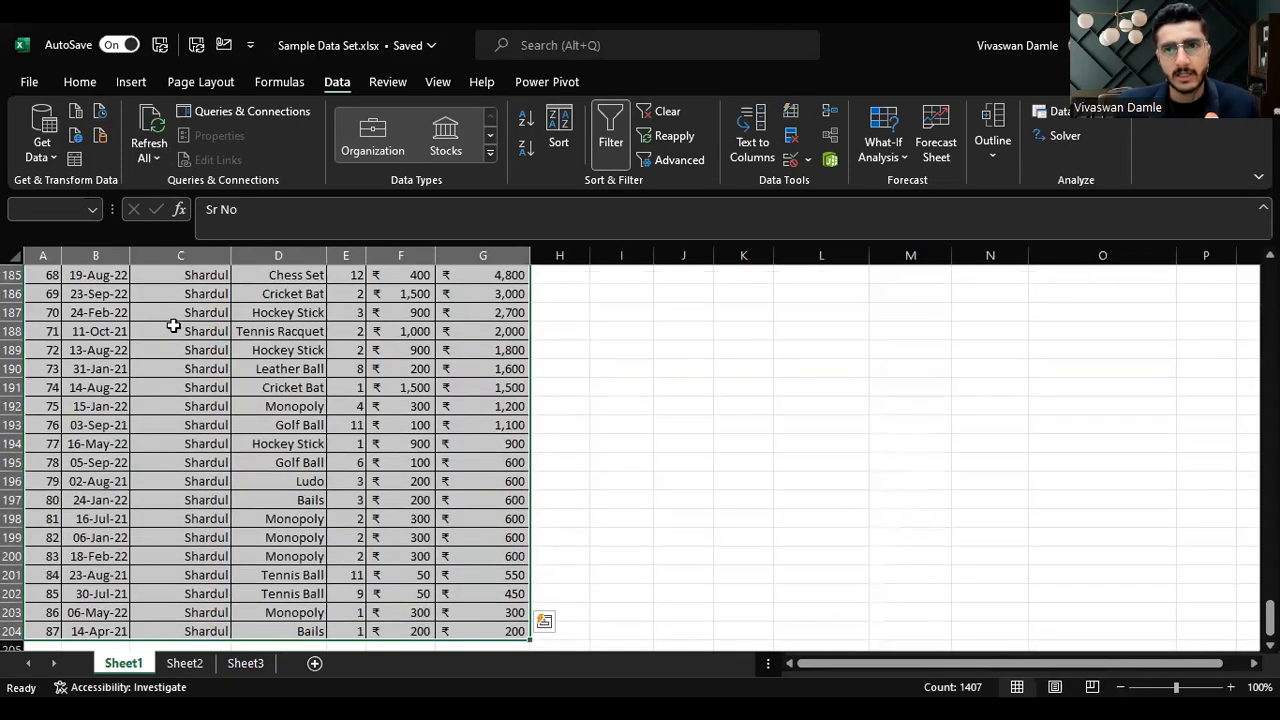
scroll(360, 248, "up", 14)
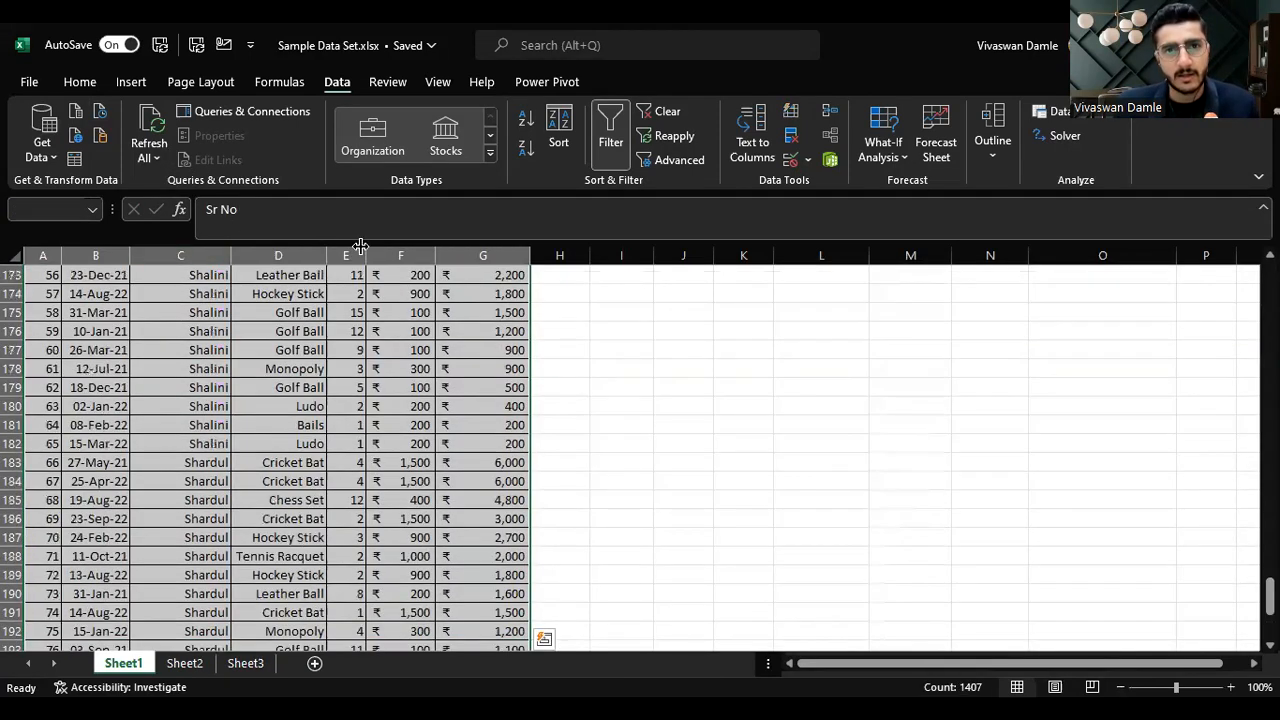
left_click(606, 125)
left_click(600, 120)
scroll(603, 395, "up", 20)
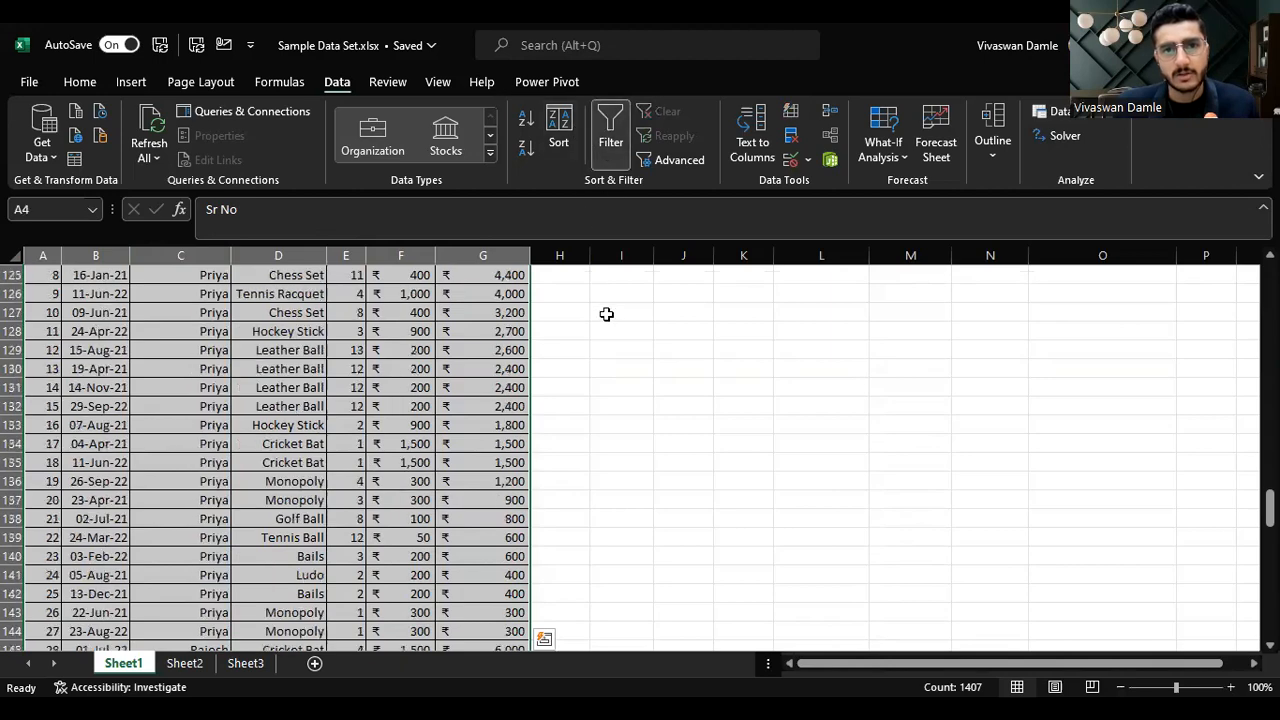
scroll(595, 321, "up", 19)
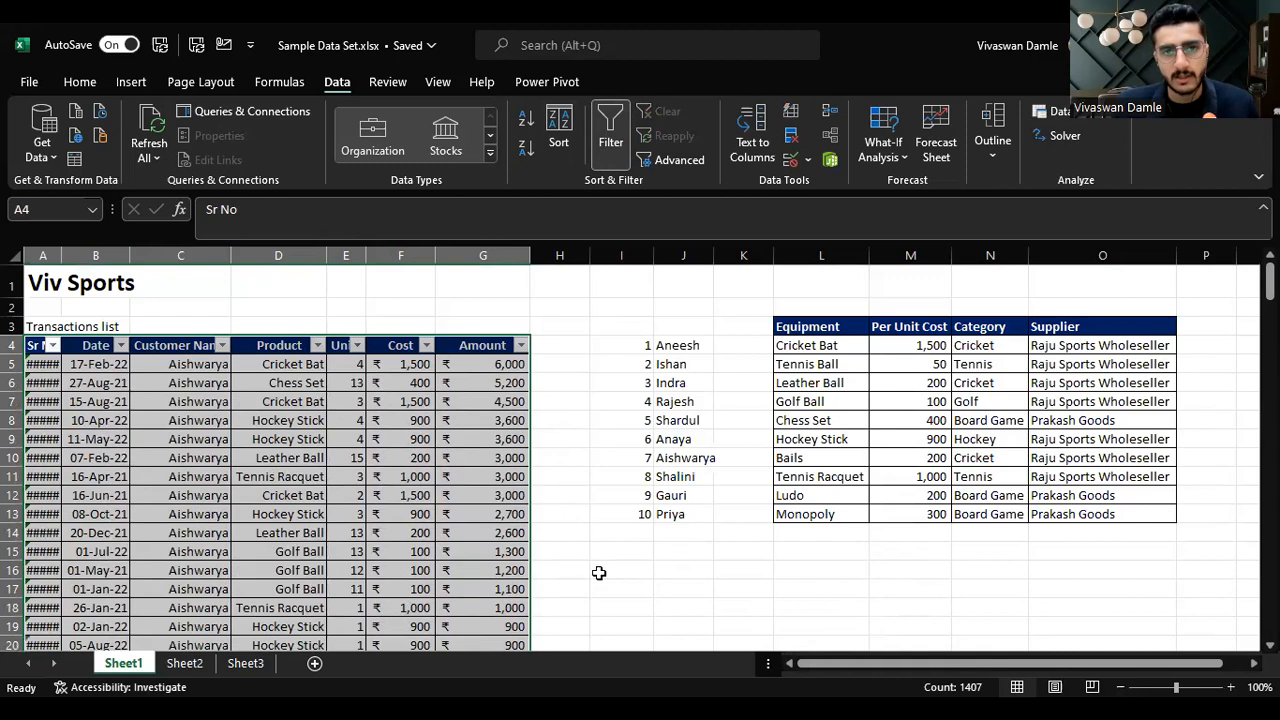
left_click(580, 491)
left_click(518, 432)
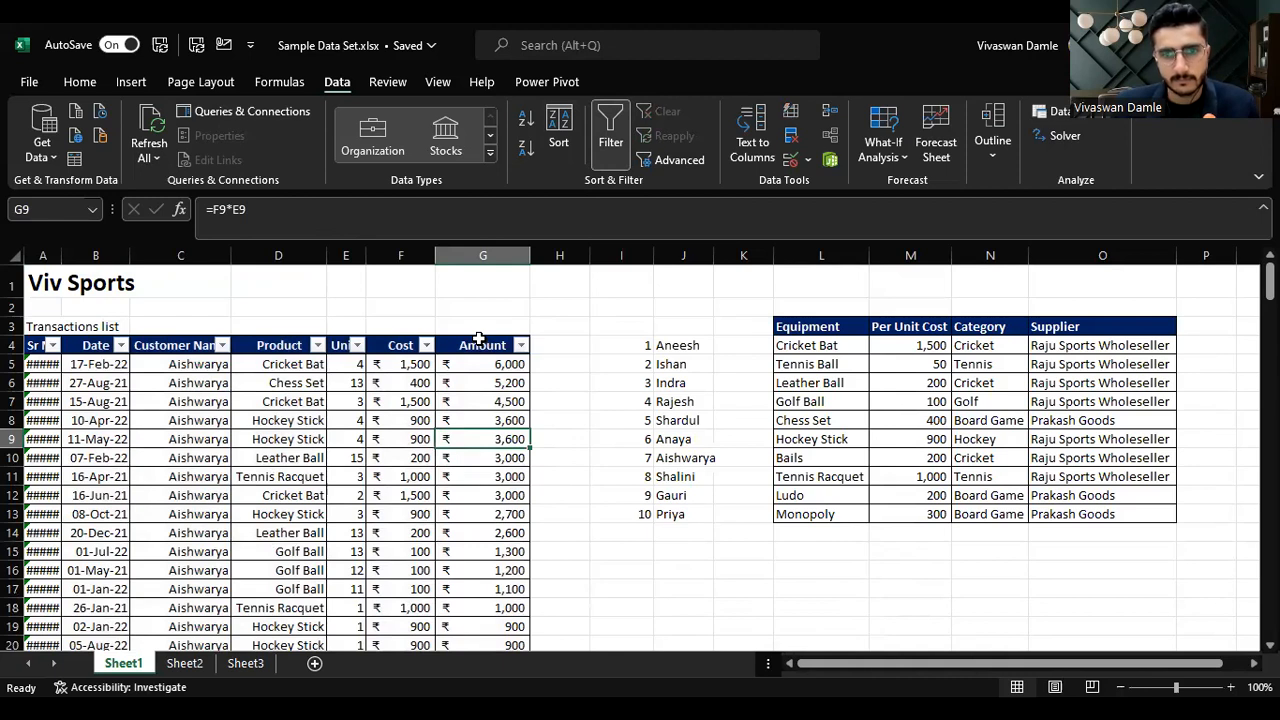
left_click(489, 309)
left_click(488, 255)
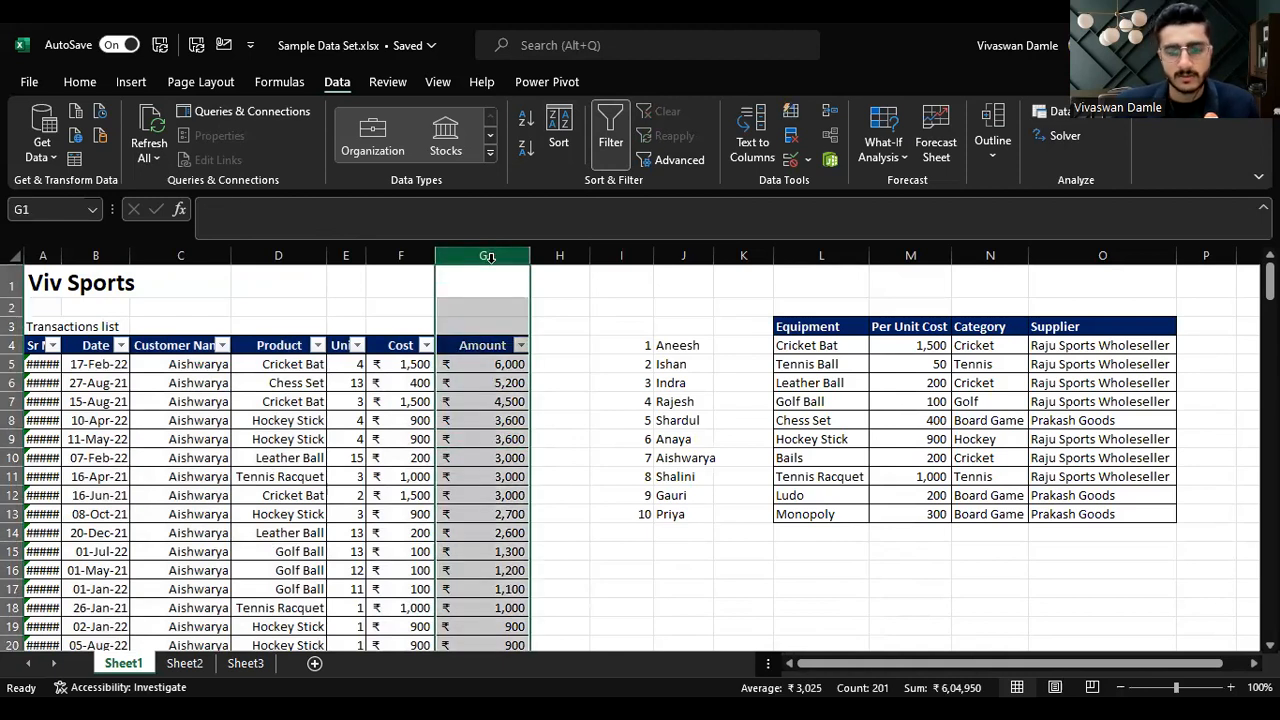
key("ctrl+shift+plus")
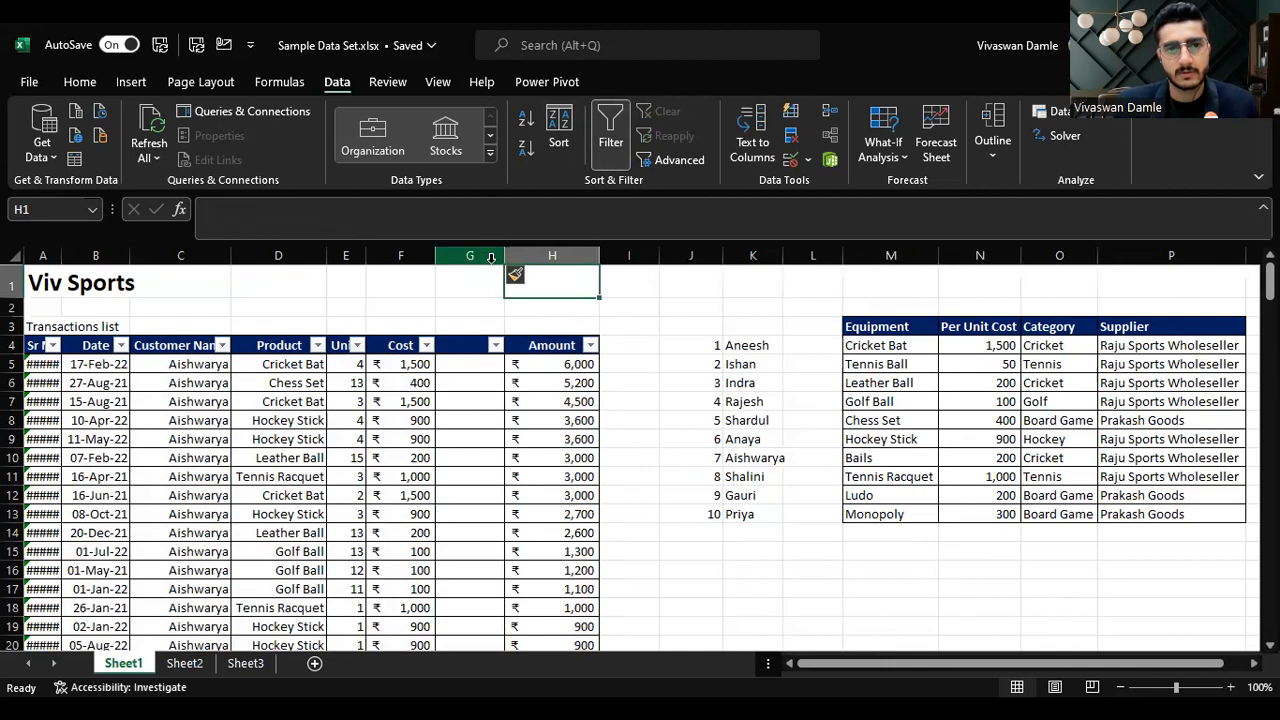
key("ctrl+z")
Step: Enter the header Nickname in H4, next to the Amount column
key("Right")
key("Right")
key("Left")
key("Down")
key("Down")
key("Down")
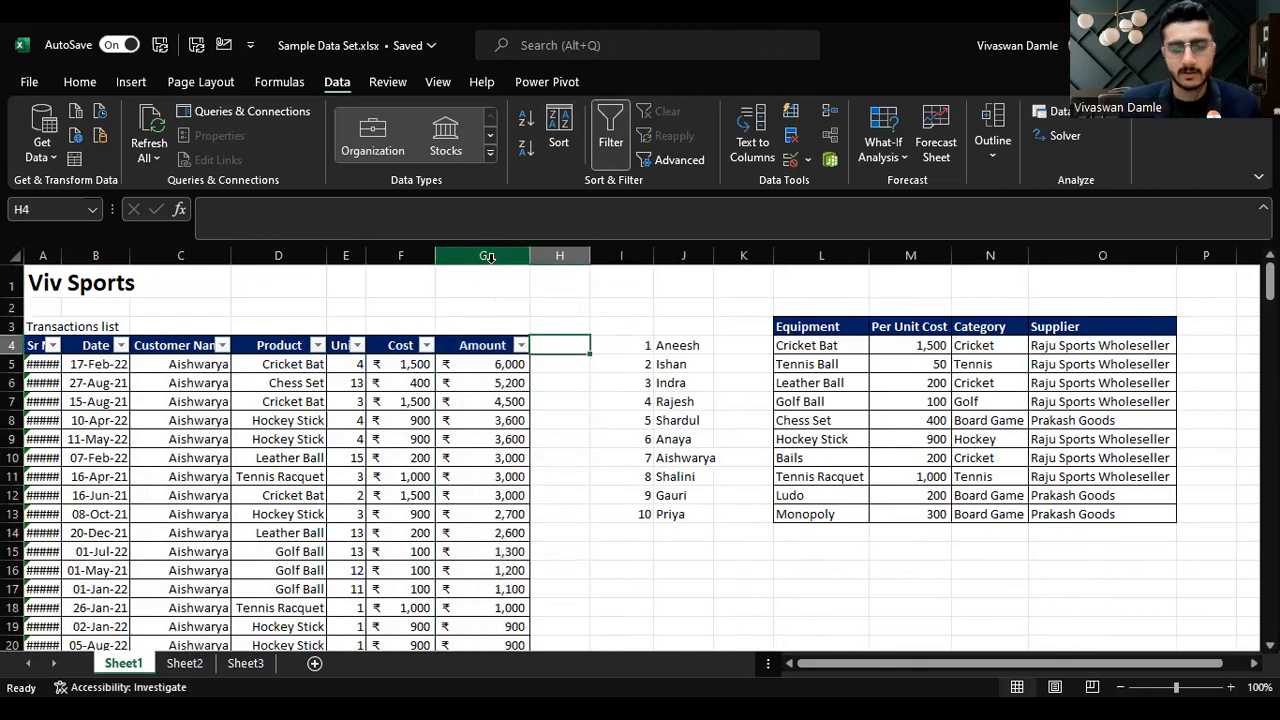
type("Nickname")
key("Return")
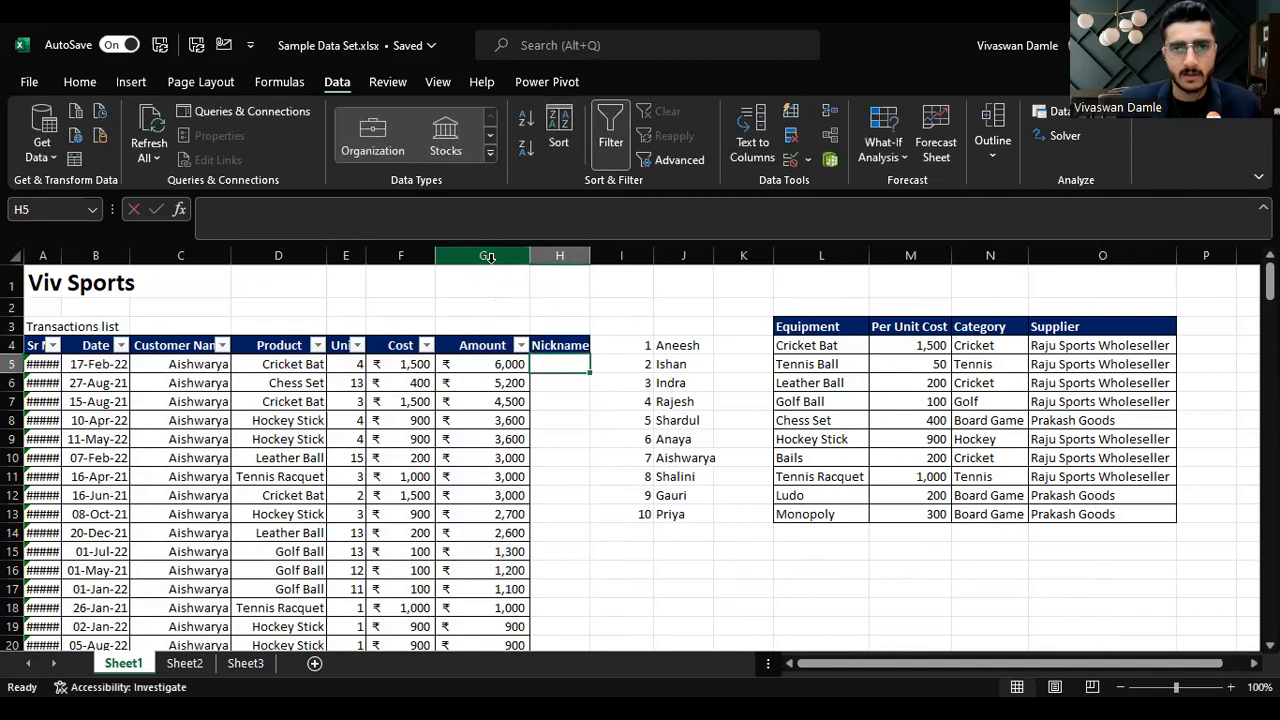
Step: Fill H5 to H9 with the letters A, B, C, D and E
type("A")
key("Return")
type("B")
key("Return")
type("C")
key("Return")
type("D")
key("Return")
type("E")
key("Return")
Step: Insert a blank column before the Nickname column
key("Up")
key("Up")
key("Up")
key("Up")
key("Up")
key("Up")
key("ctrl+space")
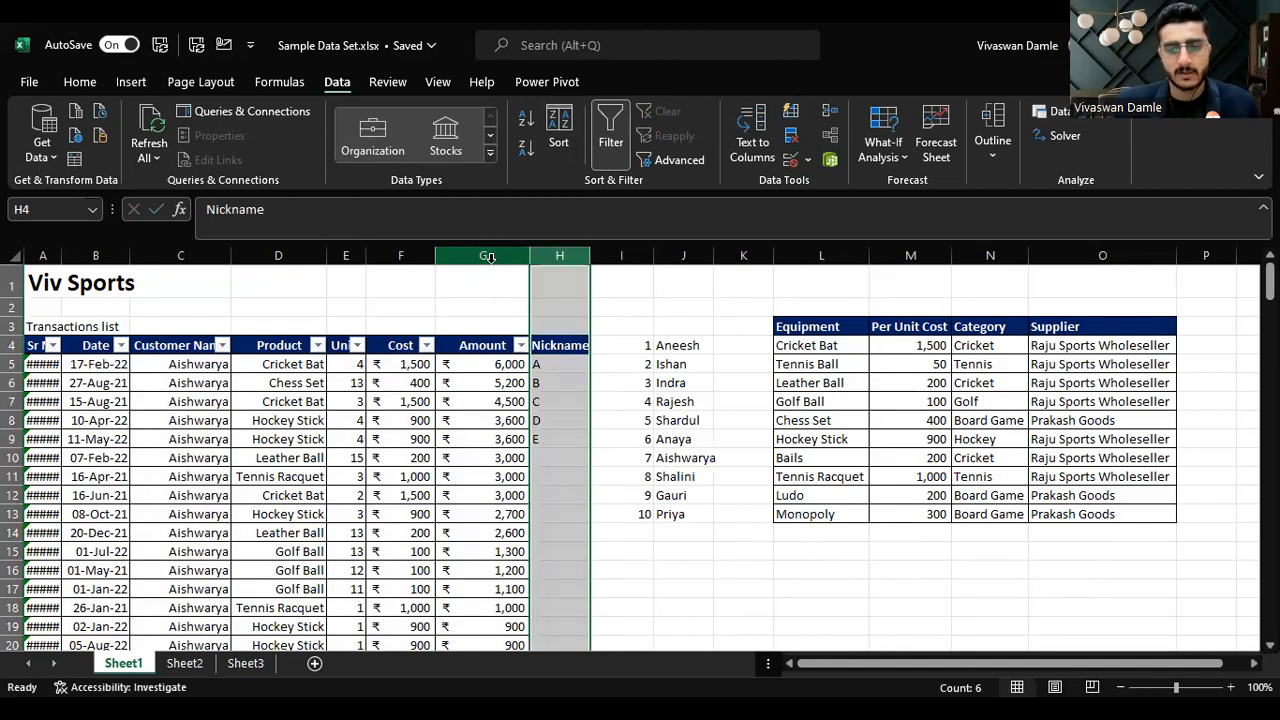
key("Up")
key("Down")
key("Left")
key("Left")
key("Right")
key("Right")
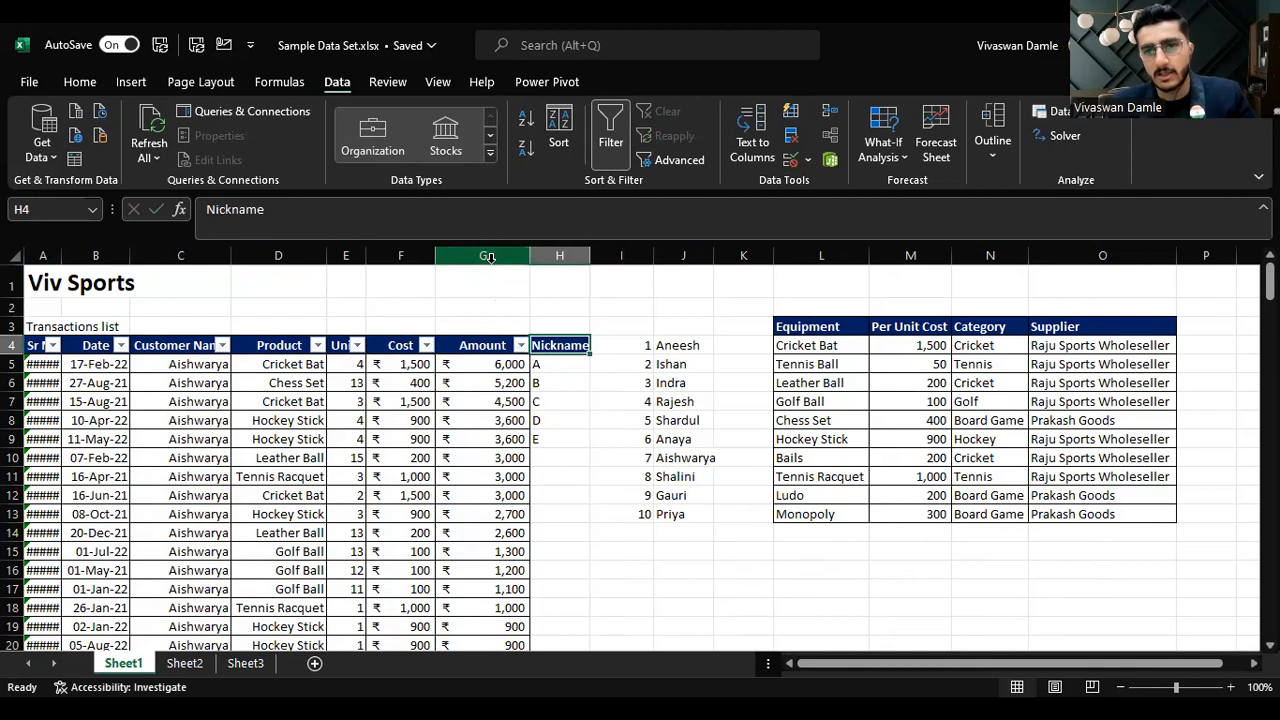
key("Left")
key("Left")
key("Left")
key("Left")
key("Right")
Step: Sort the table by Date from oldest to newest
key("Right")
key("Right")
key("Right")
key("ctrl+space")
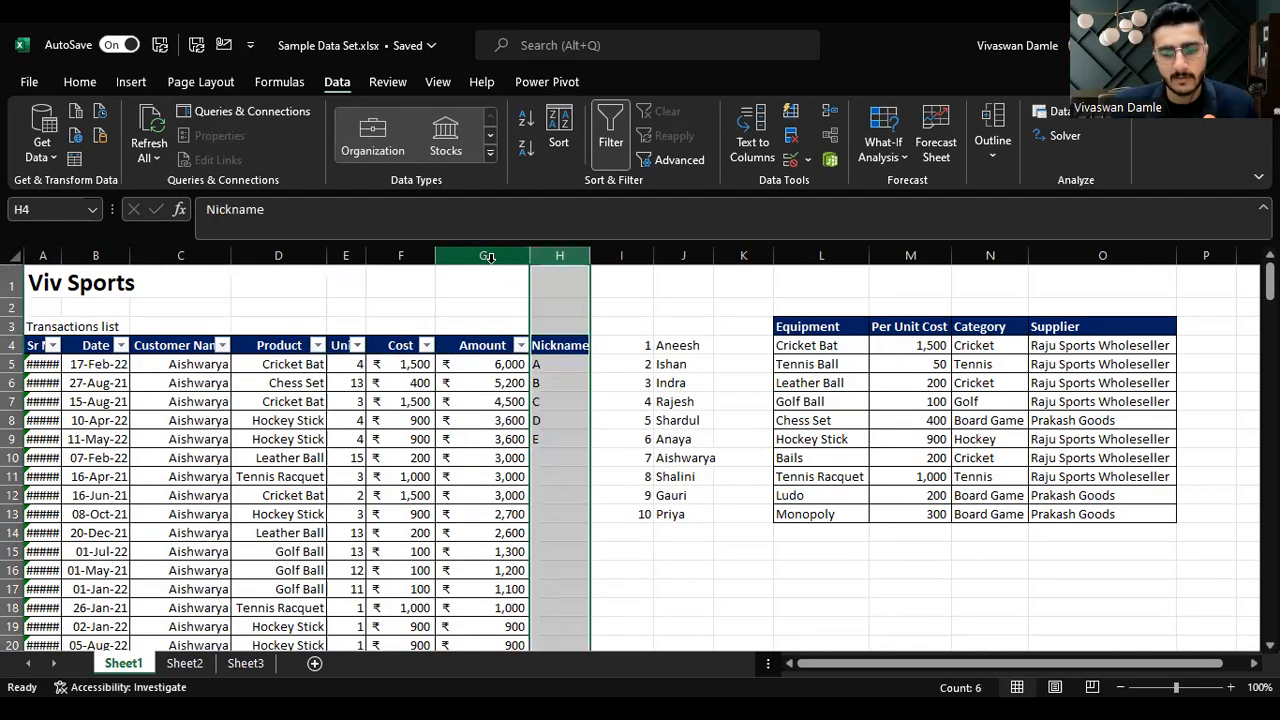
key("ctrl+shift+plus")
key("Left")
key("Left")
key("Left")
key("Left")
key("Left")
key("Left")
key("Right")
key("Left")
key("alt+Down")
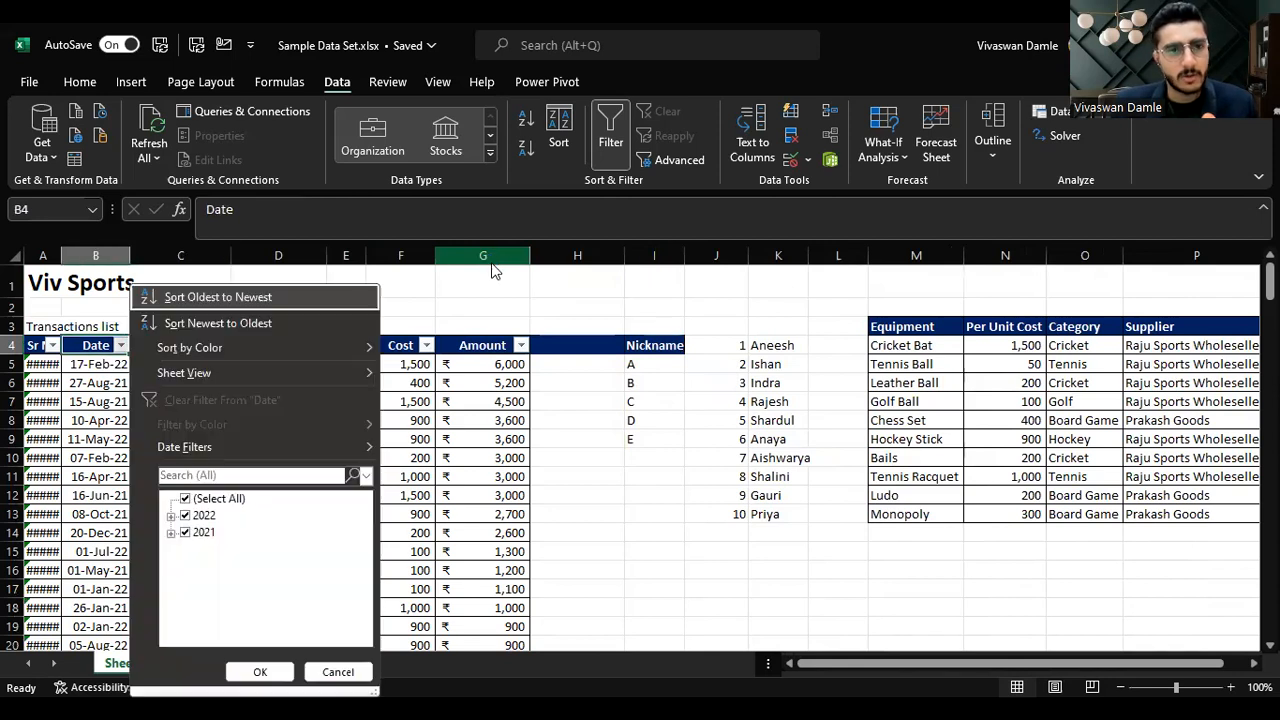
key("s")
Step: Delete the blank column together with the Nickname column
key("Right")
key("Right")
key("Right")
key("Right")
key("Right")
key("Right")
key("Right")
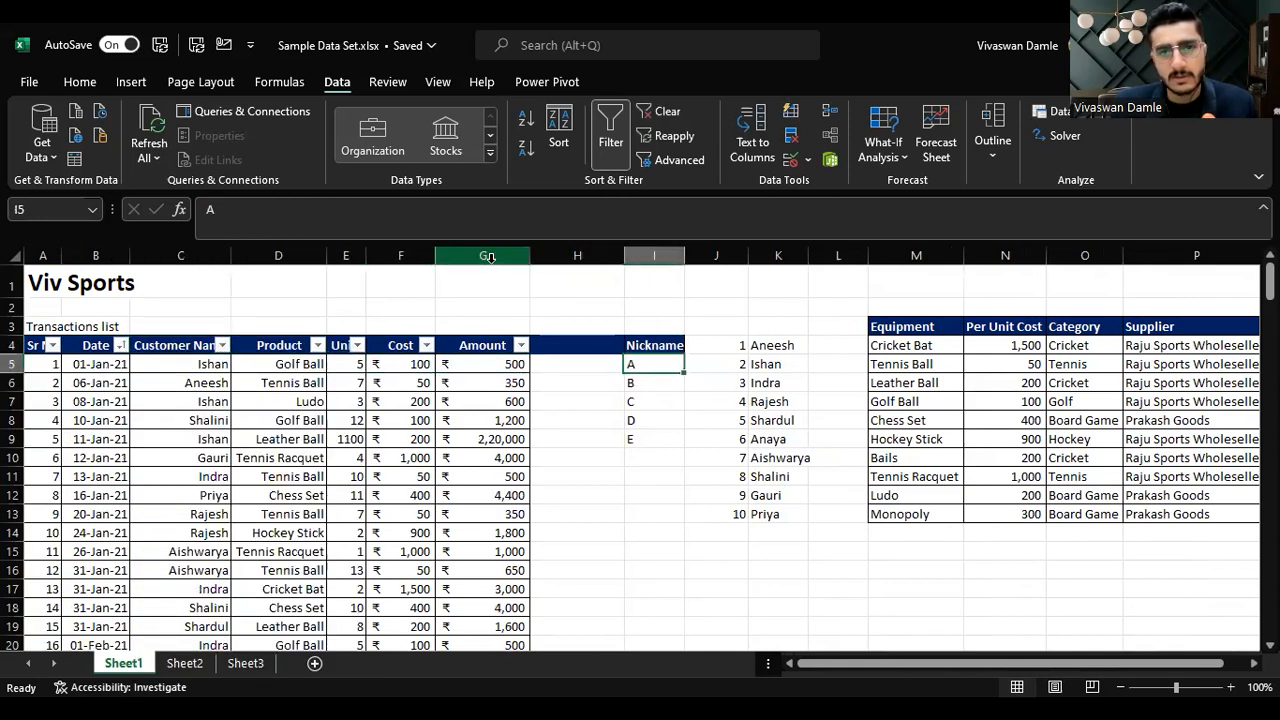
key("Down")
key("ctrl+space")
key("Left")
key("Right")
key("Up")
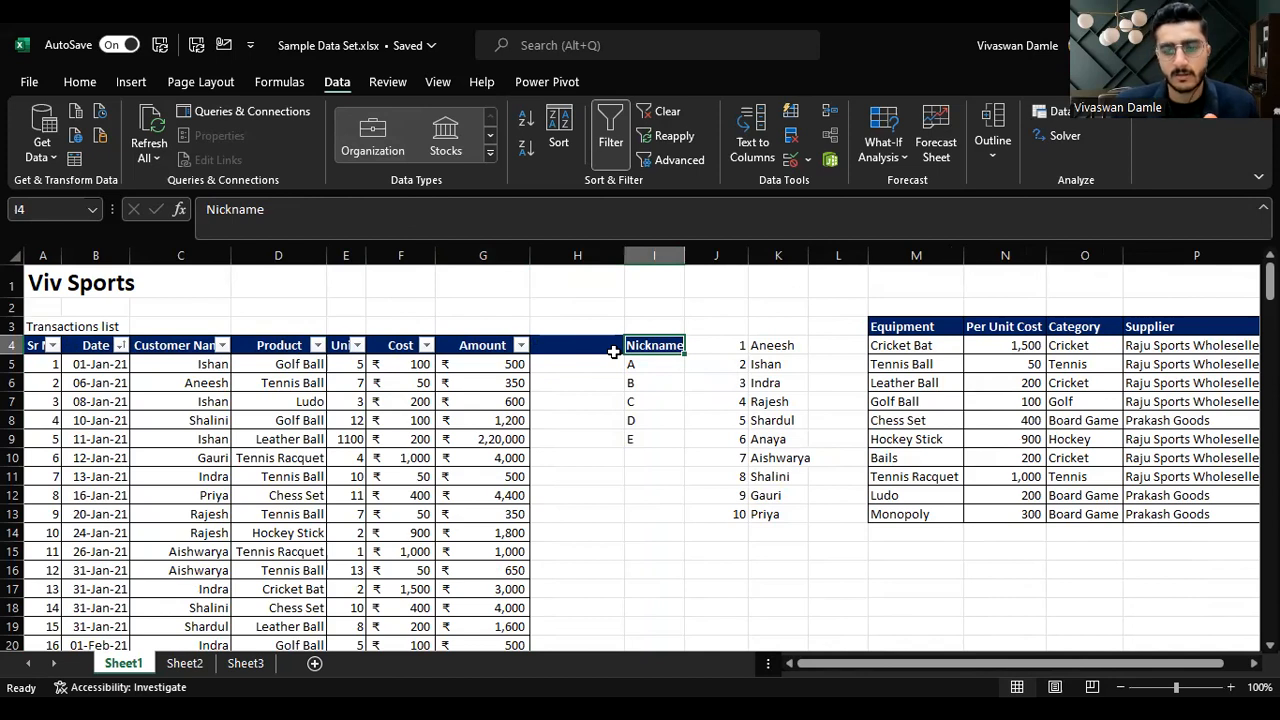
key("ctrl+space")
key("shift+Left")
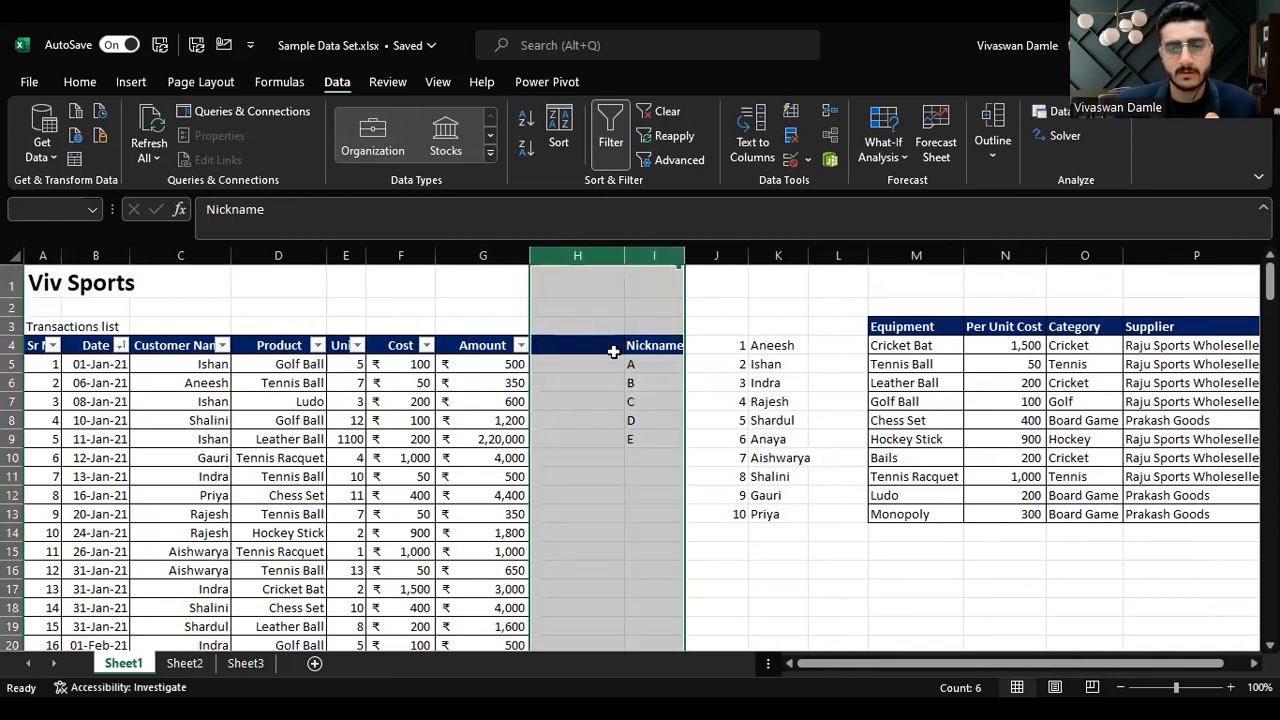
key("ctrl+minus")
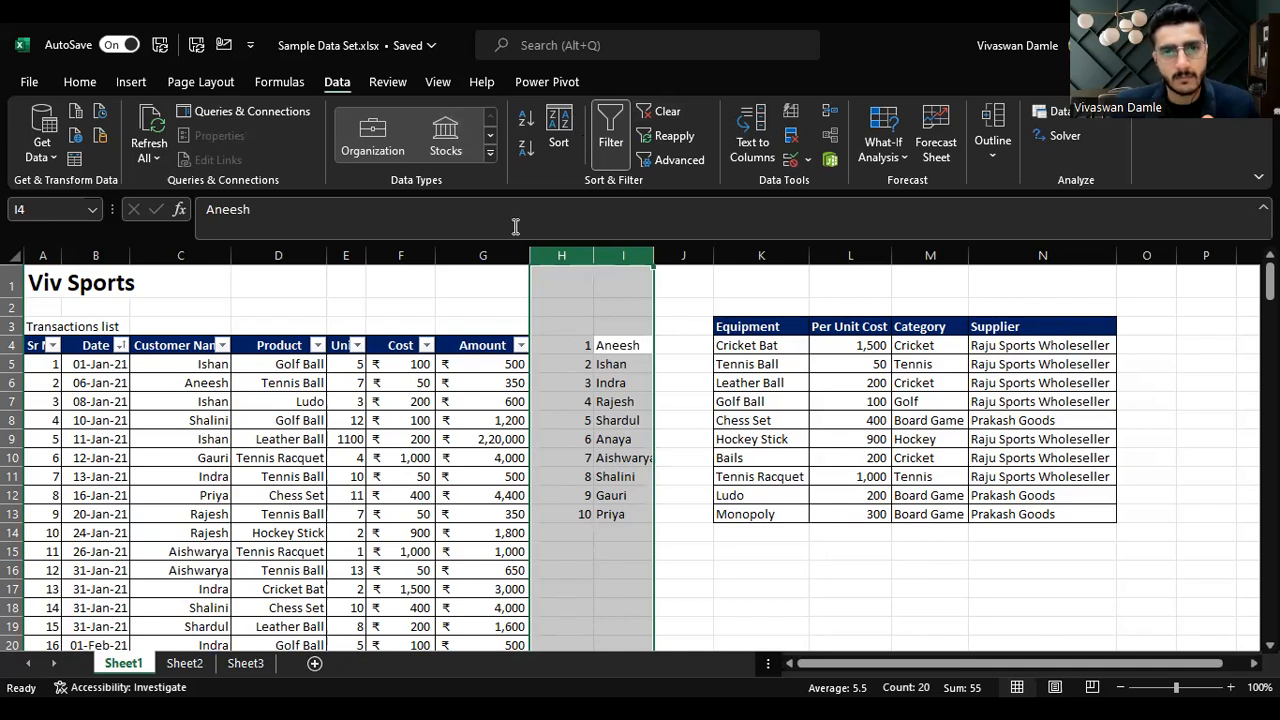
Step: Switch to Sheet2 and enter 100, 200 and 300 in E5, E6 and E7
left_click(187, 664)
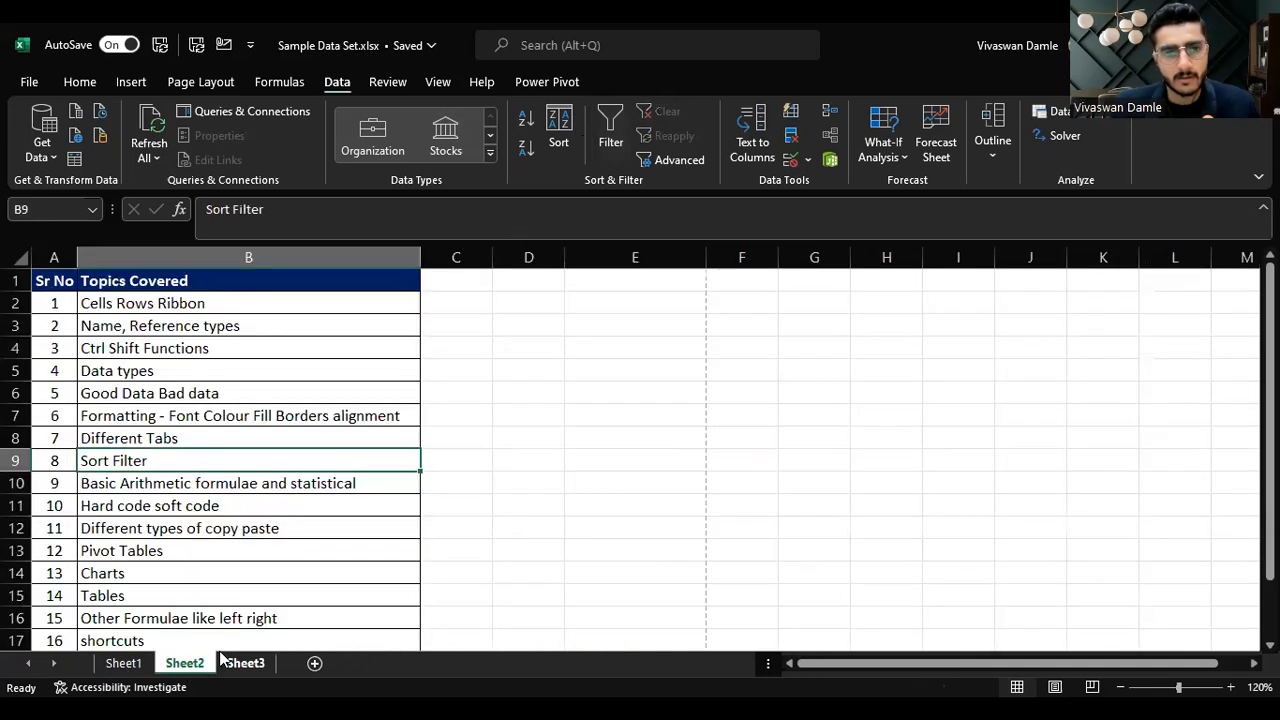
left_click(238, 486)
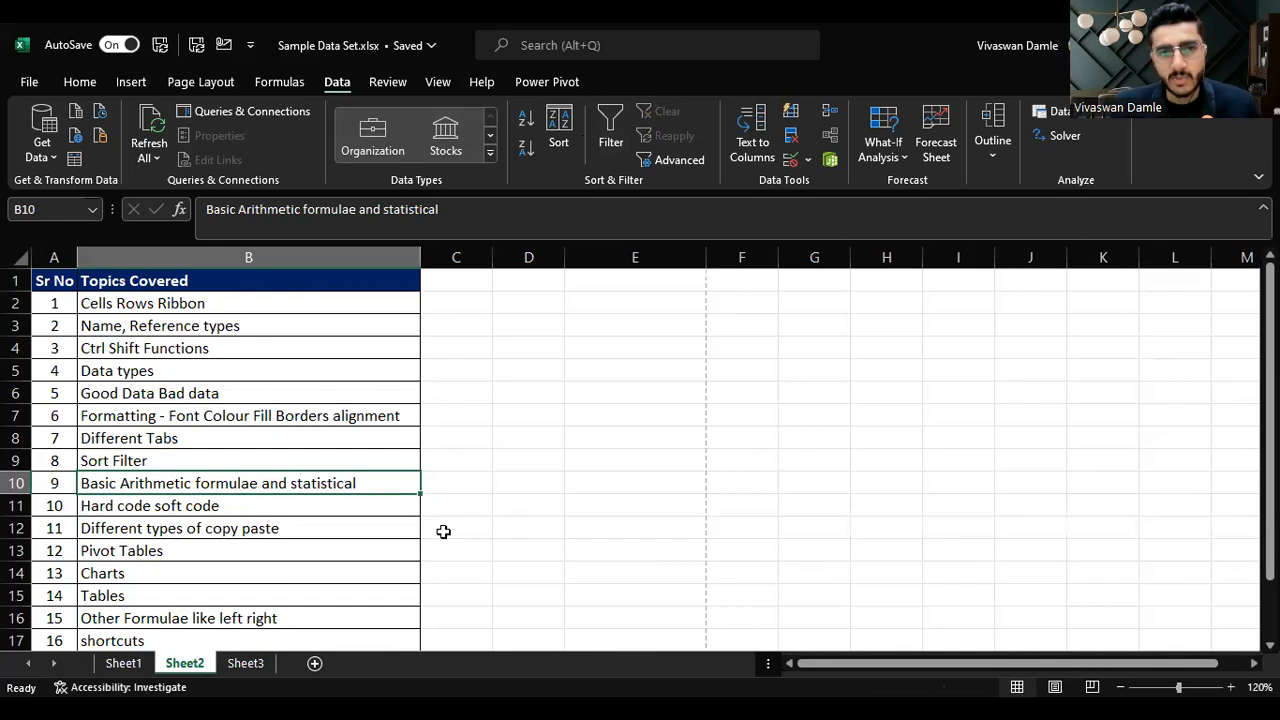
left_click(642, 371)
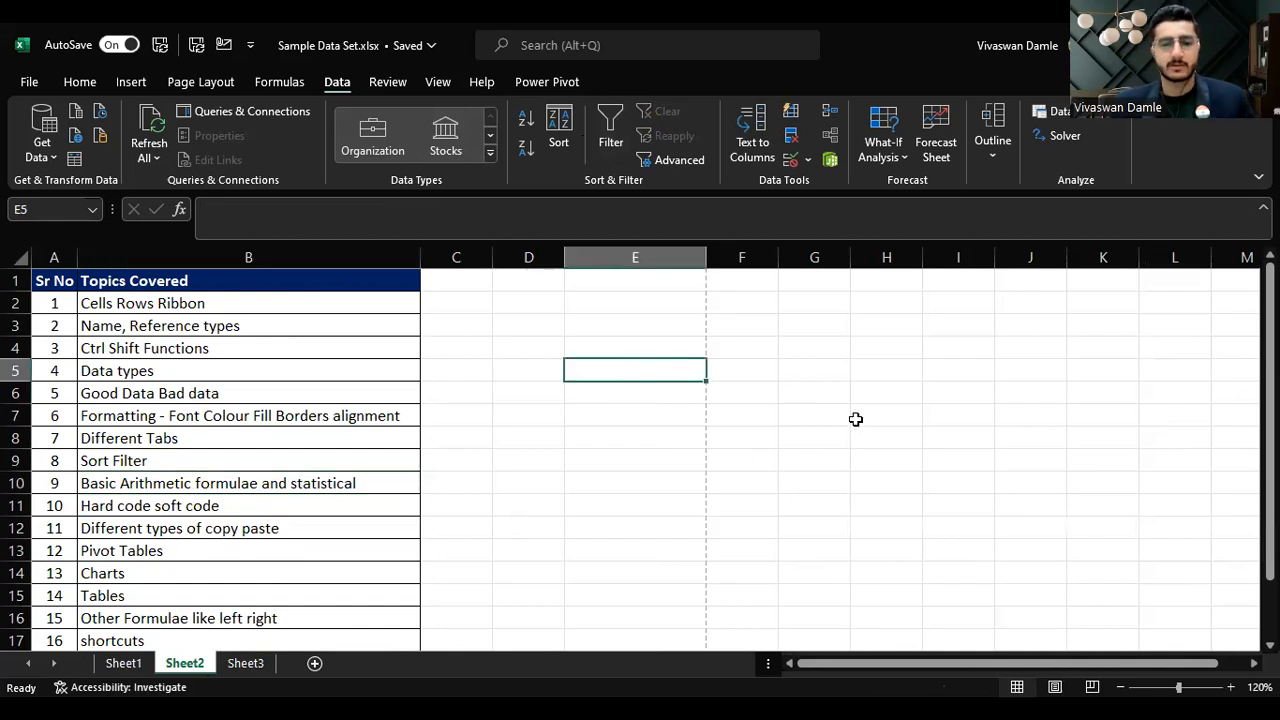
type("100")
key("Return")
type("200")
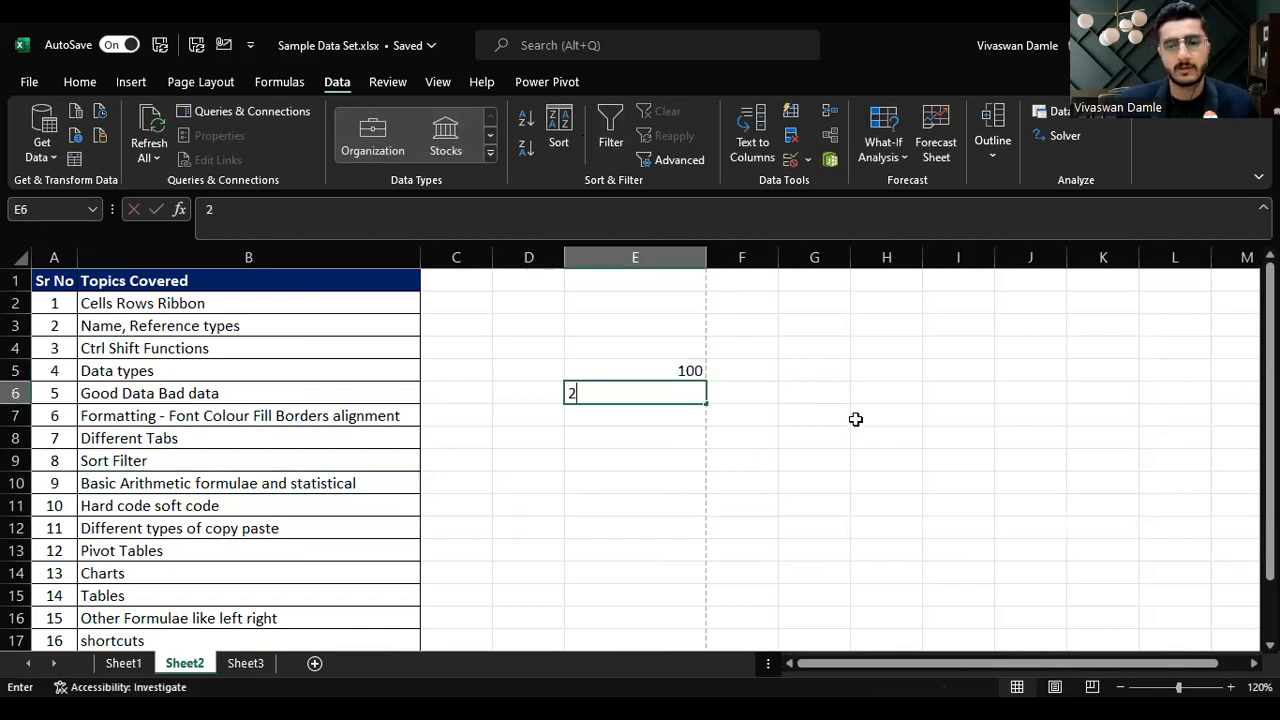
key("Return")
type("300")
key("Return")
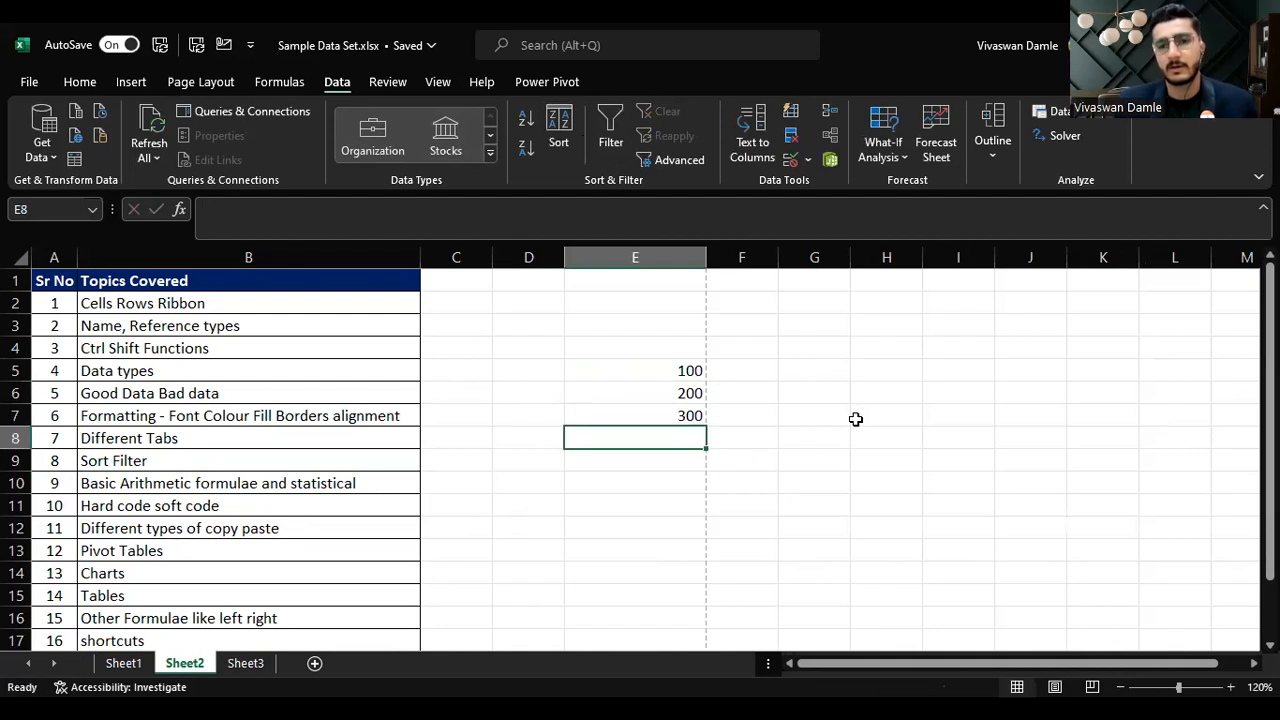
Step: Enter the formula =E5+E6+E7 in F5 to add the three values
key("Right")
key("Up")
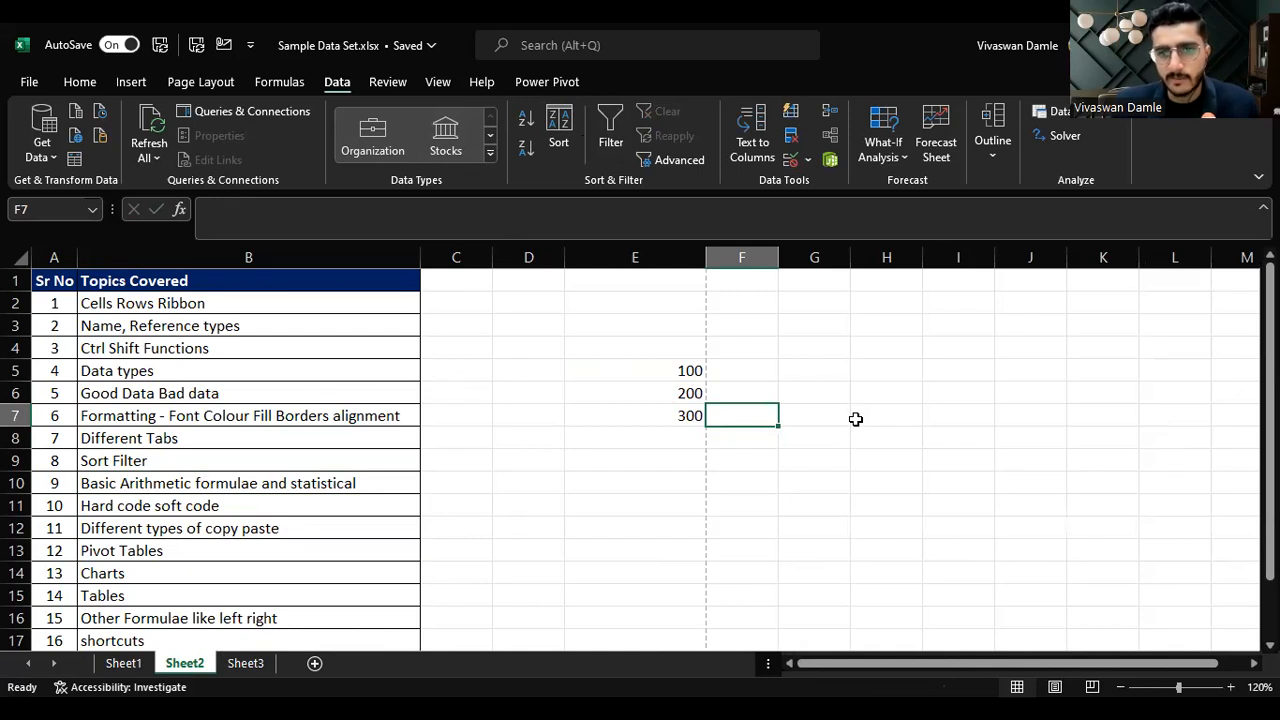
key("Up")
key("Up")
key("Right")
key("Left")
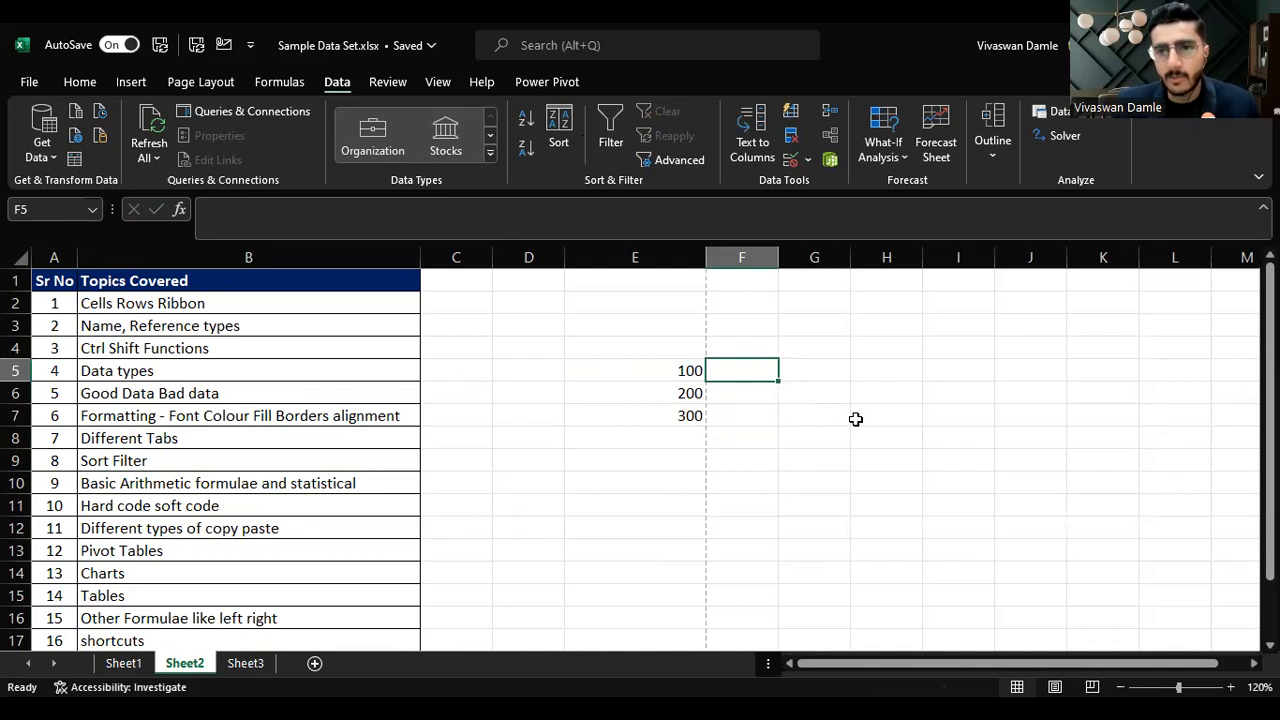
type("=")
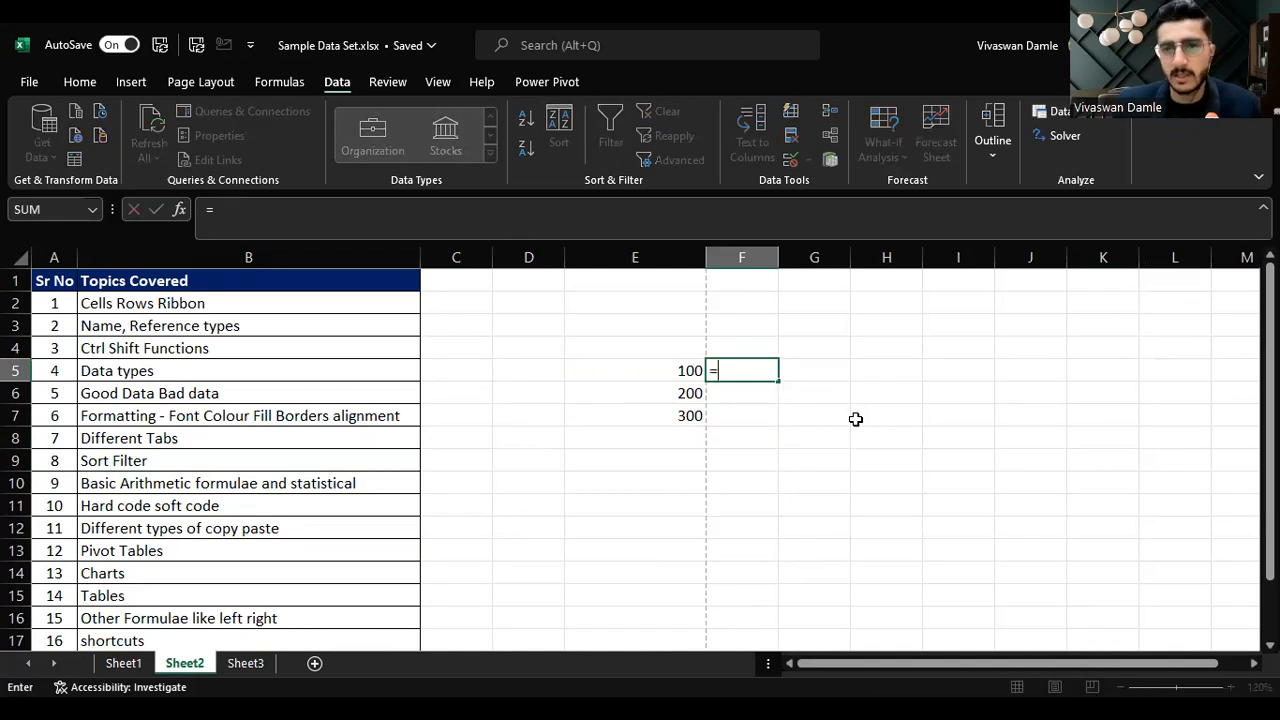
key("Left")
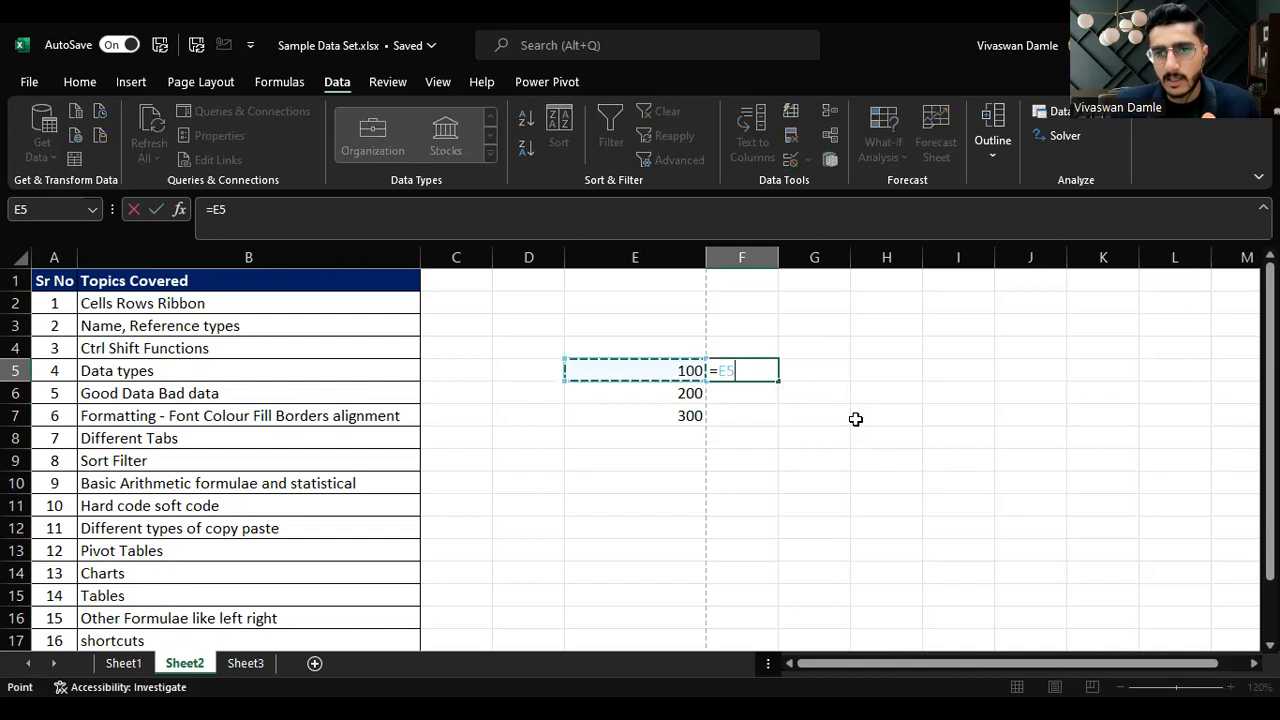
key("BackSpace")
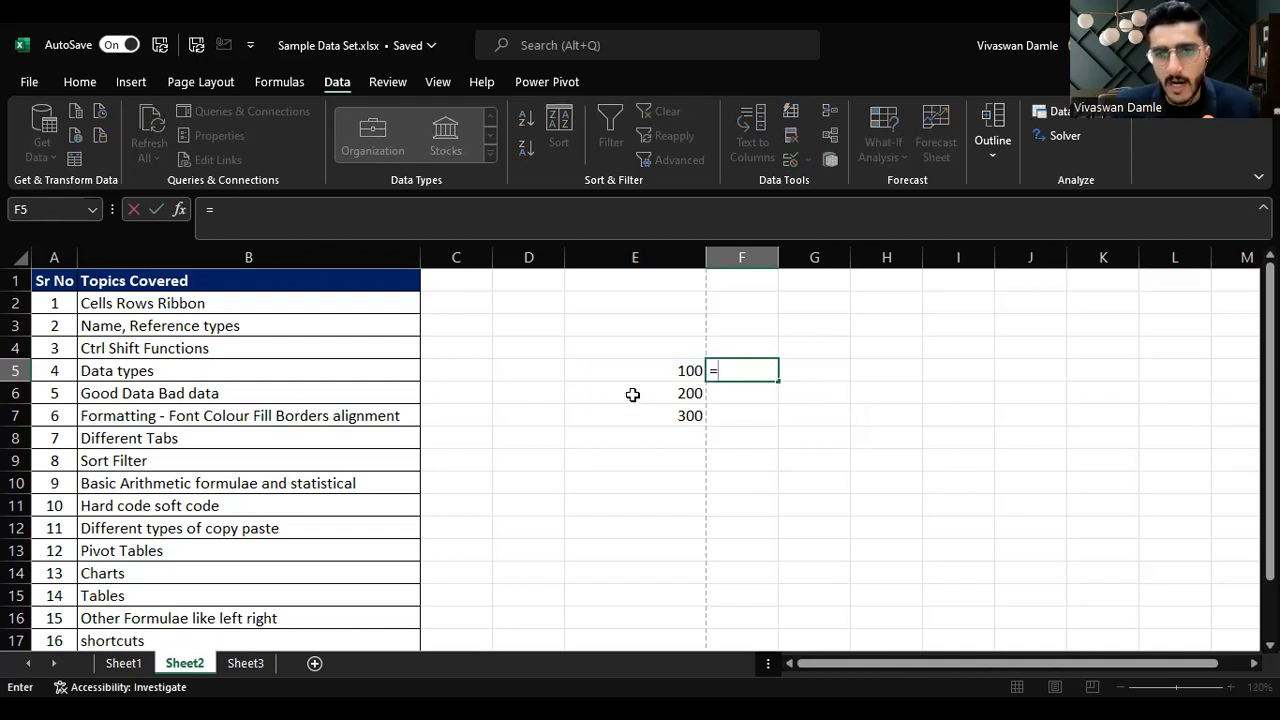
left_click(679, 366)
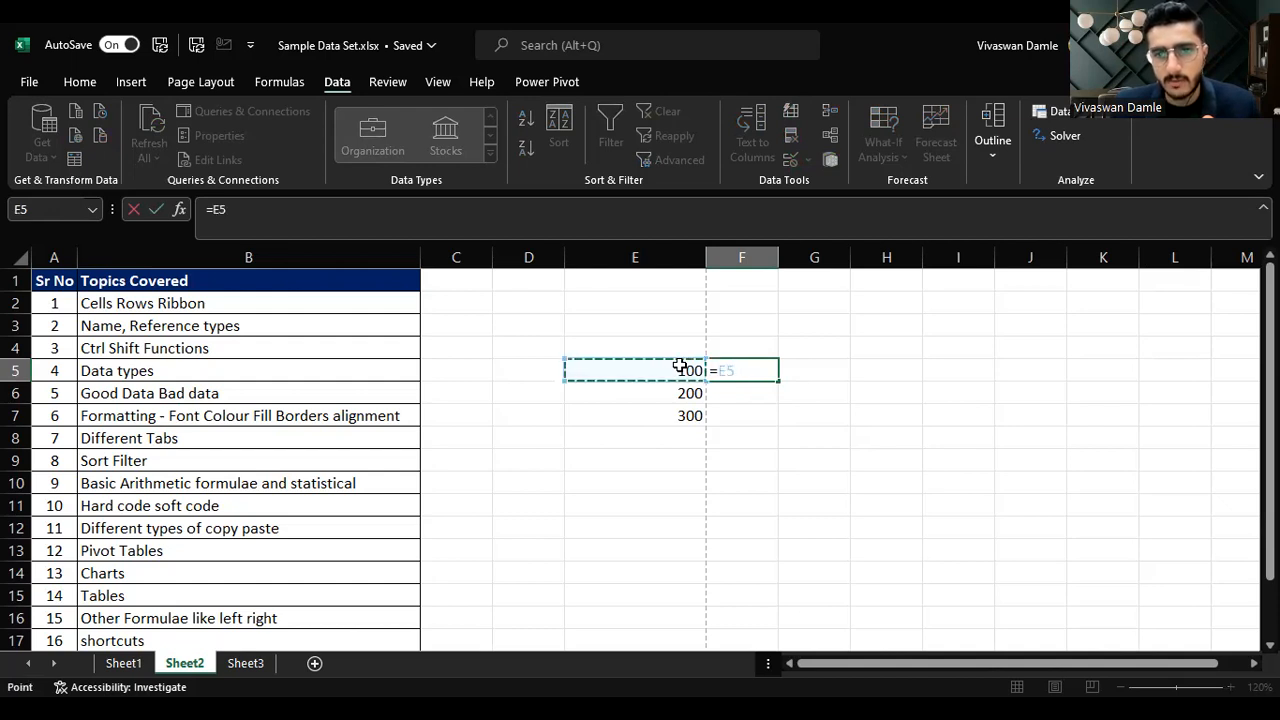
type("+")
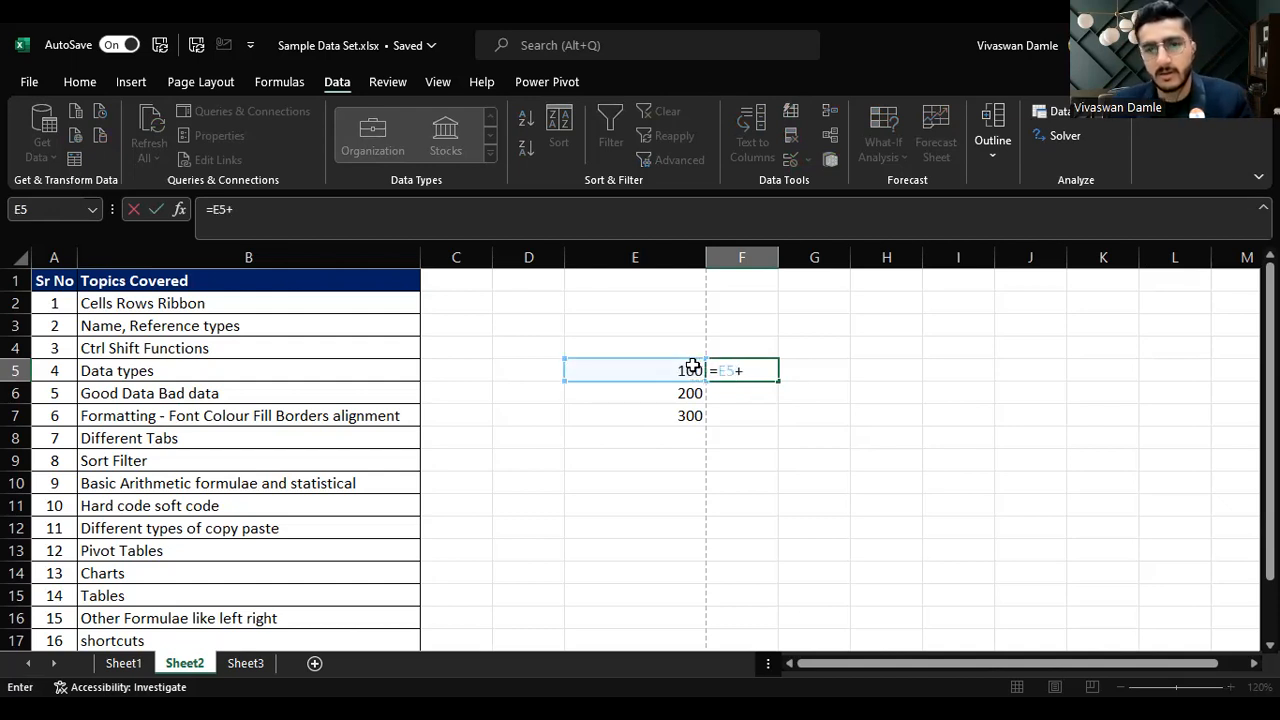
left_click(690, 395)
type("+")
left_click(690, 417)
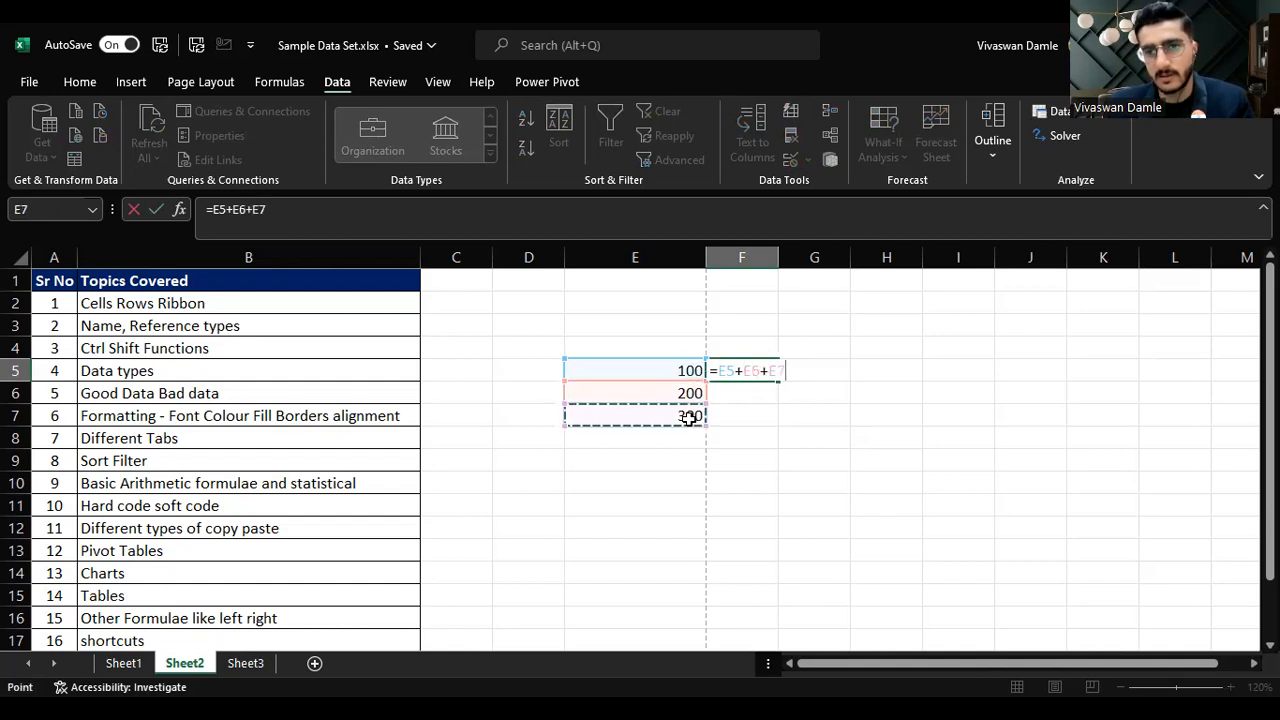
key("Return")
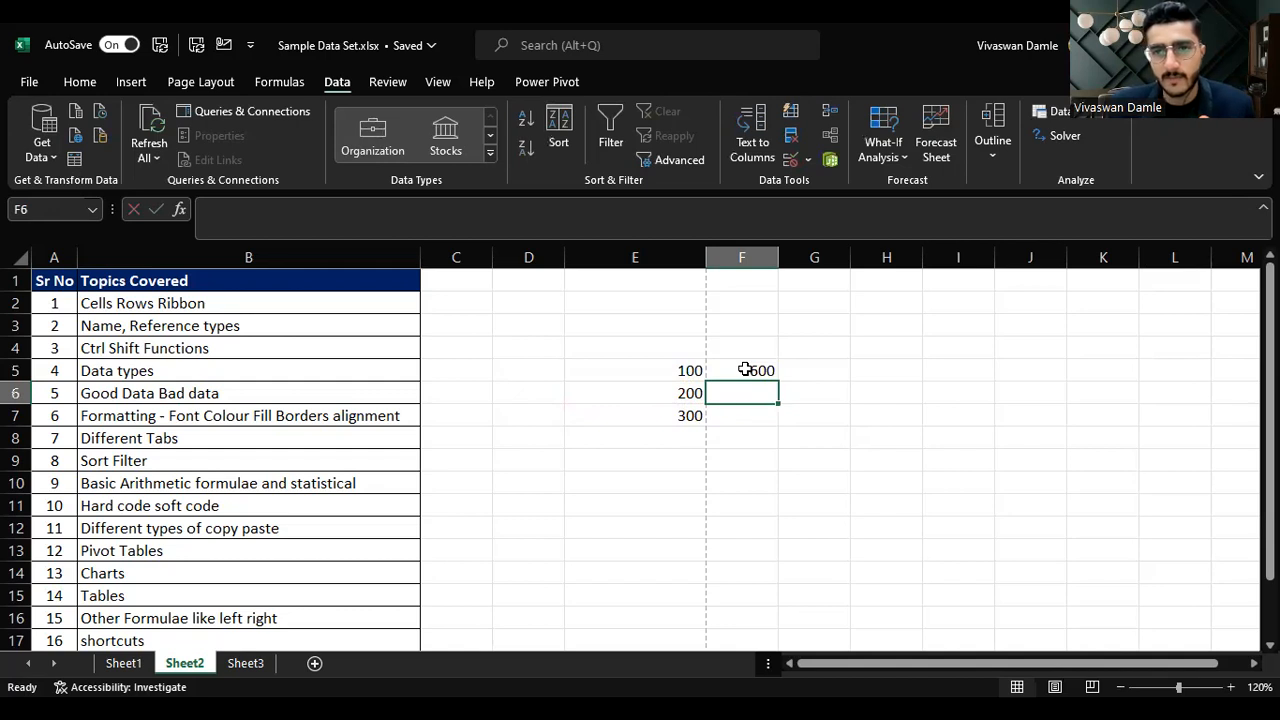
left_click(746, 369)
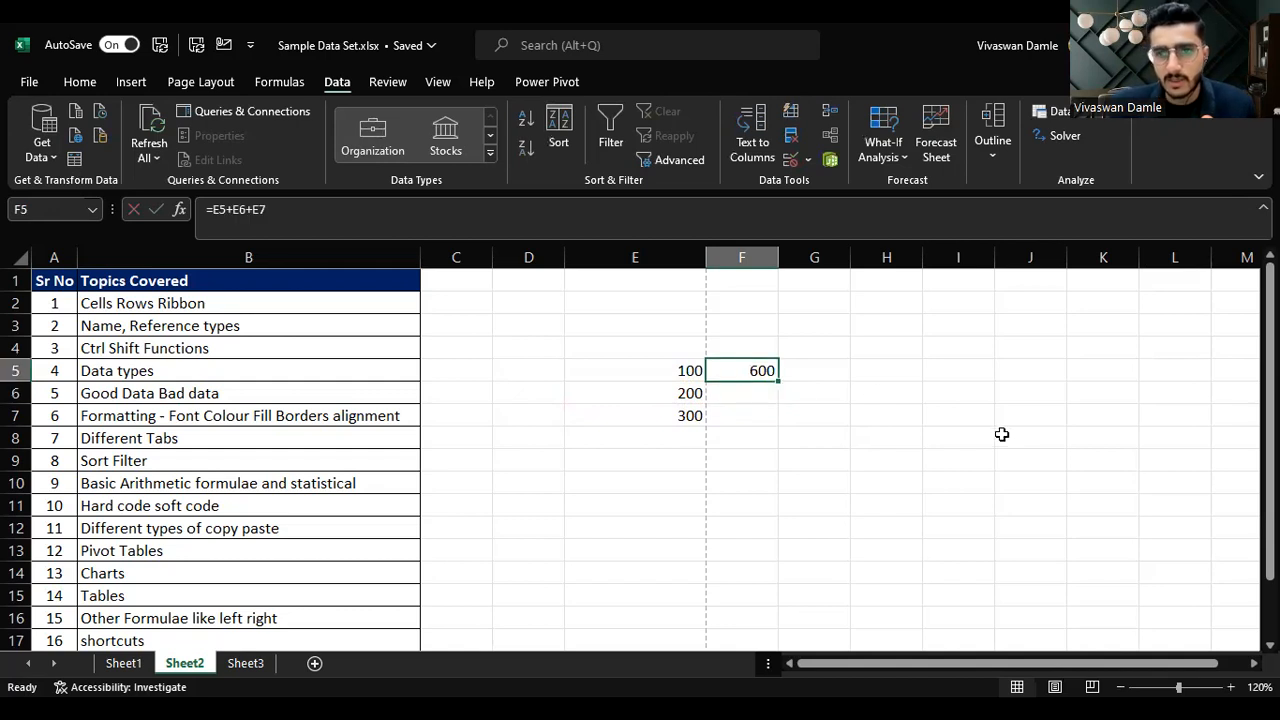
Step: Enter the formula =E7-E6 in F6 to subtract the values
left_click(752, 393)
type("=")
key("Left")
key("Down")
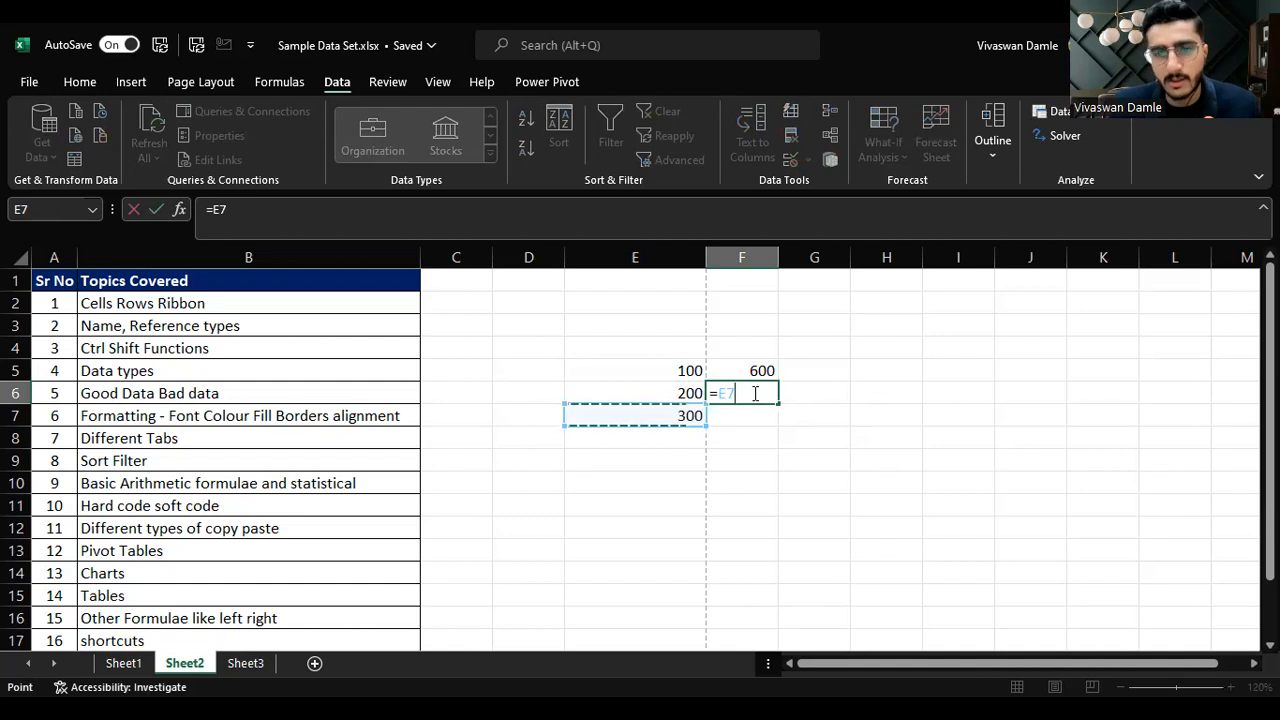
type("-")
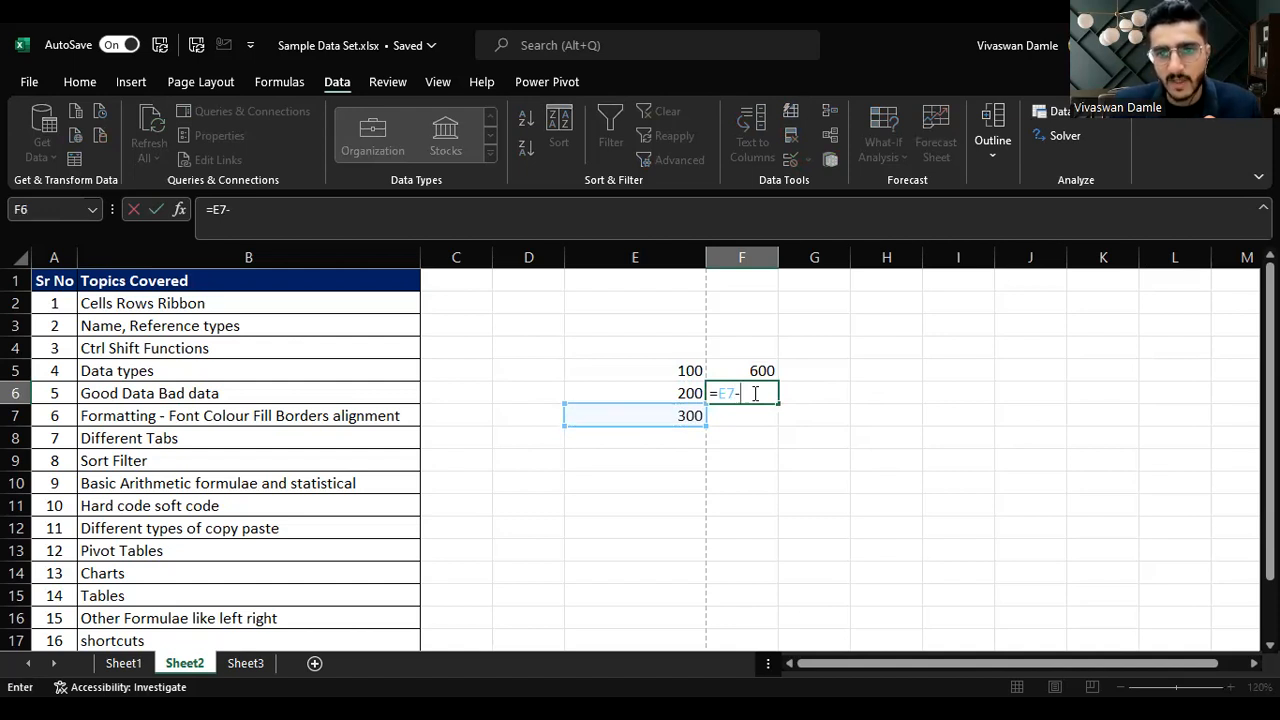
key("Left")
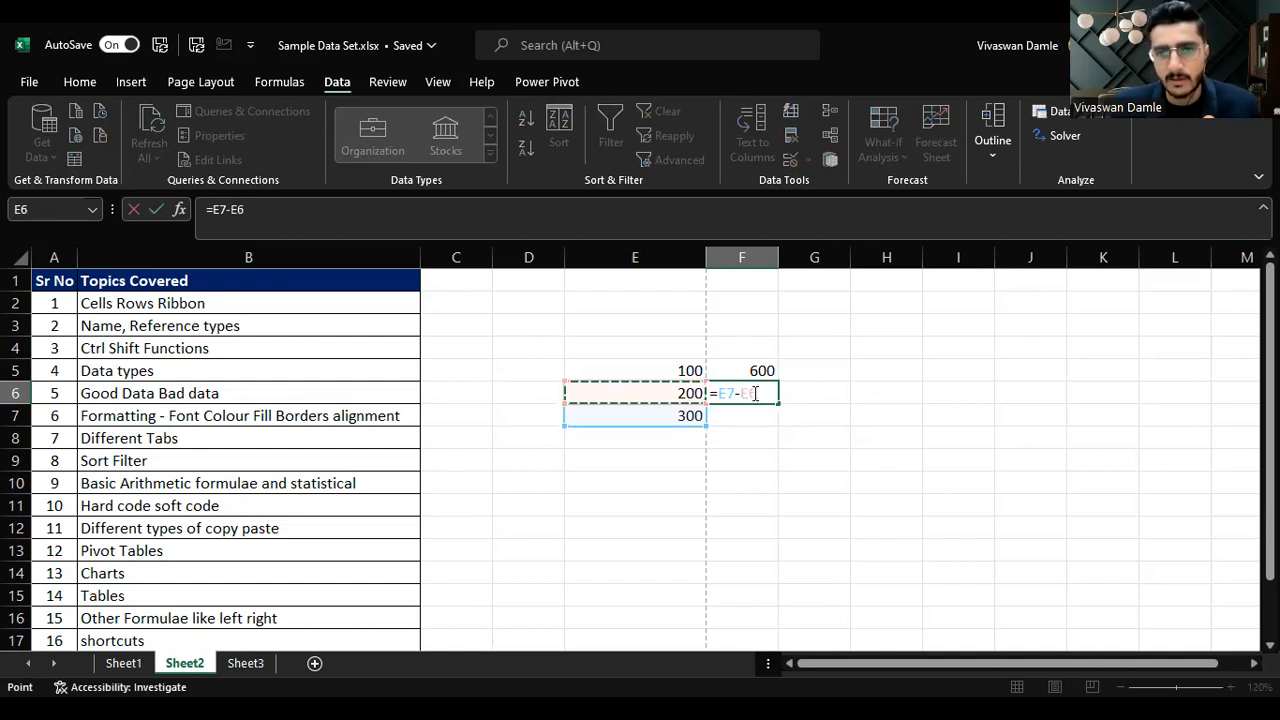
key("Return")
Step: Enter the formula =E7*E6 in F7 to multiply the values
left_click(752, 393)
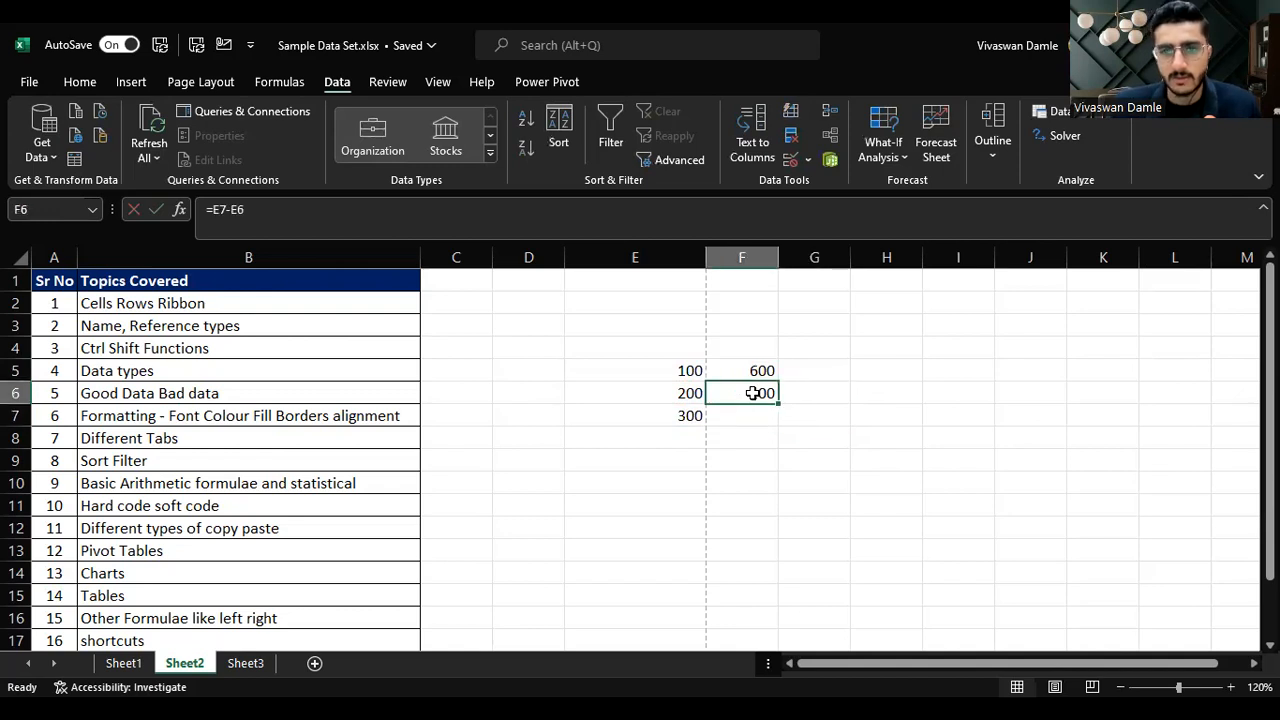
key("Down")
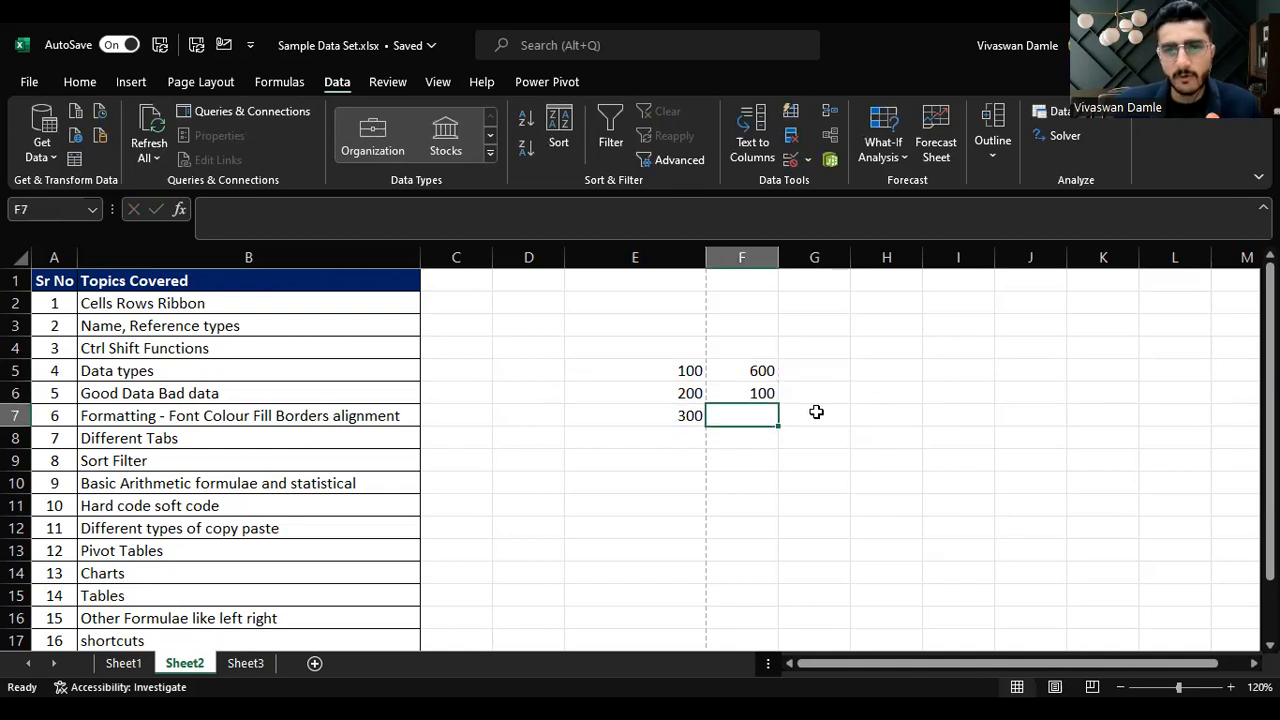
type("=")
key("Left")
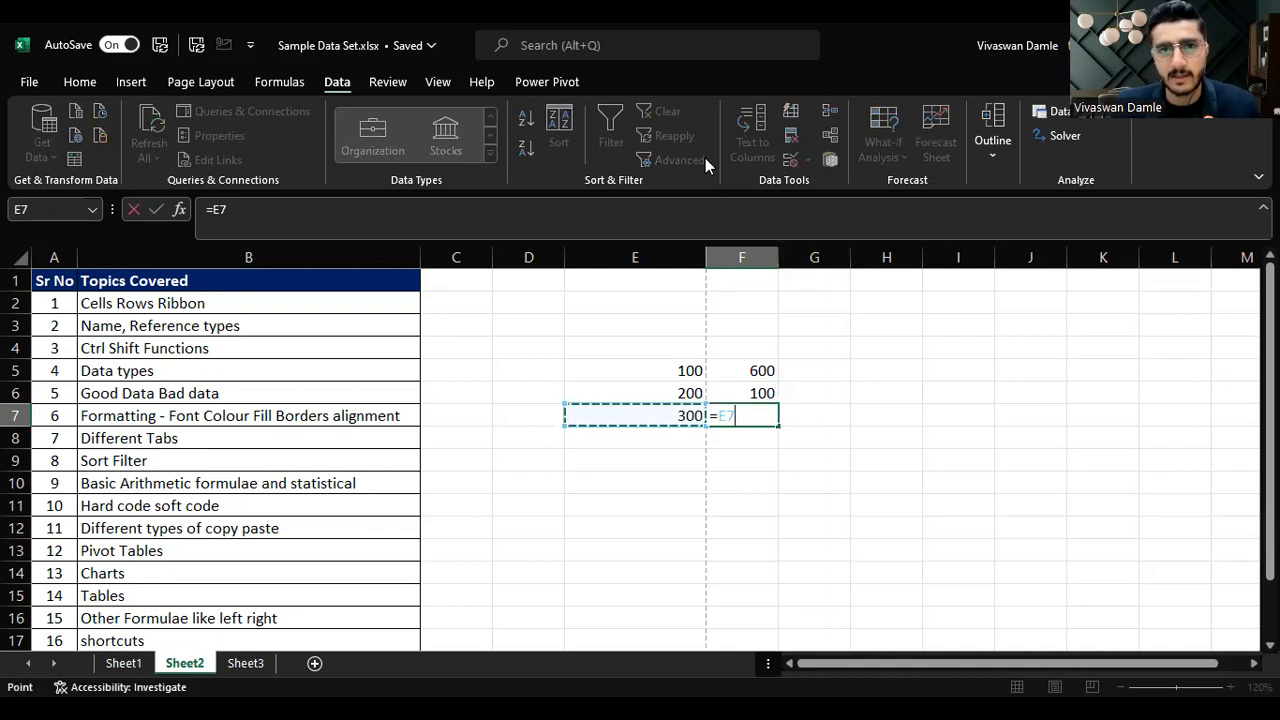
type("*")
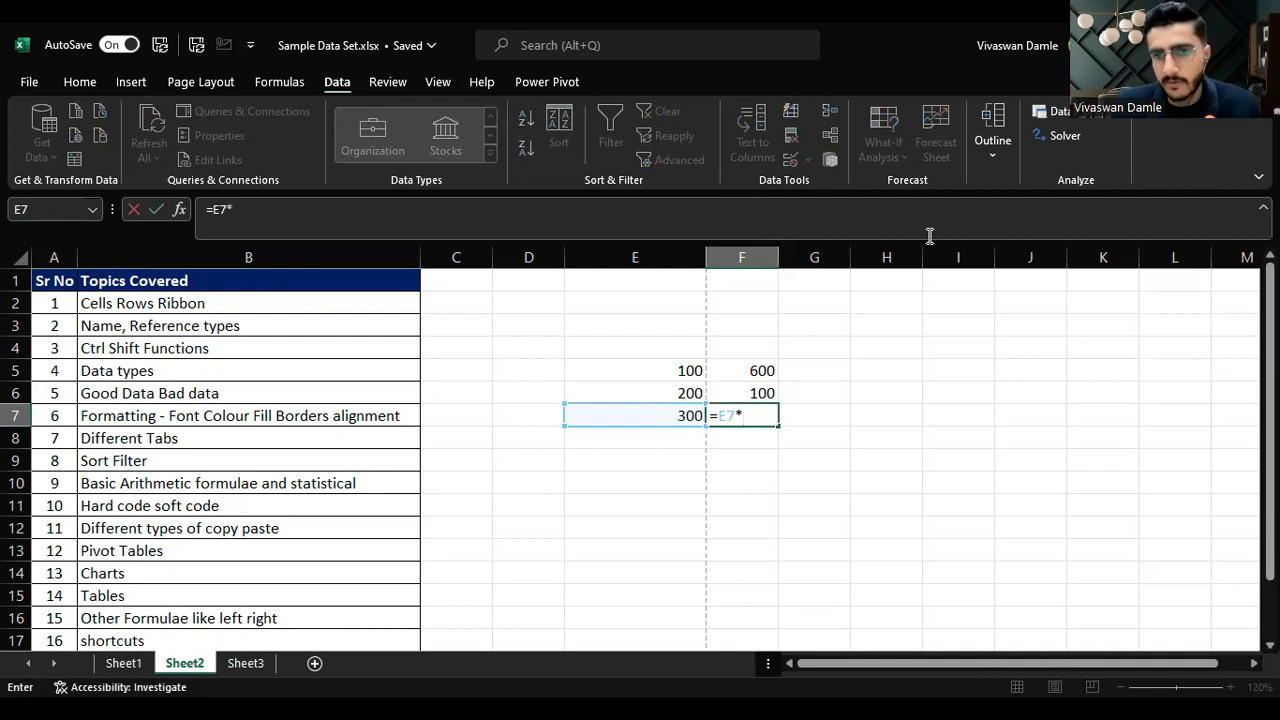
key("Up")
key("Left")
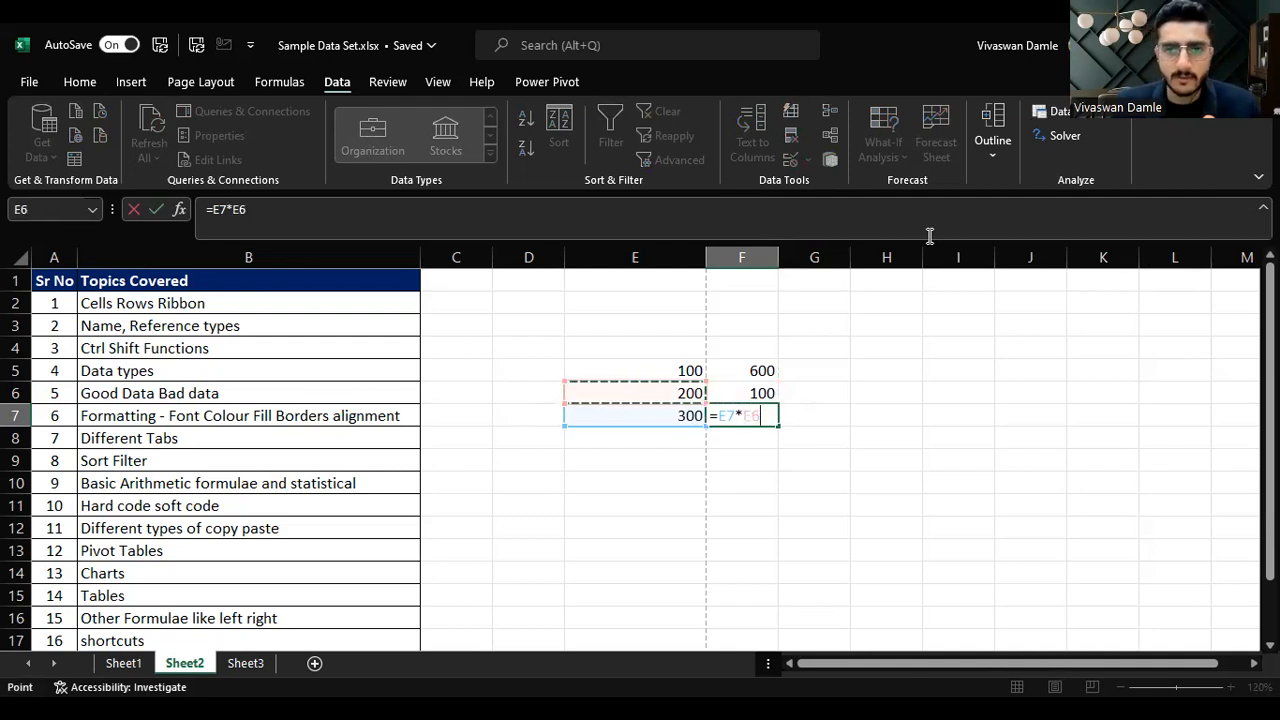
key("Return")
Step: Enter the formula =F7/E5 in F8 to divide the product by the first value
key("Up")
key("Left")
key("Up")
key("Right")
key("Down")
key("Down")
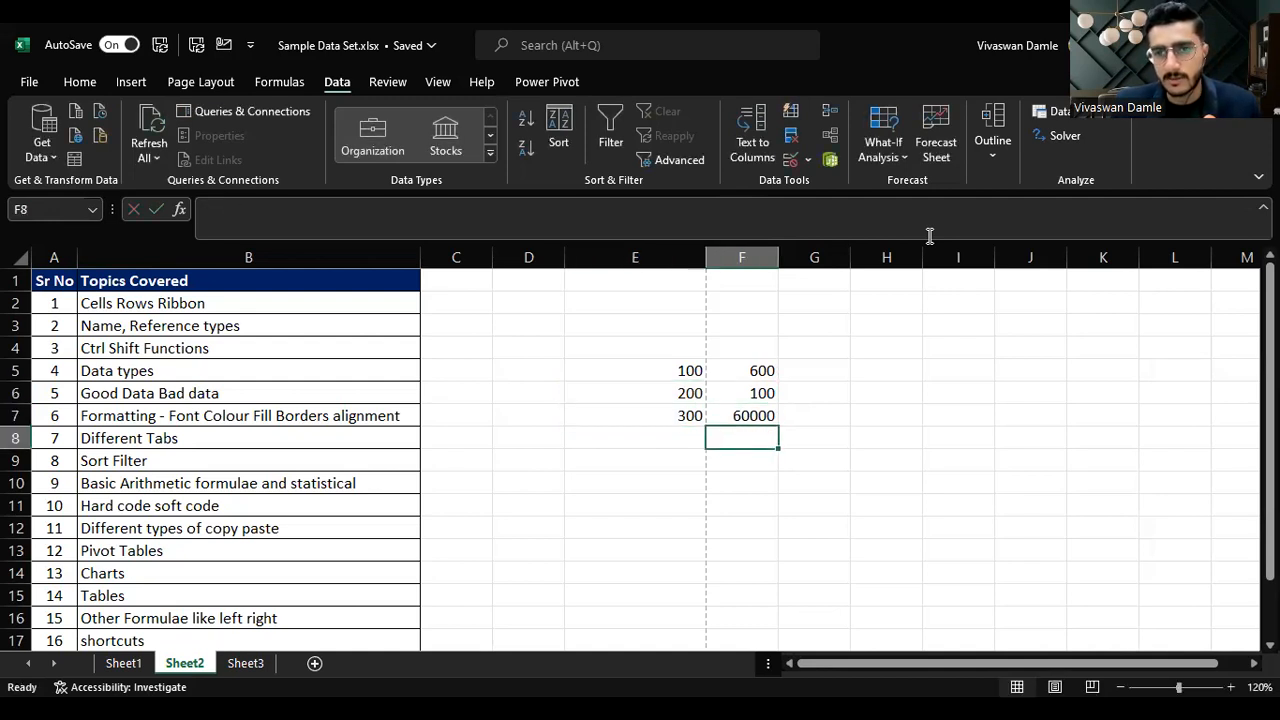
type("=")
key("Up")
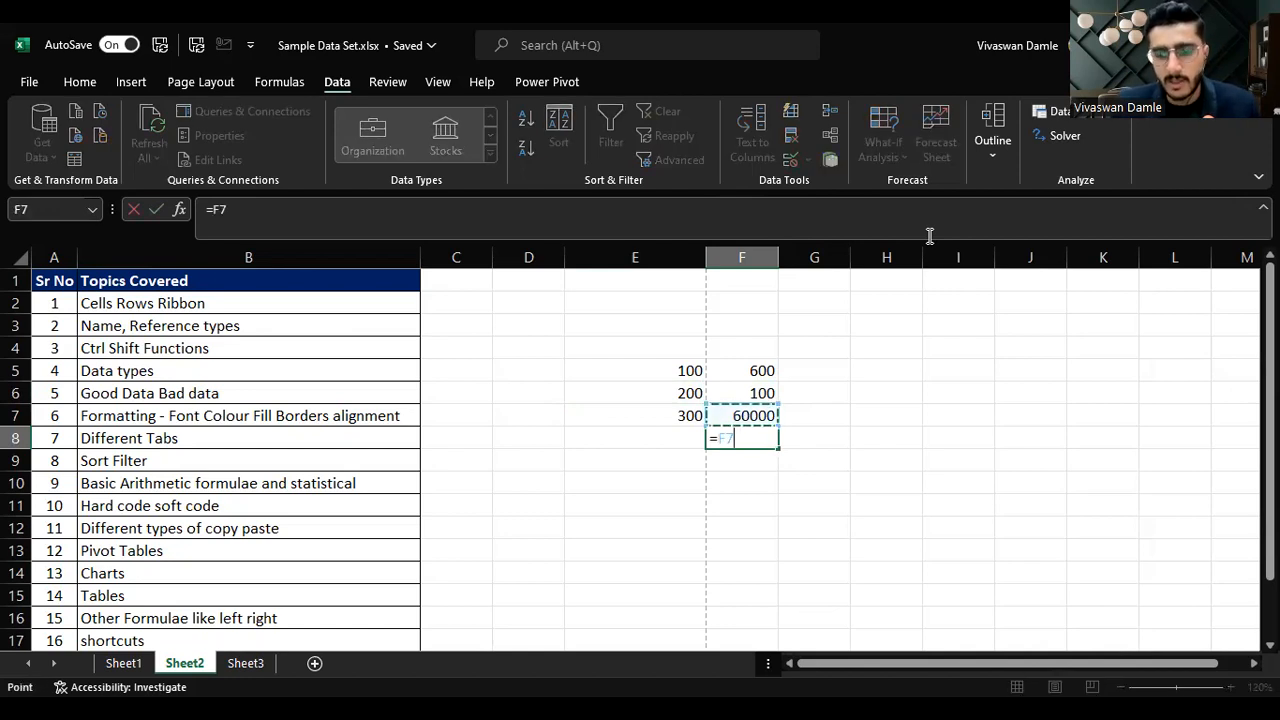
type("/")
key("Up")
key("Up")
key("Up")
key("Left")
key("Return")
Step: Review the formulas in cells F5 to F8 one by one
key("Up")
key("Up")
key("Up")
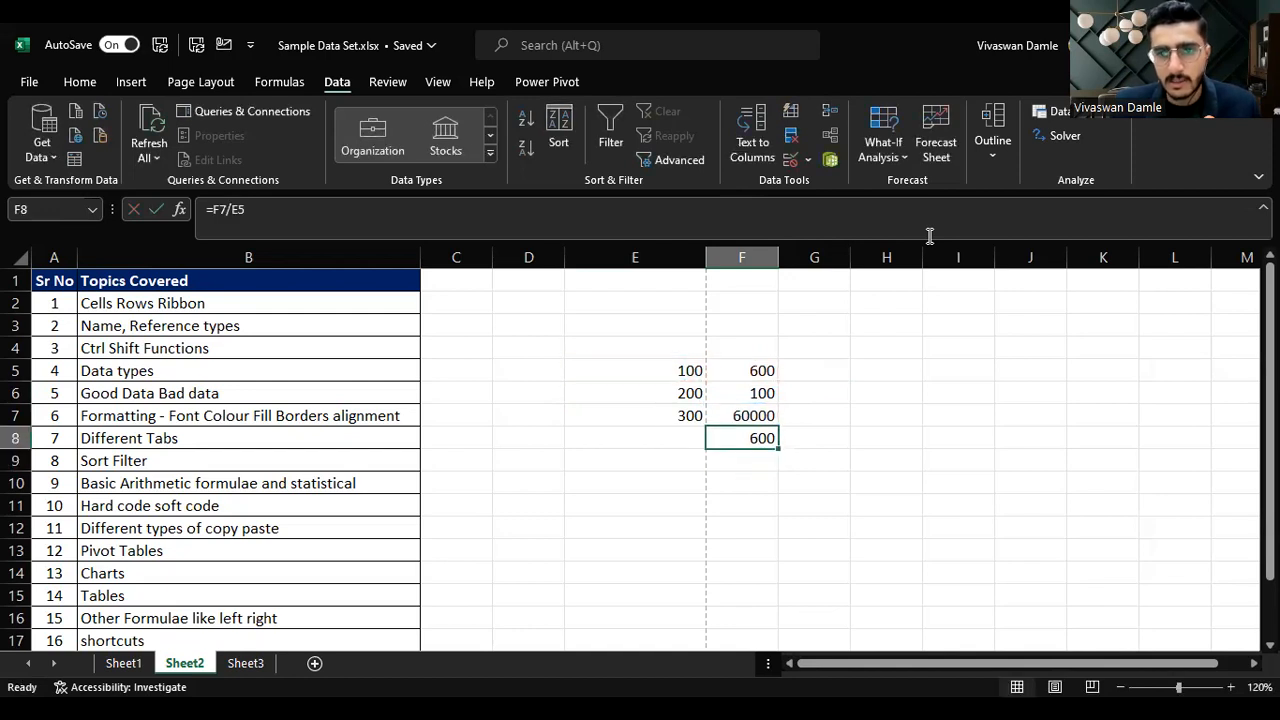
key("Up")
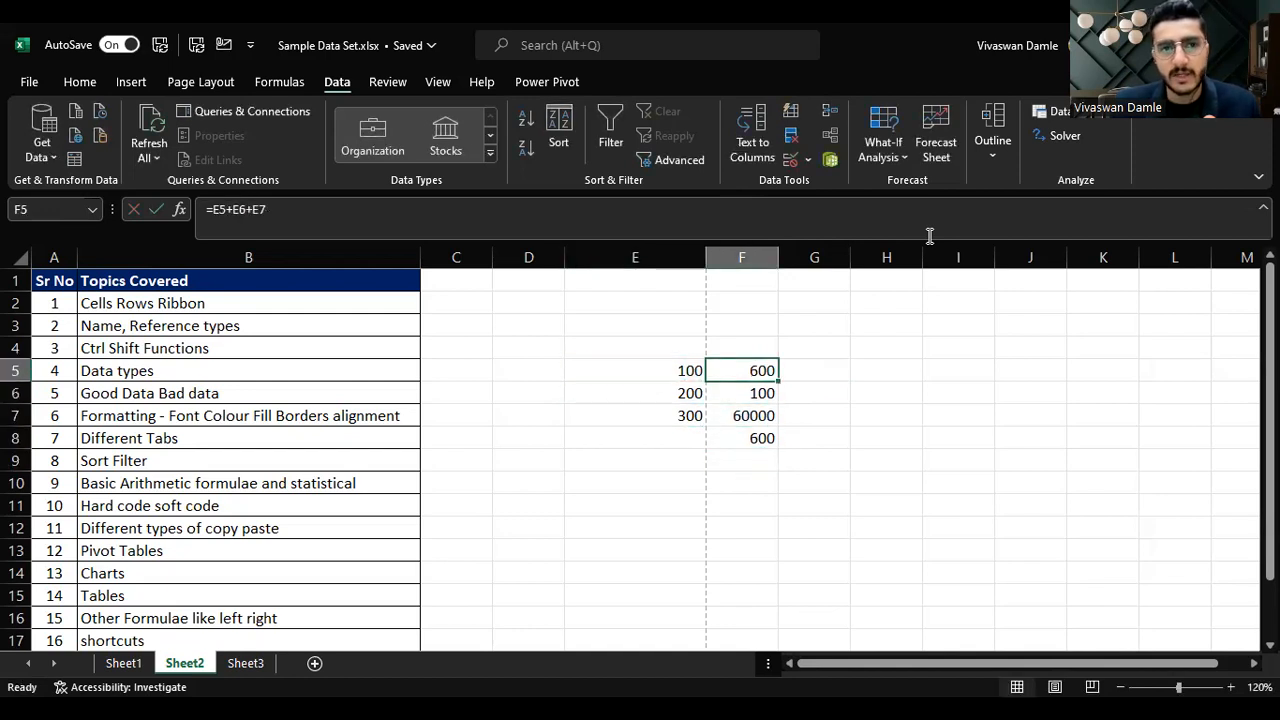
key("Down")
key("Down")
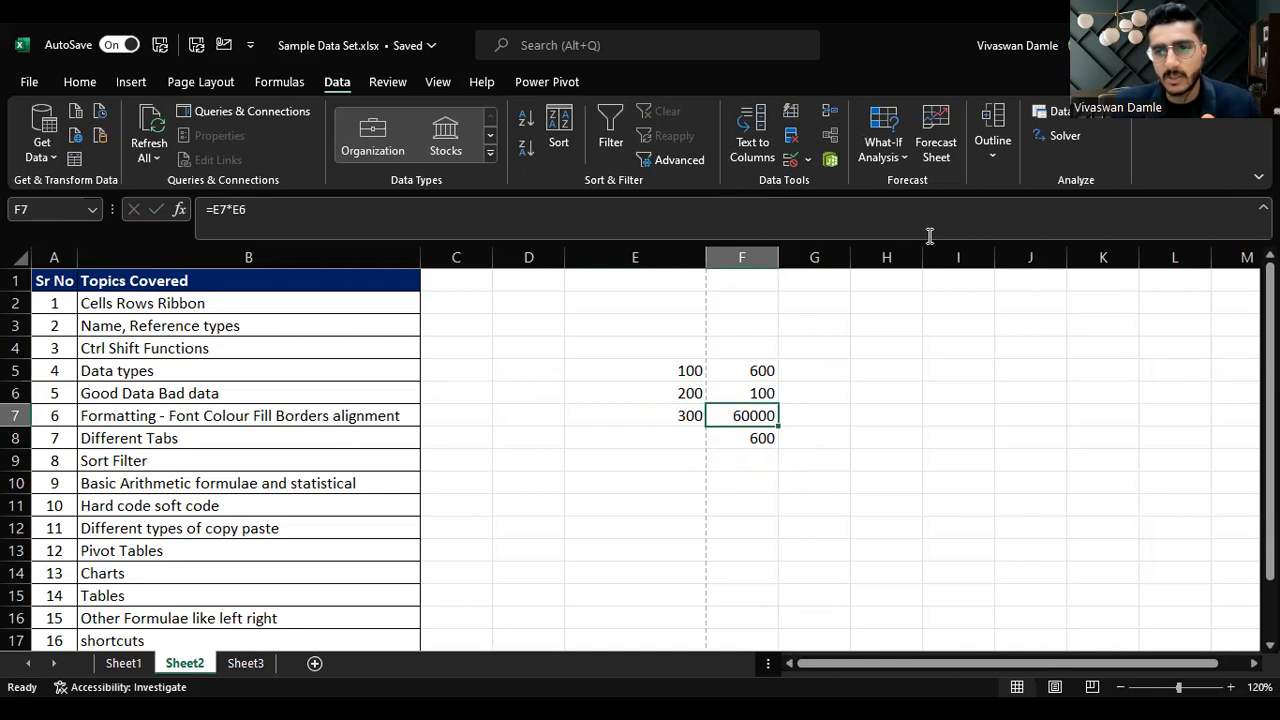
key("Down")
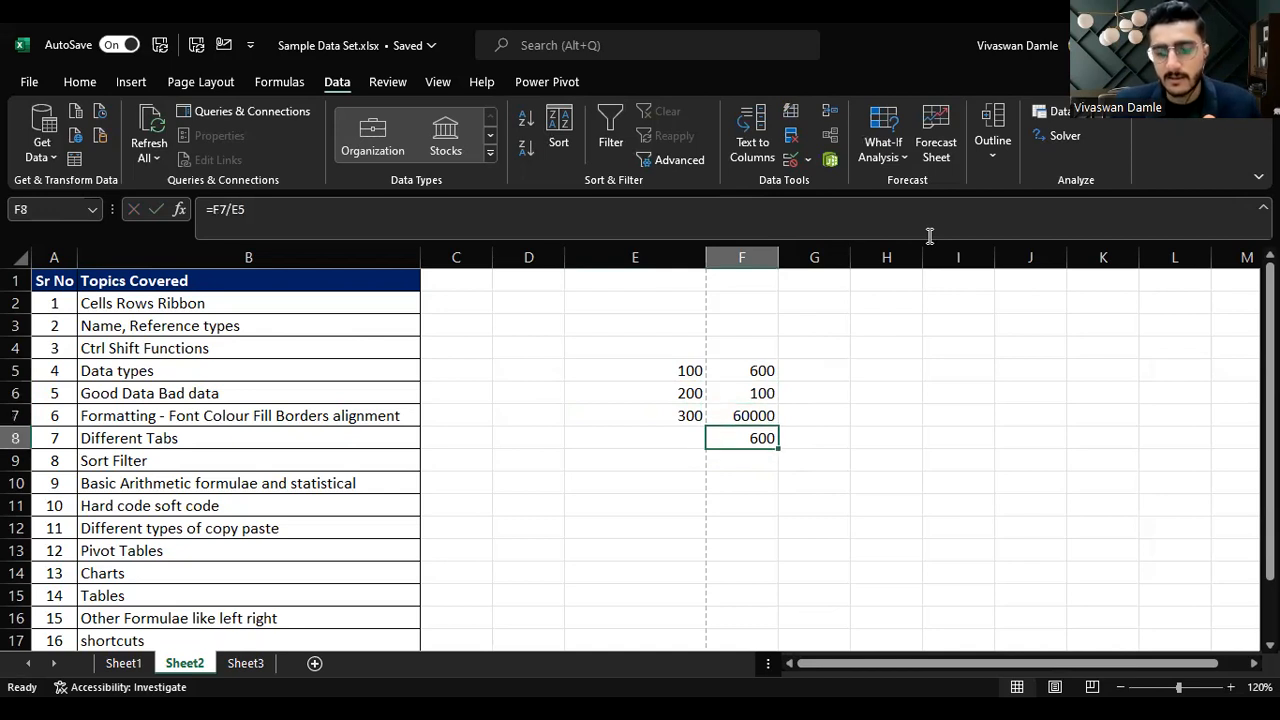
key("Down")
key("Up")
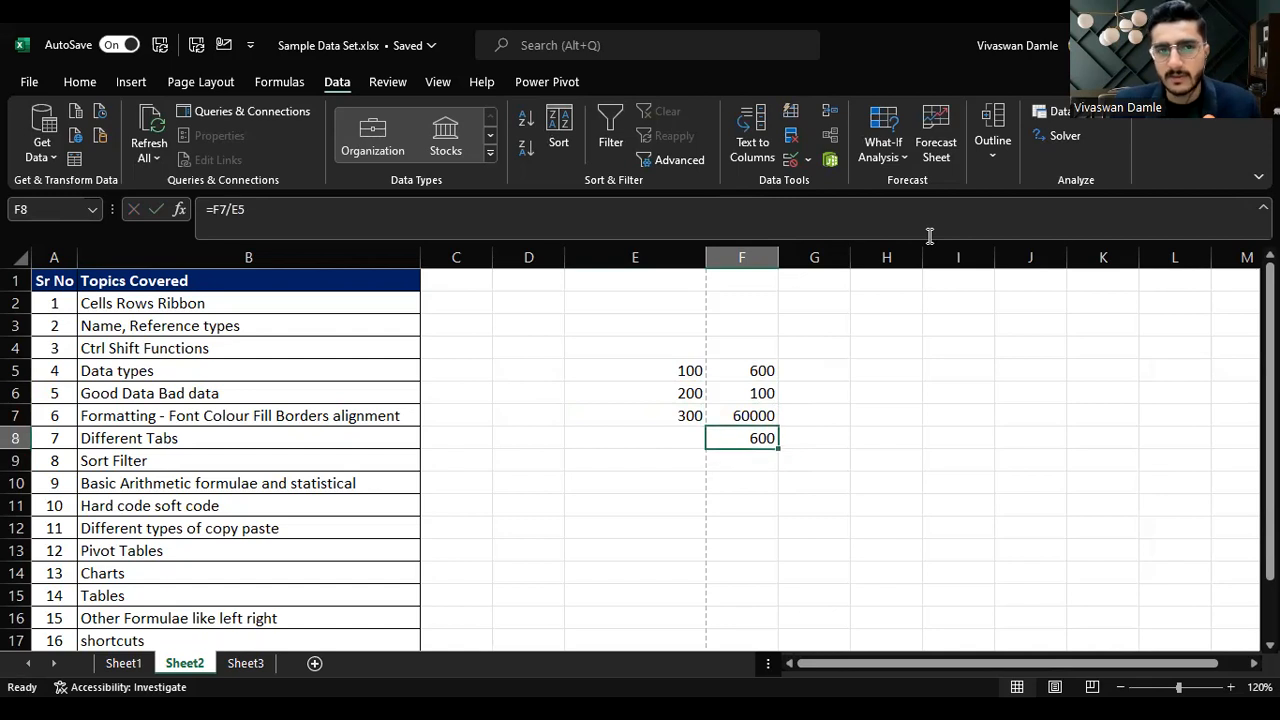
key("Up")
key("Up")
key("Up")
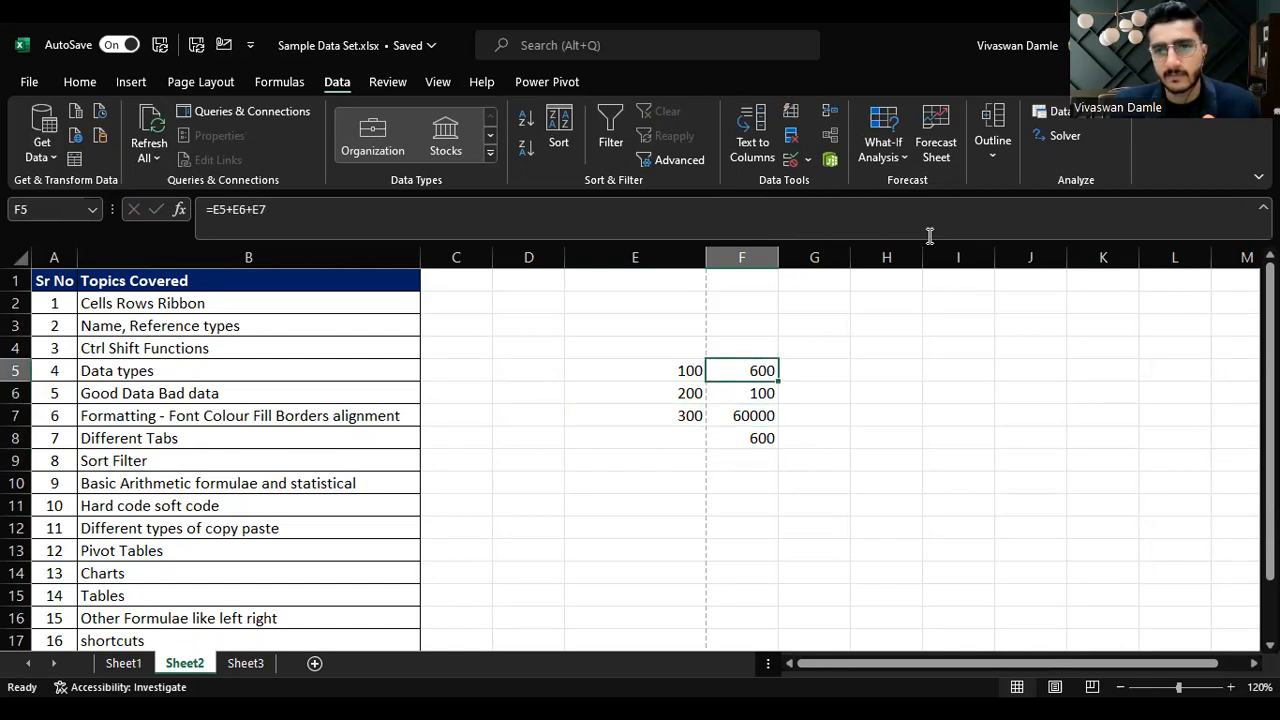
Step: Clear the formulas from cells F5 to F8
key("shift+Down")
key("shift+Down")
key("shift+Down")
key("Delete")
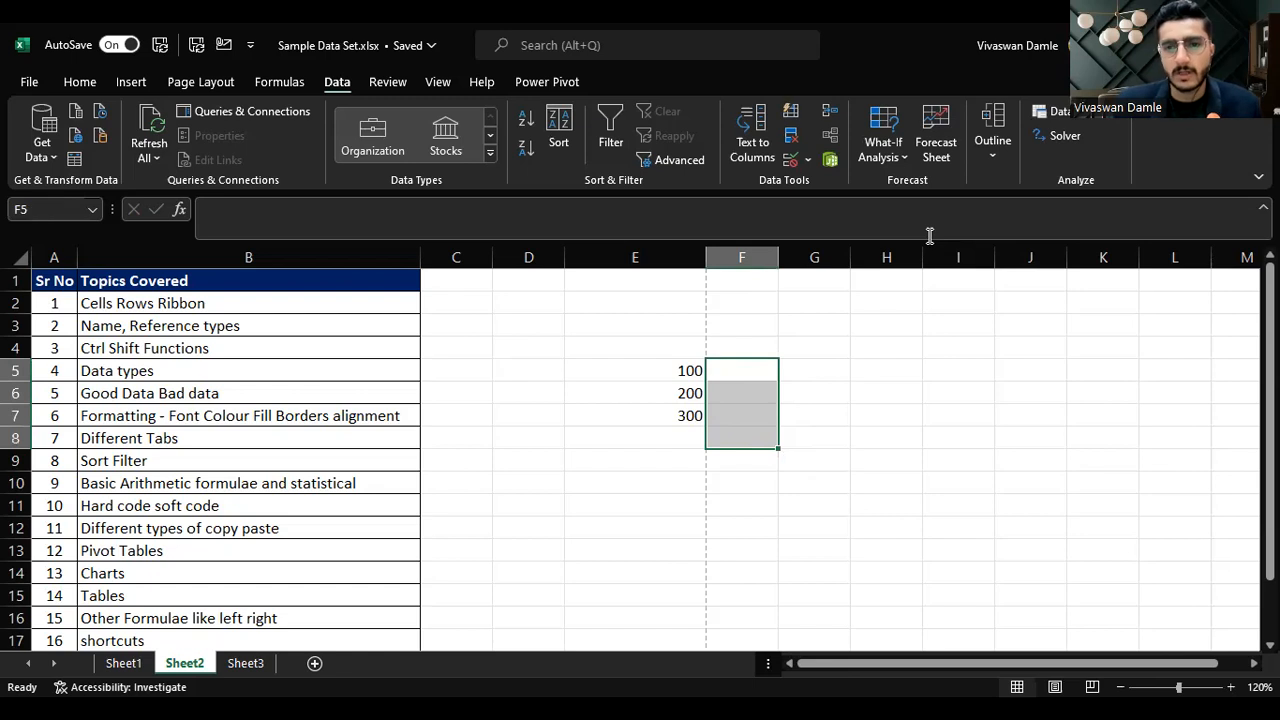
key("Left")
key("Down")
key("Down")
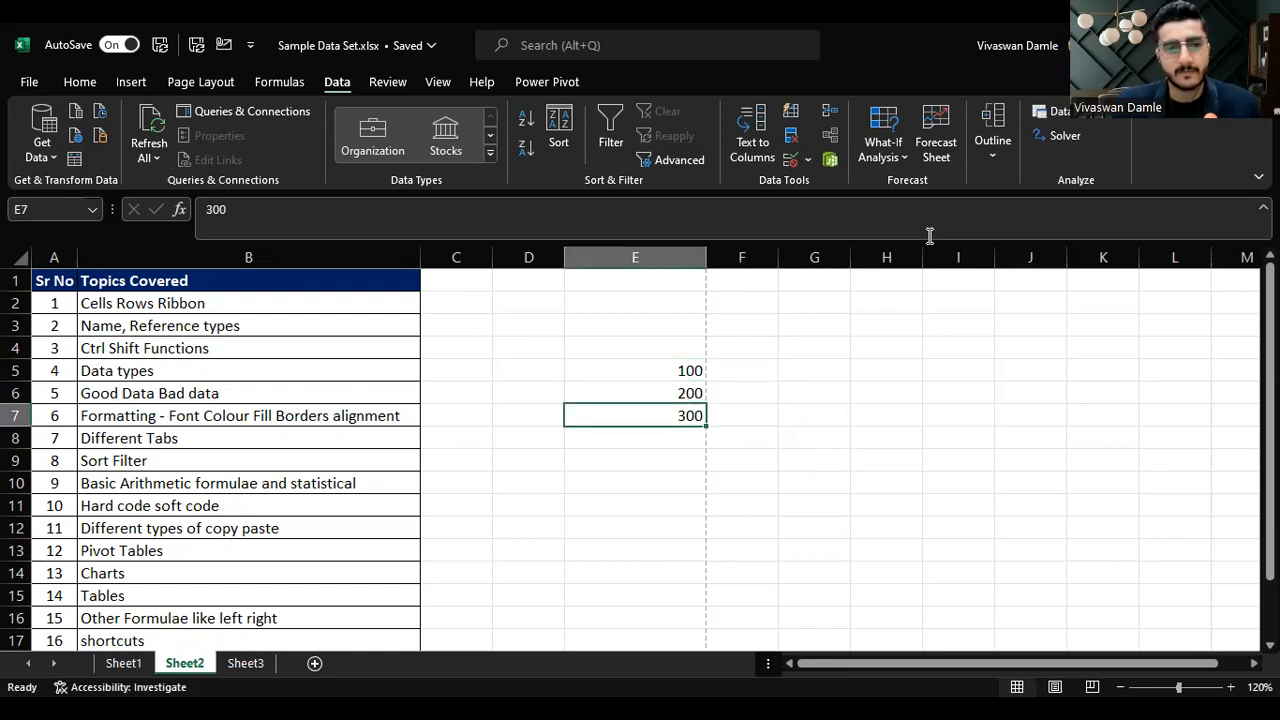
Step: Try adding the last Amount cells with a plus formula below the Amount column on Sheet1
key("ctrl+Page_Up")
key("Left")
key("Left")
key("Left")
key("ctrl+Down")
key("Down")
type("=")
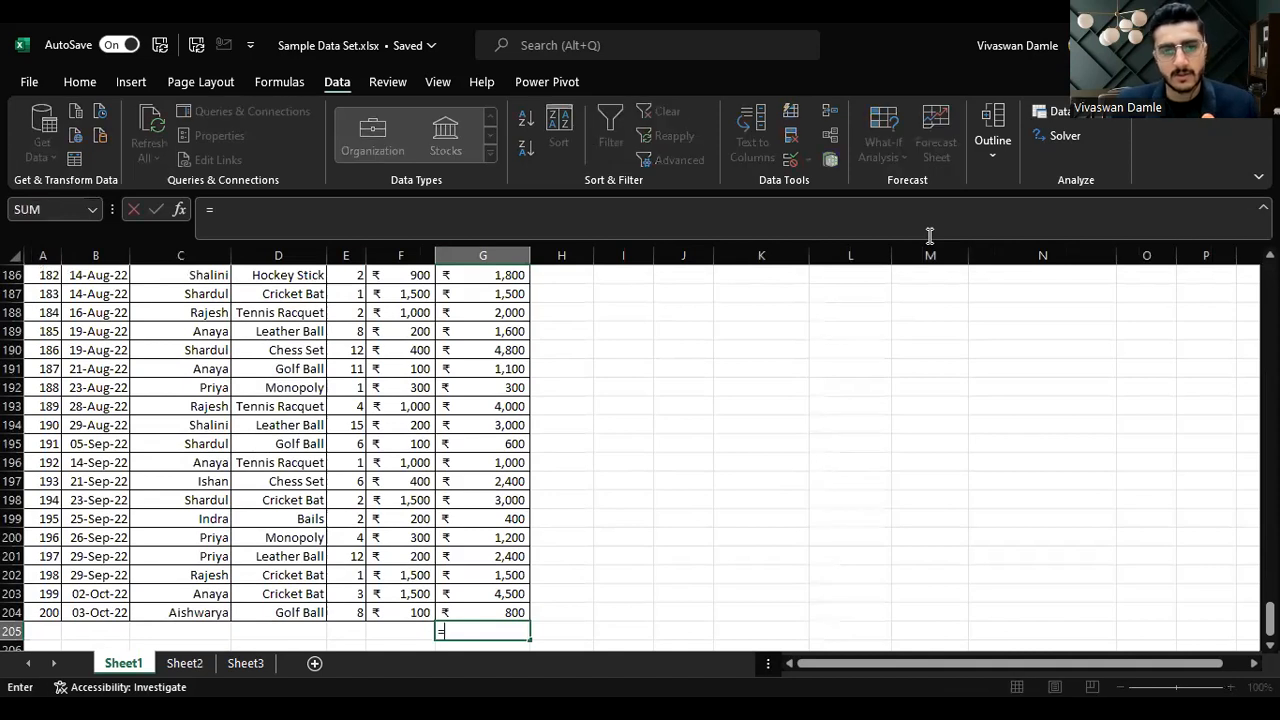
left_click_drag(488, 607, 503, 580)
type("+")
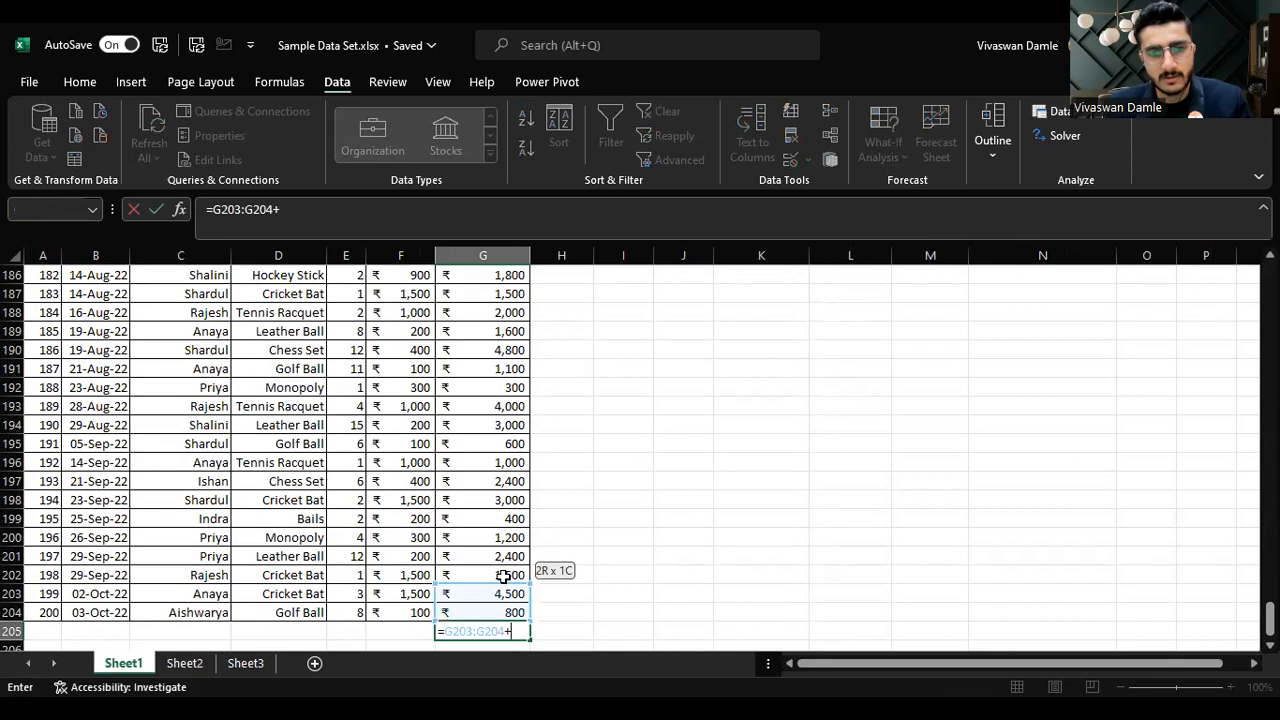
left_click(506, 573)
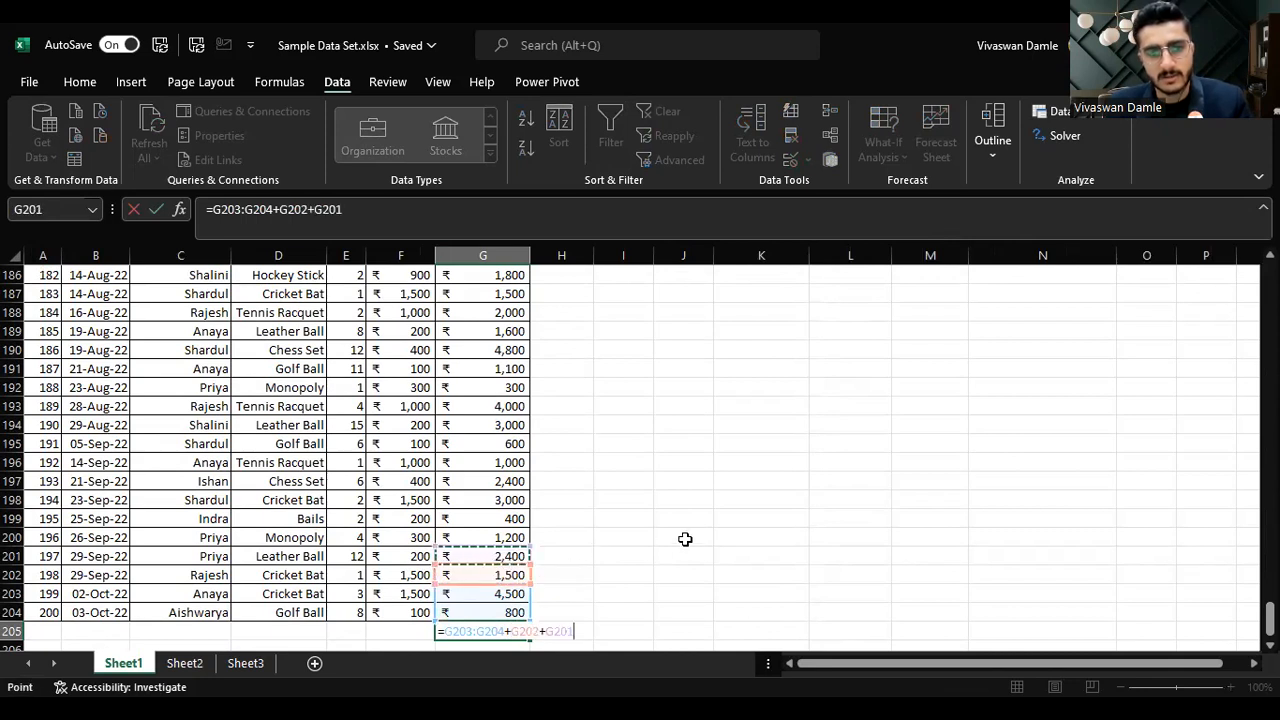
key("Escape")
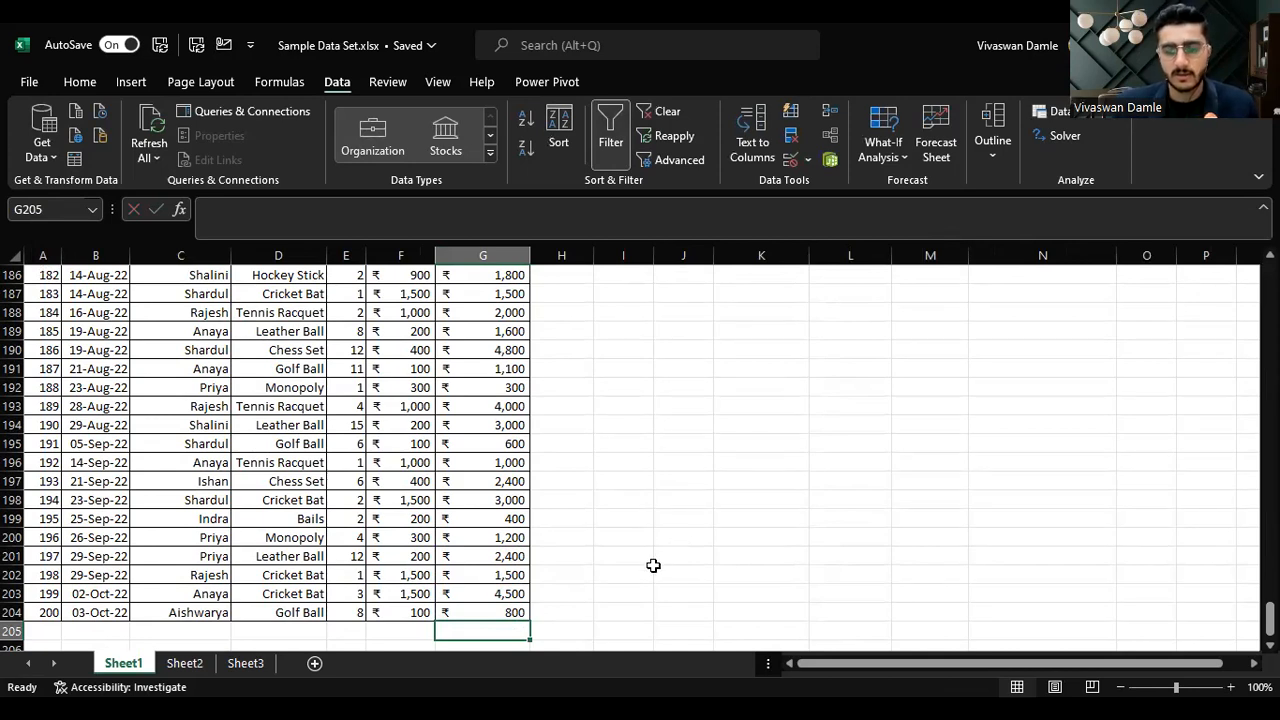
Step: Enter =SUM(G5:G204) in G206 to total the Amount column
key("Down")
key("shift+space")
key("Left")
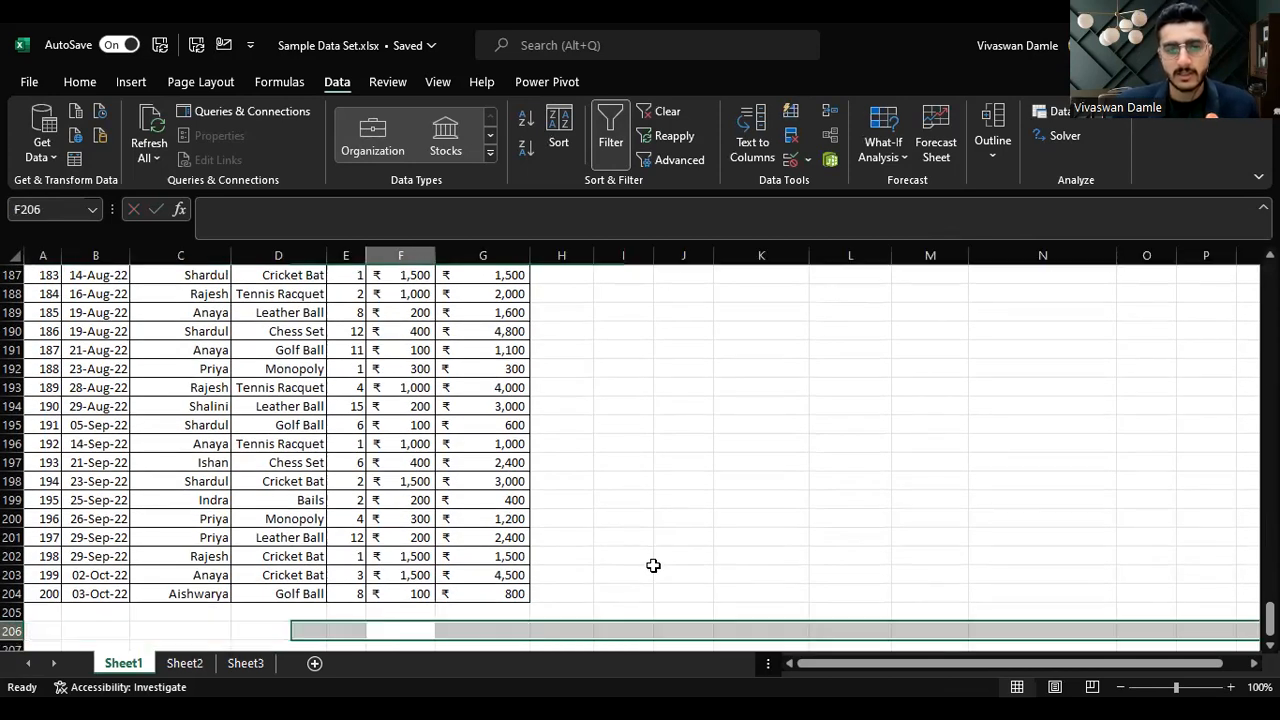
key("Right")
type("=")
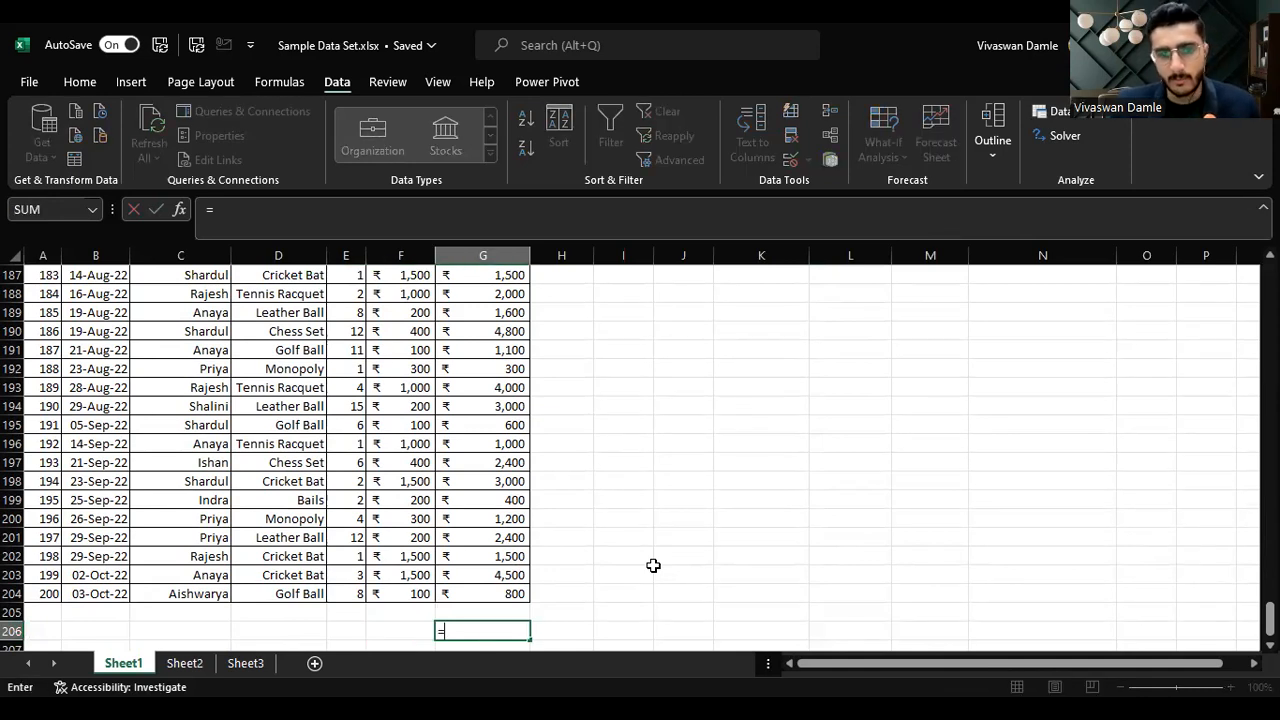
type("SUM(")
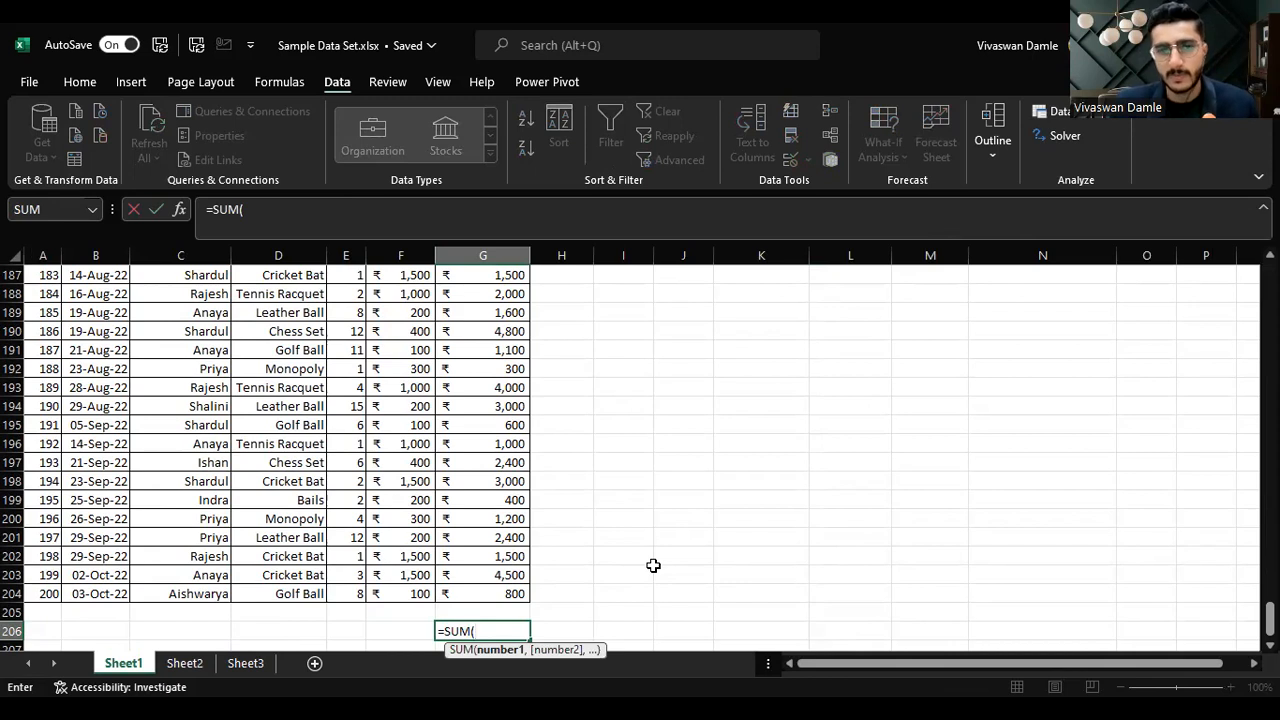
key("Up")
key("Up")
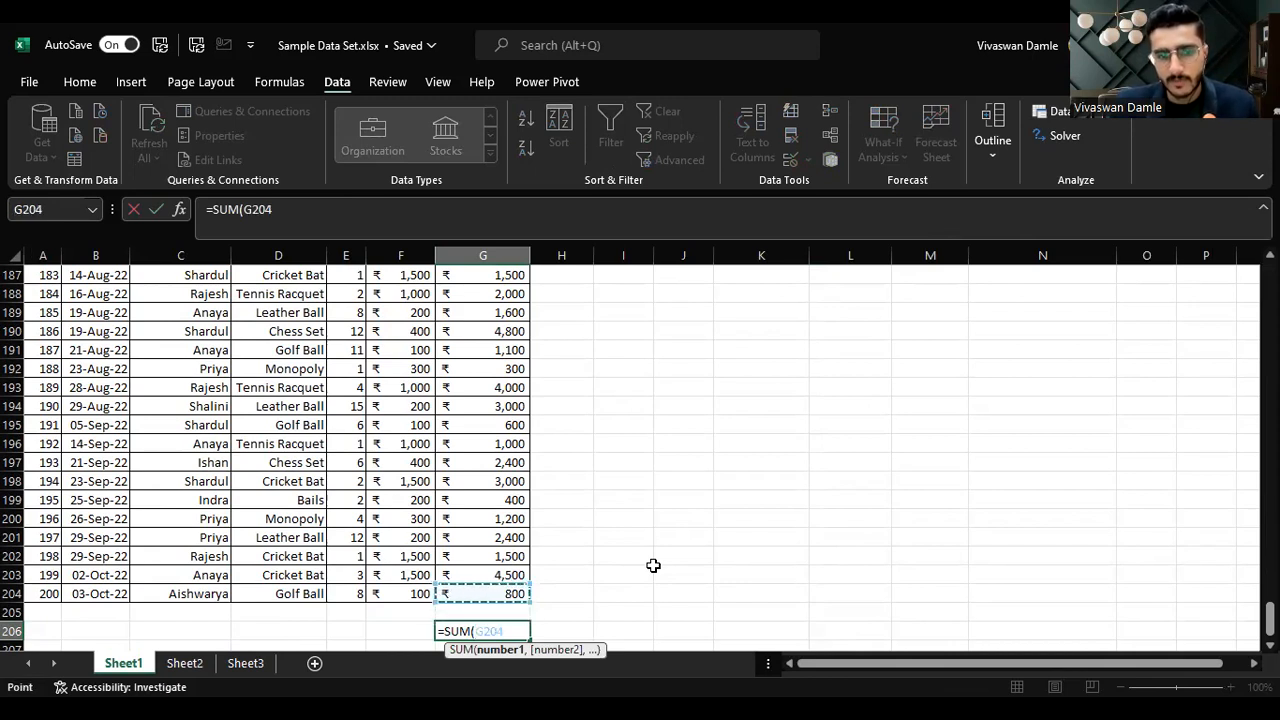
key("ctrl+shift+Up")
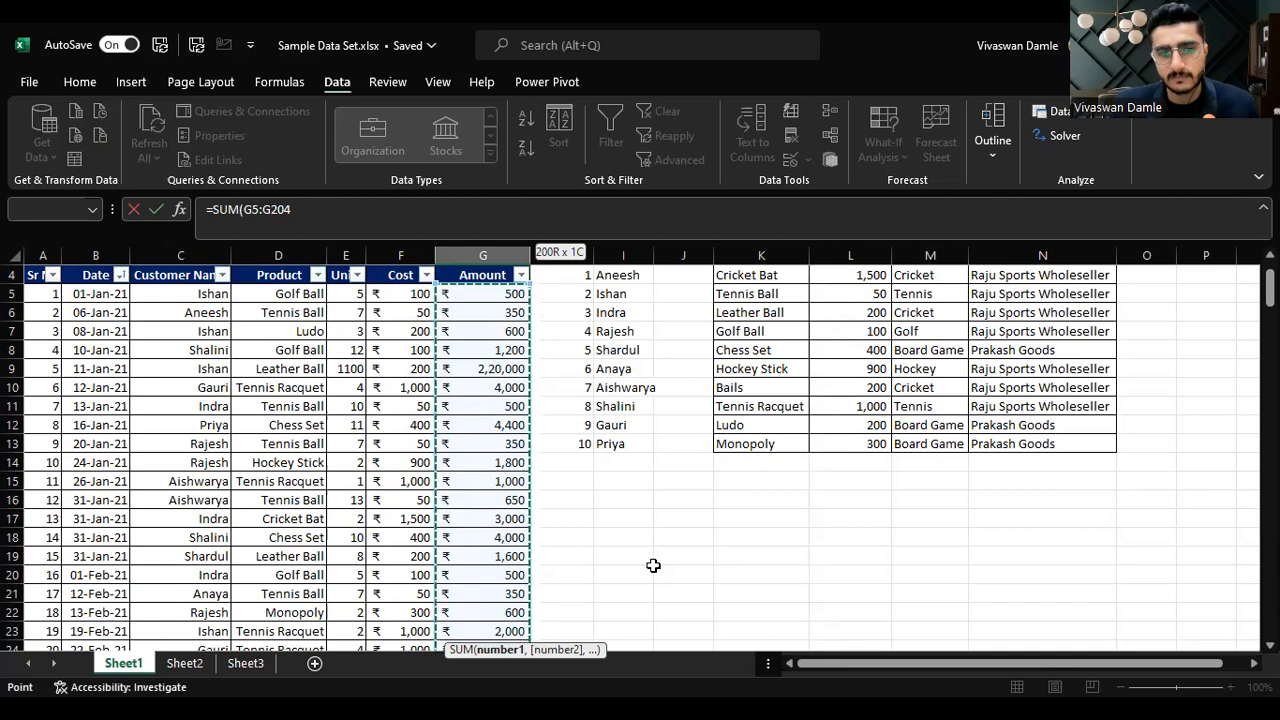
key("Return")
Step: Copy the SUM formula from G206 and paste it into G207
key("Up")
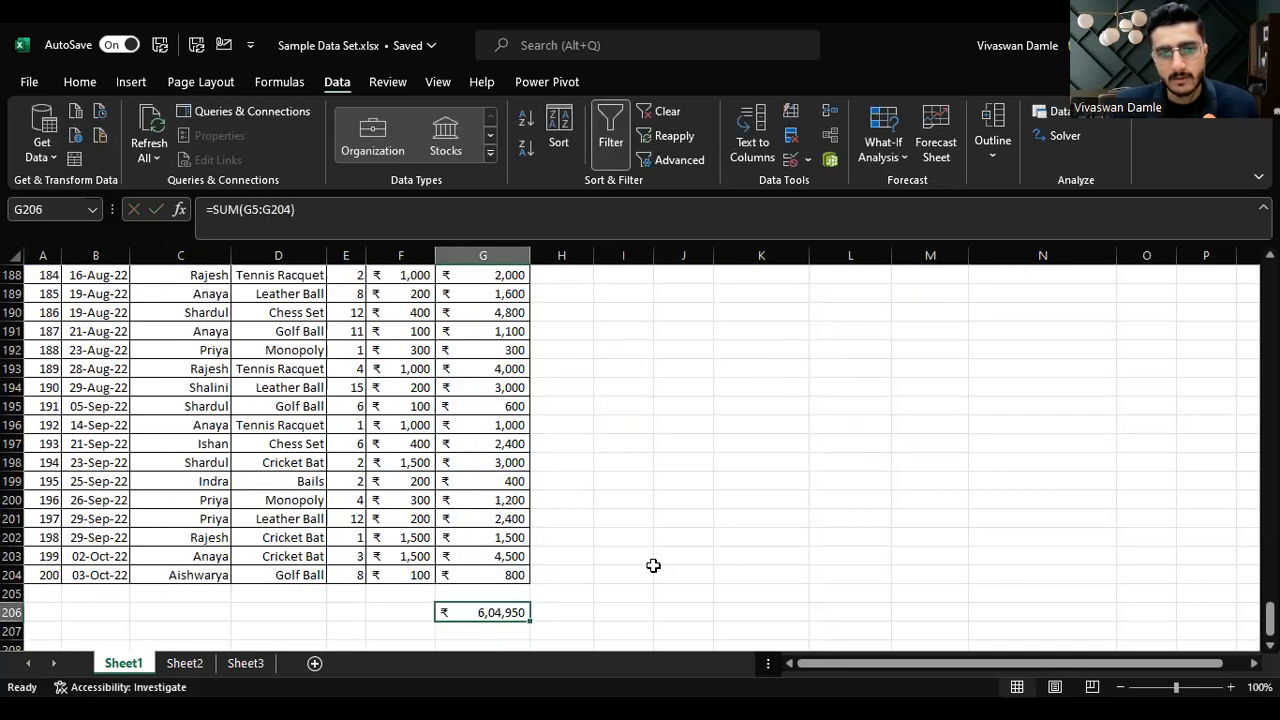
key("Up")
key("Up")
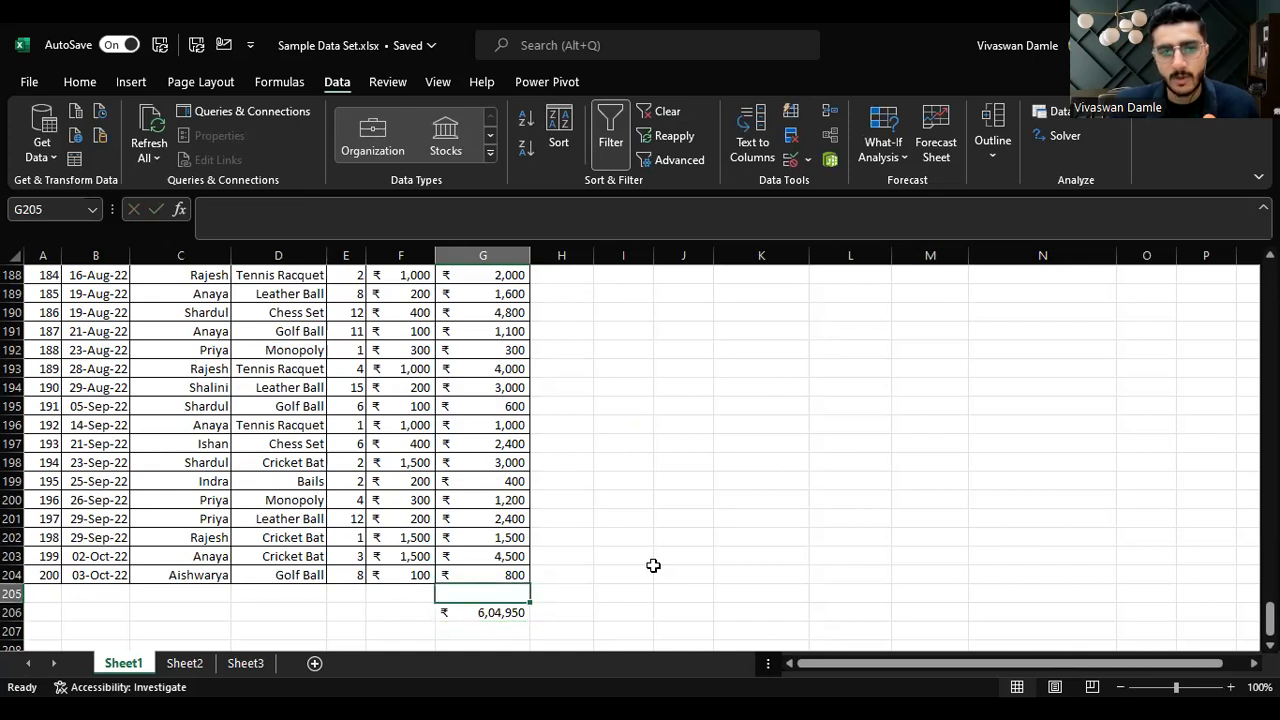
key("Down")
key("Down")
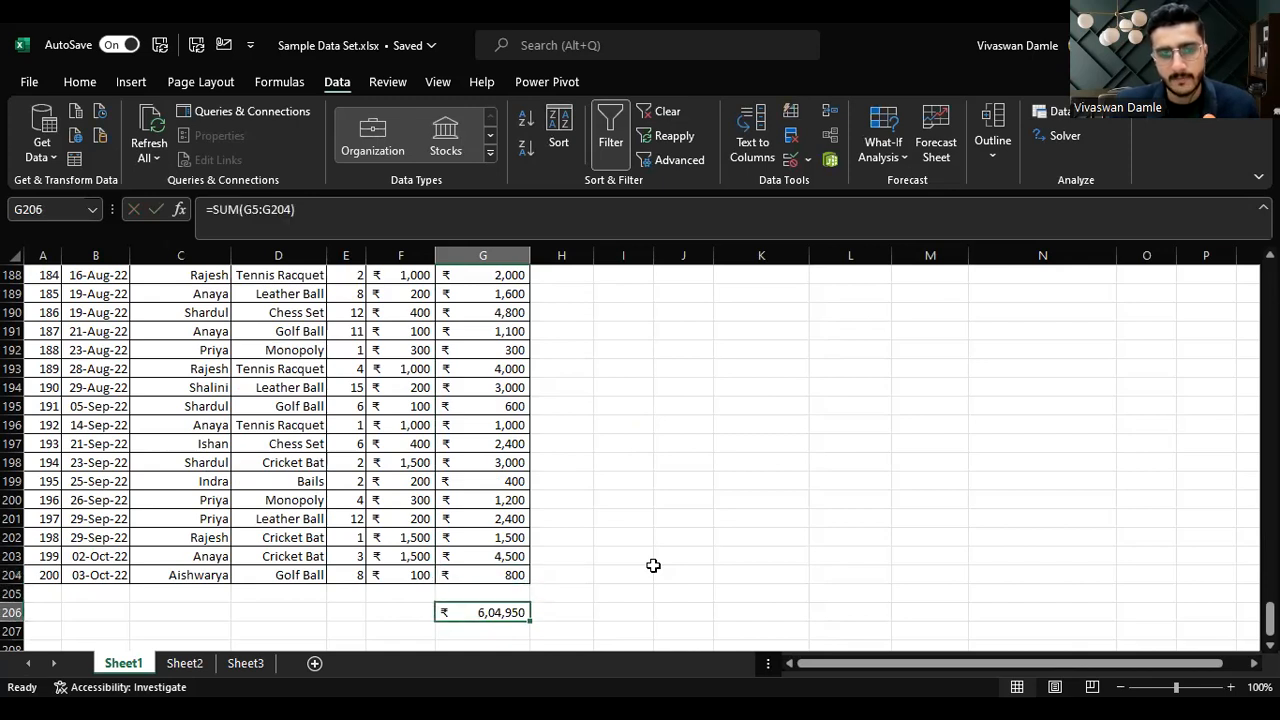
key("ctrl+c")
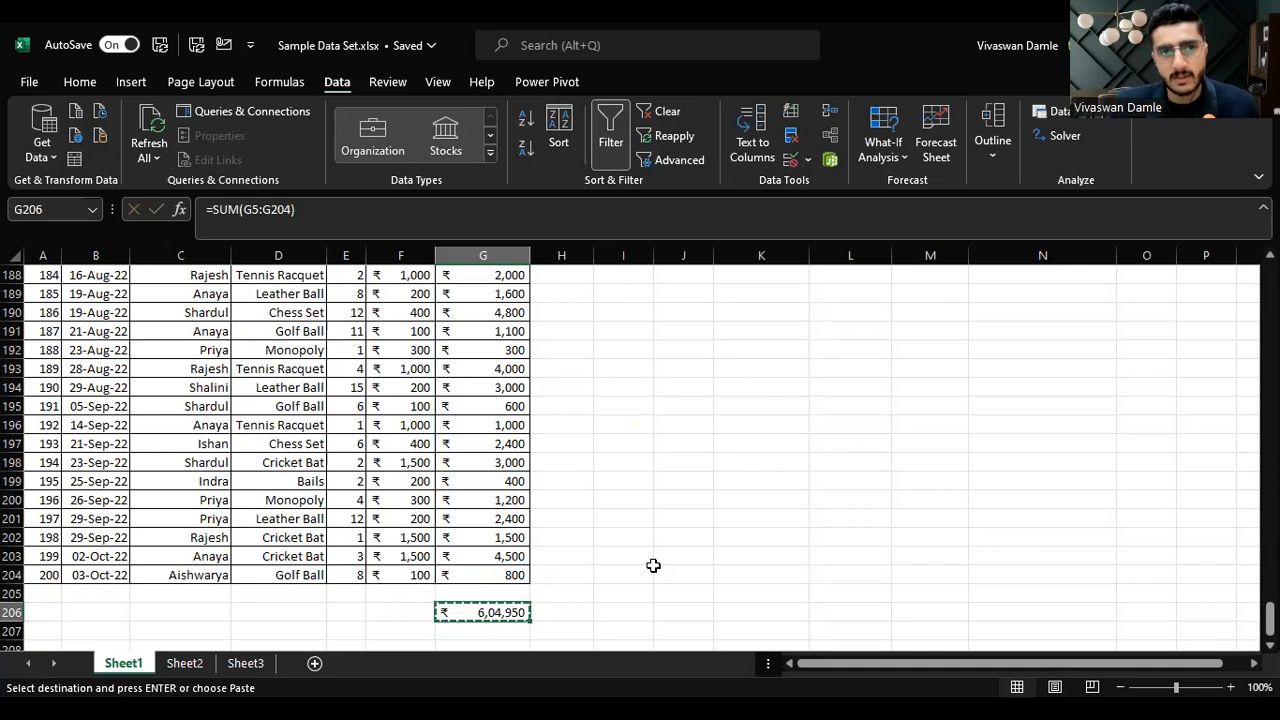
key("Down")
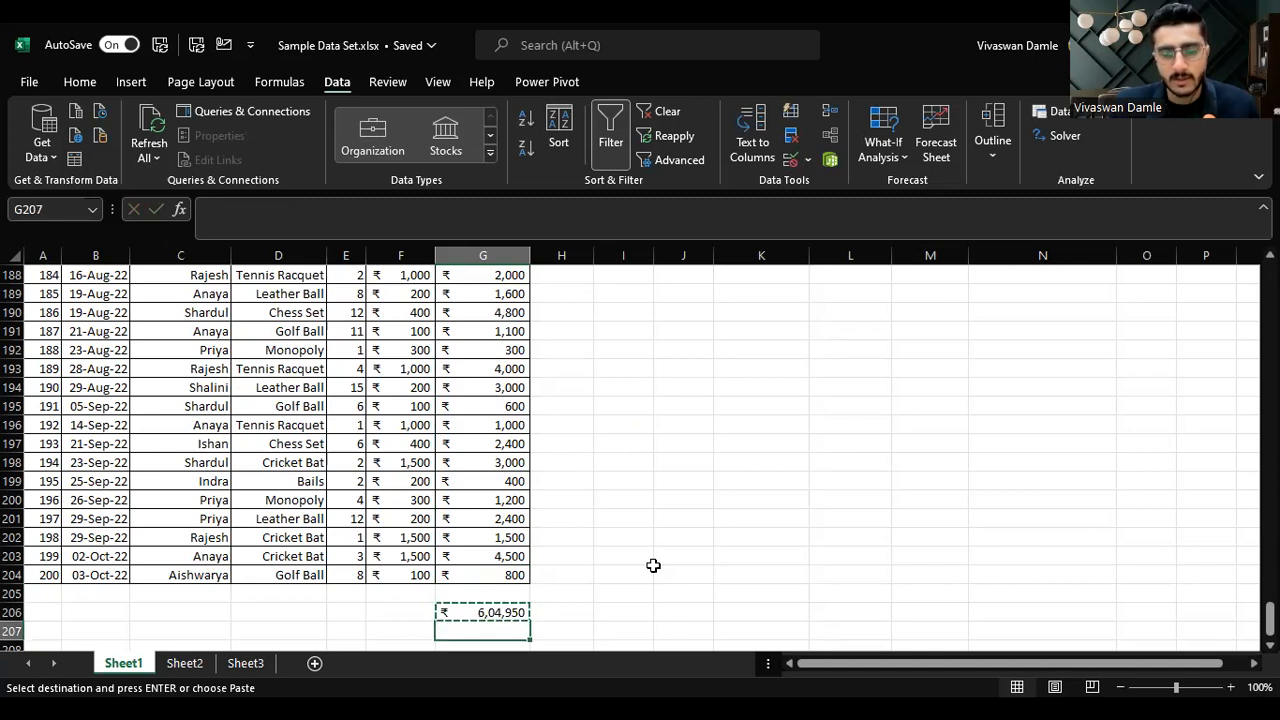
key("Return")
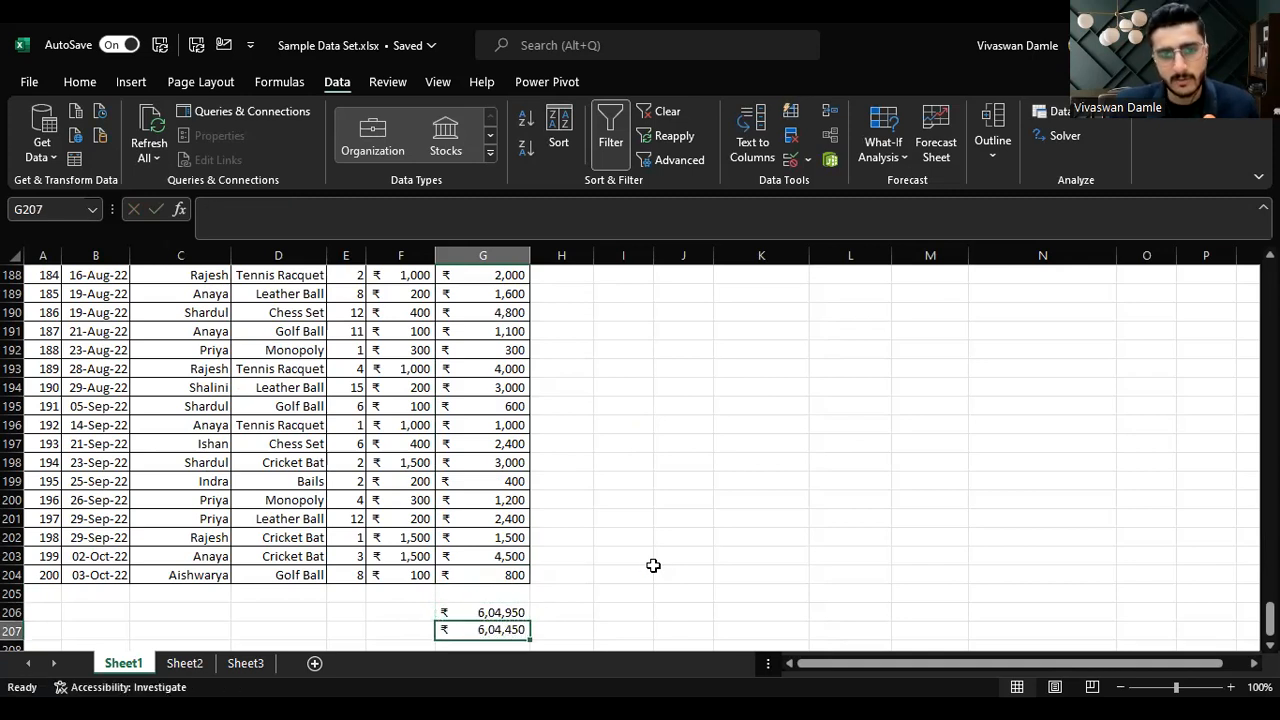
Step: Compare the formulas in G206 and G207
key("Down")
key("Up")
key("Up")
key("Down")
key("Up")
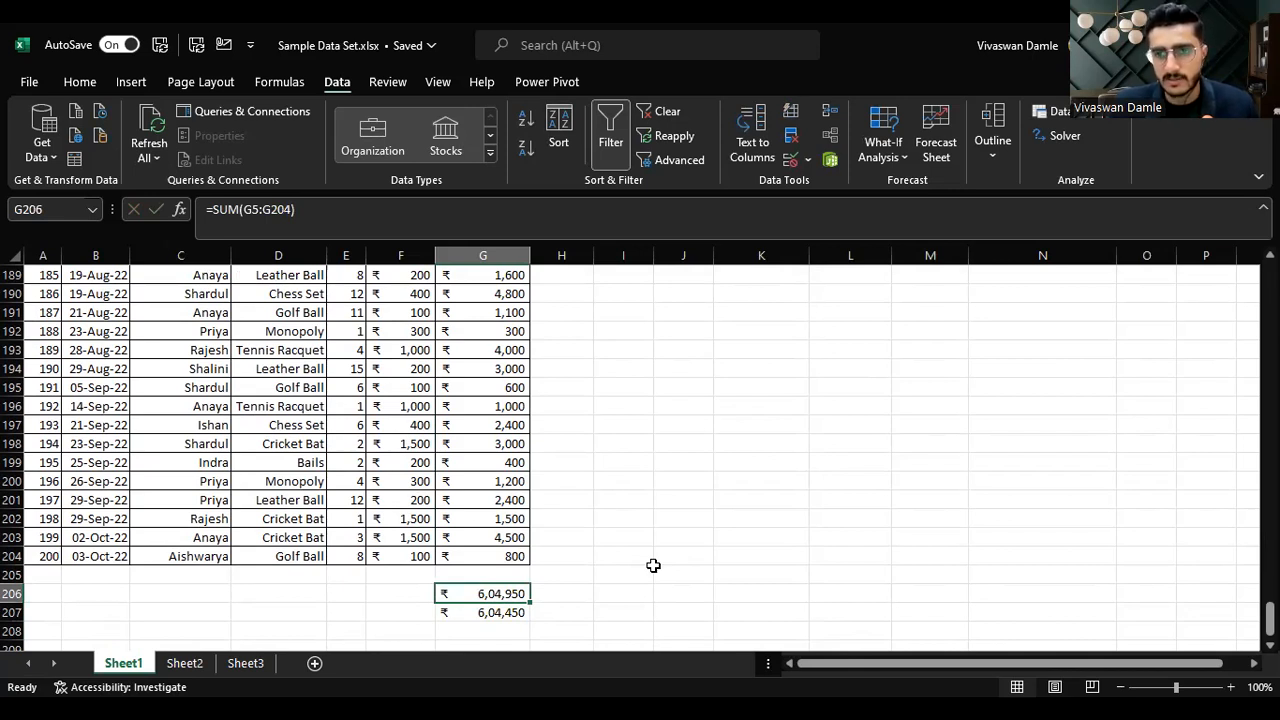
key("Down")
key("Up")
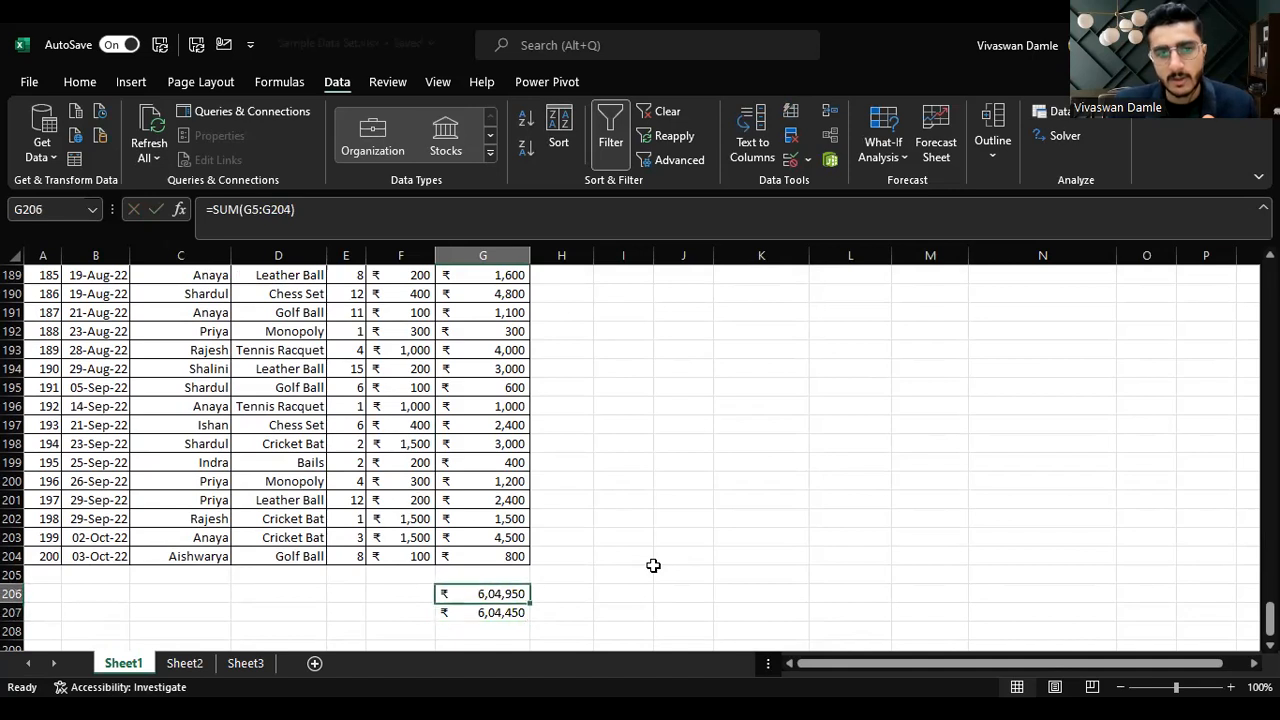
Step: Inspect the range referenced by the SUM formula in G206
key("Down")
key("Up")
key("Down")
key("Up")
key("Down")
key("Up")
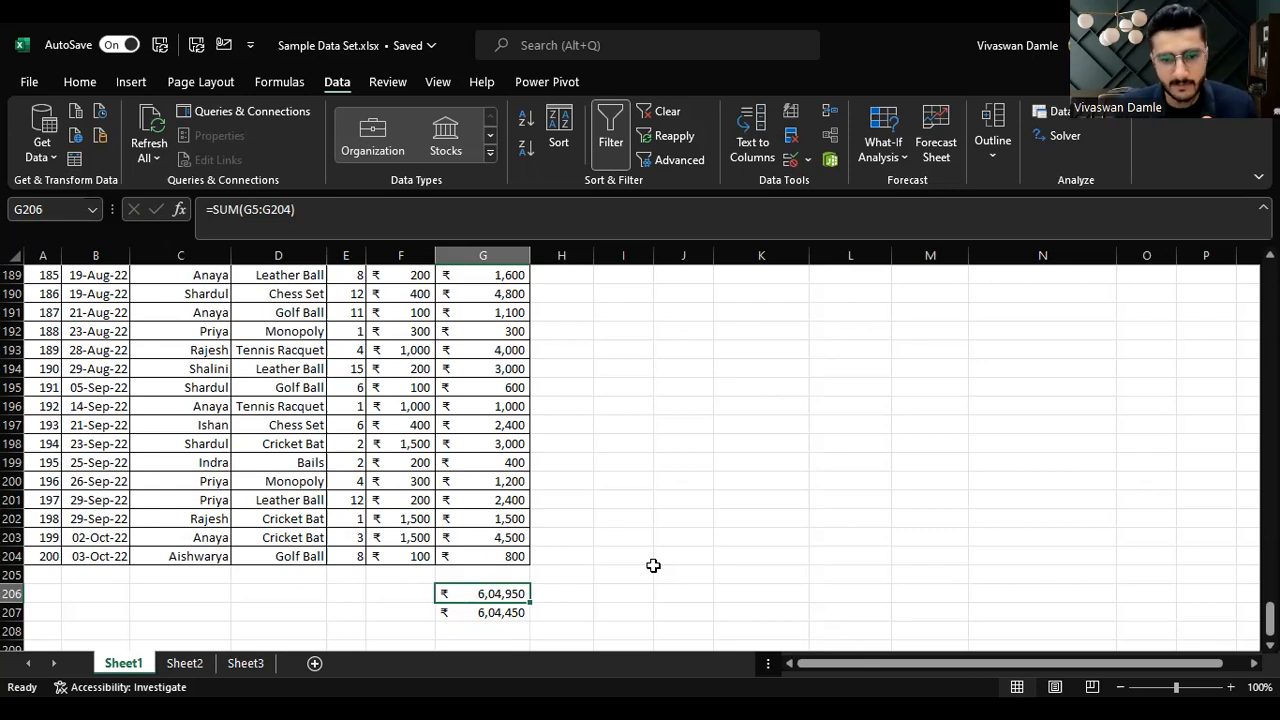
key("F2")
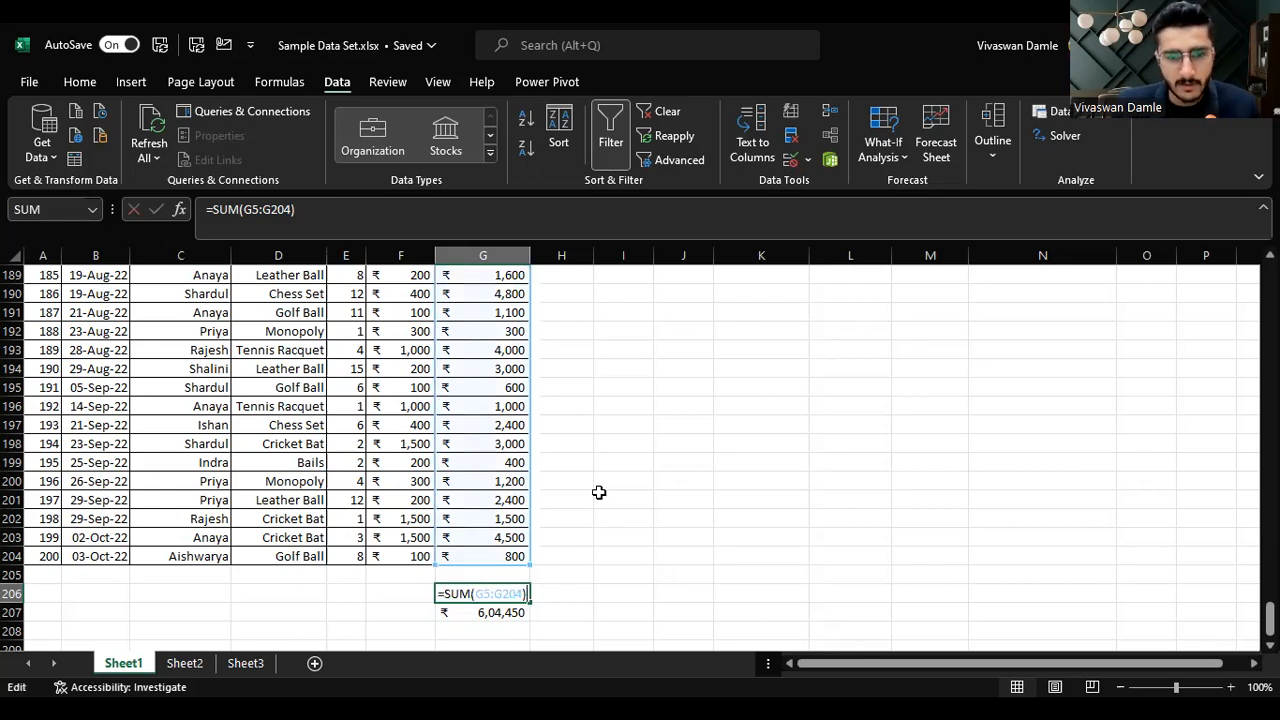
left_click_drag(300, 205, 430, 205)
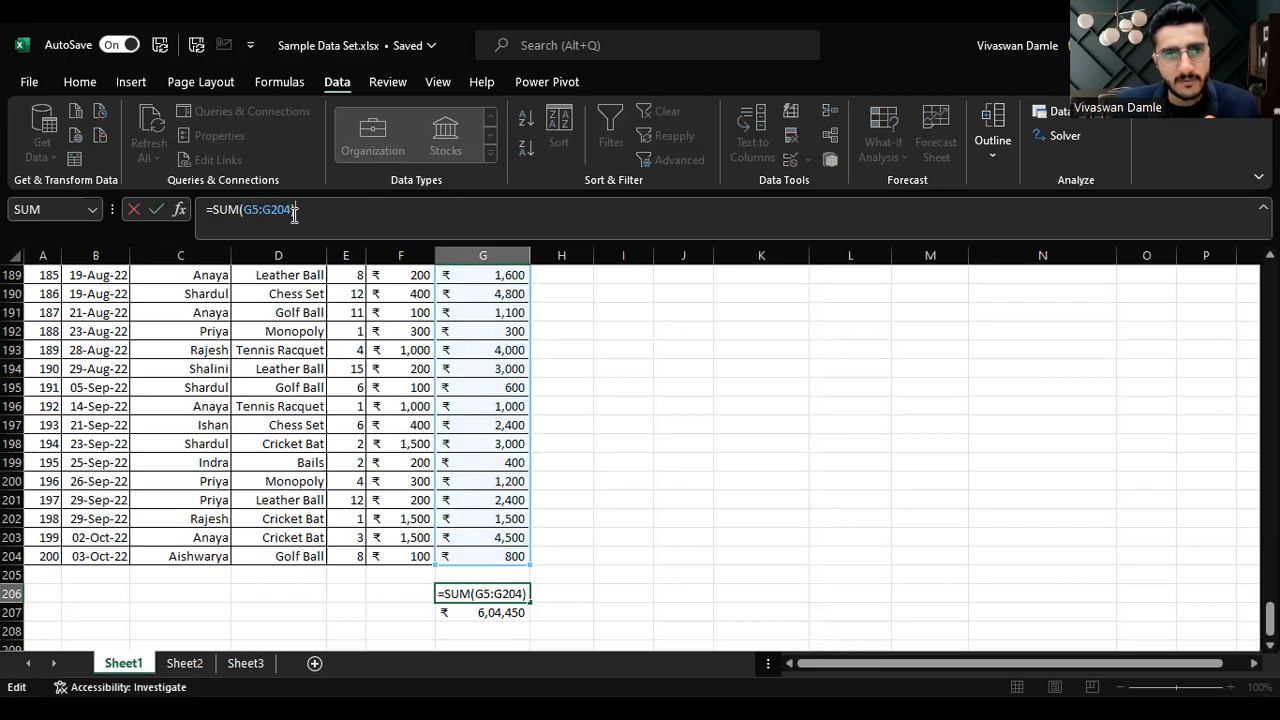
key("Escape")
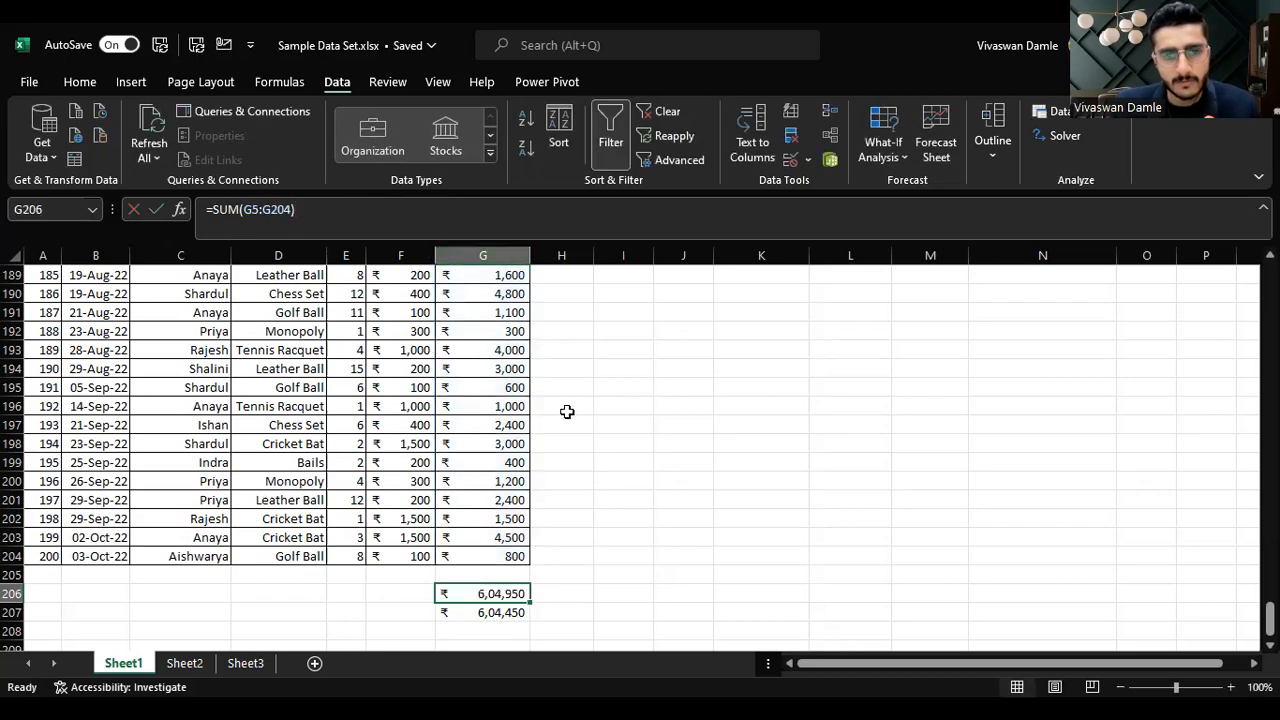
scroll(556, 415, "up", 12)
scroll(556, 415, "up", 20)
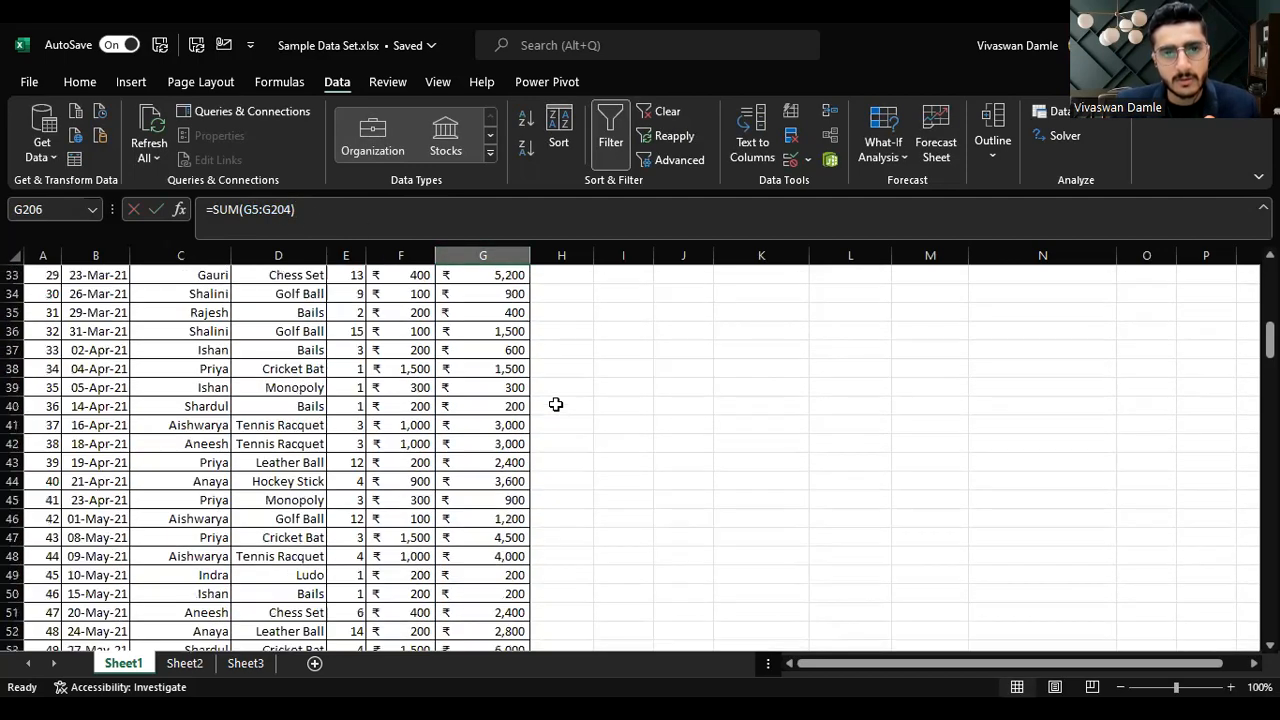
scroll(556, 404, "up", 2)
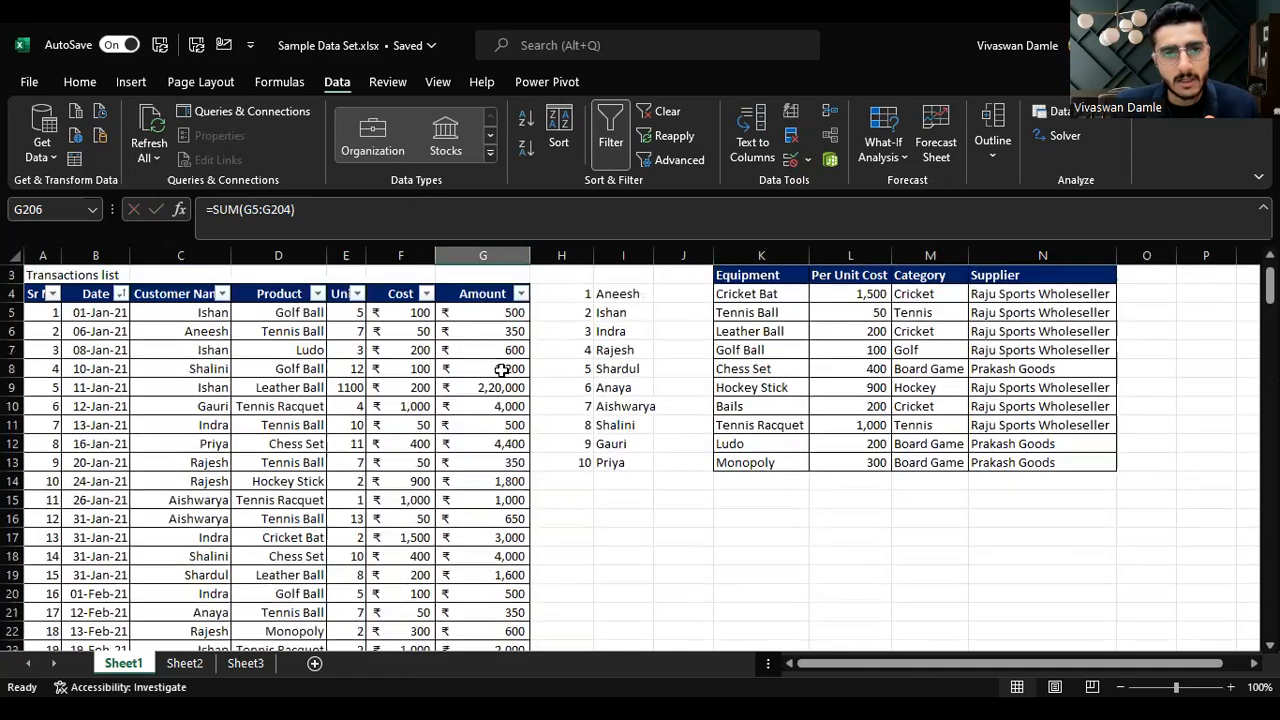
left_click(14, 312)
scroll(215, 355, "down", 20)
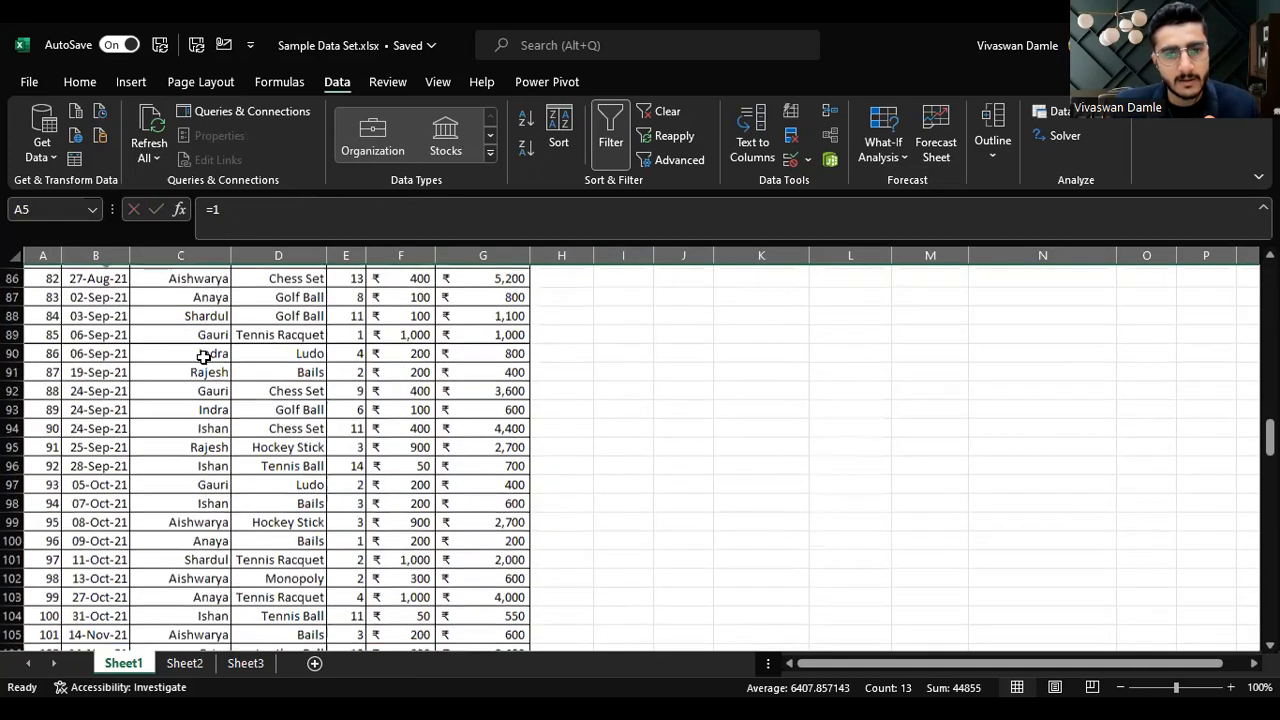
scroll(203, 357, "up", 20)
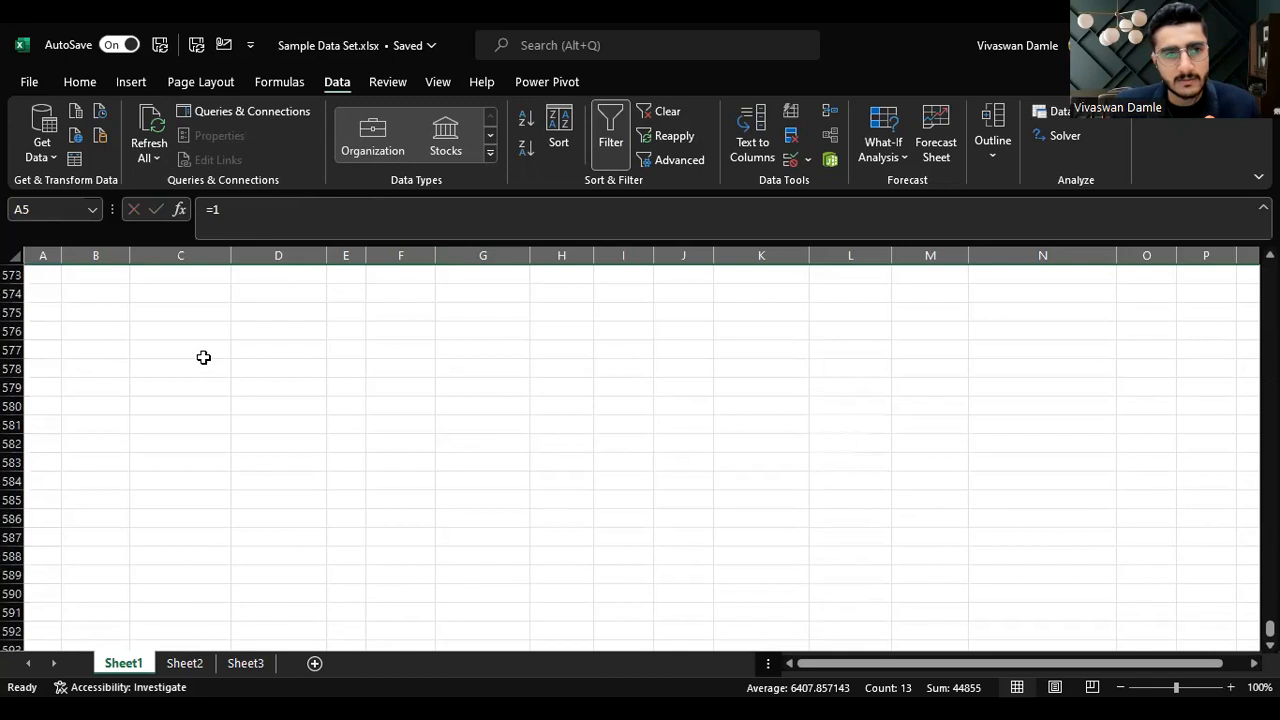
scroll(246, 363, "up", 20)
left_click(263, 351)
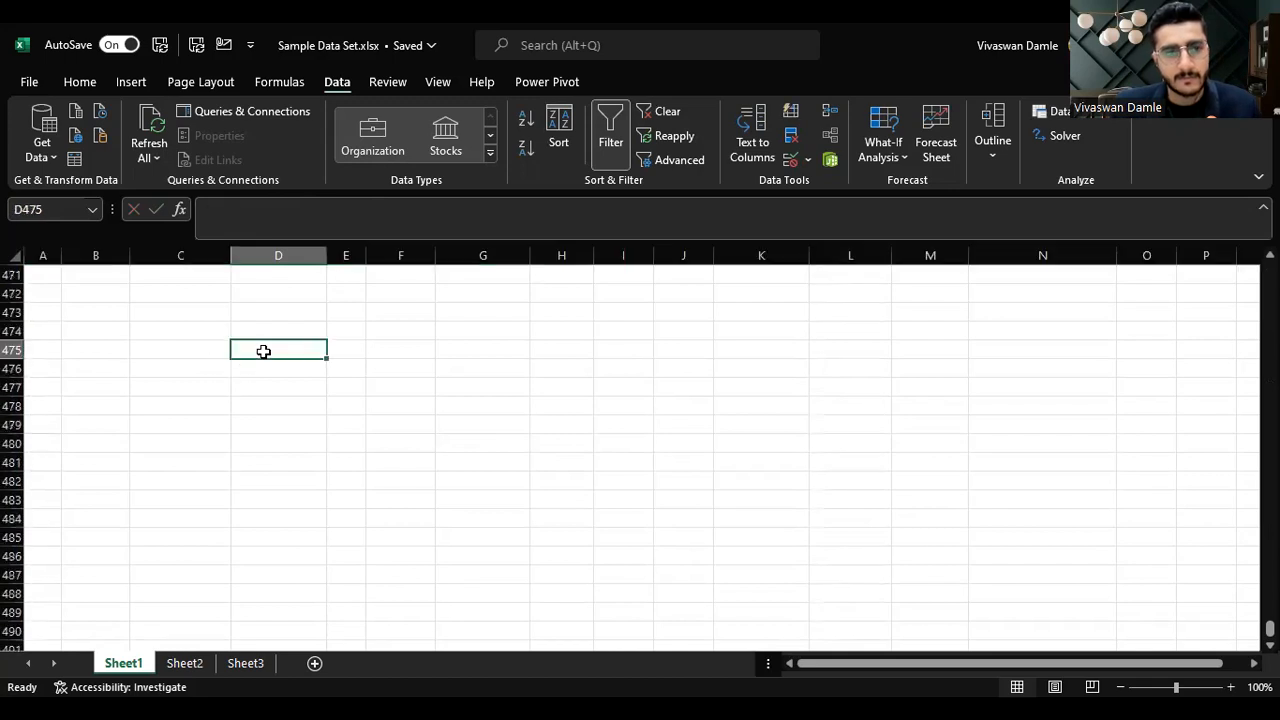
Step: Jump back to the end of the Amount data and re-open the G206 total's formula
key("ctrl+Up")
key("Down")
key("shift+space")
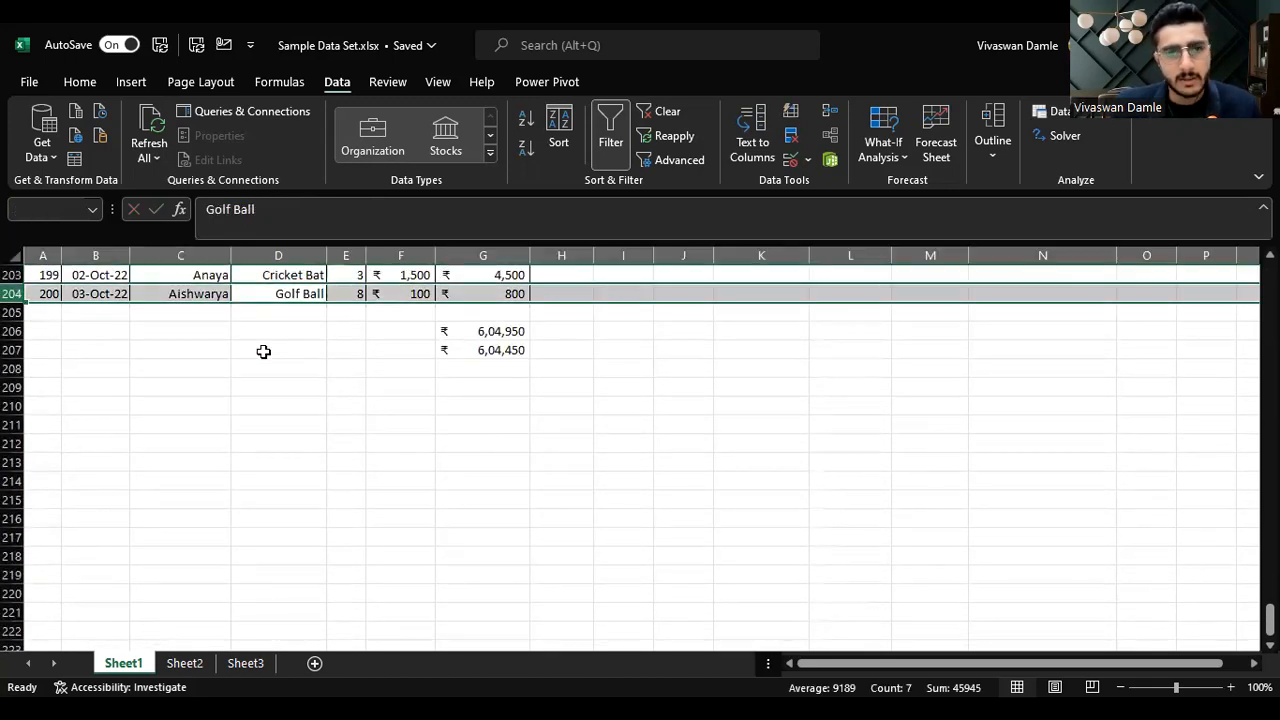
key("Left")
key("Down")
key("Right")
key("Right")
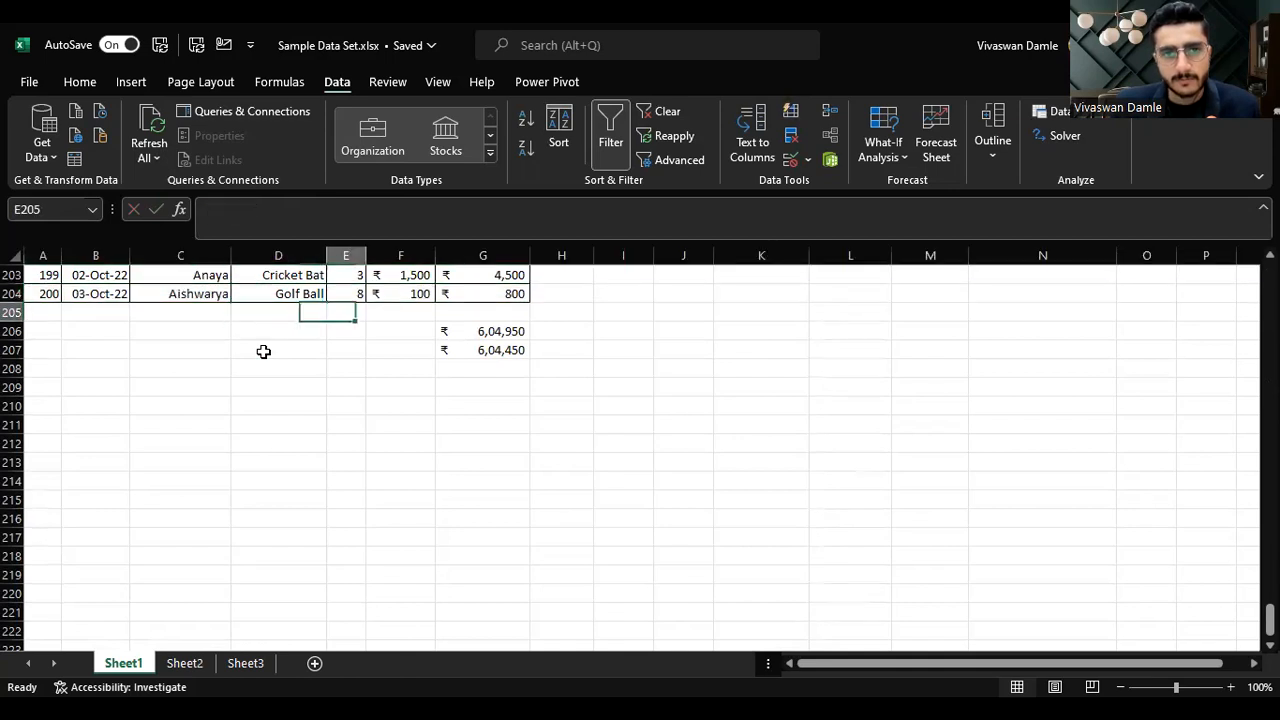
key("Right")
key("Right")
key("Down")
key("F2")
key("Escape")
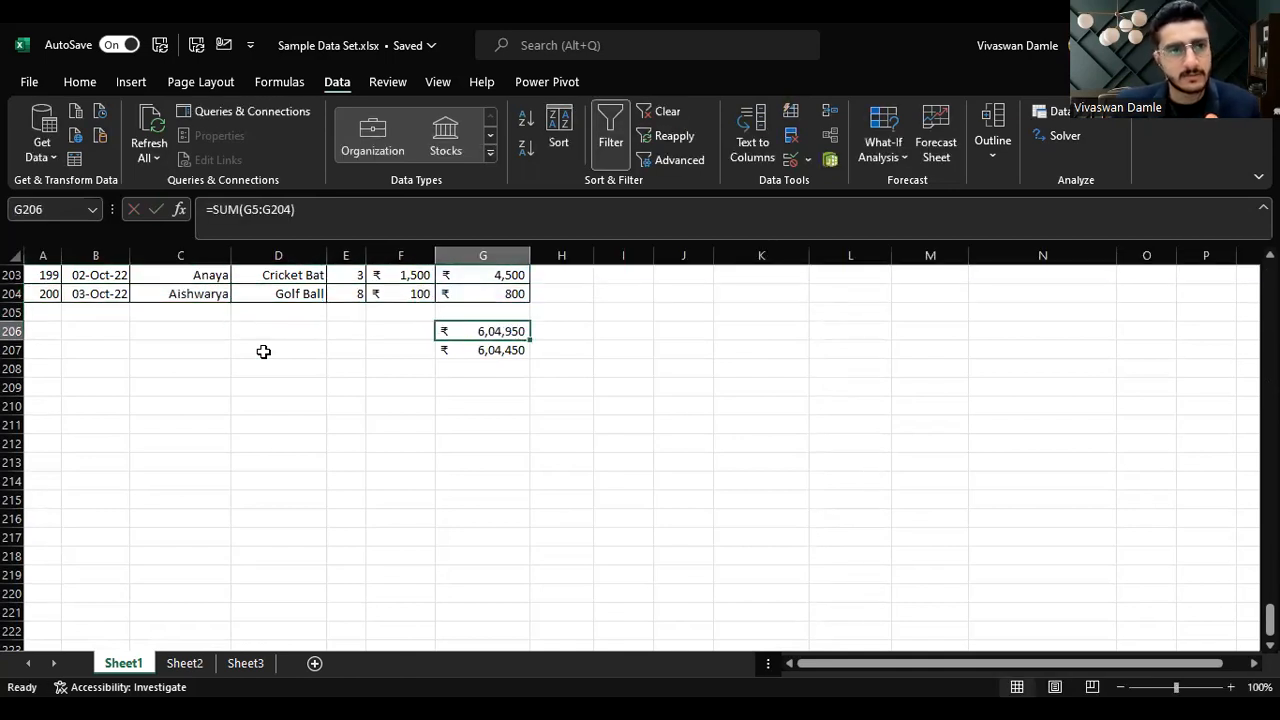
left_click(46, 206)
key("Escape")
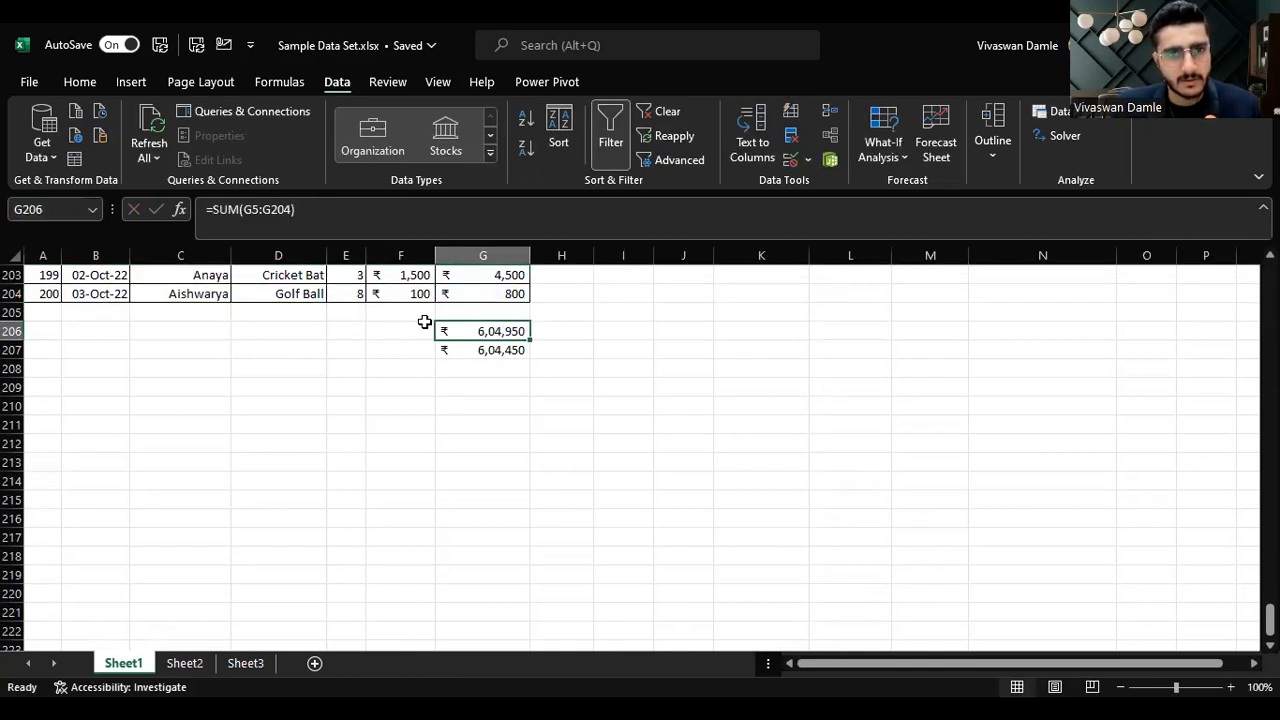
Step: Inspect the shifted range in the SUM formula in G207
left_click(493, 352)
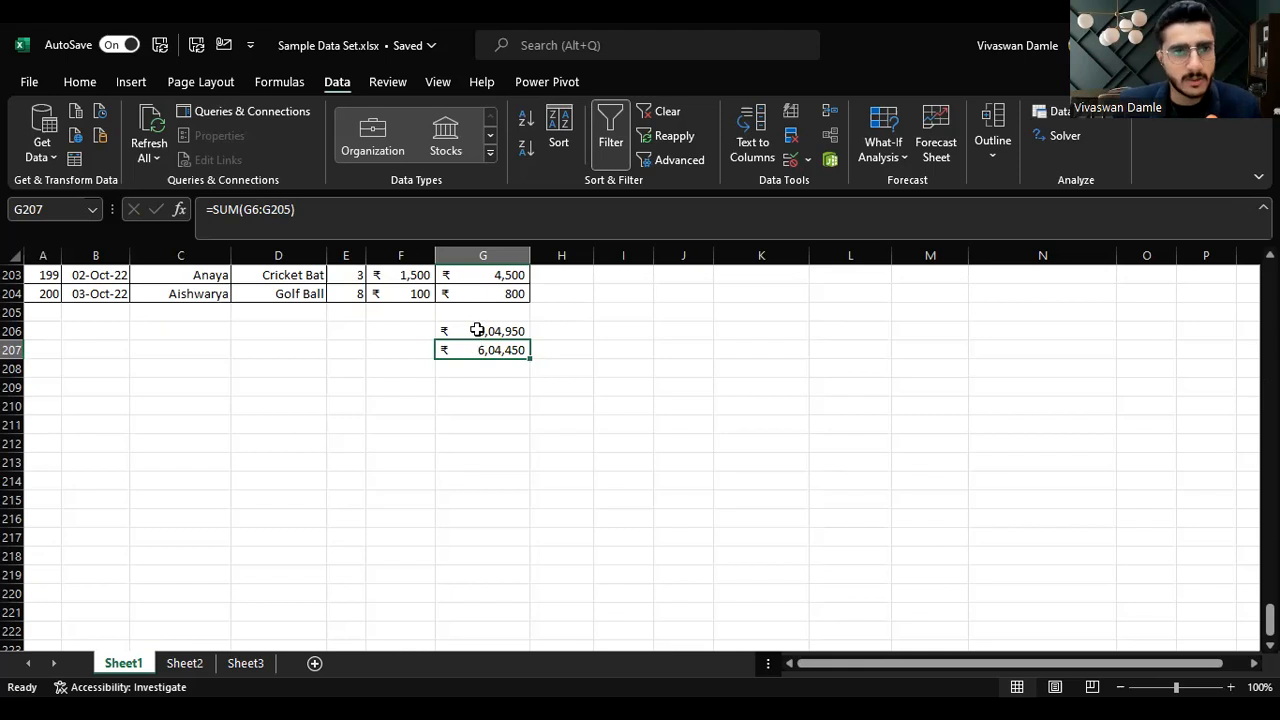
left_click(251, 213)
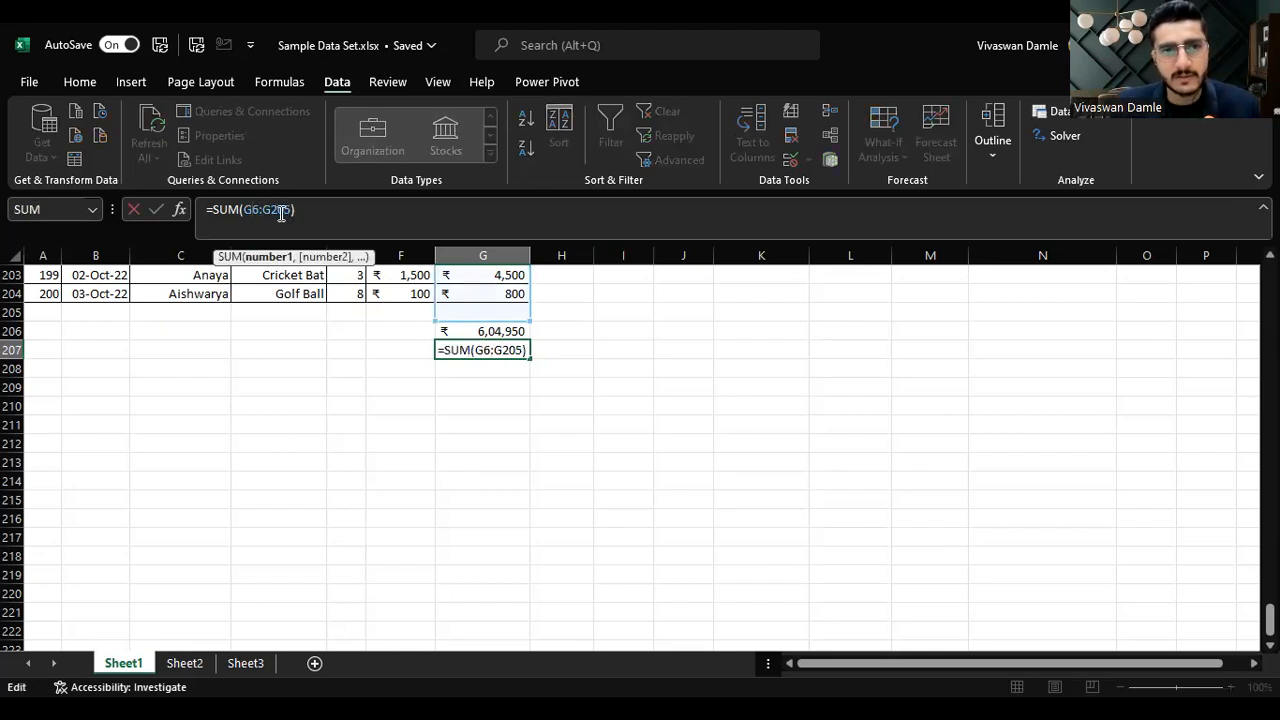
key("Escape")
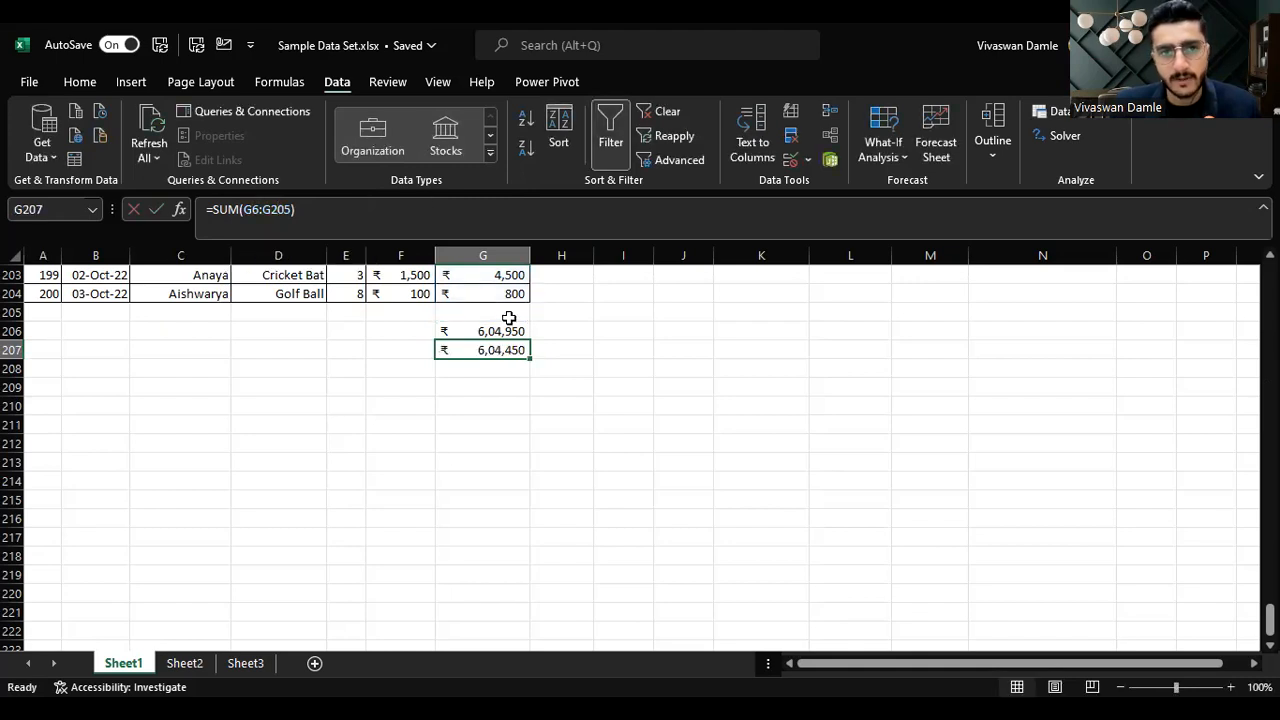
key("F2")
left_click_drag(1270, 620, 1270, 280)
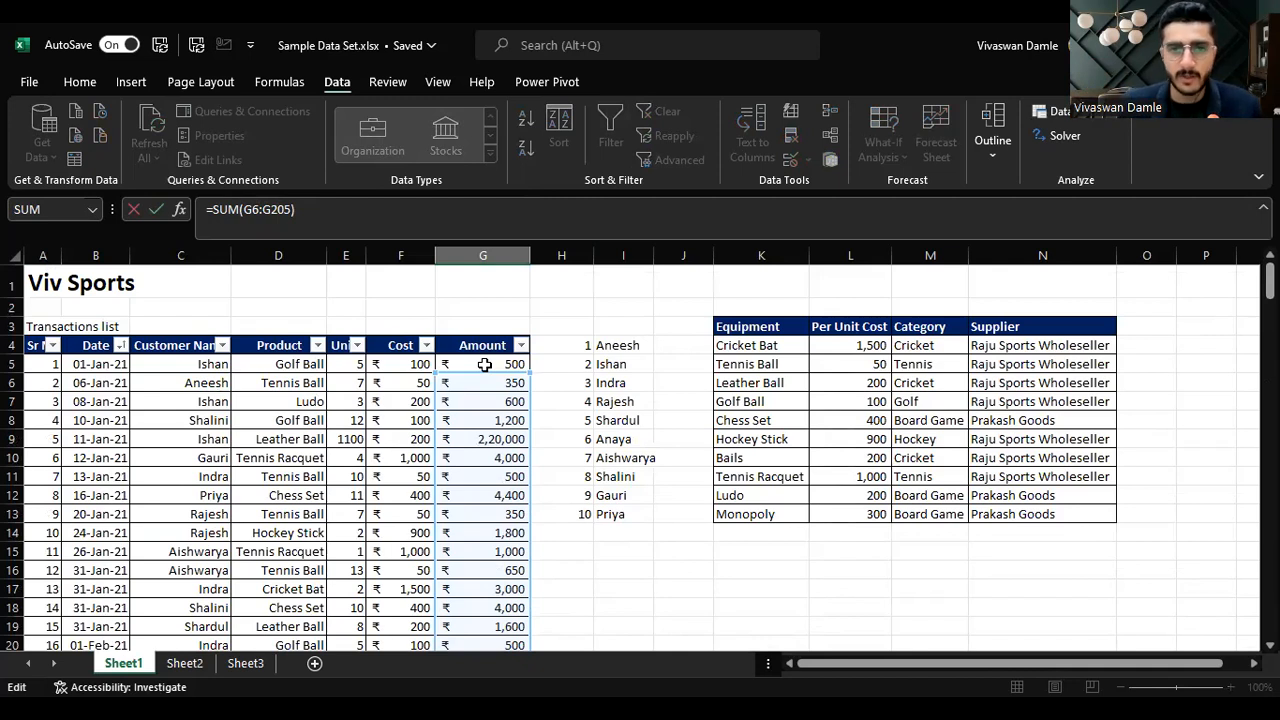
key("ctrl+Return")
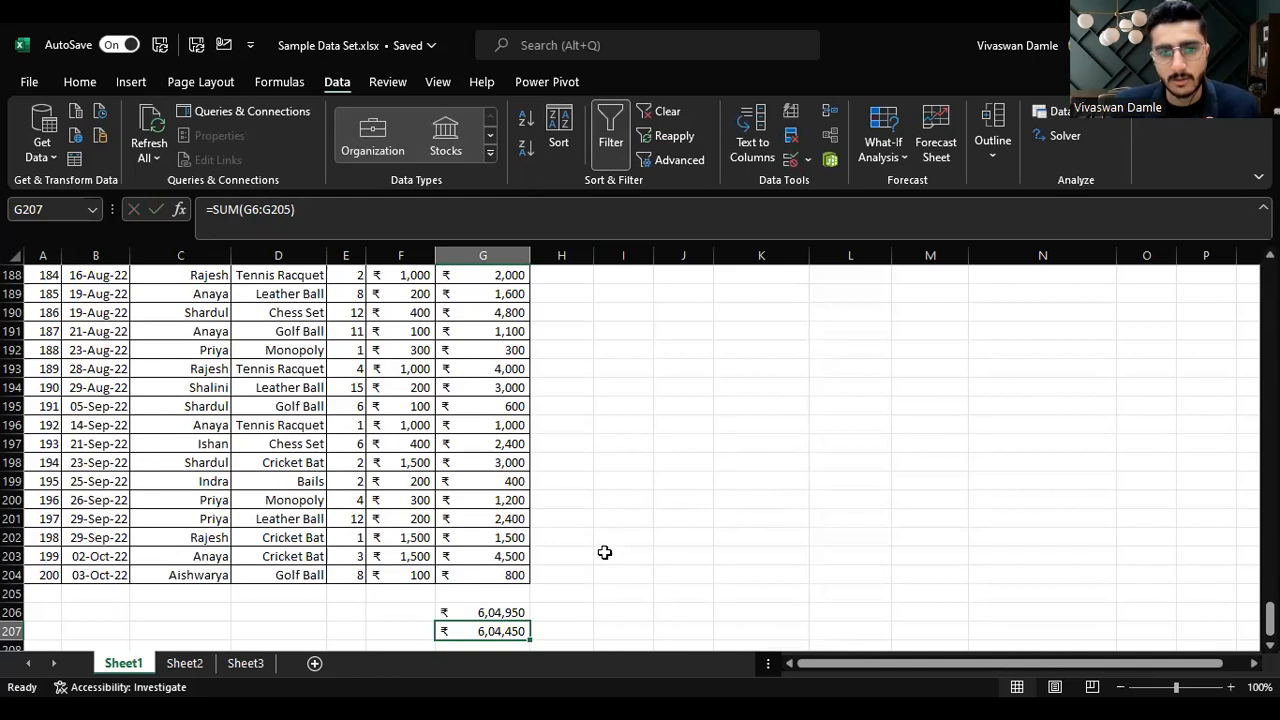
Step: Make the G206 SUM range absolute as $G$5:$G$204
left_click(504, 608)
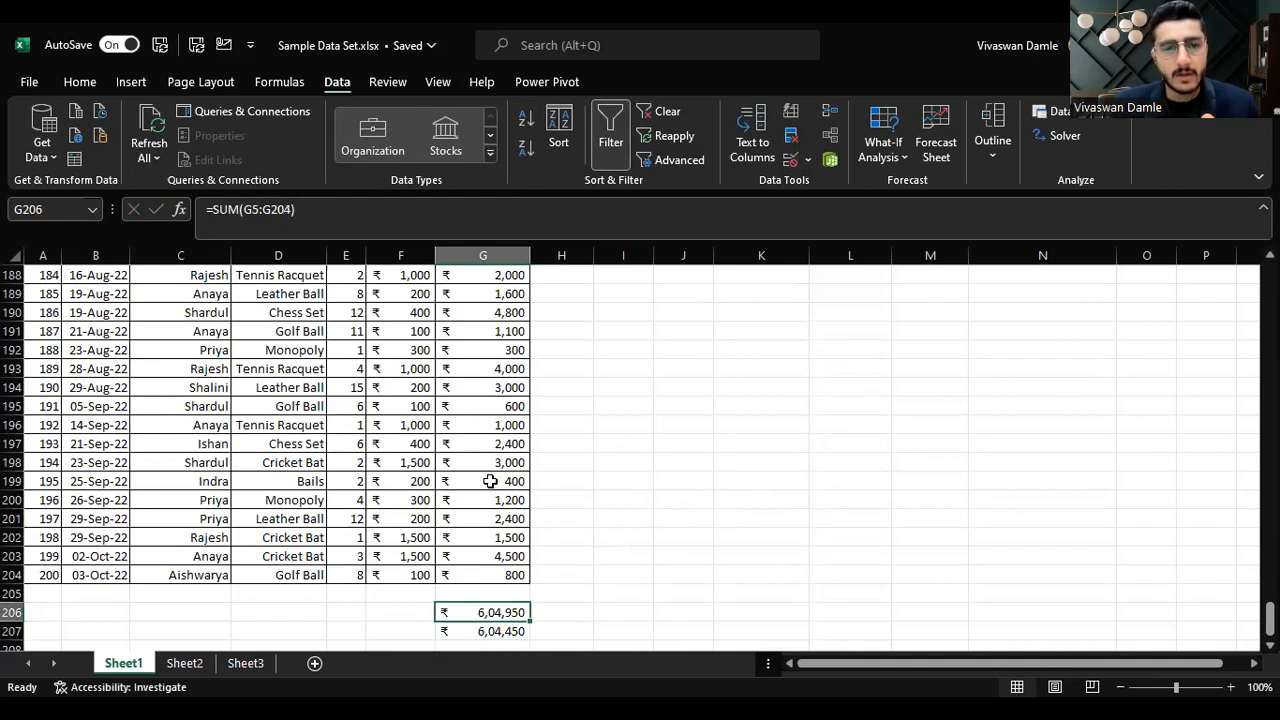
key("F2")
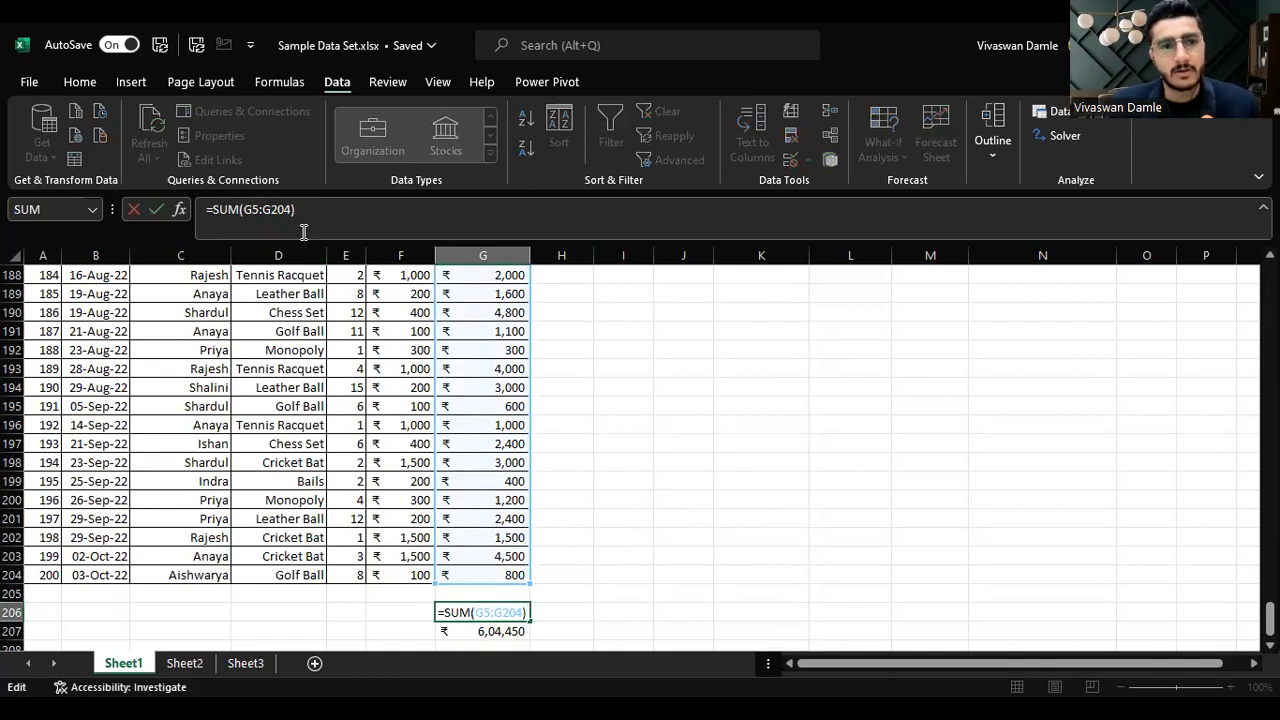
left_click(273, 210)
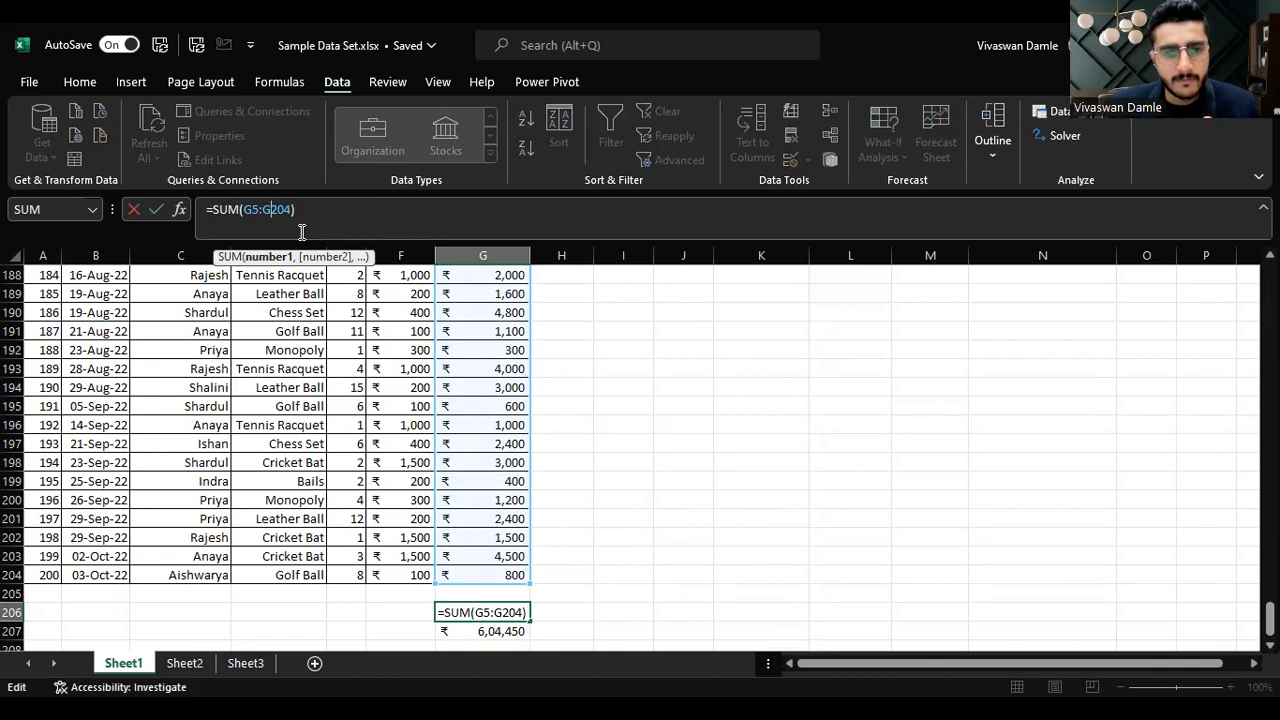
key("F4")
left_click(251, 210)
key("F4")
left_click(265, 210)
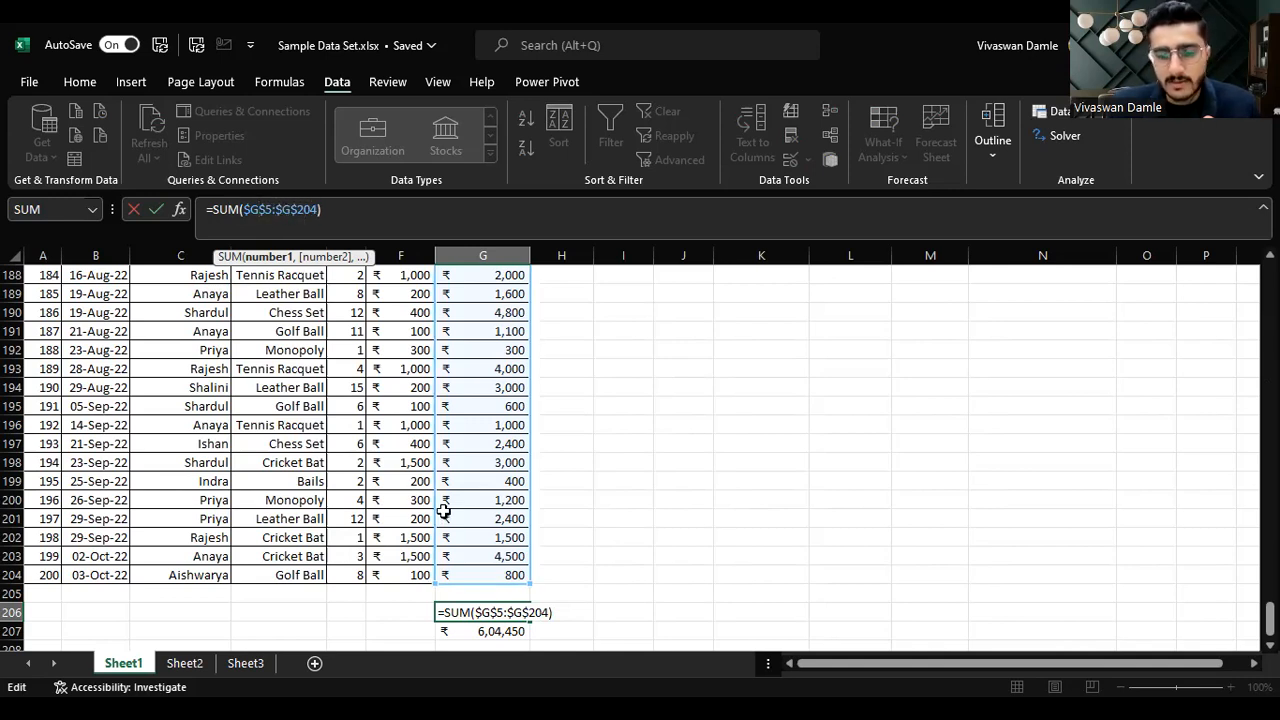
key("ctrl+Return")
Step: Copy the absolute SUM formula from G206 into G207
key("ctrl+c")
key("Down")
key("Return")
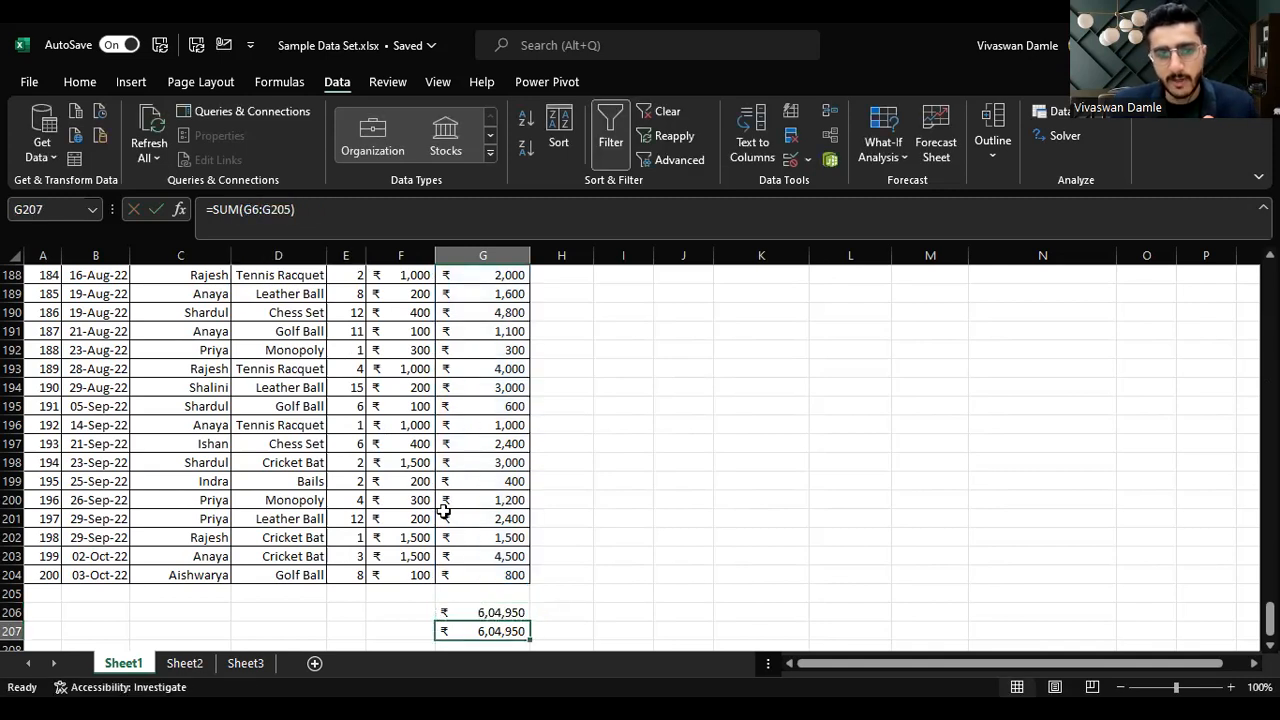
Step: Paste the absolute SUM formula into L203 and then O203
key("ctrl+c")
key("Up")
key("Right")
key("Right")
key("Right")
key("Right")
key("Right")
key("Up")
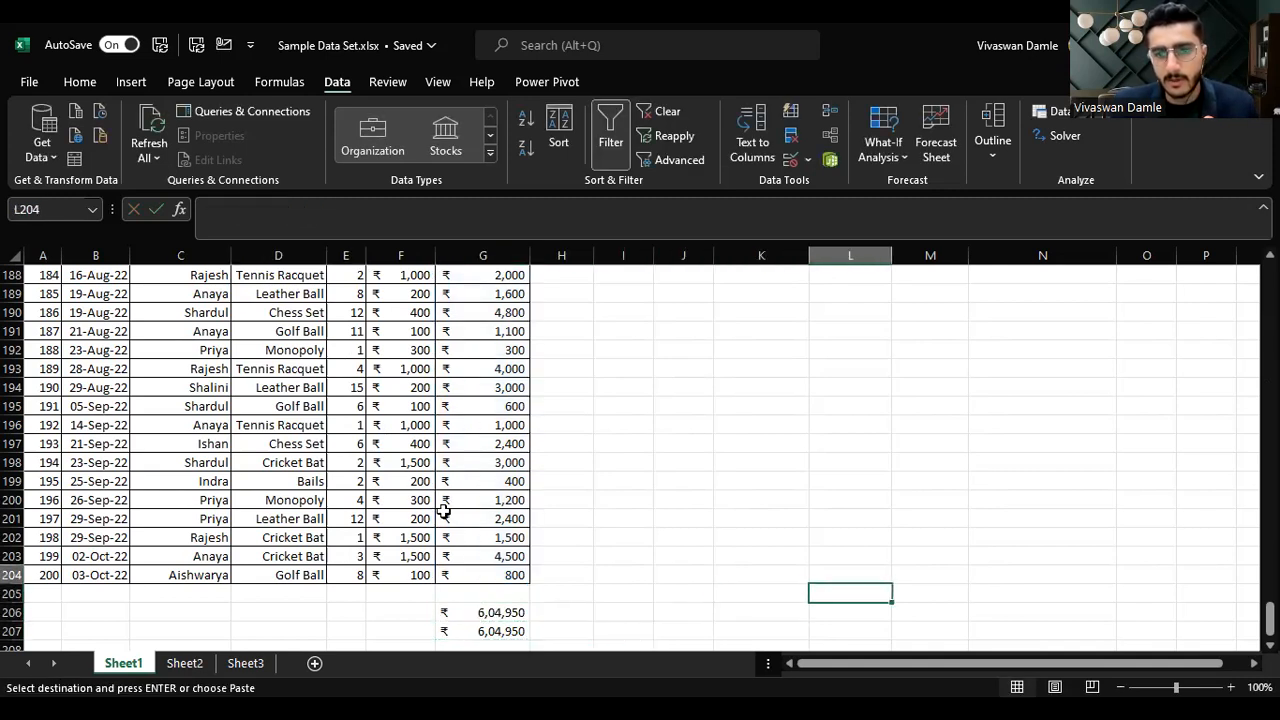
key("Up")
key("Up")
key("ctrl+v")
key("Escape")
key("ctrl+c")
key("Right")
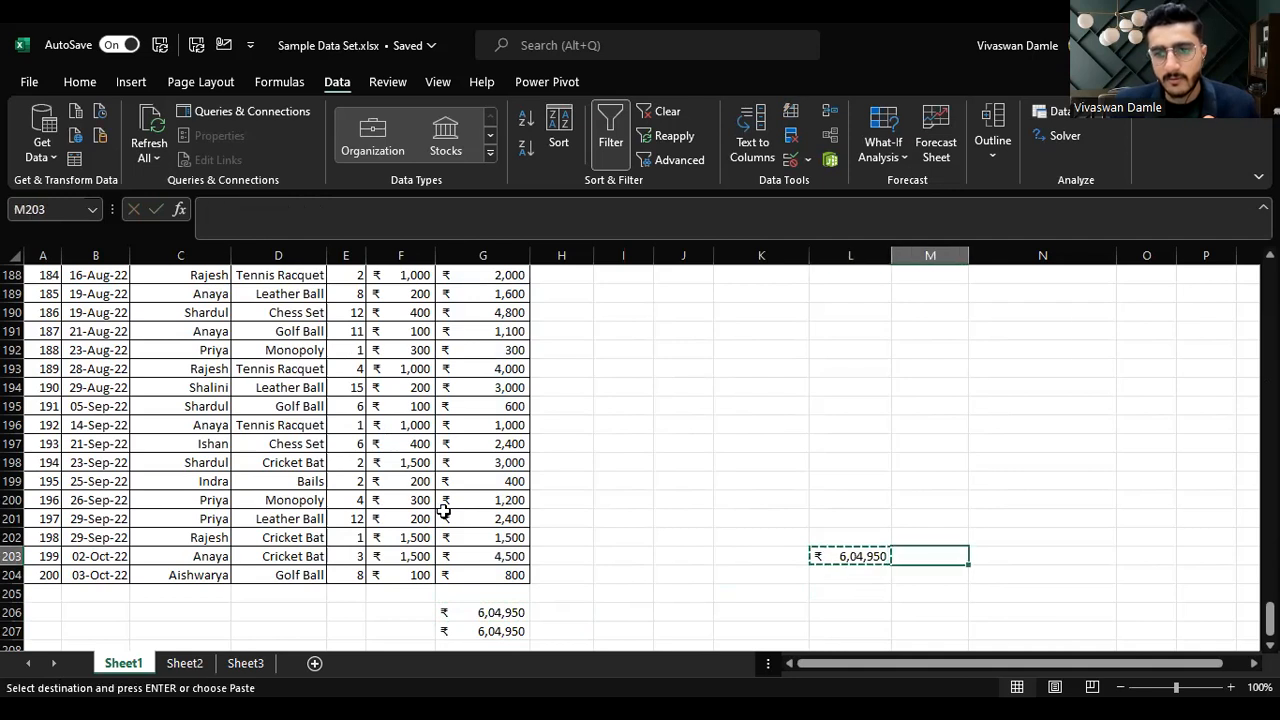
key("Right")
key("Right")
key("Return")
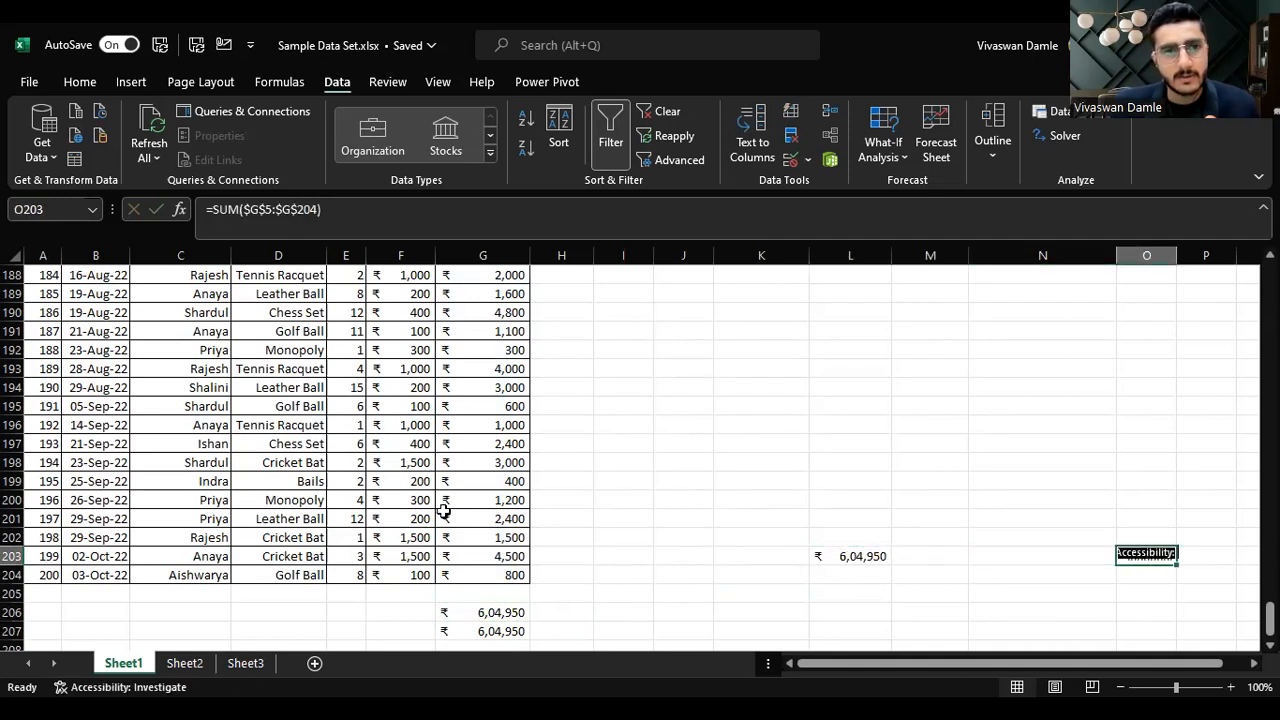
left_click(402, 478)
right_click(402, 480)
left_click(769, 474)
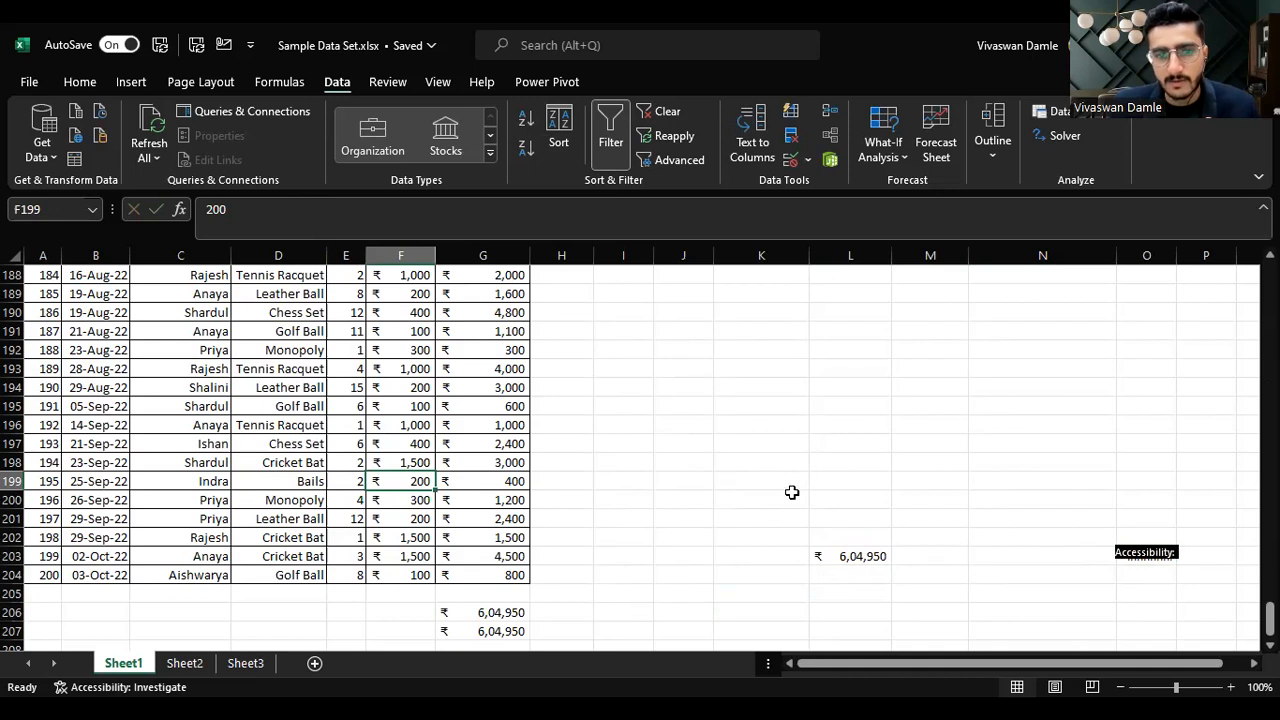
Step: Cycle the G206 SUM references through mixed types and set them back to relative G5:G204
left_click(517, 610)
key("F2")
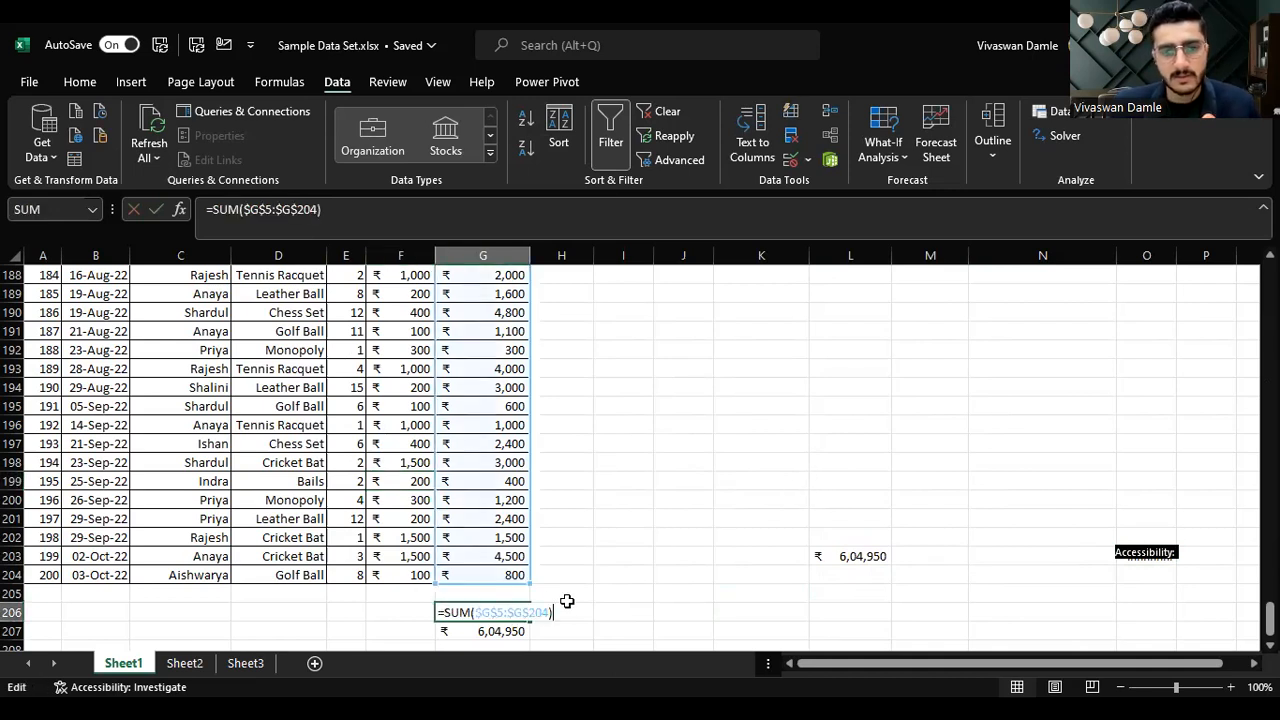
key("F4")
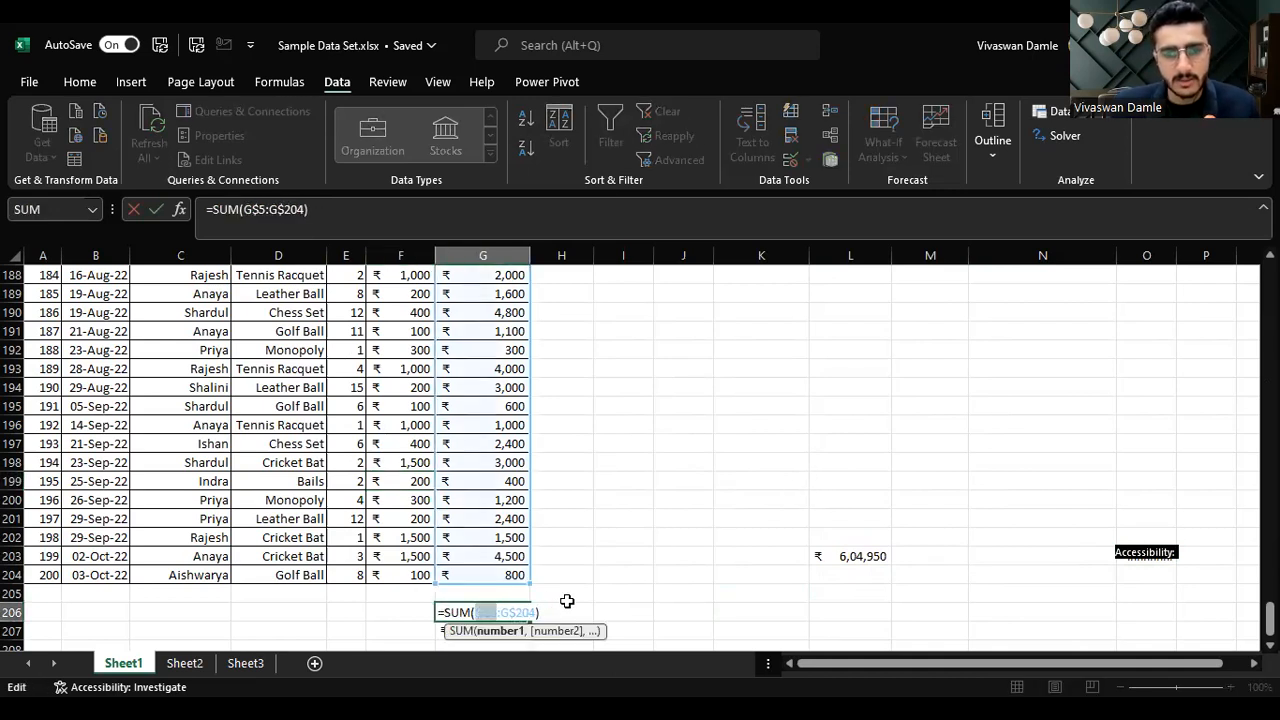
key("ctrl+Return")
key("F2")
key("F4")
key("F4")
key("Left")
key("Left")
key("F4")
key("F4")
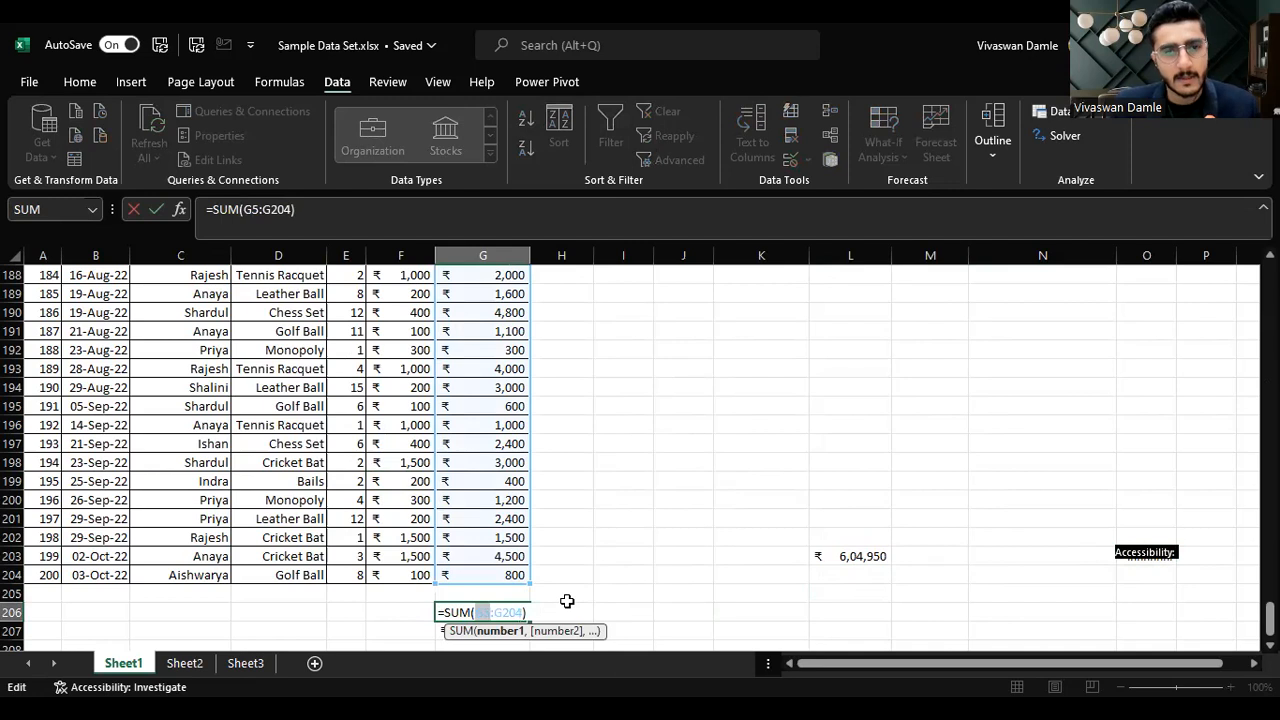
key("ctrl+Return")
Step: Copy the relative SUM formula from G206 into F206
key("ctrl+c")
key("Left")
key("Return")
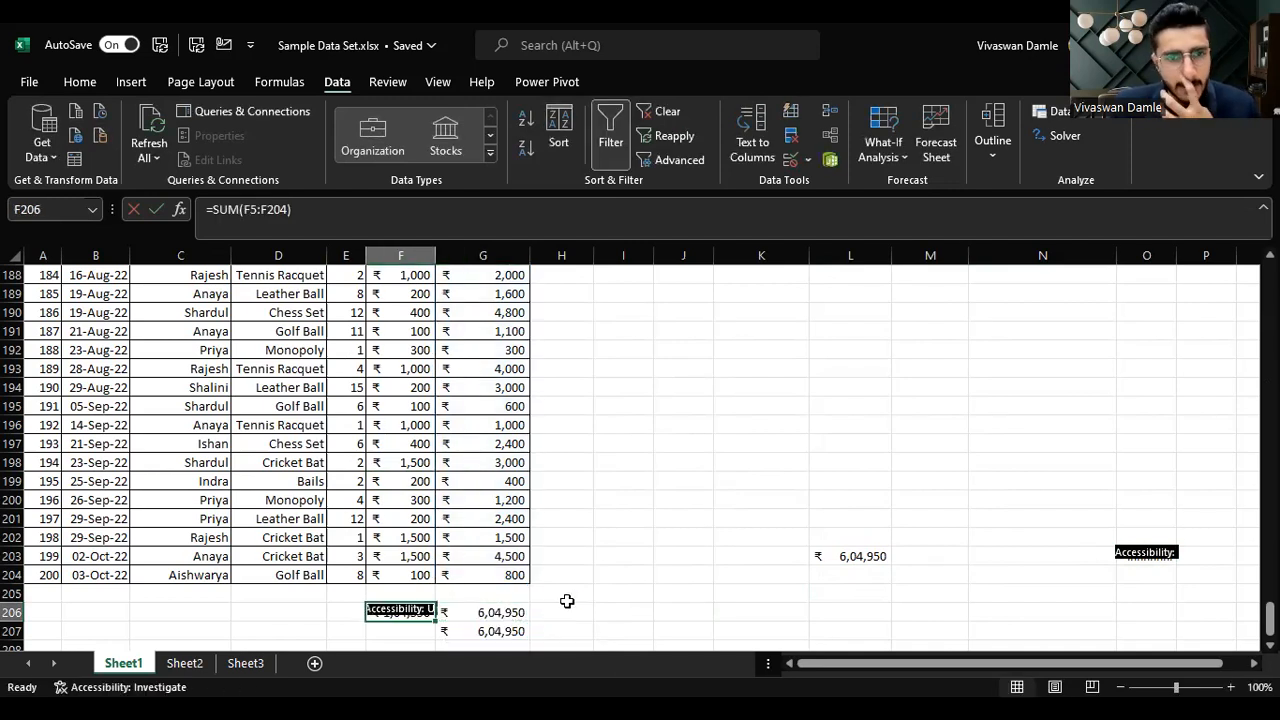
Step: Compare the SUM formulas in F206 and G206
key("Up")
key("Down")
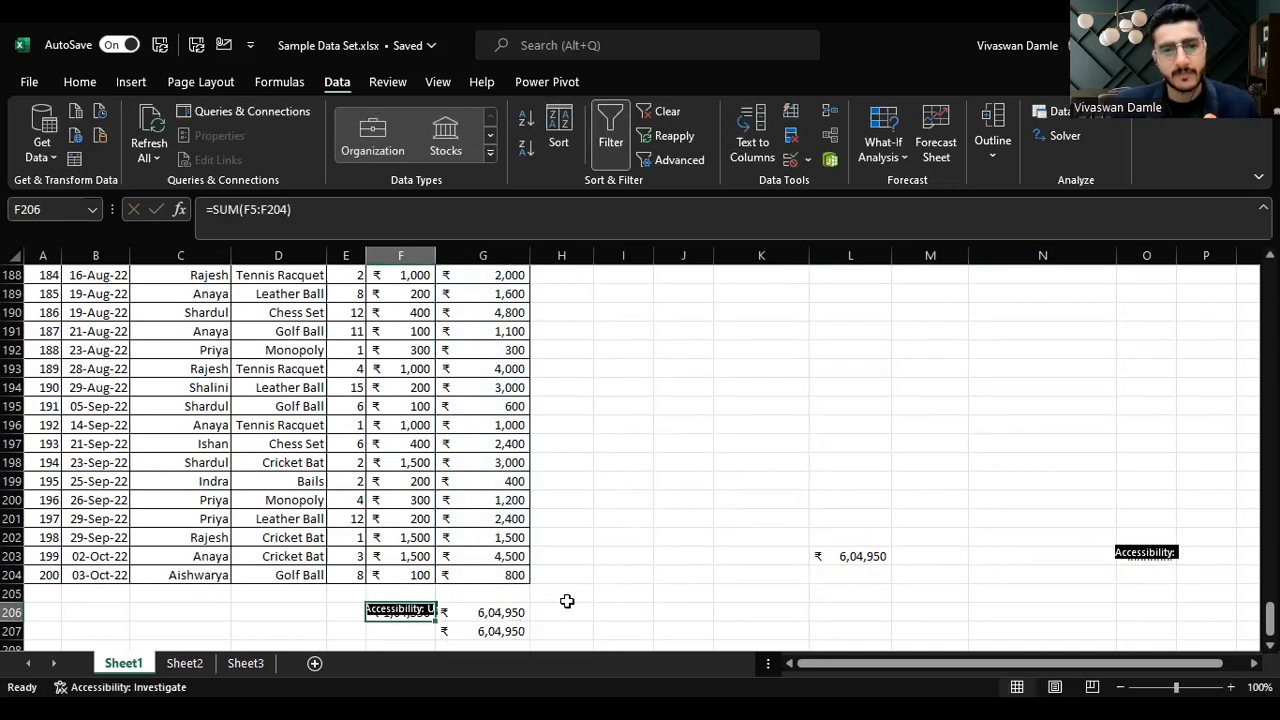
key("ctrl+space")
key("Down")
key("Up")
key("F2")
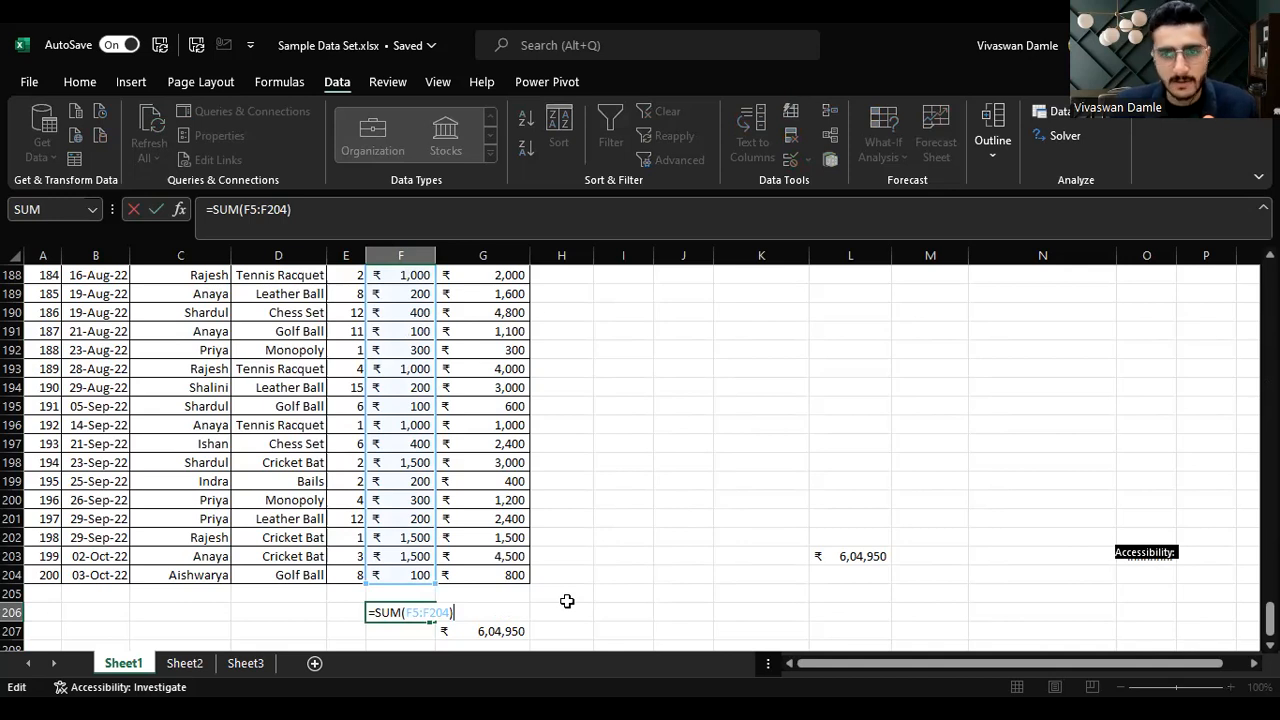
key("Tab")
key("F2")
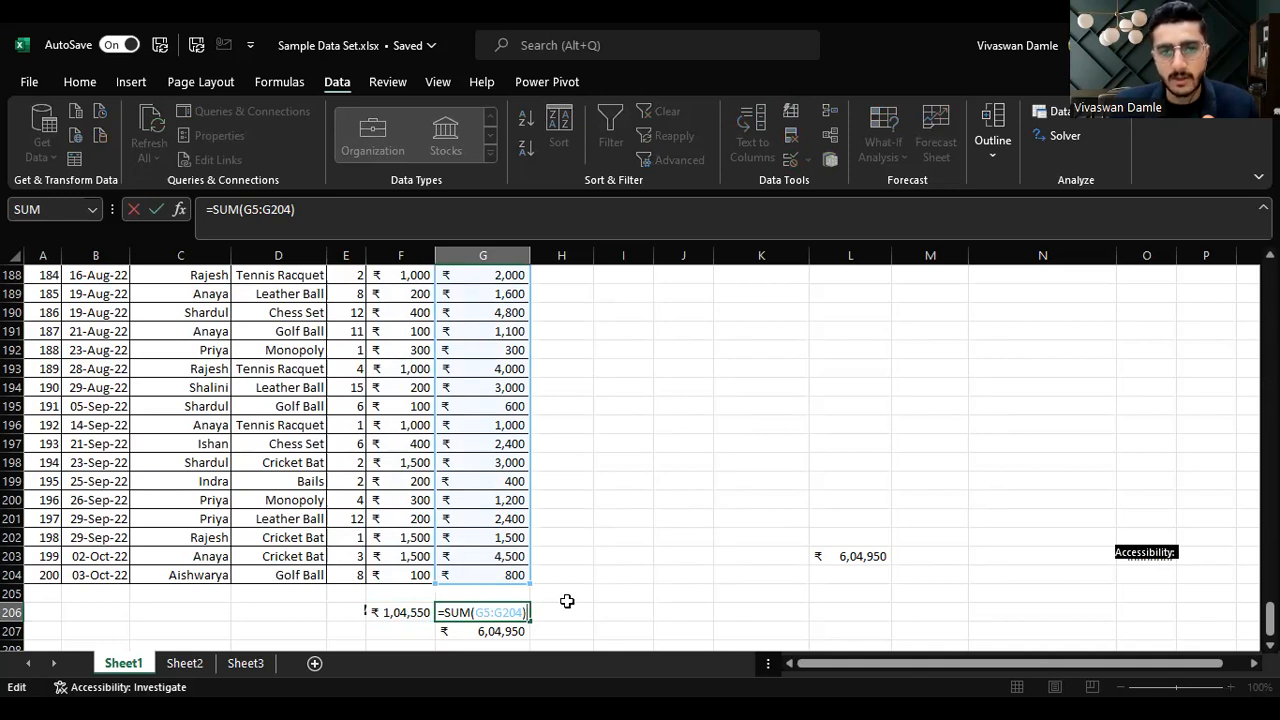
key("Escape")
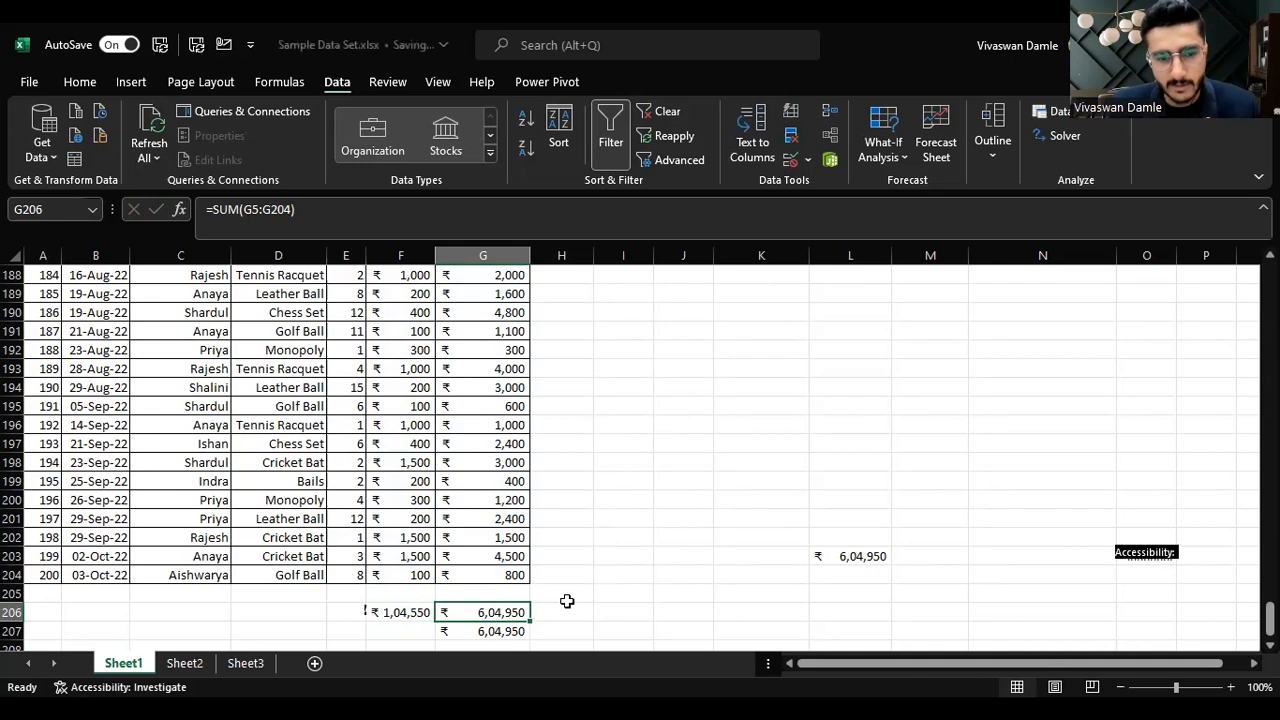
Step: Re-enter the G206 total as an absolute SUM over $G$5:$G$204
key("F2")
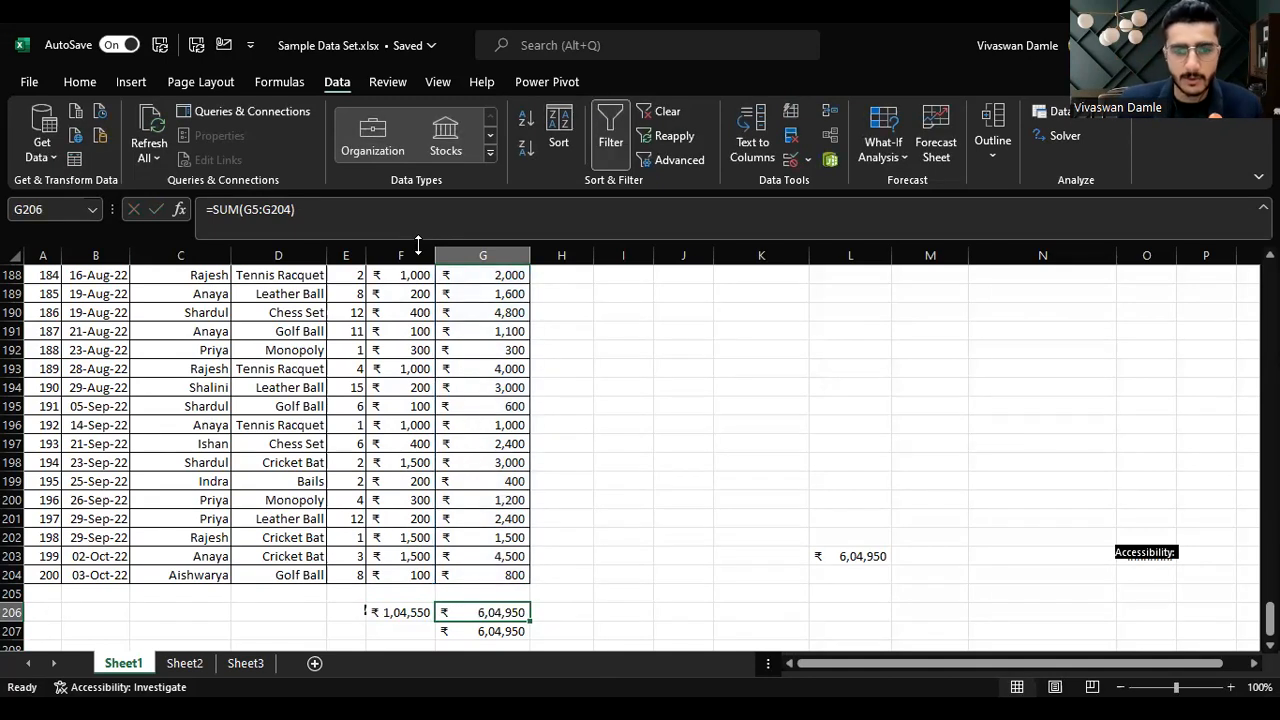
type("=")
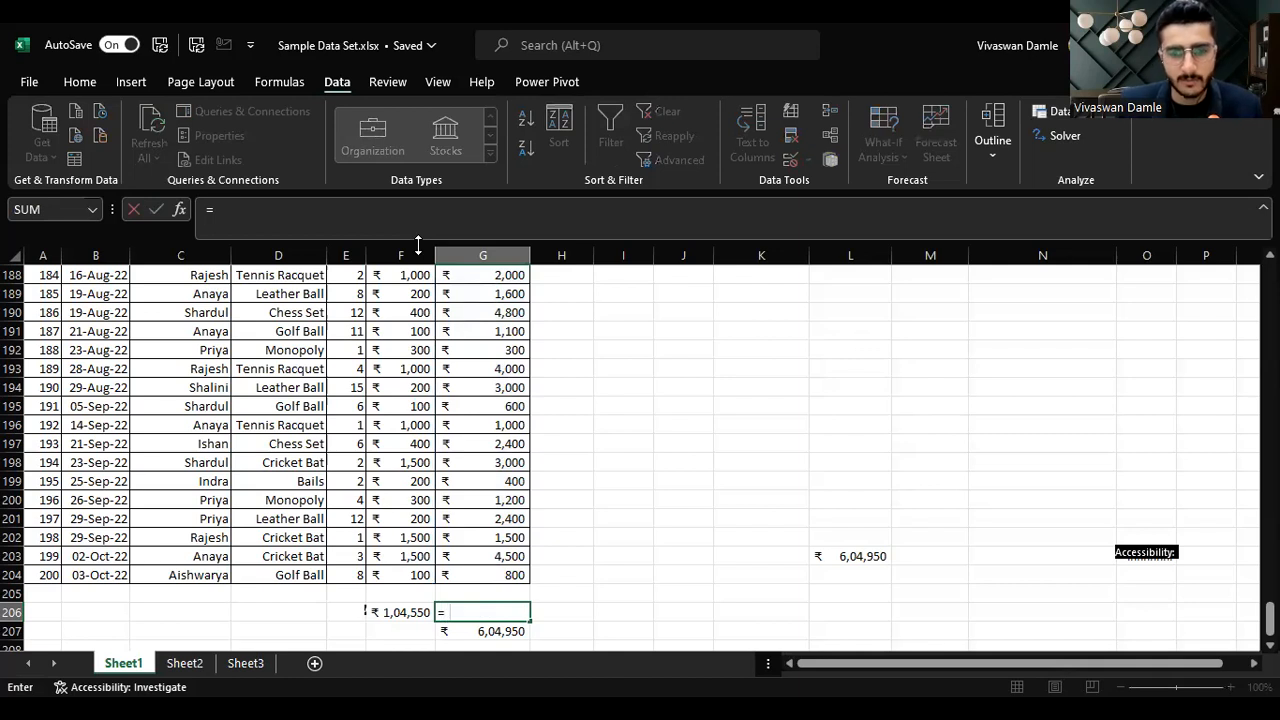
type("sum")
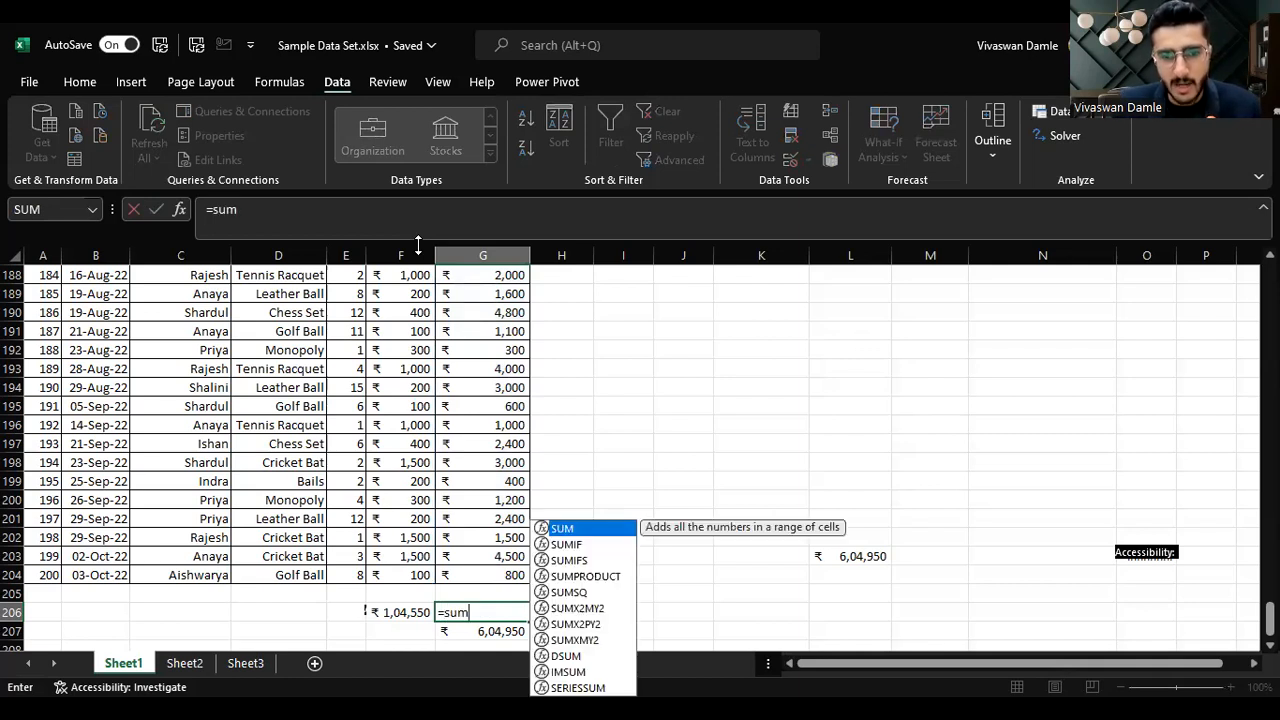
key("Tab")
key("Up")
key("Up")
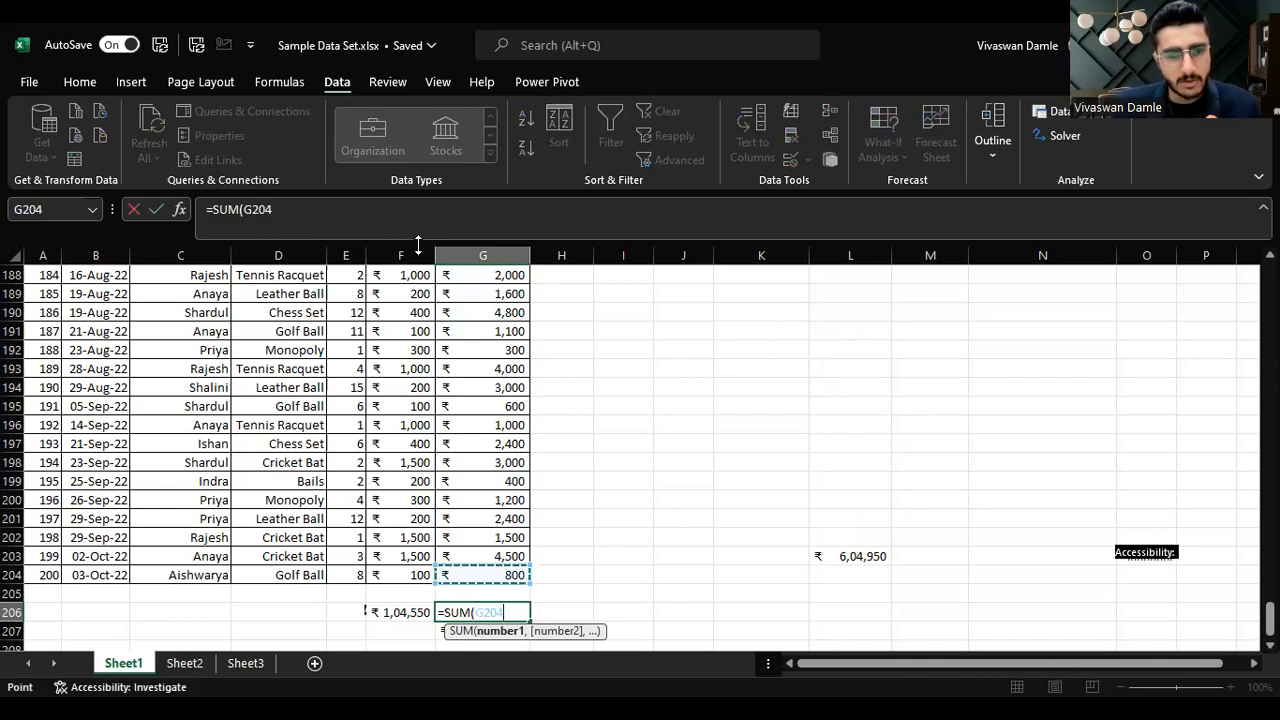
key("ctrl+shift+Up")
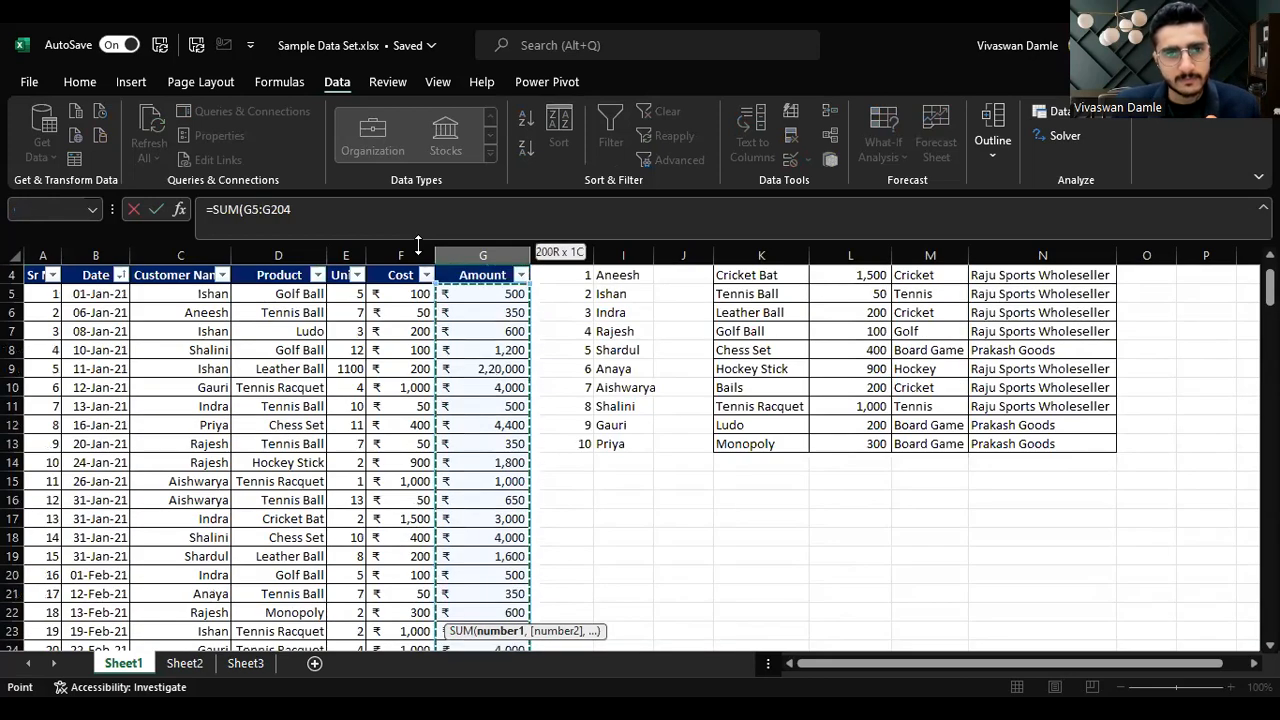
key("F4")
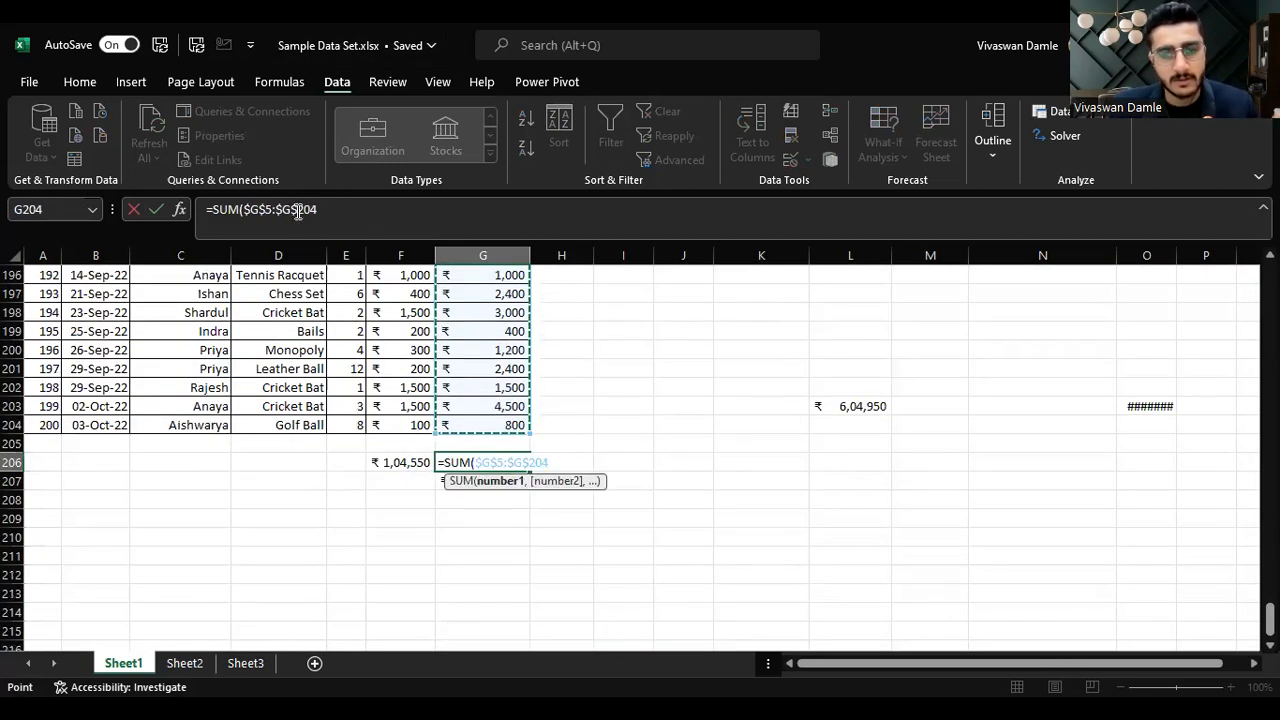
key("Return")
key("Up")
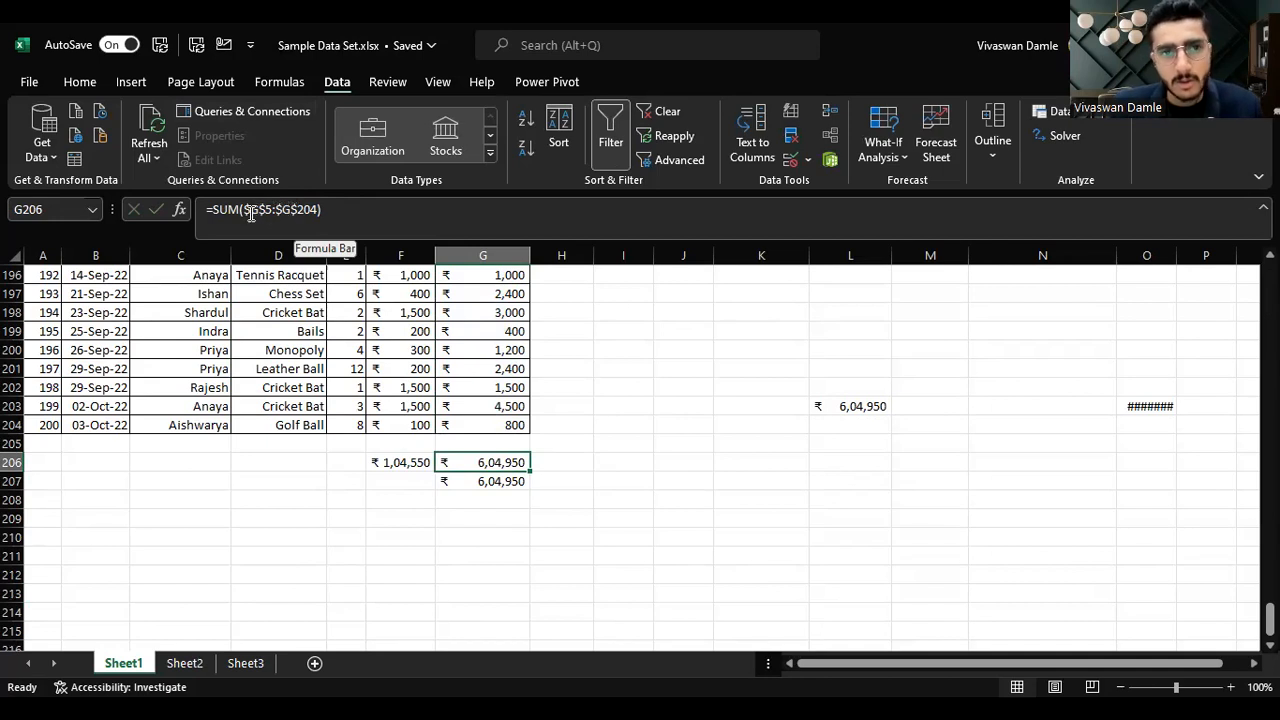
Step: Copy the absolute SUM formula from G206 into F206 and inspect the pasted formula
left_click(483, 255)
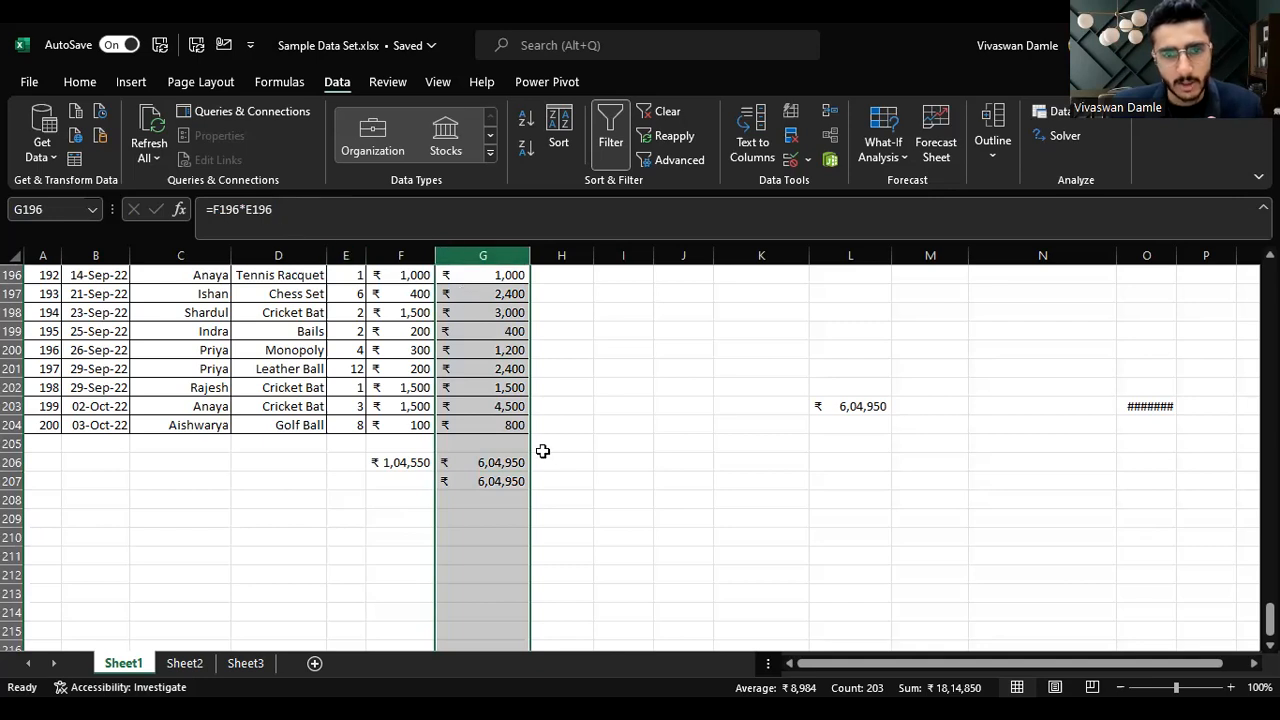
left_click(512, 460)
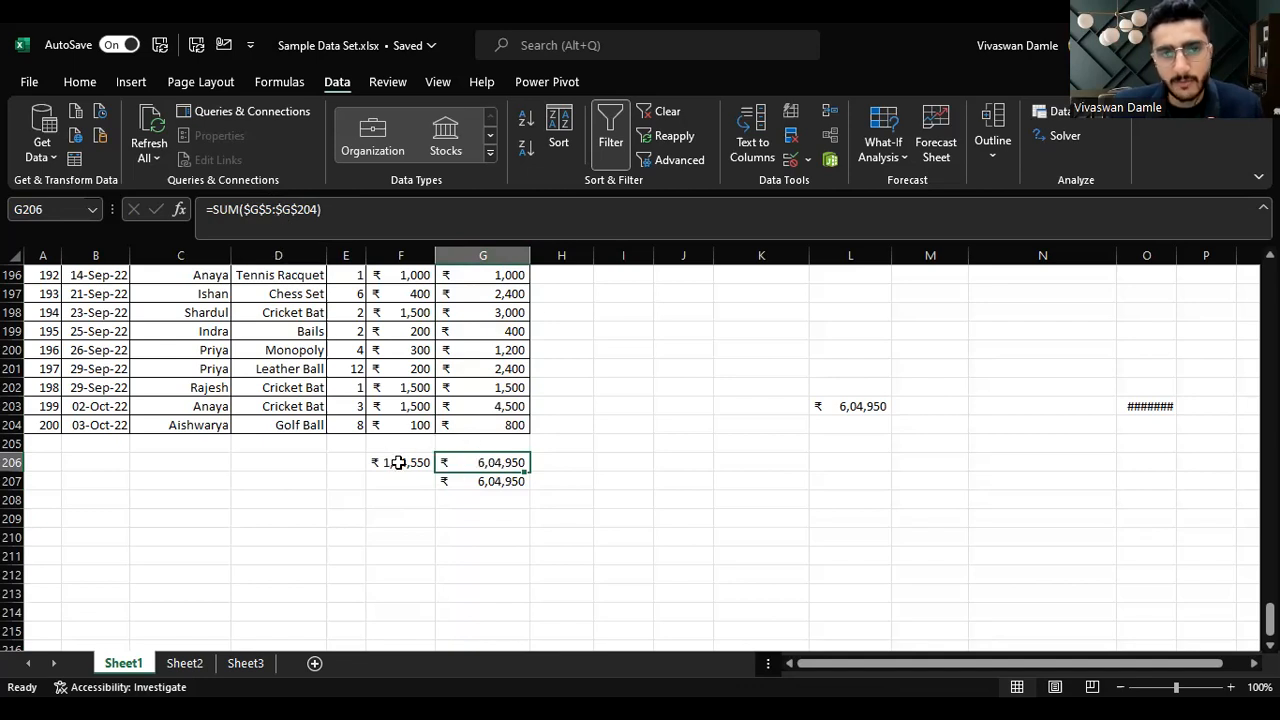
key("ctrl+c")
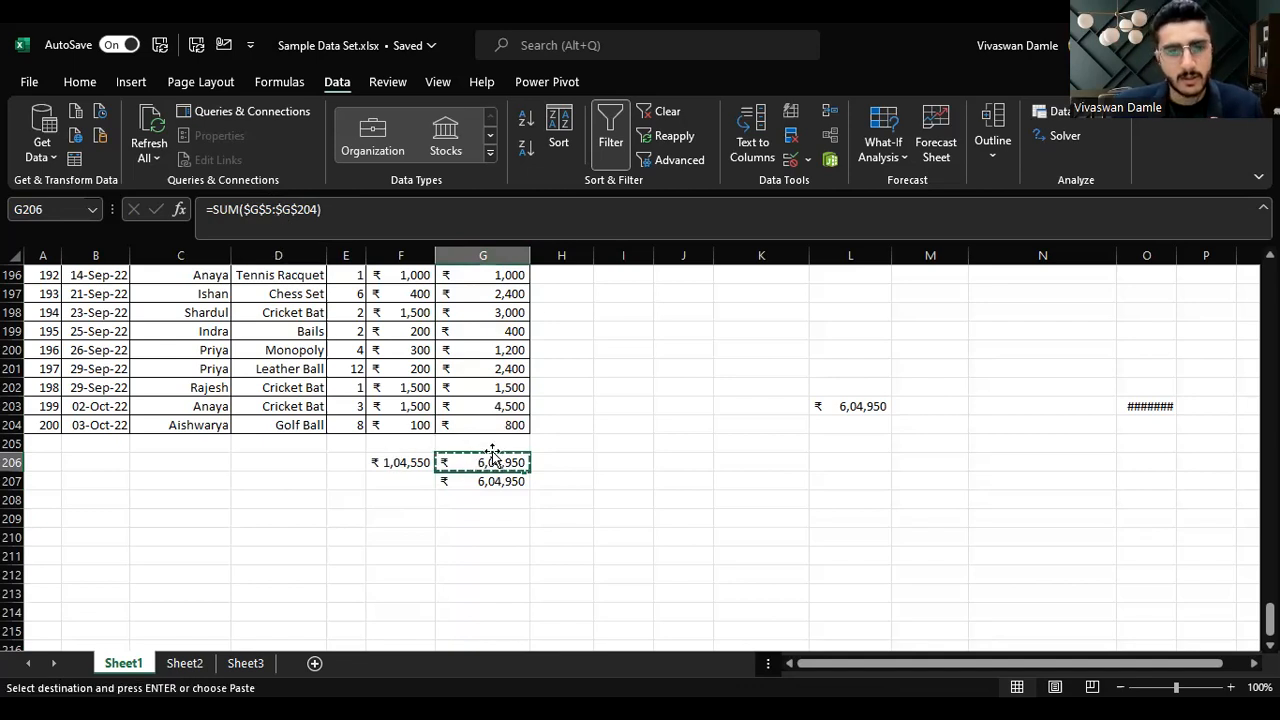
key("Left")
key("Return")
key("Right")
key("Left")
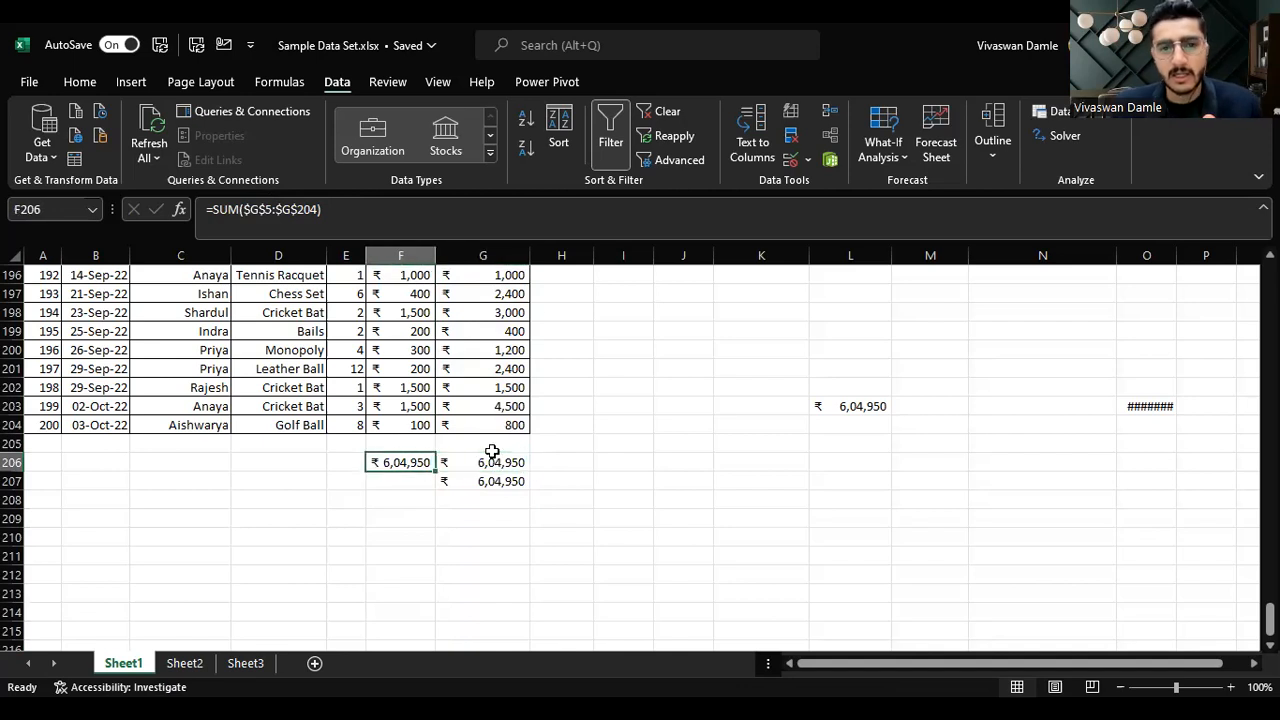
key("F2")
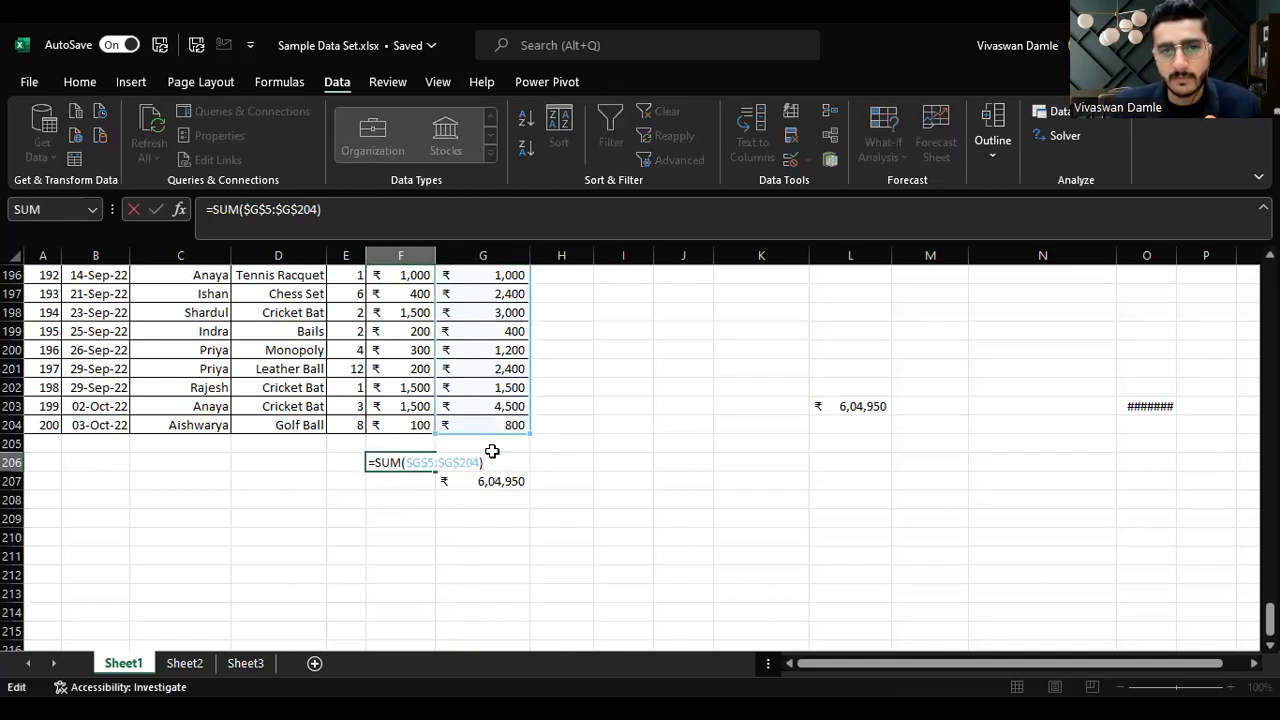
key("Escape")
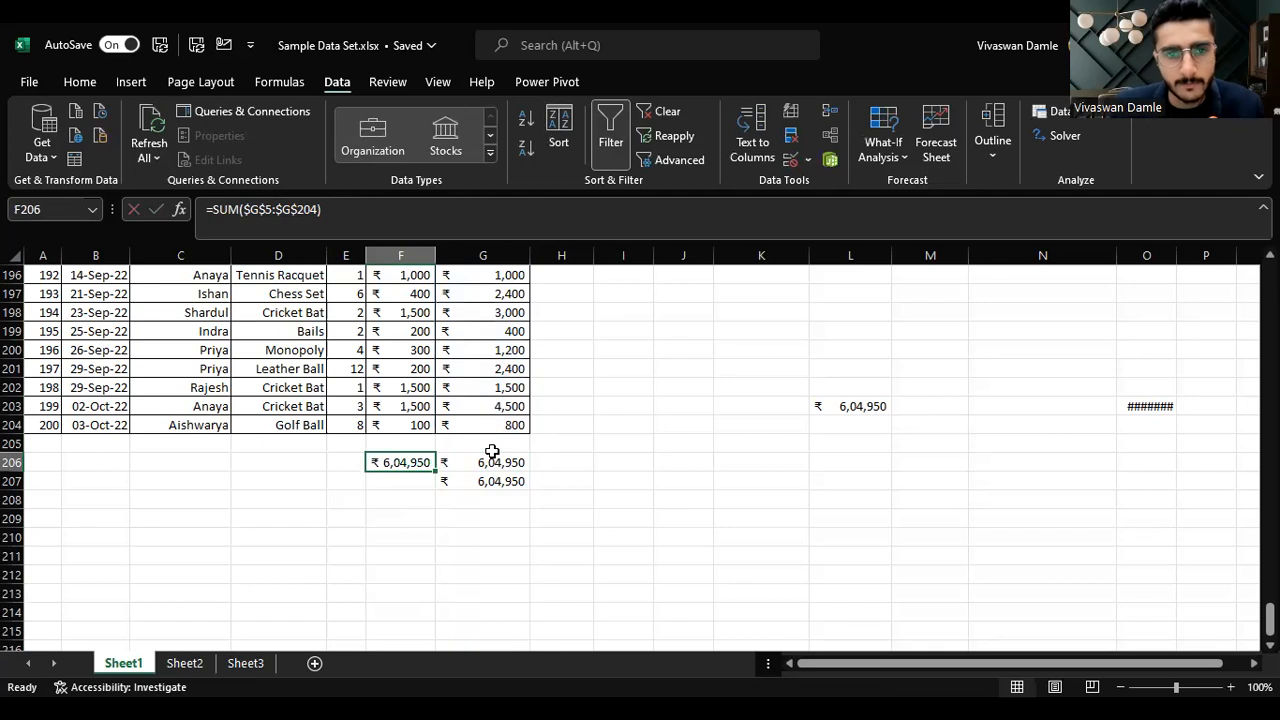
Step: Edit the G206 formula to the mixed reference SUM(G$5:G$204) by removing the column dollar signs
left_click(500, 462)
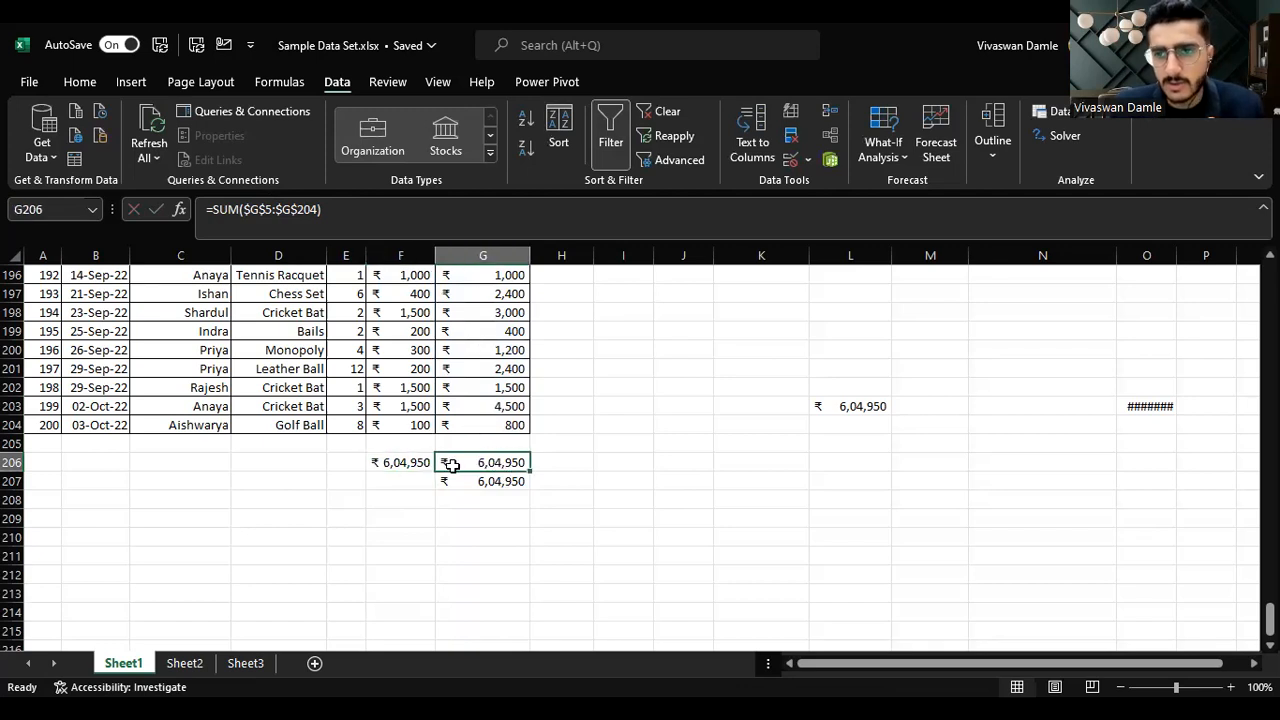
left_click(250, 212)
key("BackSpace")
key("Right")
key("Right")
key("Right")
key("Right")
key("Delete")
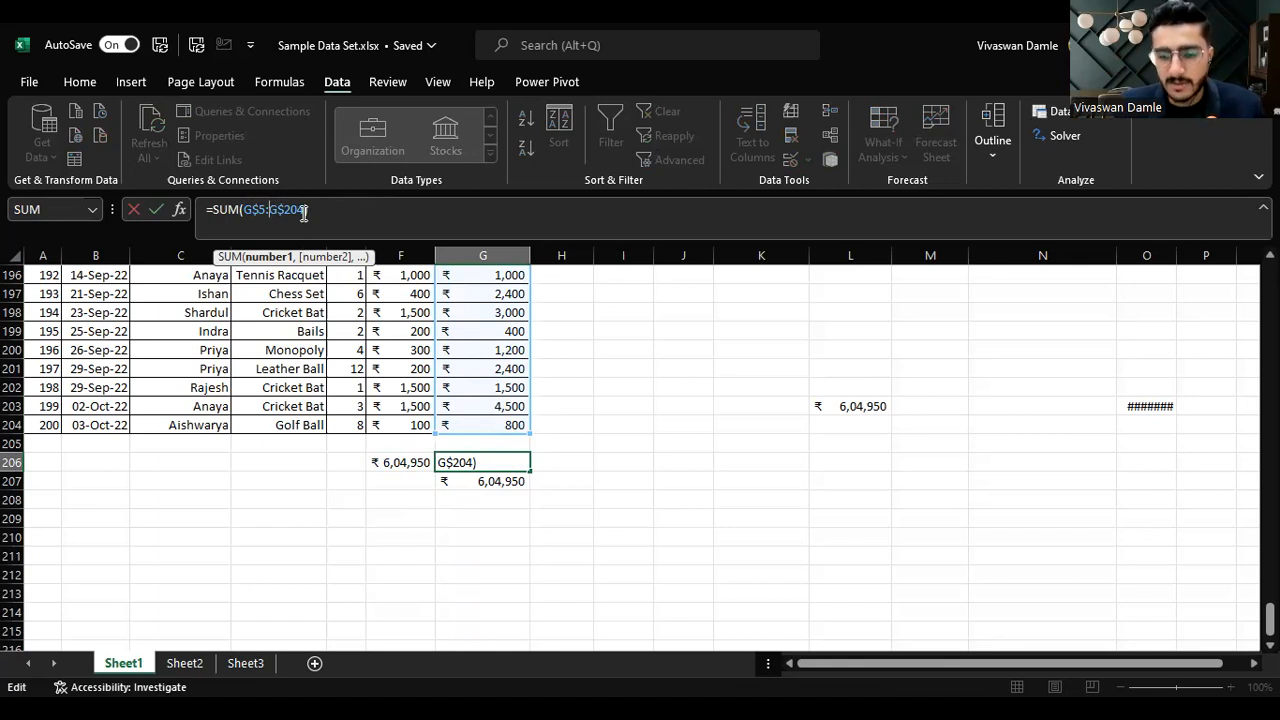
key("ctrl+Return")
Step: Copy the mixed-reference SUM formula from G206 into F206 and inspect the result
key("ctrl+c")
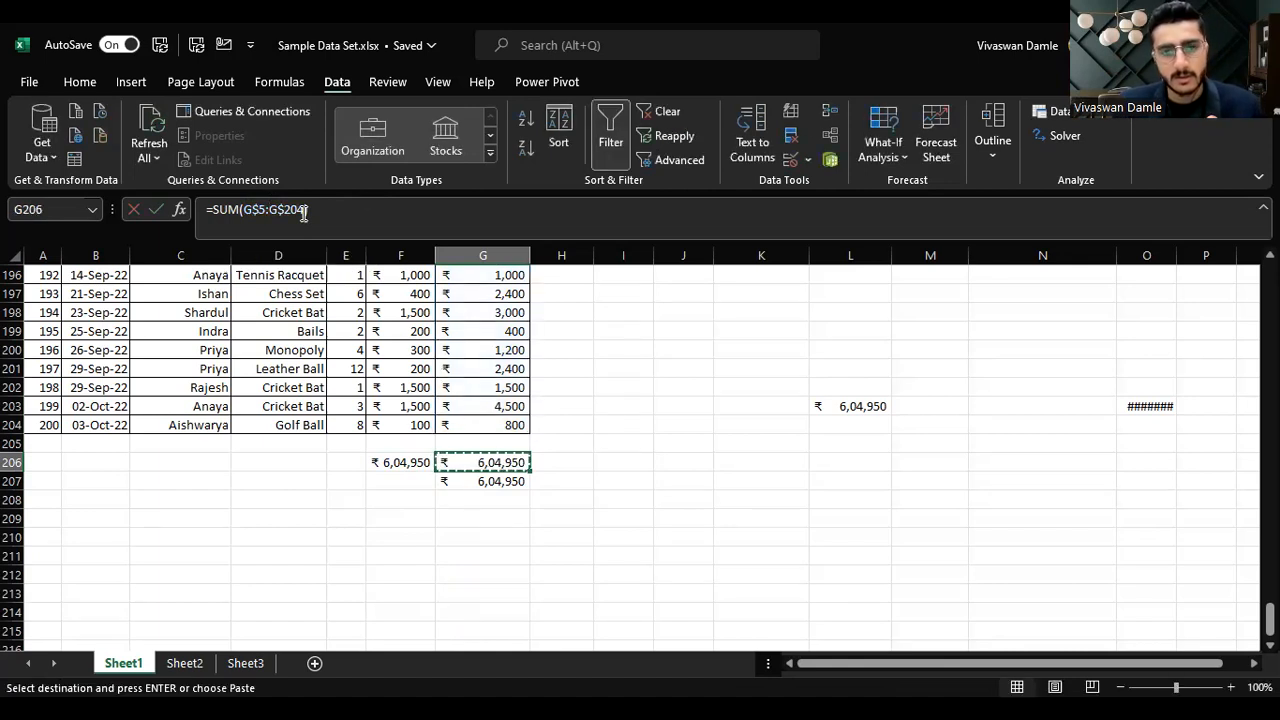
key("Left")
key("Return")
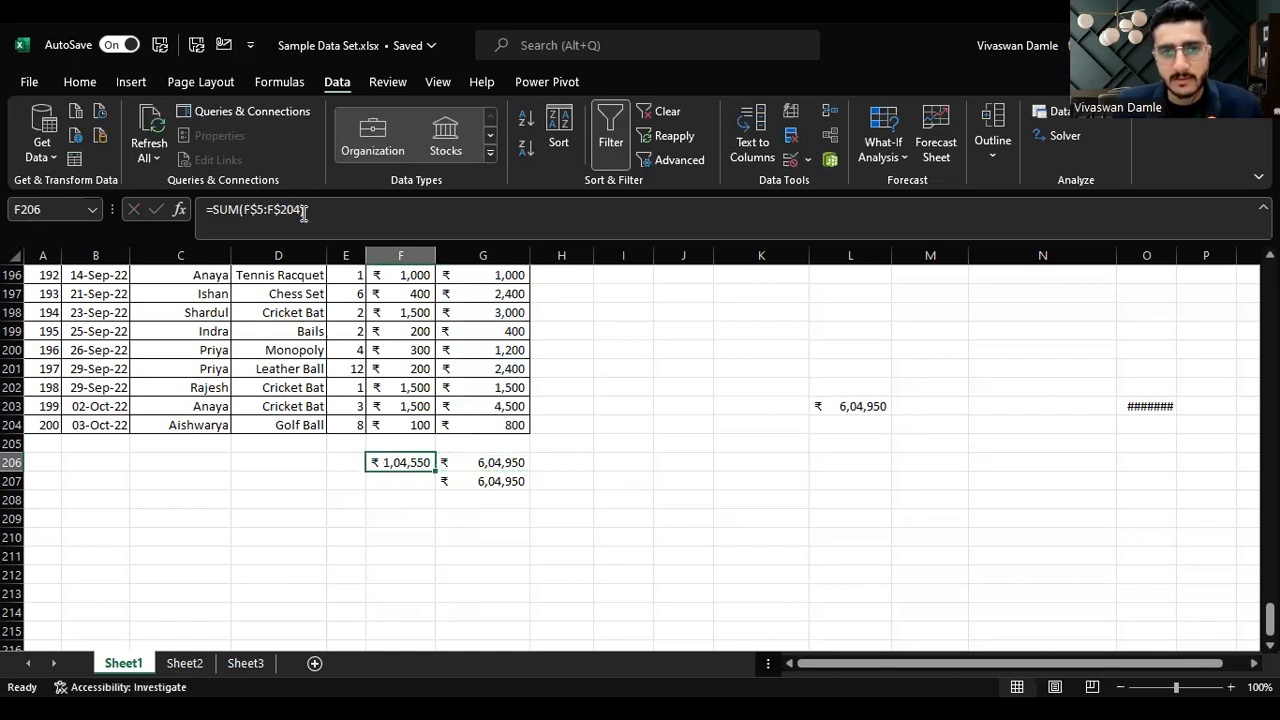
key("F2")
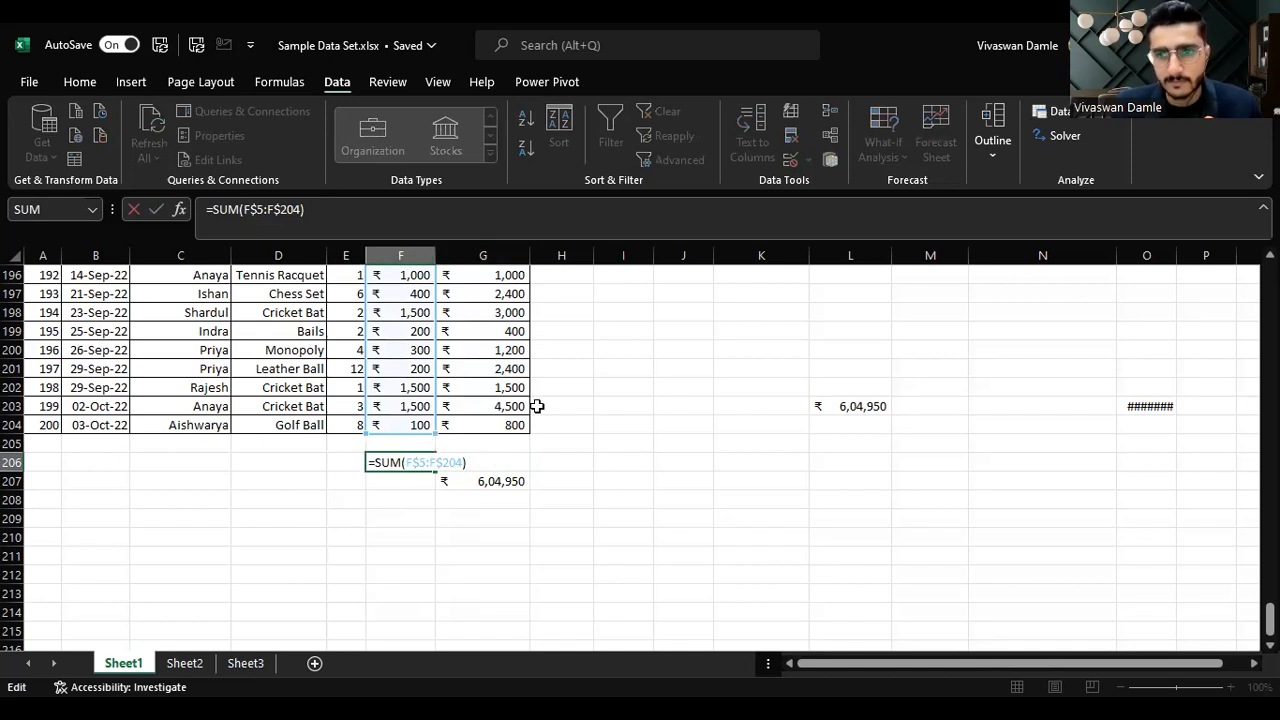
key("Escape")
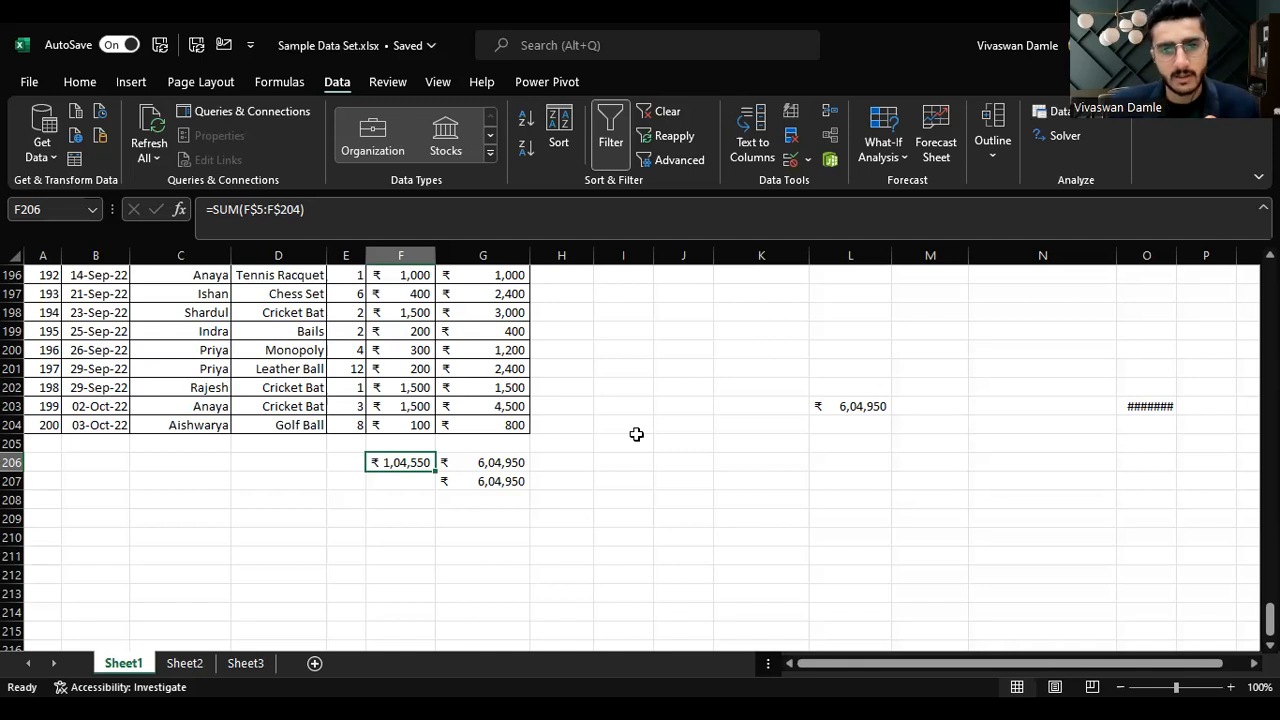
Step: Examine the totals in F206:G207 and the formula in G206
key("shift+Right")
key("shift+Down")
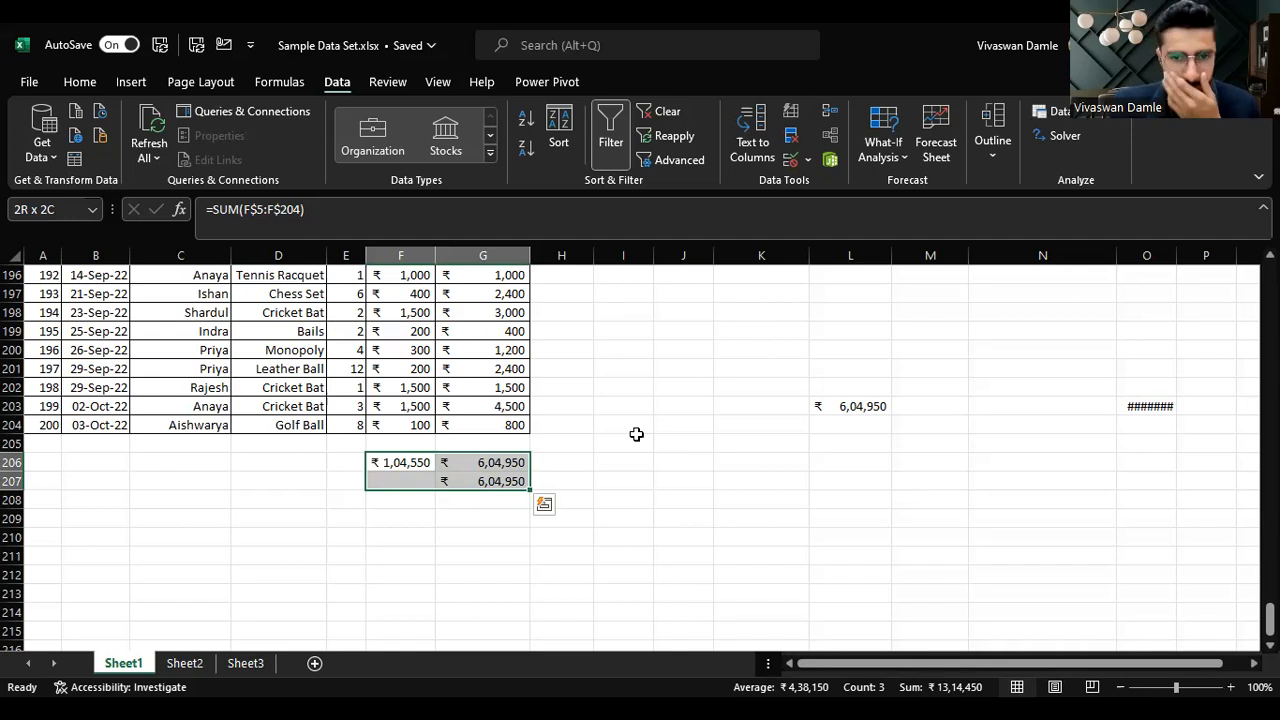
key("Down")
key("Right")
key("Up")
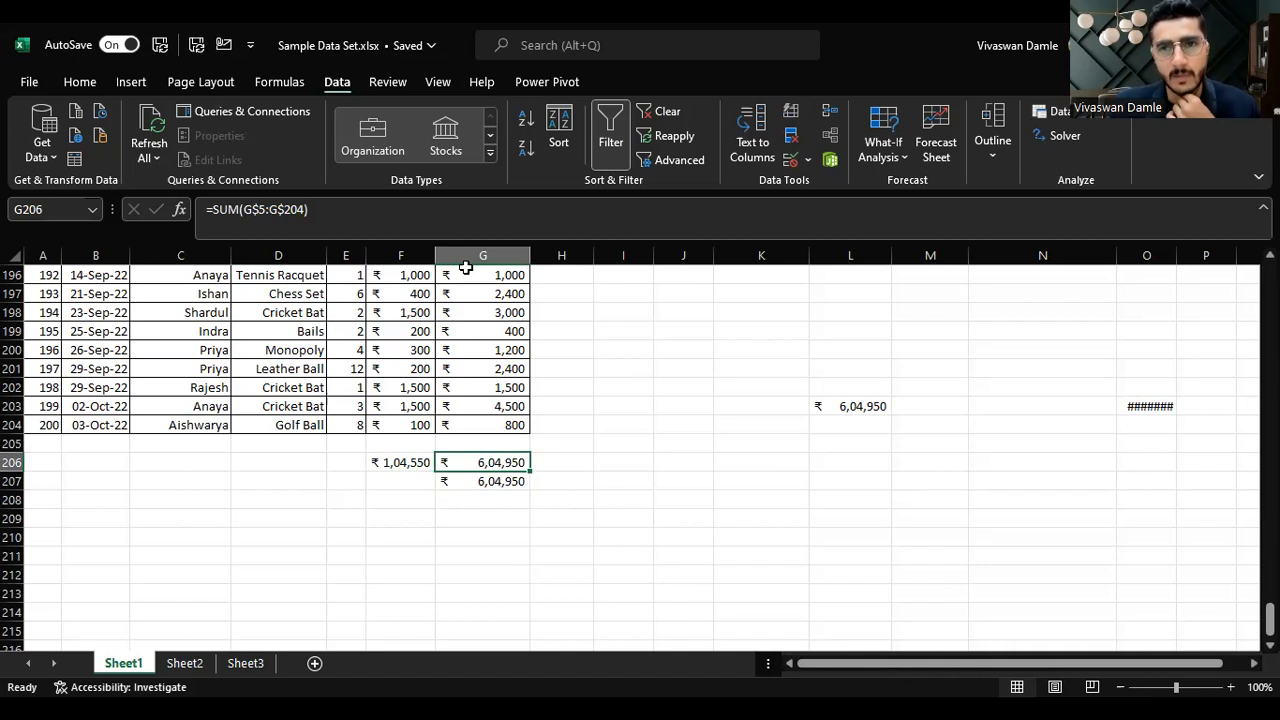
left_click(503, 472)
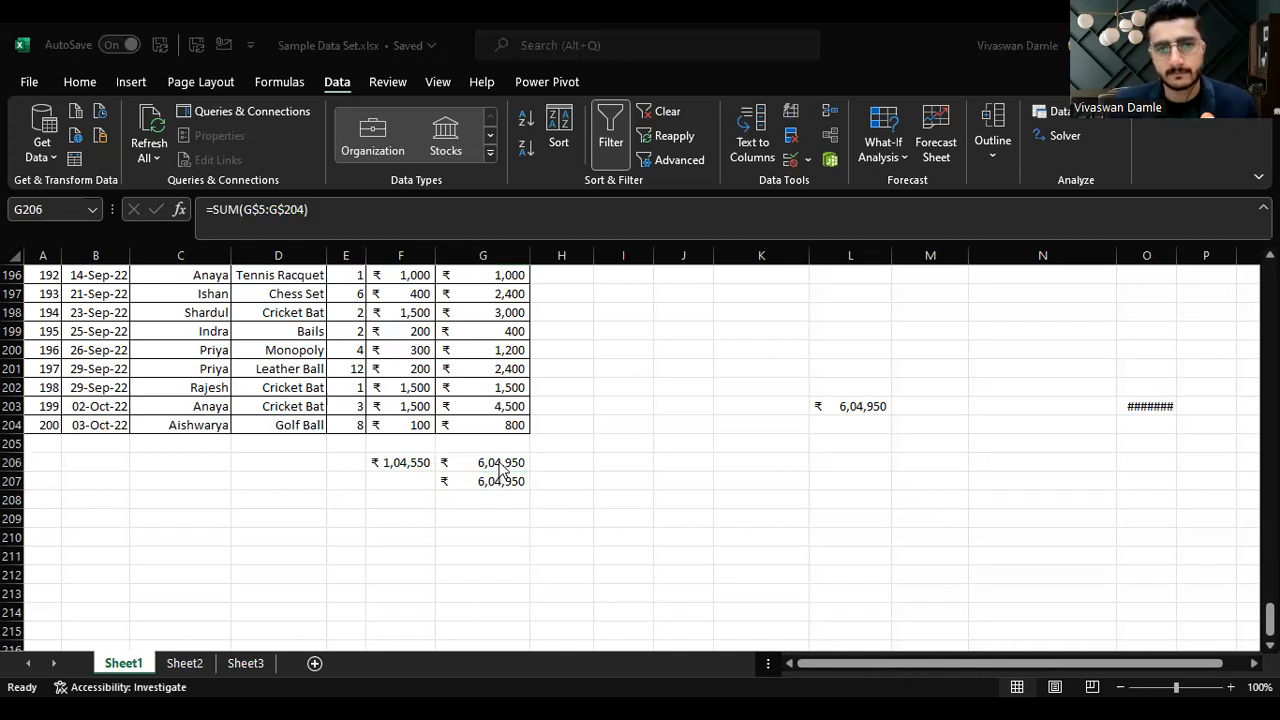
key("F2")
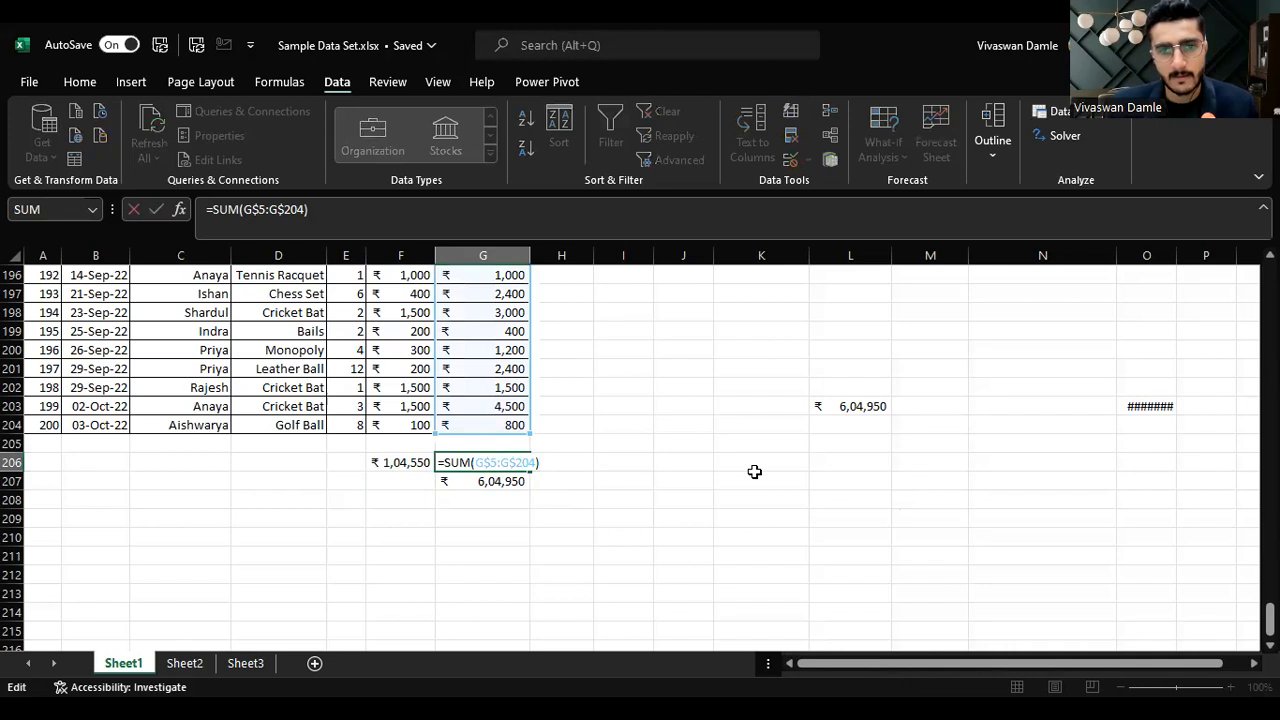
key("Escape")
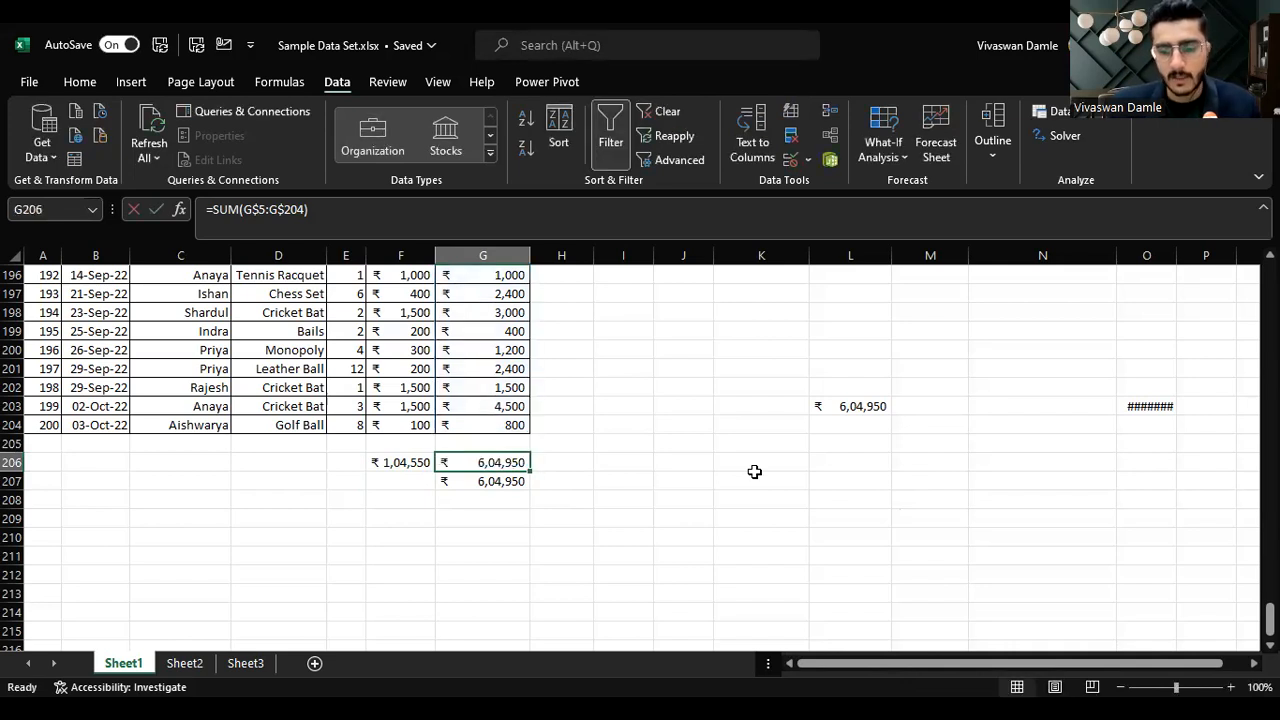
Step: Retype the G206 total as SUM($G$5:$G$204) with fully absolute references
type("=sum(")
key("Tab")
key("ctrl+Up")
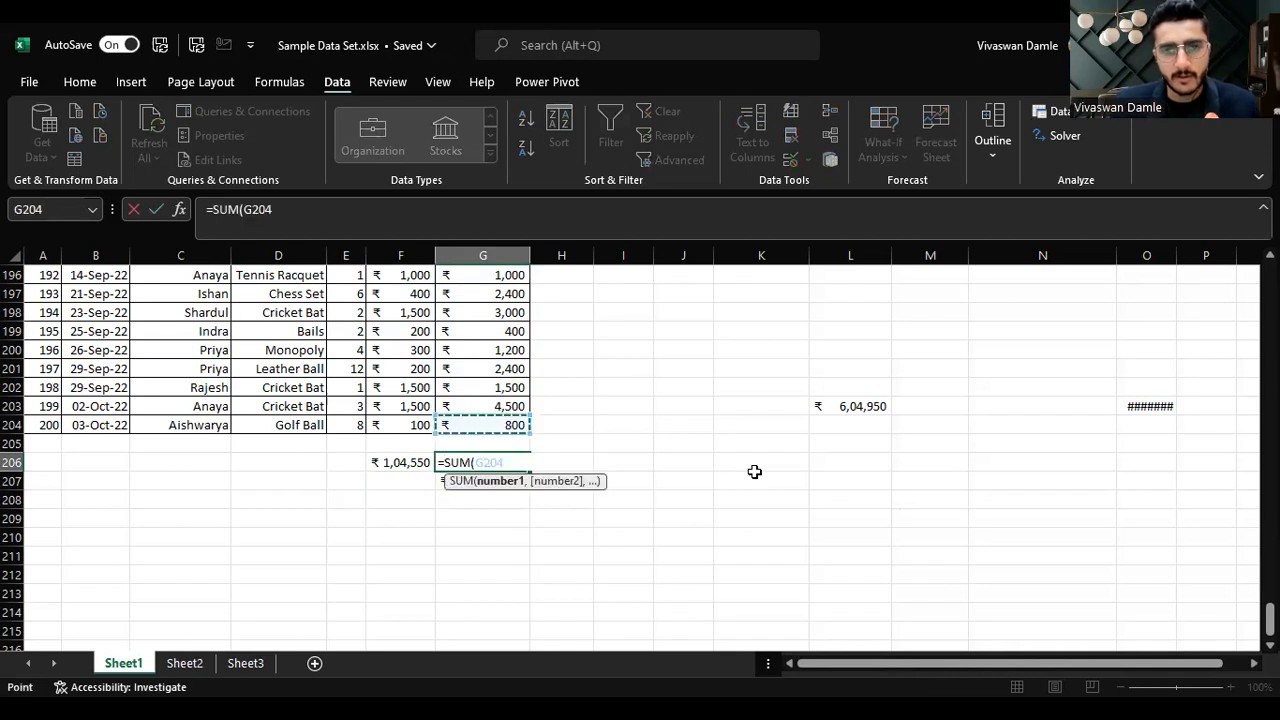
key("ctrl+shift+Up")
key("shift+Down")
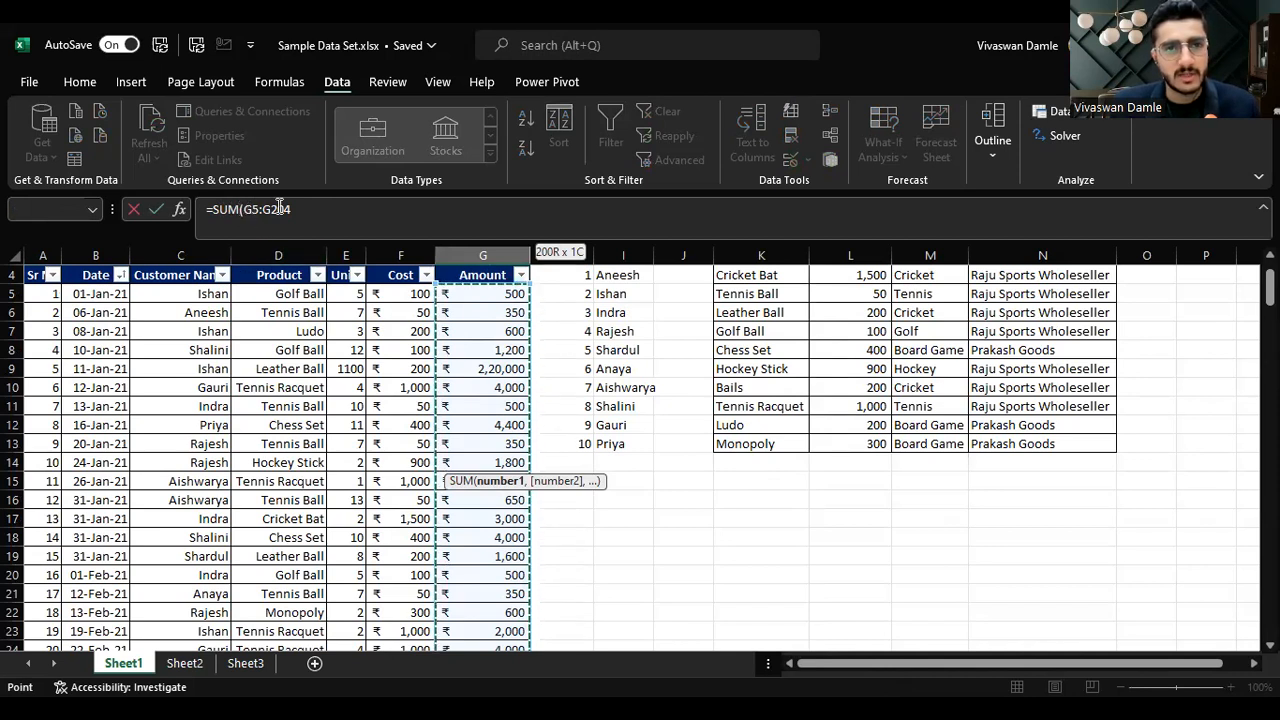
key("F4")
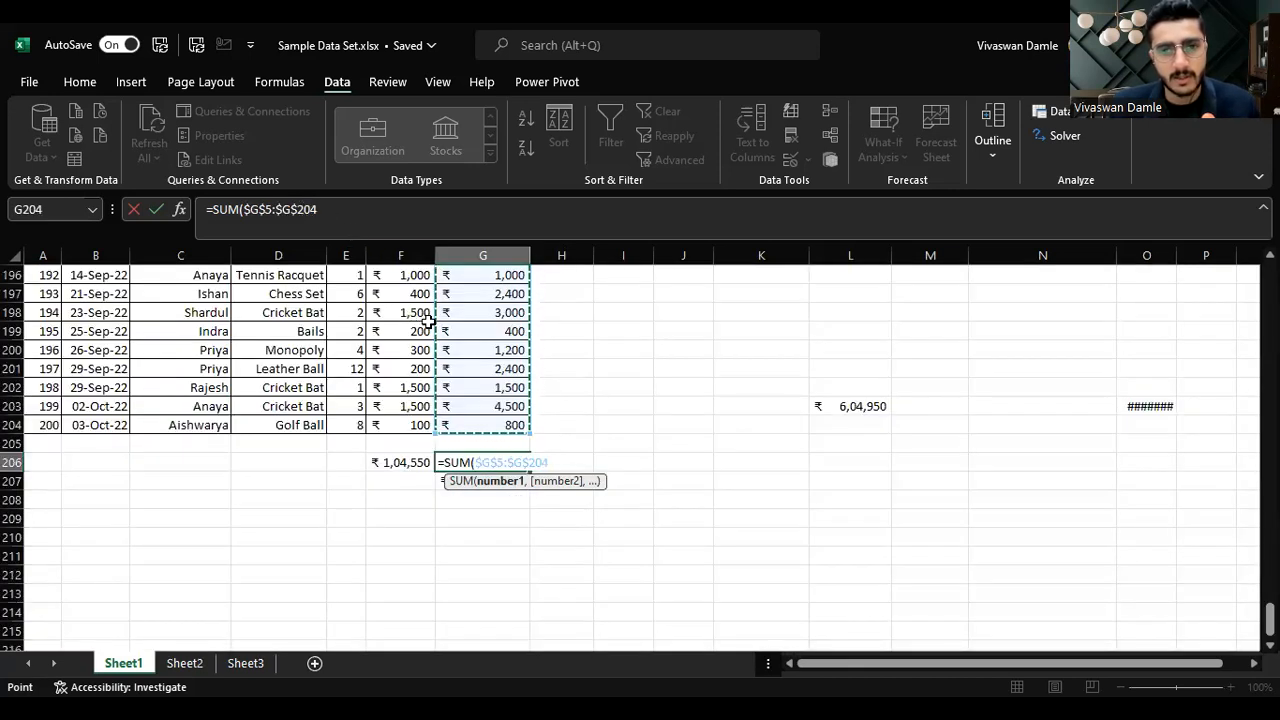
key("ctrl+Return")
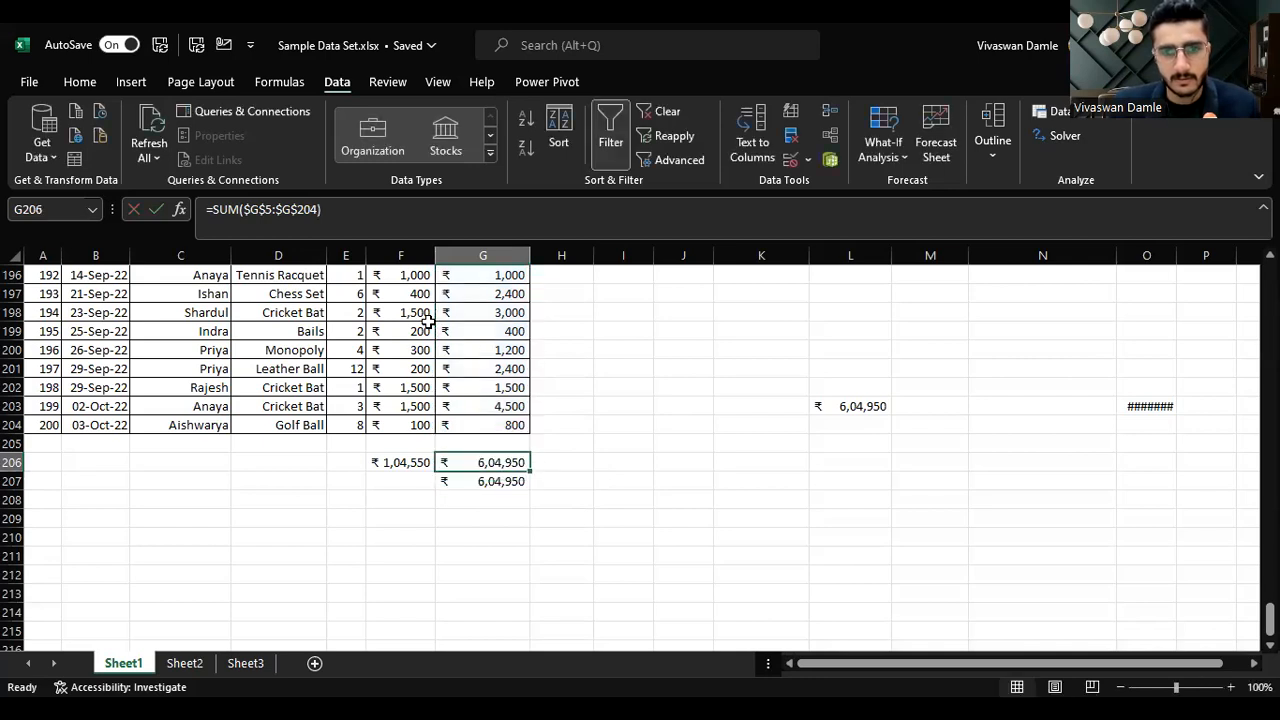
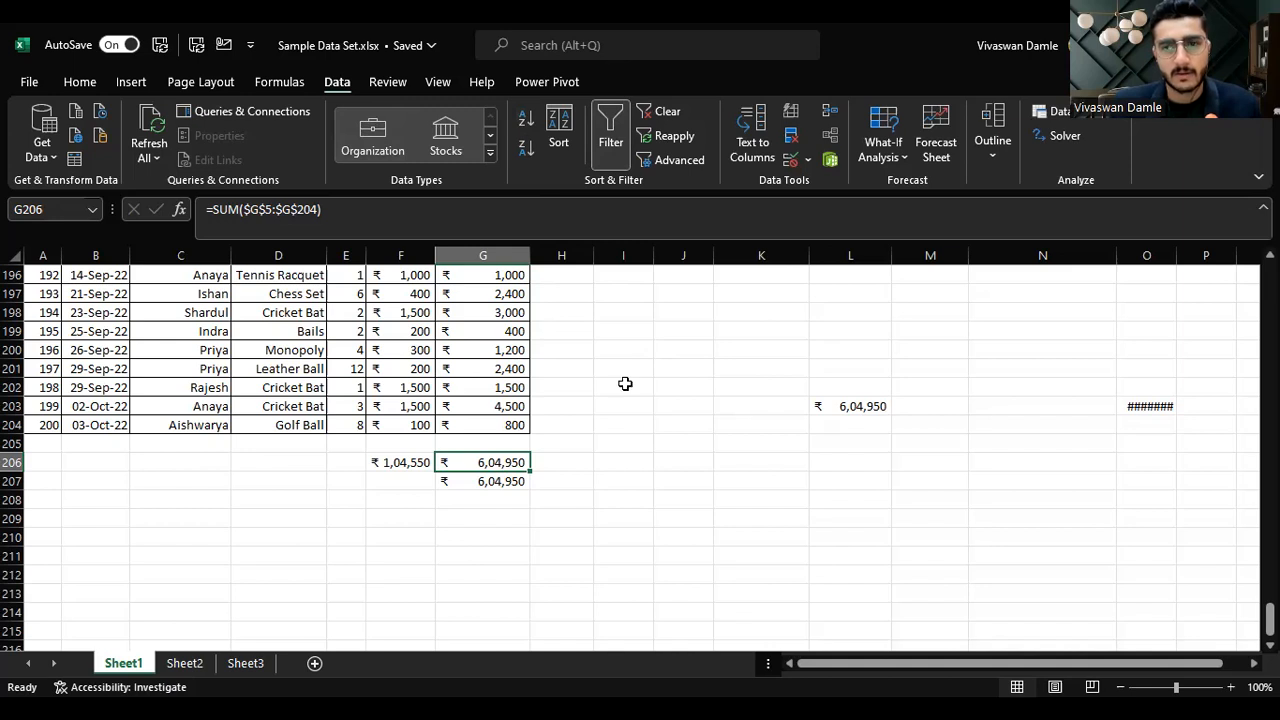
left_click(192, 663)
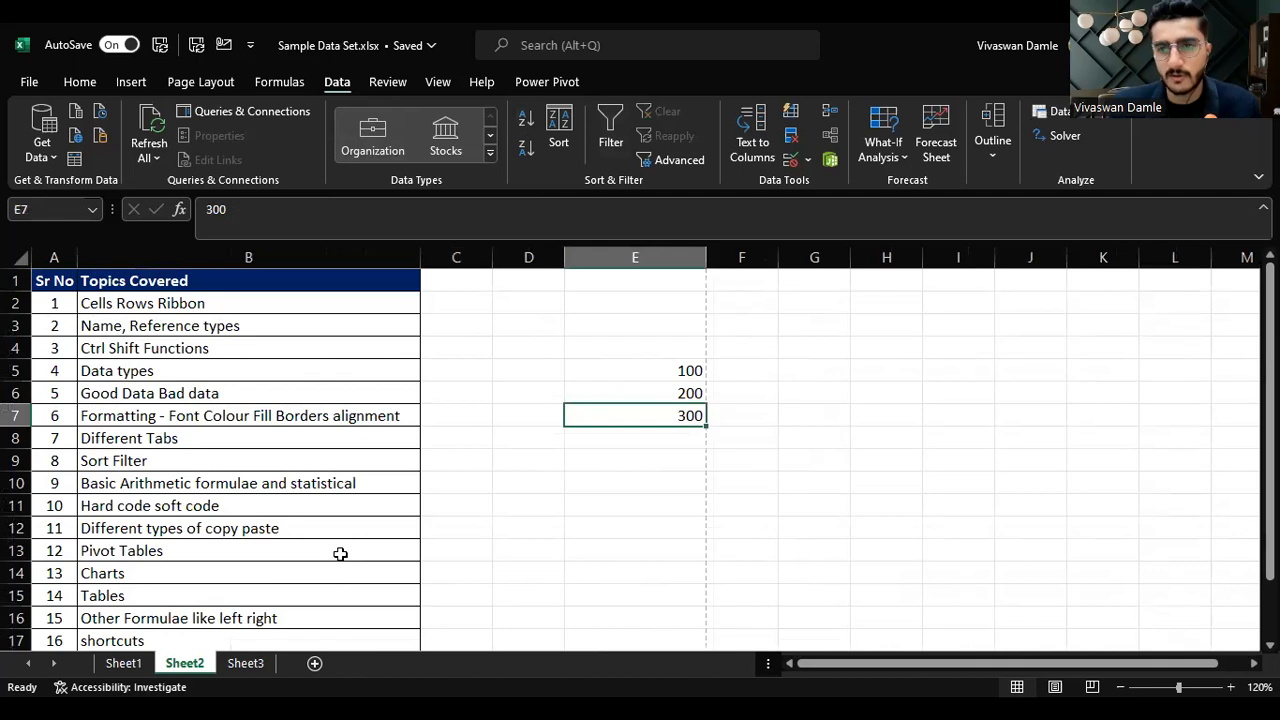
left_click(258, 484)
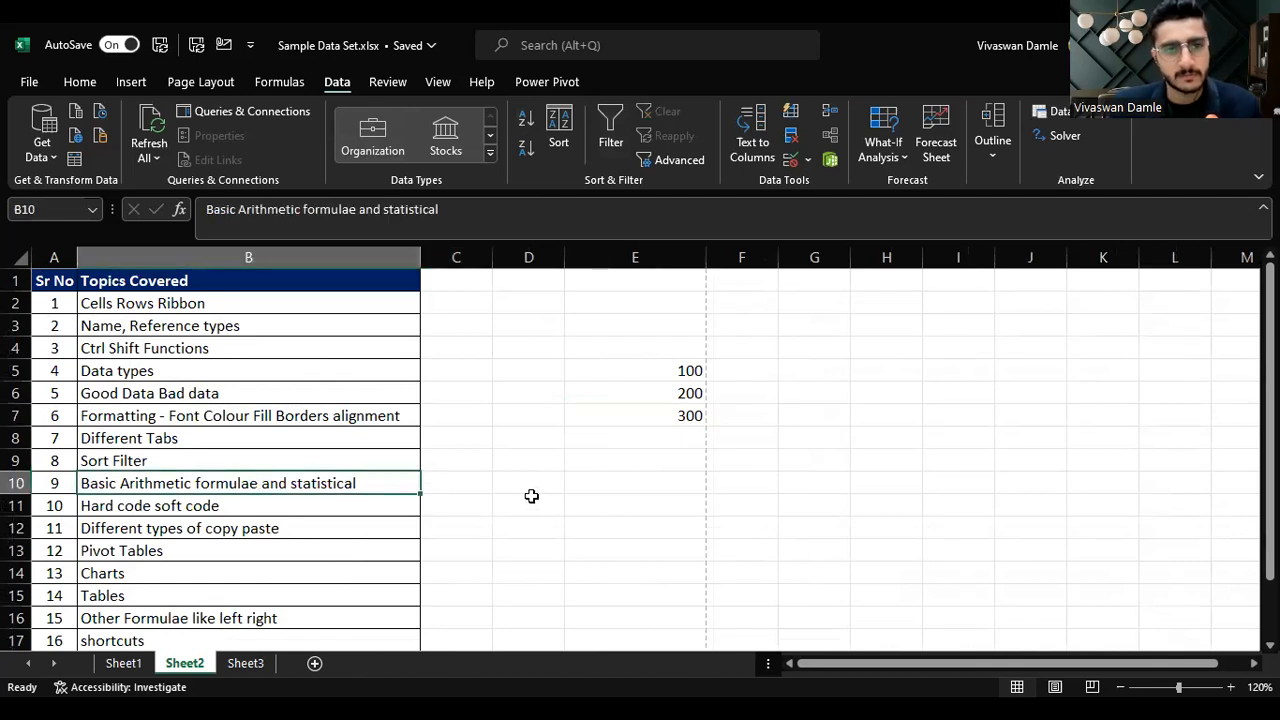
left_click(676, 460)
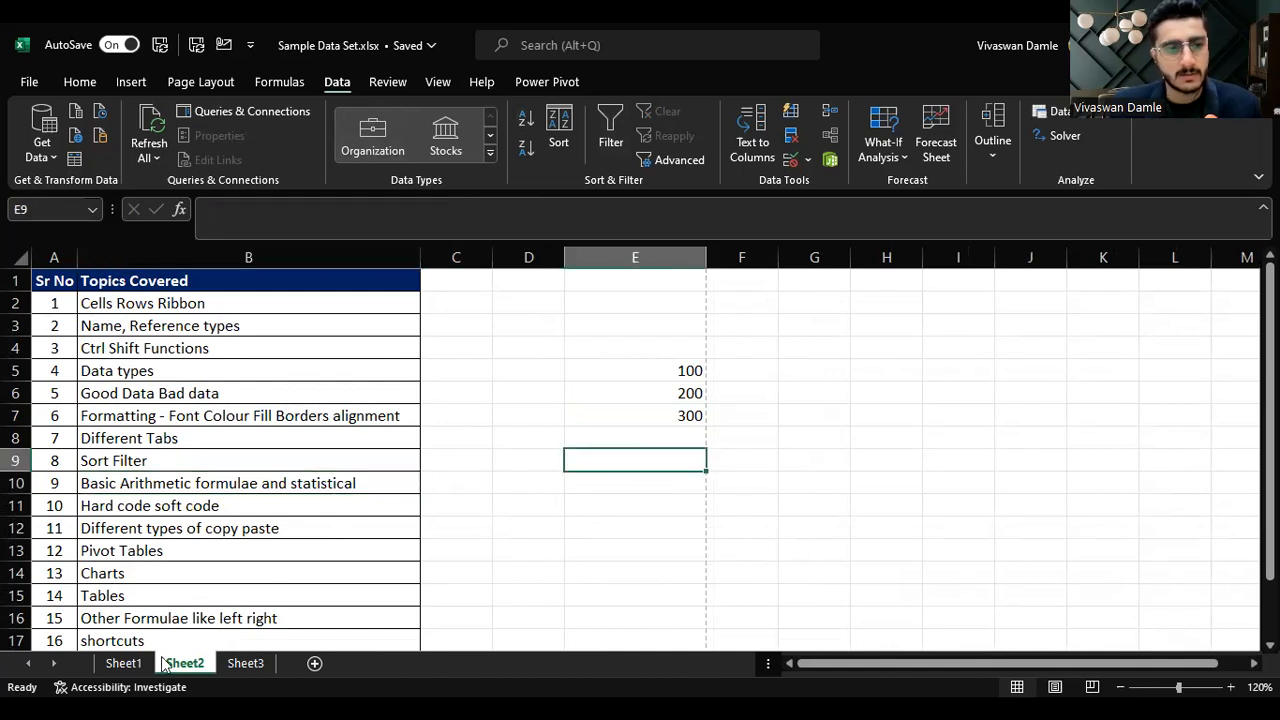
left_click(128, 668)
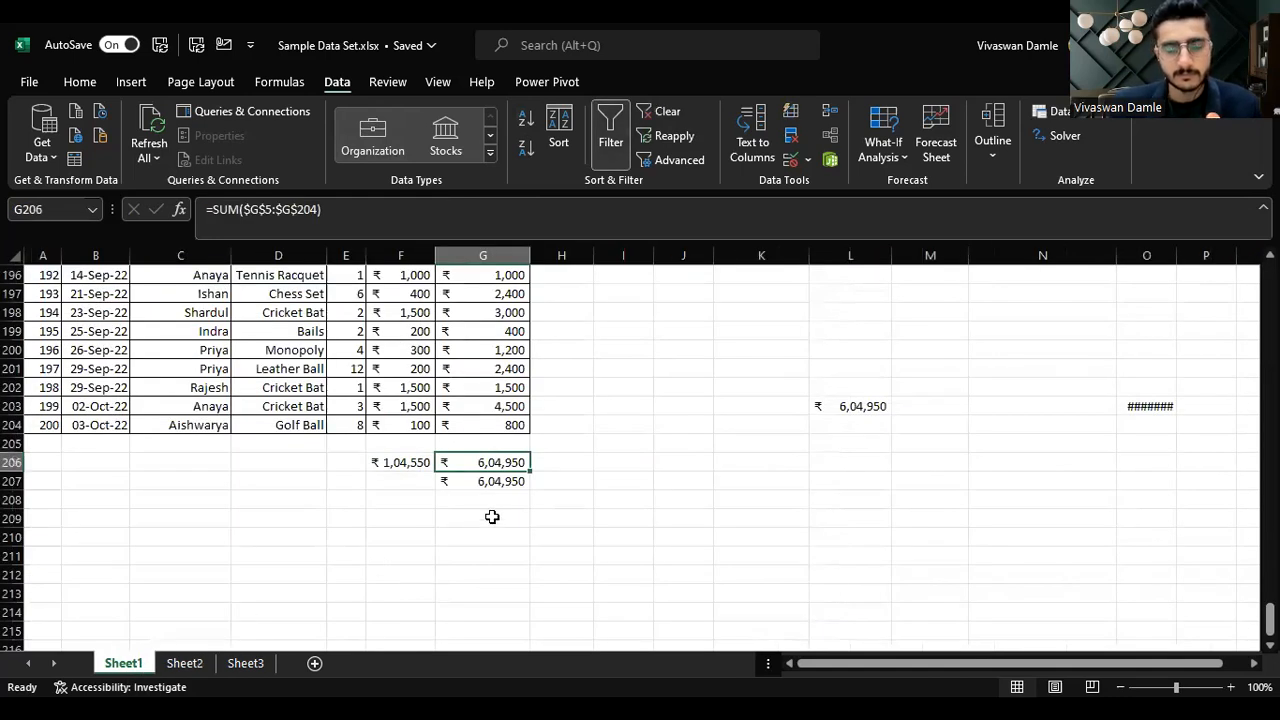
Step: Clear the totals in F206:G207 below the data
key("shift+Left")
key("shift+Down")
key("Delete")
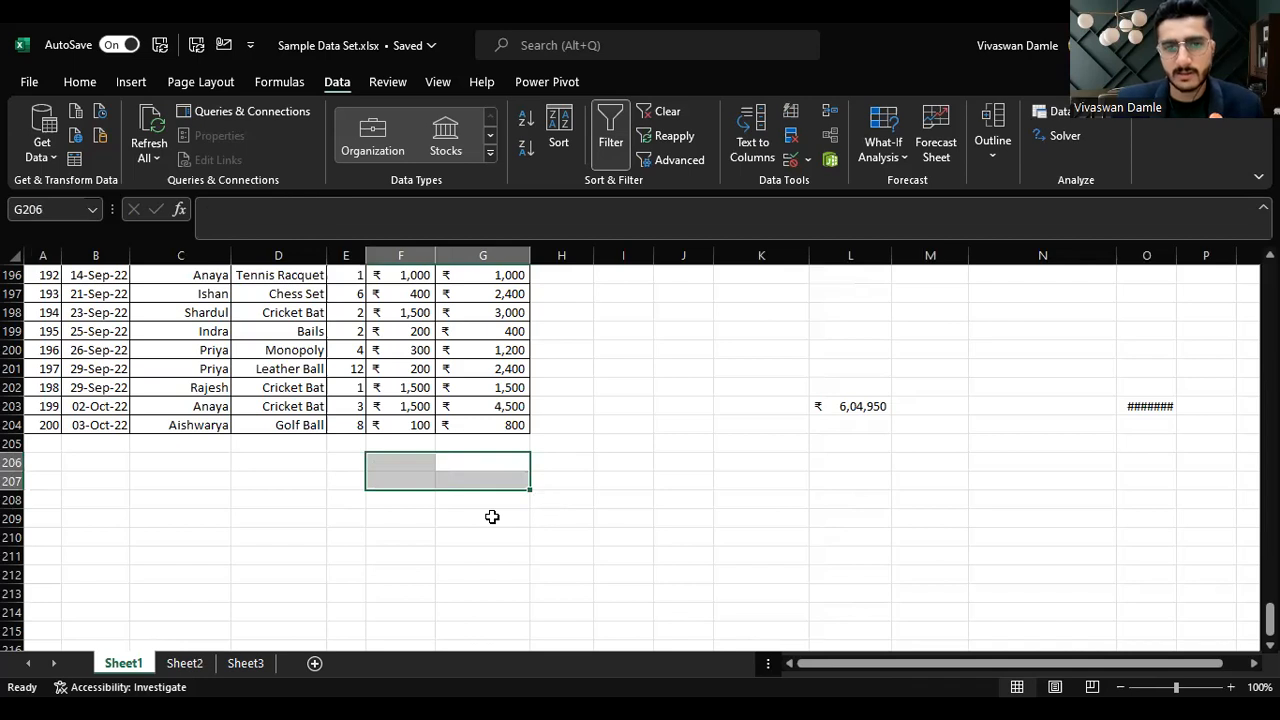
key("Right")
key("Left")
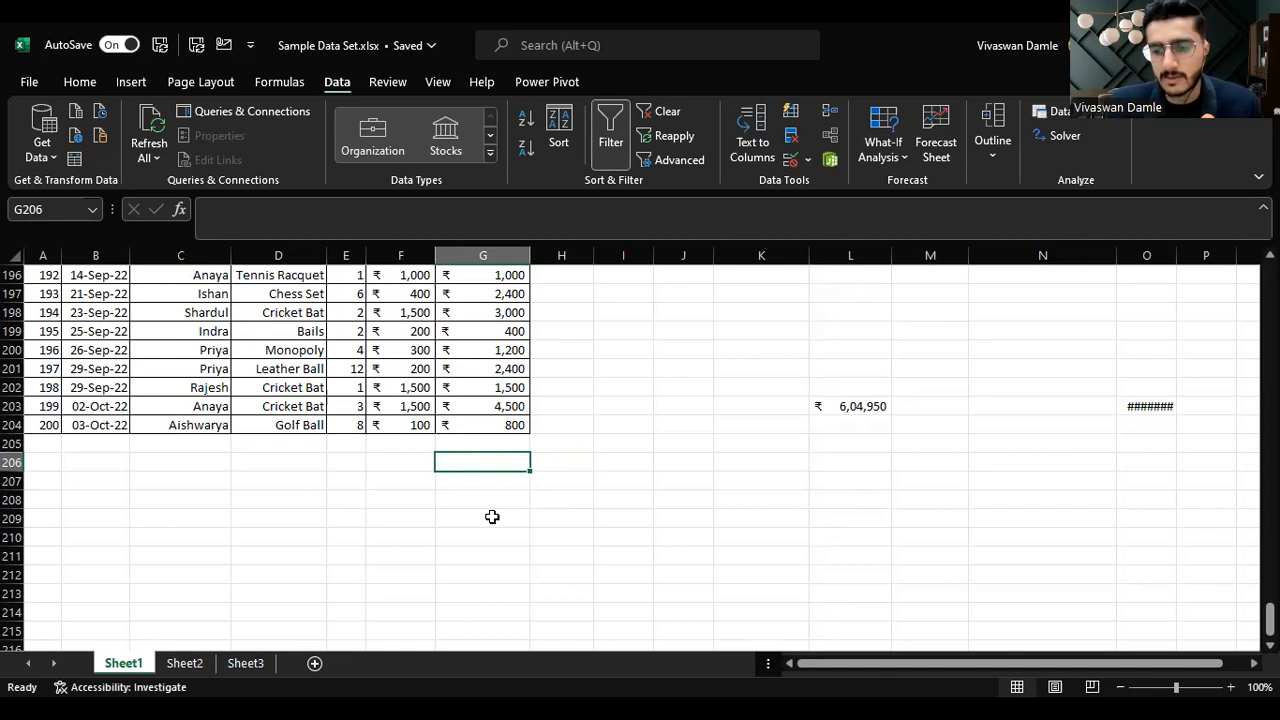
Step: Enter an AVERAGE formula in G206 averaging the Amount column range G5:G204
type("=")
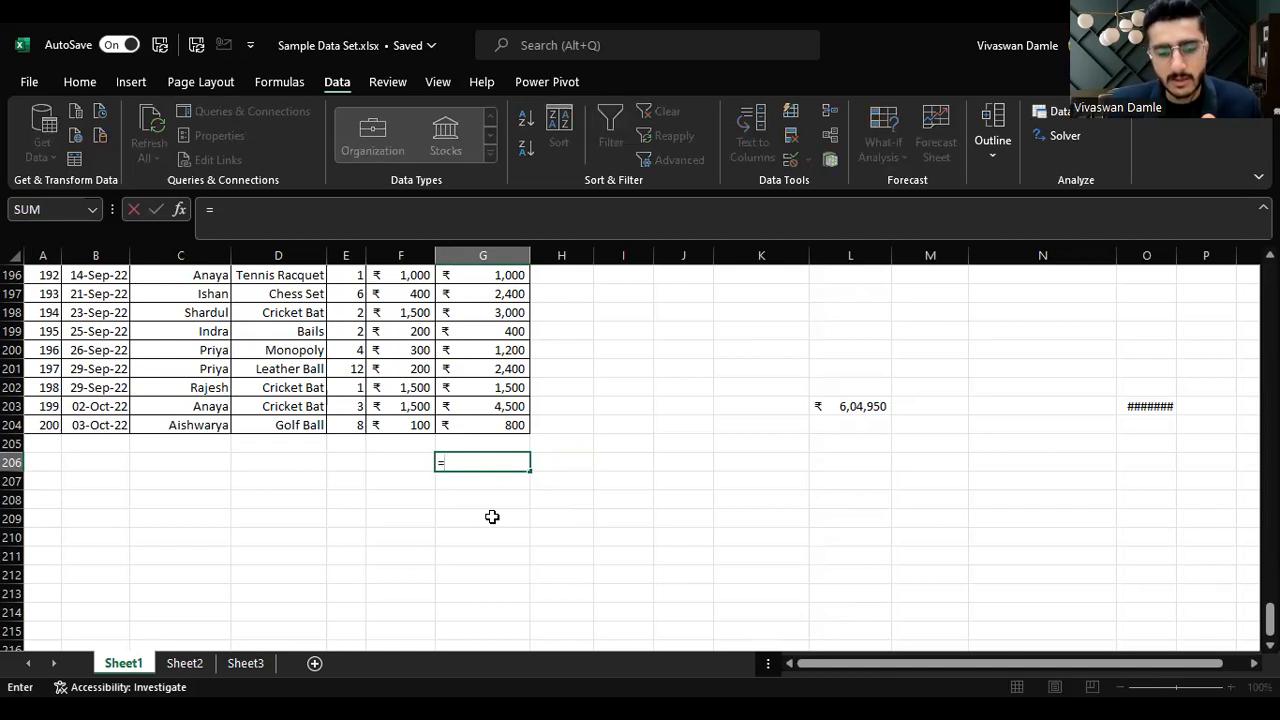
type("average")
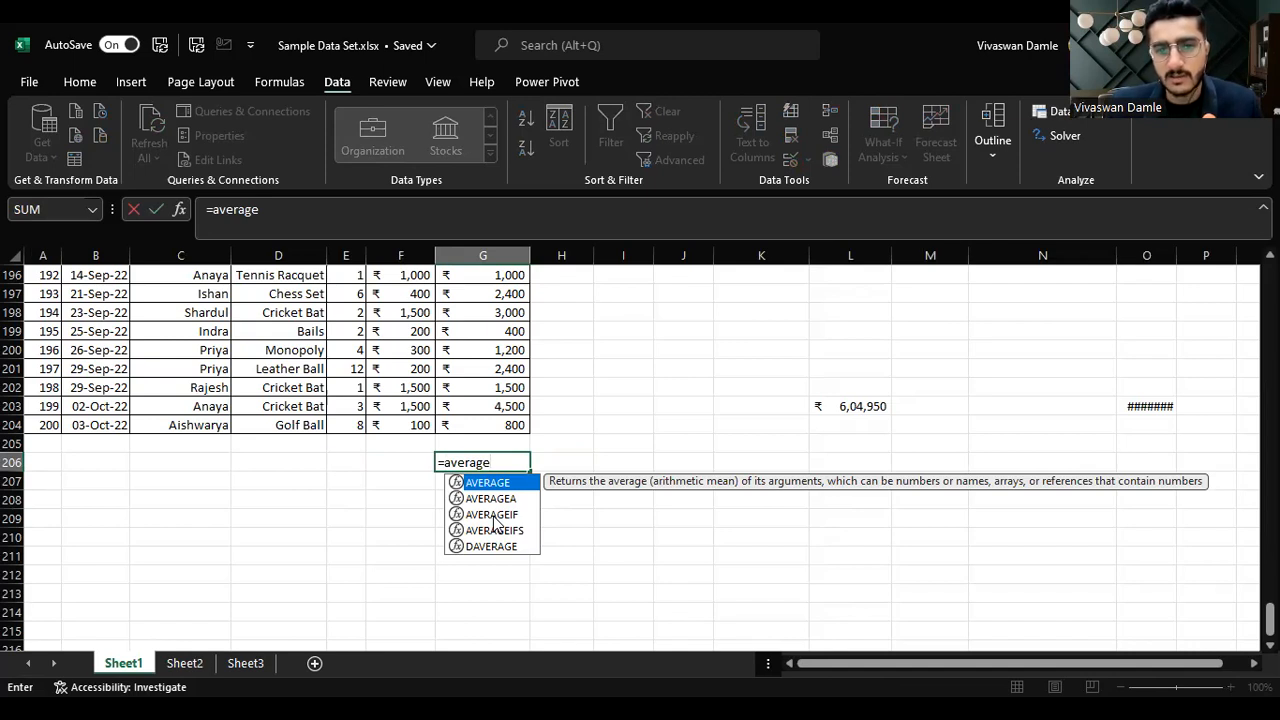
left_click(492, 515)
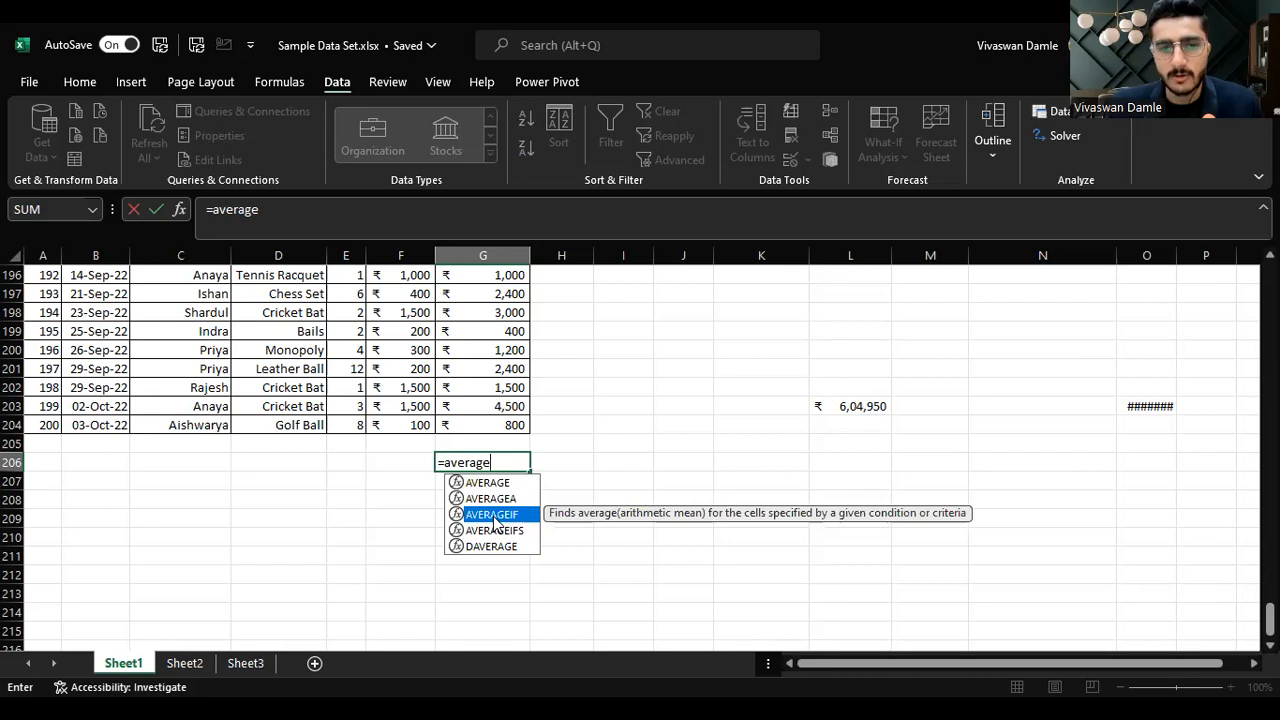
key("Up")
key("Up")
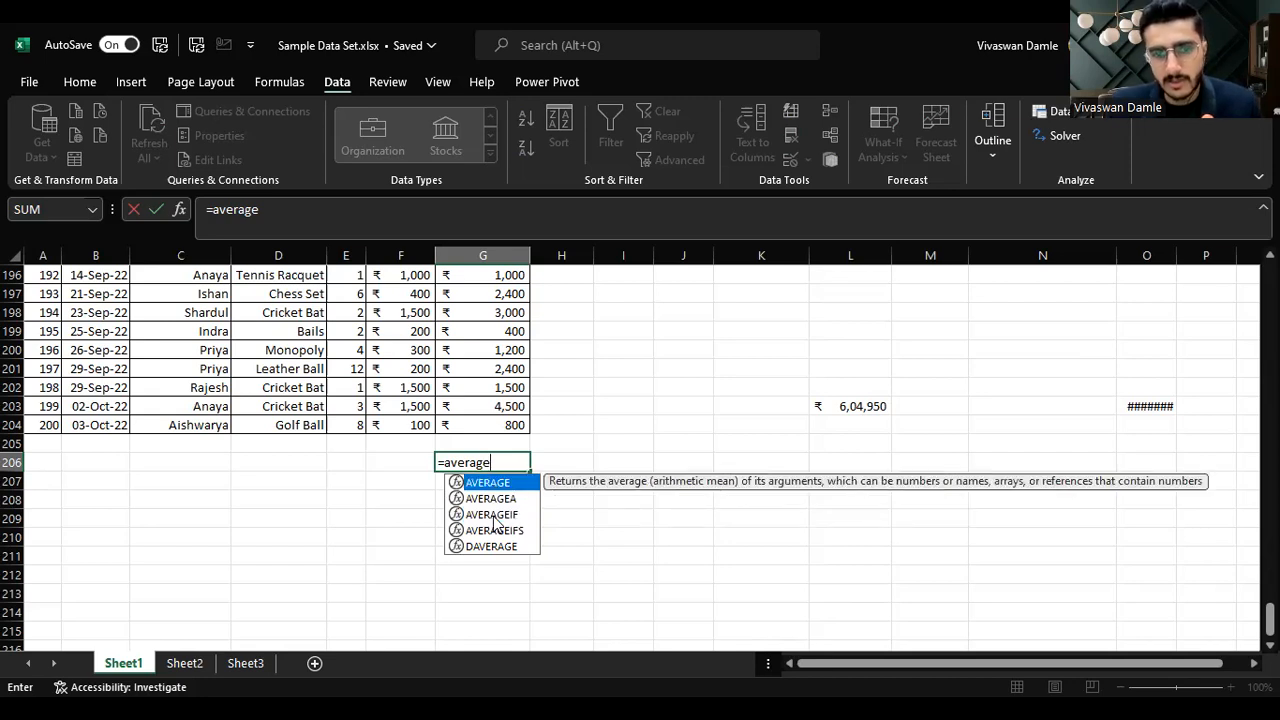
key("Tab")
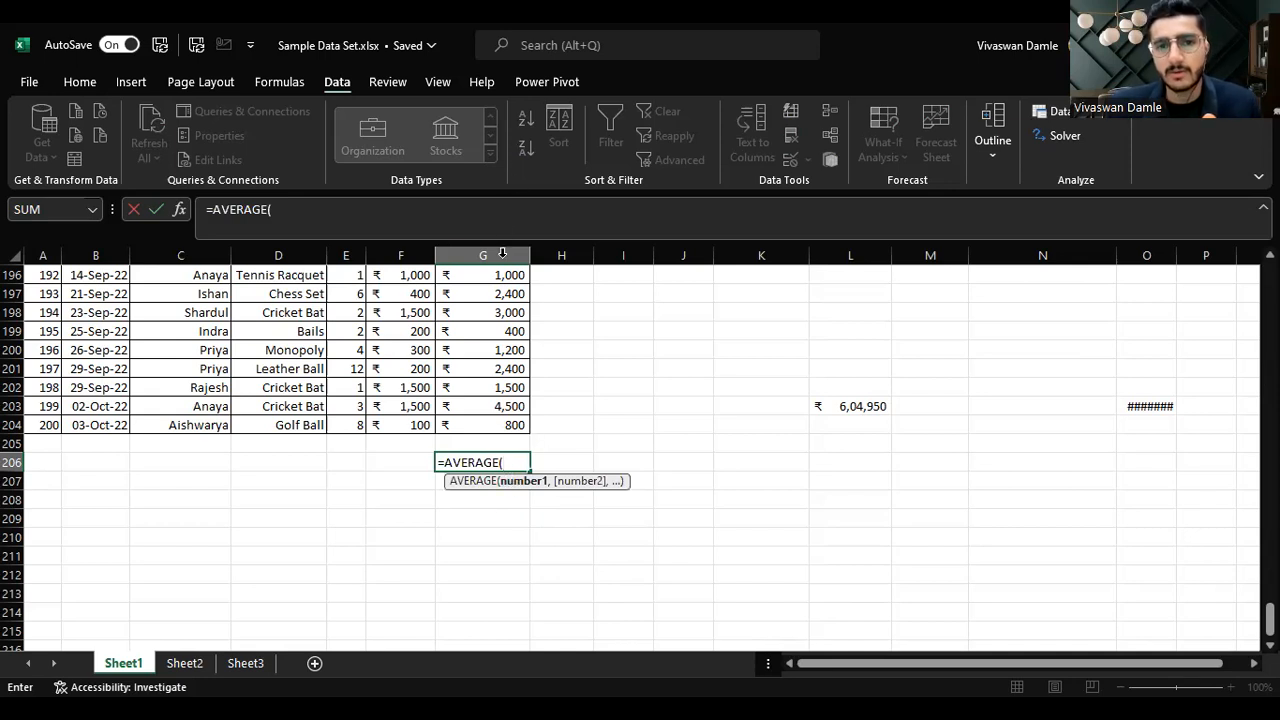
left_click(490, 428)
key("ctrl+shift+Up")
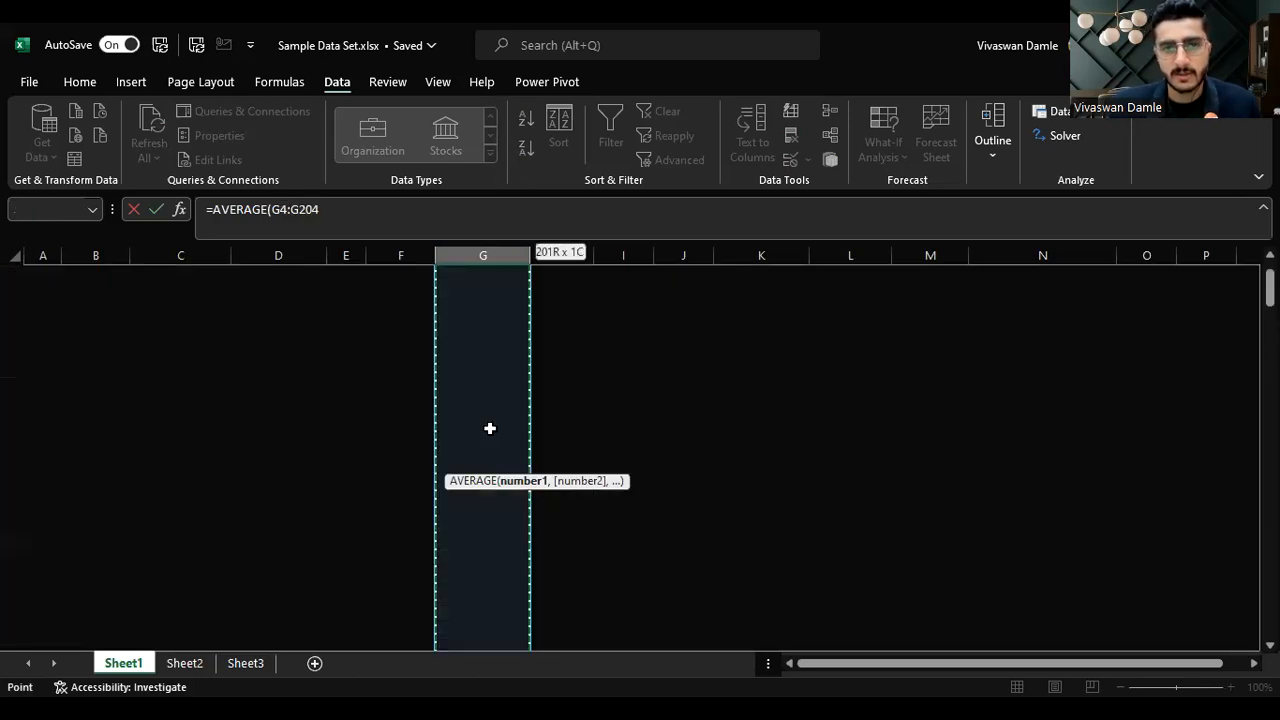
key("Return")
key("Up")
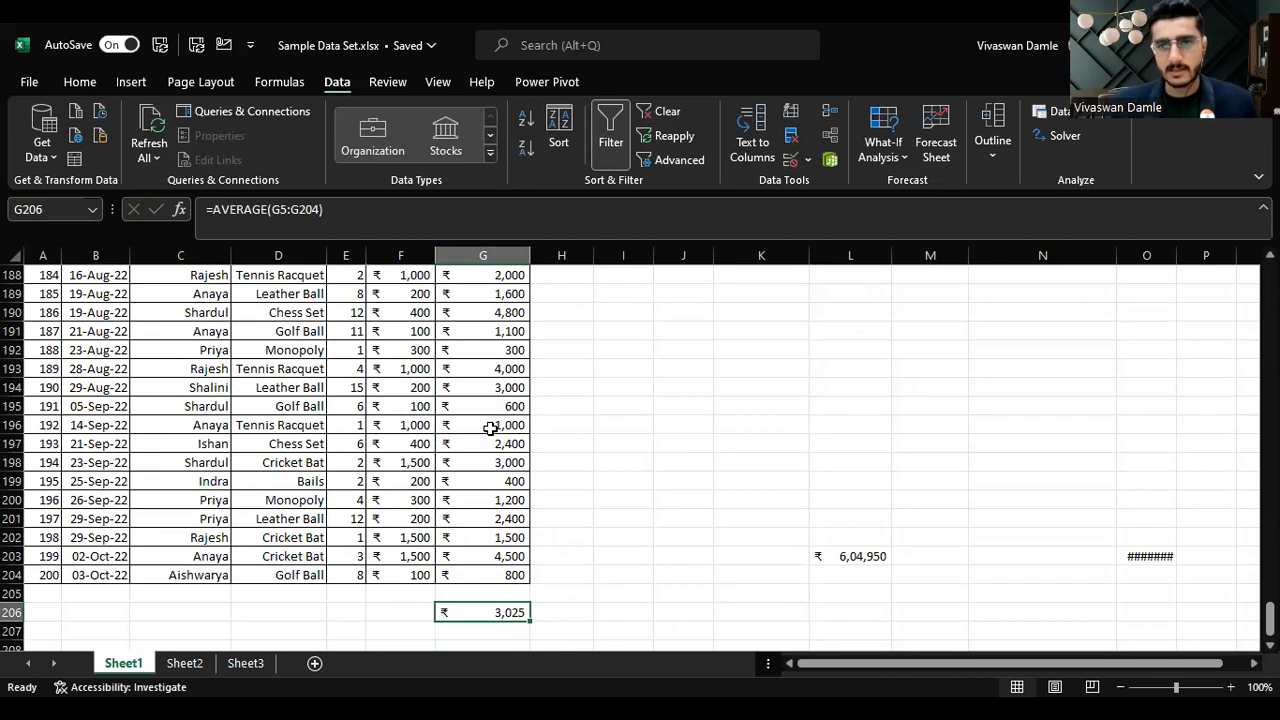
key("Up")
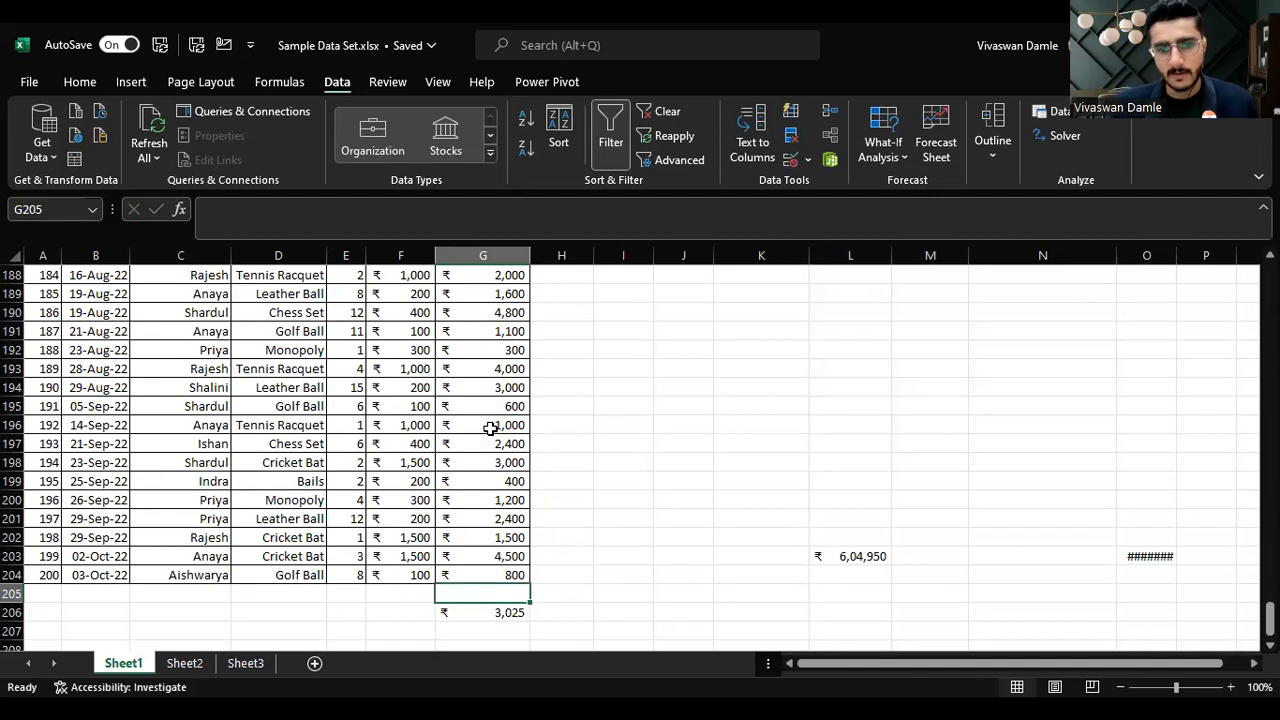
key("Down")
key("Down")
key("Down")
key("Down")
key("Up")
key("Up")
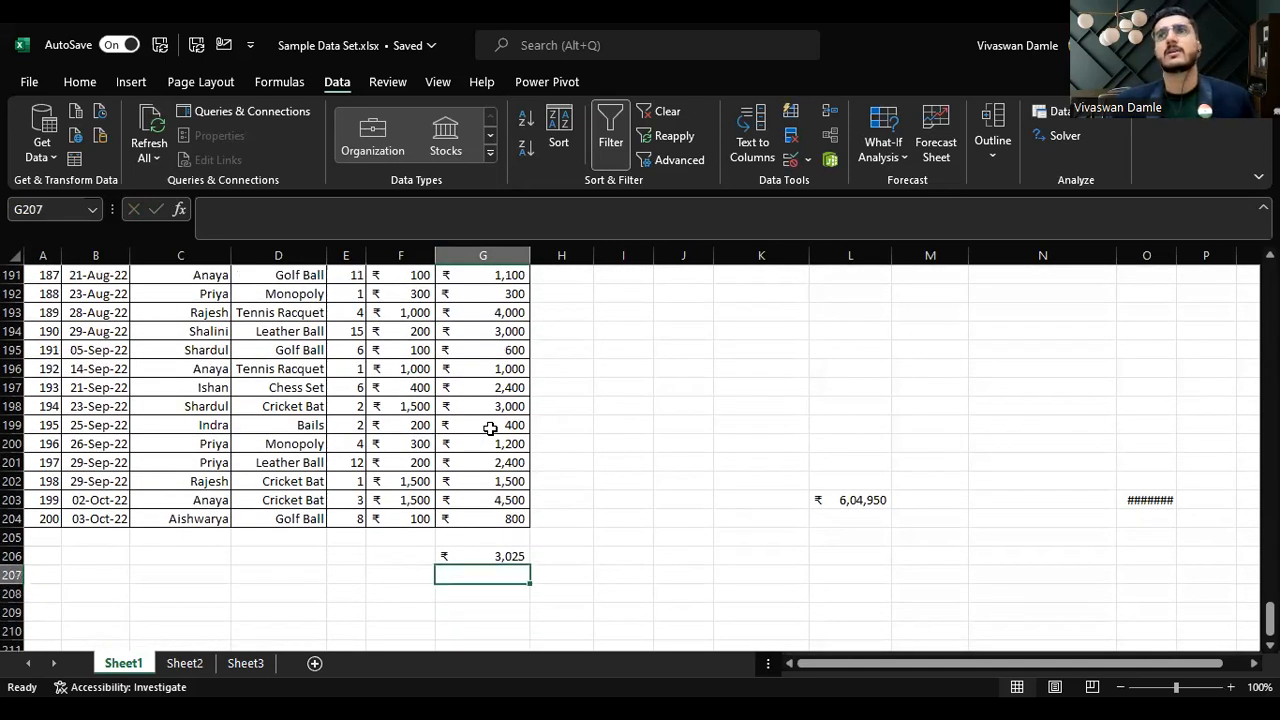
key("Up")
key("Up")
key("Down")
key("Delete")
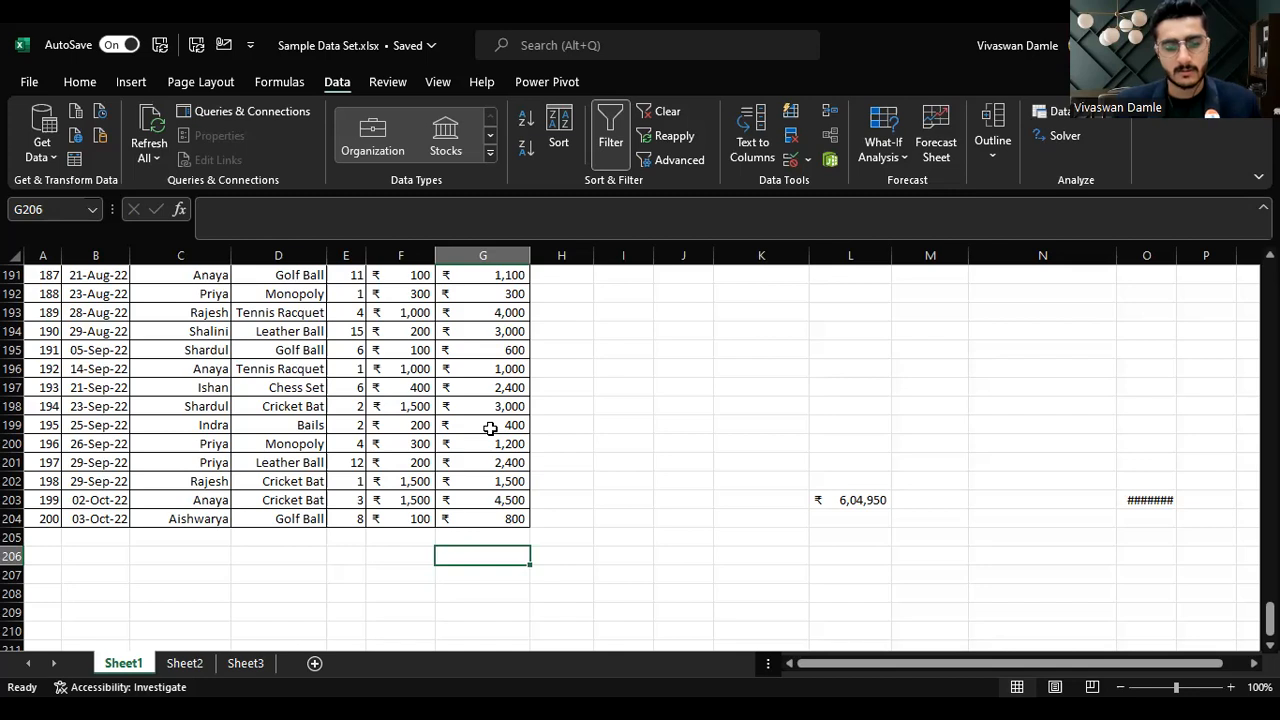
key("ctrl+z")
Step: Move the AVERAGE formula from G206 down to G207
key("ctrl+x")
key("Down")
key("ctrl+v")
key("Up")
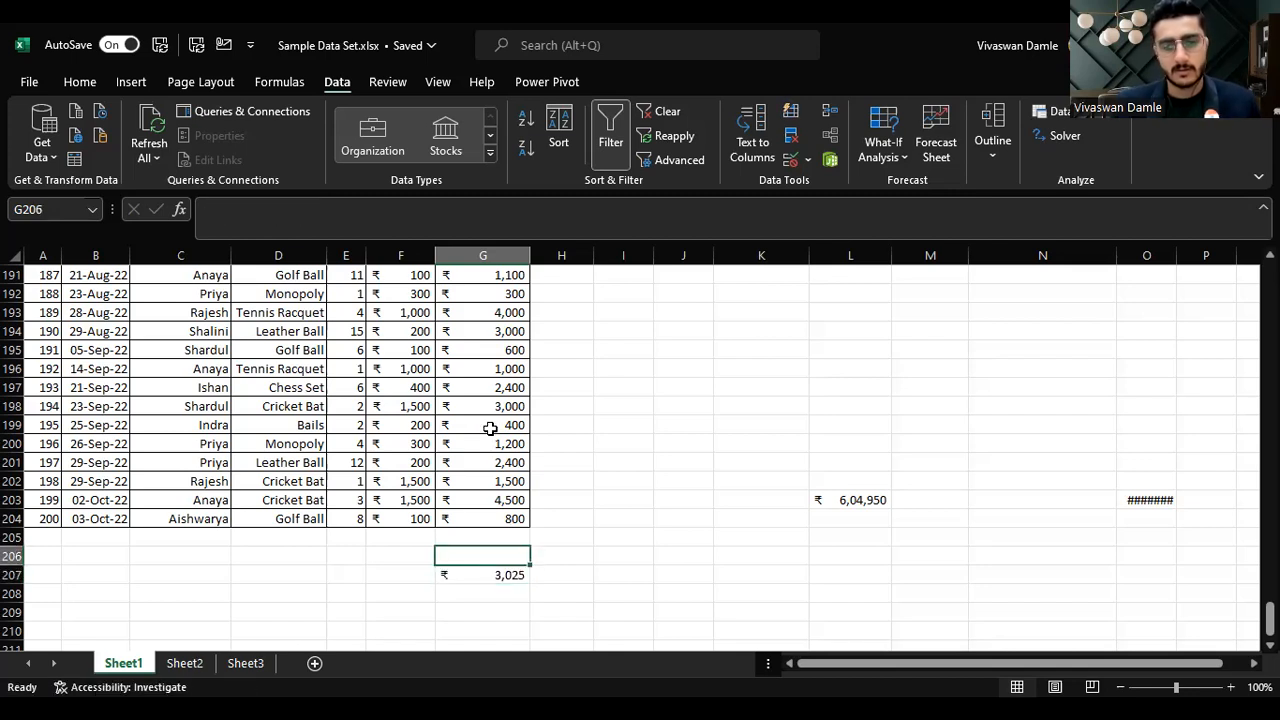
Step: Enter =SUM(G5:G204) in G206 to total the Amount column
type("=")
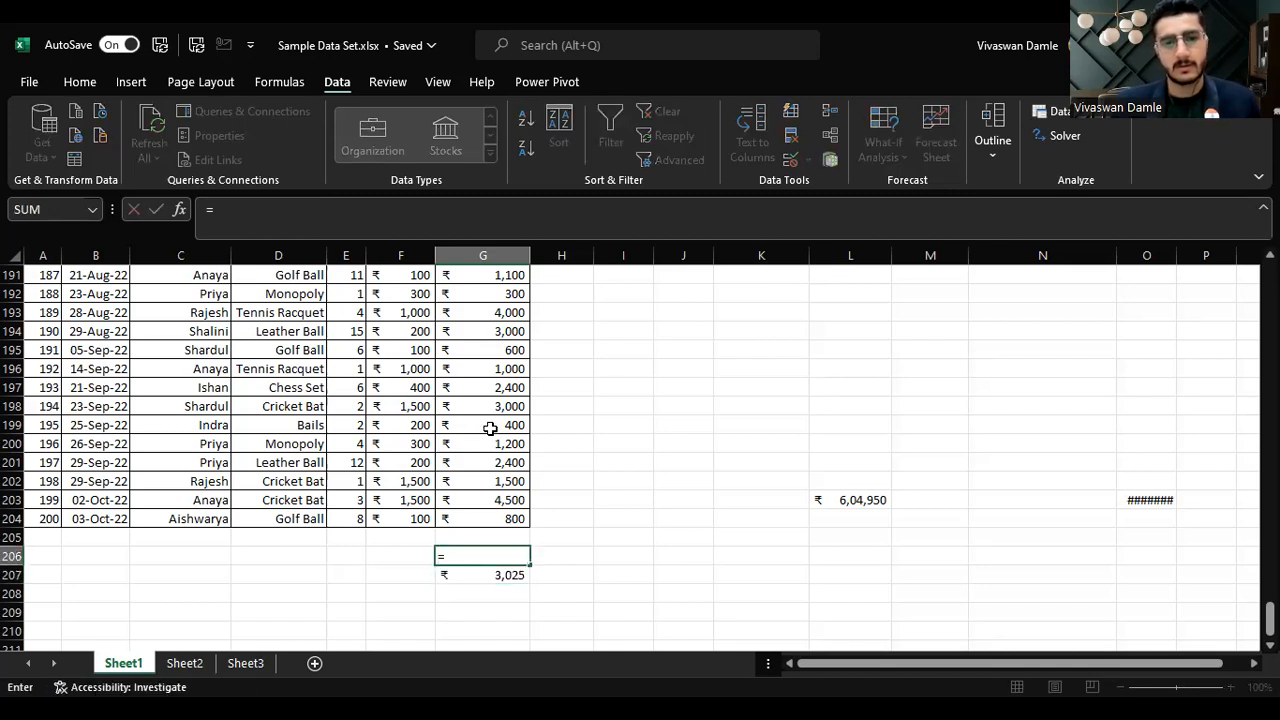
type("SUM(")
key("Up")
key("Up")
key("ctrl+shift+Up")
key("shift+Down")
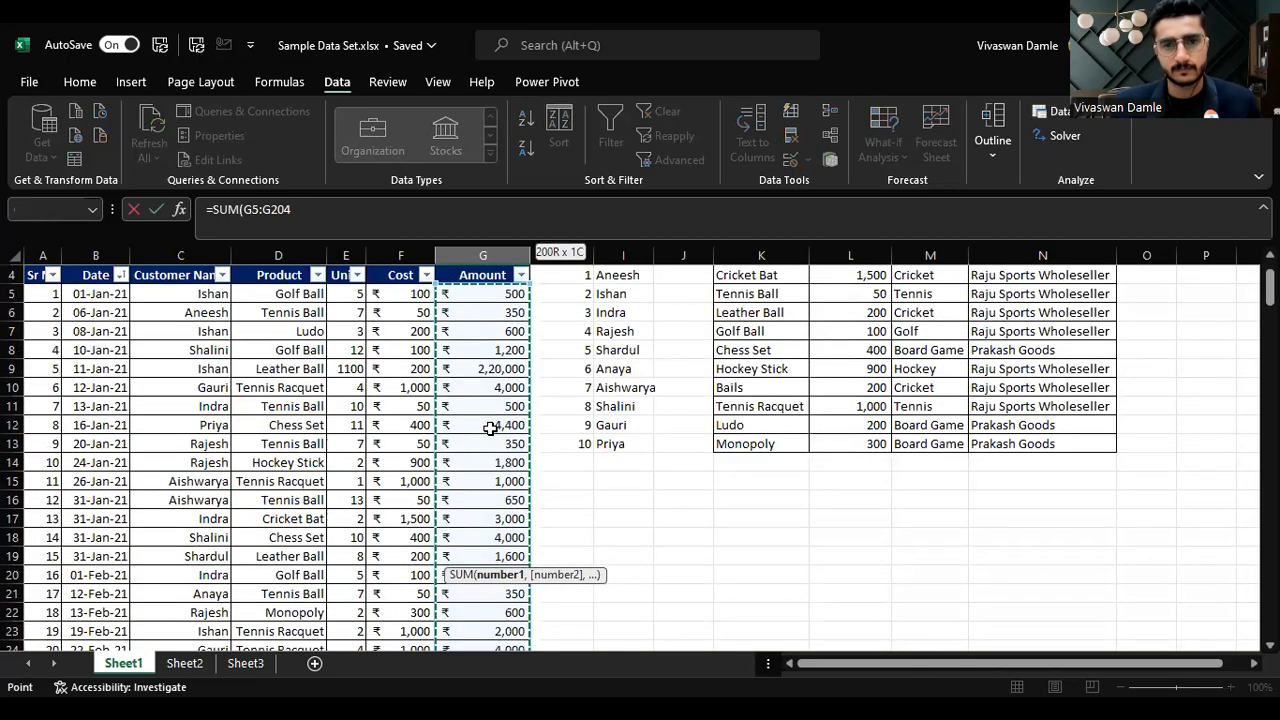
key("Return")
key("Up")
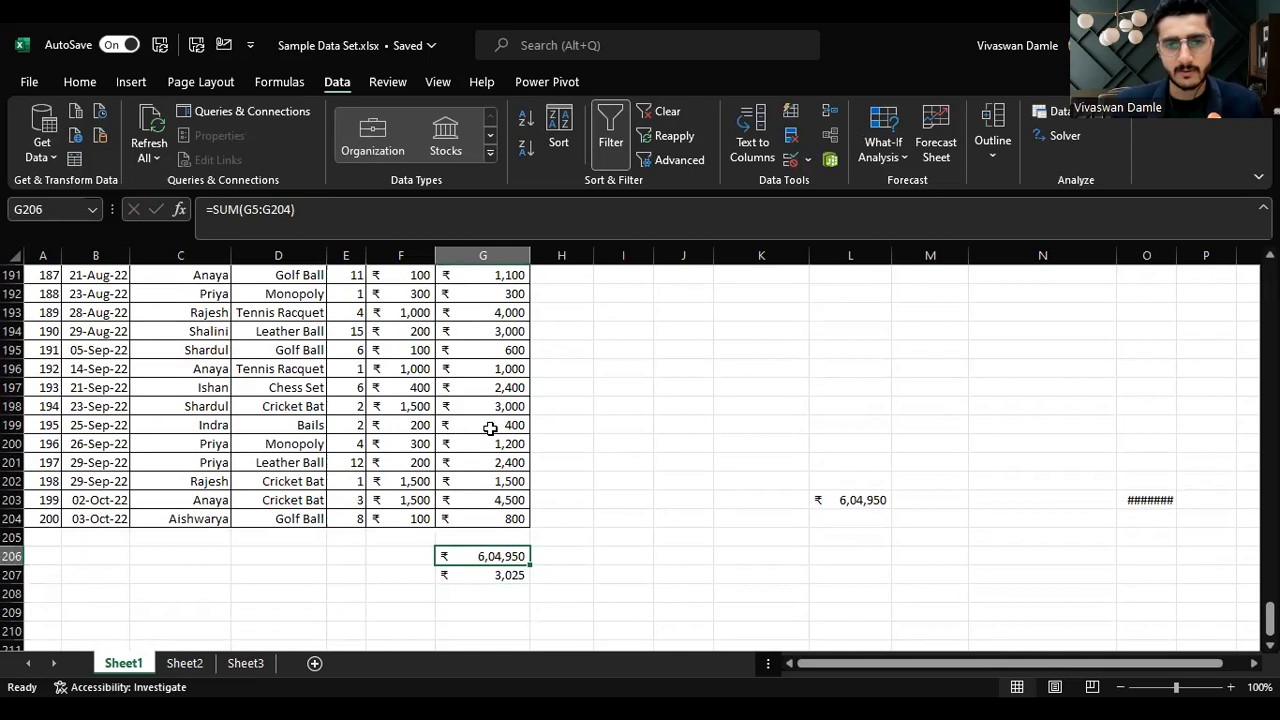
Step: Move around the totals area below the data to review the SUM and AVERAGE cells
key("Down")
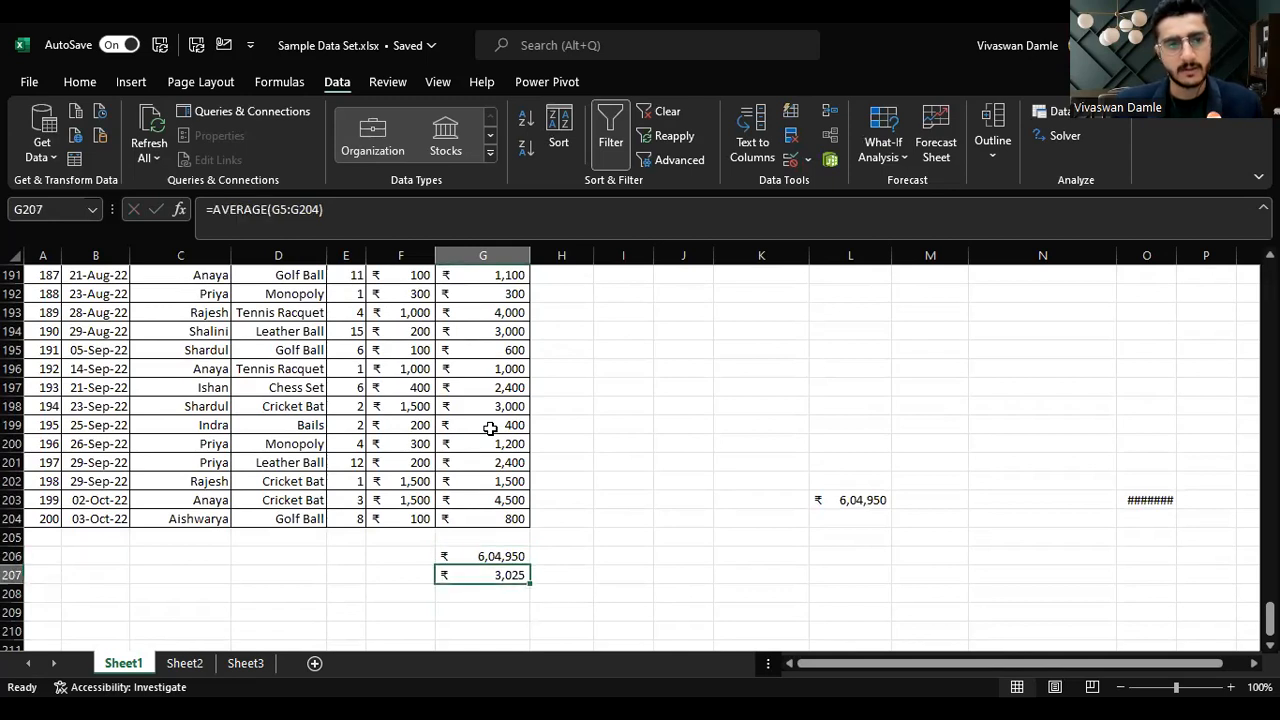
key("Up")
key("Up")
key("Up")
key("Left")
key("Left")
key("Left")
key("Left")
key("Left")
key("ctrl+Up")
key("Down")
key("ctrl+Down")
key("Down")
key("Down")
key("Down")
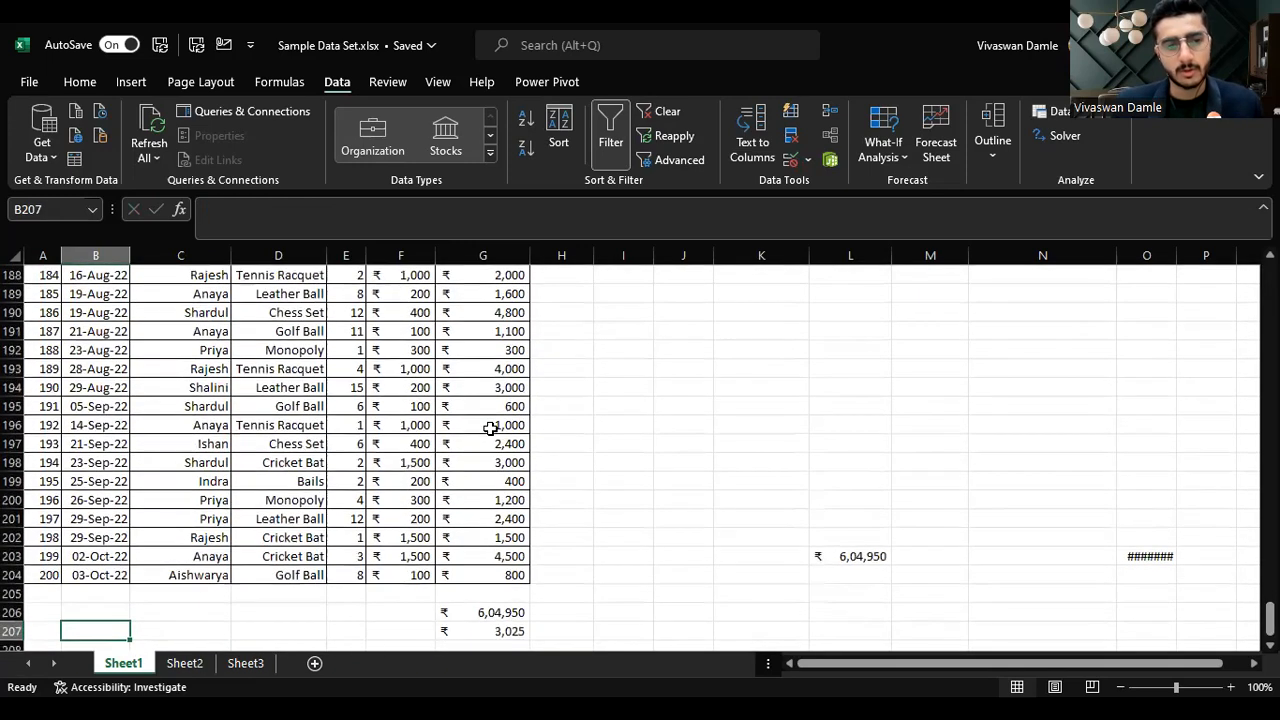
key("Down")
key("Down")
key("Right")
key("Right")
key("Right")
key("Right")
key("Right")
key("Up")
key("Right")
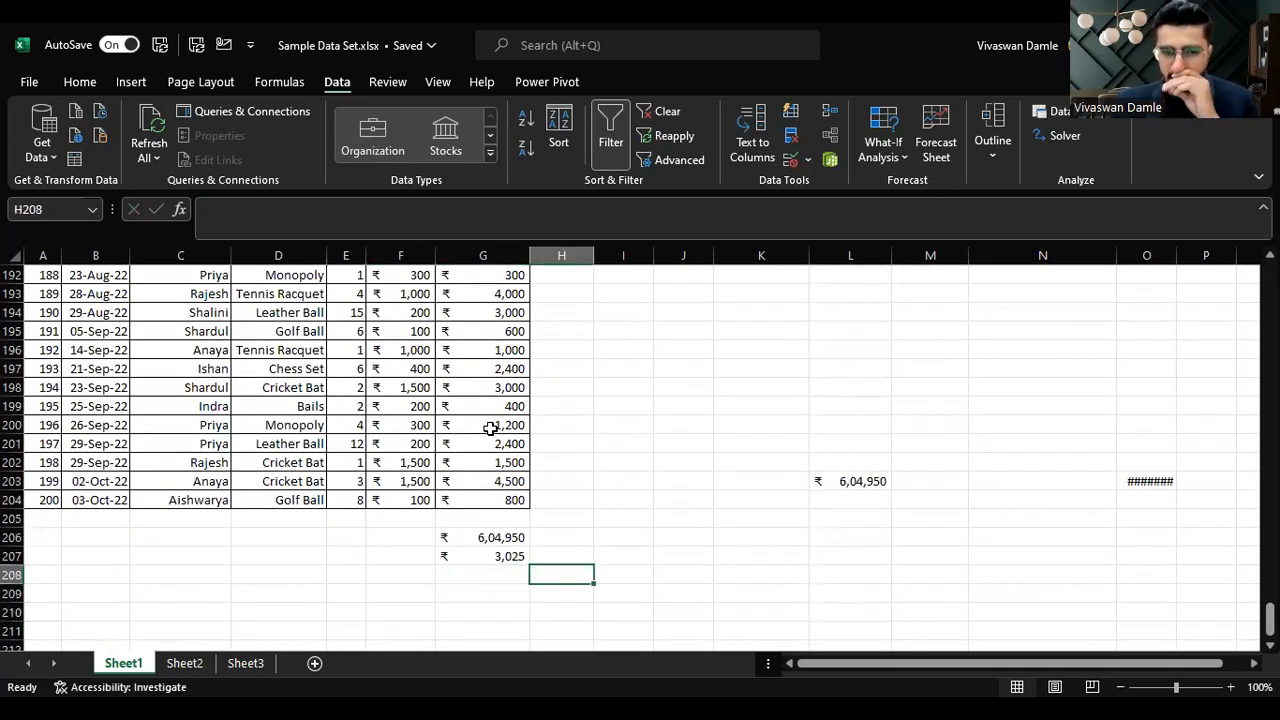
key("Up")
key("Left")
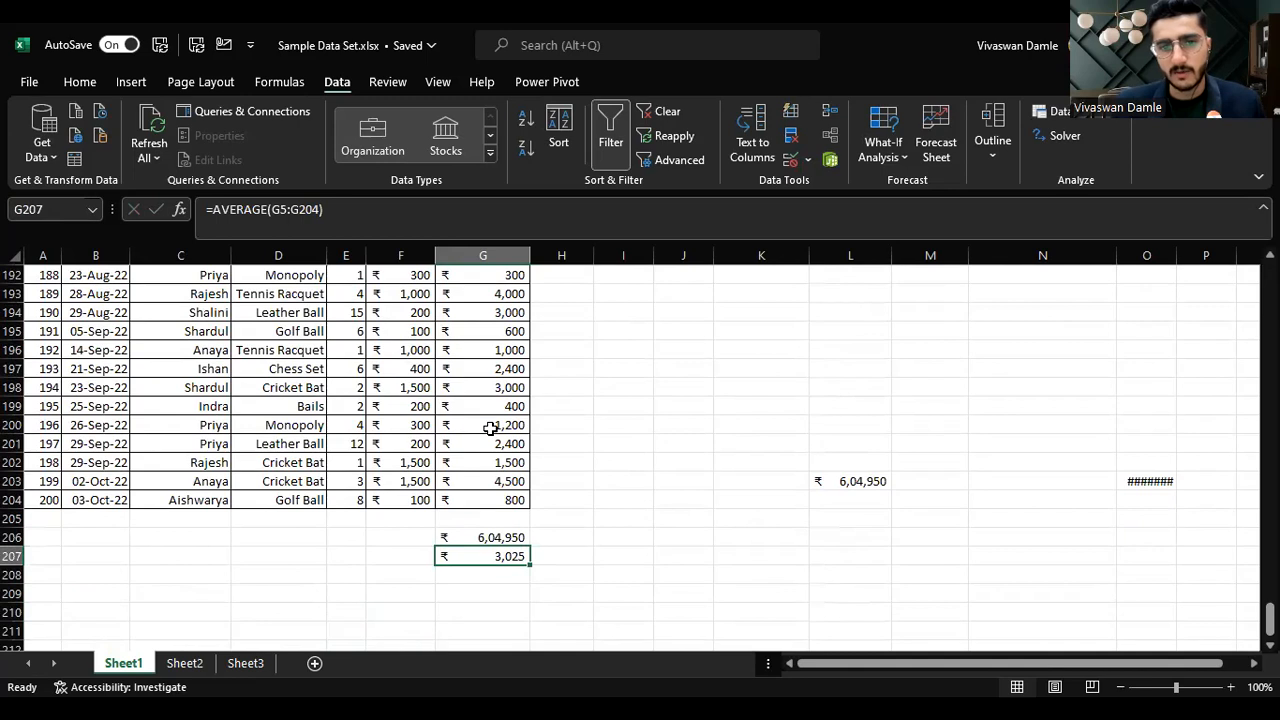
Step: Enter 200 in F206 beside the SUM total
key("Up")
key("Left")
type("200")
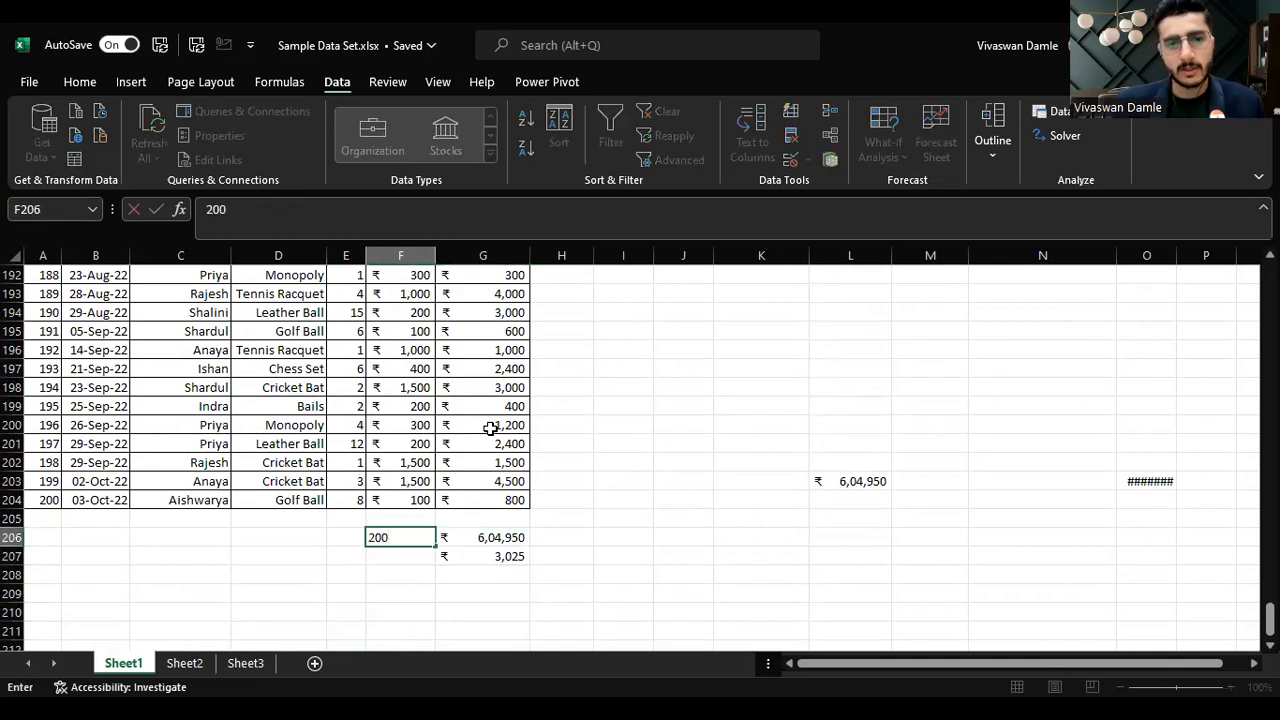
key("Return")
key("Right")
key("Up")
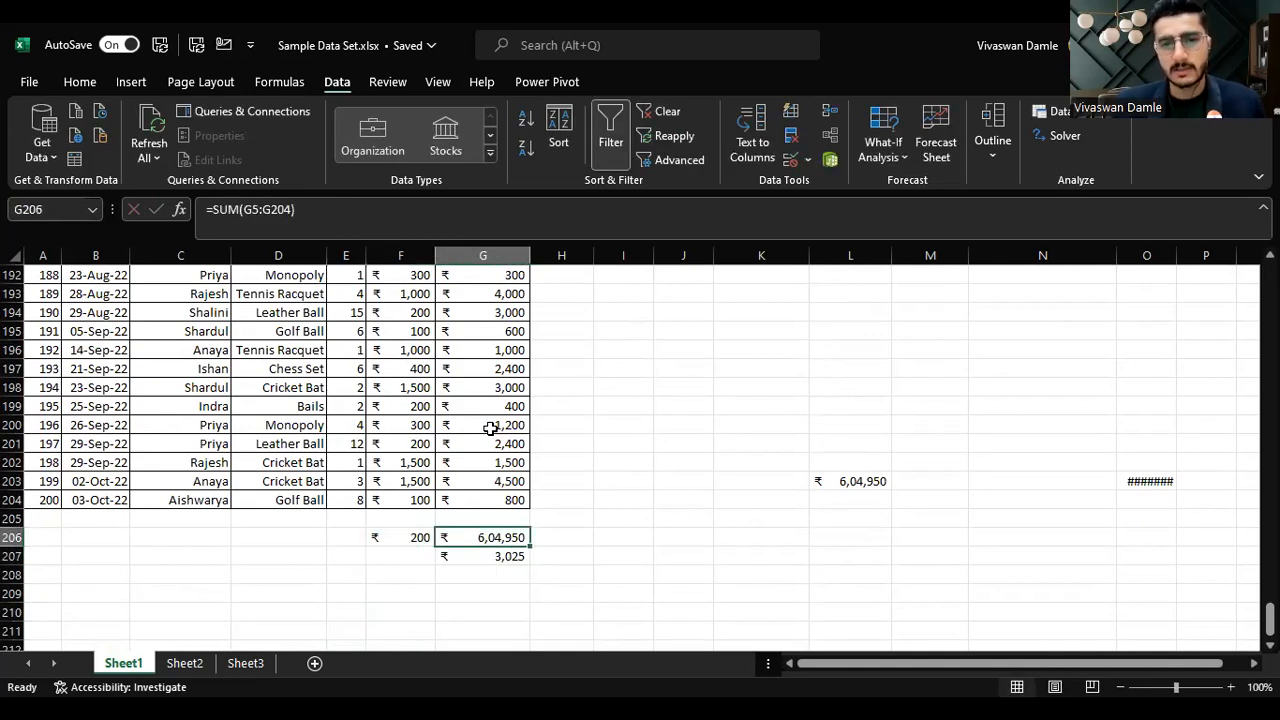
Step: Enter a formula in H206 dividing G206 by F206
key("Right")
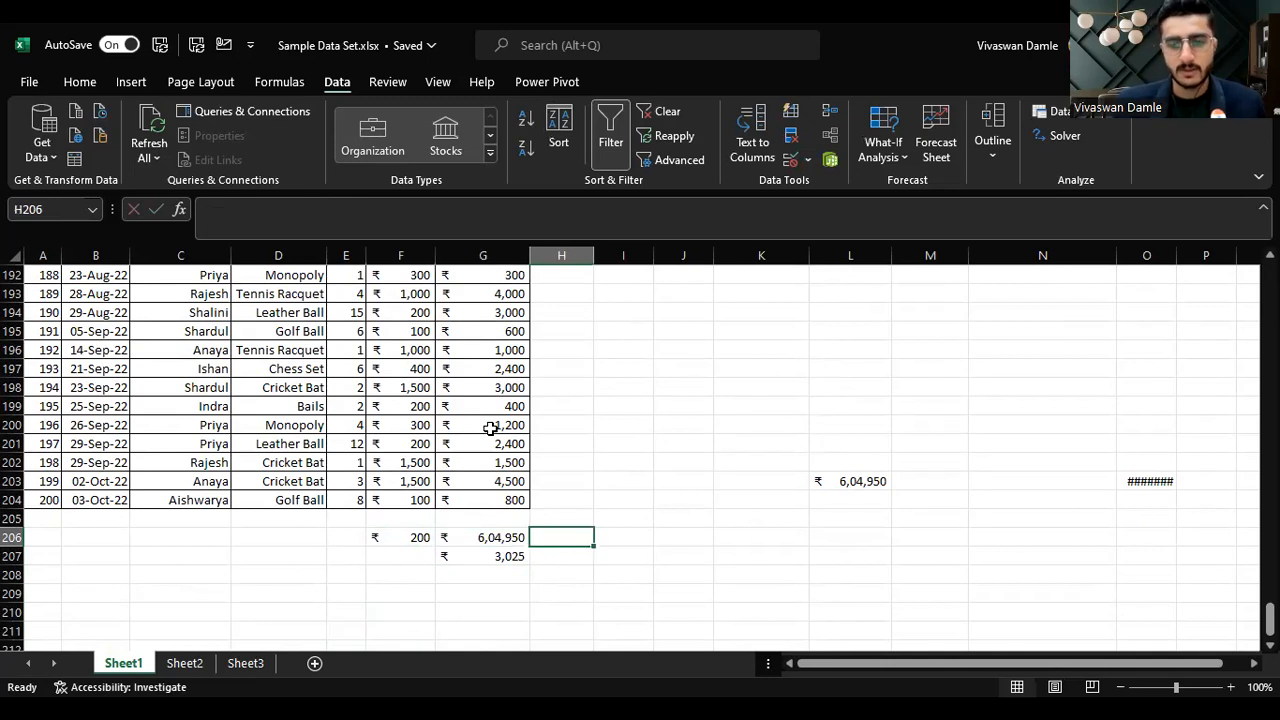
type("=")
key("Left")
type("/")
key("Left")
key("Left")
key("Return")
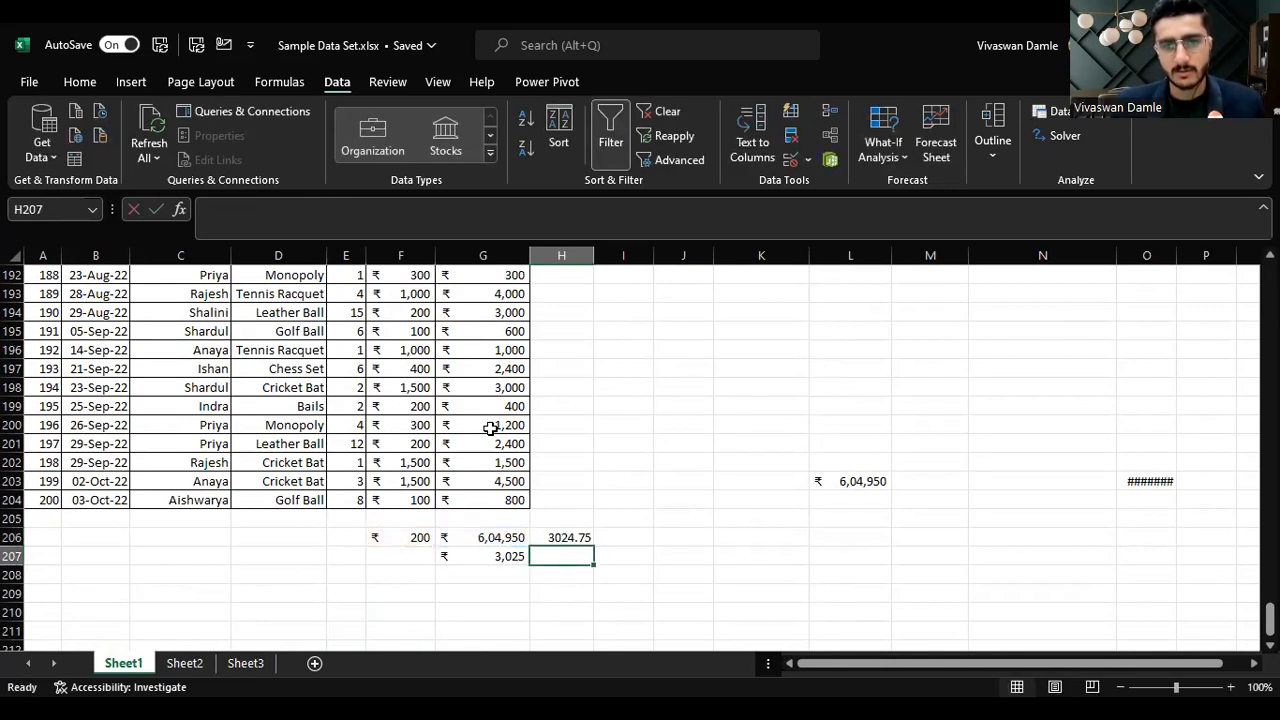
Step: Clear the division formula from H206
key("Up")
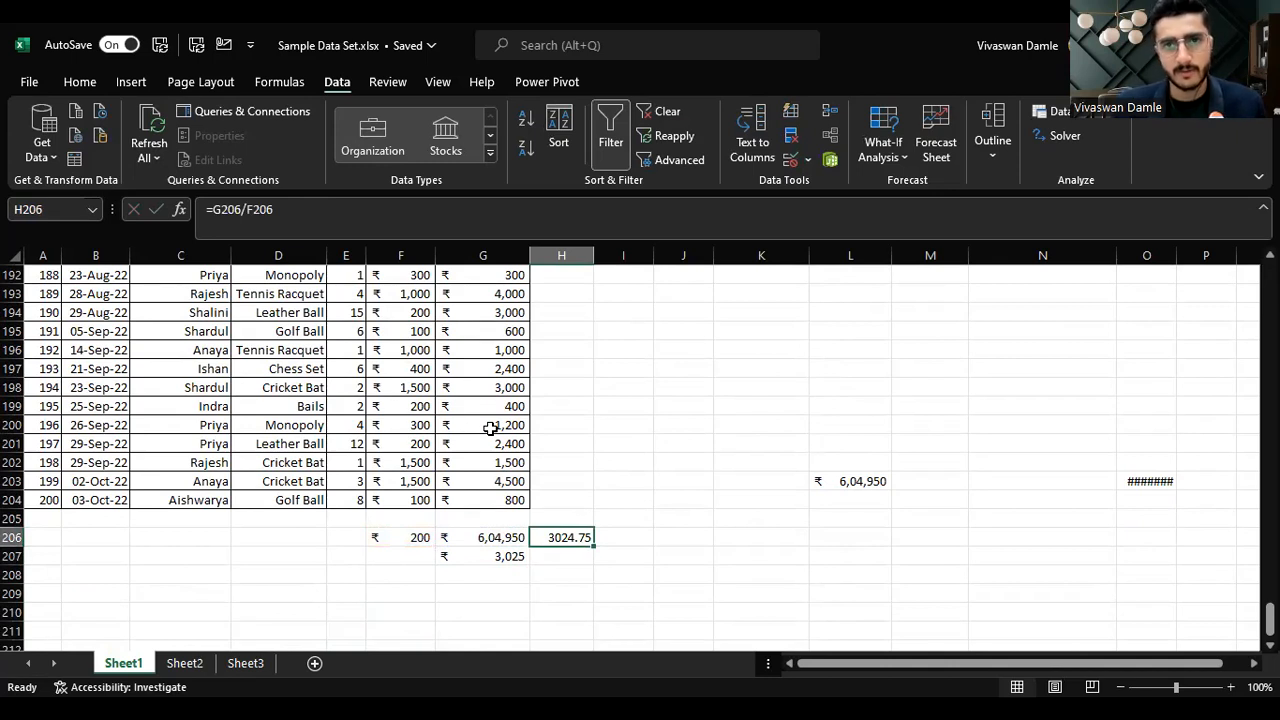
left_click(80, 82)
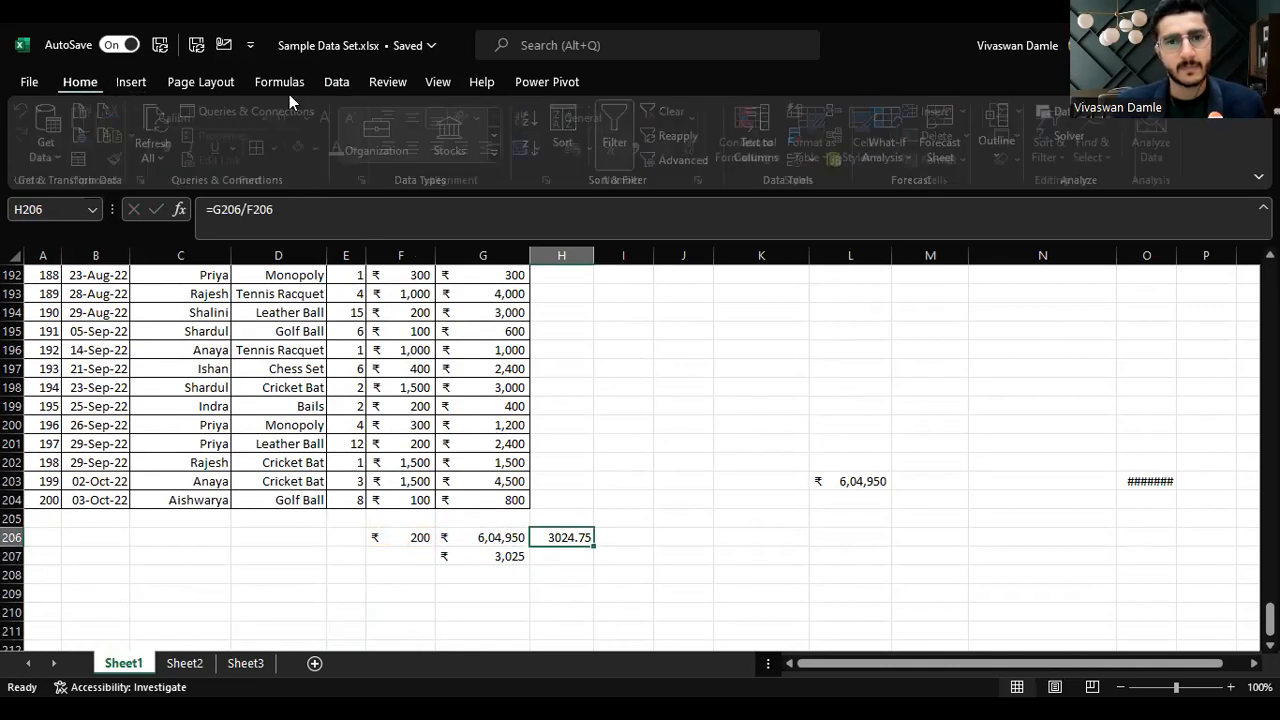
left_click(697, 148)
left_click(697, 148)
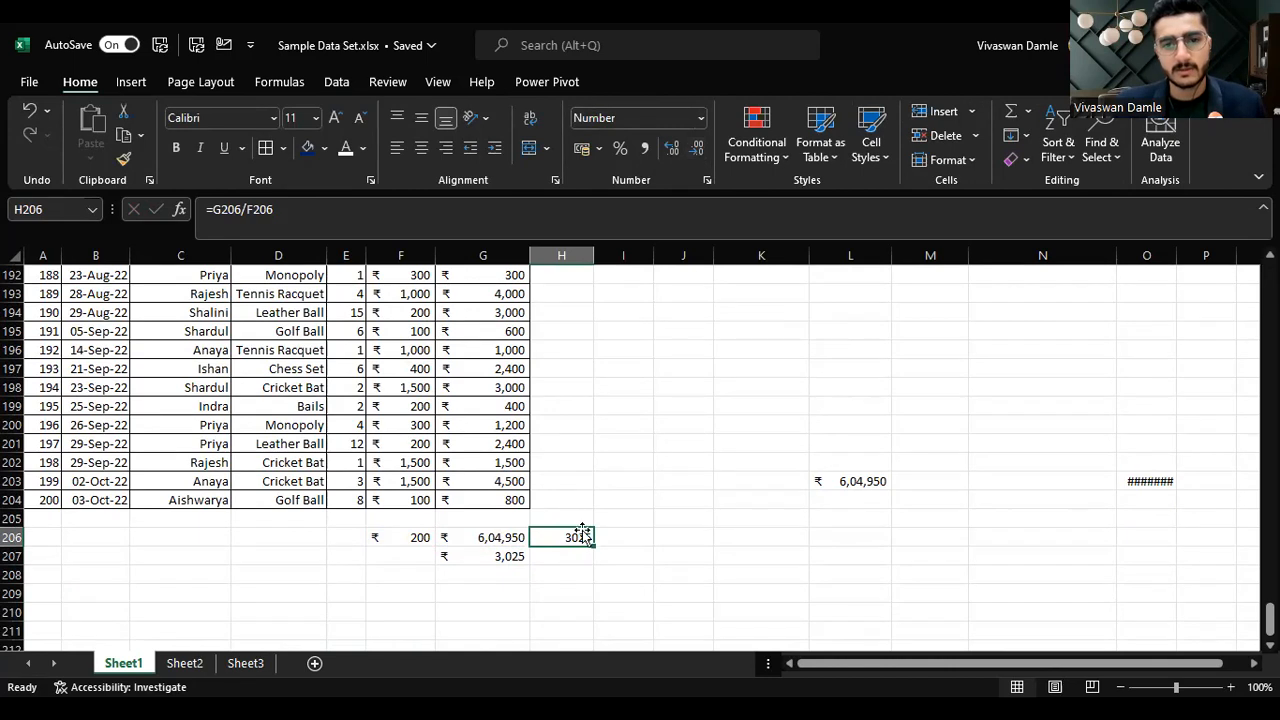
key("Delete")
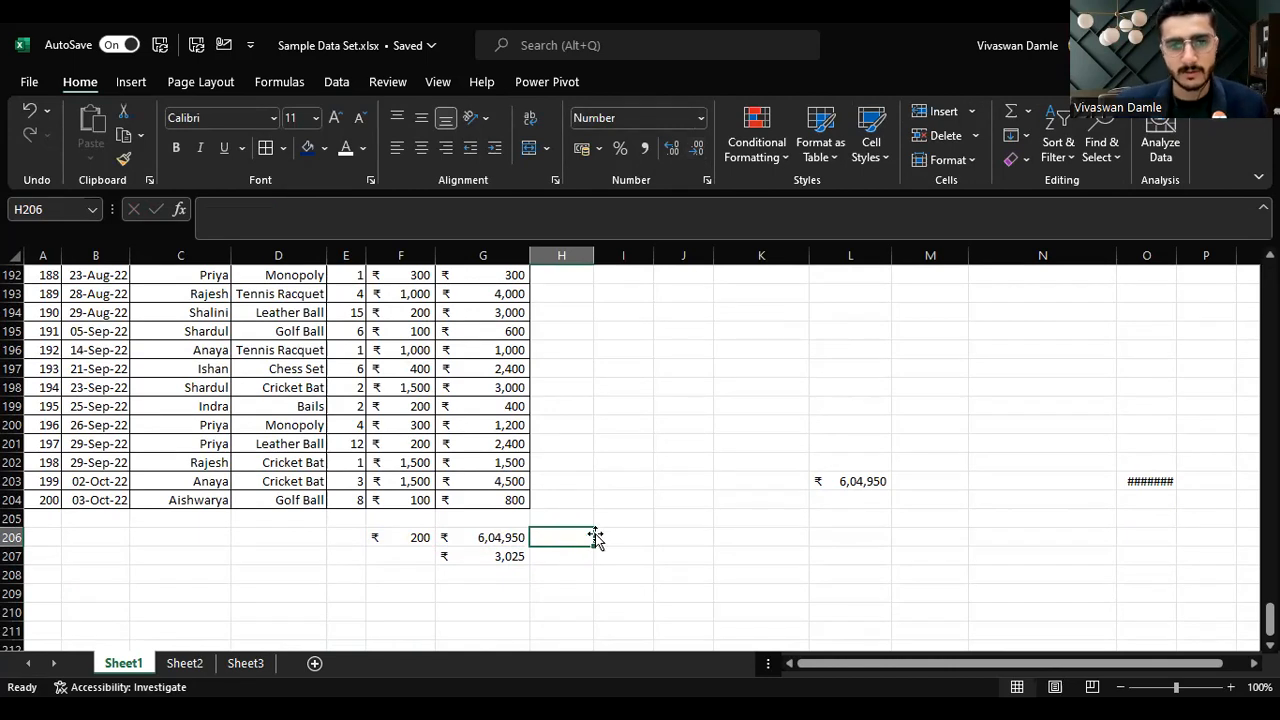
Step: Enter 300 in F207 beside the average
key("Left")
key("Down")
key("Left")
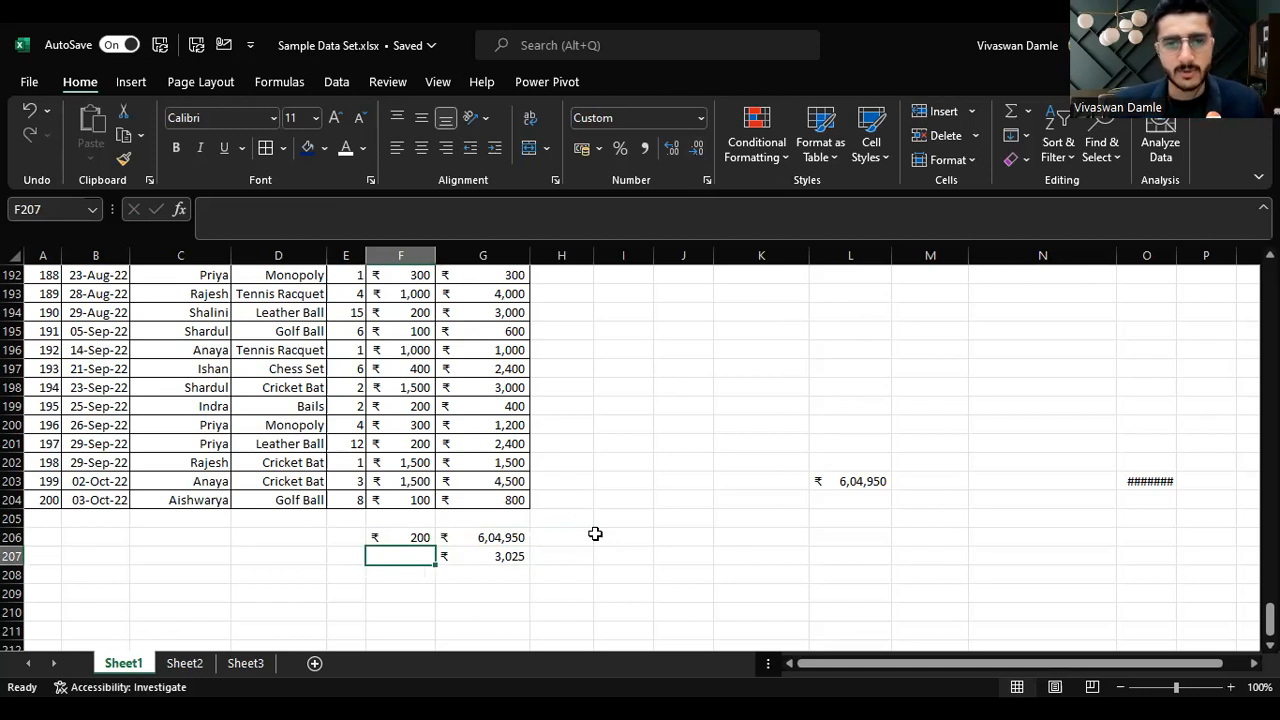
type("300")
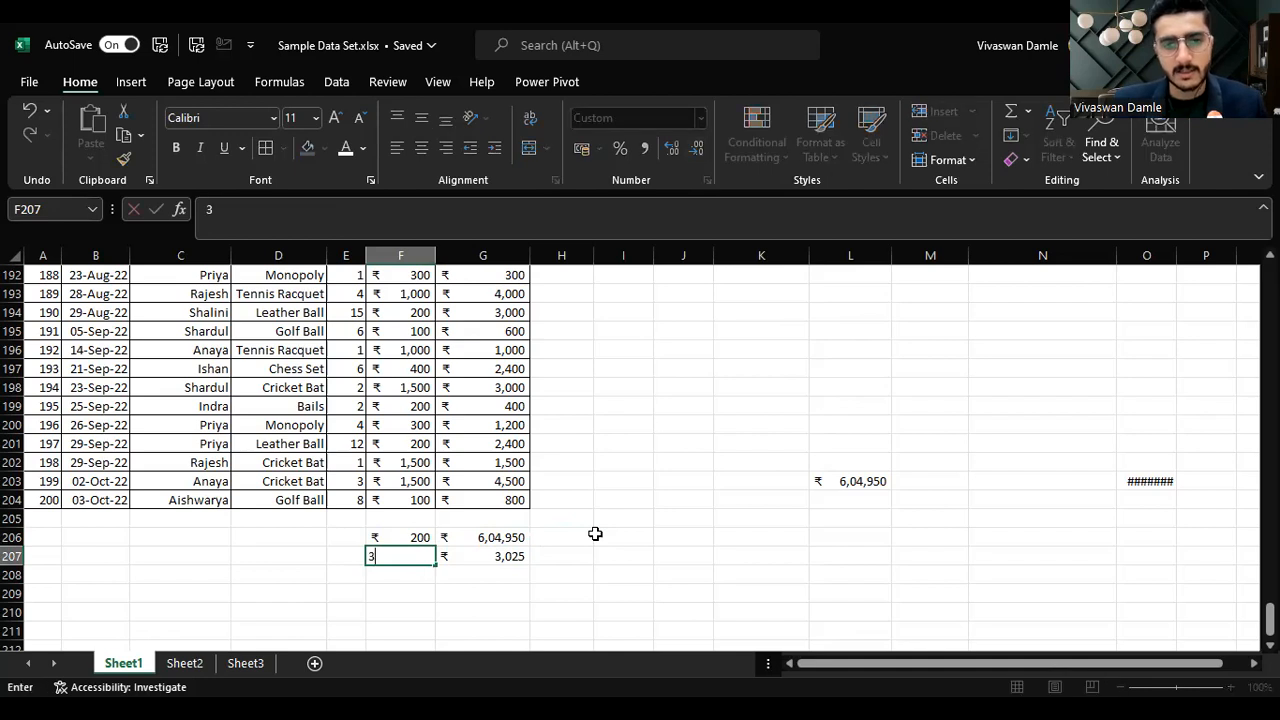
key("Return")
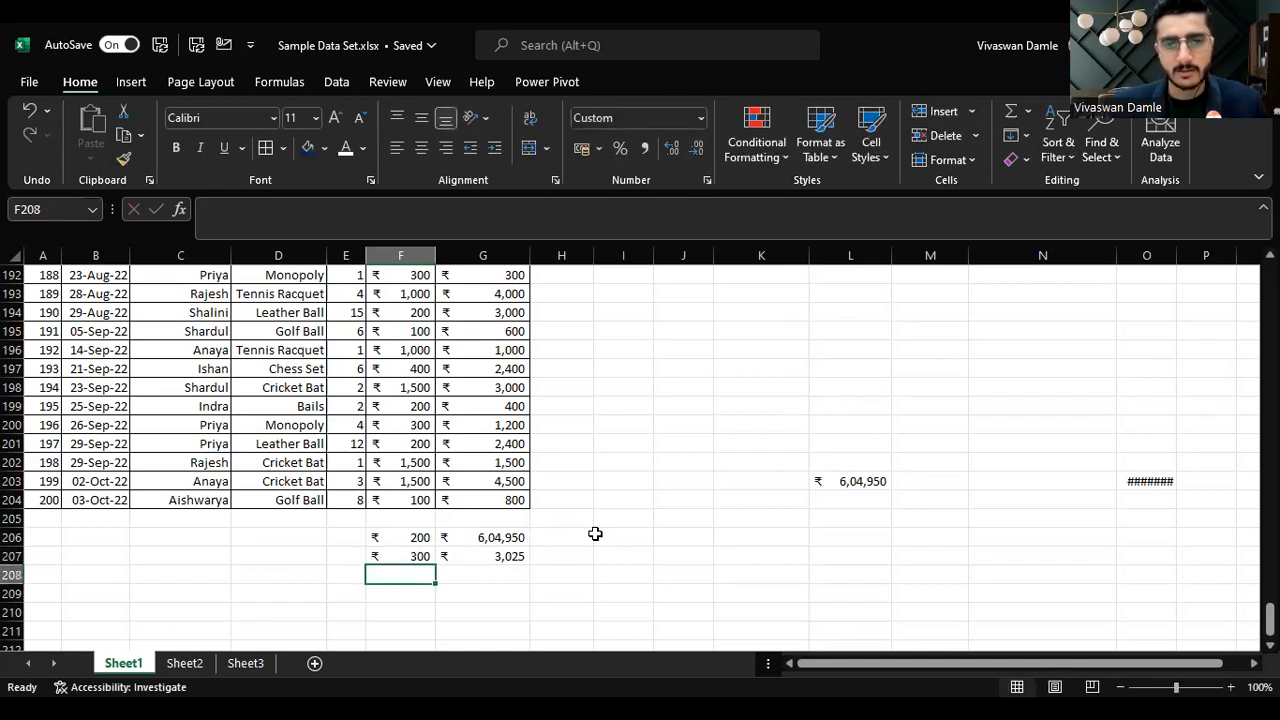
Step: Set F206:F207 to the General number format
key("Up")
key("Up")
key("shift+Down")
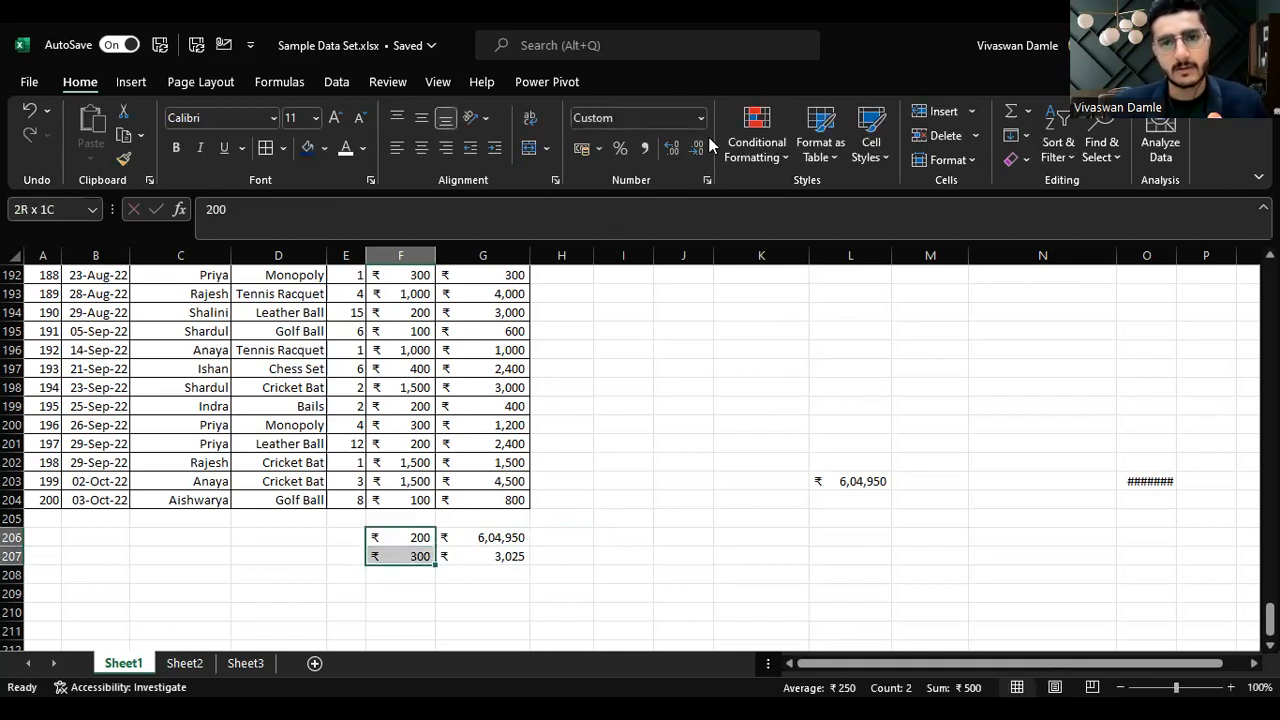
left_click(700, 118)
left_click(679, 157)
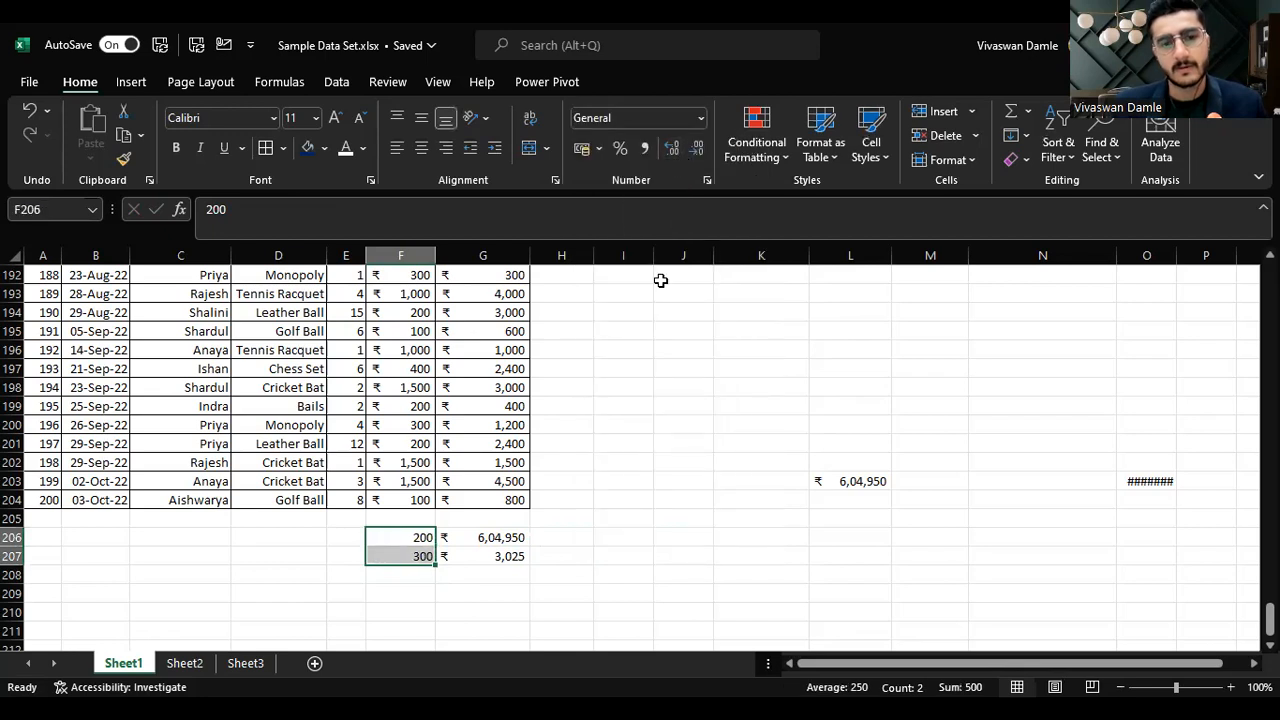
Step: Enter a formula in H207 multiplying G207 by F207
left_click(558, 560)
type("=")
key("Left")
type("*")
key("Left")
key("Left")
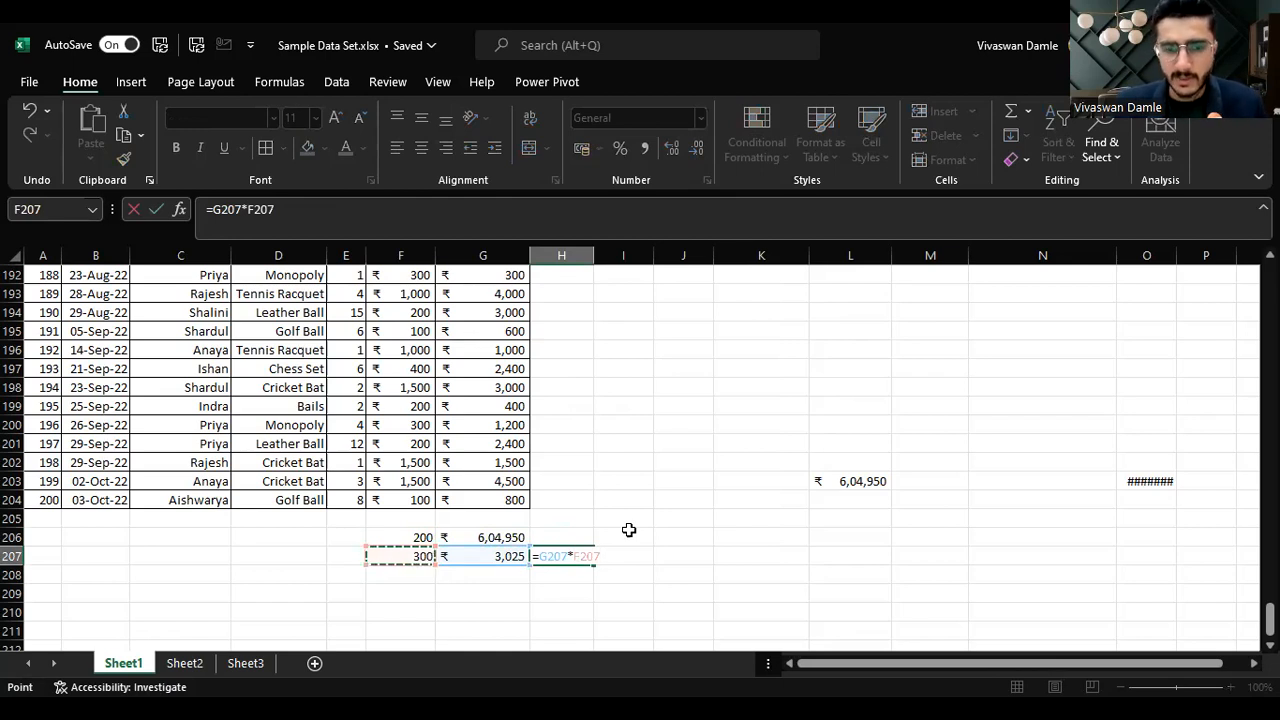
key("ctrl+Return")
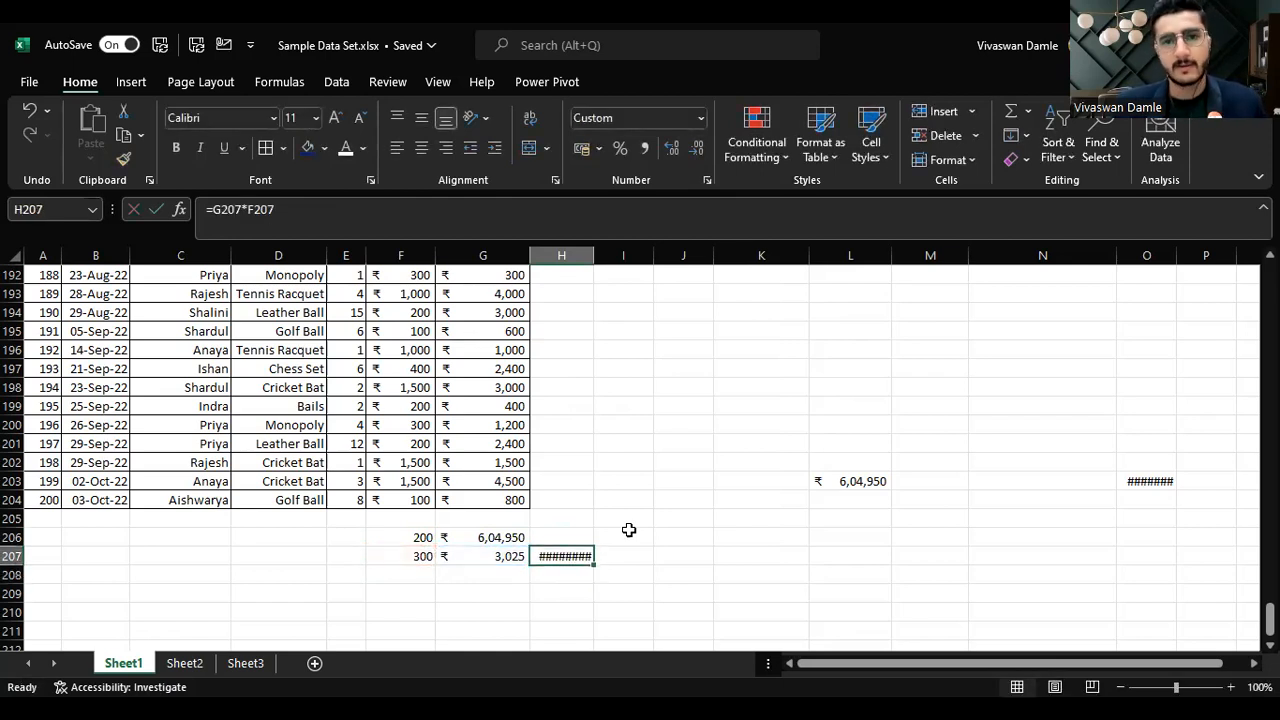
Step: Widen column H and clear the formula from H207
left_click_drag(594, 256, 611, 300)
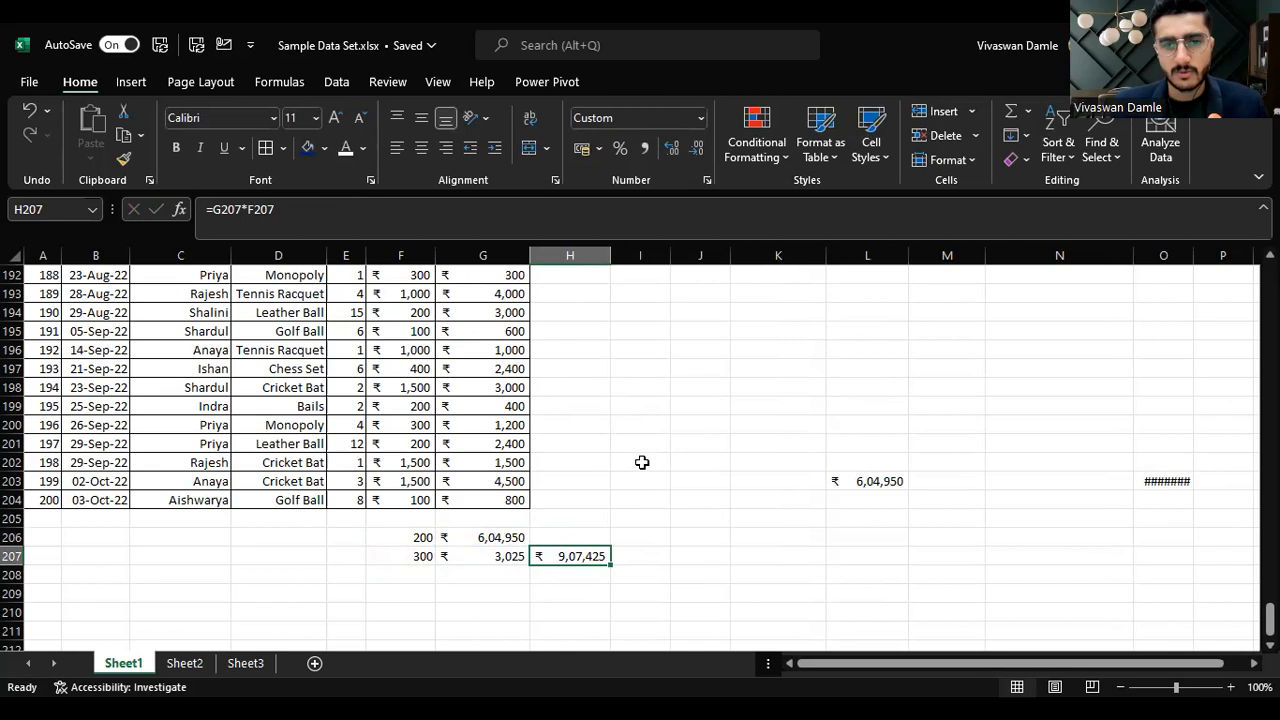
key("shift+Left")
key("shift+Left")
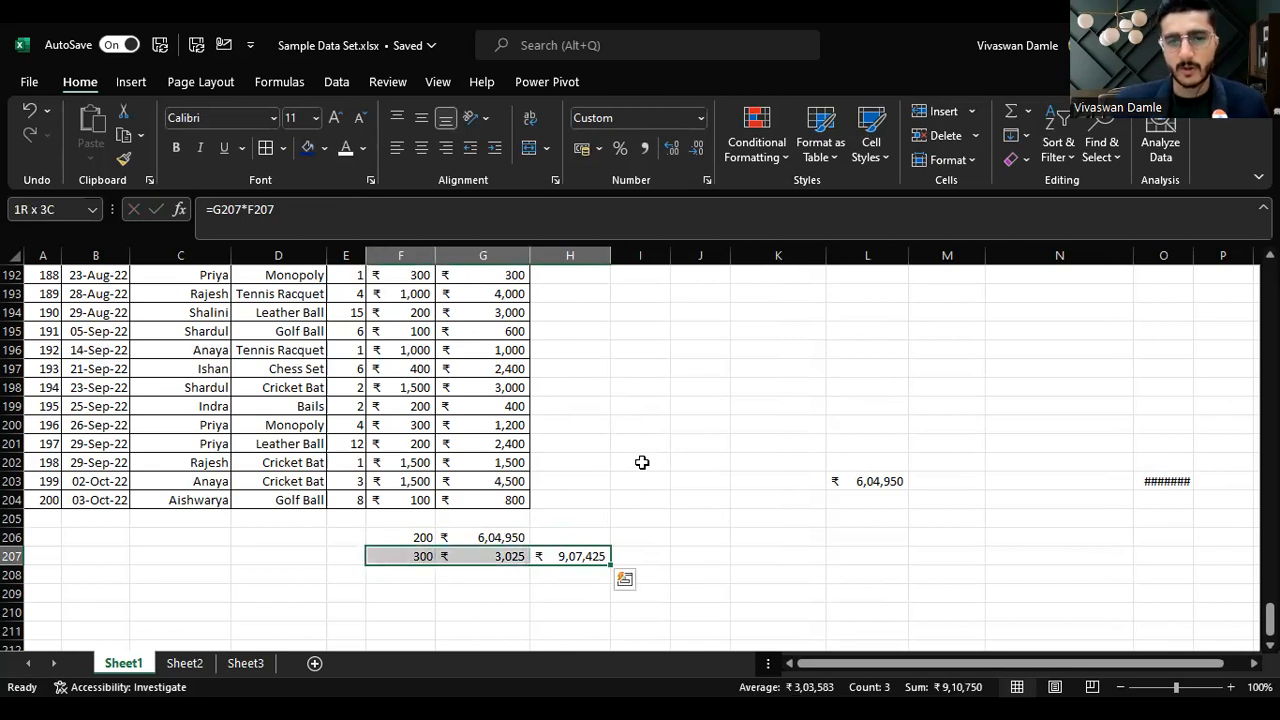
key("shift+Right")
key("shift+Right")
key("Delete")
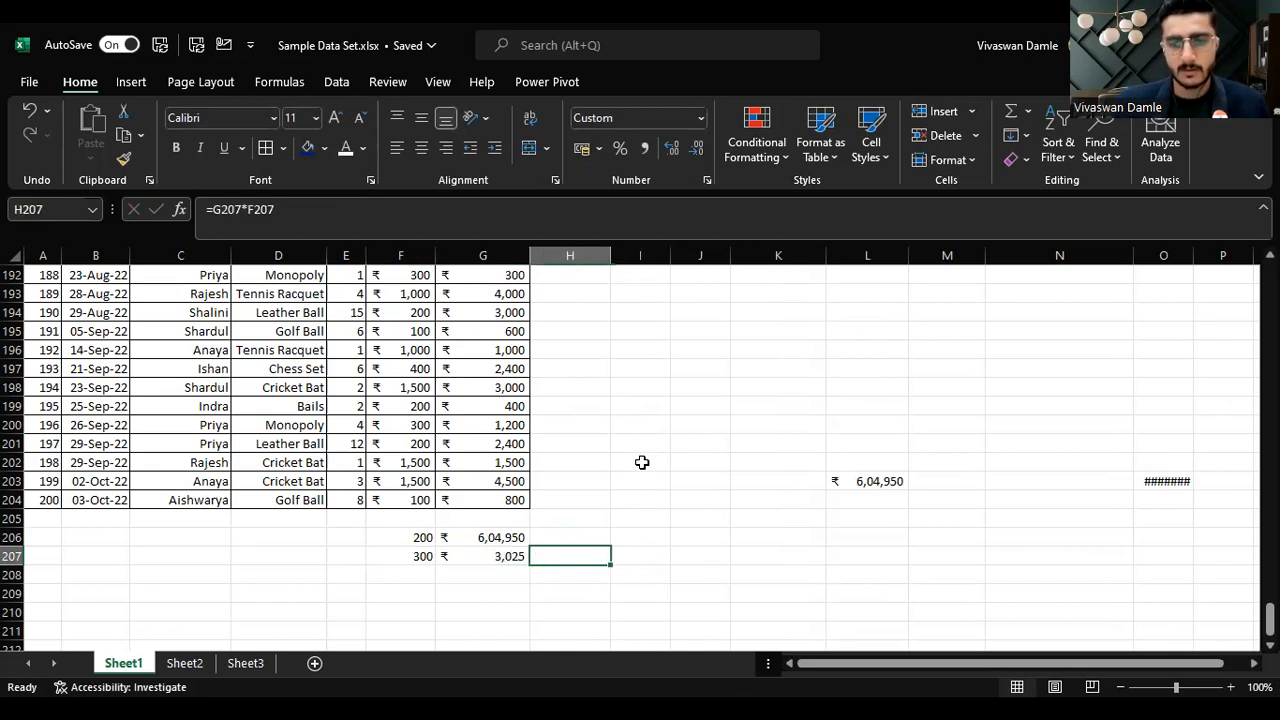
Step: Clear the values in F206:F207
key("Left")
Step: Change the units in E204 to 8000
key("Left")
key("shift+Up")
key("Delete")
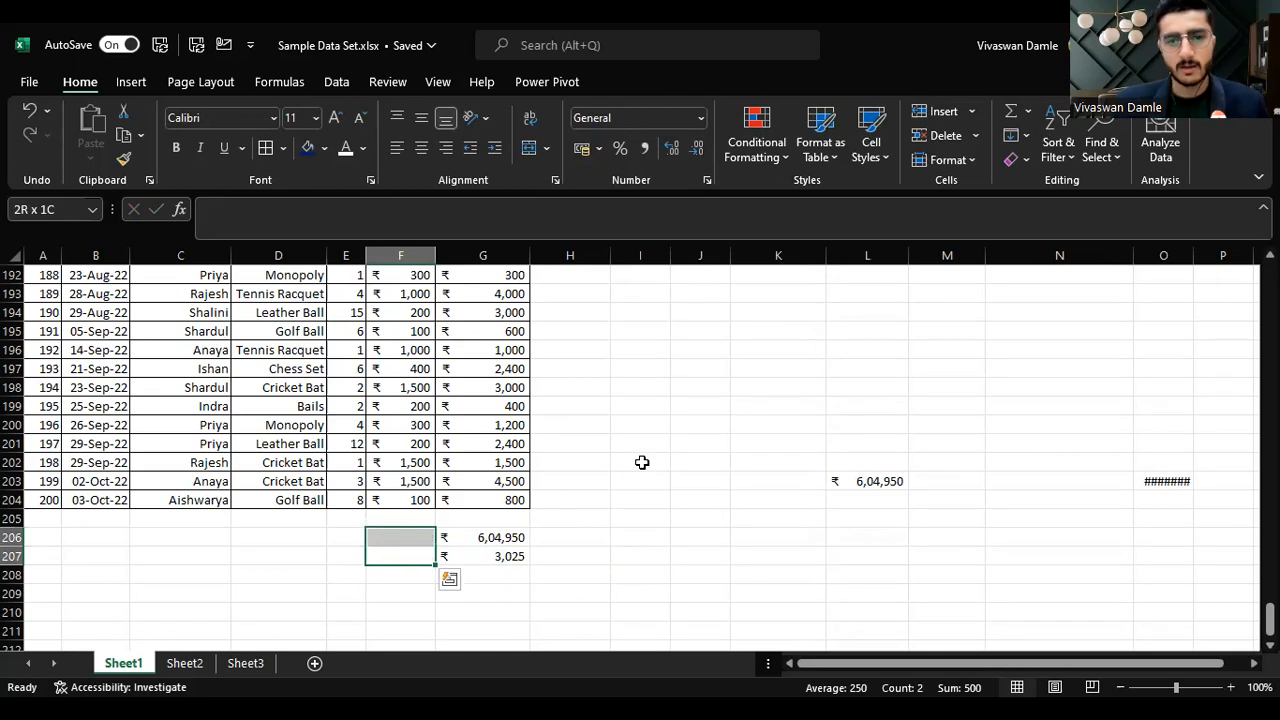
key("Up")
key("Up")
key("Up")
key("Left")
key("Left")
key("Right")
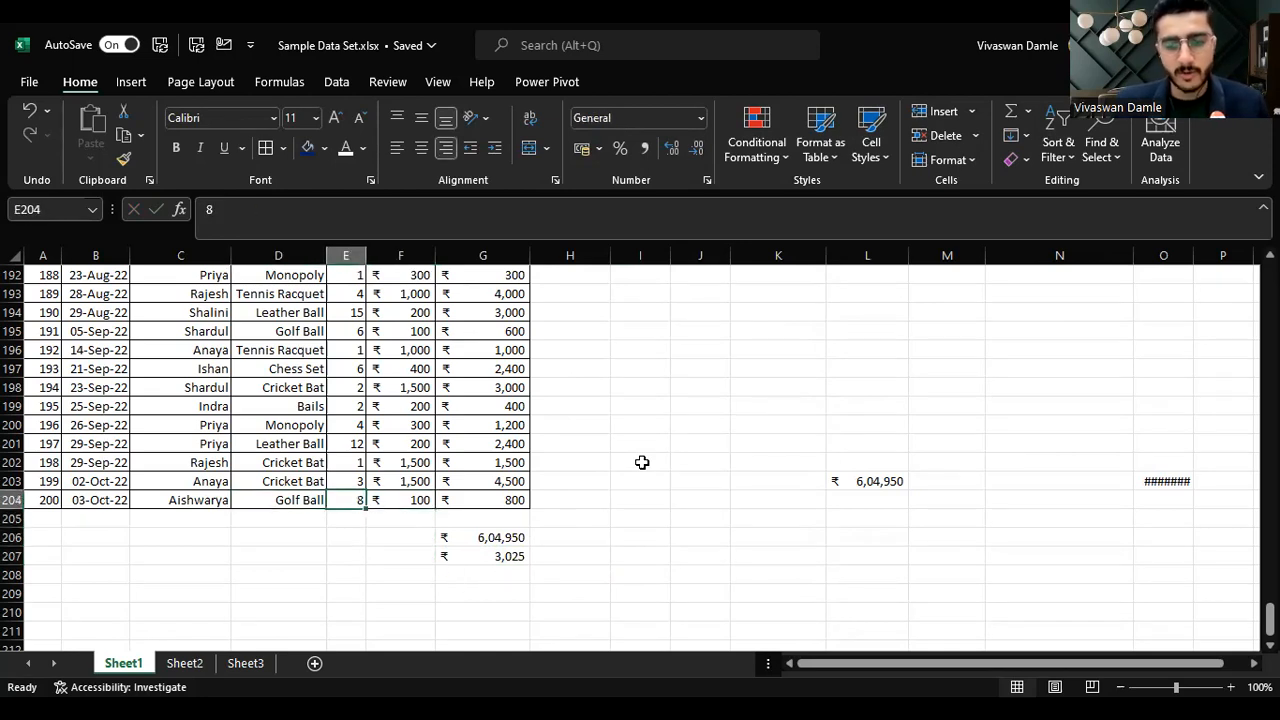
type("8000")
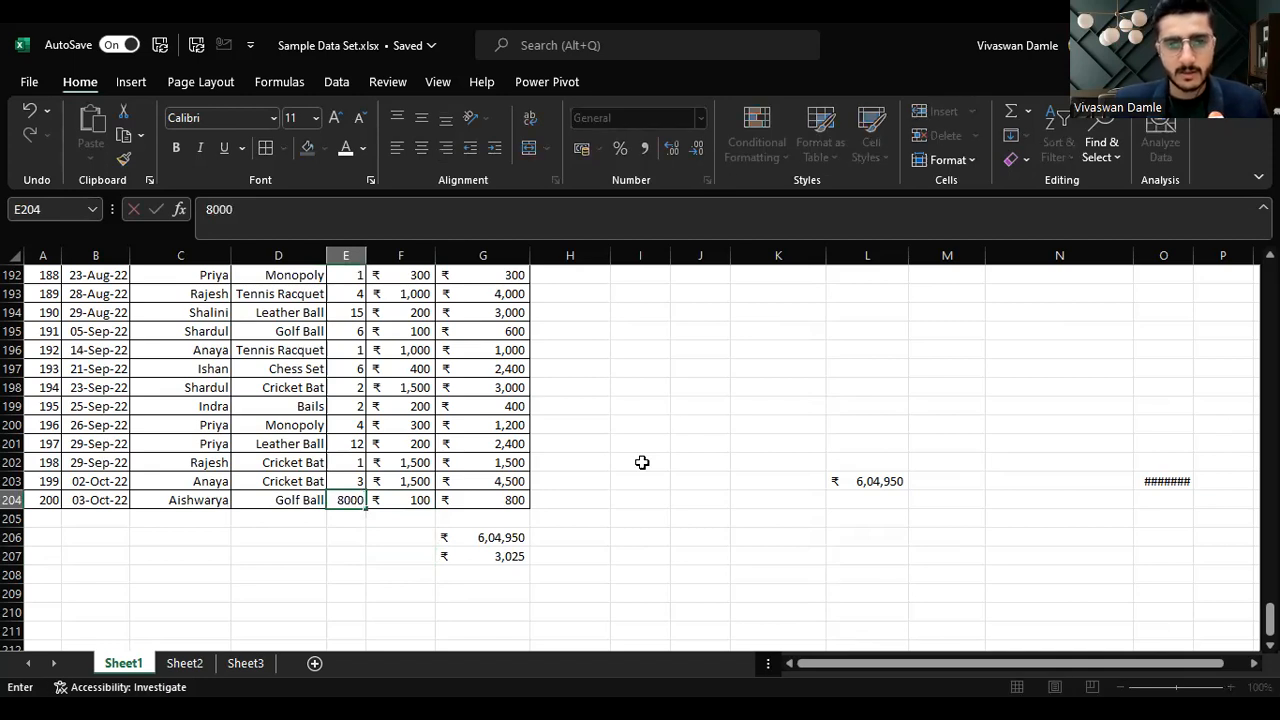
key("Return")
Step: Enter a MEDIAN formula in G208 over the Amount range G5:G204
key("Right")
key("Right")
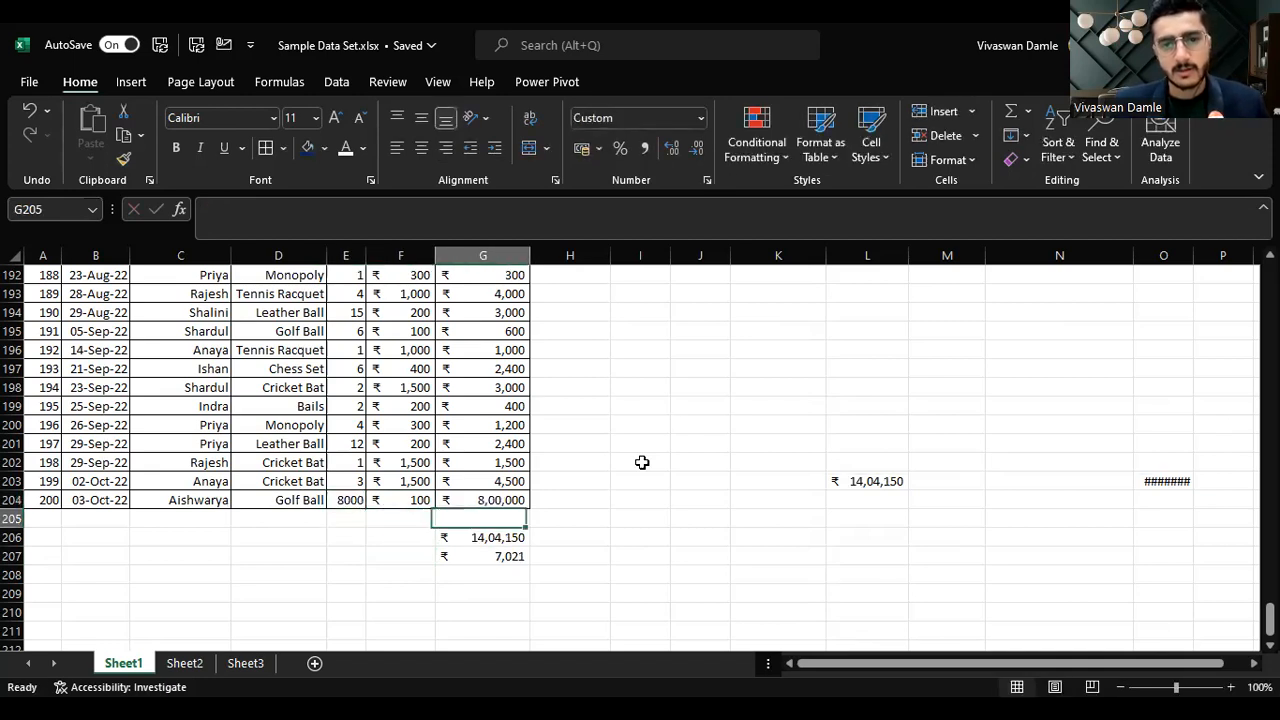
key("Down")
key("Down")
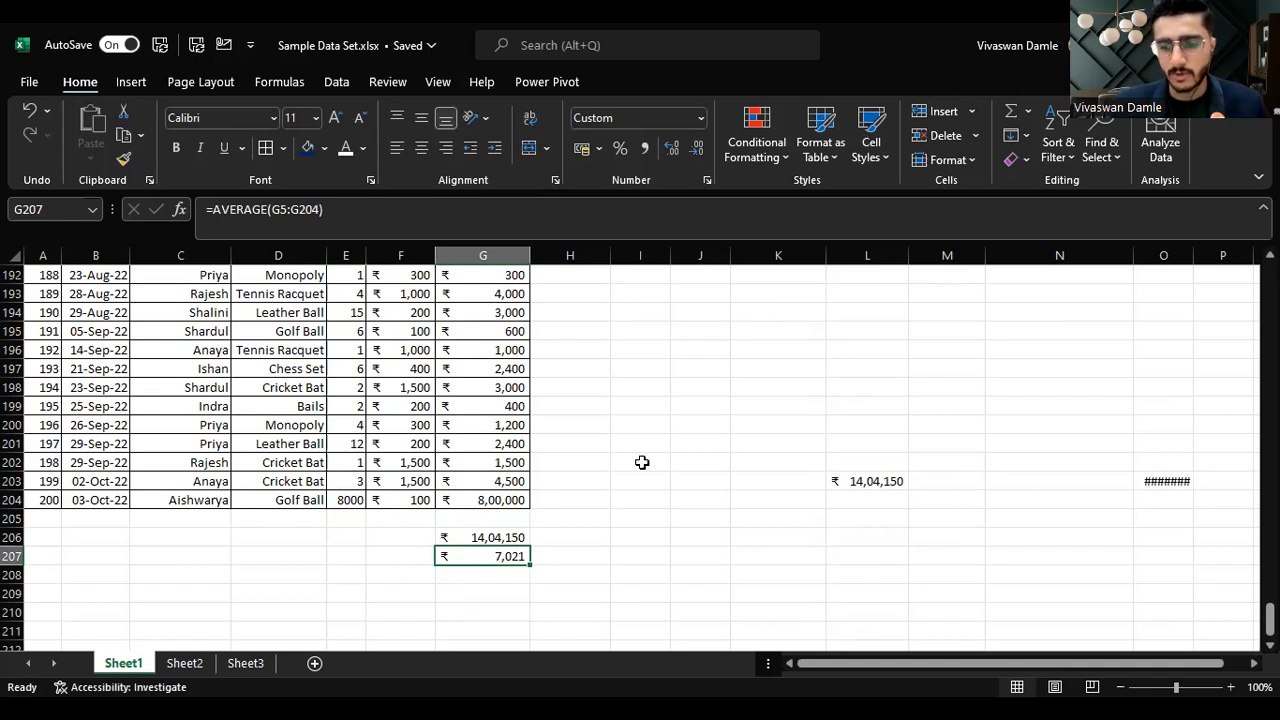
type("=")
key("Escape")
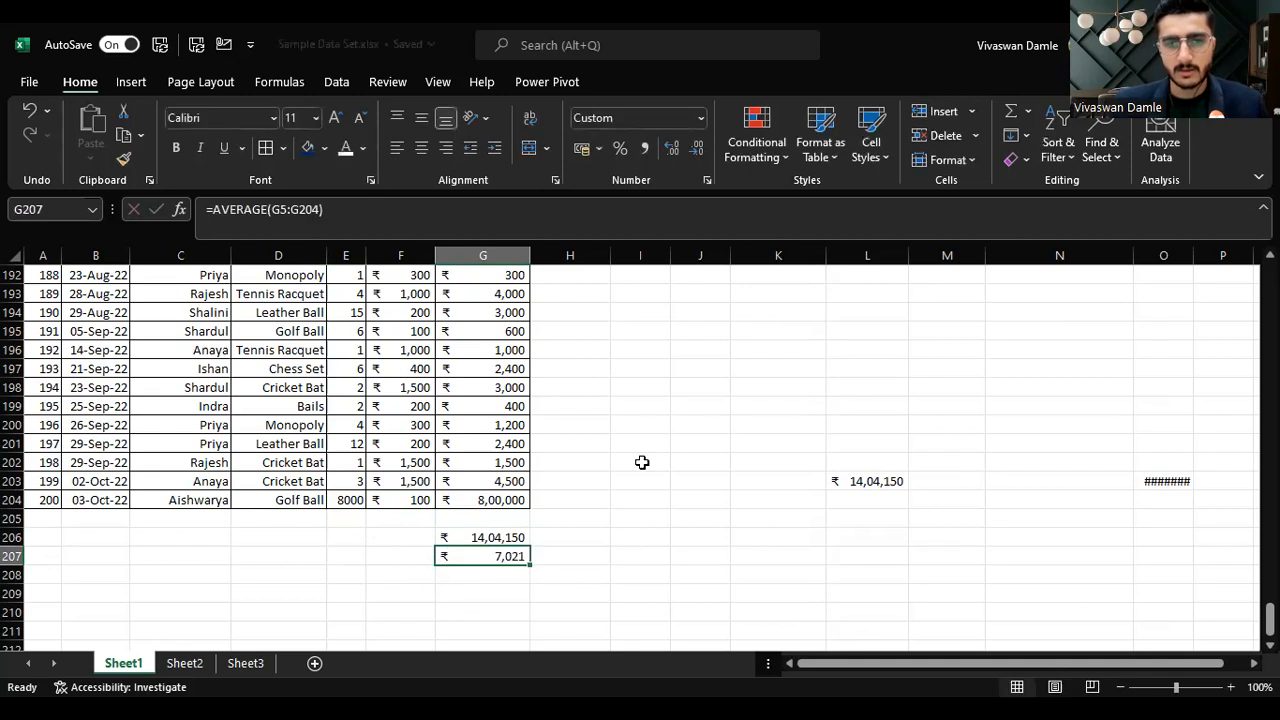
key("Down")
type("=")
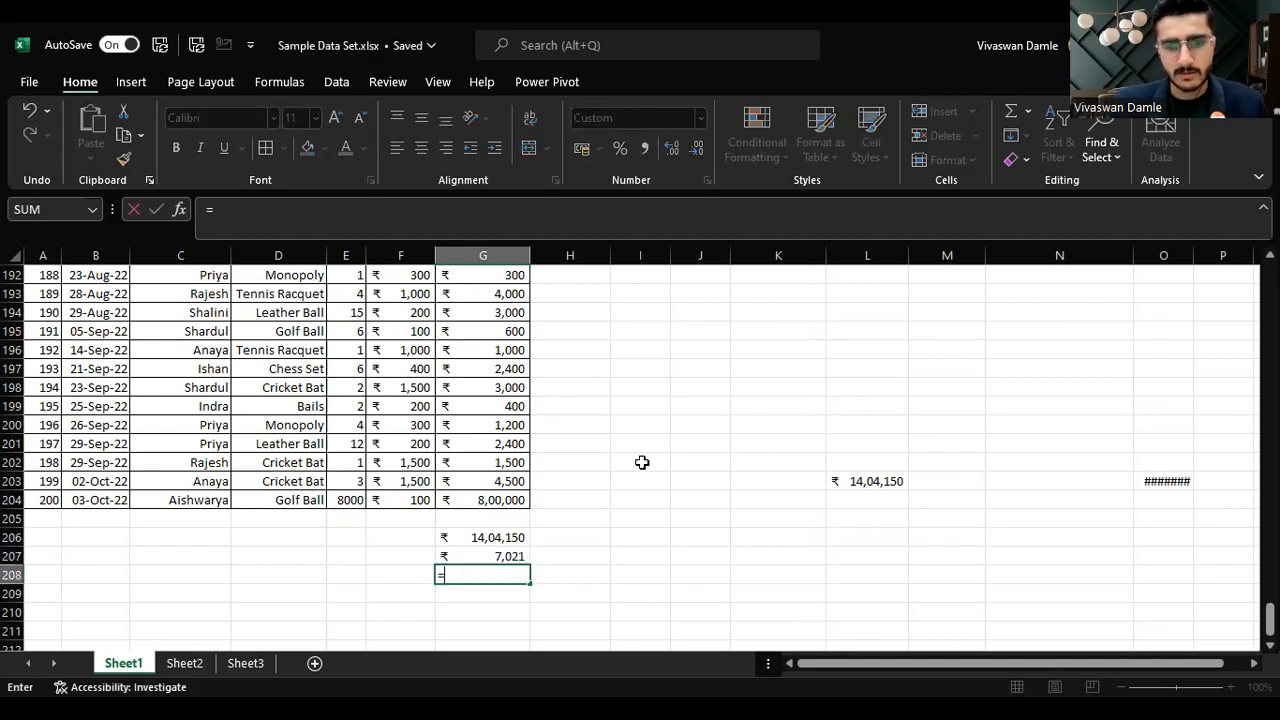
type("median")
key("Tab")
key("Up")
key("Up")
key("Up")
key("Up")
key("ctrl+shift+Up")
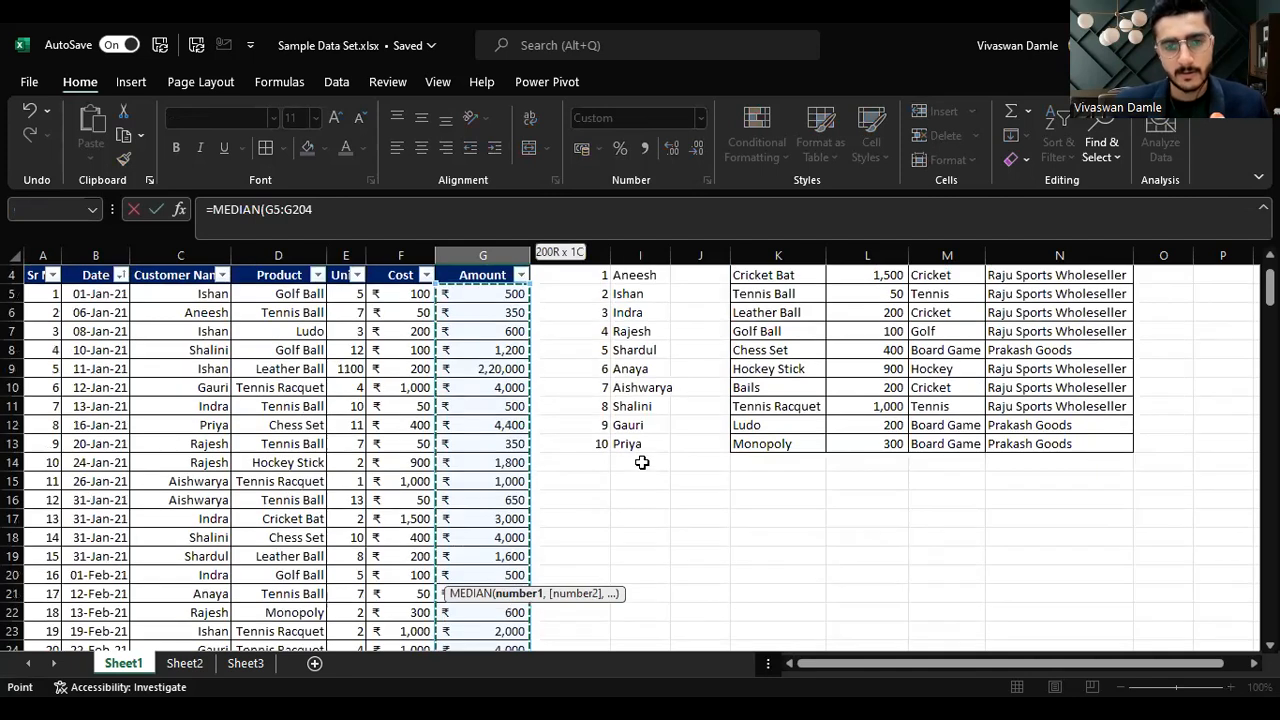
key("Return")
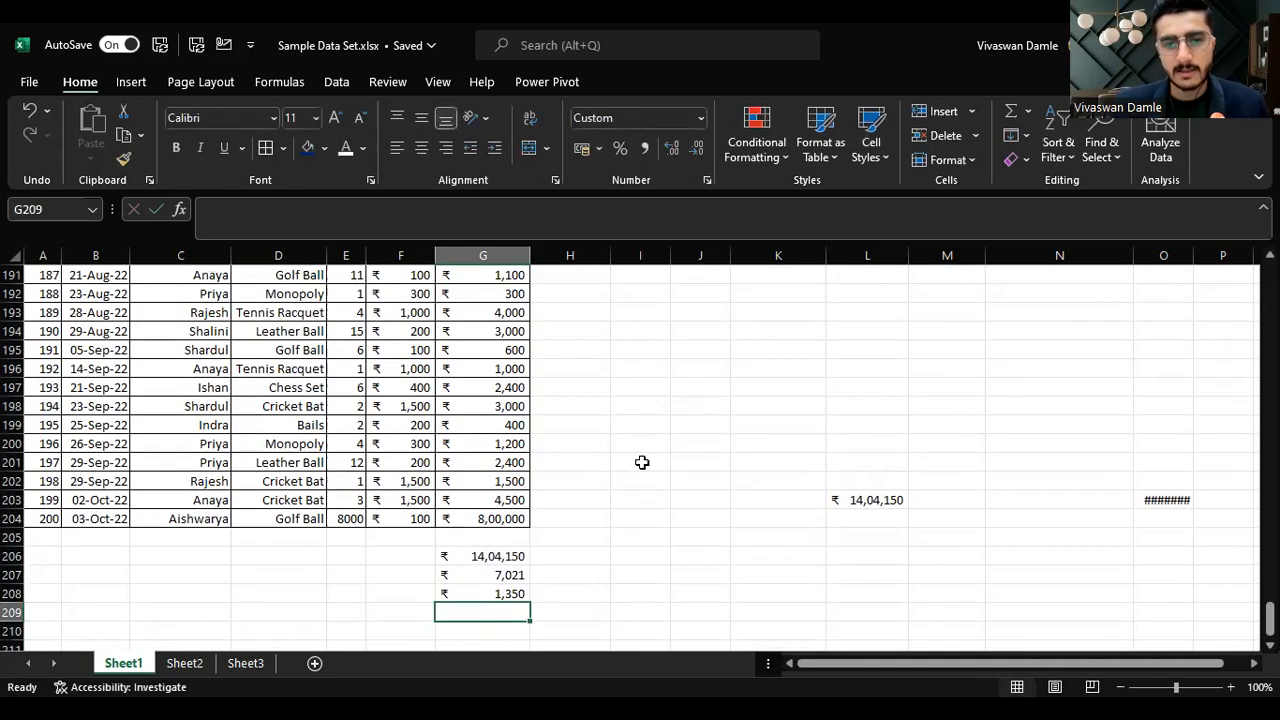
Step: Enter 300 in both F207 and F208
key("Up")
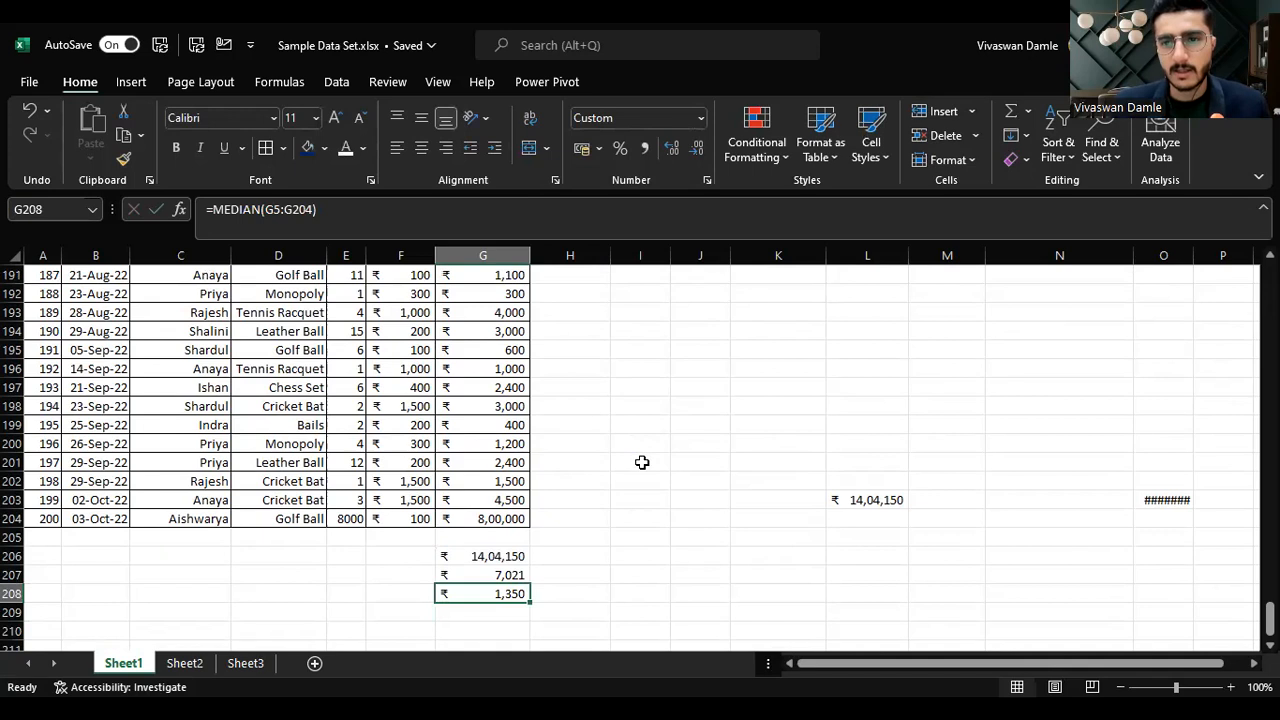
key("Left")
key("Up")
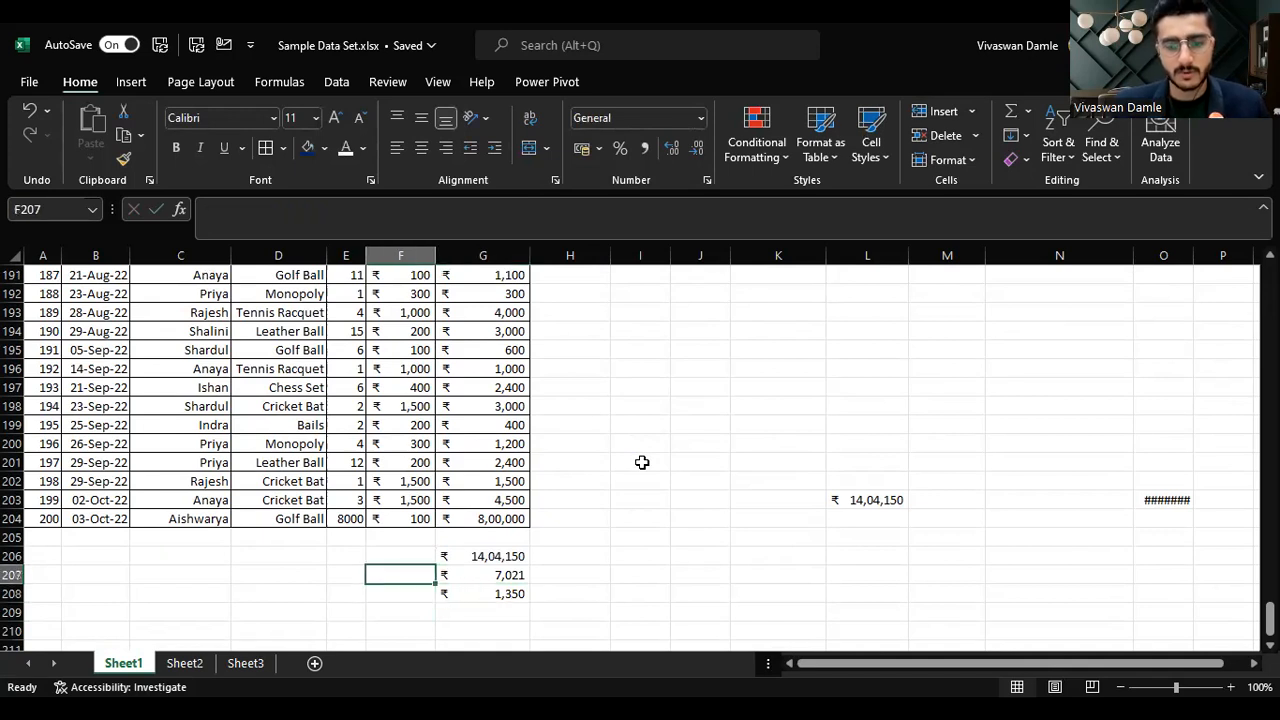
type("300")
key("Return")
type("300")
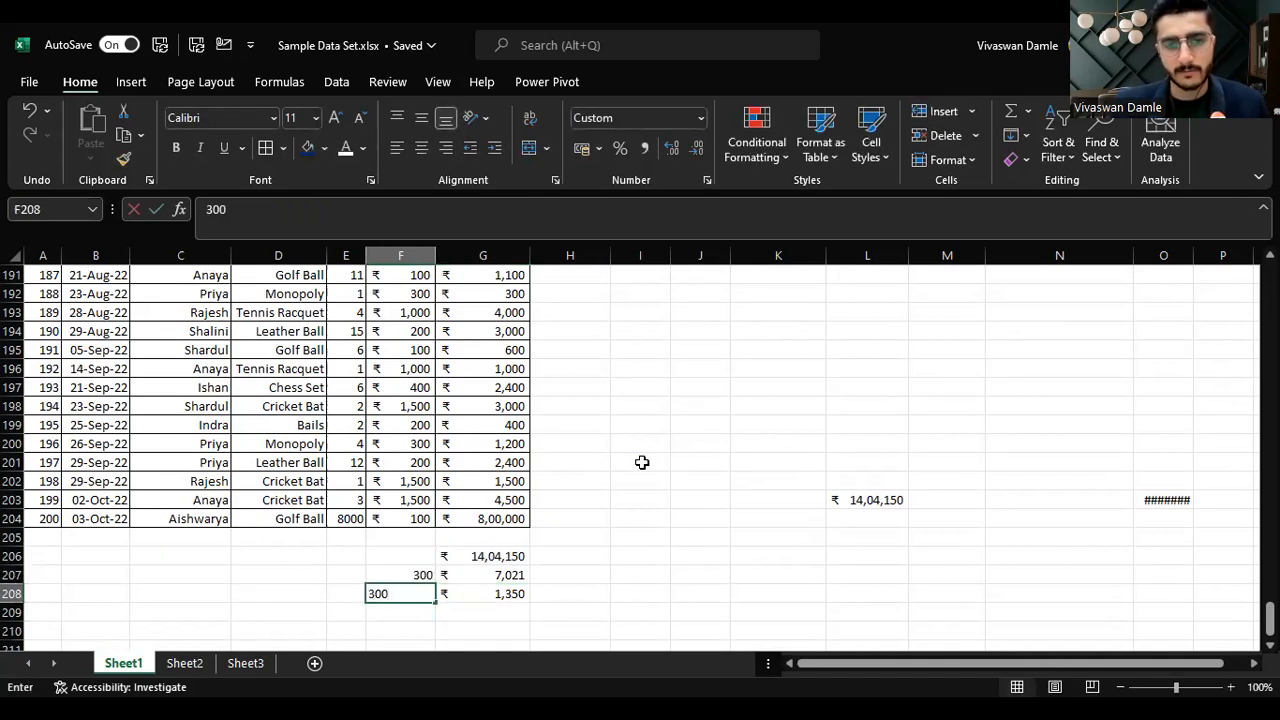
key("Right")
key("Right")
key("Up")
key("Down")
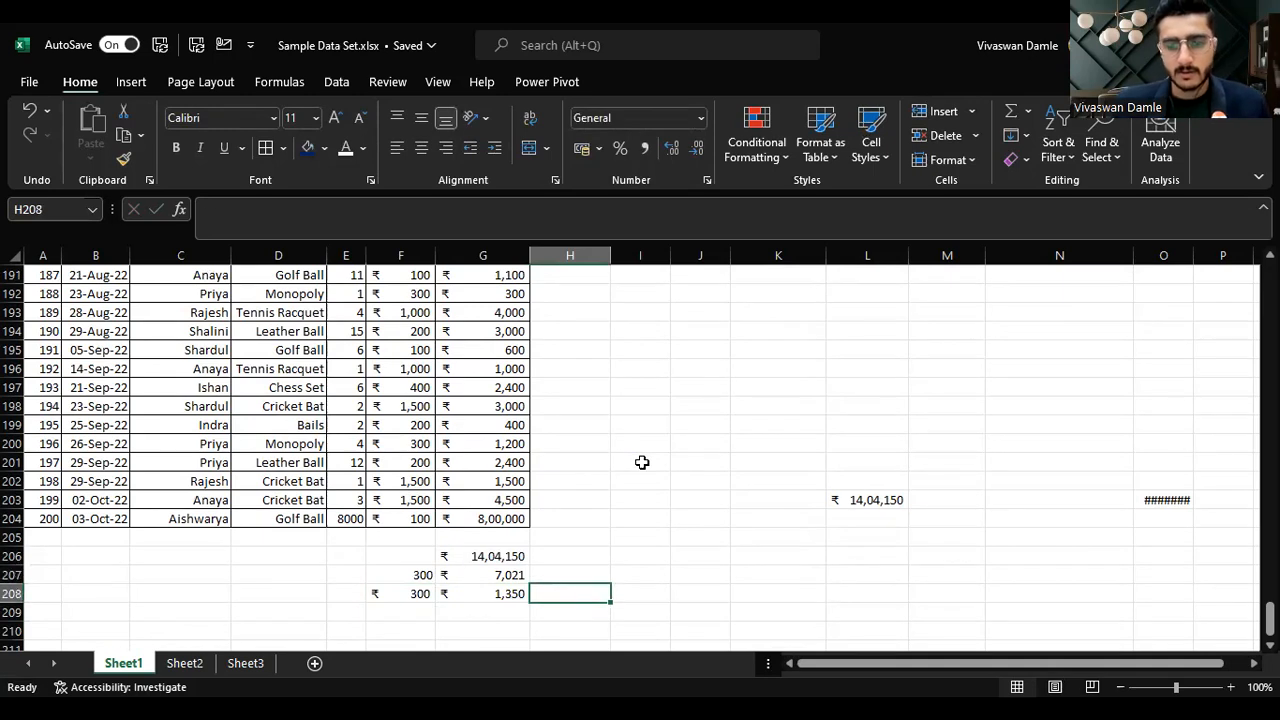
Step: Enter a formula in H208 multiplying G208 by F208 and copy it into H207
type("=")
key("Left")
key("Left")
key("Left")
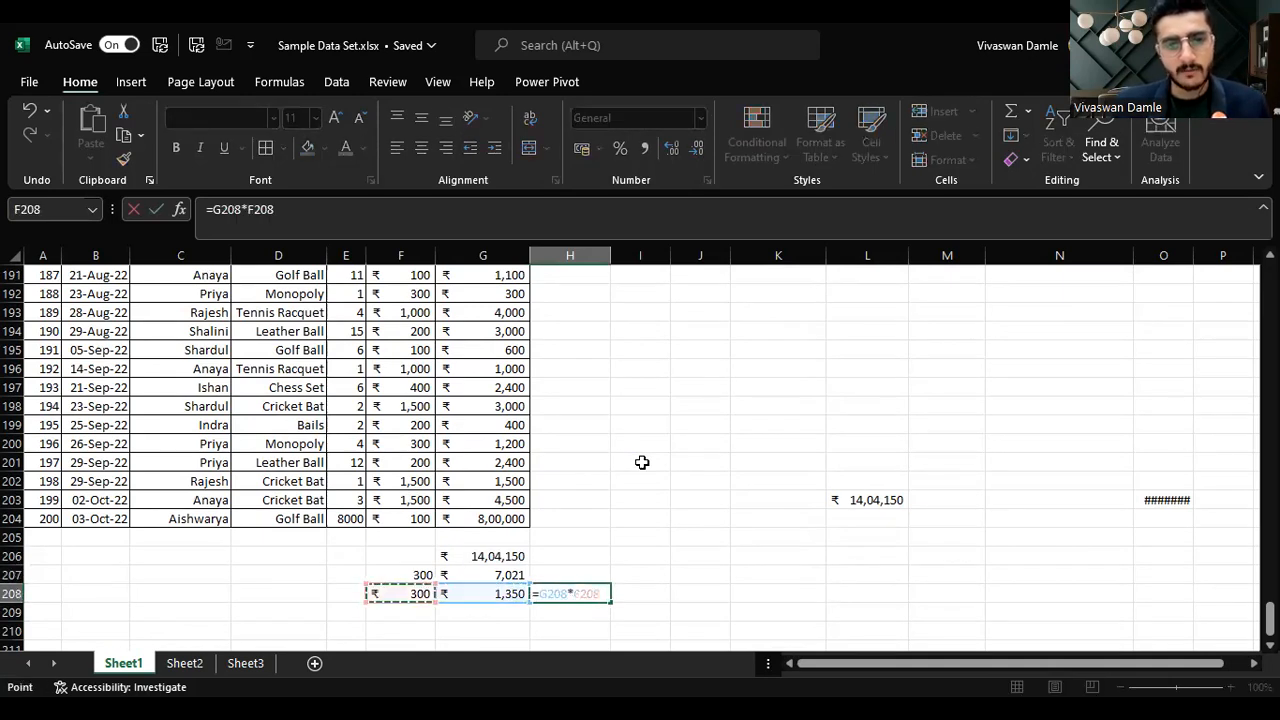
key("Return")
key("Up")
key("ctrl+c")
key("Up")
key("Return")
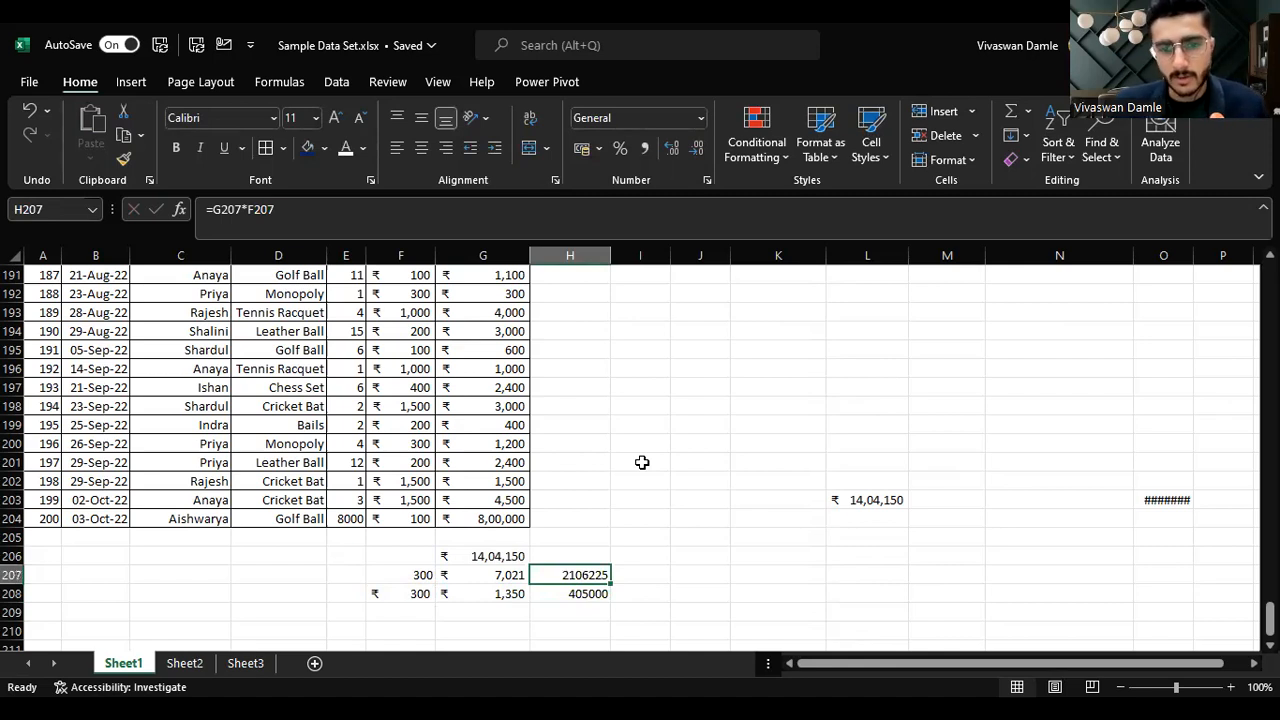
Step: Set the units in E204 back to 8
key("Left")
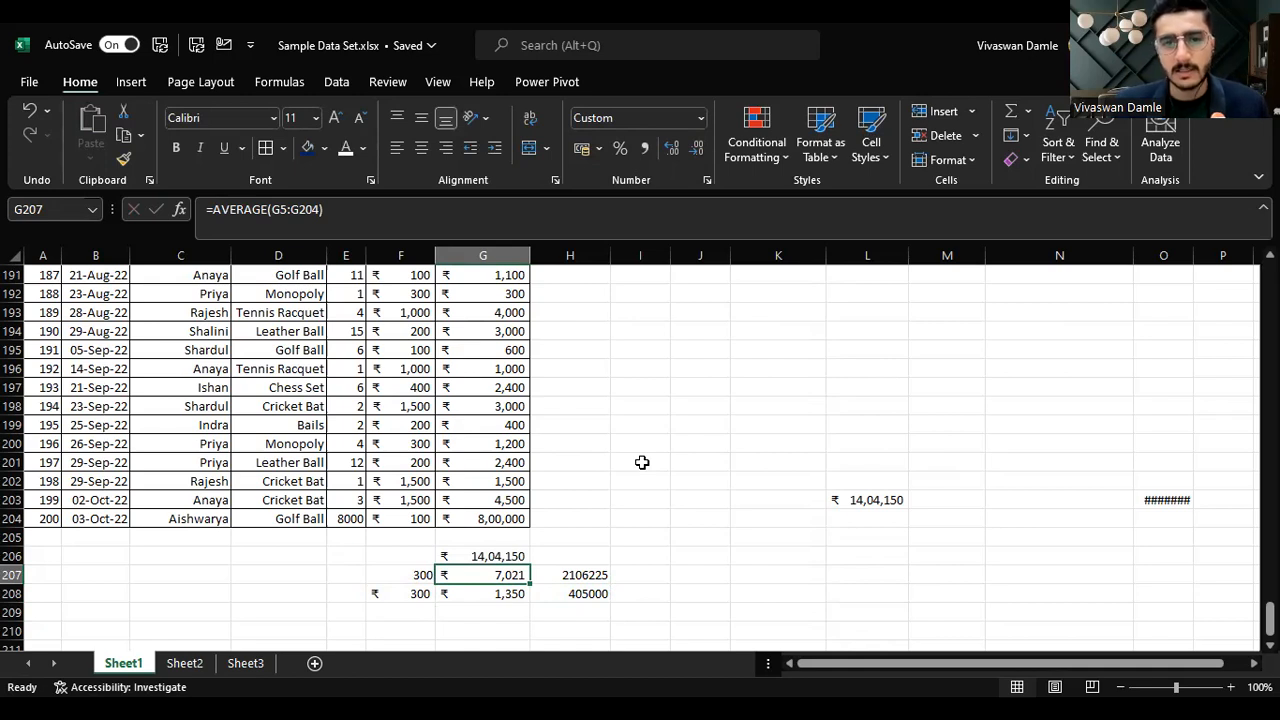
key("Right")
key("Up")
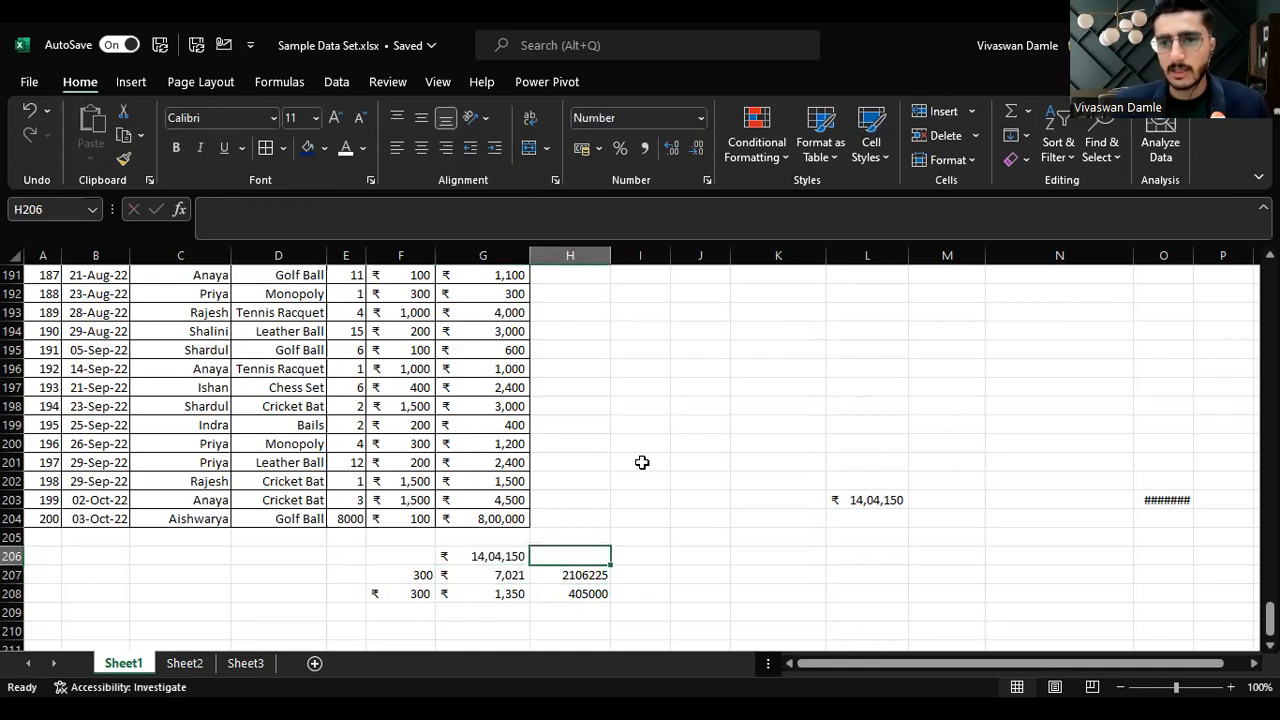
key("Up")
key("Left")
key("Left")
key("Left")
key("Up")
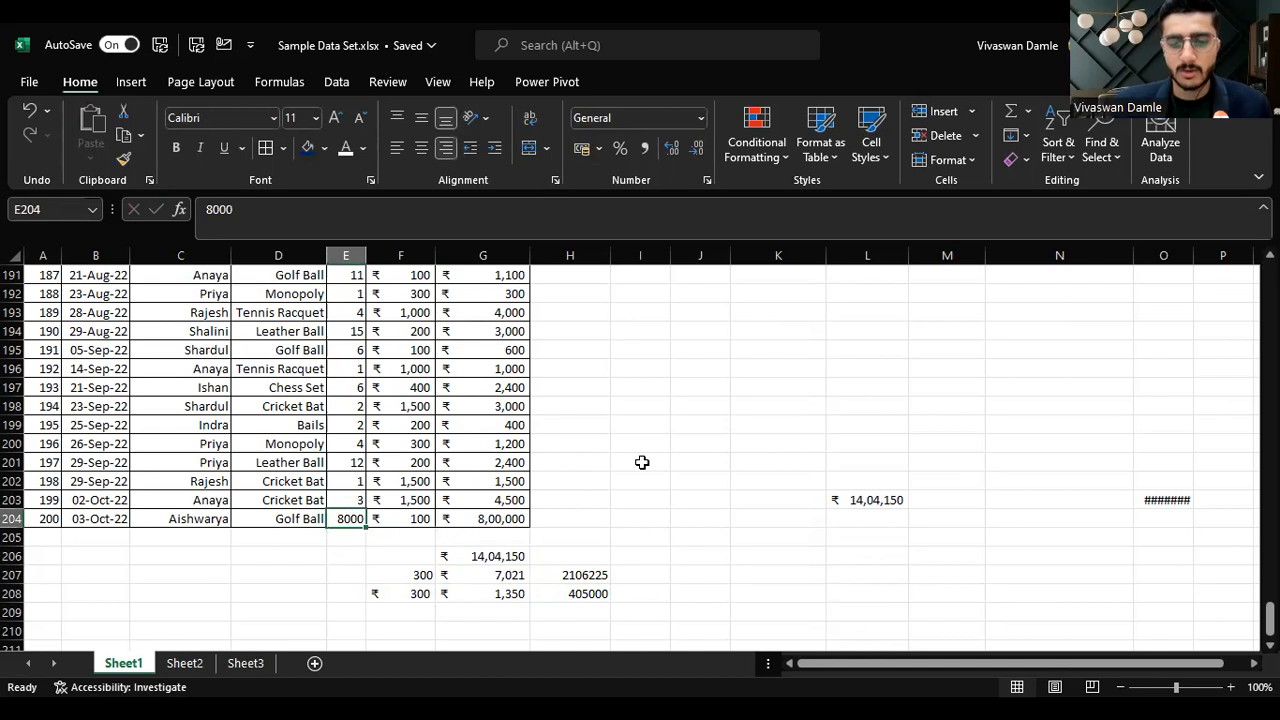
type("8")
key("Return")
Step: Clear all entries in F206:H208 below the table
key("Right")
key("Right")
key("Down")
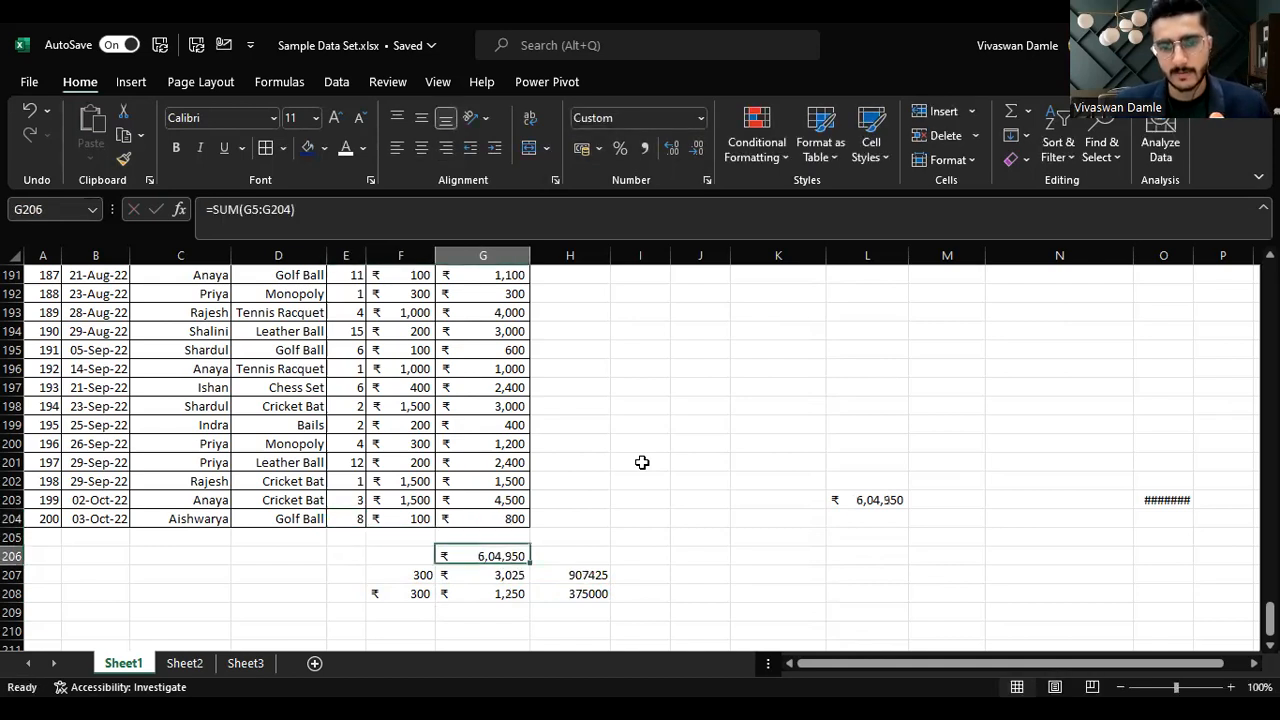
key("shift+Left")
key("shift+Down")
key("shift+Down")
key("shift+Right")
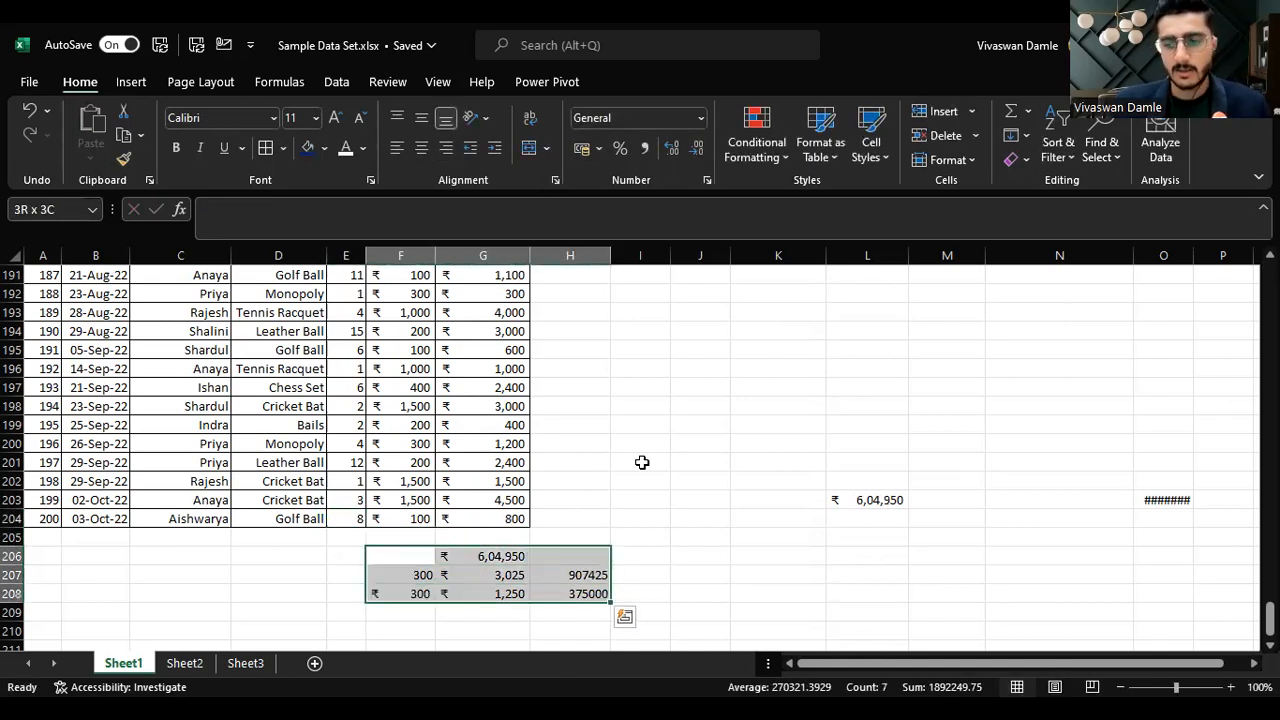
key("Delete")
Step: Check the topics list on Sheet2 and return to the Amount header on Sheet1
key("Up")
key("Left")
key("Up")
key("Right")
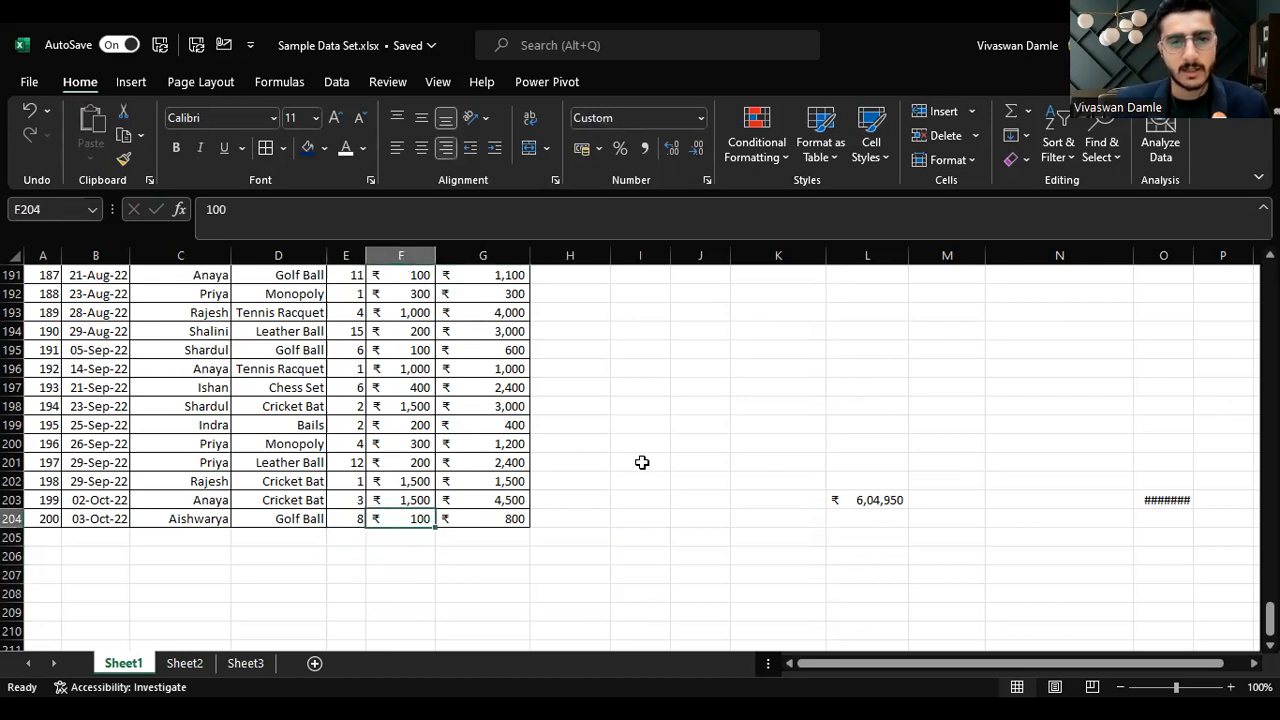
key("Right")
key("Down")
key("Down")
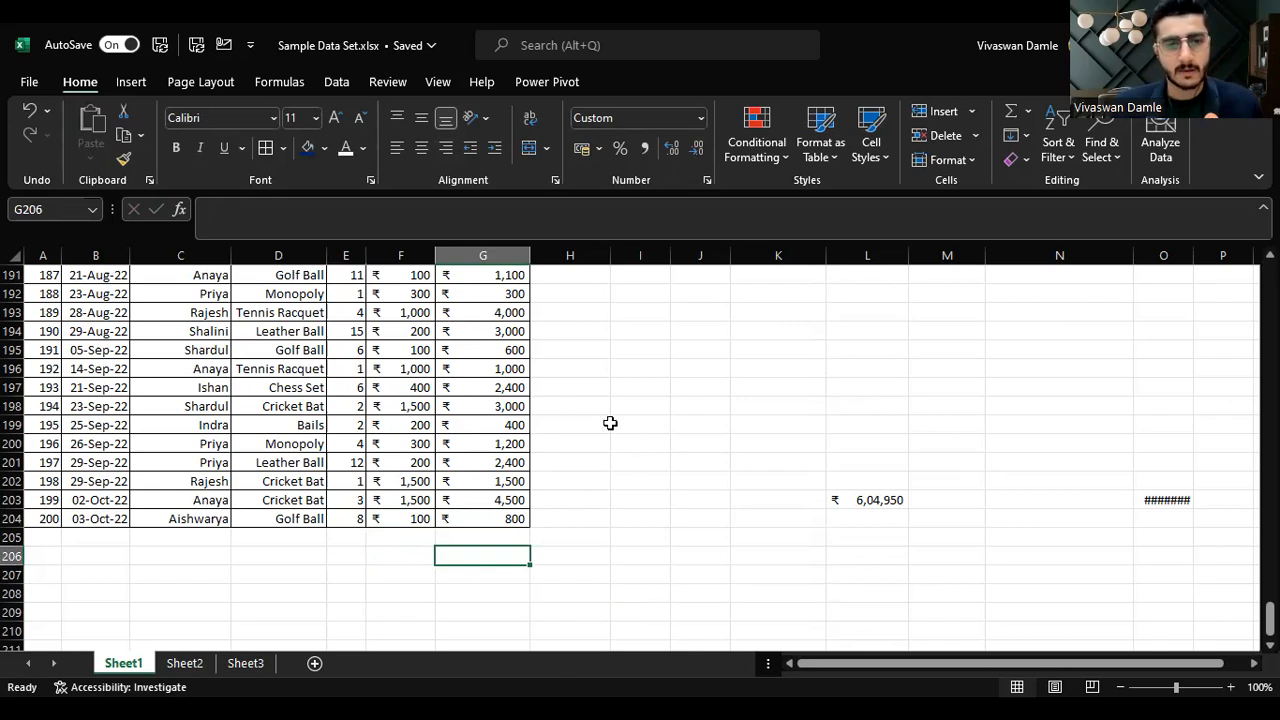
left_click(192, 666)
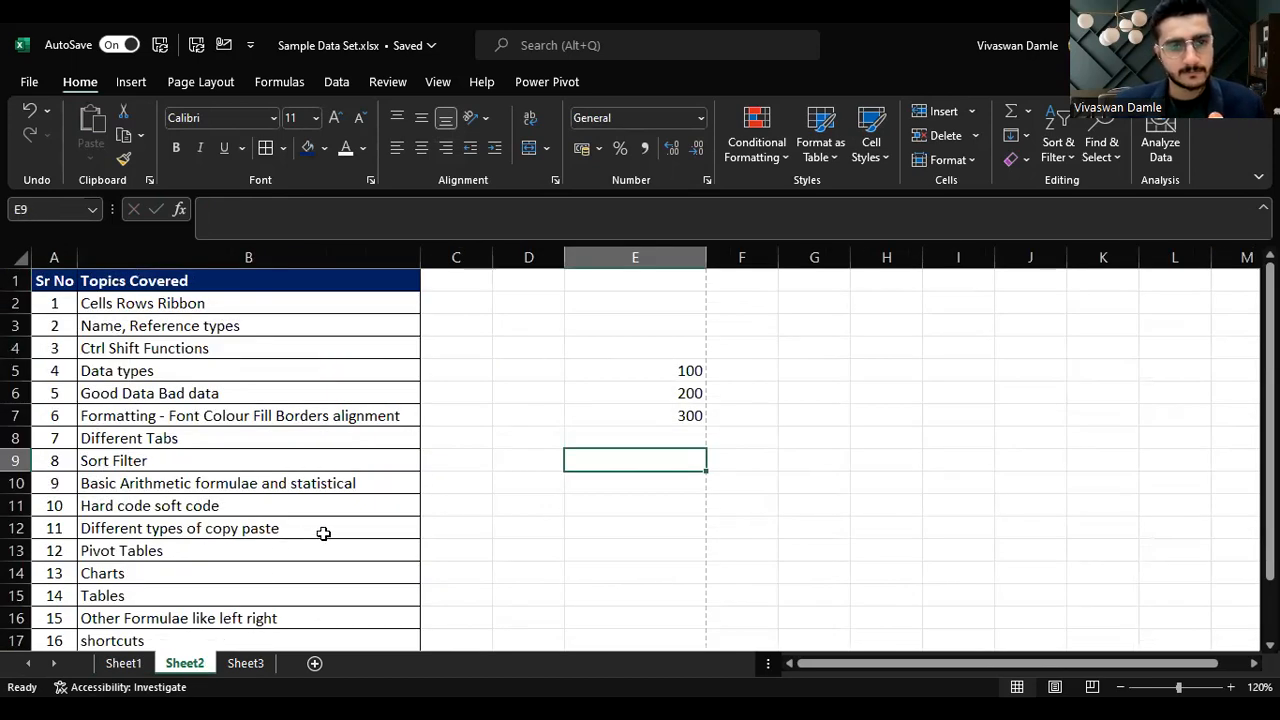
left_click(382, 490)
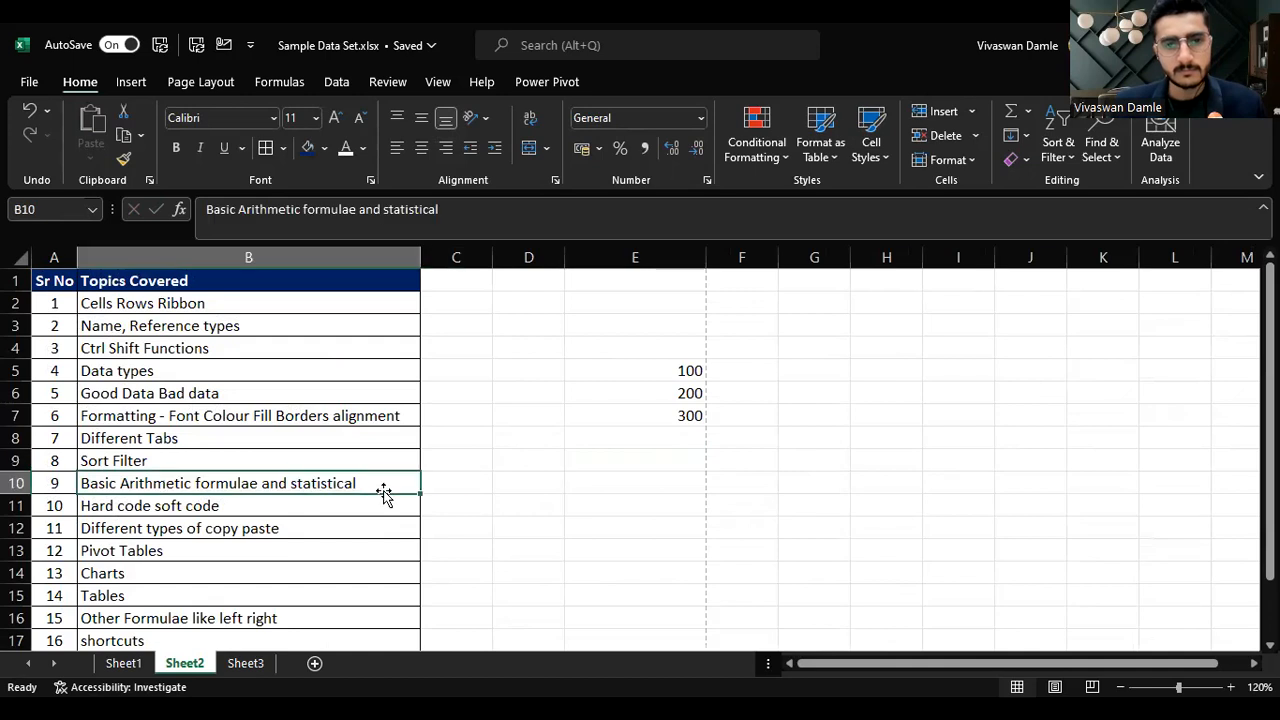
left_click(123, 663)
key("Up")
key("Up")
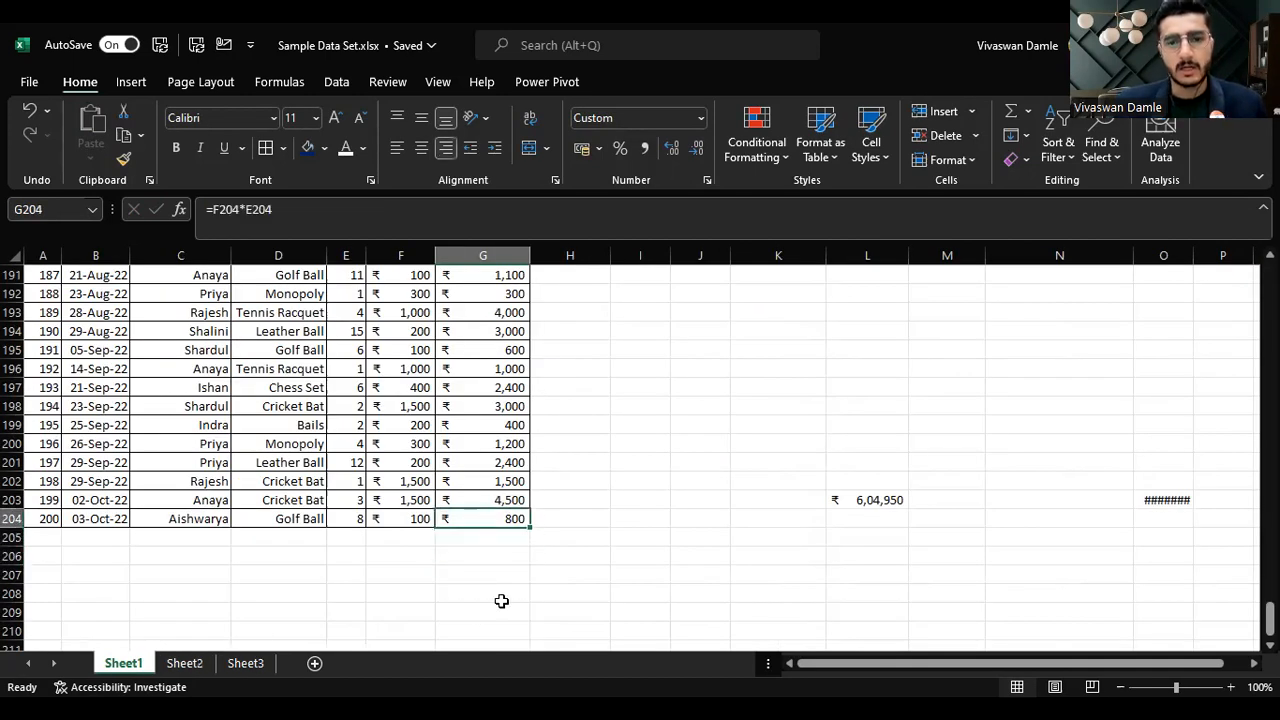
key("ctrl+Up")
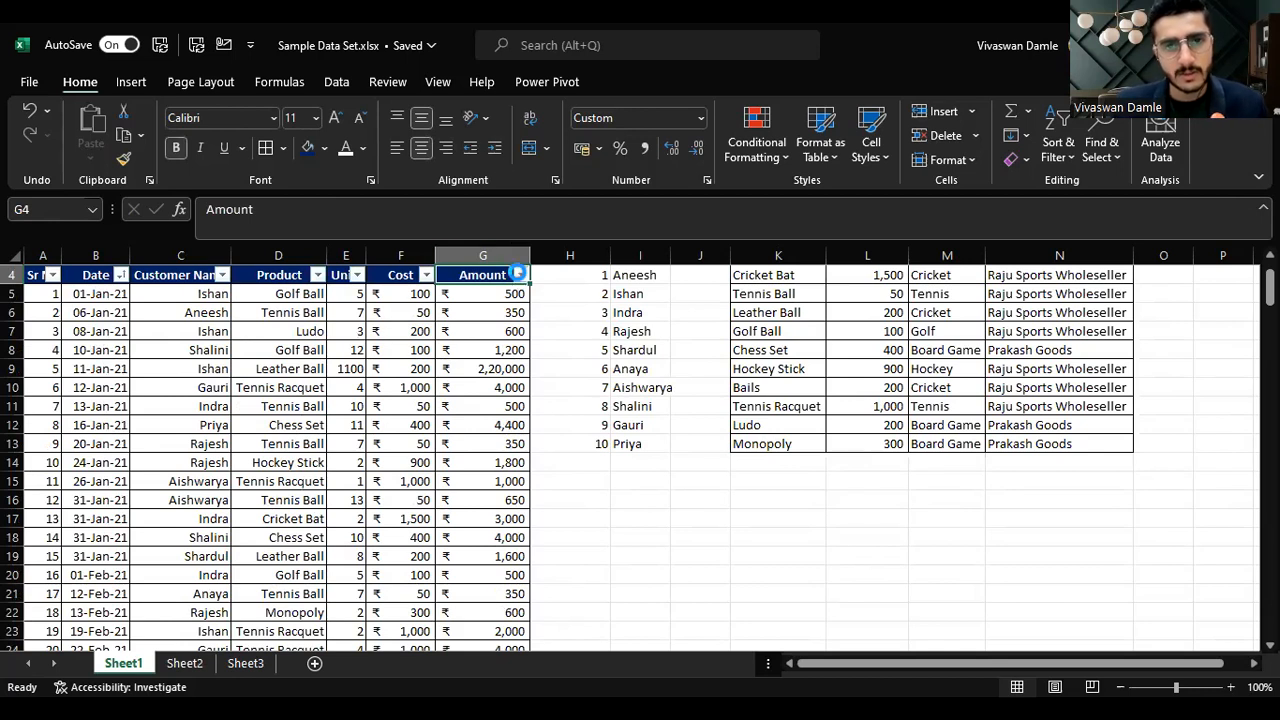
Step: Sort the Amount column from largest to smallest
left_click(518, 273)
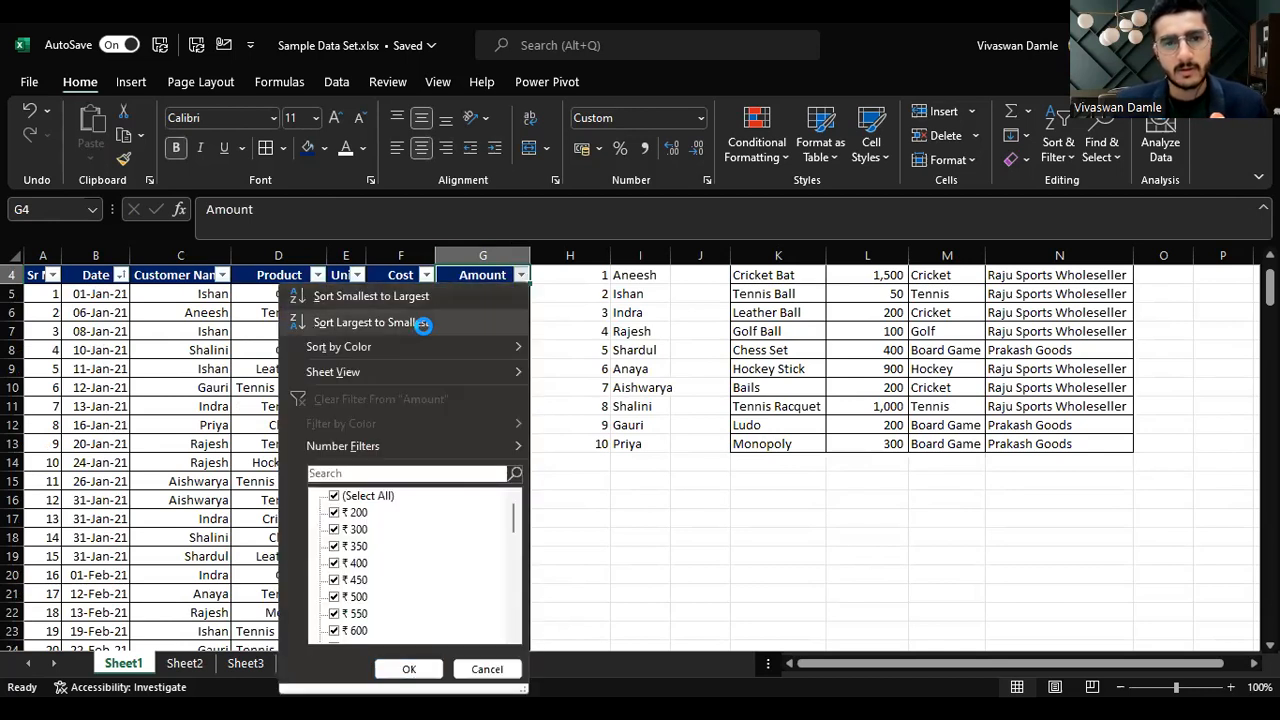
left_click(414, 323)
left_click(524, 295)
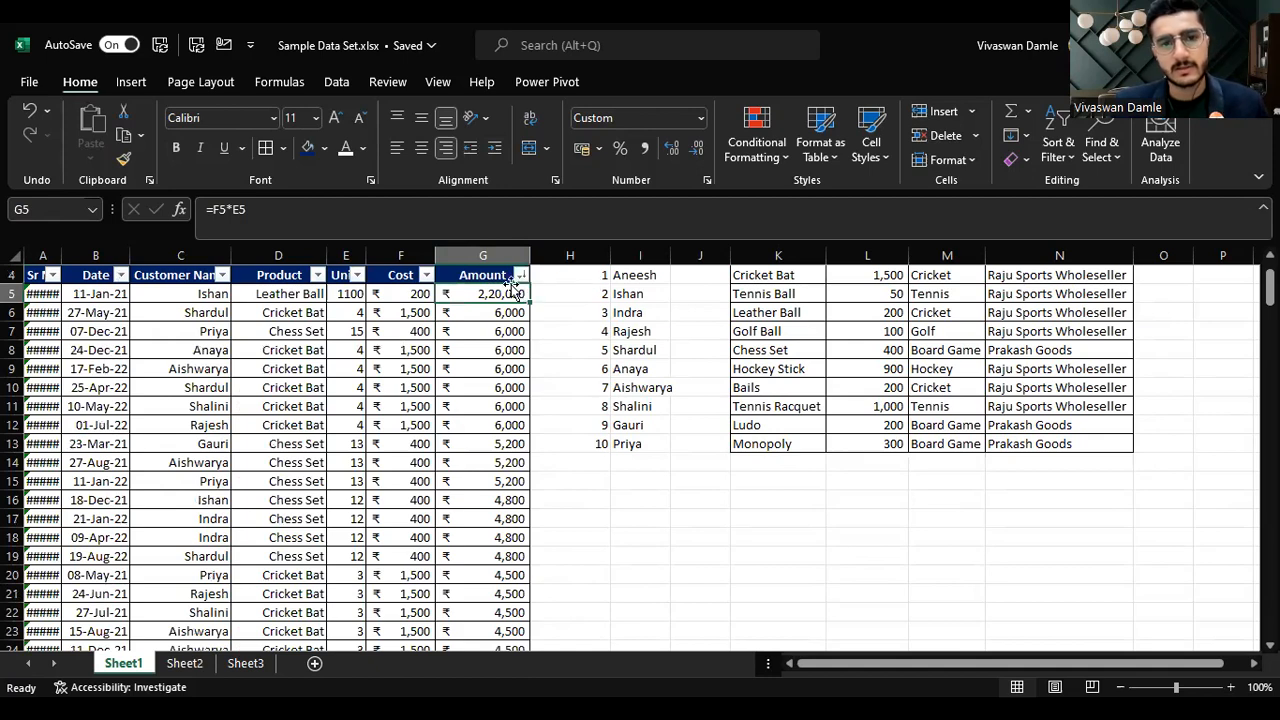
Step: Below the Amount column, enter a MAX formula in G206 covering G5:G204
scroll(519, 292, "down", 20)
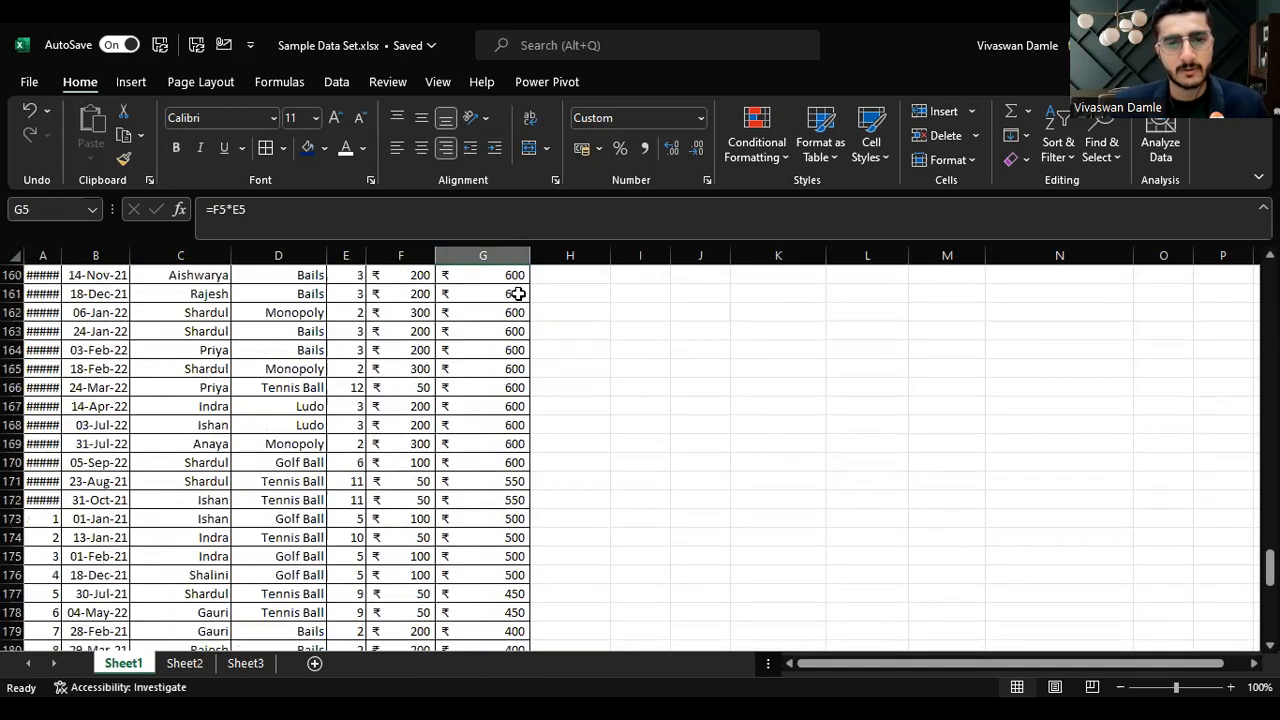
left_click_drag(1270, 625, 1270, 393)
left_click(513, 488)
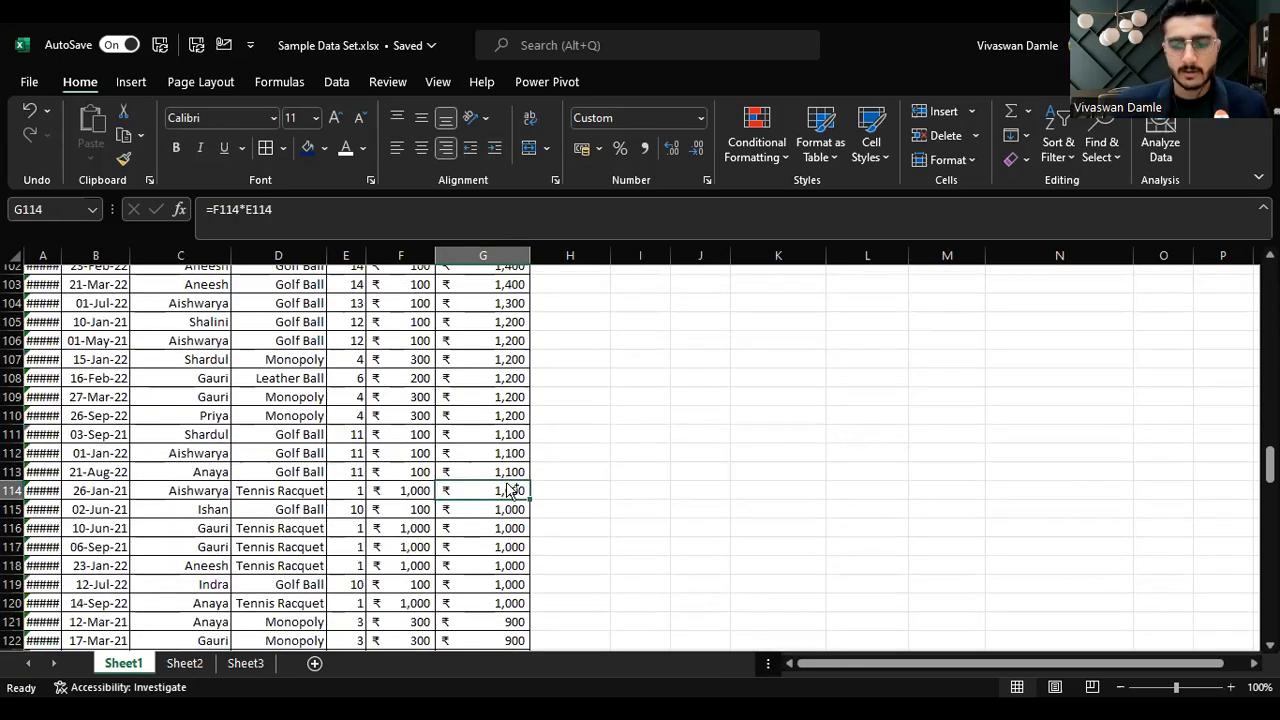
key("ctrl+Down")
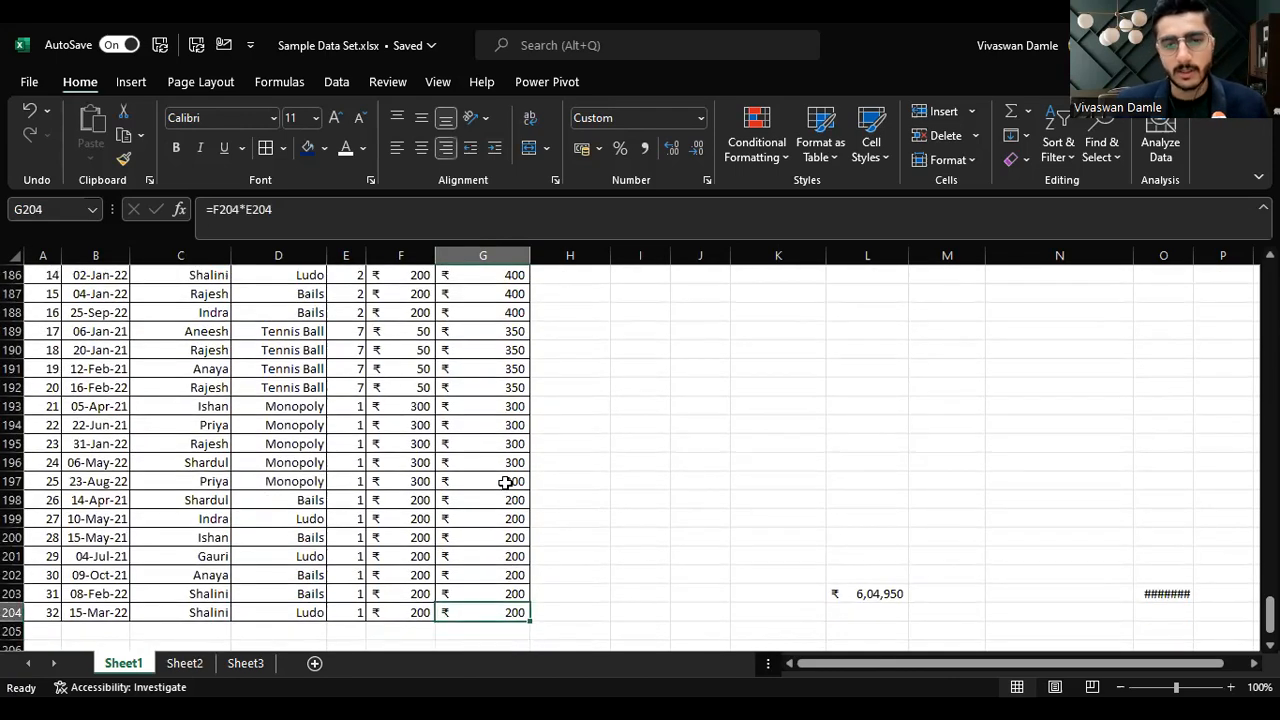
key("Down")
key("Down")
key("Down")
key("Down")
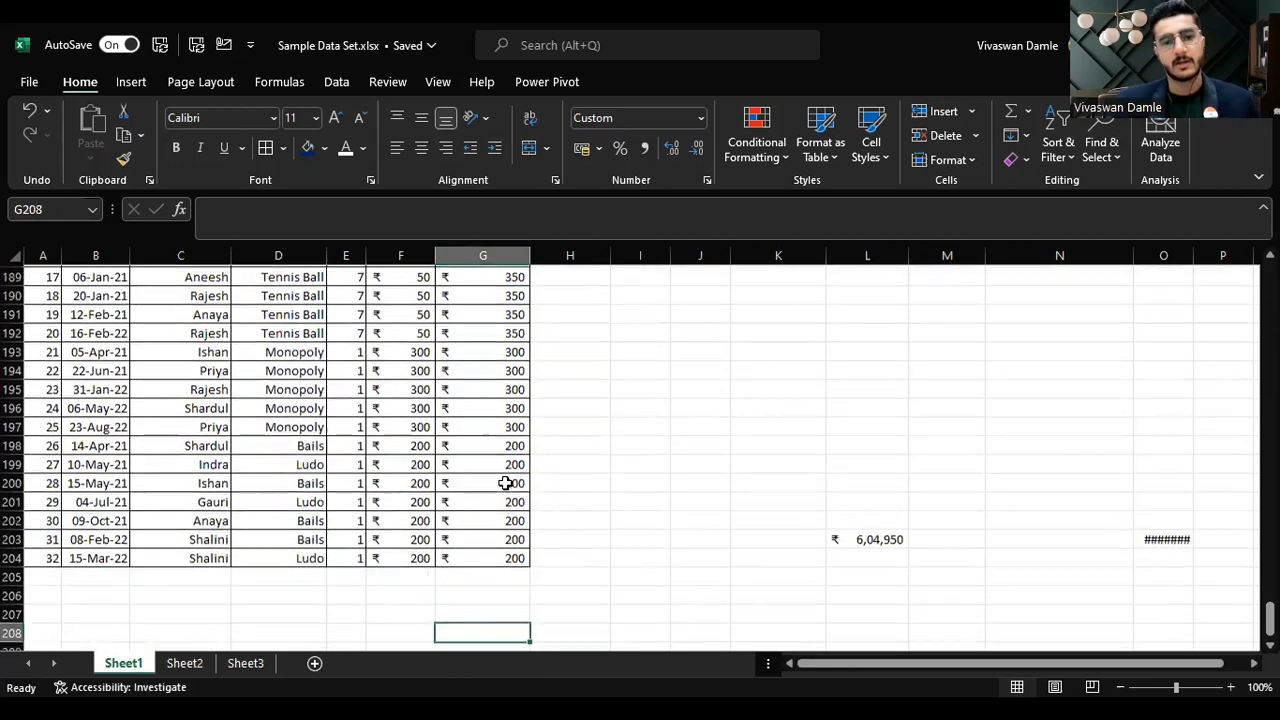
key("Up")
key("Up")
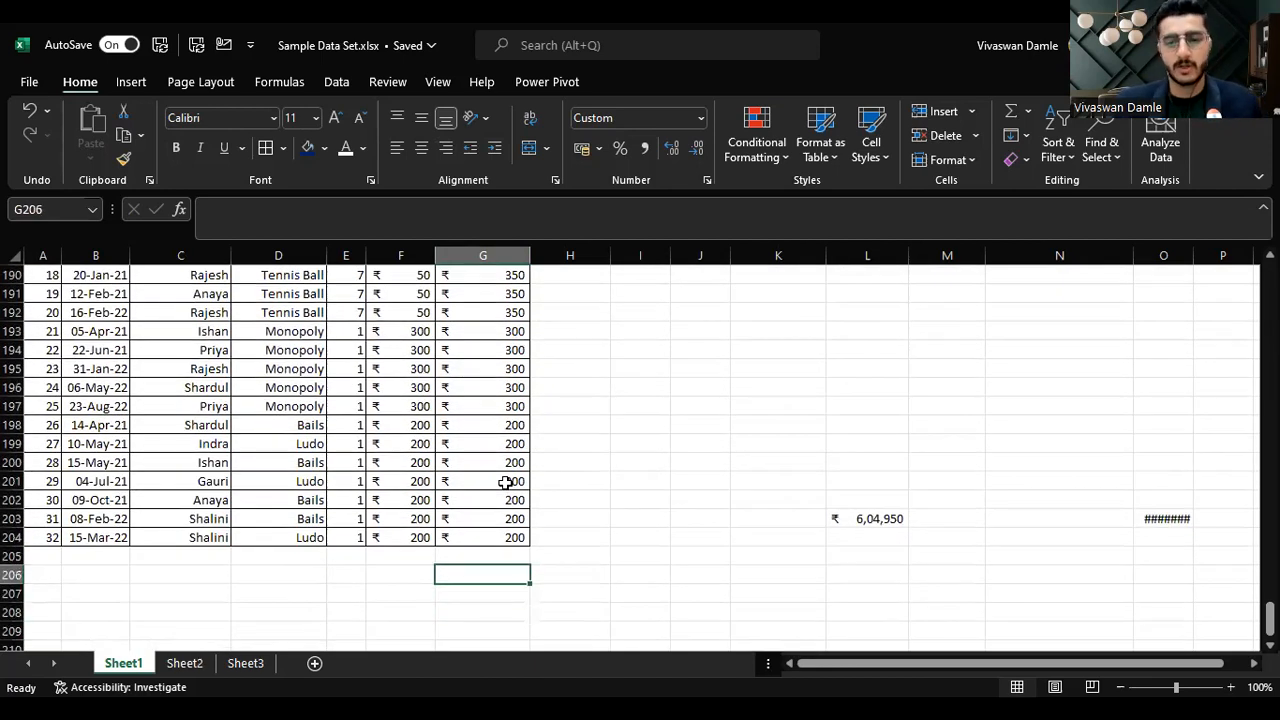
type("=")
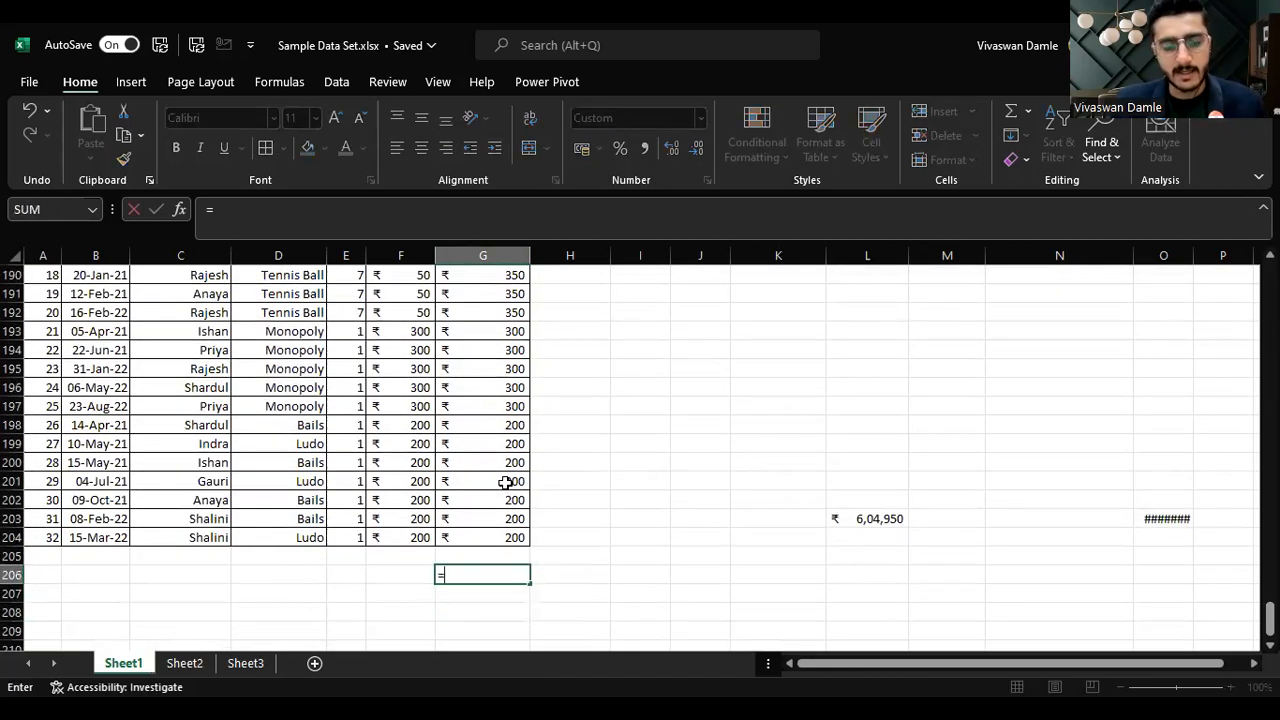
type("MAX(")
key("Down")
key("Up")
key("Up")
key("Up")
key("ctrl+shift+Up")
key("shift+Down")
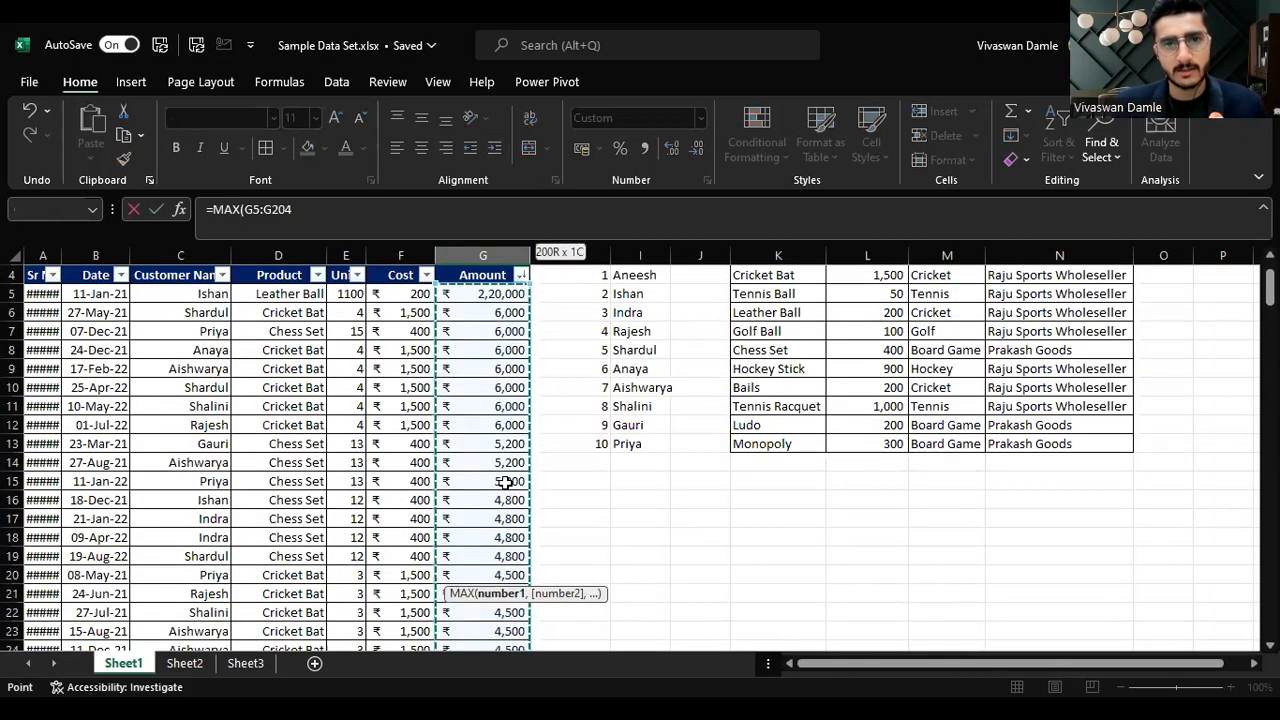
key("Return")
Step: Enter a MIN formula in G207 covering the Amount range G5:G204
type("=")
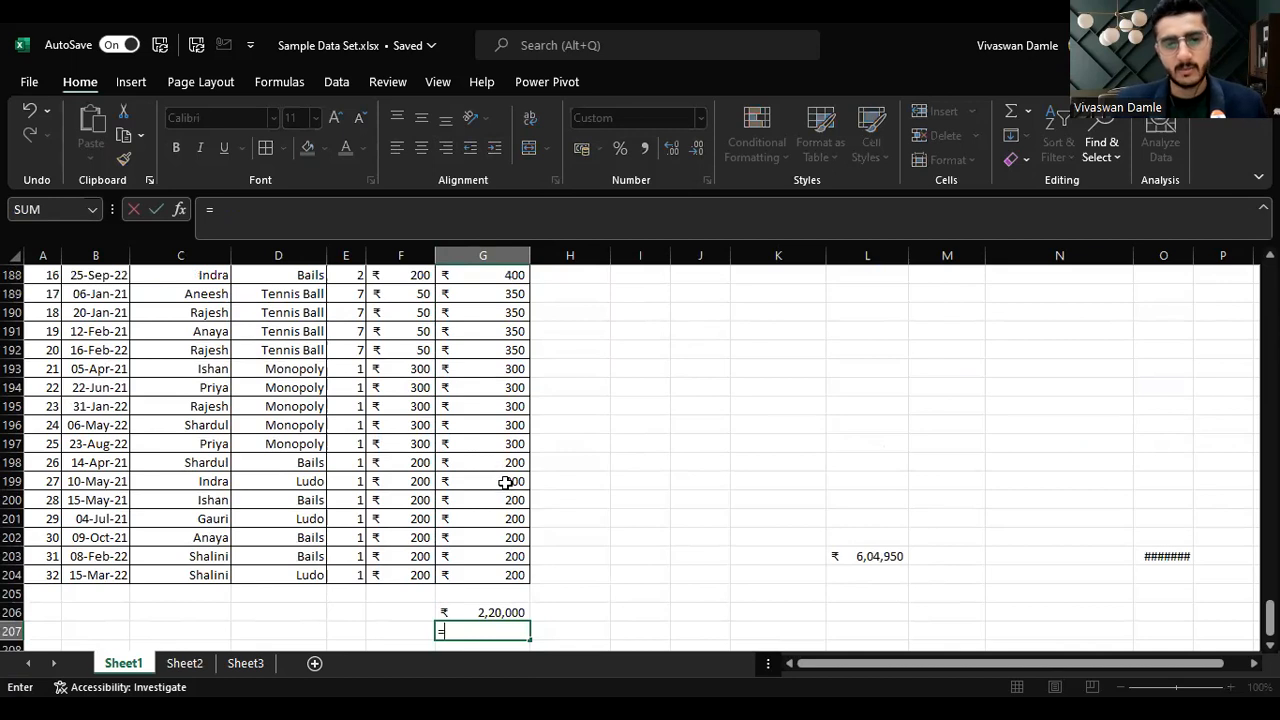
type("MIN(")
key("Up")
key("Up")
key("Up")
key("ctrl+shift+Up")
key("shift+Down")
key("Return")
Step: Review the MAX and MIN formulas, then clear G206:G207
key("Up")
key("Up")
key("shift+Down")
key("shift+Up")
key("shift+Down")
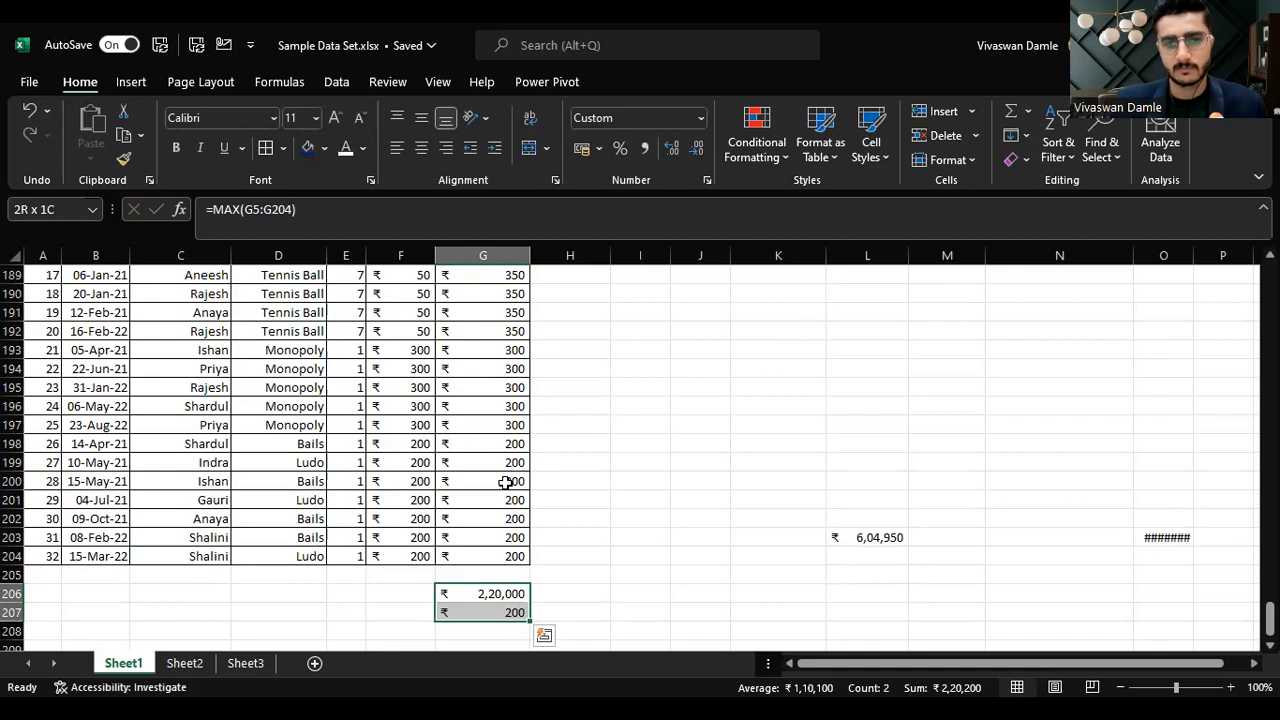
key("Left")
key("Right")
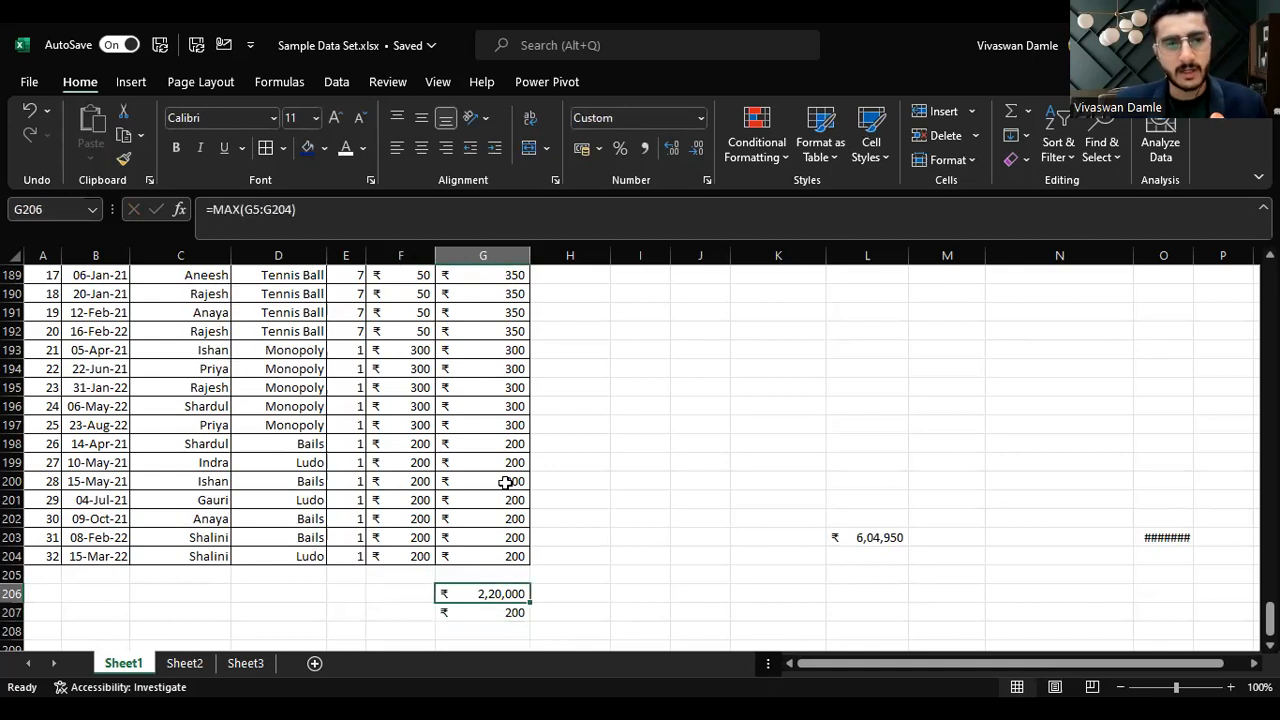
key("Left")
key("Right")
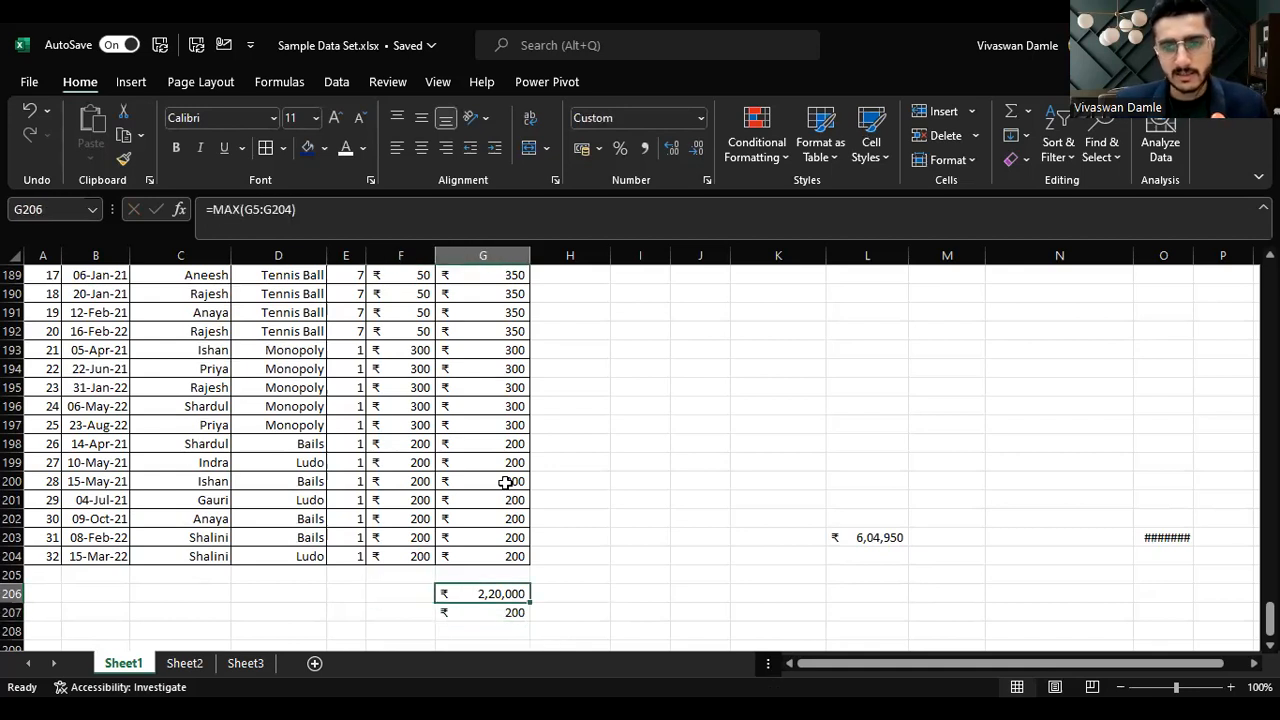
key("Left")
key("Left")
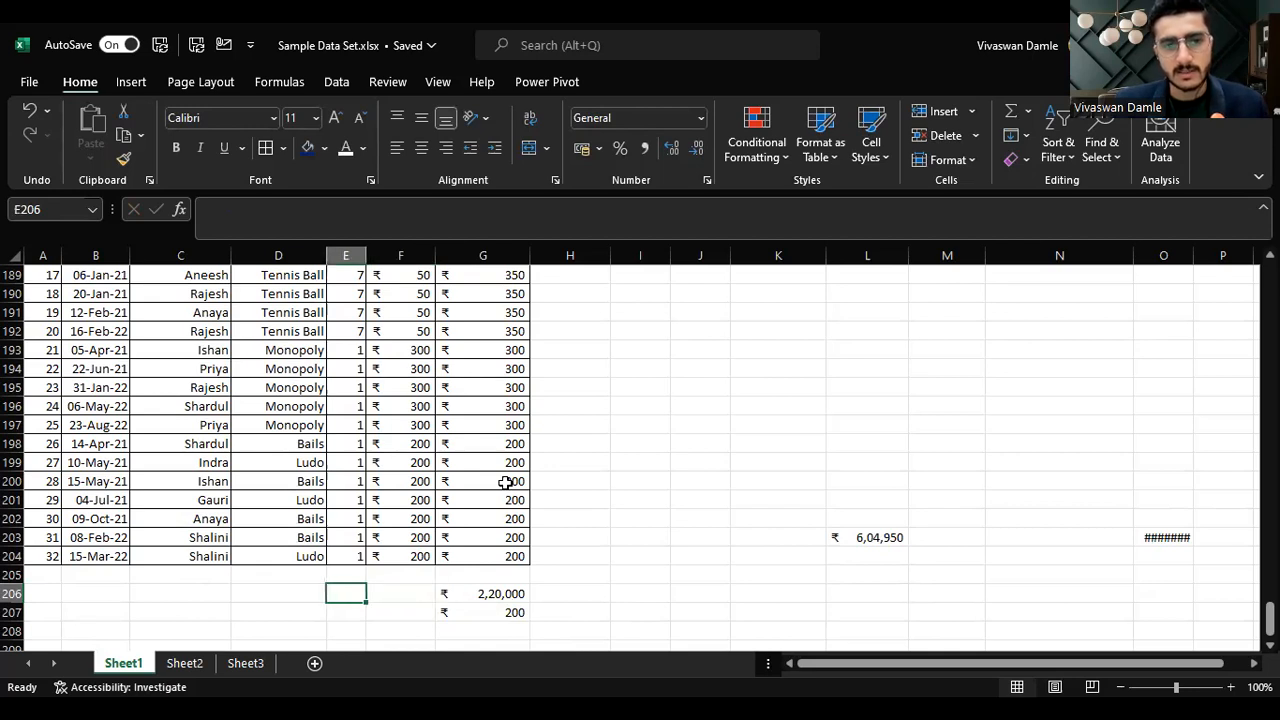
key("Right")
key("Right")
key("Down")
key("Up")
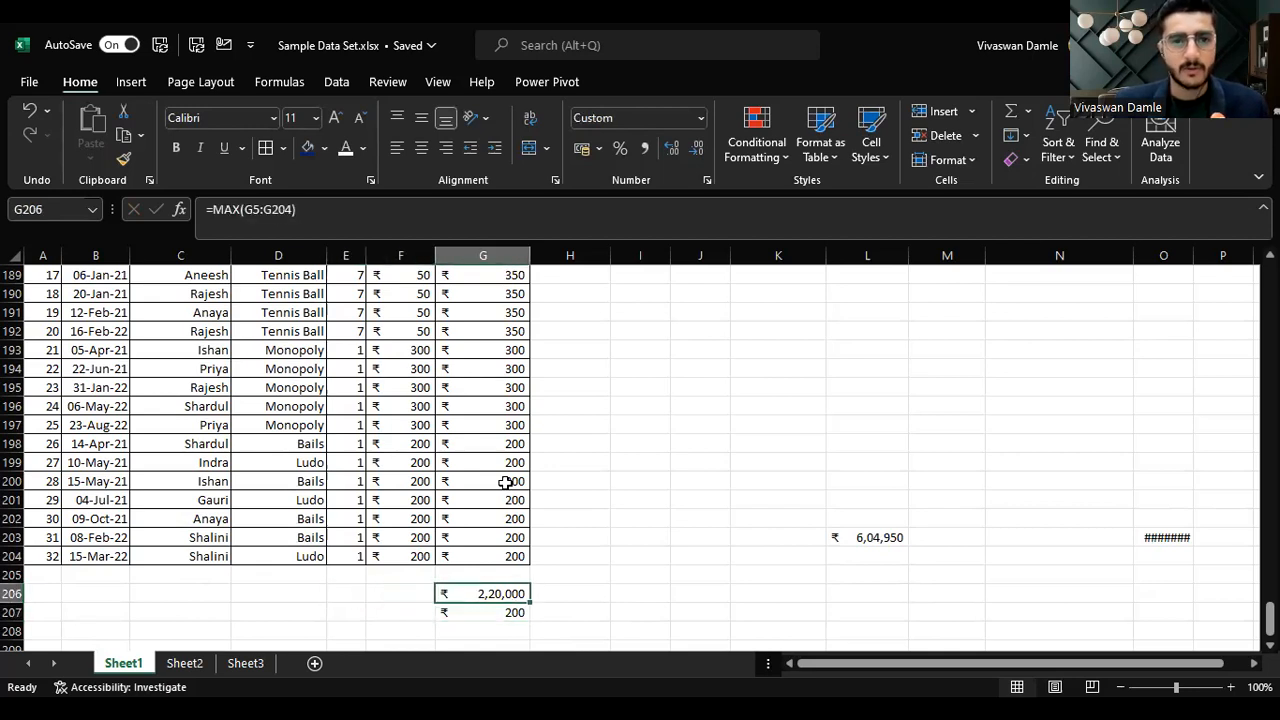
key("Left")
key("Right")
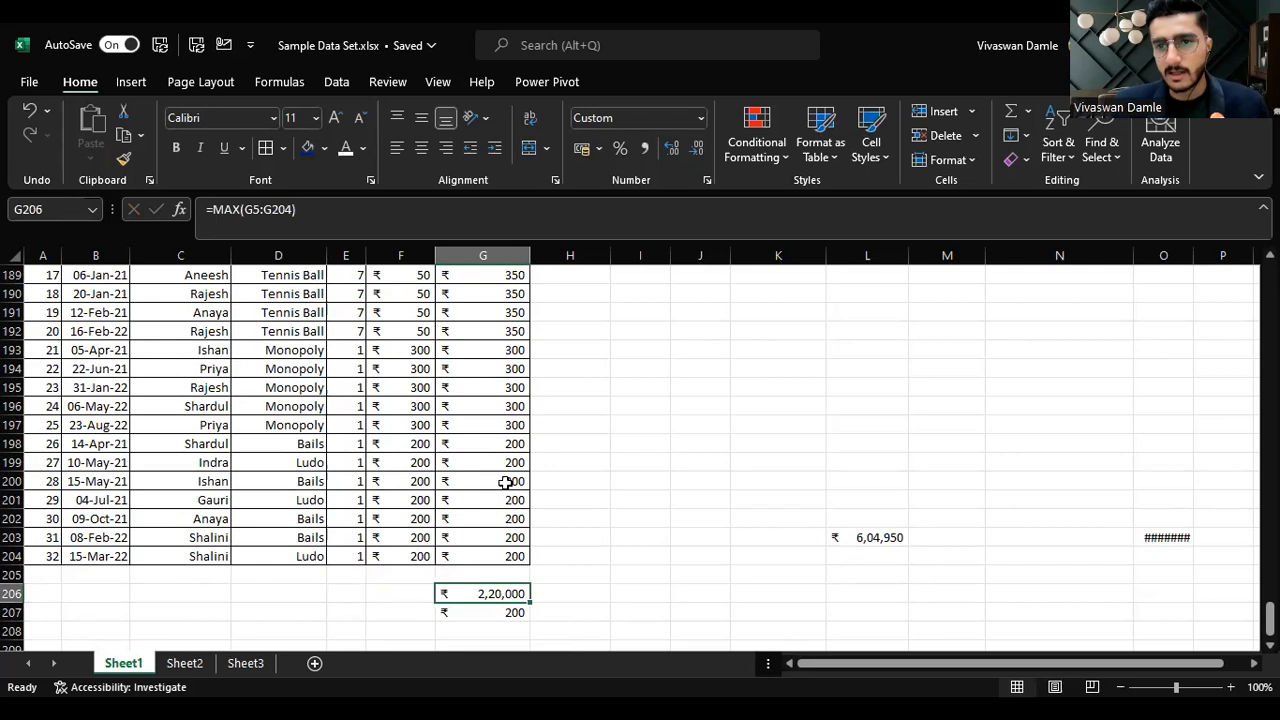
key("shift+Down")
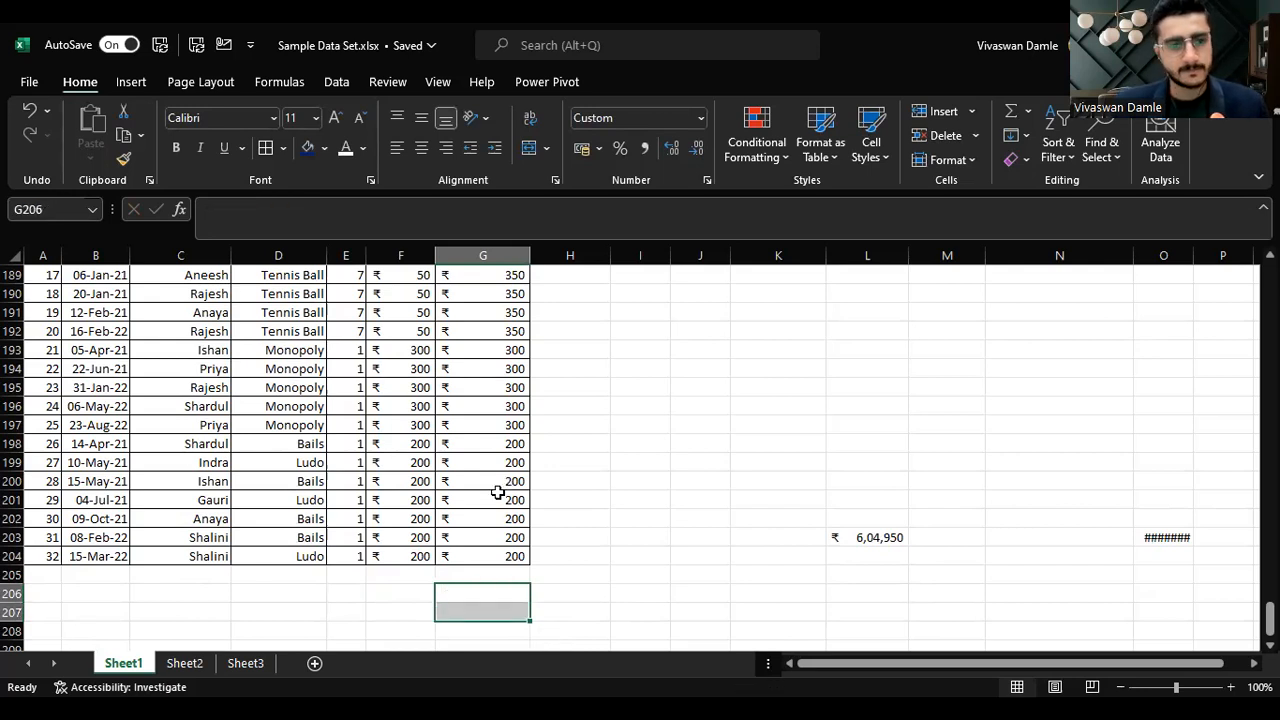
Step: On Sheet2, total the values in E5:E7 with a SUM formula in E8
left_click(200, 665)
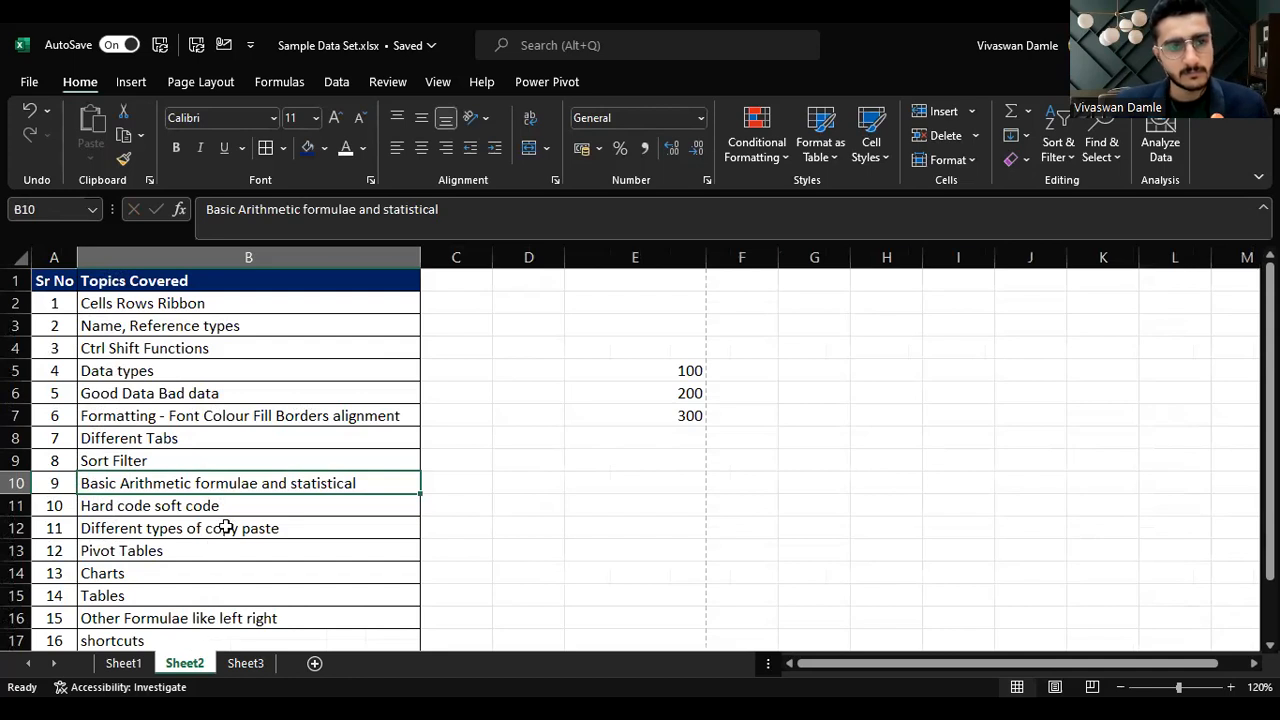
left_click(383, 501)
left_click(634, 486)
left_click(763, 398)
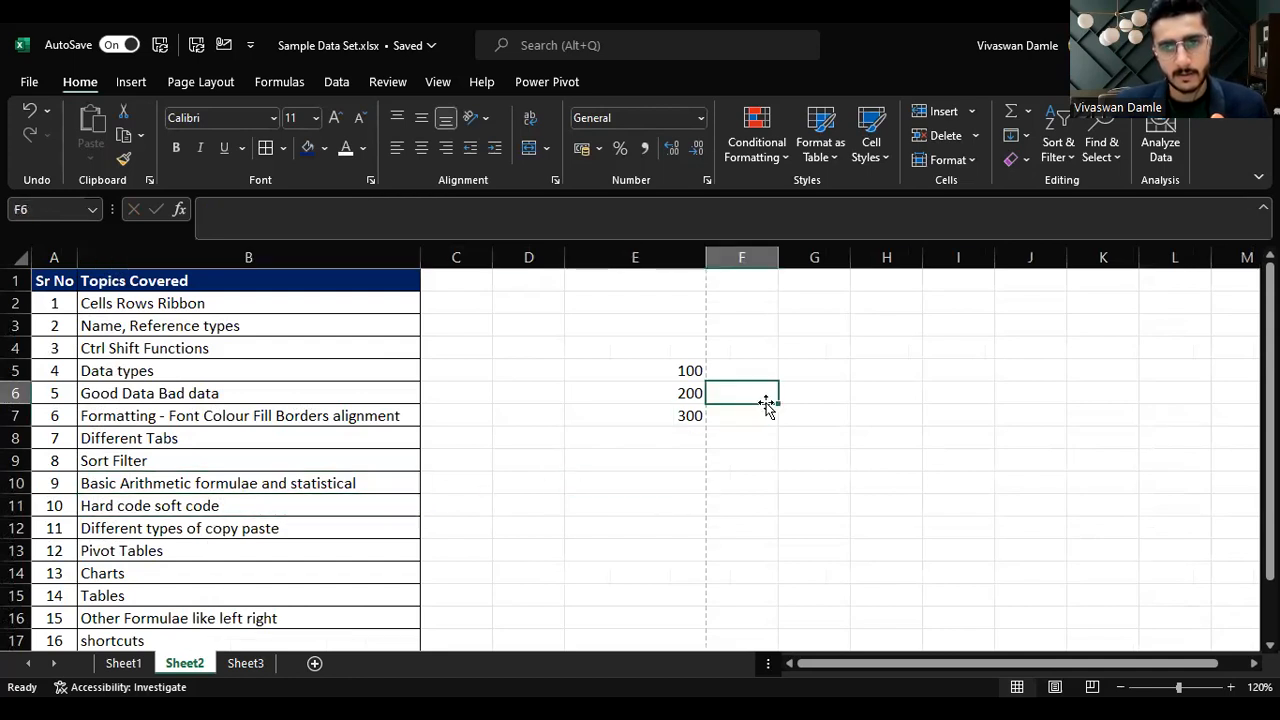
left_click(226, 508)
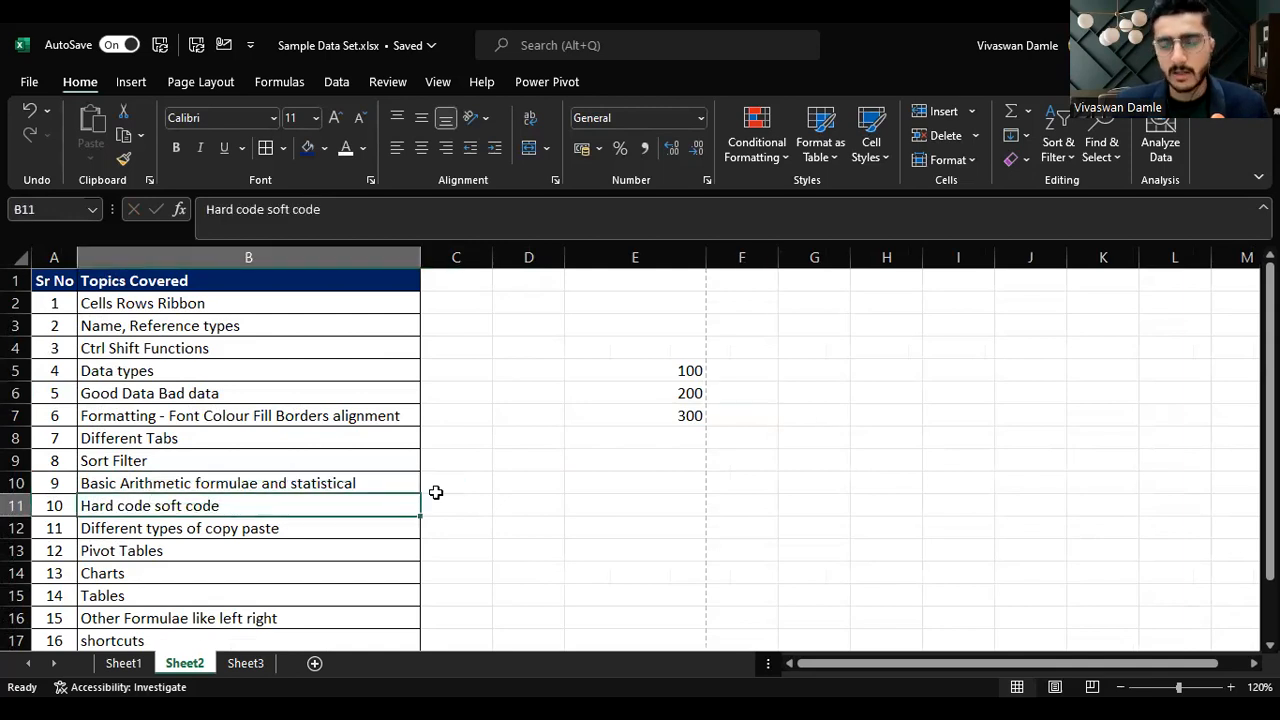
left_click(140, 668)
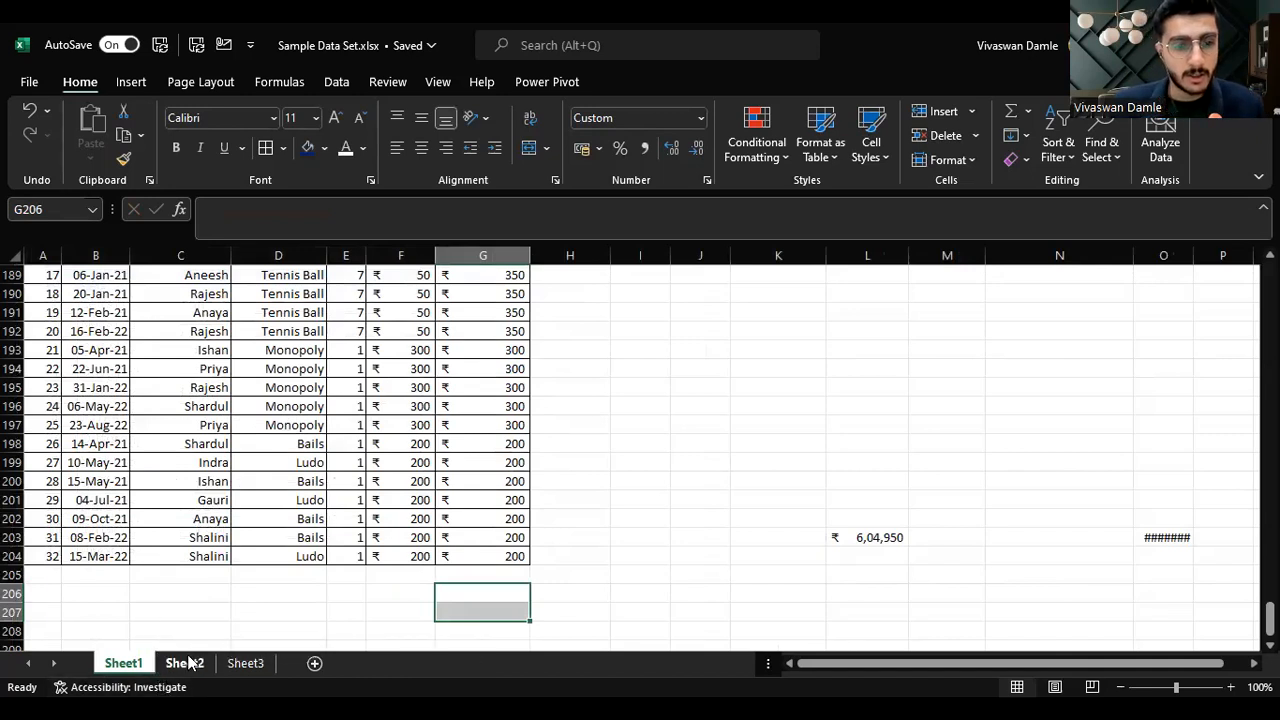
left_click(192, 652)
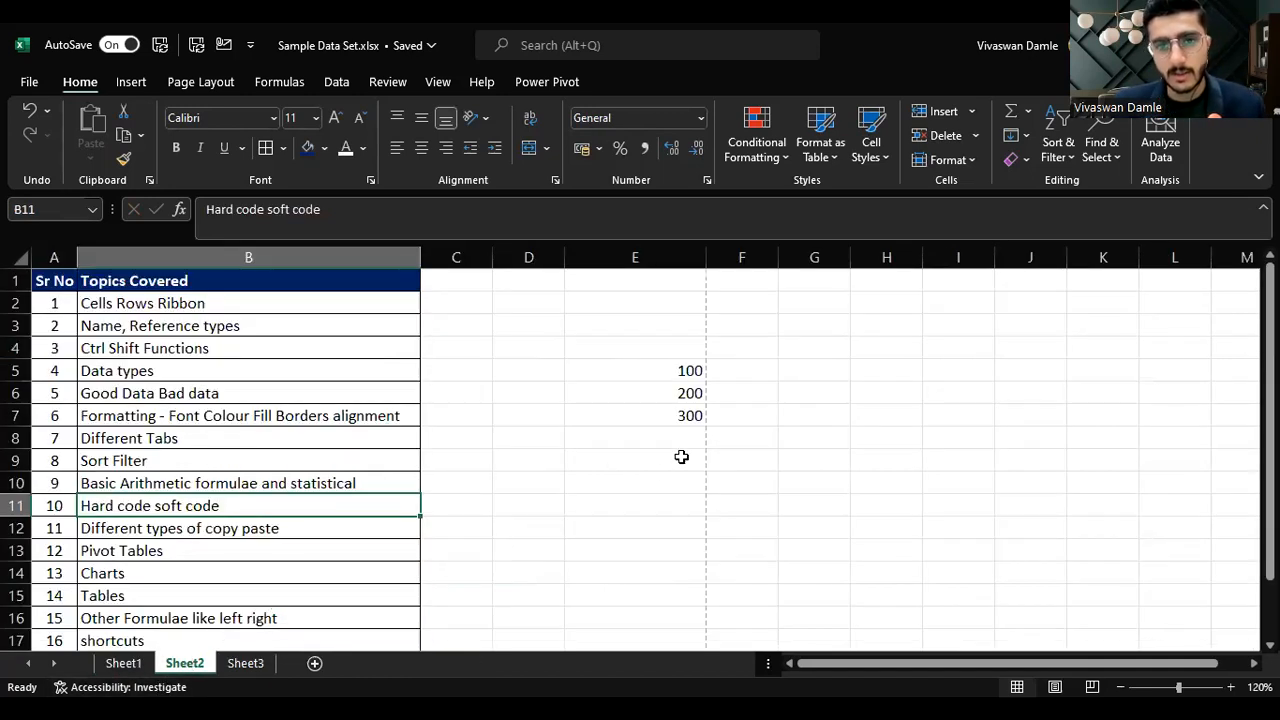
left_click(737, 436)
left_click(677, 440)
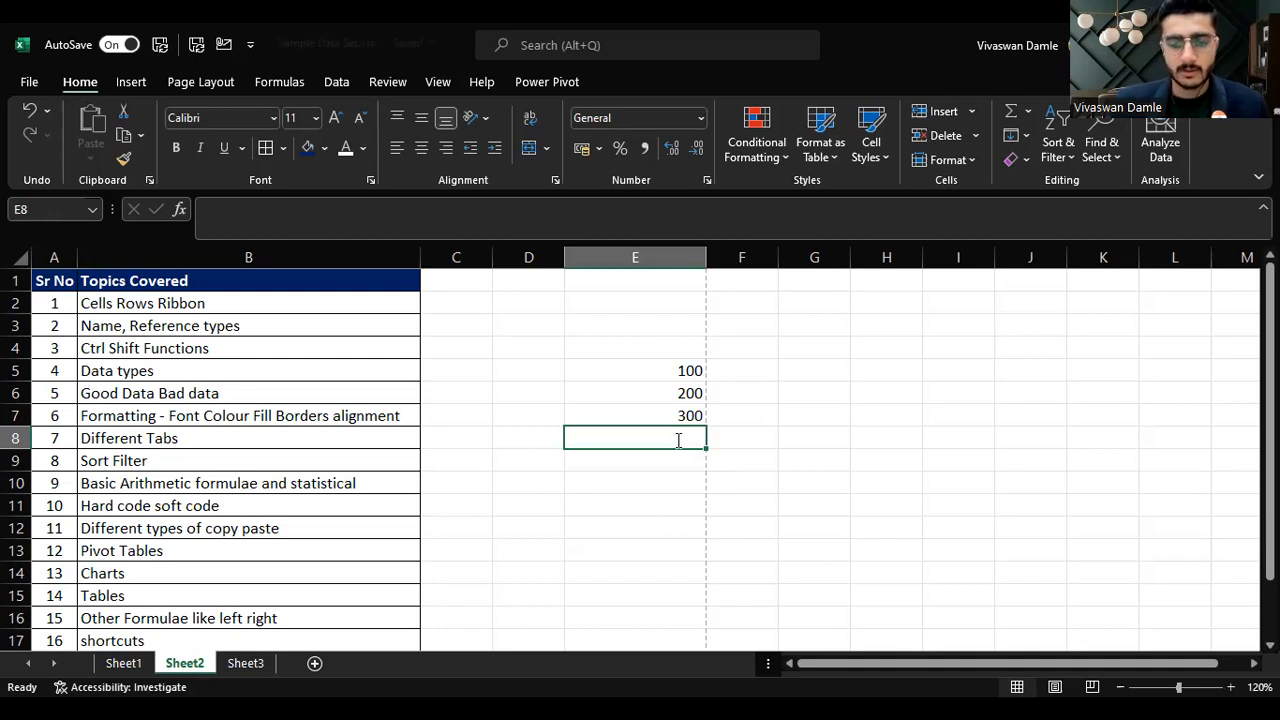
type("=SUM(")
key("Up")
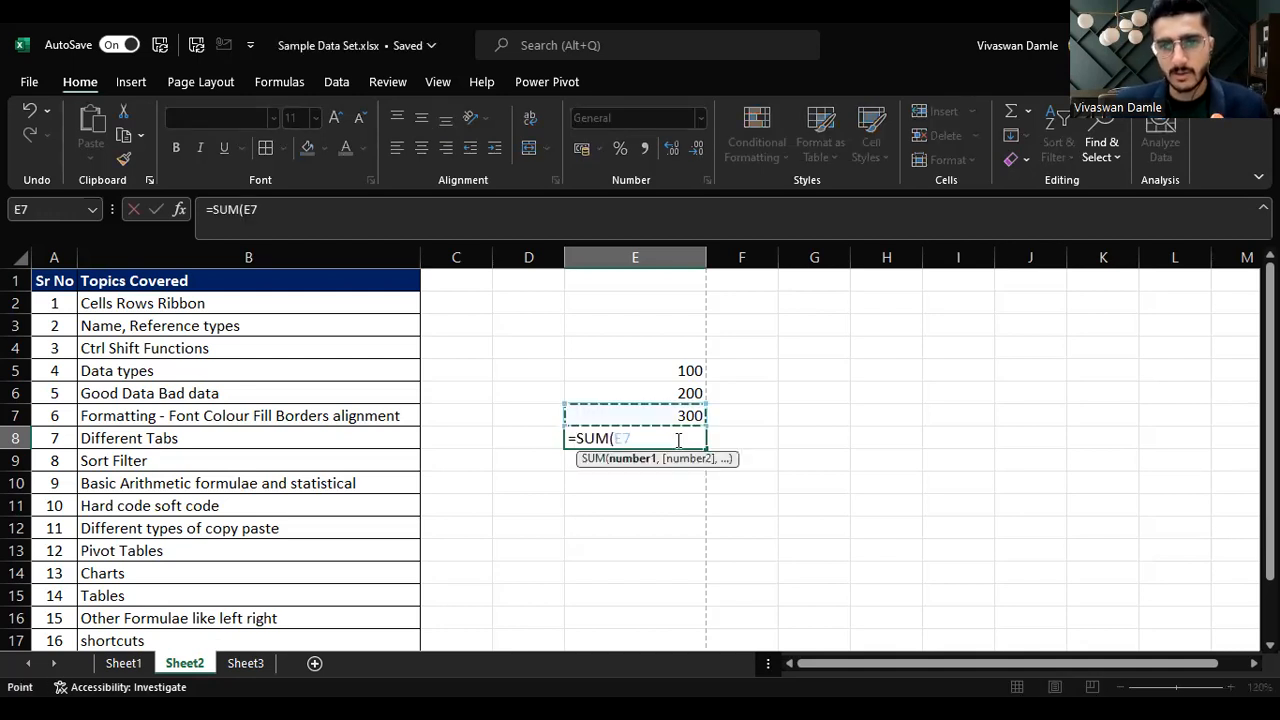
key("shift+Up")
key("shift+Up")
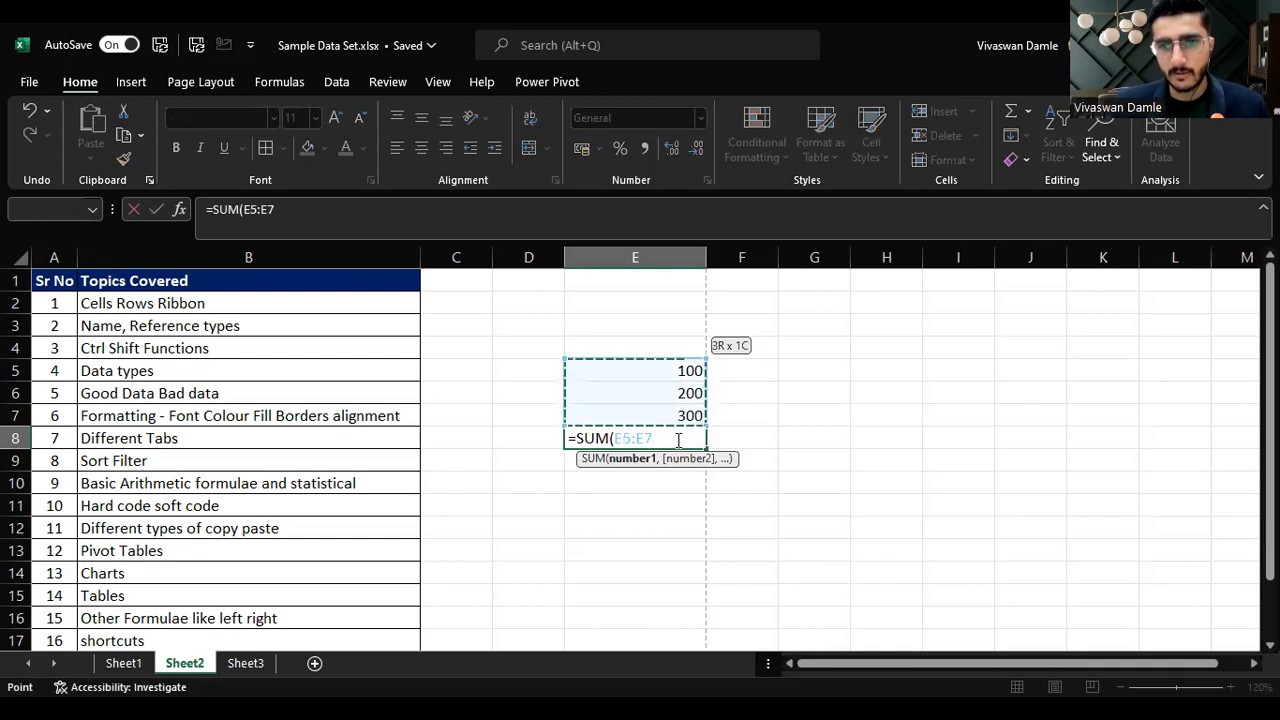
key("Return")
Step: Label D5:D7 as Customer A, Customer B and Customer C beside the values
key("Right")
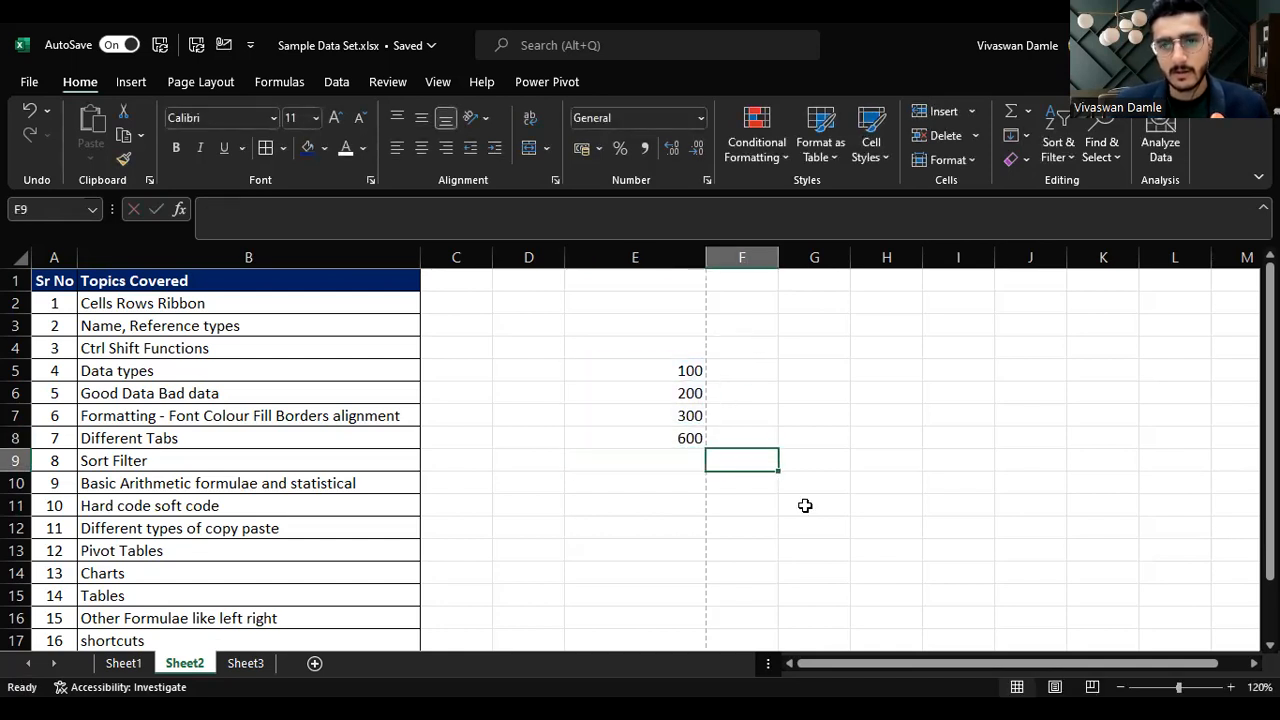
left_click(734, 500)
left_click(680, 488)
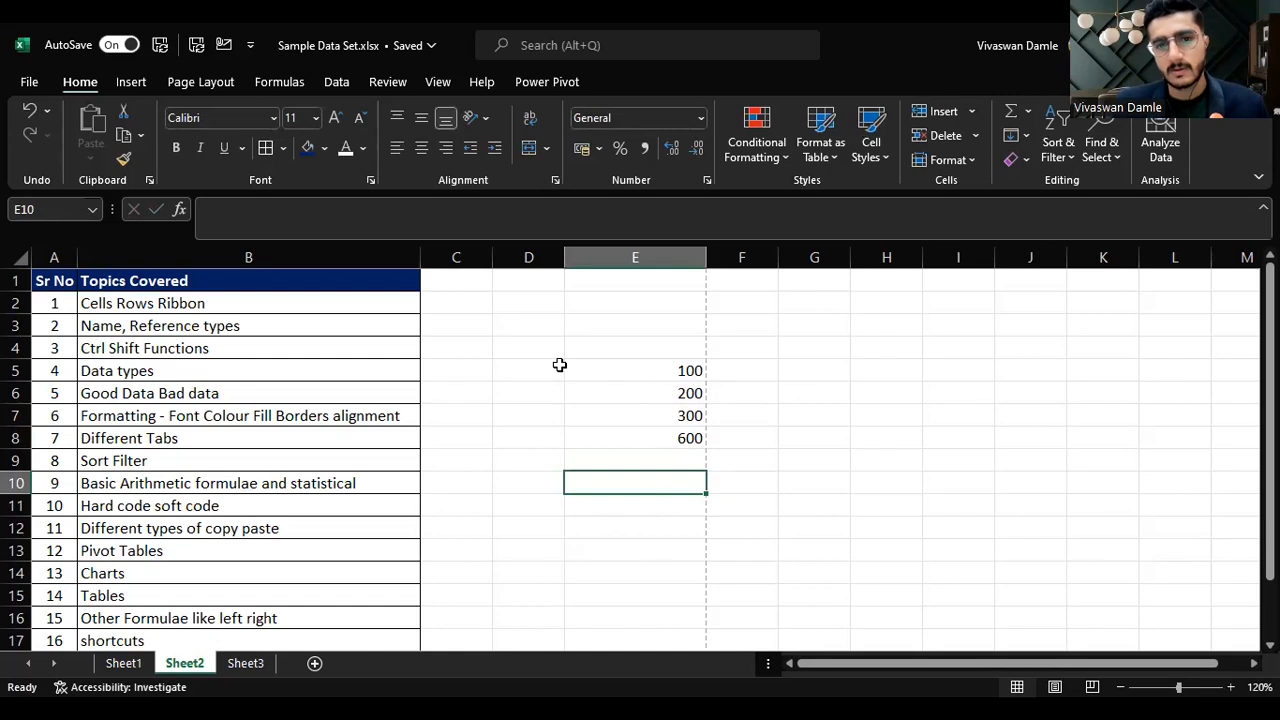
left_click(526, 368)
type("Customer")
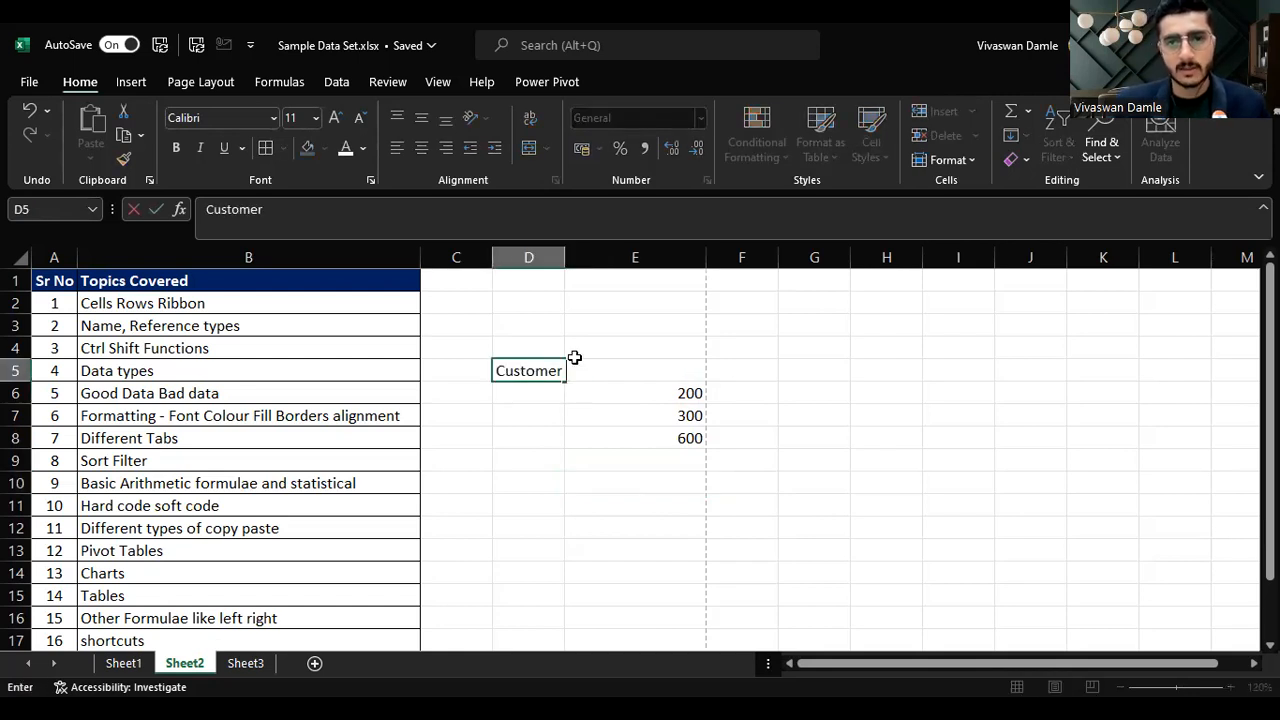
key("Return")
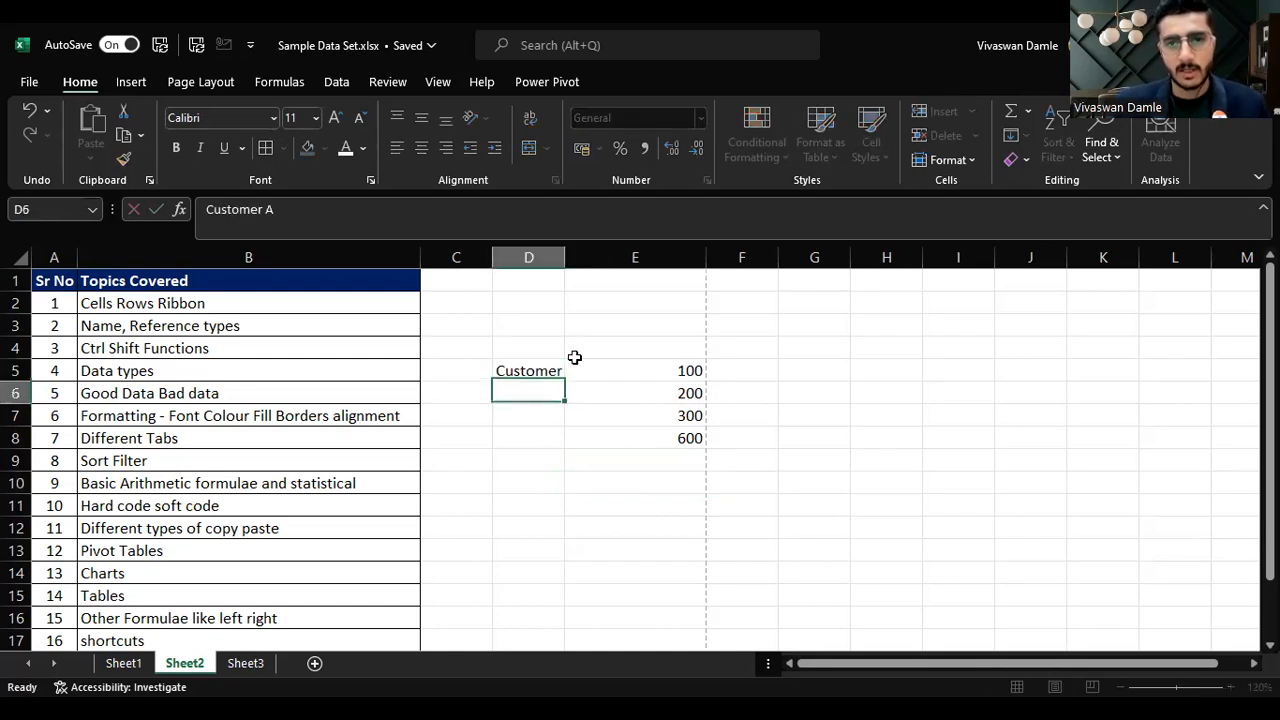
type("Customer A")
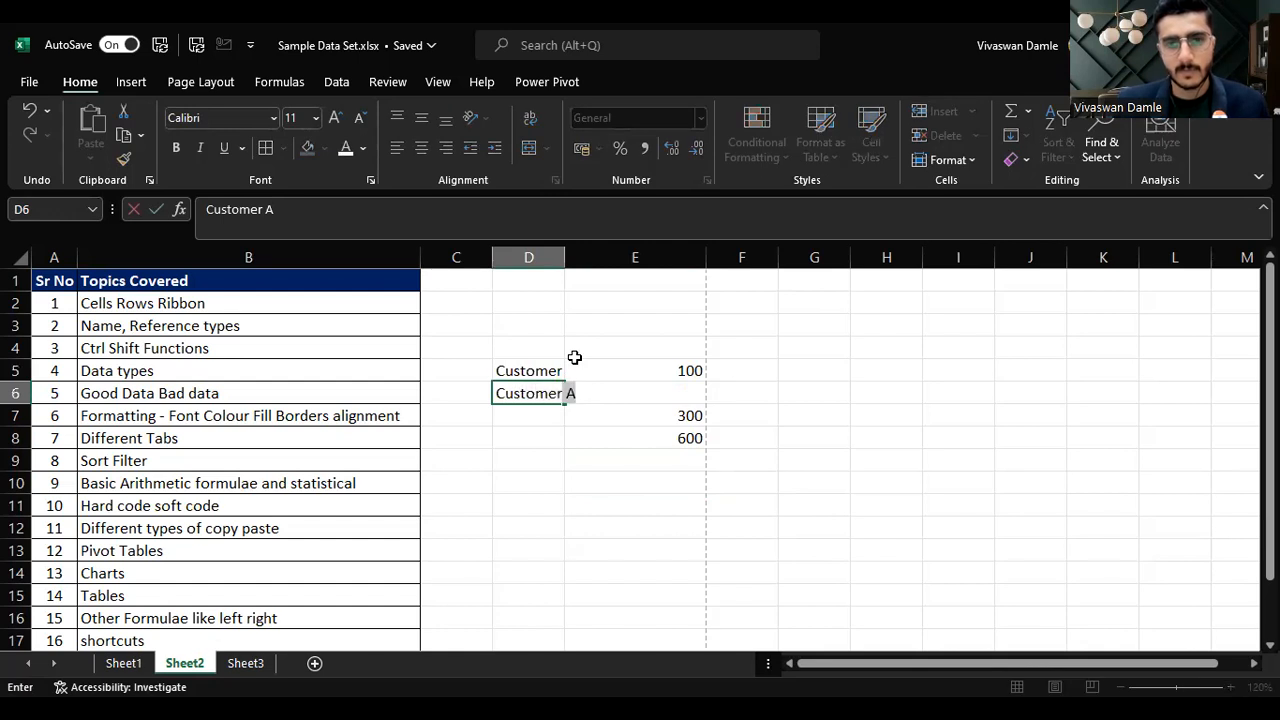
key("Return")
type("Cus")
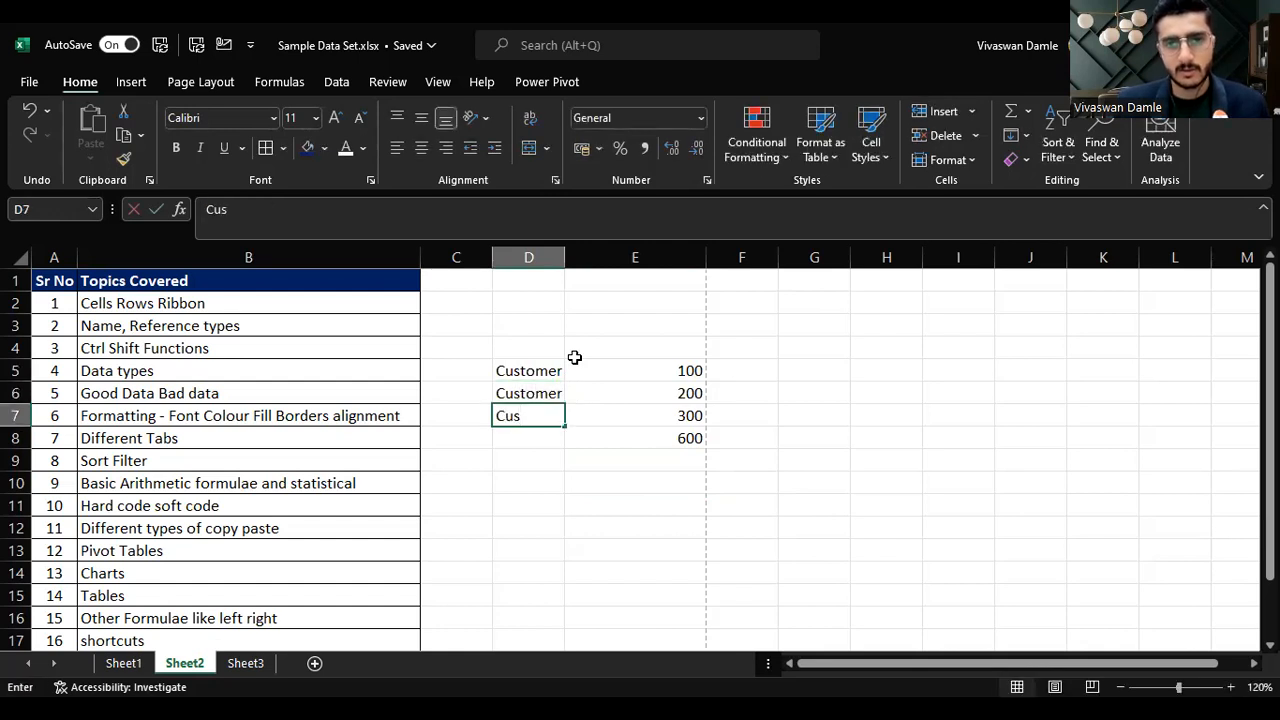
type("tomer C")
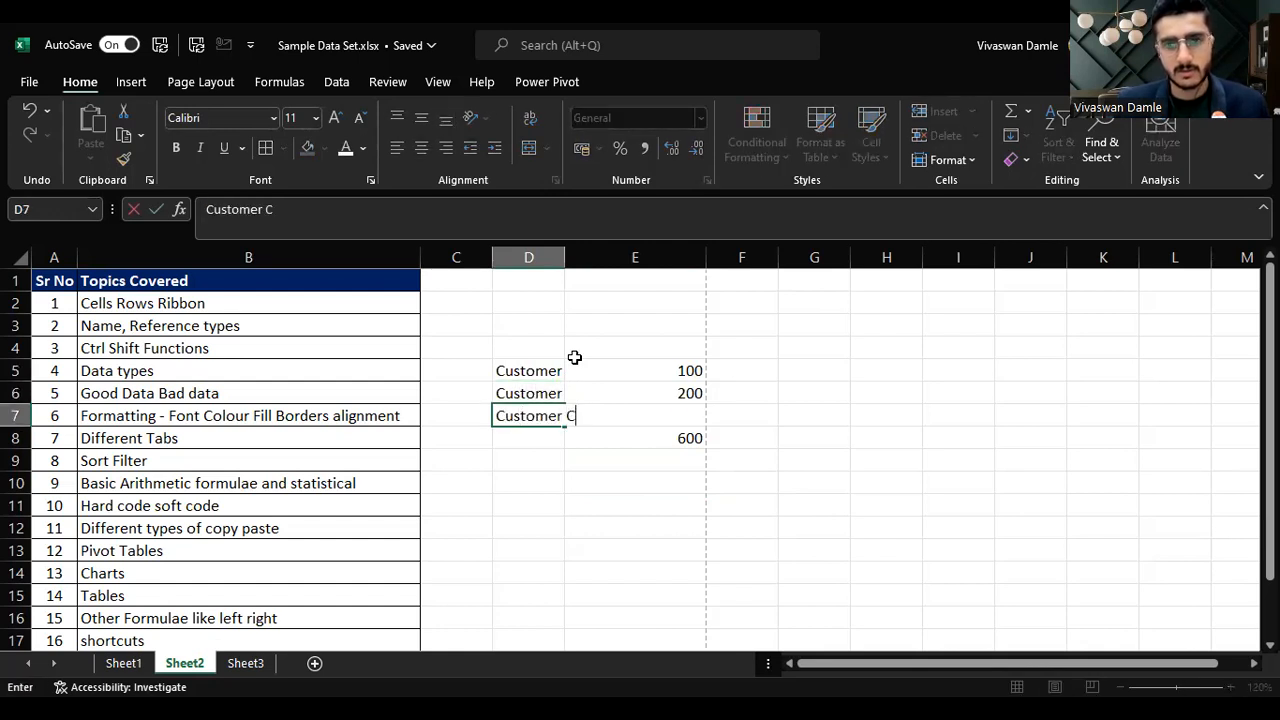
key("Return")
Step: Widen column D to fit the customer labels
key("Up")
key("Up")
key("Up")
key("shift+Down")
key("shift+Down")
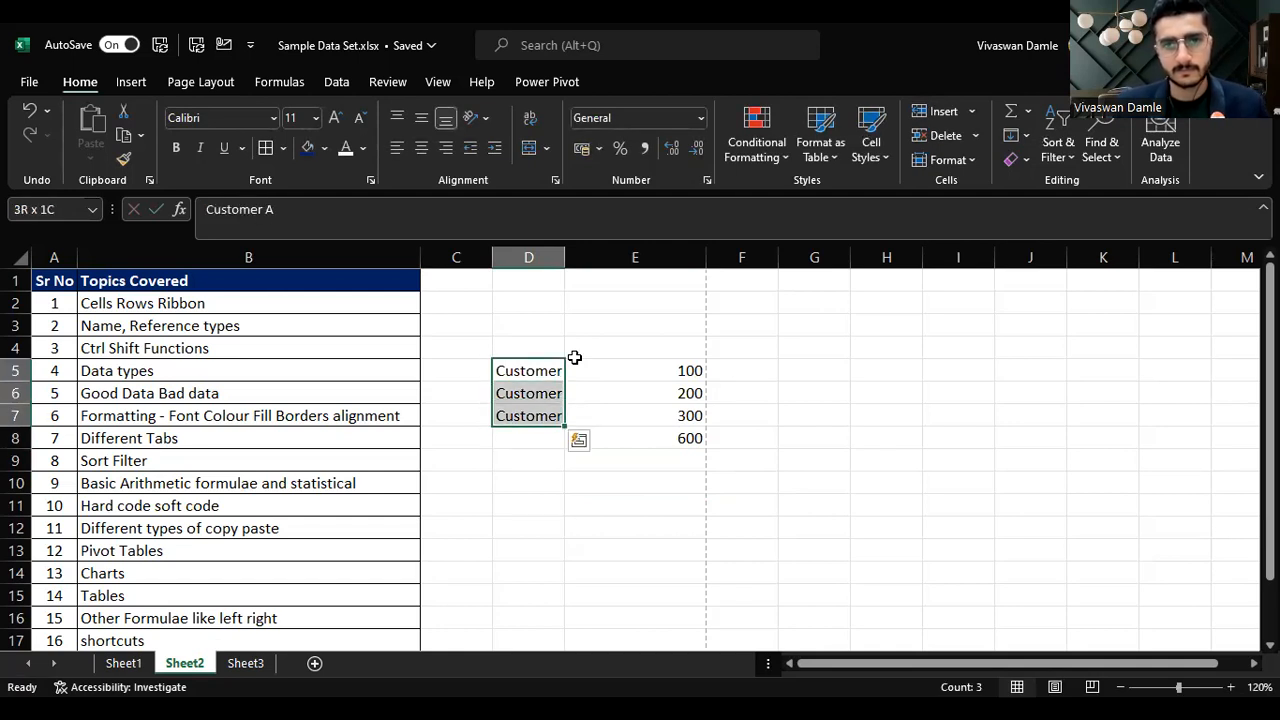
left_click_drag(565, 257, 588, 257)
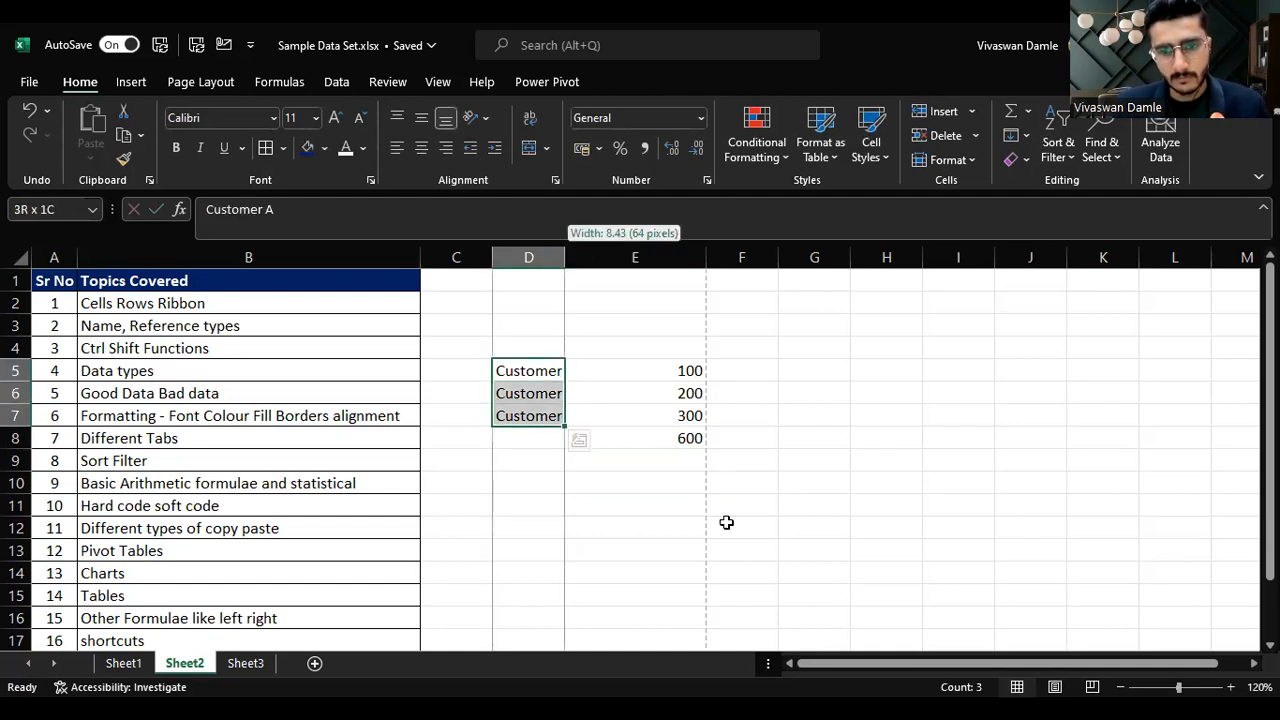
Step: Average Customer A–C's values in E5:E7 with an AVERAGE formula in E10
left_click(706, 477)
type("=")
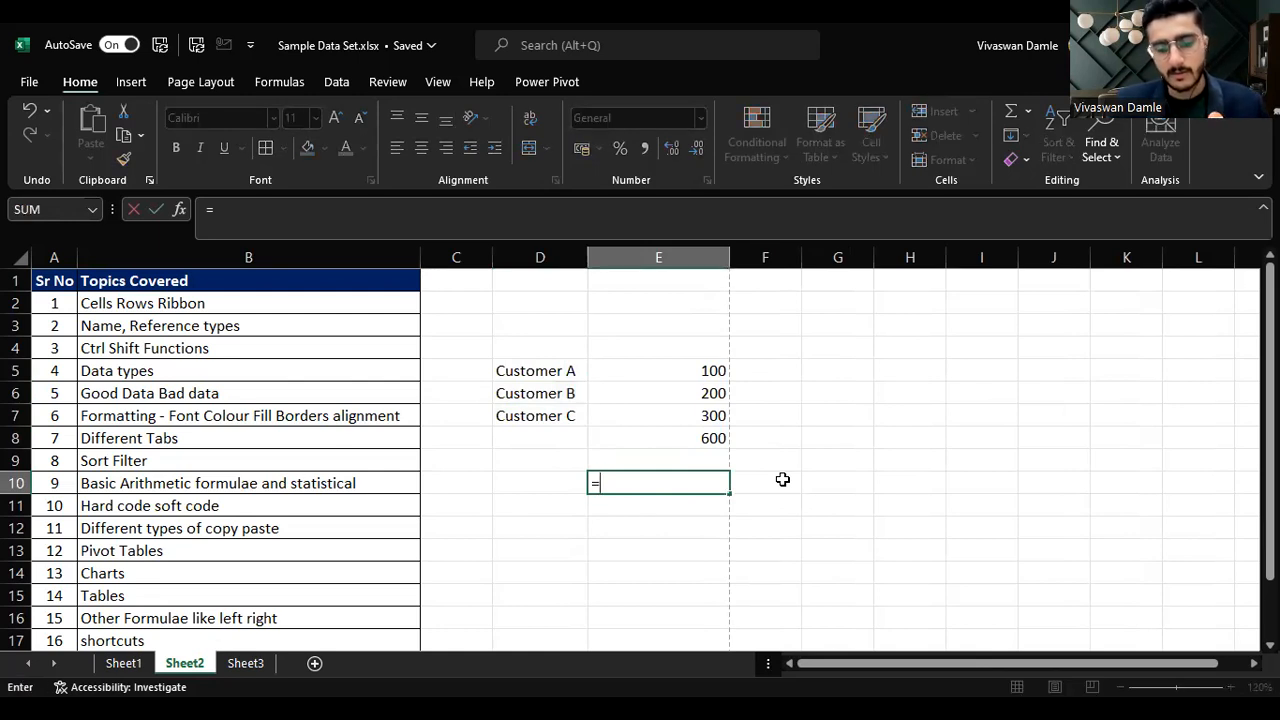
type("avr")
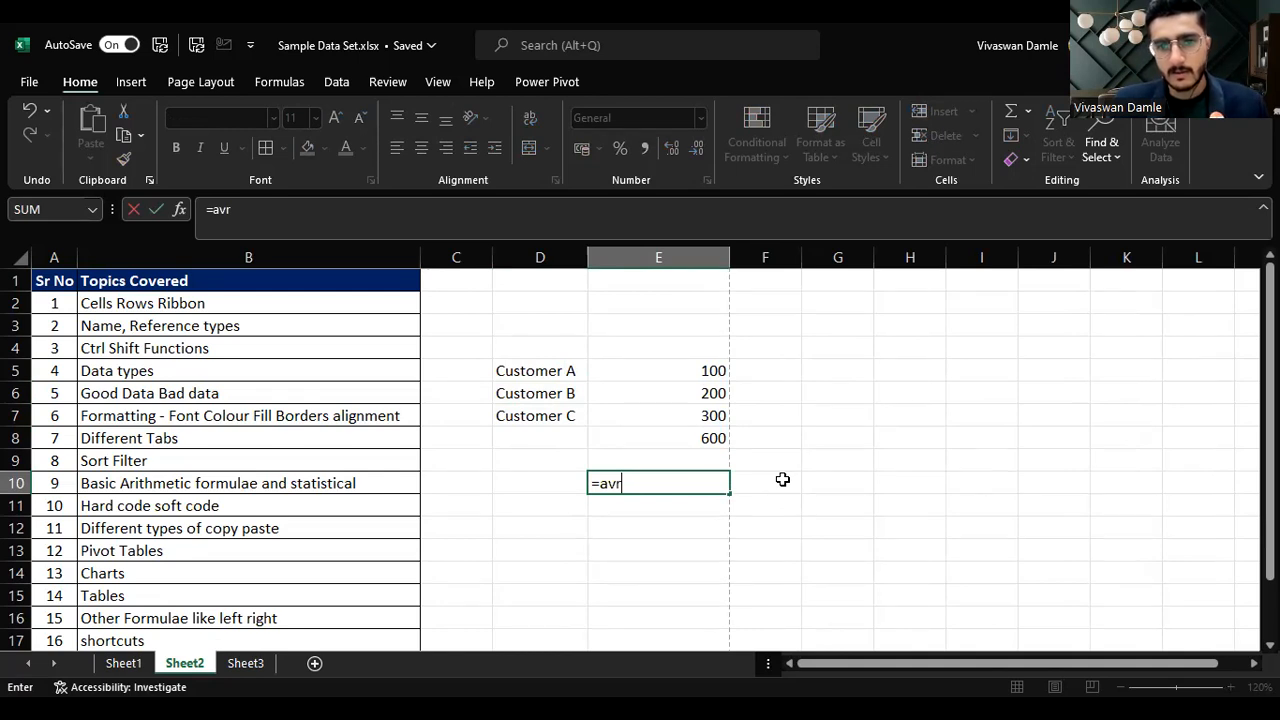
key("Tab")
key("Up")
key("Up")
key("Up")
key("shift+Up")
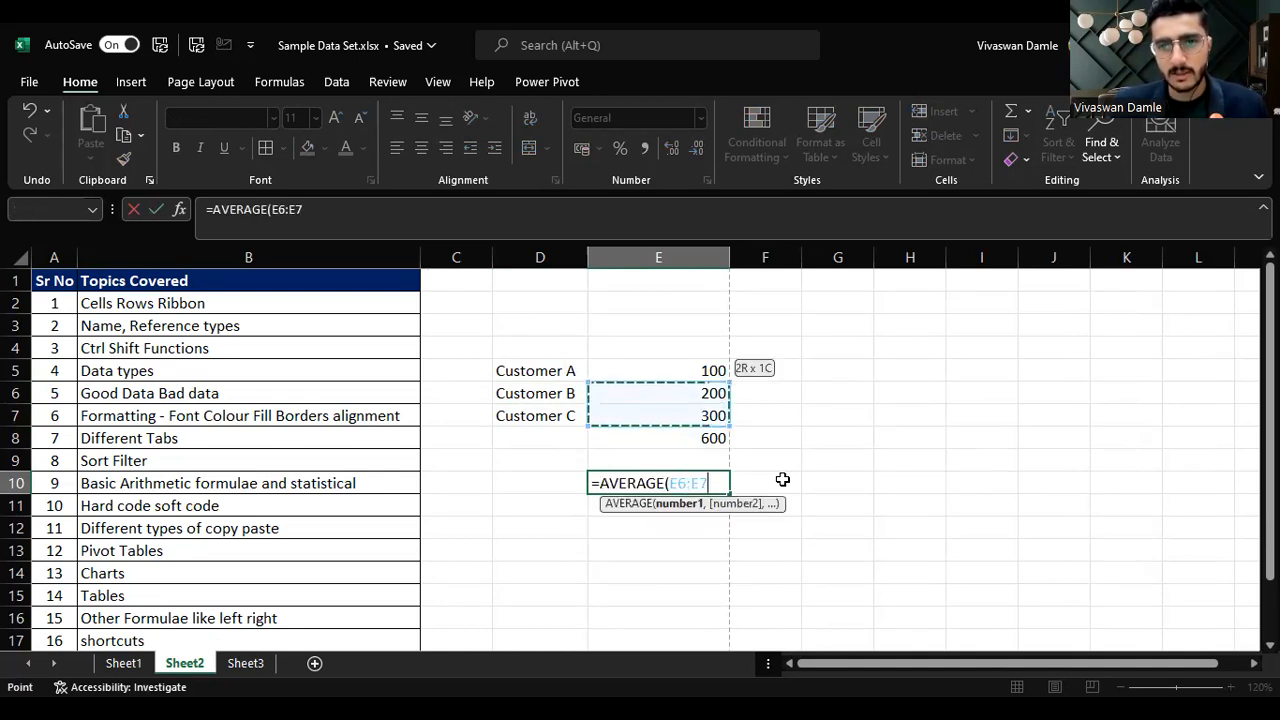
key("shift+Up")
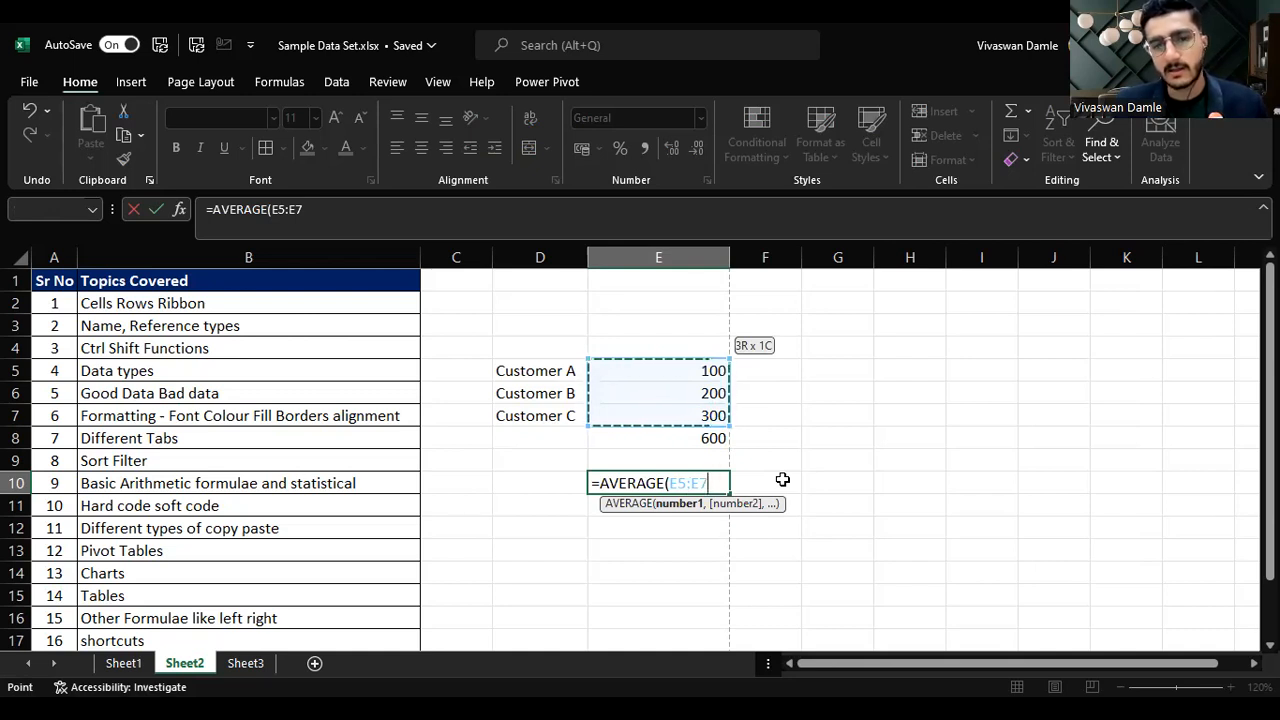
key("Return")
Step: In E11, enter a hard-coded =600/3 by converting the E8 reference to its value and dividing by 3
type("=")
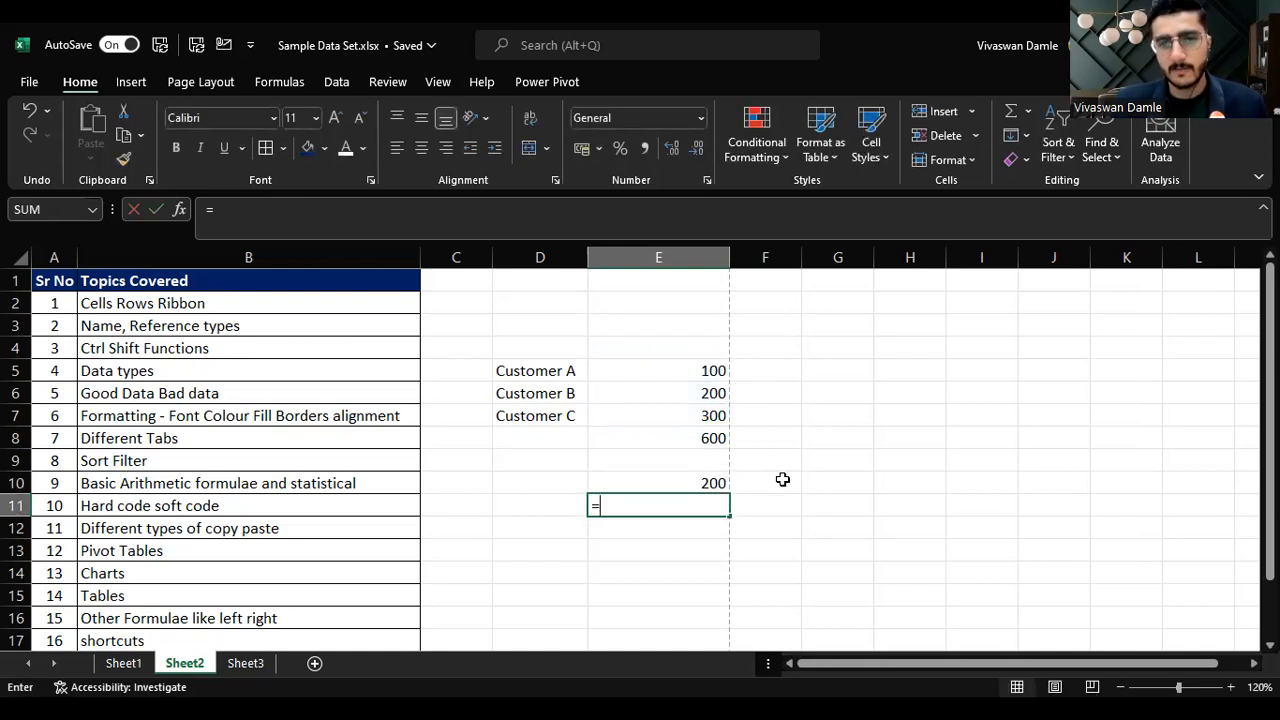
key("Up")
key("Up")
key("Up")
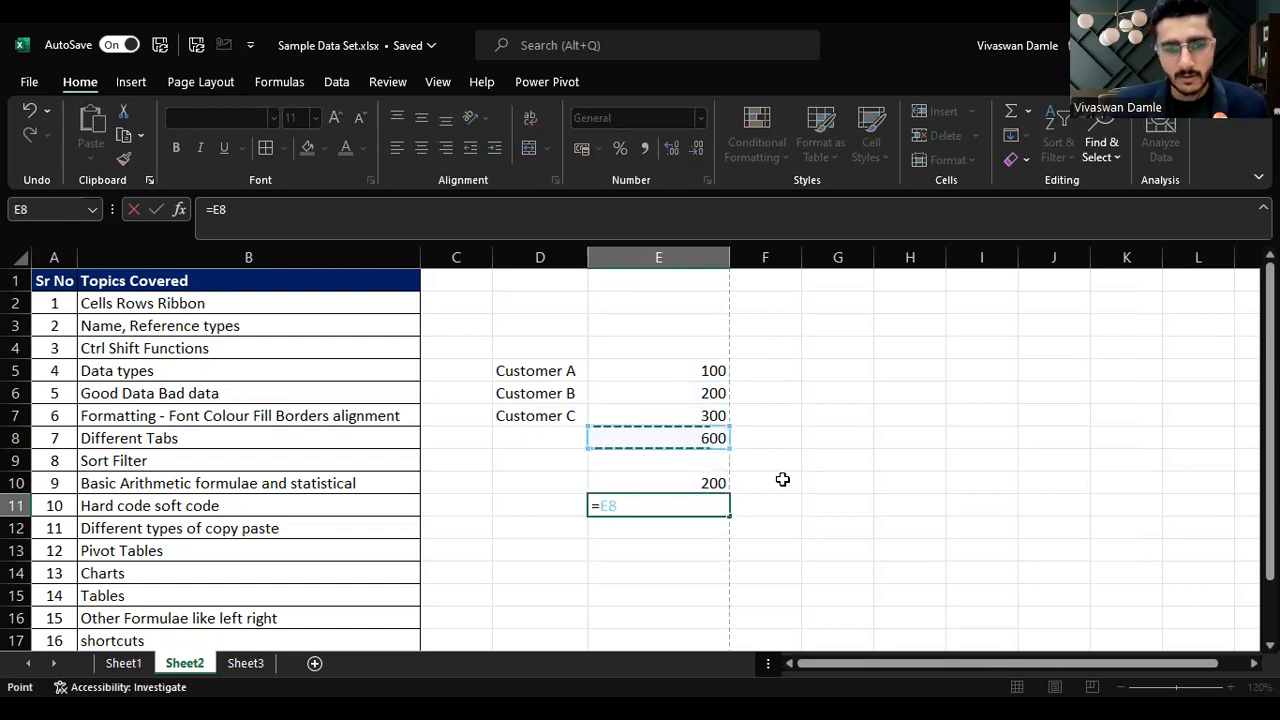
key("F9")
type("/3")
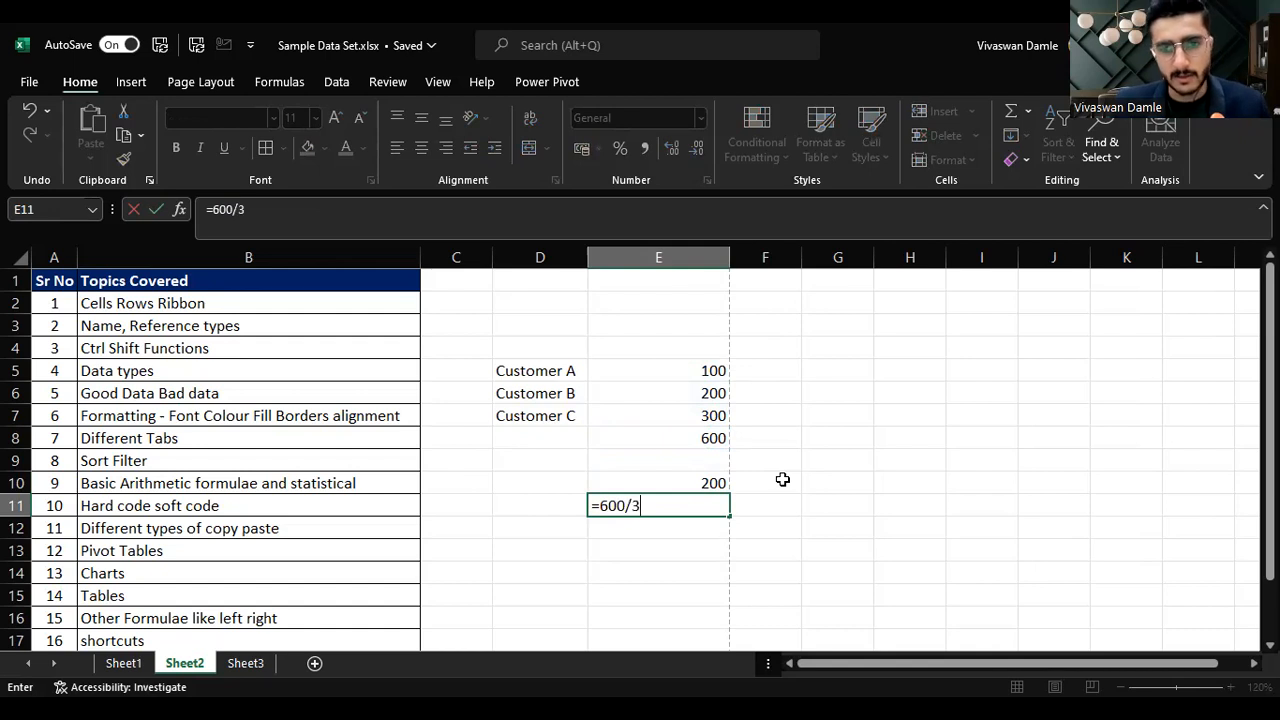
key("Return")
Step: Compare the formula in E10 with the hard-coded formula in E11
key("Up")
key("Up")
key("shift+Down")
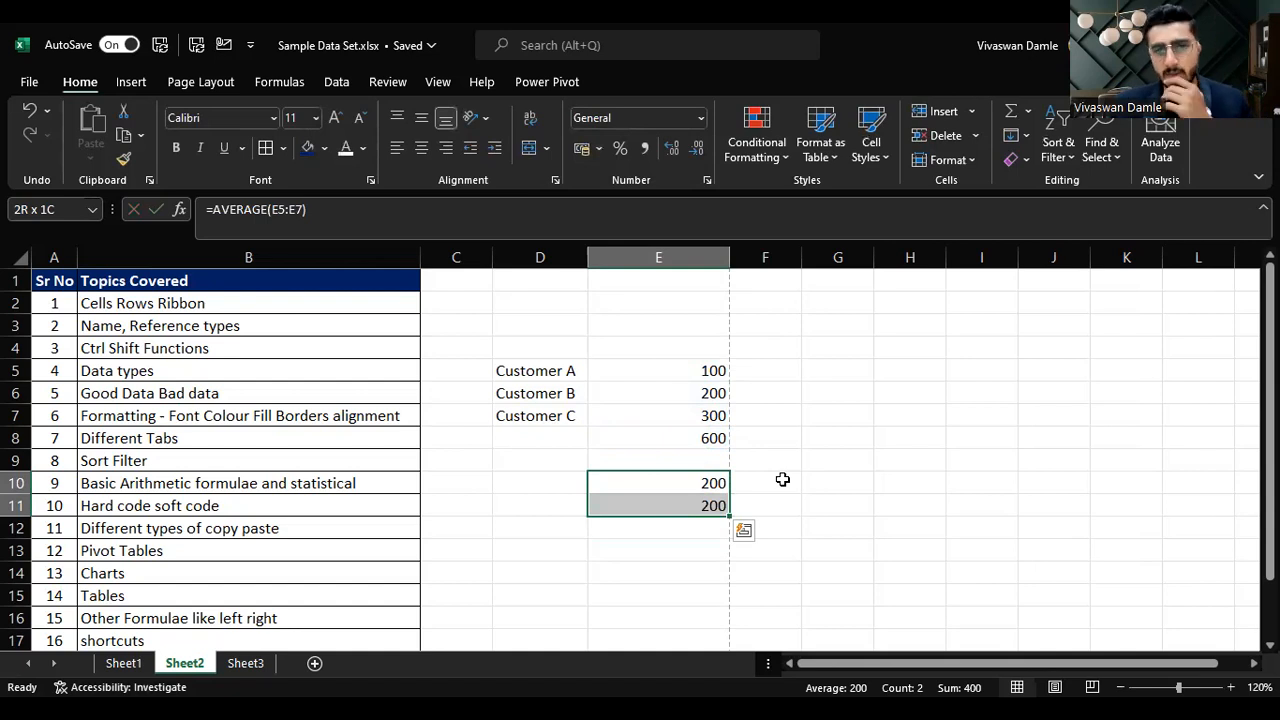
key("Down")
key("Up")
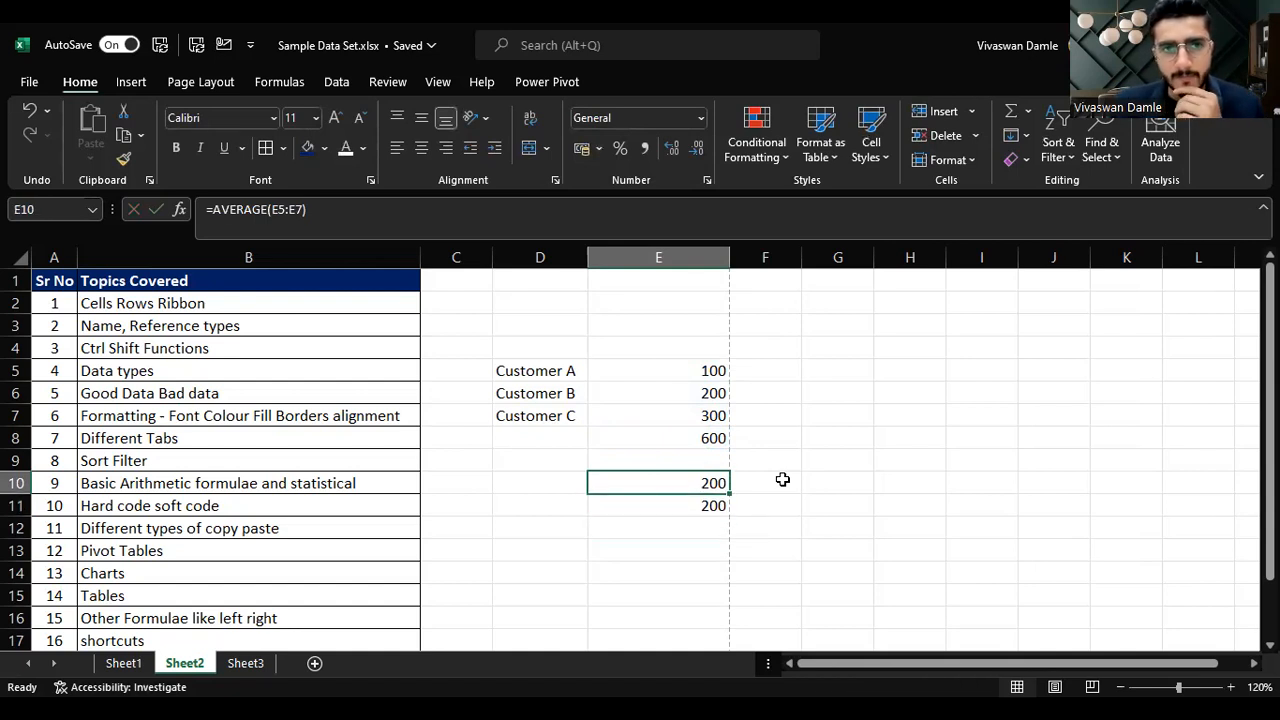
key("Up")
key("Down")
key("F2")
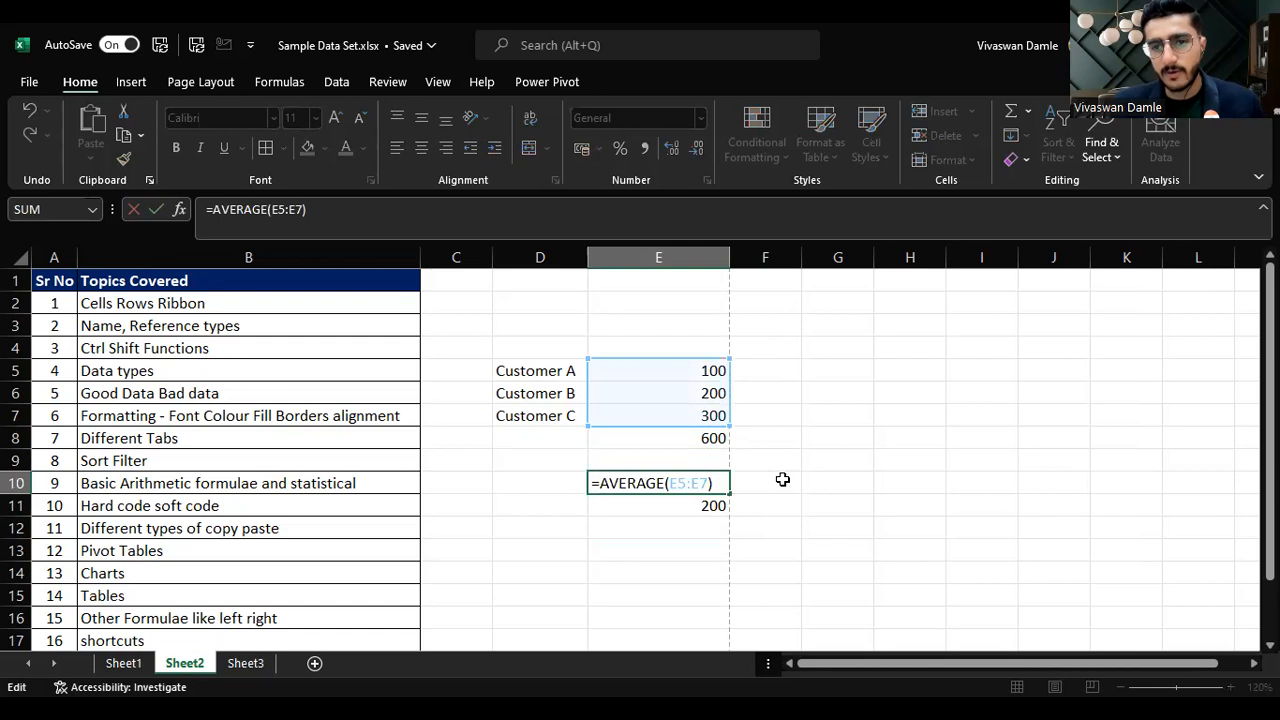
key("Escape")
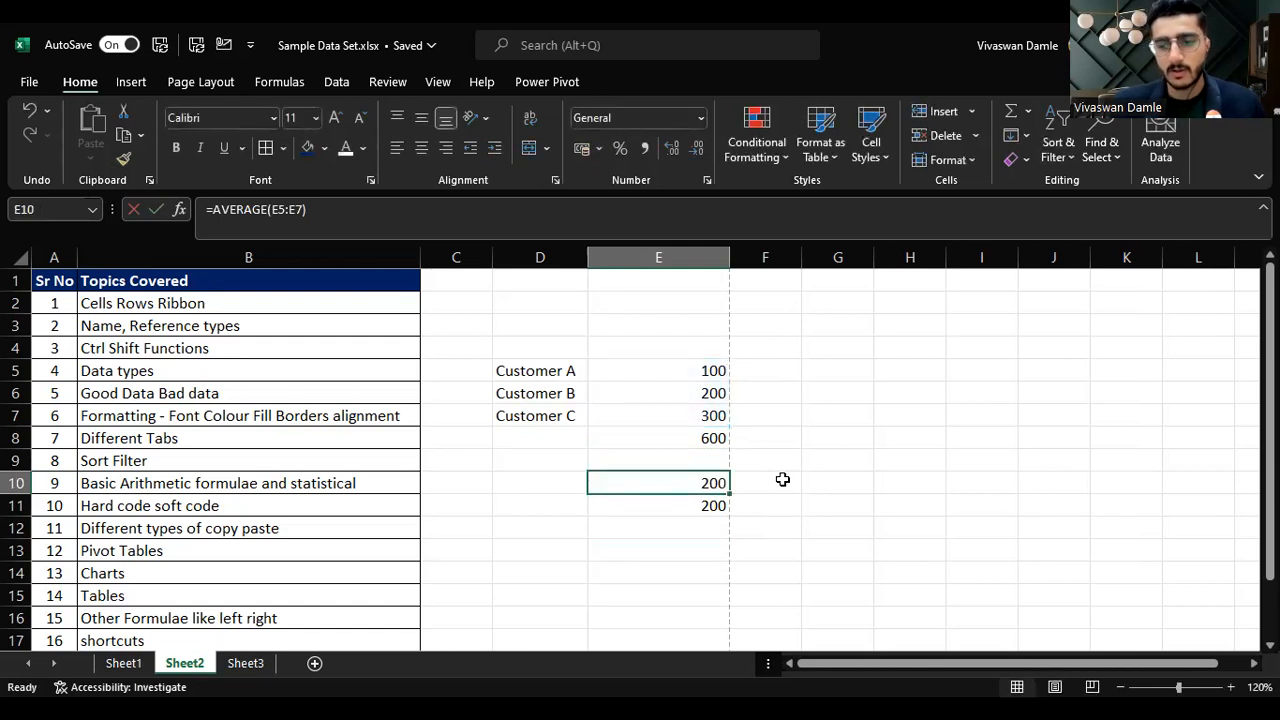
Step: Replace E10's formula with =E8/3 so it divides the total by 3
type("=")
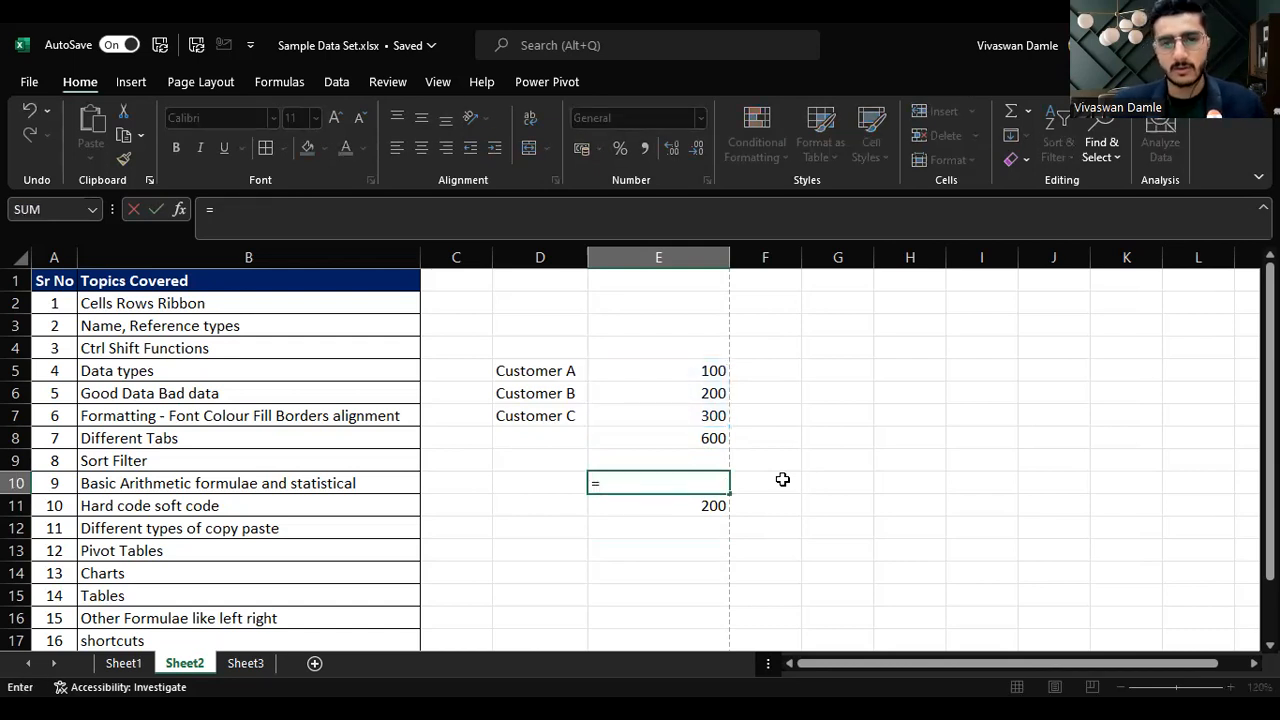
key("Escape")
type("=")
key("Up")
key("Up")
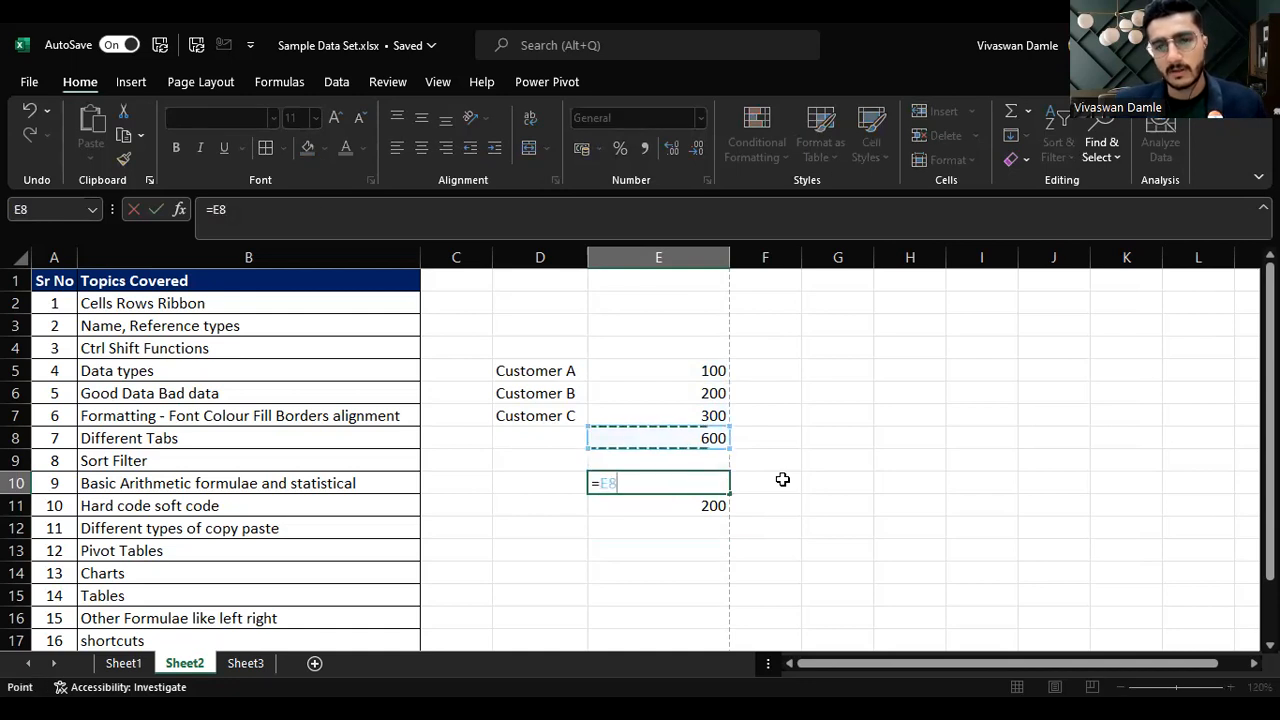
type("/3")
key("Return")
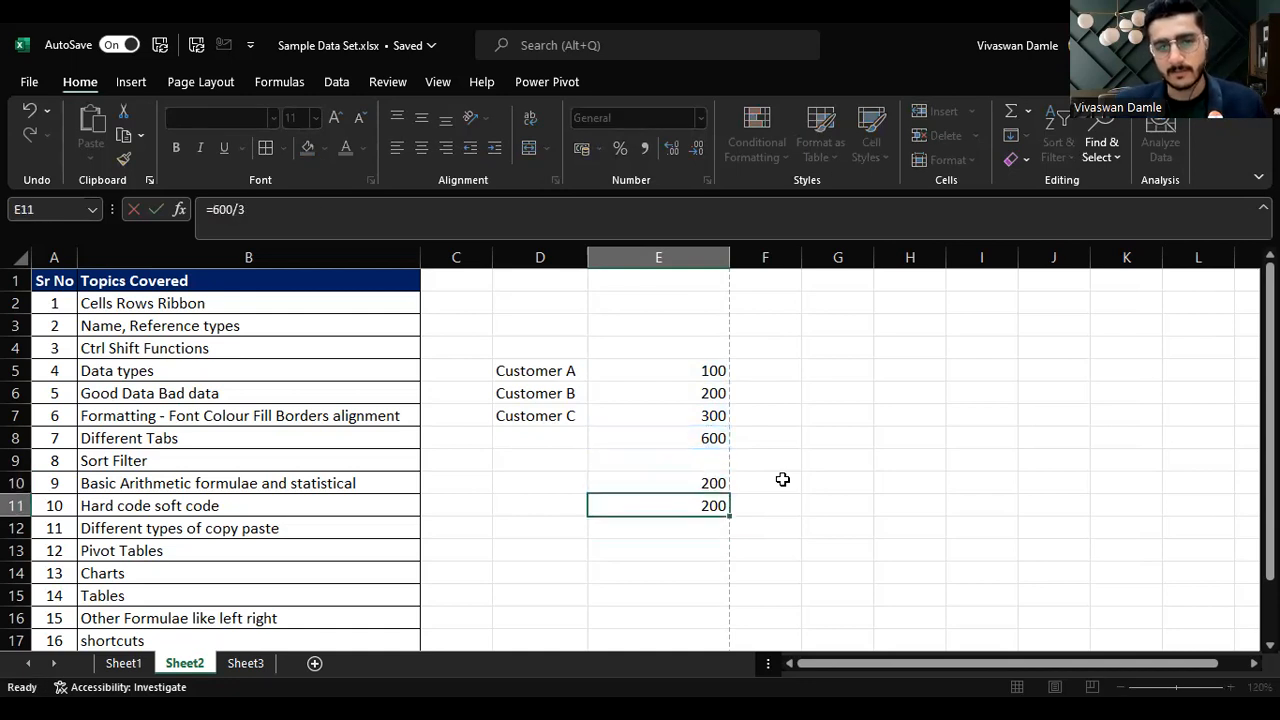
Step: Change Customer A's value in E5 to 1000
key("Up")
key("F2")
key("Escape")
key("Down")
key("F2")
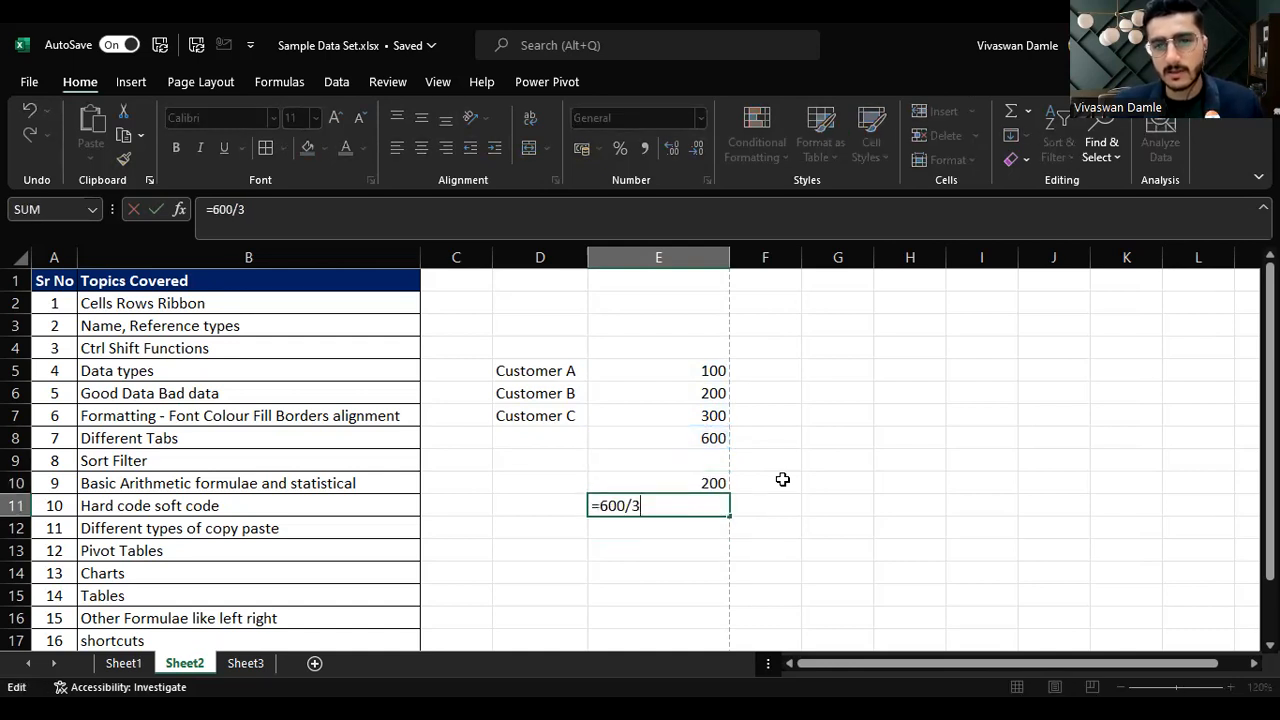
key("shift+Return")
key("Up")
key("Up")
key("Up")
key("Up")
key("Up")
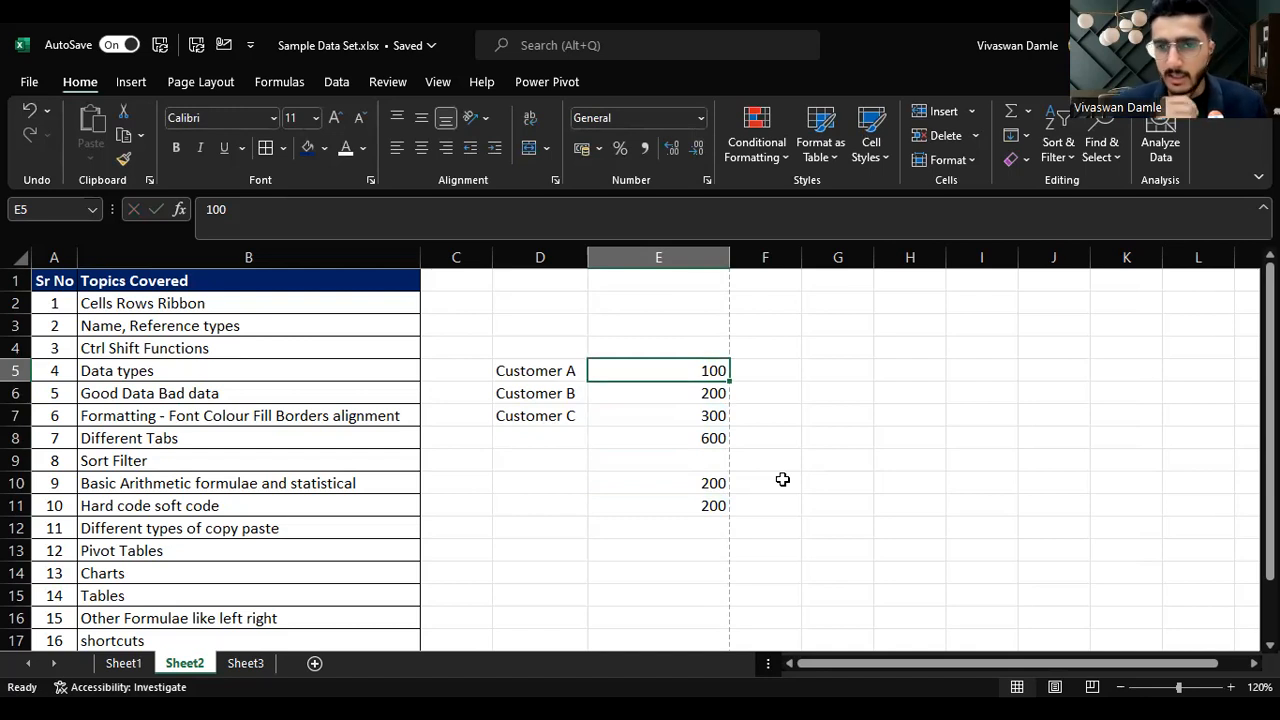
key("F2")
type("0")
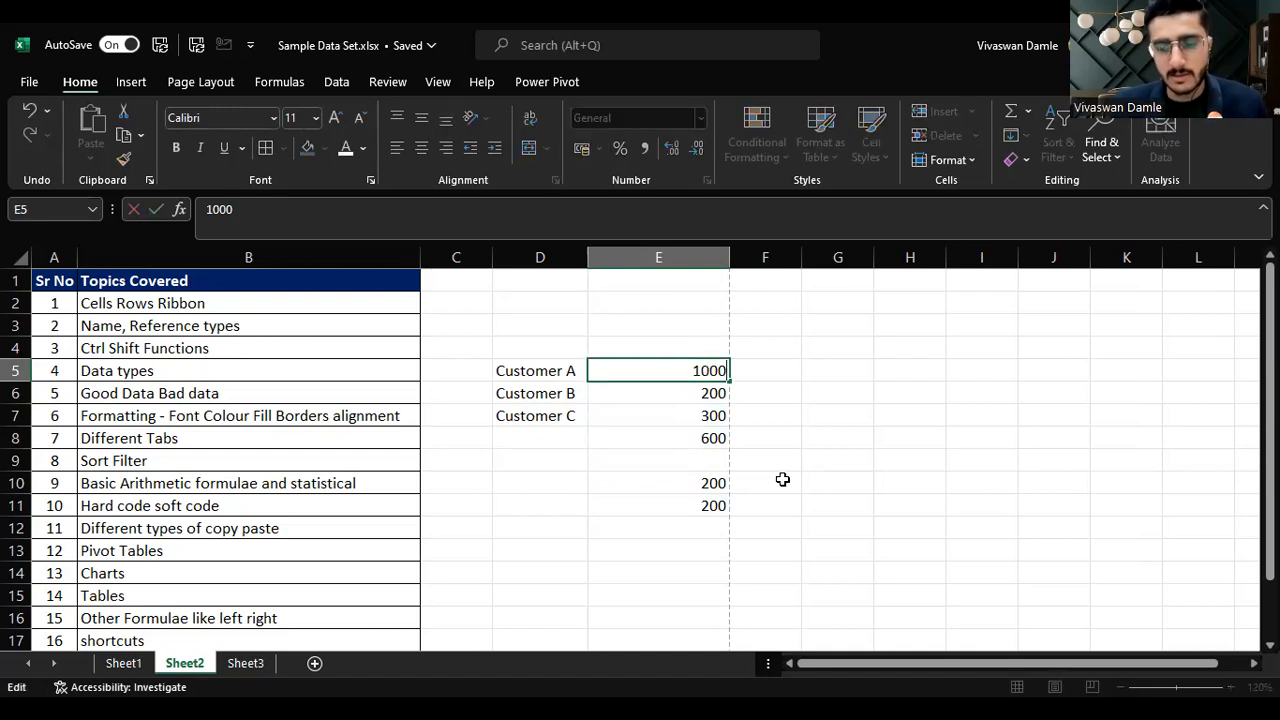
key("Return")
Step: Compare the formulas in E10 and E11 after changing Customer A's value
key("Down")
key("Down")
key("Down")
key("Down")
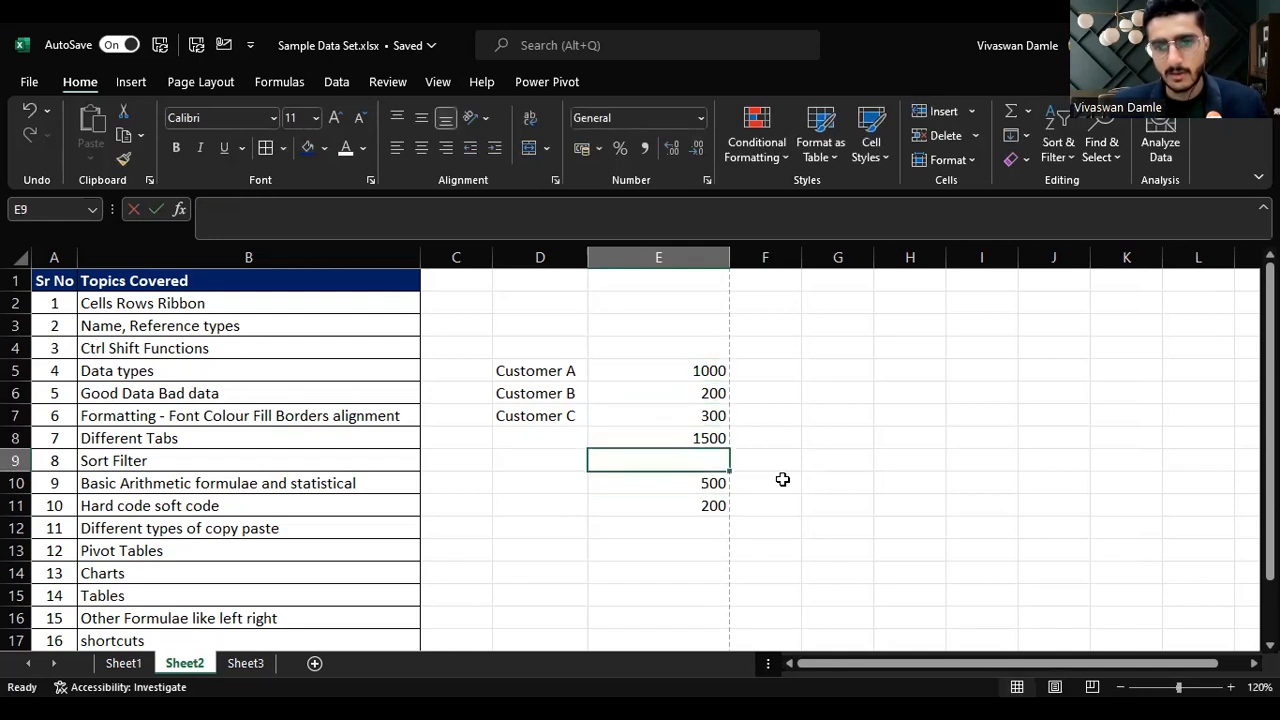
key("F2")
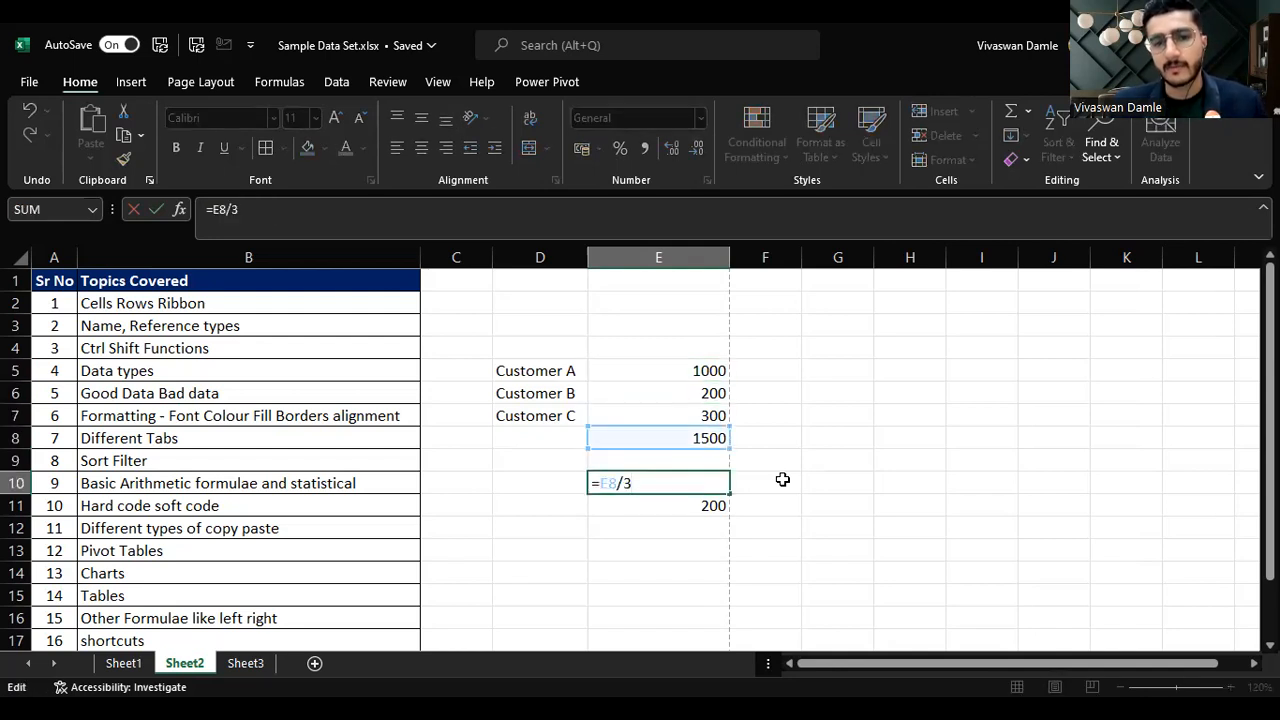
key("Escape")
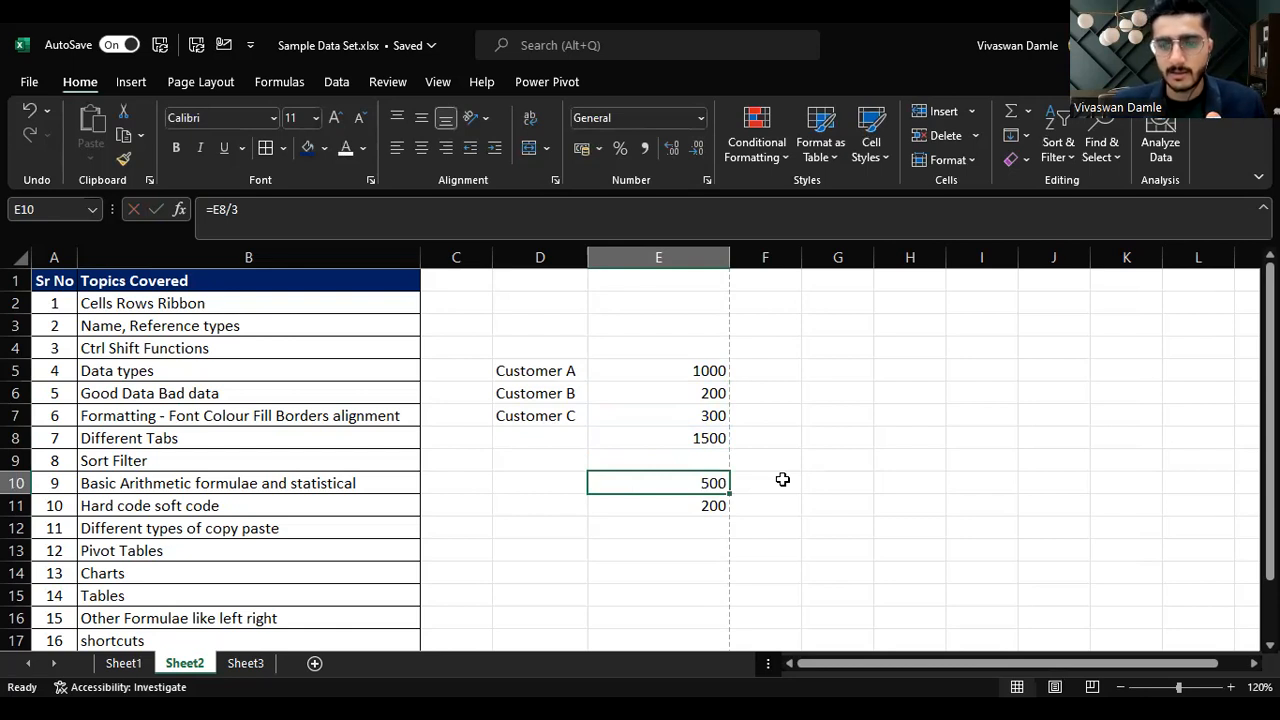
key("Down")
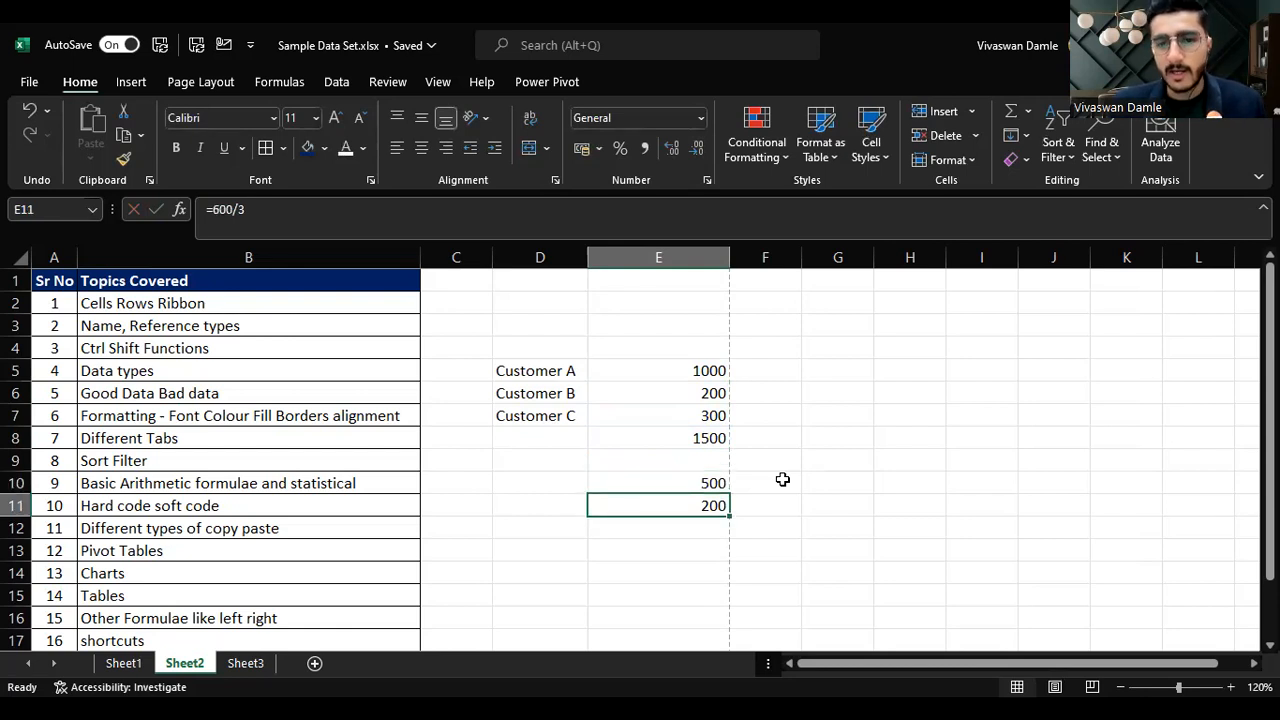
key("F2")
key("Escape")
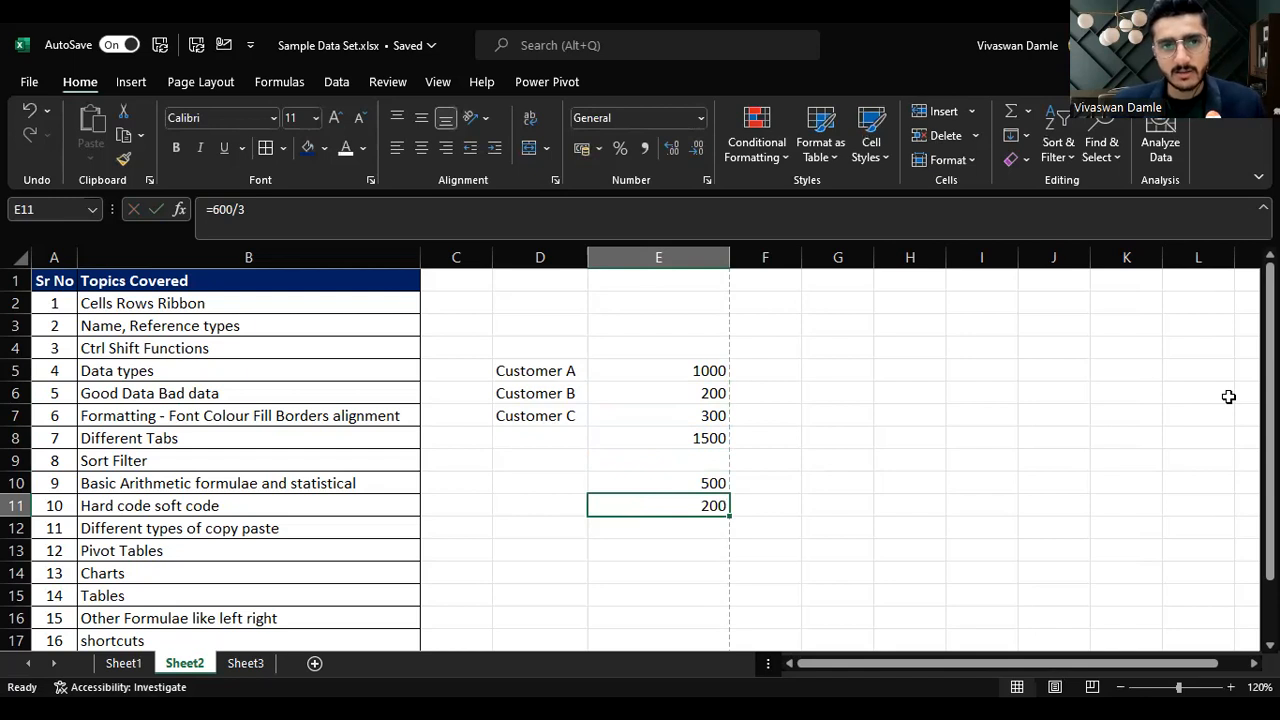
double_click(716, 505)
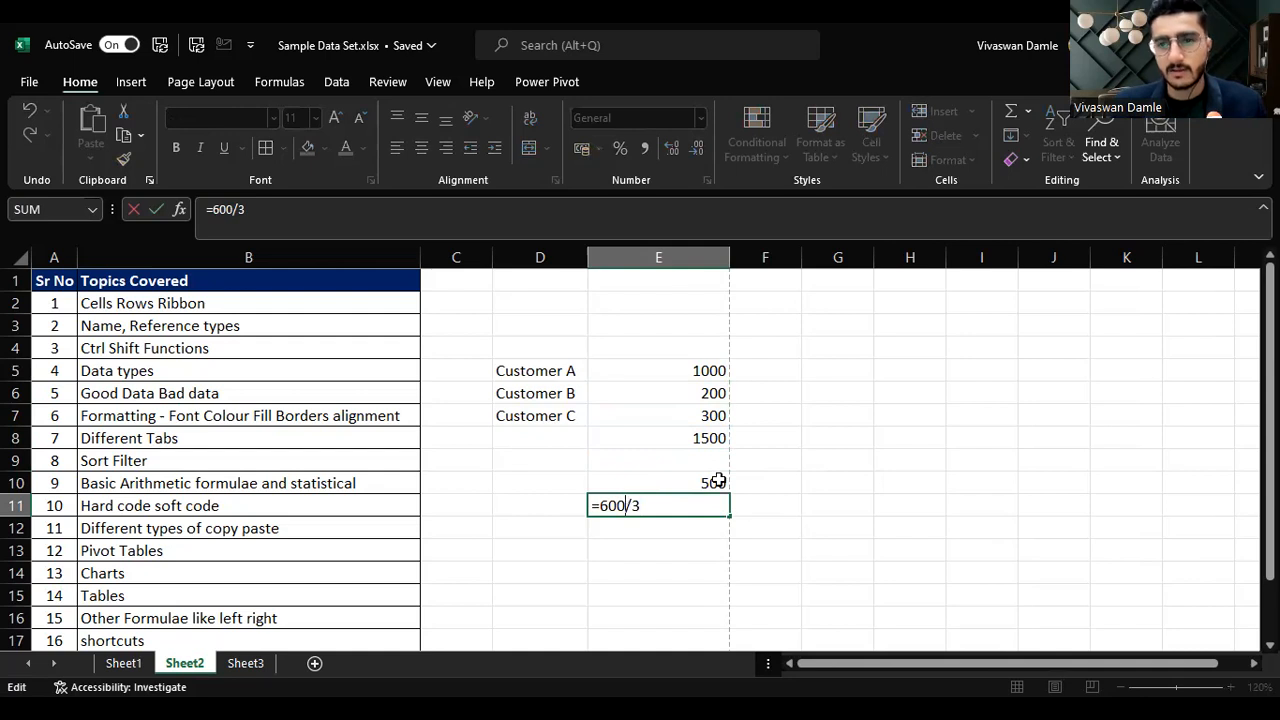
key("Escape")
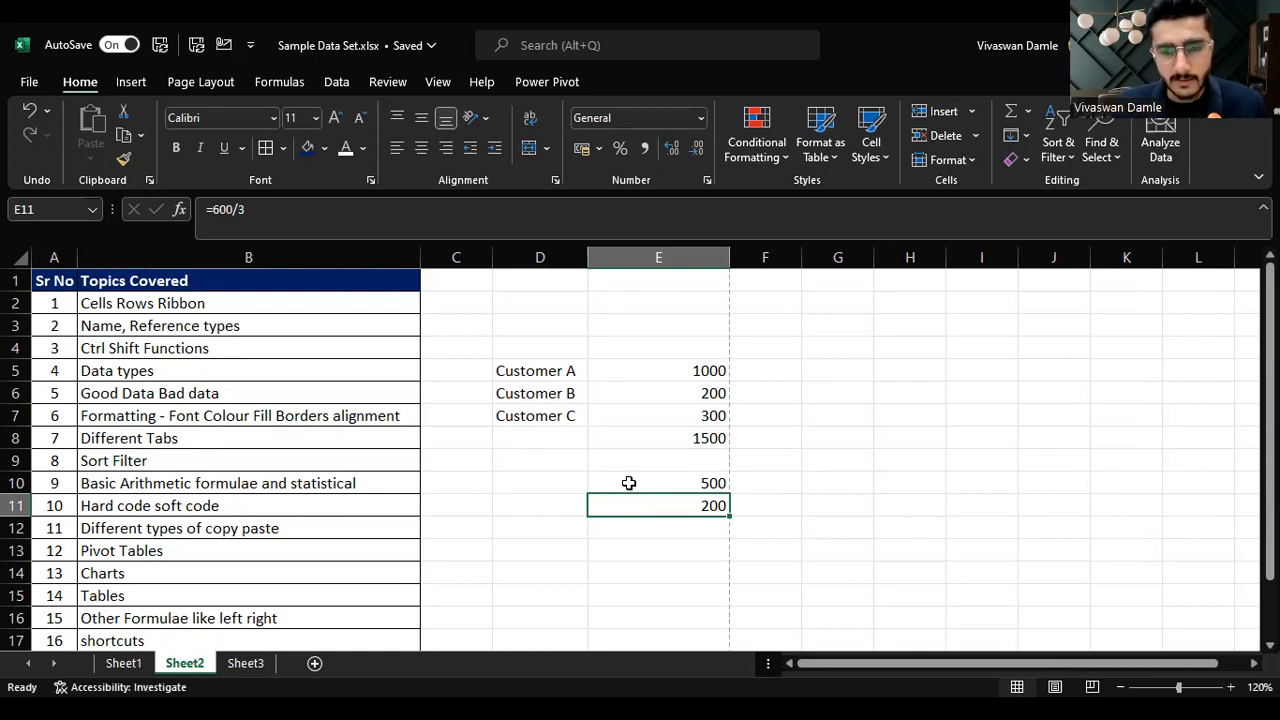
key("F2")
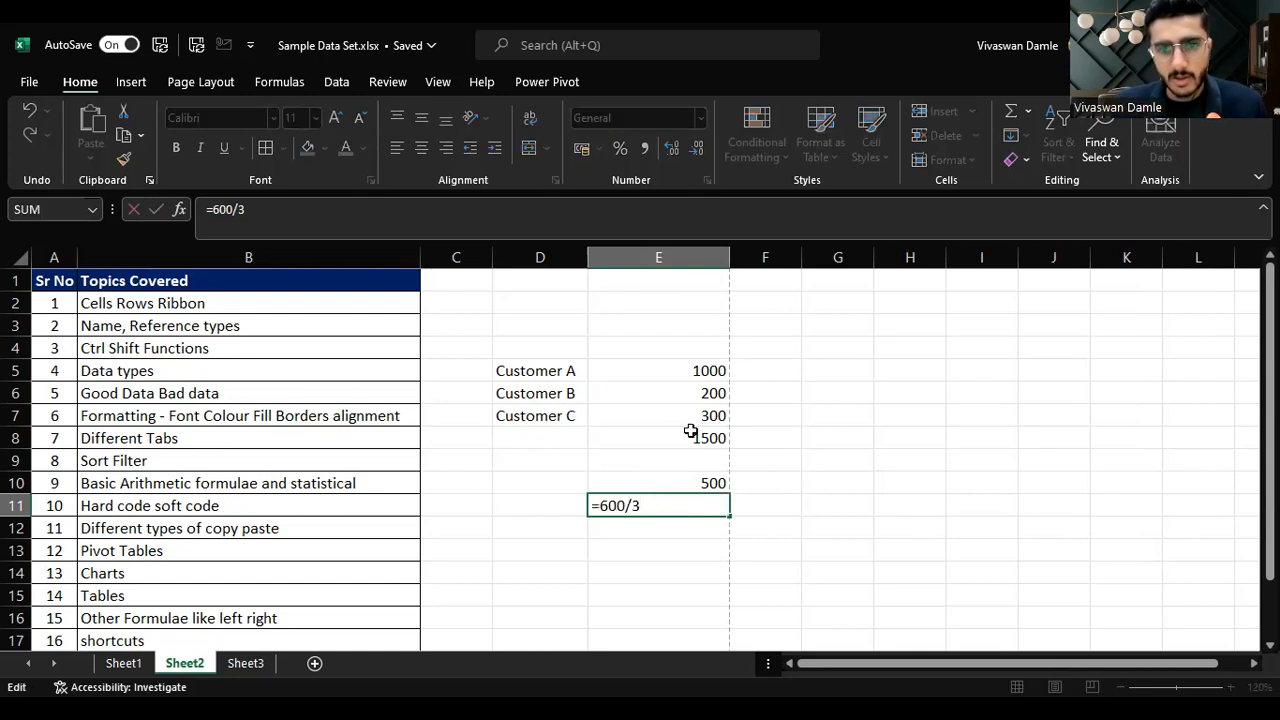
key("ctrl+Return")
double_click(694, 480)
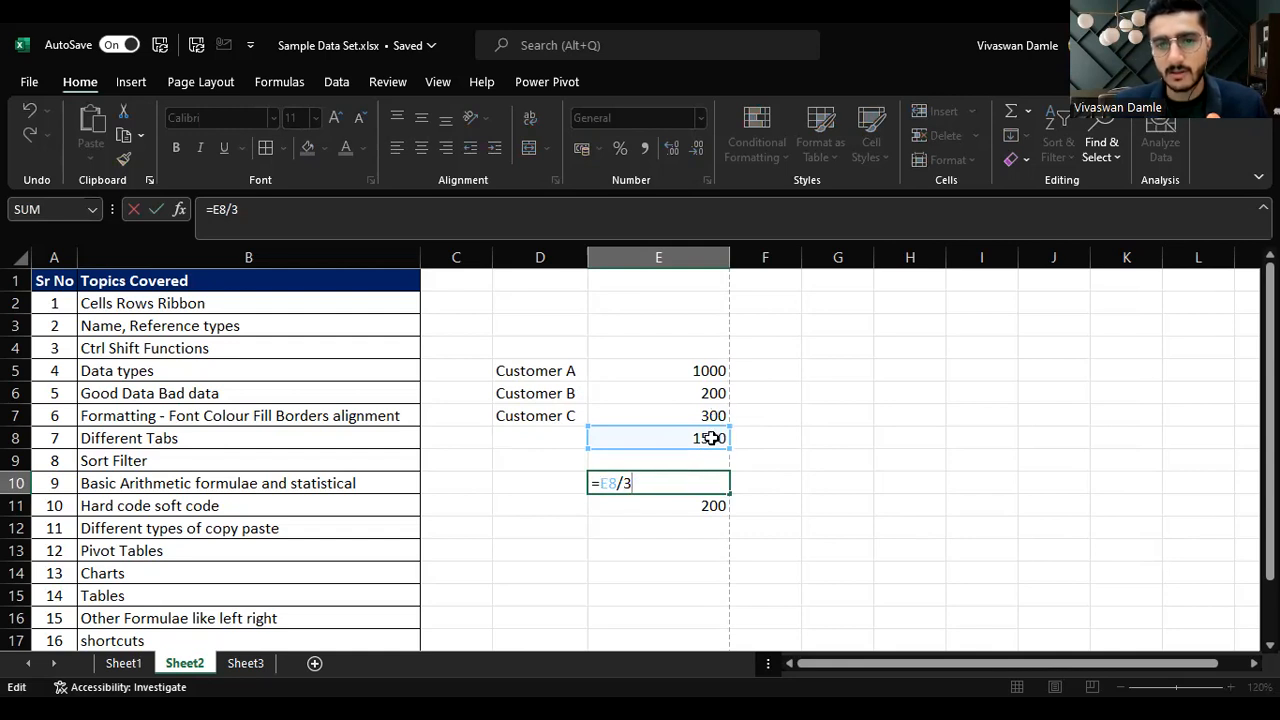
key("ctrl+Return")
double_click(683, 502)
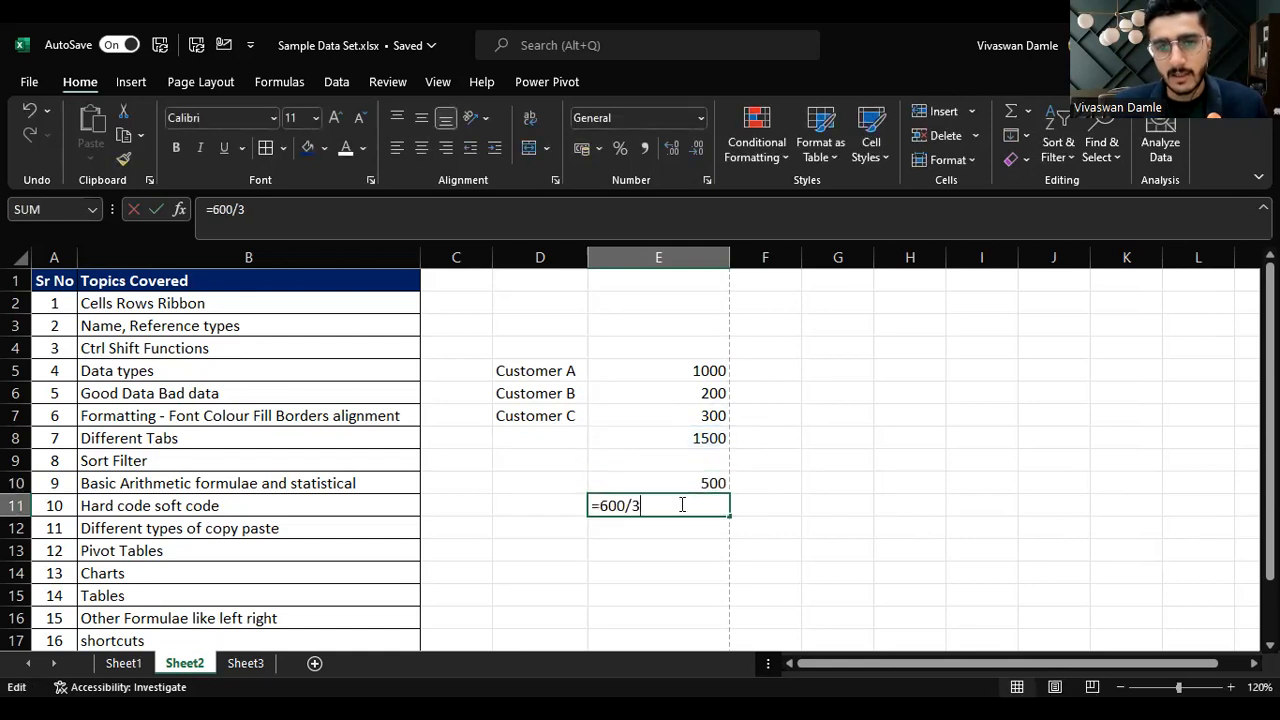
double_click(626, 505)
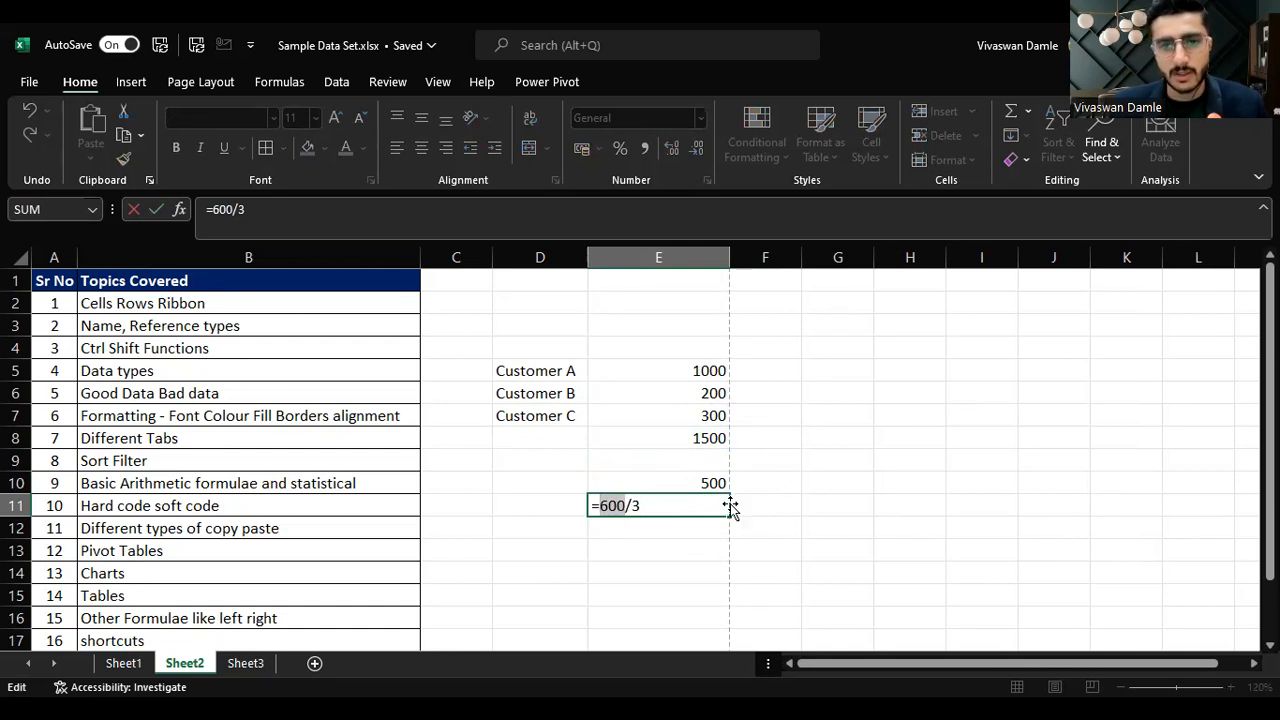
key("Escape")
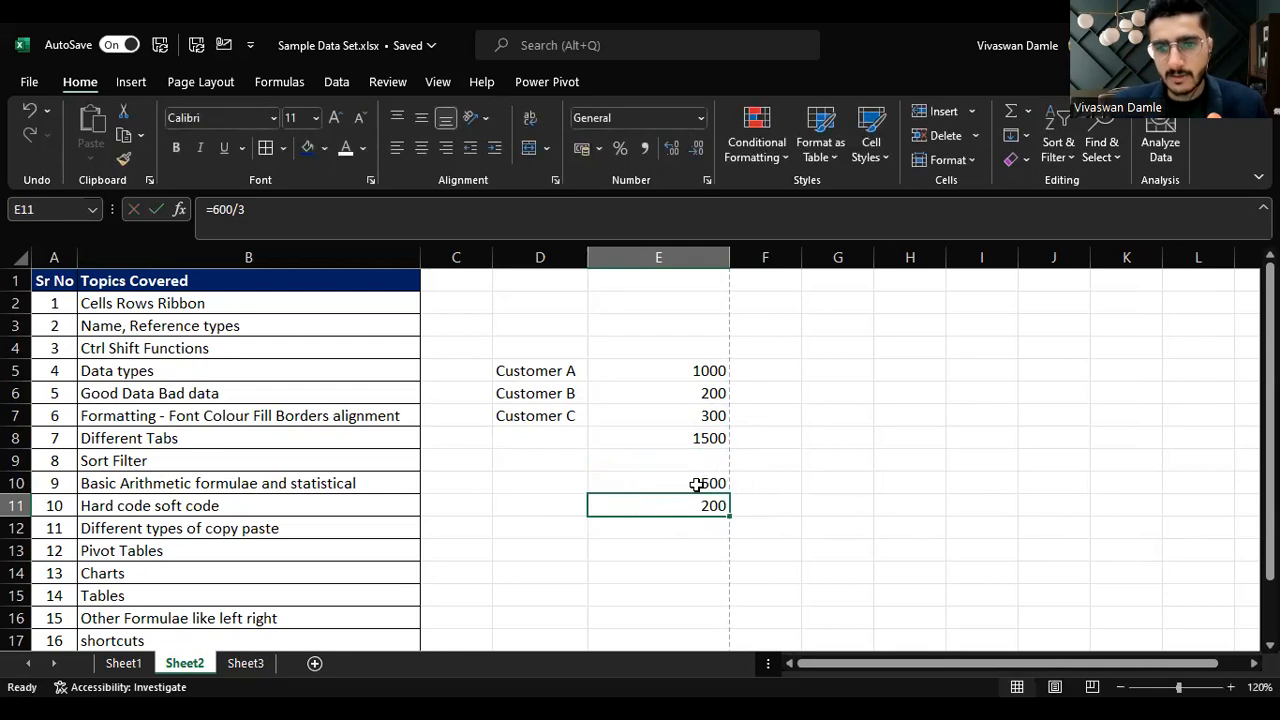
double_click(686, 505)
left_click(630, 505)
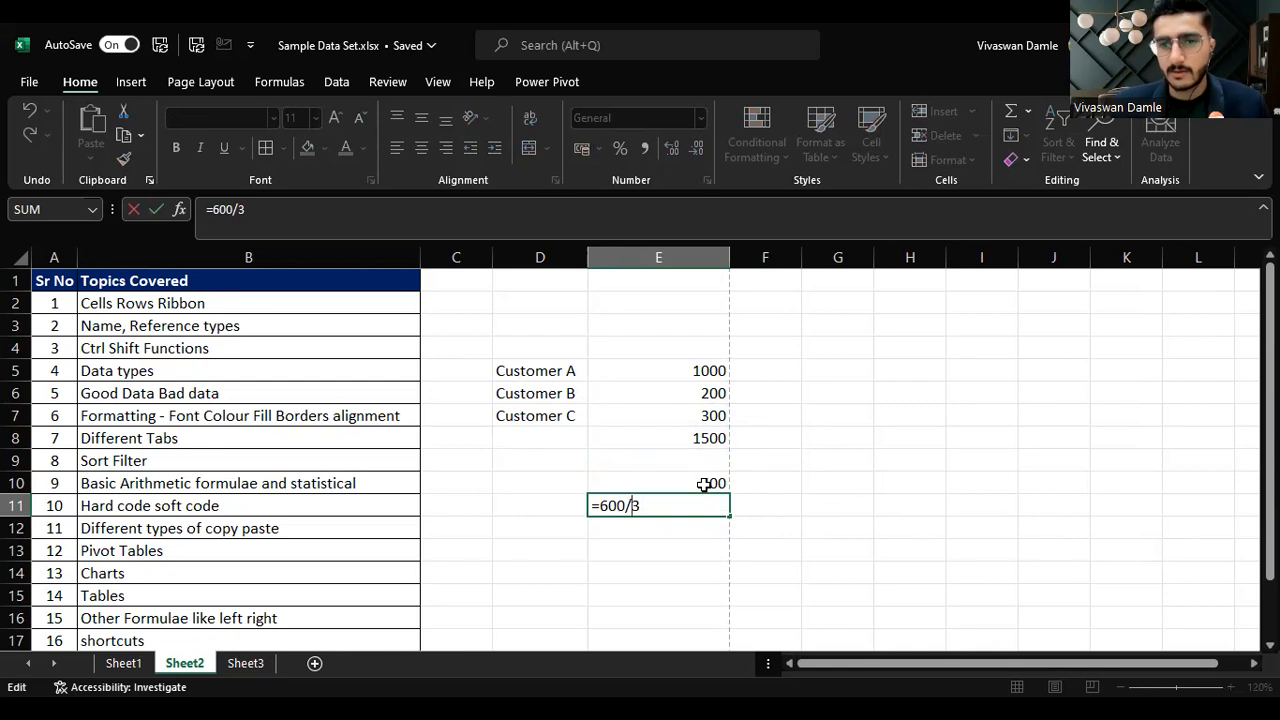
key("shift+Return")
key("Up")
key("Up")
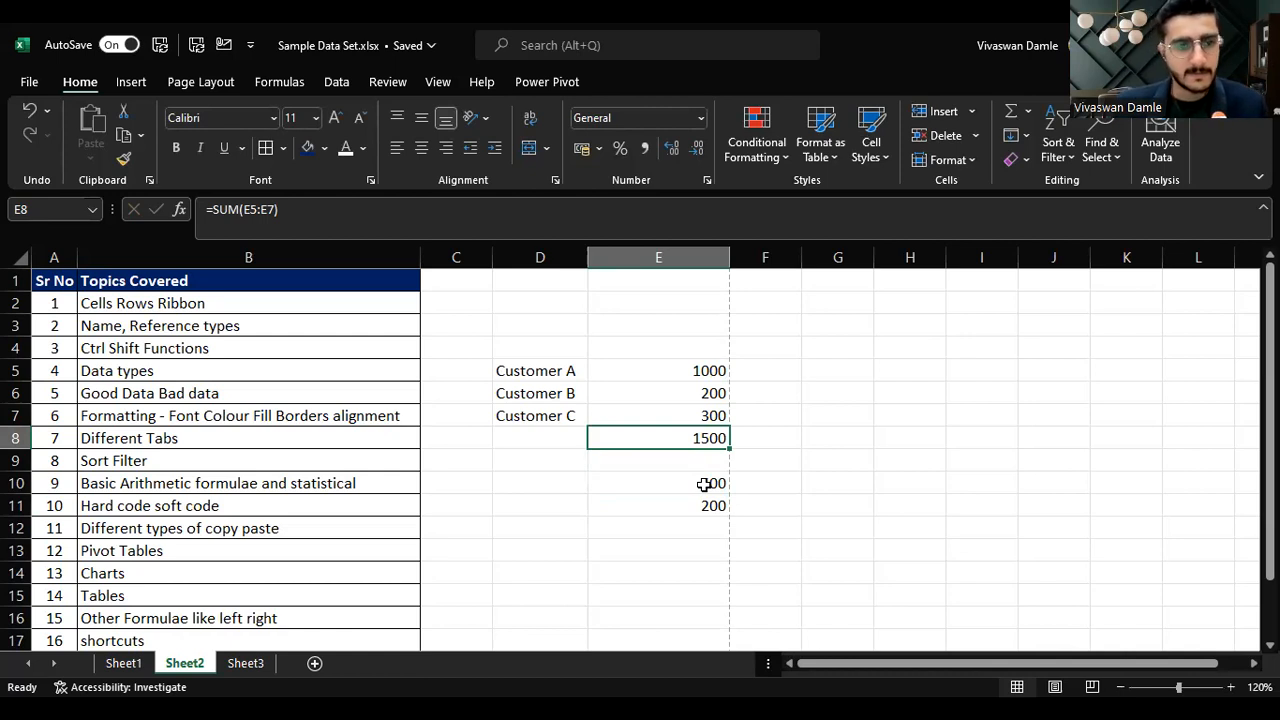
left_click(278, 528)
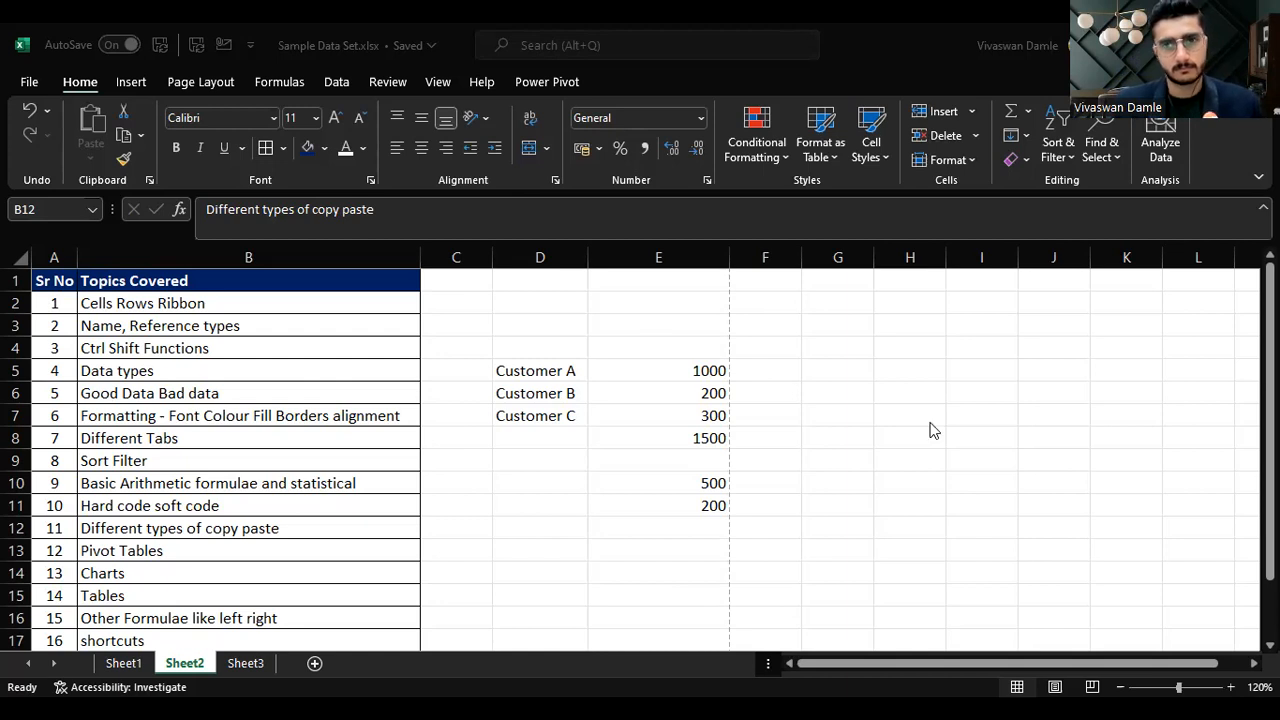
left_click(728, 372)
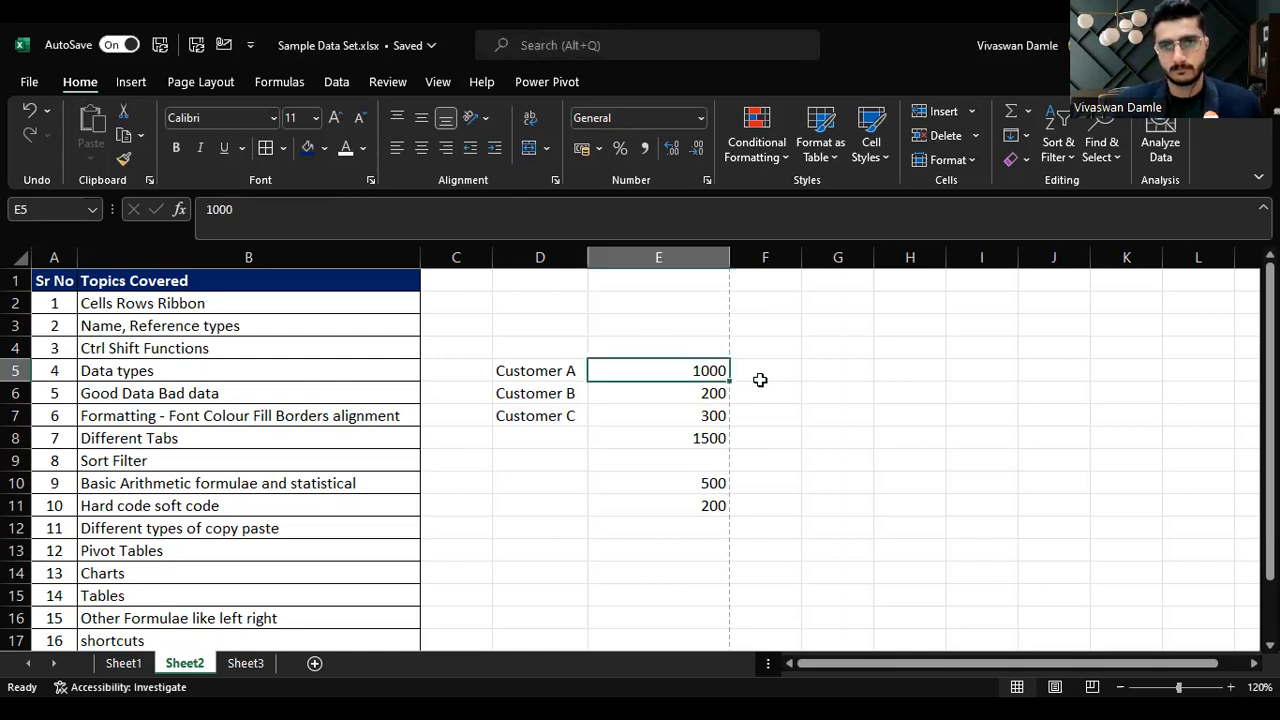
left_click(705, 415)
left_click(705, 440)
left_click(712, 415)
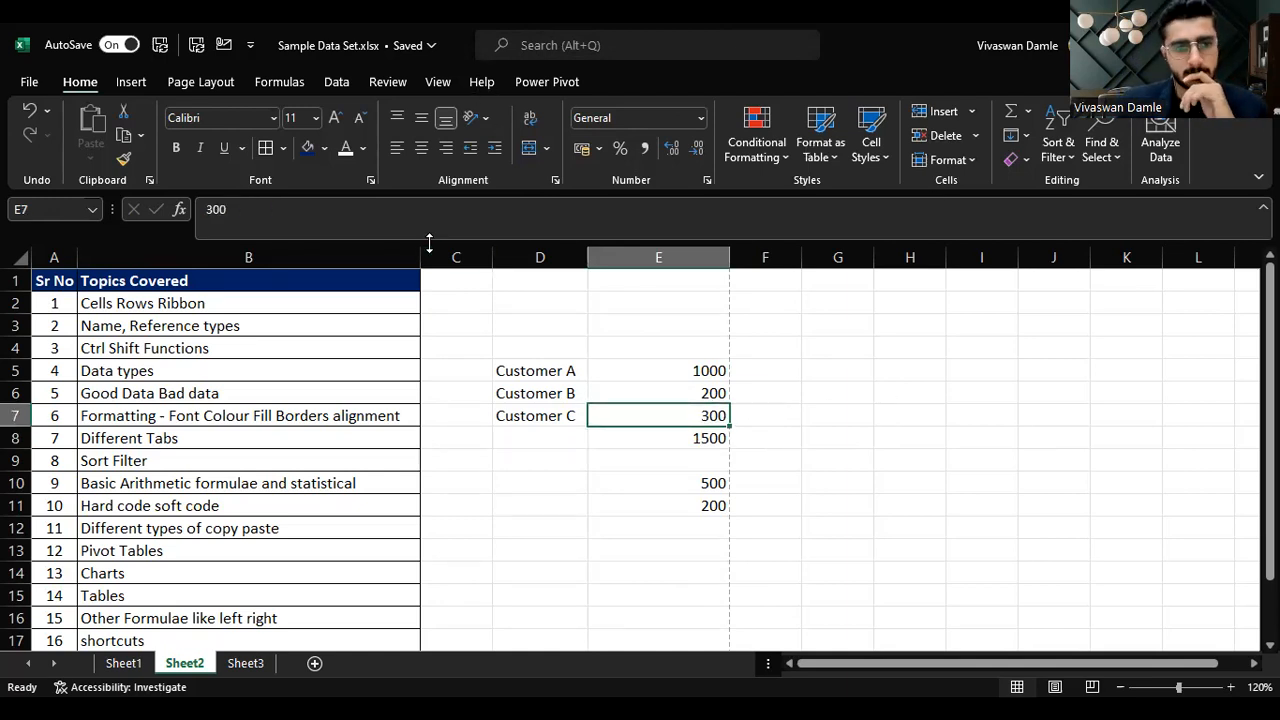
scroll(402, 312, "down", 2)
scroll(402, 322, "up", 2)
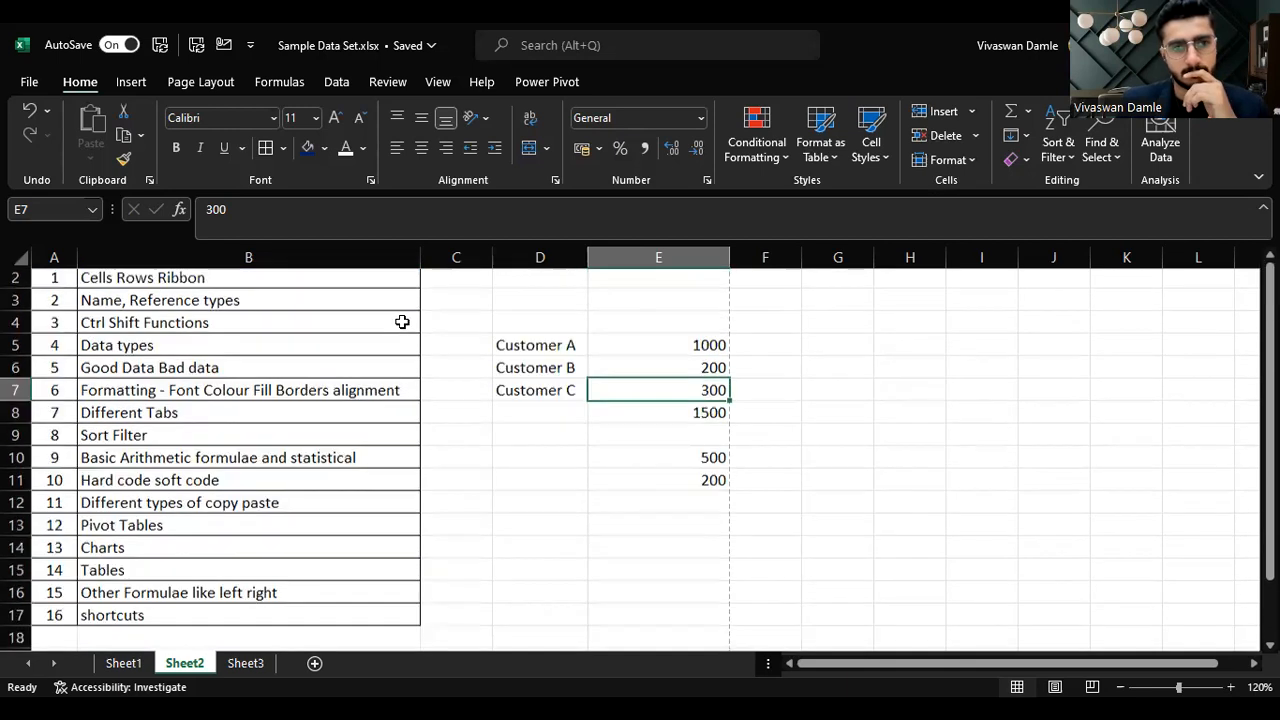
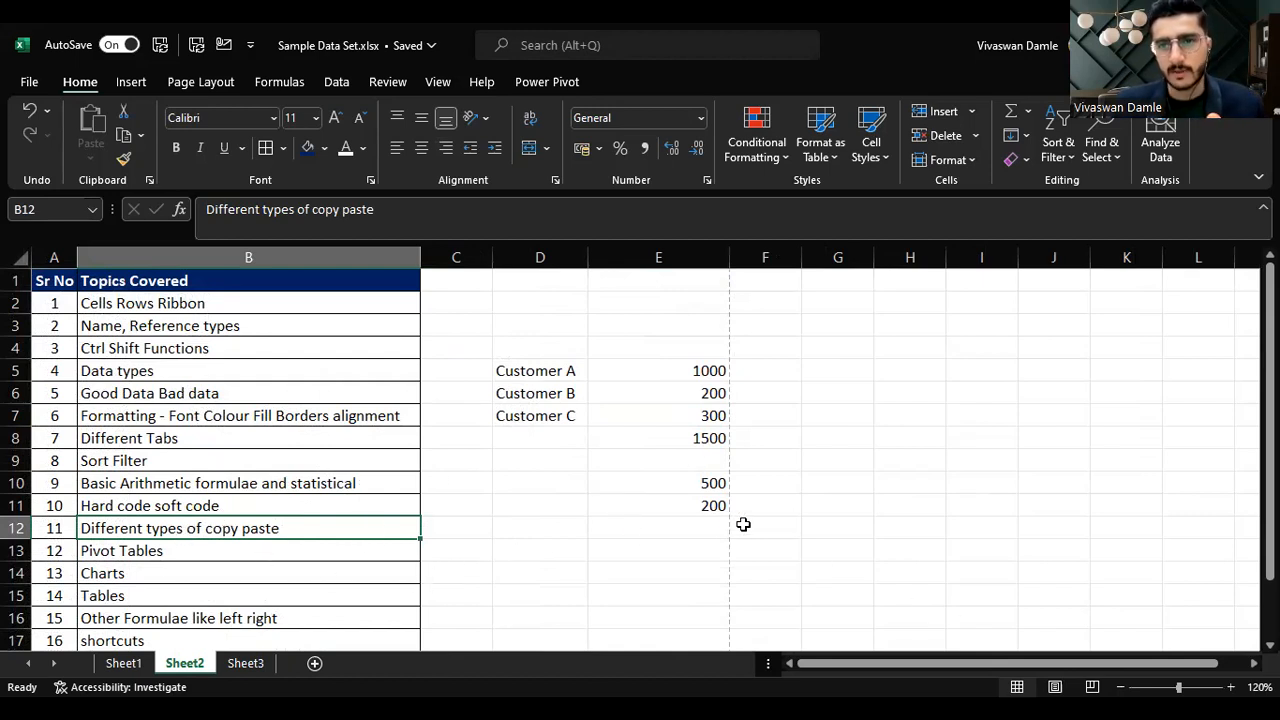
Step: Add the headers January in E4 and February in F4 above the customer values
left_click(709, 440)
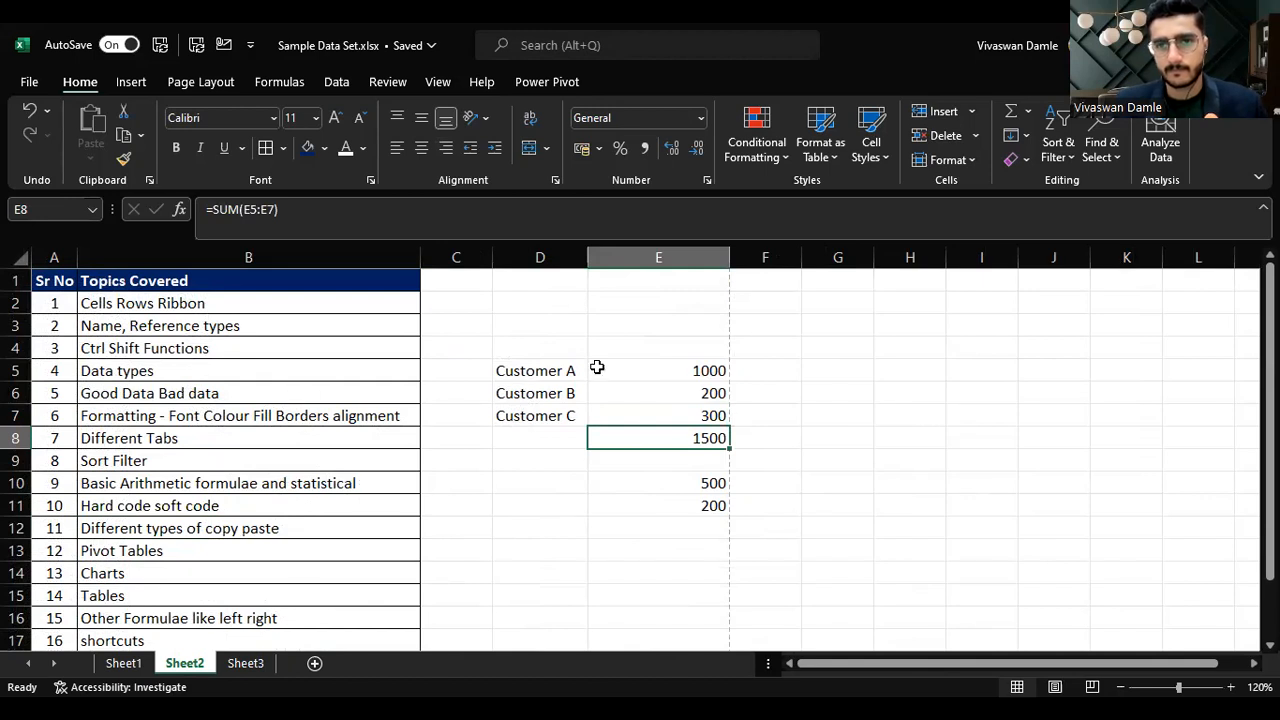
key("Up")
key("Up")
key("Up")
key("Up")
type("Janua")
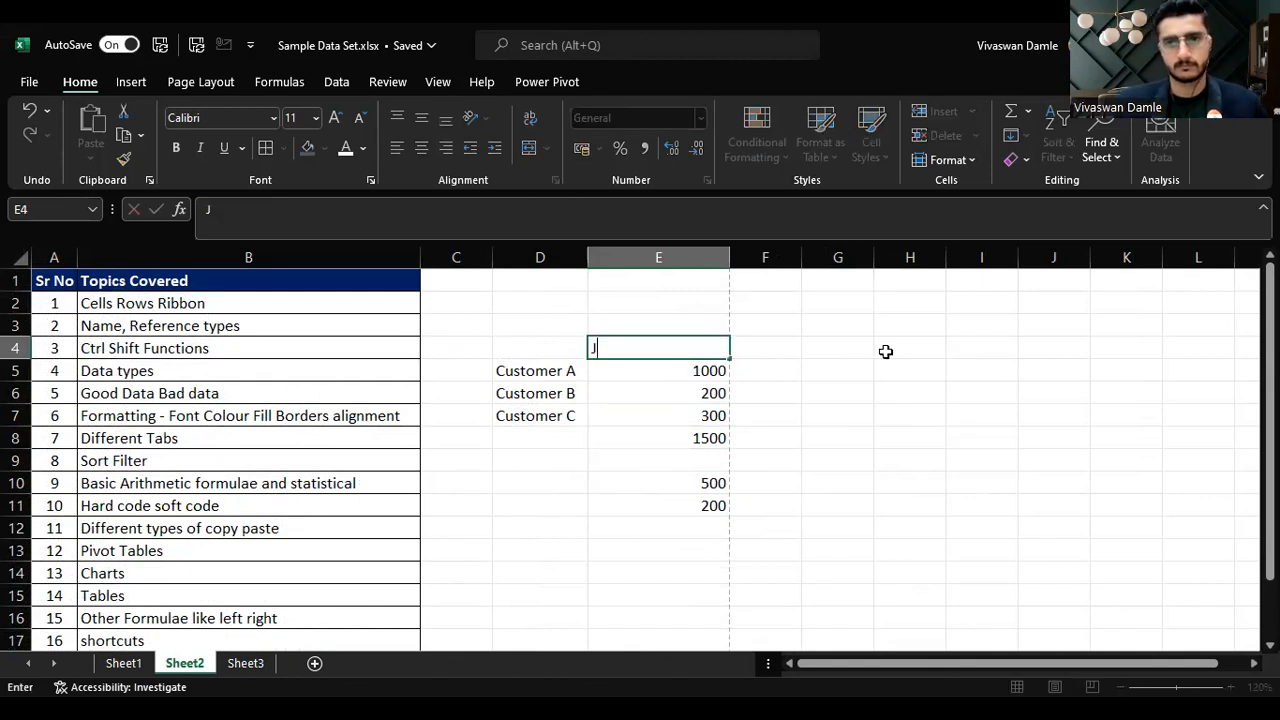
key("Tab")
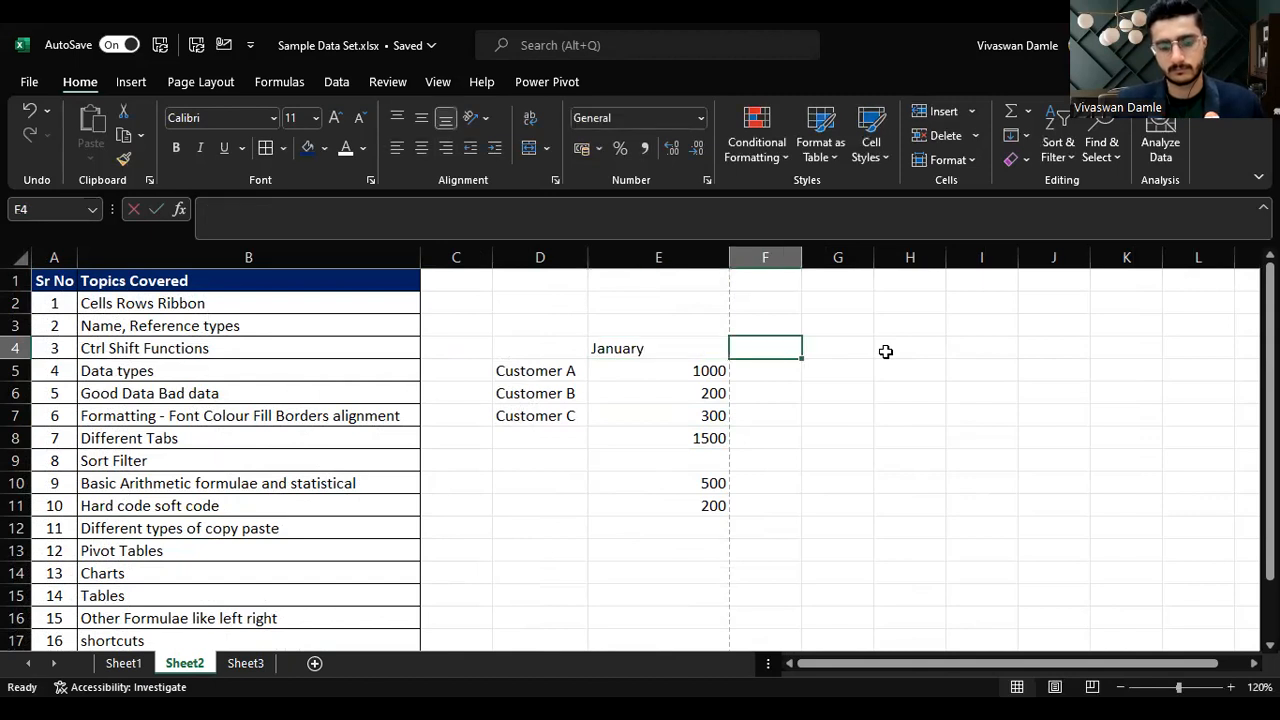
type("February")
key("Return")
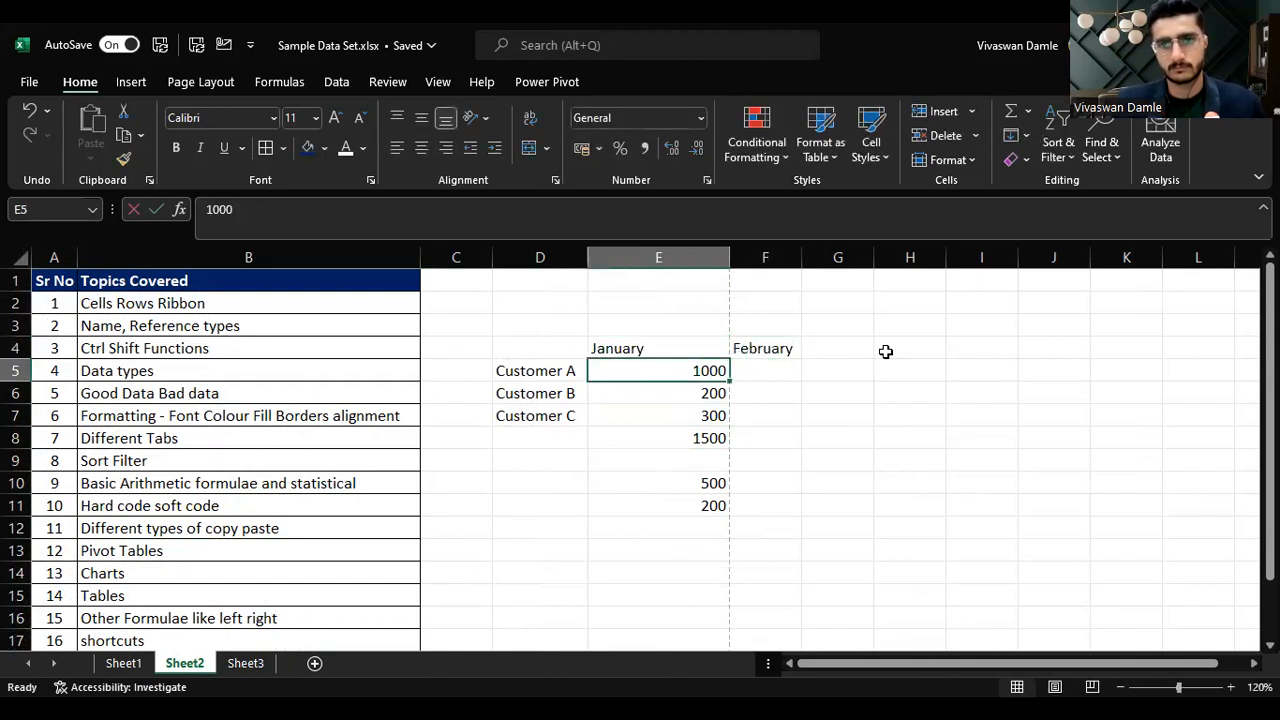
Step: Enter February values 300, 200 and 500 for Customers A, B and C in F5:F7
key("Tab")
type("300")
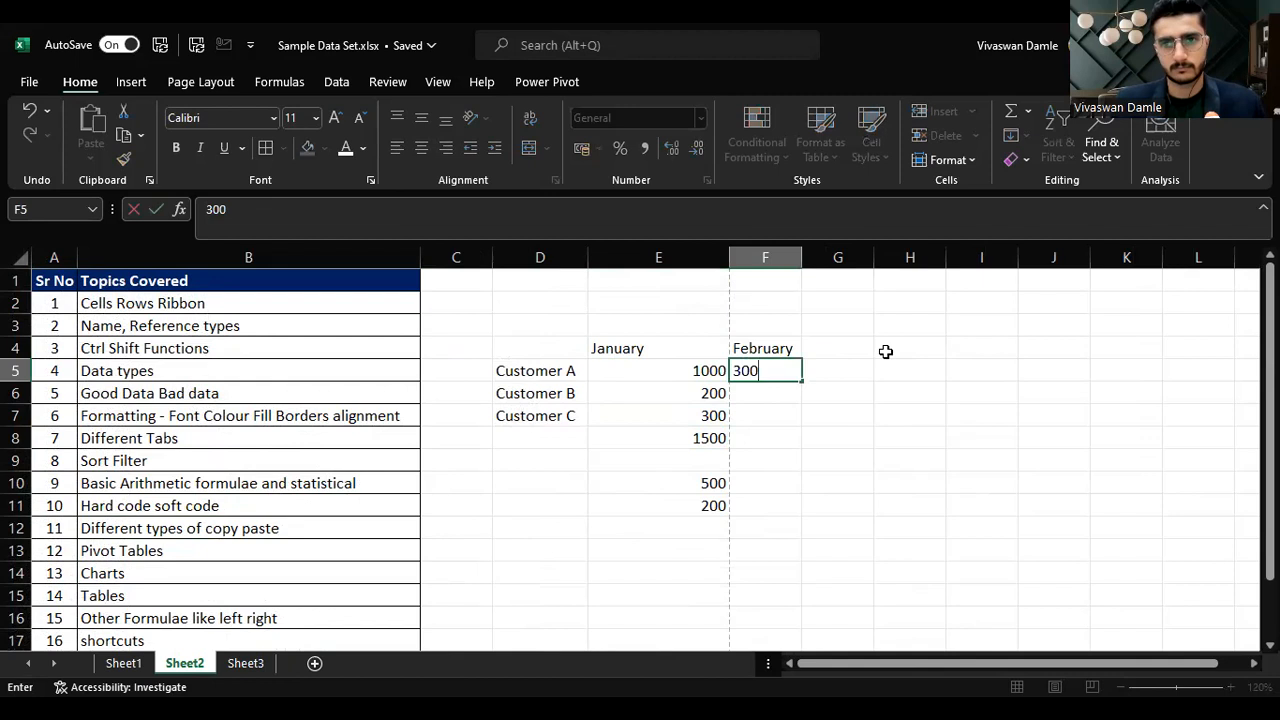
key("Return")
type("200")
key("Return")
type("500")
key("Return")
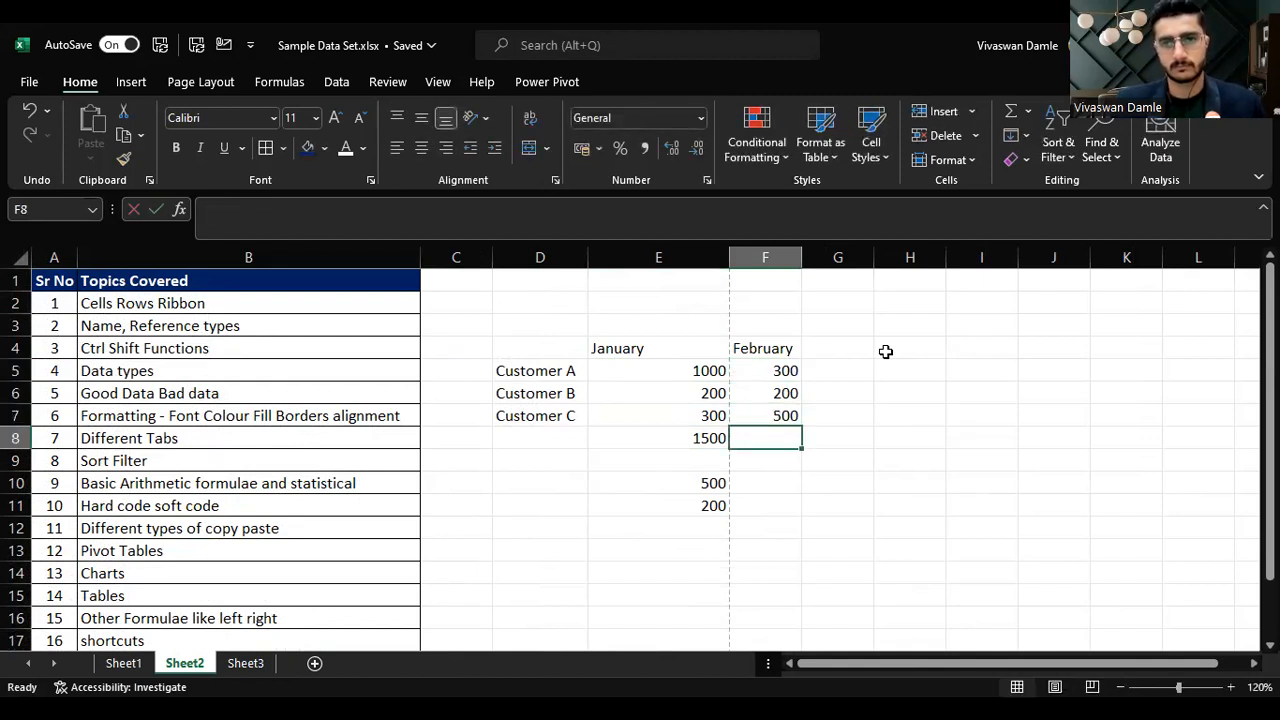
Step: Fill the SUM total formula right from E8 into F8 for February
key("ctrl+r")
key("Up")
key("Up")
key("Right")
key("Down")
key("Down")
key("Down")
key("Down")
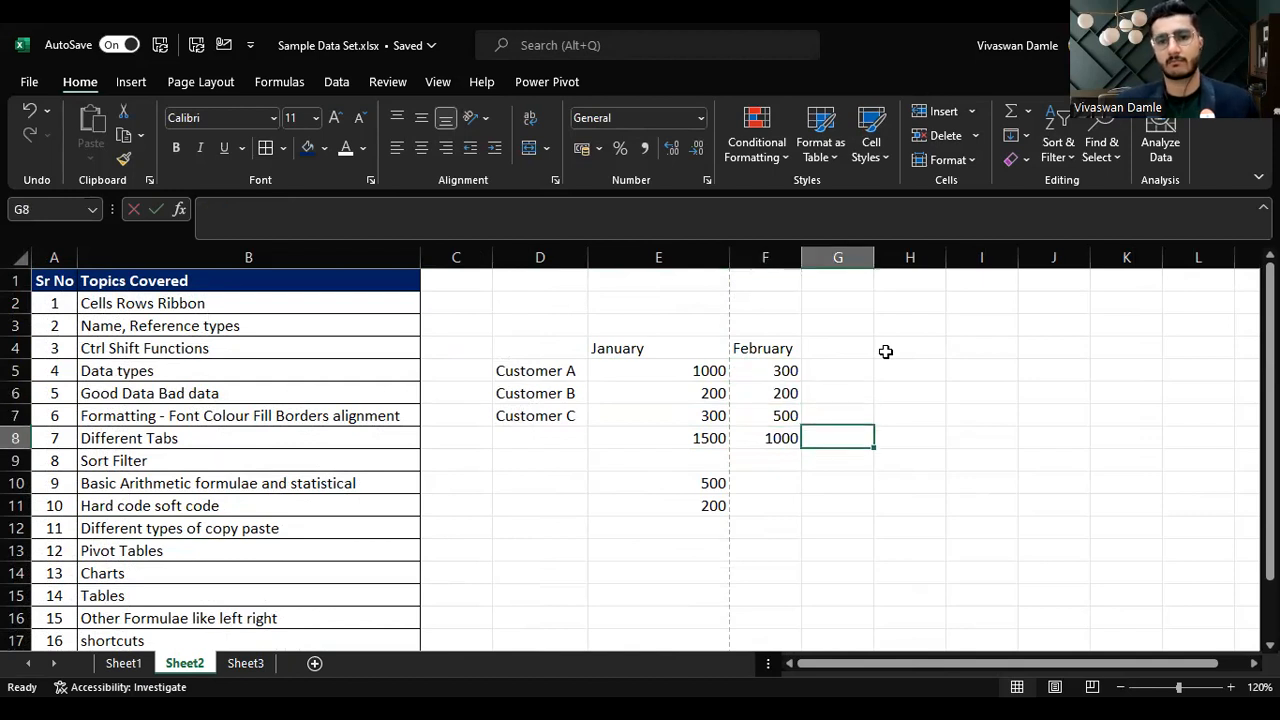
Step: Enter the labels January in H10 and February in H11
key("Right")
type("Janua")
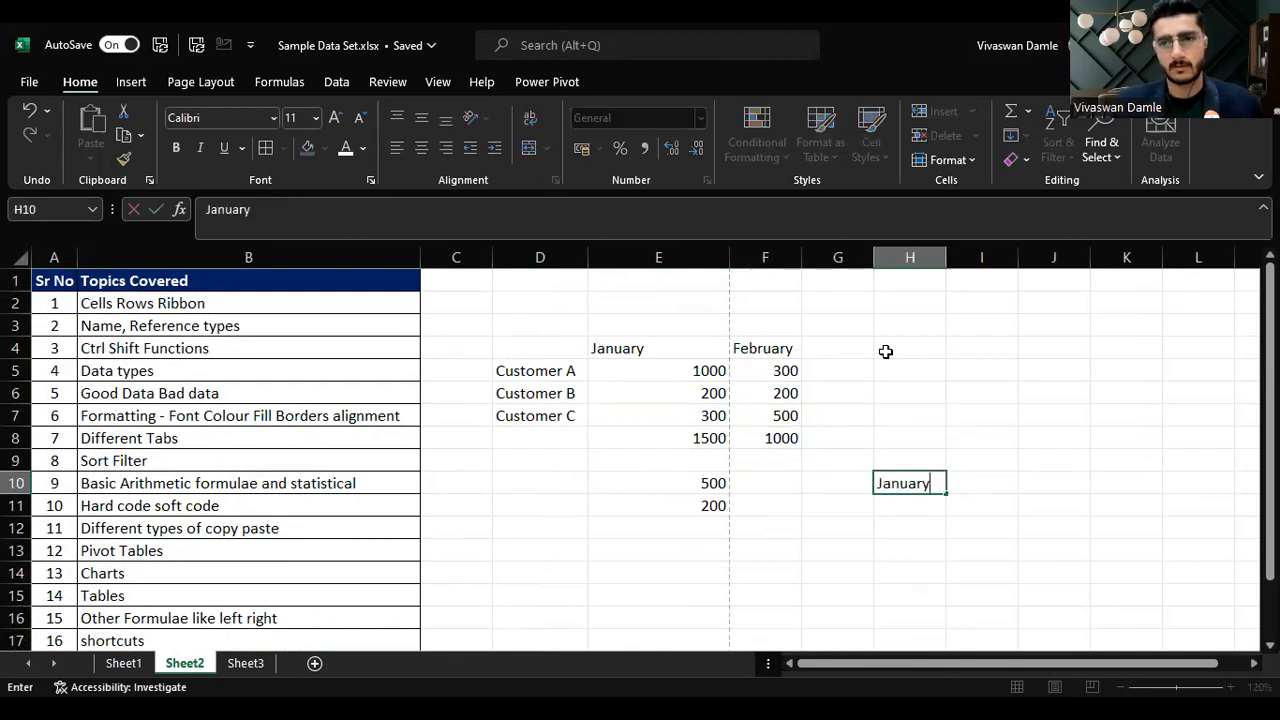
key("Return")
type("February")
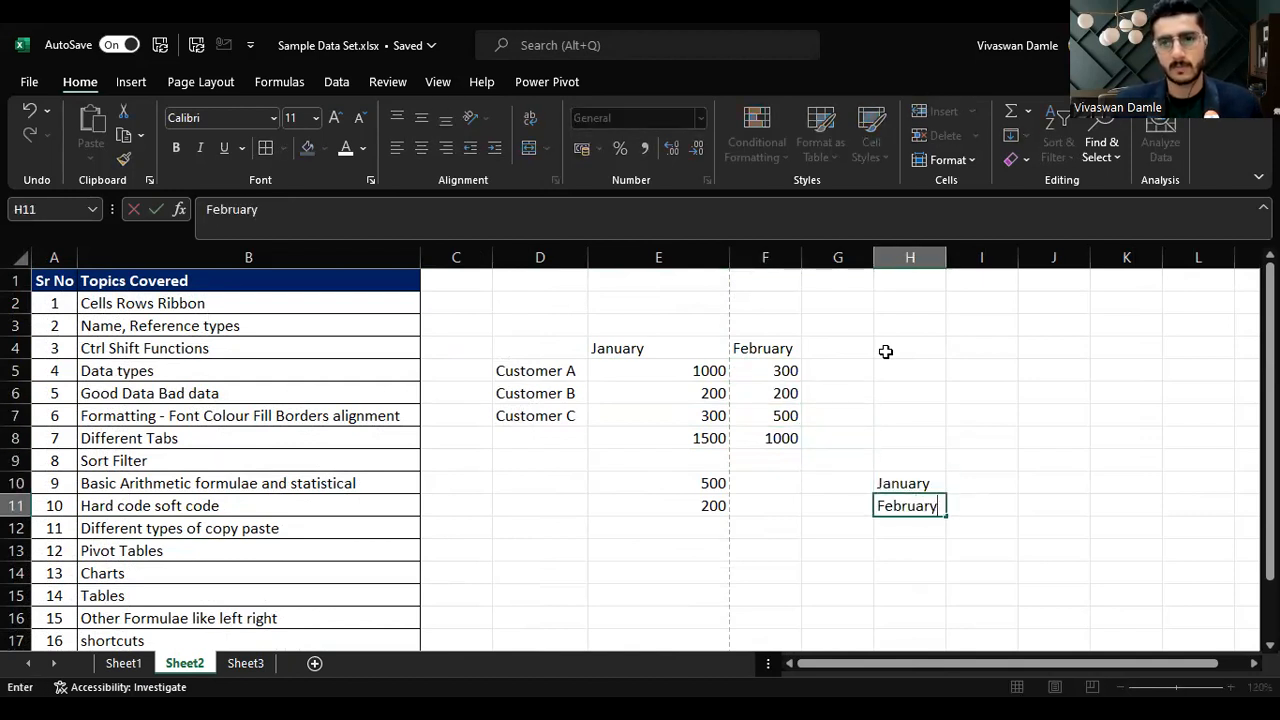
key("Return")
key("Right")
key("Up")
key("Up")
Step: Examine the total formulas in E8 and F8 and the topics list
scroll(885, 351, "right", 3)
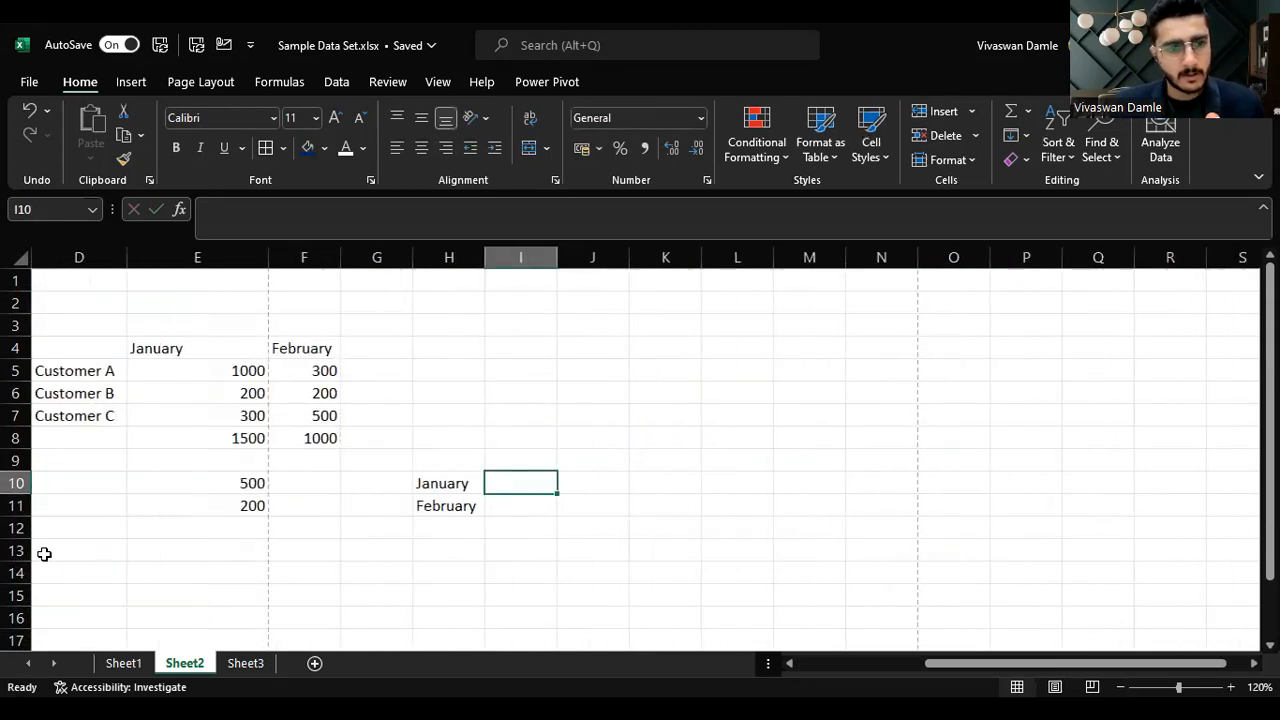
left_click_drag(994, 663, 690, 667)
left_click(718, 437)
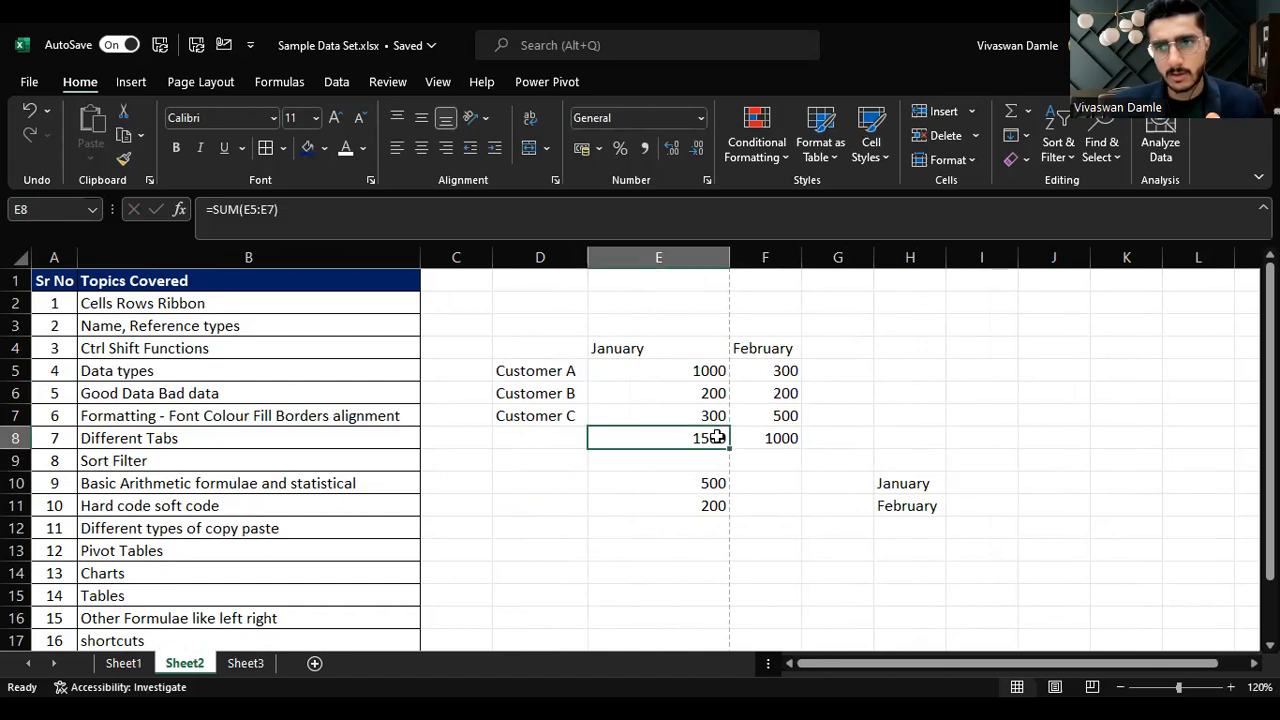
left_click(776, 443)
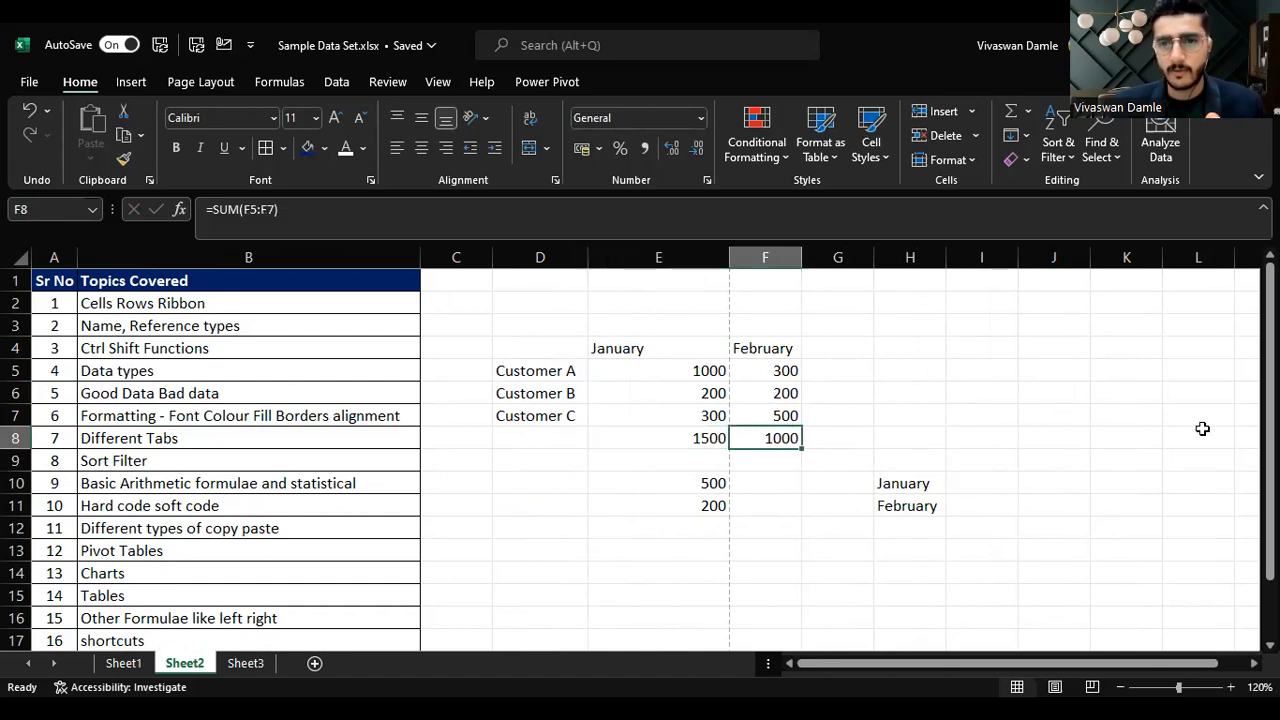
left_click(190, 508)
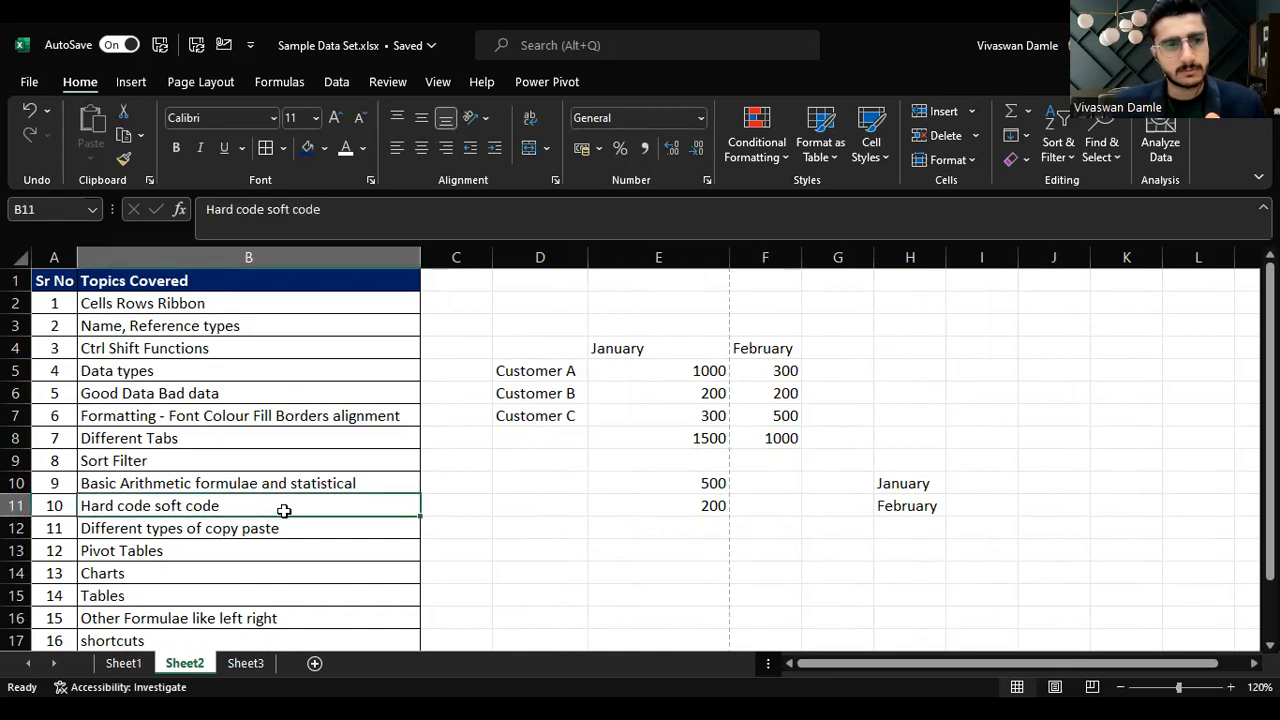
left_click_drag(252, 526, 263, 543)
left_click(592, 505)
left_click(700, 436)
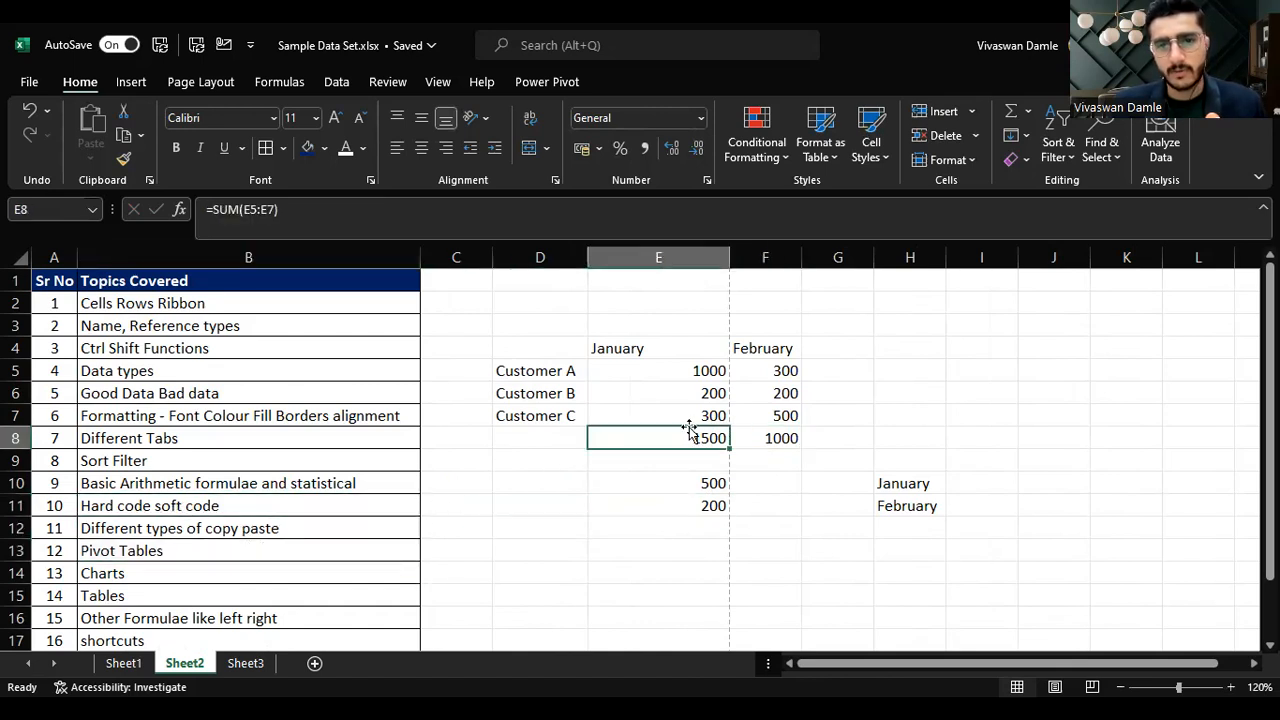
Step: Enter the header Amount in I9 above the month labels
left_click(930, 479)
left_click(968, 476)
left_click(970, 460)
type("Amoun")
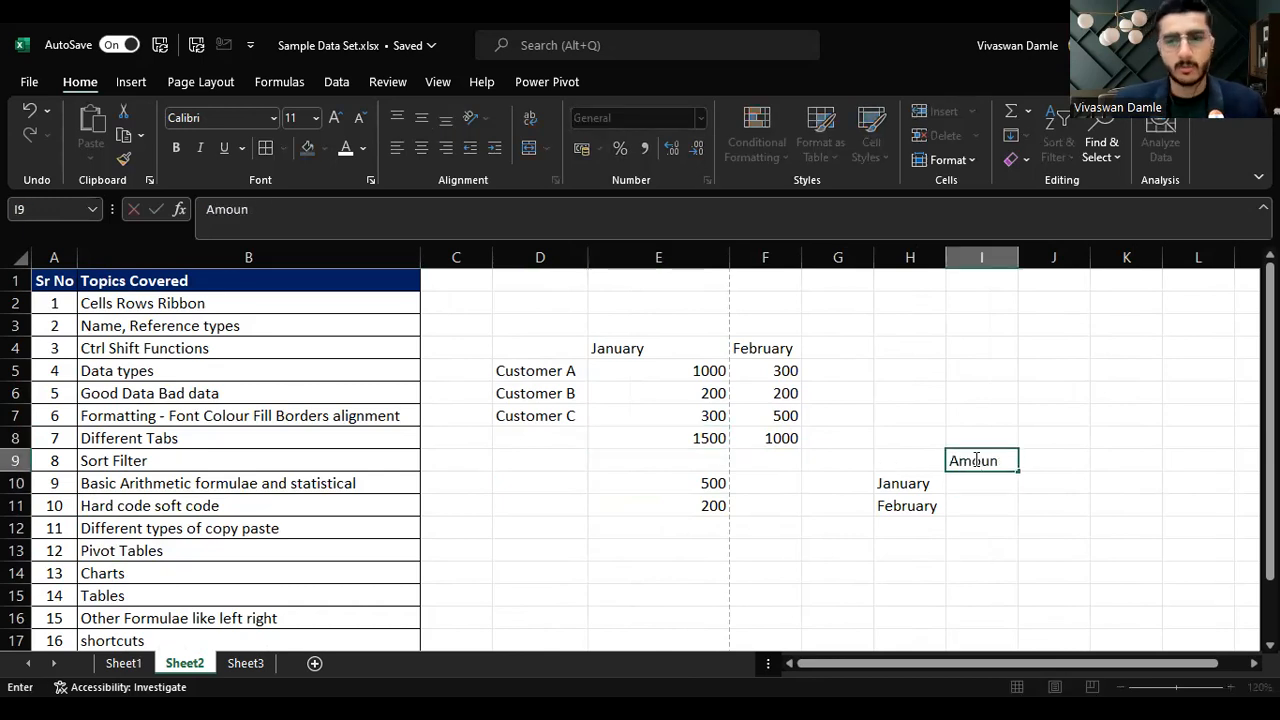
type("t")
key("Return")
Step: Copy the January total from E8, paste it into I10, and undo the paste
key("Left")
key("Left")
key("Left")
key("Up")
key("Up")
key("Left")
key("Up")
key("Left")
key("Up")
key("Up")
key("Down")
key("Right")
key("Right")
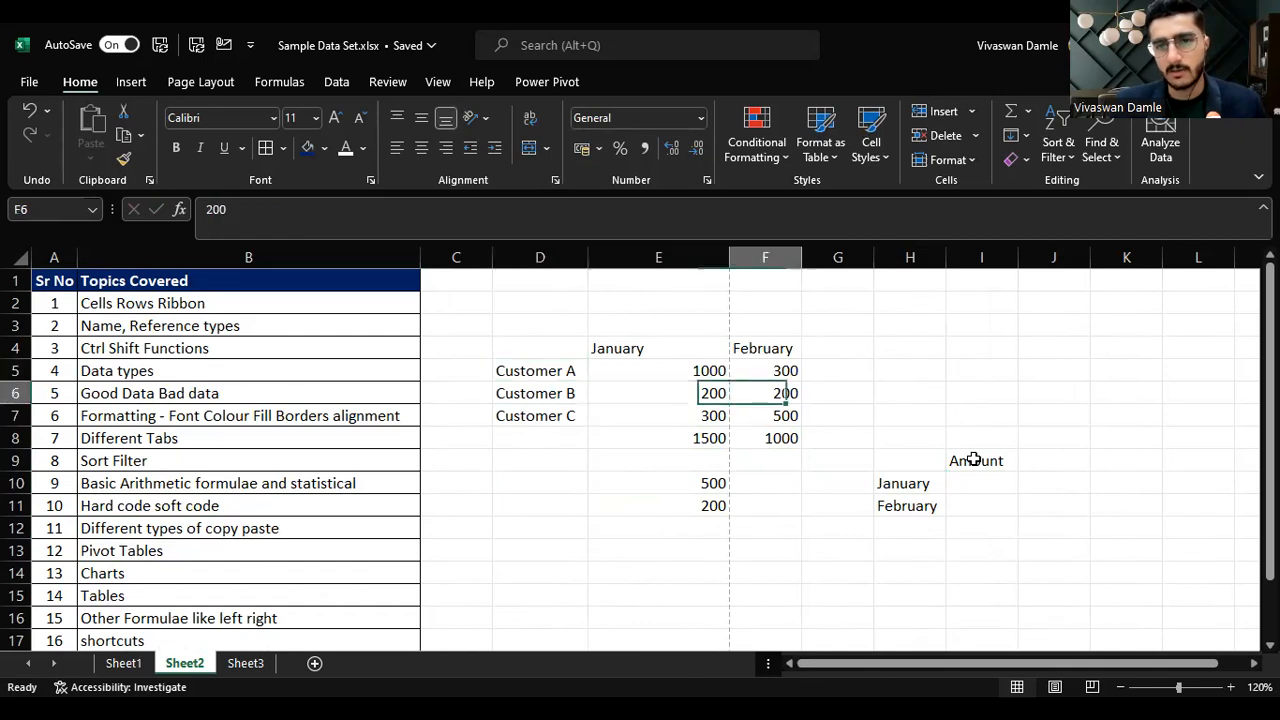
key("Down")
key("Down")
key("Right")
key("Left")
key("Left")
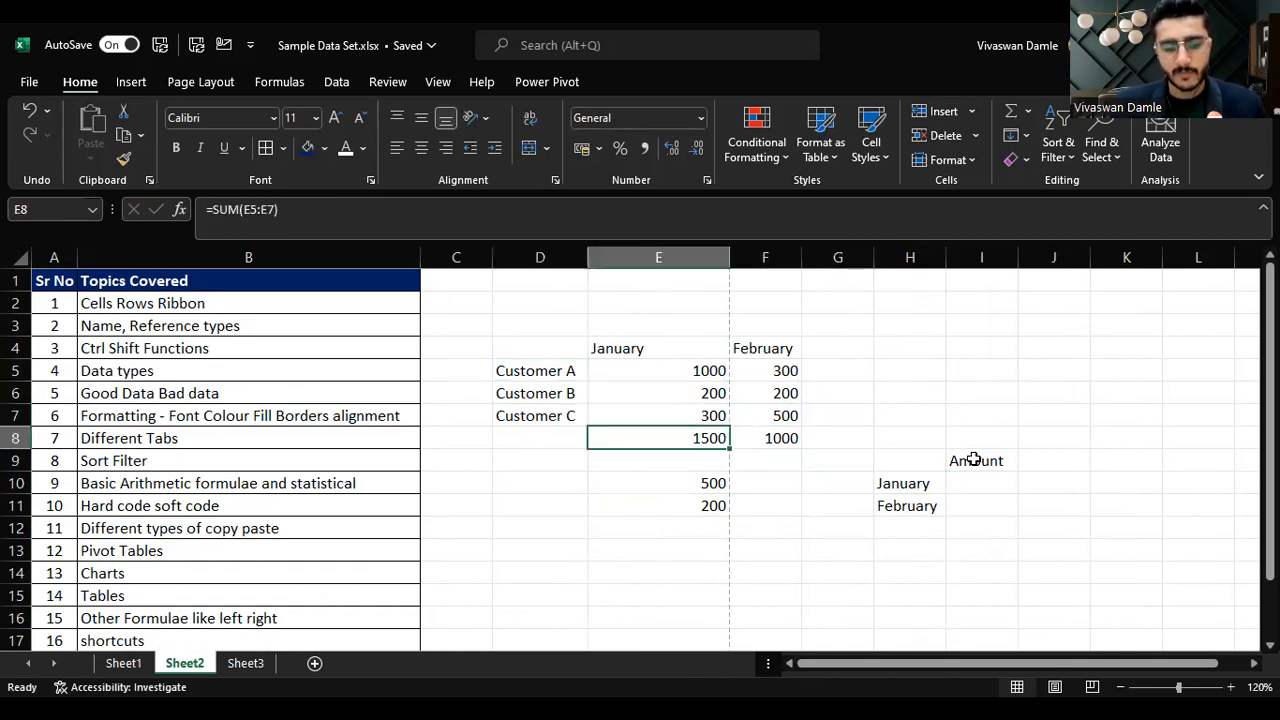
key("ctrl+c")
key("Right")
key("Right")
key("Right")
key("Right")
key("Down")
key("Down")
key("Return")
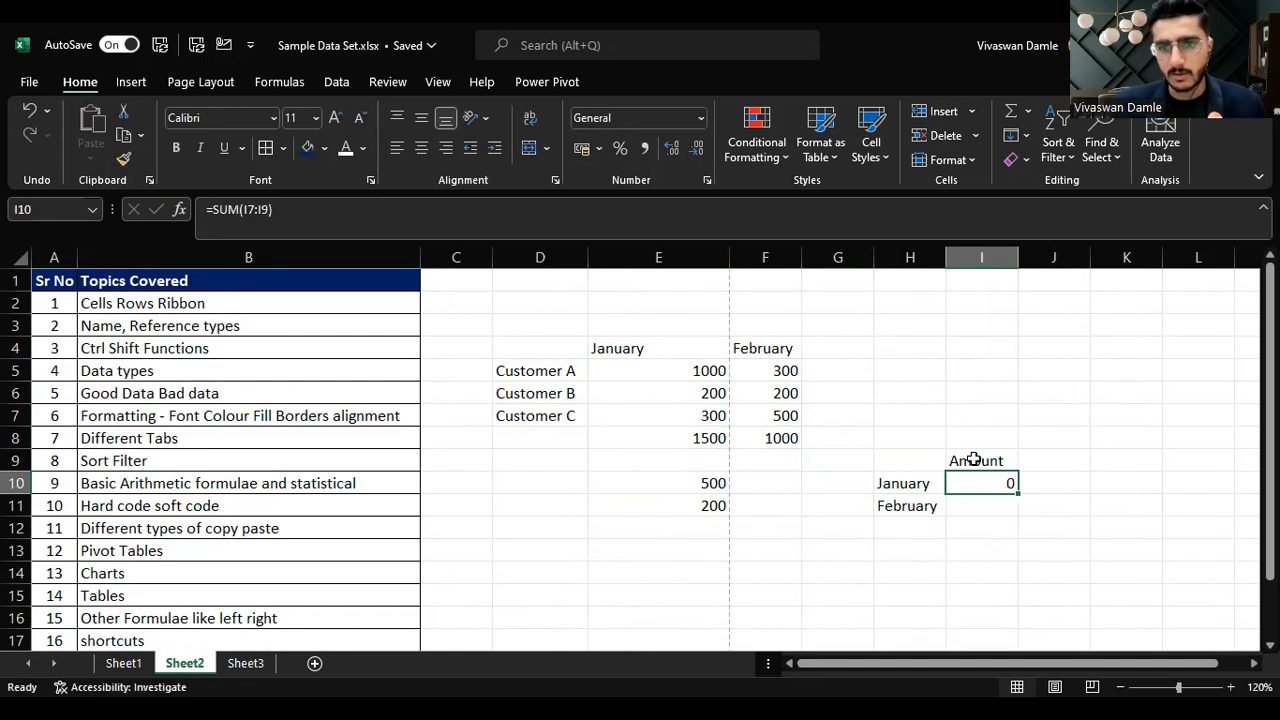
key("ctrl+z")
Step: Paste the copied January total into I10 as values only
key("Left")
key("Left")
key("Up")
key("Left")
key("Up")
key("Left")
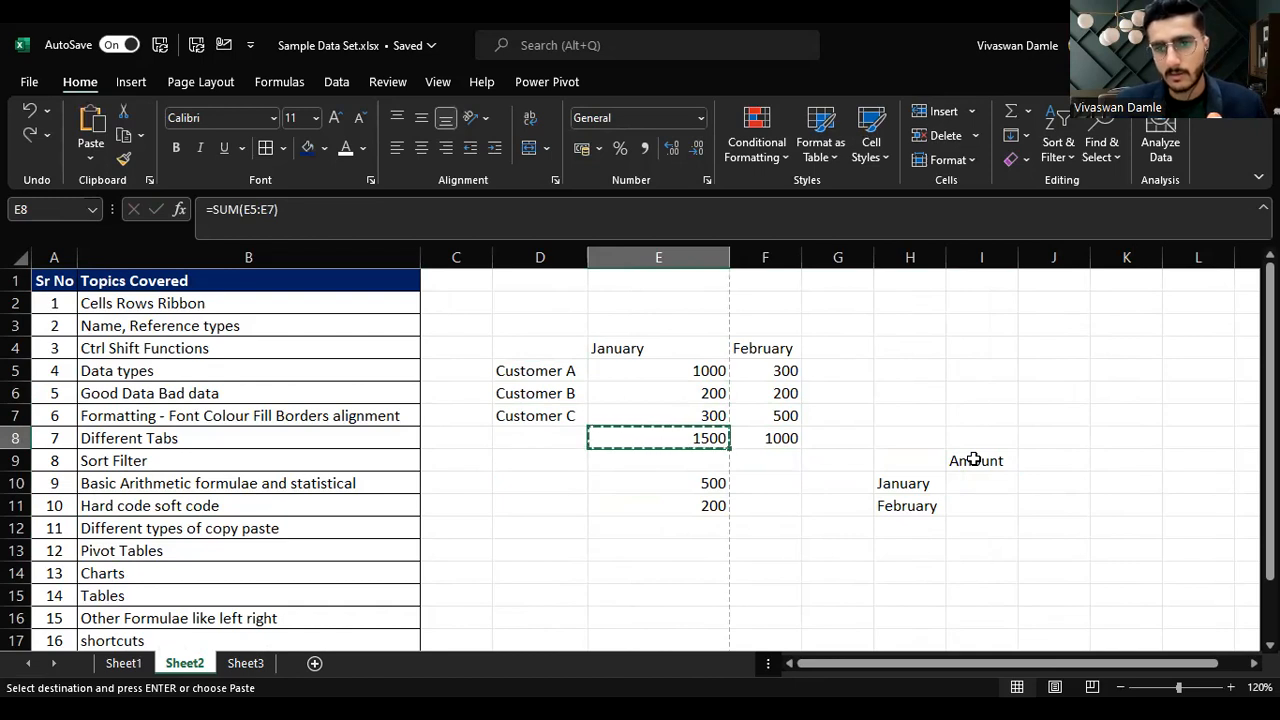
key("Right")
key("Right")
key("Right")
key("Right")
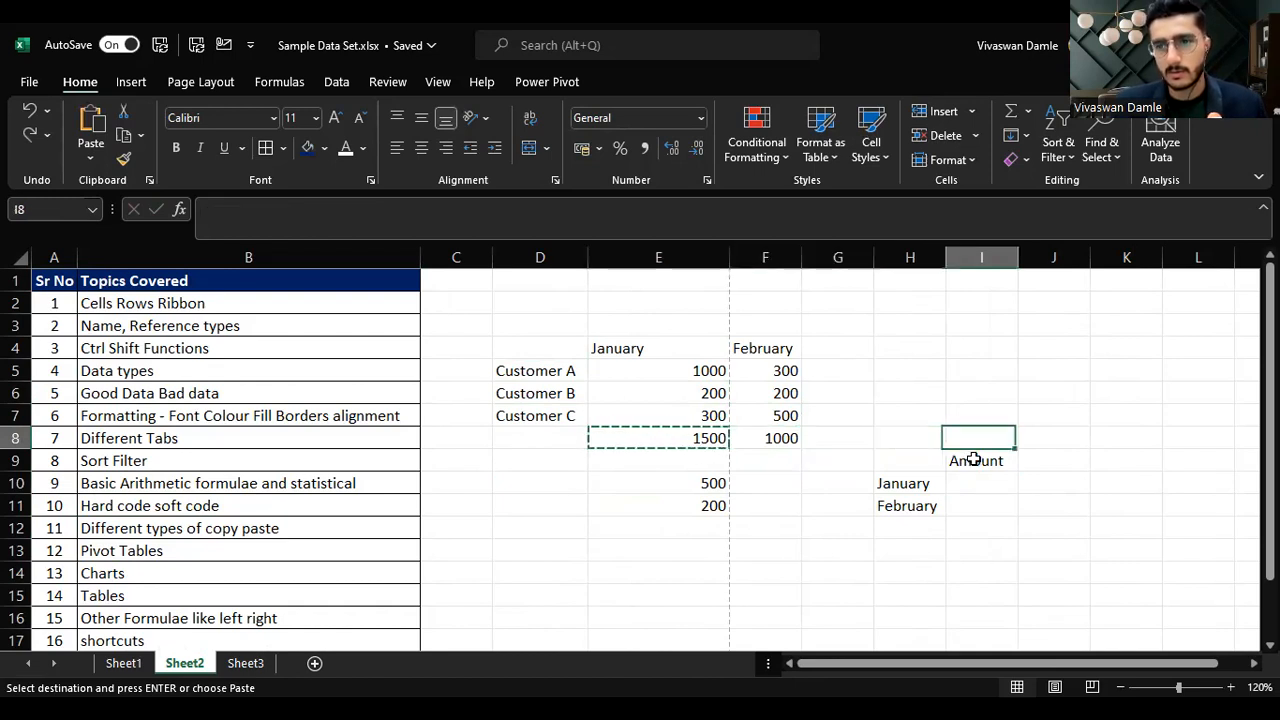
key("Down")
key("Down")
key("Left")
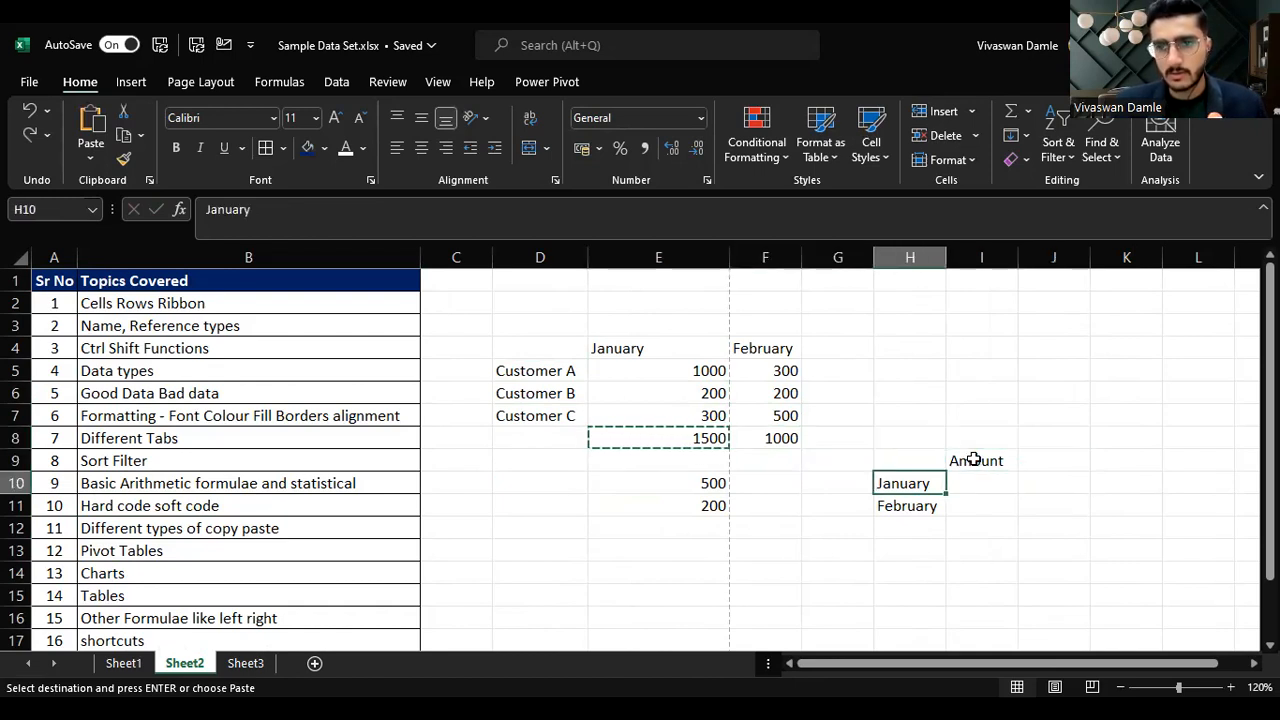
key("Right")
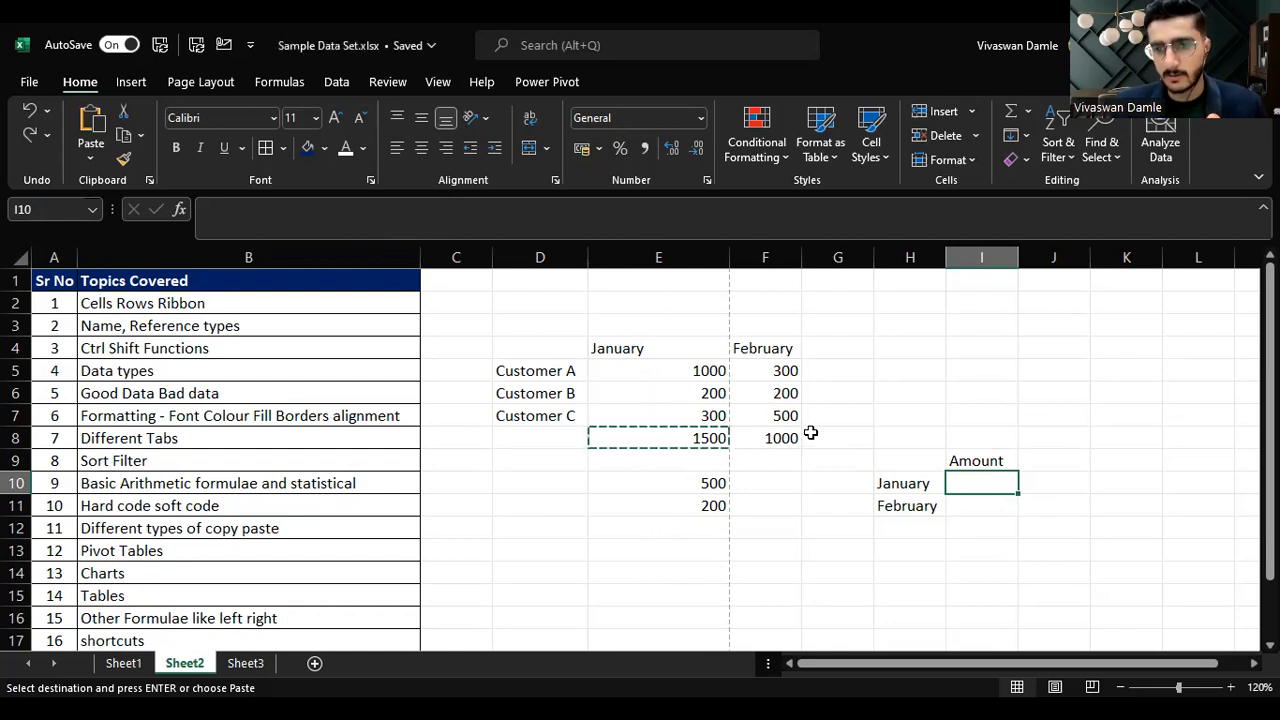
left_click_drag(876, 437, 1176, 553)
left_click(968, 483)
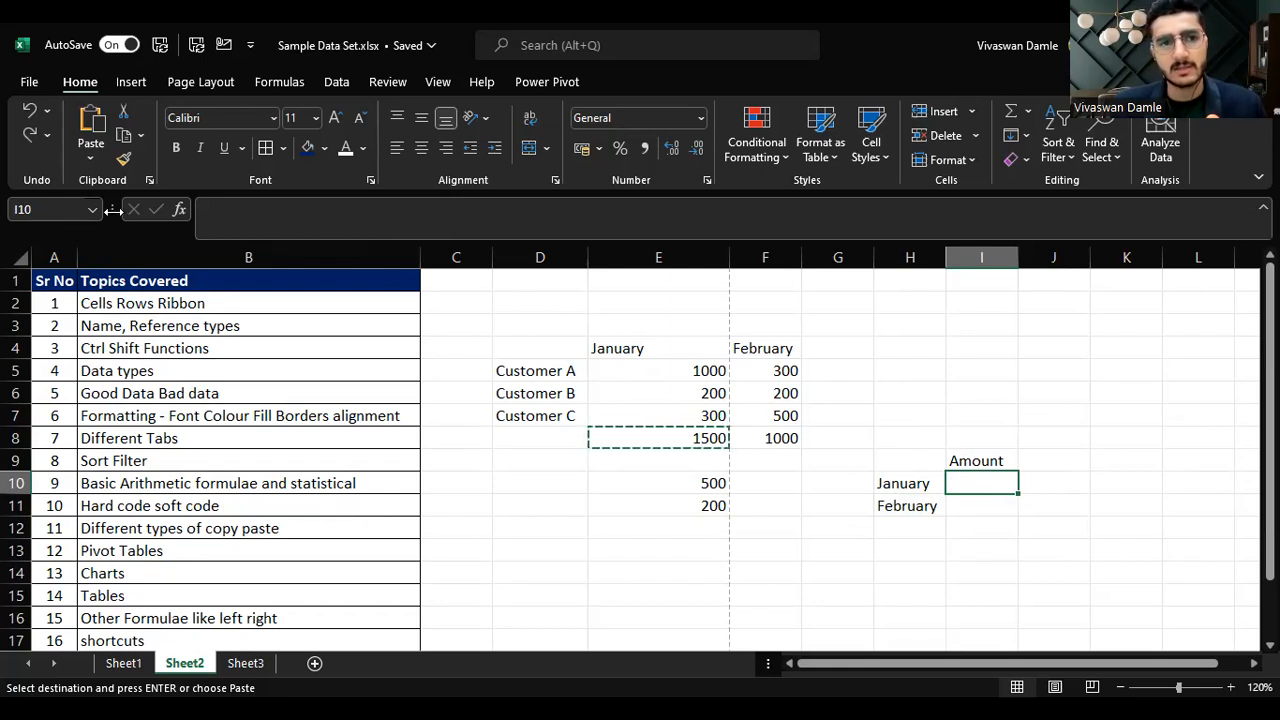
left_click(88, 163)
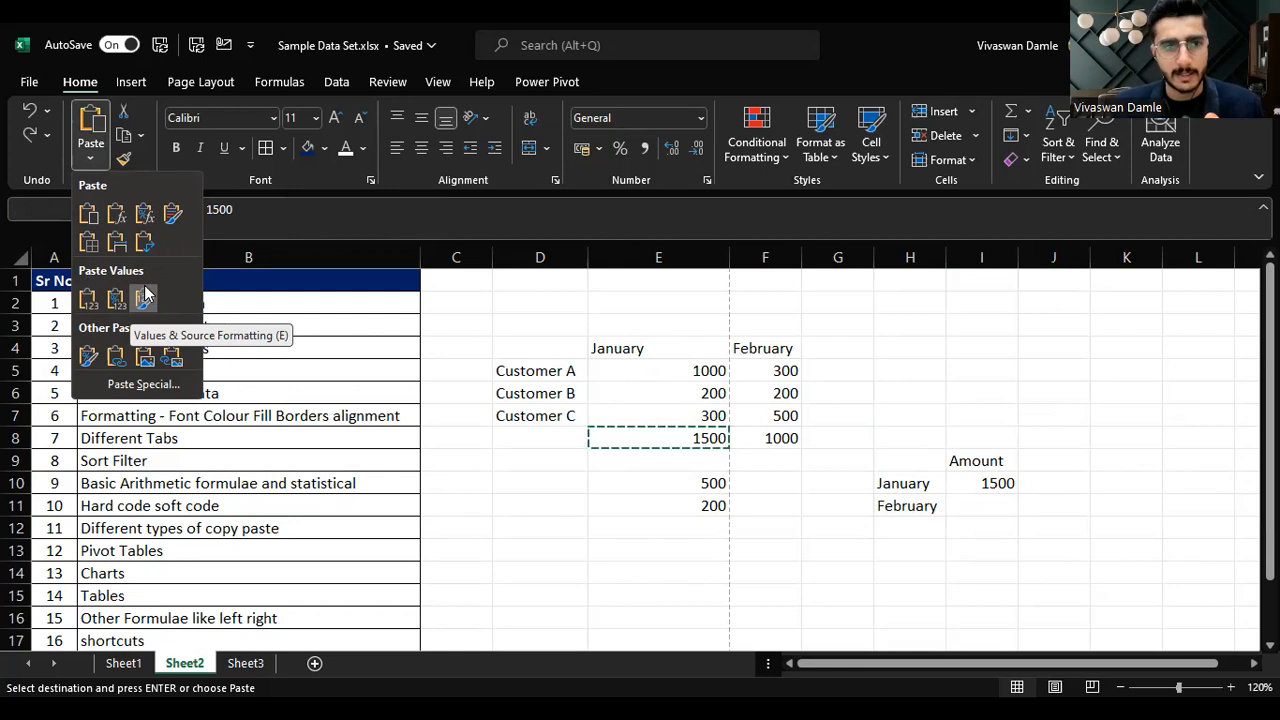
left_click(89, 300)
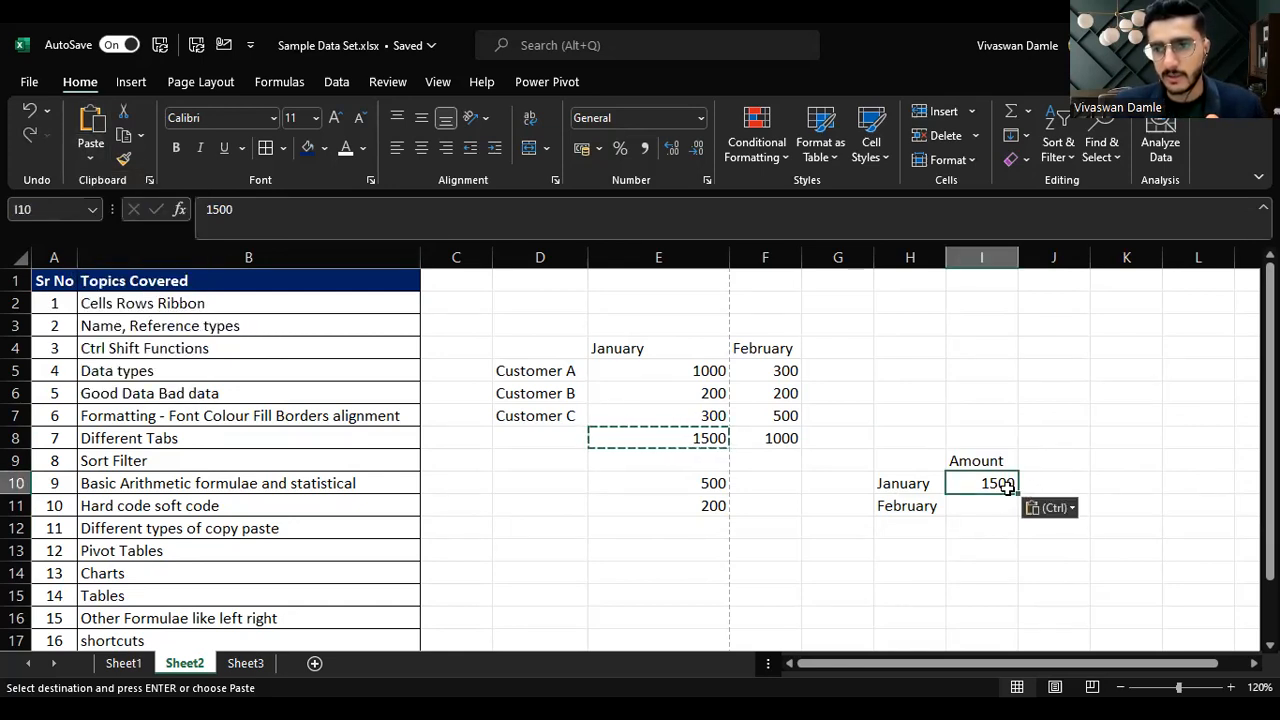
Step: Copy the February total from F8 and paste it into I11 as values only
left_click(782, 444)
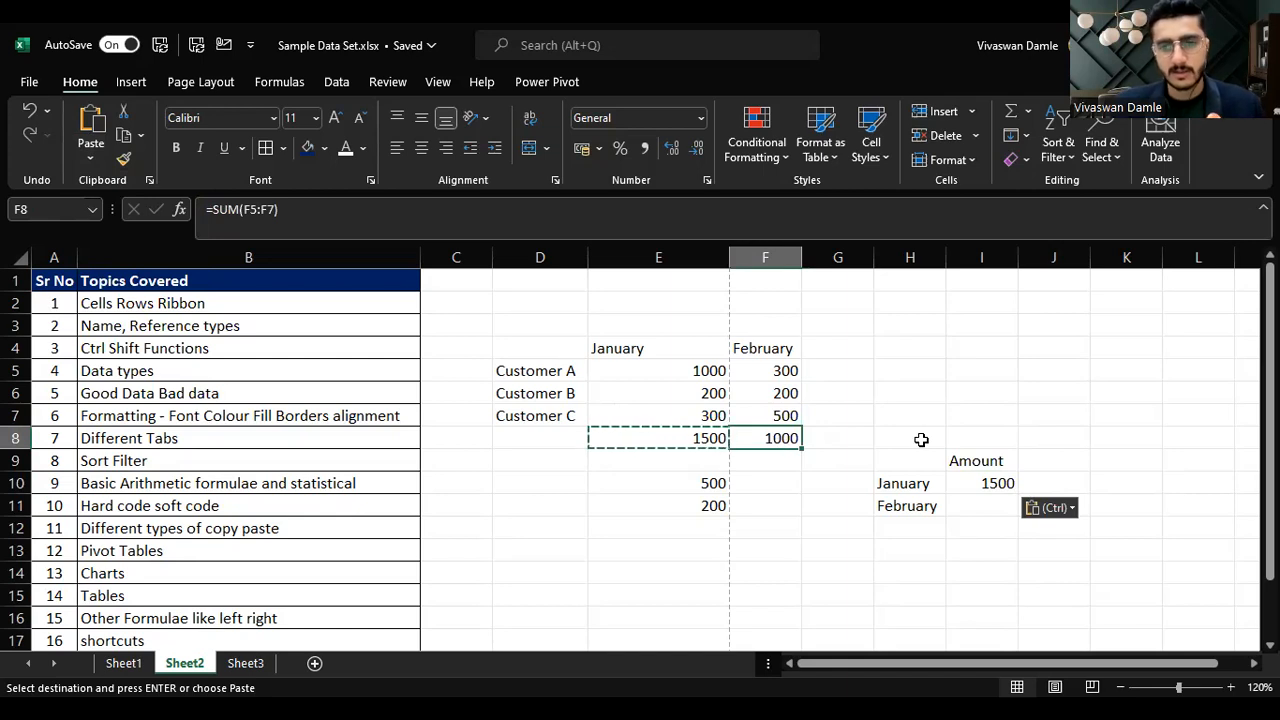
key("ctrl+c")
left_click(977, 505)
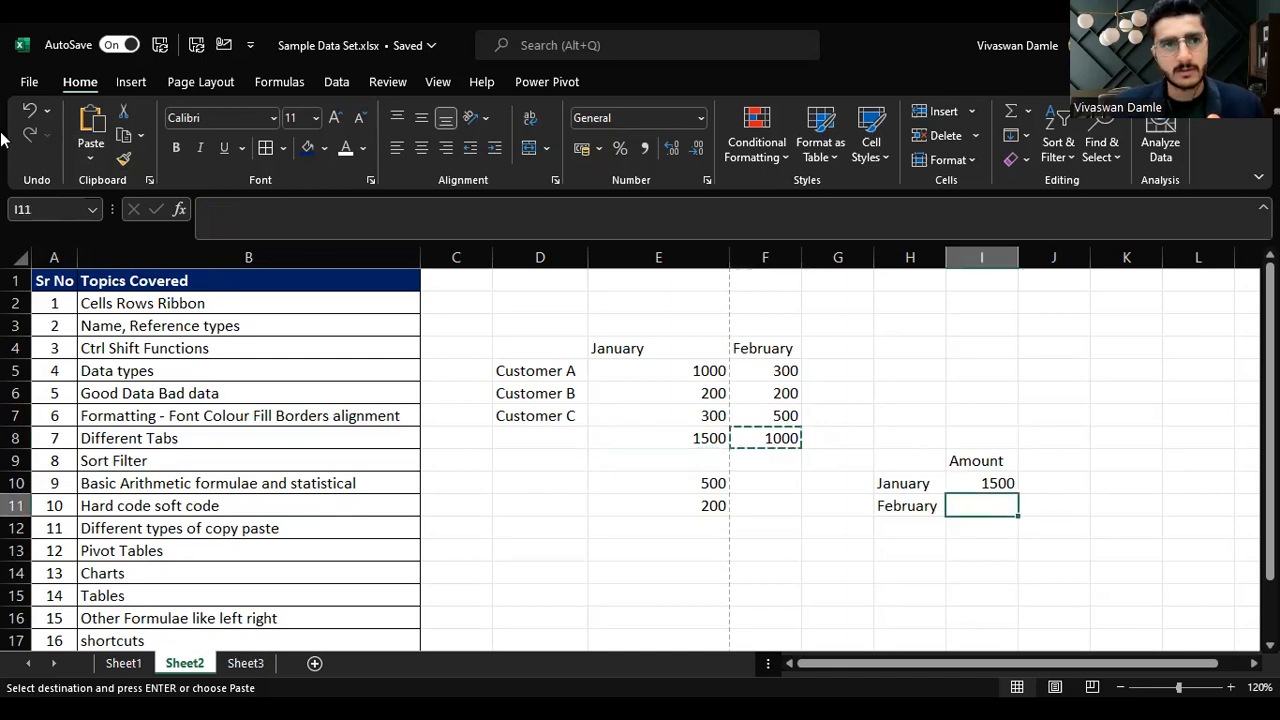
left_click(90, 158)
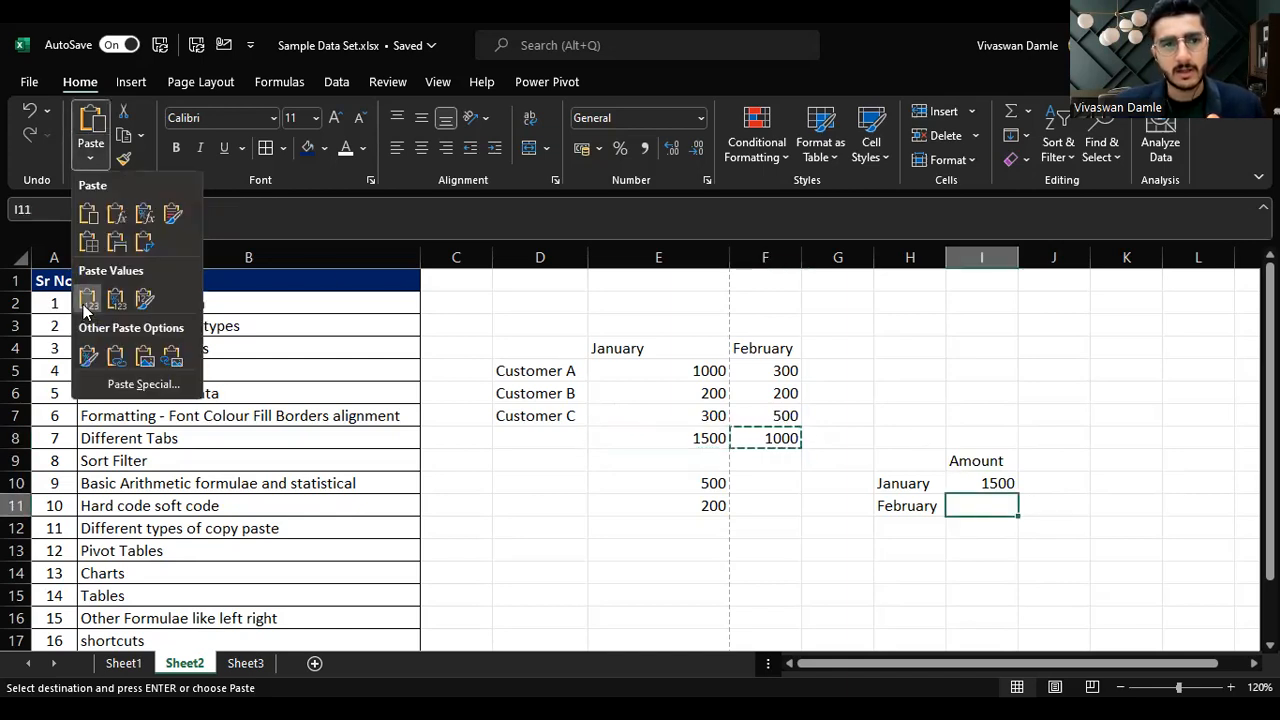
left_click(87, 300)
Step: Set Customer C's January value in E7 to 400, then undo the change
left_click(711, 412)
type("400")
key("Return")
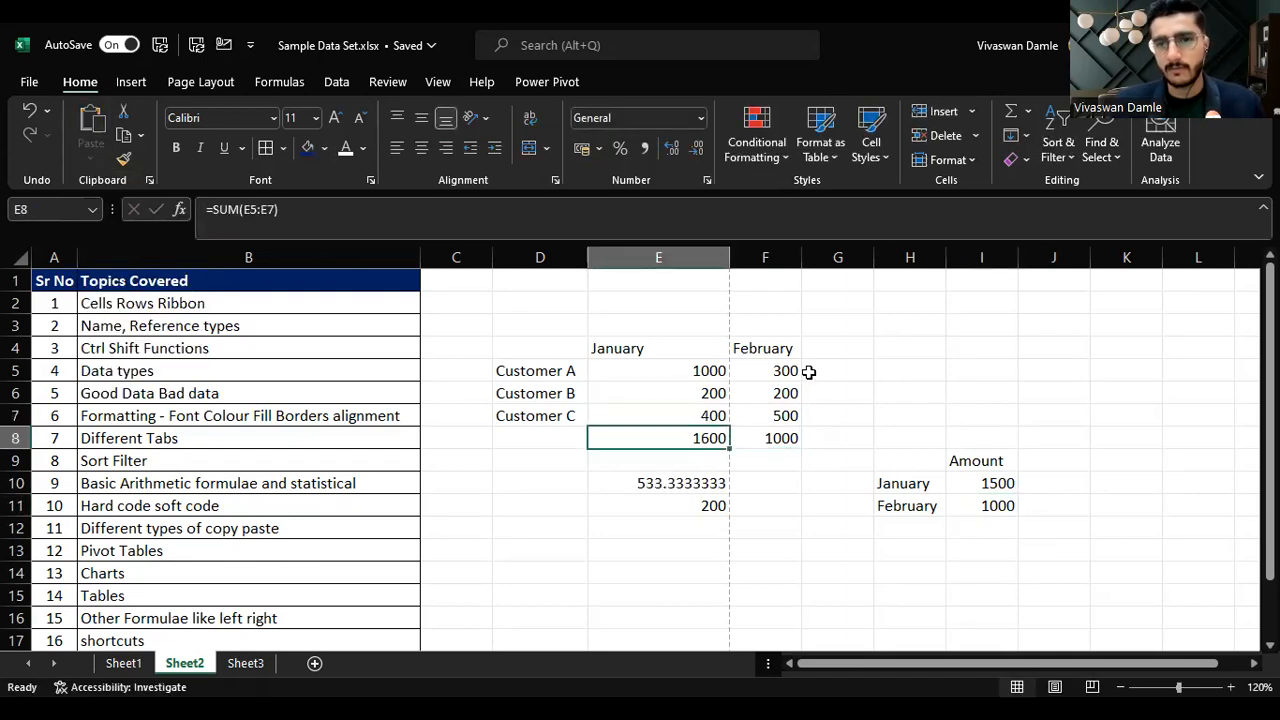
key("ctrl+z")
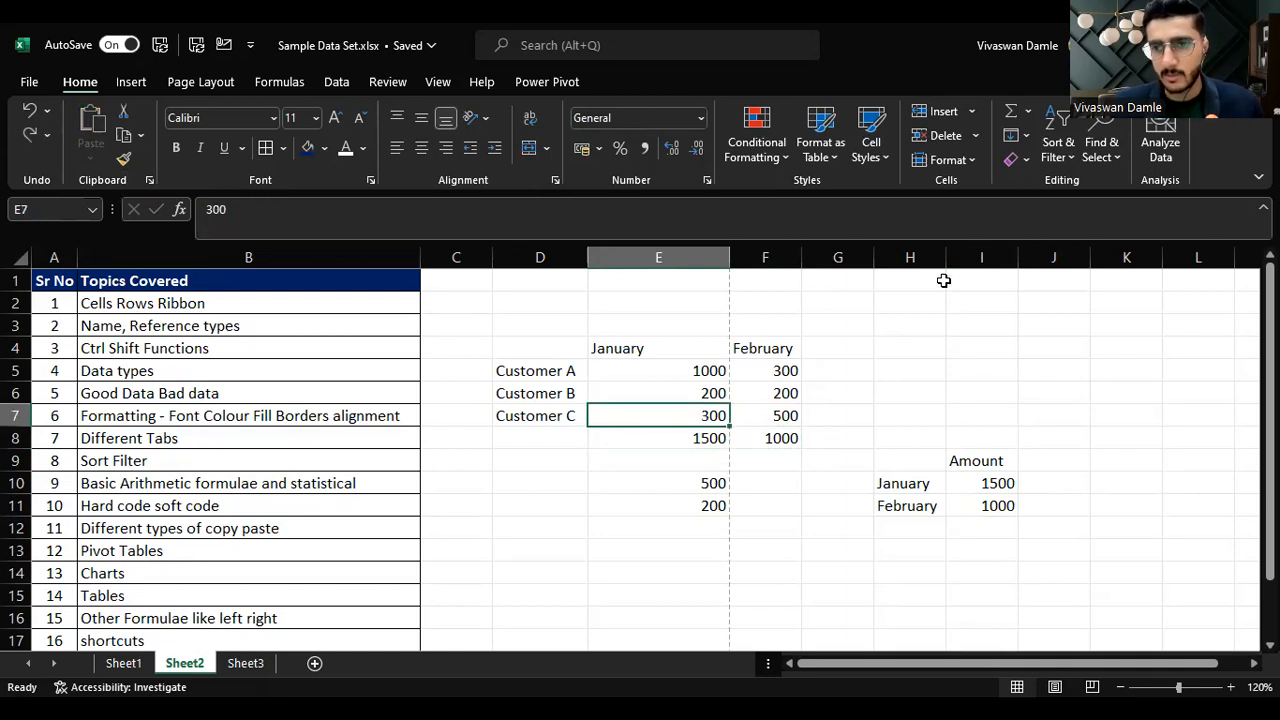
Step: Clear the pasted totals from I10 and I11
left_click_drag(882, 441, 1060, 556)
left_click(1027, 511)
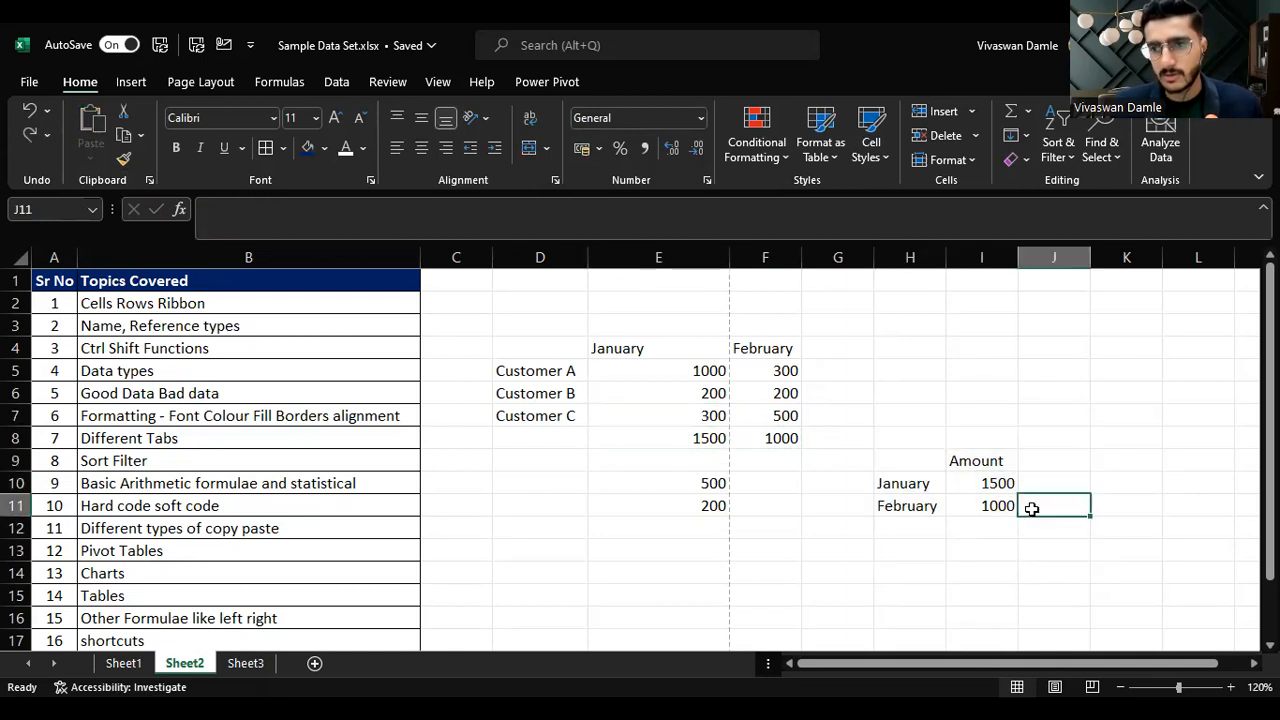
left_click_drag(986, 486, 994, 504)
left_click(1054, 505)
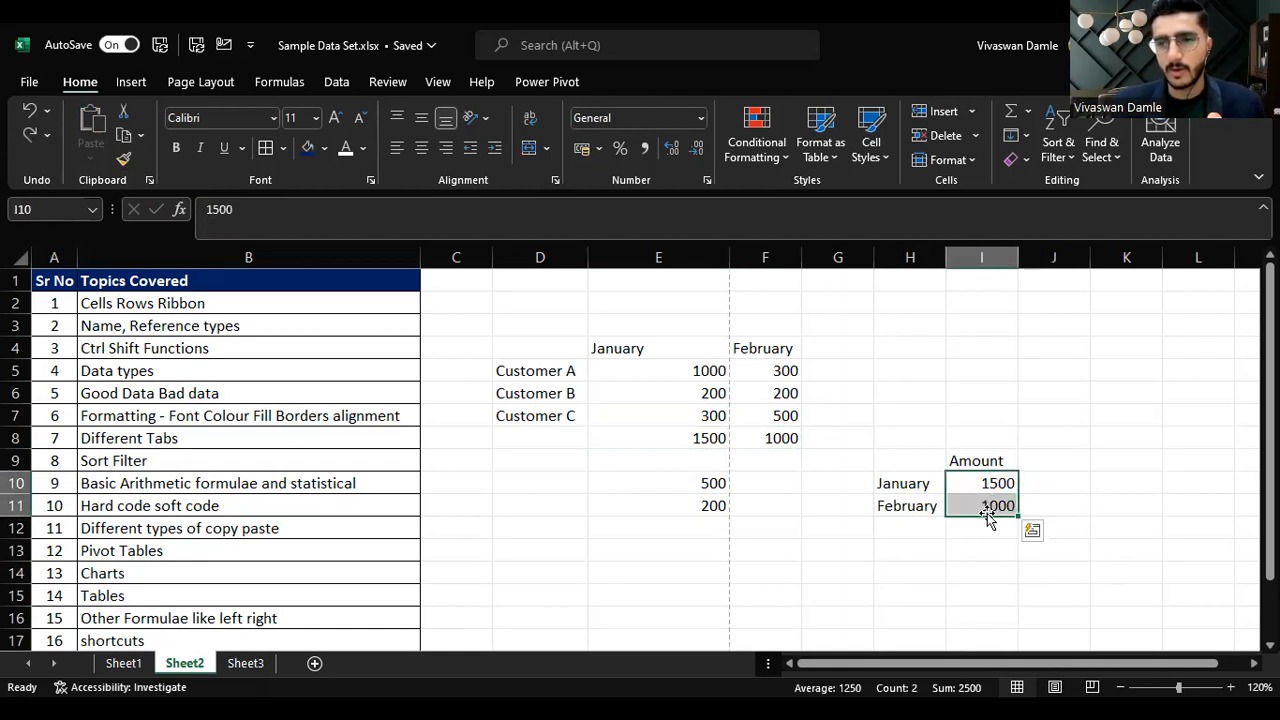
key("Delete")
Step: Inspect the SUM formulas in E8 and F8
left_click(711, 444)
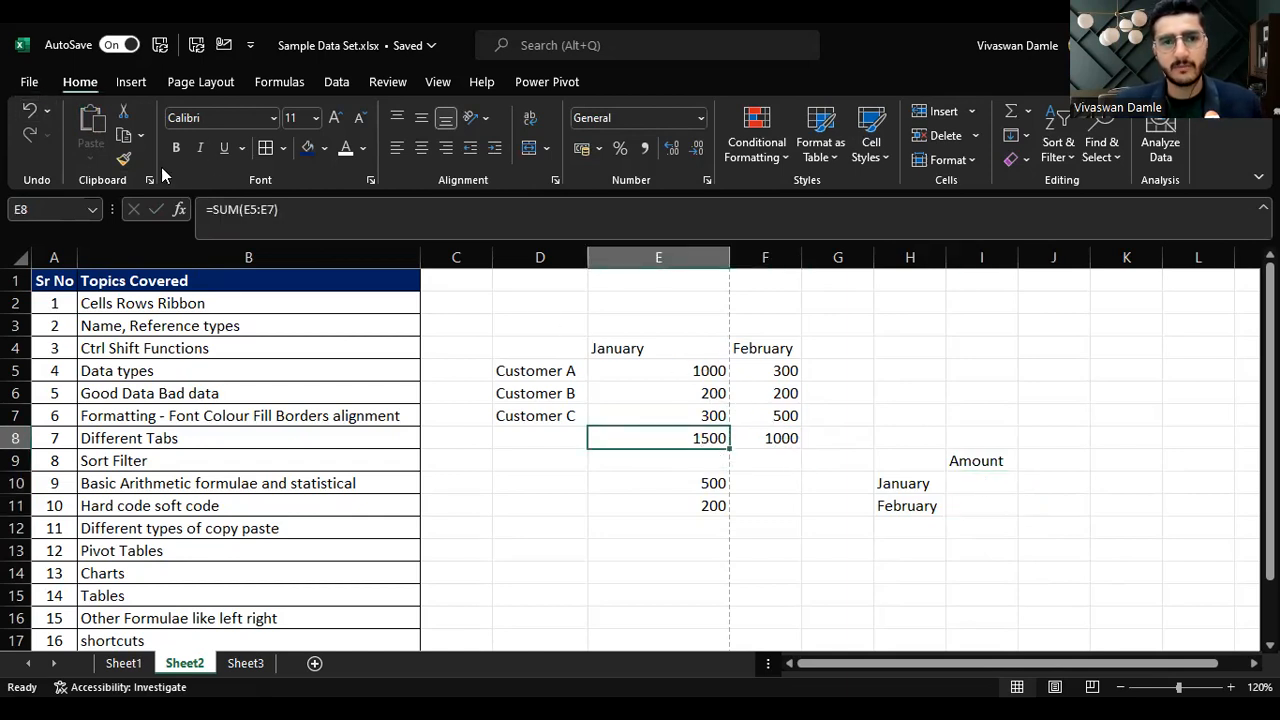
left_click(280, 209)
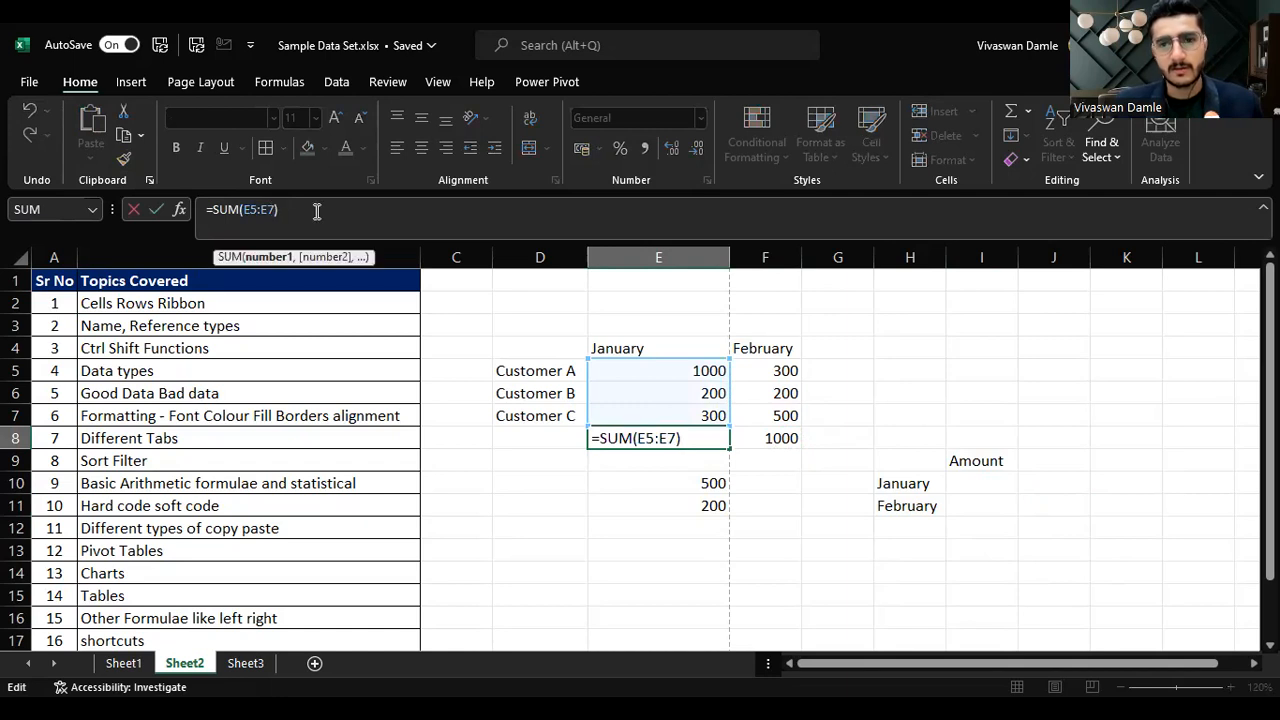
key("Escape")
left_click(795, 440)
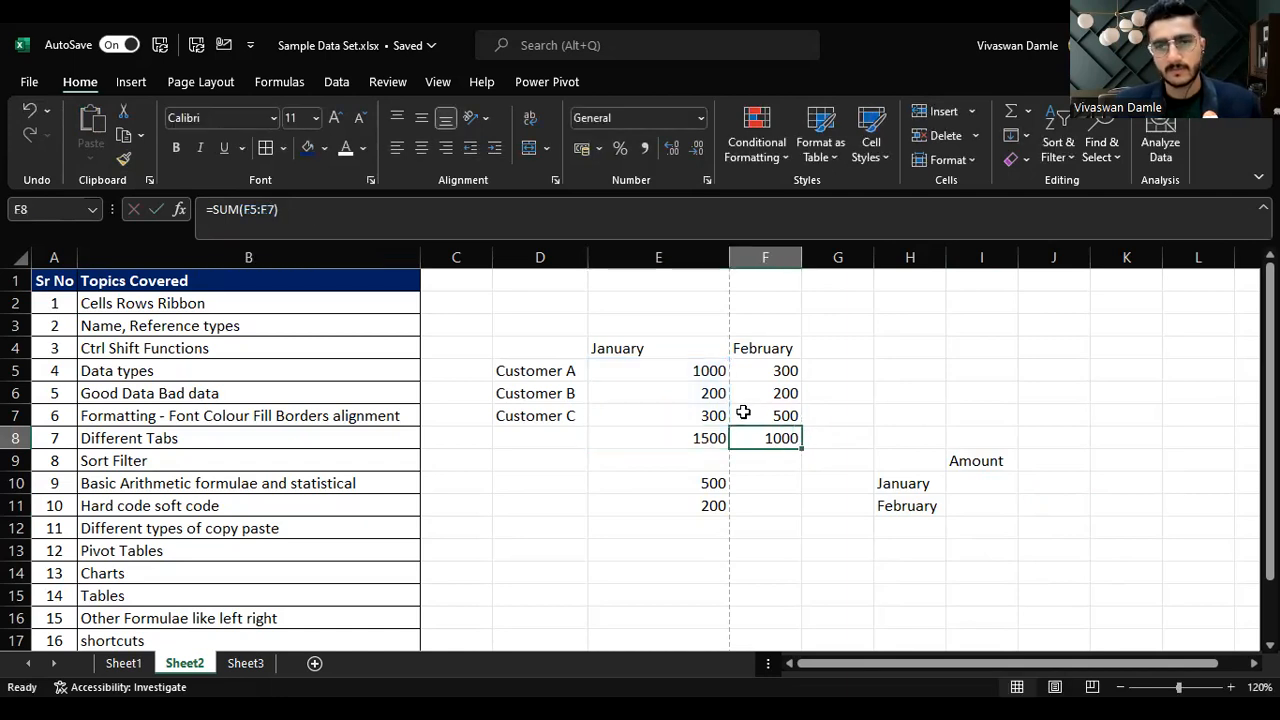
Step: Replace the February total in F8 by pasting the January total from E8 as a formula only
left_click(722, 436)
key("ctrl+c")
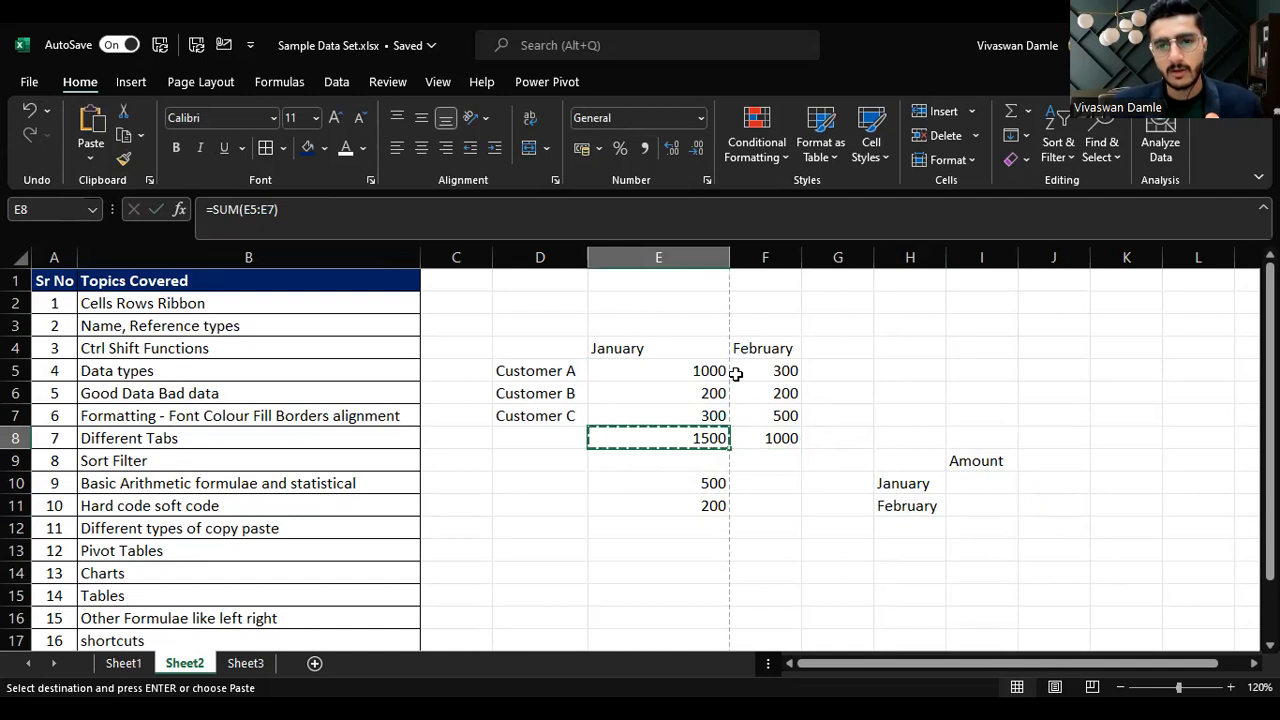
left_click(777, 432)
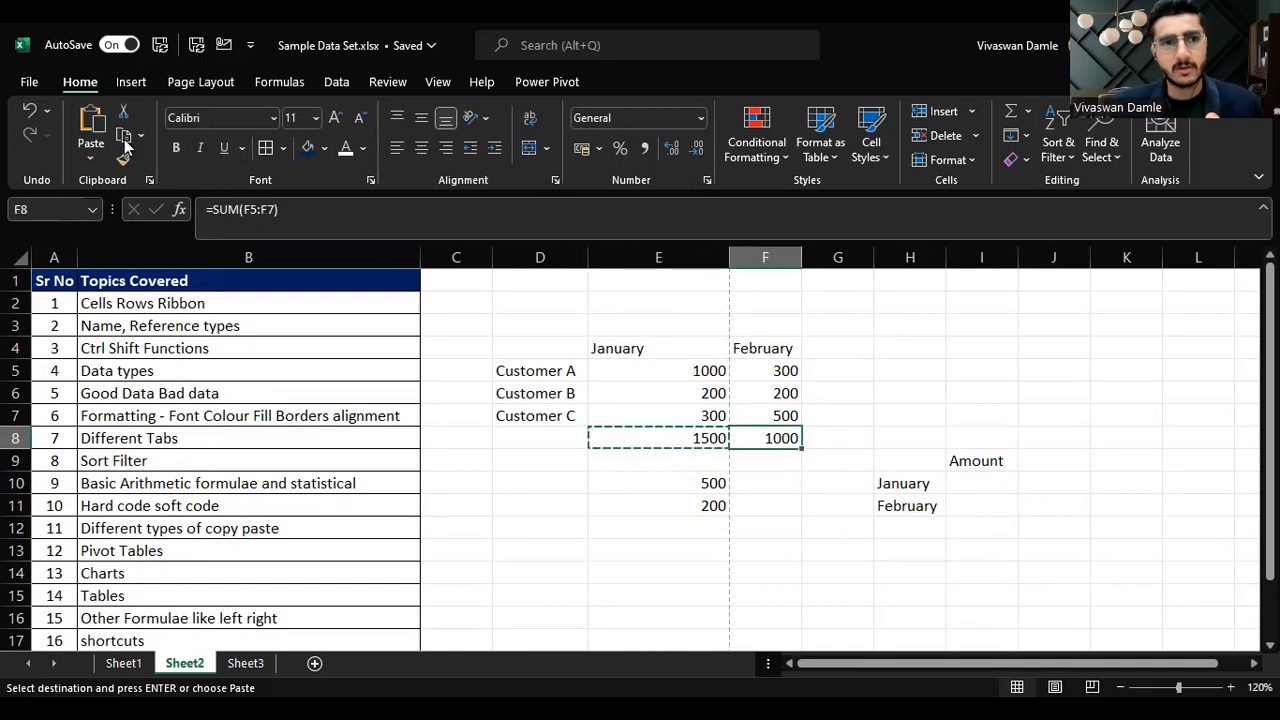
key("Delete")
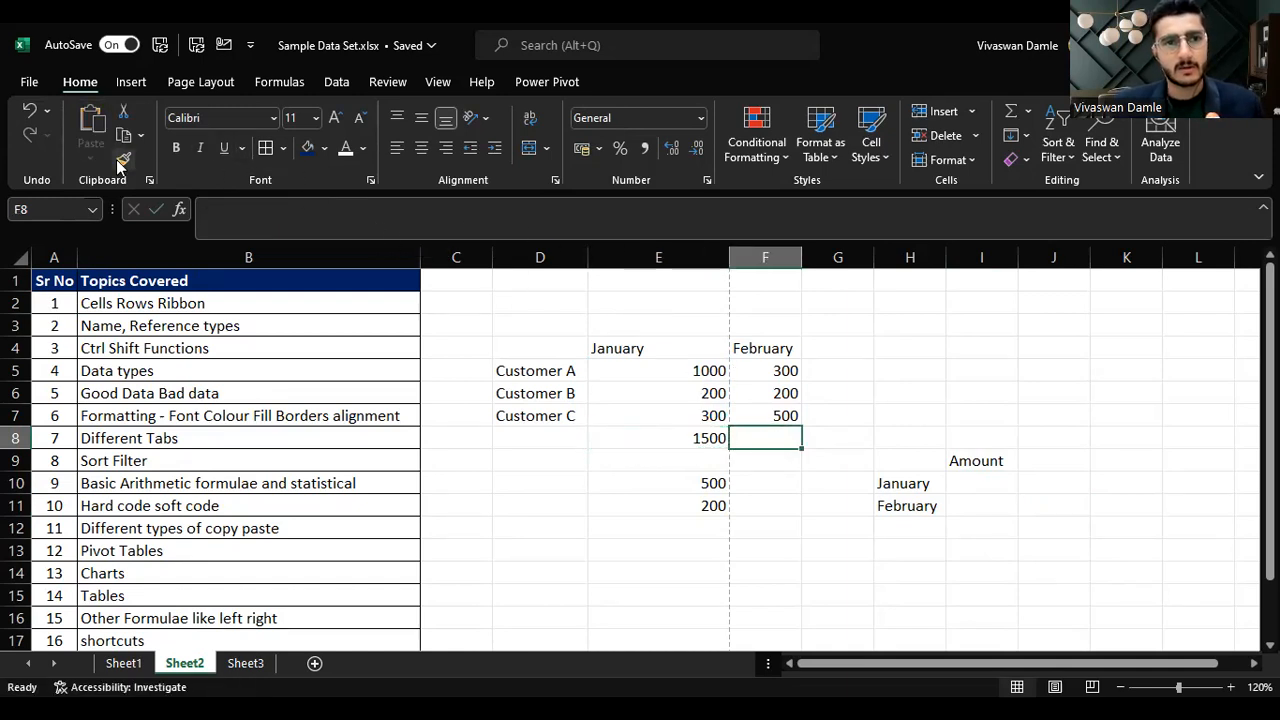
key("Left")
key("ctrl+c")
key("Right")
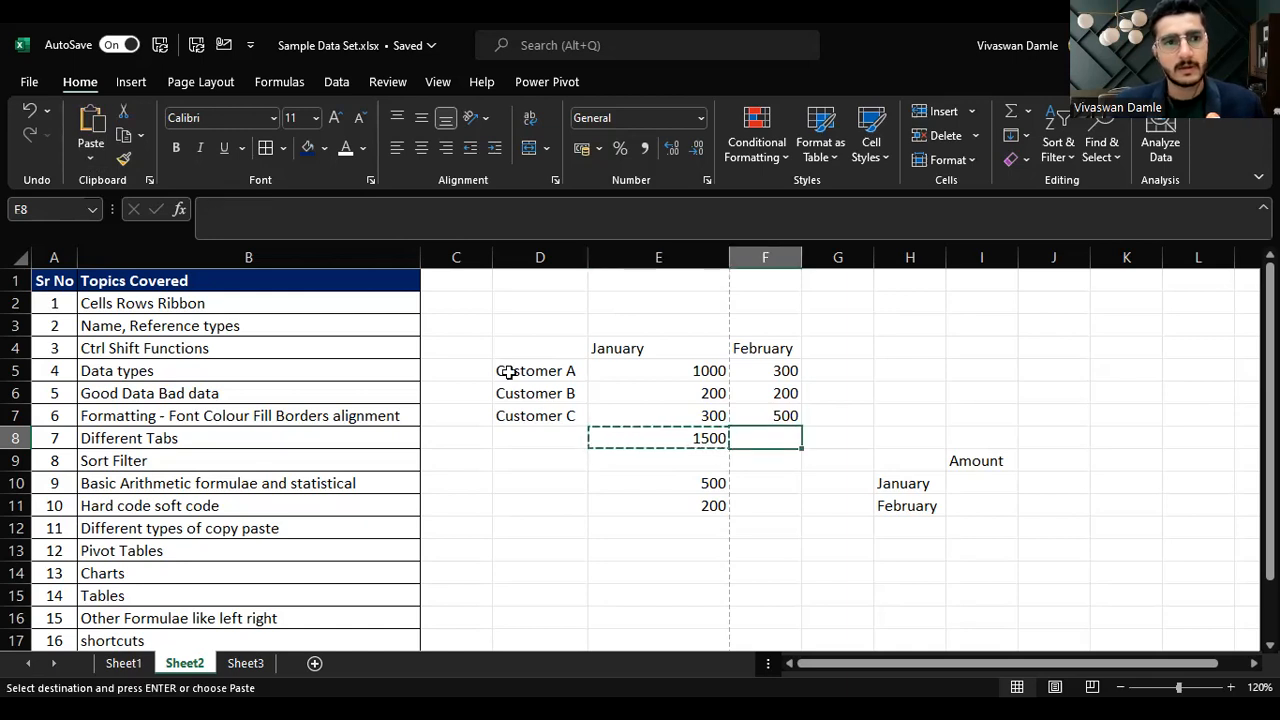
left_click(86, 160)
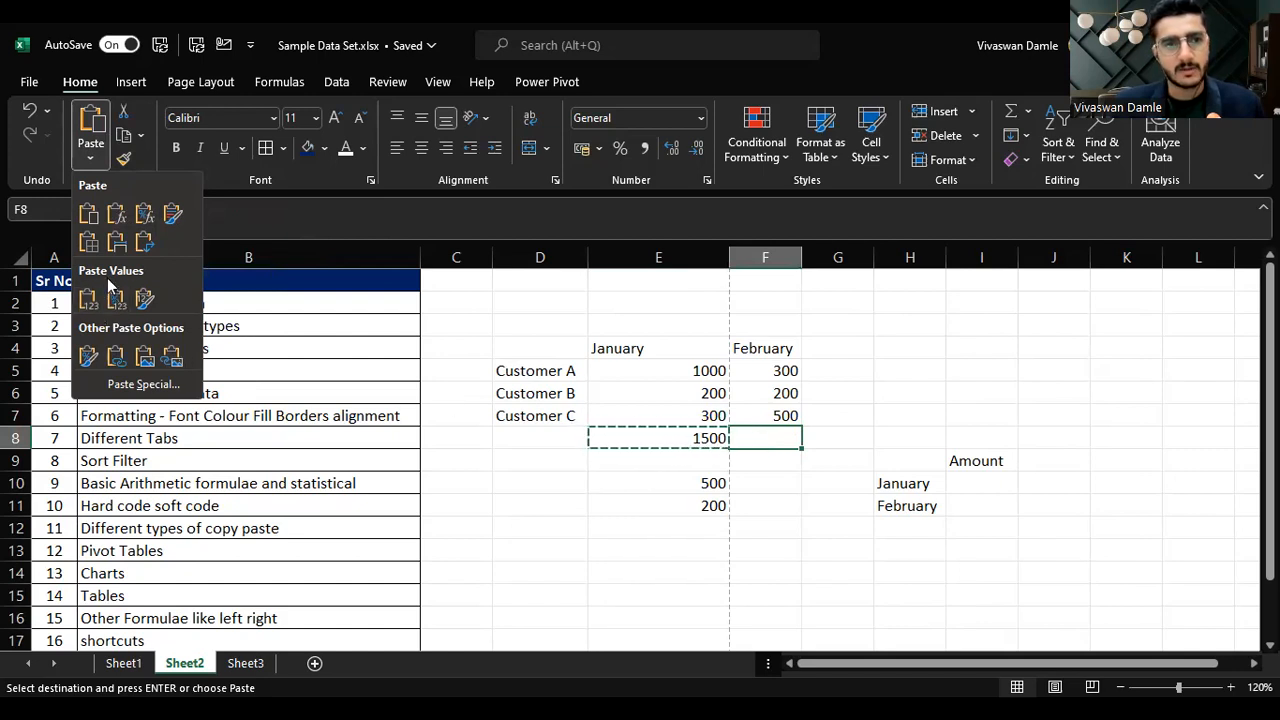
left_click(117, 216)
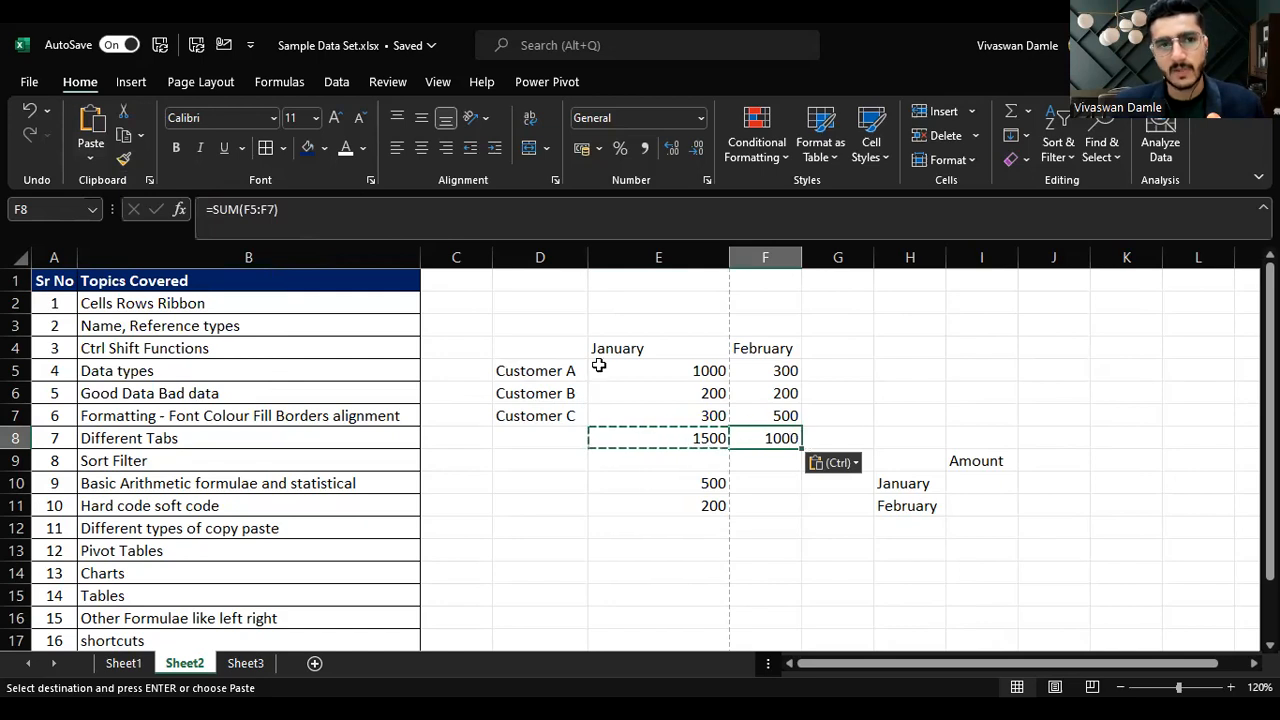
Step: Apply all borders to the customer table in D4:F8
left_click(649, 445)
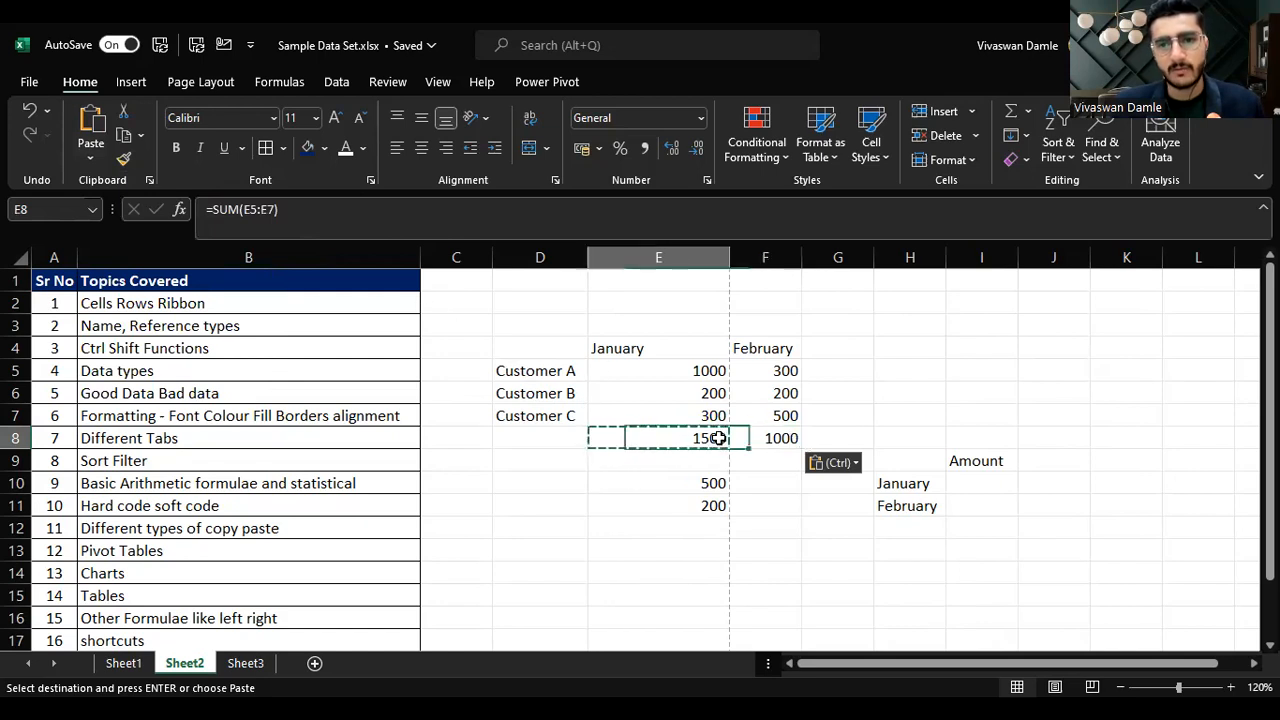
left_click(779, 437)
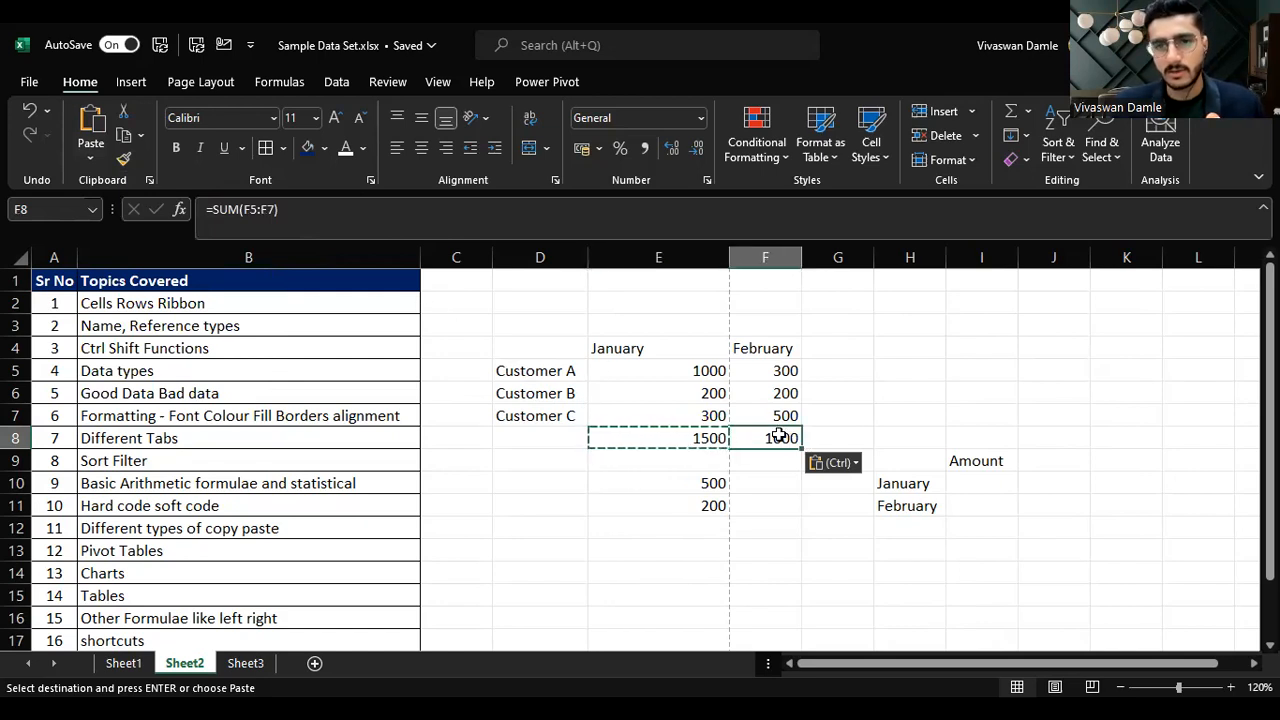
key("Right")
key("Left")
key("Up")
key("Up")
key("Up")
key("Left")
key("Up")
key("Left")
key("Left")
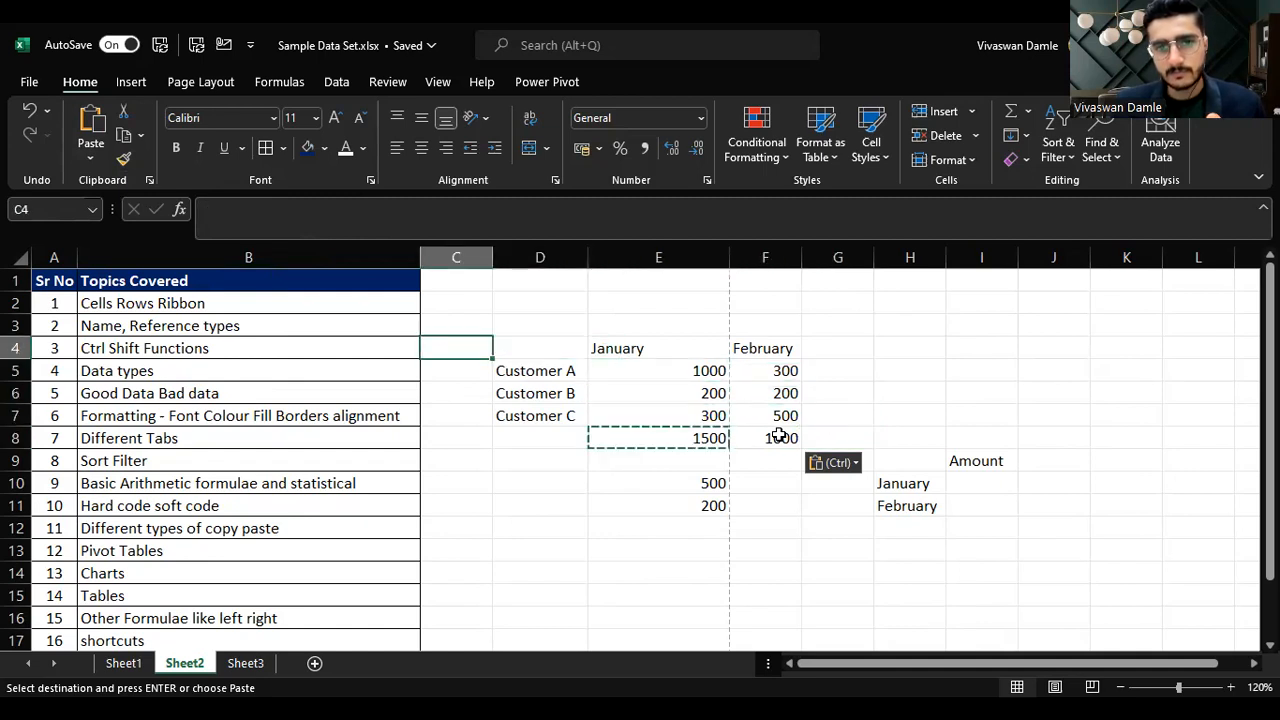
key("Right")
key("shift+Right")
key("shift+Down")
key("shift+Down")
key("shift+Right")
key("shift+Down")
key("shift+Right")
key("shift+Down")
key("shift+Left")
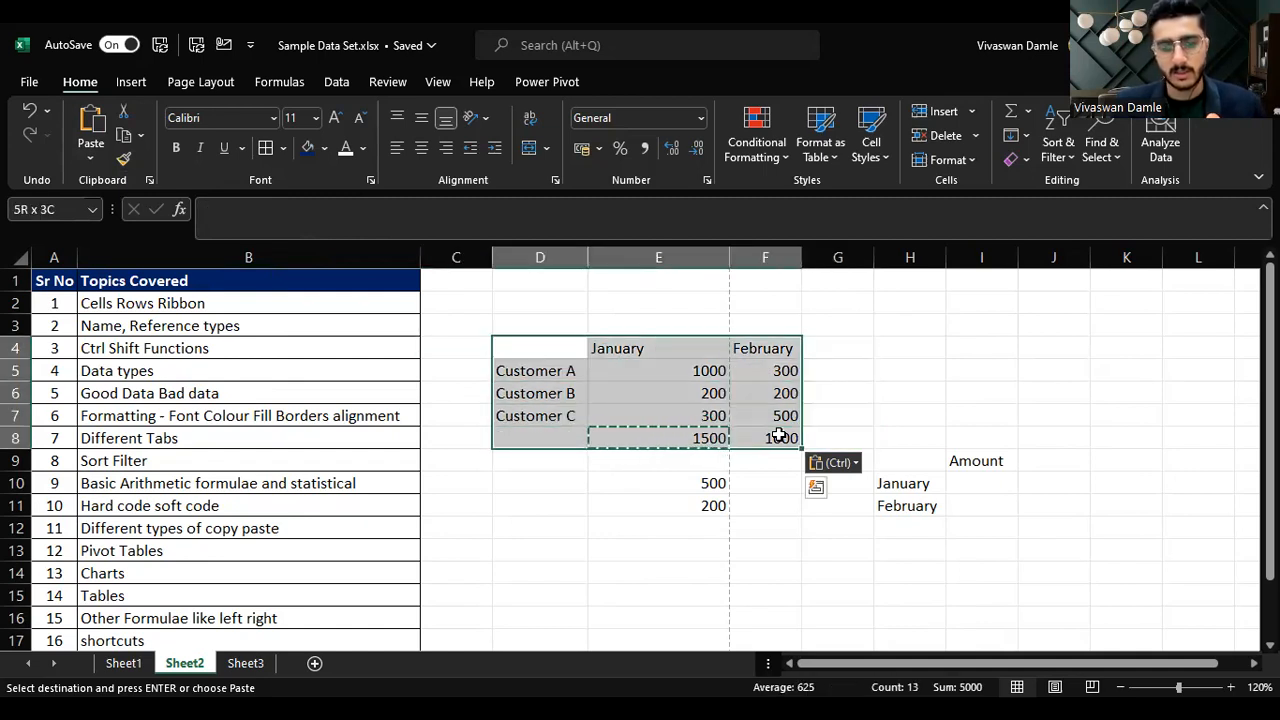
key("alt")
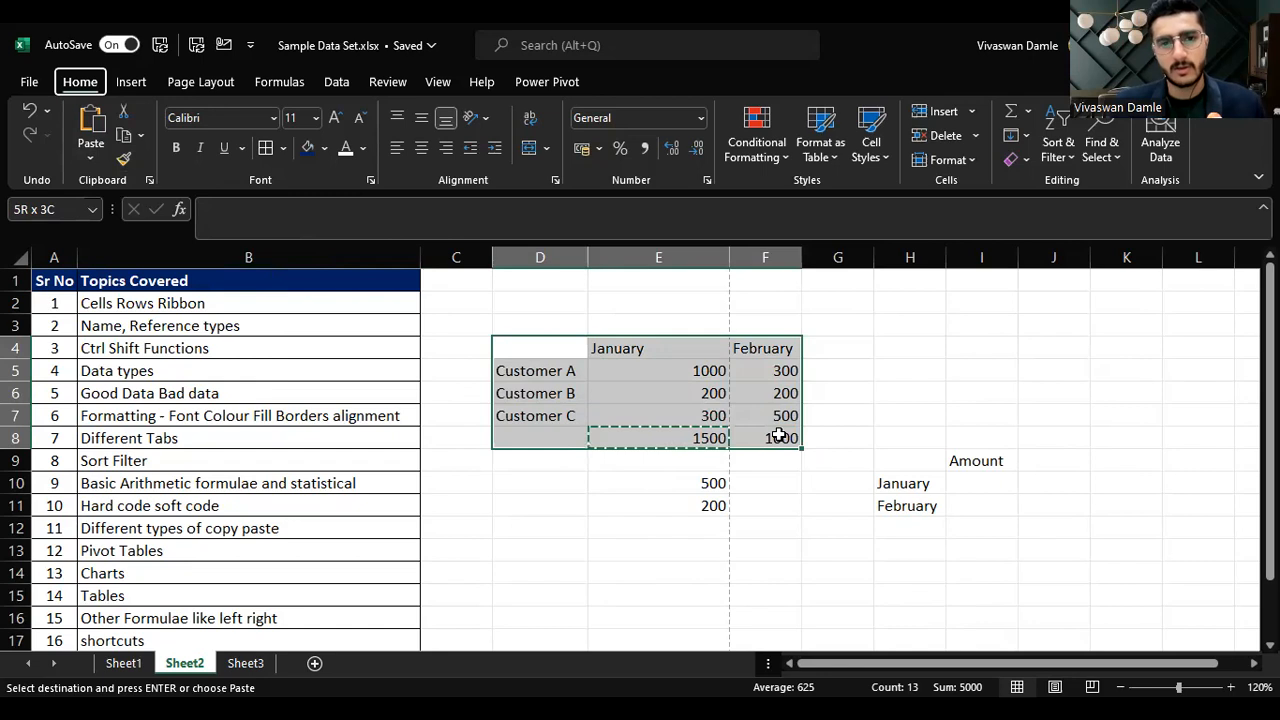
key("h")
key("b")
key("a")
Step: Enter the header Customer in D4
key("Right")
key("Left")
type("Customer")
key("Return")
Step: Format the header row D4:F4 with a fill colour, a font colour and bold text
key("Up")
key("shift+Right")
key("shift+Right")
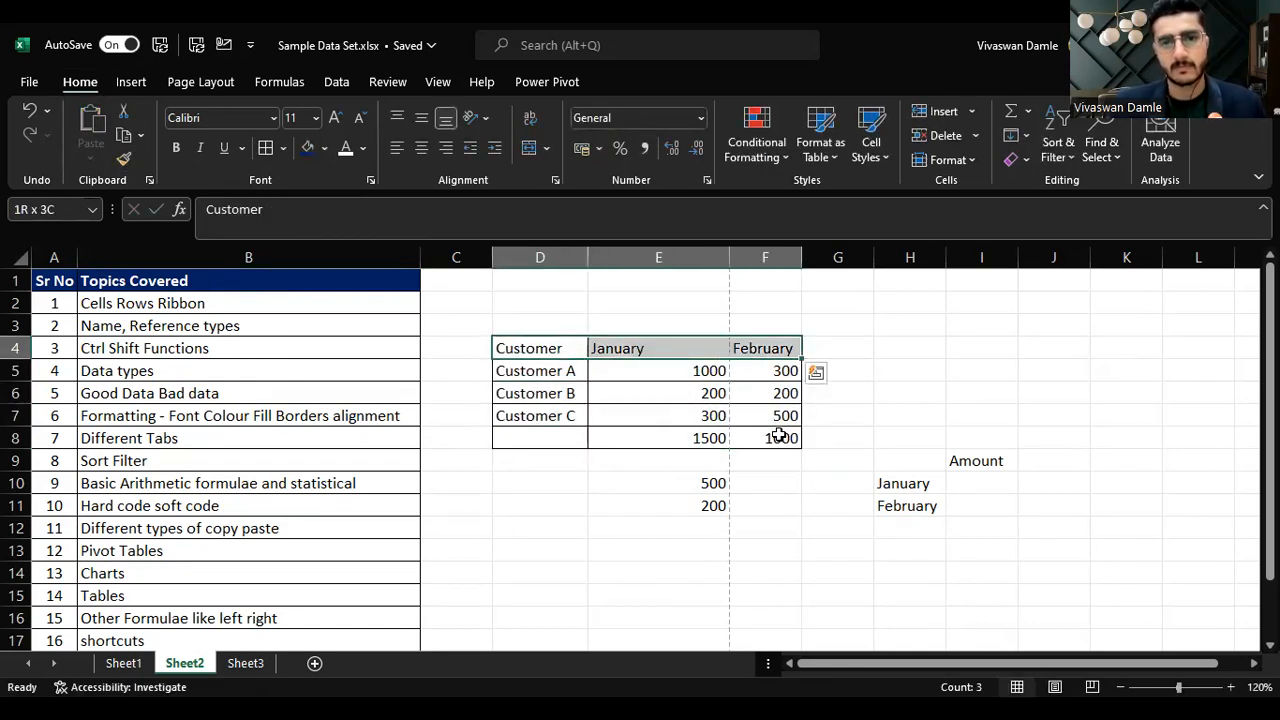
left_click(308, 147)
left_click(345, 147)
key("ctrl+b")
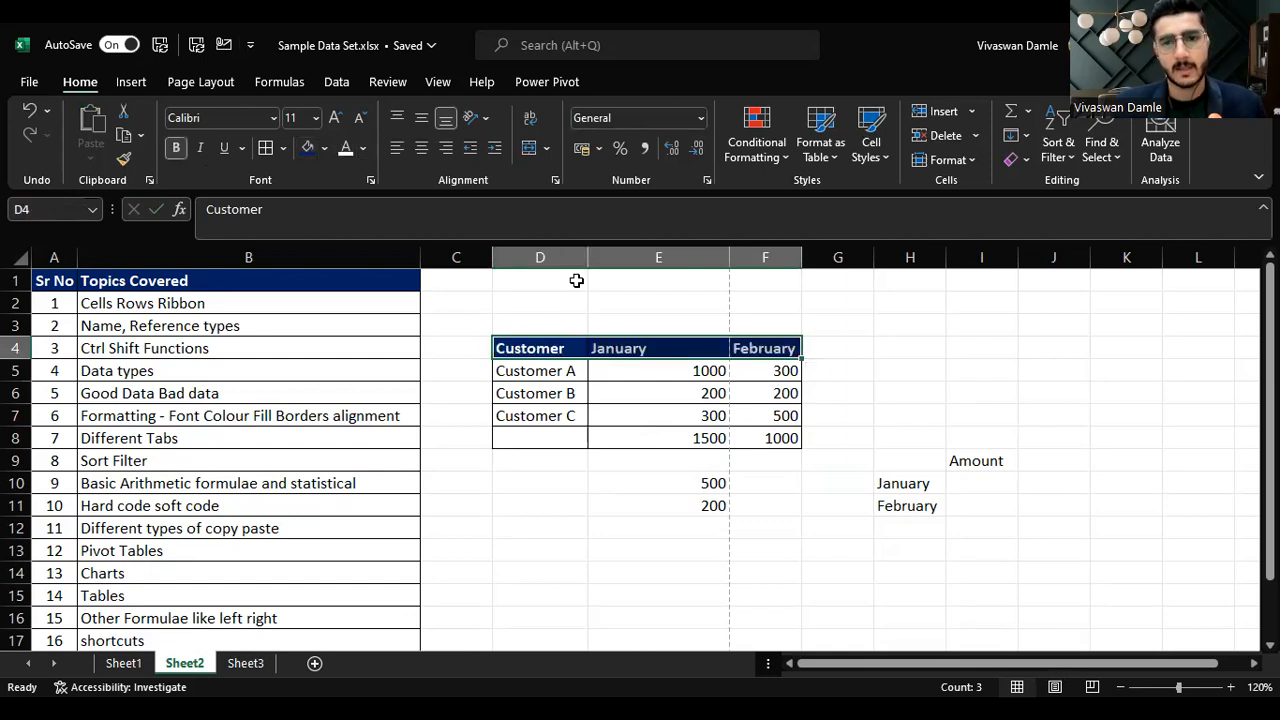
Step: Autofit the column widths of the table D4:F8
key("ctrl+shift+Down")
key("shift+Down")
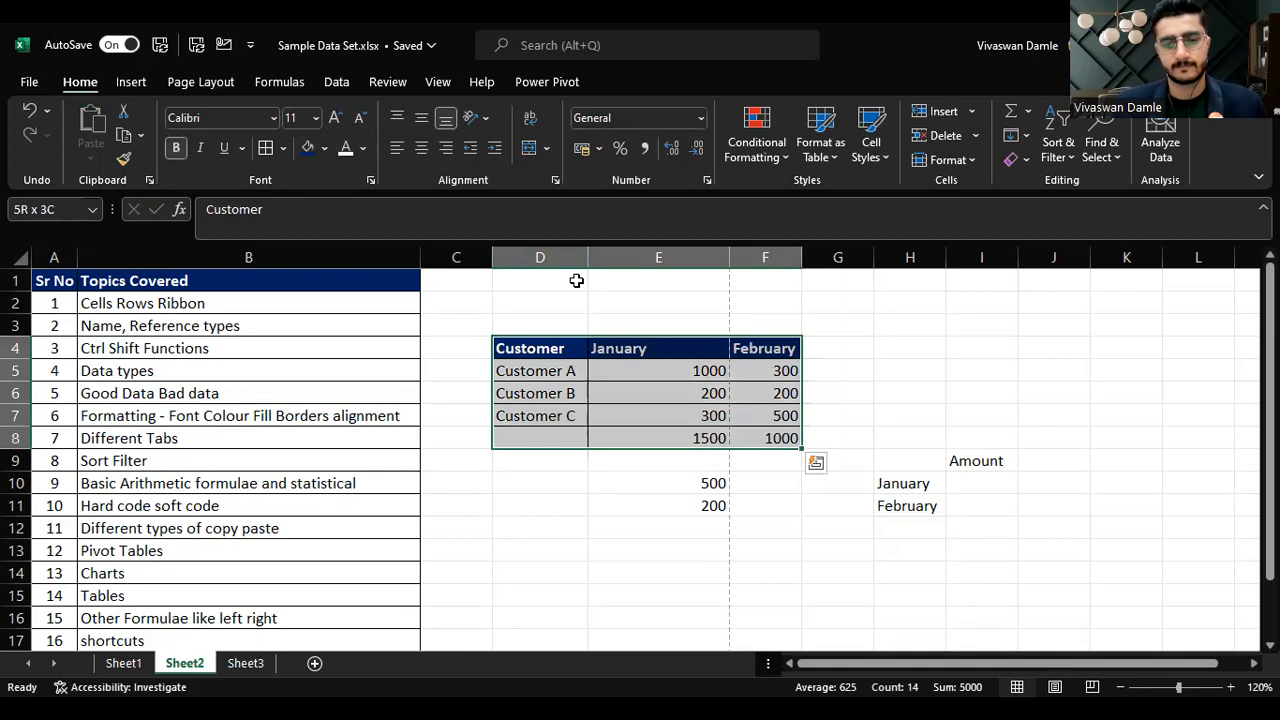
key("o")
key("i")
key("Right")
key("Left")
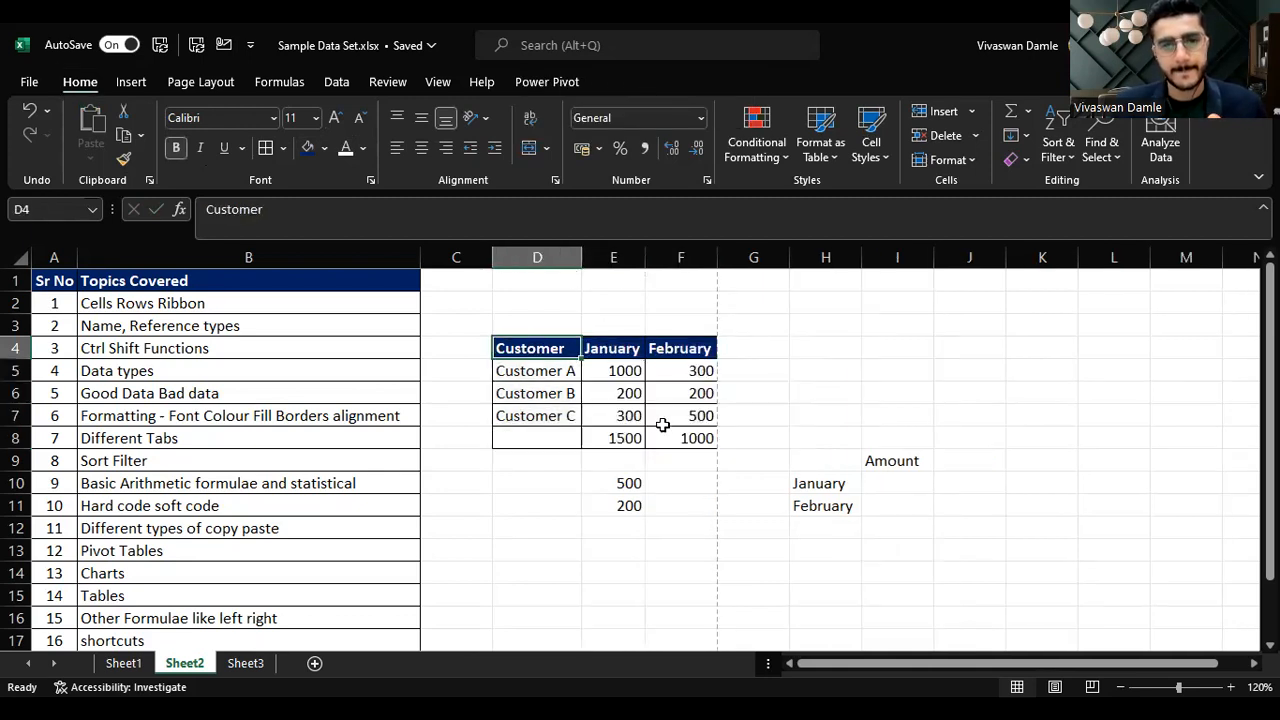
Step: Apply comma style with no decimal places to columns E and F
left_click_drag(622, 257, 680, 257)
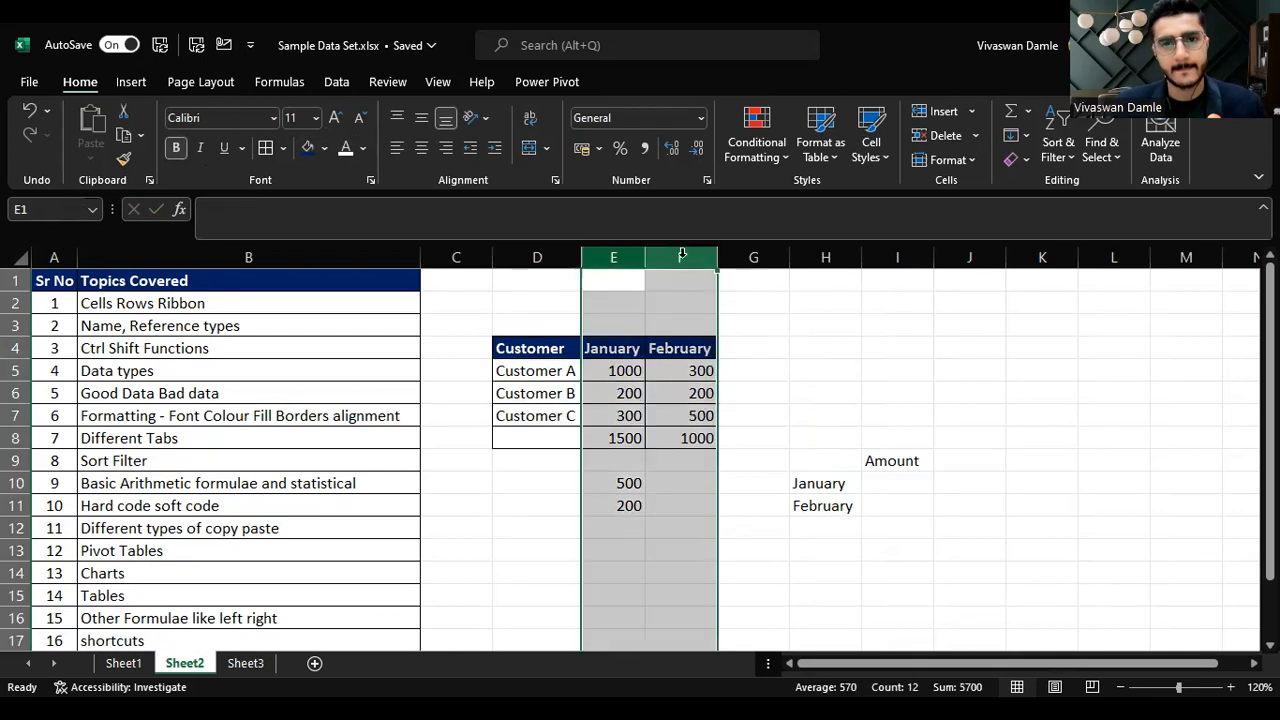
left_click(644, 148)
left_click(697, 148)
left_click(697, 148)
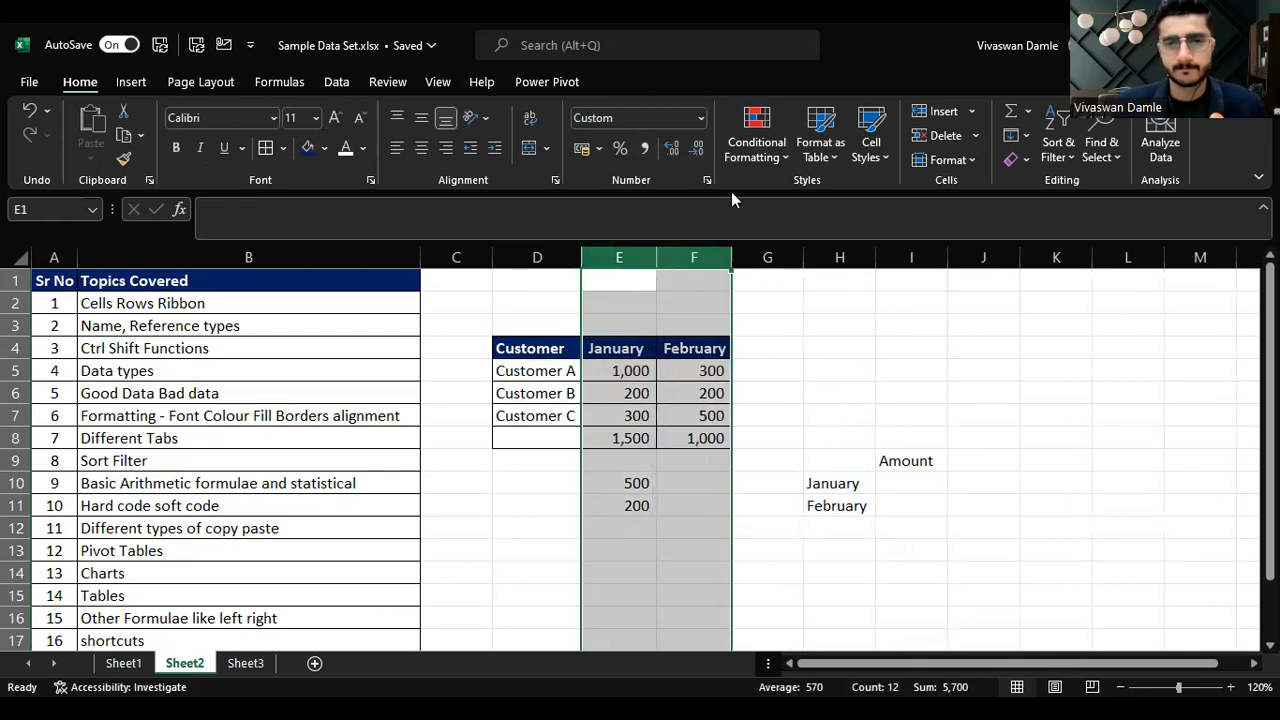
Step: Copy the table D4:F8 and paste it at H4 as a picture
key("ctrl+c")
key("Up")
key("Down")
key("Down")
key("Down")
key("Left")
key("shift+Down")
key("shift+Right")
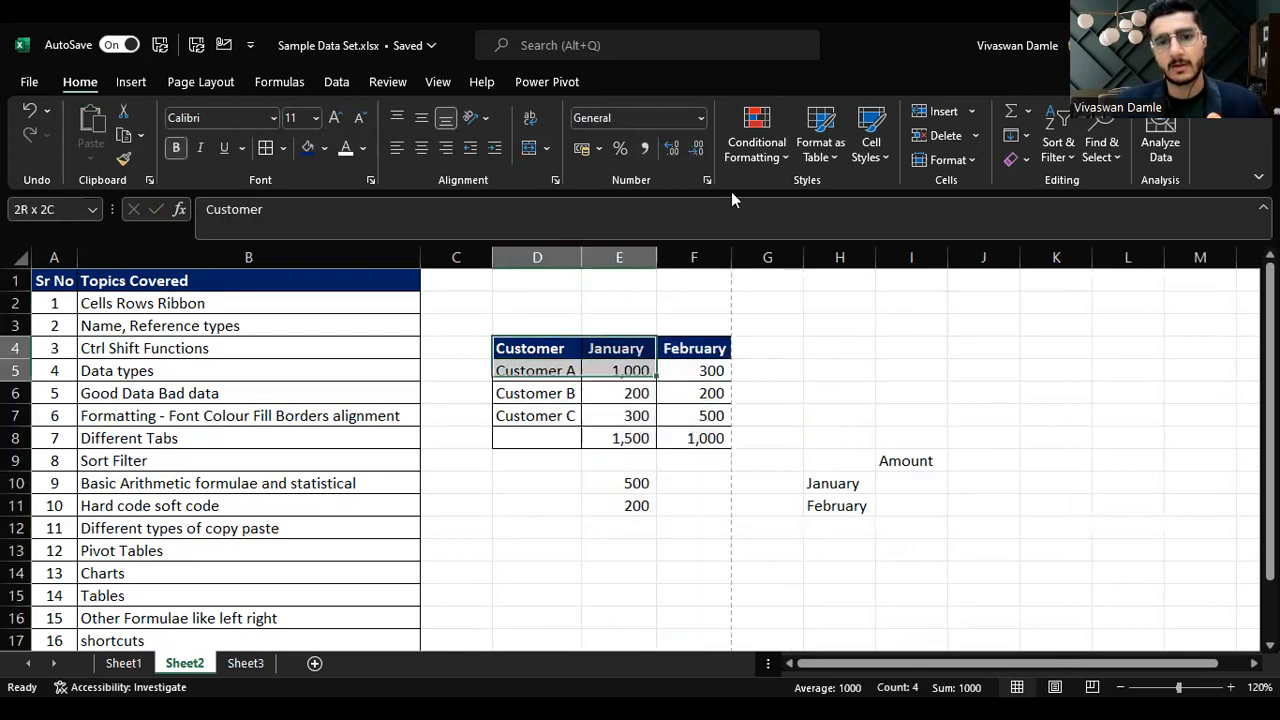
key("shift+Down")
key("shift+Right")
key("shift+Down")
key("shift+Down")
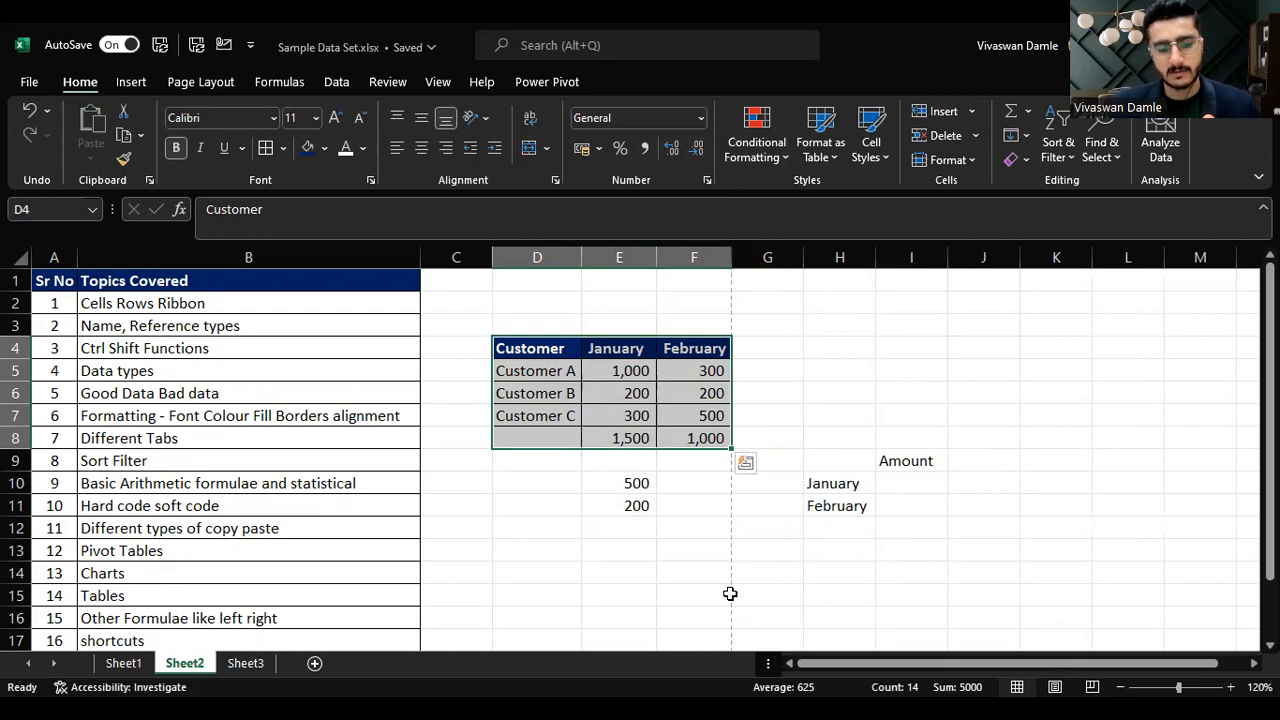
key("ctrl+c")
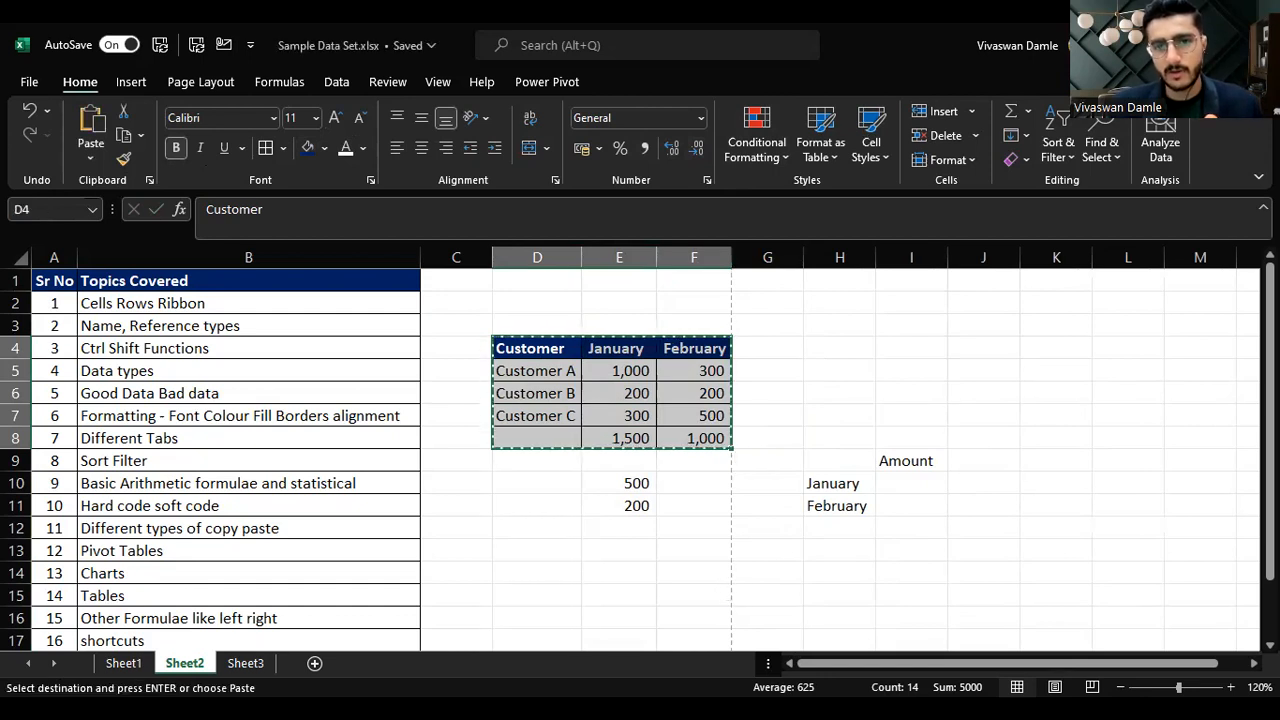
key("alt+Tab")
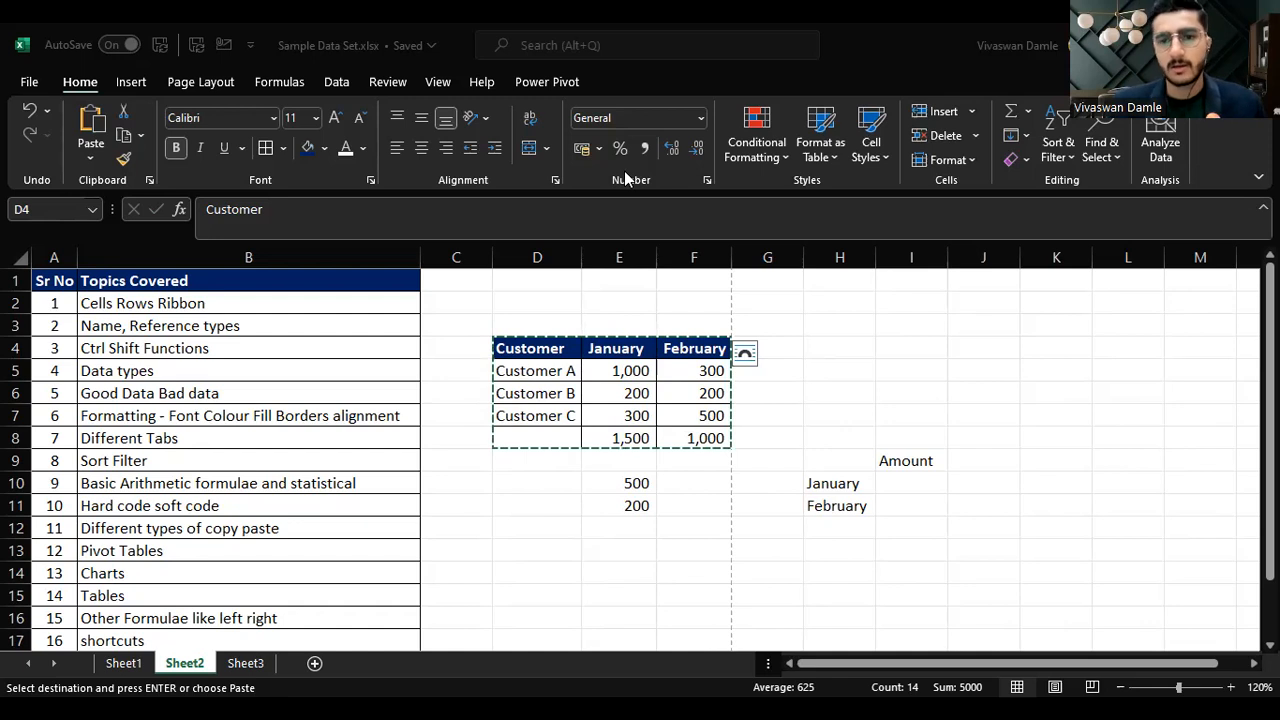
left_click(837, 346)
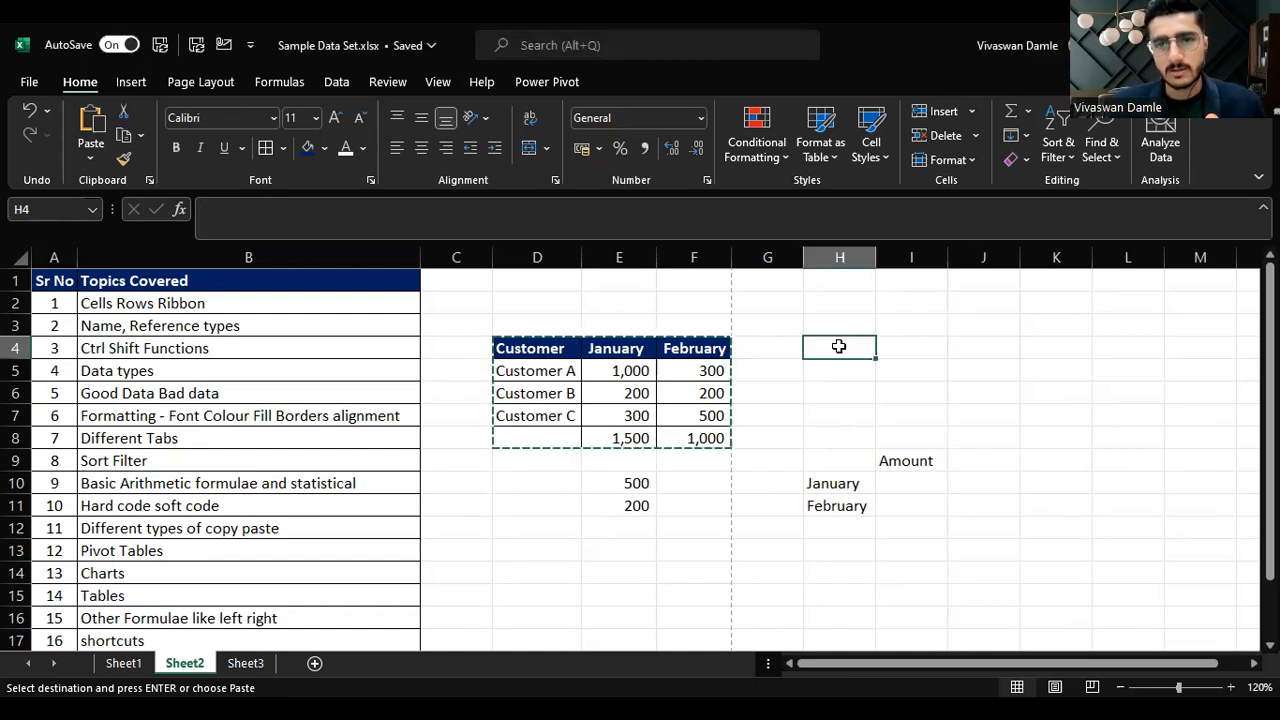
left_click(88, 152)
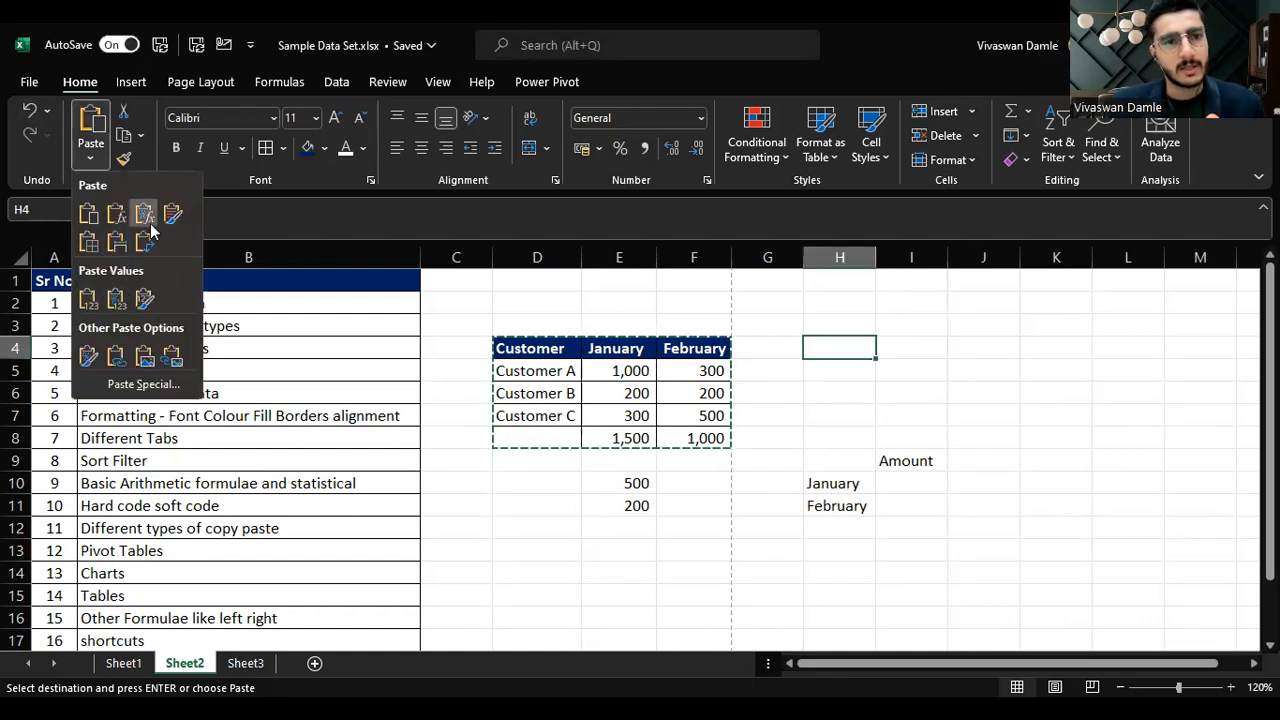
left_click(144, 356)
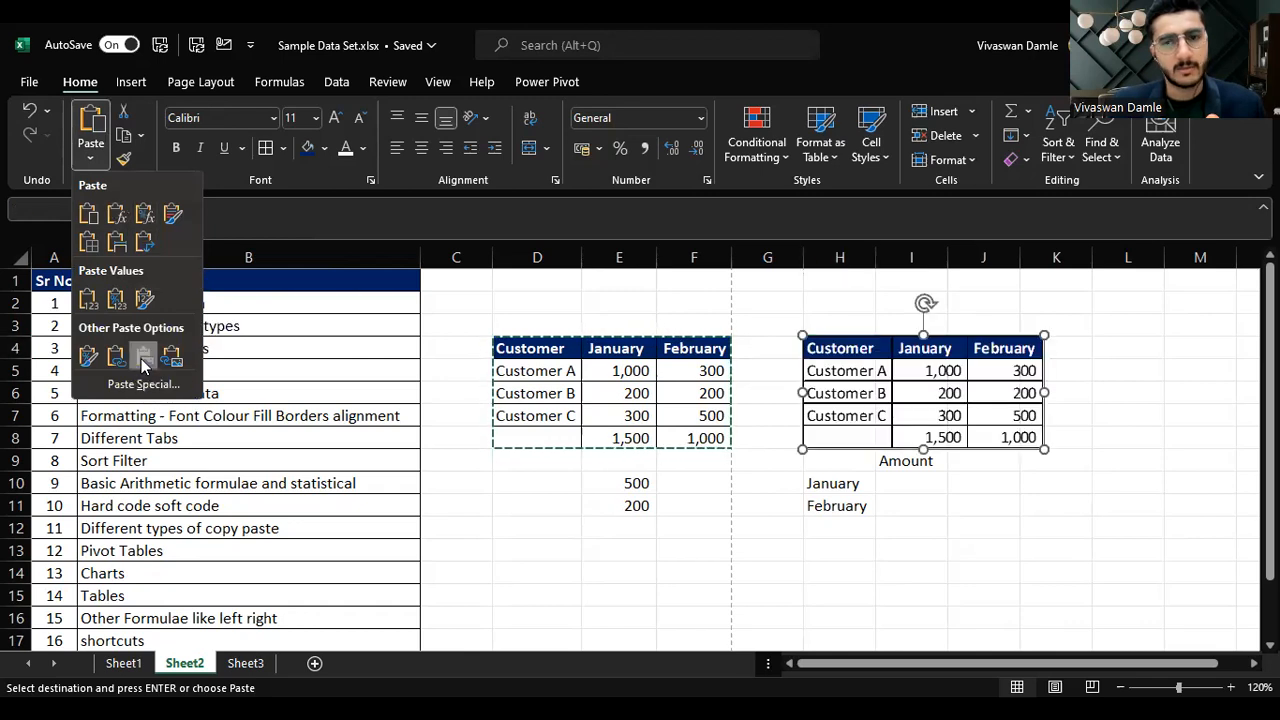
Step: Set Customer C's January value in E7 to 400
left_click(636, 415)
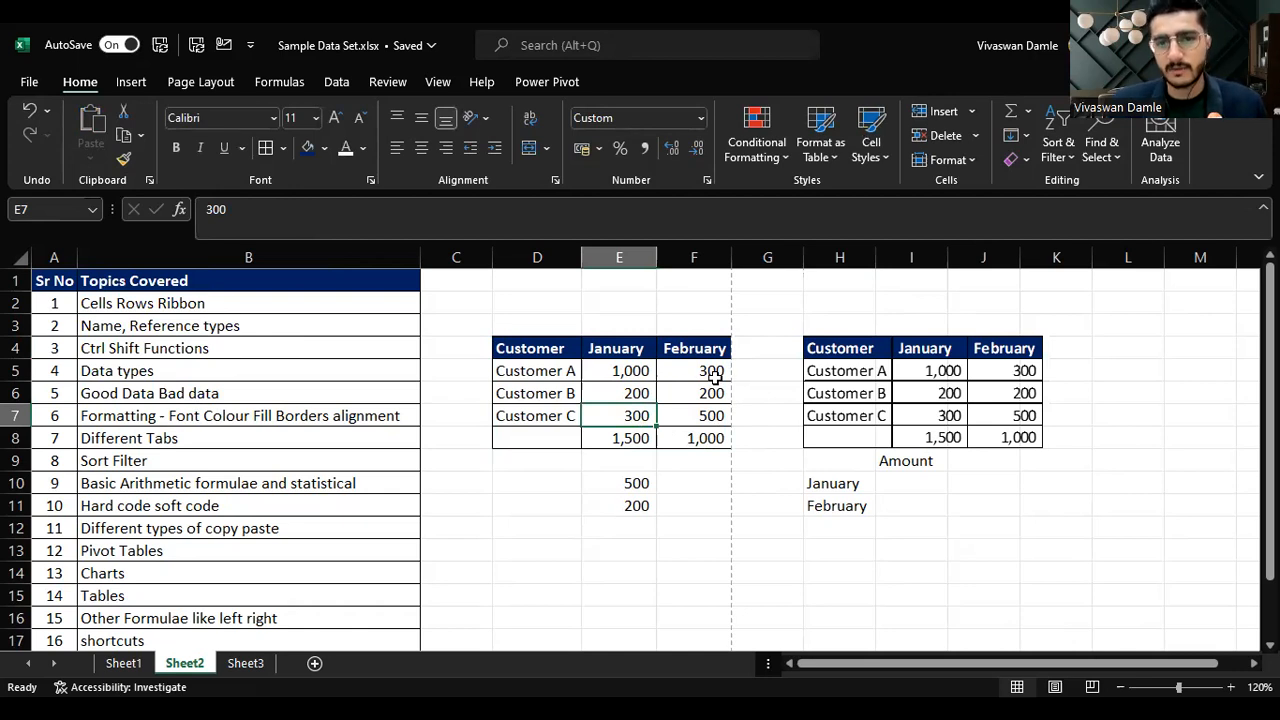
type("400")
key("Return")
Step: Compare the table's totals and averages with the pasted picture of the table
key("Up")
key("Right")
key("Left")
key("Down")
key("Left")
key("Right")
key("Down")
key("Up")
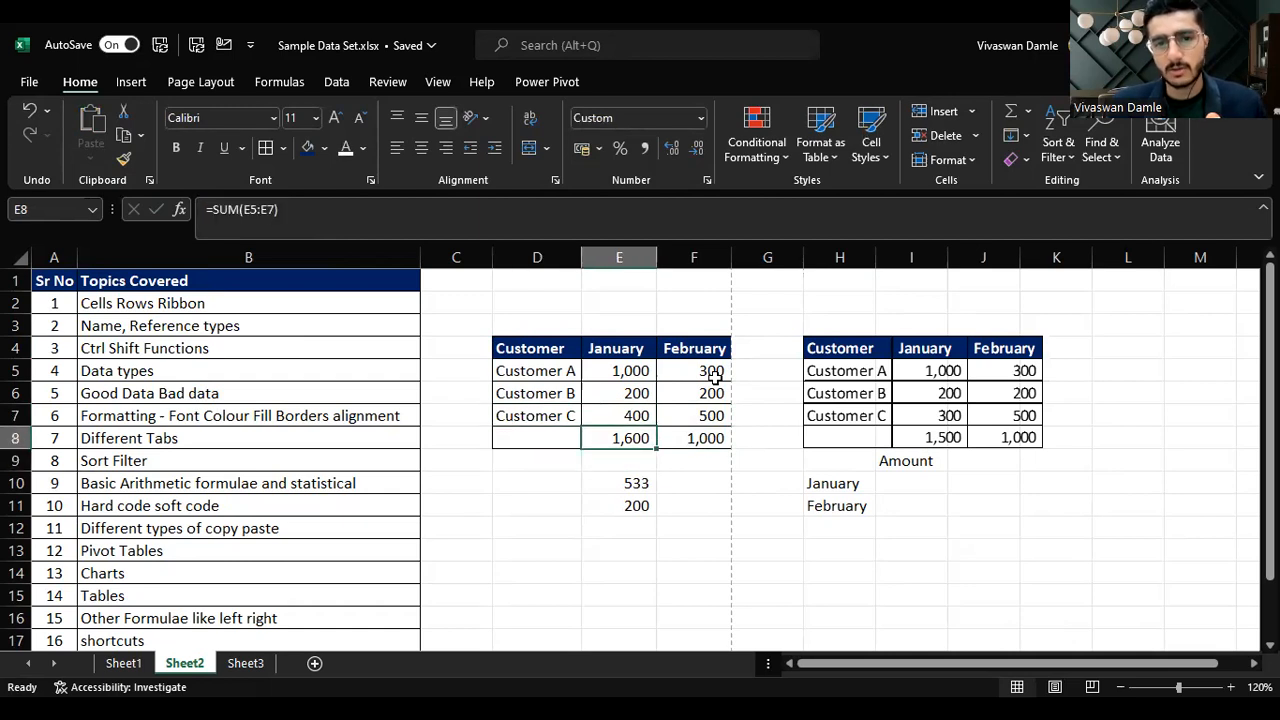
key("Right")
key("Right")
key("Right")
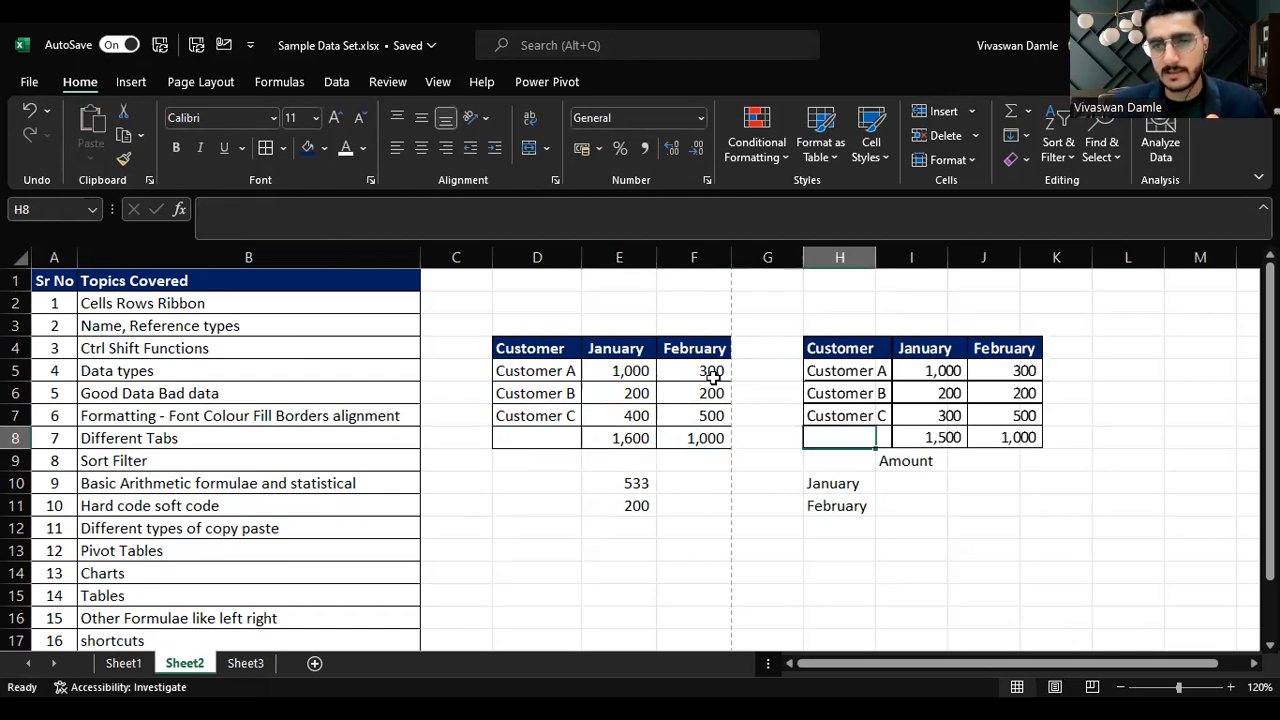
left_click(899, 348)
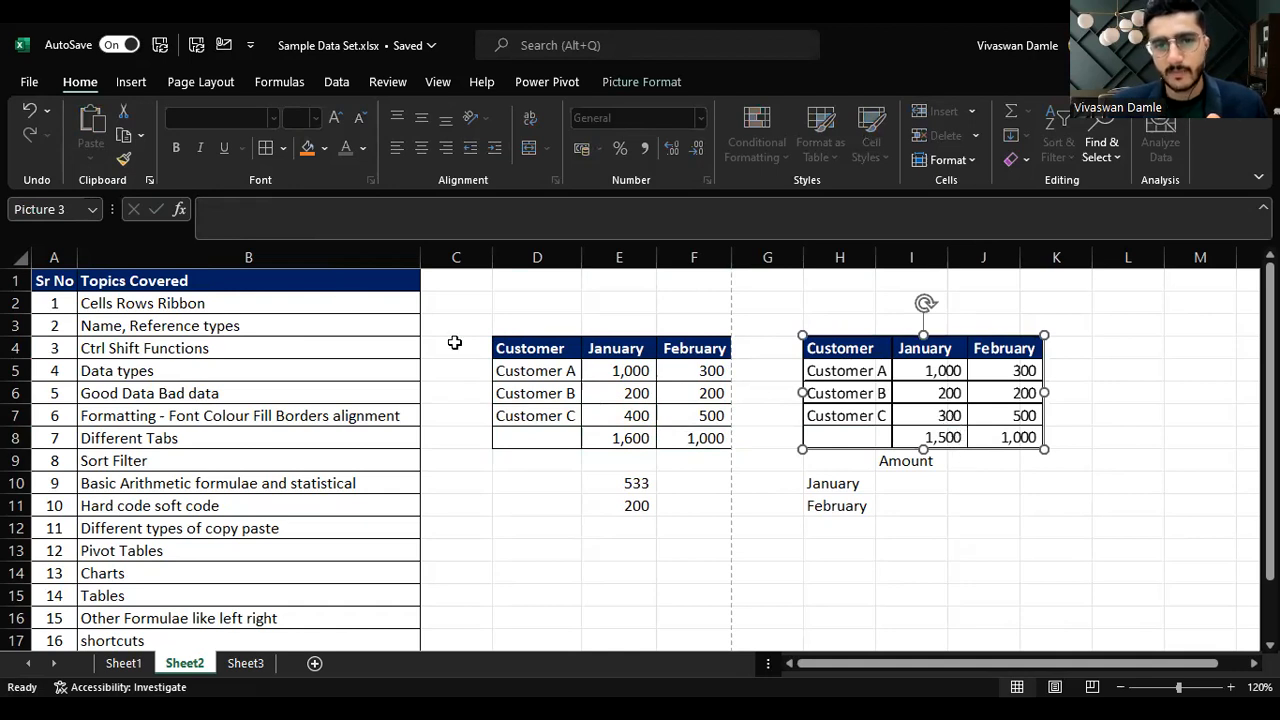
left_click(630, 345)
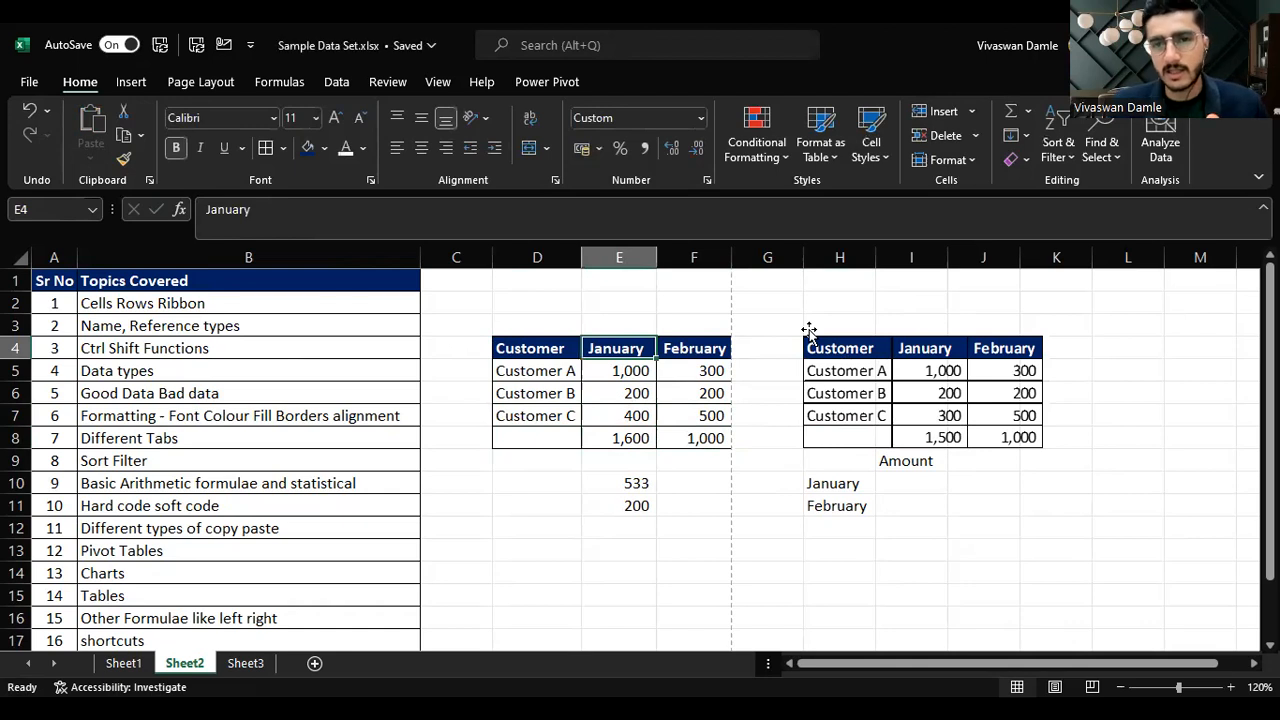
Step: Copy the February column F4:F8 over the January column E4:E8
key("Right")
key("ctrl+shift+Down")
key("ctrl+v")
key("ctrl+c")
key("Left")
key("Return")
Step: Relabel column F as March and enter 100, 400 and 500 for Customers A, B and C
key("Right")
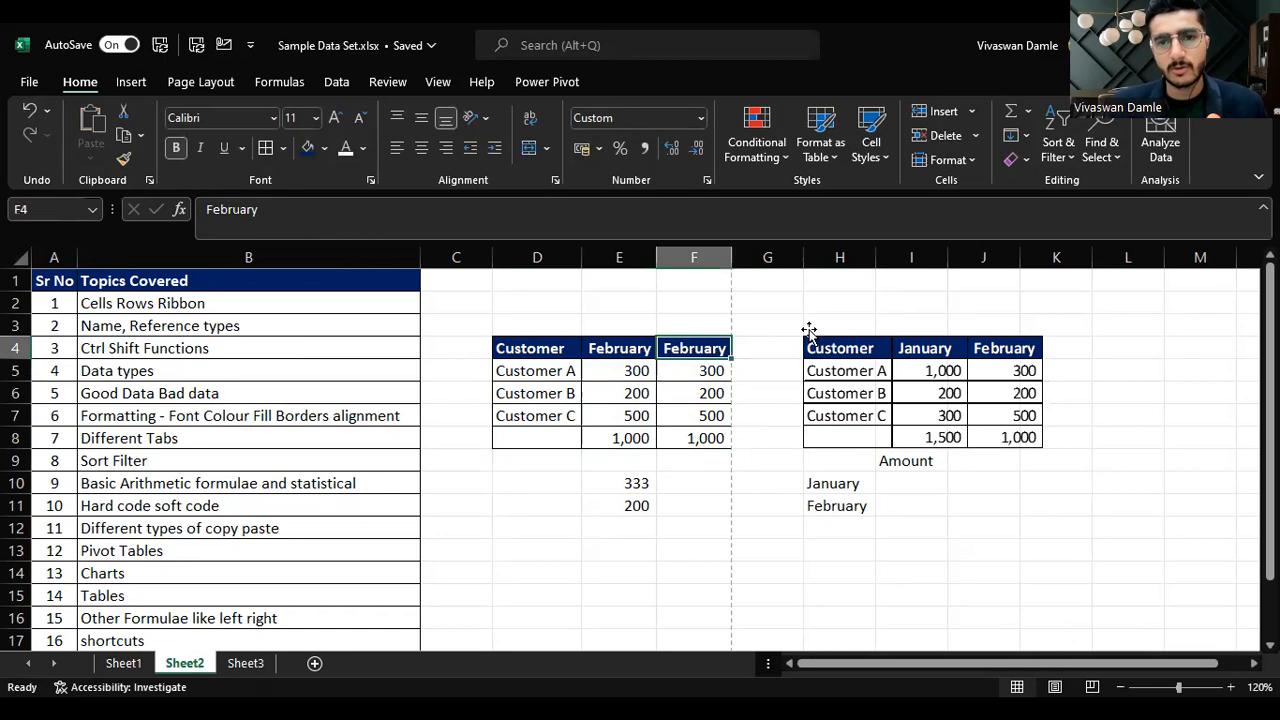
type("March")
key("Return")
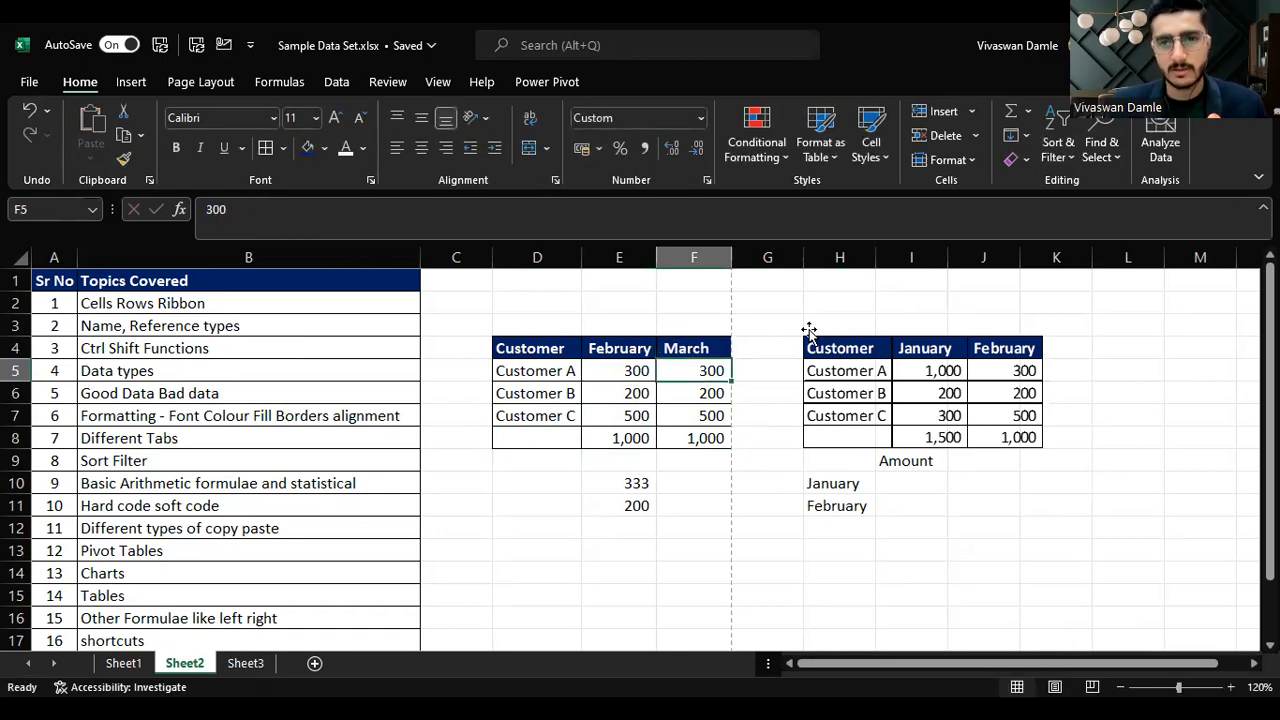
type("100")
key("Return")
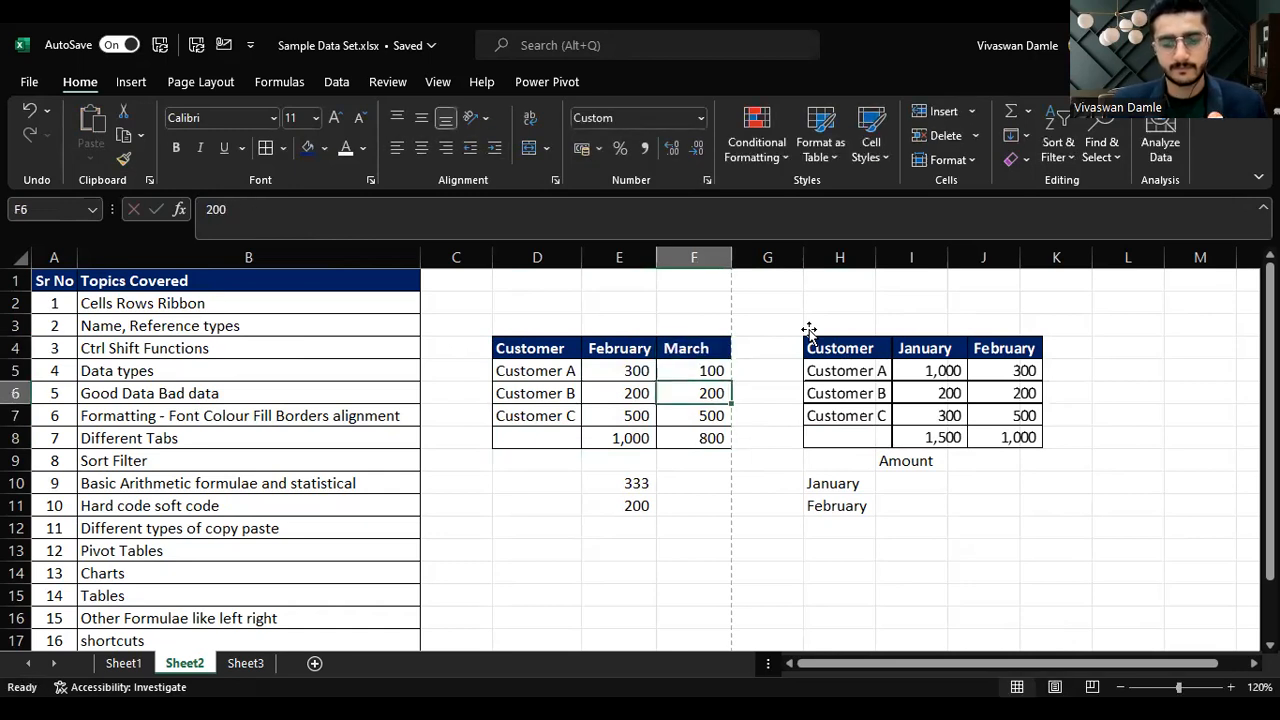
type("400")
key("Return")
type("500")
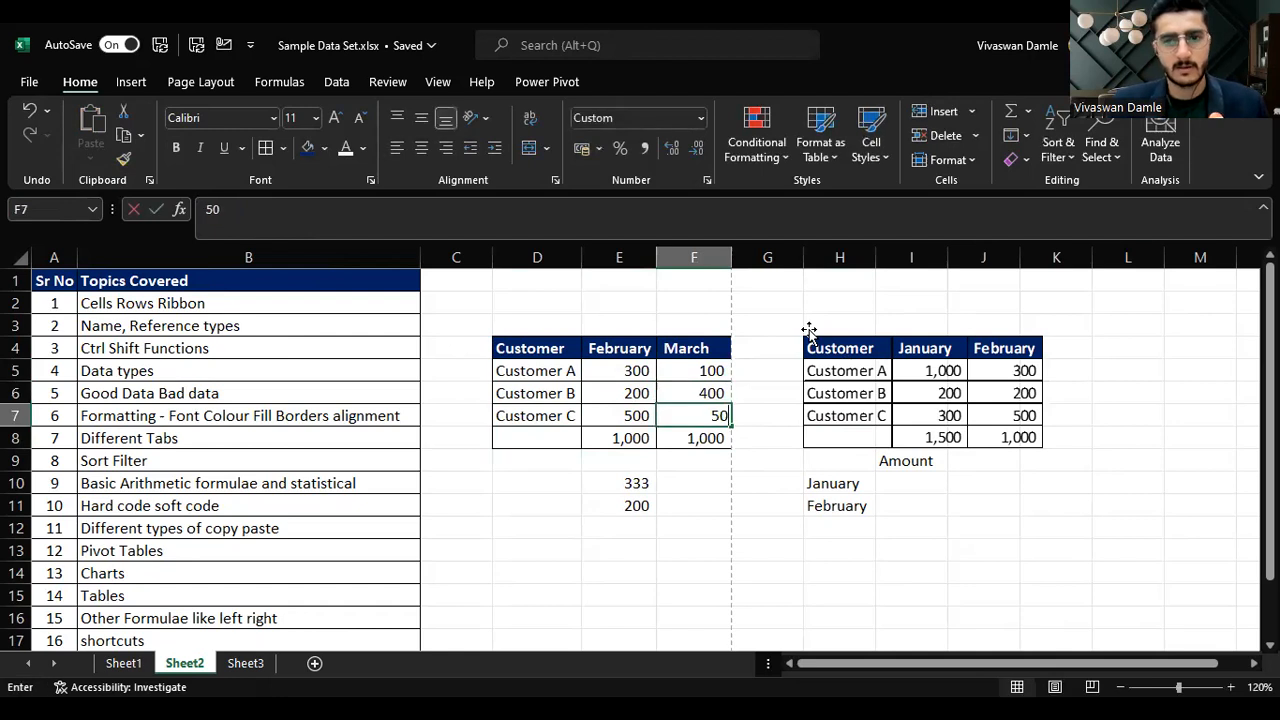
key("Return")
key("Up")
key("Up")
key("Up")
key("Up")
key("Up")
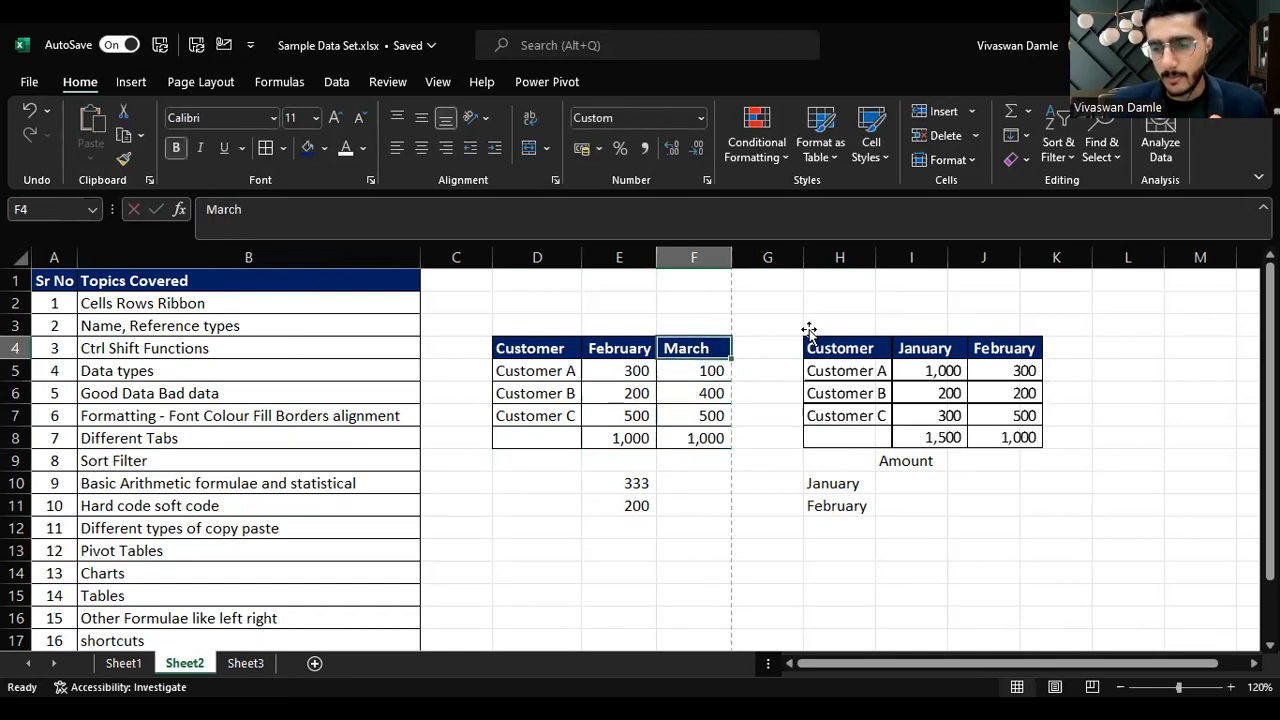
key("Down")
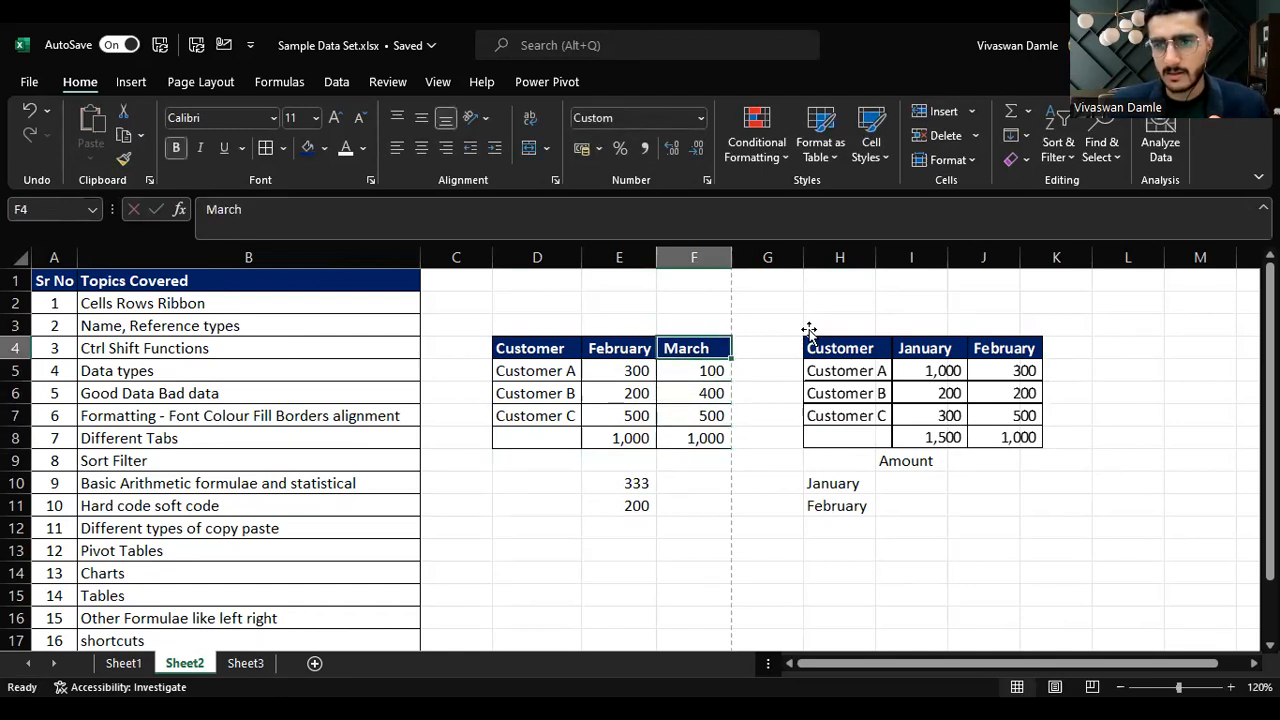
Step: Copy the Customer table D4:F8 and paste it as a linked picture
key("ctrl+shift+Left")
key("ctrl+shift+Down")
key("ctrl+c")
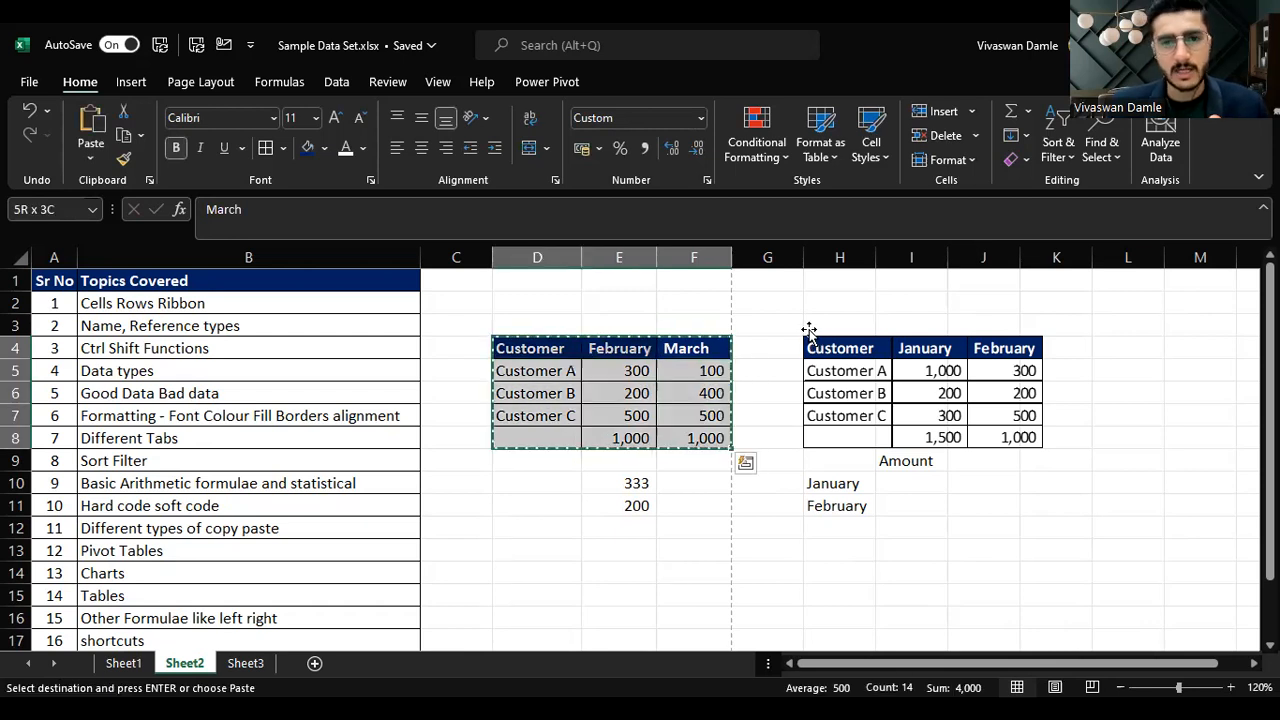
left_click(90, 150)
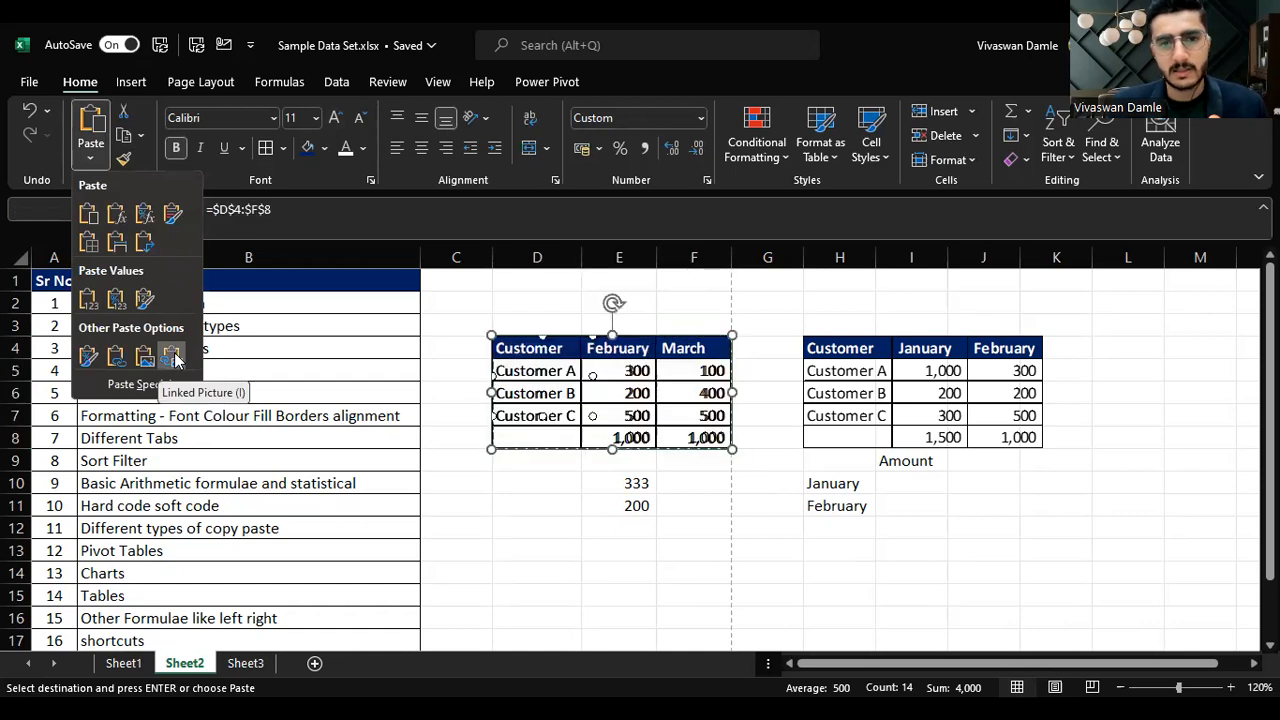
left_click(173, 358)
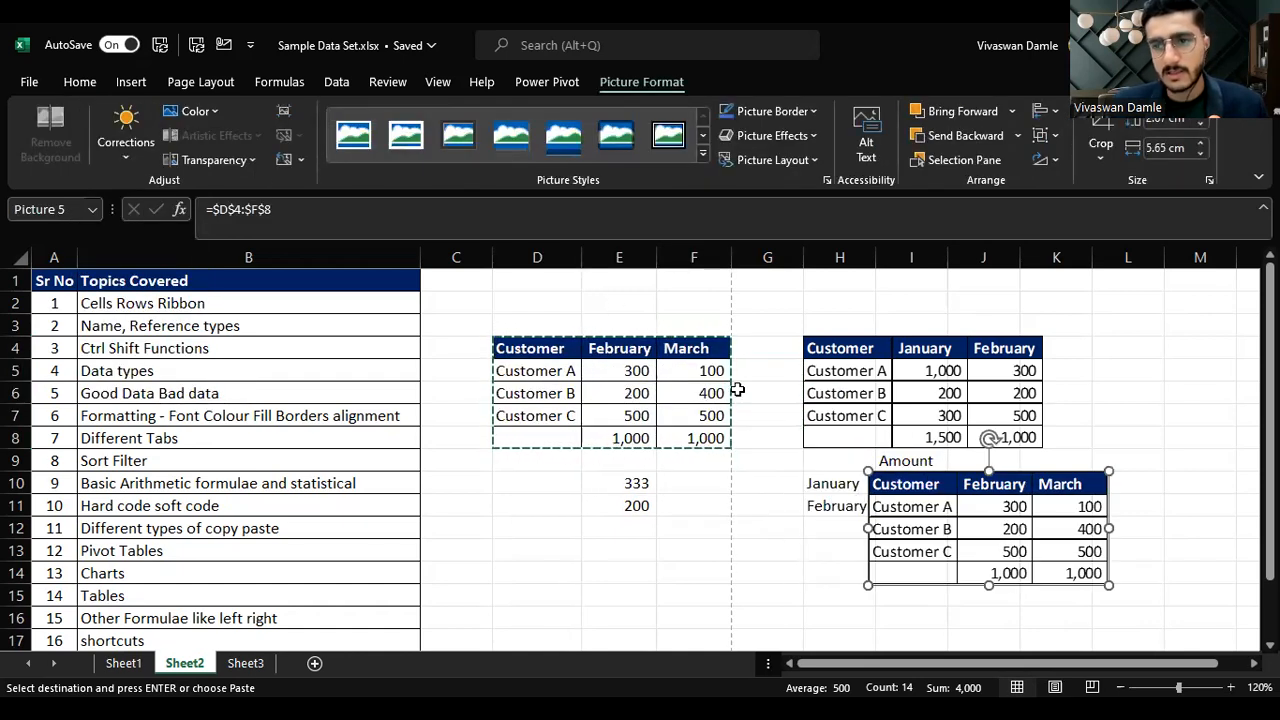
Step: Copy the March column F4:F8 over column E
left_click(697, 347)
key("ctrl+shift+Down")
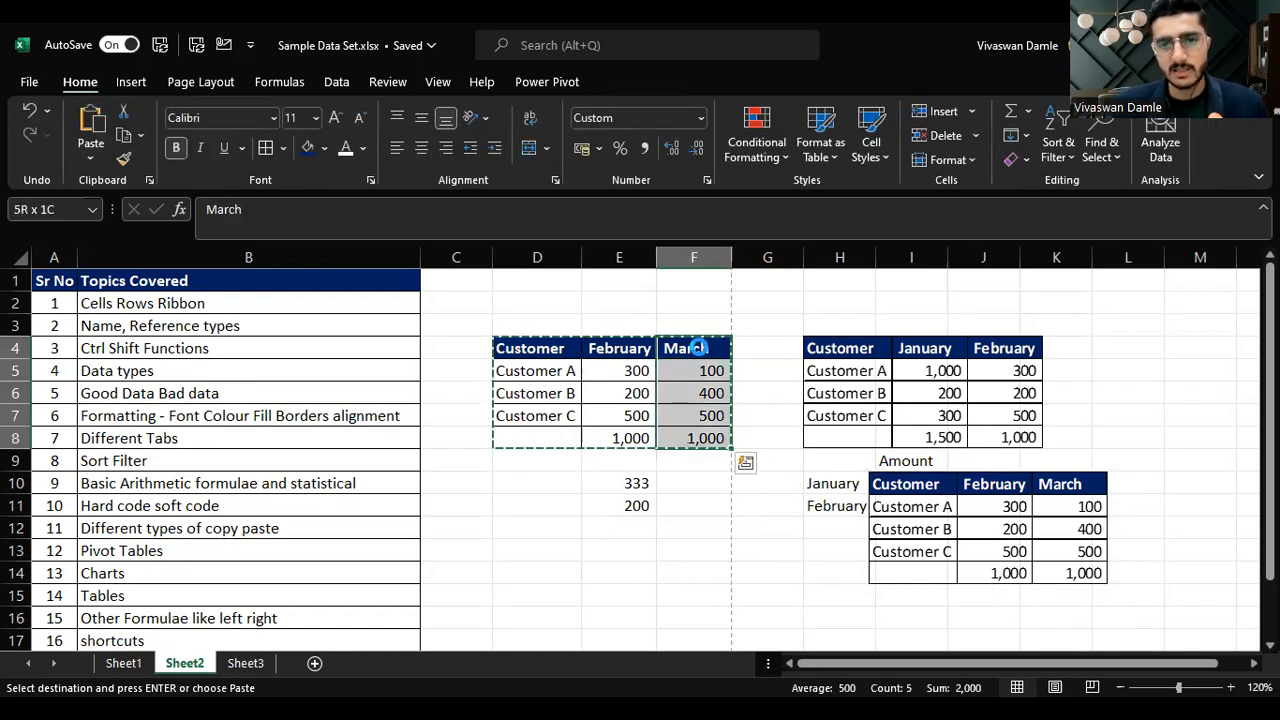
key("ctrl+c")
key("Left")
key("Return")
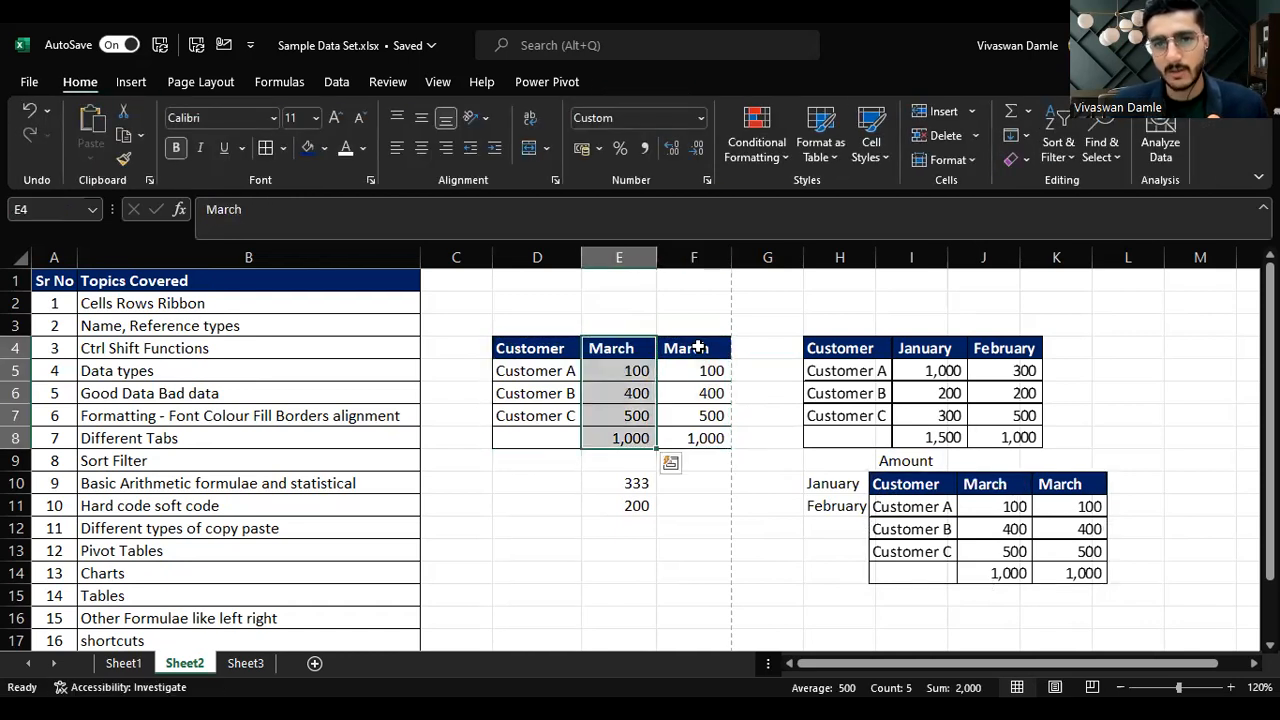
Step: Relabel column F as April and enter 400 for Customer A
left_click(697, 347)
type("April")
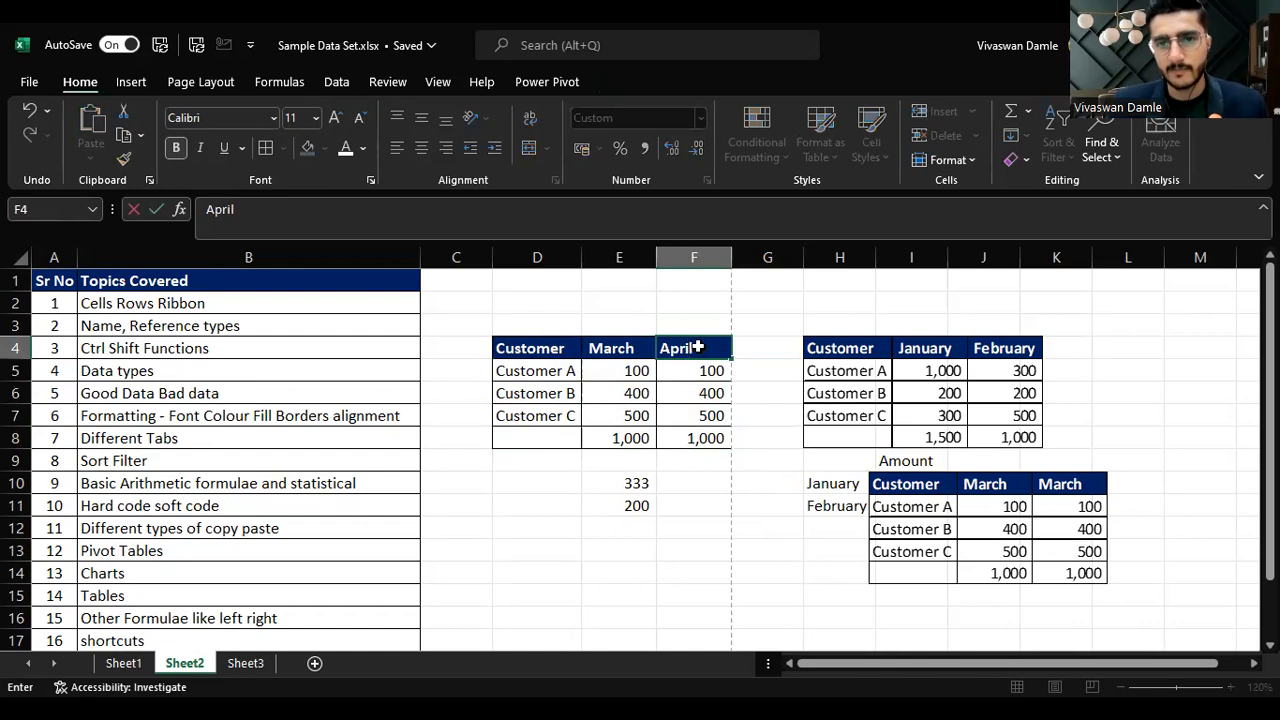
key("Return")
type("400")
key("Return")
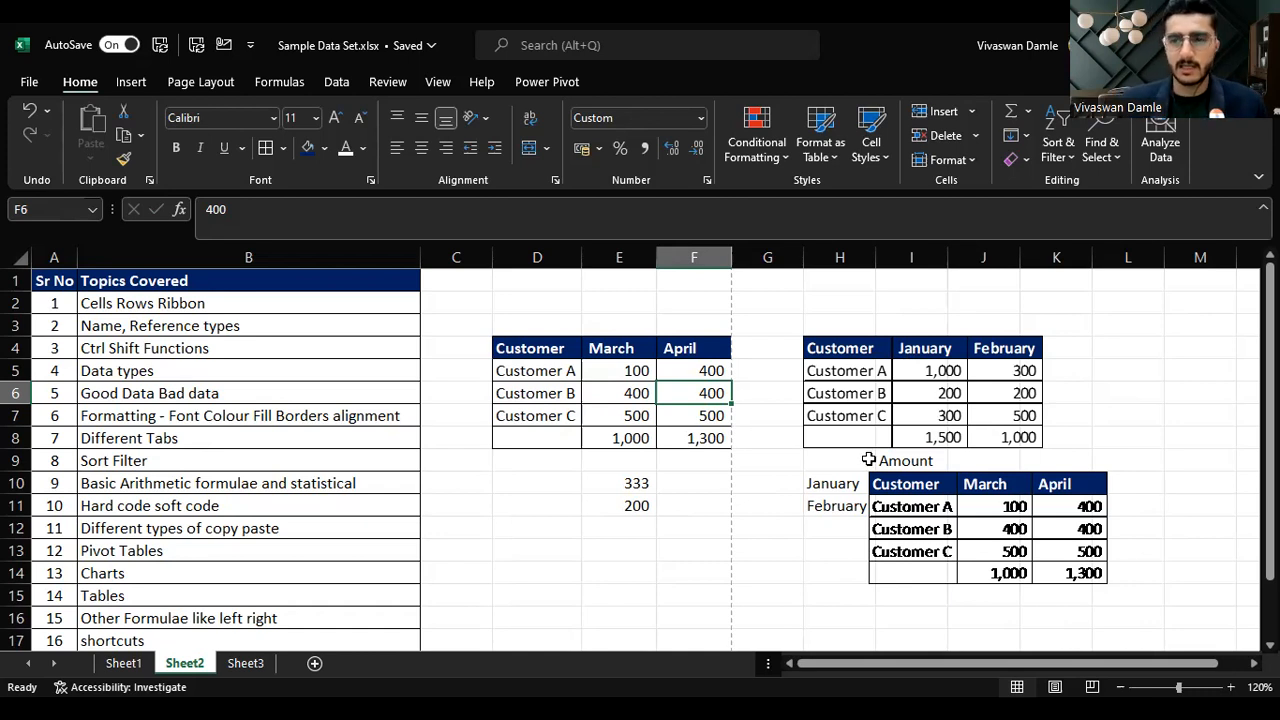
Step: Clear Customer B's April value in F6
left_click(977, 531)
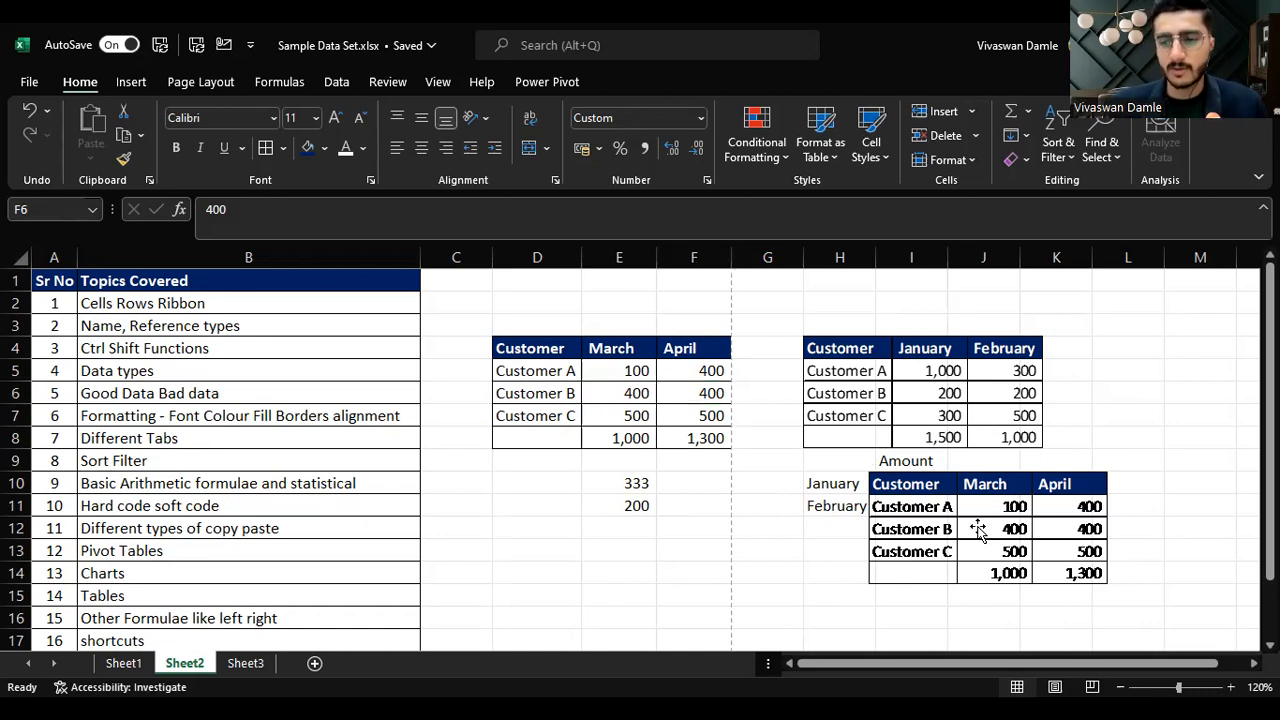
key("Delete")
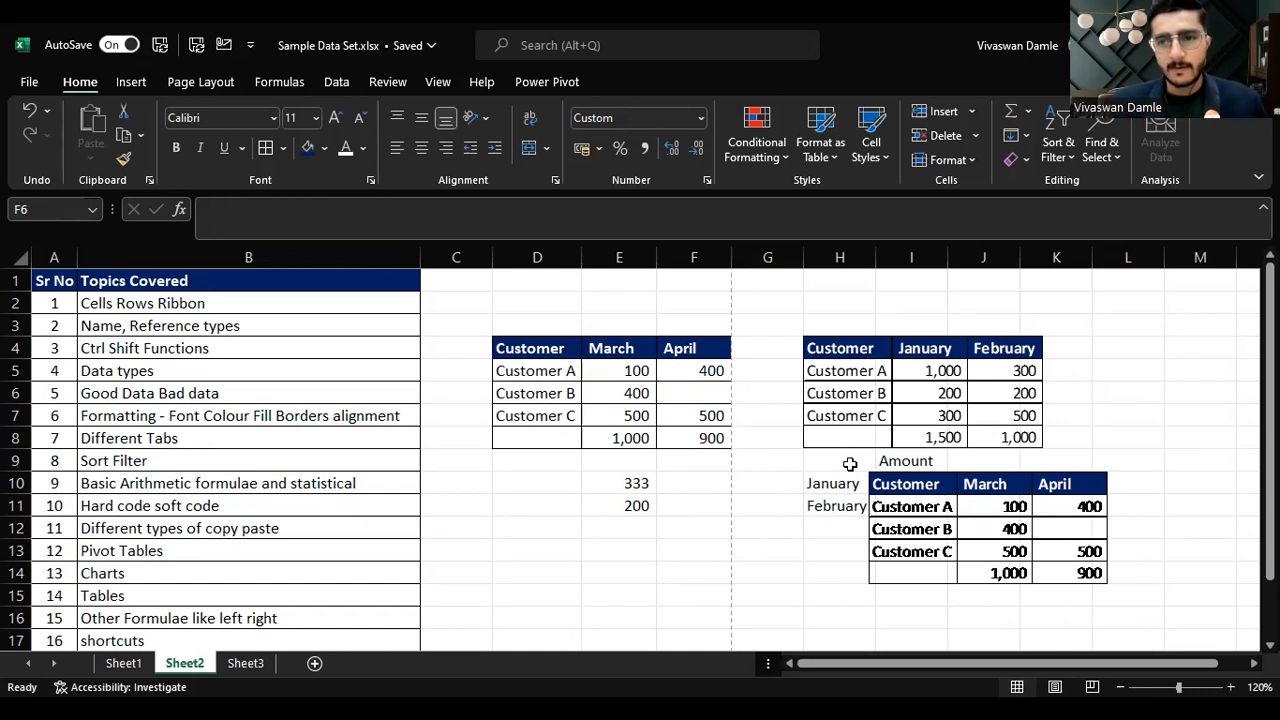
left_click(230, 531)
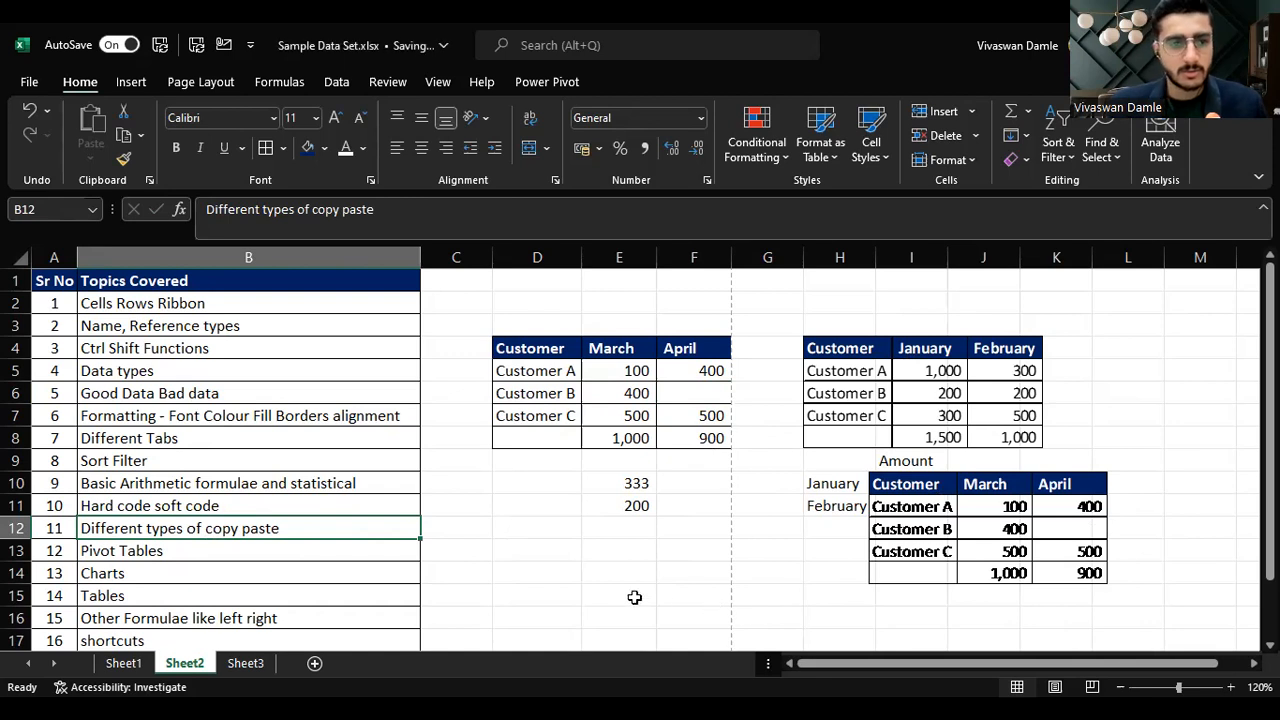
Step: Switch to Sheet1 and turn off the filters on the transactions list
left_click(140, 663)
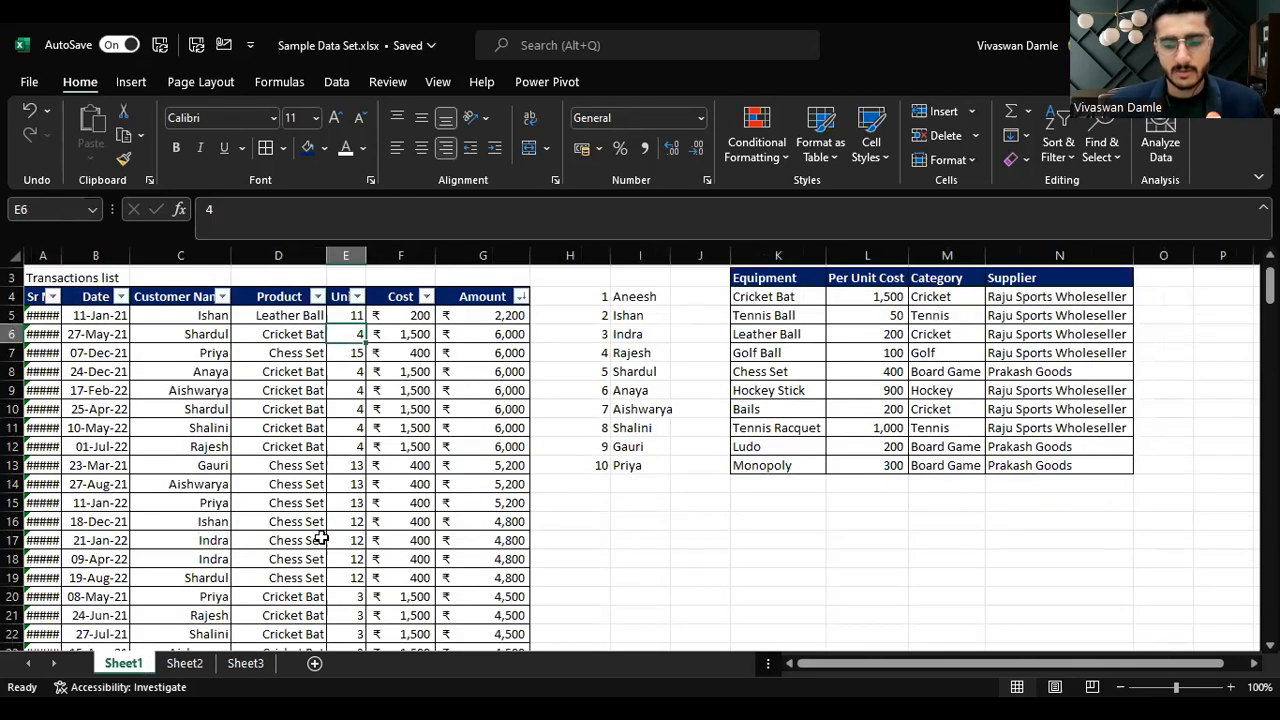
key("ctrl+shift+l")
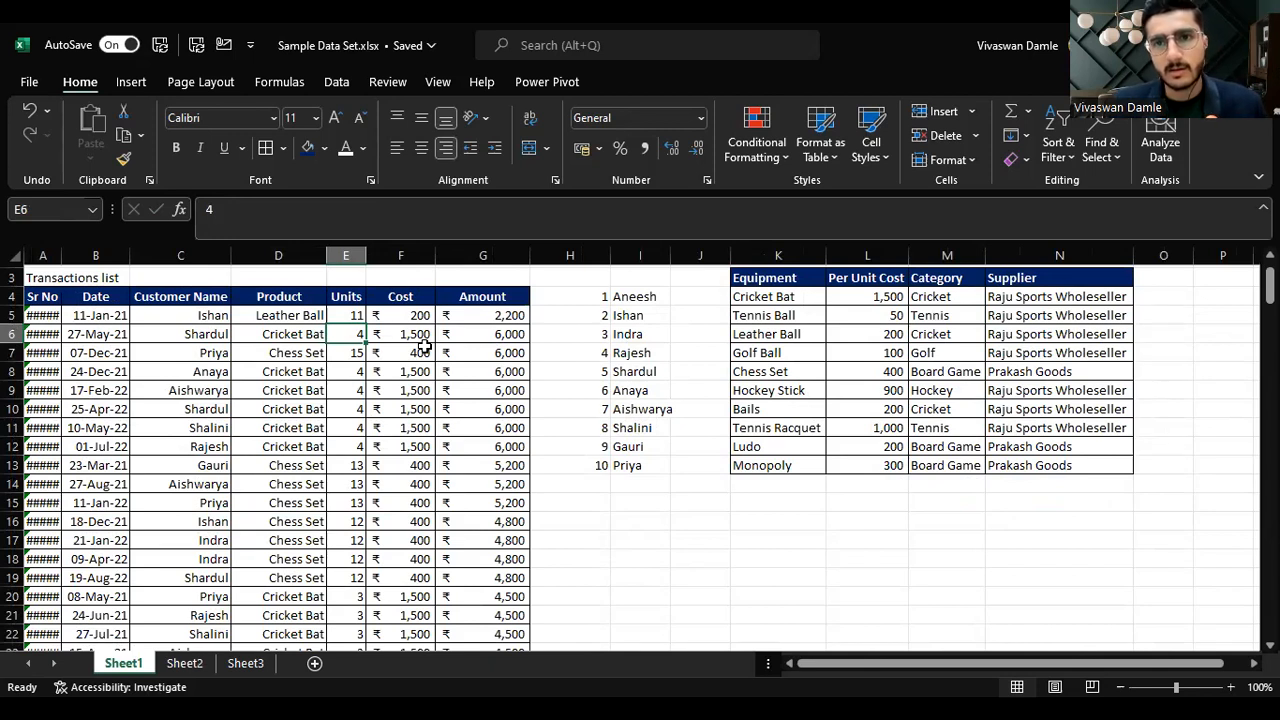
key("ctrl+t")
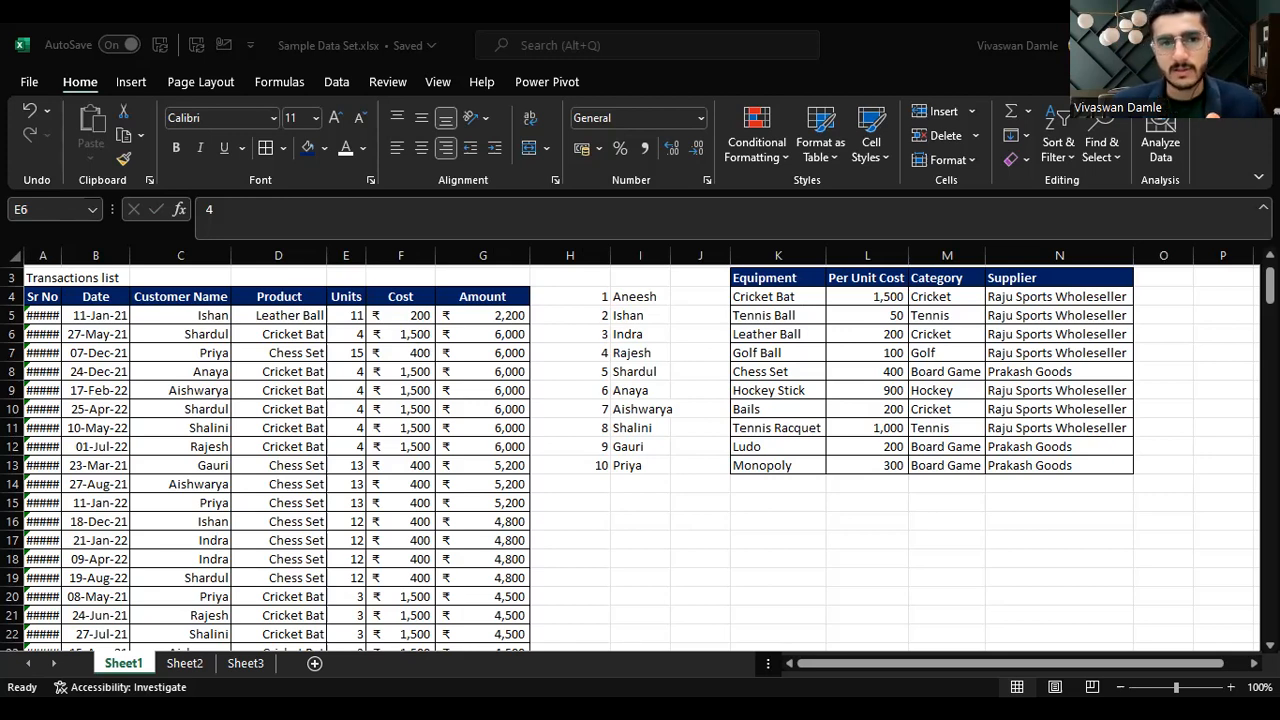
Step: Turn the filters back on and filter Customer Name to show only Gauri
left_click(166, 294)
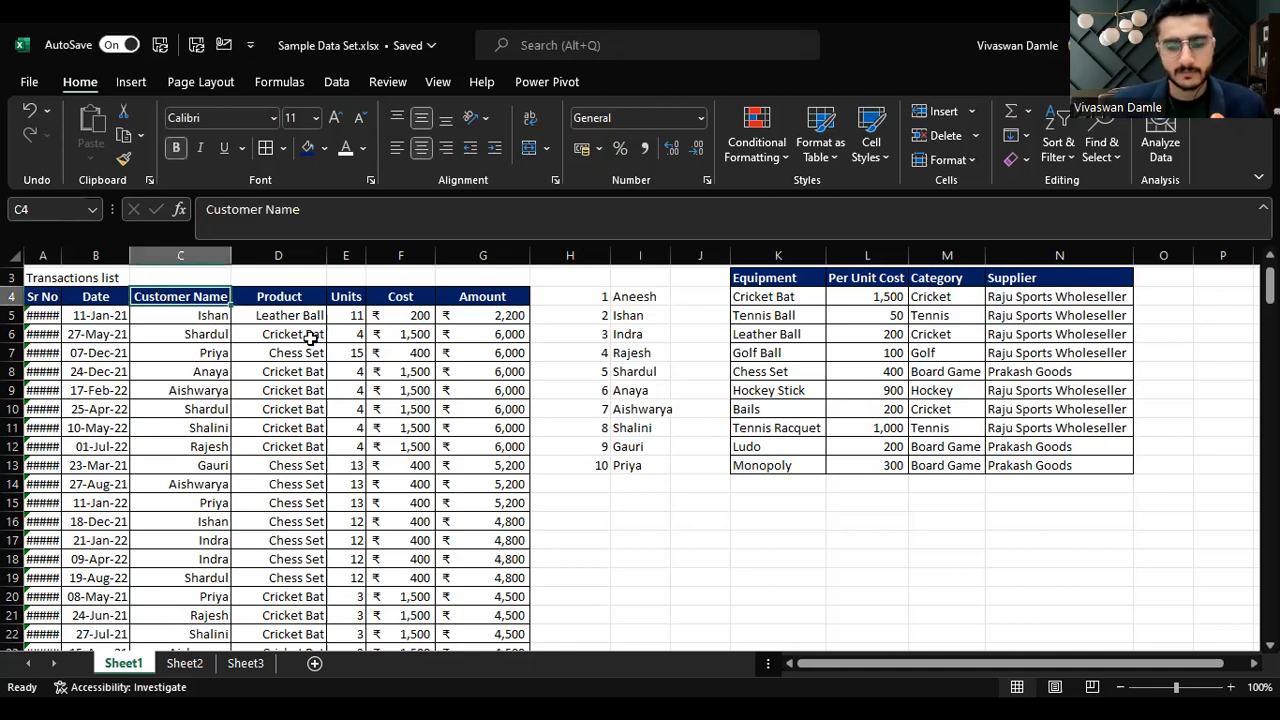
key("ctrl+shift+l")
key("alt+Down")
key("Down")
key("Down")
key("Down")
key("Down")
key("space")
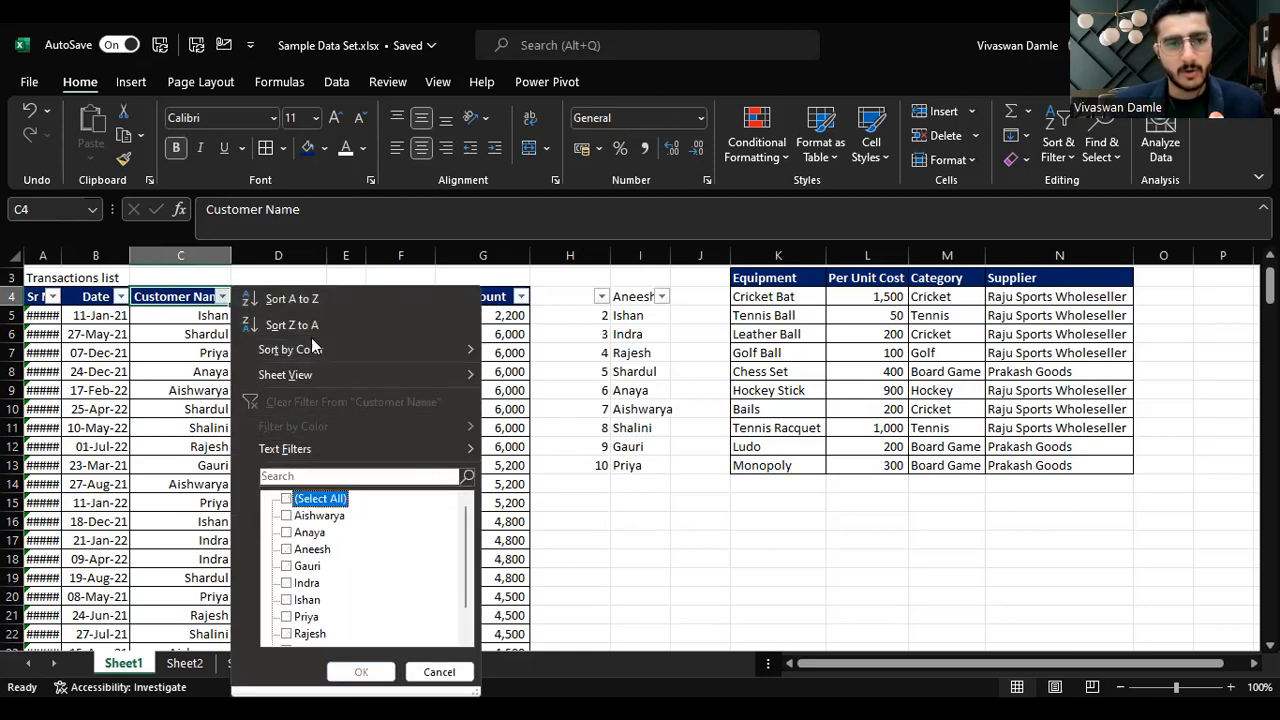
key("Down")
key("Down")
key("Down")
key("Down")
key("space")
key("Return")
Step: Change the Customer Name filter to show only Aishwarya
key("Right")
key("Right")
key("Right")
key("Right")
key("Left")
key("Left")
key("Up")
key("Left")
key("Left")
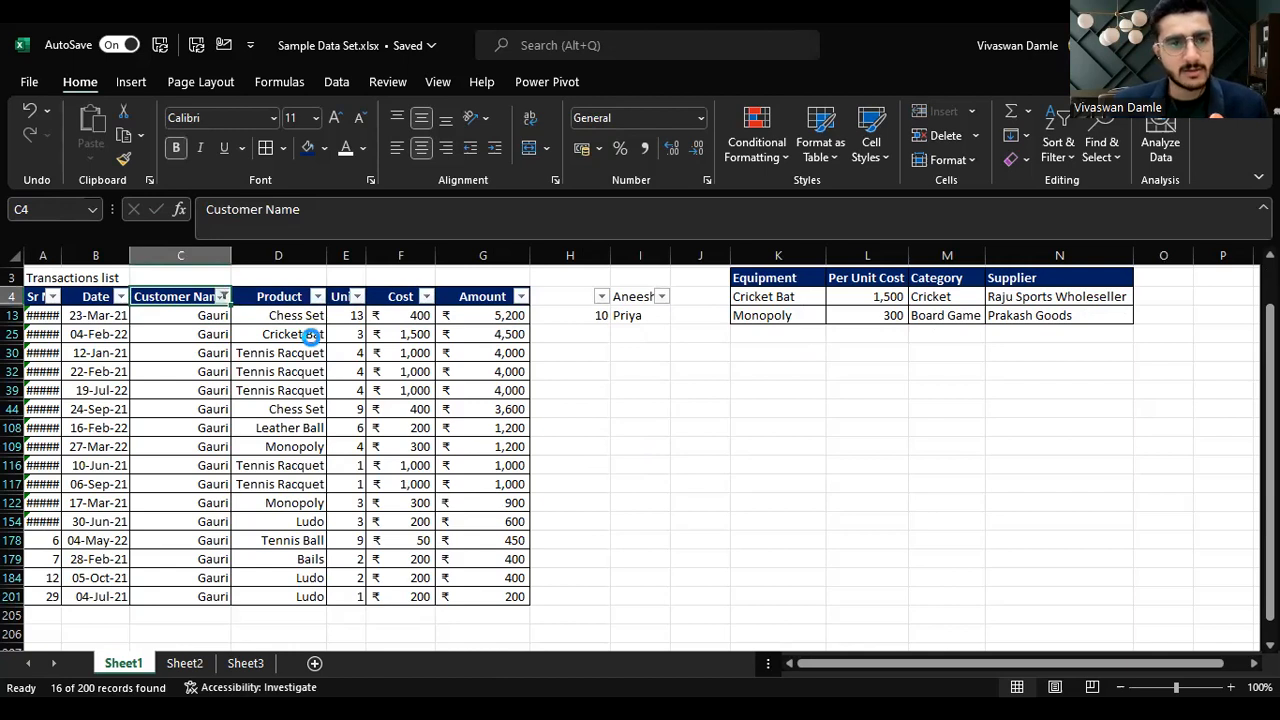
key("alt+Down")
key("Down")
key("space")
key("Down")
key("Down")
Step: Filter the Product column to show only Chess Set
key("Down")
key("space")
key("Tab")
key("Return")
key("Right")
key("Down")
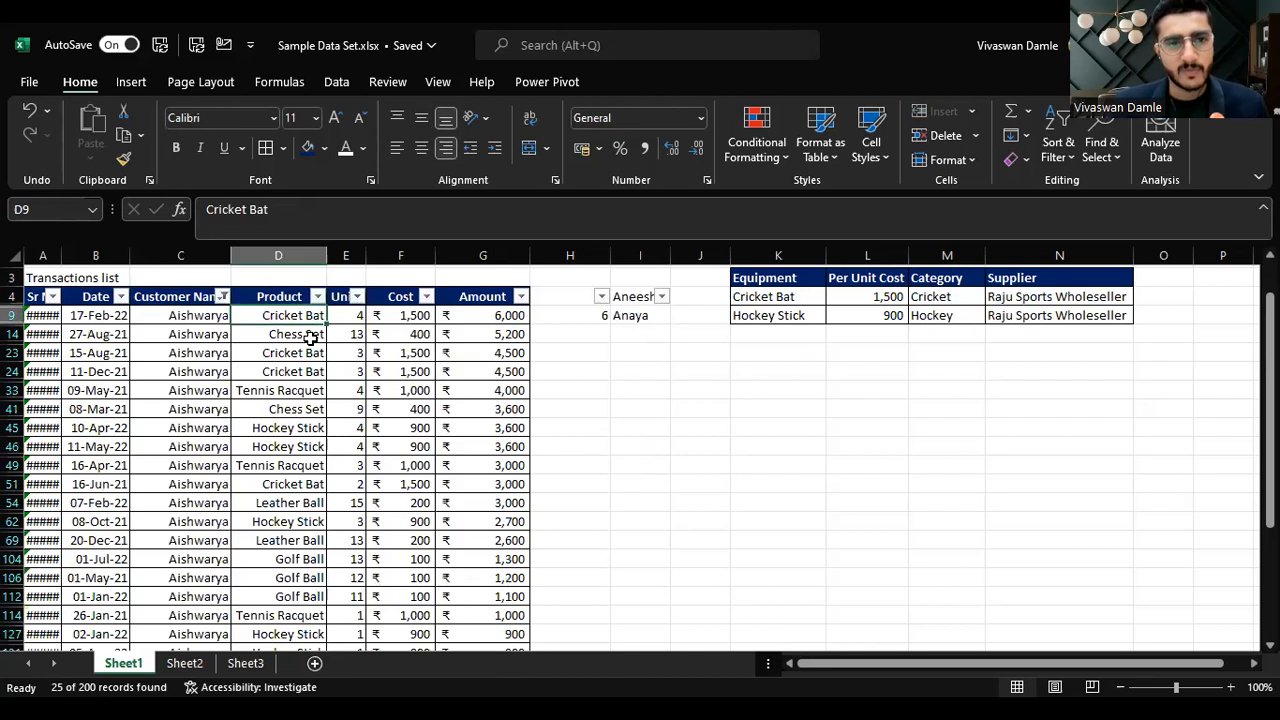
key("Left")
key("Up")
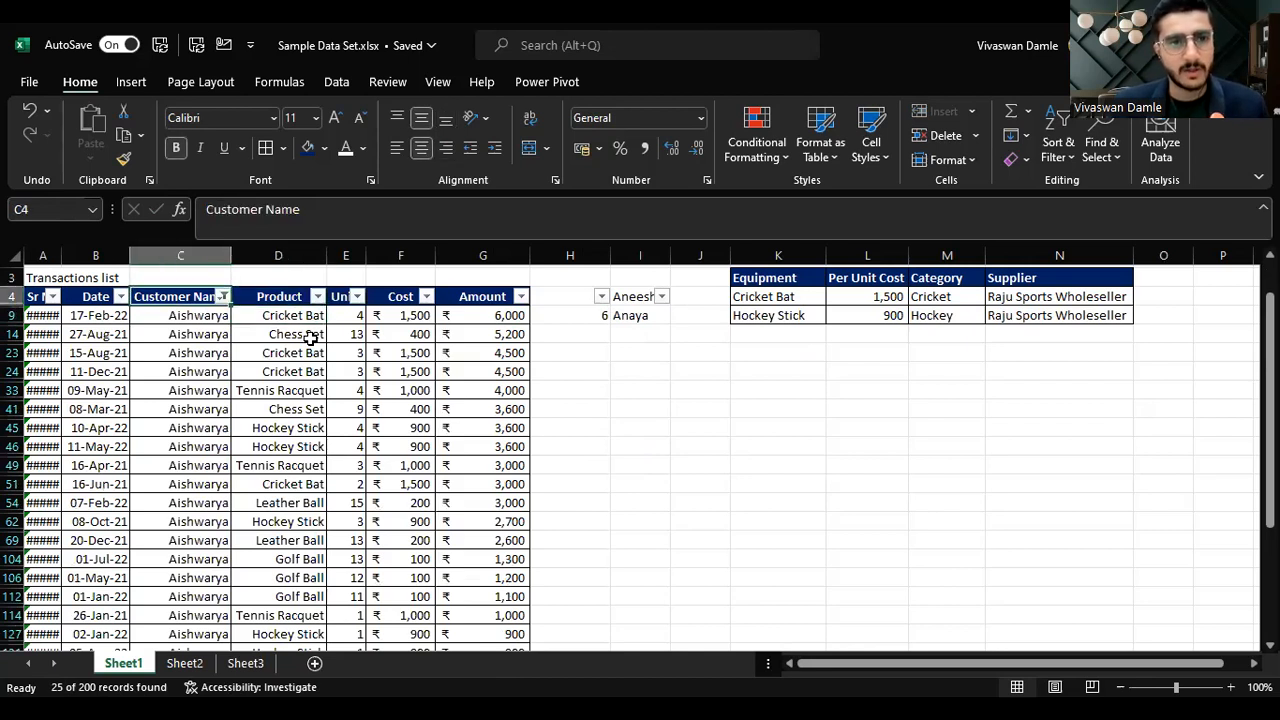
key("Right")
key("Left")
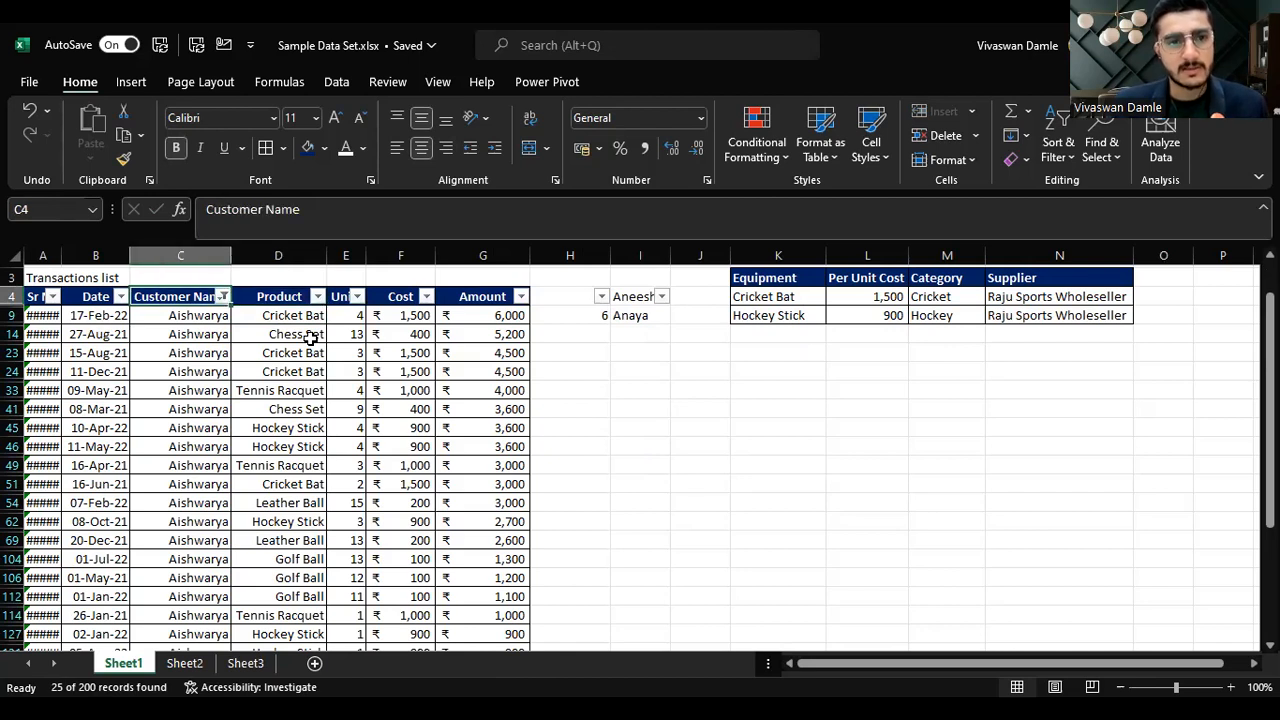
key("Right")
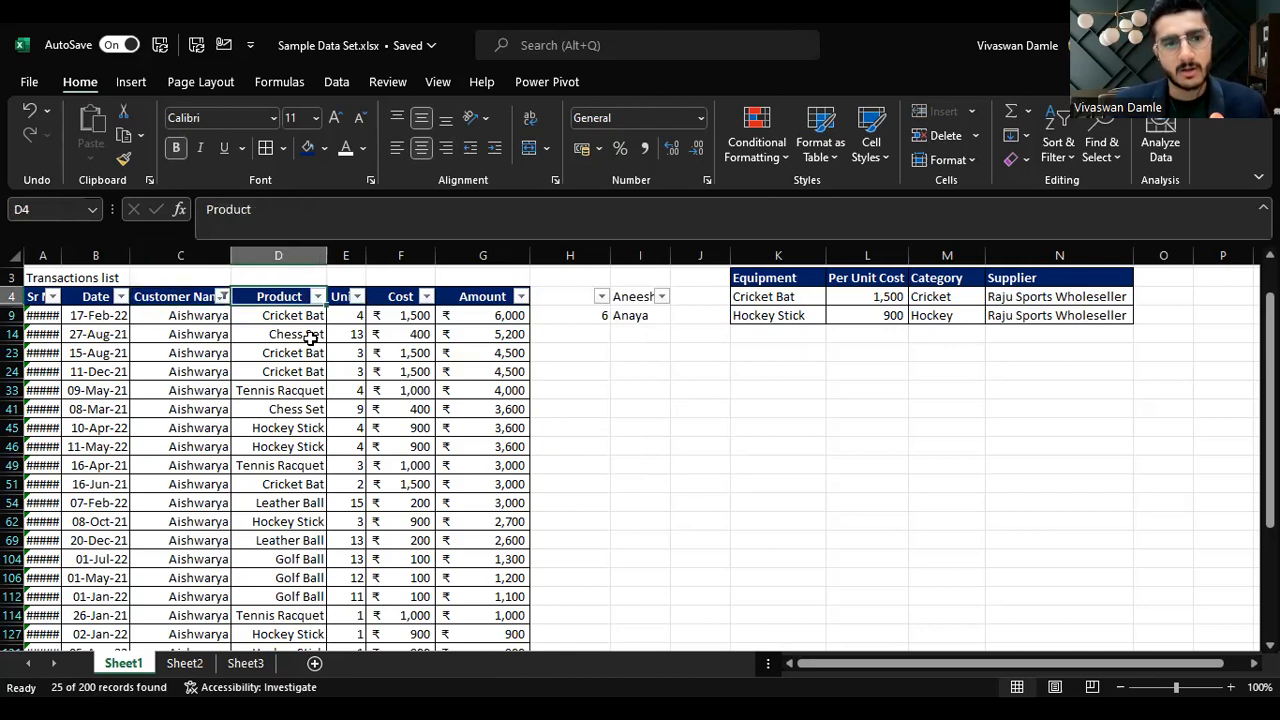
key("alt+Down")
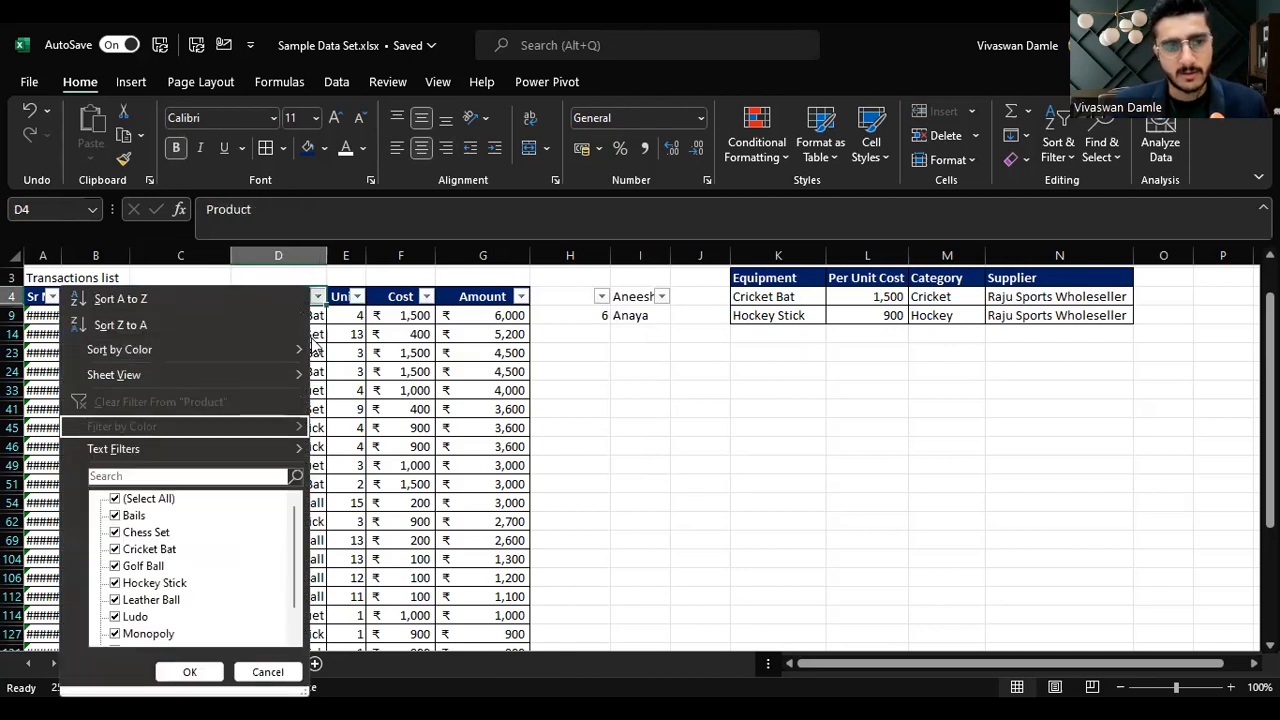
key("space")
key("Down")
key("Down")
key("space")
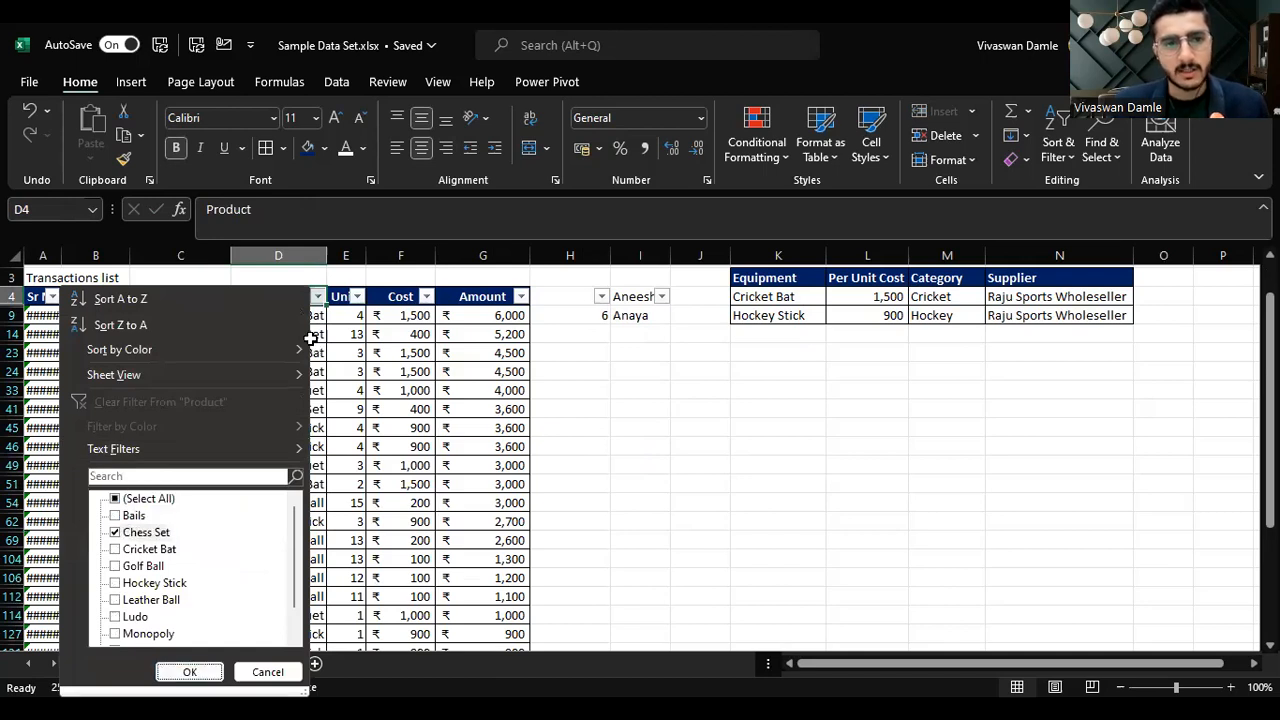
key("Return")
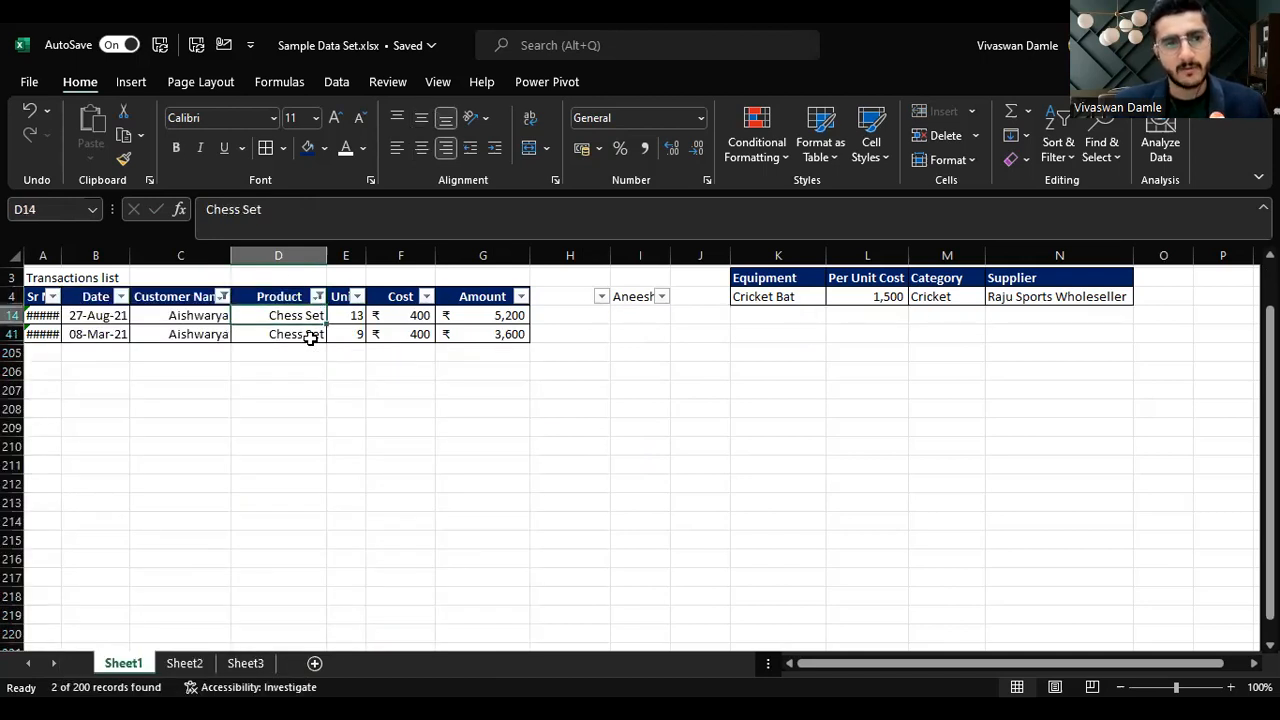
Step: Filter the Date column to show only August 2021
key("Up")
key("Left")
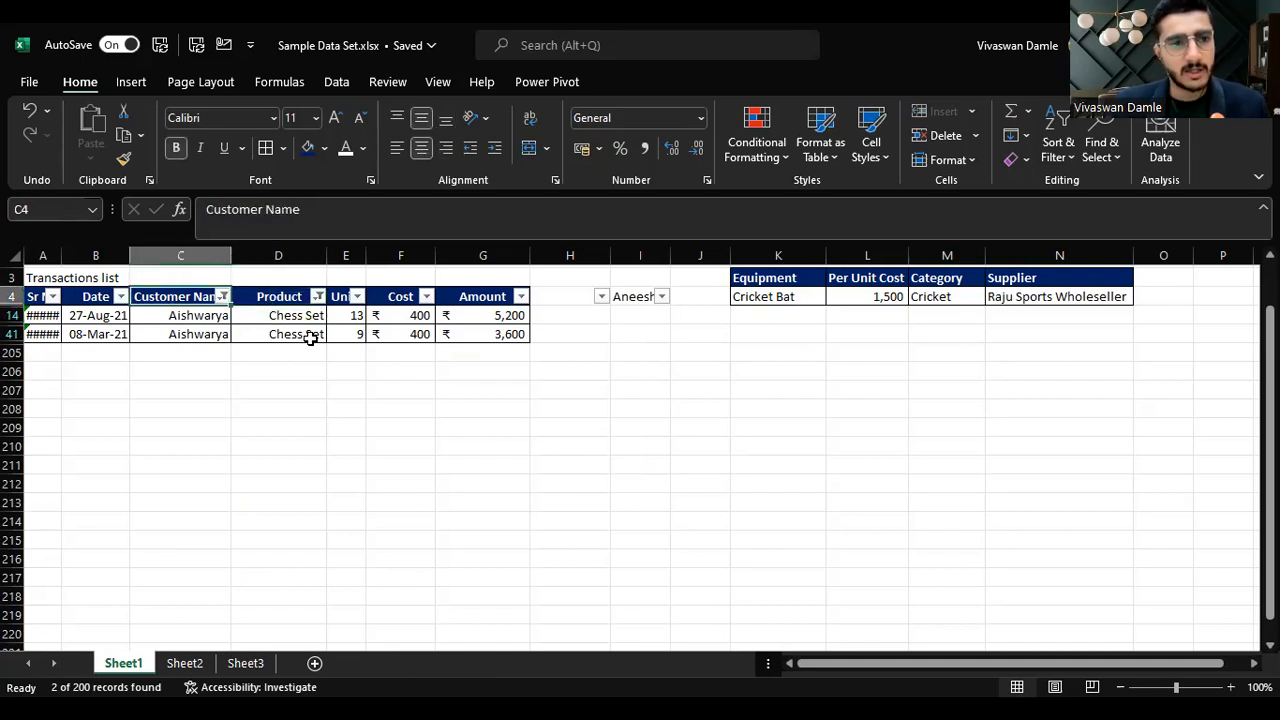
key("Left")
key("alt+Down")
key("Down")
key("Down")
key("Down")
key("Down")
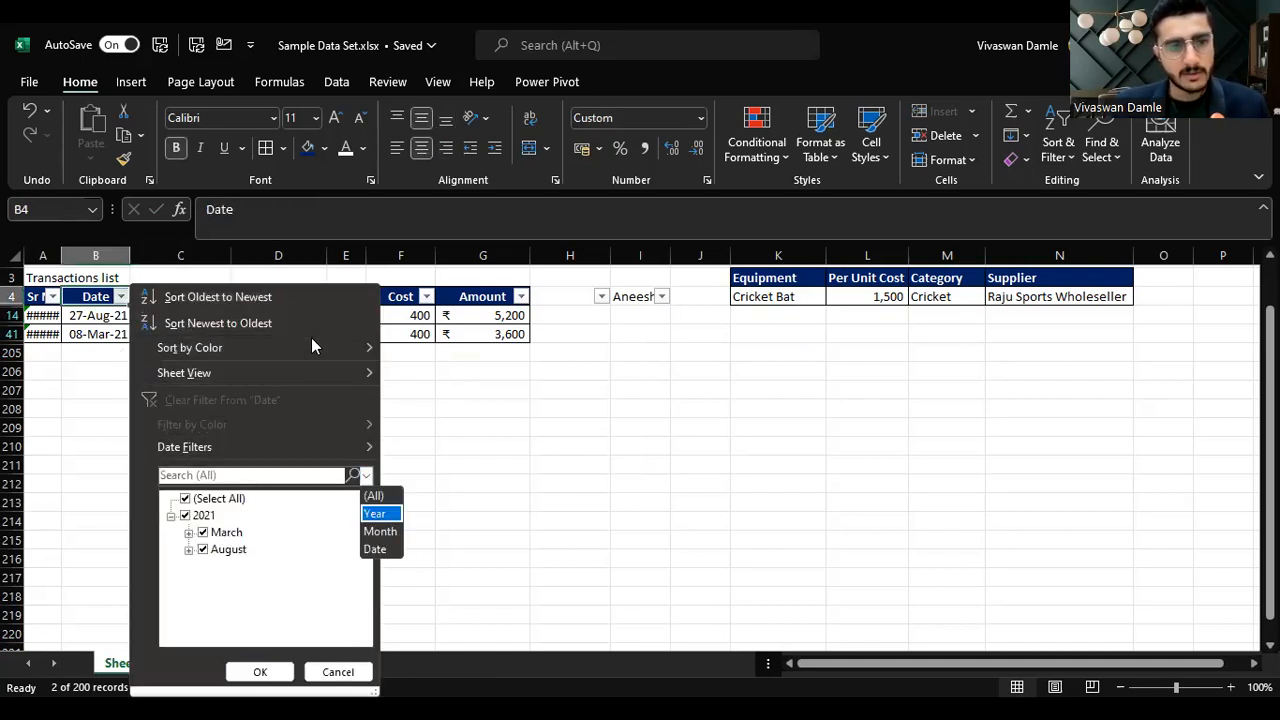
left_click(186, 498)
left_click(203, 549)
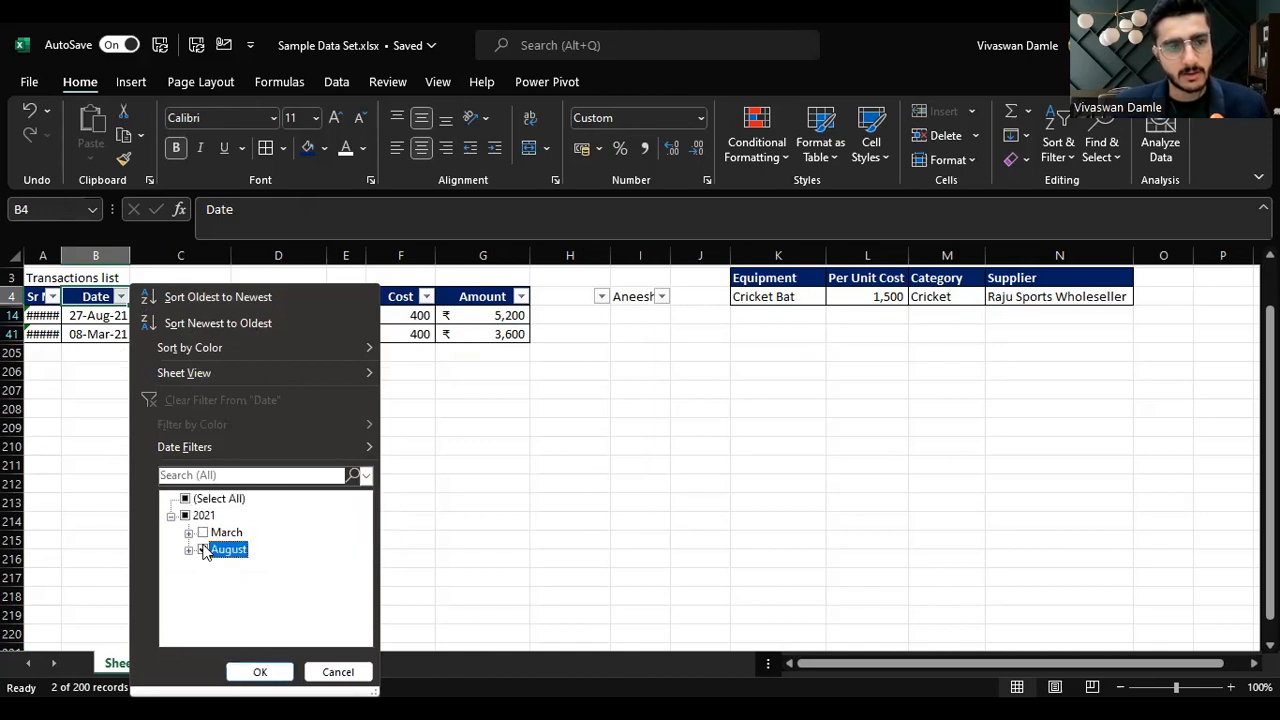
left_click(259, 672)
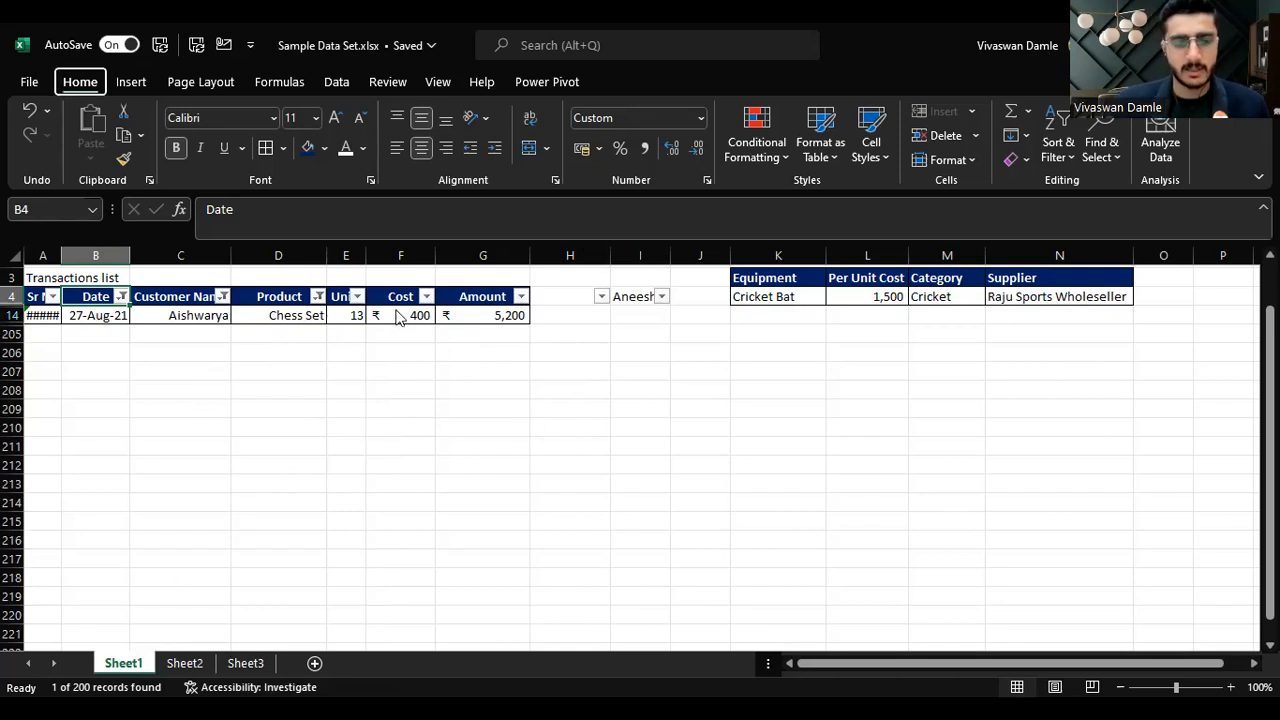
Step: Undo the filtering and turn off the transaction list's filters
key("ctrl+z")
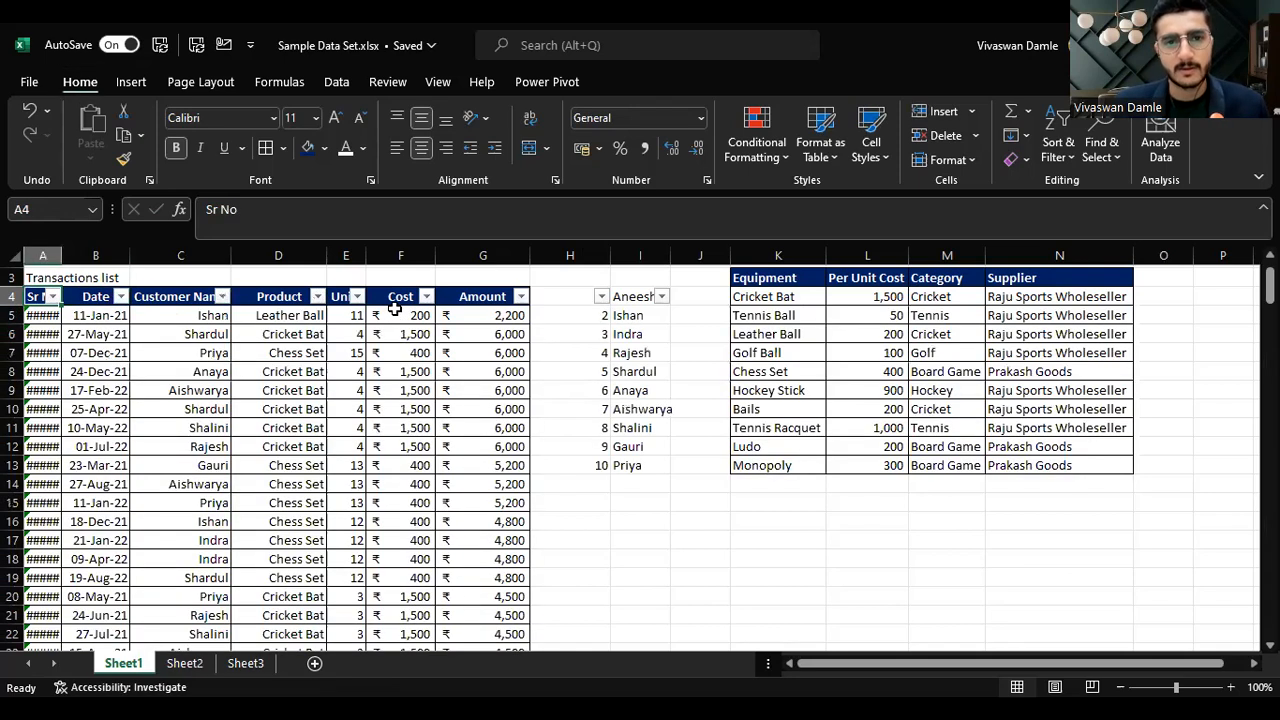
key("ctrl+shift+Right")
key("ctrl+shift+Down")
key("ctrl+Home")
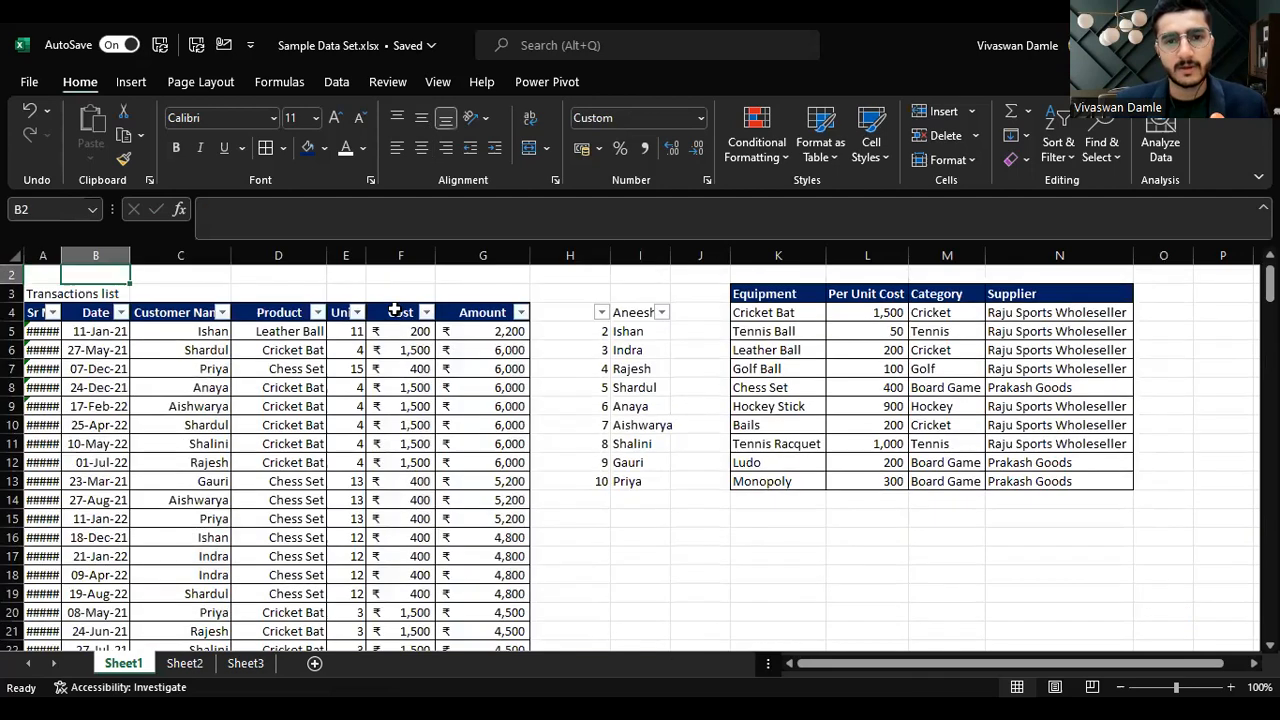
key("Right")
key("Down")
key("Right")
key("Right")
key("Right")
key("ctrl+shift+l")
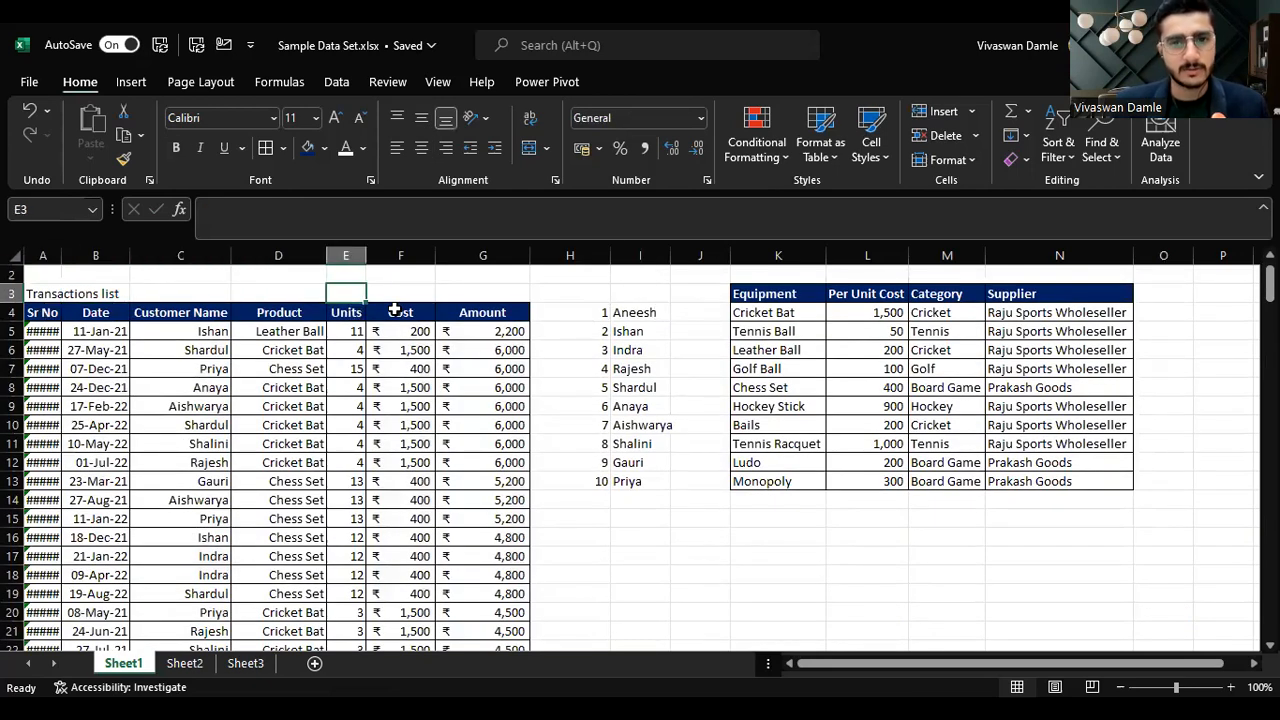
Step: Select the transactions table and insert a PivotTable from it into the existing worksheet at cell I17
key("Left")
key("Left")
key("Down")
key("Left")
key("Left")
key("shift+Right")
key("shift+Right")
key("shift+Right")
key("shift+Right")
key("shift+Right")
key("shift+Right")
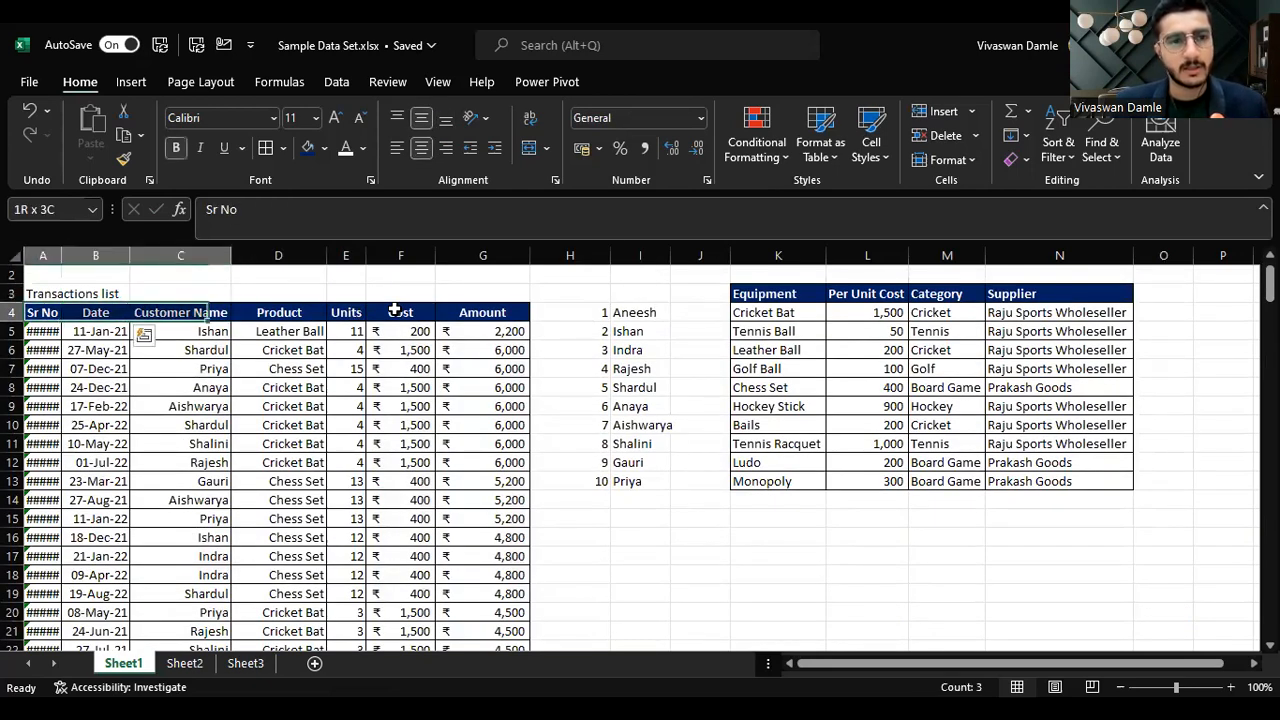
key("ctrl+shift+Down")
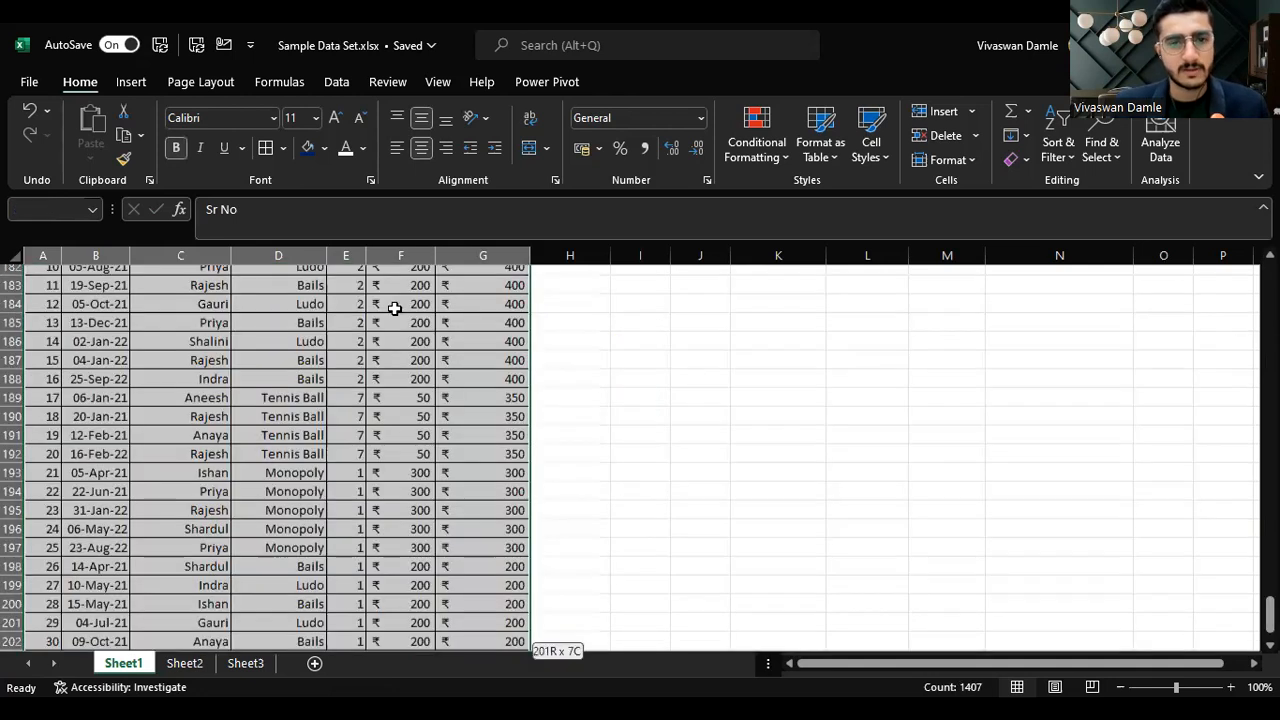
left_click(136, 86)
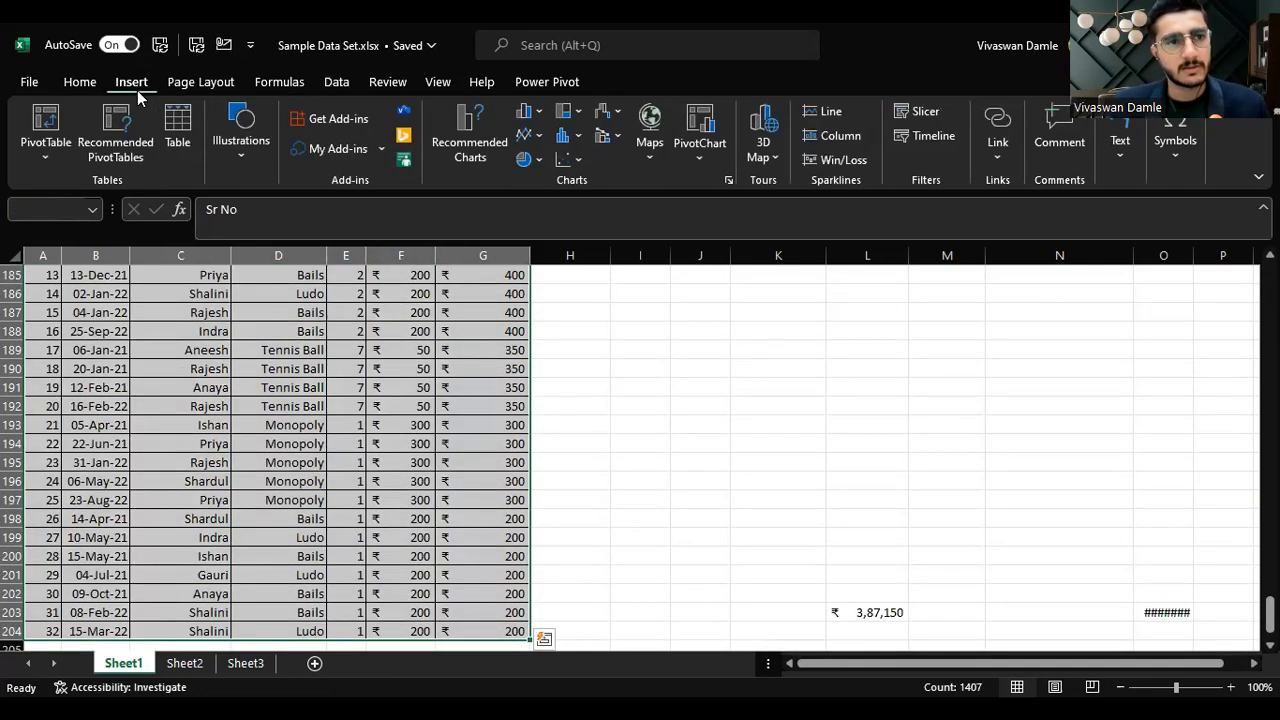
left_click(54, 152)
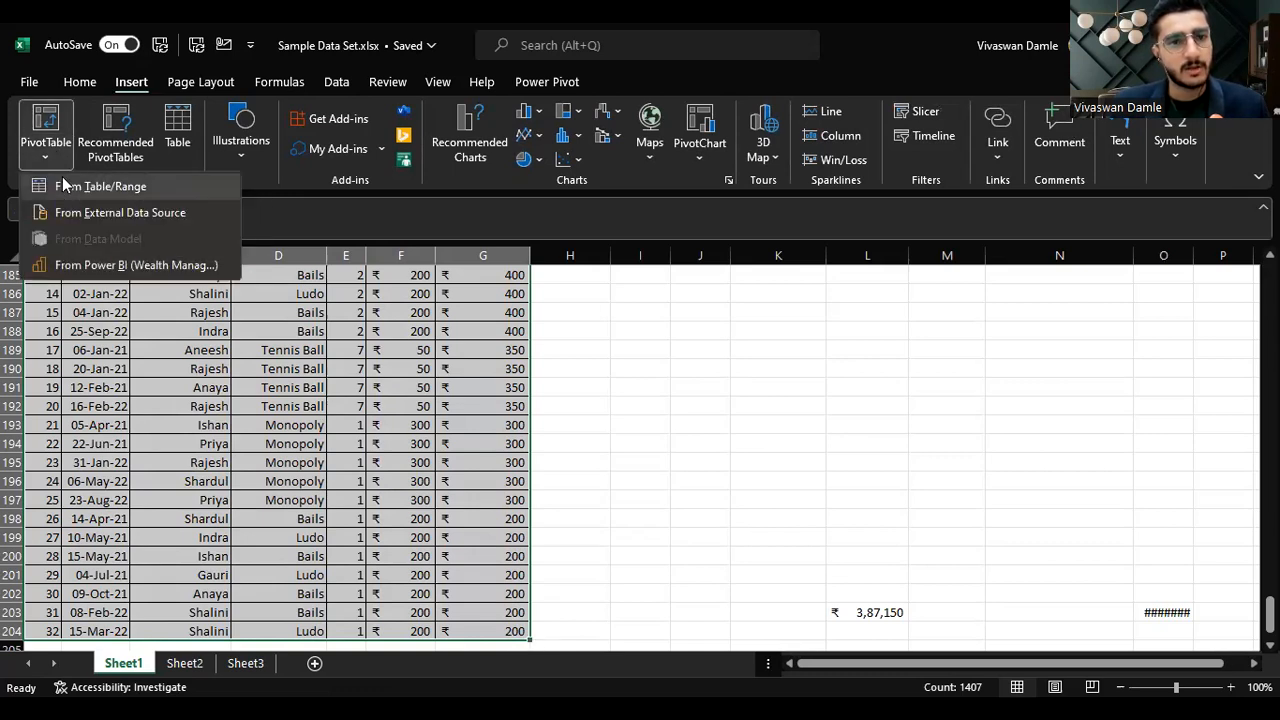
left_click(63, 186)
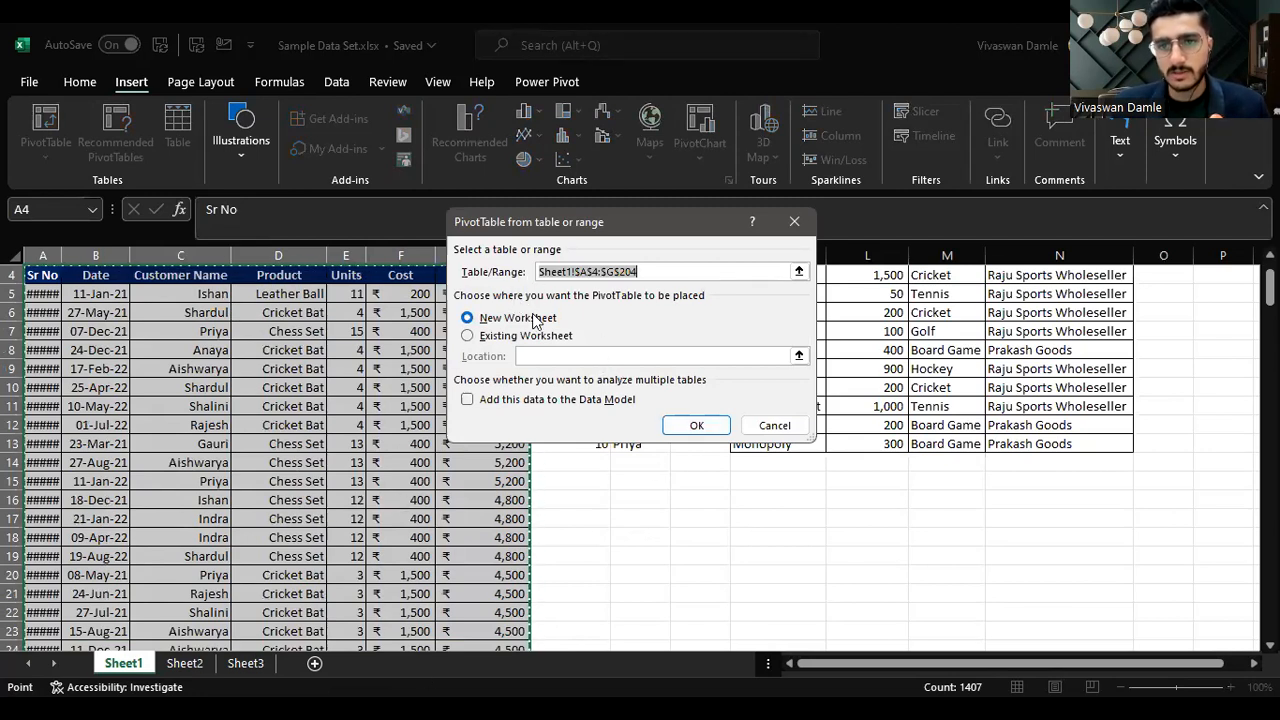
left_click(467, 336)
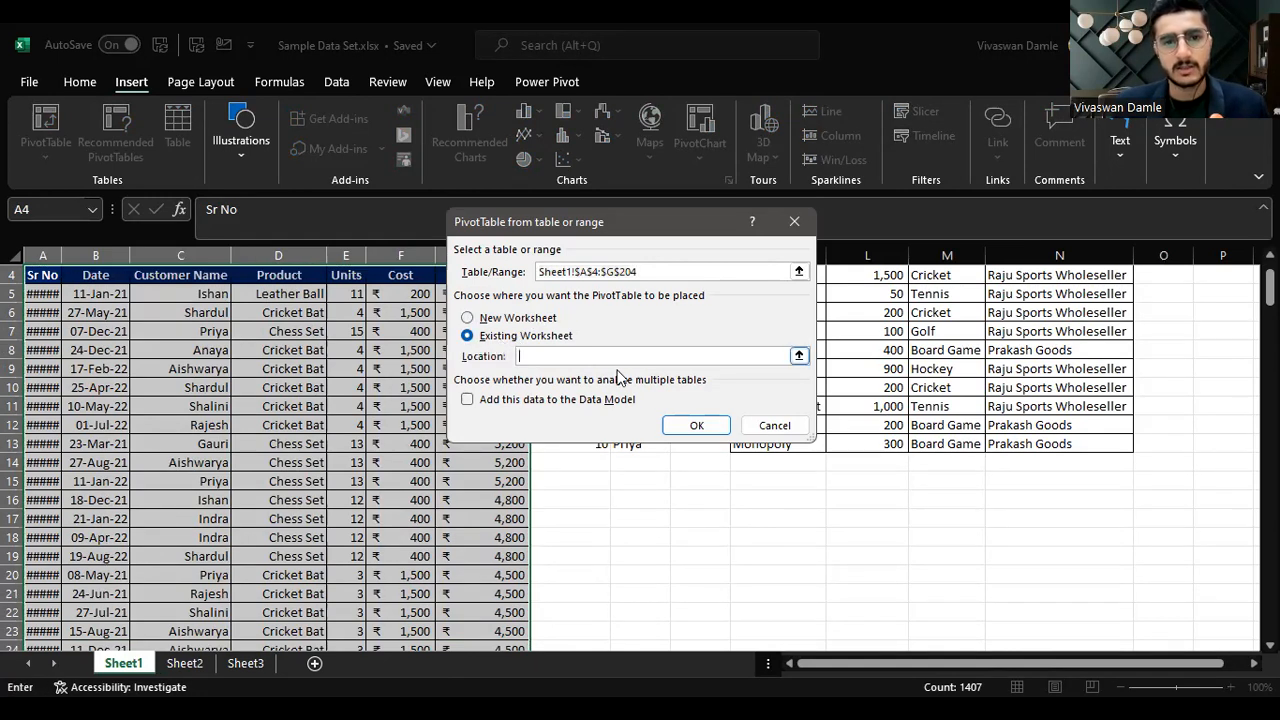
left_click(799, 356)
left_click(664, 520)
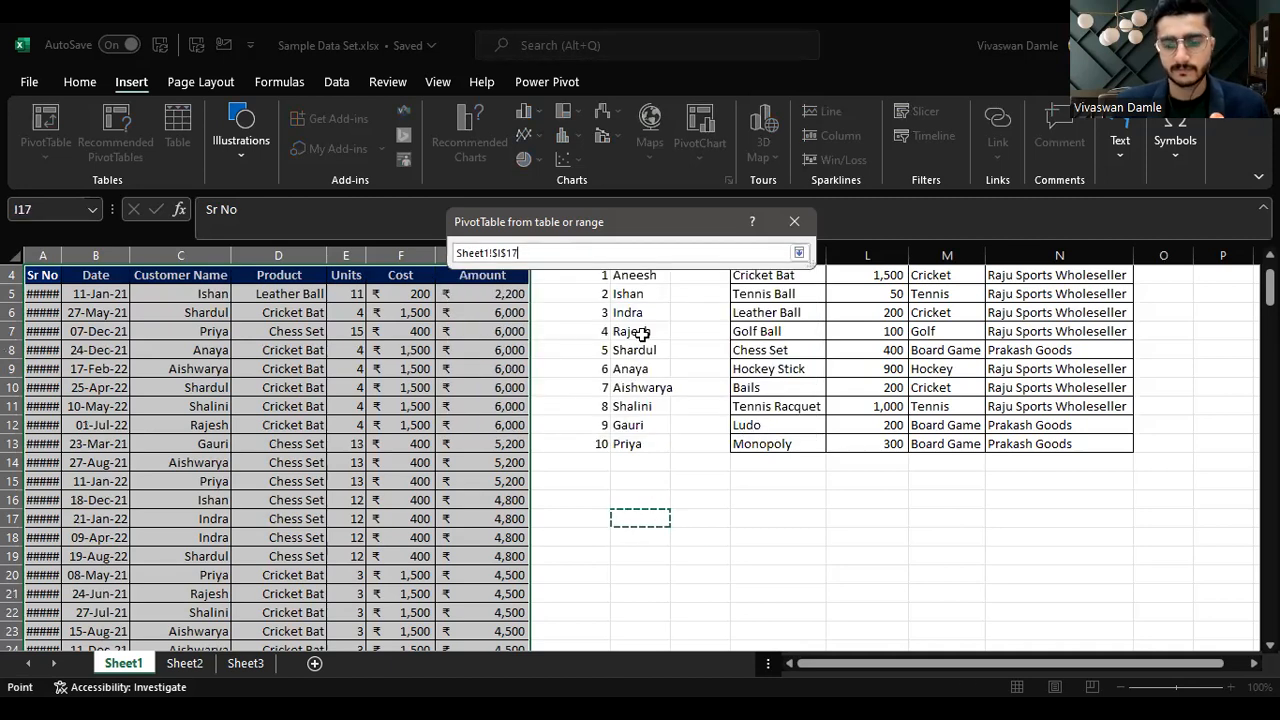
key("Return")
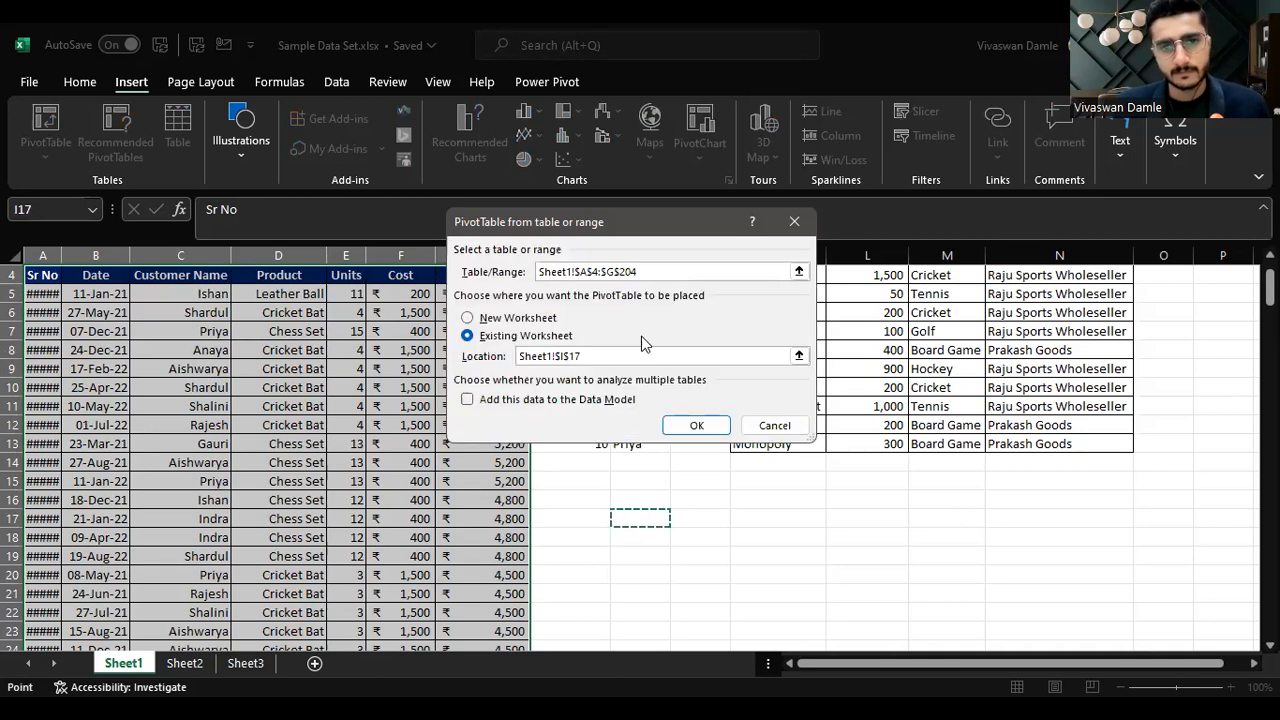
left_click(716, 426)
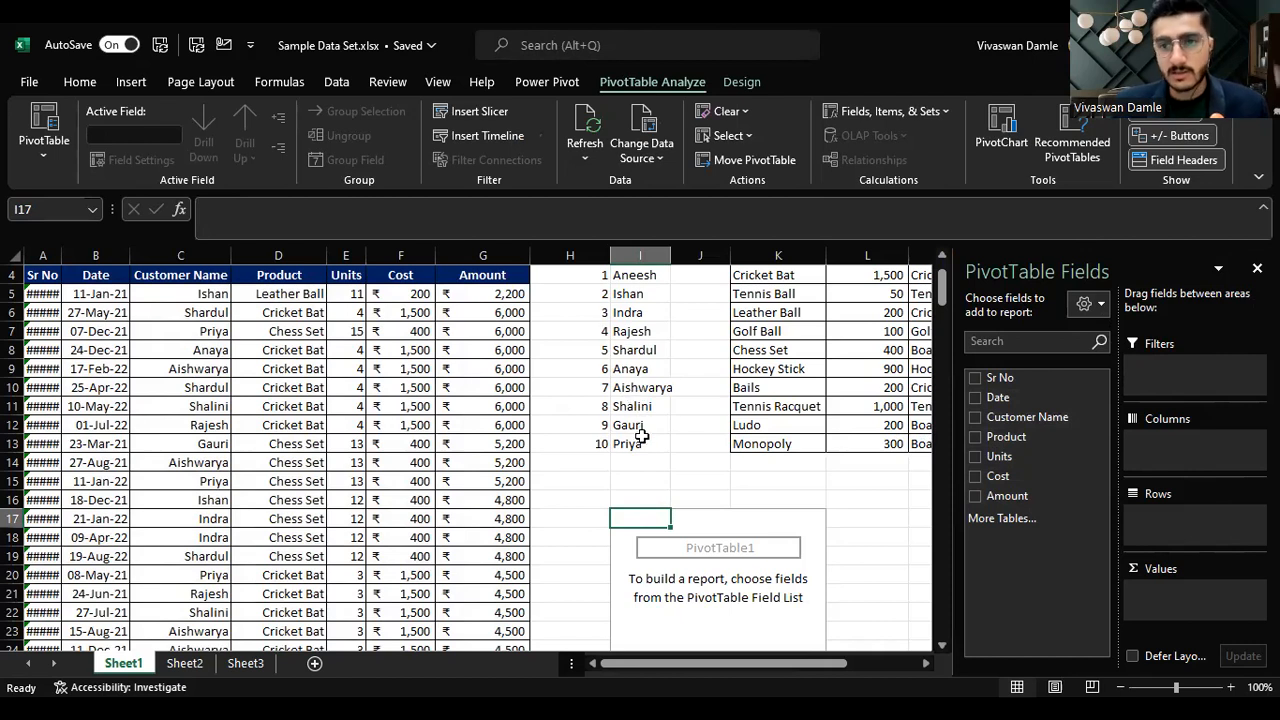
Step: Build the pivot with Customer Name and Product as row fields and Amount as the value field
left_click(1006, 404)
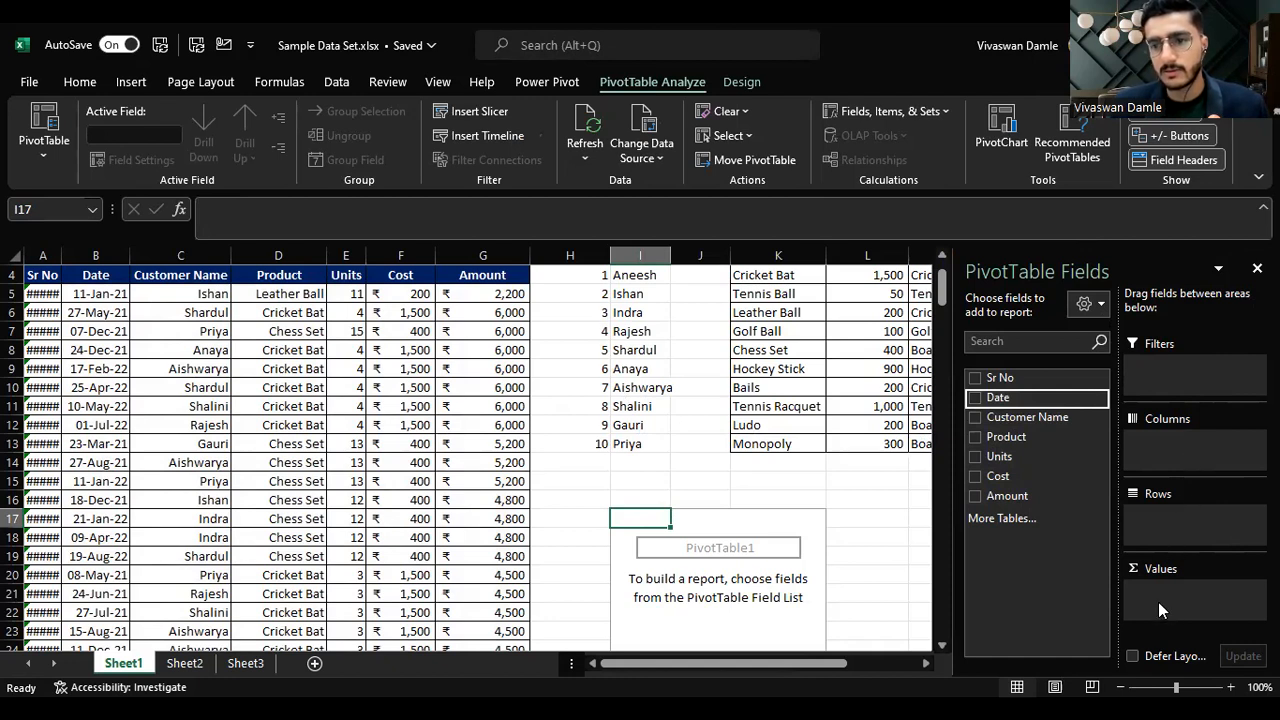
left_click_drag(1045, 418, 1194, 526)
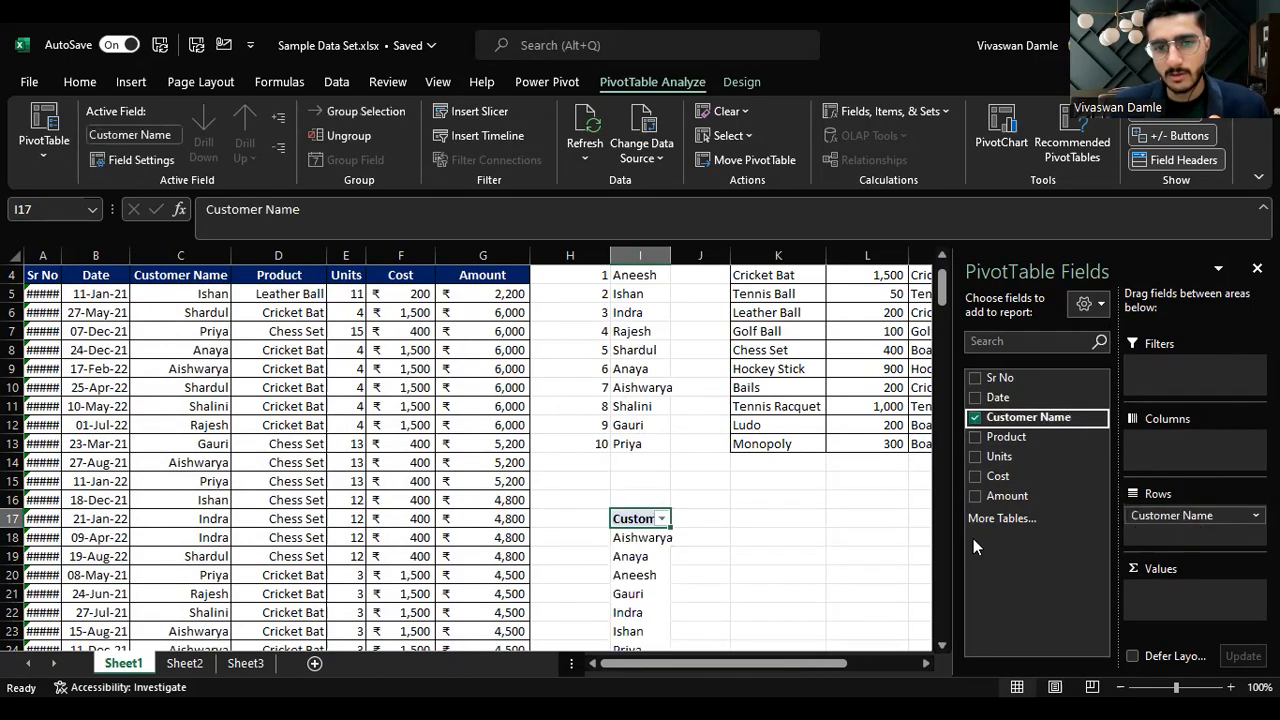
scroll(820, 557, "down", 2)
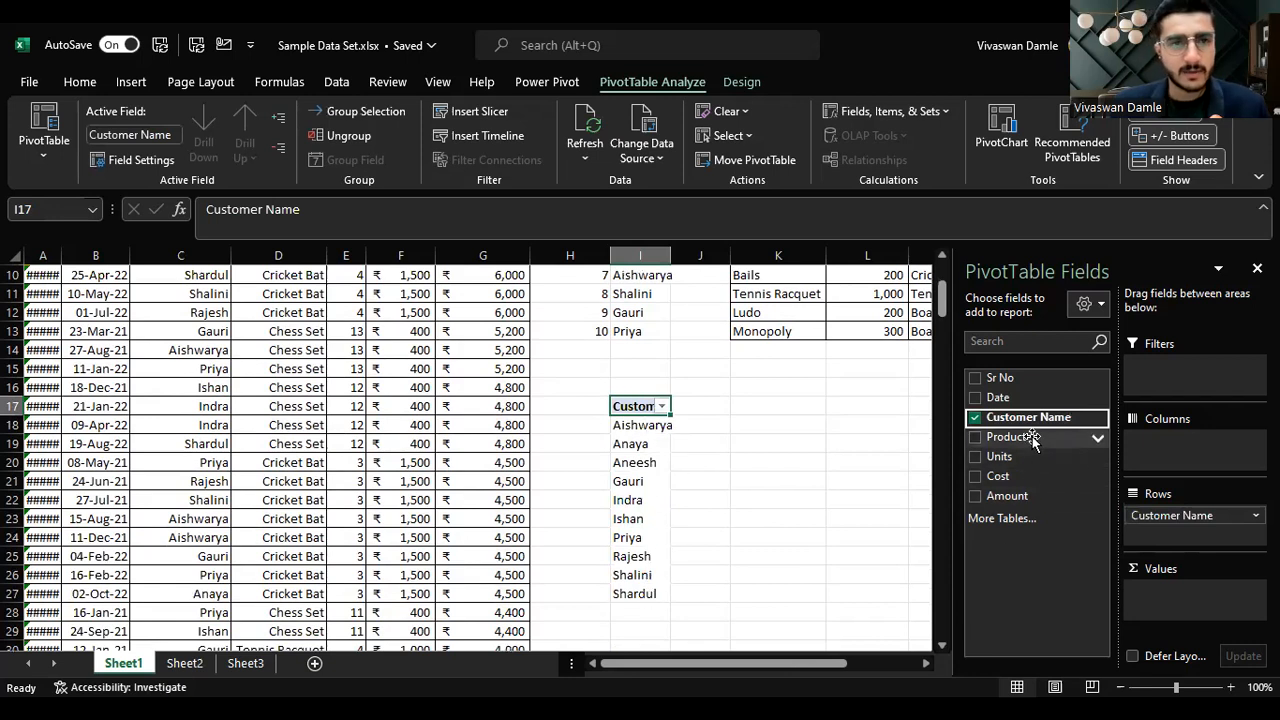
left_click_drag(1032, 443, 1196, 536)
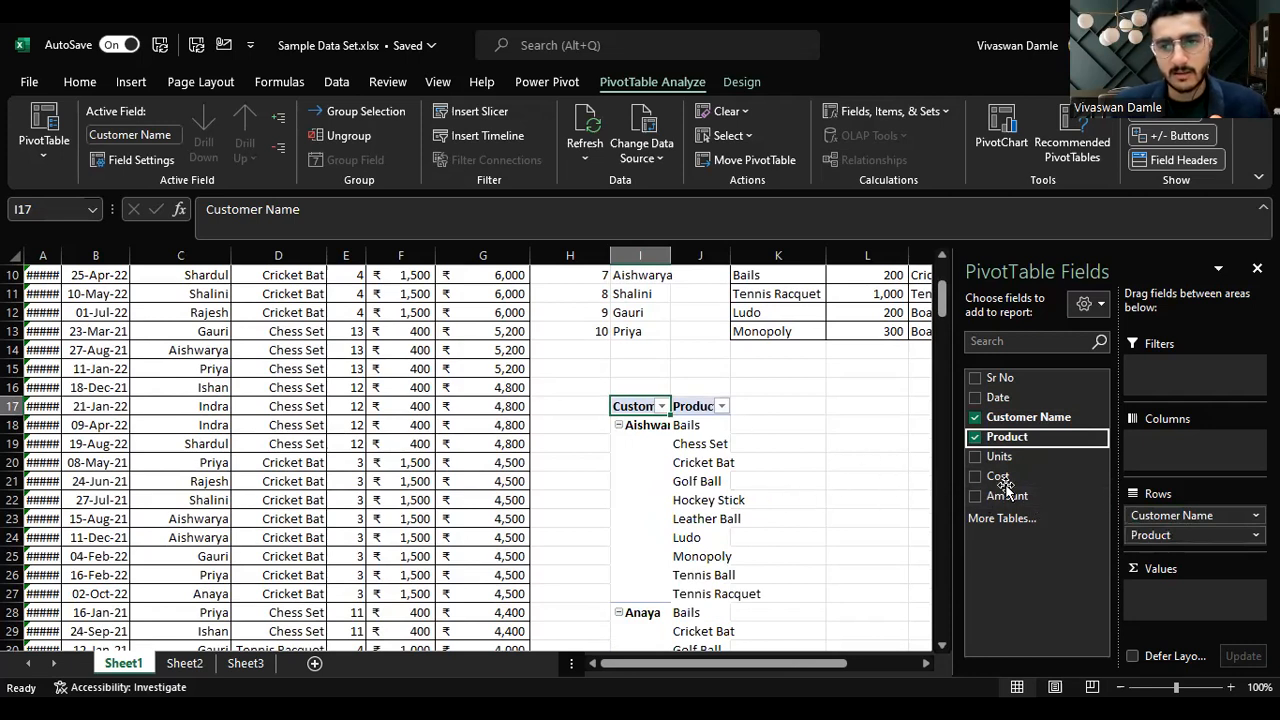
left_click_drag(1012, 494, 1220, 596)
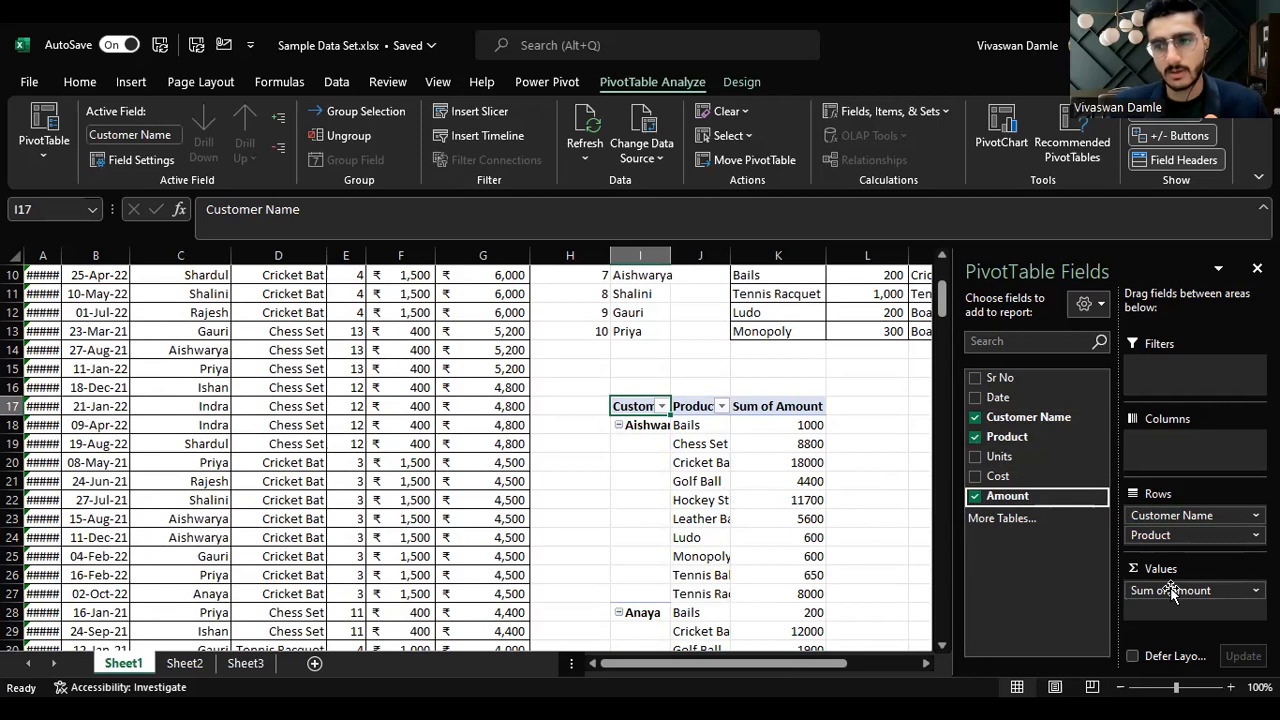
Step: Summarize the Amount values by Max and remove Product from the pivot rows
left_click(1173, 591)
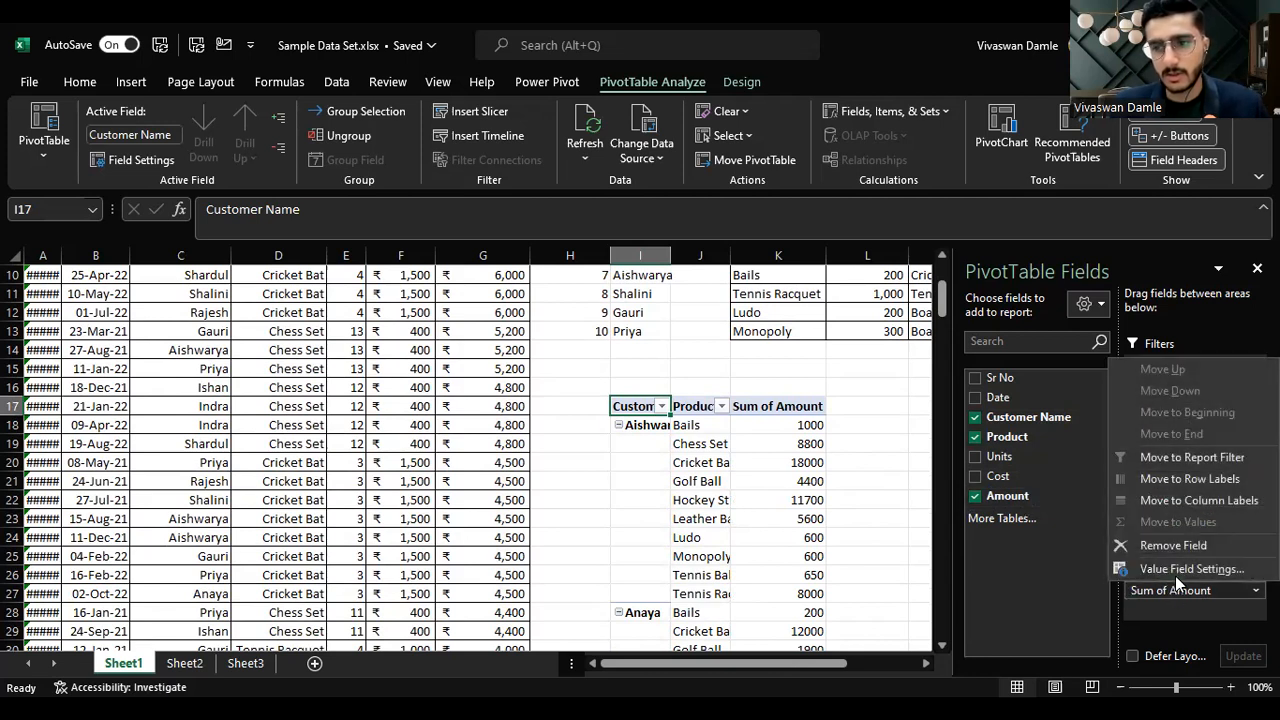
left_click(1183, 570)
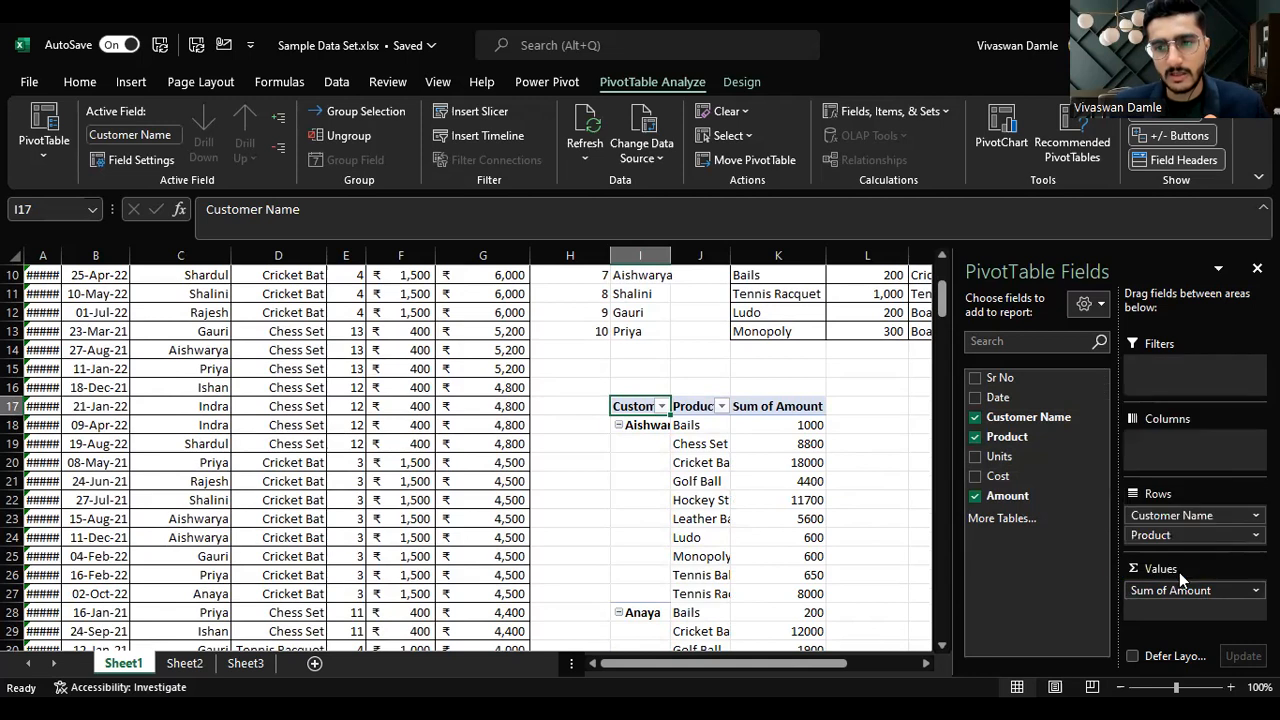
left_click(491, 325)
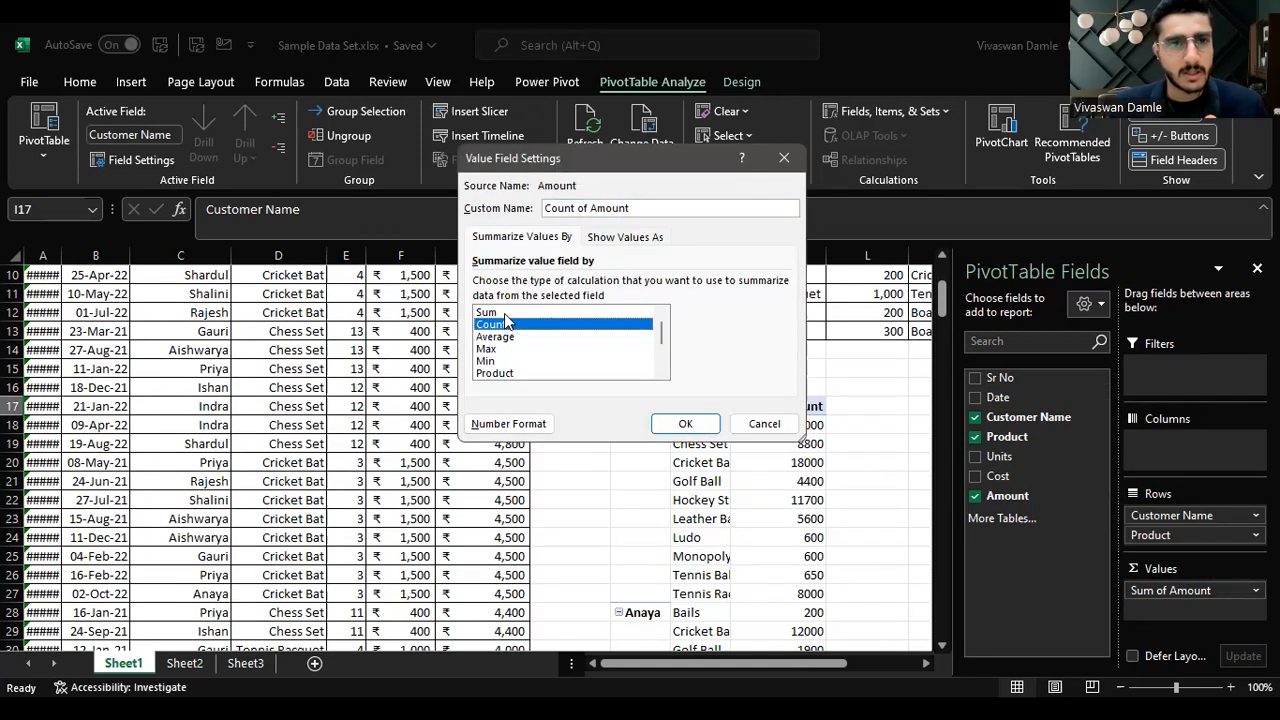
left_click(499, 339)
left_click(497, 349)
left_click(499, 361)
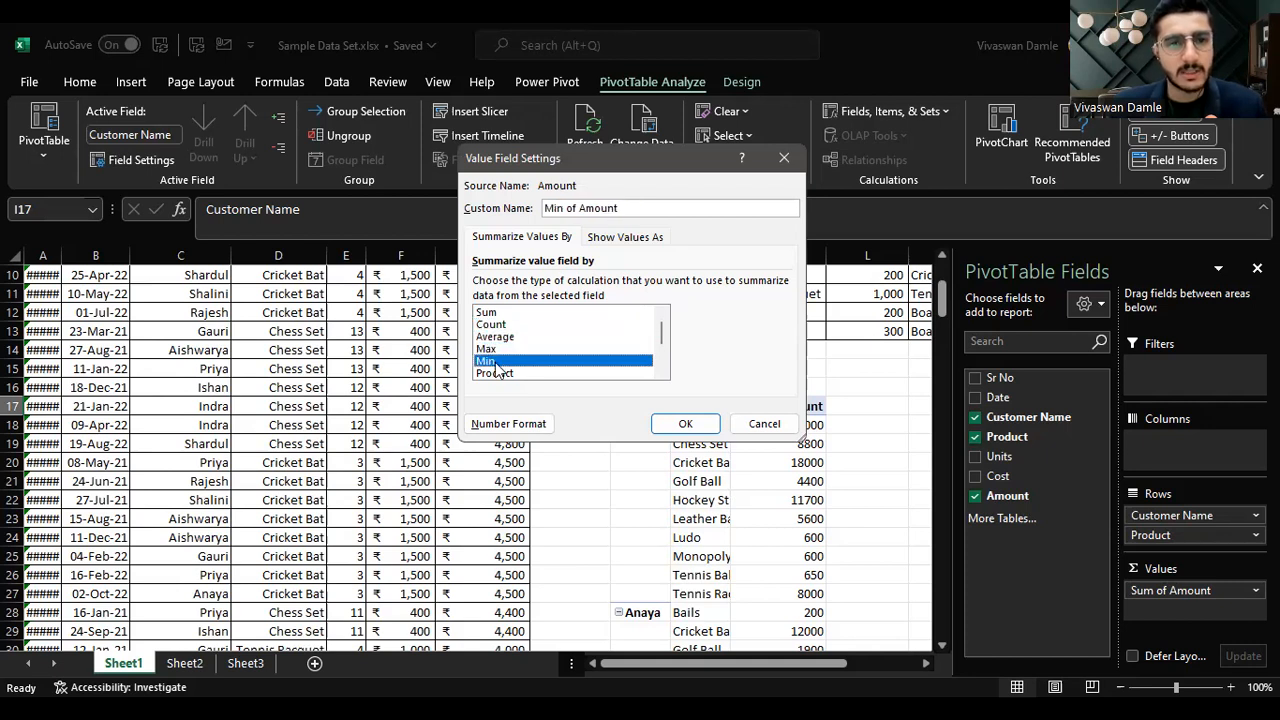
left_click(510, 350)
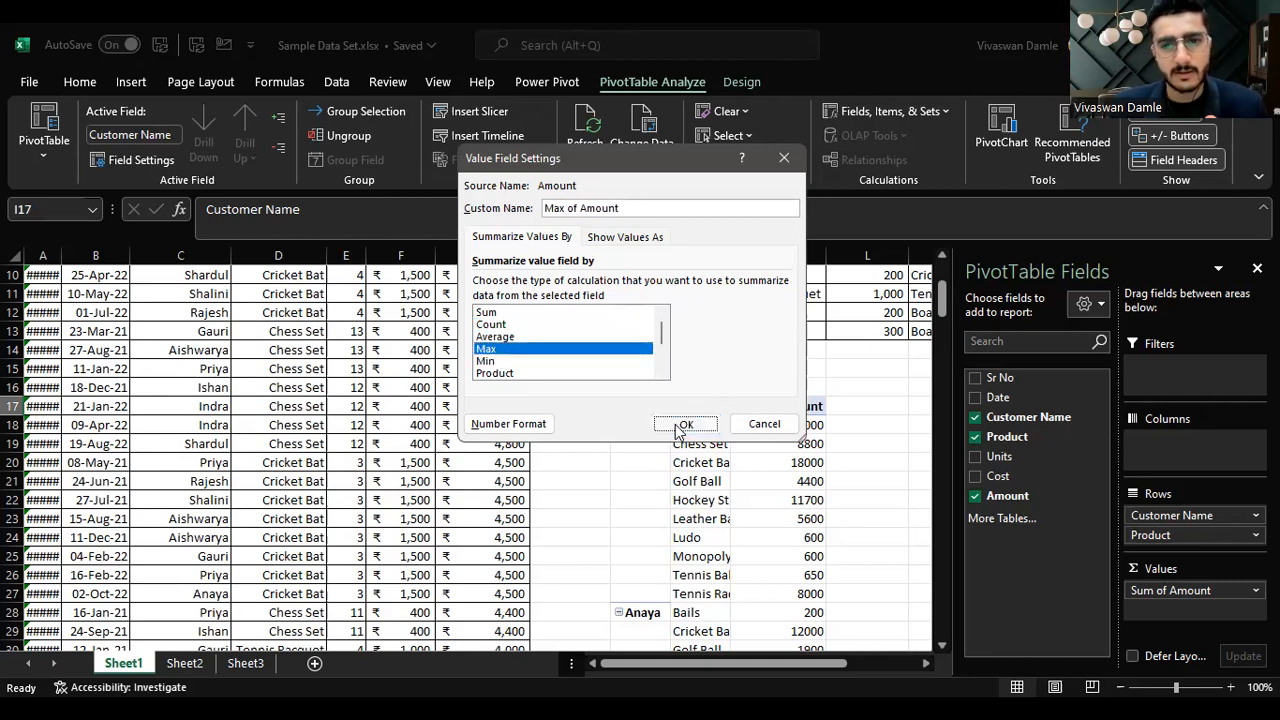
left_click(683, 426)
left_click_drag(1189, 538, 1003, 515)
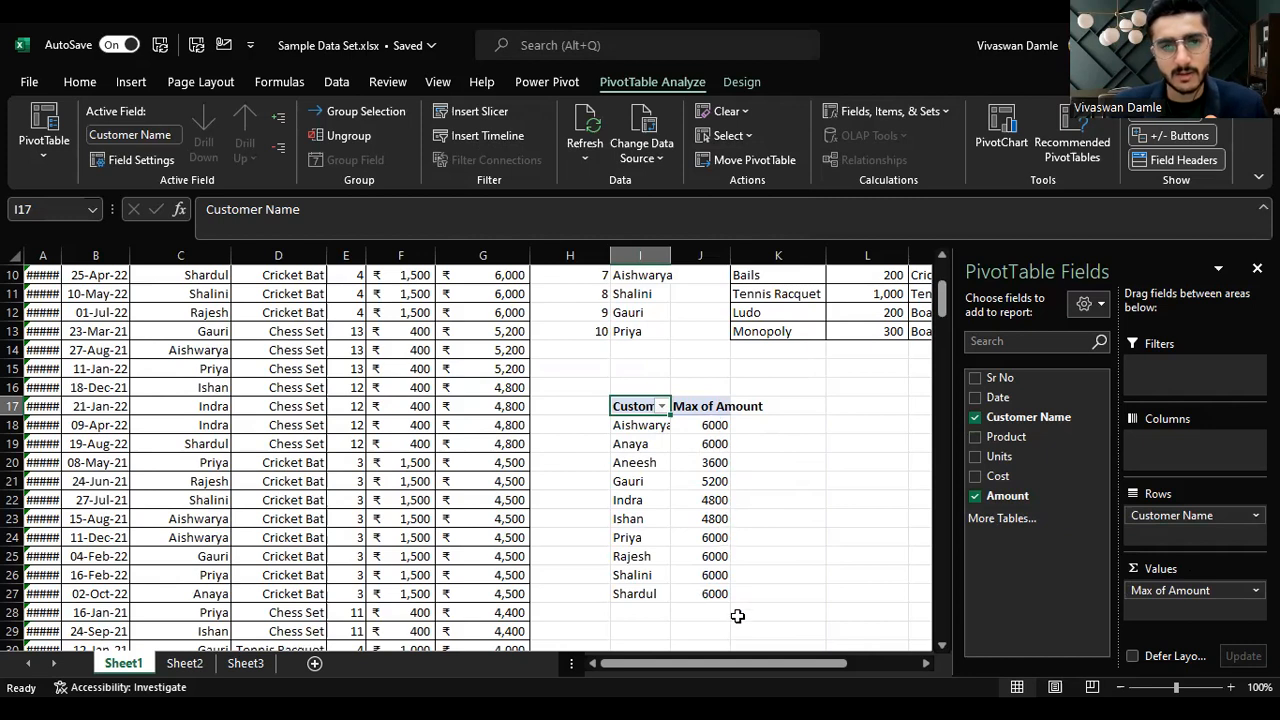
Step: Change the Amount value summary to Min
left_click(1185, 590)
left_click(1163, 572)
left_click(526, 366)
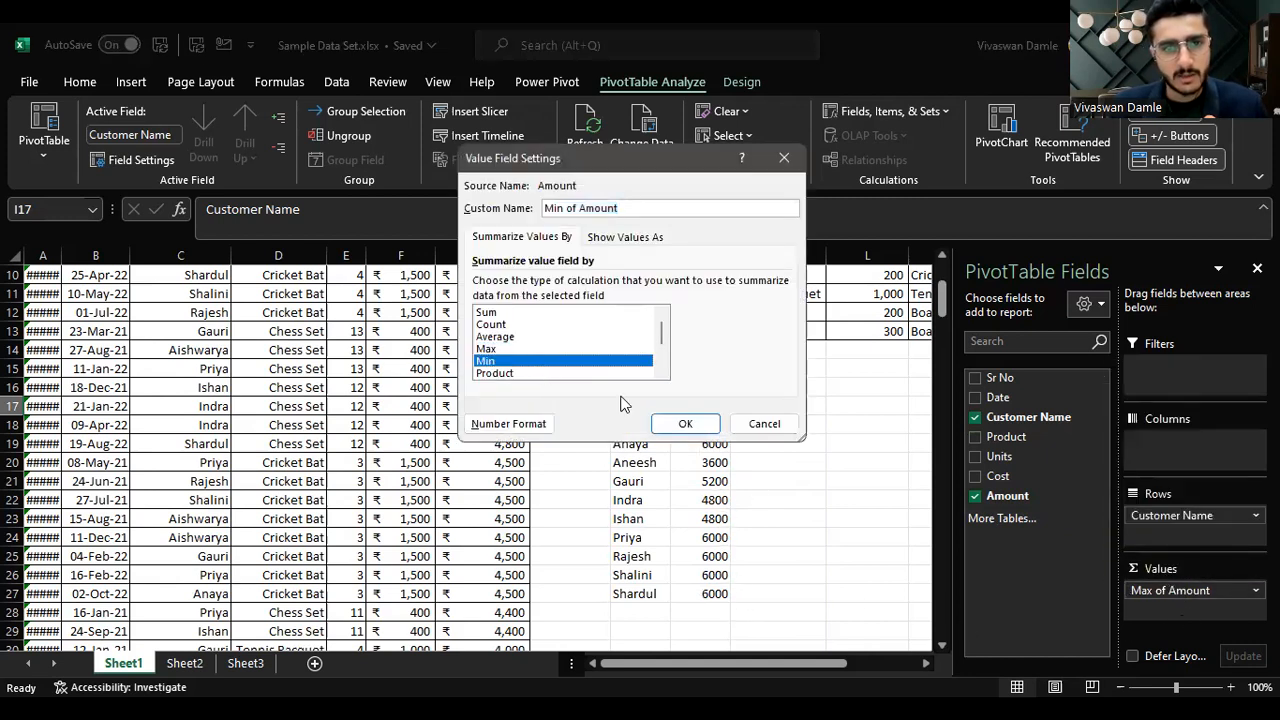
left_click(678, 424)
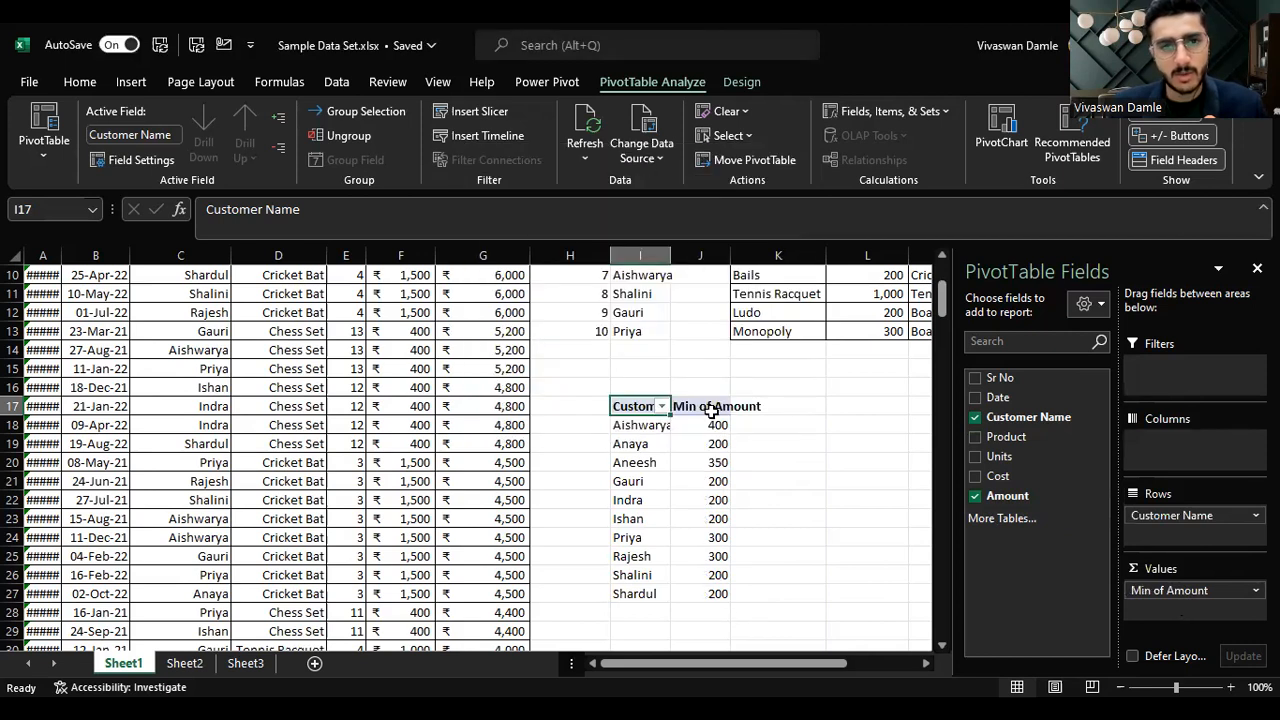
Step: Change the Amount value summary to Average
left_click(1210, 591)
left_click(1014, 546)
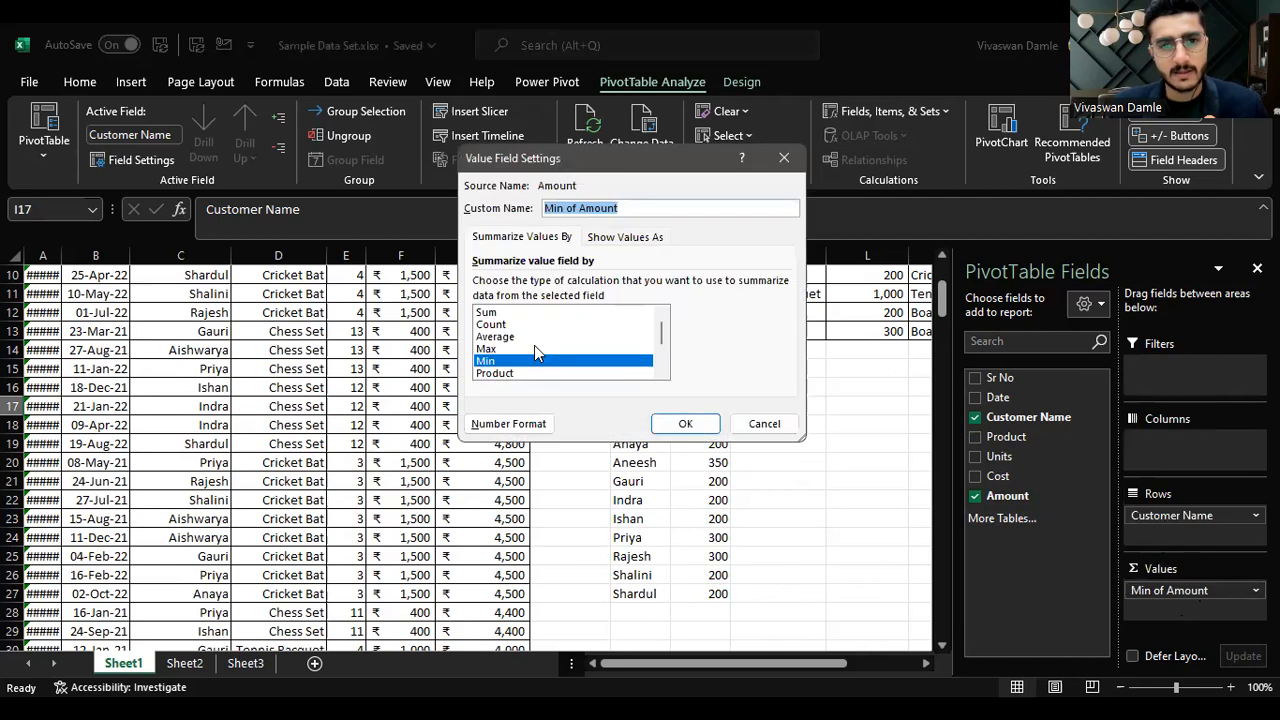
left_click(534, 346)
left_click(562, 337)
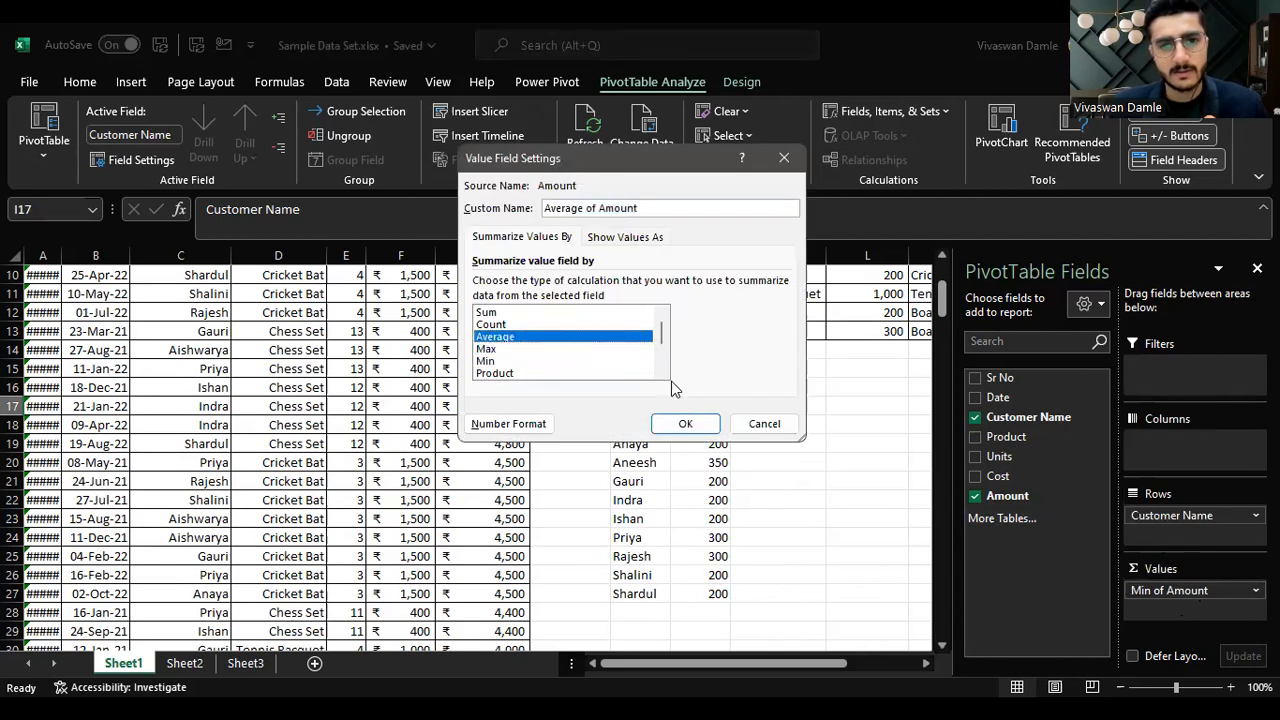
left_click(690, 424)
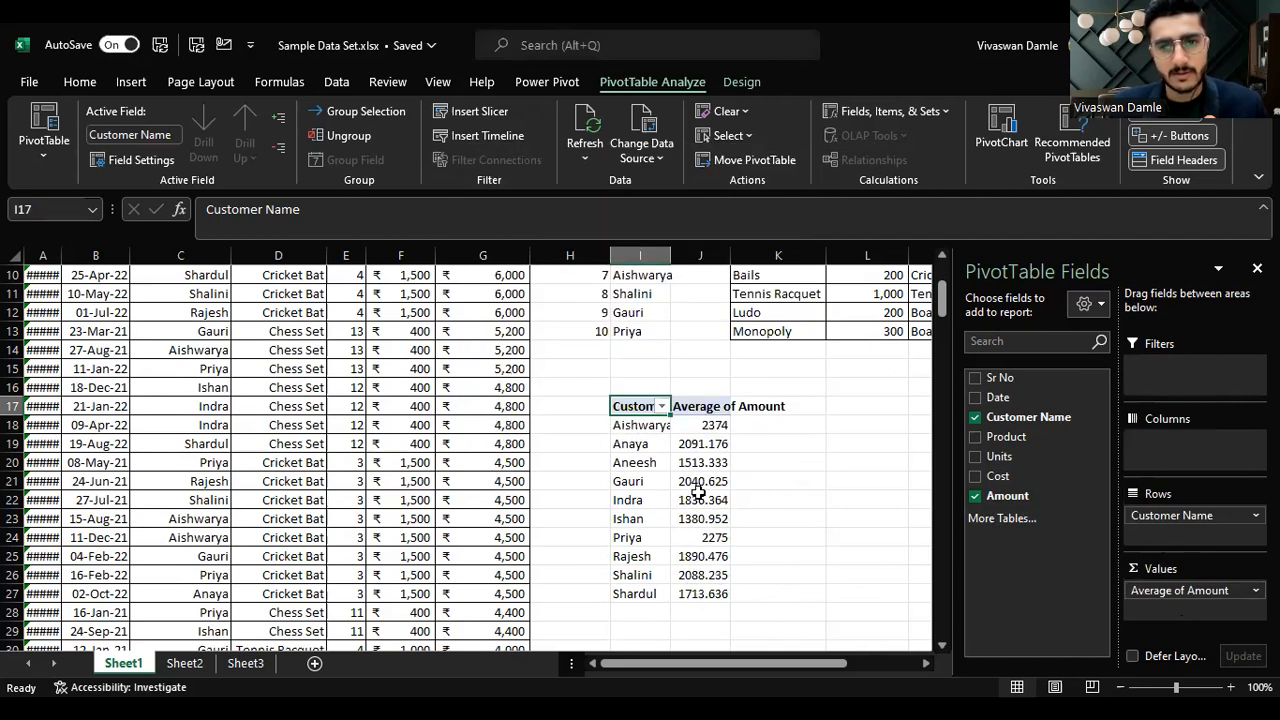
Step: Change the Amount value summary back to Sum
left_click(1155, 590)
left_click(1152, 567)
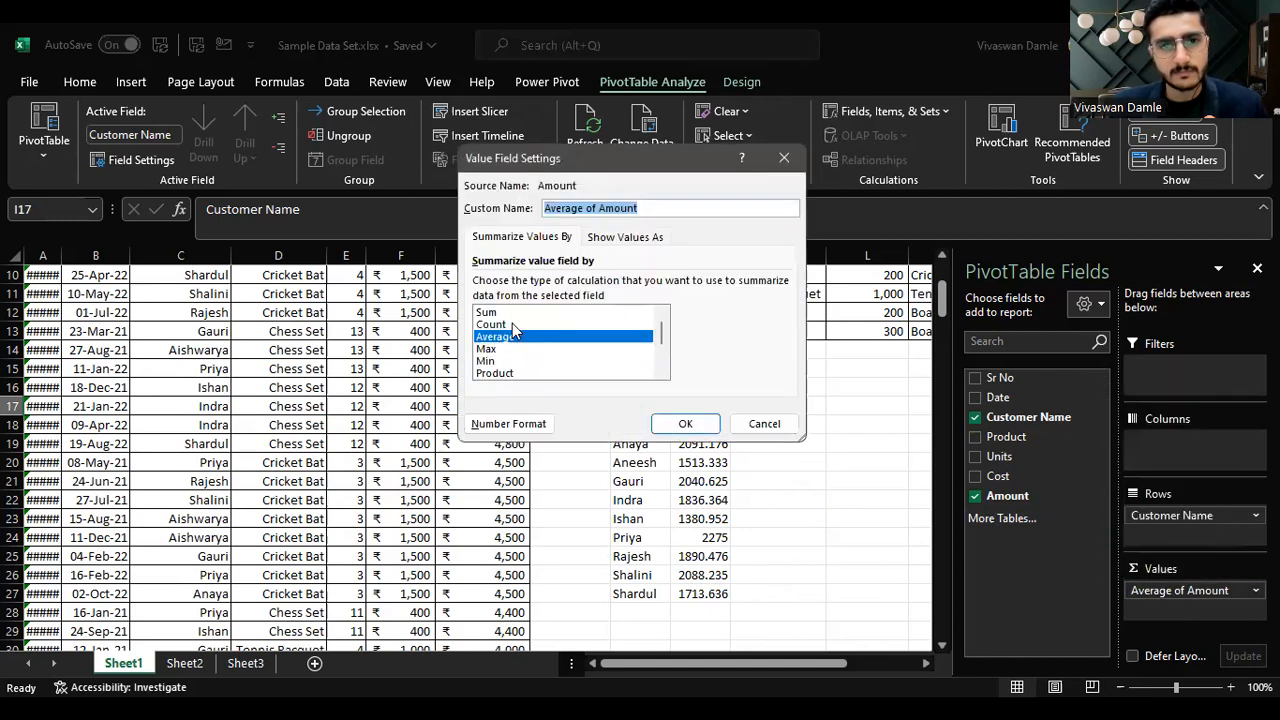
left_click(530, 312)
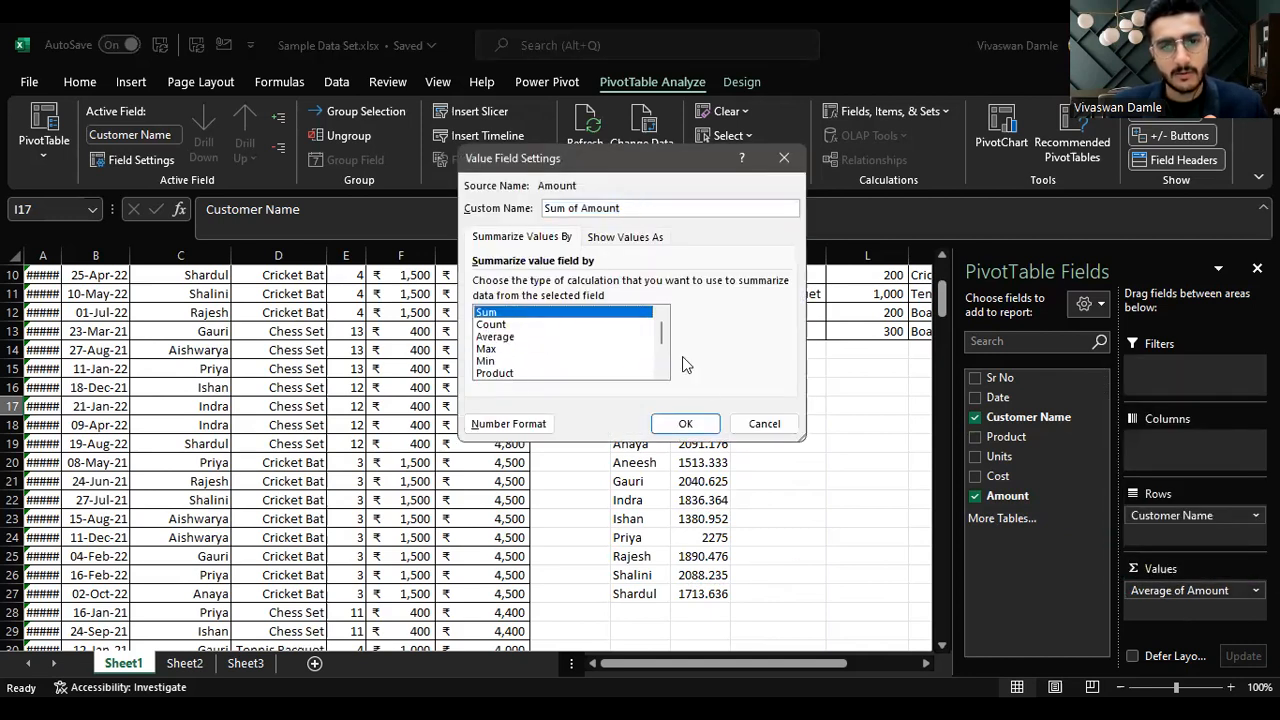
left_click(687, 424)
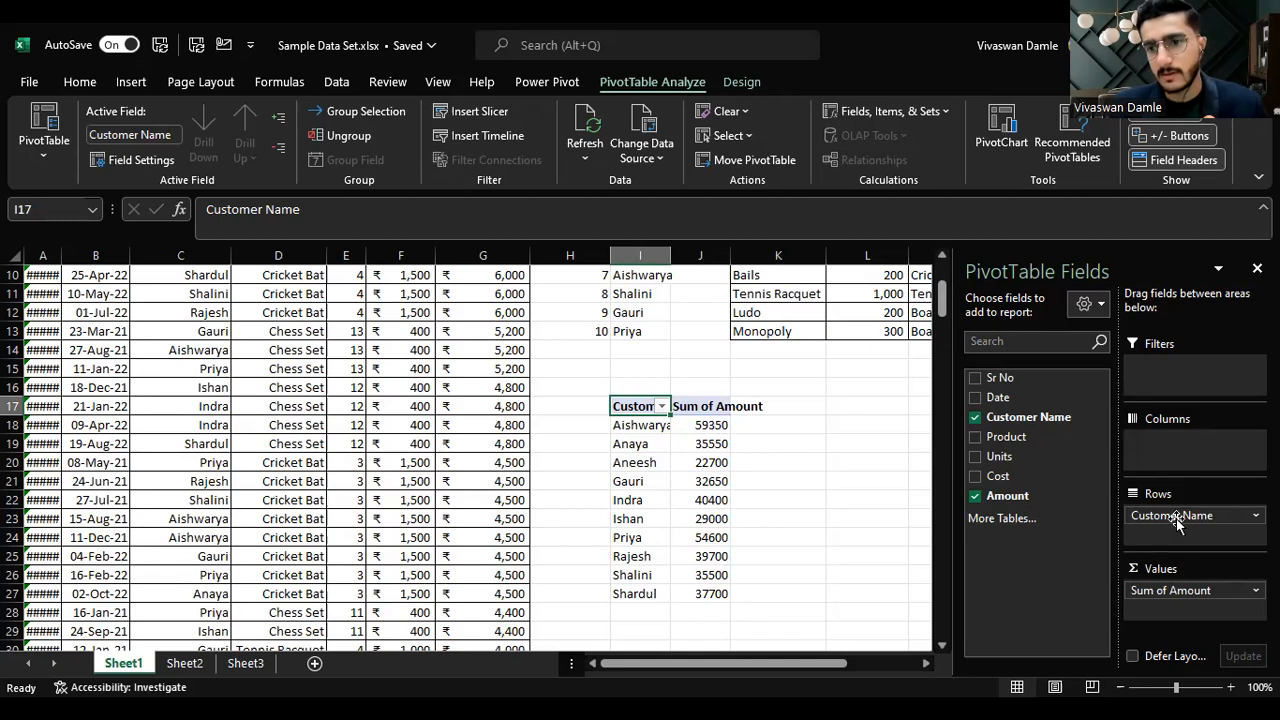
Step: Replace Customer Name with Product as the pivot's row field
left_click_drag(1005, 437, 1206, 536)
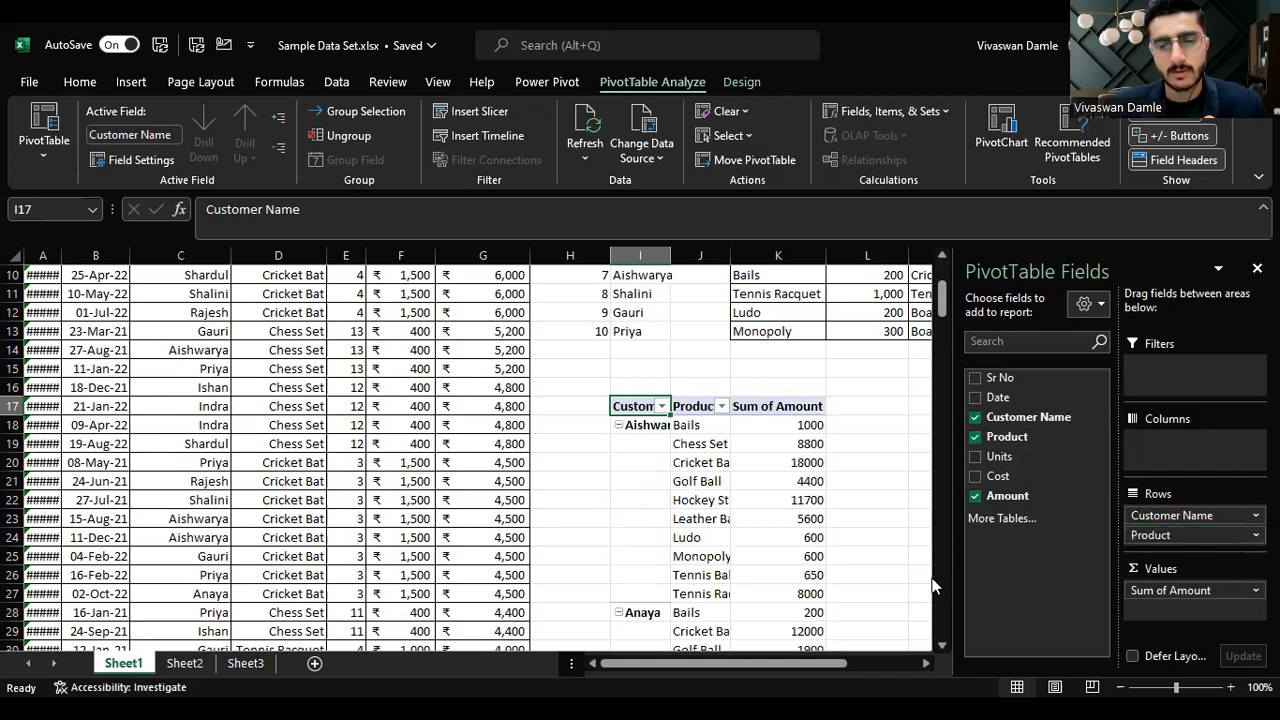
scroll(932, 578, "down", 2)
left_click_drag(1160, 514, 984, 494)
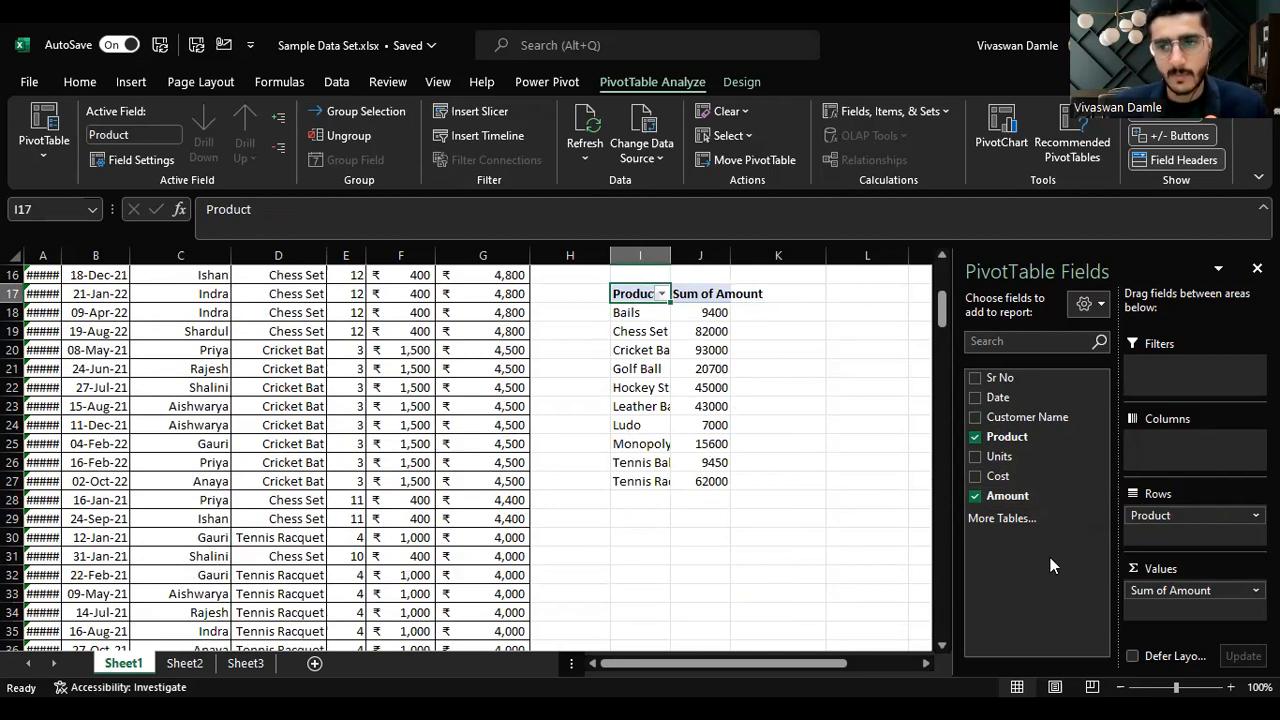
Step: Summarize the product pivot's Amount values by Average
left_click(1200, 588)
left_click(1104, 566)
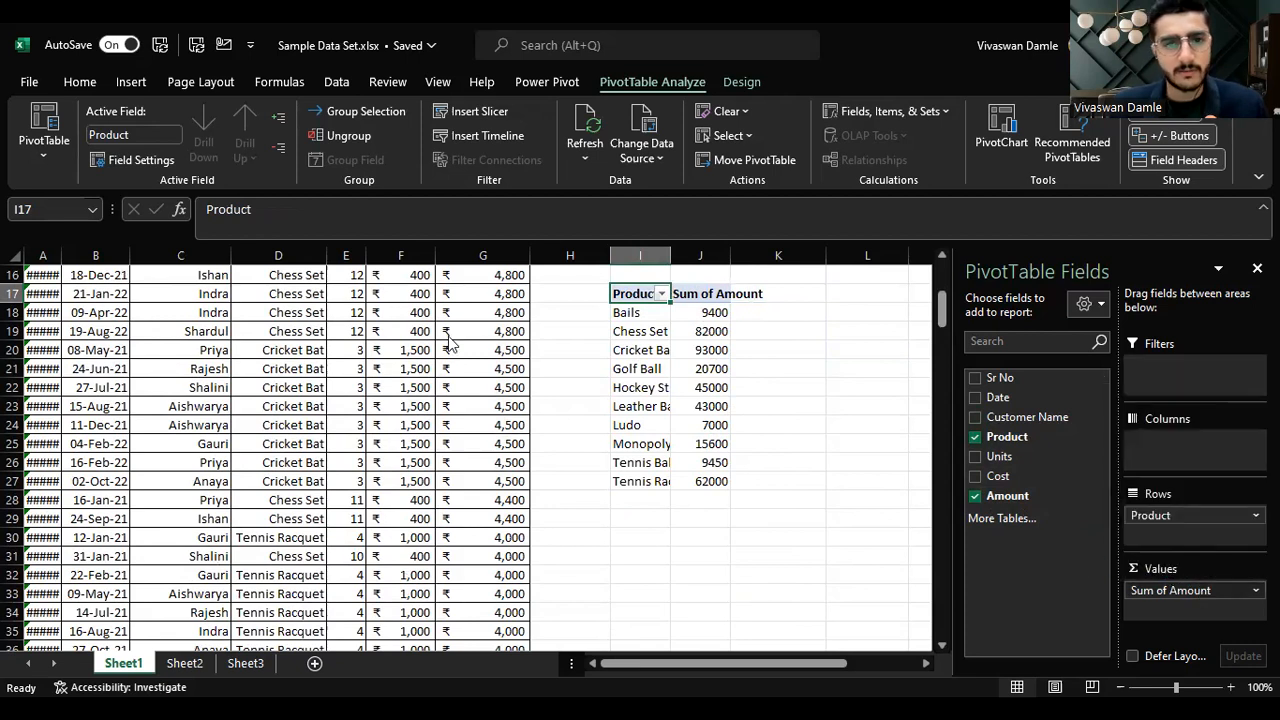
left_click(520, 337)
key("Return")
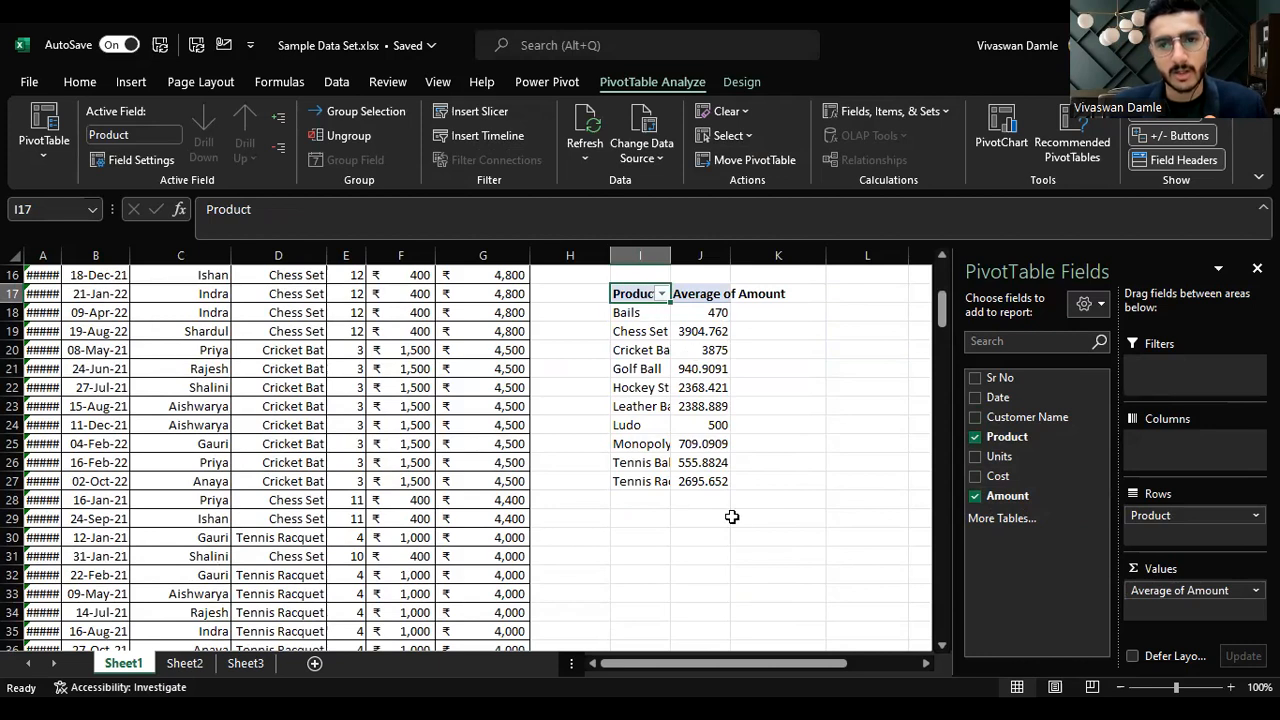
Step: Summarize the product pivot's Amount values by Max
left_click(1155, 590)
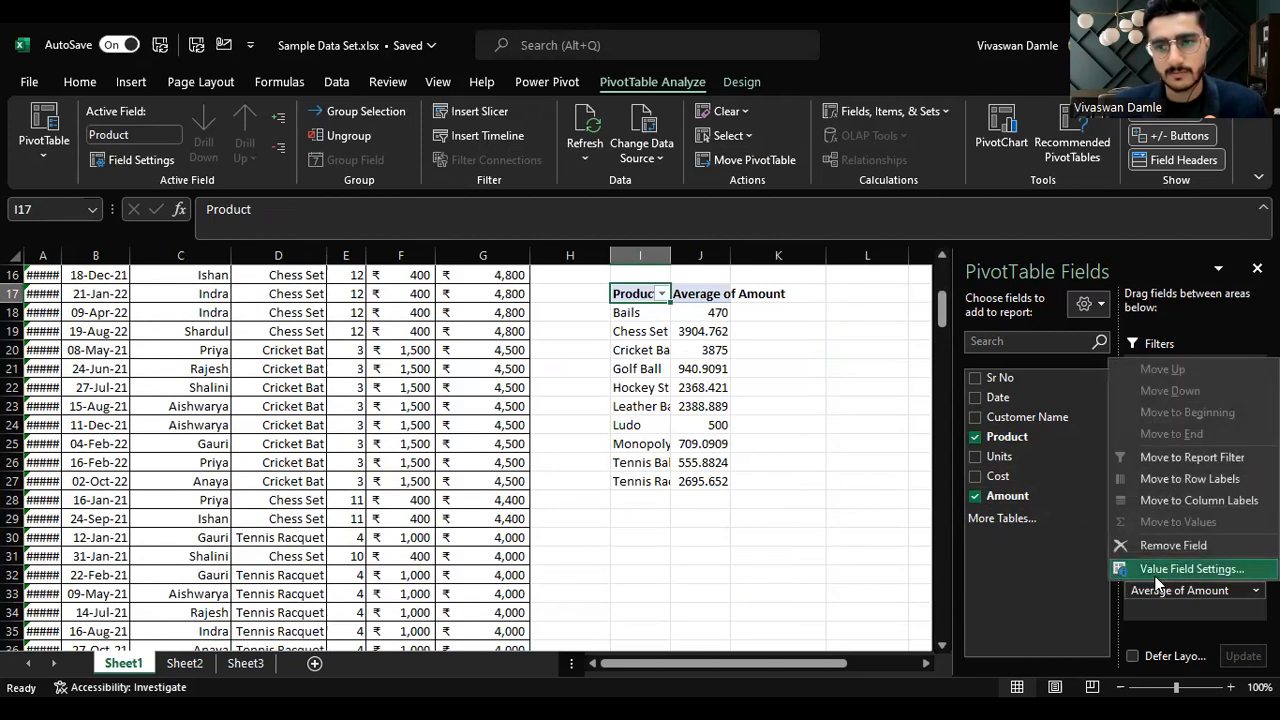
left_click(1160, 570)
left_click(505, 350)
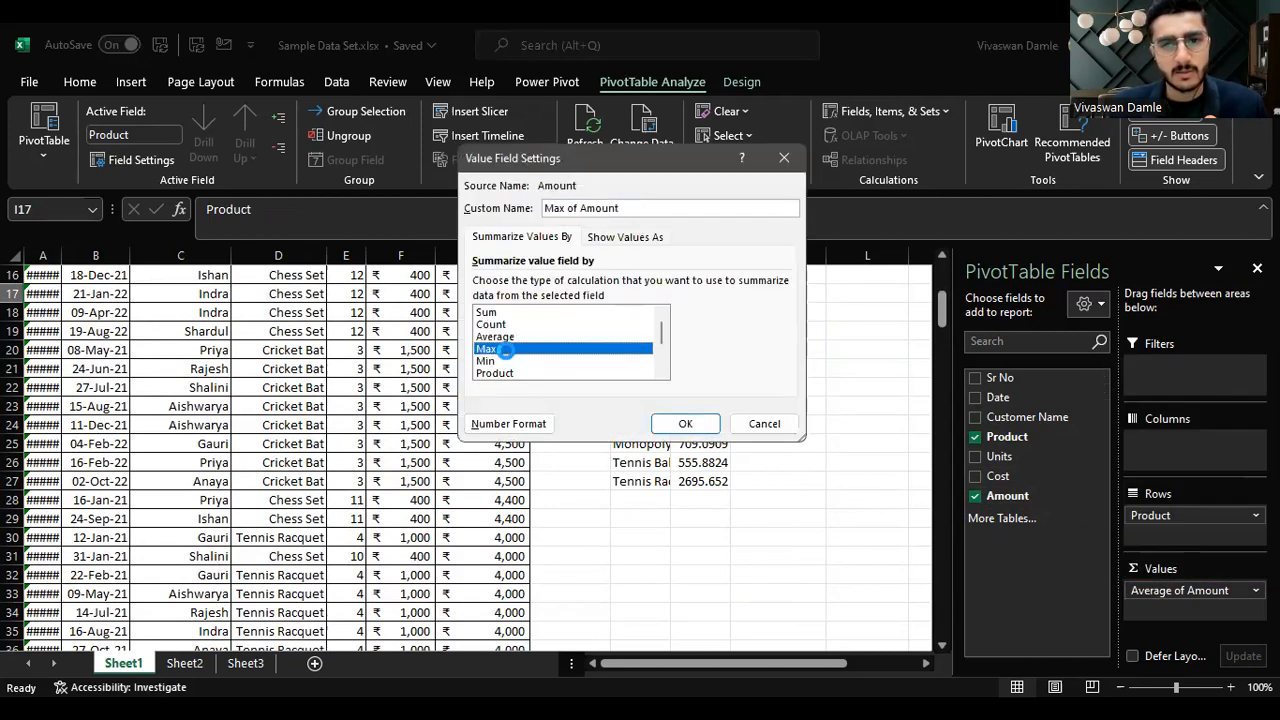
left_click(686, 424)
Step: Summarize the product pivot's Amount values by Sum again
left_click(1199, 590)
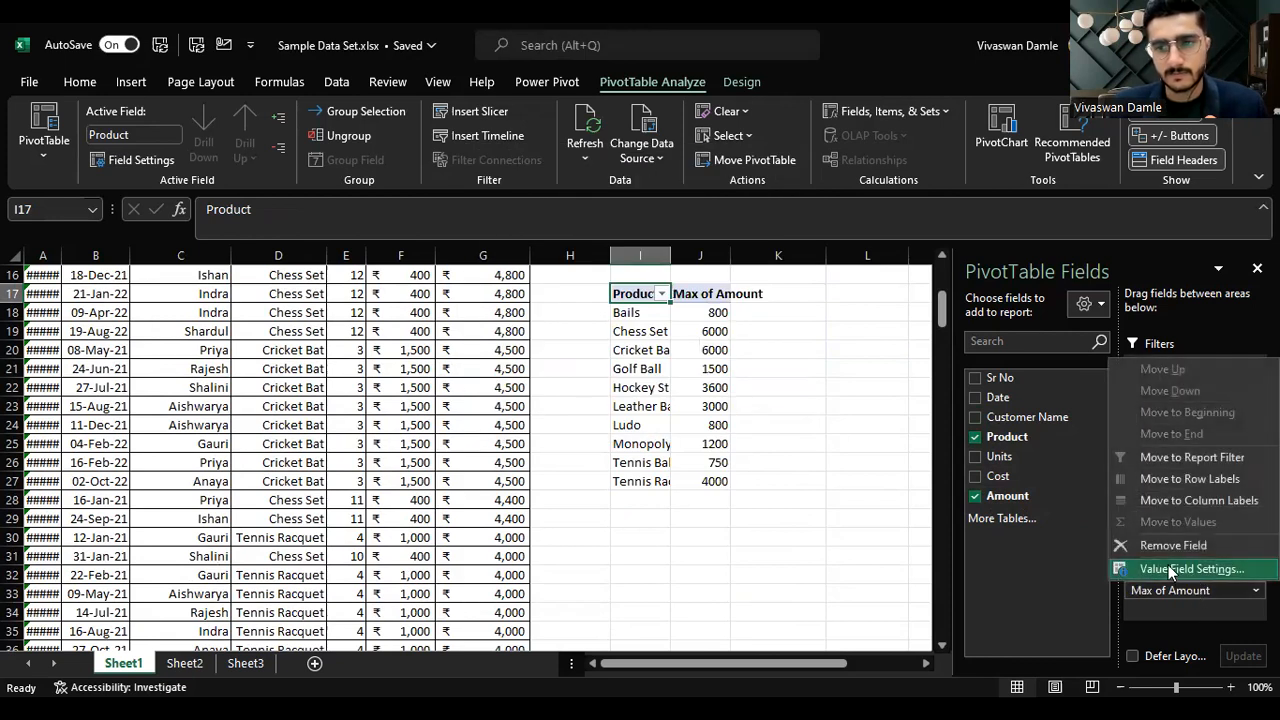
left_click(1167, 570)
left_click(509, 314)
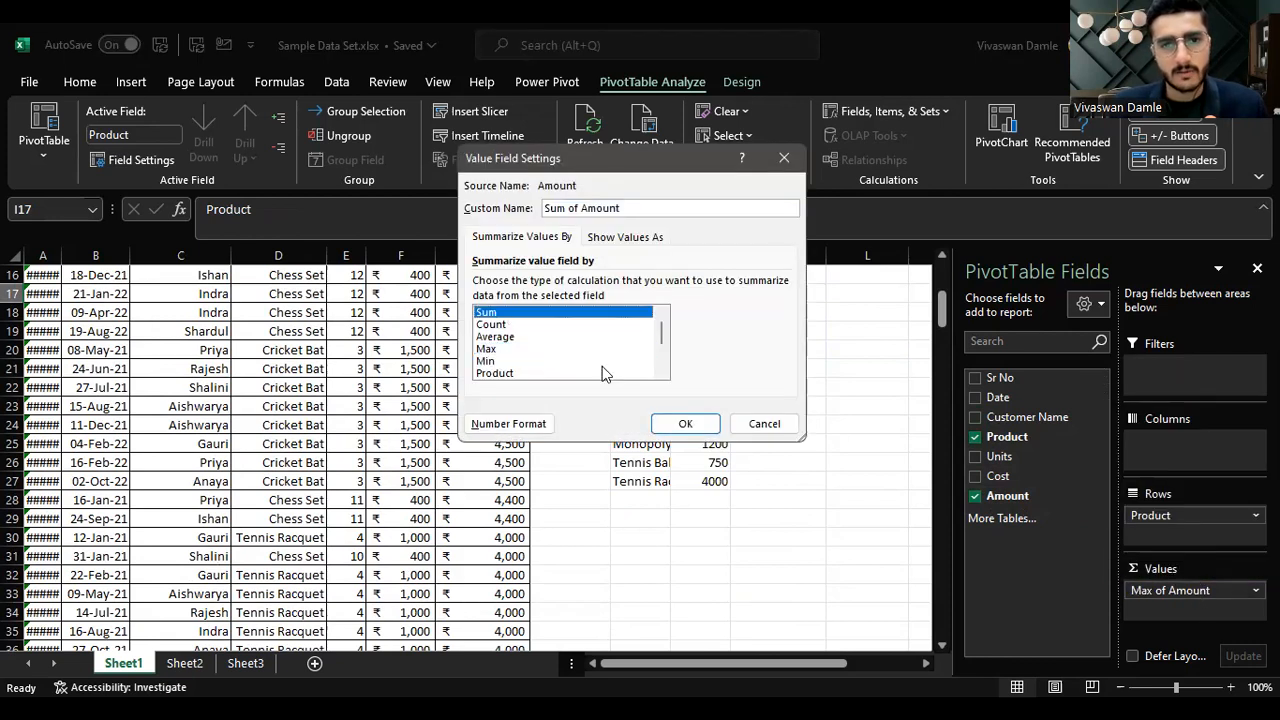
left_click(690, 424)
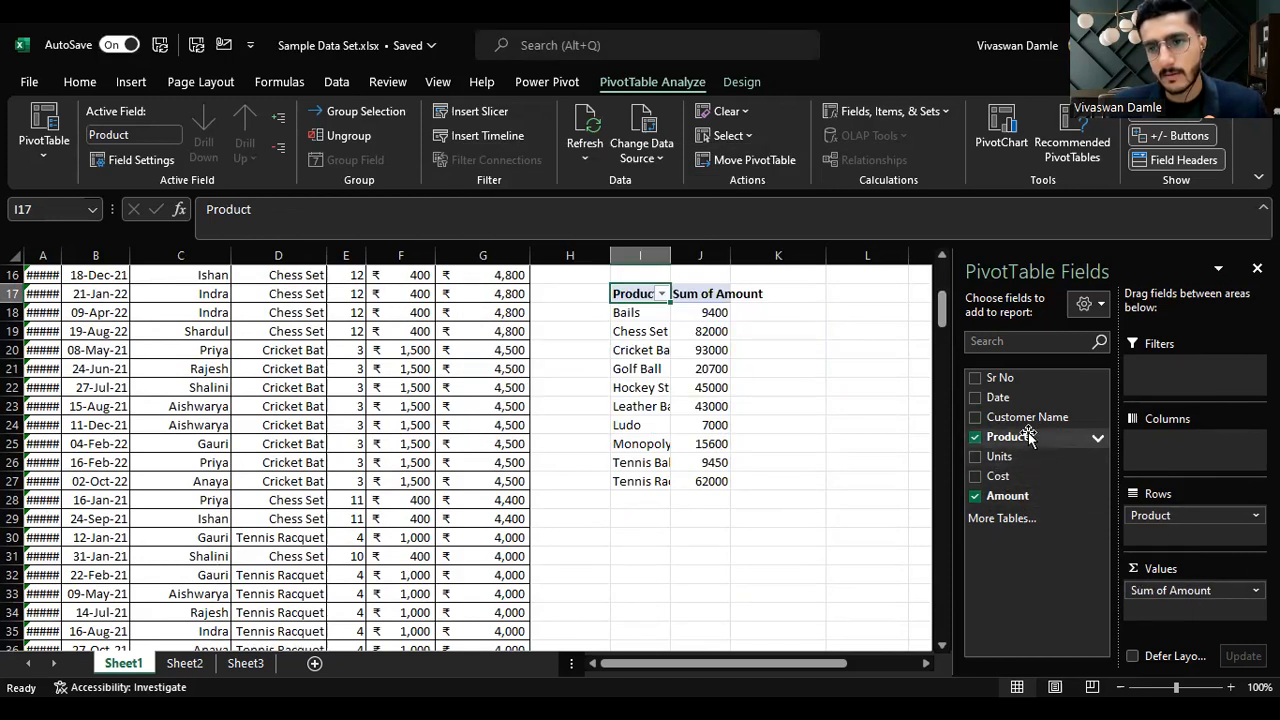
Step: Add Customer Name as the outer row field above Product and autofit the pivot's column widths
left_click_drag(1020, 413, 1188, 514)
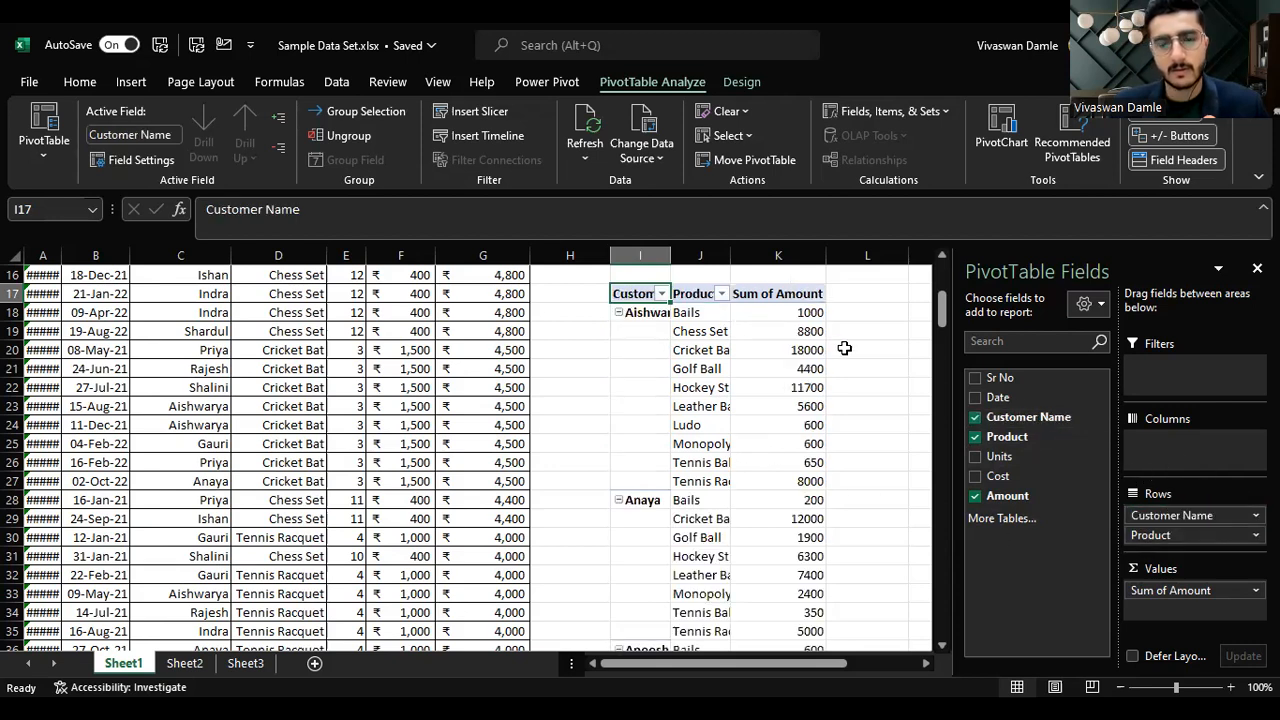
key("Right")
key("Right")
key("shift+Left")
key("shift+Left")
key("ctrl+shift+Down")
key("alt")
key("h")
key("o")
key("i")
Step: Select the first two customers' product amounts in the pivot to check their totals
key("Right")
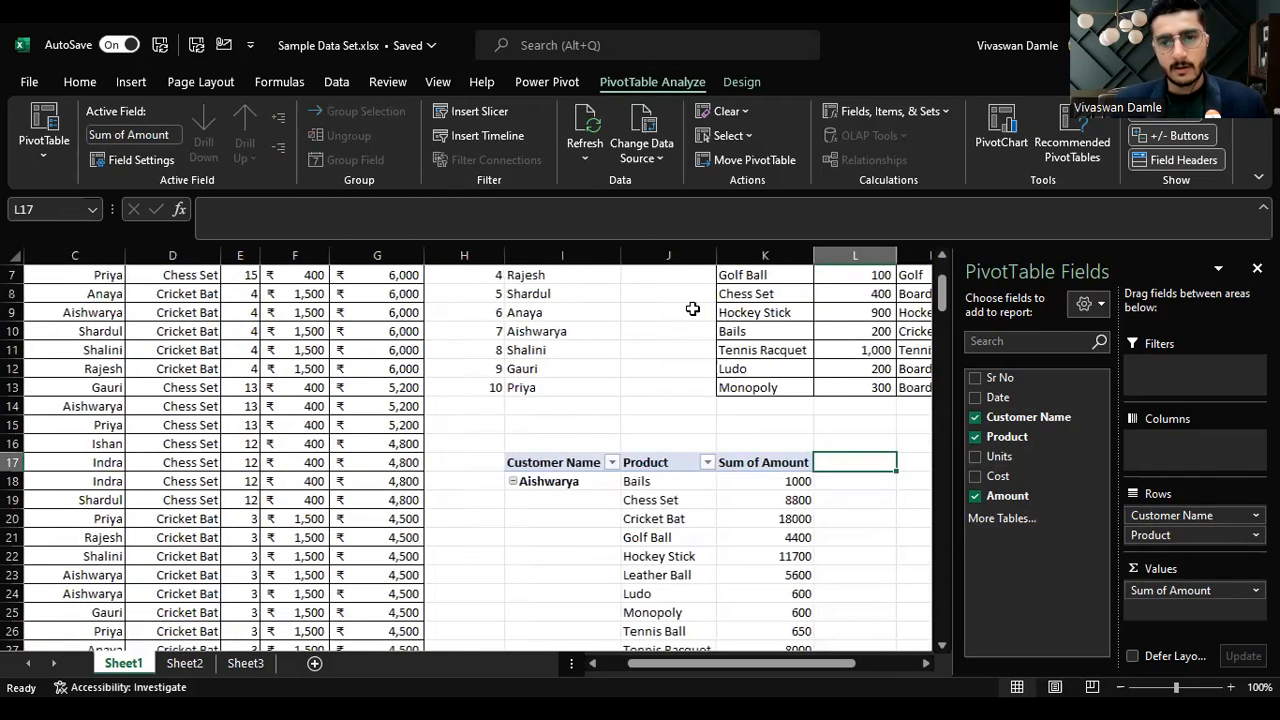
key("Right")
key("Right")
key("Right")
key("Down")
key("Down")
key("Down")
key("Down")
key("Down")
key("Down")
key("Down")
key("Down")
key("Down")
key("Down")
key("Down")
key("Down")
key("Down")
key("Down")
key("Down")
key("Down")
key("Down")
key("Down")
key("Down")
key("Down")
key("Down")
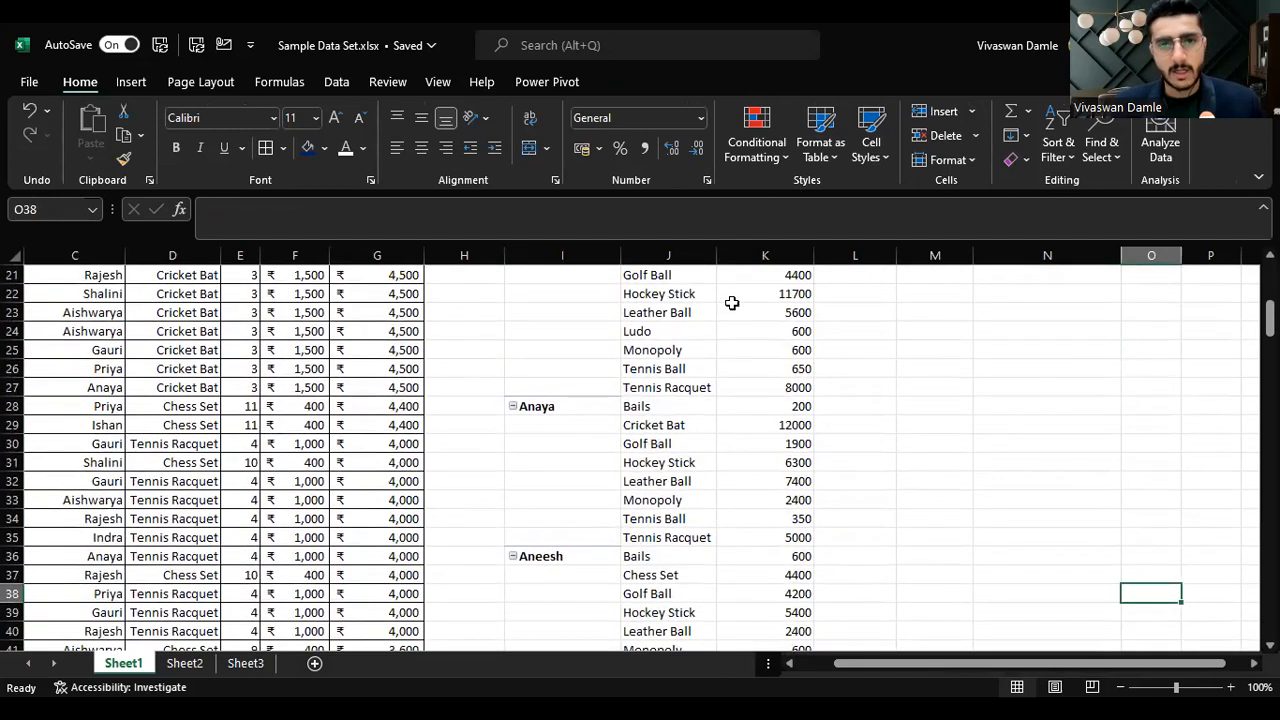
scroll(735, 293, "up", 7)
scroll(714, 394, "down", 4)
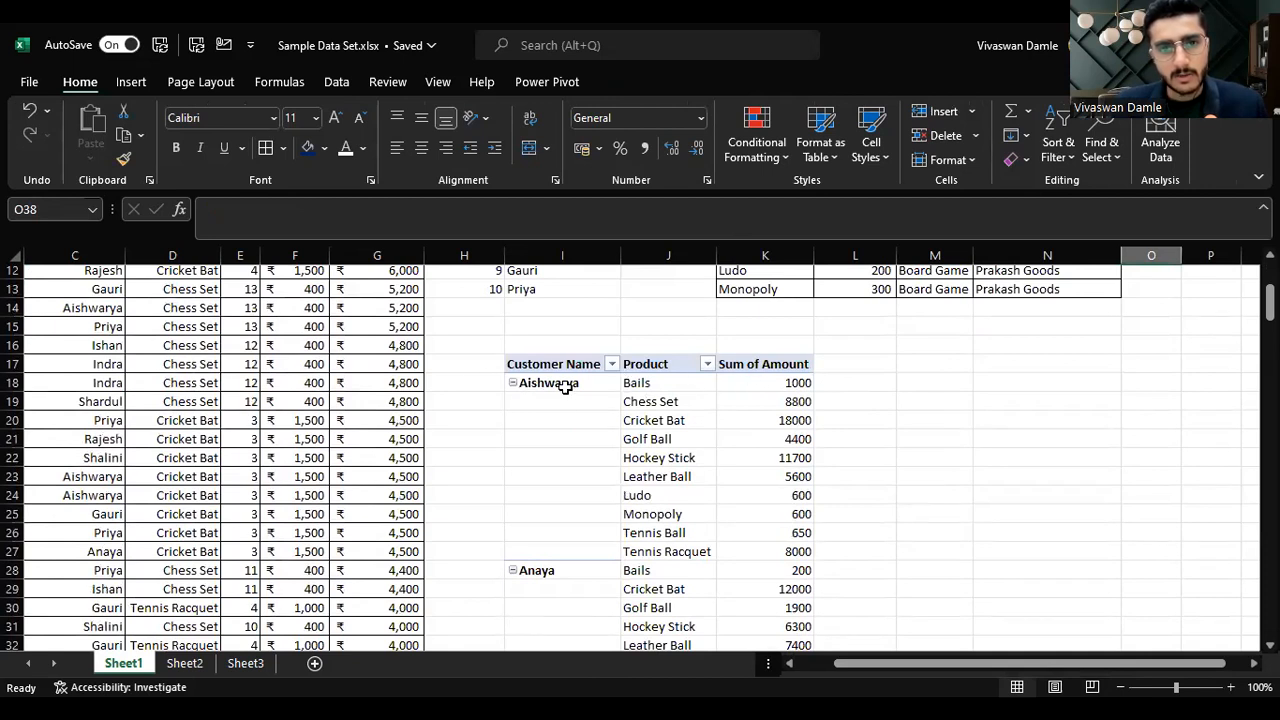
left_click_drag(679, 383, 670, 550)
left_click_drag(785, 383, 773, 549)
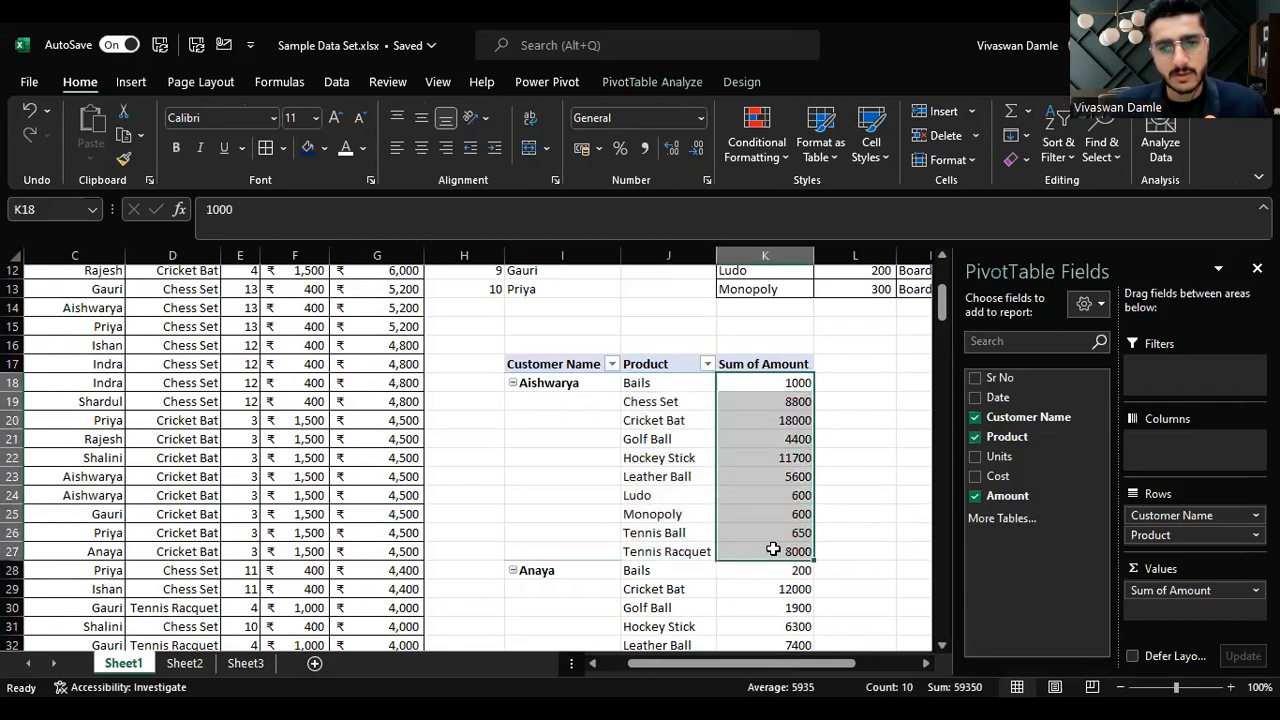
scroll(737, 543, "down", 2)
left_click_drag(681, 462, 676, 585)
left_click_drag(776, 466, 795, 589)
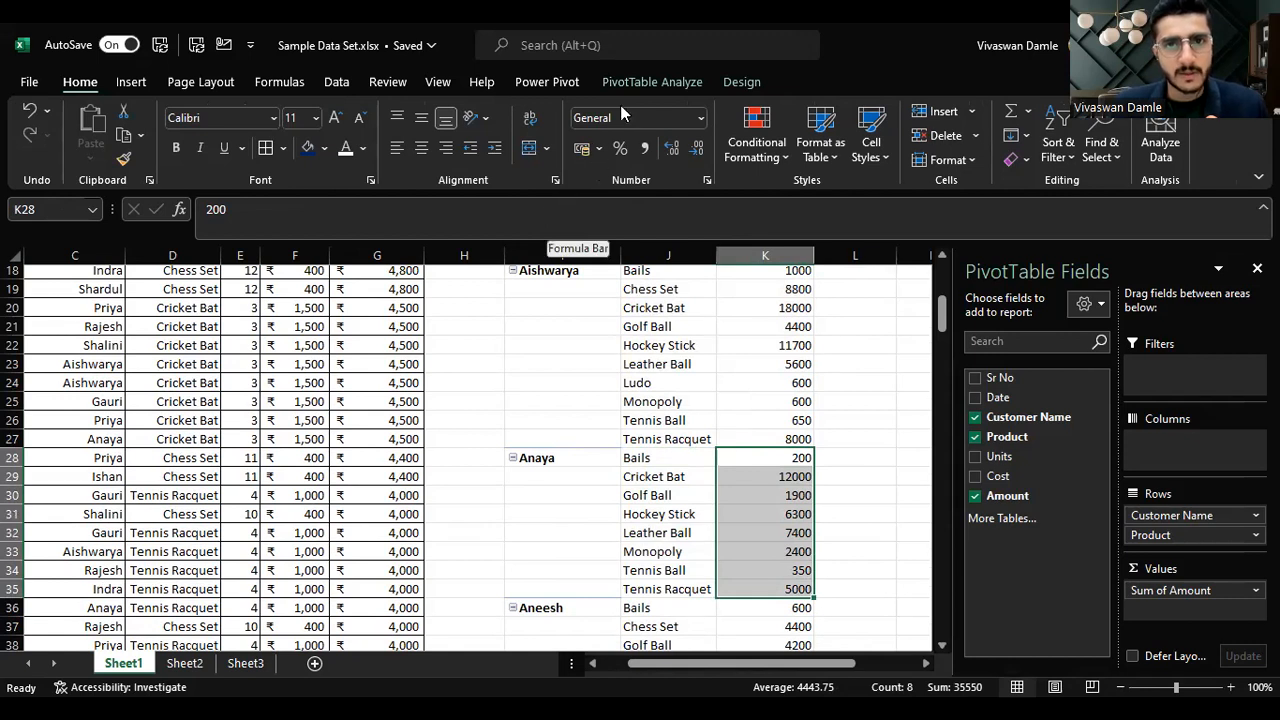
Step: Show subtotals at the bottom of each customer group and turn grand totals on for rows and columns
left_click(688, 84)
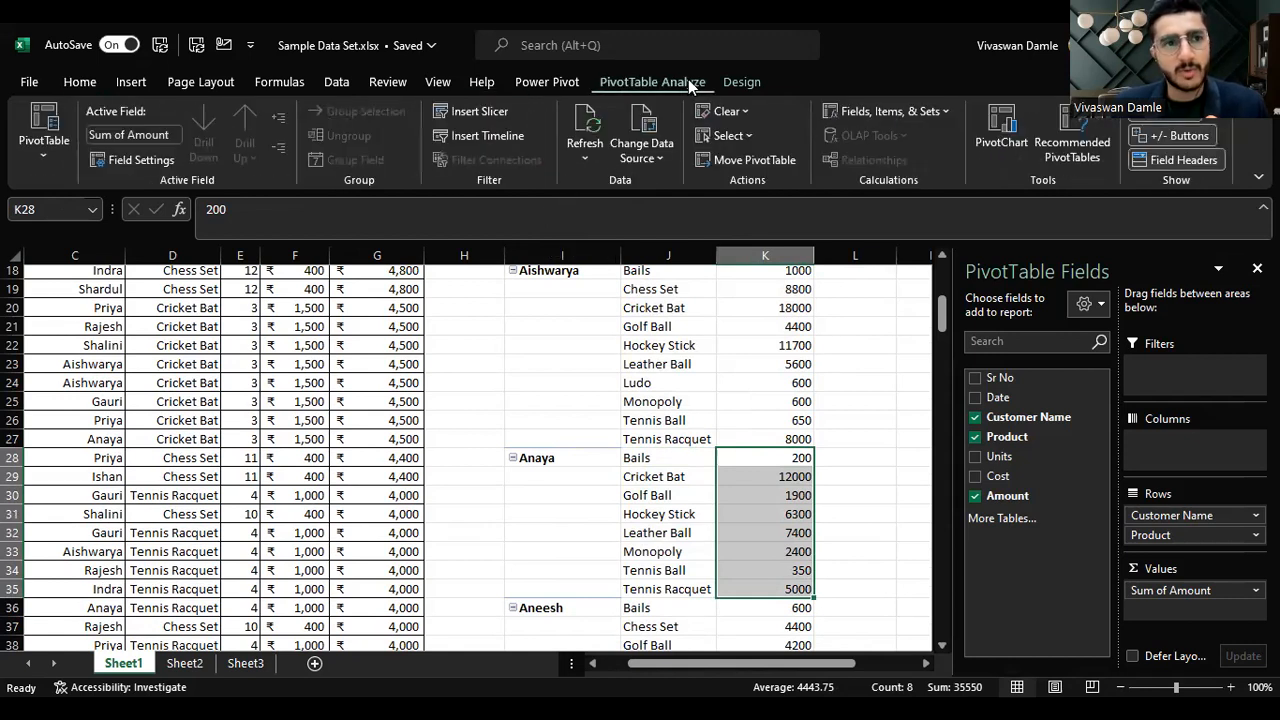
left_click(741, 82)
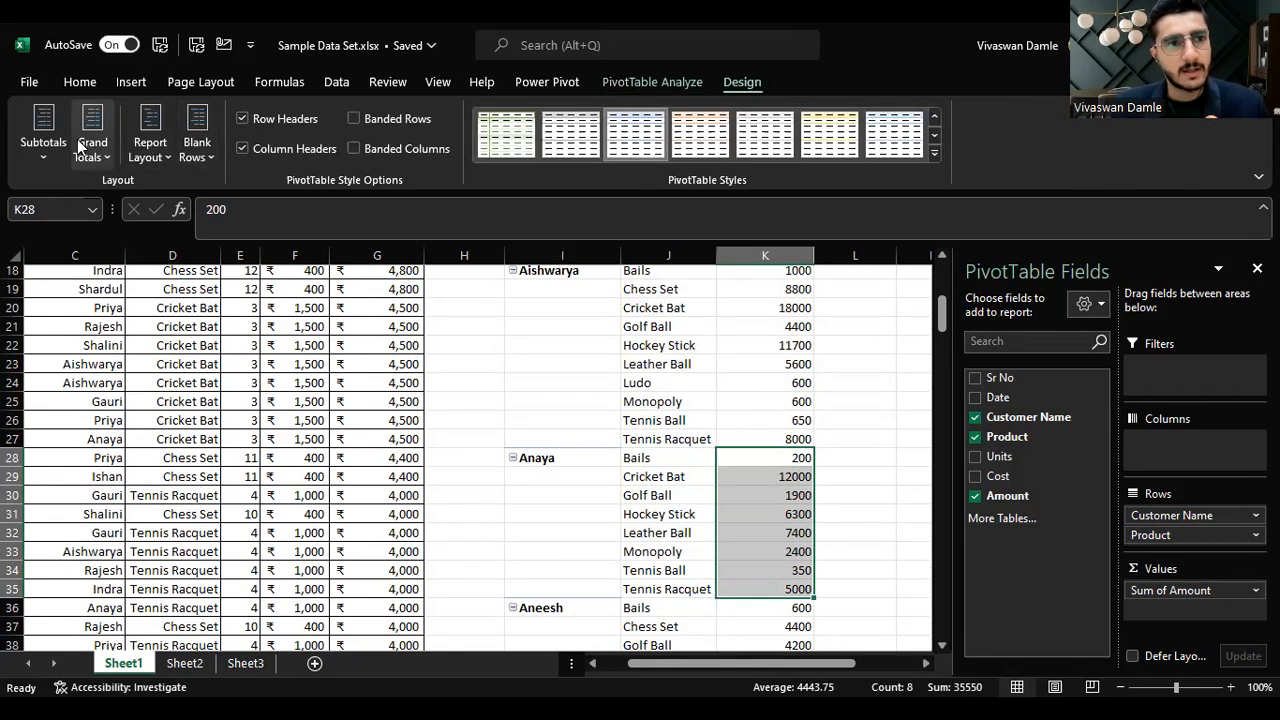
left_click(55, 141)
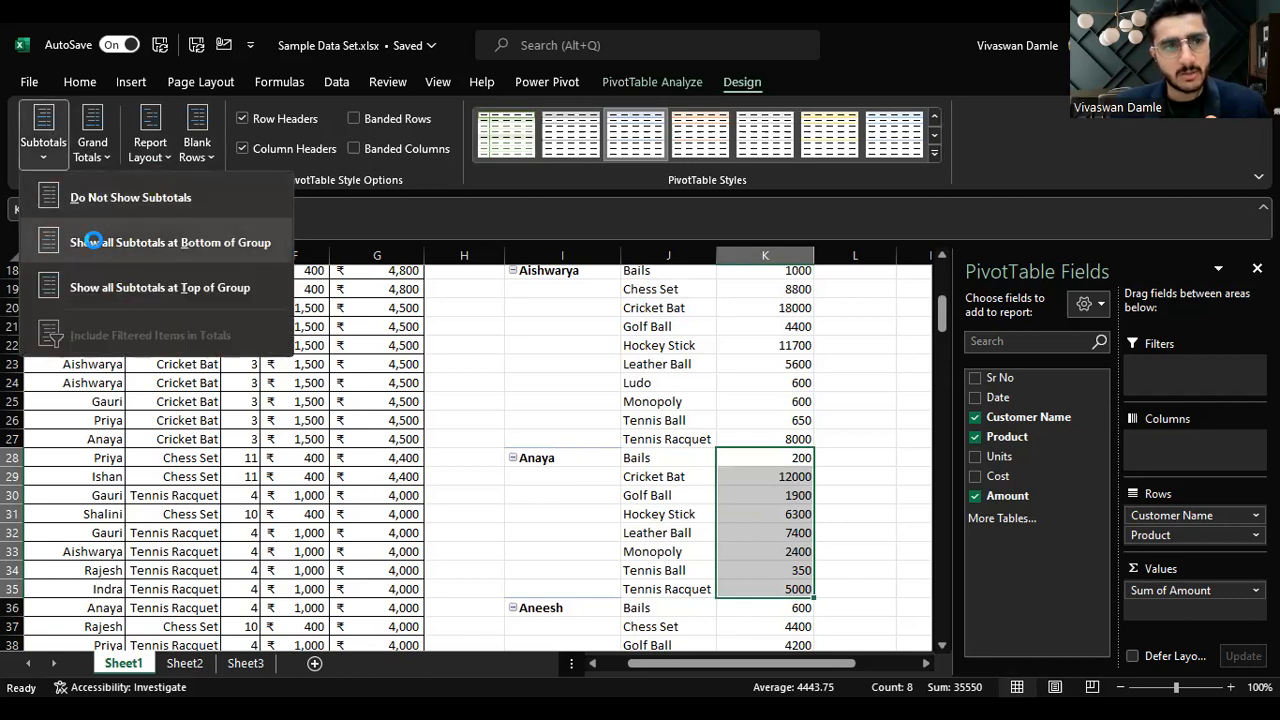
left_click(92, 241)
left_click(92, 140)
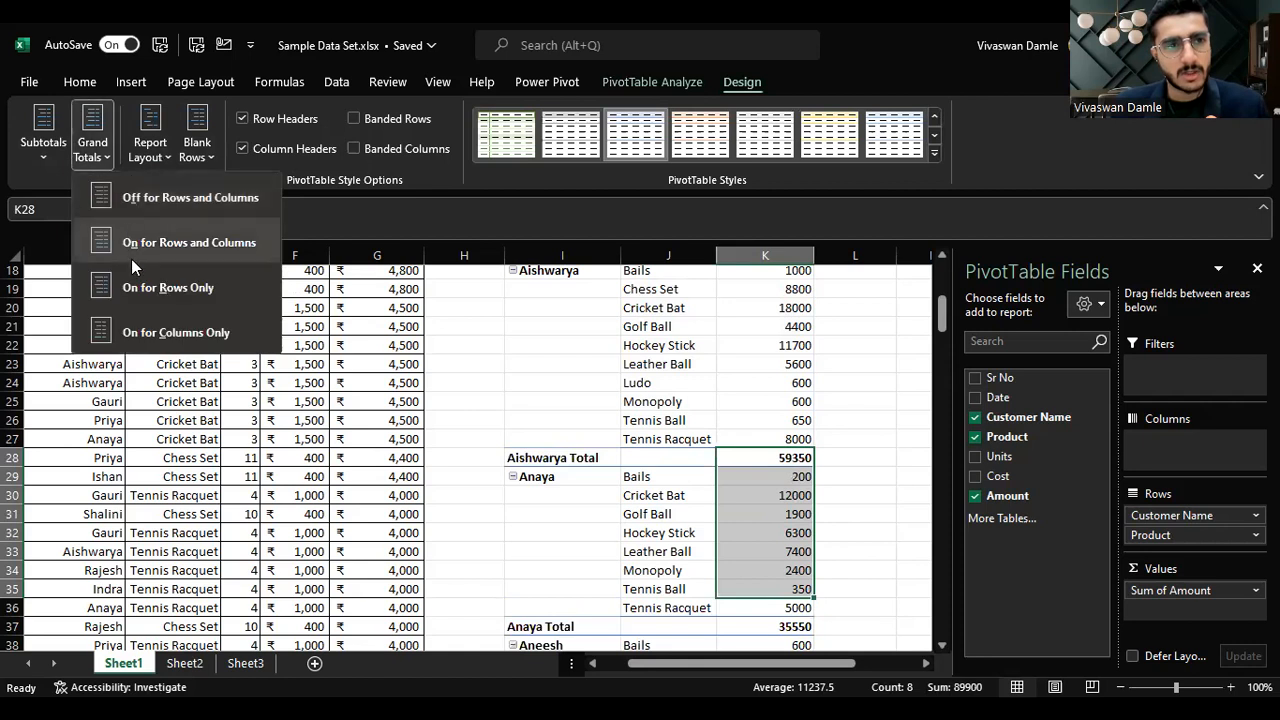
left_click(143, 243)
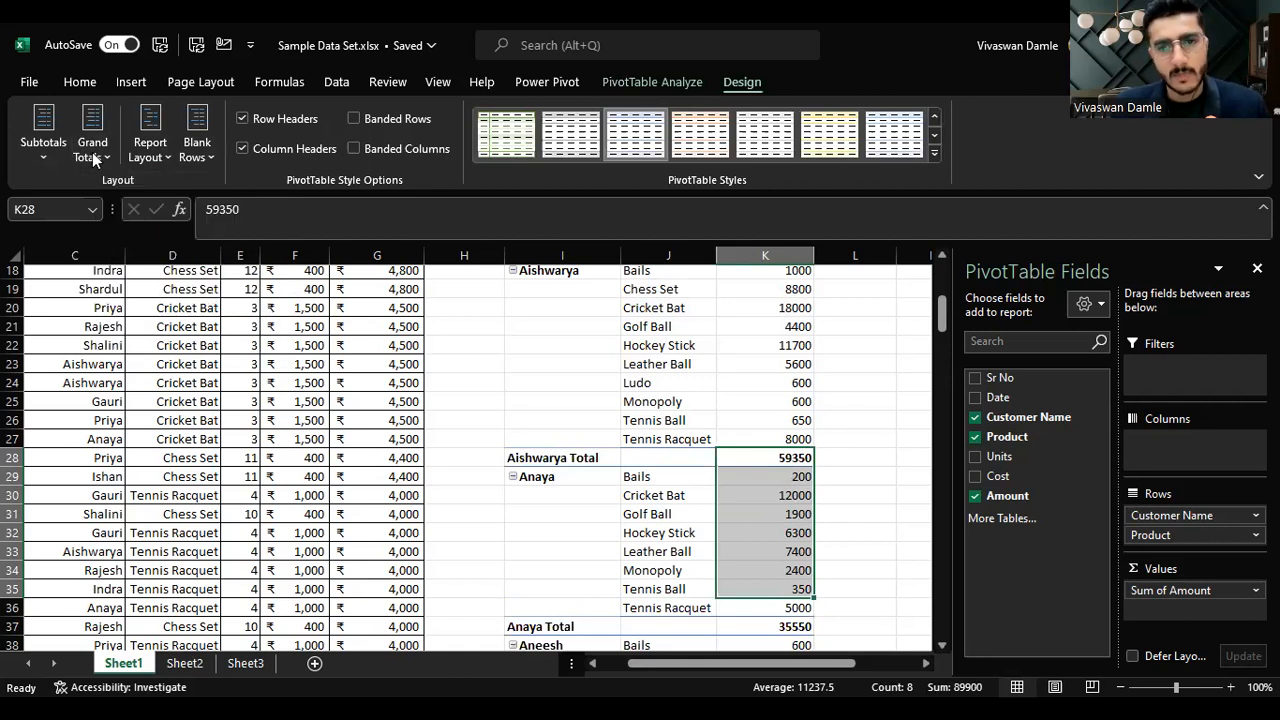
Step: Scroll through the pivot to review each customer's product amounts and subtotal
scroll(766, 494, "up", 6)
scroll(766, 494, "down", 4)
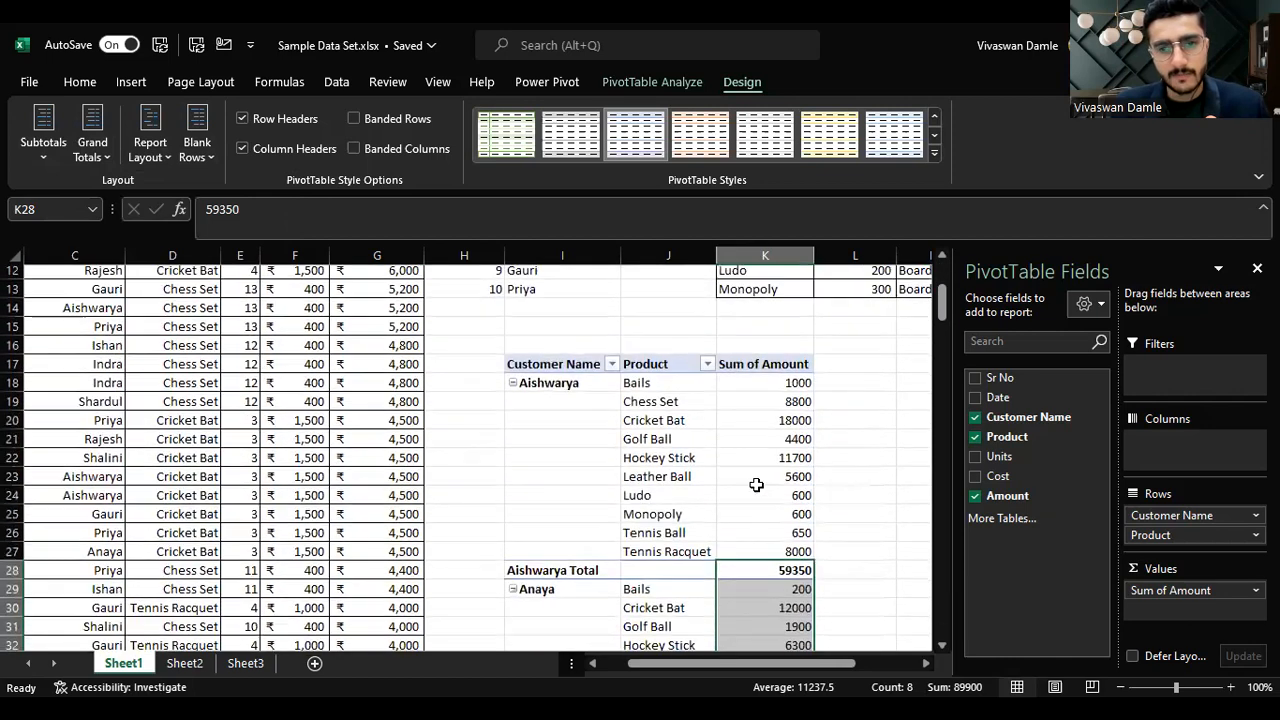
left_click(800, 570)
scroll(865, 505, "down", 4)
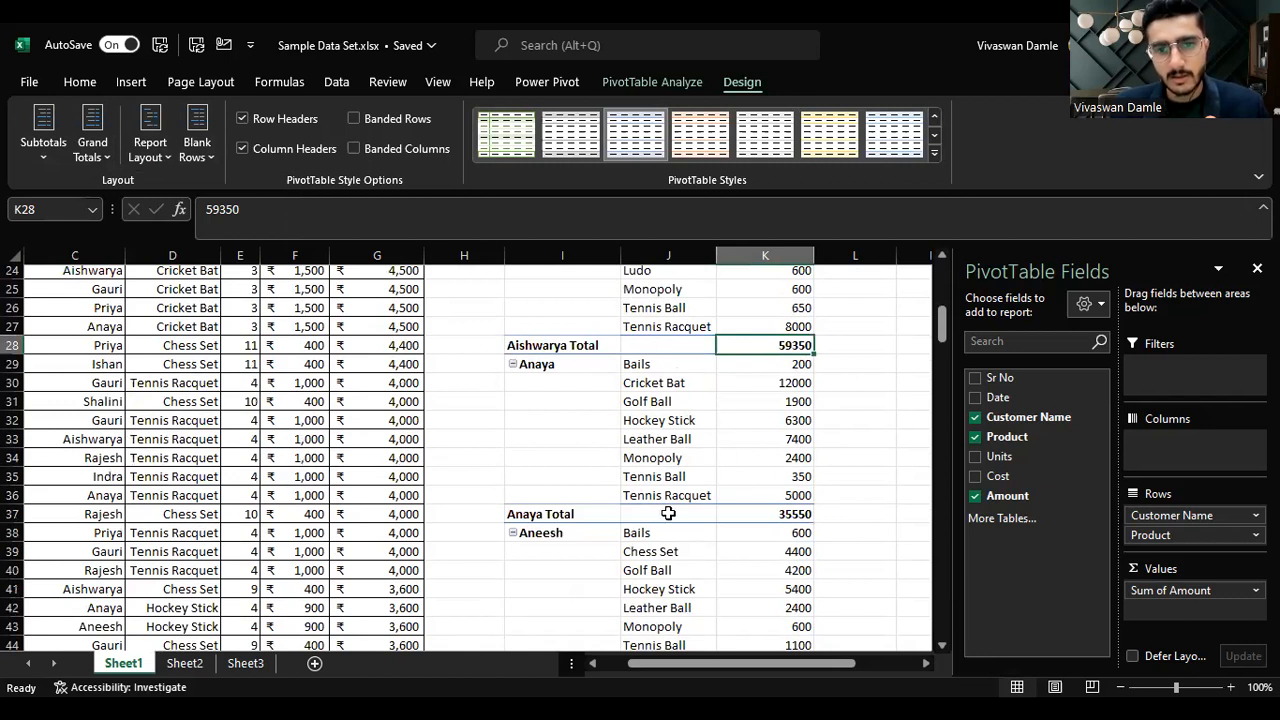
scroll(828, 514, "down", 2)
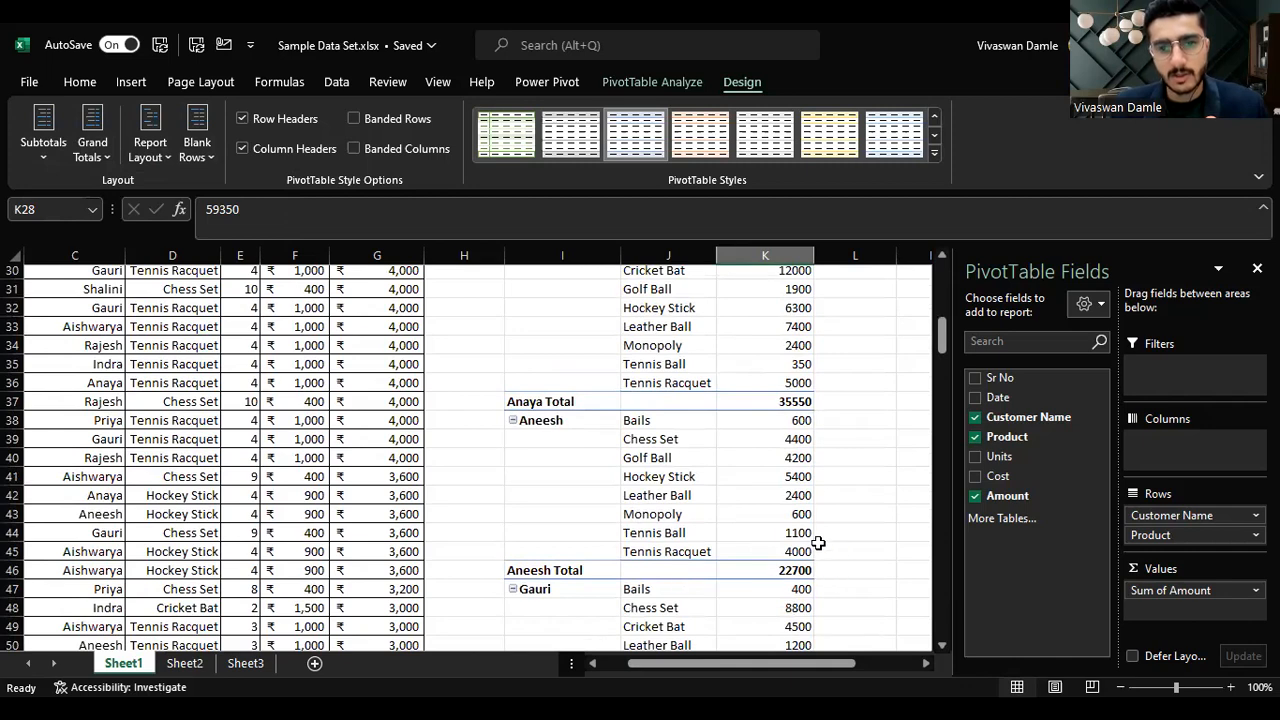
scroll(797, 503, "down", 4)
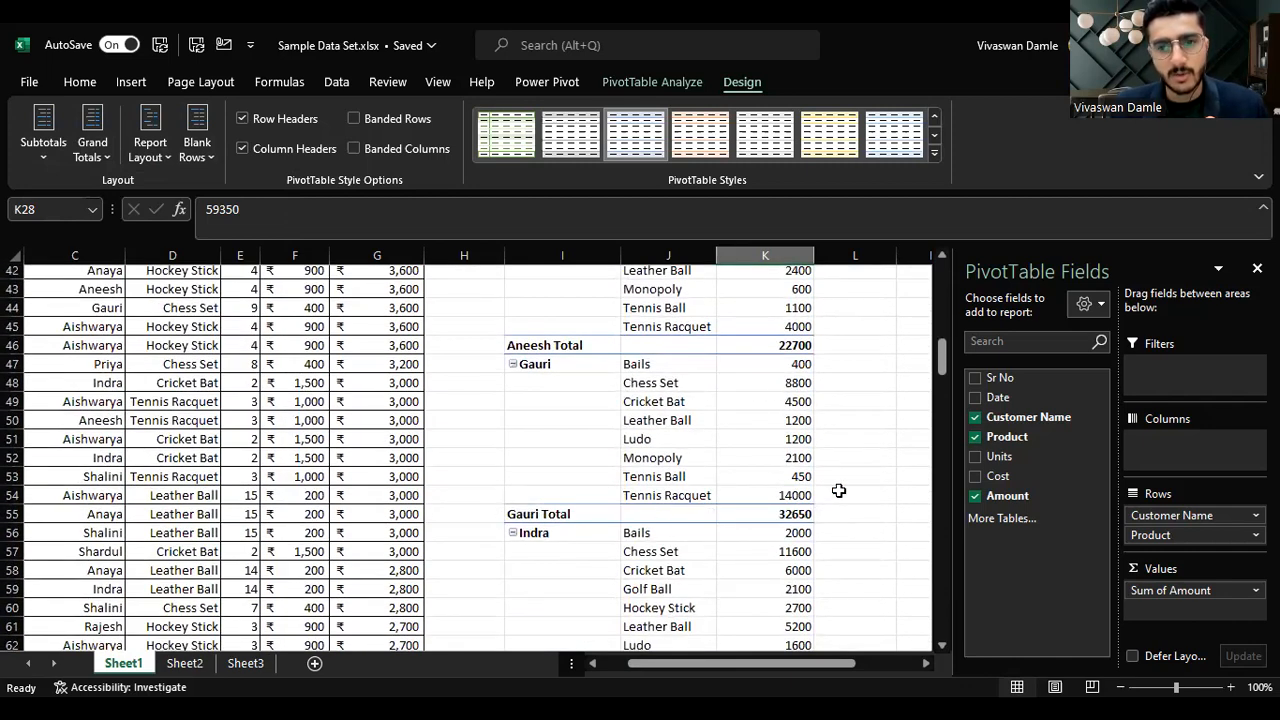
scroll(787, 443, "down", 4)
scroll(776, 449, "up", 18)
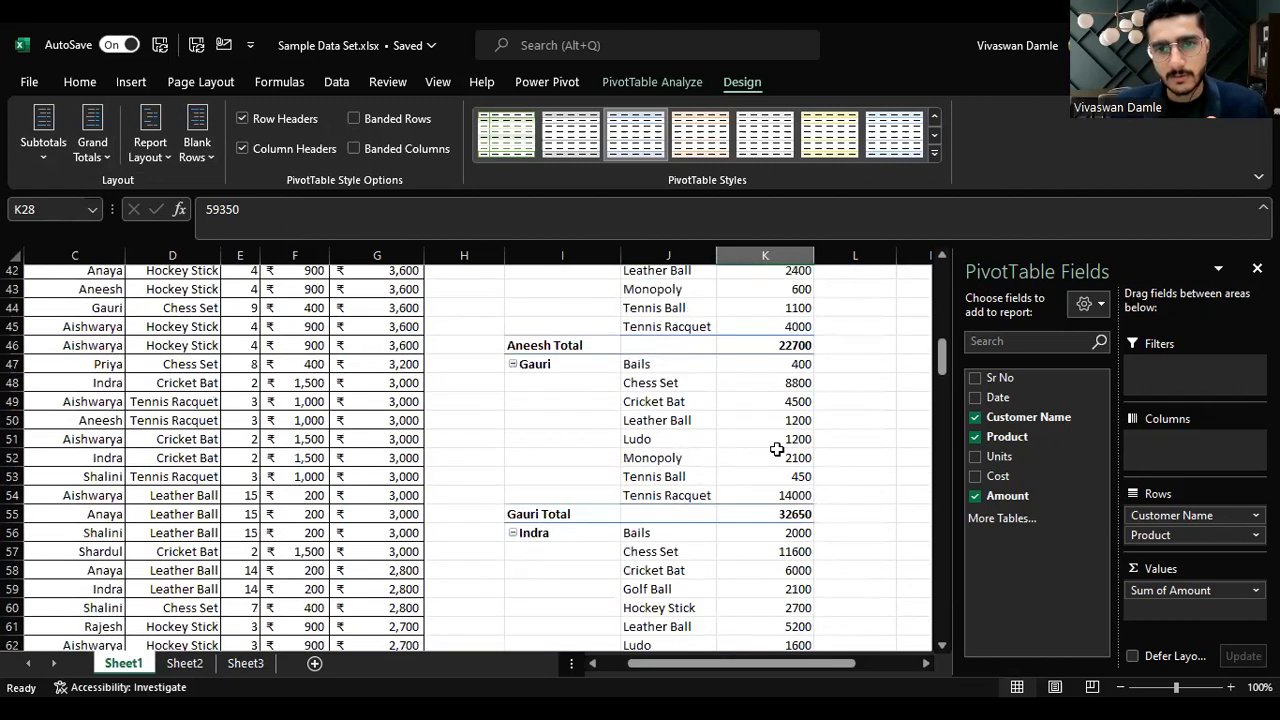
scroll(776, 449, "down", 5)
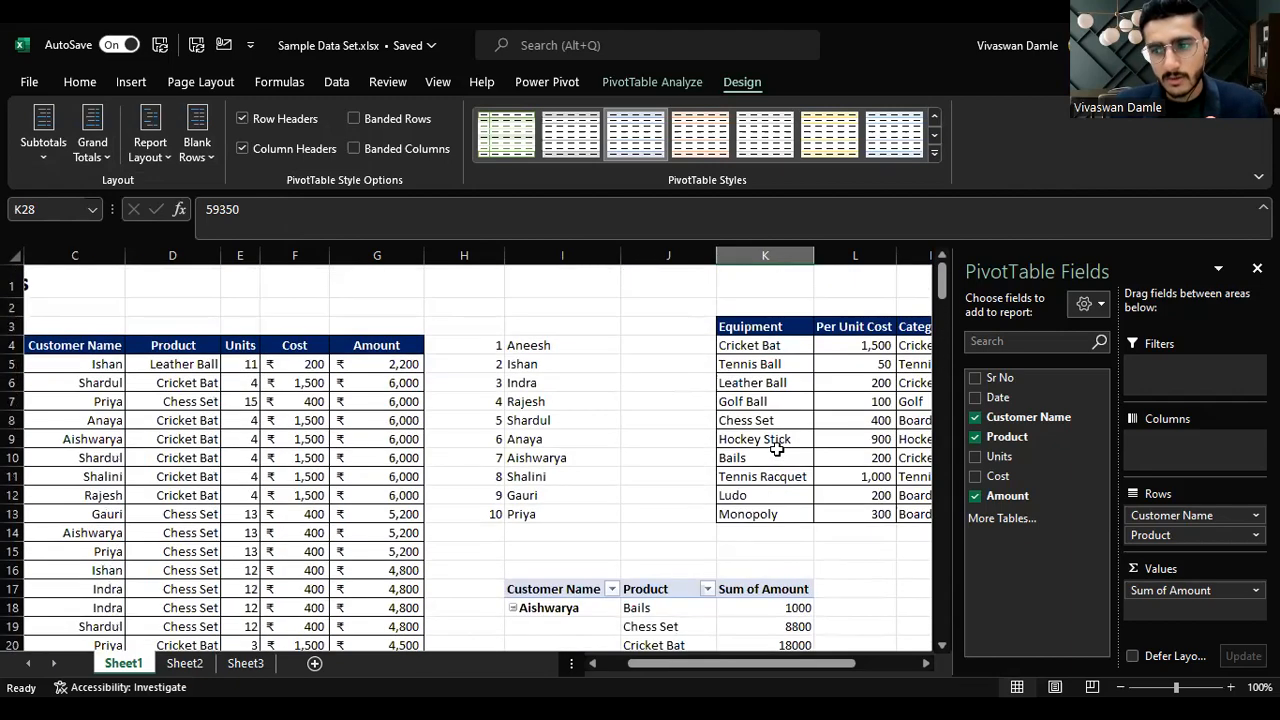
scroll(775, 457, "up", 3)
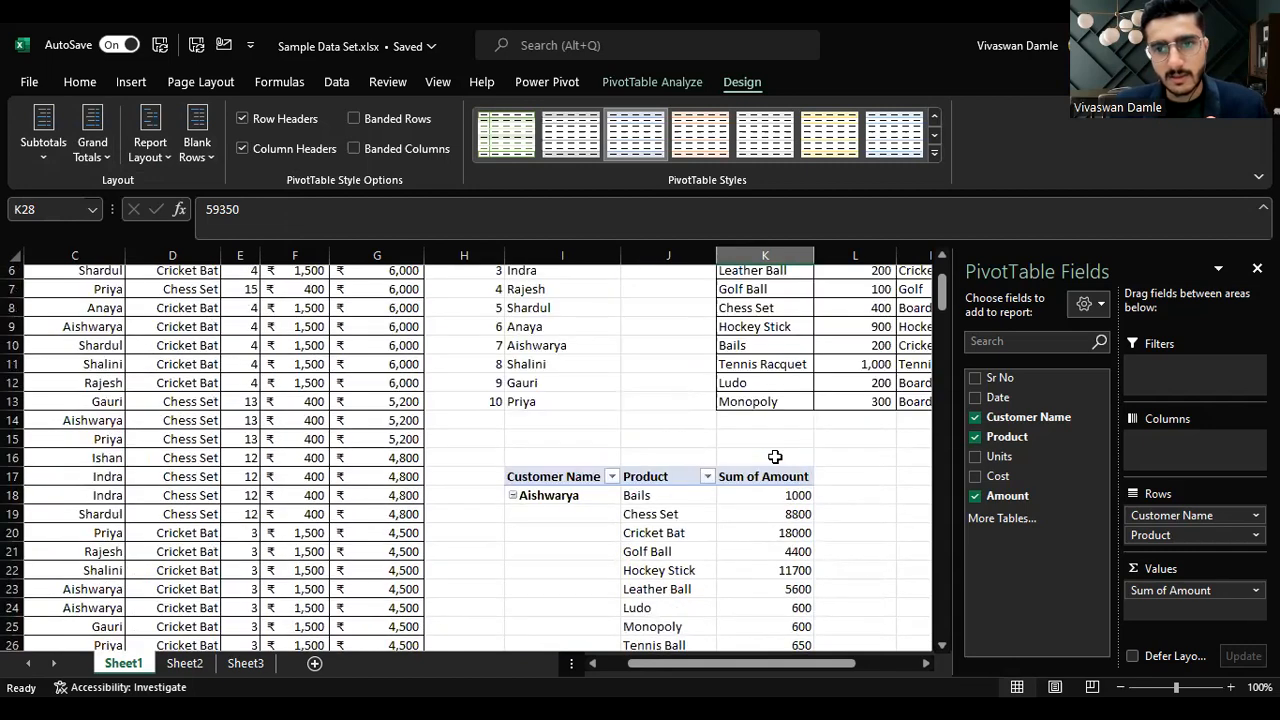
left_click(672, 551)
scroll(801, 553, "down", 4)
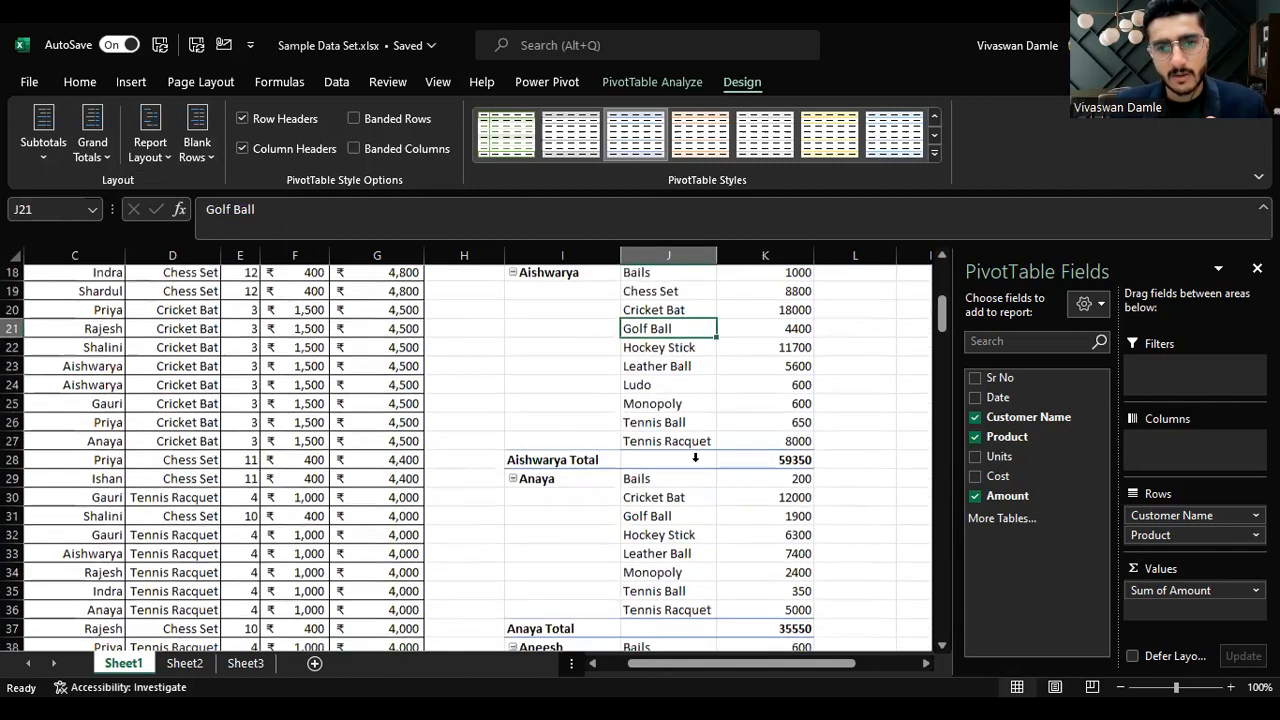
left_click(665, 364)
left_click(723, 367)
left_click(805, 424)
left_click(805, 495)
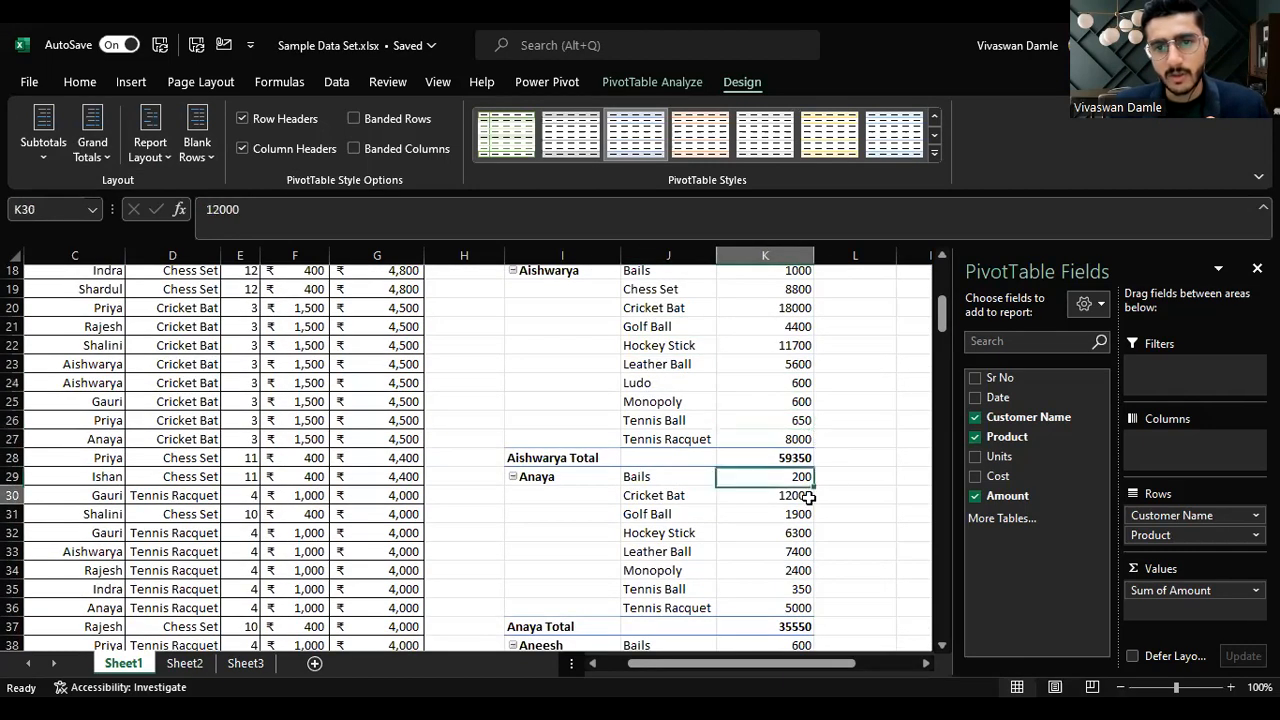
scroll(800, 498, "up", 4)
scroll(702, 511, "down", 2)
scroll(702, 511, "down", 1)
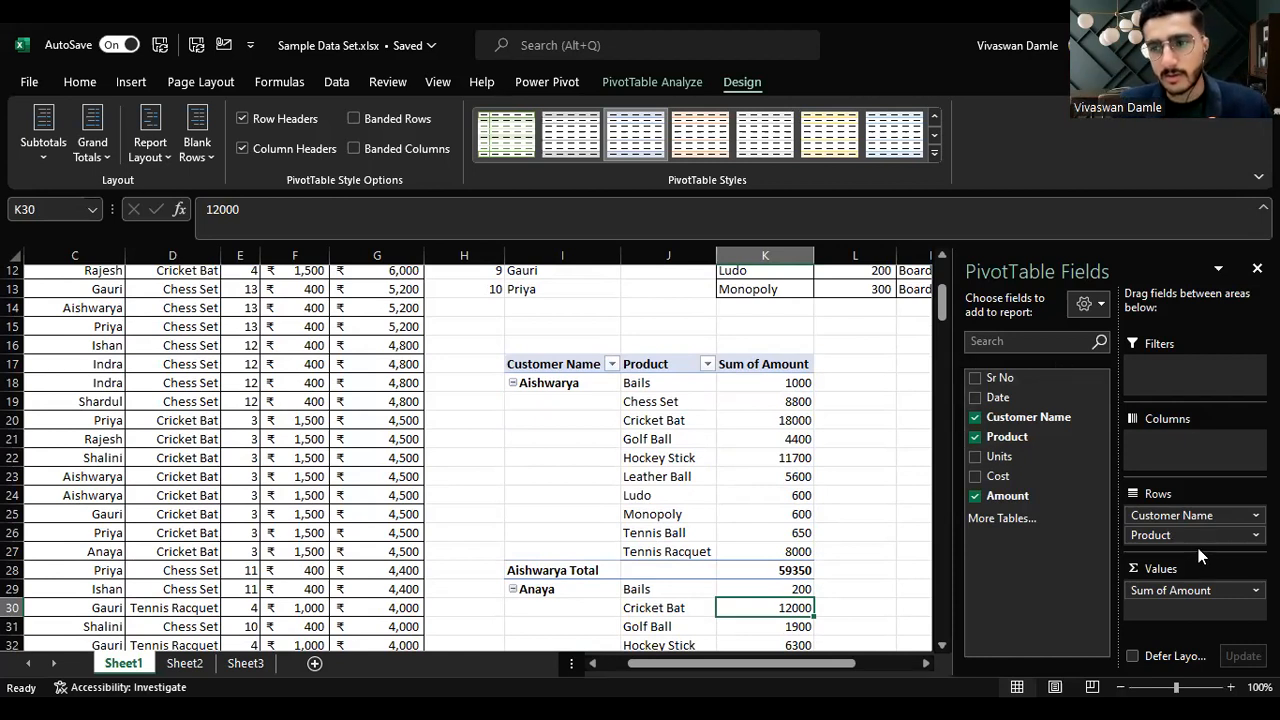
Step: Replace Product with Date as the pivot's second row field, replacing the existing cells
left_click_drag(1193, 537, 1042, 530)
left_click_drag(1005, 397, 1157, 532)
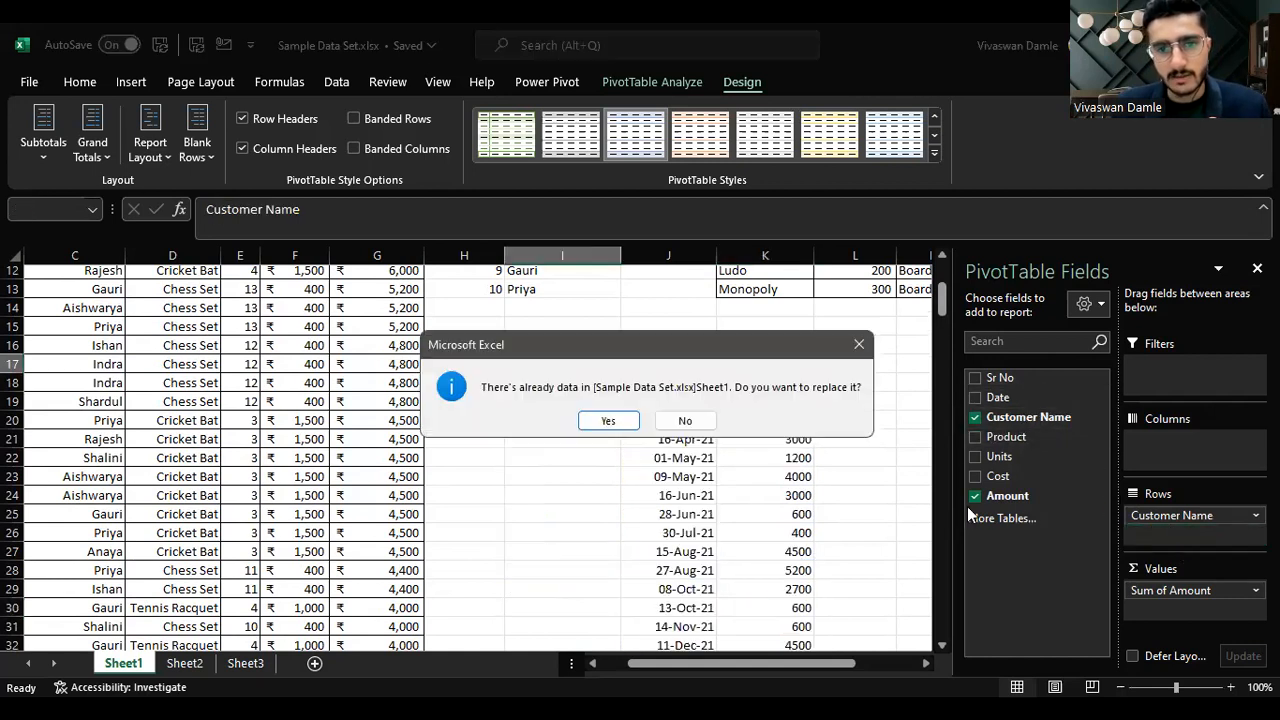
left_click(631, 428)
scroll(780, 450, "down", 2)
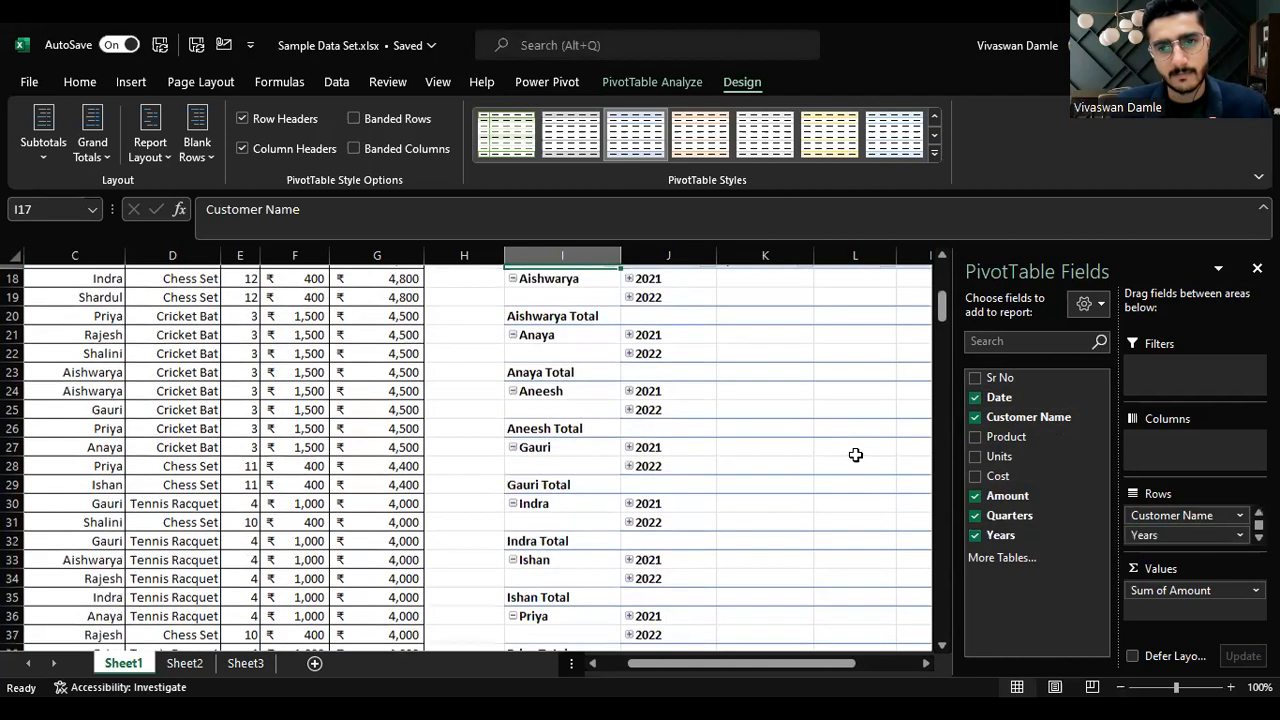
scroll(851, 451, "up", 4)
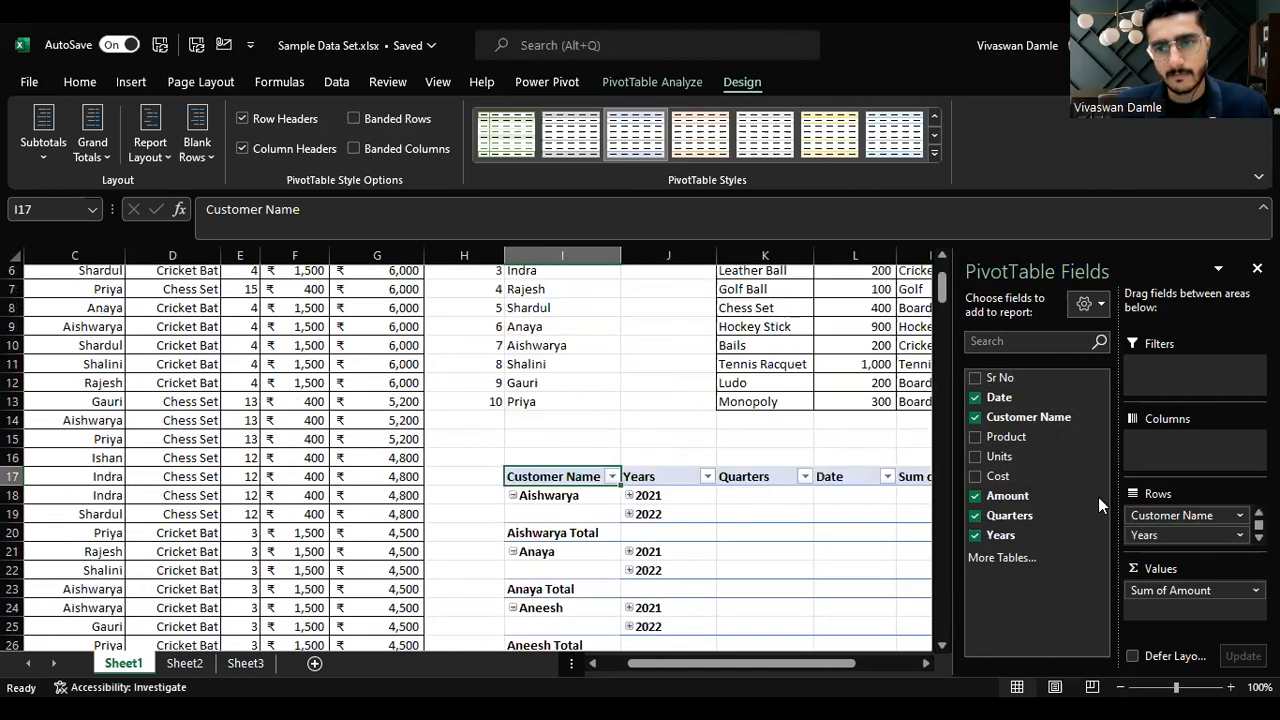
left_click(1031, 519)
left_click(975, 517)
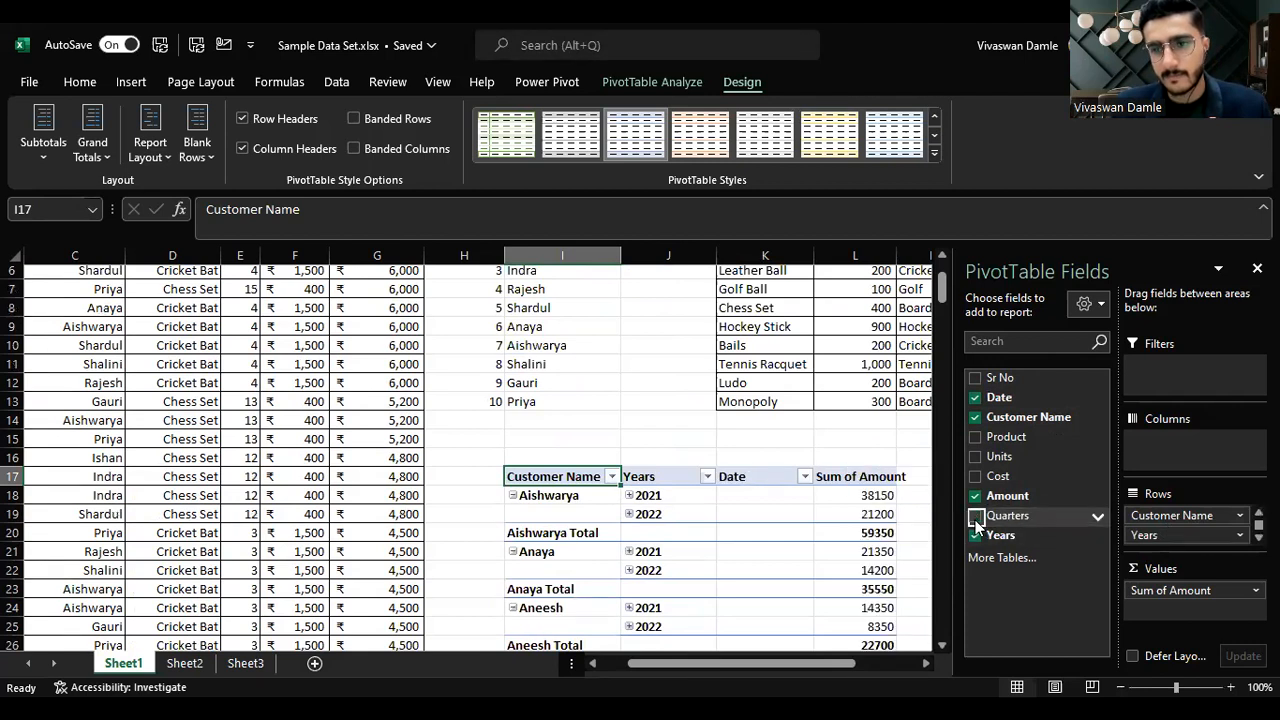
left_click(975, 516)
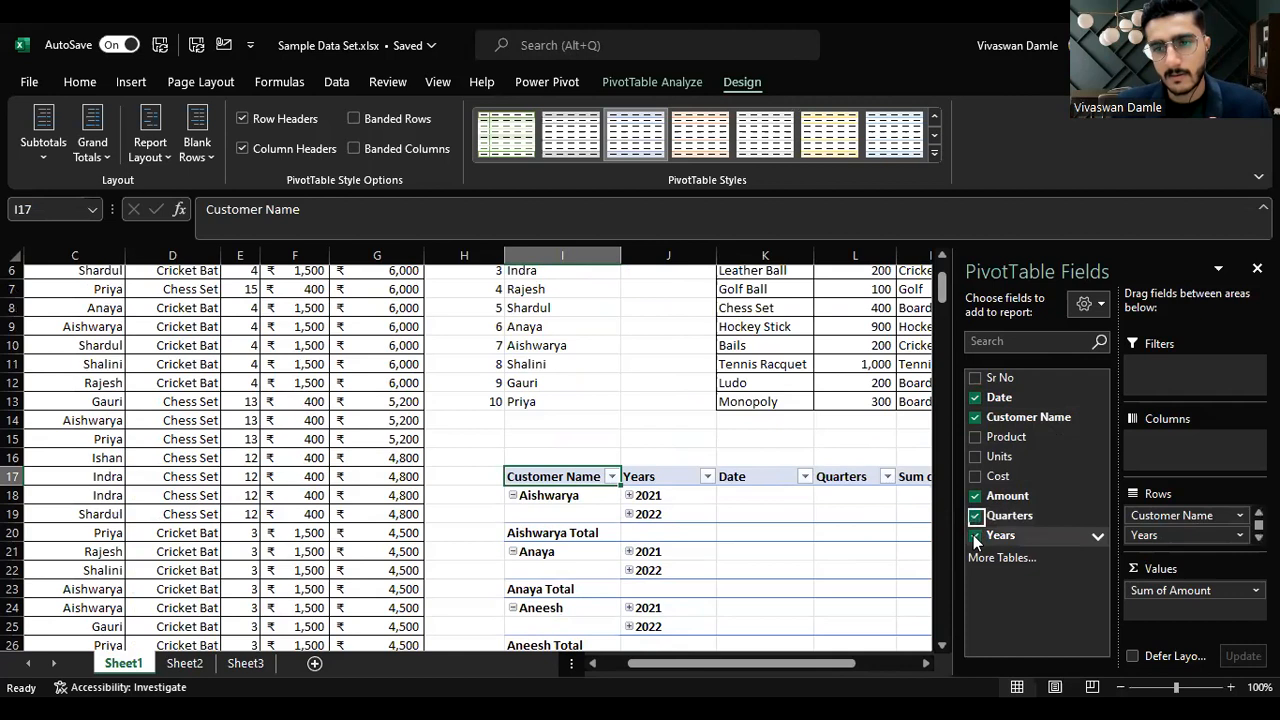
Step: Remove the Years and Quarters fields so the pivot breaks each customer down by month
left_click(975, 535)
scroll(833, 494, "down", 4)
scroll(833, 494, "up", 4)
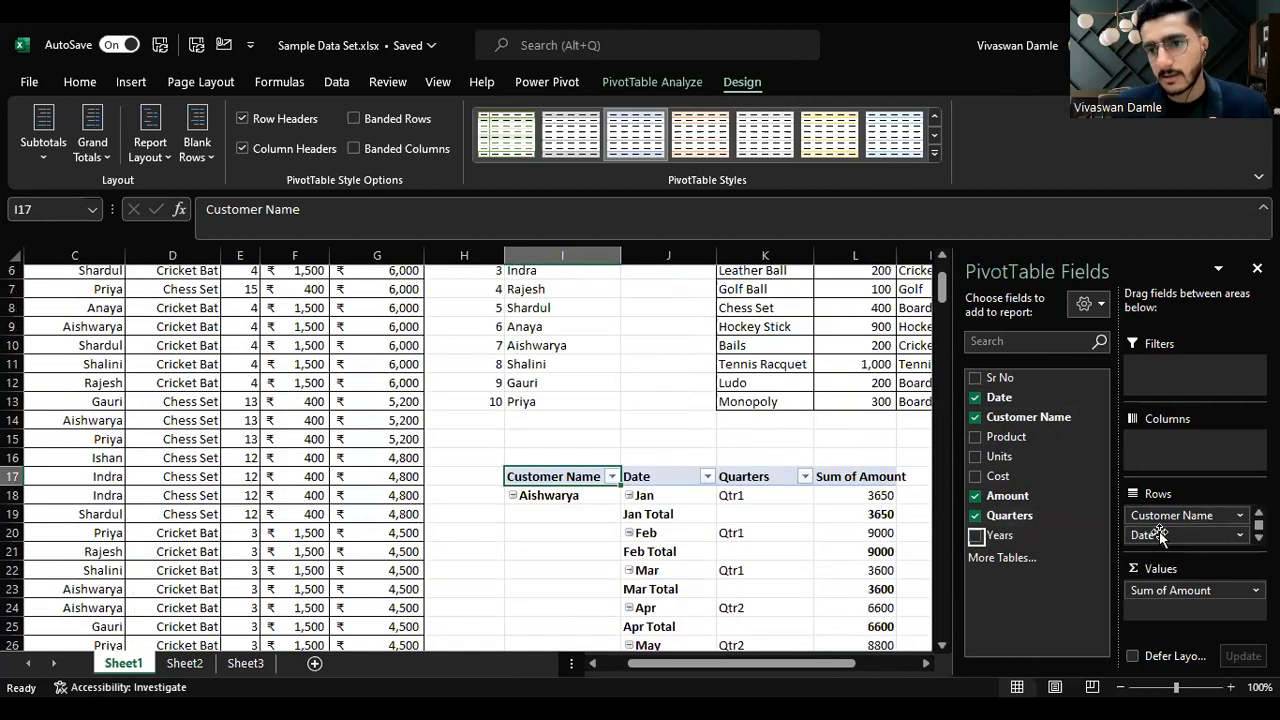
scroll(729, 476, "down", 2)
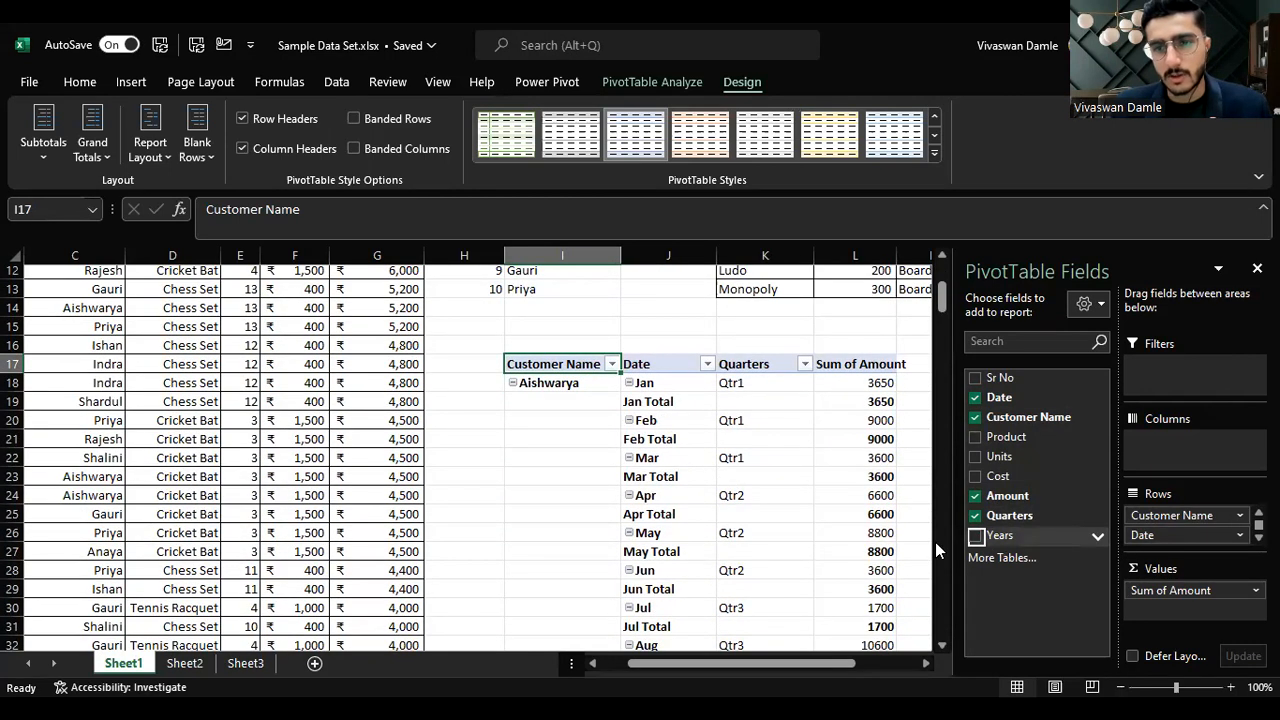
left_click(975, 517)
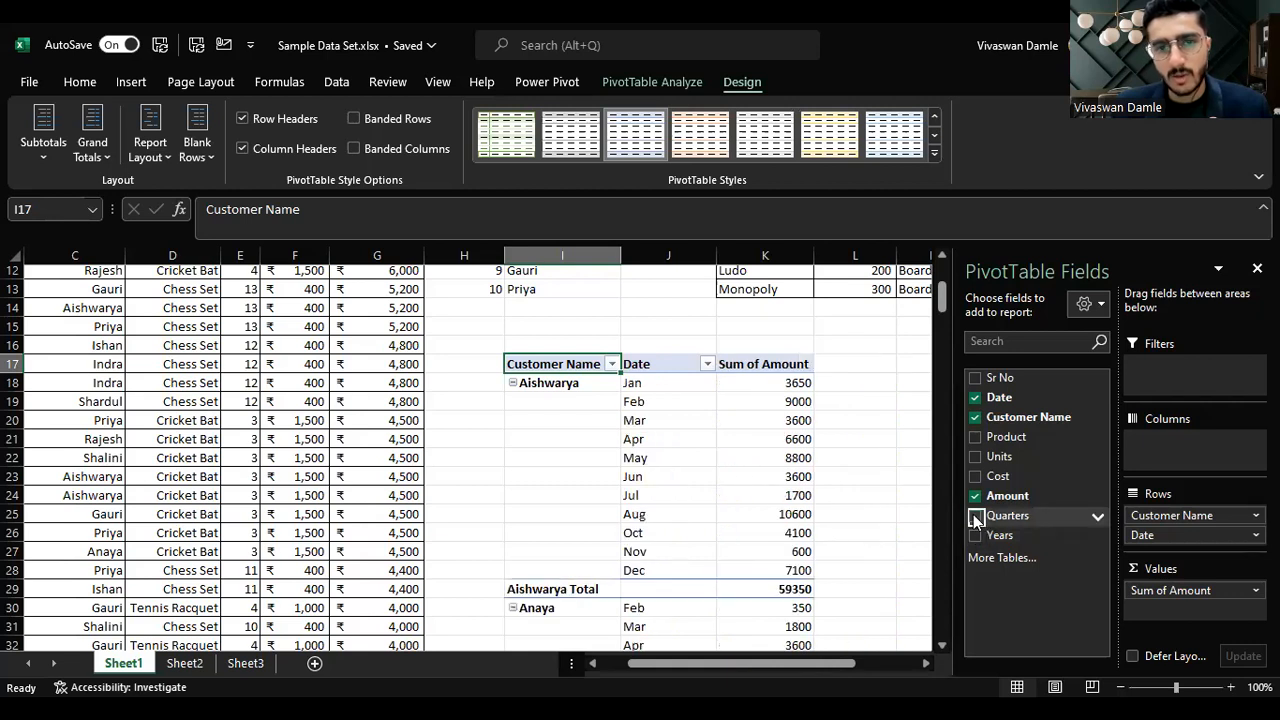
scroll(688, 448, "down", 2)
scroll(695, 447, "up", 2)
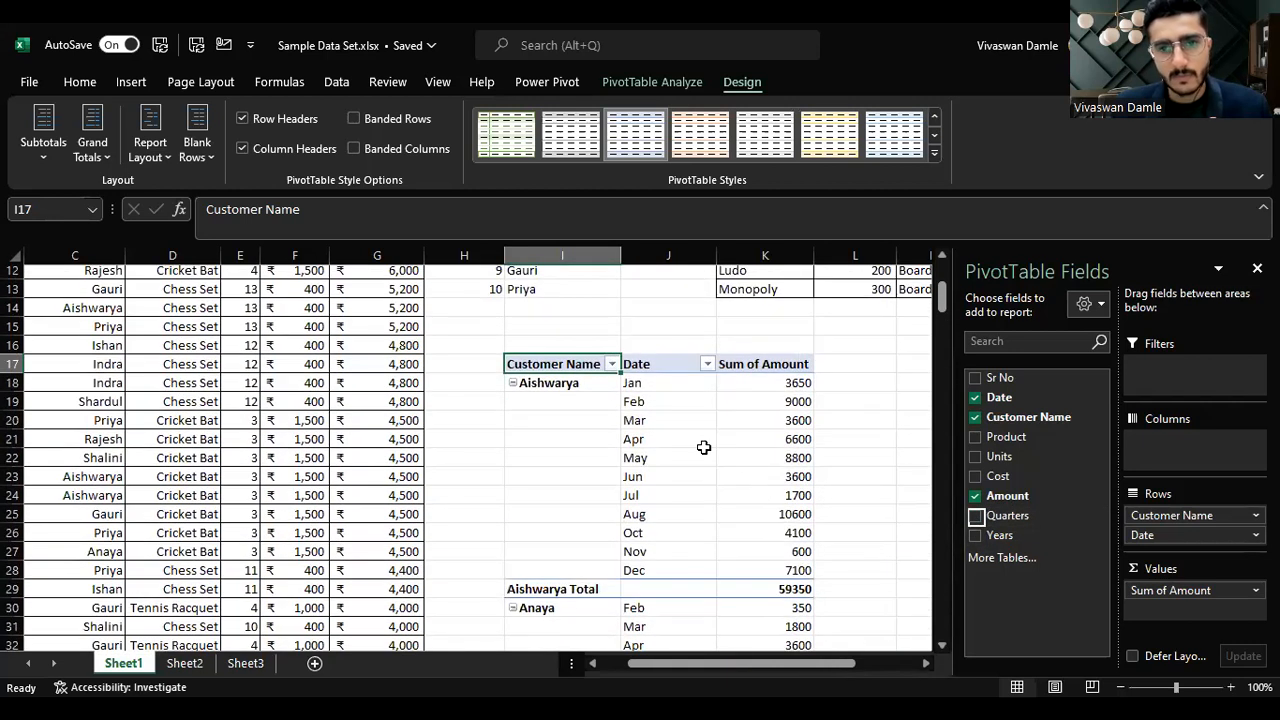
left_click(648, 401)
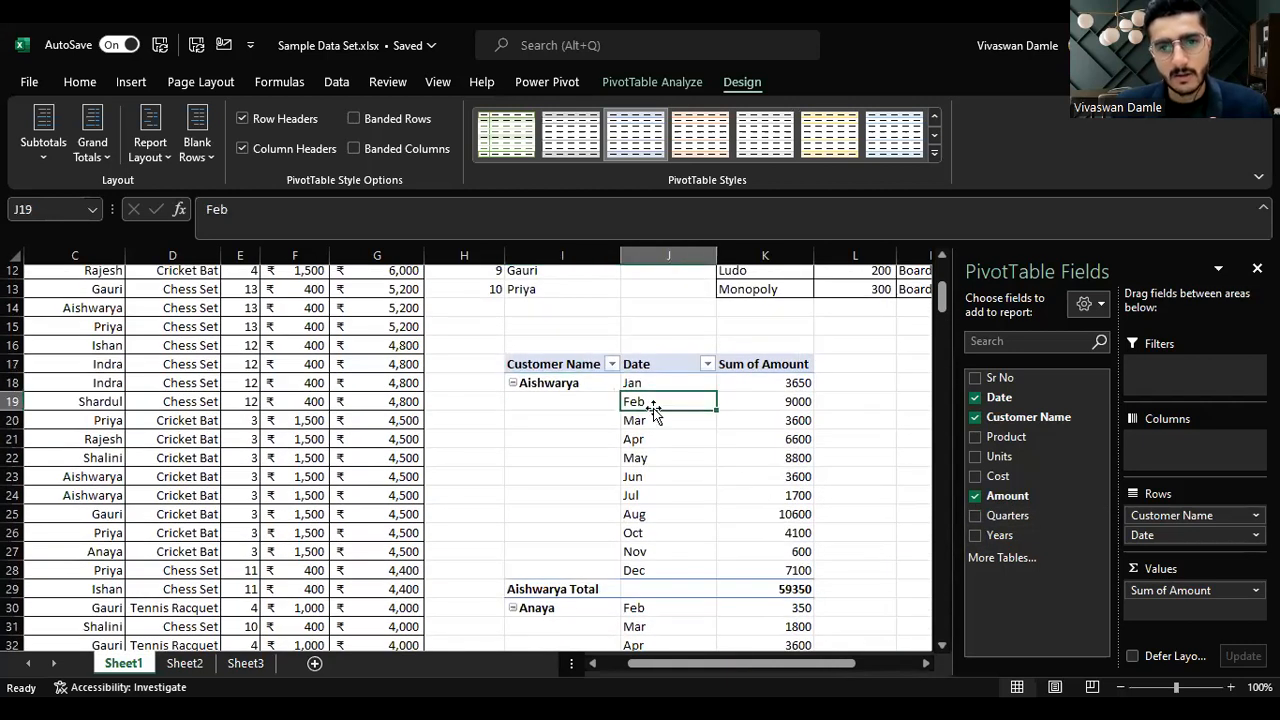
left_click(207, 410)
key("Left")
key("Left")
key("Left")
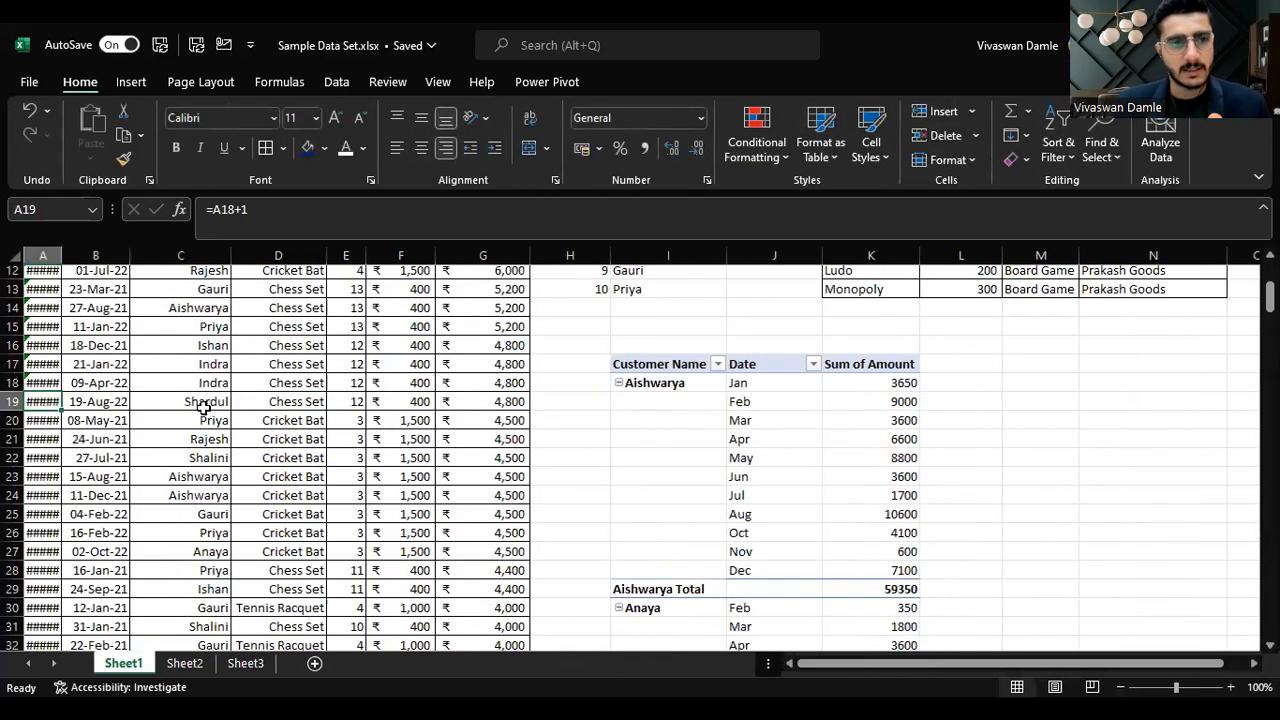
key("Right")
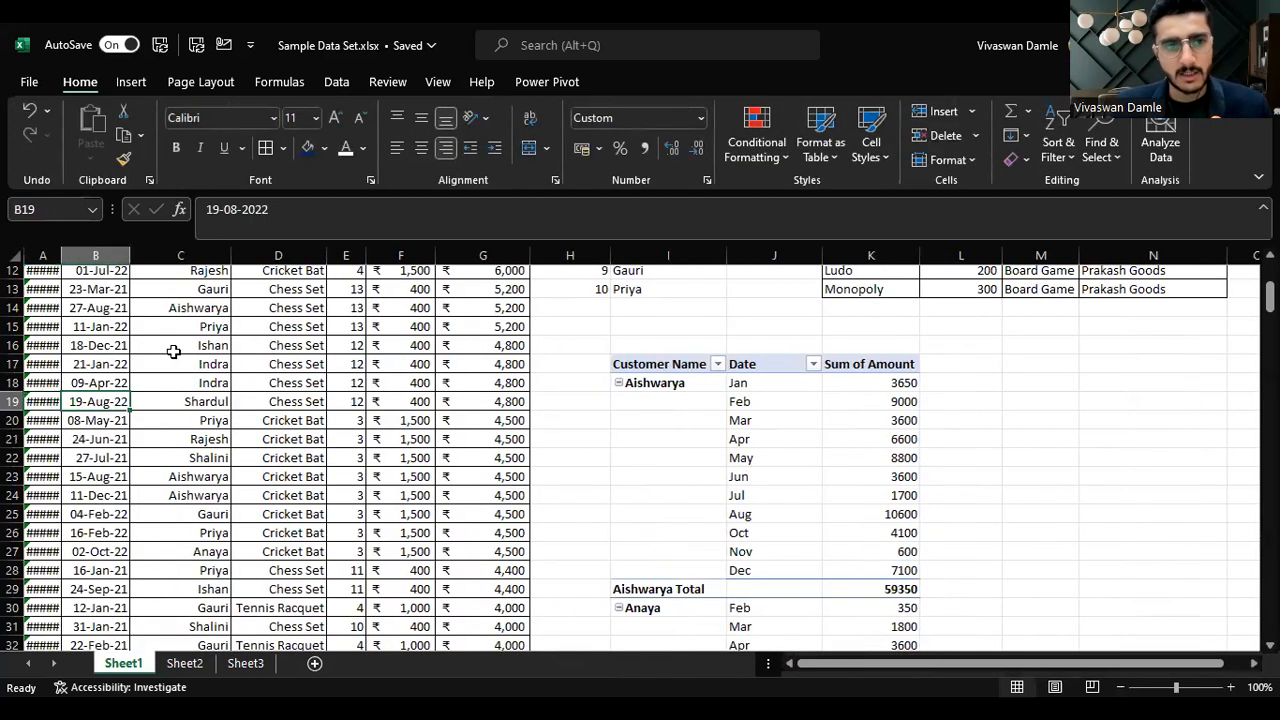
left_click(107, 287)
left_click(105, 350)
left_click(102, 441)
left_click(748, 403)
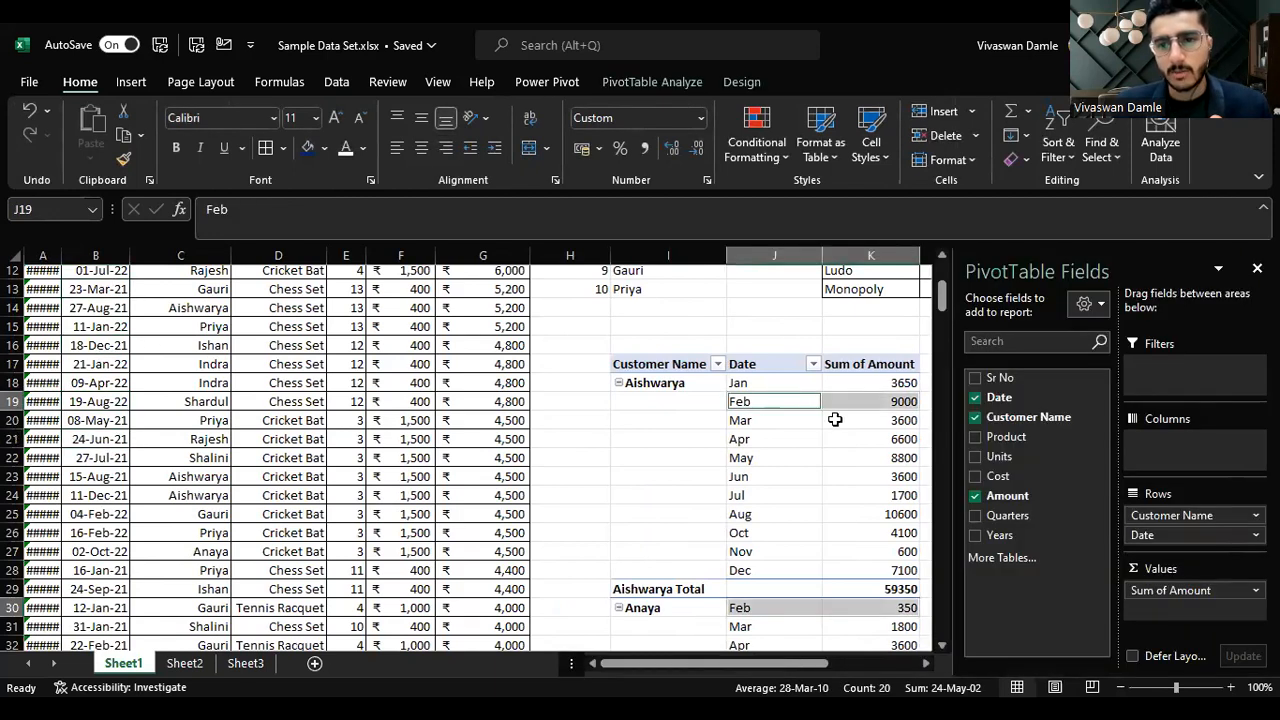
left_click(787, 432)
left_click(740, 418)
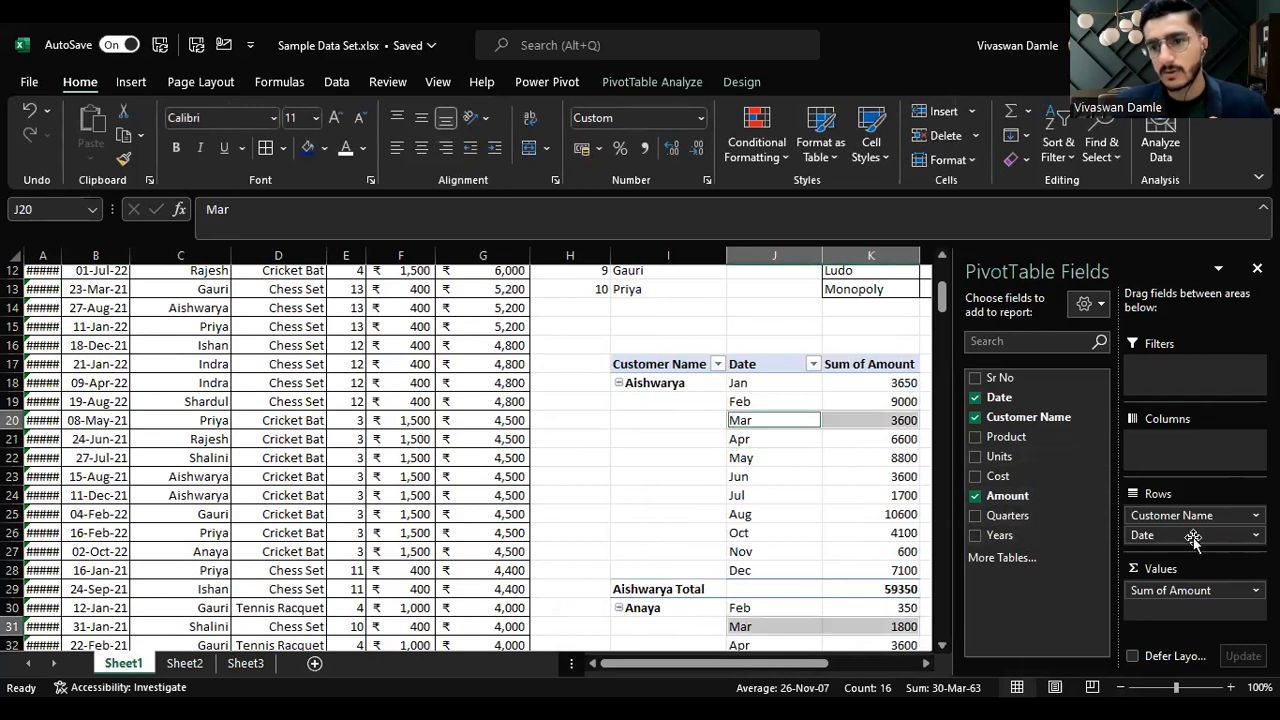
Step: Regroup the pivot's Date field by Months only, clearing Quarters and Years
right_click(769, 423)
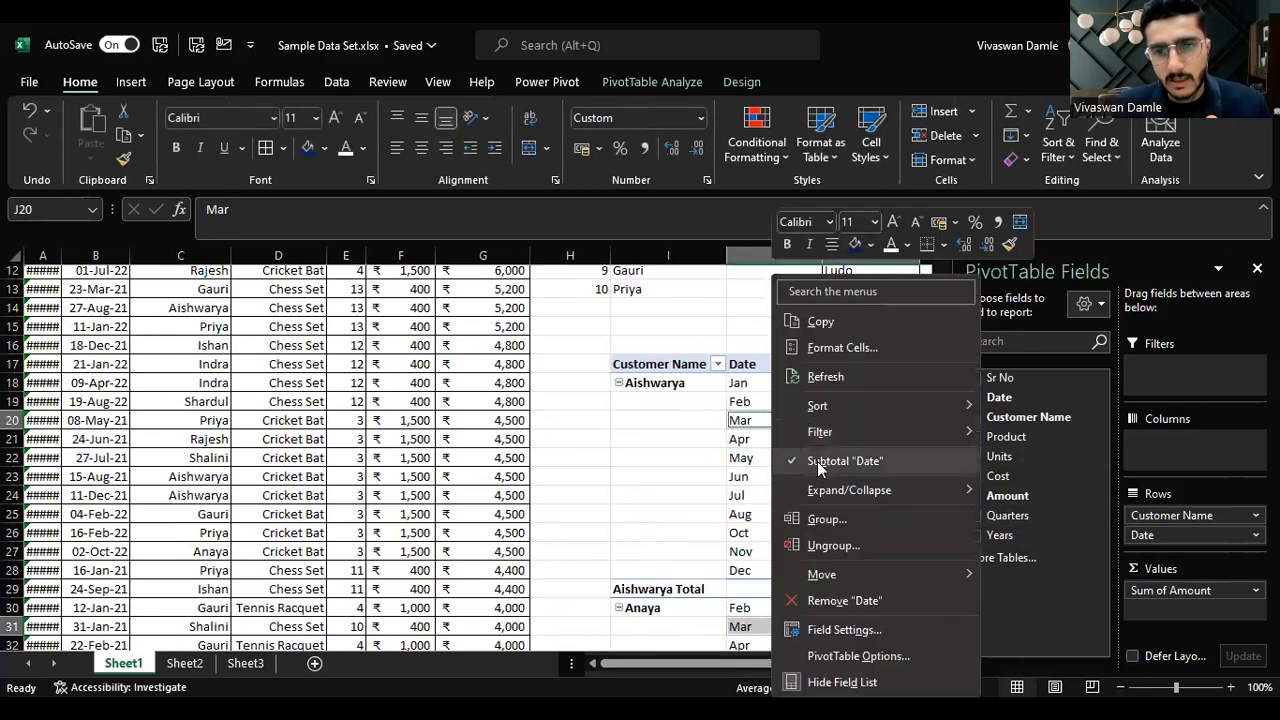
left_click(826, 519)
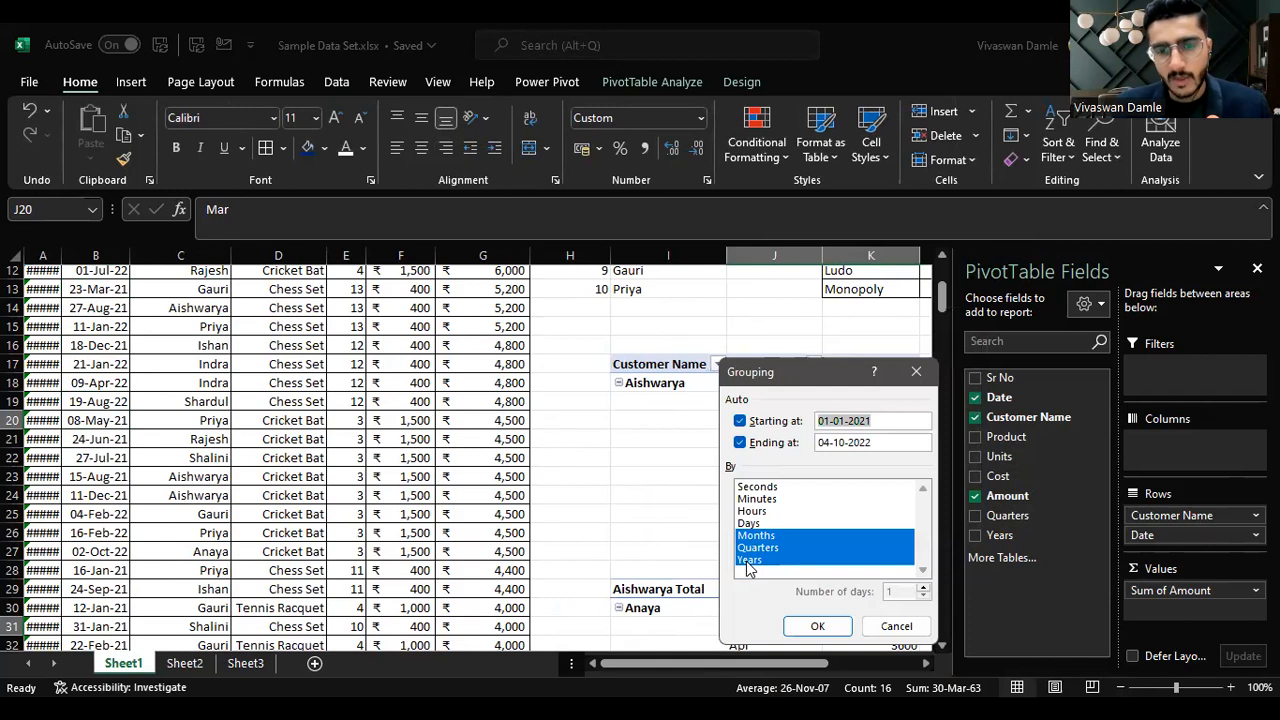
left_click(748, 563)
left_click(755, 548)
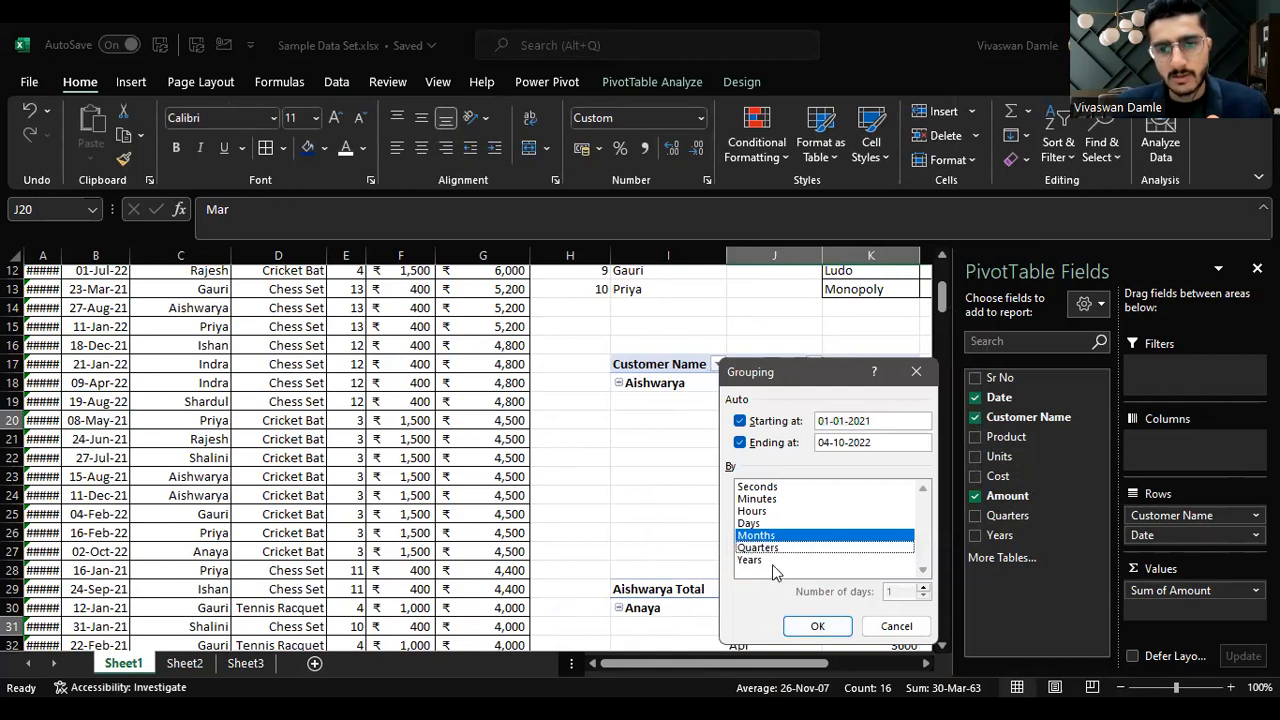
left_click(812, 626)
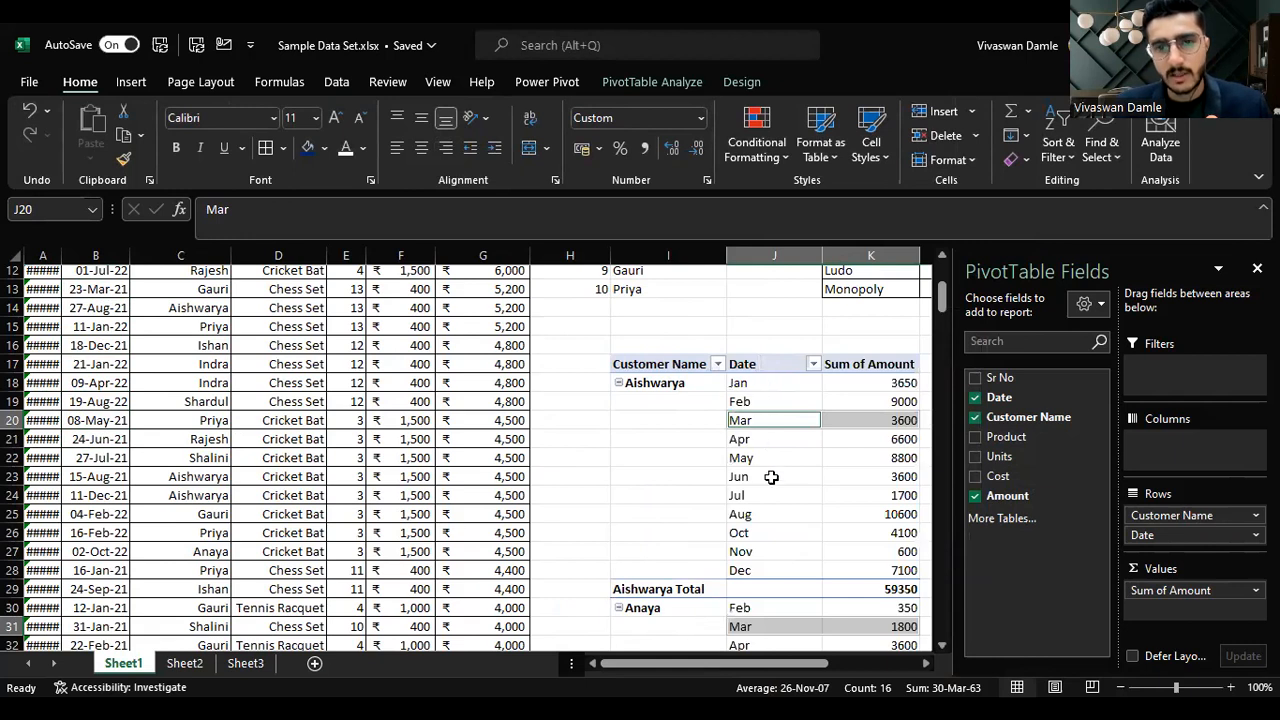
Step: Regroup the Date field by Years only so each customer shows yearly totals
right_click(738, 438)
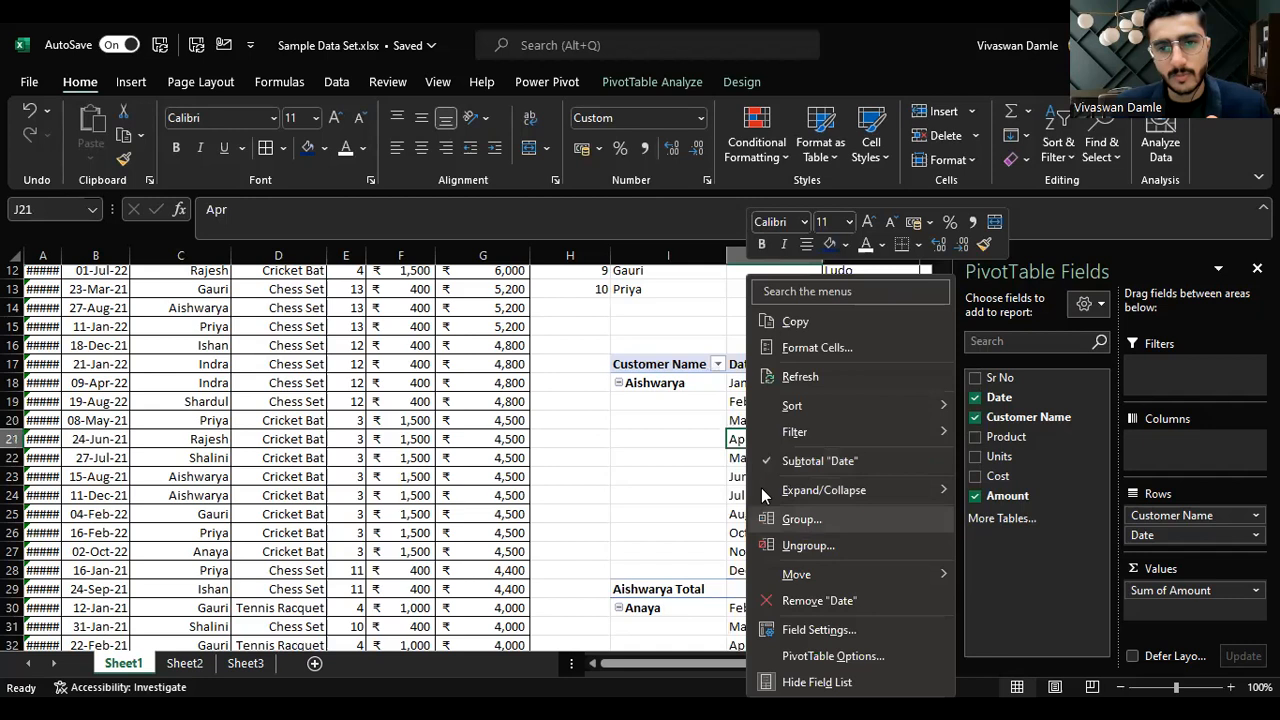
left_click(770, 519)
left_click(726, 562)
left_click(728, 526)
left_click(734, 538)
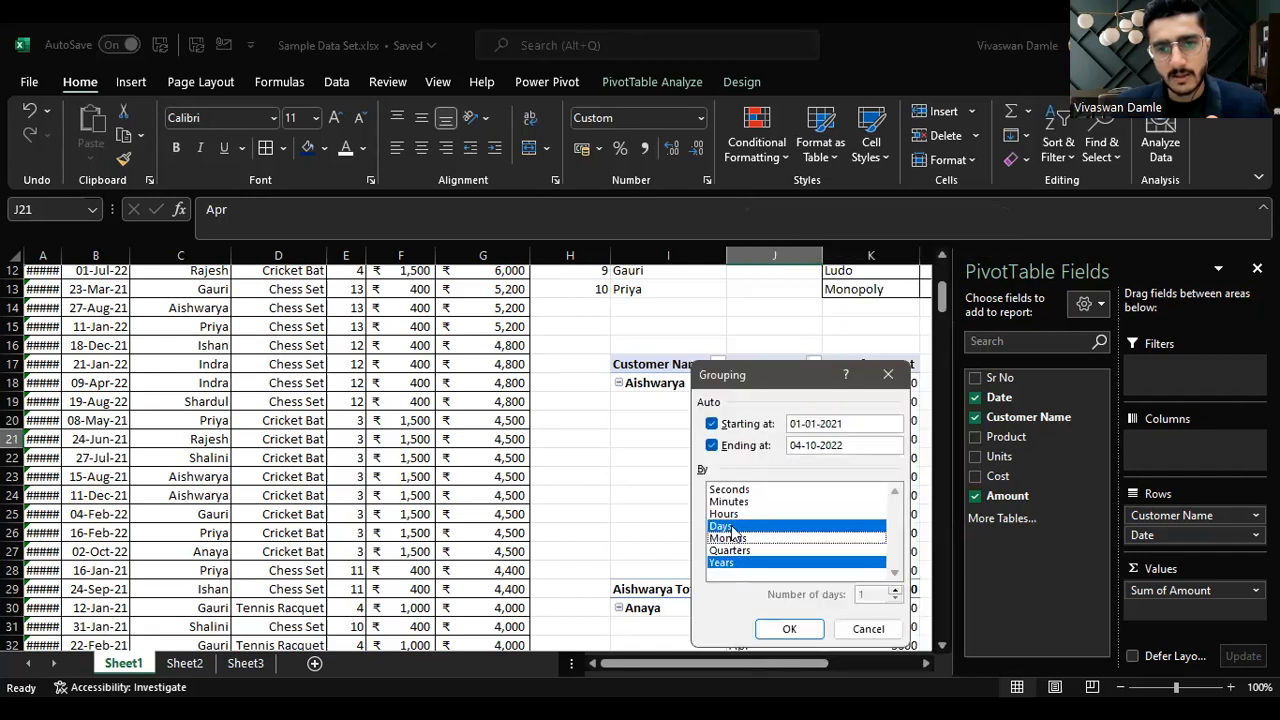
left_click(730, 526)
left_click(789, 628)
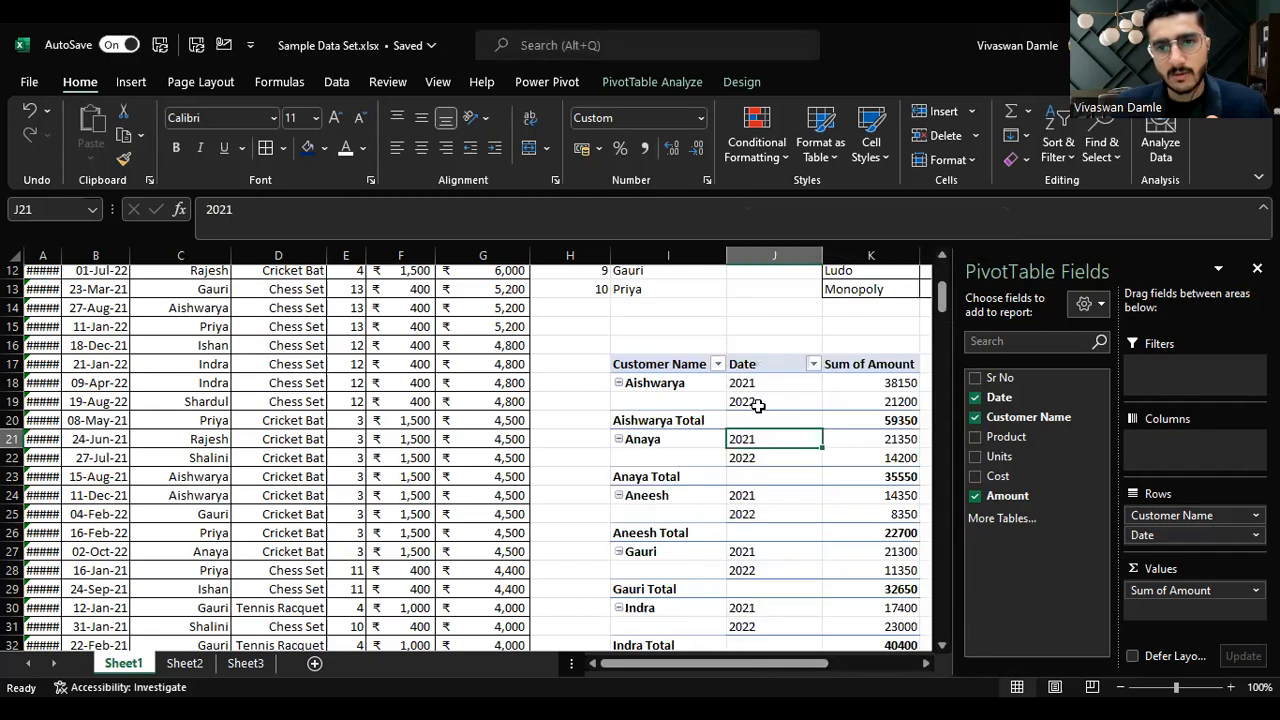
Step: Regroup the Date field by Days so each customer lists individual dates
right_click(748, 400)
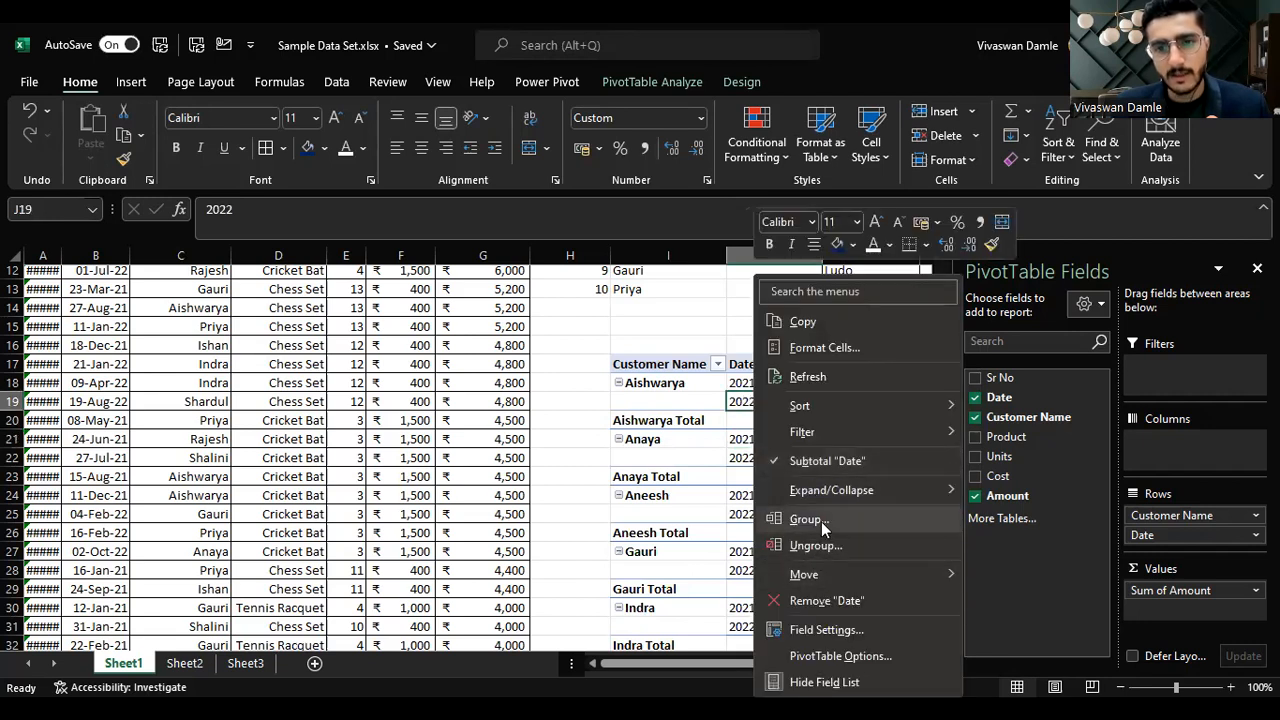
left_click(821, 521)
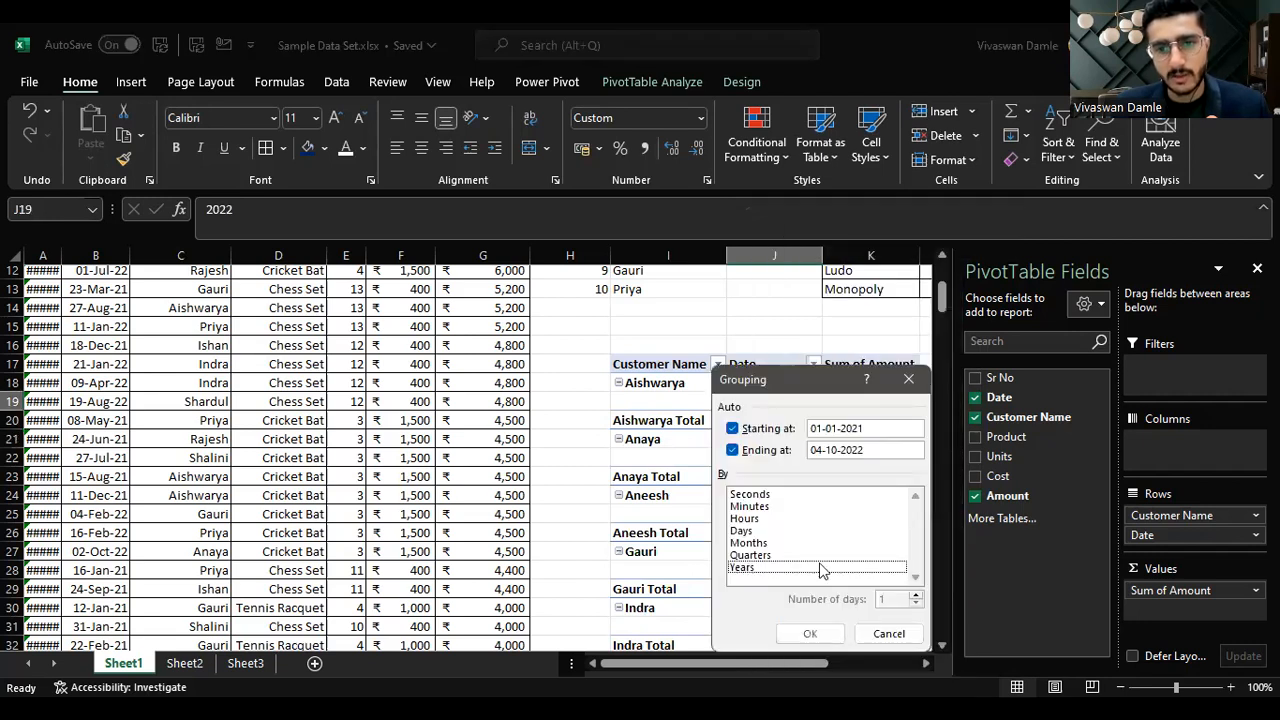
left_click(758, 531)
left_click(812, 632)
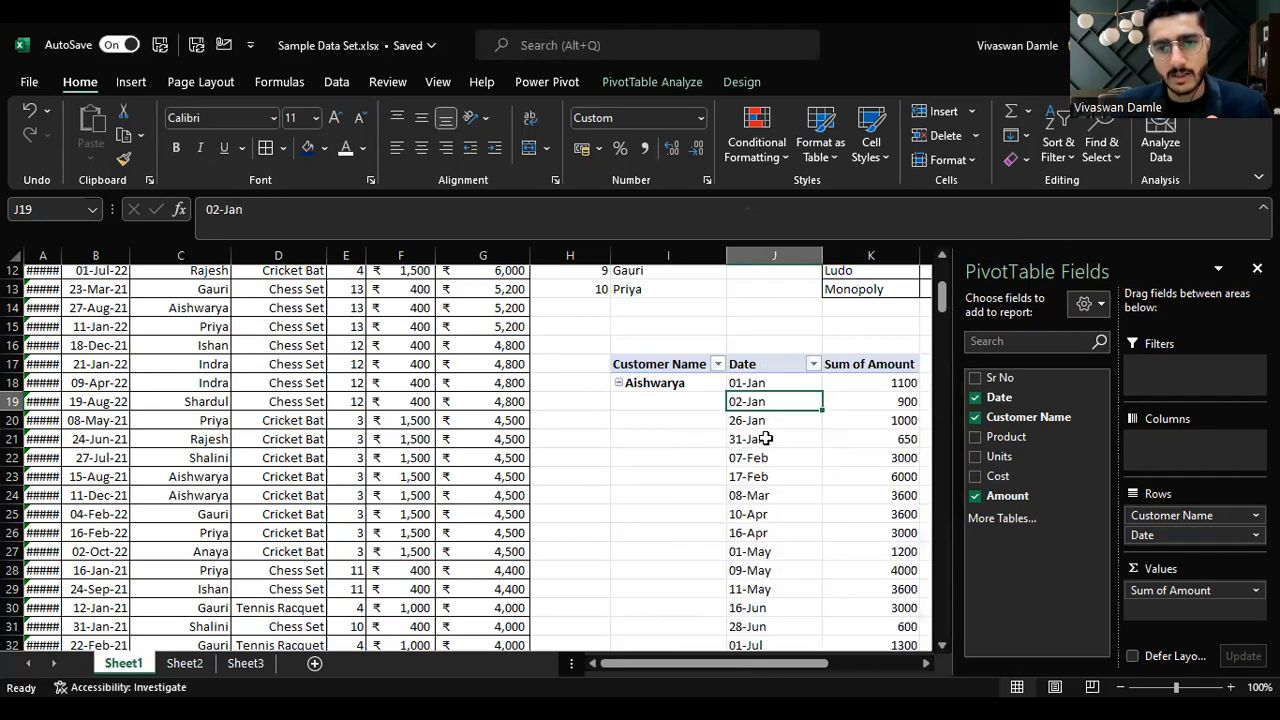
Step: Regroup the Date field back to Months only
left_click(766, 438)
right_click(766, 438)
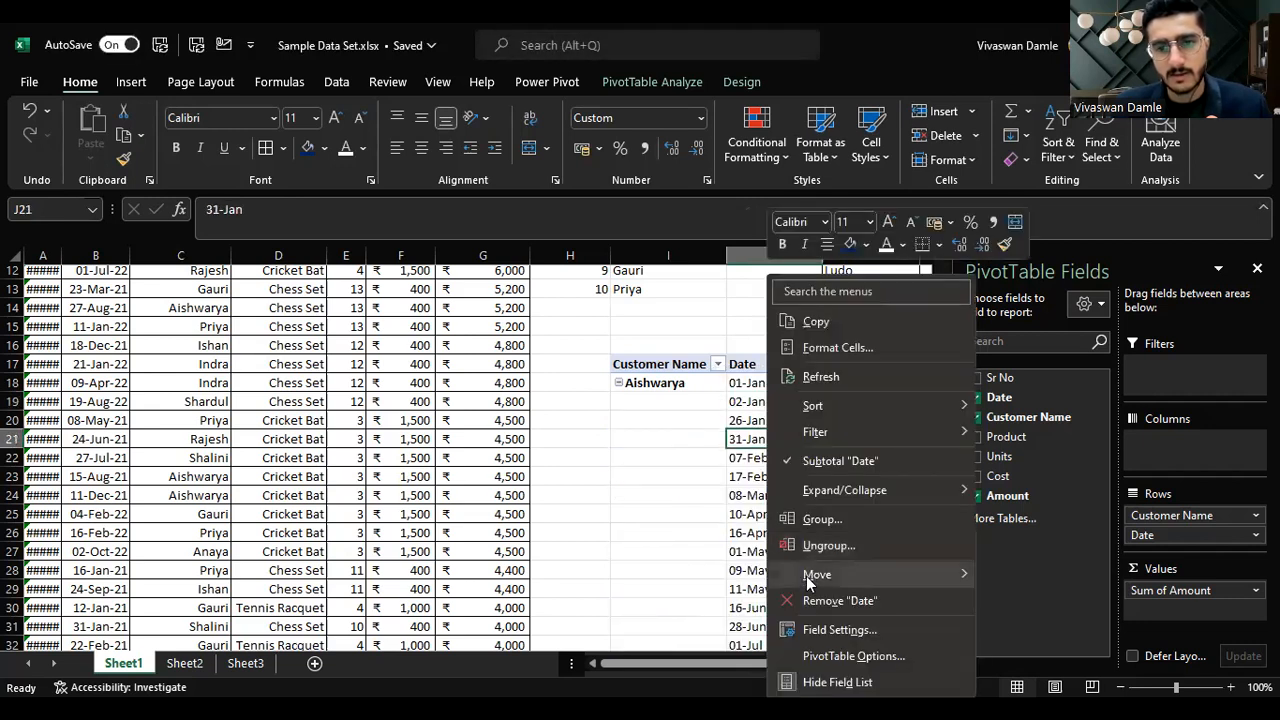
left_click(815, 525)
left_click(747, 538)
left_click(749, 517)
left_click(750, 527)
left_click(749, 515)
left_click(802, 628)
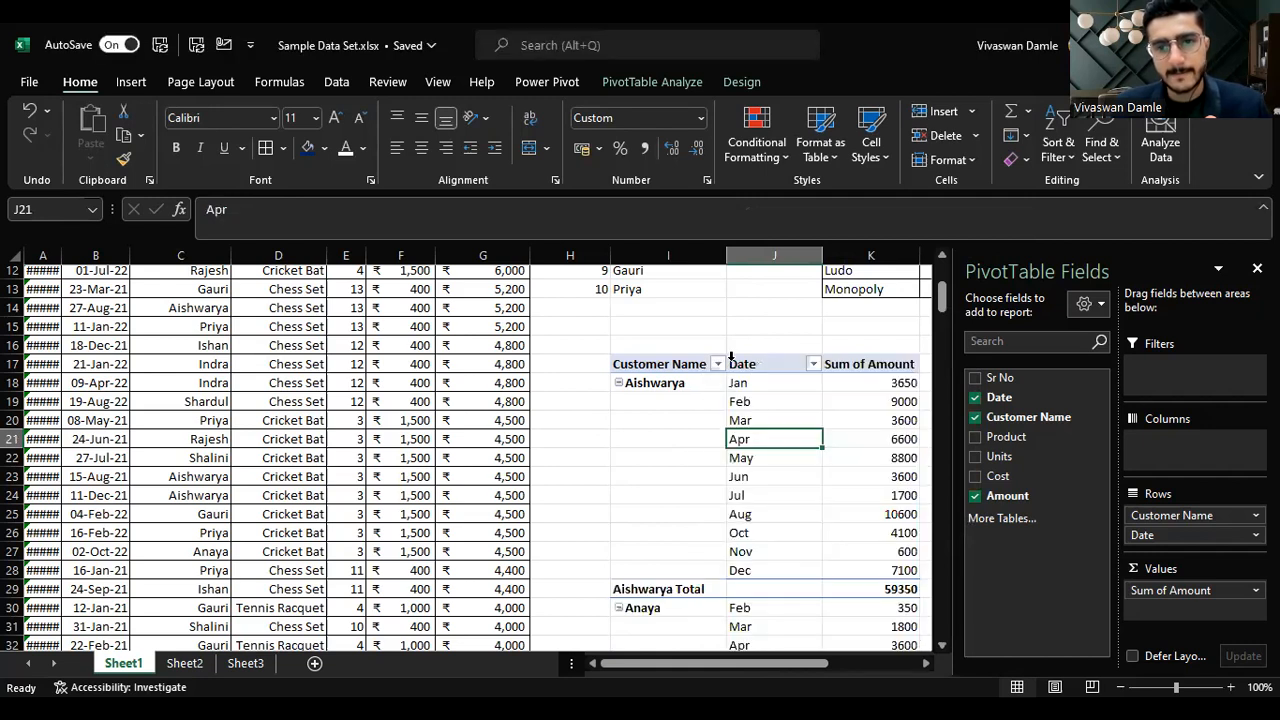
Step: Browse through each customer's monthly amounts in the pivot
left_click(784, 398)
left_click(760, 478)
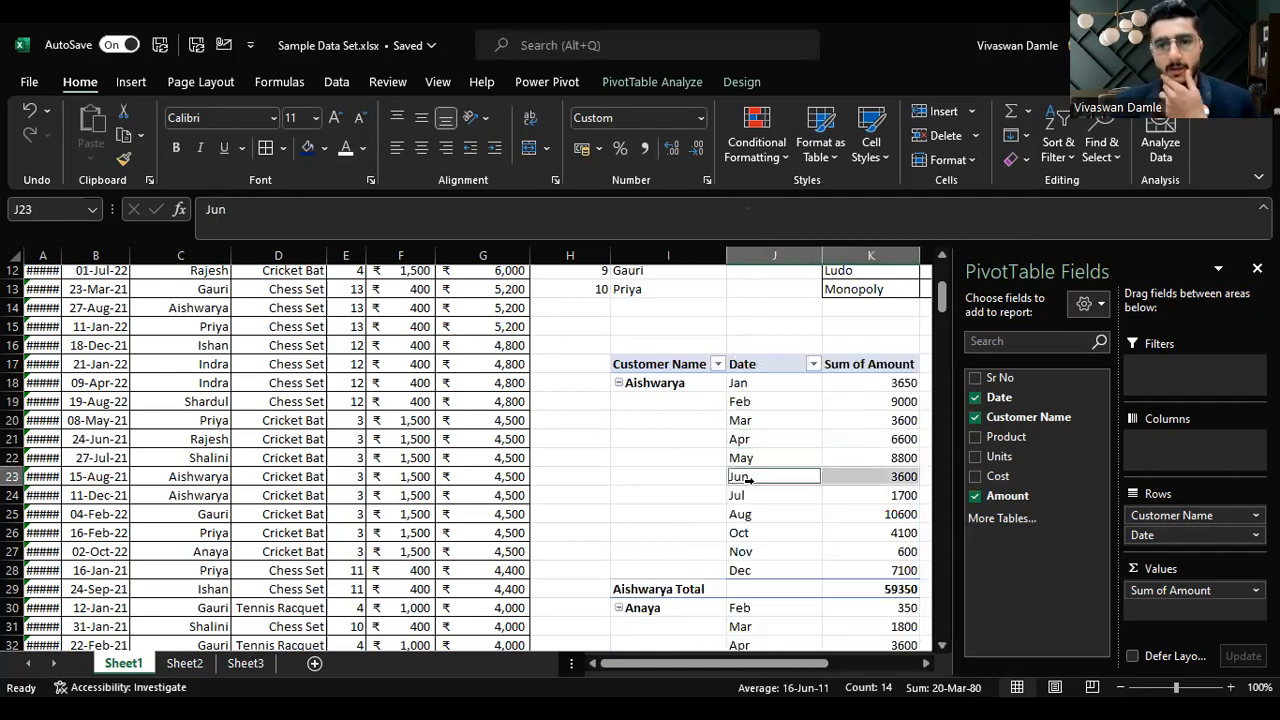
left_click(893, 476)
key("Right")
key("Down")
key("Down")
key("Down")
key("Down")
key("Down")
key("Down")
key("Down")
key("Down")
key("Down")
key("Down")
key("Down")
key("Down")
key("Down")
key("Down")
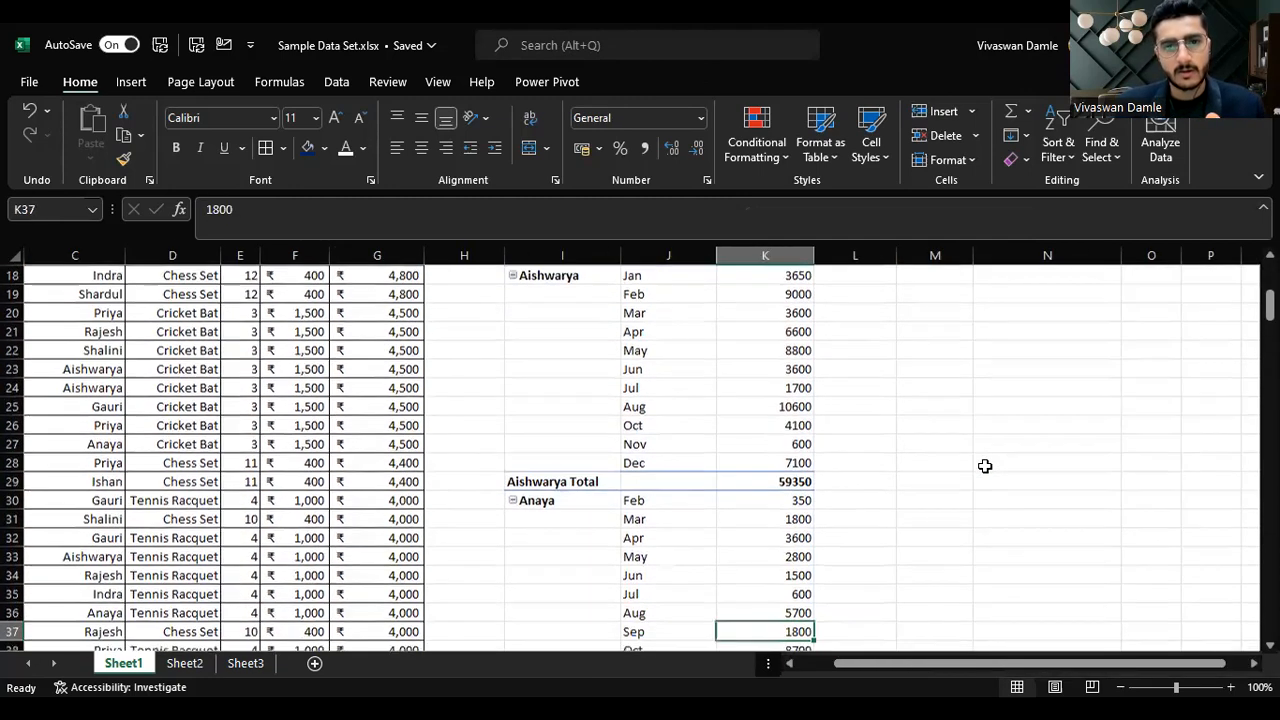
key("Left")
key("Left")
key("Up")
key("Up")
key("Up")
key("Up")
key("Up")
key("Up")
key("Down")
key("Down")
key("Down")
key("Down")
key("Down")
key("Down")
key("Down")
key("Down")
key("Down")
key("Down")
key("Down")
key("Down")
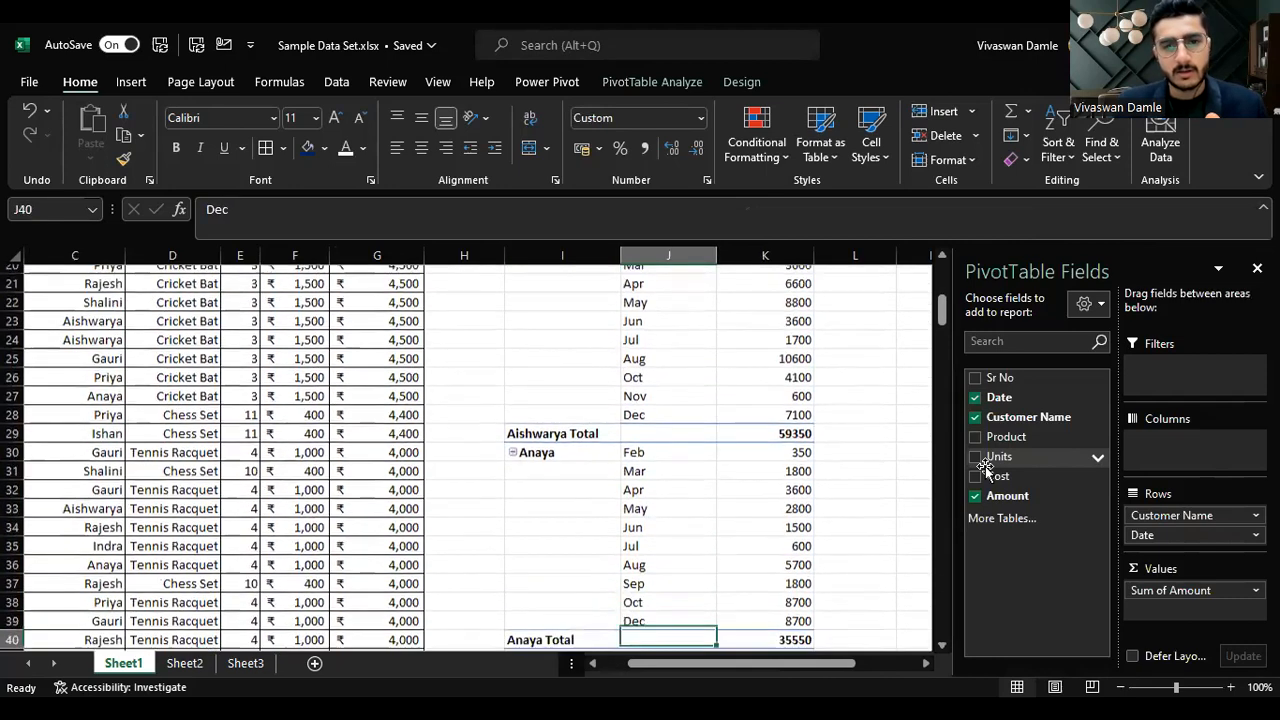
key("Down")
key("Down")
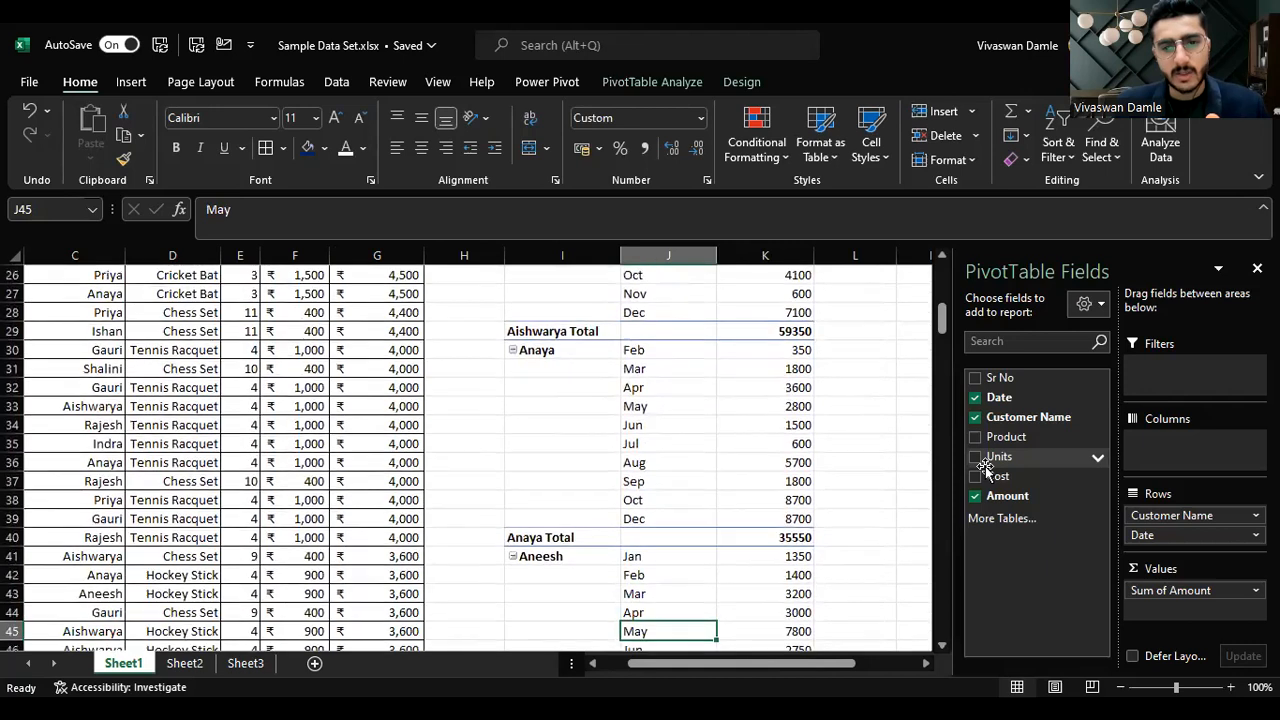
key("Up")
key("Up")
key("Up")
key("Up")
key("Up")
key("Up")
key("Up")
key("Up")
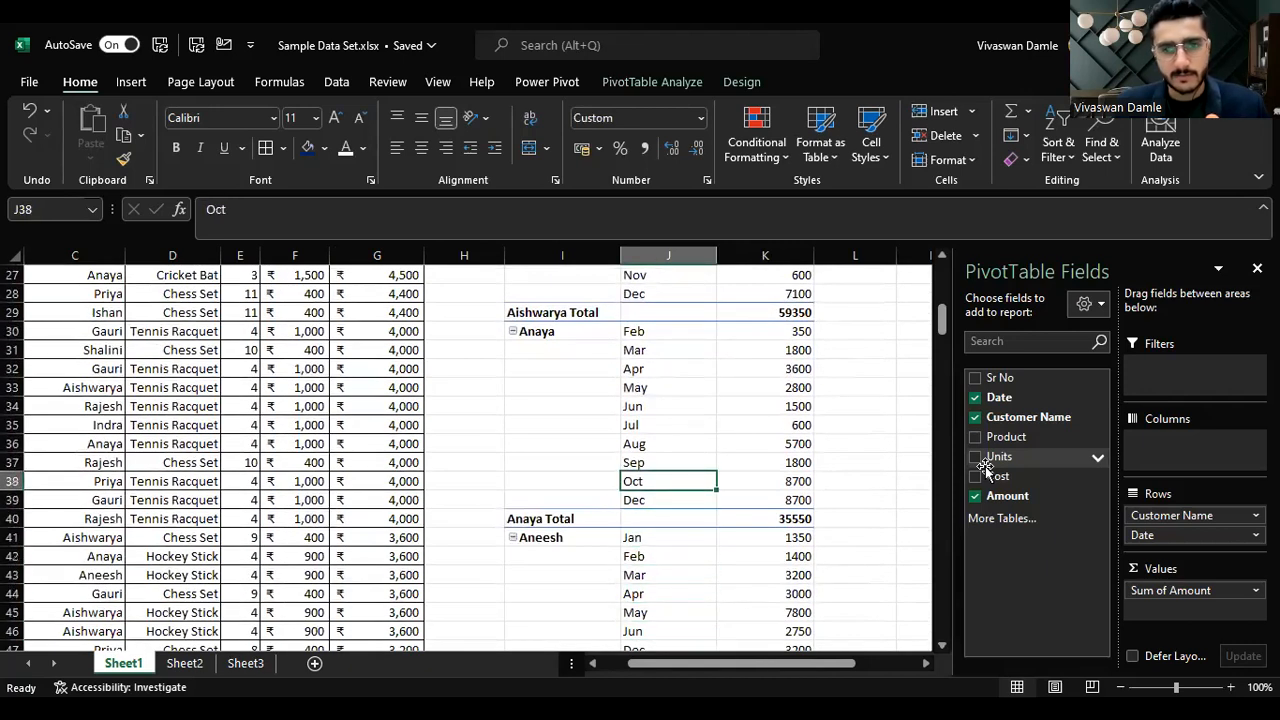
Step: Remove Customer Name from the pivot rows so it totals amounts by month only
left_click_drag(1198, 520, 1046, 483)
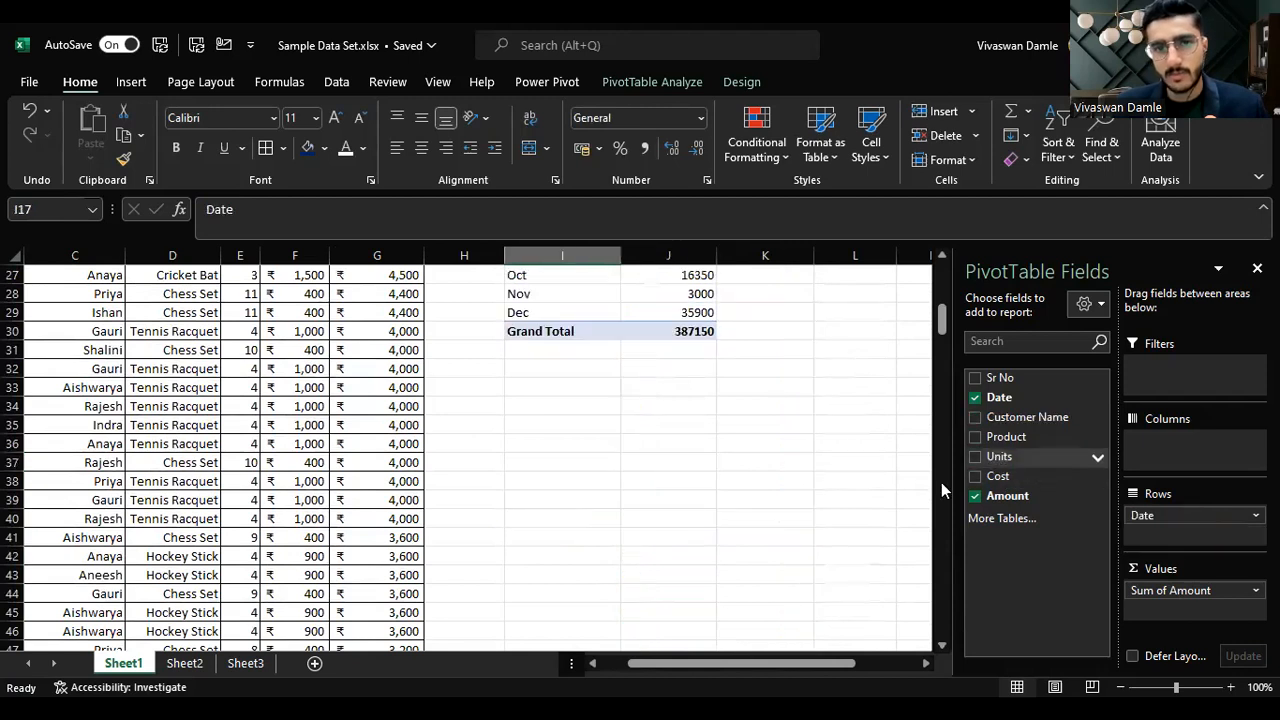
Step: Examine the month labels in the pivot's Date column
scroll(671, 510, "up", 4)
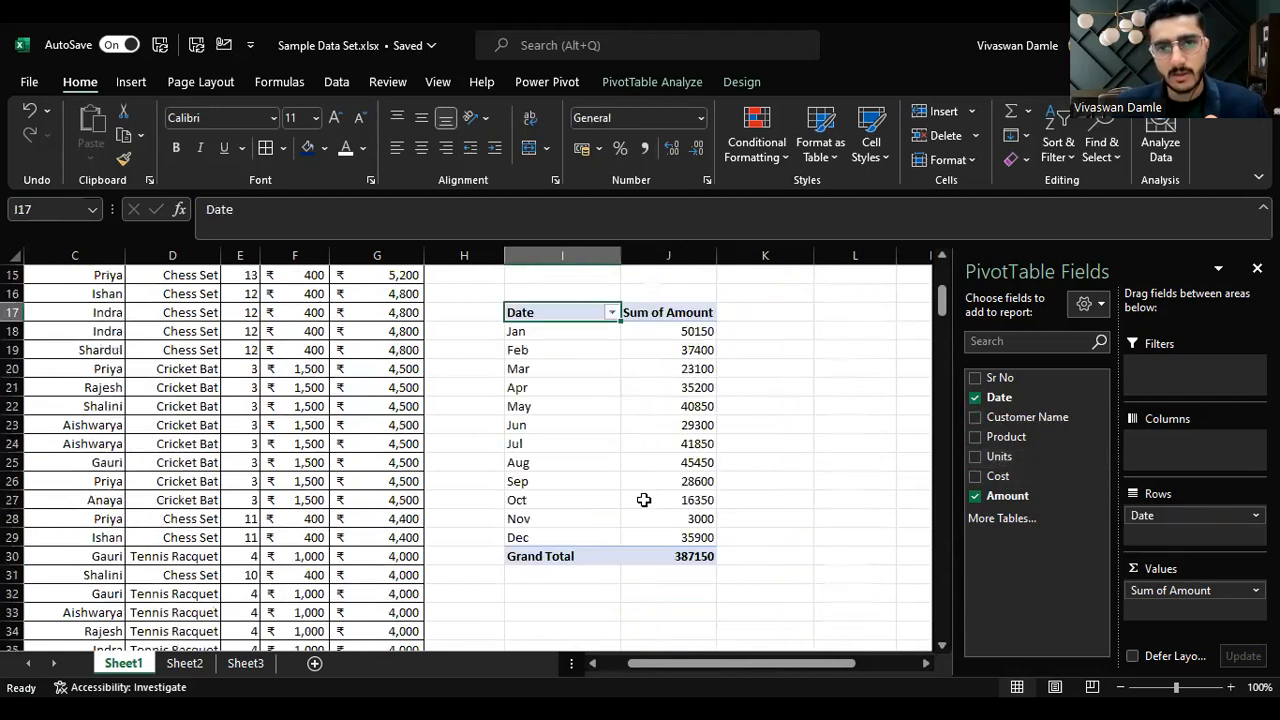
left_click(572, 330)
left_click(560, 350)
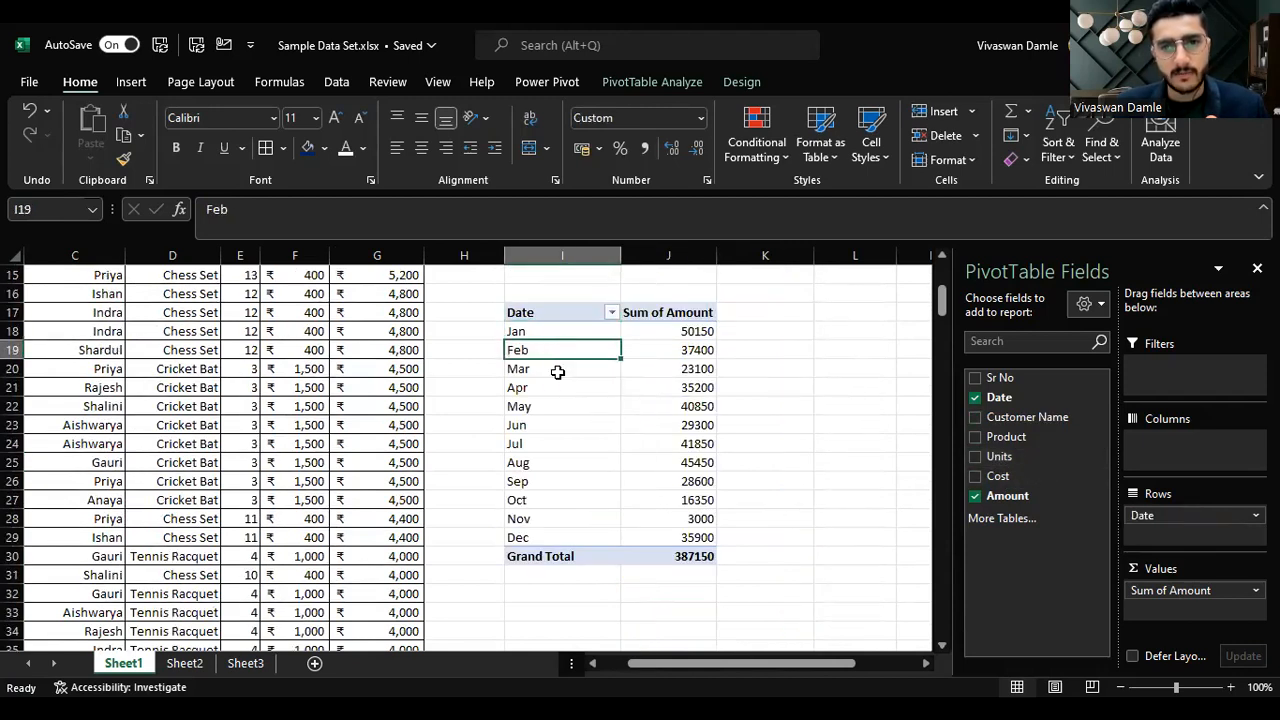
left_click(557, 371)
left_click(572, 417)
left_click(595, 451)
left_click(593, 498)
left_click(581, 543)
left_click(580, 521)
left_click(580, 438)
left_click(596, 371)
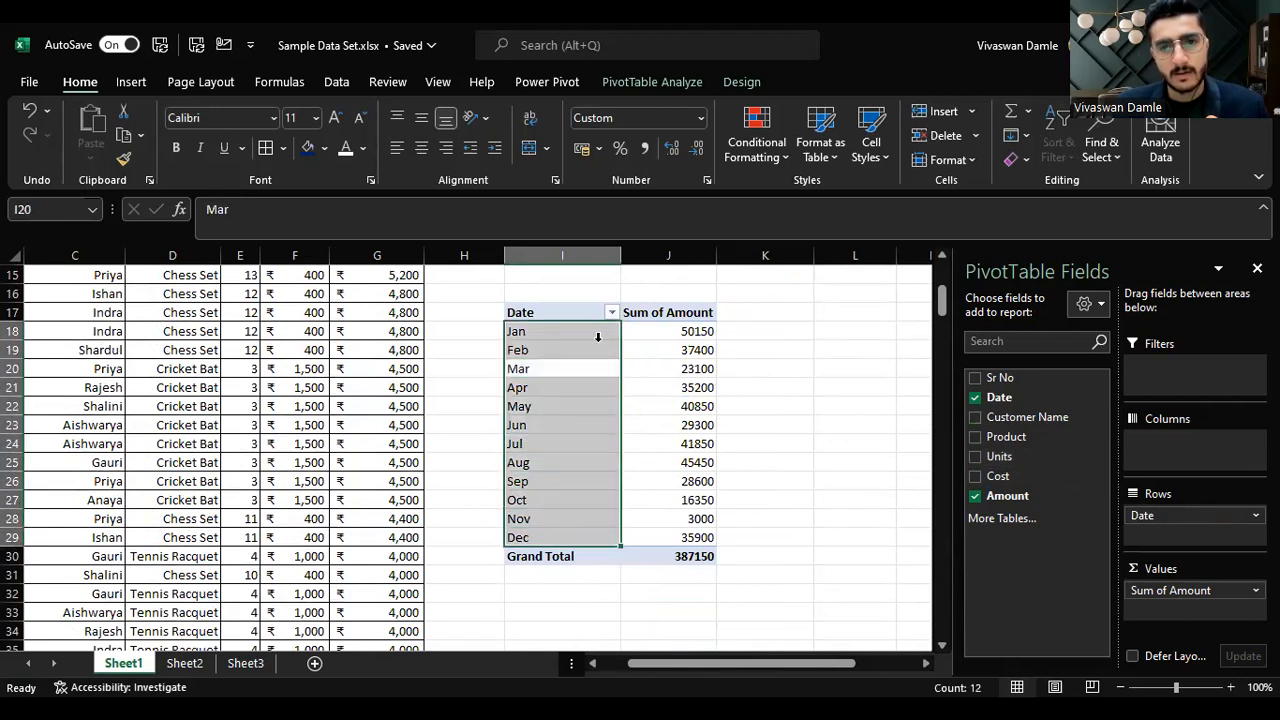
Step: Examine each month's Sum of Amount value alongside the grand total
left_click(612, 333)
left_click(662, 349)
left_click(586, 350)
left_click(692, 352)
left_click(714, 390)
left_click(588, 405)
left_click(666, 424)
left_click(590, 437)
left_click(676, 448)
left_click(589, 465)
left_click(690, 497)
left_click(590, 500)
left_click(688, 462)
left_click(594, 427)
left_click(643, 400)
left_click(591, 385)
left_click(674, 354)
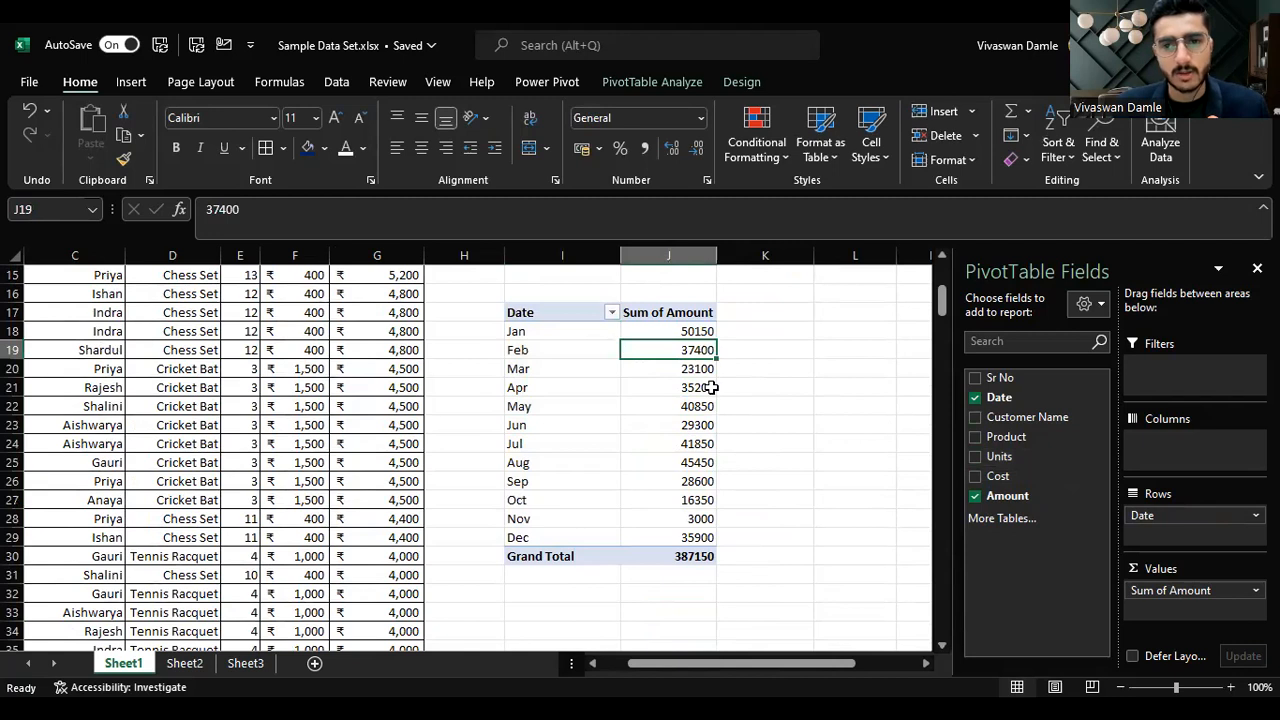
left_click(697, 517)
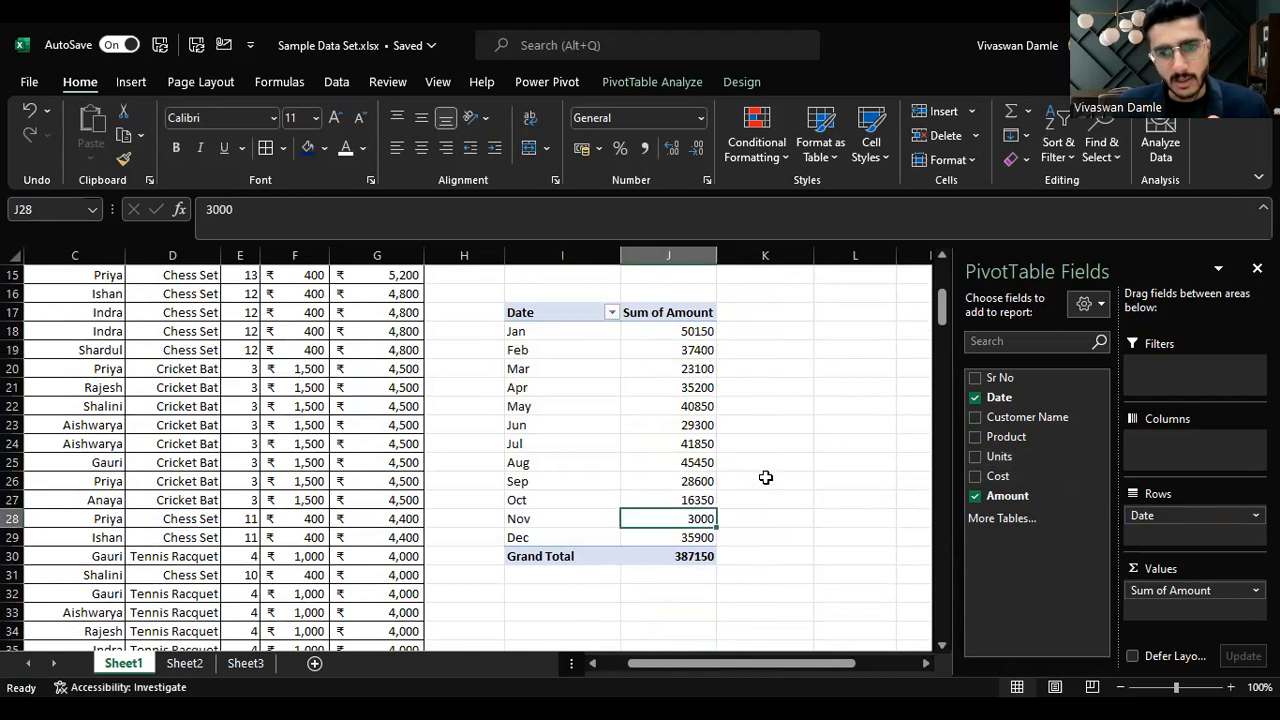
left_click(500, 518)
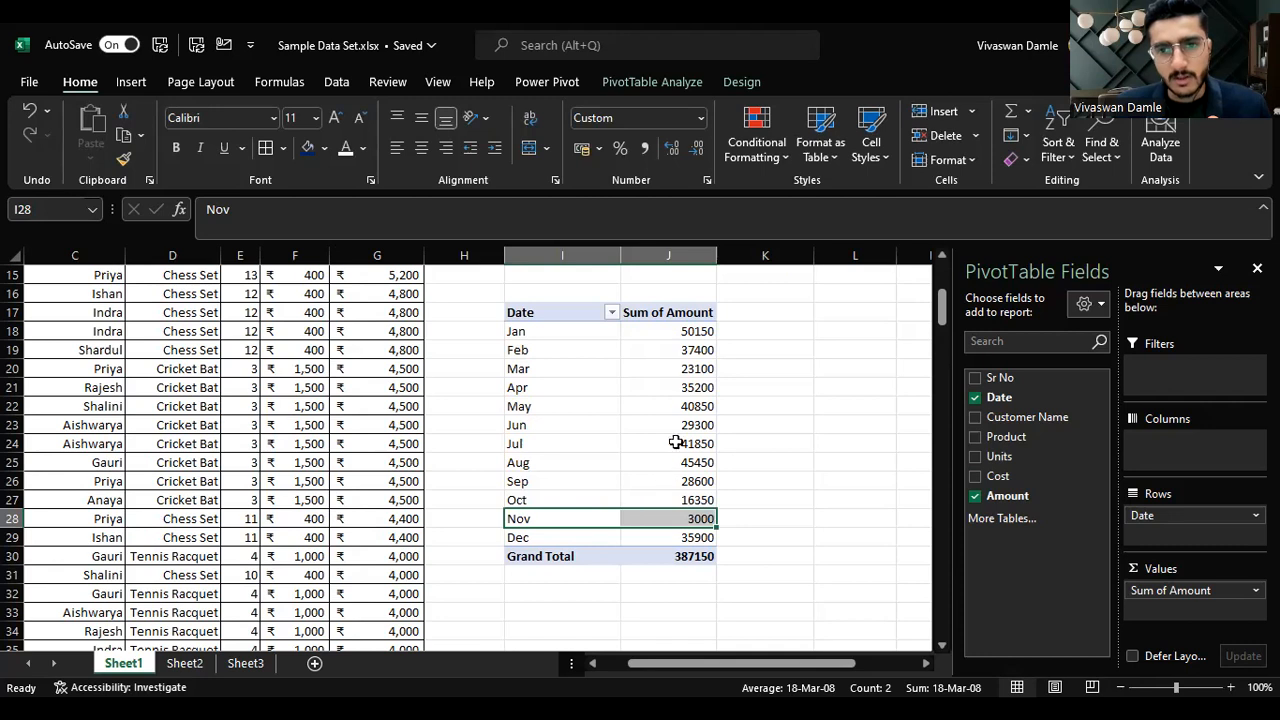
left_click(502, 331)
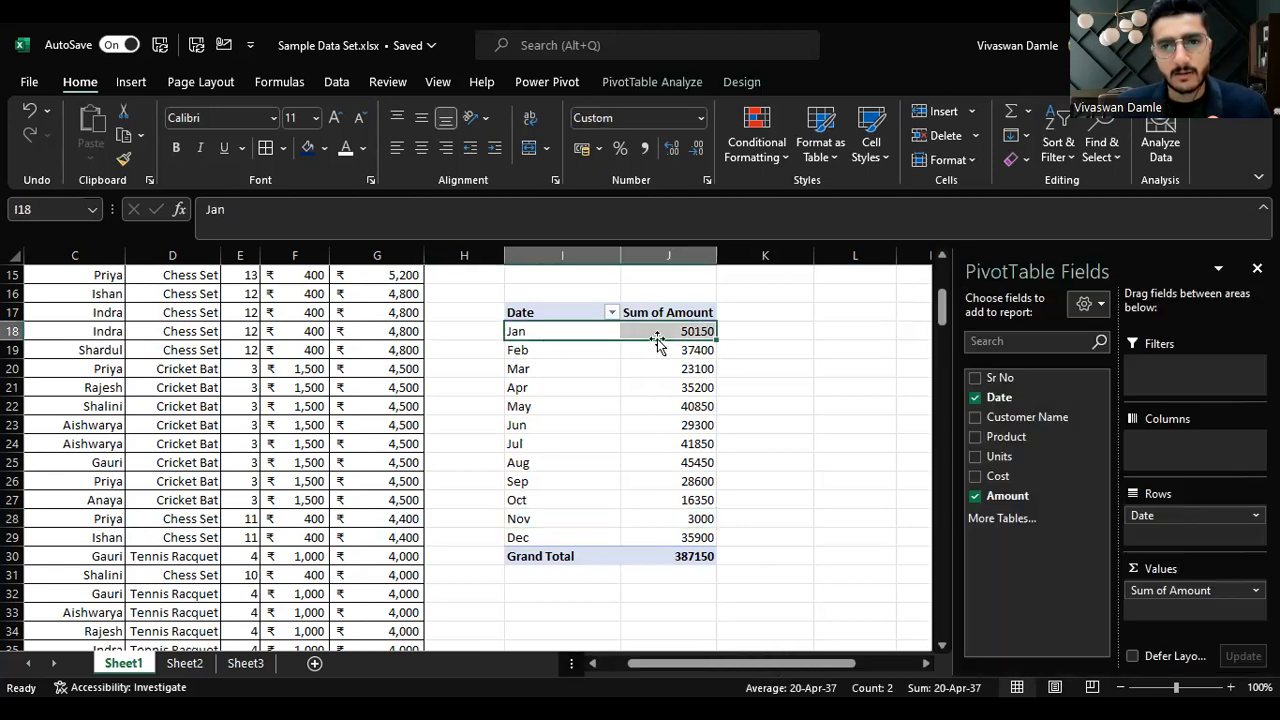
left_click(750, 345)
left_click(710, 331)
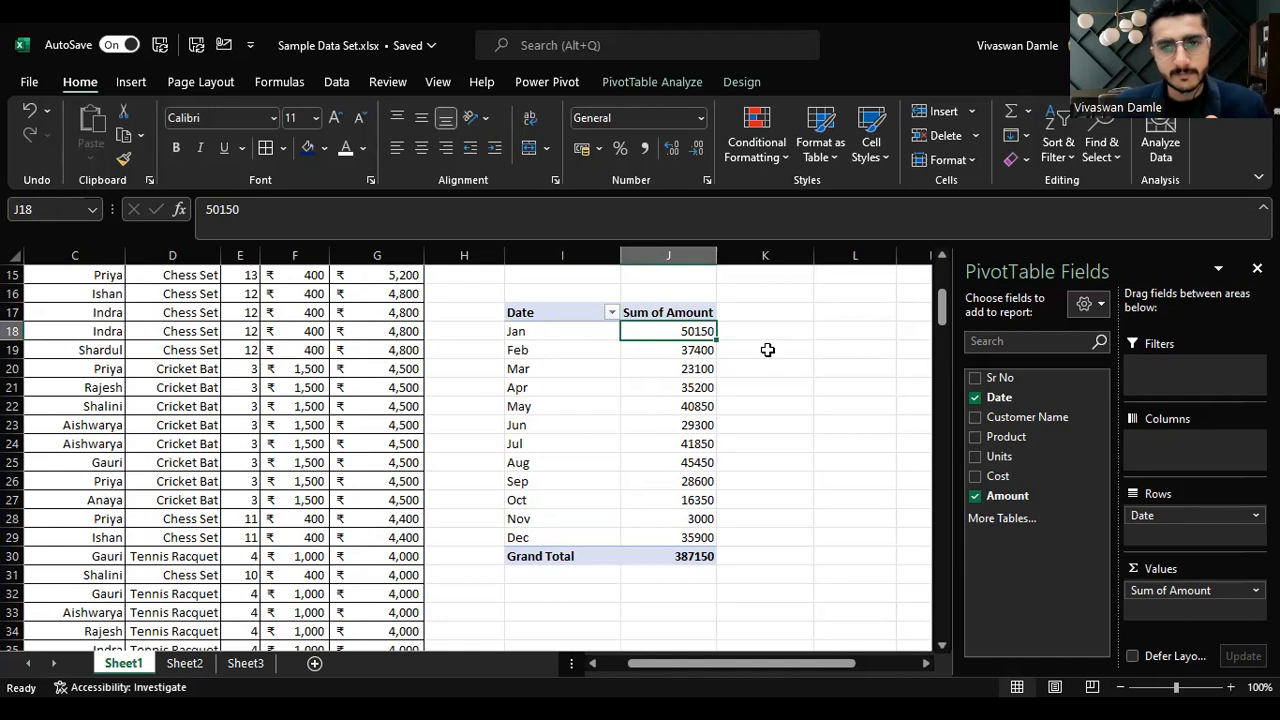
left_click(665, 378)
left_click(681, 479)
left_click(668, 537)
left_click(692, 472)
left_click(704, 386)
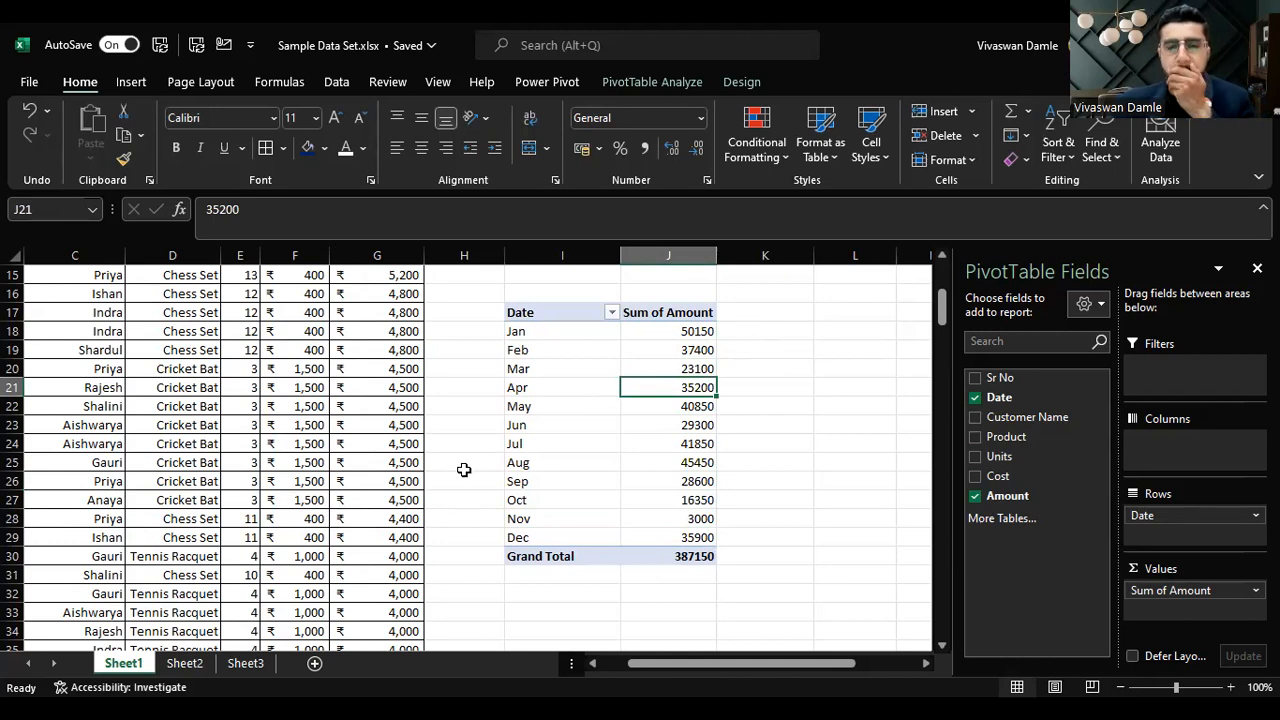
left_click(697, 60)
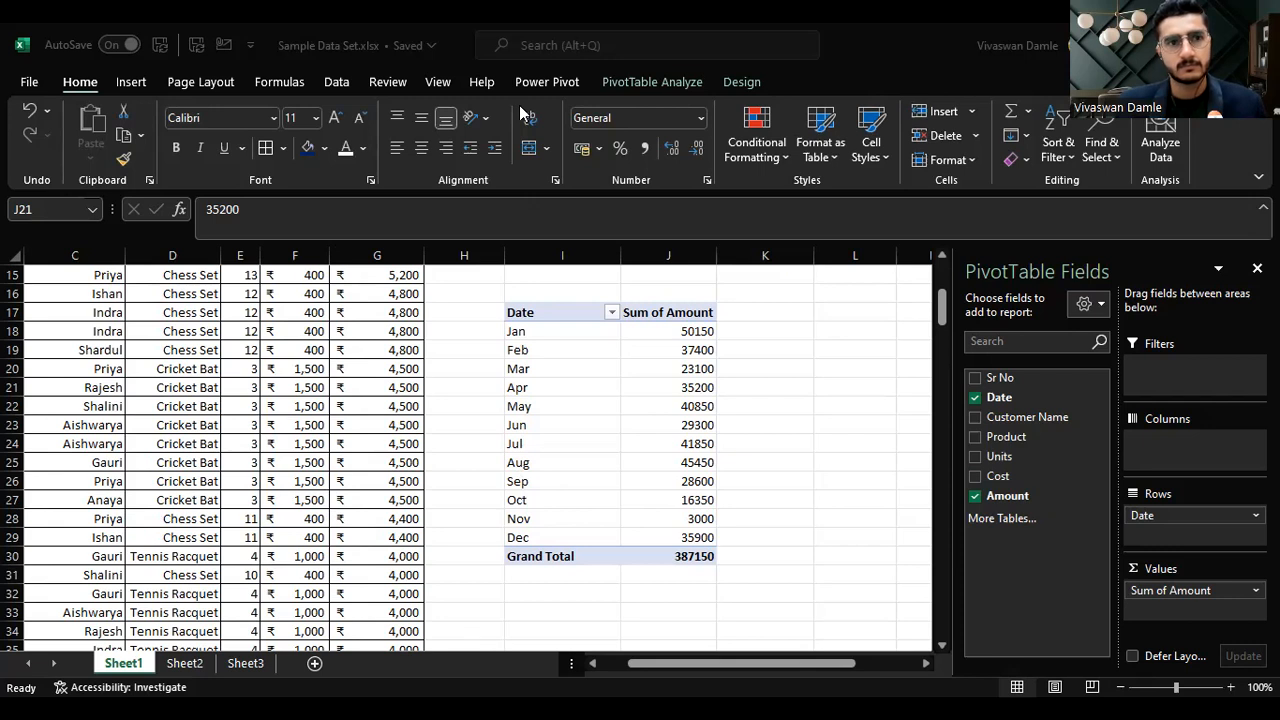
left_click(790, 370)
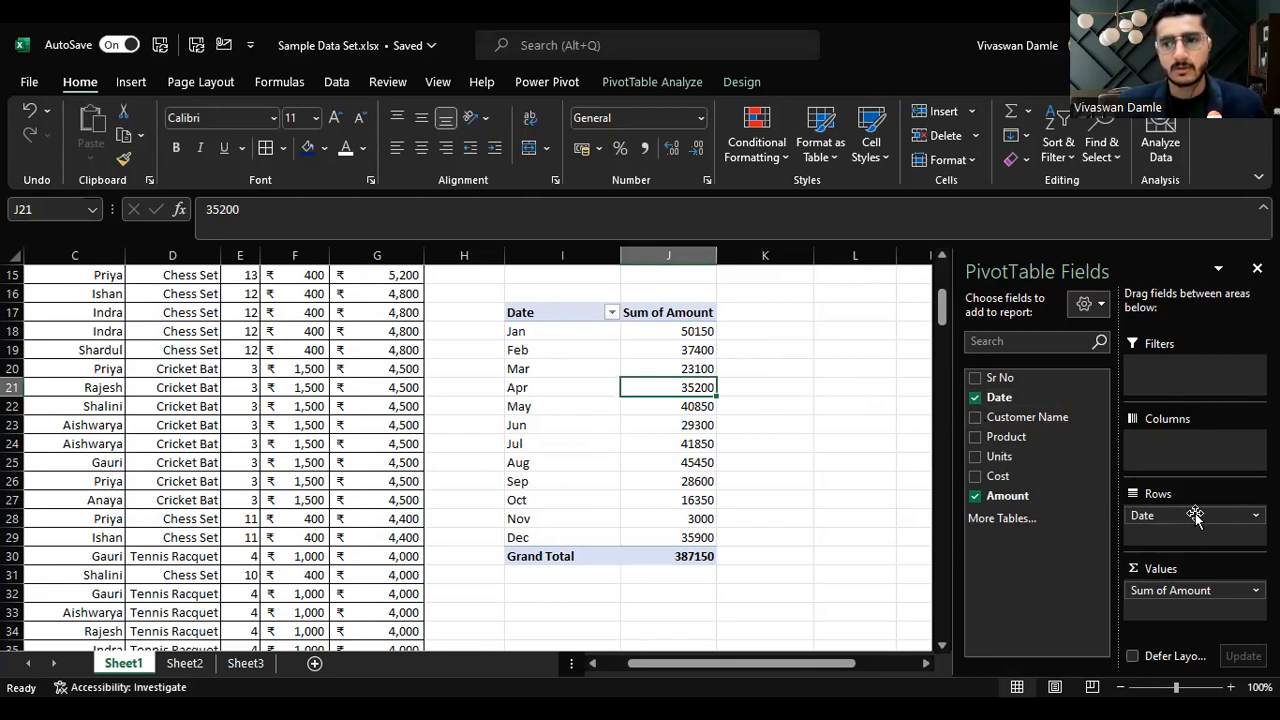
Step: Add Customer Name back above Date in the rows and filter the pivot to show only the first customer
left_click_drag(1027, 417, 1166, 510)
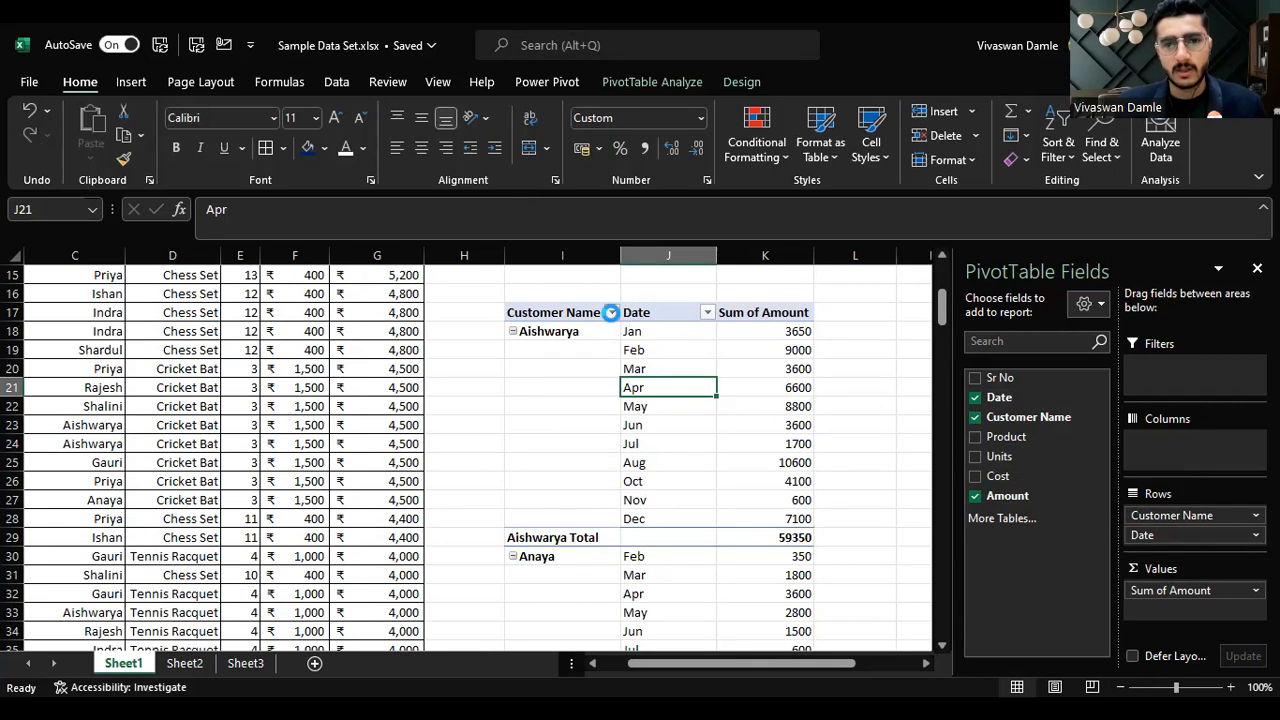
left_click(611, 313)
left_click(411, 497)
left_click(530, 512)
key("Return")
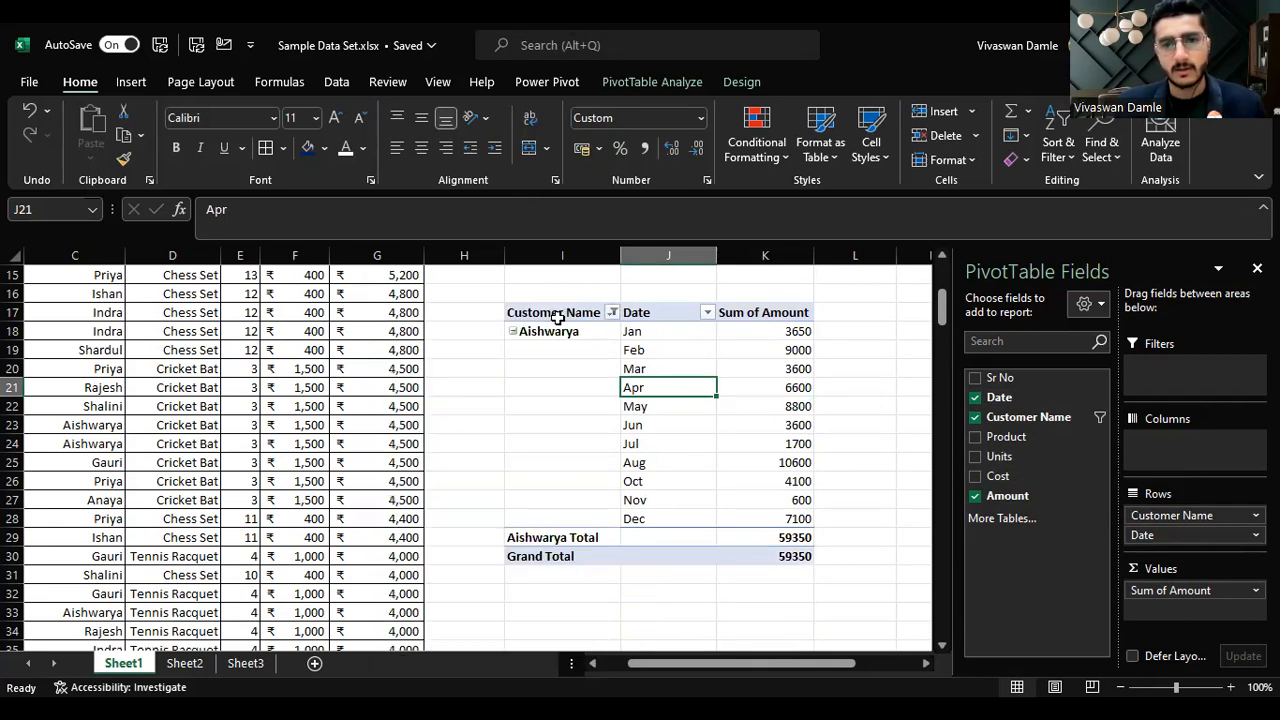
left_click(611, 313)
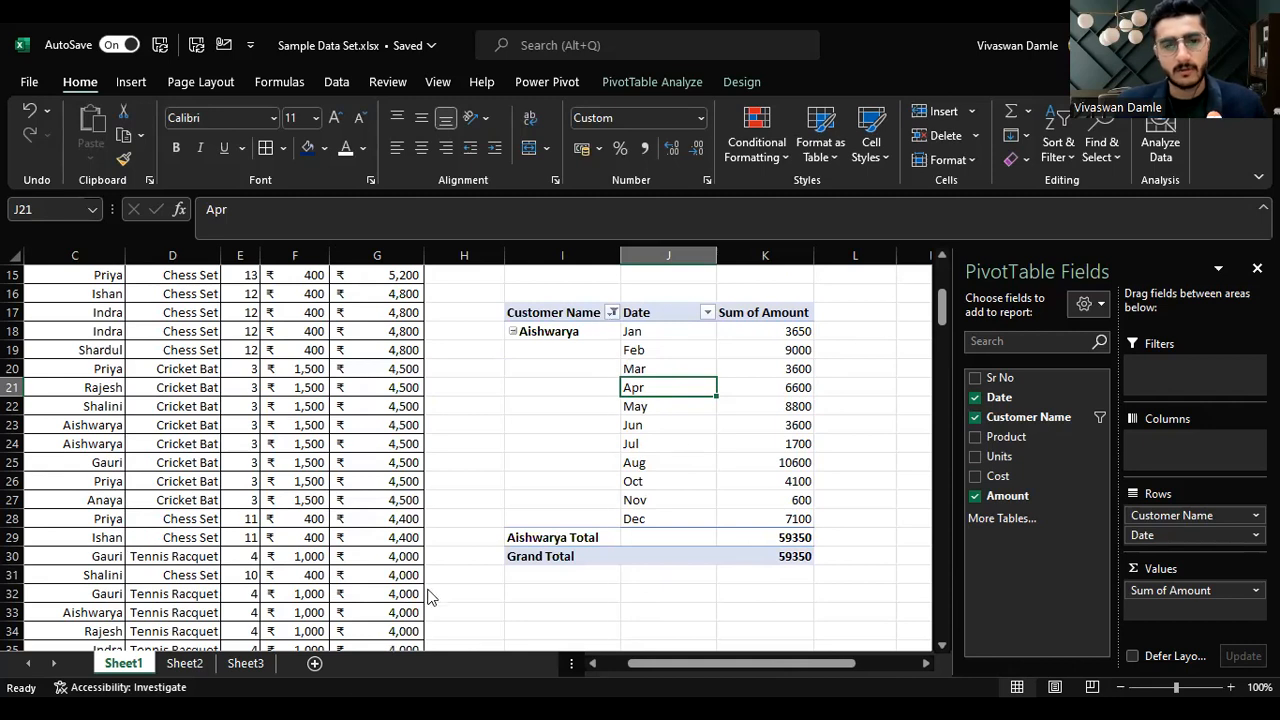
Step: Change the Customer Name filter so the pivot shows only Aneesh and Rajesh
left_click(409, 631)
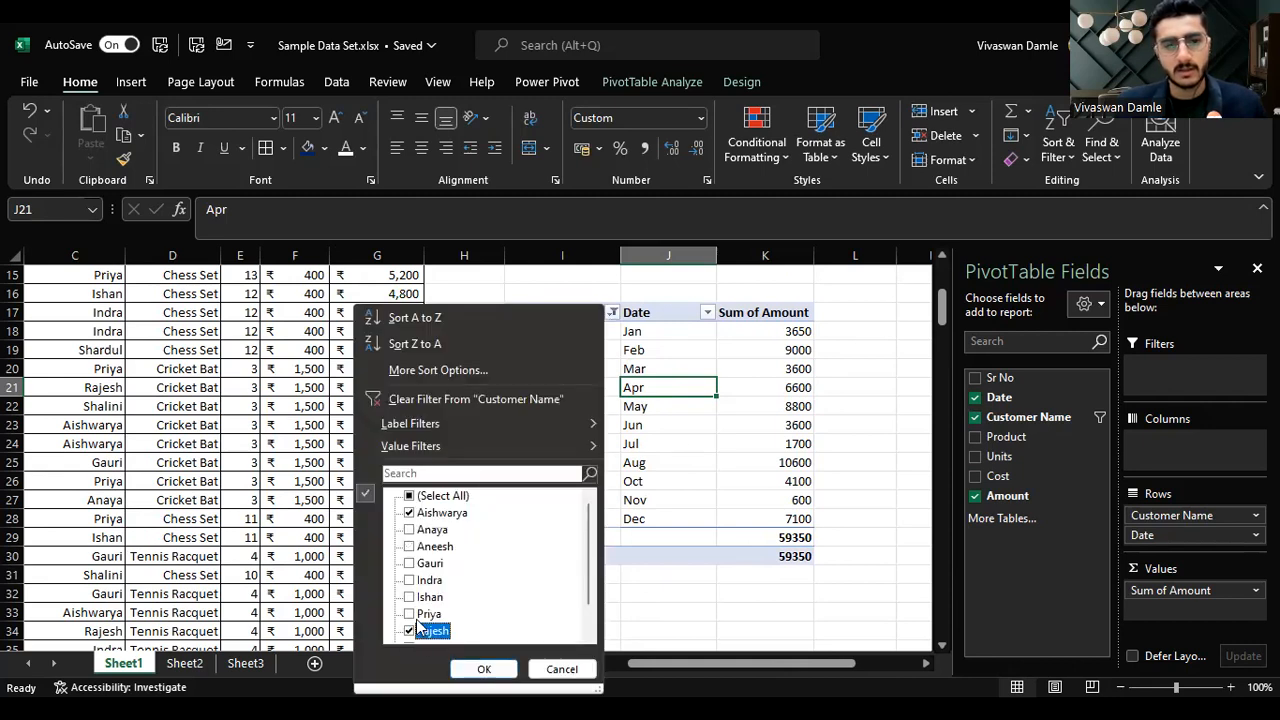
left_click(409, 513)
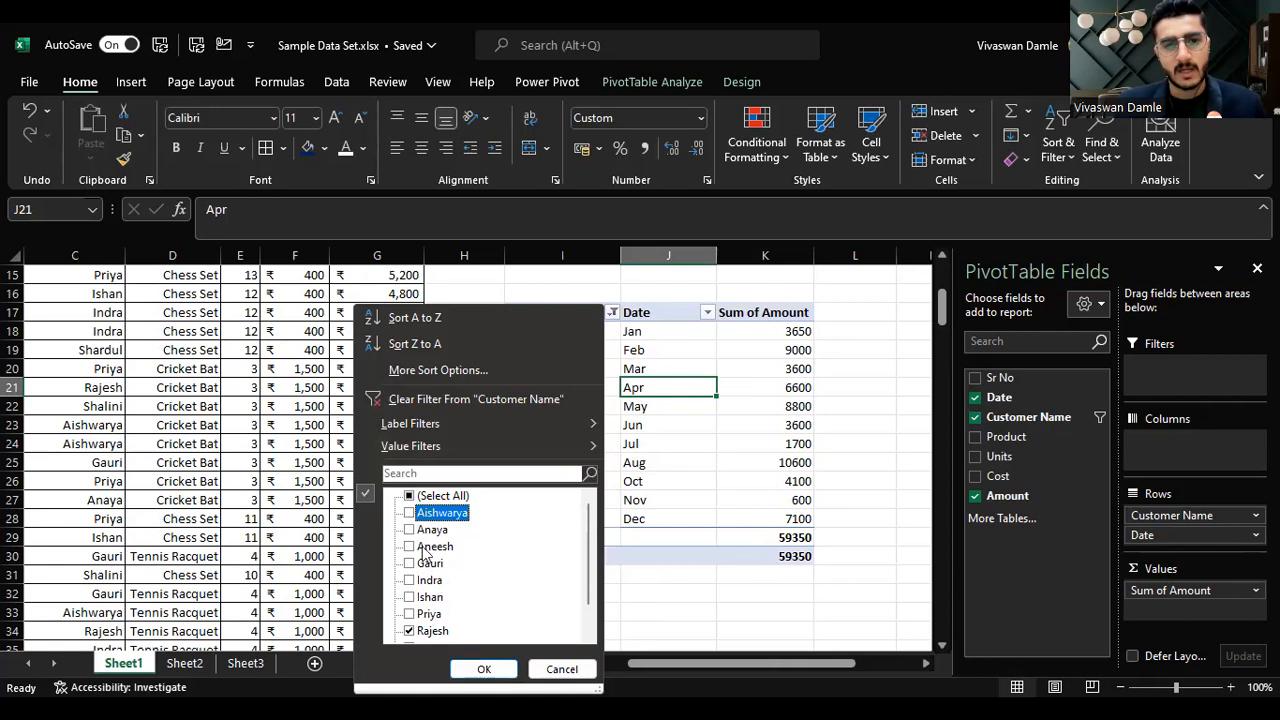
left_click(409, 547)
key("Return")
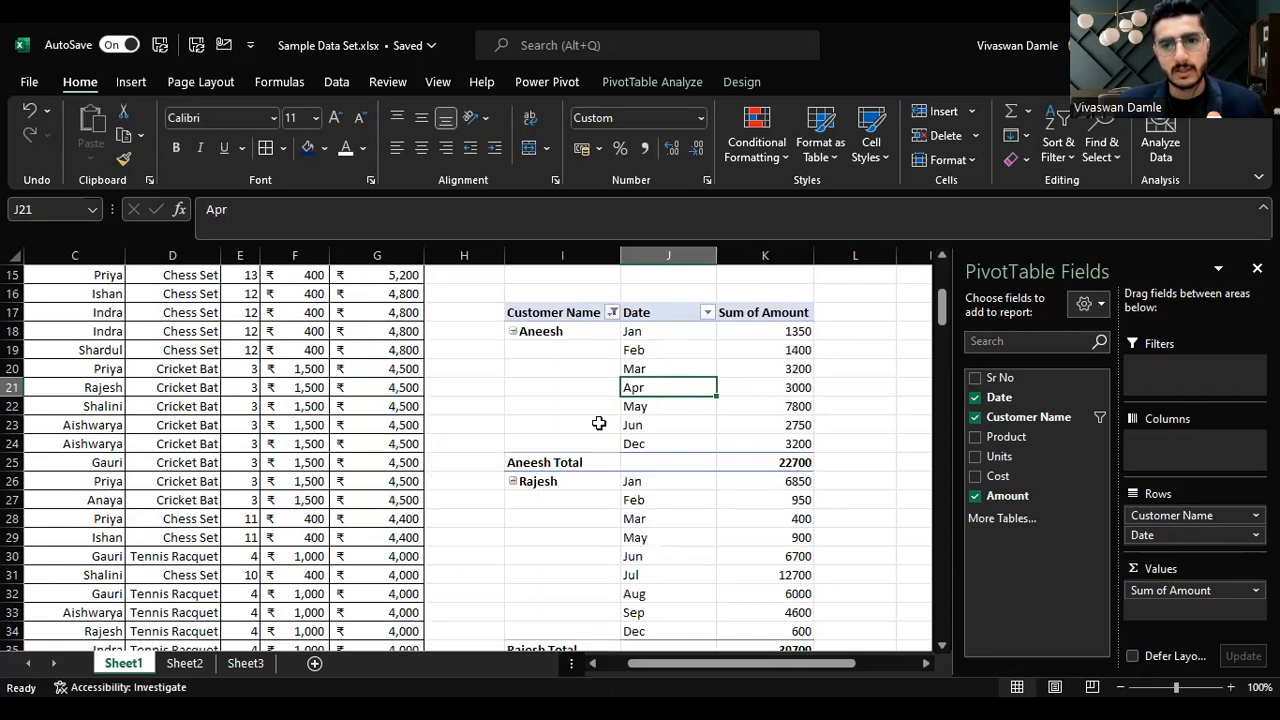
Step: Clear the Customer Name filter by selecting all customers again
left_click(612, 312)
left_click(440, 496)
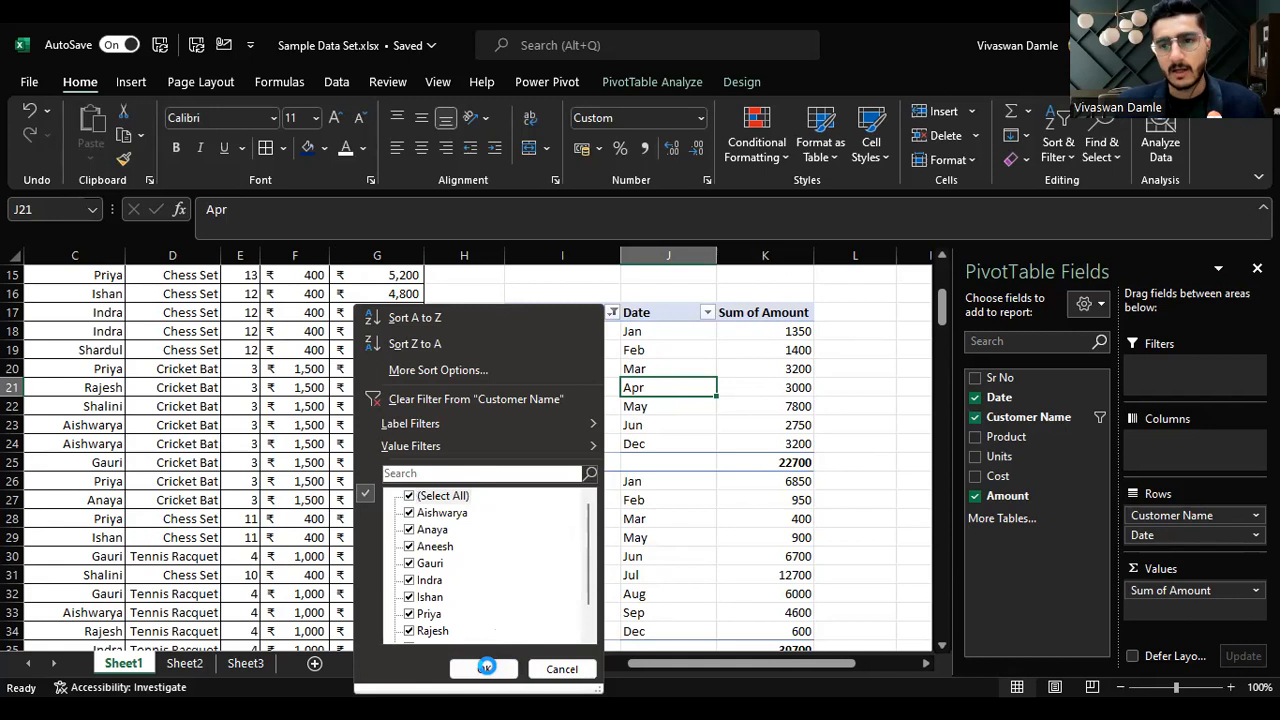
left_click(484, 669)
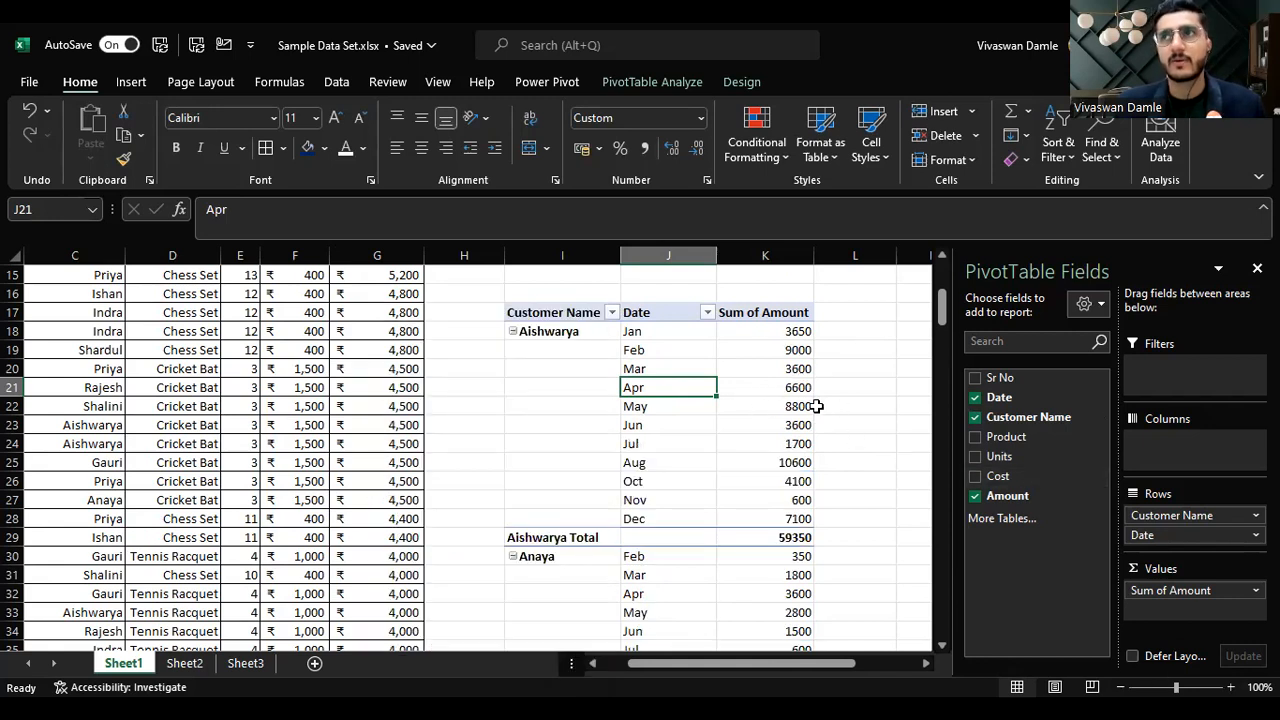
Step: Try moving Amount from the values into the rows, then return it to the values
mouse_move(810, 413)
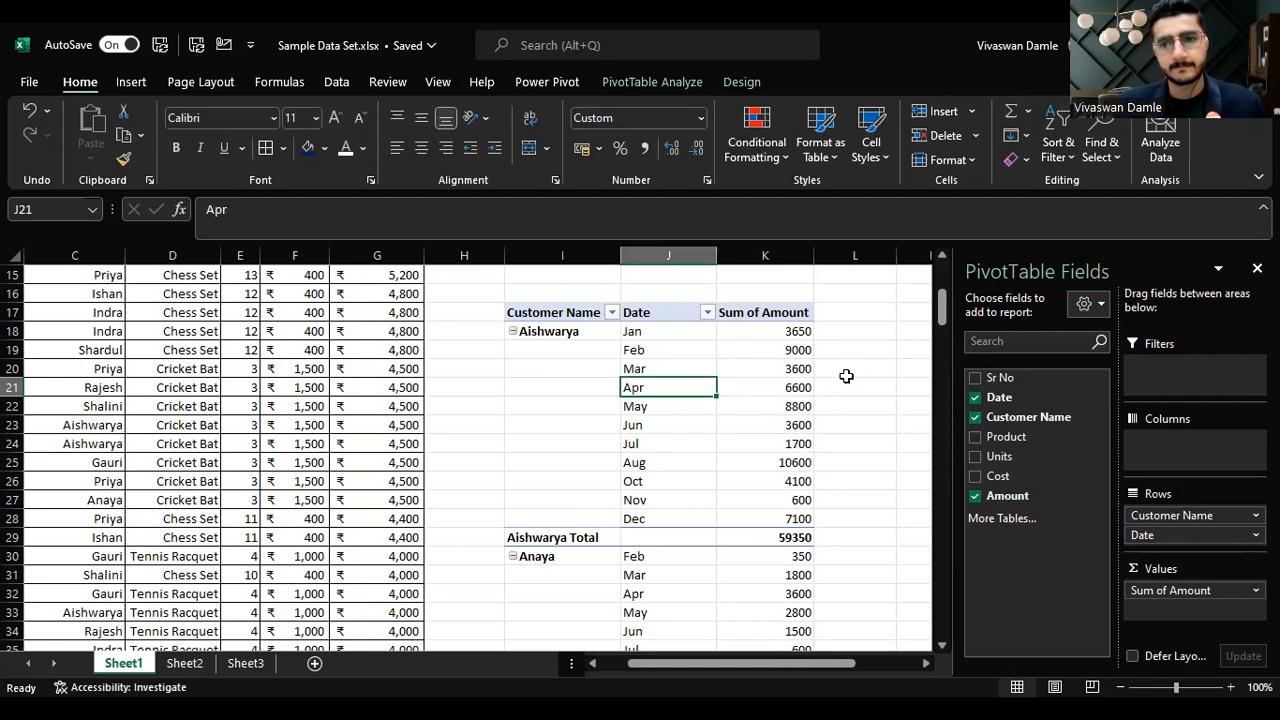
left_click_drag(1130, 592, 1195, 541)
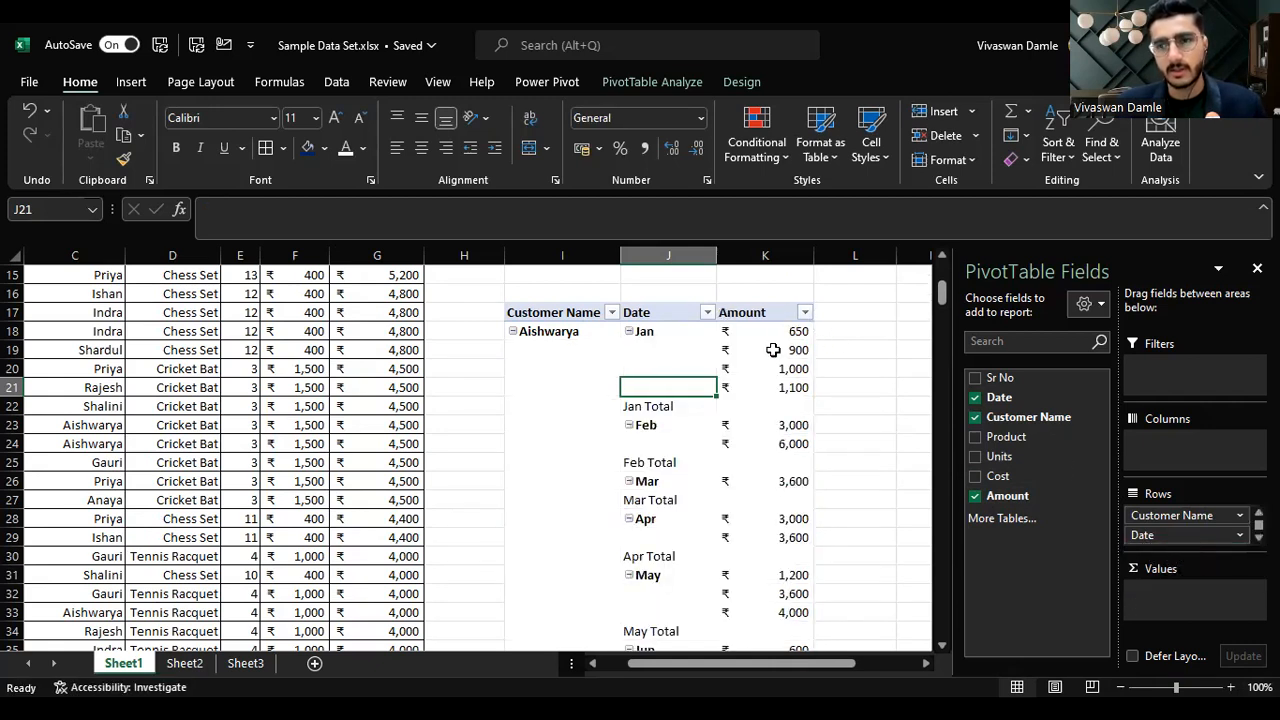
scroll(1185, 530, "down", 1)
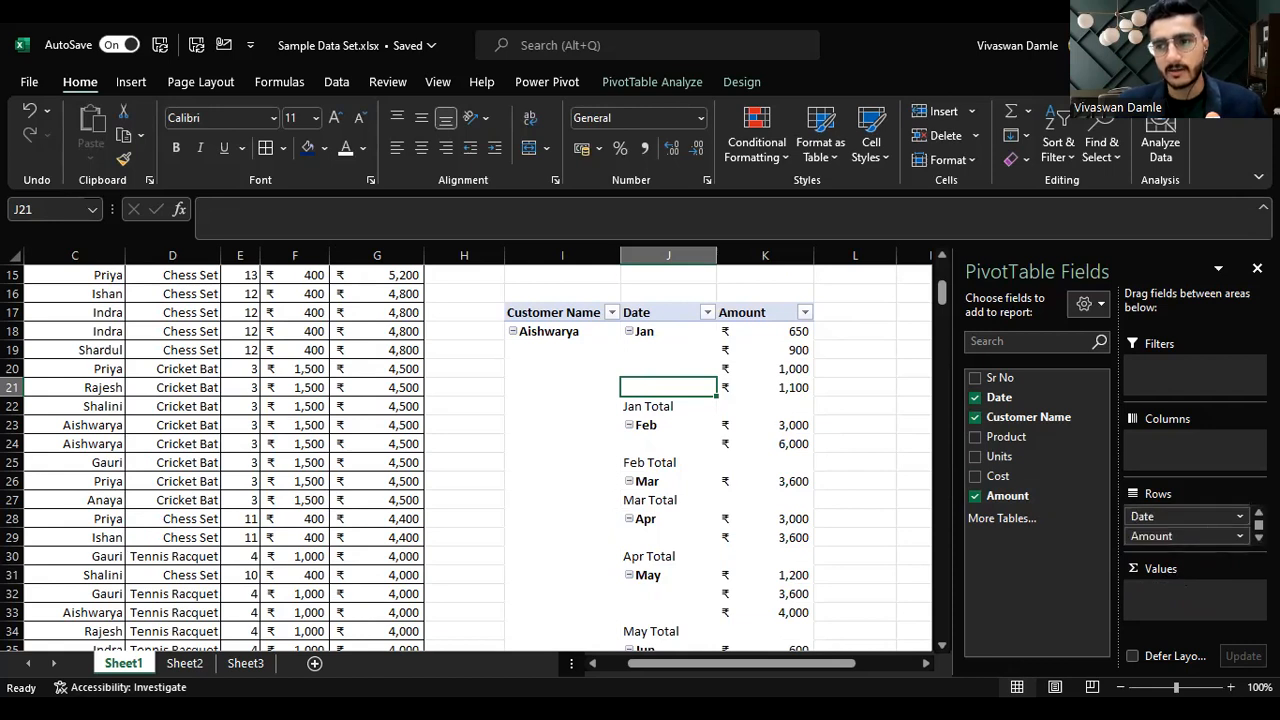
left_click(1187, 537)
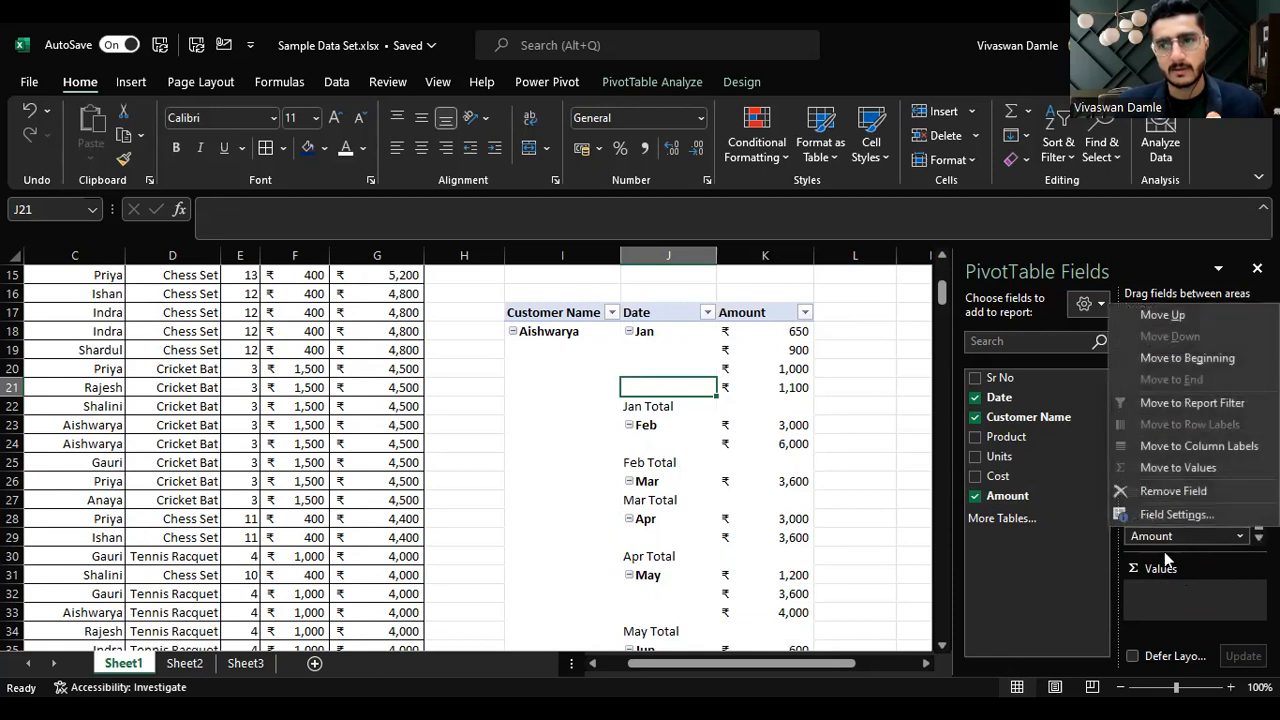
left_click(1203, 608)
left_click_drag(780, 338, 790, 388)
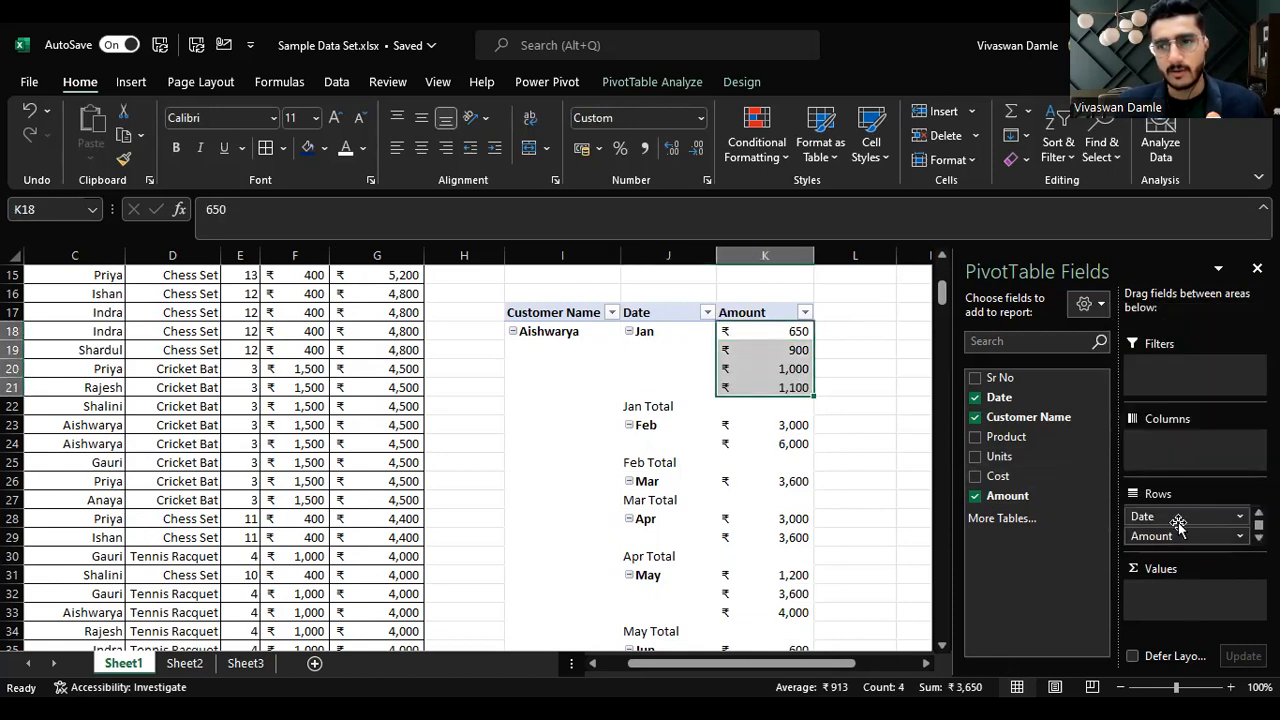
left_click_drag(1171, 535, 1190, 593)
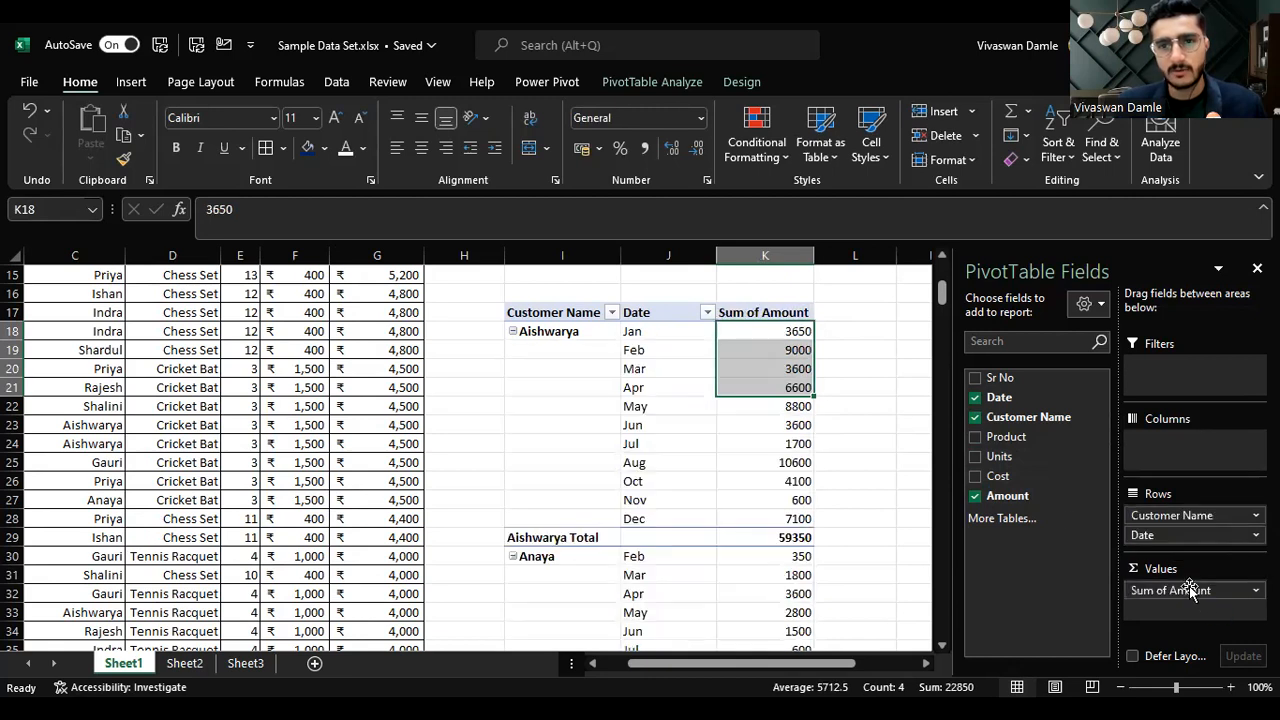
Step: Examine the monthly Sum of Amount values for the first customer in the pivot
left_click(778, 332)
left_click_drag(657, 330, 766, 334)
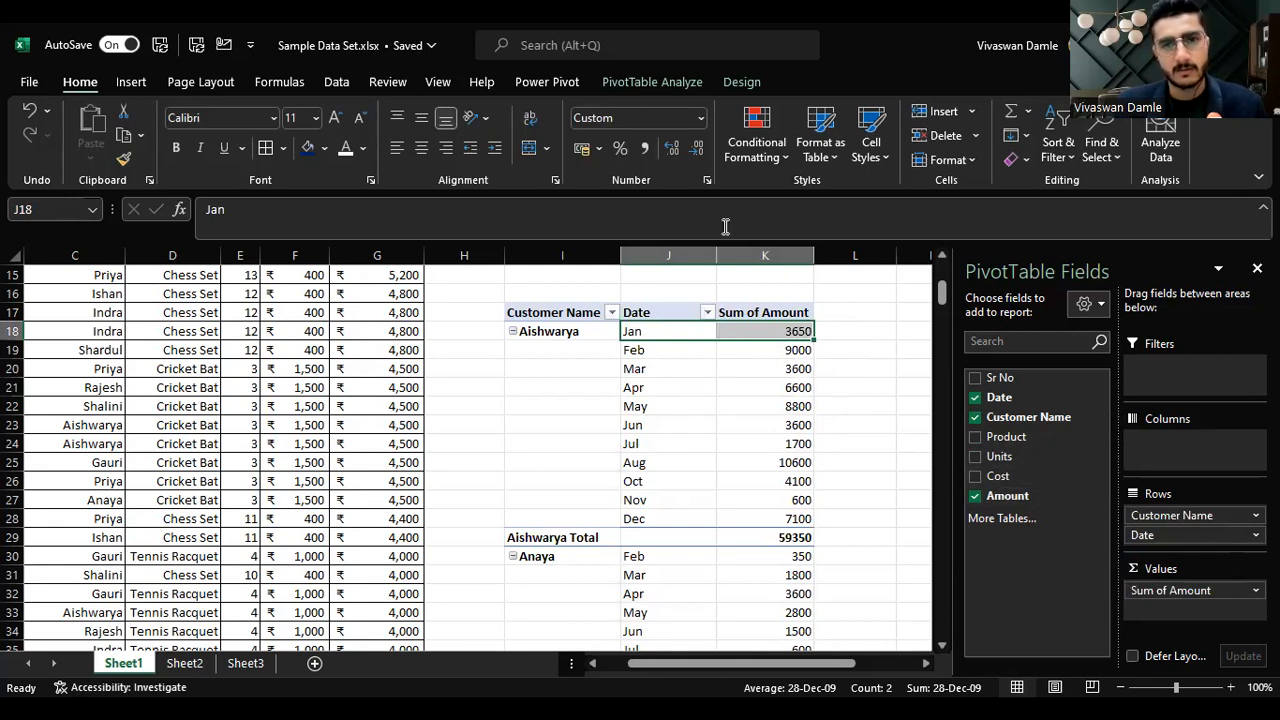
key("alt+Tab")
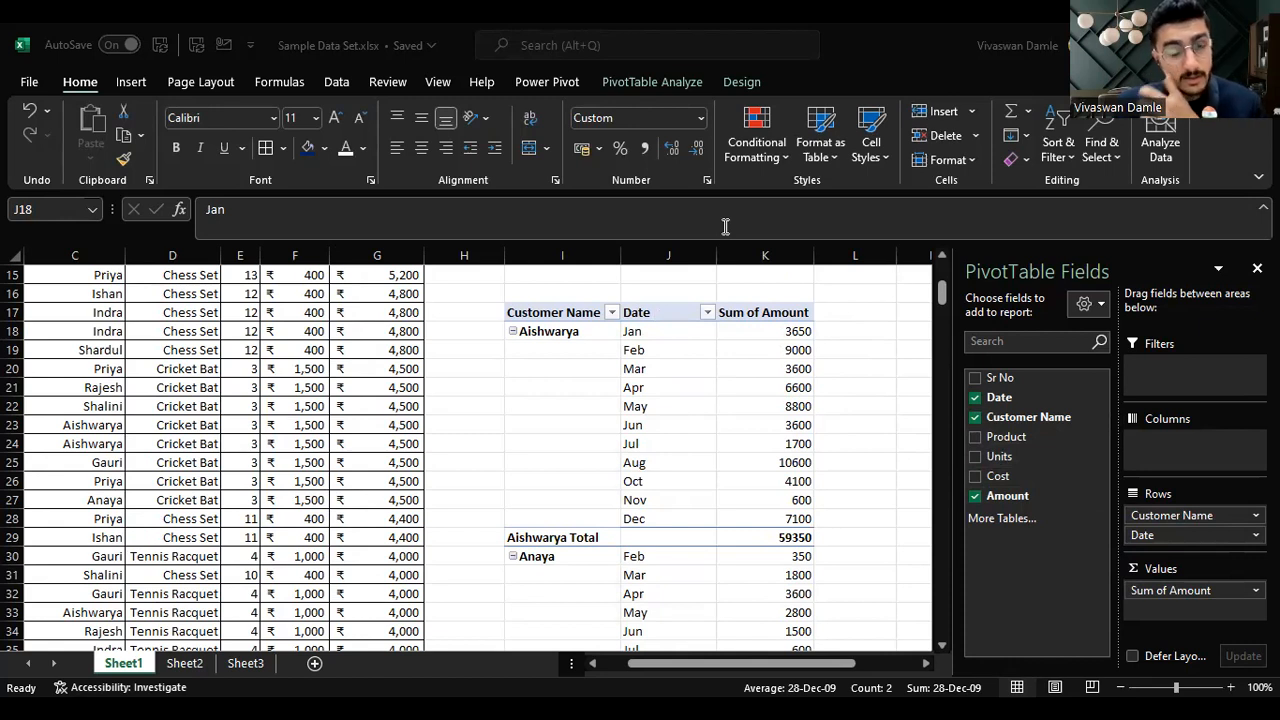
left_click(758, 401)
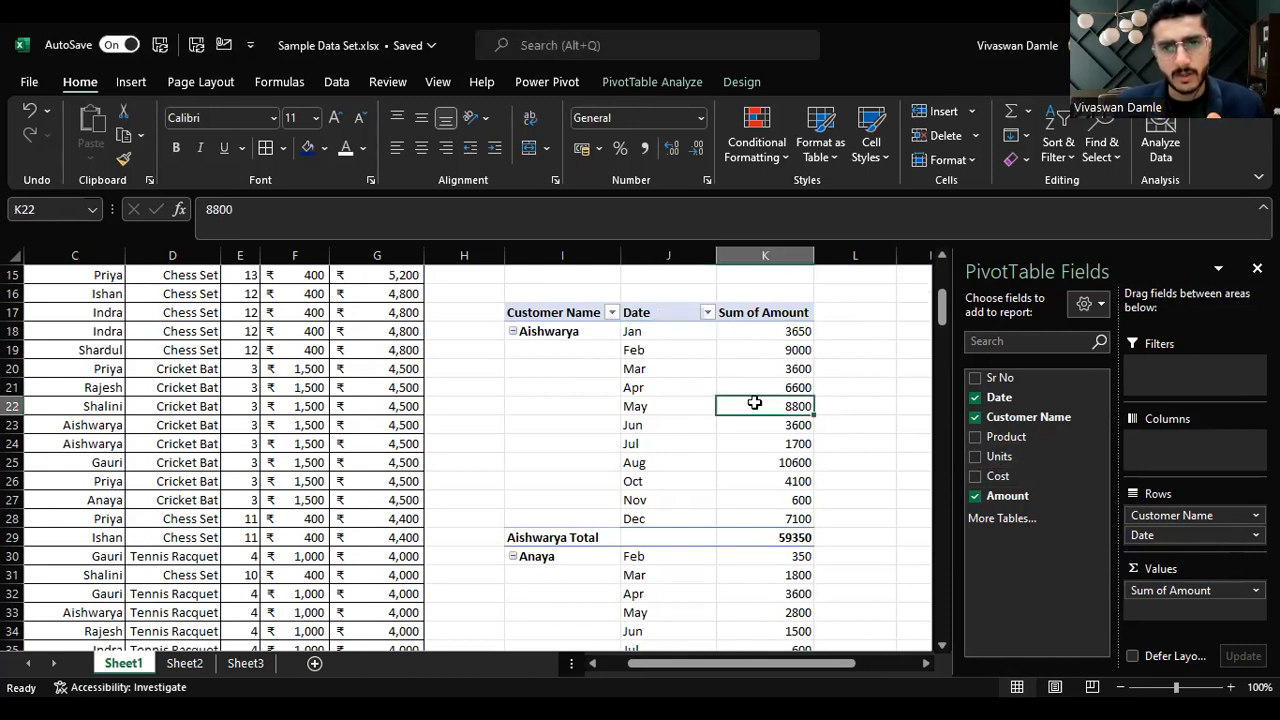
left_click(633, 410)
left_click(788, 382)
left_click(640, 387)
left_click(785, 387)
left_click(790, 368)
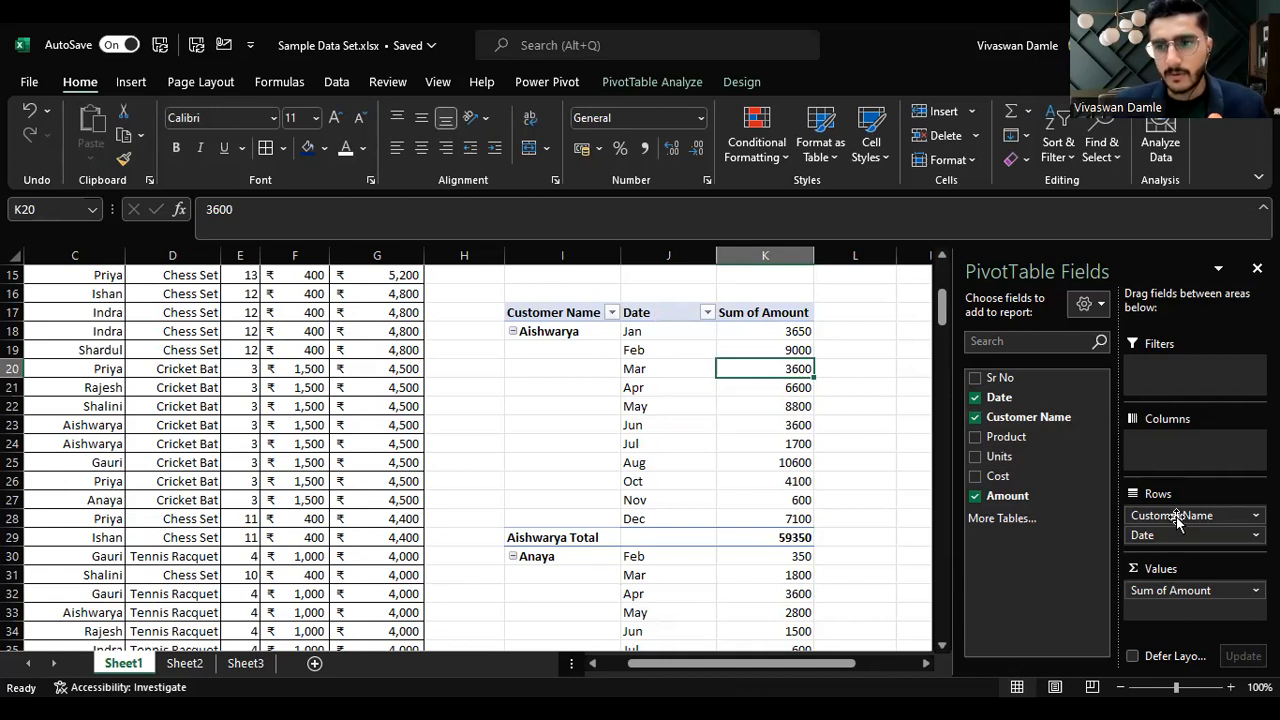
Step: Remove Sum of Amount and Customer Name from the pivot, leaving it empty
left_click_drag(1160, 595, 1050, 605)
left_click_drag(1168, 516, 1030, 515)
left_click(198, 390)
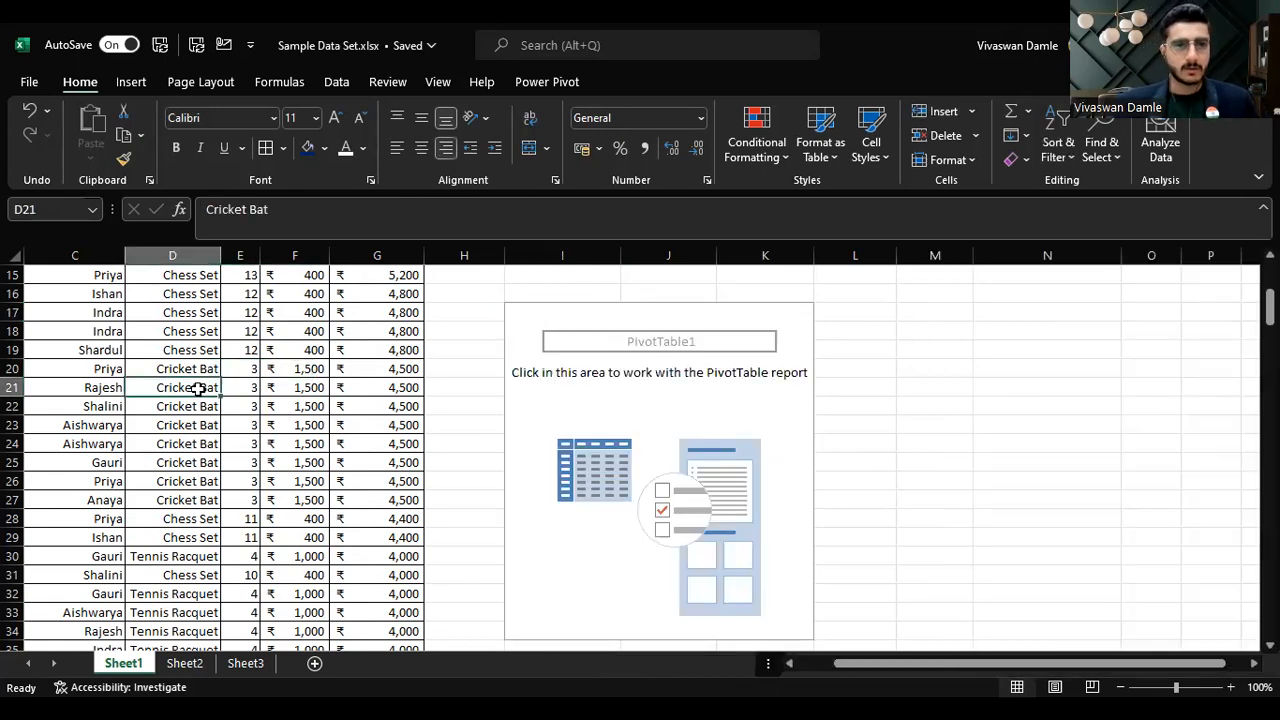
Step: Examine the source data's rows and column headers
key("Left")
key("Left")
key("Left")
key("Up")
key("Right")
key("Right")
key("Right")
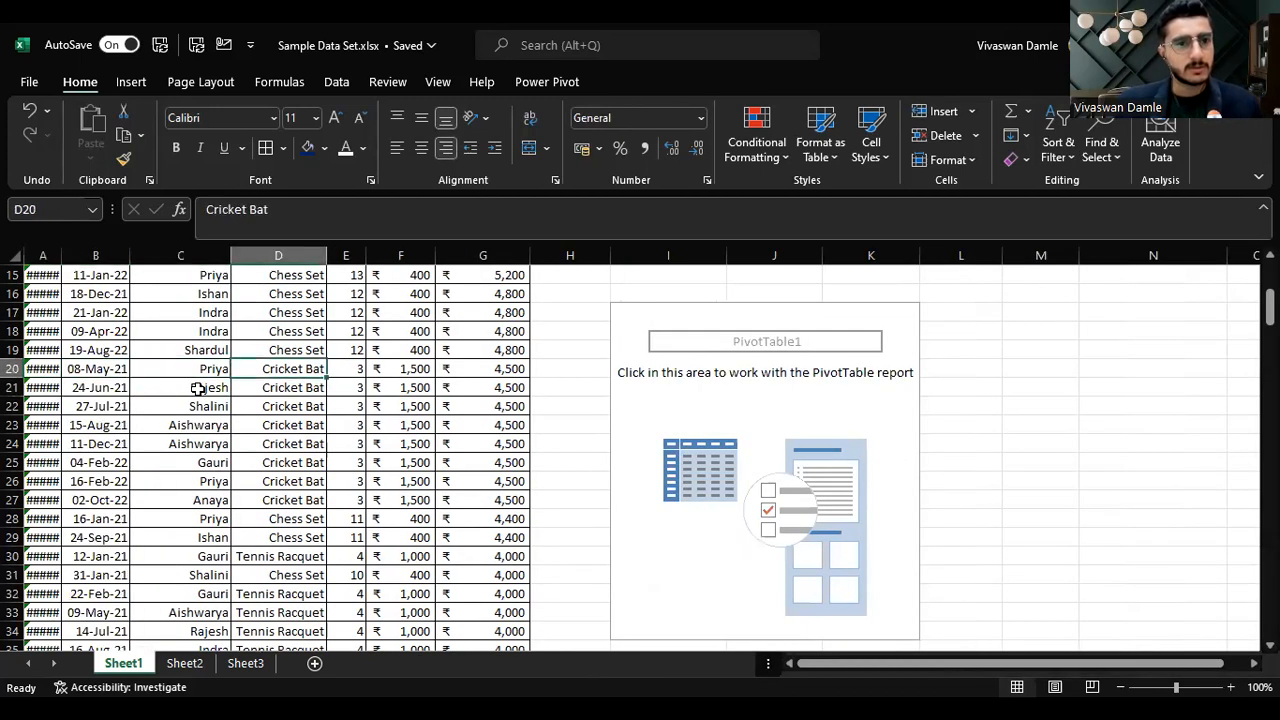
key("ctrl+Up")
key("Left")
key("Down")
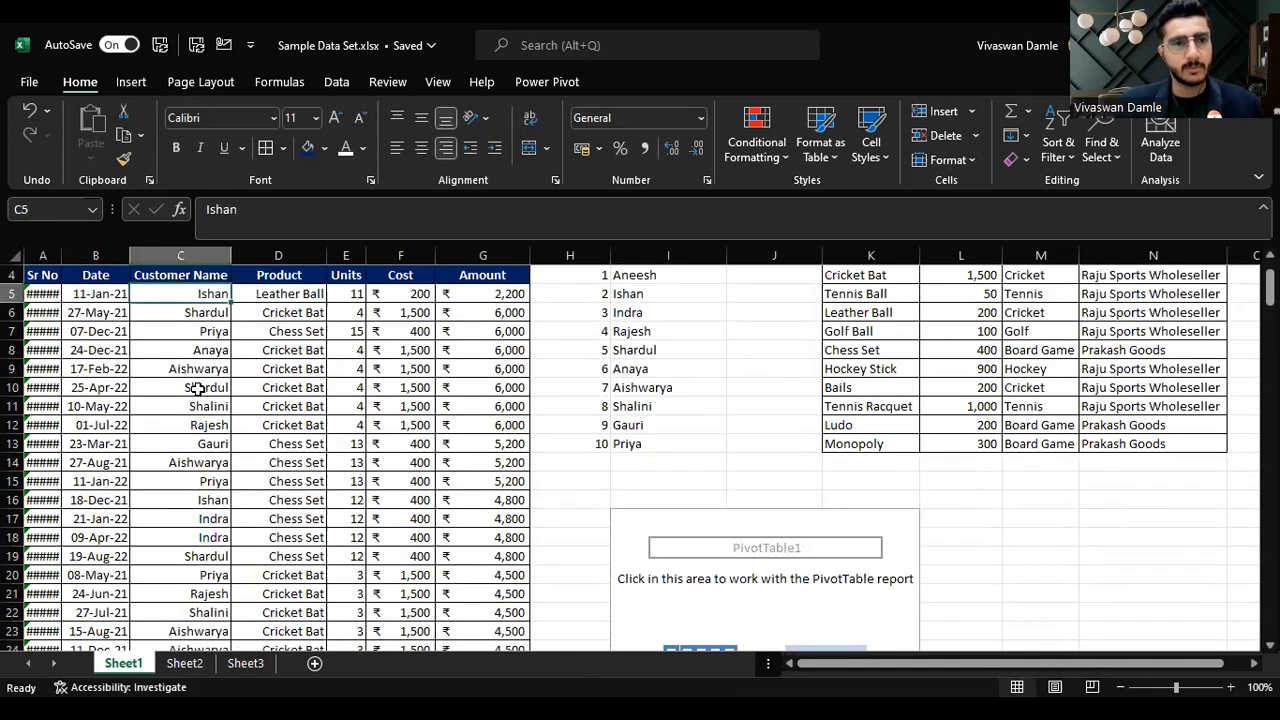
key("Down")
key("Down")
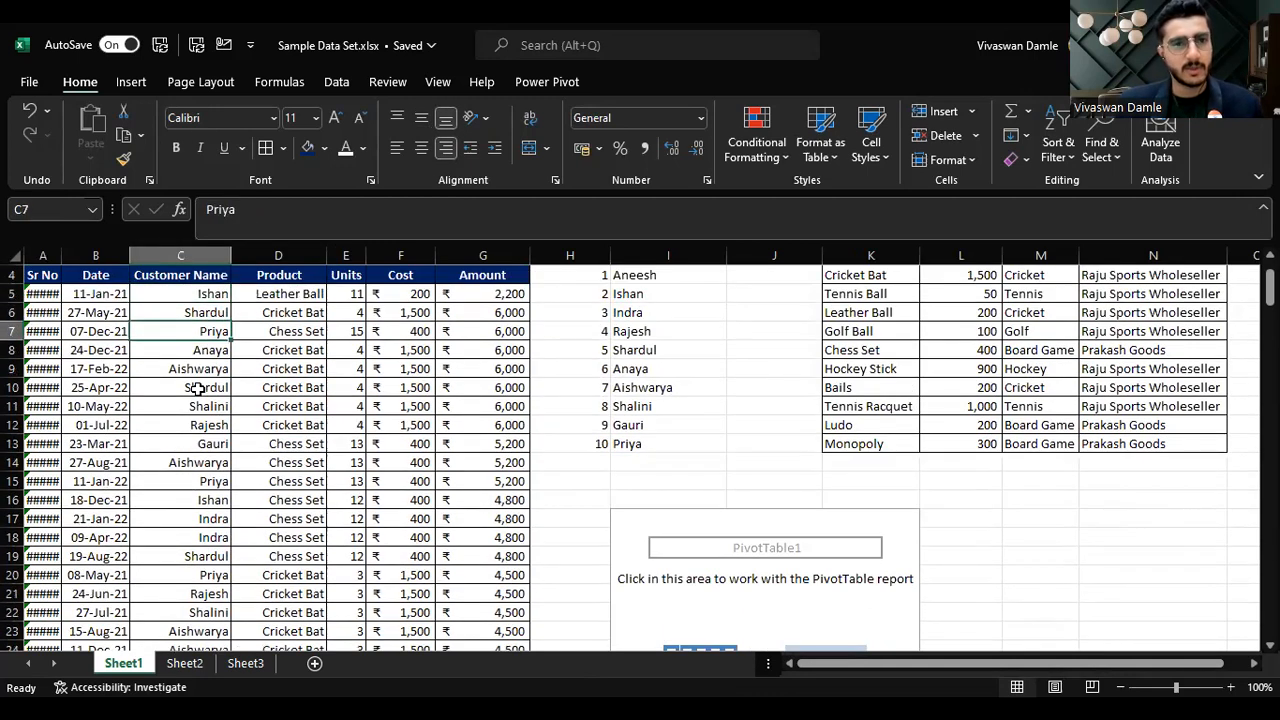
key("Right")
key("Up")
key("Up")
key("Up")
key("Down")
key("Down")
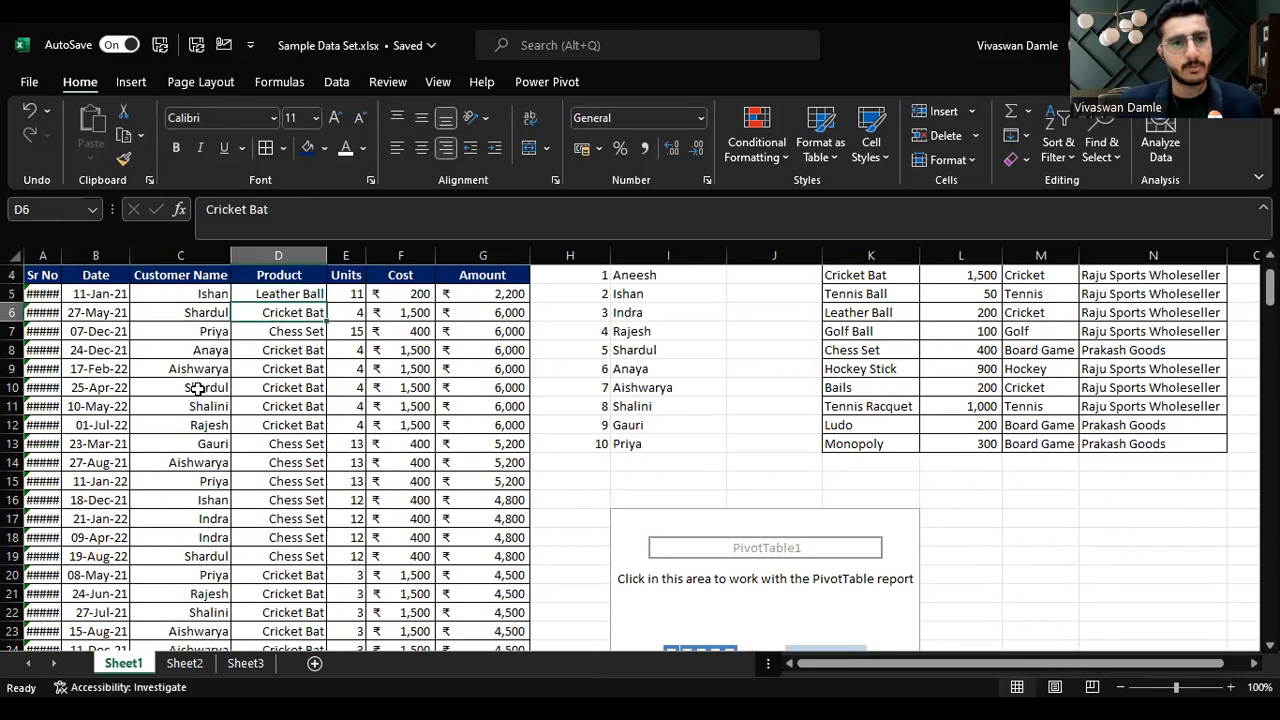
key("Up")
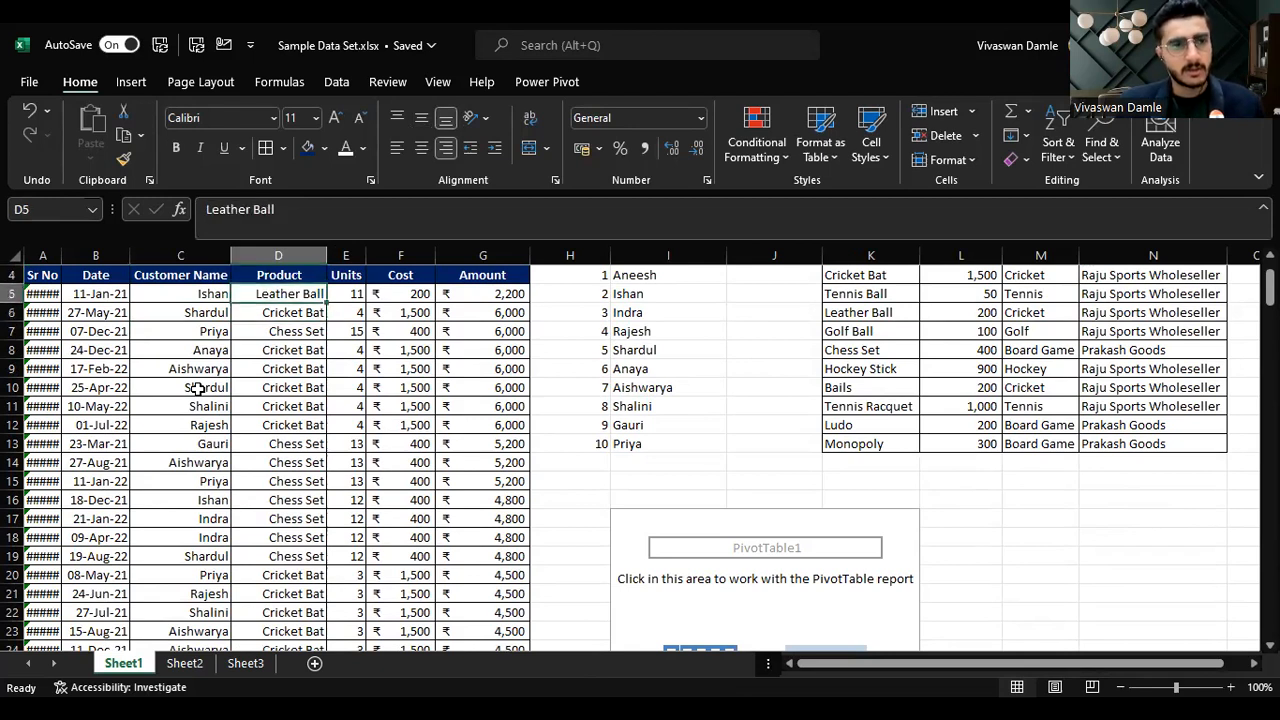
key("Left")
key("Left")
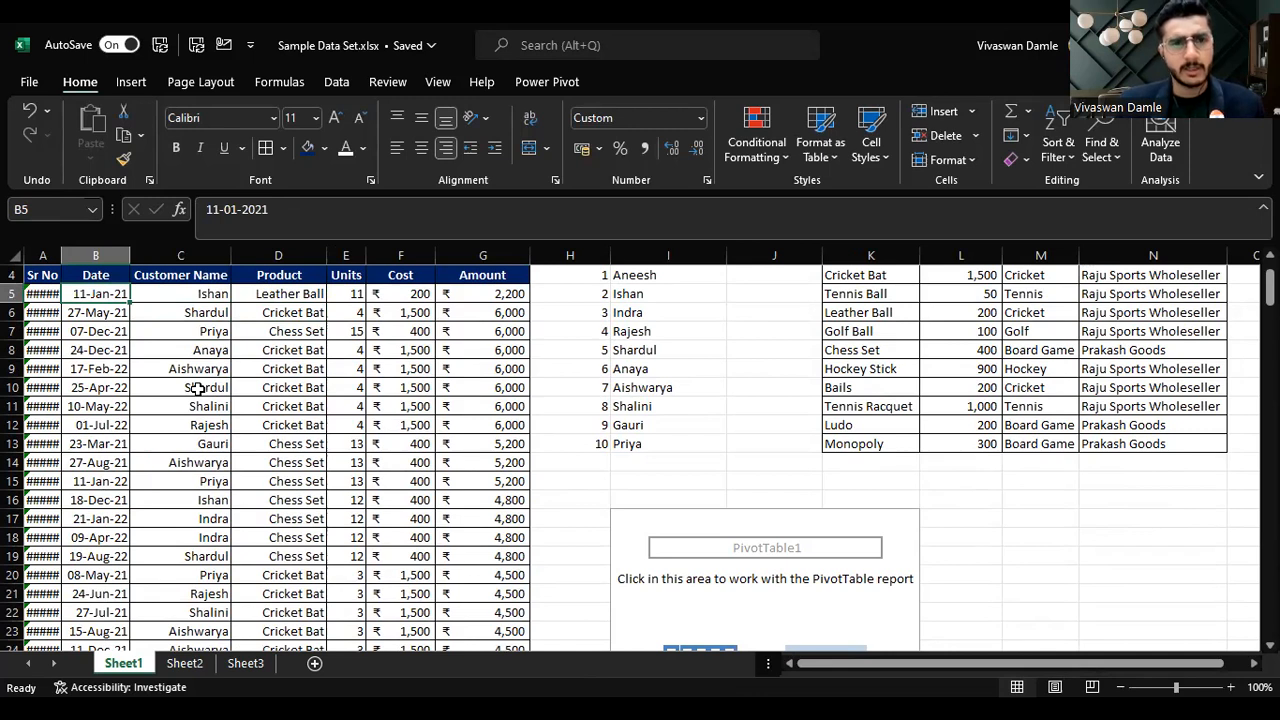
key("Up")
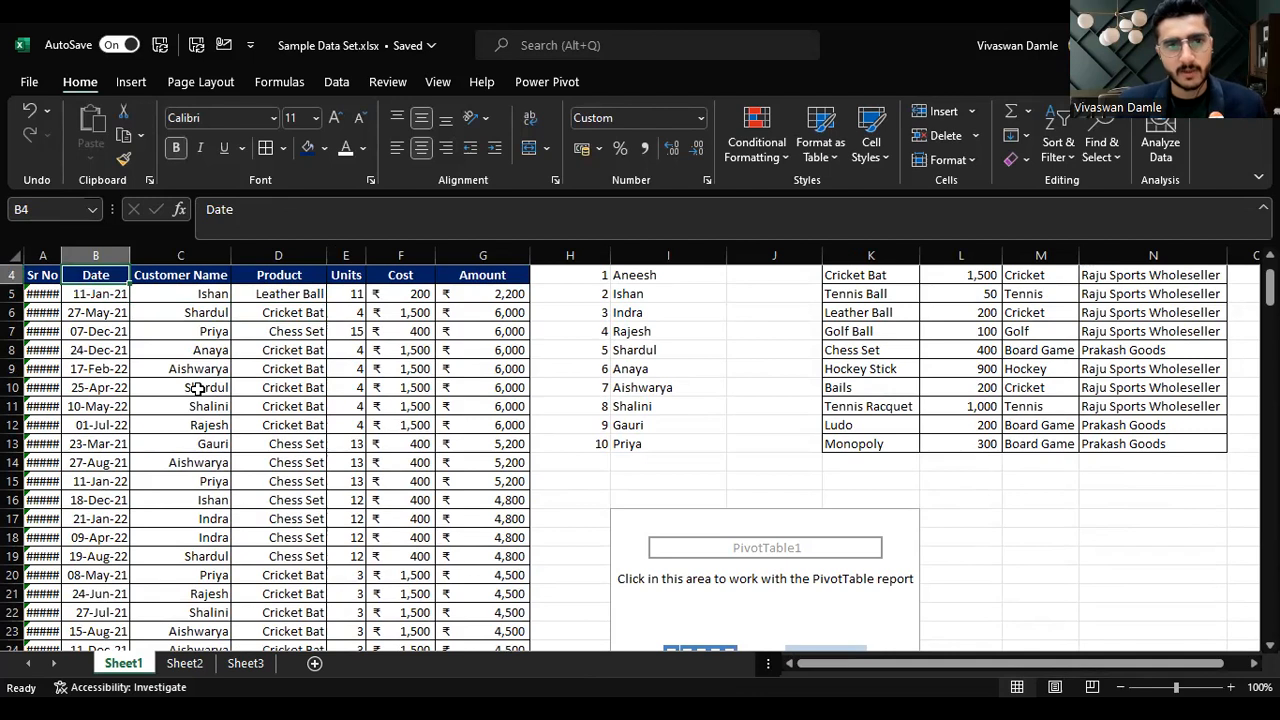
key("Left")
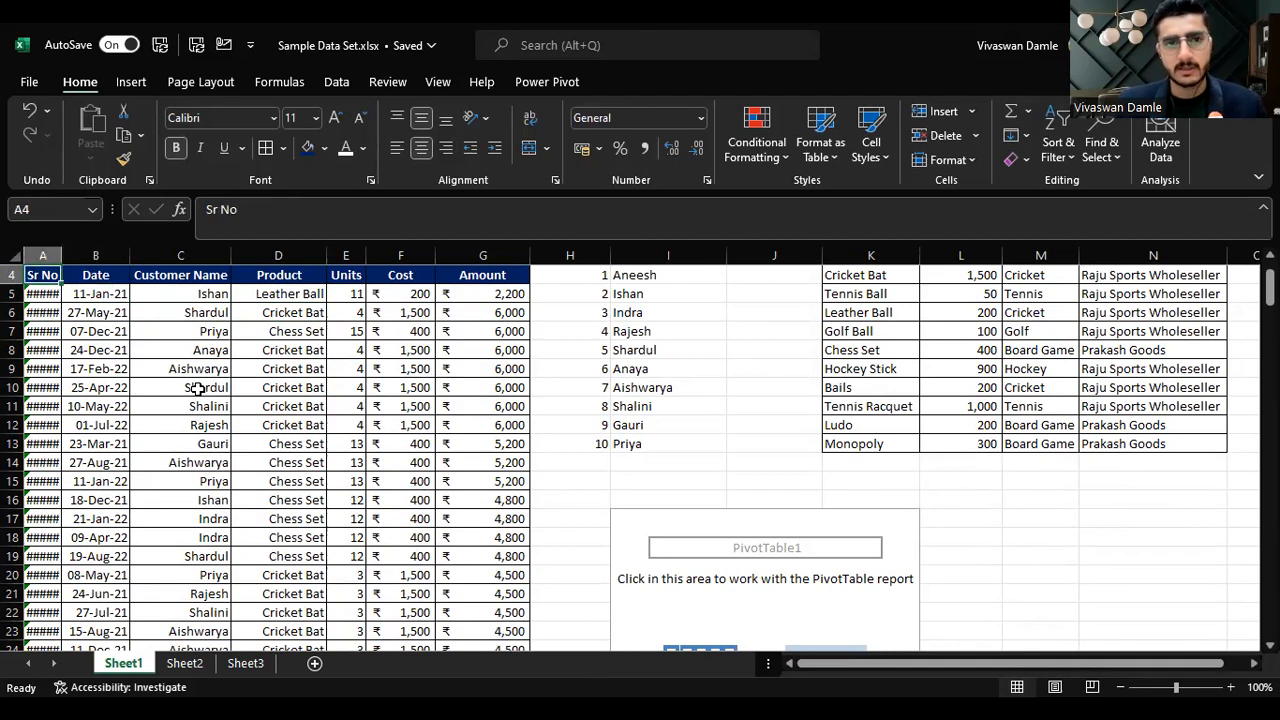
Step: Rebuild the pivot with Customer Name in the rows and Amount in the values
left_click(131, 82)
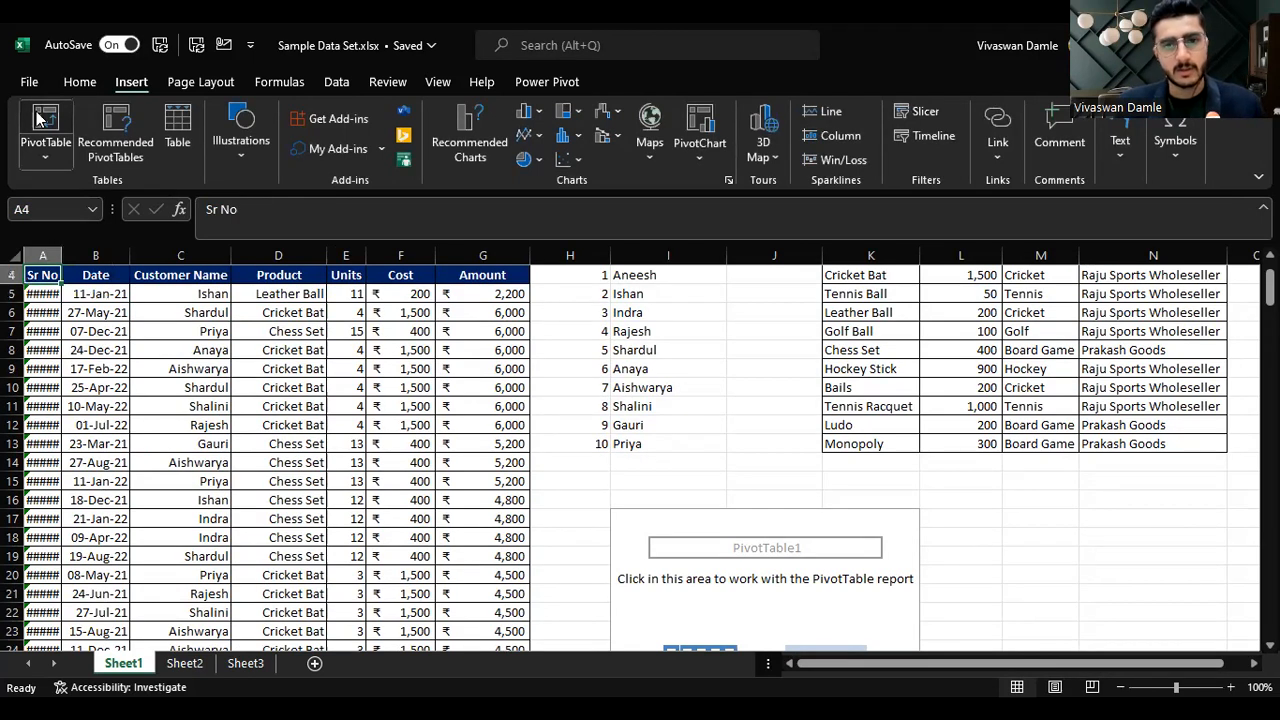
left_click(740, 548)
left_click(666, 516)
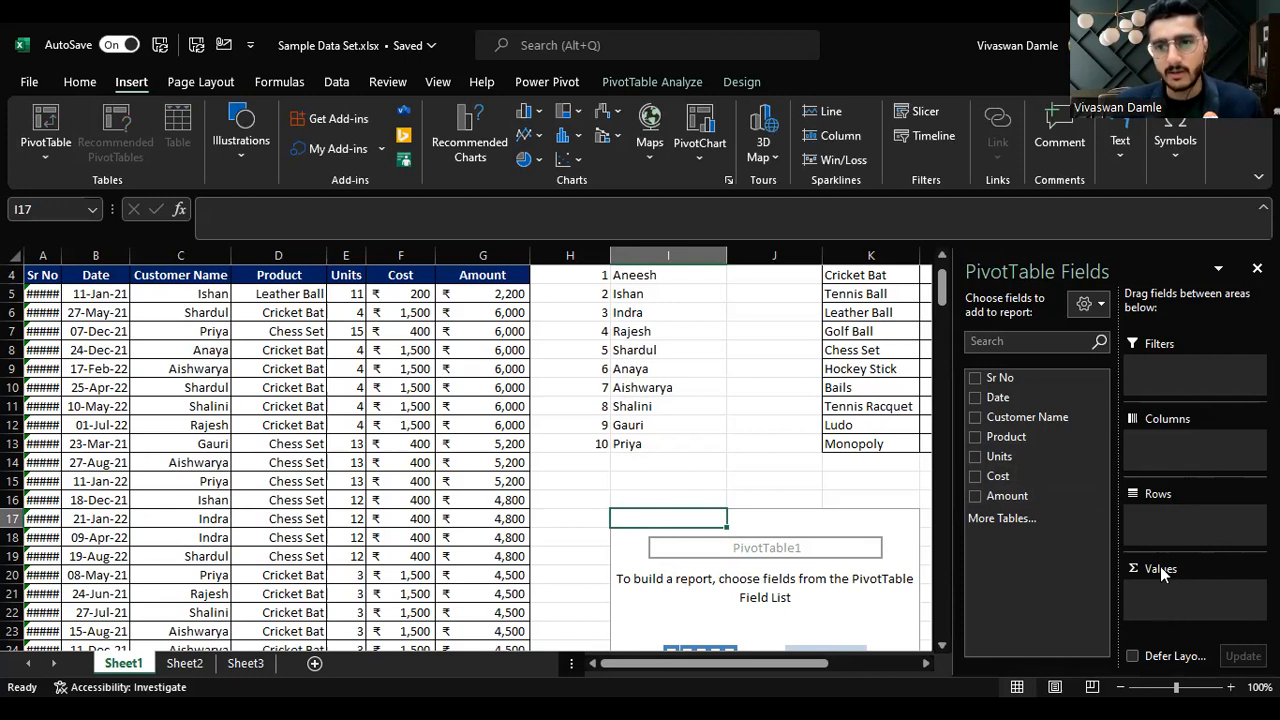
left_click_drag(1035, 418, 1150, 518)
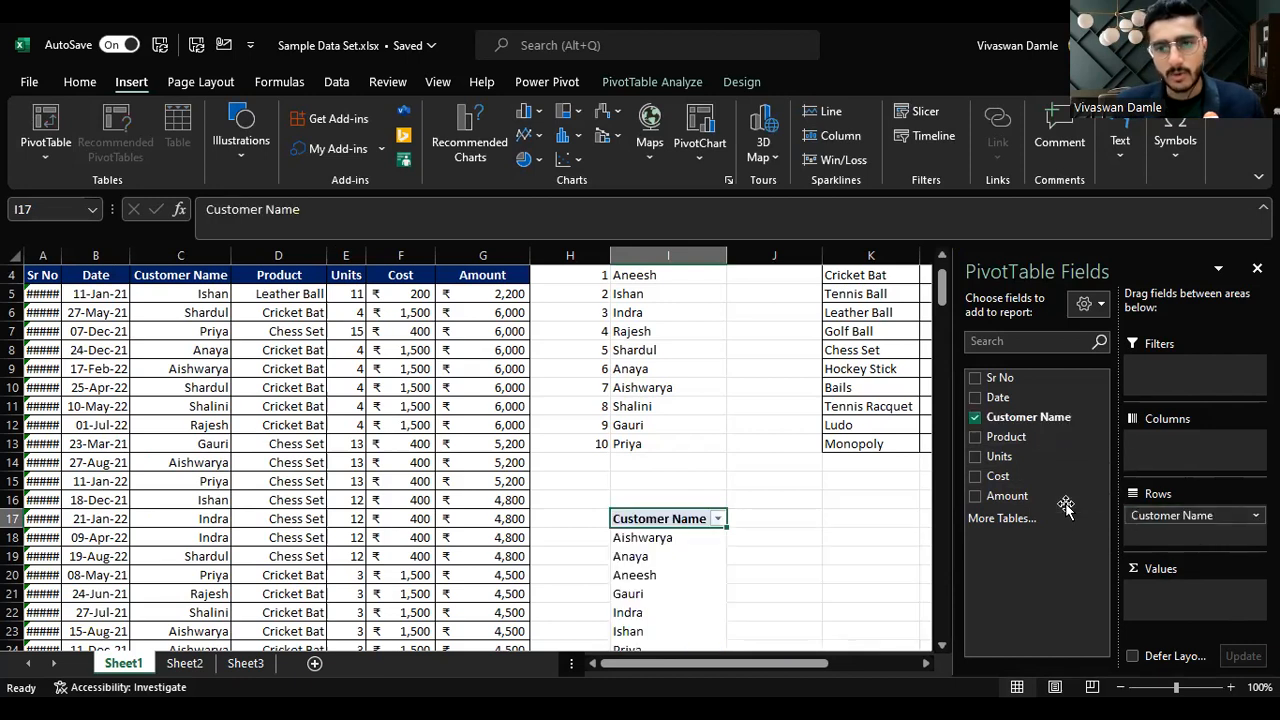
left_click_drag(1037, 496, 1199, 596)
scroll(843, 548, "down", 3)
scroll(822, 497, "up", 1)
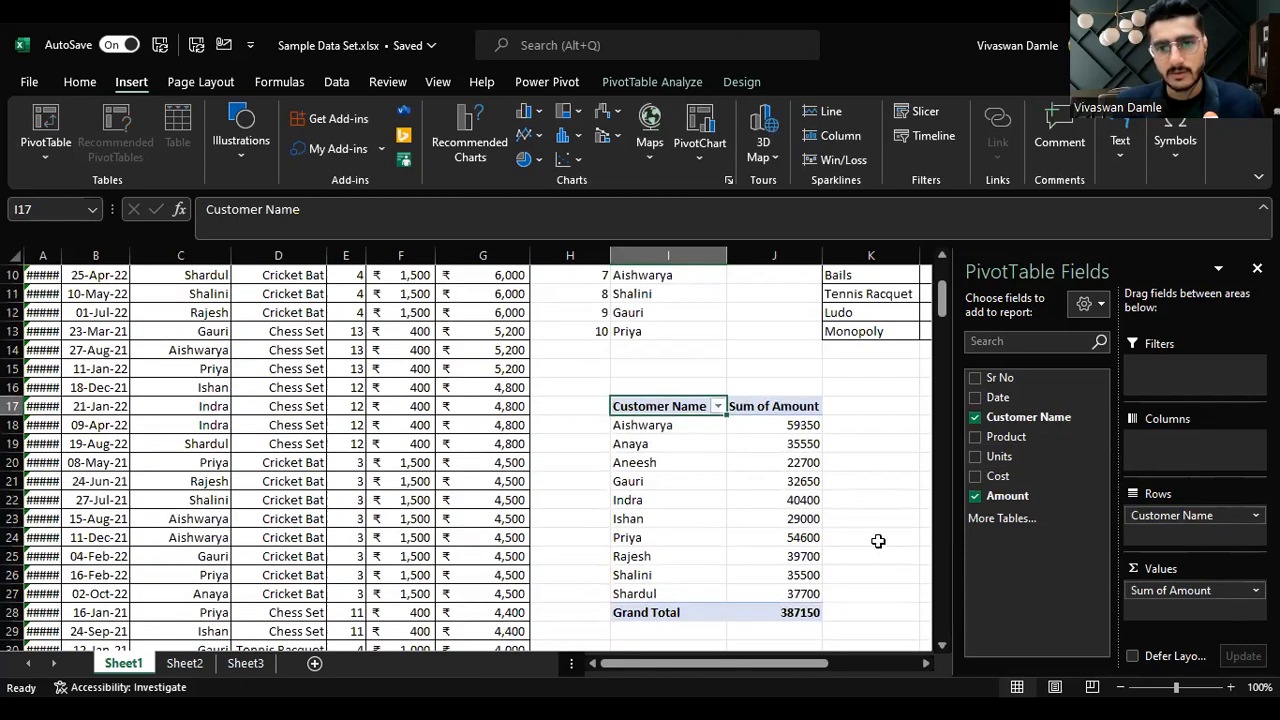
Step: Examine each customer's Sum of Amount total in the pivot
left_click(785, 428)
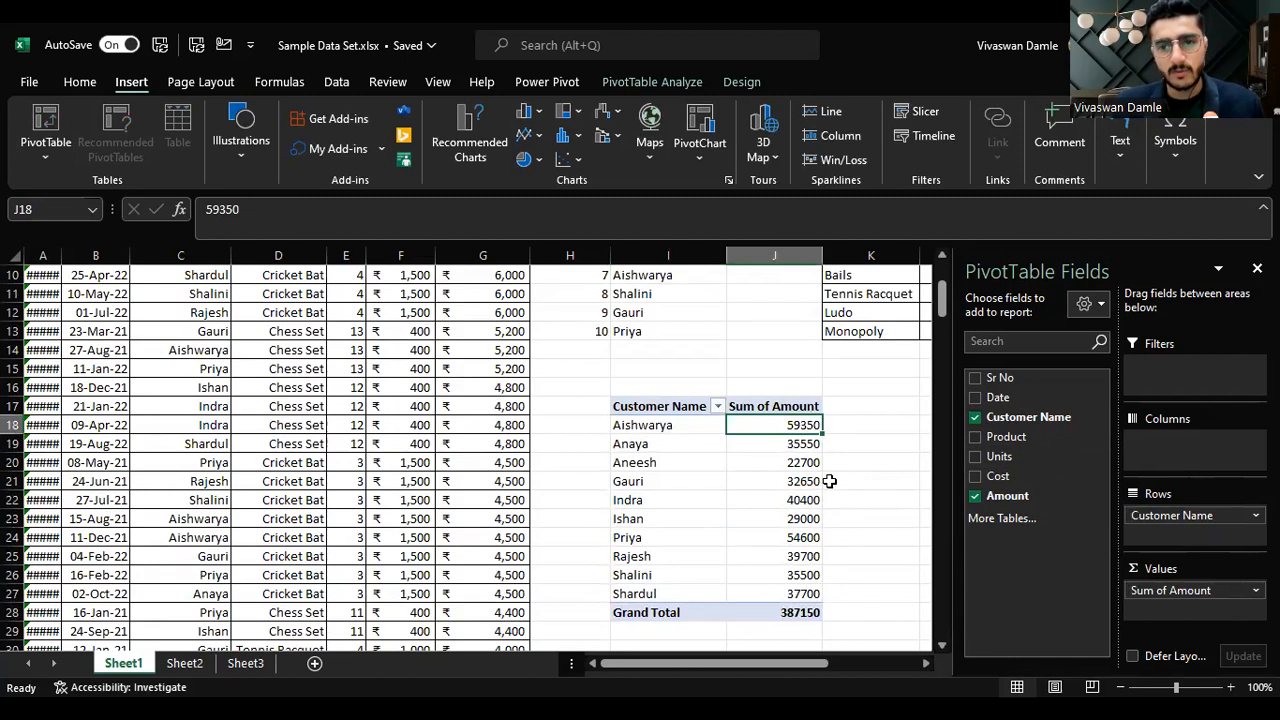
key("Down")
key("Down")
key("Down")
key("Down")
key("Down")
key("Down")
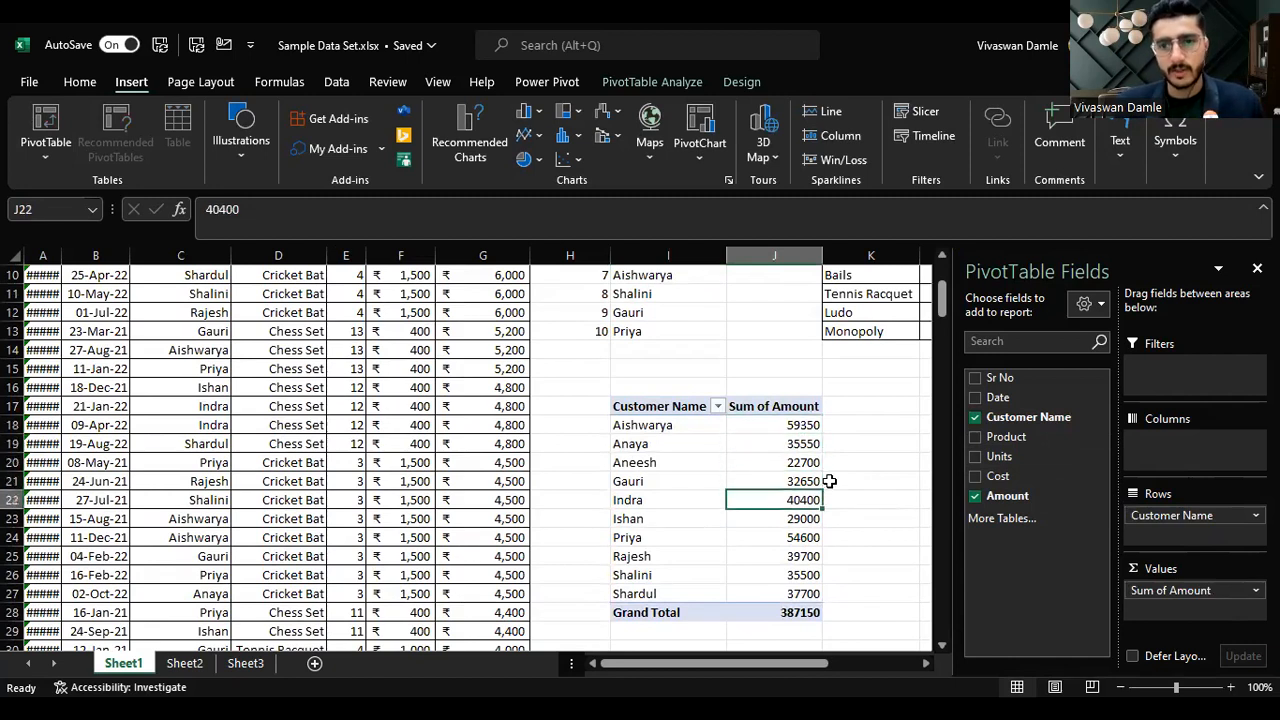
key("Down")
key("Down")
key("Down")
key("Down")
key("Up")
key("Up")
key("Up")
key("Up")
key("Up")
key("Up")
key("Up")
key("Up")
key("Up")
key("Up")
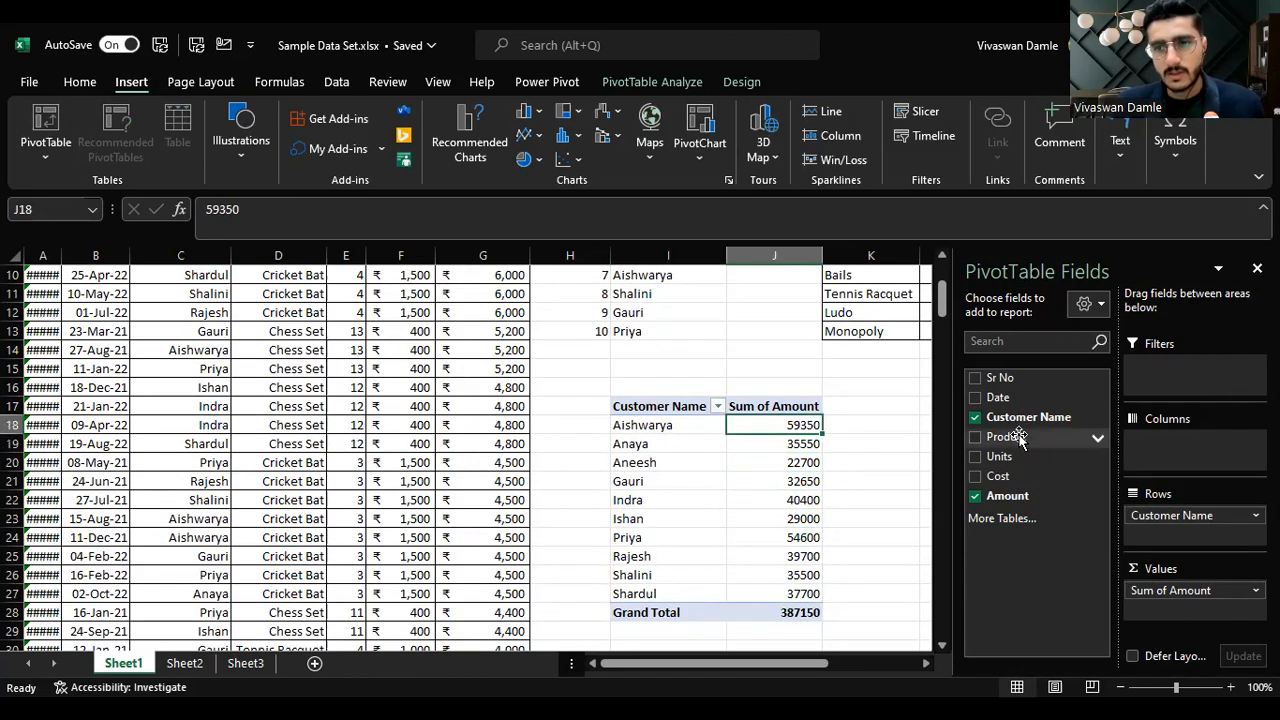
Step: Add Product to the pivot rows and move it above Customer Name
left_click_drag(1018, 440, 1182, 535)
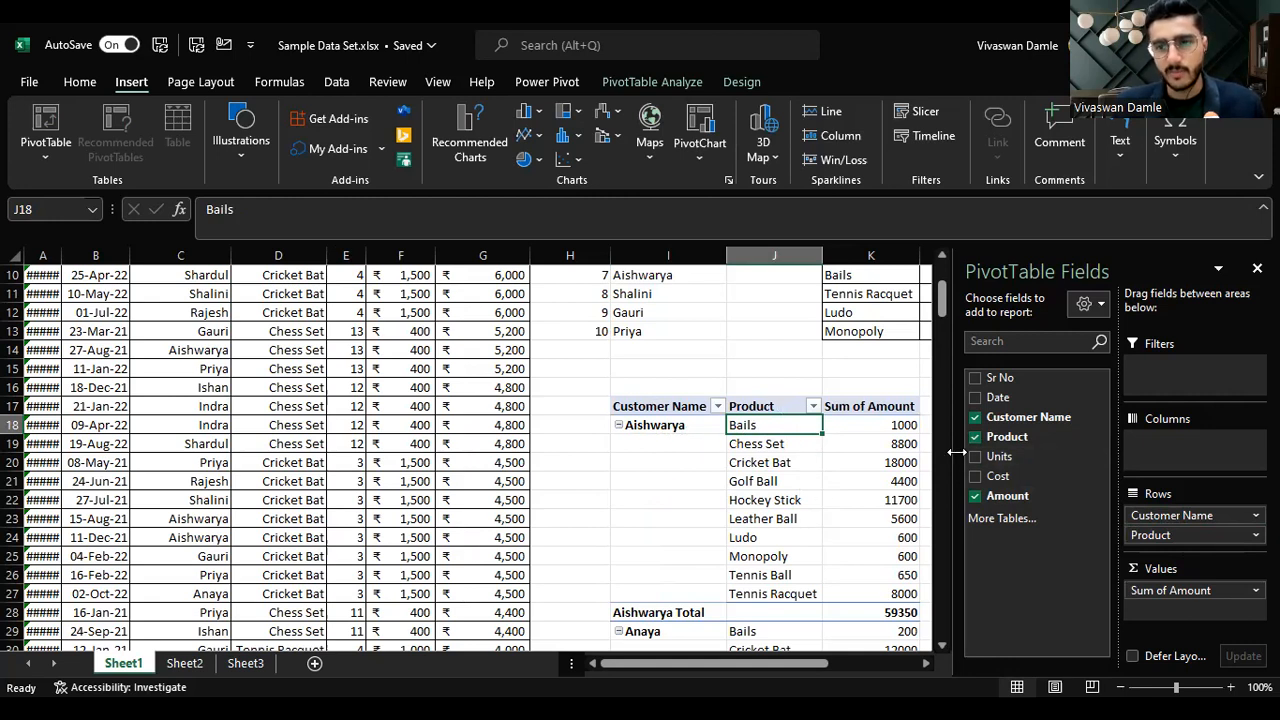
left_click_drag(1155, 540, 1156, 513)
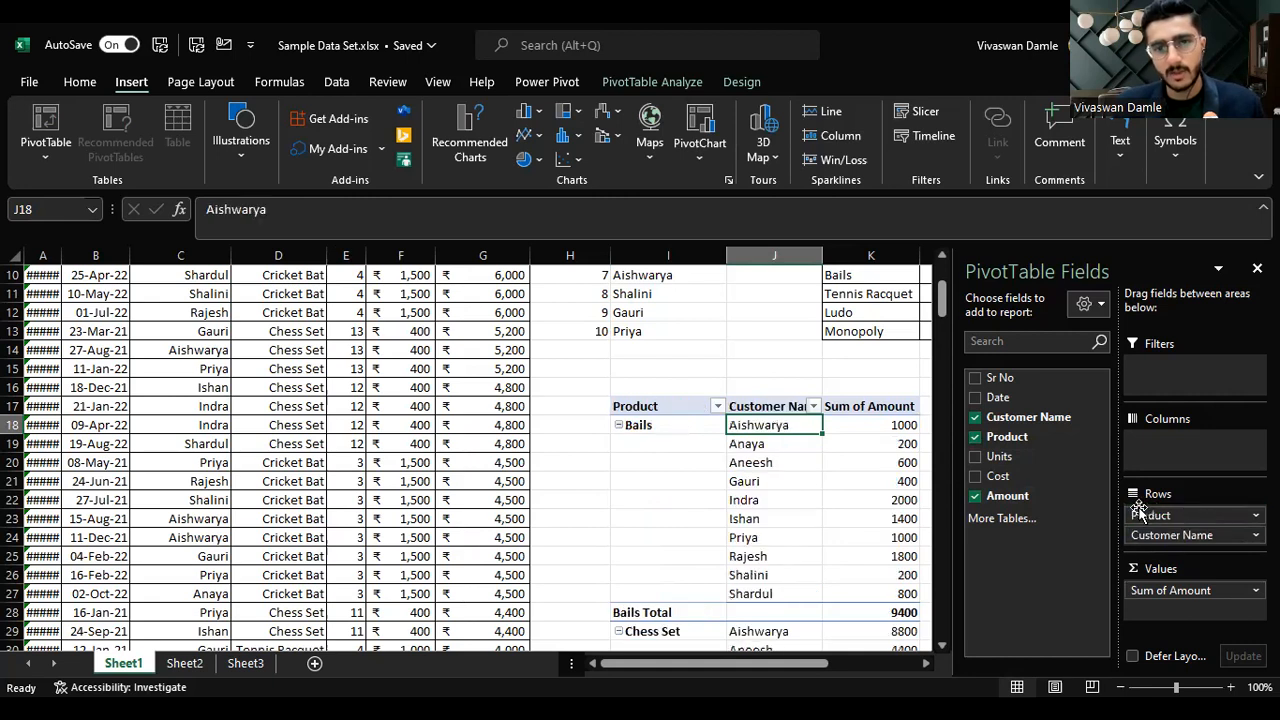
Step: Move Product from the rows to the columns to cross-tabulate customers by product
scroll(677, 547, "down", 2)
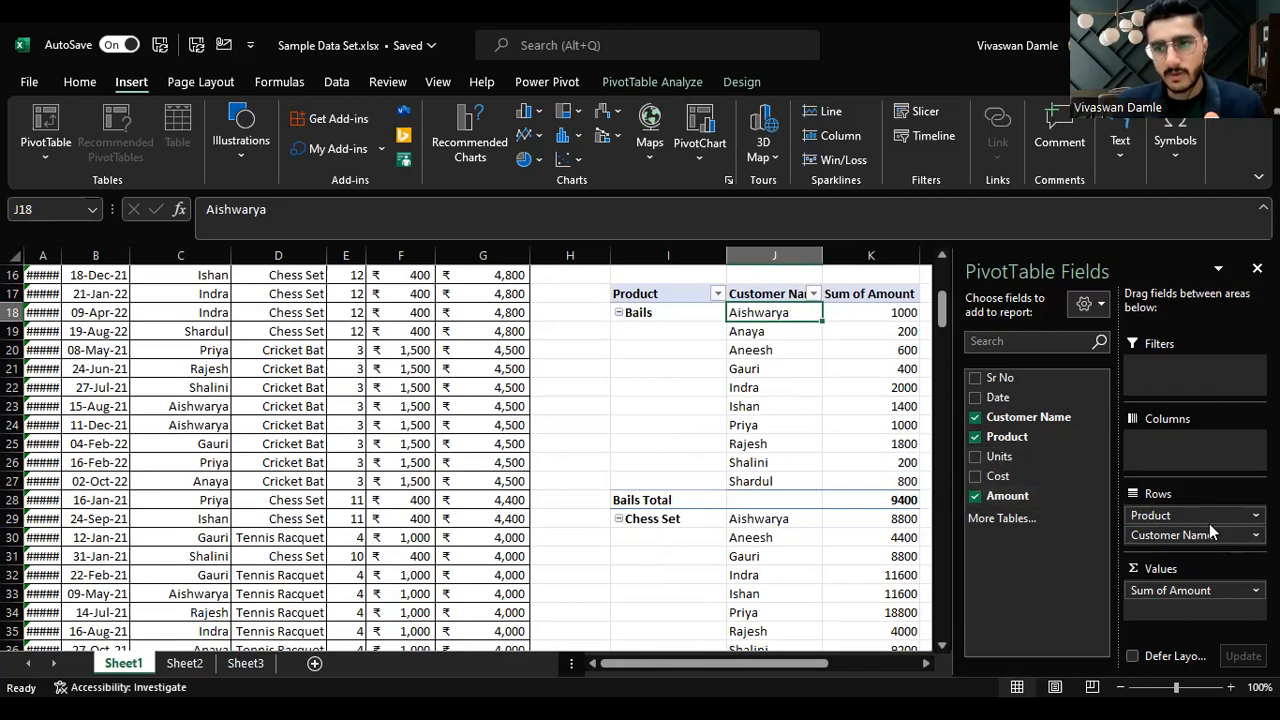
left_click_drag(1208, 514, 1190, 448)
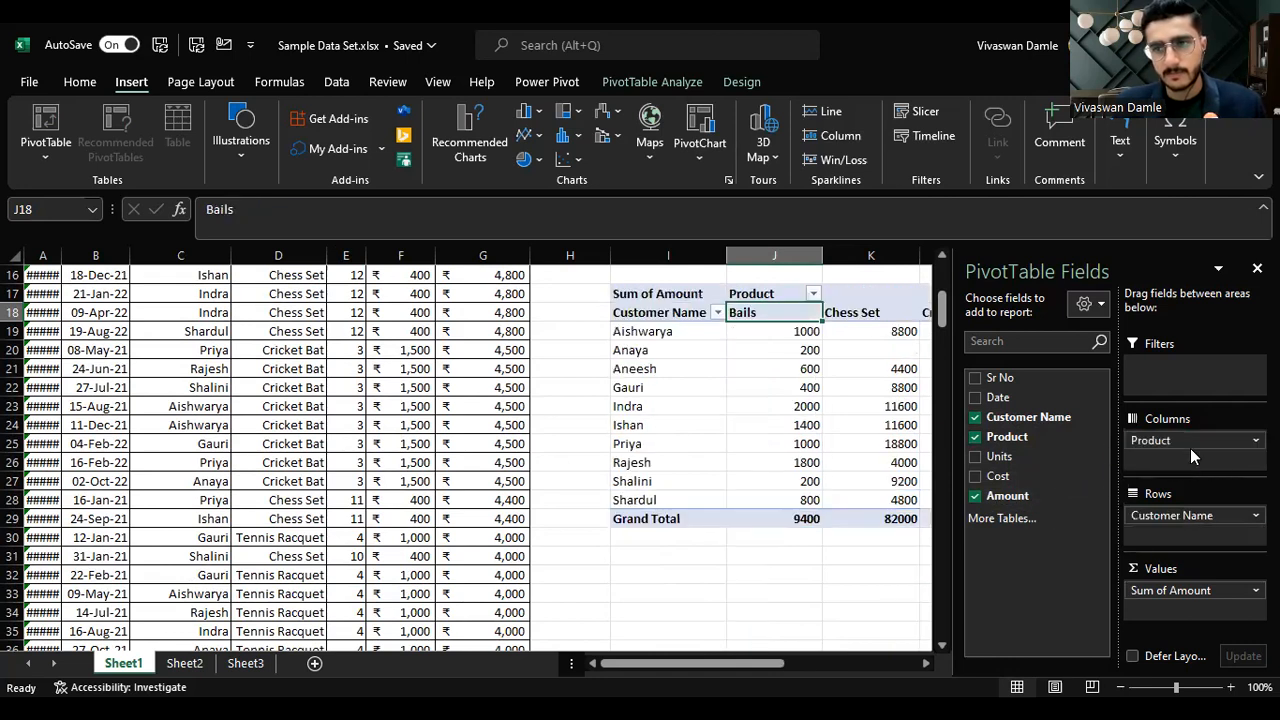
Step: Narrow the Hockey Stick column of the customer-by-product pivot table
key("Right")
key("Right")
key("Right")
key("Right")
key("Right")
key("Right")
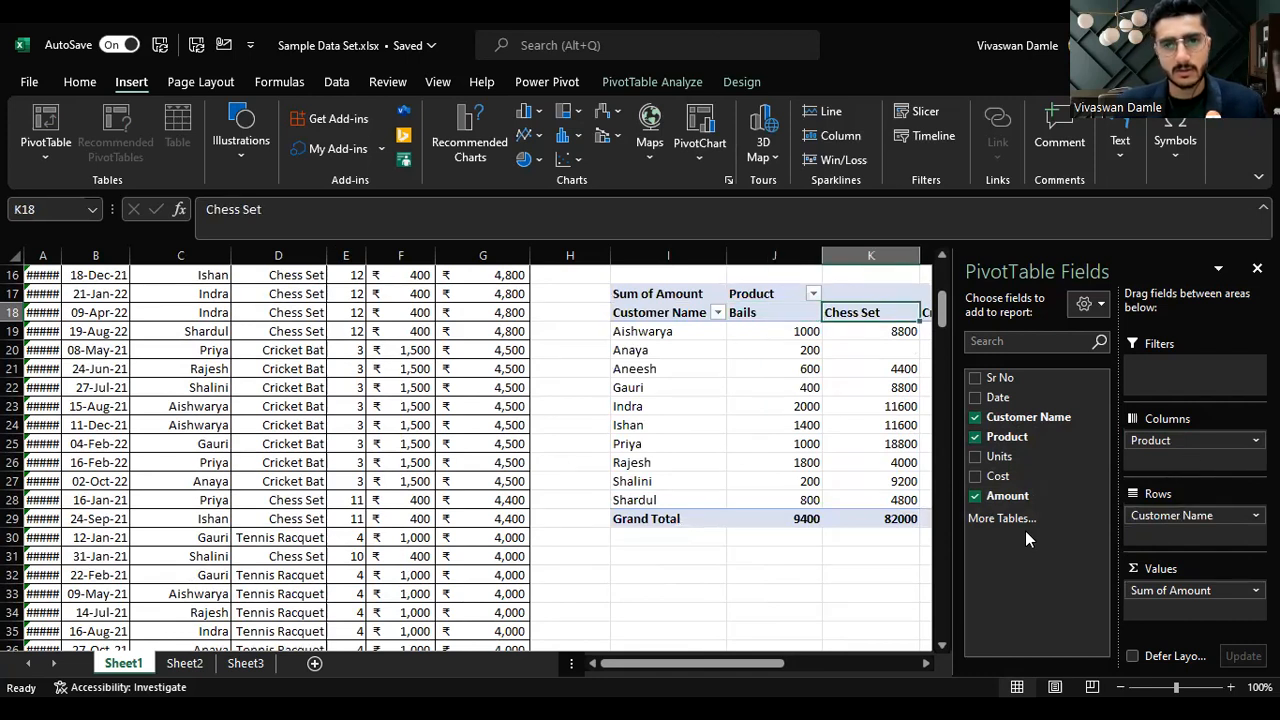
key("Right")
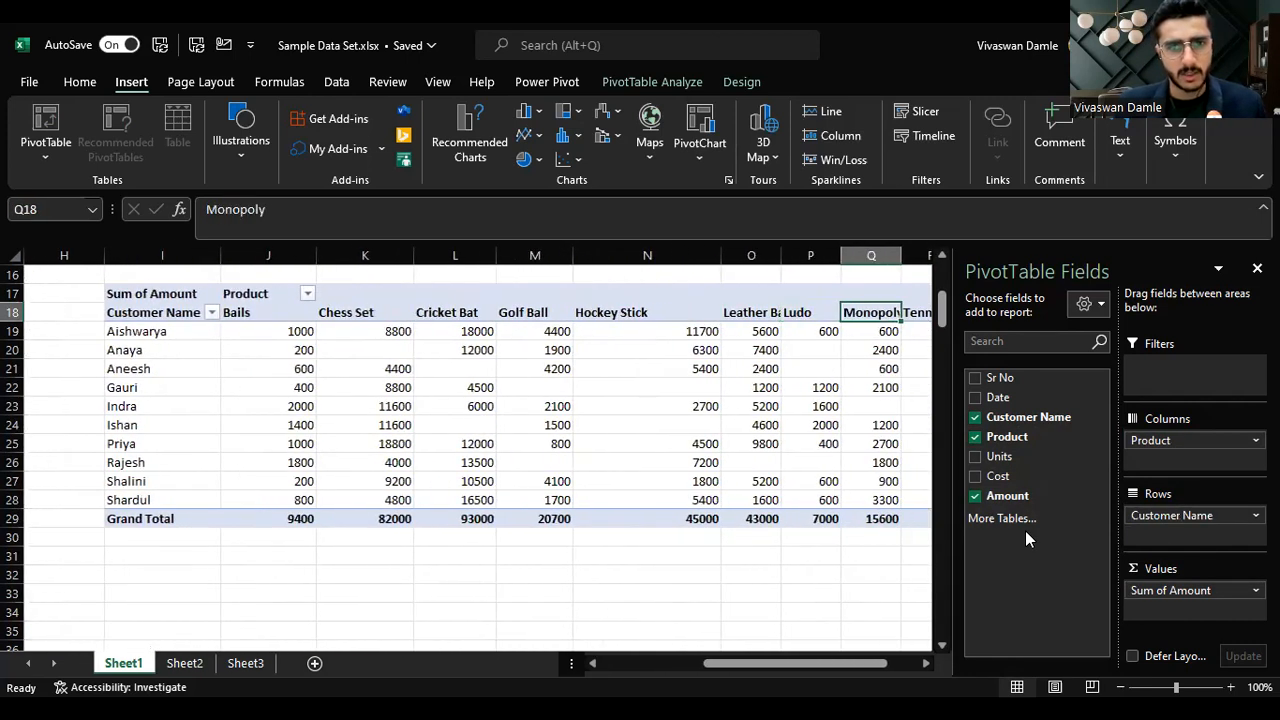
left_click_drag(721, 255, 650, 256)
Step: Examine the pivot's amounts for each customer across the product columns
key("Left")
key("Left")
key("Left")
key("Left")
key("Down")
key("Up")
key("Left")
key("Left")
key("Left")
key("Left")
key("Right")
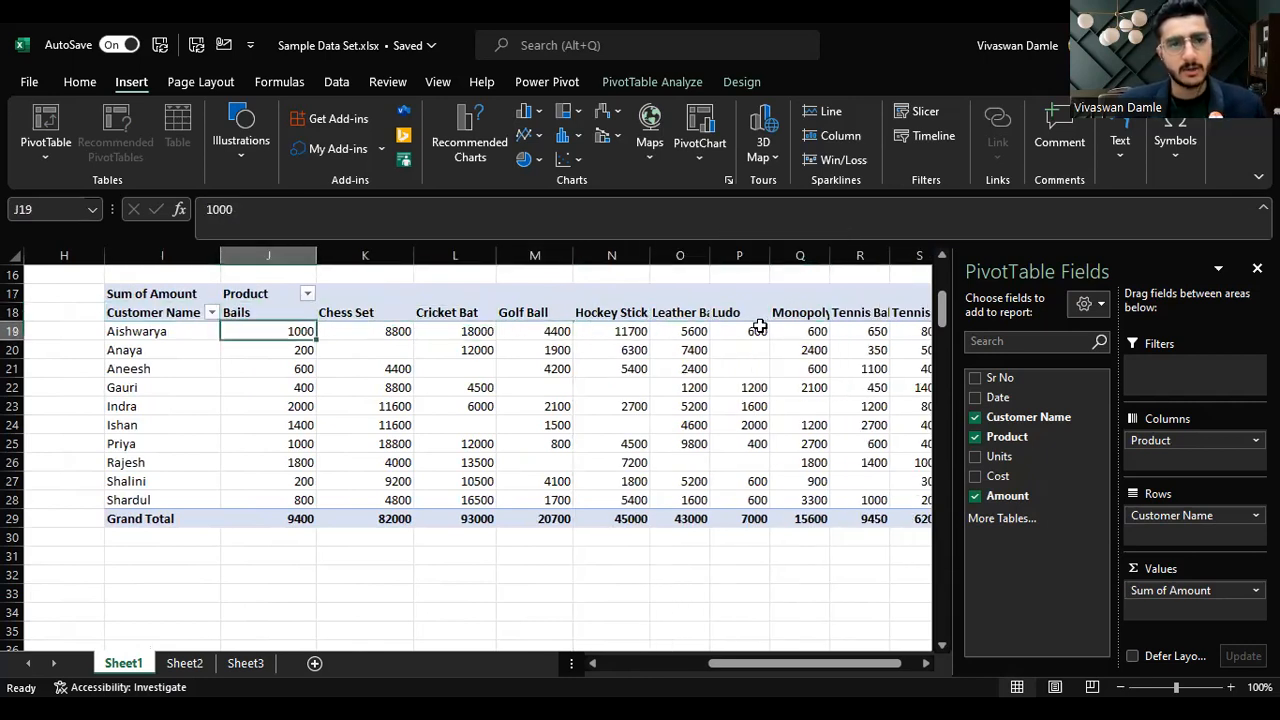
key("Down")
key("Down")
key("Right")
key("Left")
key("Up")
key("Left")
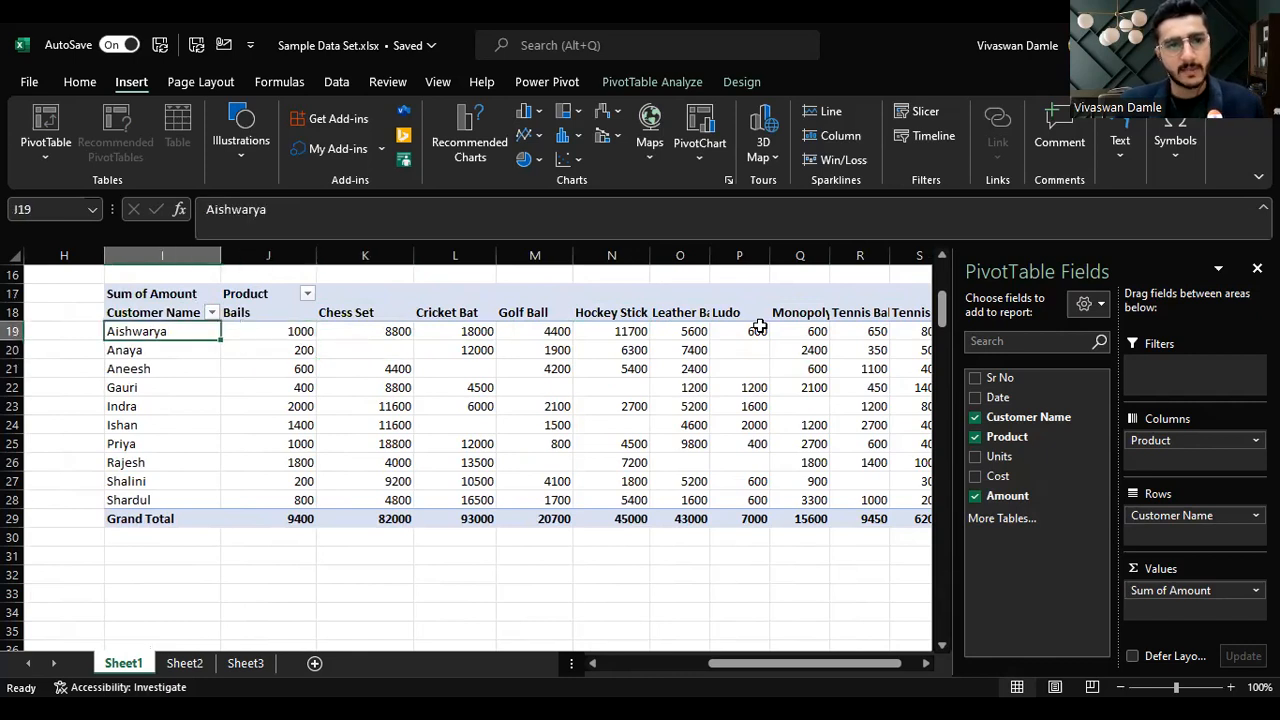
key("Left")
key("Up")
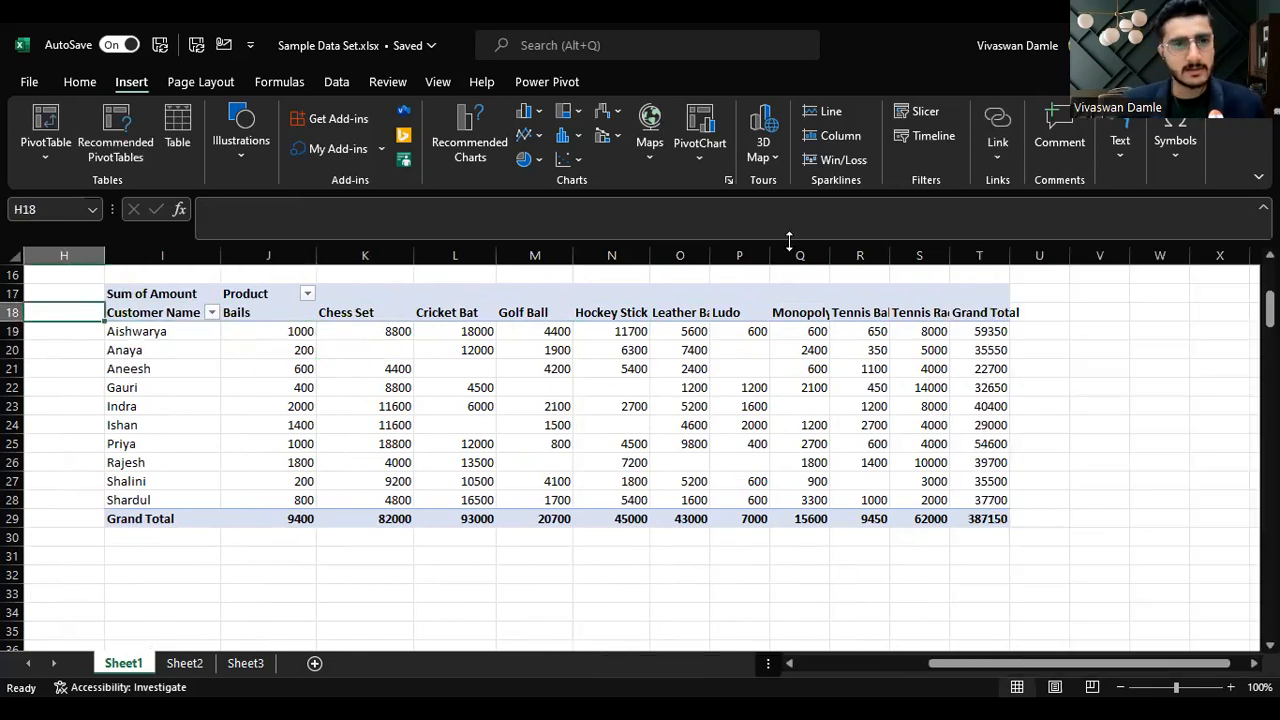
Step: Select the Bails and Chess Set amount columns to check their totals
left_click(252, 314)
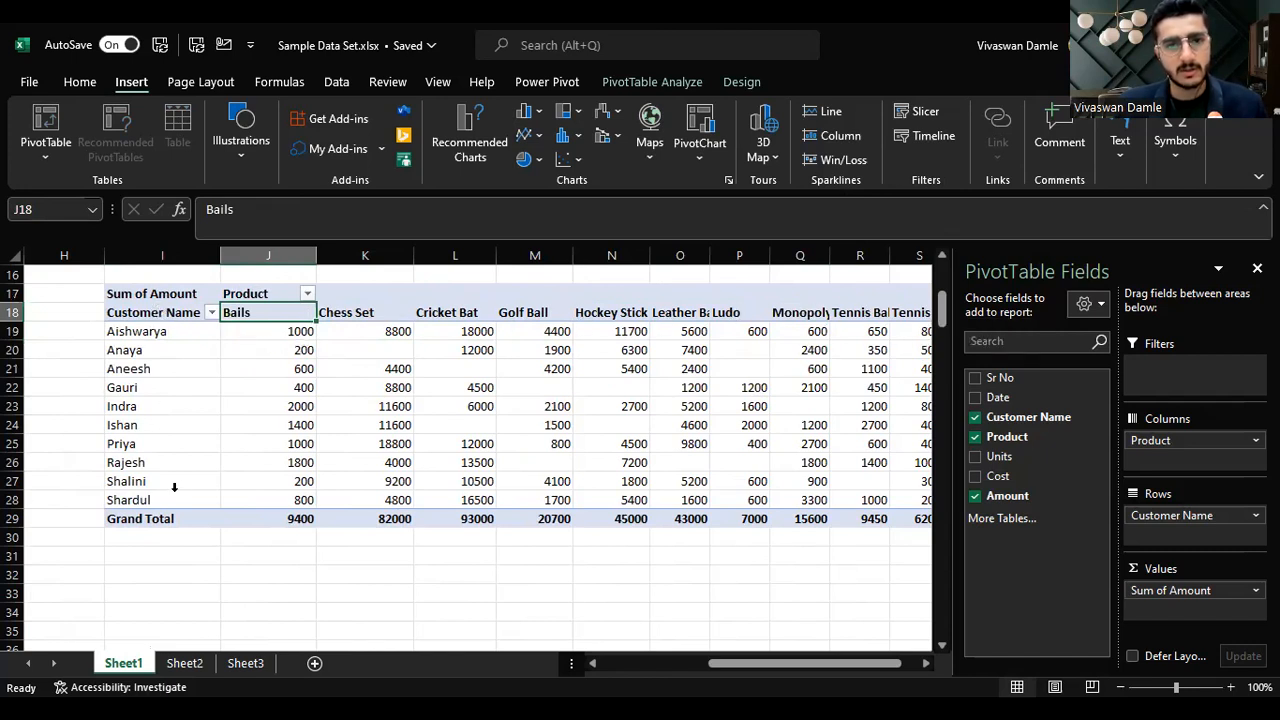
left_click_drag(294, 331, 304, 503)
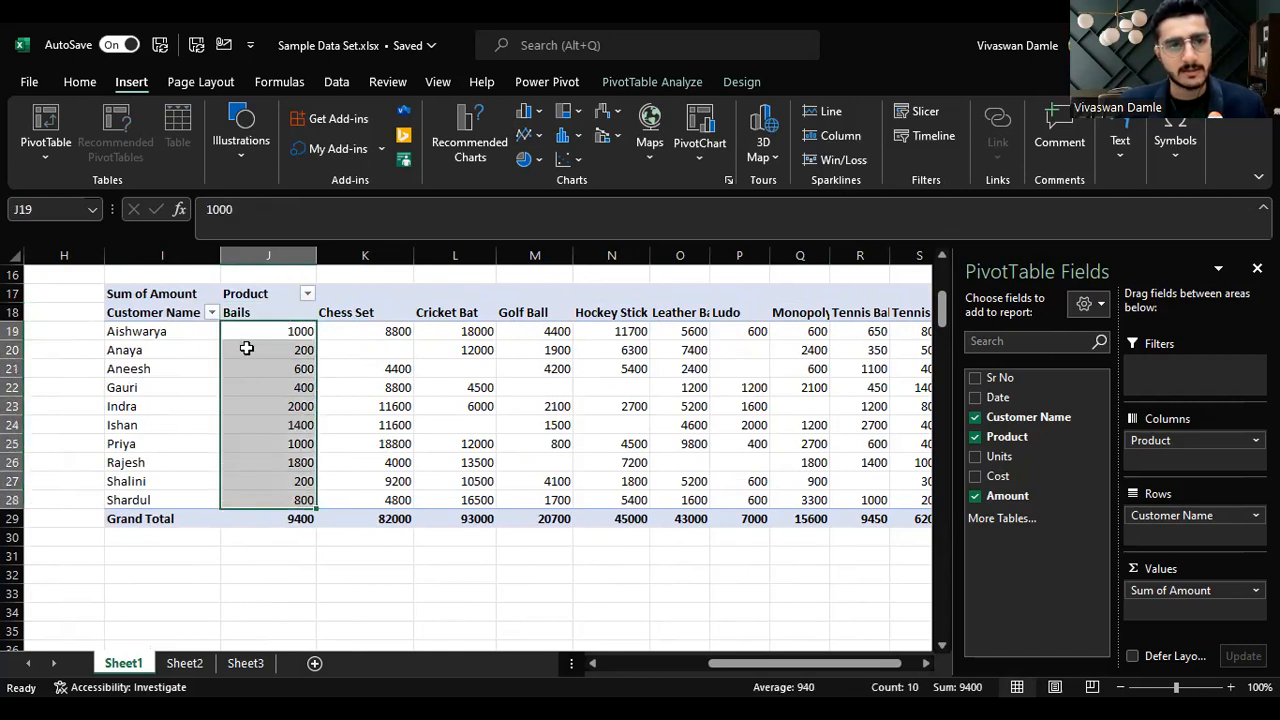
left_click(364, 312)
left_click_drag(398, 334, 393, 512)
left_click(251, 557)
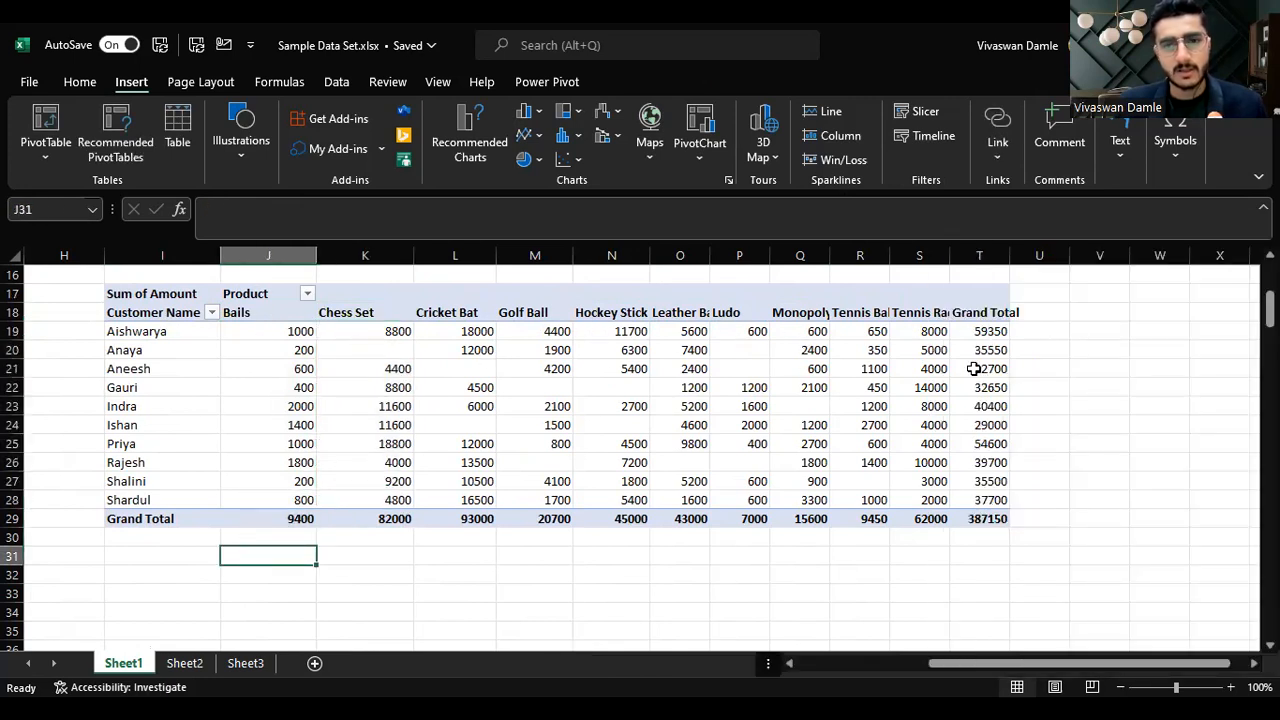
left_click(285, 520)
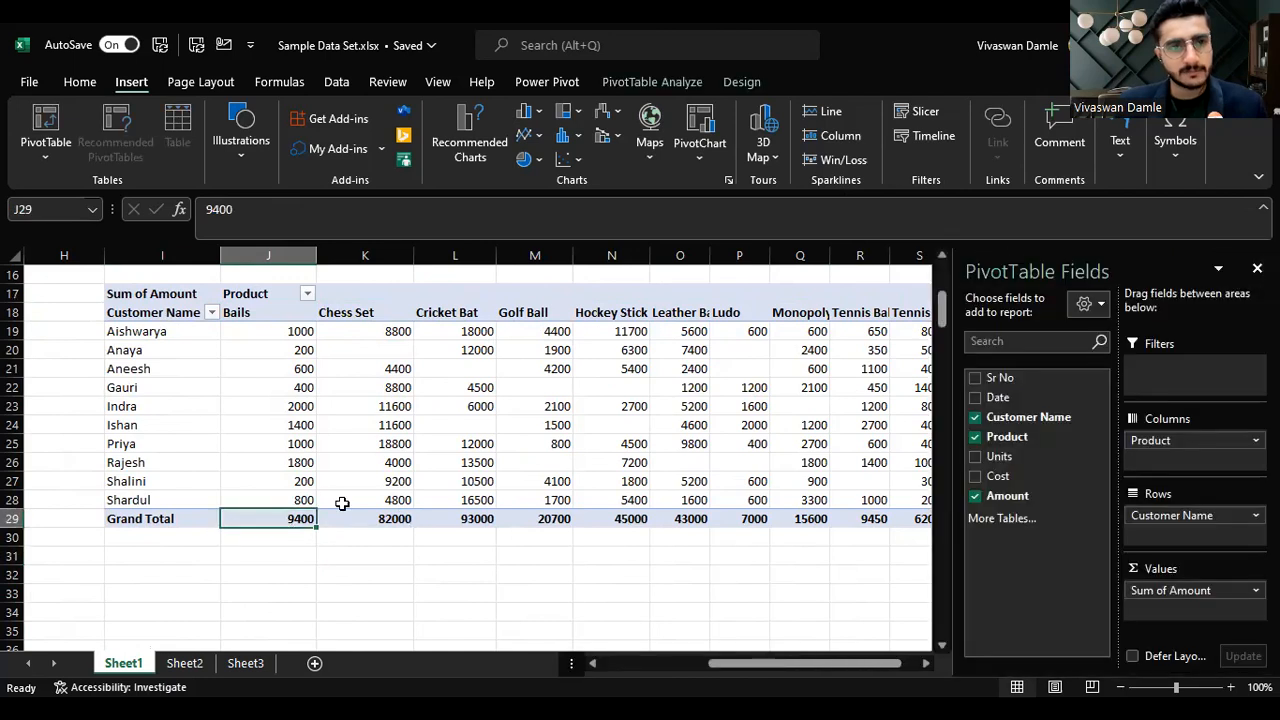
Step: Review the Grand Total row across every product column of the pivot
mouse_move(359, 425)
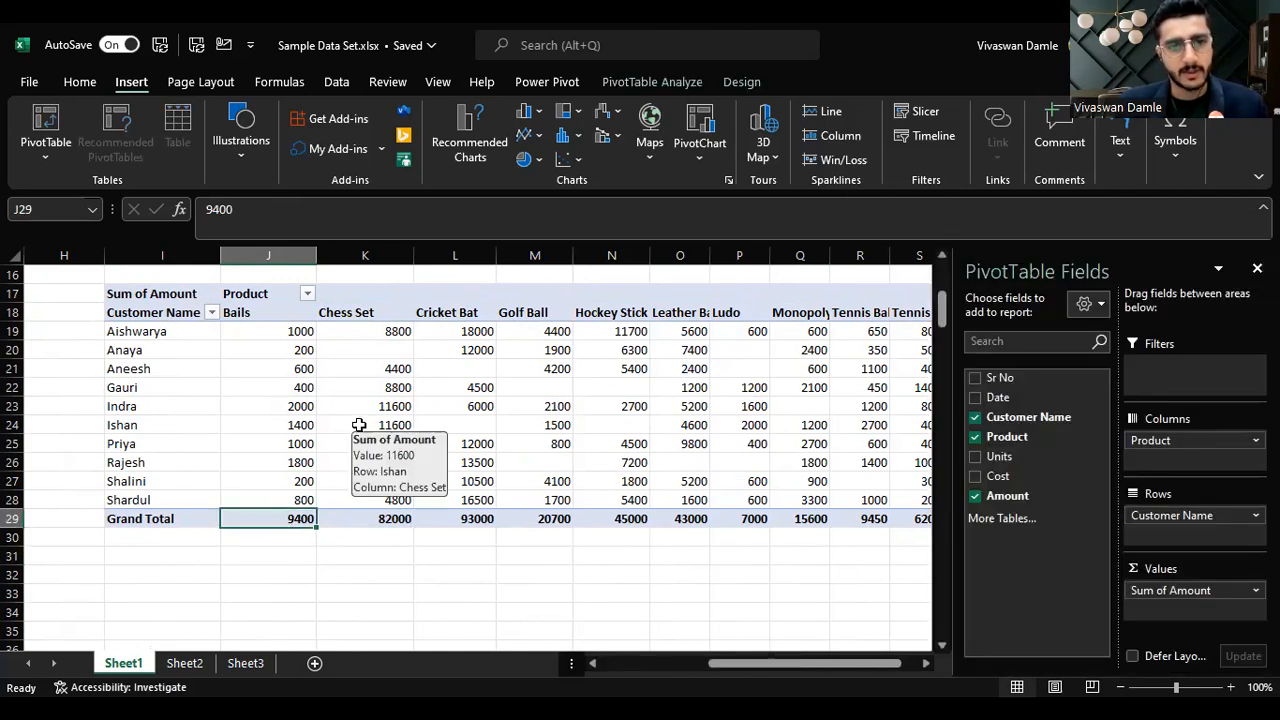
key("Right")
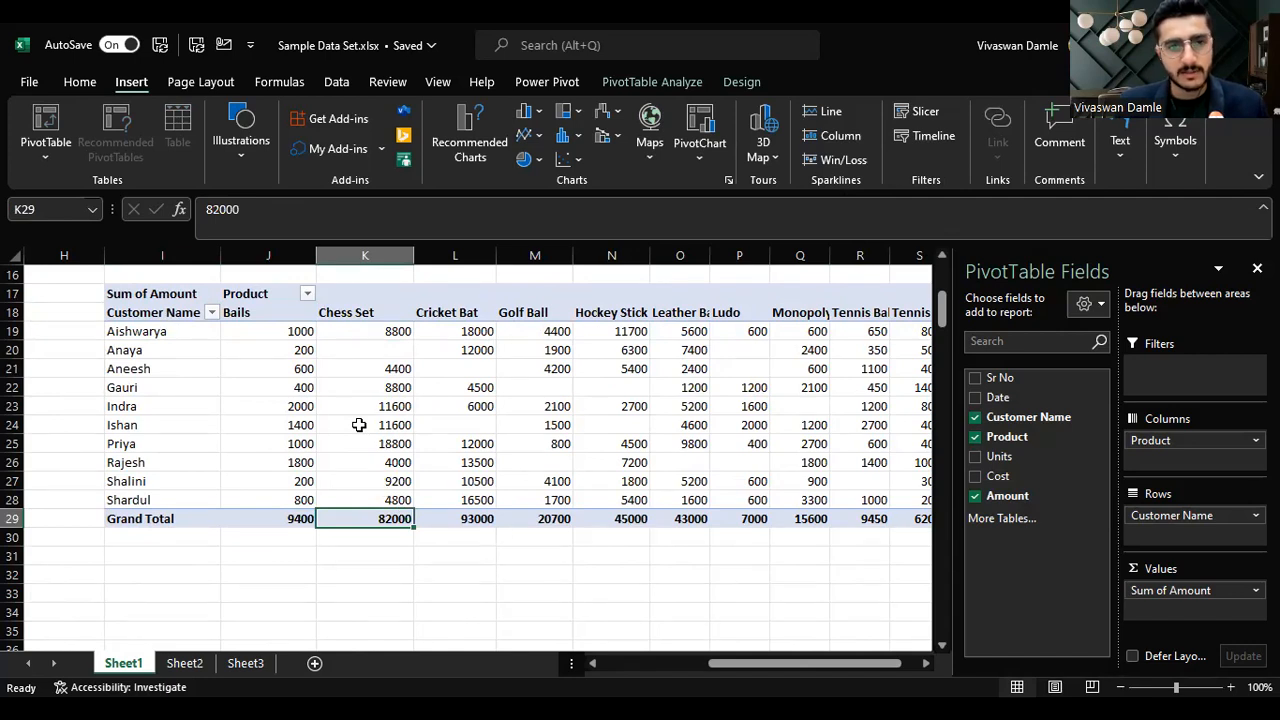
key("Right")
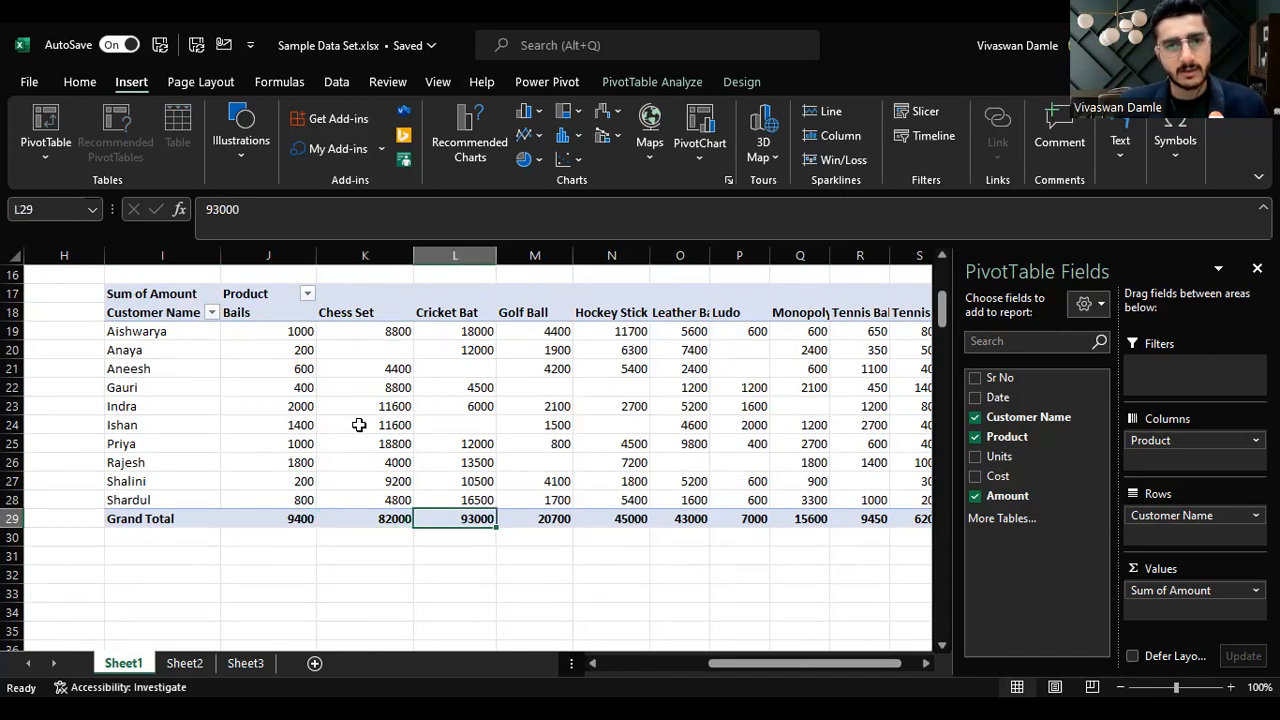
key("Right")
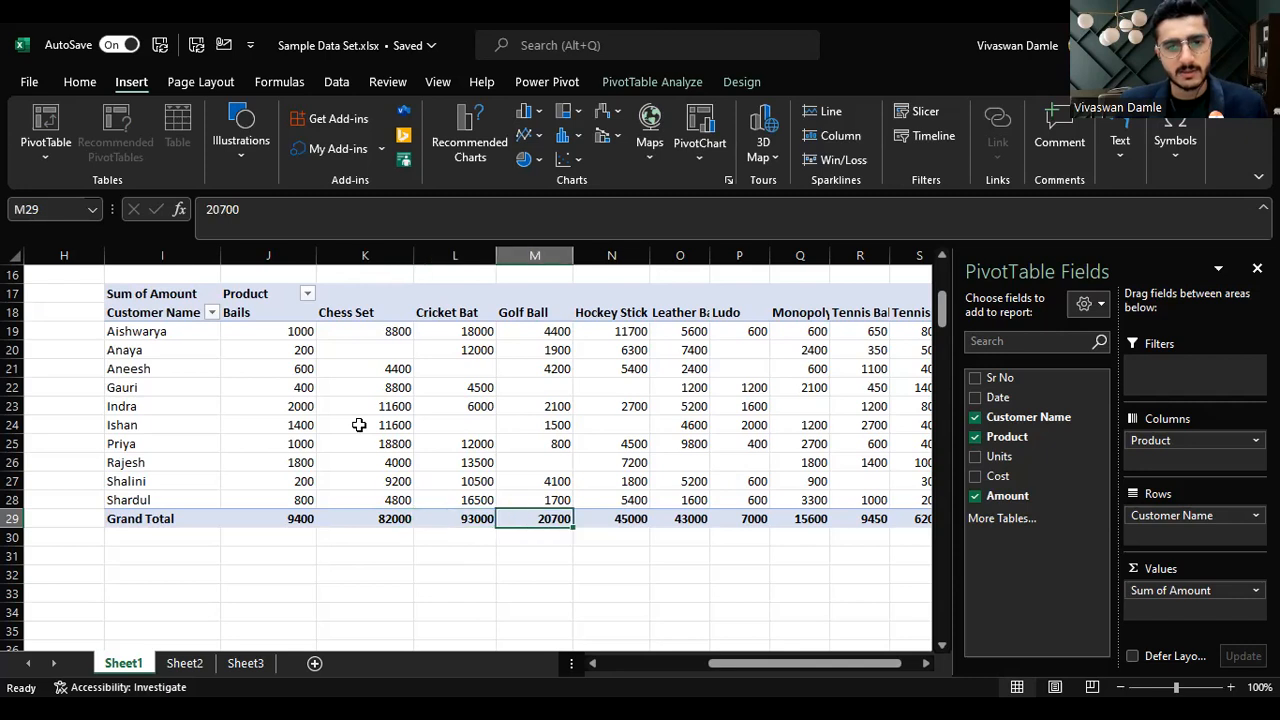
key("Up")
key("Right")
key("Right")
key("Right")
key("Right")
key("Right")
key("Right")
key("Right")
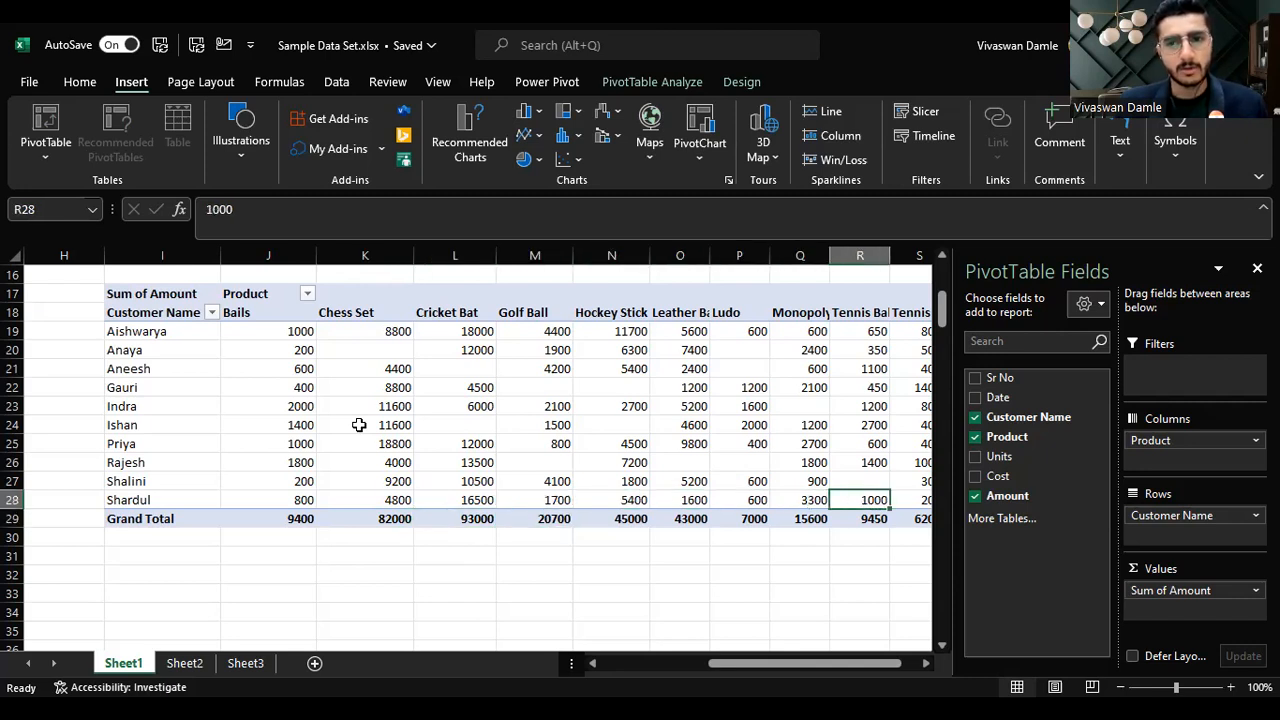
key("Right")
key("Left")
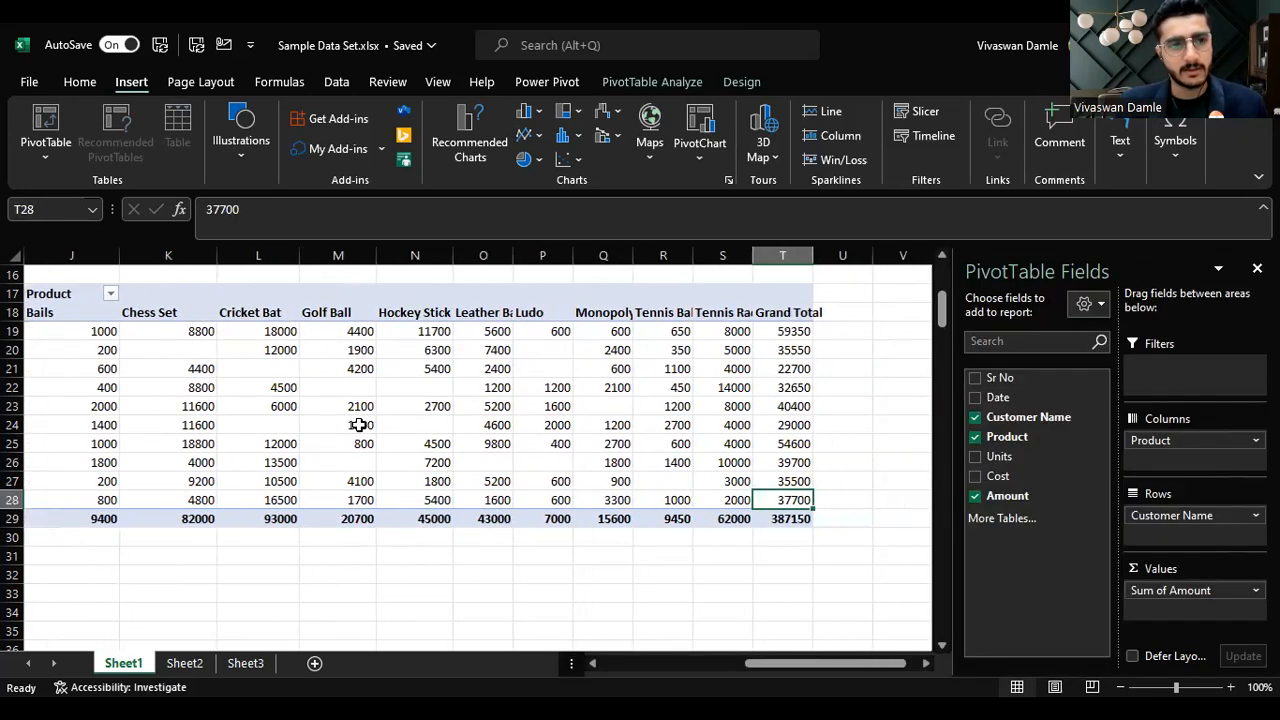
key("Left")
key("Left")
key("Left")
key("Left")
key("Left")
key("Left")
key("Left")
key("Left")
key("Left")
key("Left")
key("Left")
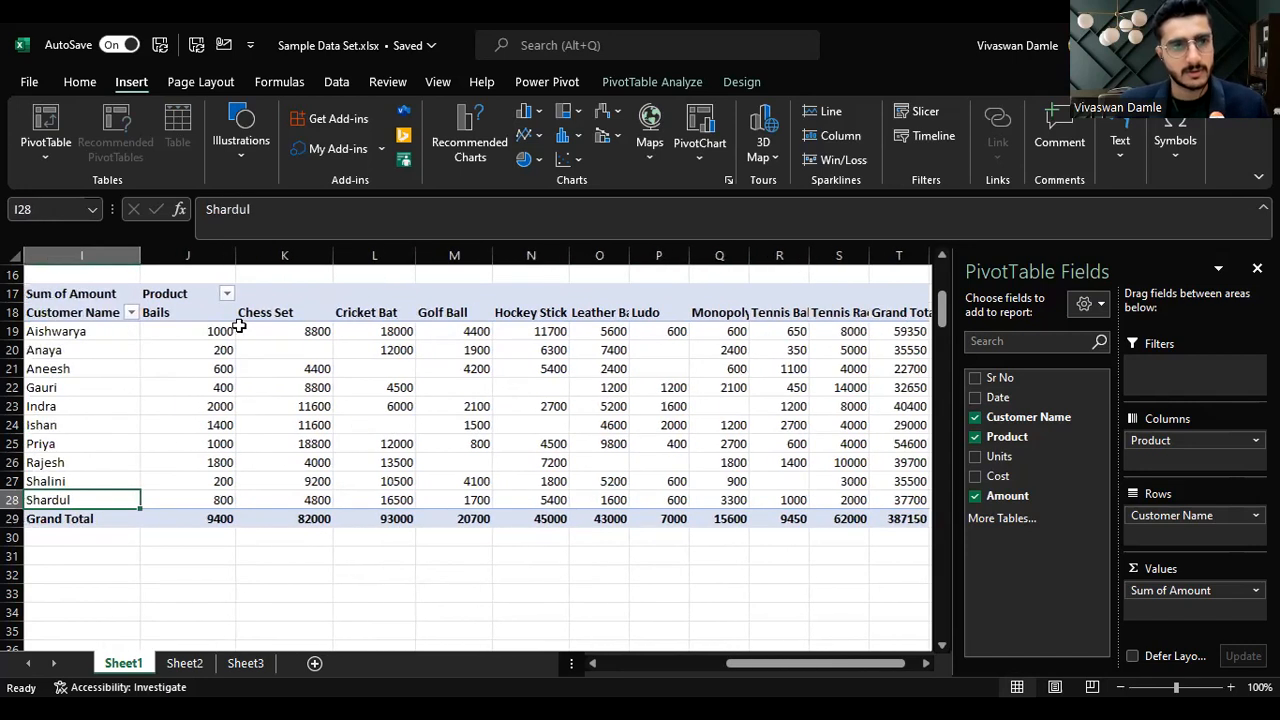
Step: Narrow the Bails column and review each customer's row and Grand Total value
left_click_drag(237, 254, 191, 251)
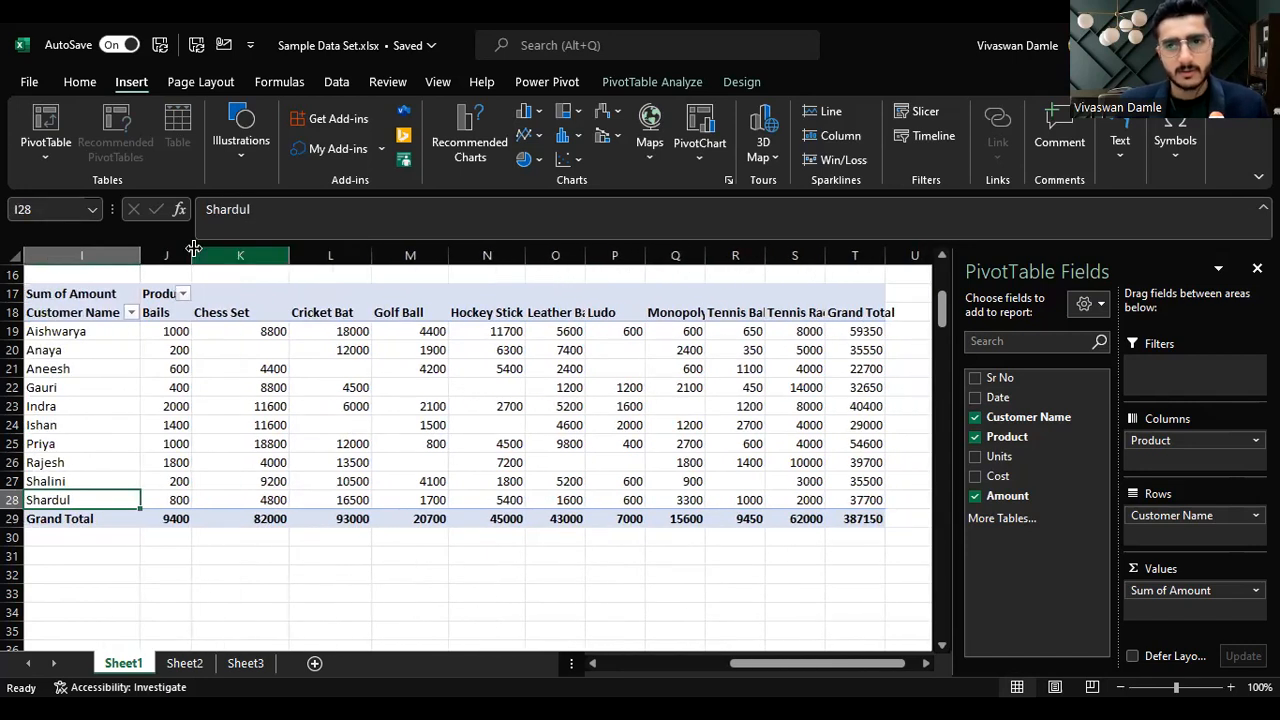
left_click(857, 331)
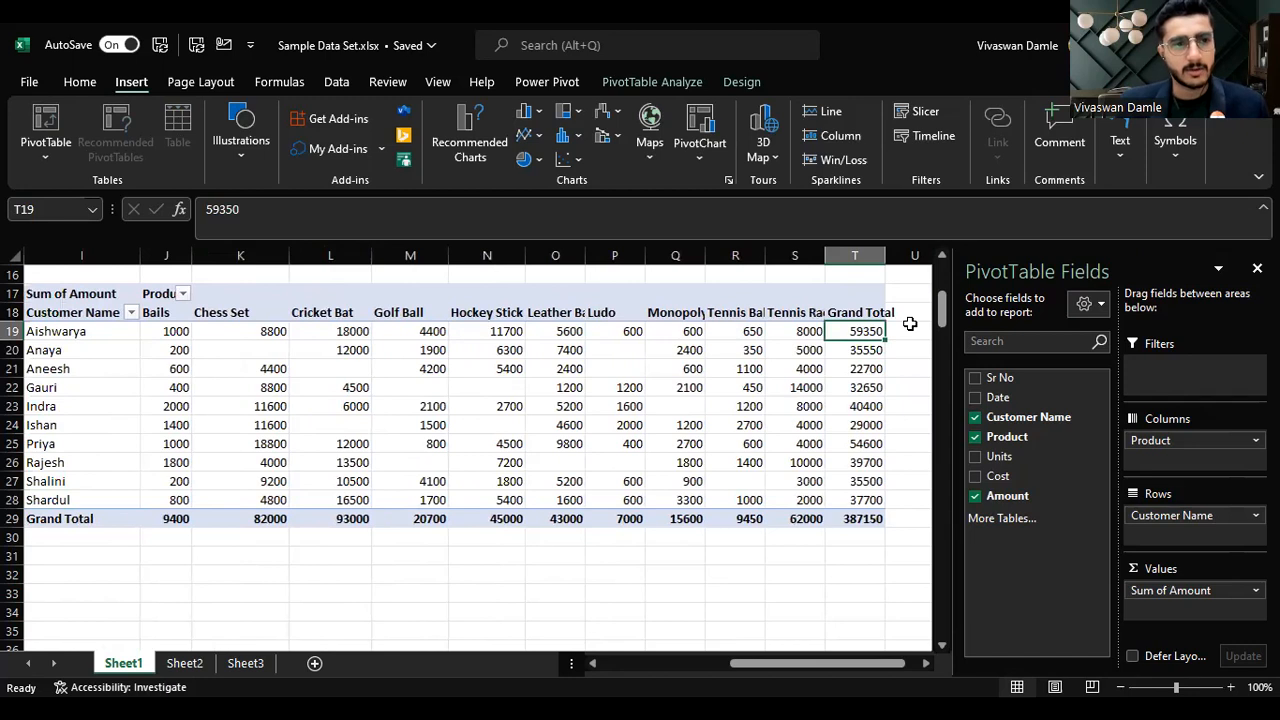
key("shift+space")
key("Down")
key("shift+space")
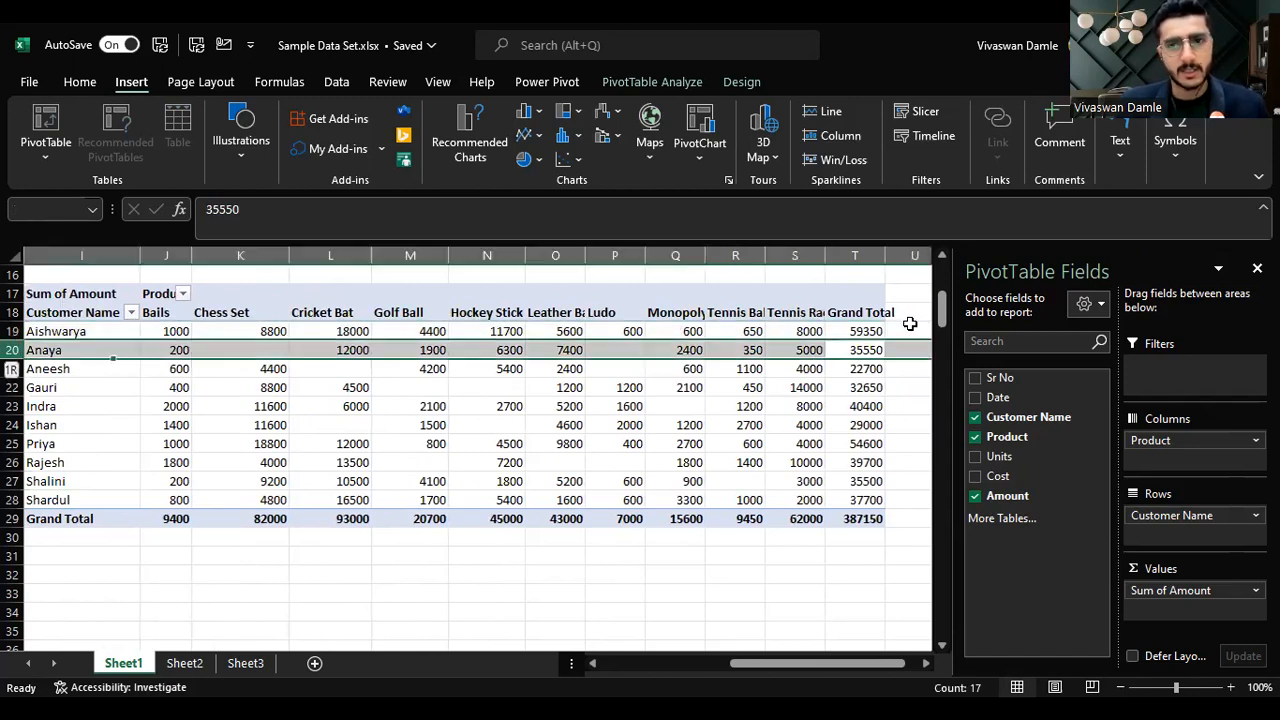
key("Down")
key("shift+space")
key("Down")
key("shift+space")
key("Down")
key("Down")
key("Down")
key("Down")
key("Down")
key("Down")
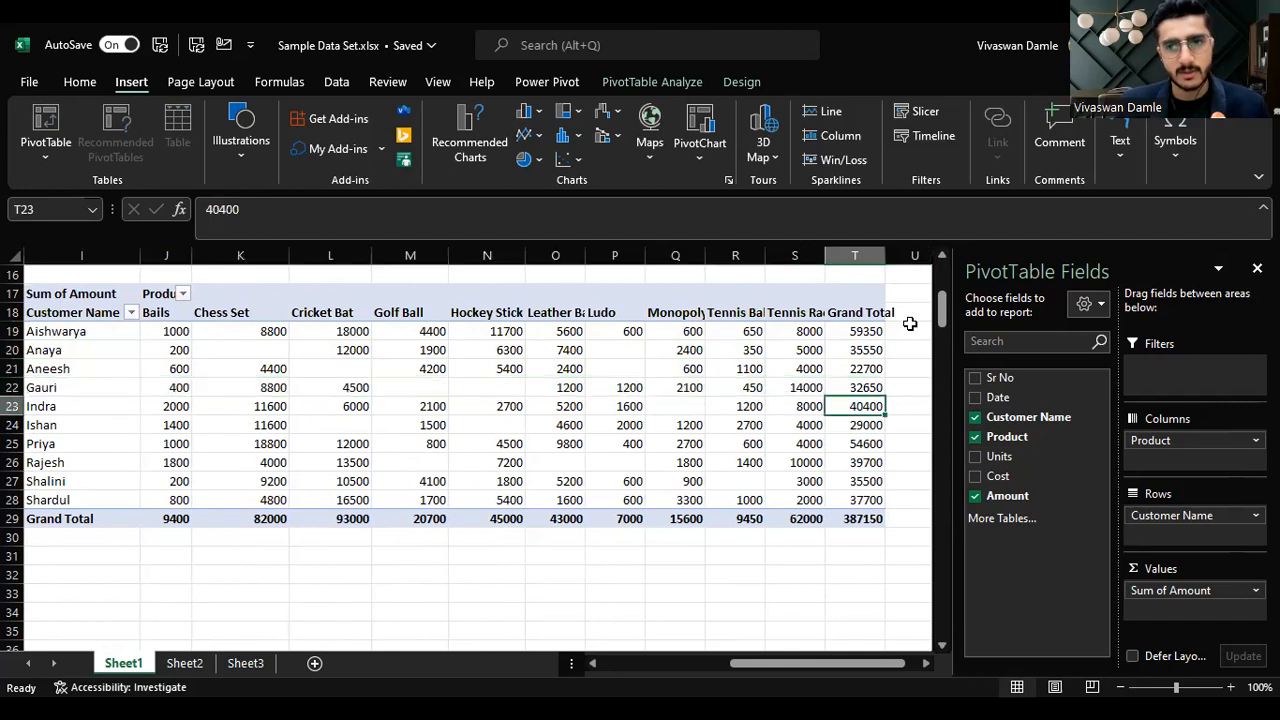
key("Up")
key("Up")
key("Up")
key("Up")
key("Up")
key("Up")
key("Up")
key("Up")
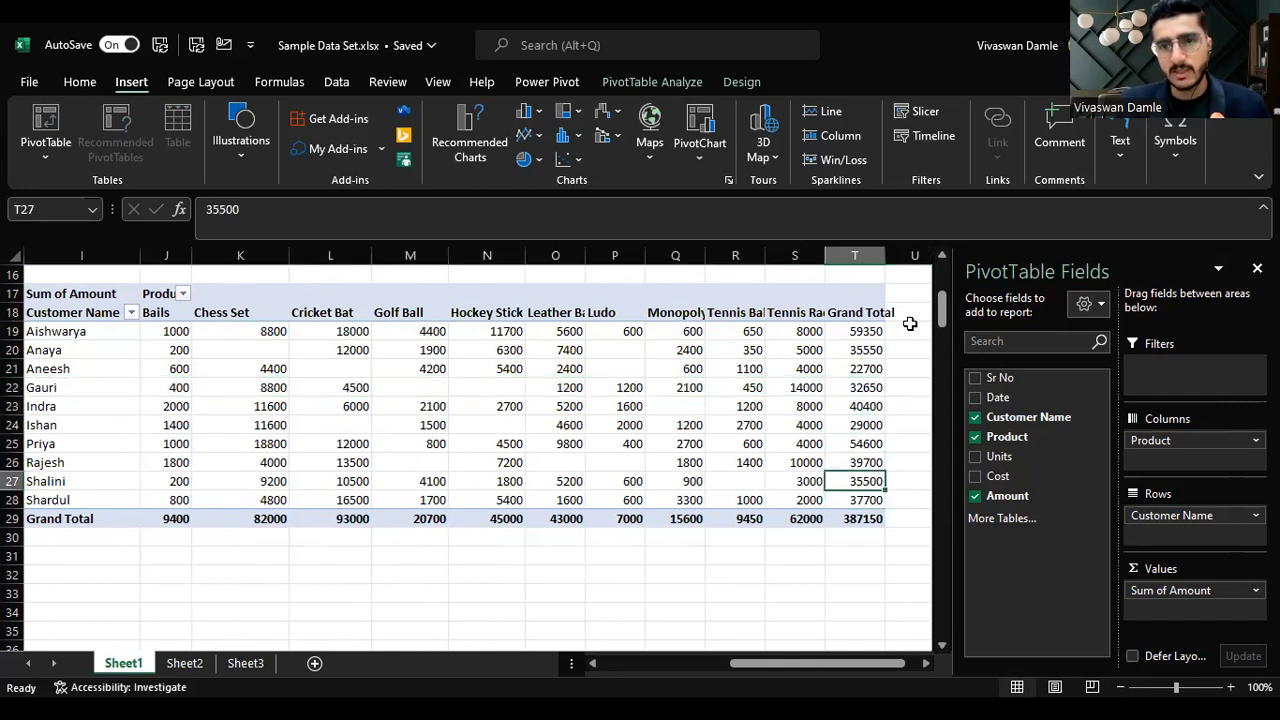
key("Up")
key("Up")
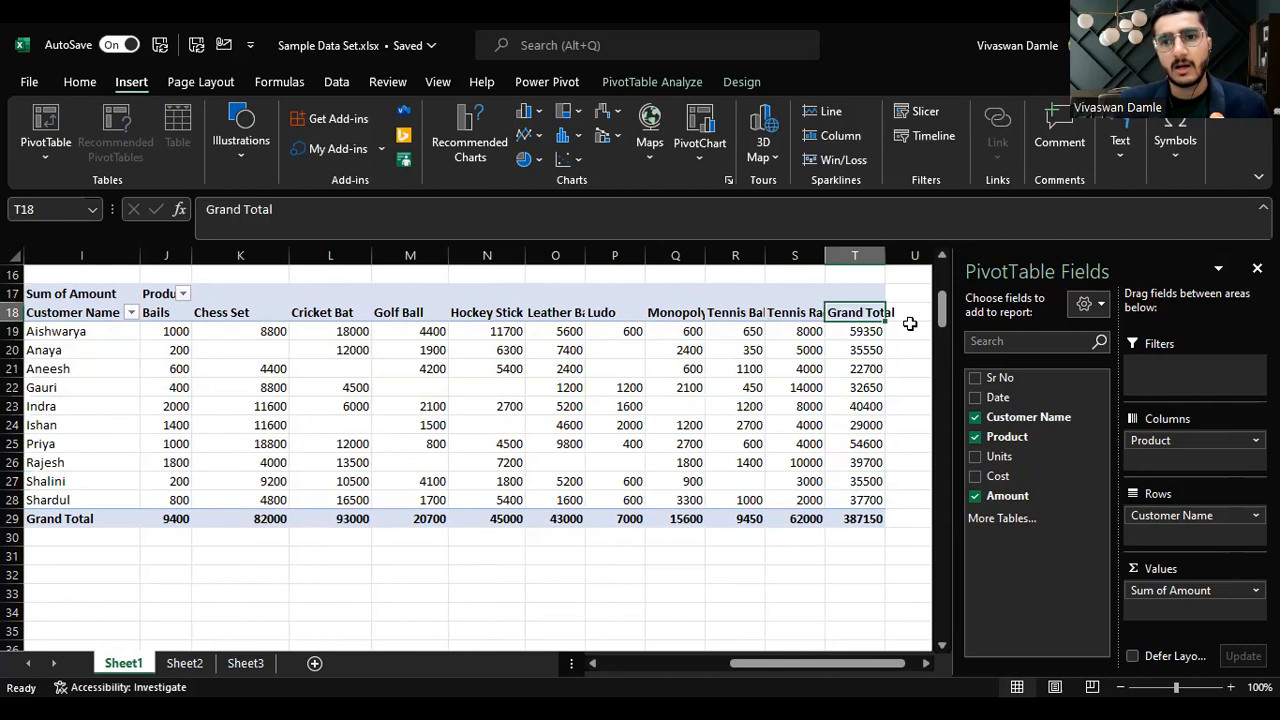
key("Left")
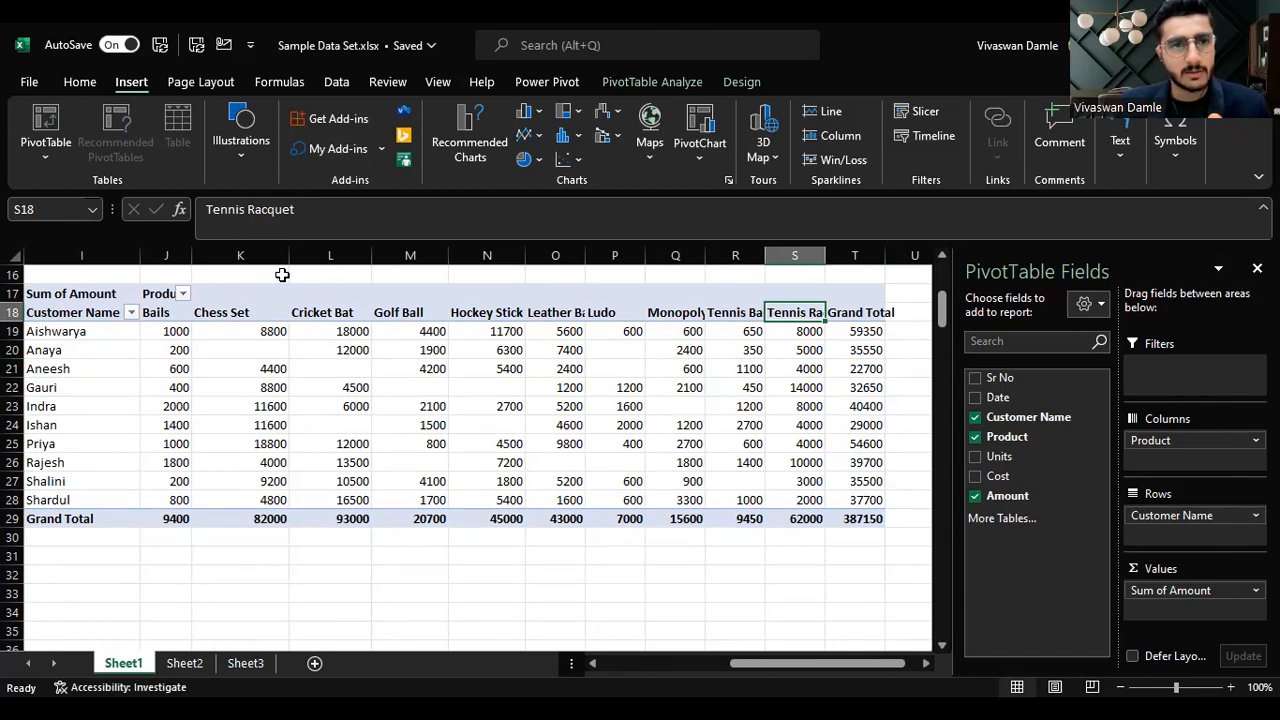
Step: Narrow the Chess Set column and apply Comma style to all the pivot's values
left_click_drag(287, 255, 262, 255)
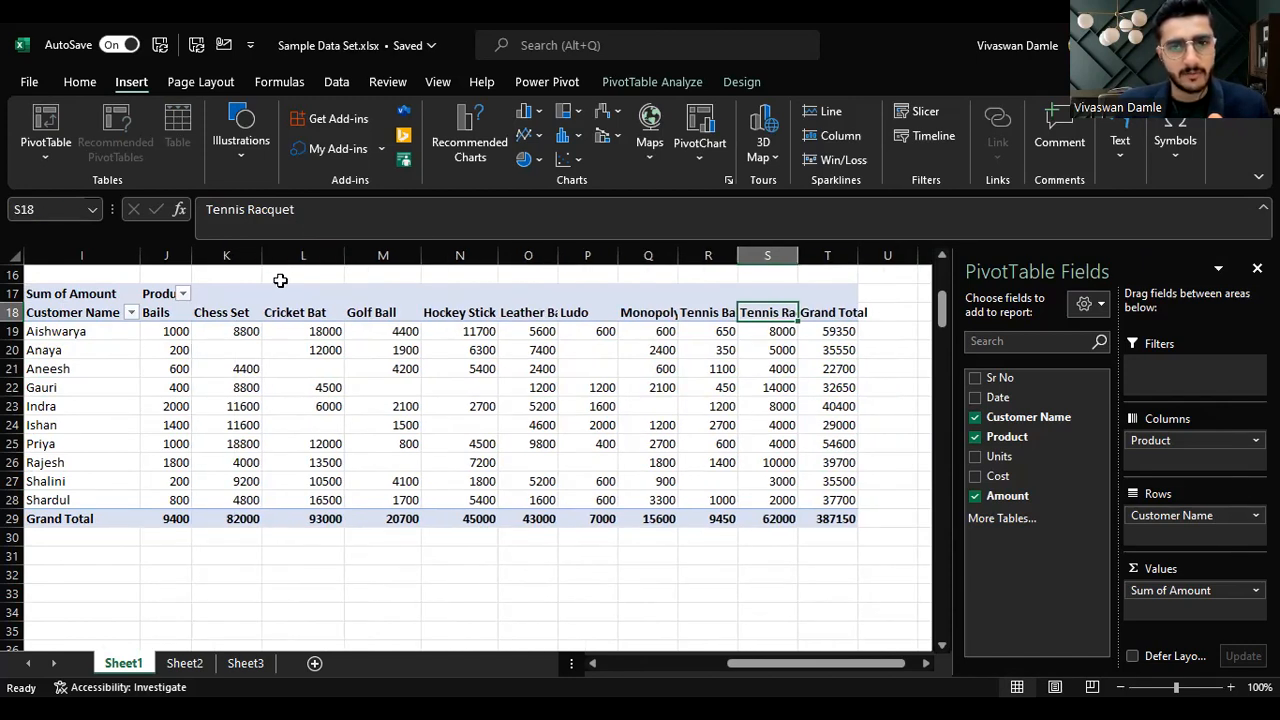
left_click_drag(178, 328, 838, 522)
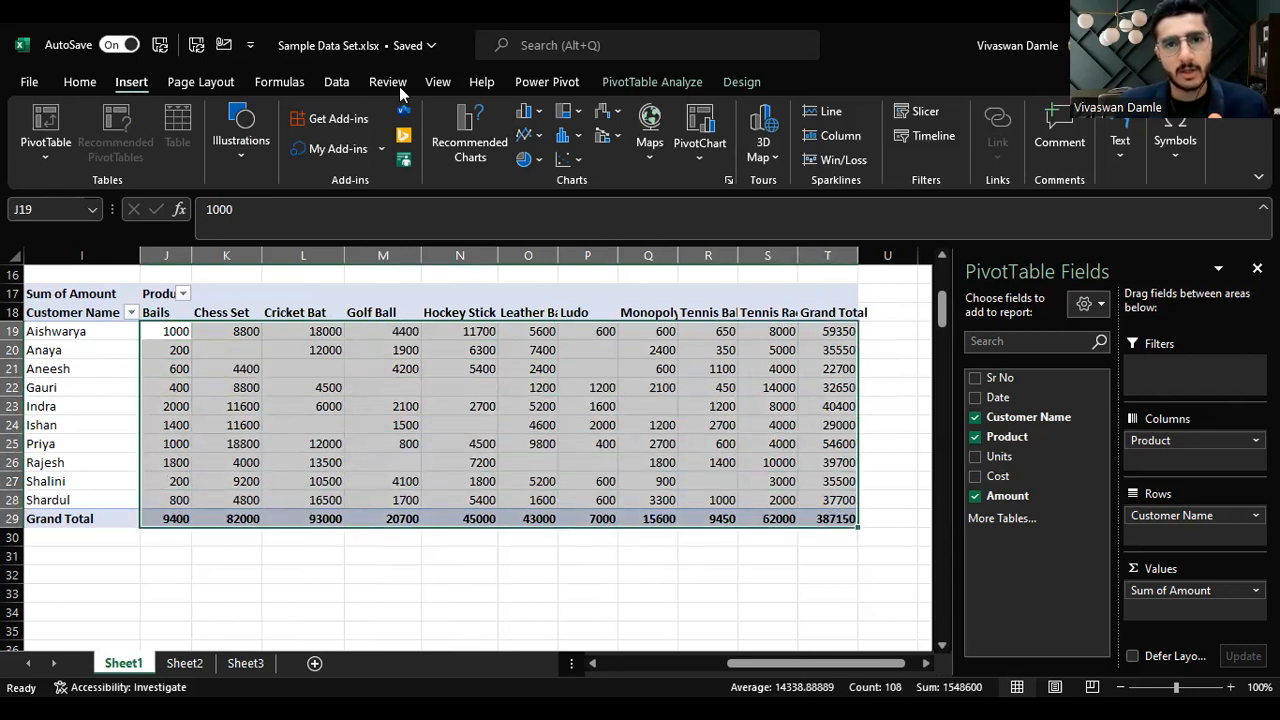
key("alt+h")
key("k")
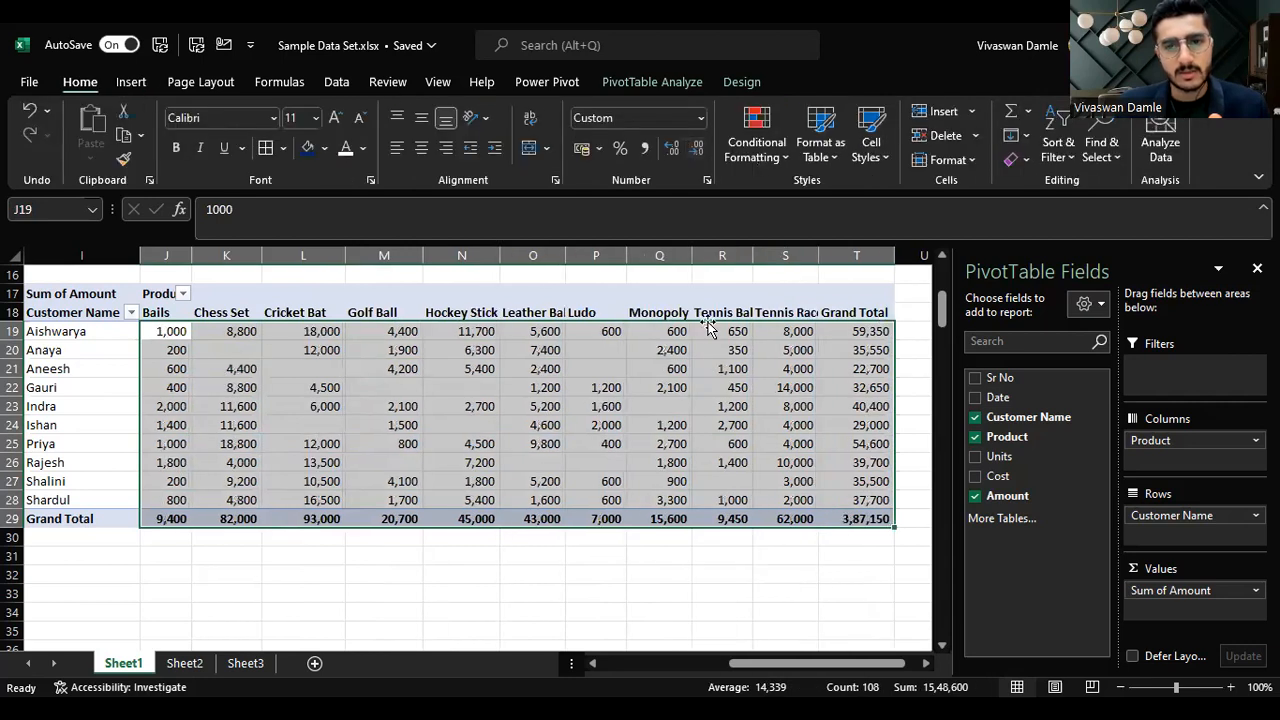
left_click(737, 595)
left_click(862, 499)
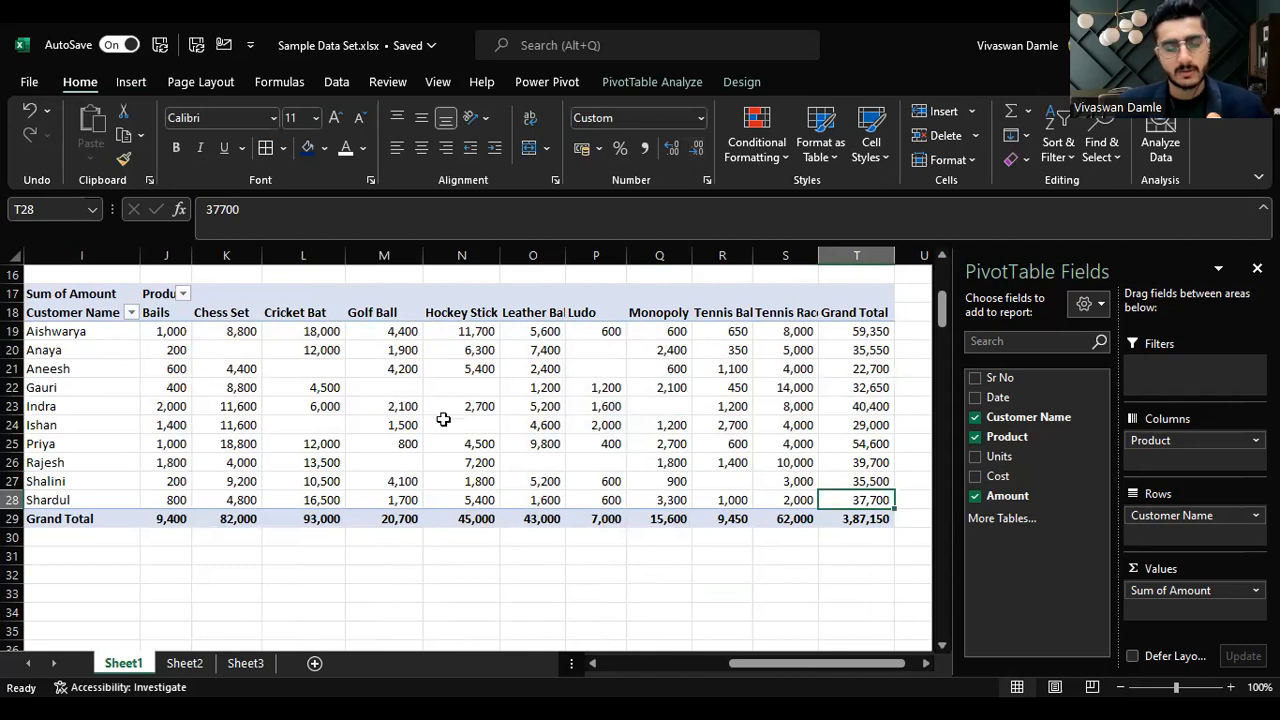
Step: Reformat the pivot's values as comma-separated numbers with no decimal places
key("ctrl+z")
key("ctrl+shift+asciitilde")
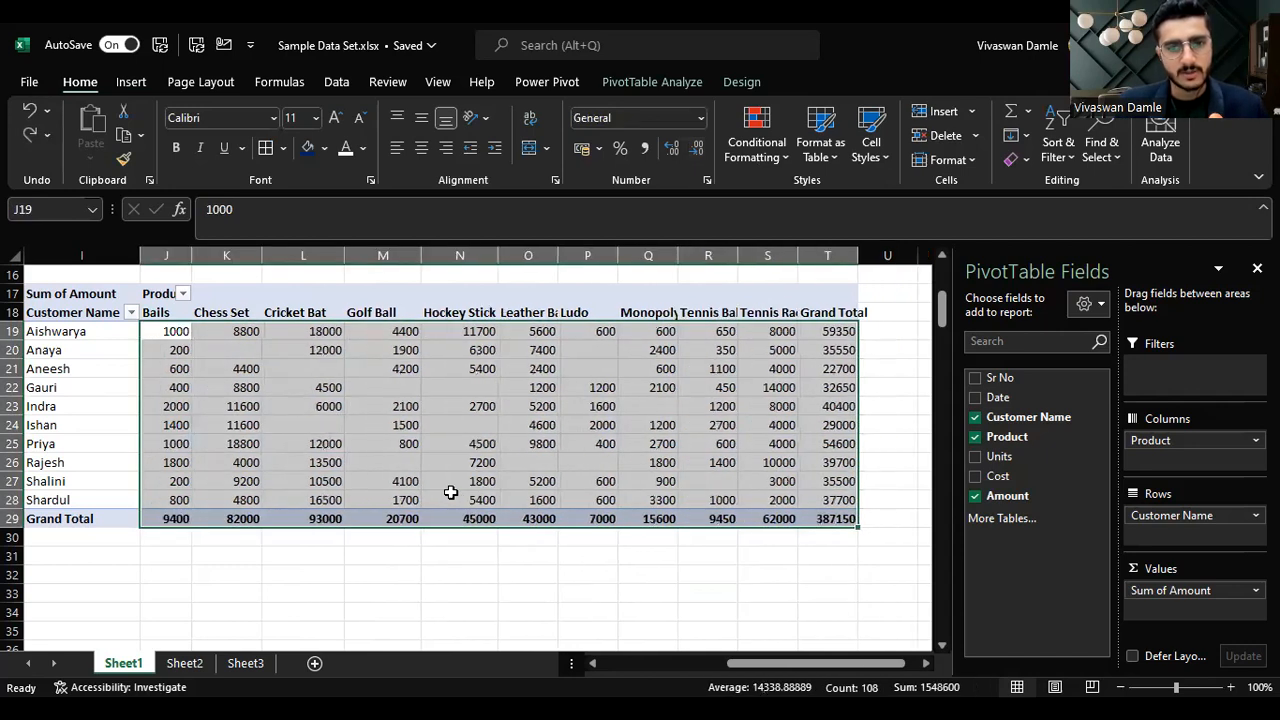
left_click(701, 118)
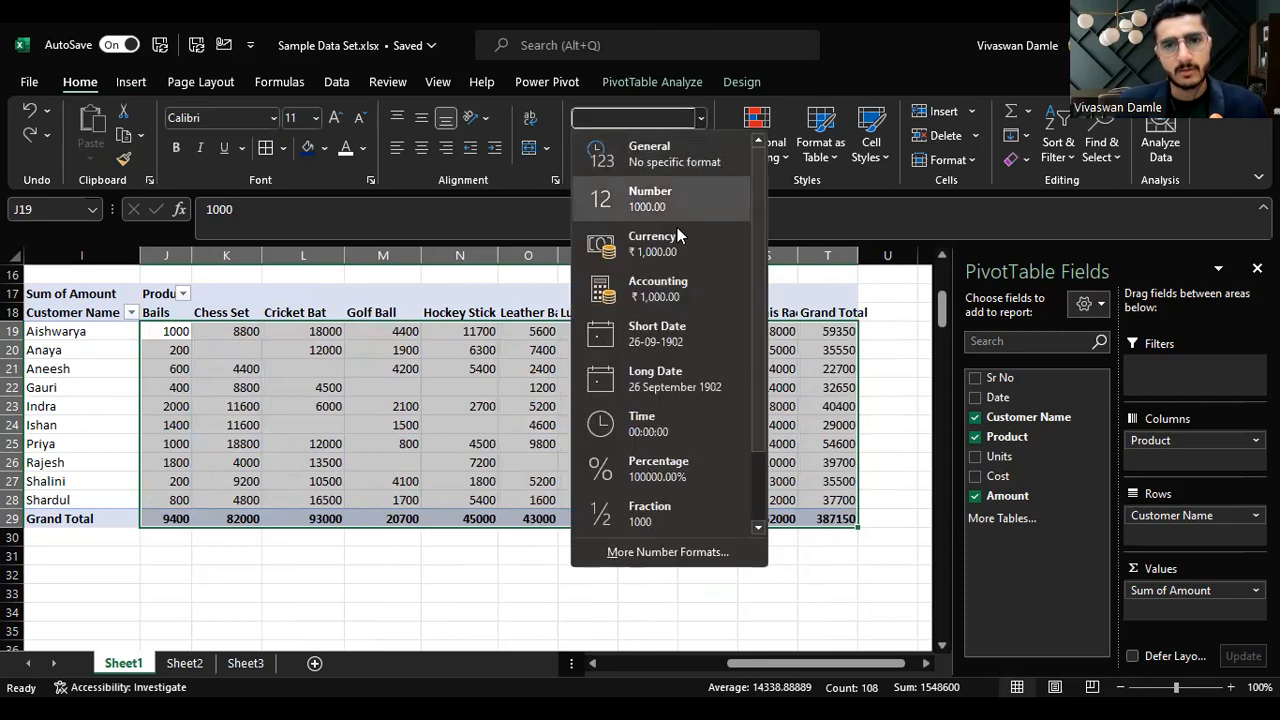
left_click(668, 289)
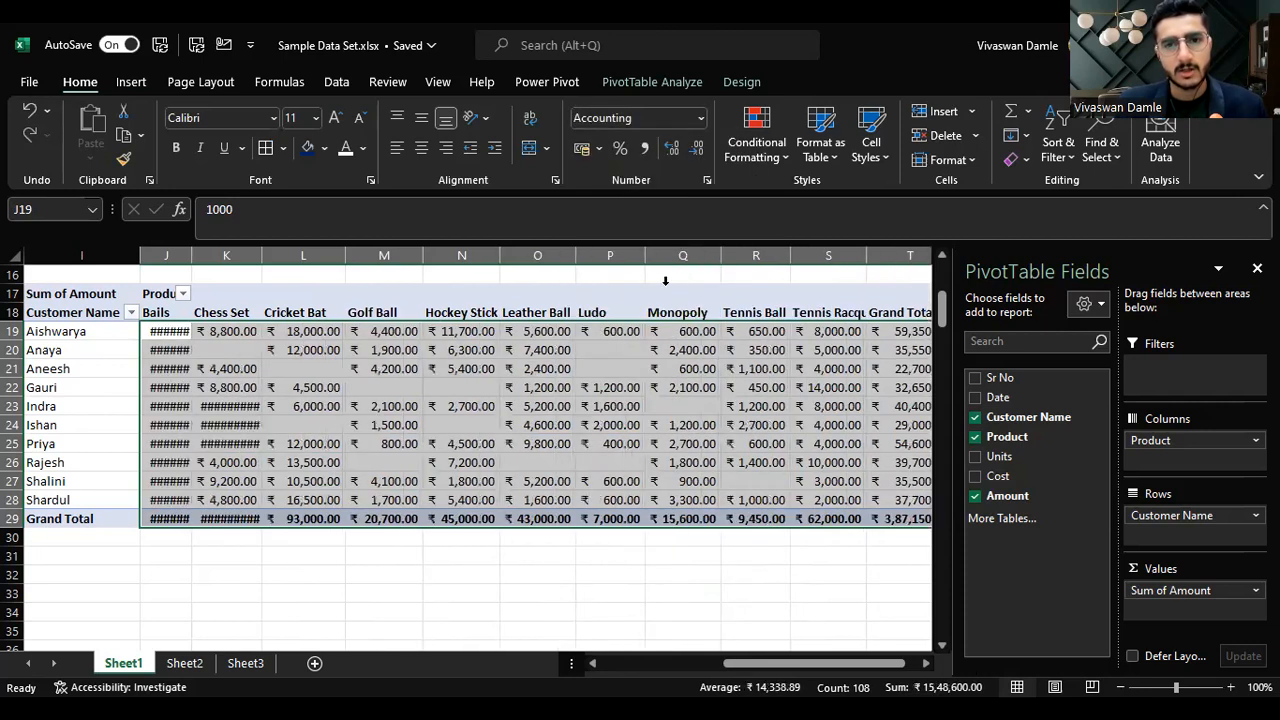
left_click(699, 150)
left_click(699, 150)
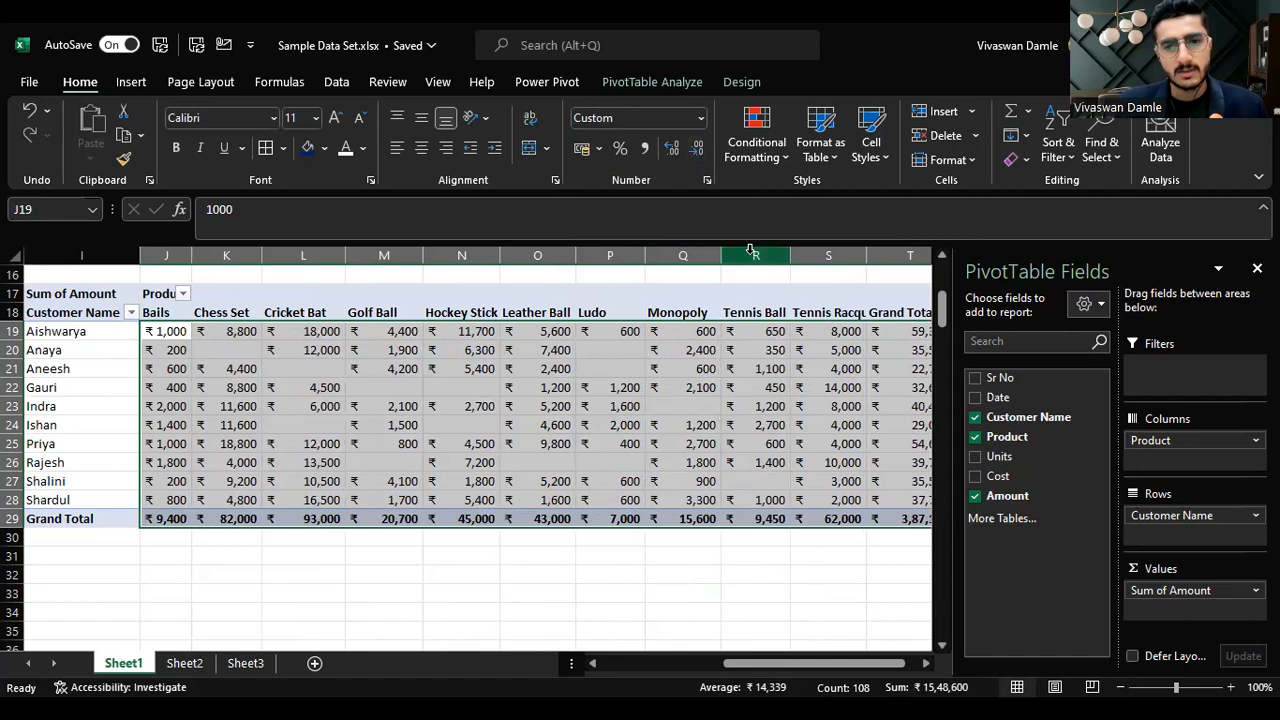
left_click(645, 150)
left_click(699, 150)
left_click(699, 150)
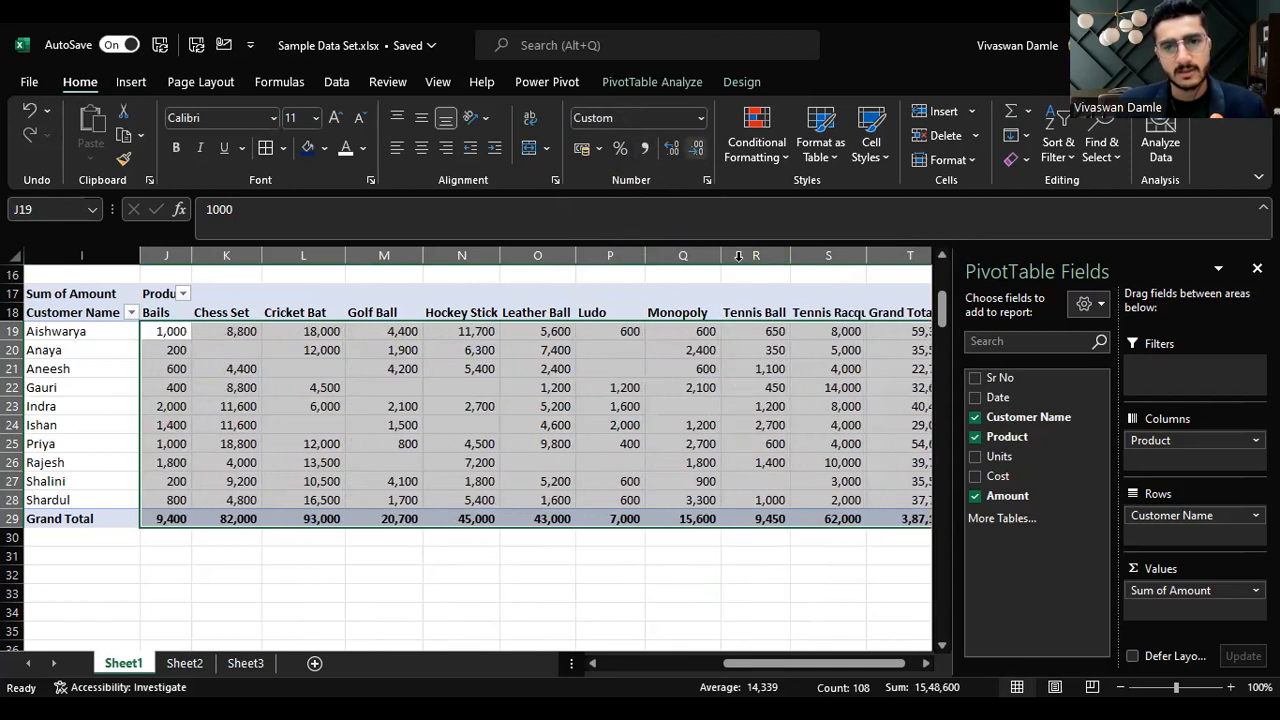
left_click(525, 554)
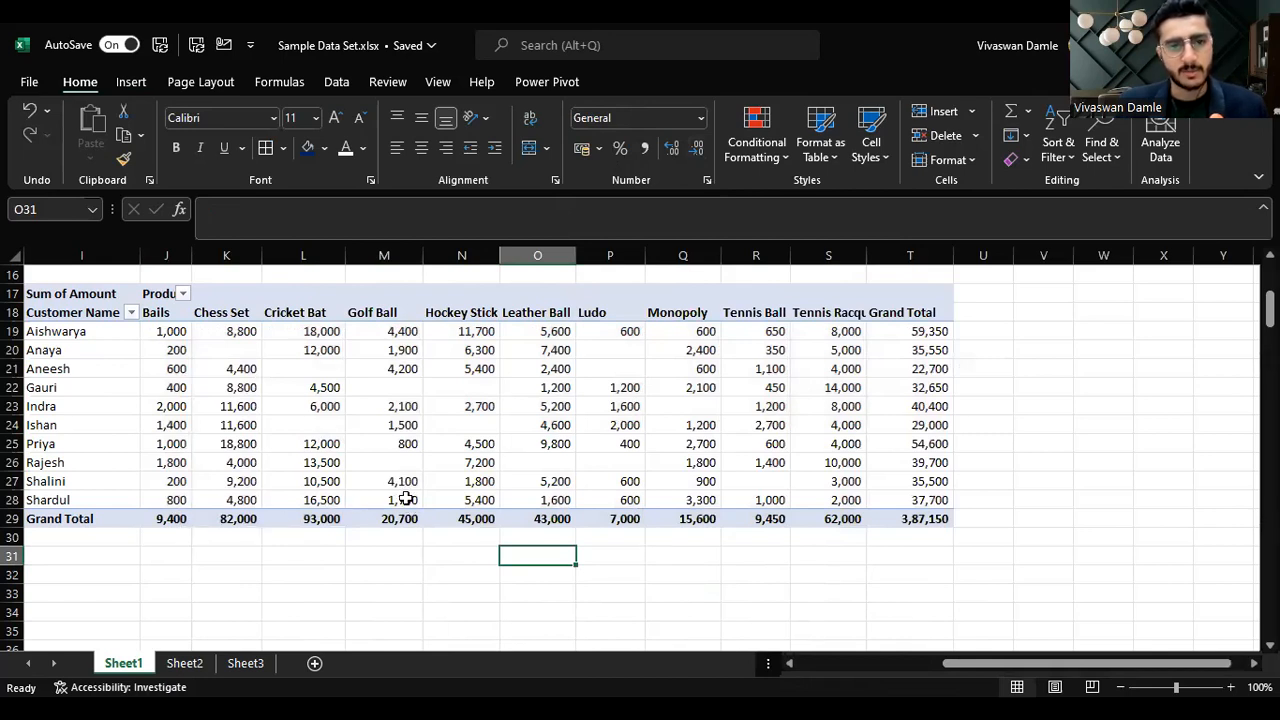
Step: Check the formatted Grand Total column and customer rows of the pivot
left_click(928, 503)
left_click(910, 518)
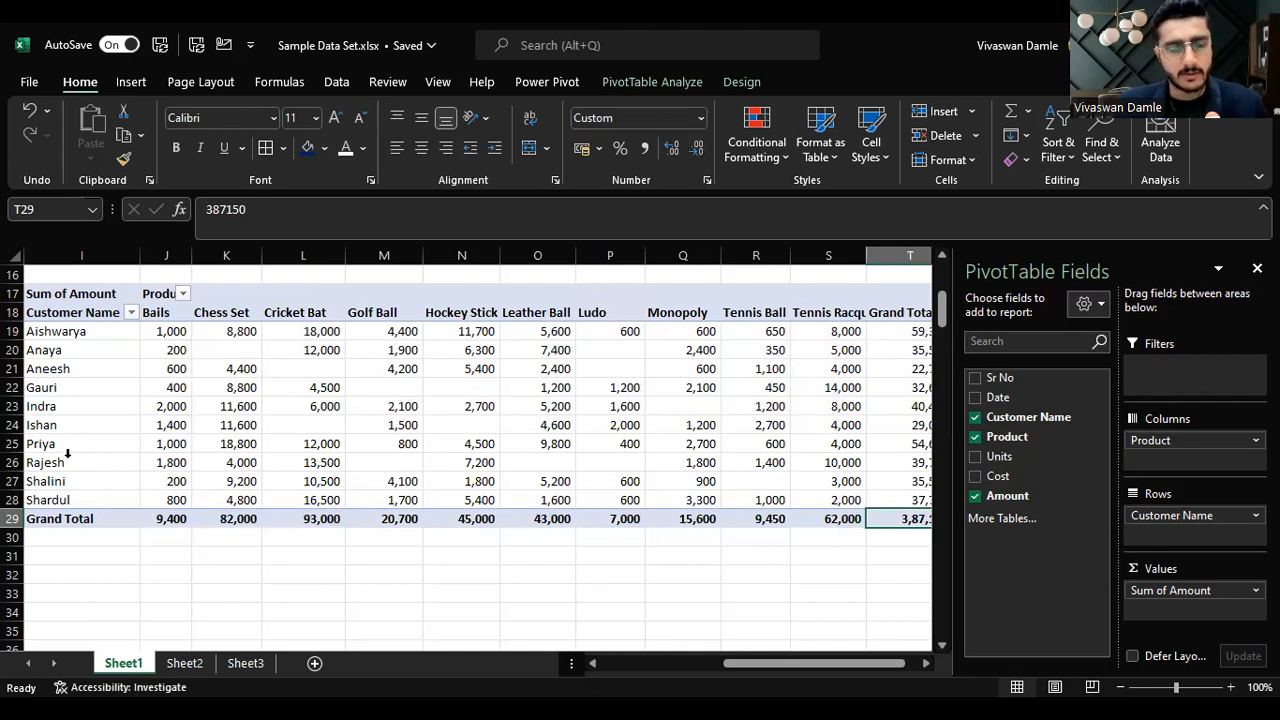
left_click(106, 370)
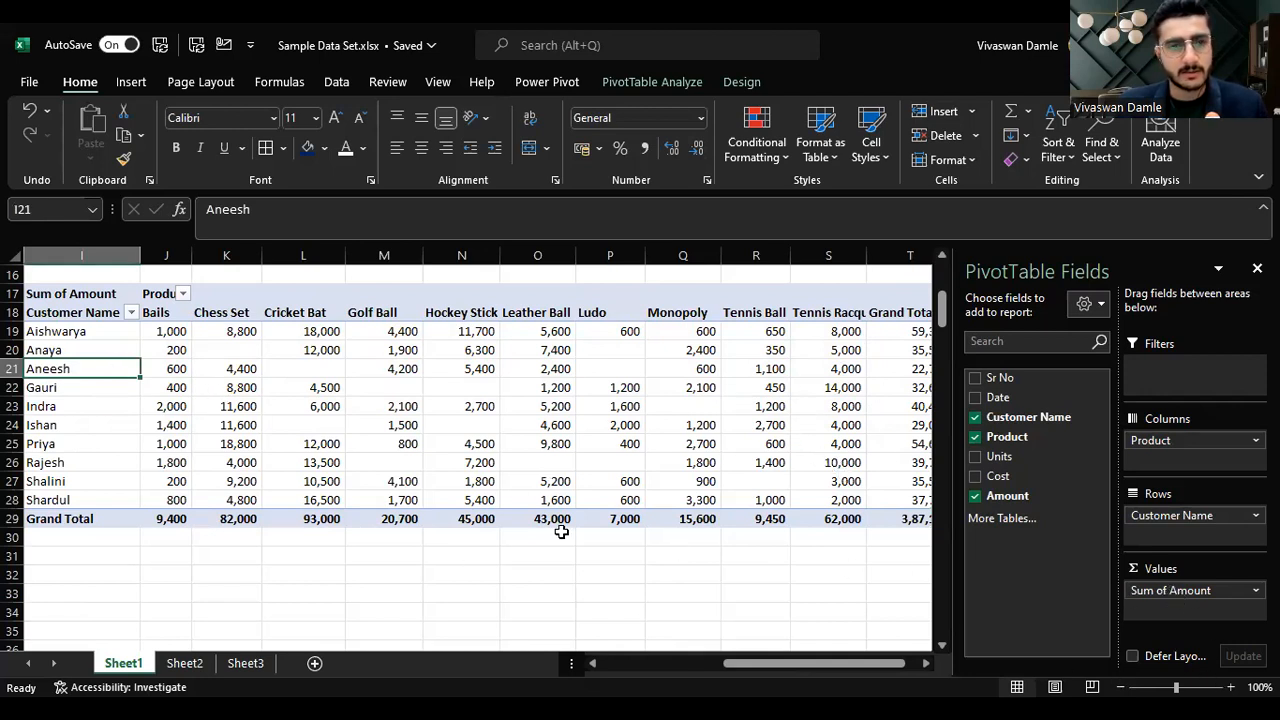
mouse_move(330, 486)
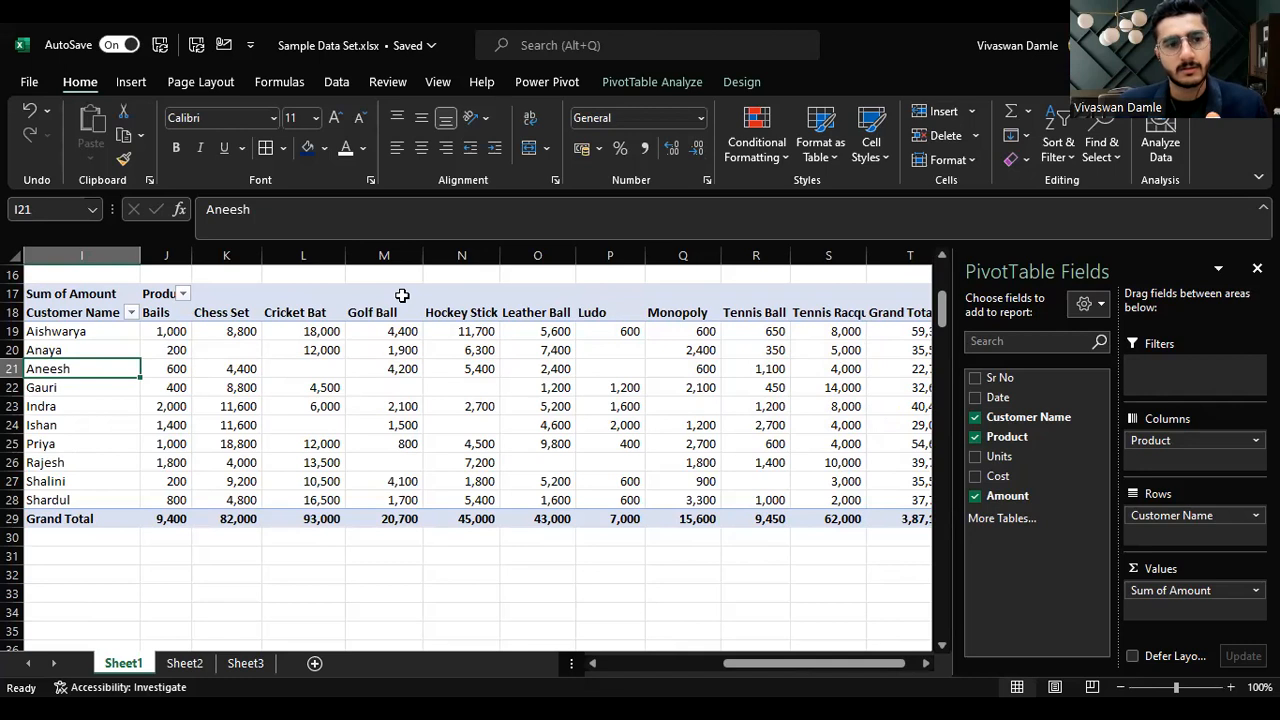
key("alt+Tab")
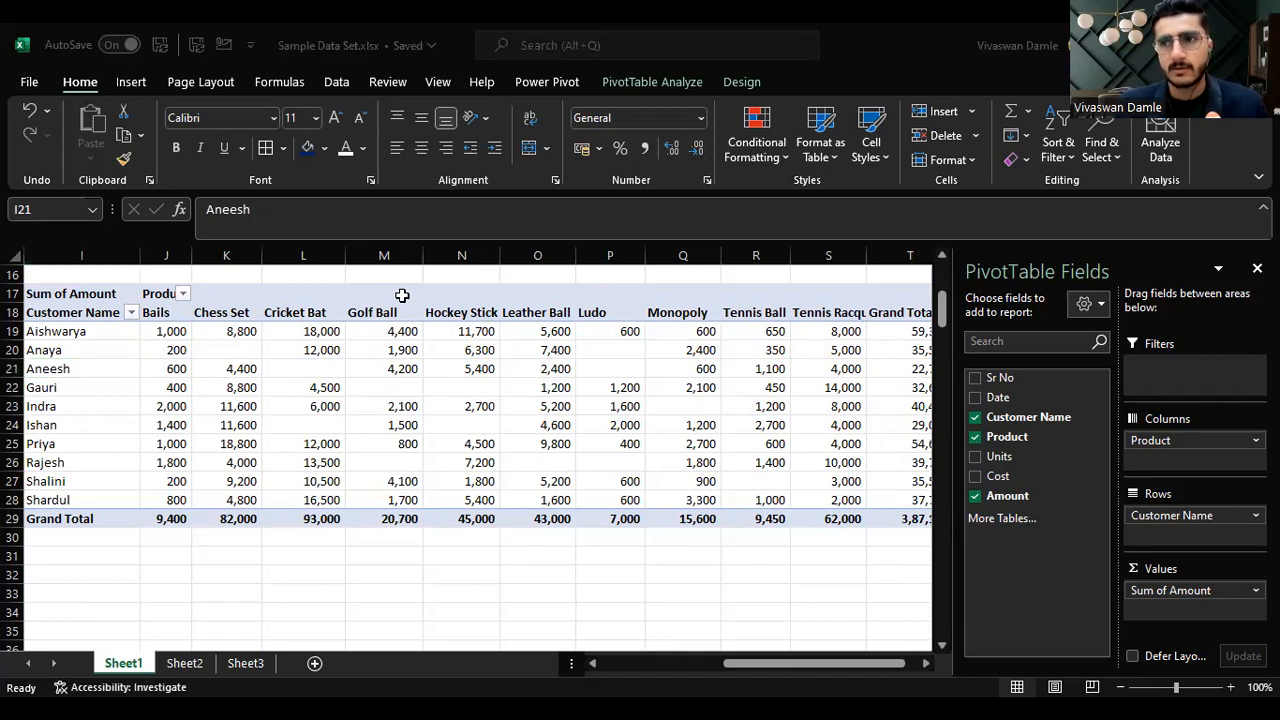
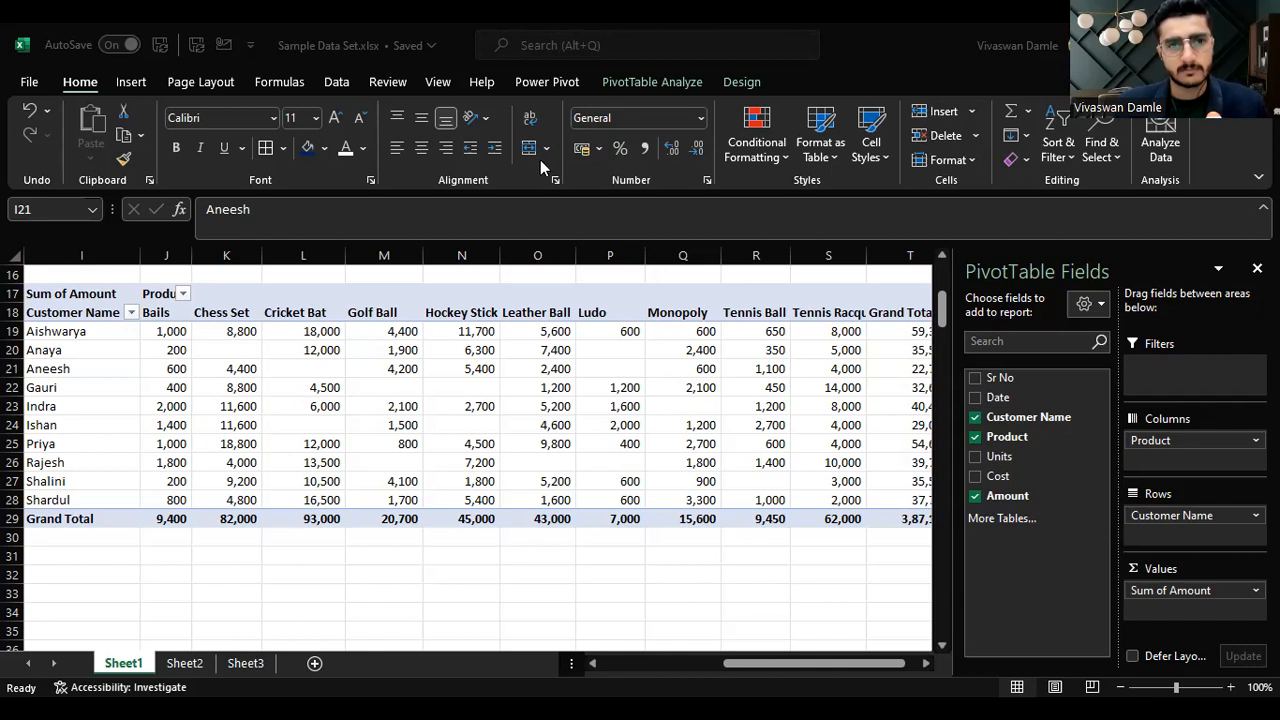
Step: Remove the Product field from the pivot table's columns, leaving customer names and sum of amount
left_click_drag(776, 668, 665, 660)
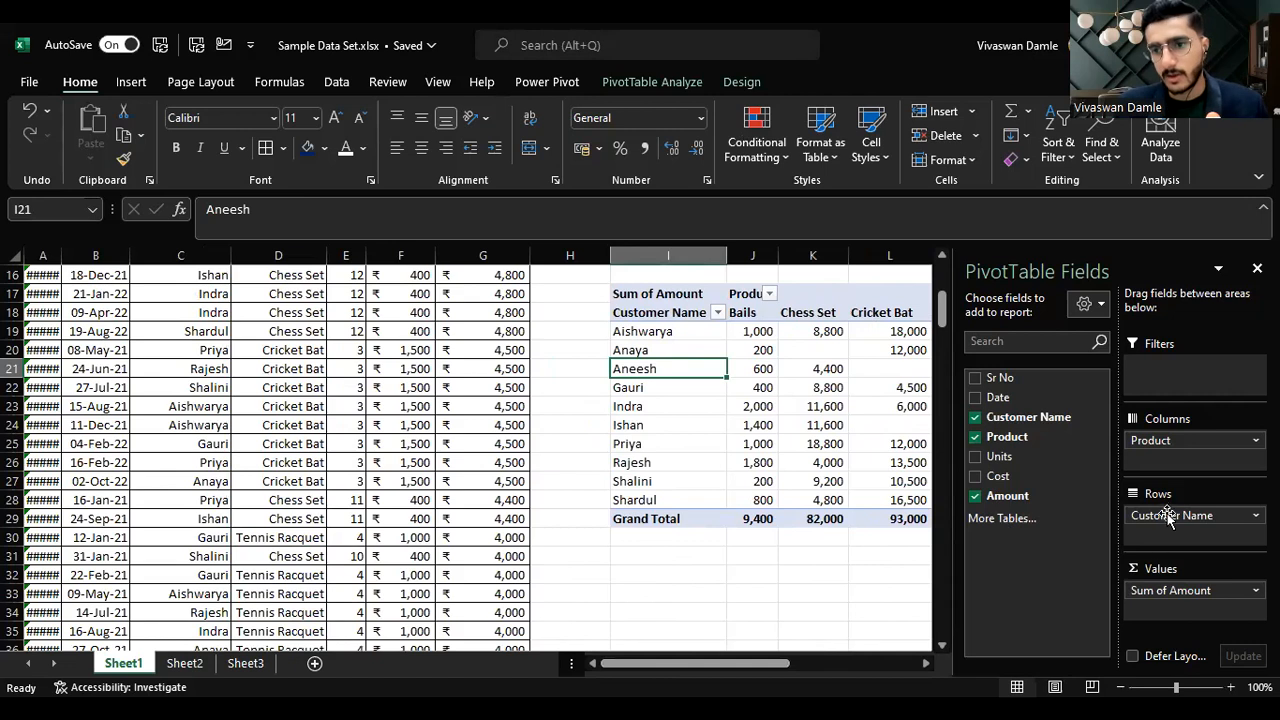
left_click_drag(1190, 440, 1066, 432)
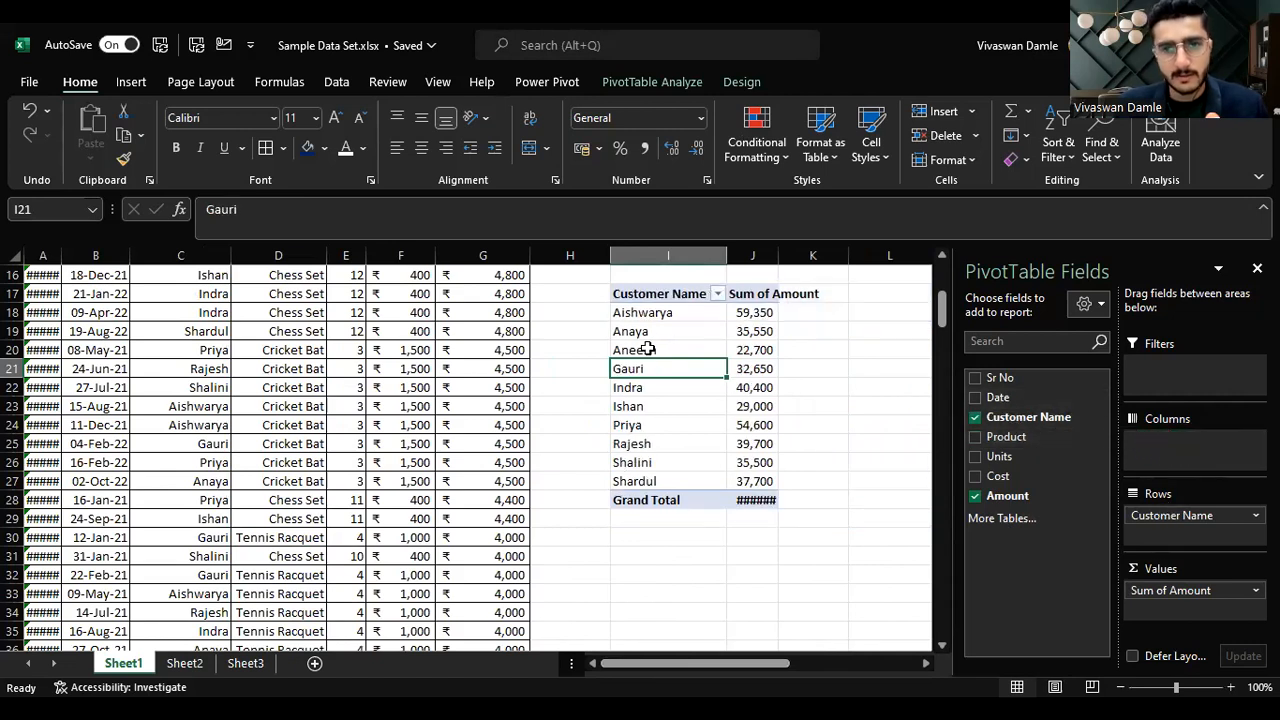
Step: Review the topics list on Sheet2, then return to the transactions on Sheet1
left_click(188, 663)
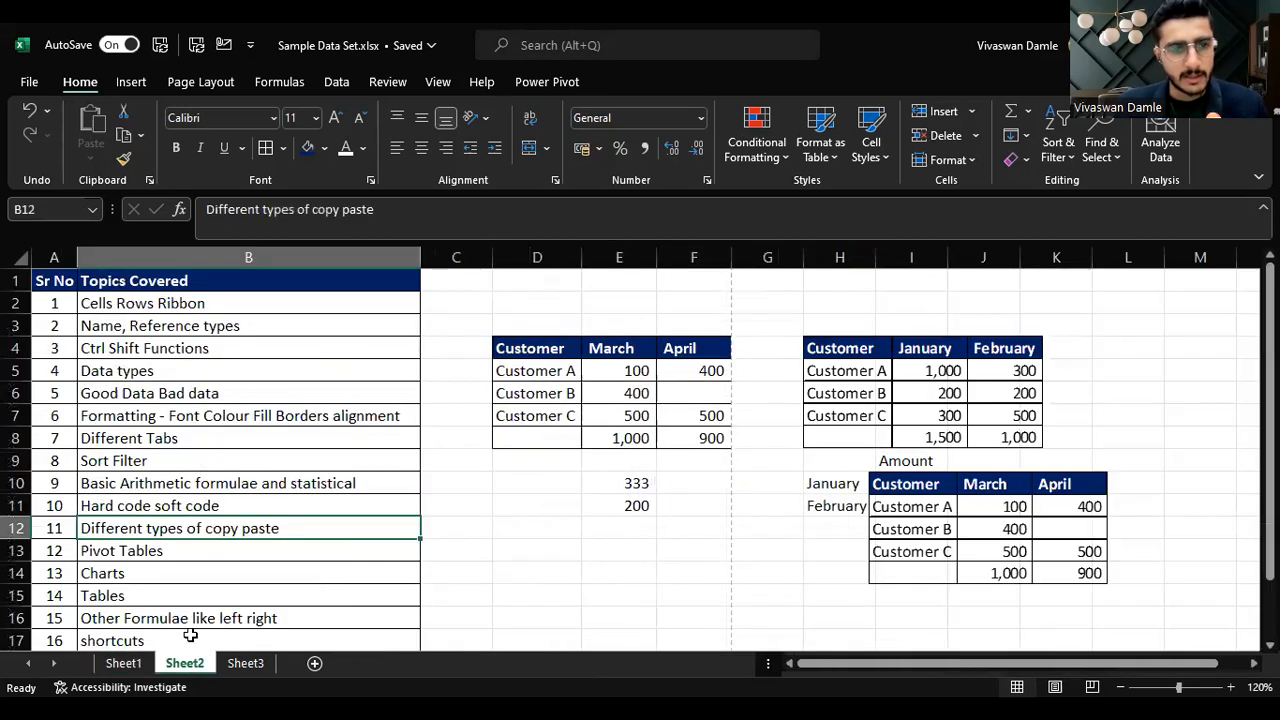
left_click(163, 551)
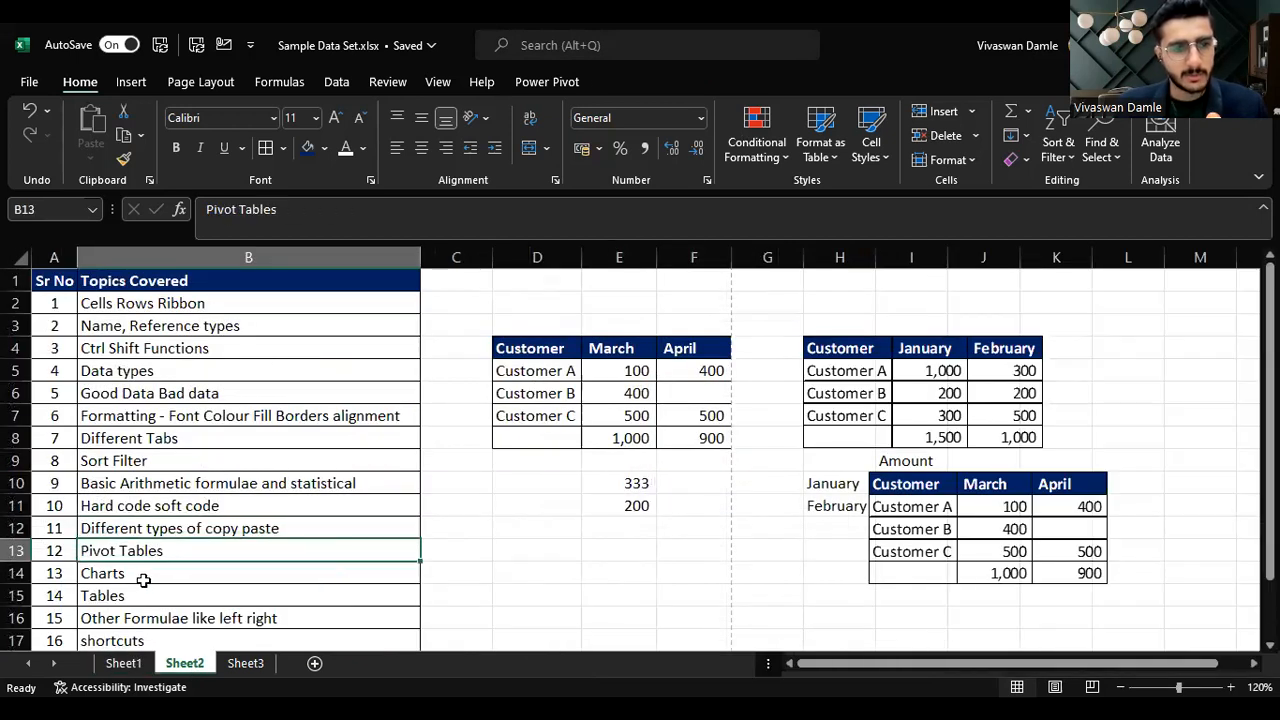
left_click(140, 578)
left_click(123, 593)
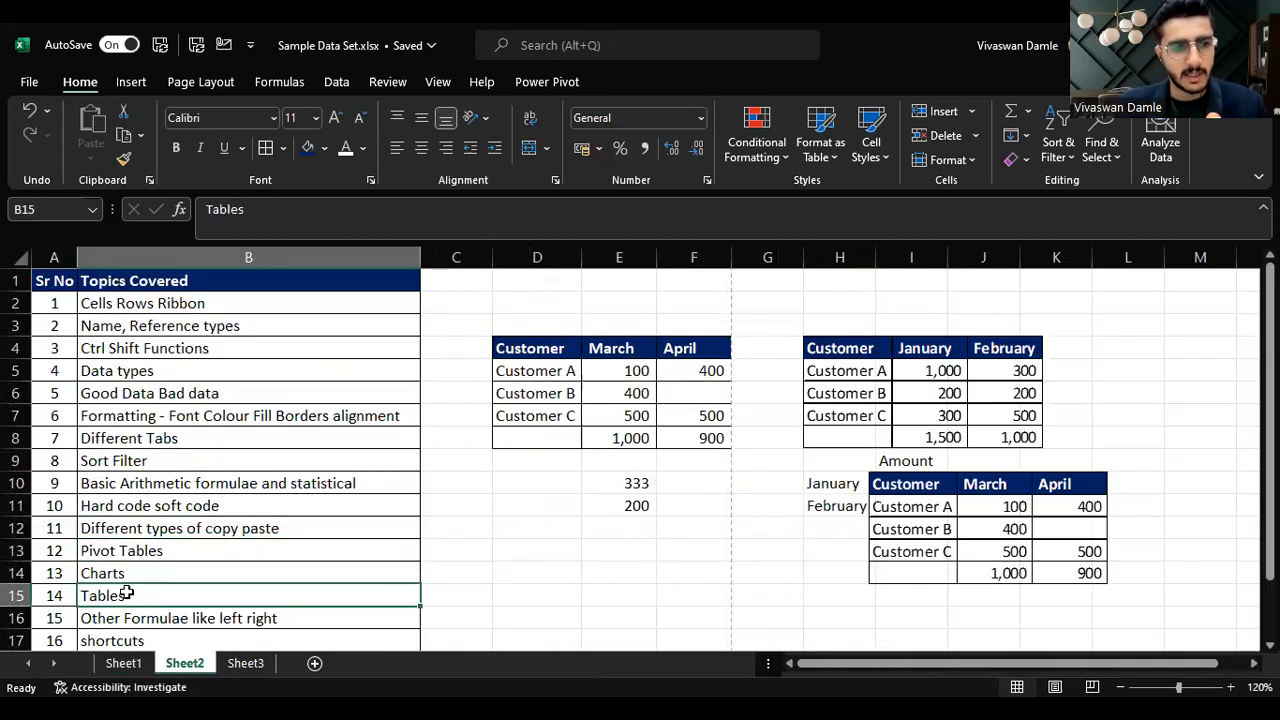
left_click(16, 595)
left_click(112, 670)
left_click(469, 442)
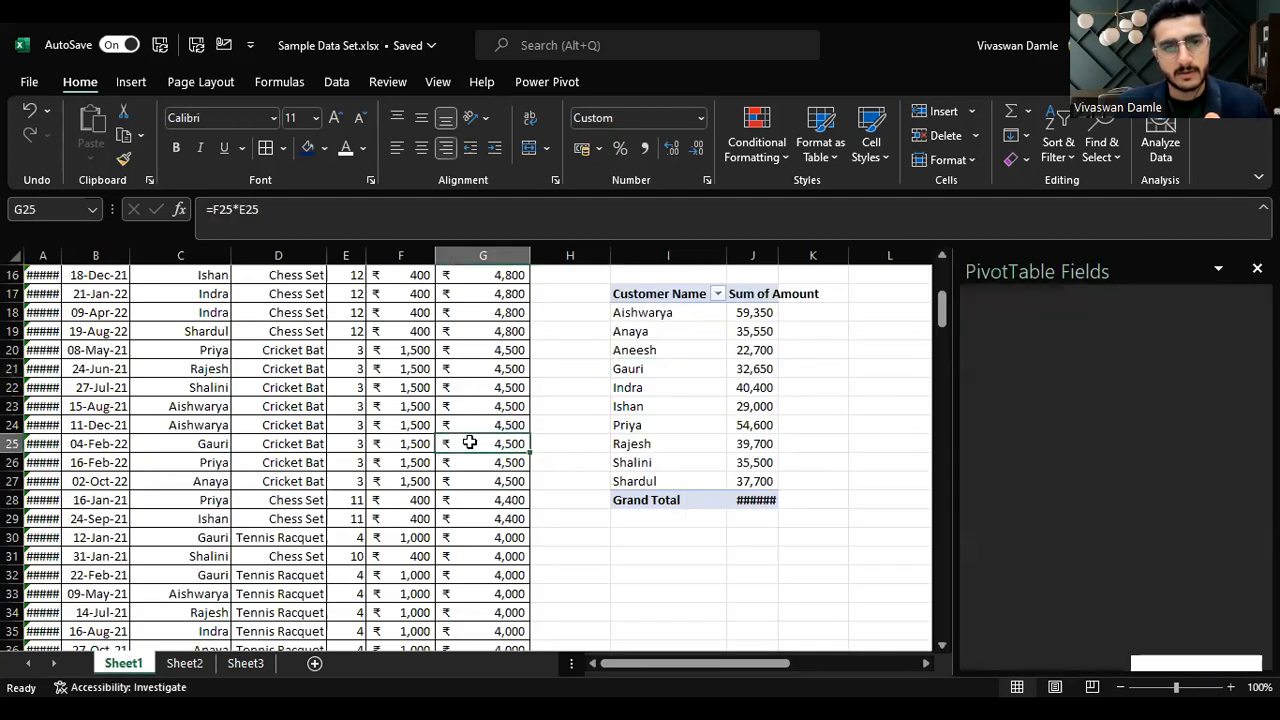
Step: Browse to the last row of the transactions list and back to the top of the data
key("Down")
key("ctrl+Down")
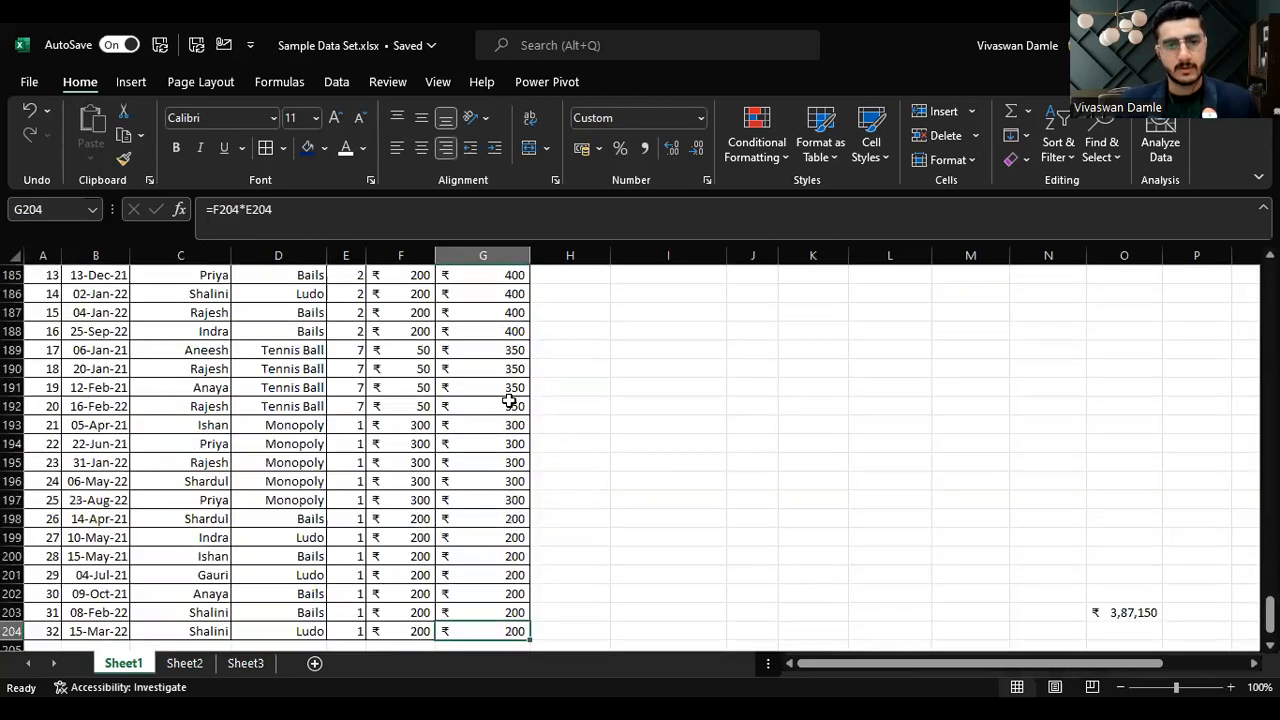
key("Down")
key("Left")
key("Left")
key("Up")
key("Left")
key("Left")
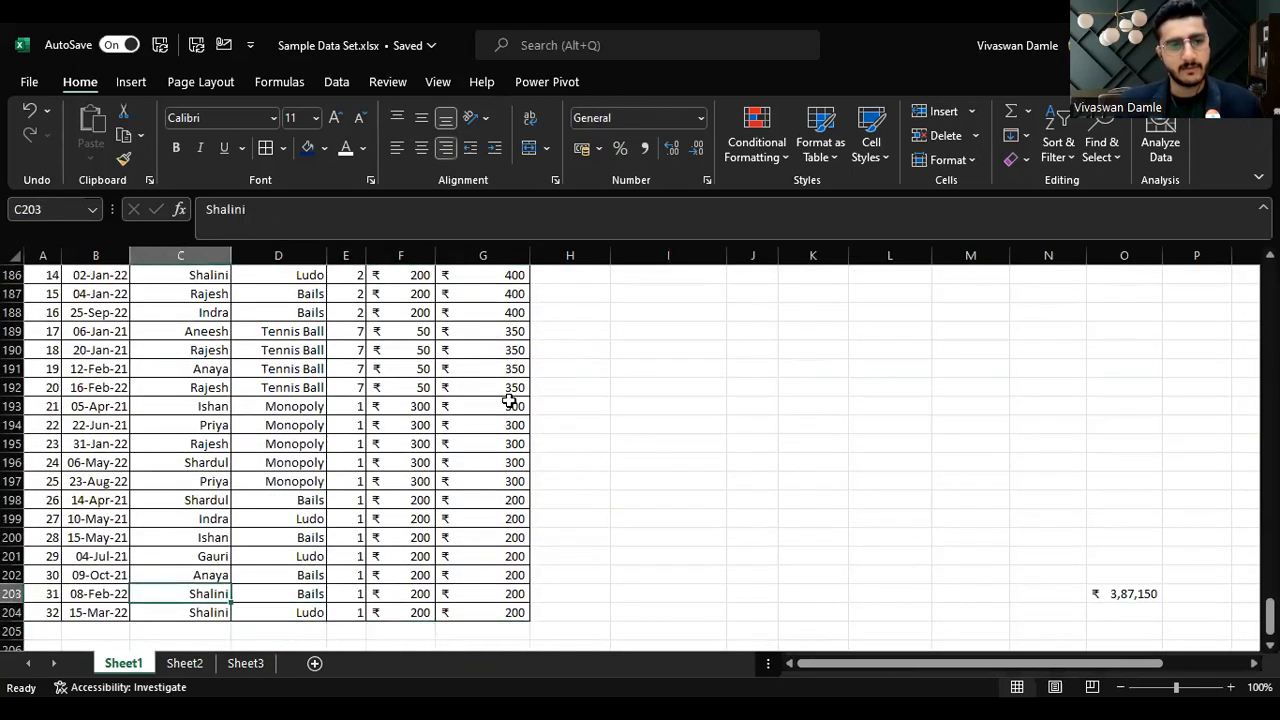
key("ctrl+Up")
key("Right")
key("Right")
key("Down")
key("Right")
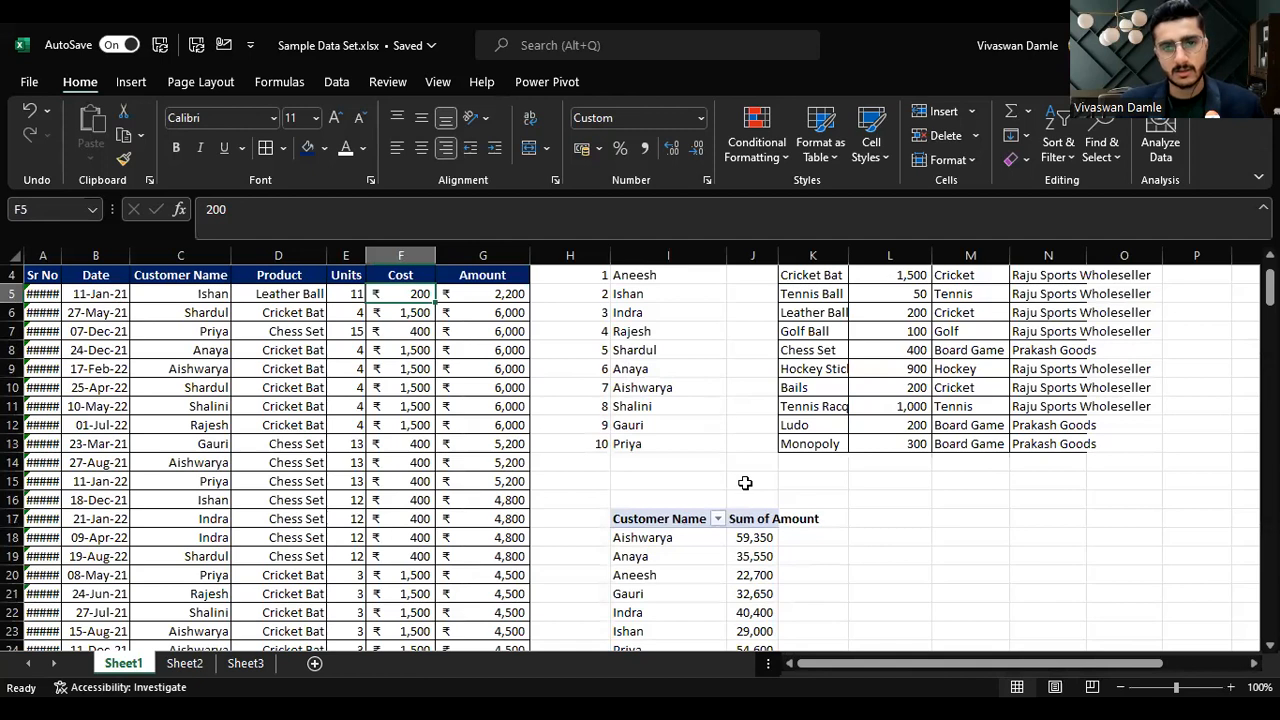
Step: Select the customer names in the pivot table and close the PivotTable Fields pane
scroll(640, 440, "down", 2)
left_click(678, 427)
left_click_drag(678, 427, 663, 589)
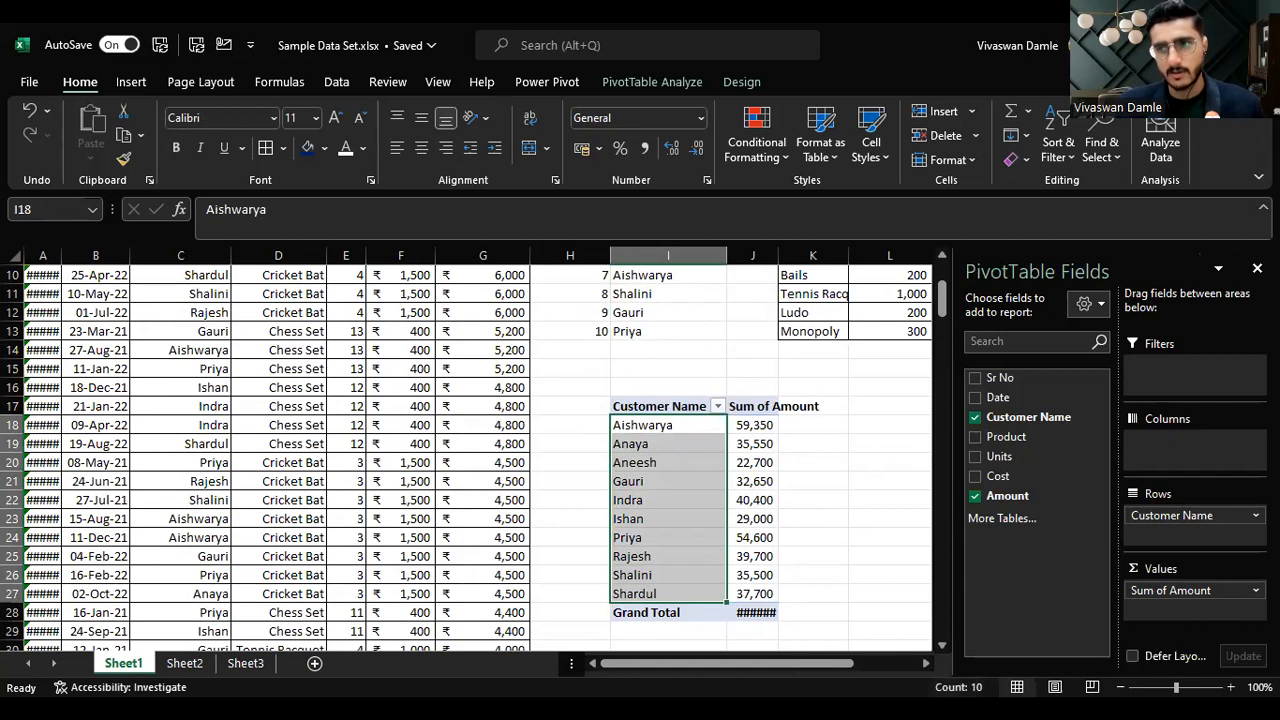
left_click(1257, 268)
Step: Start a new transaction in the first empty row below the data by entering the date 8-10-22
left_click(192, 444)
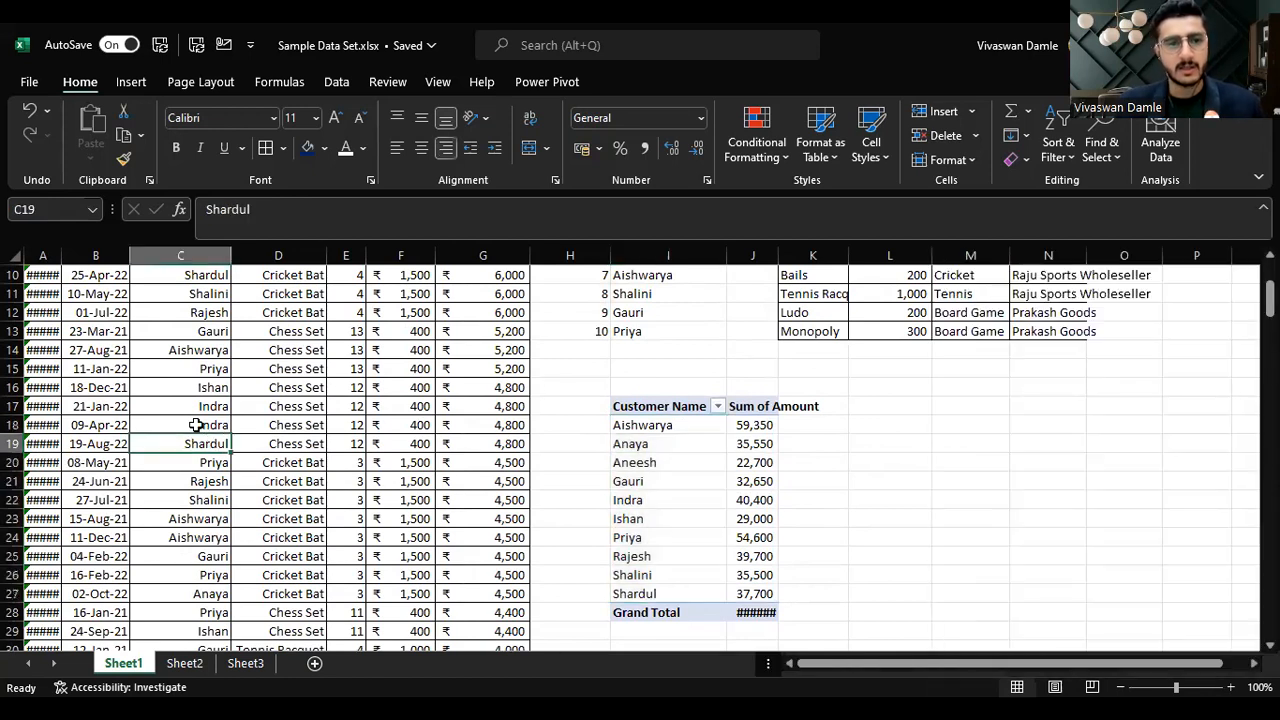
key("ctrl+Down")
key("Down")
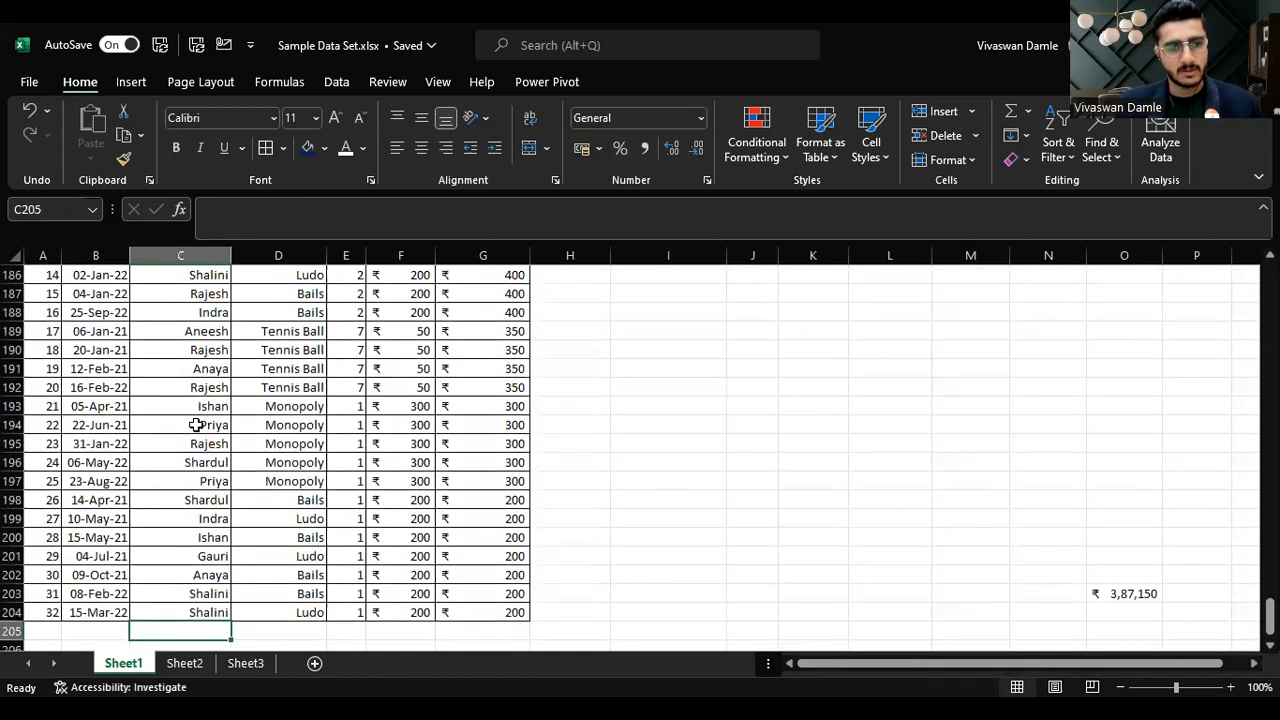
key("Left")
key("Left")
key("Right")
key("Right")
key("Left")
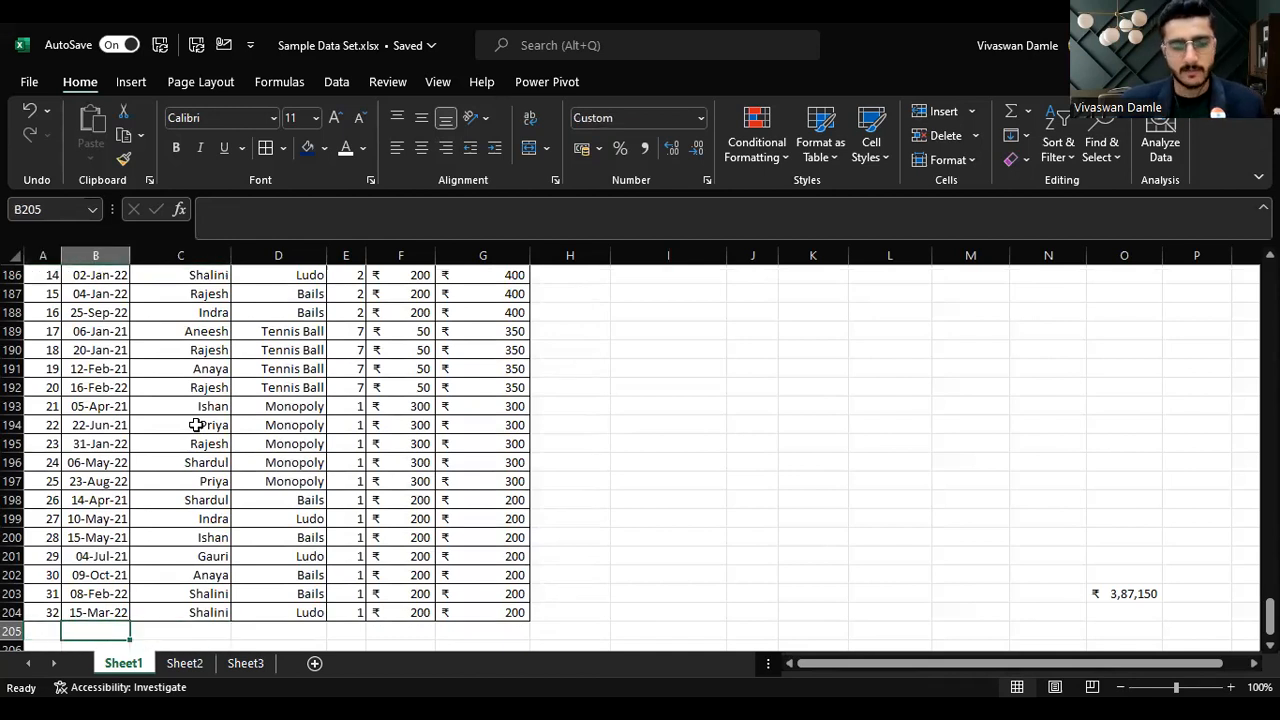
type("8-10-22")
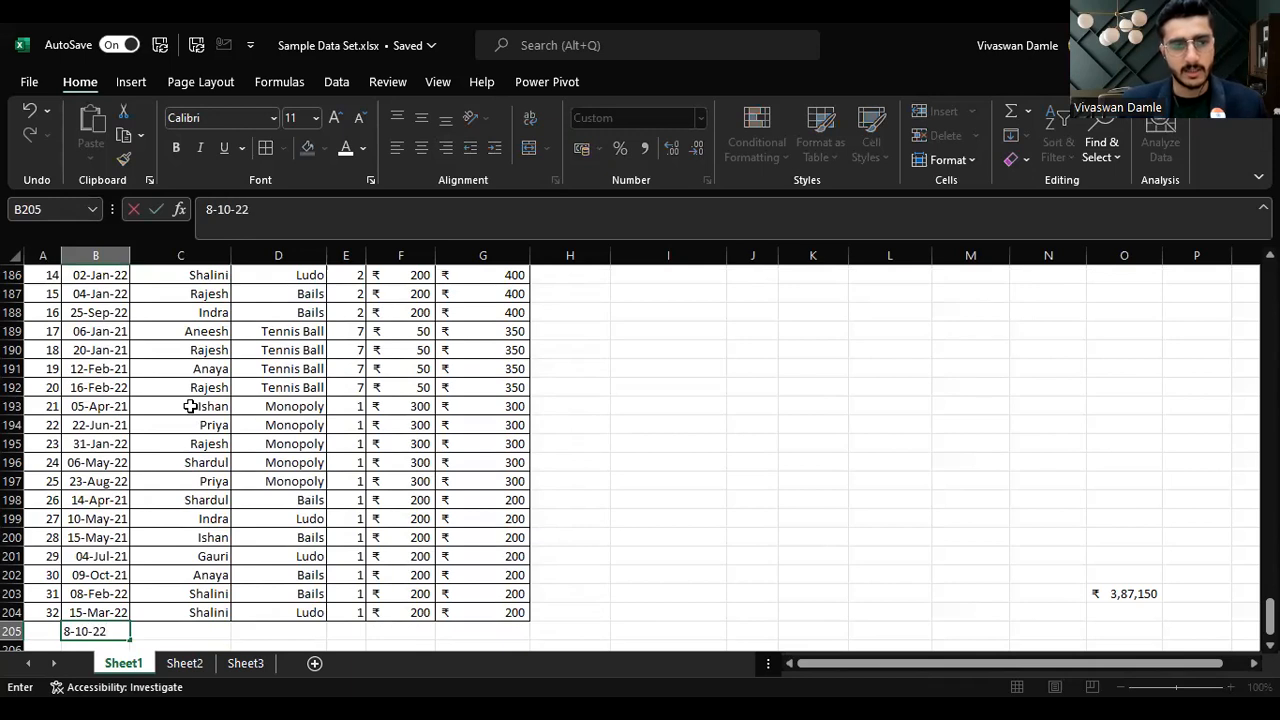
key("Tab")
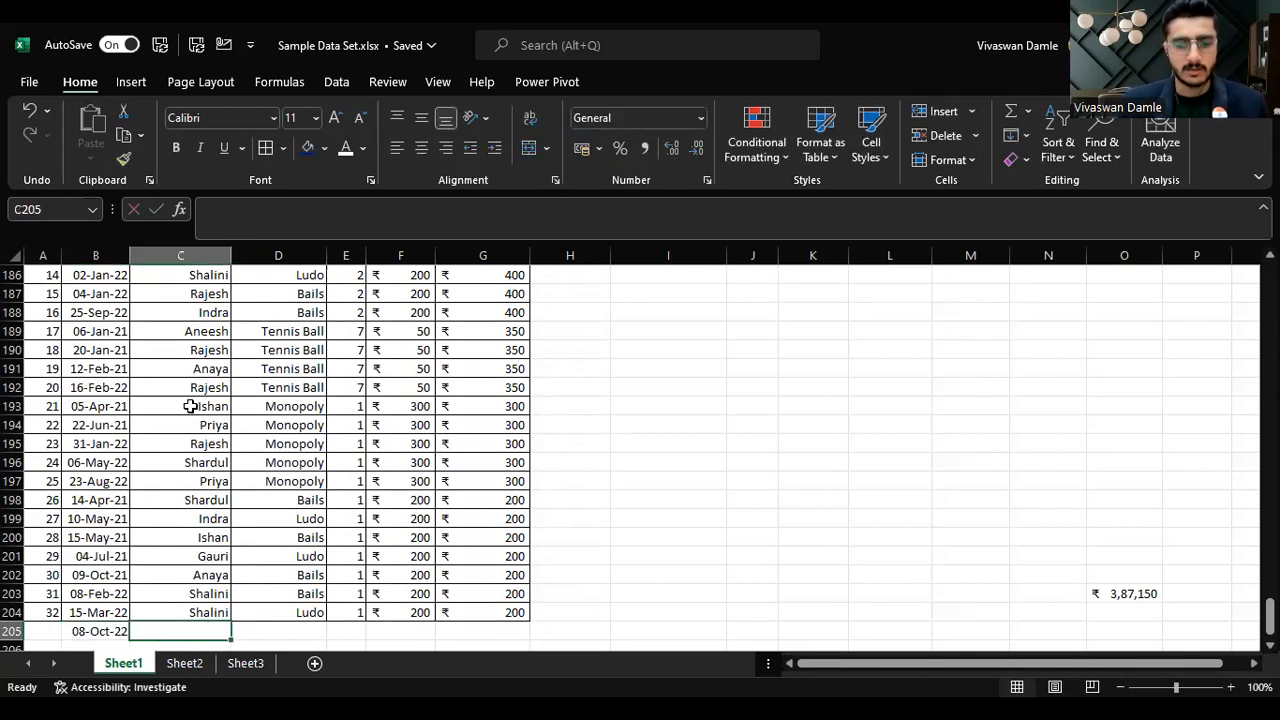
Step: Fill in the new row's customer name, product Chess Set and 10 units
type("Shaunak")
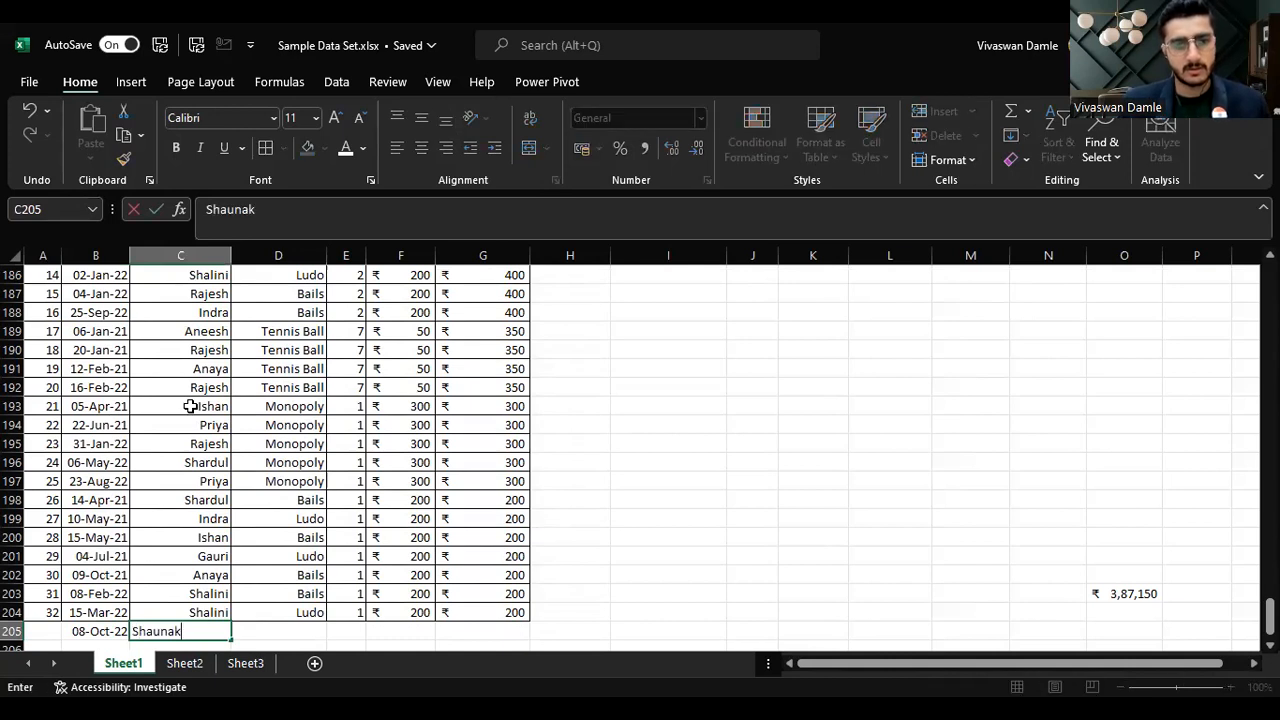
key("Tab")
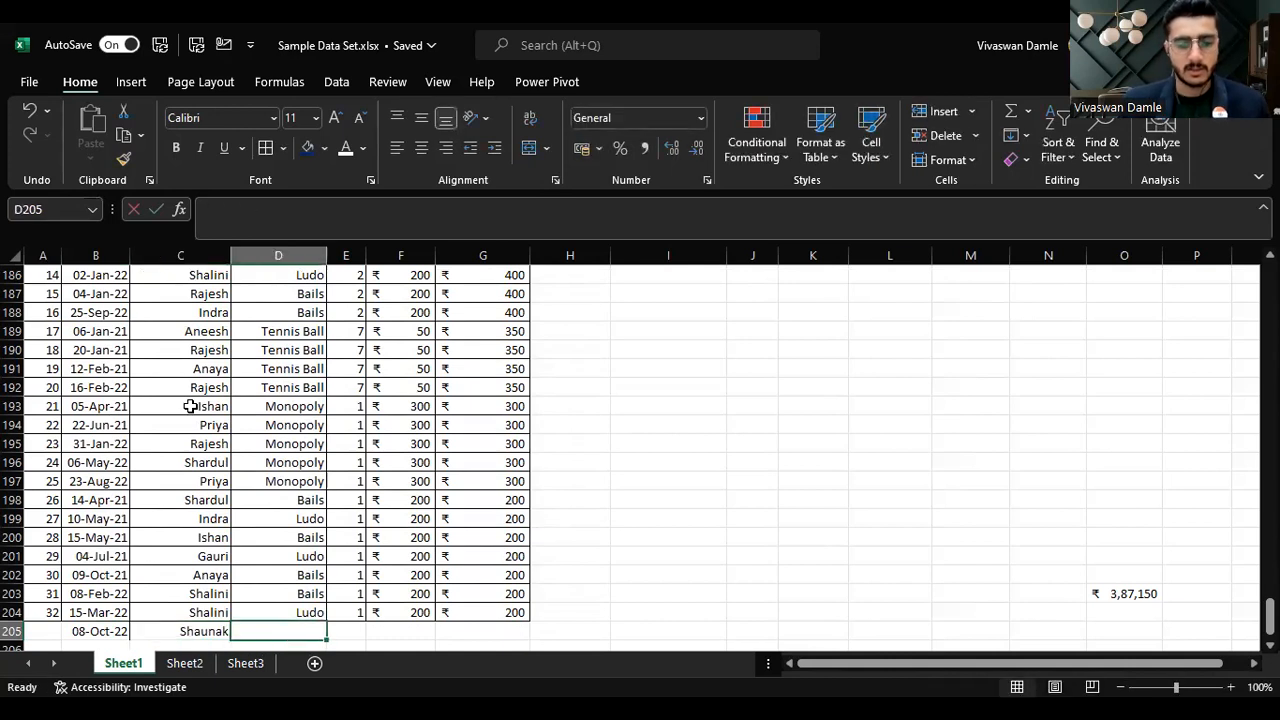
type("Chess Set")
key("Tab")
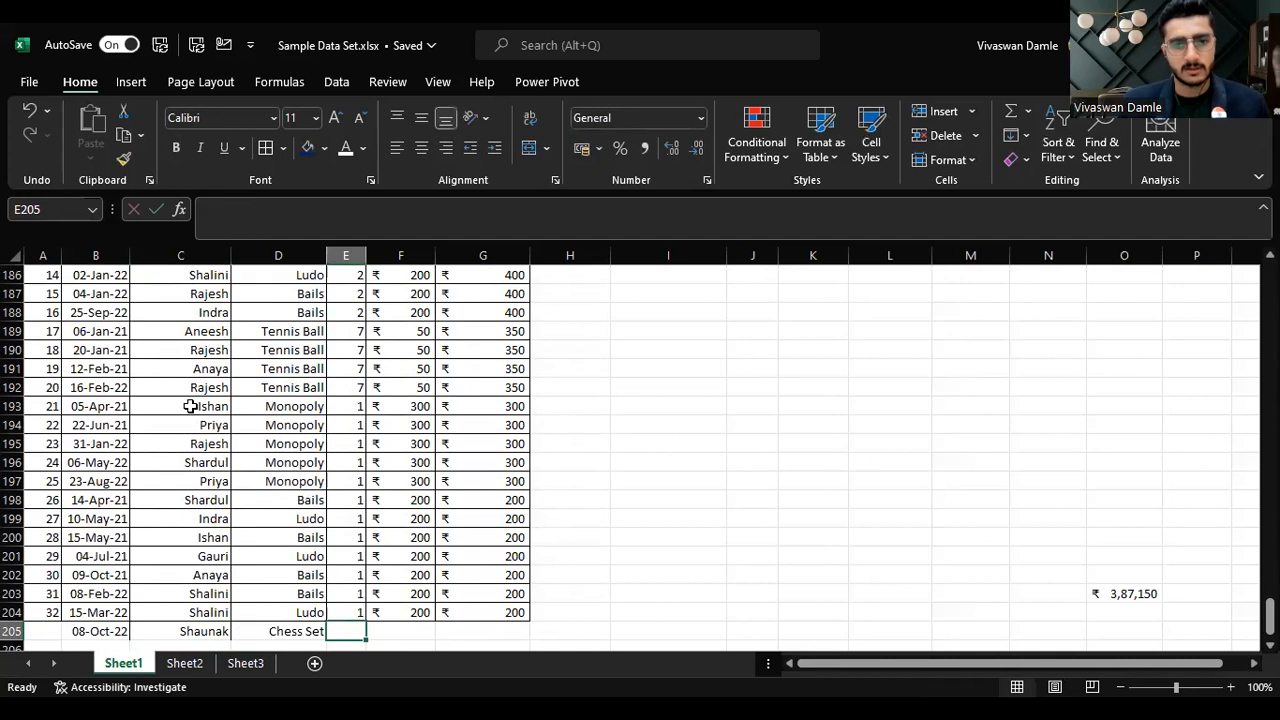
type("10")
key("Tab")
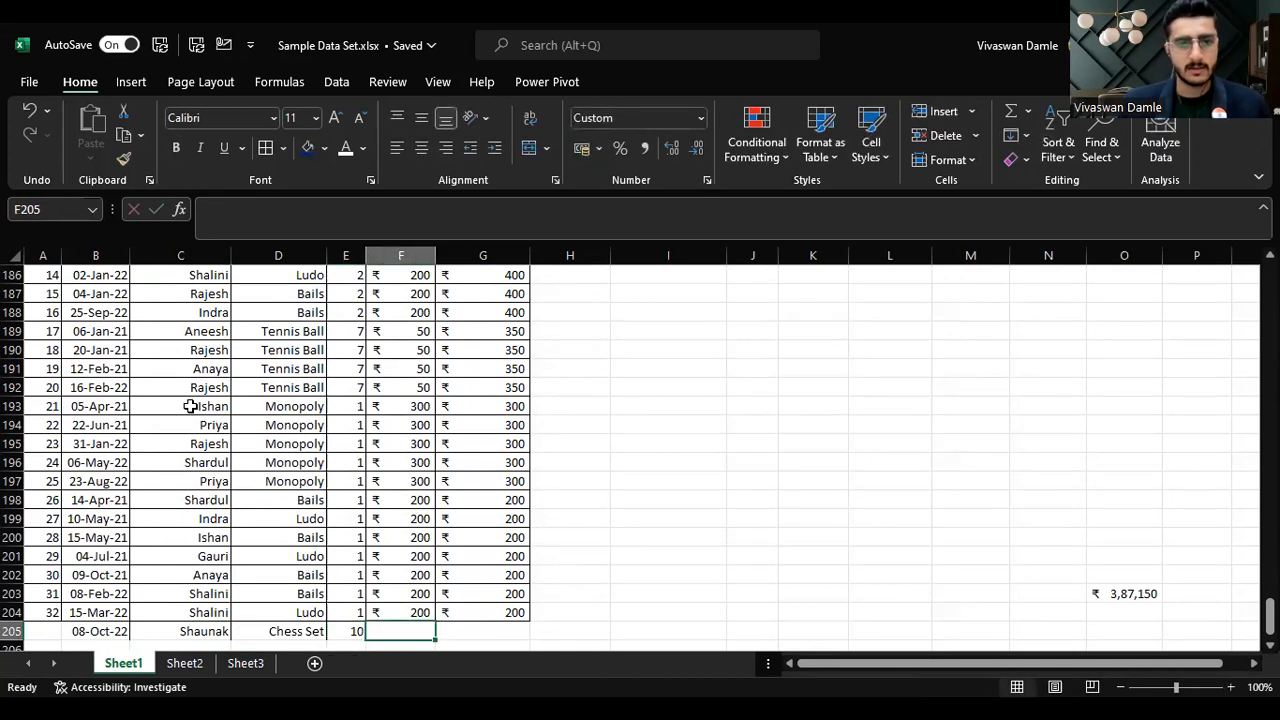
Step: Look up the Chess Set per-unit cost in the equipment table and enter 400 as the new row's cost
scroll(1051, 460, "up", 20)
scroll(1142, 462, "up", 20)
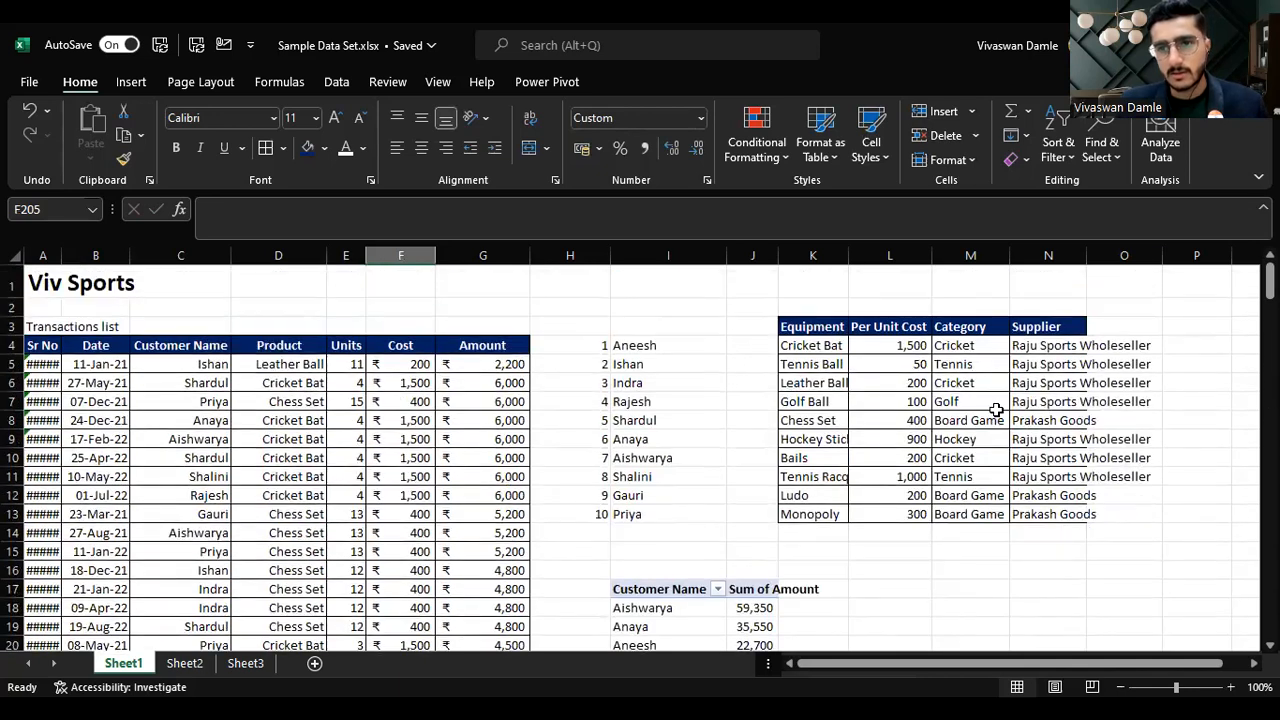
left_click(885, 420)
key("Left")
key("Left")
key("Left")
key("Left")
key("Left")
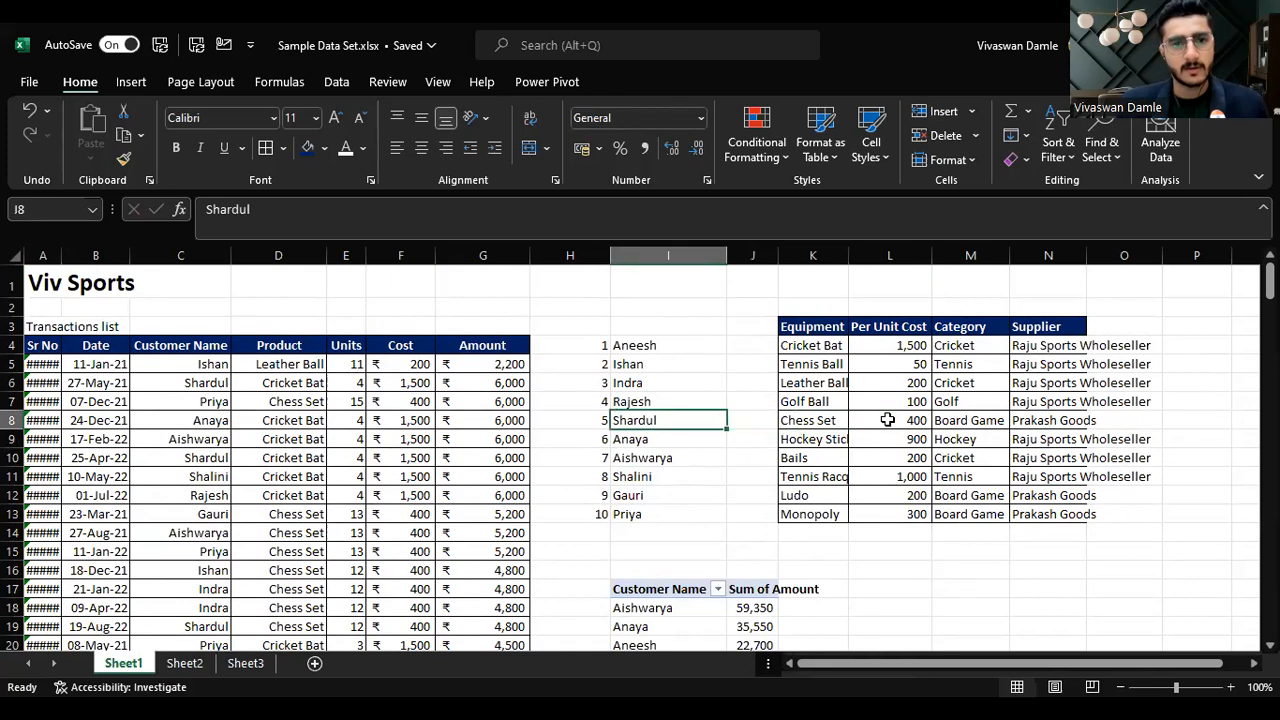
key("ctrl+Down")
key("Down")
key("Down")
key("Up")
key("Left")
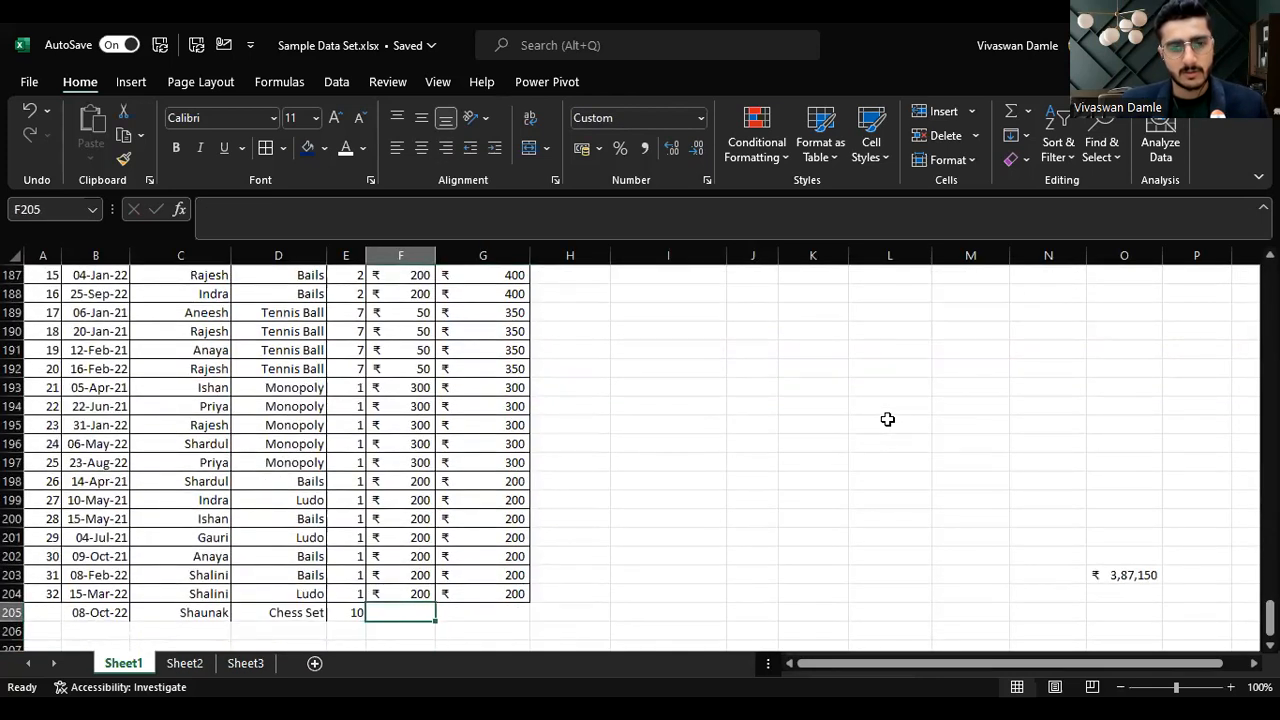
type("400")
key("Tab")
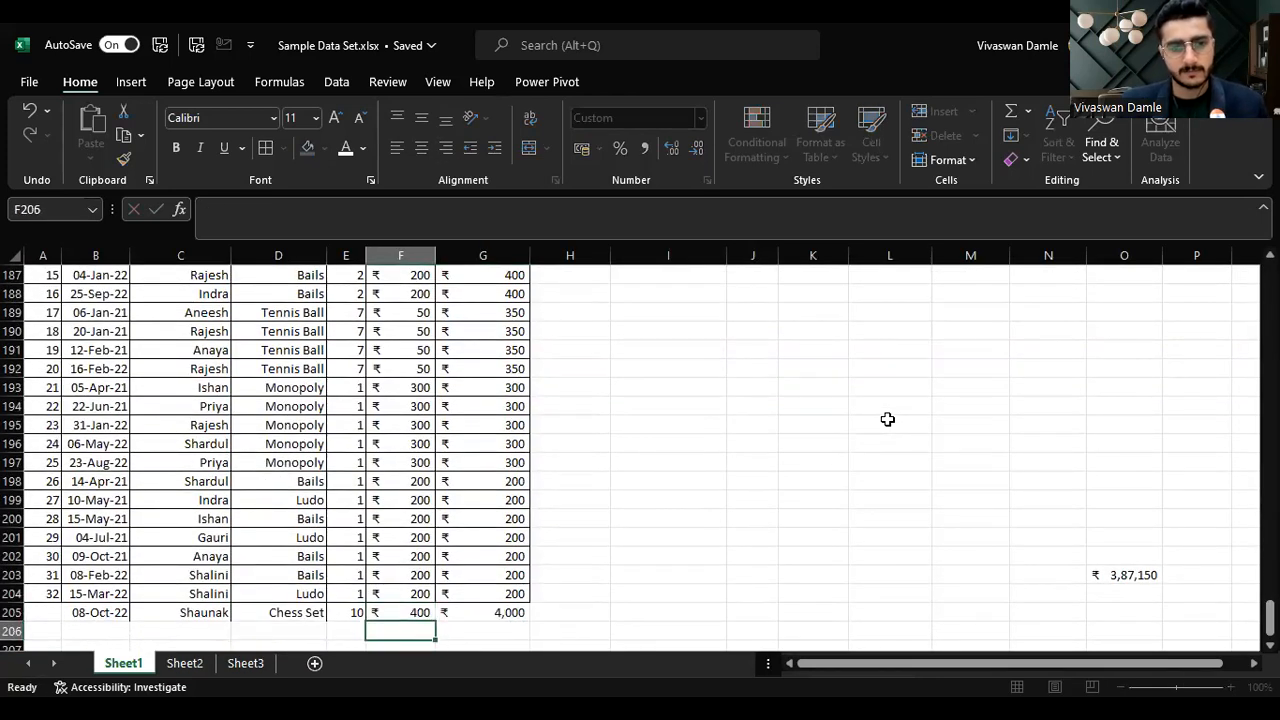
Step: Enter 201 as the serial number of the new transaction row
key("Up")
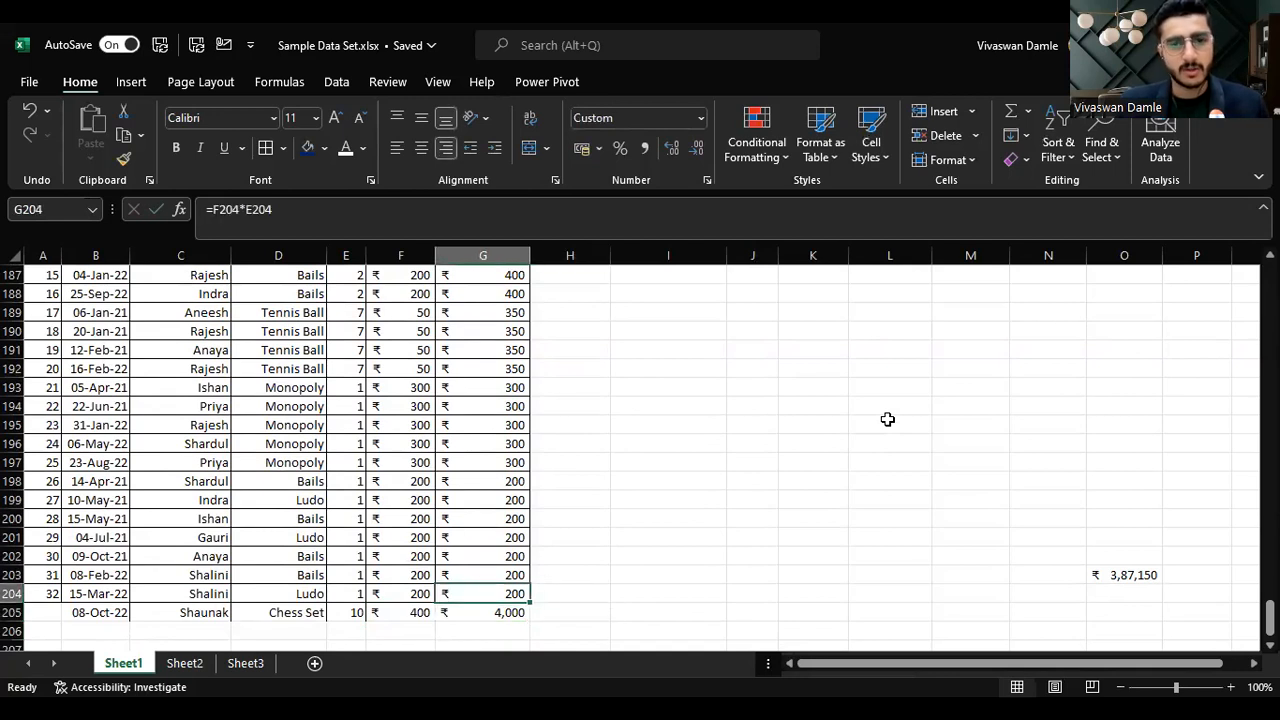
key("Up")
key("Up")
key("Down")
key("Down")
key("Down")
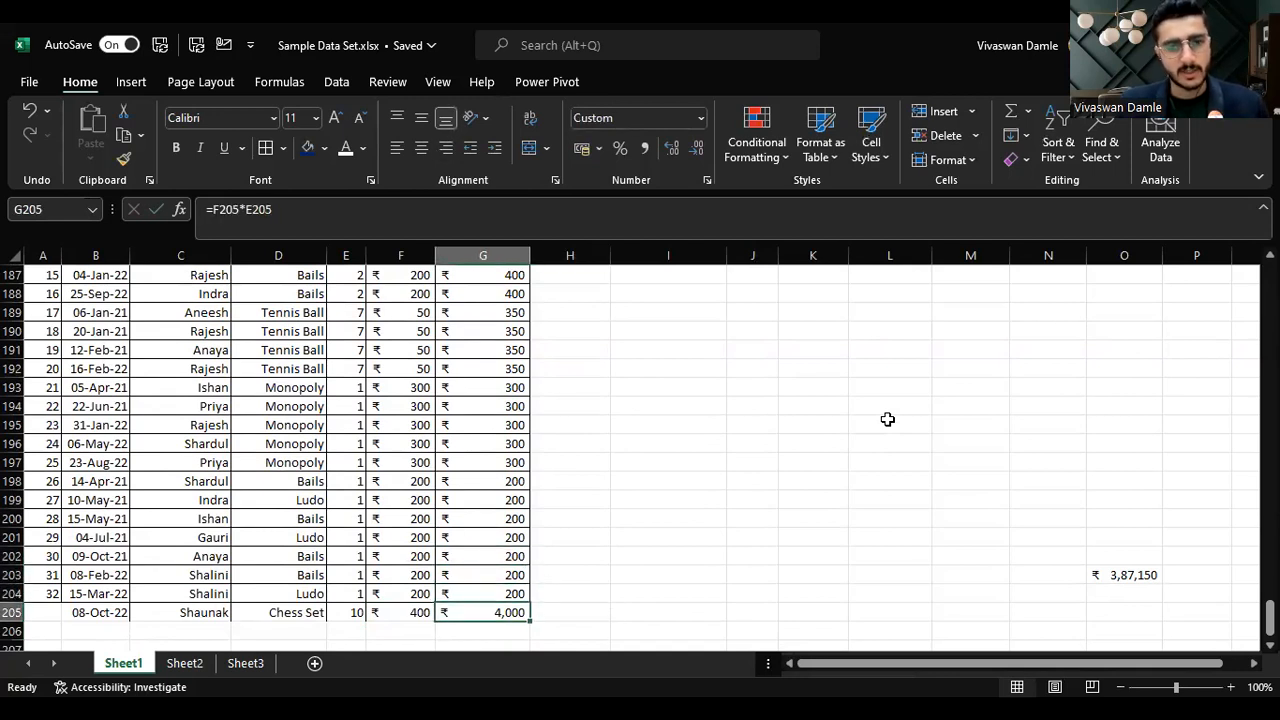
key("shift+Left")
key("shift+Left")
key("shift+Left")
key("shift+Left")
key("shift+Left")
key("shift+Left")
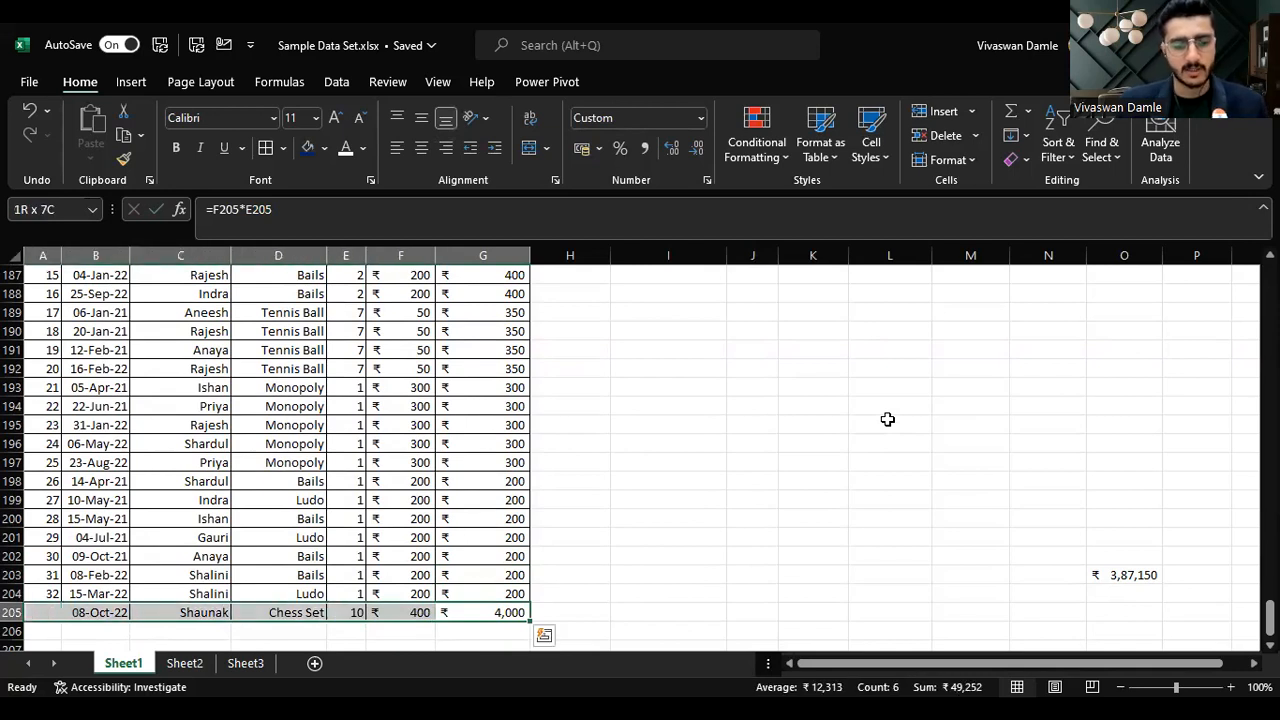
key("Left")
key("Left")
key("Left")
key("Left")
key("Left")
key("Left")
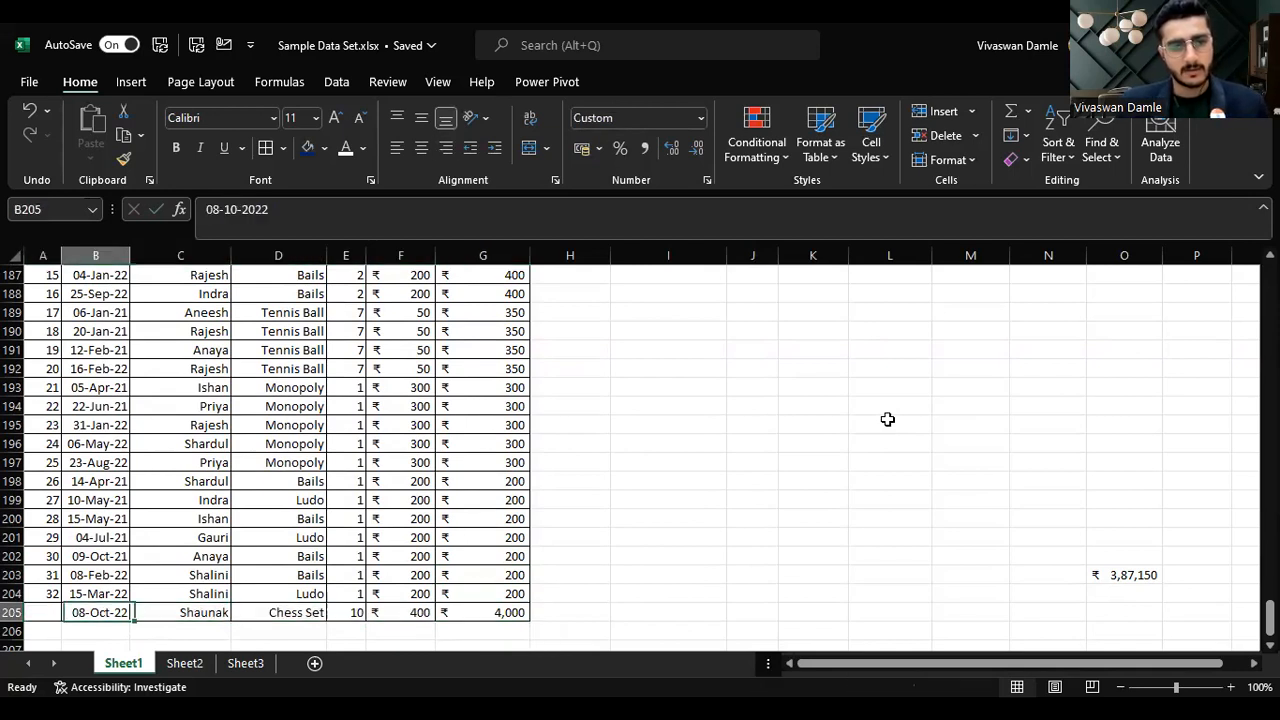
type("200")
key("BackSpace")
type("1")
key("Right")
key("Right")
key("Right")
key("Right")
key("Left")
key("Left")
key("Right")
key("Up")
key("Up")
key("Up")
key("Right")
key("Right")
Step: Select a cell in the pivot table and review its data source range, then accept it
key("Right")
key("Right")
key("Up")
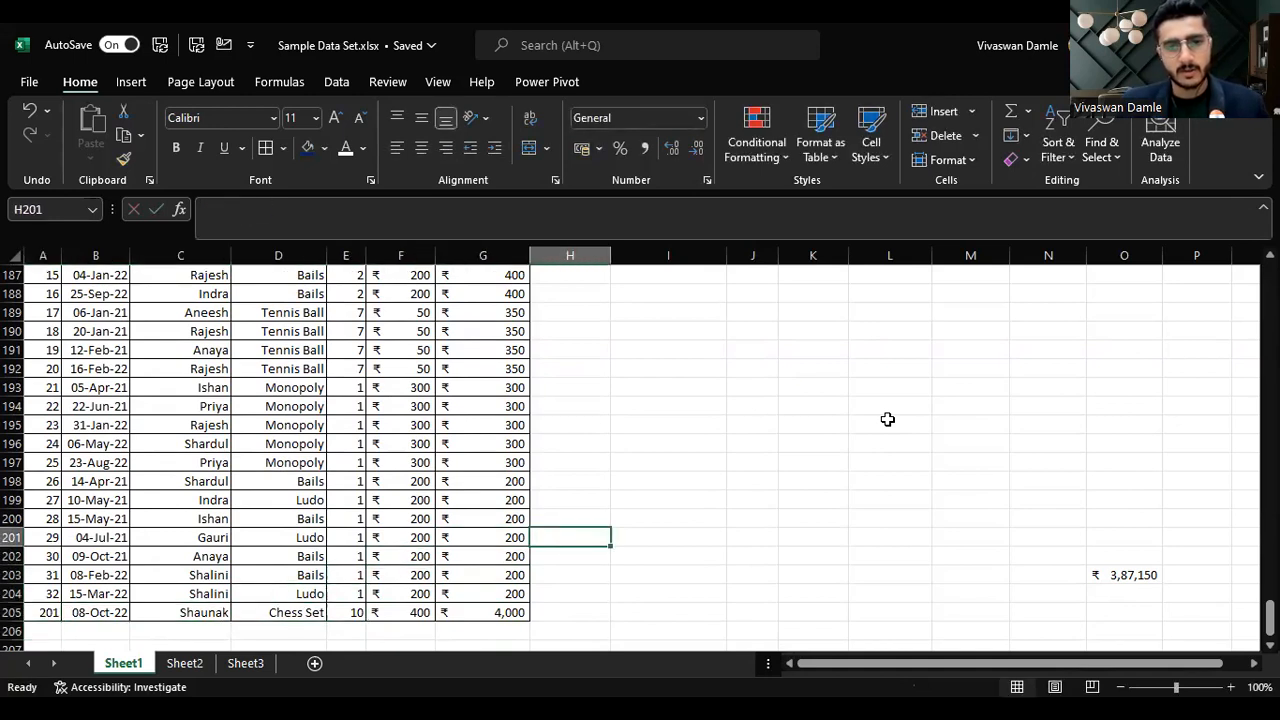
key("ctrl+Up")
key("Right")
key("Down")
key("Down")
key("Down")
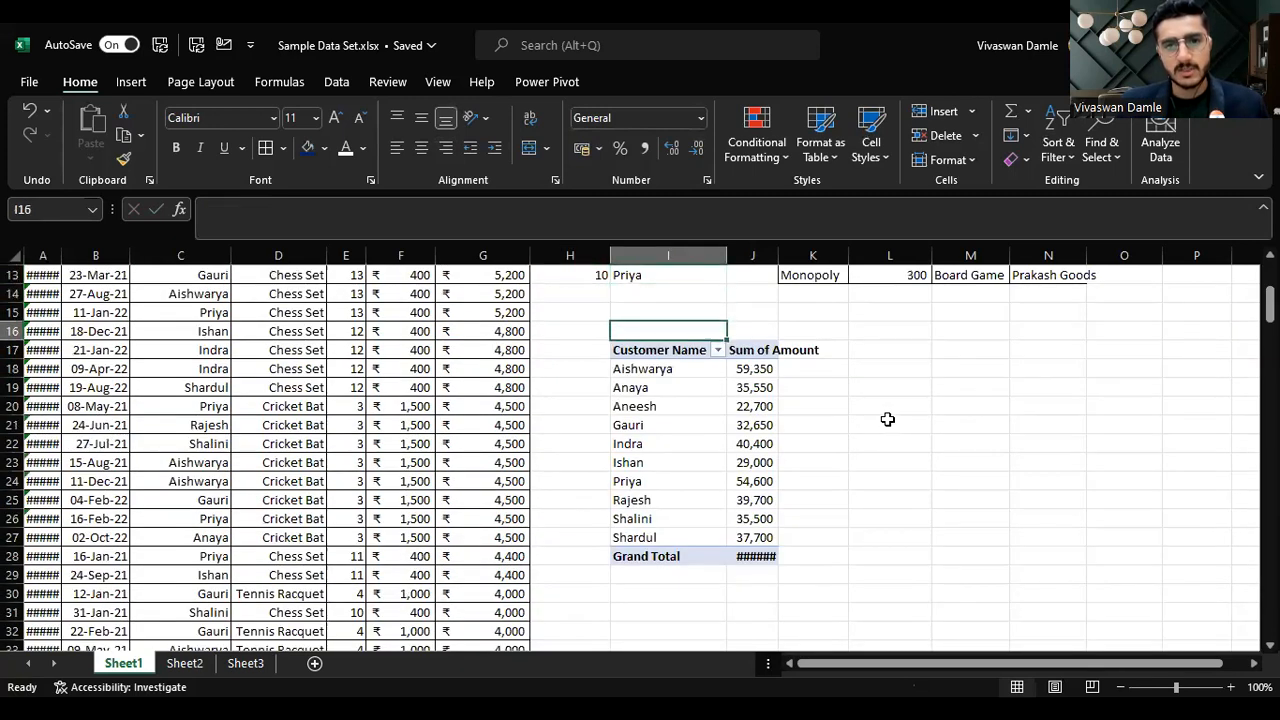
key("Down")
key("Down")
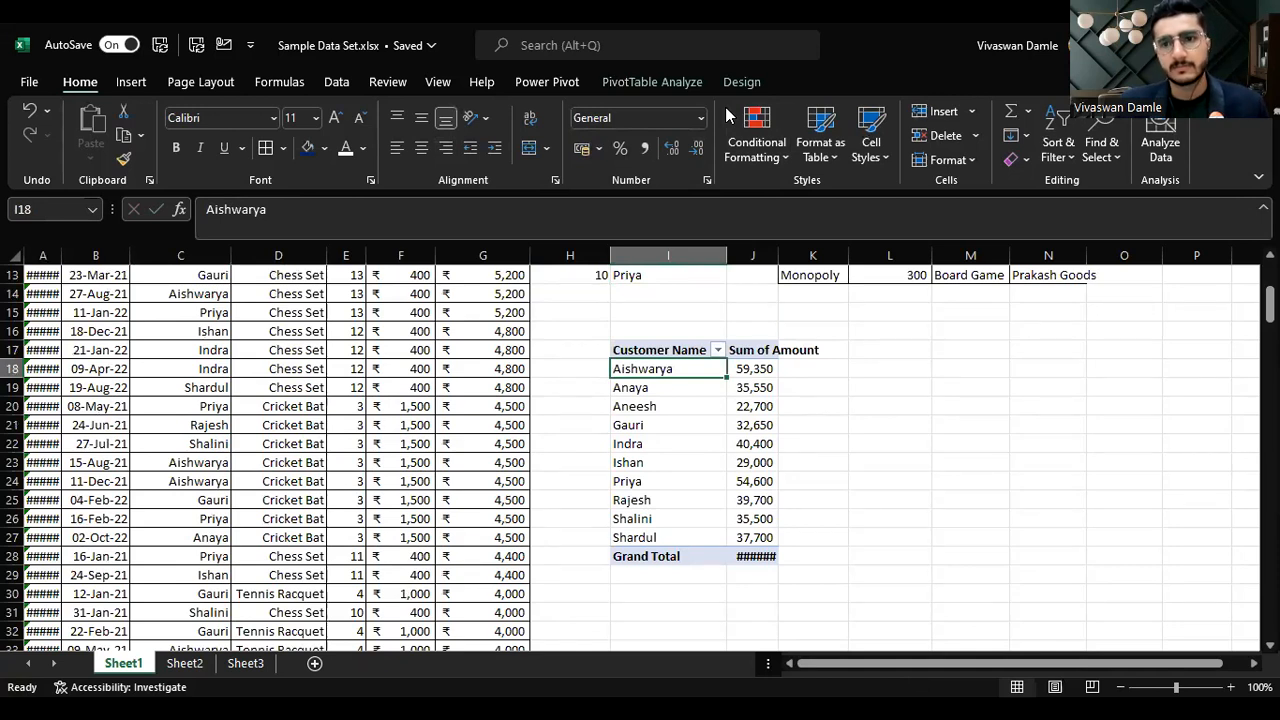
key("alt+Tab")
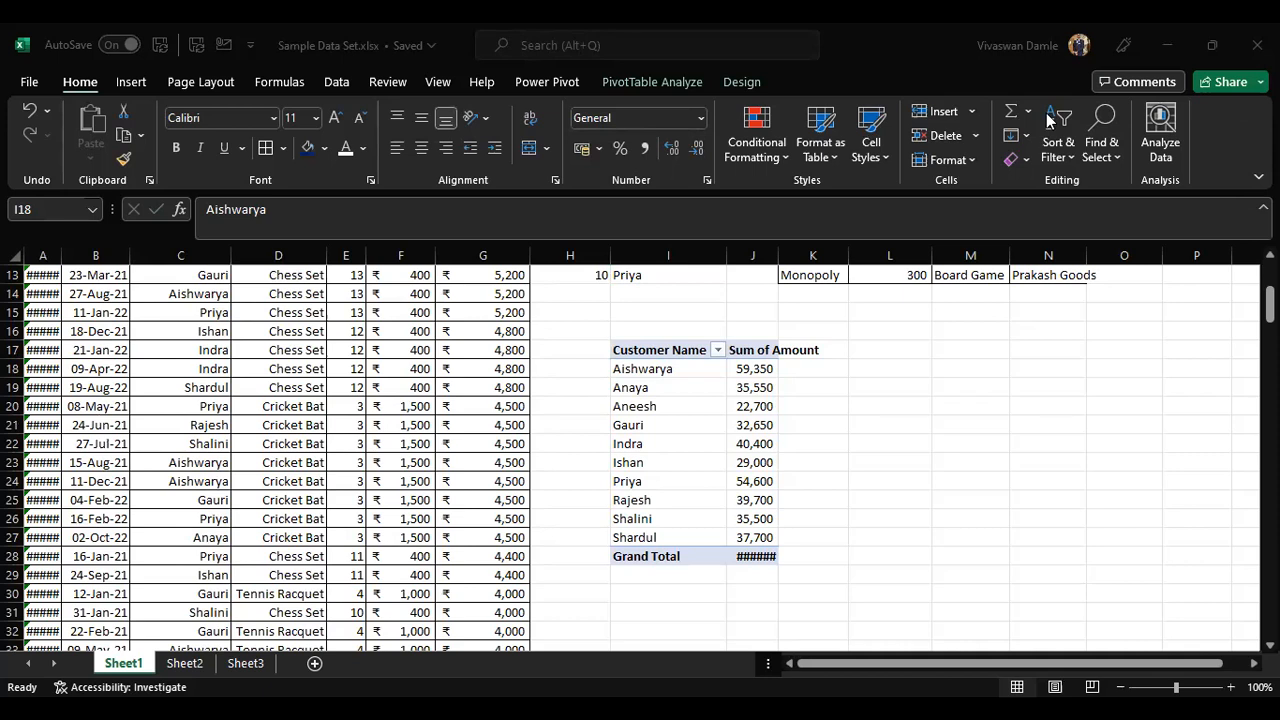
key("alt+Tab")
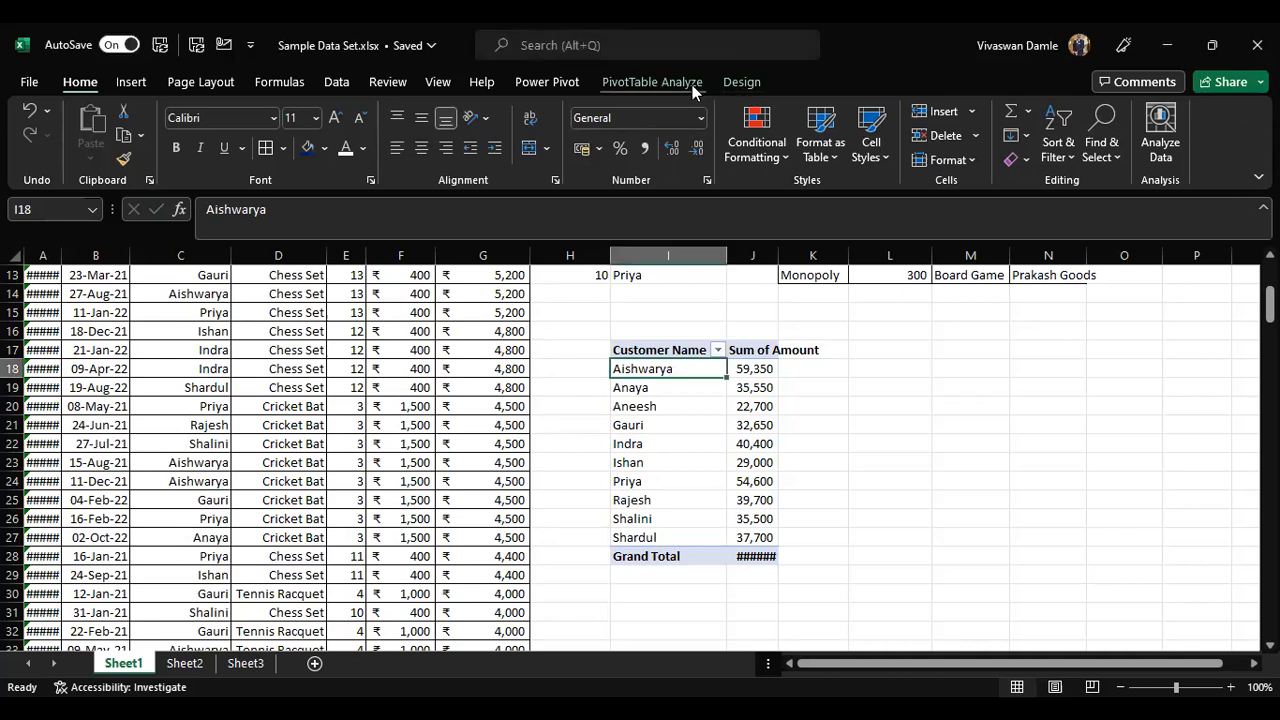
left_click(692, 85)
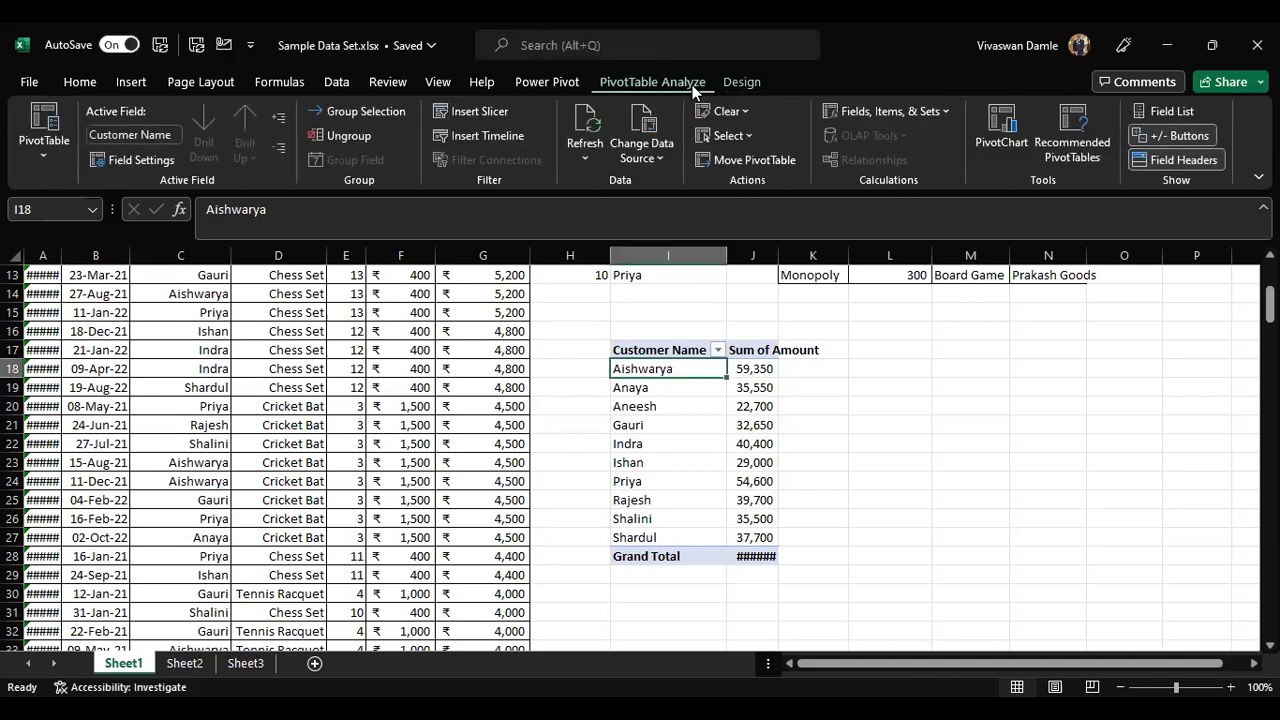
left_click(643, 123)
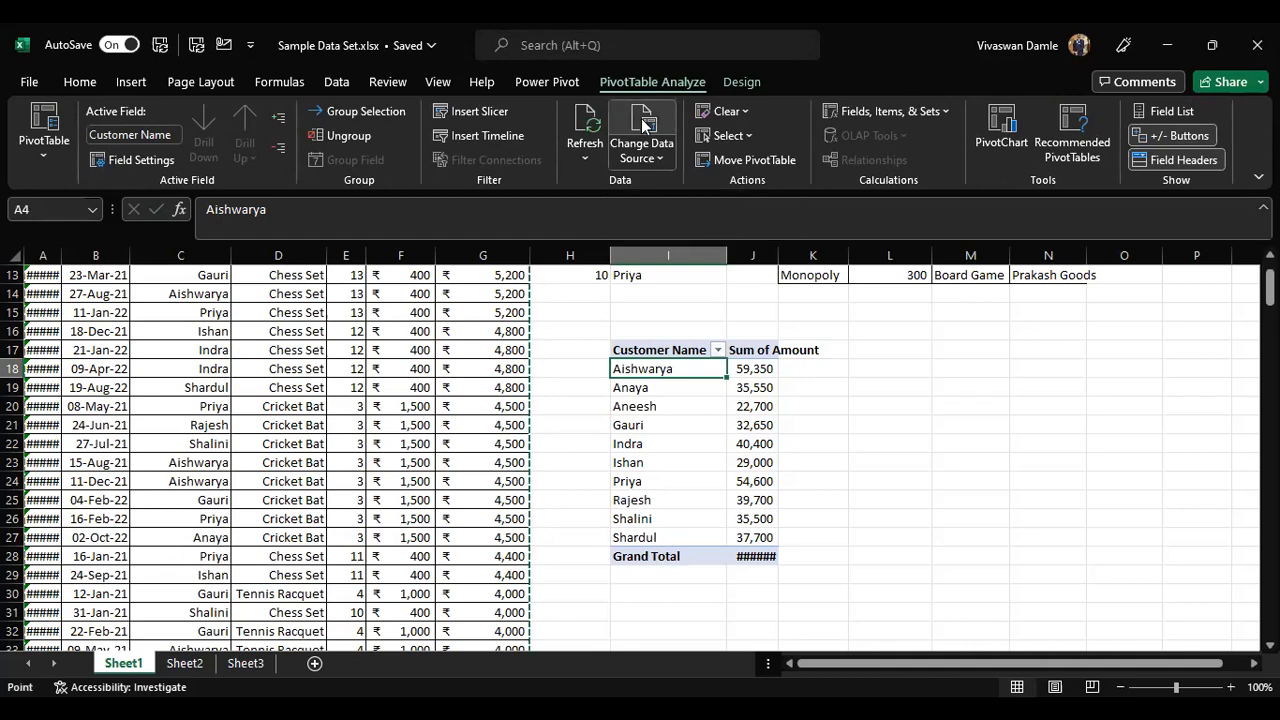
scroll(367, 404, "down", 20)
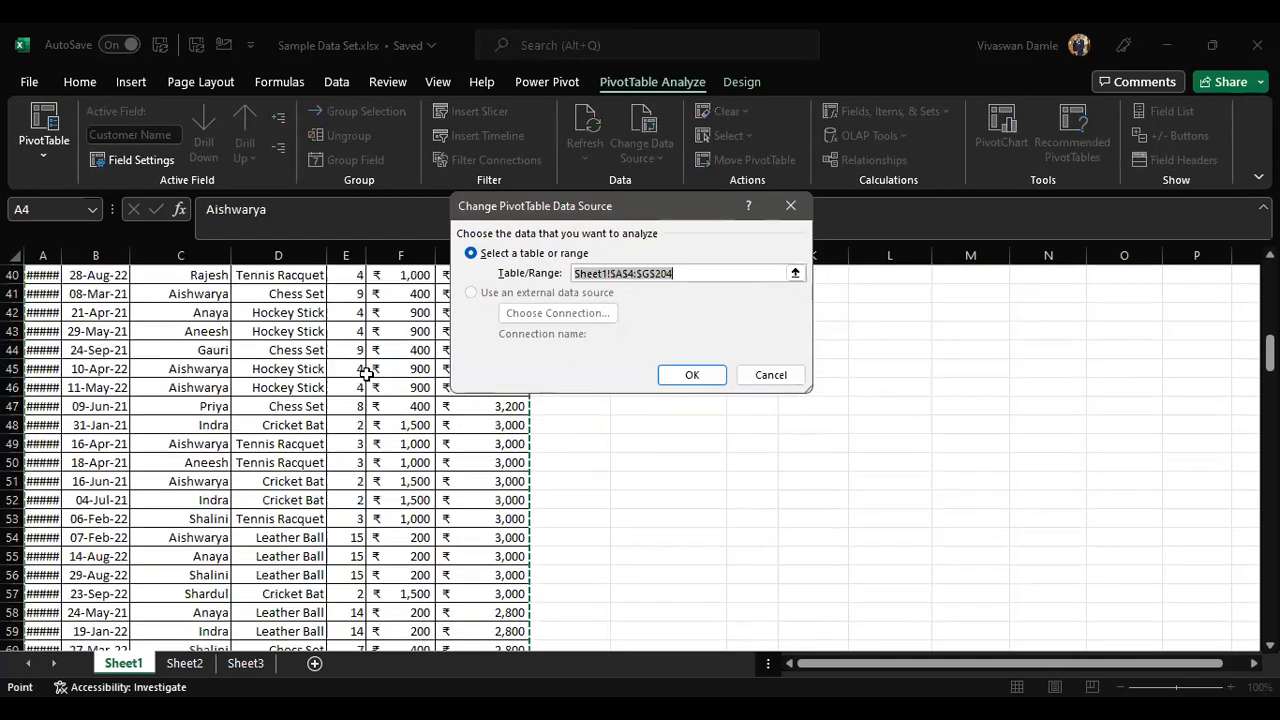
scroll(367, 363, "down", 20)
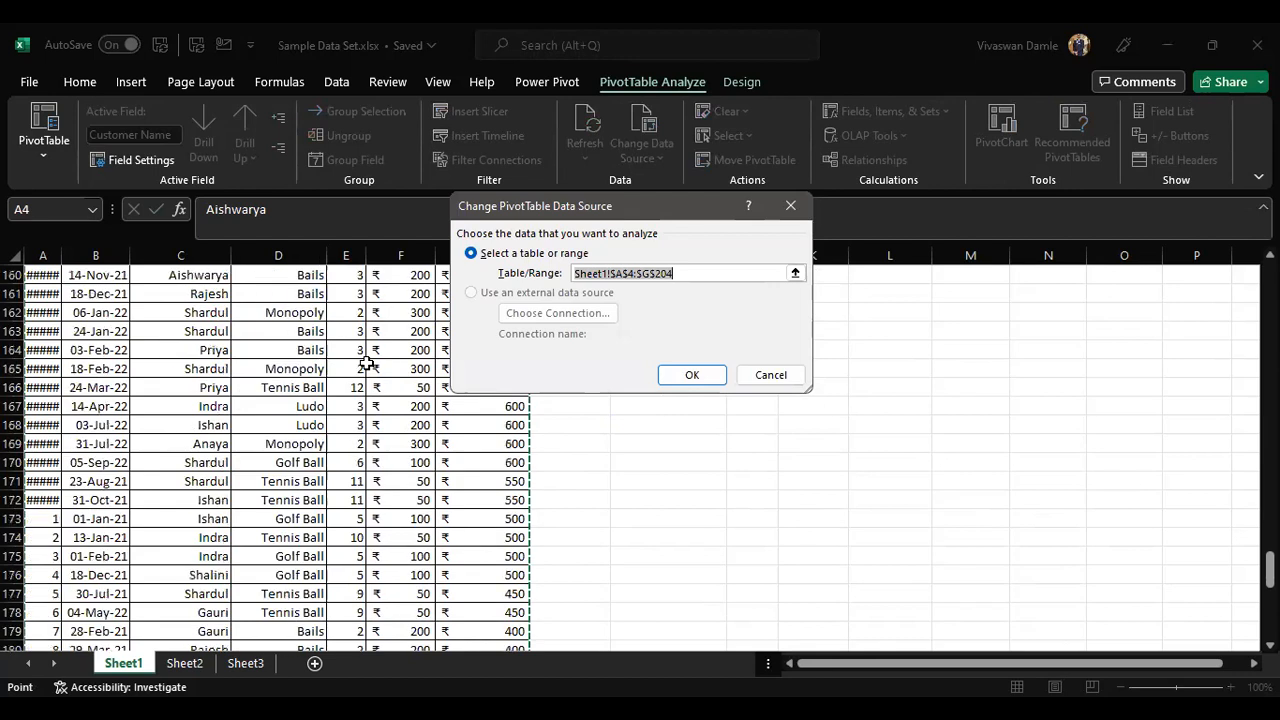
scroll(367, 363, "up", 8)
scroll(367, 363, "down", 4)
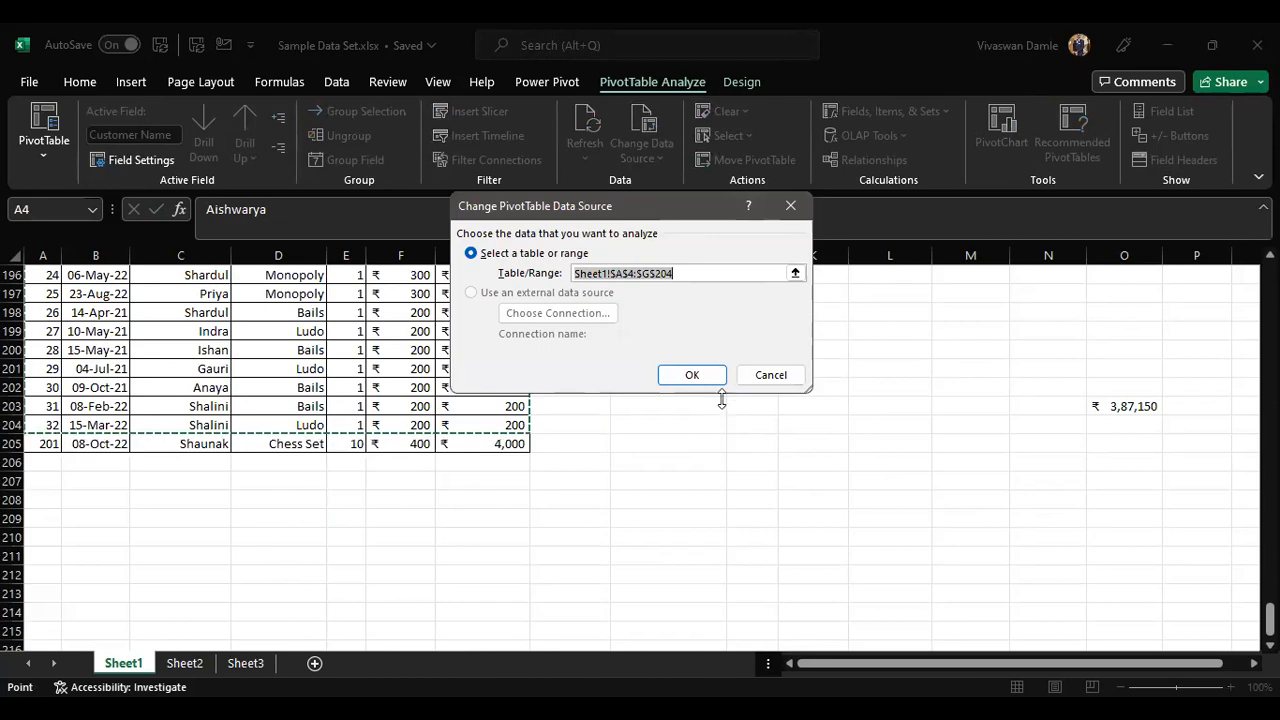
left_click(706, 373)
Step: Try to refresh the pivot table
scroll(793, 361, "up", 20)
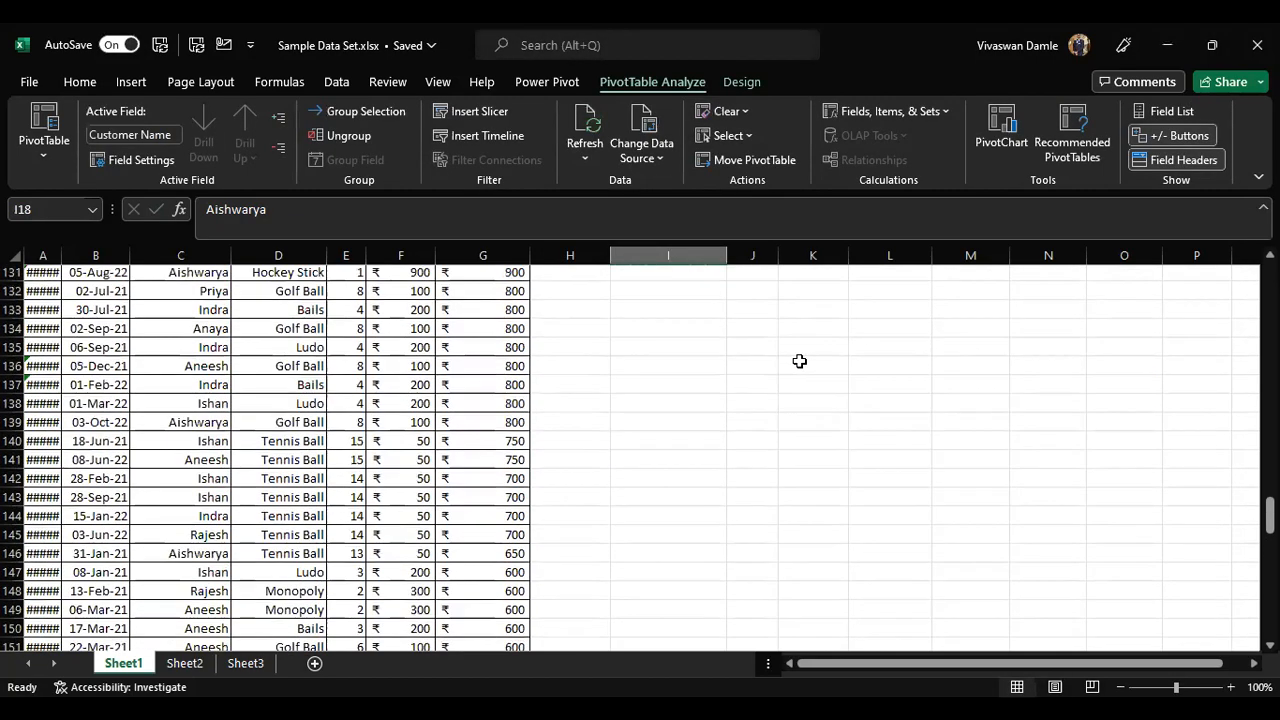
scroll(800, 361, "up", 20)
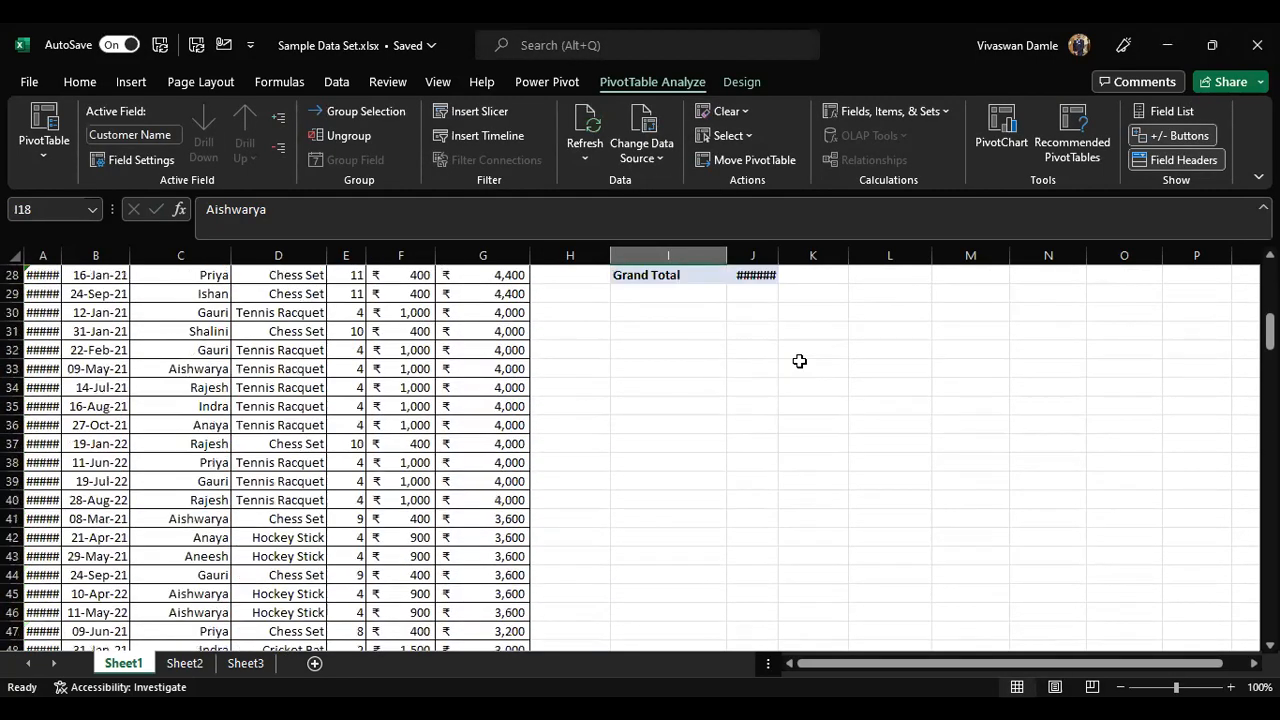
scroll(676, 406, "down", 4)
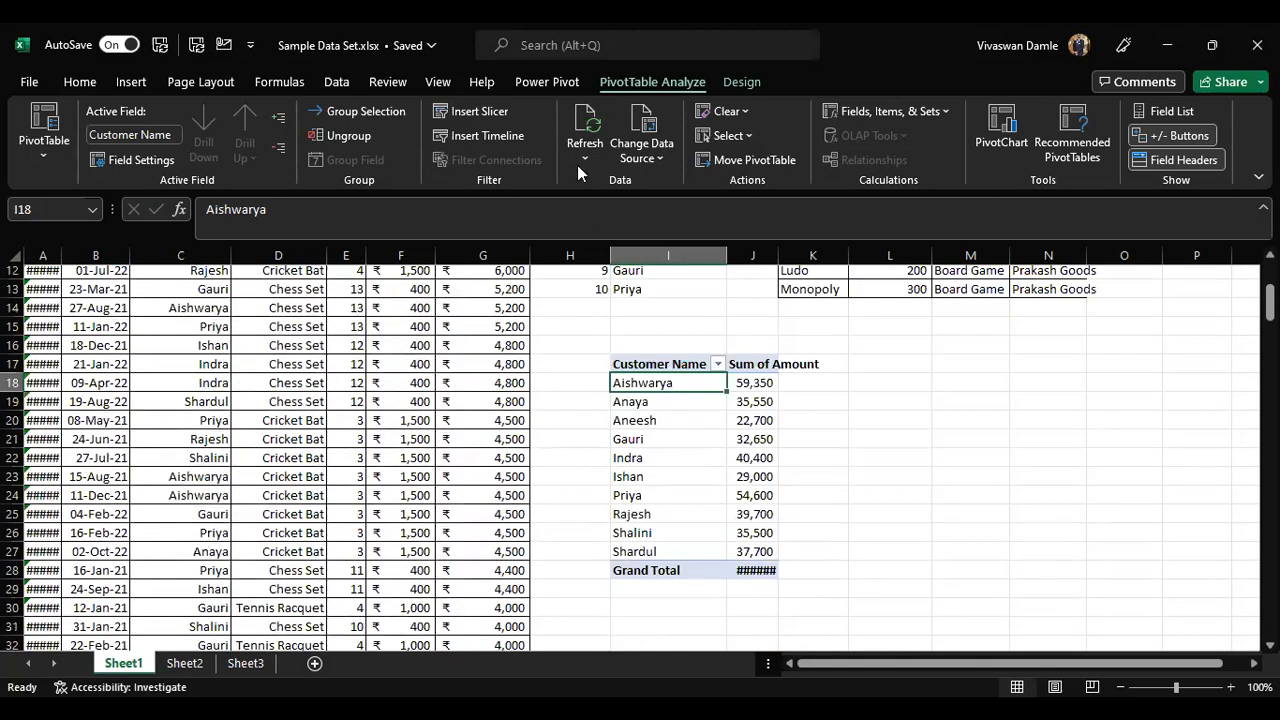
left_click(590, 115)
Step: Delete the newly added transaction row 205 from the sheet
scroll(700, 410, "up", 4)
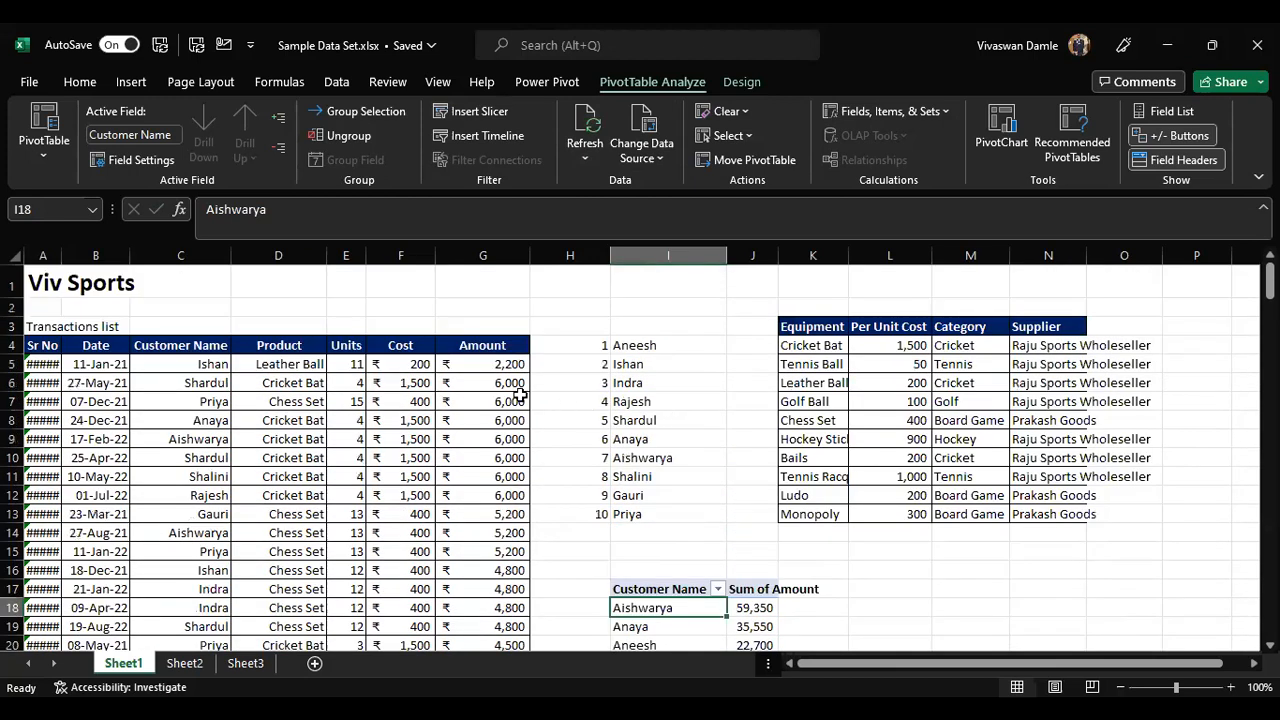
left_click(509, 346)
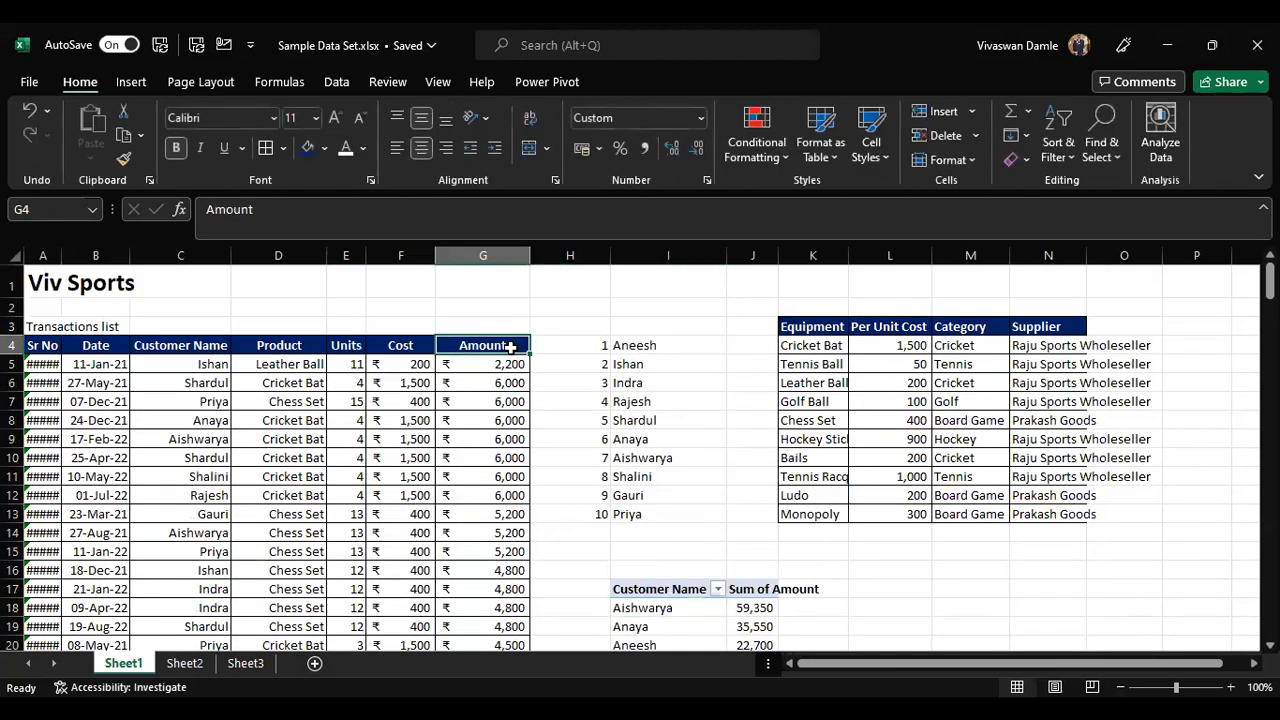
key("ctrl+shift+Left")
key("ctrl+shift+Down")
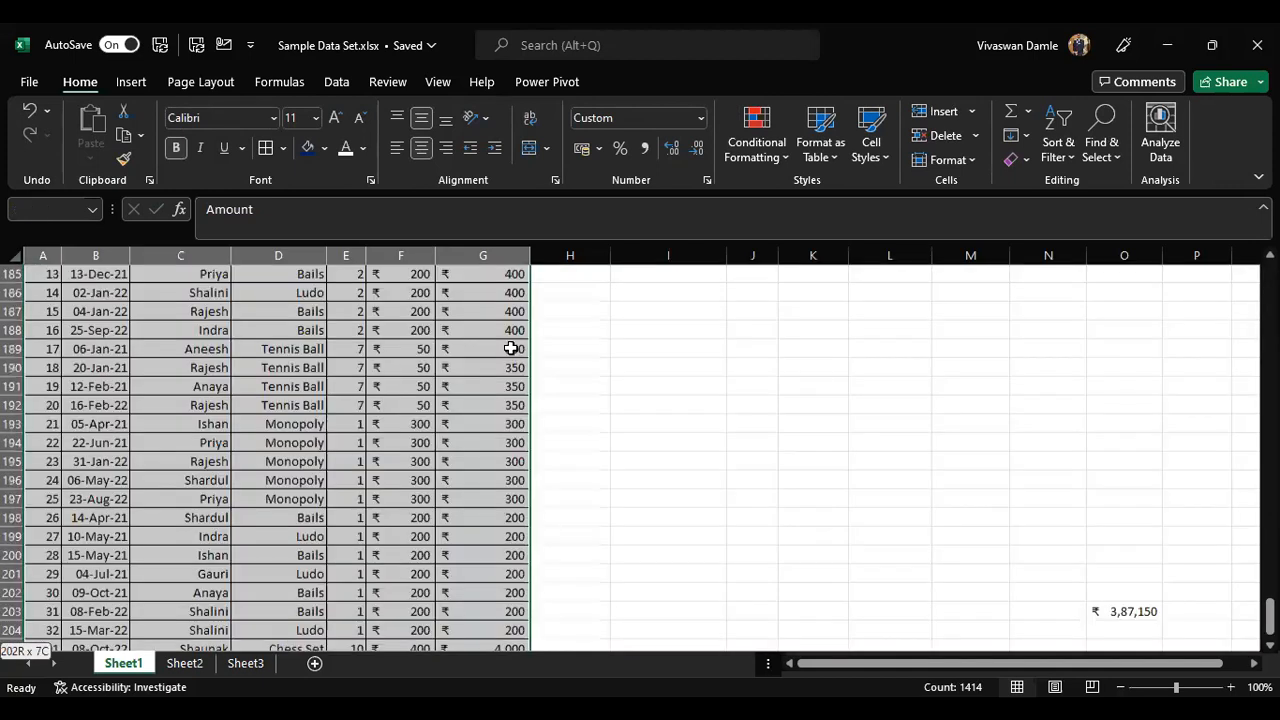
key("shift+Up")
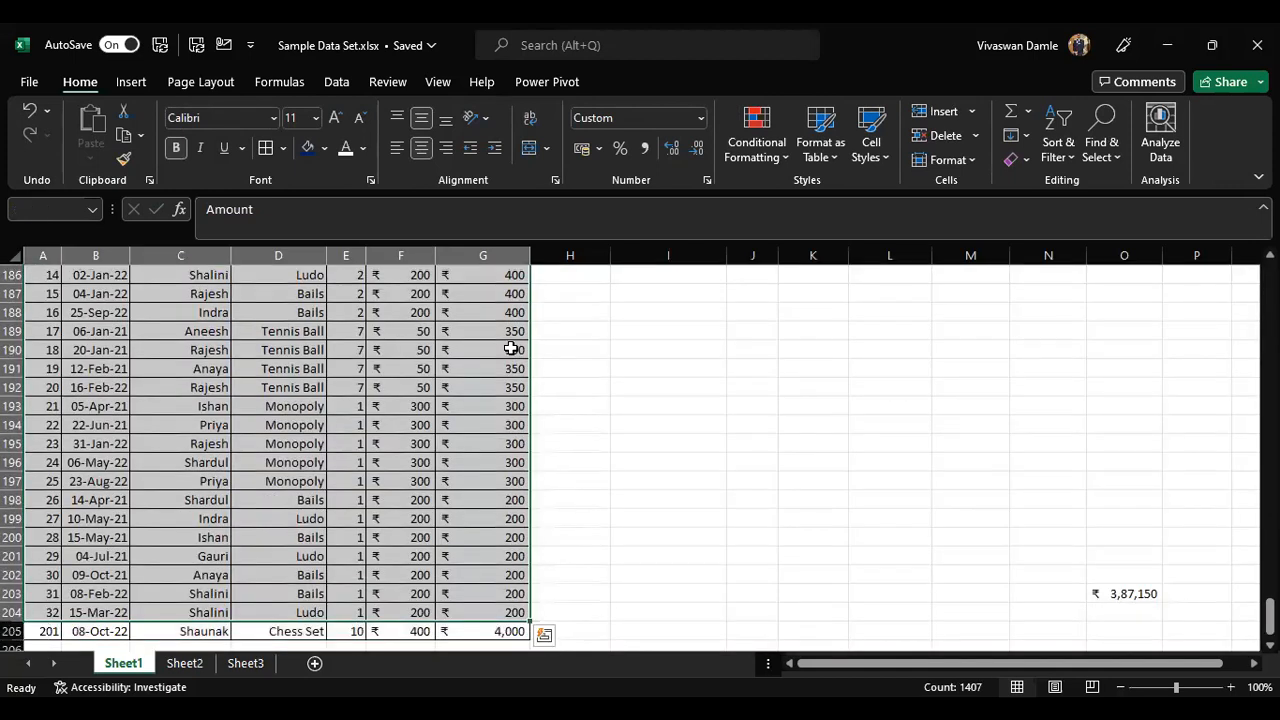
key("ctrl+Down")
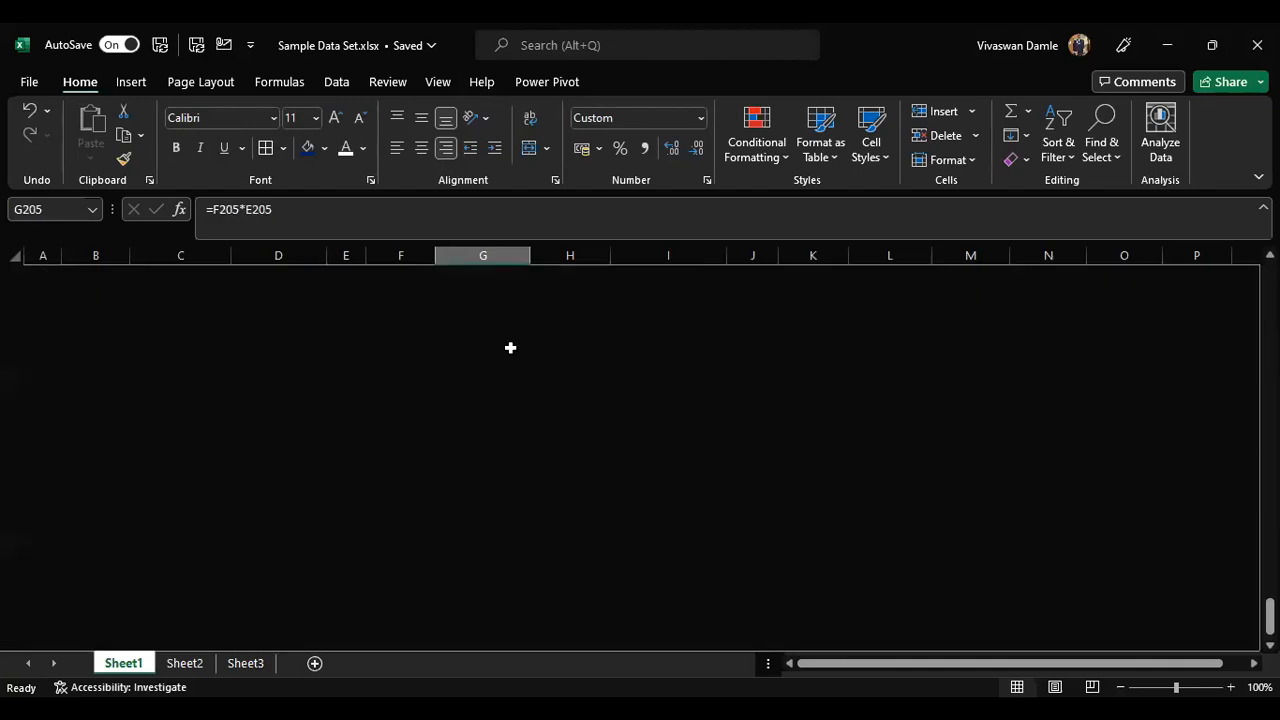
key("shift+space")
key("ctrl+minus")
Step: Convert the transaction data range A4:G204 into a table with headers
key("ctrl+Up")
key("ctrl+Up")
key("ctrl+shift+Left")
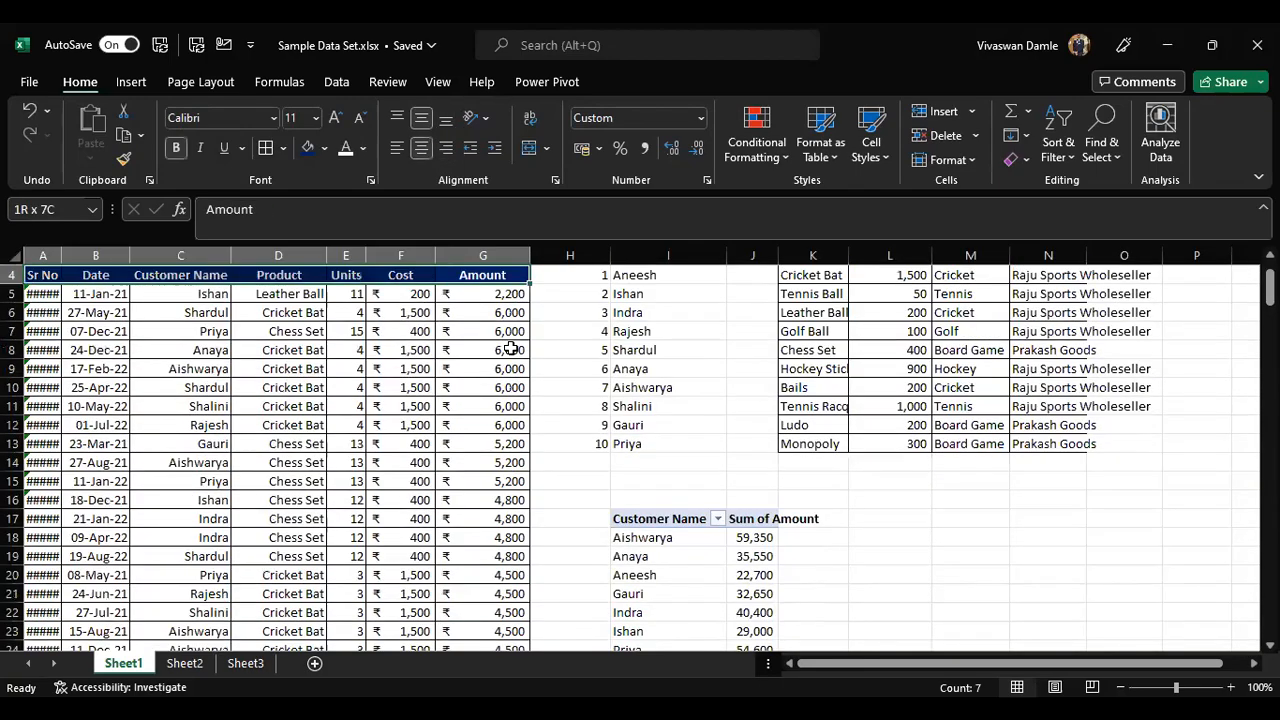
key("ctrl+shift+Down")
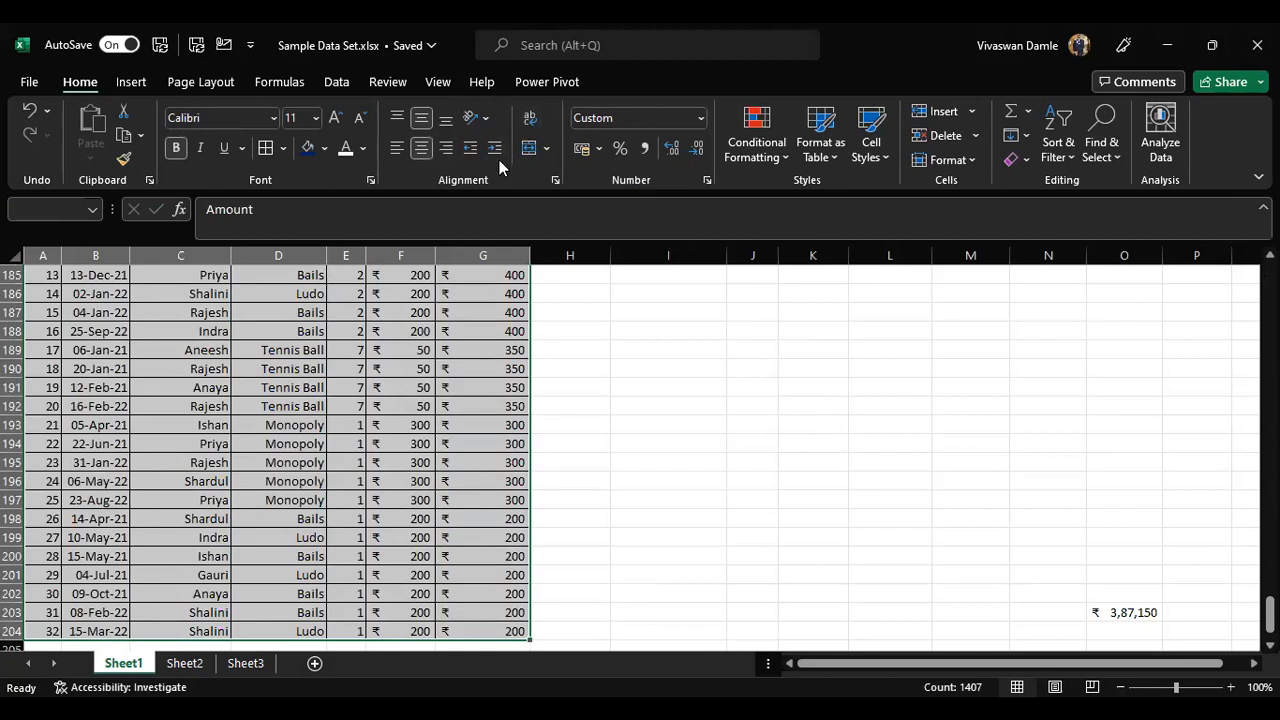
key("ctrl+t")
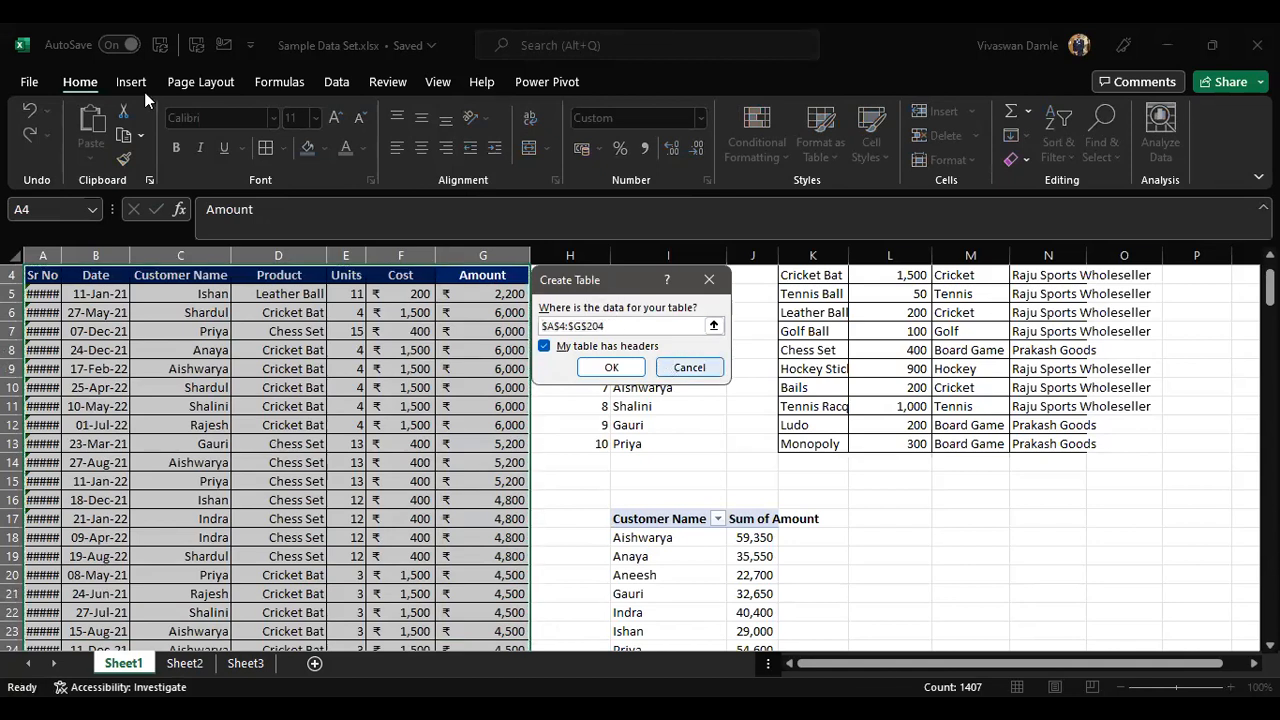
left_click(680, 367)
left_click(130, 83)
left_click(174, 134)
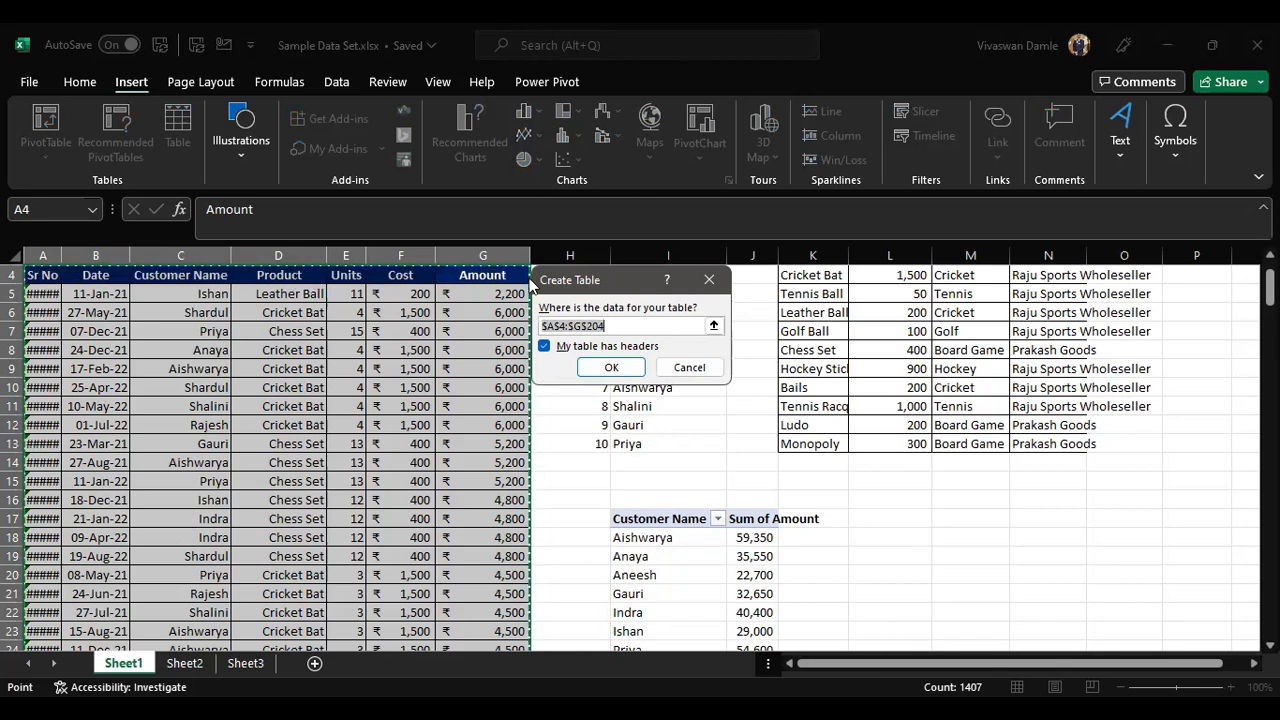
left_click(609, 368)
Step: Enter 201 as the serial number in the first empty row below the table
left_click(488, 347)
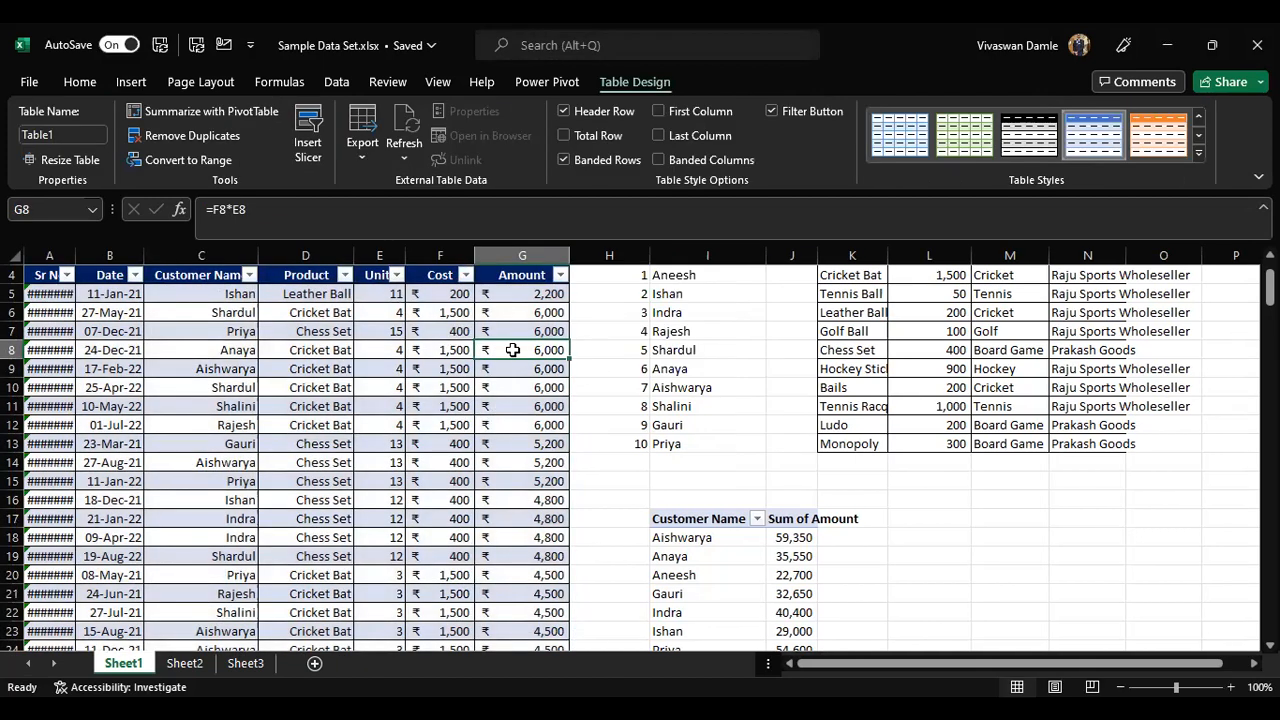
key("ctrl+Down")
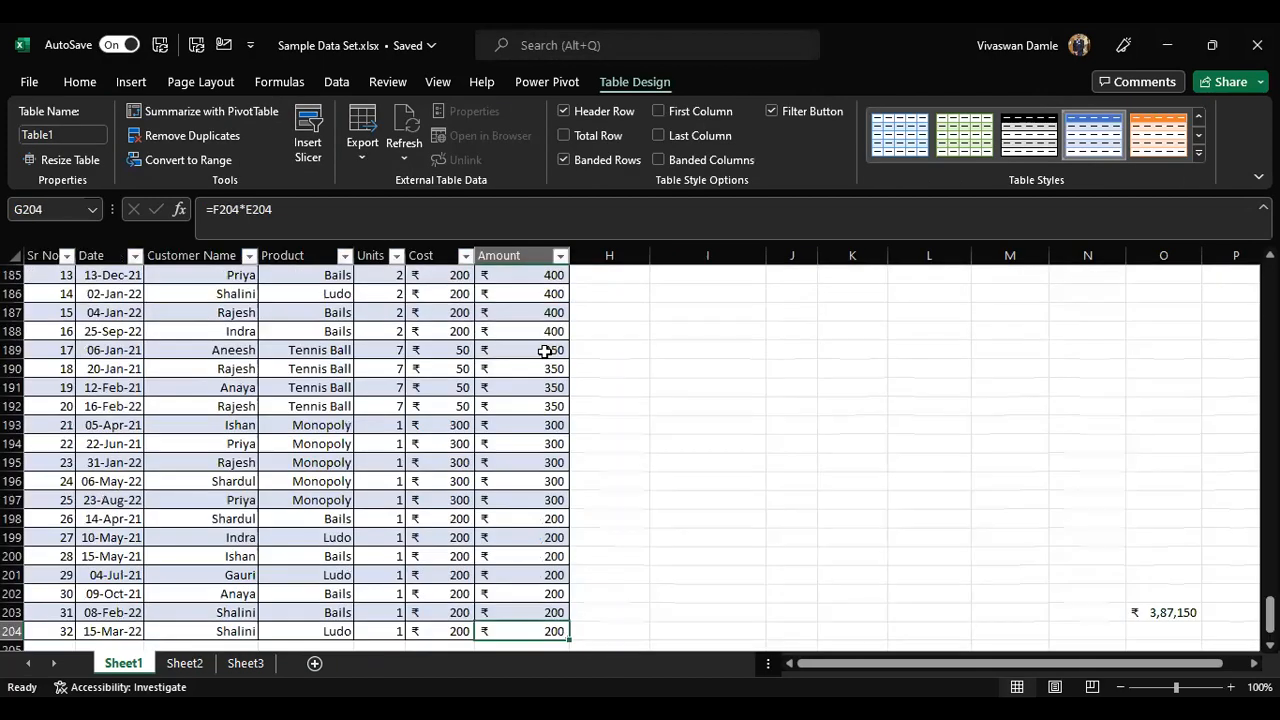
key("Down")
key("ctrl+Left")
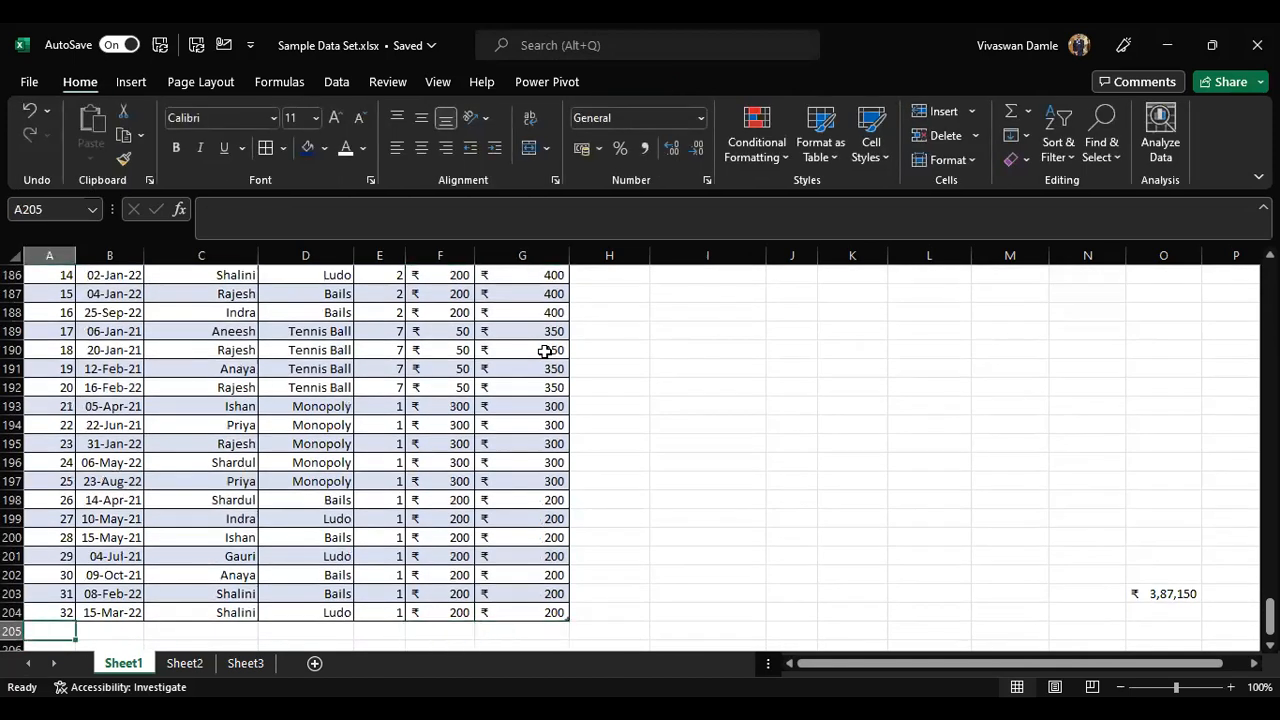
type("201")
key("Tab")
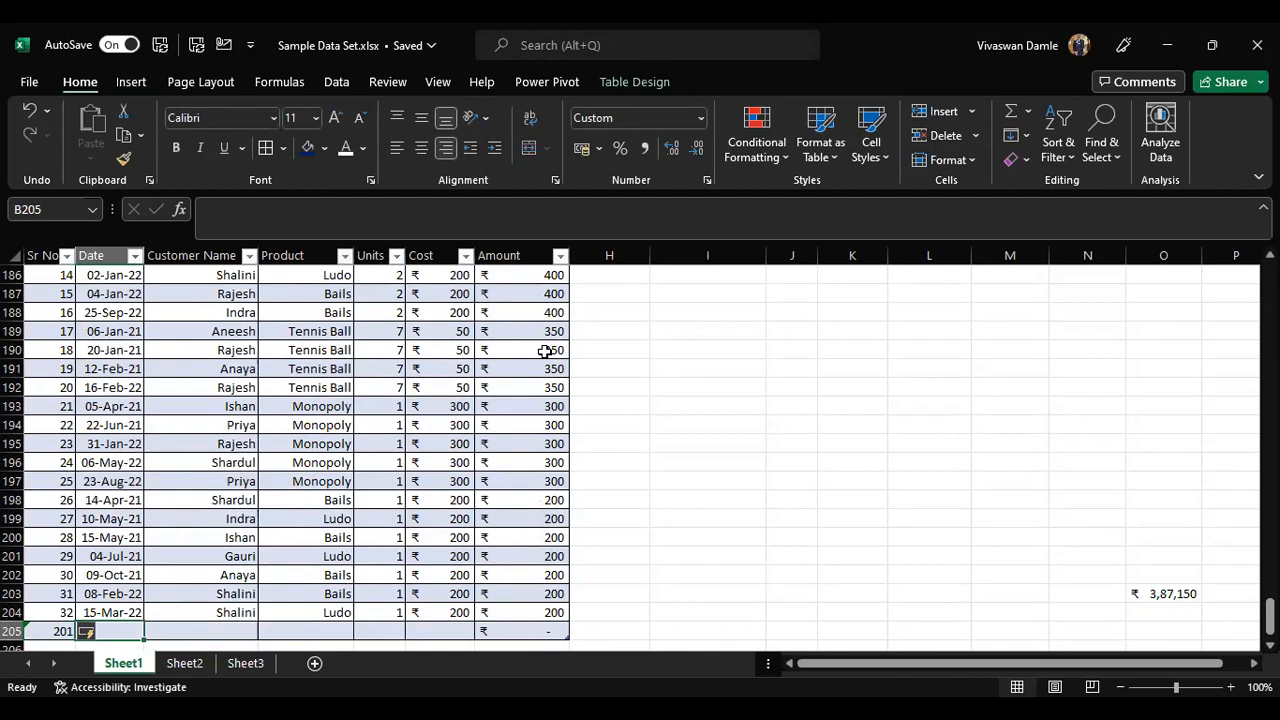
Step: Fill in the new row's date 8-10-22, the customer's name and product Chess Set
type("8-10-22")
key("Tab")
type("Shaunak")
key("Tab")
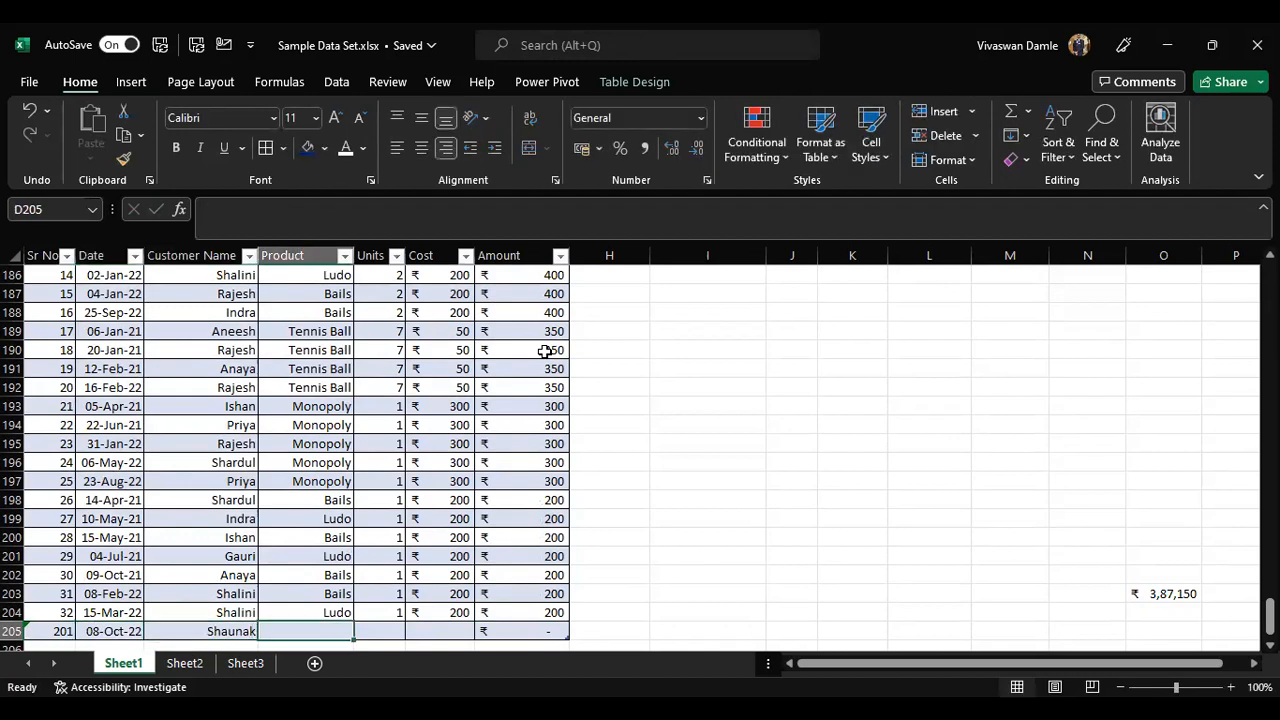
type("Chess Set")
key("Tab")
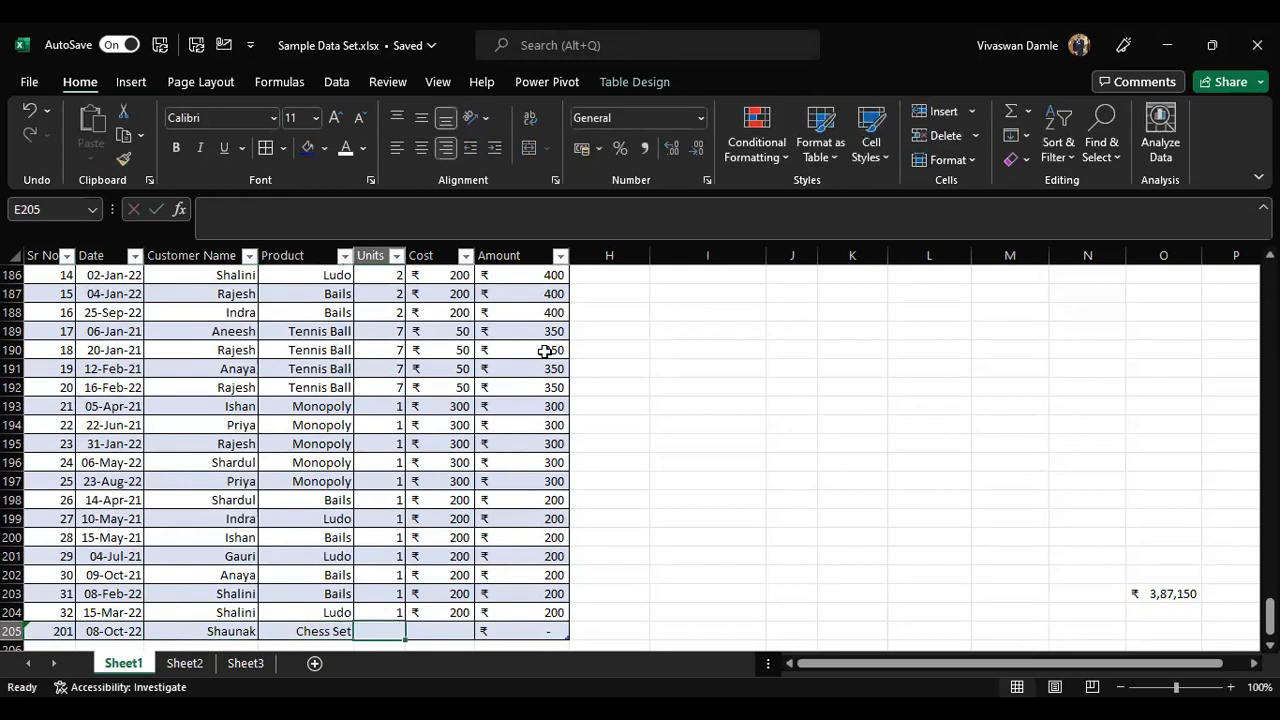
Step: Enter 10 units and a cost of 400 in the new table row
type("10")
key("Tab")
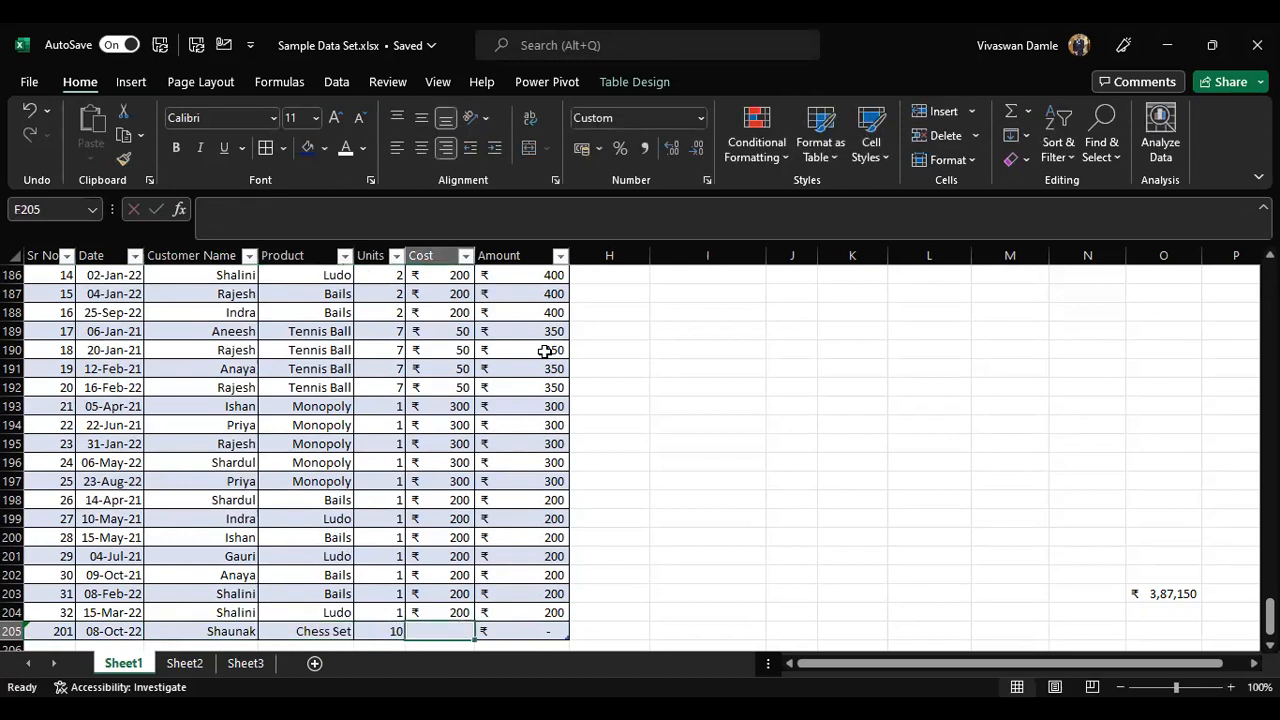
type("400")
key("Tab")
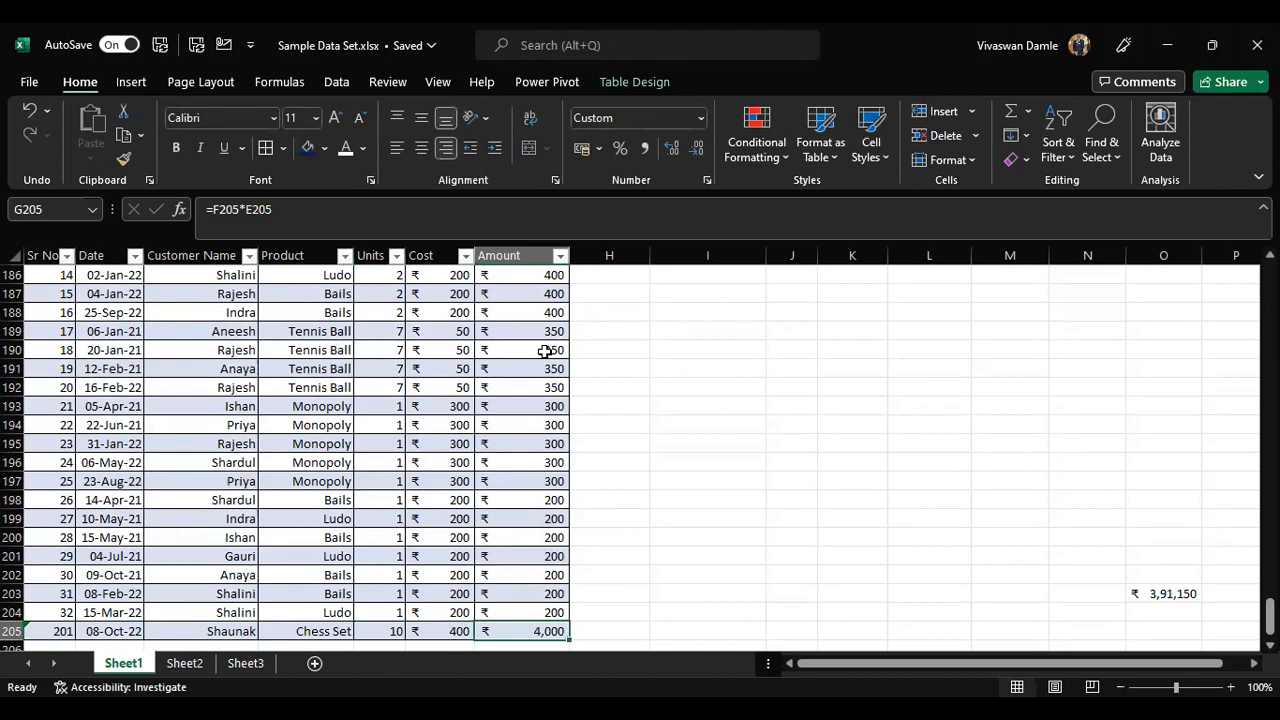
Step: Refresh the pivot table
scroll(885, 411, "up", 20)
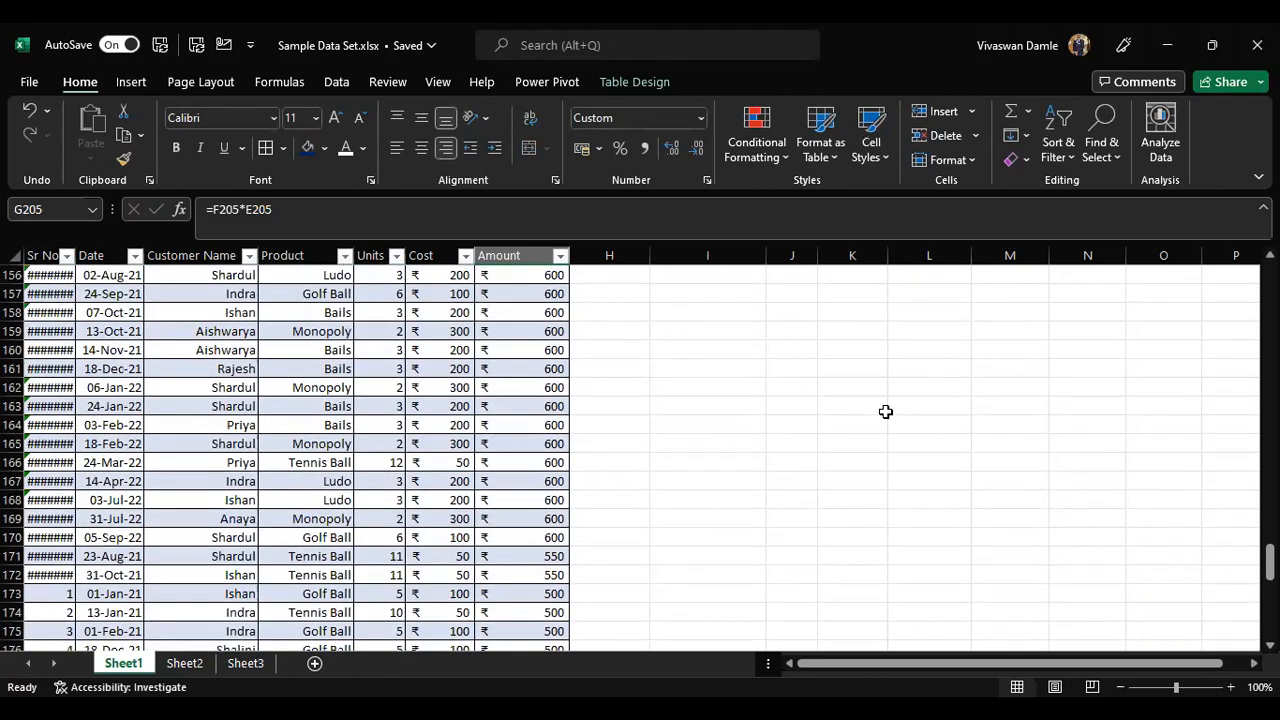
scroll(885, 411, "up", 20)
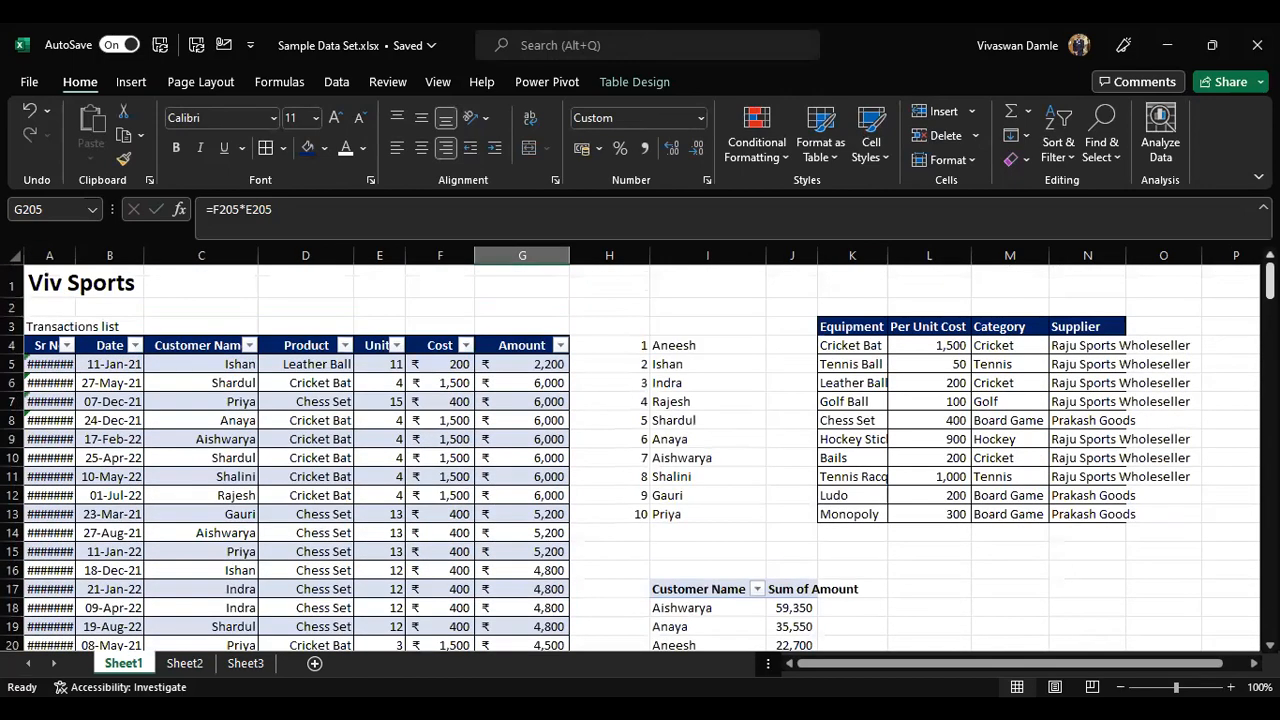
scroll(897, 577, "down", 4)
left_click(708, 492)
left_click(706, 442)
left_click(645, 86)
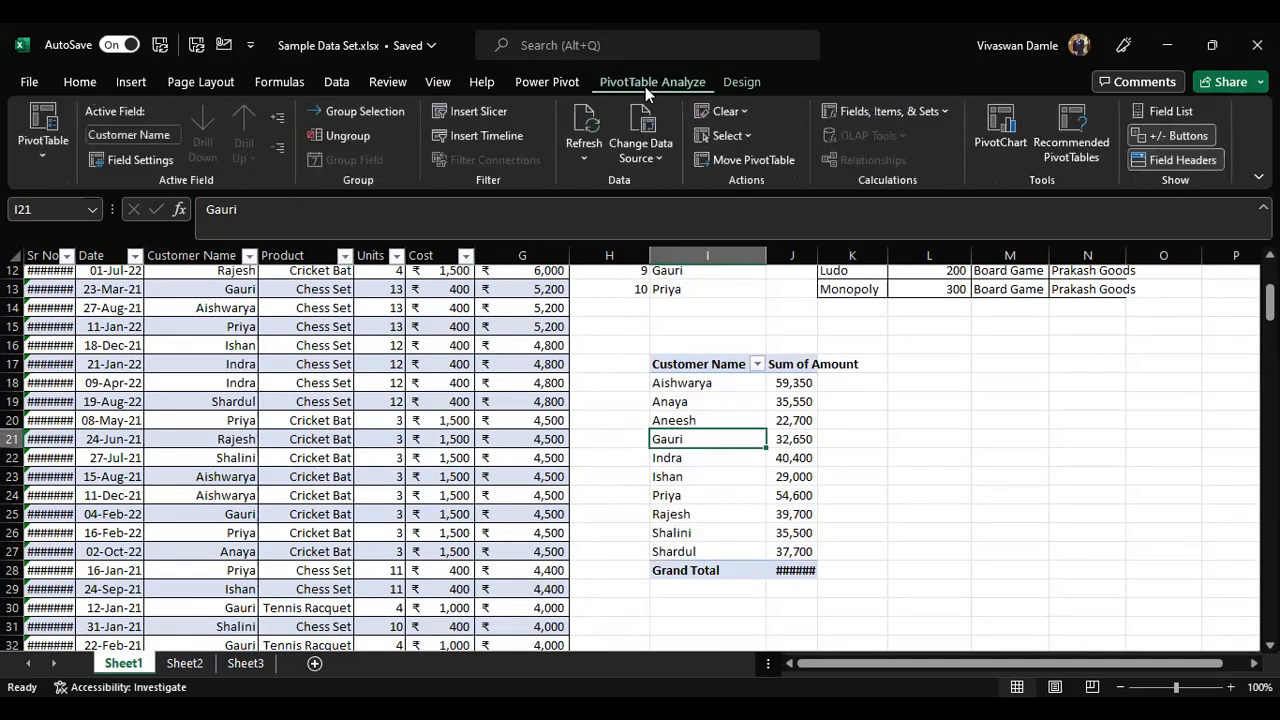
left_click(585, 125)
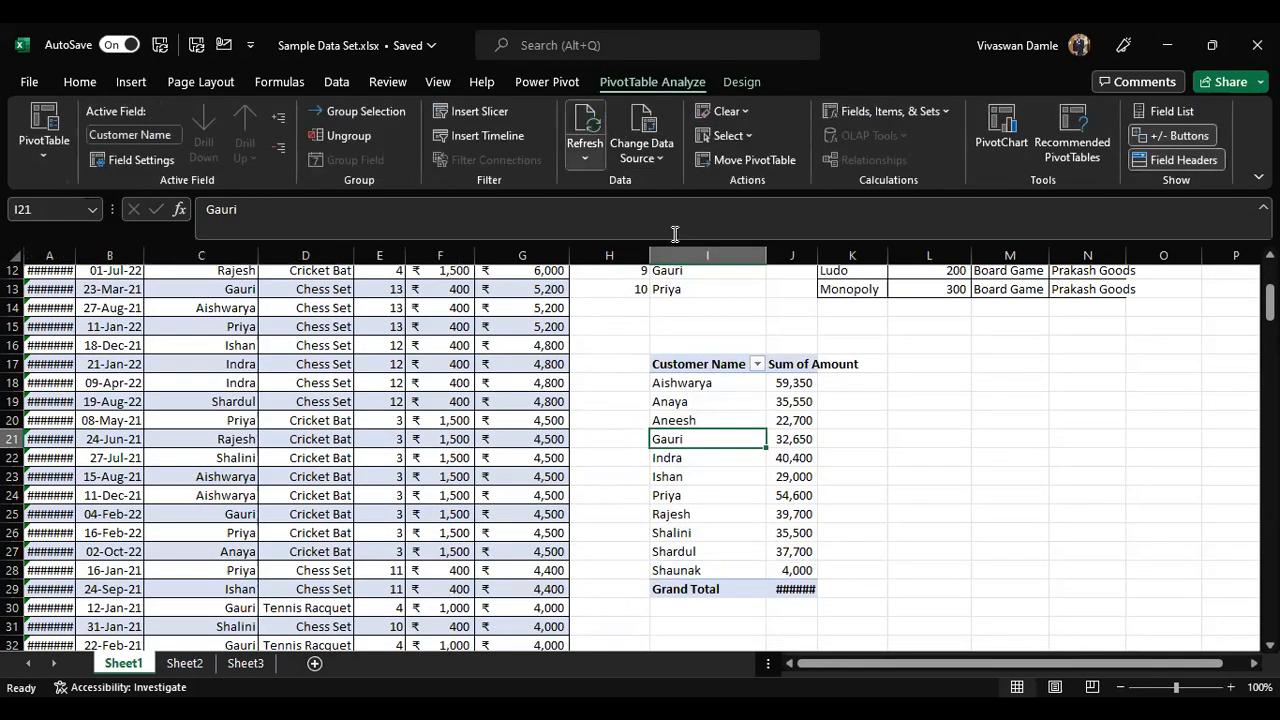
Step: Inspect the new customer's entry and the pivot table's grand total
left_click(733, 570)
left_click(792, 570)
left_click(797, 588)
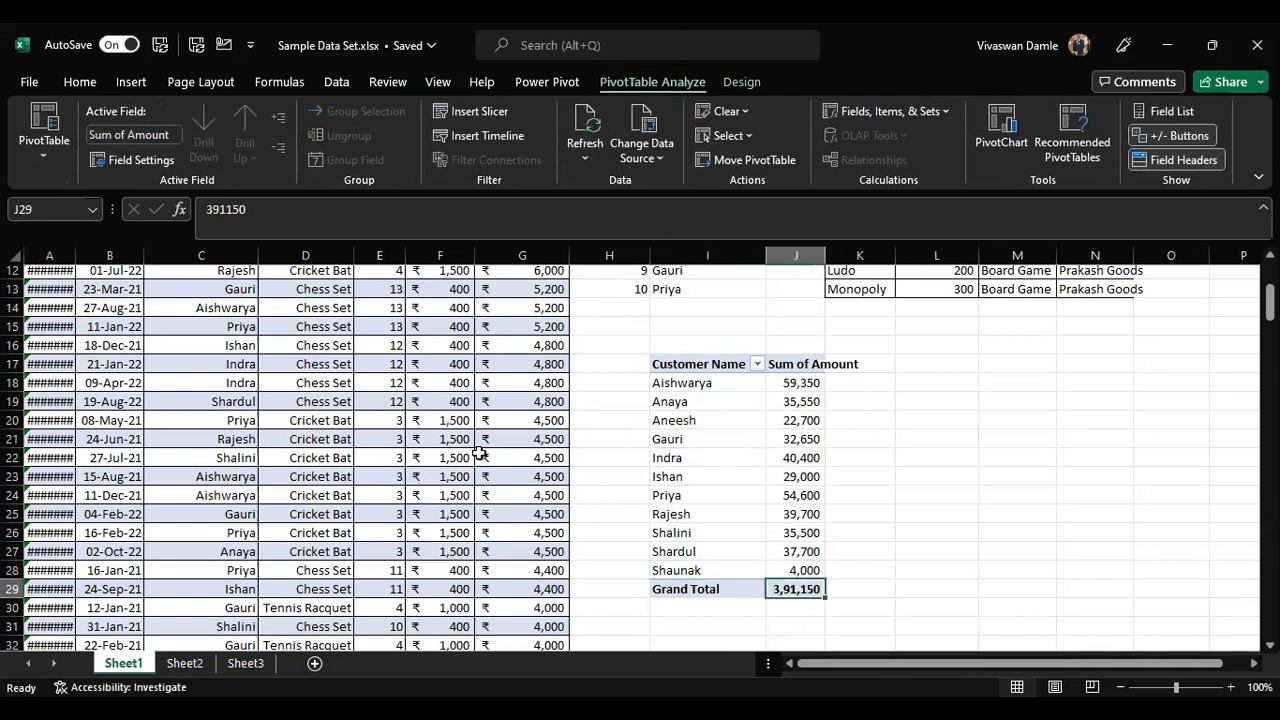
scroll(505, 443, "up", 4)
left_click(531, 346)
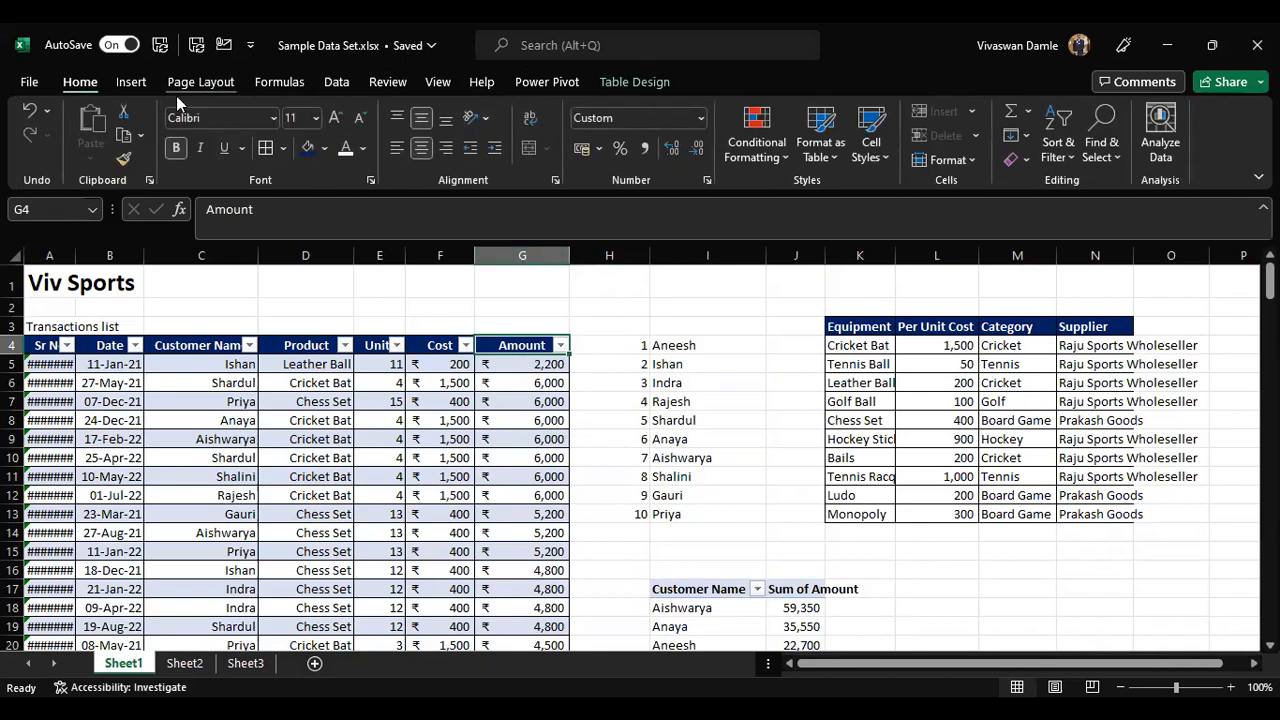
left_click(131, 82)
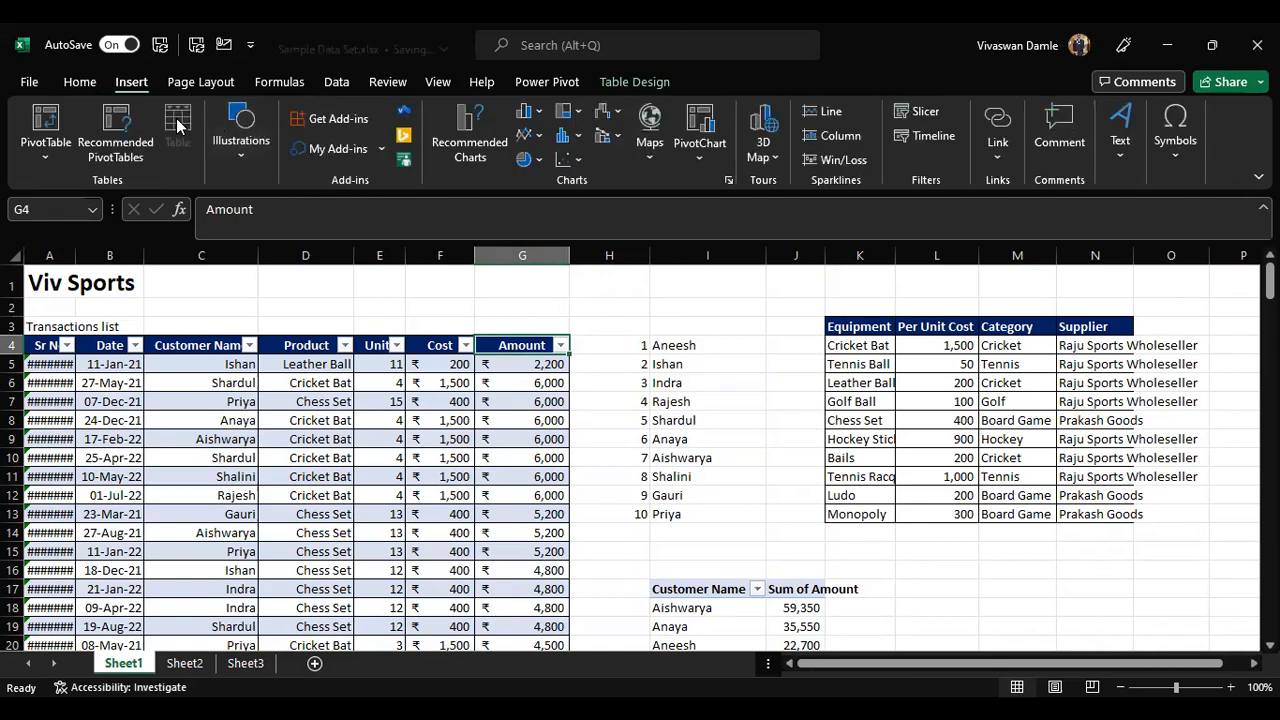
scroll(898, 369, "down", 4)
left_click(794, 402)
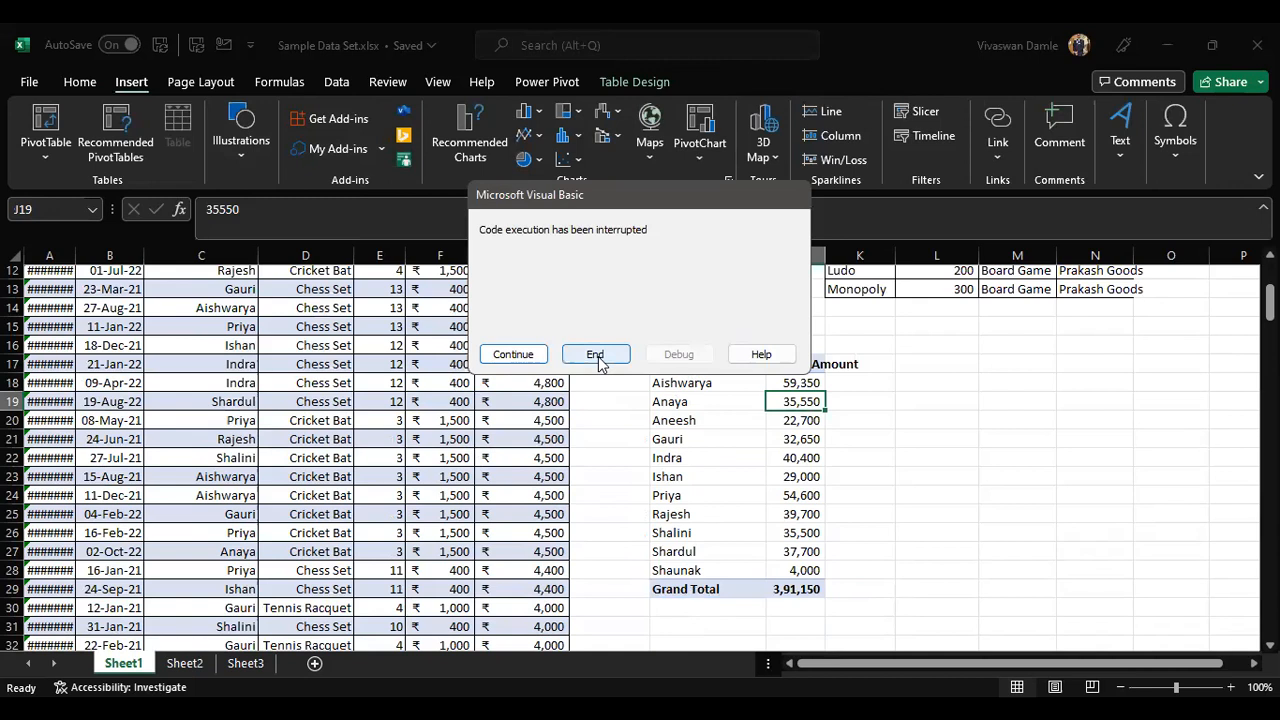
left_click(595, 355)
left_click(708, 120)
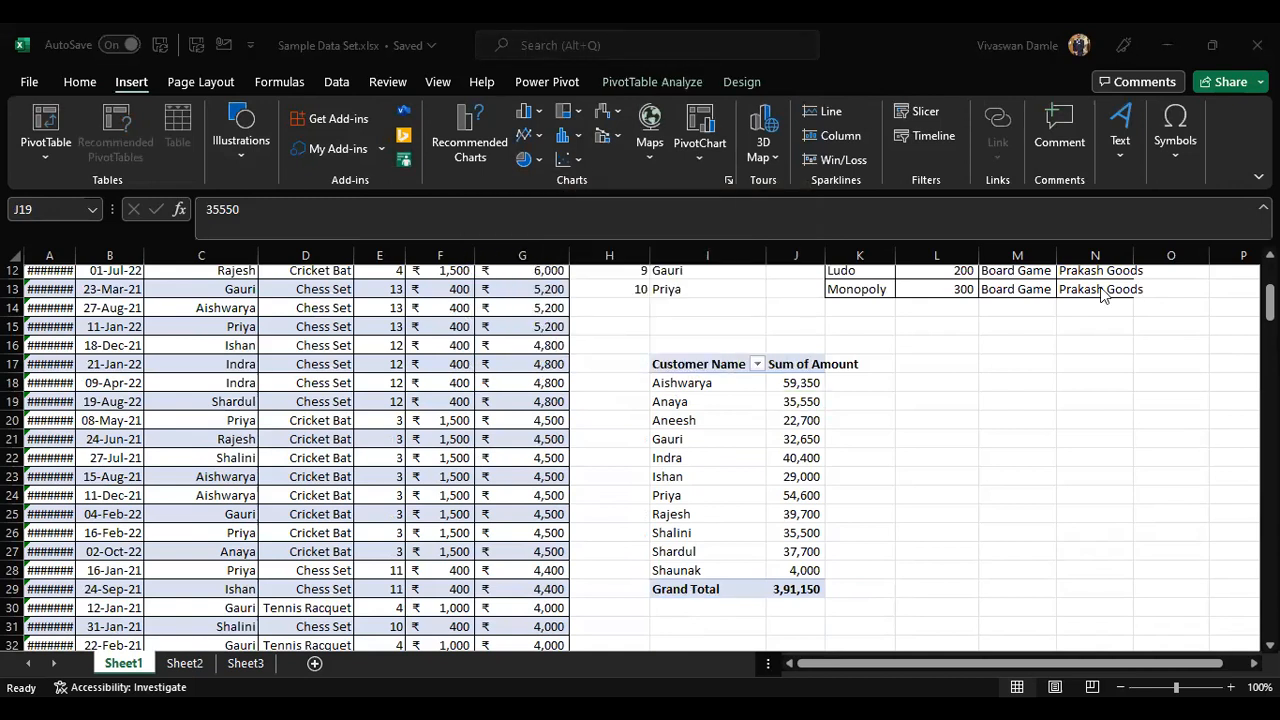
left_click(652, 82)
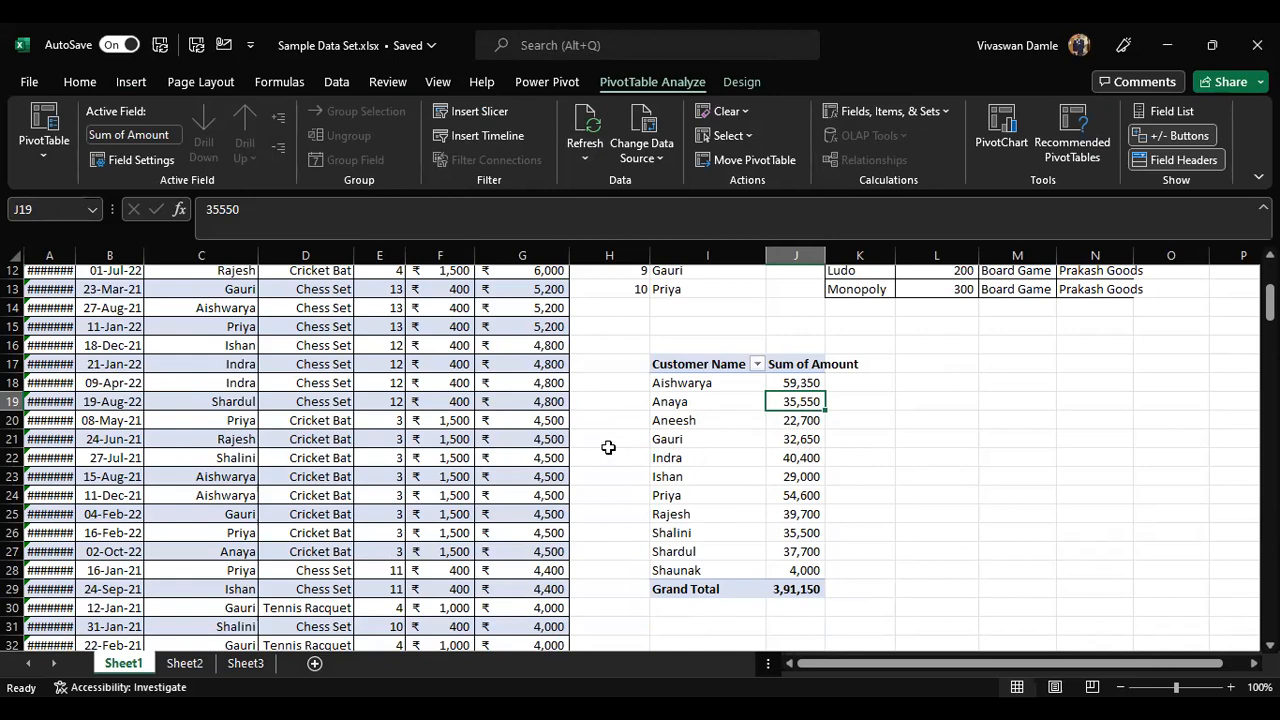
scroll(608, 447, "up", 4)
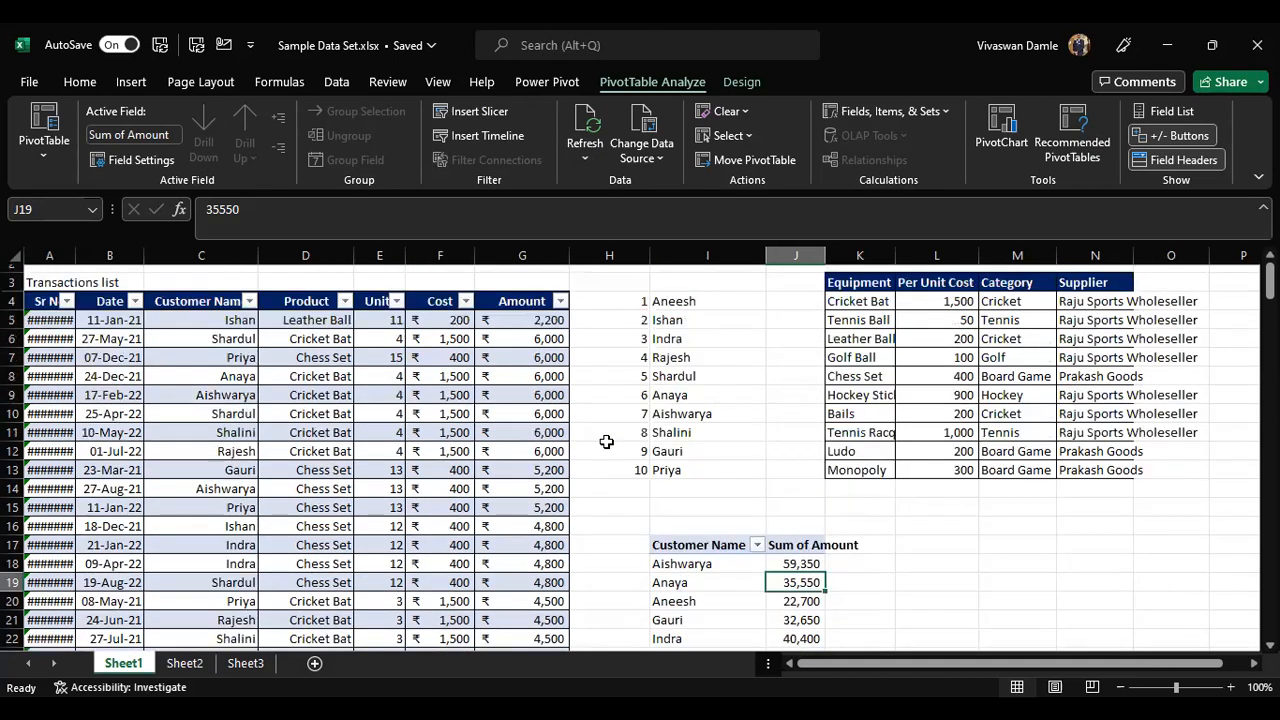
scroll(548, 410, "down", 6)
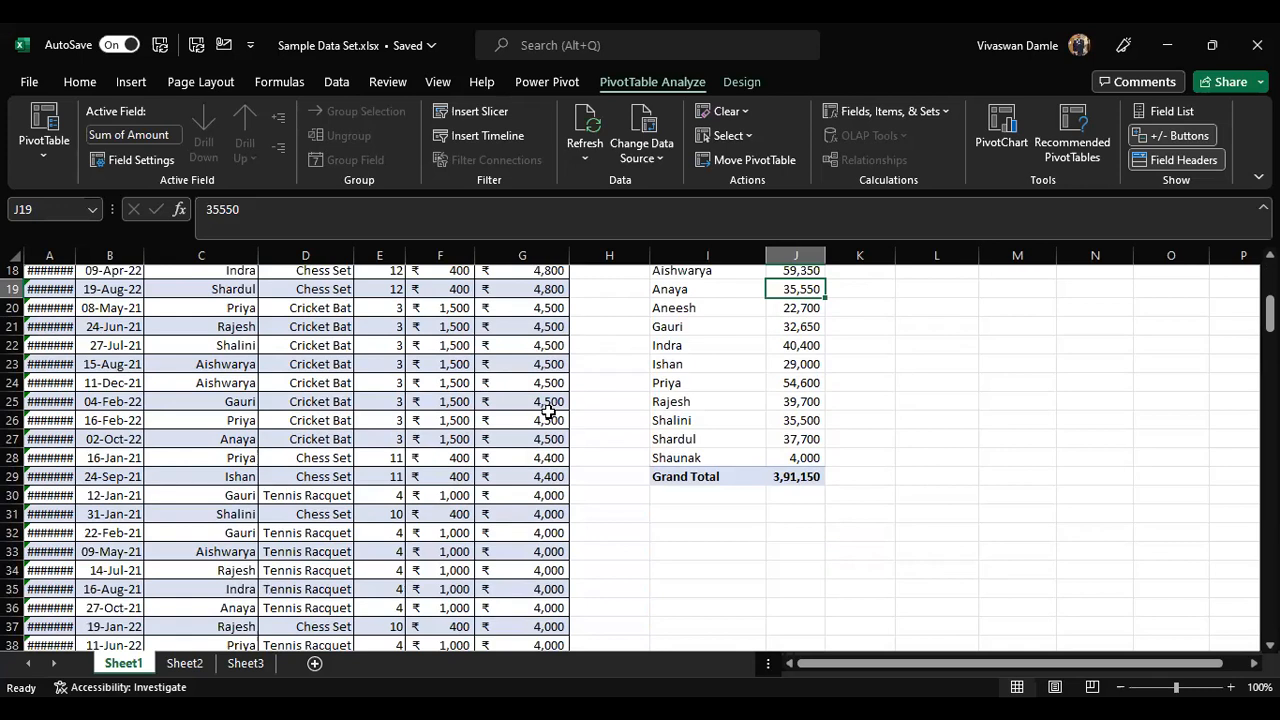
scroll(548, 410, "up", 6)
left_click(545, 366)
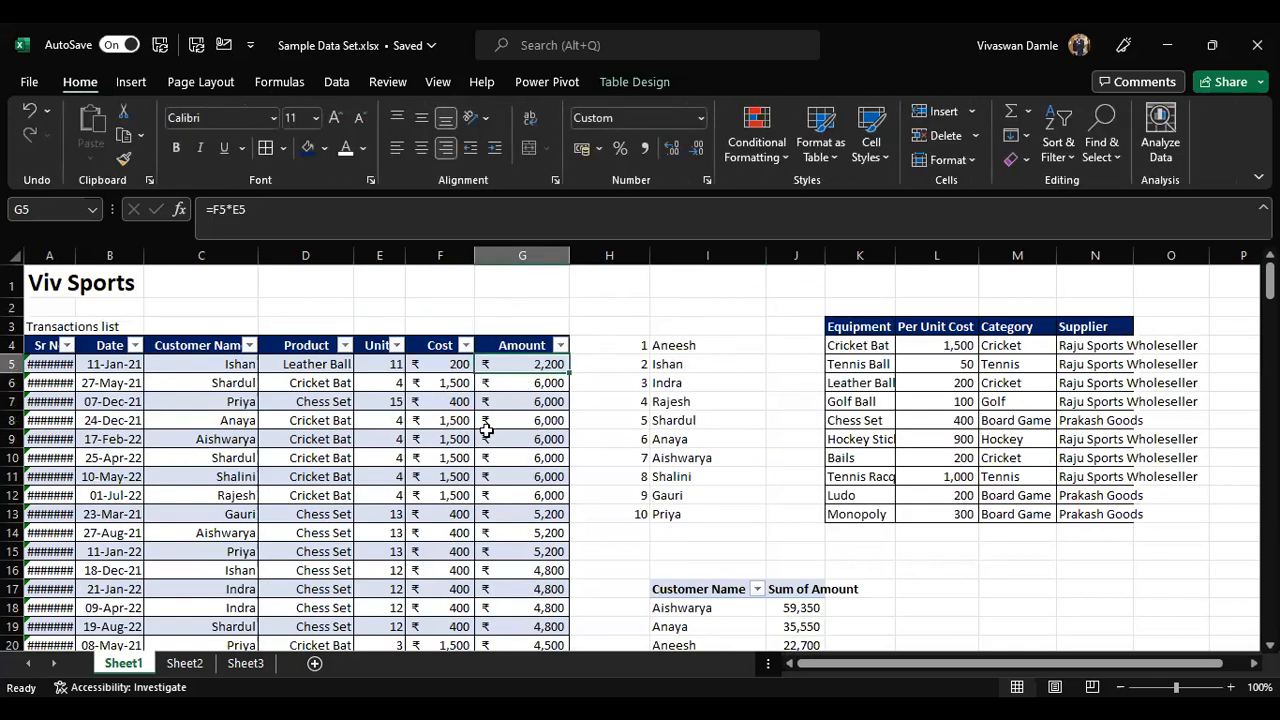
scroll(868, 560, "down", 2)
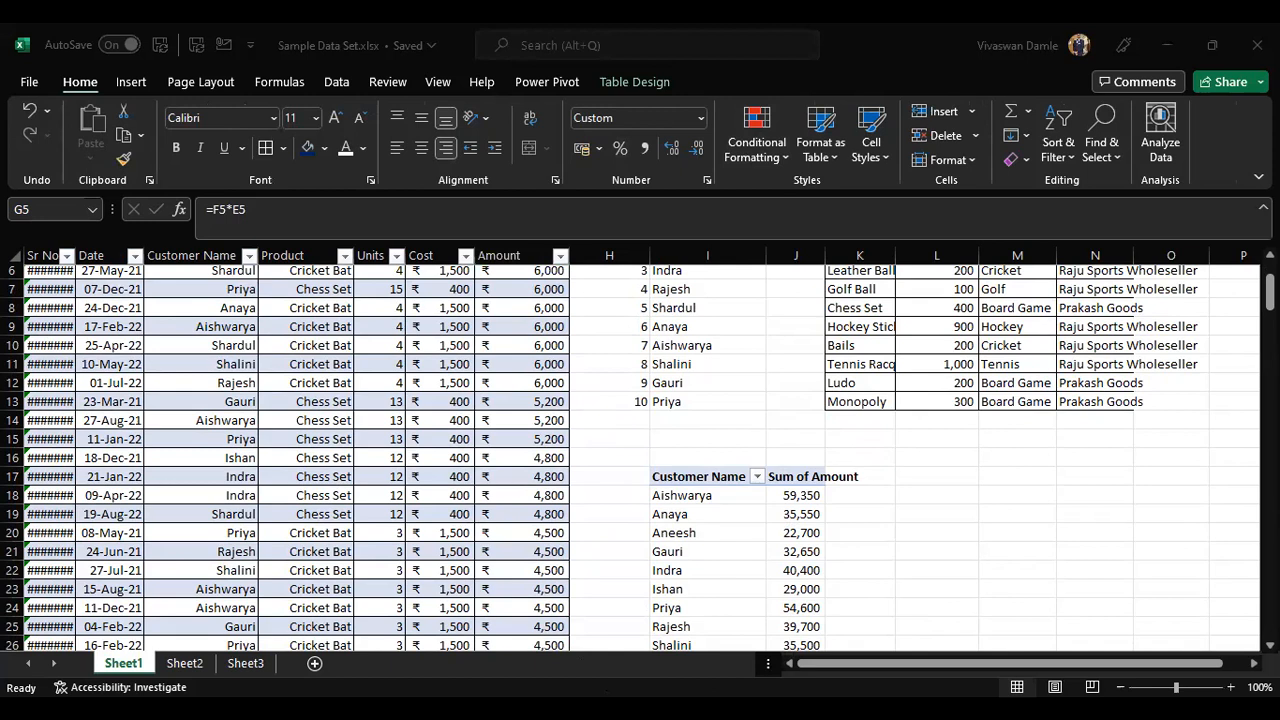
left_click(769, 456)
key("Left")
key("Left")
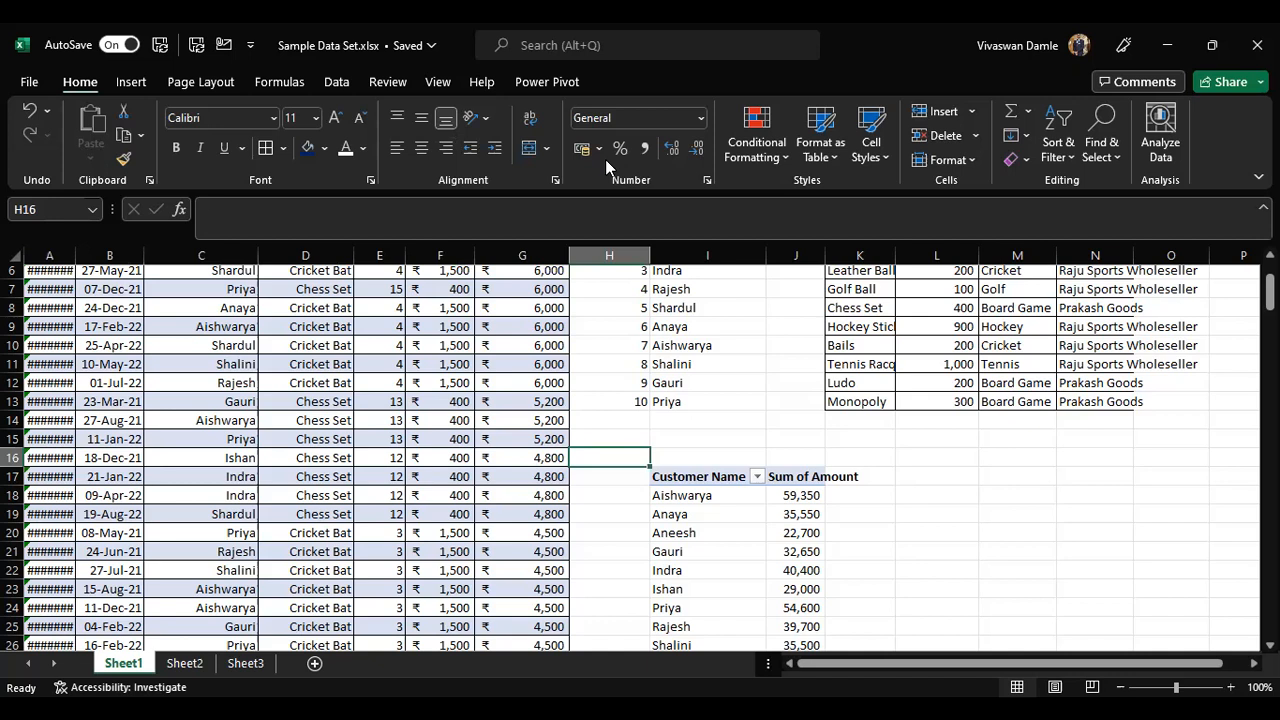
key("alt+Tab")
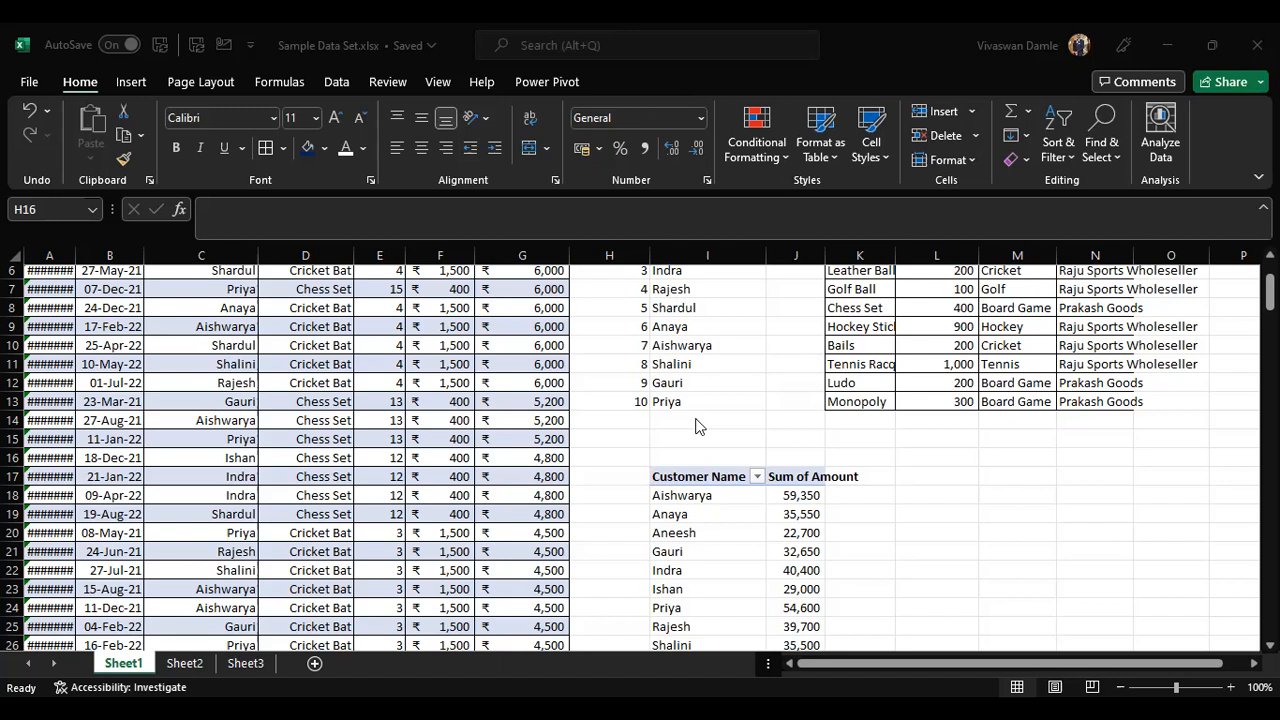
Step: Browse through the workbook's sheets and the sales transactions list
left_click(717, 519)
scroll(717, 524, "up", 2)
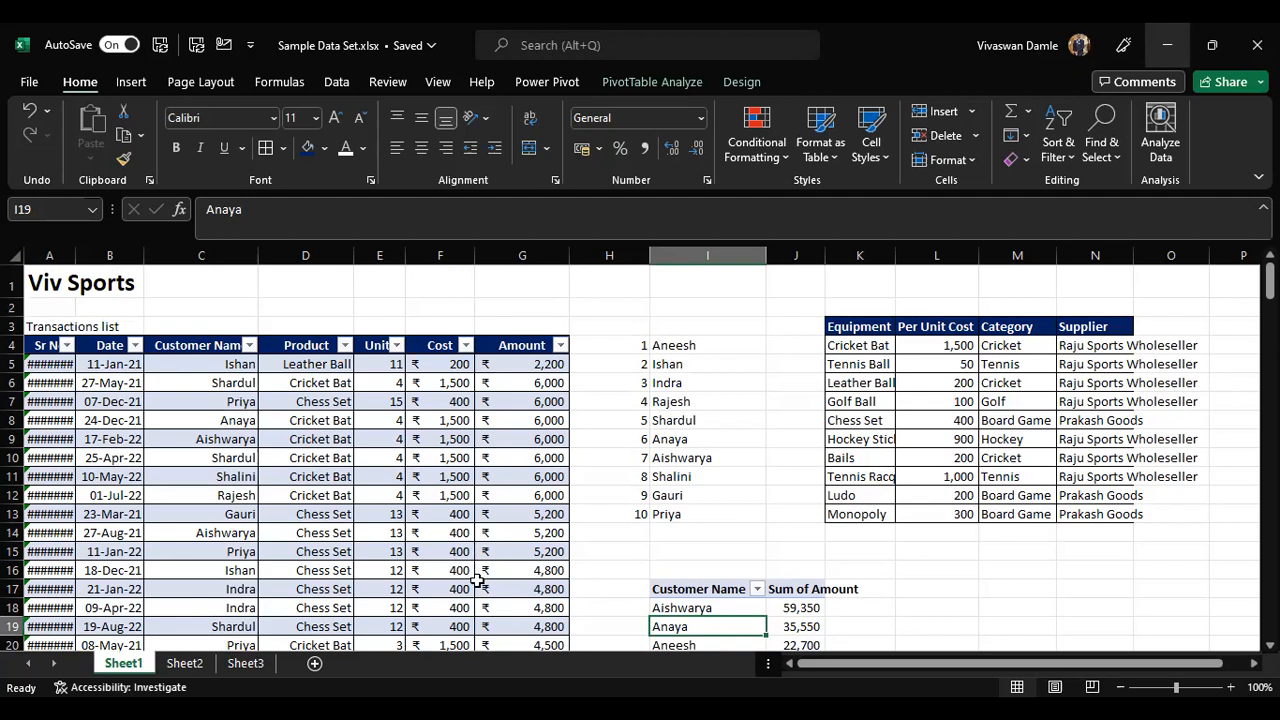
scroll(478, 580, "down", 2)
scroll(478, 580, "down", 3)
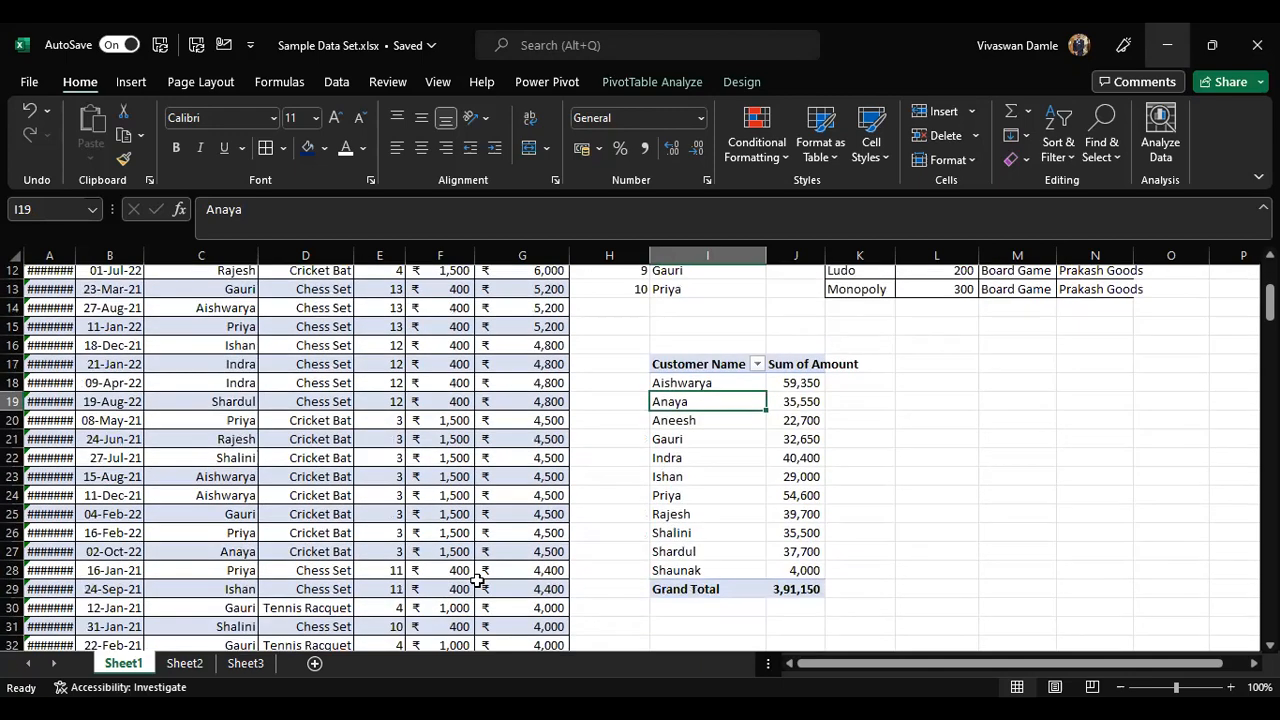
scroll(621, 601, "up", 1)
left_click(186, 664)
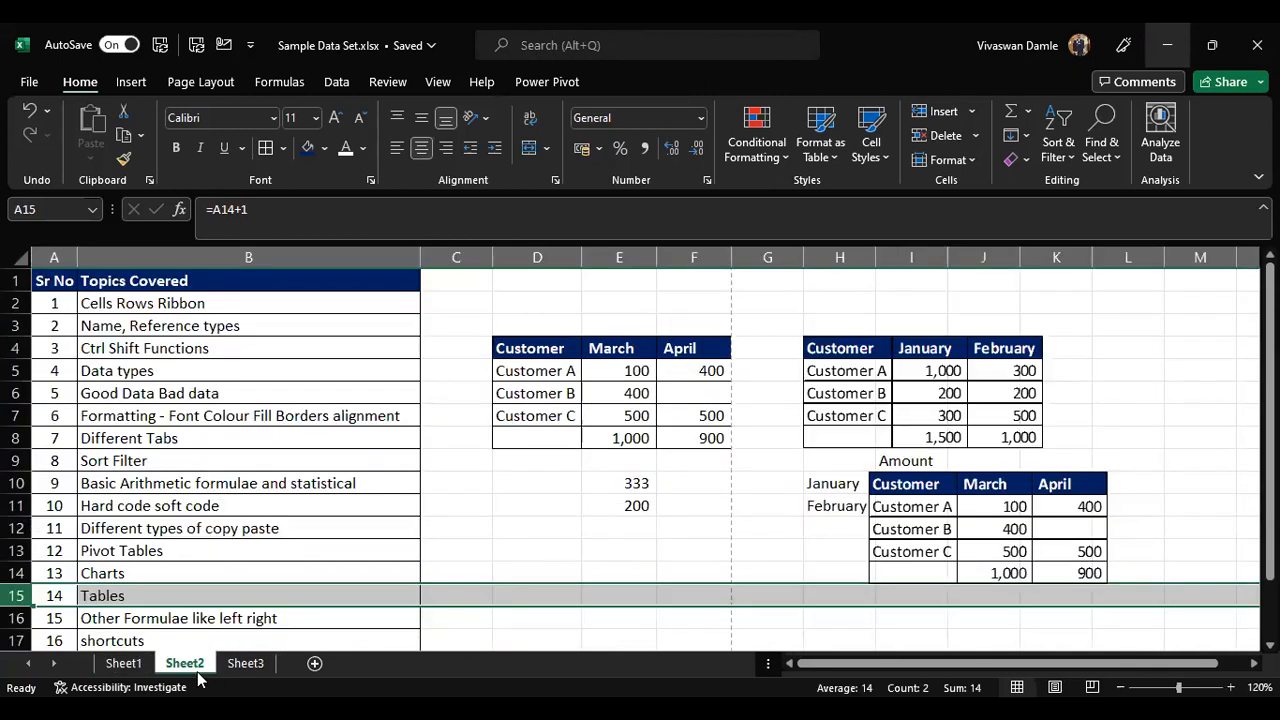
left_click(248, 666)
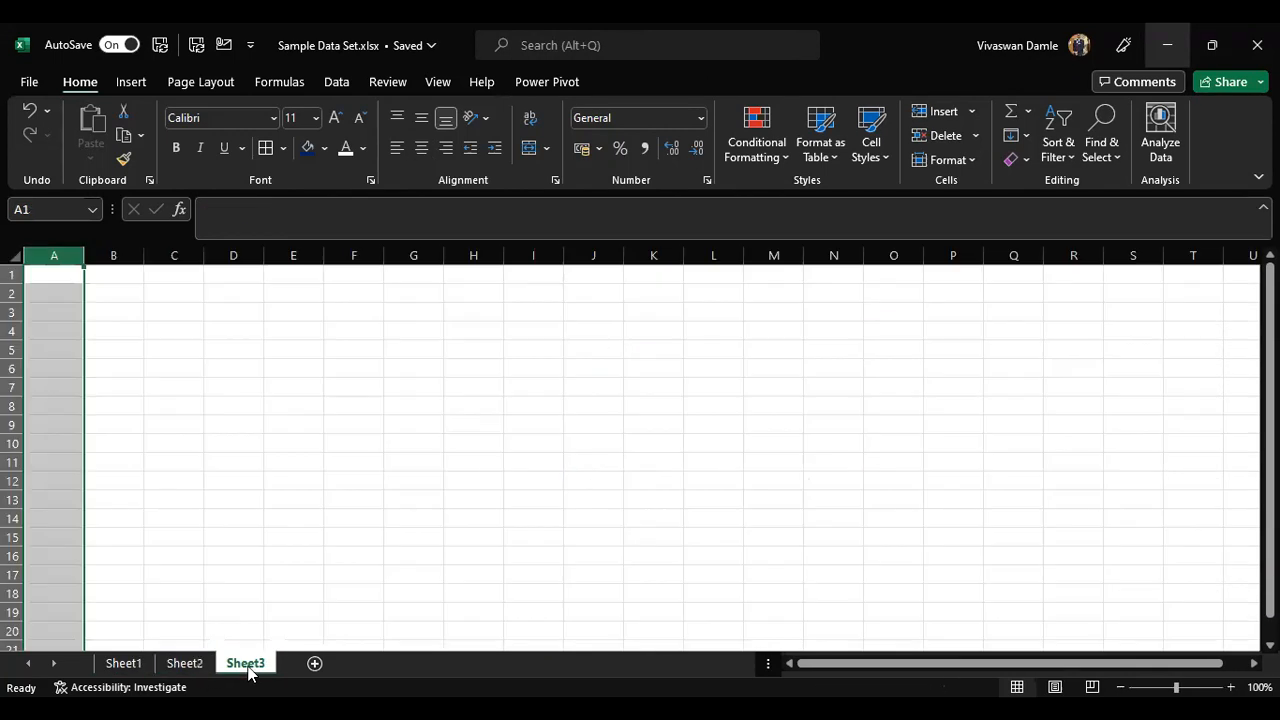
left_click(184, 663)
left_click(226, 577)
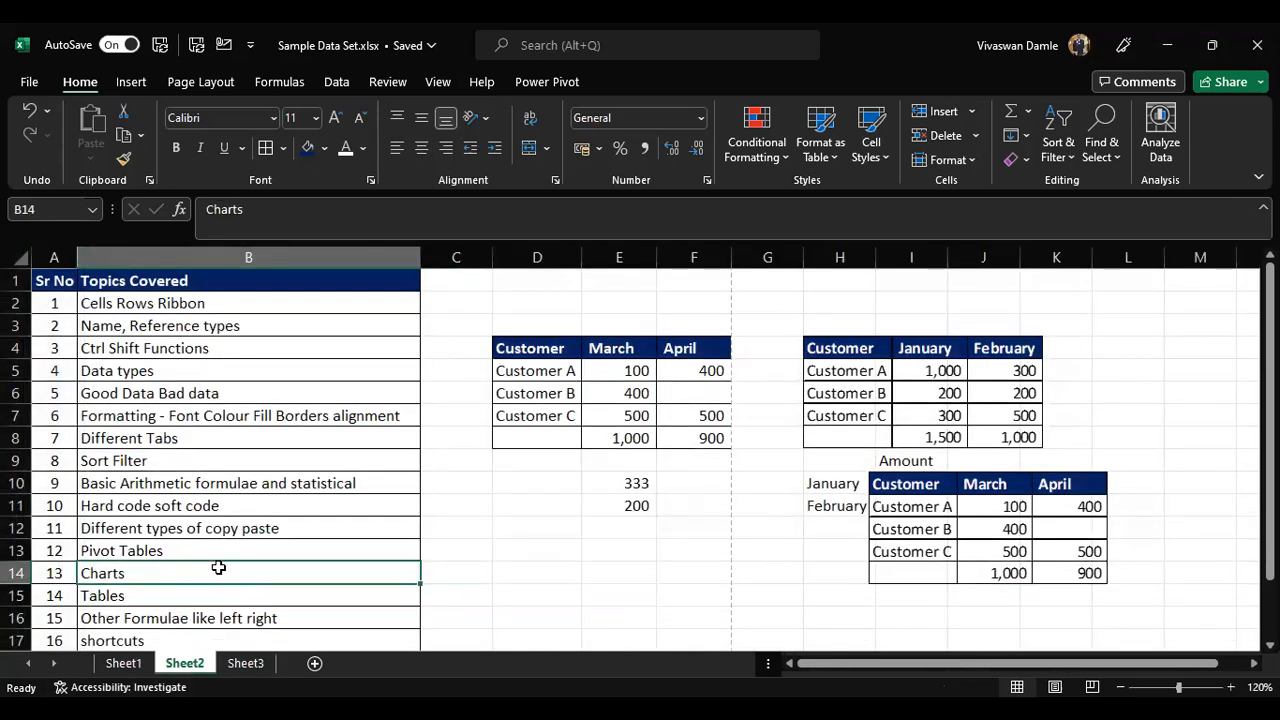
left_click(256, 665)
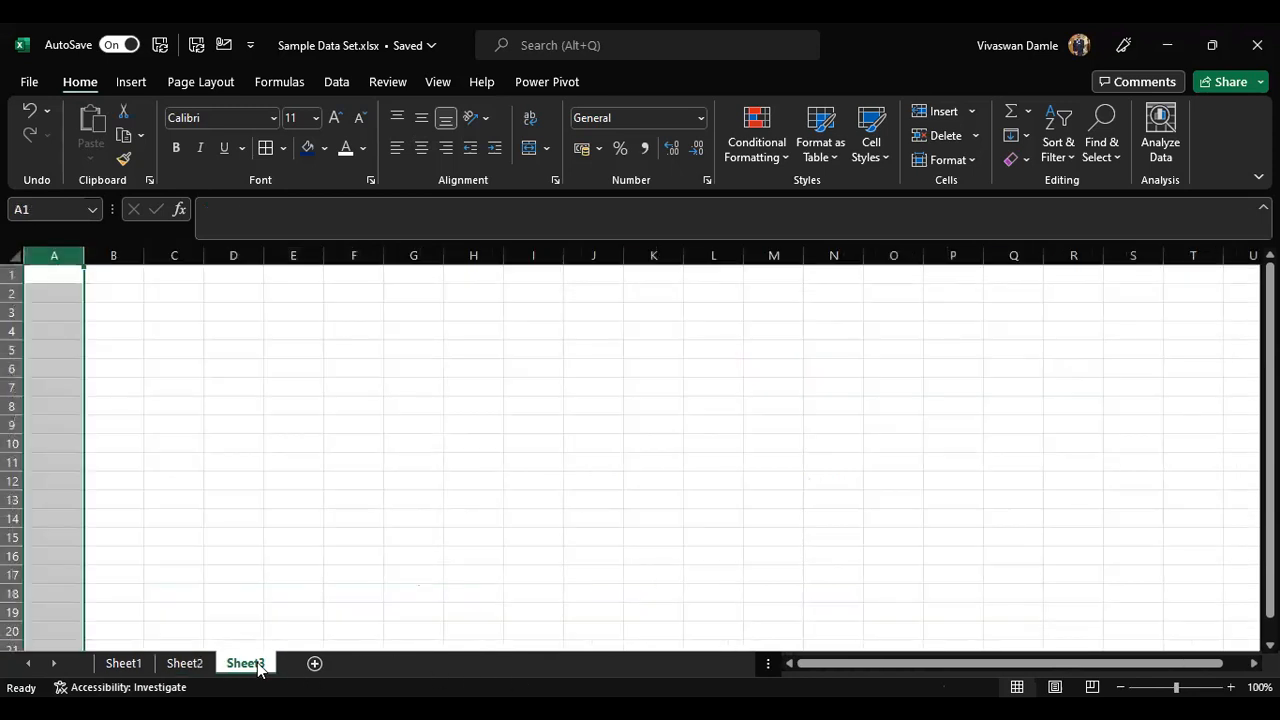
left_click(125, 664)
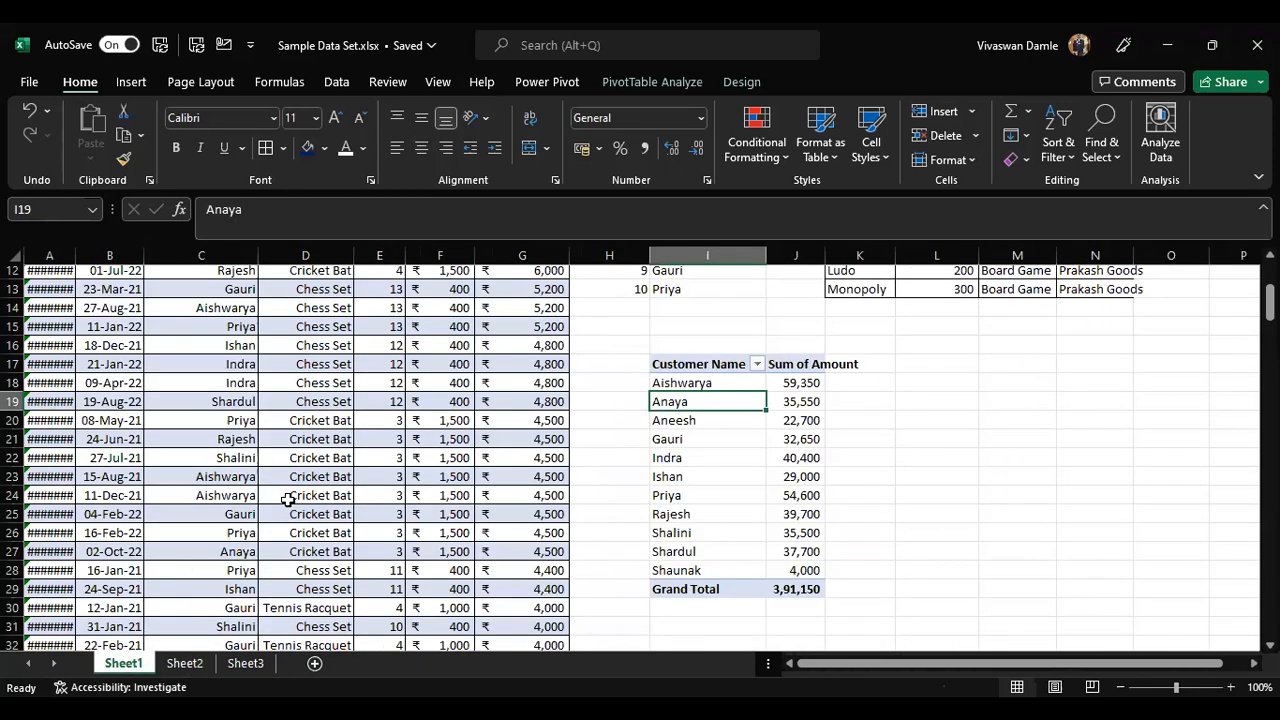
scroll(288, 500, "up", 4)
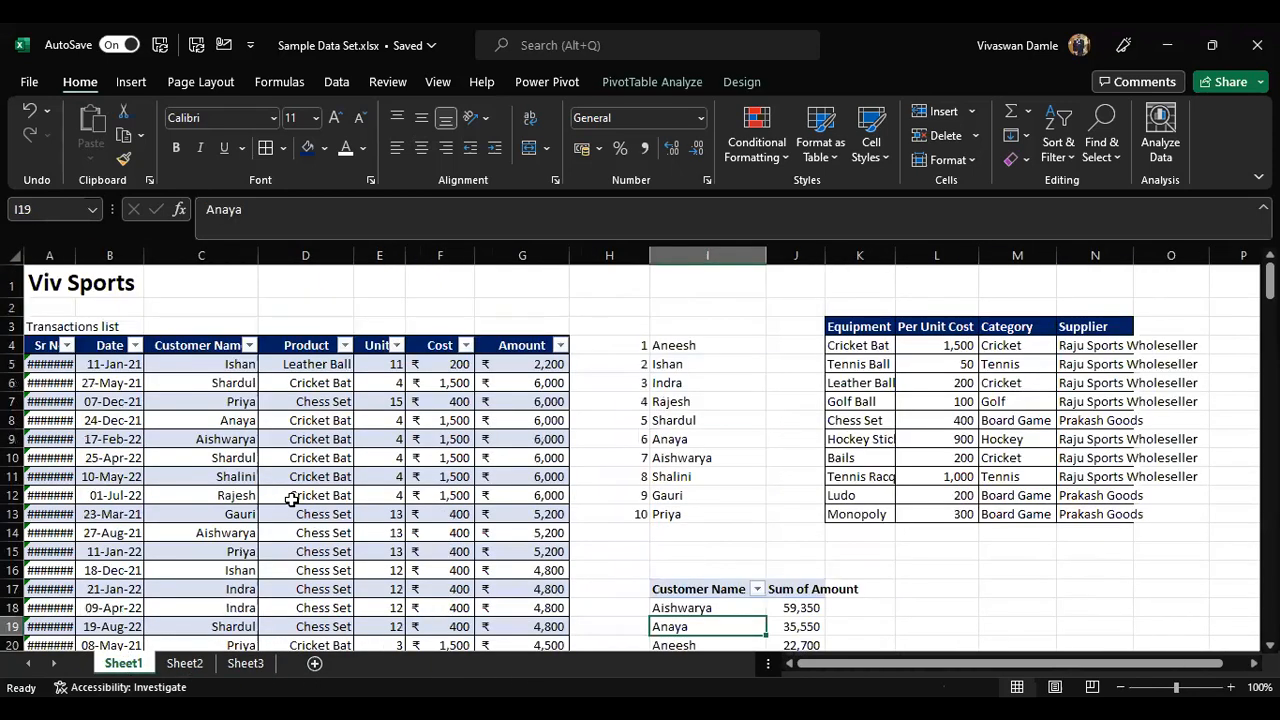
Step: Enter the column headers Year, Amount and Profit in the first row of Sheet3
left_click(244, 669)
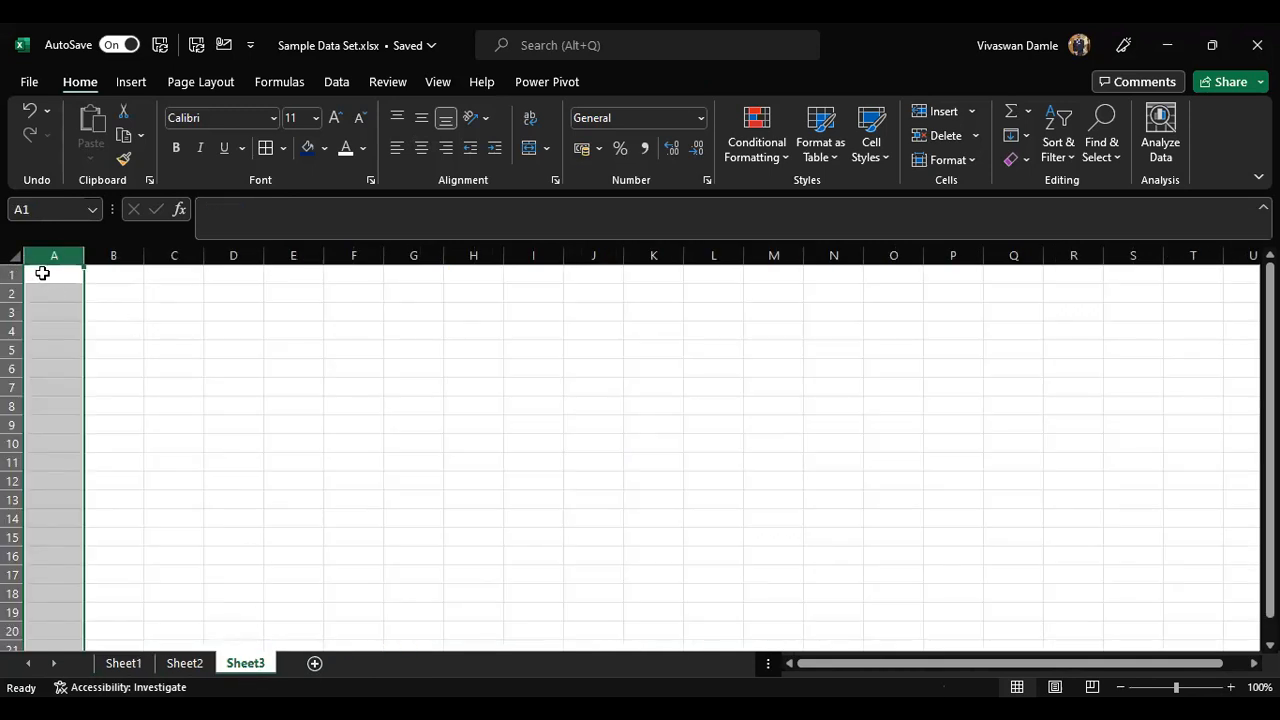
left_click(40, 273)
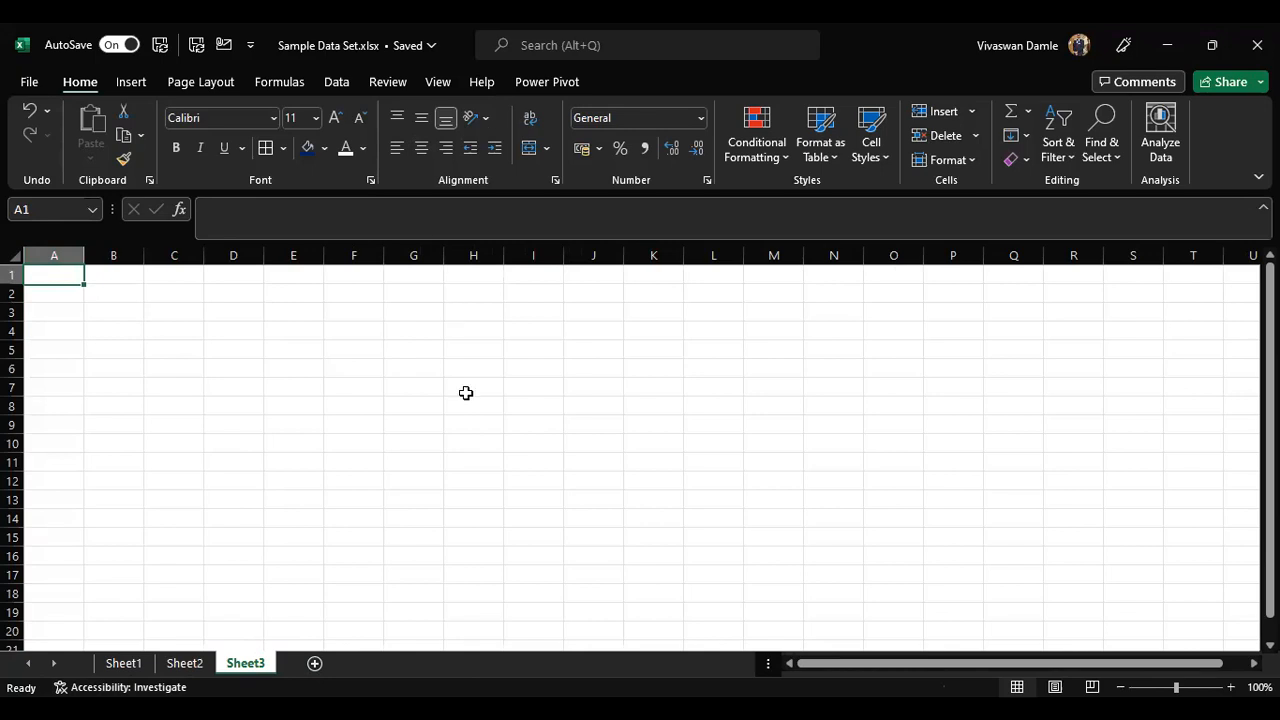
type("Year")
key("Tab")
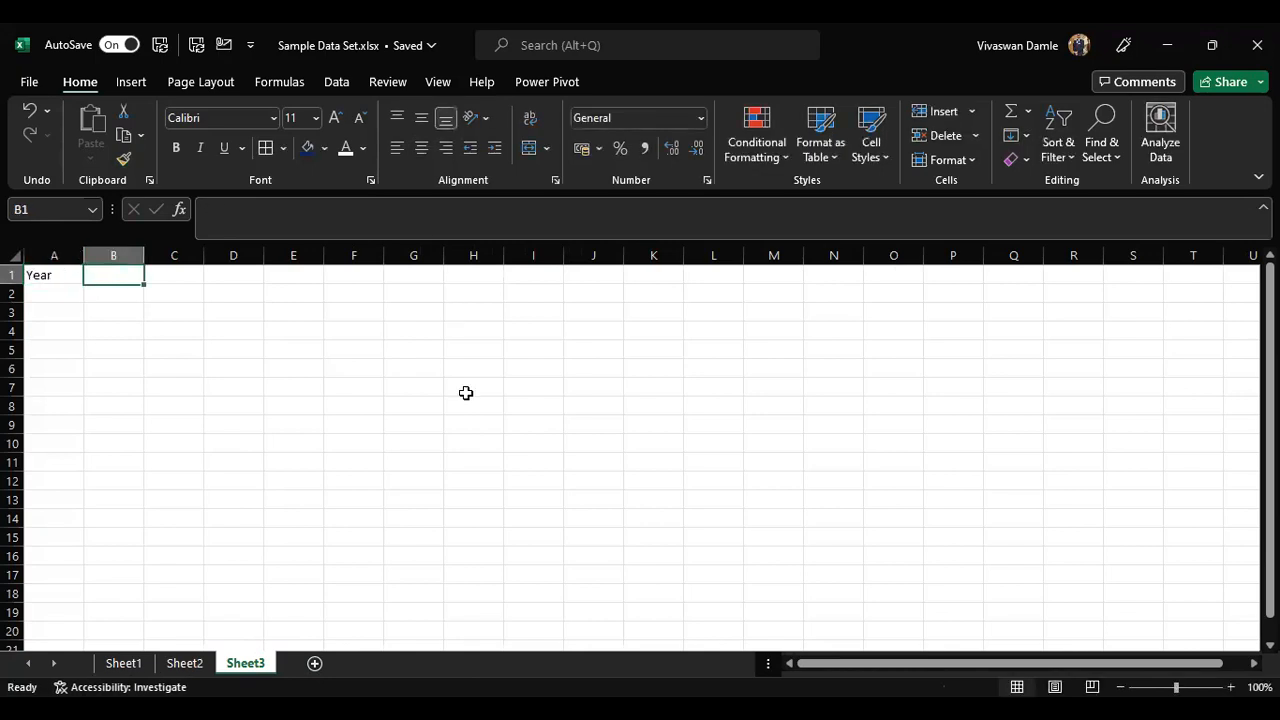
type("Amount")
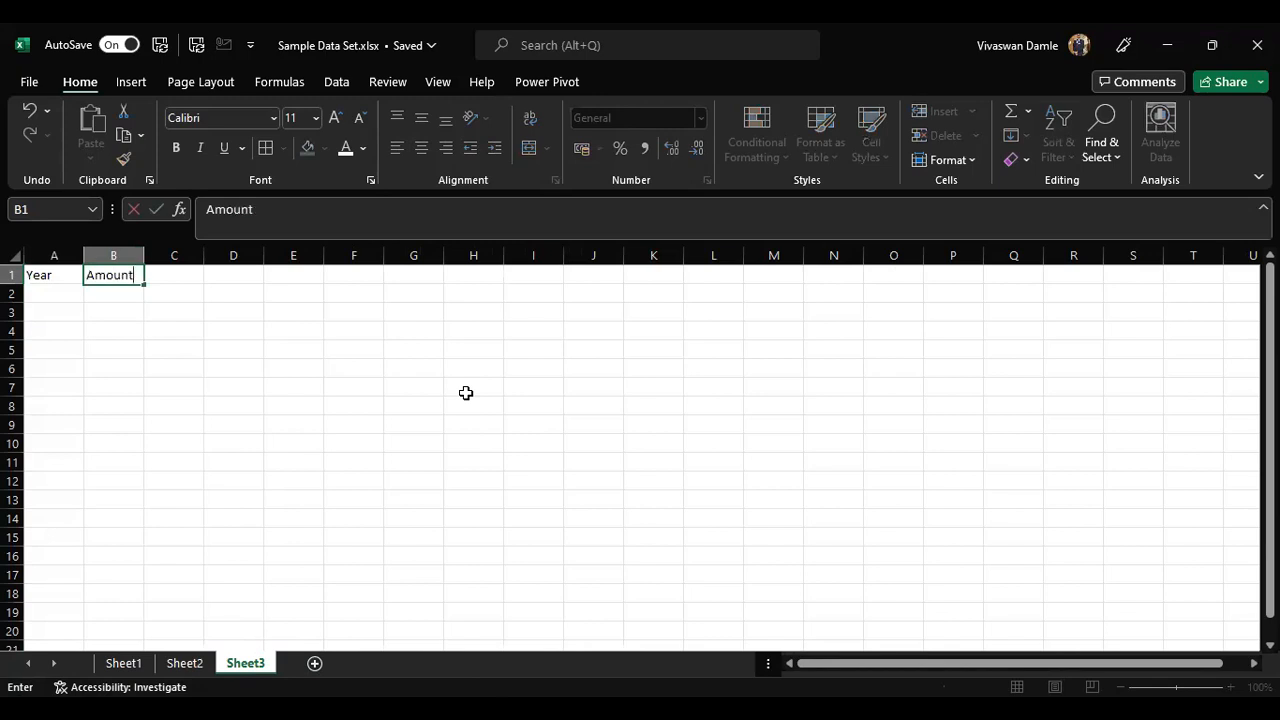
key("Return")
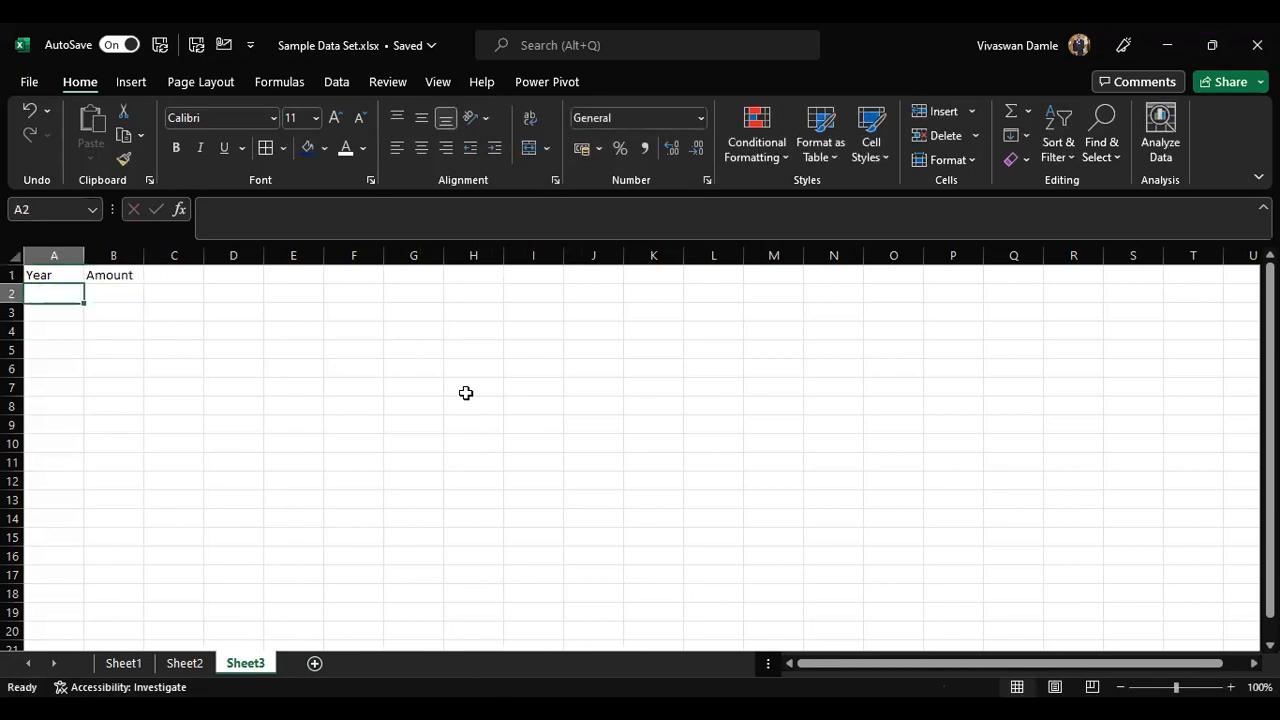
key("Right")
key("Up")
key("Right")
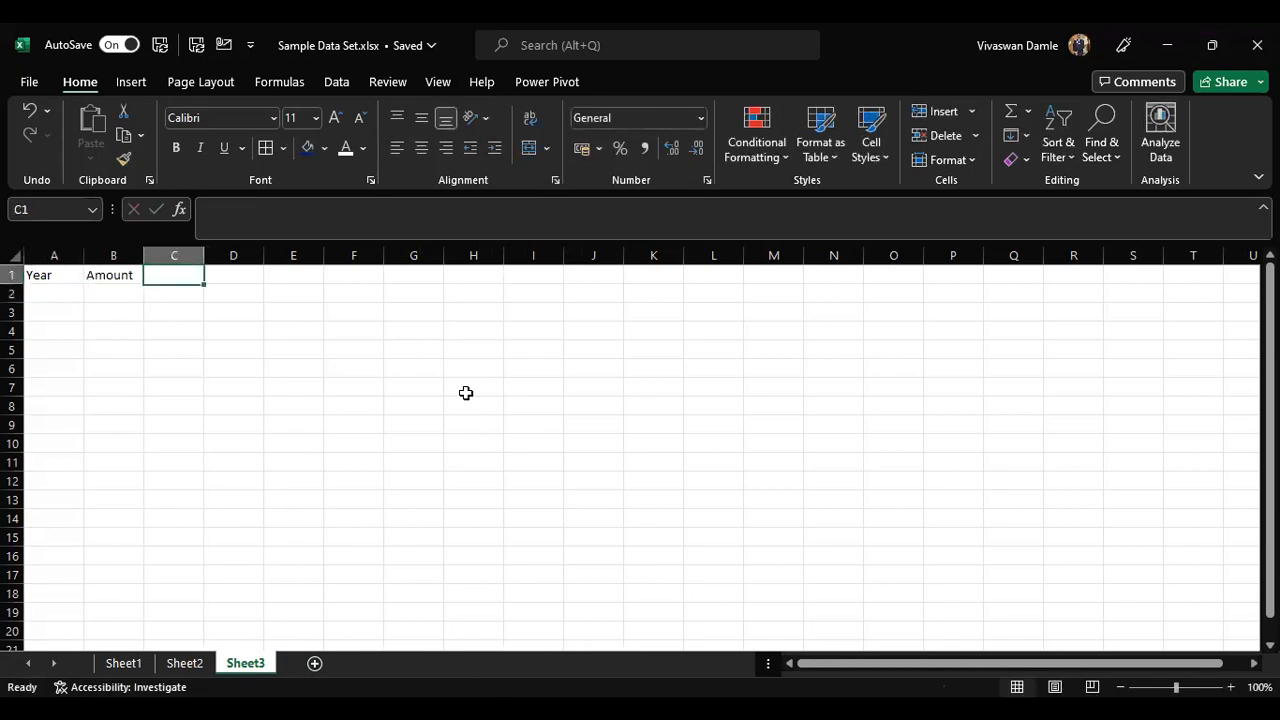
type("Profit")
key("Return")
key("Left")
key("Left")
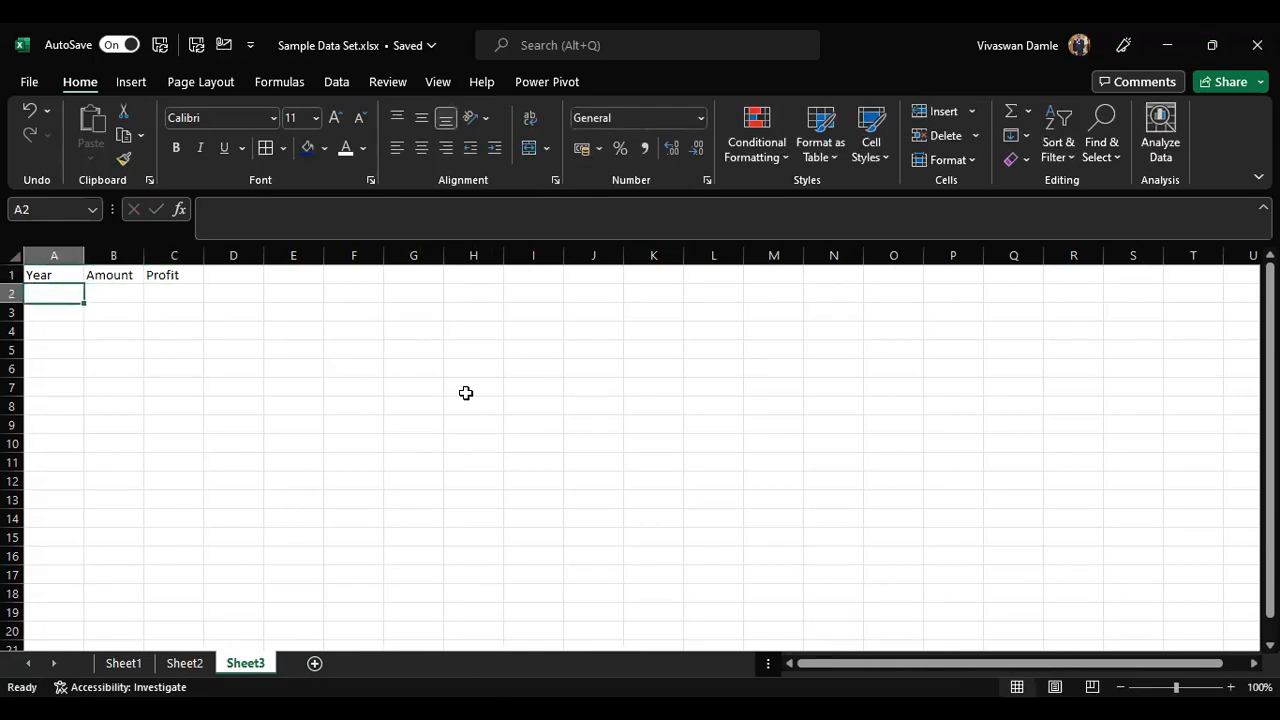
Step: Enter the year 2000 below the Year header and a formula adding 1 to the year above it
type("2000")
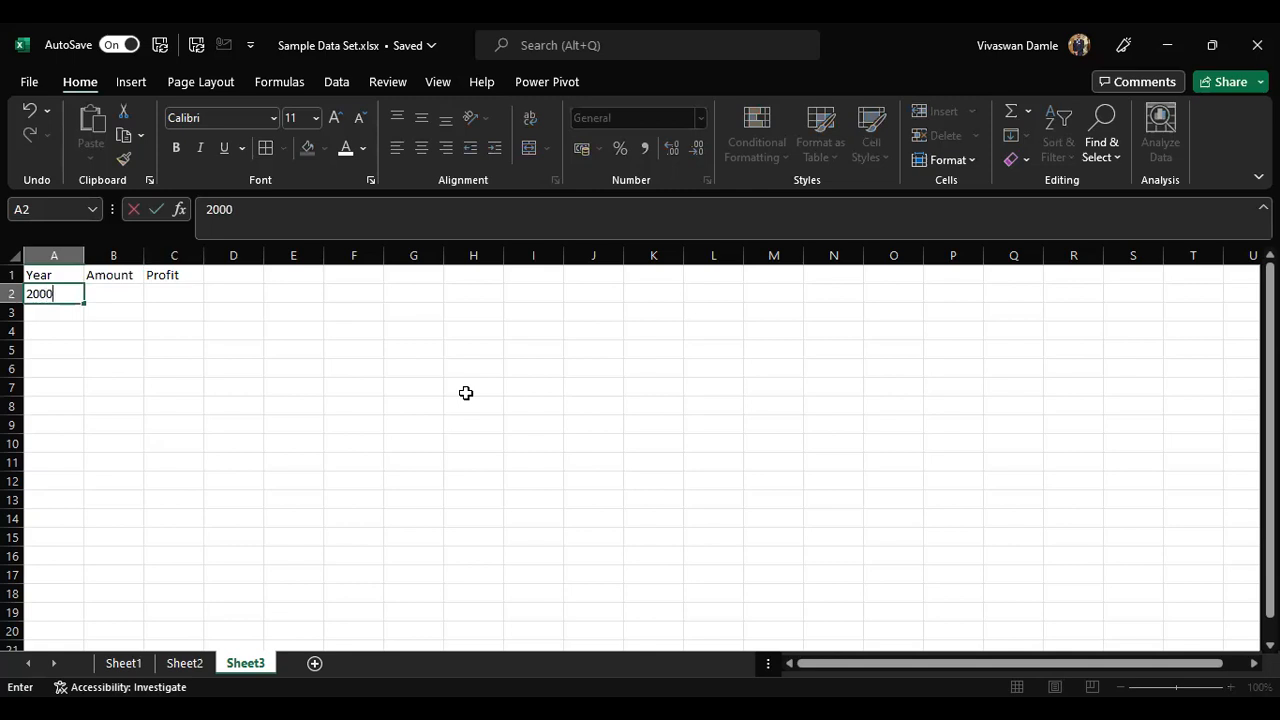
key("Return")
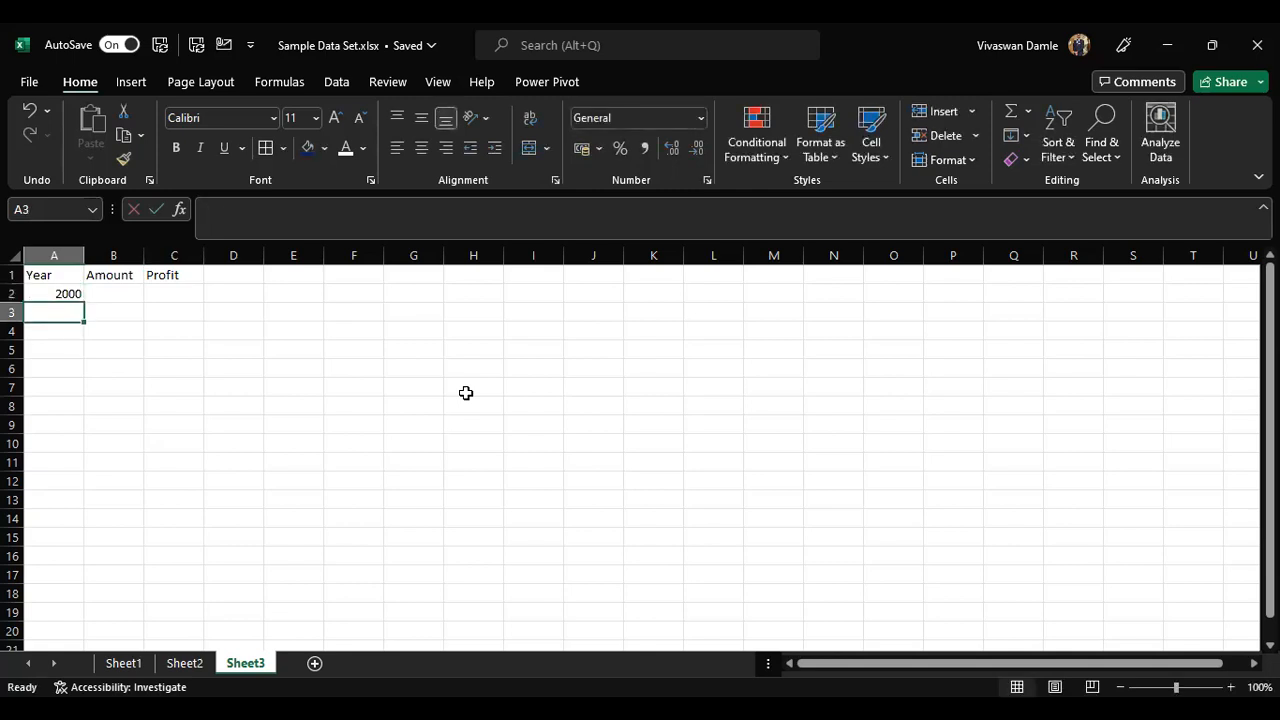
type("=")
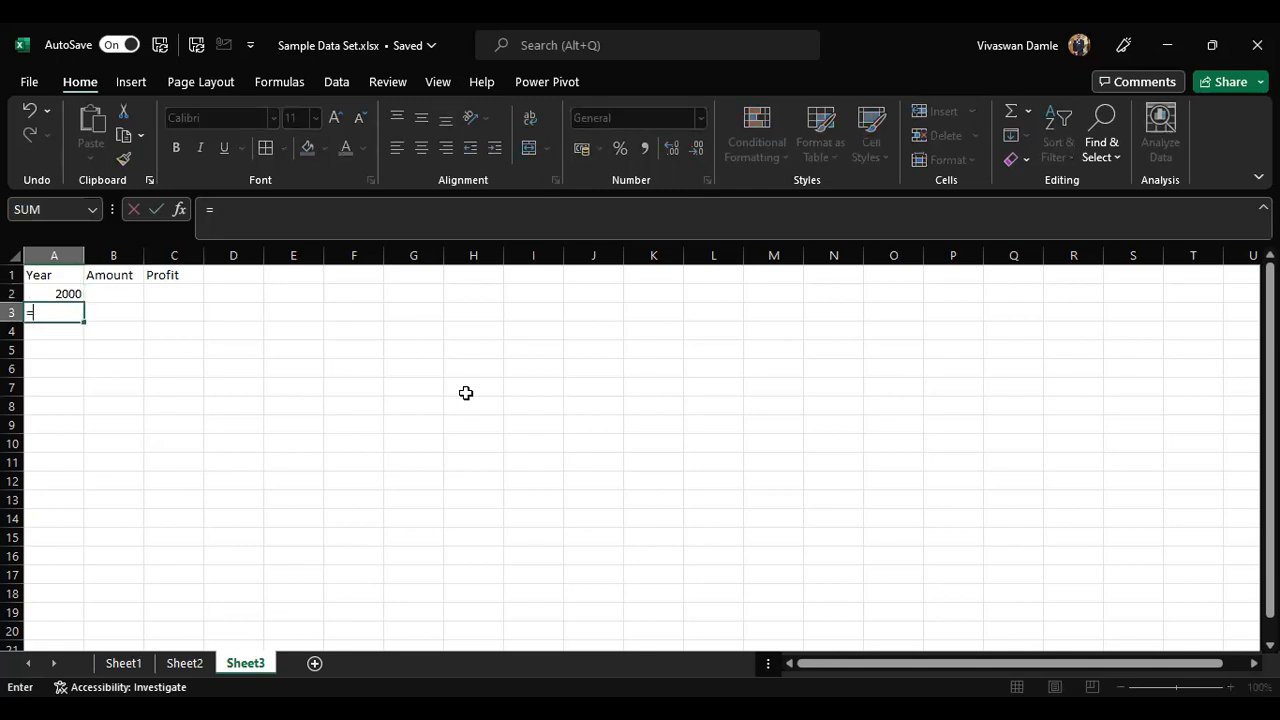
key("Up")
type("+1")
key("Return")
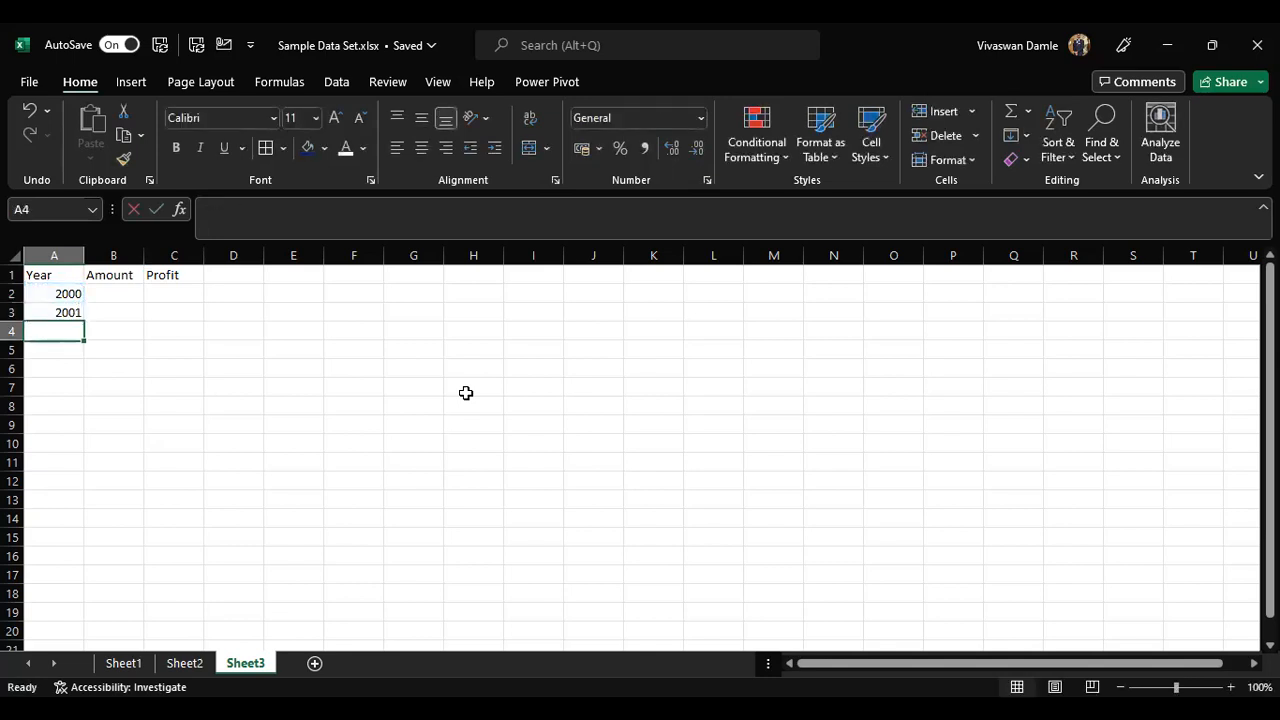
Step: Fill the year formula down the Year column to row 21
key("Up")
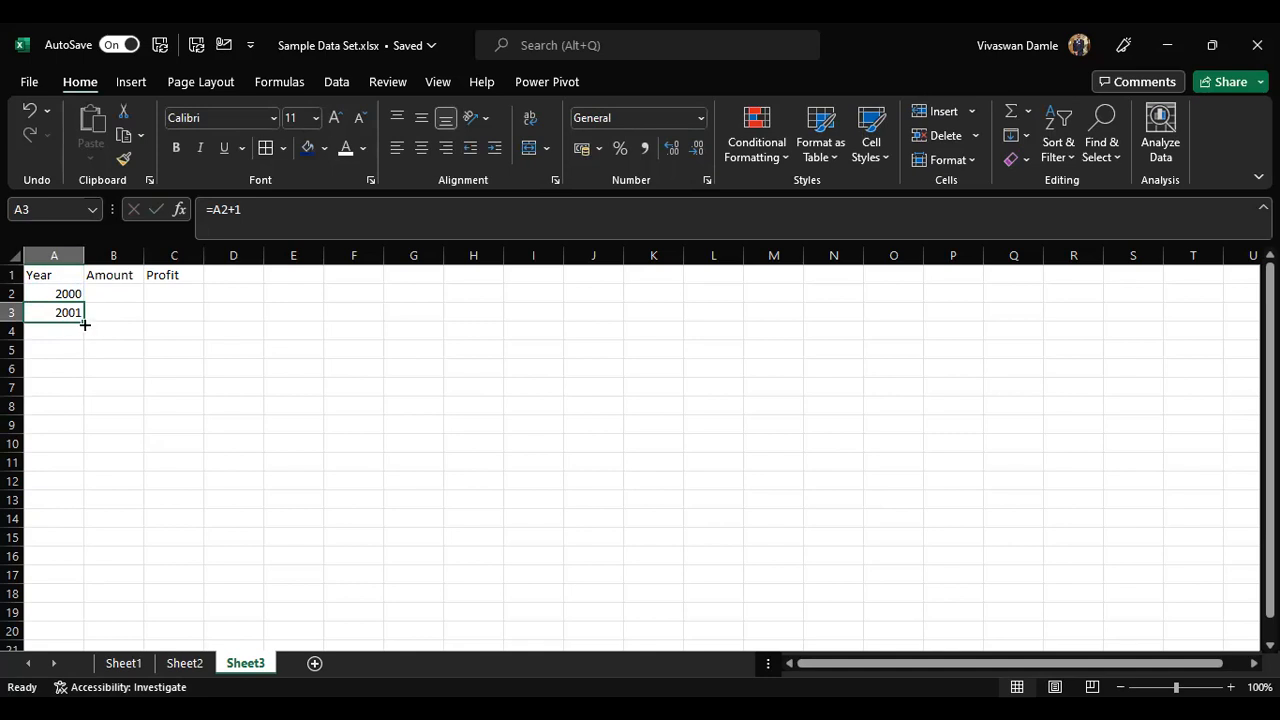
left_click_drag(85, 325, 87, 583)
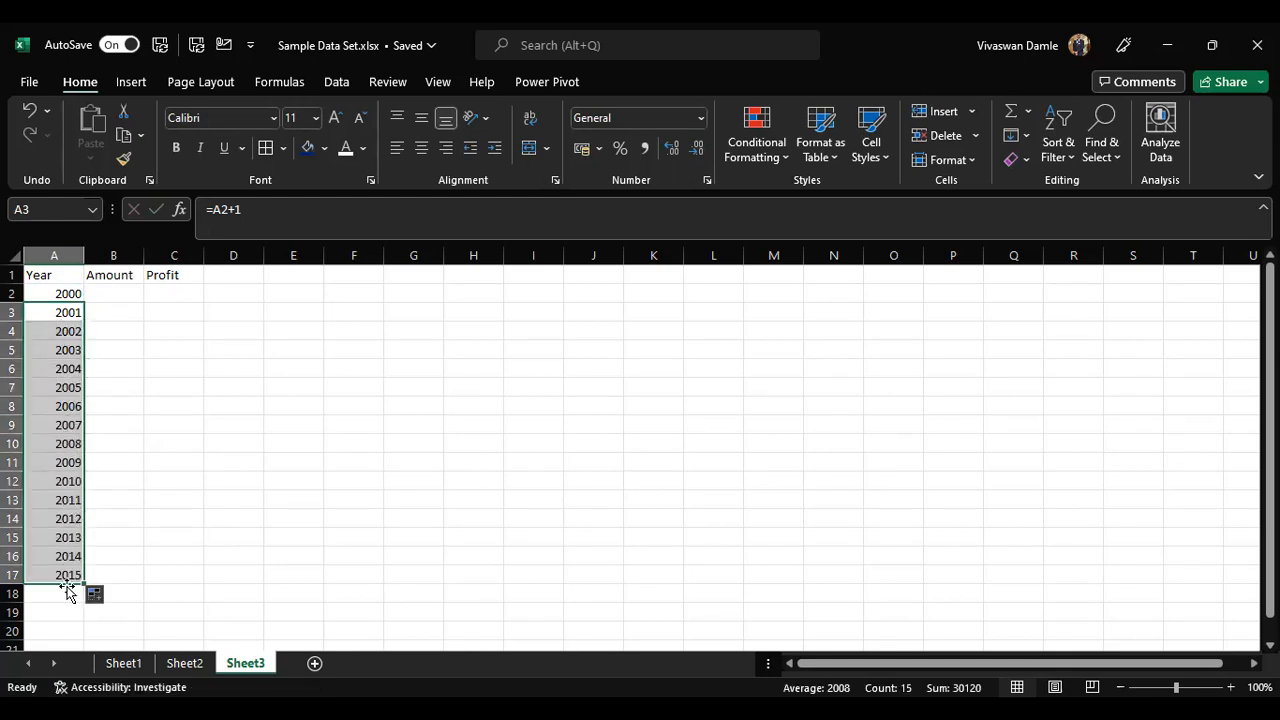
scroll(108, 530, "down", 2)
left_click_drag(85, 471, 80, 562)
scroll(103, 529, "up", 2)
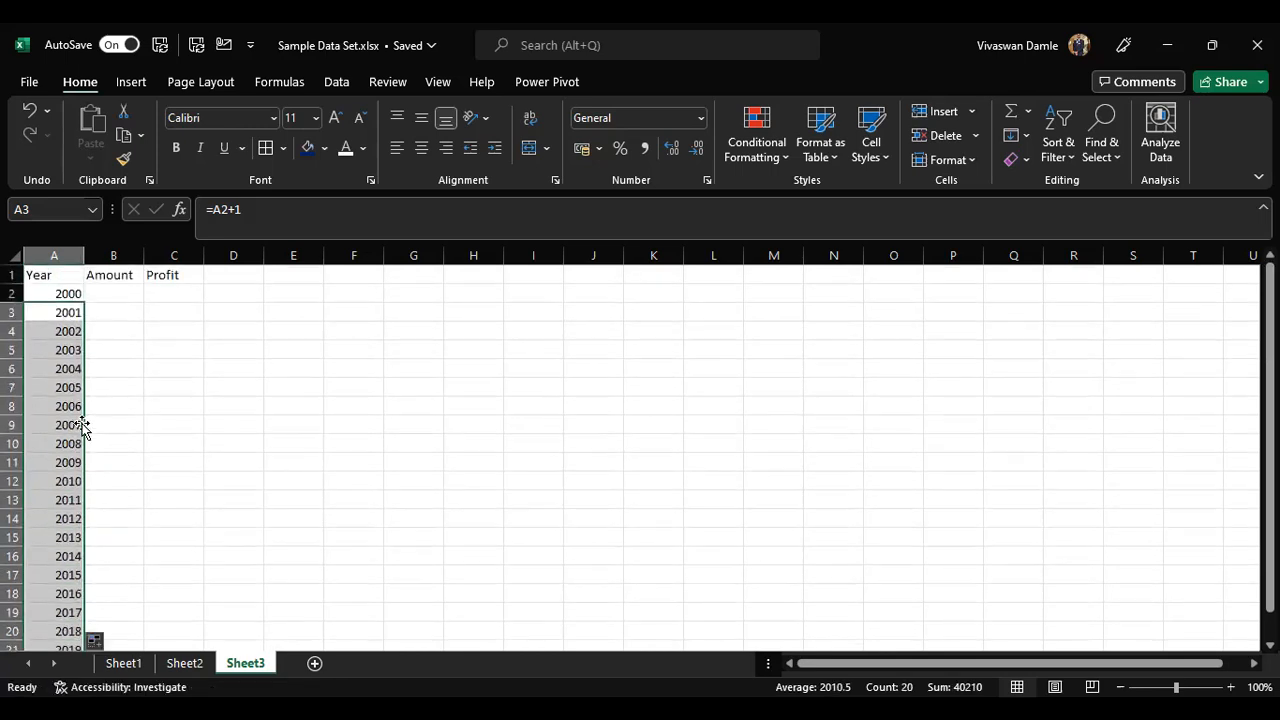
Step: Change the starting year to 2001
left_click(75, 295)
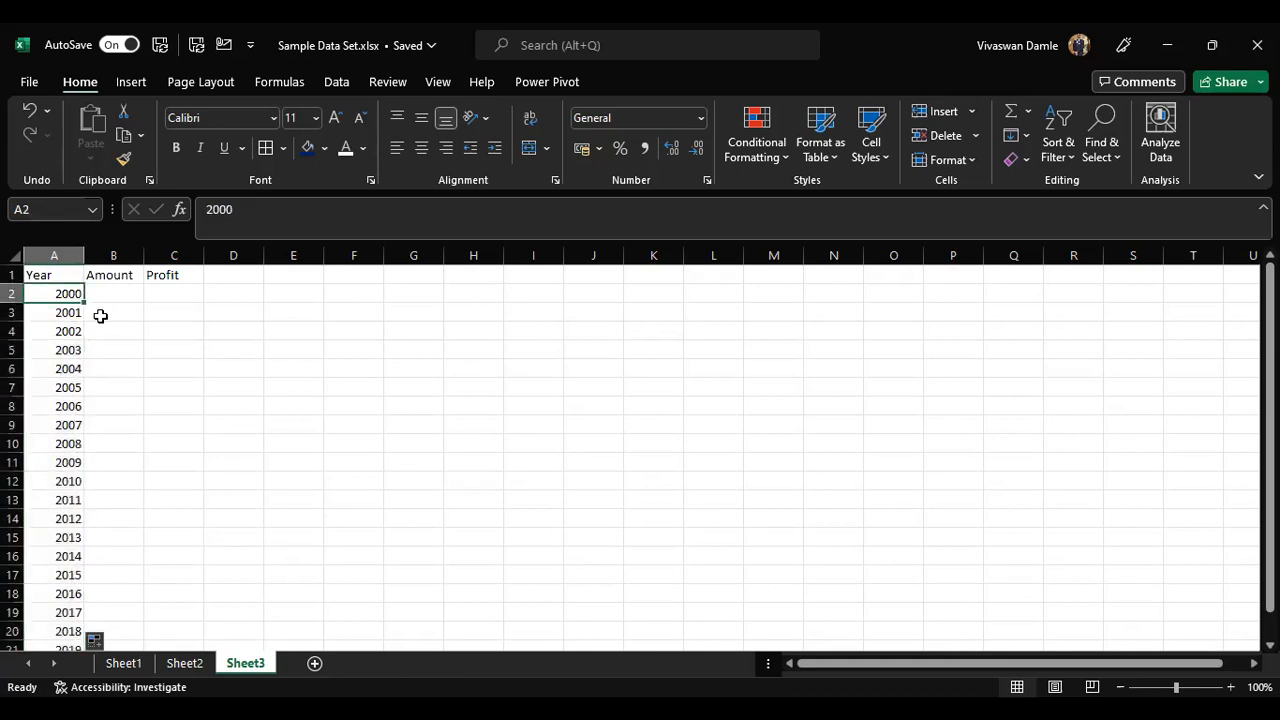
type("2001")
key("Return")
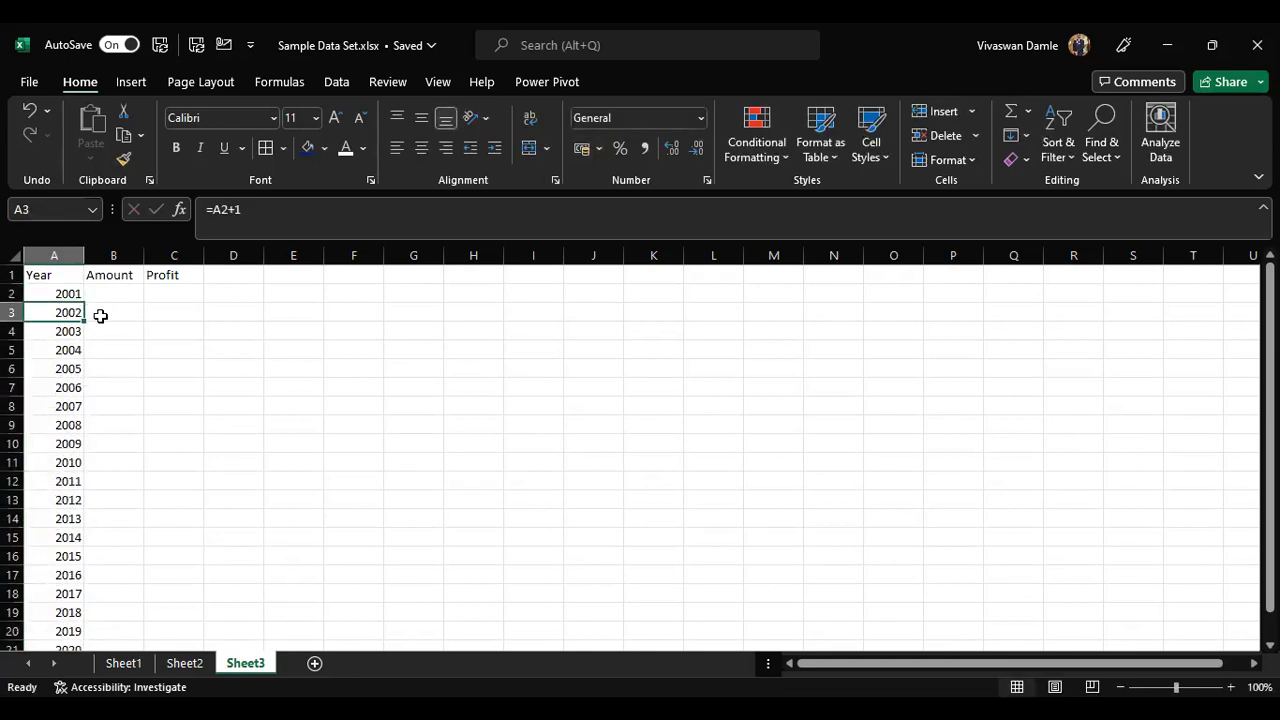
Step: Check the extent of the Year column on Sheet3 and return to the top of the sheet
key("ctrl+Down")
key("shift+space")
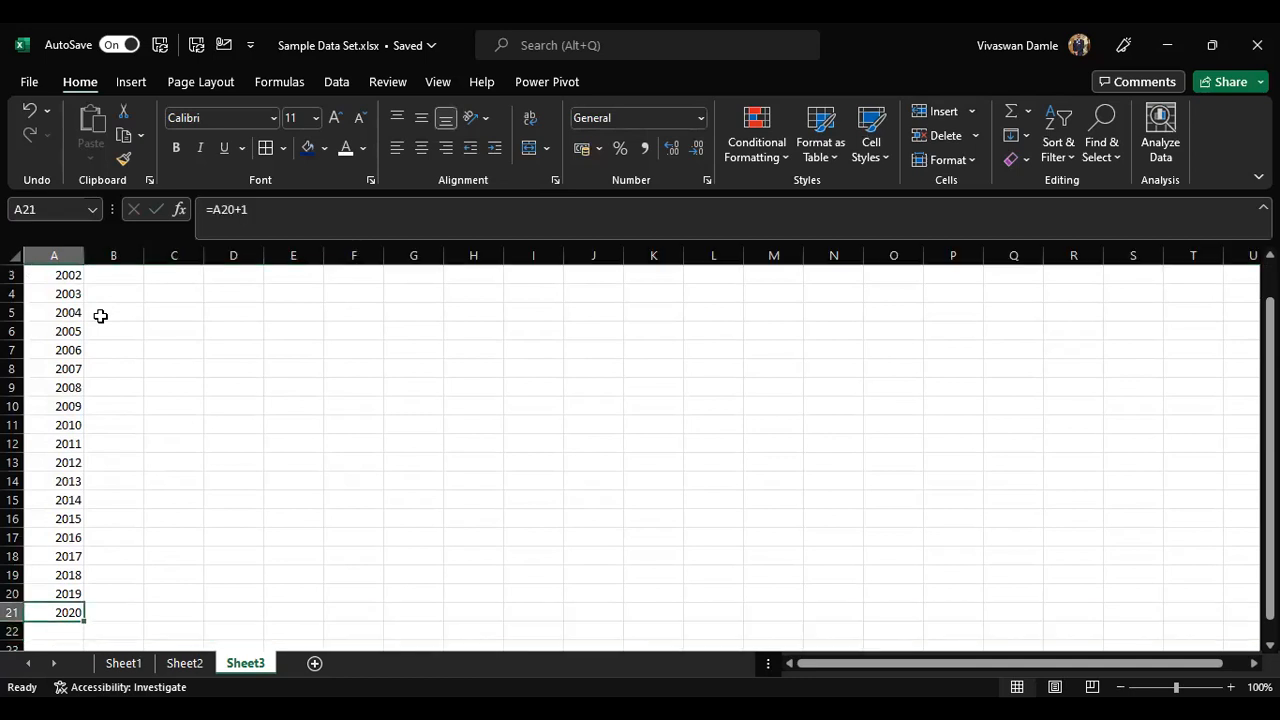
key("ctrl+Home")
key("Down")
key("Down")
key("ctrl+Down")
key("Up")
key("Up")
key("Up")
key("ctrl+Home")
key("Right")
key("Down")
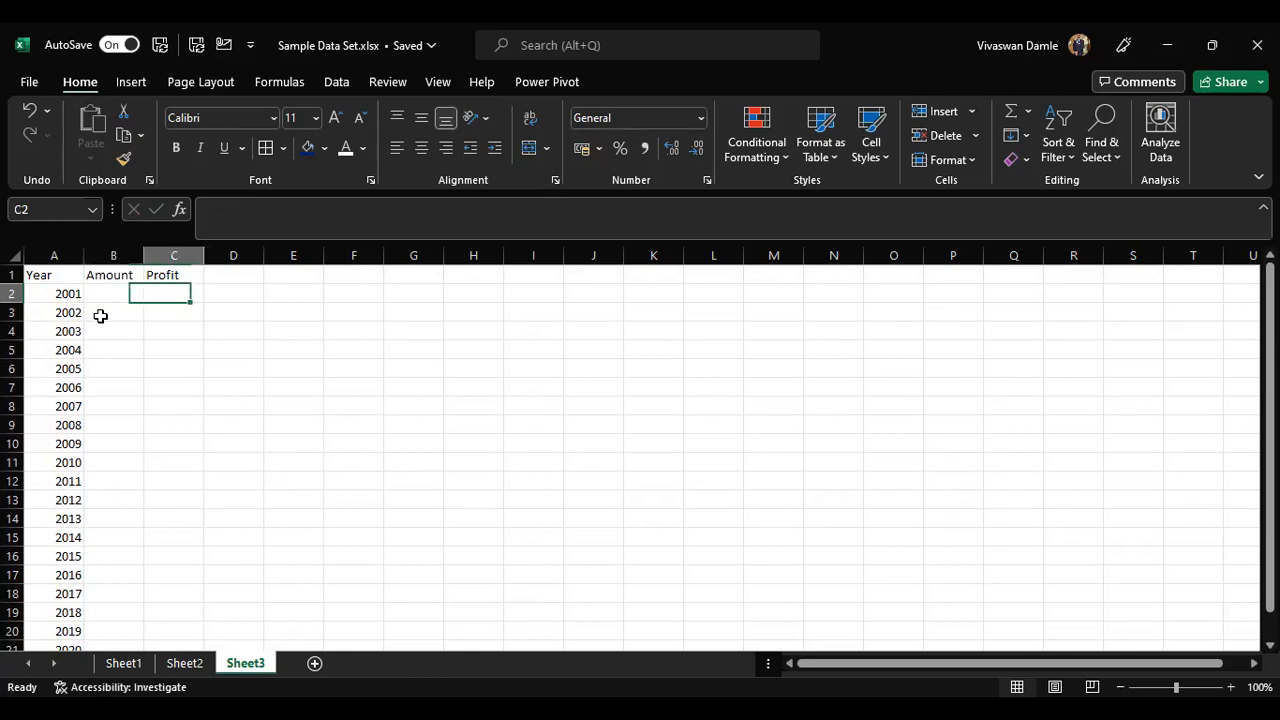
Step: Look over the Viv Sports sales table on Sheet1 and return to Sheet3
key("ctrl+Page_Up")
key("ctrl+Page_Up")
key("Right")
key("Left")
key("Left")
key("Up")
key("Up")
key("Left")
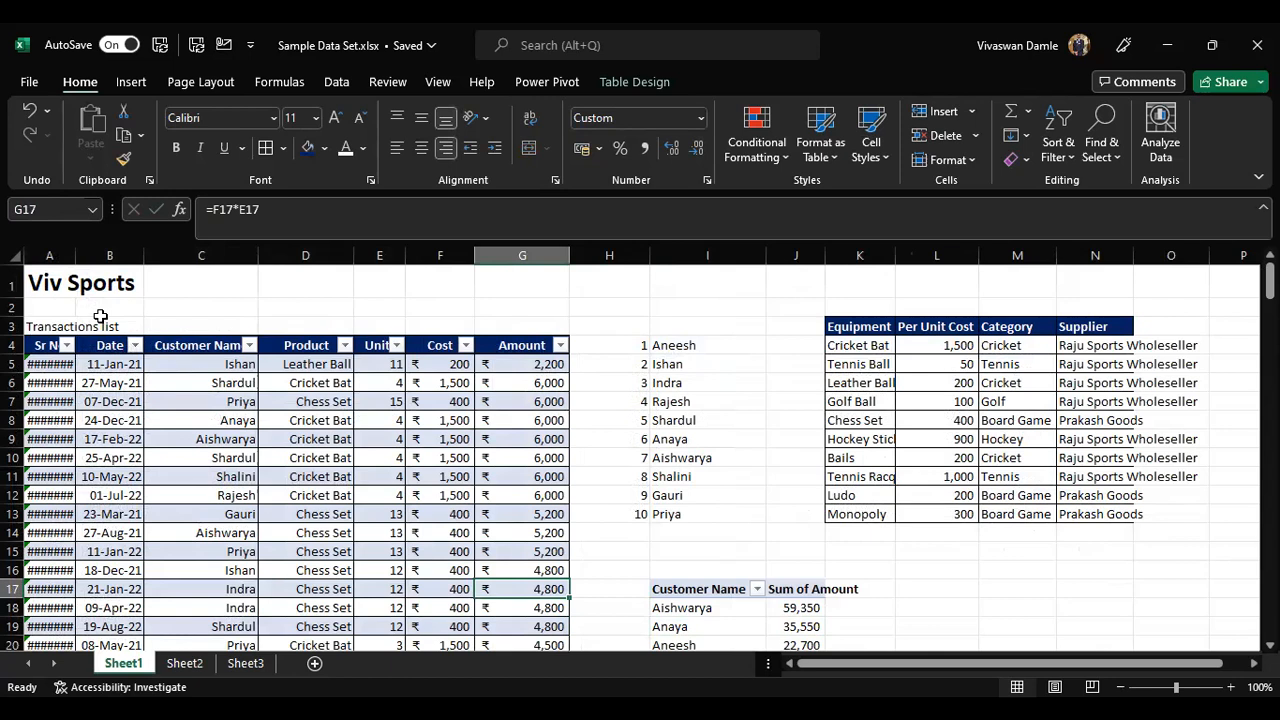
key("ctrl+Page_Down")
key("ctrl+Page_Down")
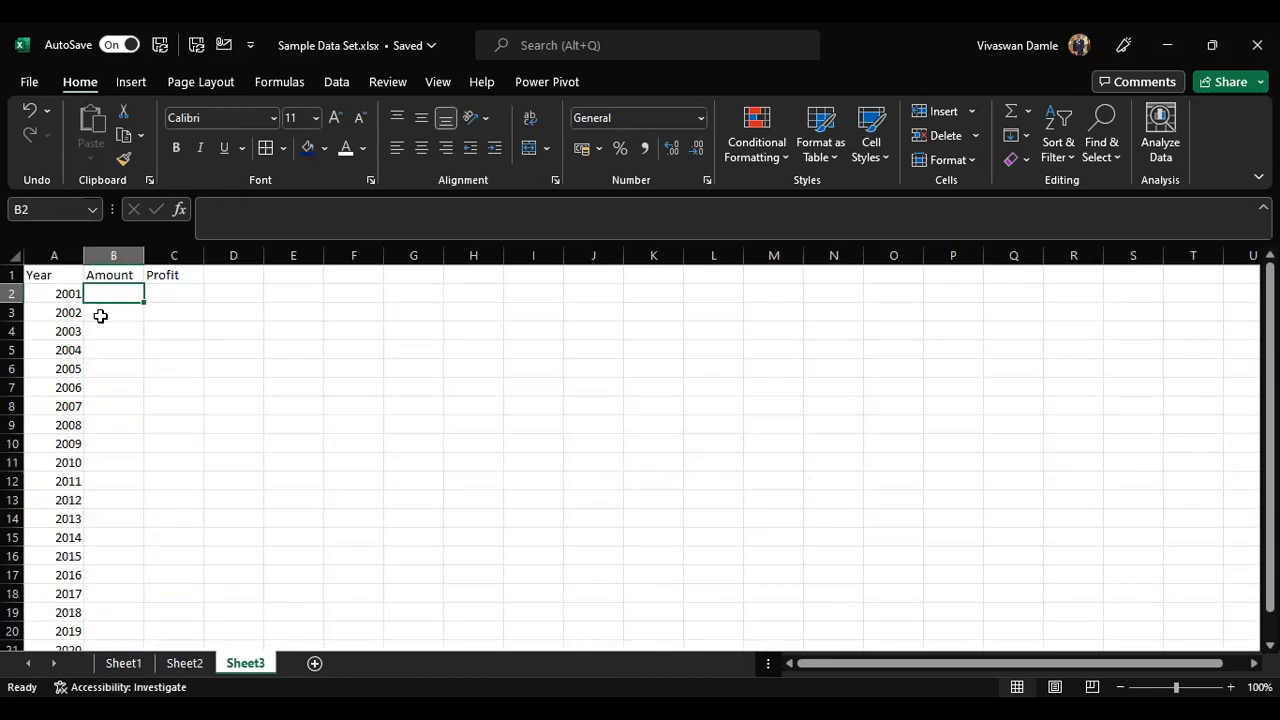
Step: Enter a RANDBETWEEN formula for a random amount between 1000 and 10000 in the first Amount cell
key("Right")
key("Left")
type("=")
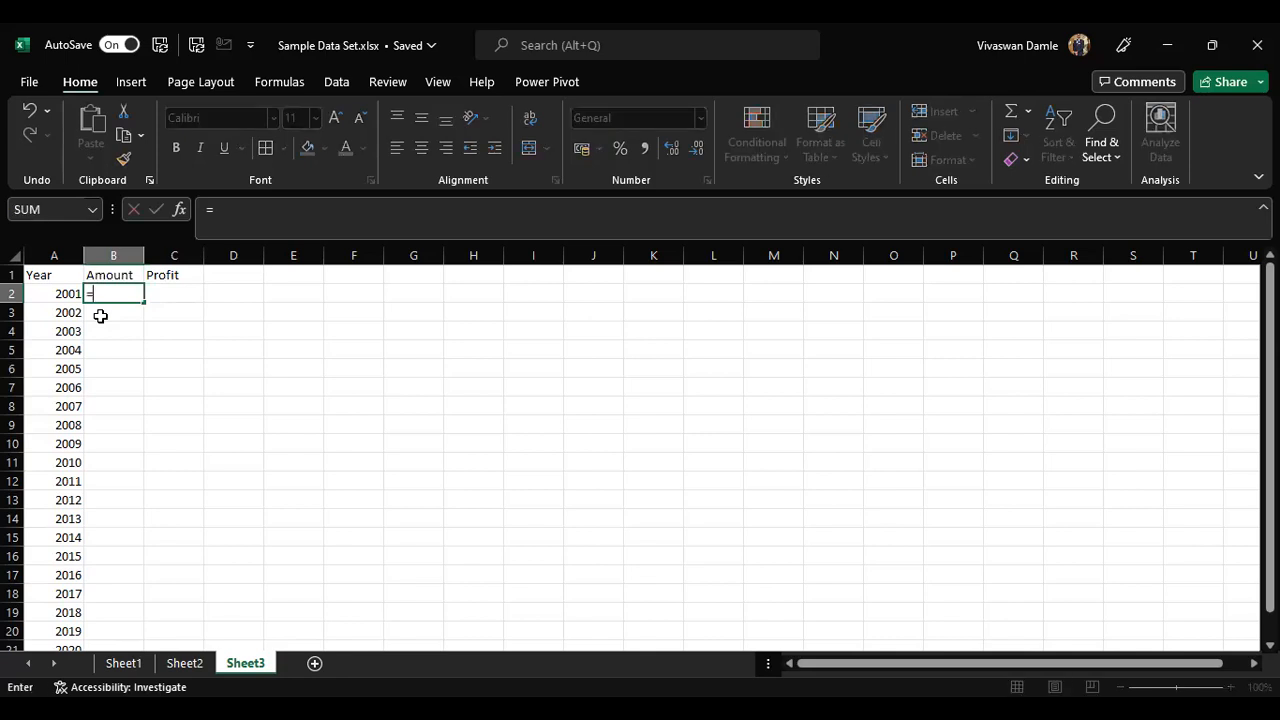
type("randb")
key("Tab")
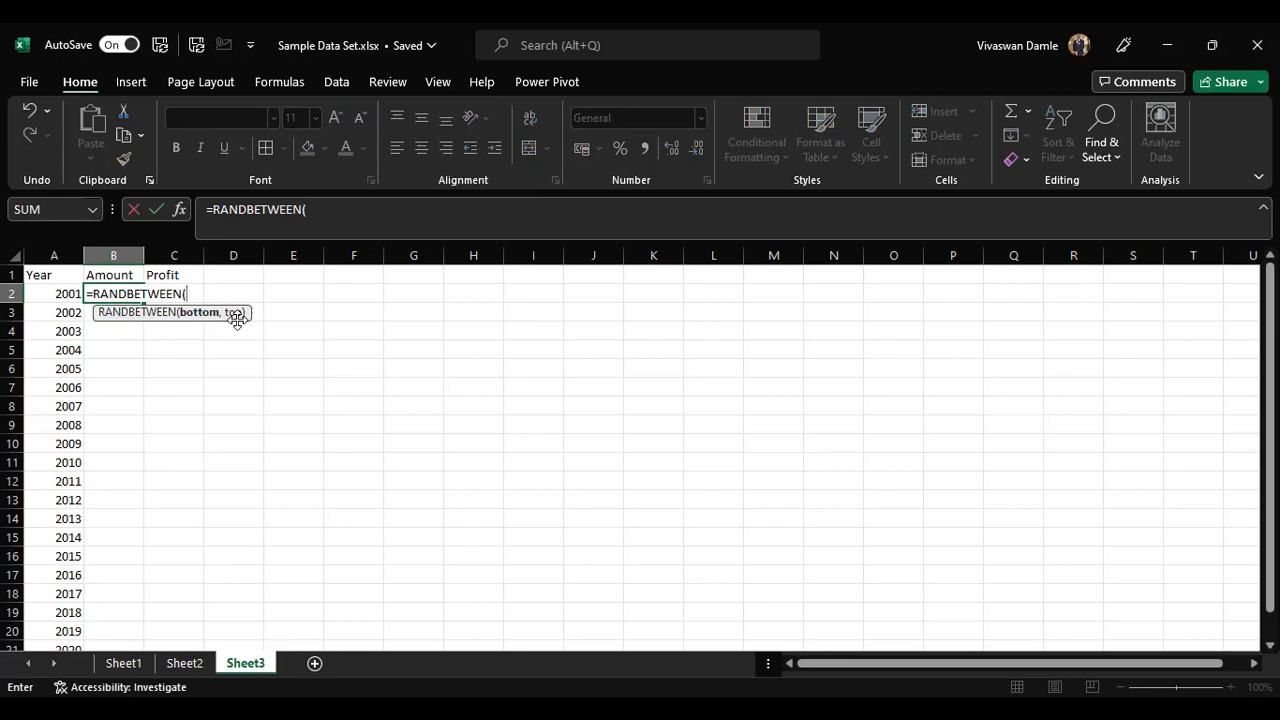
type("1000,10000")
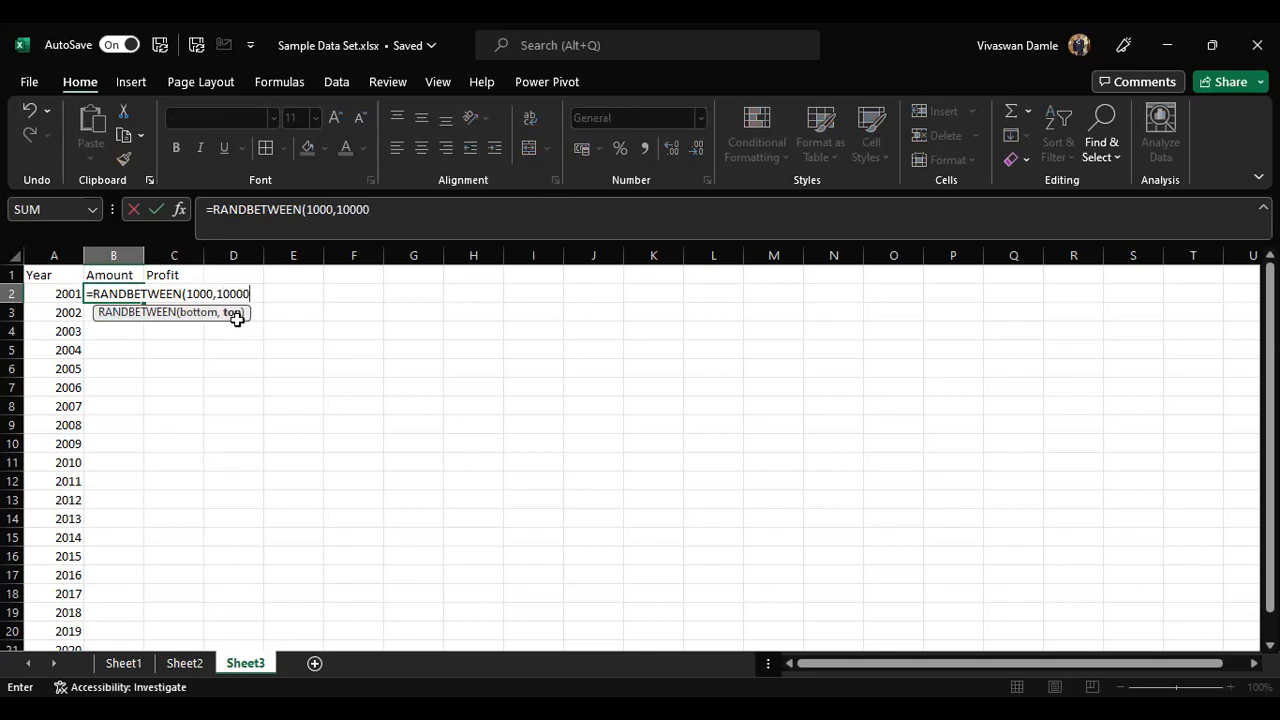
key("Return")
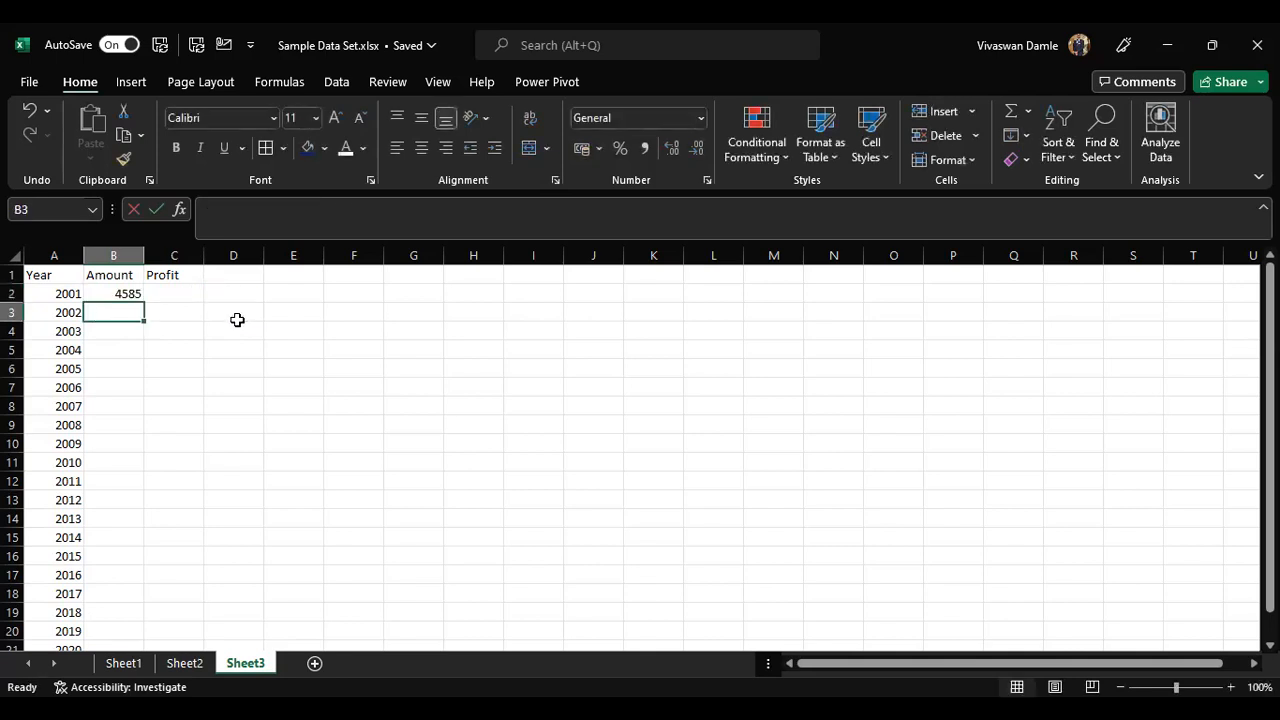
Step: Inspect the Amount formula and the starting year cells in the Year column
key("Up")
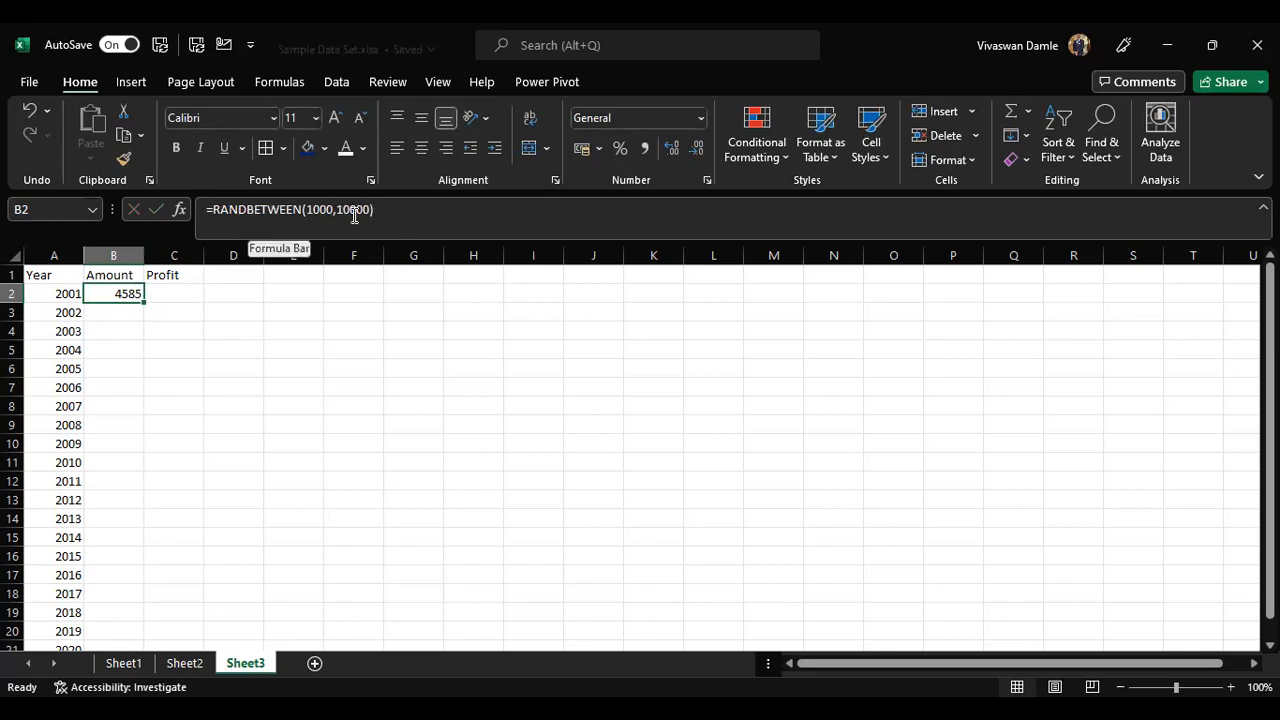
key("Right")
key("Left")
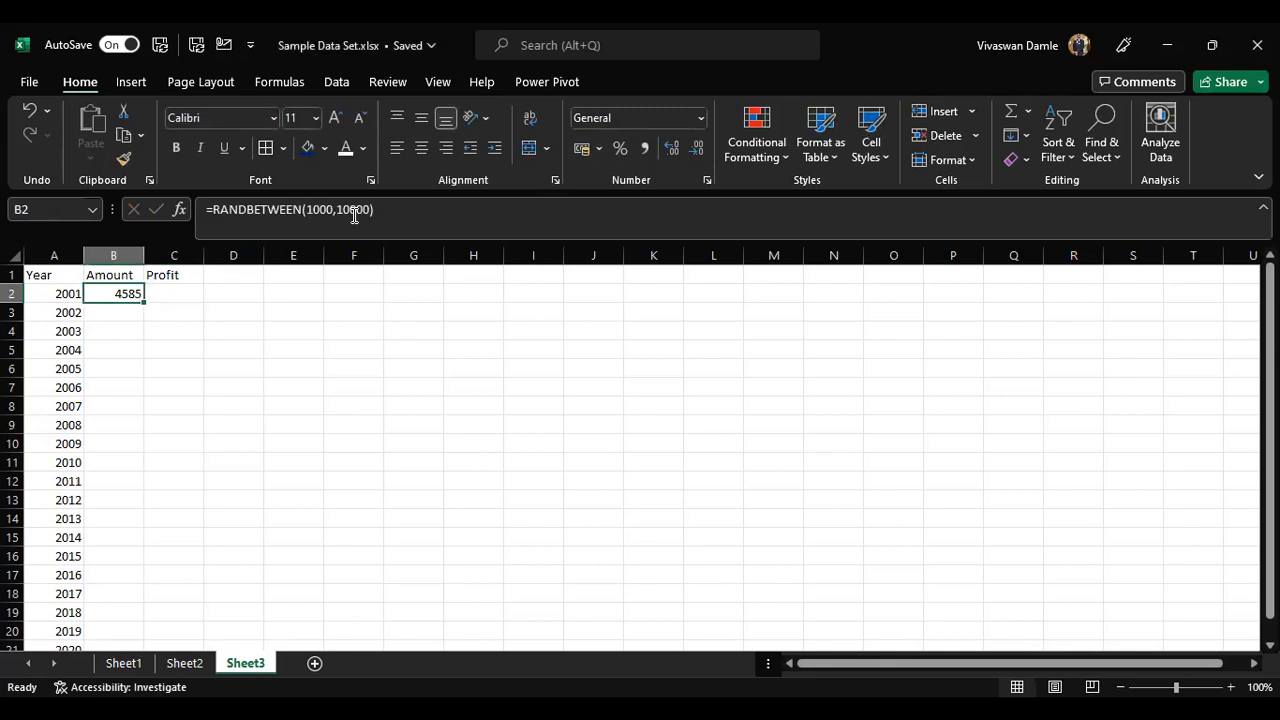
key("Right")
key("Left")
key("alt+Tab")
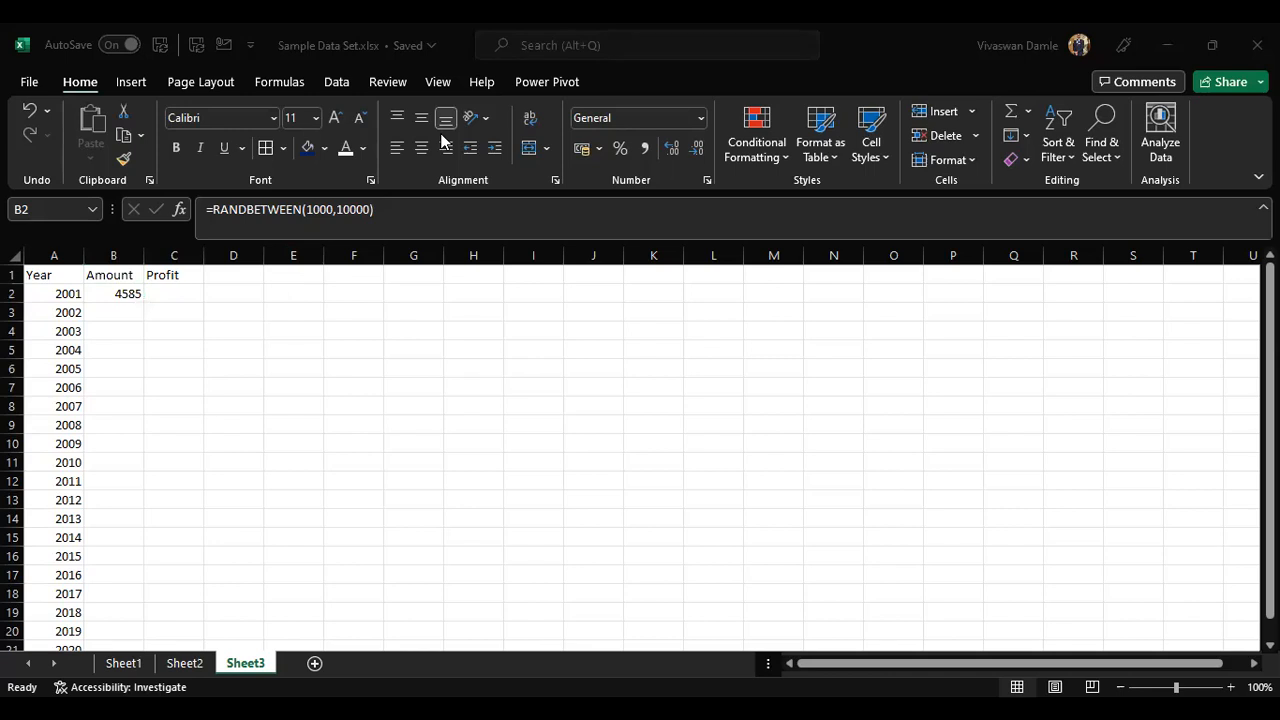
left_click(133, 293)
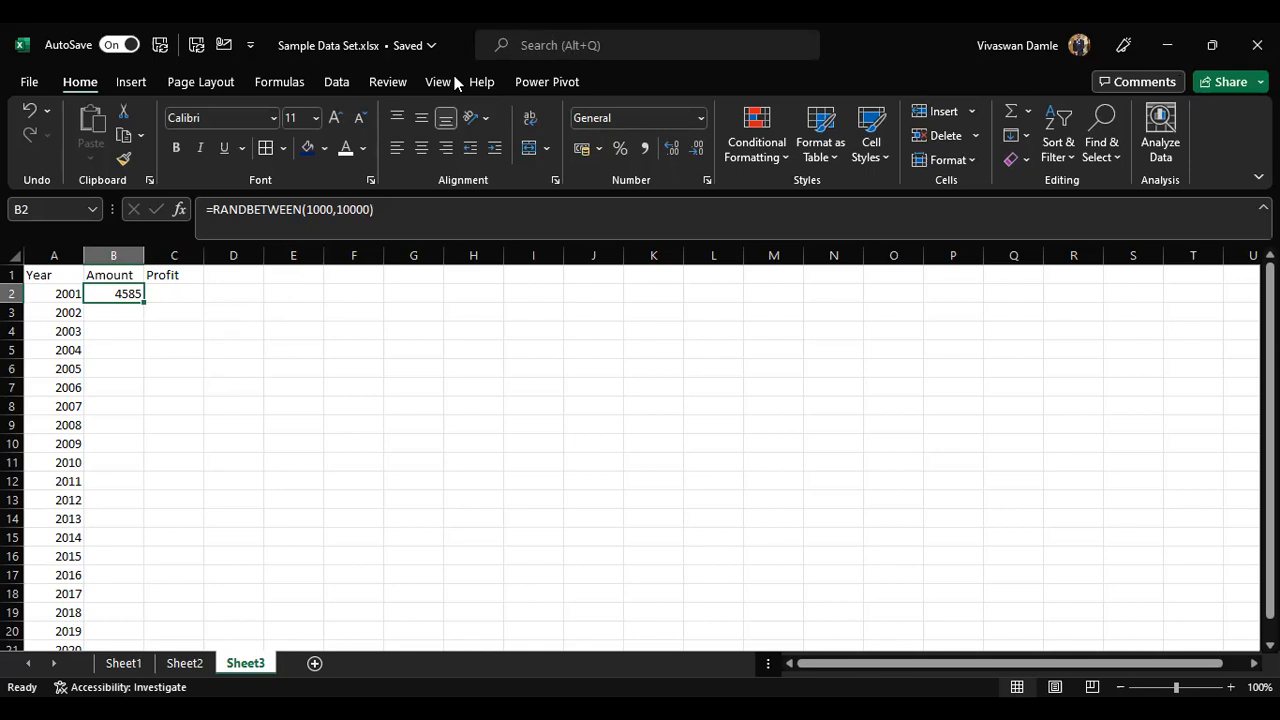
key("alt+Tab")
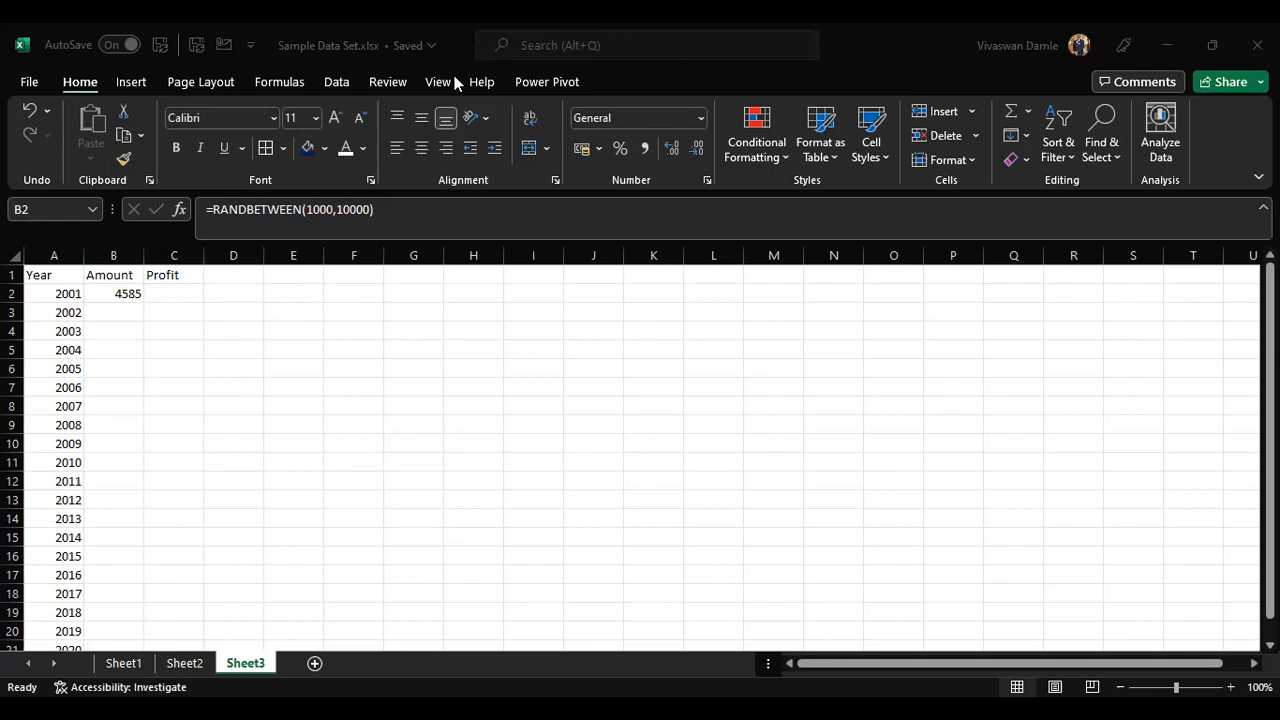
key("alt+Tab")
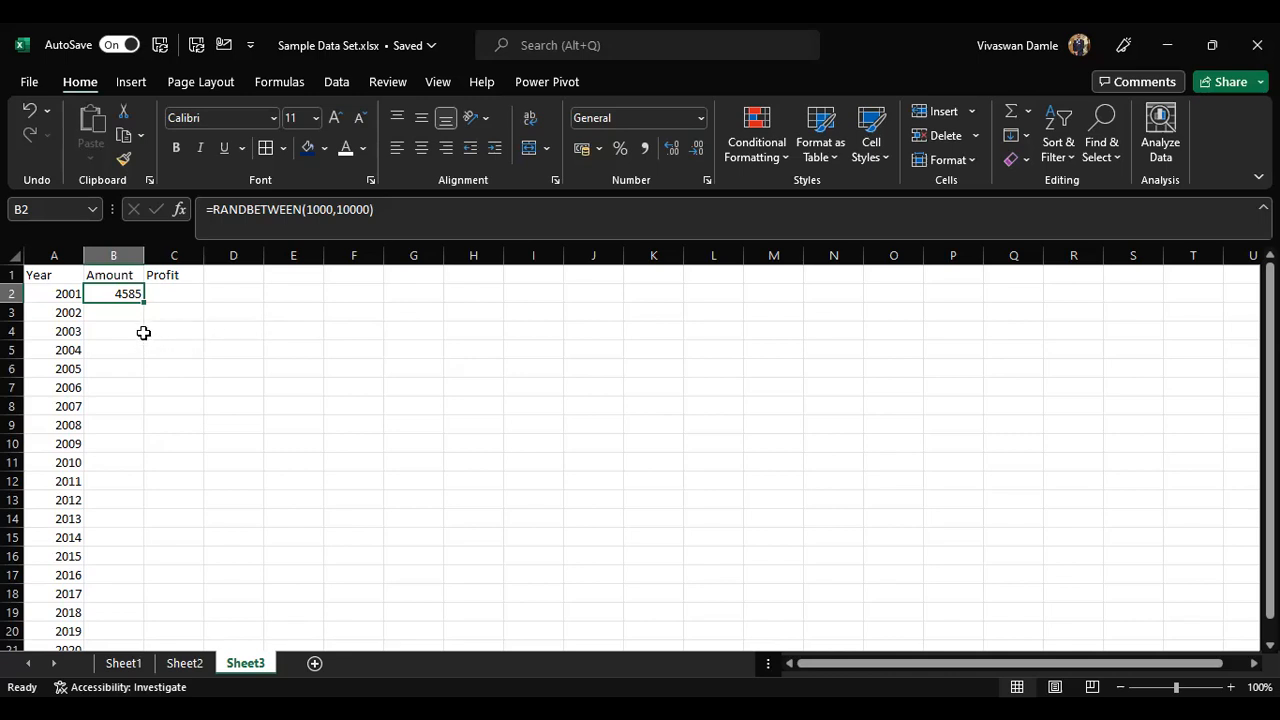
left_click(44, 294)
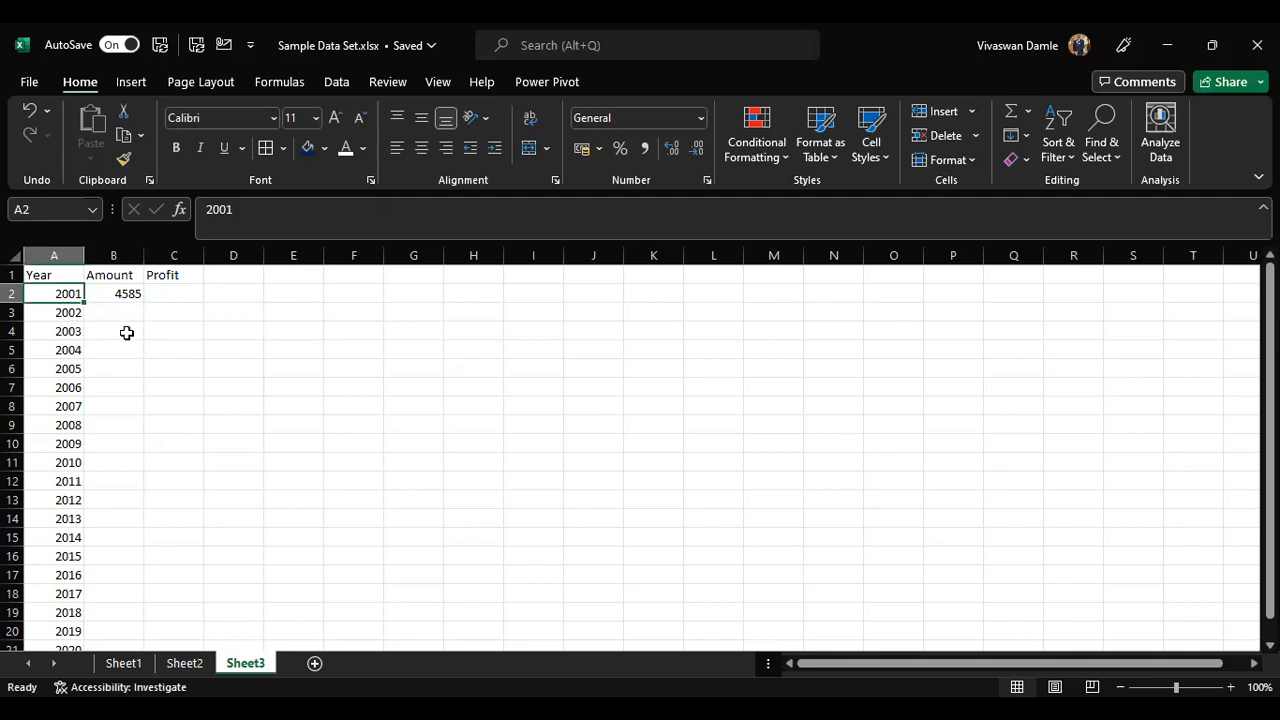
left_click(66, 307)
left_click(66, 295)
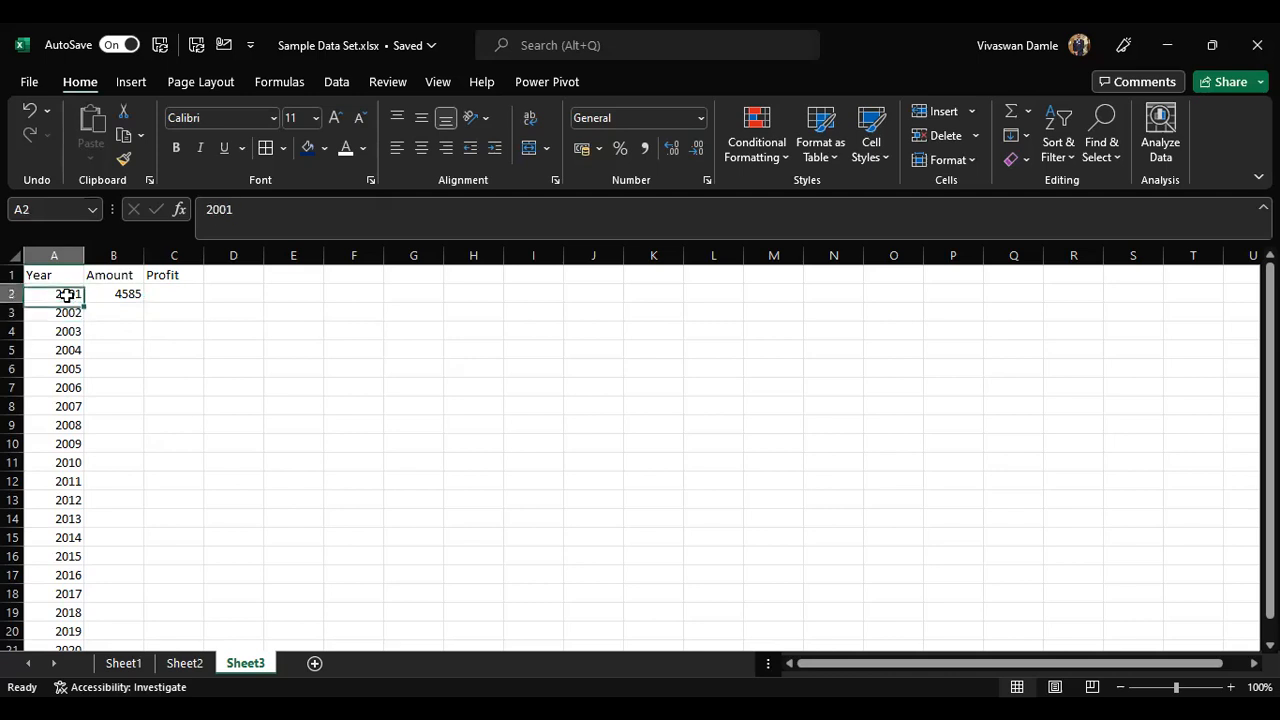
left_click(64, 312)
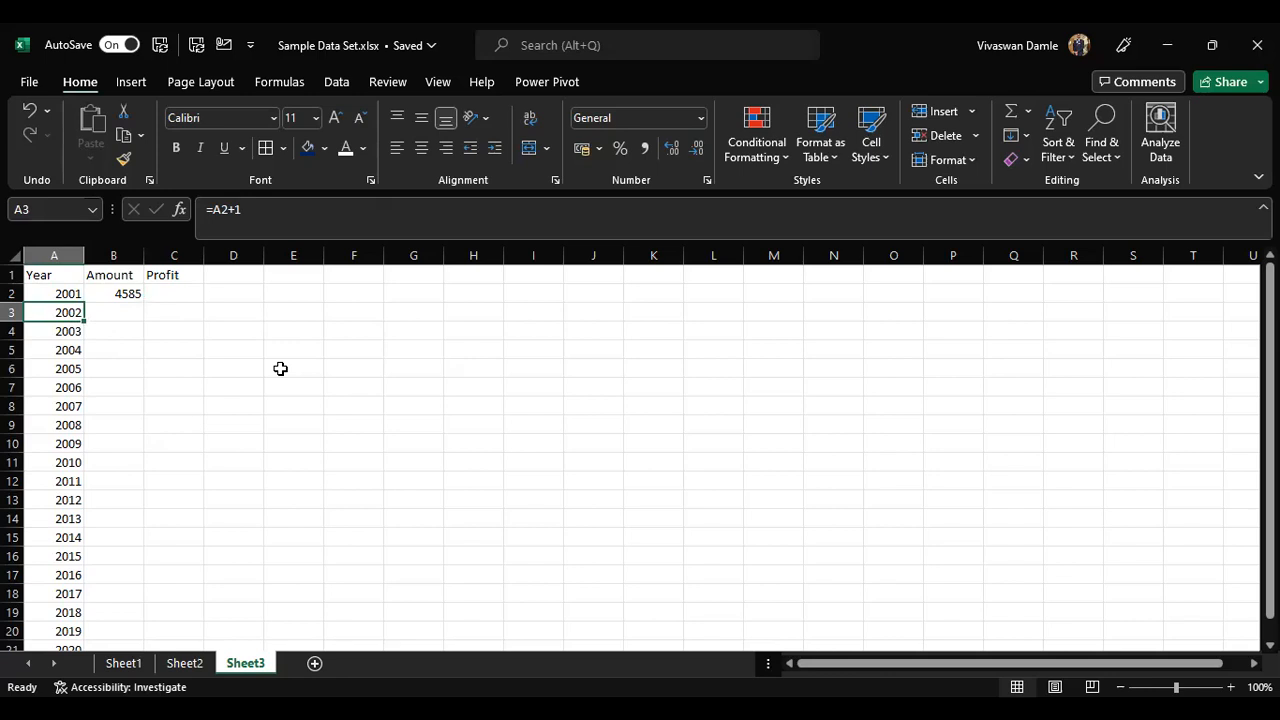
Step: Examine the year formulas down the Year column one cell at a time
key("Down")
key("Up")
key("Down")
key("Up")
key("Down")
key("Up")
key("Up")
key("Down")
key("Up")
key("Down")
key("F2")
key("Escape")
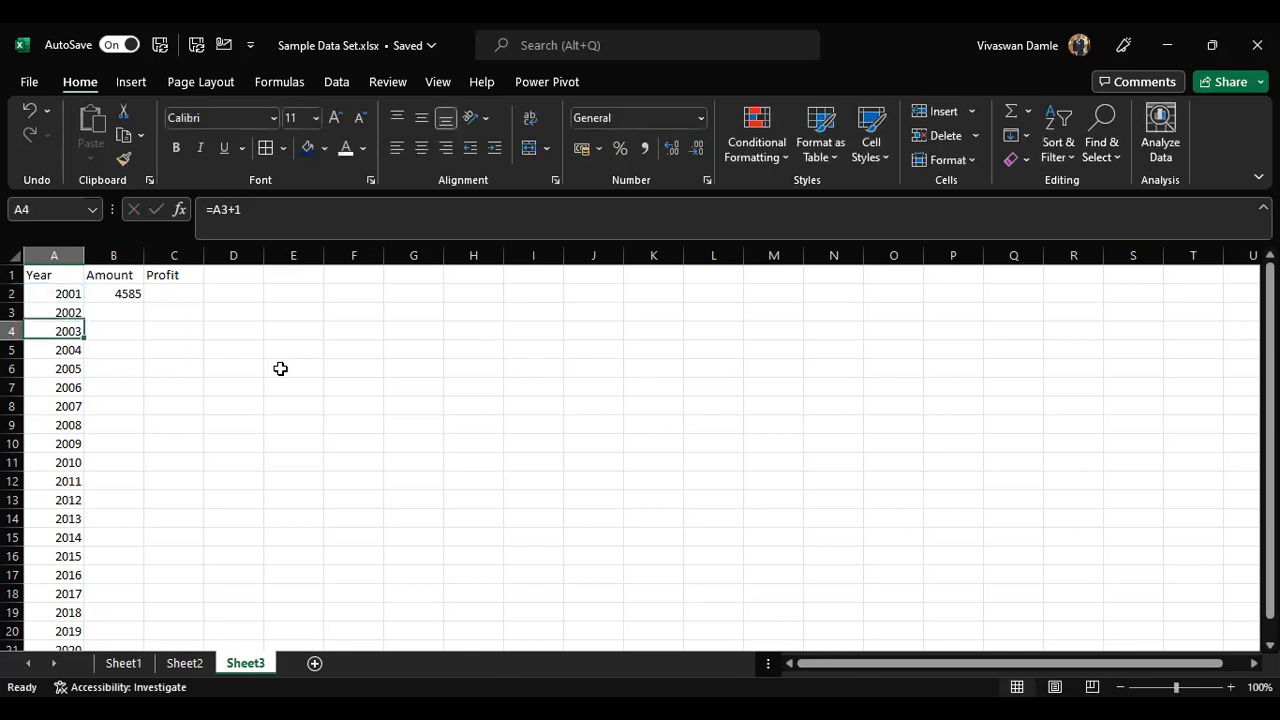
key("F2")
key("Escape")
key("F2")
key("Escape")
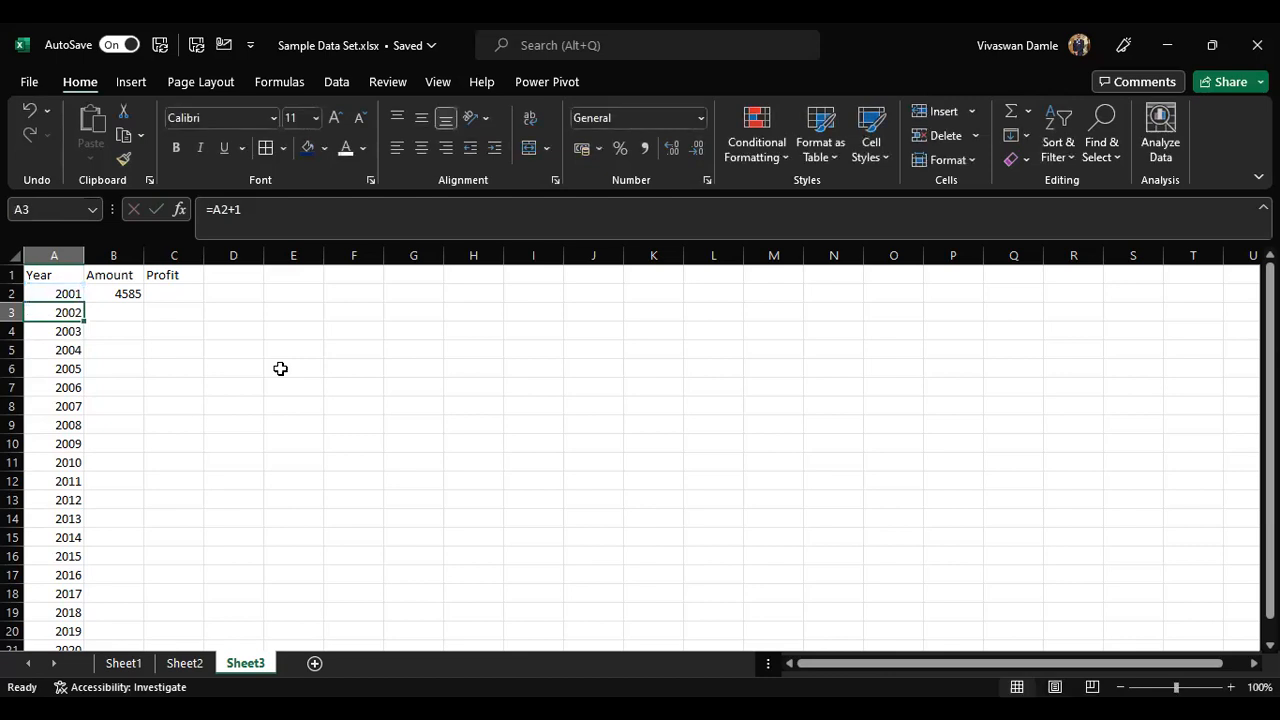
key("F2")
key("Escape")
Step: Enter 2001 in D2 and a fixed formula =2001+1 below it, filling it down to row 13
key("Right")
key("Right")
key("Up")
key("Right")
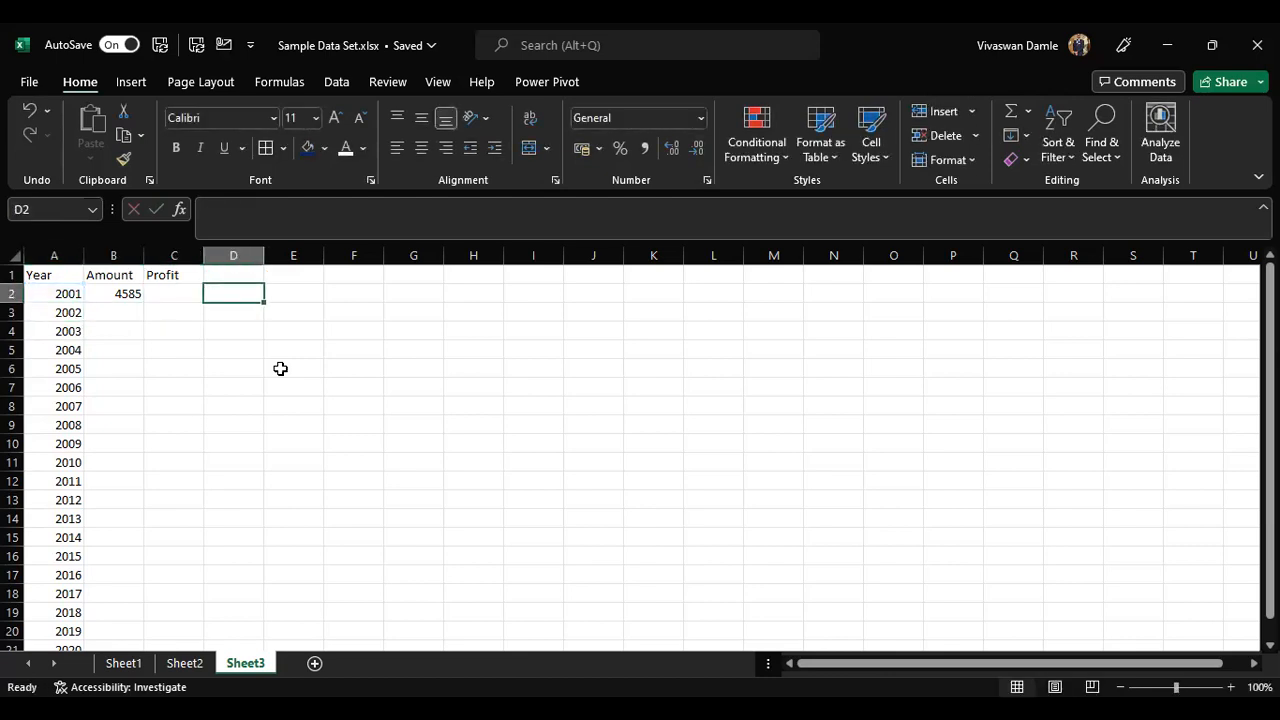
type("2001")
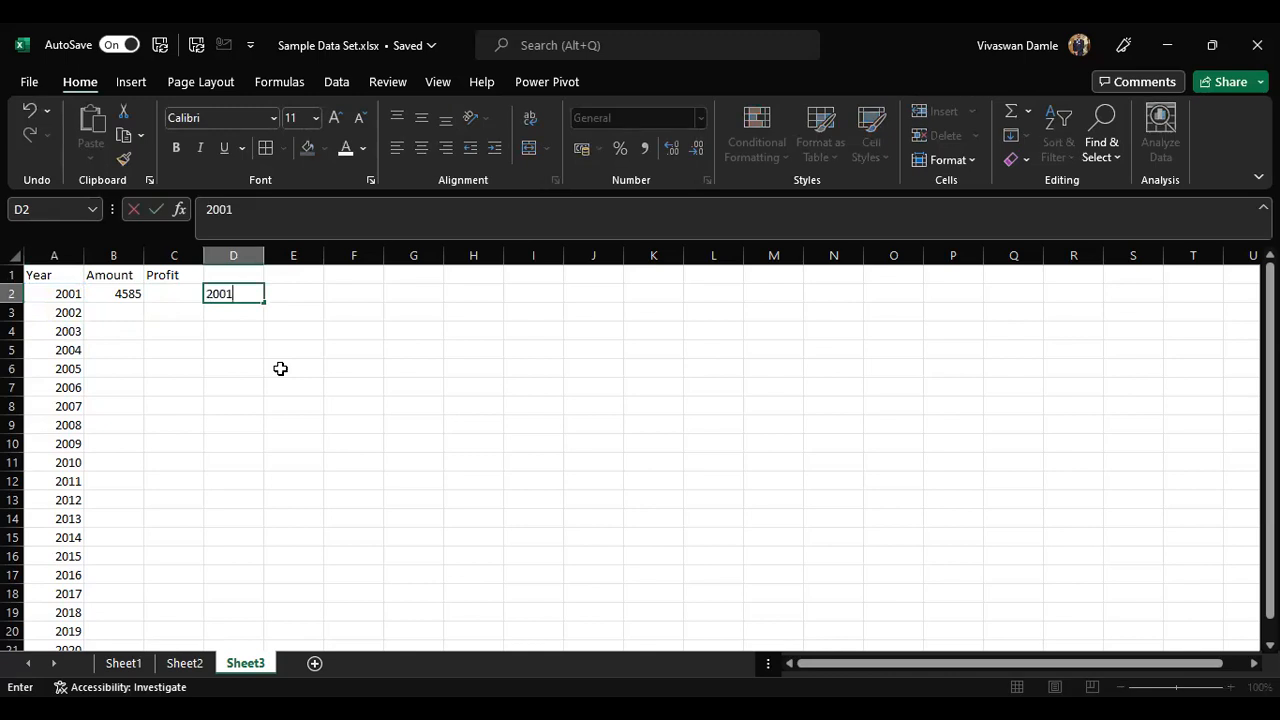
key("Return")
type("=")
key("Up")
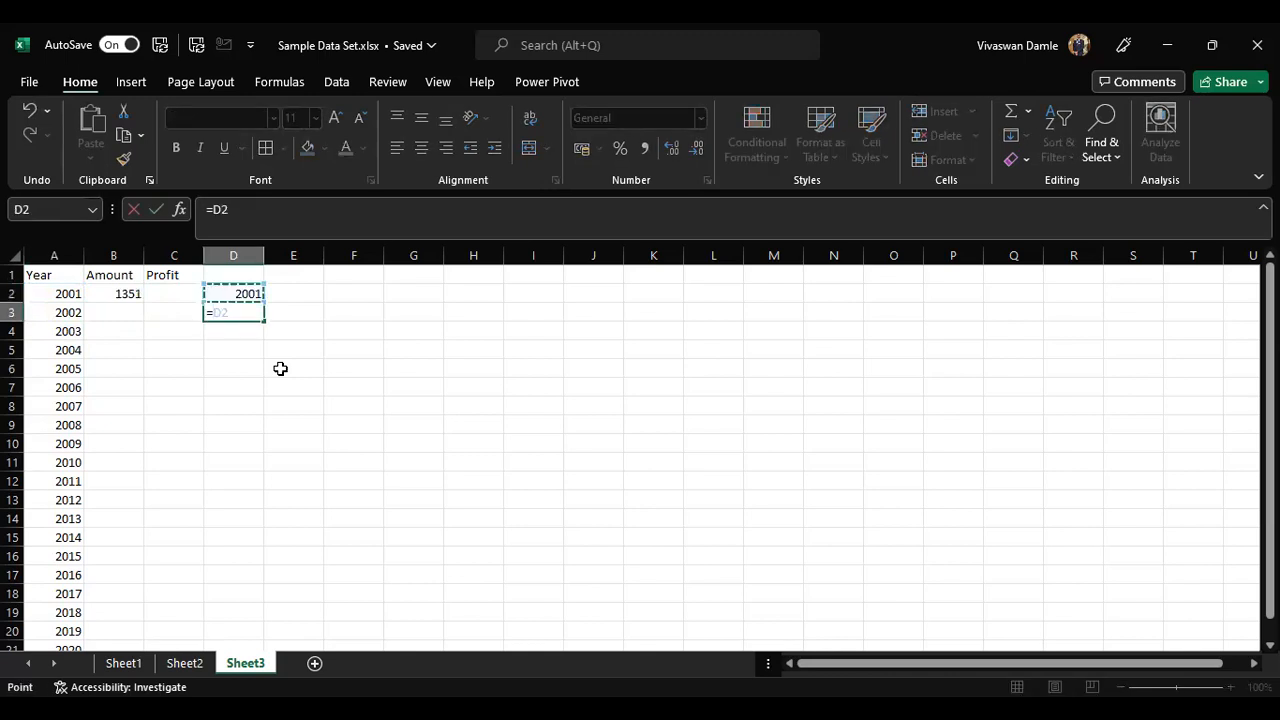
type("+1")
key("BackSpace")
key("BackSpace")
key("BackSpace")
key("BackSpace")
type("2001+1")
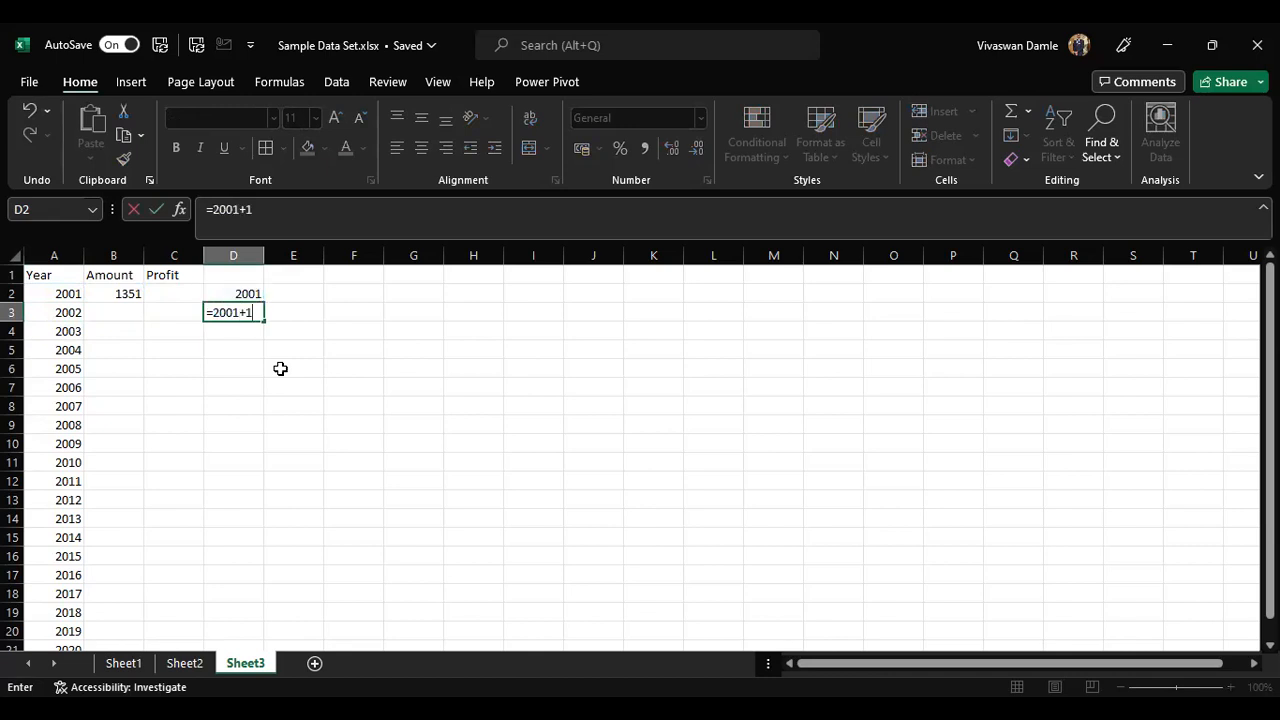
key("Return")
left_click(252, 312)
left_click_drag(266, 318, 277, 522)
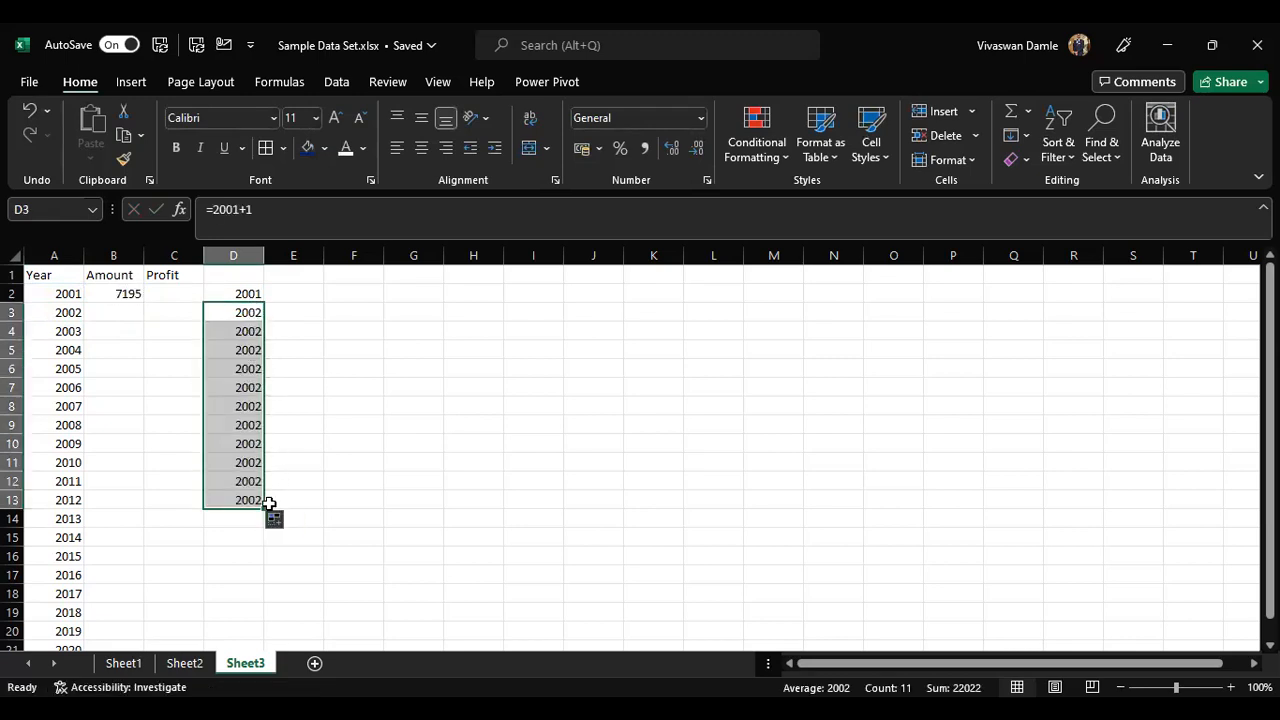
Step: Compare the relative year formulas in column A with the fixed formulas in column D
key("Down")
key("Up")
key("Left")
key("Left")
key("Left")
key("Up")
key("Down")
key("F2")
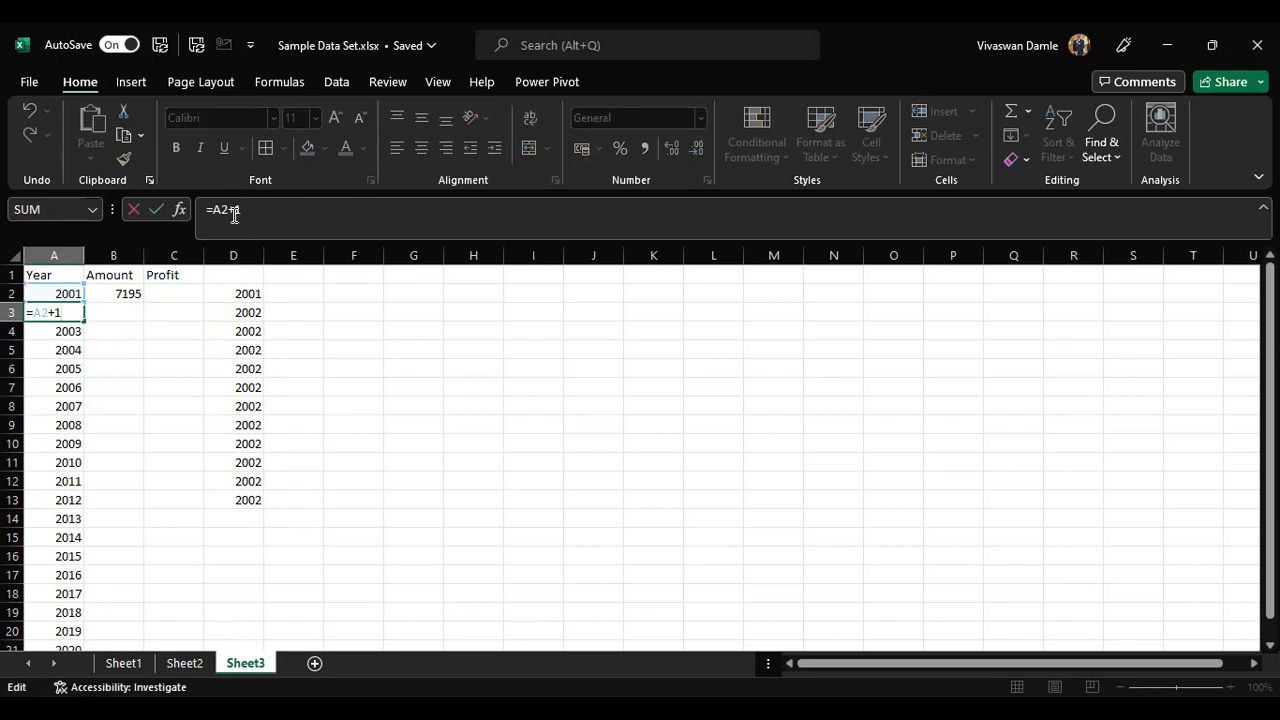
key("Return")
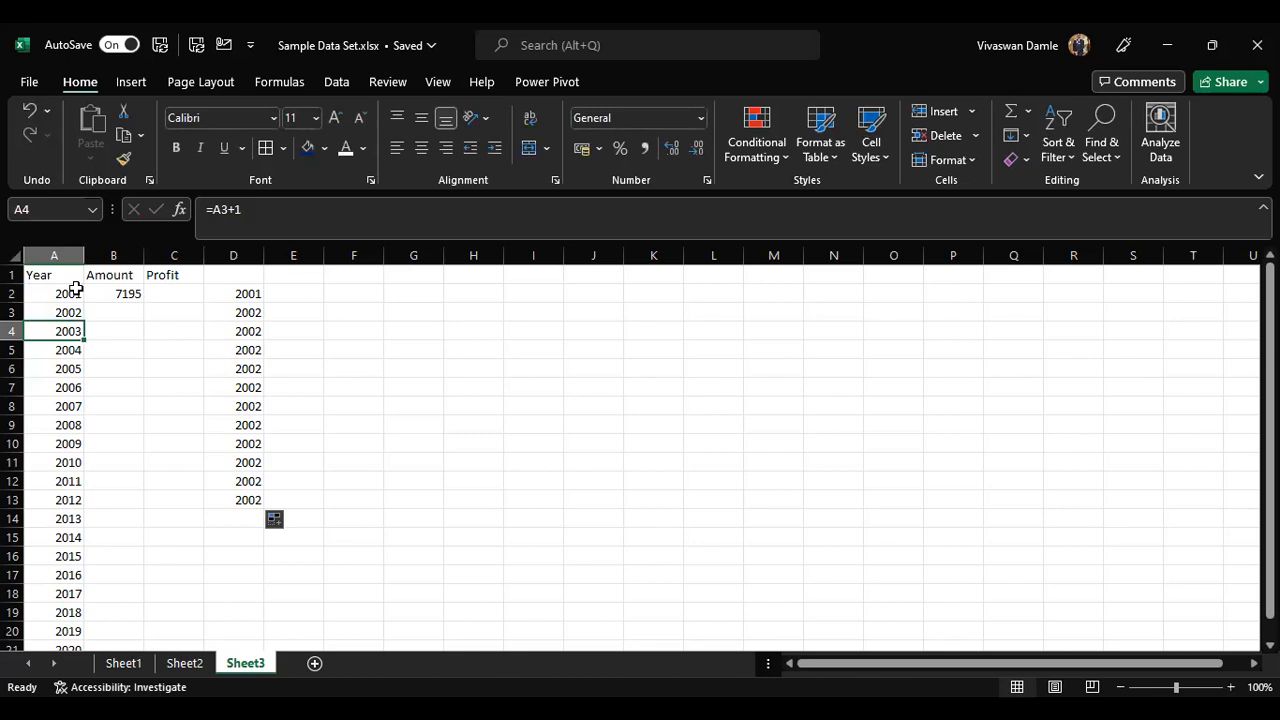
key("F2")
key("Return")
key("F2")
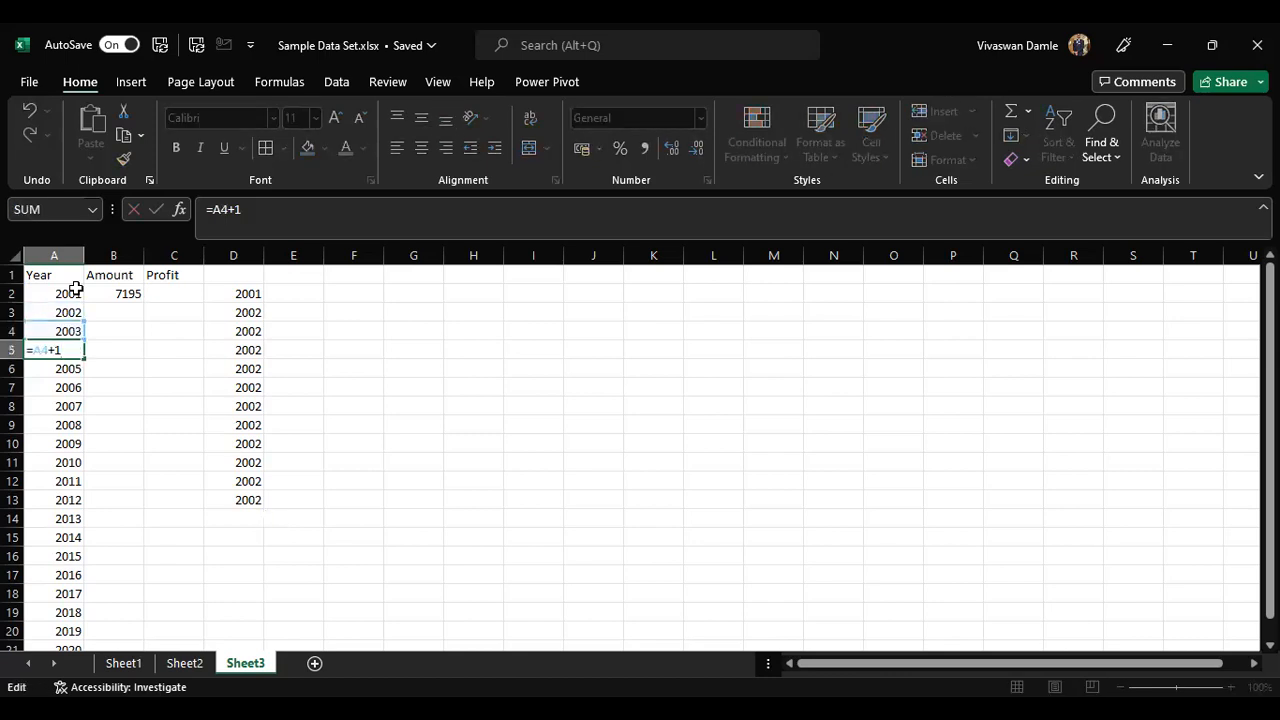
key("Escape")
key("Up")
key("Right")
key("Right")
key("Right")
key("Up")
key("F2")
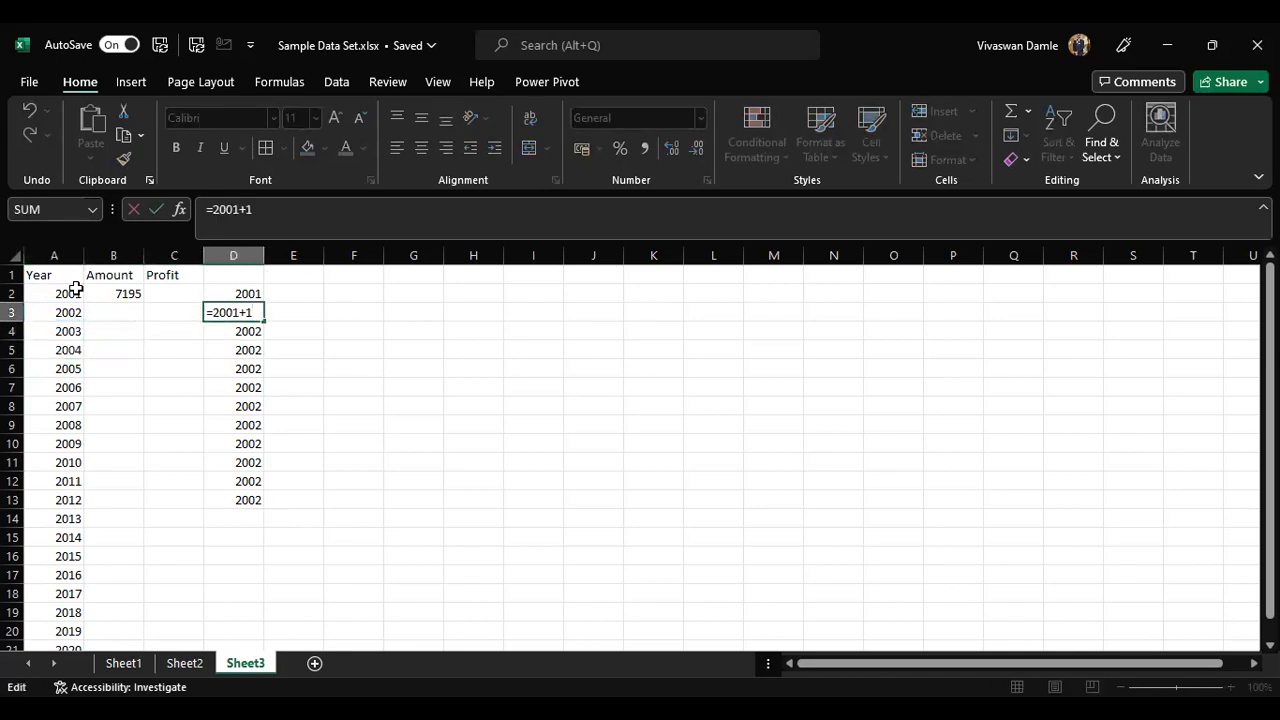
key("Return")
key("F2")
key("Escape")
key("Down")
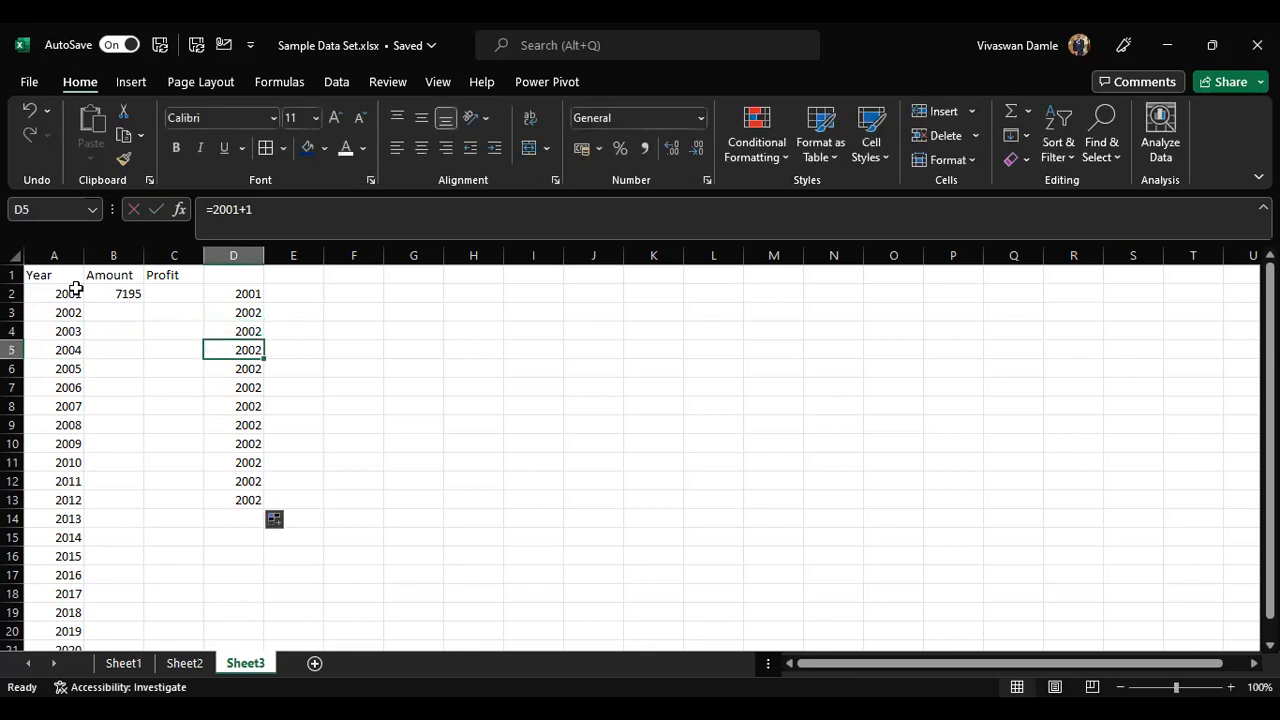
Step: Clear the contents of column D
left_click_drag(238, 309, 244, 518)
left_click_drag(258, 255, 257, 255)
left_click(251, 252)
key("Delete")
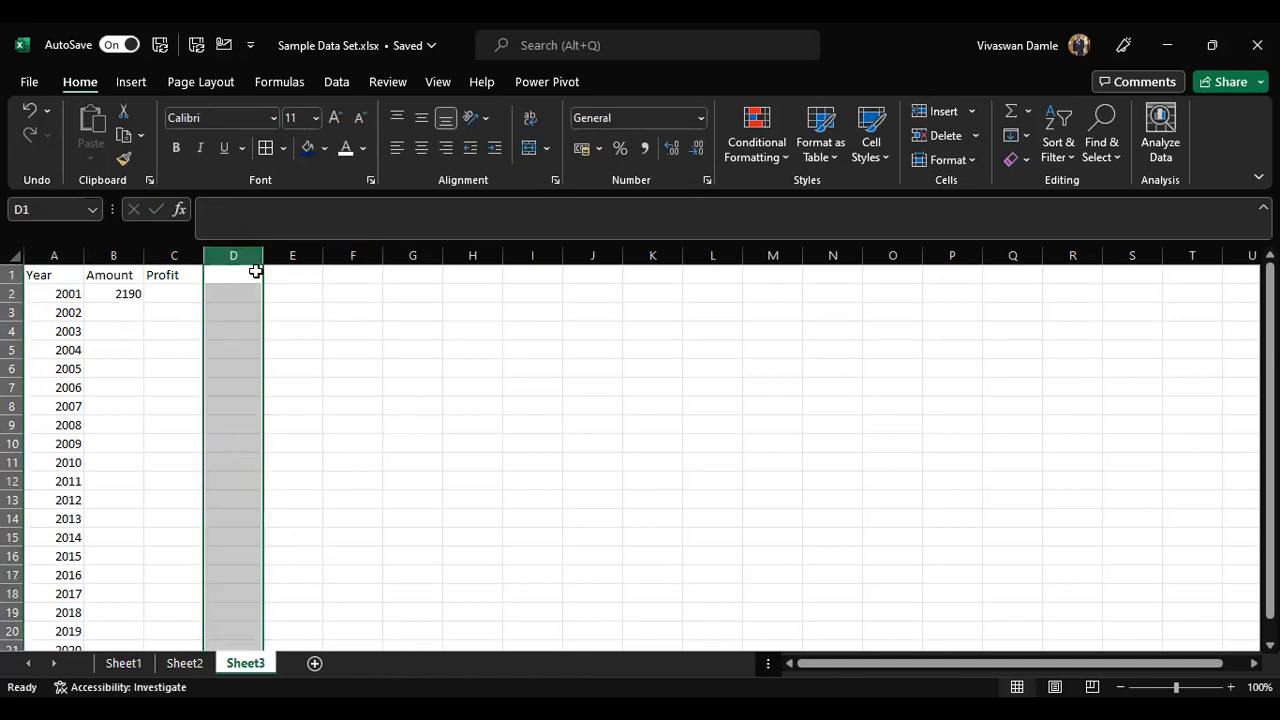
Step: Inspect the year formula in A3 and the RANDBETWEEN amount formula in B2
key("Left")
key("Left")
key("Left")
key("Down")
key("Down")
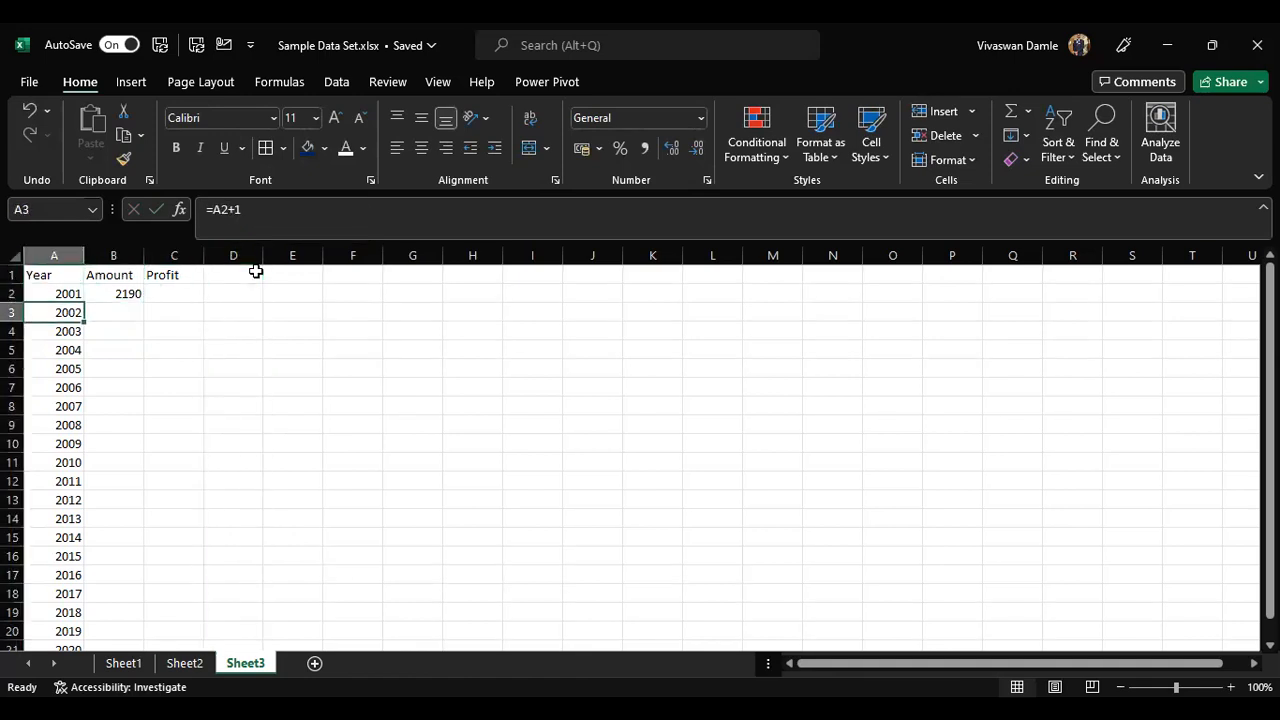
key("Down")
key("Up")
key("Right")
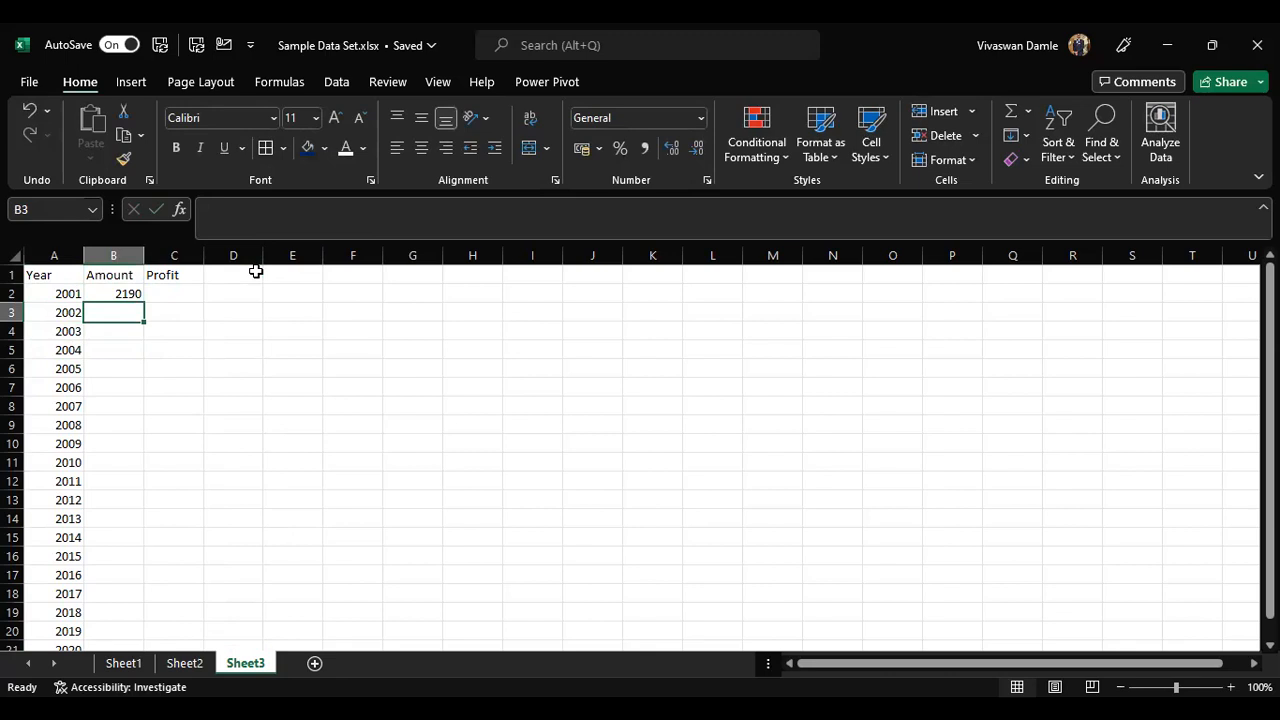
key("Right")
key("Up")
key("Left")
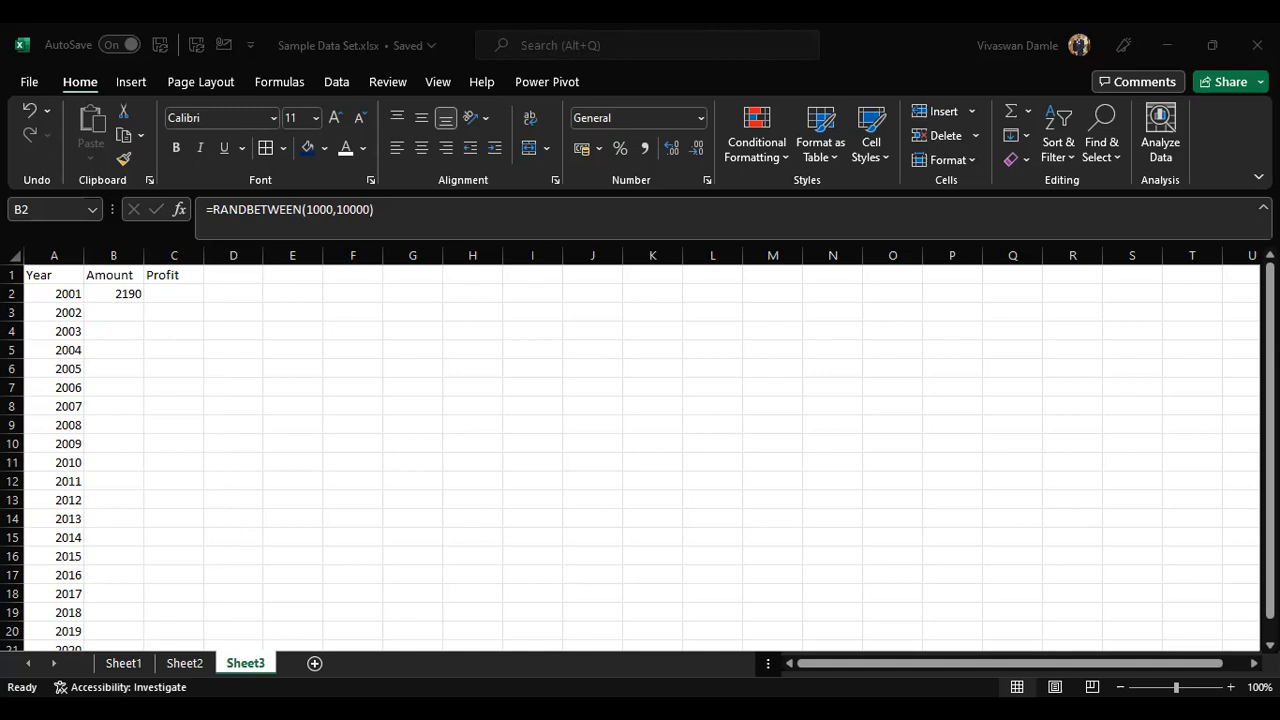
left_click(114, 294)
left_click(130, 293)
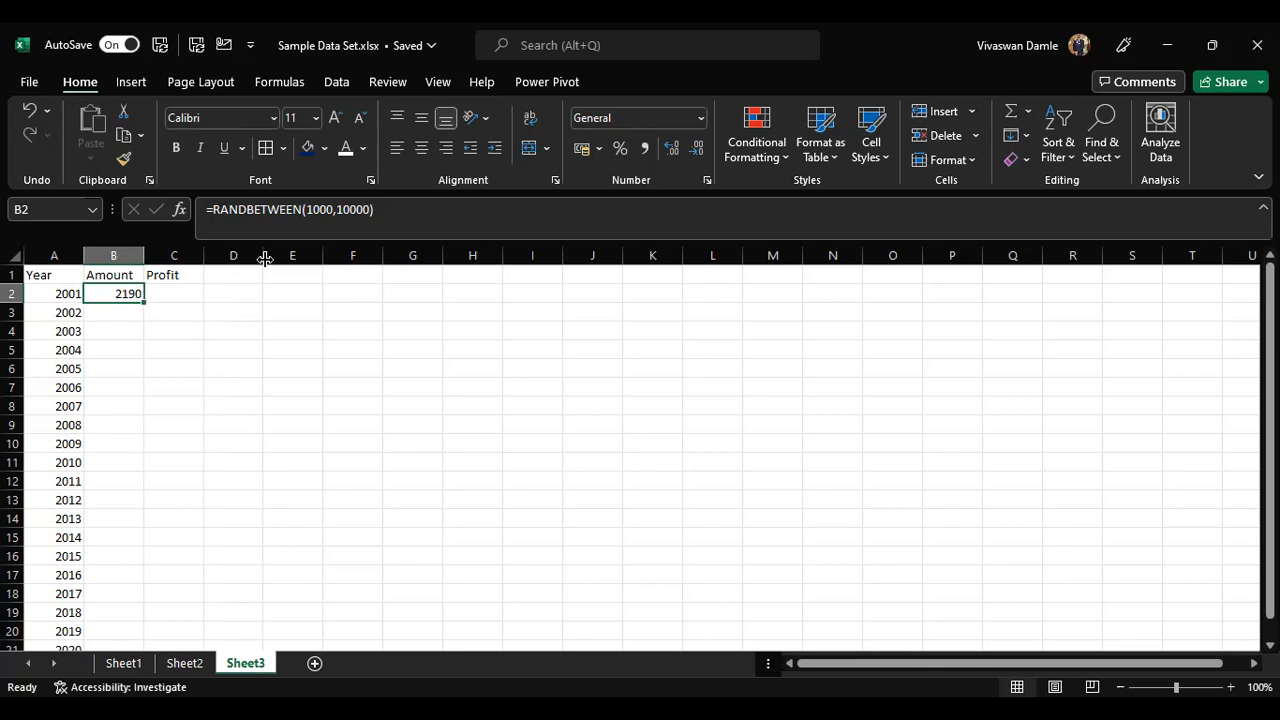
left_click(333, 209)
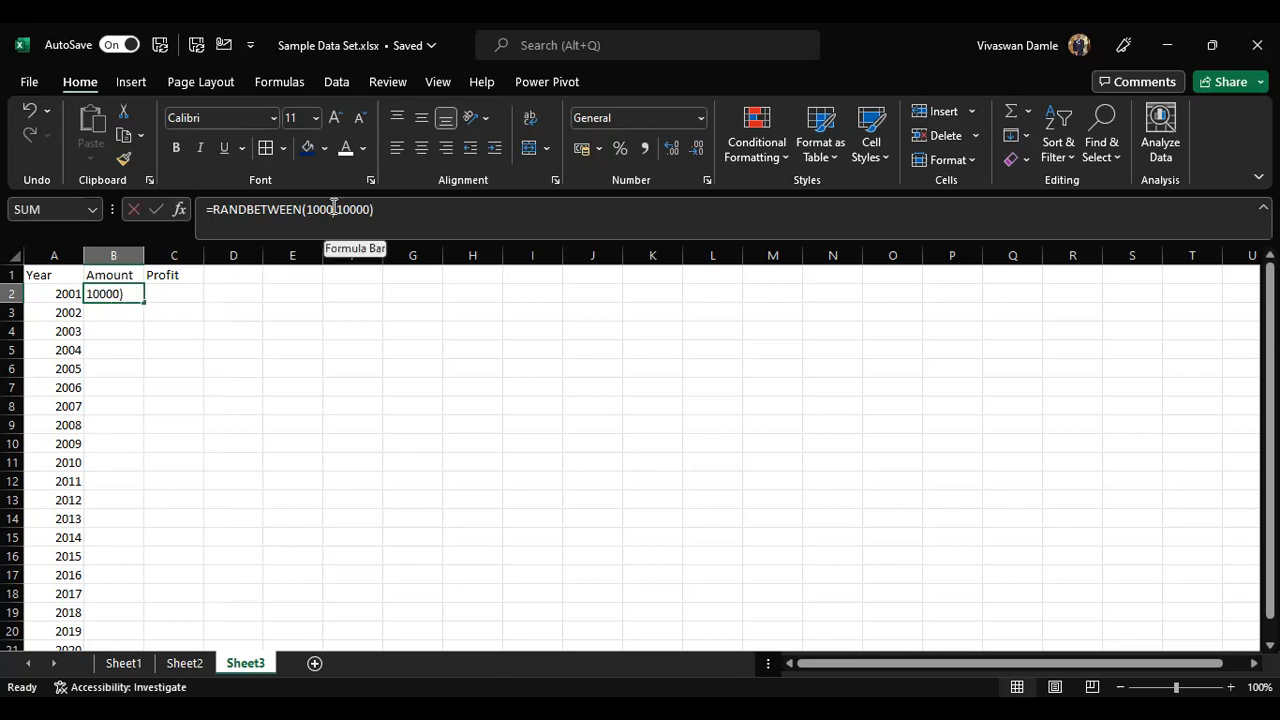
left_click(366, 212)
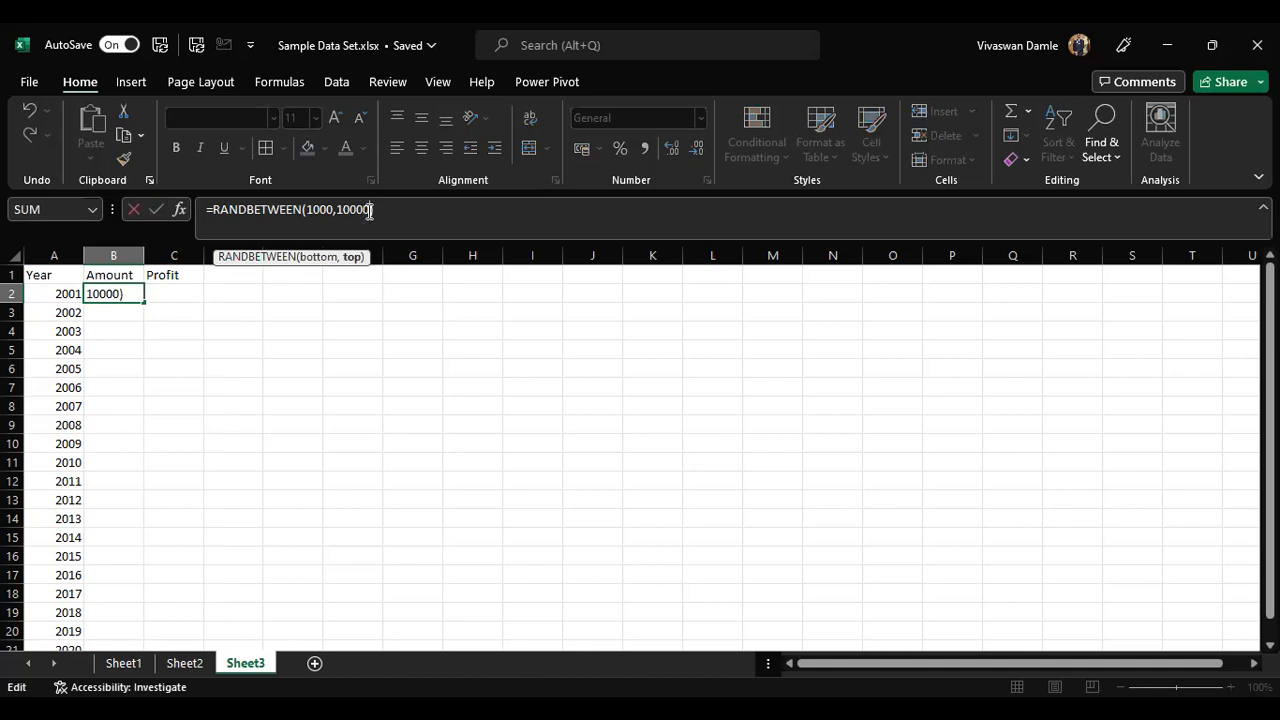
left_click(66, 294)
left_click(131, 294)
Step: Re-enter the RANDBETWEEN formula in B2 repeatedly to regenerate its random amount, then reopen the formula for viewing
key("F2")
key("Return")
key("Up")
key("F2")
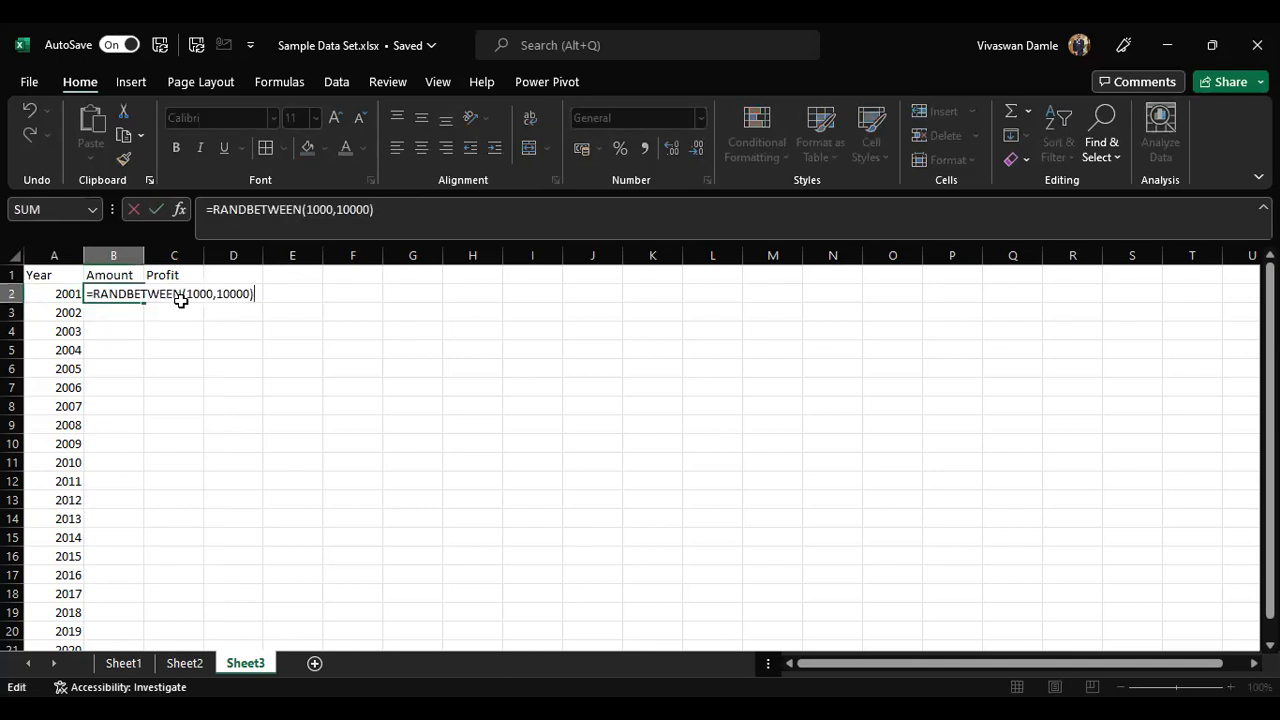
key("Return")
key("Up")
key("F2")
key("Return")
key("Up")
key("F2")
key("Return")
key("Up")
key("F2")
key("Return")
key("Up")
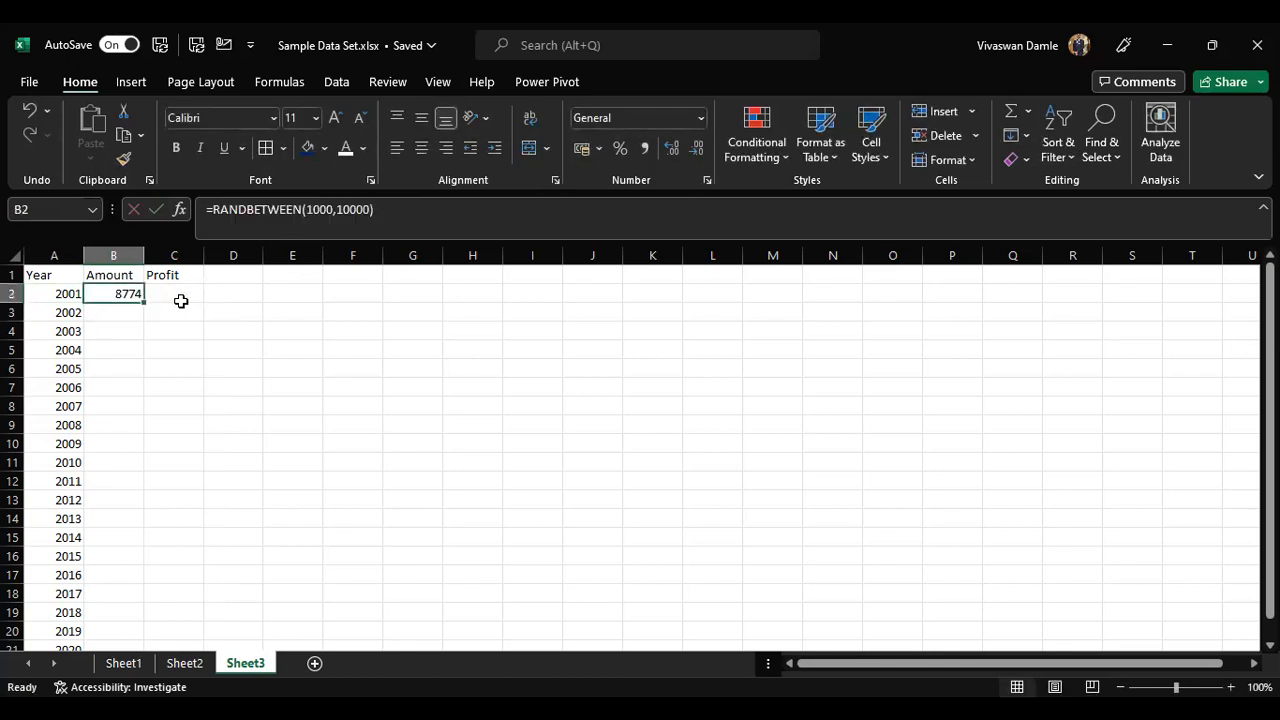
left_click(181, 301)
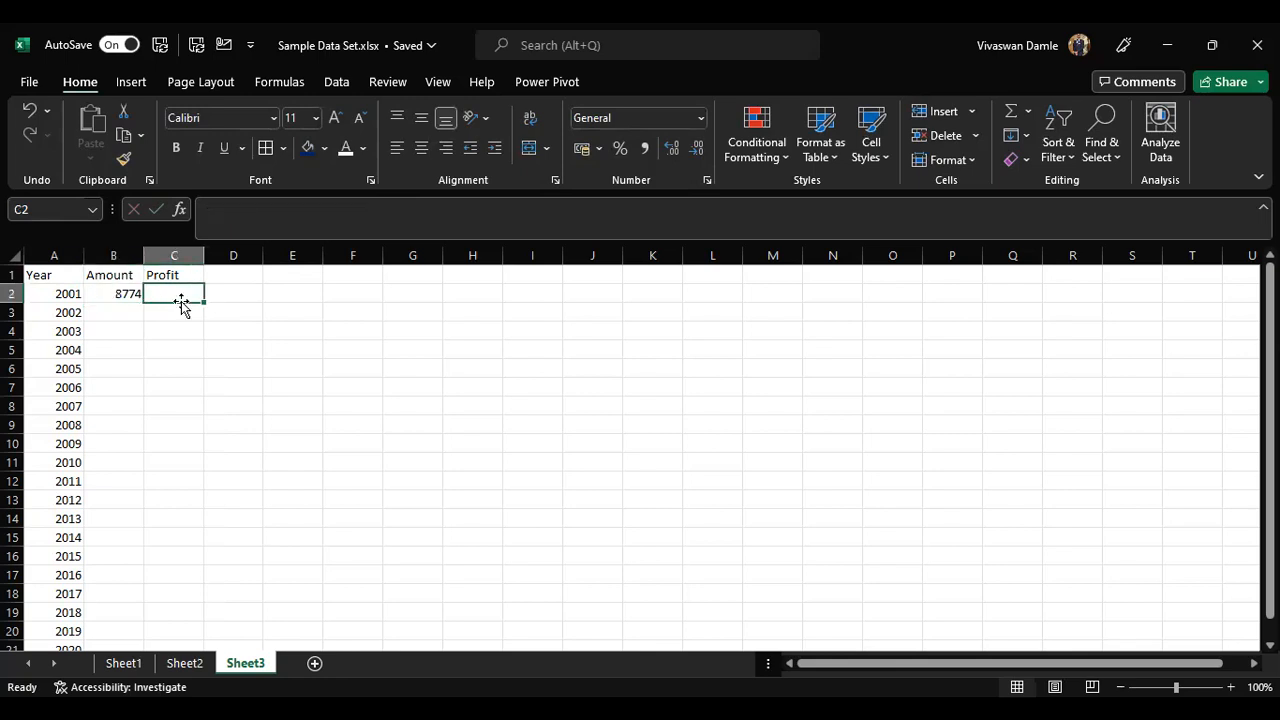
left_click(128, 292)
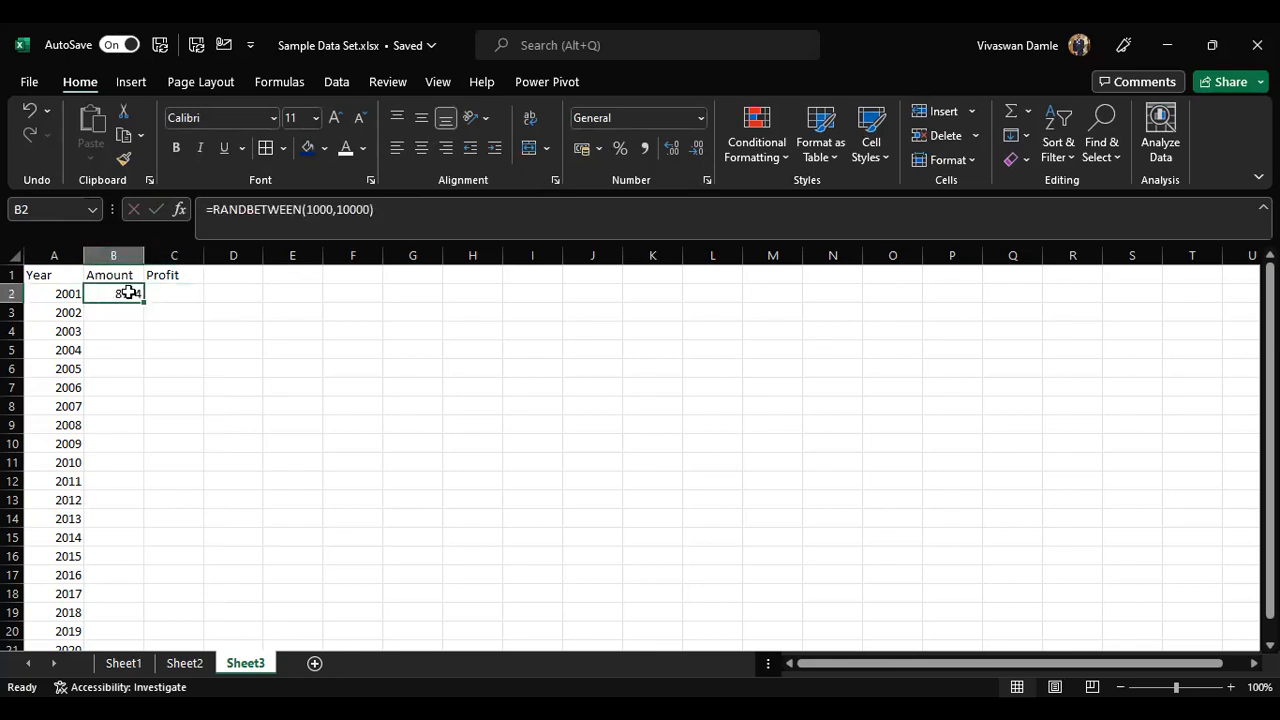
double_click(128, 292)
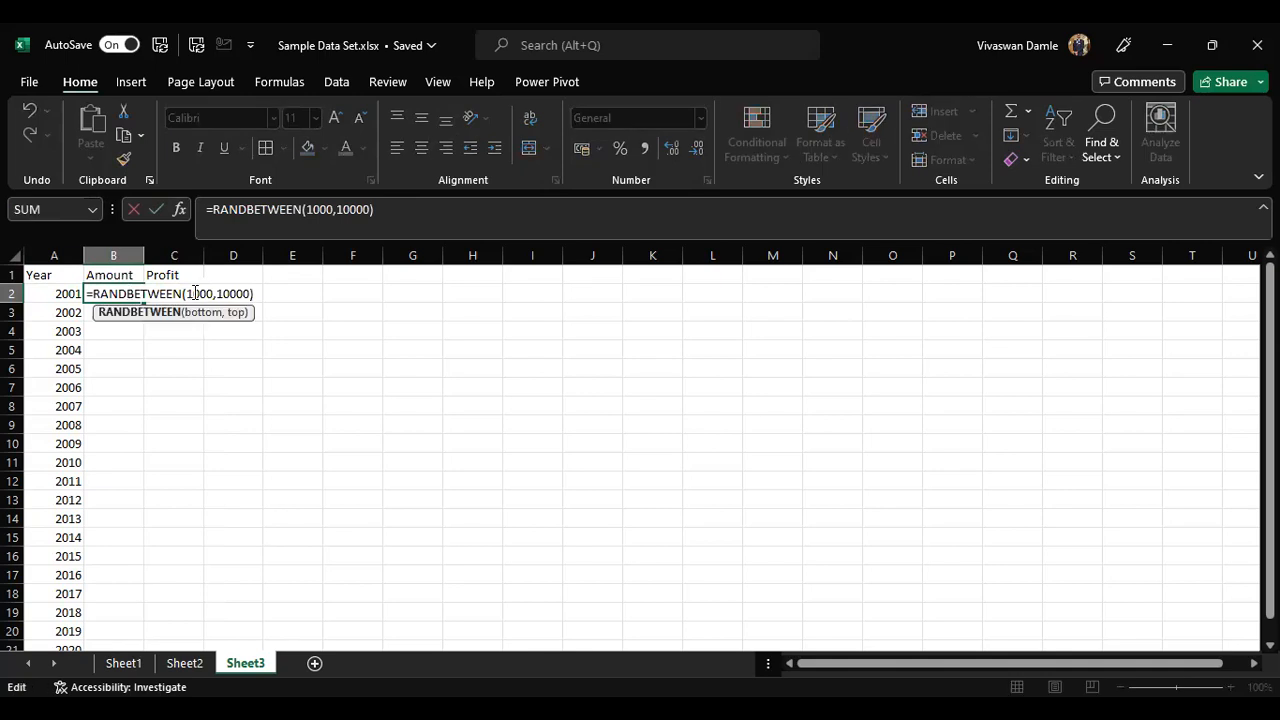
key("Escape")
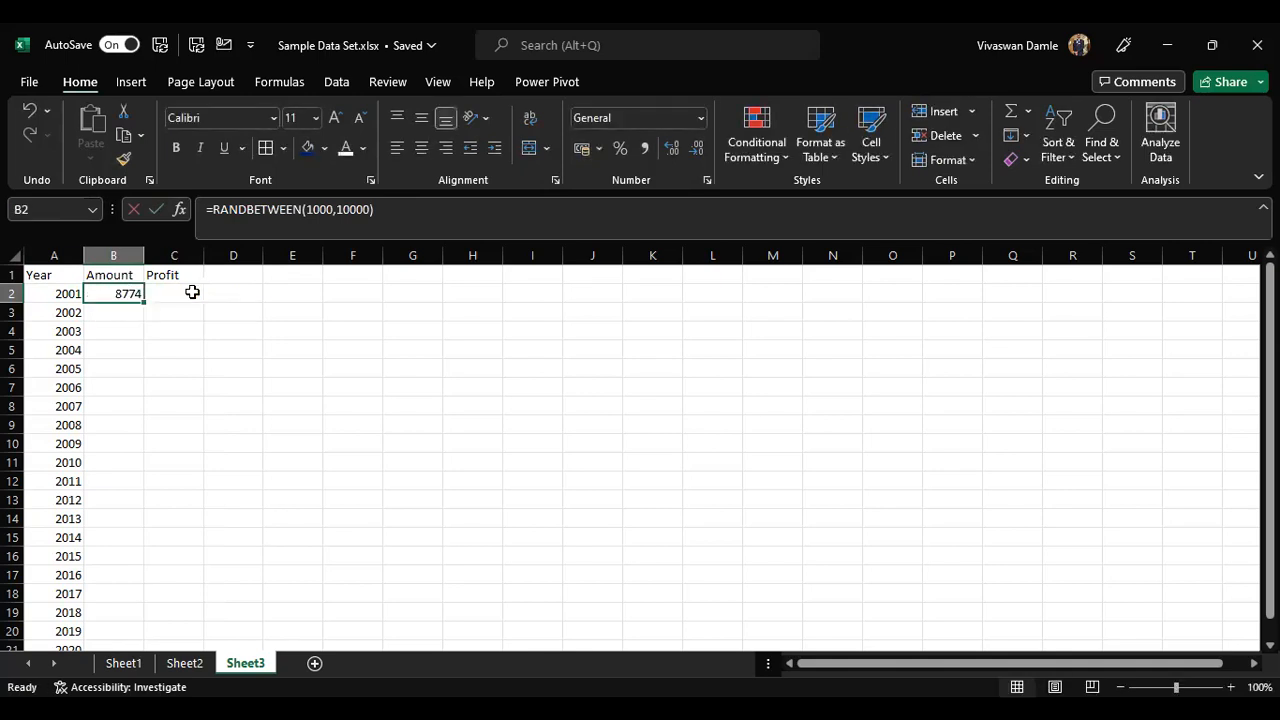
key("F2")
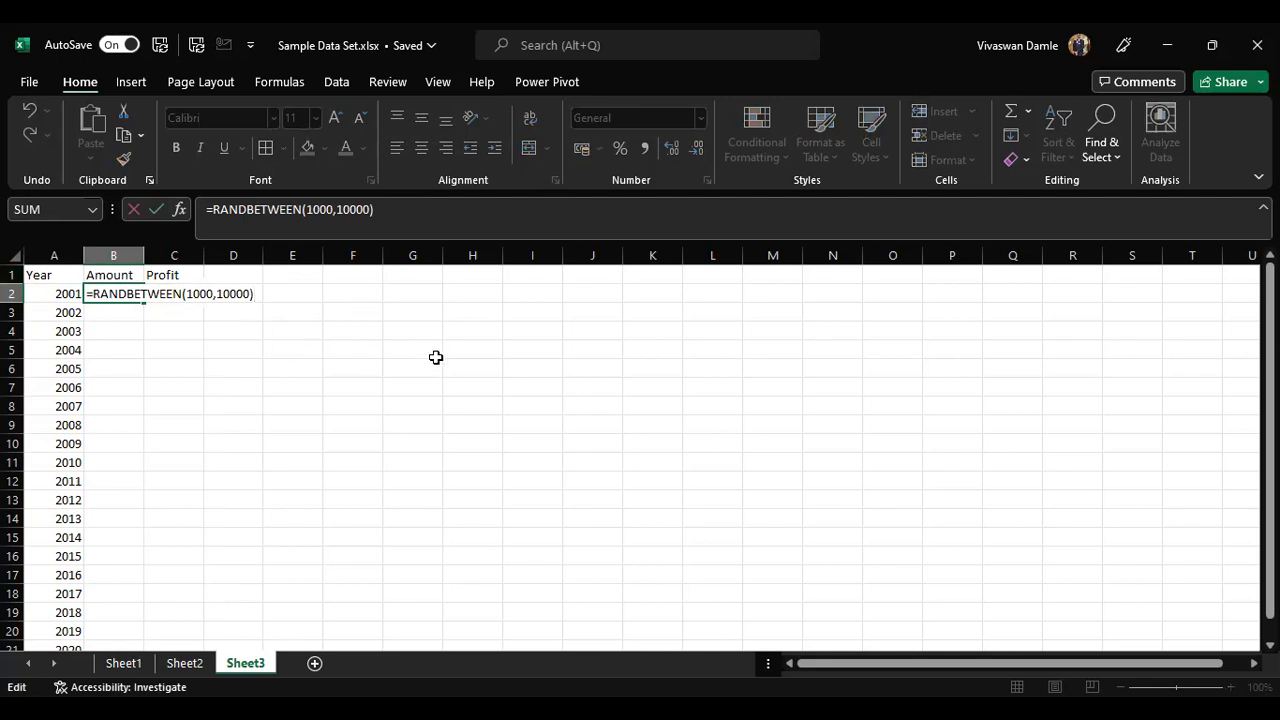
key("Escape")
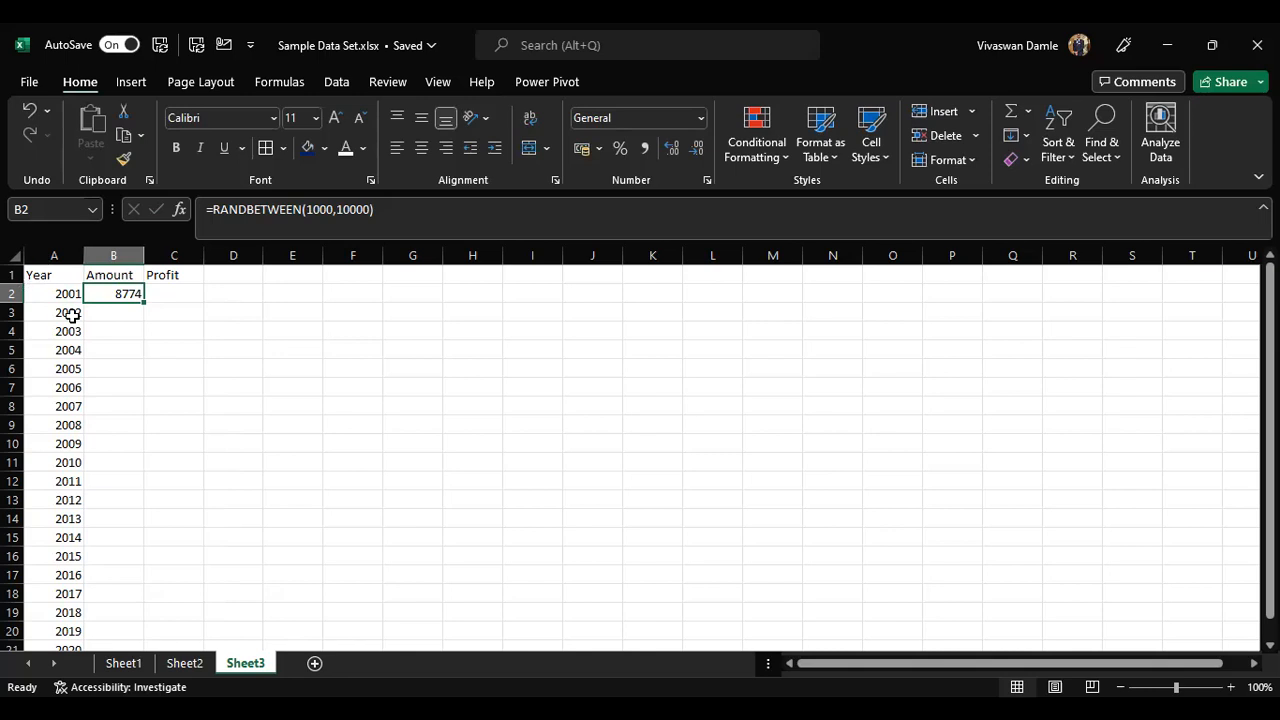
Step: Fill the RANDBETWEEN amount formula in B2 down the Amount column to row 21
double_click(143, 301)
scroll(140, 320, "down", 6)
scroll(110, 333, "up", 2)
scroll(125, 390, "up", 4)
scroll(122, 365, "down", 4)
scroll(122, 360, "down", 2)
scroll(100, 354, "up", 6)
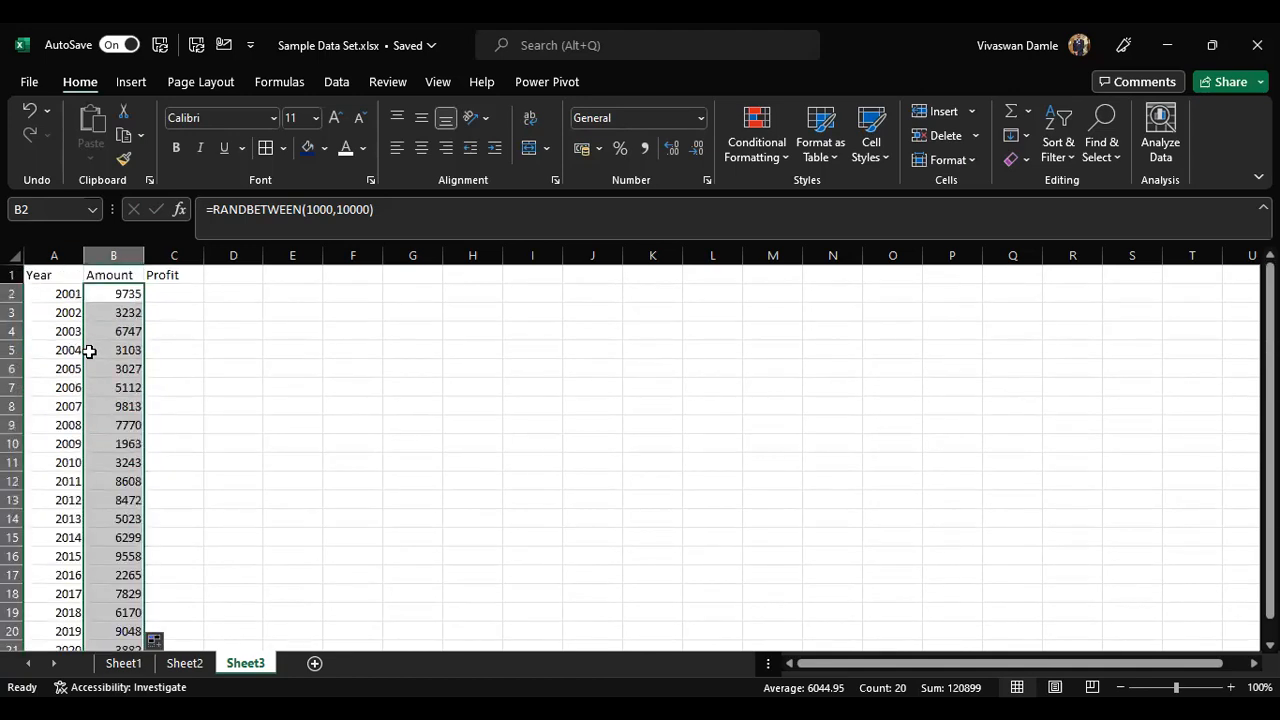
left_click(160, 297)
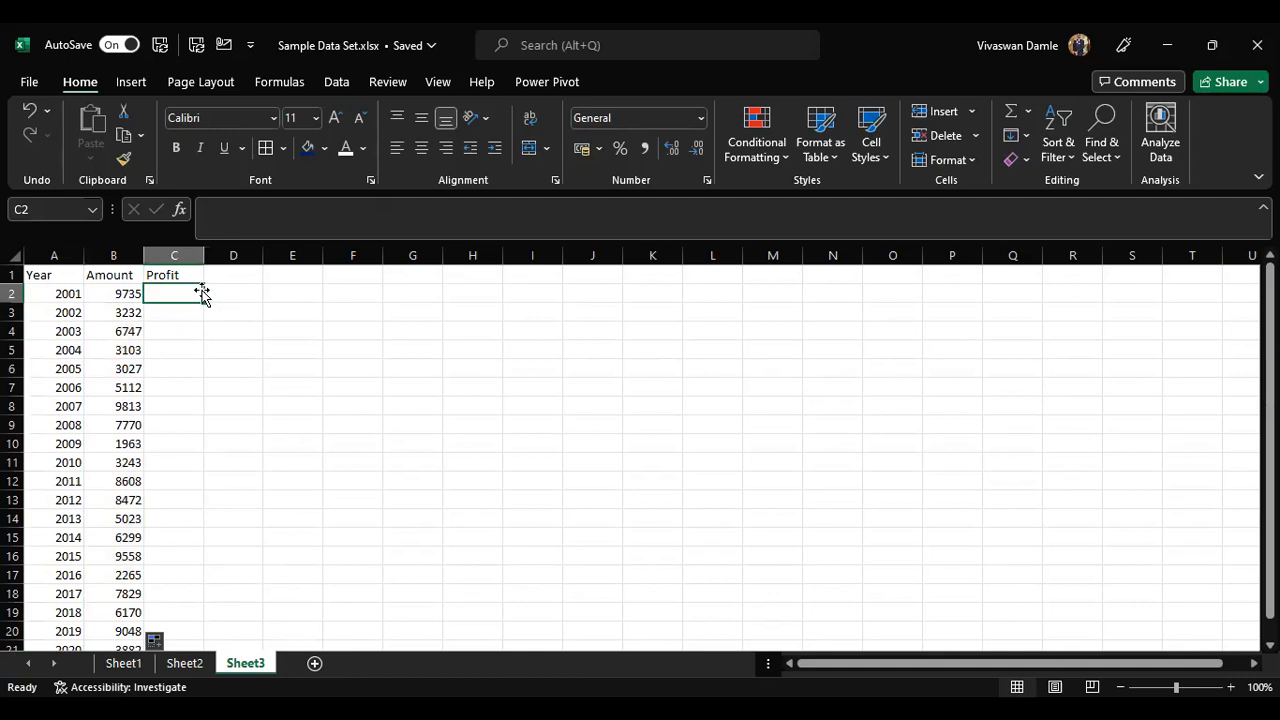
type("=")
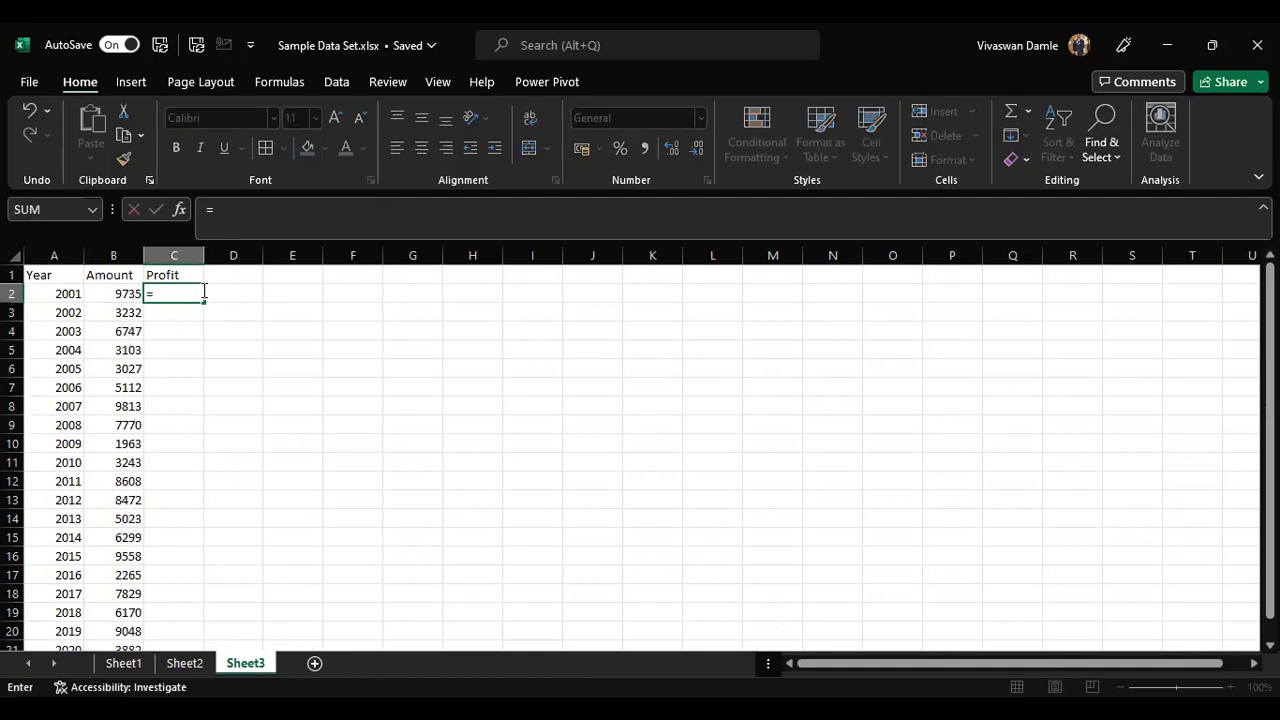
key("Escape")
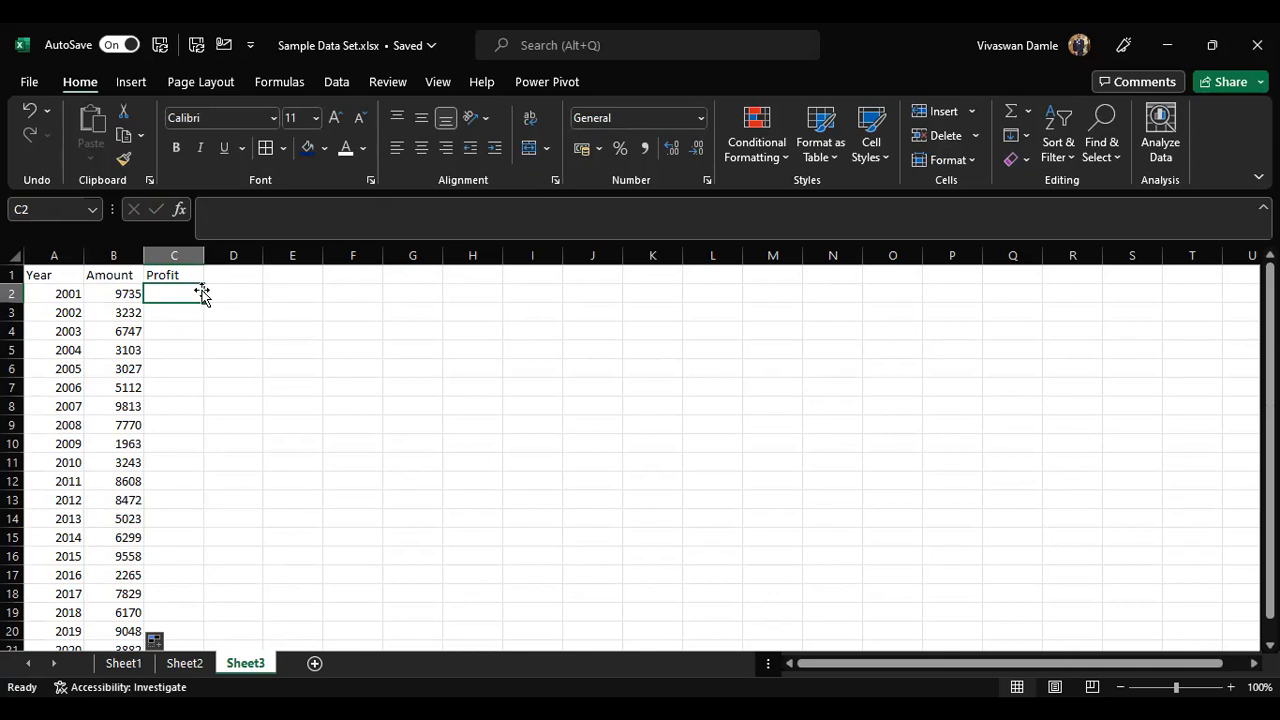
Step: Enter =RANDBETWEEN(500,1000) as the Profit formula in C2
type("=")
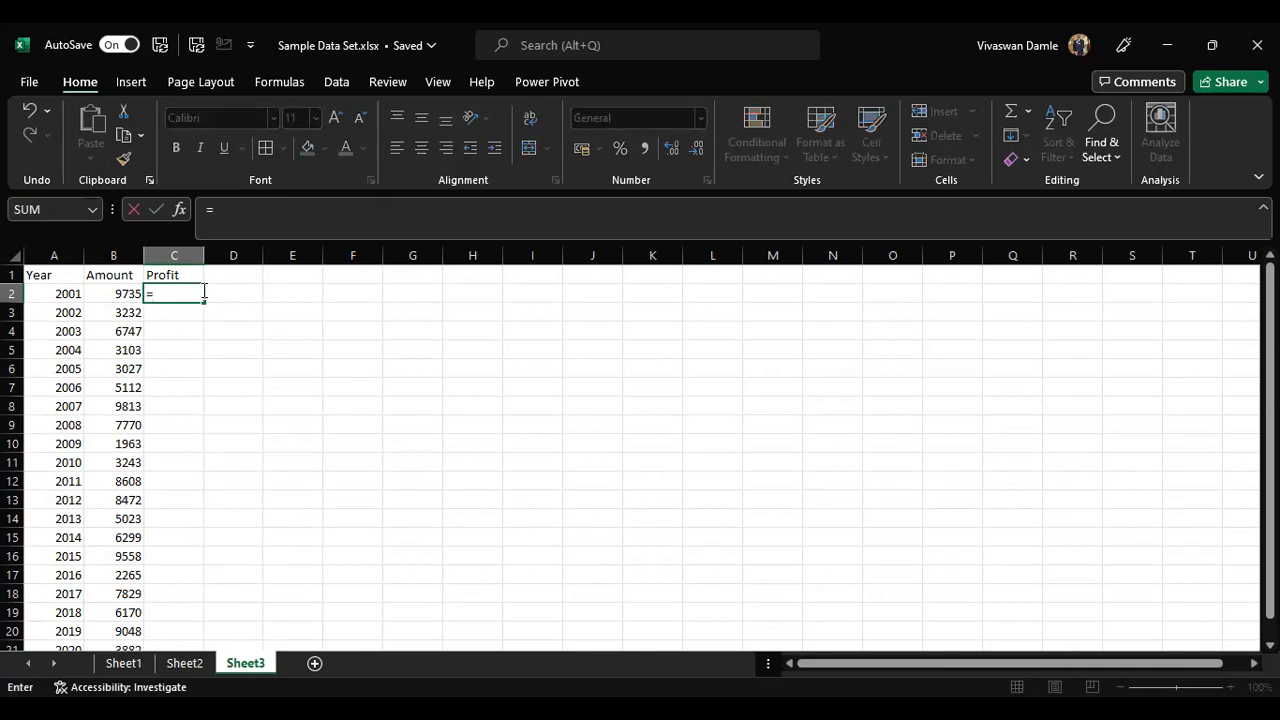
type("rand")
key("Down")
key("Down")
key("Tab")
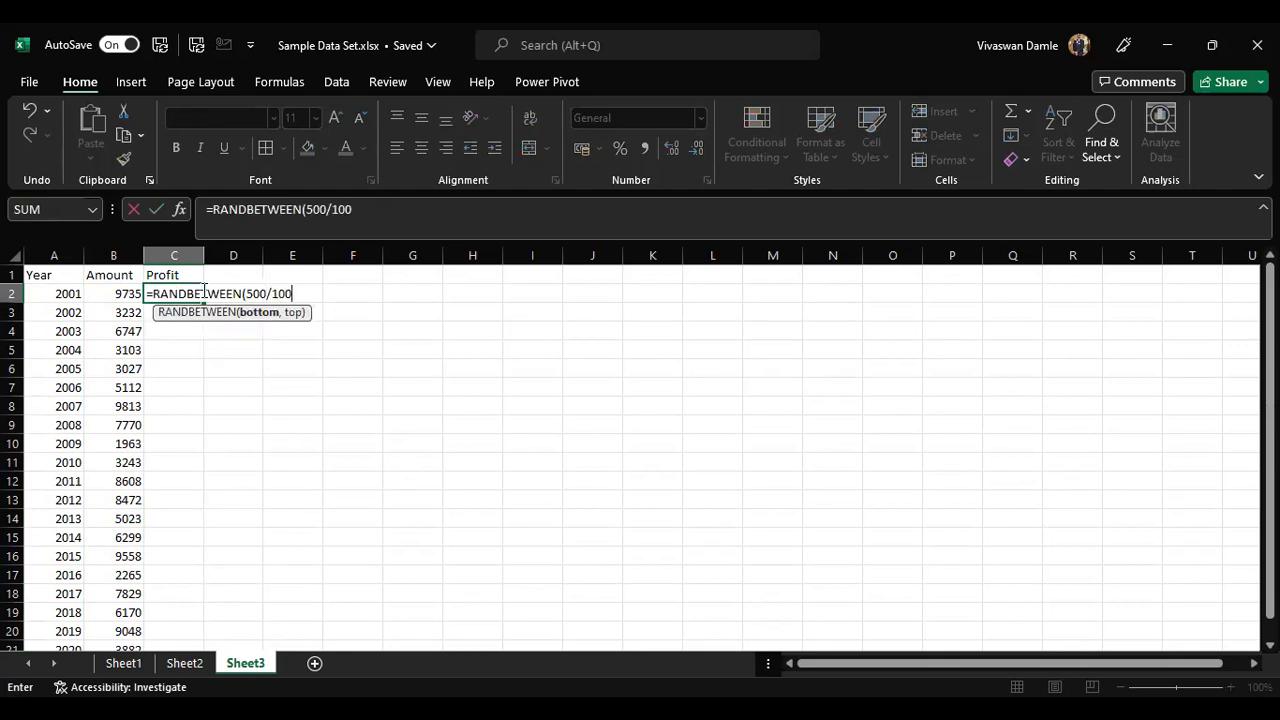
type("500,1000")
key("ctrl+Return")
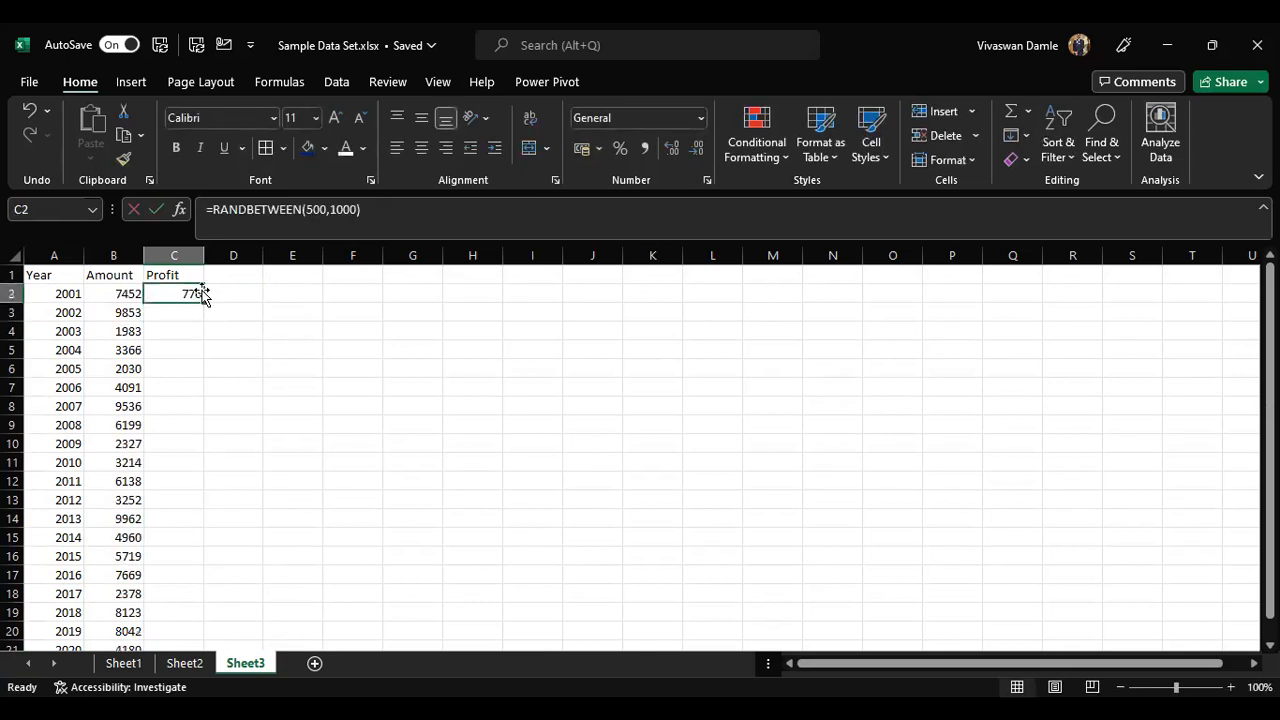
Step: Copy the Profit formula from C2 into C3 through C21
key("ctrl+c")
key("Left")
key("ctrl+Down")
key("Right")
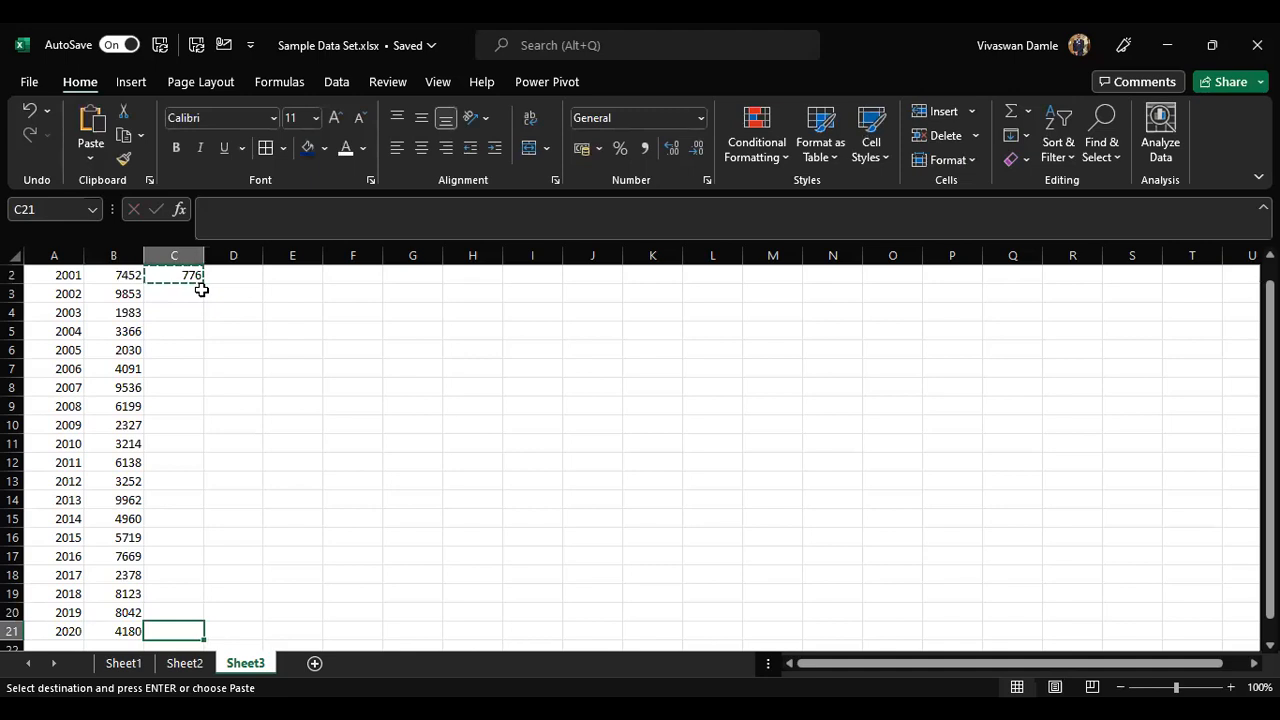
key("ctrl+shift+Up")
key("Return")
Step: Select the Amount and Profit ranges and re-enter formulas in column B to regenerate the random numbers
key("Up")
key("ctrl+Up")
key("Down")
key("shift+Left")
key("ctrl+shift+Down")
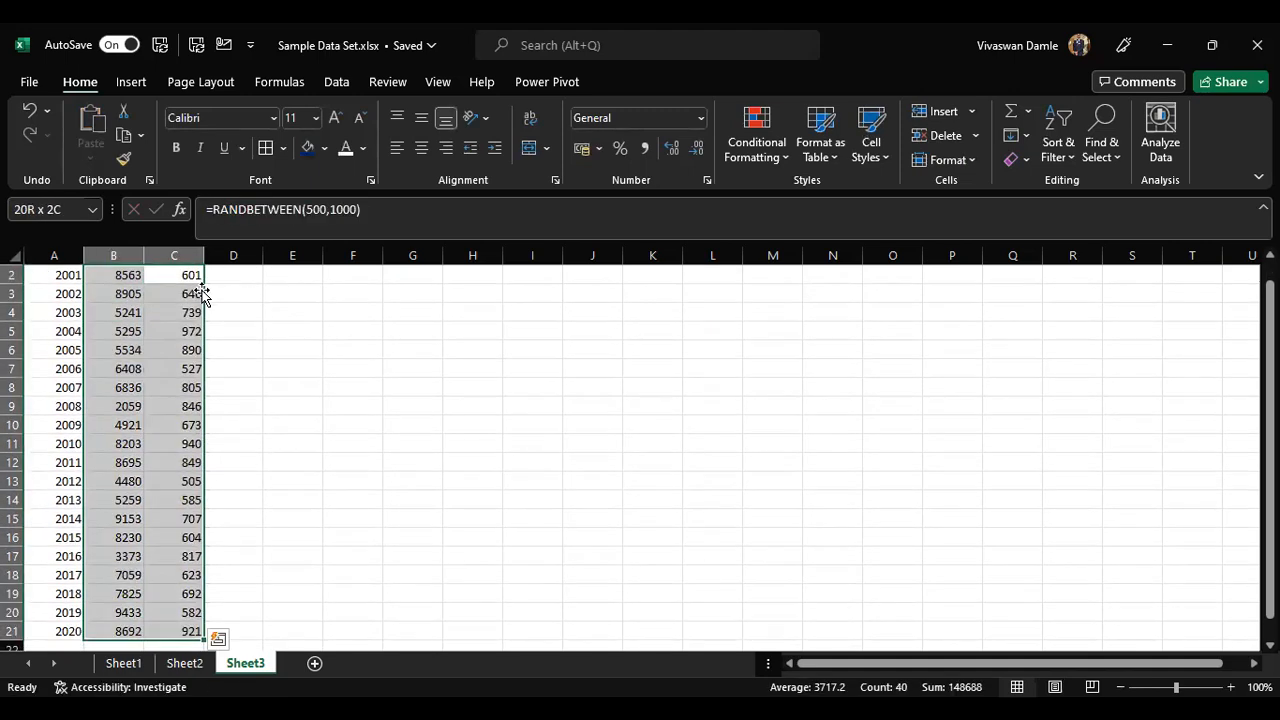
key("Up")
key("Down")
key("Left")
key("F2")
key("Return")
key("F2")
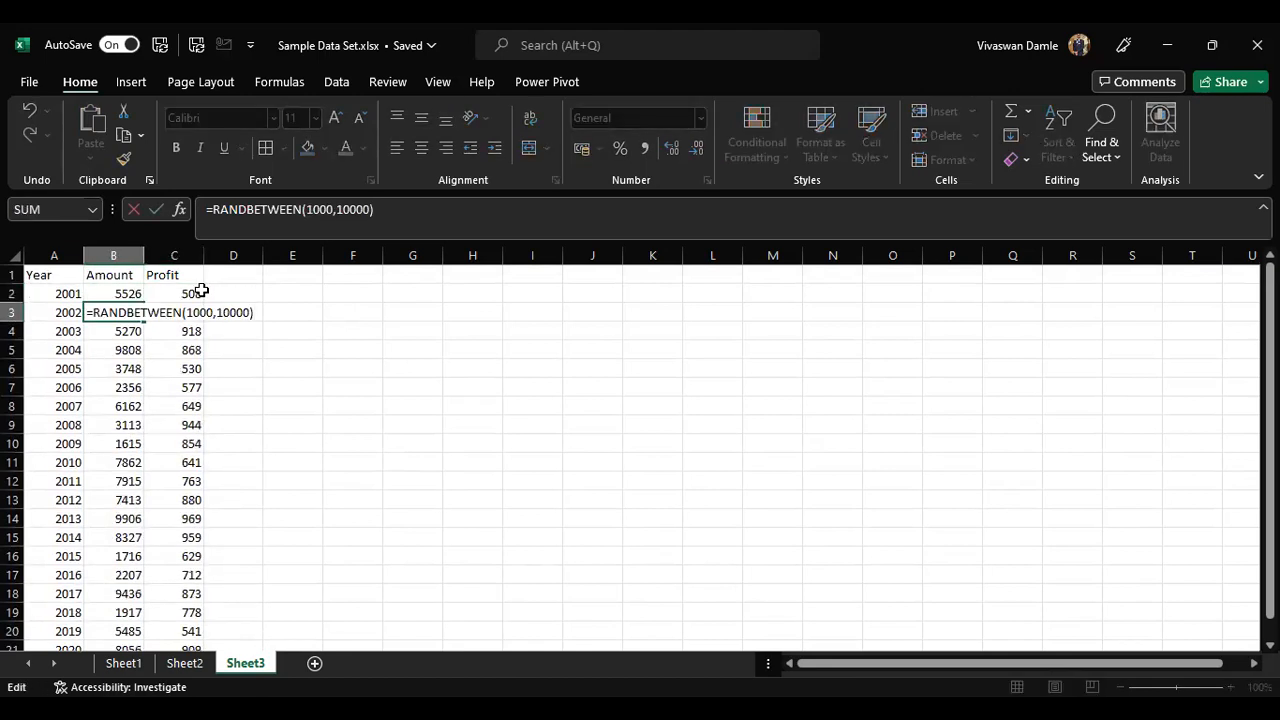
key("Return")
key("F2")
key("Return")
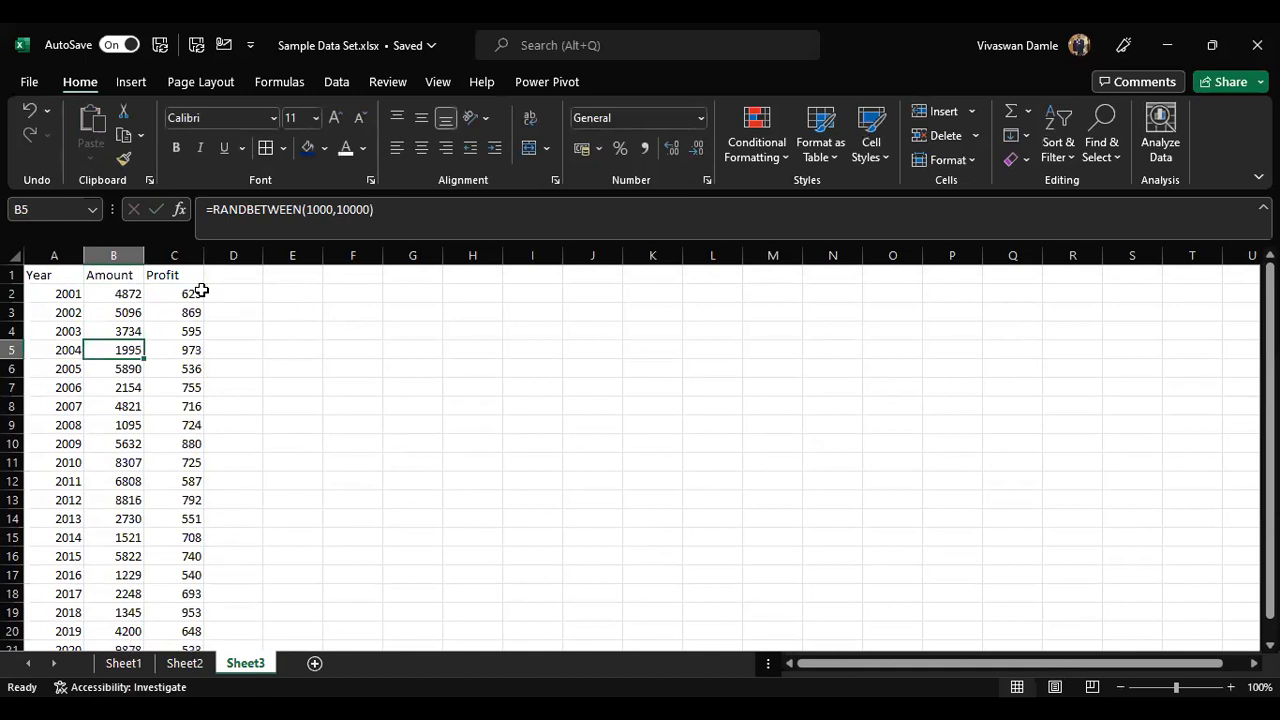
key("Up")
key("Up")
key("Up")
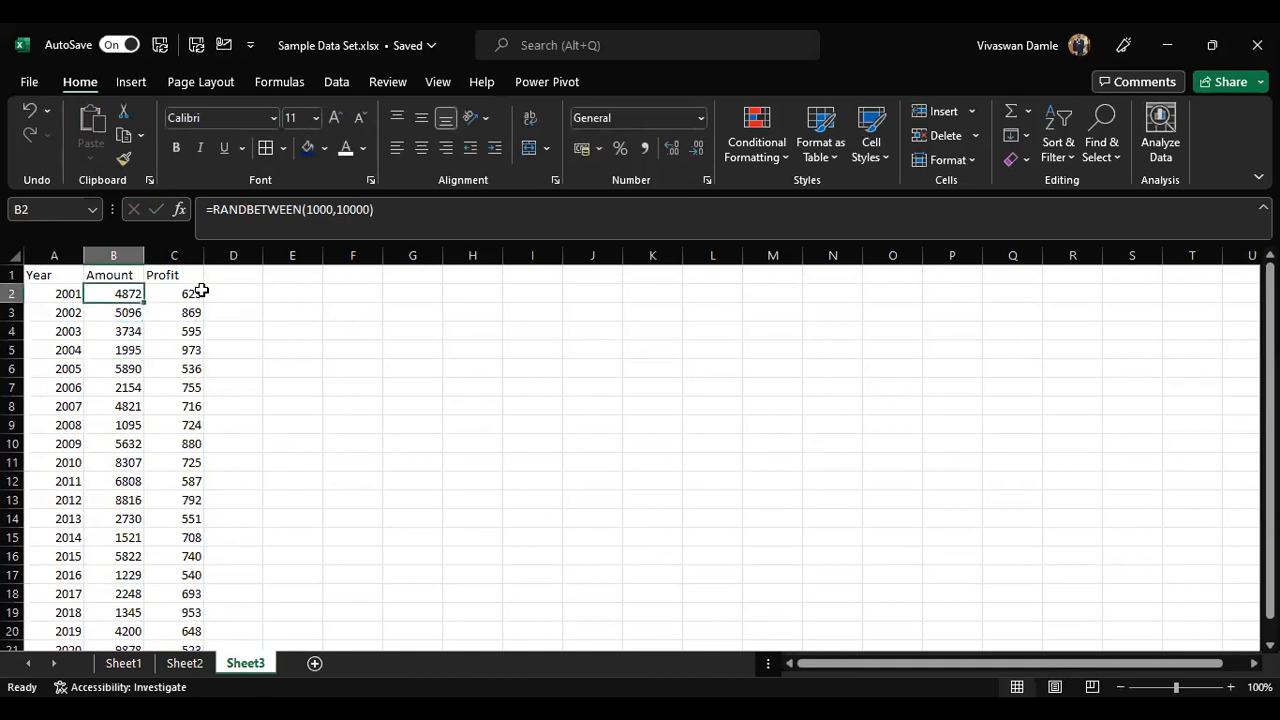
Step: Copy B2:C21 and paste it back in place as values only
key("ctrl+shift+Right")
key("ctrl+shift+Down")
key("ctrl+c")
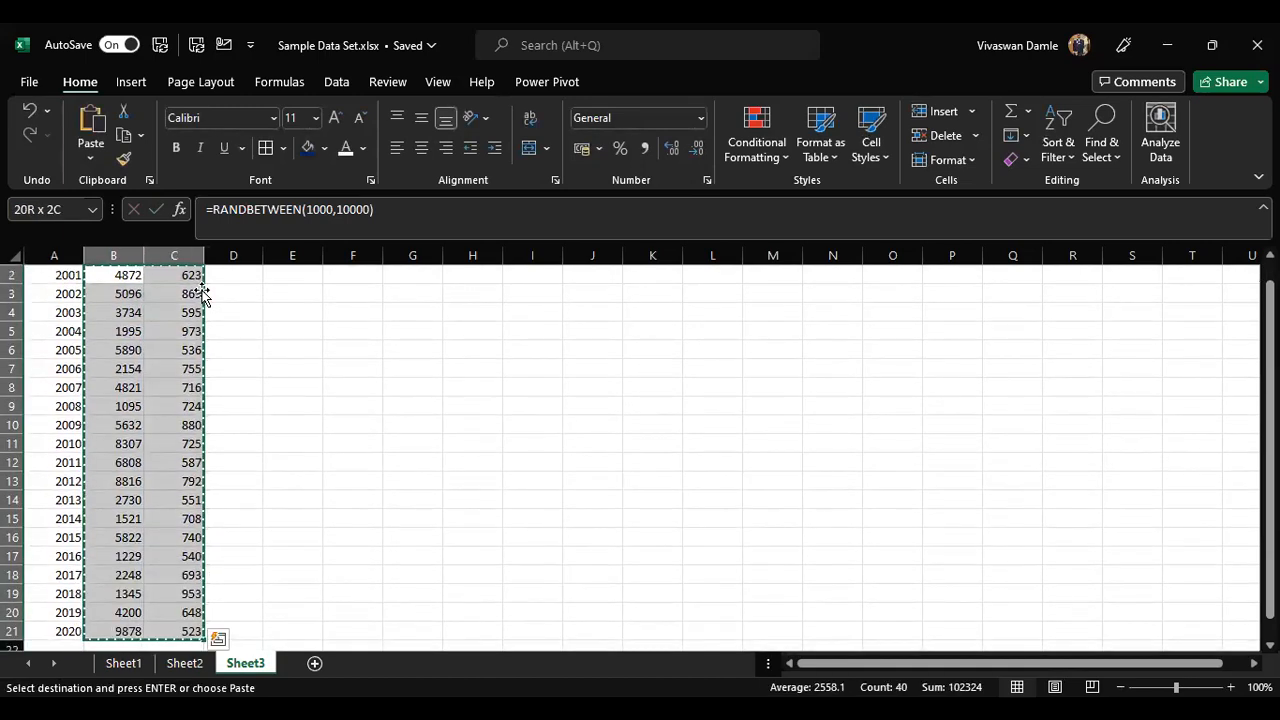
scroll(150, 420, "up", 1)
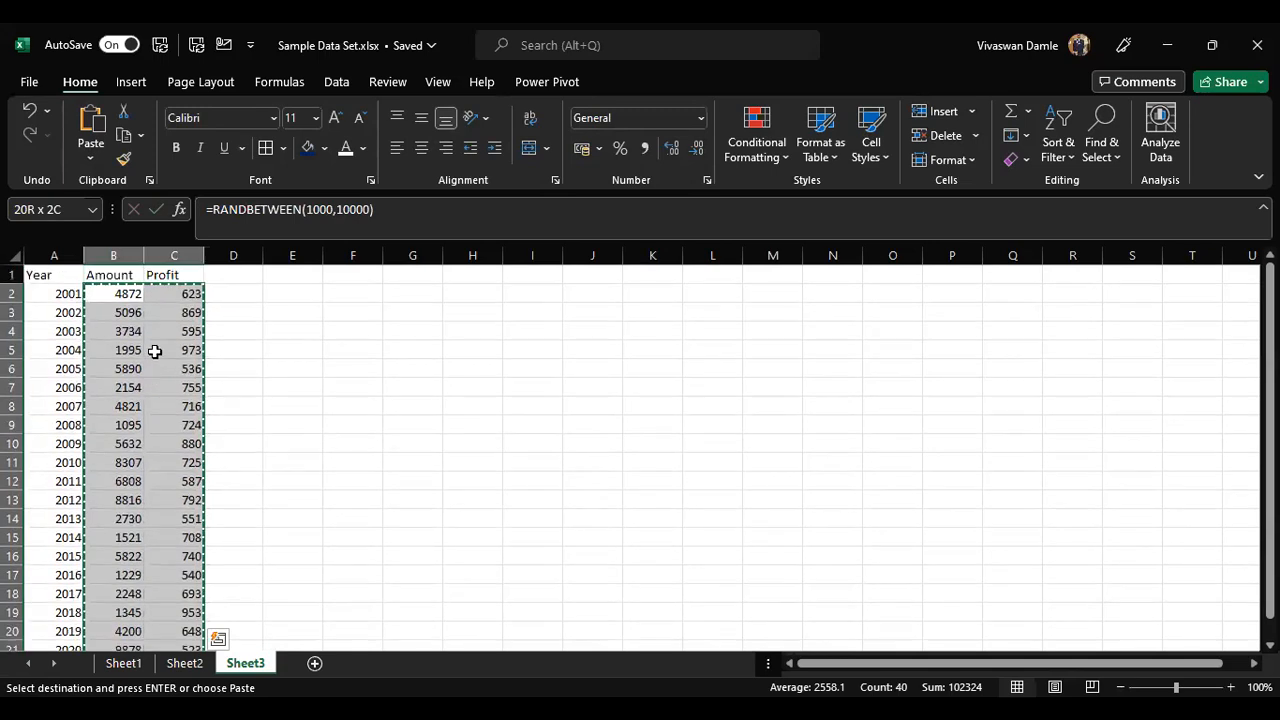
left_click(91, 155)
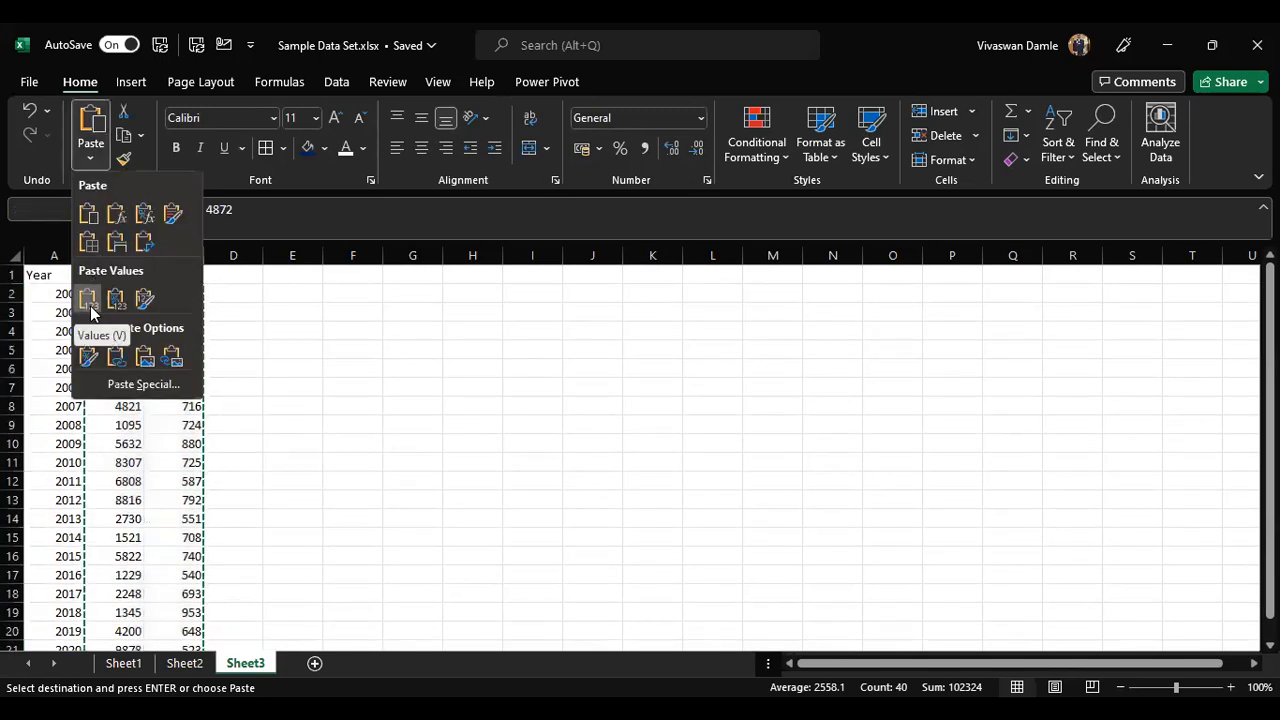
left_click(88, 302)
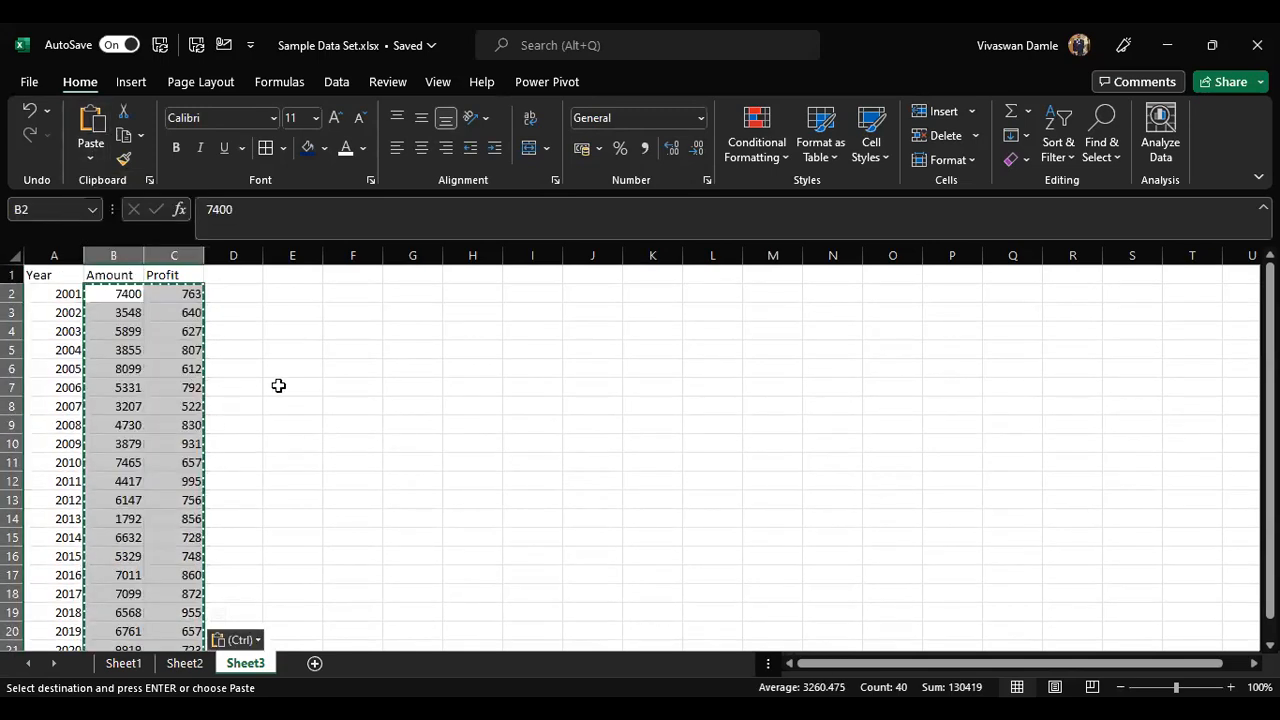
key("Escape")
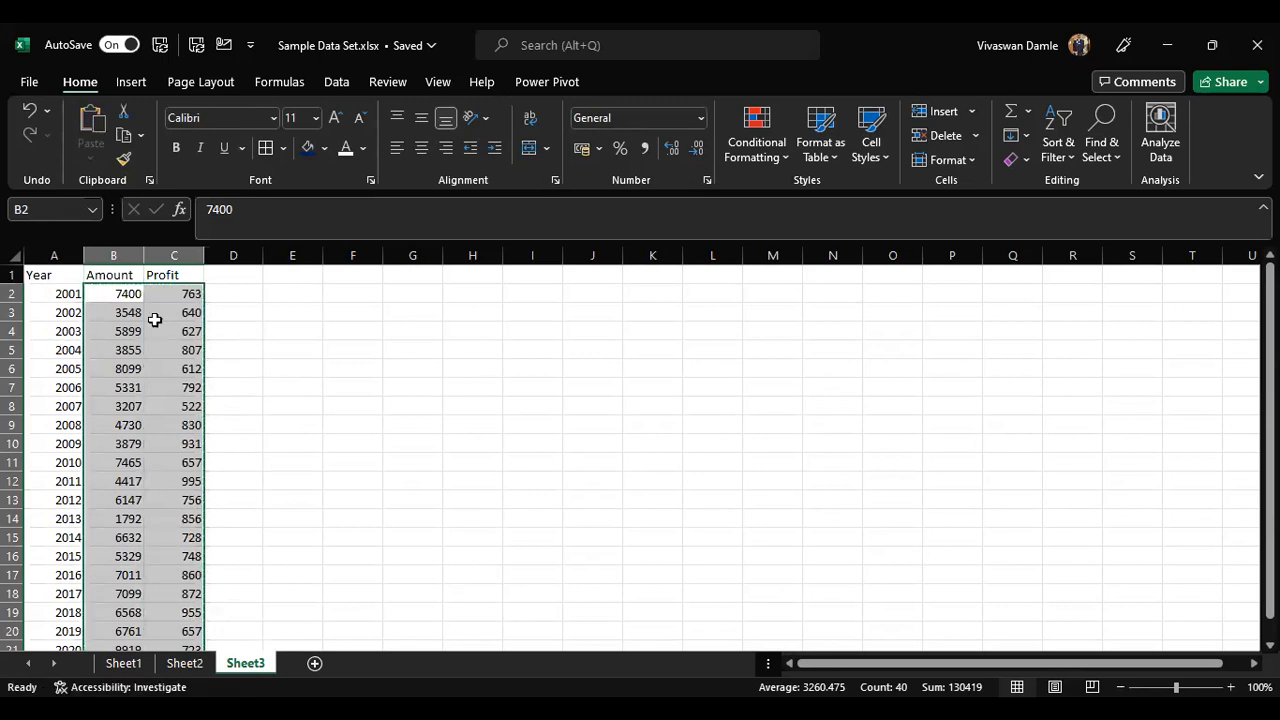
Step: Examine the header and data cells of the table to check they now hold plain values
left_click(183, 315)
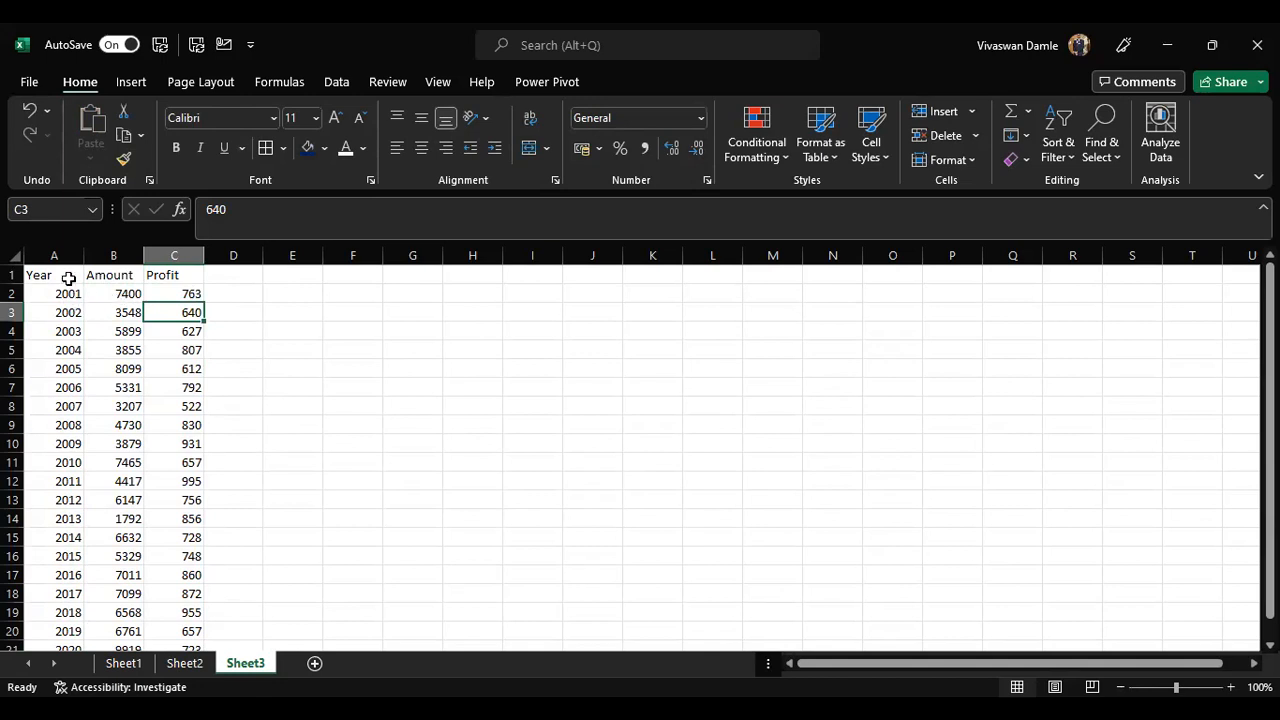
left_click(68, 278)
key("shift+Right")
key("Right")
key("Right")
key("Left")
key("Left")
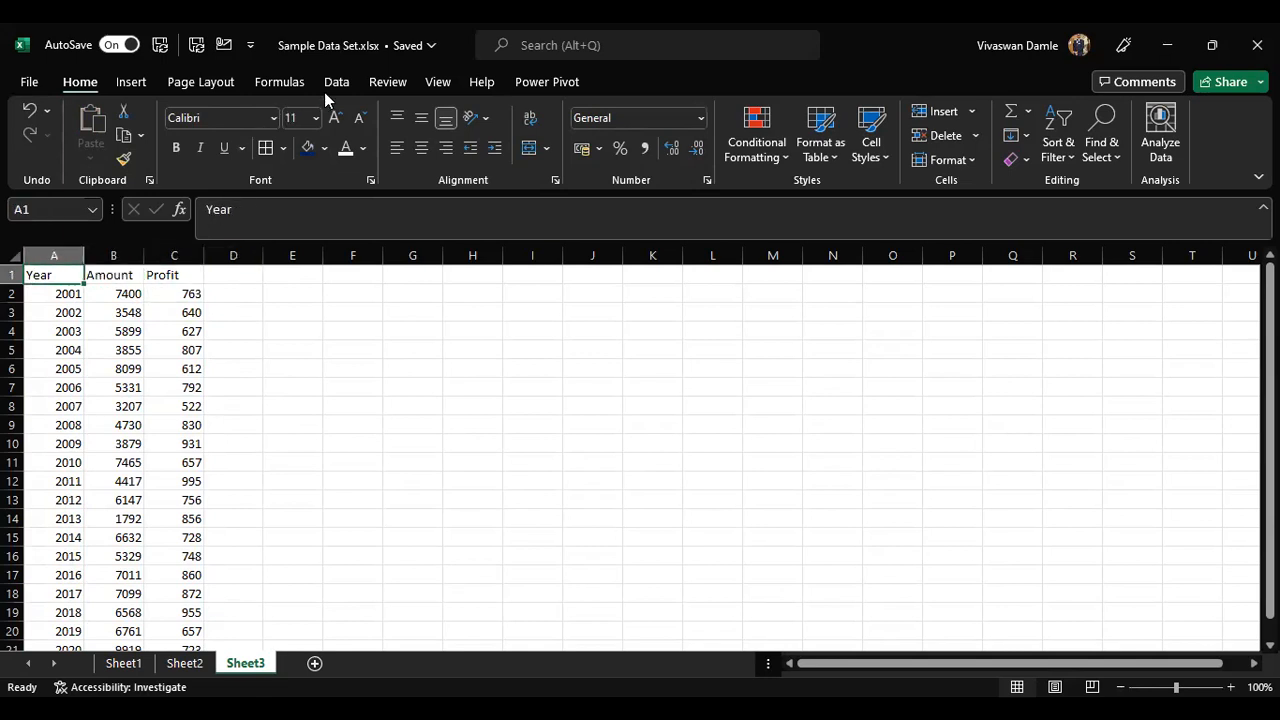
left_click(136, 296)
left_click(176, 297)
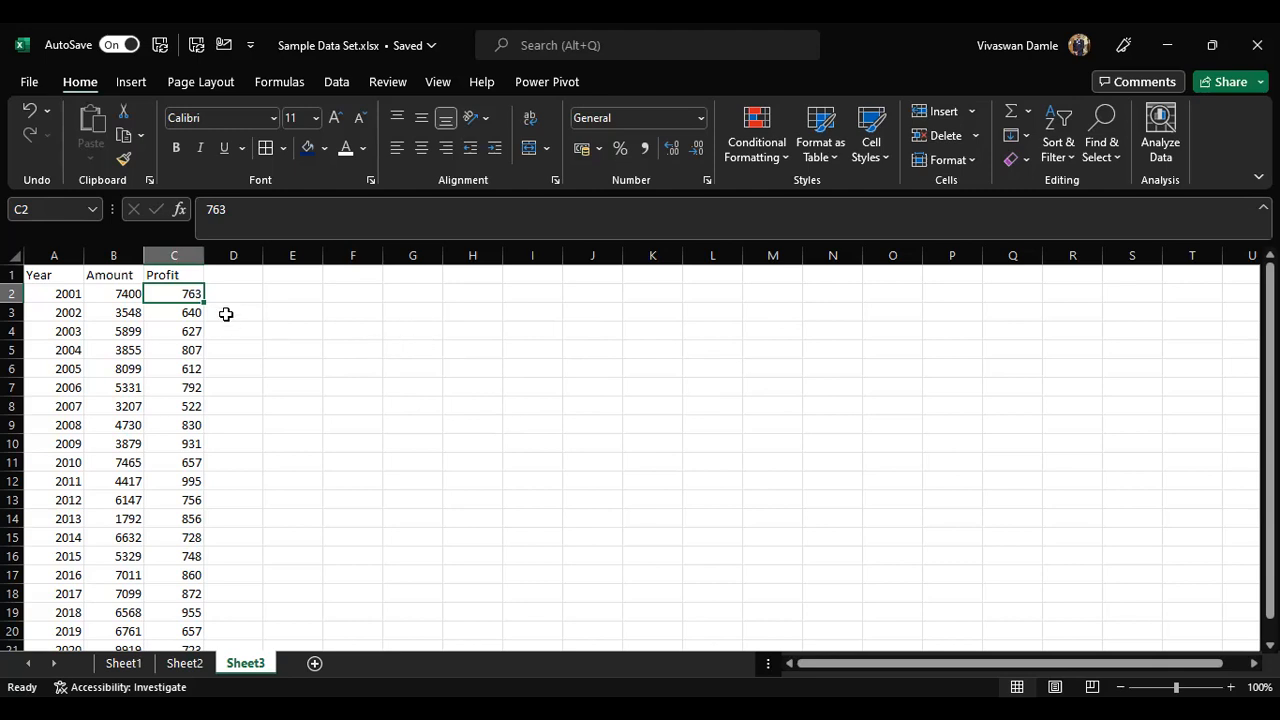
key("Up")
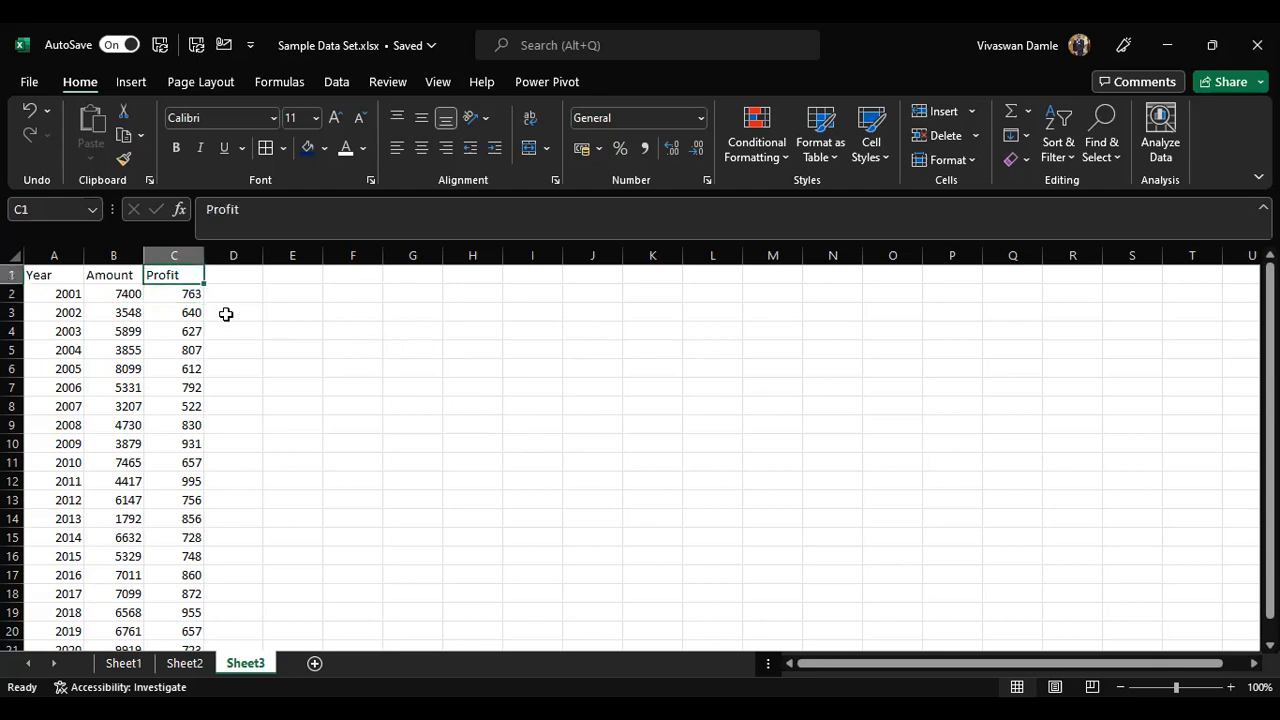
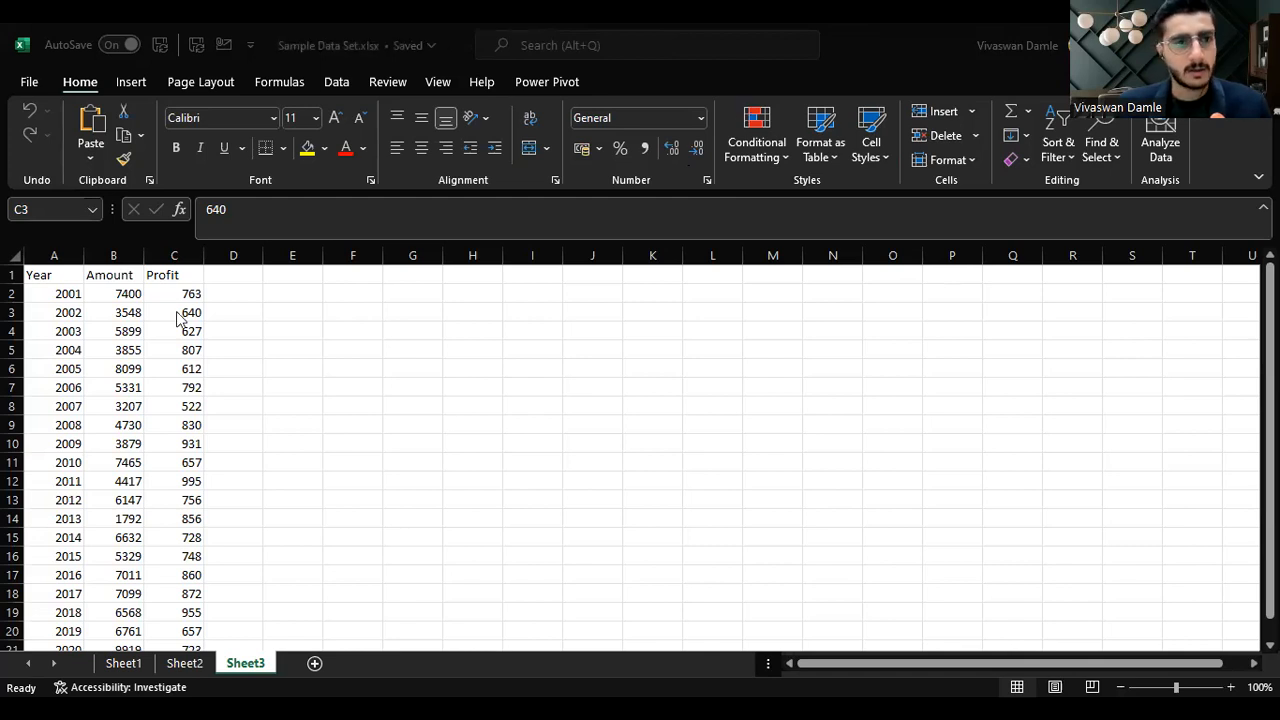
Step: Format the Amount and Profit columns with comma style and no decimal places
left_click(265, 271)
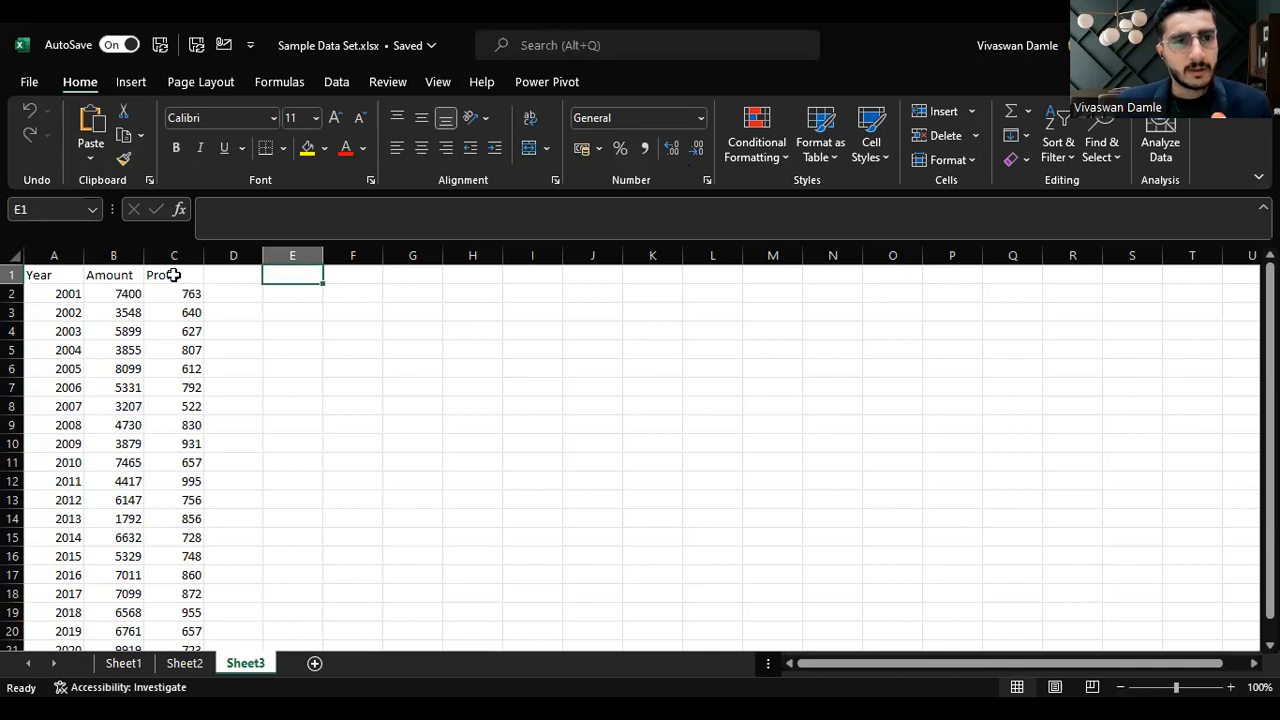
left_click(169, 275)
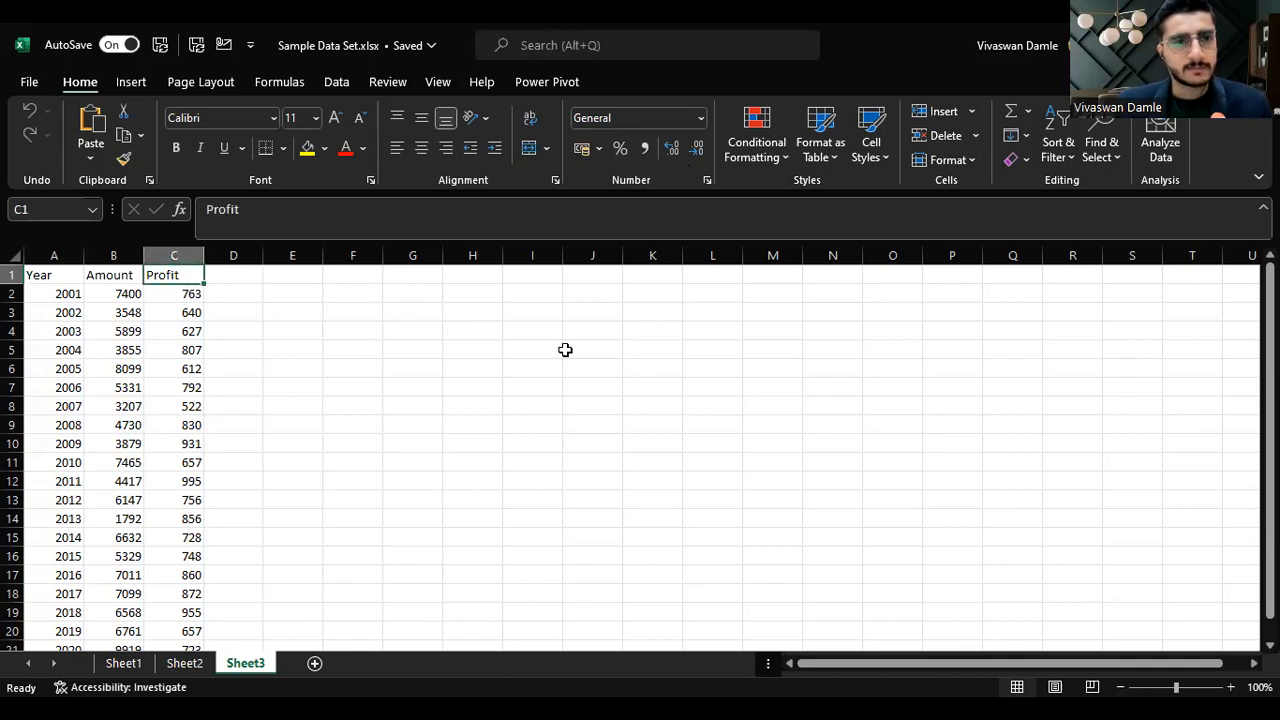
key("Left")
key("ctrl+shift+Down")
key("shift+Right")
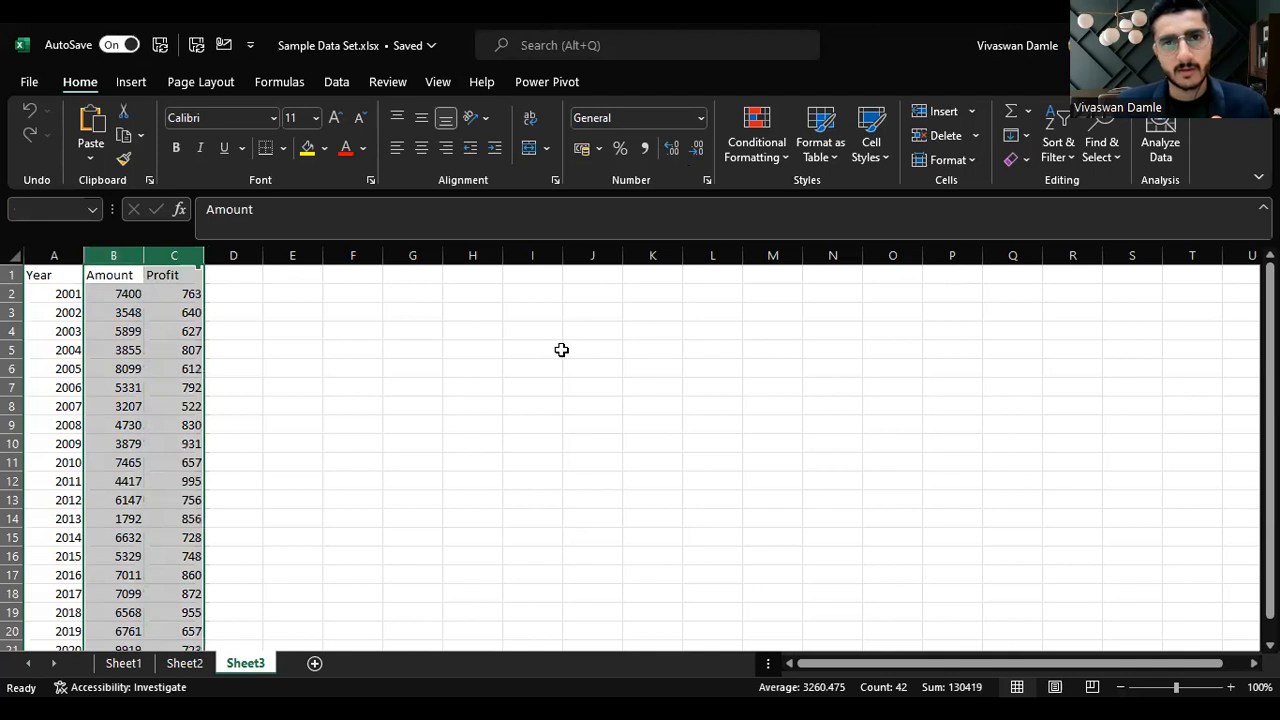
left_click(644, 148)
left_click(697, 150)
left_click(697, 150)
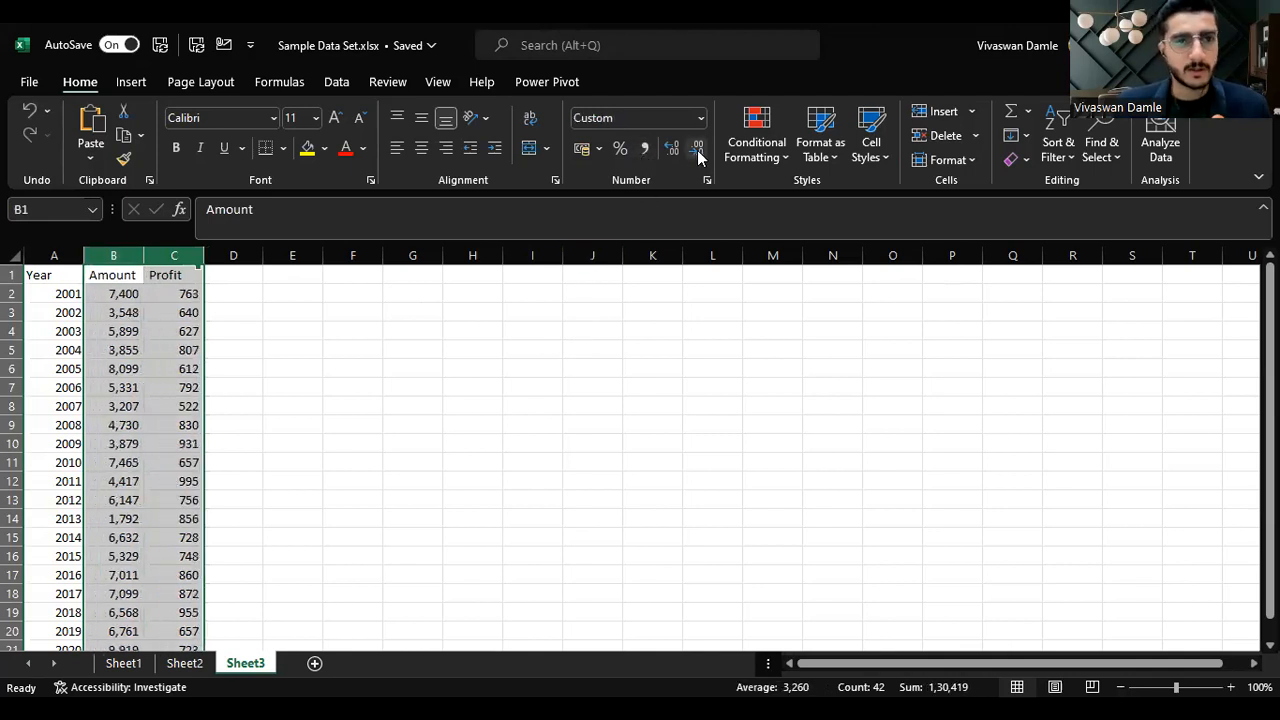
Step: Insert a clustered column chart of the whole Year, Amount and Profit table
key("ctrl+Home")
key("ctrl+shift+End")
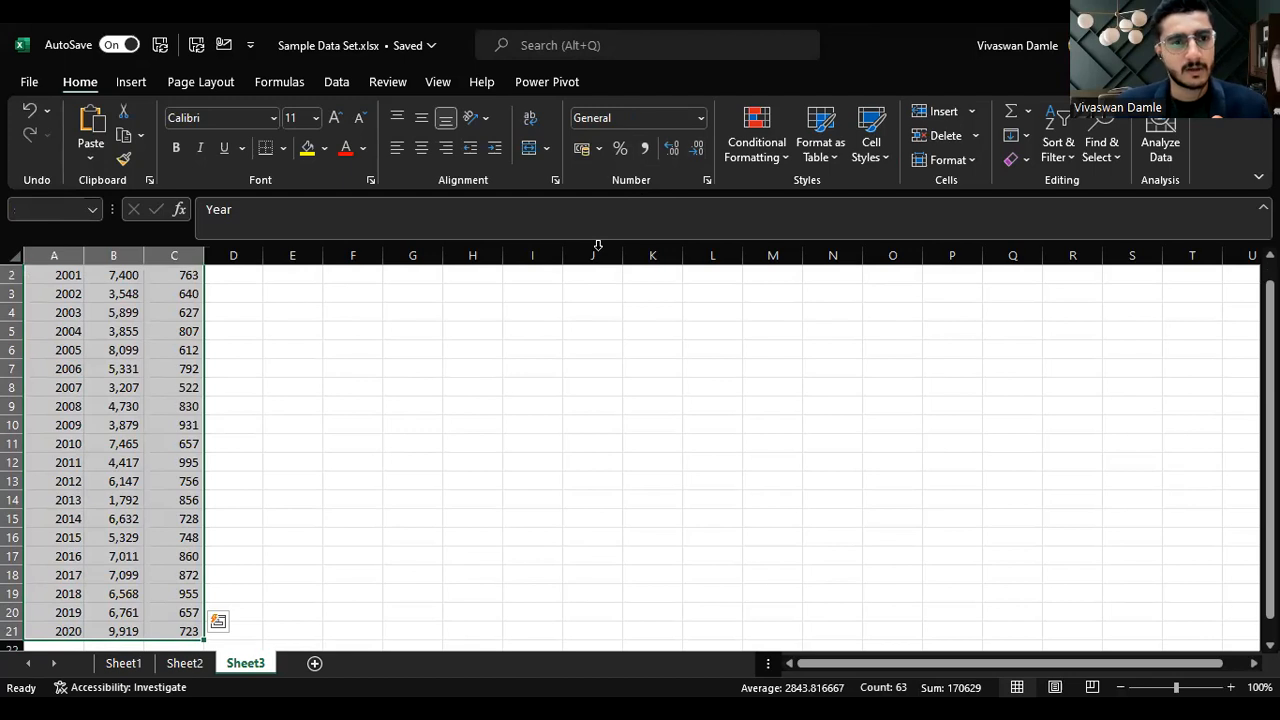
scroll(235, 351, "up", 1)
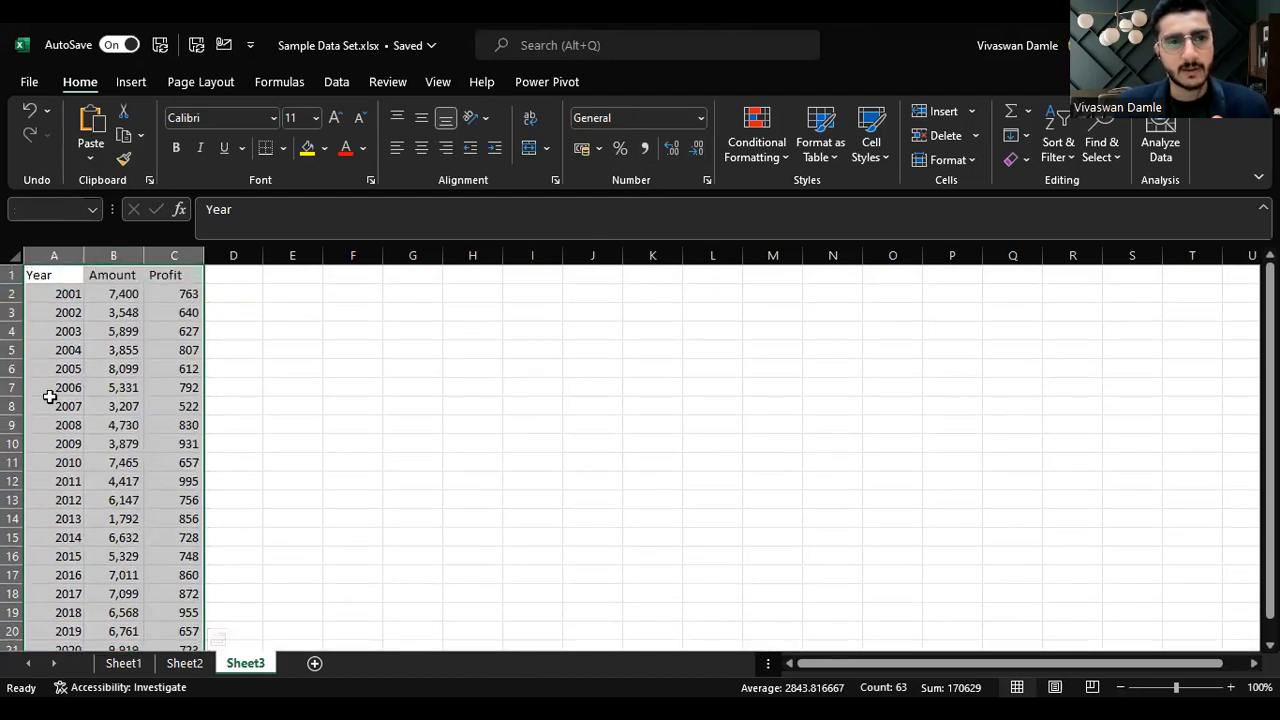
left_click(131, 84)
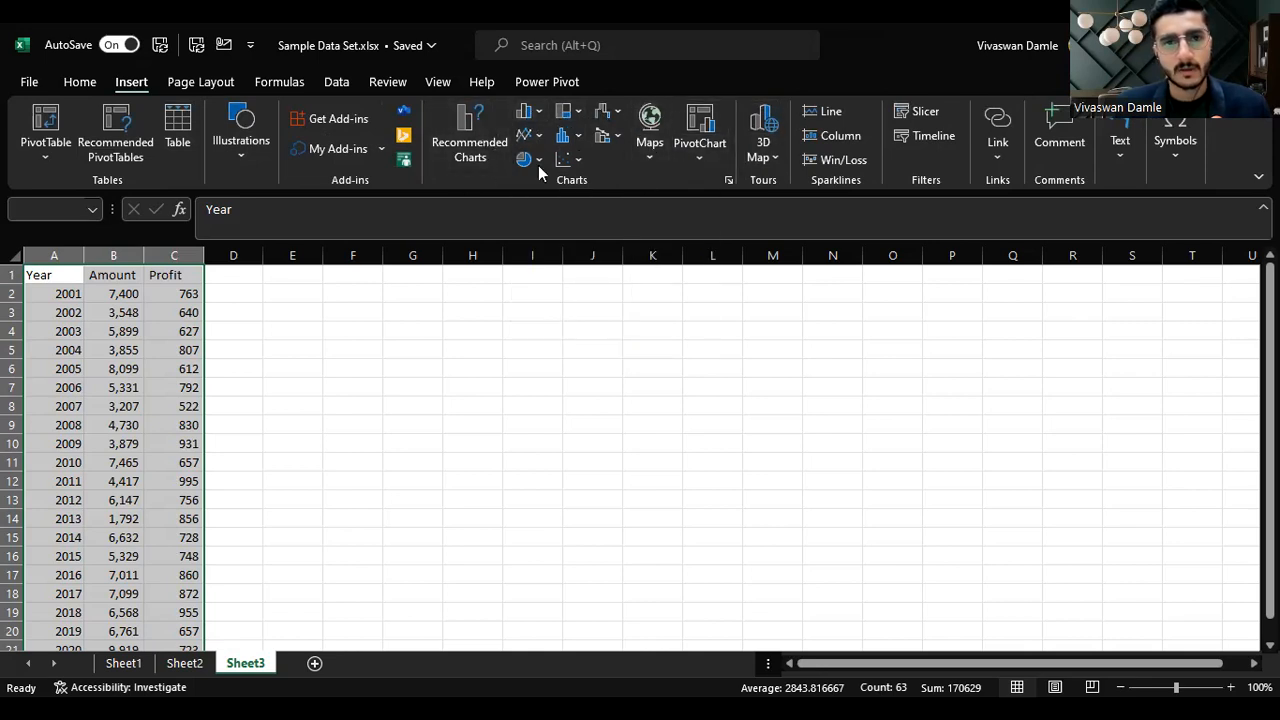
left_click(490, 130)
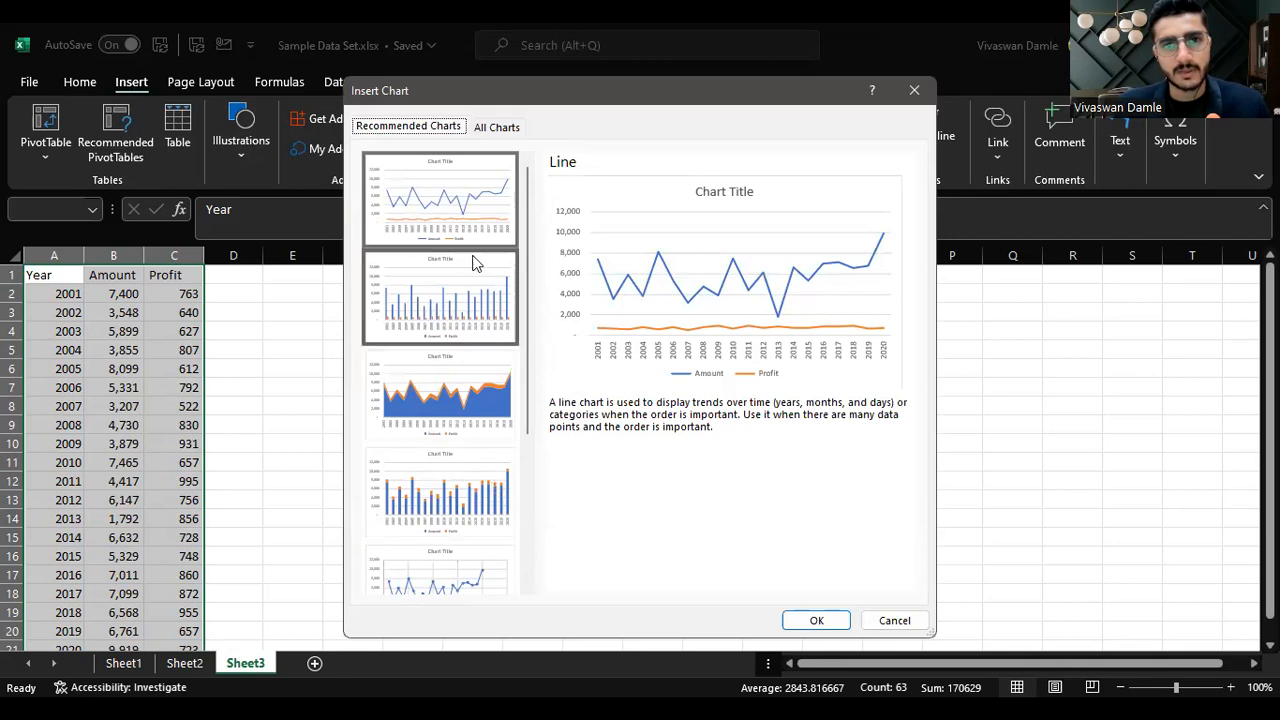
left_click(887, 621)
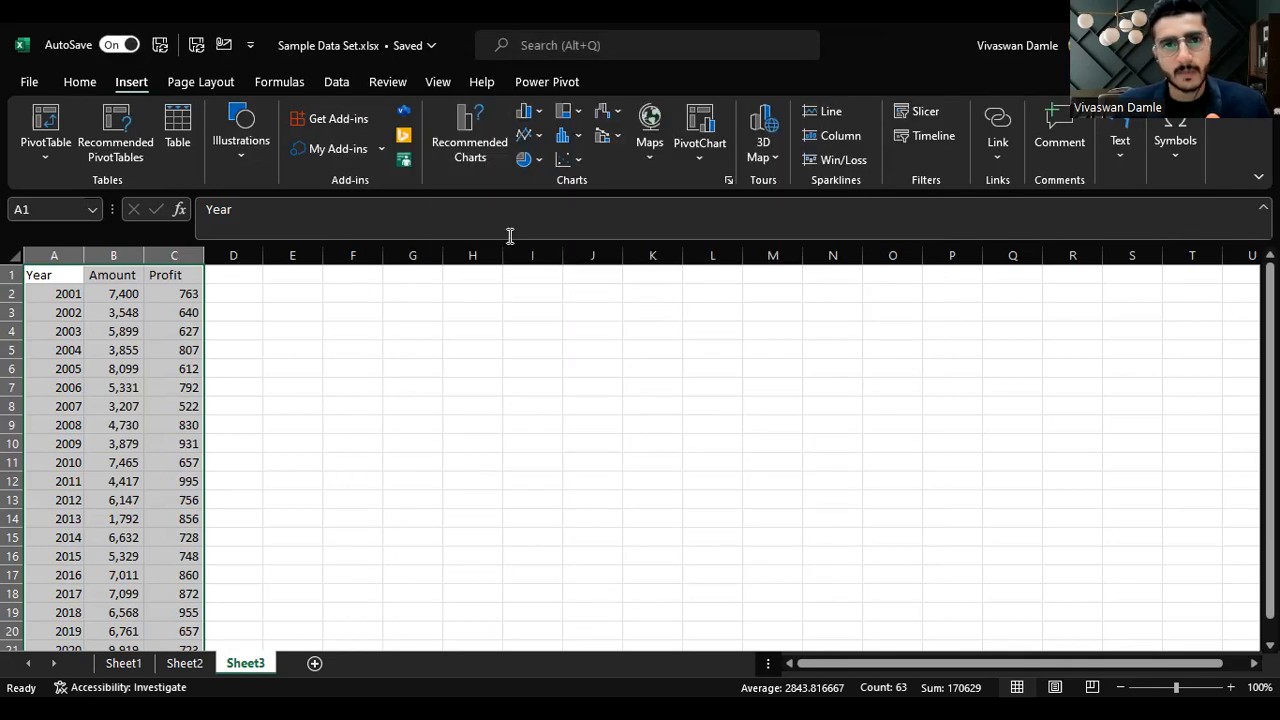
left_click(528, 126)
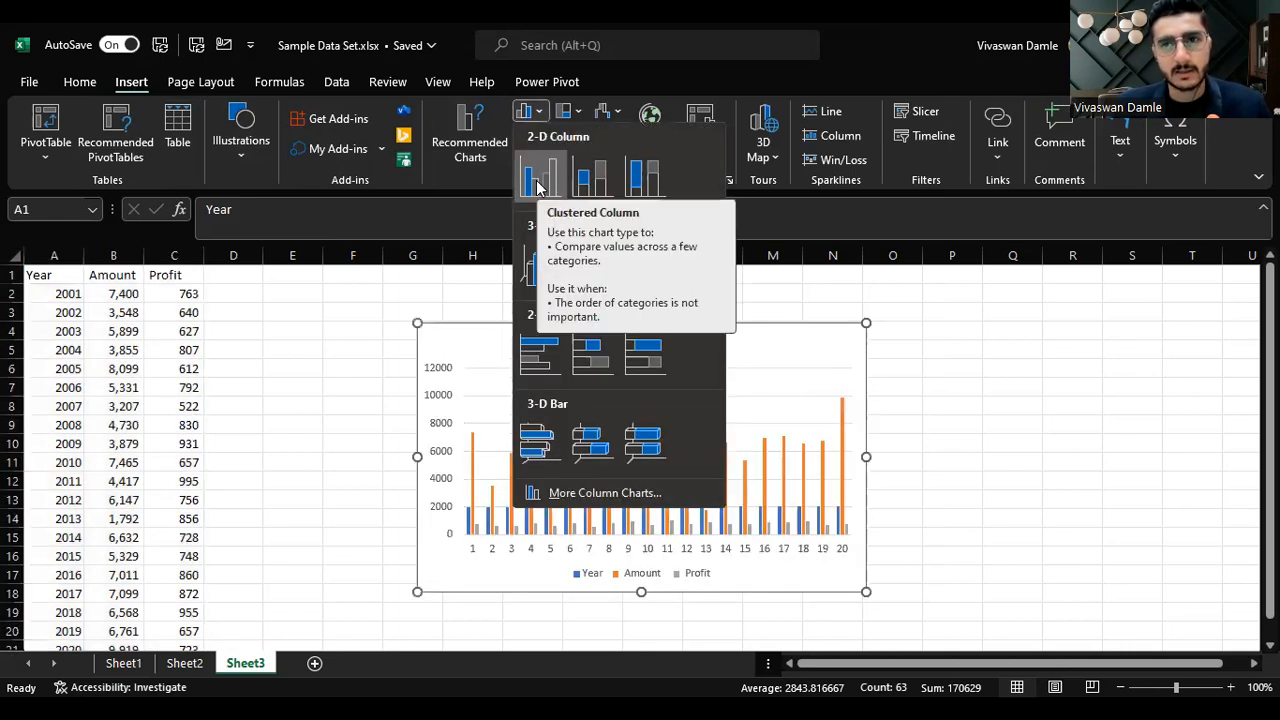
left_click(537, 188)
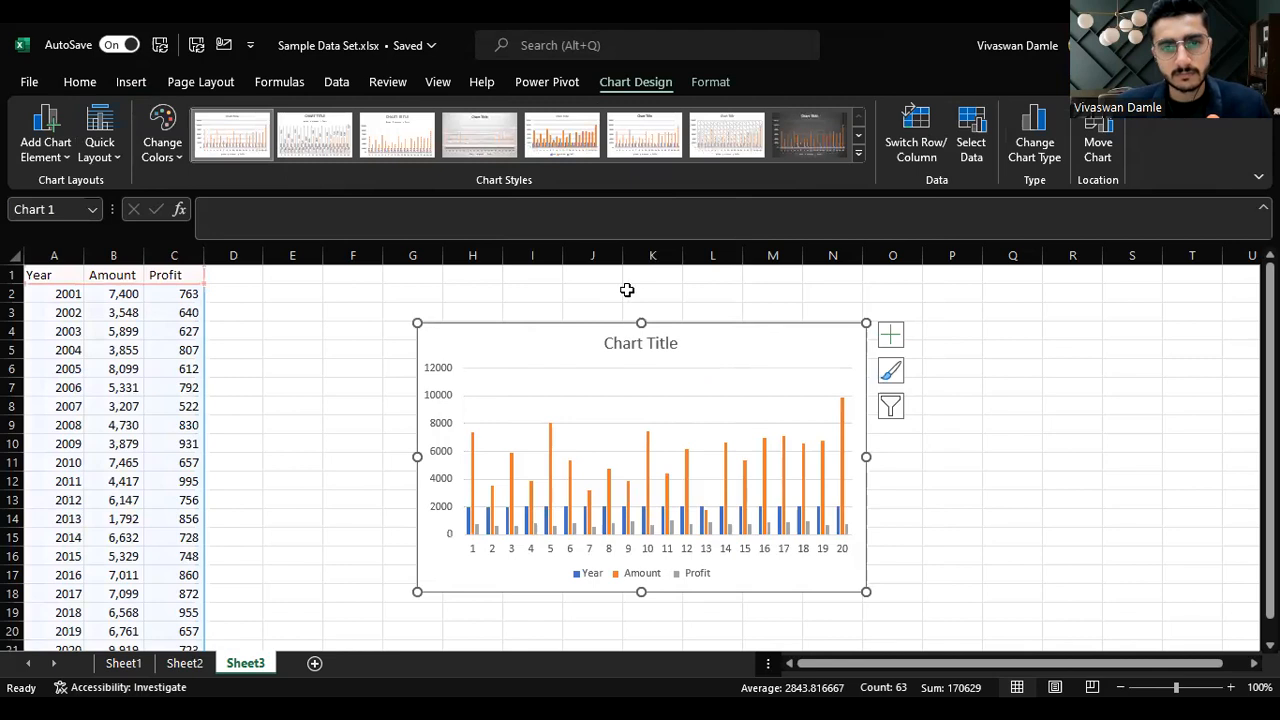
Step: Widen the chart and move it up to span about columns D to P and rows 2 to 16
left_click_drag(412, 457, 301, 457)
left_click_drag(866, 457, 1072, 456)
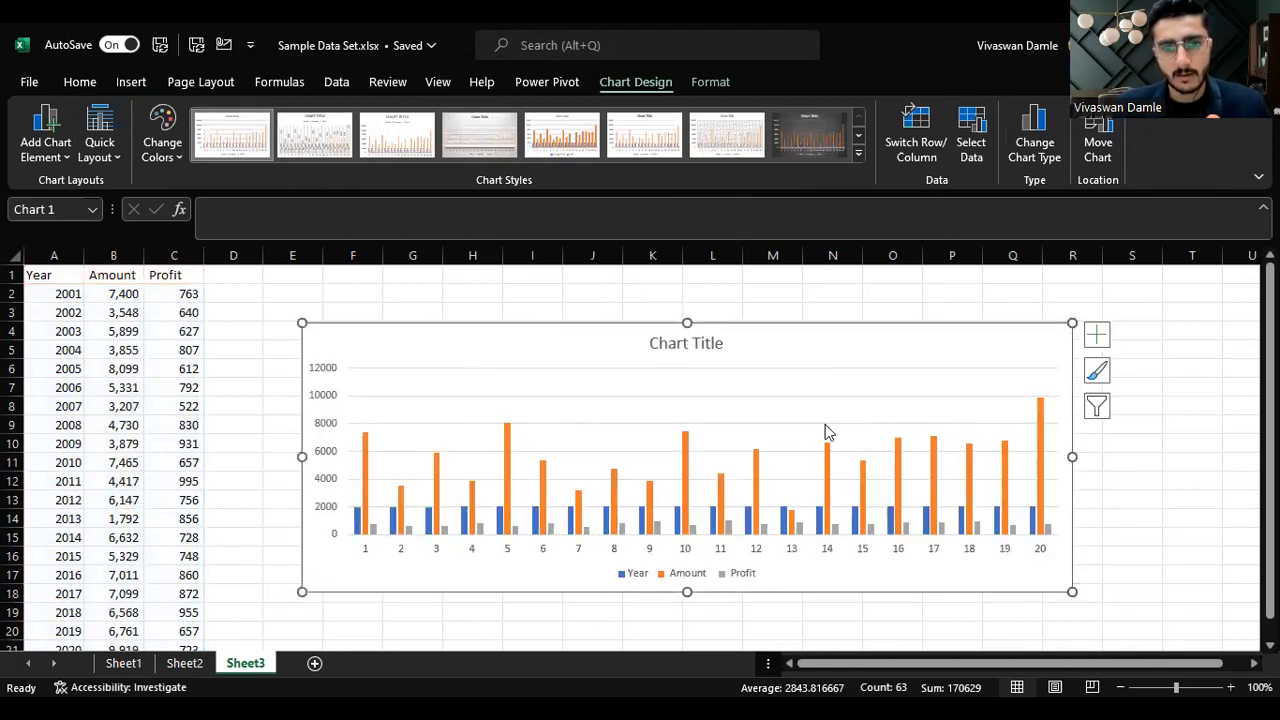
left_click_drag(466, 329, 393, 300)
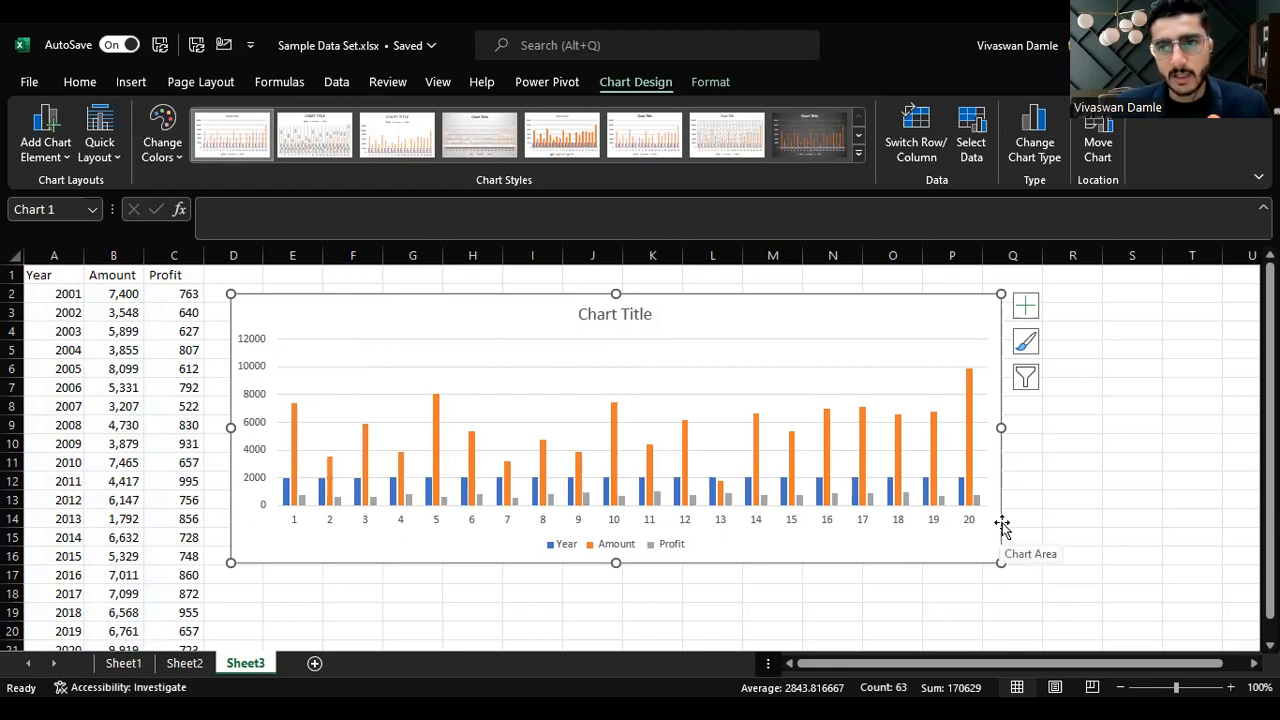
Step: Add axis titles to the chart and name the horizontal axis title Years
left_click(1025, 305)
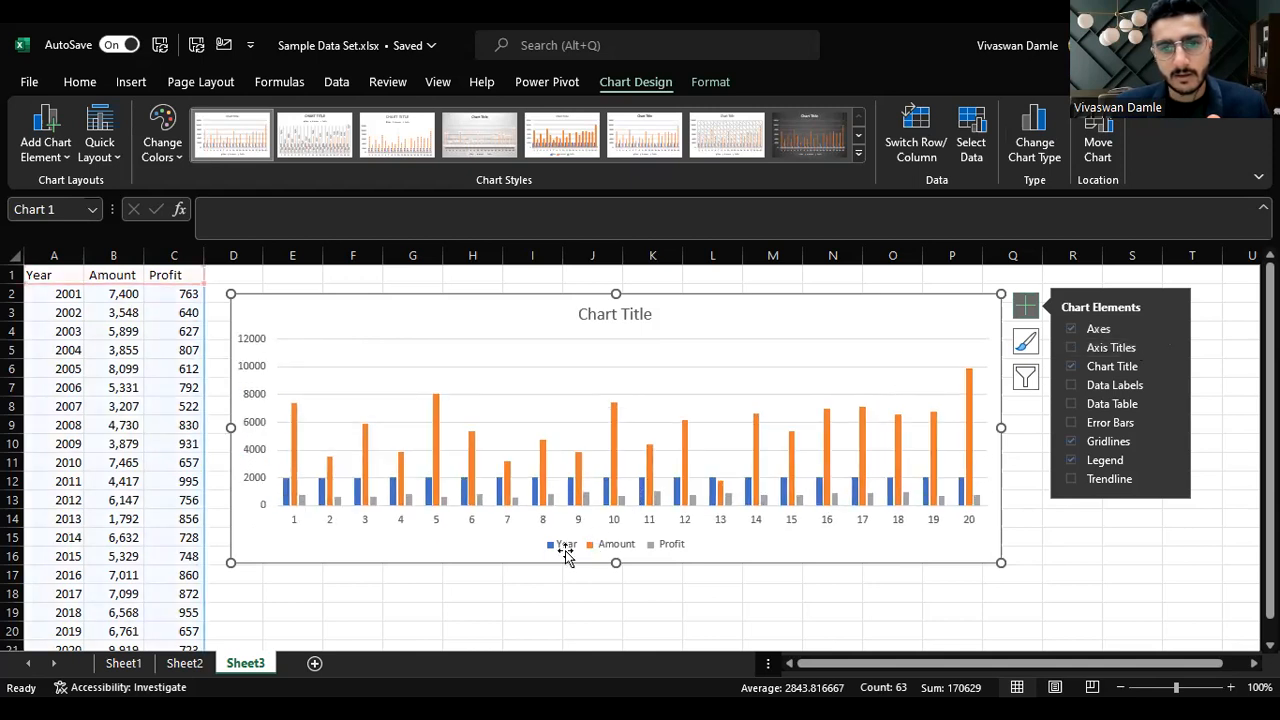
left_click(1122, 347)
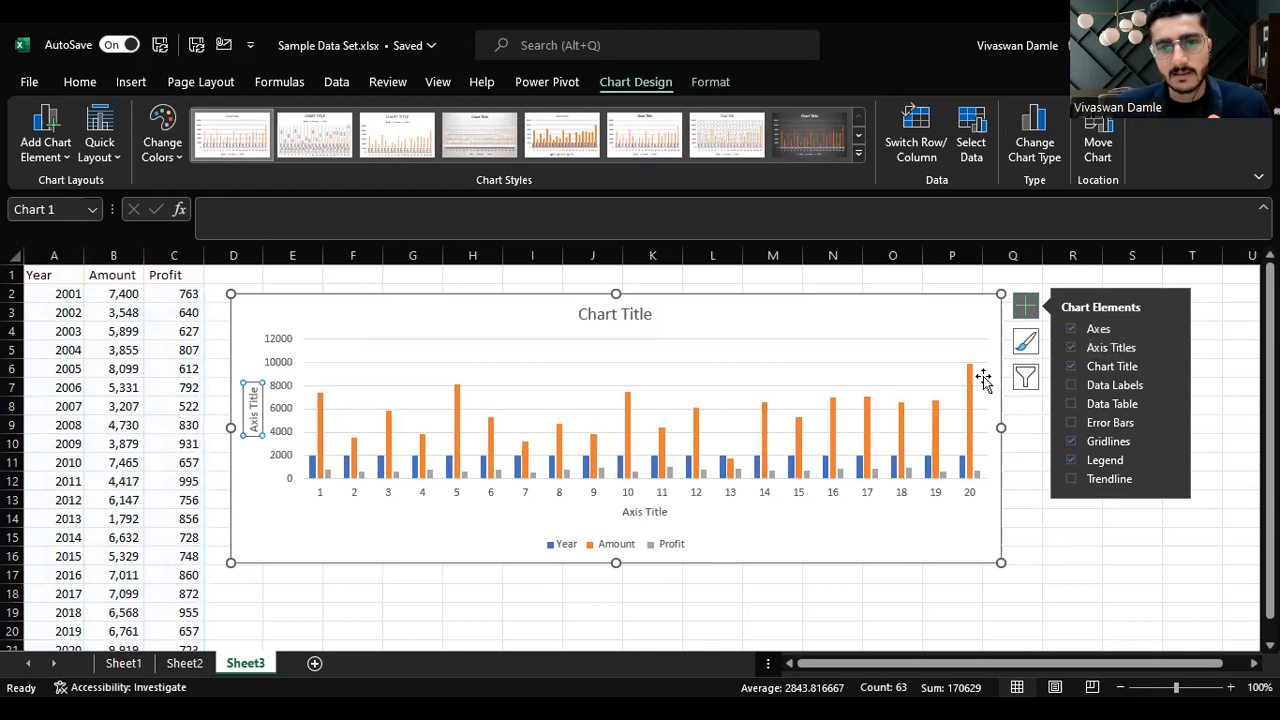
left_click(642, 512)
left_click(666, 511)
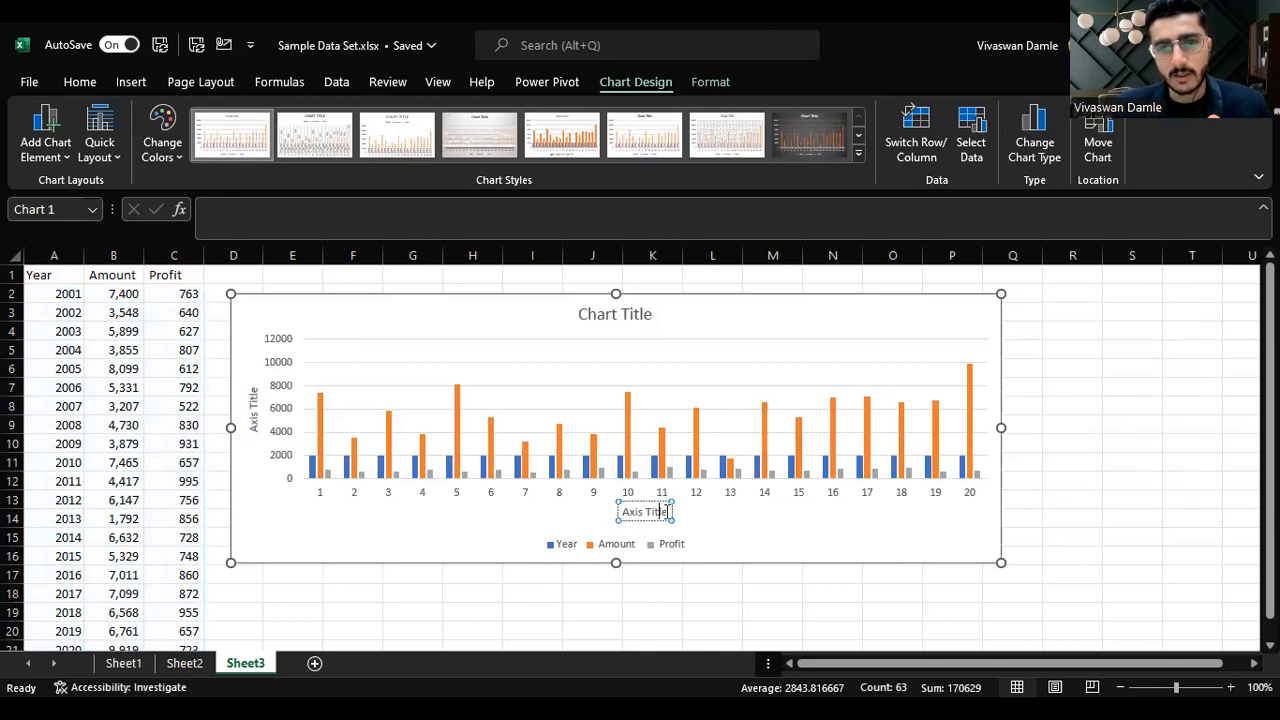
key("ctrl+shift+Left")
key("ctrl+shift+Left")
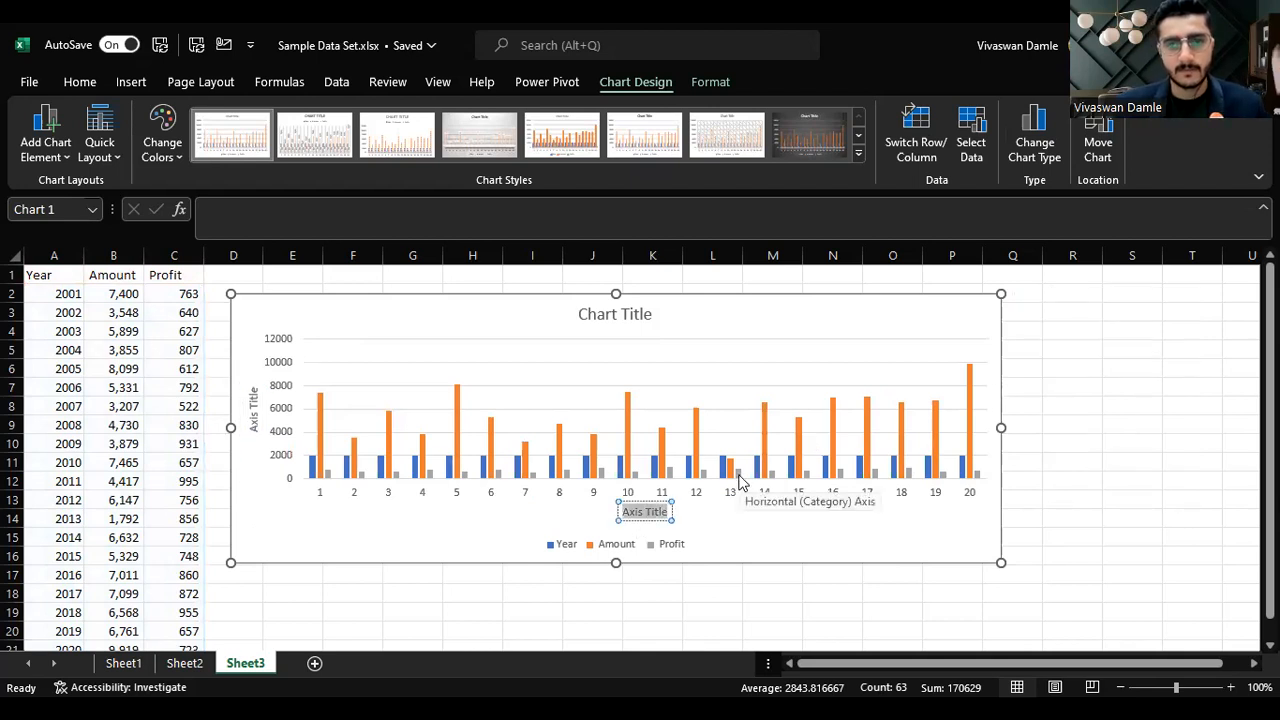
type("Years")
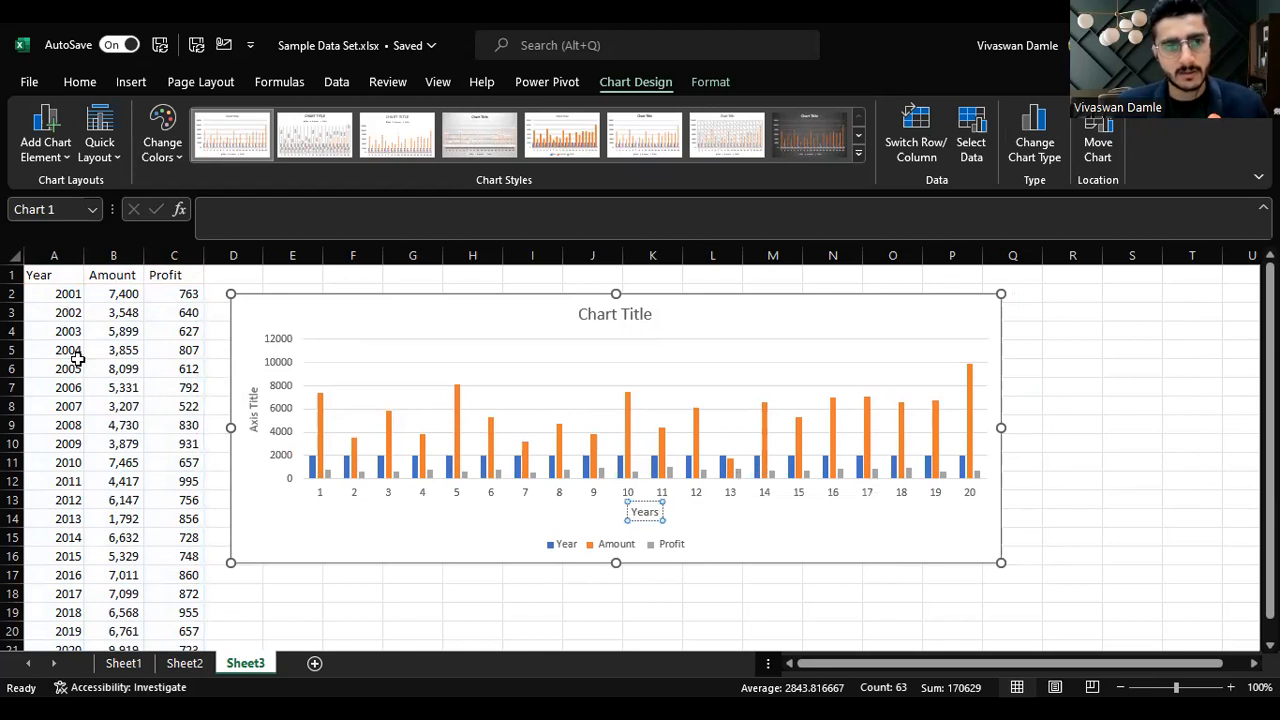
Step: Rename the vertical axis title Amount
double_click(253, 408)
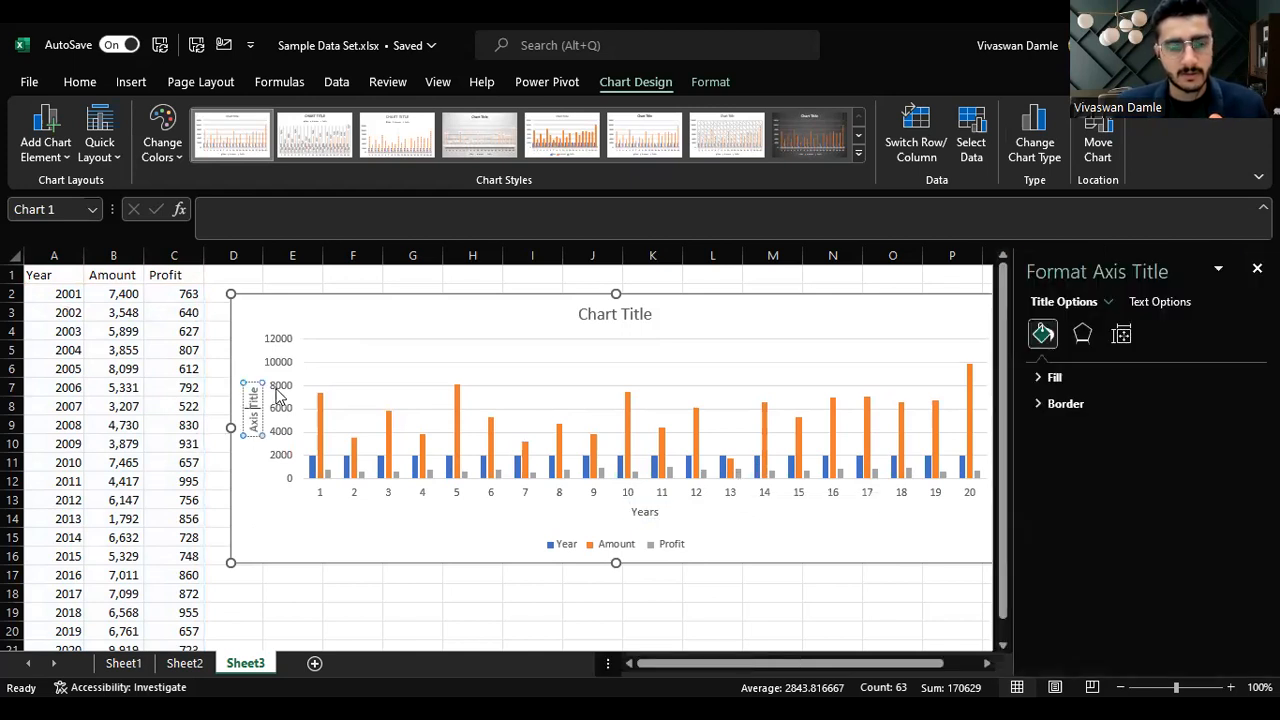
type("Amount")
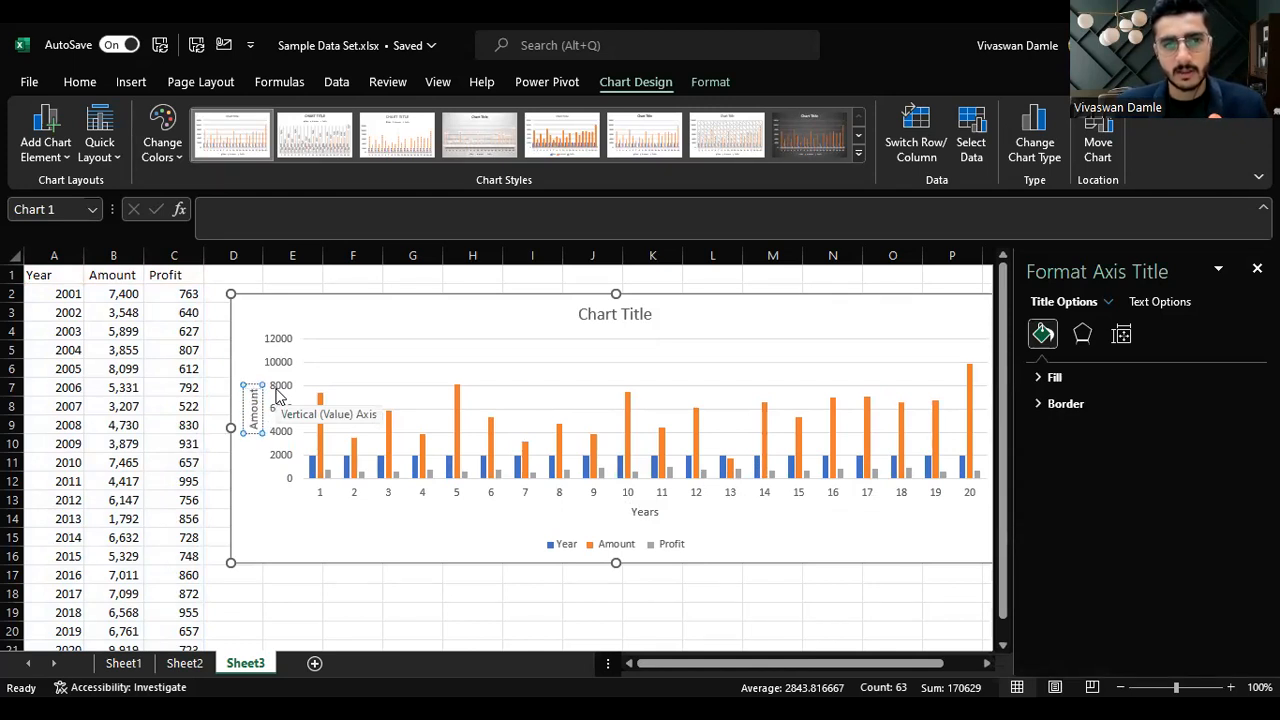
left_click(626, 374)
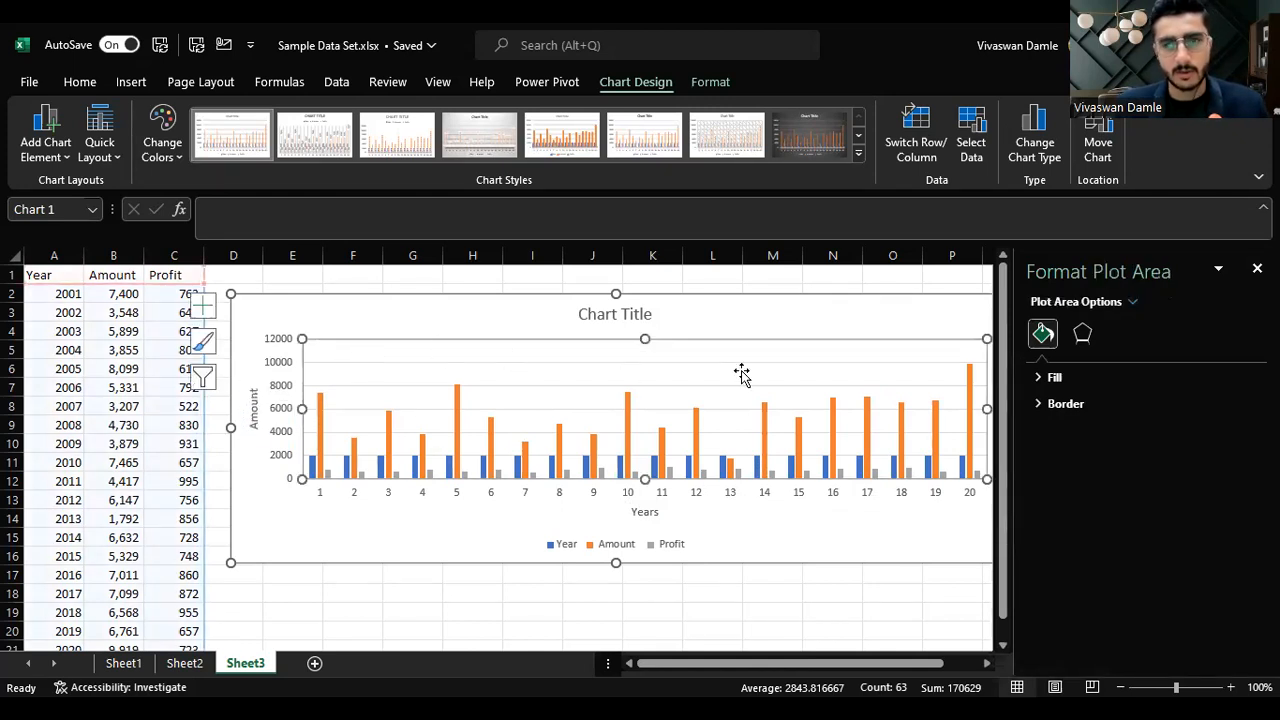
Step: Retitle the chart Amount and Profit per Year
left_click(1022, 306)
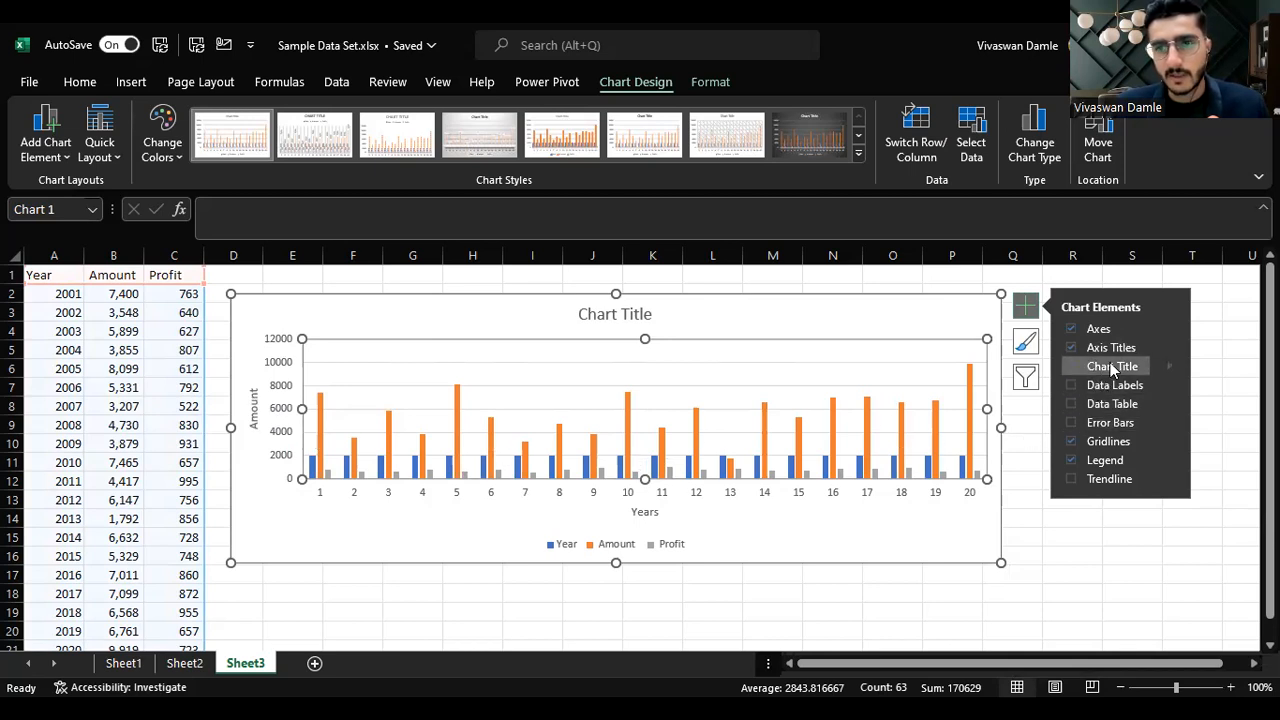
left_click(640, 316)
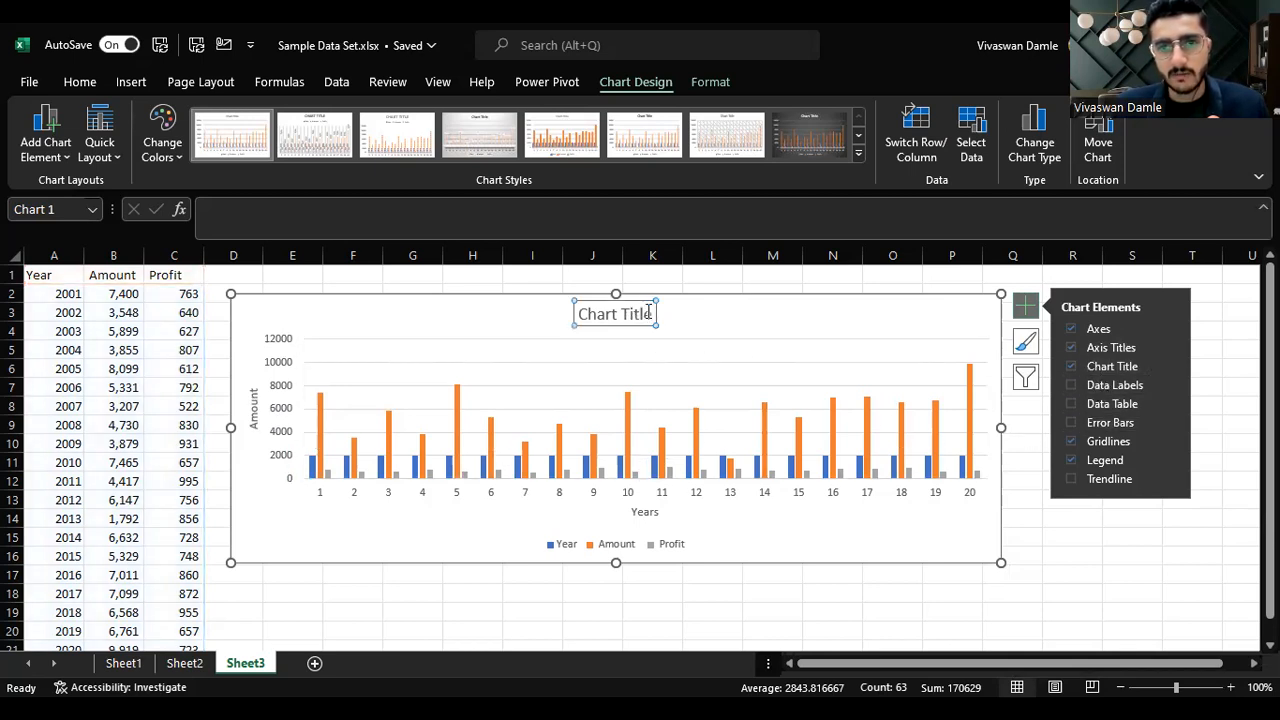
left_click(650, 313)
key("ctrl+shift+Left")
key("ctrl+shift+Left")
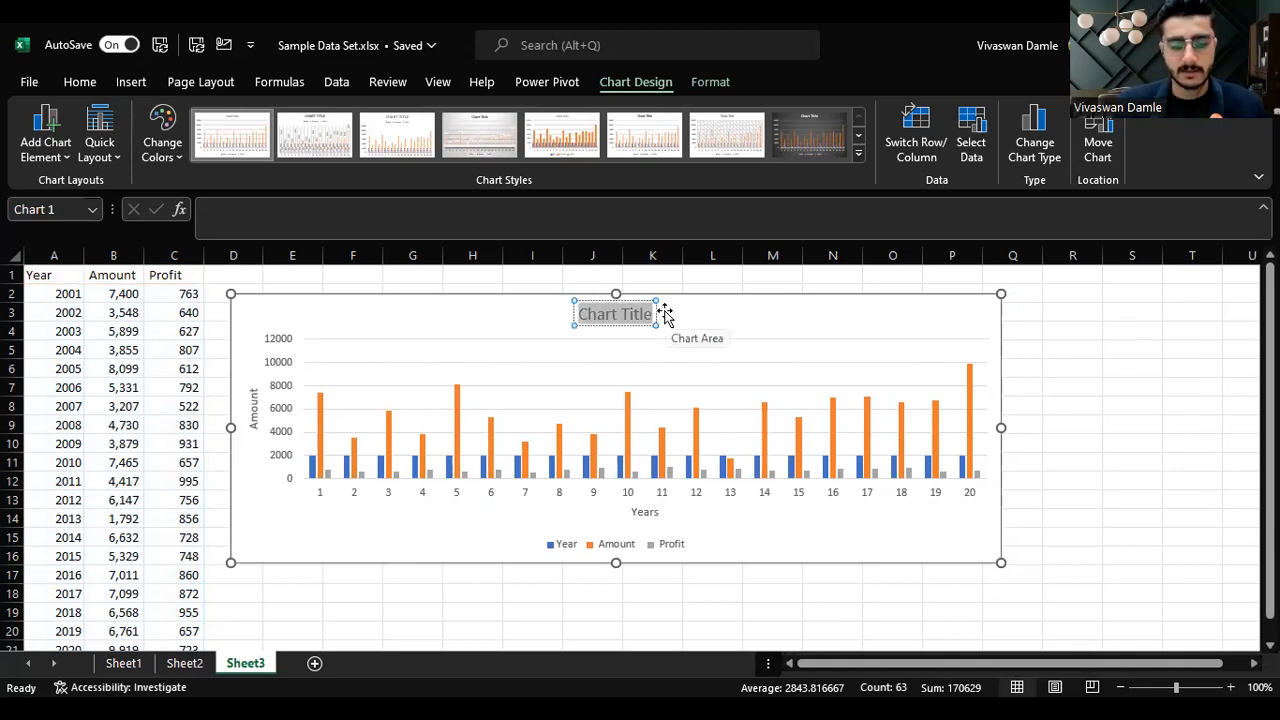
type("Amount and Profit per r")
key("BackSpace")
type("Year")
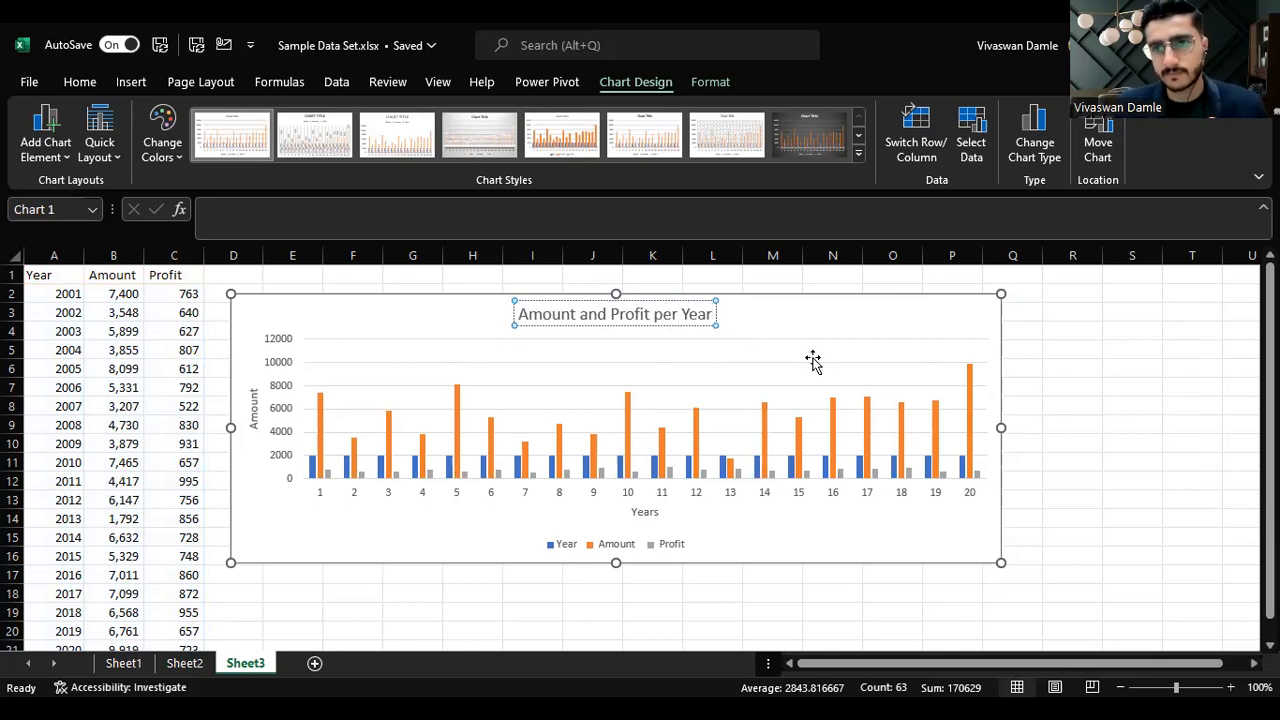
left_click(929, 309)
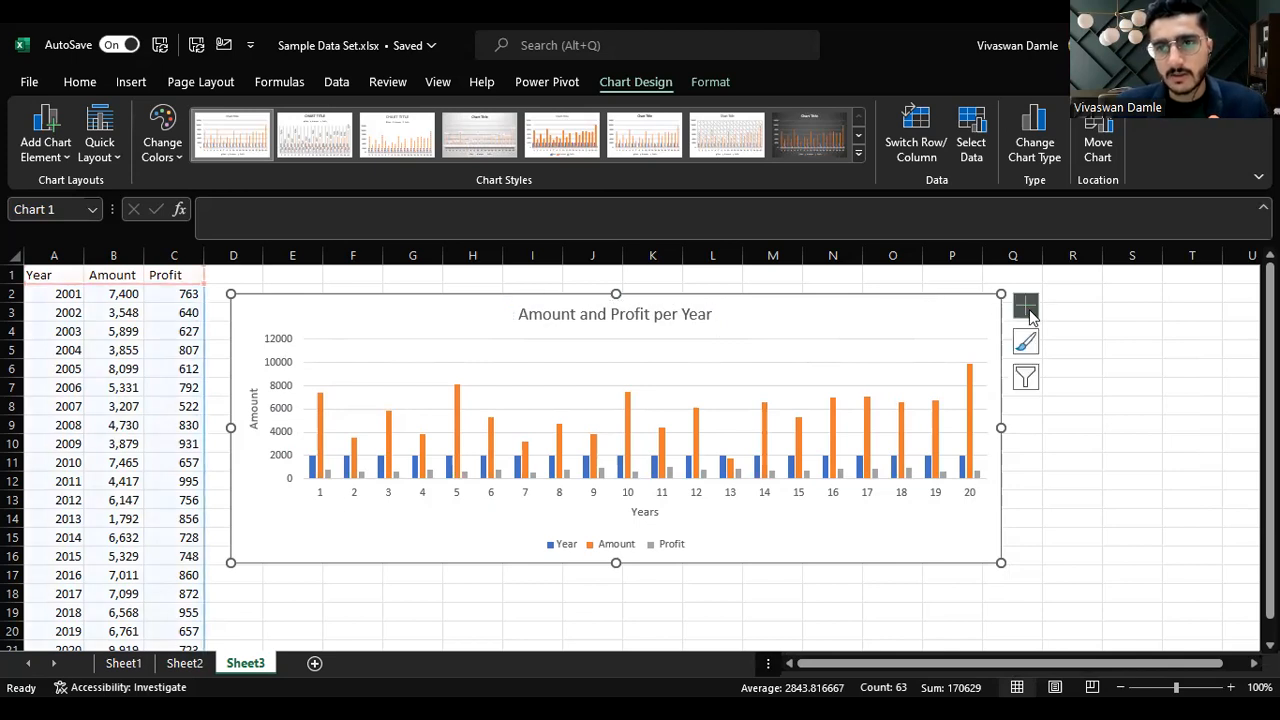
Step: Try showing data labels and a data table on the chart, switching both off again
left_click(1025, 305)
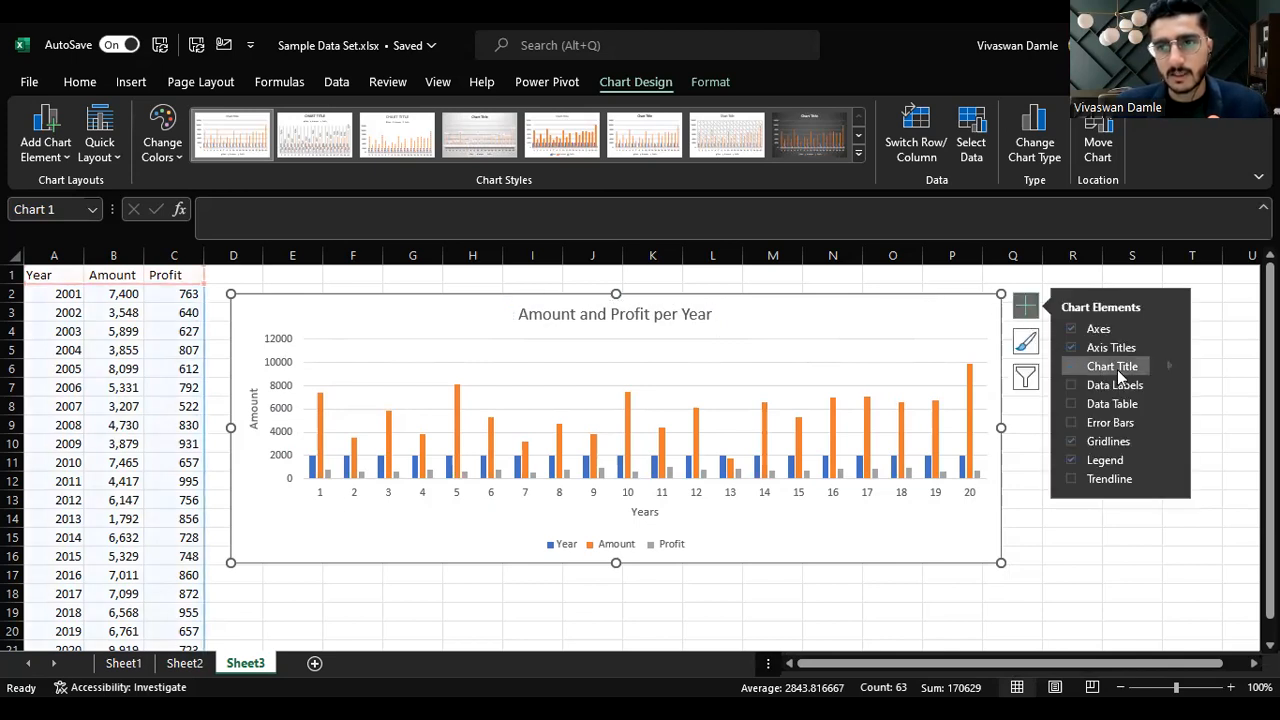
left_click(1078, 384)
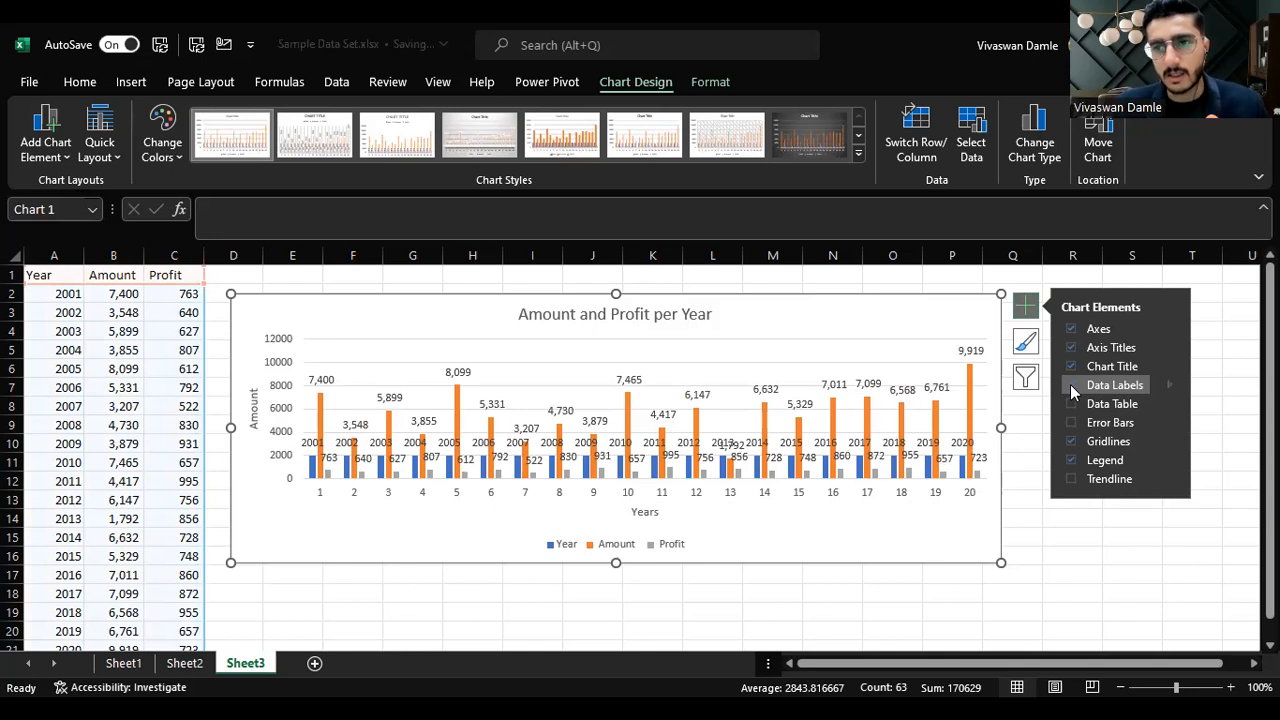
left_click(1070, 385)
left_click(1071, 403)
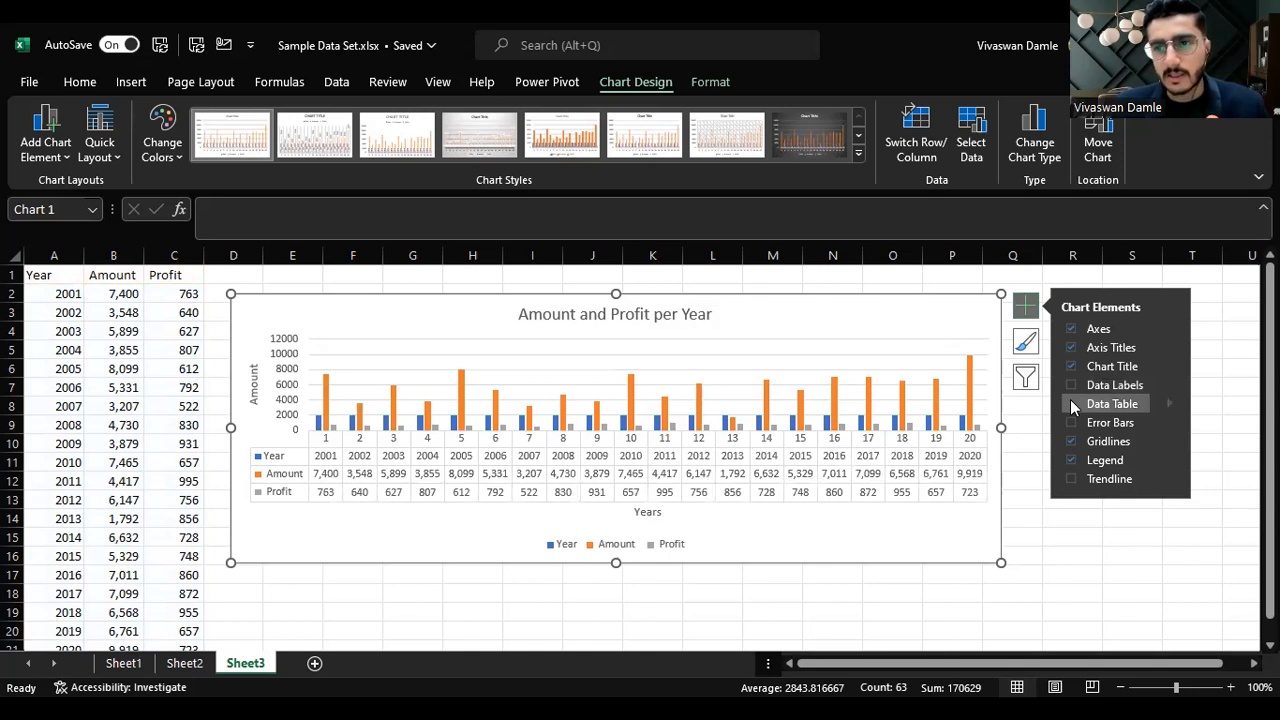
left_click(1070, 405)
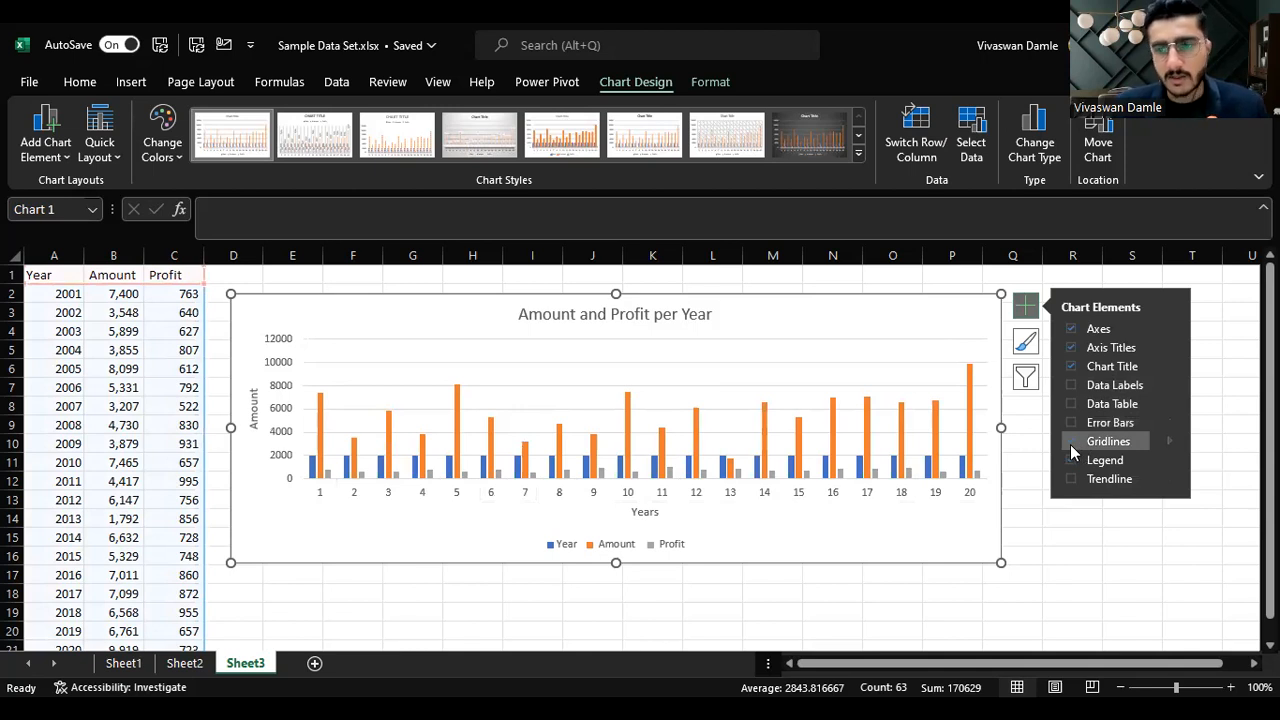
left_click(1070, 459)
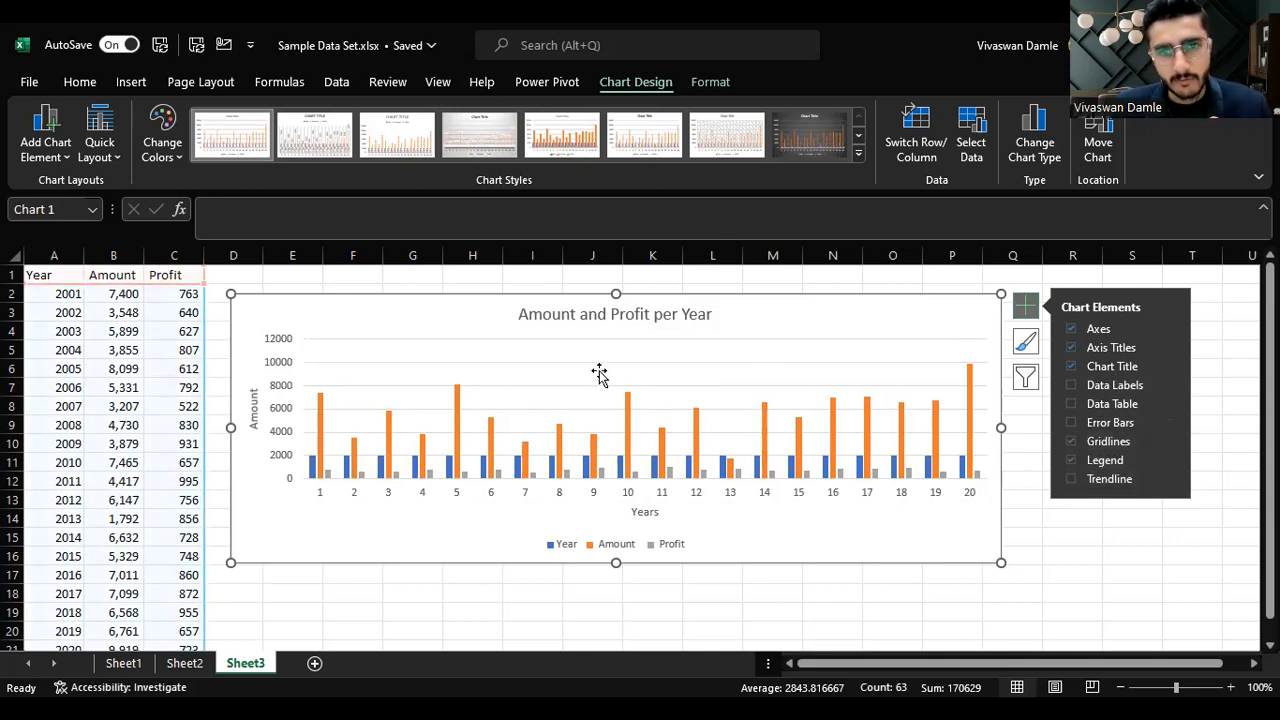
Step: Nudge the chart title slightly to the right
left_click(560, 316)
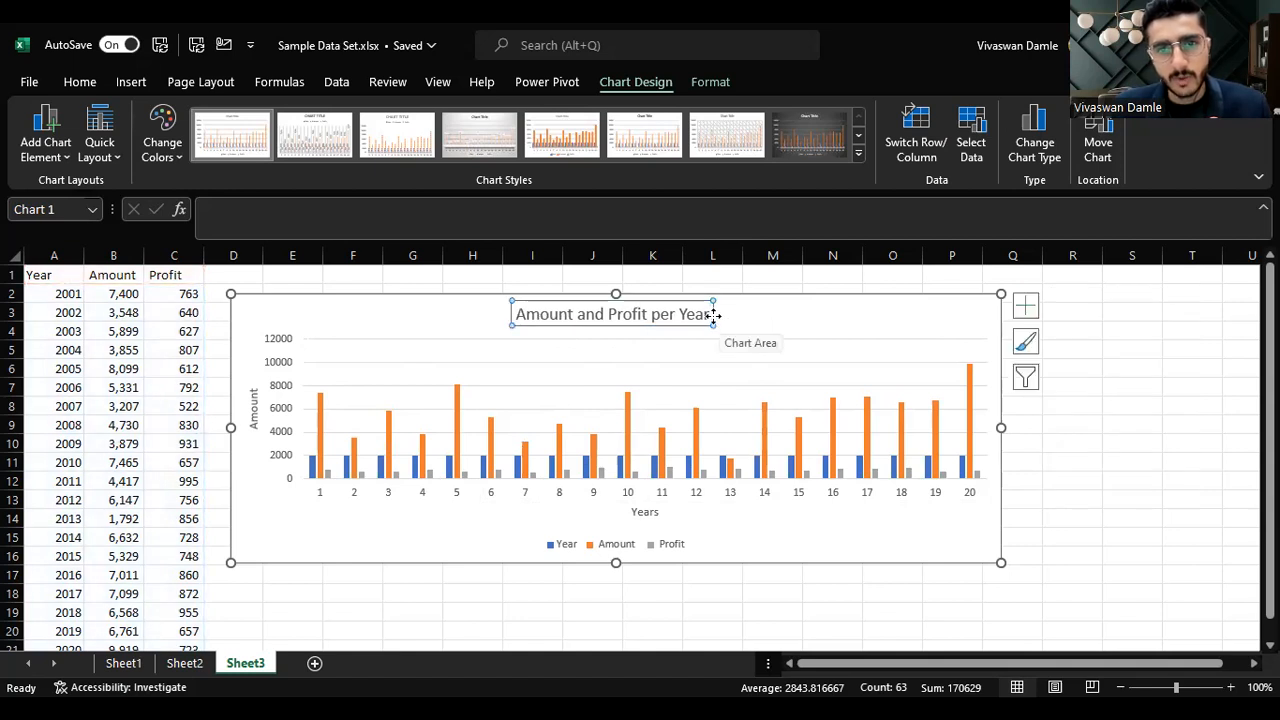
left_click_drag(721, 318, 732, 319)
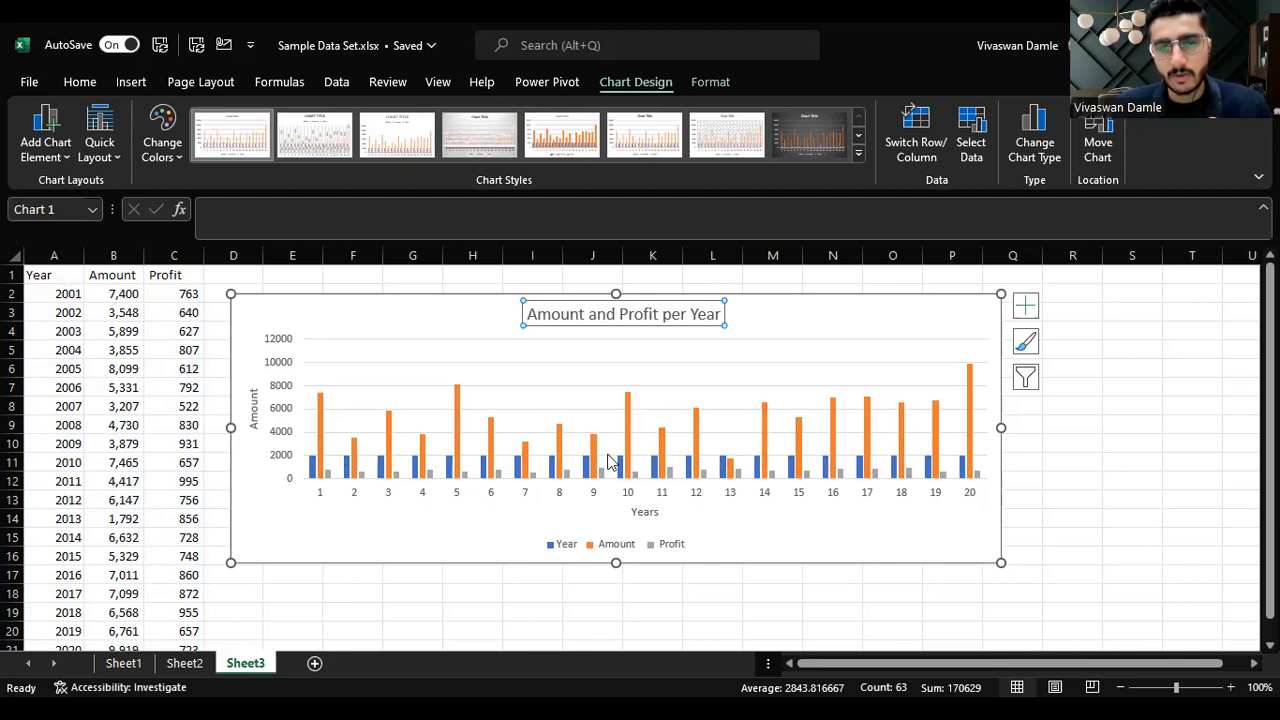
Step: Remove the Year series from the chart's data source
left_click(967, 133)
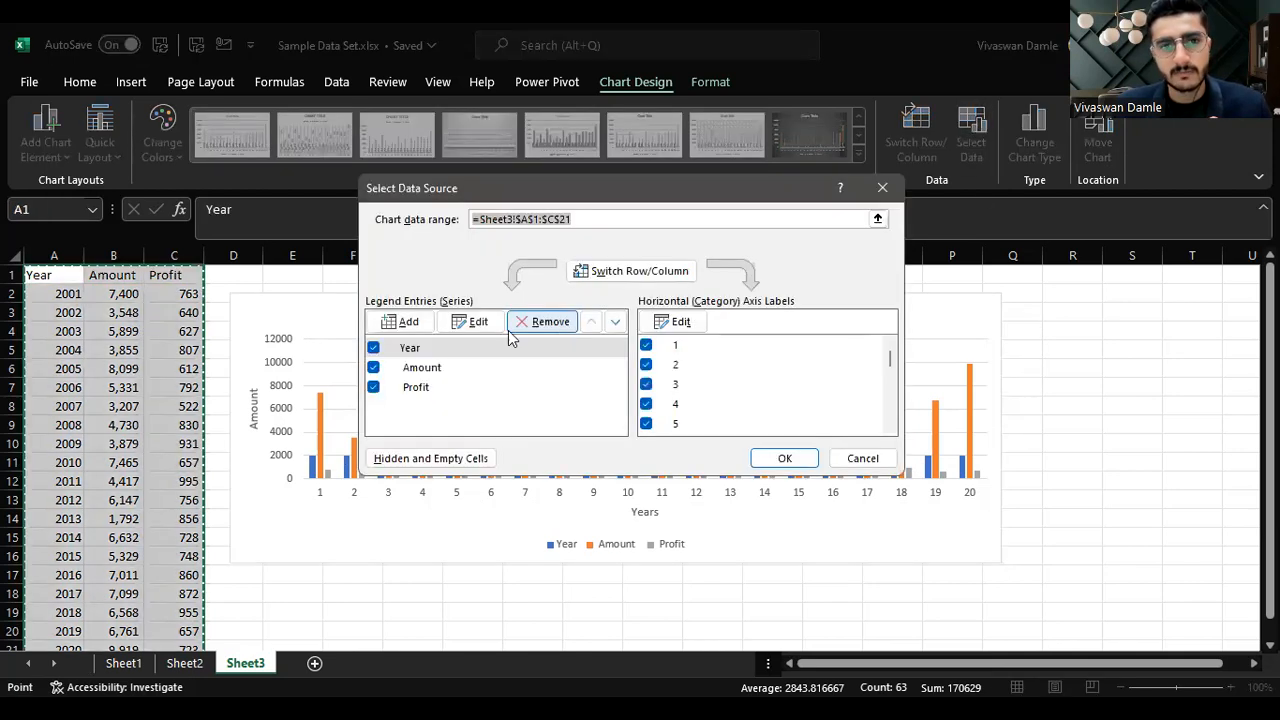
left_click(400, 352)
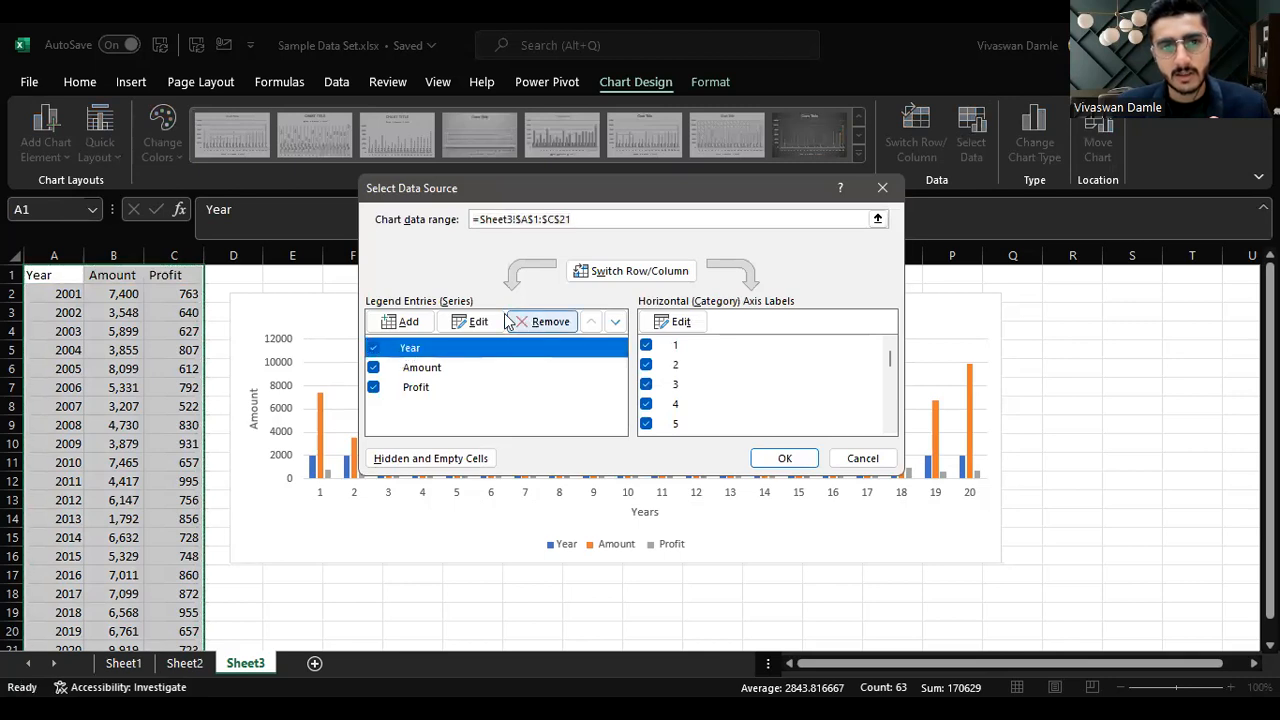
left_click(545, 321)
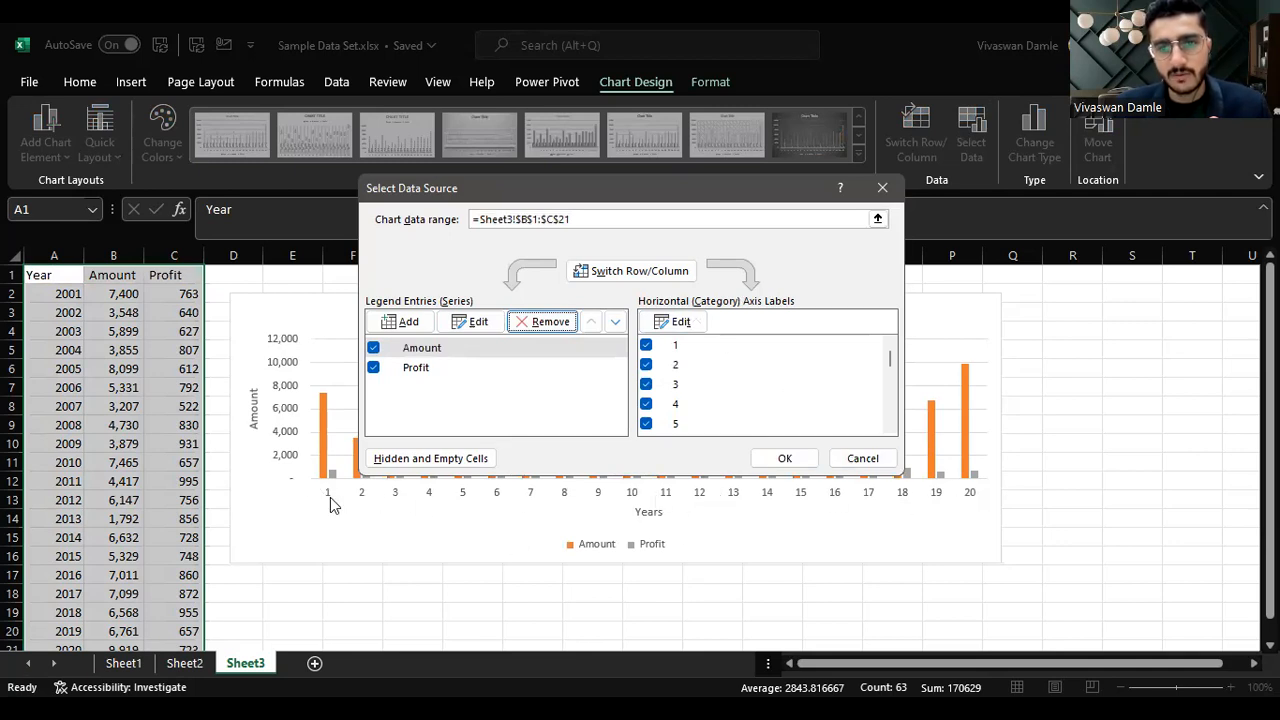
Step: Set the horizontal axis labels to the years in A2:A21 and confirm the data source
left_click(683, 322)
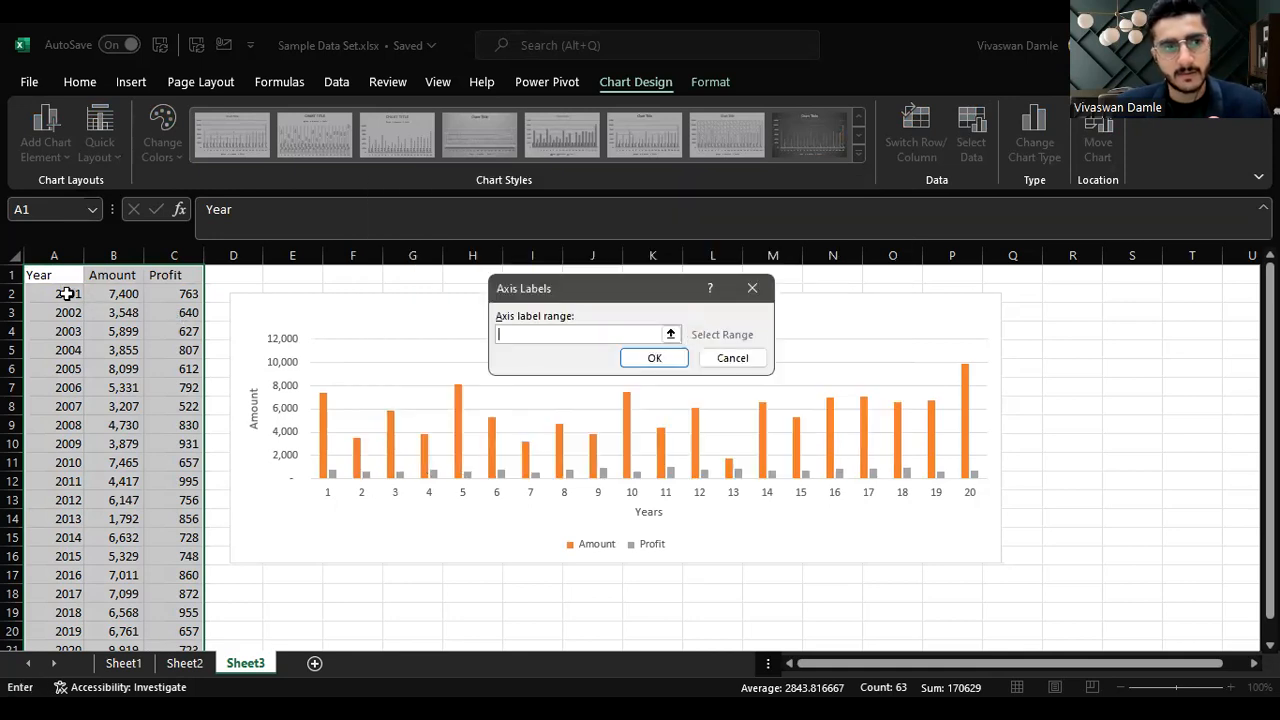
left_click(61, 293)
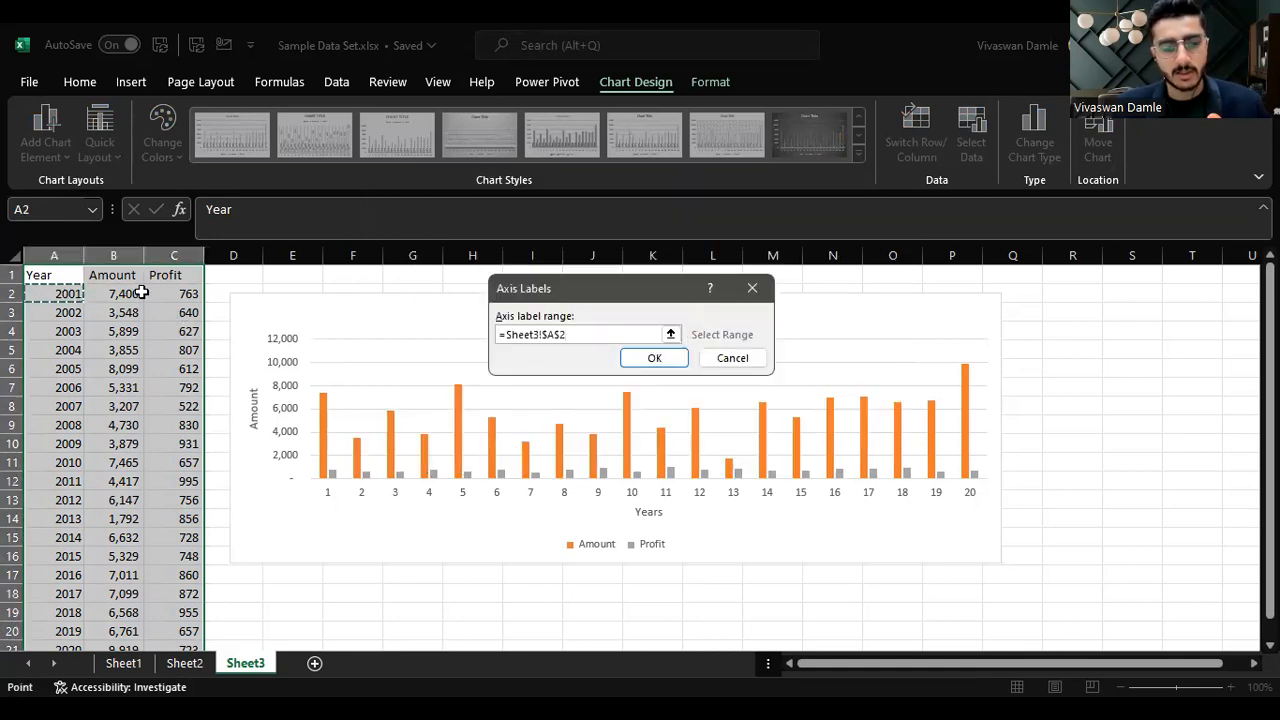
key("ctrl+shift+Down")
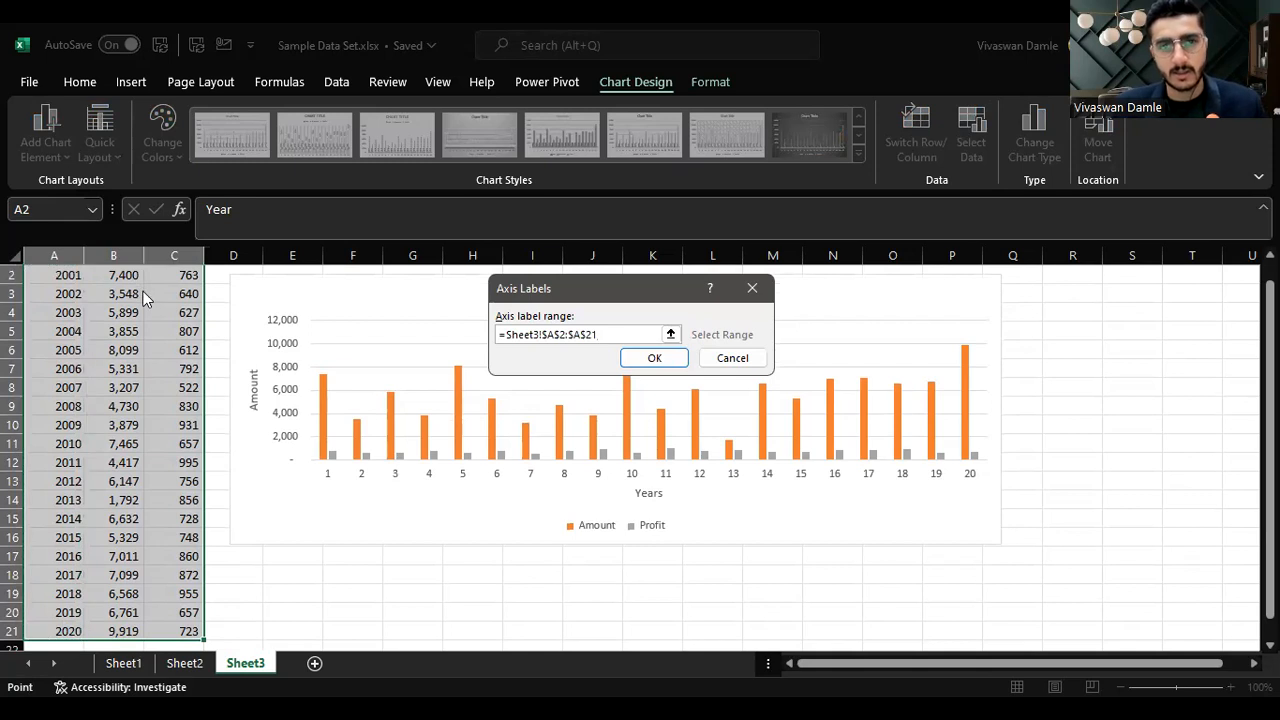
key("Return")
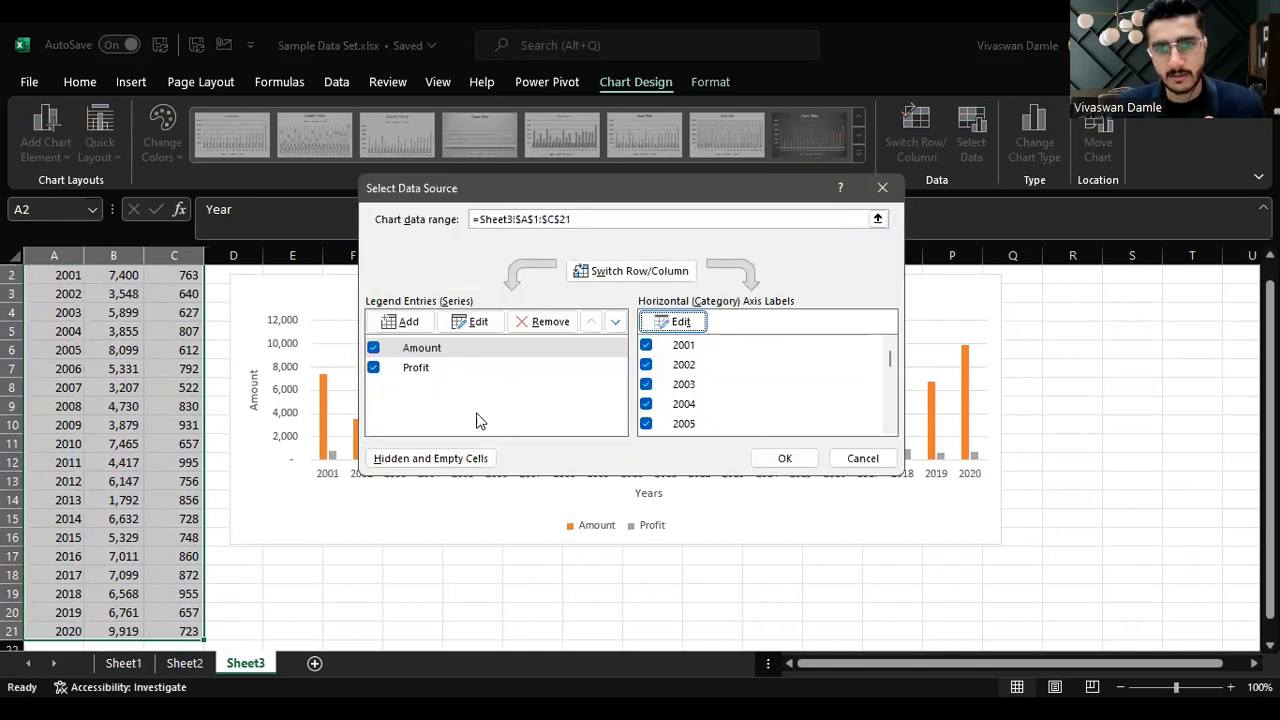
left_click(785, 460)
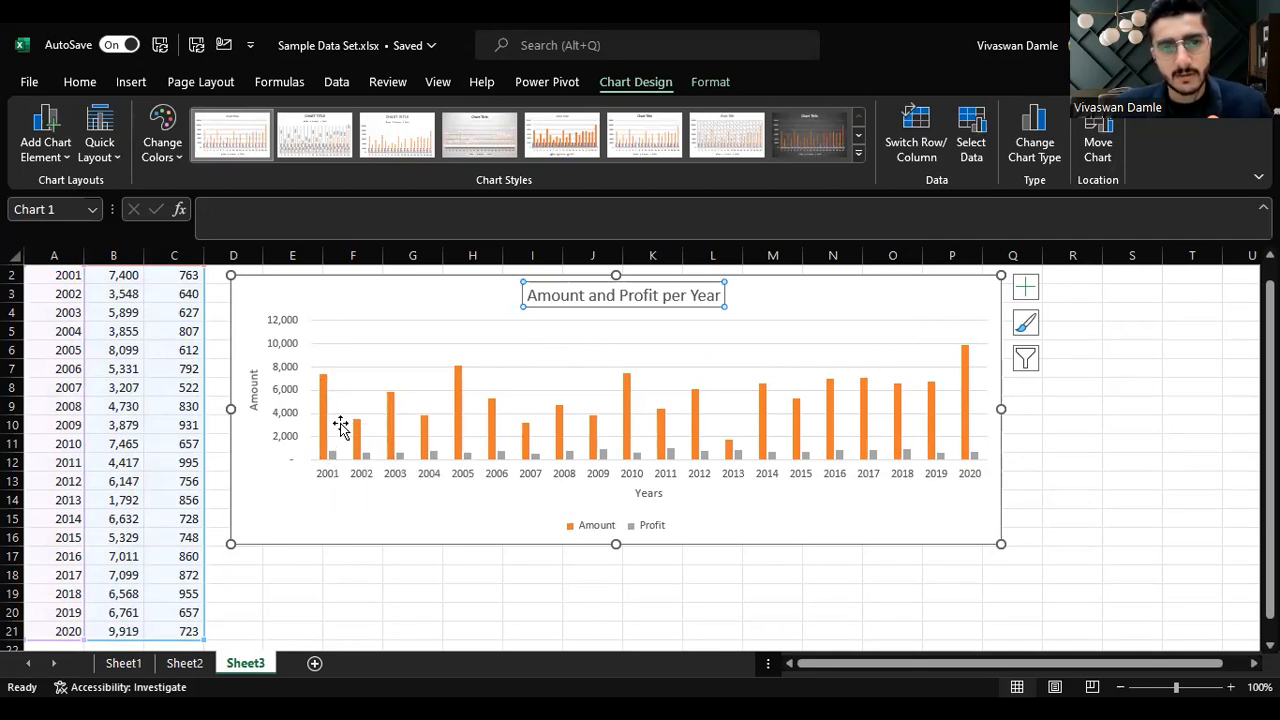
Step: Rename the Amount column header to Sales
scroll(461, 481, "up", 1)
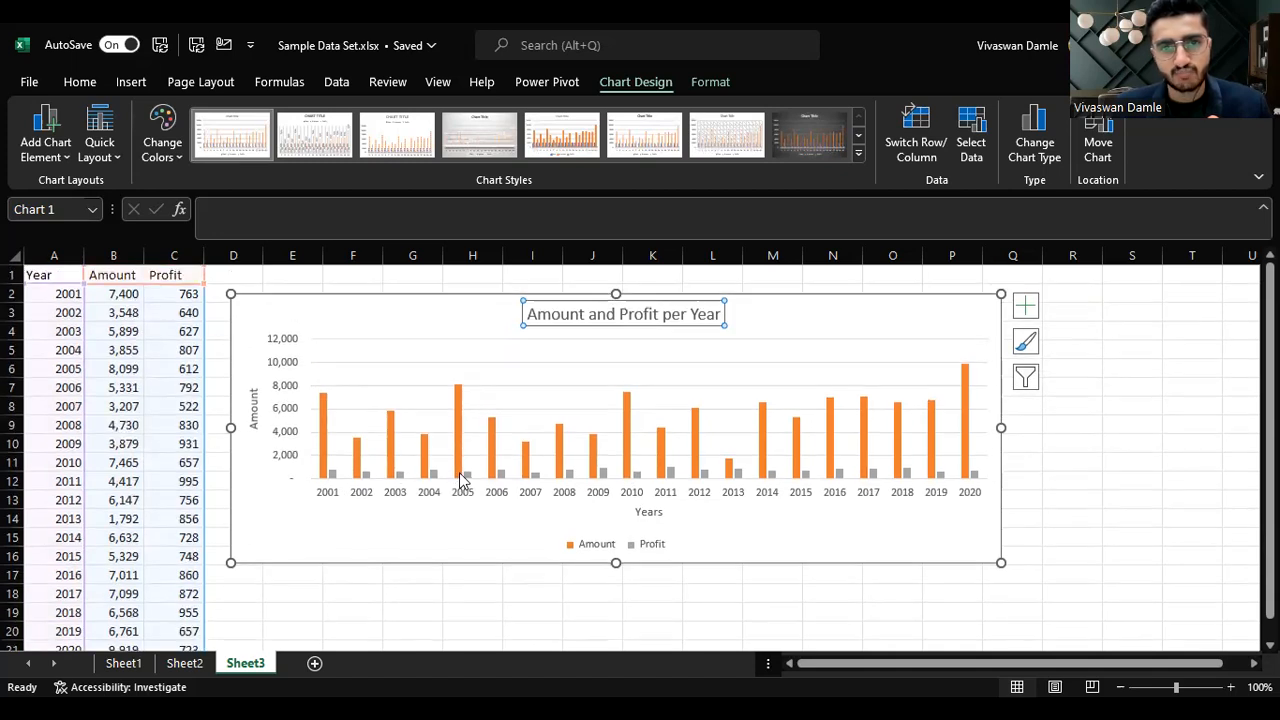
left_click(113, 270)
type("Sales")
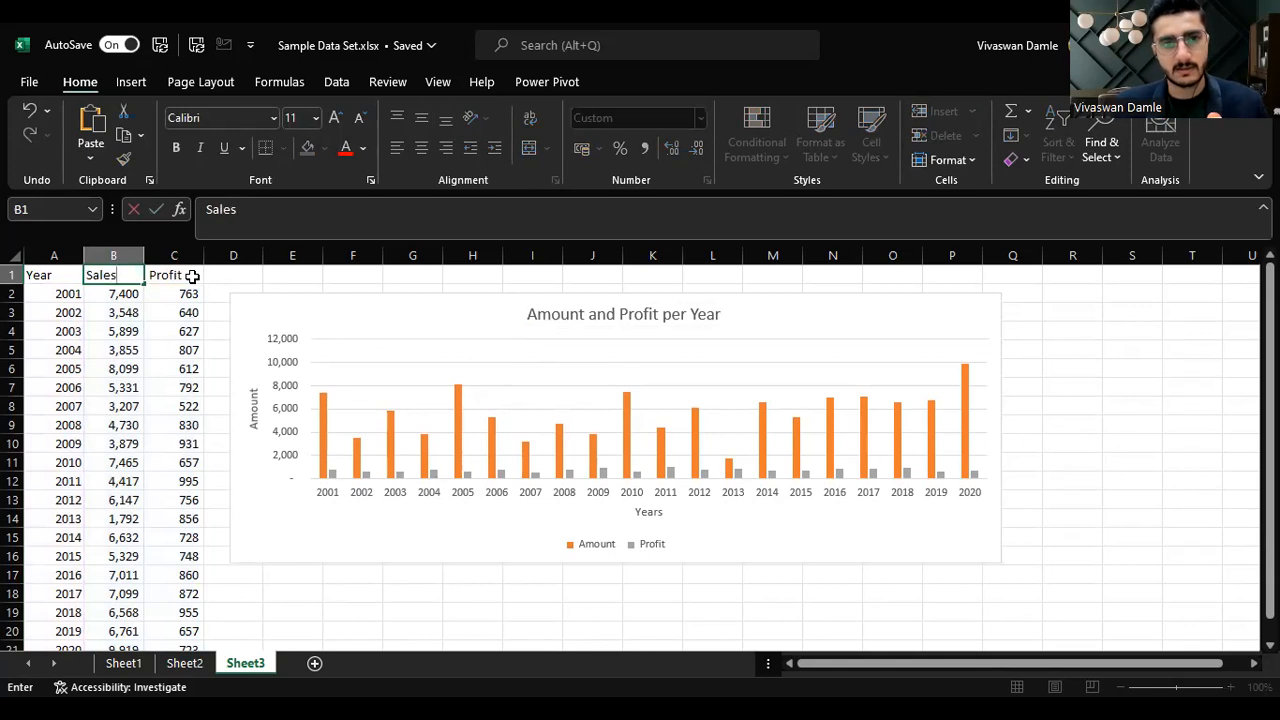
key("Return")
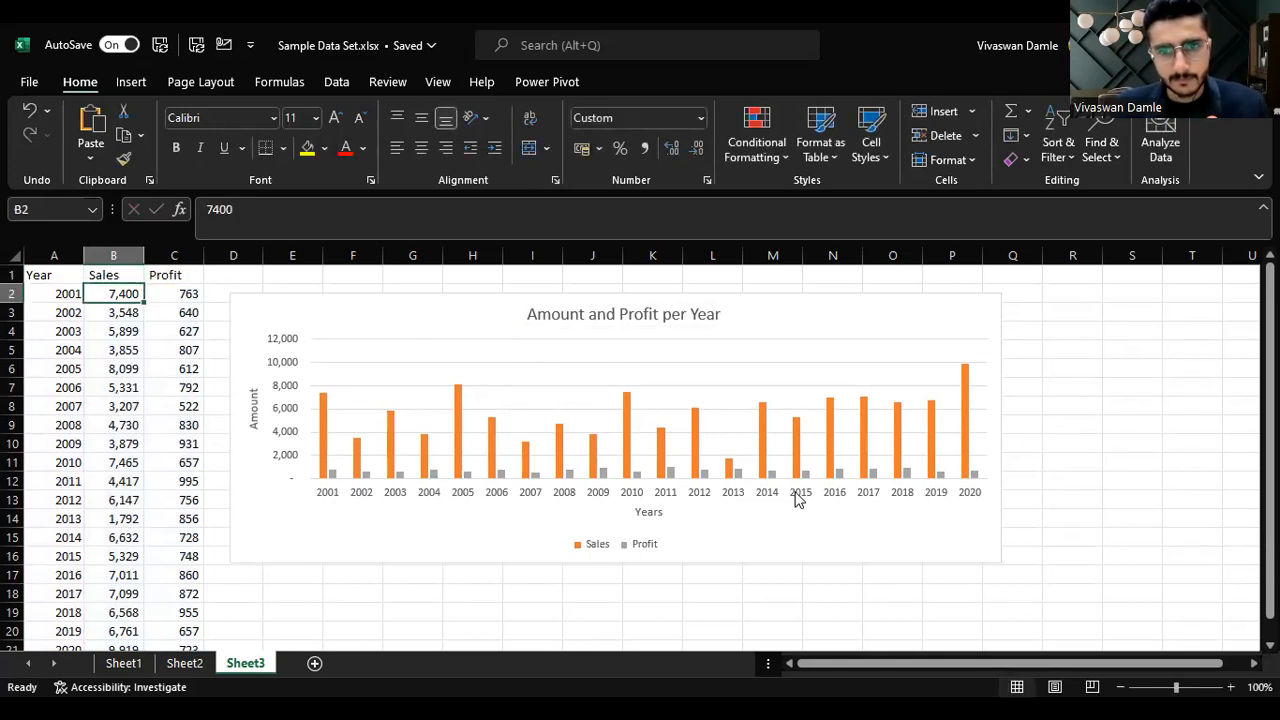
Step: Review the chart's data source series and axis labels
left_click(901, 296)
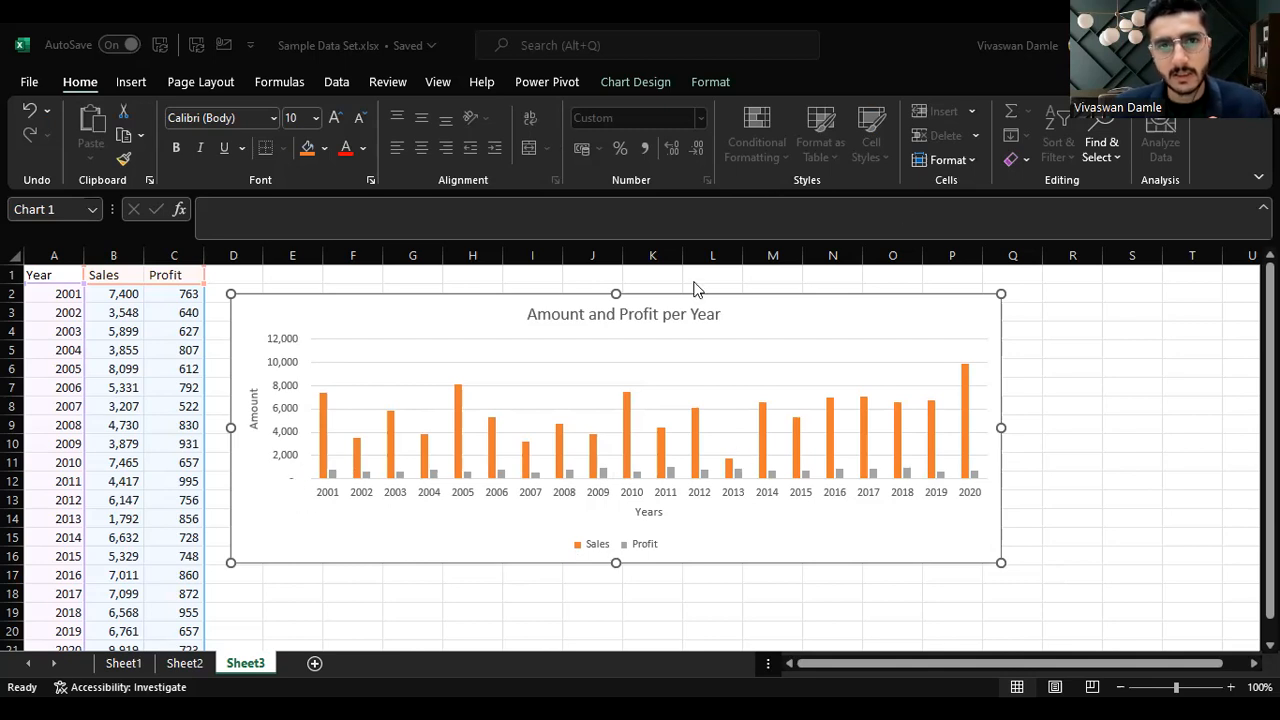
left_click(650, 84)
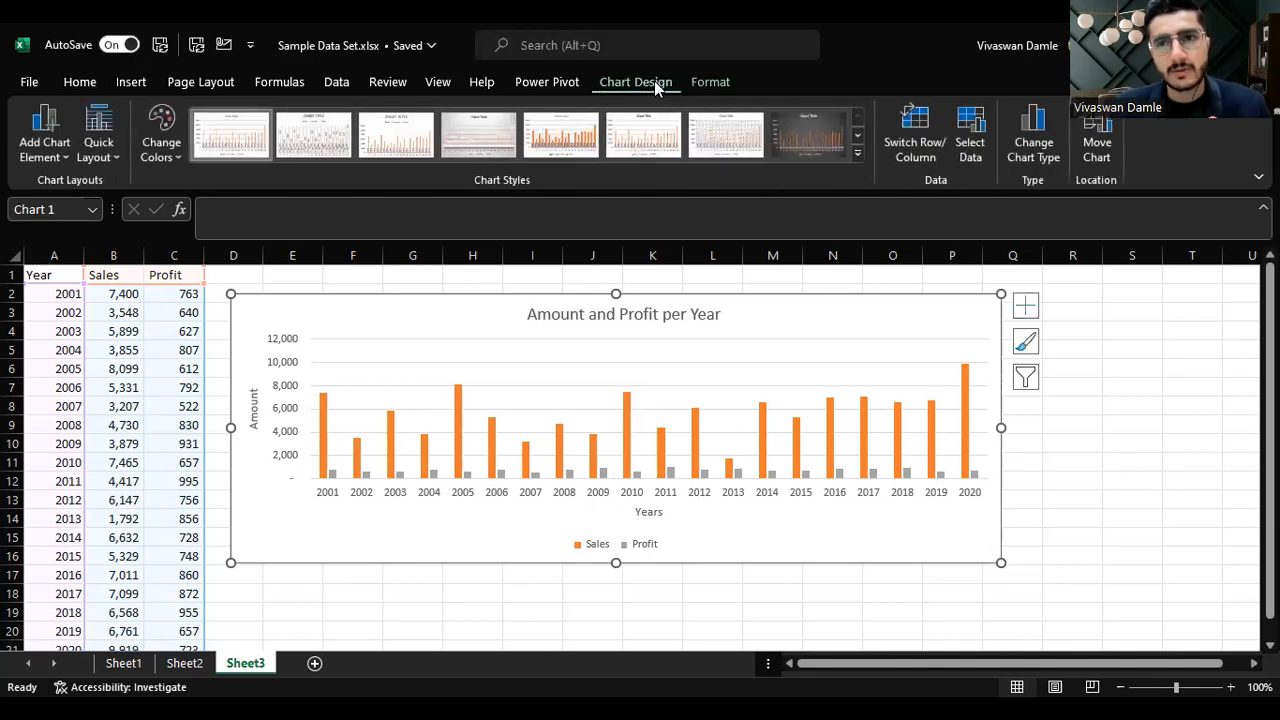
left_click(970, 130)
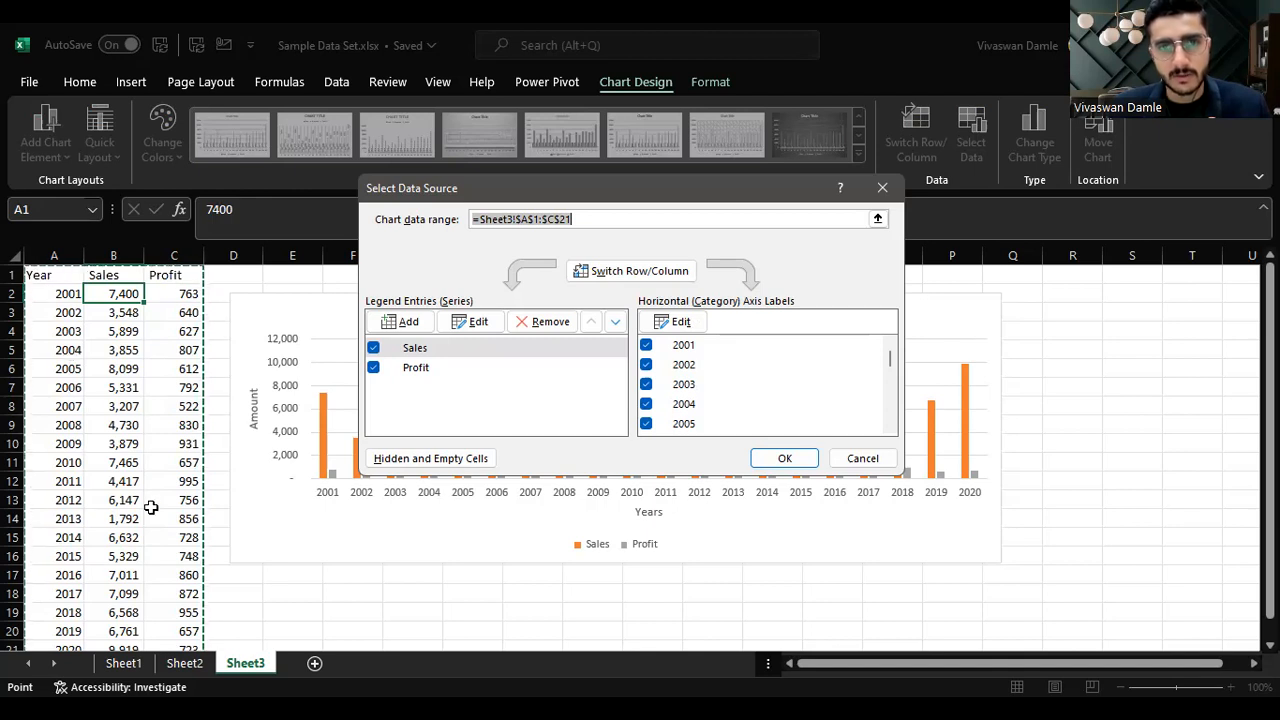
left_click(785, 459)
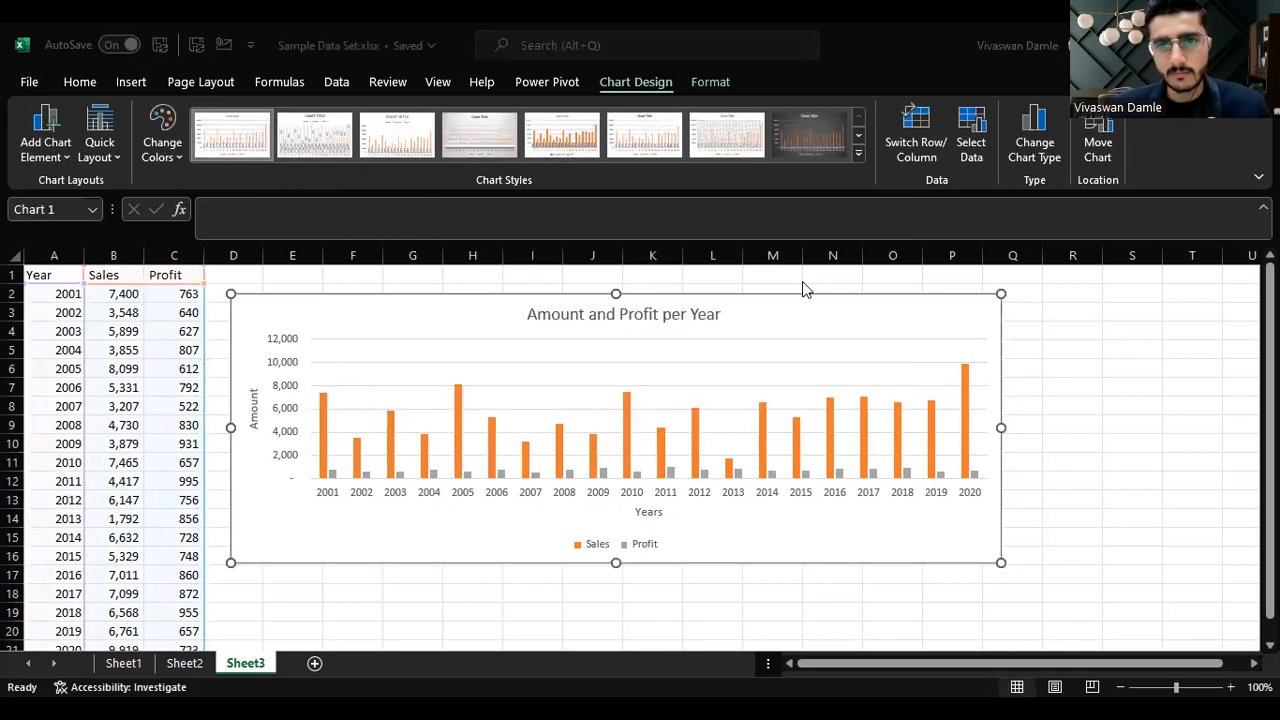
Step: Try a dark chart style and switch back to the first chart style
left_click(781, 303)
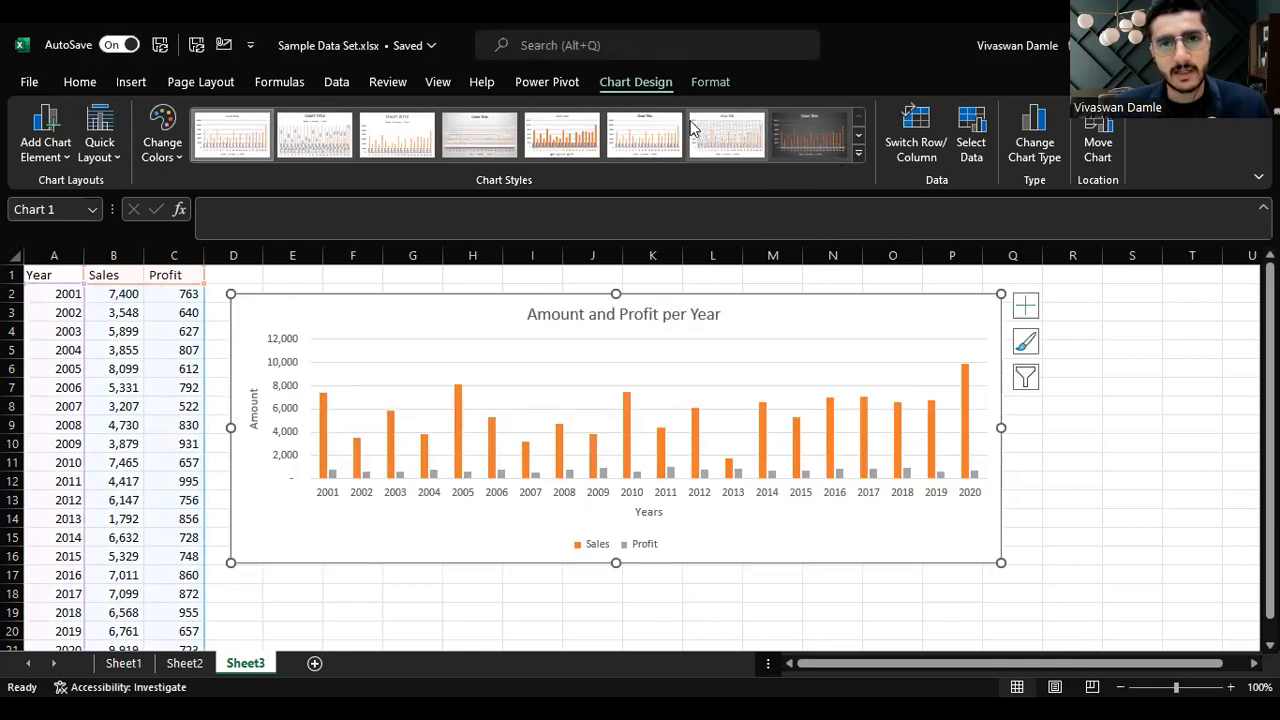
left_click(858, 135)
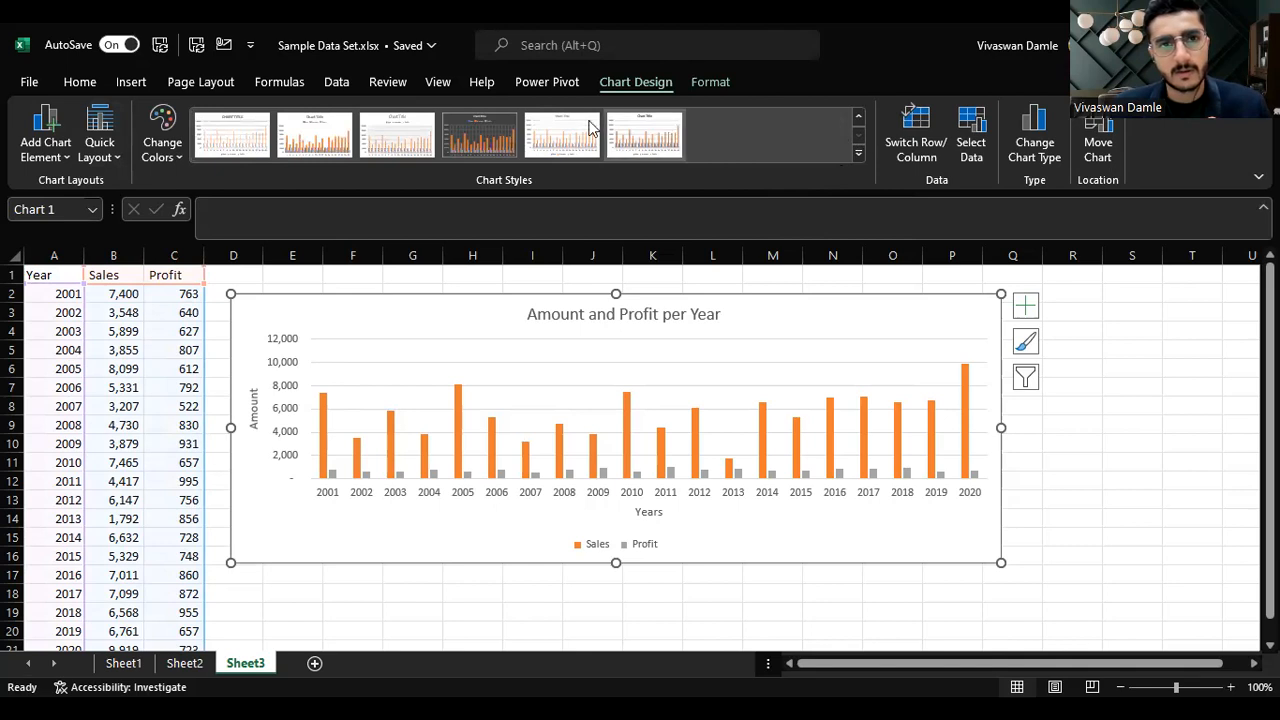
left_click(858, 116)
left_click(819, 123)
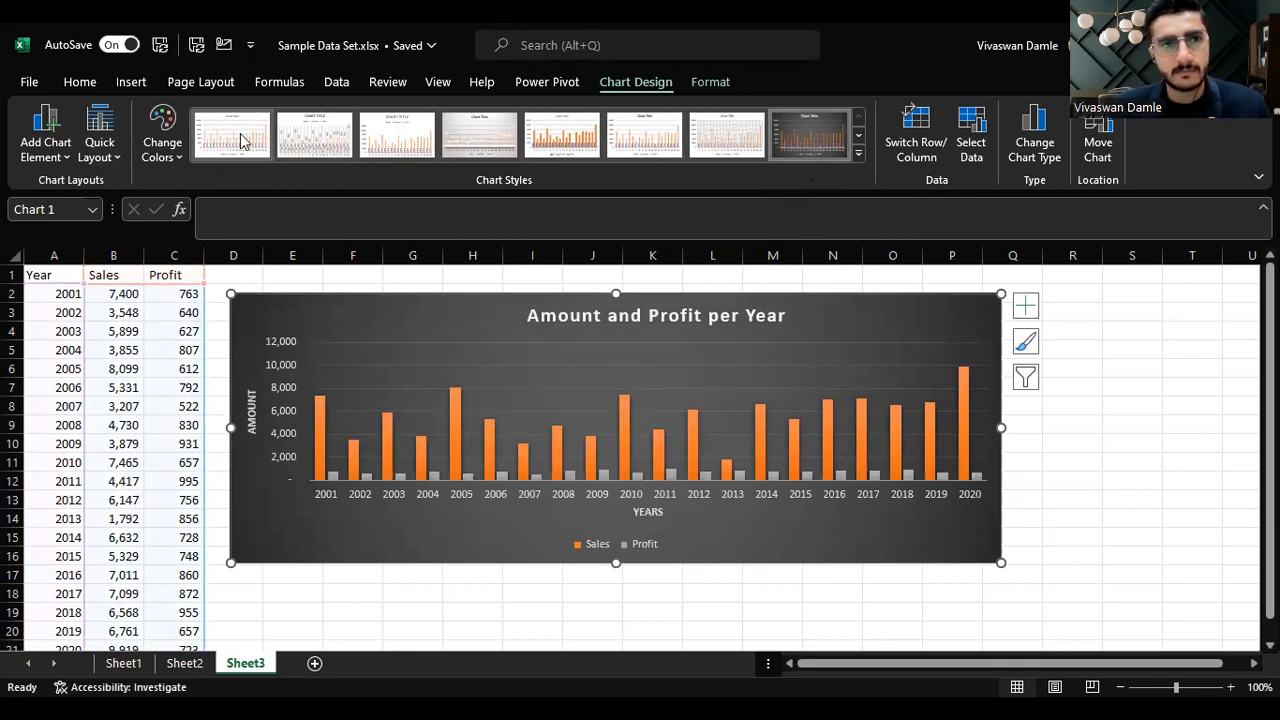
scroll(275, 148, "up", 4)
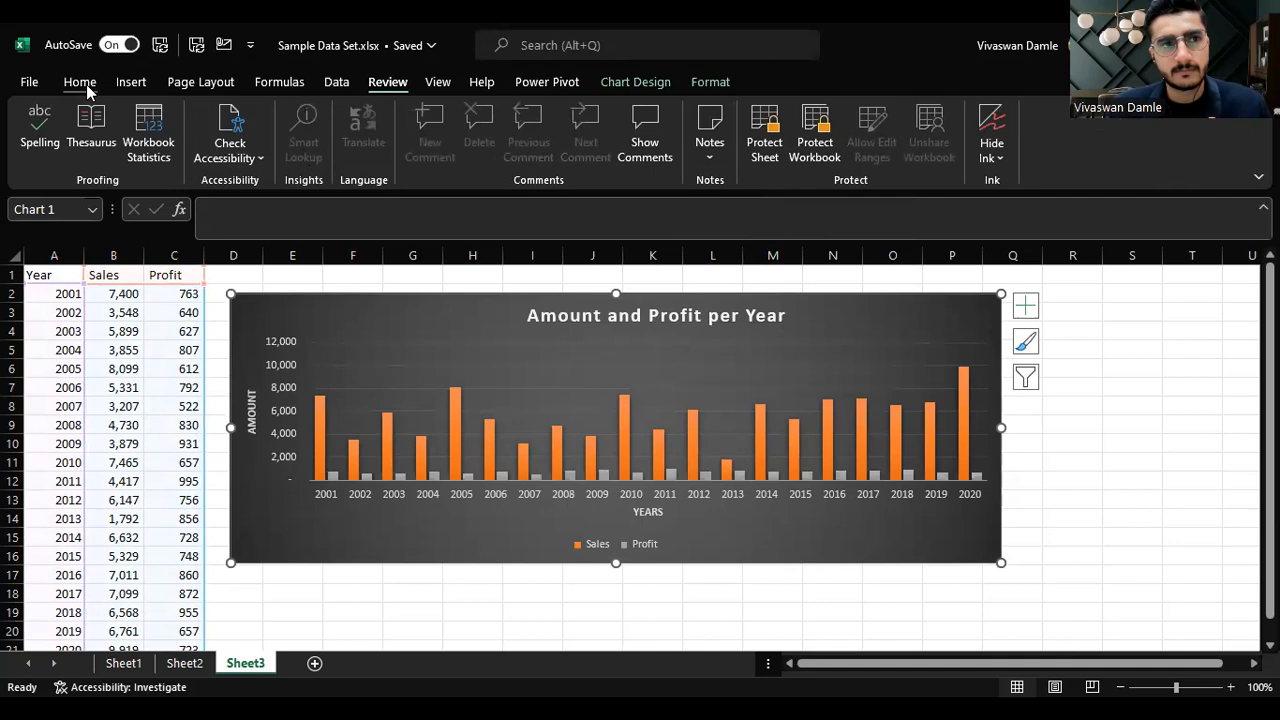
left_click(80, 82)
left_click(640, 80)
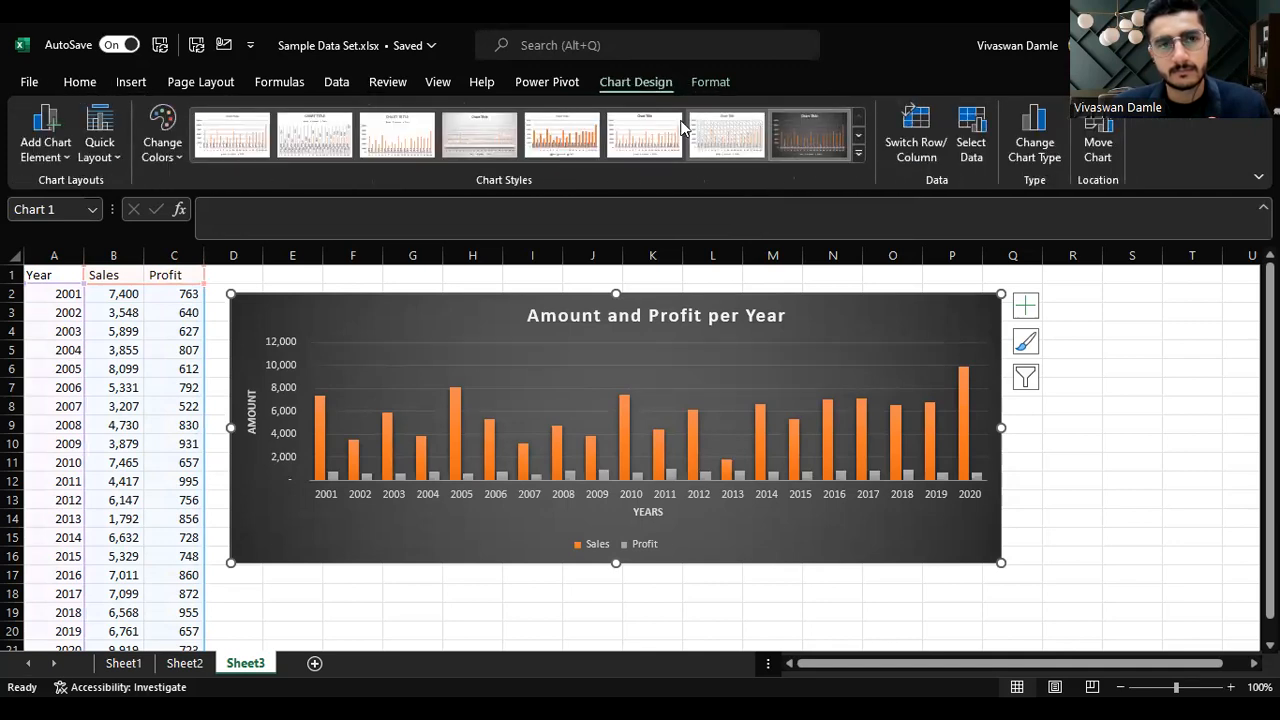
left_click(258, 144)
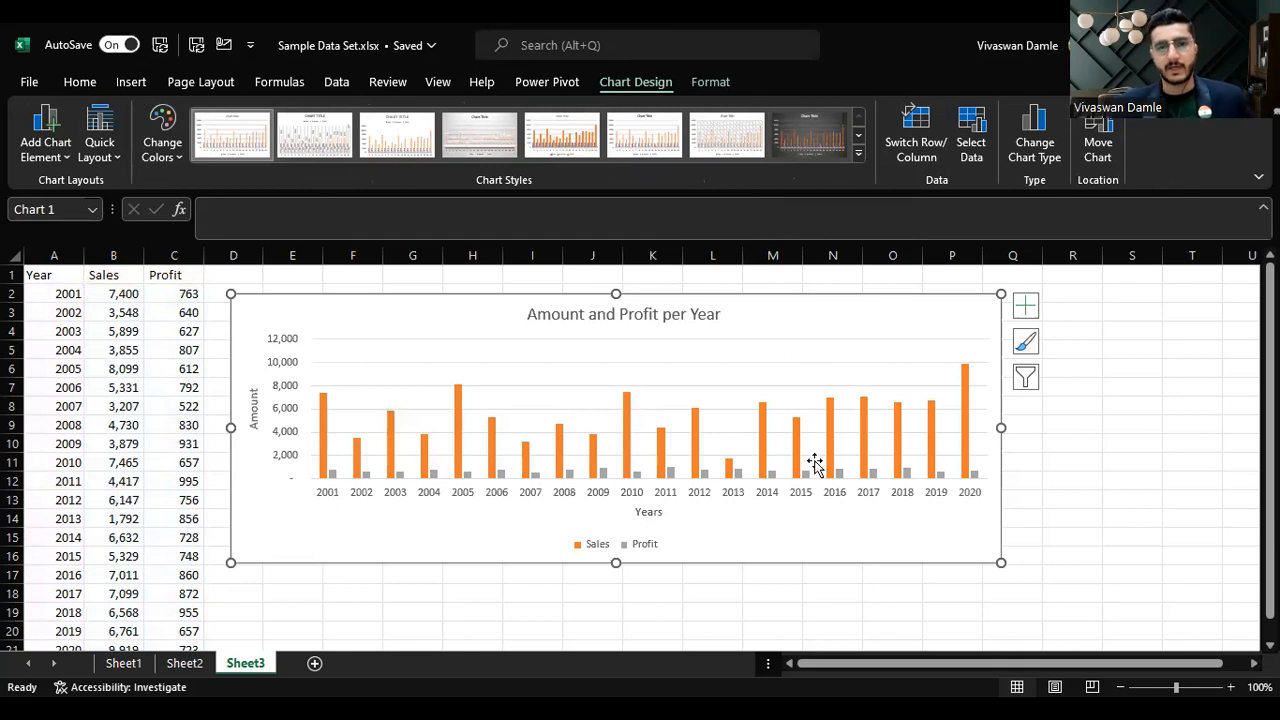
Step: Add the years 2021 and 2022 below the Year column
left_click(165, 410)
key("Left")
key("Left")
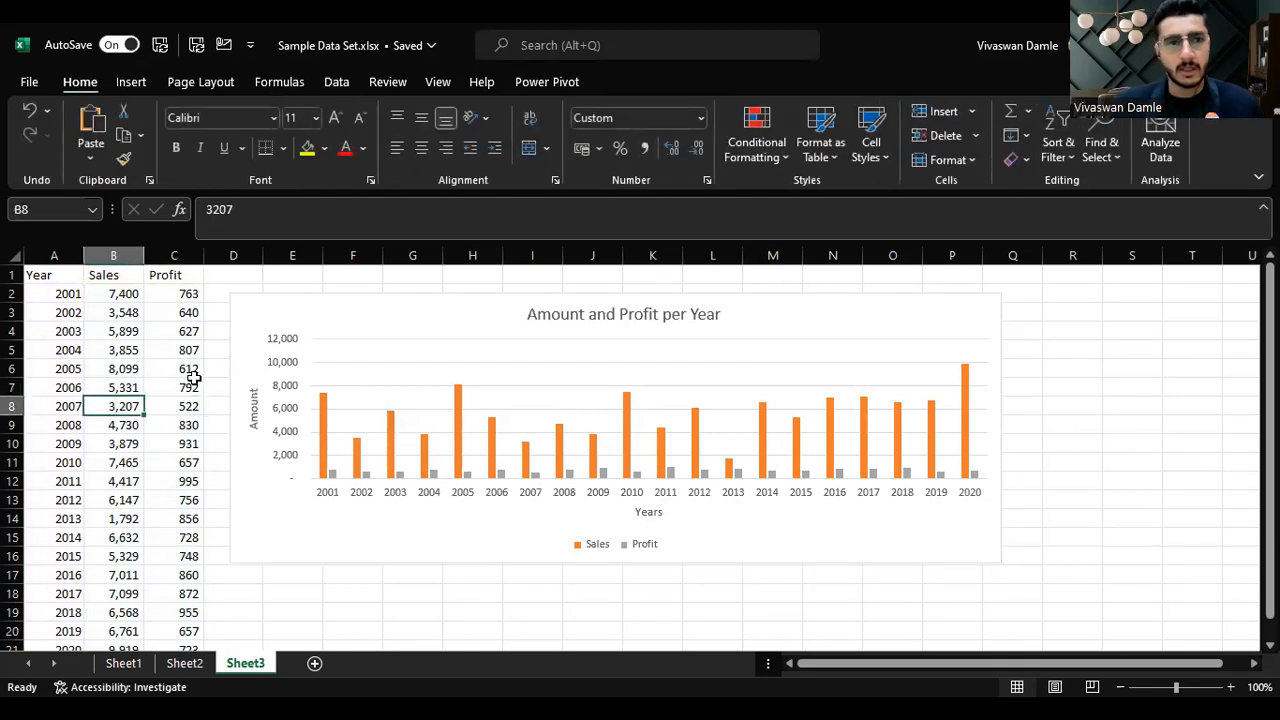
key("Down")
key("Down")
key("ctrl+Down")
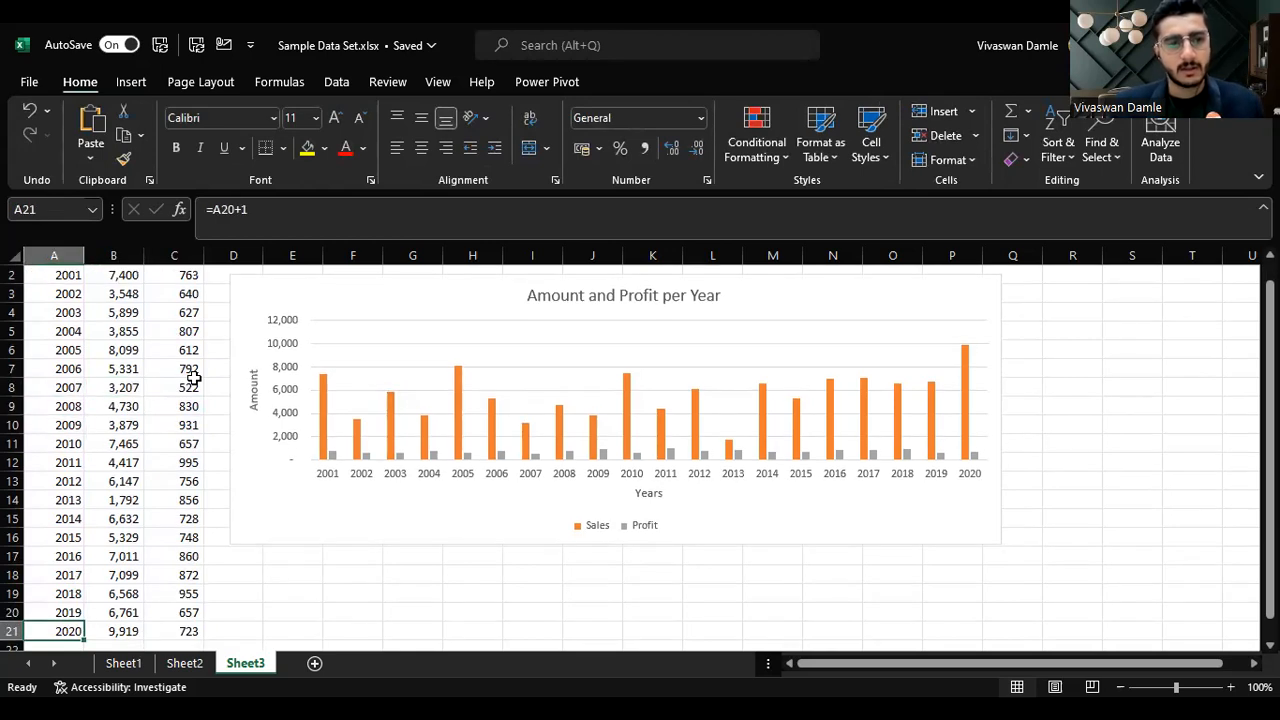
key("Down")
key("Up")
key("Down")
type("21")
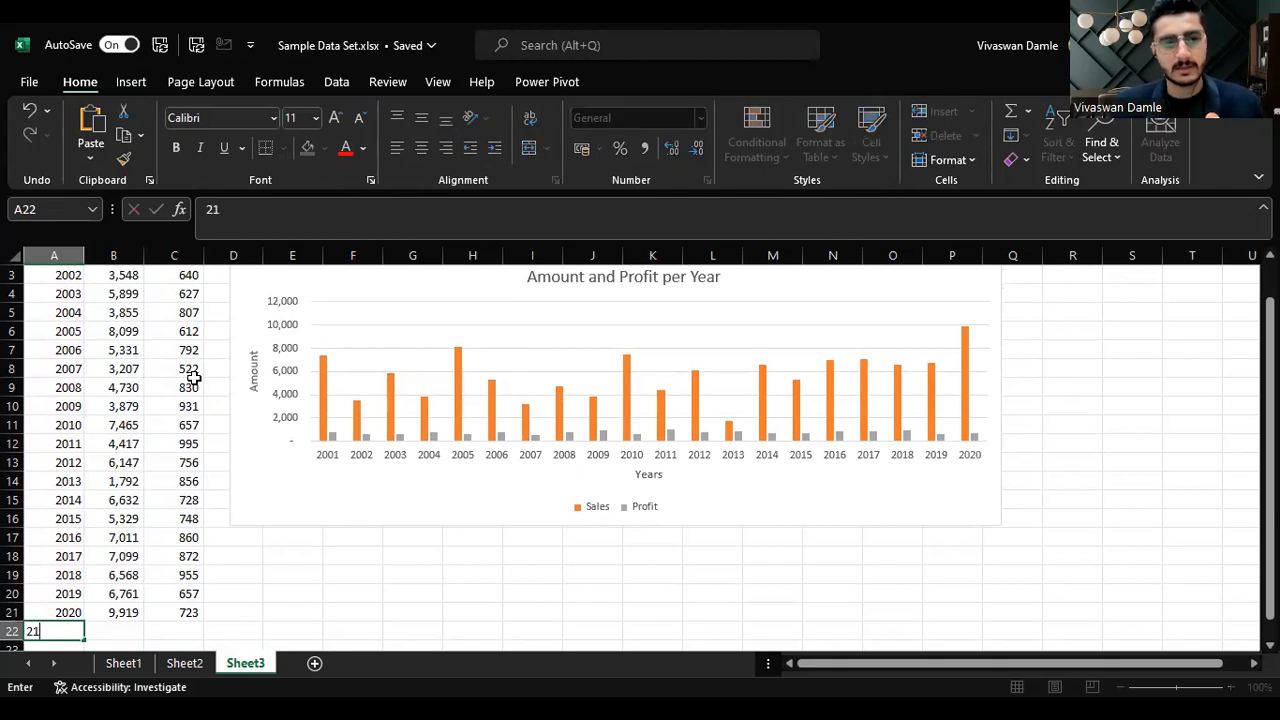
key("Return")
key("Up")
type("2021")
key("Return")
type("2022")
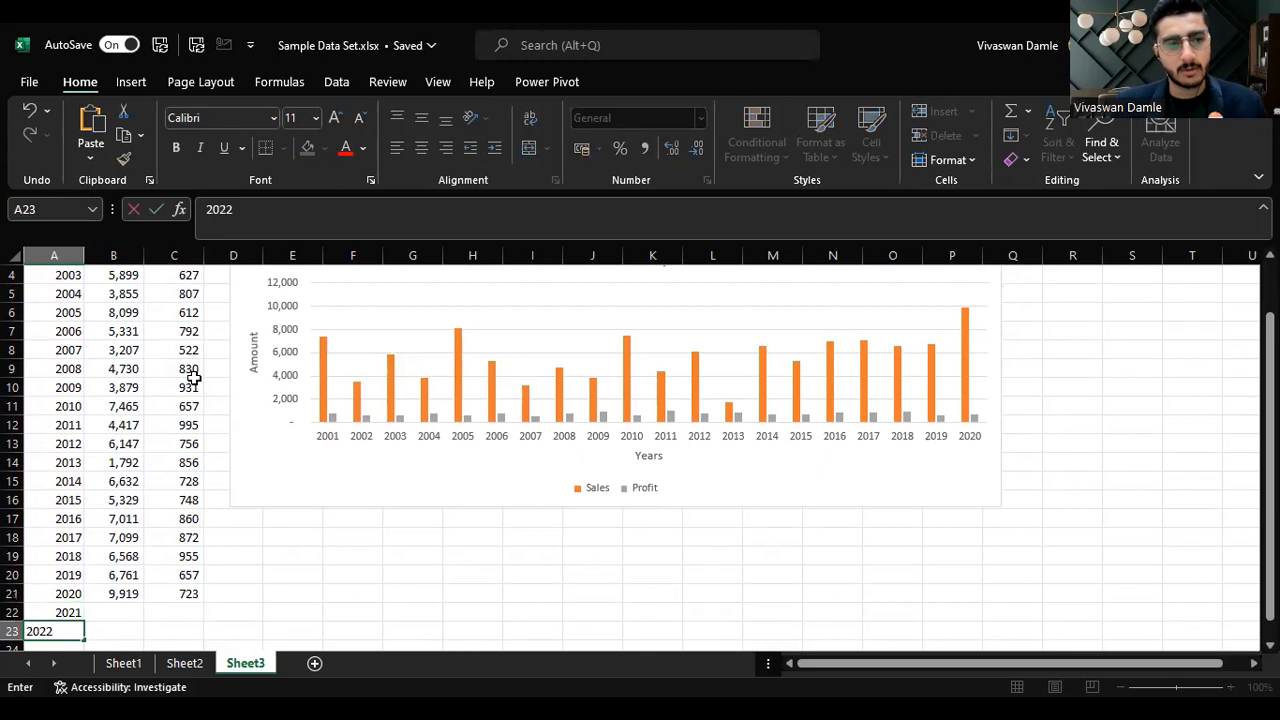
key("Up")
Step: Enter 10000 Sales and 1500 Profit for 2021
key("Right")
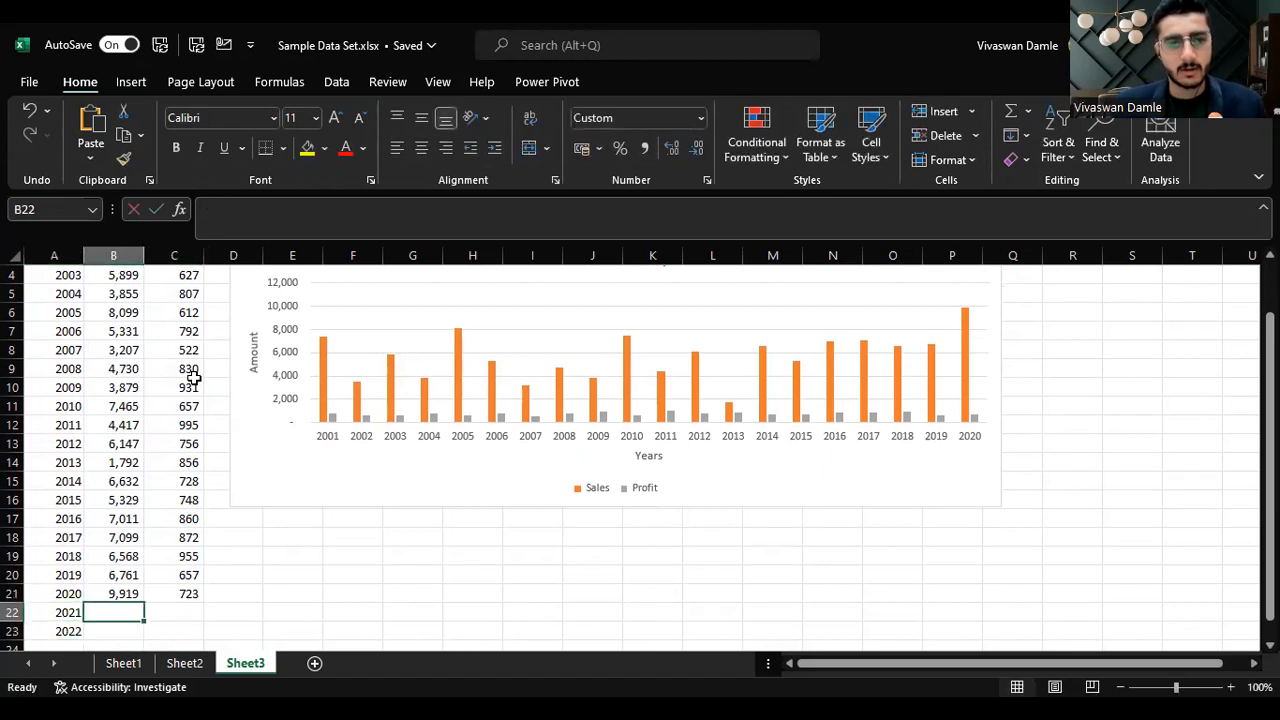
type("1000")
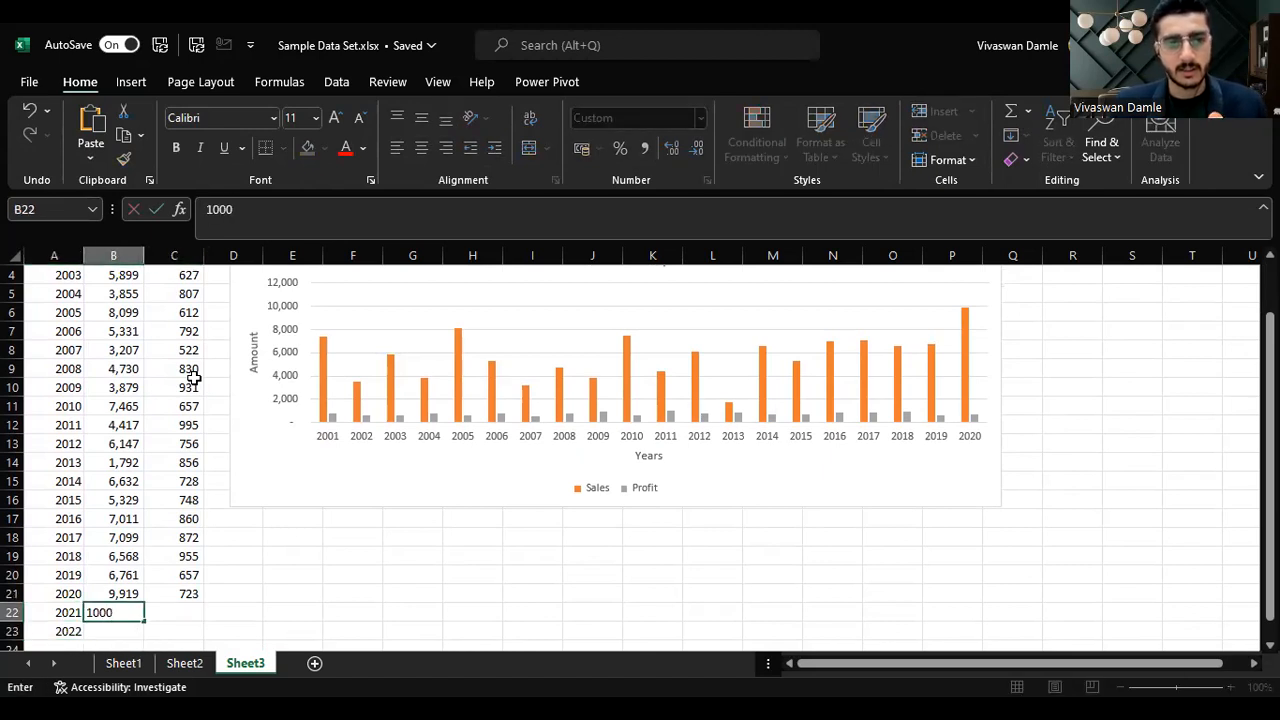
key("Tab")
type("15000")
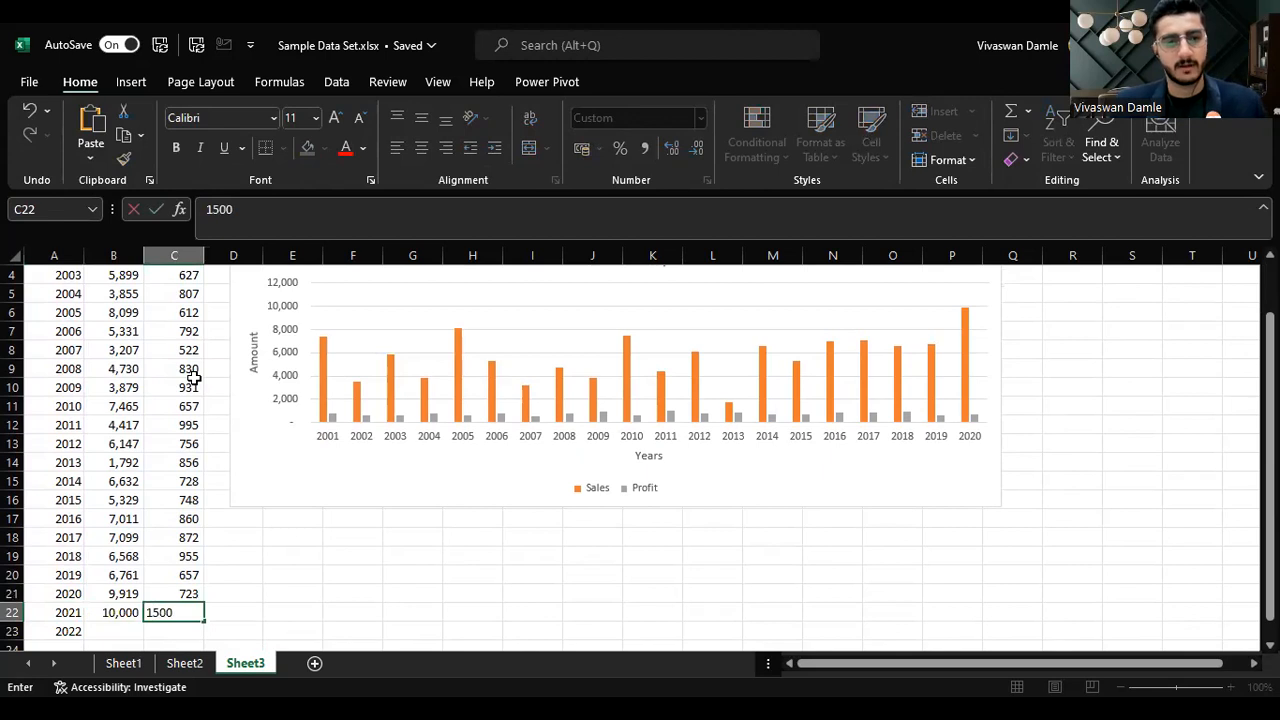
key("Return")
key("Up")
key("Right")
key("F2")
key("BackSpace")
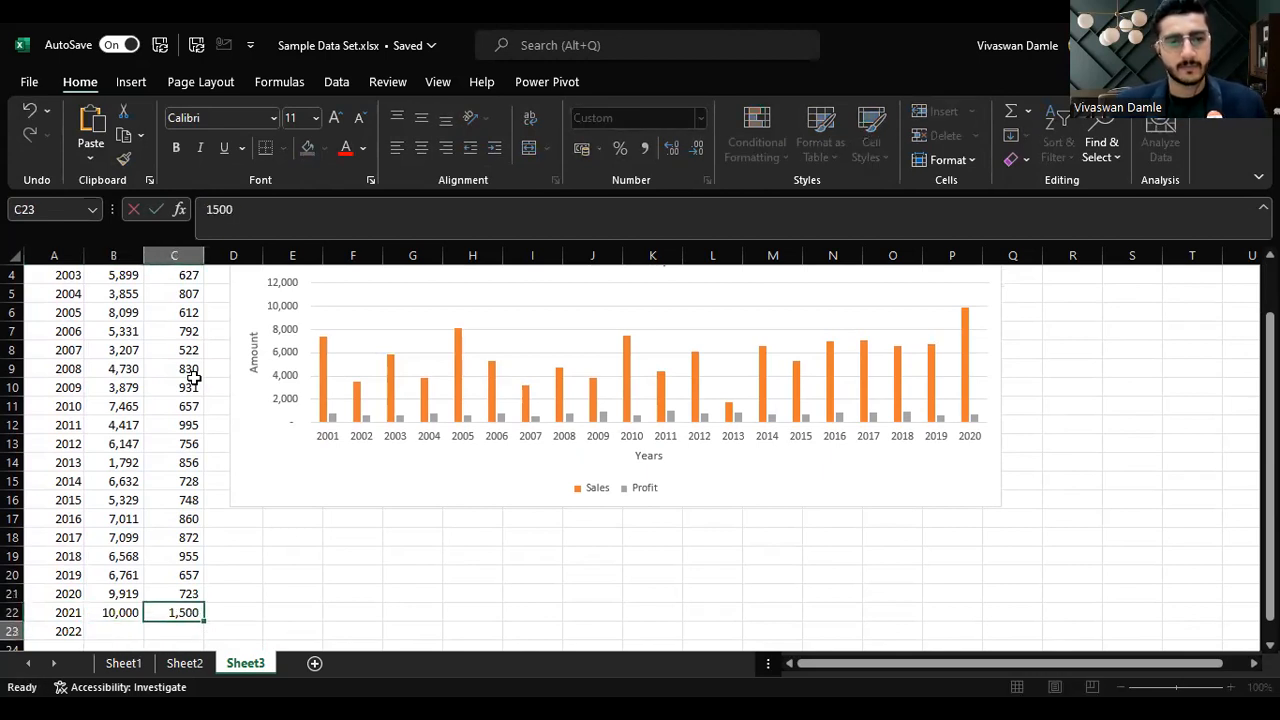
Step: Enter 11000 Sales and 1600 Profit for 2022
key("shift+Tab")
key("Down")
type("11000")
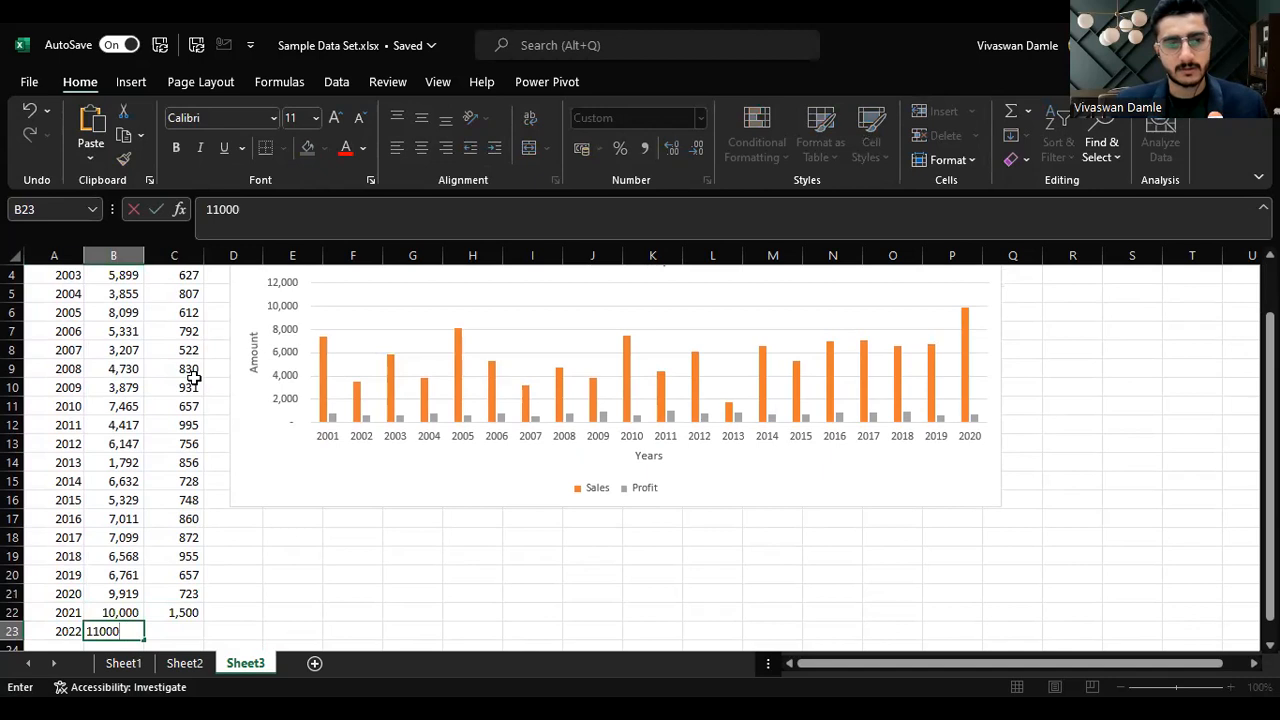
key("Tab")
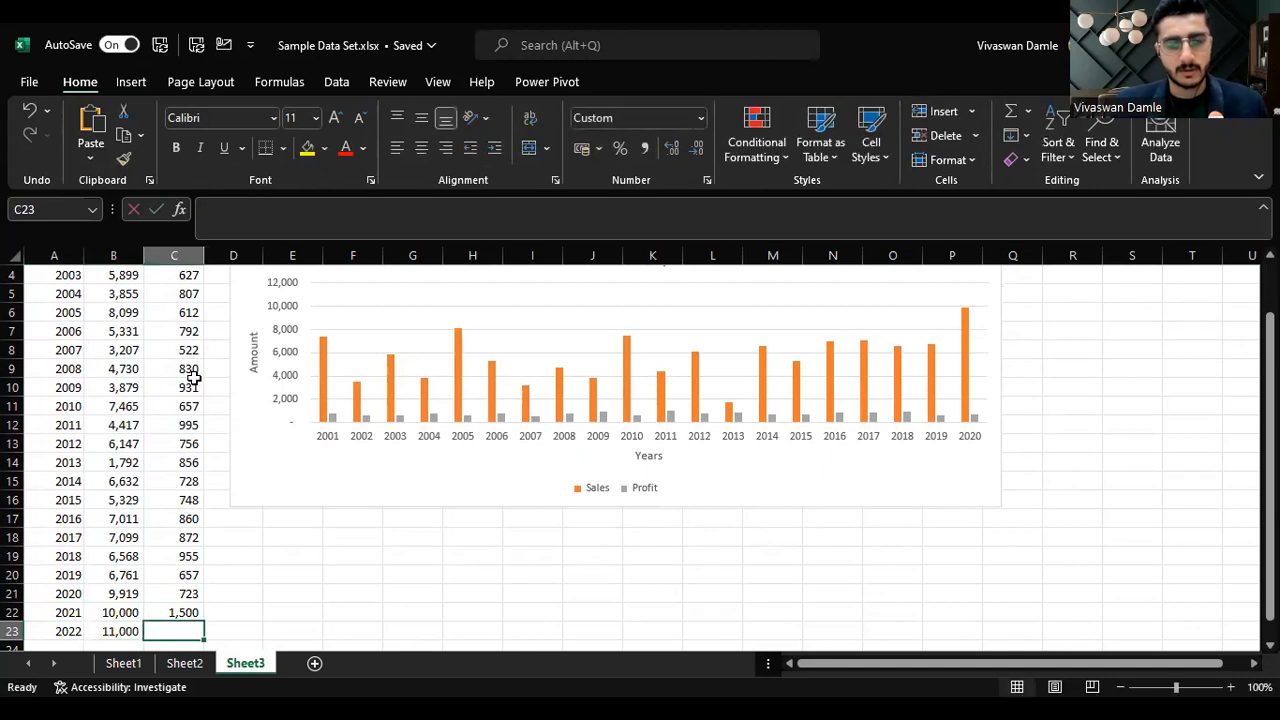
type("16000")
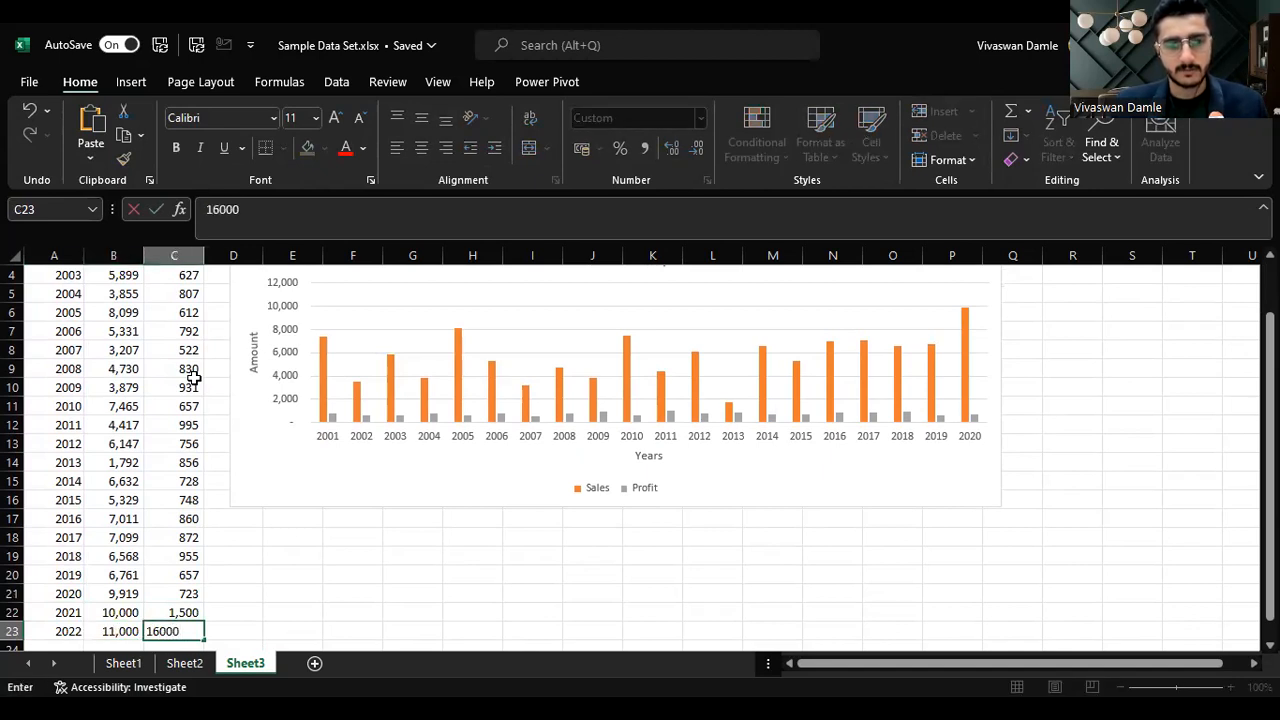
key("Return")
key("Right")
key("Up")
key("Up")
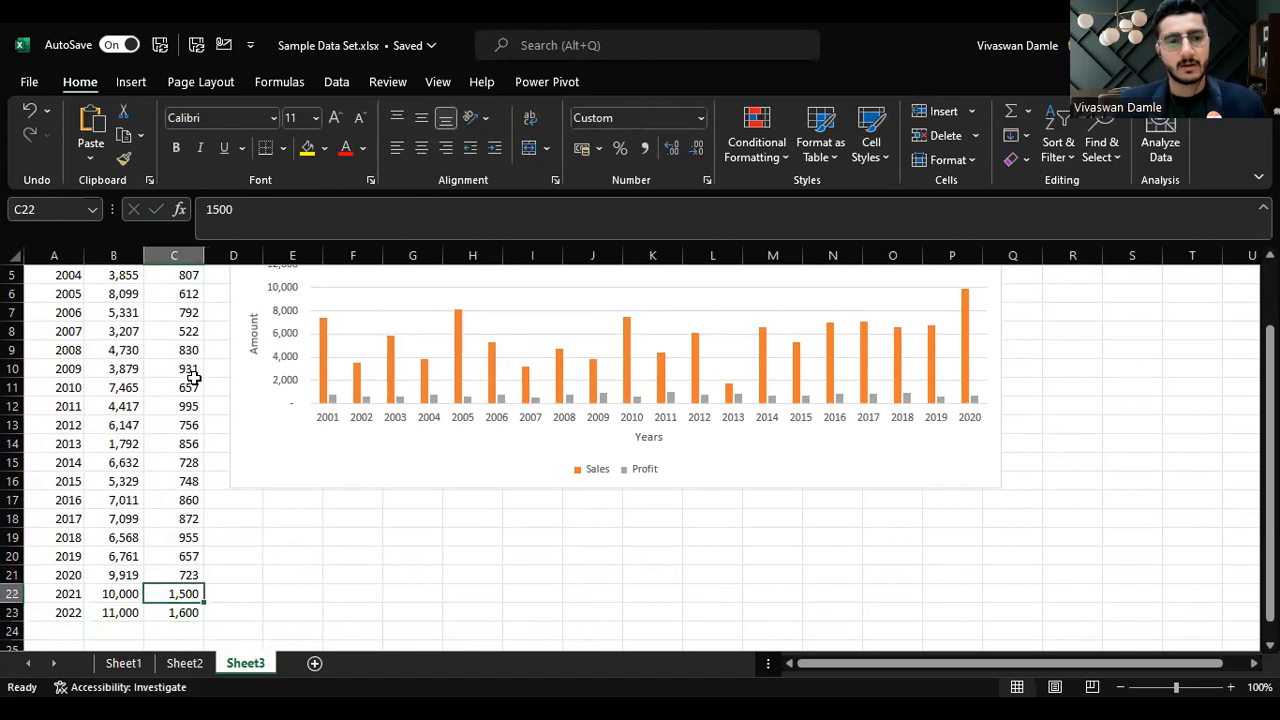
key("ctrl+Up")
scroll(220, 340, "right", 4)
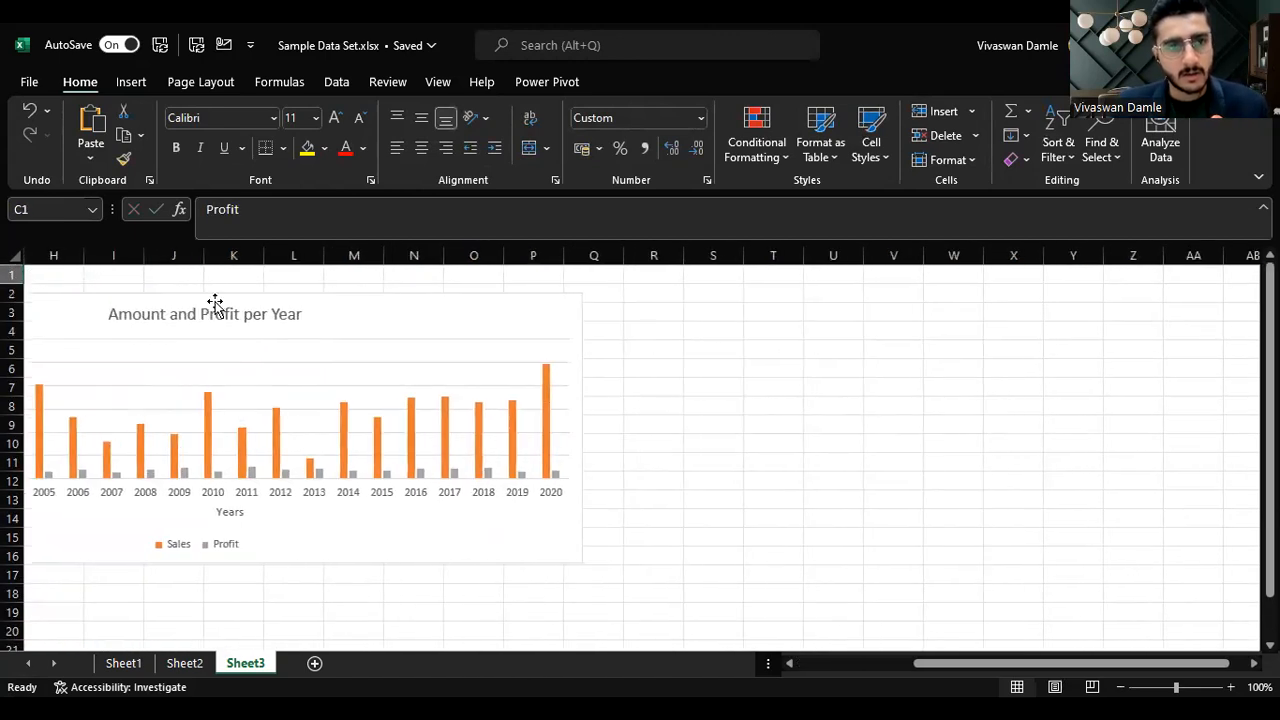
left_click_drag(955, 663, 714, 634)
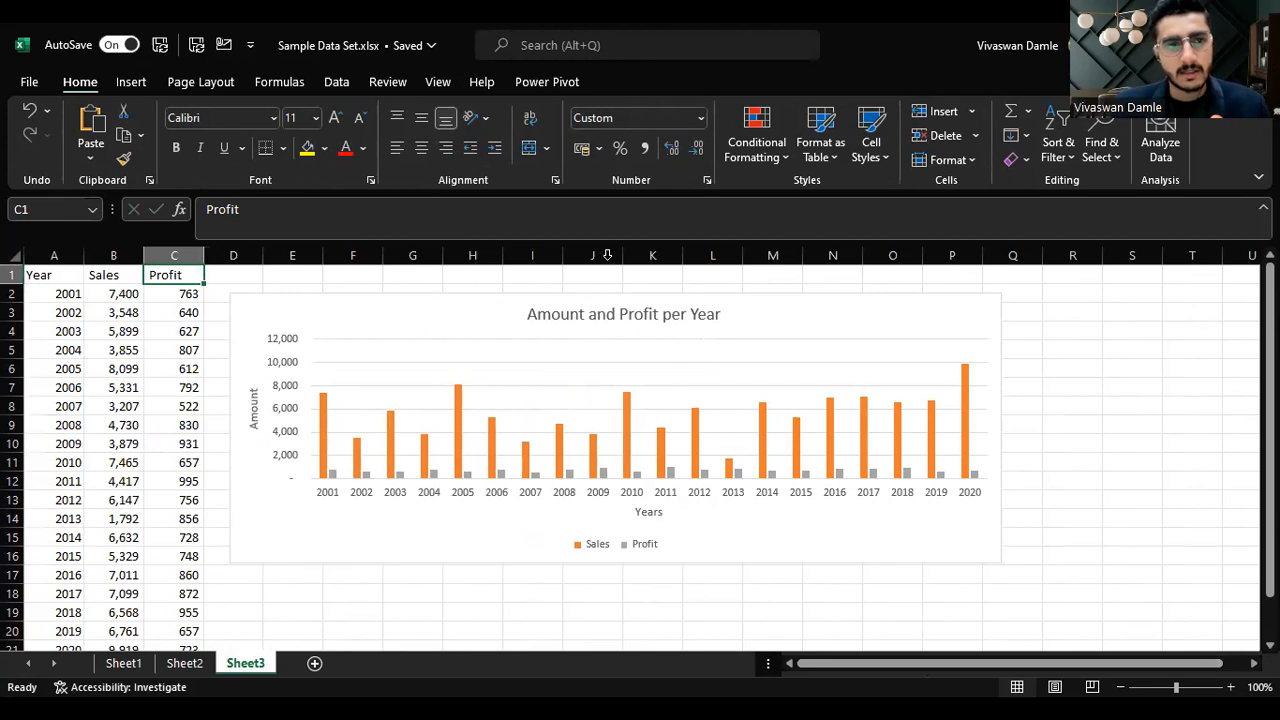
Step: Open the chart's data source and the Sales series settings, then cancel both without changes
left_click(405, 309)
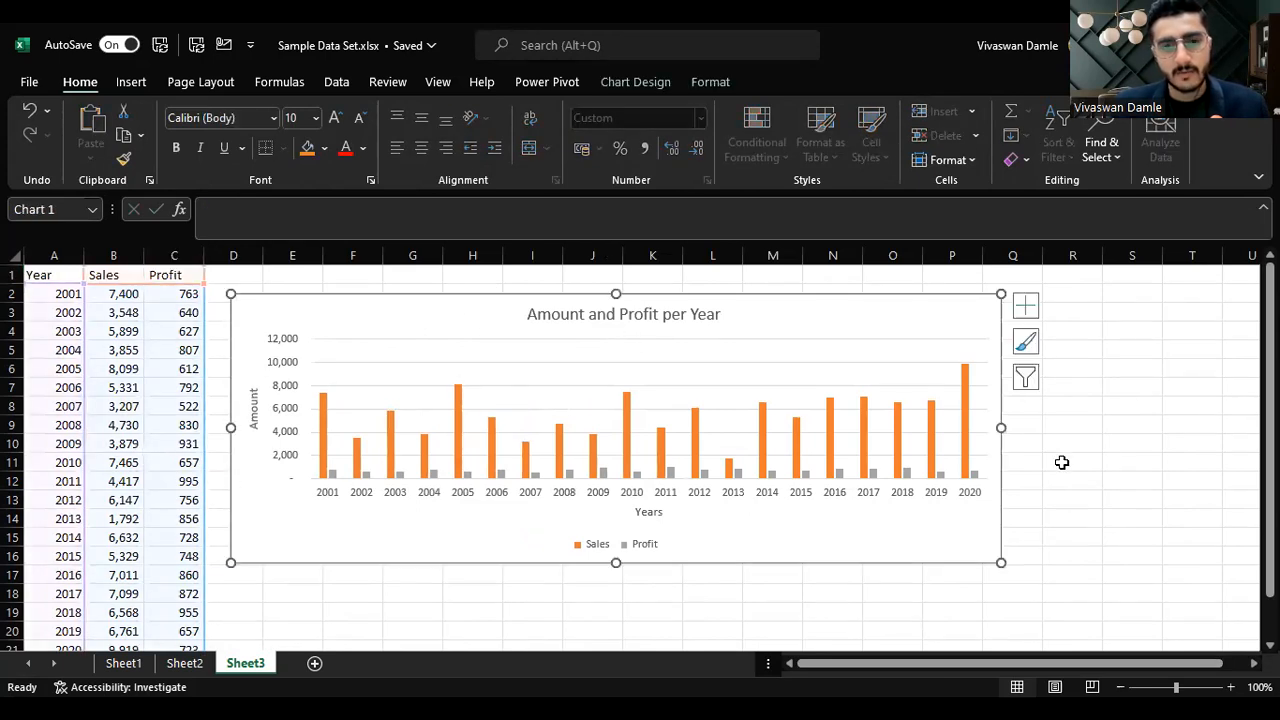
left_click(633, 86)
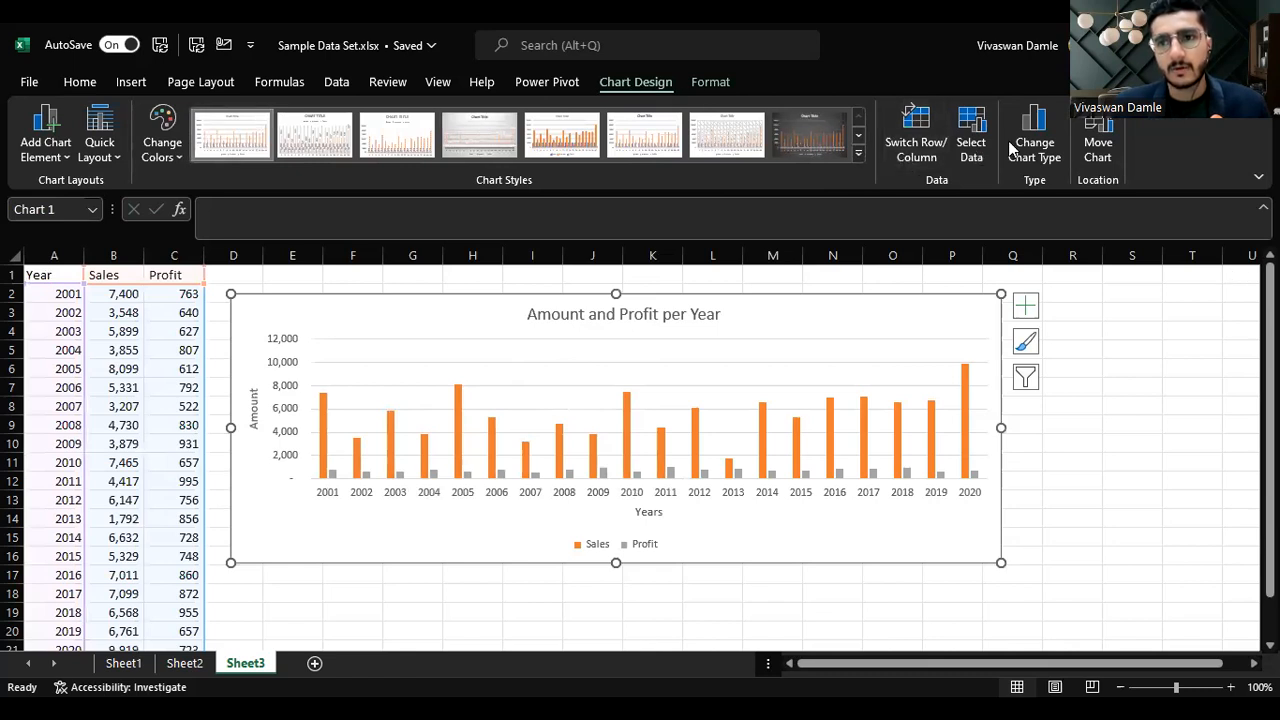
left_click(963, 147)
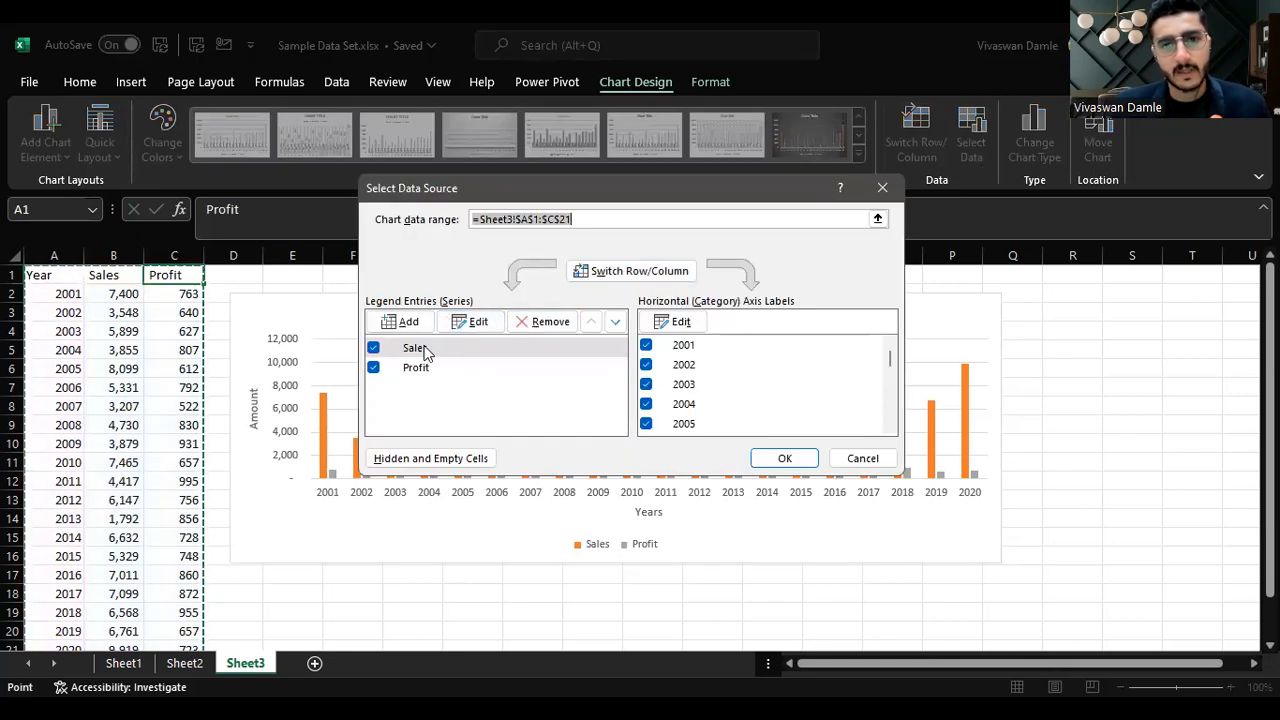
left_click(418, 348)
left_click(471, 321)
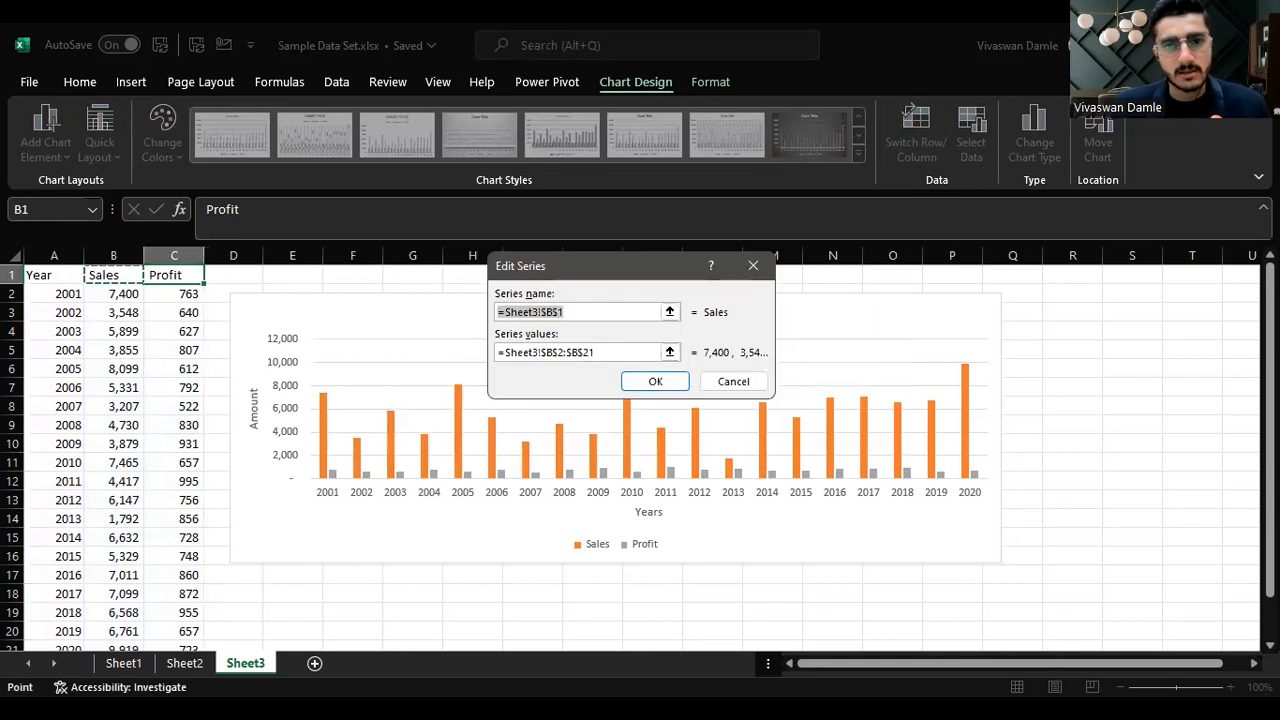
left_click(742, 381)
left_click(870, 457)
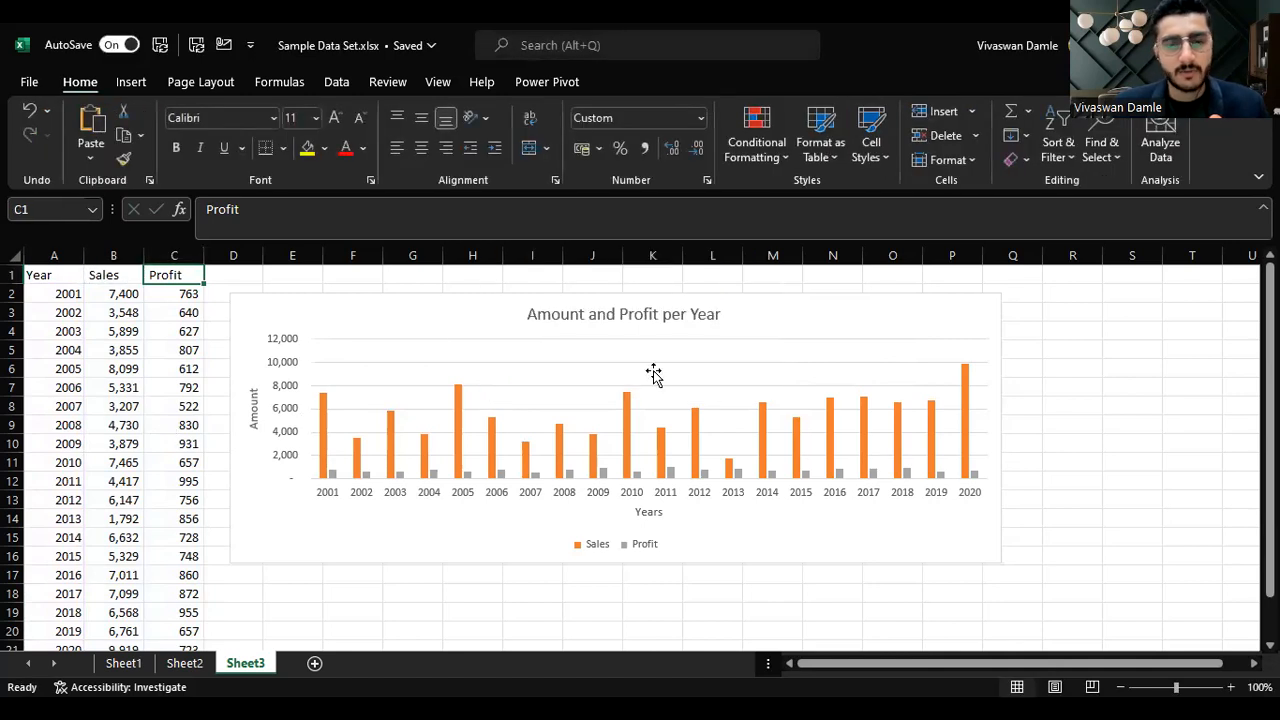
Step: Review the chart and the new 2021 and 2022 rows below the data
scroll(131, 560, "down", 2)
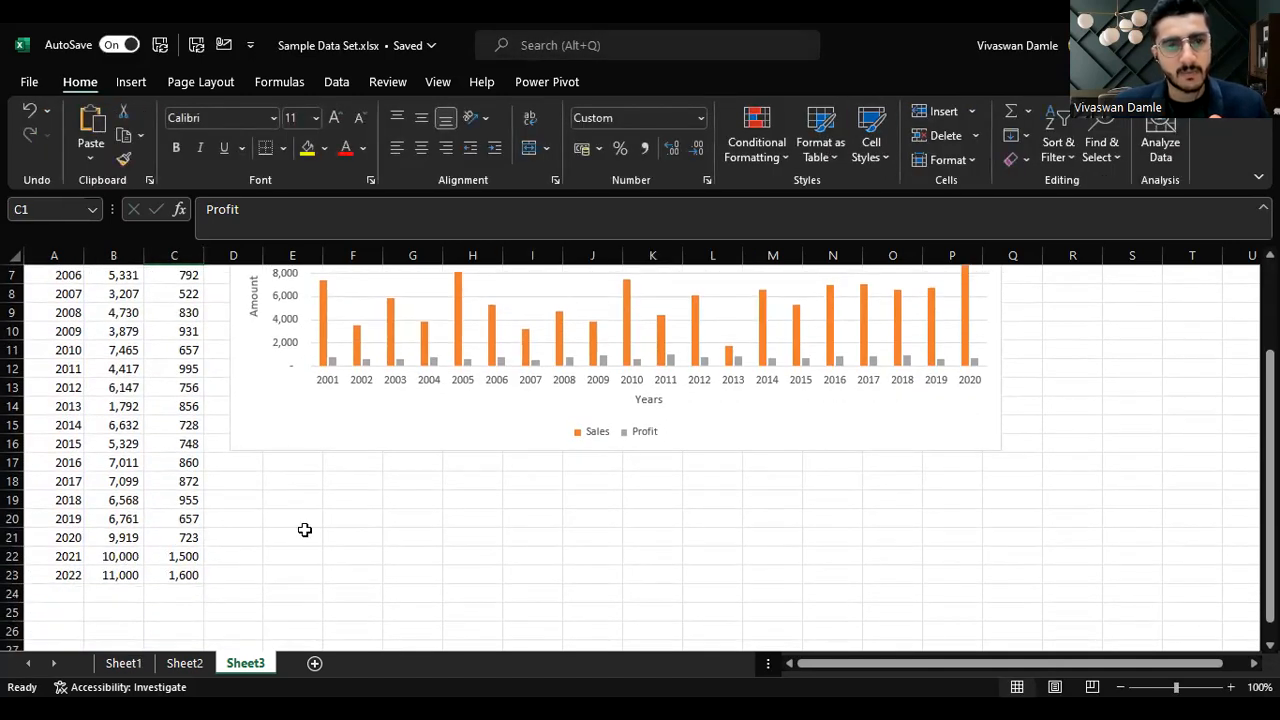
scroll(440, 515, "up", 2)
left_click(763, 299)
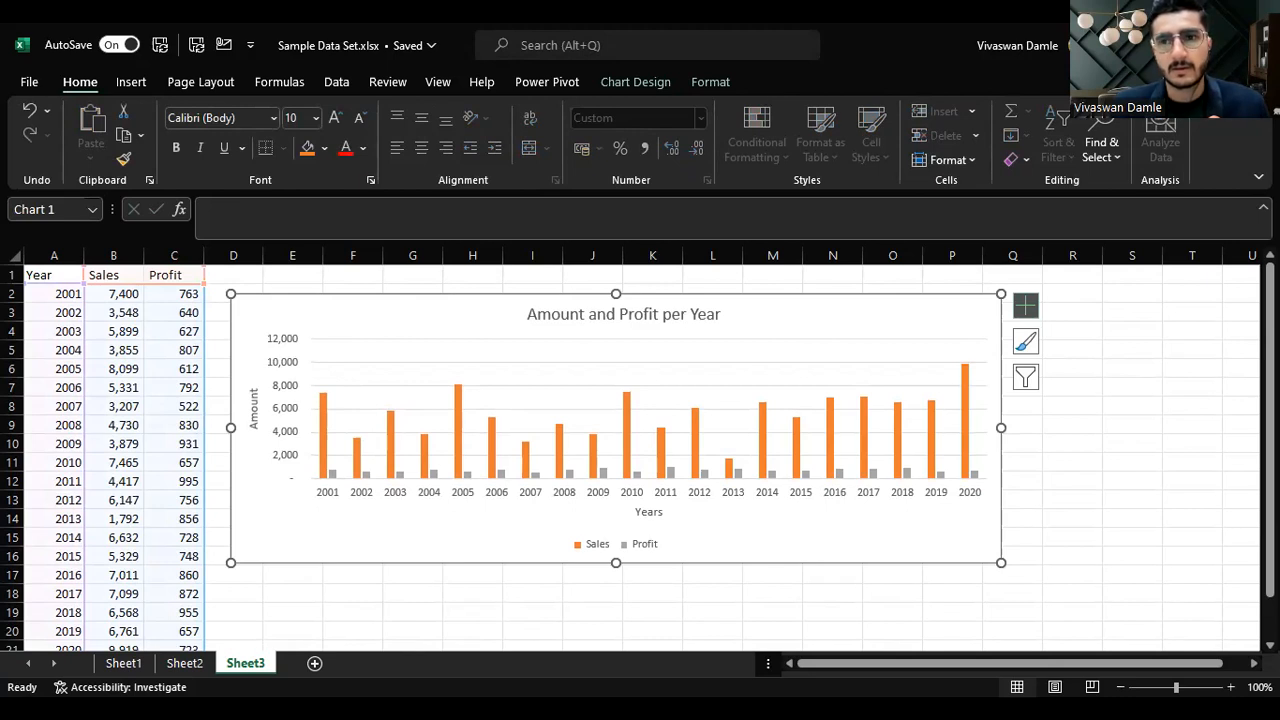
scroll(358, 542, "down", 2)
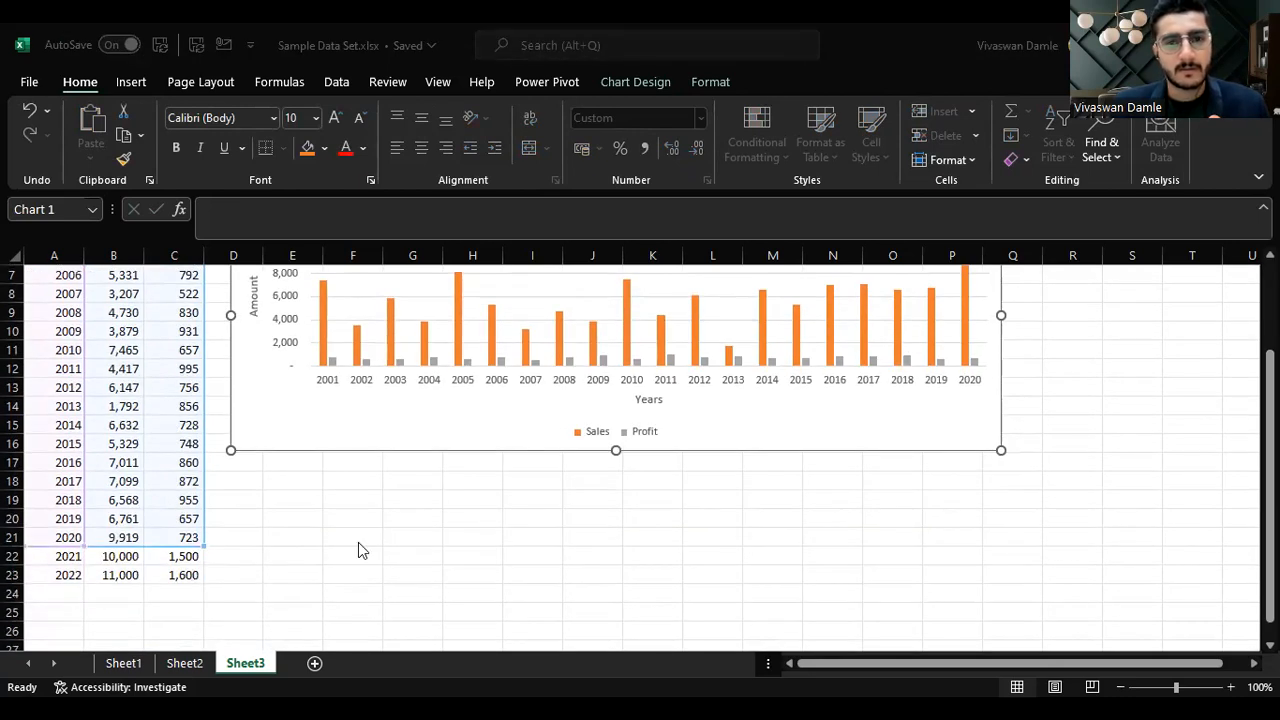
scroll(358, 542, "up", 2)
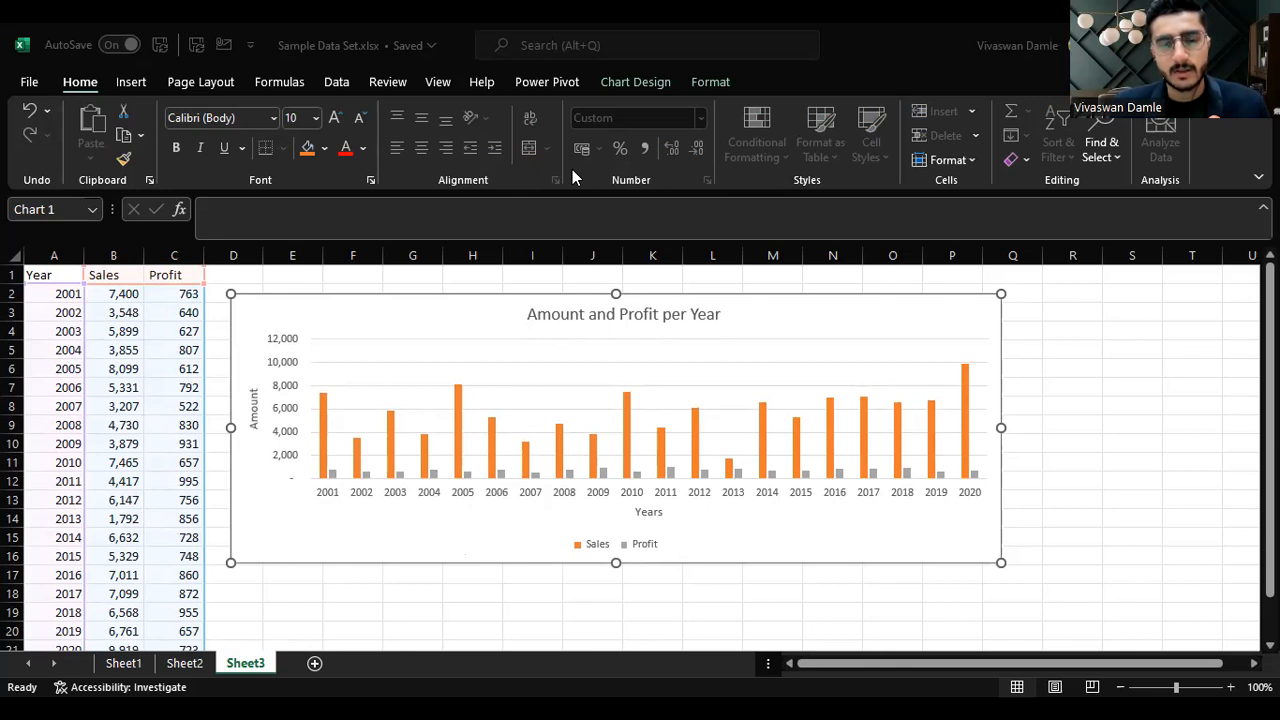
scroll(183, 446, "down", 2)
scroll(389, 451, "up", 2)
scroll(600, 455, "down", 2)
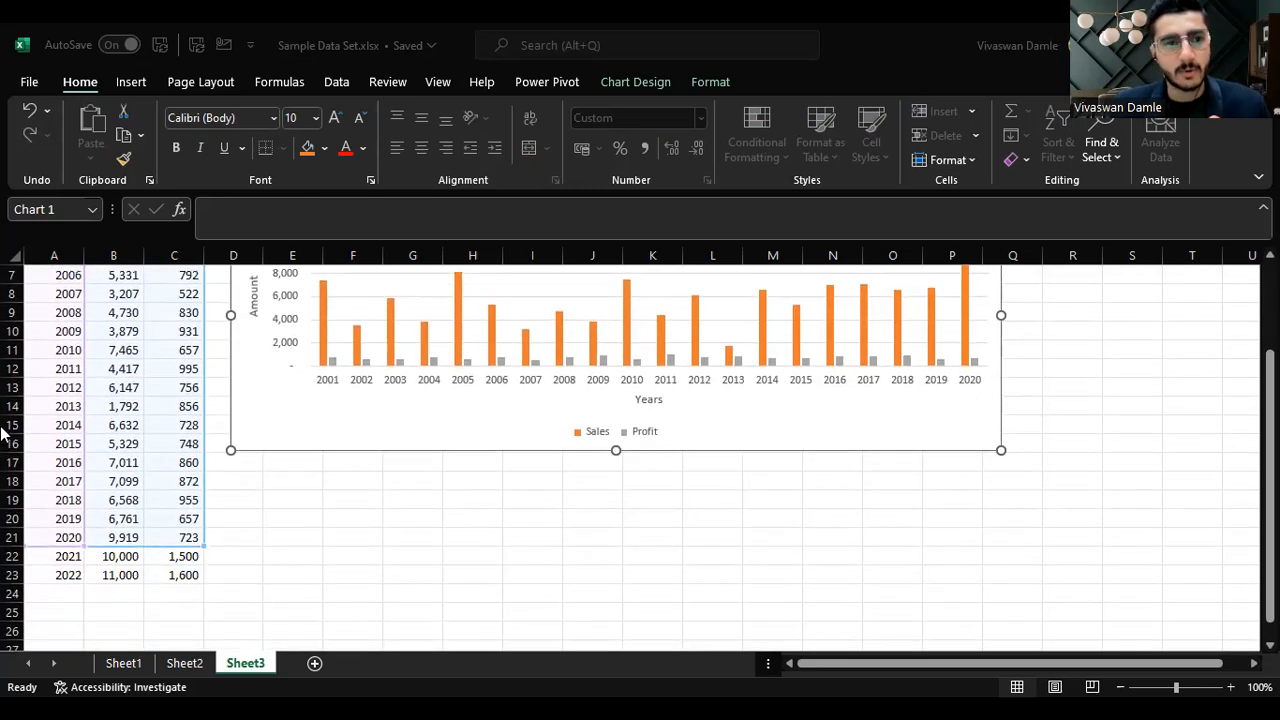
Step: Try to extend the chart's highlighted data range down to include the 2021 and 2022 rows
left_click(61, 413)
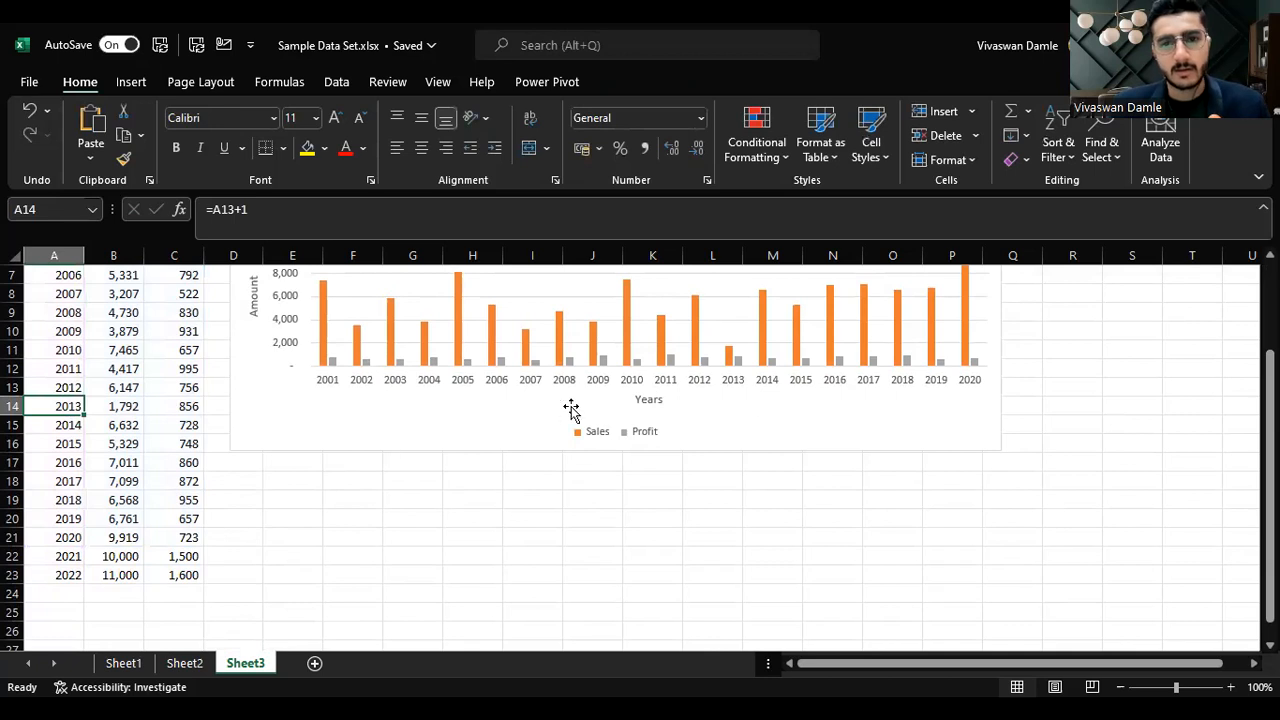
left_click(440, 423)
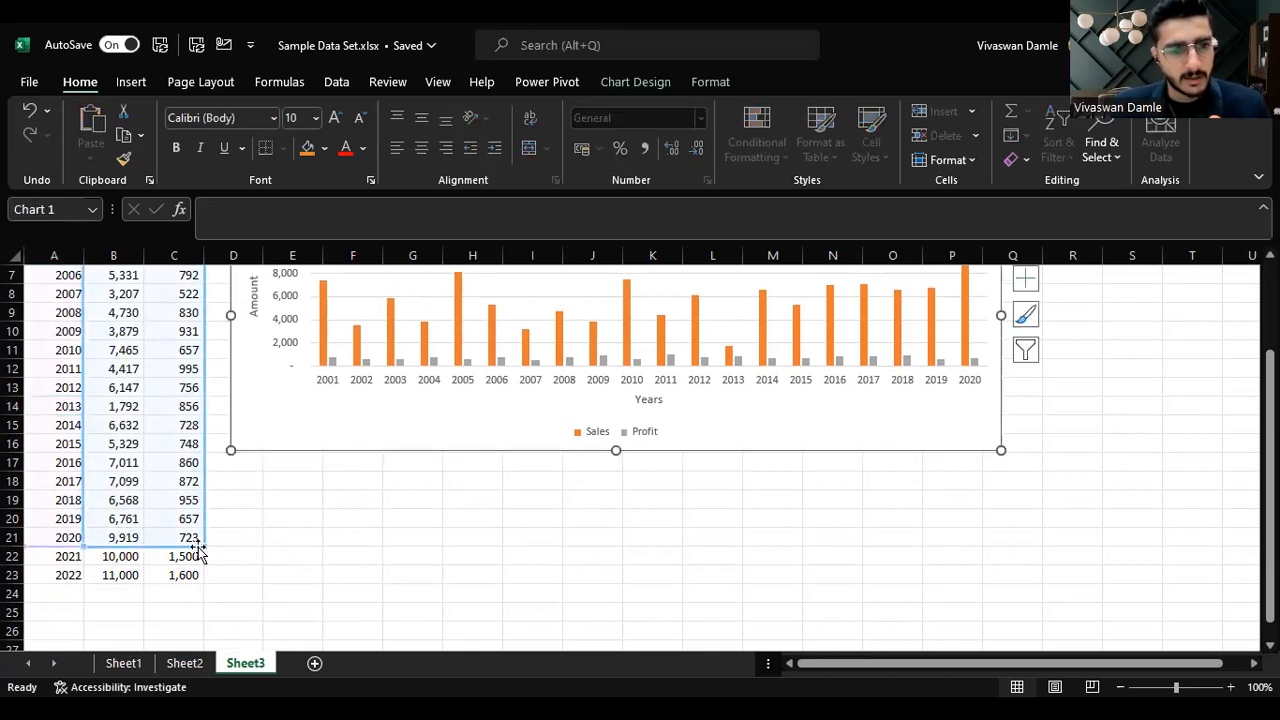
mouse_move(202, 543)
left_mouse_down()
mouse_move(206, 583)
mouse_move(203, 553)
left_mouse_up()
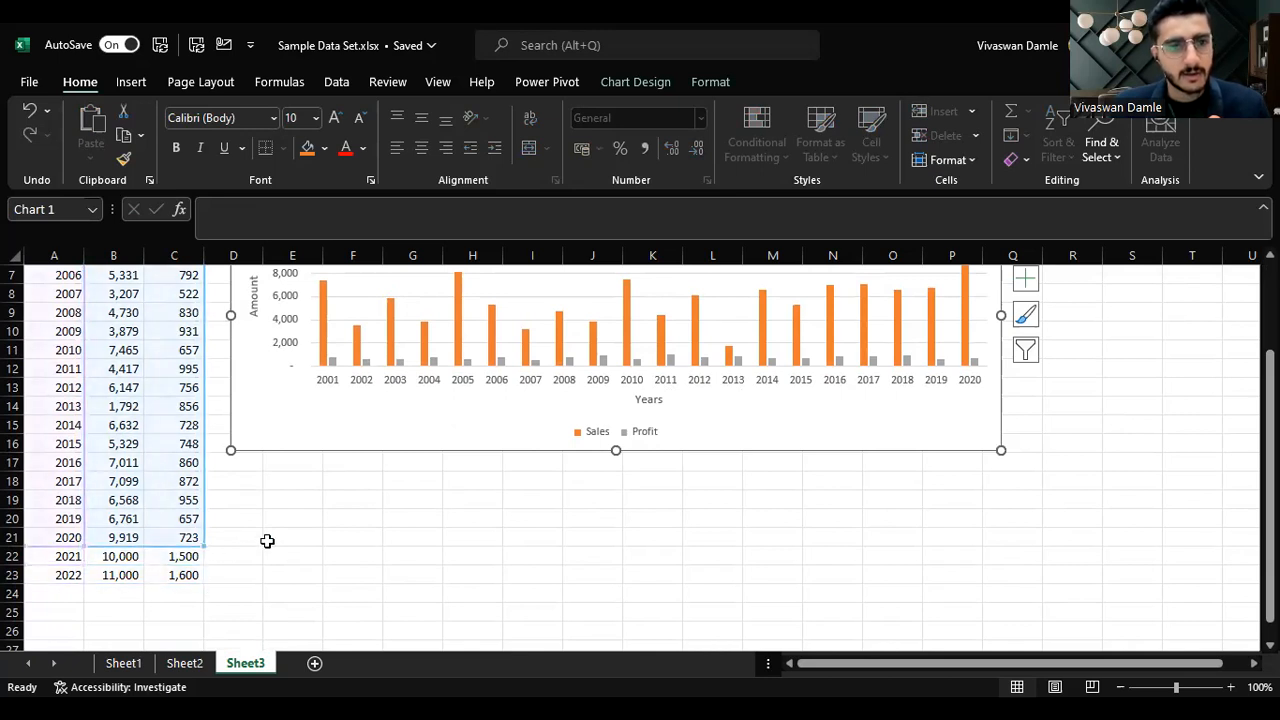
Step: Remove the 2021 and 2022 rows of Year, Sales and Profit from the data
scroll(191, 443, "up", 2)
left_click(42, 280)
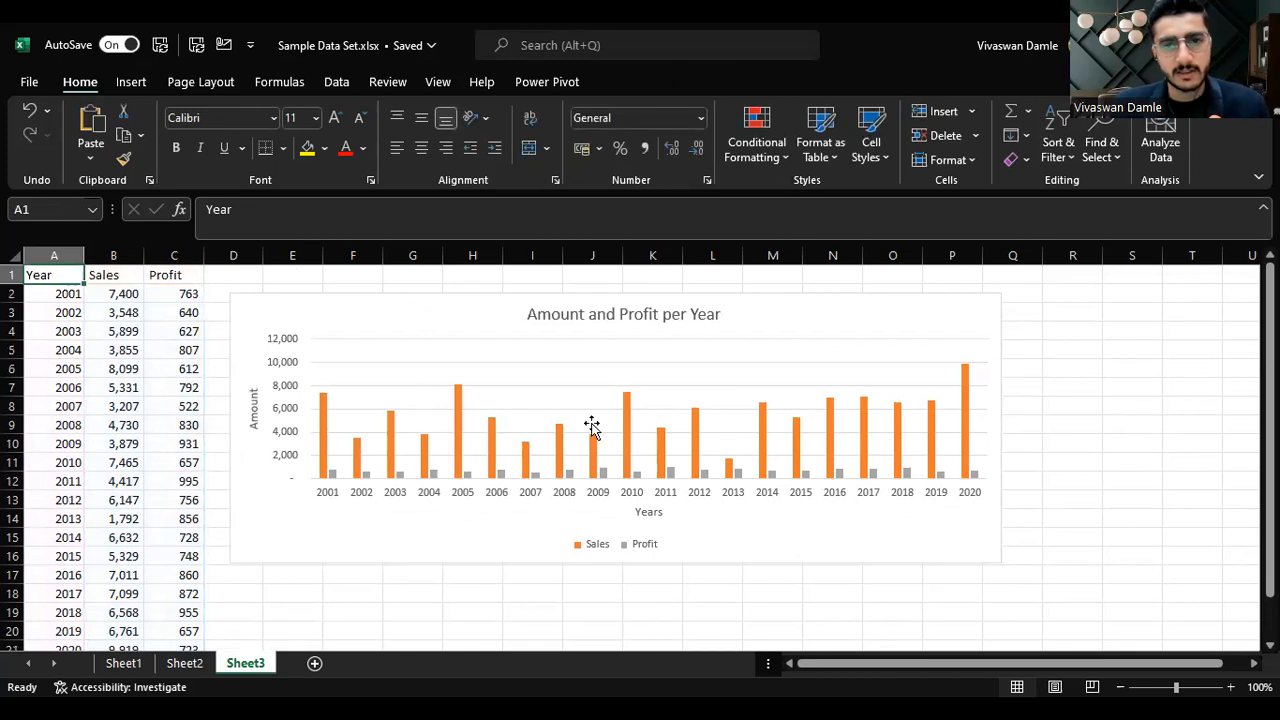
key("Down")
key("ctrl+Down")
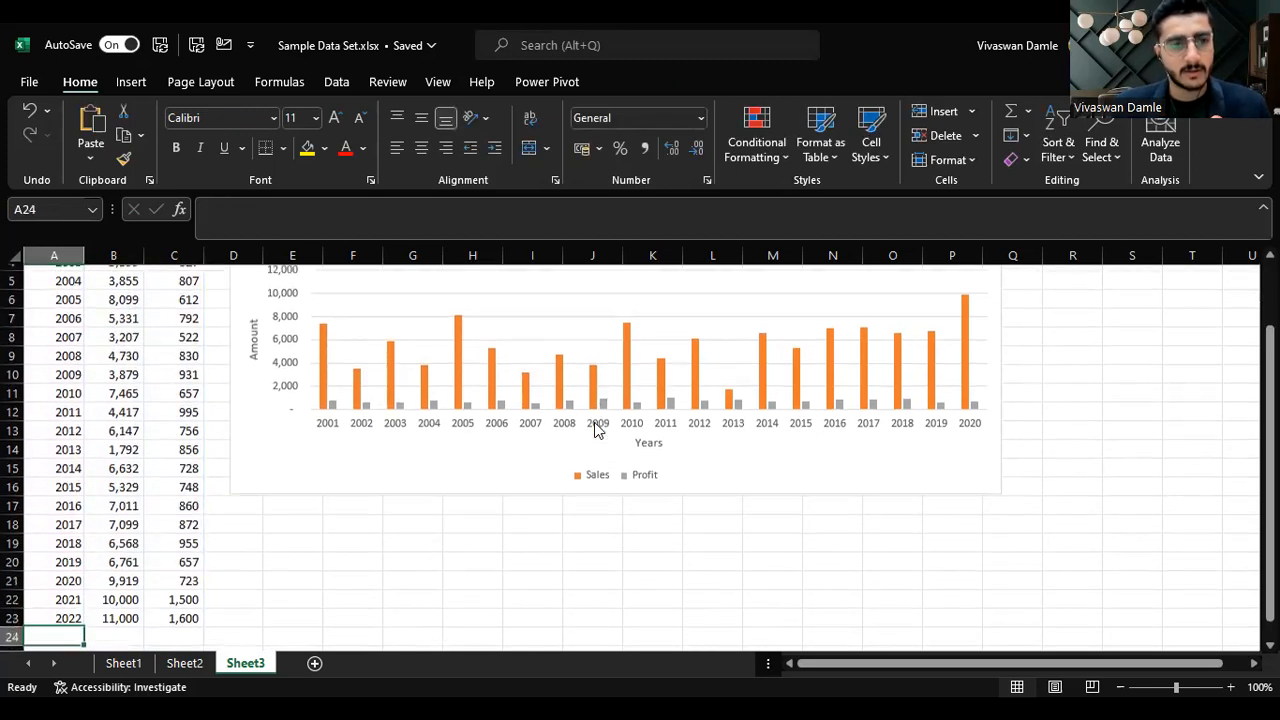
key("shift+Up")
key("shift+Right")
key("shift+Right")
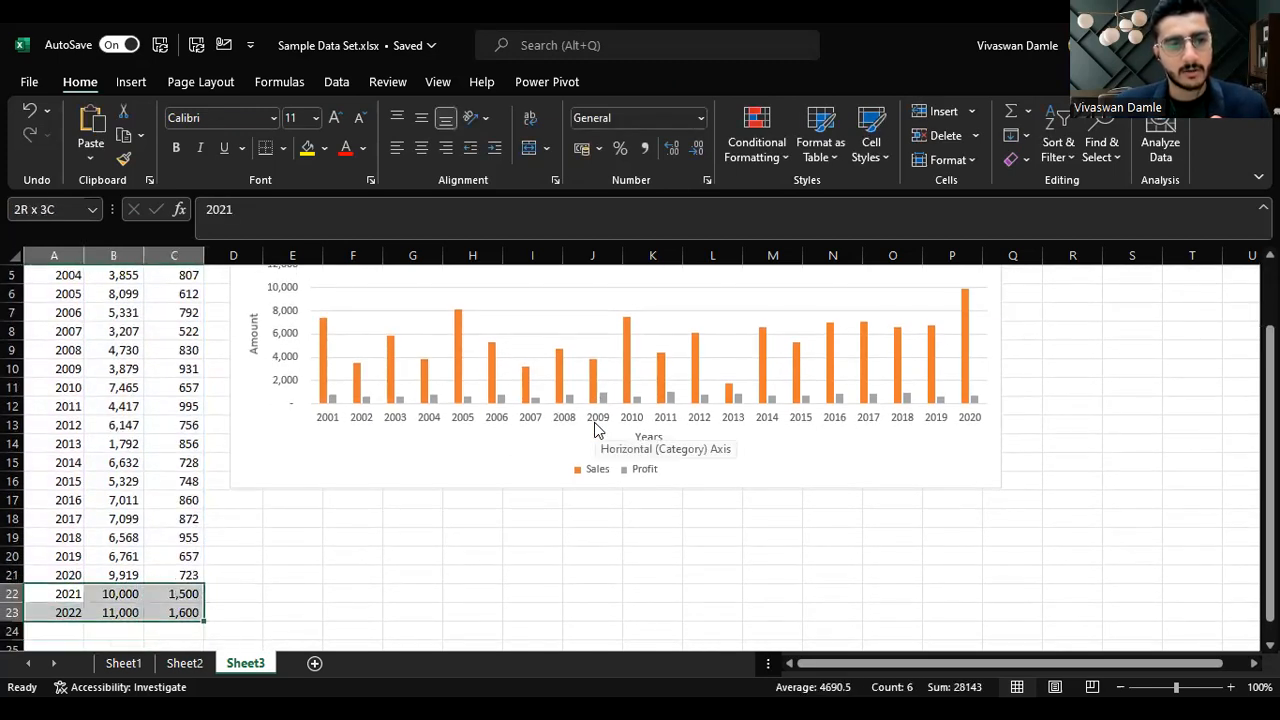
key("ctrl+x")
key("Delete")
Step: Convert the Year, Sales and Profit range A1:C21 into a table with headers
key("ctrl+Up")
key("ctrl+Up")
key("ctrl+shift+Right")
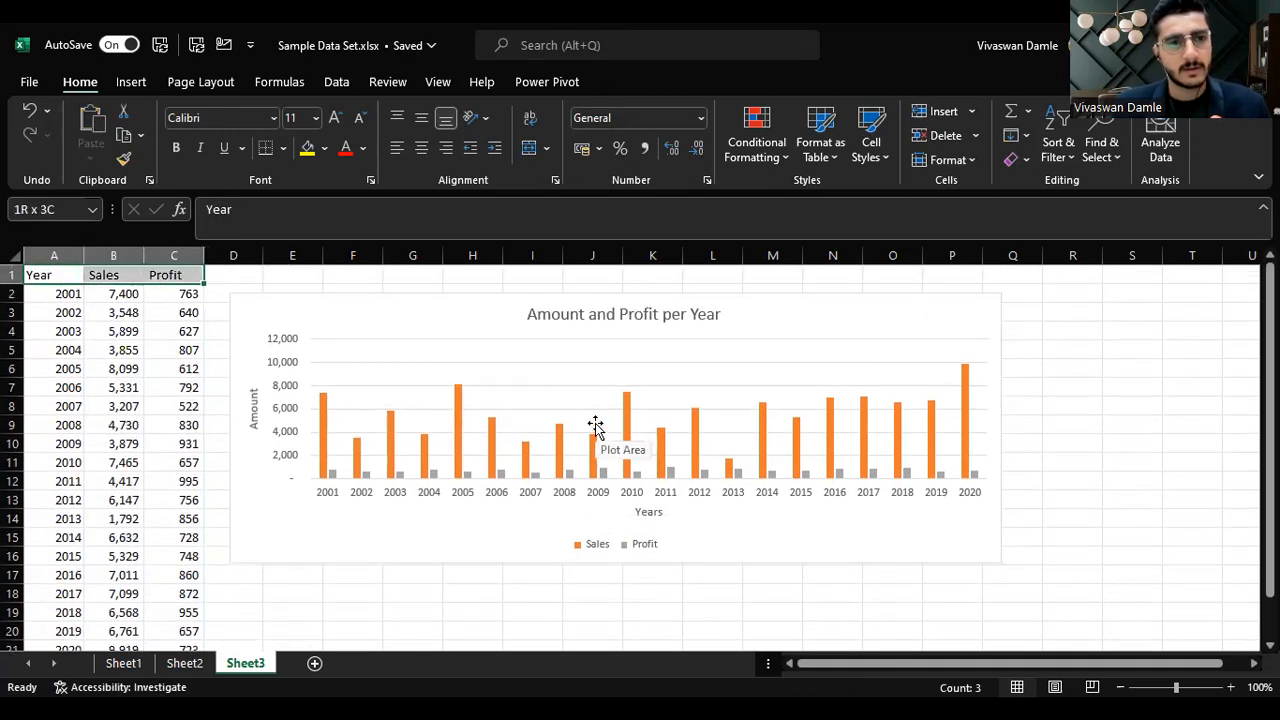
key("ctrl+shift+Down")
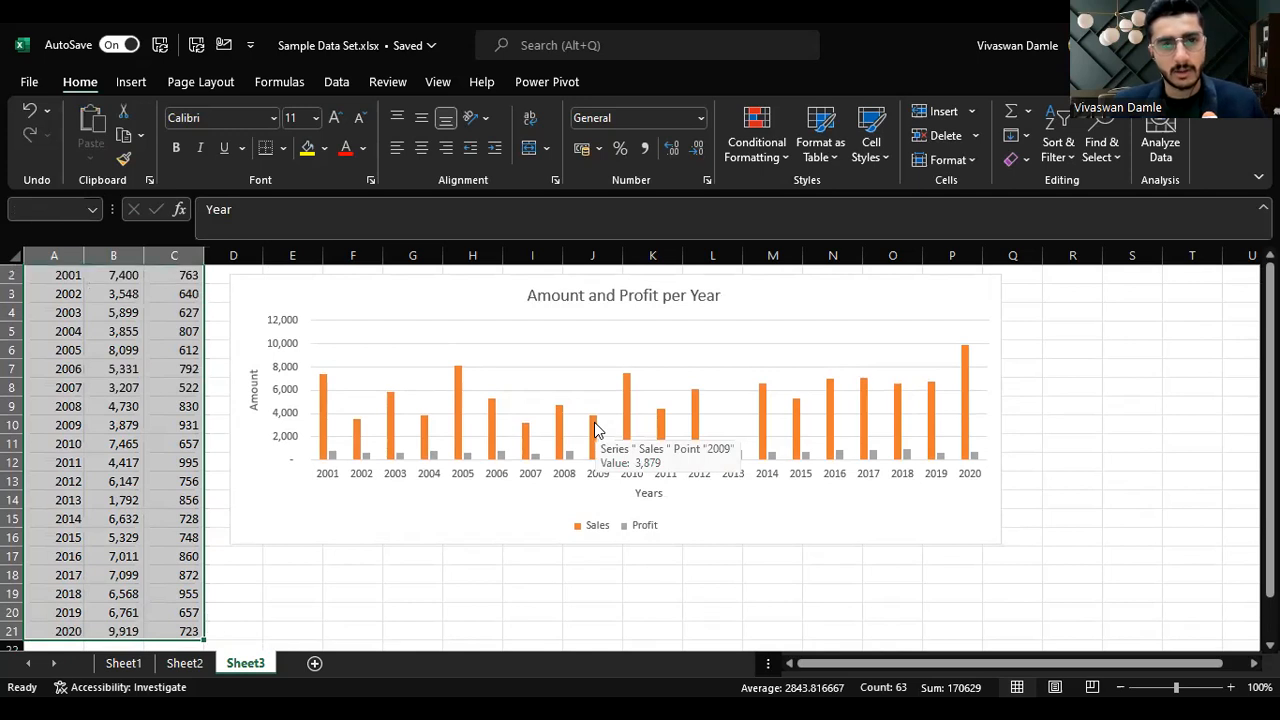
key("ctrl+t")
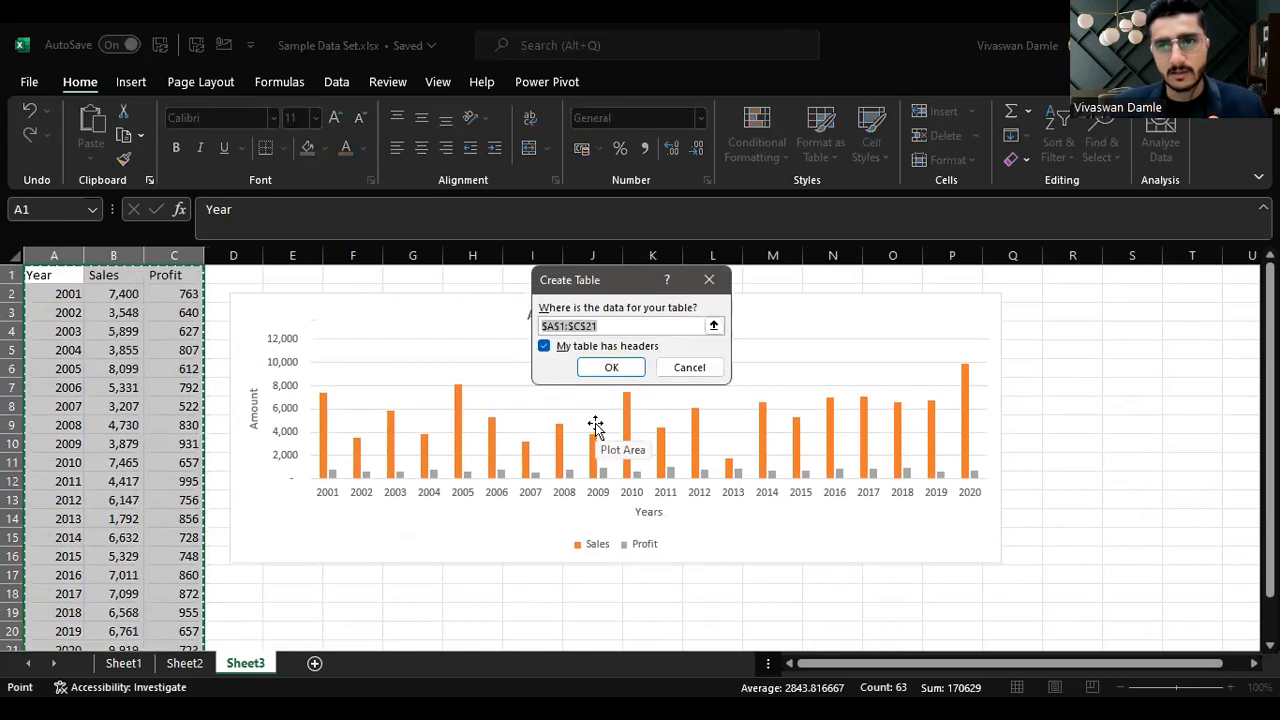
left_click(607, 369)
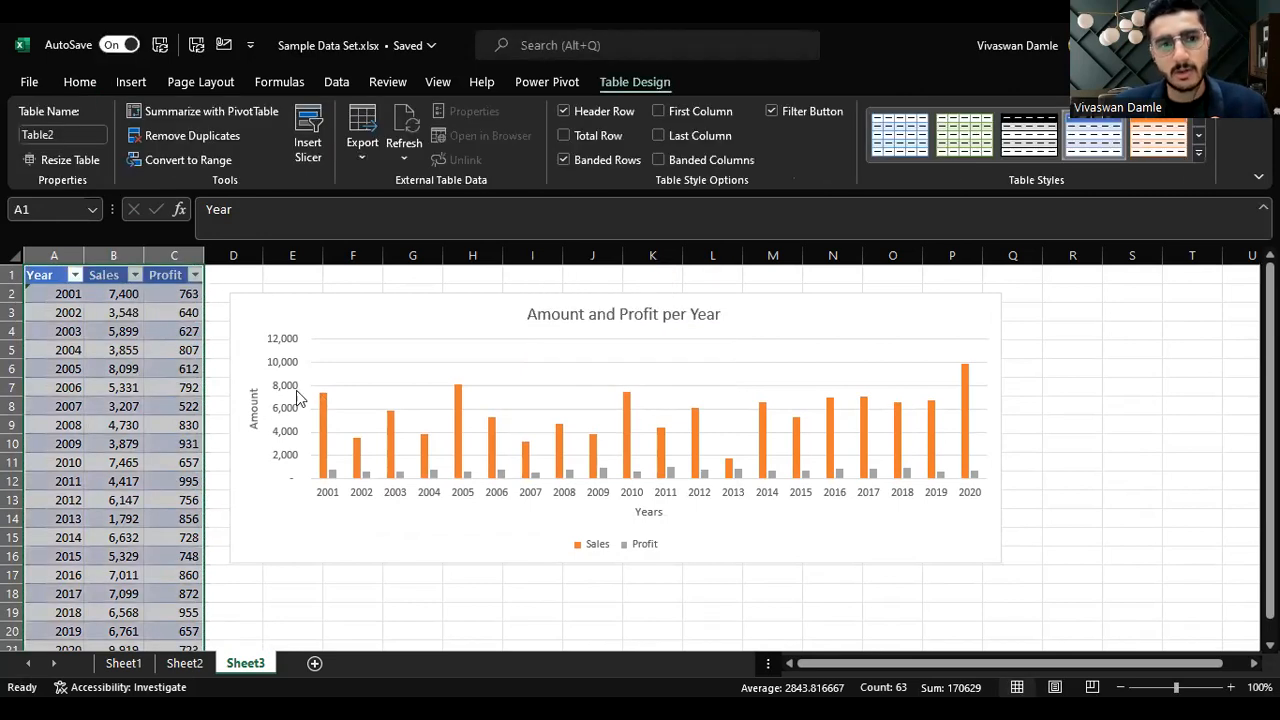
Step: Add the years 2021 and 2022 below the table's Year column
left_click(248, 532)
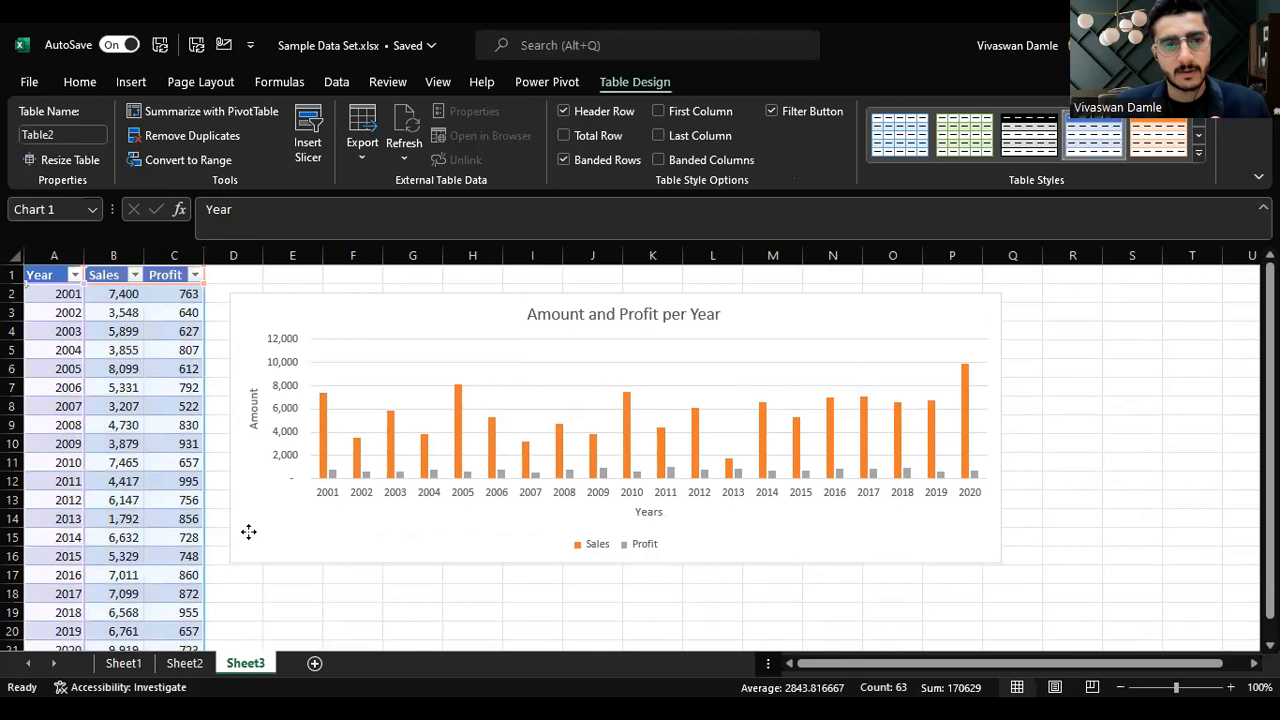
scroll(176, 567, "down", 4)
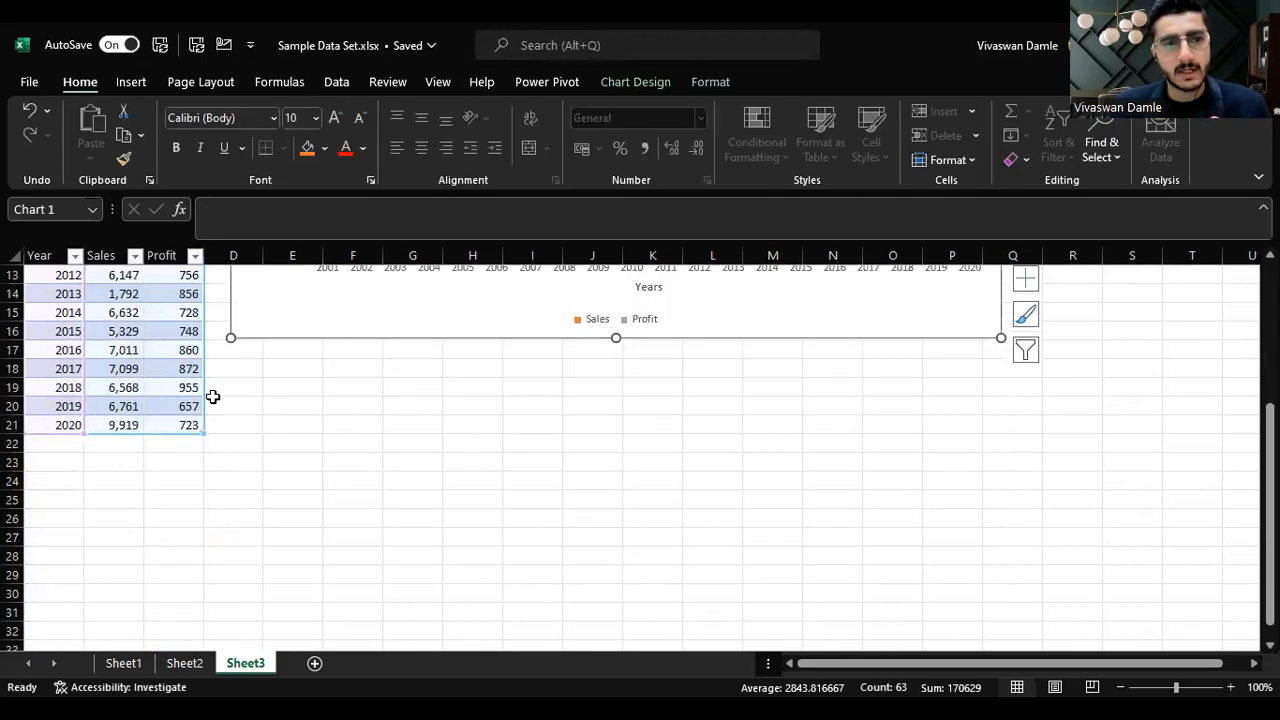
left_click(86, 446)
type("2021")
key("Return")
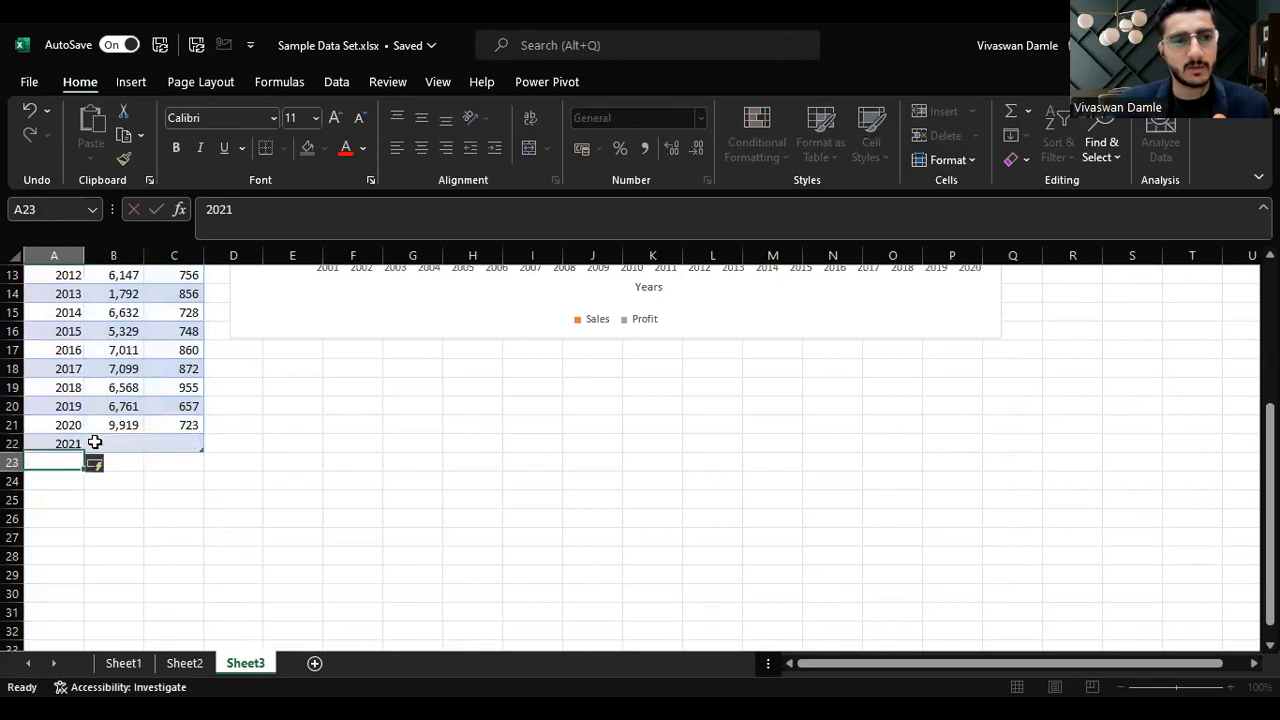
type("2022")
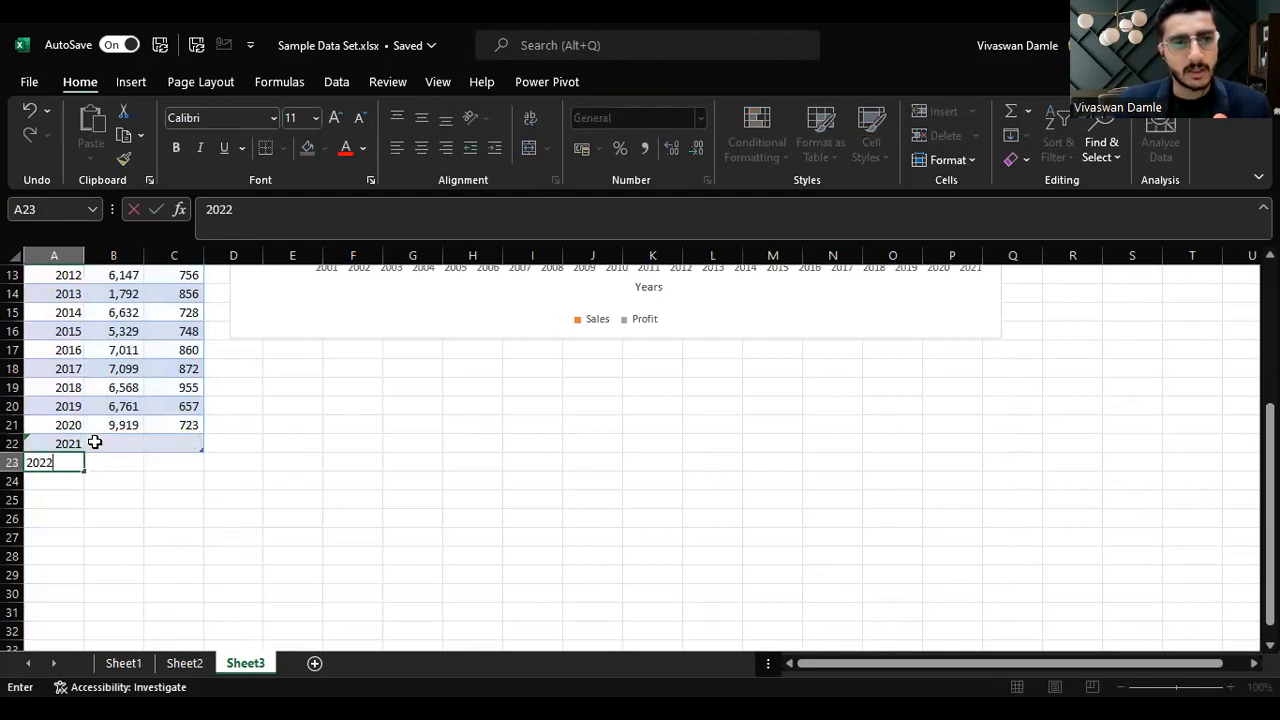
key("Return")
Step: Enter Sales of 10000 for 2021 and 11000 for 2022
left_click(94, 443)
type("1000")
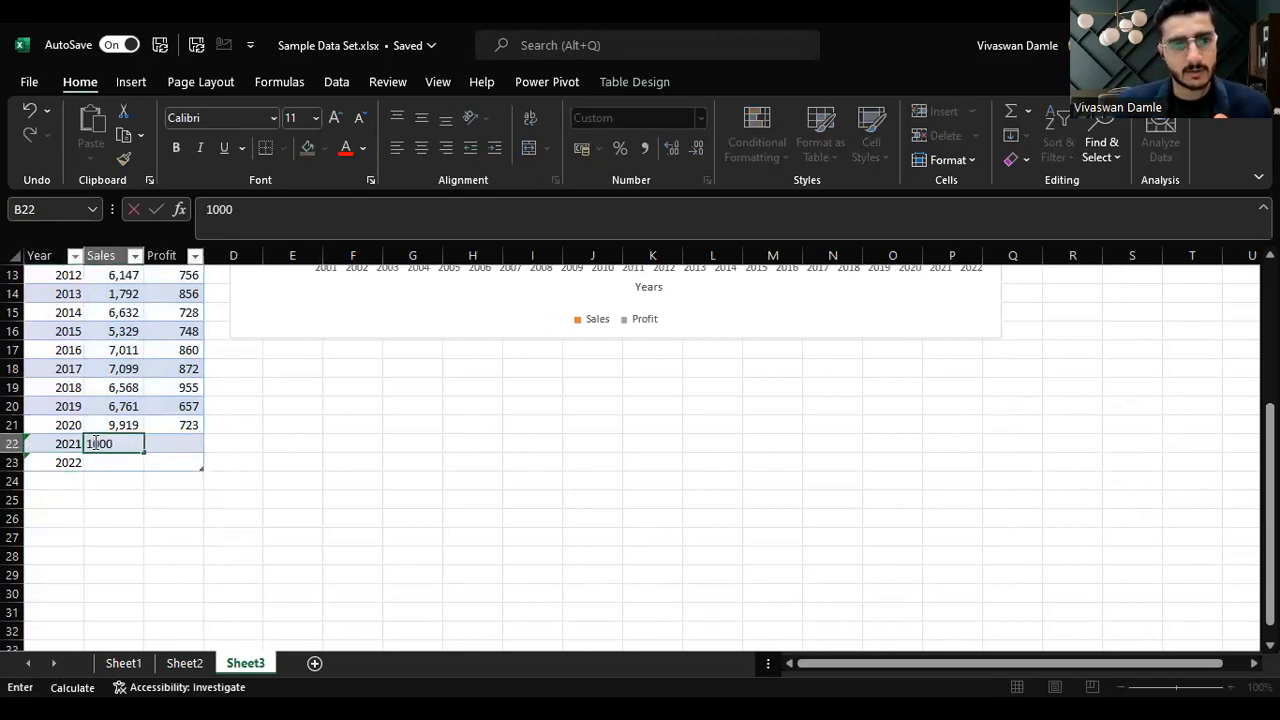
key("Return")
left_click(94, 443)
key("Return")
type("11,000")
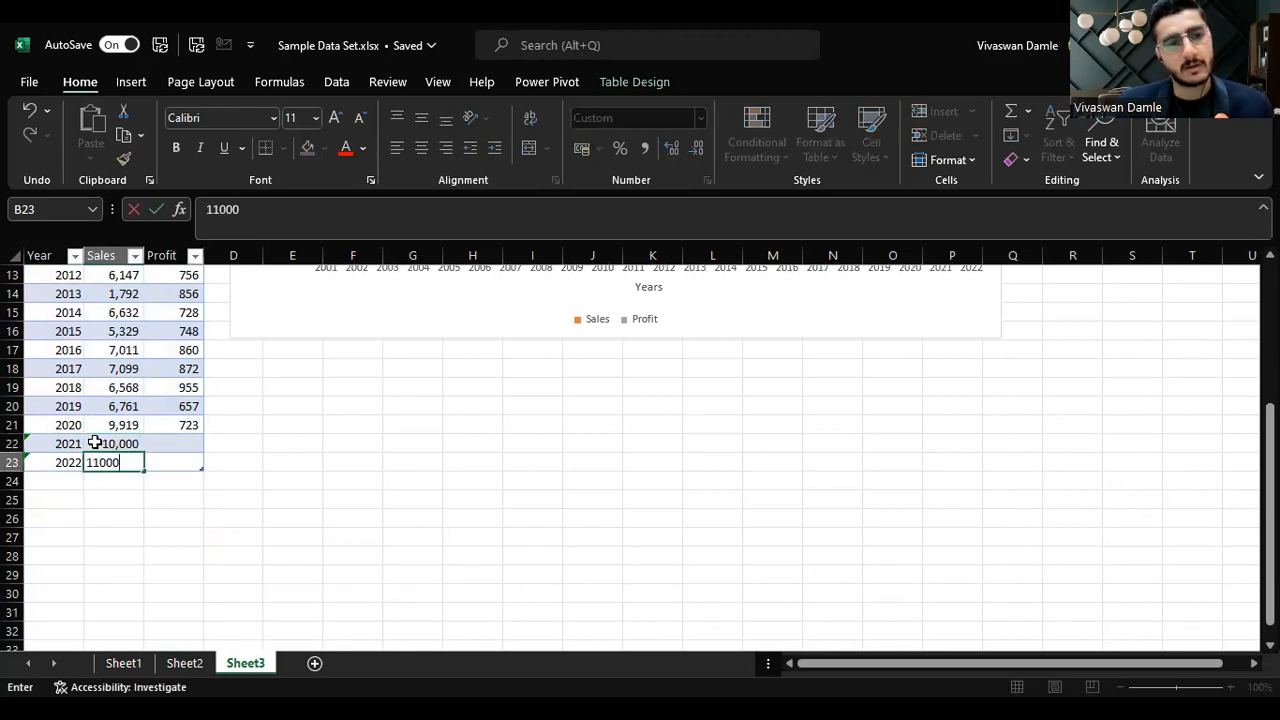
key("Return")
Step: Enter Profit of 1500 for 2021 and 1600 for 2022
key("Up")
key("Up")
key("Right")
type("150")
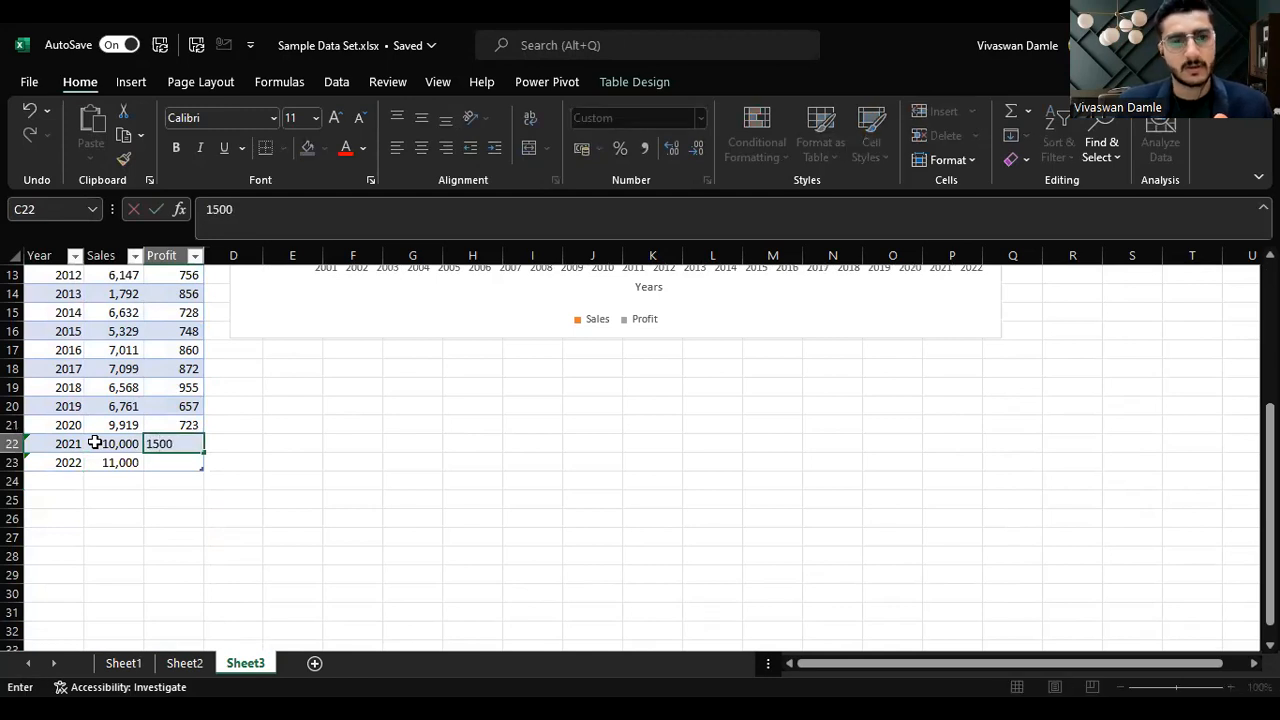
type("0")
key("Return")
type("1,600")
key("Return")
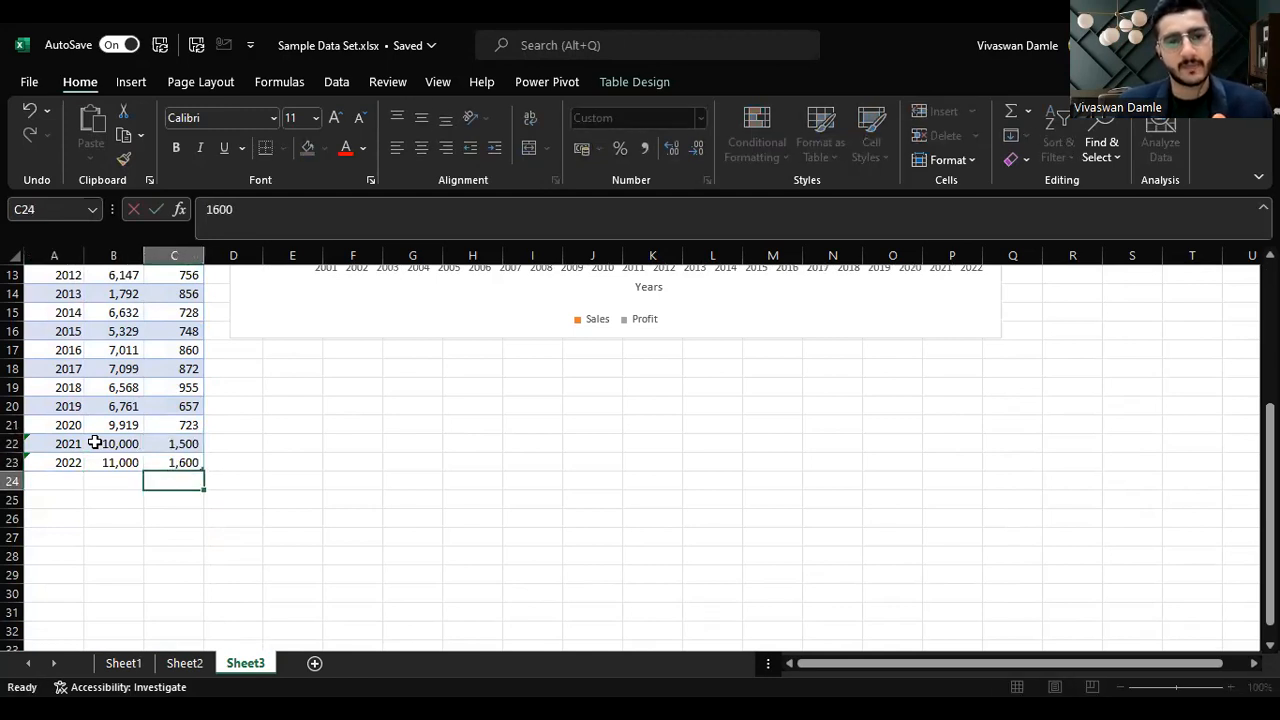
Step: Move the chart slightly to the left
scroll(213, 530, "up", 4)
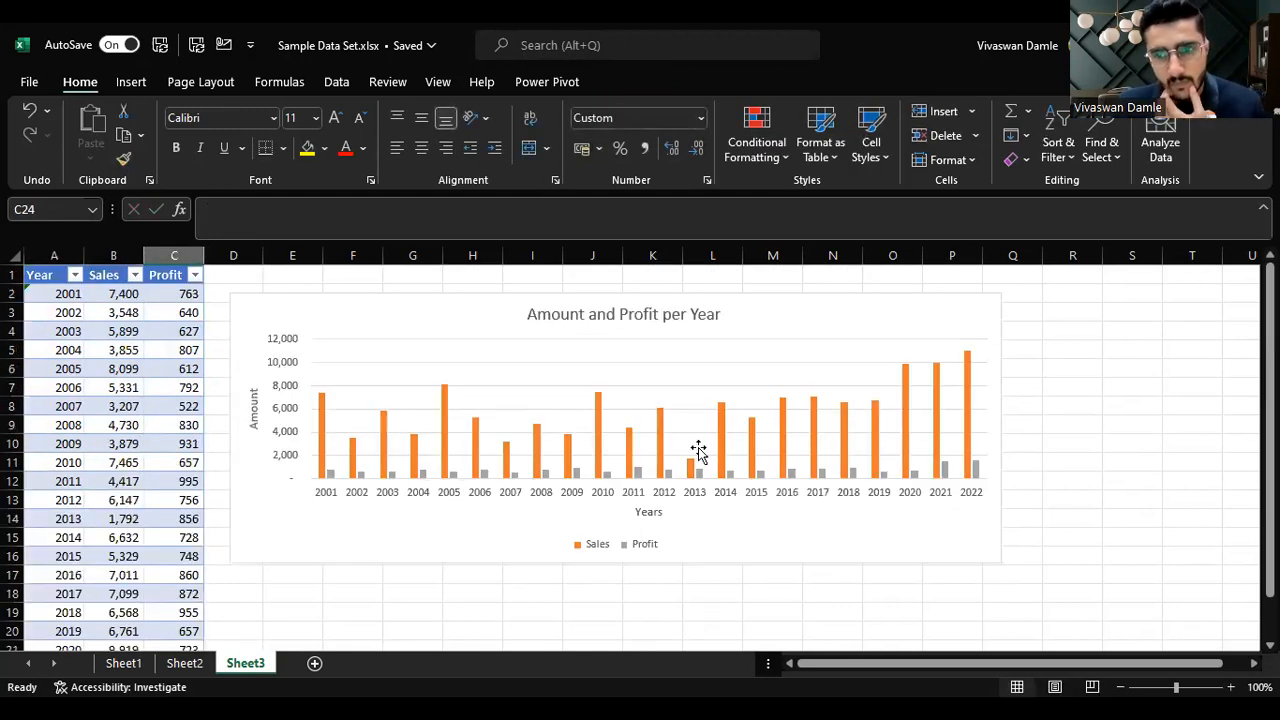
left_click_drag(923, 337, 893, 346)
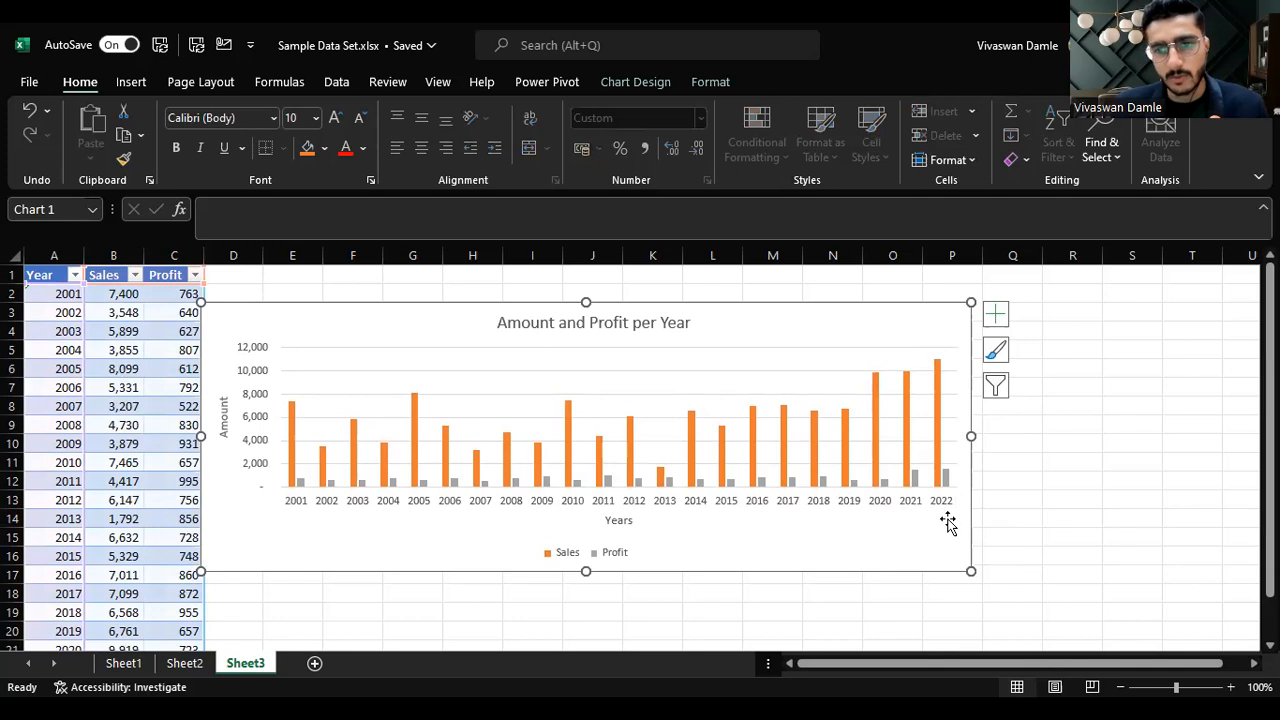
Step: Check the new table rows and reposition the chart slightly to the right
scroll(944, 525, "down", 2)
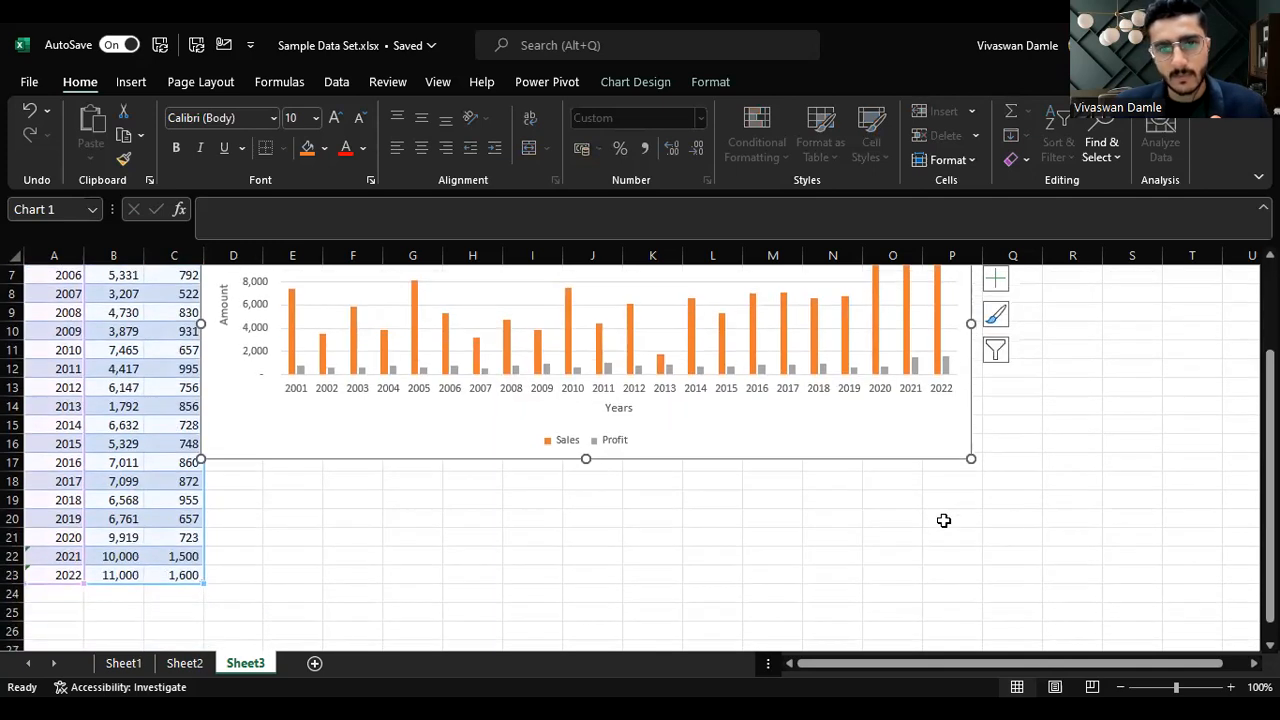
left_click(65, 574)
left_click(184, 558)
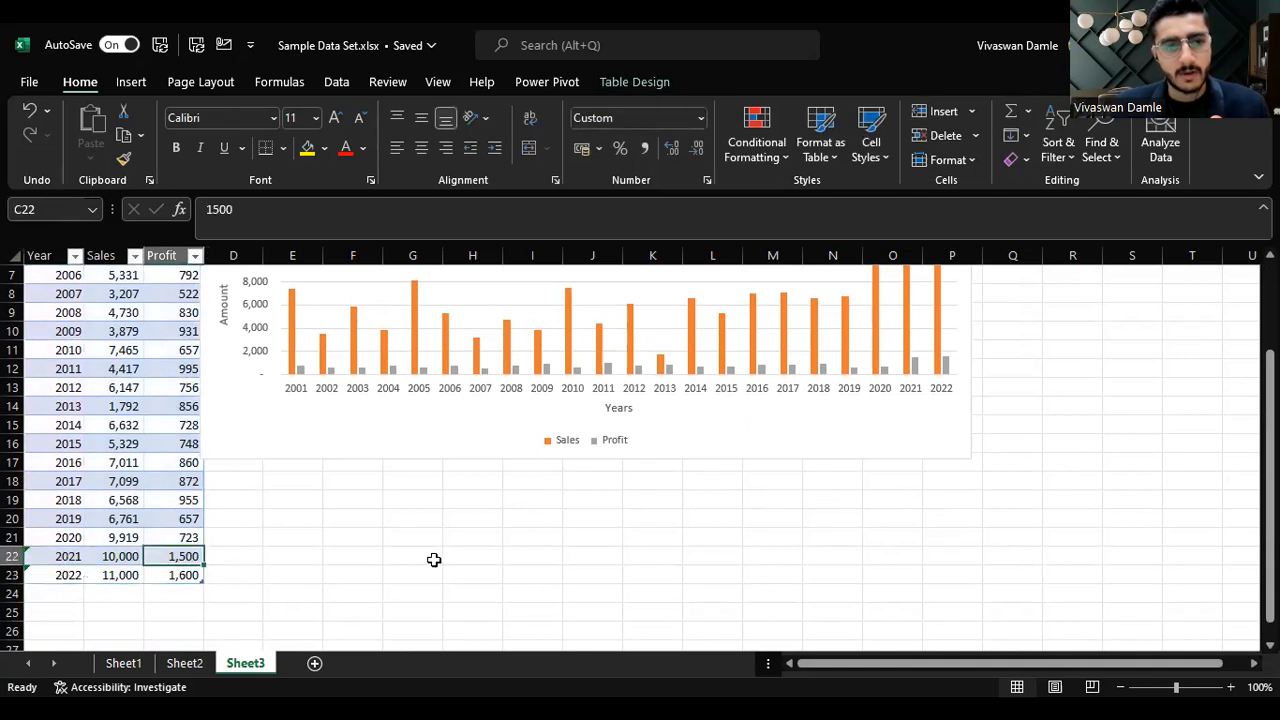
scroll(443, 554, "up", 2)
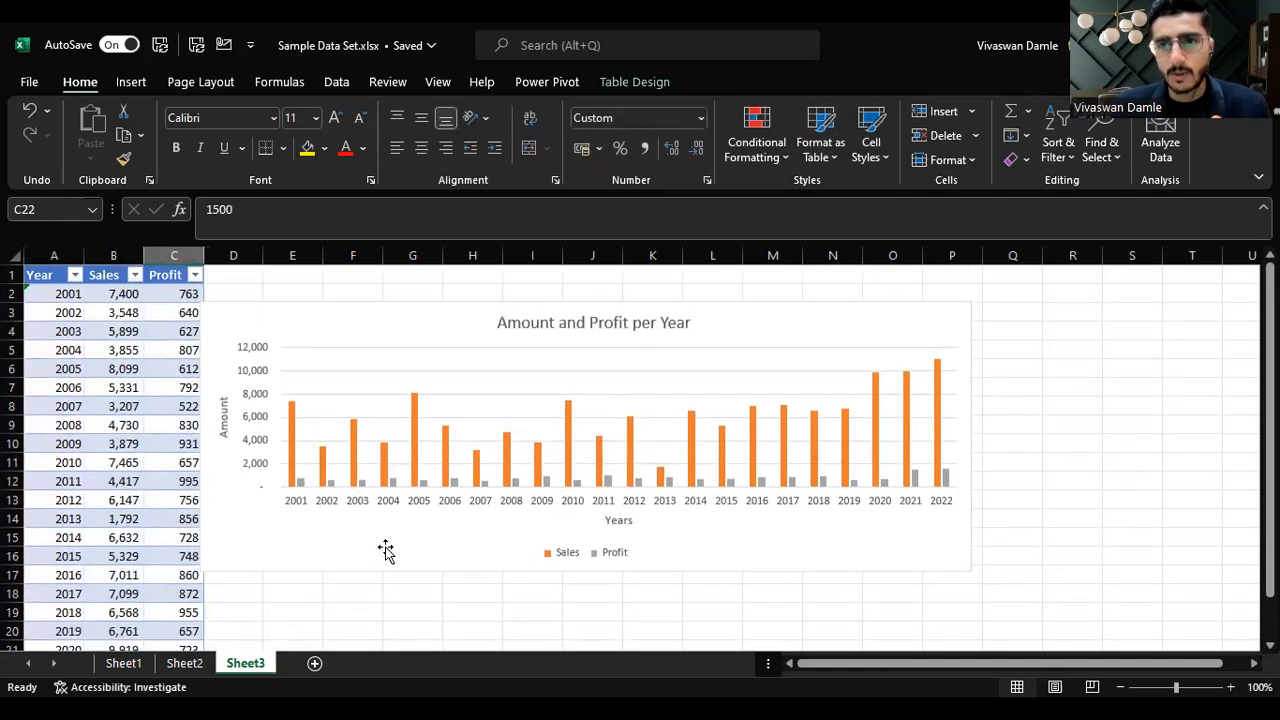
left_click(410, 548)
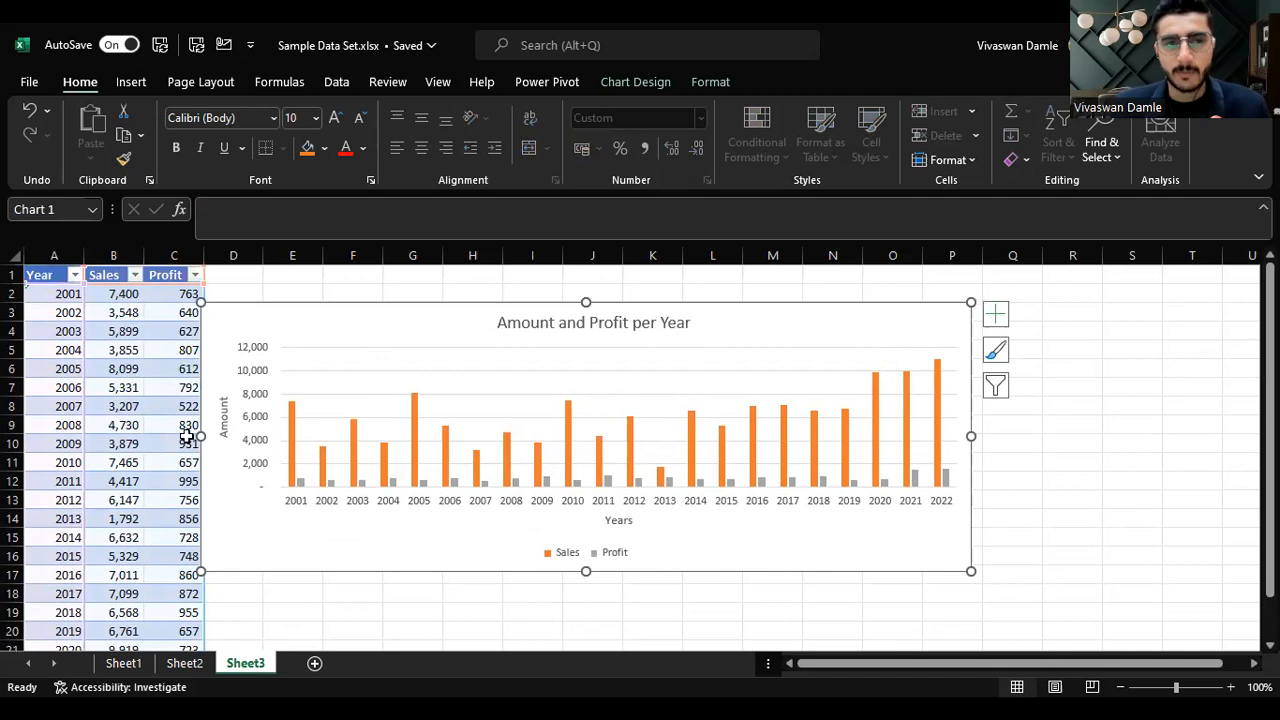
left_click_drag(783, 311, 826, 314)
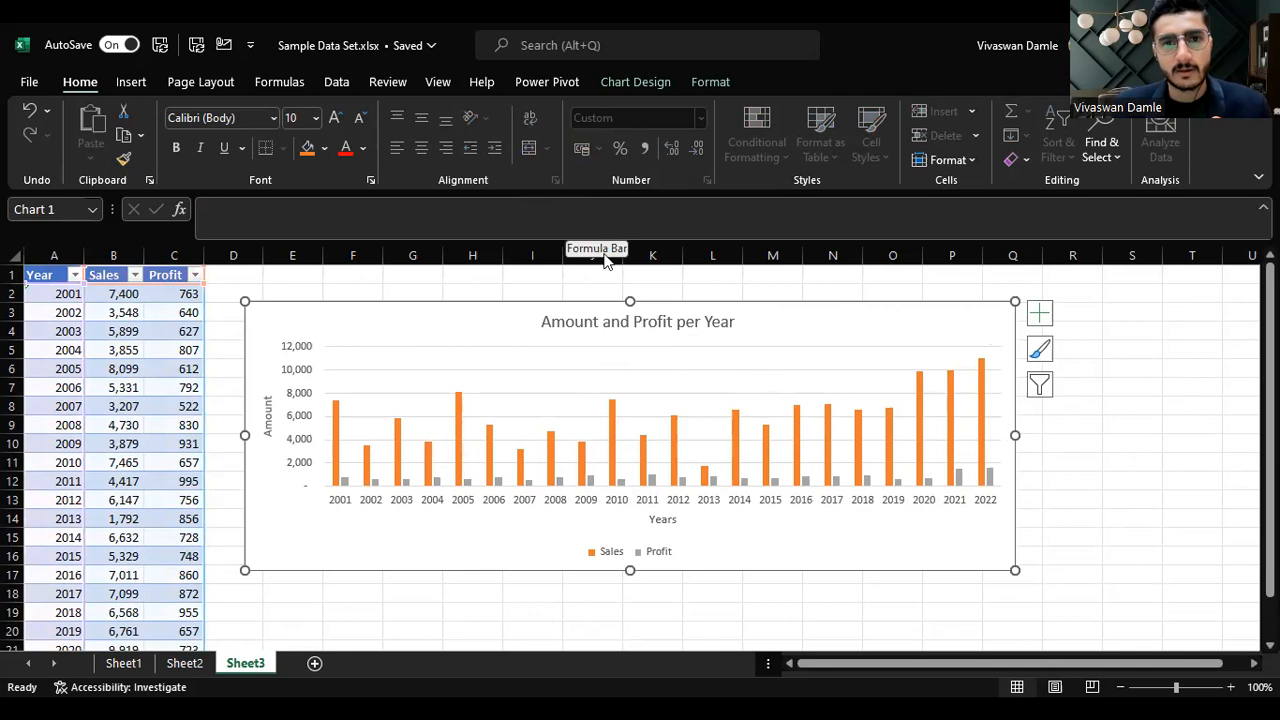
Step: Move the Amount and Profit per Year column chart to the right side of the sheet, near column O
left_click_drag(501, 309, 552, 280)
left_click_drag(371, 417, 677, 419)
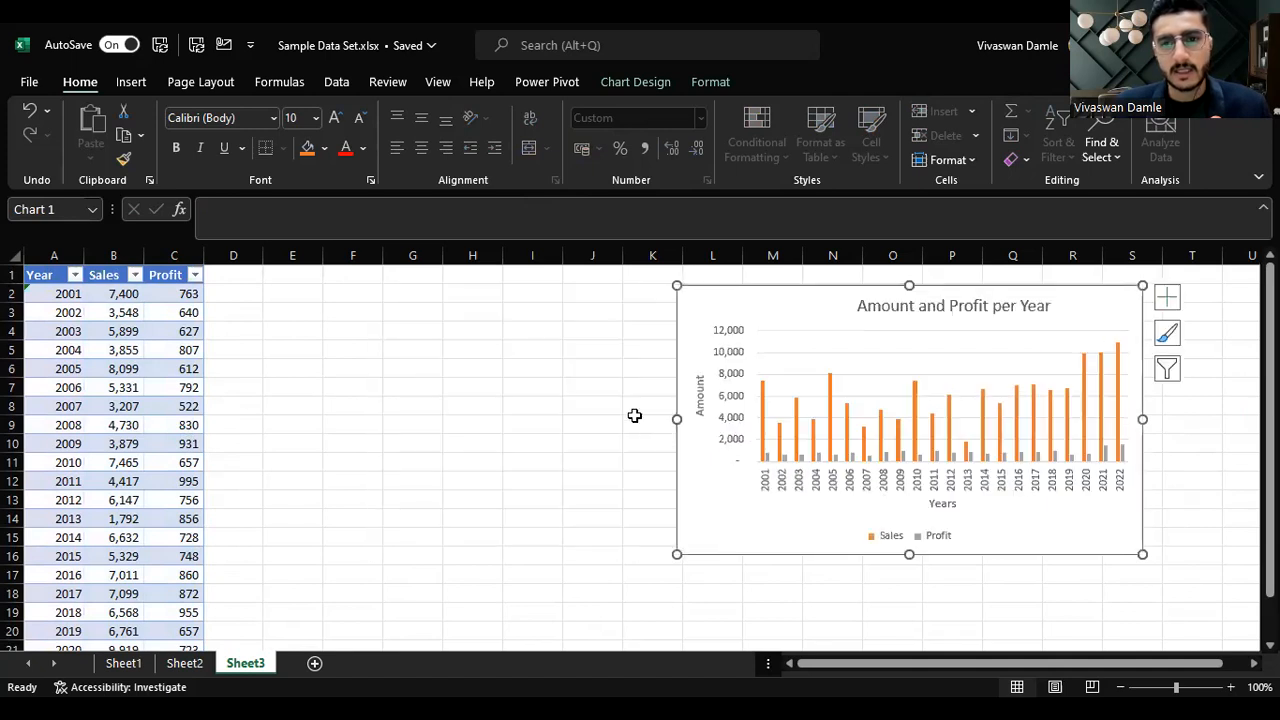
left_click_drag(766, 297, 371, 302)
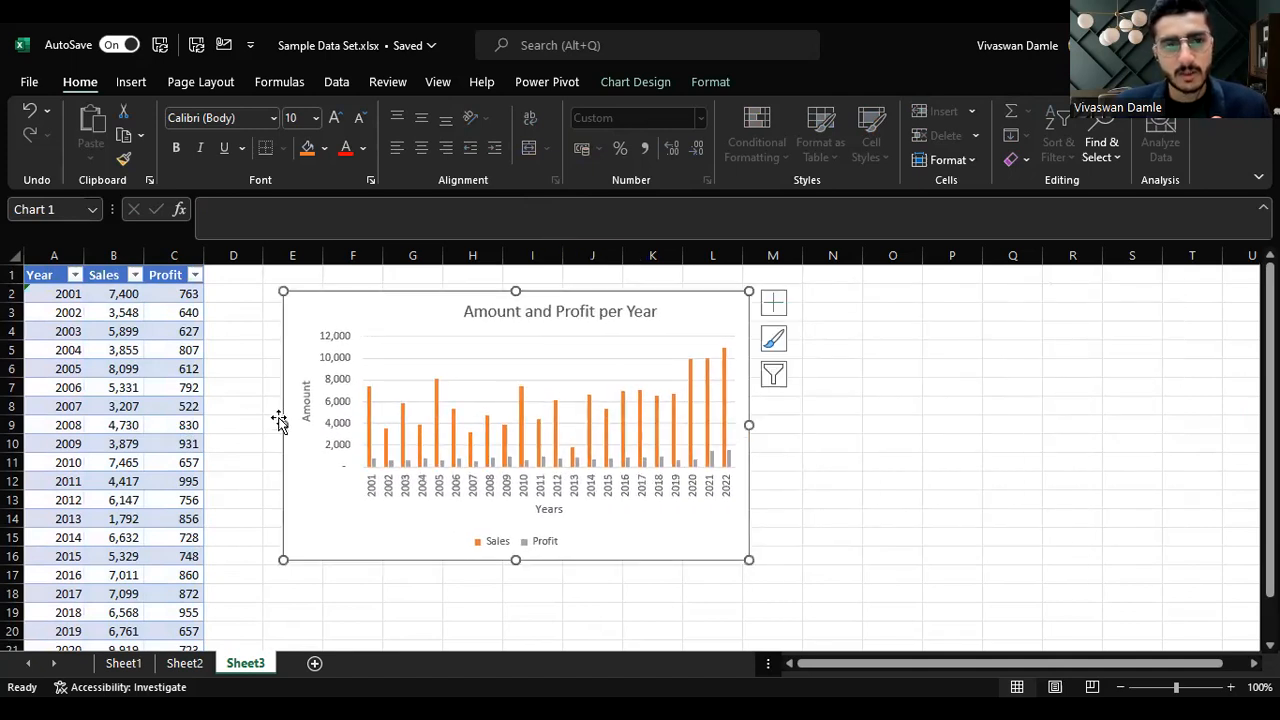
left_click_drag(269, 427, 250, 432)
mouse_move(577, 291)
left_mouse_down()
mouse_move(628, 291)
mouse_move(597, 287)
left_mouse_up()
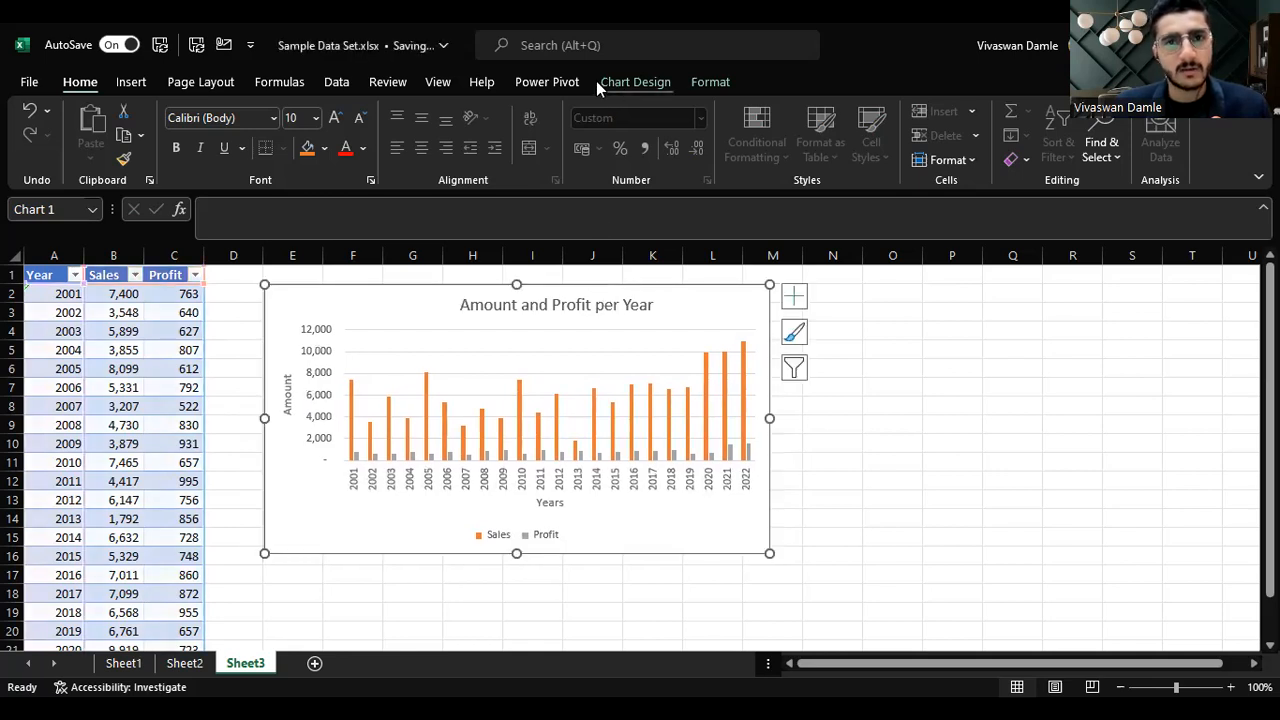
left_click_drag(417, 294, 1024, 327)
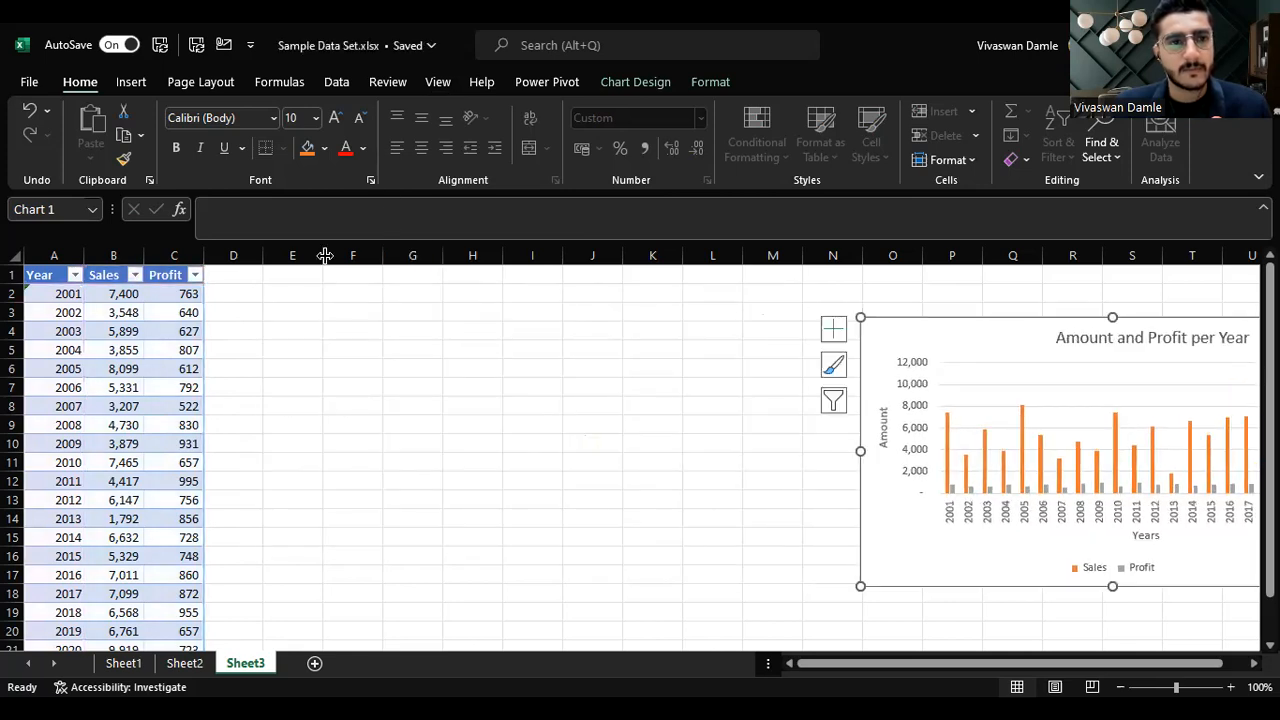
Step: Select the whole table data and insert a 2-D Line chart from it
left_click(53, 280)
key("ctrl+shift+End")
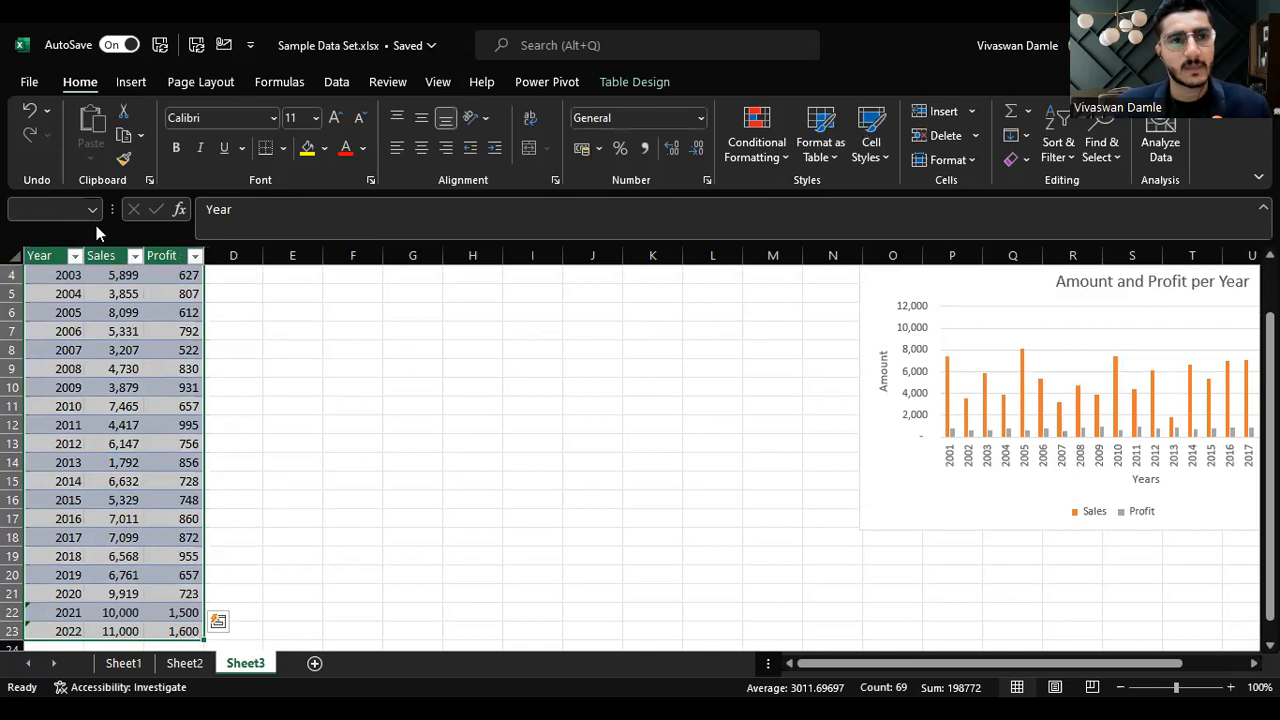
left_click(131, 82)
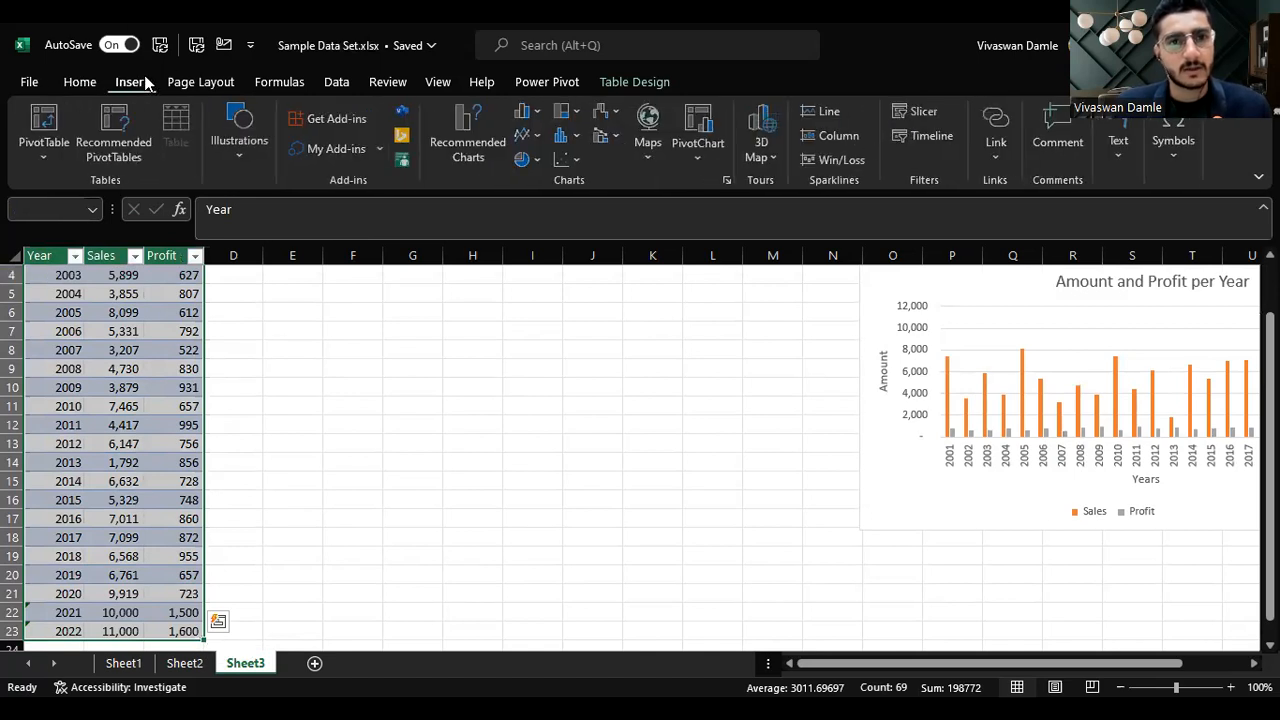
left_click(527, 136)
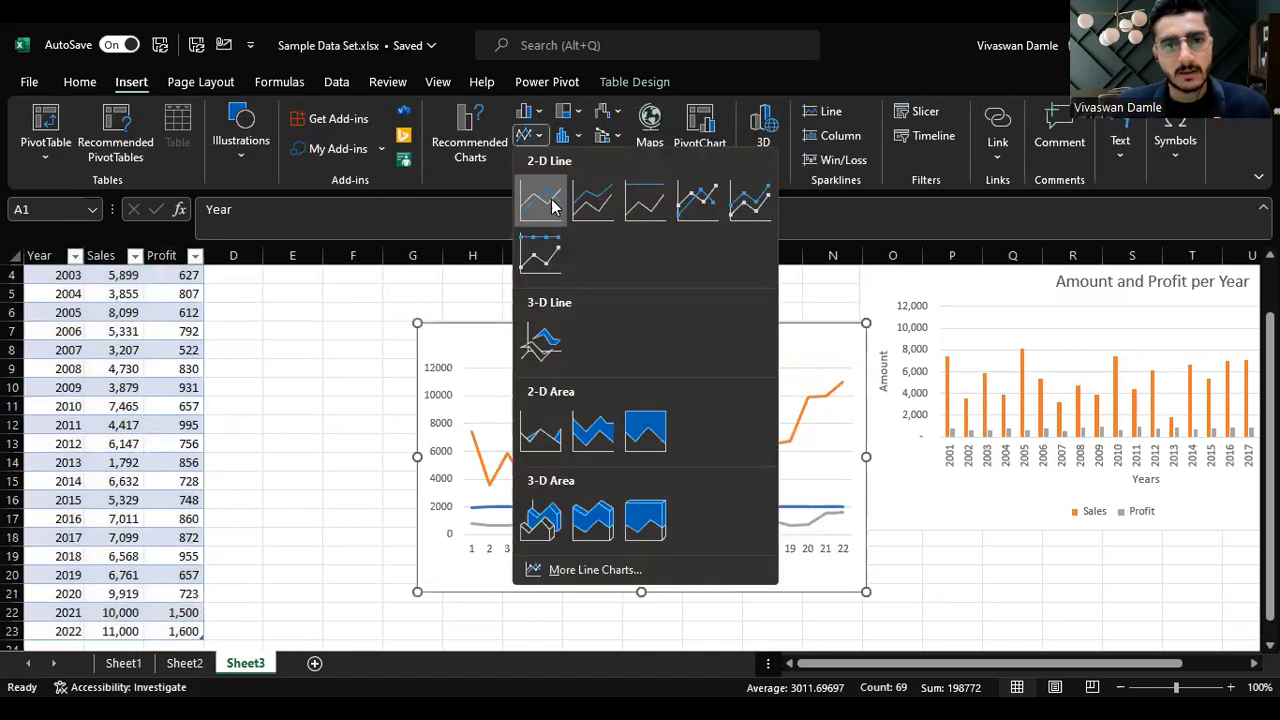
left_click(541, 199)
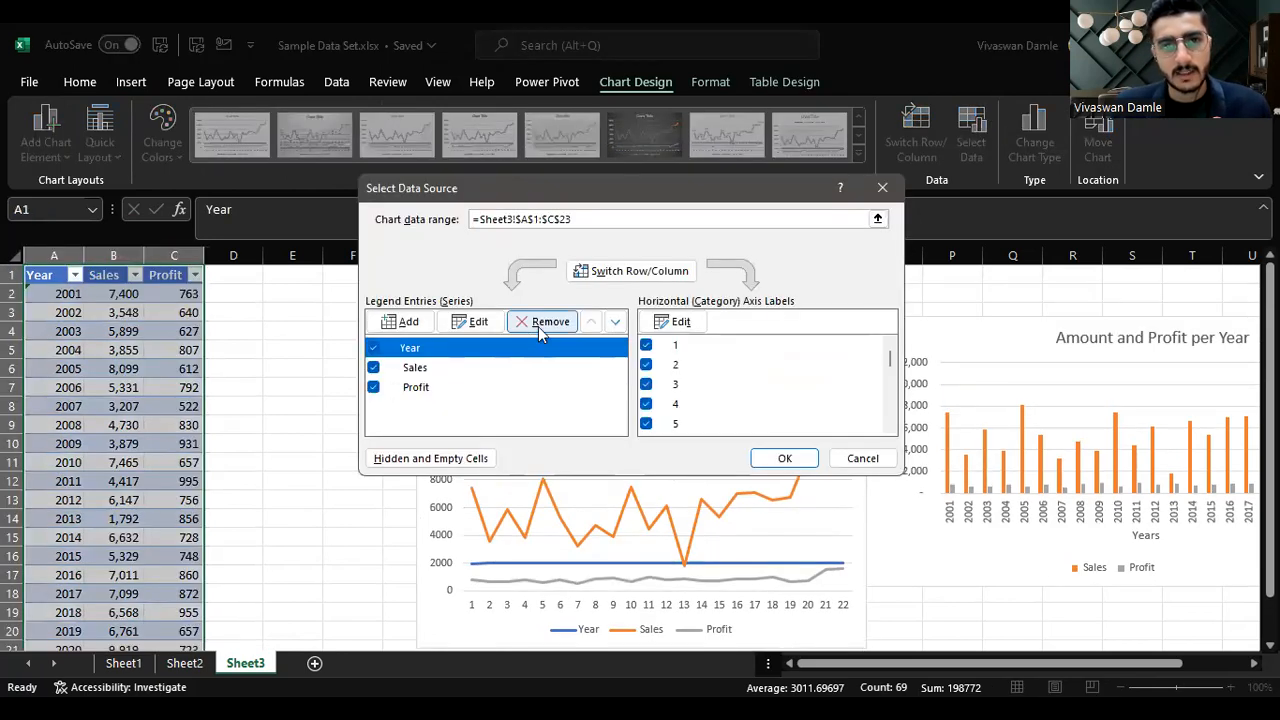
Step: Remove the Year series from the line chart and set its horizontal axis labels to Sheet3!$A$2:$A$23
left_click(541, 322)
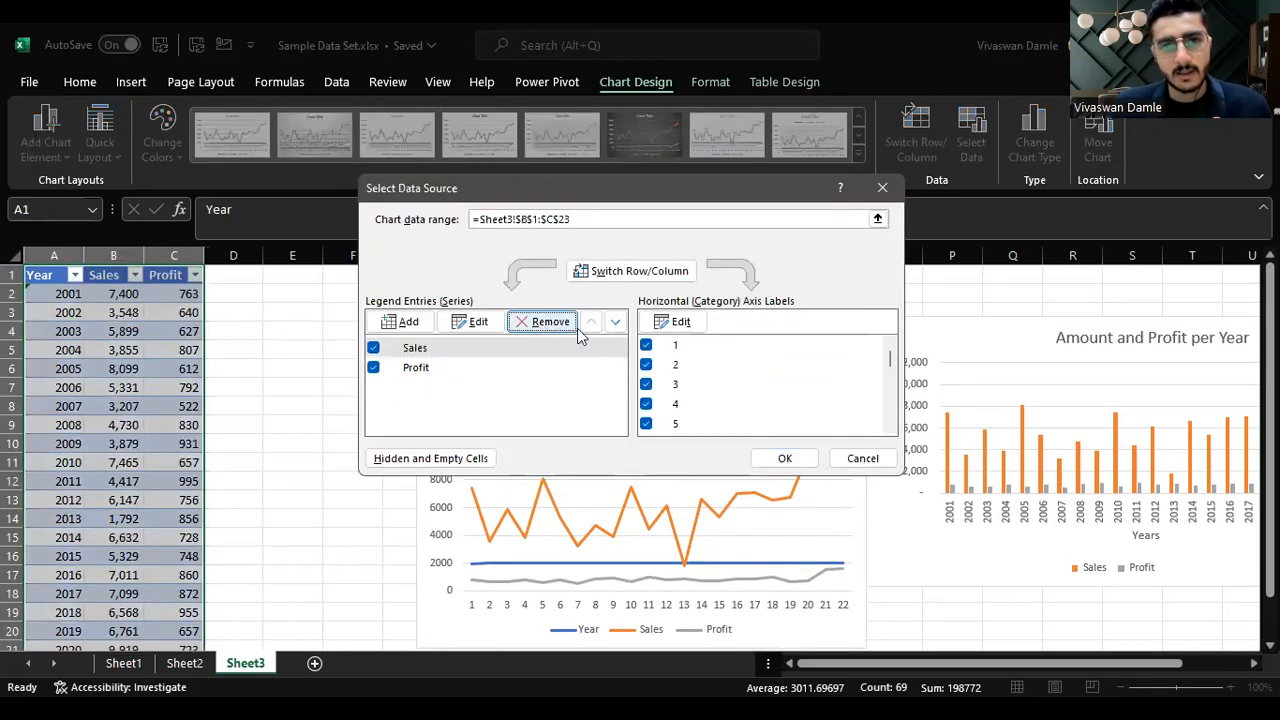
left_click(680, 322)
left_click(63, 292)
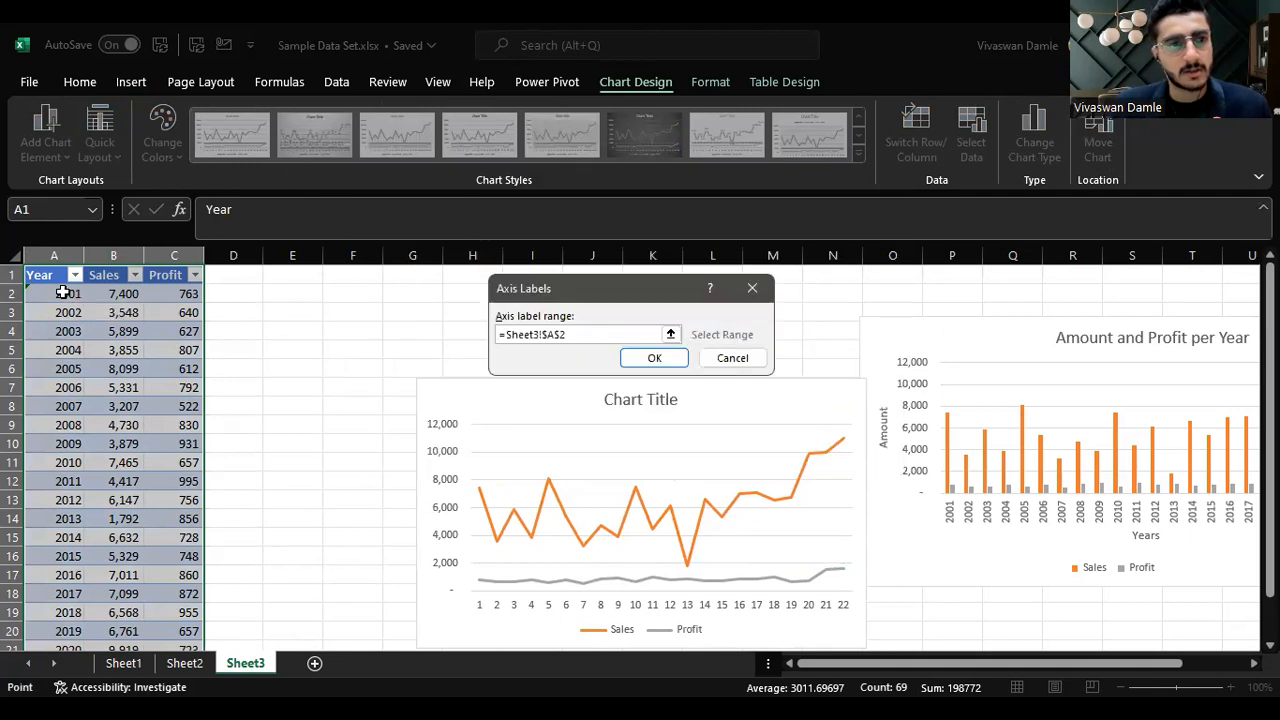
key("ctrl+shift+Down")
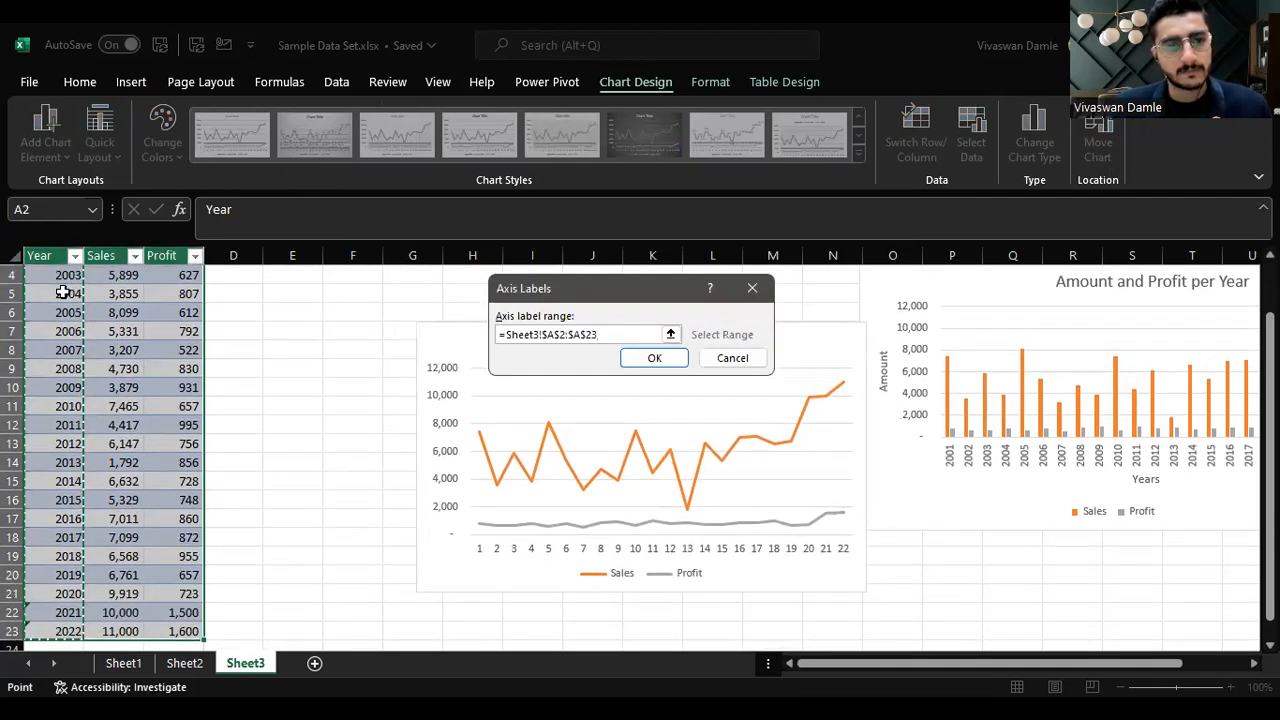
scroll(92, 286, "right", 1)
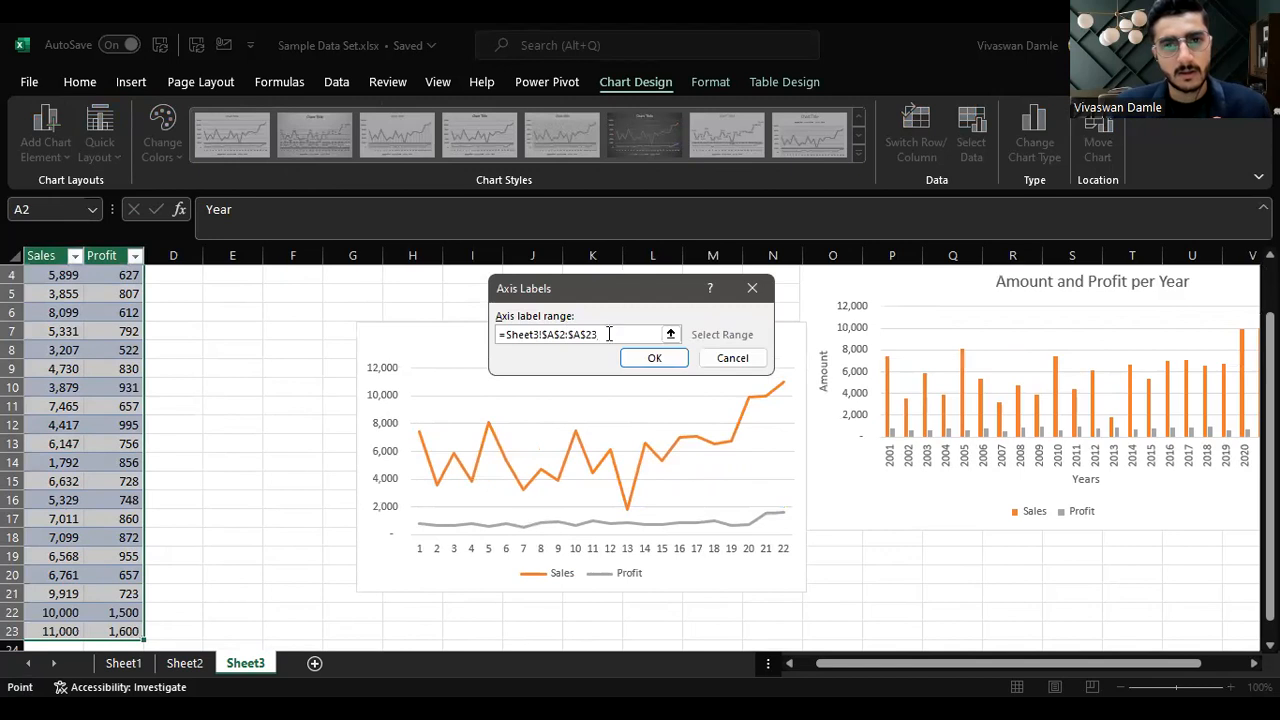
left_click(655, 360)
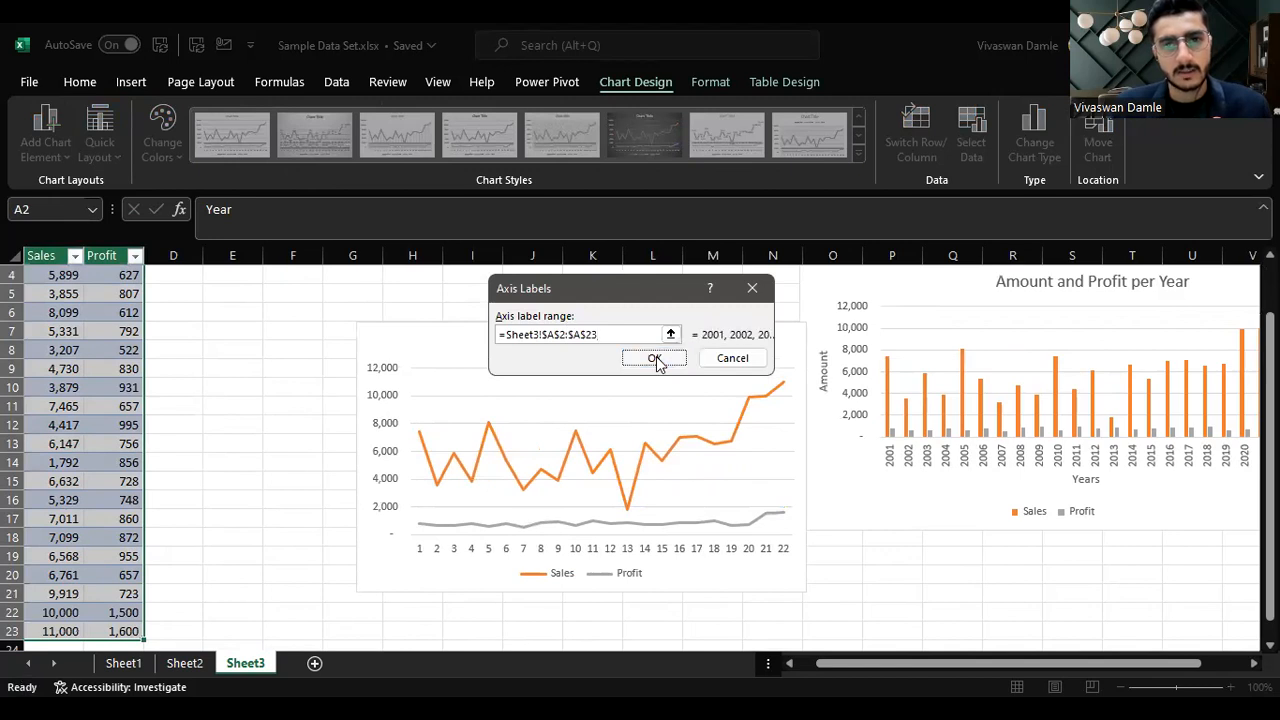
left_click(785, 456)
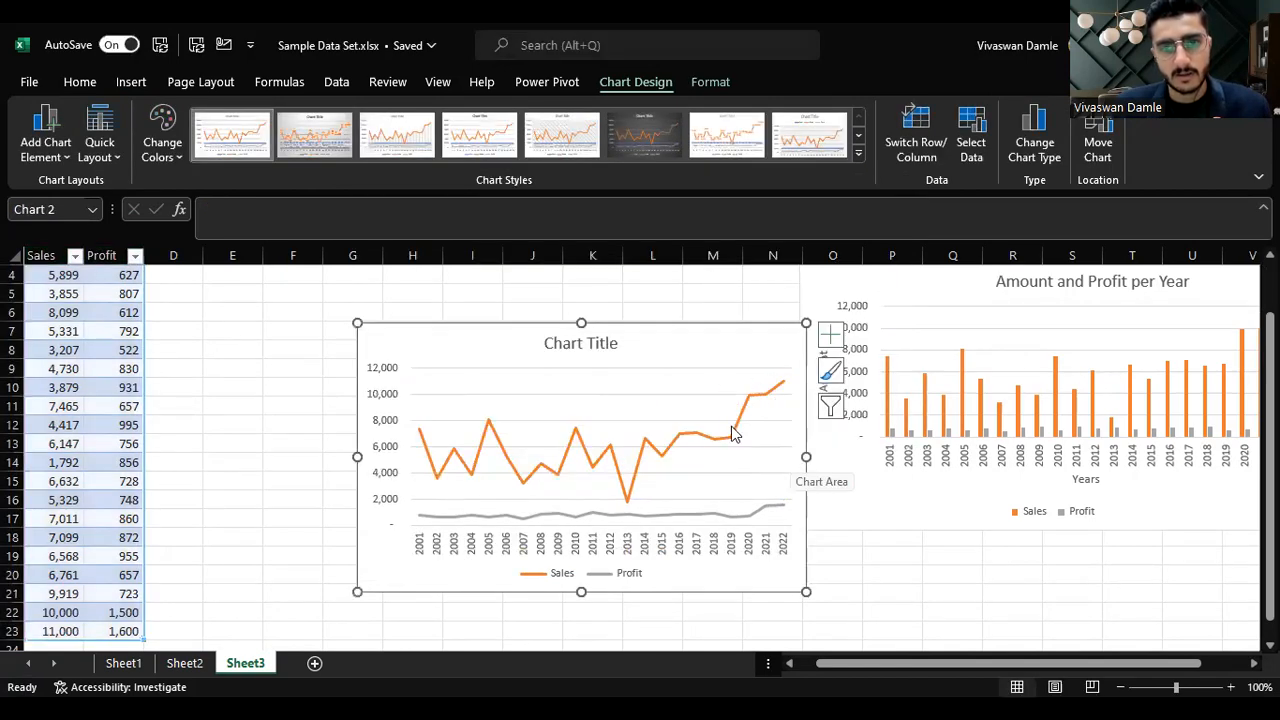
Step: Arrange the new line chart and the column chart side by side beside the table
left_click_drag(720, 335, 557, 296)
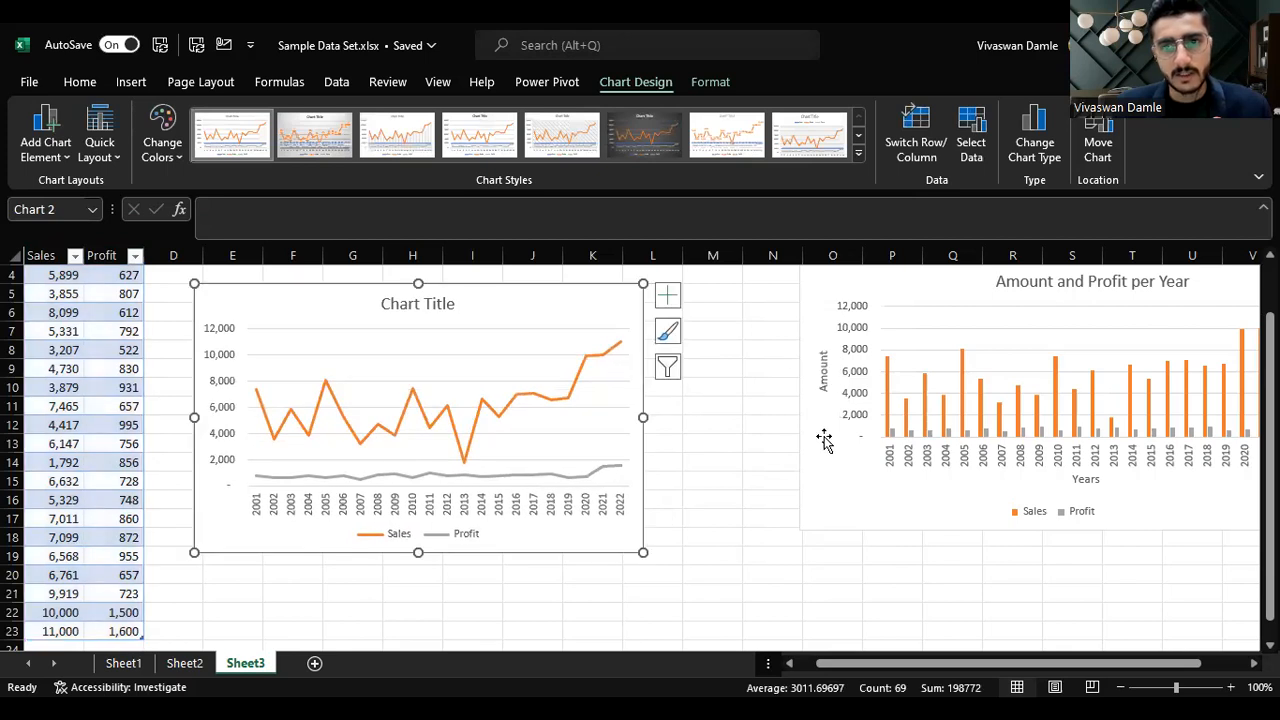
left_click_drag(816, 443, 683, 440)
left_click_drag(820, 451, 707, 478)
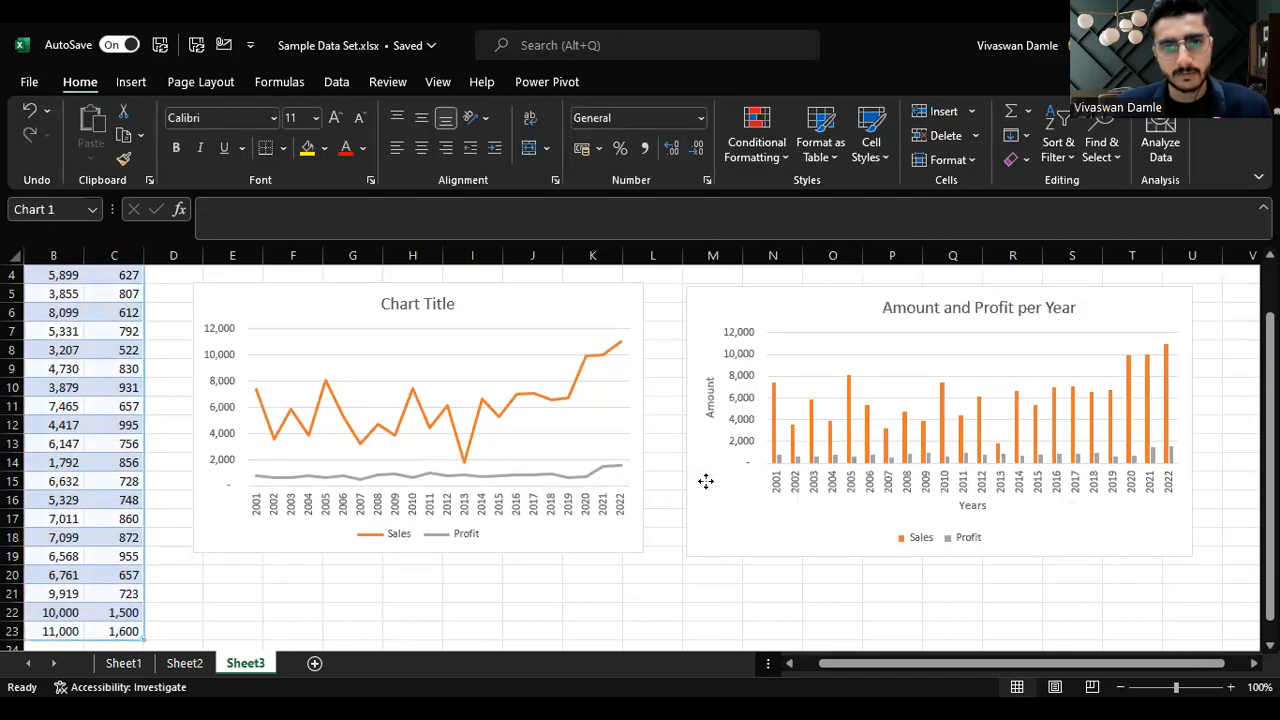
scroll(675, 482, "up", 1)
left_click_drag(694, 363, 689, 355)
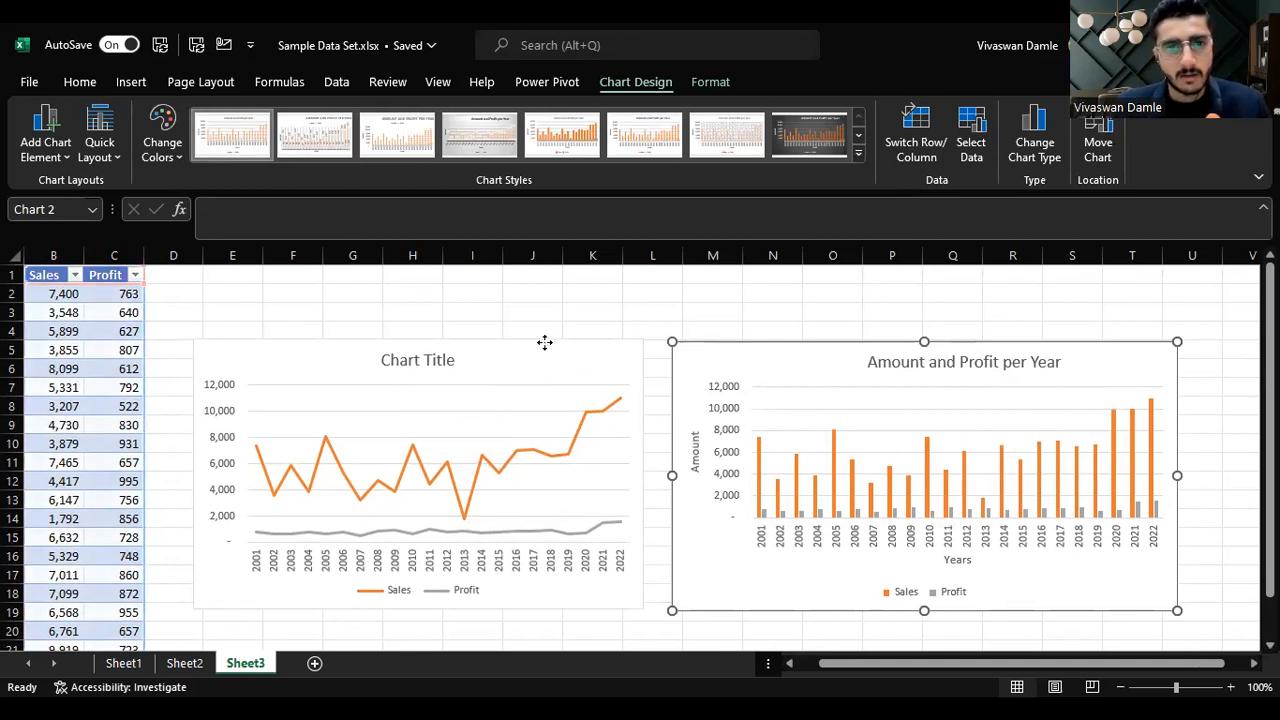
left_click(522, 348)
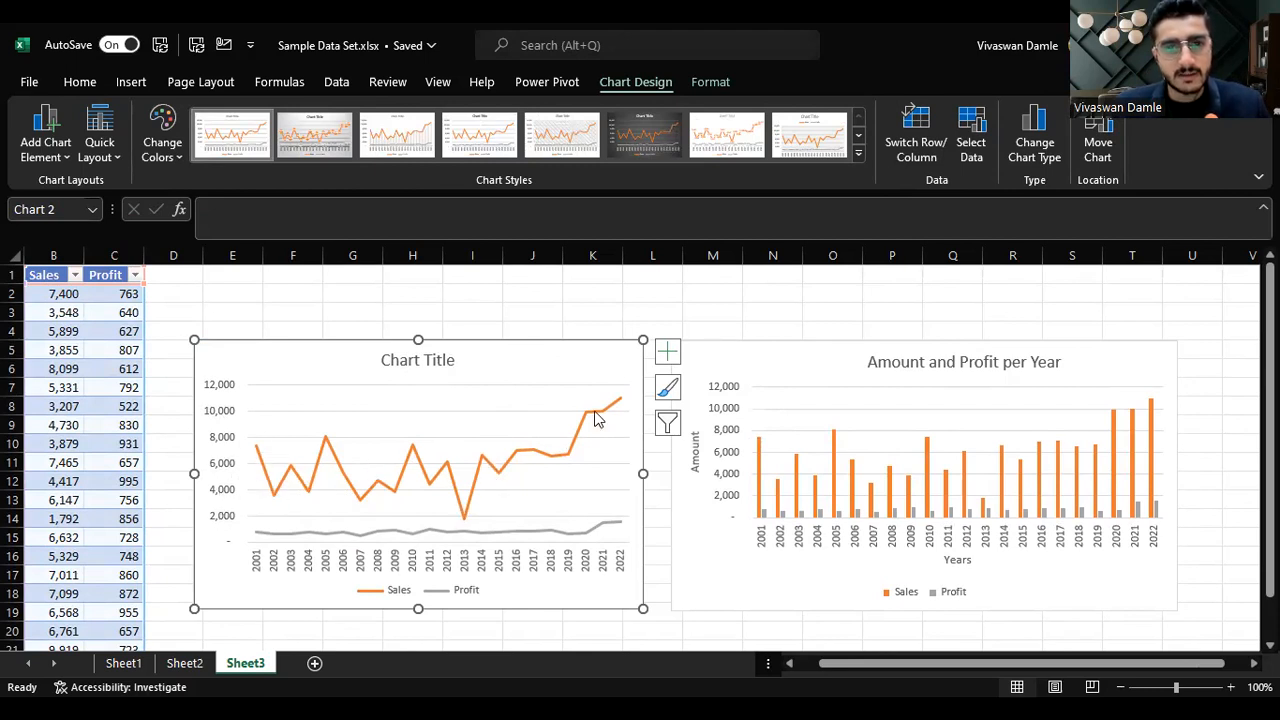
left_click_drag(817, 666, 729, 640)
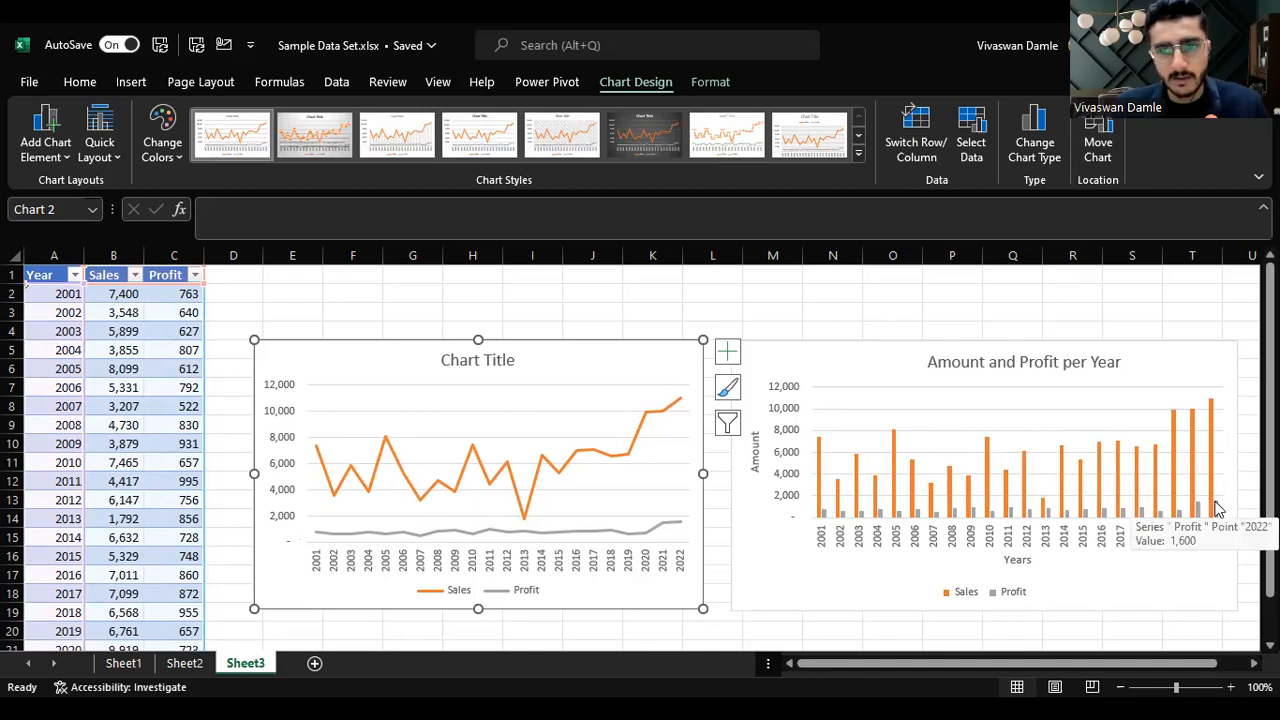
Step: Change the line chart to a Combo chart with Sales and Profit as lines and Profit on the secondary axis
left_click(681, 524)
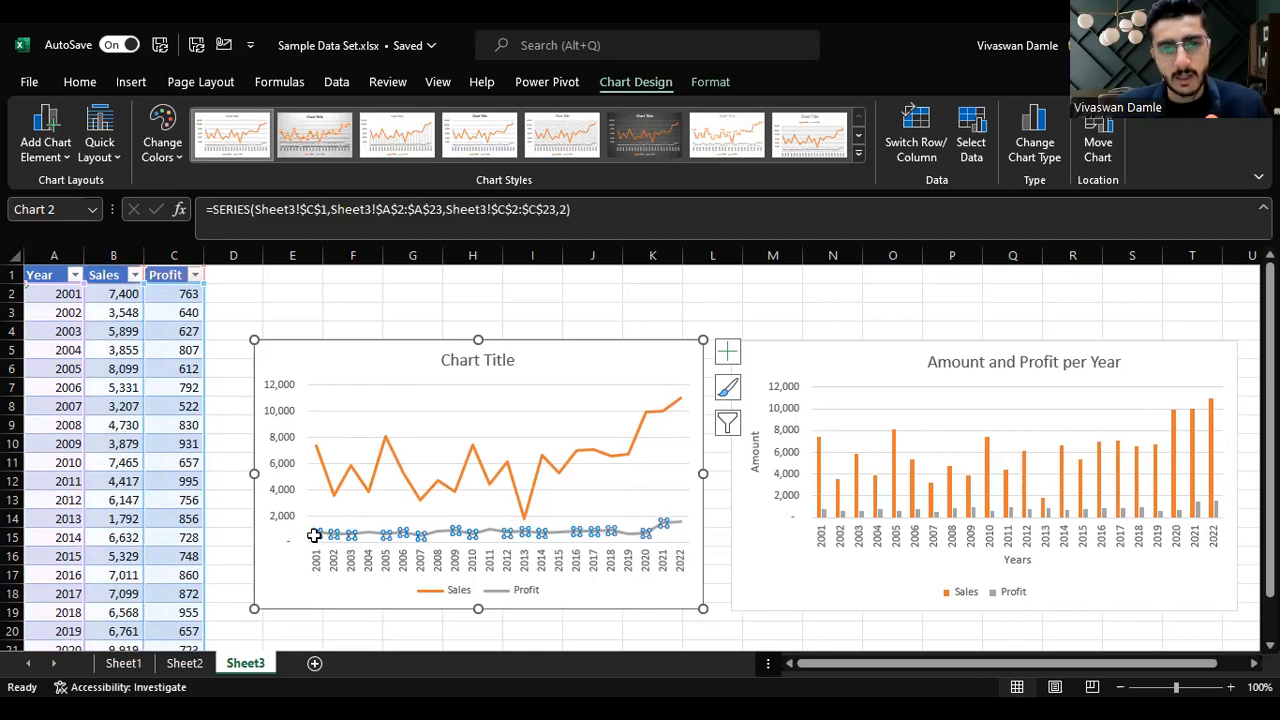
left_click(678, 524)
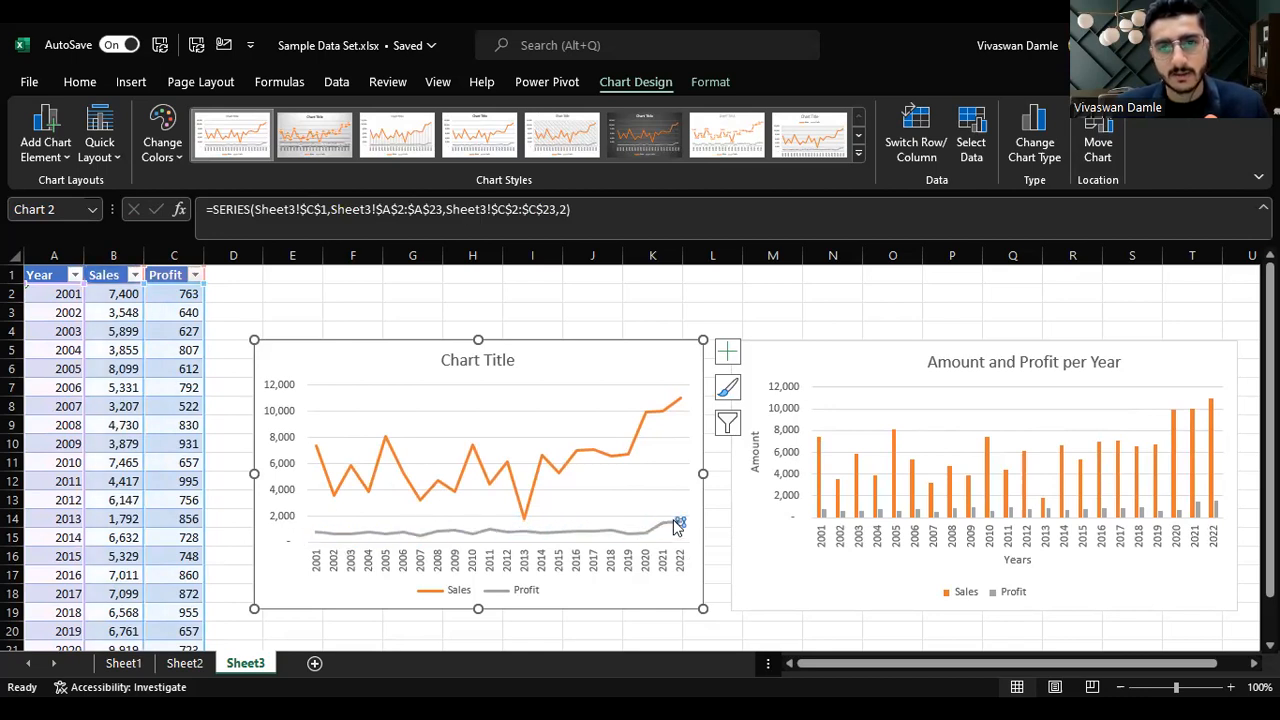
left_click(666, 588)
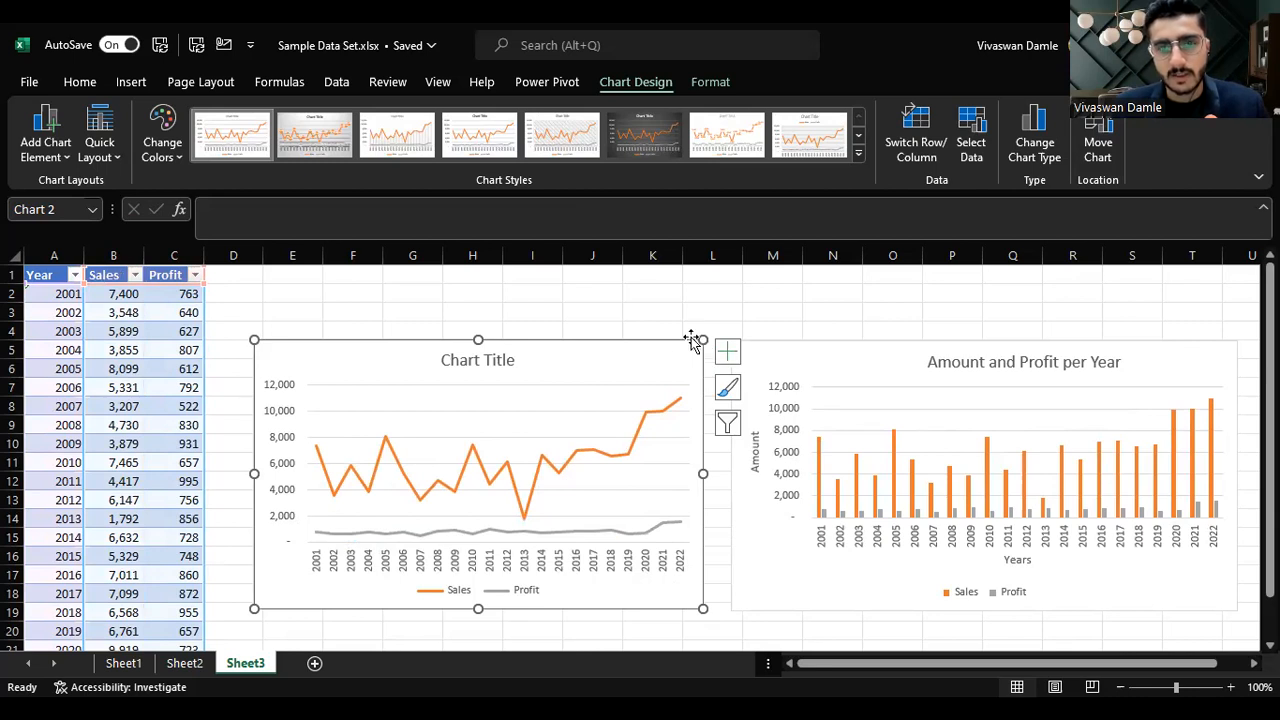
left_click(1054, 146)
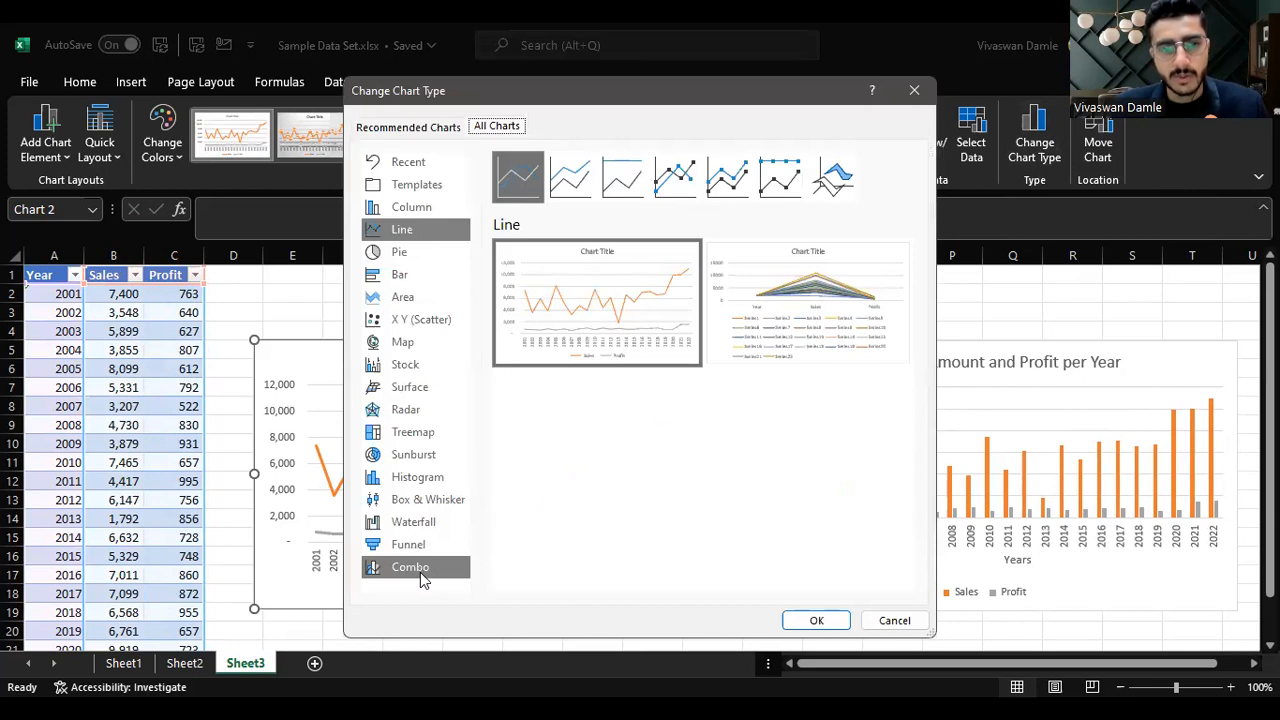
left_click(420, 568)
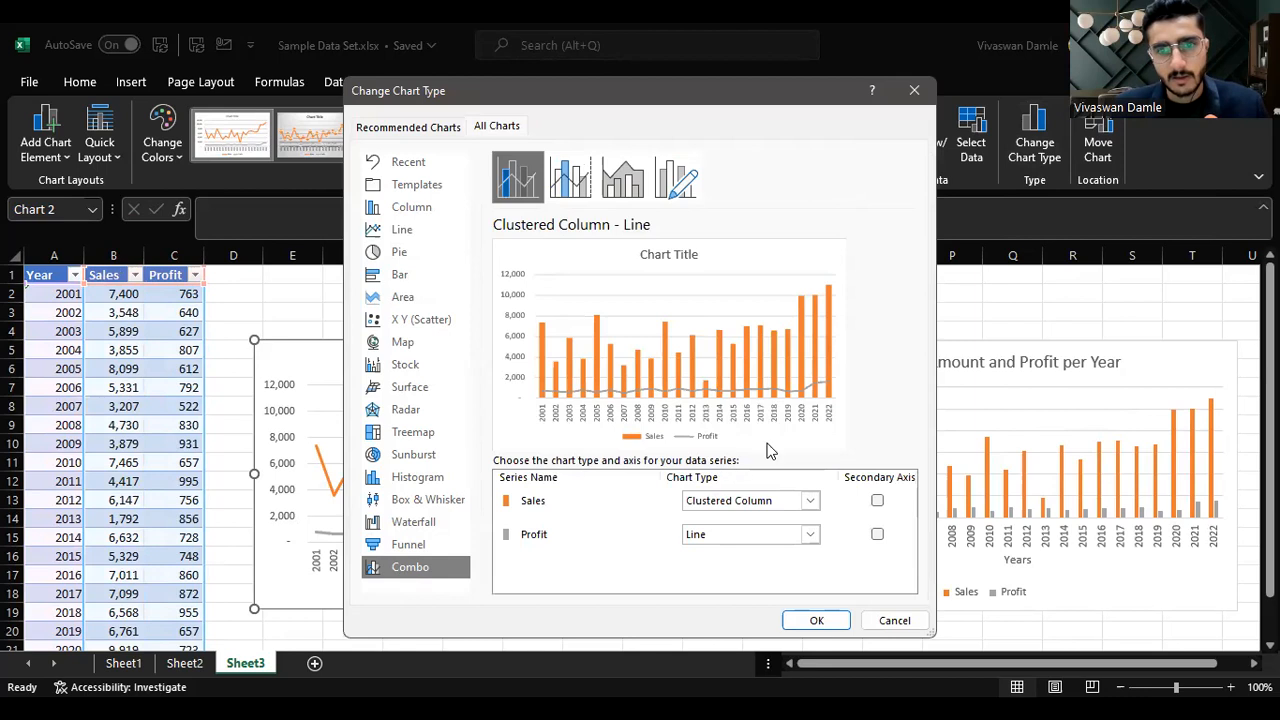
left_click(788, 501)
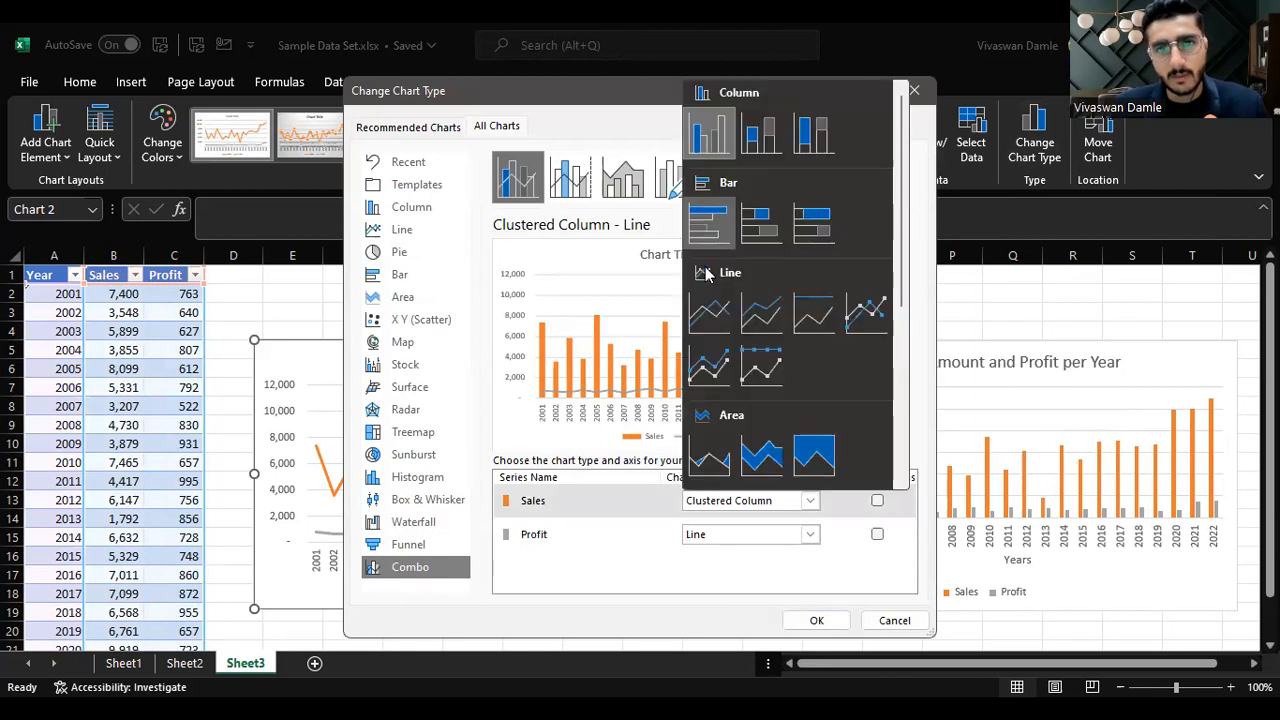
left_click(709, 310)
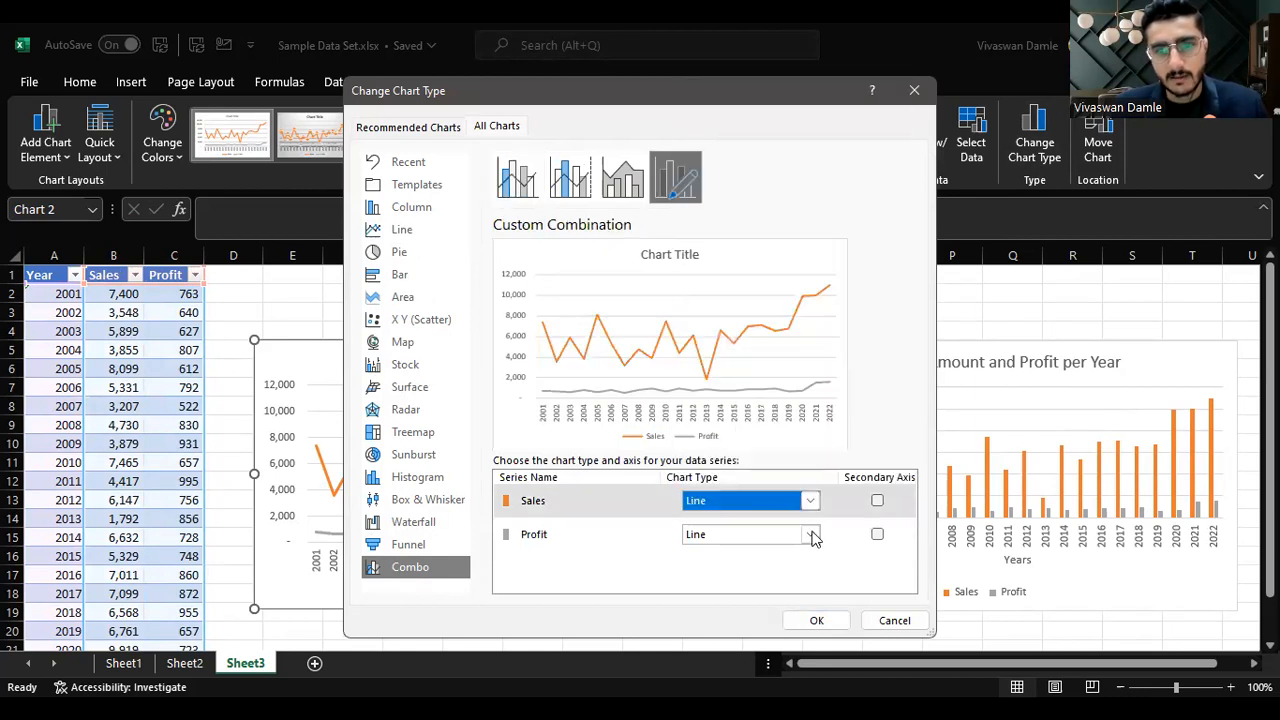
left_click(877, 537)
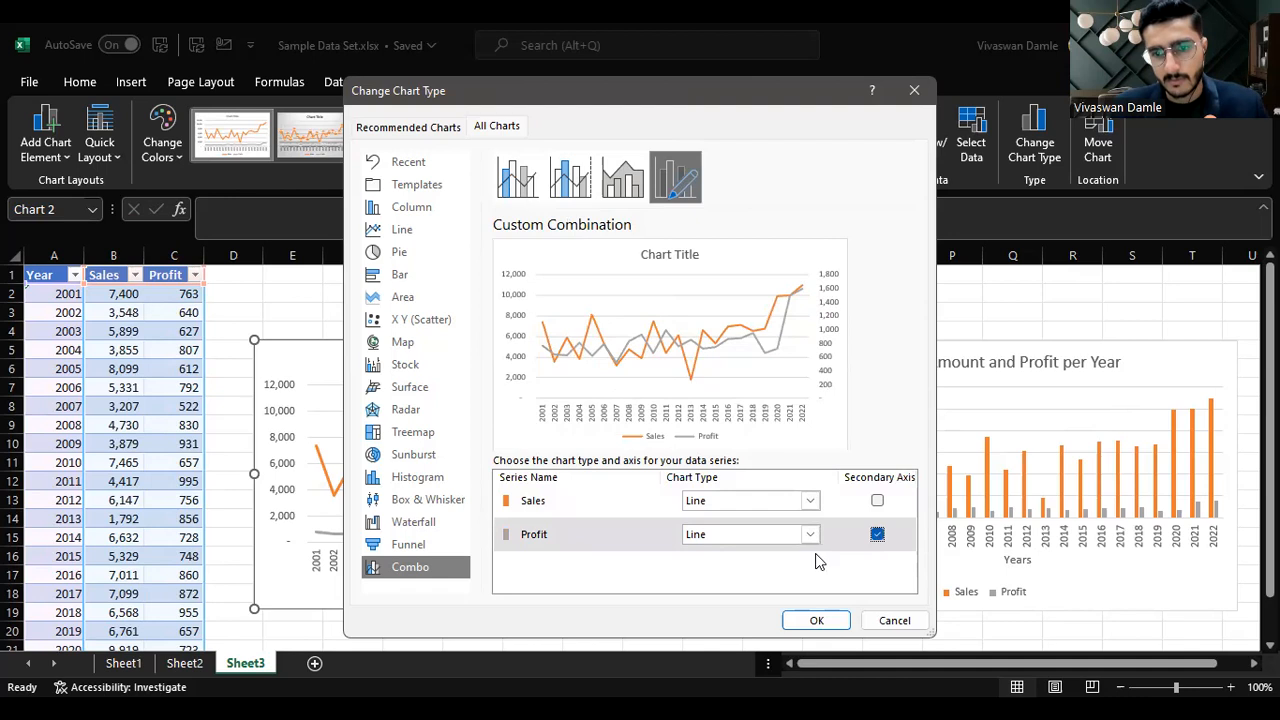
left_click(817, 620)
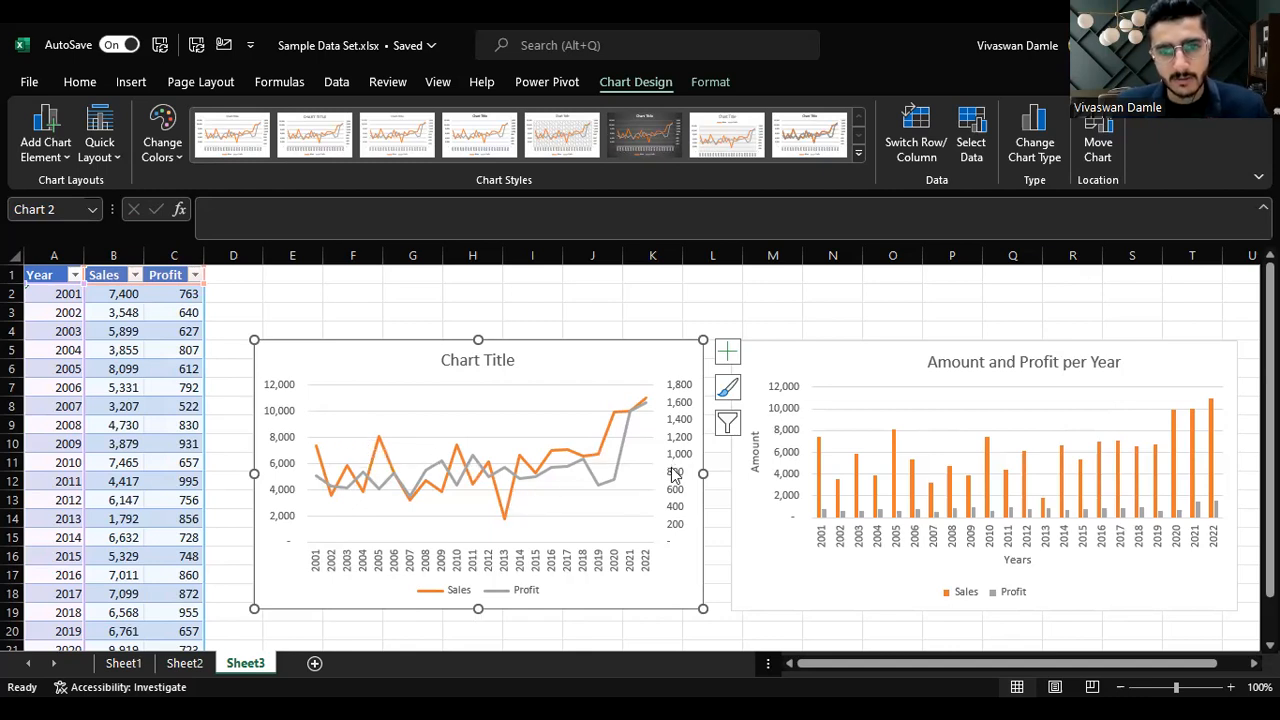
Step: Clear the table contents for the years 2011 to 2022 in A12:C23
left_click(52, 480)
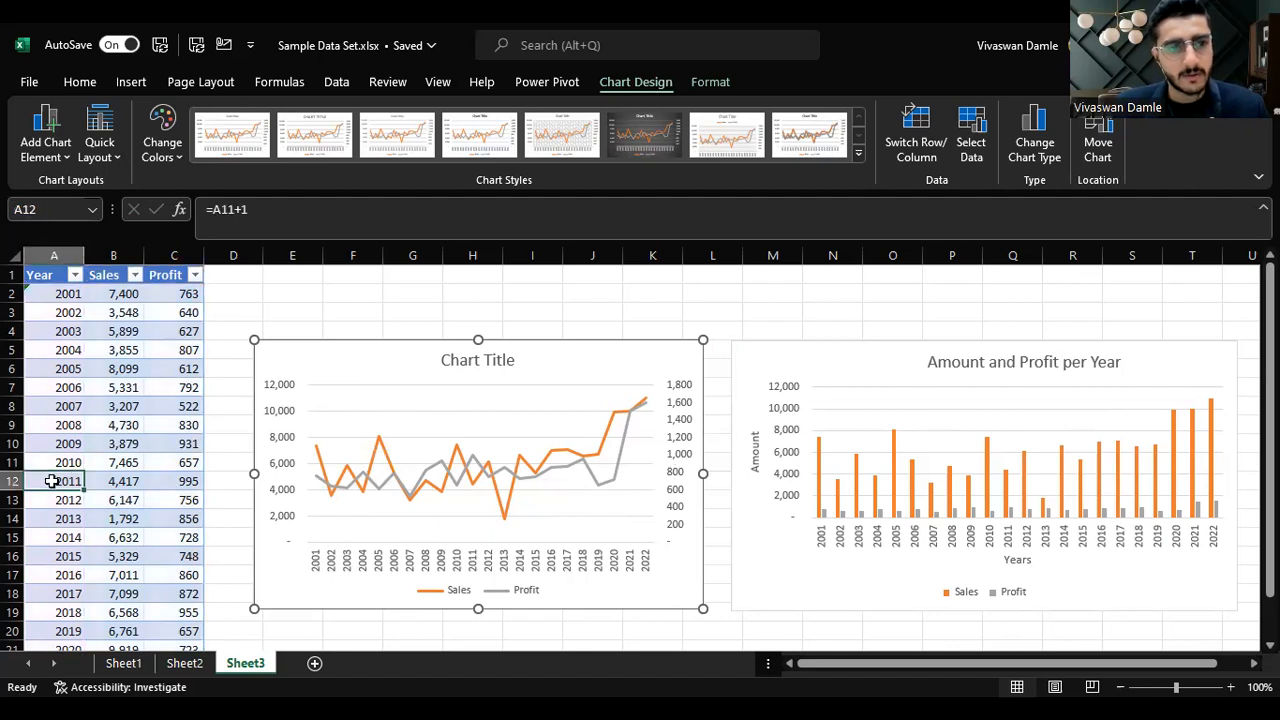
key("ctrl+shift+Right")
key("ctrl+shift+Down")
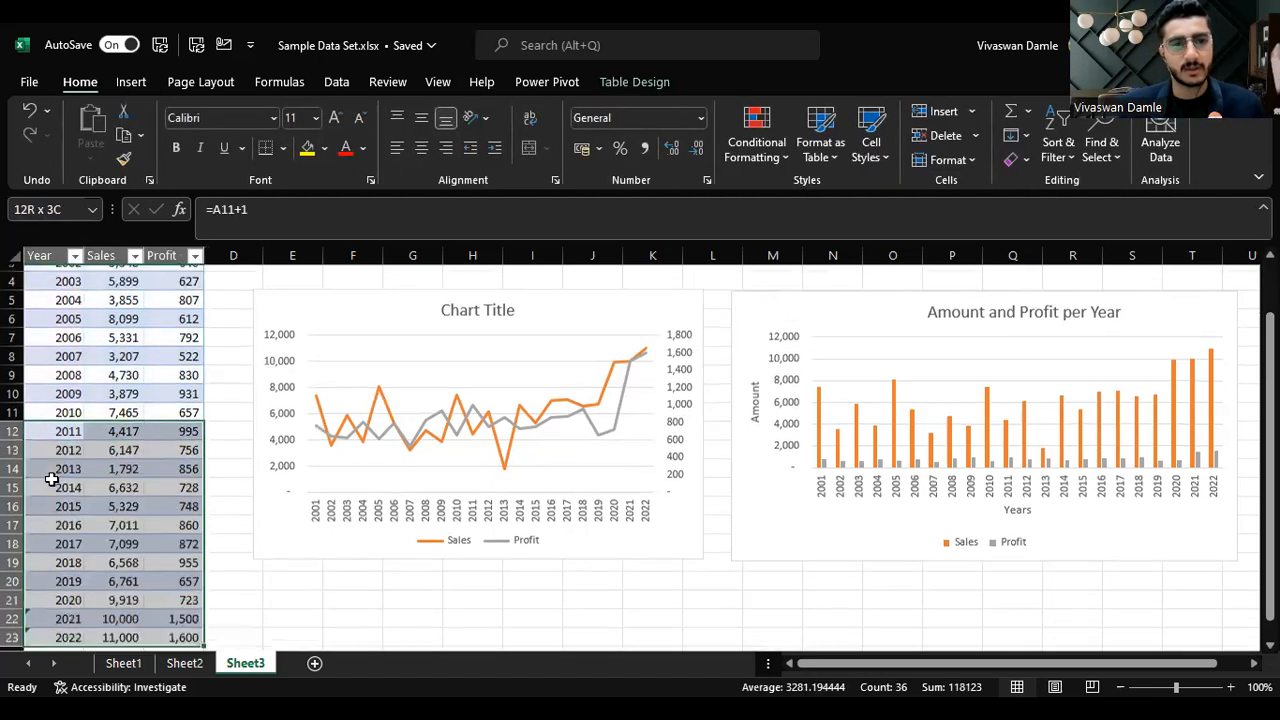
key("Delete")
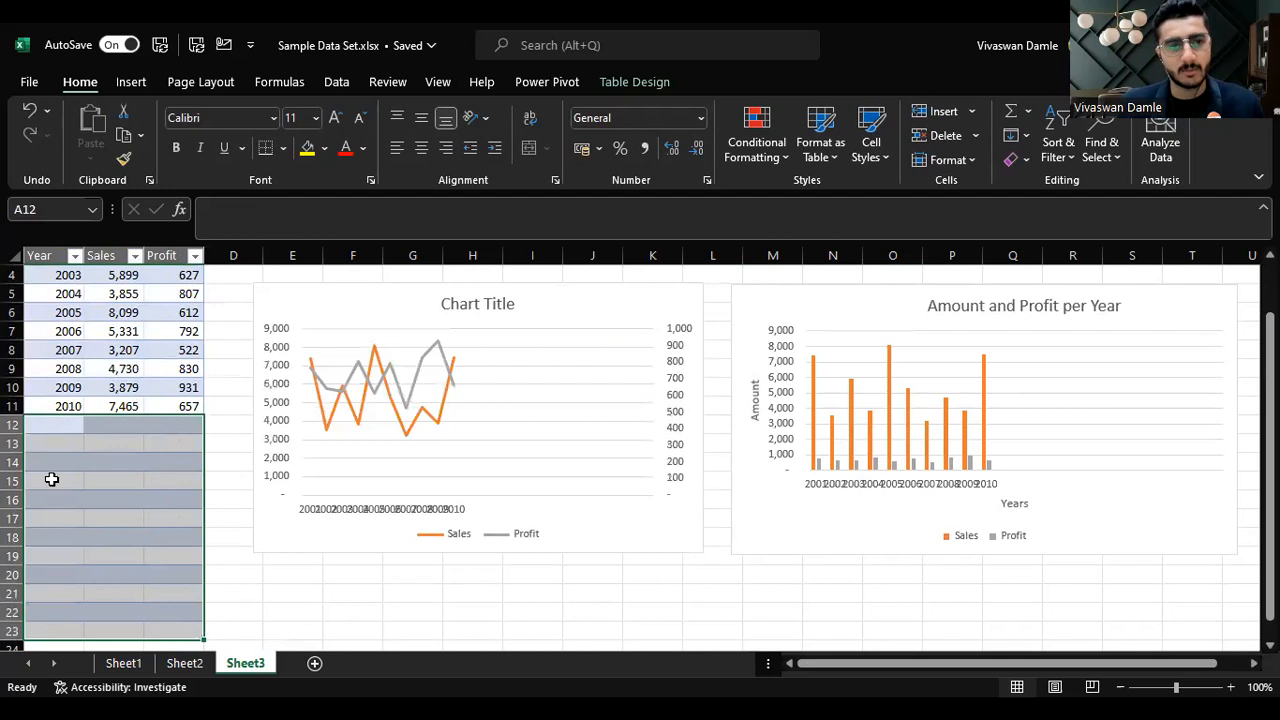
Step: Delete the emptied table rows 12 to 23 so the table ends at 2010
key("Up")
key("Down")
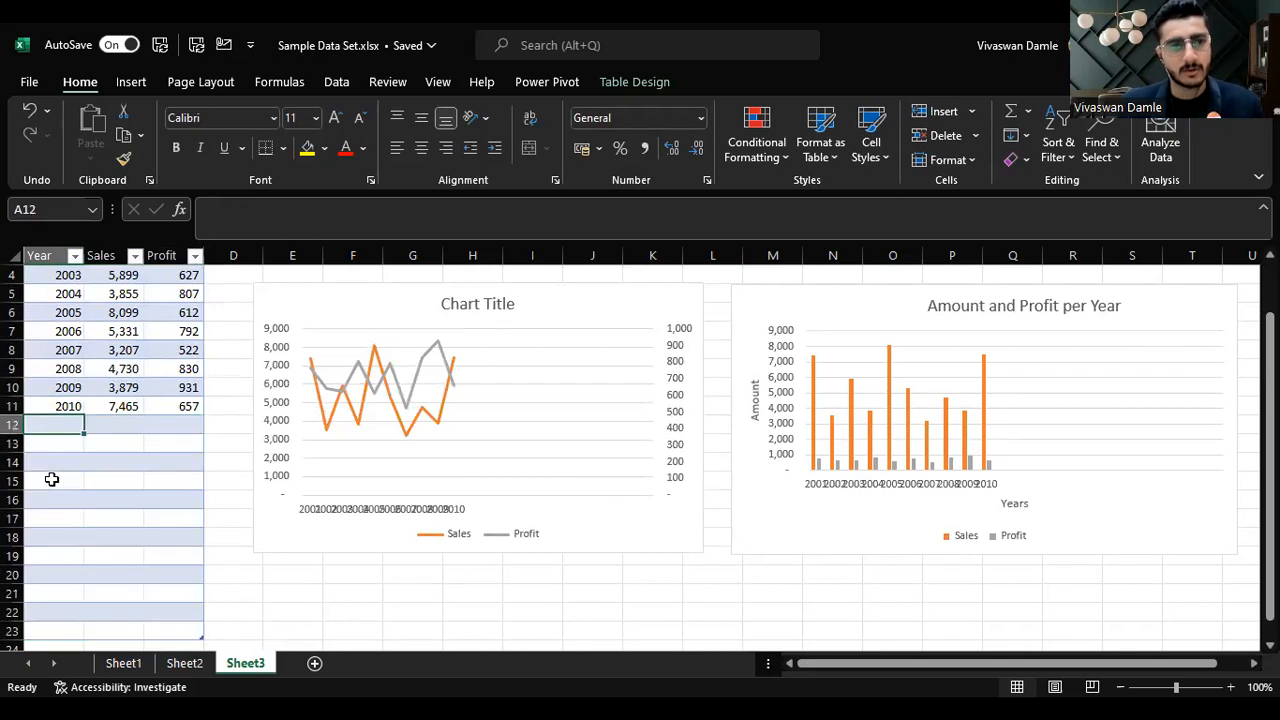
key("shift+Right")
key("shift+Down")
key("shift+Right")
key("shift+Down")
key("shift+Down")
key("shift+Down")
key("shift+Down")
key("shift+Down")
key("shift+Down")
key("shift+Down")
key("shift+Down")
key("shift+Down")
key("shift+Down")
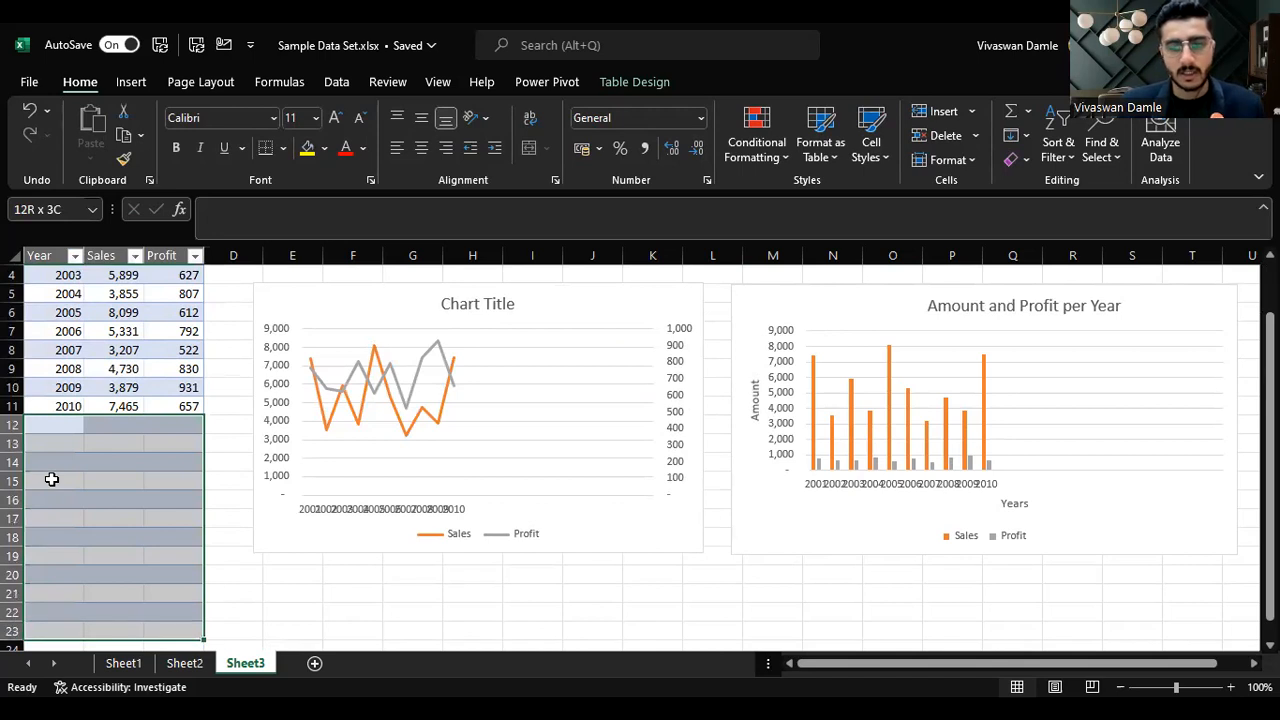
key("ctrl+minus")
key("Up")
key("Up")
key("Up")
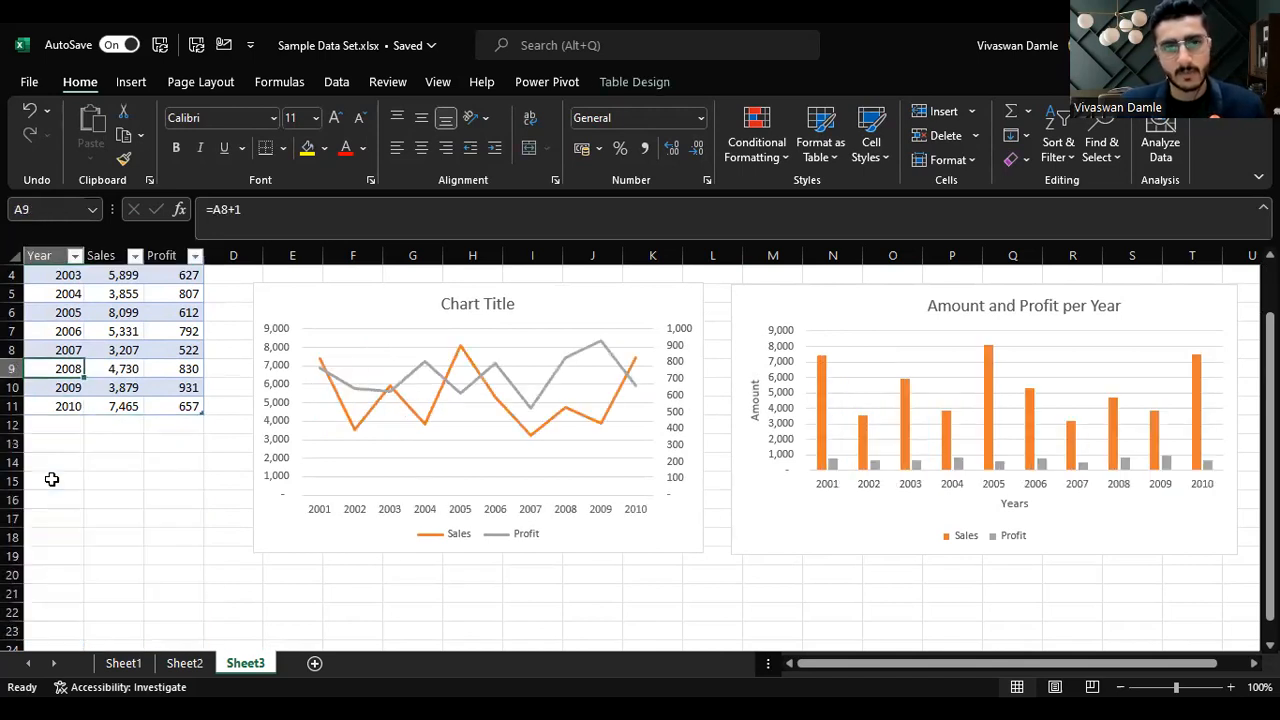
scroll(146, 500, "up", 1)
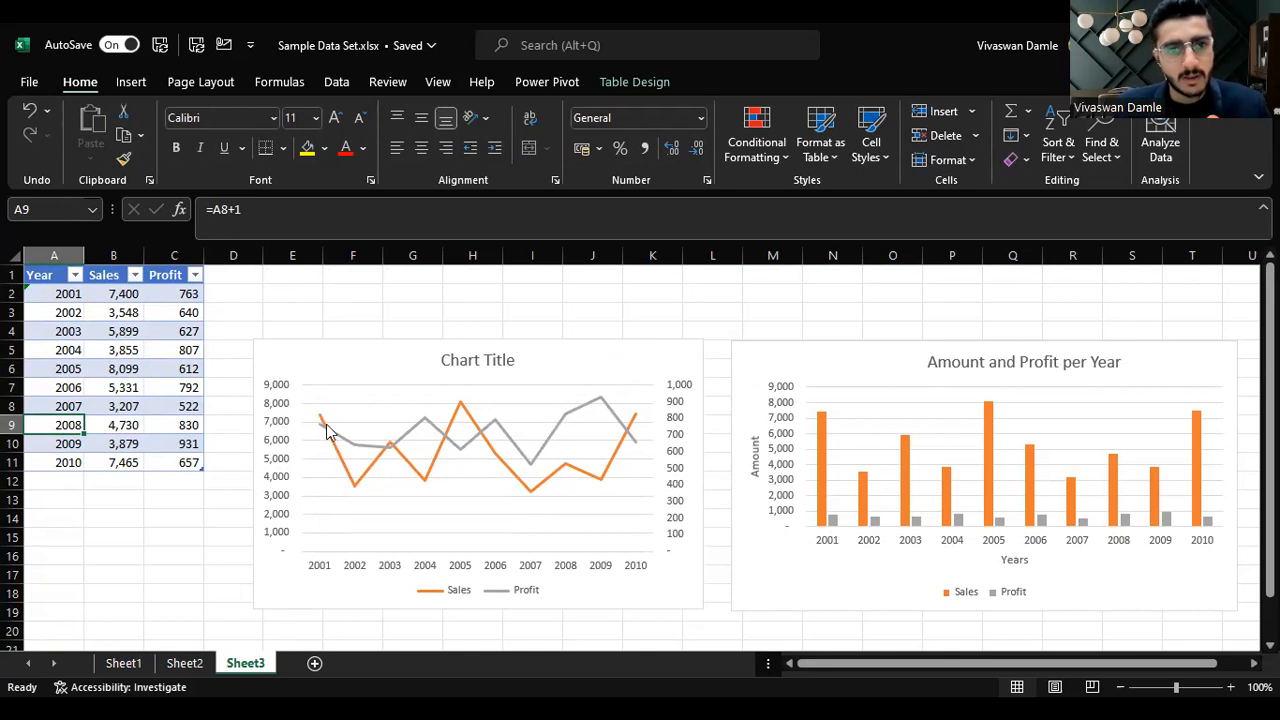
Step: Change the column chart to a Clustered Column - Line combo with Profit as a line on the secondary axis
mouse_move(358, 450)
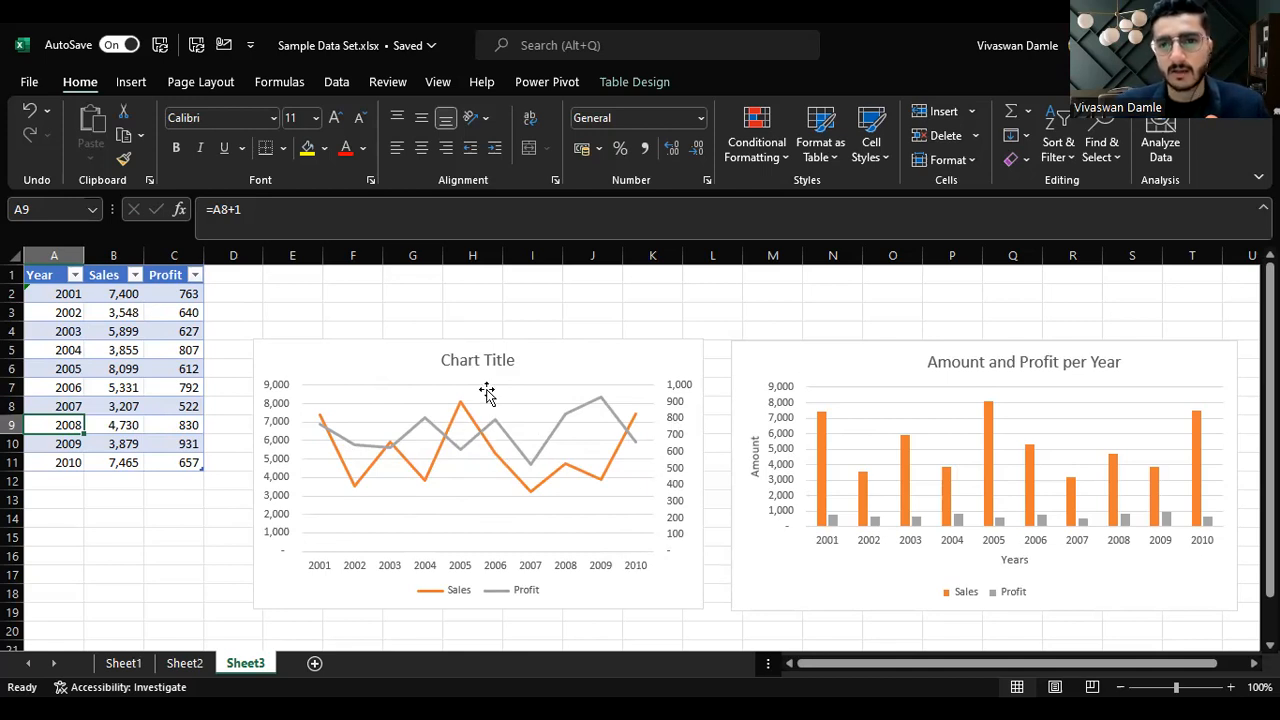
left_click(698, 353)
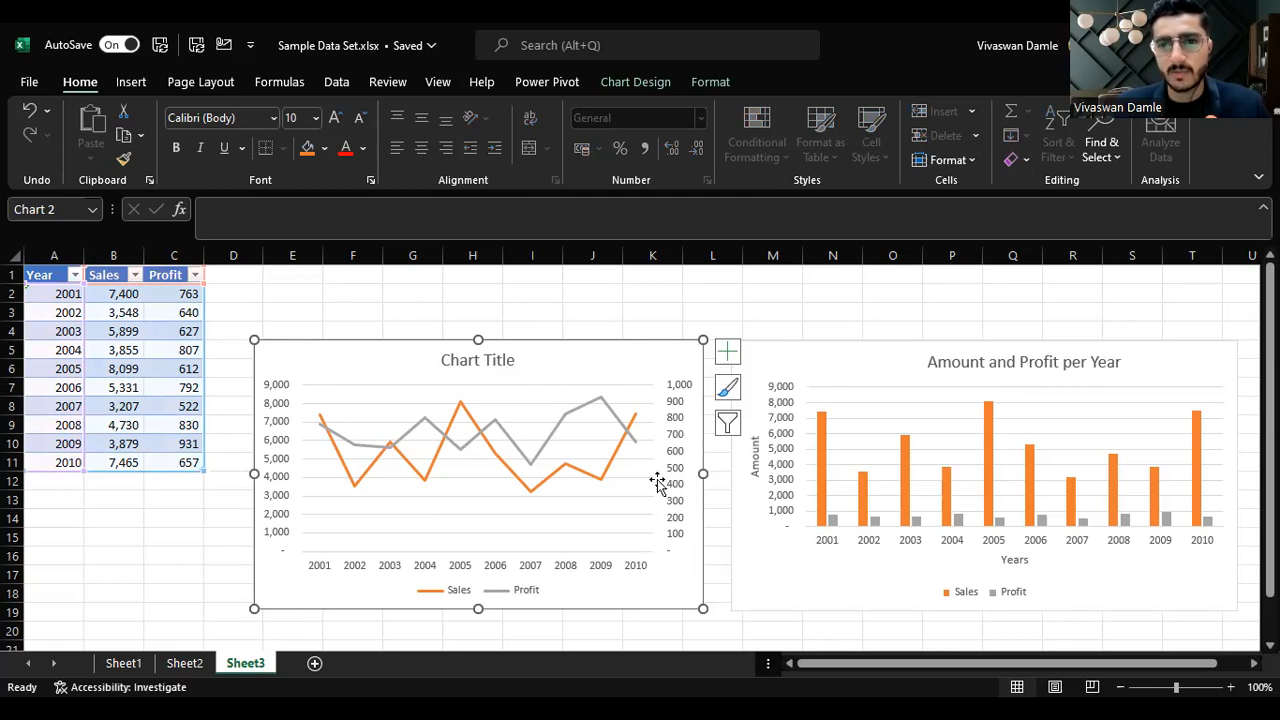
left_click(772, 347)
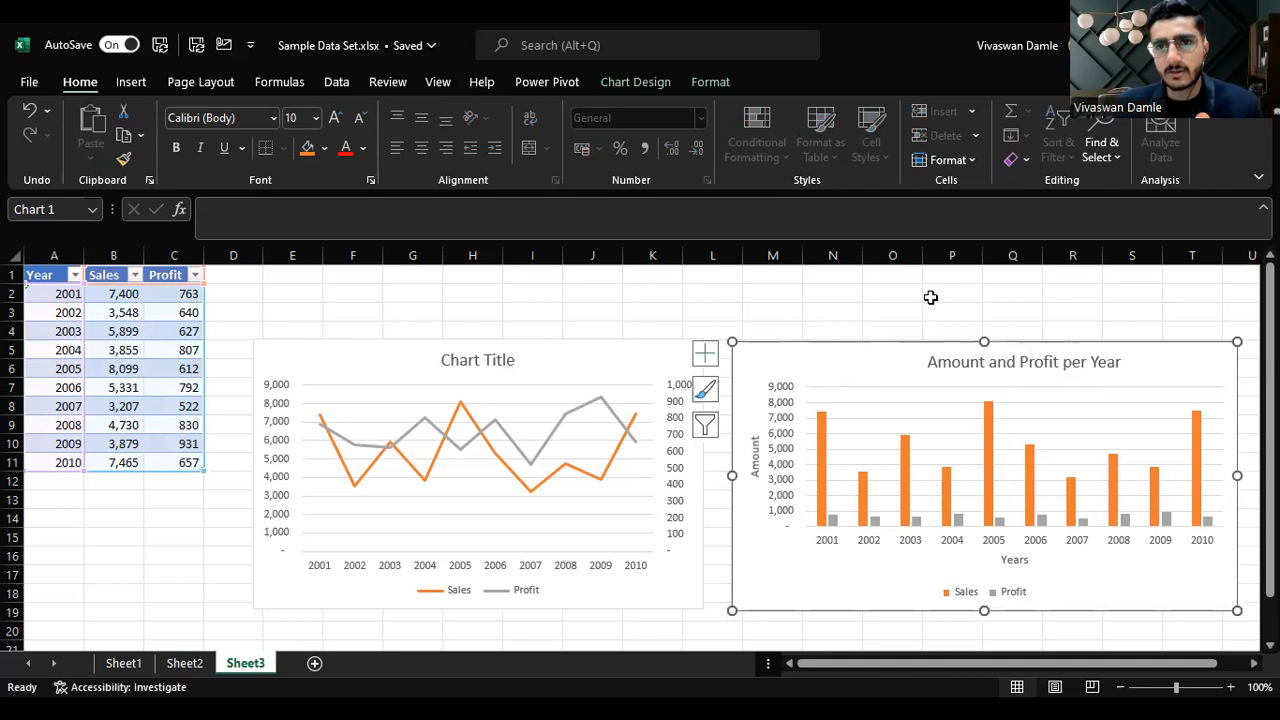
left_click(650, 83)
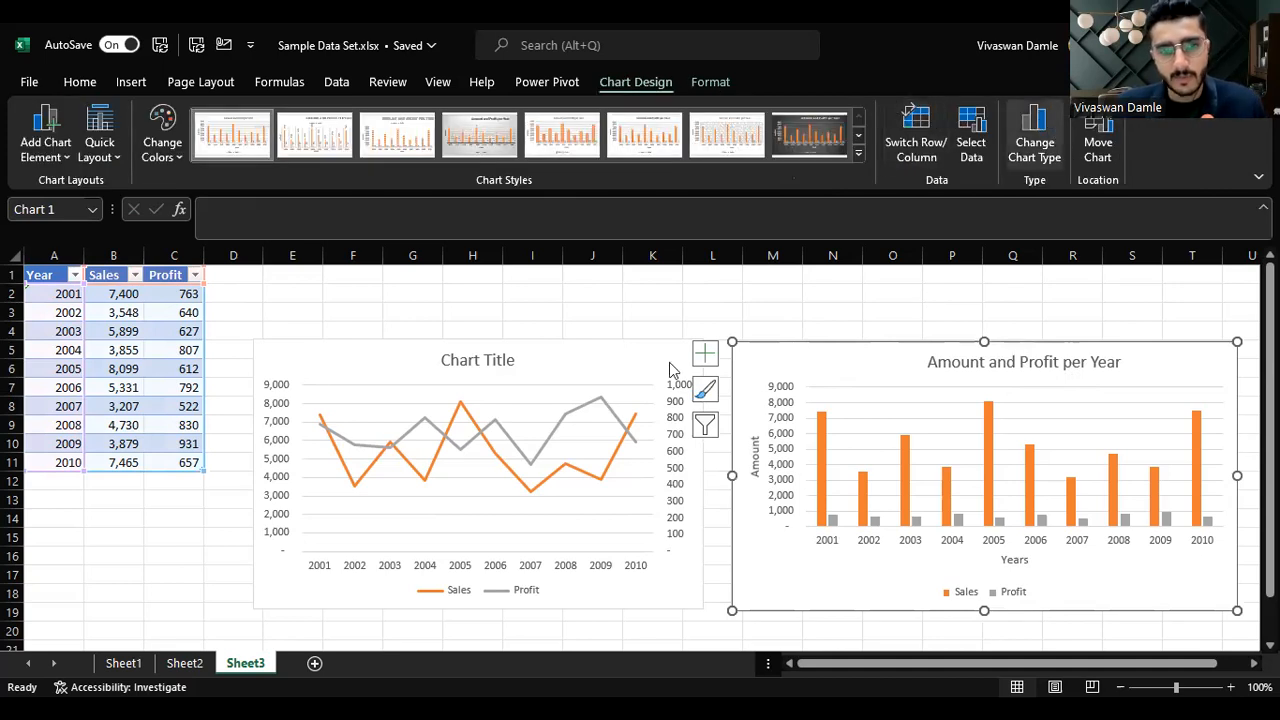
left_click(421, 562)
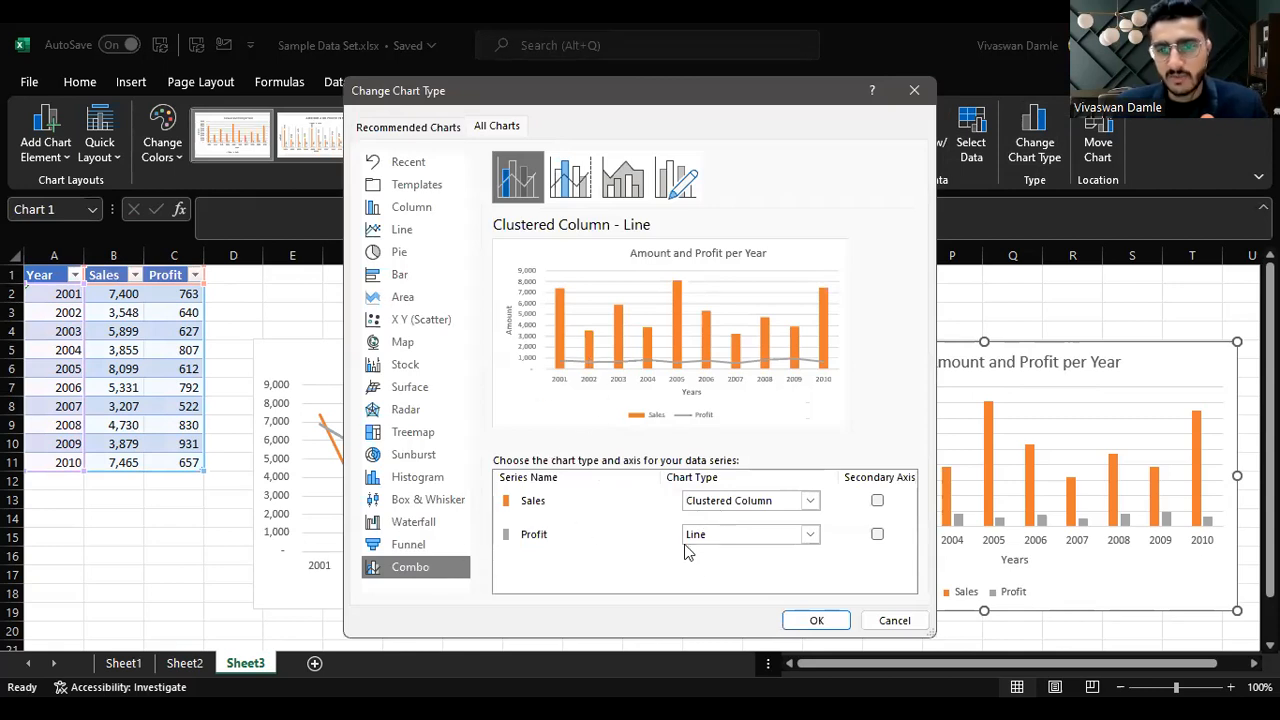
left_click(750, 537)
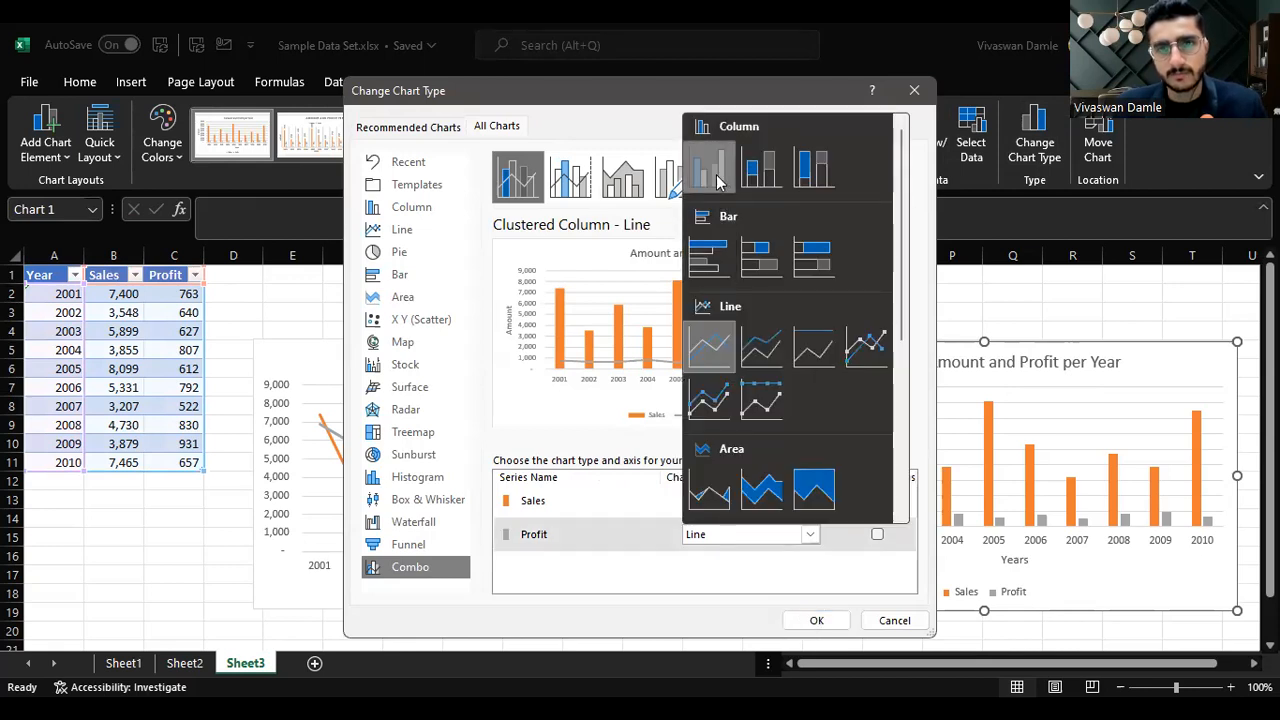
left_click(717, 180)
left_click(877, 536)
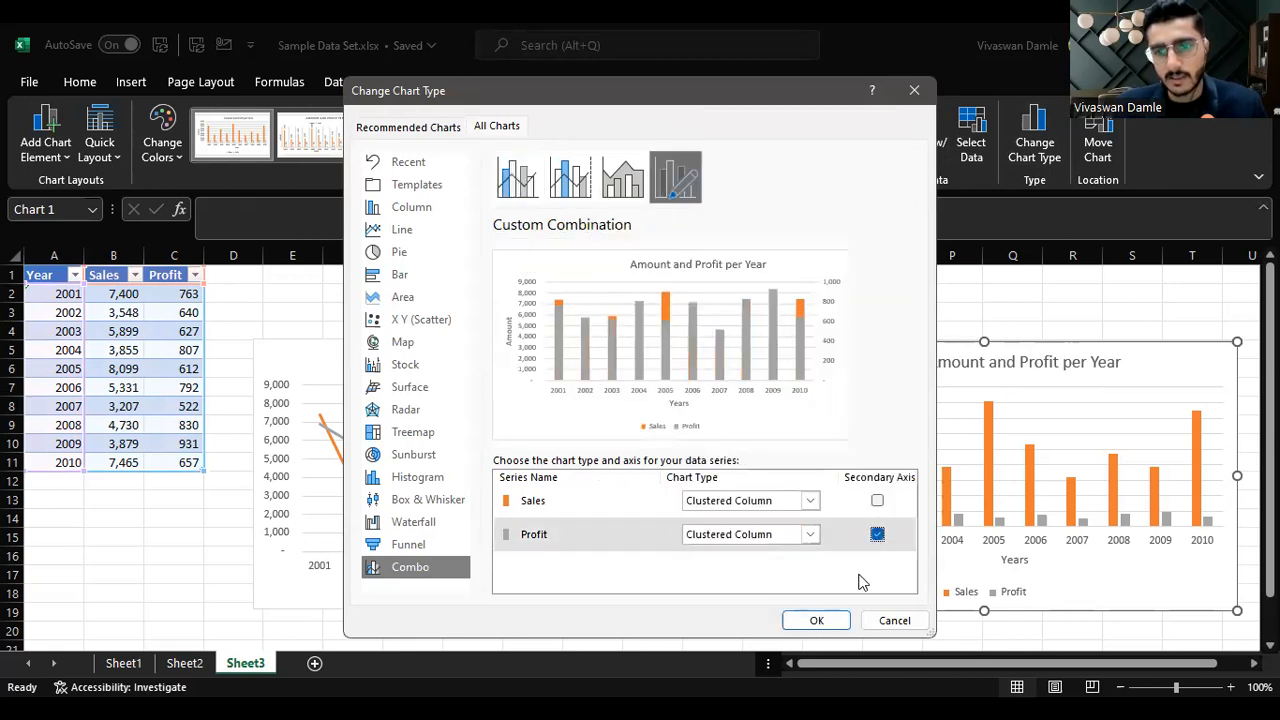
left_click(540, 192)
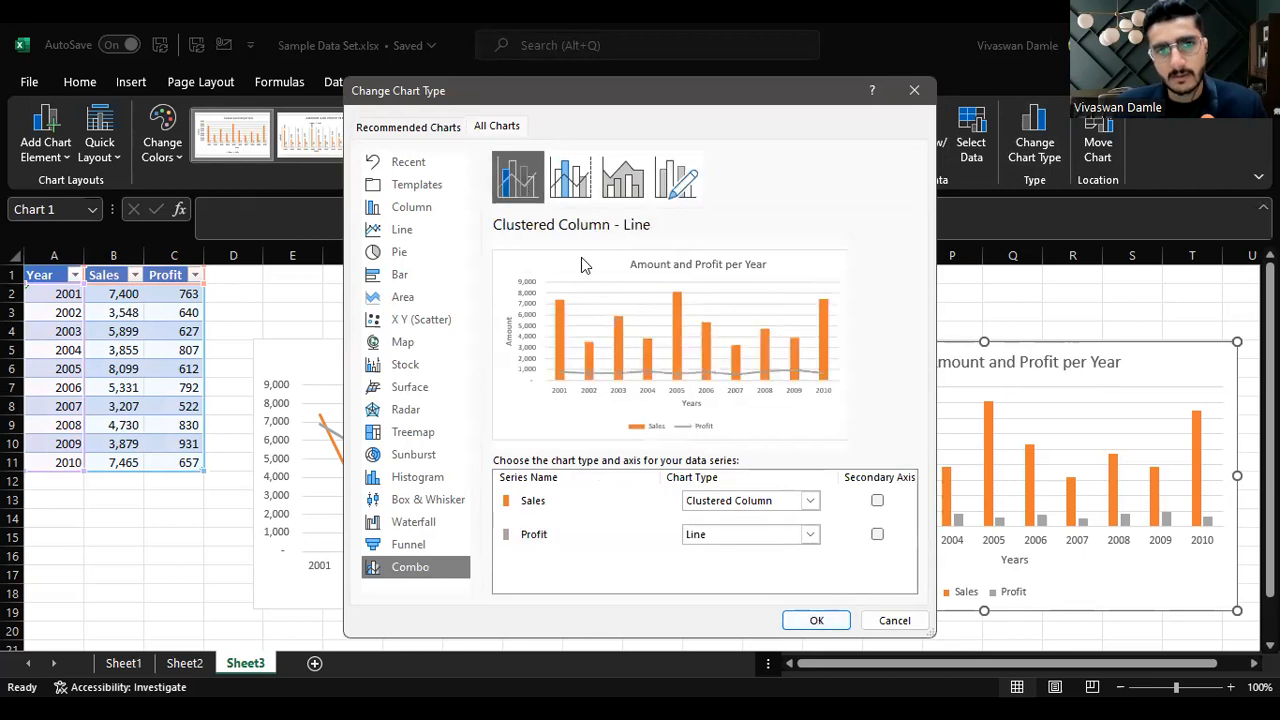
left_click(755, 535)
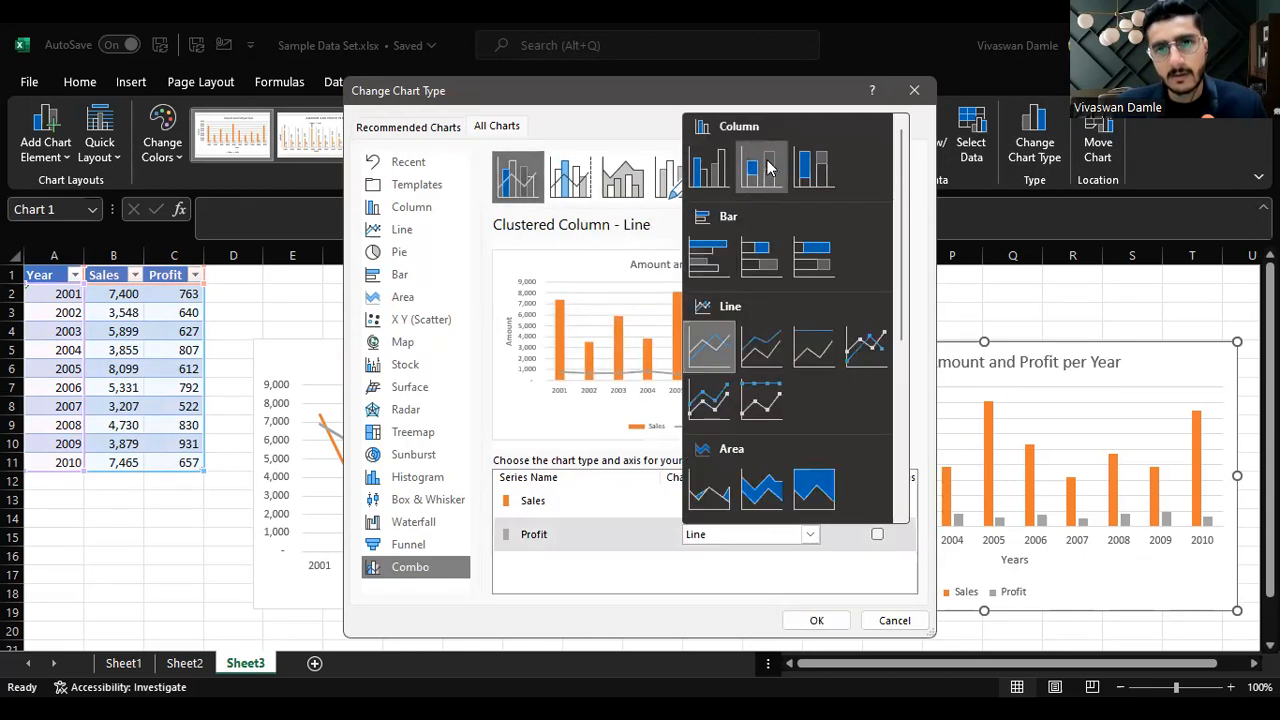
left_click(707, 172)
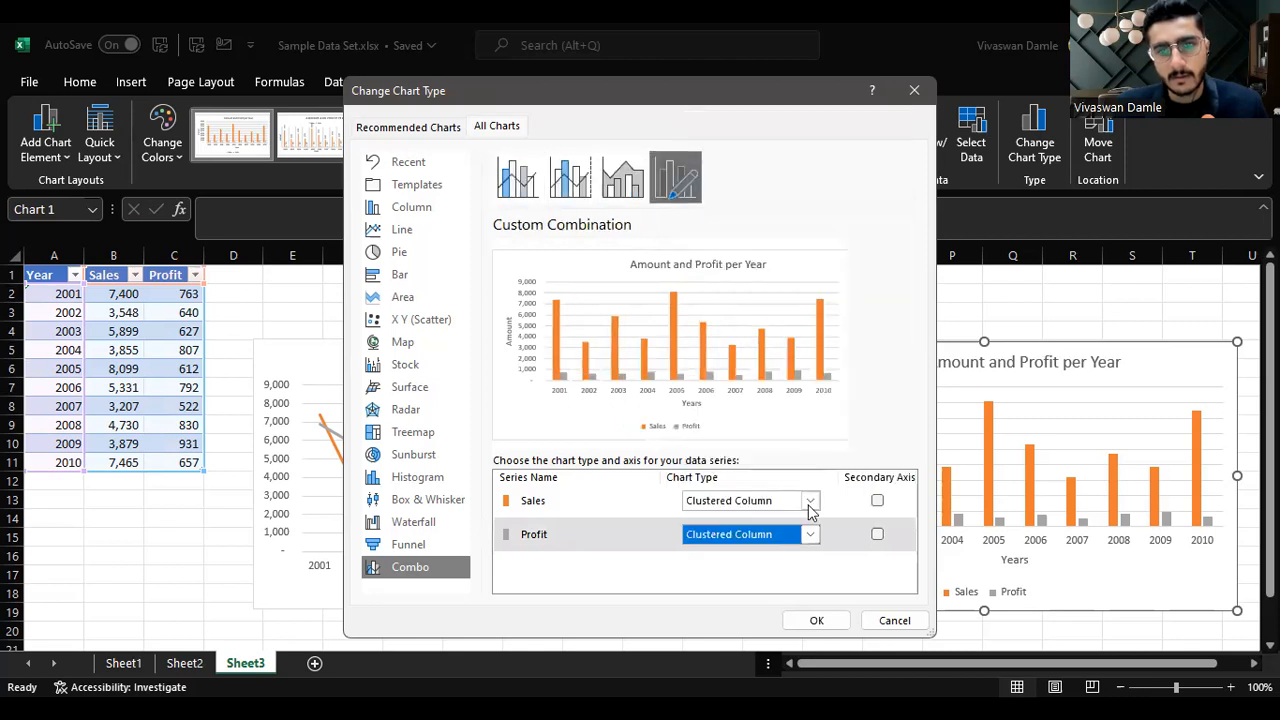
left_click(810, 506)
left_click(700, 145)
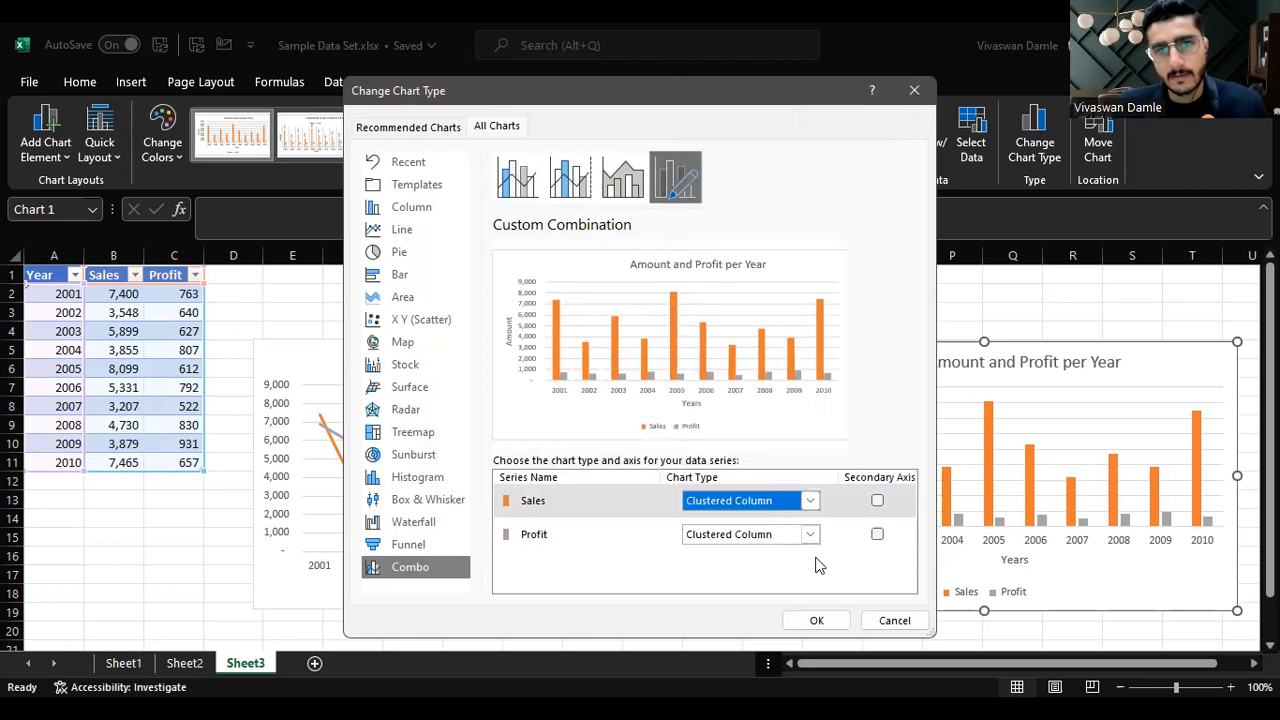
left_click(878, 536)
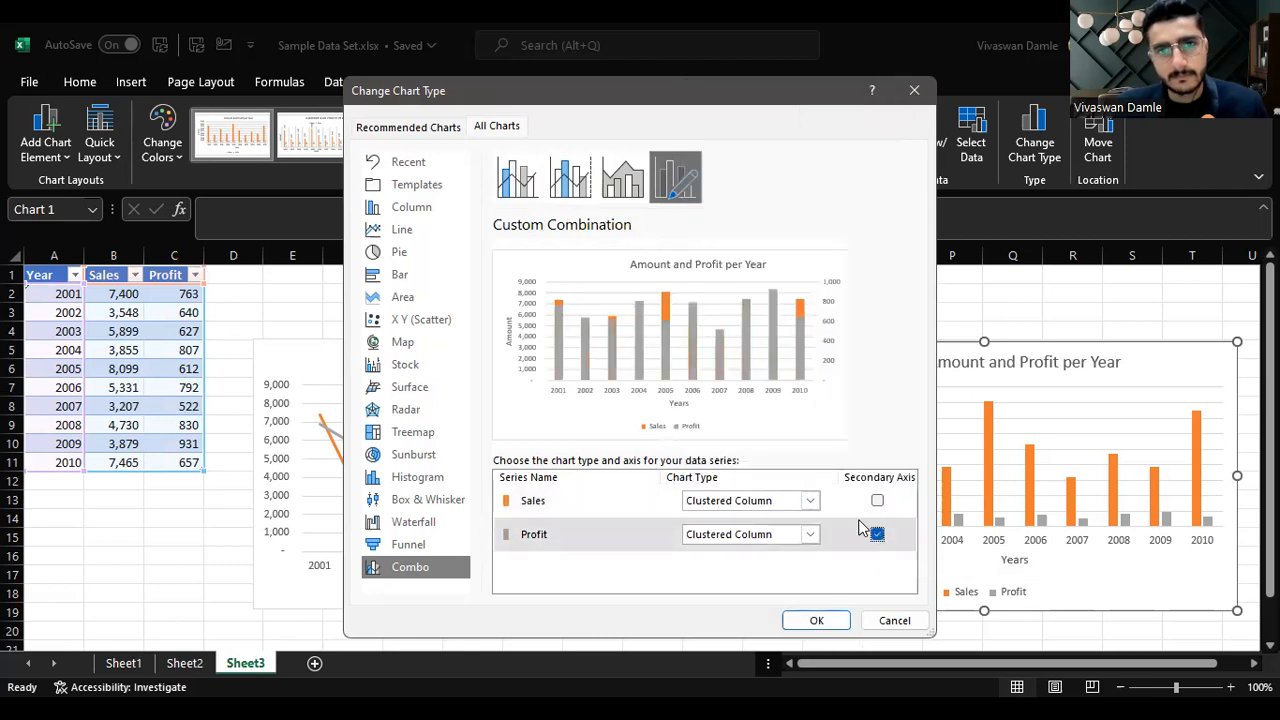
left_click(530, 190)
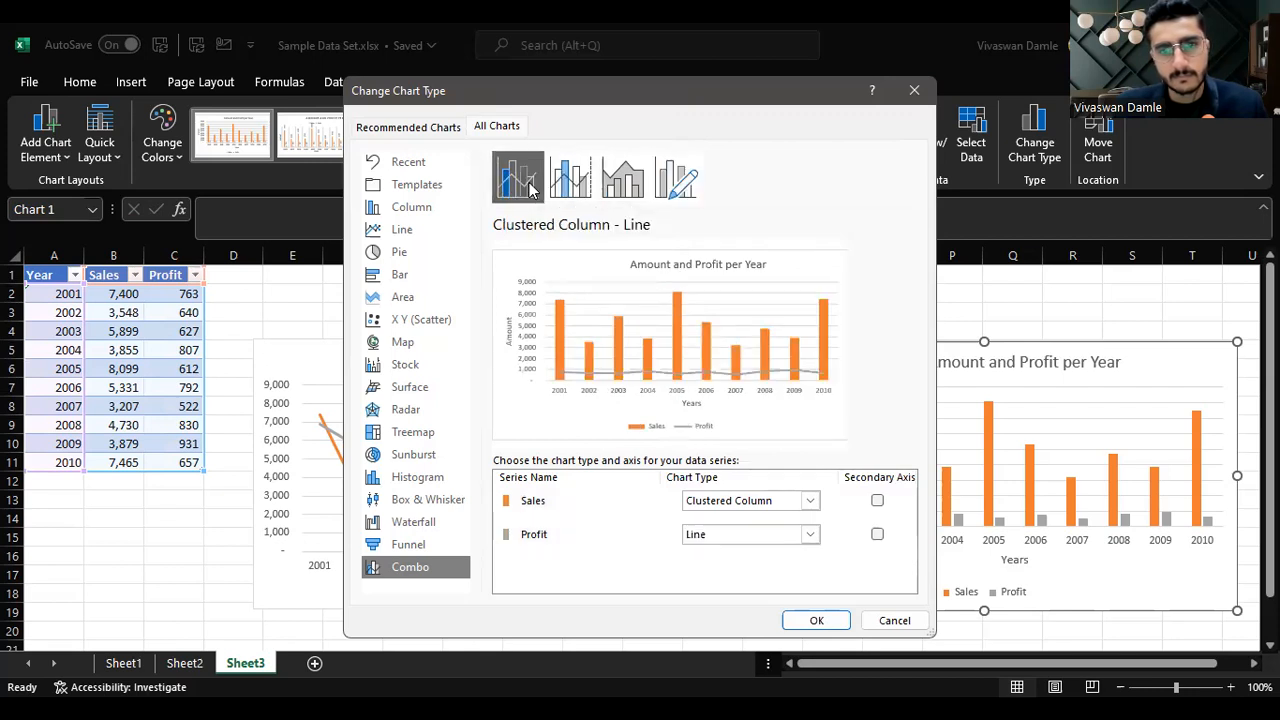
left_click(877, 534)
left_click(815, 620)
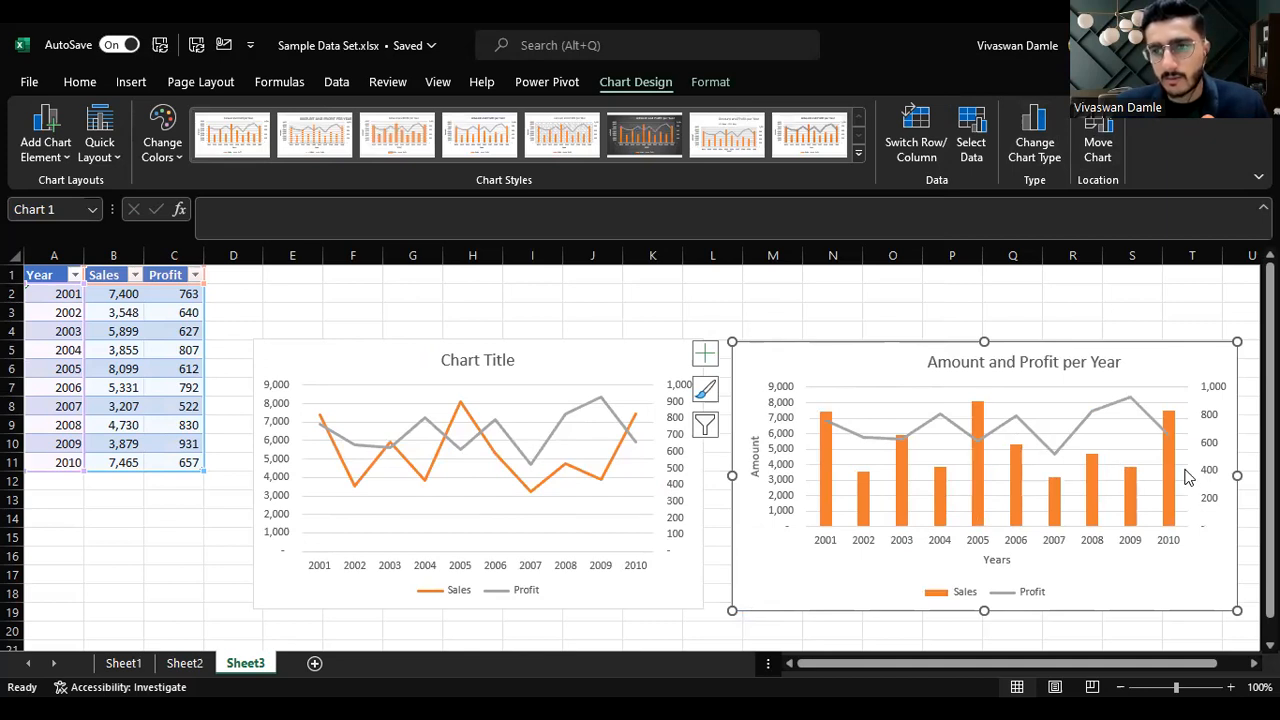
mouse_move(1167, 420)
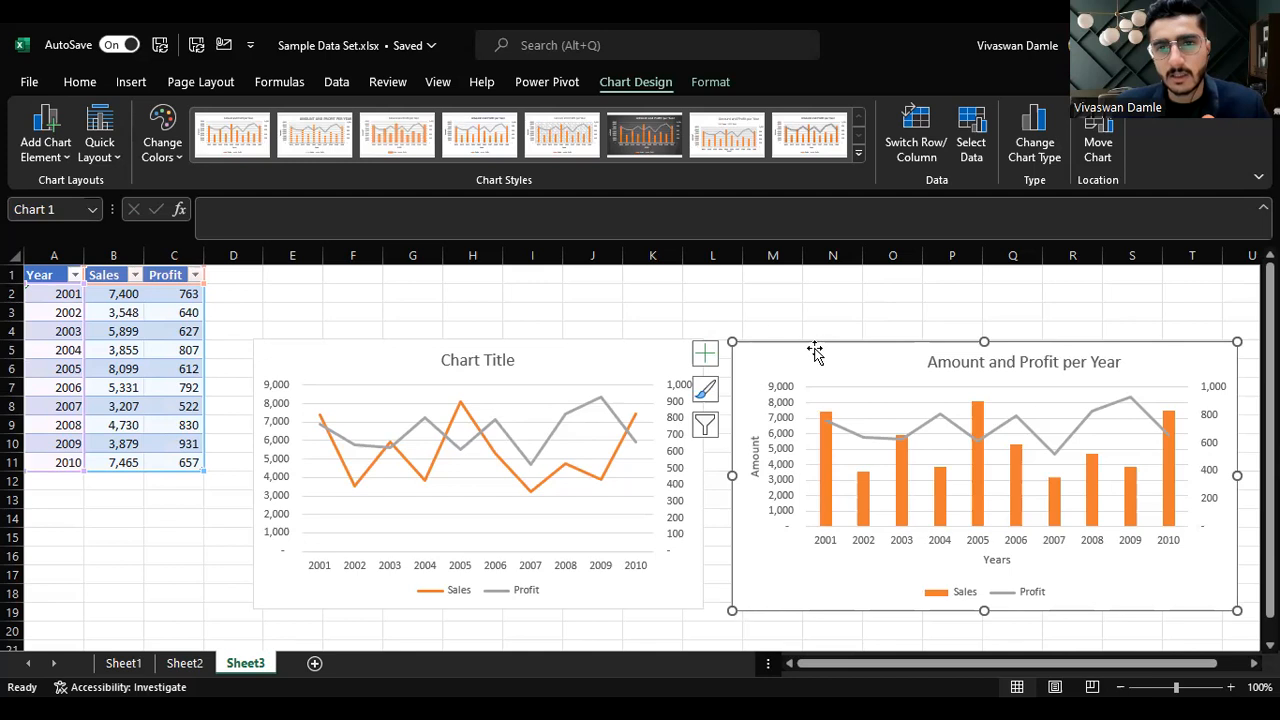
left_click(768, 310)
double_click(773, 359)
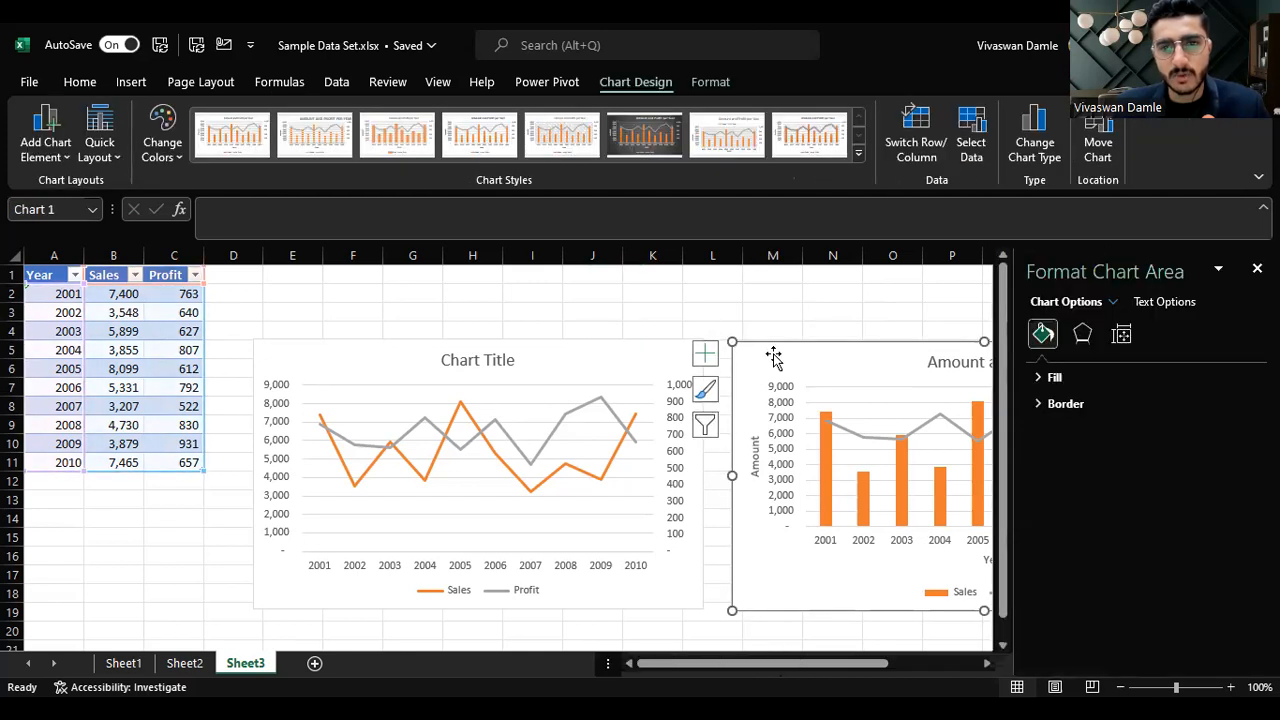
left_click(731, 309)
left_click(1252, 268)
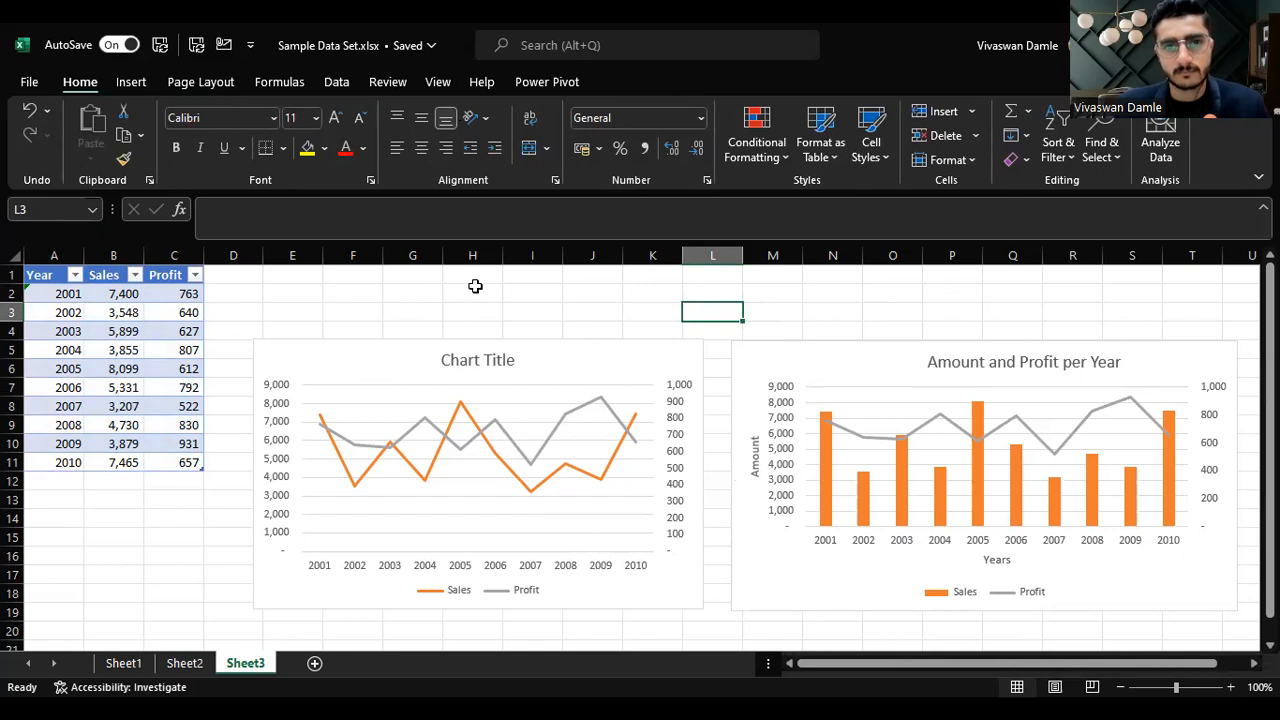
Step: Copy the line chart and paste it into a blank Word document
left_click(620, 358)
key("ctrl+c")
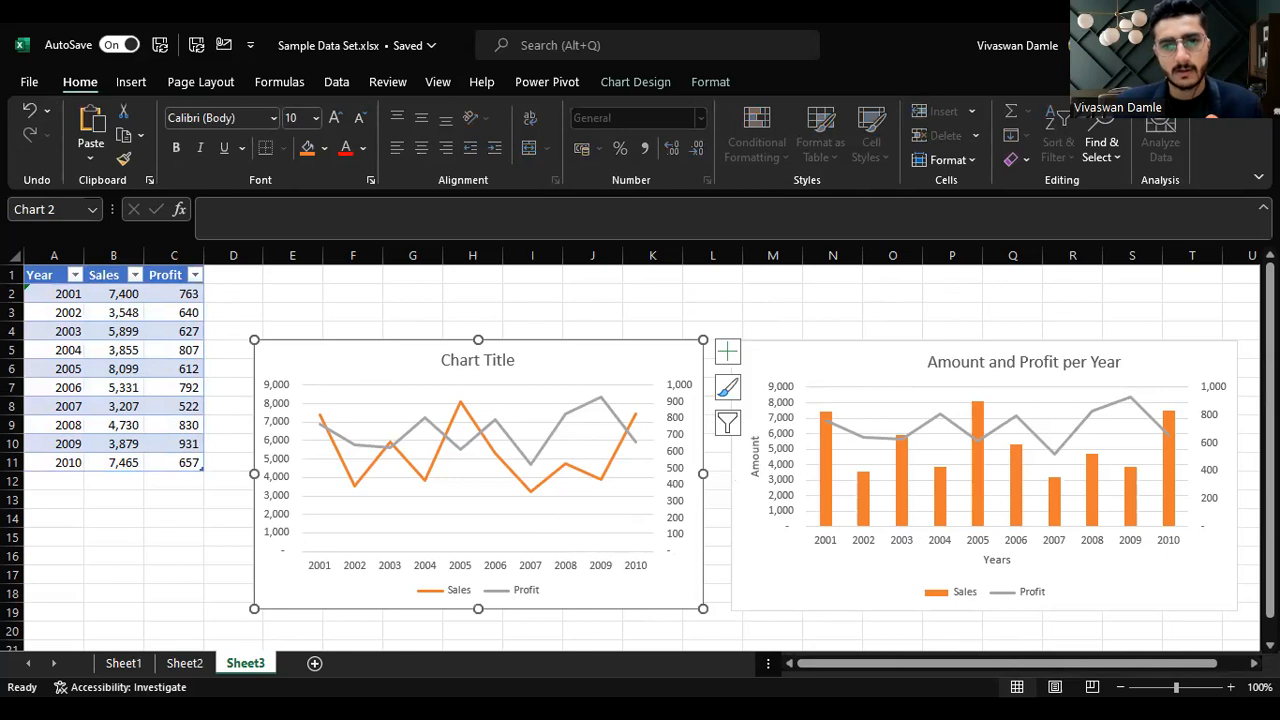
key("alt+Tab")
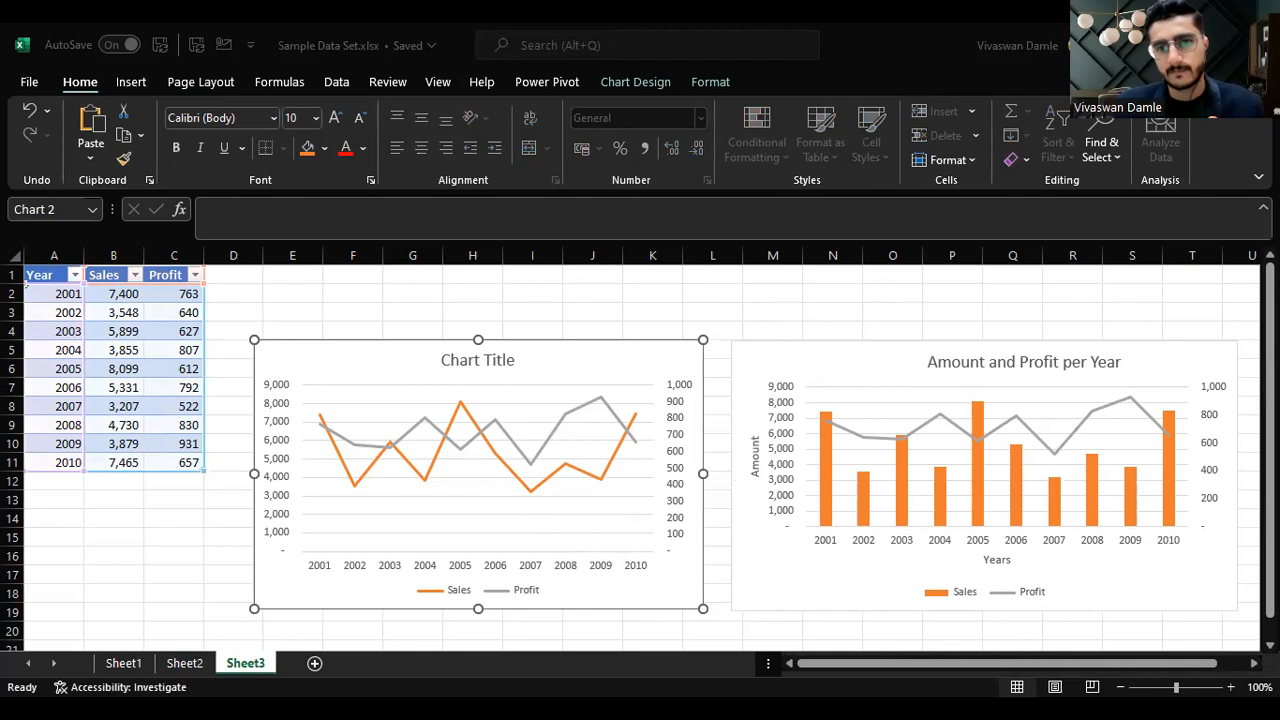
key("alt+Tab")
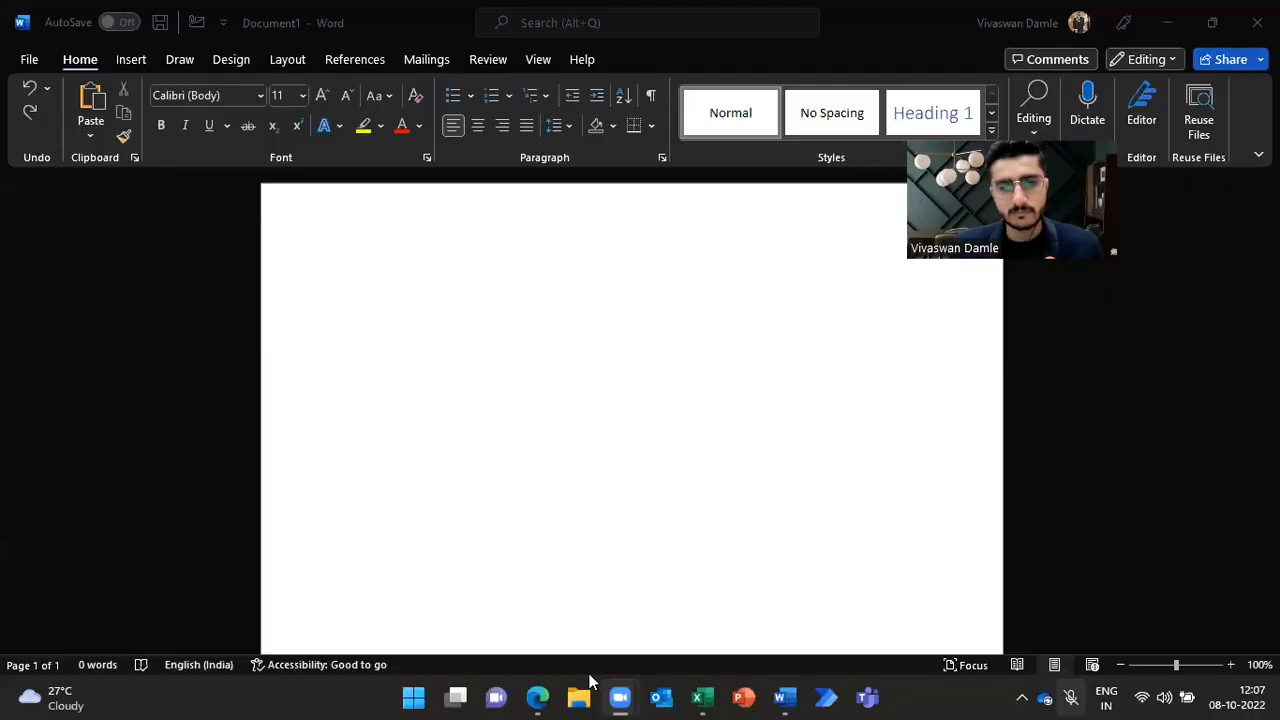
mouse_move(703, 695)
left_click(683, 620)
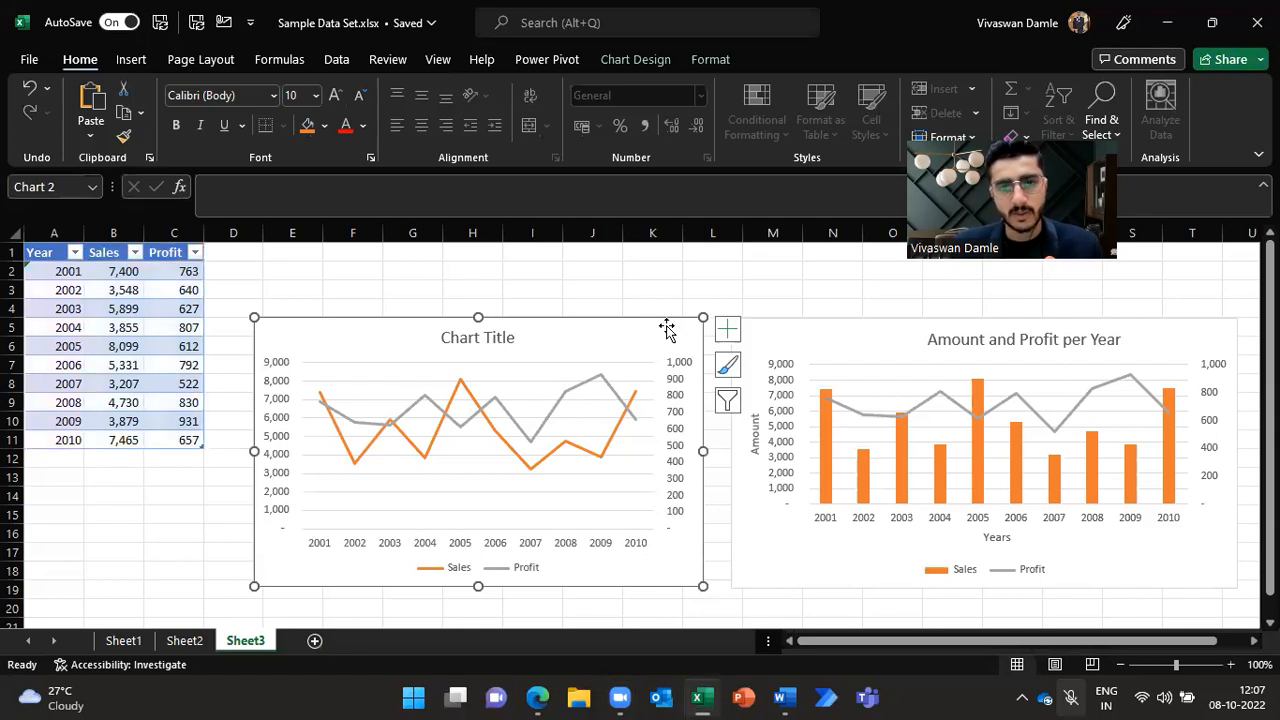
mouse_move(790, 697)
left_click(743, 585)
key("ctrl+v")
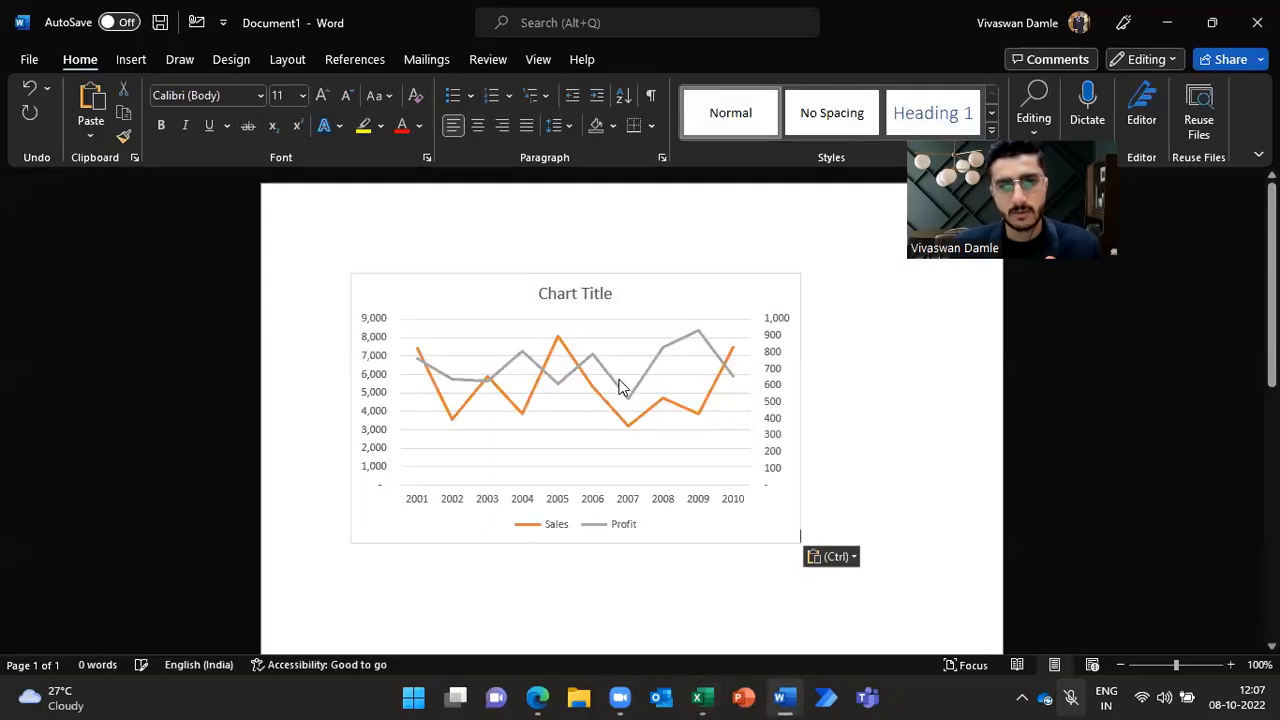
Step: Turn the pasted chart's legend off and back on, positioning it at the bottom
left_click(780, 319)
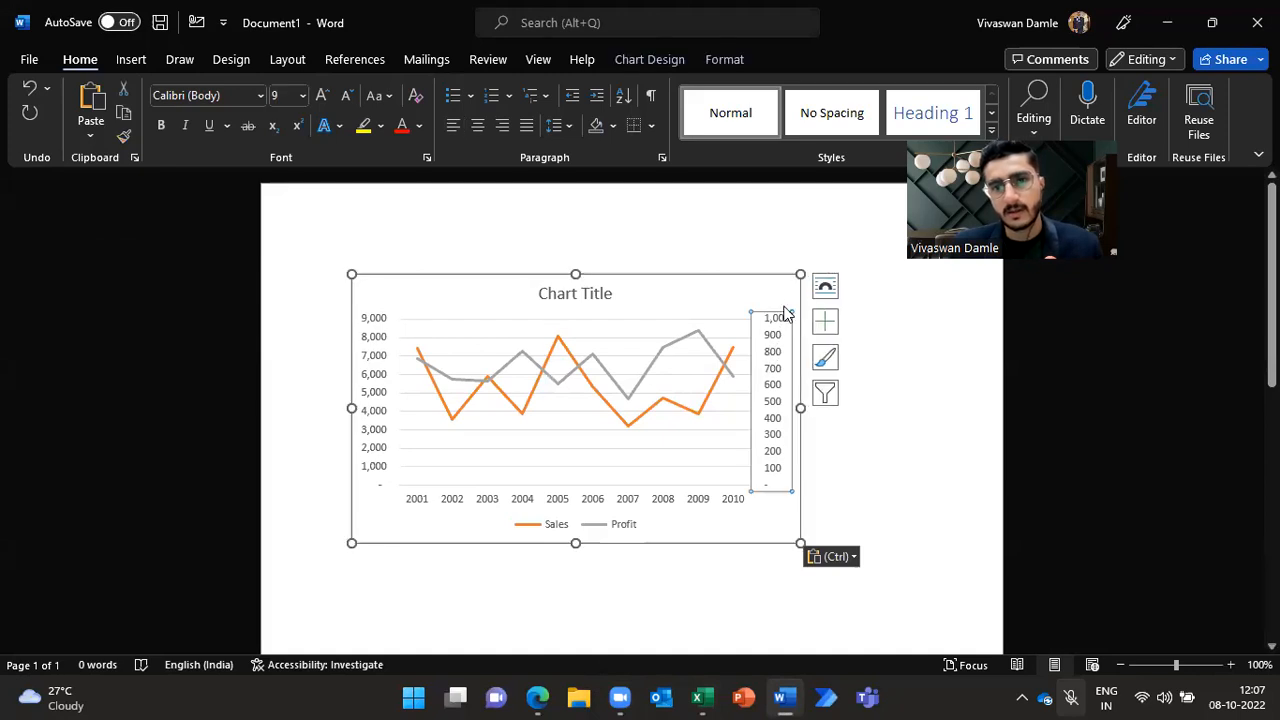
left_click(824, 321)
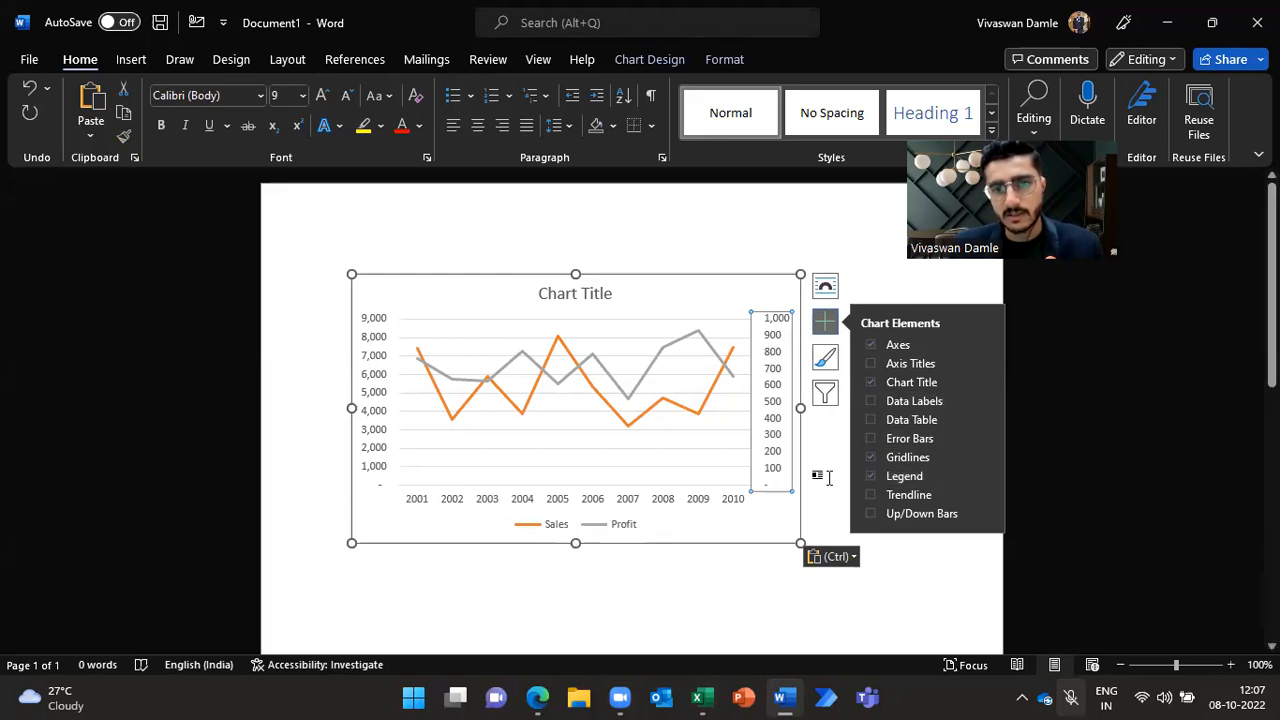
left_click(870, 472)
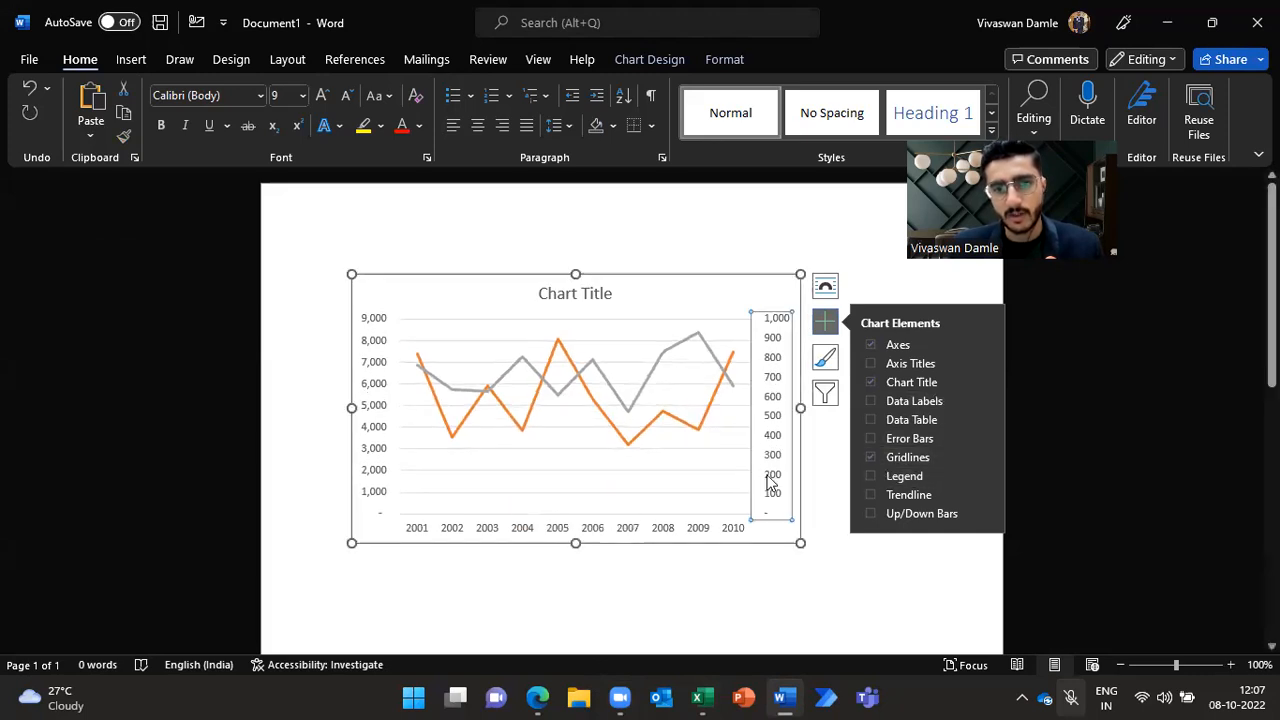
left_click(825, 287)
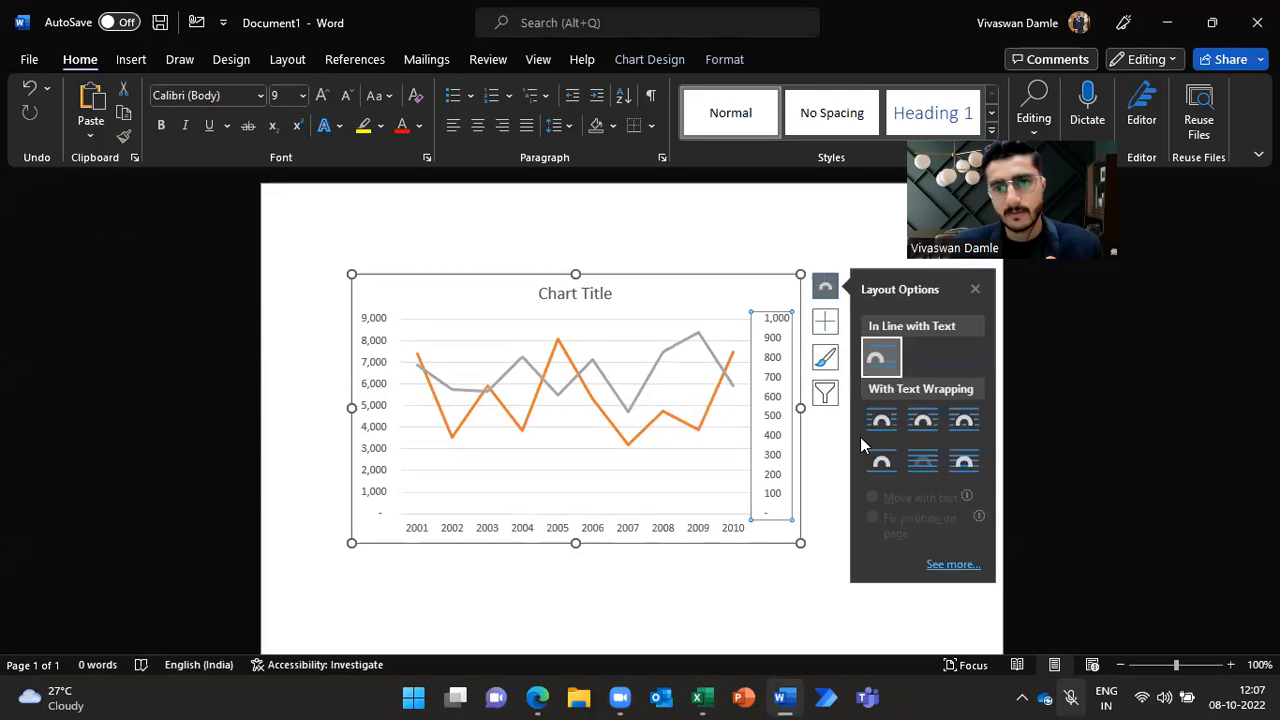
left_click(827, 321)
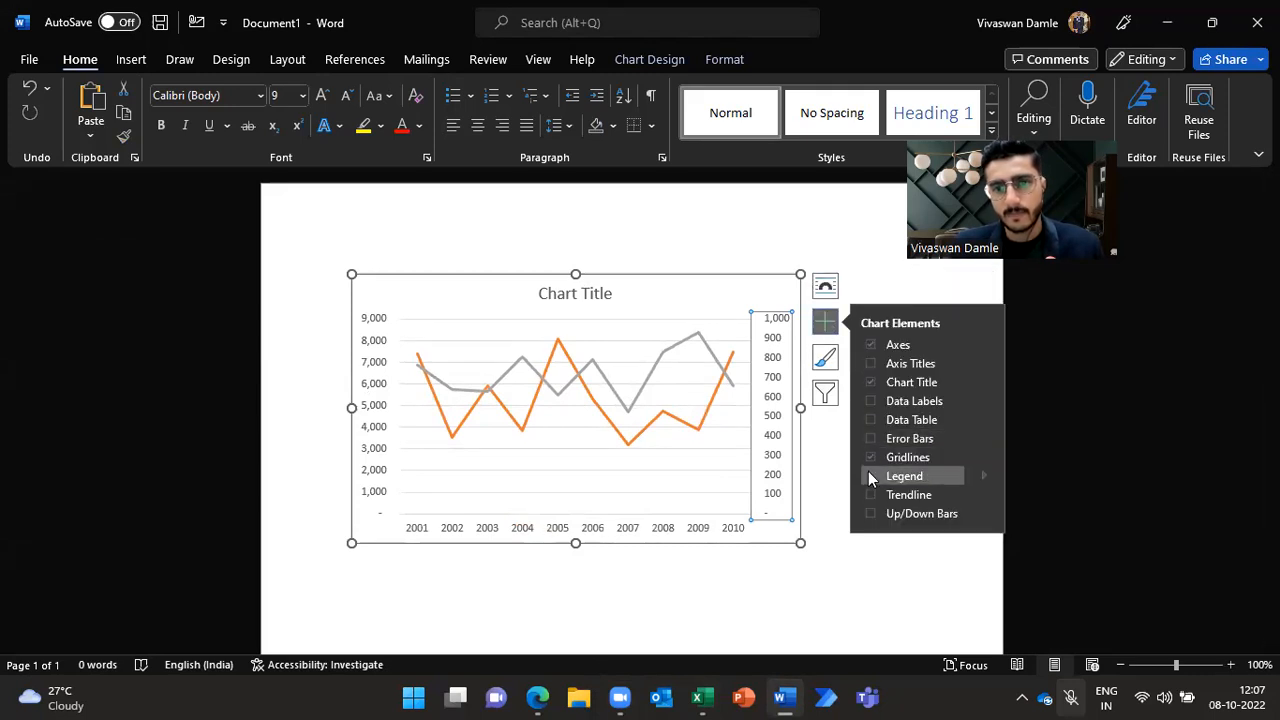
left_click(870, 472)
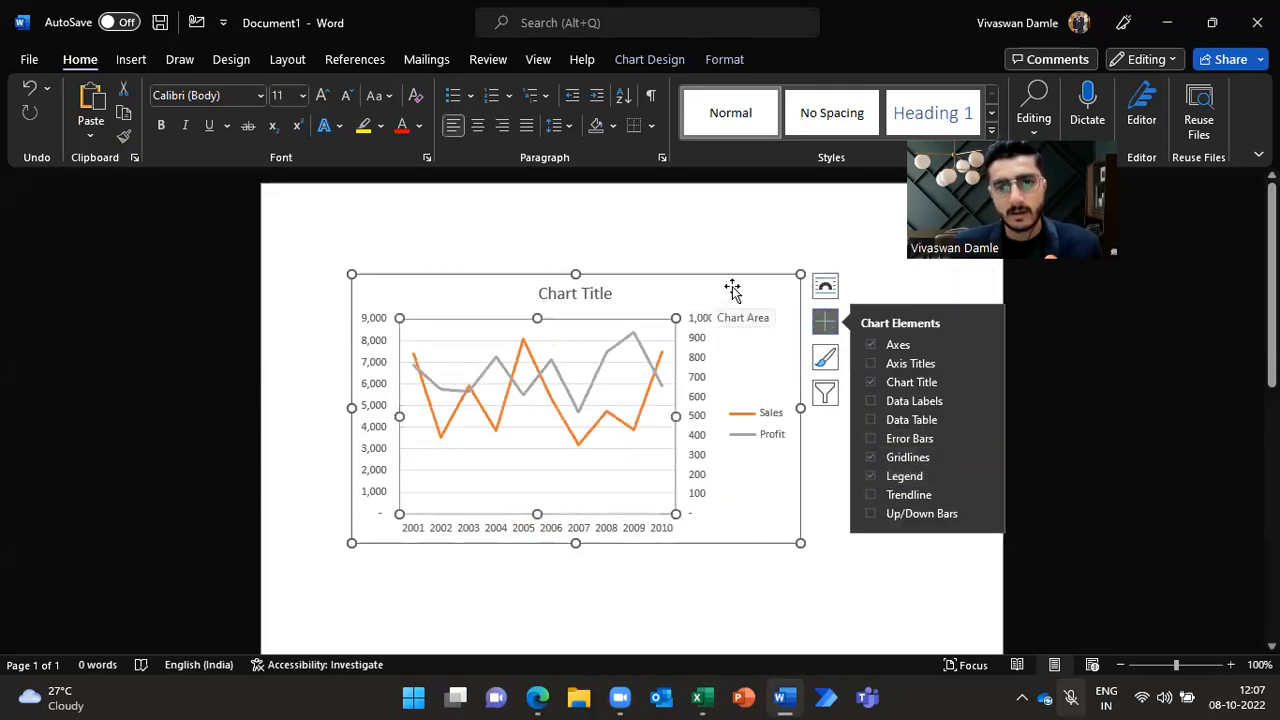
left_click(838, 442)
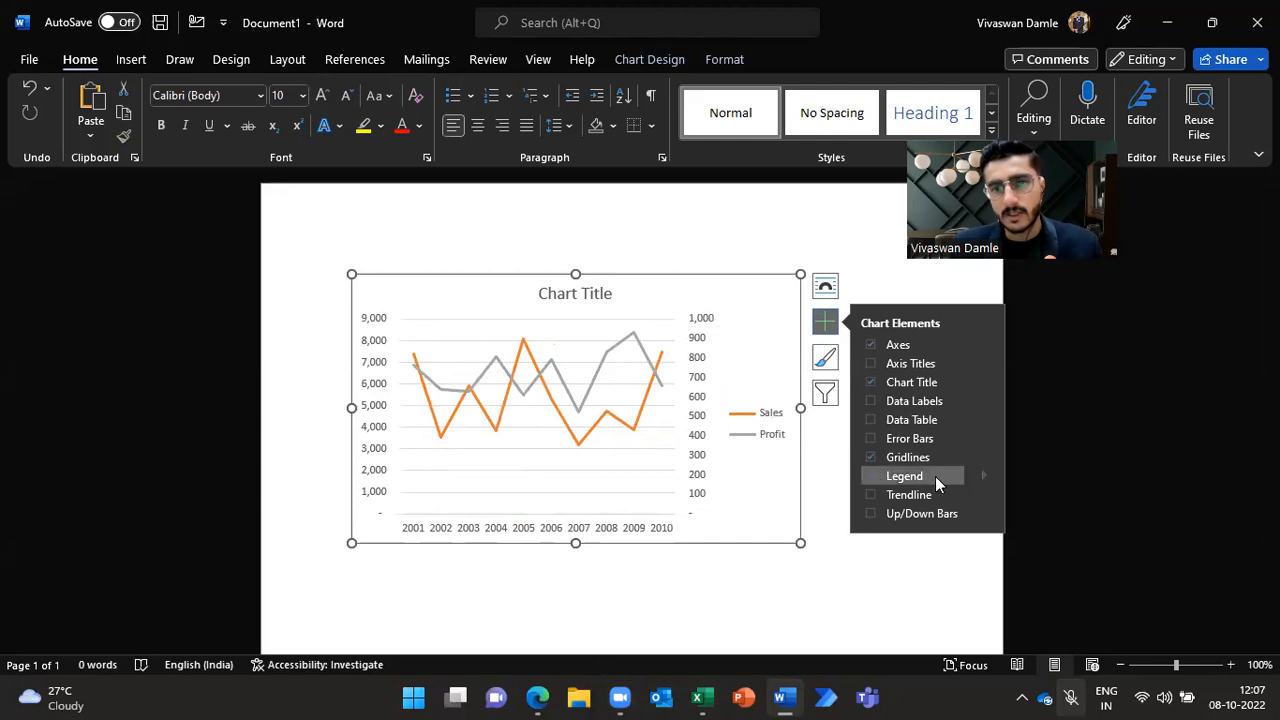
mouse_move(982, 470)
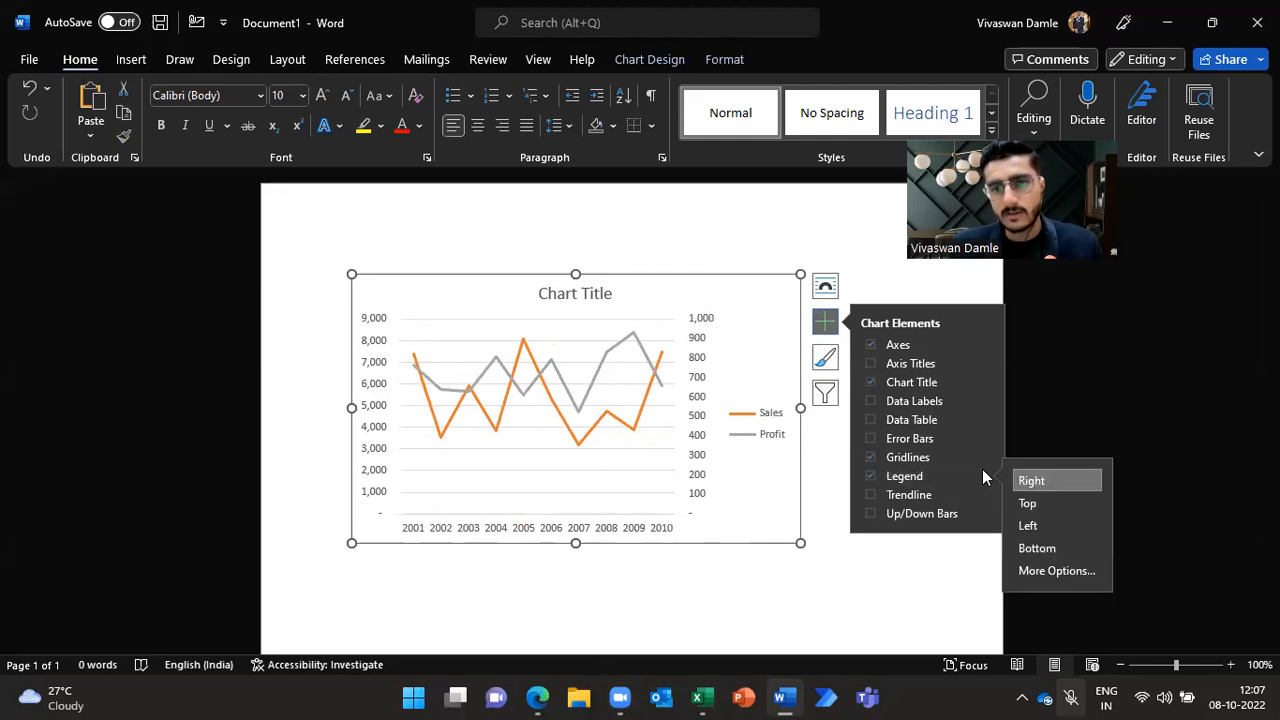
left_click(1033, 548)
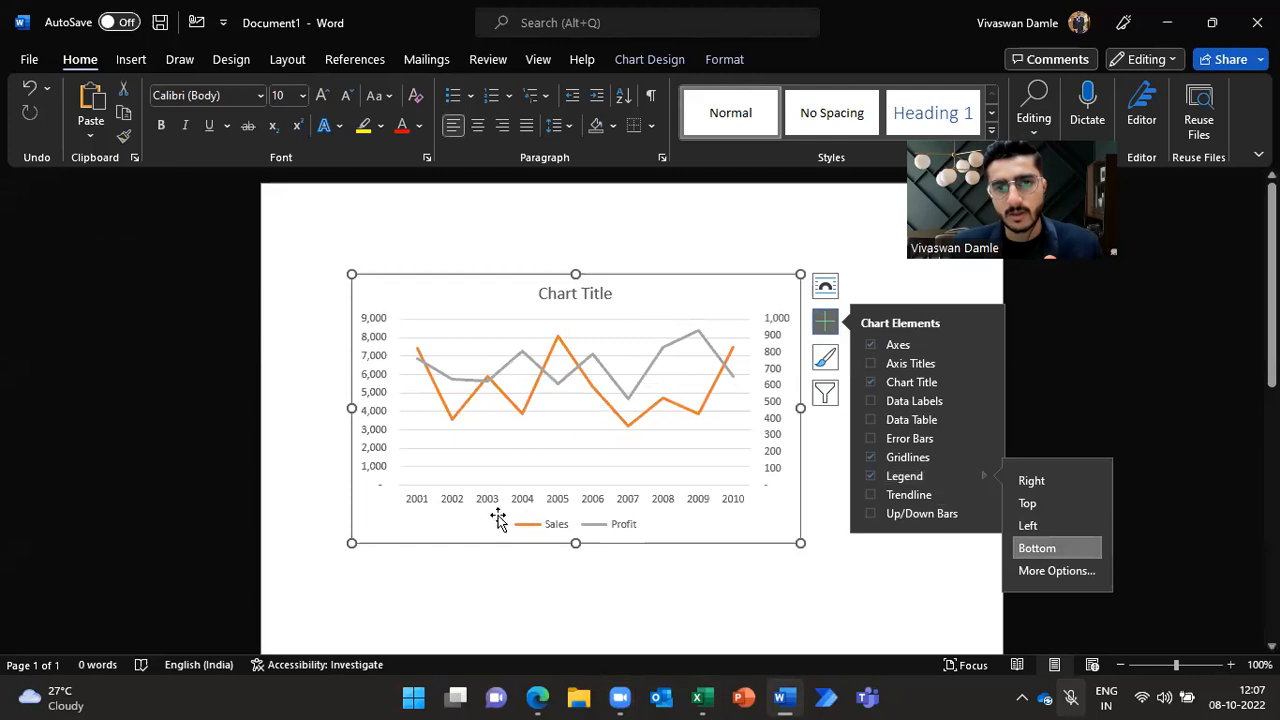
key("Escape")
left_click(763, 528)
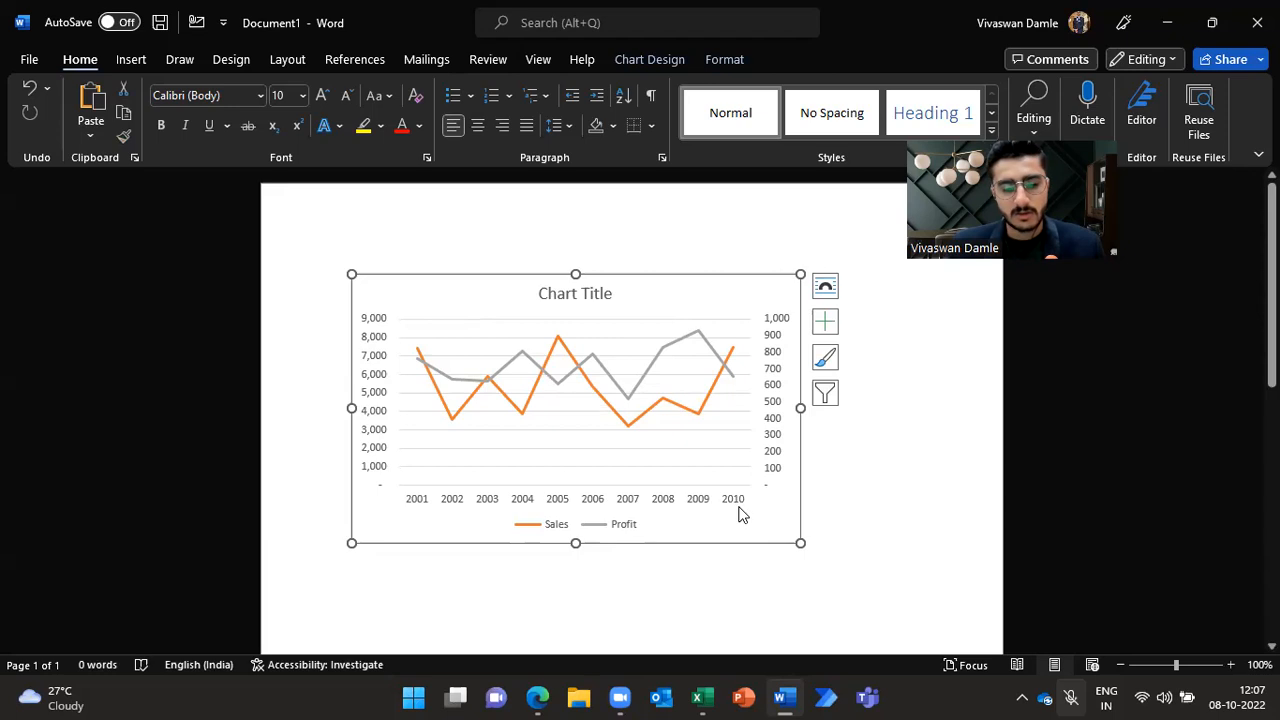
Step: Undo the last three changes to the pasted chart in Word
key("ctrl+z")
key("ctrl+z")
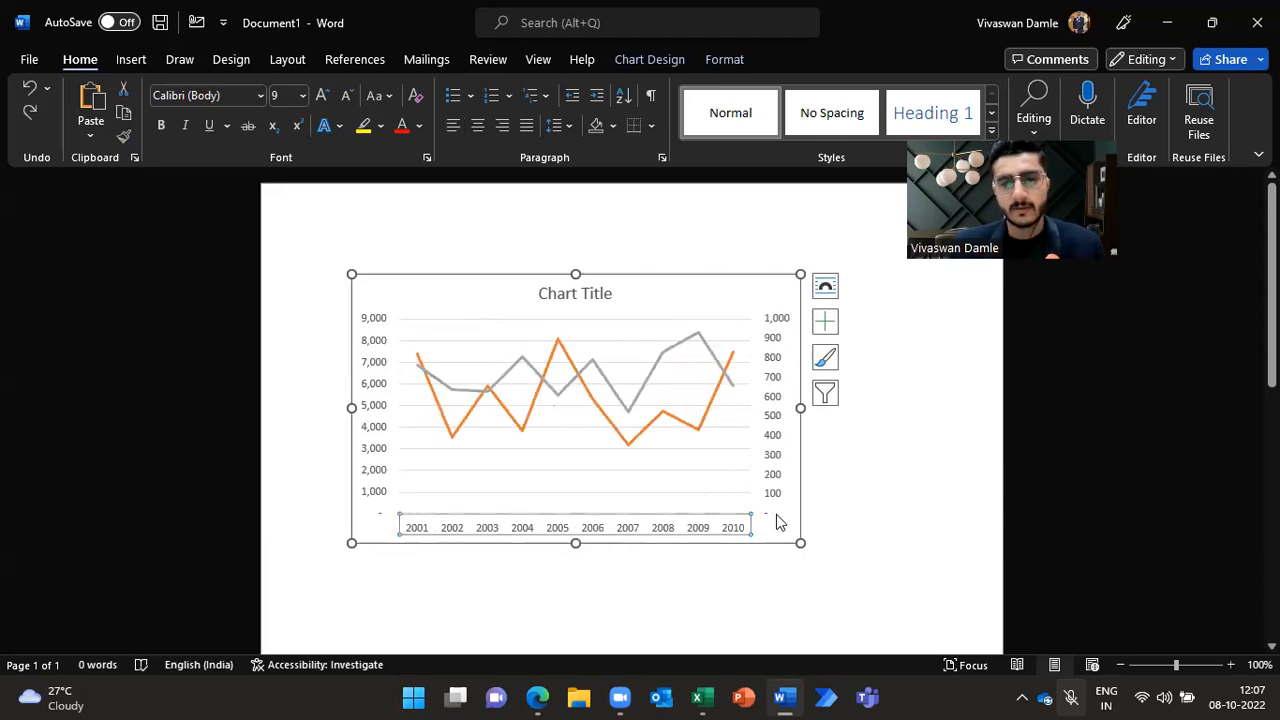
key("ctrl+z")
key("alt+Tab")
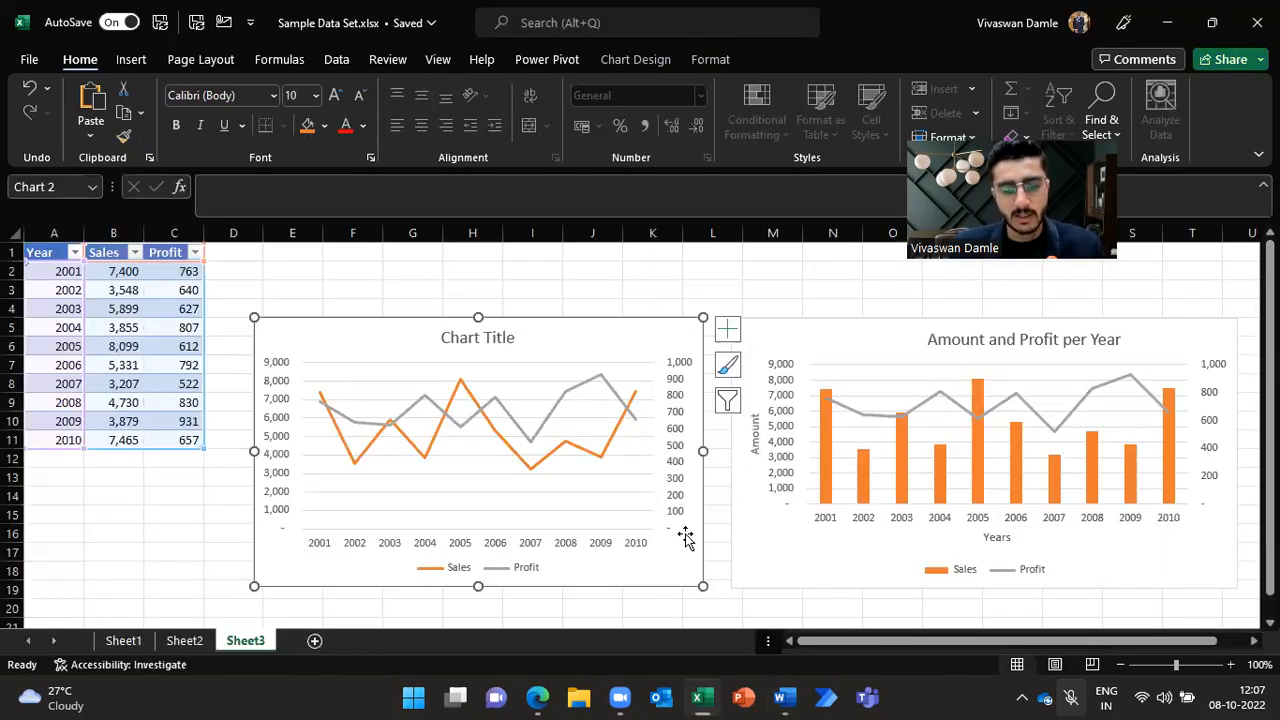
left_click(90, 135)
left_click(145, 219)
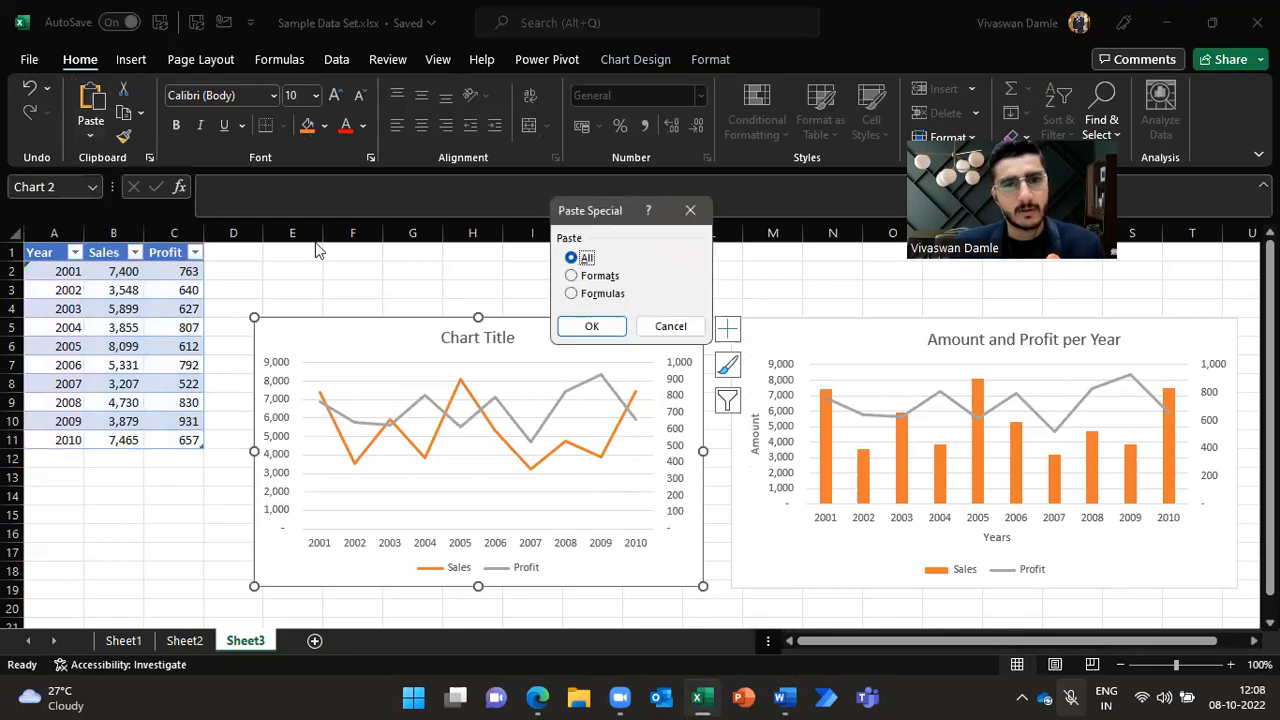
left_click(657, 327)
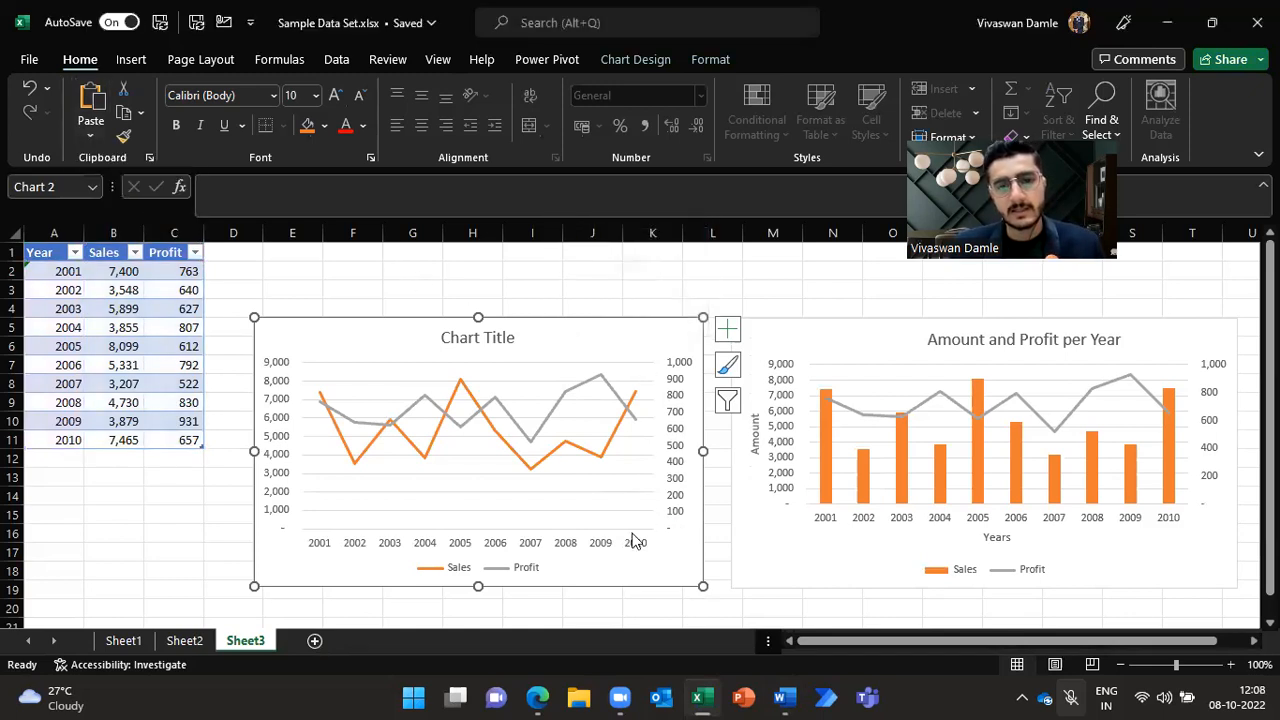
left_click(537, 696)
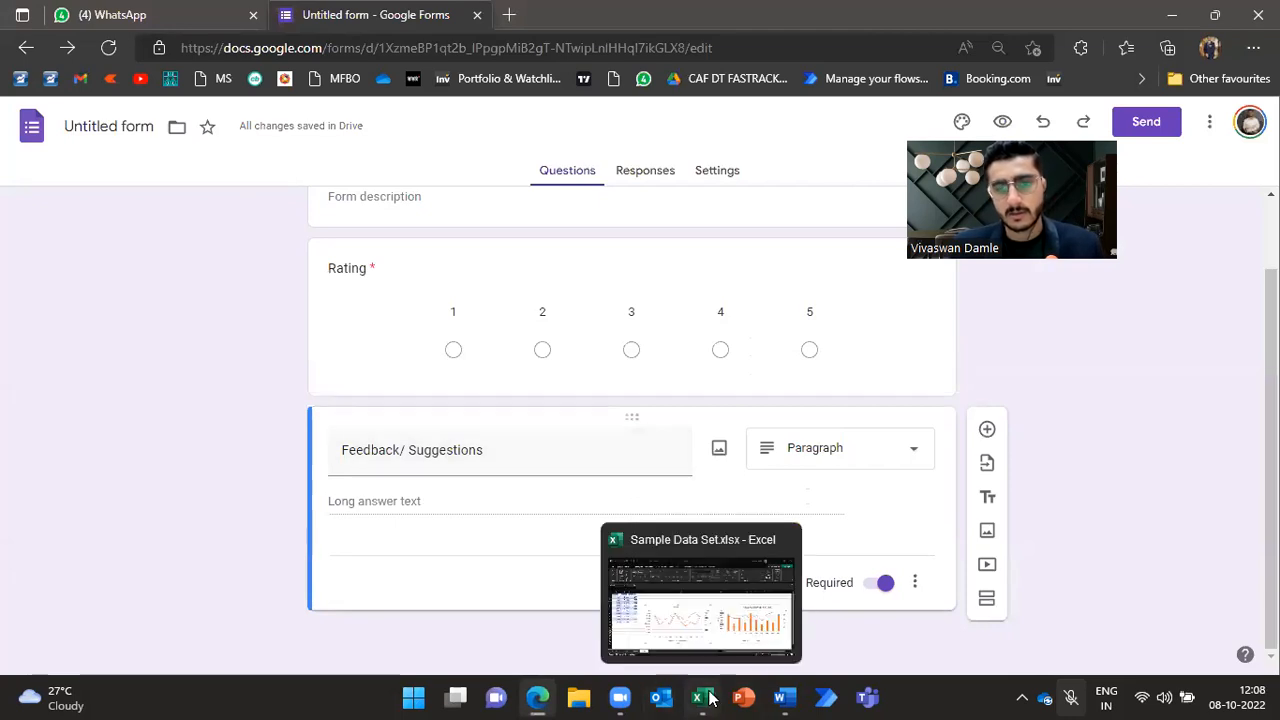
left_click(784, 697)
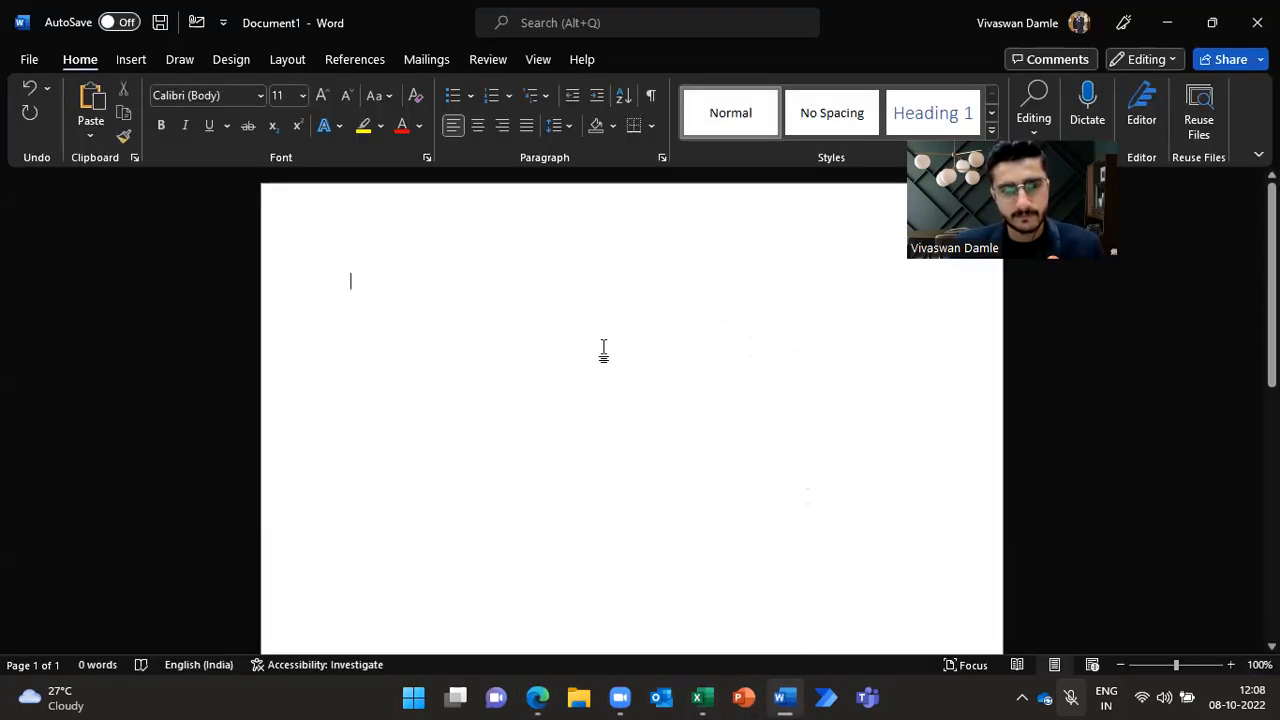
Step: Paste the copied line chart into the Word document as a picture, then delete it
key("ctrl+v")
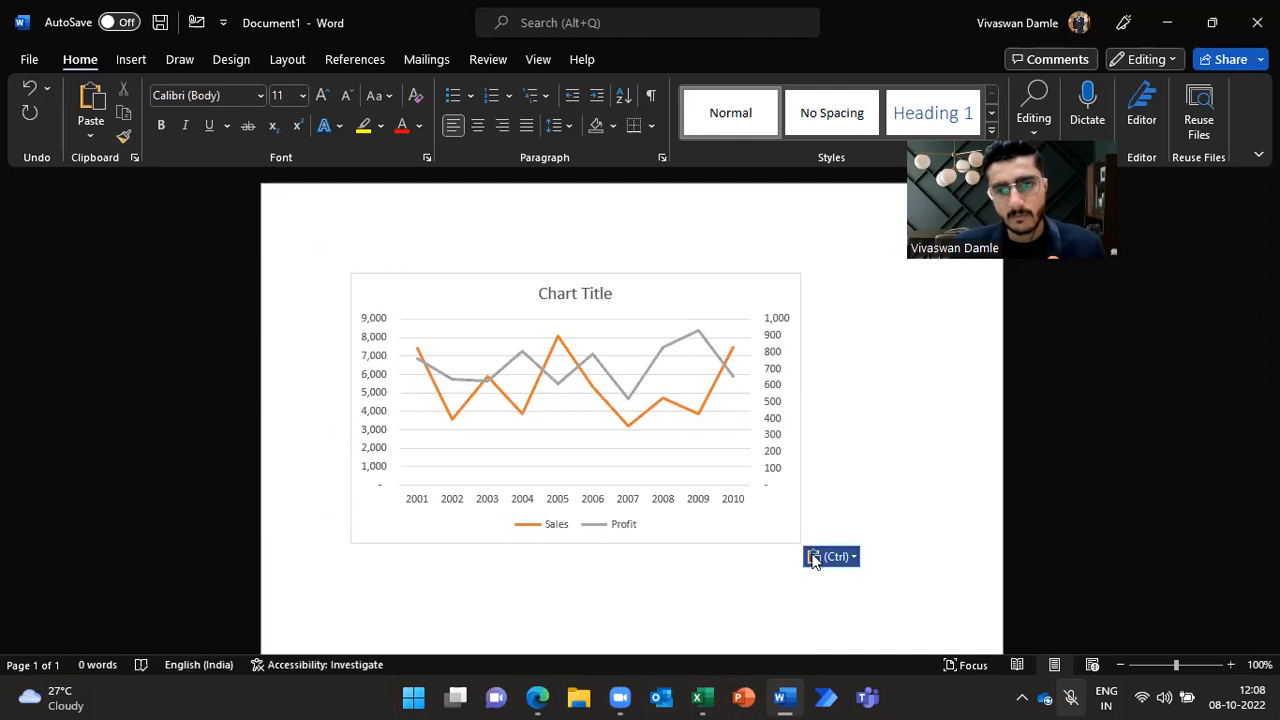
left_click(845, 560)
left_click(933, 610)
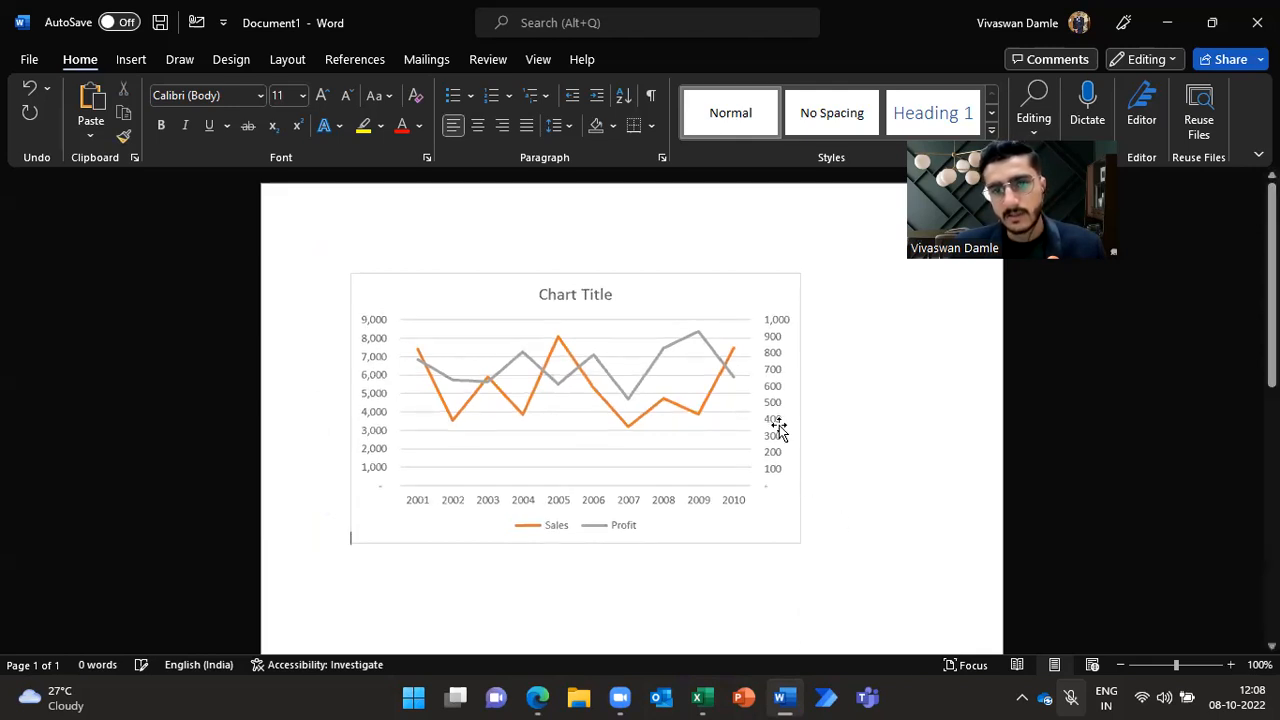
left_click(786, 352)
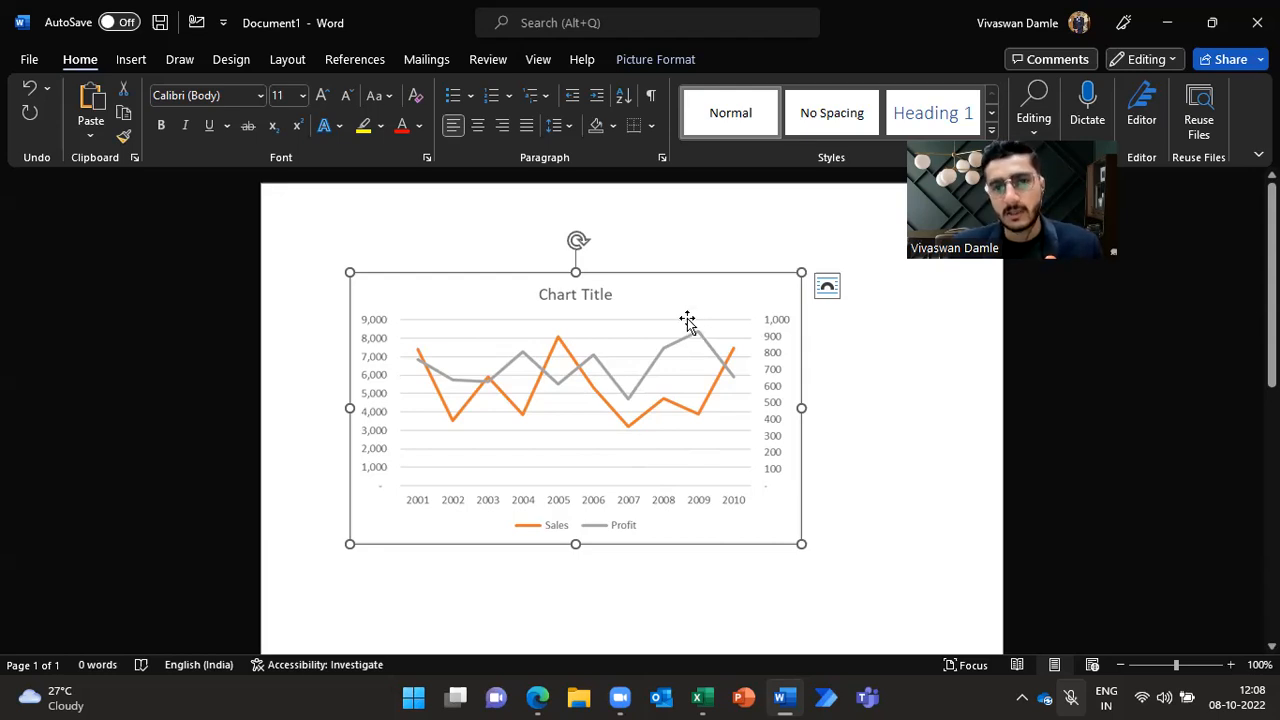
scroll(740, 298, "down", 1)
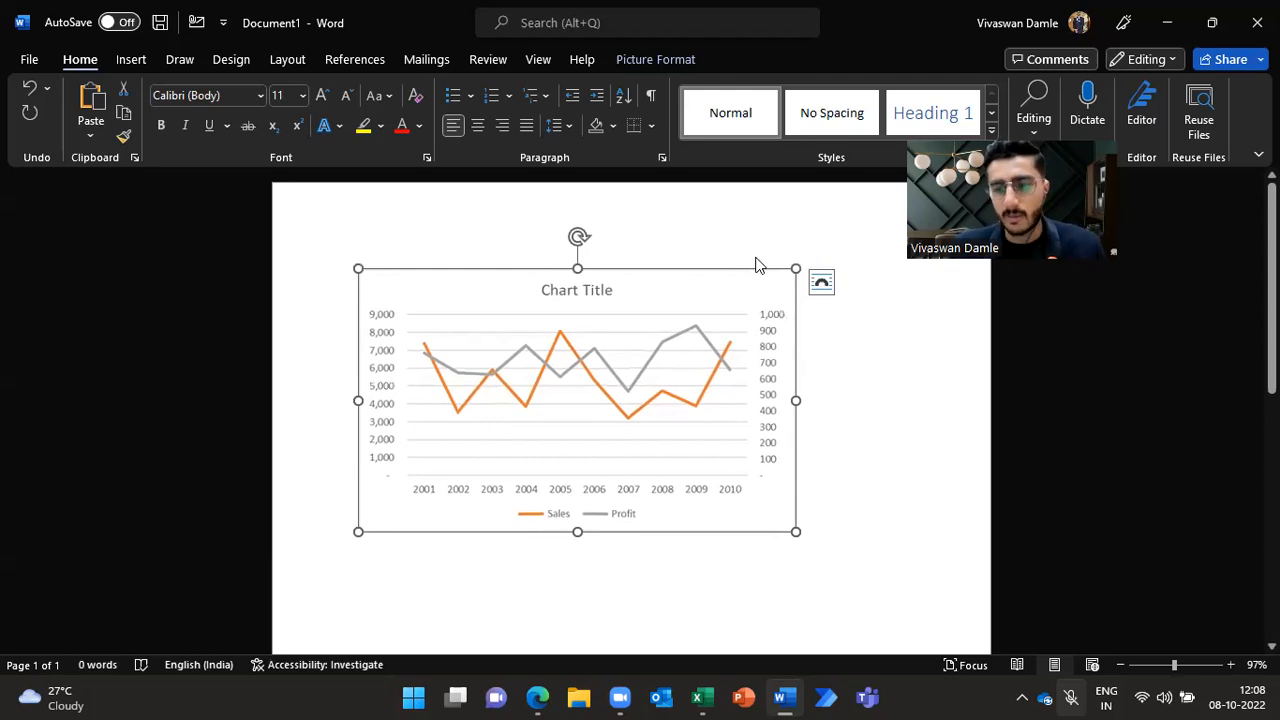
key("Delete")
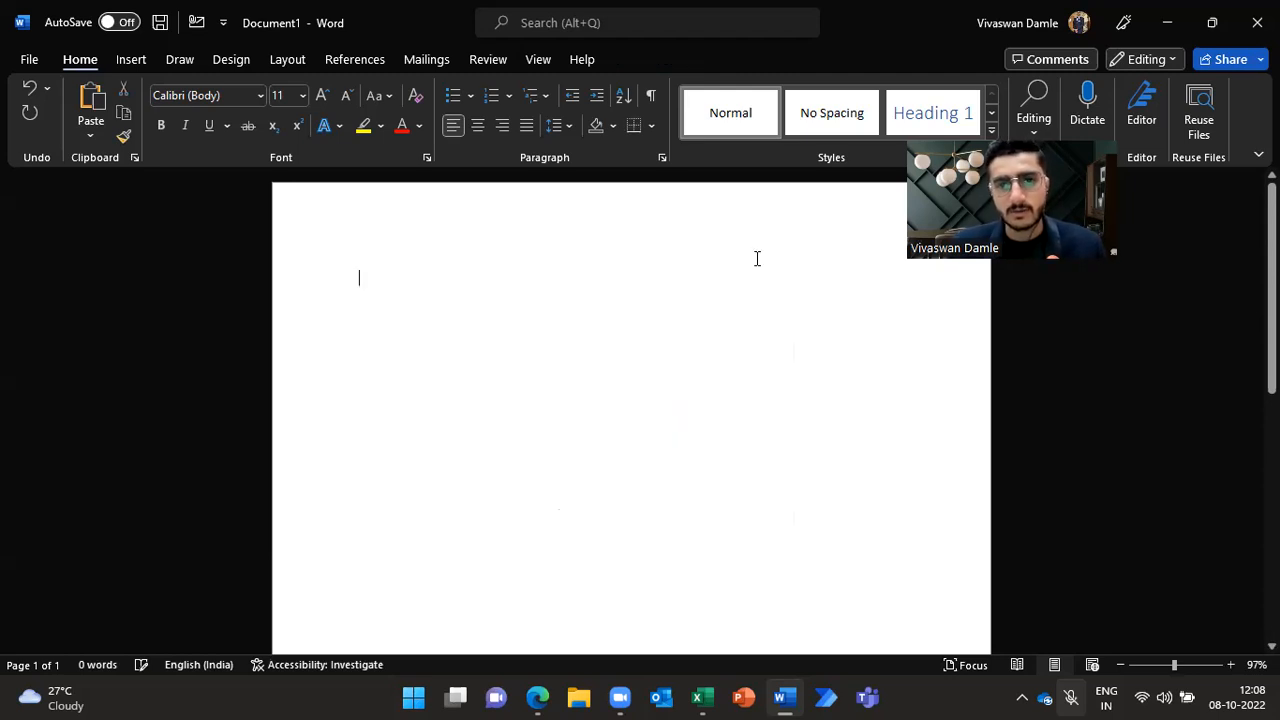
Step: Retitle the Excel line chart as "Sales and Profit per Year"
left_click(703, 697)
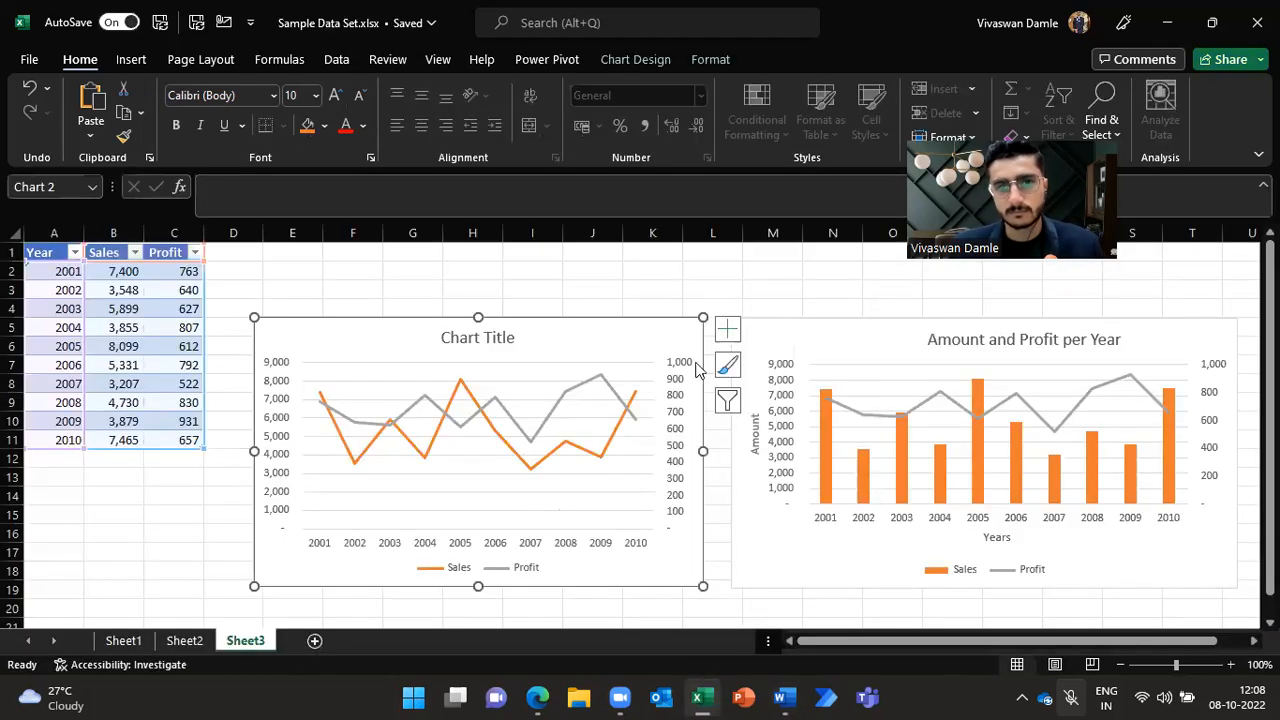
left_click(700, 292)
left_click(745, 329)
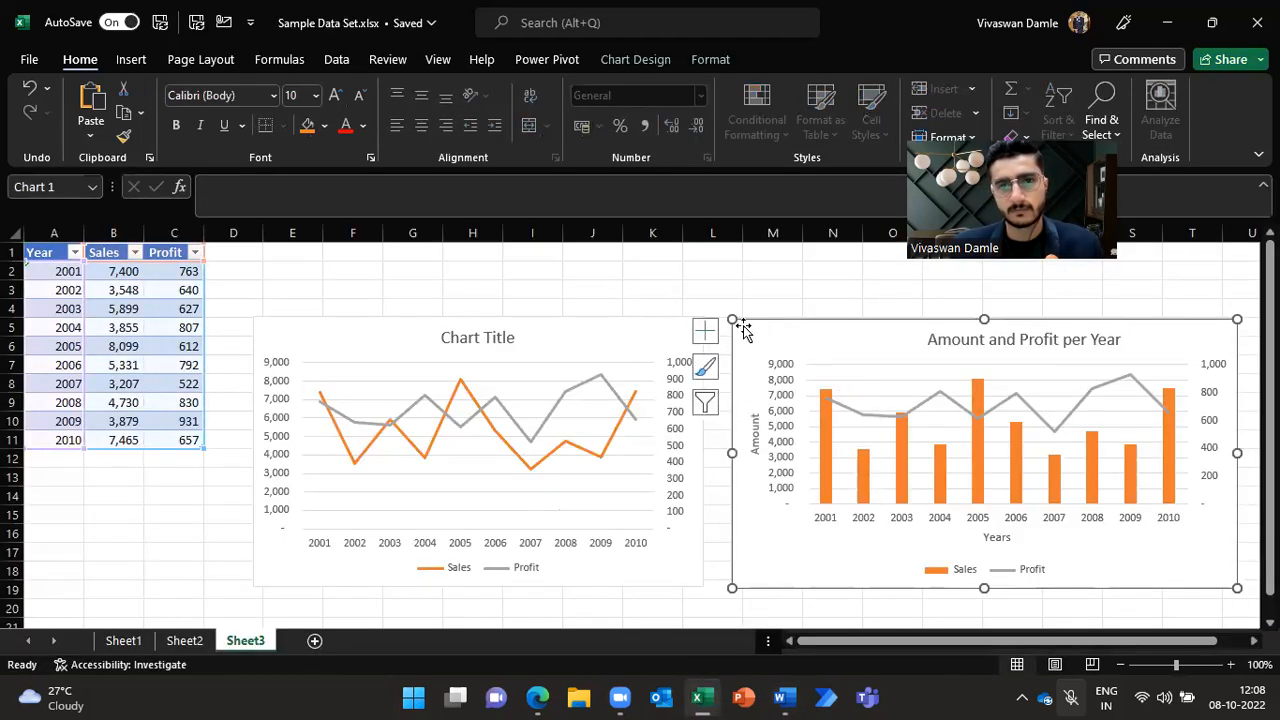
left_click(600, 325)
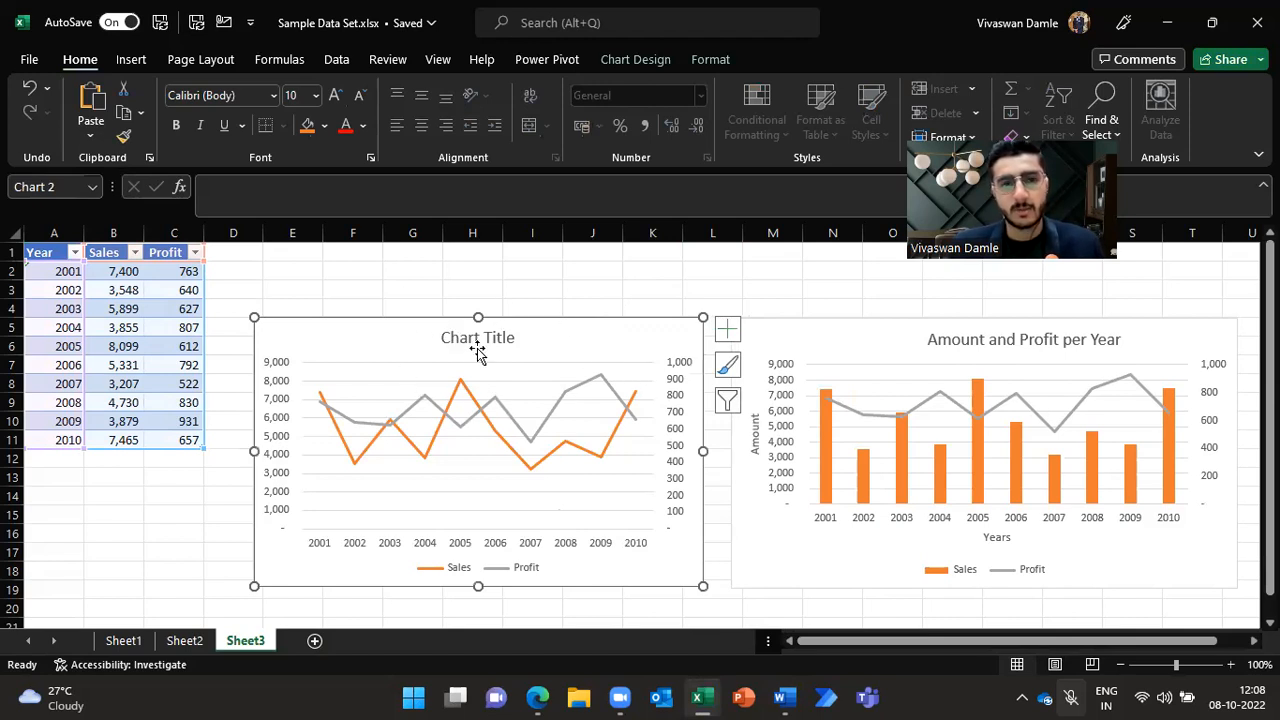
left_click(512, 340)
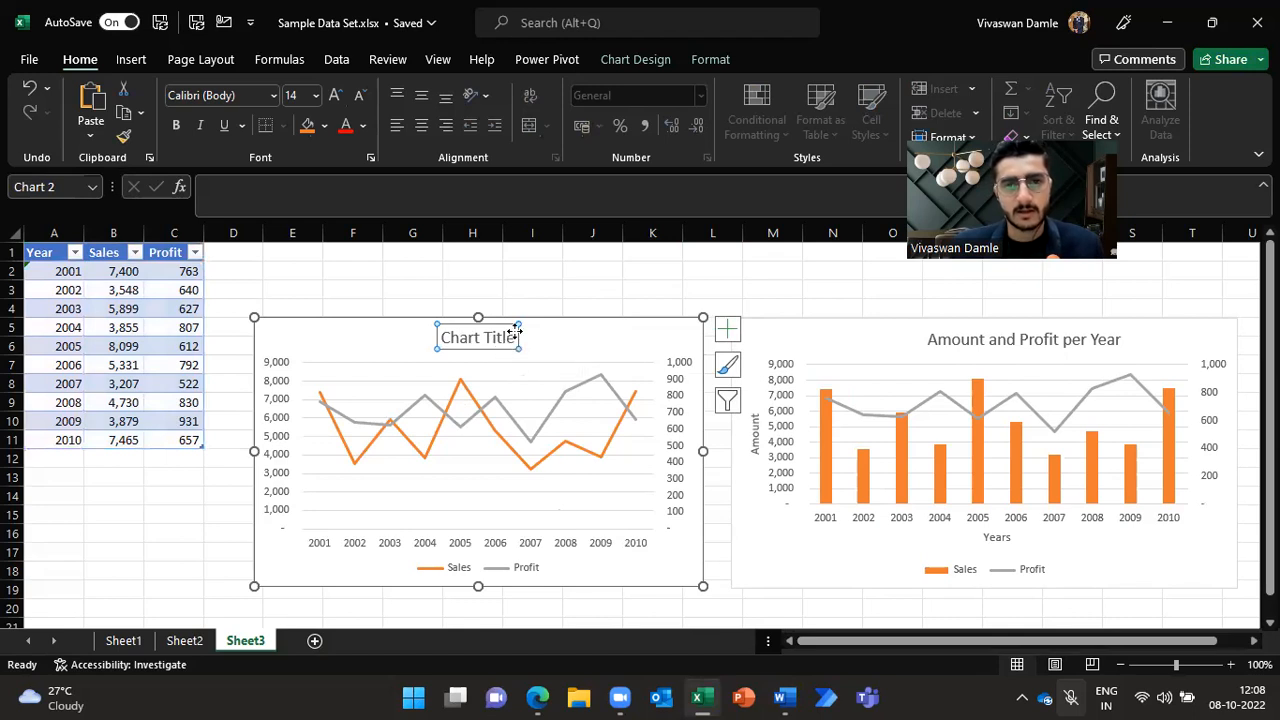
left_click(515, 338)
key("ctrl+a")
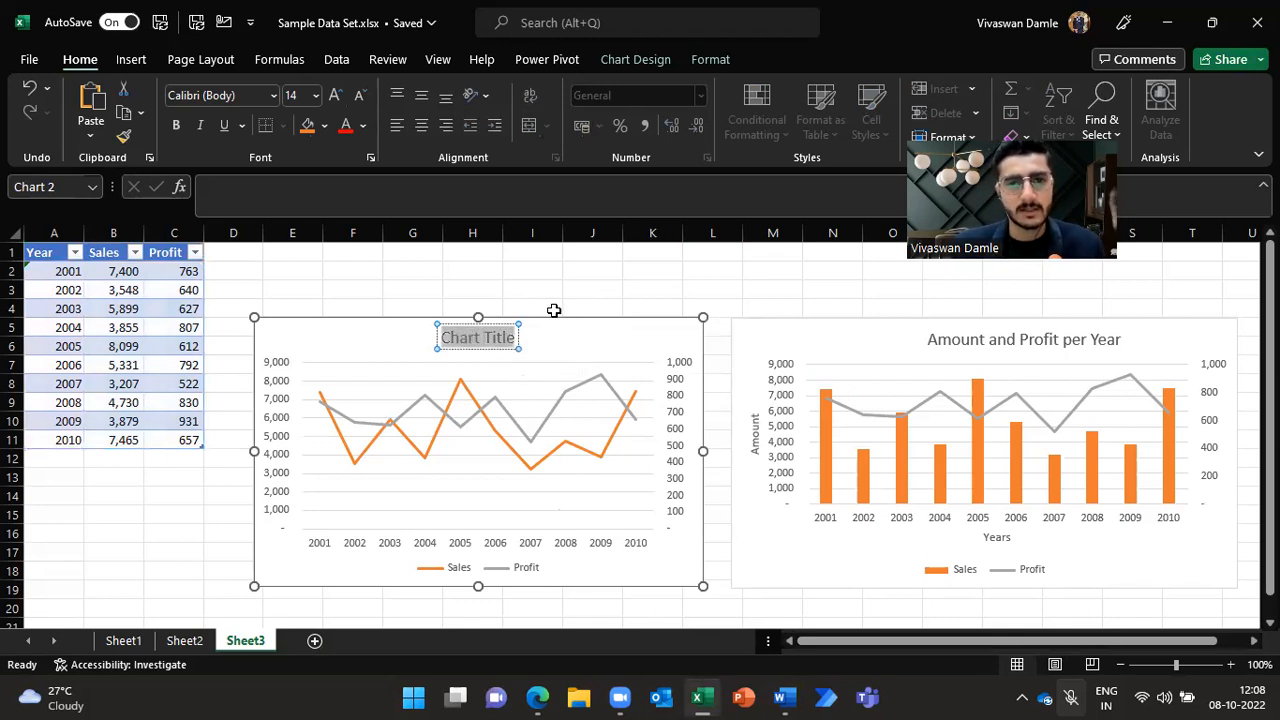
type("Sales of")
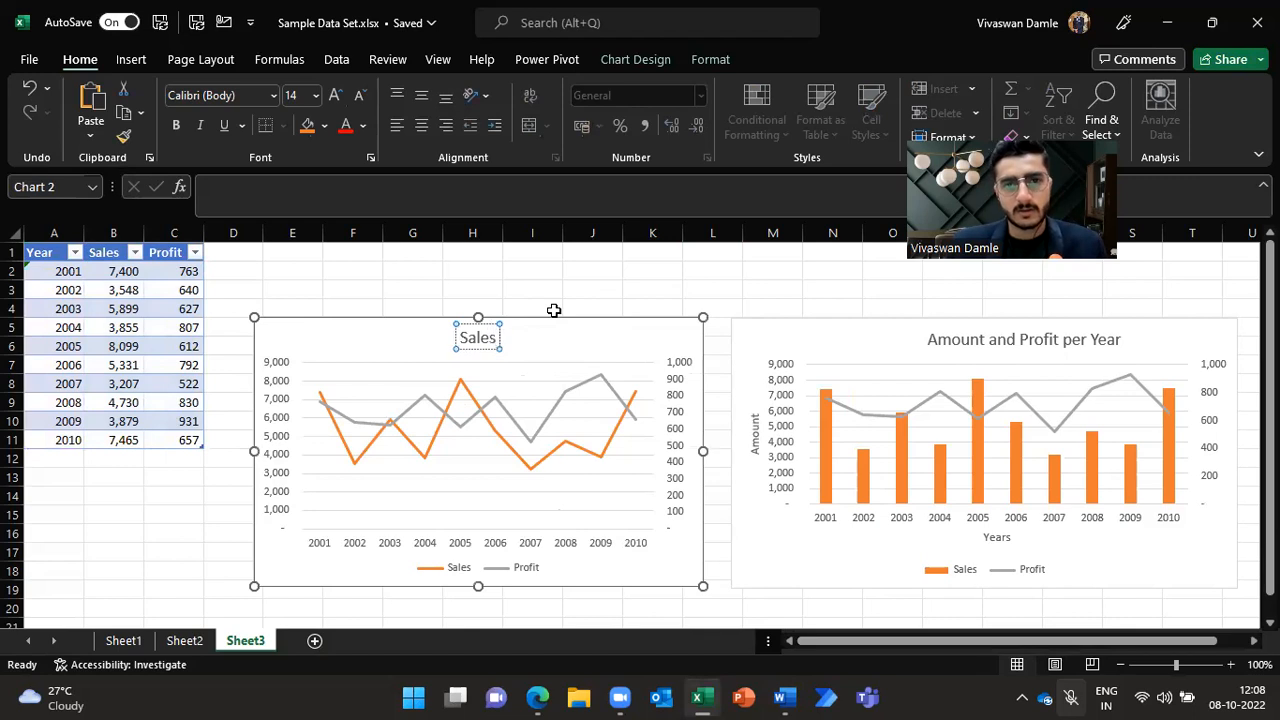
key("BackSpace")
type("and")
key("BackSpace")
key("BackSpace")
key("BackSpace")
key("BackSpace")
type("and Profit")
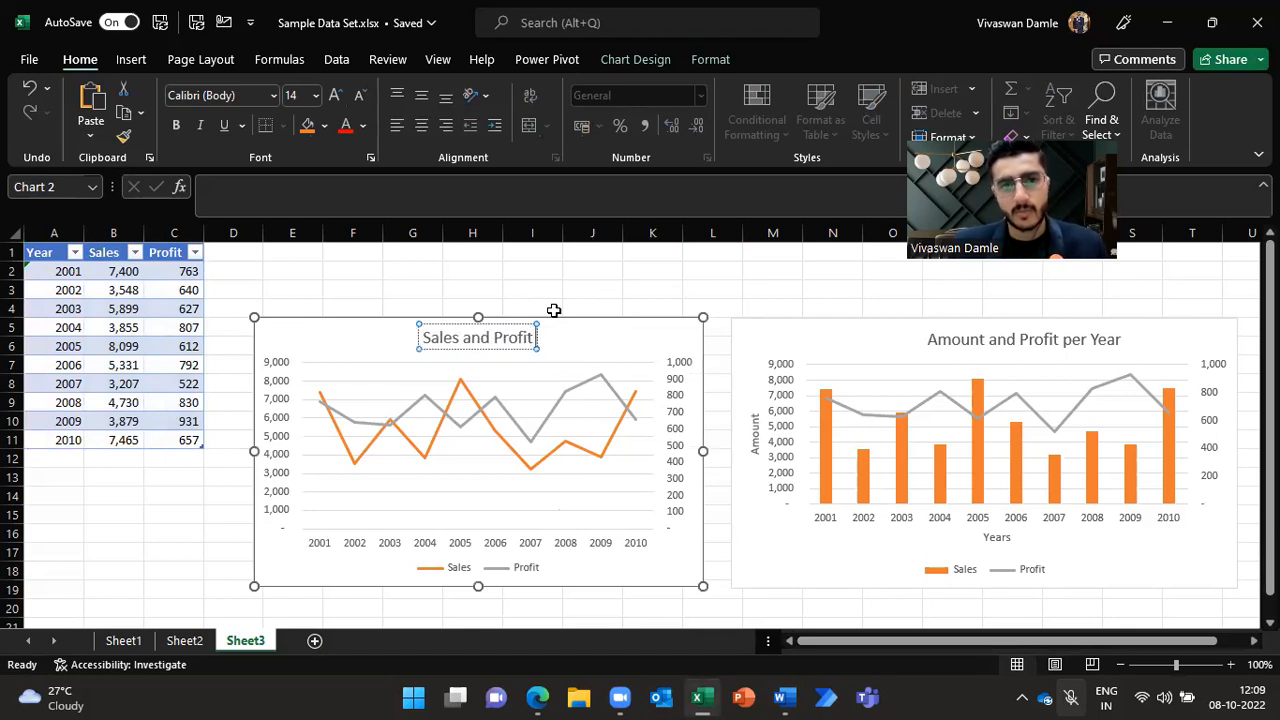
type(" per Year")
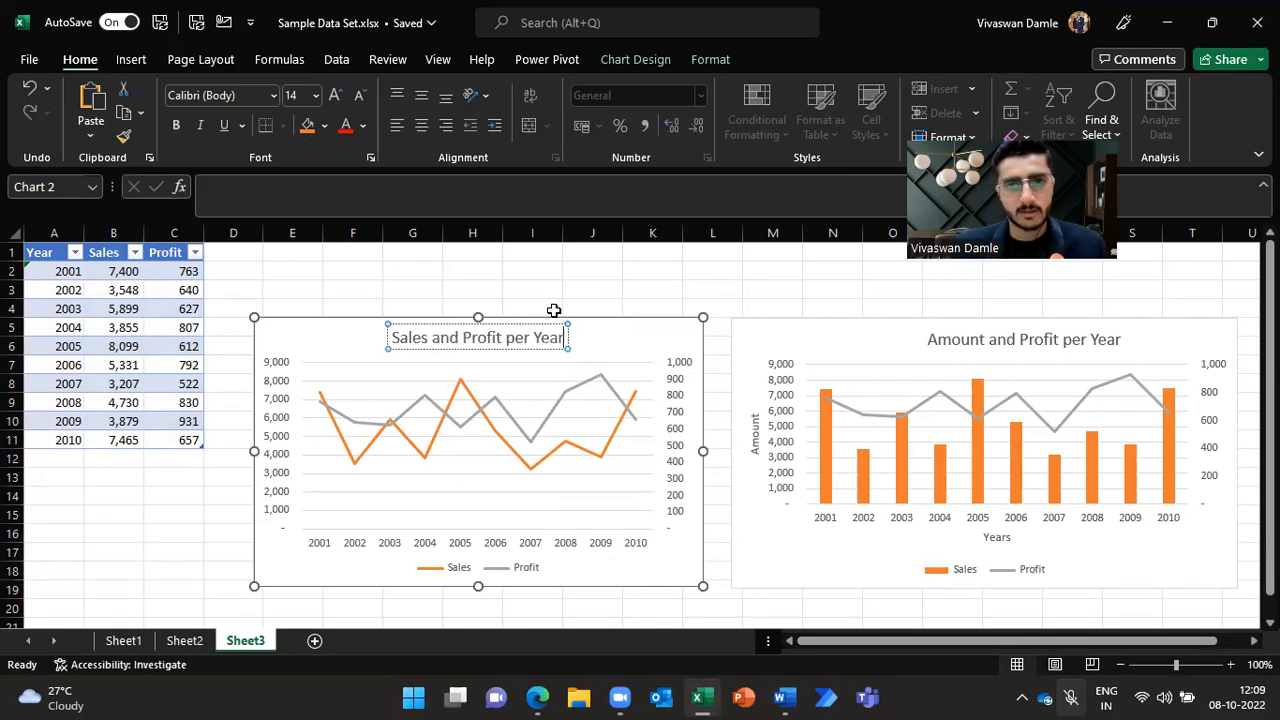
Step: Move the chart title to the chart's upper-left corner and set the legend position to Top
left_click(496, 351)
left_click_drag(499, 350, 385, 351)
left_click(727, 329)
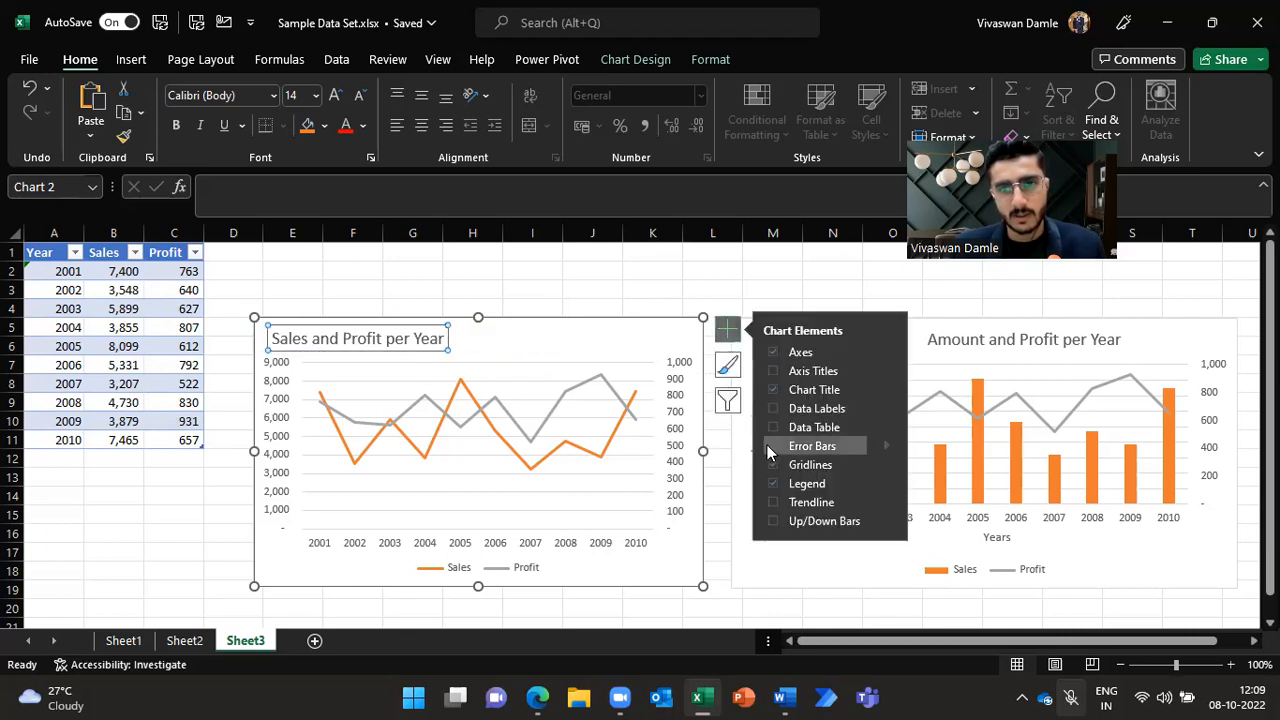
left_click(889, 484)
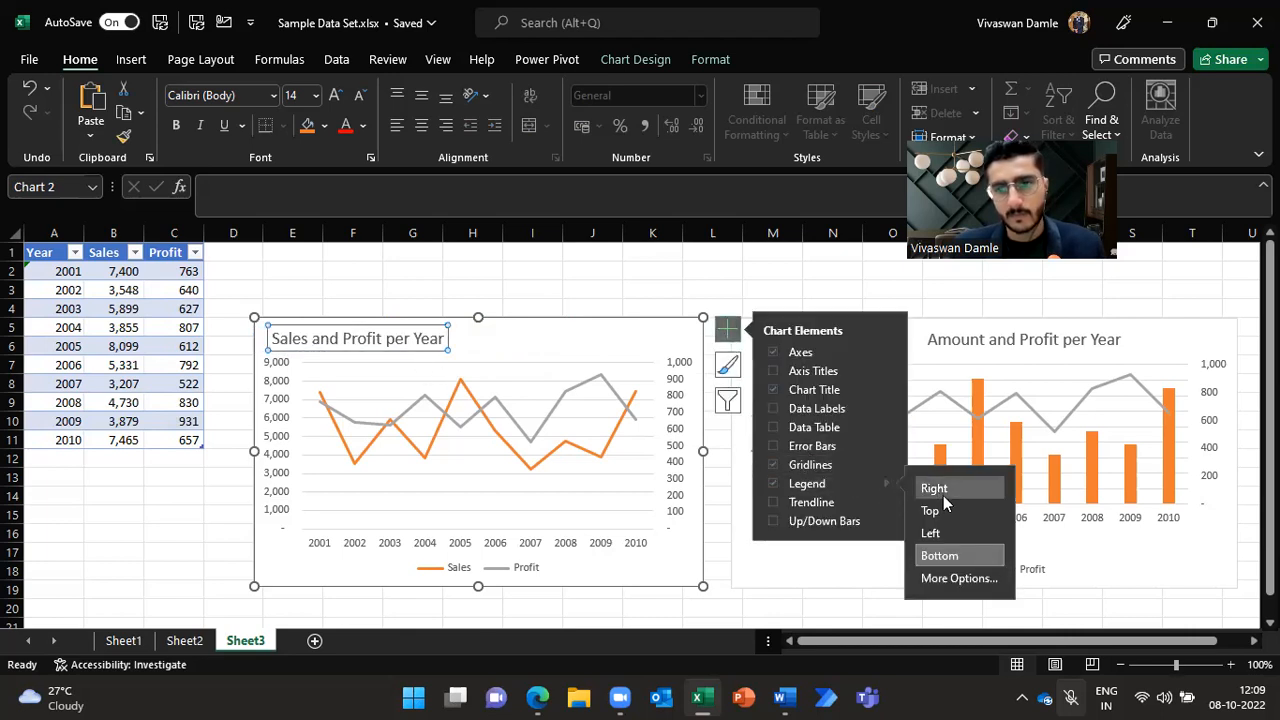
left_click(931, 511)
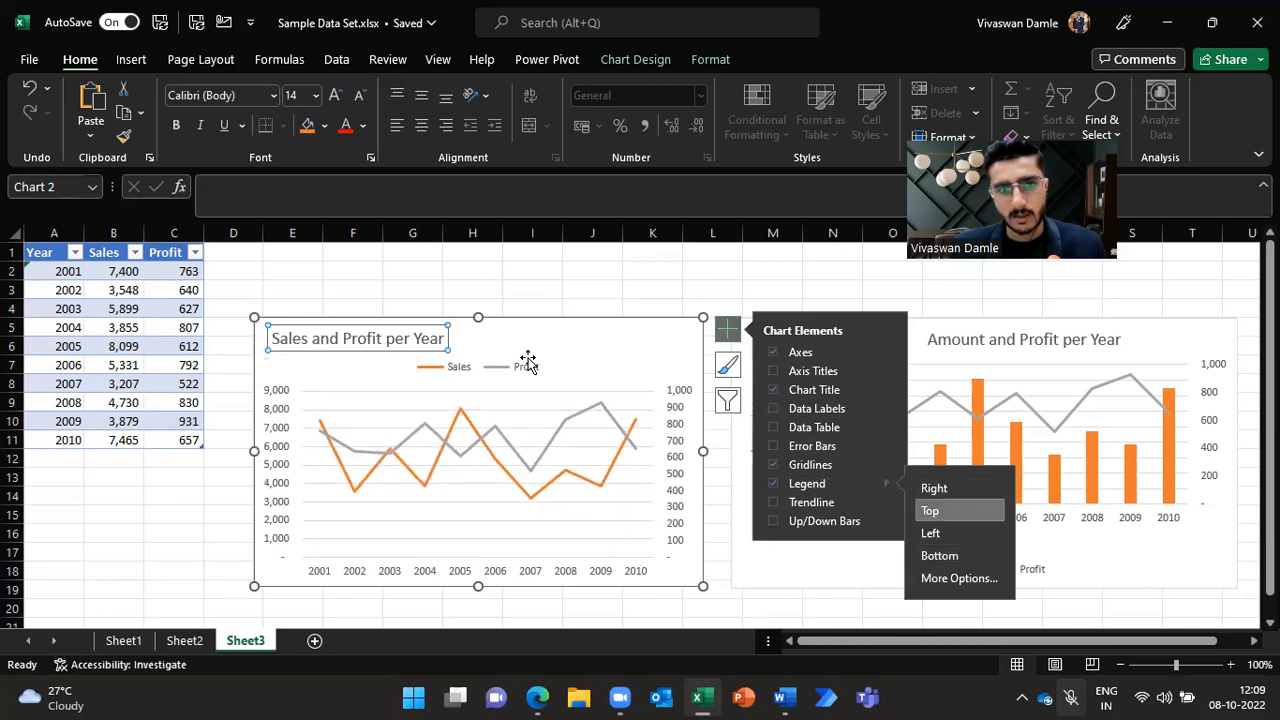
Step: Move the legend into the upper-right corner beside the title and enlarge the plot area upward
left_click(517, 376)
left_click_drag(523, 363, 660, 333)
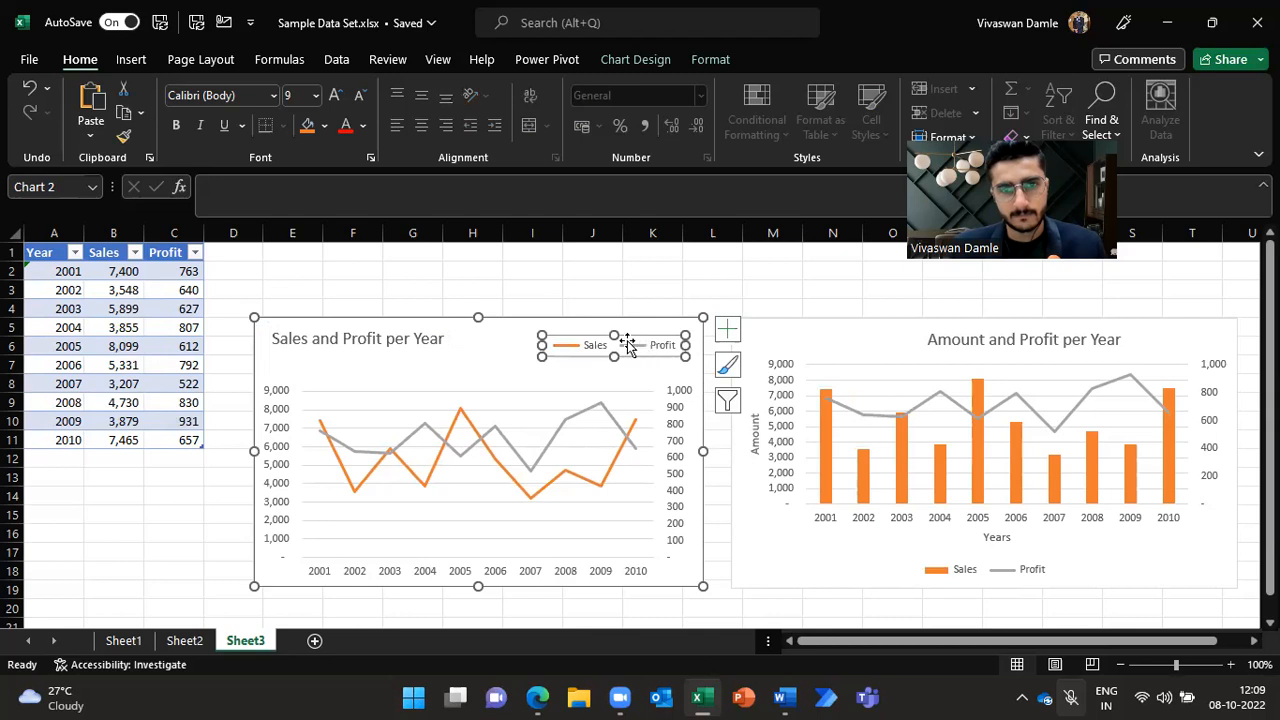
left_click(484, 391)
left_click_drag(476, 389, 486, 356)
left_click(502, 333)
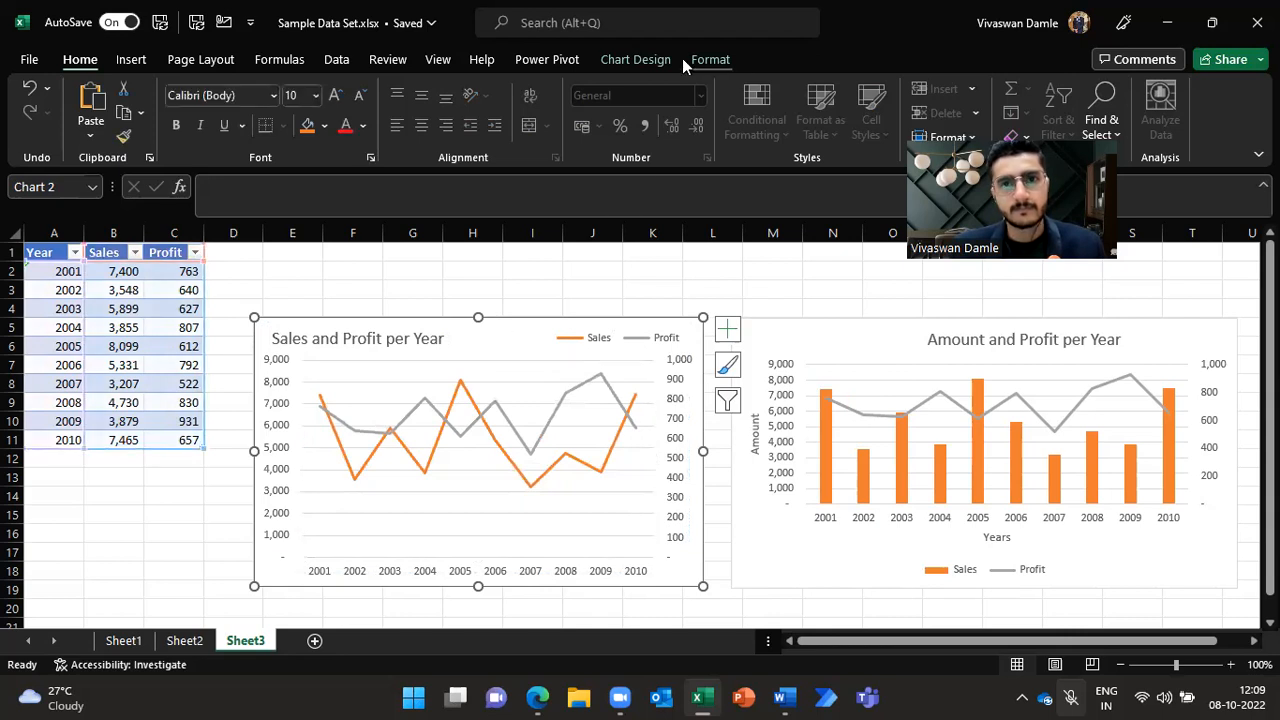
Step: Try a dark chart style on the line chart
left_click(652, 60)
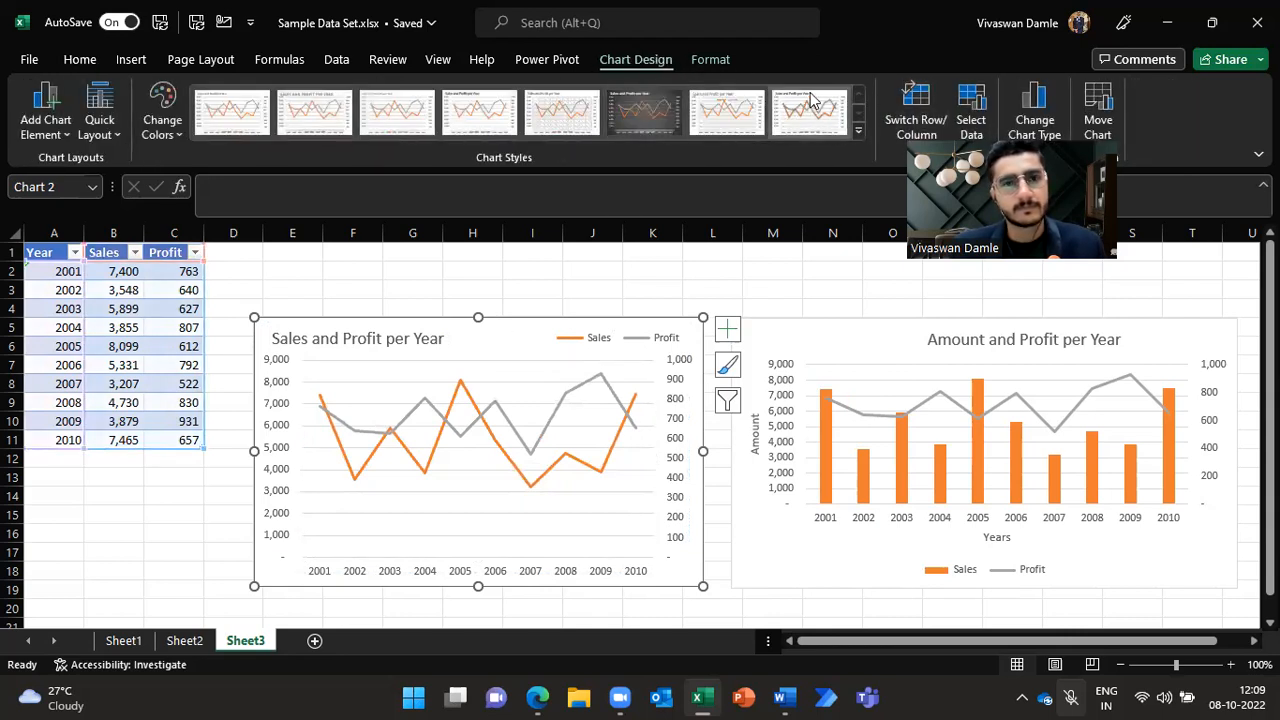
left_click(644, 112)
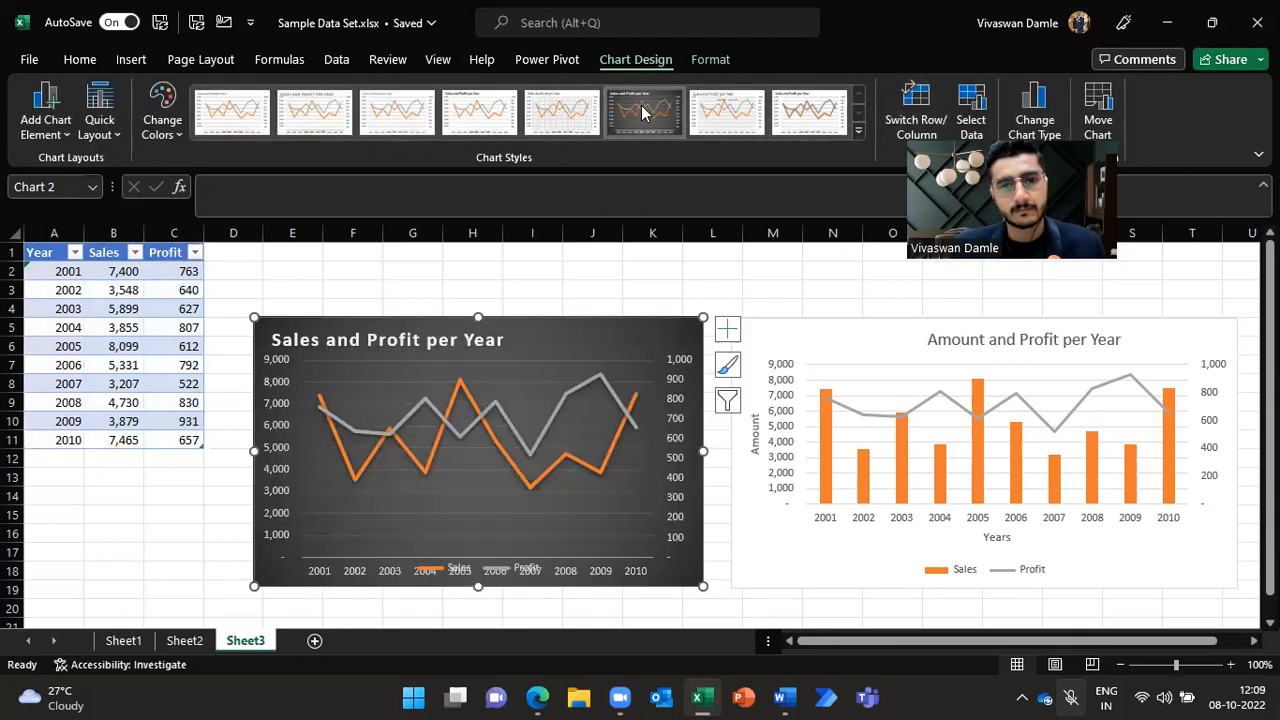
left_click(712, 290)
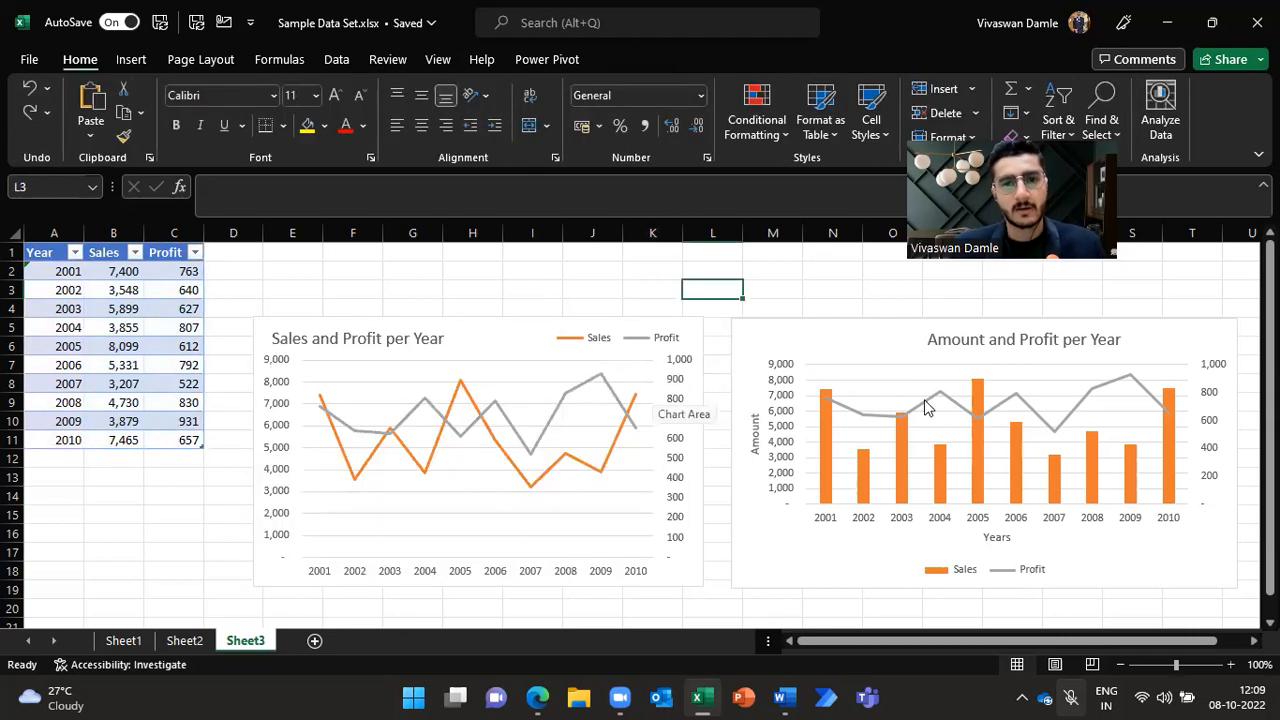
left_click(498, 330)
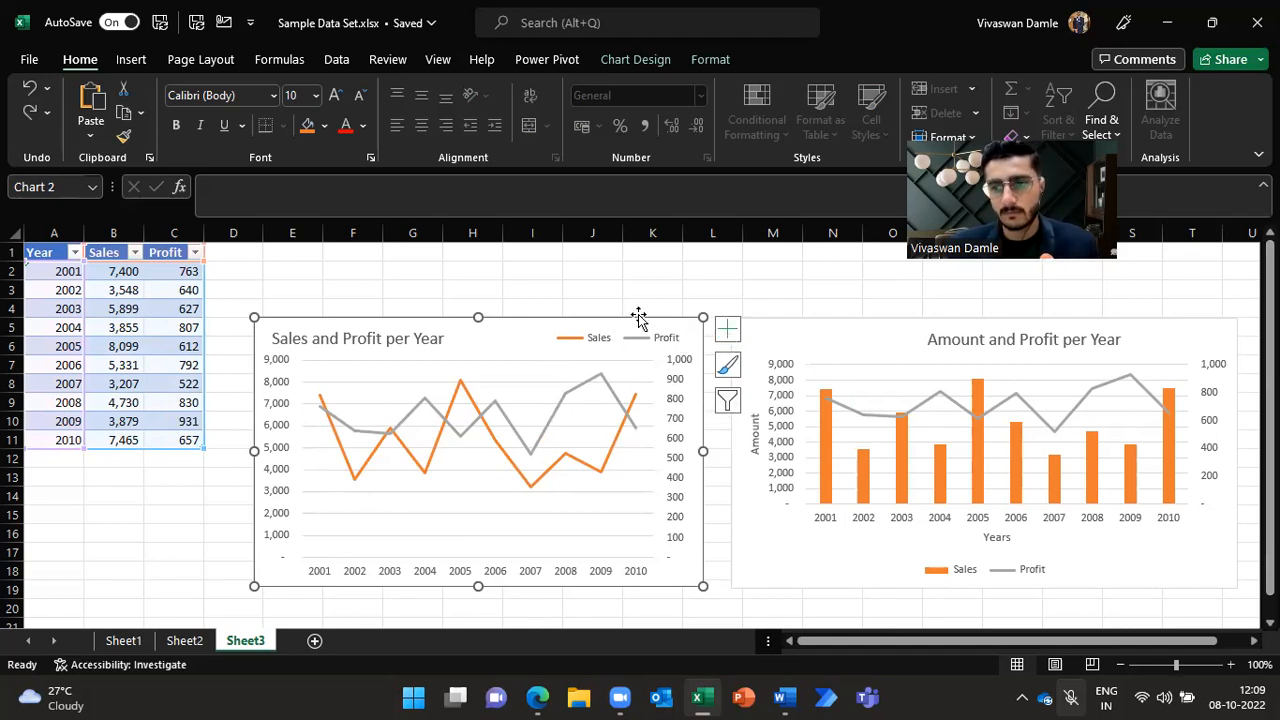
key("Escape")
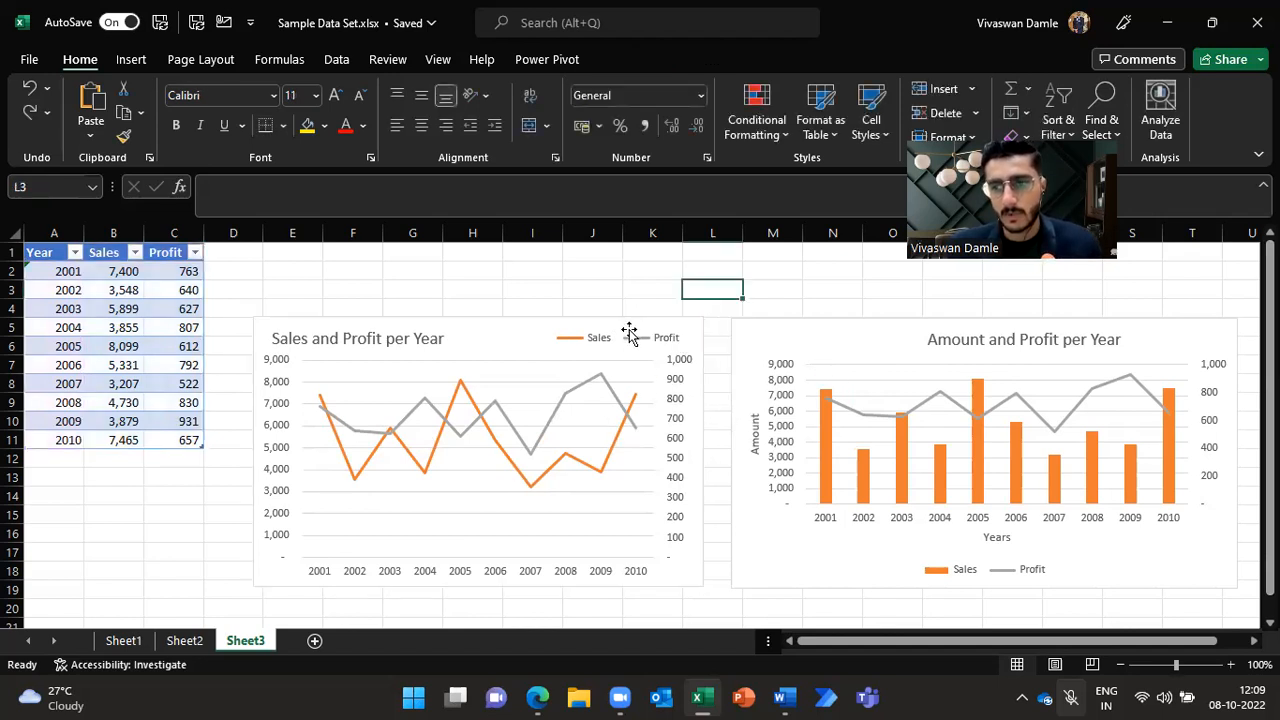
left_click(629, 75)
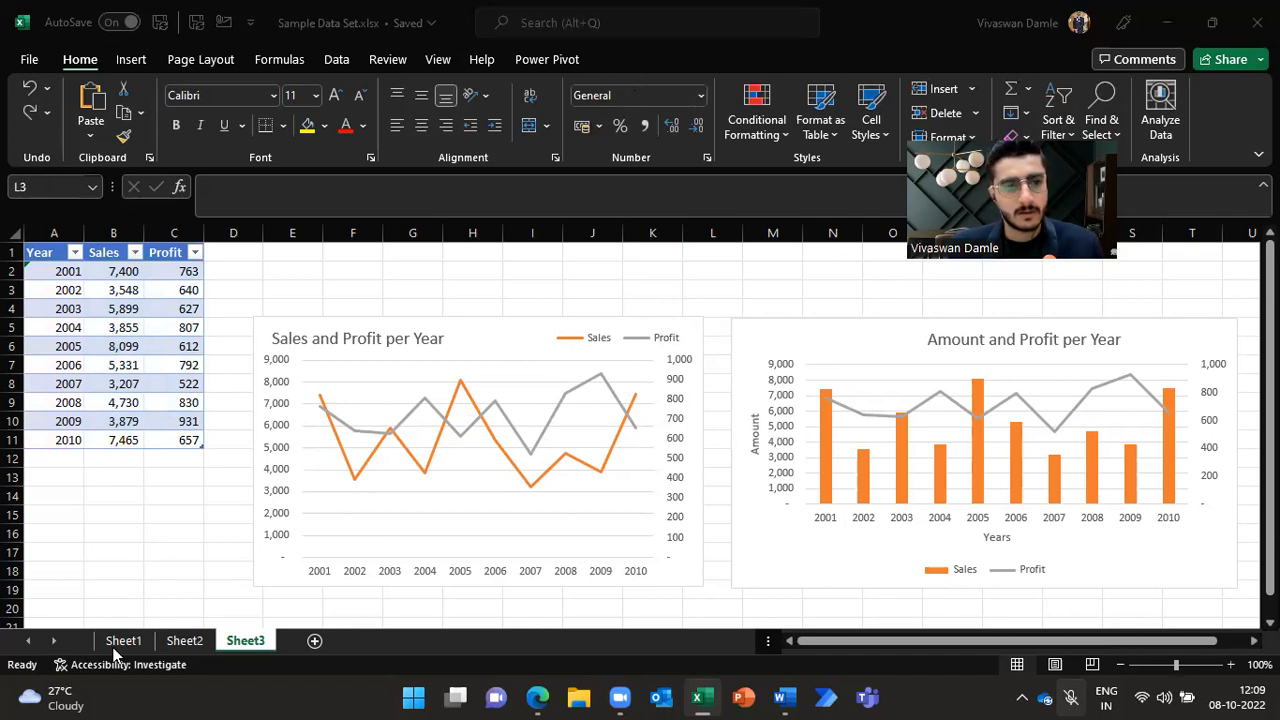
Step: Switch to Sheet2 and review the Topics Covered list
left_click(181, 647)
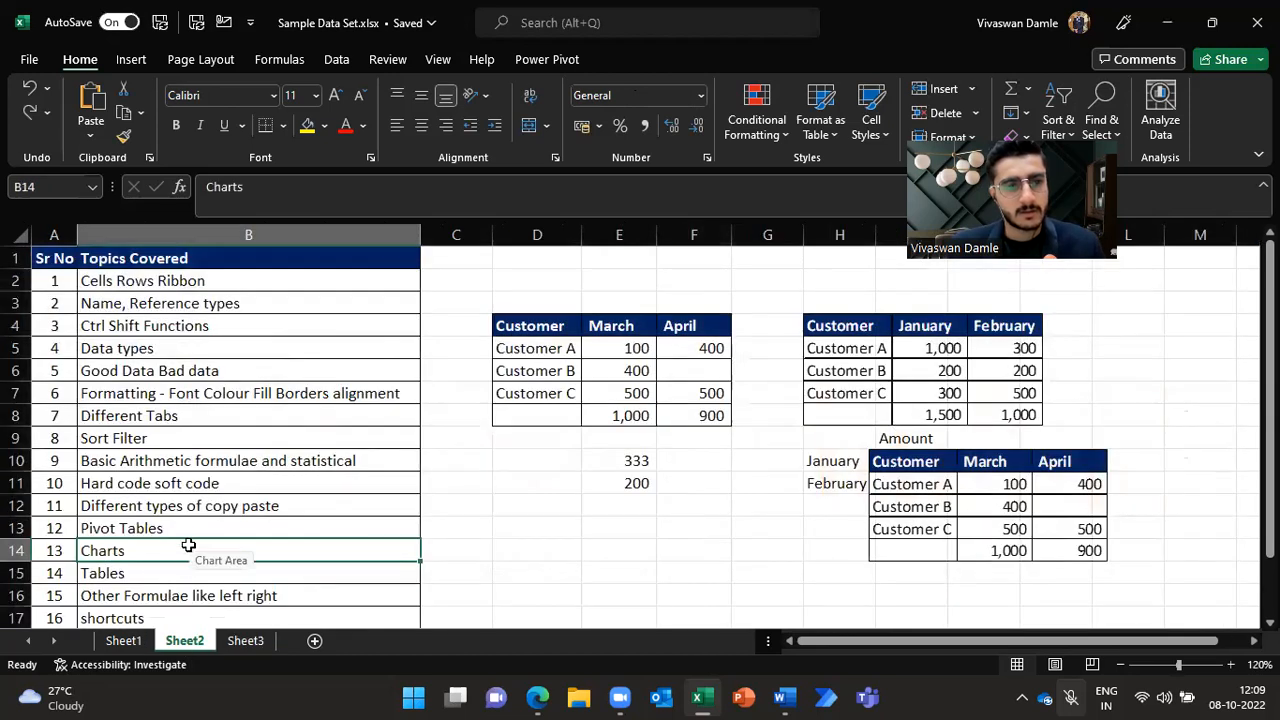
scroll(200, 525, "up", 2, "ctrl")
left_click(230, 476)
left_click(233, 463)
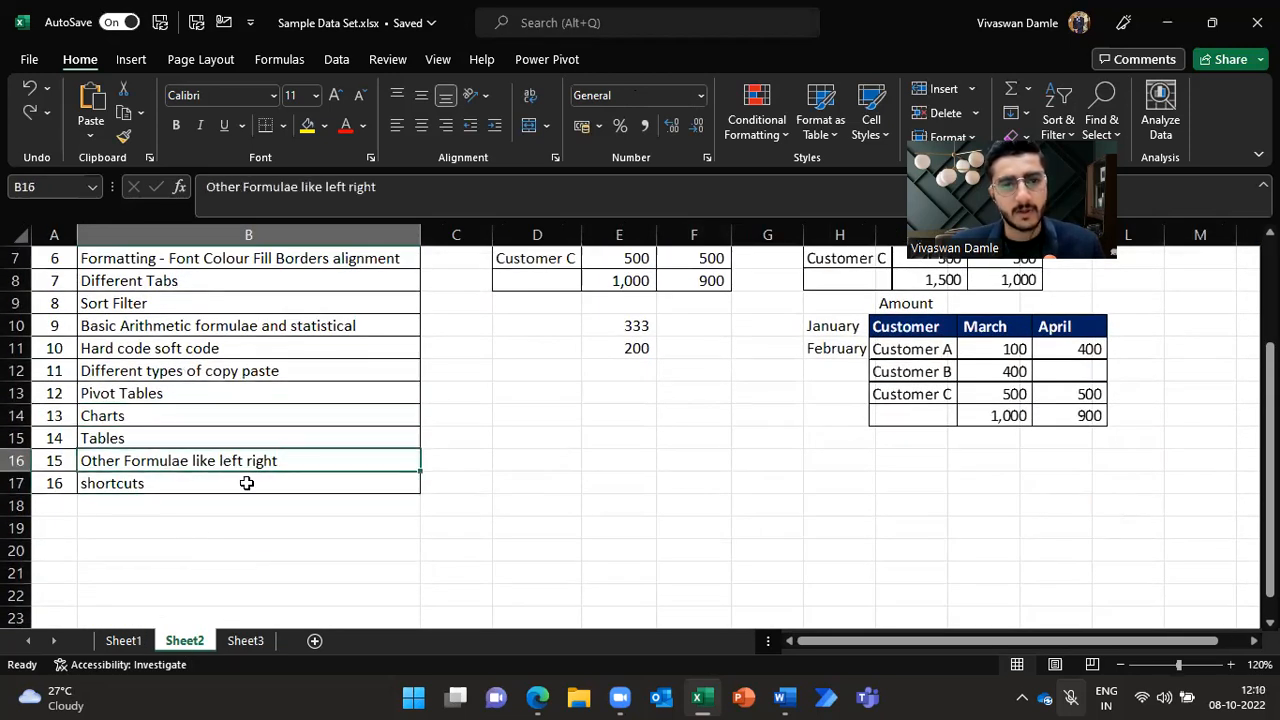
left_click(242, 484)
scroll(226, 514, "up", 2)
scroll(226, 517, "down", 2)
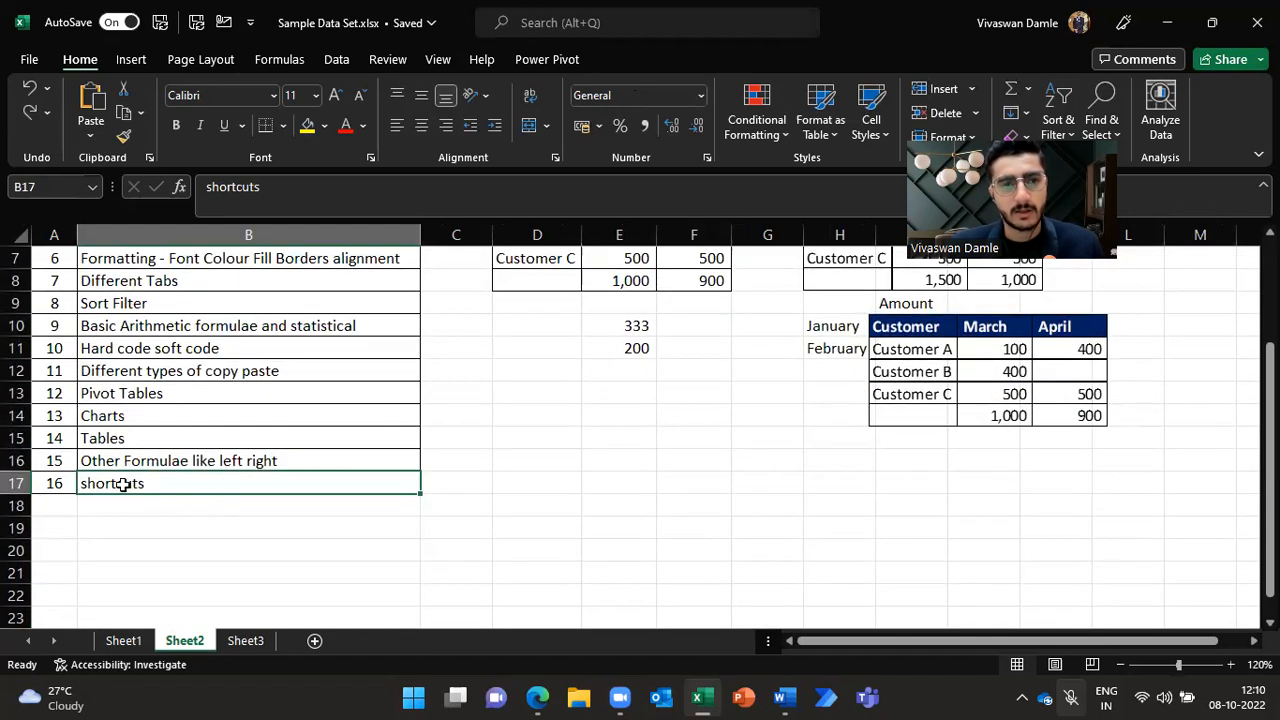
scroll(286, 537, "up", 2)
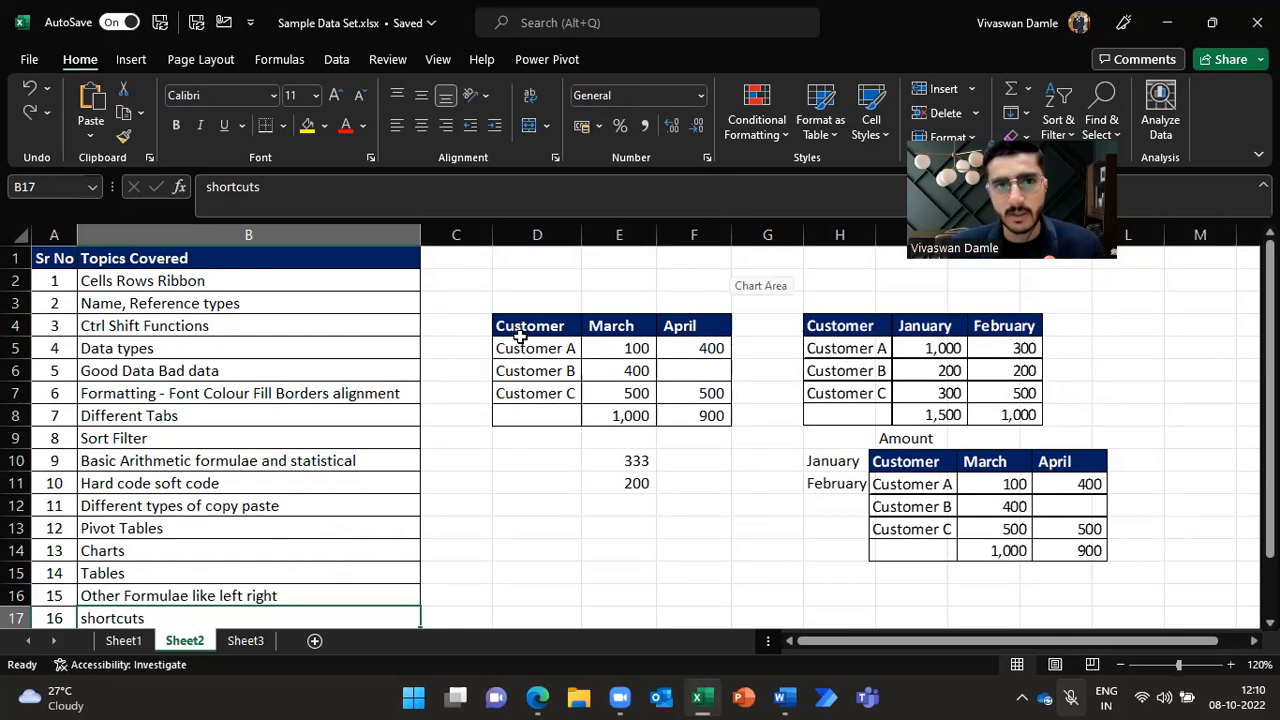
Step: Select and copy the Customer, March and April table in D4:F8, browsing the paste options without pasting
left_click(97, 145)
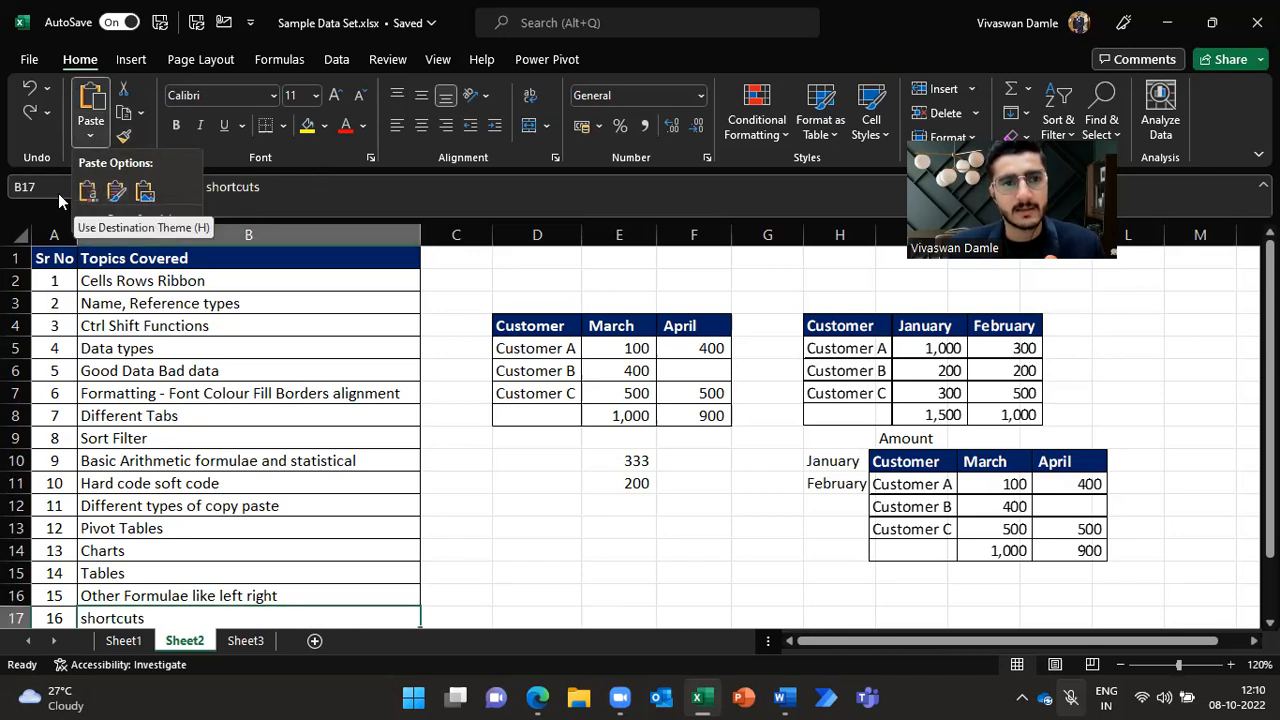
left_click(527, 457)
left_click_drag(540, 330, 692, 408)
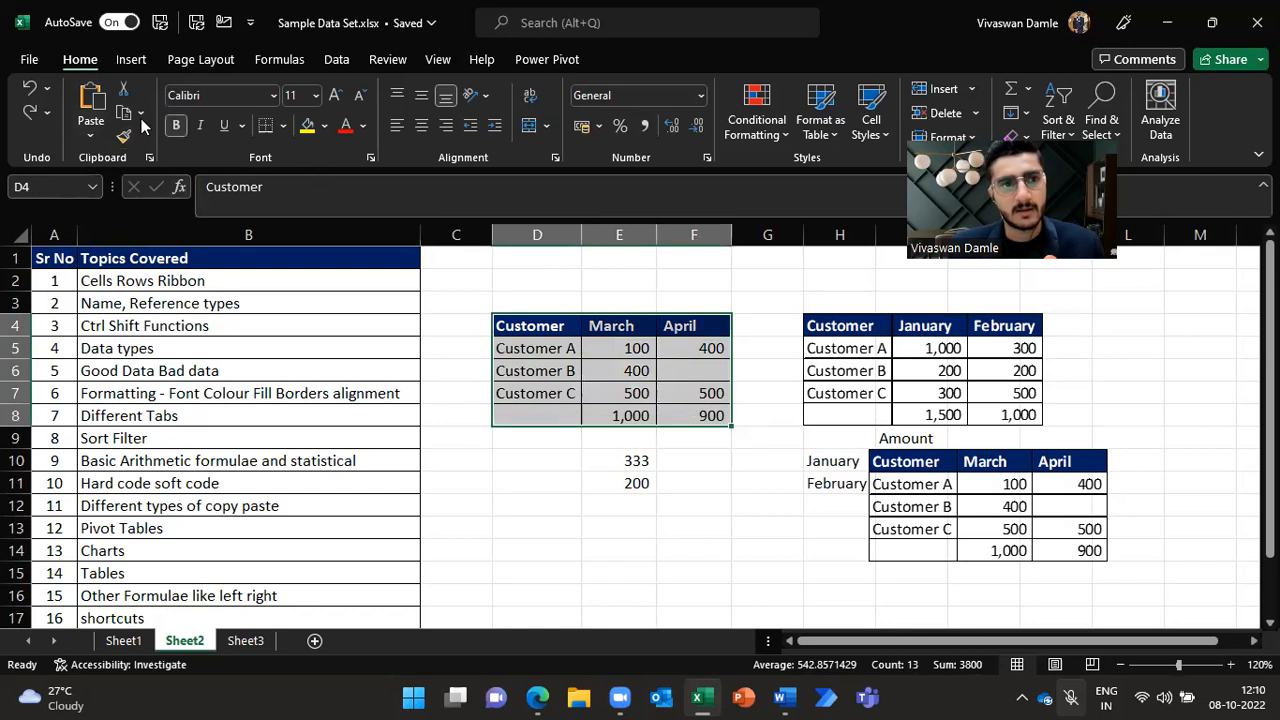
left_click(124, 112)
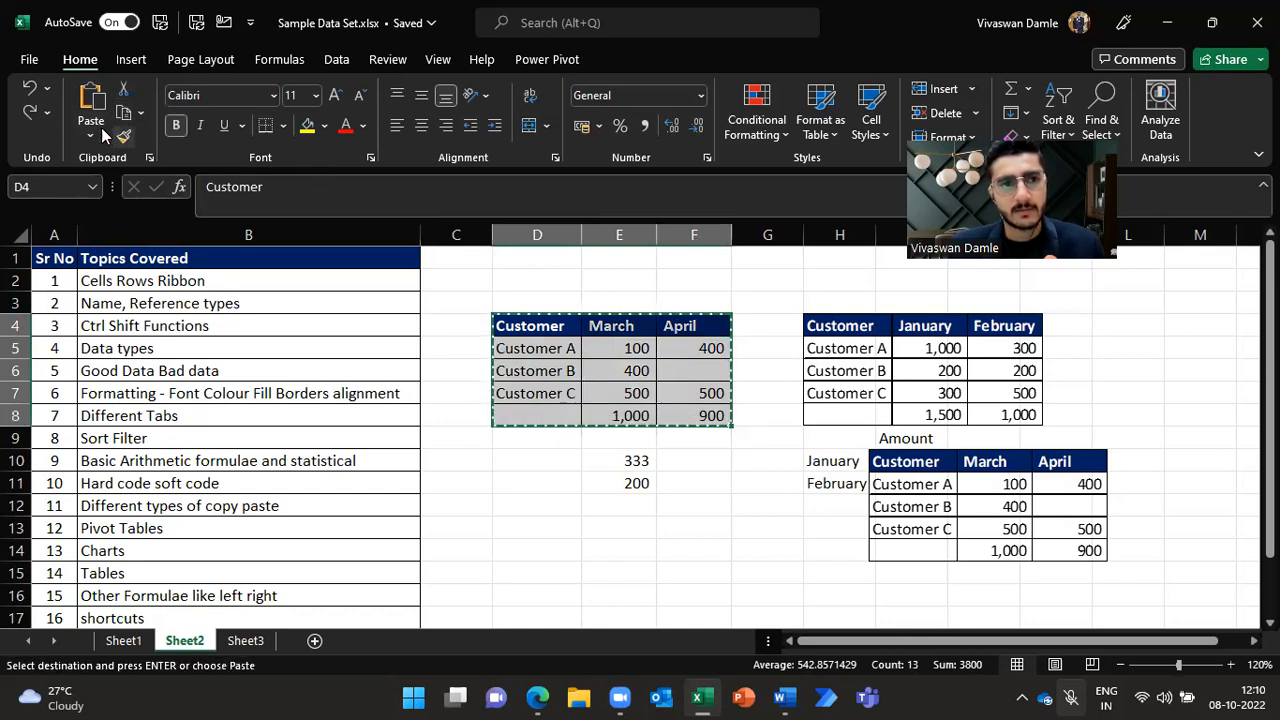
left_click(91, 134)
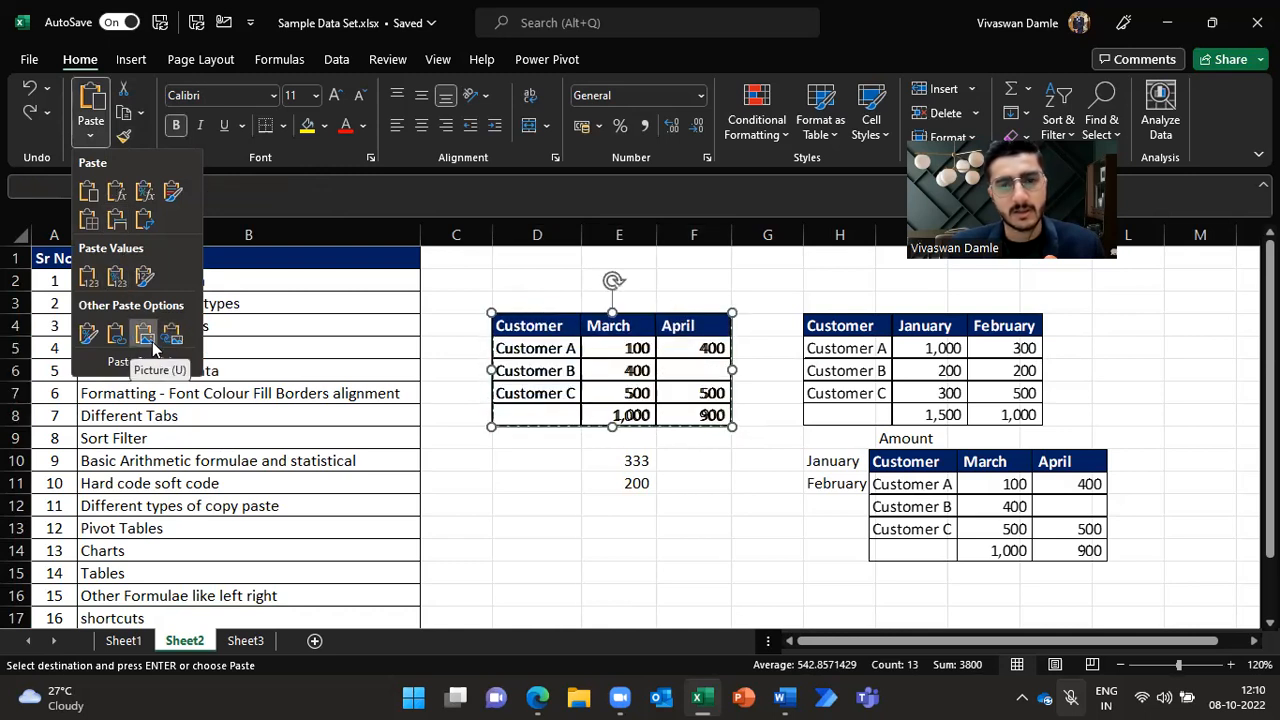
key("Escape")
key("Escape")
key("alt+F1")
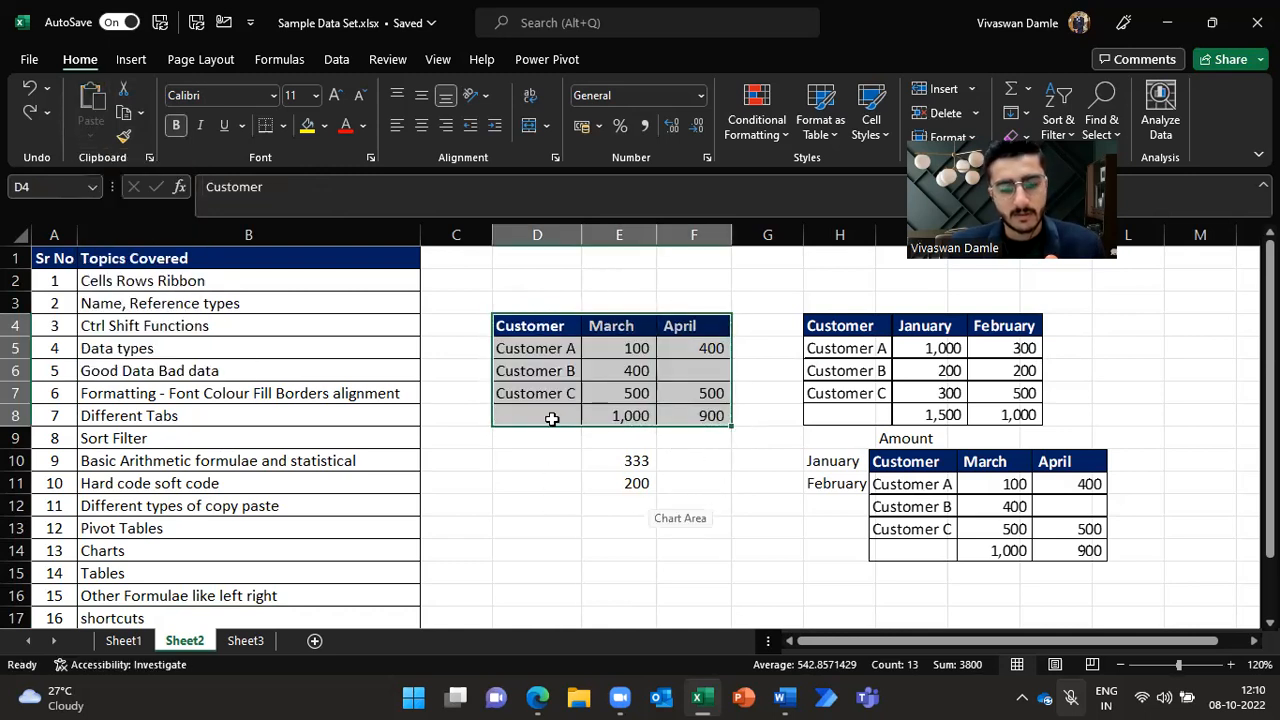
Step: Copy the table again and preview the paste options at cell D12 without pasting
key("ctrl+c")
left_click(518, 505)
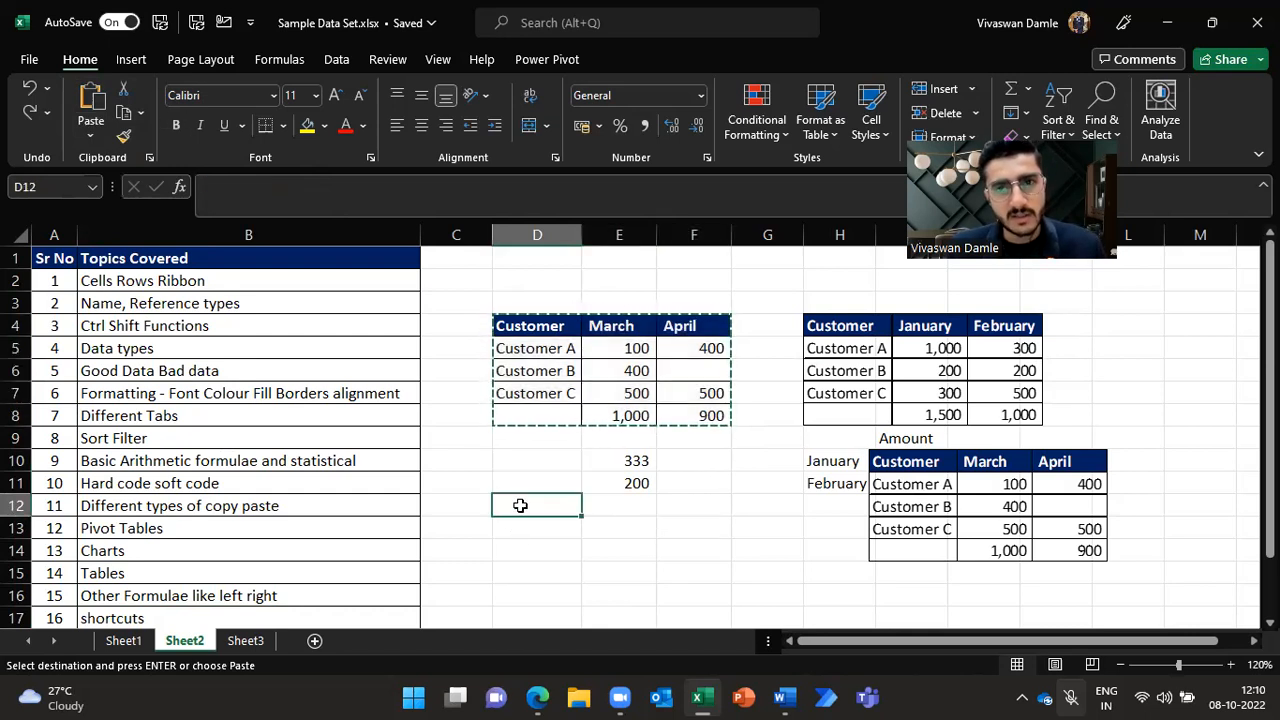
key("alt")
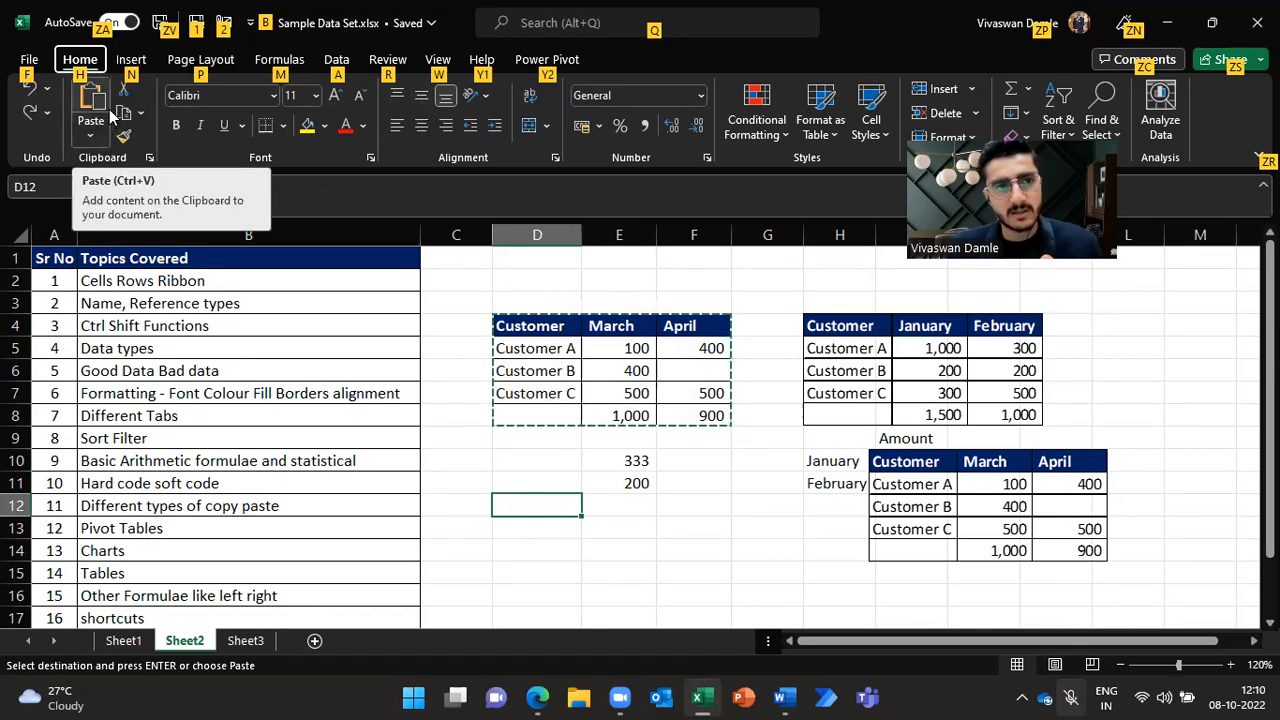
key("h")
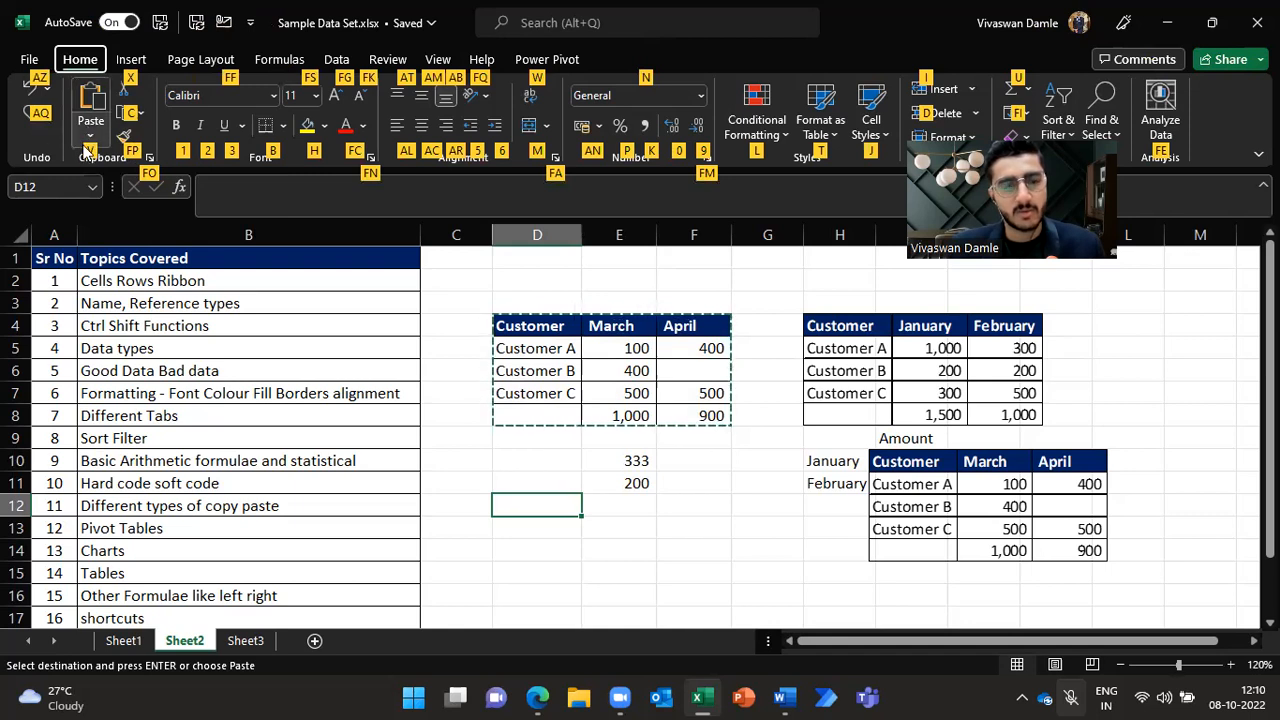
key("v")
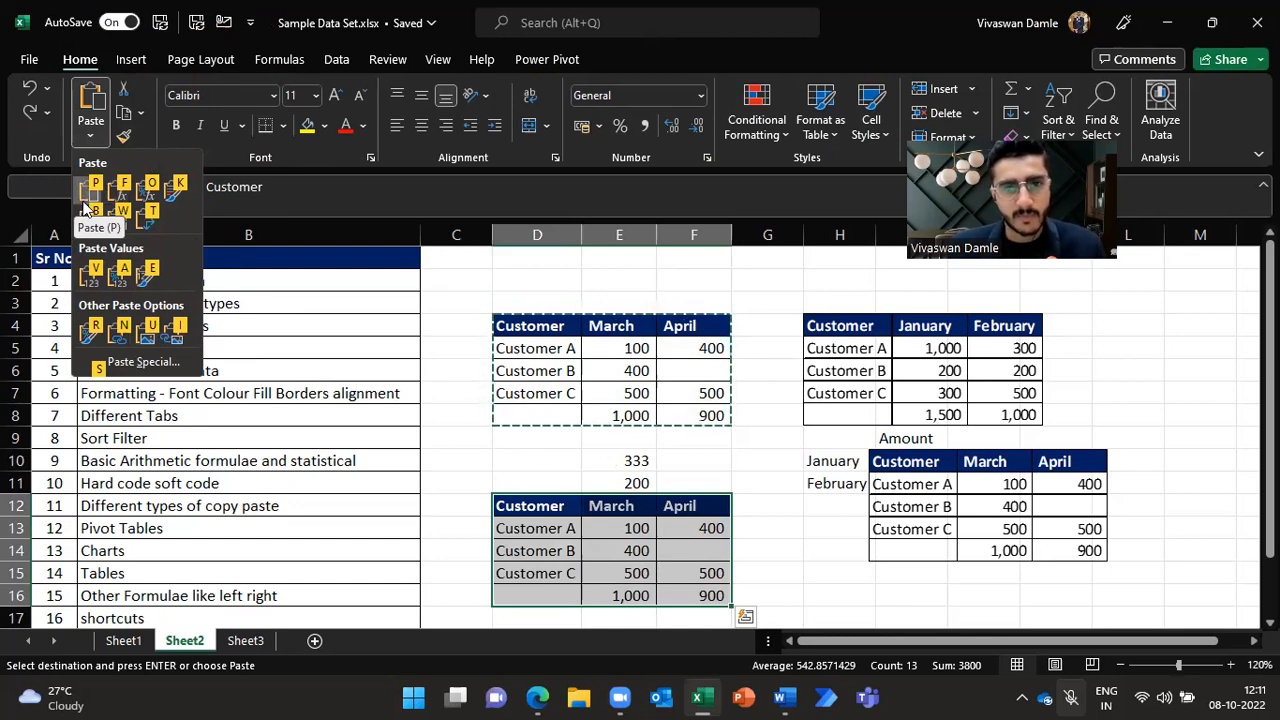
left_click(778, 484)
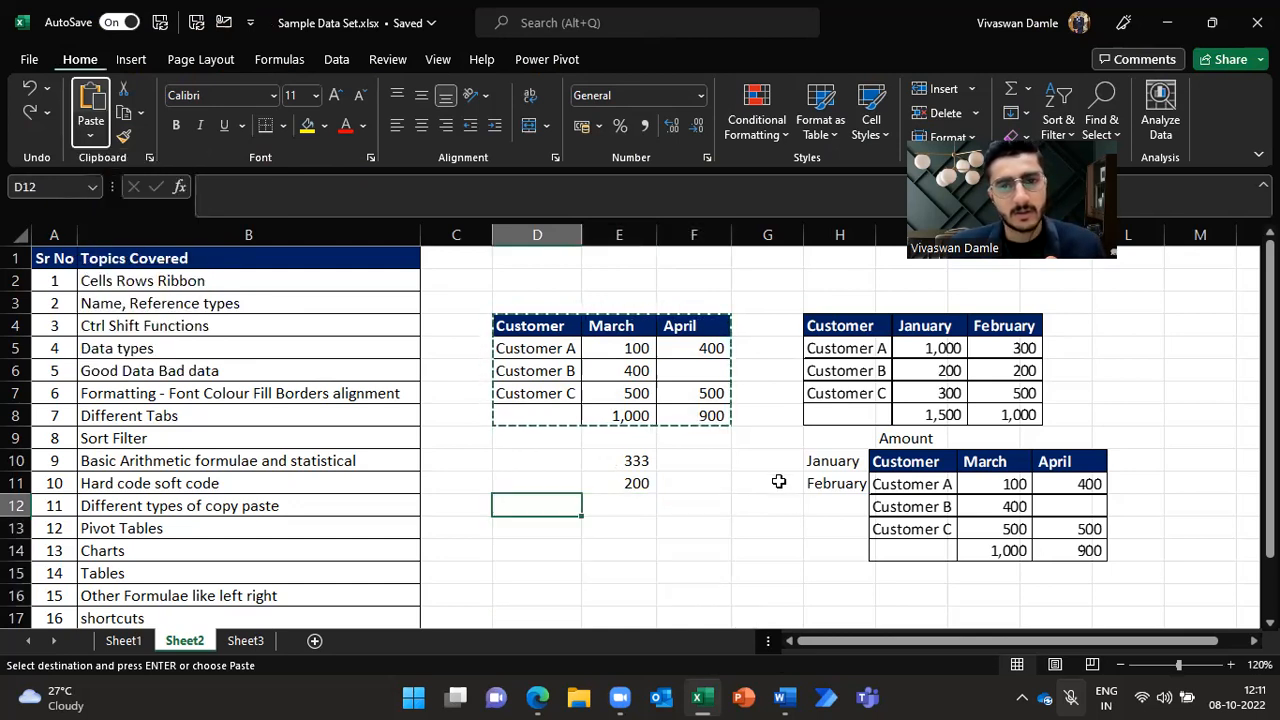
Step: Open the Insert ribbon, switch to Sheet3 and select the Year, Sales and Profit data in A1:C11
key("alt")
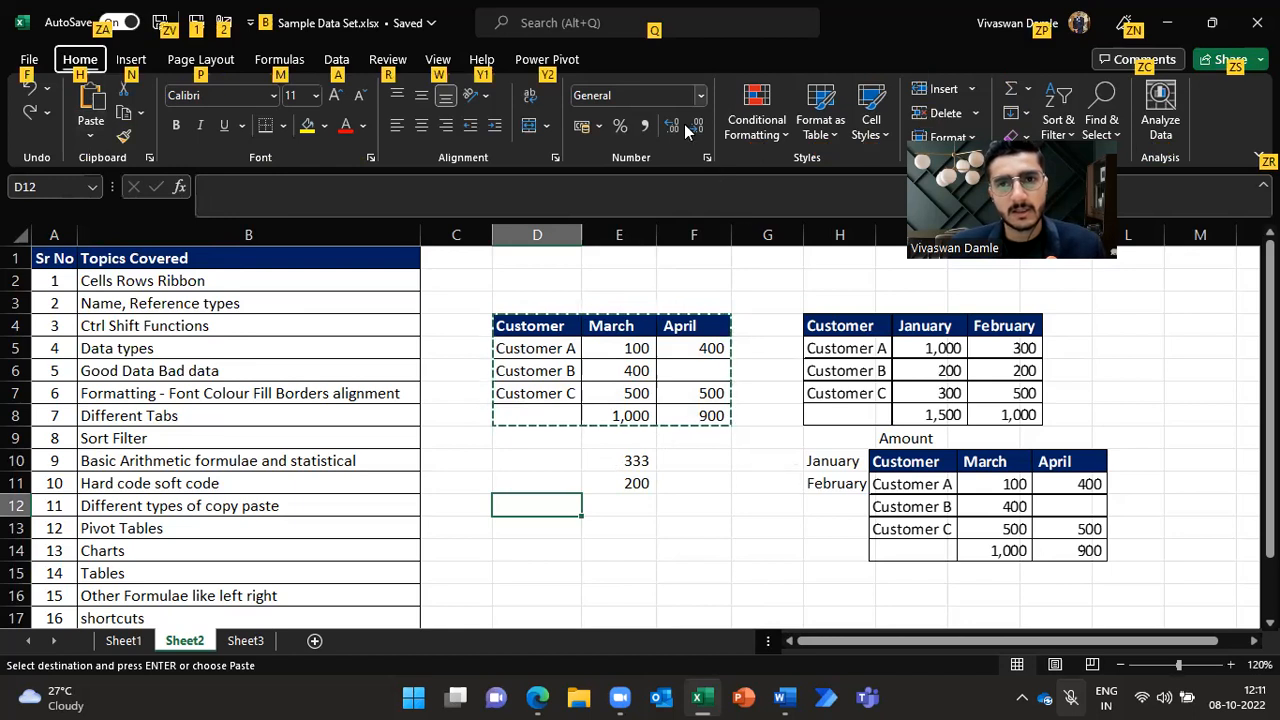
key("alt")
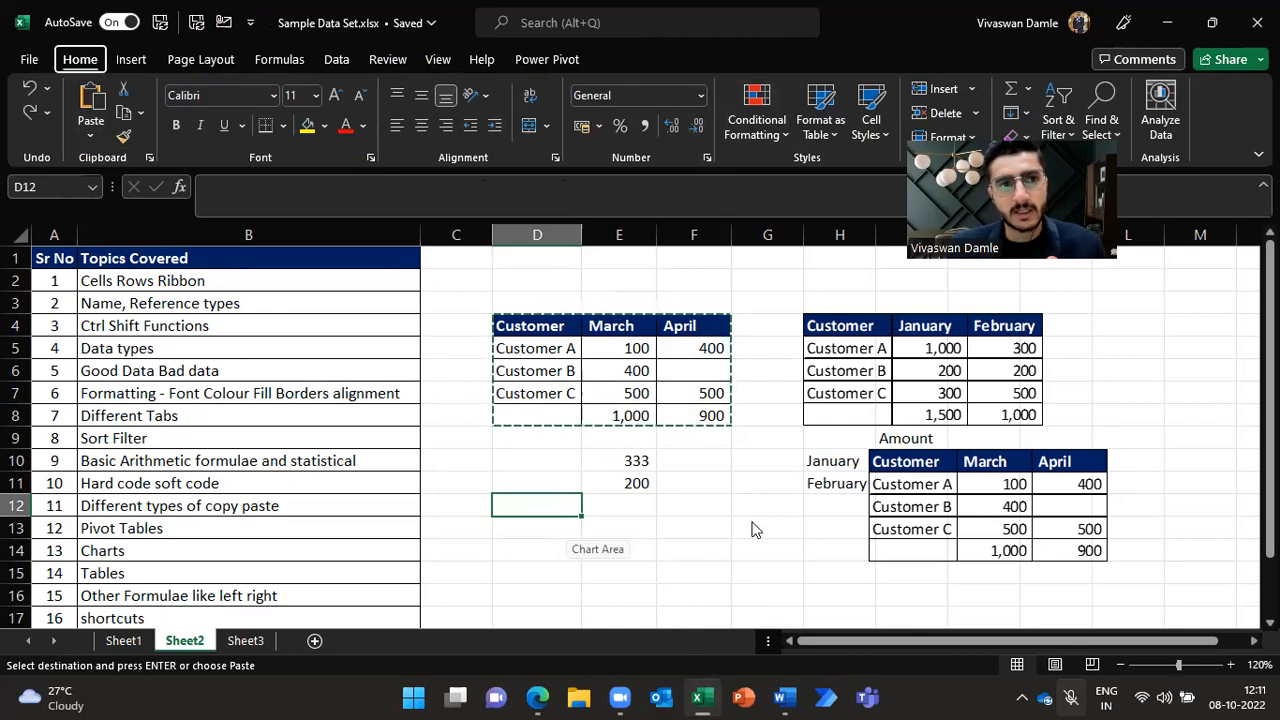
key("alt")
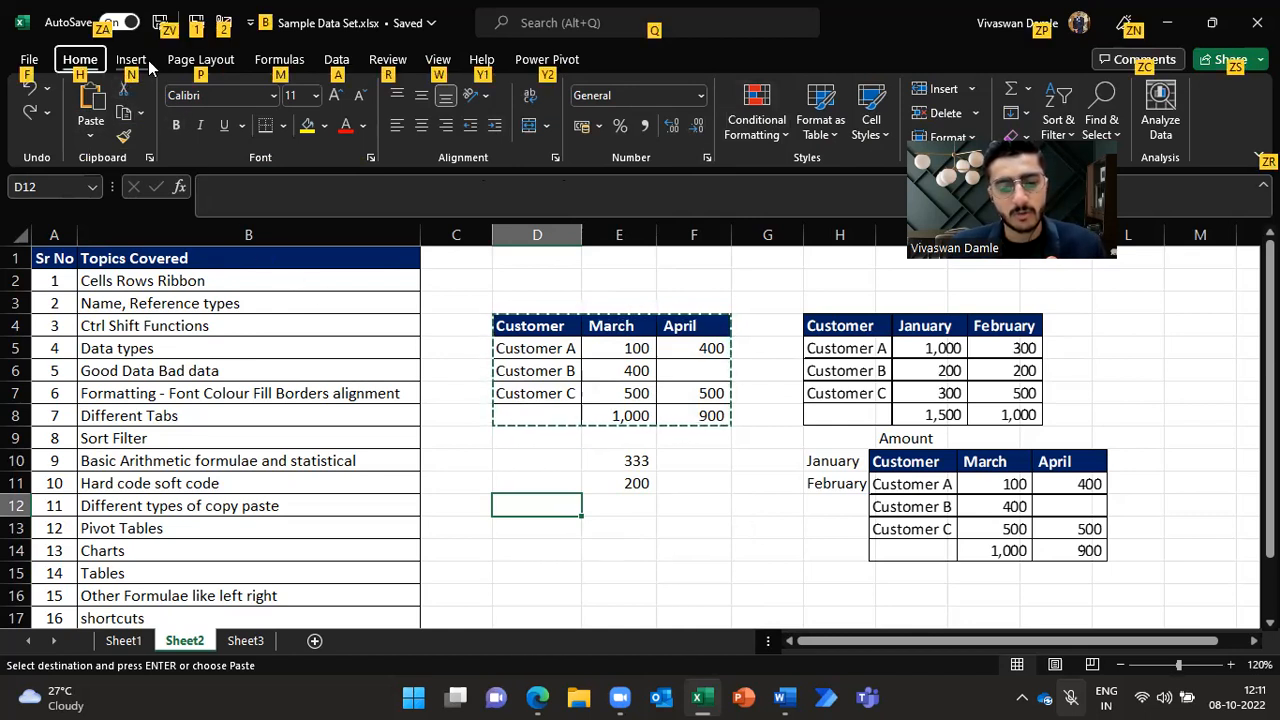
key("n")
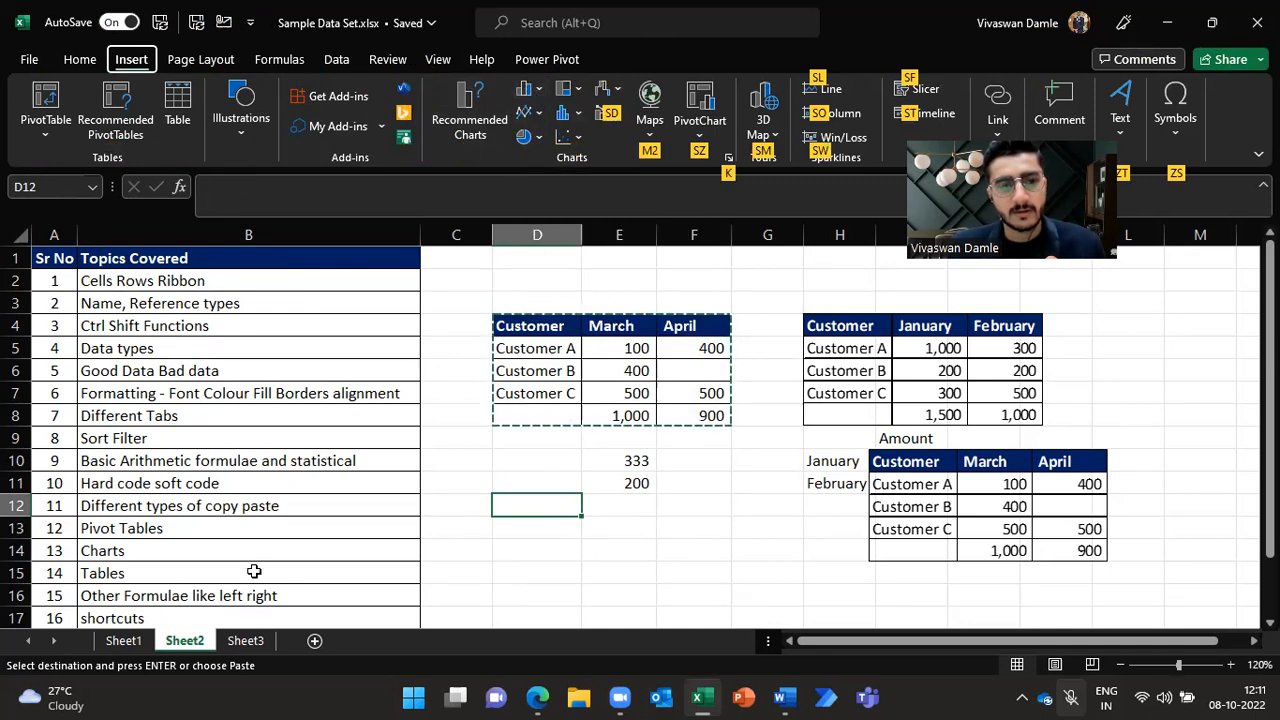
left_click(258, 642)
left_click(68, 258)
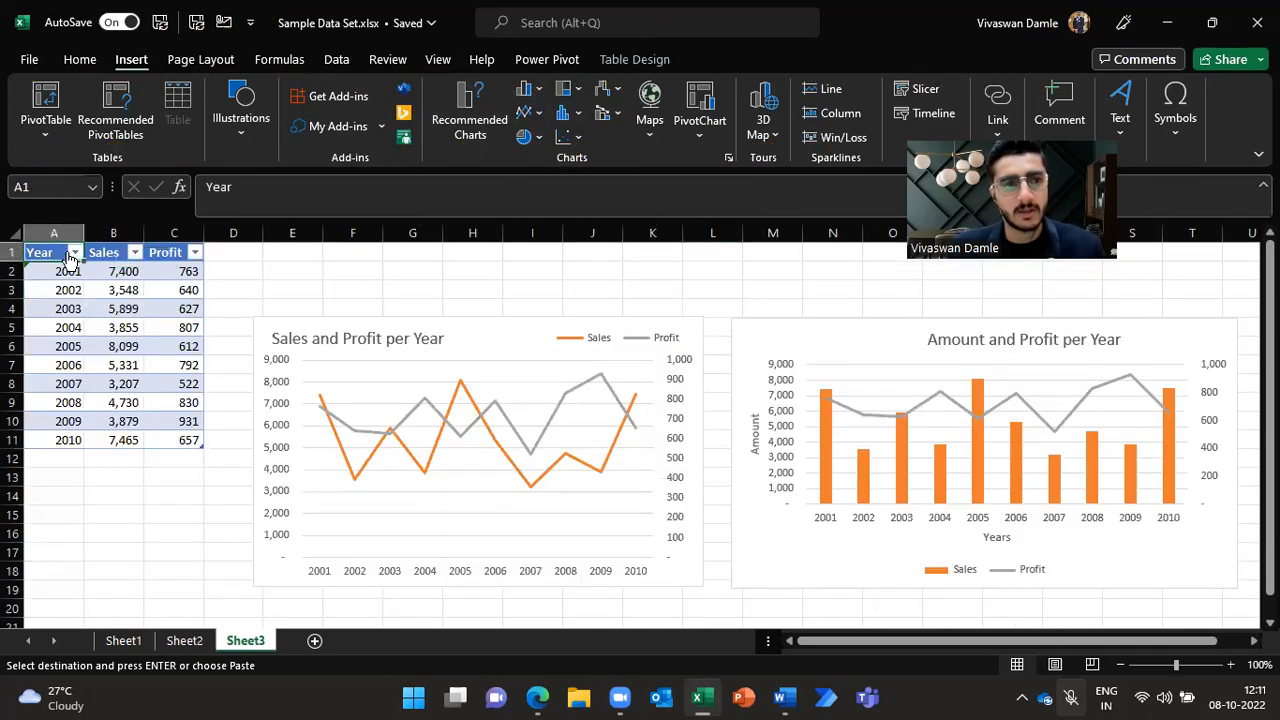
key("ctrl+shift+Right")
key("ctrl+shift+Down")
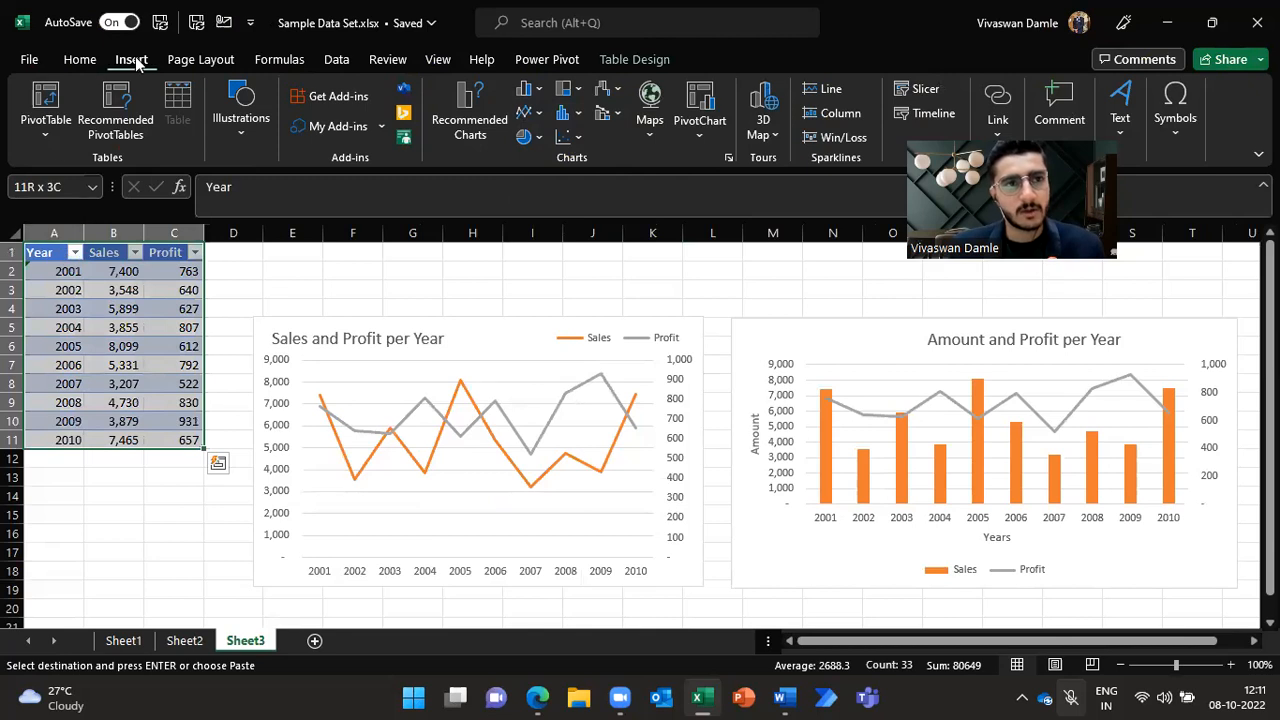
Step: Preview the column chart types for the selected data without inserting a chart
left_click(541, 91)
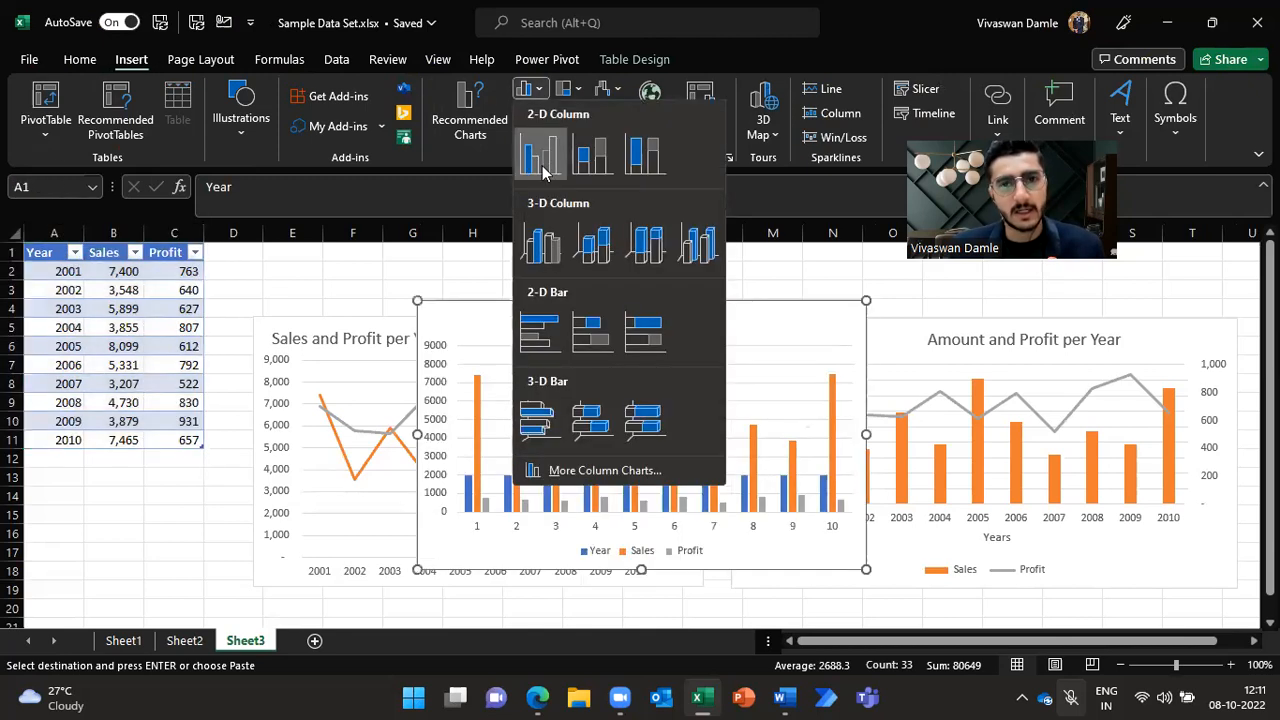
key("Escape")
key("alt")
key("n")
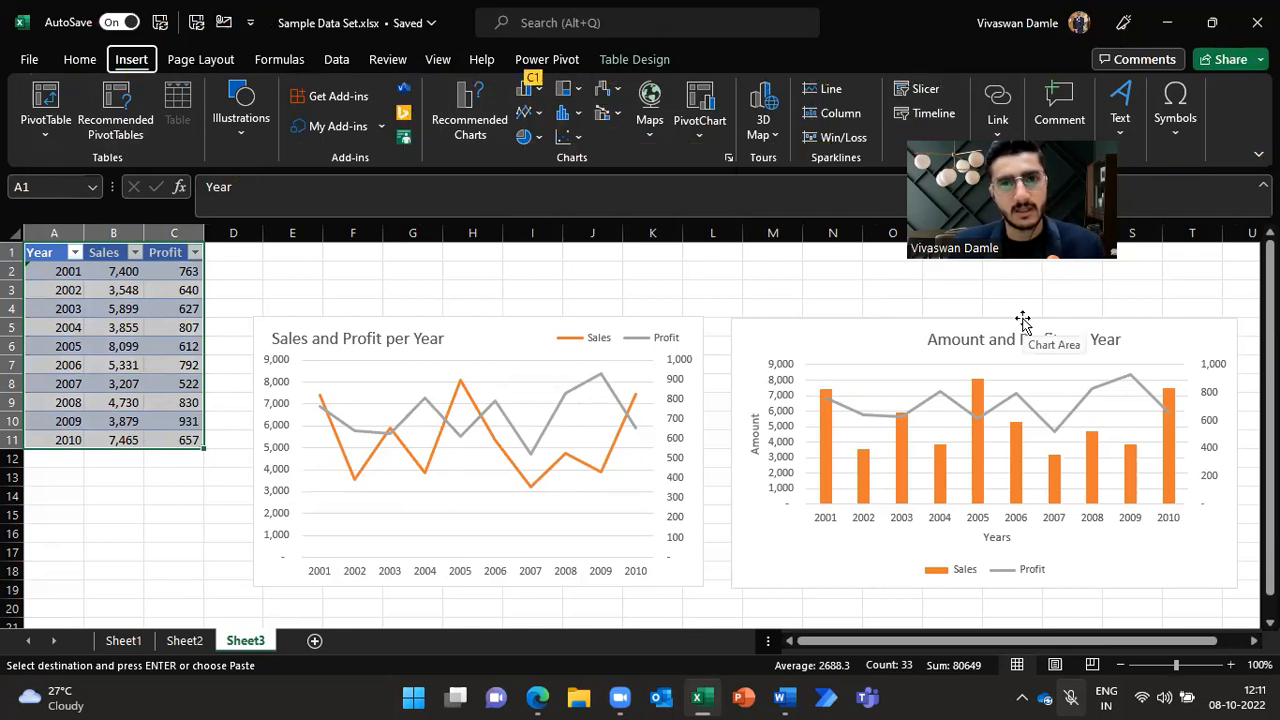
key("c")
key("1")
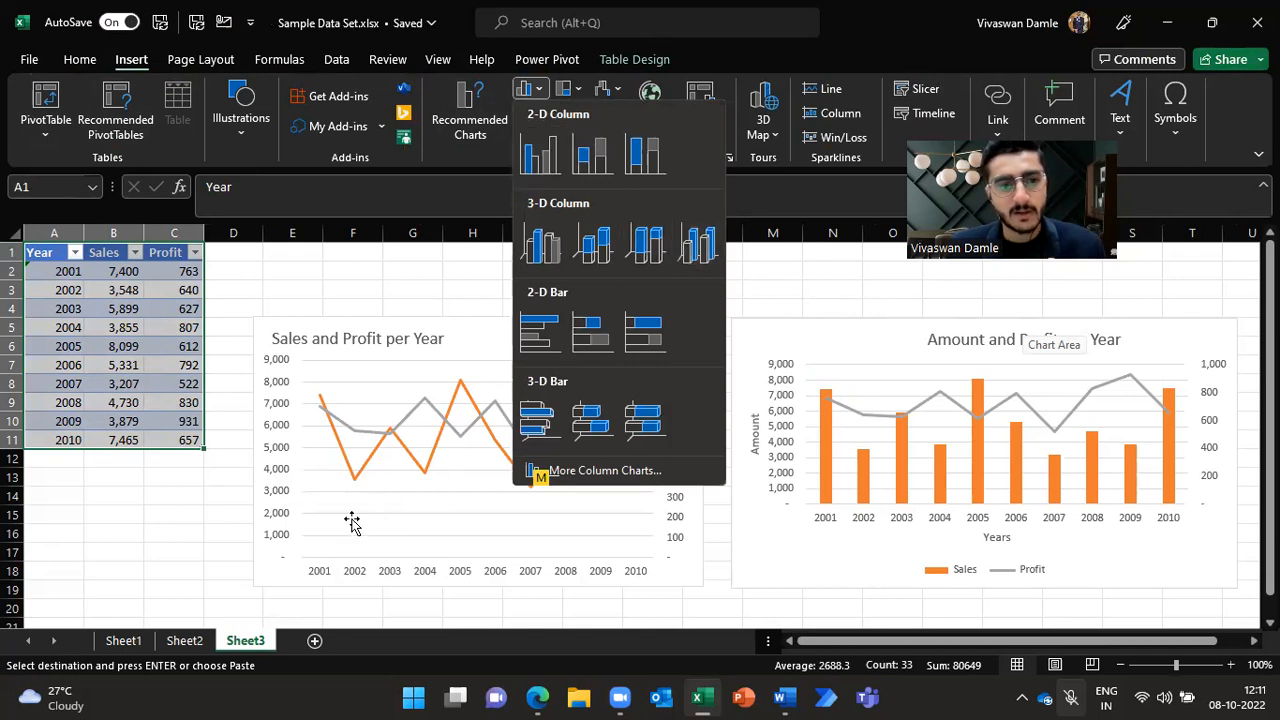
key("Escape")
key("Escape")
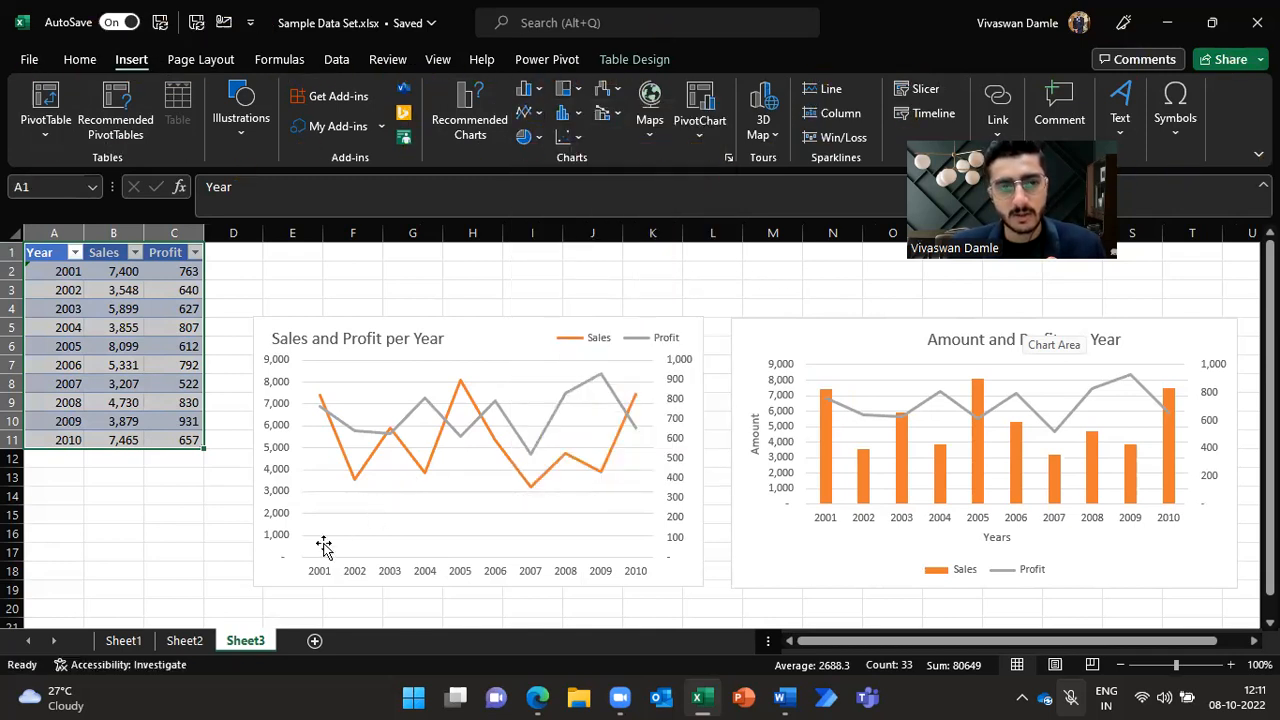
Step: Return to Sheet2 and show the Data ribbon with its key tips
left_click(184, 640)
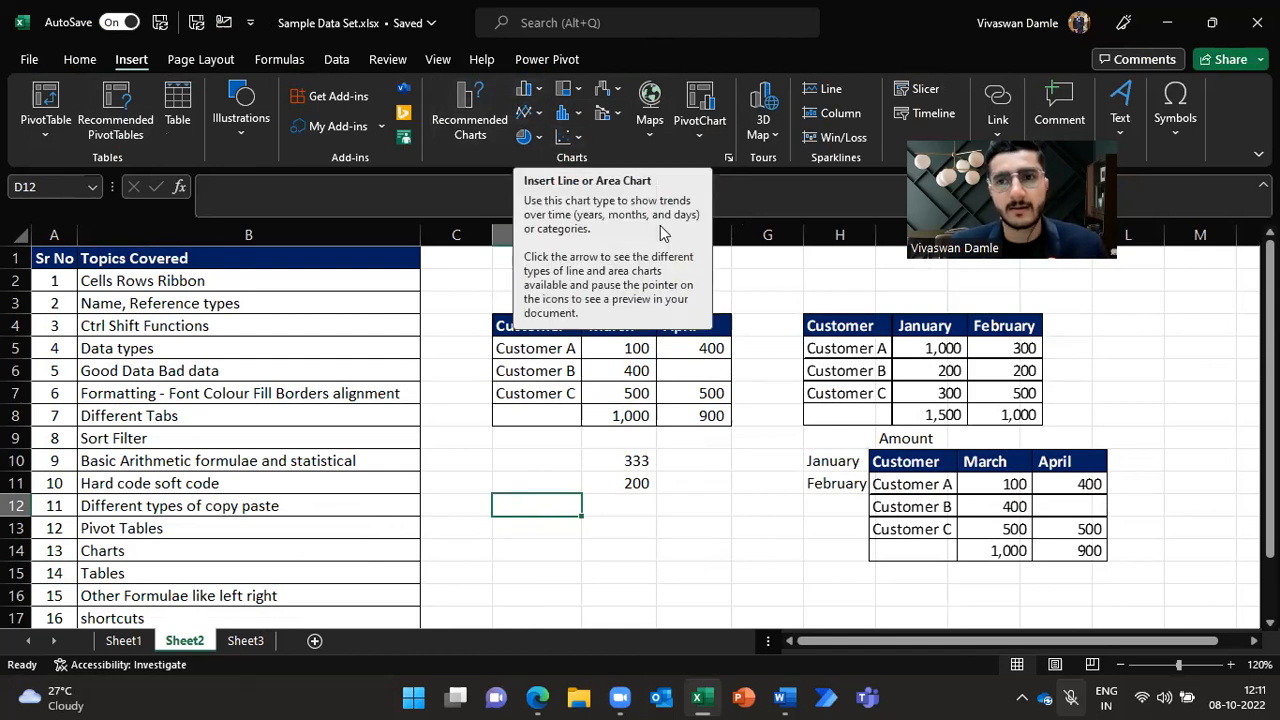
key("alt")
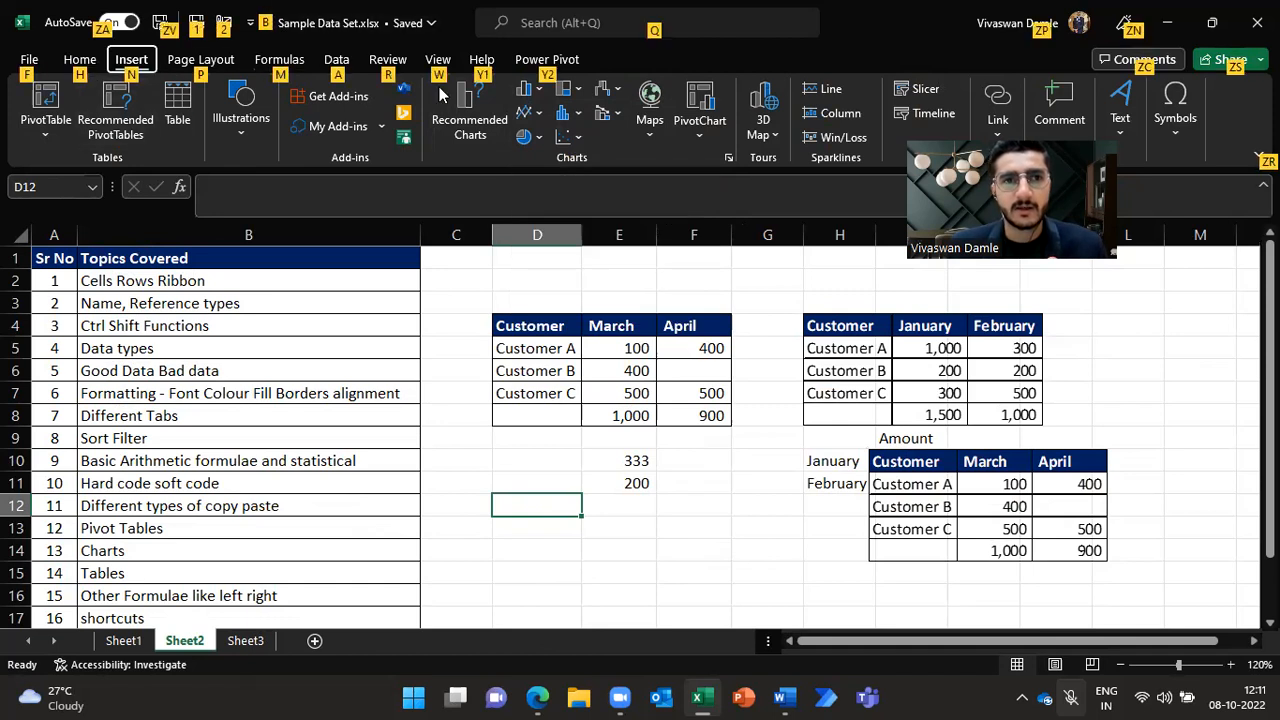
left_click(341, 62)
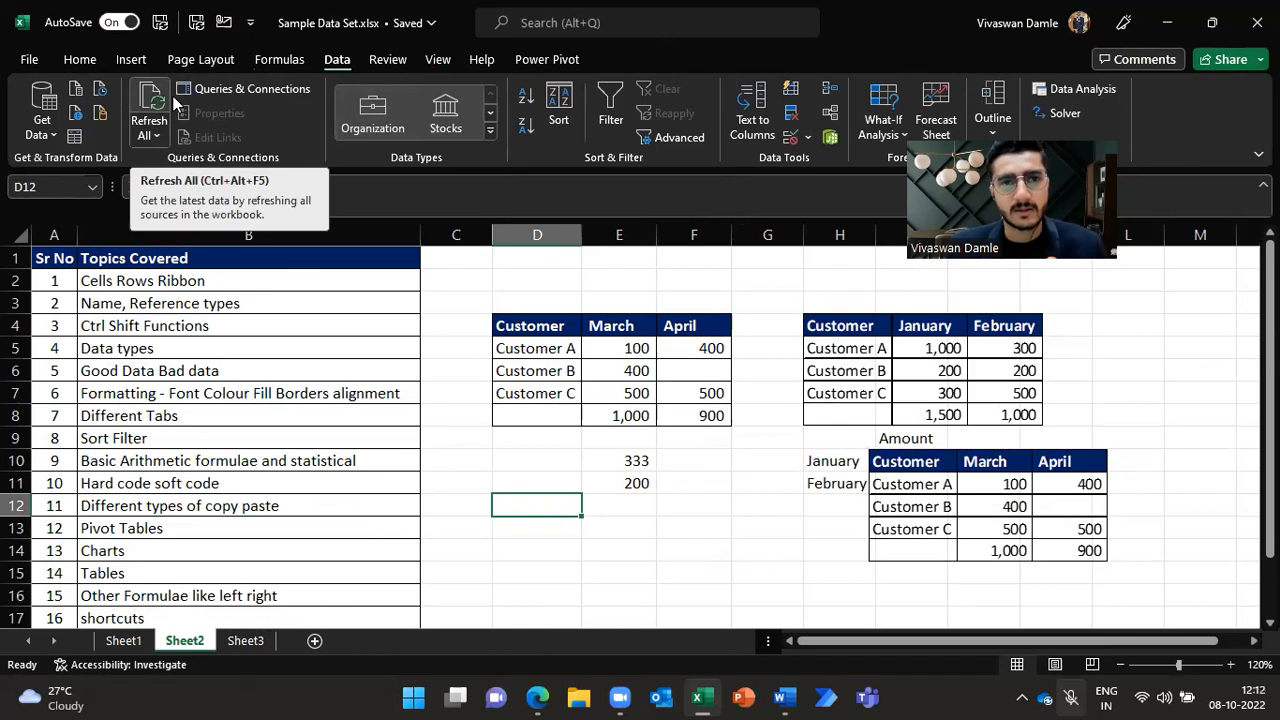
key("alt")
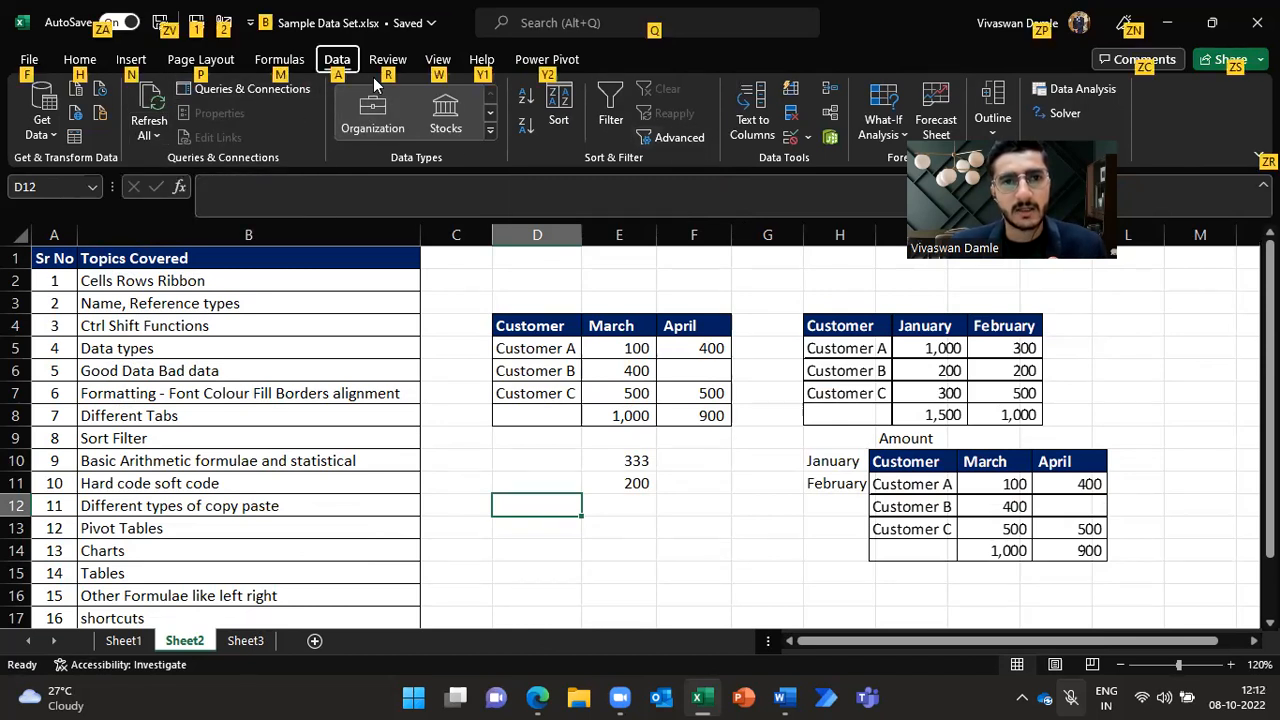
left_click(343, 62)
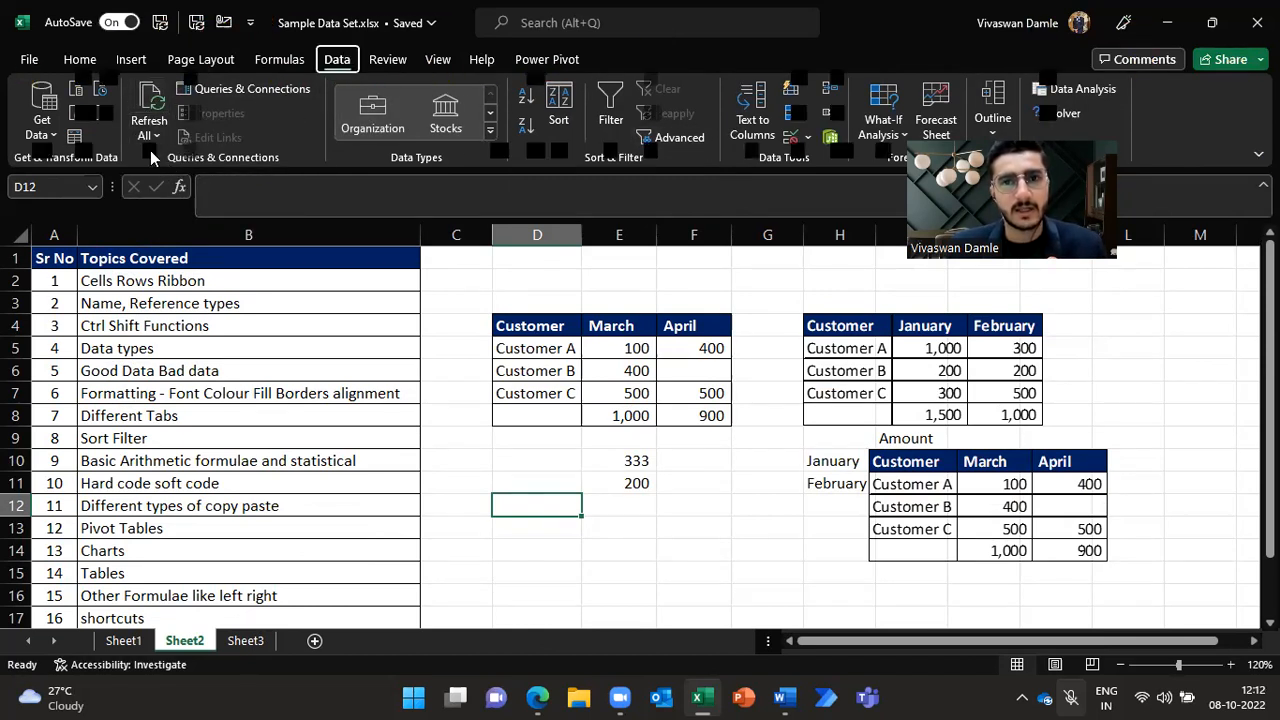
key("alt")
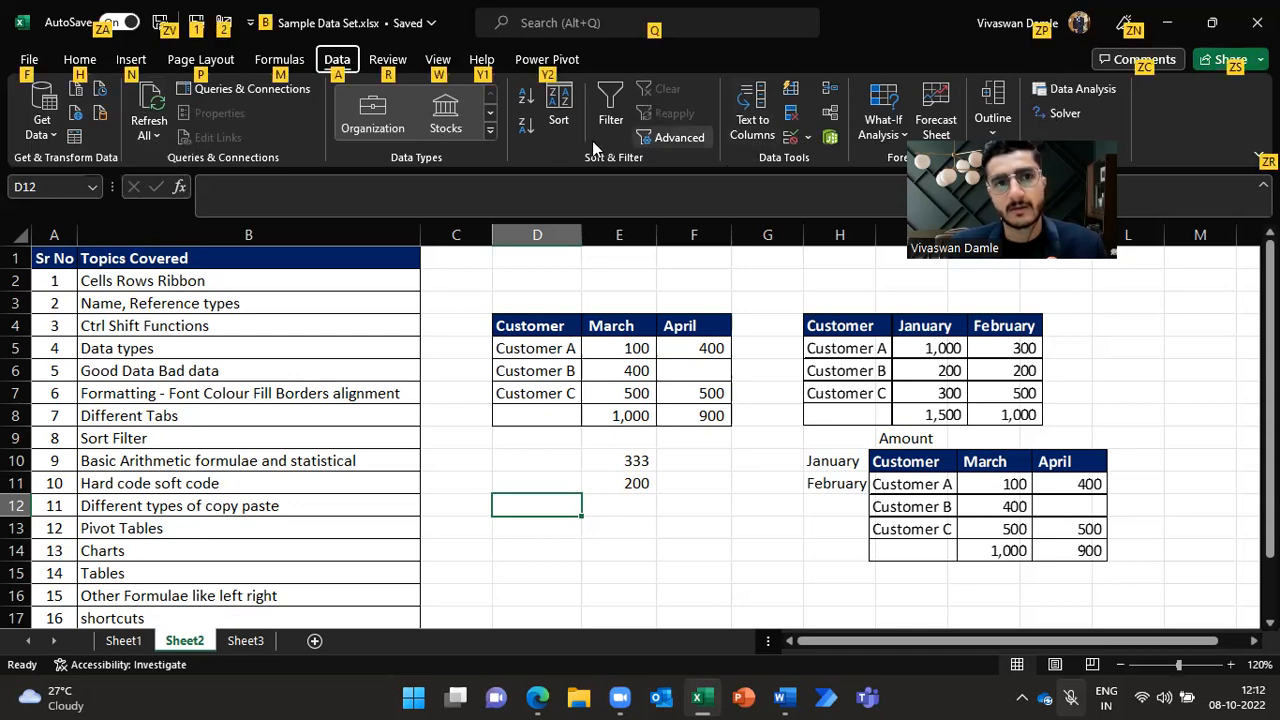
key("alt")
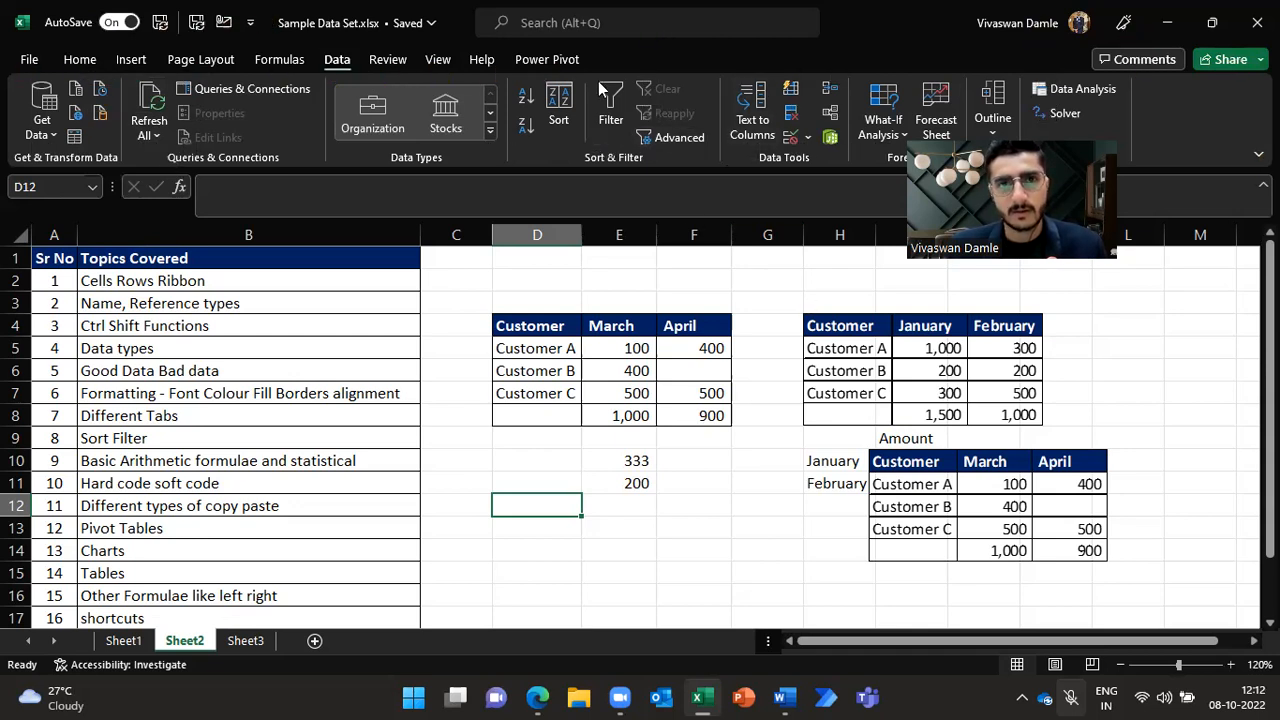
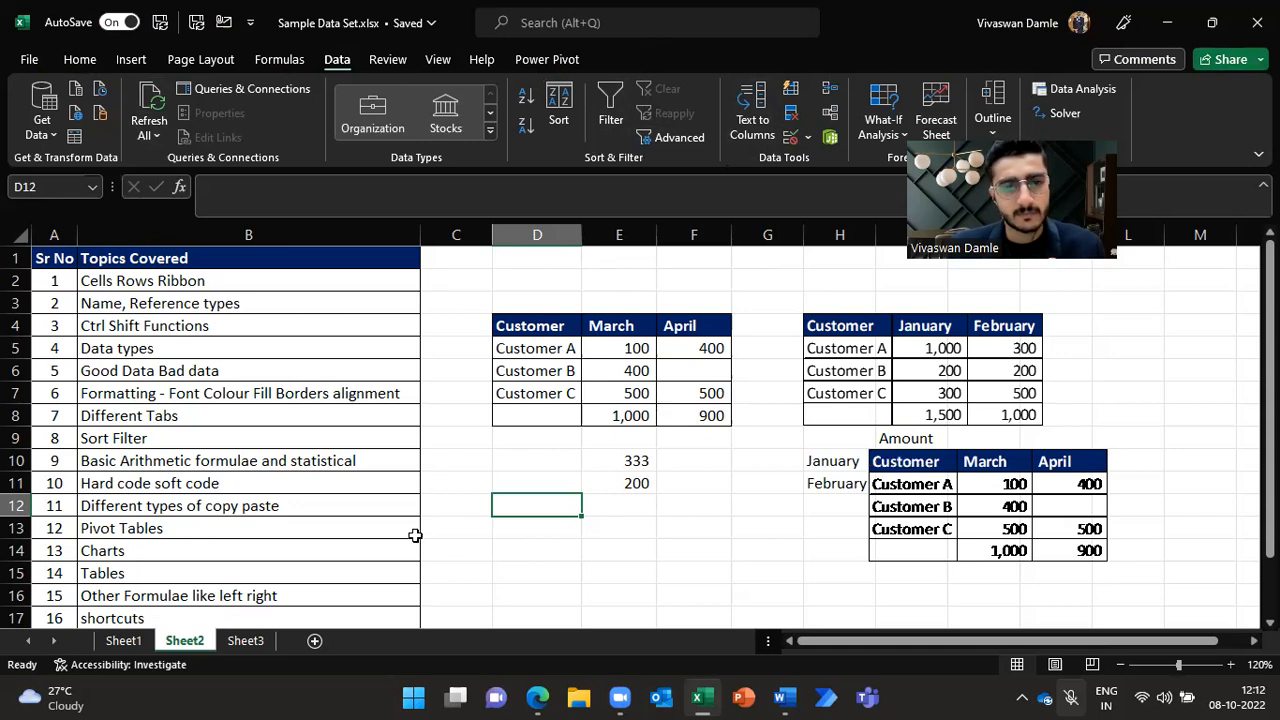
scroll(248, 447, "down", 2)
left_click(158, 488)
left_click(244, 645)
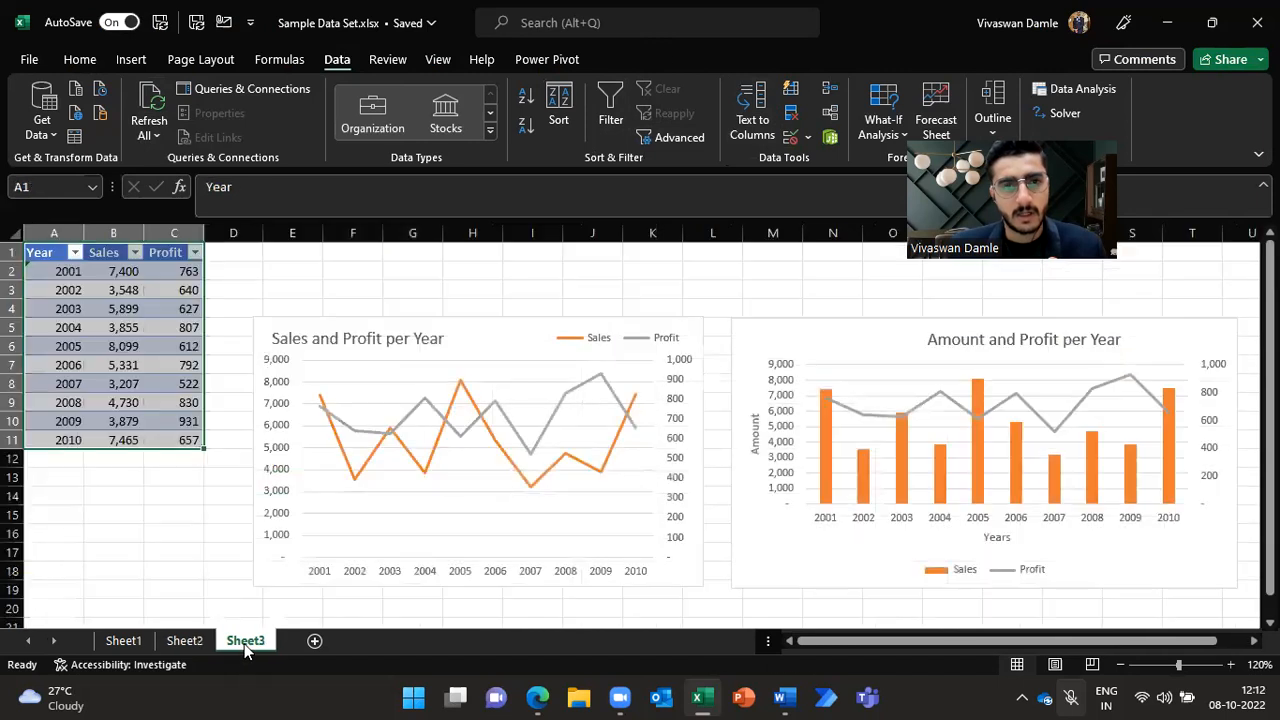
left_click(123, 642)
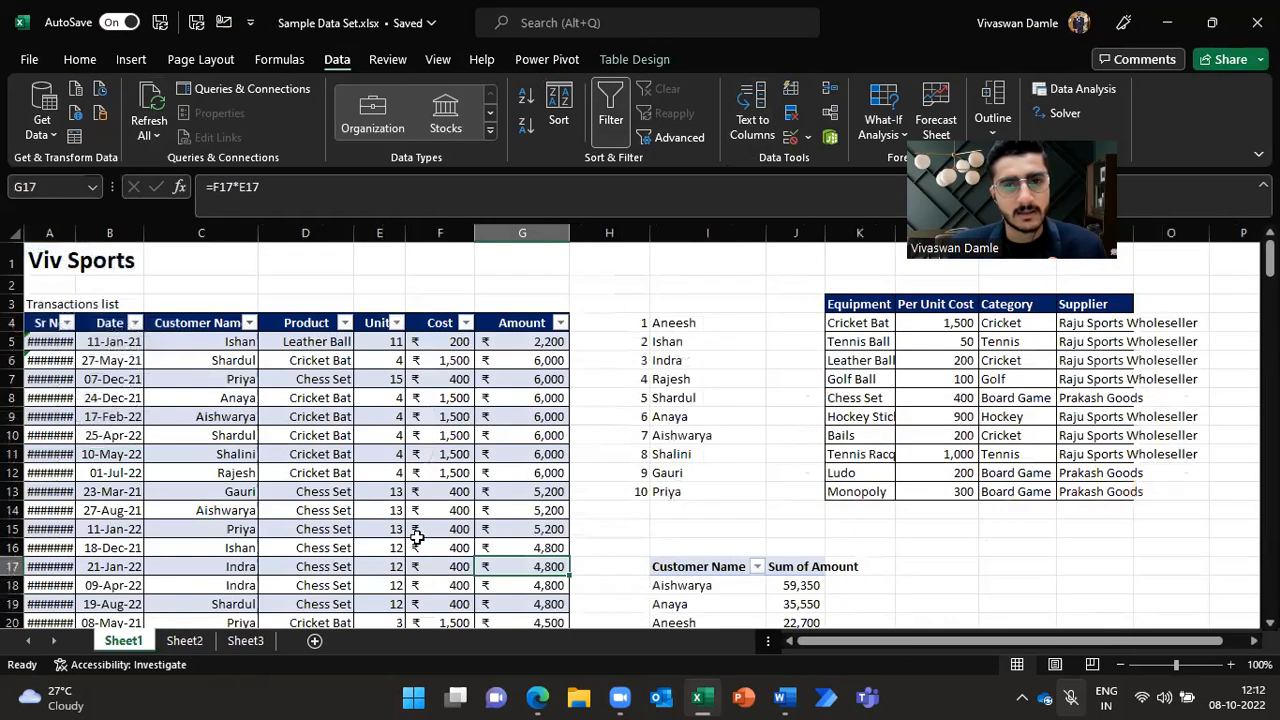
left_click(314, 640)
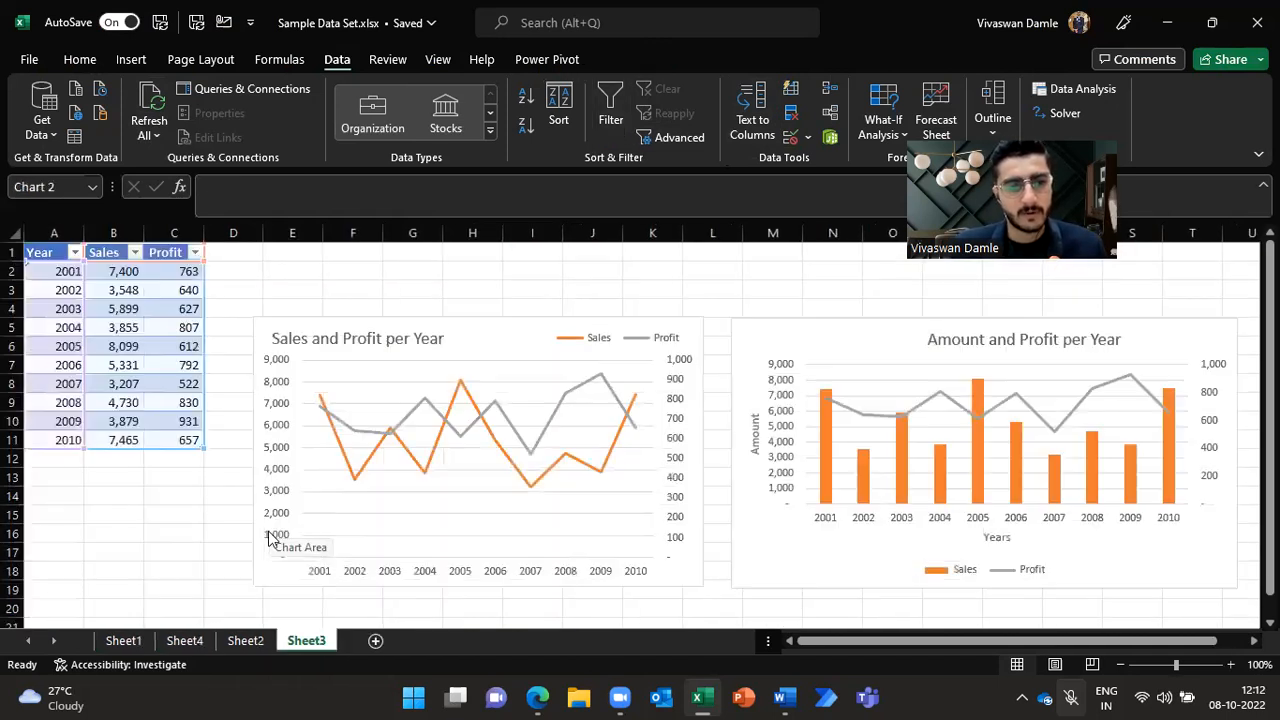
left_click(123, 641)
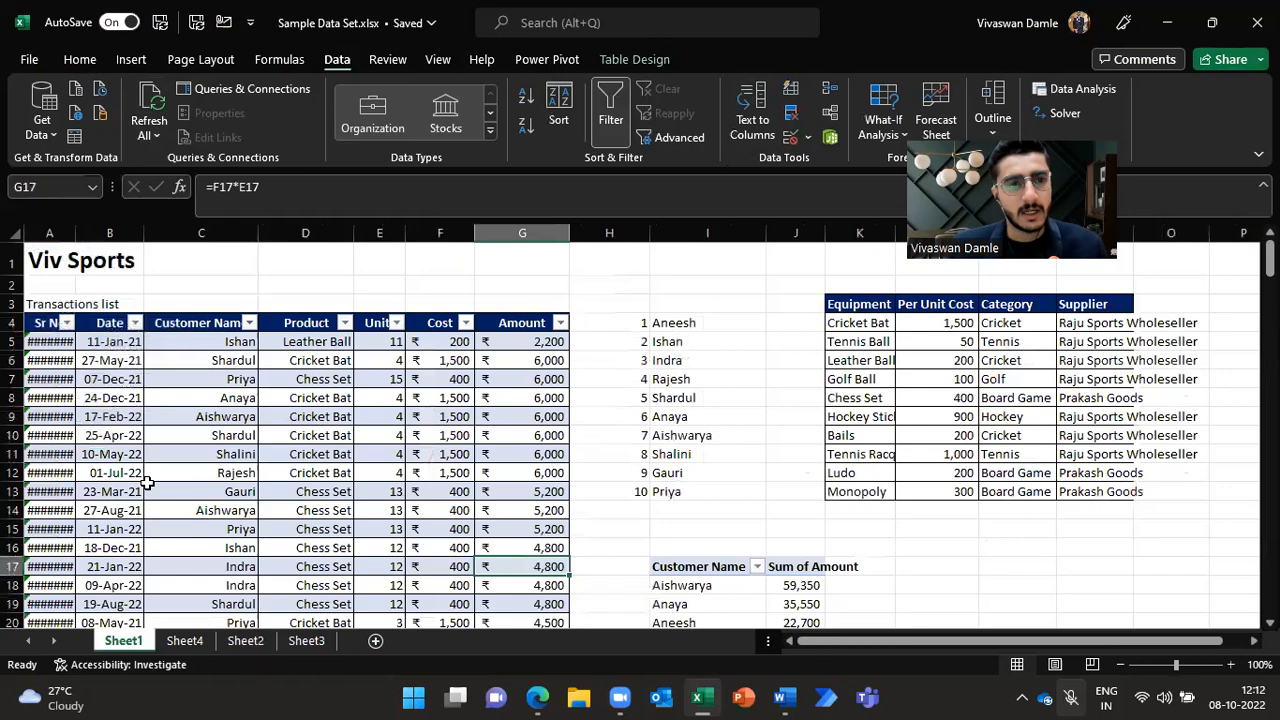
Step: Append a surname to each of the first four customer names in cells C5 to C8 of the transactions table
left_click(180, 341)
key("F2")
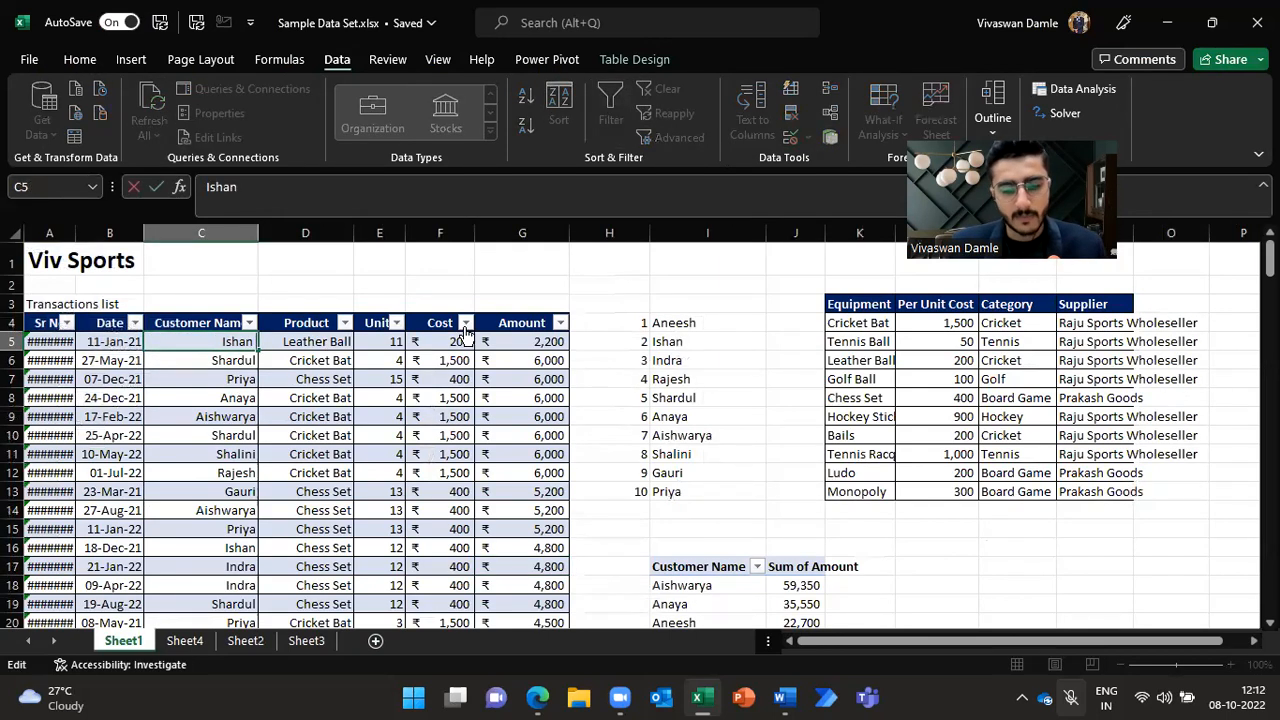
type("Joshi")
key("Return")
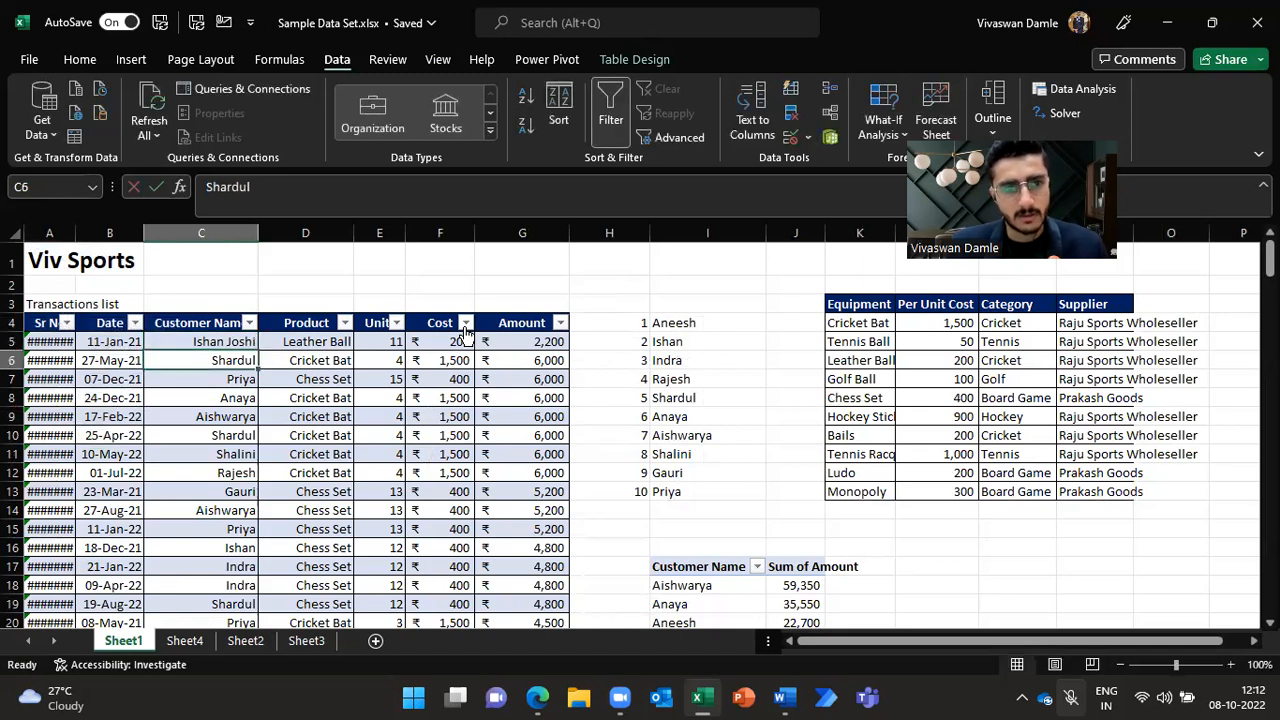
key("F2")
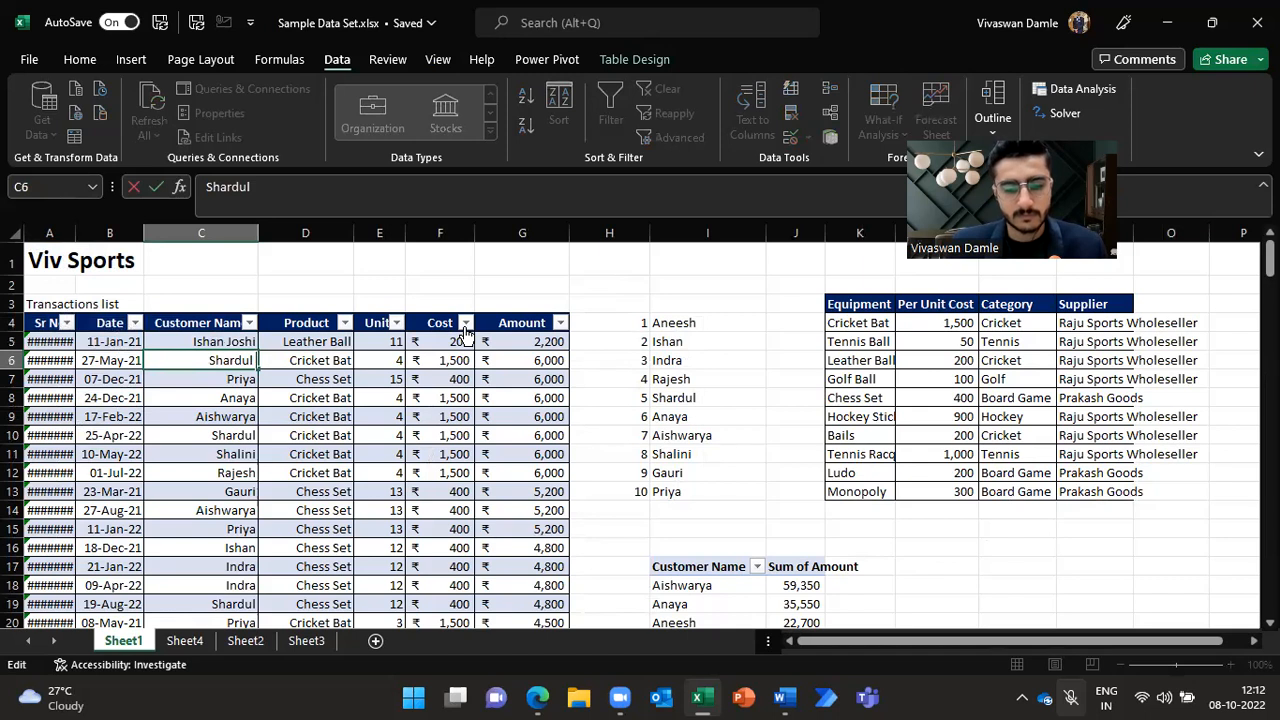
type("Damle")
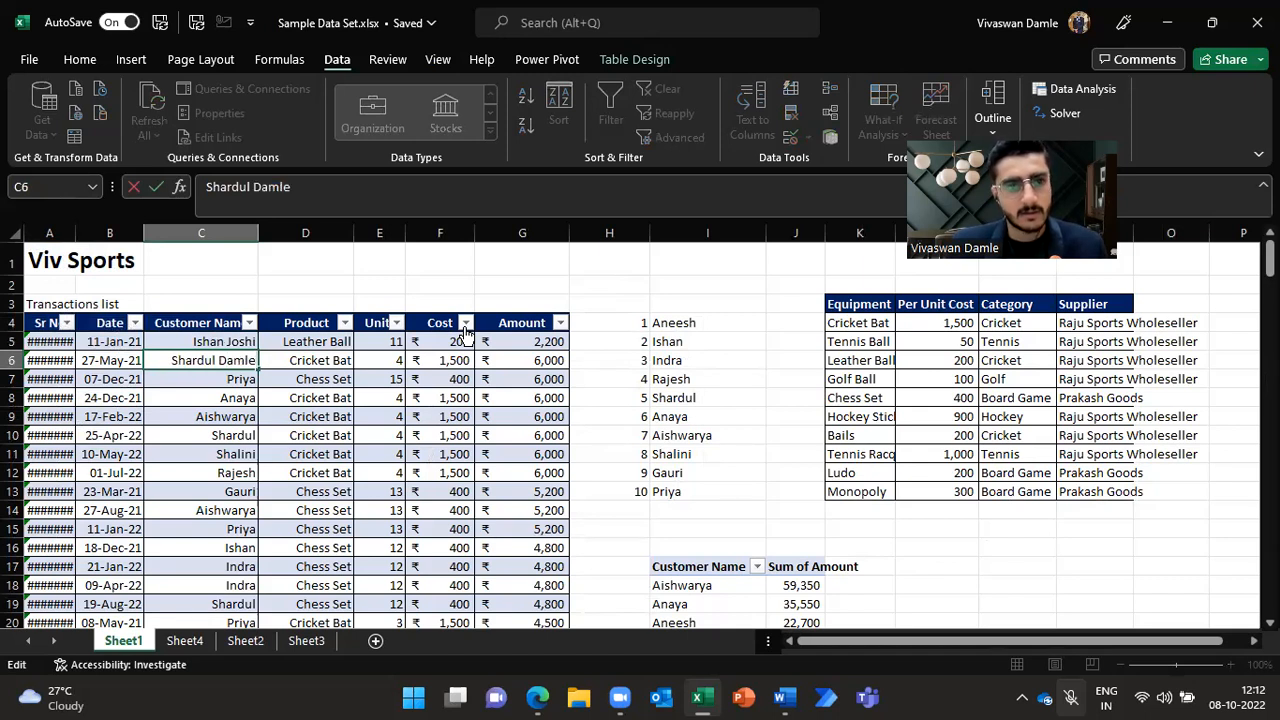
key("Return")
type("Bapat")
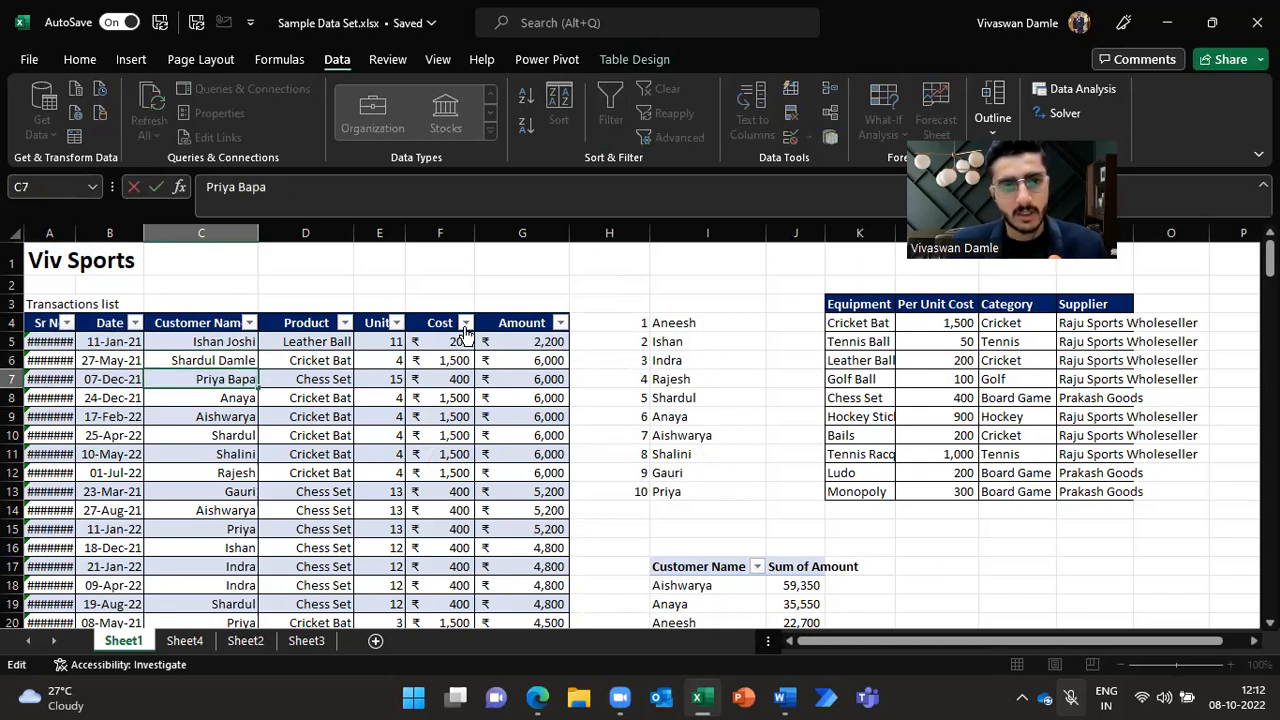
key("Return")
key("F2")
type("Gujarathi")
key("Return")
key("Up")
key("Up")
key("Up")
key("Up")
key("Down")
key("Down")
key("Down")
key("Down")
key("Up")
key("Up")
key("Up")
key("Up")
key("Down")
key("Down")
key("Down")
key("Up")
key("Up")
key("Up")
key("Down")
key("Down")
key("Down")
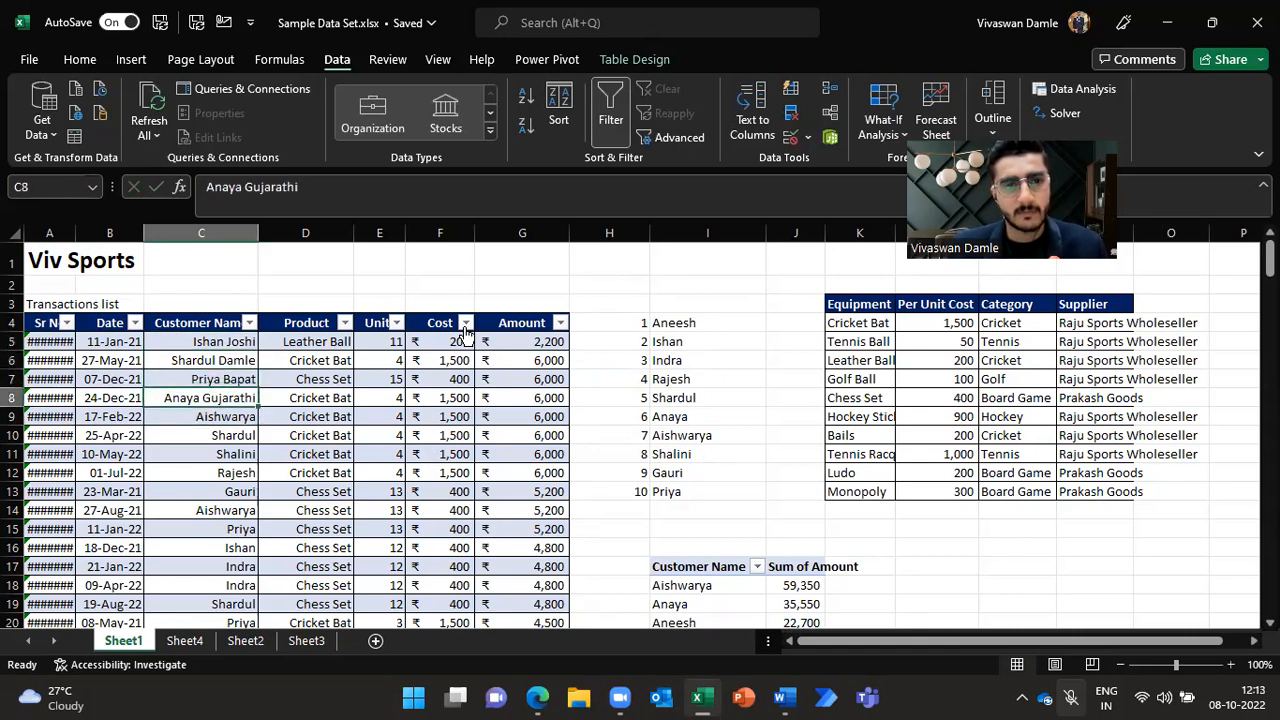
Step: Insert a blank column before the Product column in the transactions table
left_click(334, 230)
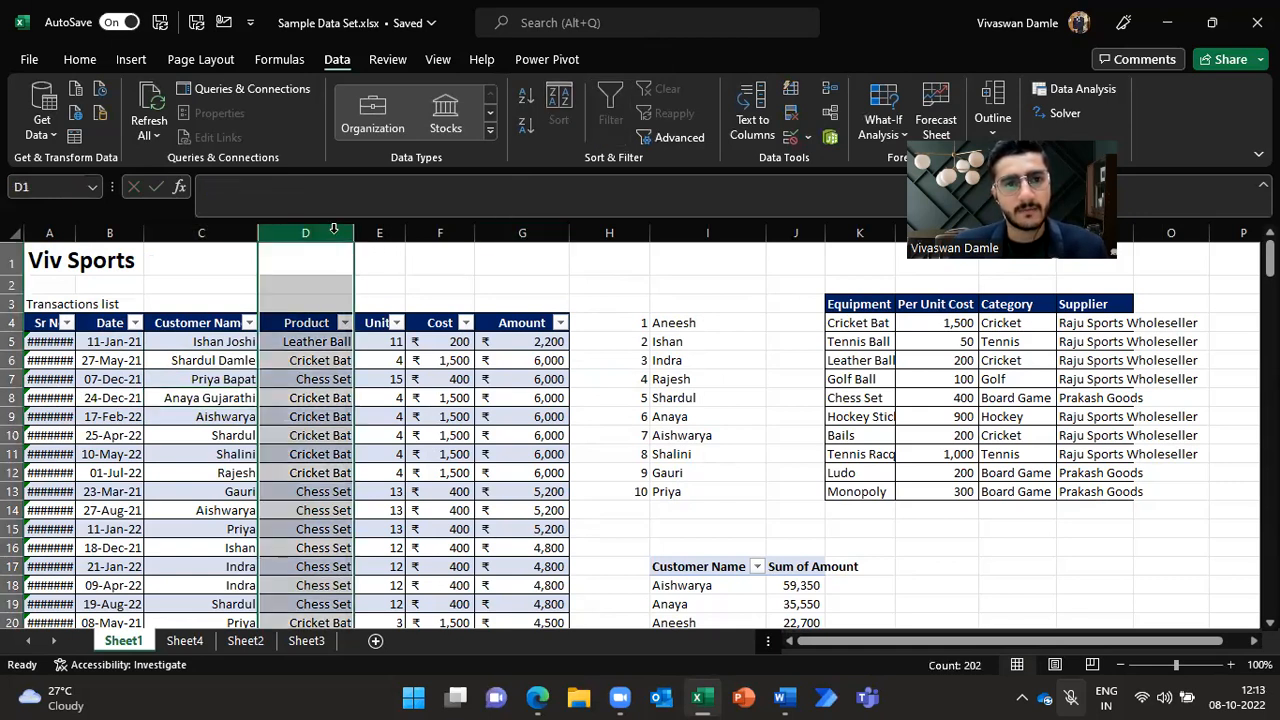
right_click(334, 230)
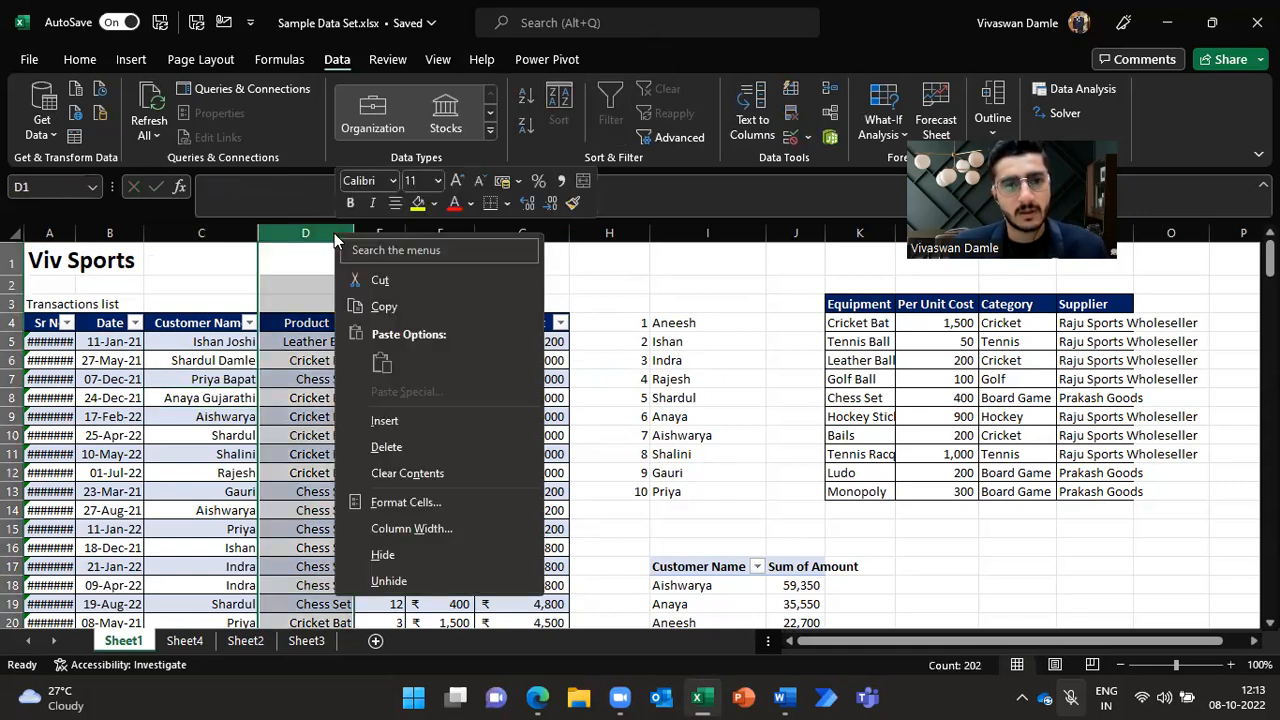
left_click(380, 420)
left_click(329, 328)
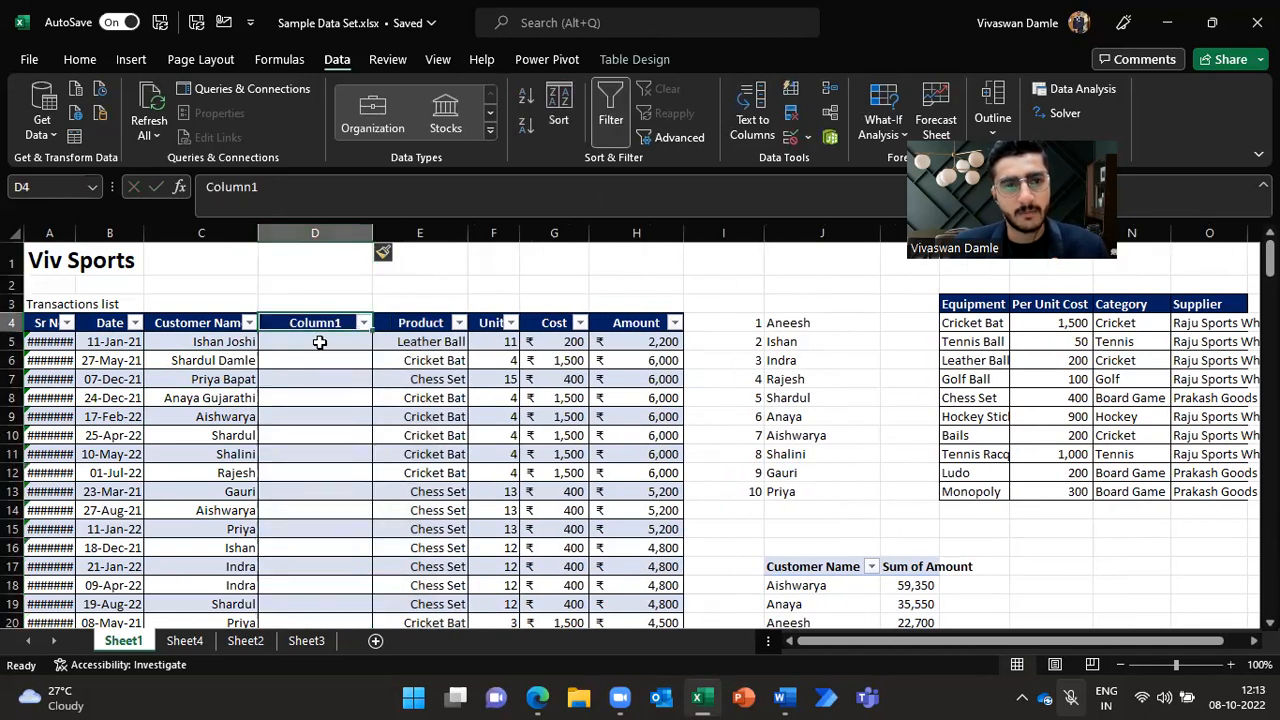
left_click(330, 342)
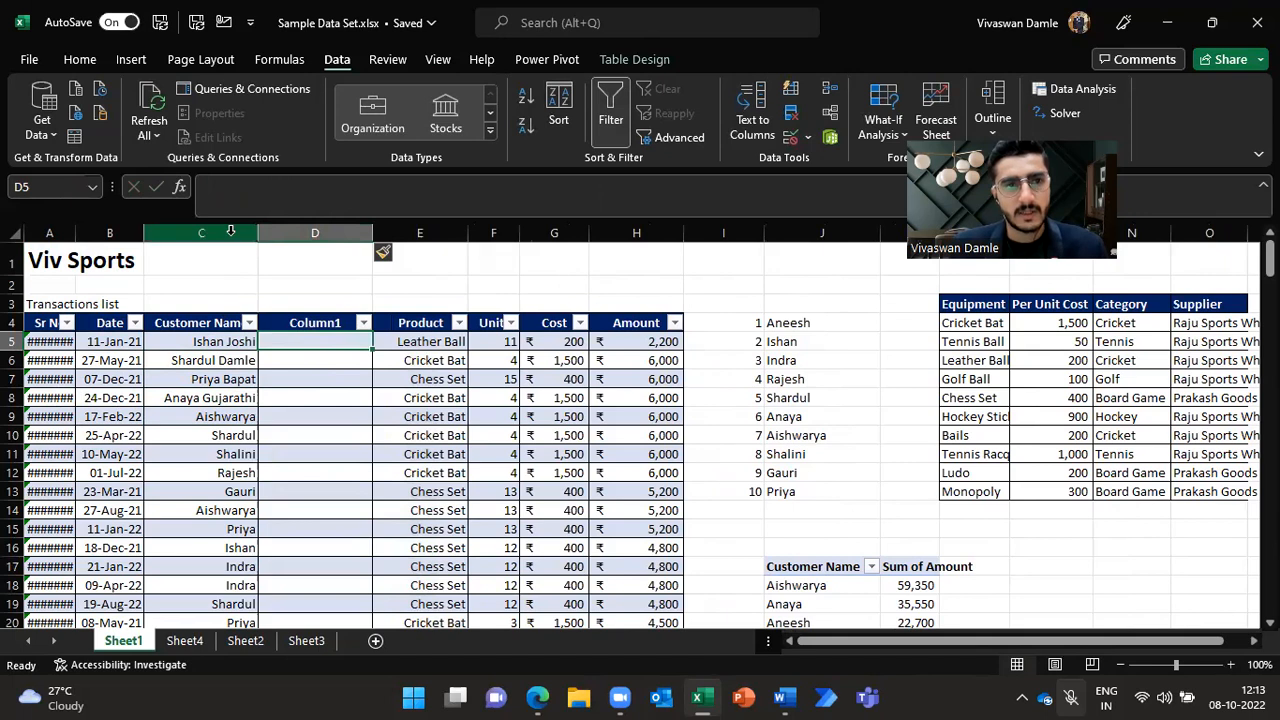
Step: Split the Customer Name column with Text to Columns using space as a delimiter, replacing the data in the next column
left_click(230, 231)
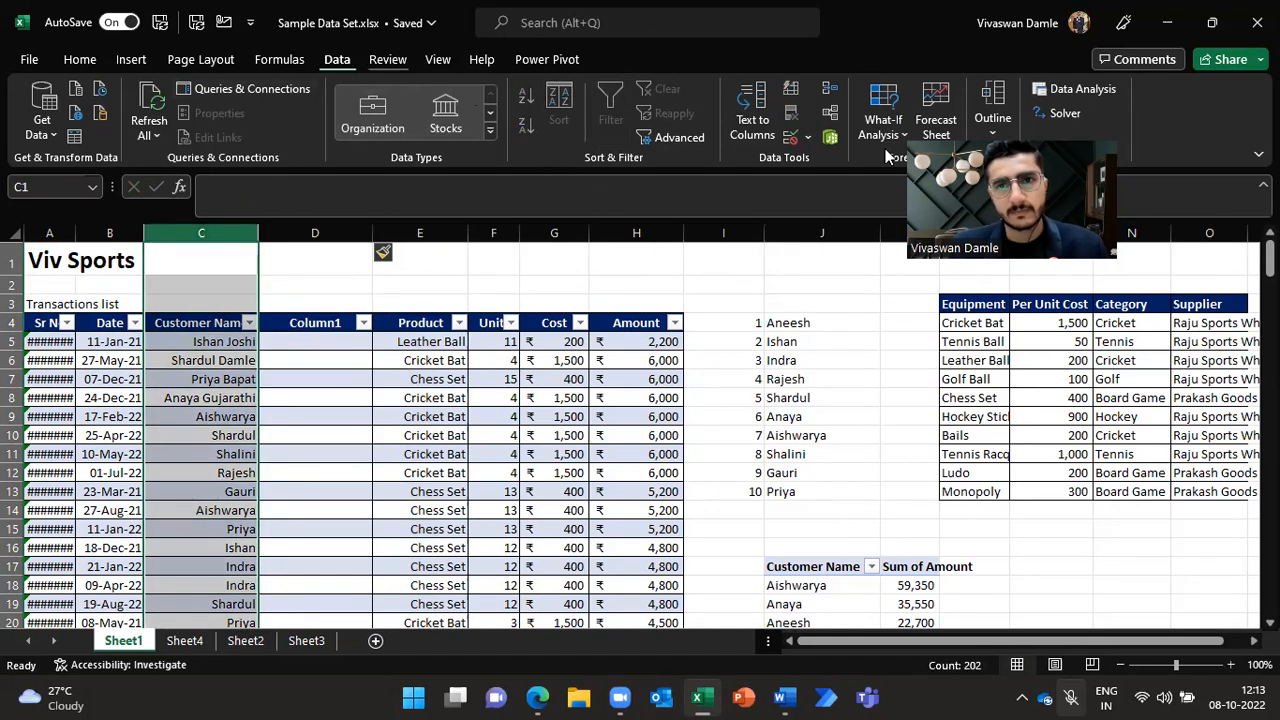
left_click(752, 111)
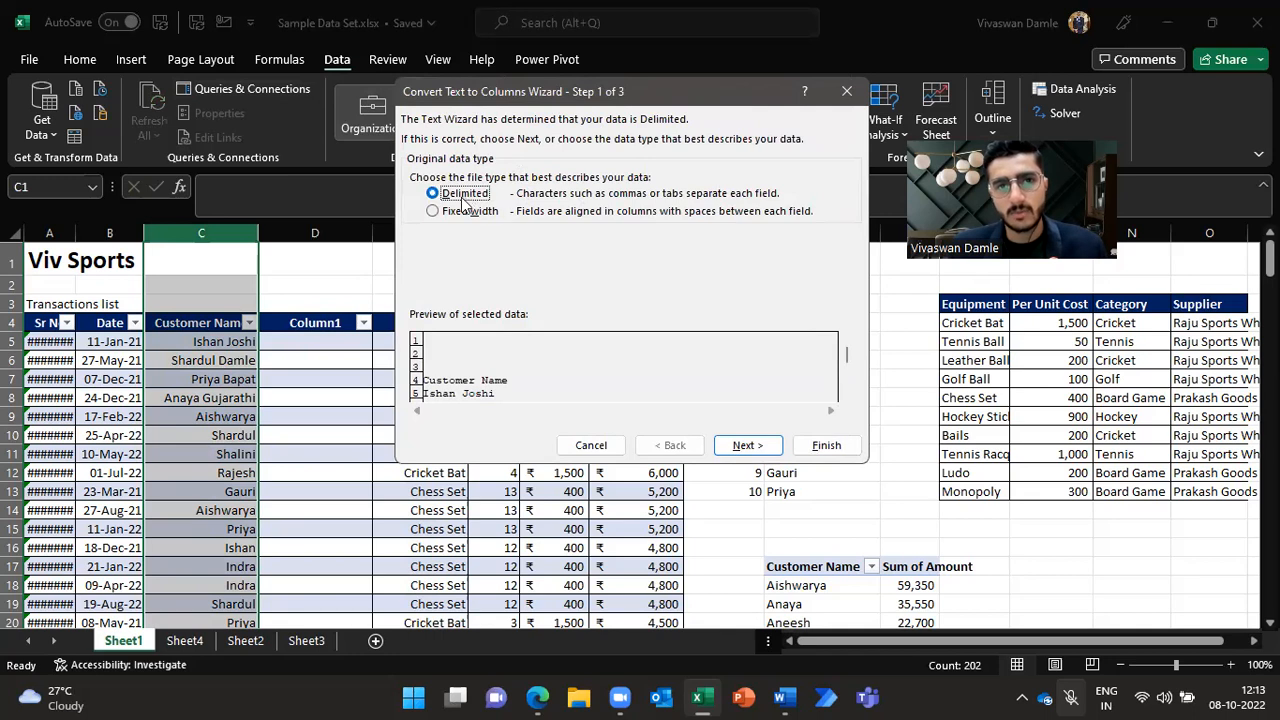
left_click(740, 446)
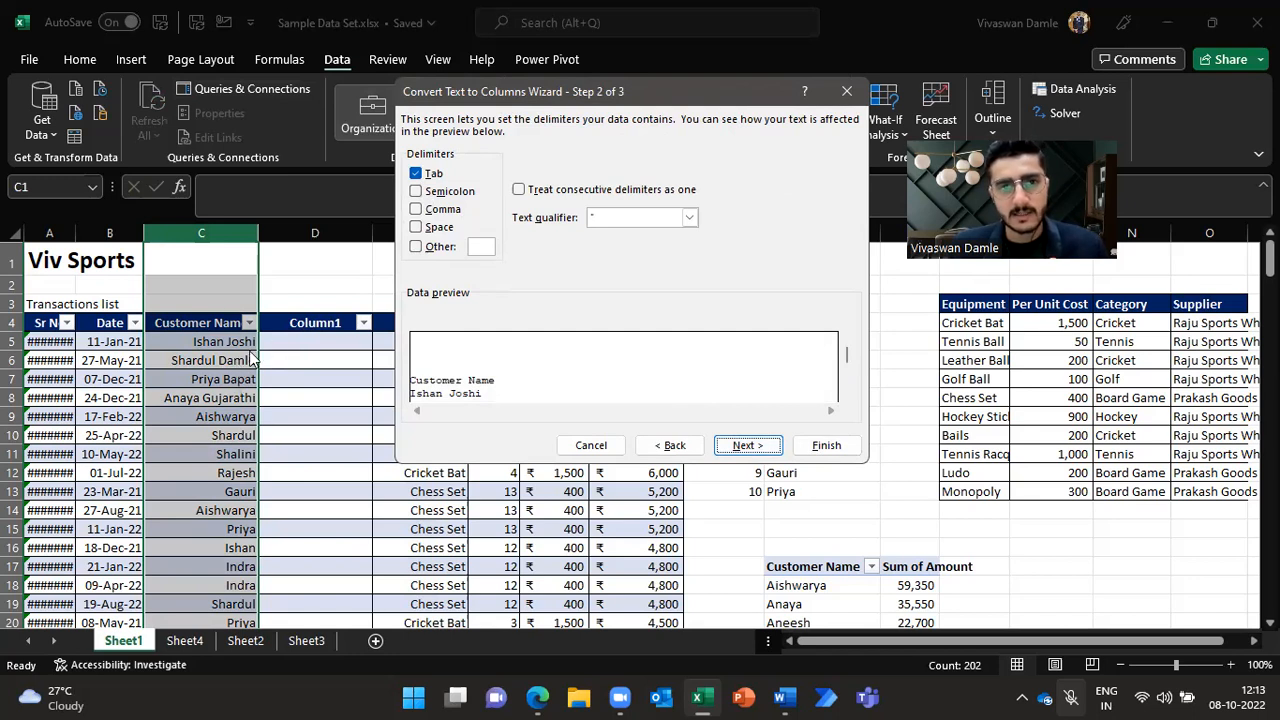
left_click(417, 228)
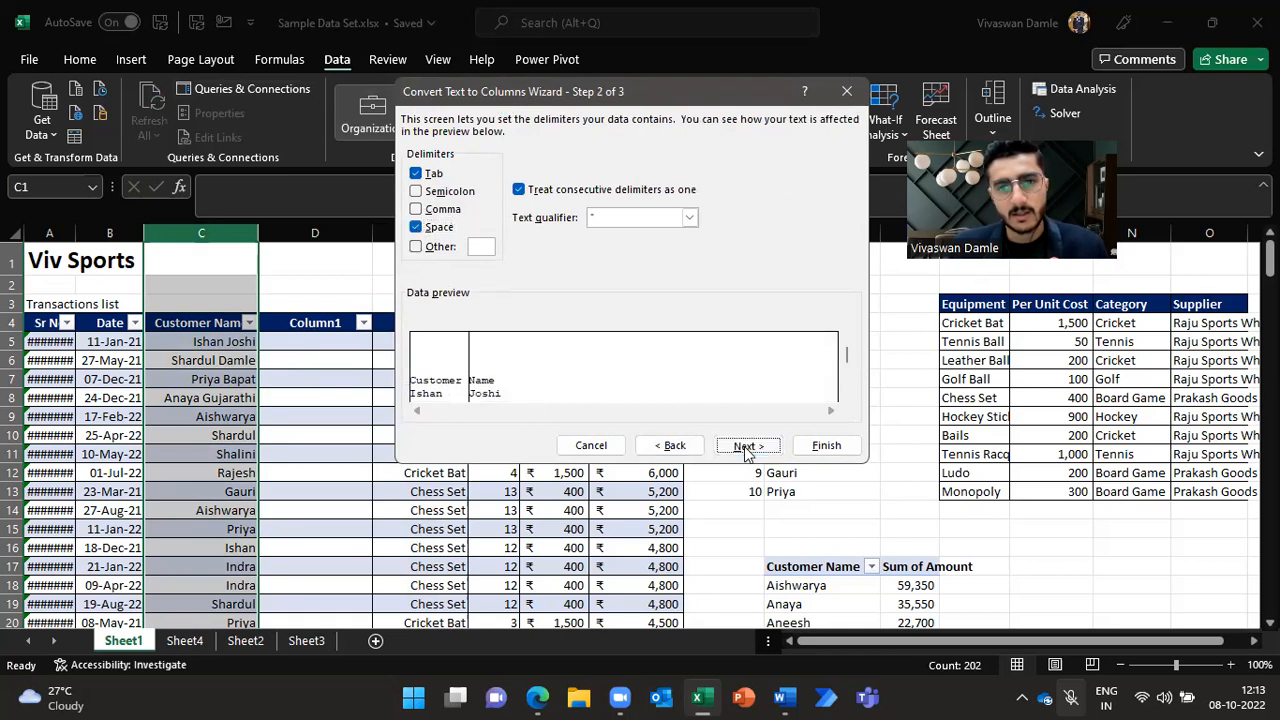
left_click(744, 446)
left_click(822, 446)
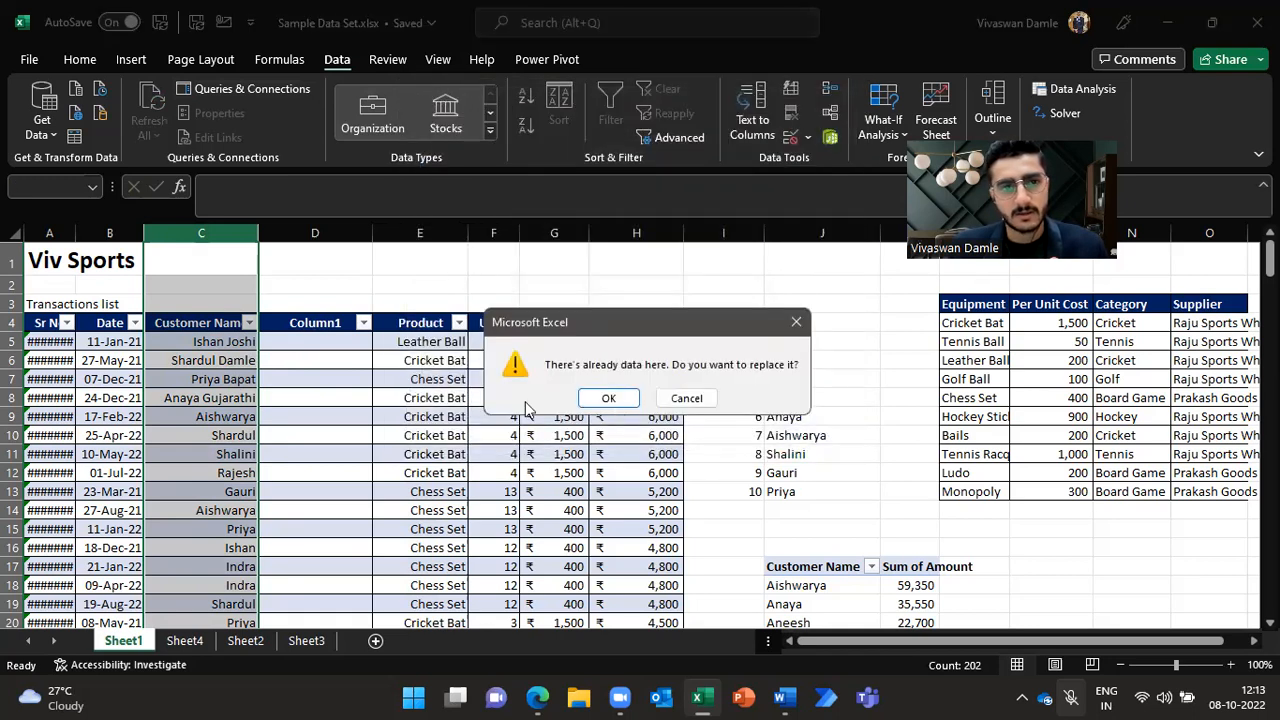
left_click(612, 398)
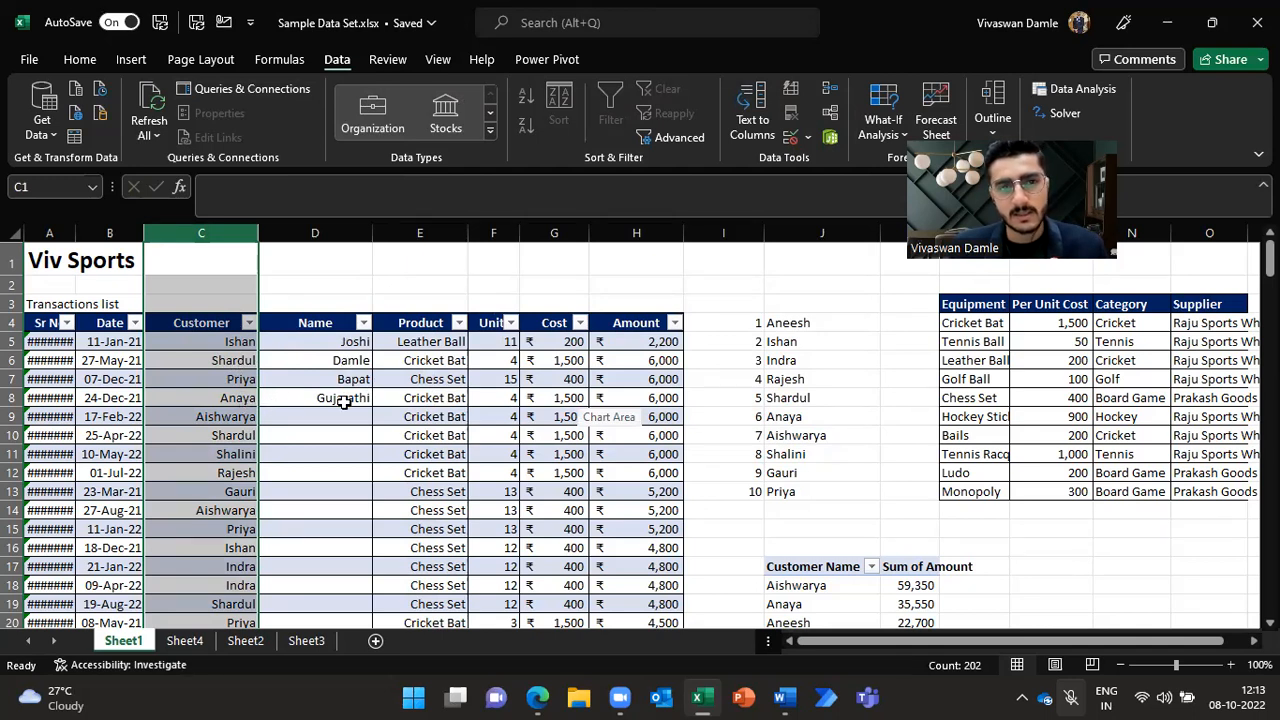
Step: Delete the split-out Name column from the transactions table
left_click(363, 322)
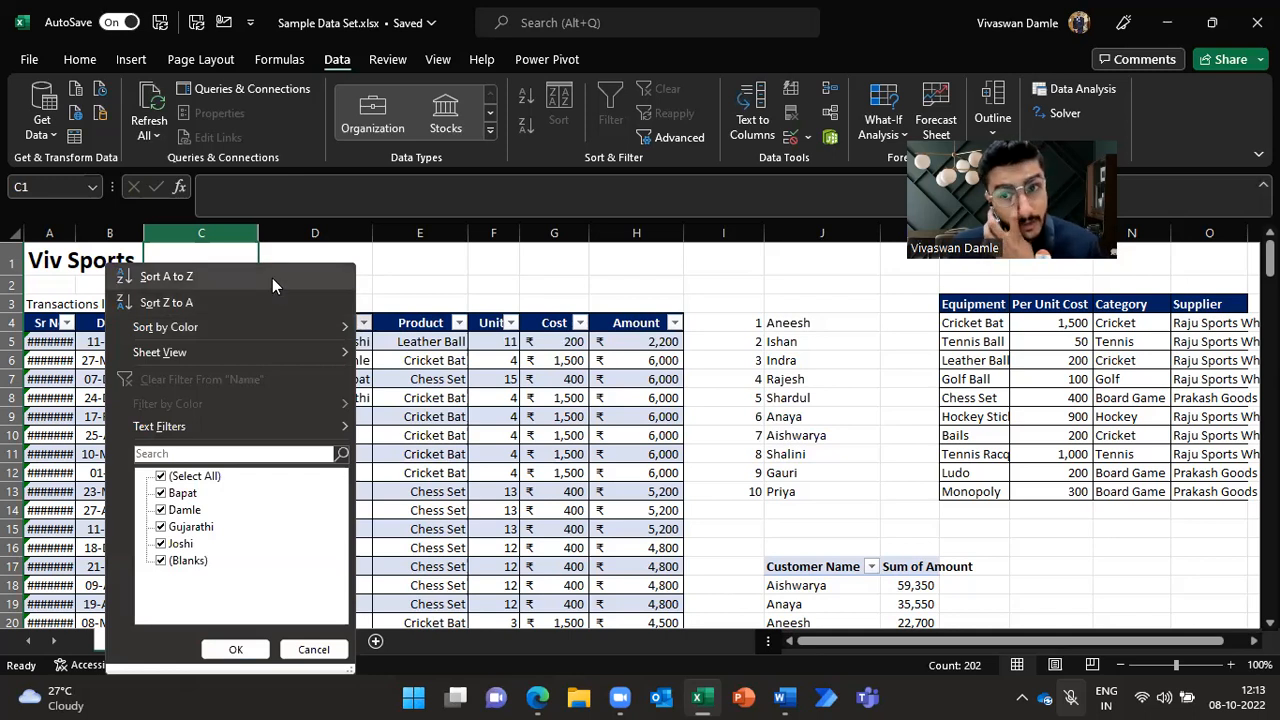
left_click(374, 364)
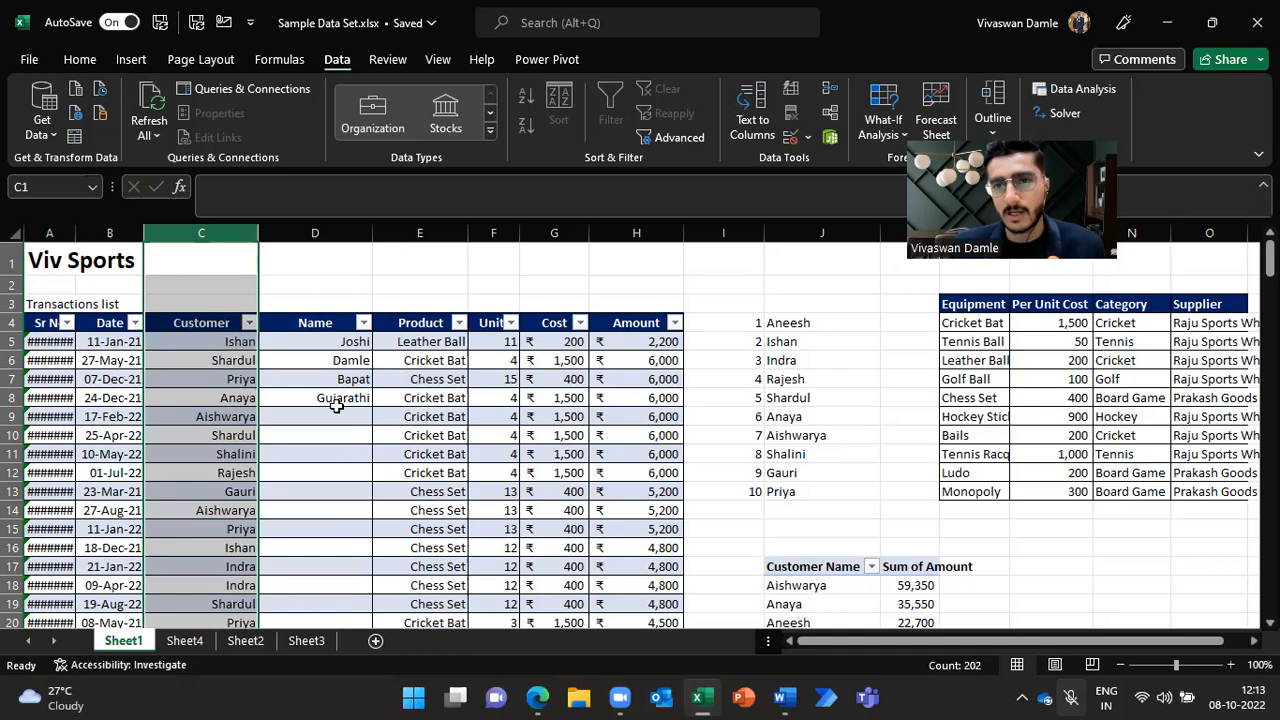
right_click(355, 236)
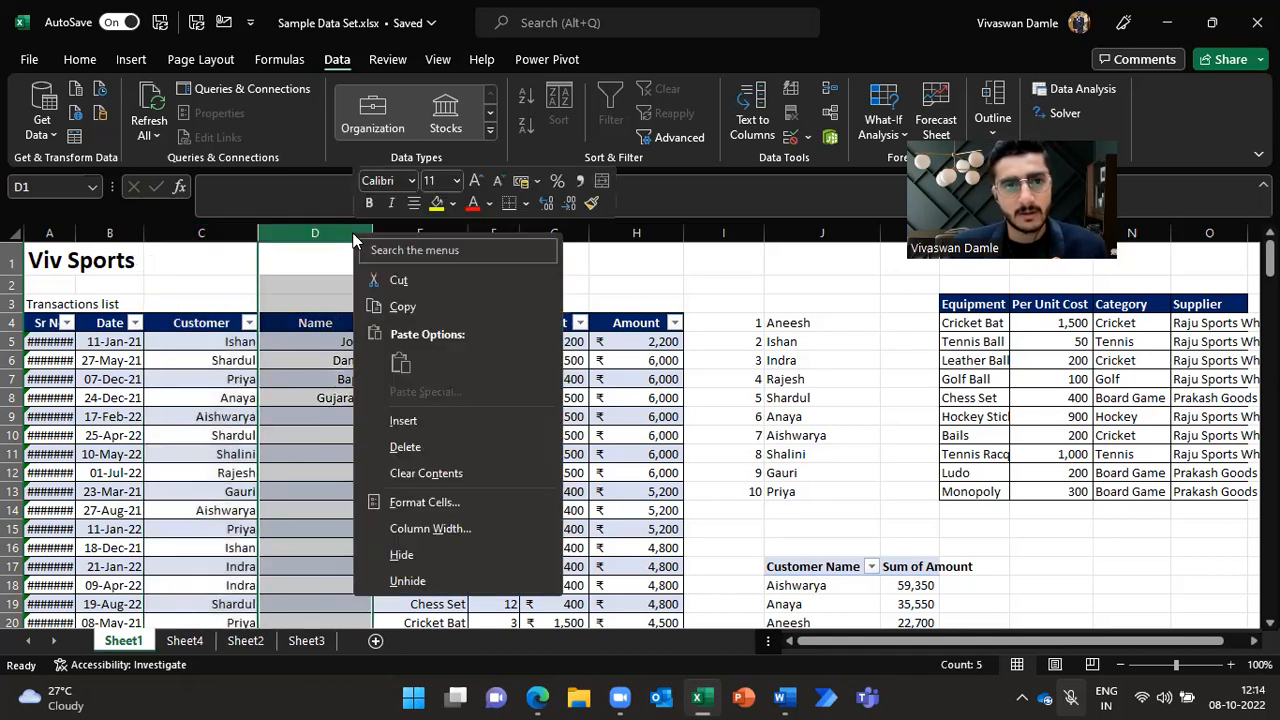
left_click(405, 447)
Step: Insert a new blank column at column H and clear its formatting
left_click(638, 342)
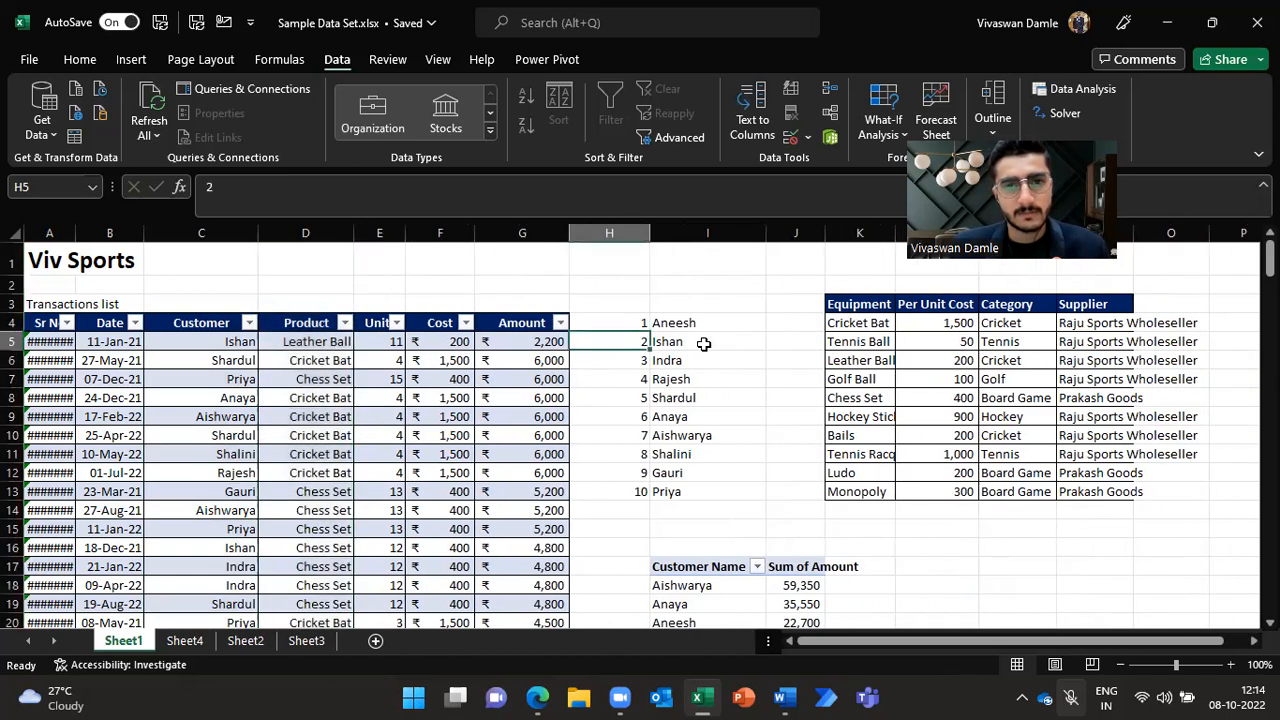
key("ctrl+space")
key("ctrl+shift+plus")
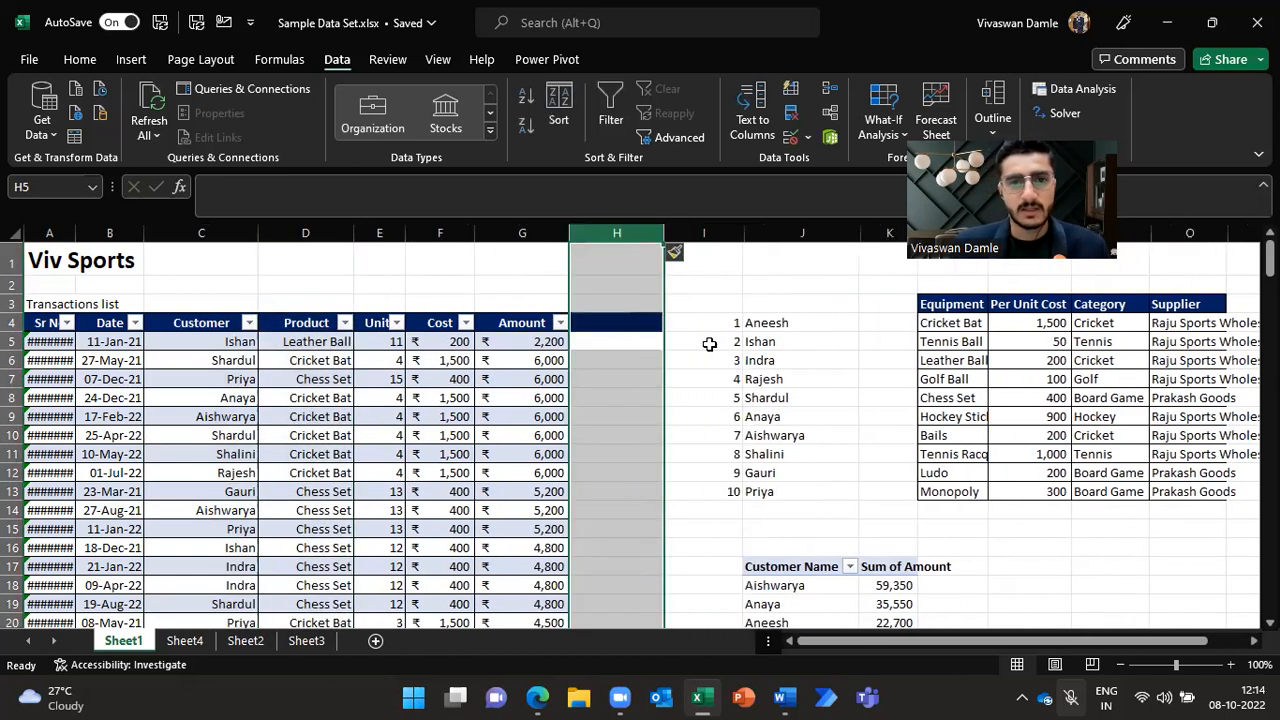
key("Right")
key("Left")
key("ctrl+space")
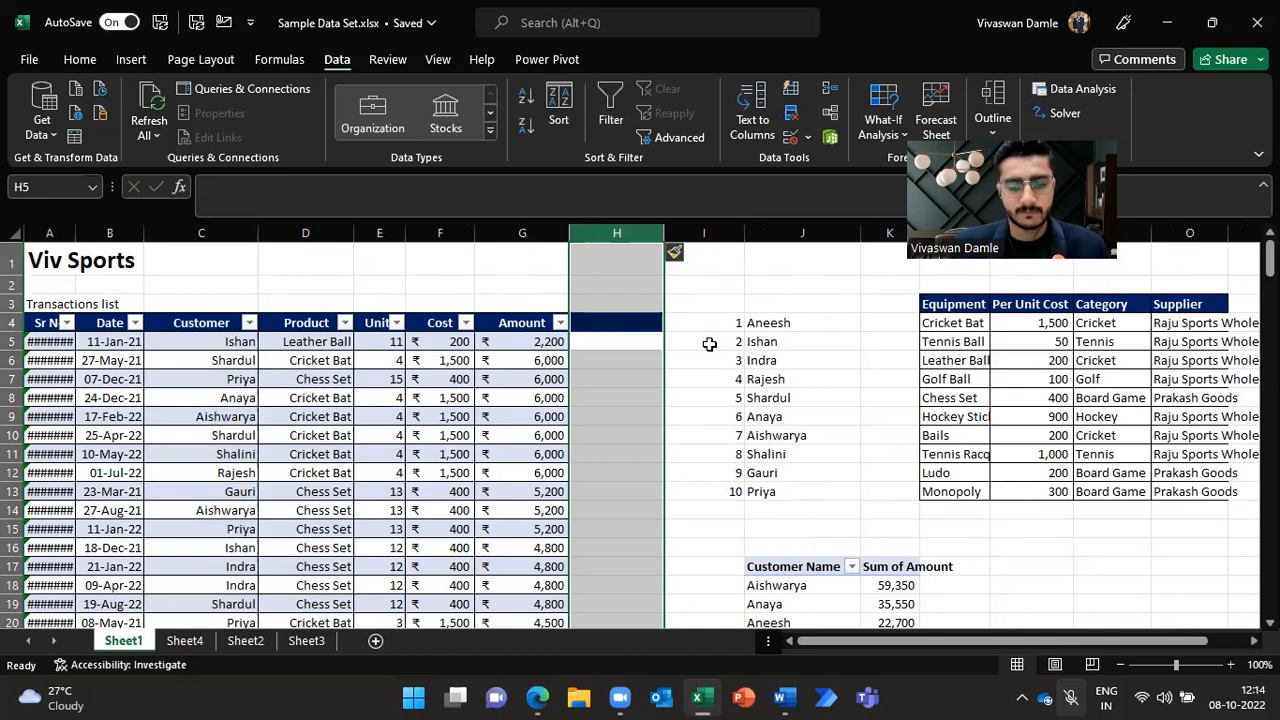
key("alt+h")
key("e")
key("f")
Step: Enter C-Customer C in cell R4
key("Right")
key("Right")
key("Right")
key("Right")
key("Right")
key("Right")
key("Right")
key("Right")
key("Right")
key("Right")
key("Right")
key("Right")
key("Right")
key("Right")
key("Right")
key("Left")
key("Left")
key("Left")
key("Left")
key("Left")
key("Up")
type("C")
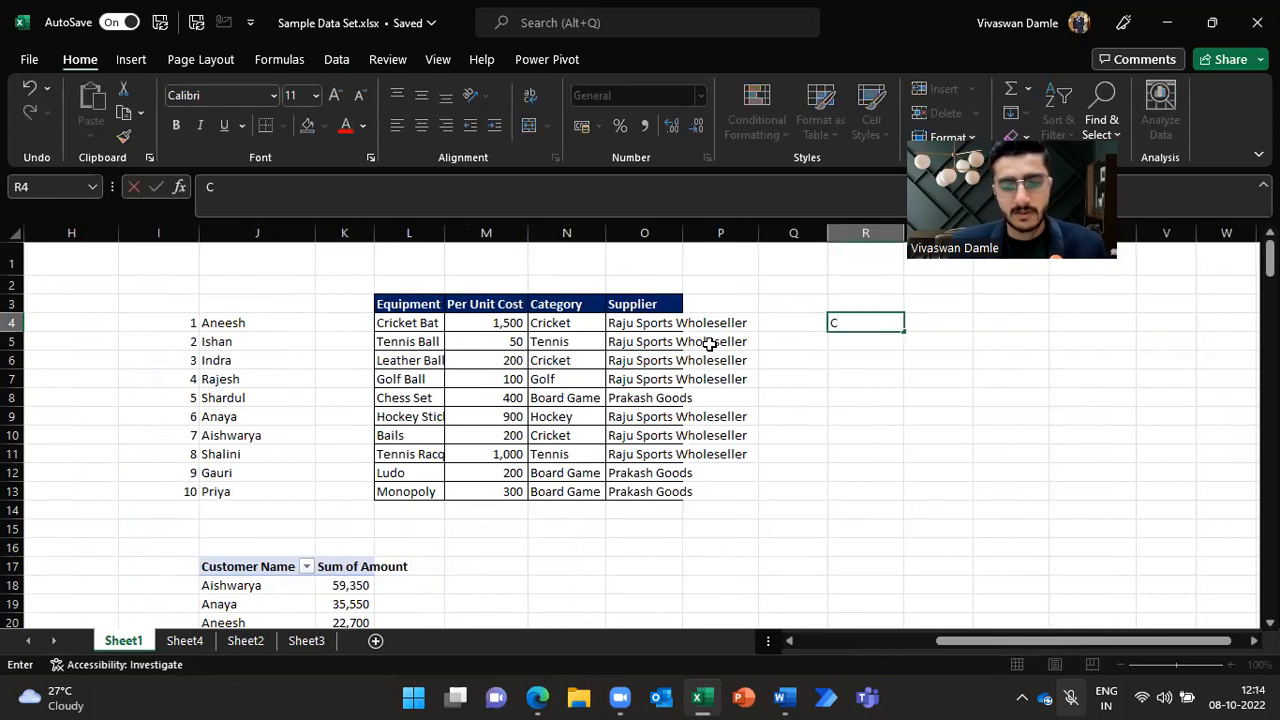
type("-Customer")
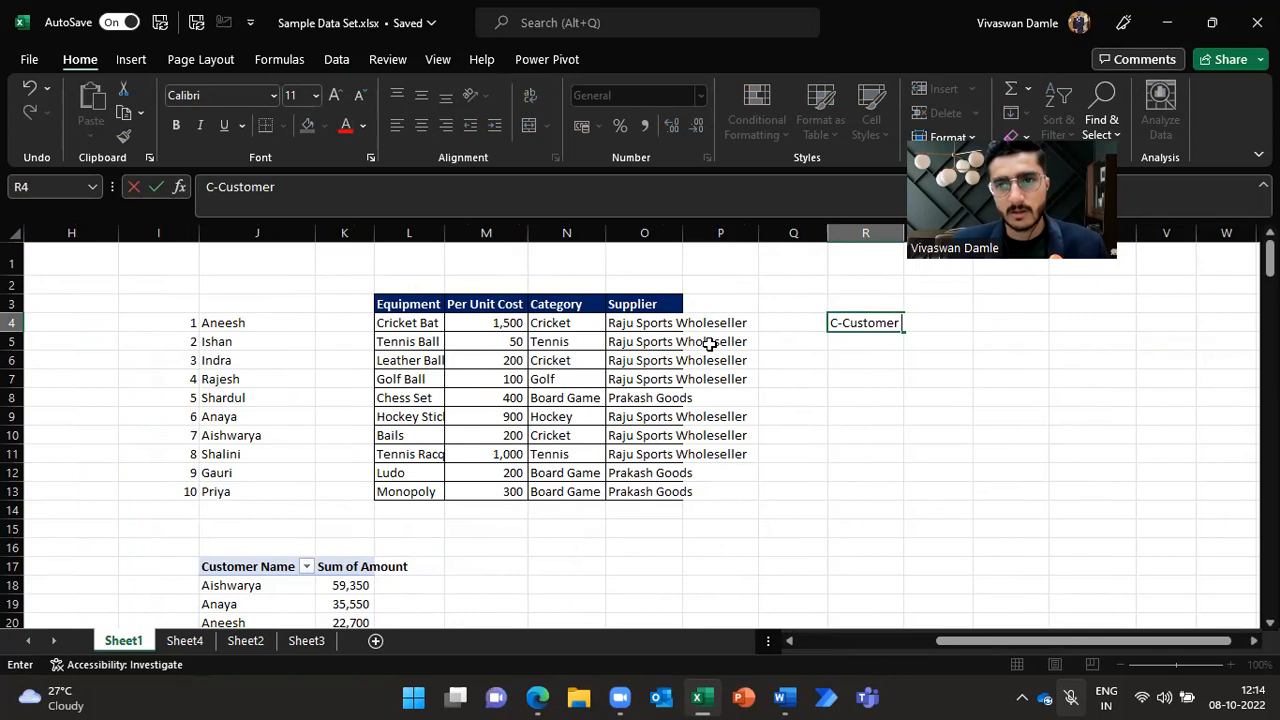
type(" C")
key("Return")
Step: Enter C-Customer D in R5 and C-Customer E in R6
type("C")
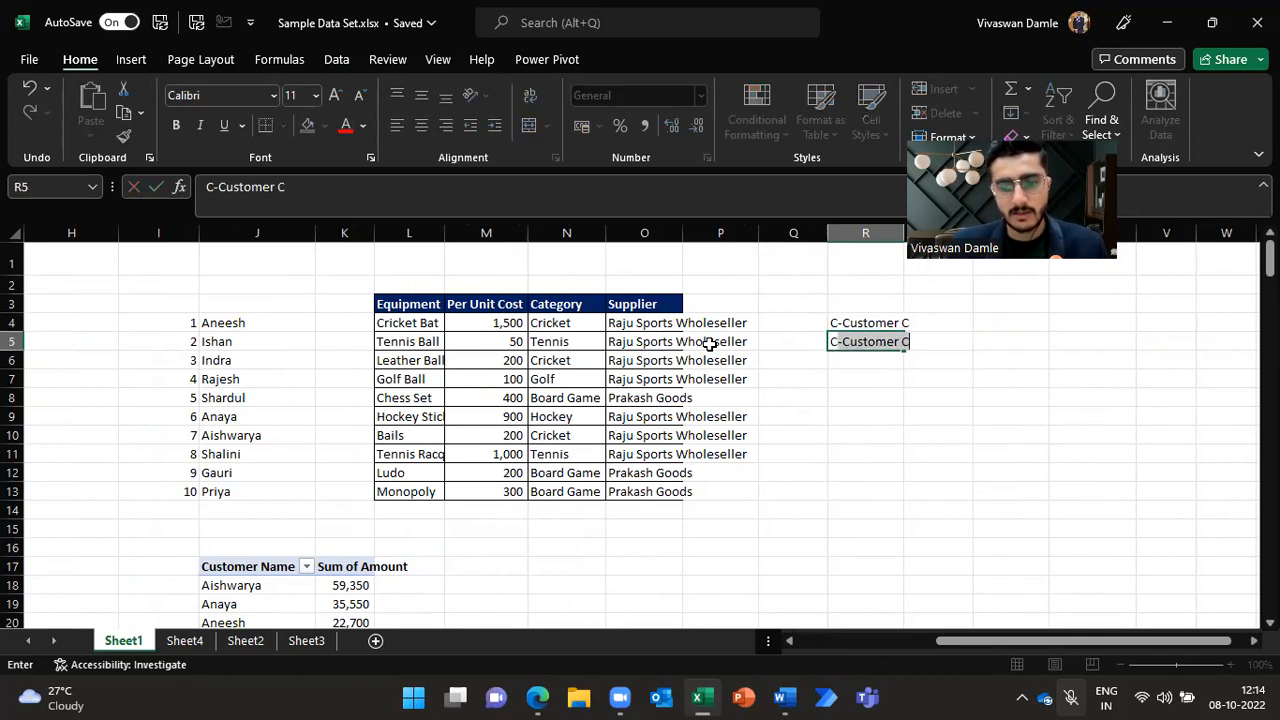
key("Tab")
key("Left")
key("F2")
key("BackSpace")
type("D")
key("Return")
type("C-Customer E")
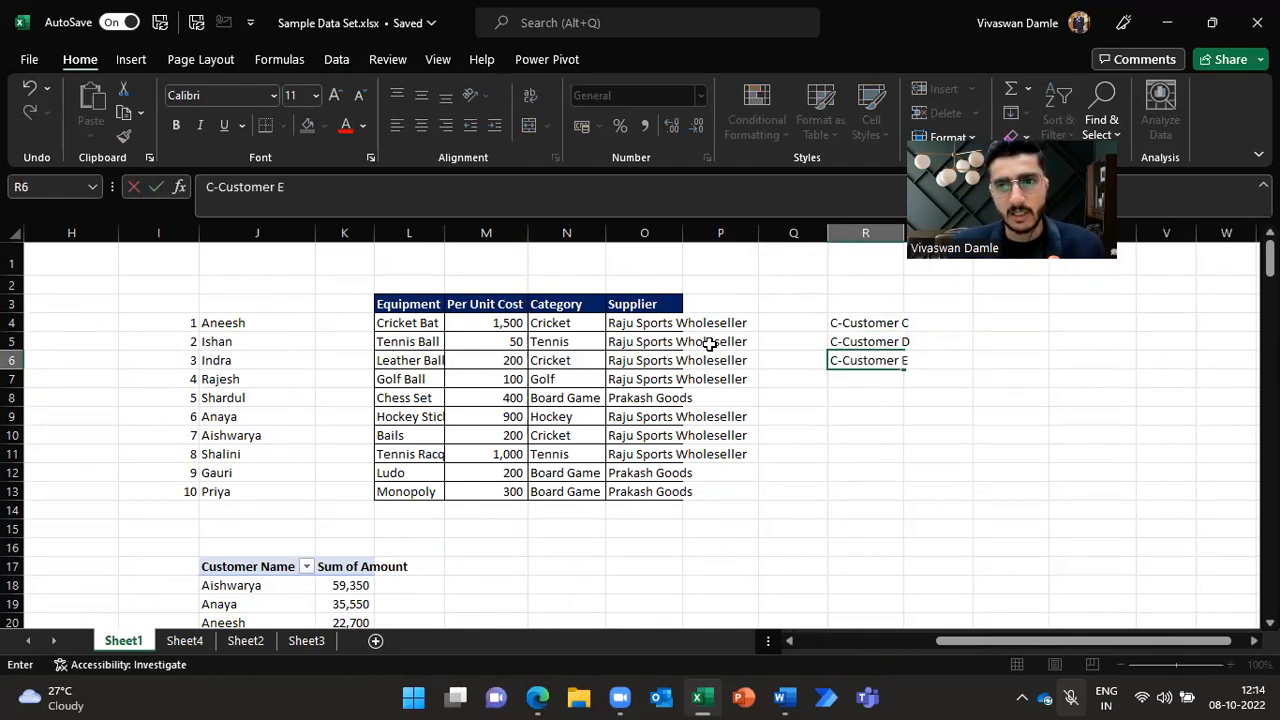
key("Return")
key("Up")
key("Up")
key("Up")
key("ctrl+c")
key("Down")
key("Up")
key("Up")
key("Down")
key("shift+Down")
key("shift+Down")
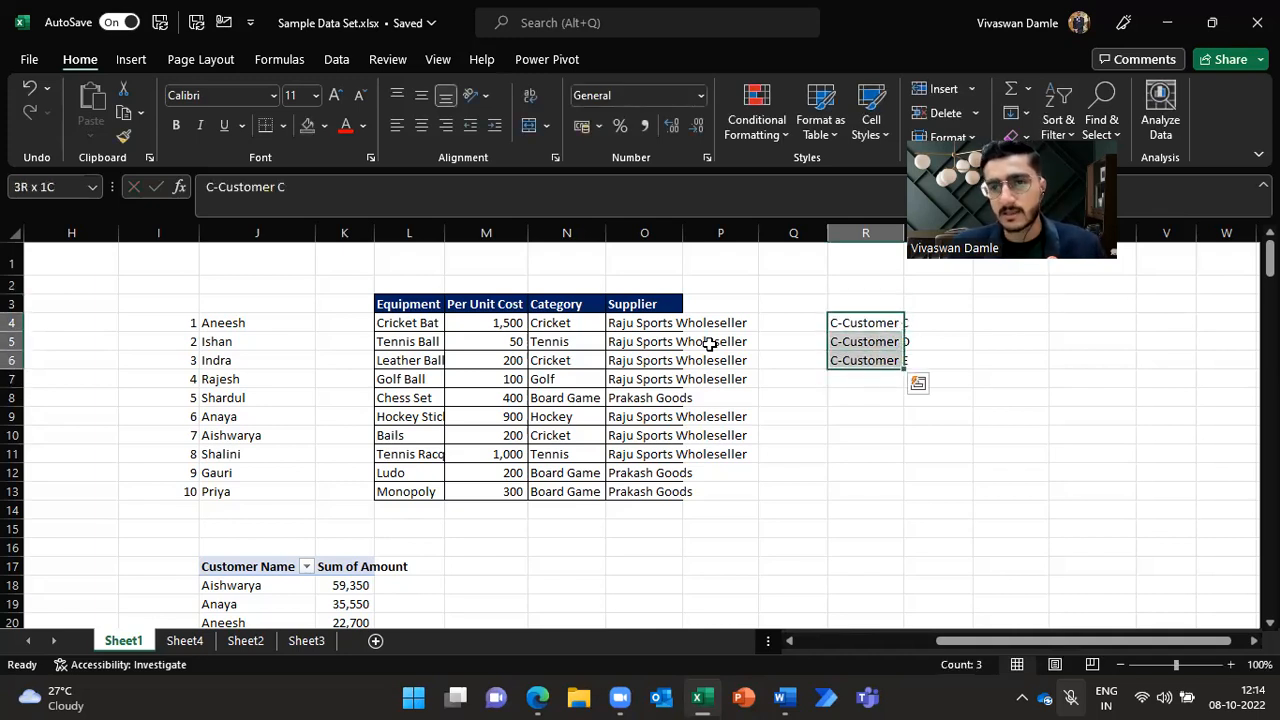
key("Right")
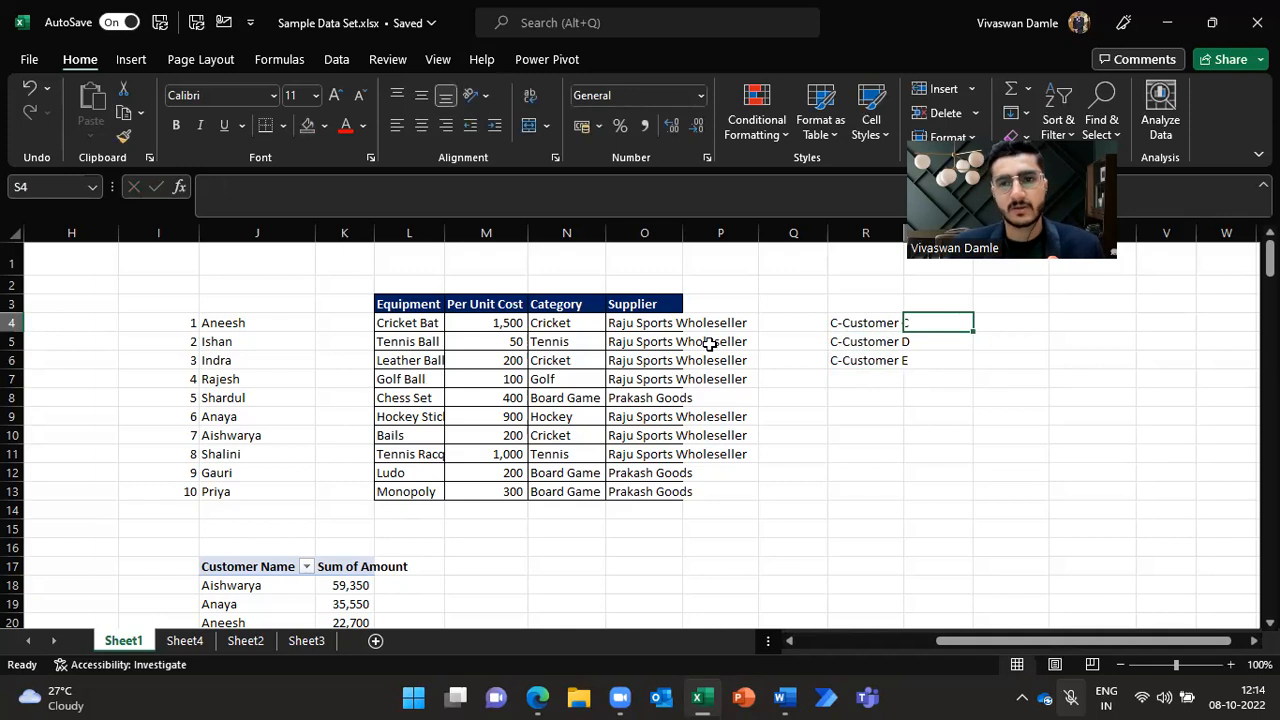
Step: Split column R's entries with Text to Columns, using a hyphen as the Other delimiter and Space unchecked
left_click(869, 232)
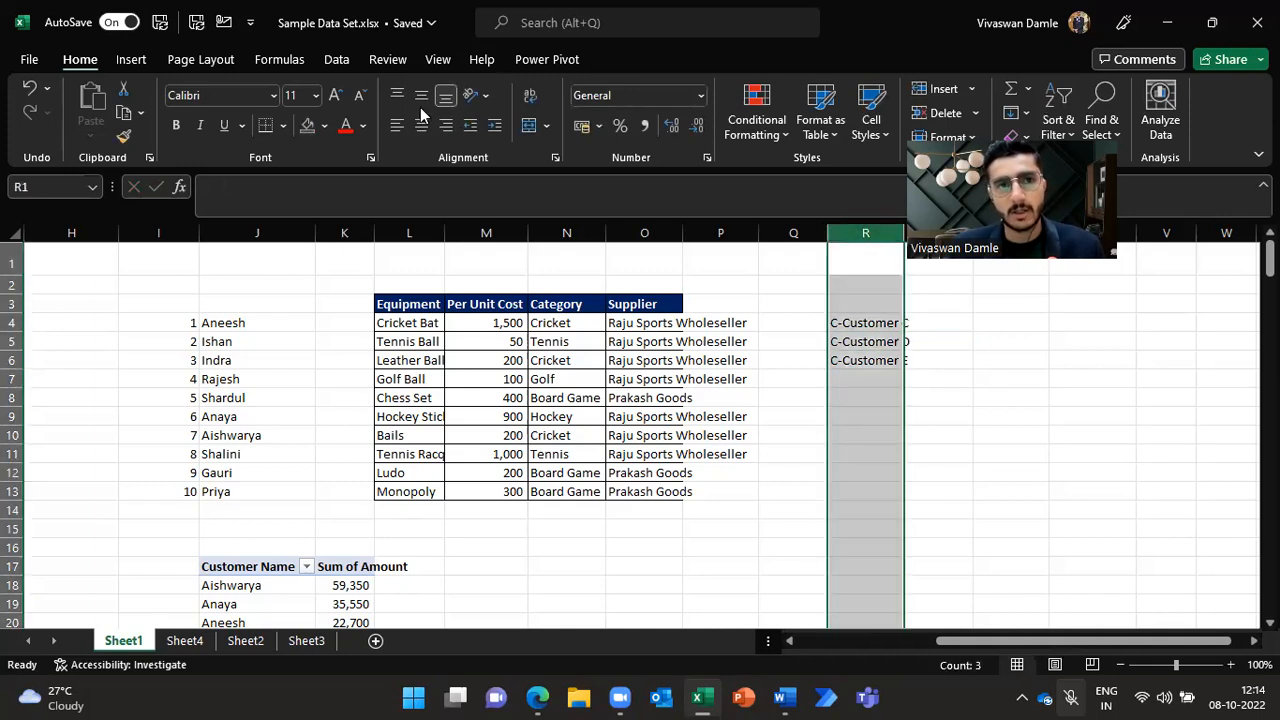
left_click(337, 58)
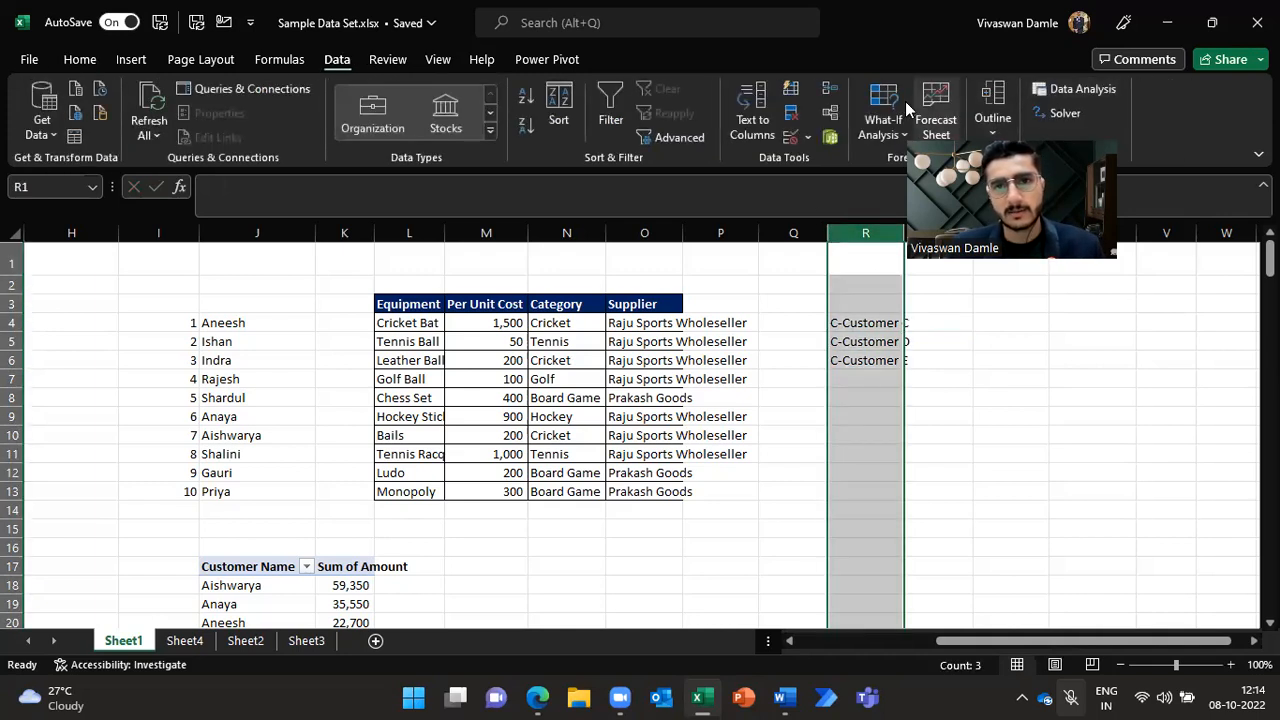
left_click(750, 120)
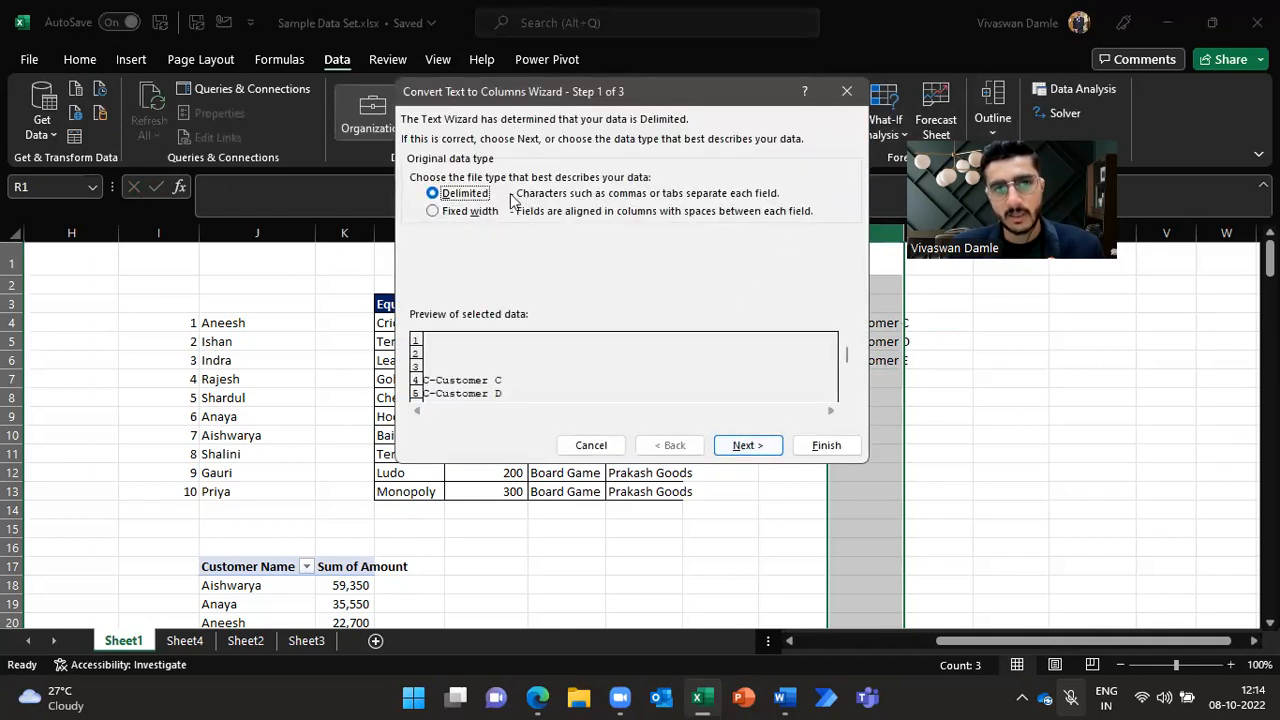
left_click(745, 445)
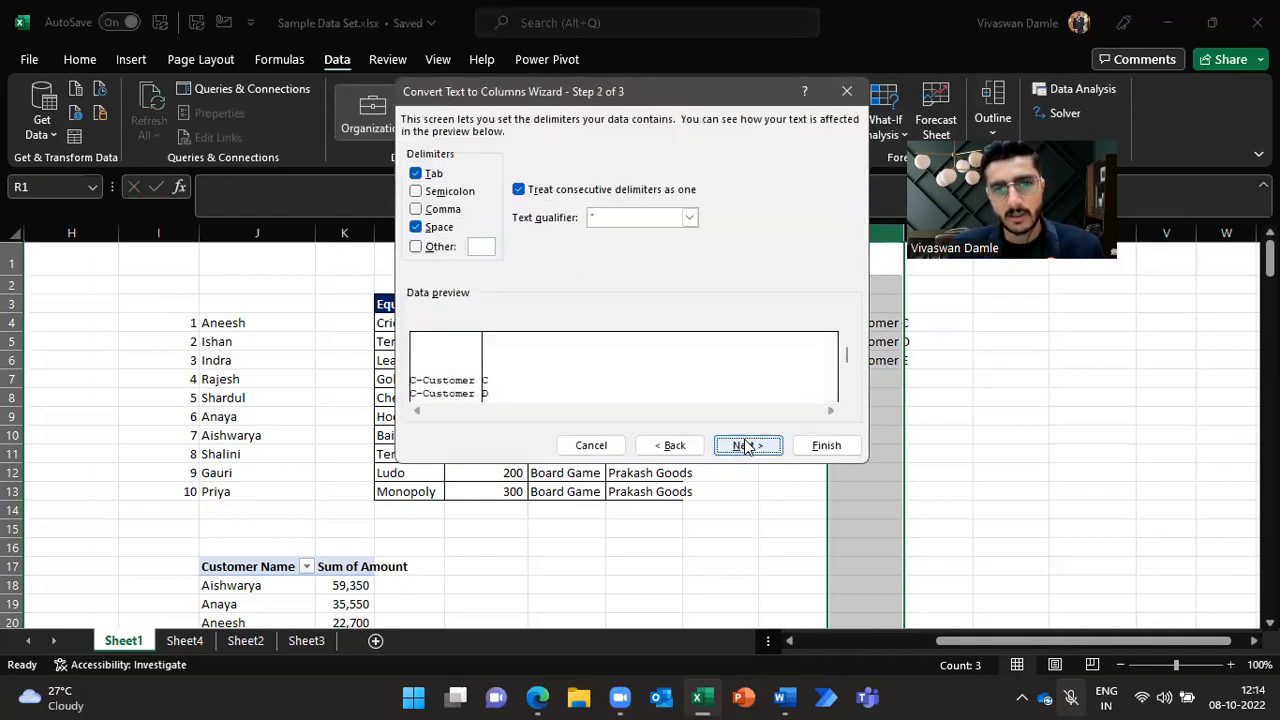
left_click(416, 246)
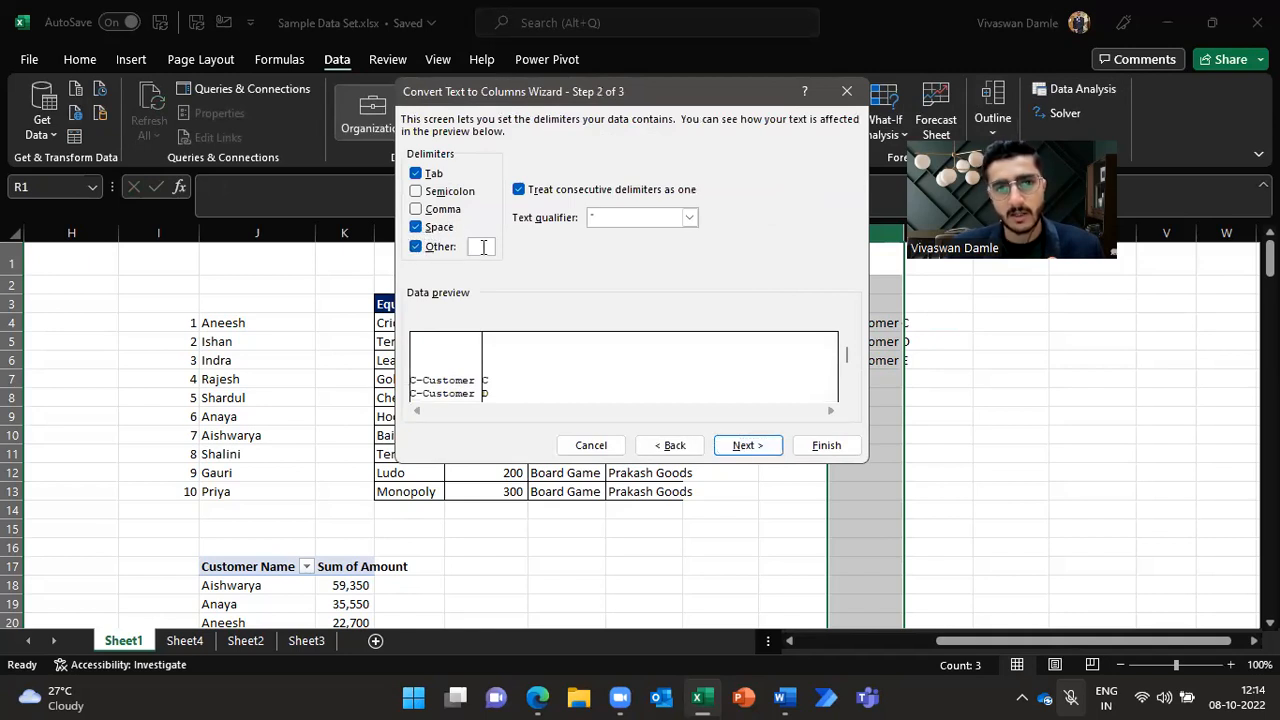
type("-")
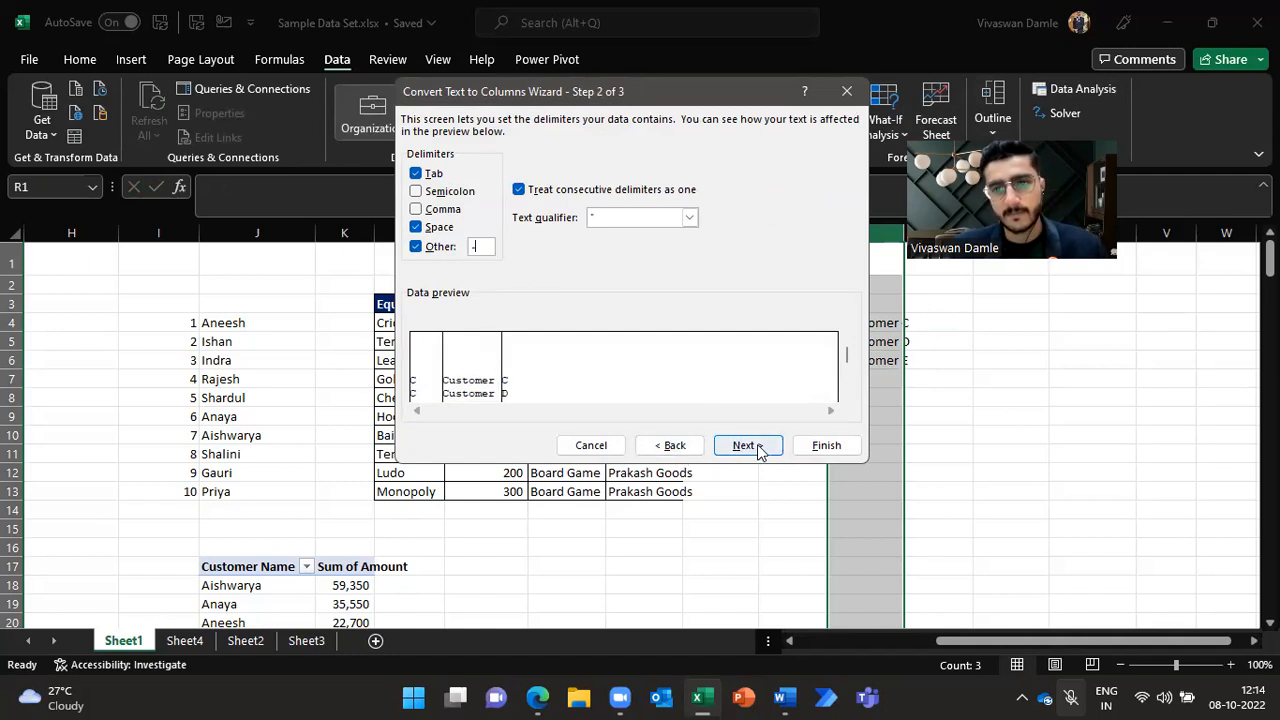
left_click(417, 227)
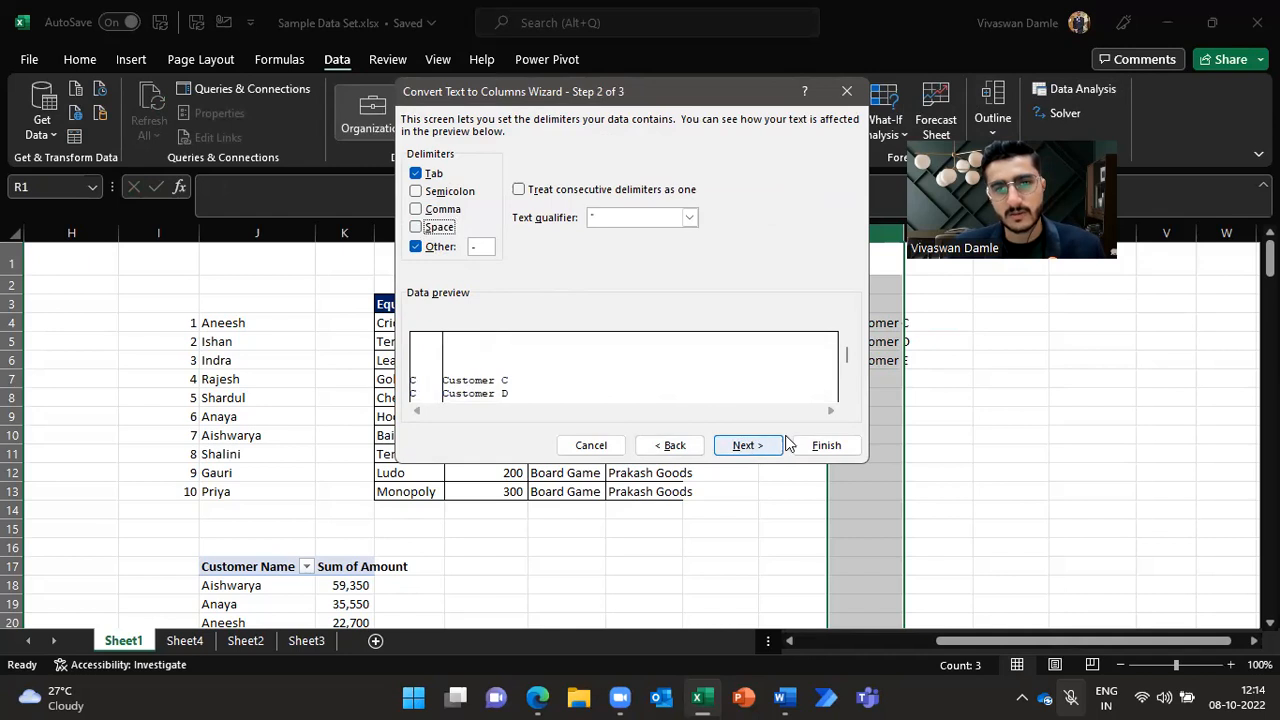
left_click(748, 445)
left_click(826, 445)
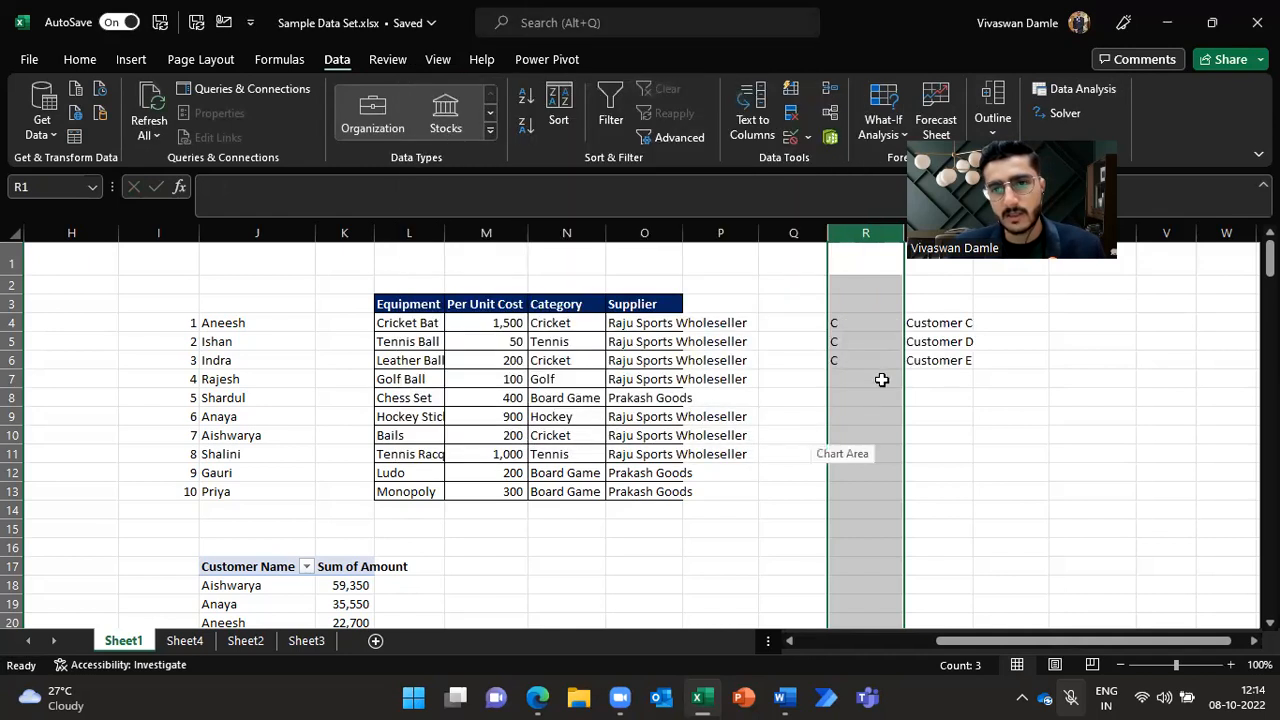
Step: Clear the contents of columns R and S
left_click(864, 325)
left_click(934, 423)
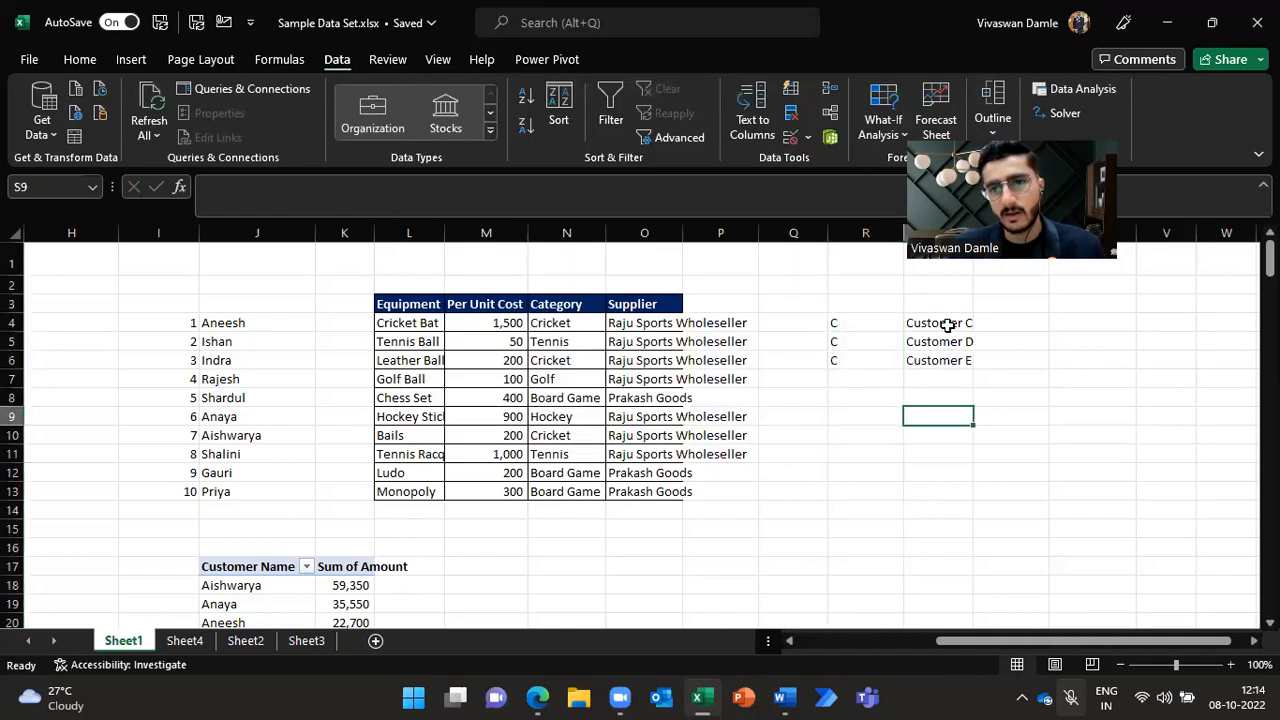
left_click_drag(946, 326, 955, 360)
left_click(960, 452)
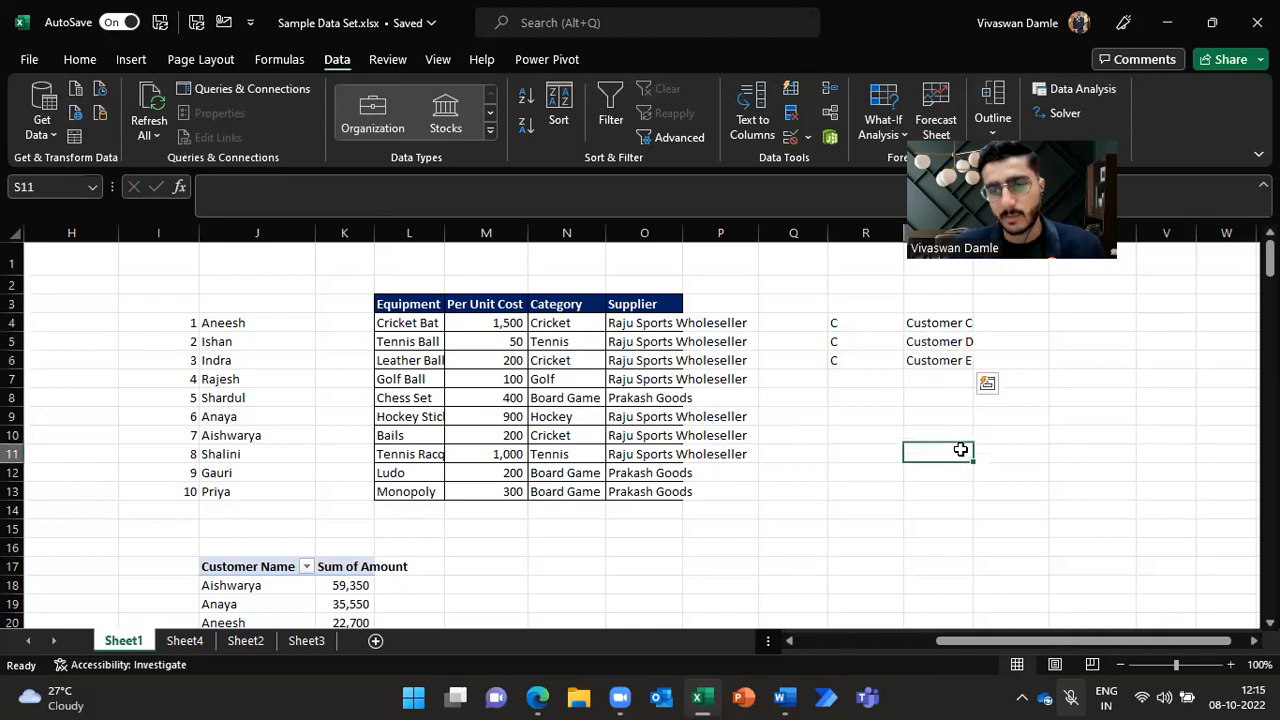
left_click_drag(862, 240, 900, 237)
key("Delete")
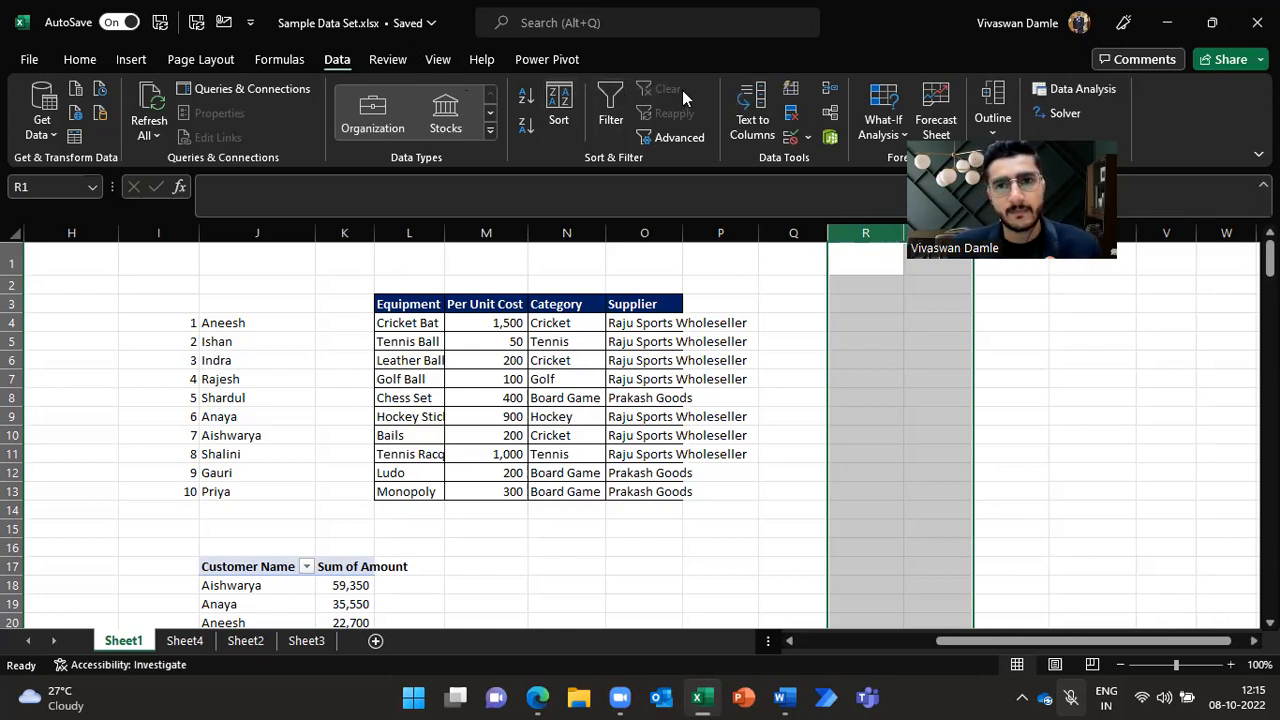
Step: Insert a new blank column H inside the transactions table
left_click(1000, 418)
left_click(866, 319)
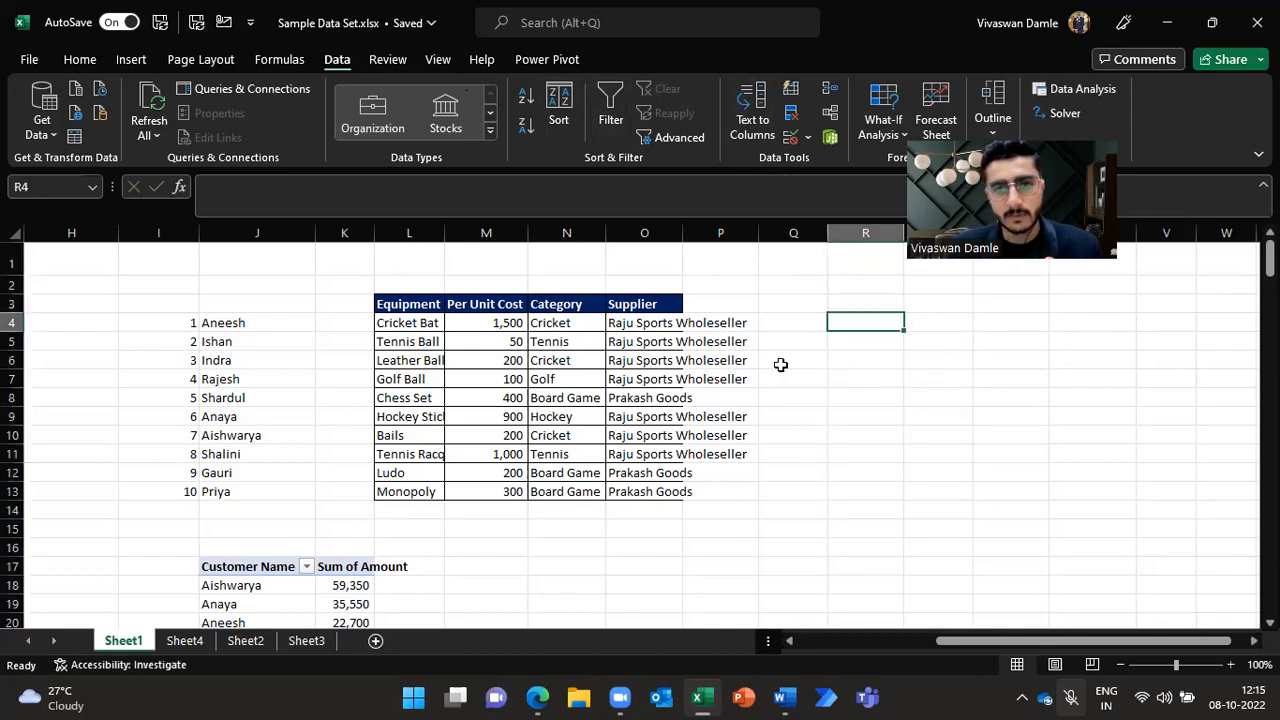
key("Left")
key("Left")
key("Left")
key("Left")
key("Left")
key("Left")
key("Left")
key("Left")
key("Left")
key("Left")
key("Left")
key("Left")
key("Left")
key("Left")
key("Left")
key("Left")
key("Left")
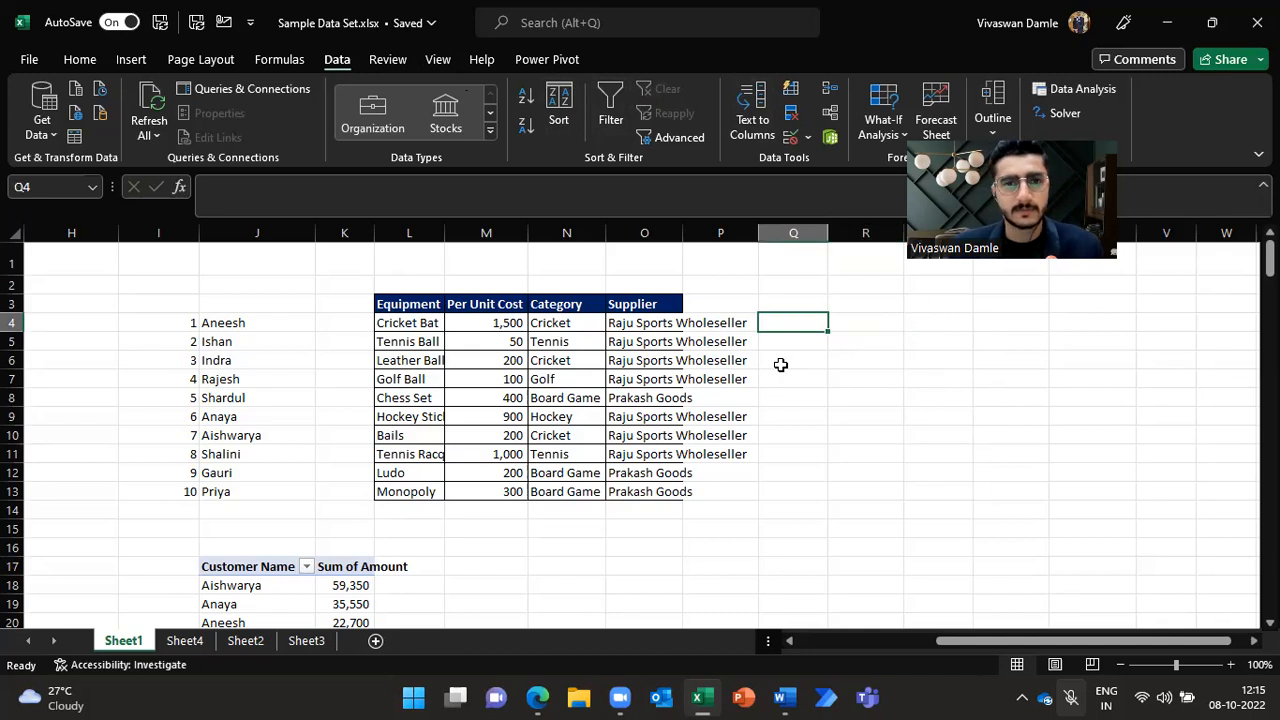
key("Right")
key("Right")
key("Right")
key("Right")
key("Right")
key("Right")
key("Right")
key("Right")
key("Right")
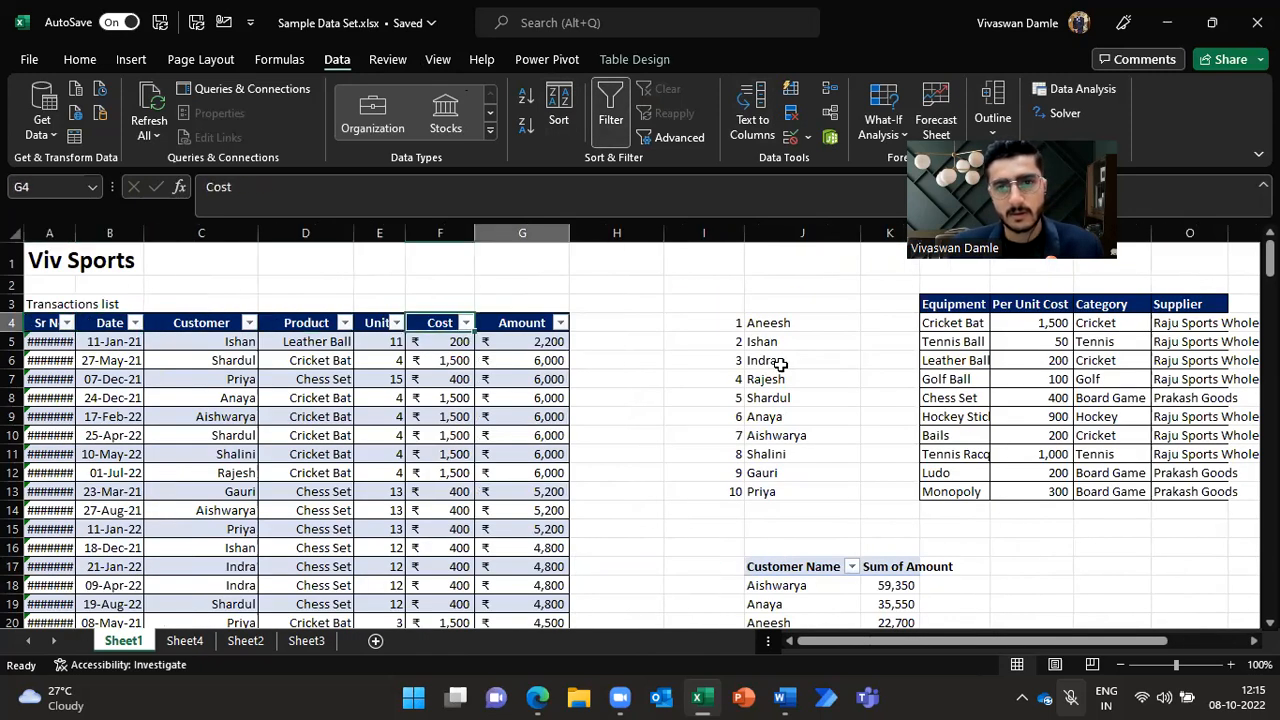
key("Left")
key("Down")
key("Left")
key("ctrl+space")
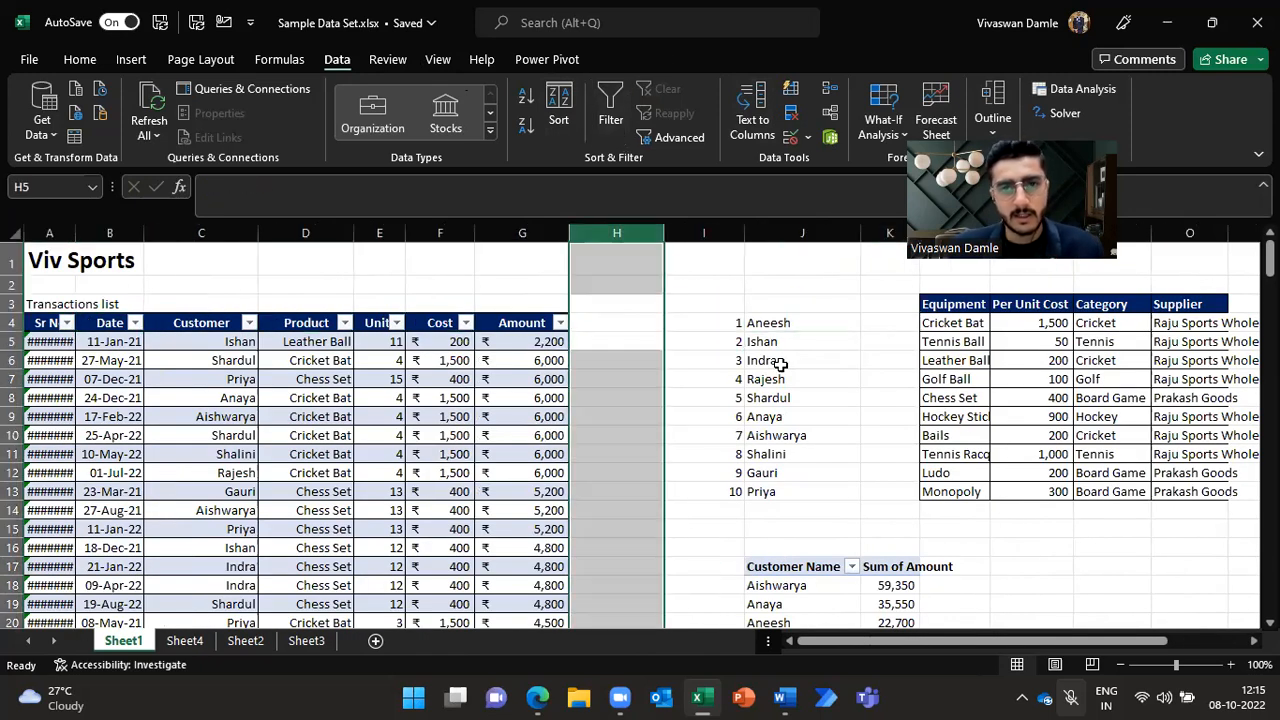
key("ctrl+shift+plus")
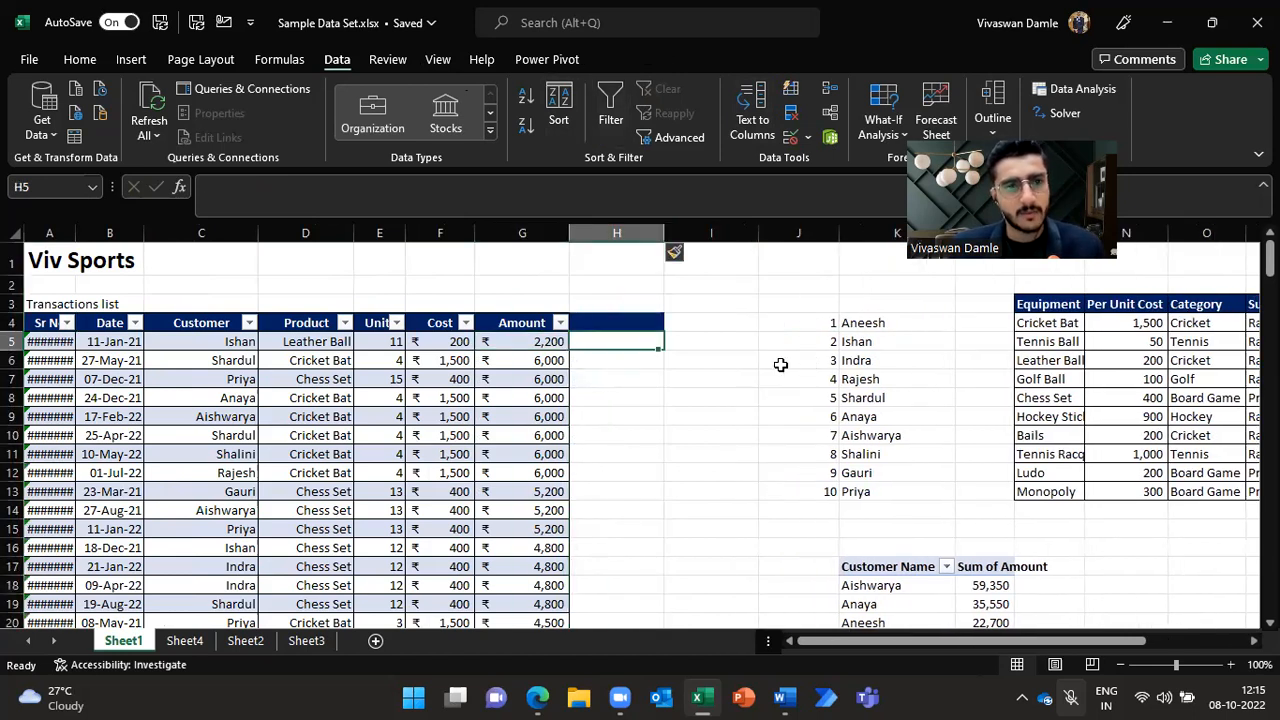
Step: Enter the surnames Joshi, Apte and Gaikwad in H5, H6 and H7
key("Up")
key("Left")
key("Left")
key("Left")
key("Left")
key("Left")
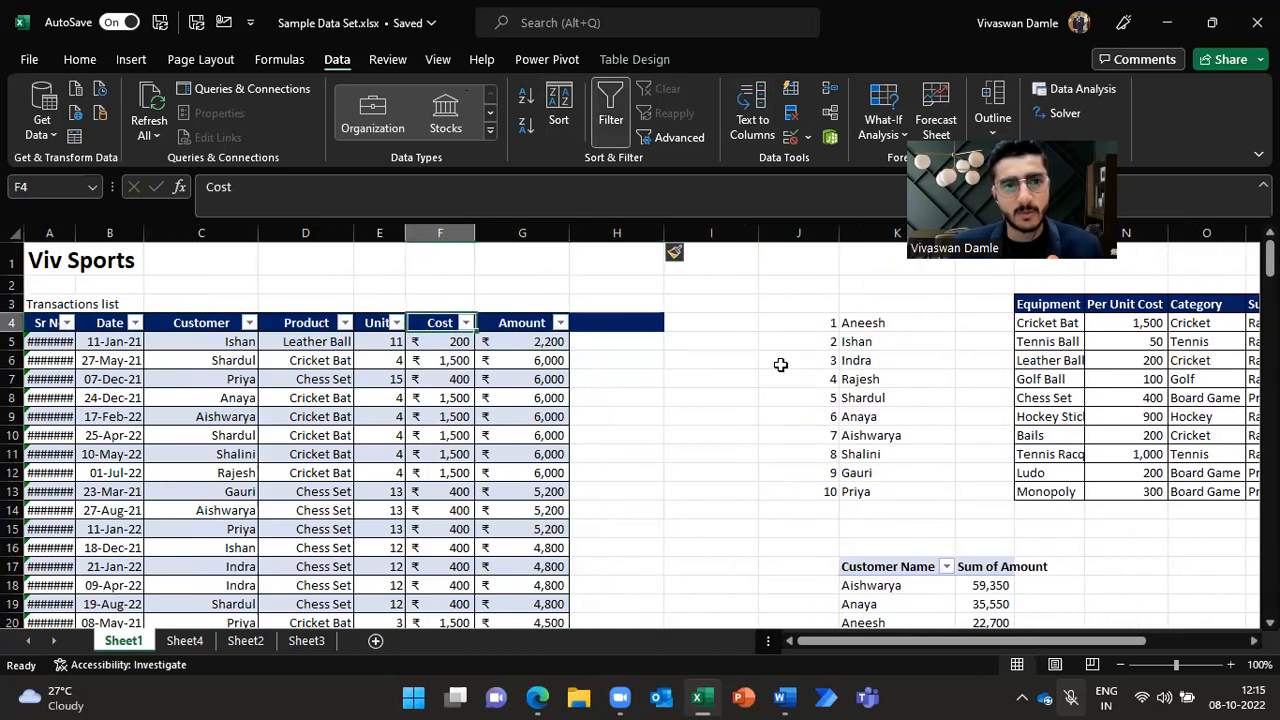
key("Right")
key("Right")
key("Right")
key("Right")
key("Right")
key("Down")
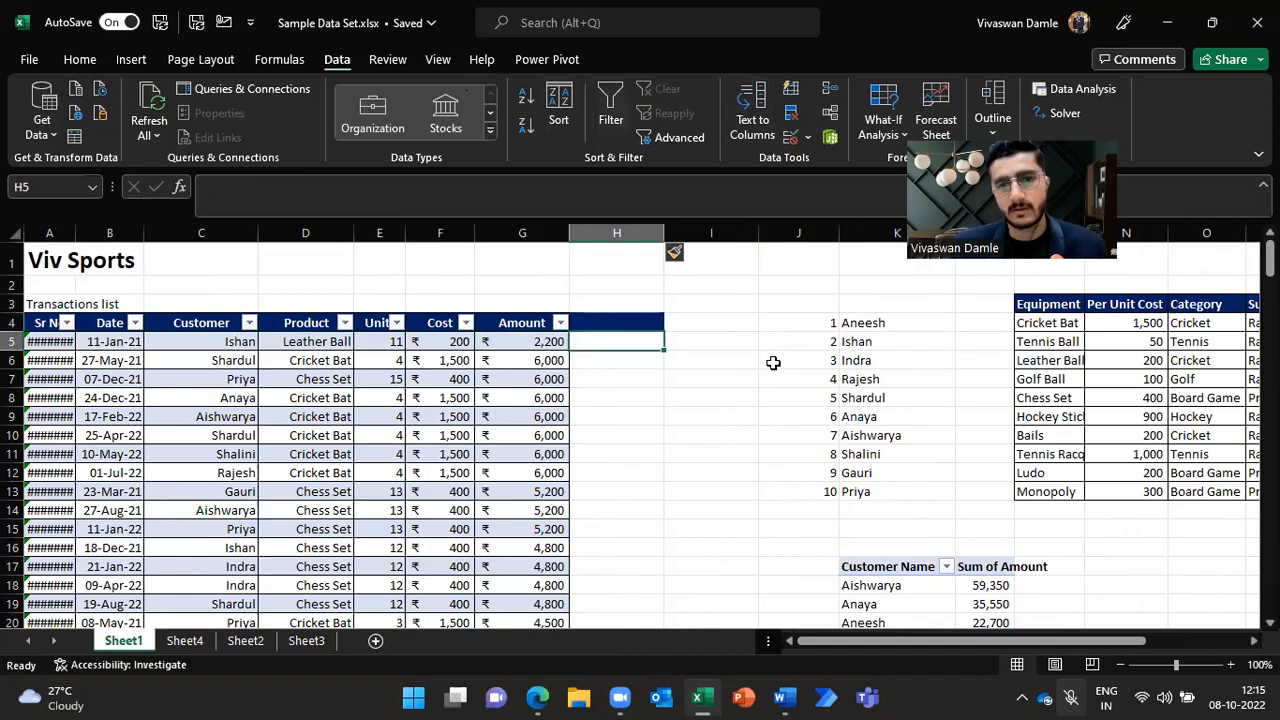
type("Joshi")
key("Return")
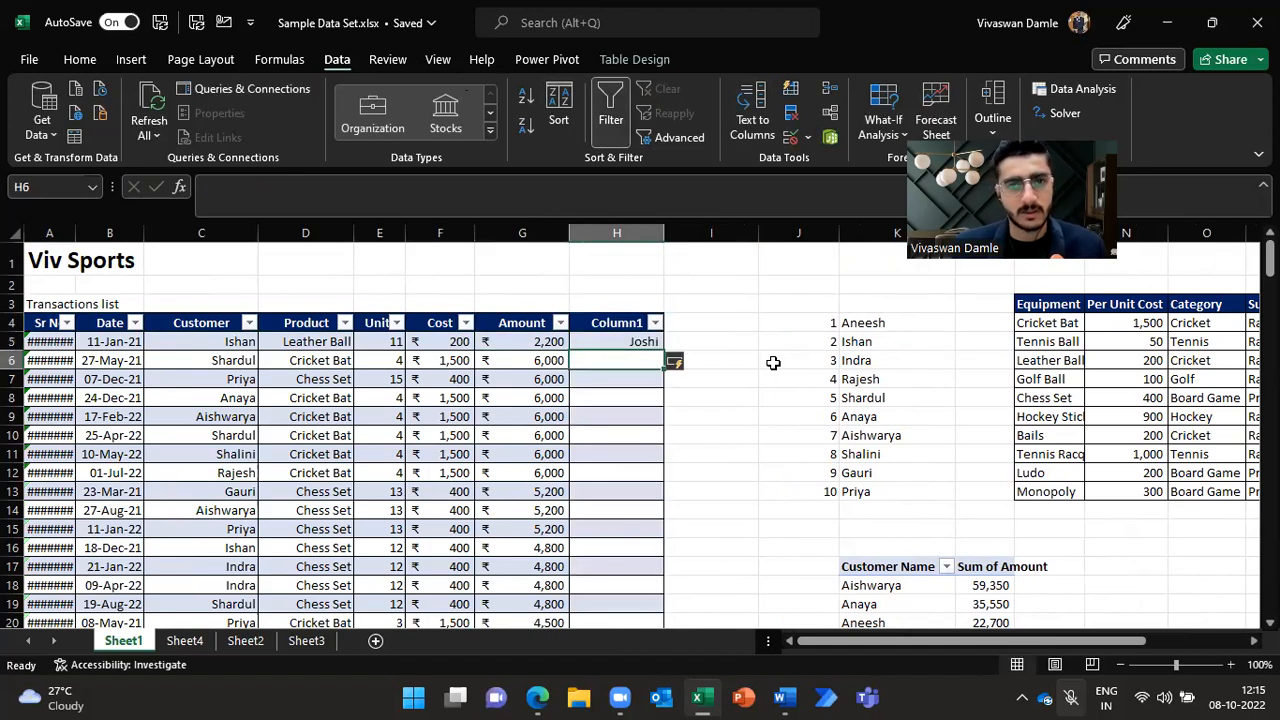
type("Apte")
key("Return")
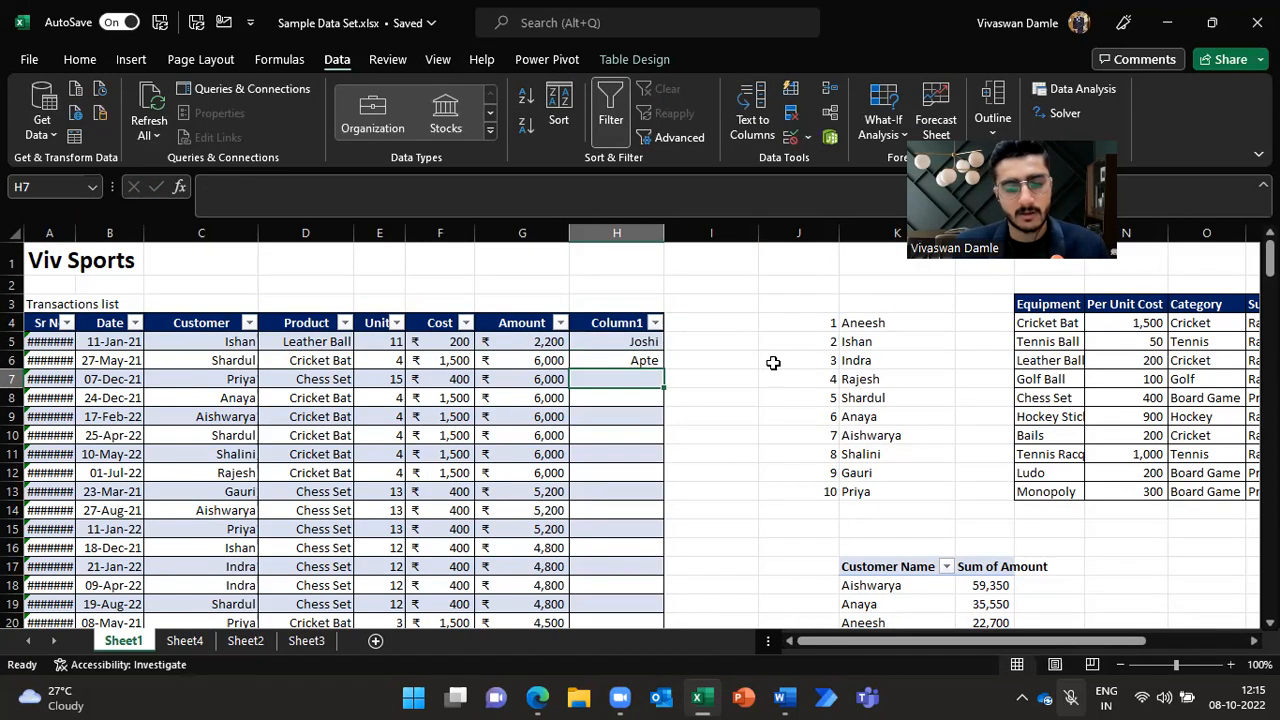
type("Gaikwad")
key("Return")
Step: In I5, enter a formula joining the H5 surname with the customer name using &
key("Right")
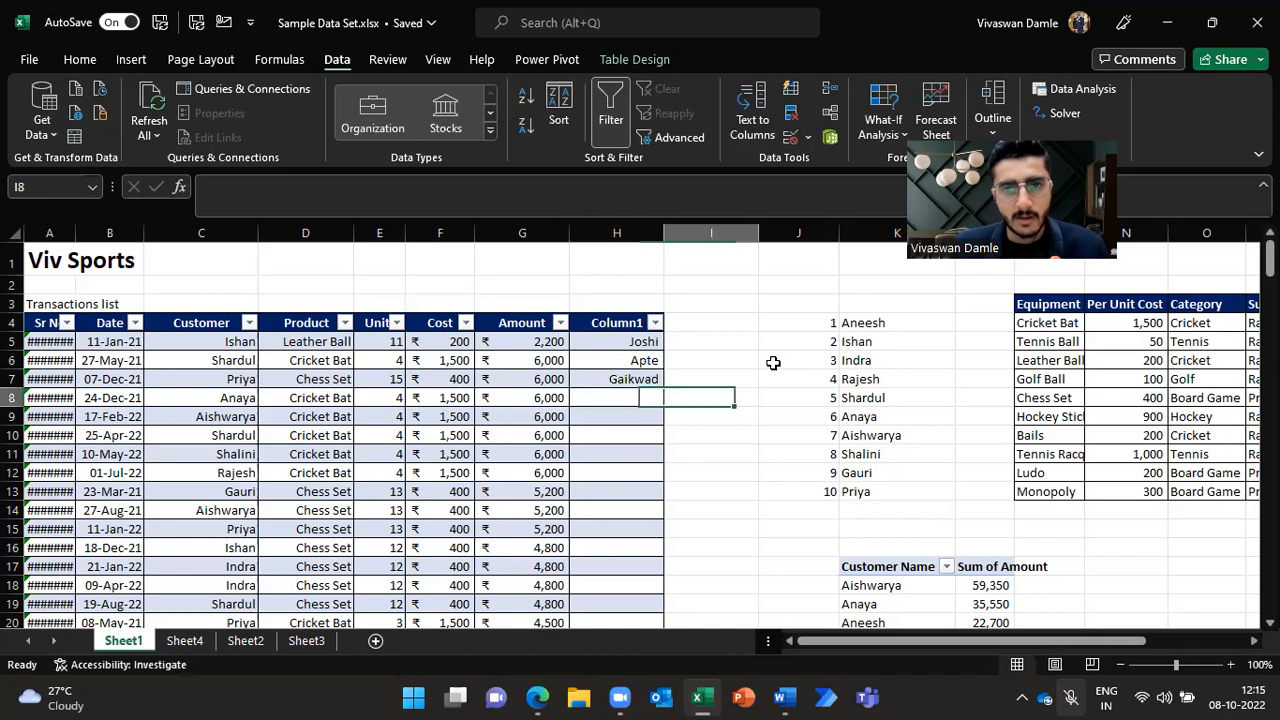
key("Up")
key("Up")
key("Up")
key("Left")
key("Left")
key("Left")
key("Left")
key("Left")
key("Left")
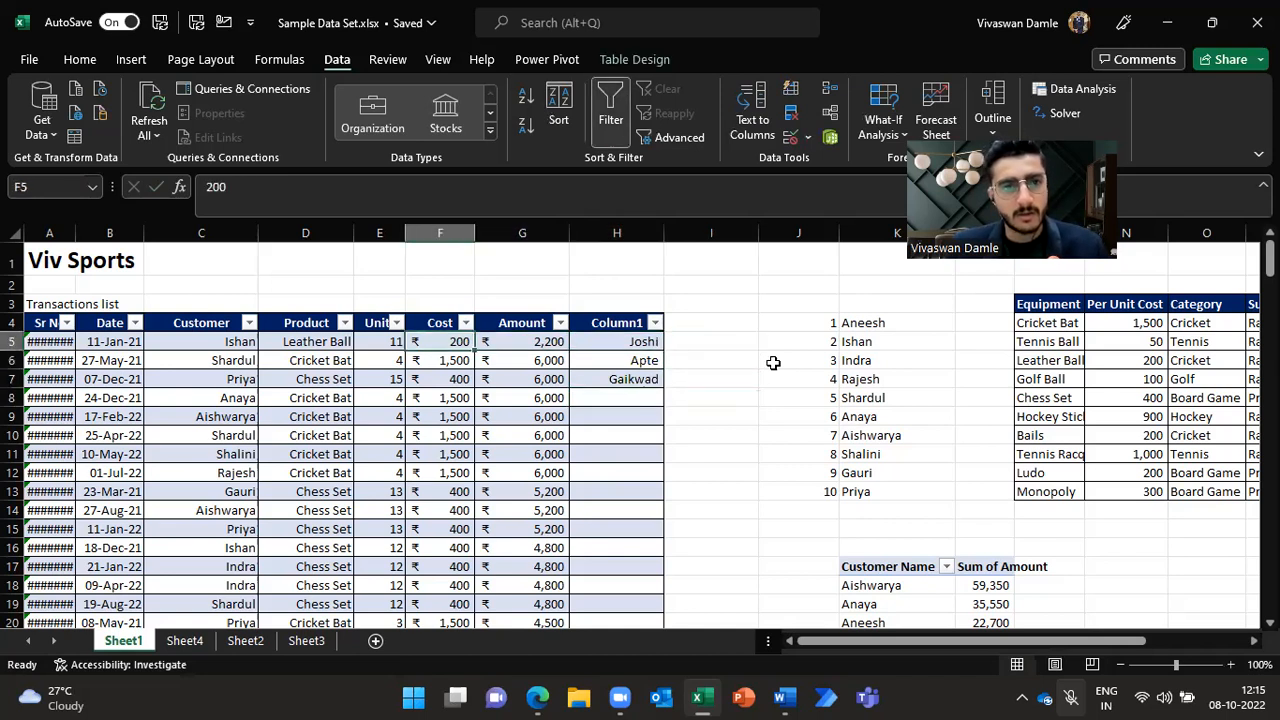
key("Right")
key("Right")
key("Right")
key("Right")
key("Right")
key("Right")
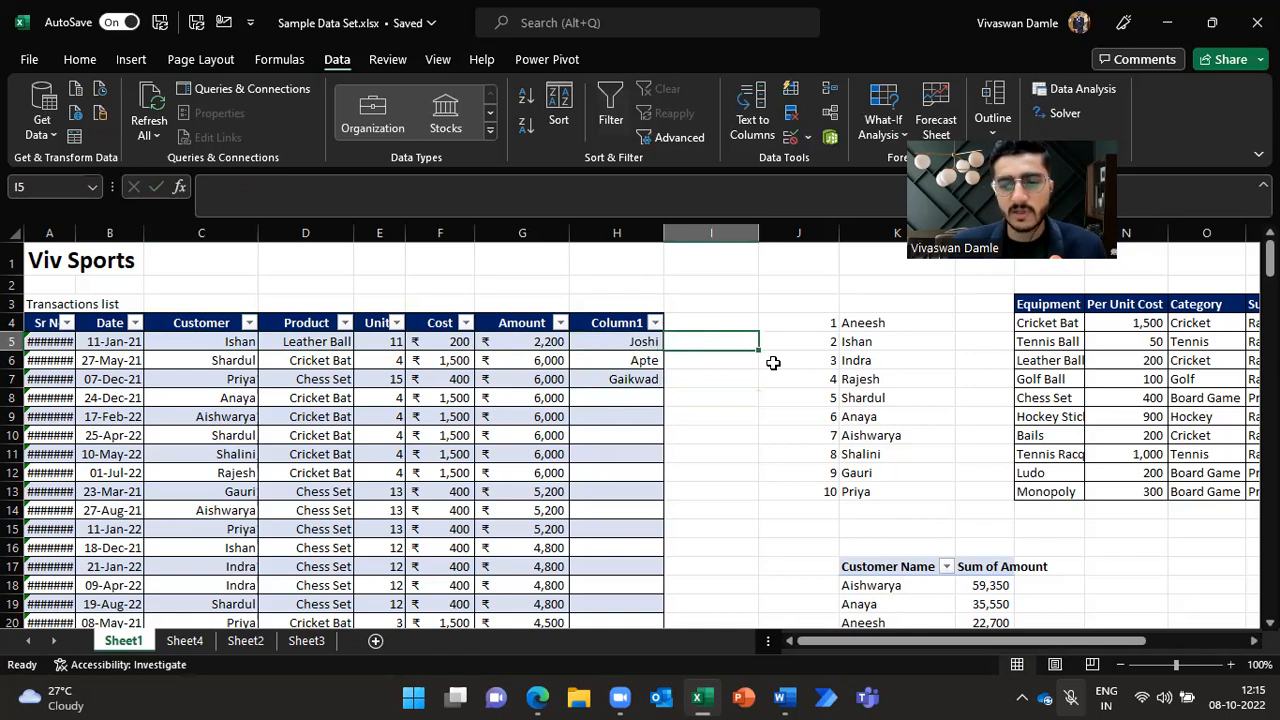
type("=")
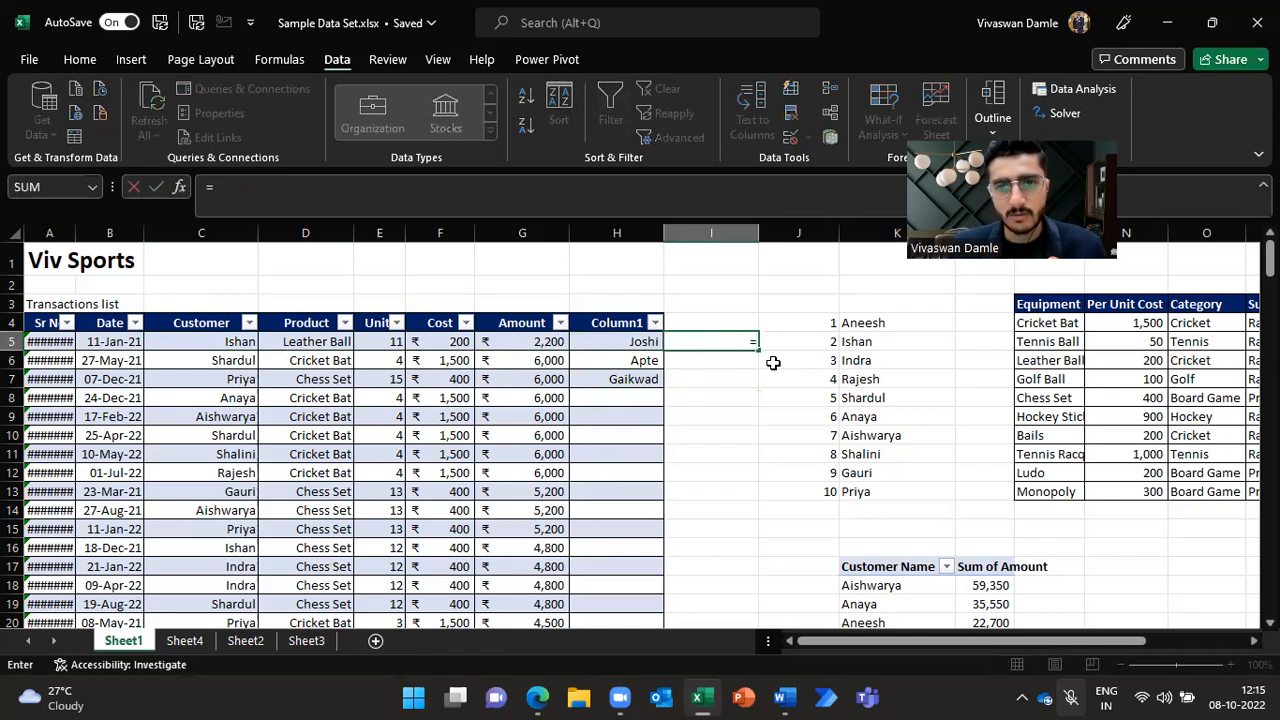
key("Left")
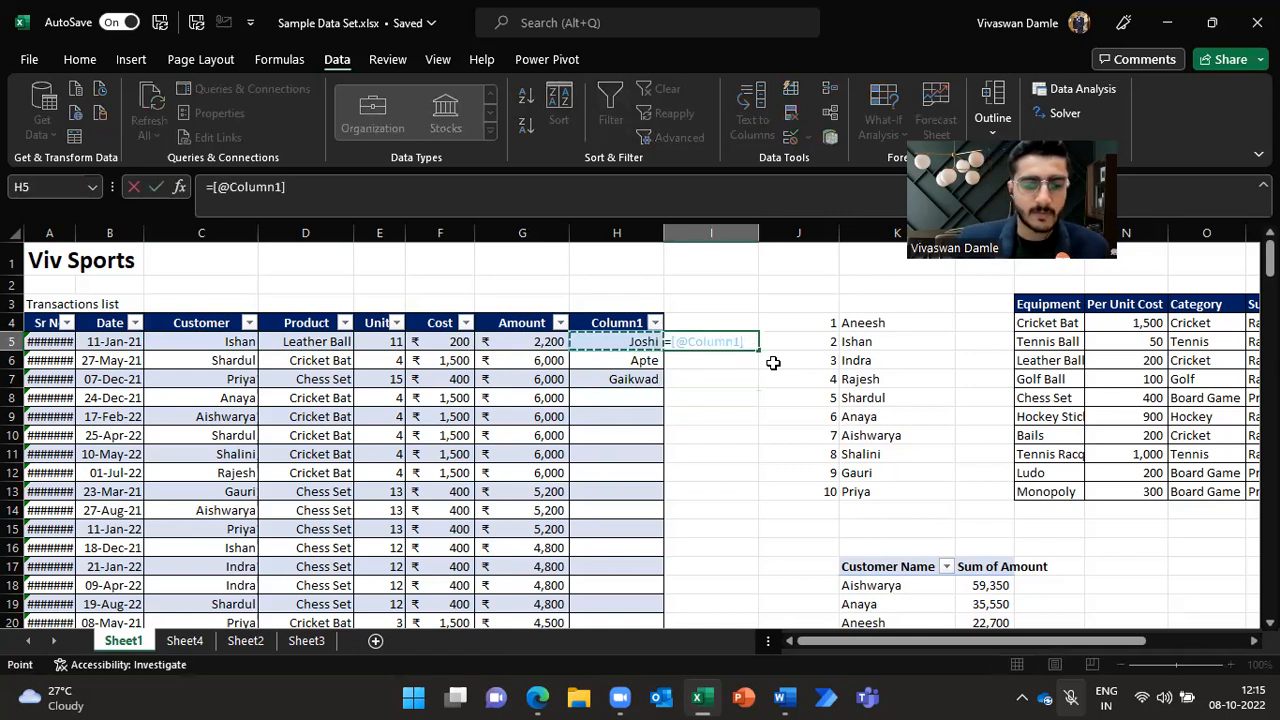
type("%")
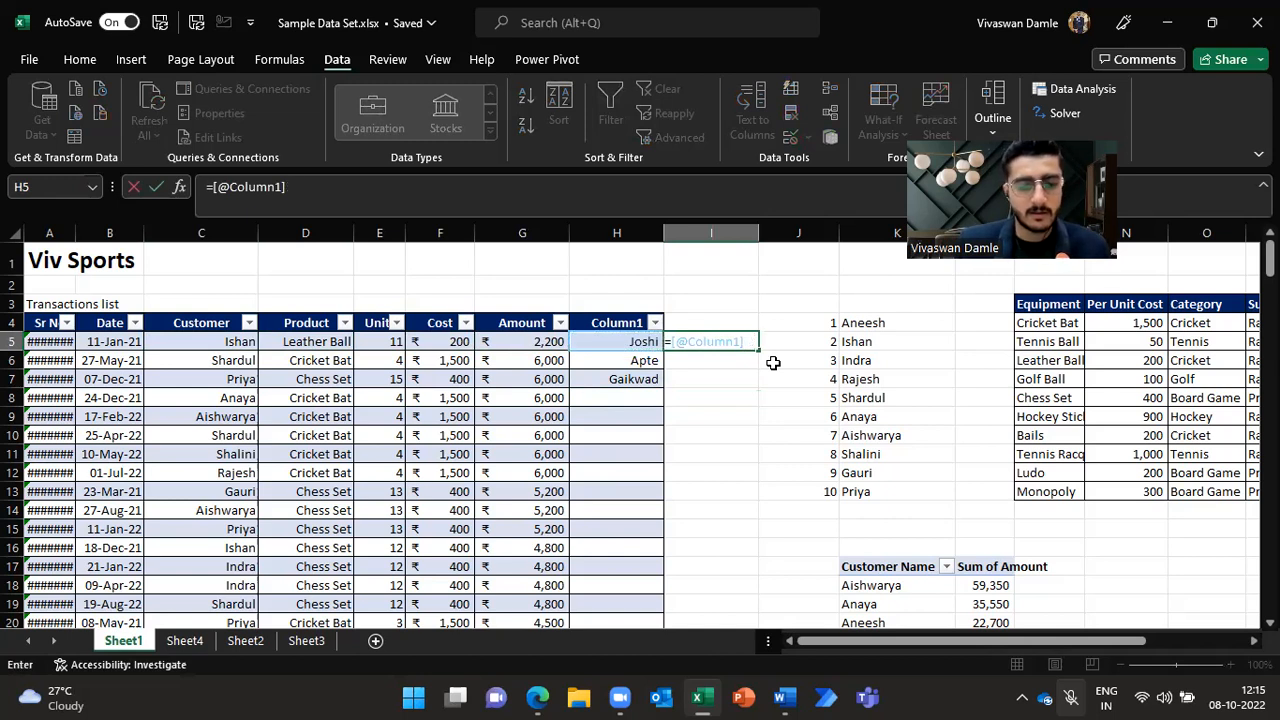
key("Left")
key("Left")
key("Left")
key("Left")
key("Left")
key("Left")
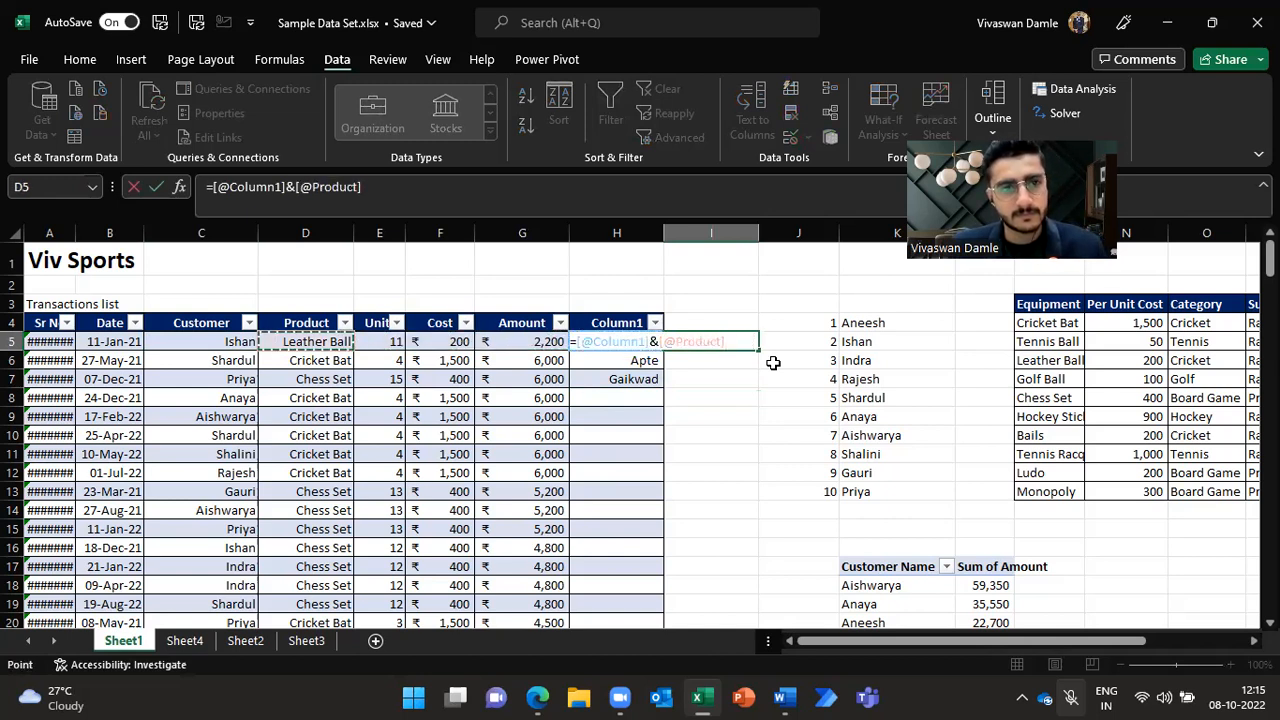
key("ctrl+Return")
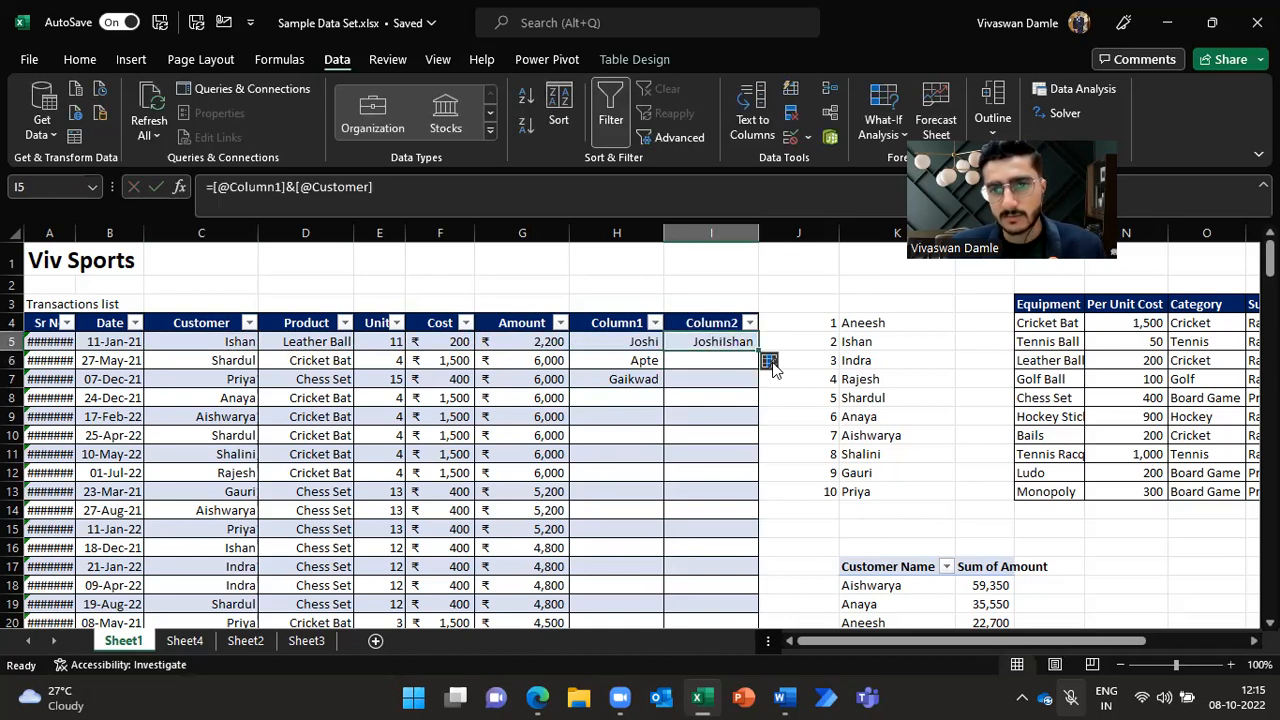
key("Up")
key("Down")
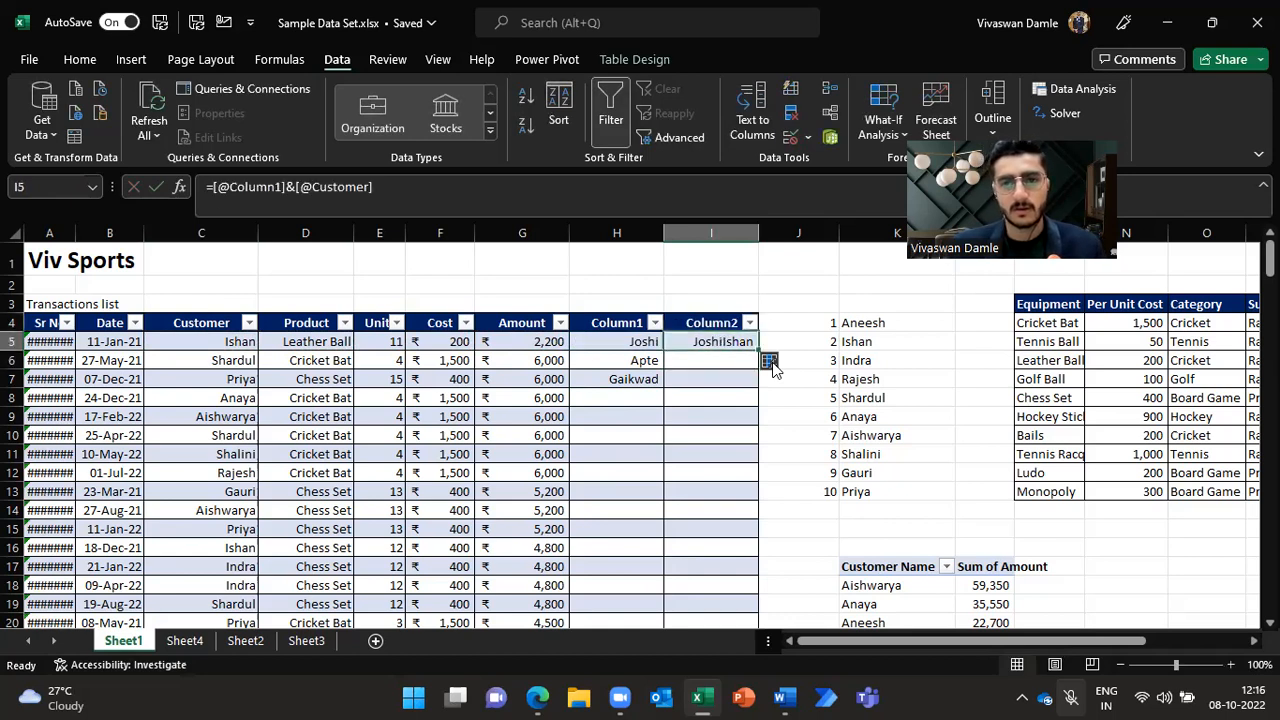
Step: Rewrite the I5 formula to join the customer name followed by the surname
key("Left")
type("=")
key("Left")
key("Left")
key("Left")
key("Left")
key("Left")
type("&")
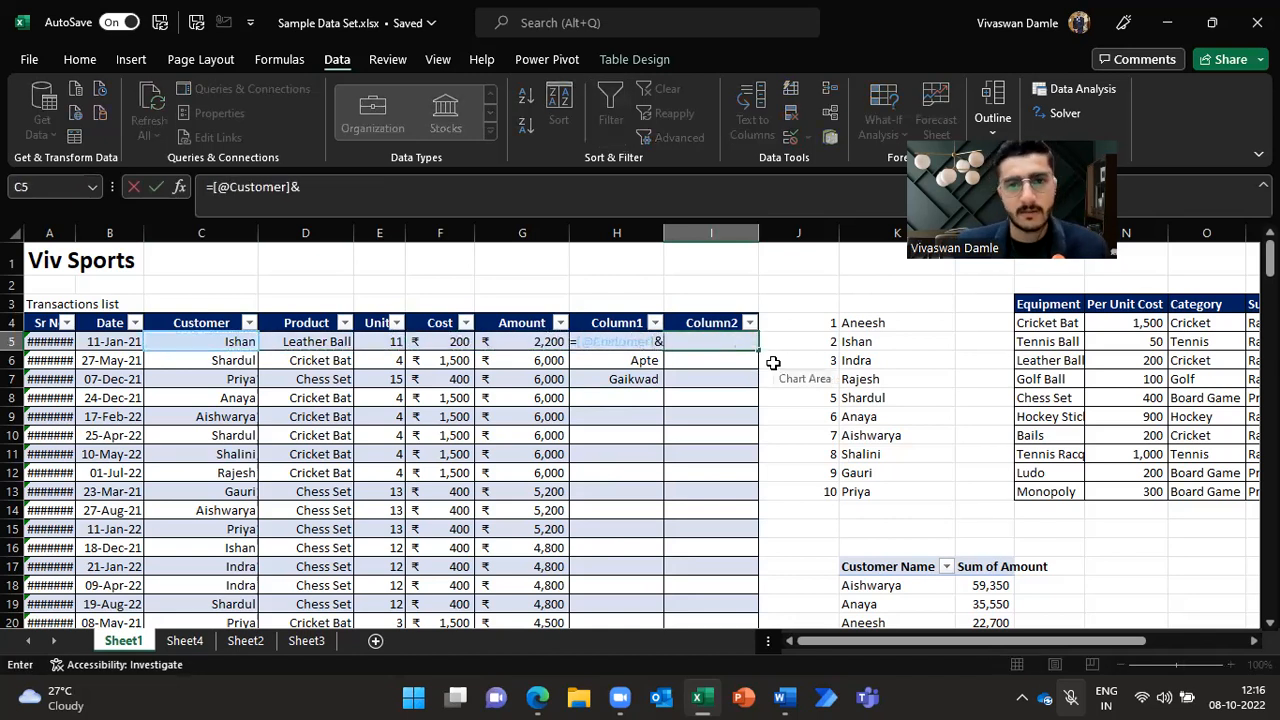
key("Left")
key("ctrl+Return")
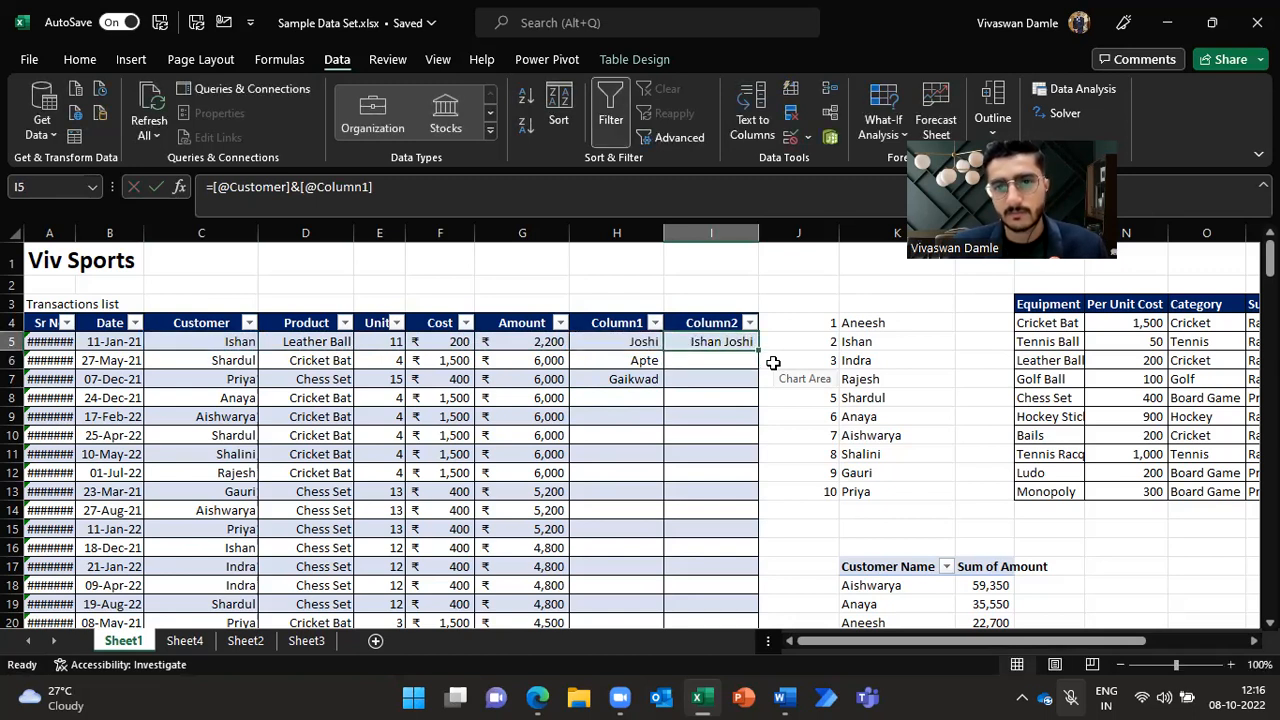
Step: Delete the two new table columns H and I from the transactions table
key("ctrl+shift+Down")
key("shift+Left")
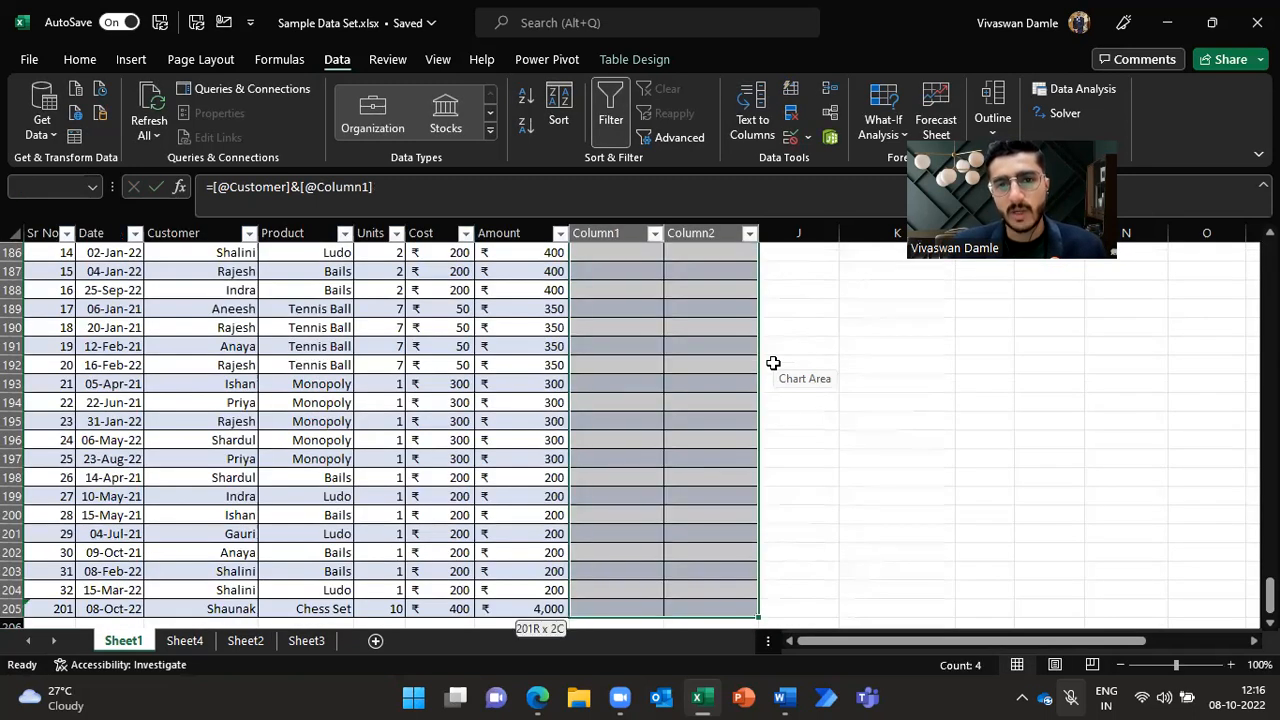
key("ctrl+minus")
key("Up")
key("Up")
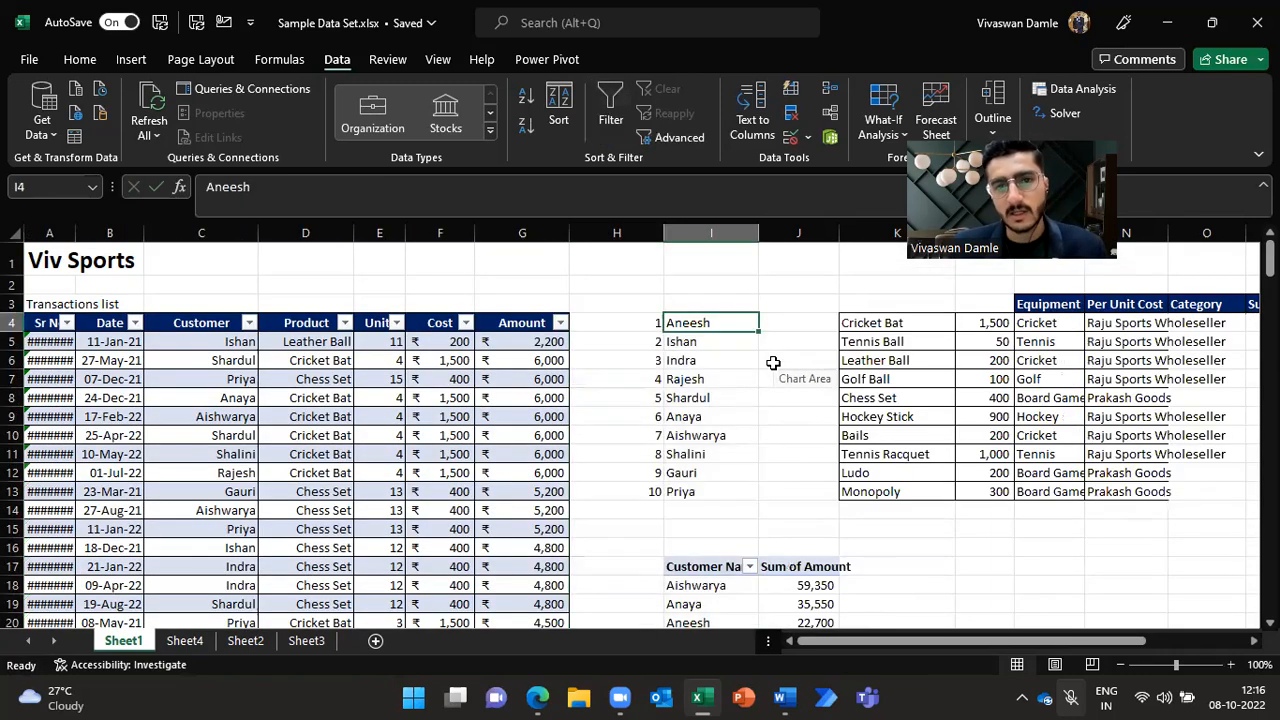
key("Left")
key("Up")
key("Left")
key("Up")
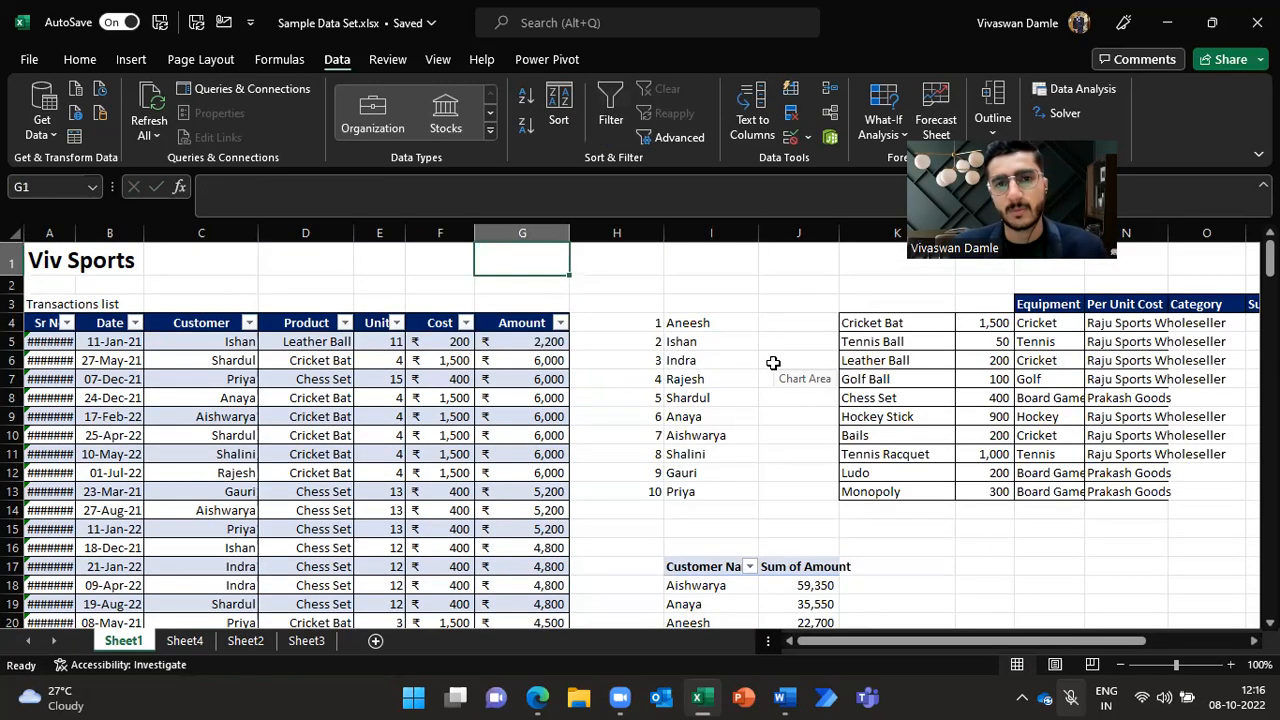
Step: Delete Sheet4 from the workbook
scroll(773, 363, "right", 1)
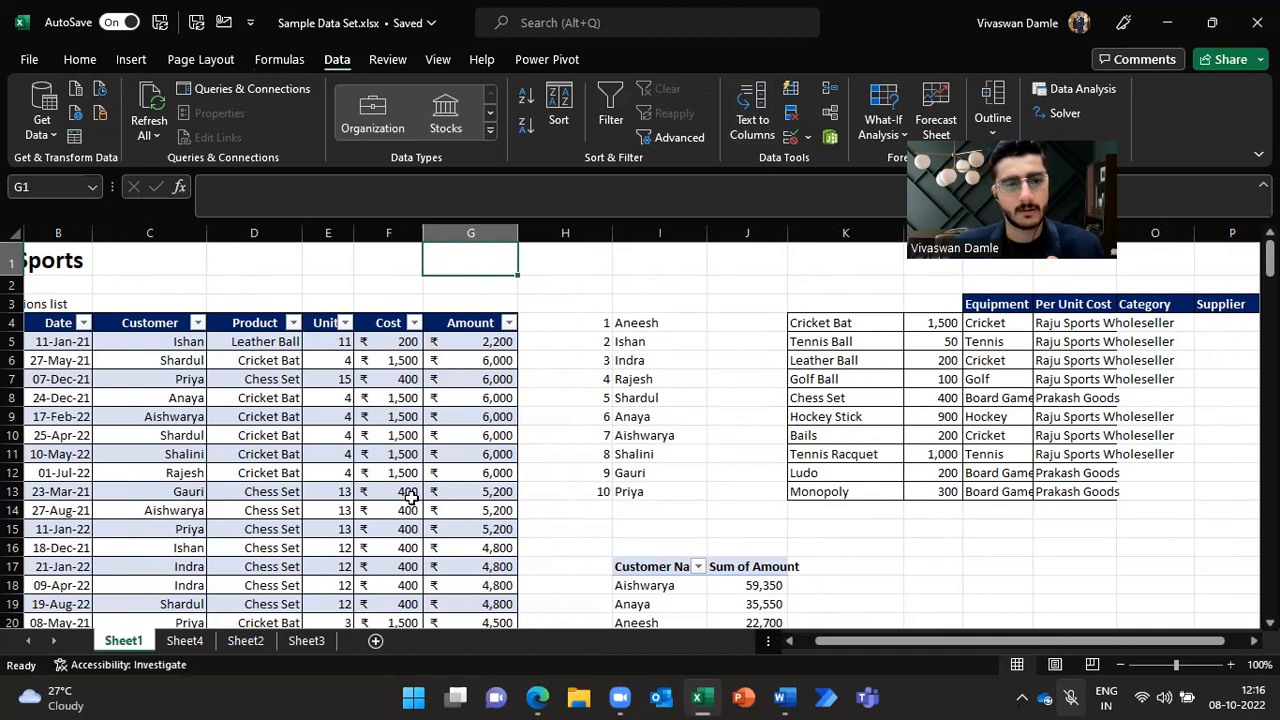
right_click(191, 645)
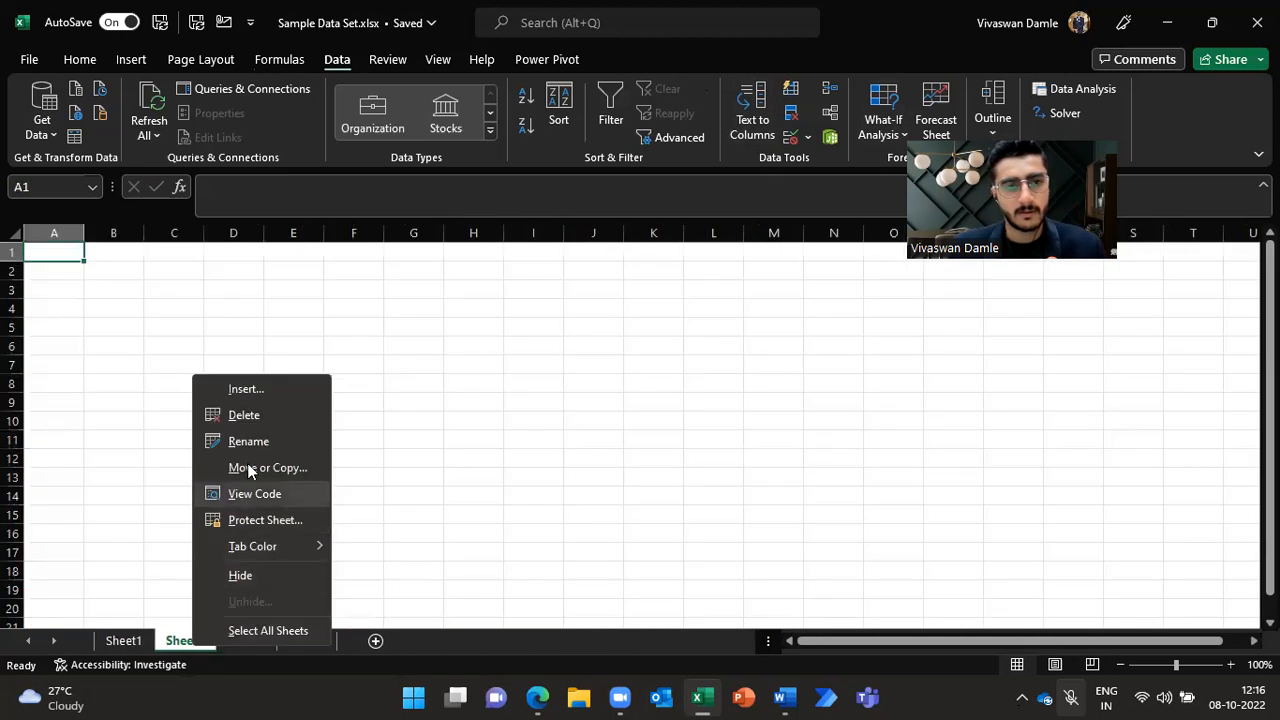
left_click(248, 414)
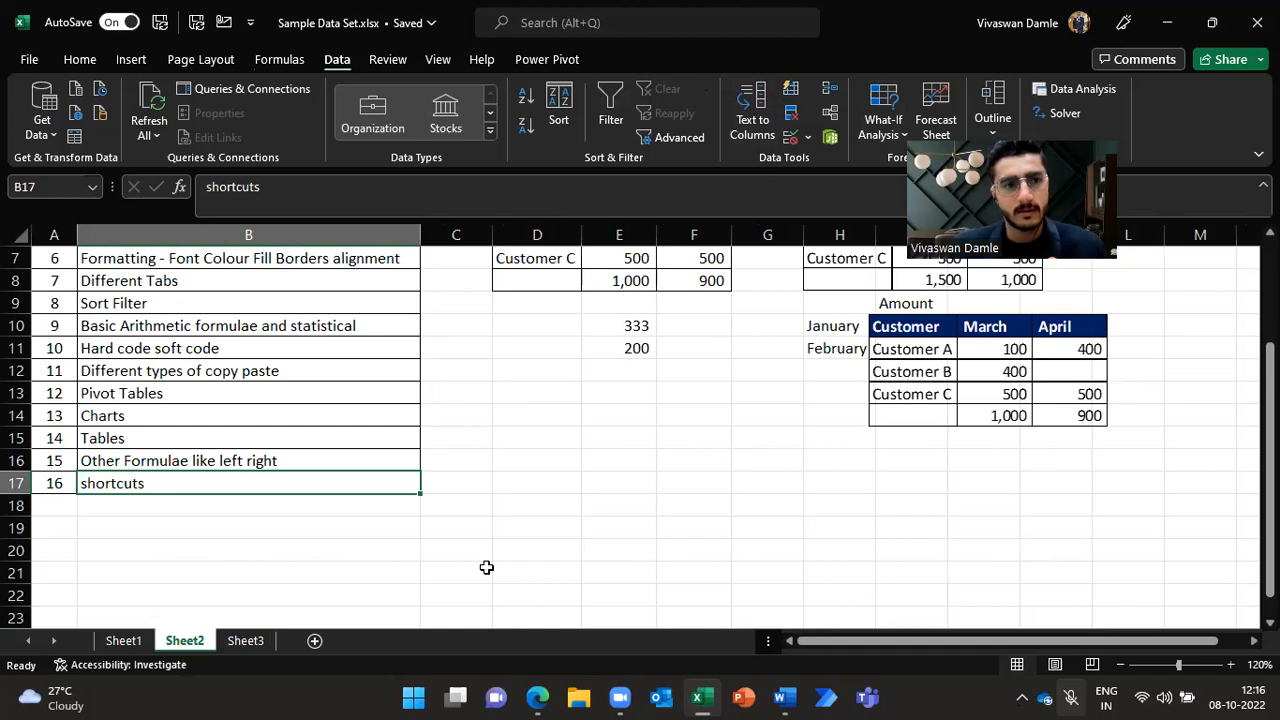
Step: Switch to the Google Forms tab in the browser and copy the feedback form's shortened share link
scroll(486, 567, "up", 2)
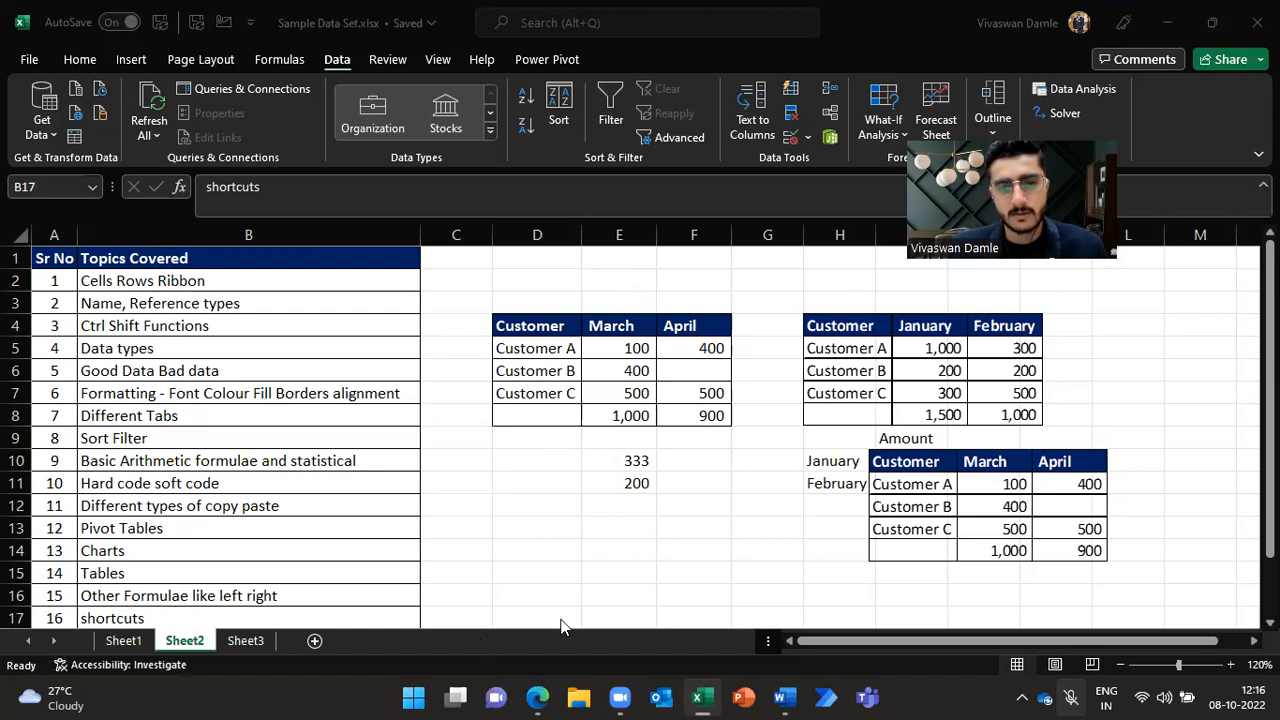
left_click(538, 696)
left_click(1165, 124)
left_click(420, 358)
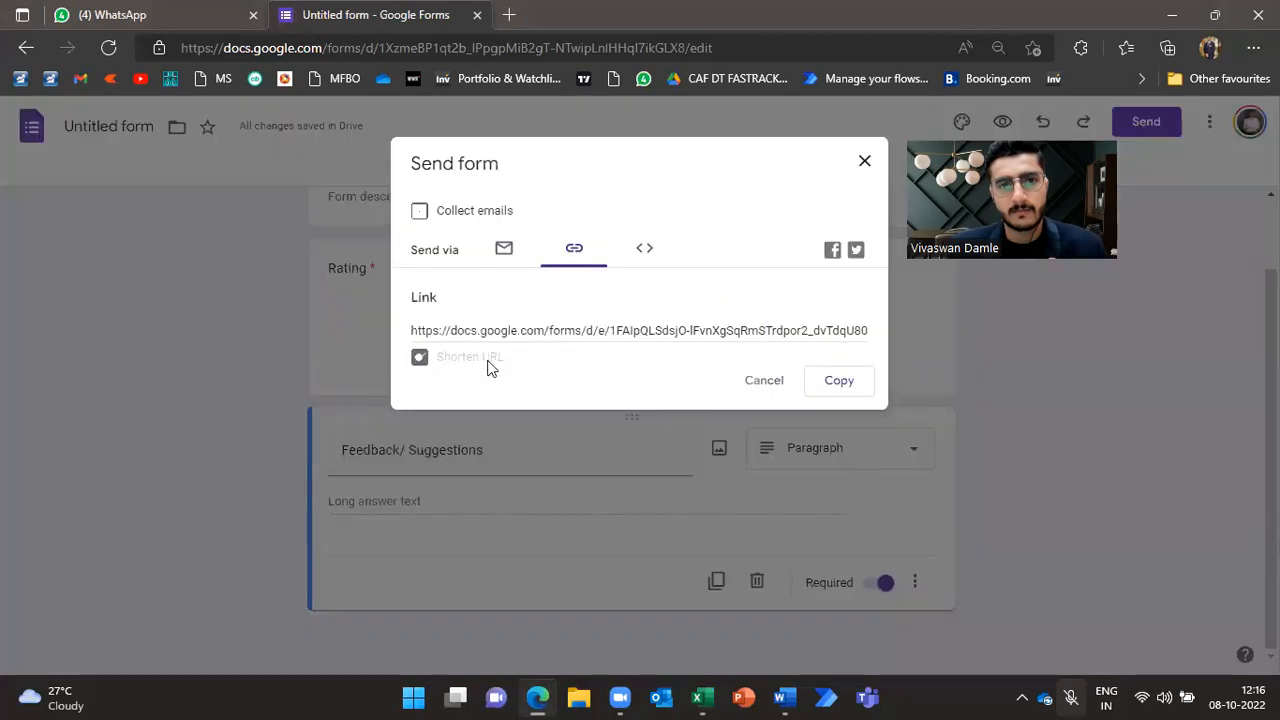
left_click(860, 390)
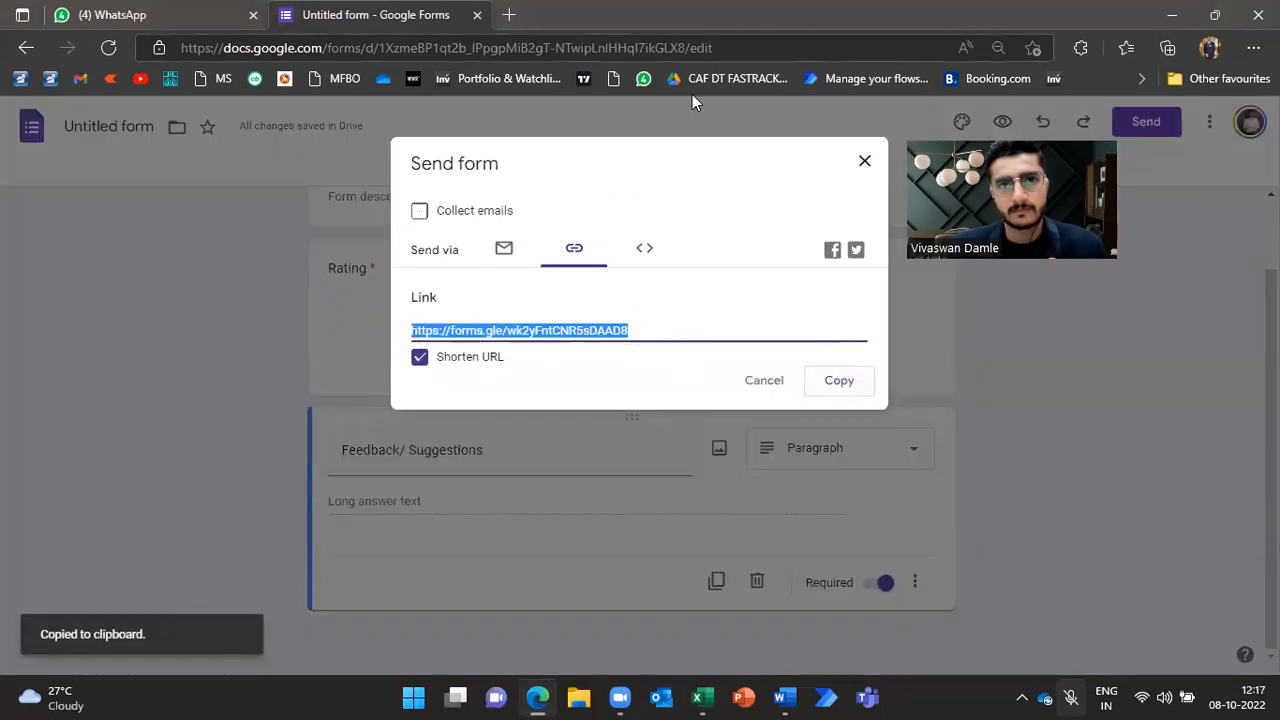